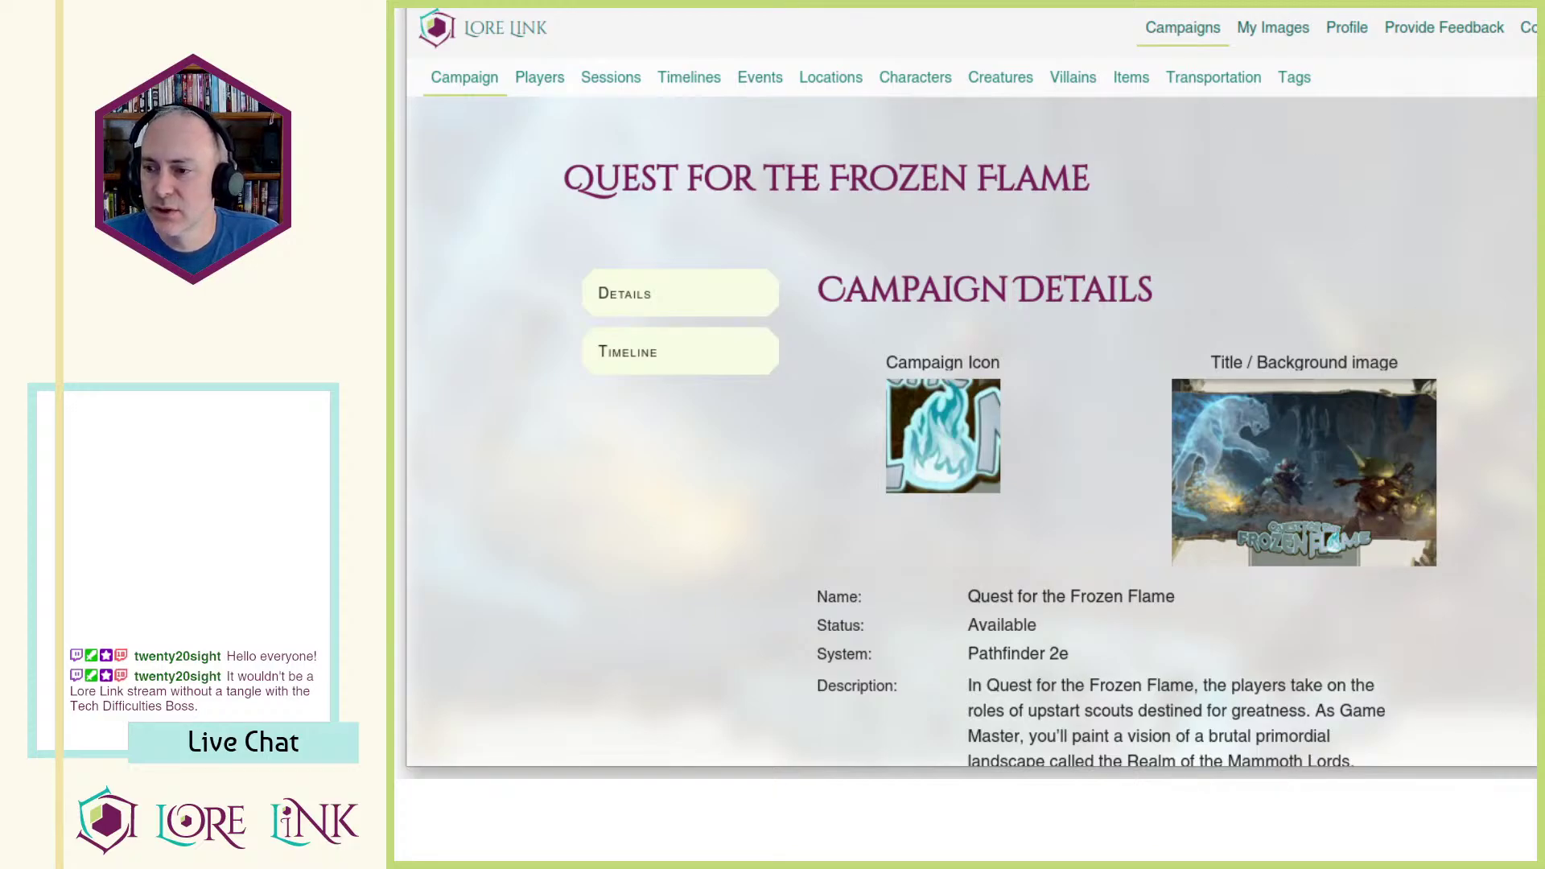
Step: Open Session 22, "Take on the tower", from the campaign's session list and review its details
{"action": "left_click_drag", "start_coordinate": [1541, 767], "coordinate": [1541, 861]}
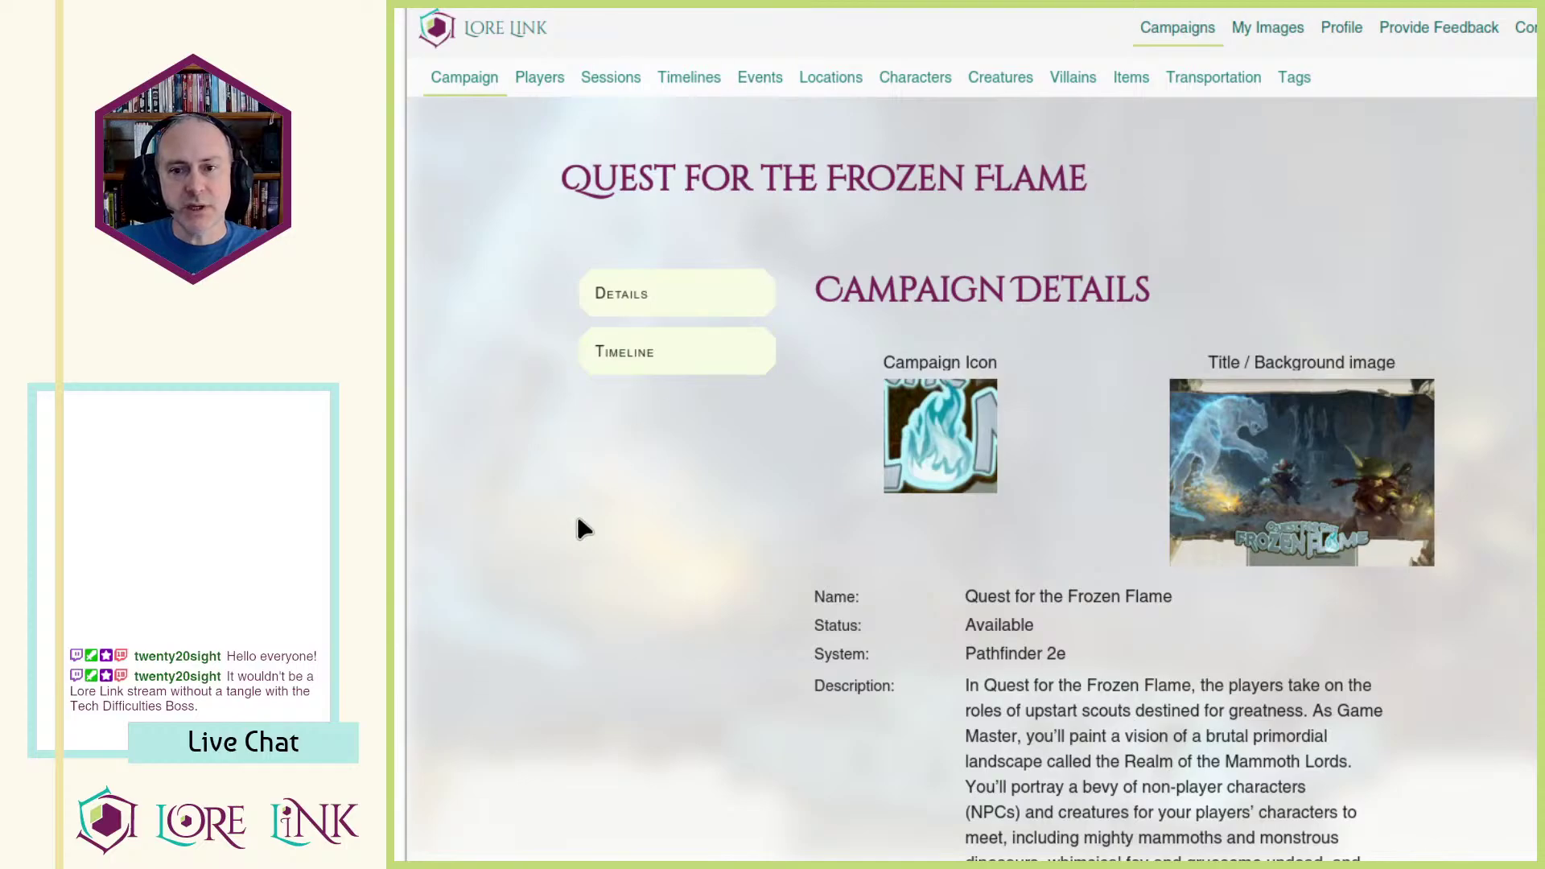
{"action": "left_click", "coordinate": [611, 77]}
{"action": "scroll", "coordinate": [656, 471], "scroll_direction": "down", "scroll_amount": 2}
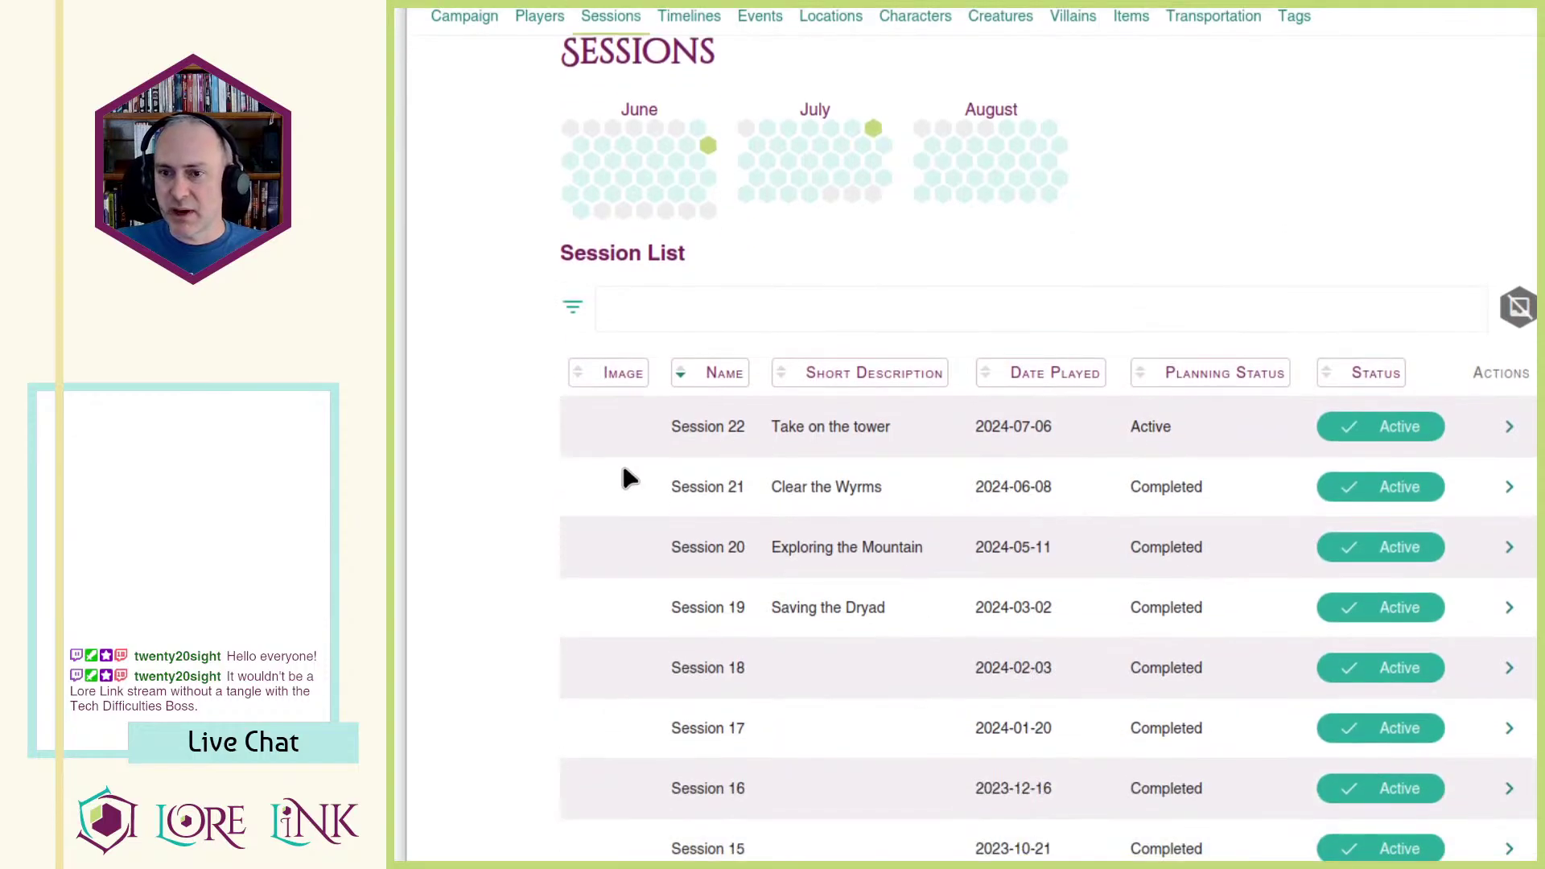
{"action": "left_click_drag", "start_coordinate": [729, 427], "coordinate": [1044, 431]}
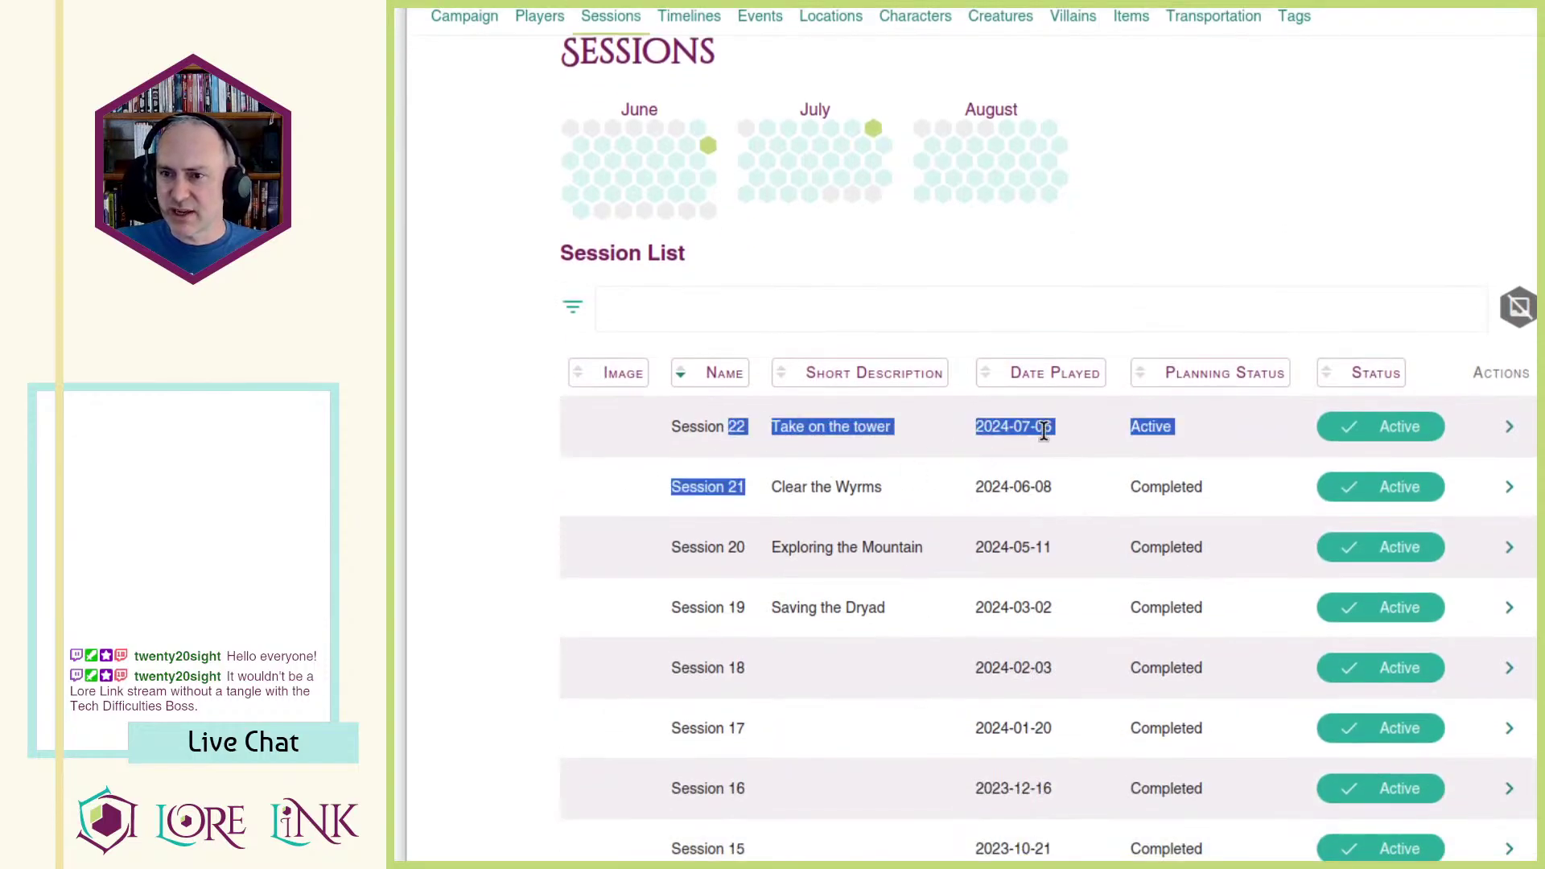
{"action": "left_click", "coordinate": [1510, 427]}
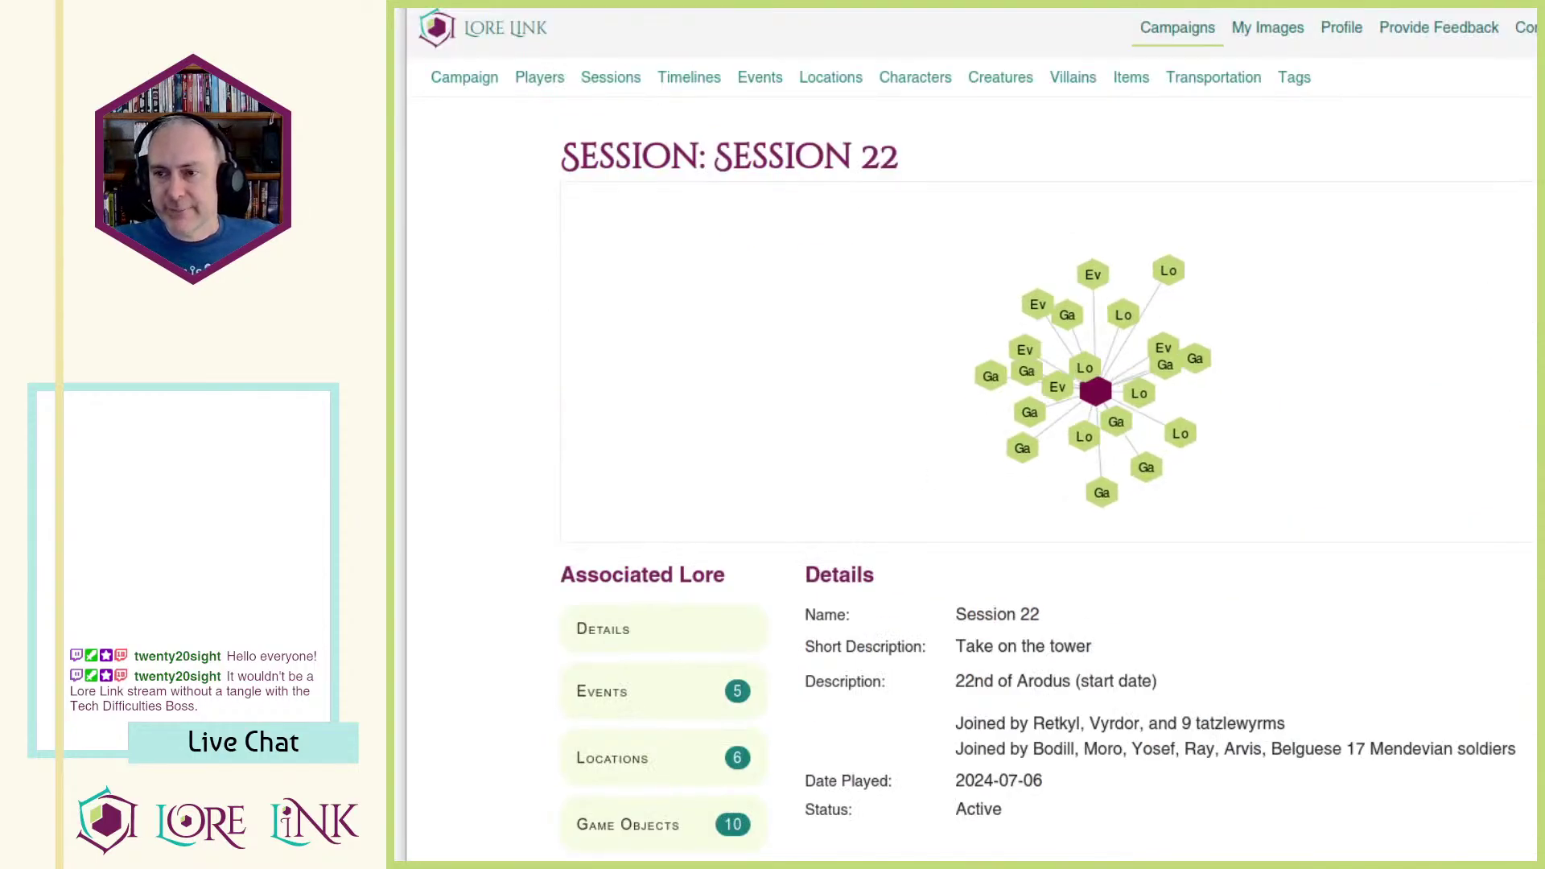
{"action": "scroll", "coordinate": [1433, 361], "scroll_direction": "down", "scroll_amount": 6}
{"action": "scroll", "coordinate": [1372, 391], "scroll_direction": "up", "scroll_amount": 2}
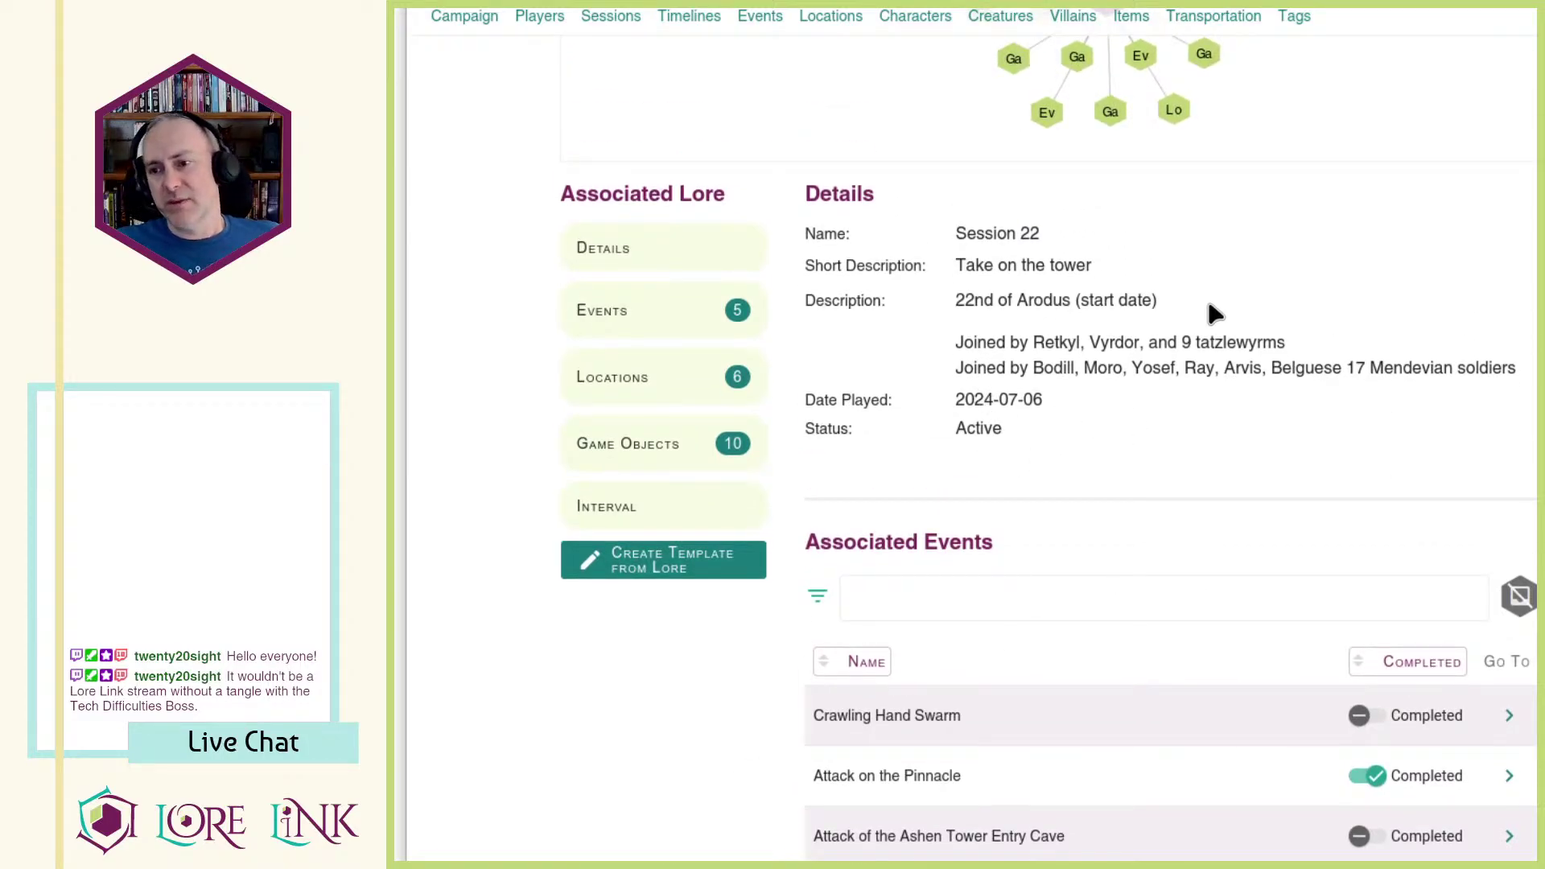
{"action": "scroll", "coordinate": [1217, 322], "scroll_direction": "down", "scroll_amount": 2}
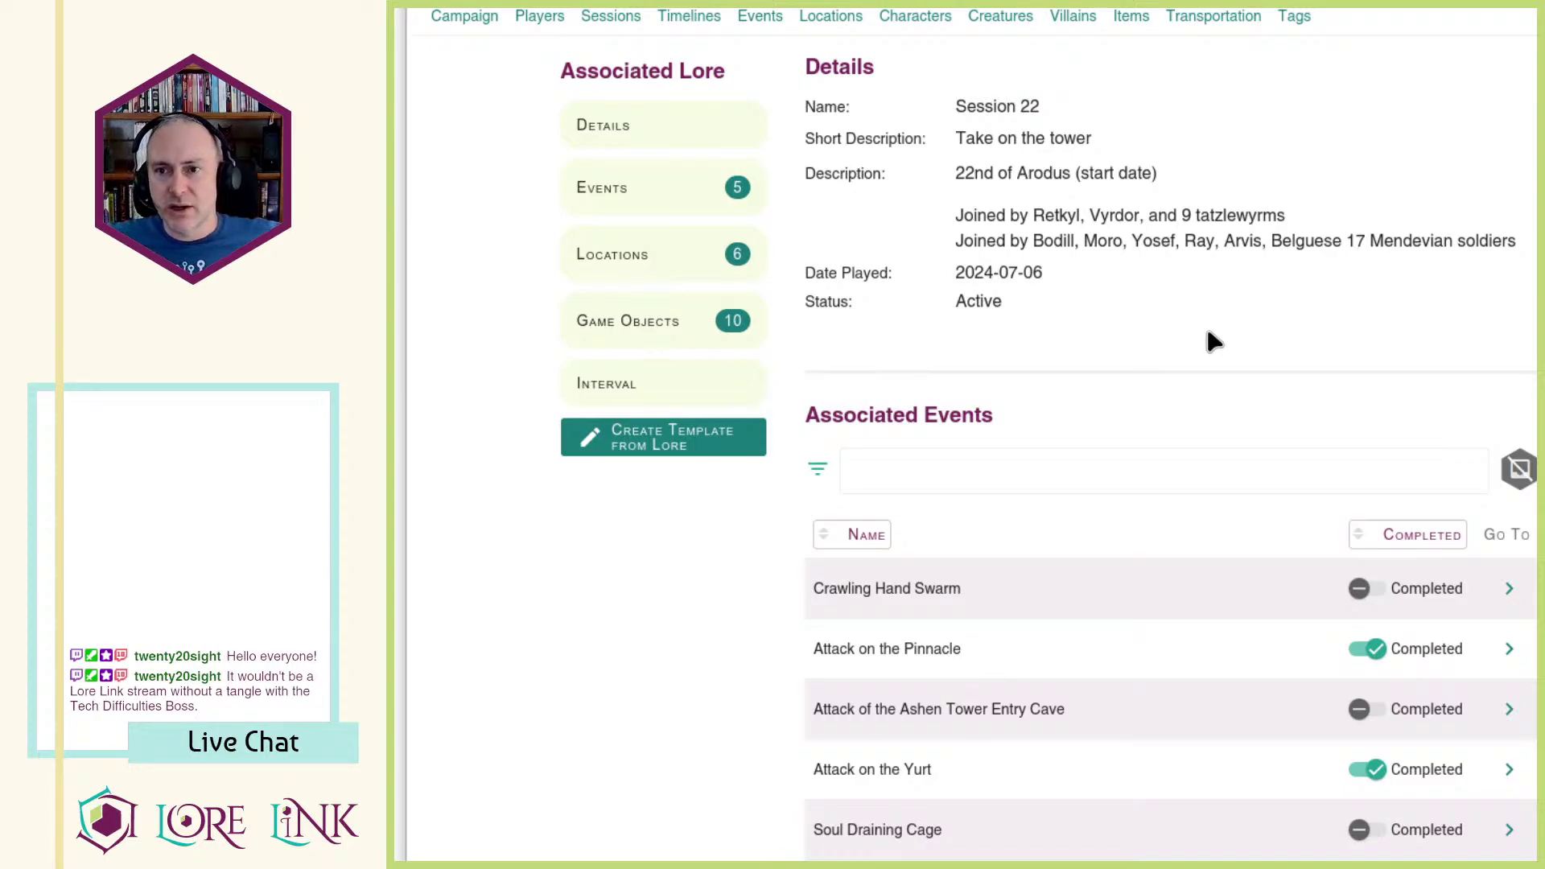
Step: Open the Lost Mammoth Valley location and examine its hex map, including the eastern part
{"action": "left_click", "coordinate": [831, 16]}
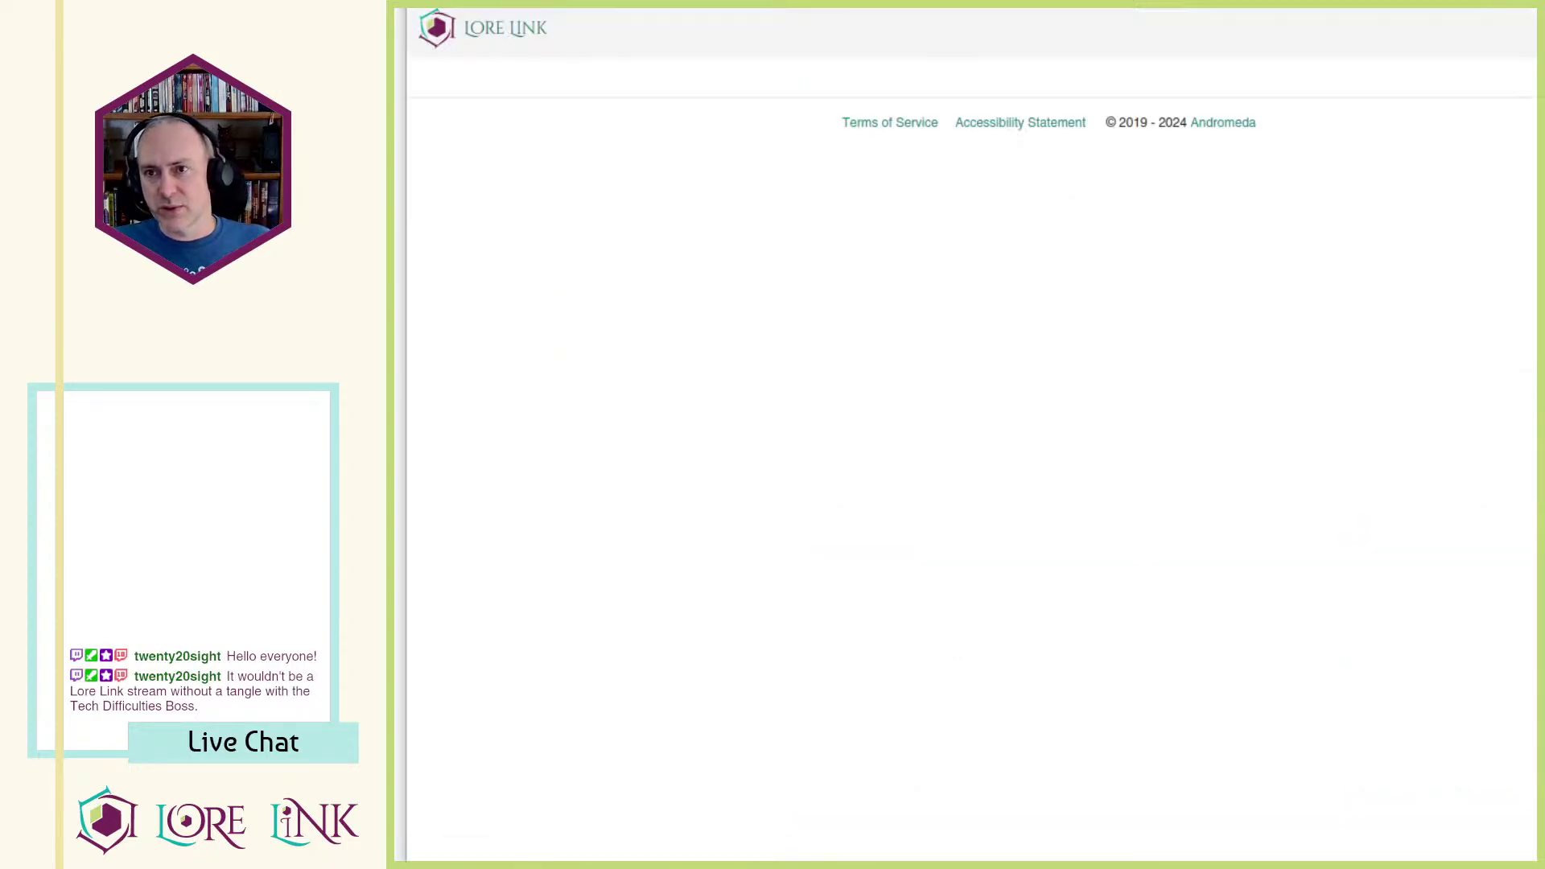
{"action": "scroll", "coordinate": [1167, 499], "scroll_direction": "down", "scroll_amount": 2}
{"action": "left_click", "coordinate": [1038, 584]}
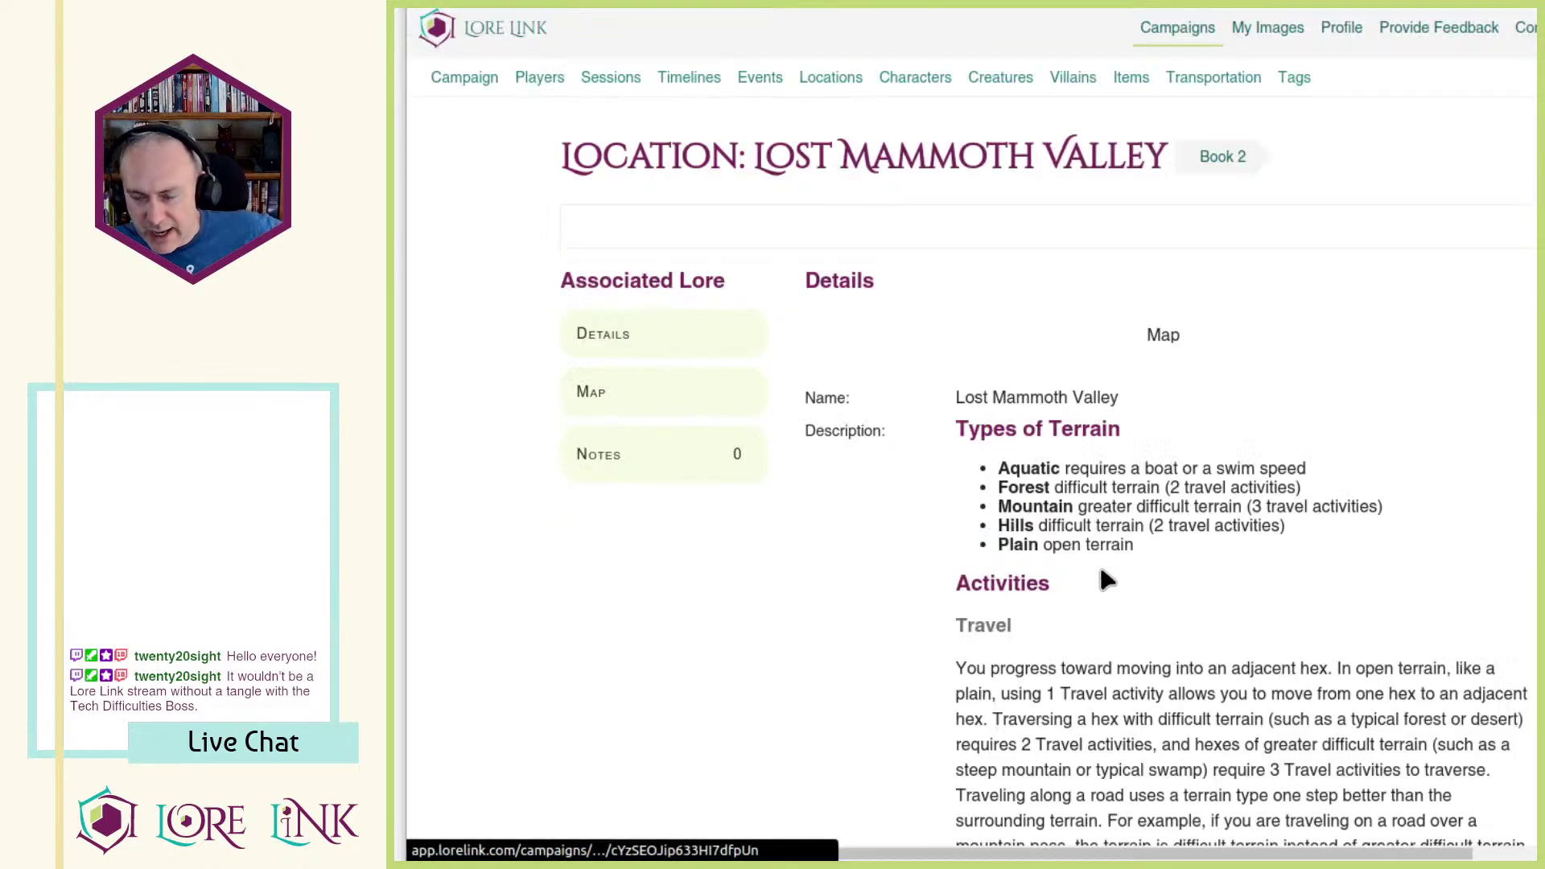
{"action": "scroll", "coordinate": [1170, 548], "scroll_direction": "down", "scroll_amount": 15}
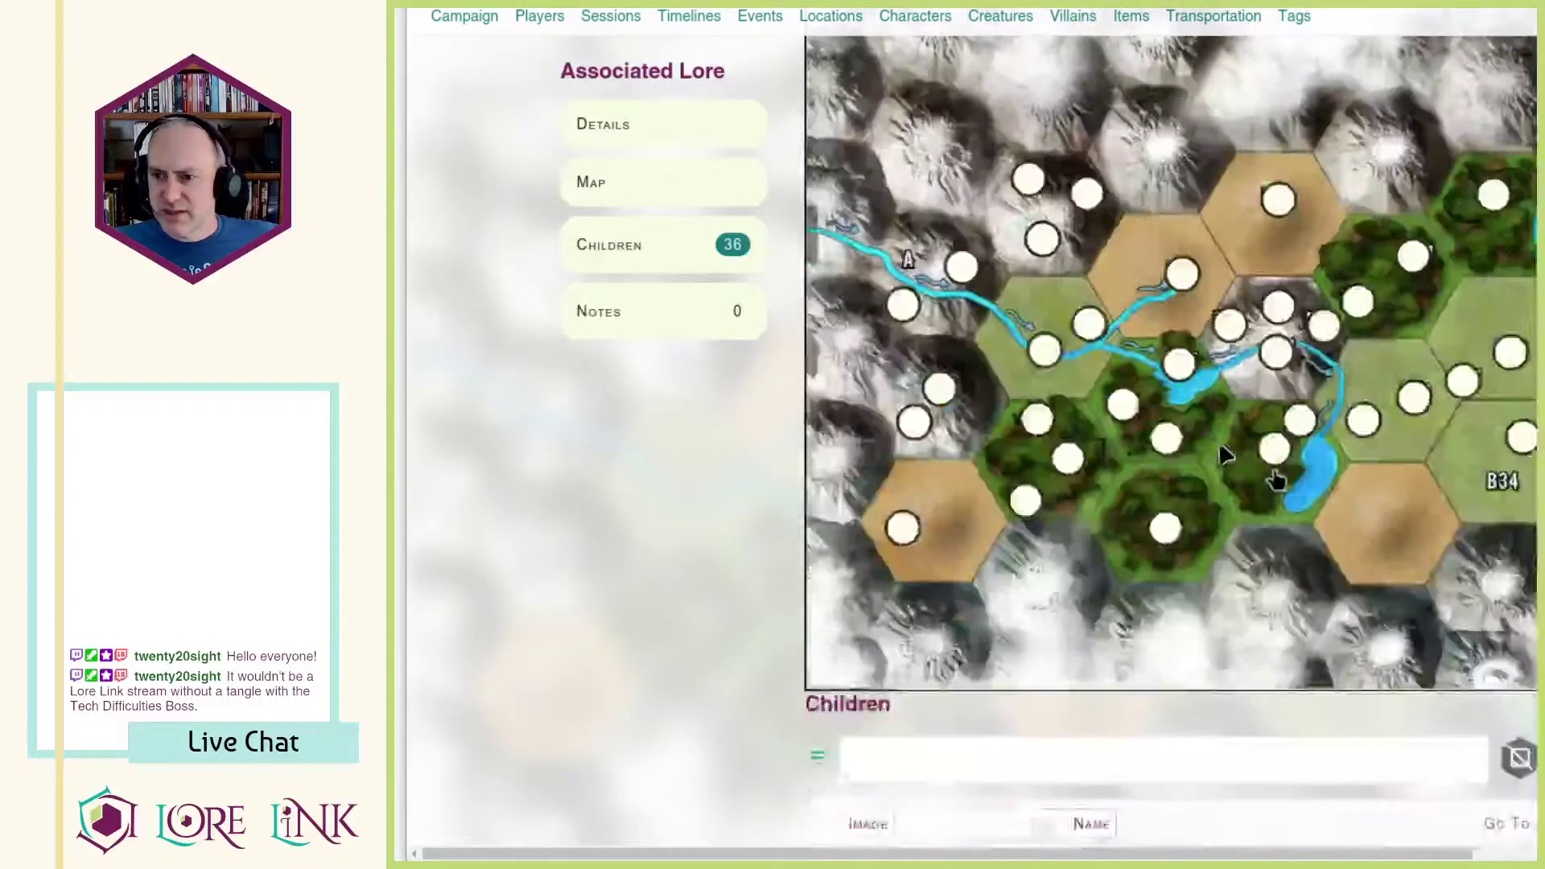
{"action": "scroll", "coordinate": [1243, 455], "scroll_direction": "up", "scroll_amount": 1}
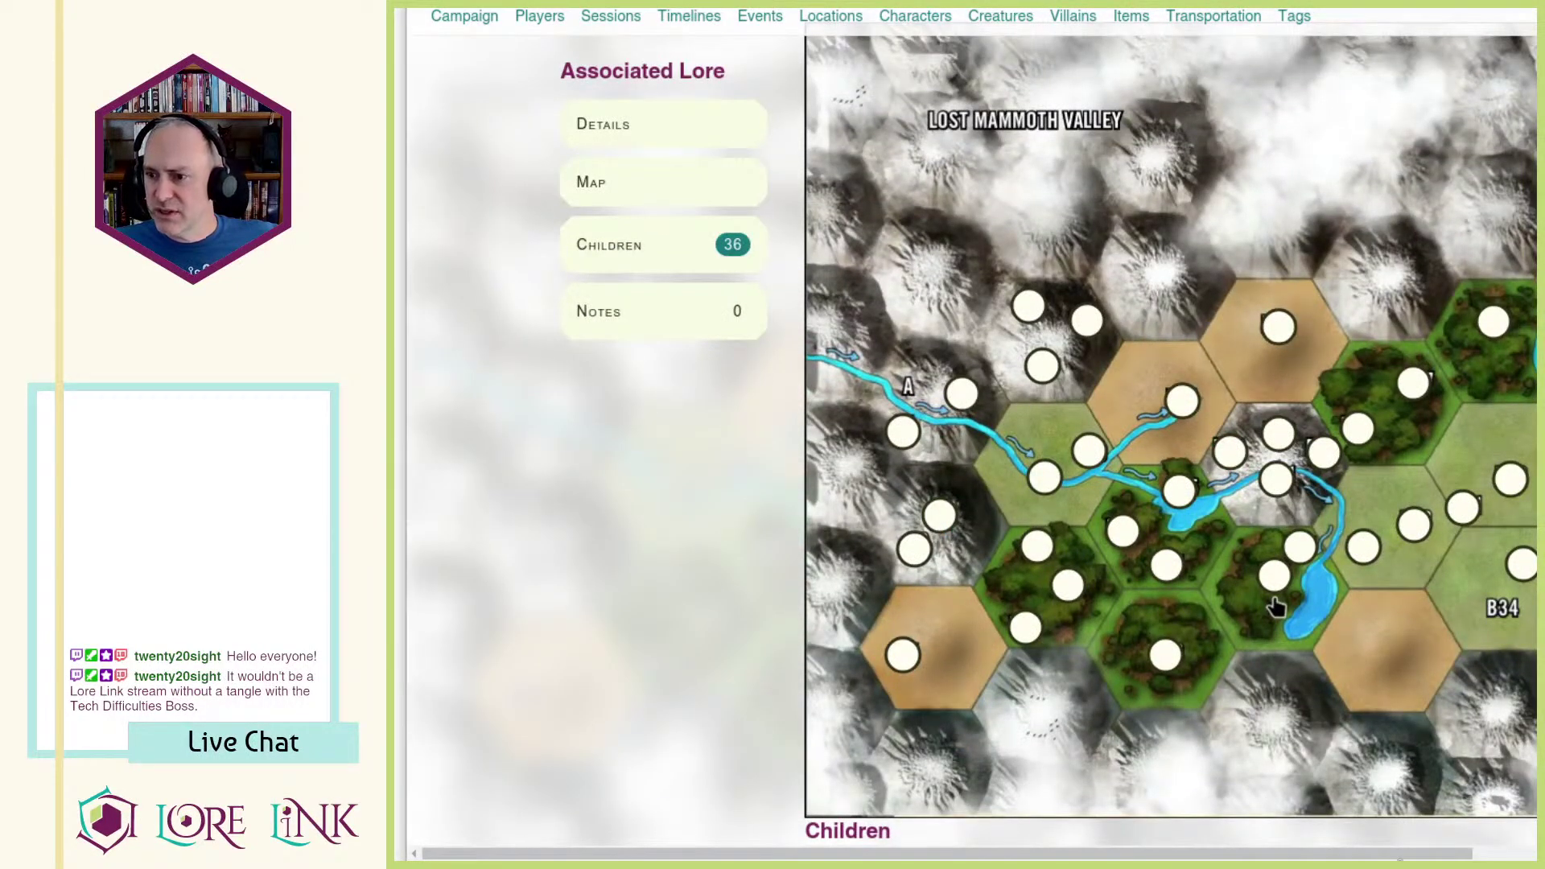
{"action": "left_click_drag", "start_coordinate": [1228, 856], "coordinate": [1432, 858]}
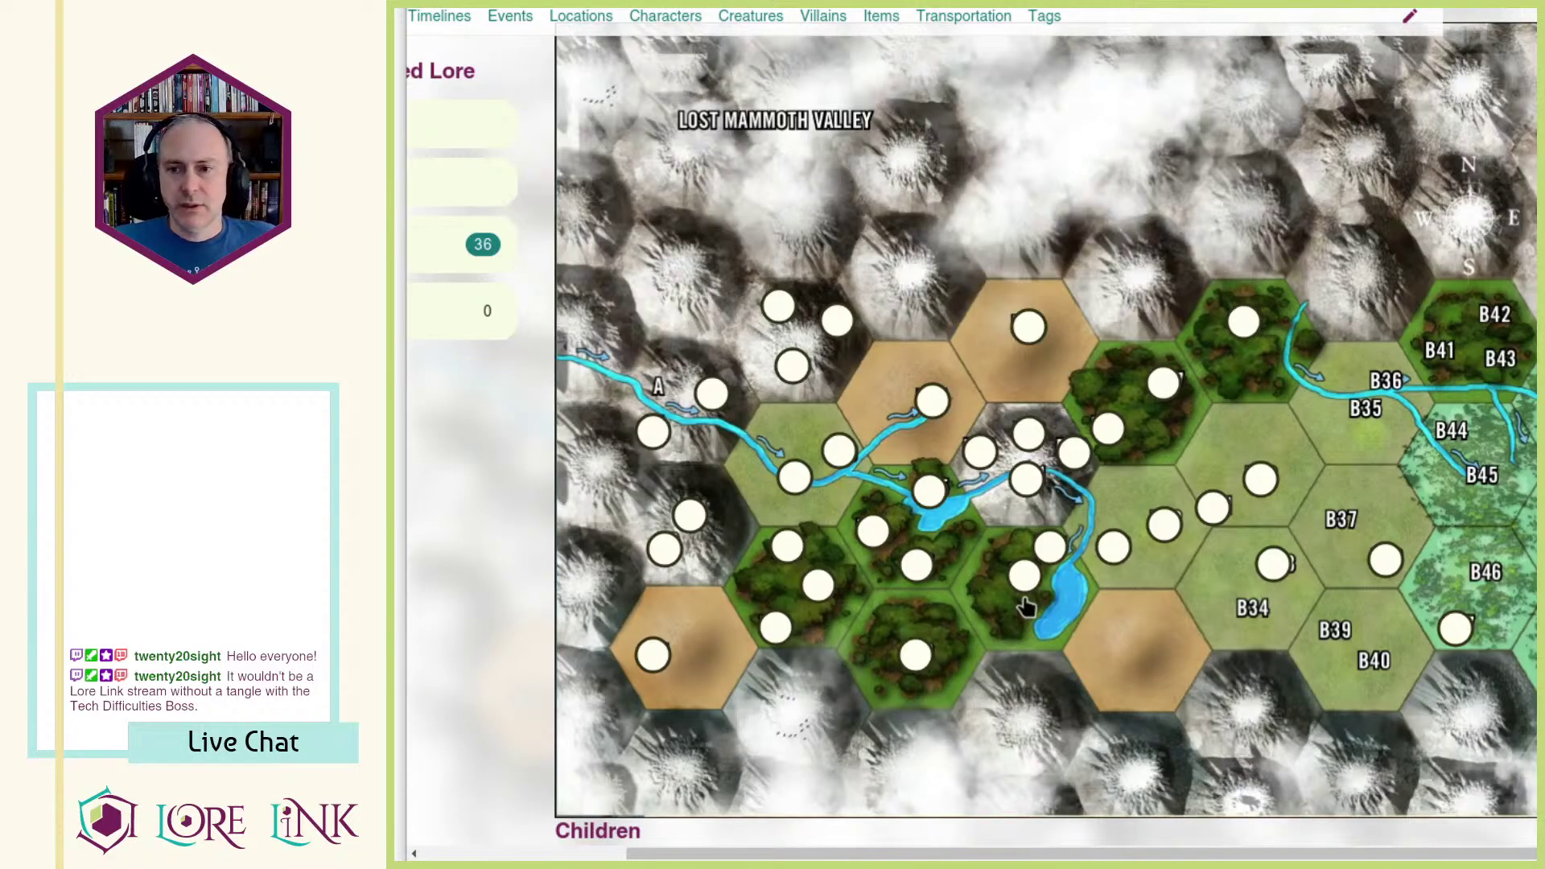
Step: Return to Session 22 and mark the Crawling Hand Swarm, Attack of the Ashen Tower Entry Cave and Soul Draining Cage events as completed
{"action": "scroll", "coordinate": [1083, 193], "scroll_direction": "up", "scroll_amount": 6}
{"action": "key", "text": "alt+Left"}
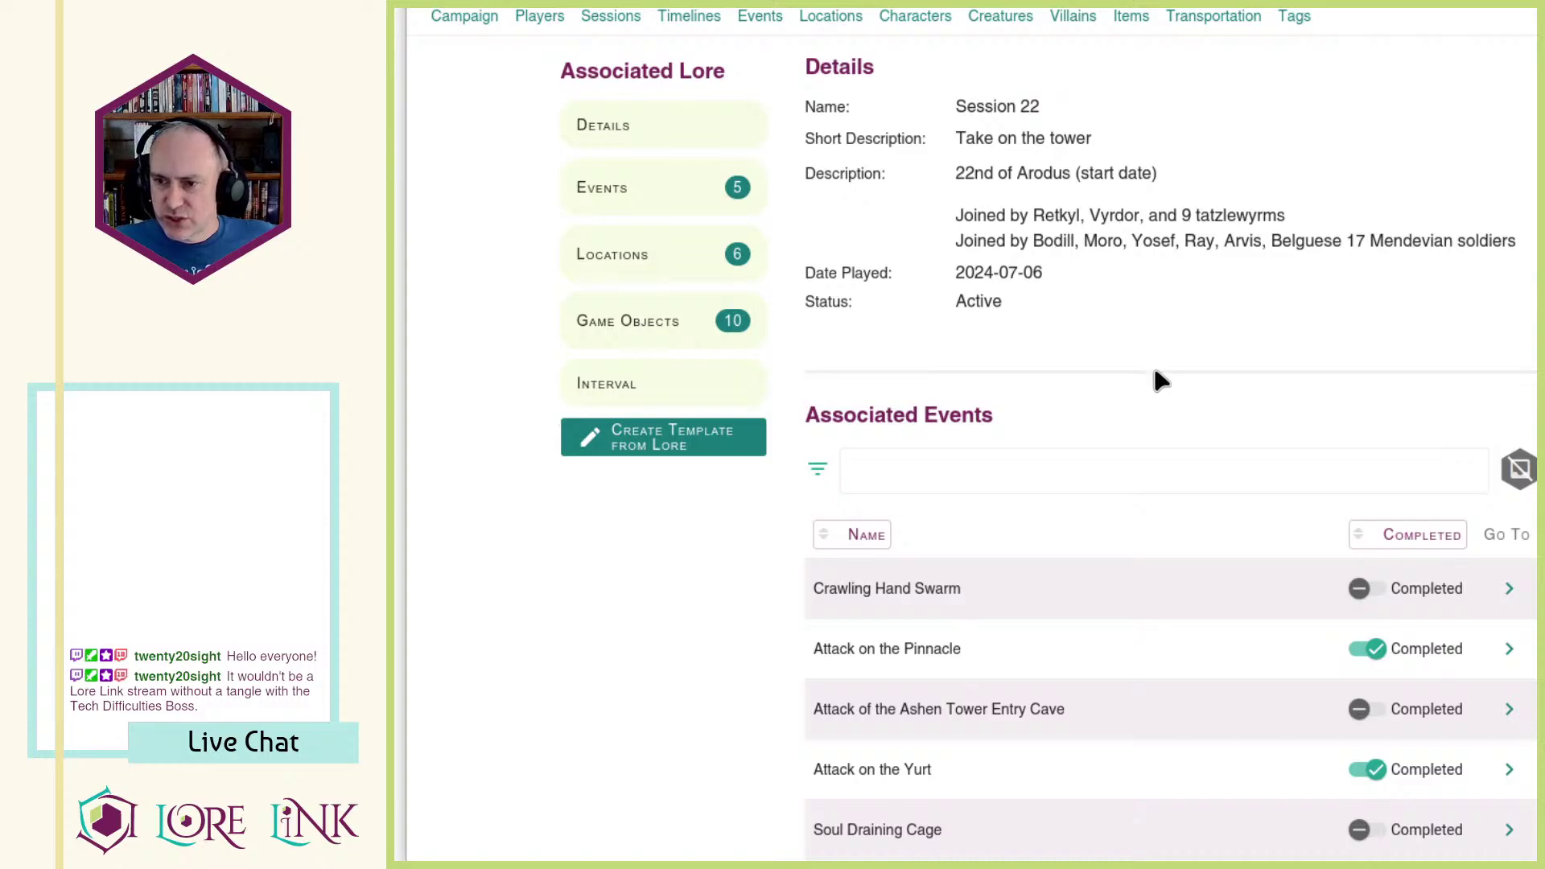
{"action": "scroll", "coordinate": [1158, 378], "scroll_direction": "down", "scroll_amount": 3}
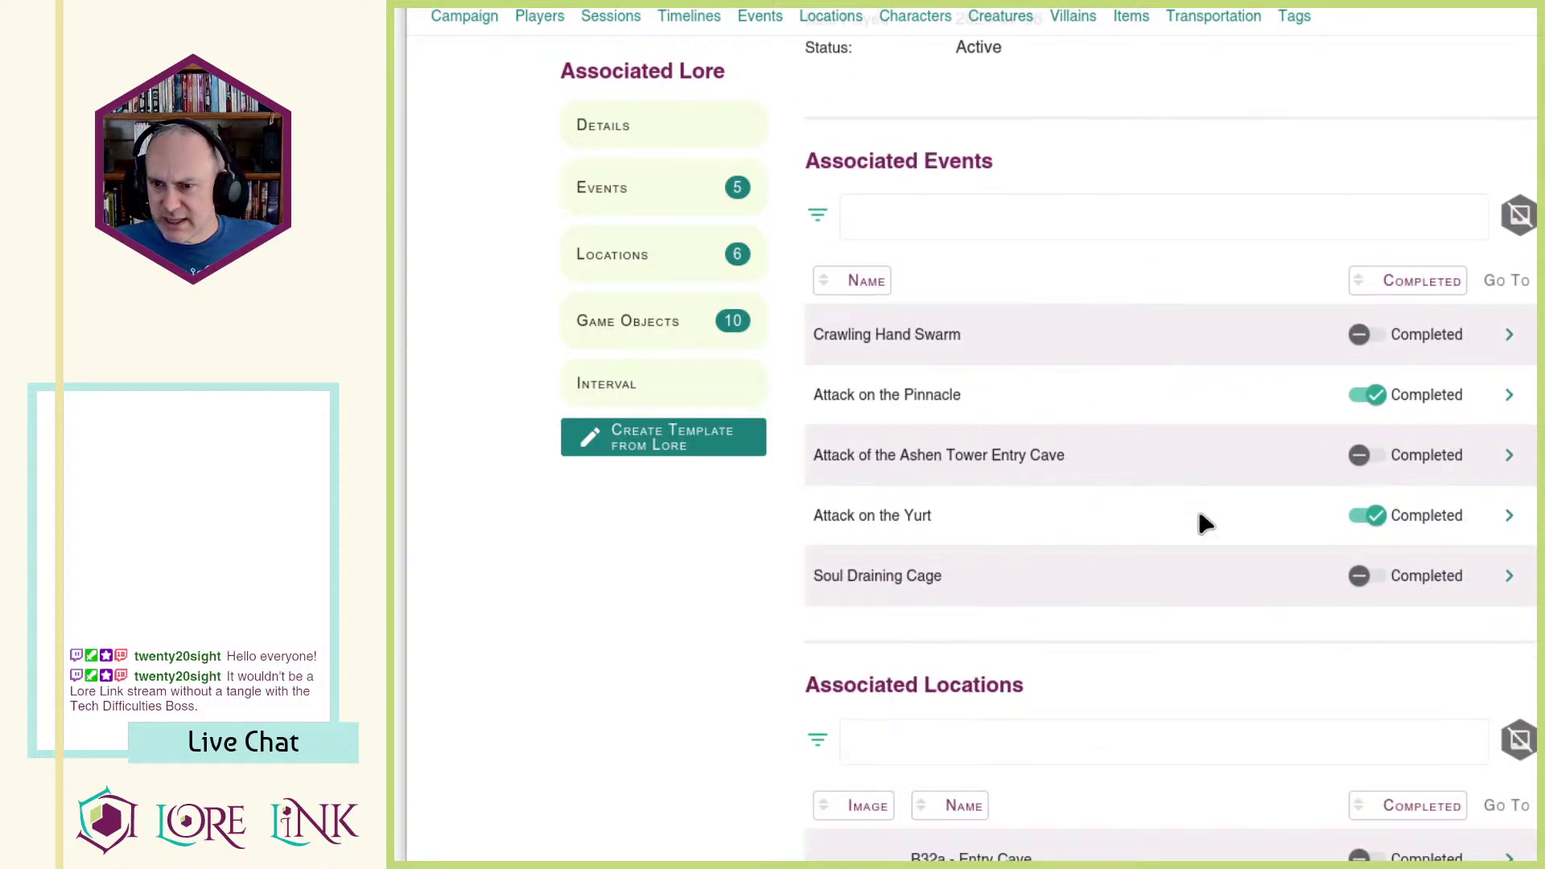
{"action": "left_click", "coordinate": [1362, 336]}
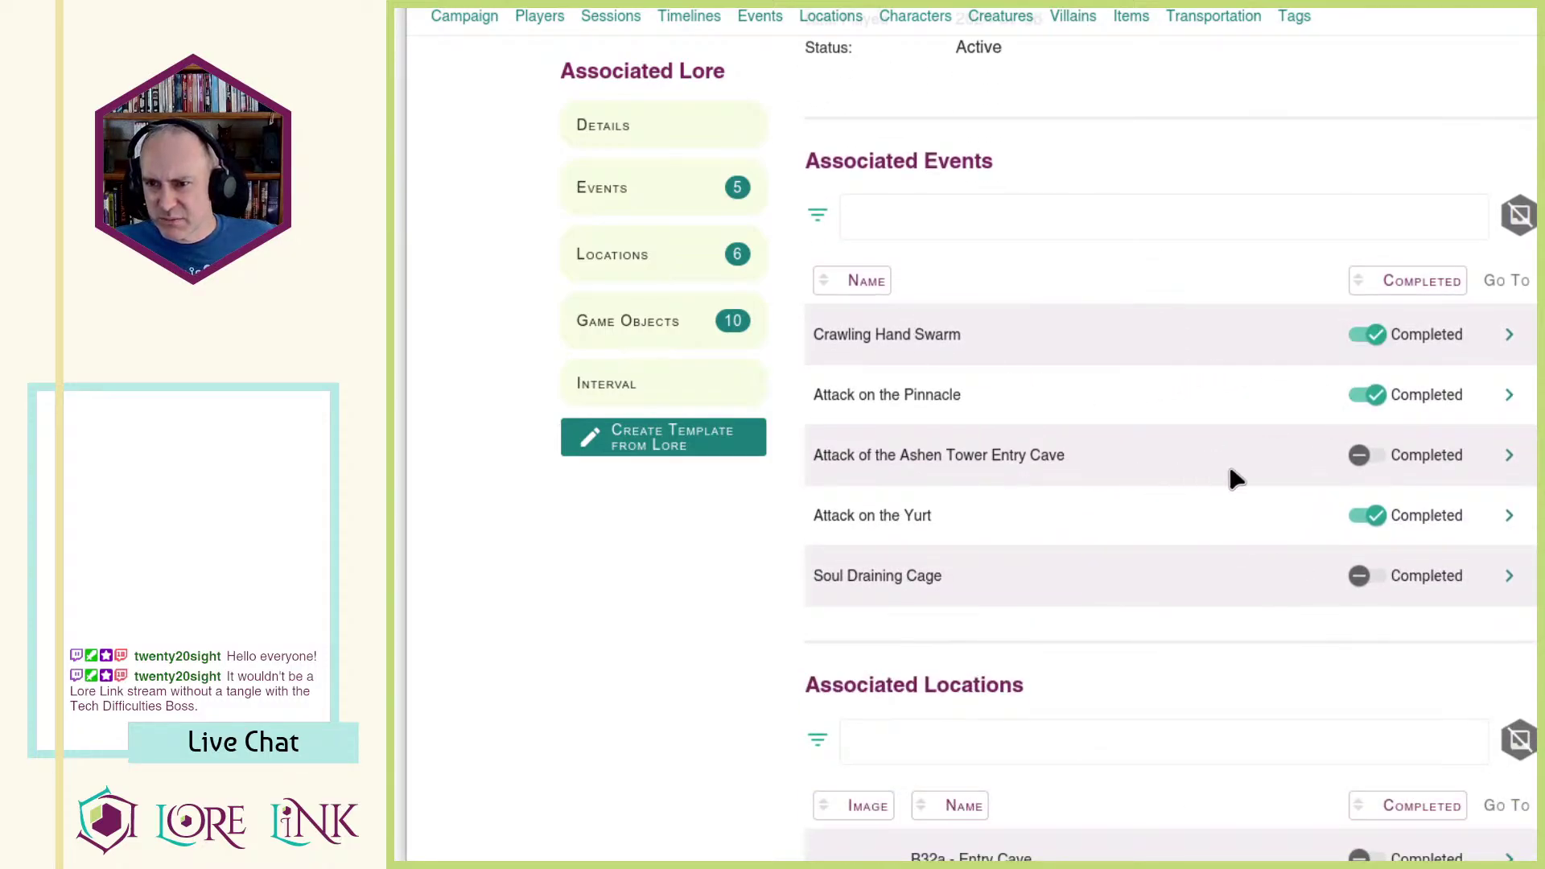
{"action": "left_click", "coordinate": [1362, 455]}
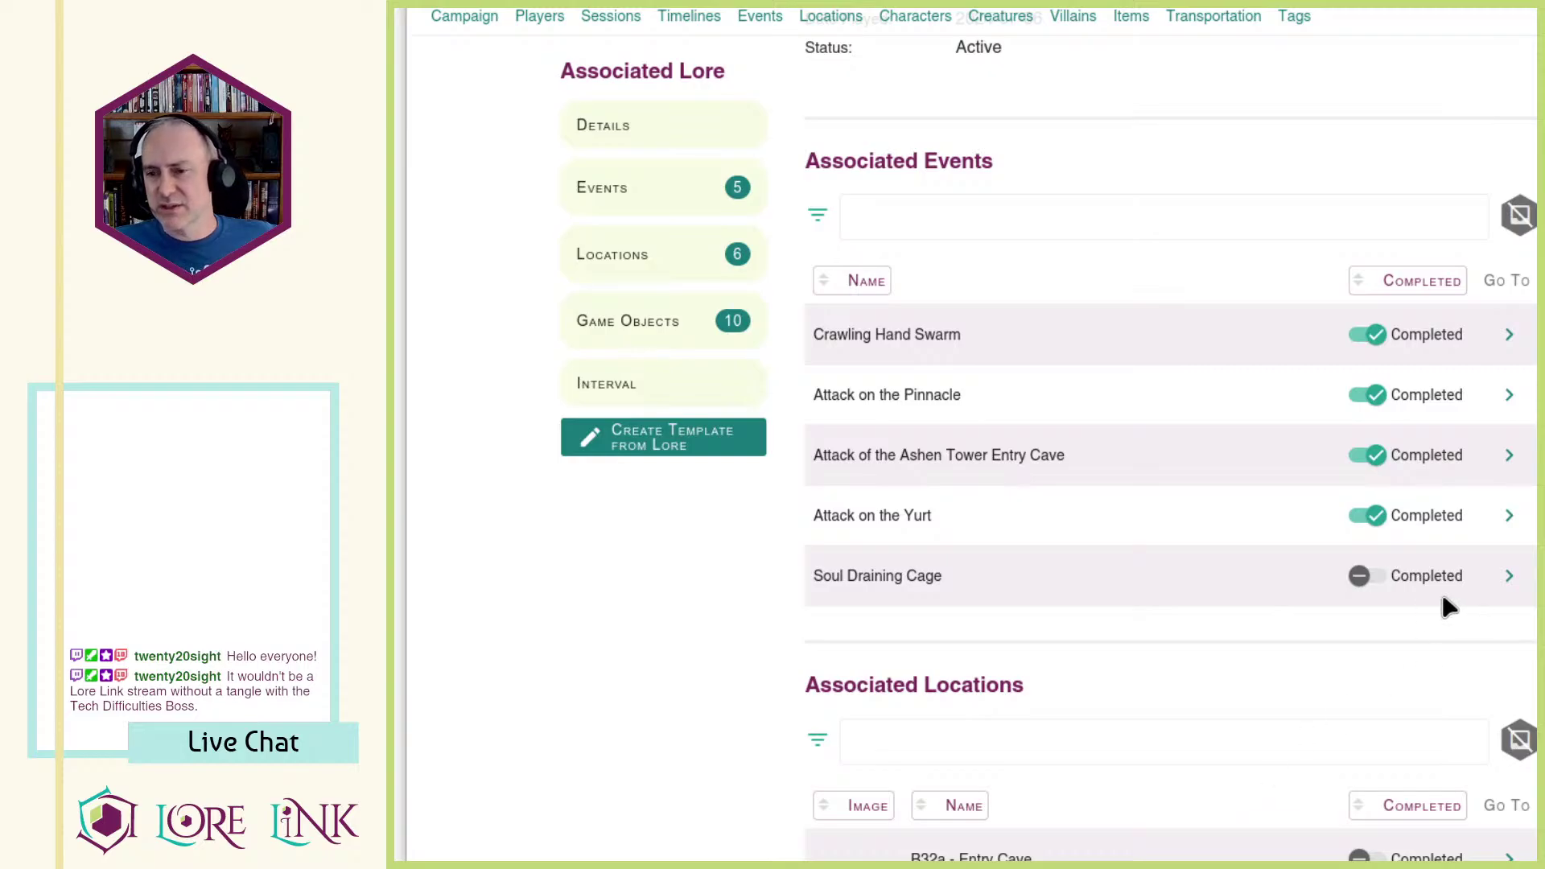
{"action": "left_click", "coordinate": [1359, 594]}
Step: Mark the associated locations B32a - Entry Cave and B32b - Middle Caverns as completed
{"action": "scroll", "coordinate": [1190, 458], "scroll_direction": "down", "scroll_amount": 5}
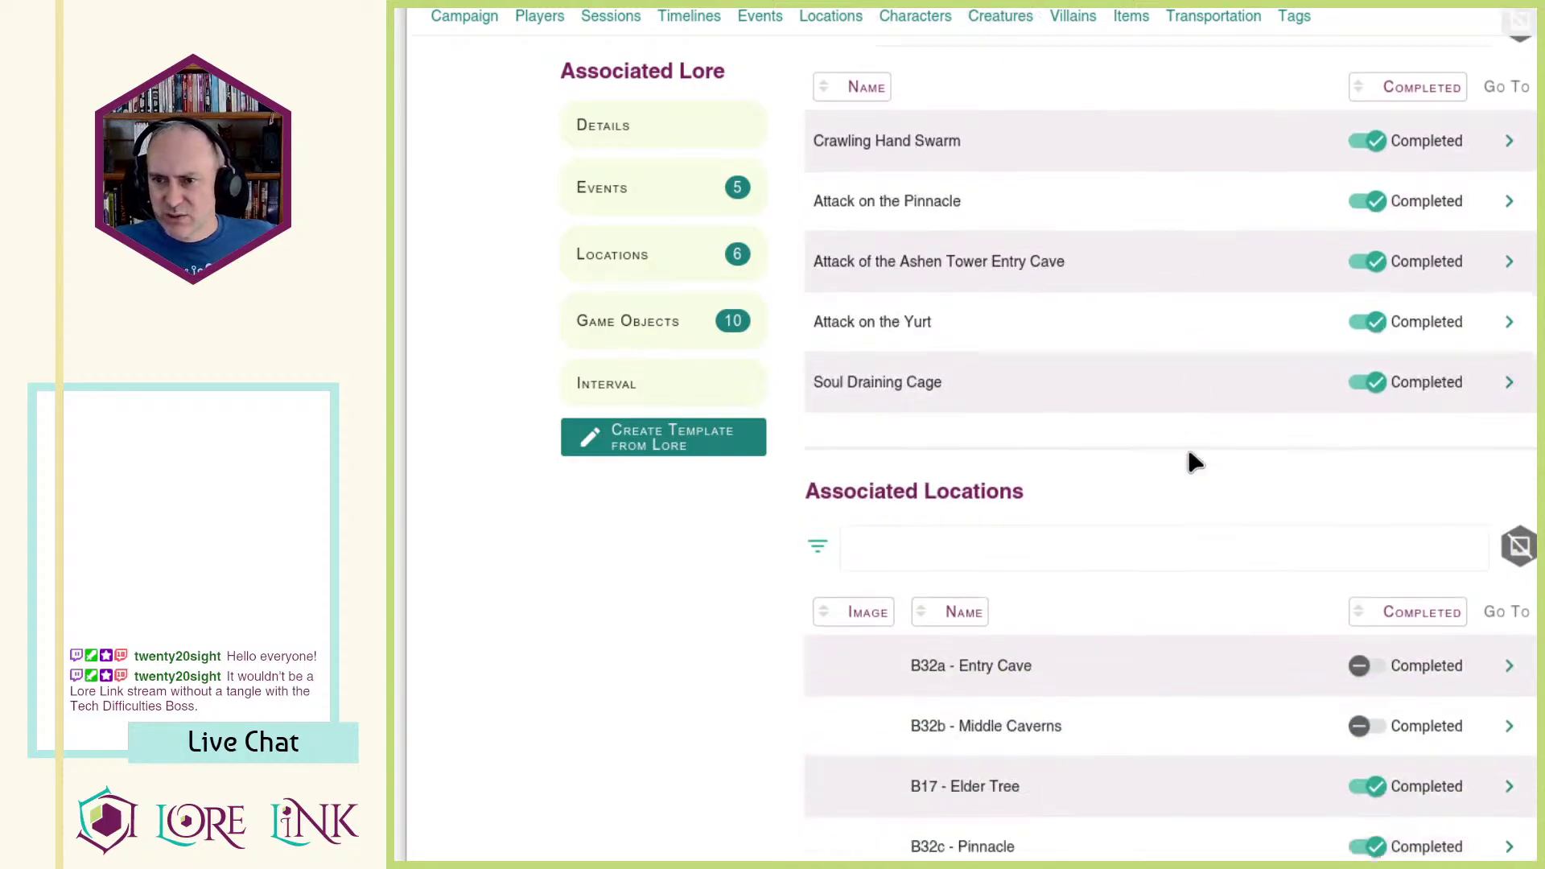
{"action": "left_click", "coordinate": [1359, 539]}
{"action": "left_click", "coordinate": [1359, 478]}
{"action": "scroll", "coordinate": [1128, 603], "scroll_direction": "down", "scroll_amount": 8}
{"action": "scroll", "coordinate": [1136, 608], "scroll_direction": "up", "scroll_amount": 18}
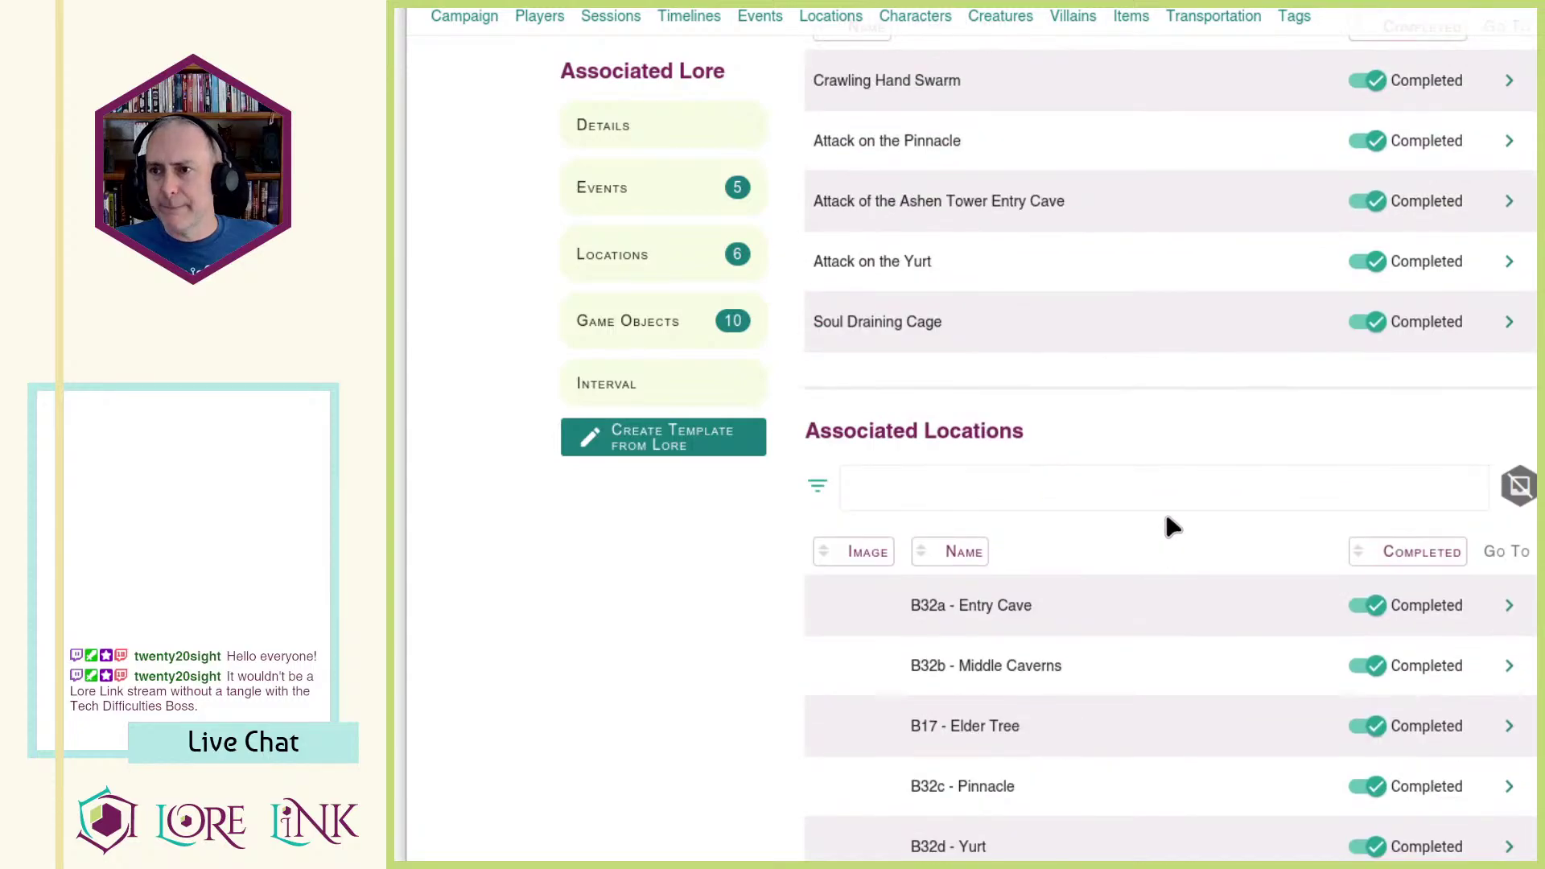
Step: Review Session 22's details together with its associated events, locations and game objects
{"action": "scroll", "coordinate": [1187, 552], "scroll_direction": "down", "scroll_amount": 5}
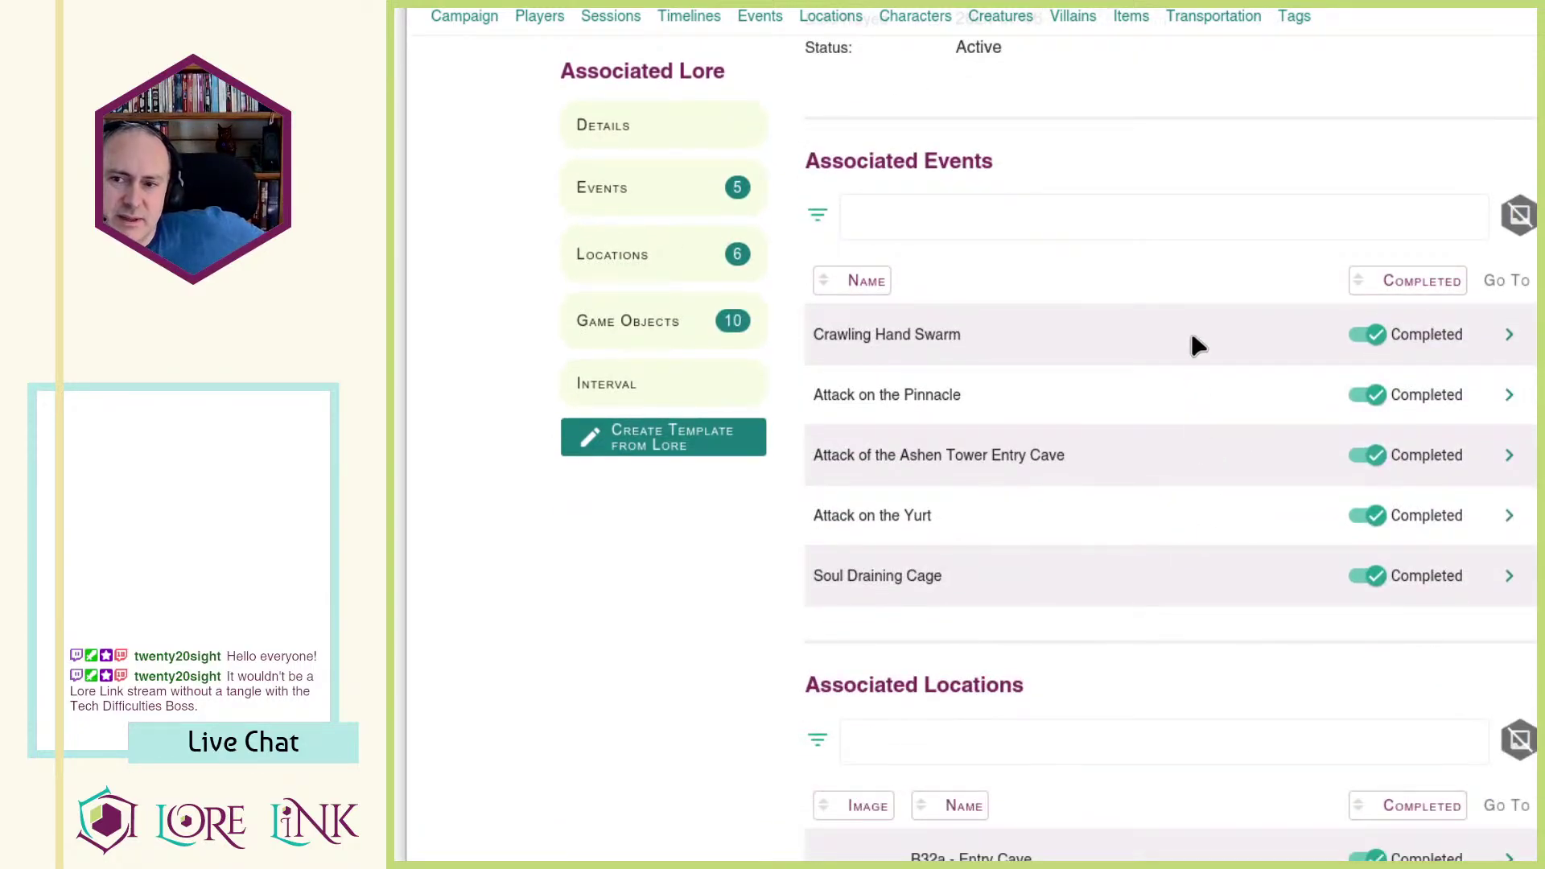
{"action": "scroll", "coordinate": [1197, 344], "scroll_direction": "up", "scroll_amount": 8}
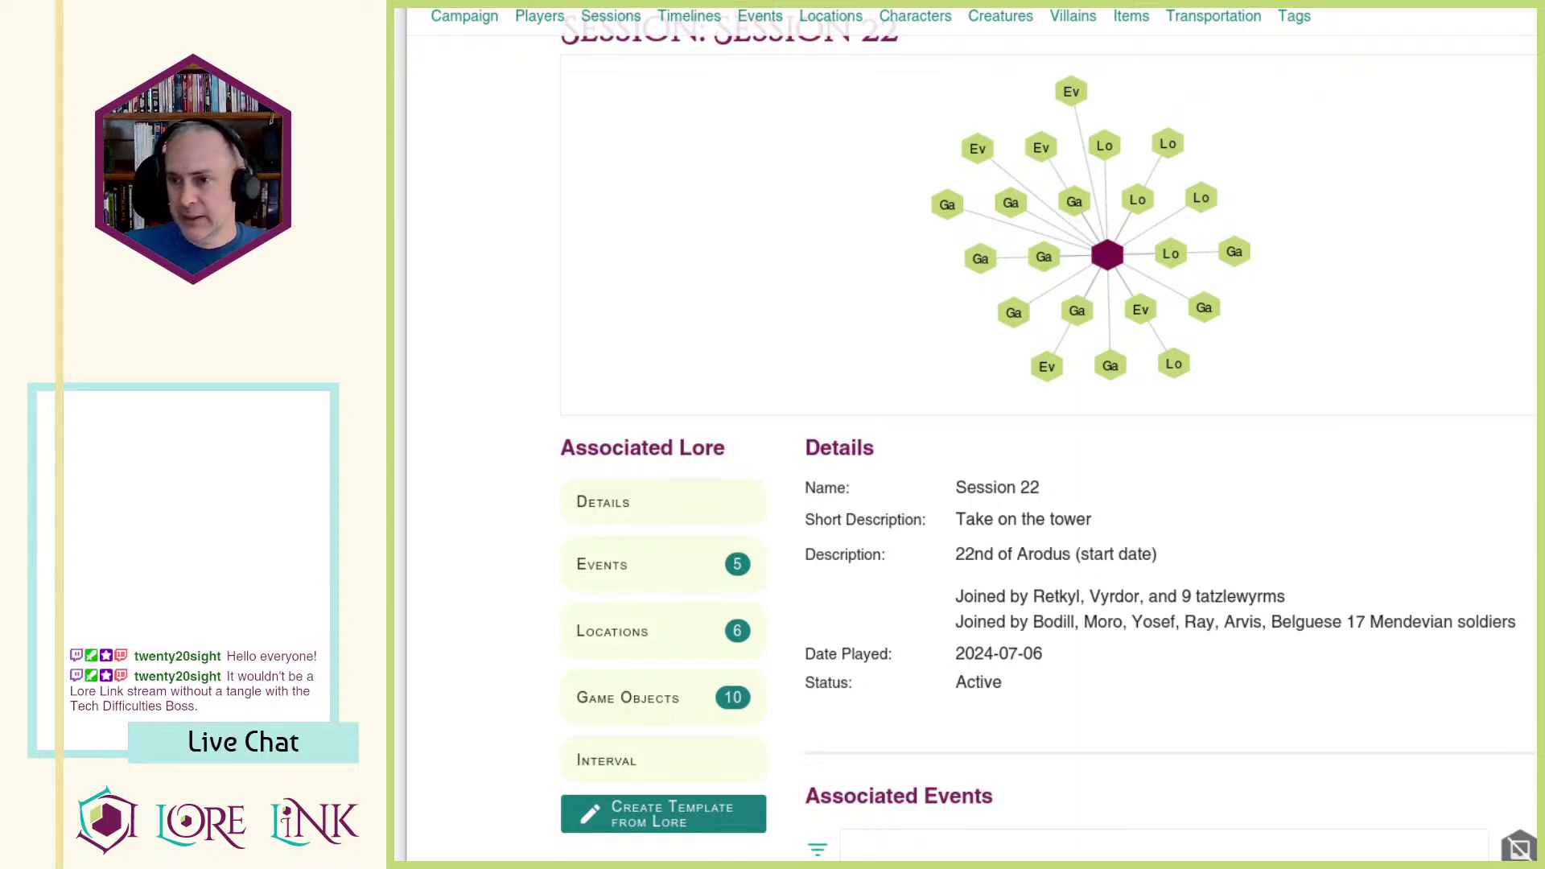
{"action": "scroll", "coordinate": [1099, 668], "scroll_direction": "down", "scroll_amount": 5}
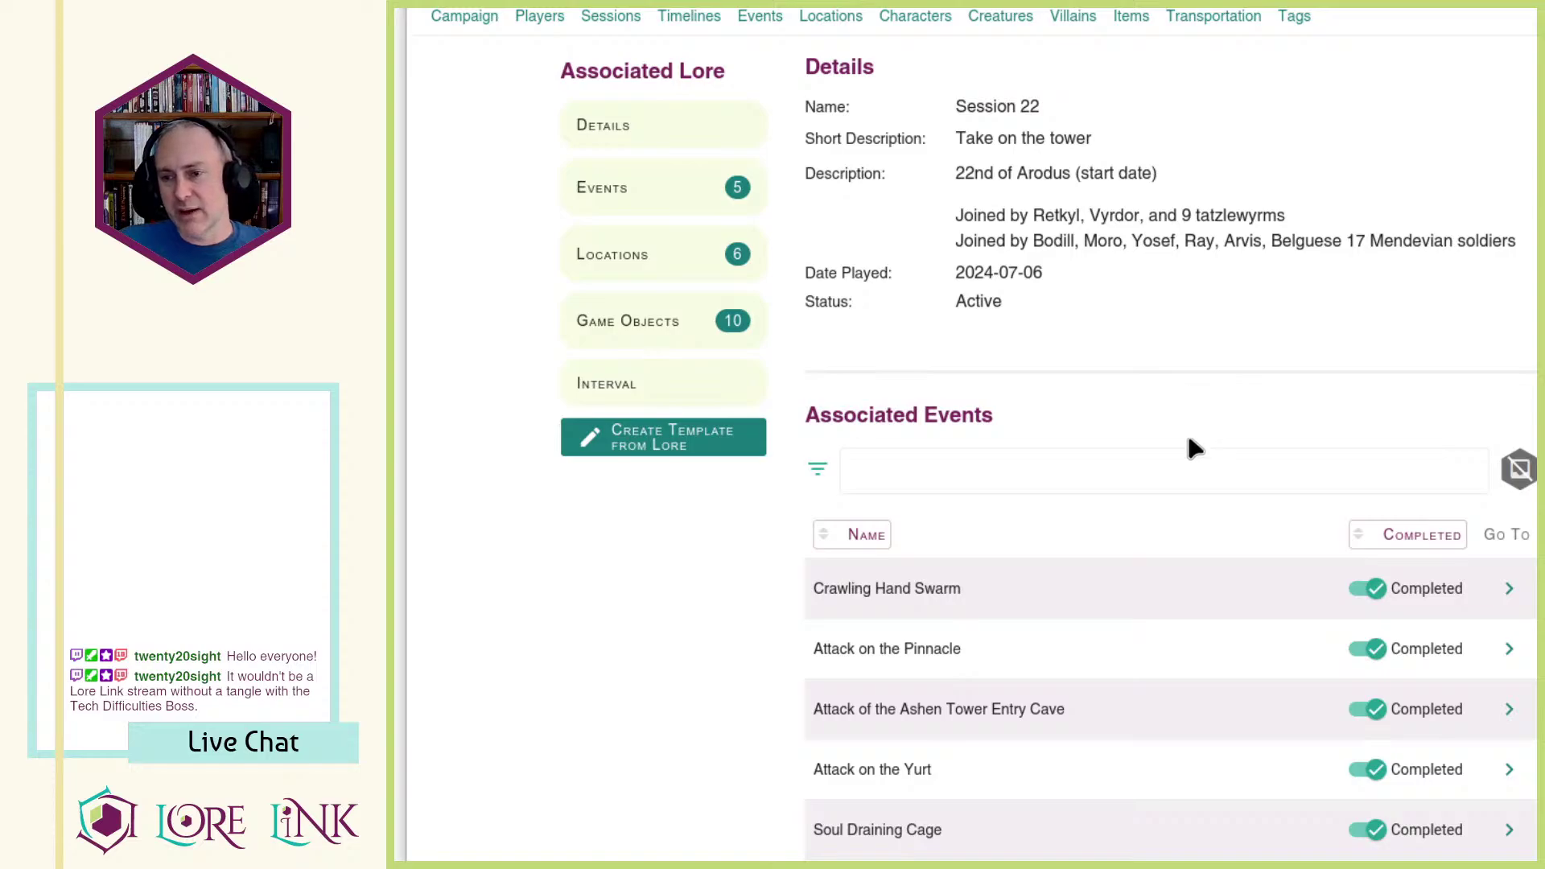
{"action": "scroll", "coordinate": [1141, 392], "scroll_direction": "down", "scroll_amount": 2}
{"action": "scroll", "coordinate": [1141, 393], "scroll_direction": "up", "scroll_amount": 5}
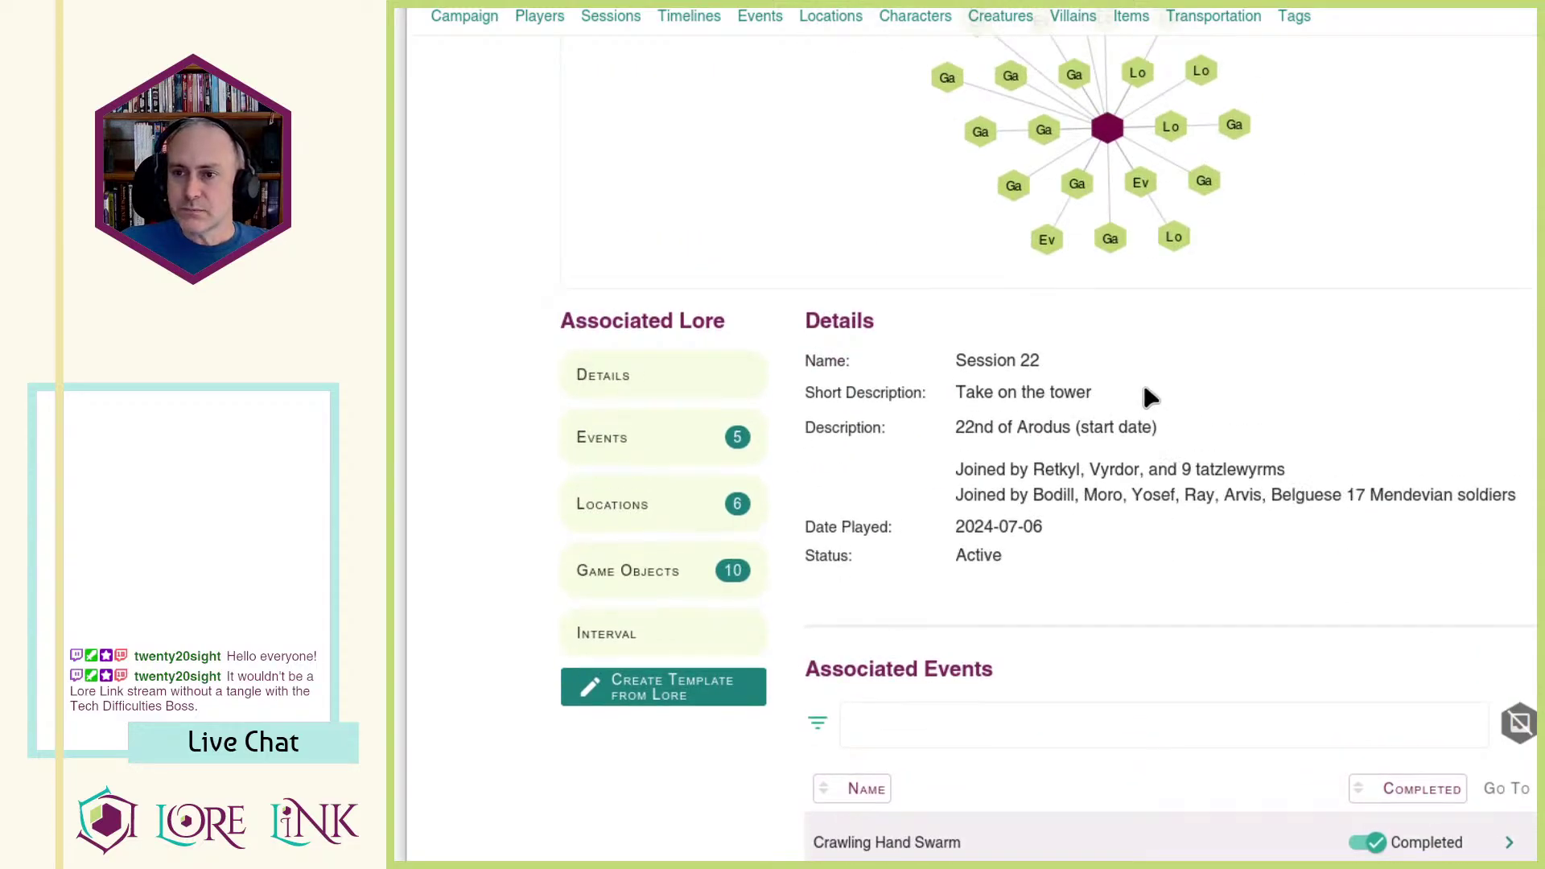
{"action": "scroll", "coordinate": [1342, 574], "scroll_direction": "down", "scroll_amount": 9}
{"action": "scroll", "coordinate": [1320, 552], "scroll_direction": "down", "scroll_amount": 7}
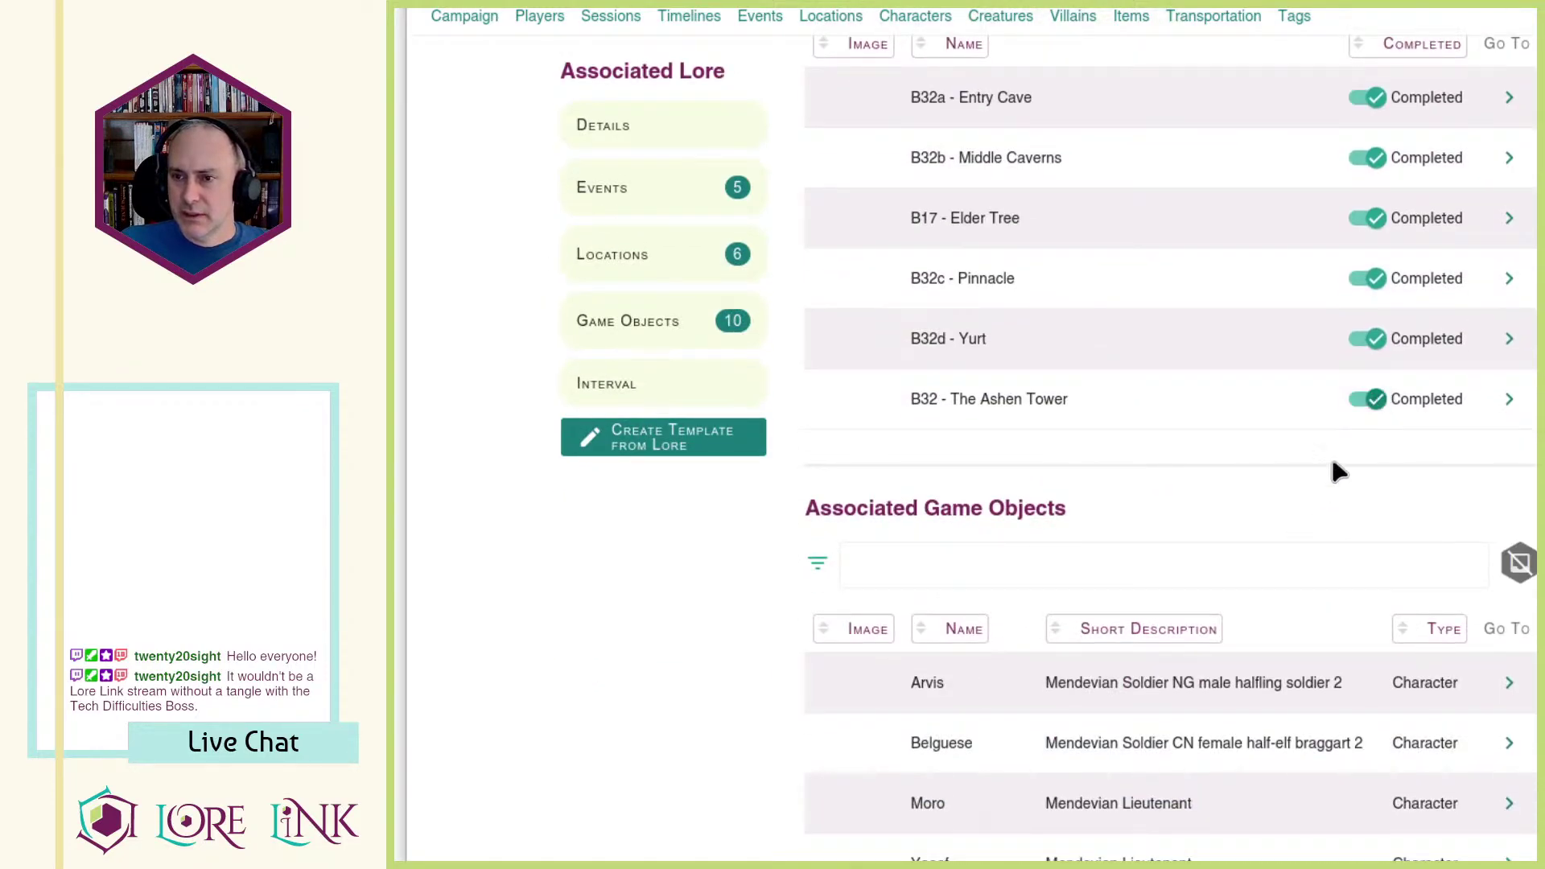
{"action": "scroll", "coordinate": [1342, 482], "scroll_direction": "up", "scroll_amount": 7}
{"action": "scroll", "coordinate": [1349, 486], "scroll_direction": "up", "scroll_amount": 2}
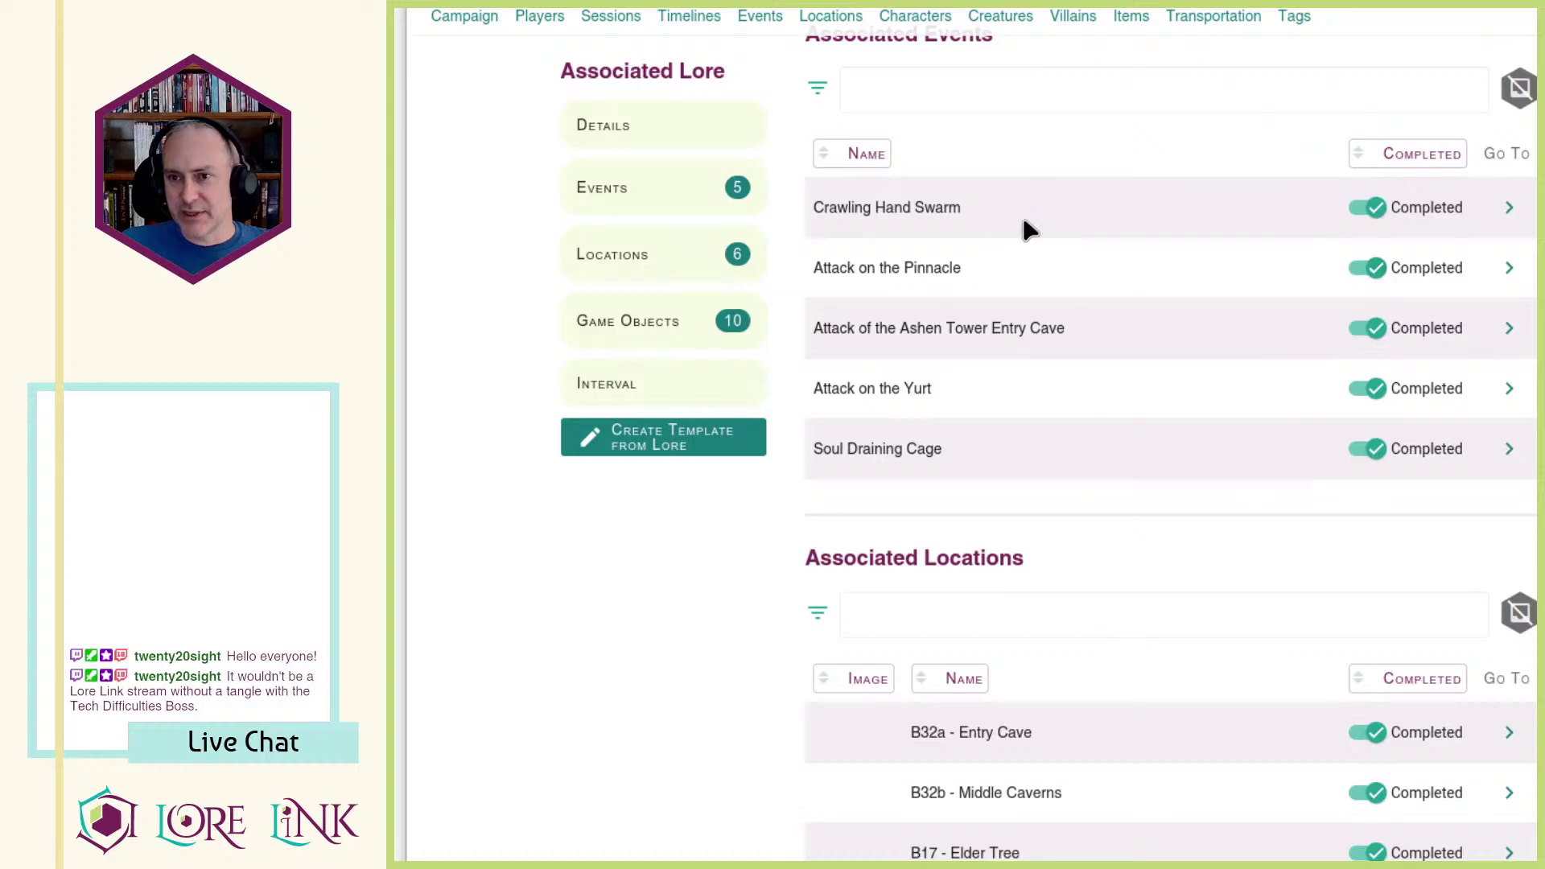
{"action": "scroll", "coordinate": [1175, 554], "scroll_direction": "up", "scroll_amount": 4}
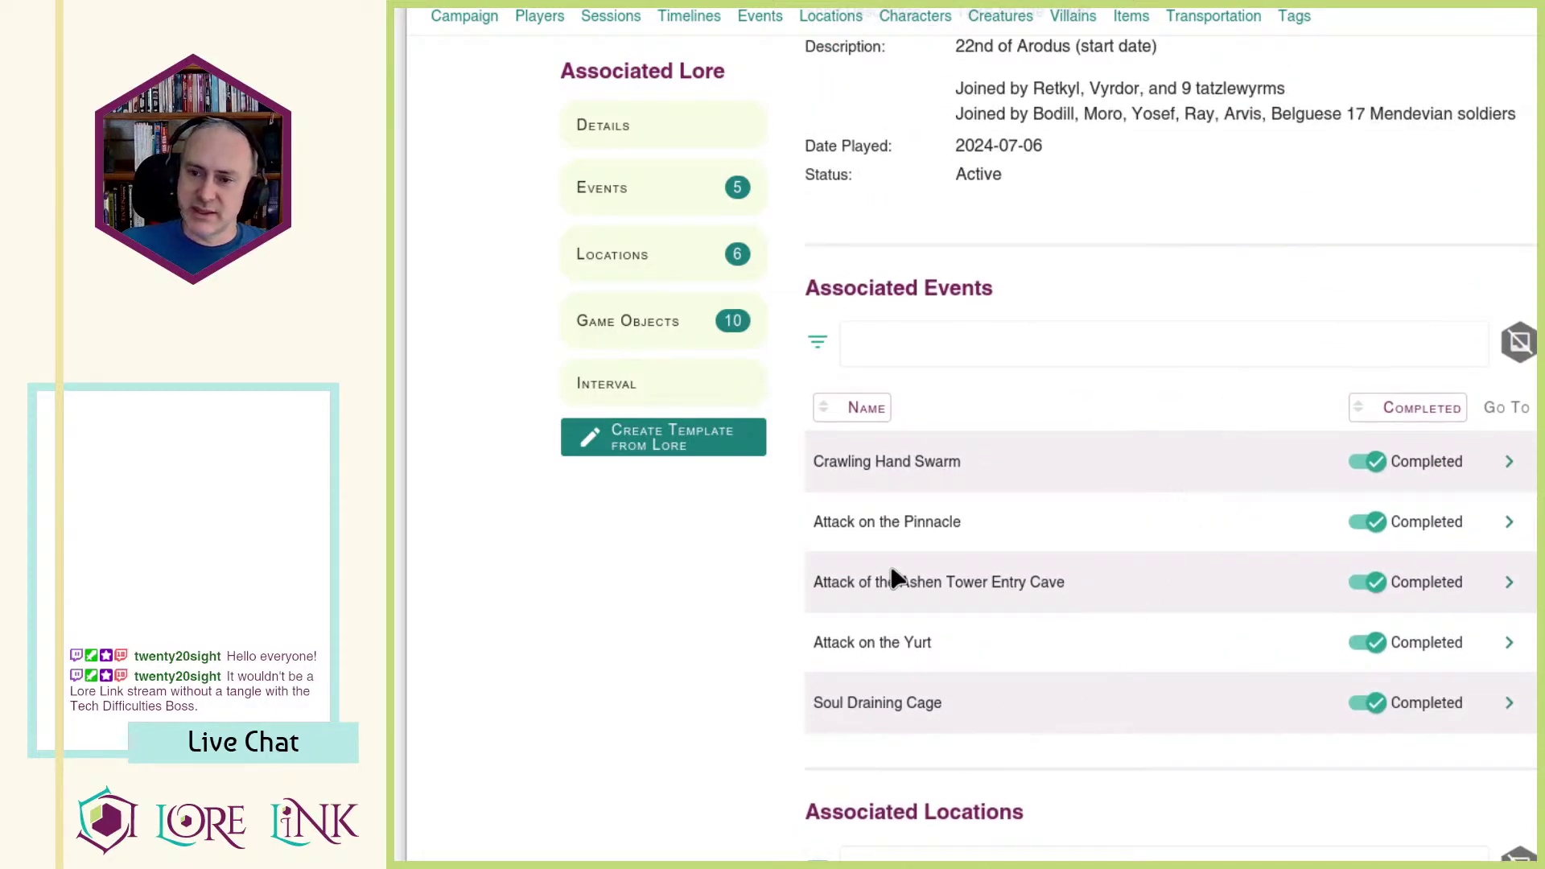
{"action": "scroll", "coordinate": [1233, 563], "scroll_direction": "down", "scroll_amount": 12}
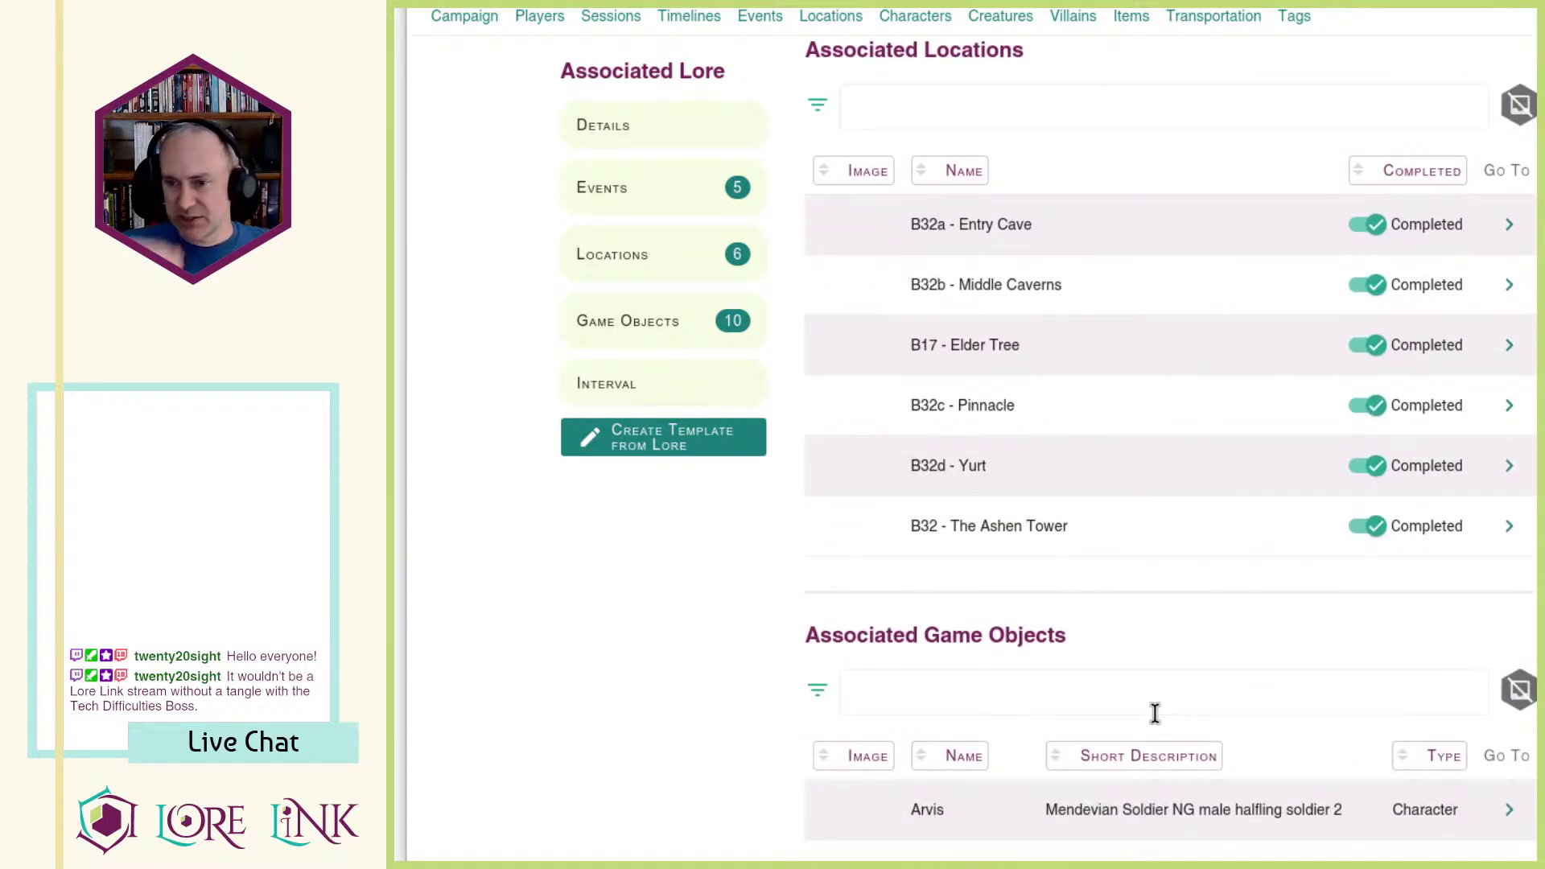
{"action": "scroll", "coordinate": [1106, 704], "scroll_direction": "up", "scroll_amount": 12}
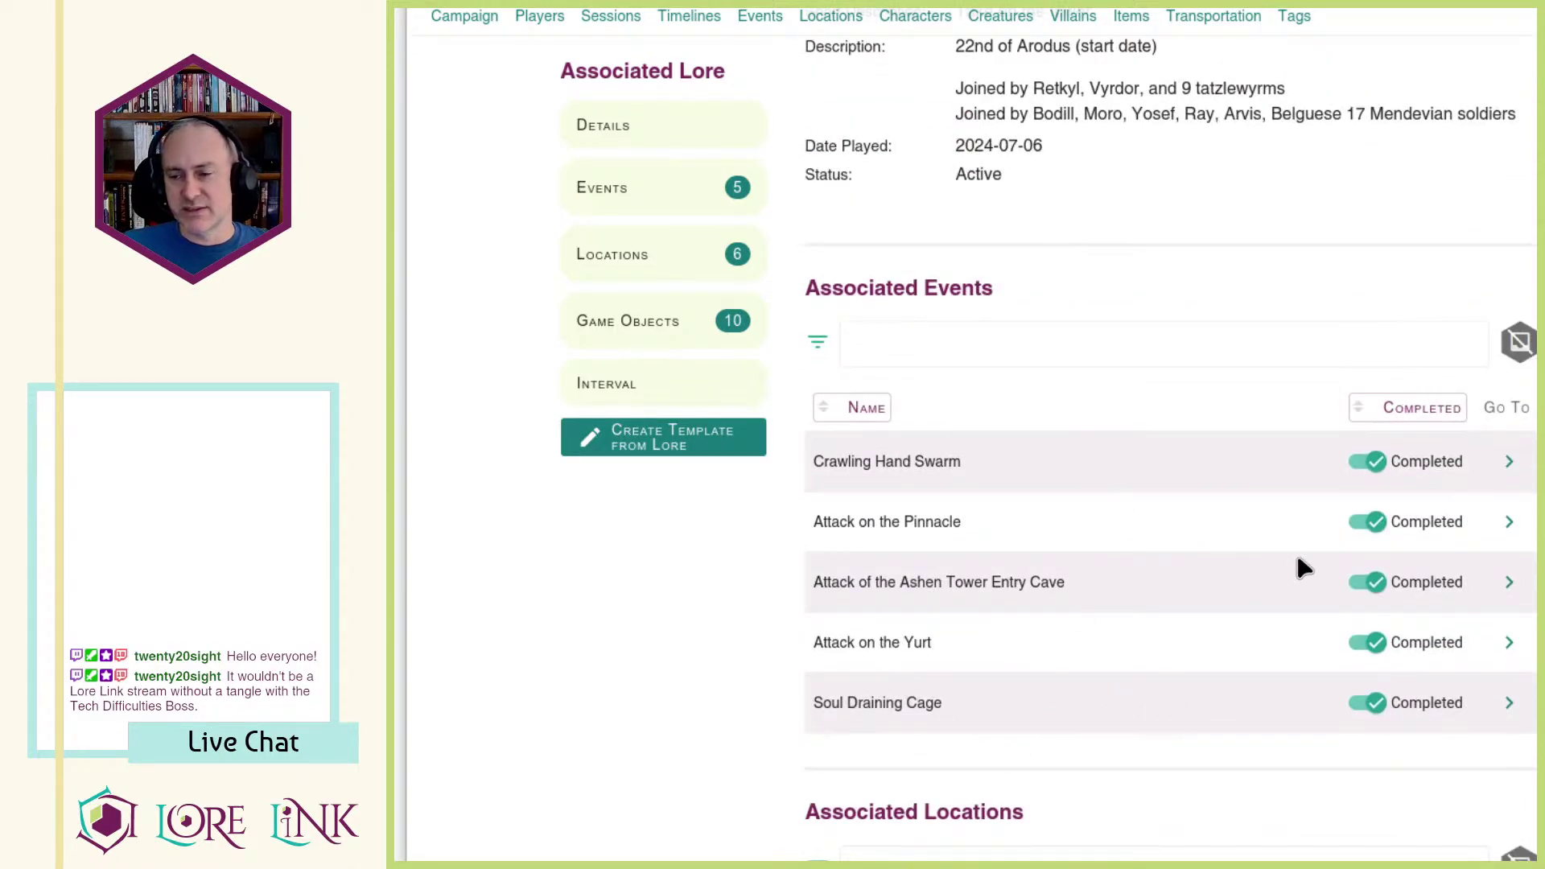
{"action": "scroll", "coordinate": [1273, 515], "scroll_direction": "down", "scroll_amount": 12}
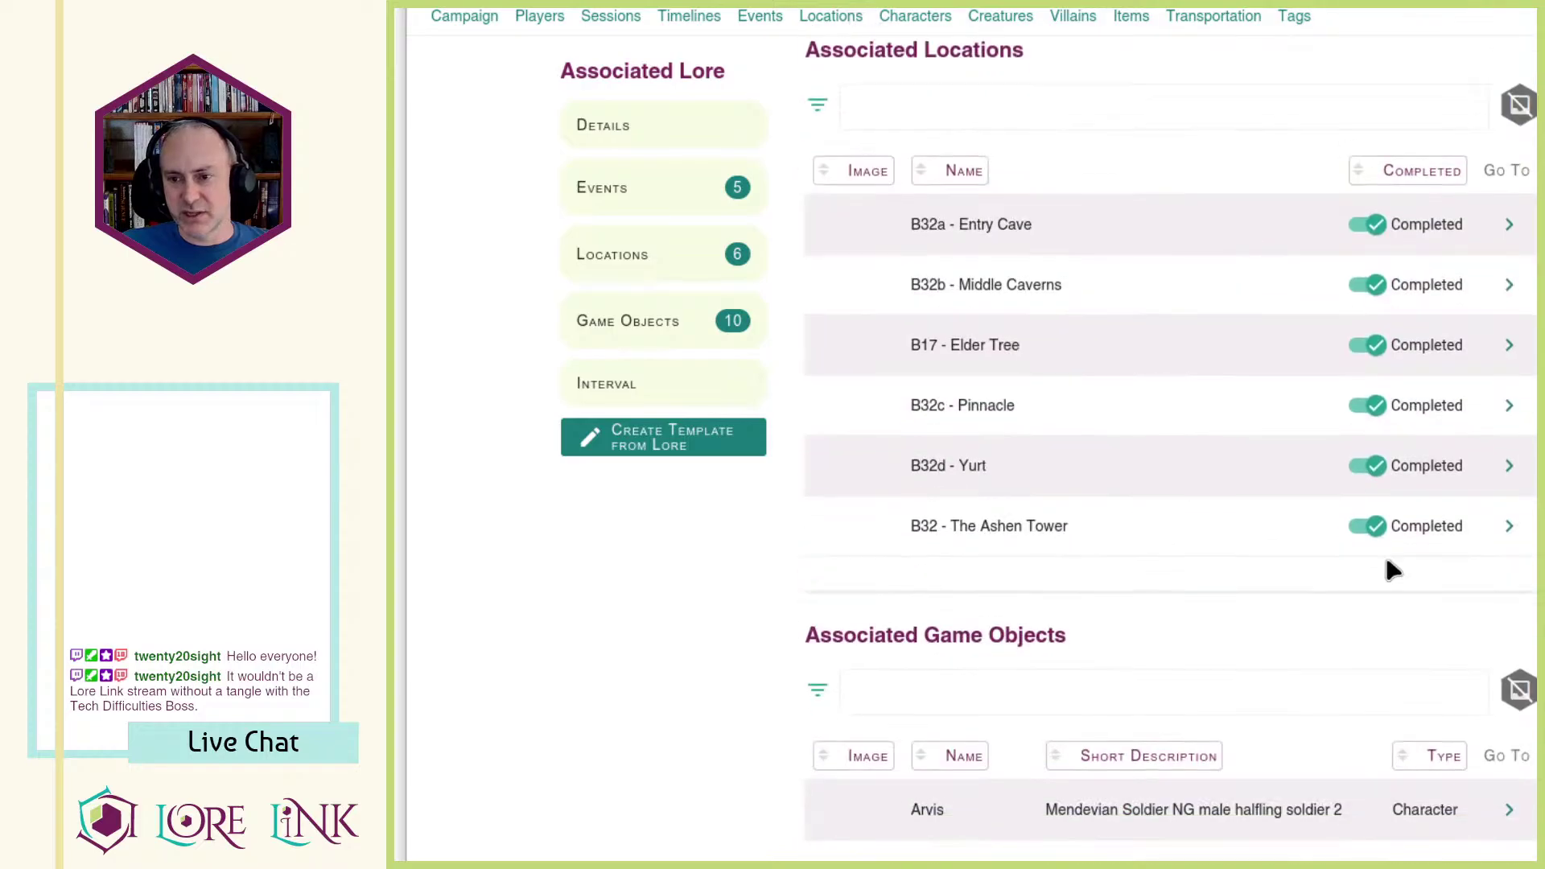
{"action": "scroll", "coordinate": [1386, 562], "scroll_direction": "down", "scroll_amount": 12}
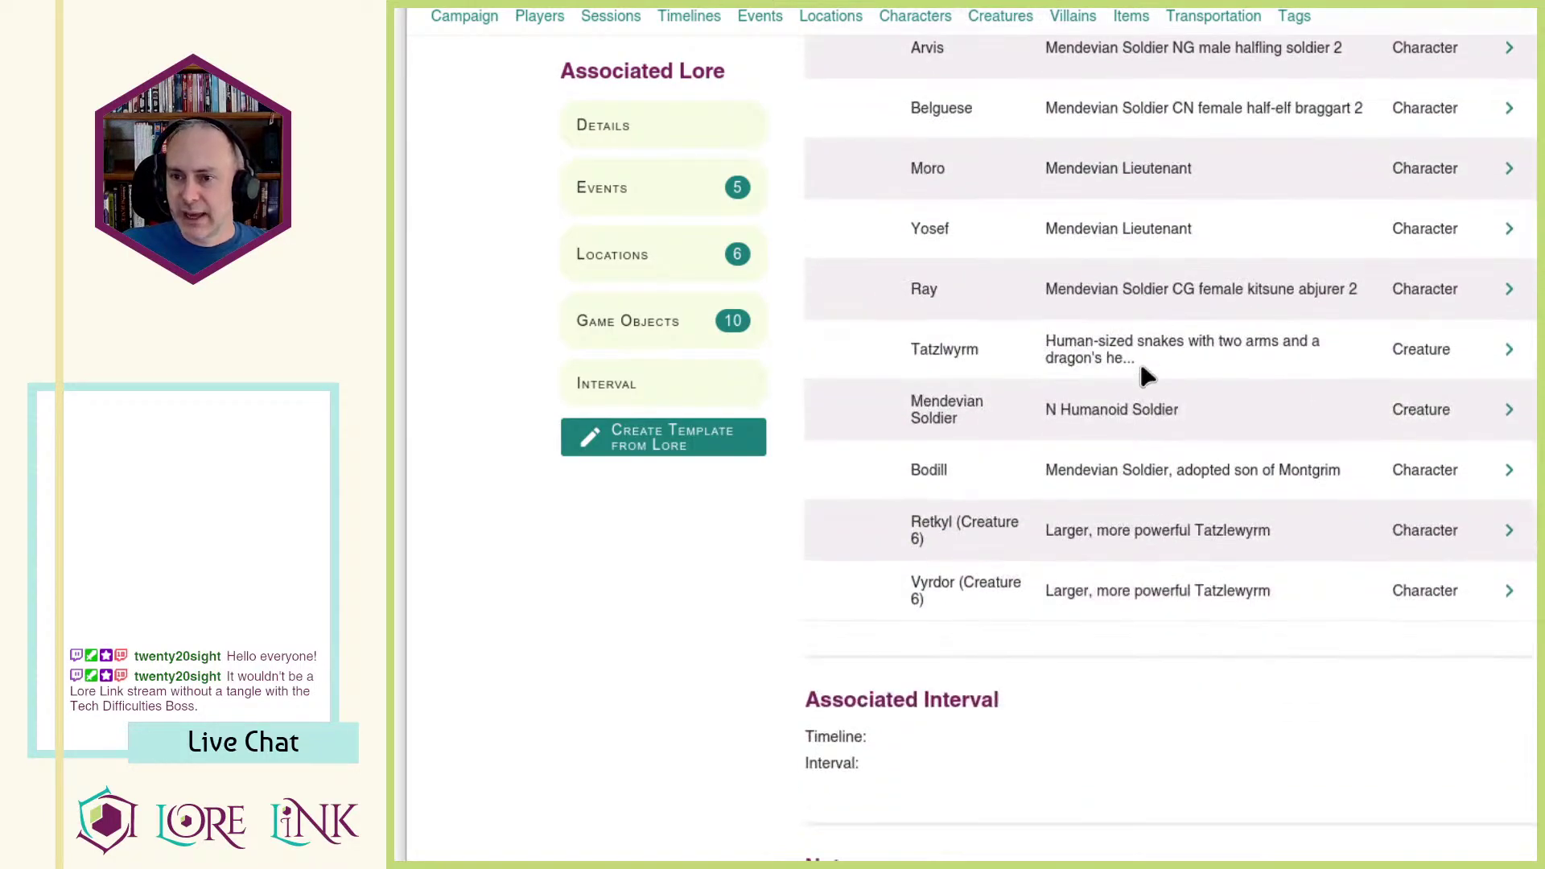
{"action": "scroll", "coordinate": [1141, 370], "scroll_direction": "up", "scroll_amount": 2}
Step: Expand the session's Jul 06, 2024 note and read through its loot, outcomes and TODO list
{"action": "scroll", "coordinate": [1440, 596], "scroll_direction": "down", "scroll_amount": 7}
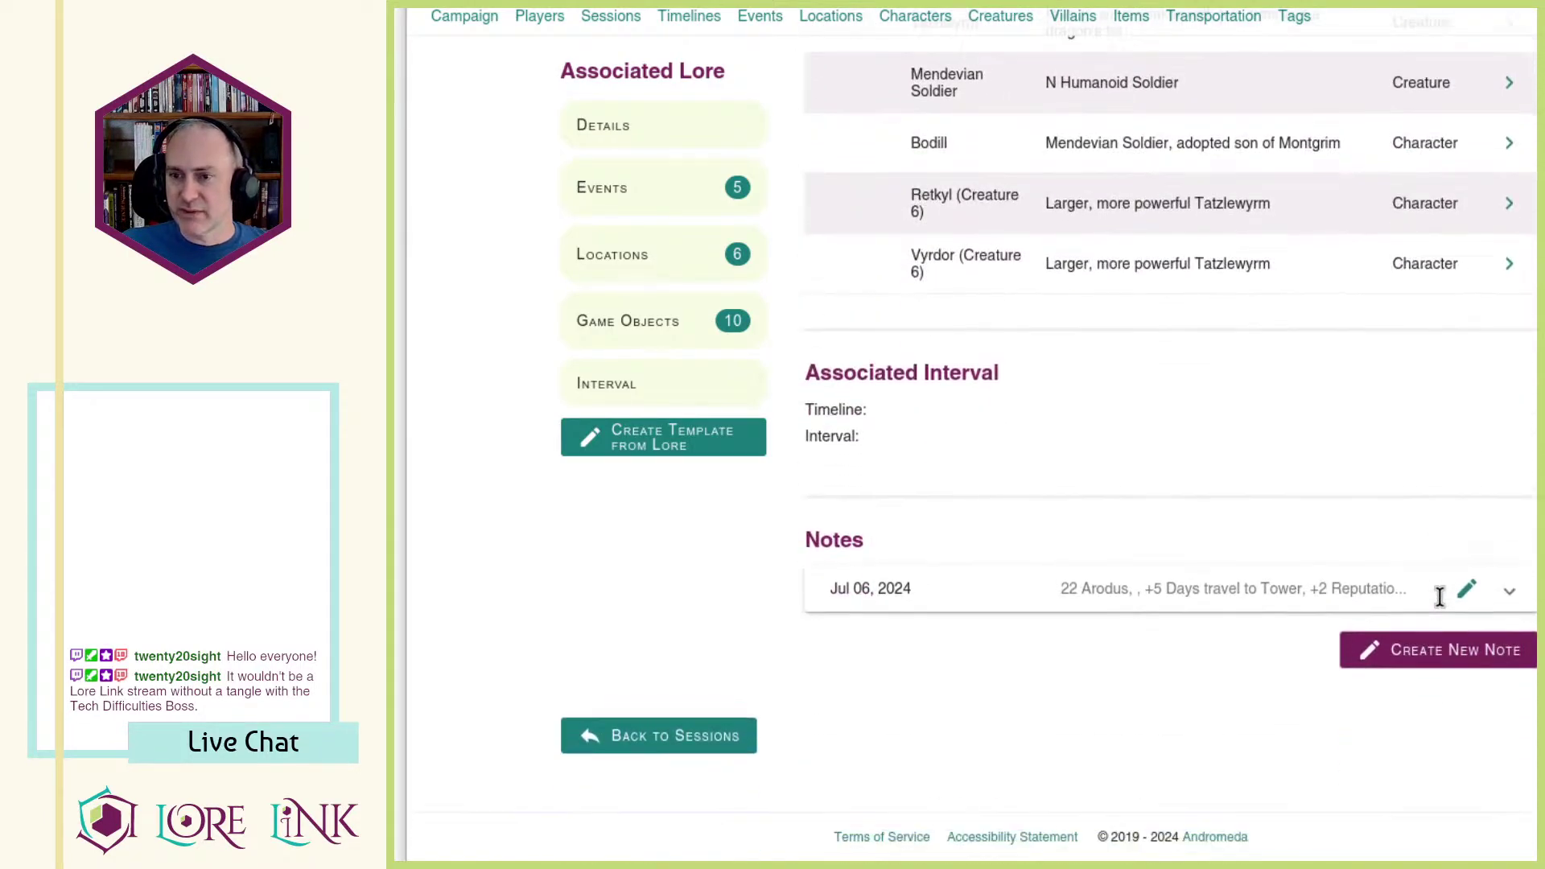
{"action": "left_click", "coordinate": [1506, 595]}
{"action": "scroll", "coordinate": [1241, 407], "scroll_direction": "down", "scroll_amount": 6}
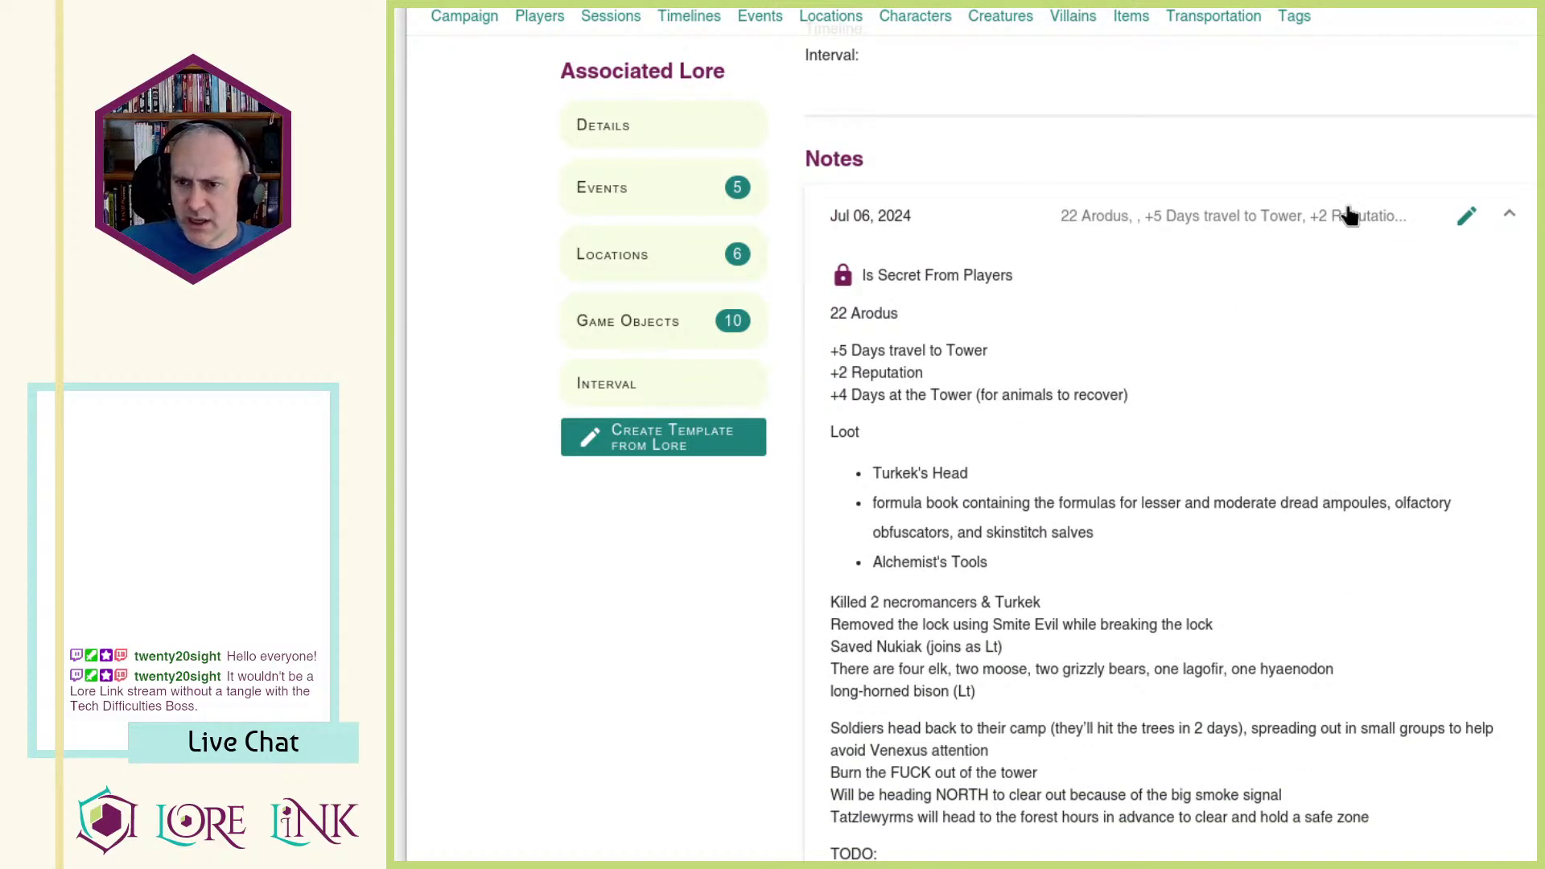
{"action": "scroll", "coordinate": [1010, 388], "scroll_direction": "down", "scroll_amount": 6}
{"action": "scroll", "coordinate": [1072, 385], "scroll_direction": "up", "scroll_amount": 4}
{"action": "scroll", "coordinate": [1043, 339], "scroll_direction": "down", "scroll_amount": 2}
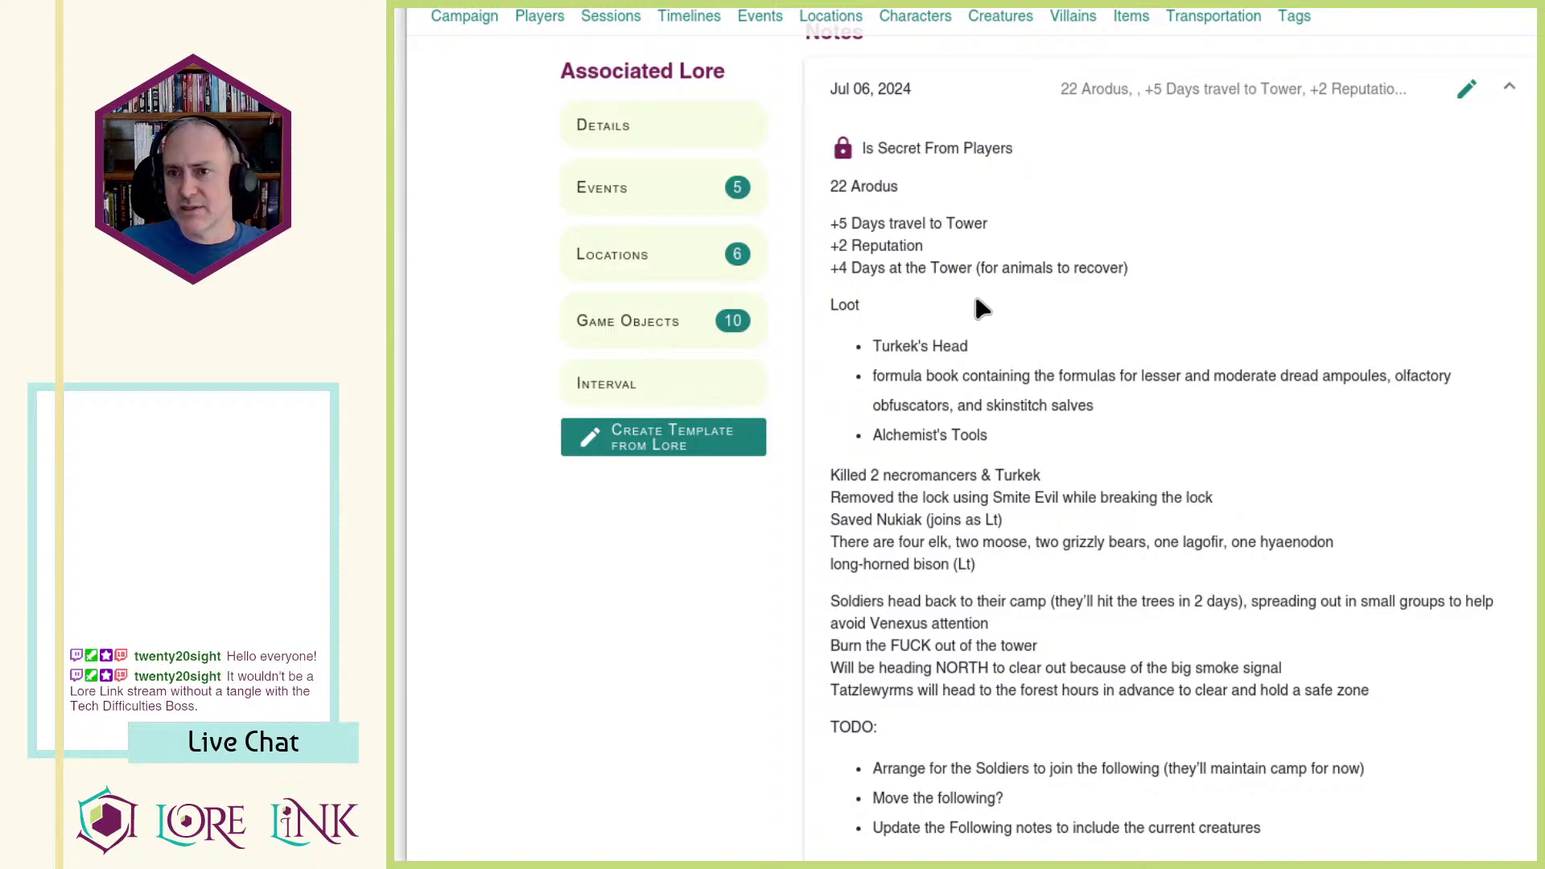
Step: Highlight the "+5 Days travel to Tower" line and the "+2 Reputation" line in the note
{"action": "left_click_drag", "start_coordinate": [829, 223], "coordinate": [1047, 217]}
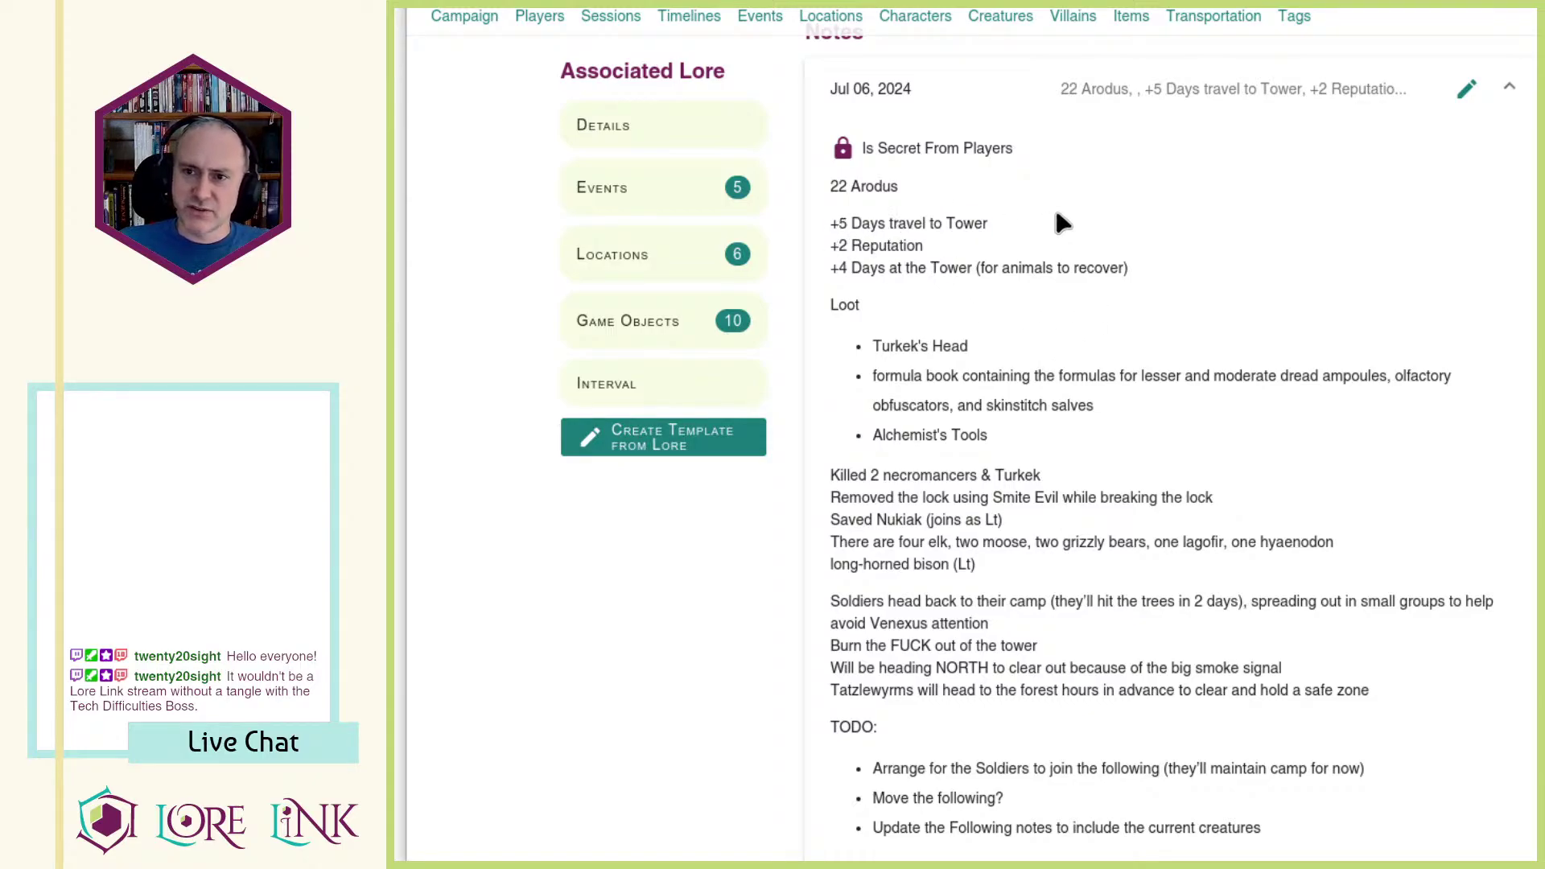
{"action": "left_click", "coordinate": [976, 238]}
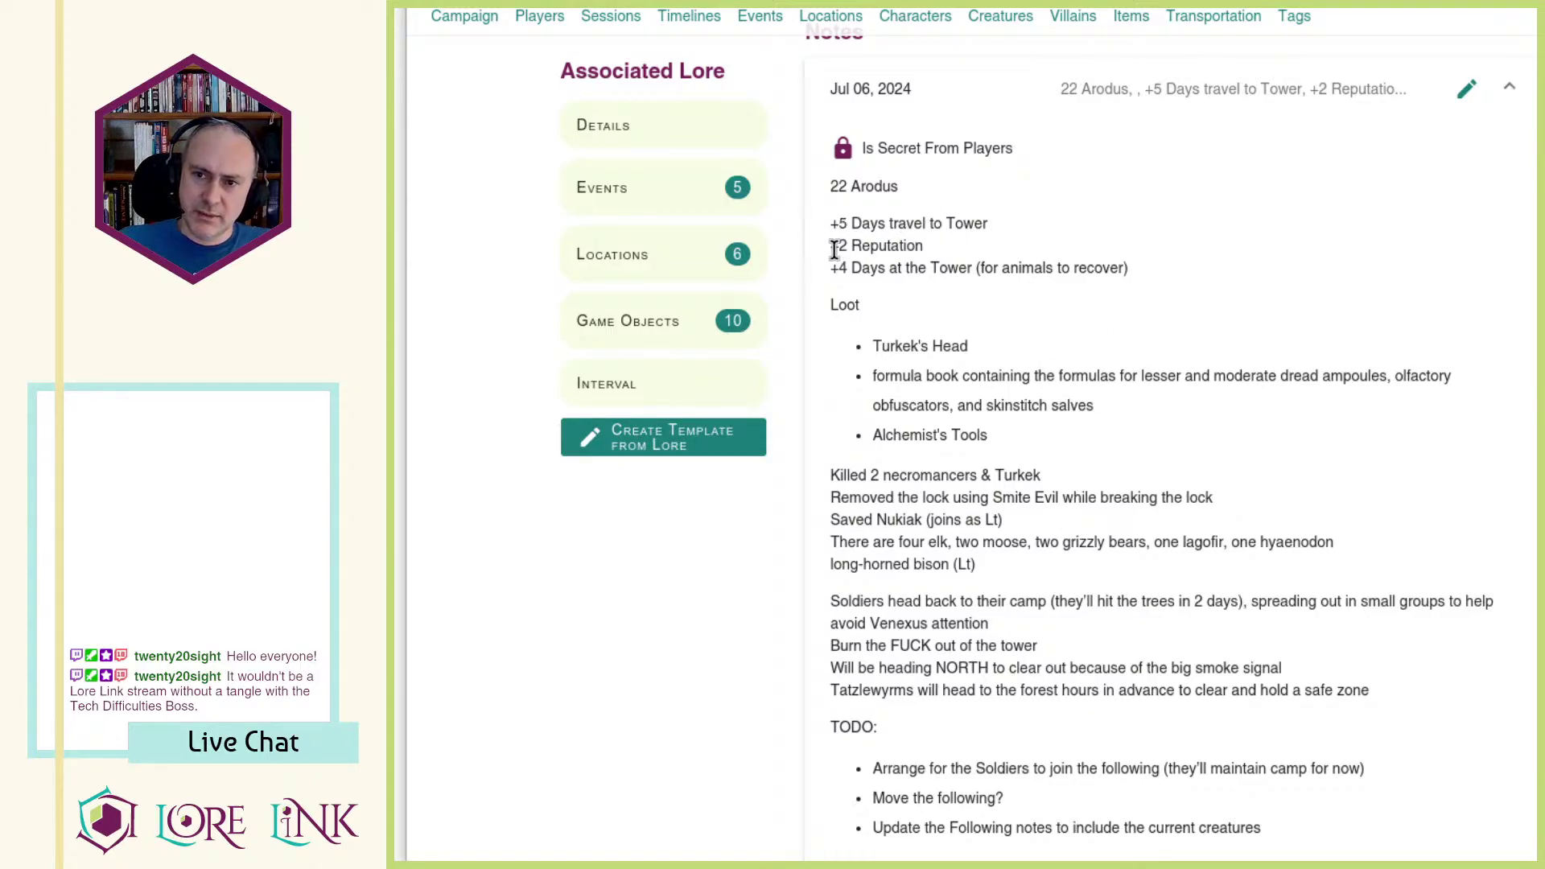
{"action": "left_click_drag", "start_coordinate": [835, 248], "coordinate": [974, 242]}
{"action": "left_click", "coordinate": [973, 241]}
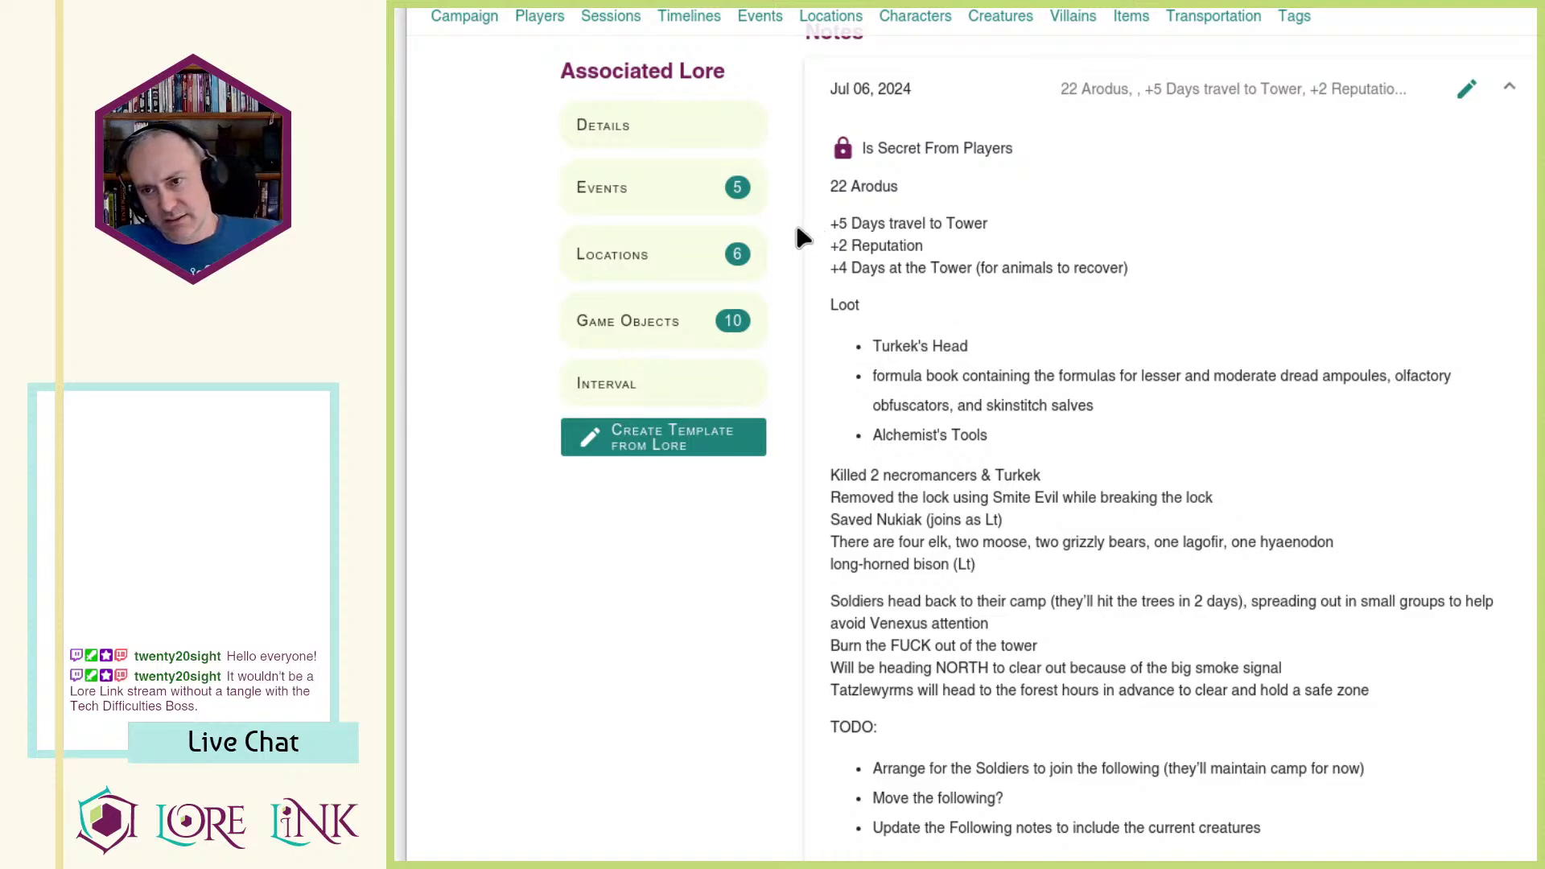
{"action": "left_click_drag", "start_coordinate": [832, 246], "coordinate": [931, 257]}
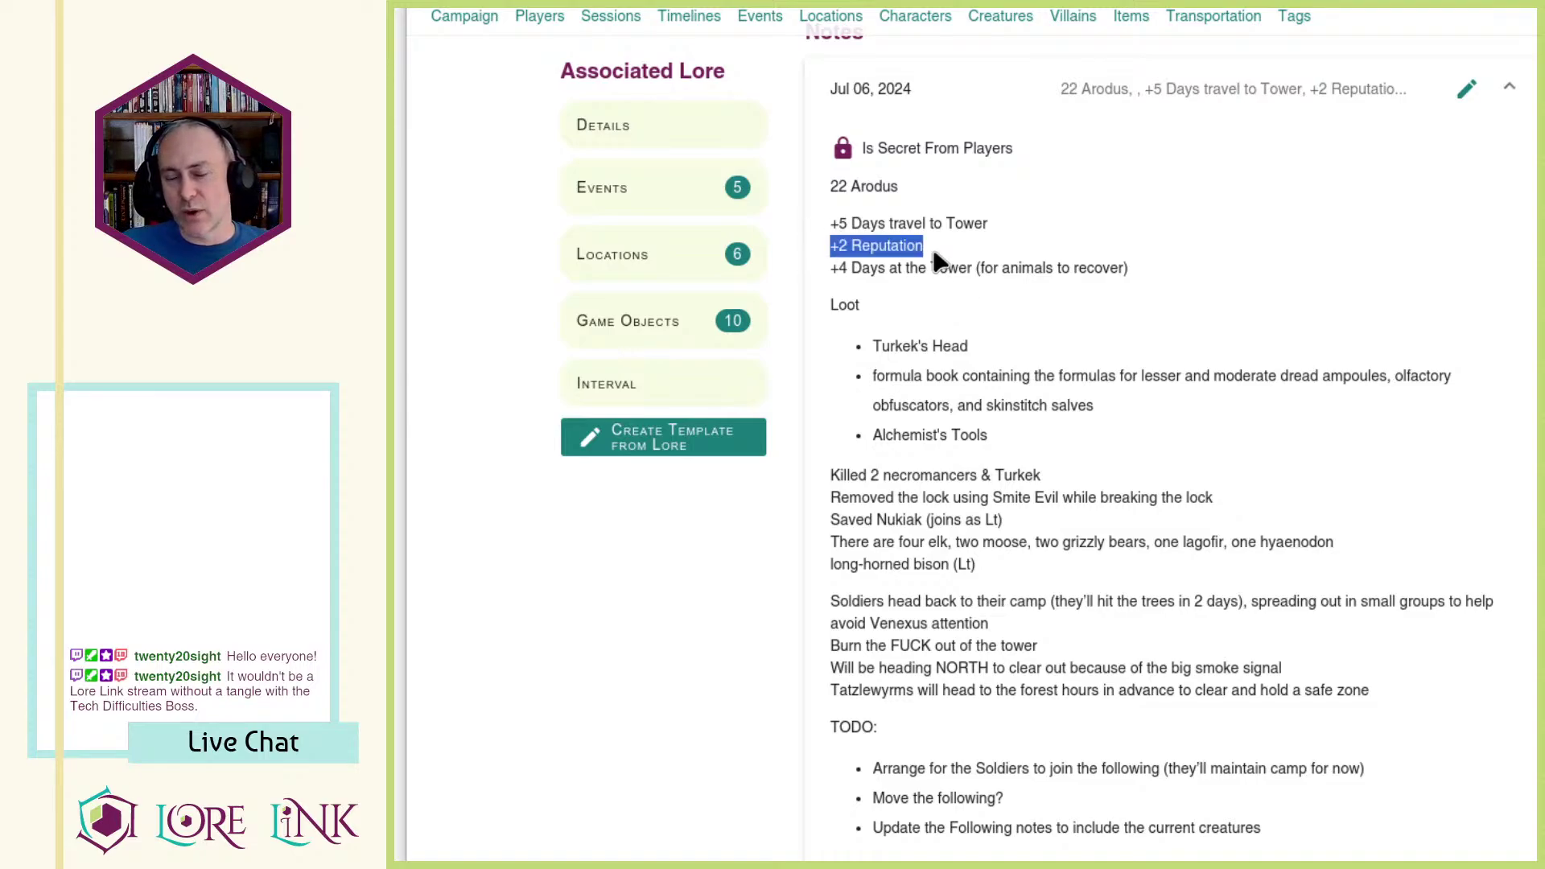
Step: Highlight the "+4 Days at the Tower (for animals to recover)" line in the session note
{"action": "left_click", "coordinate": [931, 256]}
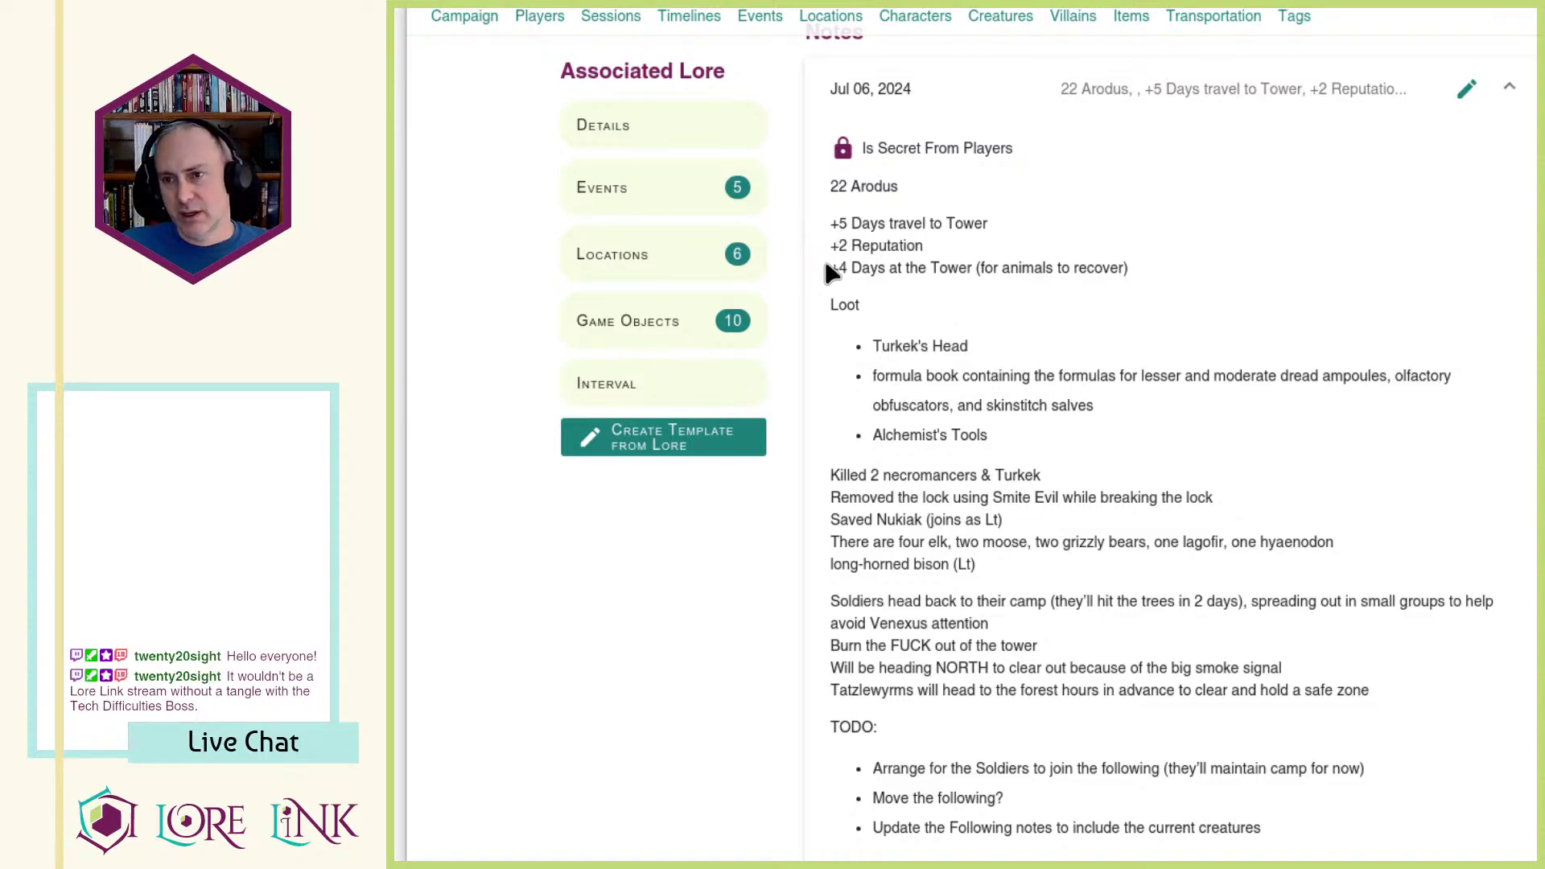
{"action": "left_click_drag", "start_coordinate": [829, 268], "coordinate": [1147, 272]}
{"action": "left_click", "coordinate": [1102, 271]}
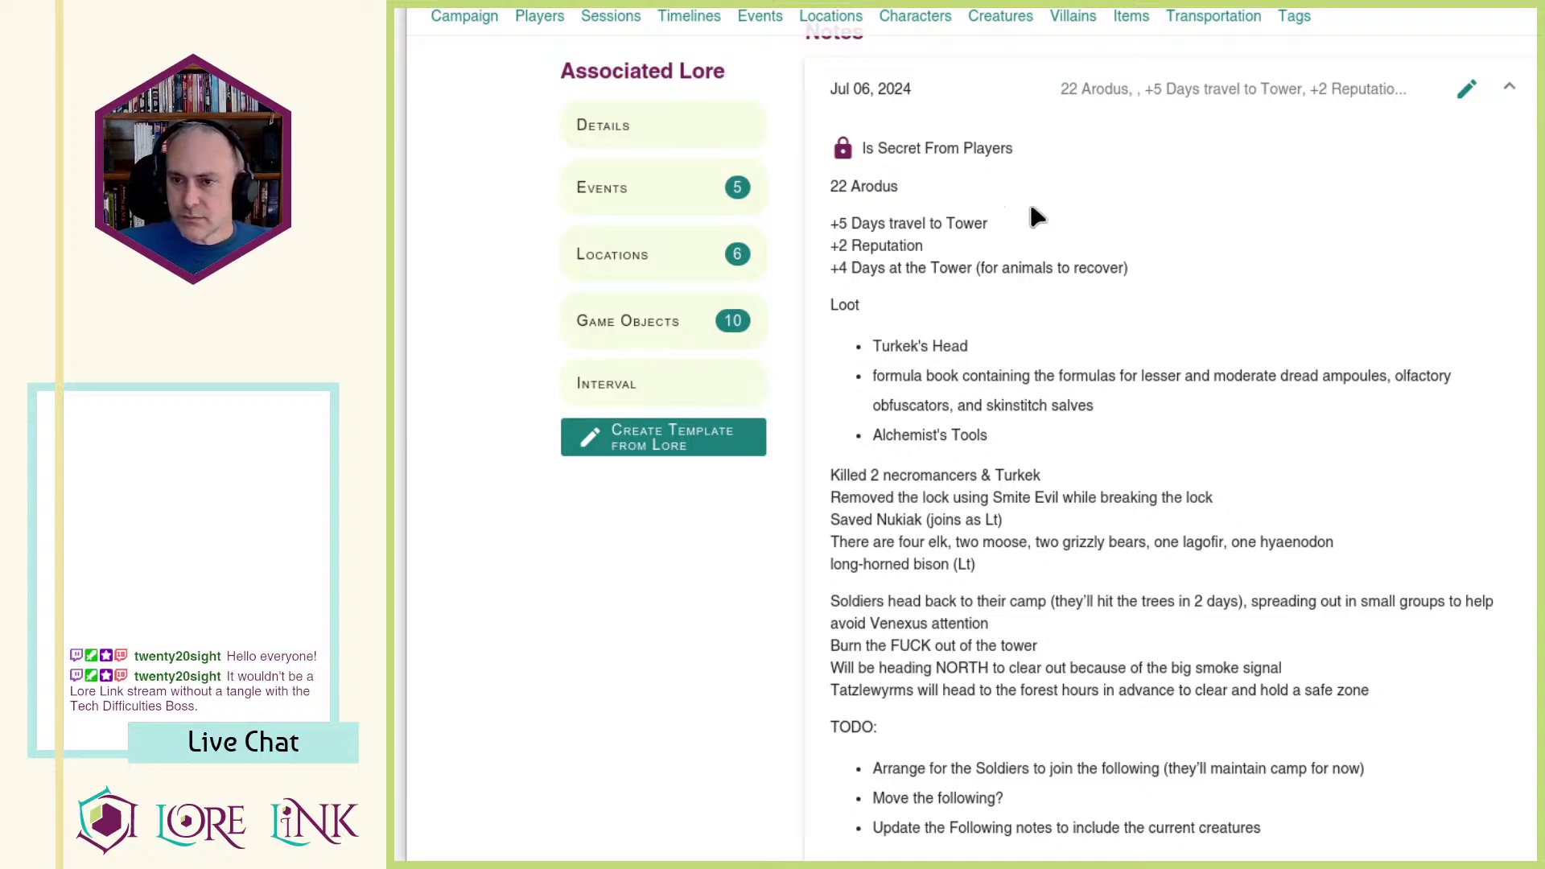
Step: Go through the note's Loot list, highlighting Turkek's Head, the formula book and the Alchemist's Tools
{"action": "left_click_drag", "start_coordinate": [880, 354], "coordinate": [1102, 391]}
{"action": "left_click", "coordinate": [1082, 466]}
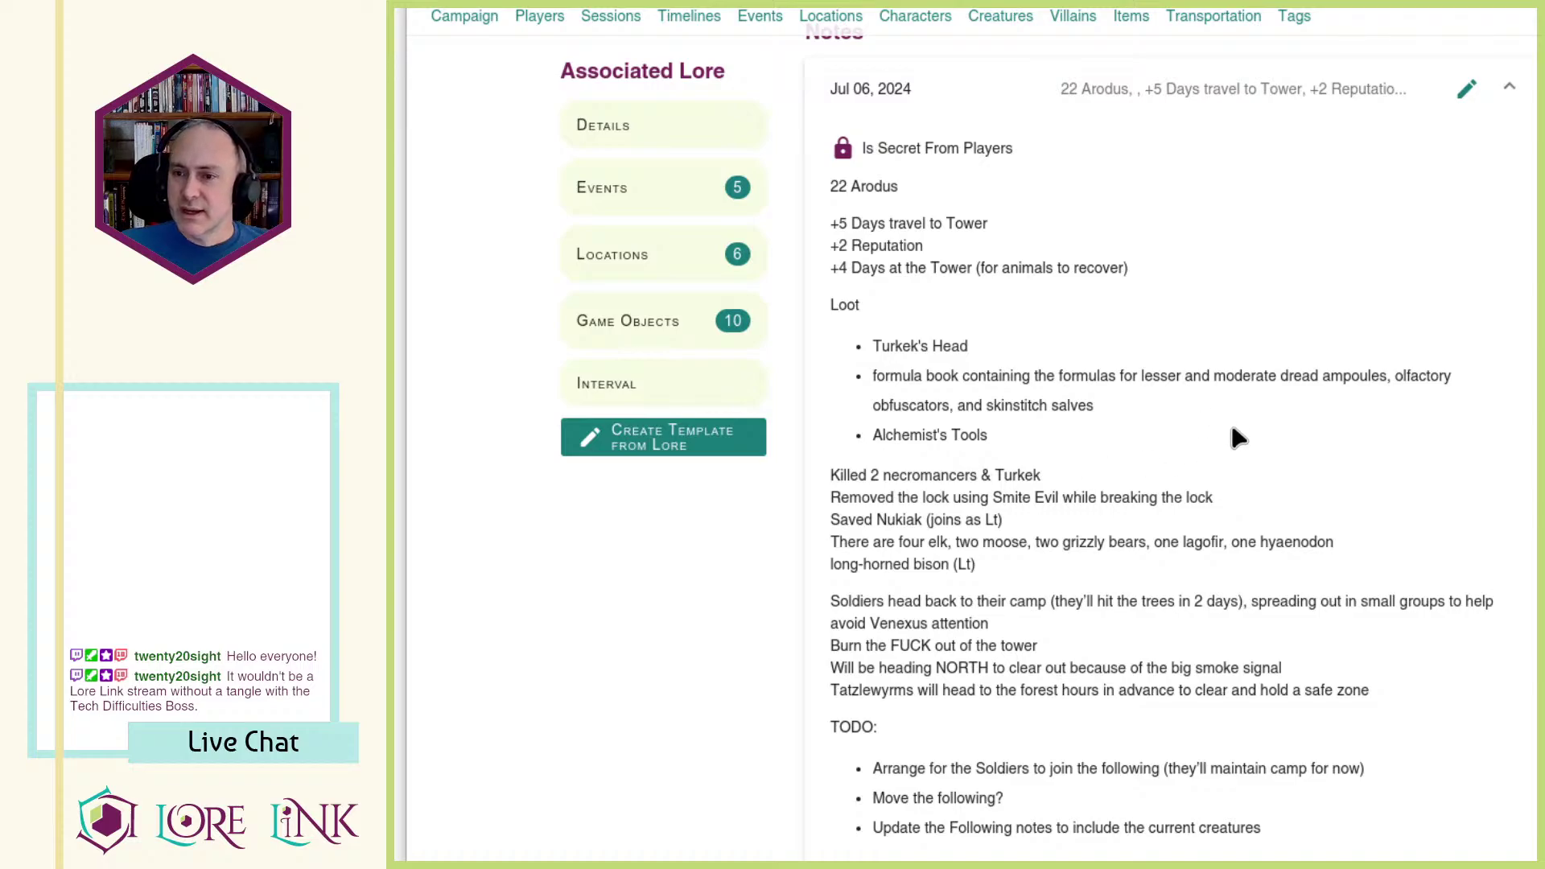
{"action": "left_click_drag", "start_coordinate": [870, 385], "coordinate": [1097, 407]}
{"action": "left_click", "coordinate": [1162, 403]}
{"action": "triple_click", "coordinate": [1070, 370]}
{"action": "left_click", "coordinate": [1214, 404]}
{"action": "left_click_drag", "start_coordinate": [845, 451], "coordinate": [1106, 447]}
{"action": "left_click", "coordinate": [1106, 446]}
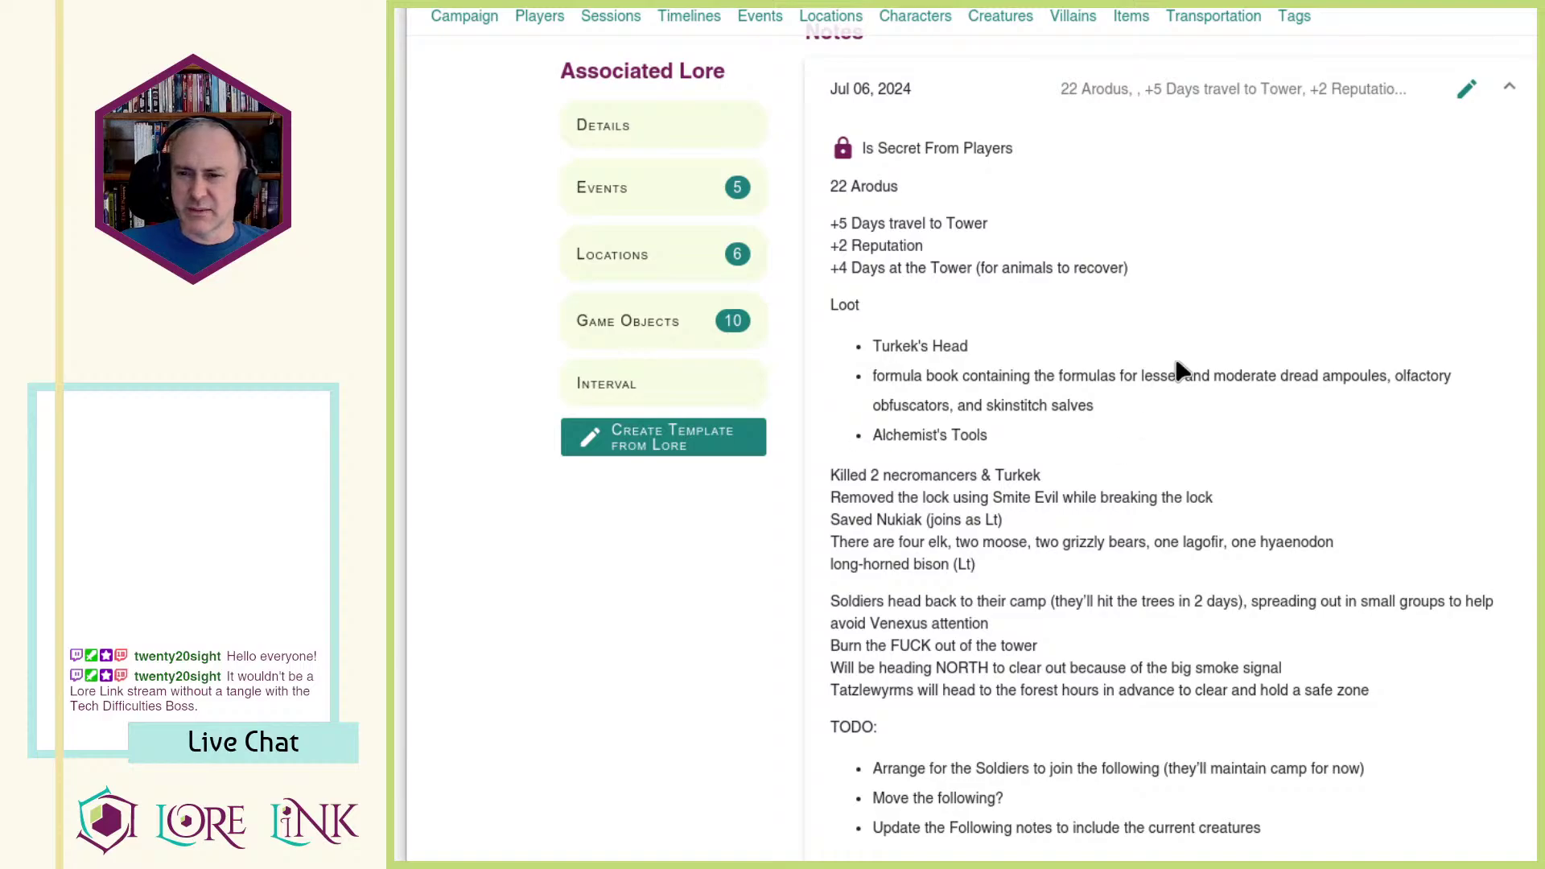
Step: Read the note's outcomes and TODO list, highlighting the "Killed 2 necromancers & Turkek" line and the TODO items
{"action": "scroll", "coordinate": [1175, 369], "scroll_direction": "down", "scroll_amount": 2}
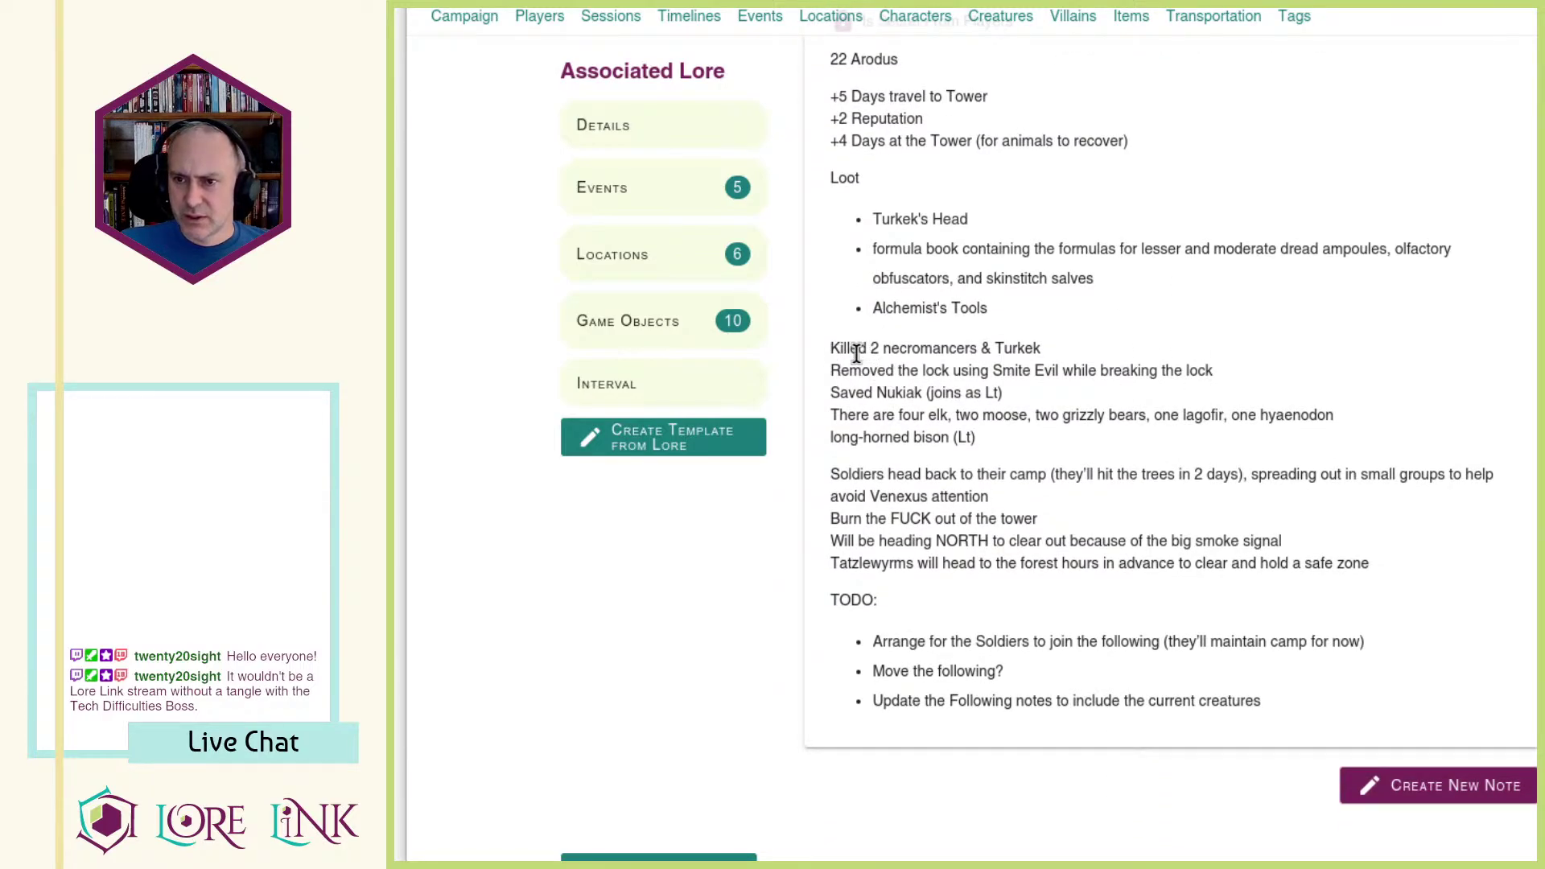
{"action": "left_click_drag", "start_coordinate": [826, 354], "coordinate": [1196, 354]}
{"action": "left_click", "coordinate": [1183, 362]}
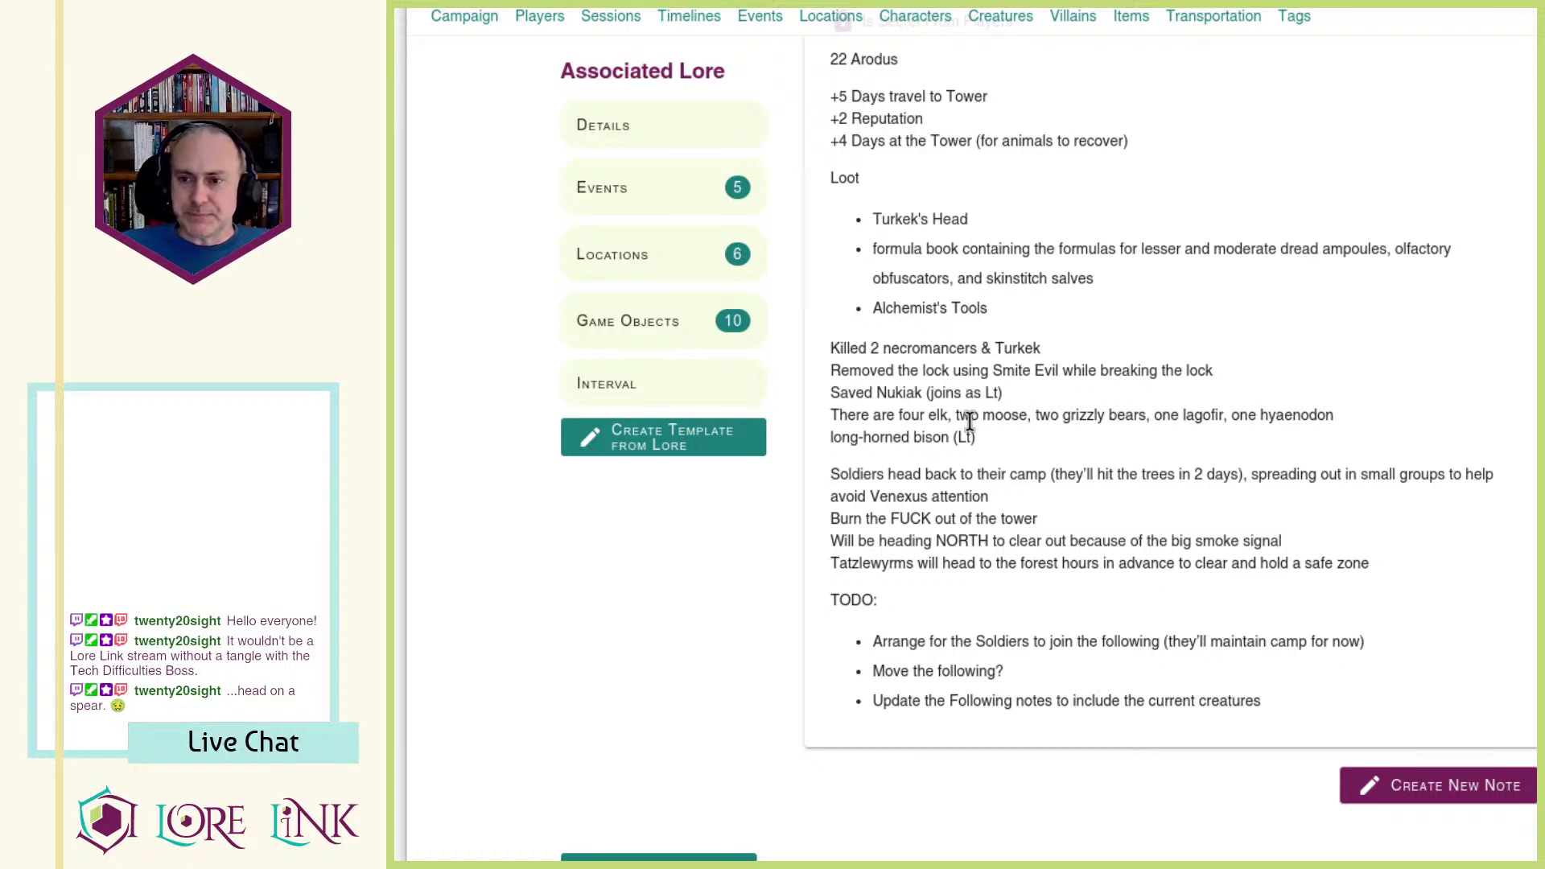
{"action": "scroll", "coordinate": [1047, 475], "scroll_direction": "up", "scroll_amount": 2}
{"action": "scroll", "coordinate": [1059, 481], "scroll_direction": "down", "scroll_amount": 2}
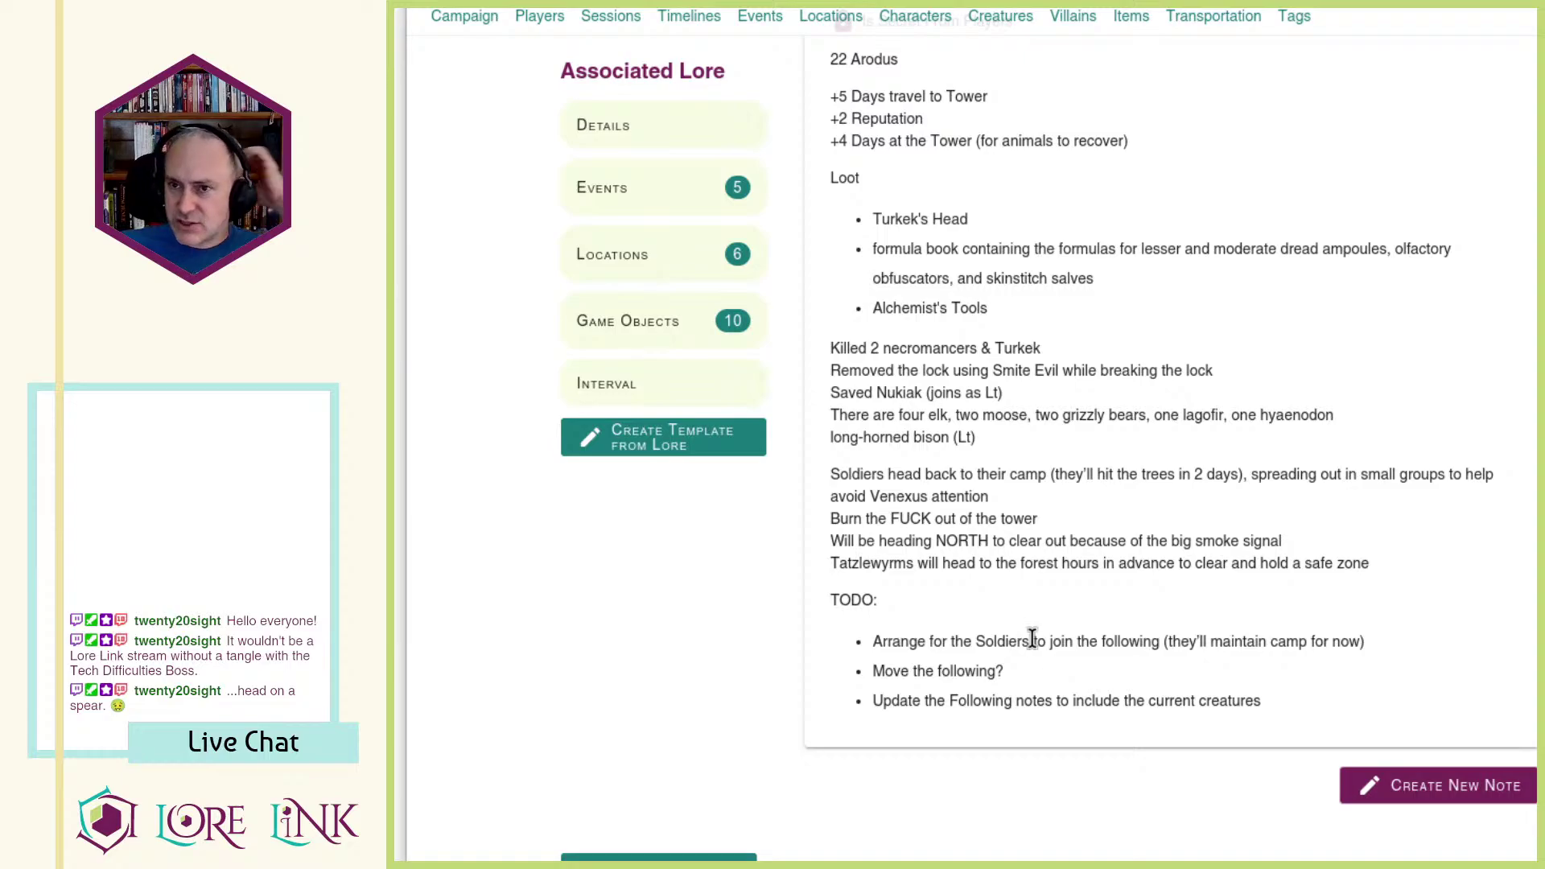
{"action": "left_click_drag", "start_coordinate": [950, 204], "coordinate": [1297, 703]}
{"action": "left_click", "coordinate": [1297, 708]}
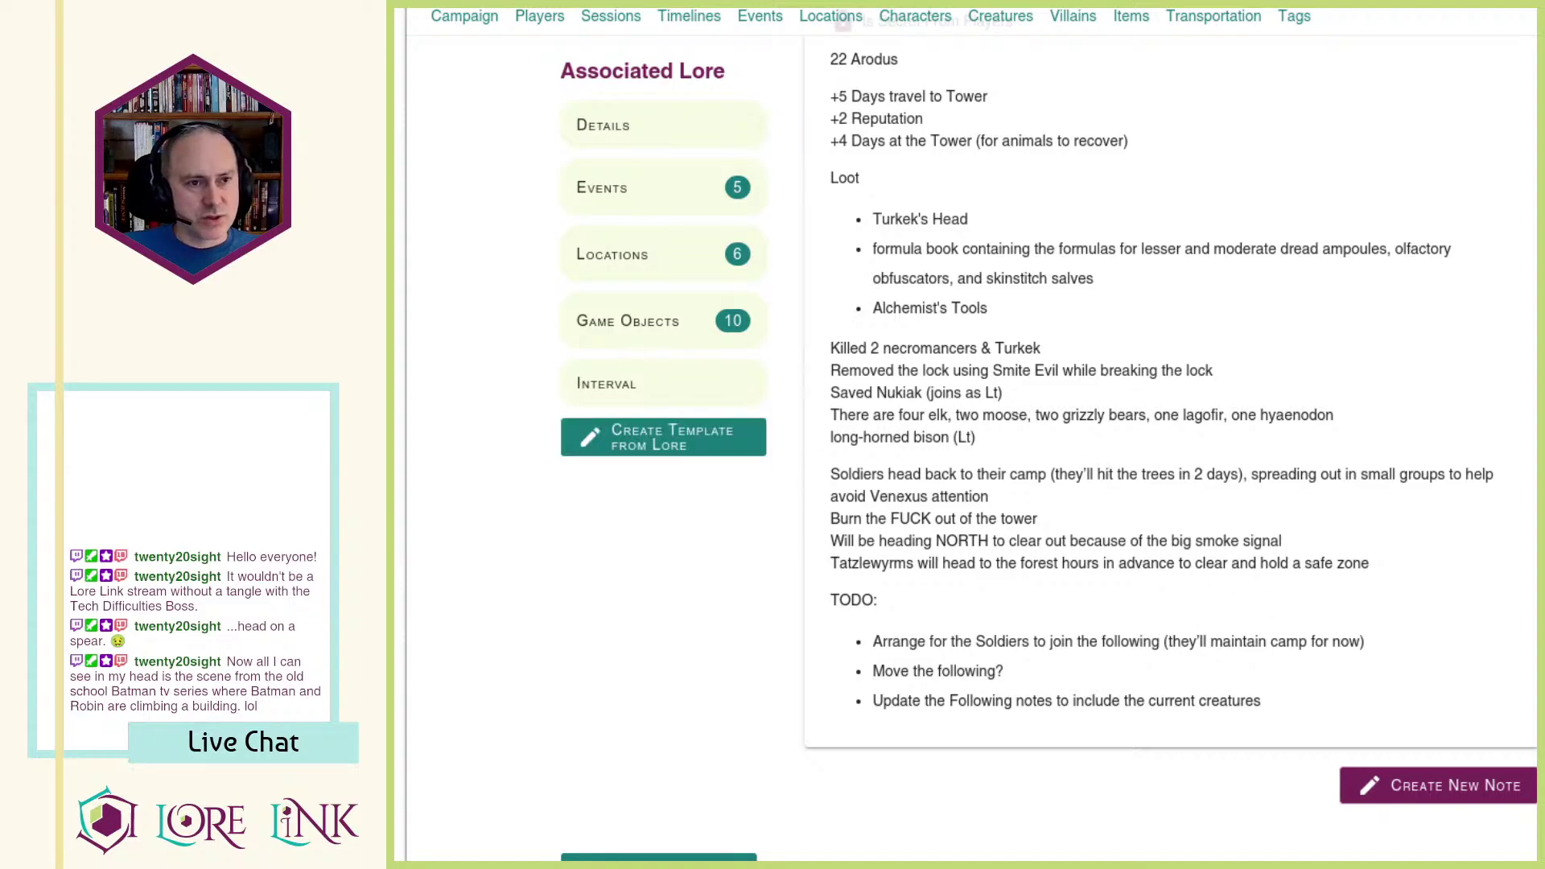
Step: Open the session's associated events in separate pages and check the creature level in the Crawling Hand Swarm description
{"action": "scroll", "coordinate": [1161, 340], "scroll_direction": "up", "scroll_amount": 20}
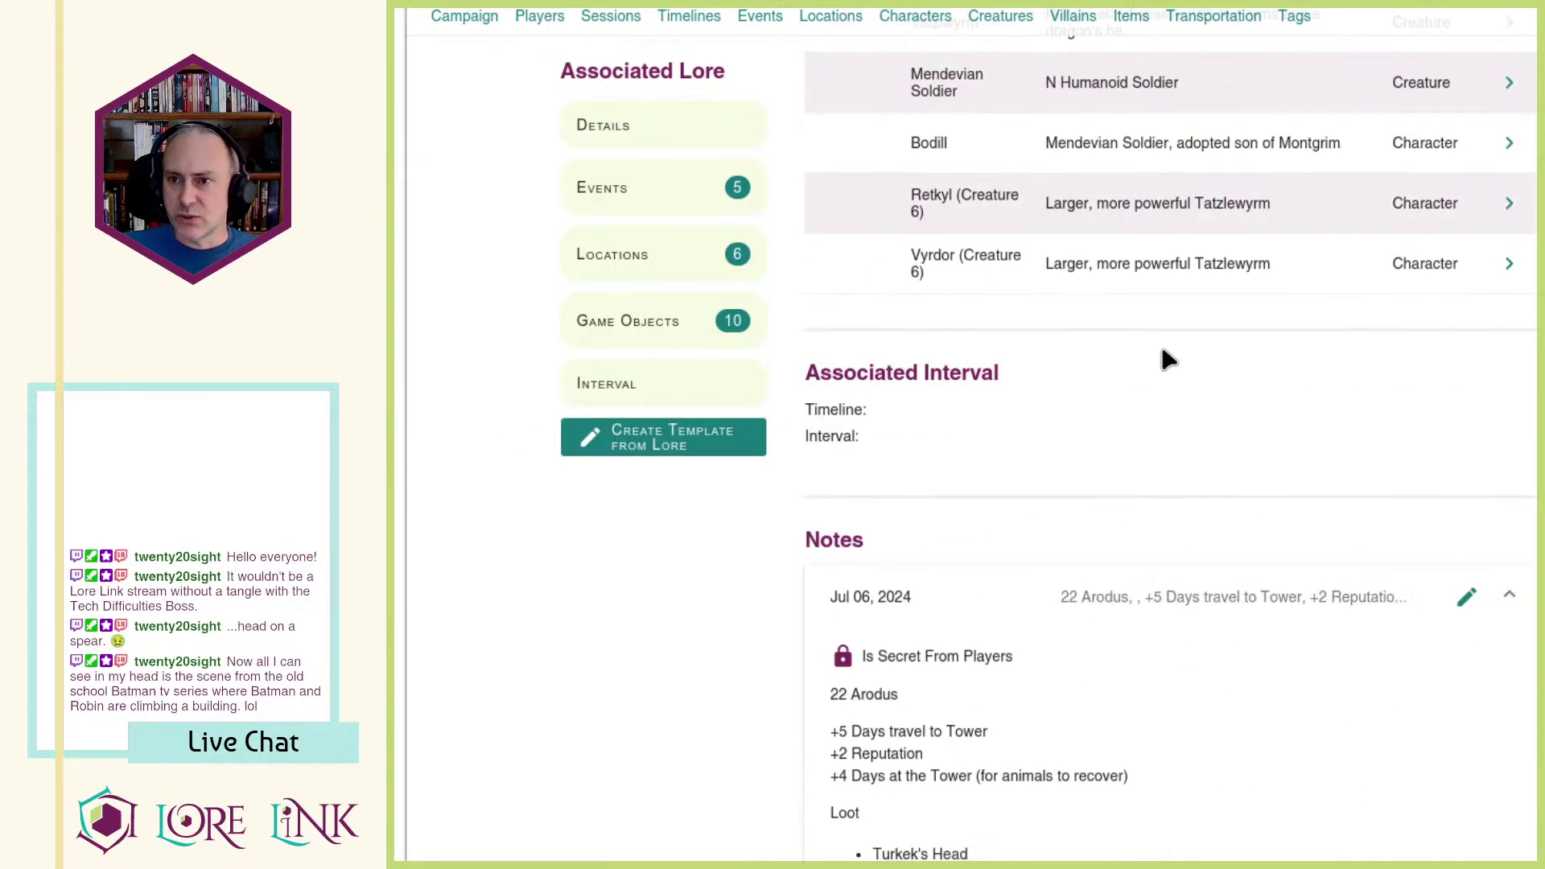
{"action": "scroll", "coordinate": [1073, 525], "scroll_direction": "up", "scroll_amount": 5}
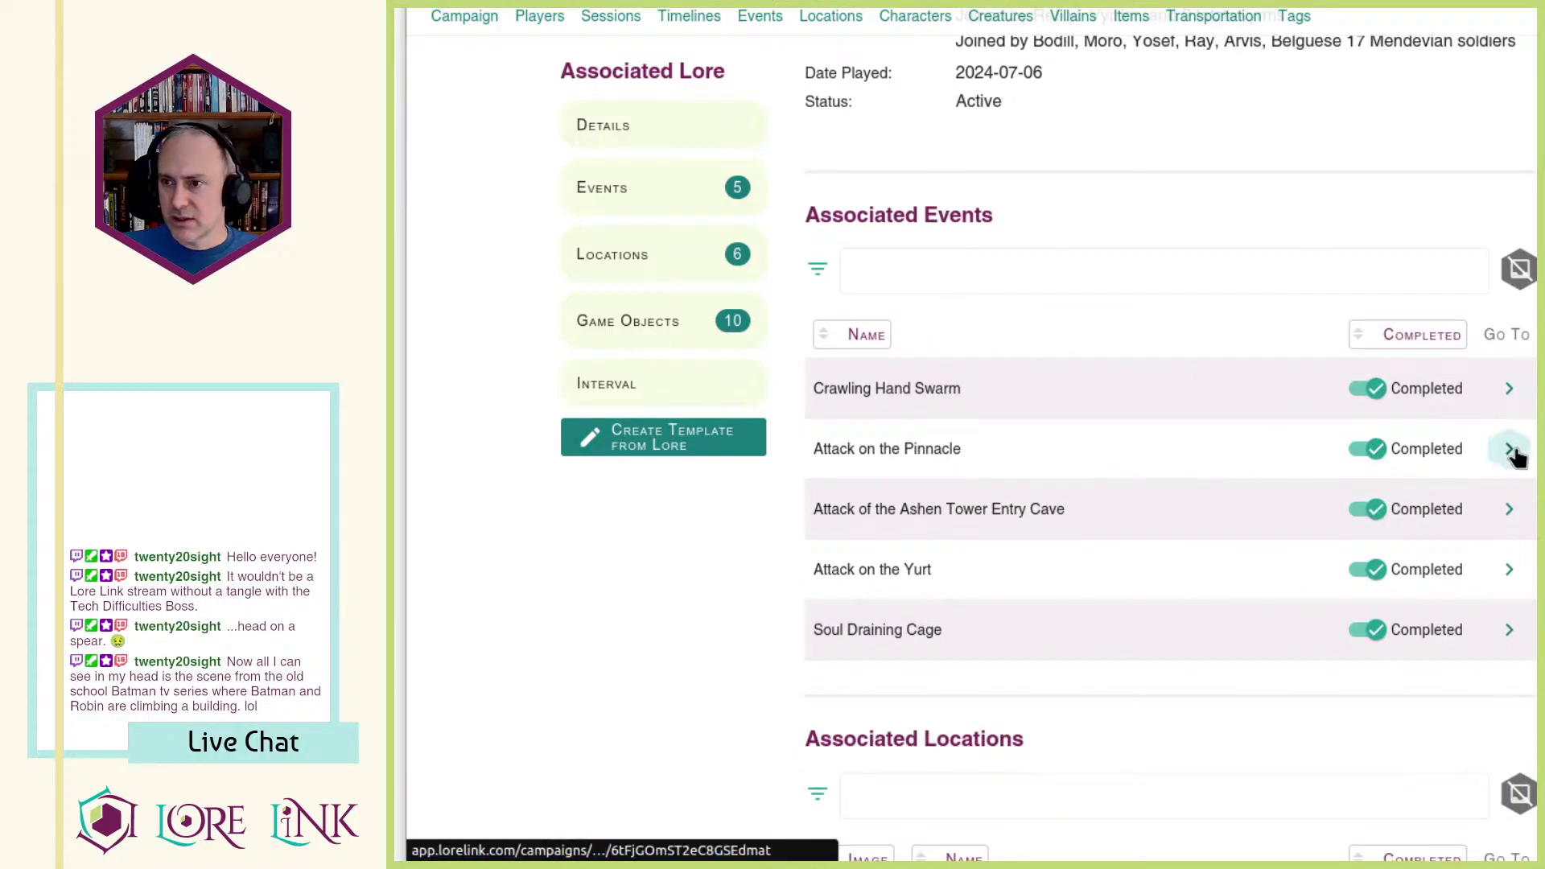
{"action": "left_click", "coordinate": [1509, 633]}
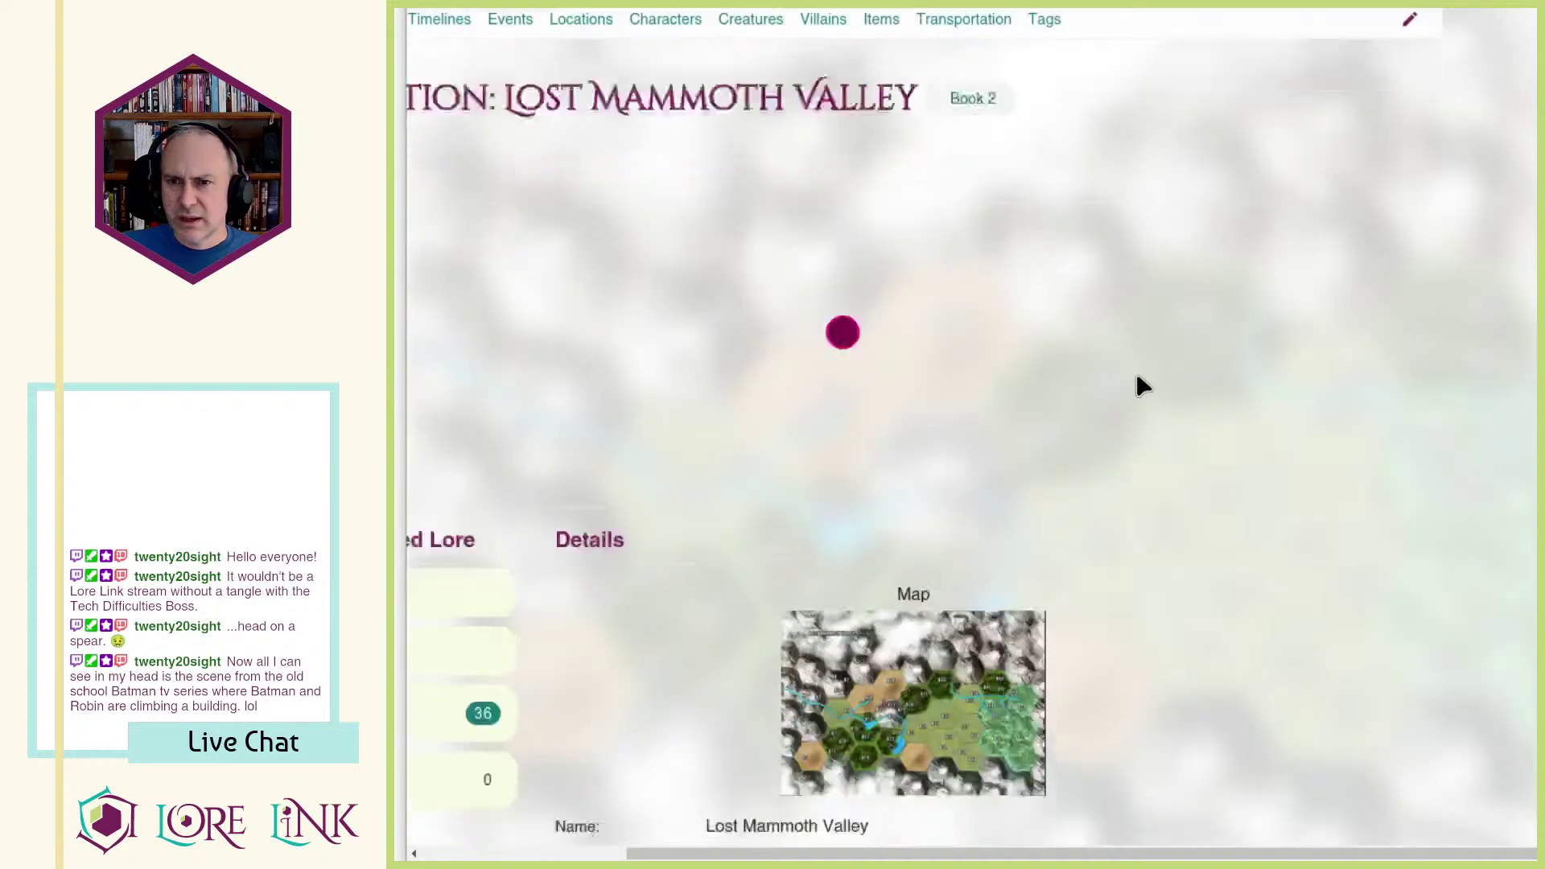
{"action": "scroll", "coordinate": [1141, 384], "scroll_direction": "down", "scroll_amount": 5}
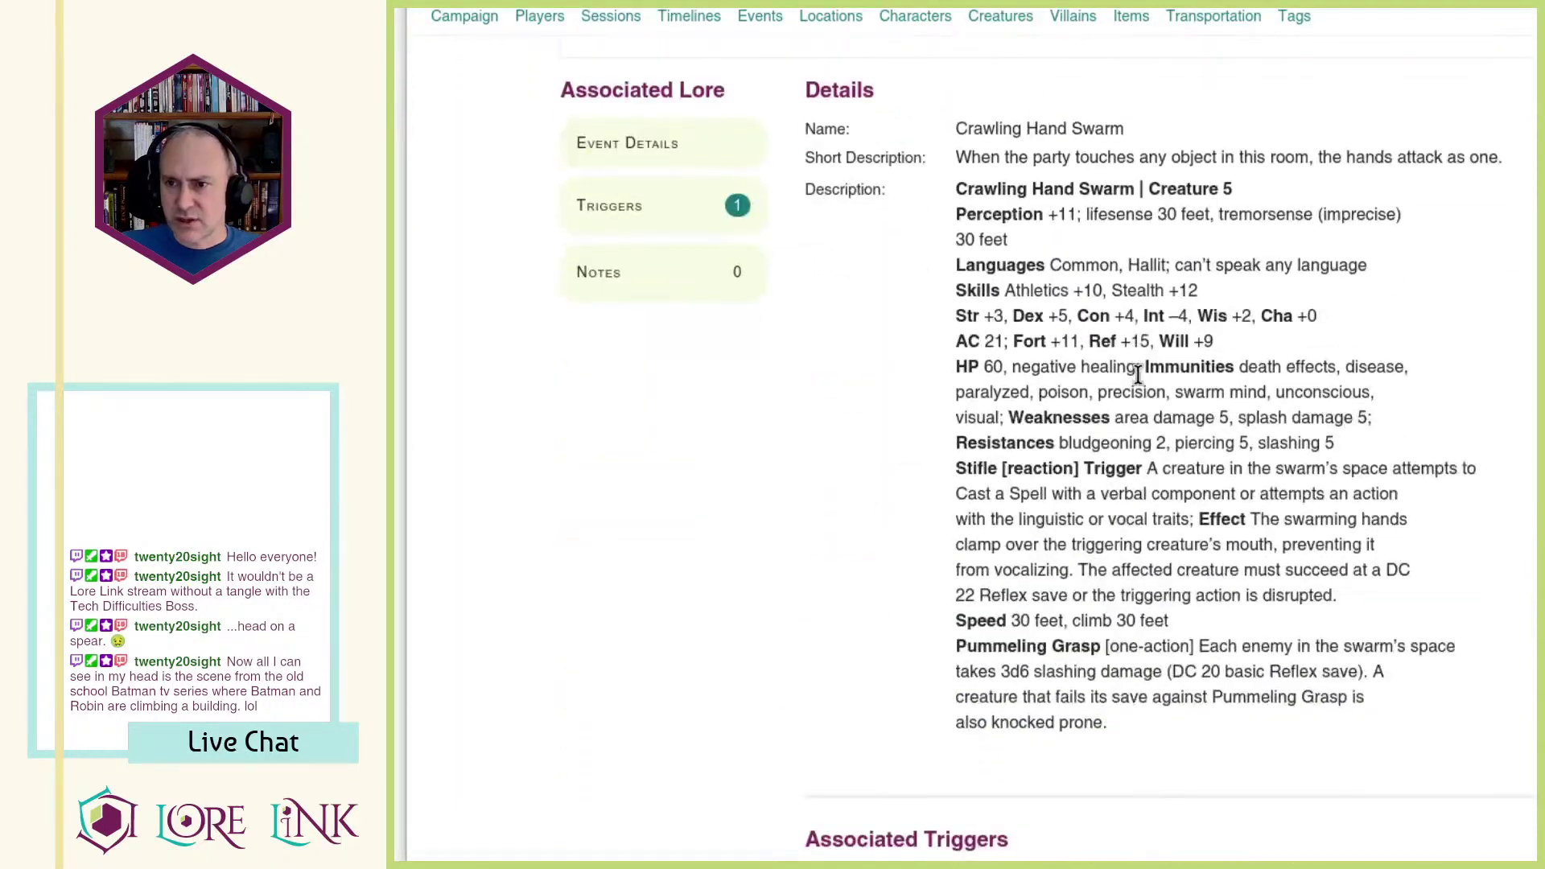
{"action": "left_click_drag", "start_coordinate": [1183, 190], "coordinate": [1297, 203]}
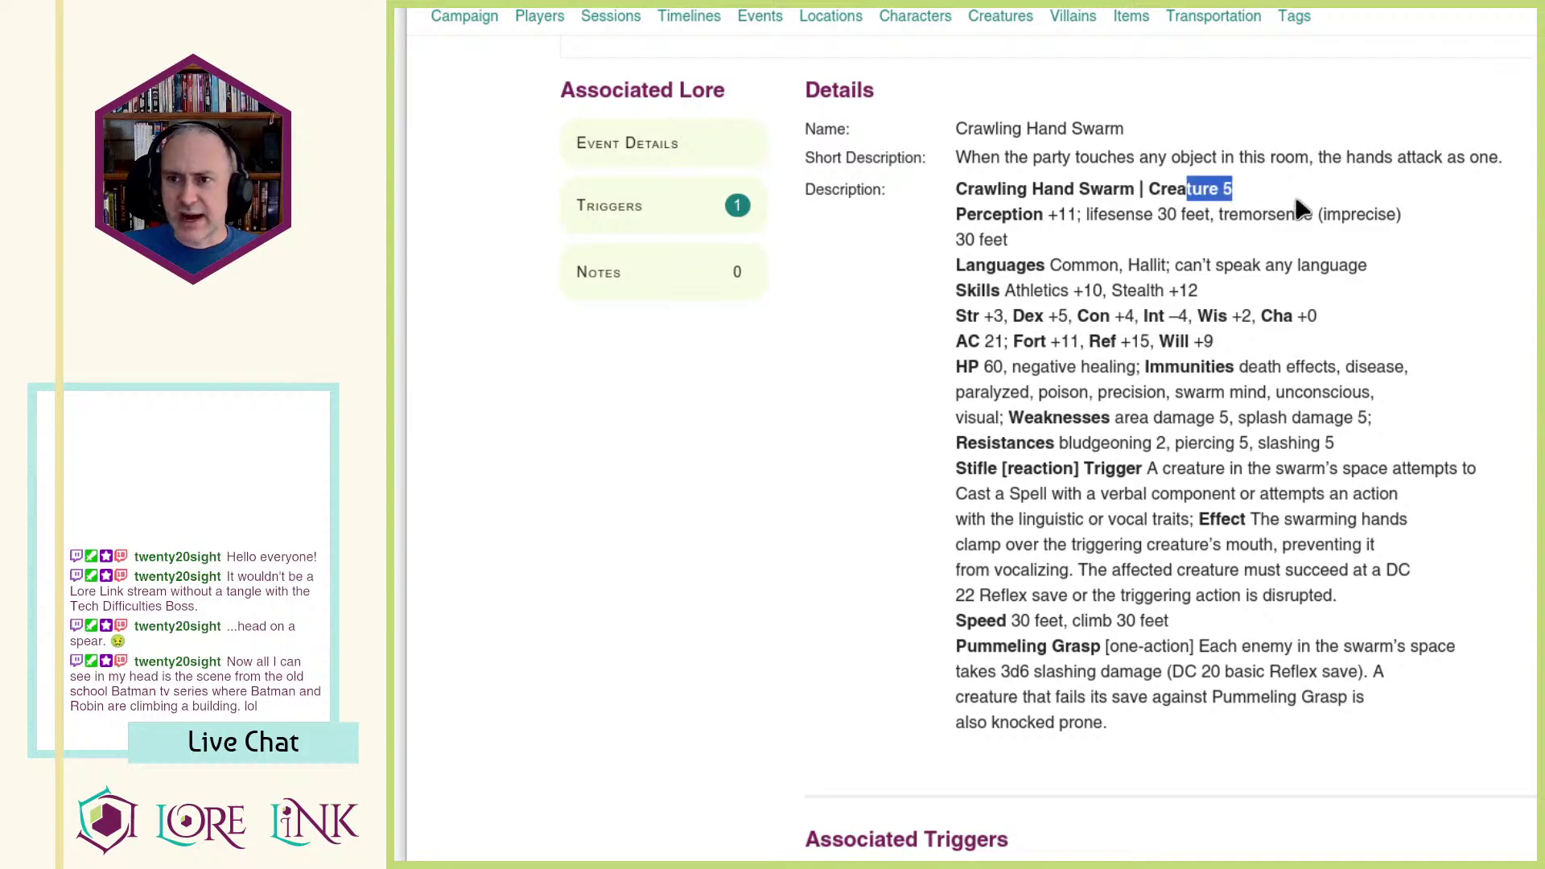
{"action": "left_click", "coordinate": [1235, 225]}
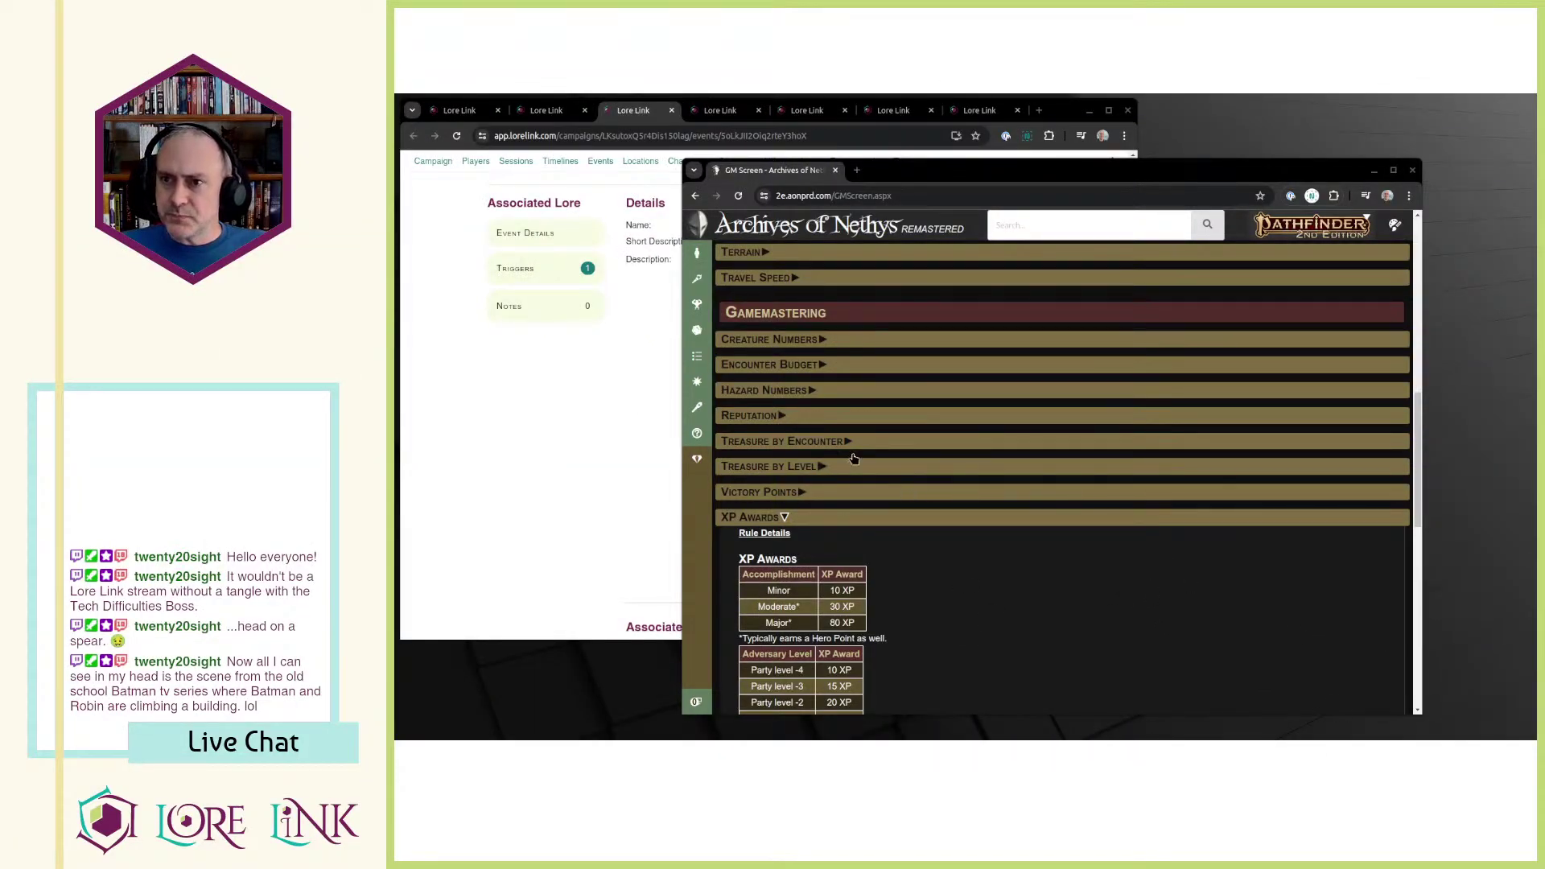
Step: Place the Archives of Nethys GM Screen beside the event page and look up the XP award for a Party level -1 adversary
{"action": "scroll", "coordinate": [885, 483], "scroll_direction": "down", "scroll_amount": 3}
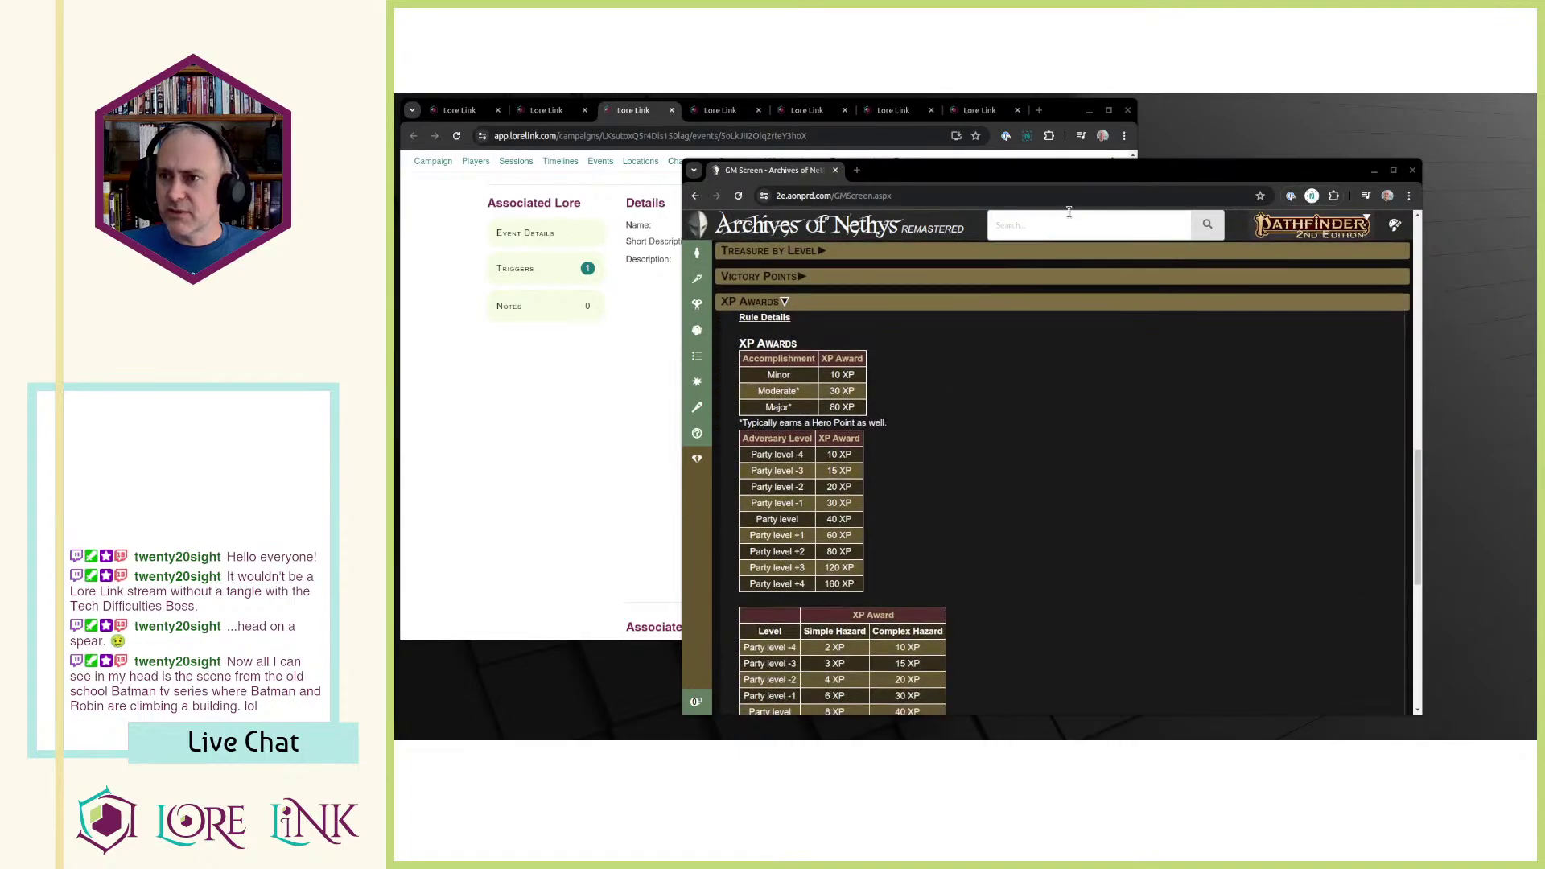
{"action": "left_click_drag", "start_coordinate": [1078, 170], "coordinate": [1179, 177]}
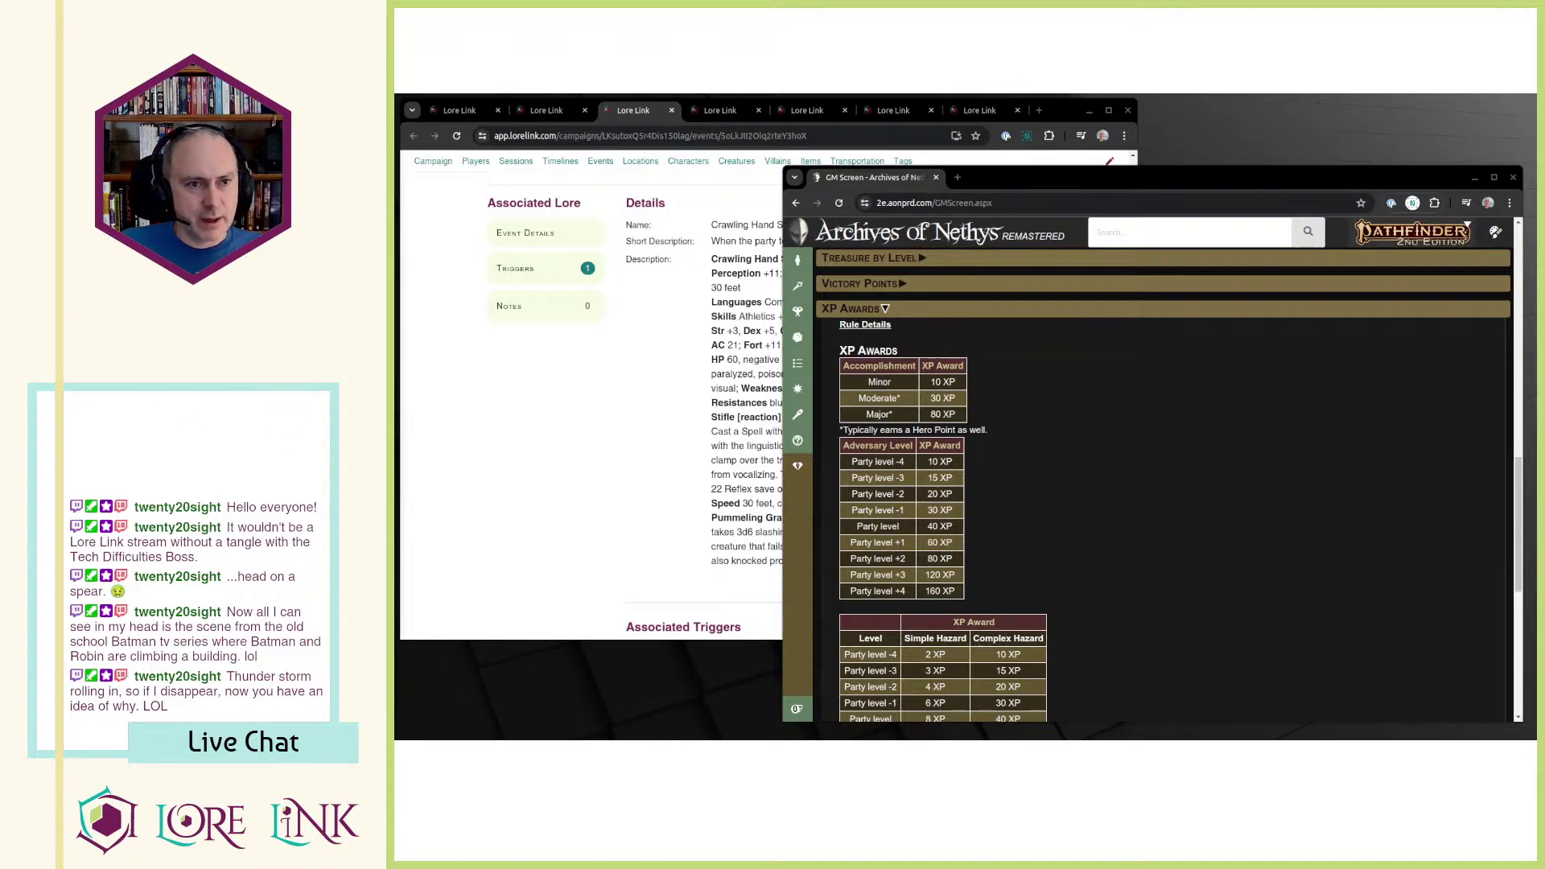
{"action": "left_click", "coordinate": [604, 448]}
{"action": "left_click", "coordinate": [1433, 539]}
{"action": "left_click", "coordinate": [750, 449]}
{"action": "scroll", "coordinate": [827, 376], "scroll_direction": "up", "scroll_amount": 1}
{"action": "scroll", "coordinate": [827, 377], "scroll_direction": "up", "scroll_amount": 6}
{"action": "scroll", "coordinate": [883, 472], "scroll_direction": "down", "scroll_amount": 3}
{"action": "left_click", "coordinate": [1231, 494]}
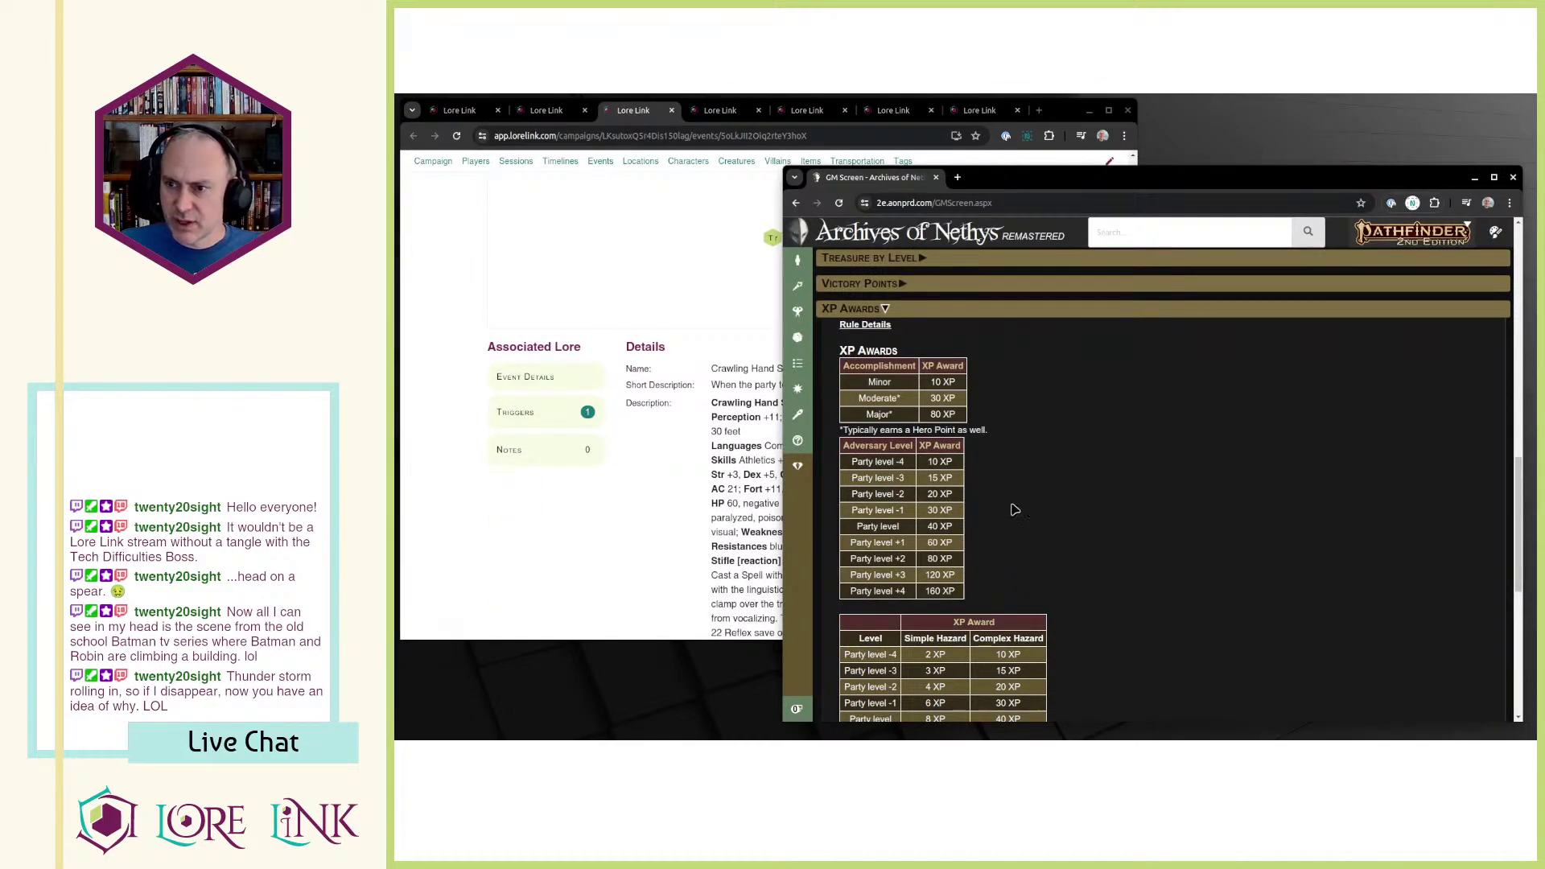
{"action": "left_click_drag", "start_coordinate": [871, 510], "coordinate": [967, 512]}
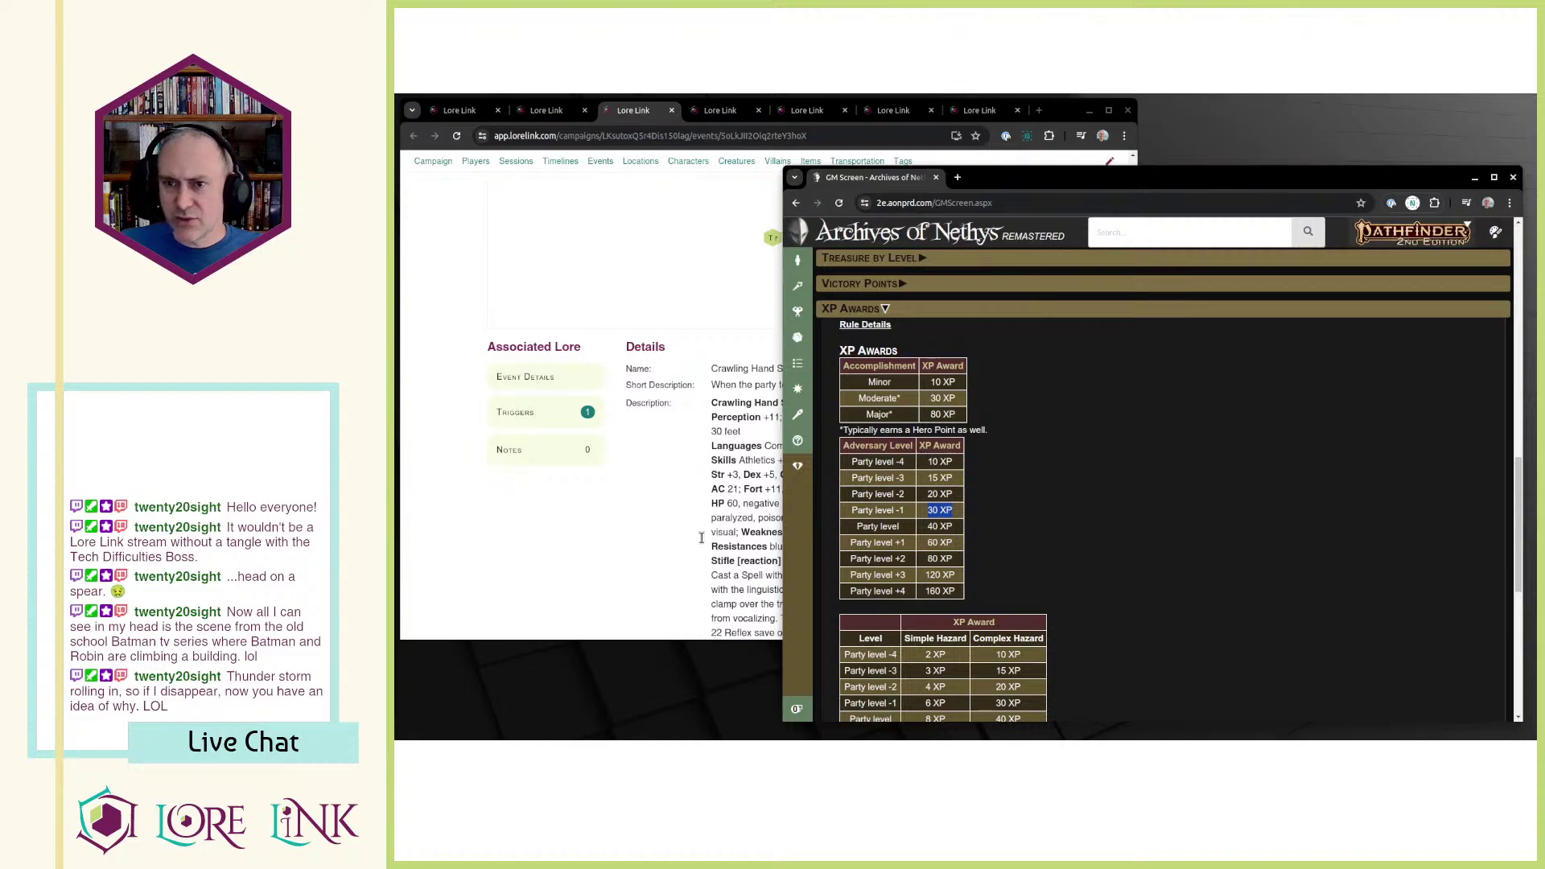
Step: Close the Lost Mammoth Valley location page and return to the Session 22 page in Lore Link
{"action": "left_click", "coordinate": [586, 579]}
{"action": "scroll", "coordinate": [749, 521], "scroll_direction": "down", "scroll_amount": 2}
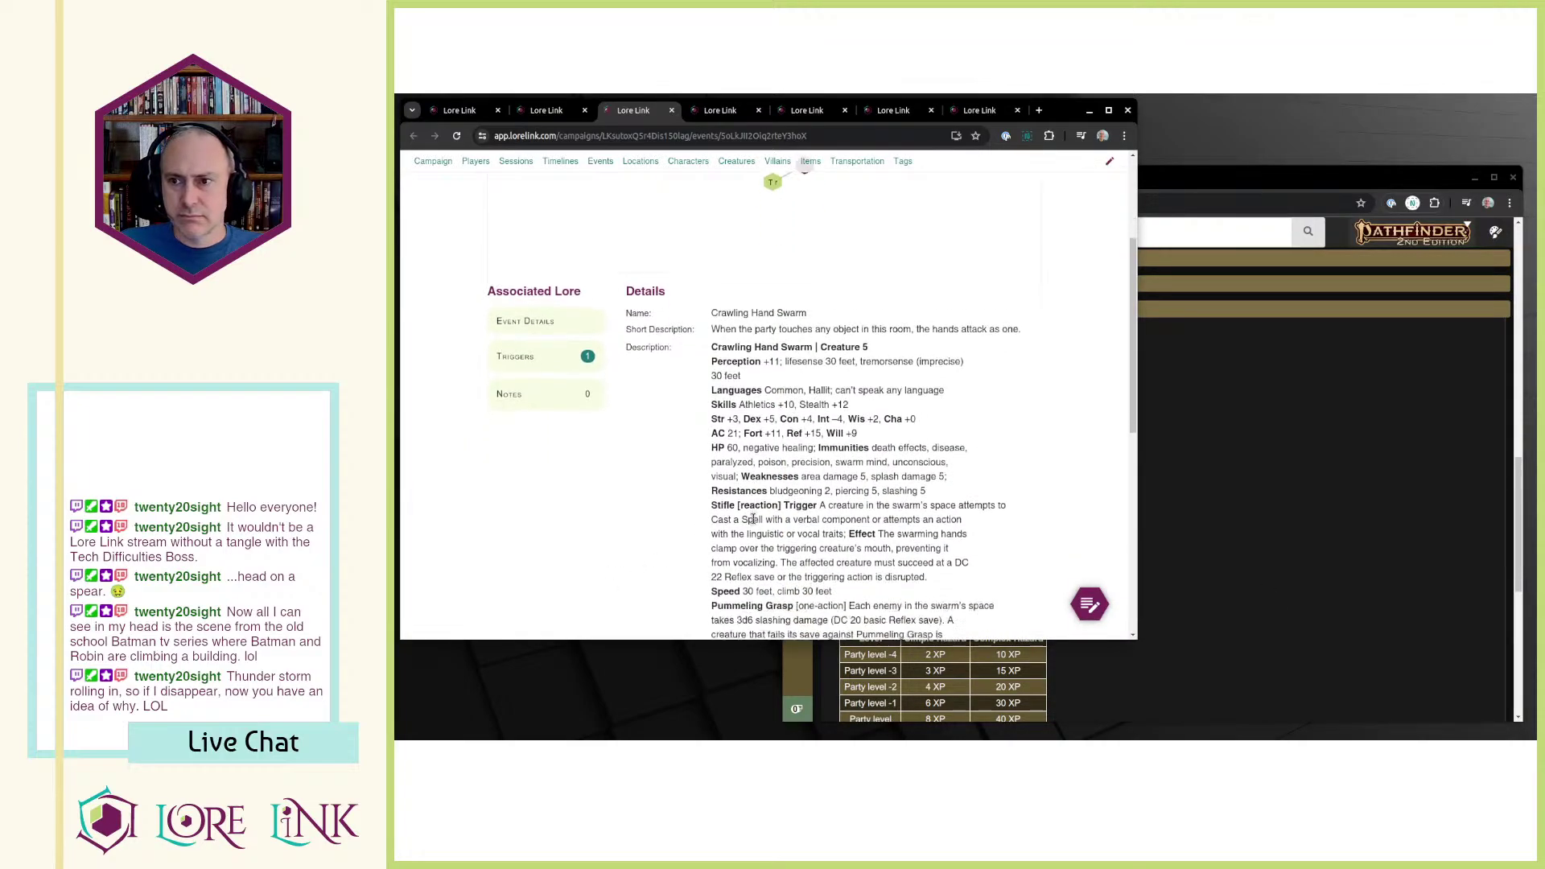
{"action": "scroll", "coordinate": [971, 565], "scroll_direction": "up", "scroll_amount": 6}
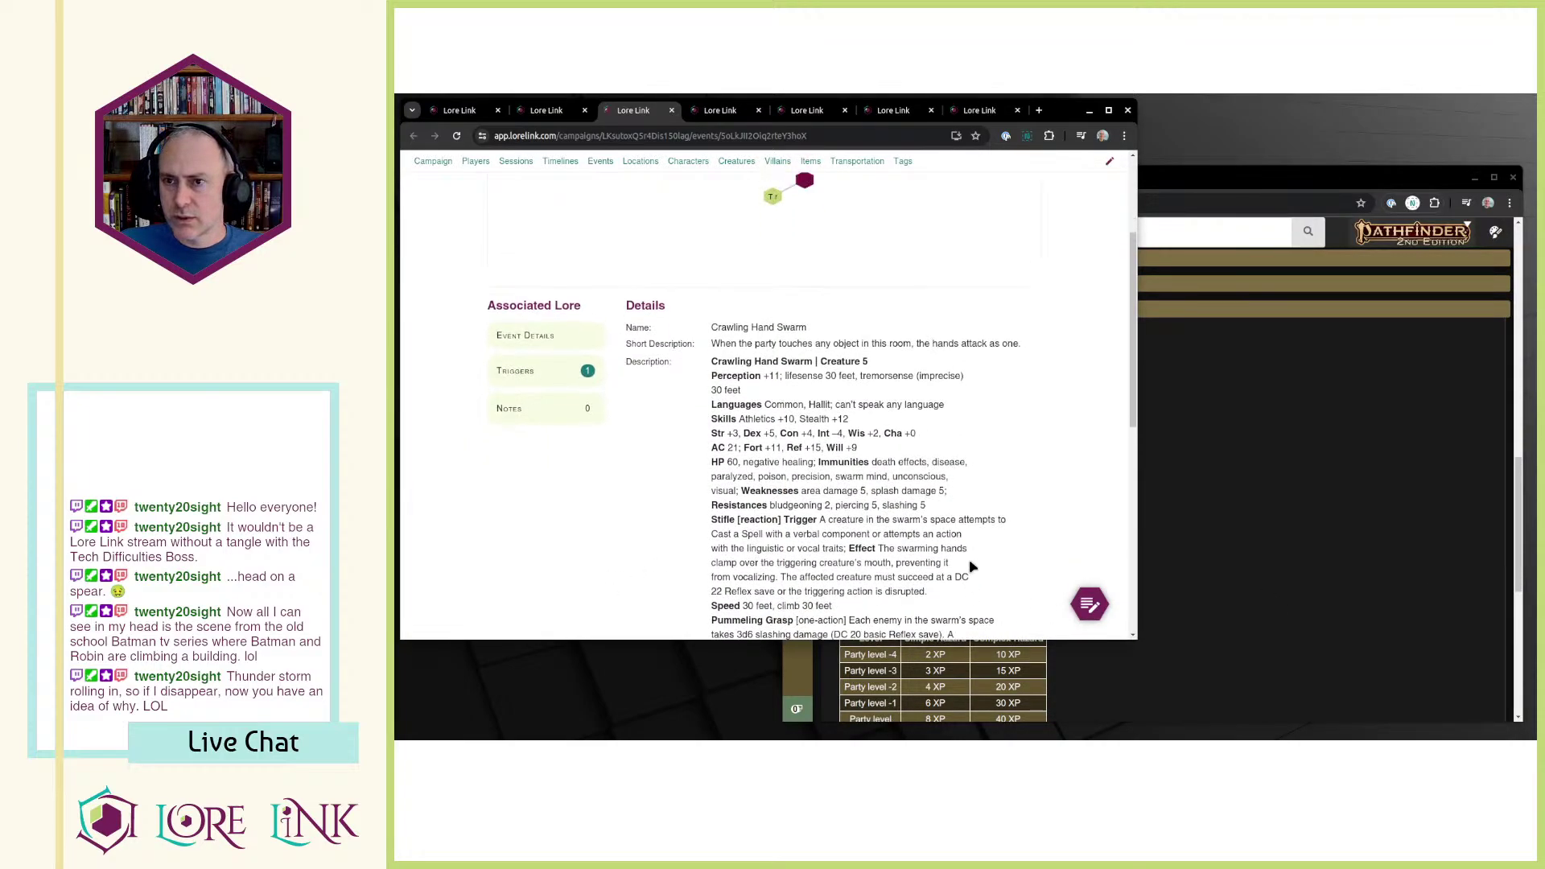
{"action": "left_click", "coordinate": [463, 111]}
{"action": "left_click", "coordinate": [568, 115]}
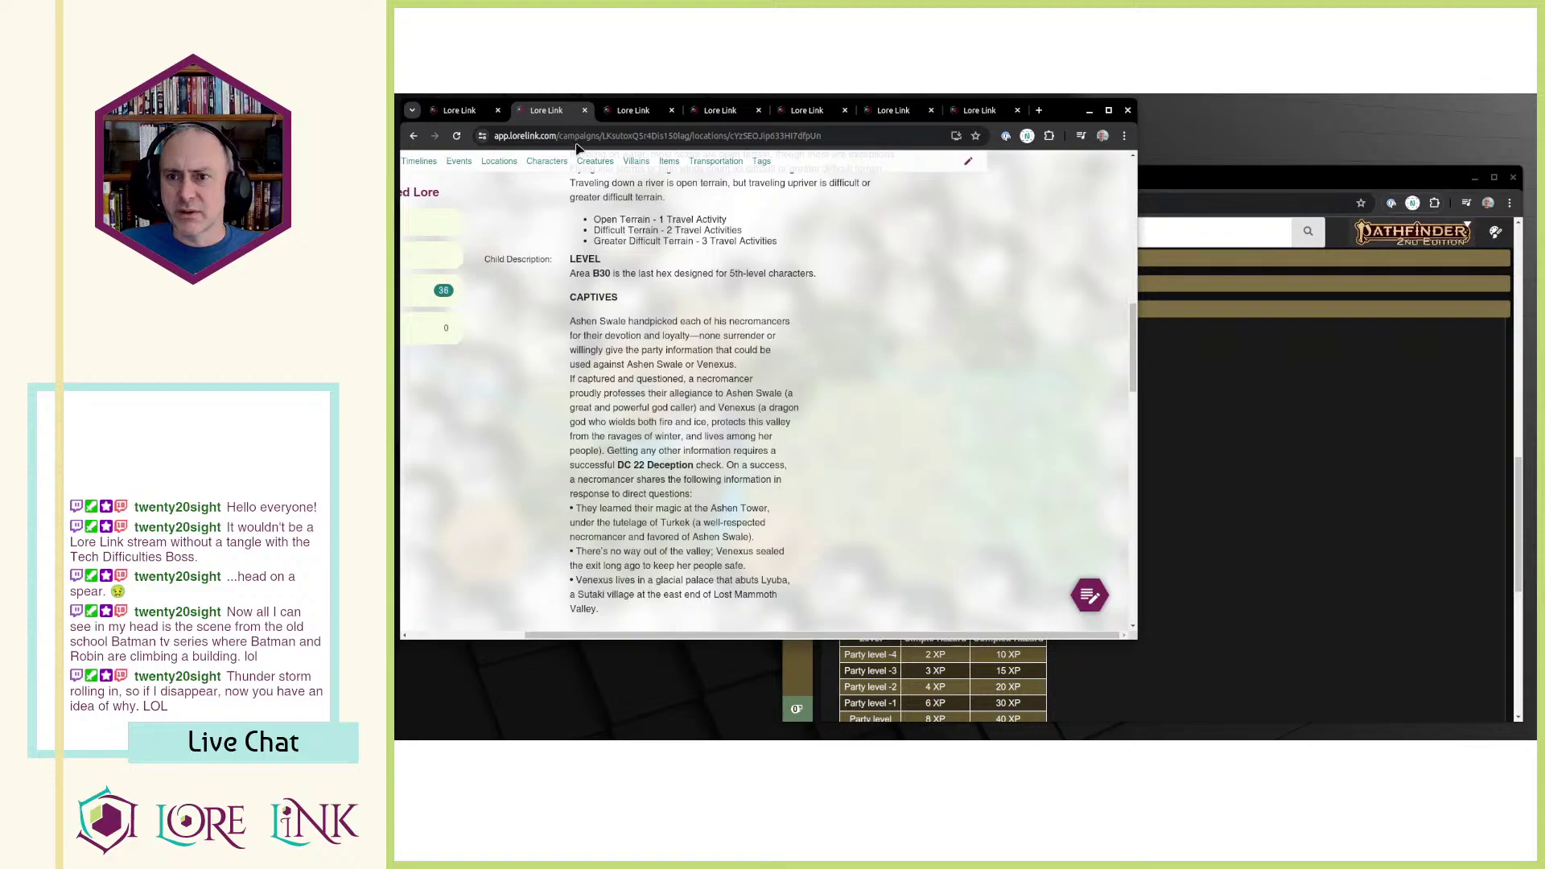
{"action": "left_click", "coordinate": [585, 111]}
{"action": "left_click", "coordinate": [463, 110]}
Step: Edit the session's Jul 06, 2024 note and append "(30xp +" to the "Killed 2 necromancers & Turkek" line
{"action": "scroll", "coordinate": [971, 477], "scroll_direction": "down", "scroll_amount": 15}
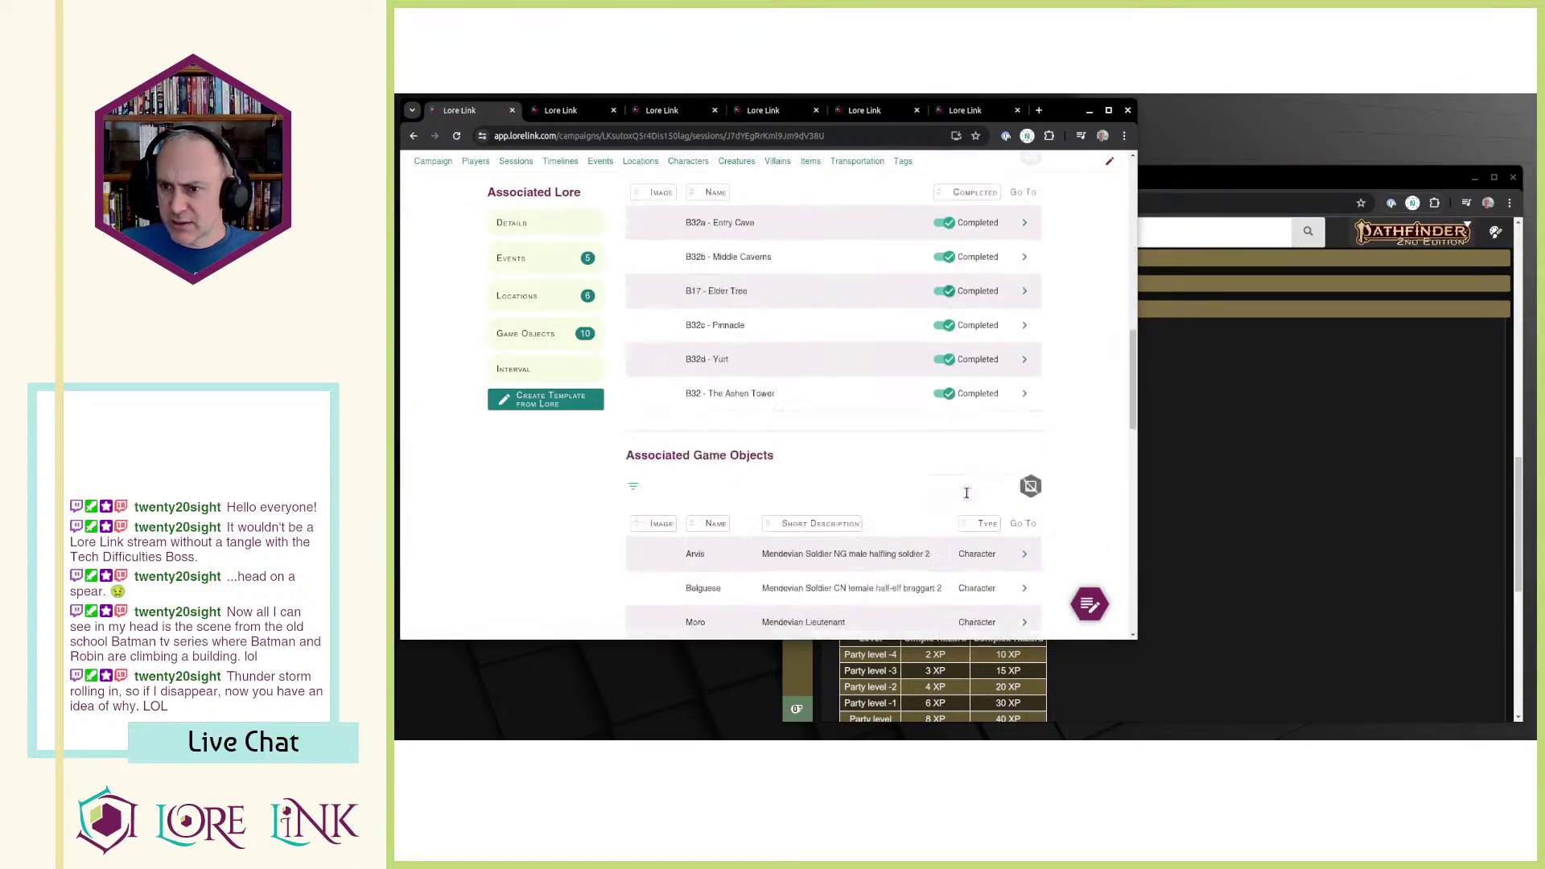
{"action": "scroll", "coordinate": [1006, 427], "scroll_direction": "up", "scroll_amount": 4}
{"action": "left_click", "coordinate": [1001, 414]}
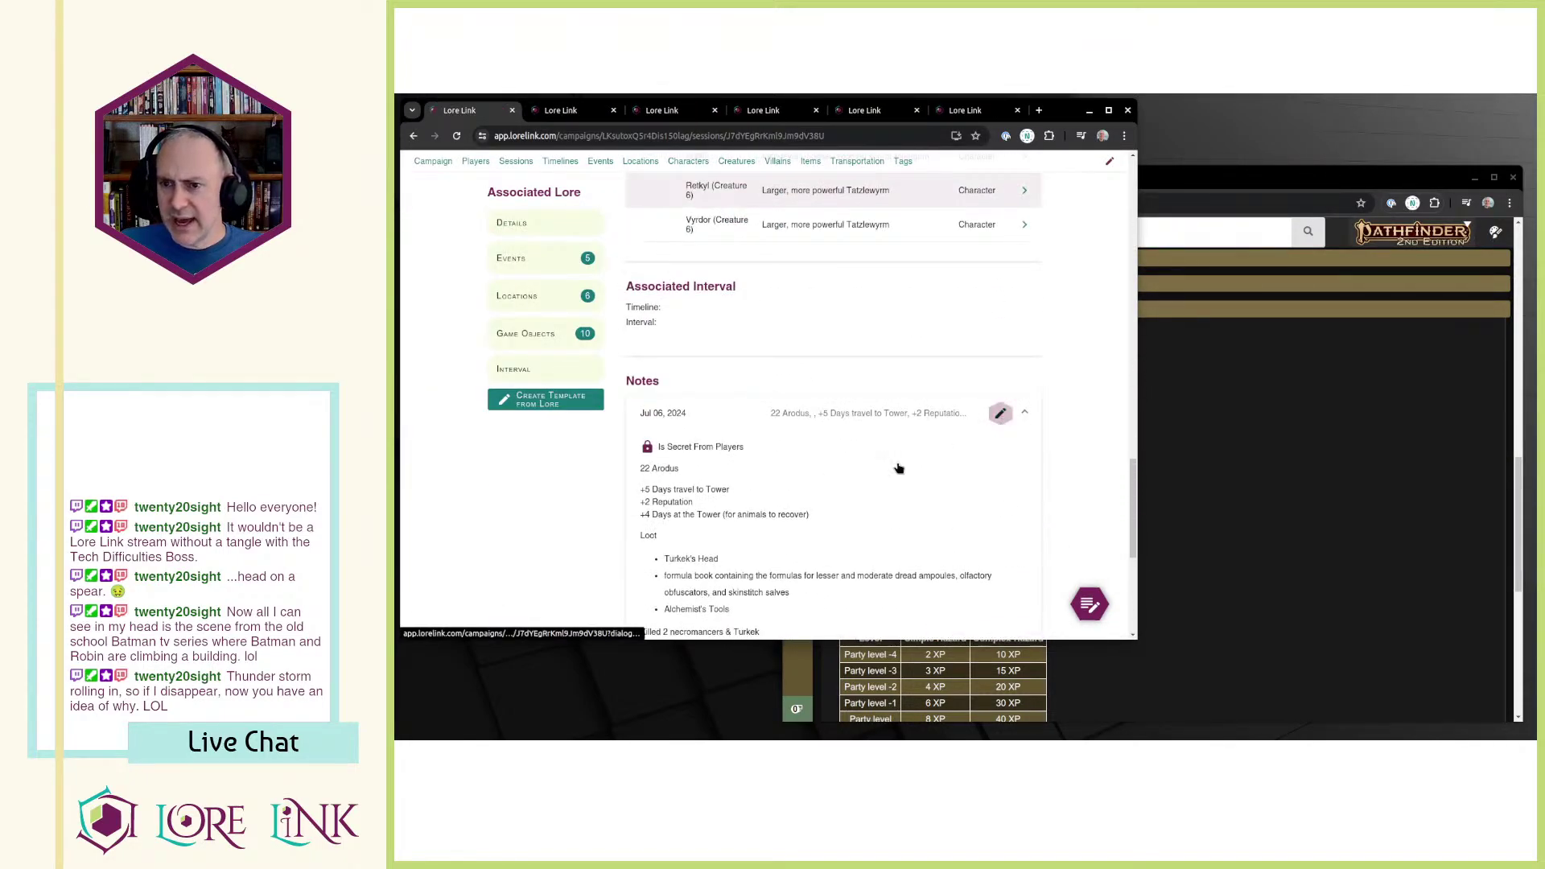
{"action": "scroll", "coordinate": [975, 394], "scroll_direction": "down", "scroll_amount": 1}
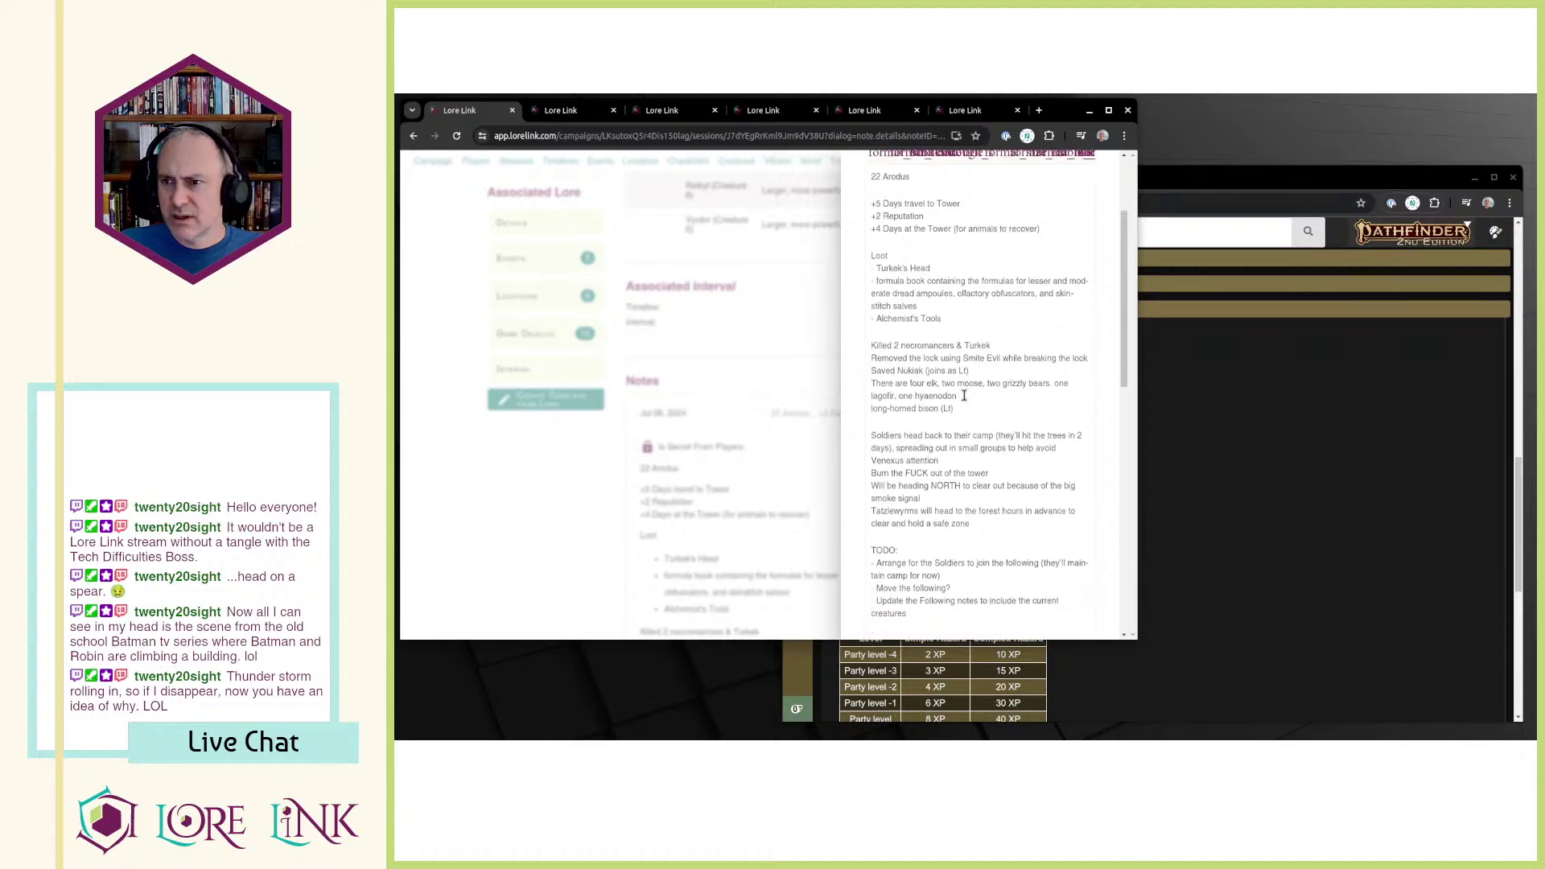
{"action": "left_click", "coordinate": [1017, 346]}
{"action": "type", "text": "(30xp +"}
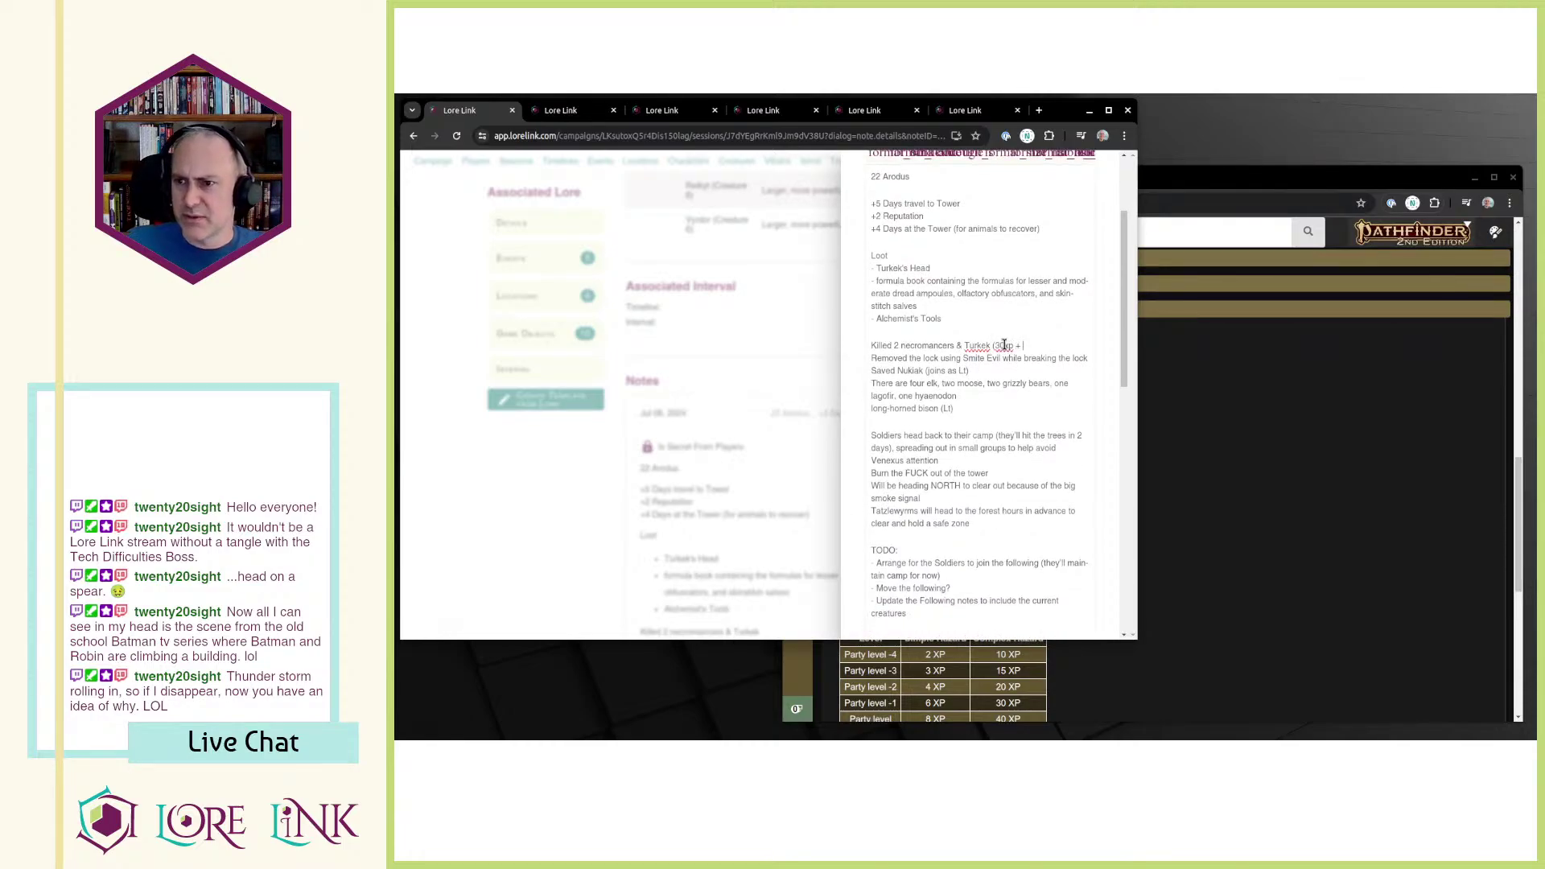
Step: Review the Attack on the Pinnacle, Ashen Tower Entry Cave and Crawling Hand Swarm events for their creatures and levels
{"action": "left_click", "coordinate": [1210, 395]}
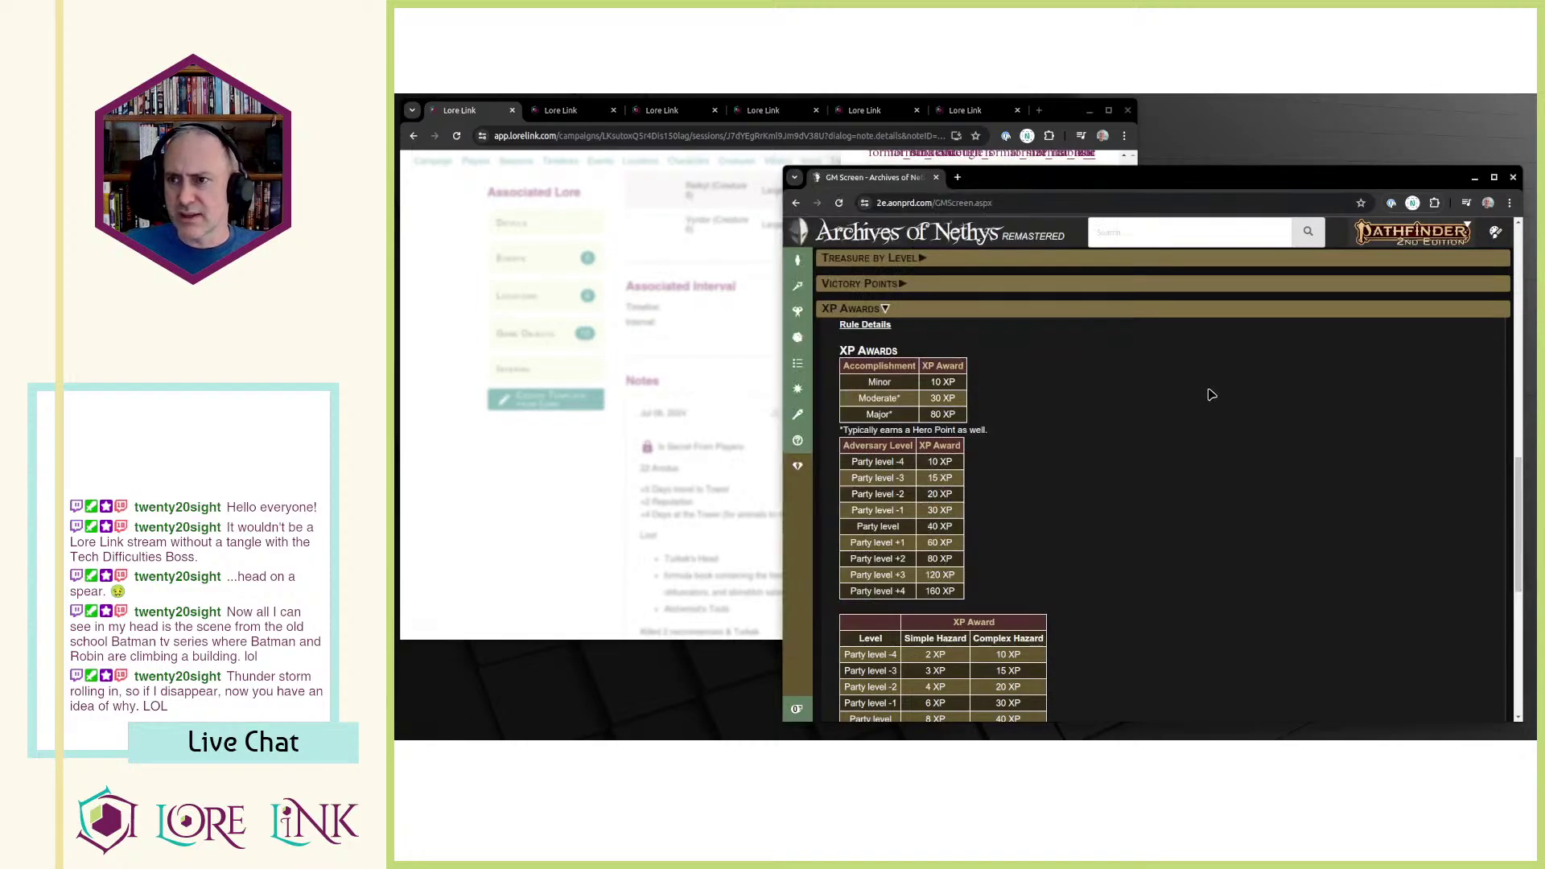
{"action": "left_click", "coordinate": [957, 136]}
{"action": "key", "text": "ctrl+Tab"}
{"action": "key", "text": "ctrl+Tab"}
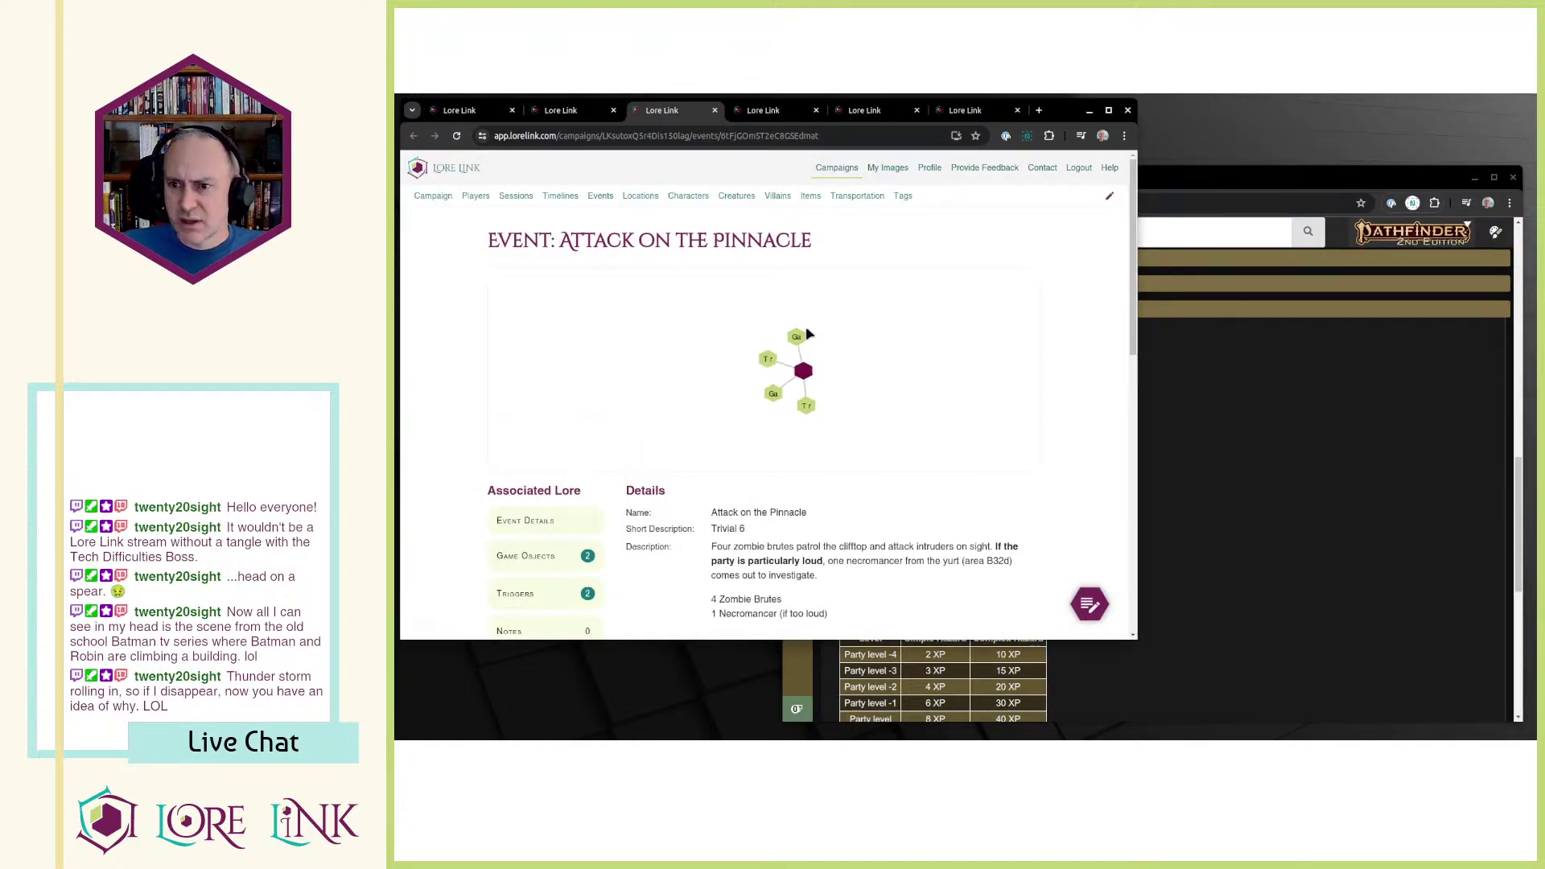
{"action": "scroll", "coordinate": [808, 337], "scroll_direction": "down", "scroll_amount": 3}
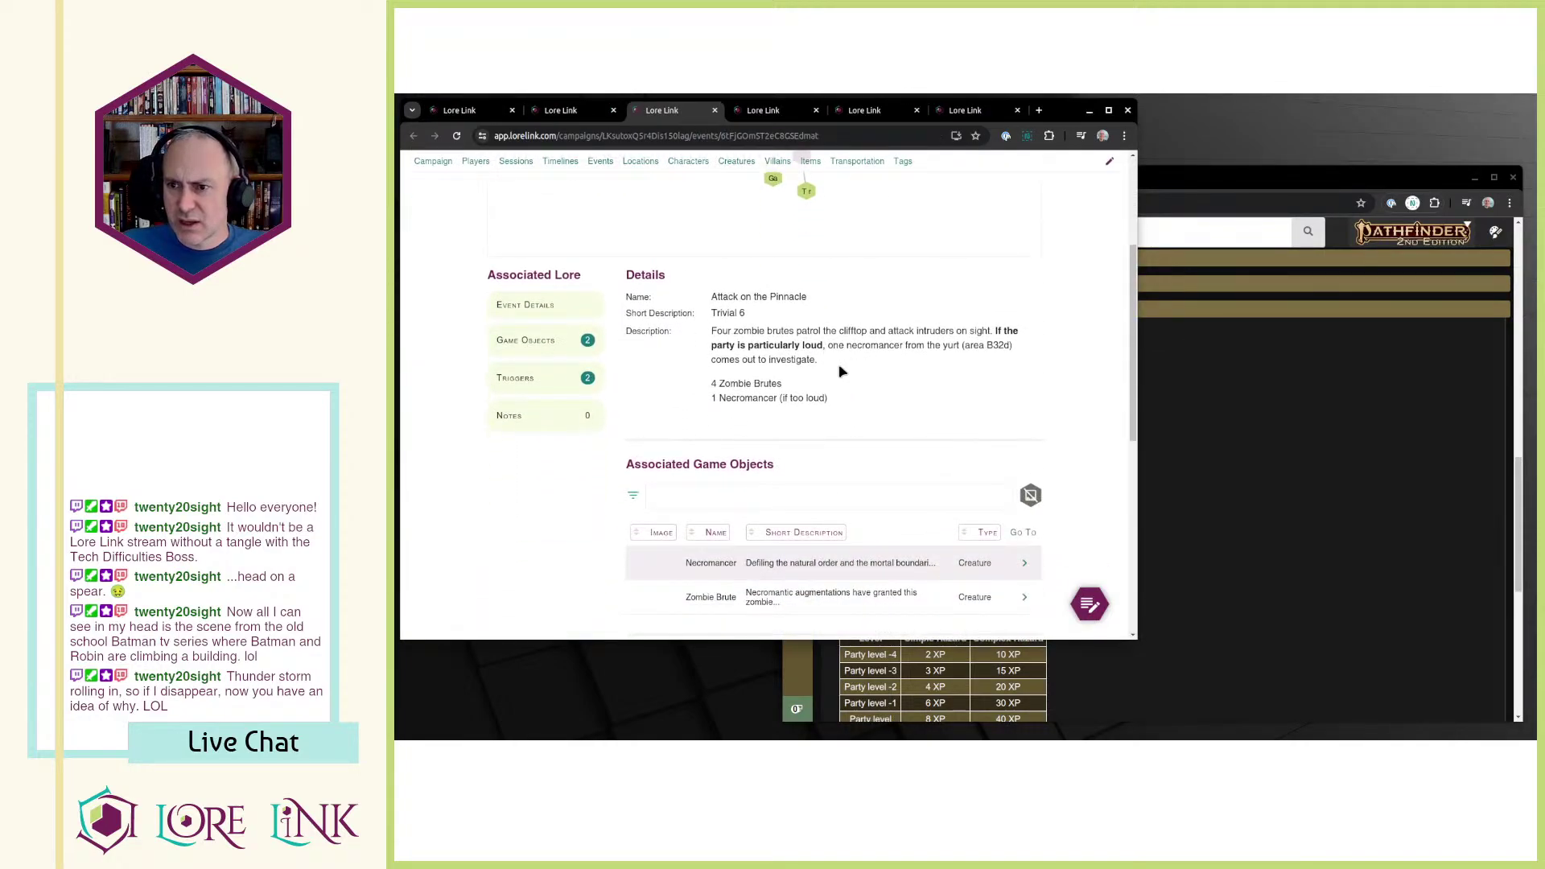
{"action": "key", "text": "ctrl+Tab"}
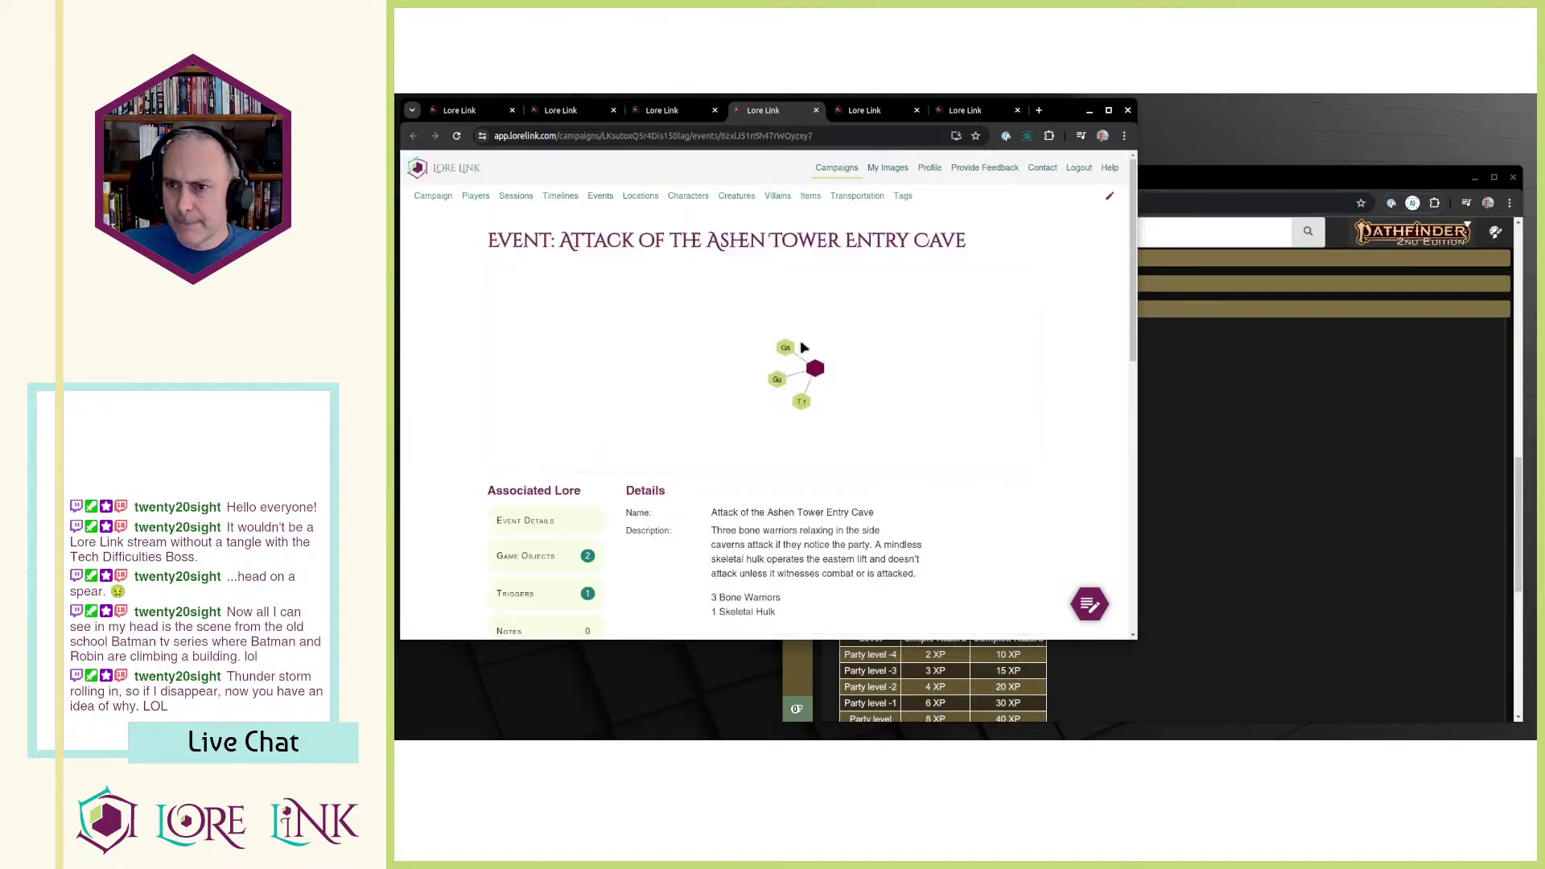
{"action": "scroll", "coordinate": [809, 389], "scroll_direction": "down", "scroll_amount": 3}
{"action": "key", "text": "ctrl+shift+Tab"}
{"action": "key", "text": "ctrl+shift+Tab"}
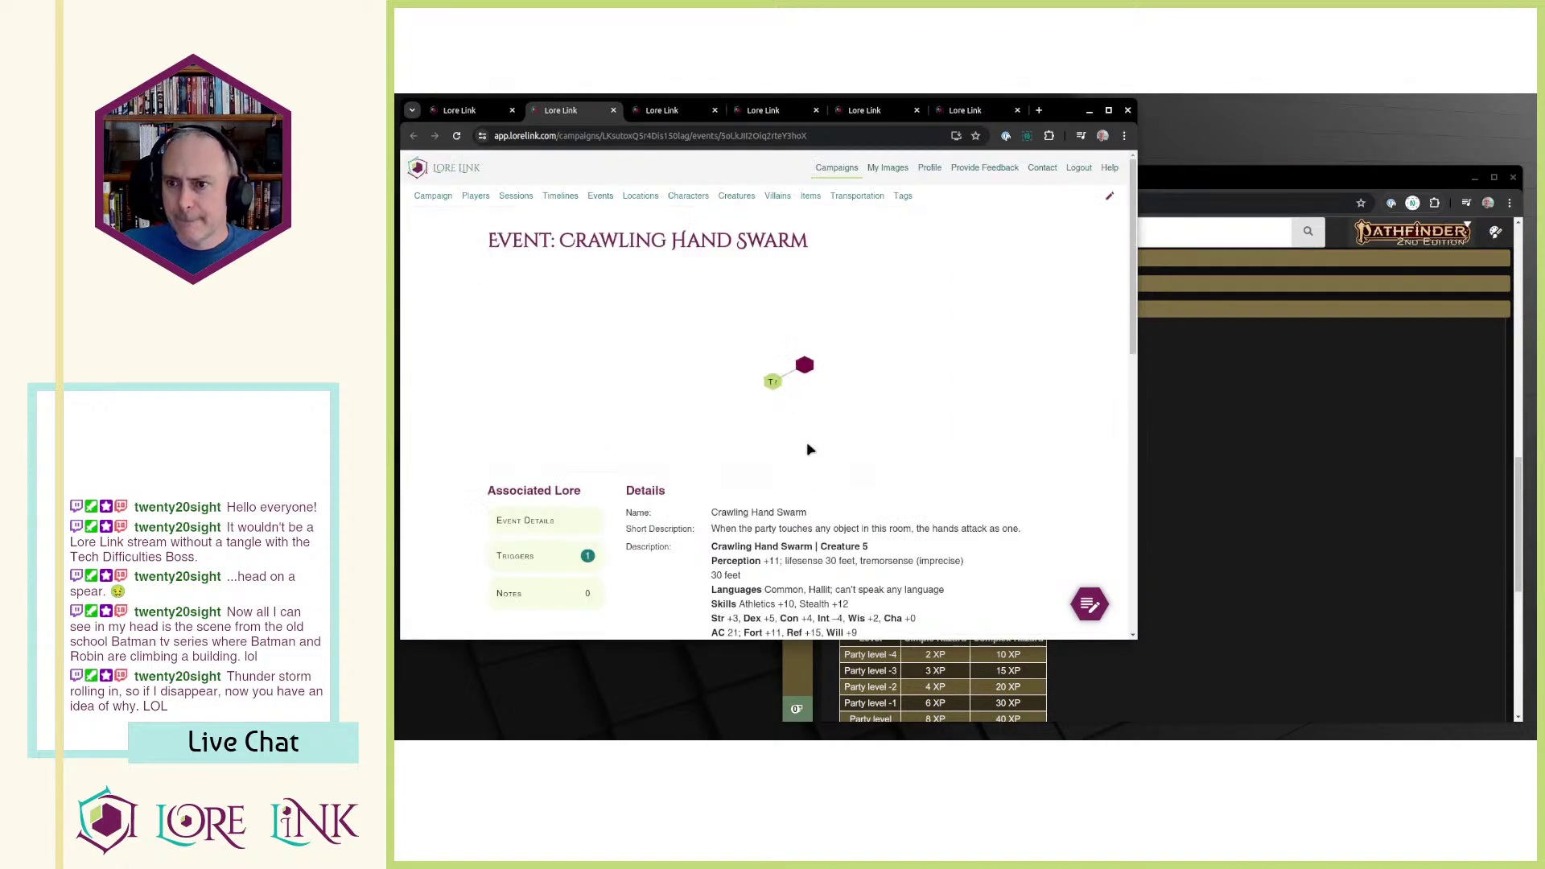
{"action": "scroll", "coordinate": [809, 446], "scroll_direction": "down", "scroll_amount": 3}
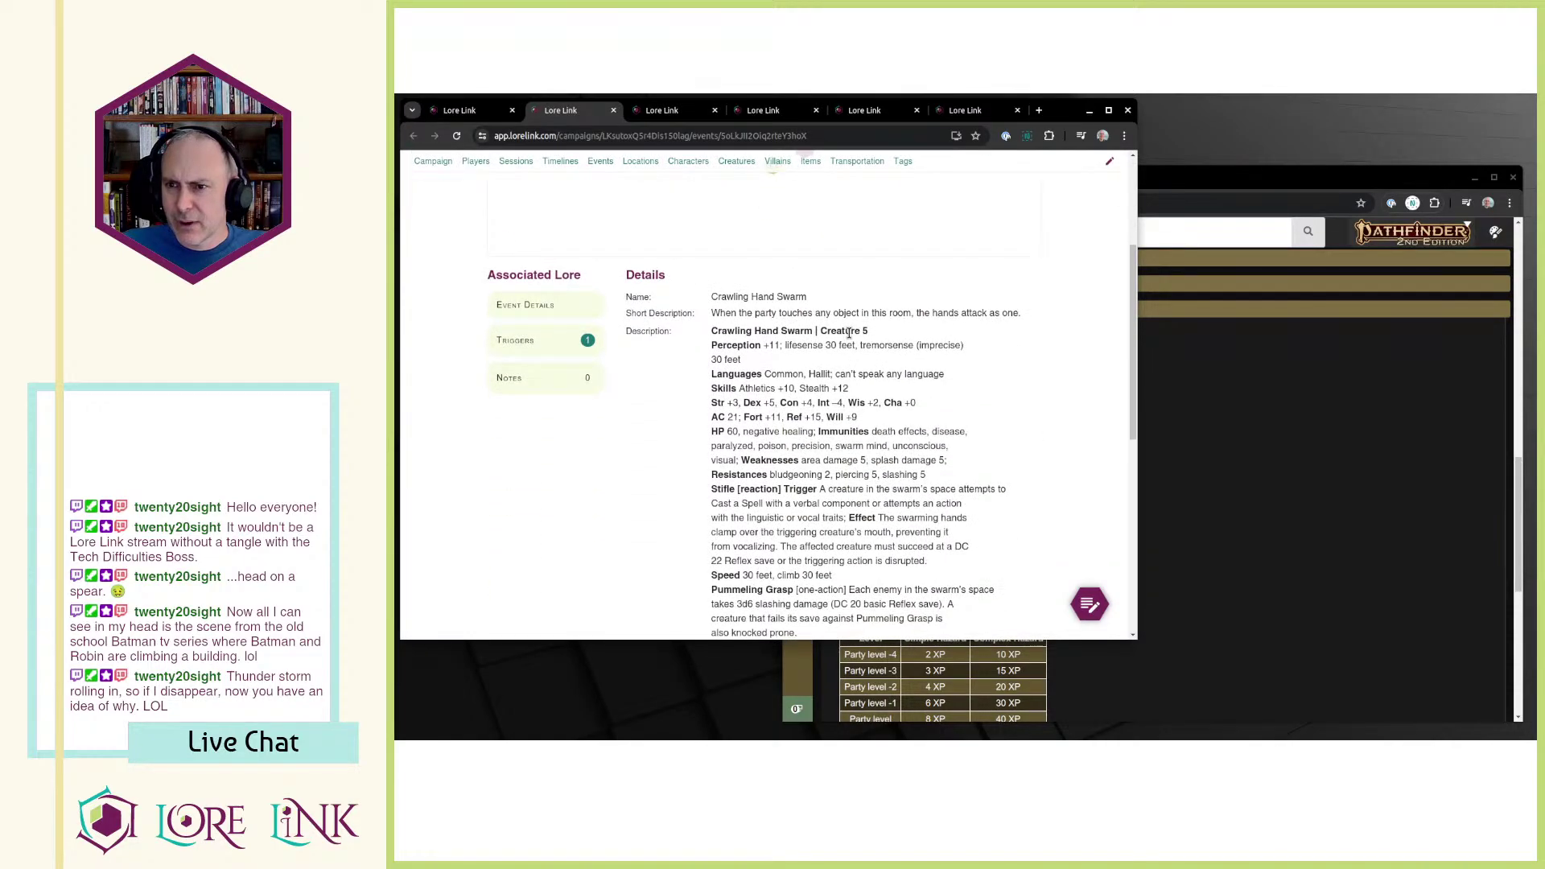
Step: Check the Attack on the Yurt event's adversaries against the XP Awards table, and return to the session note being edited
{"action": "key", "text": "ctrl+Tab"}
{"action": "key", "text": "ctrl+Tab"}
{"action": "key", "text": "ctrl+Tab"}
{"action": "key", "text": "ctrl+Tab"}
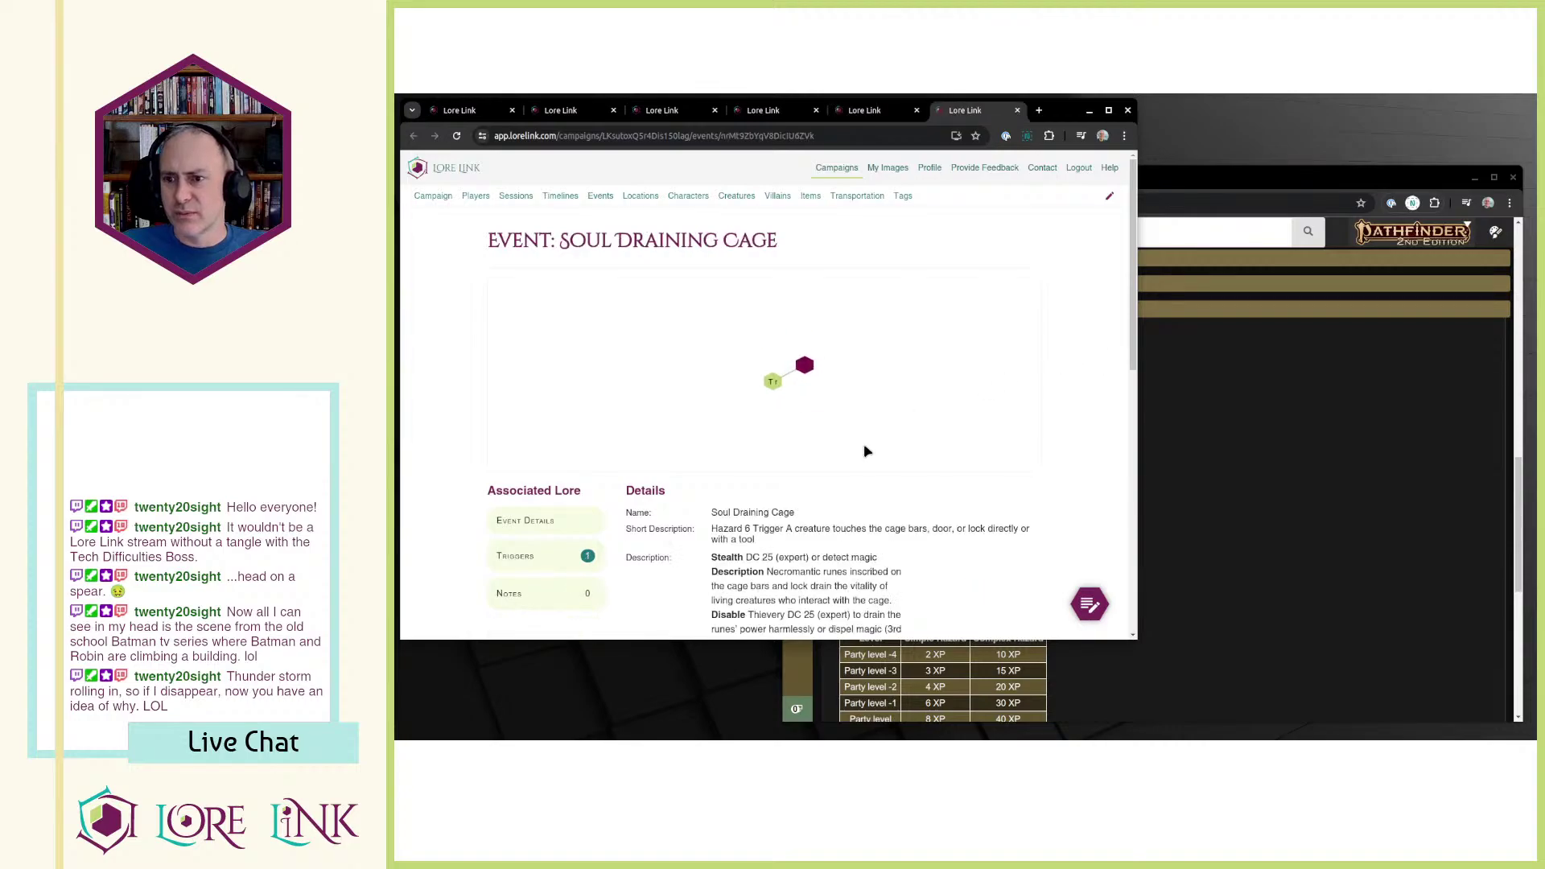
{"action": "key", "text": "ctrl+shift+Tab"}
{"action": "scroll", "coordinate": [837, 479], "scroll_direction": "down", "scroll_amount": 1}
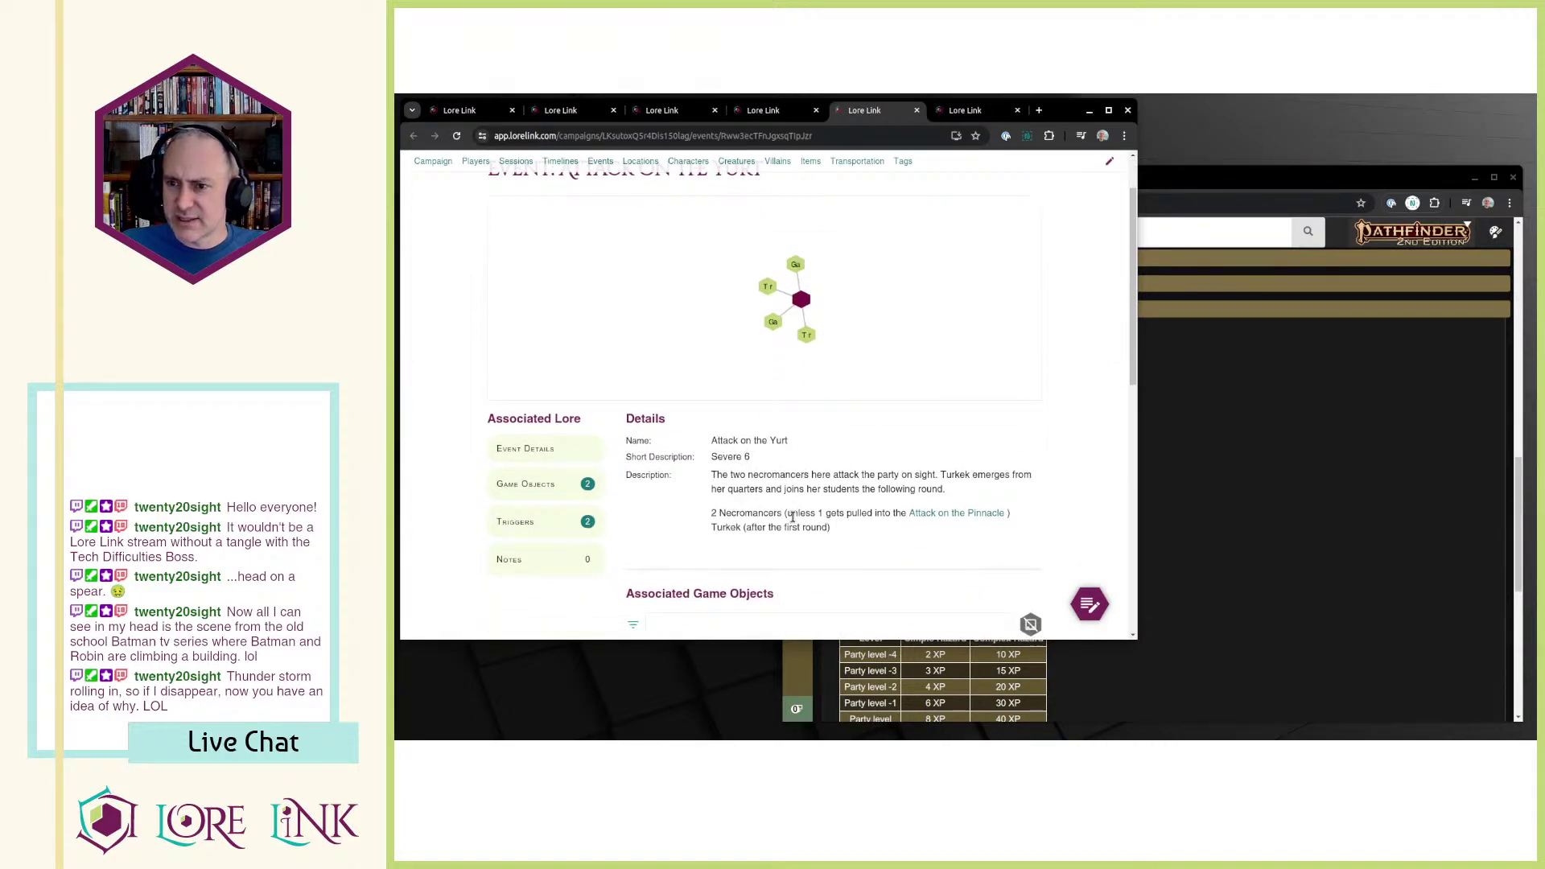
{"action": "left_click", "coordinate": [1162, 551]}
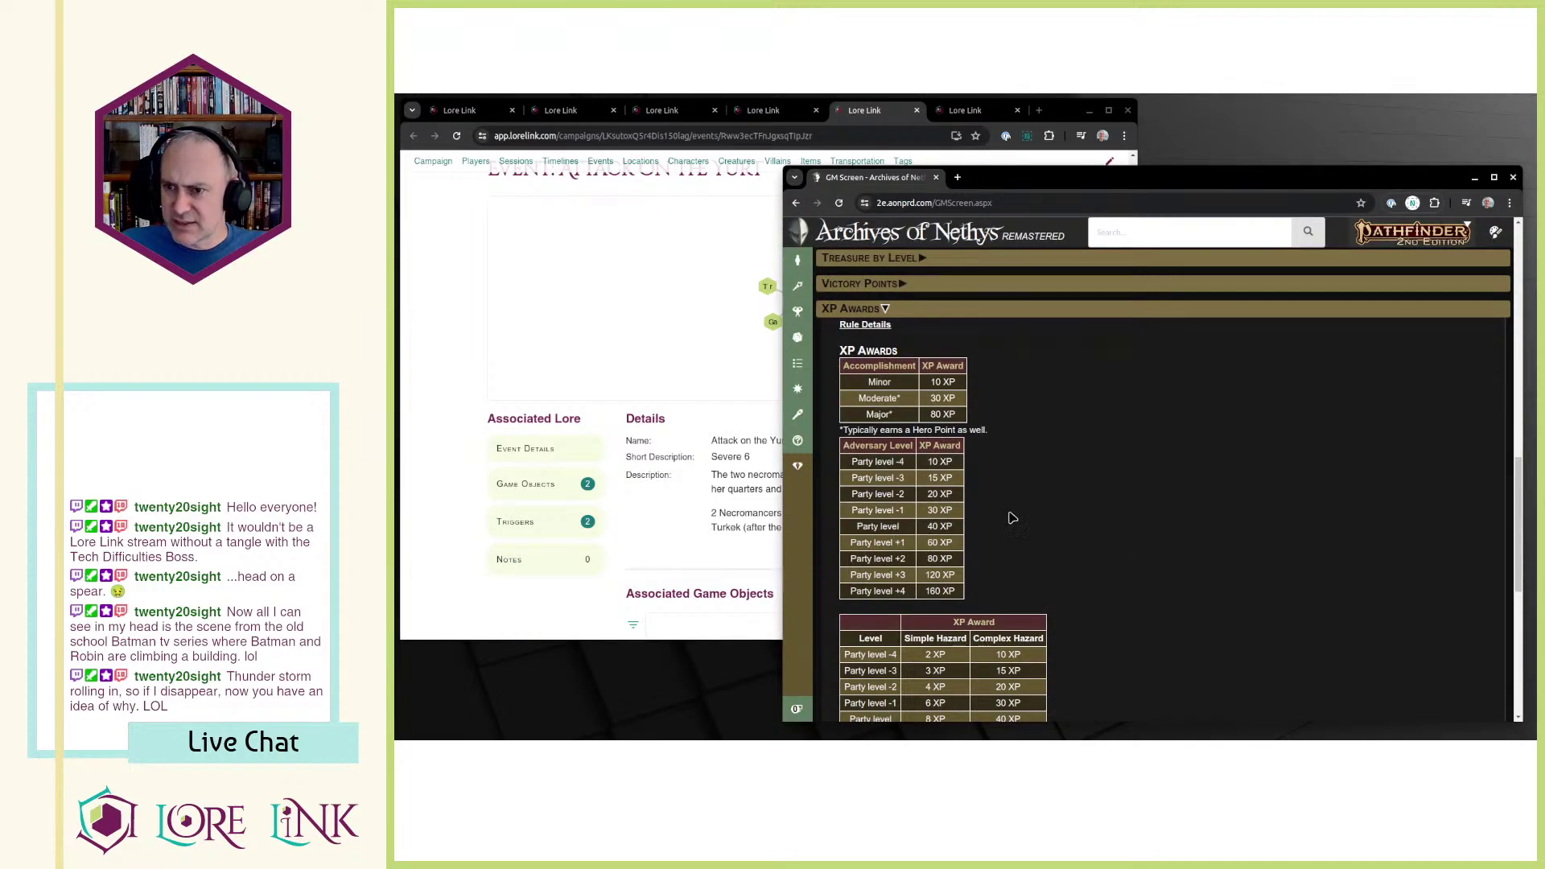
{"action": "left_click", "coordinate": [462, 110]}
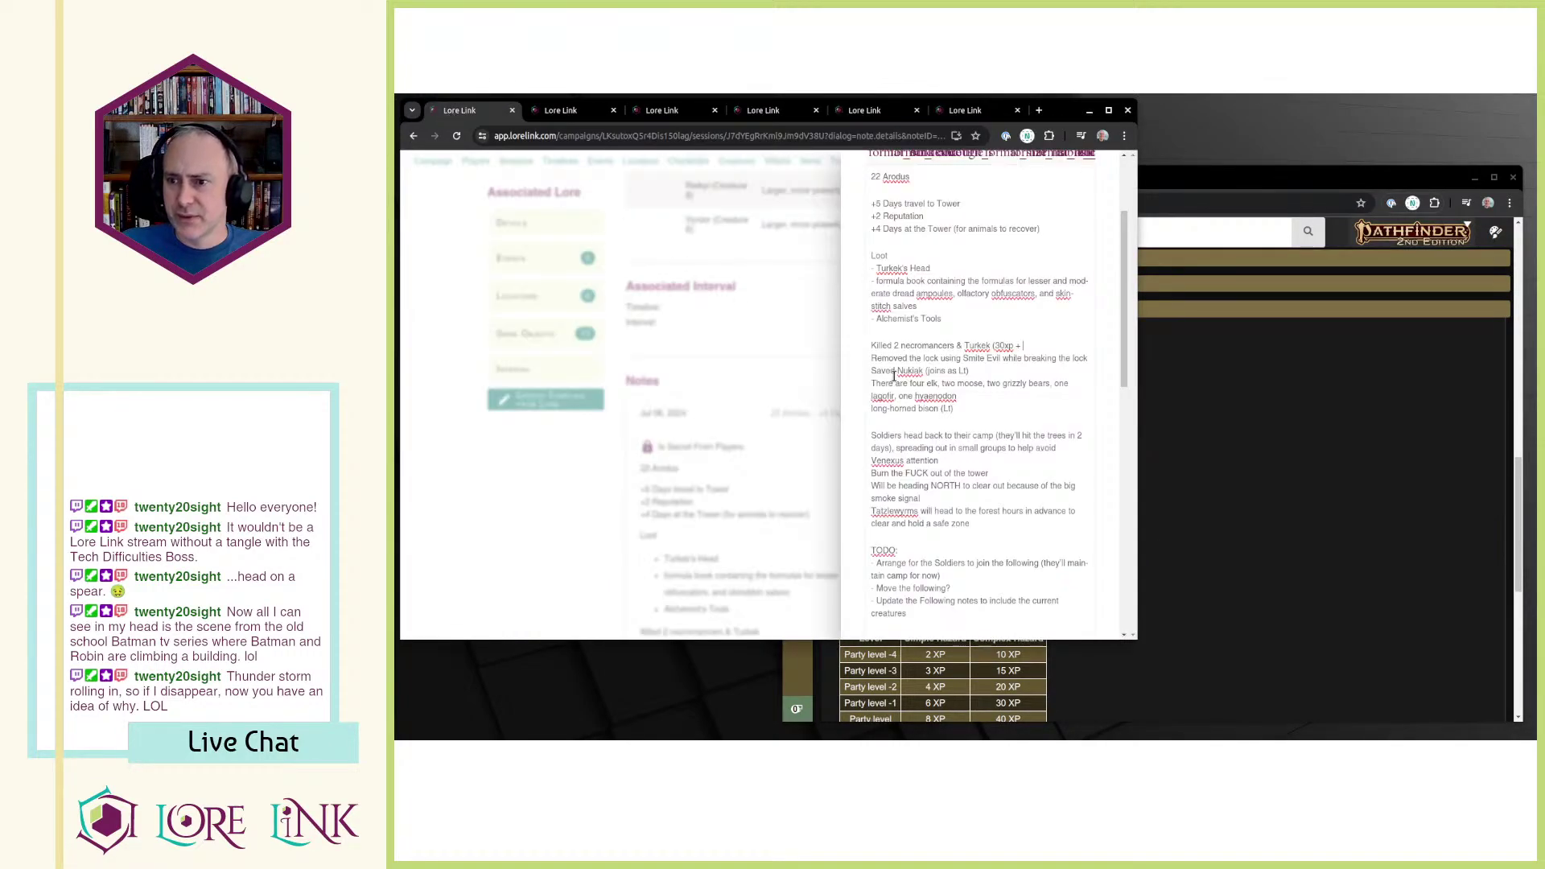
Step: Replace the unfinished "(30xp +" on the note's "Killed 2 necromancers & Turkek" line with "- 40xp", consulting the XP Awards table
{"action": "key", "text": "ctrl+shift+Tab"}
{"action": "left_click", "coordinate": [1379, 527]}
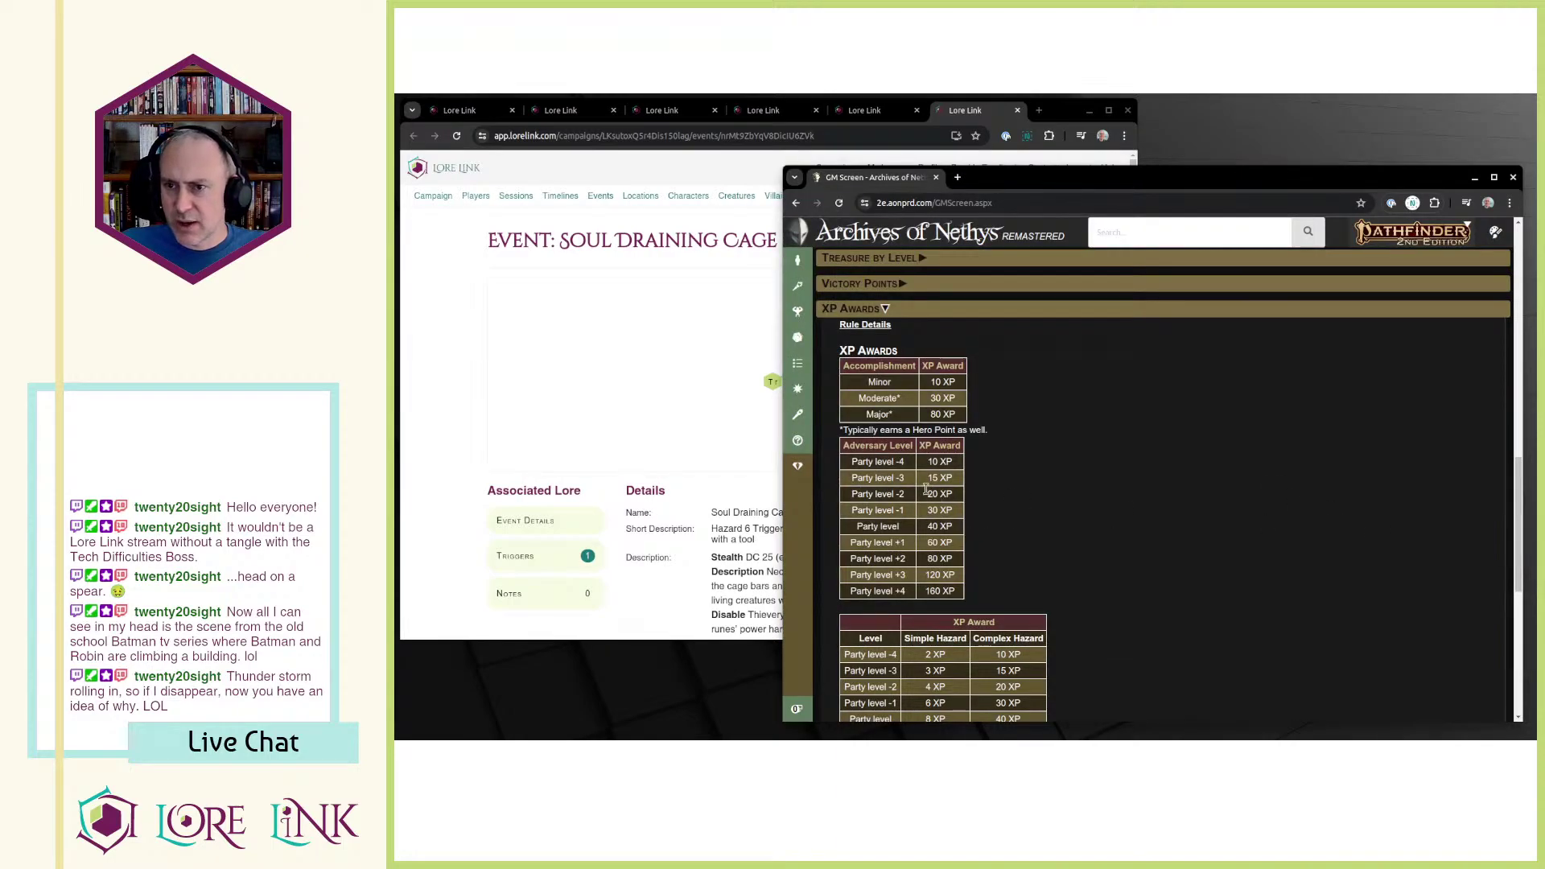
{"action": "left_click", "coordinate": [777, 455]}
{"action": "key", "text": "ctrl+Tab"}
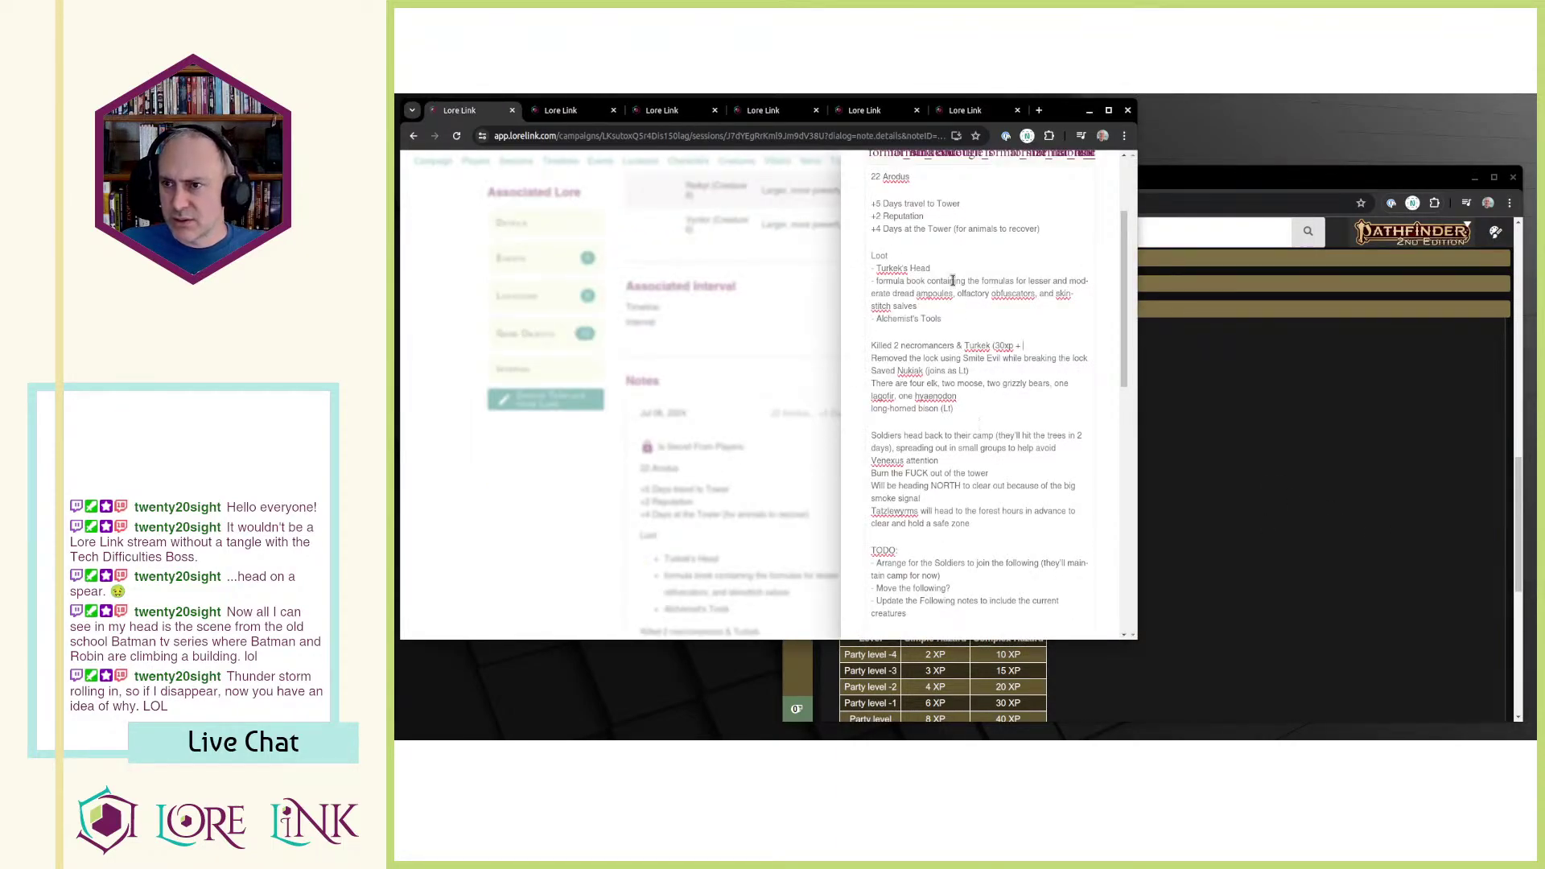
{"action": "left_click", "coordinate": [1000, 345]}
{"action": "key", "text": "shift+End"}
{"action": "type", "text": "0- "}
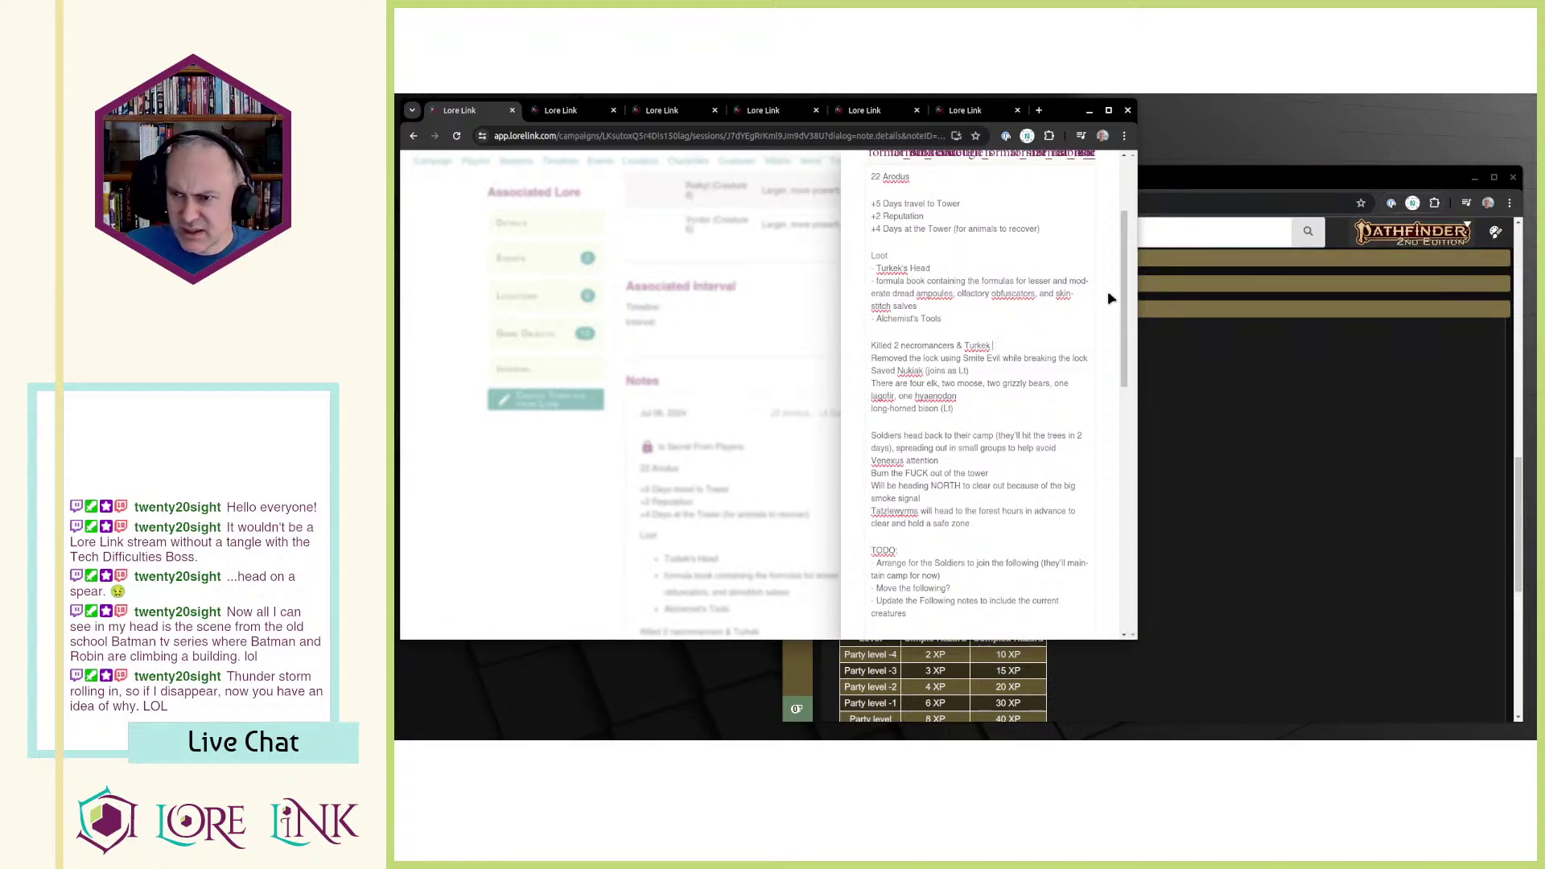
{"action": "type", "text": "40xp"}
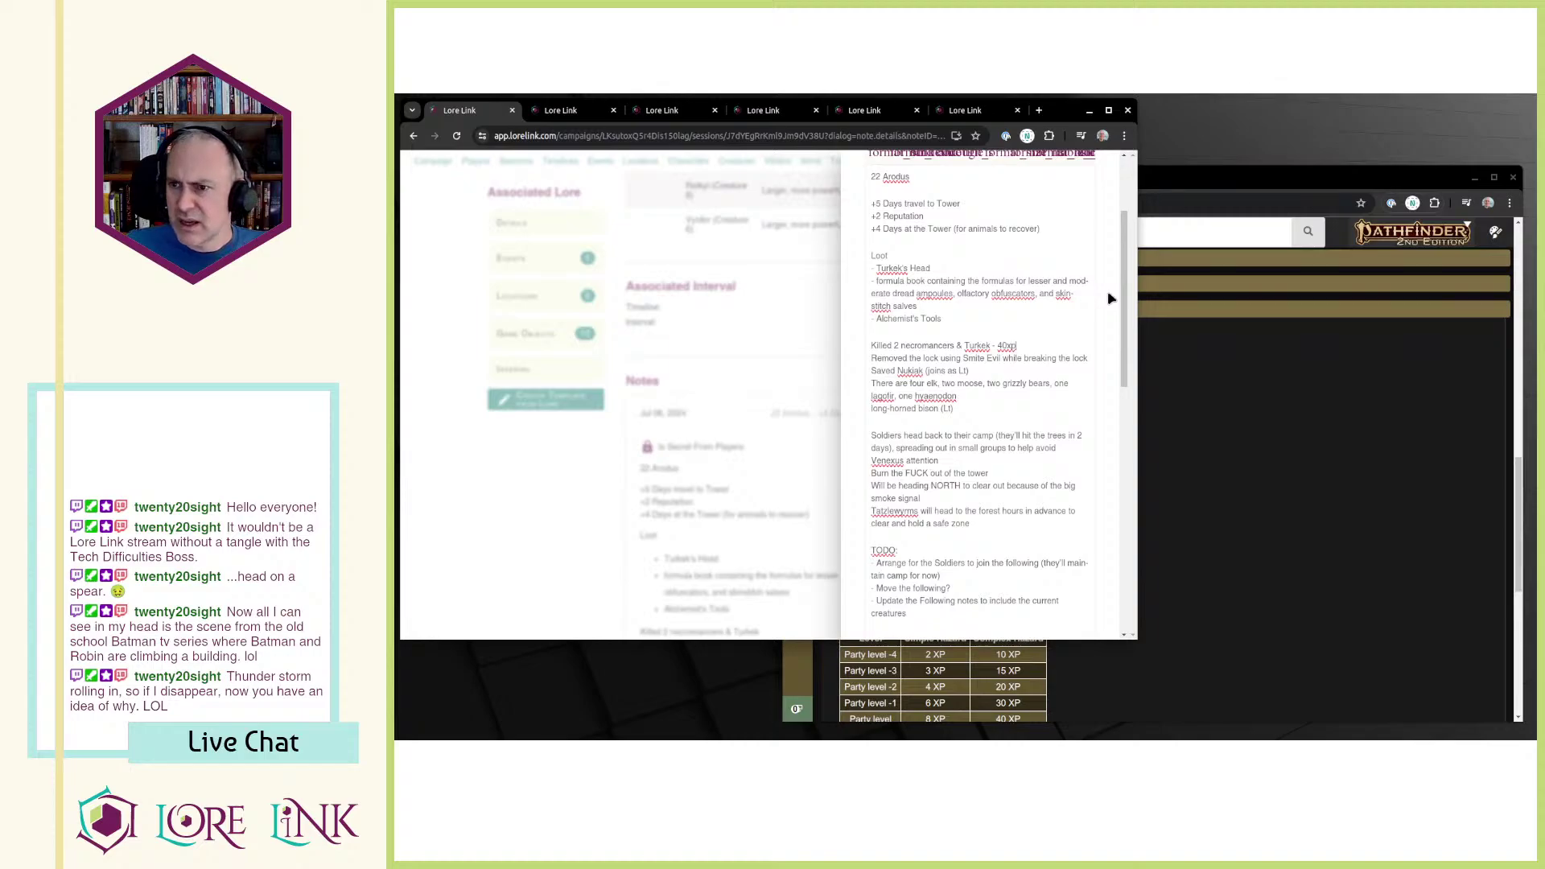
{"action": "key", "text": "Down"}
{"action": "key", "text": "Home"}
{"action": "key", "text": "shift+Down"}
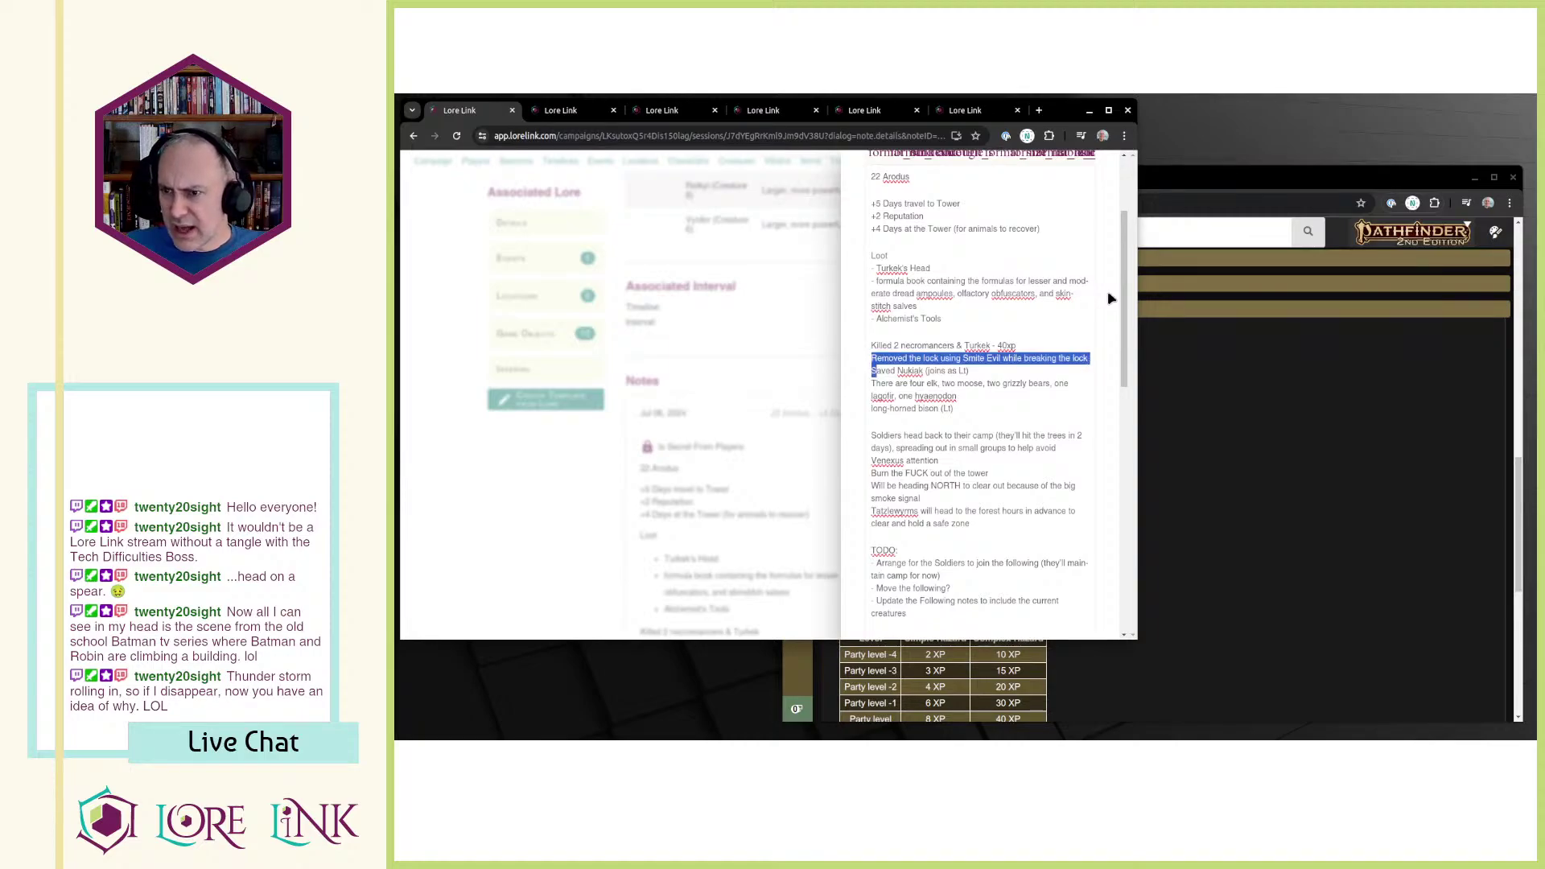
{"action": "key", "text": "shift+Down"}
{"action": "key", "text": "ctrl+x"}
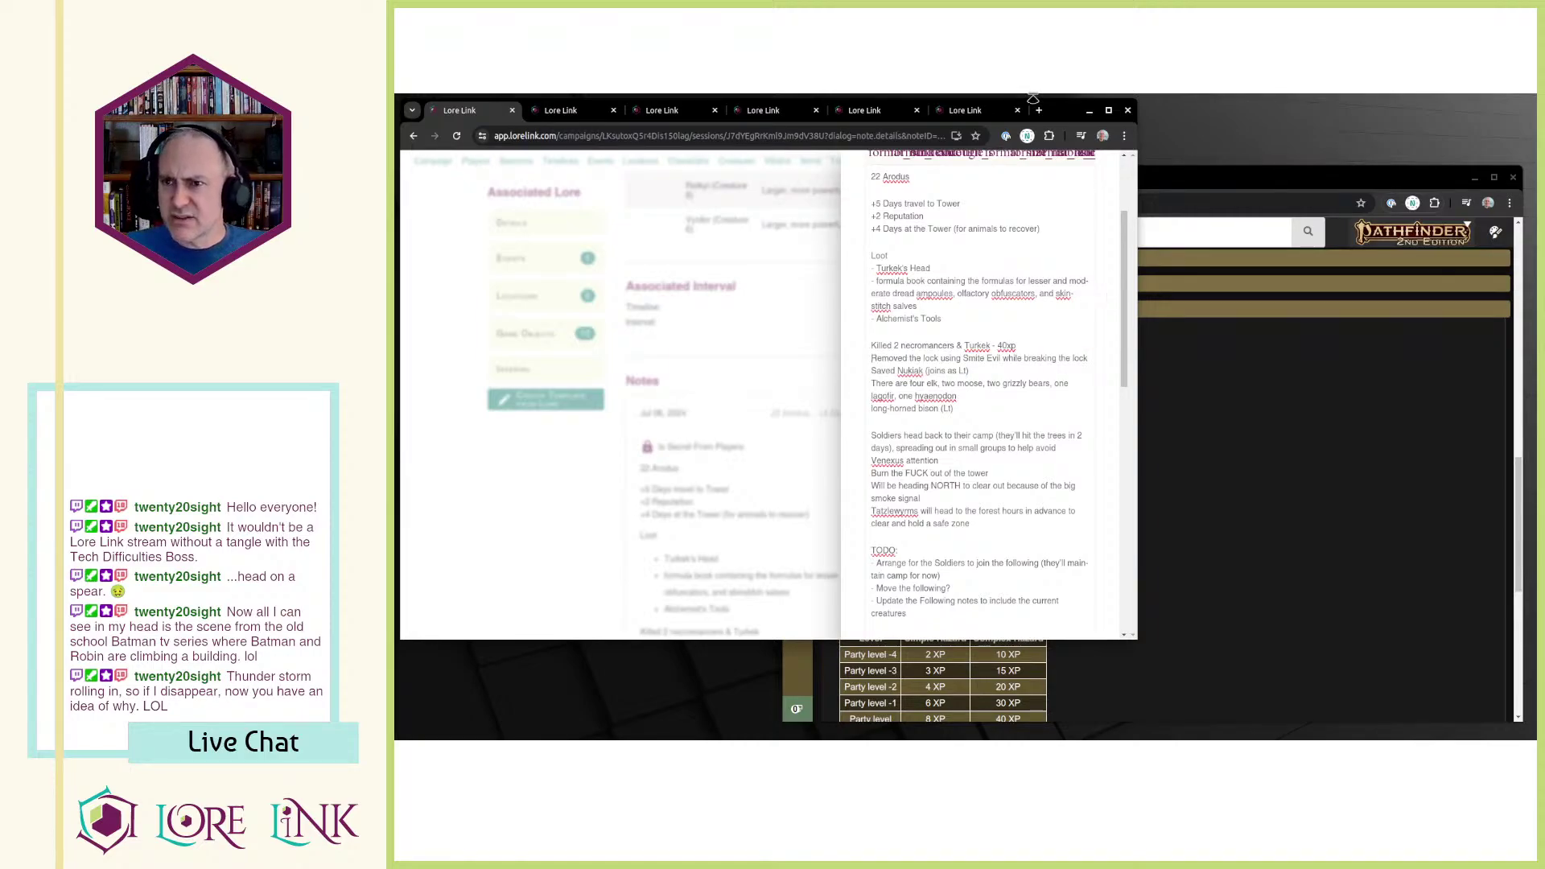
Step: Look over the Attack on the Yurt event once more and close its page
{"action": "left_click", "coordinate": [965, 100]}
{"action": "key", "text": "ctrl+Page_Up"}
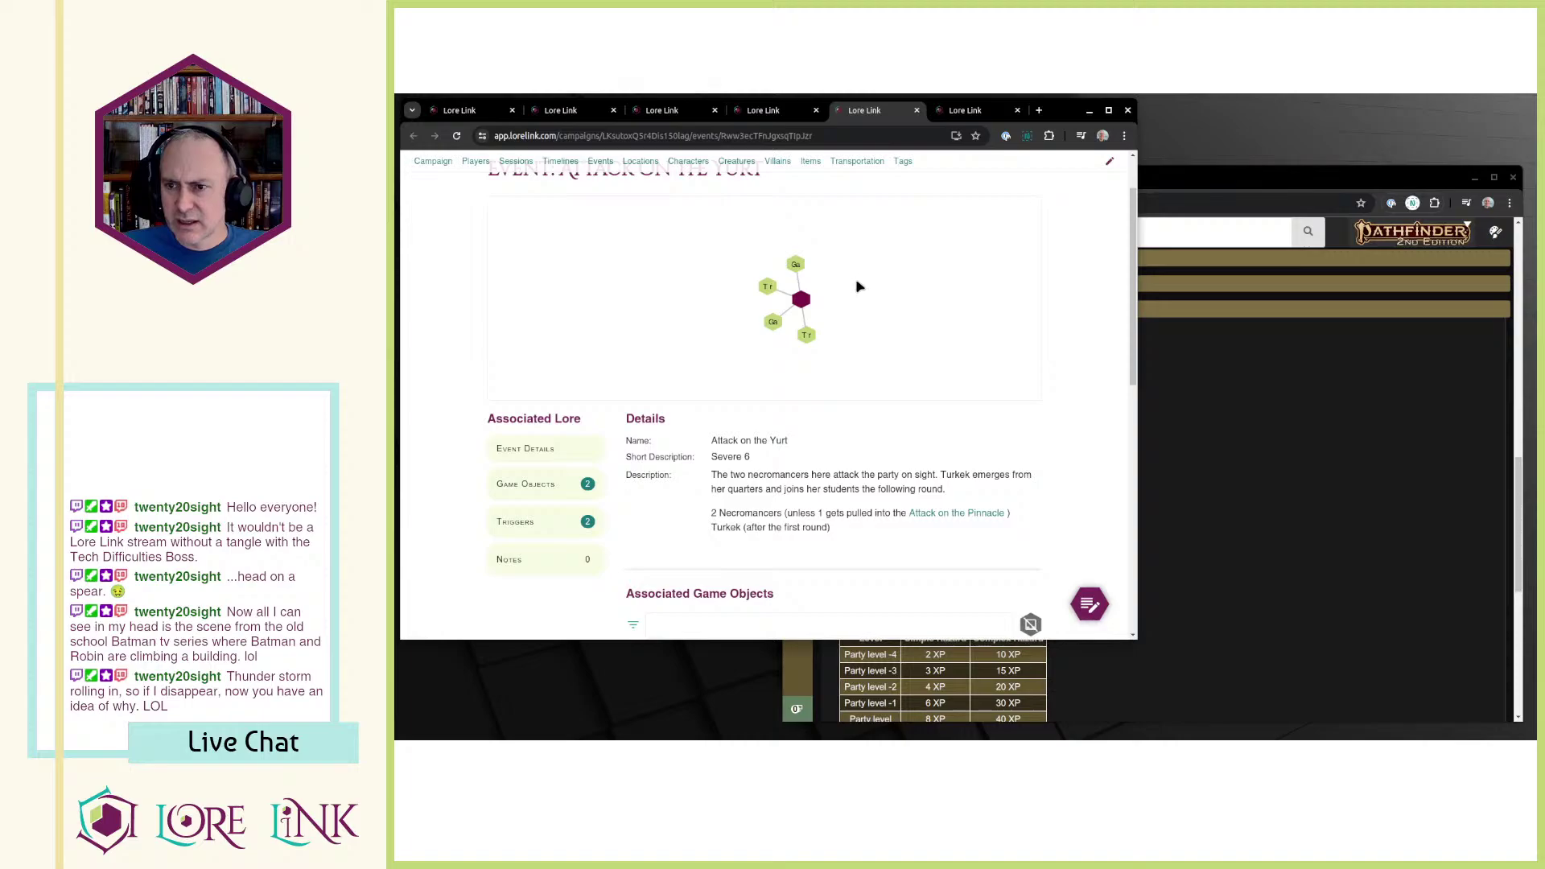
{"action": "scroll", "coordinate": [838, 335], "scroll_direction": "down", "scroll_amount": 10}
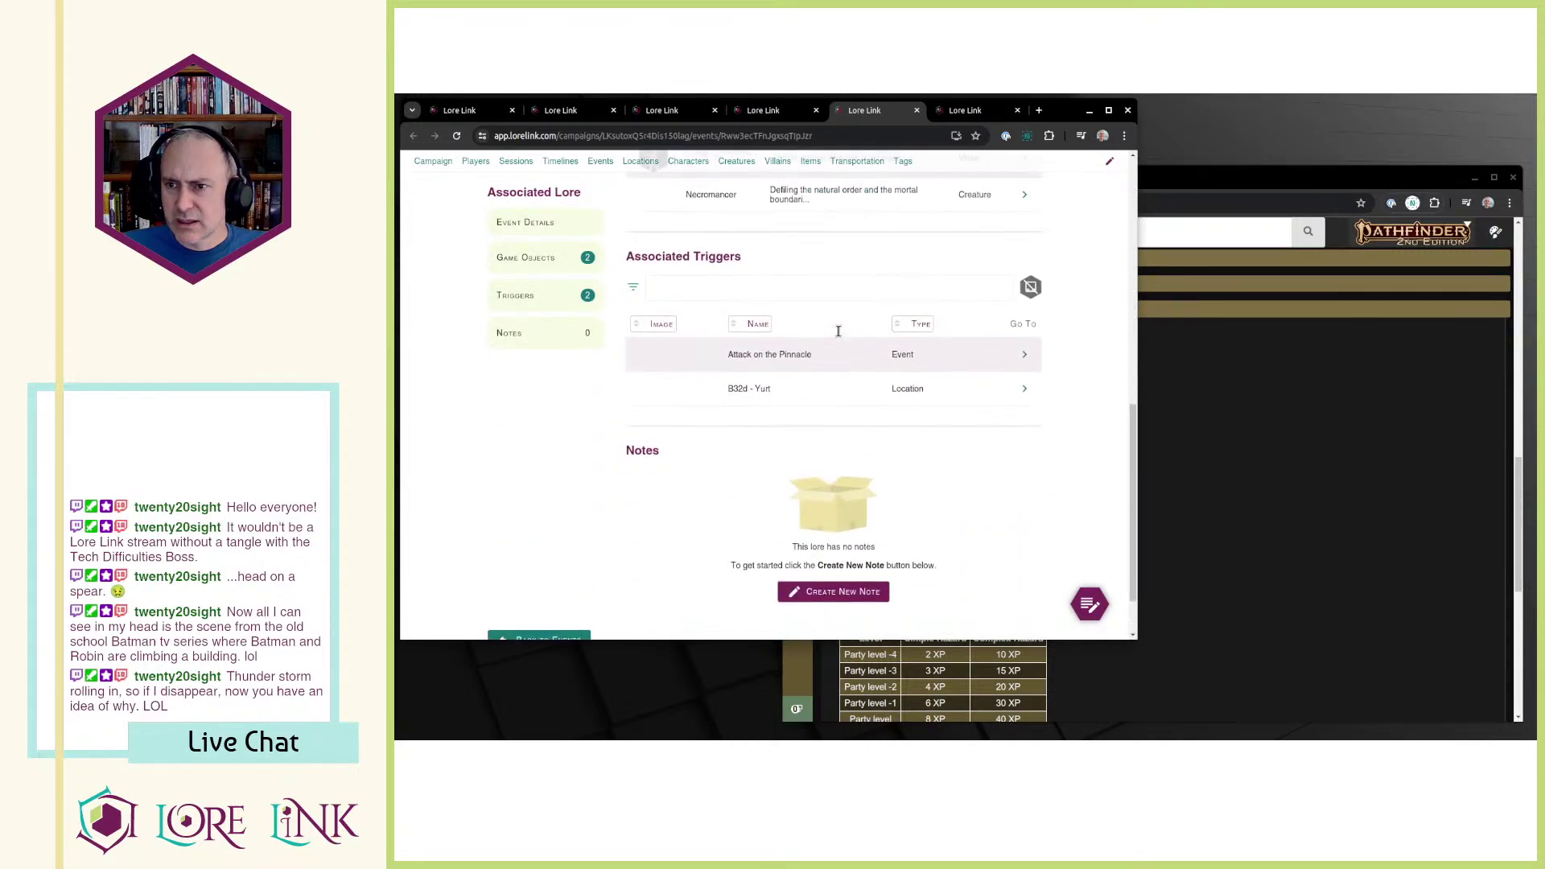
{"action": "key", "text": "ctrl+w"}
Step: Compare the Soul Draining Cage's hazard level with the simple and complex hazard awards in the Archives of Nethys XP table
{"action": "scroll", "coordinate": [840, 337], "scroll_direction": "down", "scroll_amount": 3}
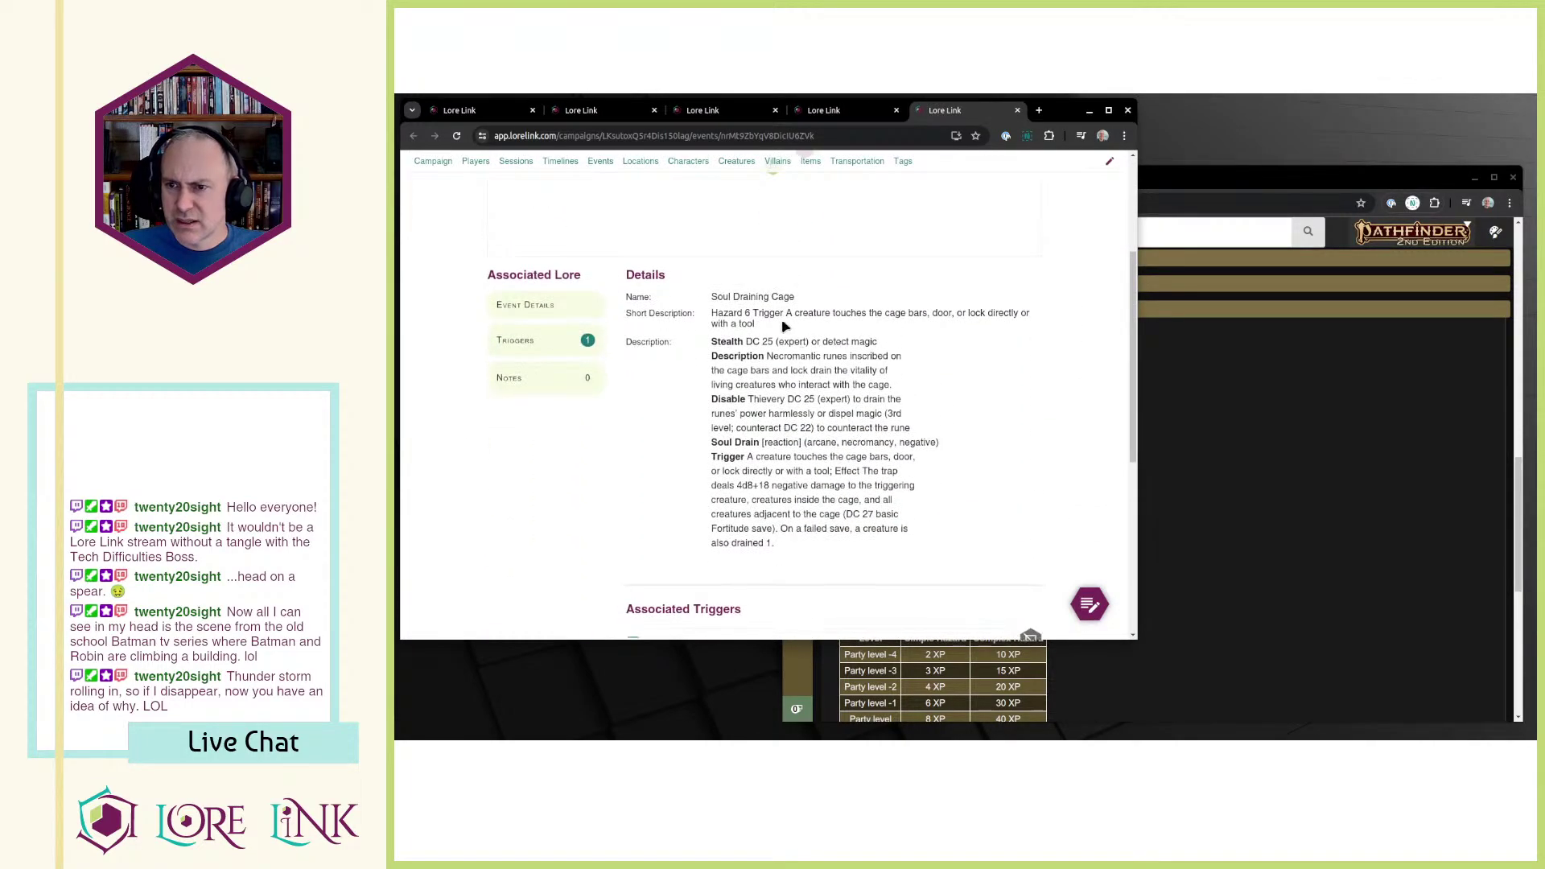
{"action": "left_click_drag", "start_coordinate": [726, 295], "coordinate": [762, 326]}
{"action": "left_click", "coordinate": [1312, 443]}
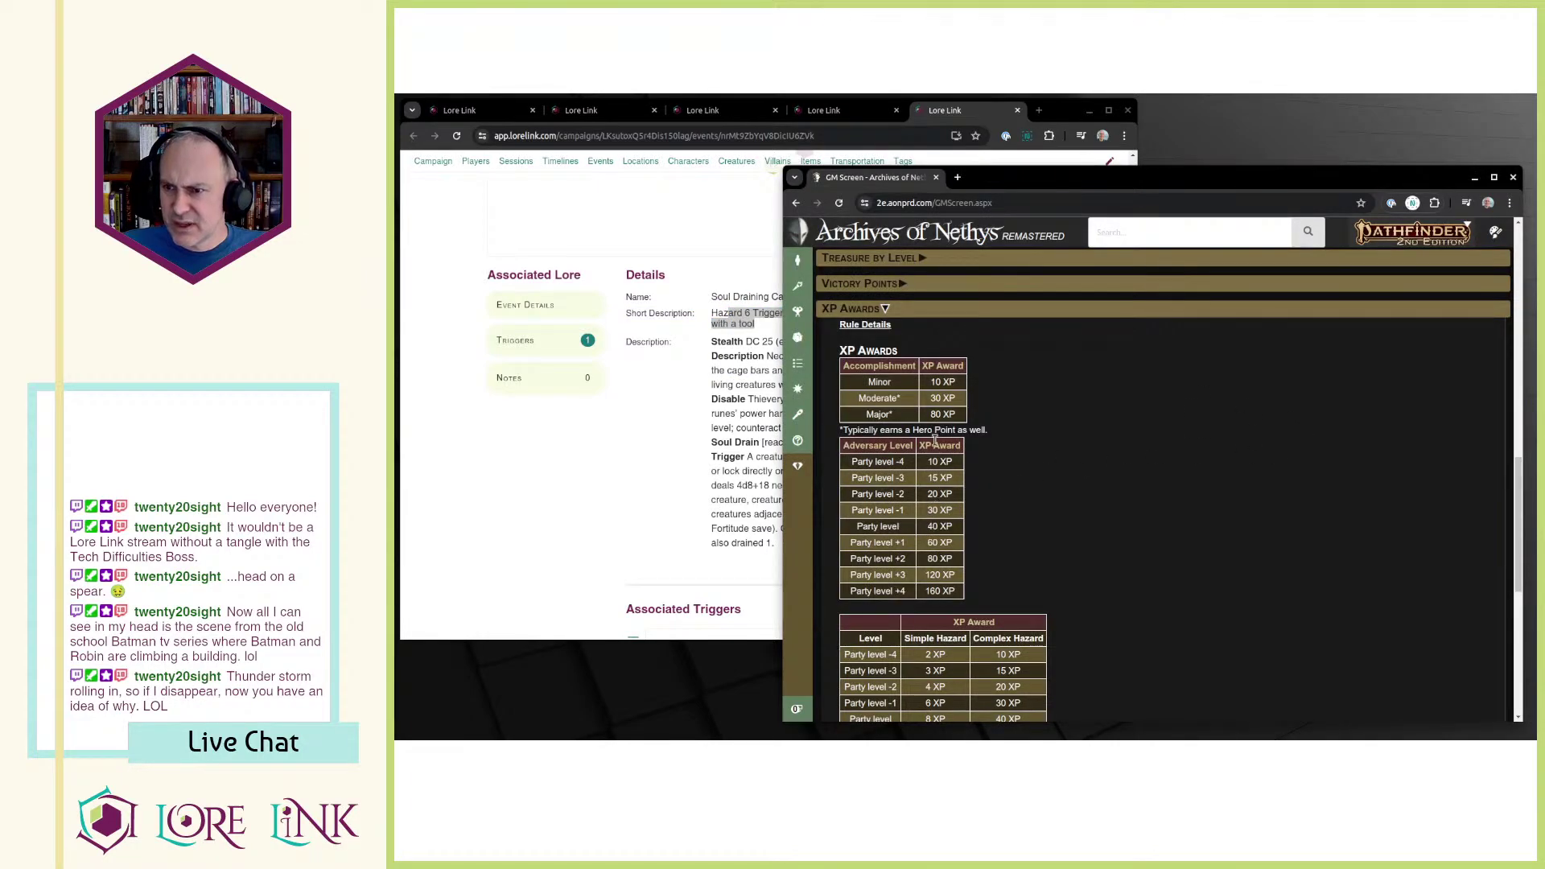
{"action": "scroll", "coordinate": [935, 439], "scroll_direction": "down", "scroll_amount": 2}
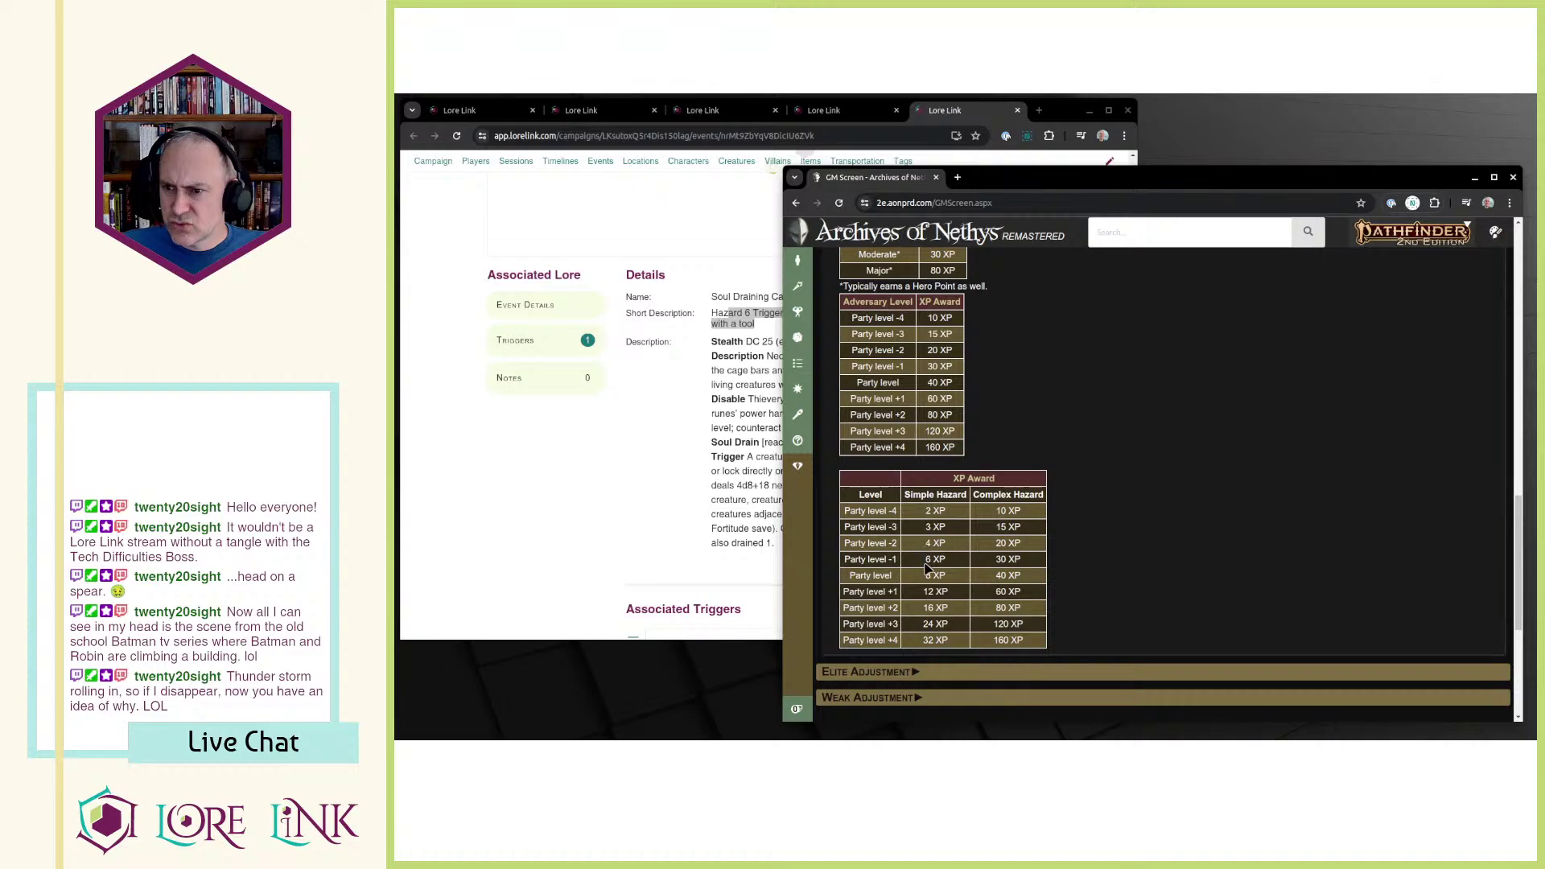
{"action": "key", "text": "alt+Tab"}
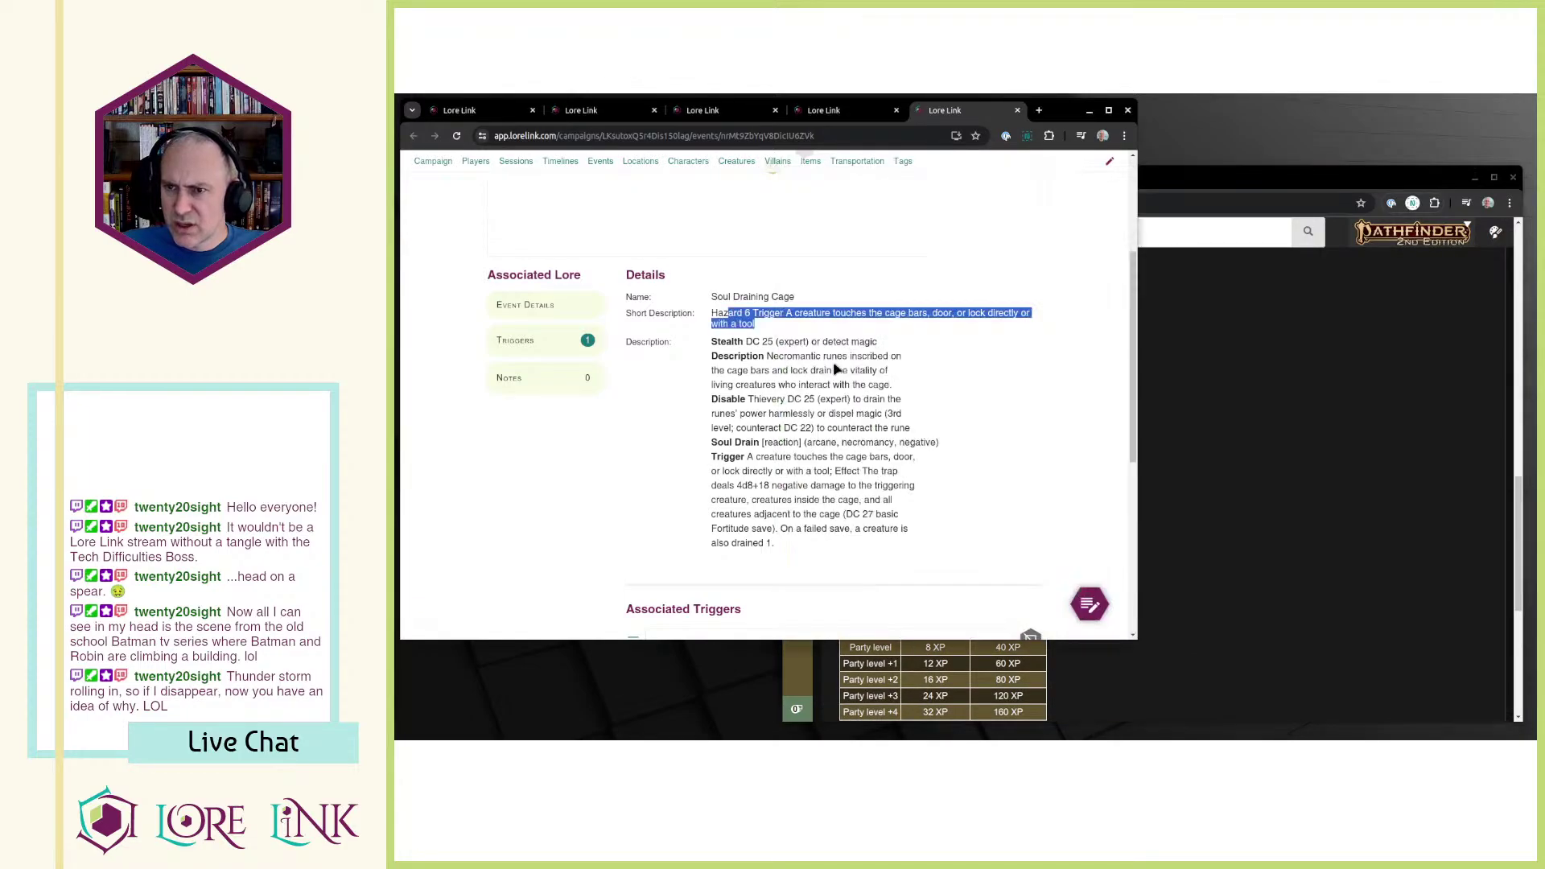
{"action": "key", "text": "alt+Tab"}
{"action": "left_click_drag", "start_coordinate": [995, 648], "coordinate": [1036, 654]}
{"action": "key", "text": "alt+Tab"}
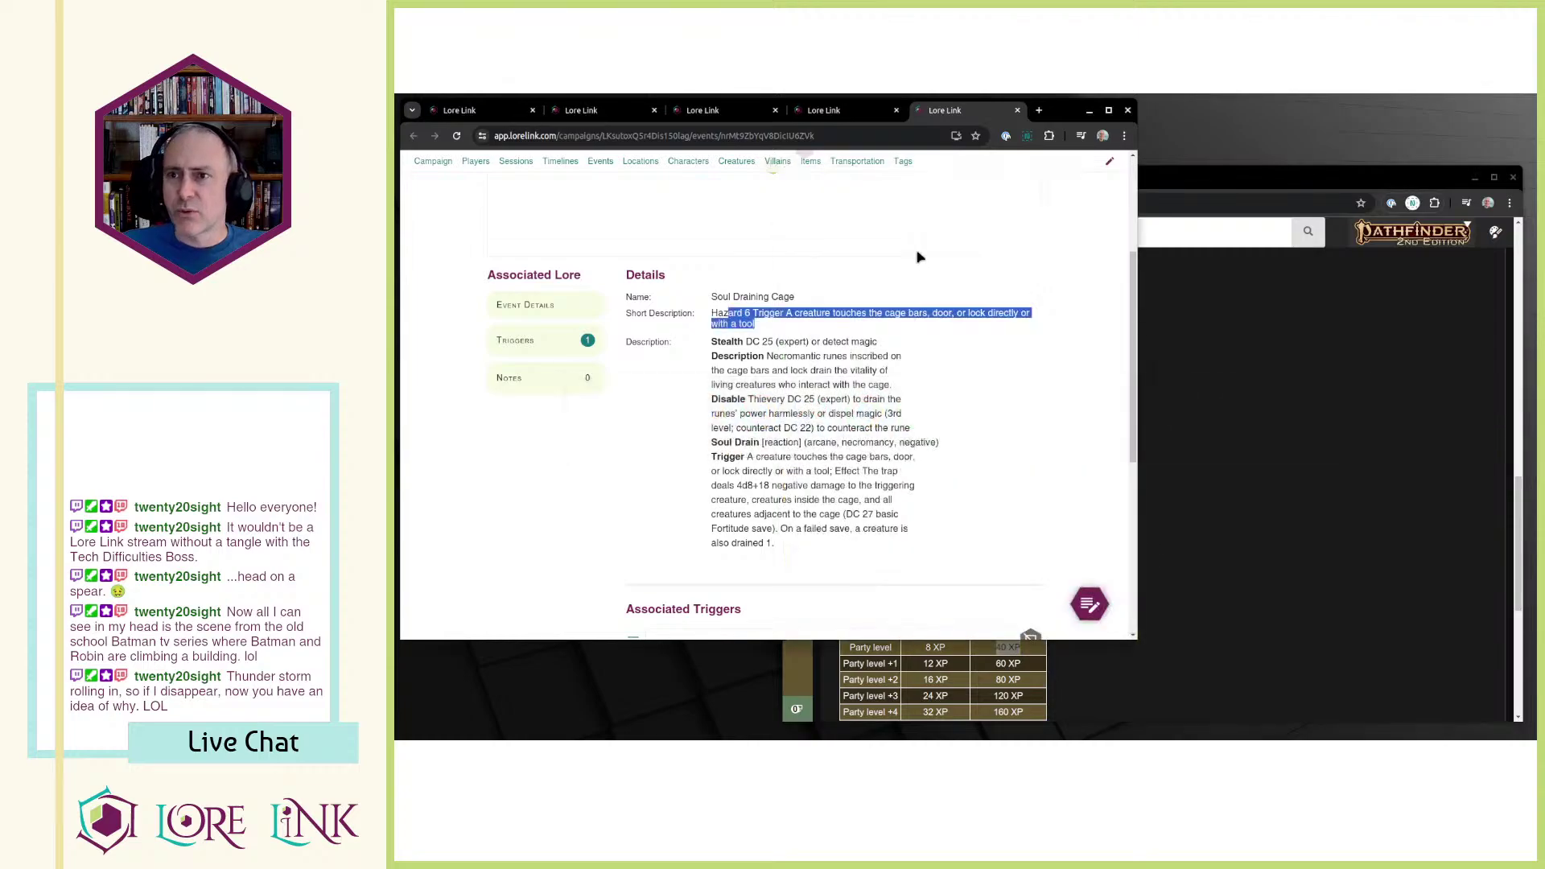
Step: Append "- 40xp" to the session note's line about removing the lock using Smite Evil
{"action": "left_click", "coordinate": [483, 110]}
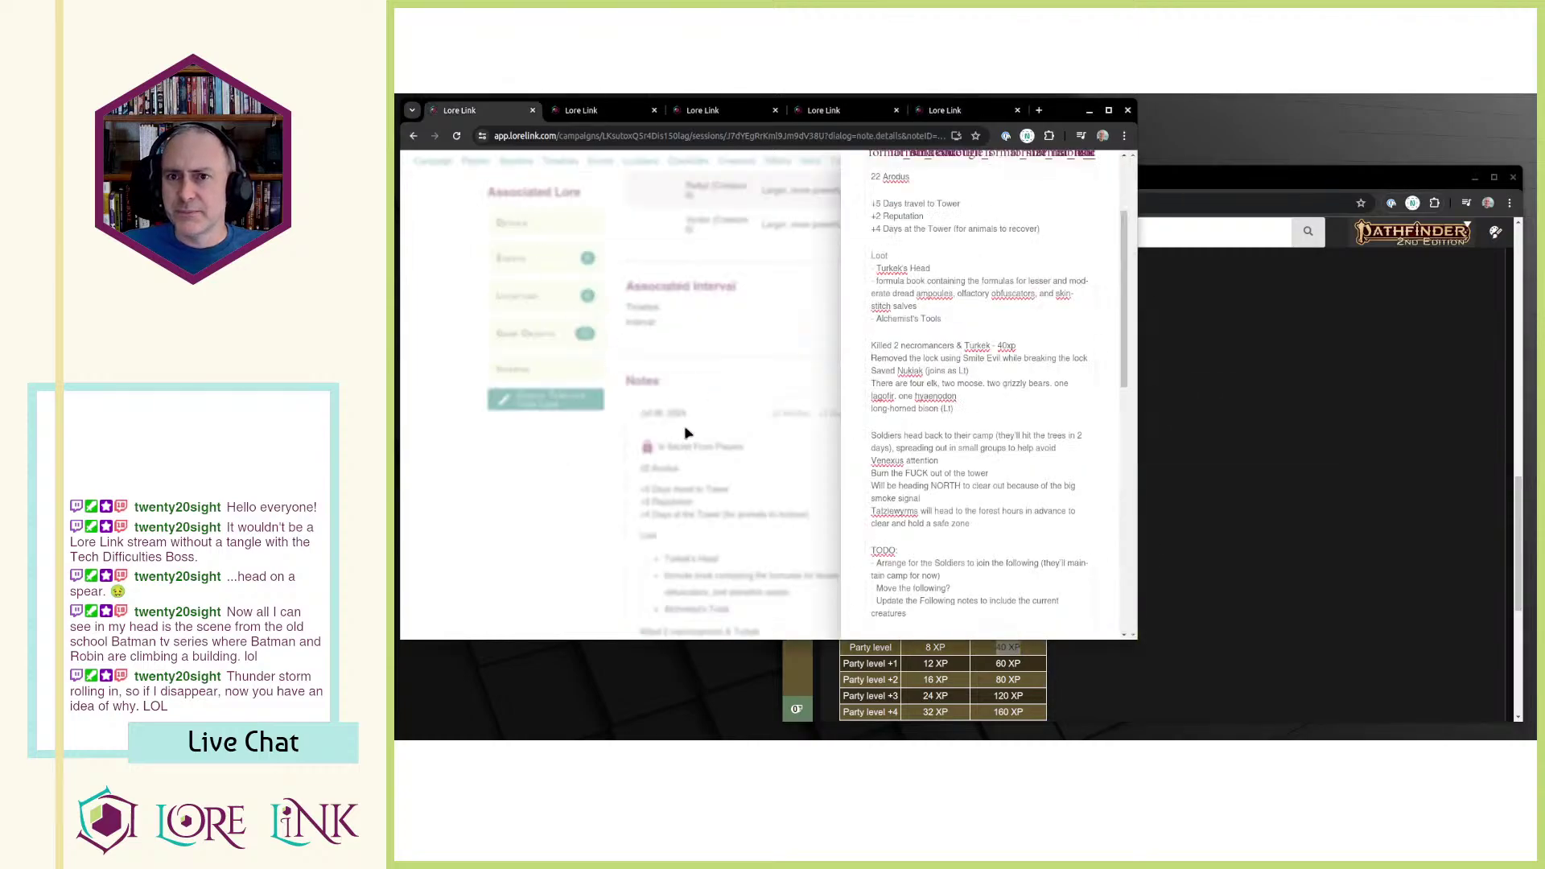
{"action": "left_click", "coordinate": [1013, 364]}
{"action": "key", "text": "End"}
{"action": "key", "text": "Return"}
{"action": "type", "text": "- 40xp"}
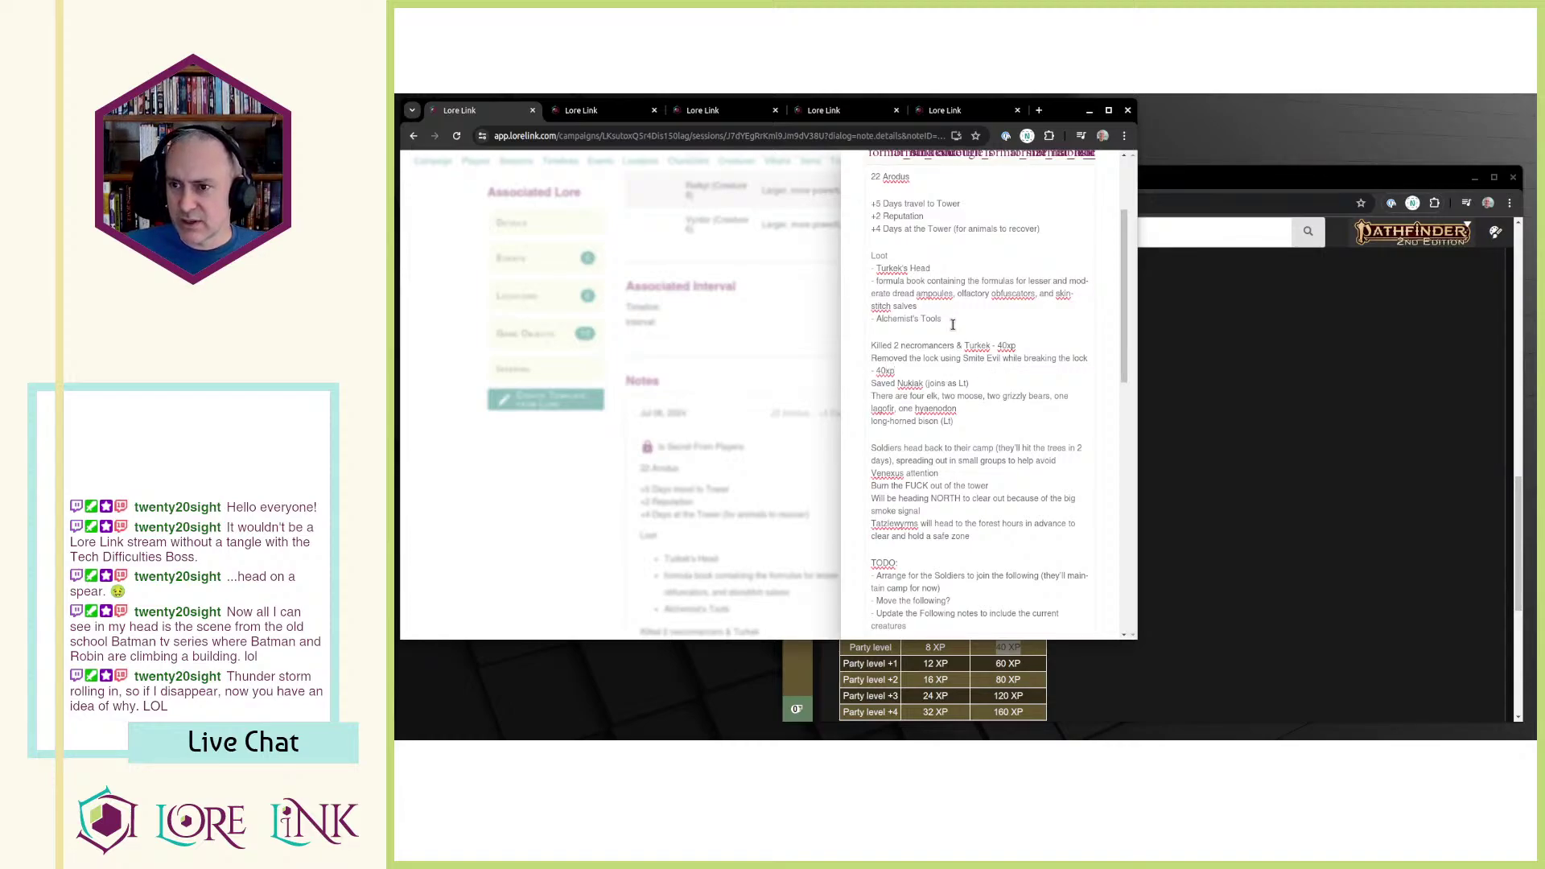
Step: Review the rest of the Soul Draining Cage event and close its page
{"action": "left_click", "coordinate": [1143, 415]}
{"action": "key", "text": "alt+Tab"}
{"action": "key", "text": "alt+Left"}
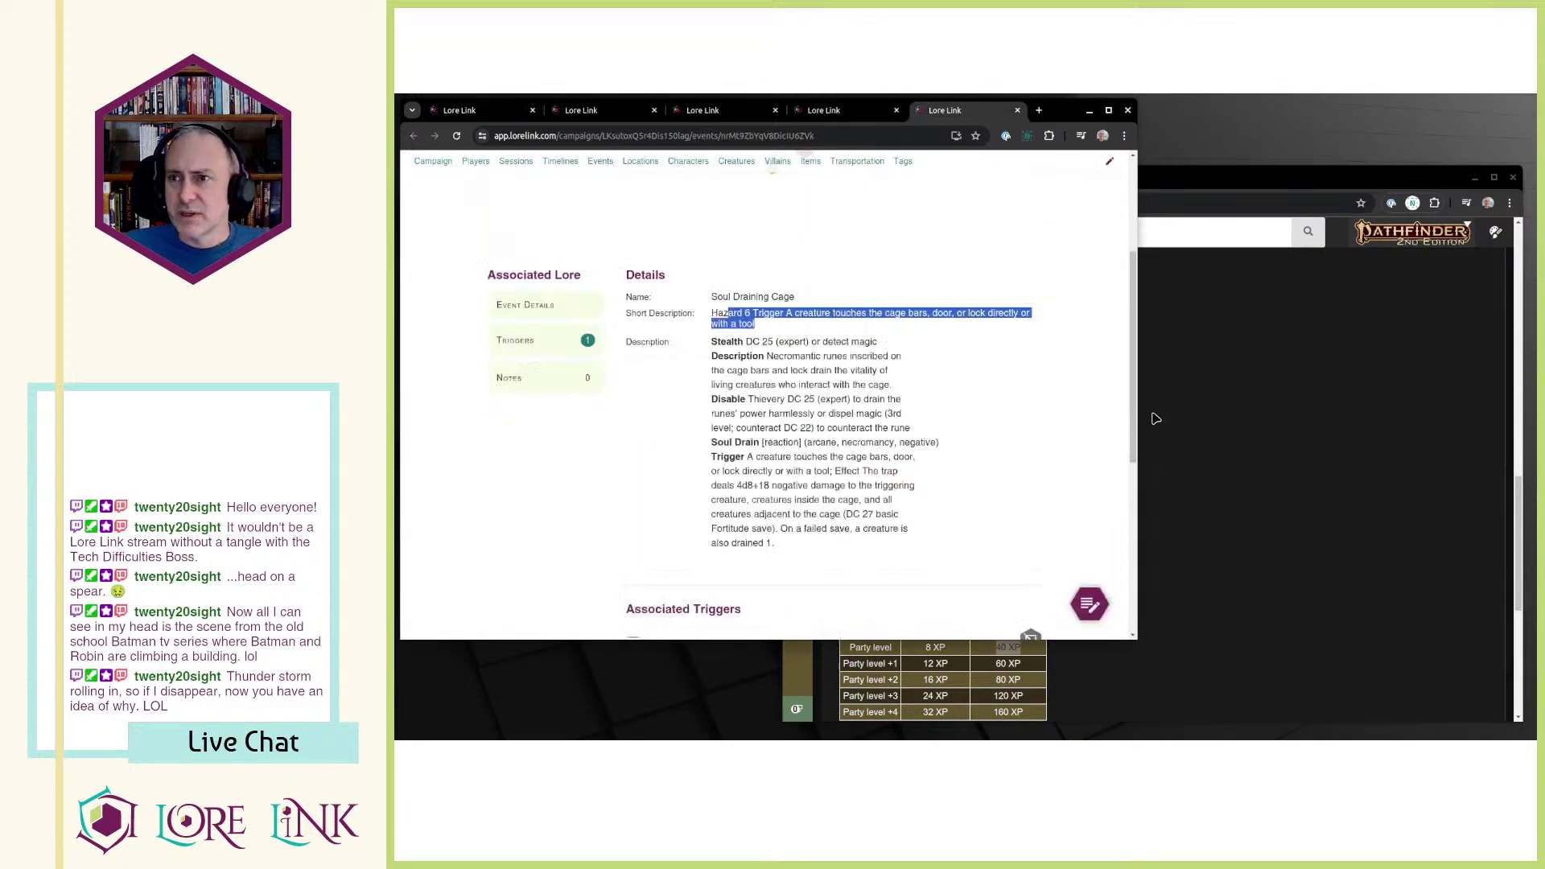
{"action": "left_click_drag", "start_coordinate": [822, 357], "coordinate": [867, 528]}
{"action": "scroll", "coordinate": [868, 527], "scroll_direction": "down", "scroll_amount": 5}
{"action": "scroll", "coordinate": [868, 527], "scroll_direction": "up", "scroll_amount": 7}
{"action": "key", "text": "ctrl+w"}
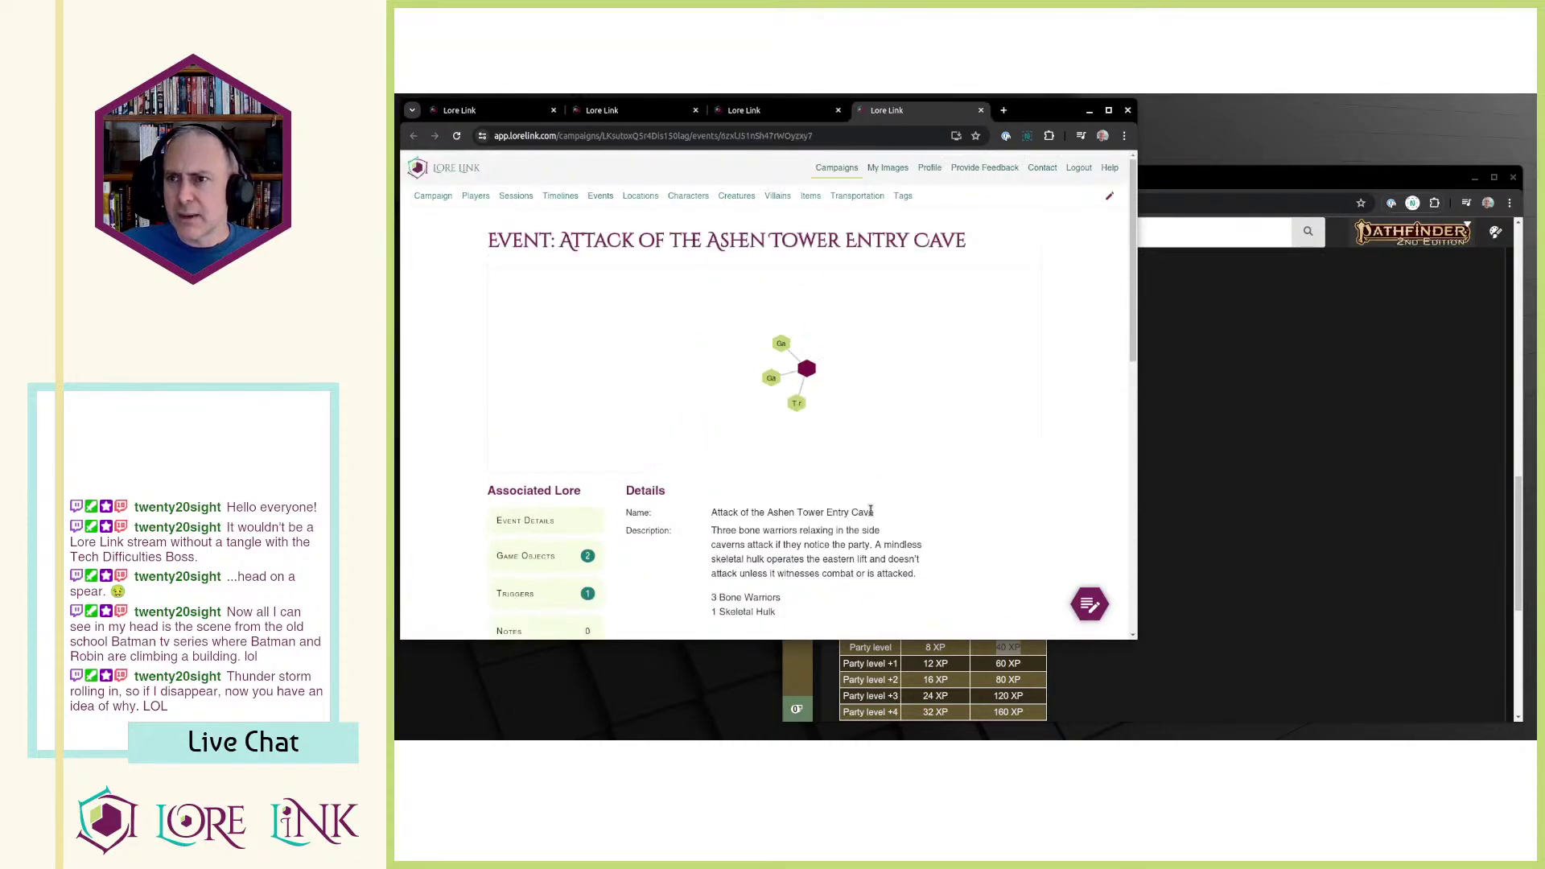
Step: Review the Ashen Tower Entry Cave and Attack on the Pinnacle events for their descriptions, creatures and triggers
{"action": "scroll", "coordinate": [866, 527], "scroll_direction": "down", "scroll_amount": 2}
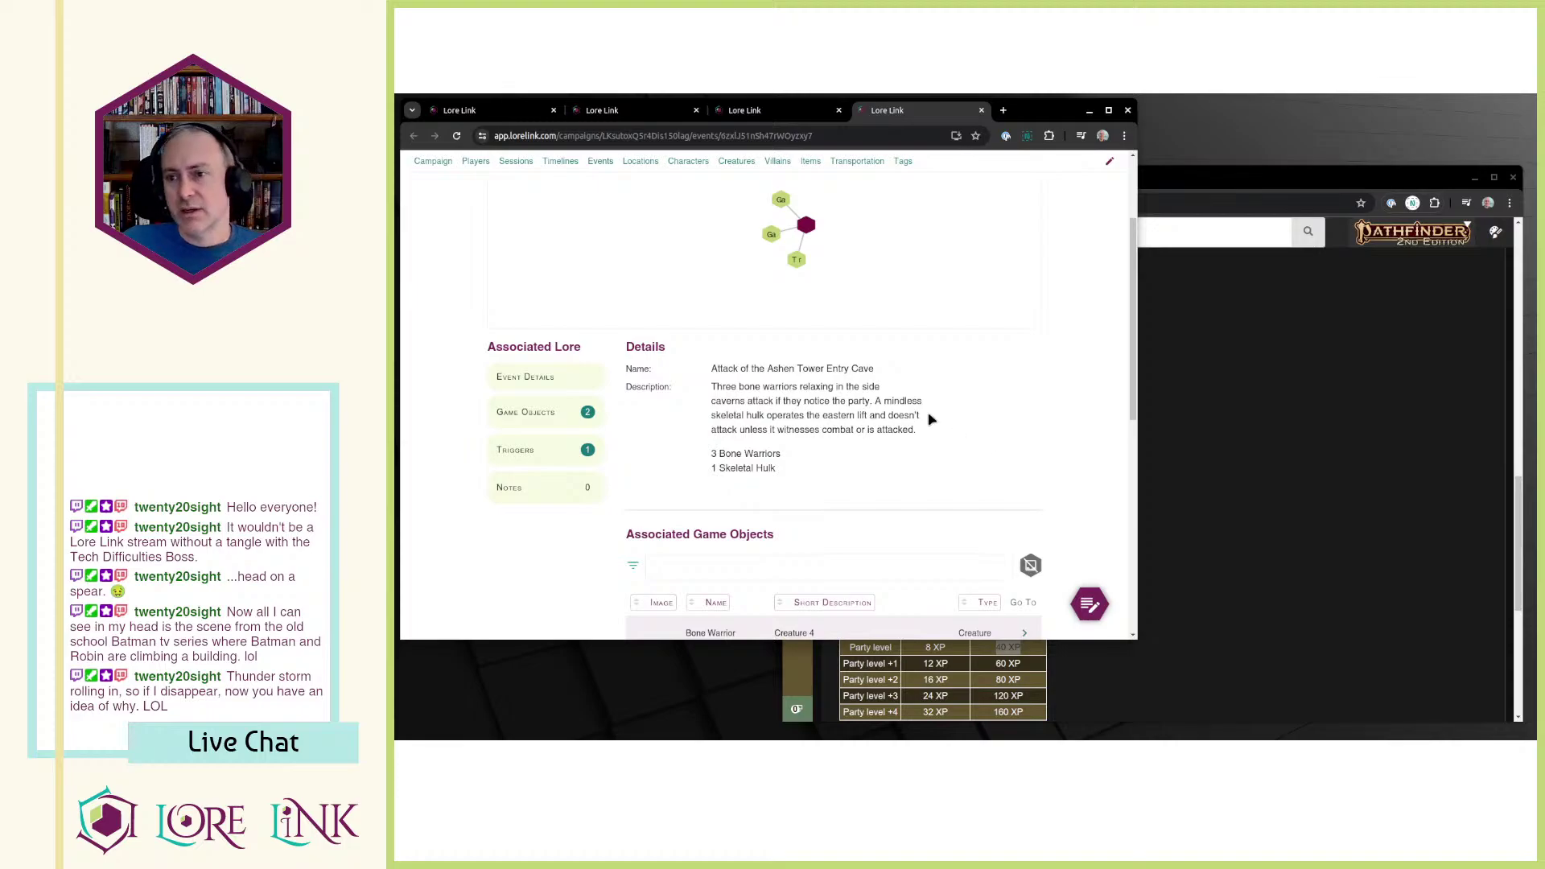
{"action": "key", "text": "ctrl+shift+Tab"}
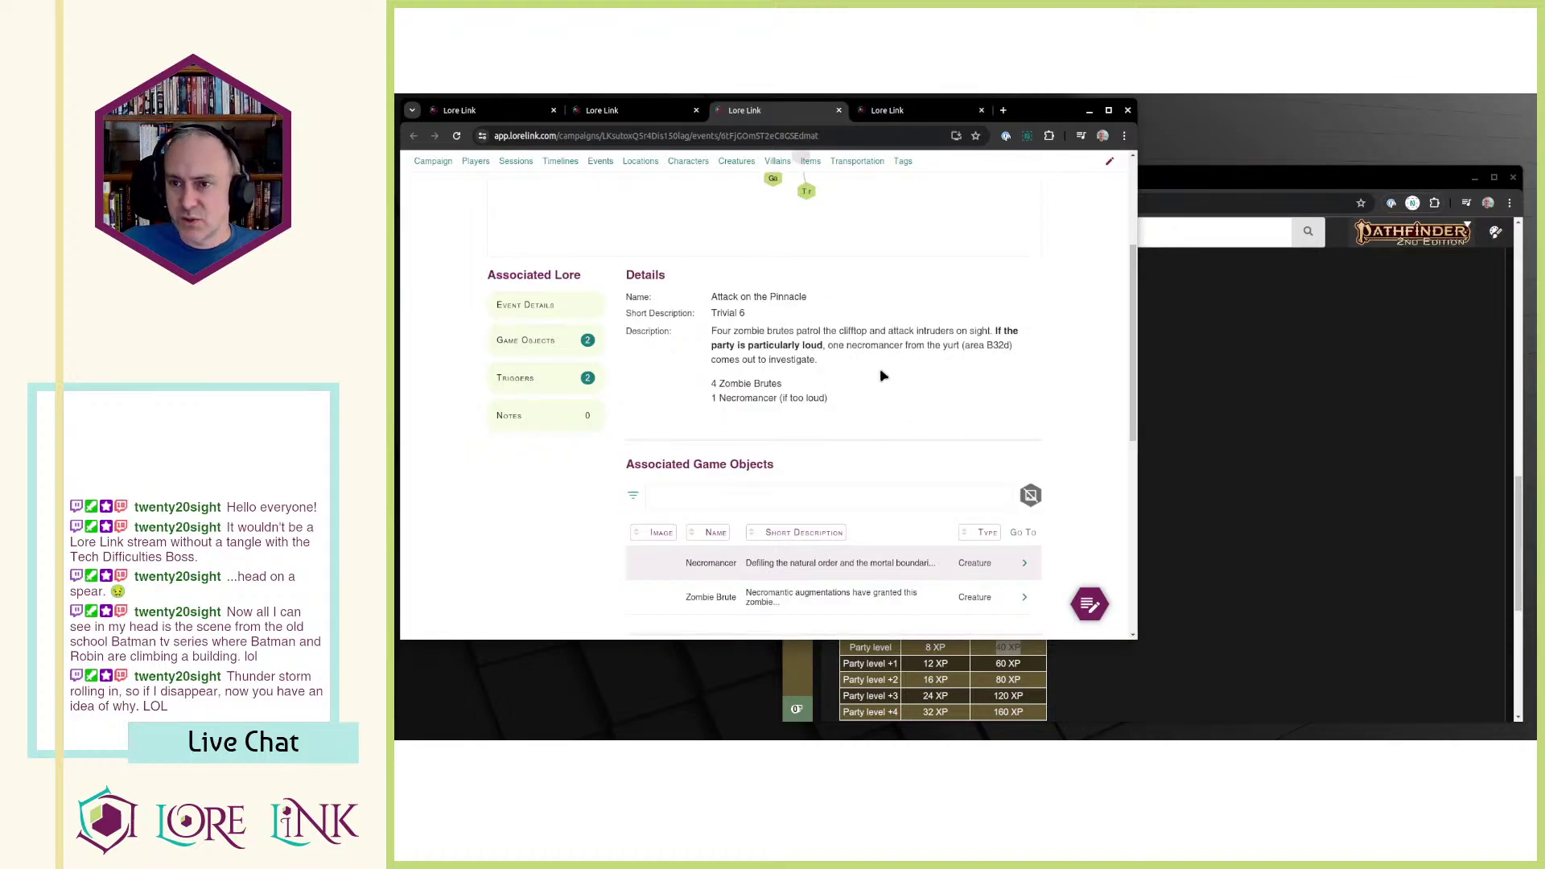
{"action": "left_click_drag", "start_coordinate": [716, 296], "coordinate": [854, 405]}
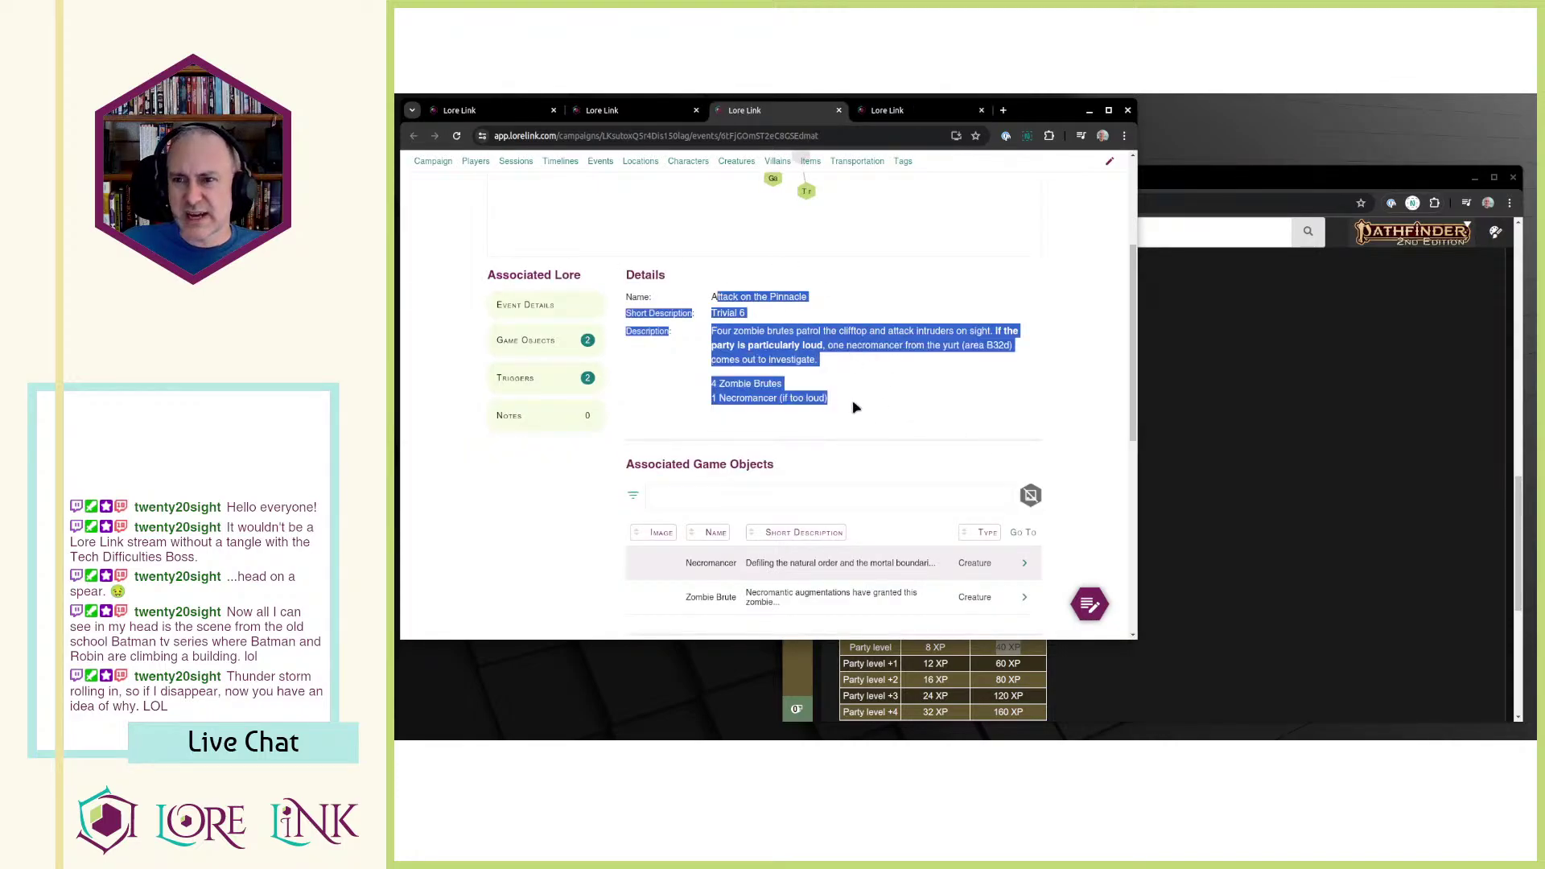
{"action": "left_click", "coordinate": [854, 405]}
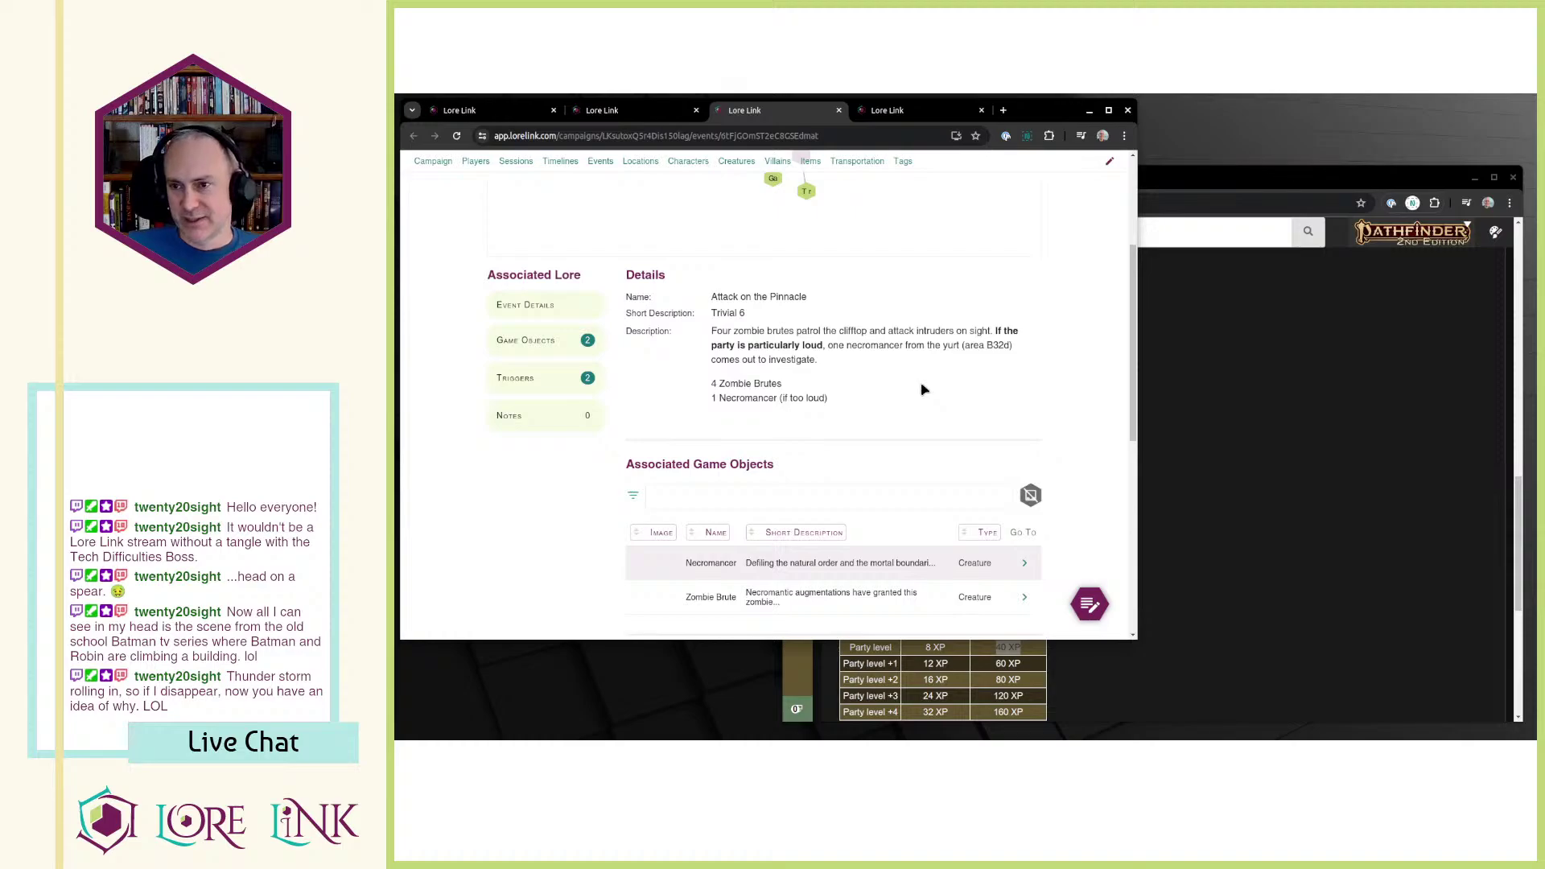
{"action": "left_click_drag", "start_coordinate": [708, 300], "coordinate": [859, 403]}
{"action": "left_click", "coordinate": [886, 375]}
{"action": "scroll", "coordinate": [901, 341], "scroll_direction": "down", "scroll_amount": 3}
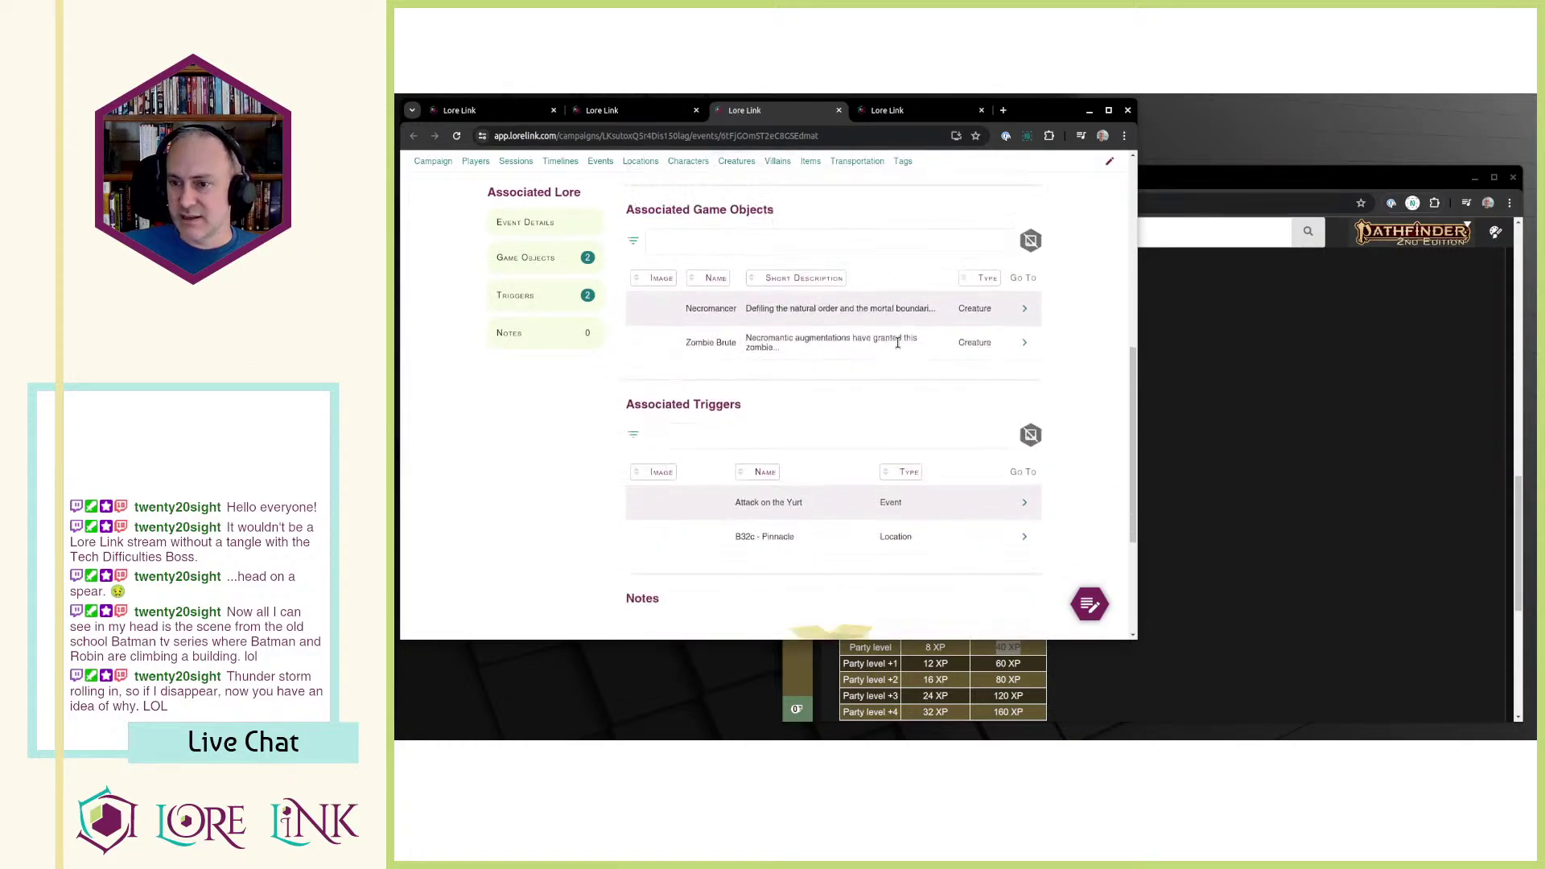
{"action": "scroll", "coordinate": [902, 346], "scroll_direction": "down", "scroll_amount": 3}
{"action": "scroll", "coordinate": [913, 338], "scroll_direction": "up", "scroll_amount": 7}
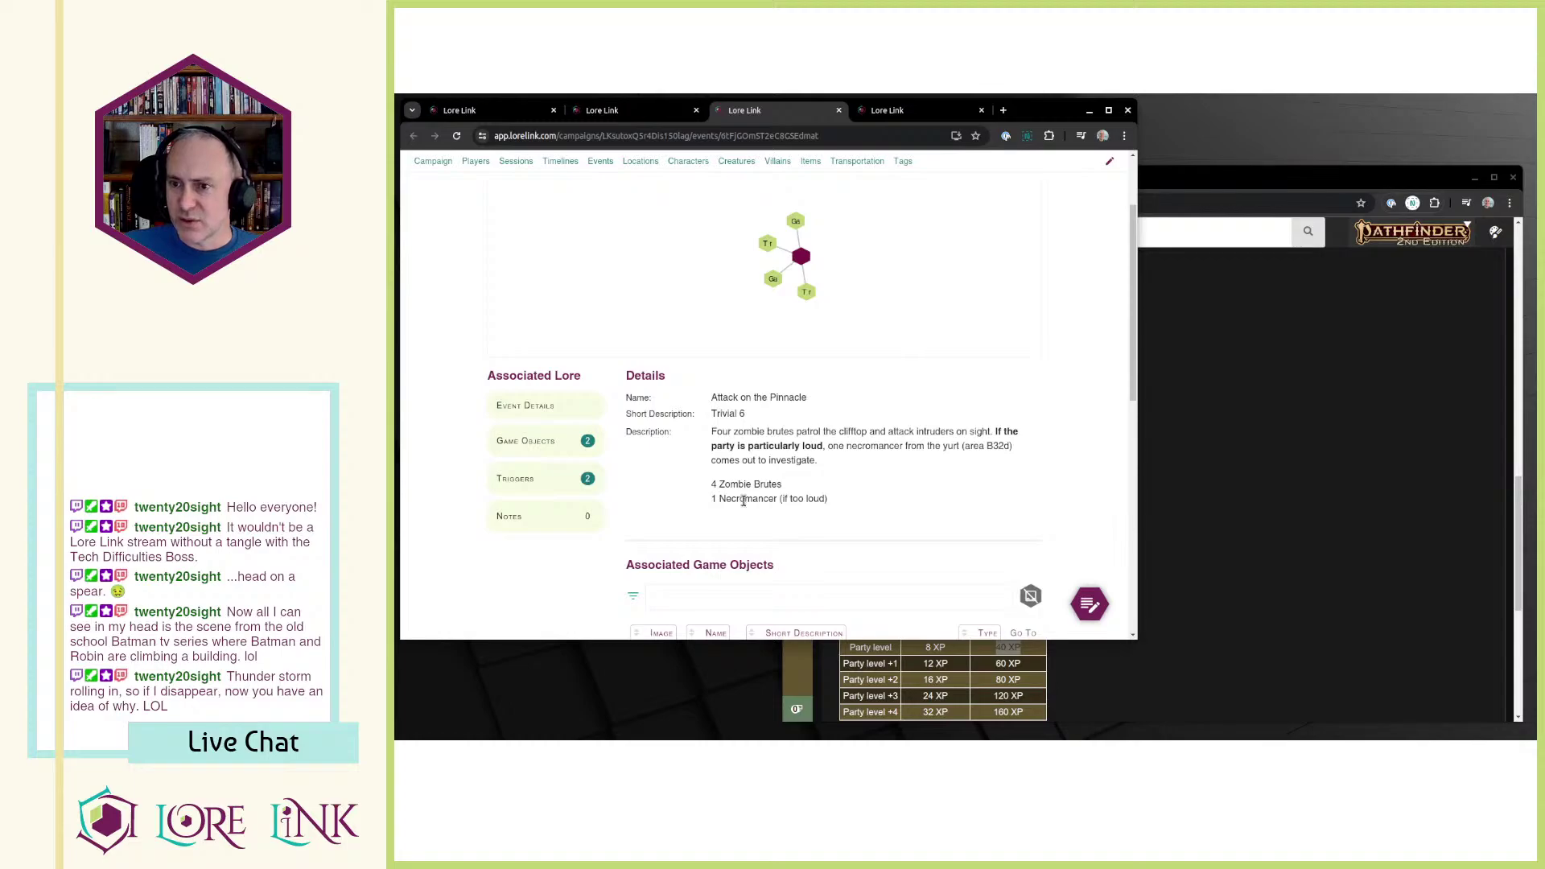
Step: Check the party-level adversary award in the Archives of Nethys XP Awards table
{"action": "left_click", "coordinate": [1519, 518]}
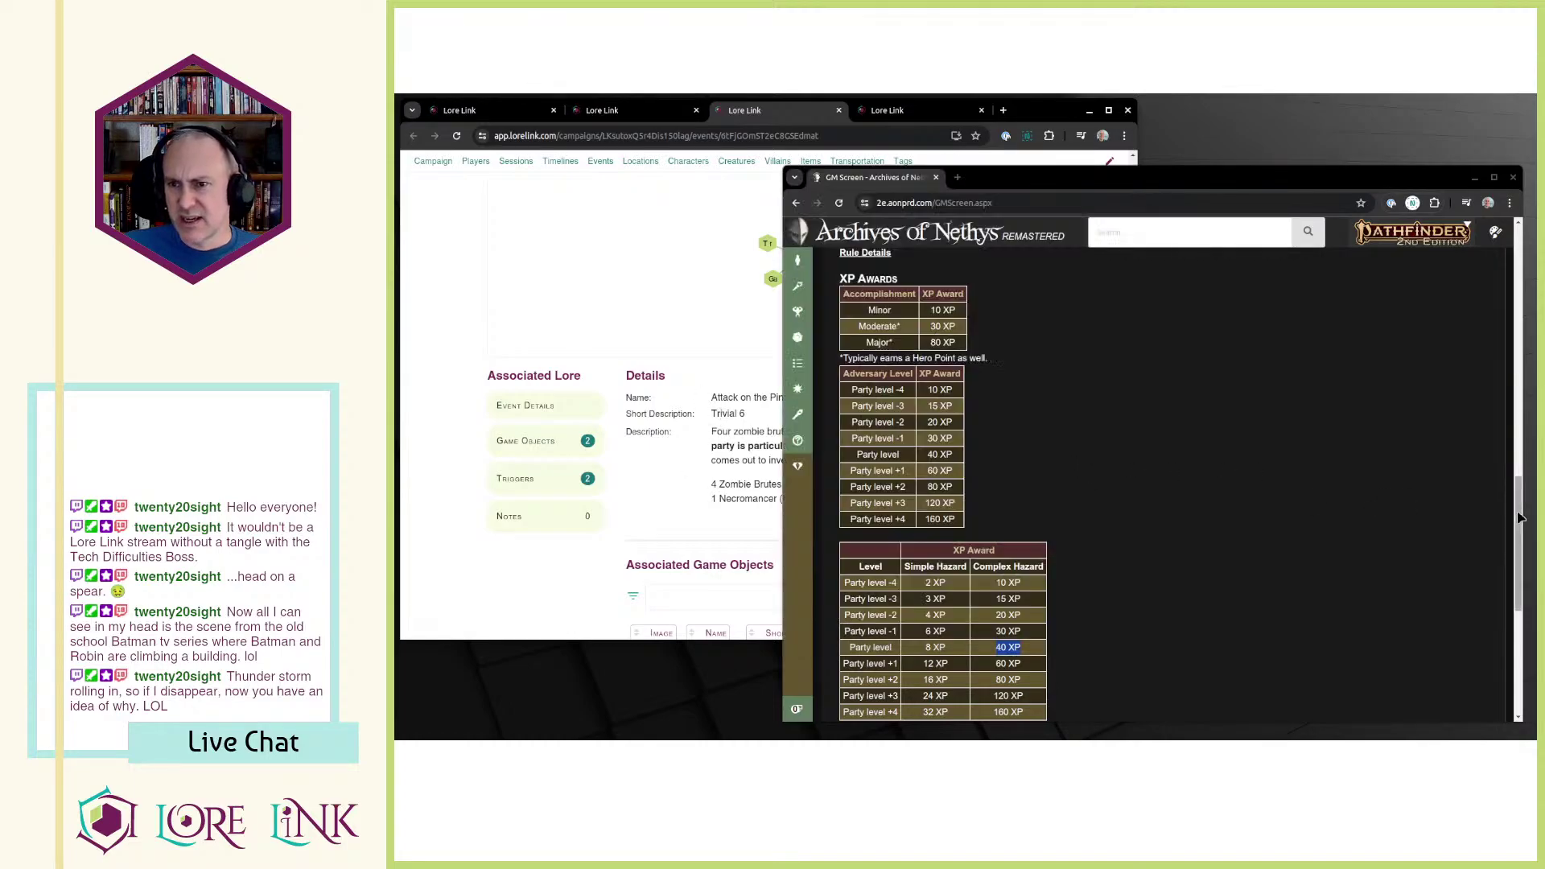
{"action": "left_click_drag", "start_coordinate": [925, 455], "coordinate": [973, 461]}
{"action": "left_click", "coordinate": [1183, 503]}
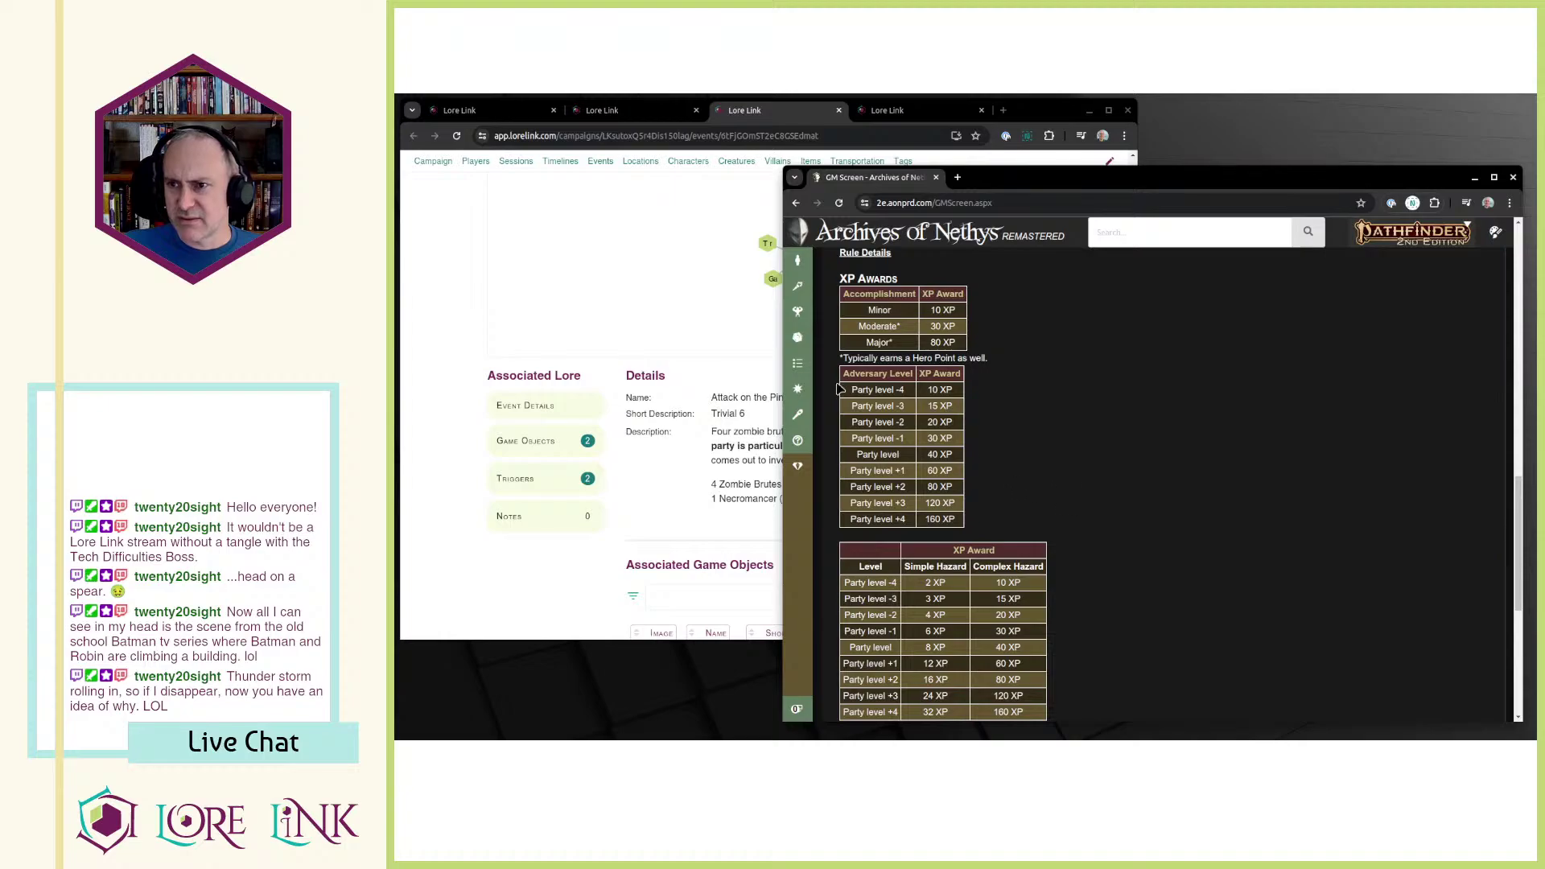
Step: Add the line "Scale the tower - 20xp" to the session note above the "Killed 2 necromancers & Turkek" line
{"action": "left_click", "coordinate": [451, 113]}
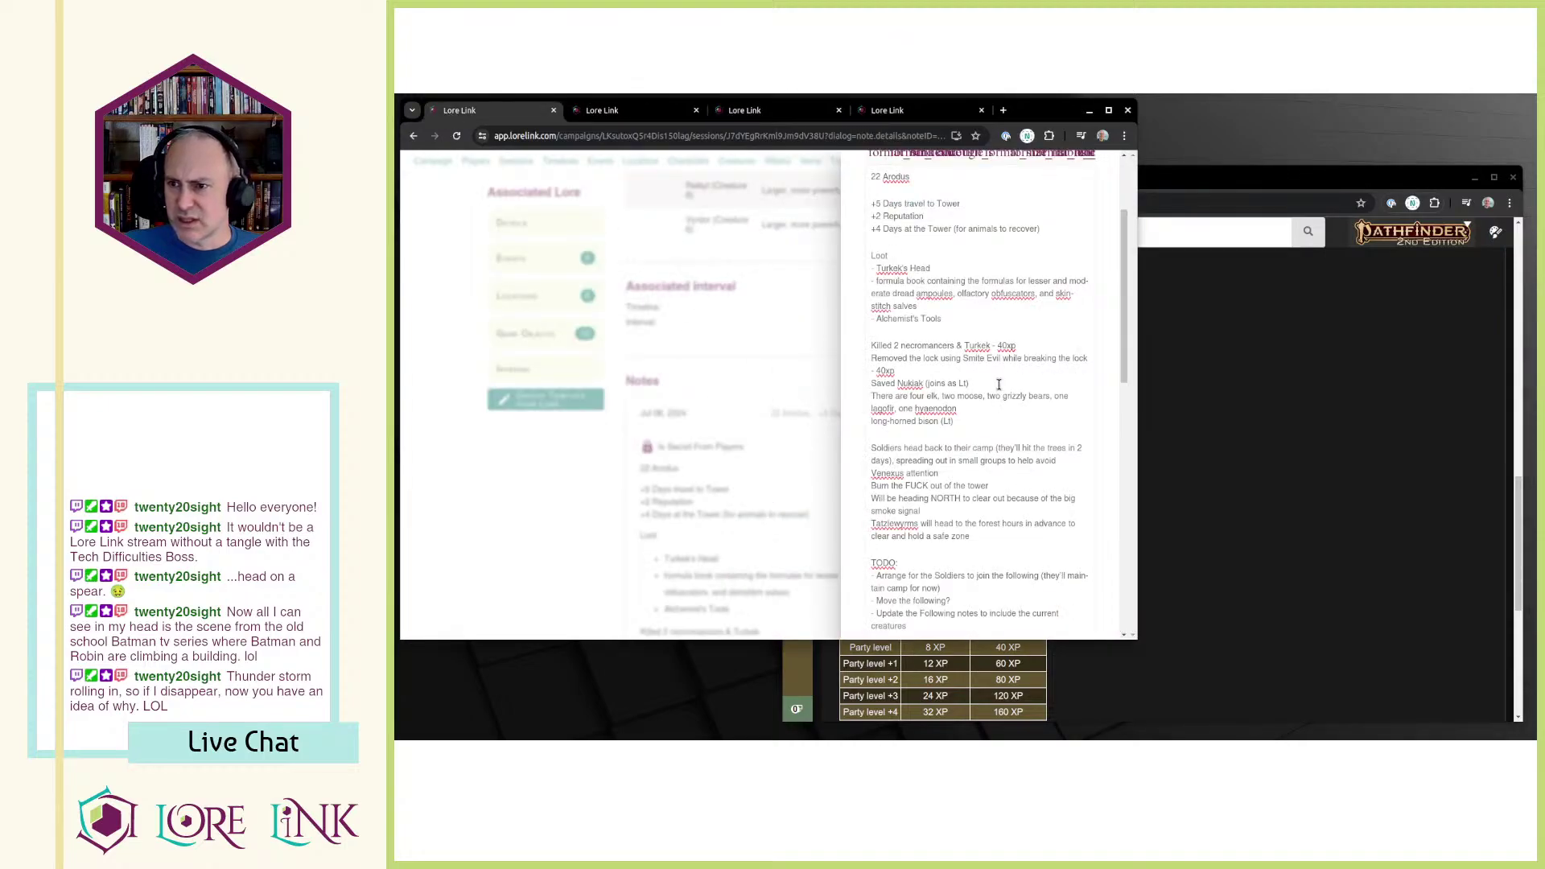
{"action": "left_click", "coordinate": [1000, 332]}
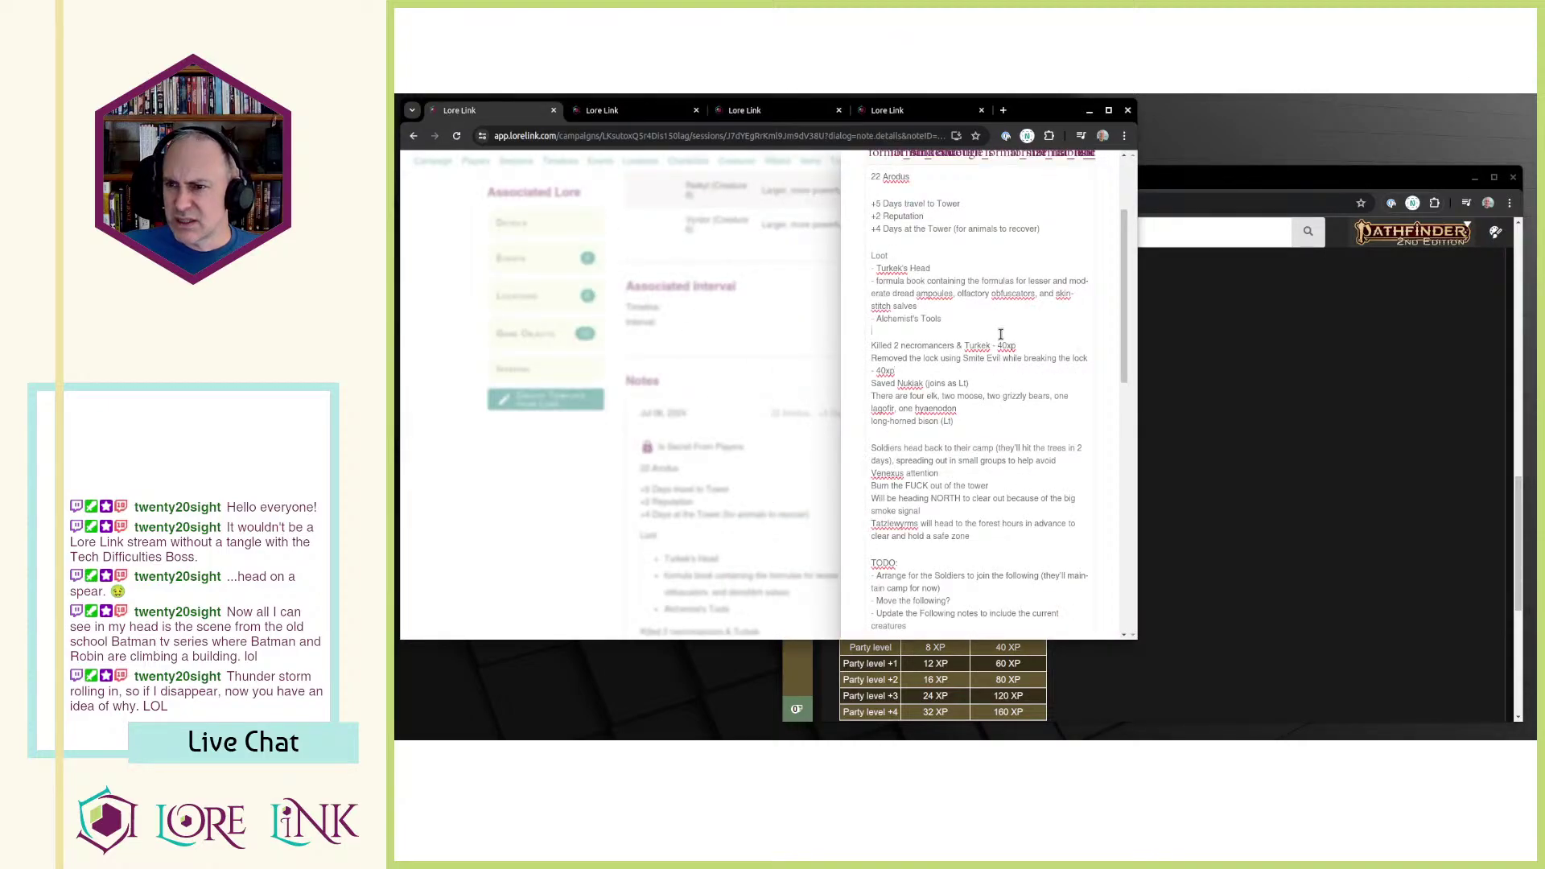
{"action": "key", "text": "Return"}
{"action": "type", "text": "Scale the tower"}
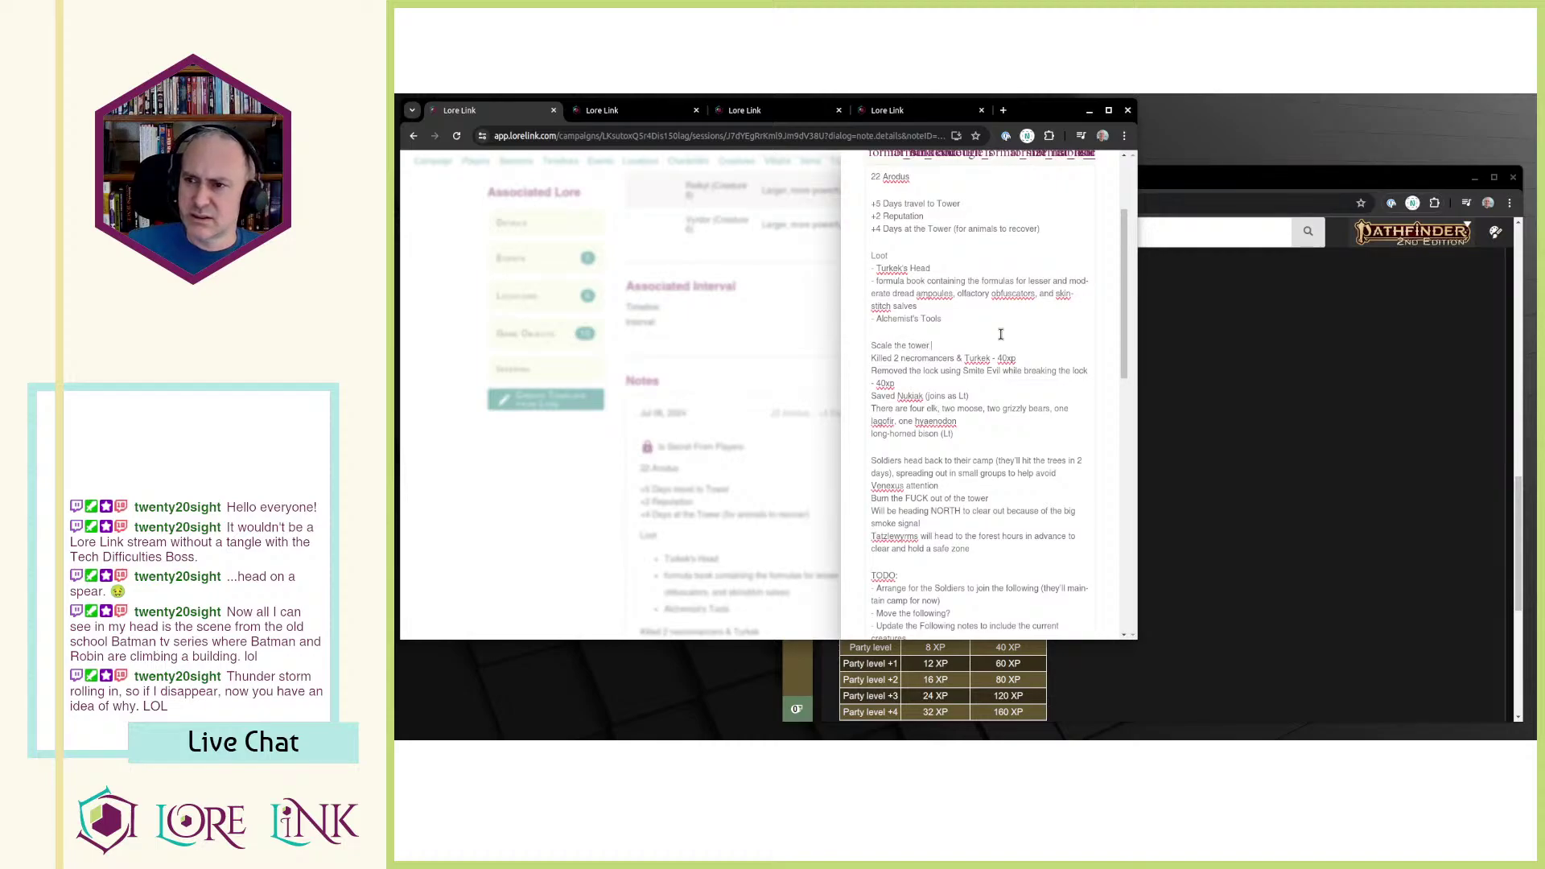
{"action": "type", "text": " - 20xpo"}
{"action": "key", "text": "BackSpace"}
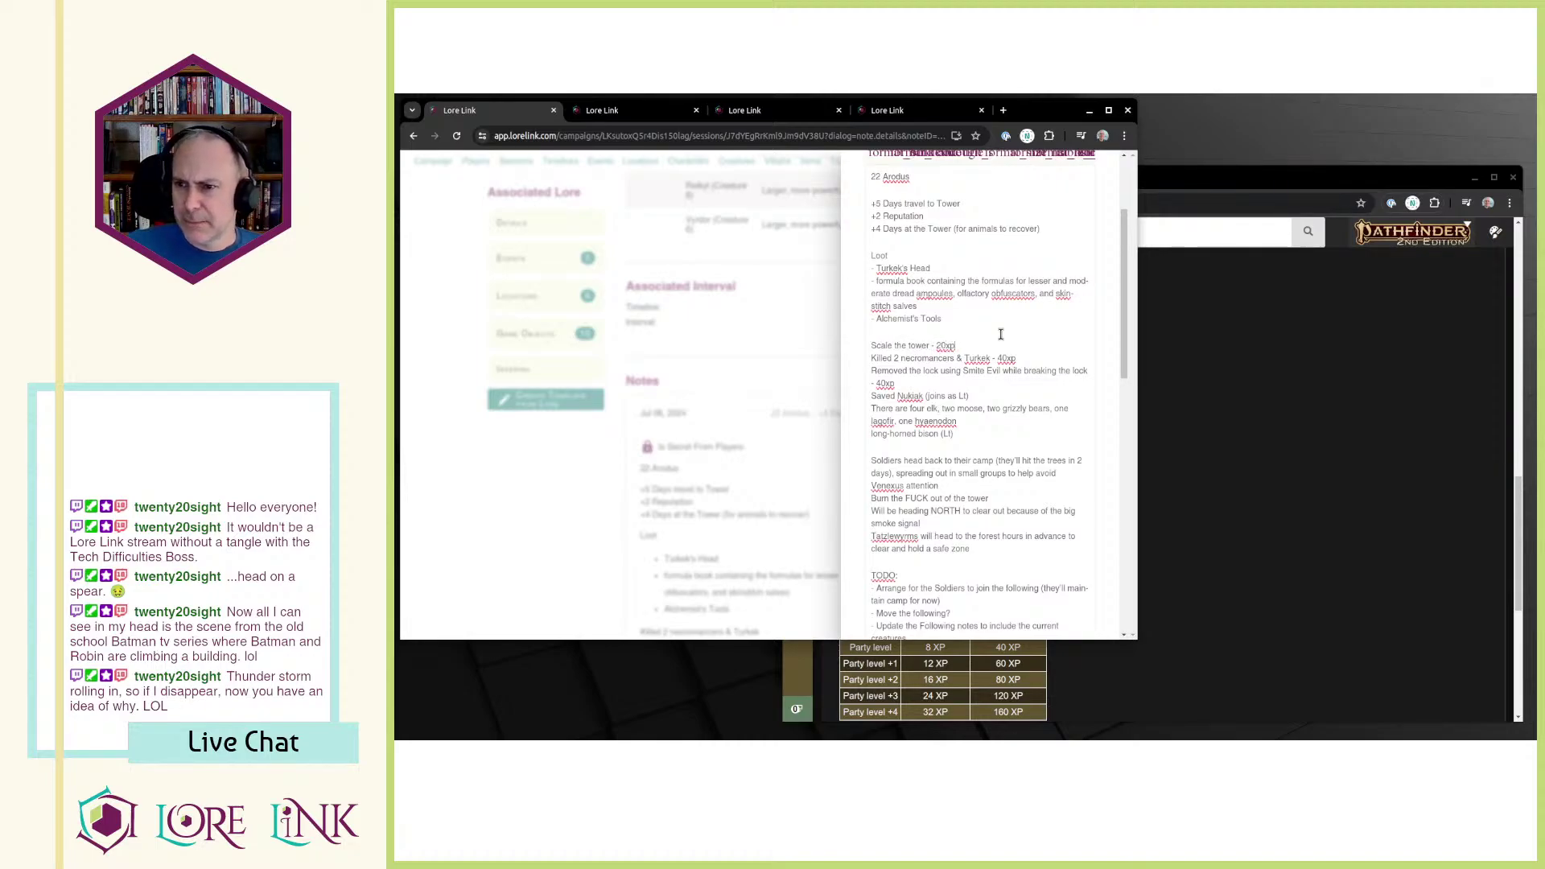
Step: Close the Attack on the Pinnacle and Attack of the Ashen Tower Entry Cave event pages
{"action": "left_click", "coordinate": [1152, 444]}
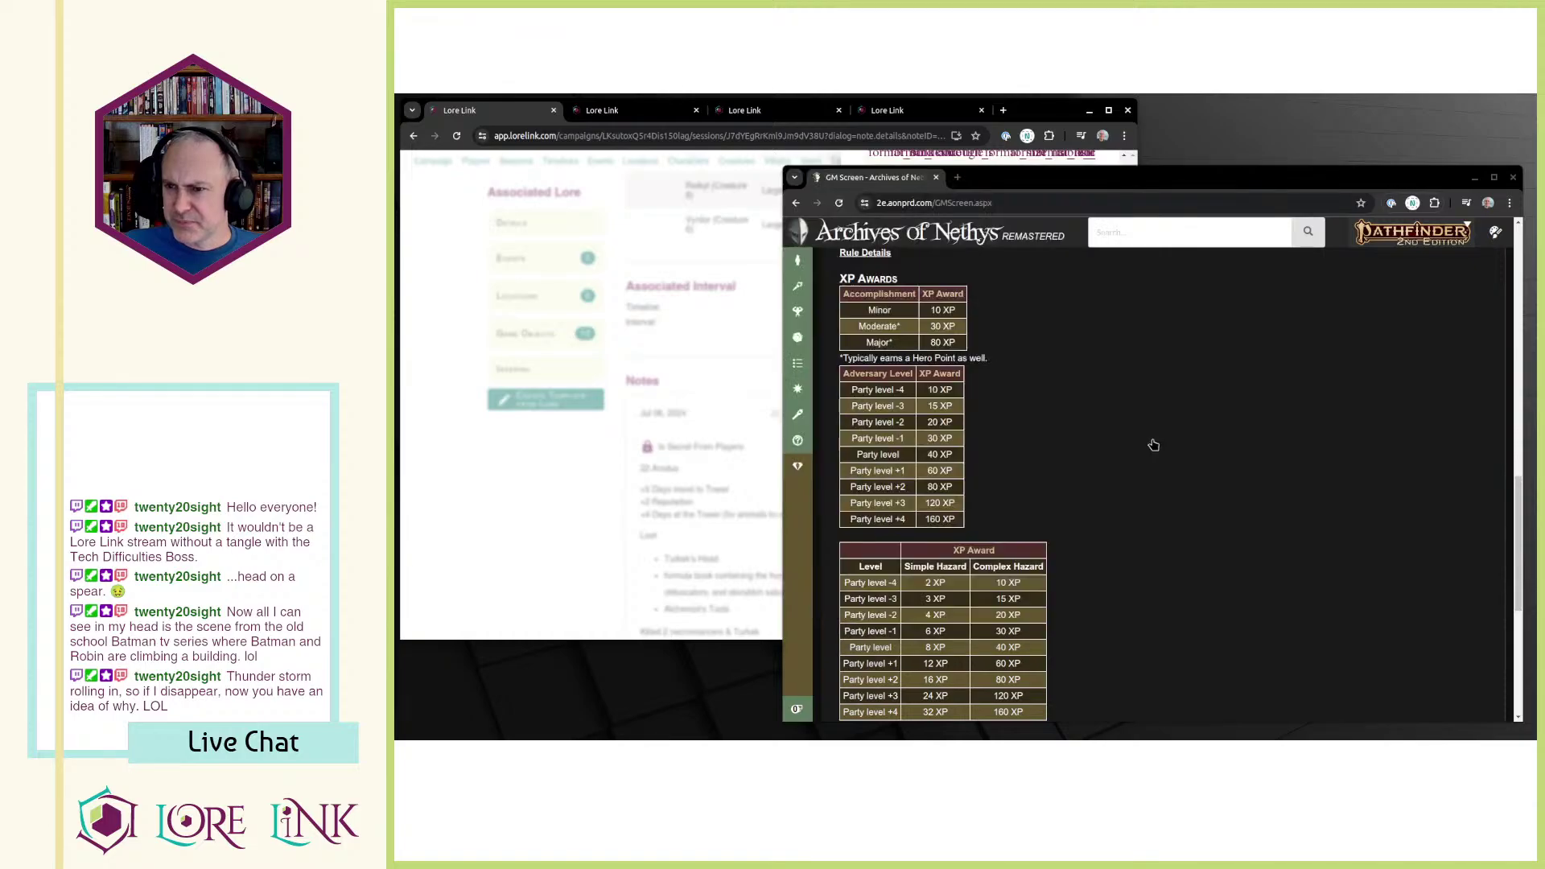
{"action": "left_click", "coordinate": [877, 110]}
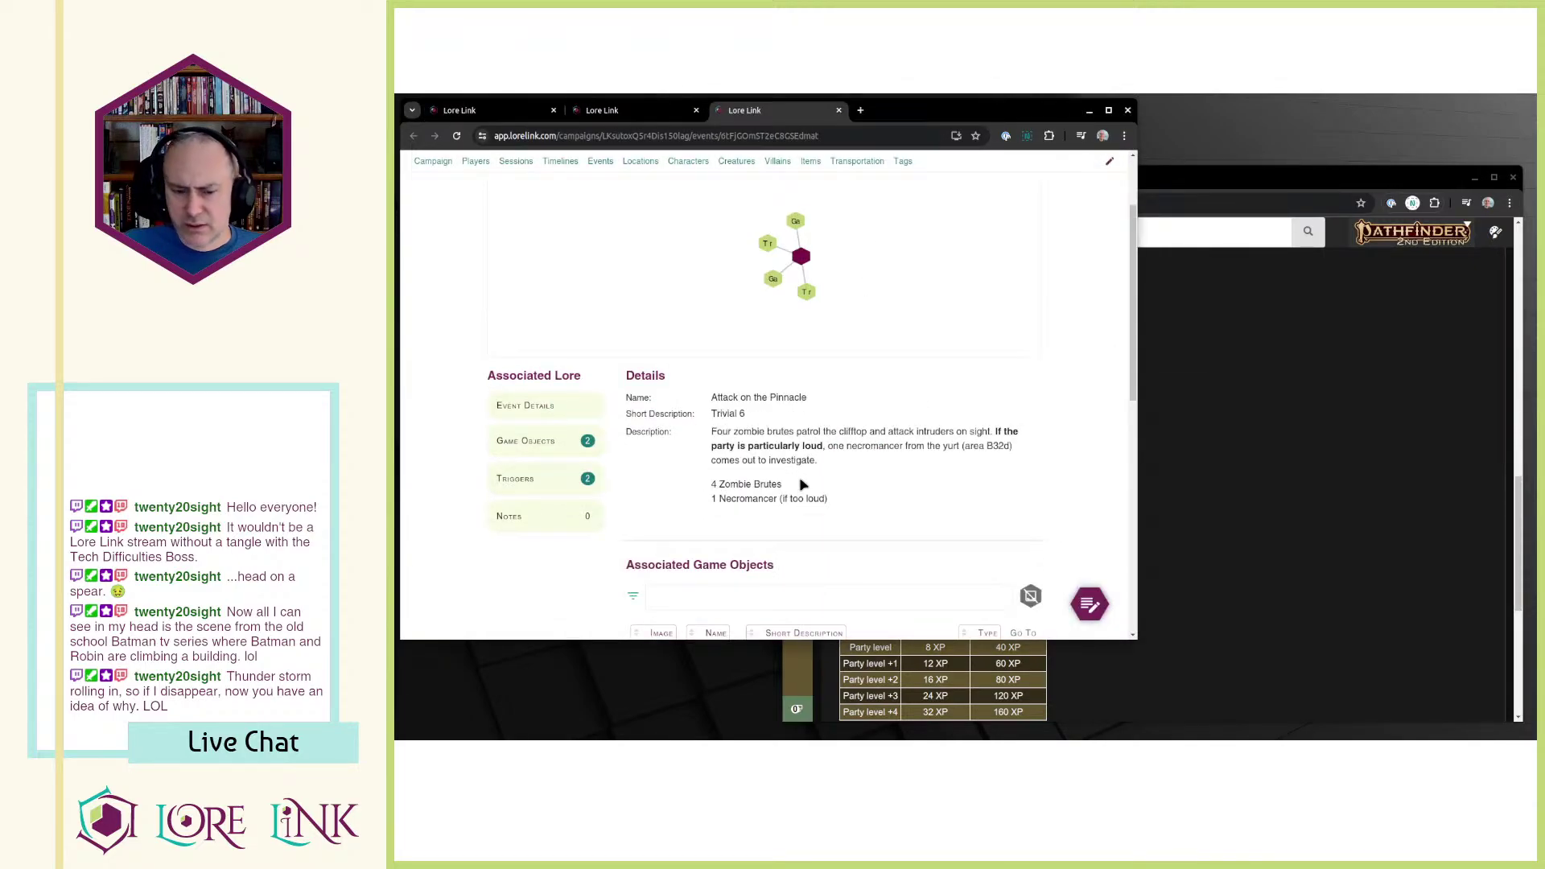
{"action": "key", "text": "ctrl+shift+t"}
{"action": "key", "text": "ctrl+shift+Tab"}
{"action": "key", "text": "ctrl+w"}
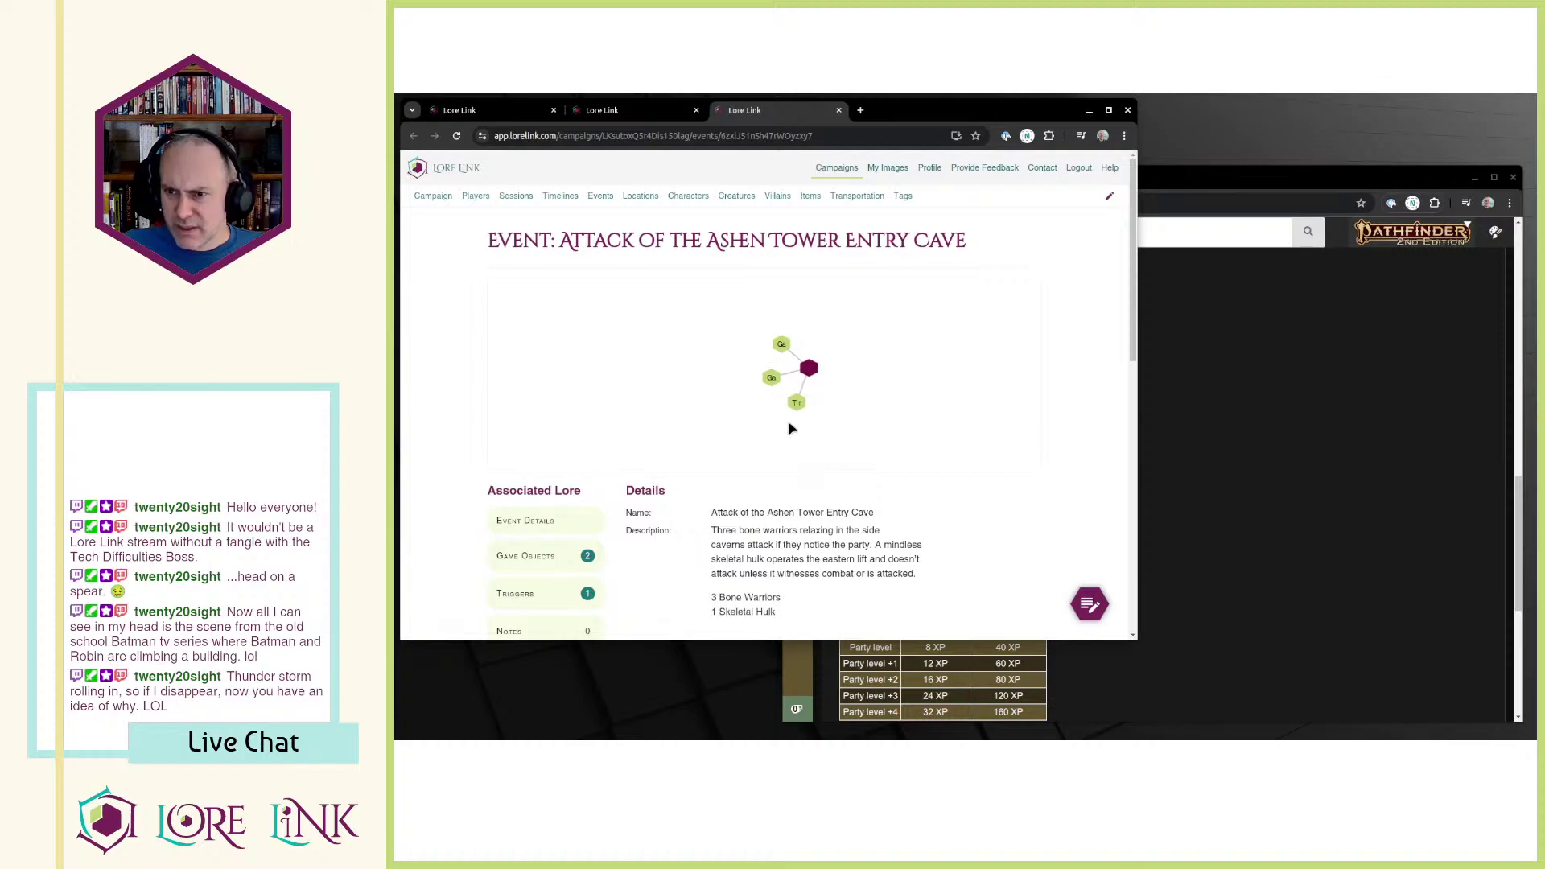
{"action": "scroll", "coordinate": [793, 427], "scroll_direction": "down", "scroll_amount": 1}
{"action": "key", "text": "ctrl+w"}
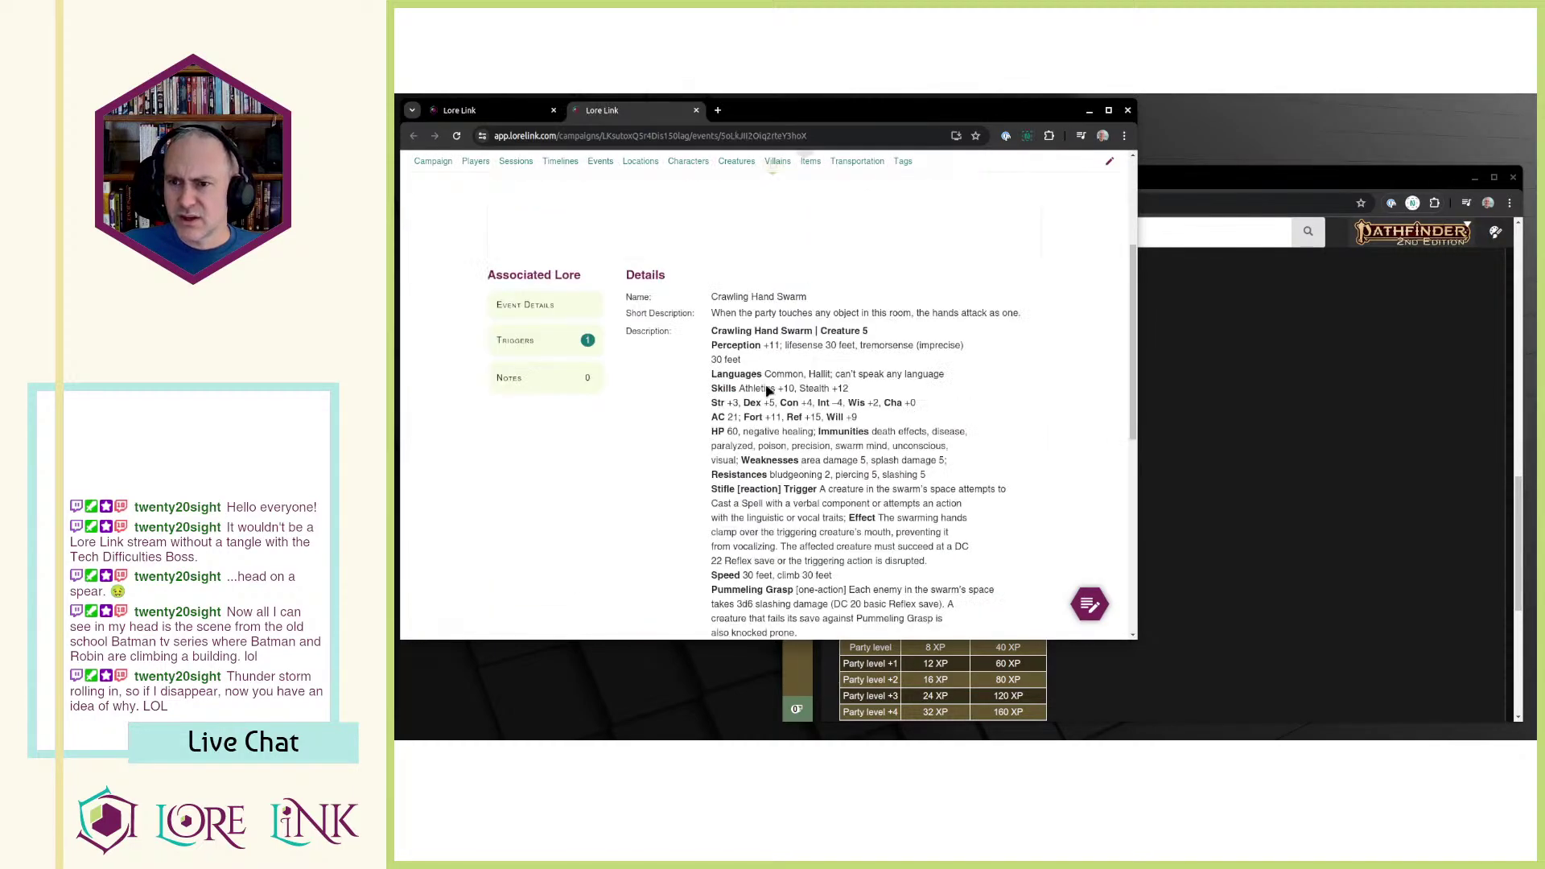
Step: Review the Crawling Hand Swarm event's description, creature level and associated triggers
{"action": "scroll", "coordinate": [797, 474], "scroll_direction": "up", "scroll_amount": 3}
{"action": "scroll", "coordinate": [815, 442], "scroll_direction": "down", "scroll_amount": 2}
{"action": "scroll", "coordinate": [815, 442], "scroll_direction": "down", "scroll_amount": 6}
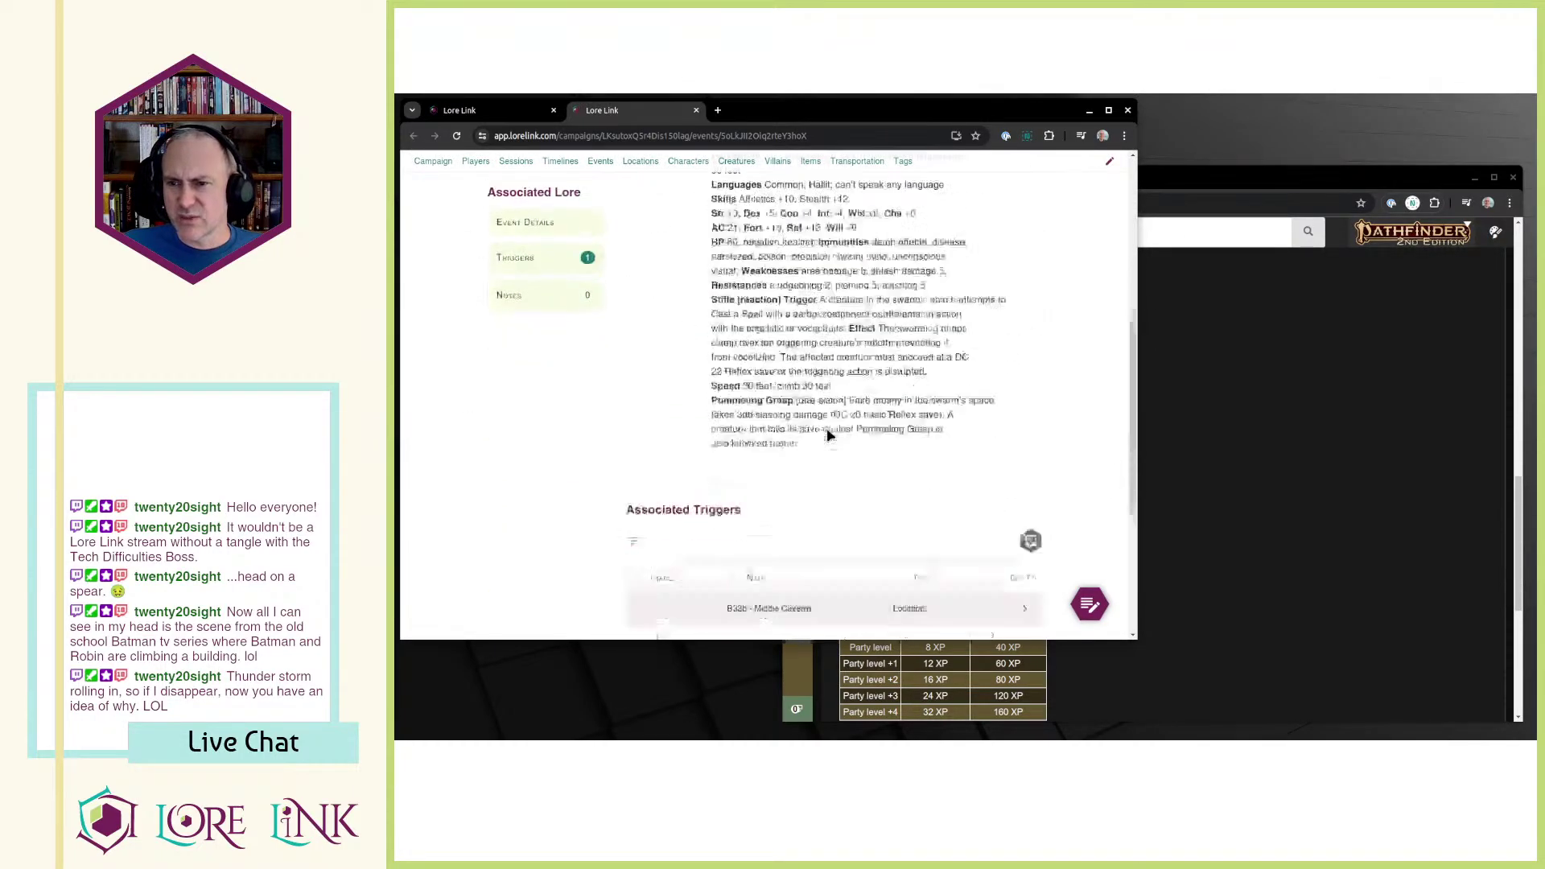
{"action": "scroll", "coordinate": [823, 585], "scroll_direction": "up", "scroll_amount": 8}
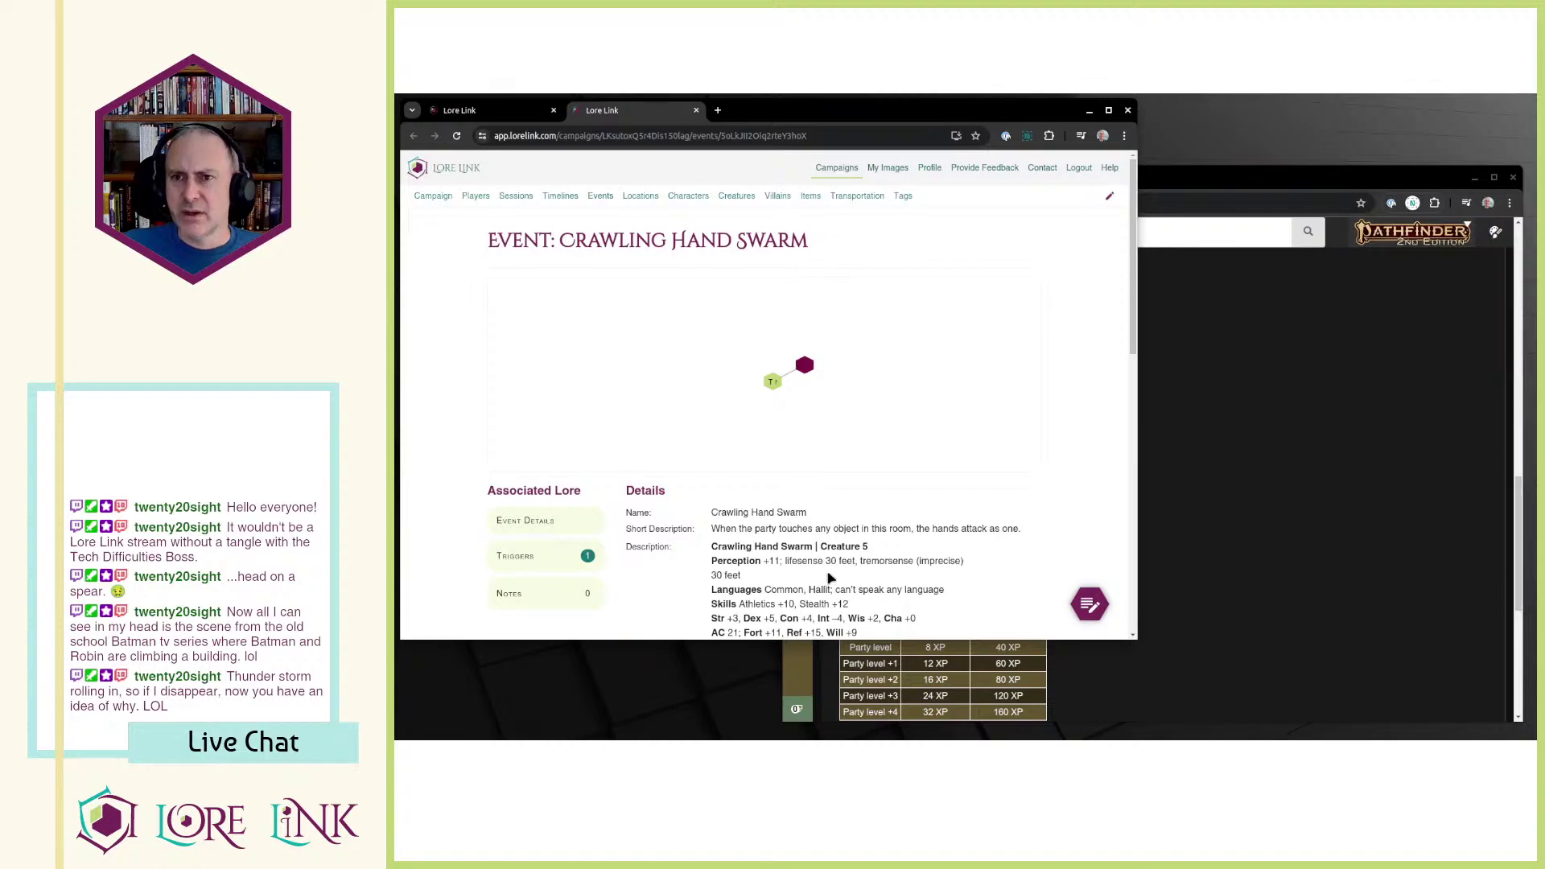
Step: Close the Crawling Hand Swarm event page and search the adventure PDF for "nukiak"
{"action": "key", "text": "ctrl+w"}
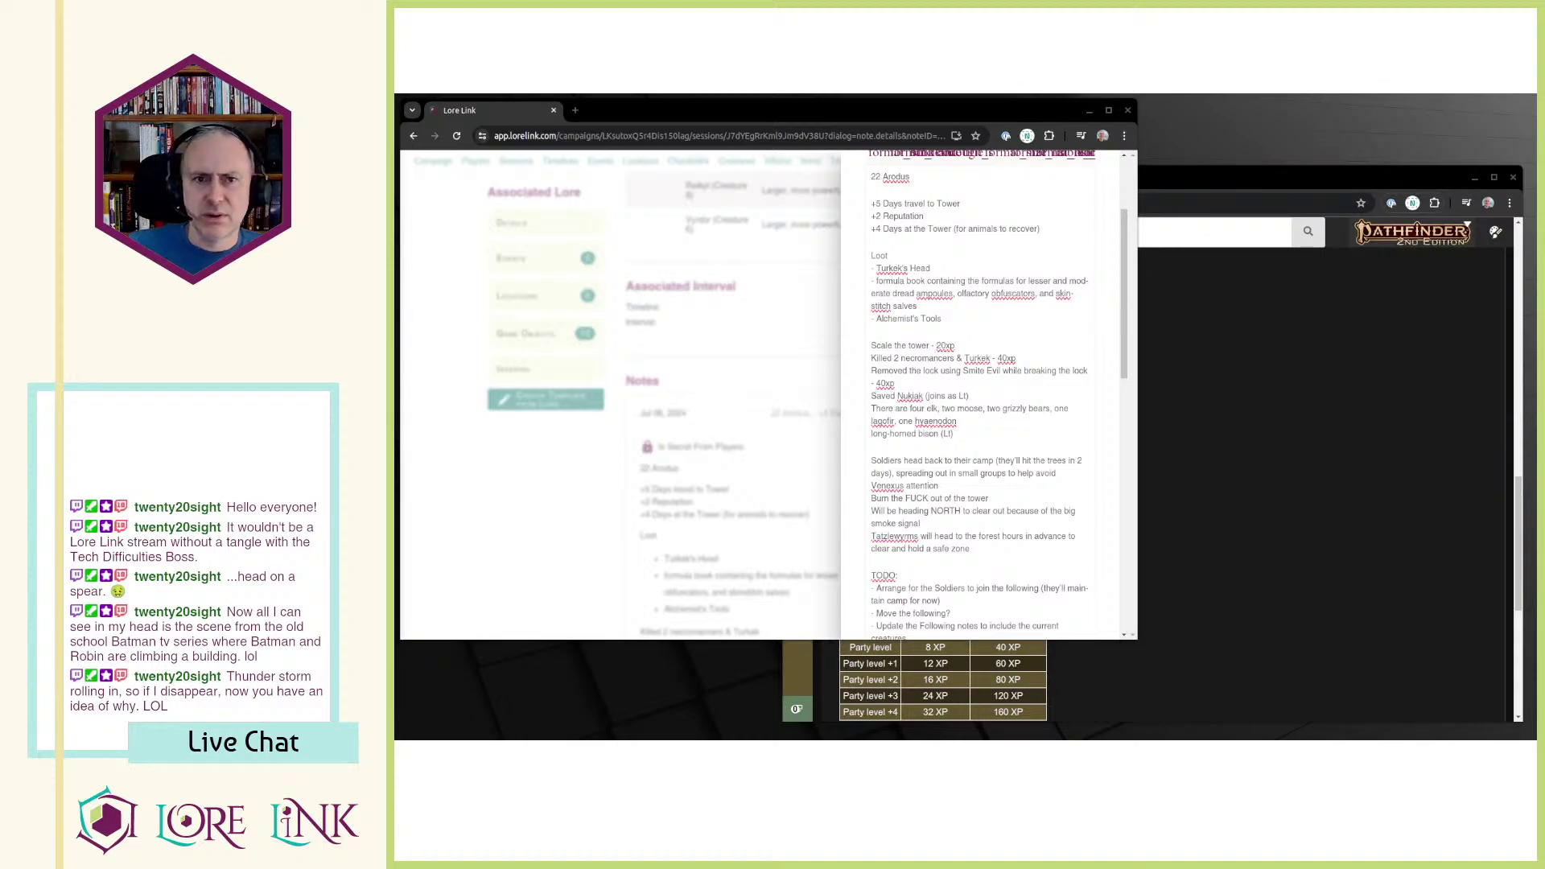
{"action": "left_click_drag", "start_coordinate": [396, 142], "coordinate": [921, 124]}
{"action": "scroll", "coordinate": [933, 436], "scroll_direction": "down", "scroll_amount": 5}
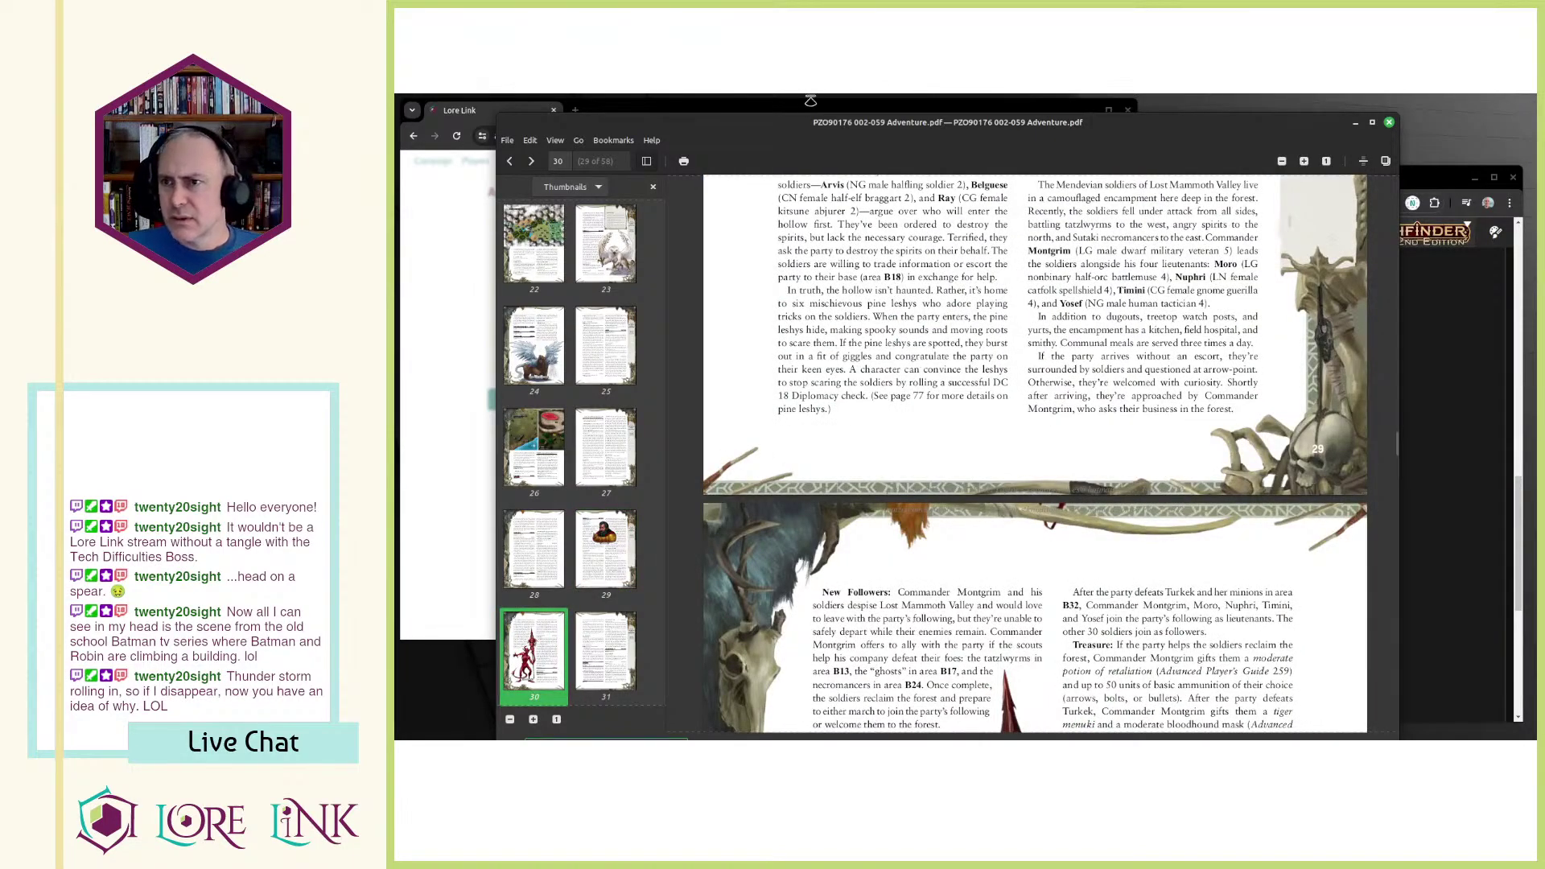
{"action": "double_click", "coordinate": [825, 125]}
{"action": "key", "text": "ctrl+f"}
{"action": "type", "text": "nukak"}
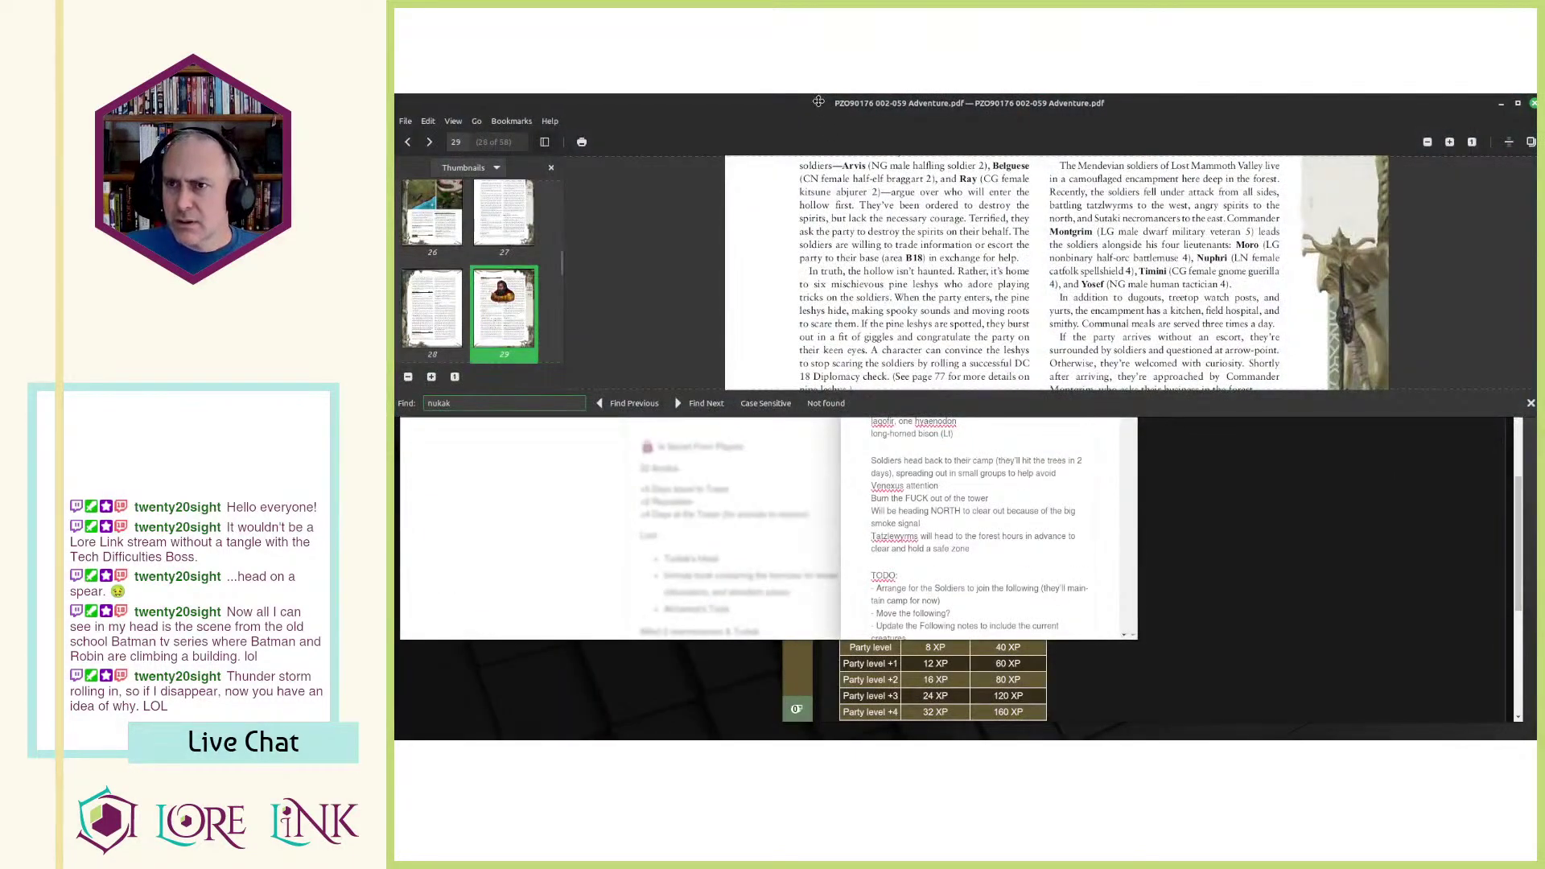
{"action": "key", "text": "BackSpace"}
{"action": "key", "text": "BackSpace"}
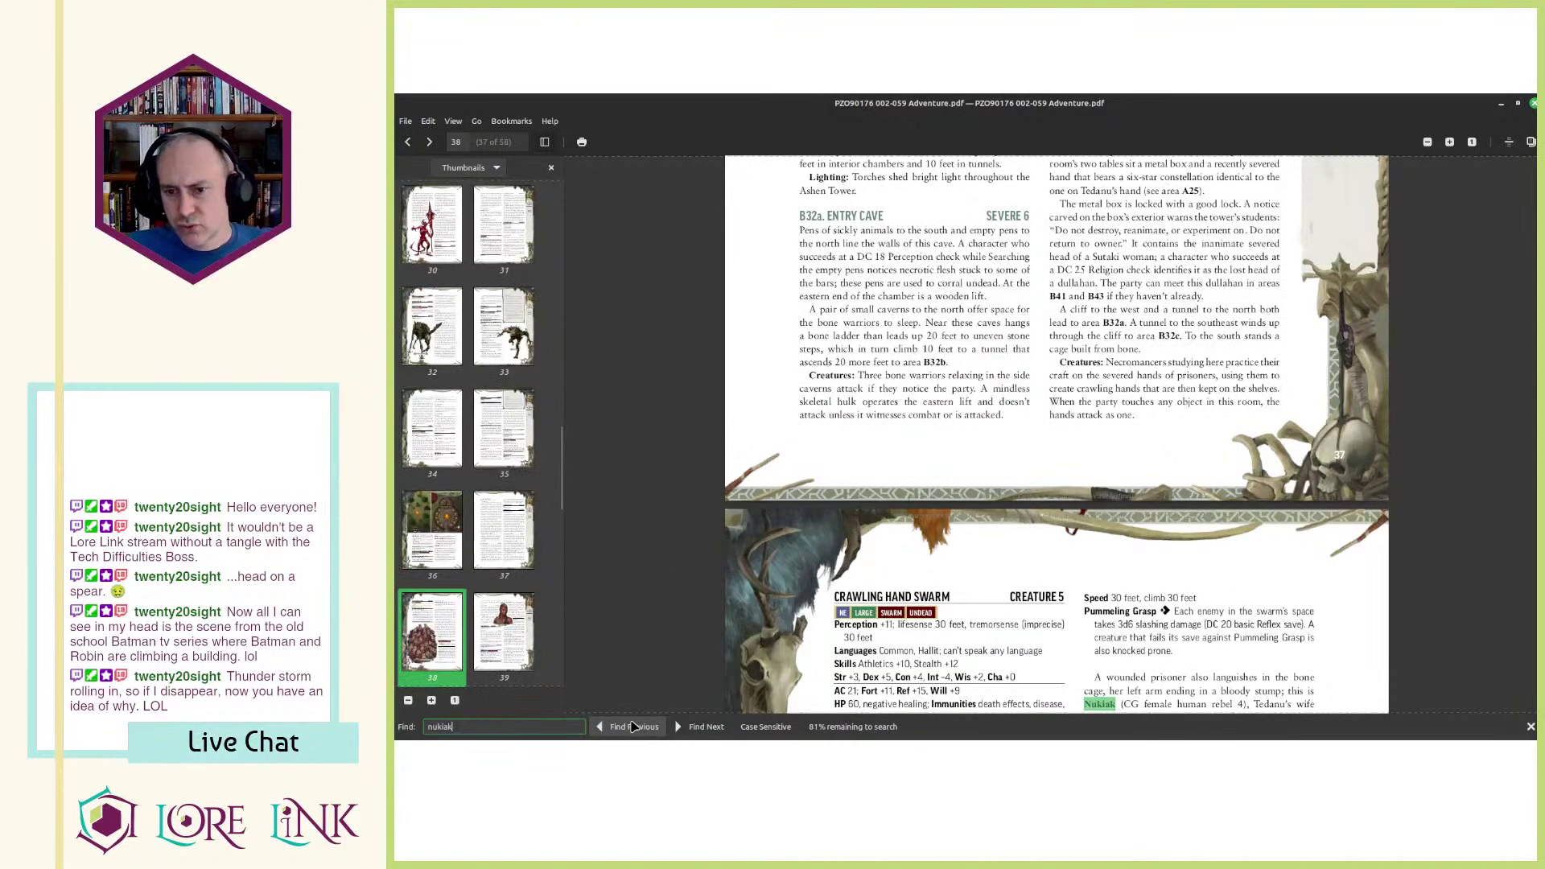
Step: Read the Nukiak passages on pages 38 and 39, including the Soul Draining Cage hazard and the New Lieutenant, Reputation and Treasure paragraphs
{"action": "scroll", "coordinate": [1081, 581], "scroll_direction": "down", "scroll_amount": 3}
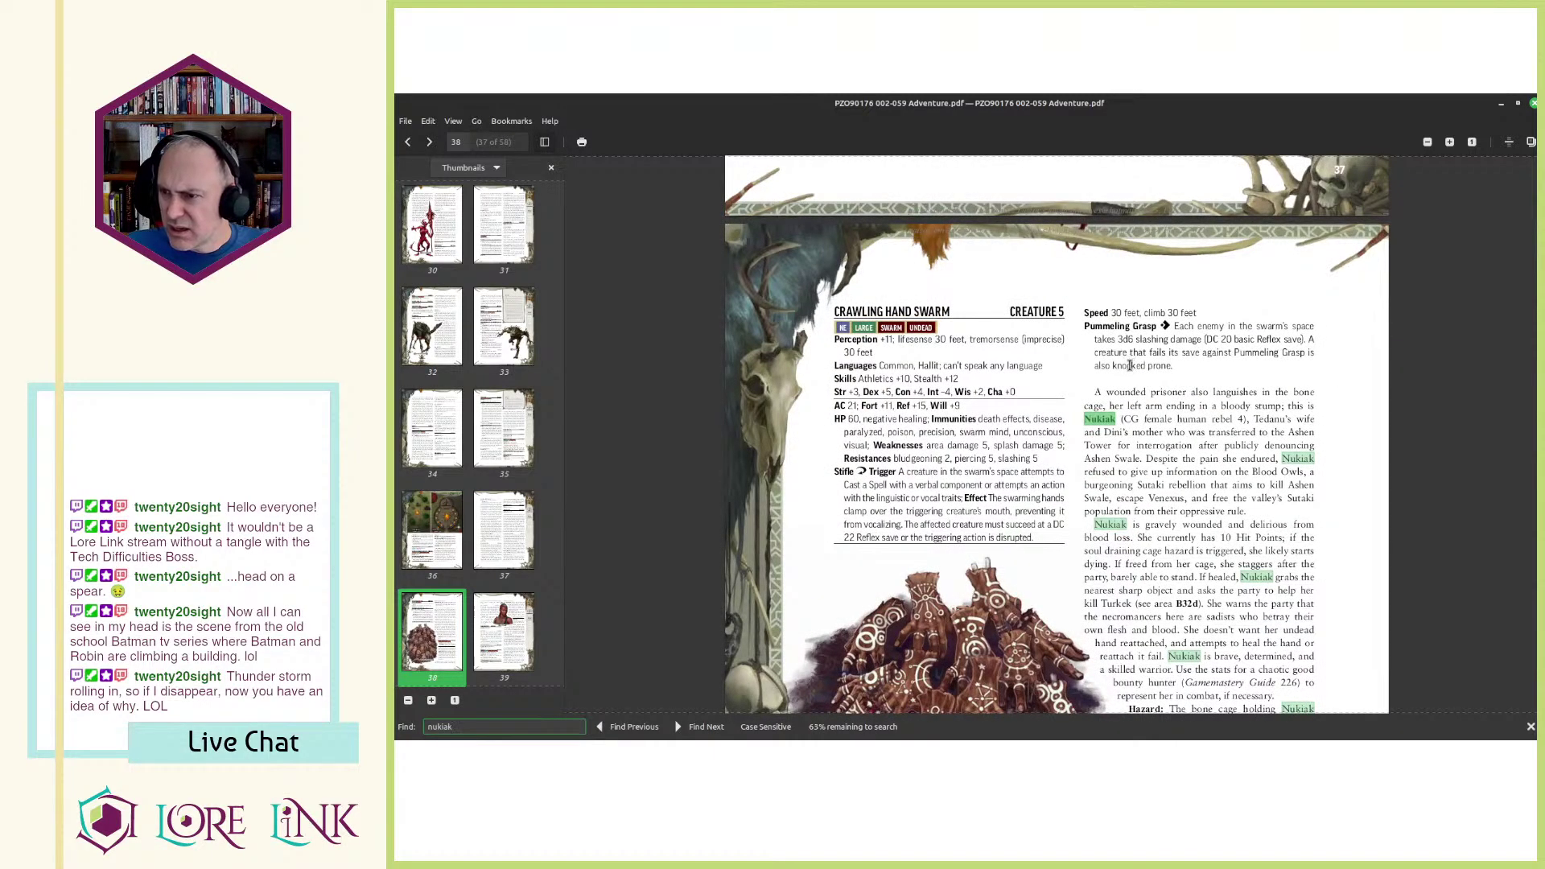
{"action": "scroll", "coordinate": [1134, 366], "scroll_direction": "down", "scroll_amount": 3}
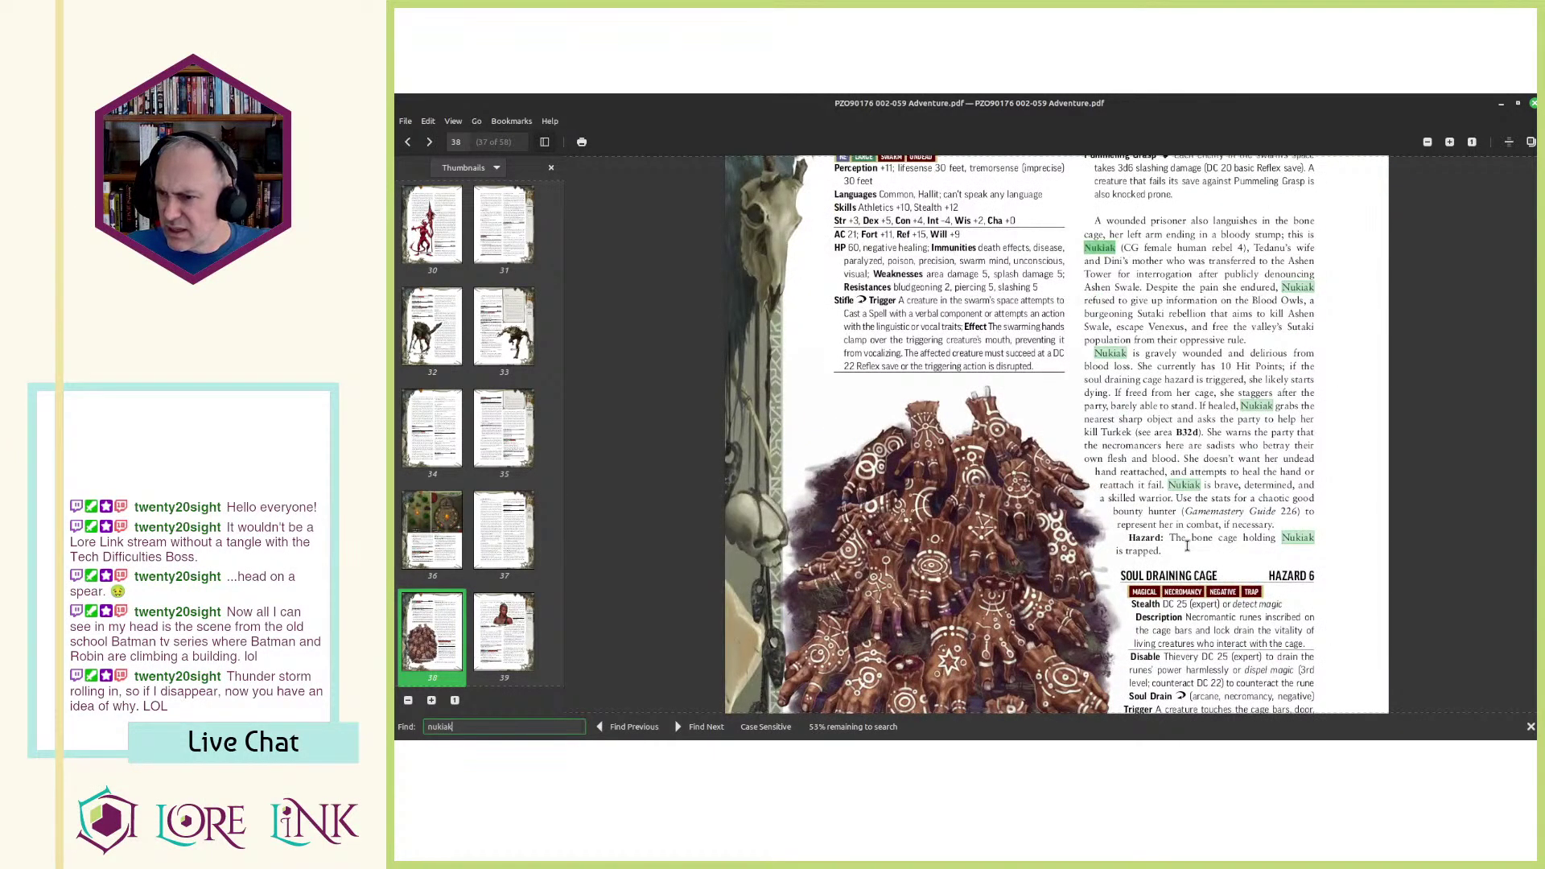
{"action": "scroll", "coordinate": [1188, 445], "scroll_direction": "down", "scroll_amount": 7}
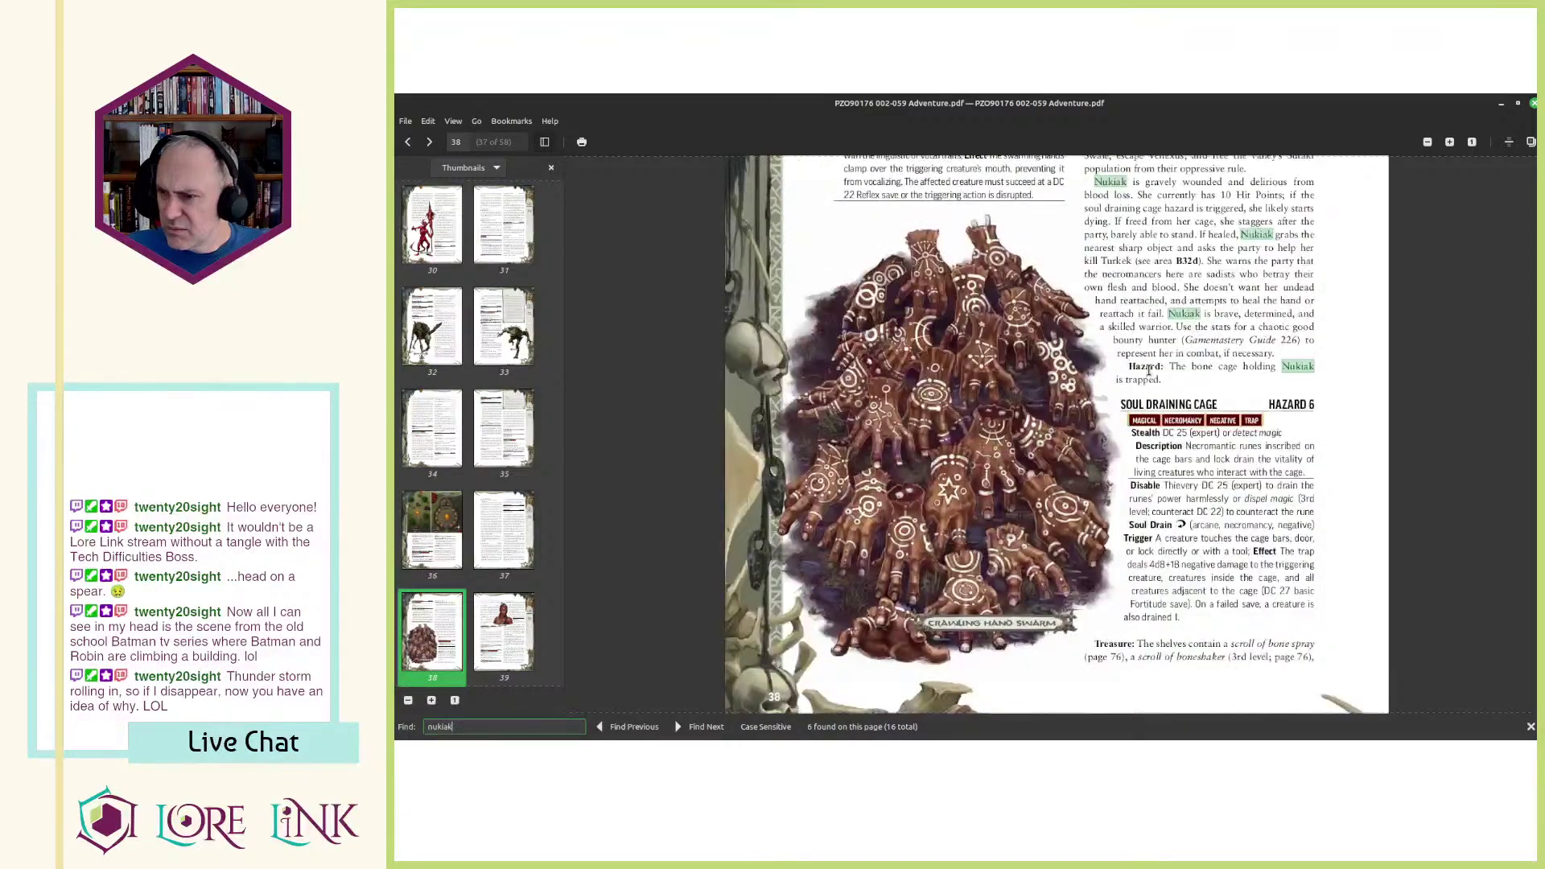
{"action": "scroll", "coordinate": [1148, 368], "scroll_direction": "down", "scroll_amount": 6}
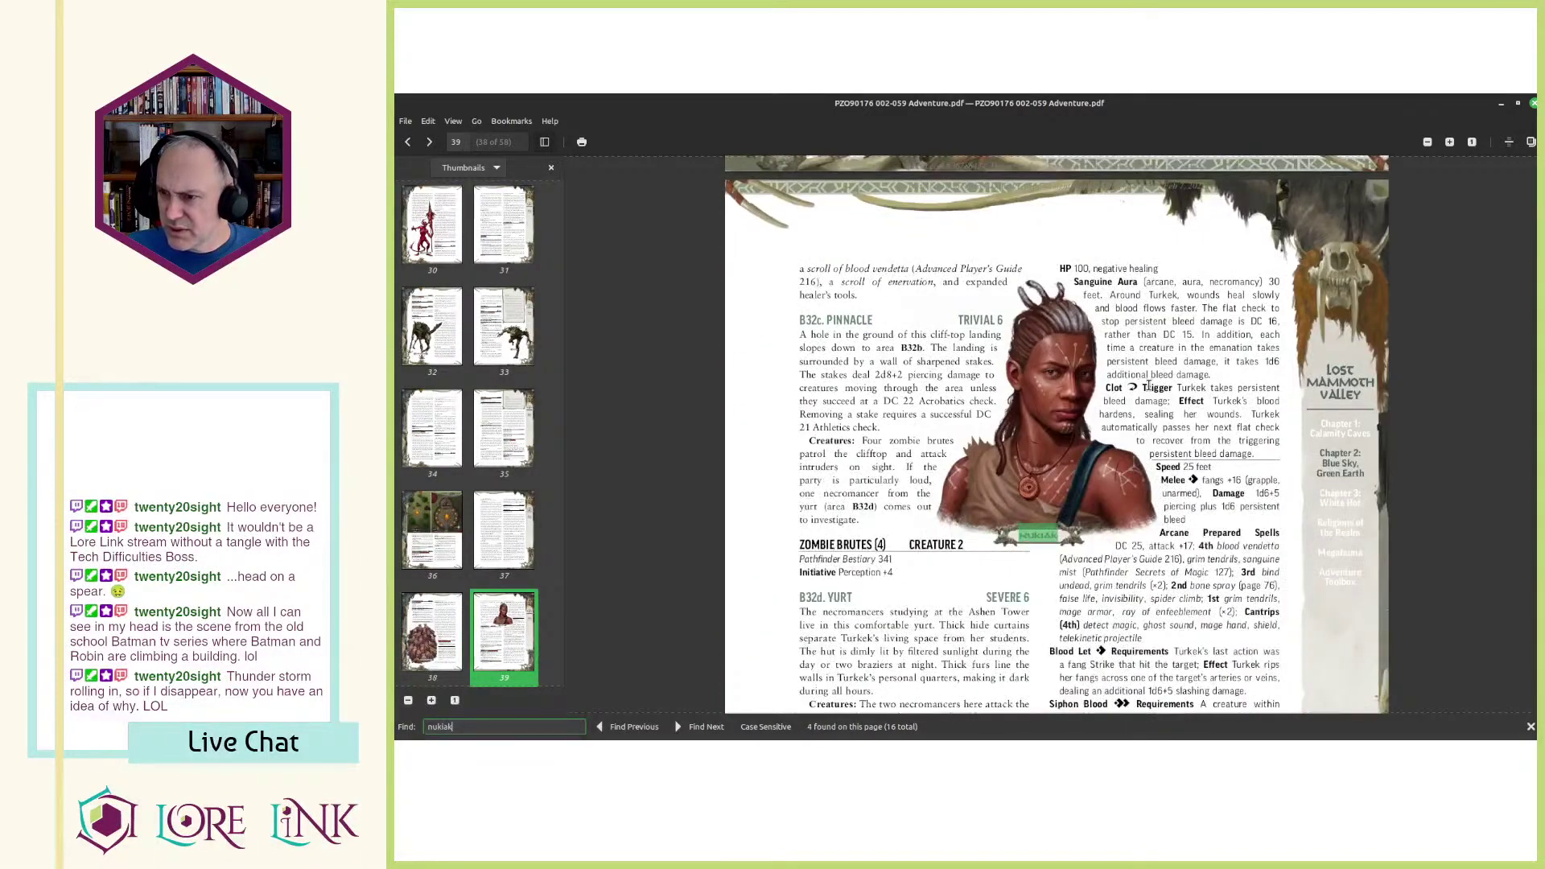
{"action": "scroll", "coordinate": [1148, 385], "scroll_direction": "down", "scroll_amount": 4}
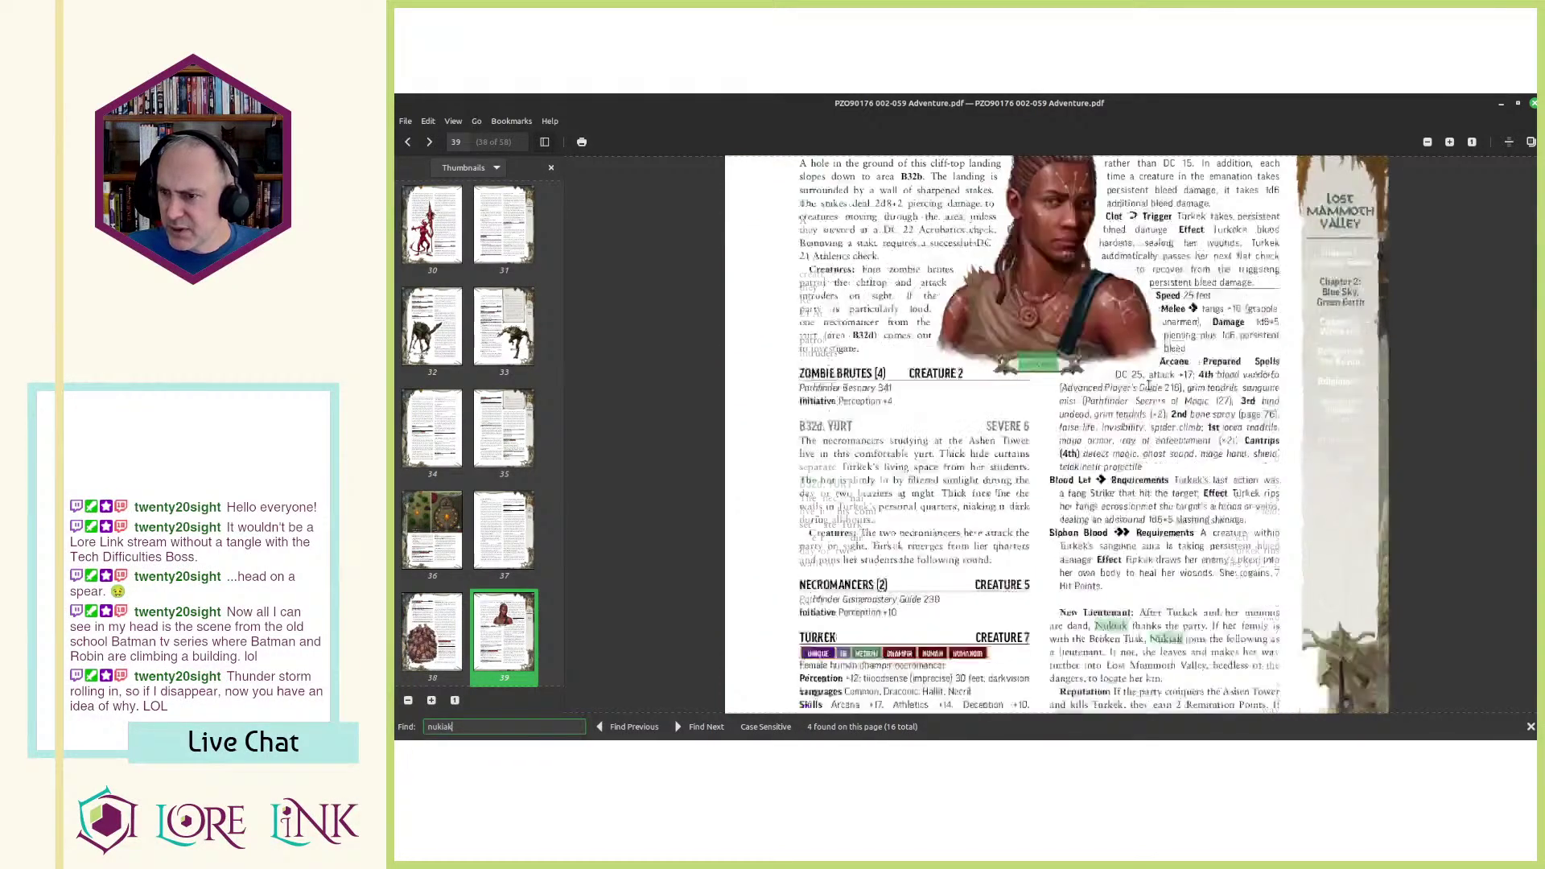
{"action": "scroll", "coordinate": [1148, 386], "scroll_direction": "down", "scroll_amount": 1}
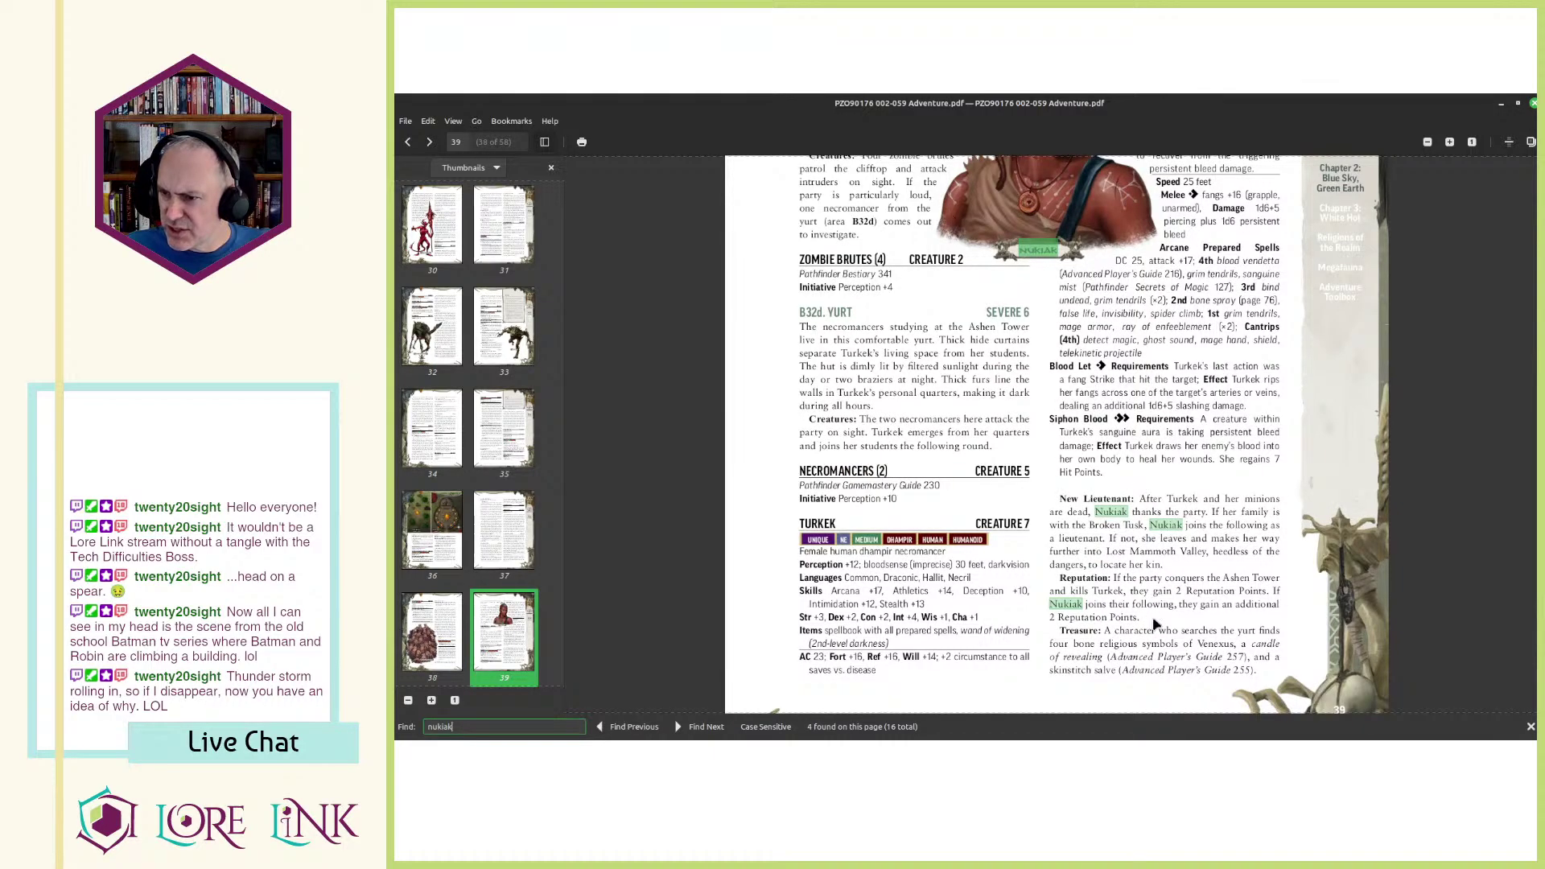
{"action": "left_click", "coordinate": [1151, 479]}
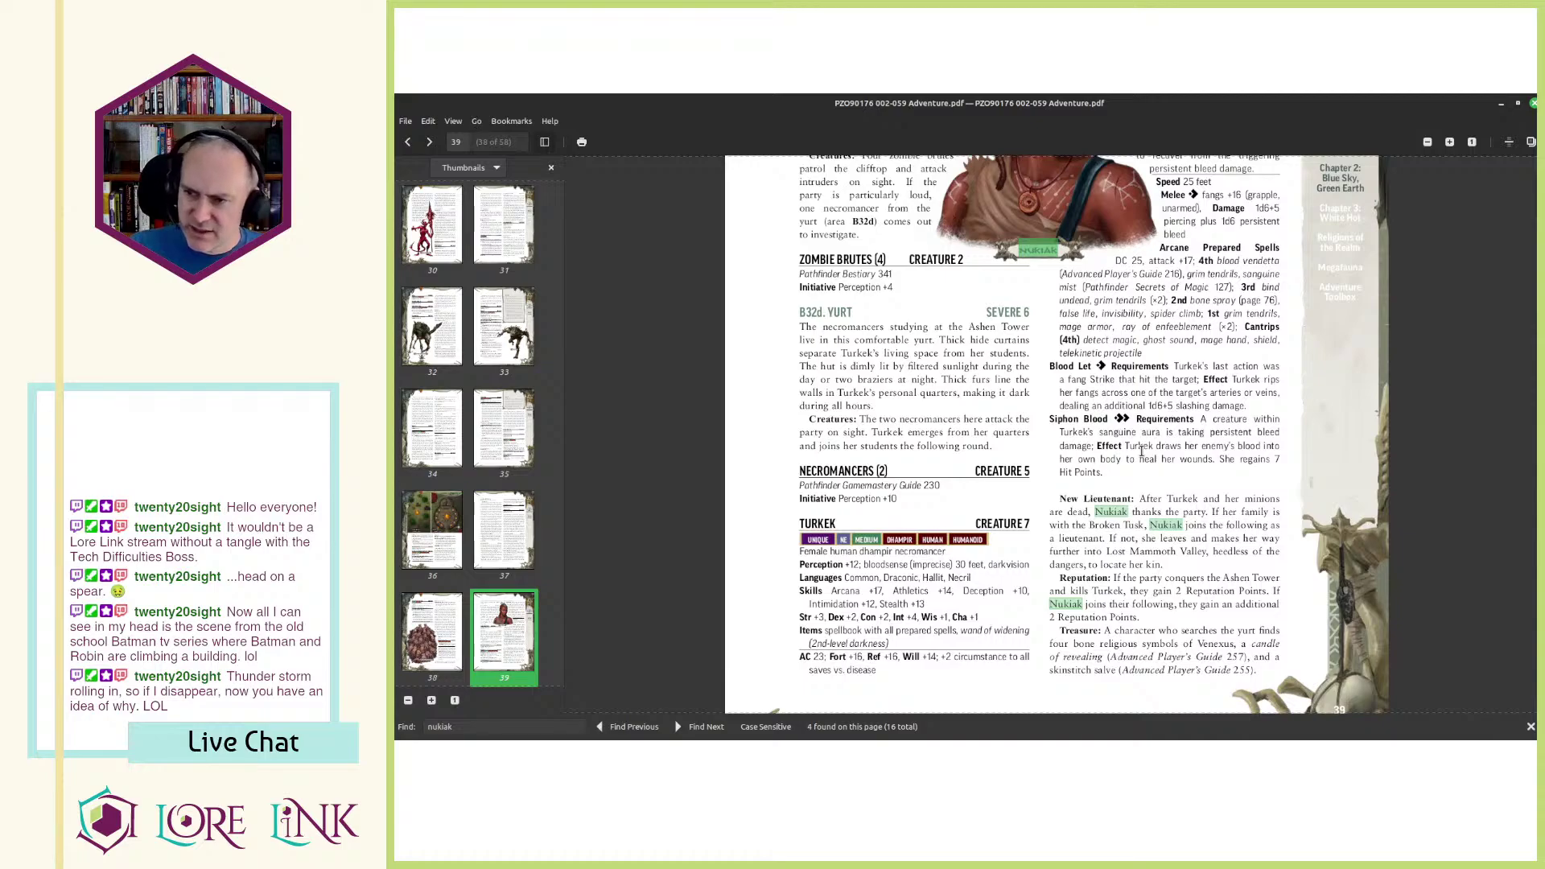
{"action": "scroll", "coordinate": [1141, 452], "scroll_direction": "down", "scroll_amount": 8}
{"action": "scroll", "coordinate": [1117, 437], "scroll_direction": "up", "scroll_amount": 8}
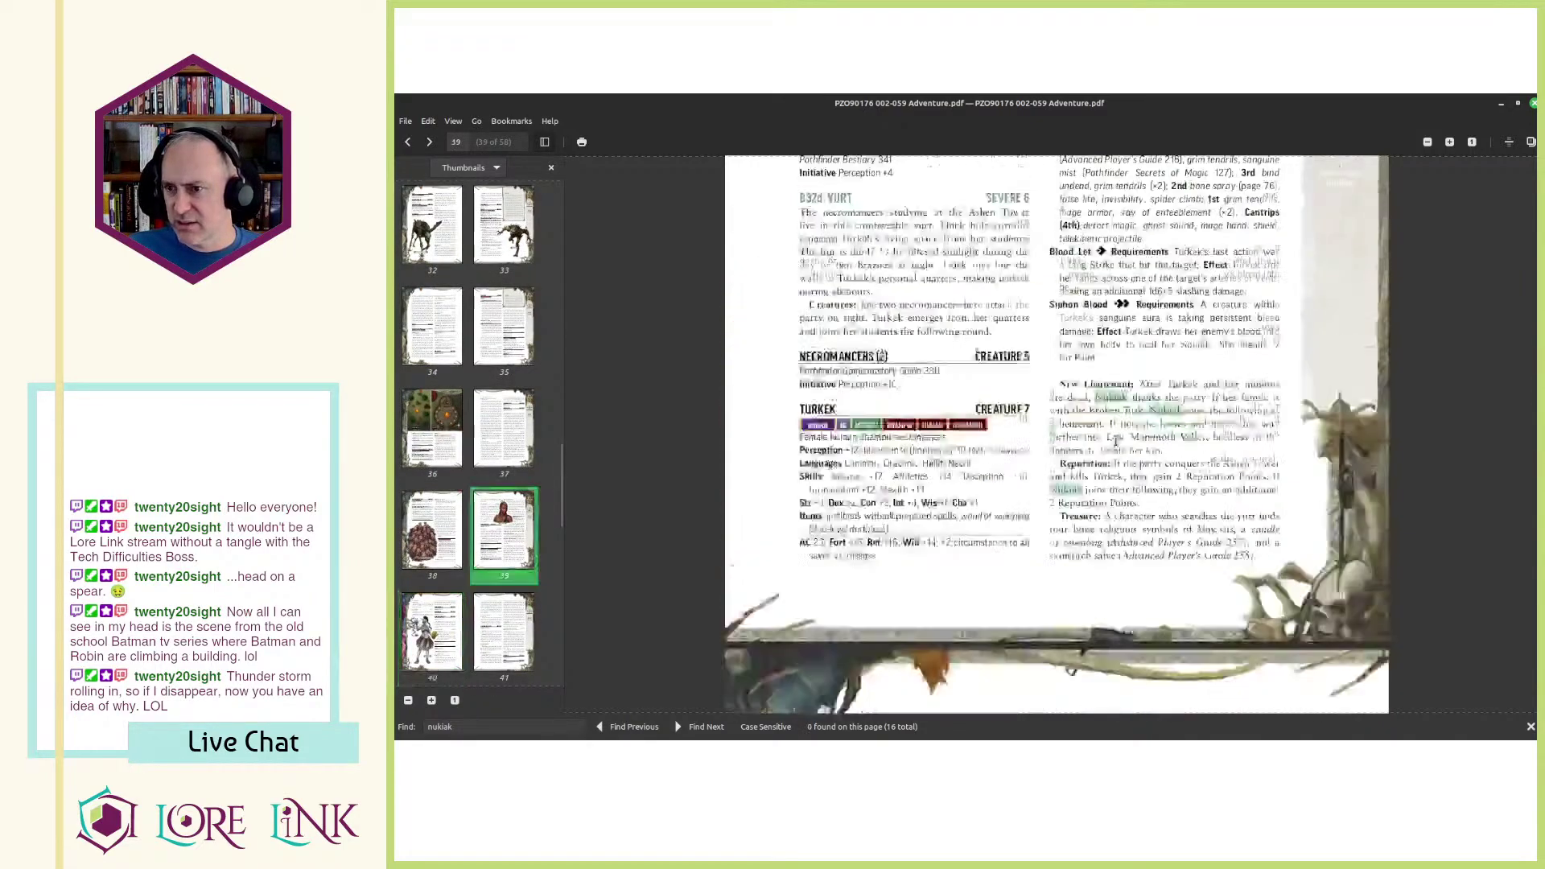
Step: Search the adventure PDF for "xp" and go back through the matches preceding page 41
{"action": "key", "text": "ctrl+f"}
{"action": "type", "text": "xp"}
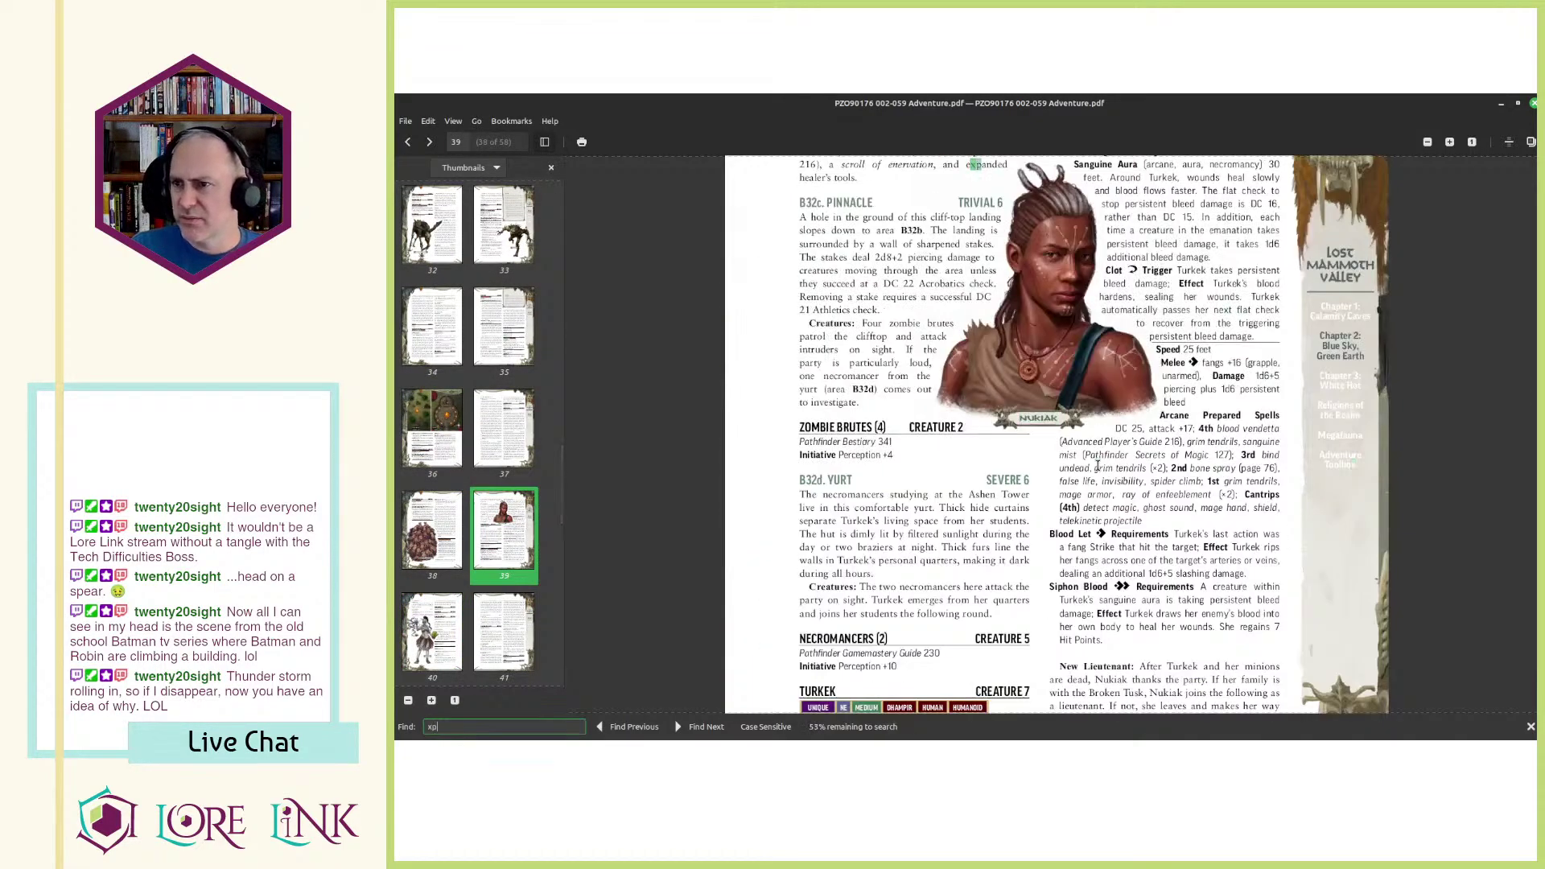
{"action": "key", "text": "Return"}
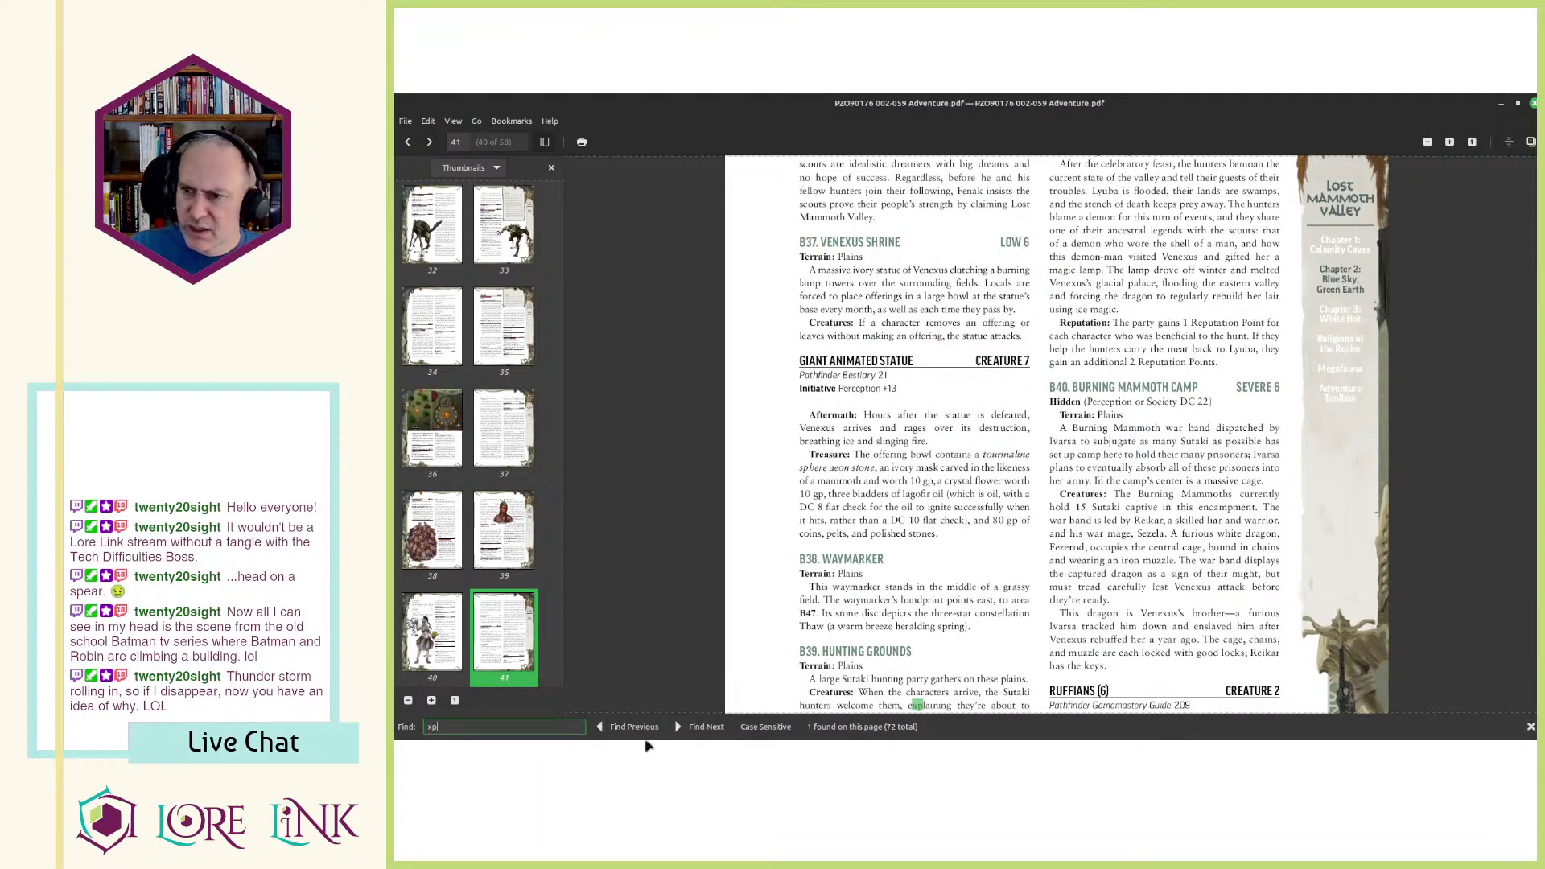
{"action": "left_click", "coordinate": [655, 729]}
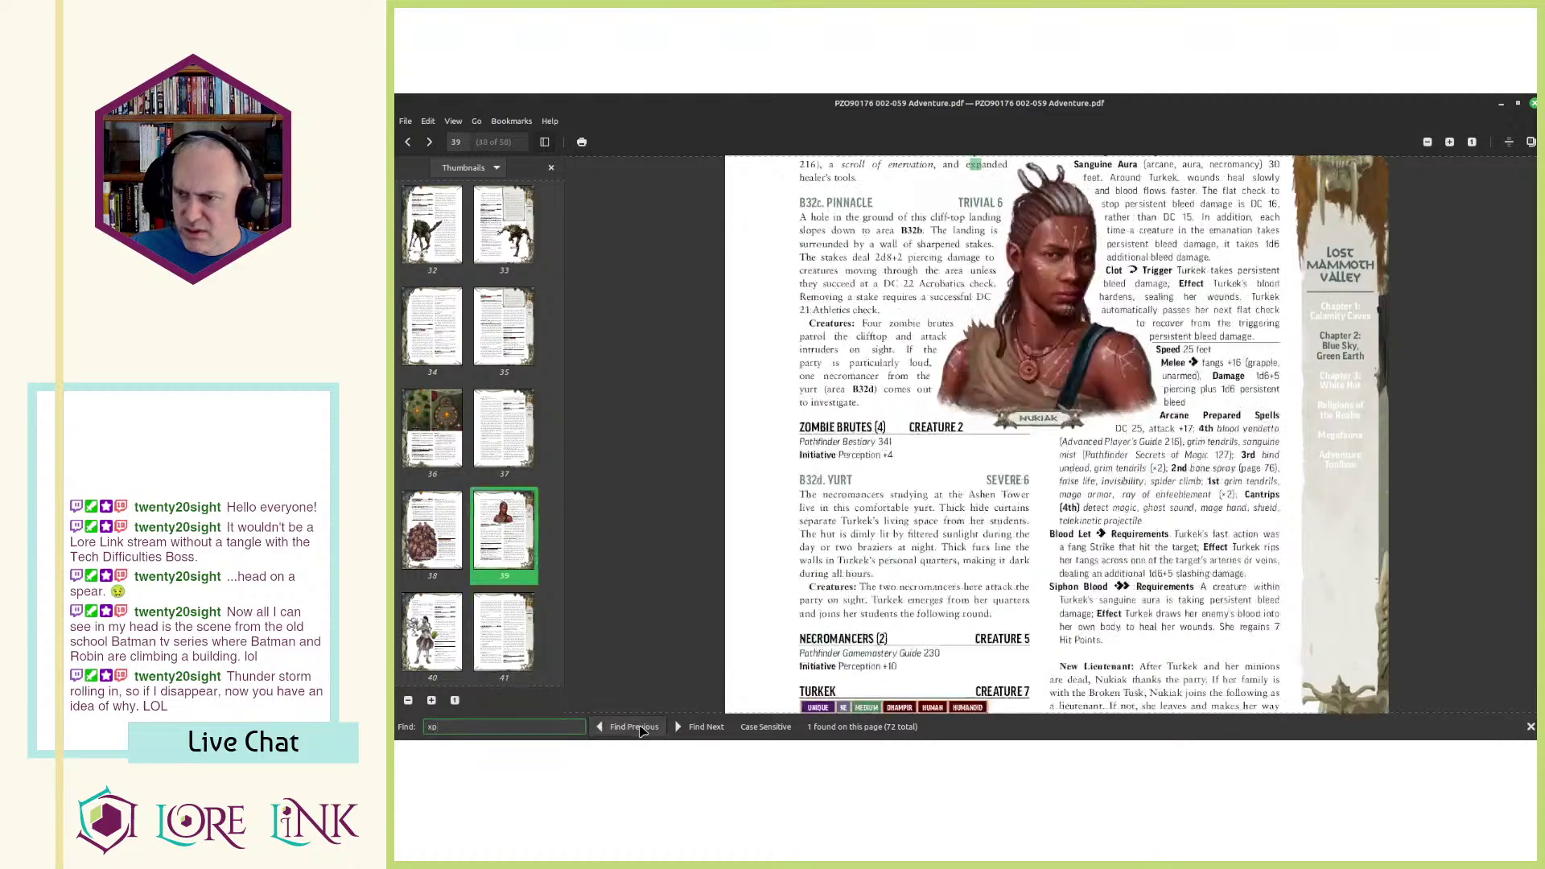
{"action": "left_click", "coordinate": [644, 729]}
{"action": "left_click", "coordinate": [642, 729]}
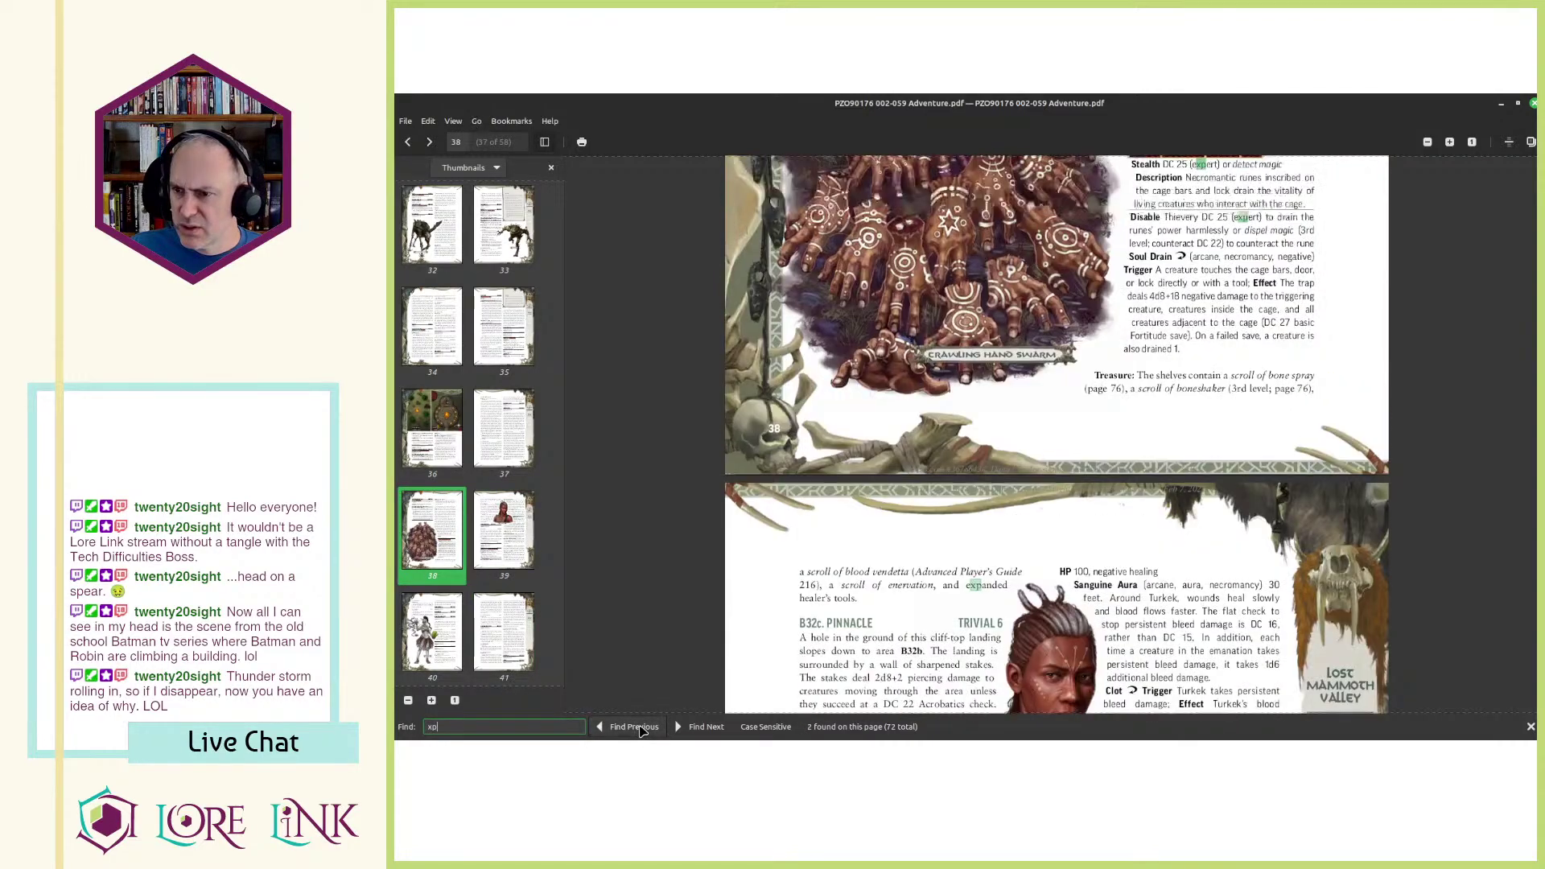
{"action": "left_click", "coordinate": [642, 729]}
{"action": "left_click", "coordinate": [642, 729]}
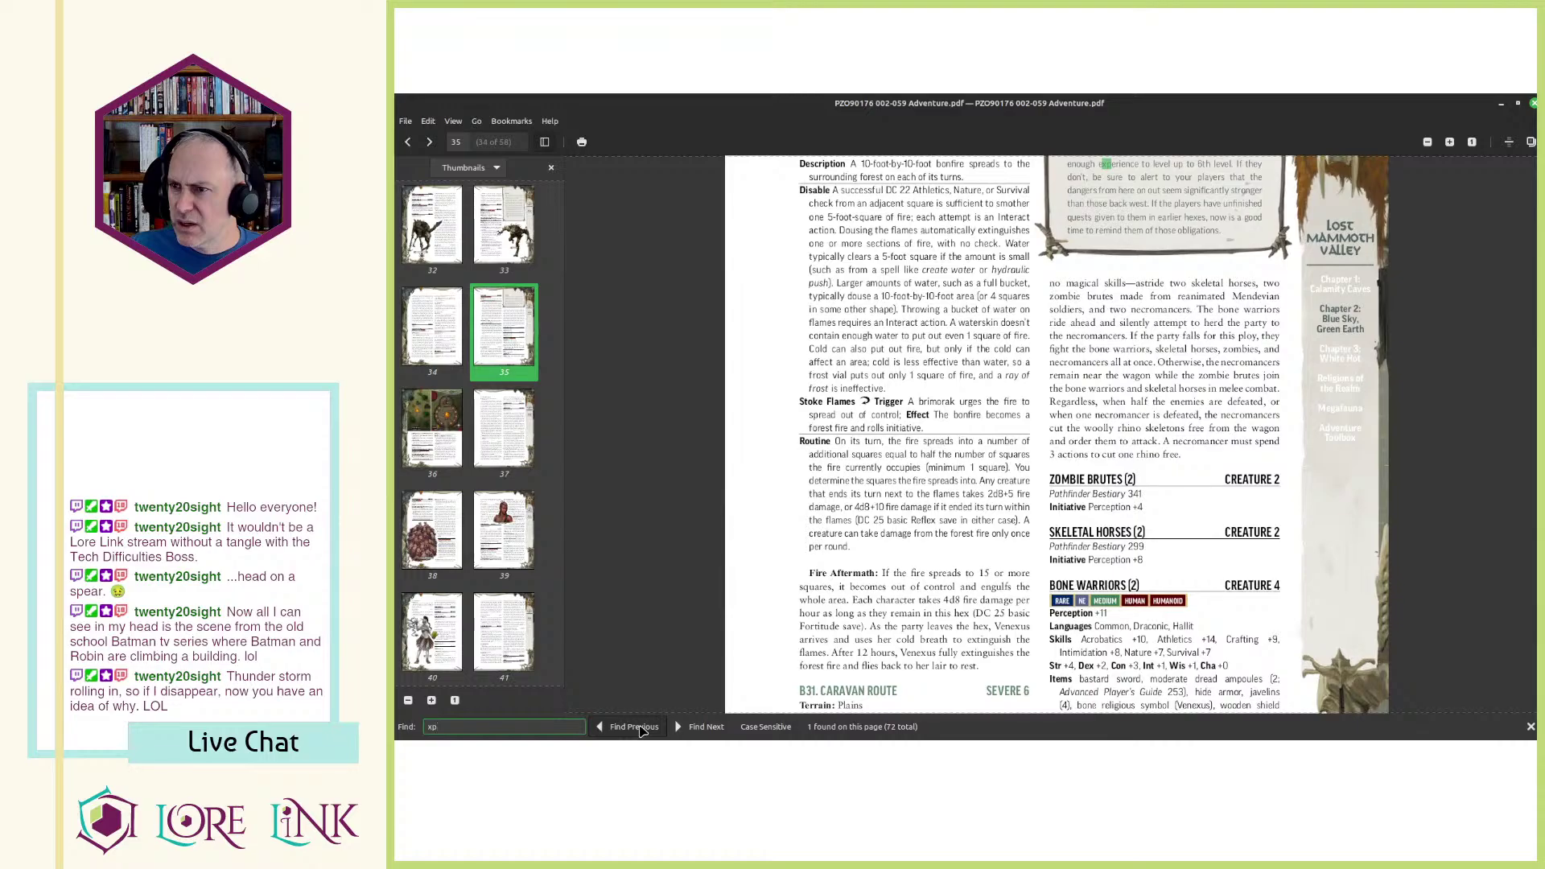
Step: Examine the Level Up sidebar on page 35 and the earlier "xp" matches, close the search and return to the Lore Link session note
{"action": "scroll", "coordinate": [889, 515], "scroll_direction": "up", "scroll_amount": 3}
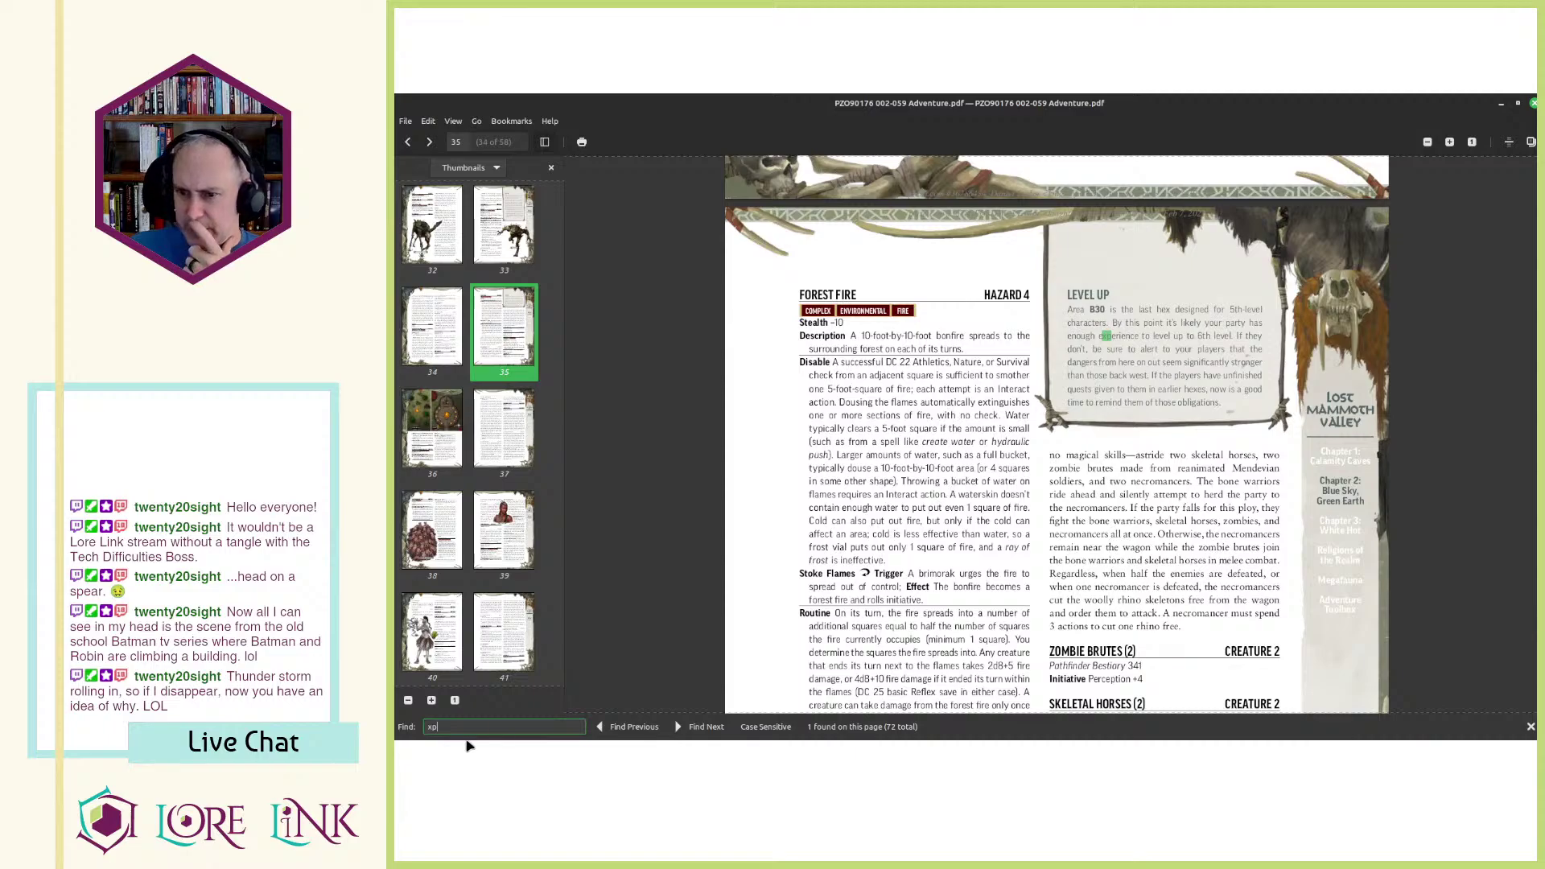
{"action": "left_click", "coordinate": [621, 728]}
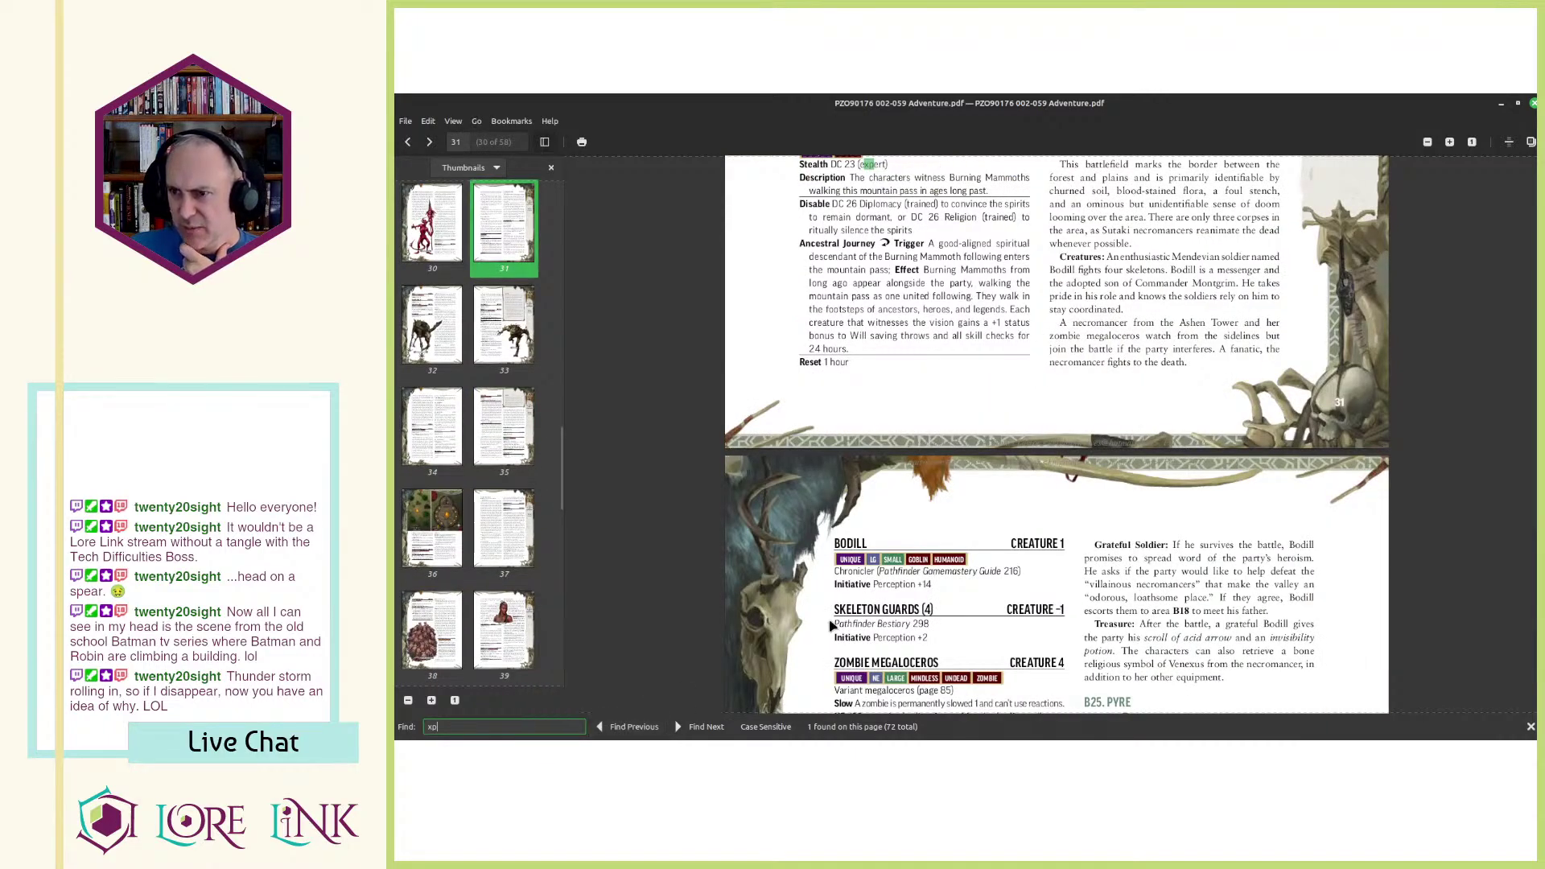
{"action": "scroll", "coordinate": [986, 407], "scroll_direction": "up", "scroll_amount": 3}
{"action": "left_click", "coordinate": [628, 728]}
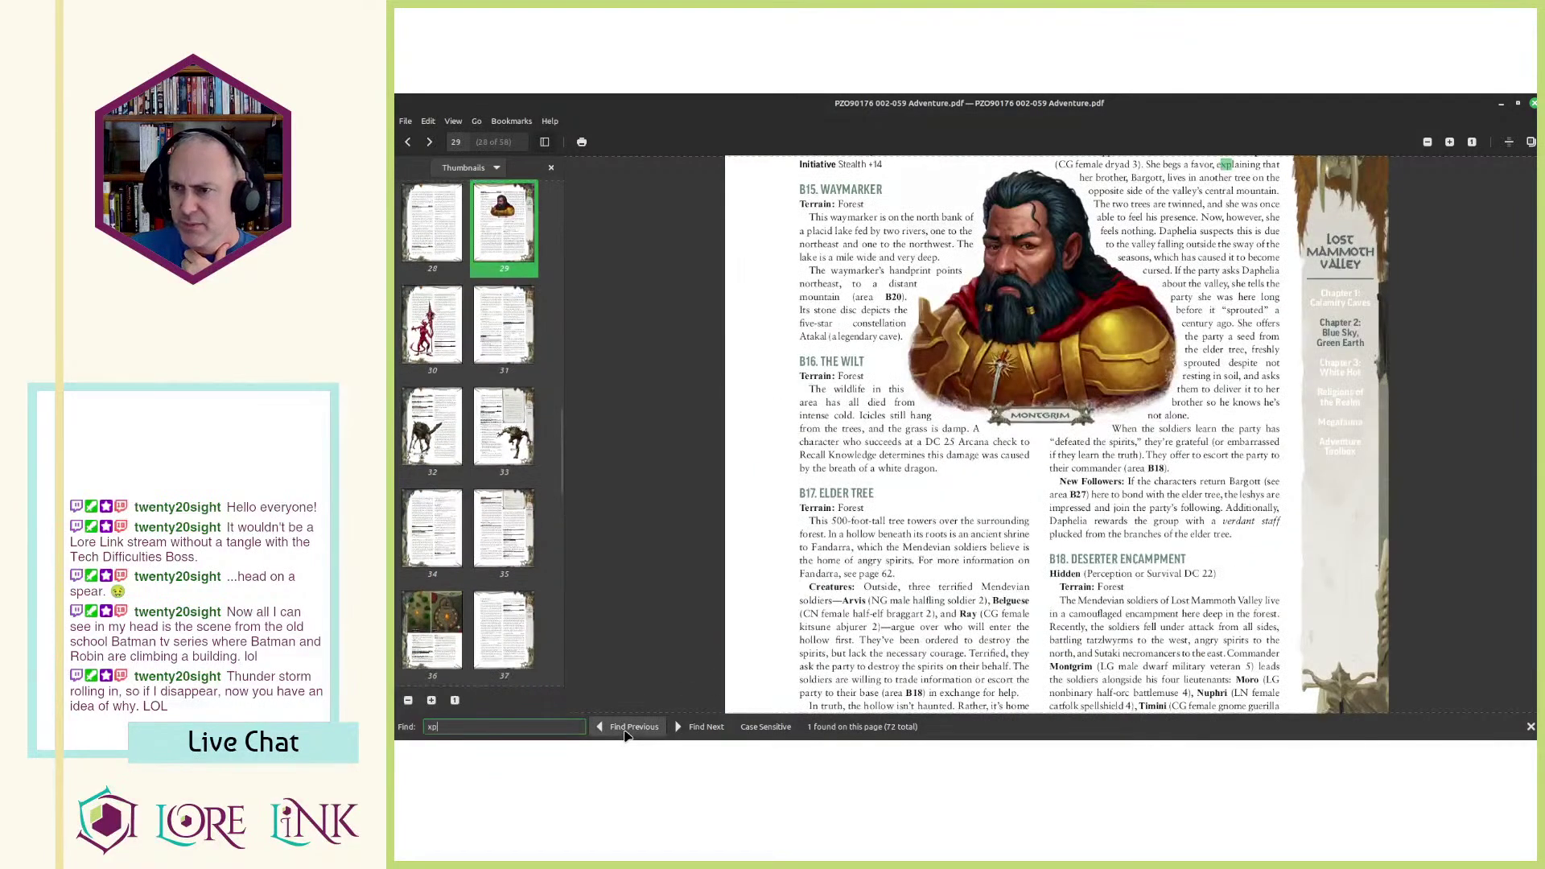
{"action": "left_click", "coordinate": [628, 727]}
{"action": "key", "text": "Escape"}
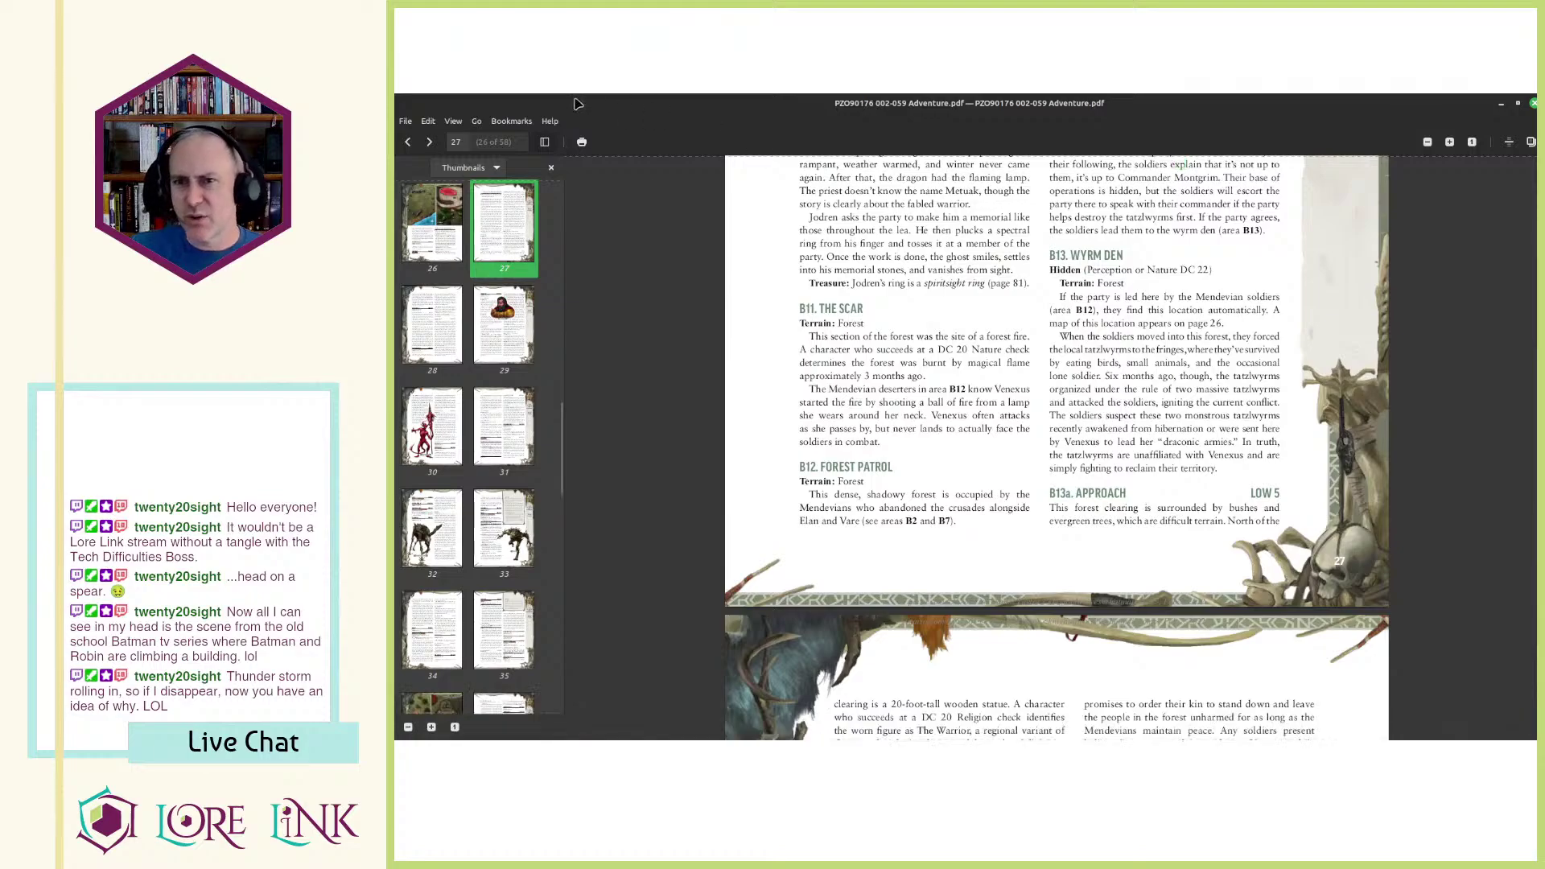
{"action": "double_click", "coordinate": [857, 107]}
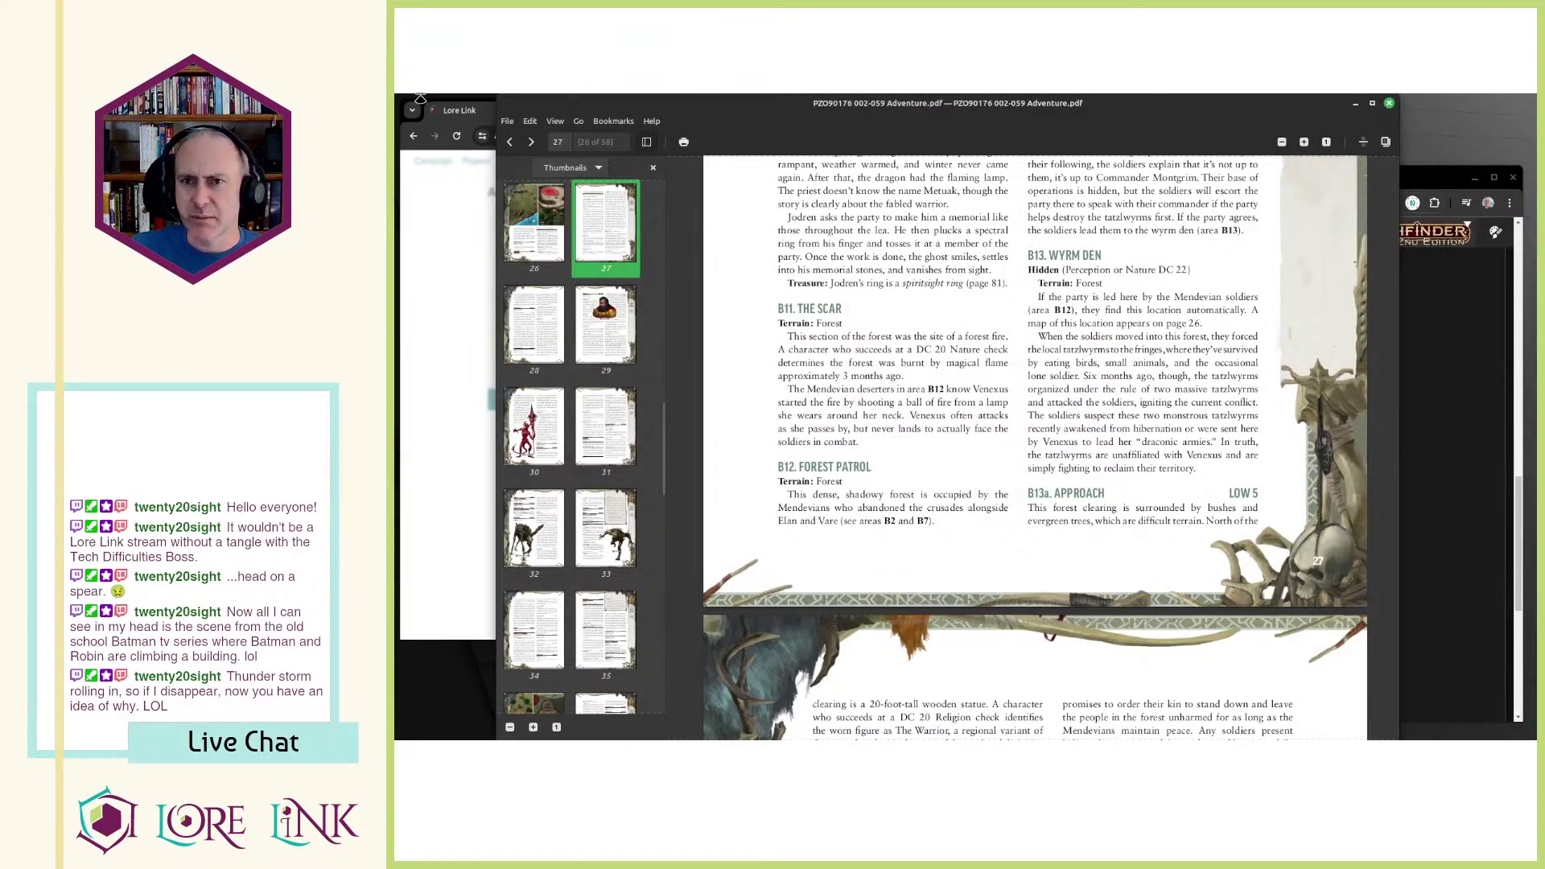
{"action": "left_click", "coordinate": [450, 110]}
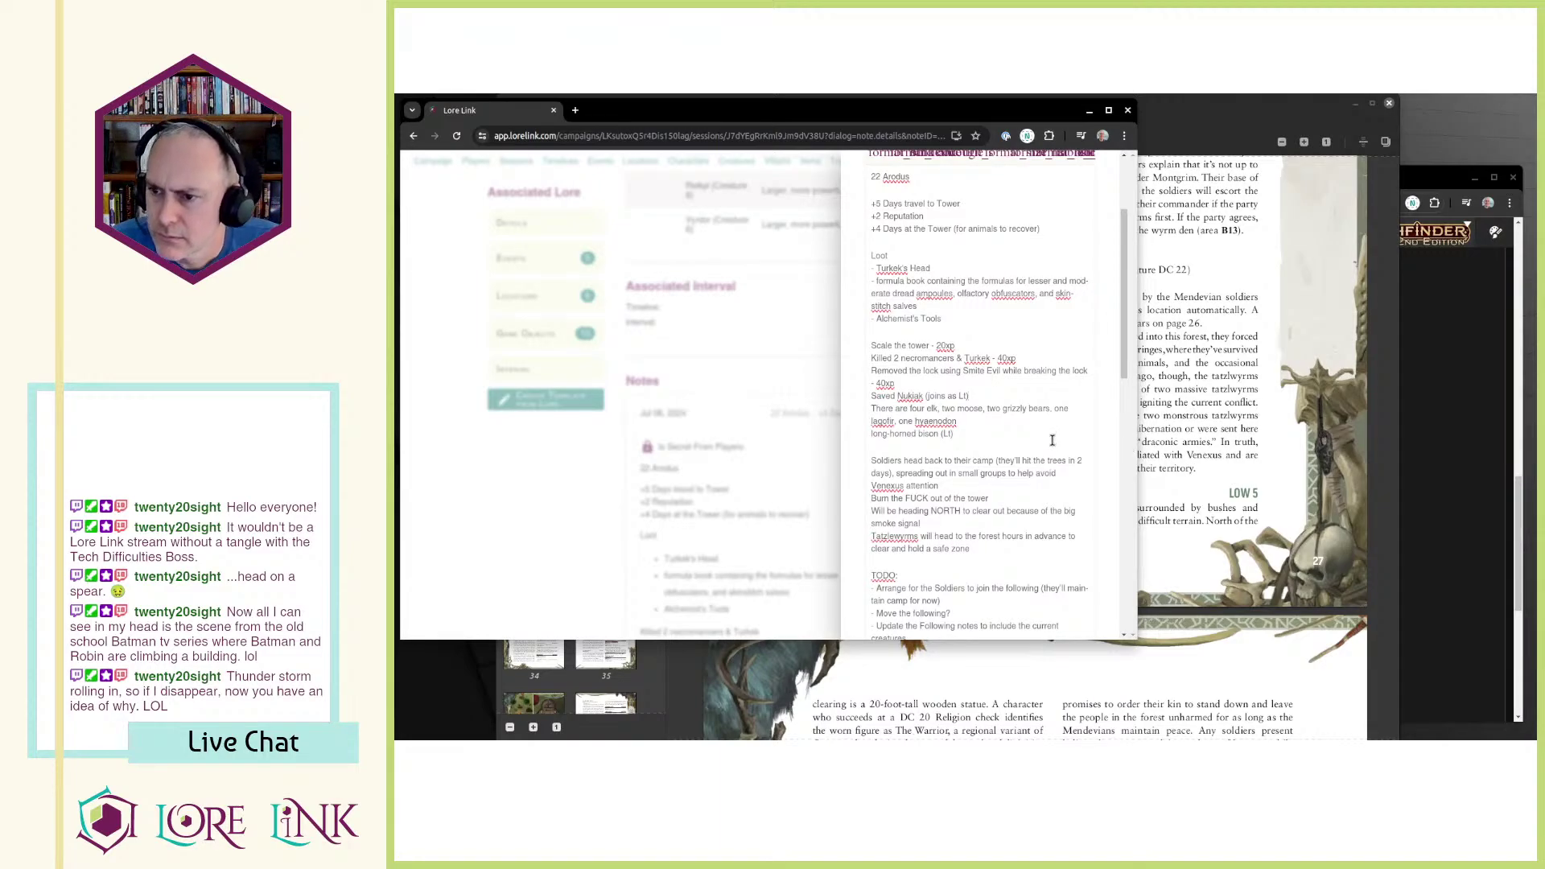
Step: Check the accomplishment, adversary and hazard awards in the Archives of Nethys XP Awards tables
{"action": "left_click", "coordinate": [1514, 458]}
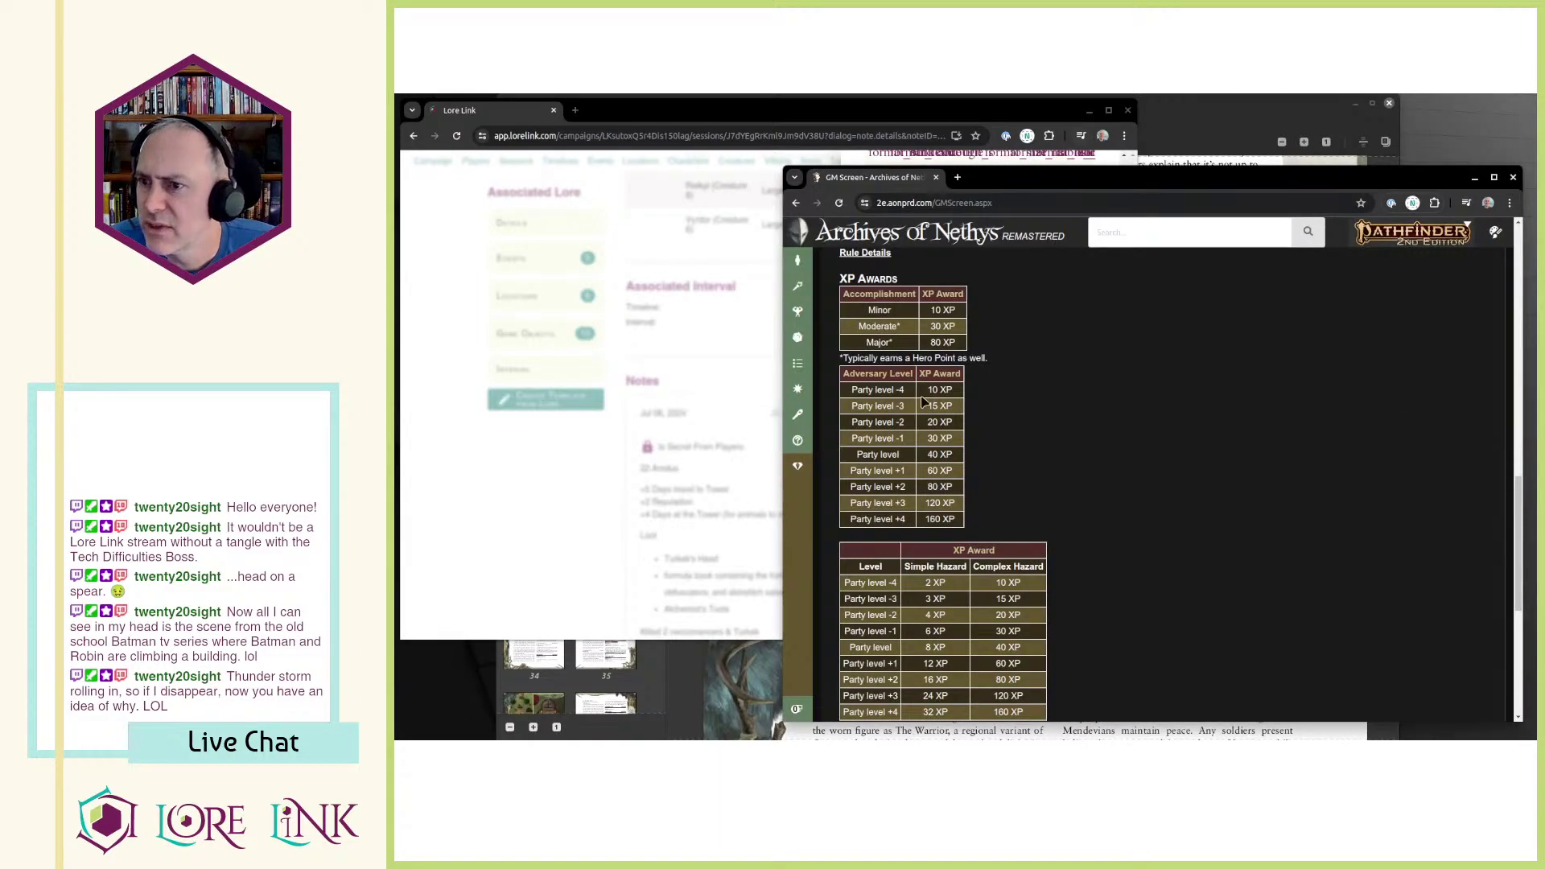
{"action": "scroll", "coordinate": [1073, 473], "scroll_direction": "down", "scroll_amount": 5}
{"action": "scroll", "coordinate": [1046, 434], "scroll_direction": "down", "scroll_amount": 3}
{"action": "scroll", "coordinate": [1066, 427], "scroll_direction": "up", "scroll_amount": 4}
{"action": "scroll", "coordinate": [950, 416], "scroll_direction": "up", "scroll_amount": 2}
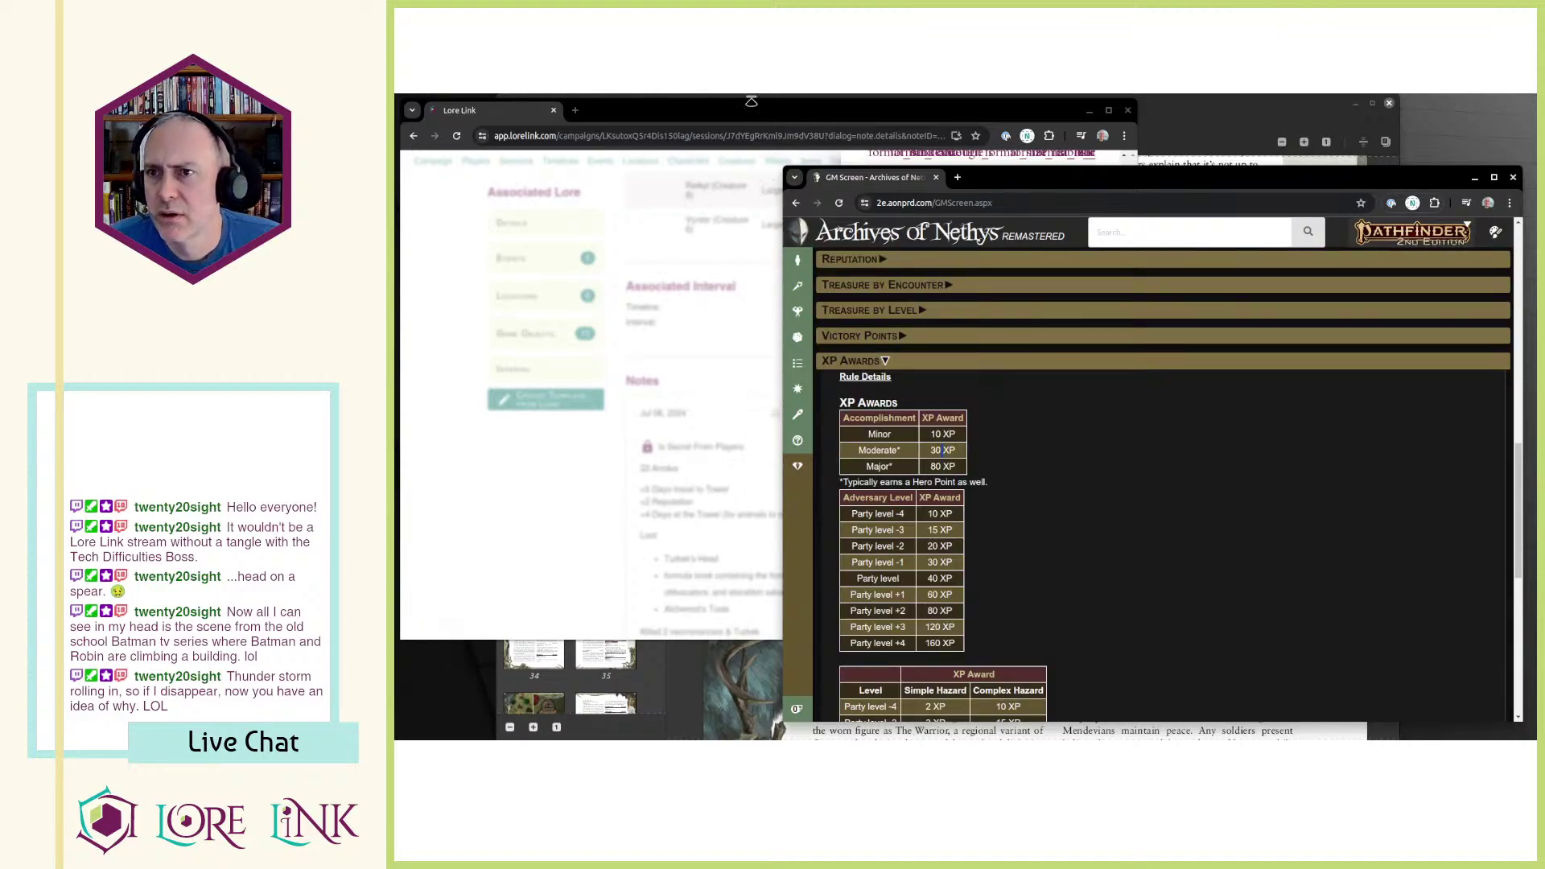
Step: Append "- 10xp" to both the "Saved Nukiak (joins as Lt)" and "long-horned bison (Lt)" lines of the session note
{"action": "left_click", "coordinate": [750, 103]}
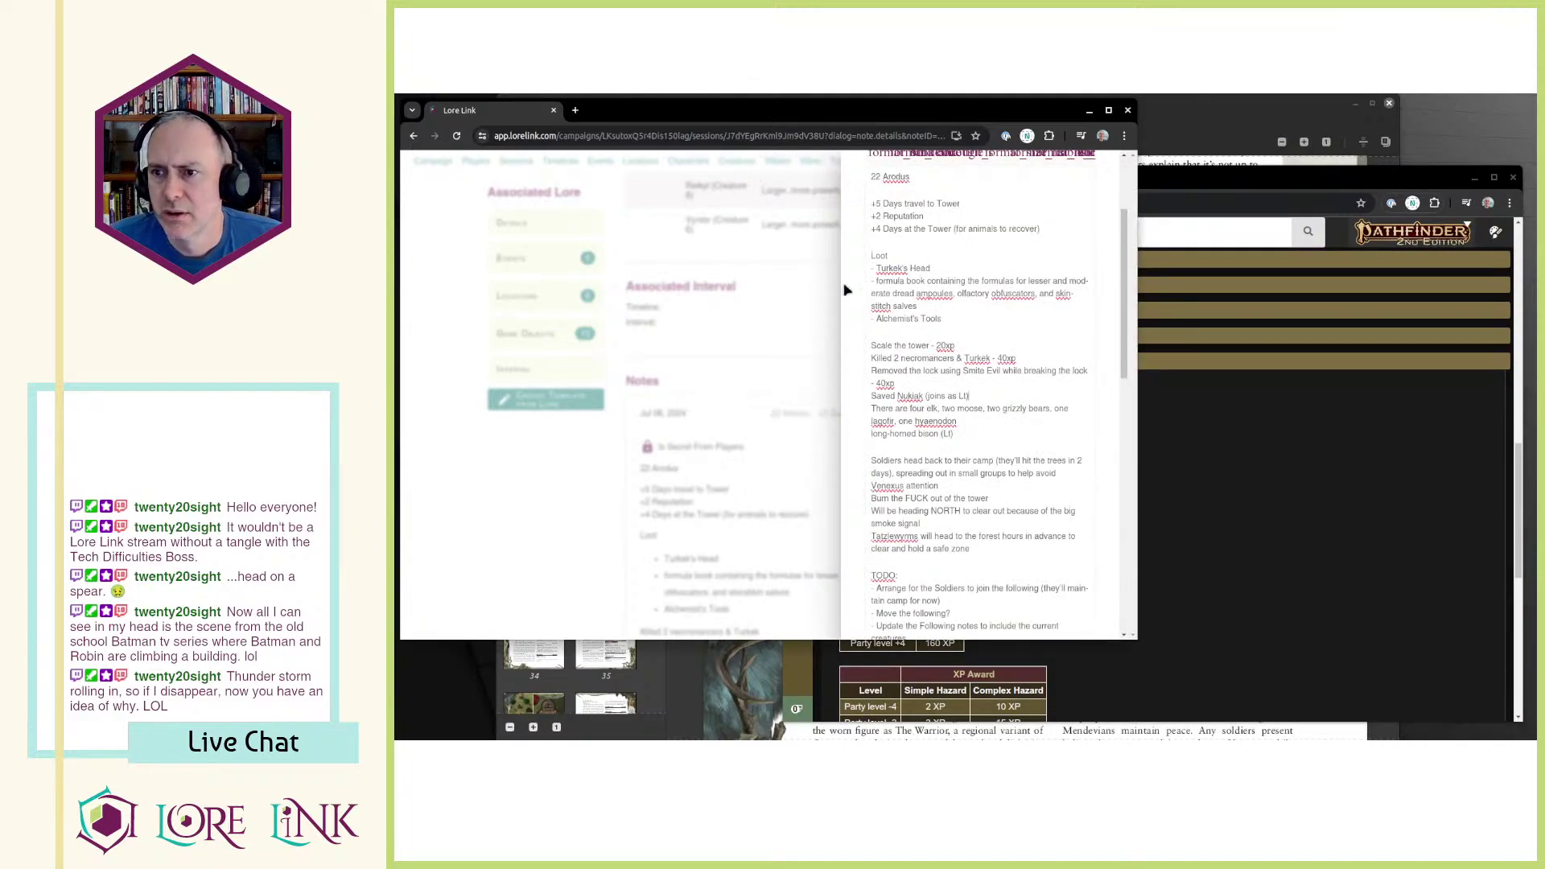
{"action": "left_click", "coordinate": [994, 393]}
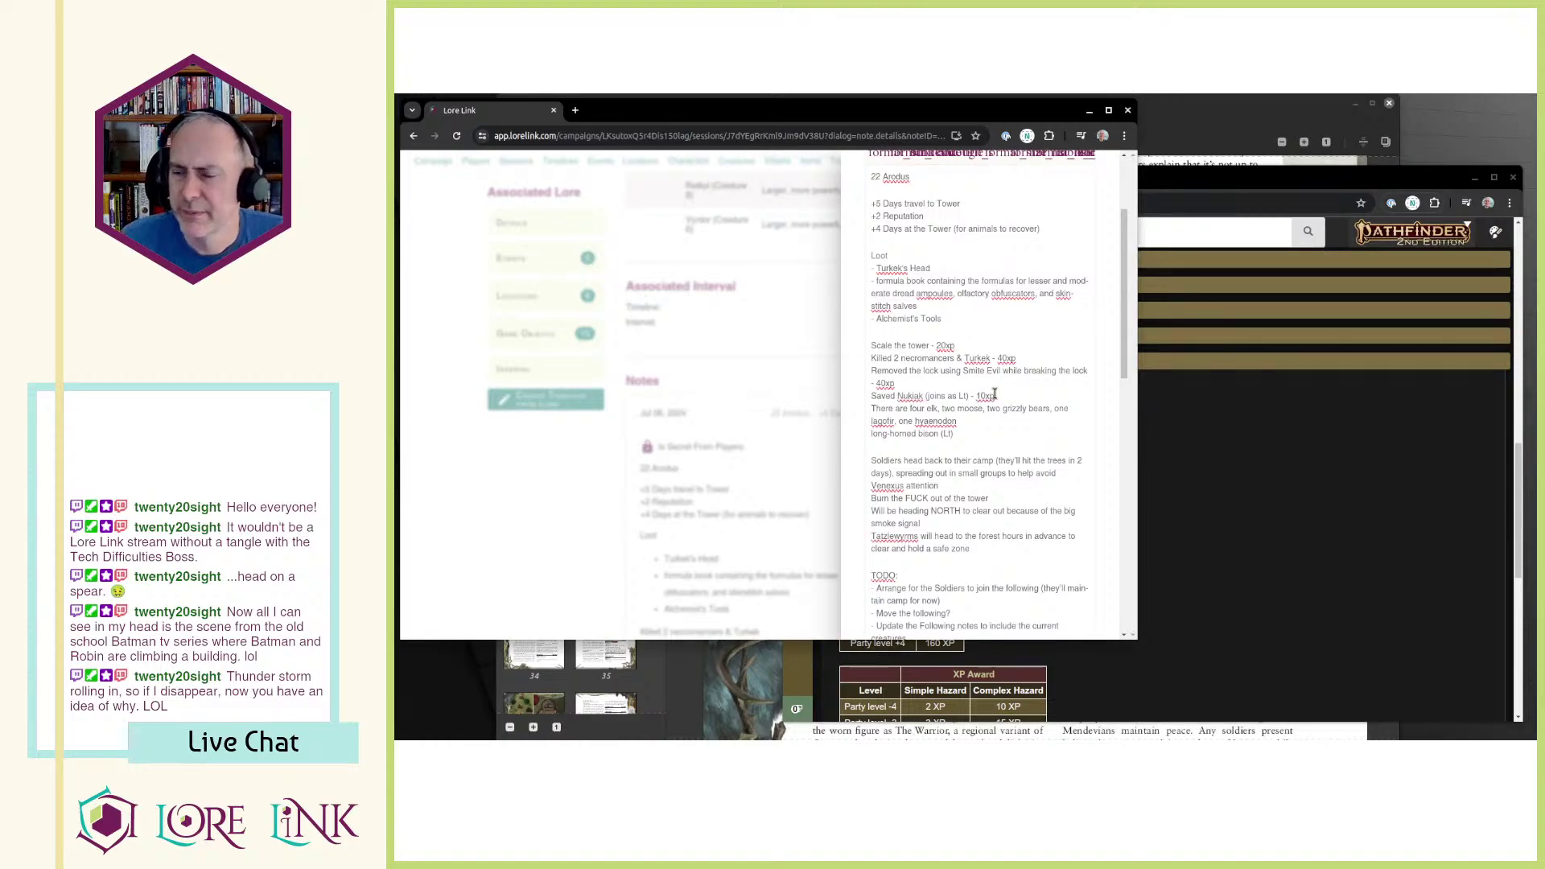
{"action": "left_click", "coordinate": [1021, 430]}
{"action": "type", "text": "- 10xp"}
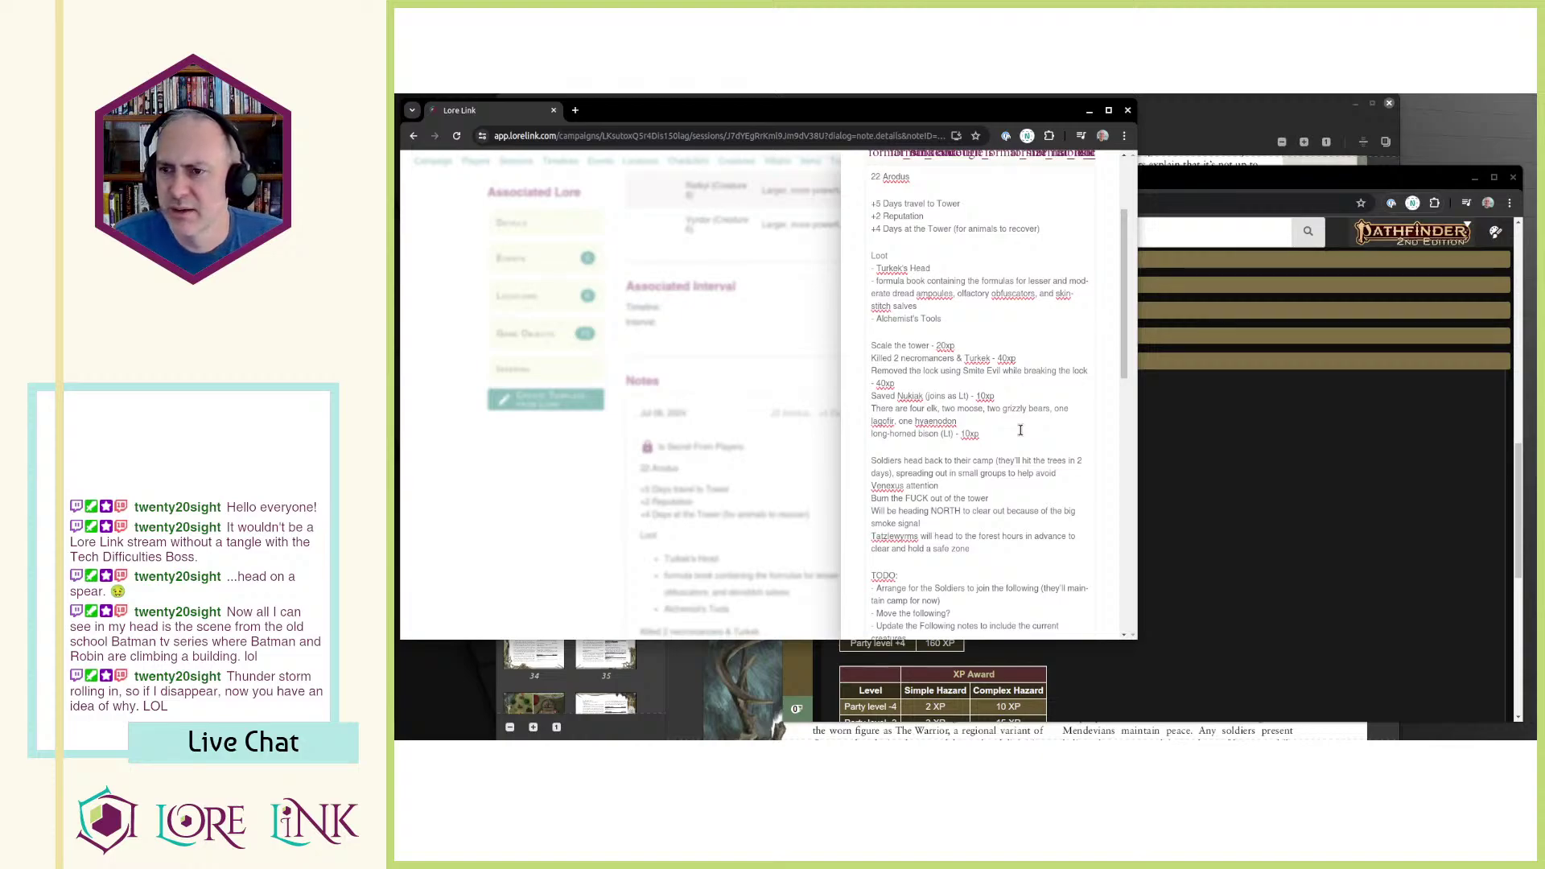
Step: Add the line "For subduing the tower - 30xp" below the long-horned bison line in the session note
{"action": "key", "text": "Return"}
{"action": "type", "text": "For"}
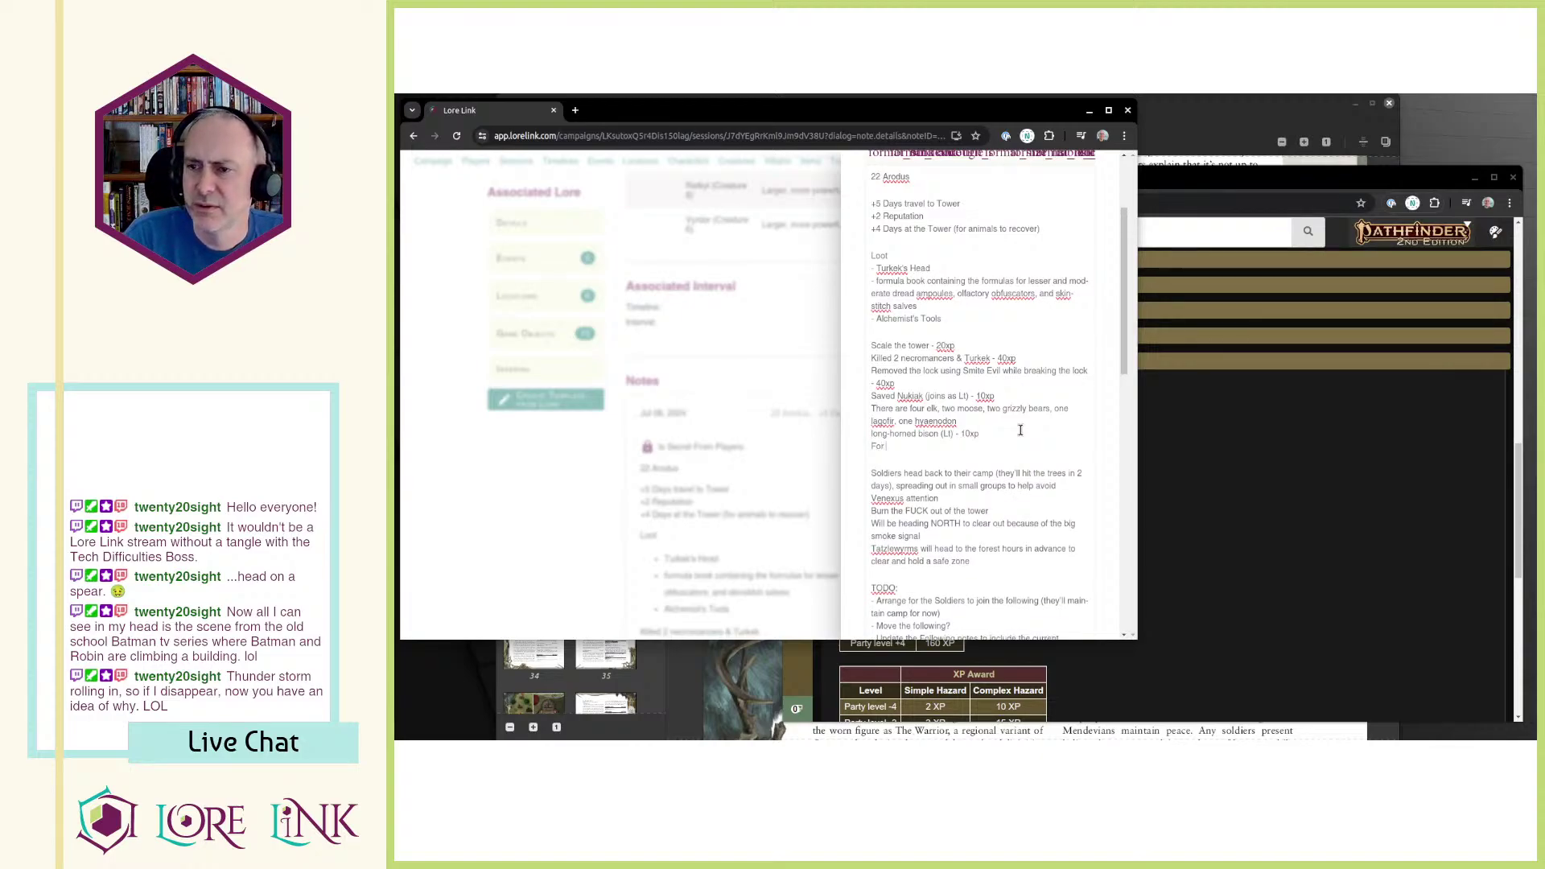
{"action": "type", "text": " subduing the tower -"}
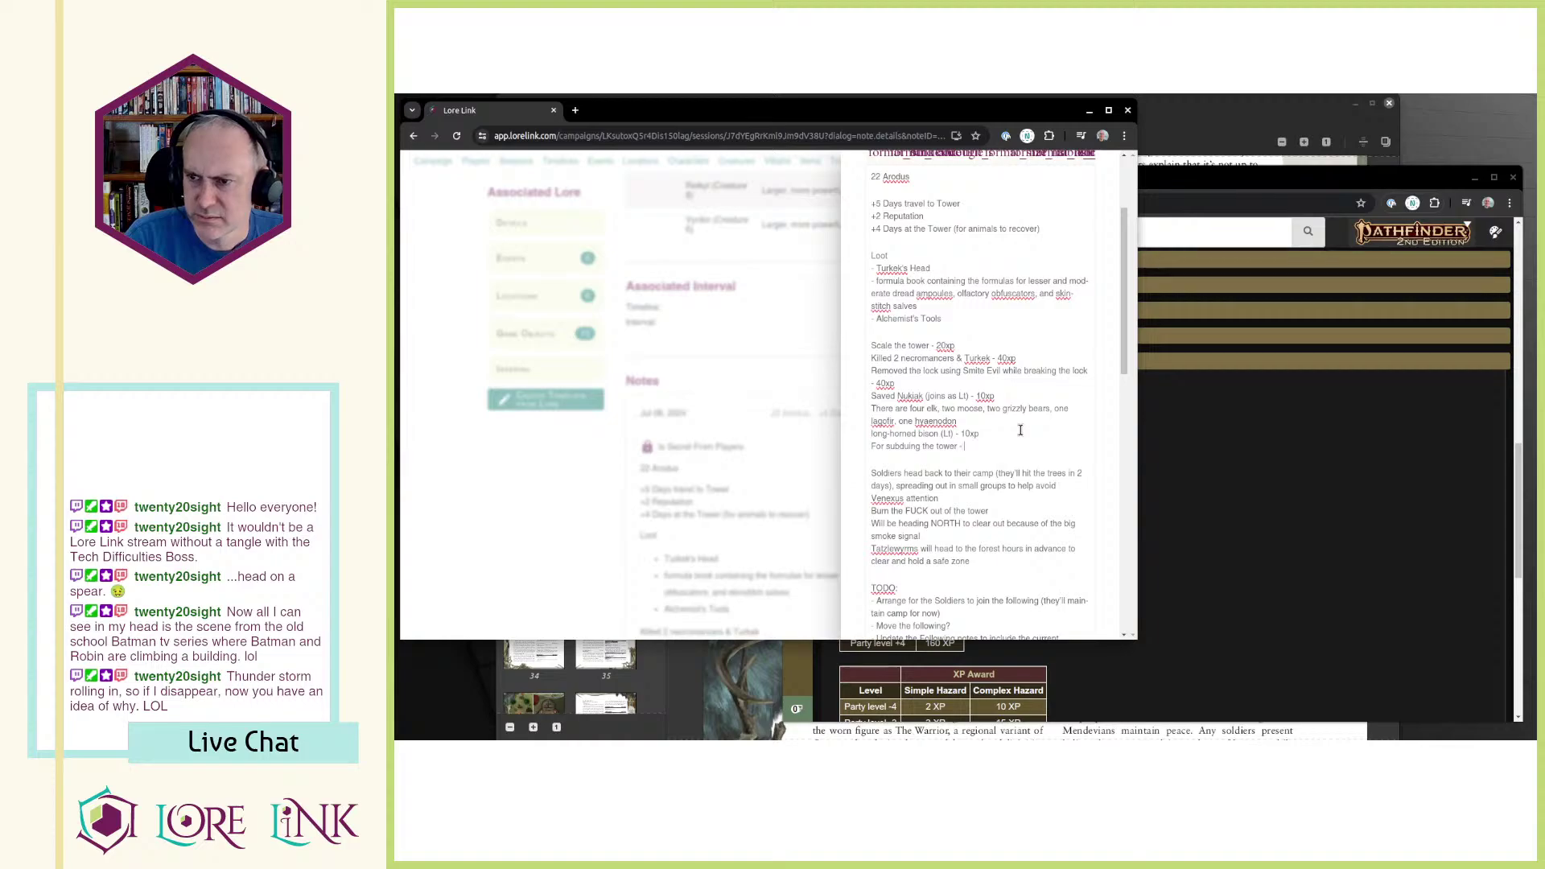
{"action": "key", "text": "alt+Tab"}
{"action": "key", "text": "alt+Tab"}
{"action": "type", "text": "30xp"}
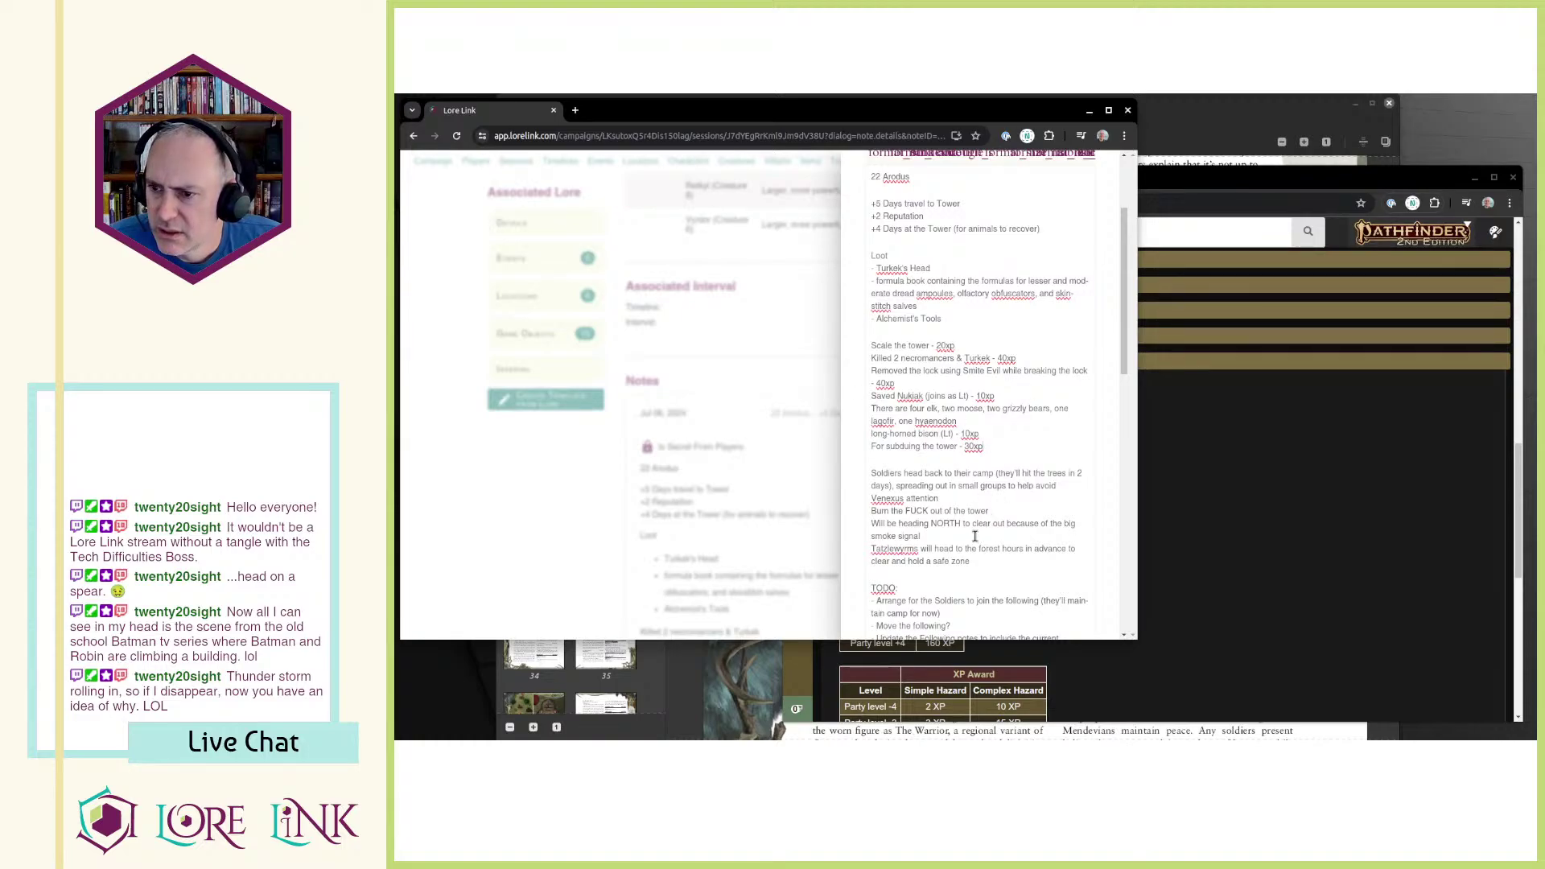
{"action": "left_click_drag", "start_coordinate": [873, 474], "coordinate": [1018, 564]}
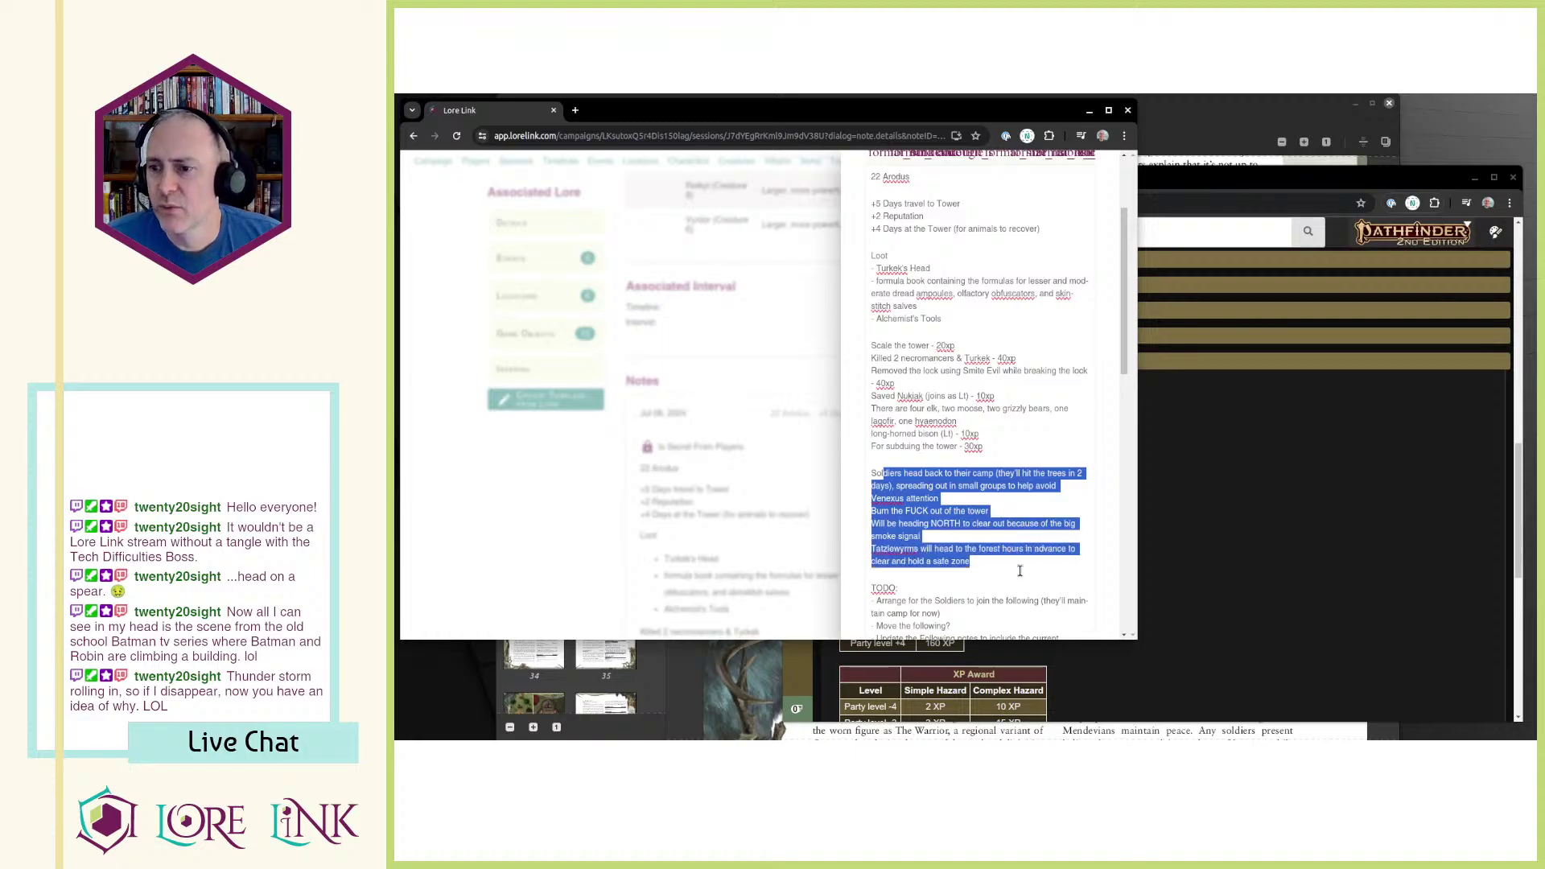
{"action": "left_click", "coordinate": [1019, 571]}
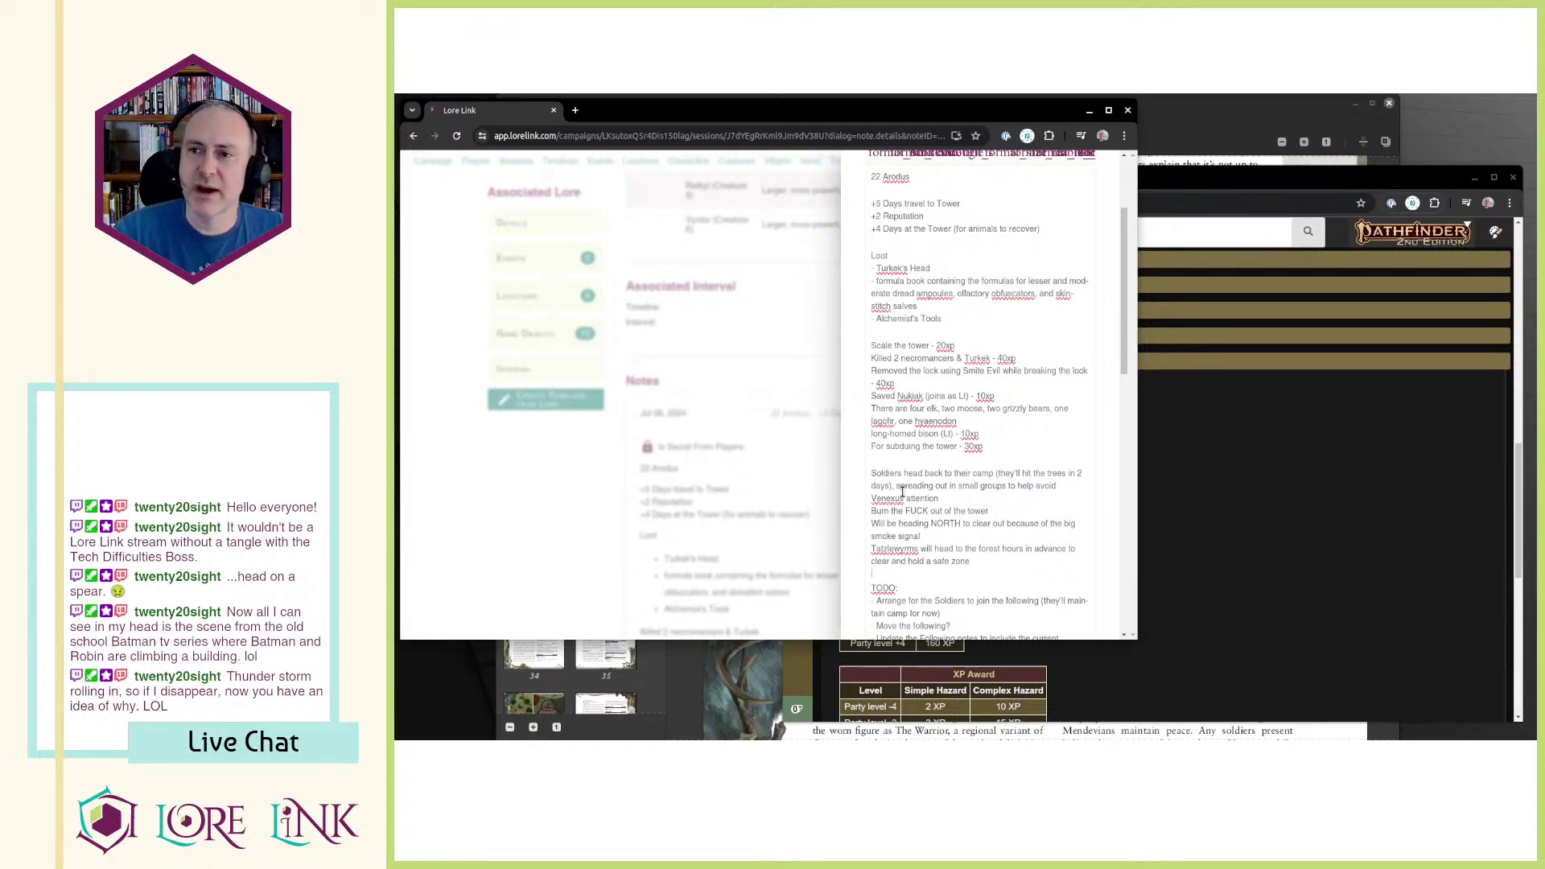
{"action": "left_click_drag", "start_coordinate": [703, 114], "coordinate": [702, 113]}
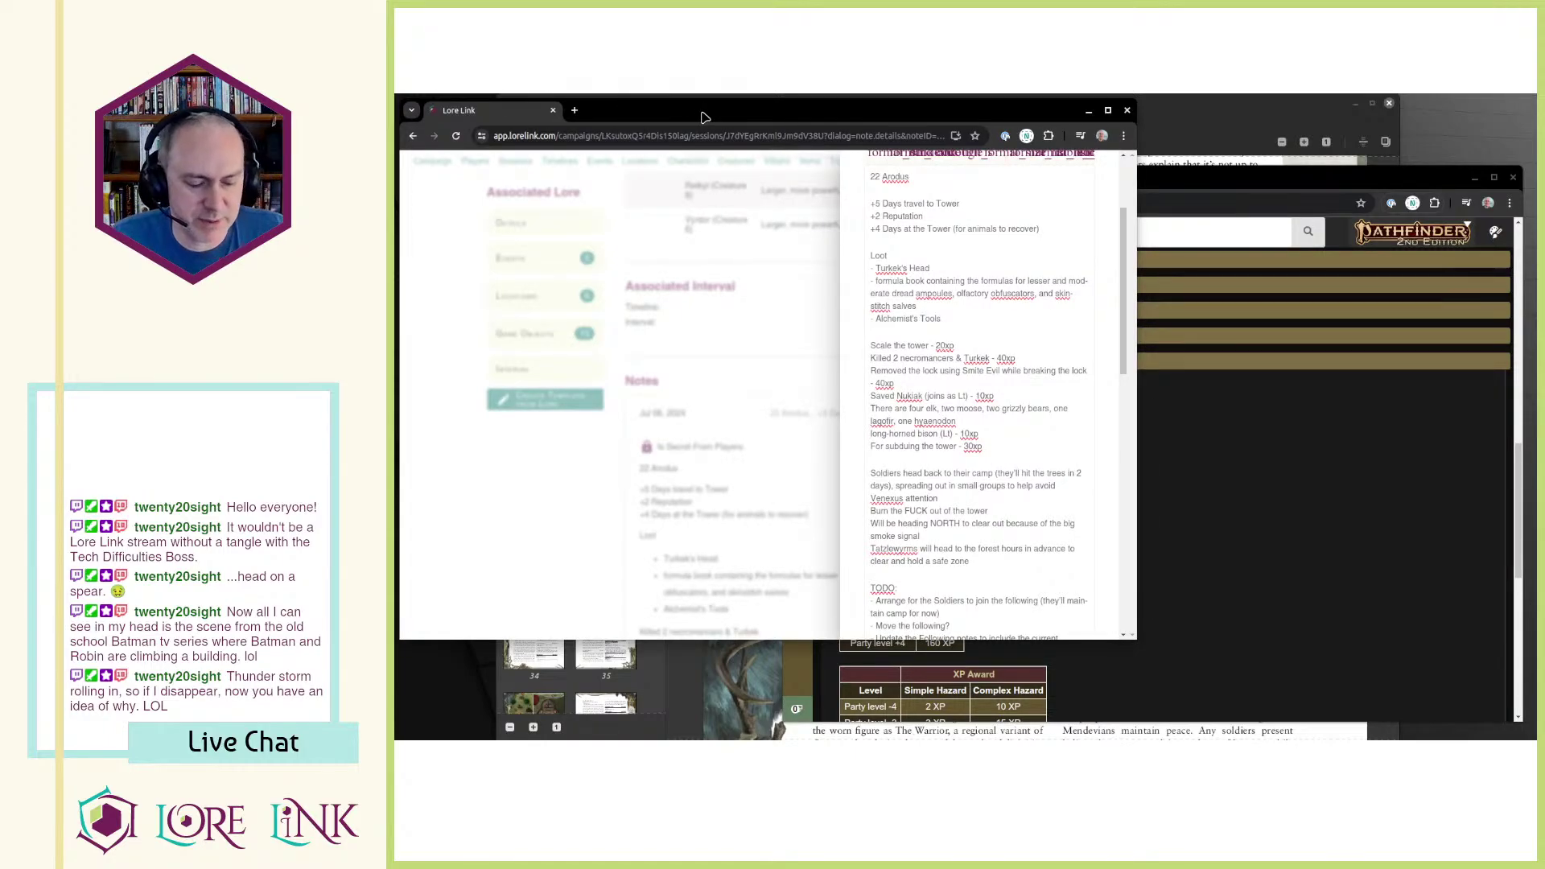
{"action": "key", "text": "ctrl+t"}
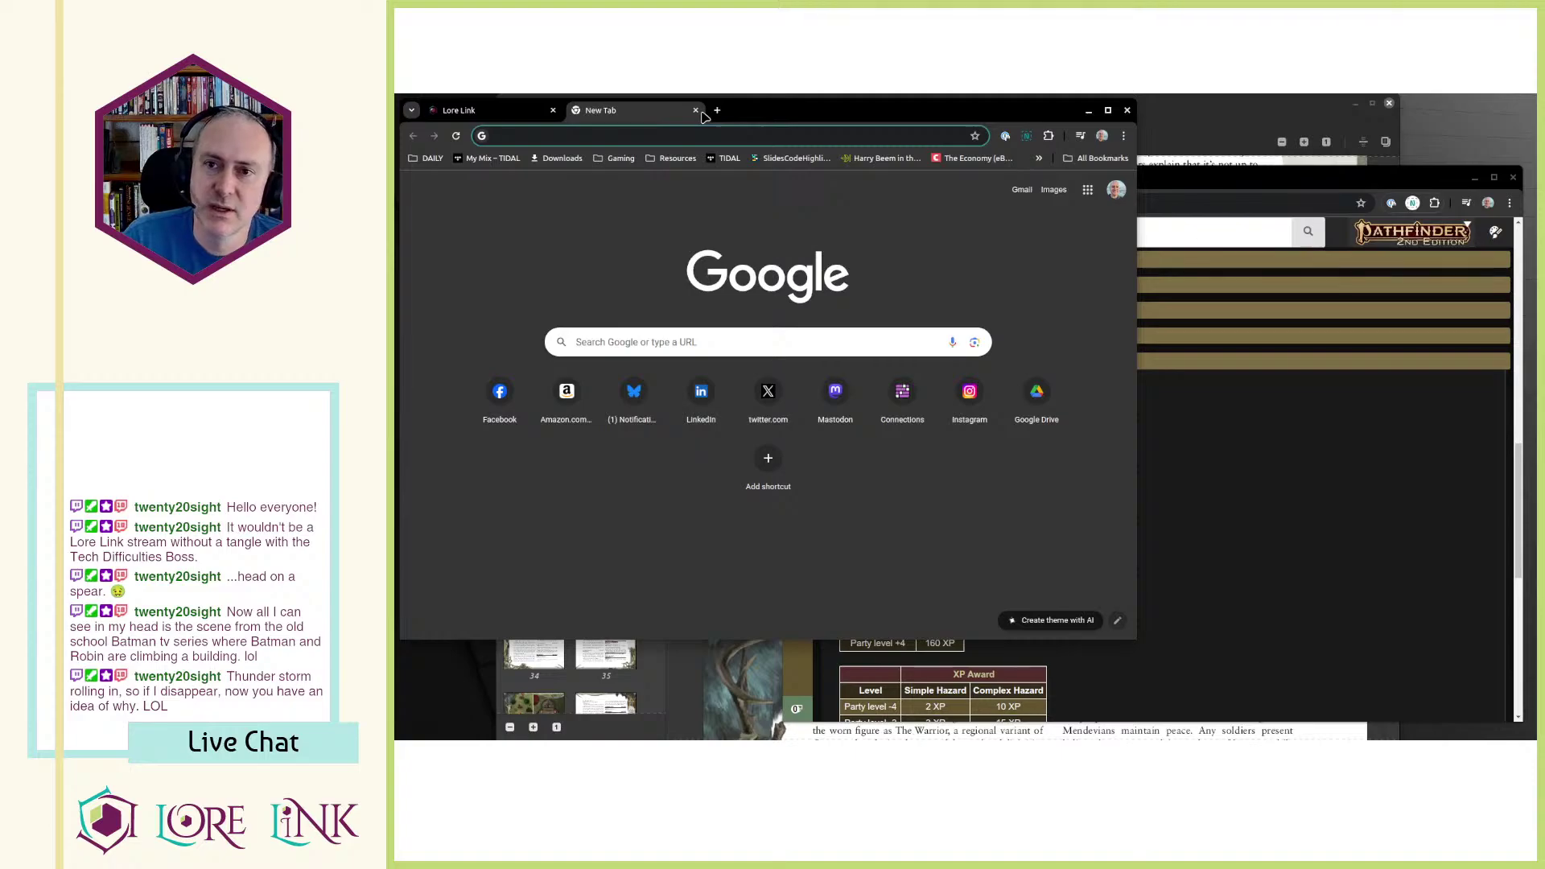
{"action": "left_click", "coordinate": [696, 110]}
Step: Open the Lost Mammoth Valley location in a second browser tab and examine its hex map
{"action": "scroll", "coordinate": [931, 535], "scroll_direction": "down", "scroll_amount": 5}
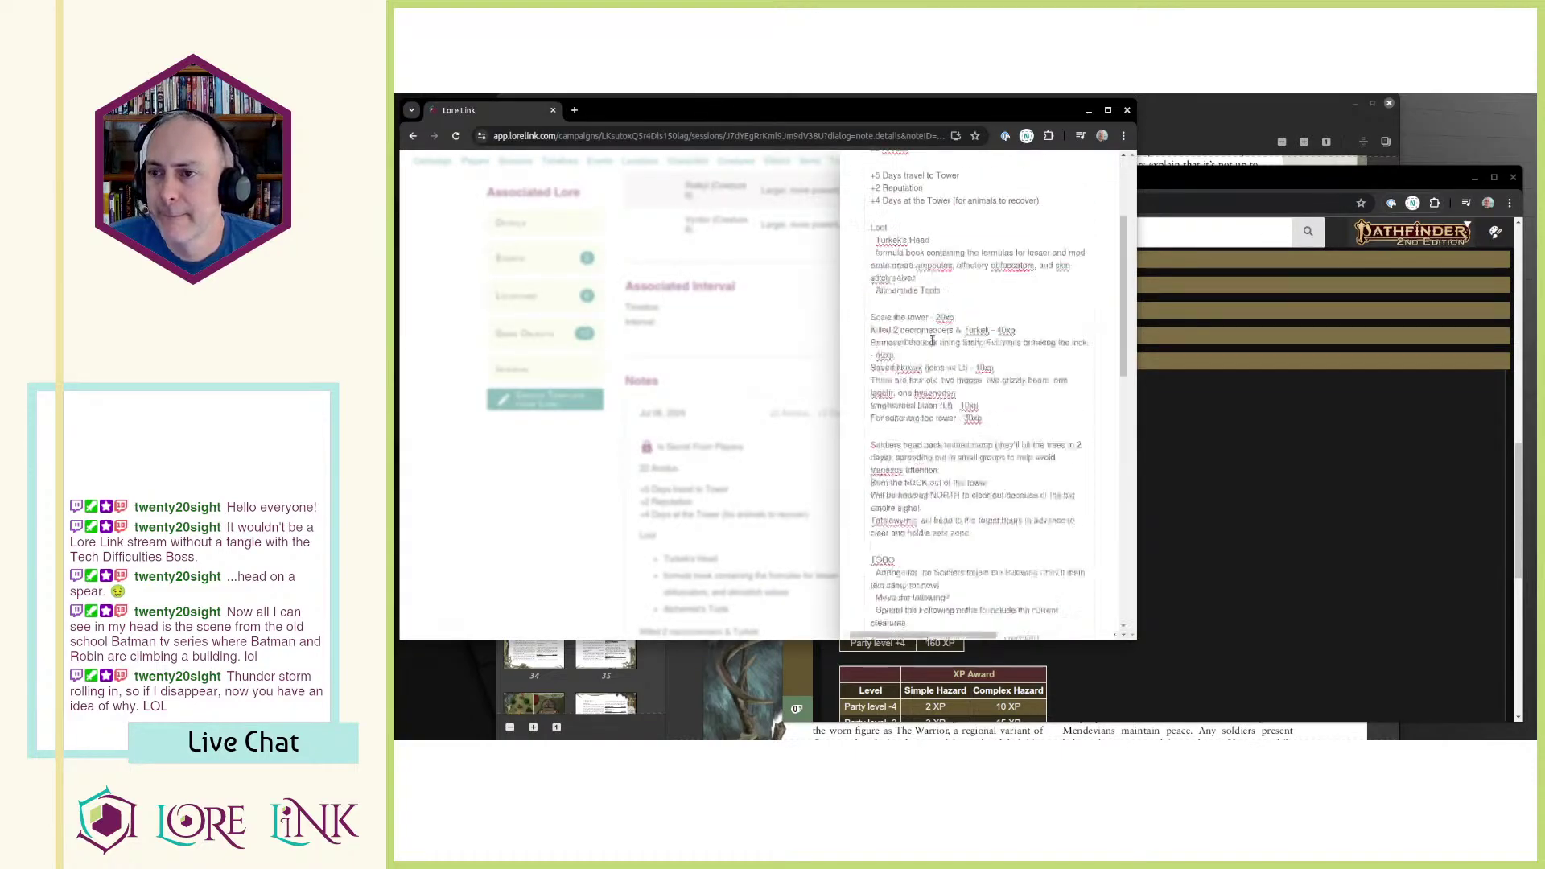
{"action": "left_click", "coordinate": [972, 567]}
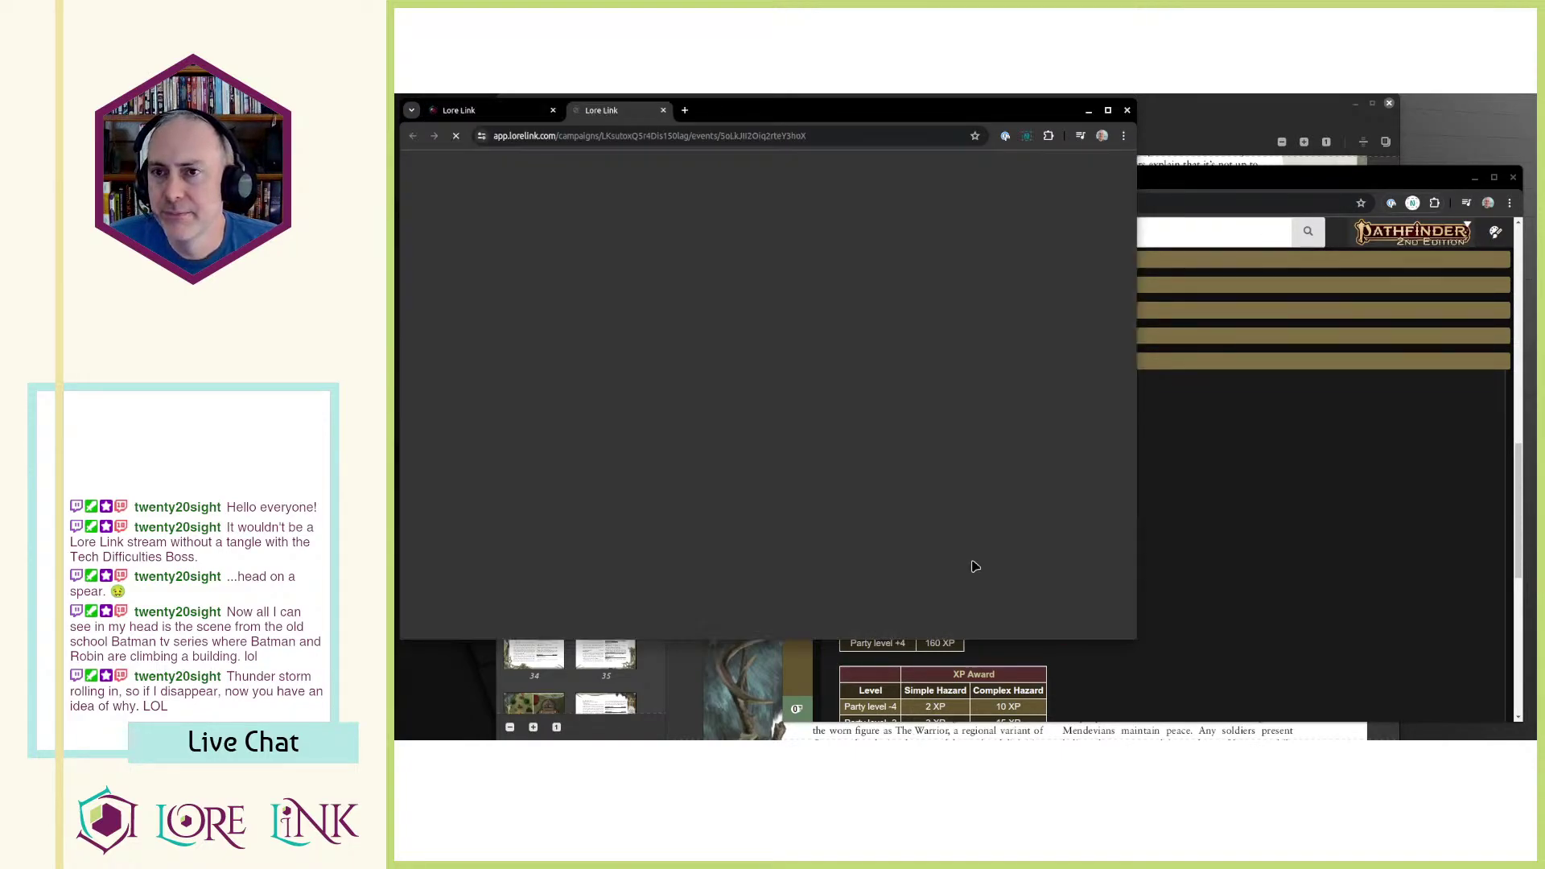
{"action": "left_click", "coordinate": [639, 196]}
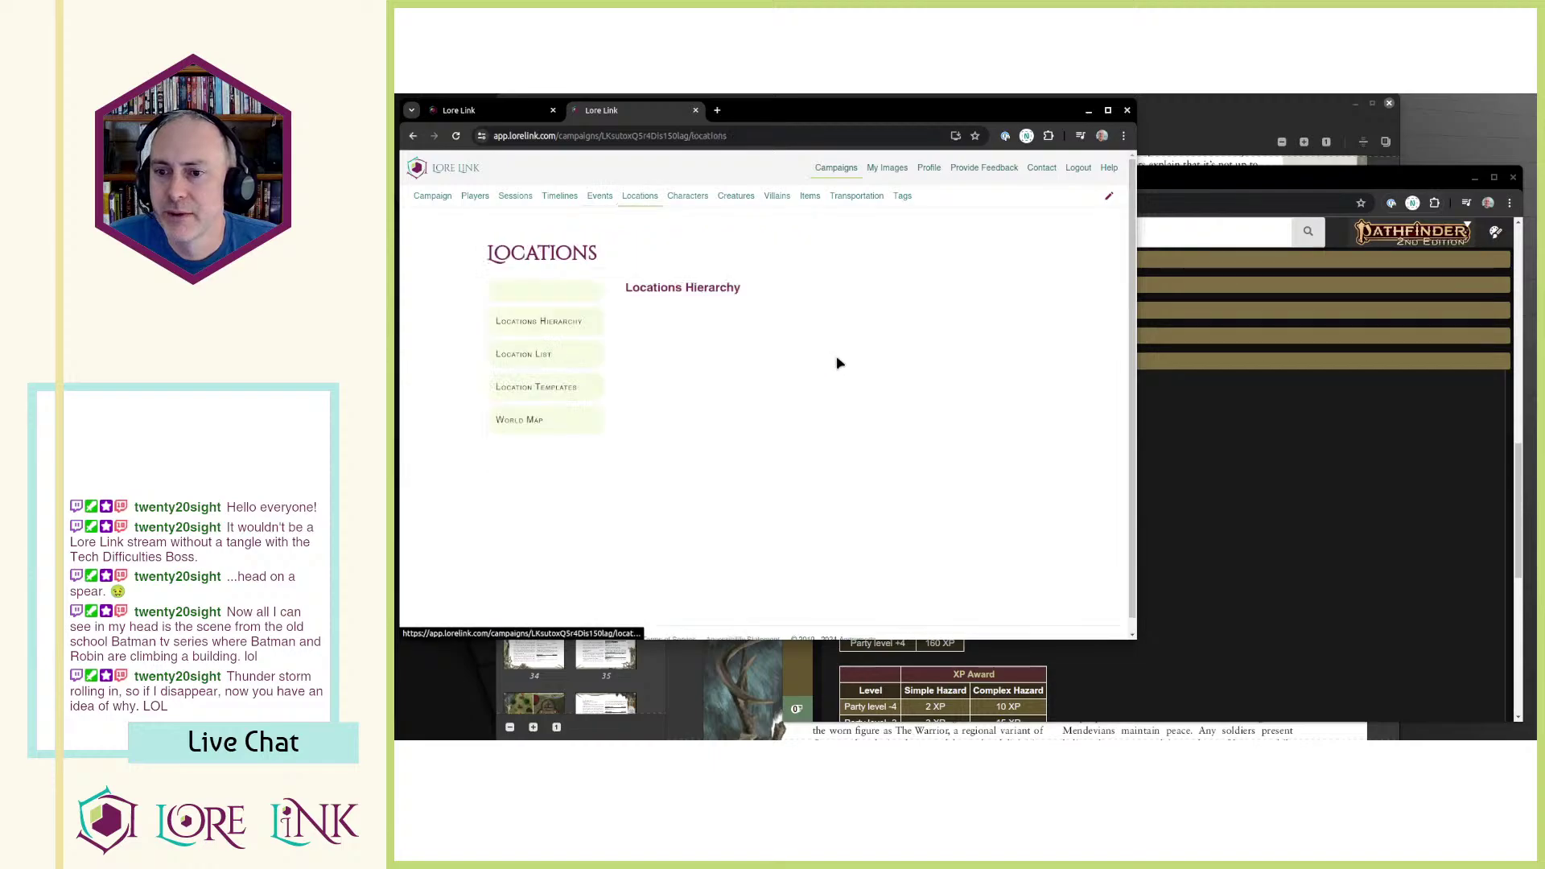
{"action": "left_click", "coordinate": [773, 564]}
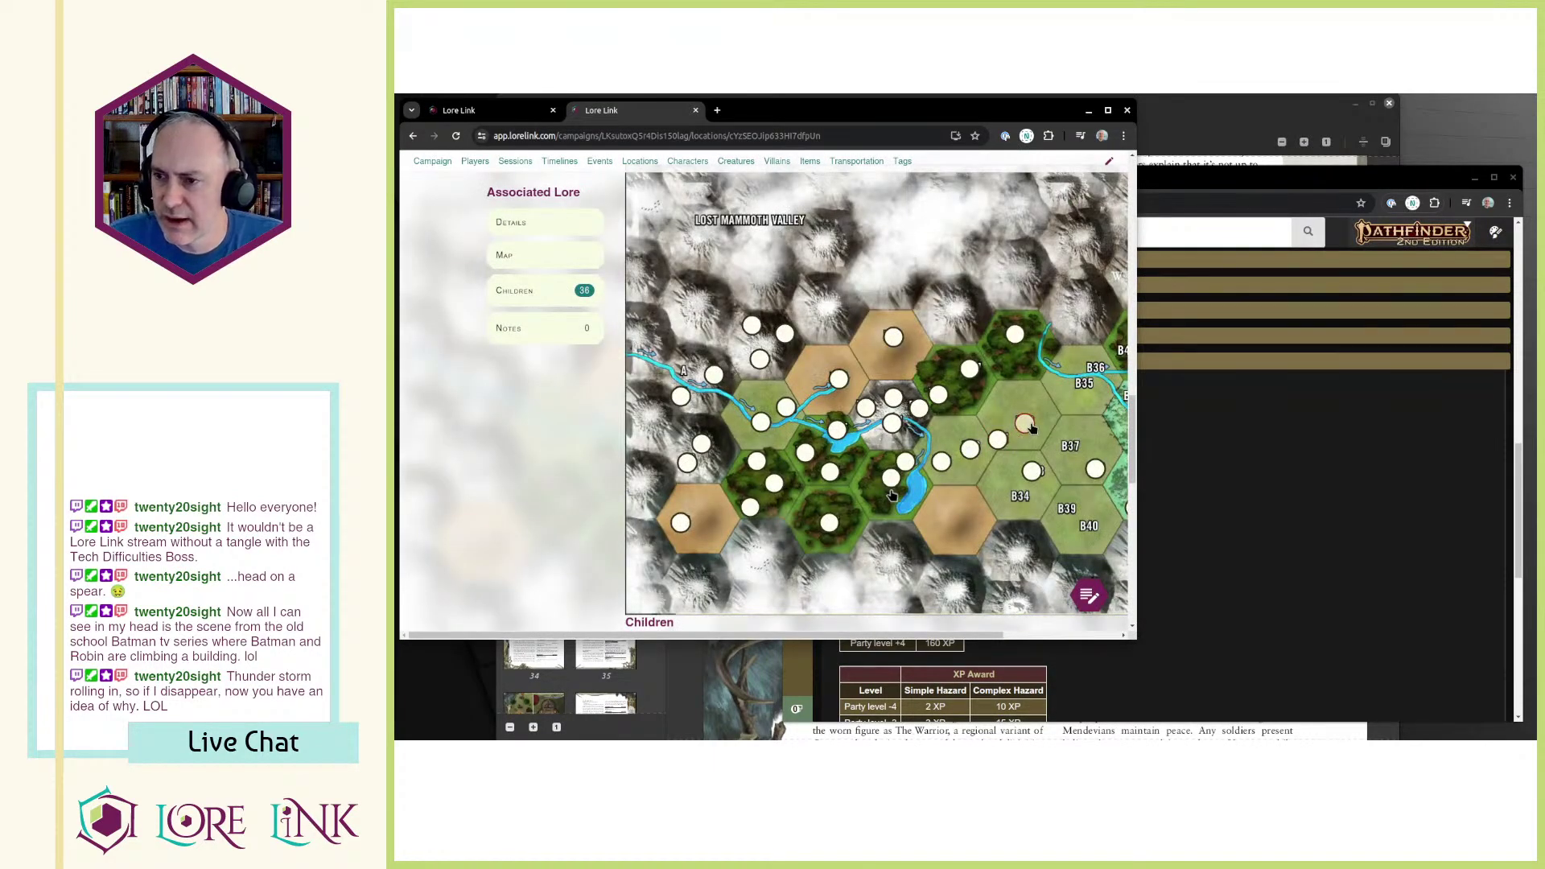
{"action": "mouse_move", "coordinate": [1028, 427]}
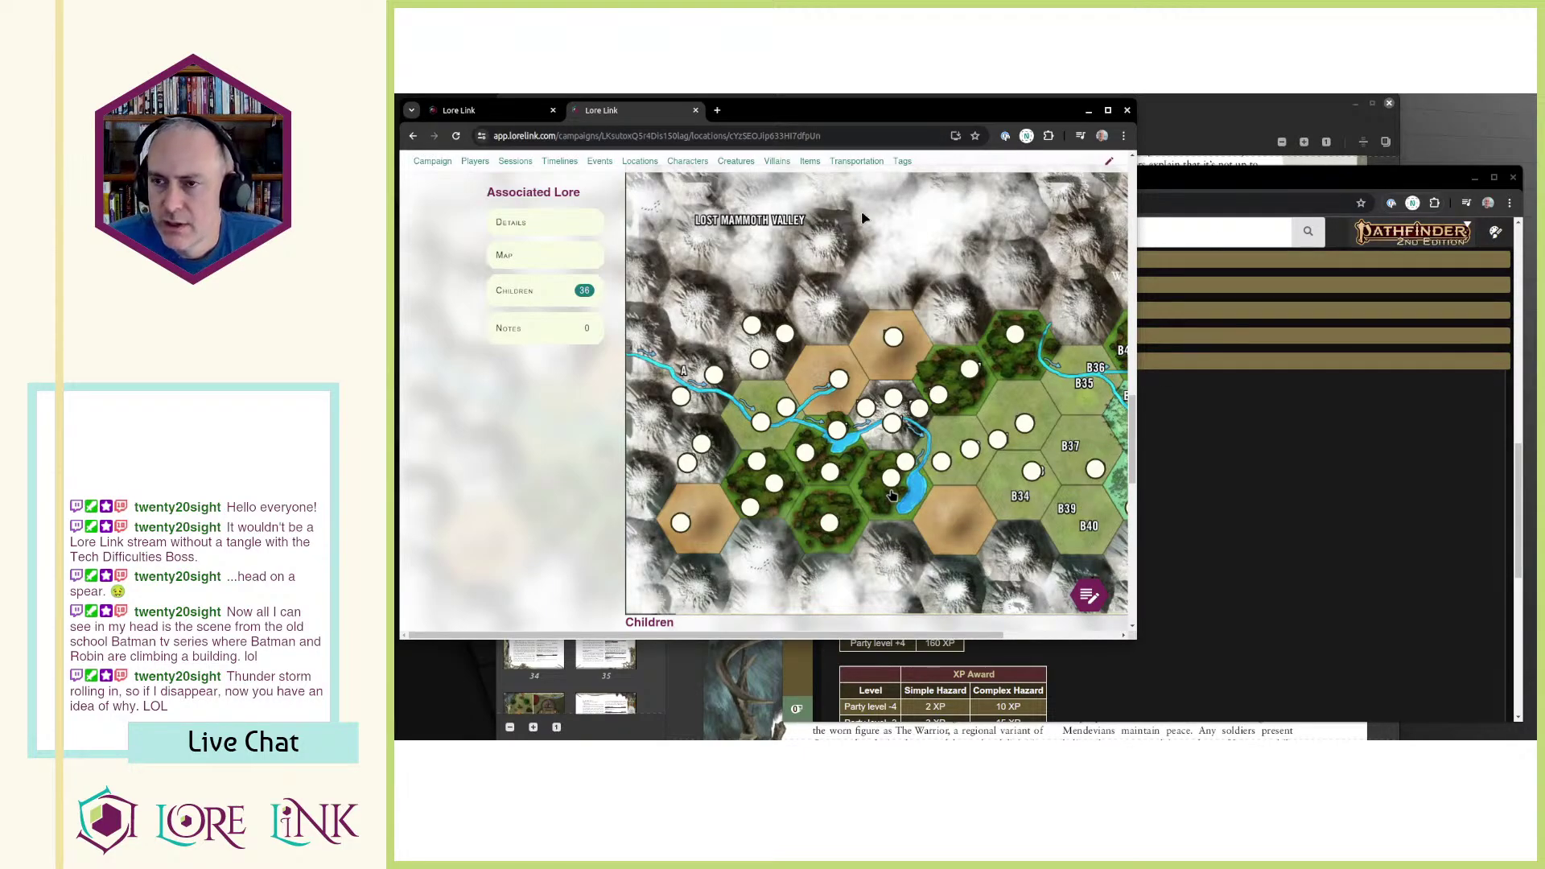
Step: Return to the Session 22 note and review the soldier, tower-burning and Tatzlewyrm plans plus the TODO list in its preview
{"action": "left_click", "coordinate": [438, 110]}
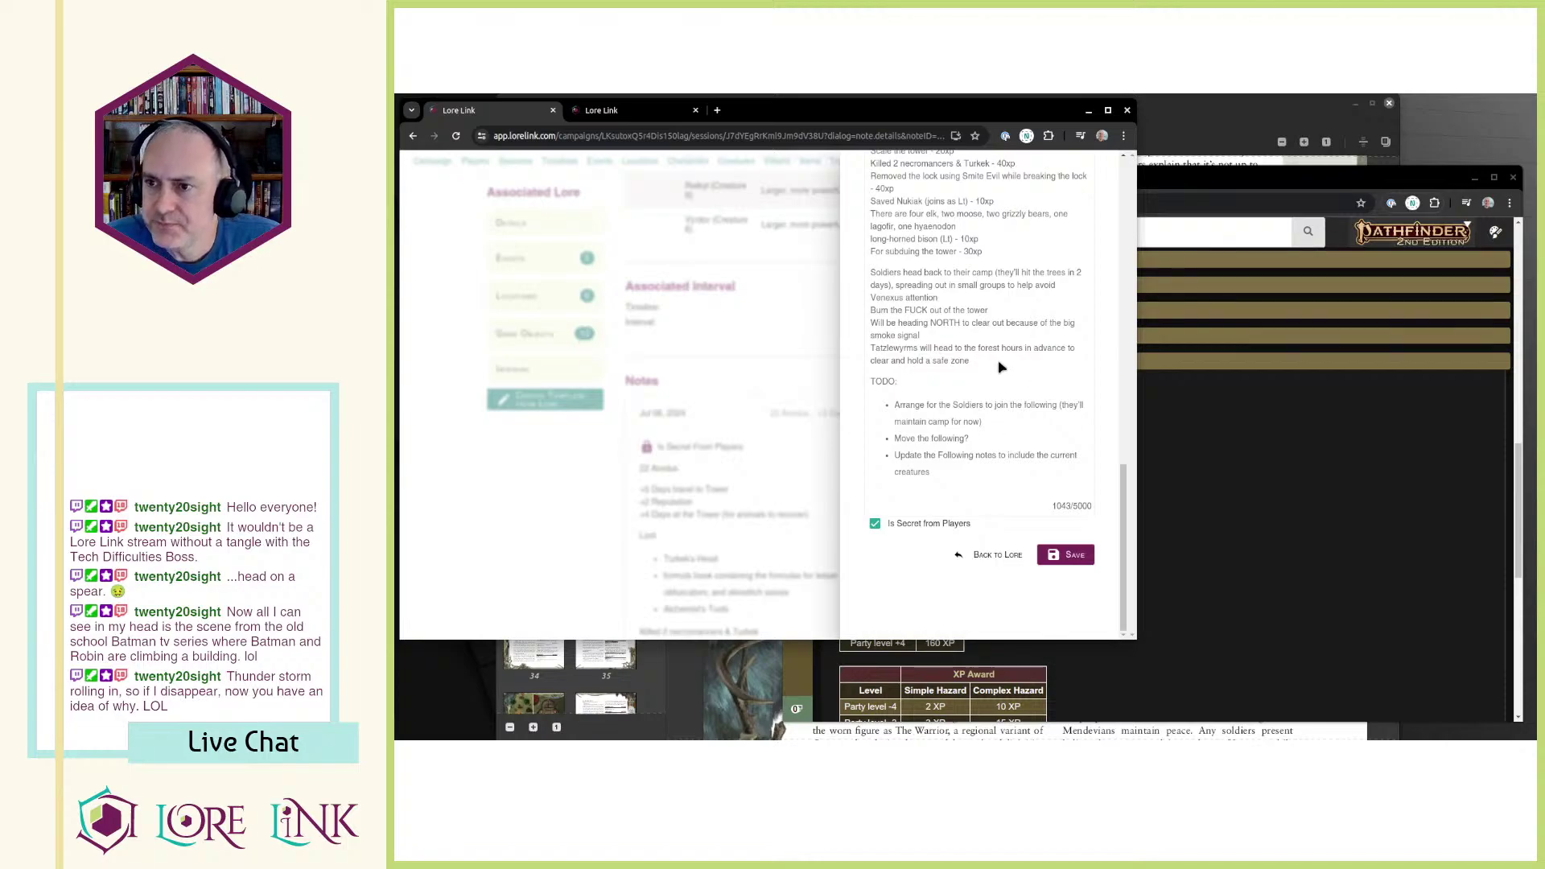
{"action": "scroll", "coordinate": [981, 346], "scroll_direction": "up", "scroll_amount": 2}
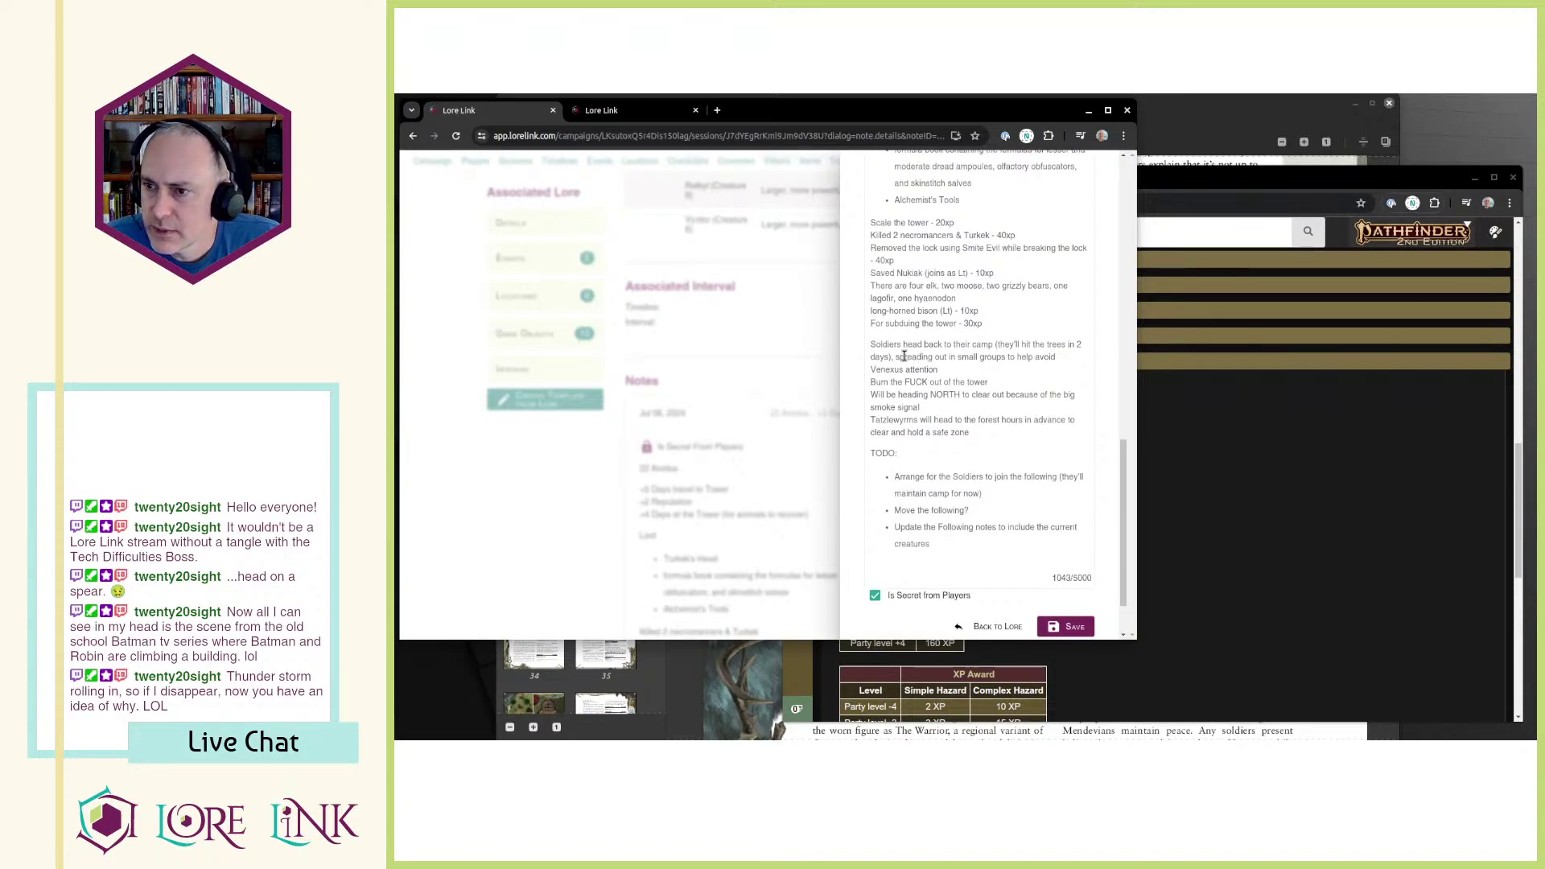
{"action": "triple_click", "coordinate": [1029, 385]}
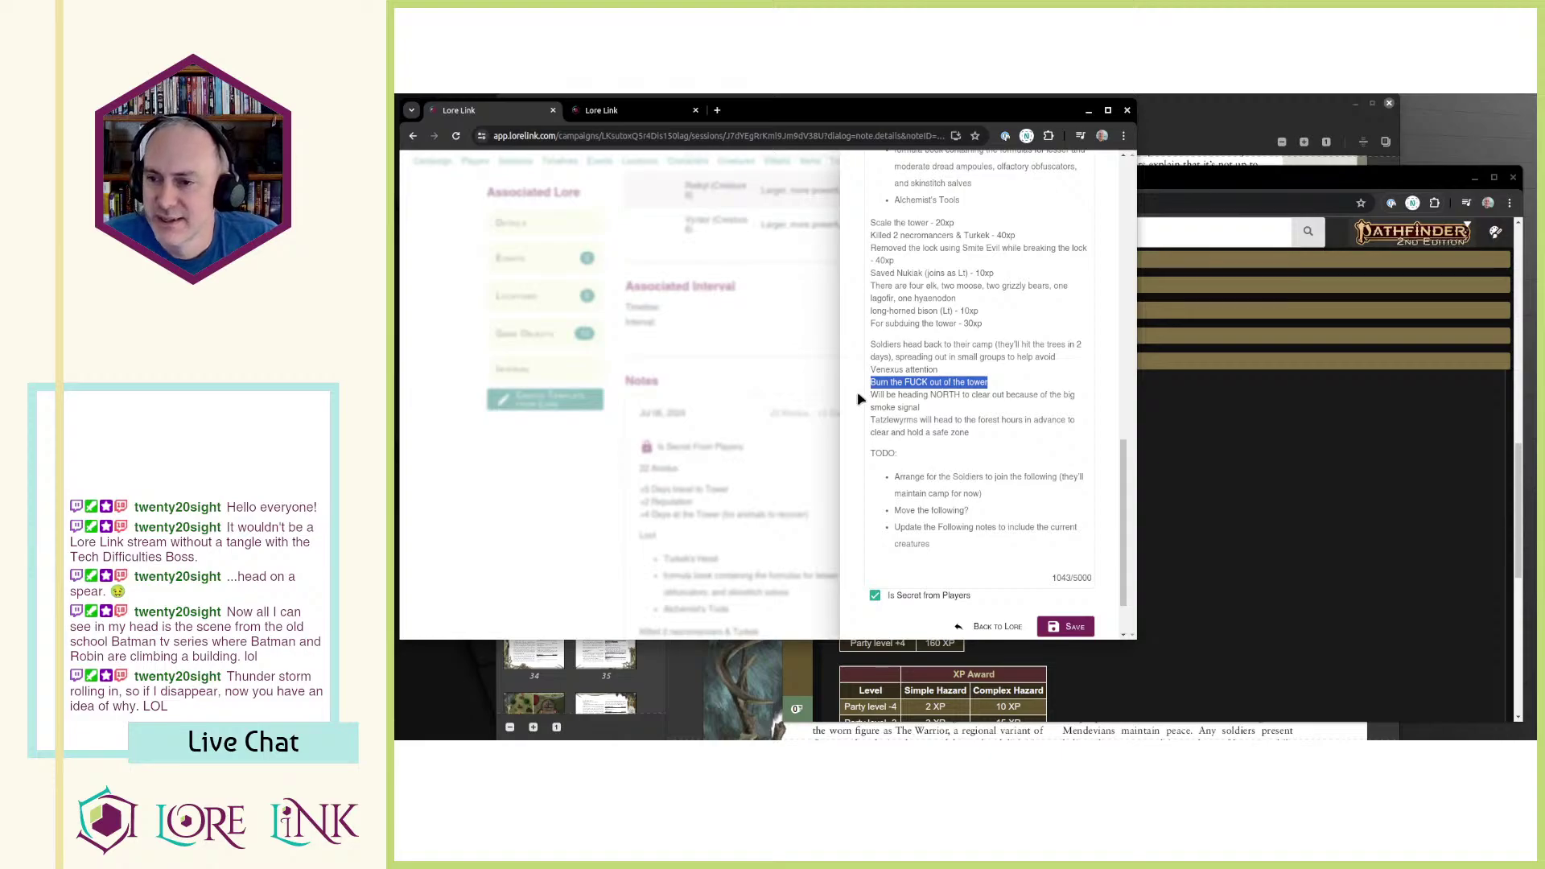
{"action": "left_click_drag", "start_coordinate": [875, 379], "coordinate": [1009, 402]}
{"action": "left_click", "coordinate": [985, 405]}
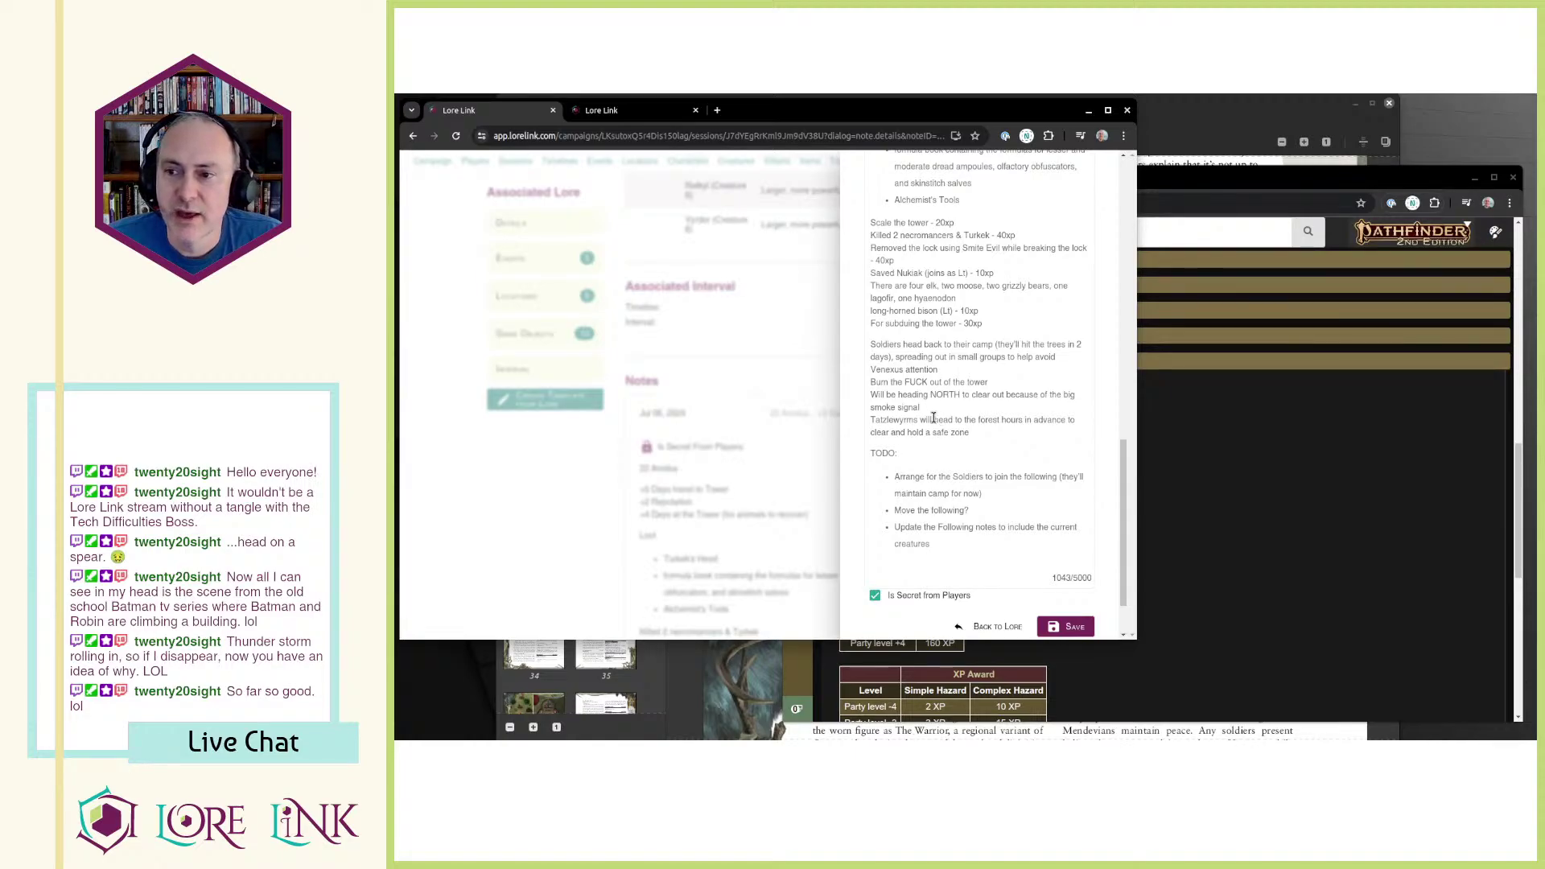
{"action": "left_click_drag", "start_coordinate": [872, 422], "coordinate": [1011, 443]}
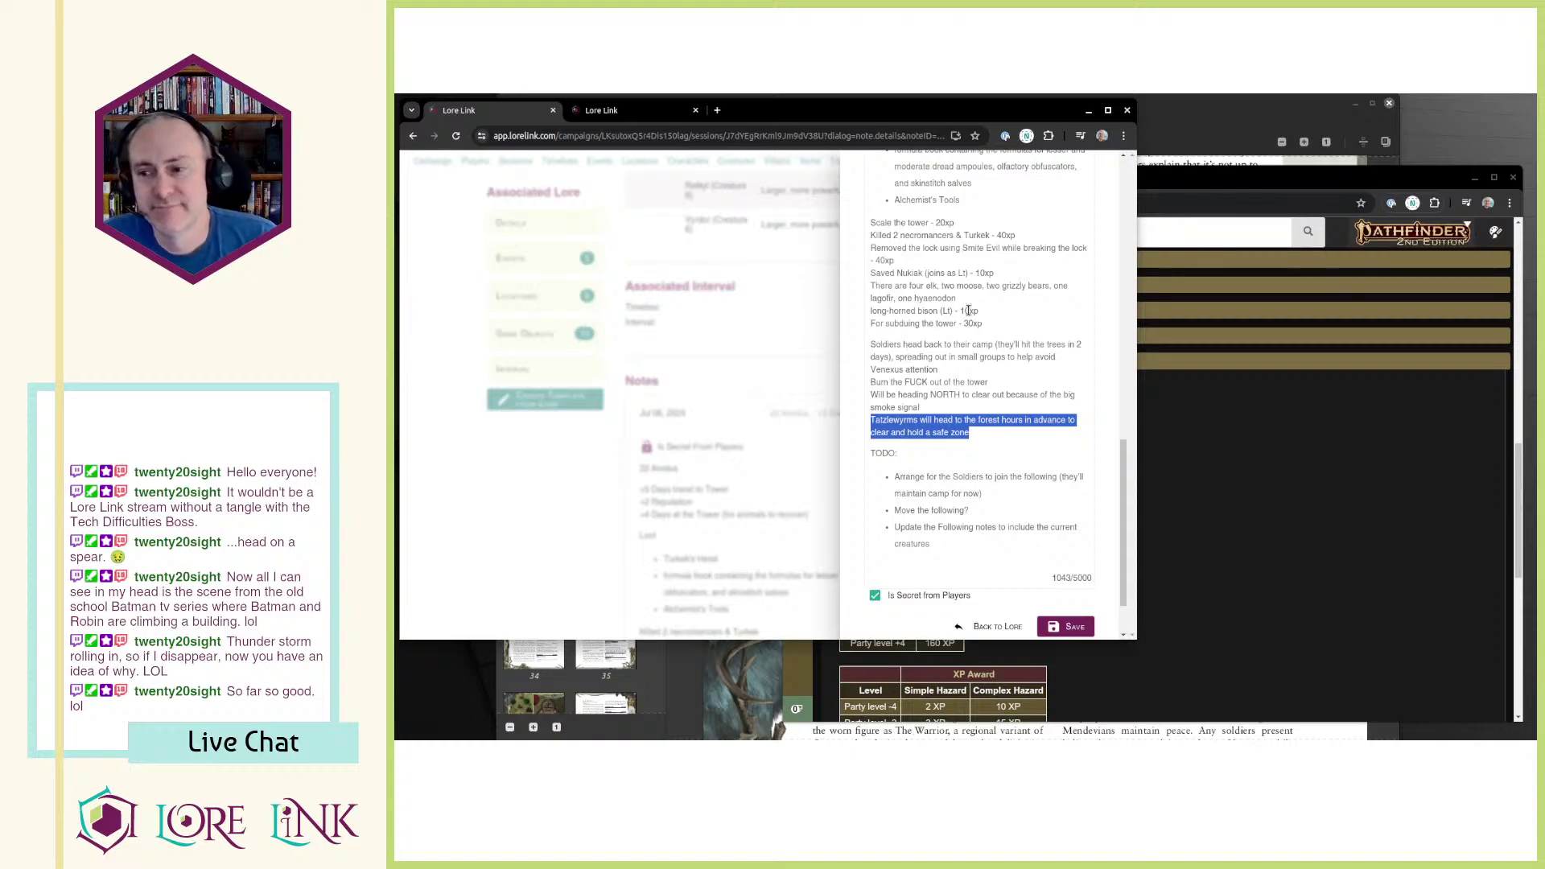
{"action": "left_click_drag", "start_coordinate": [870, 345], "coordinate": [1014, 441]}
{"action": "left_click", "coordinate": [1014, 441]}
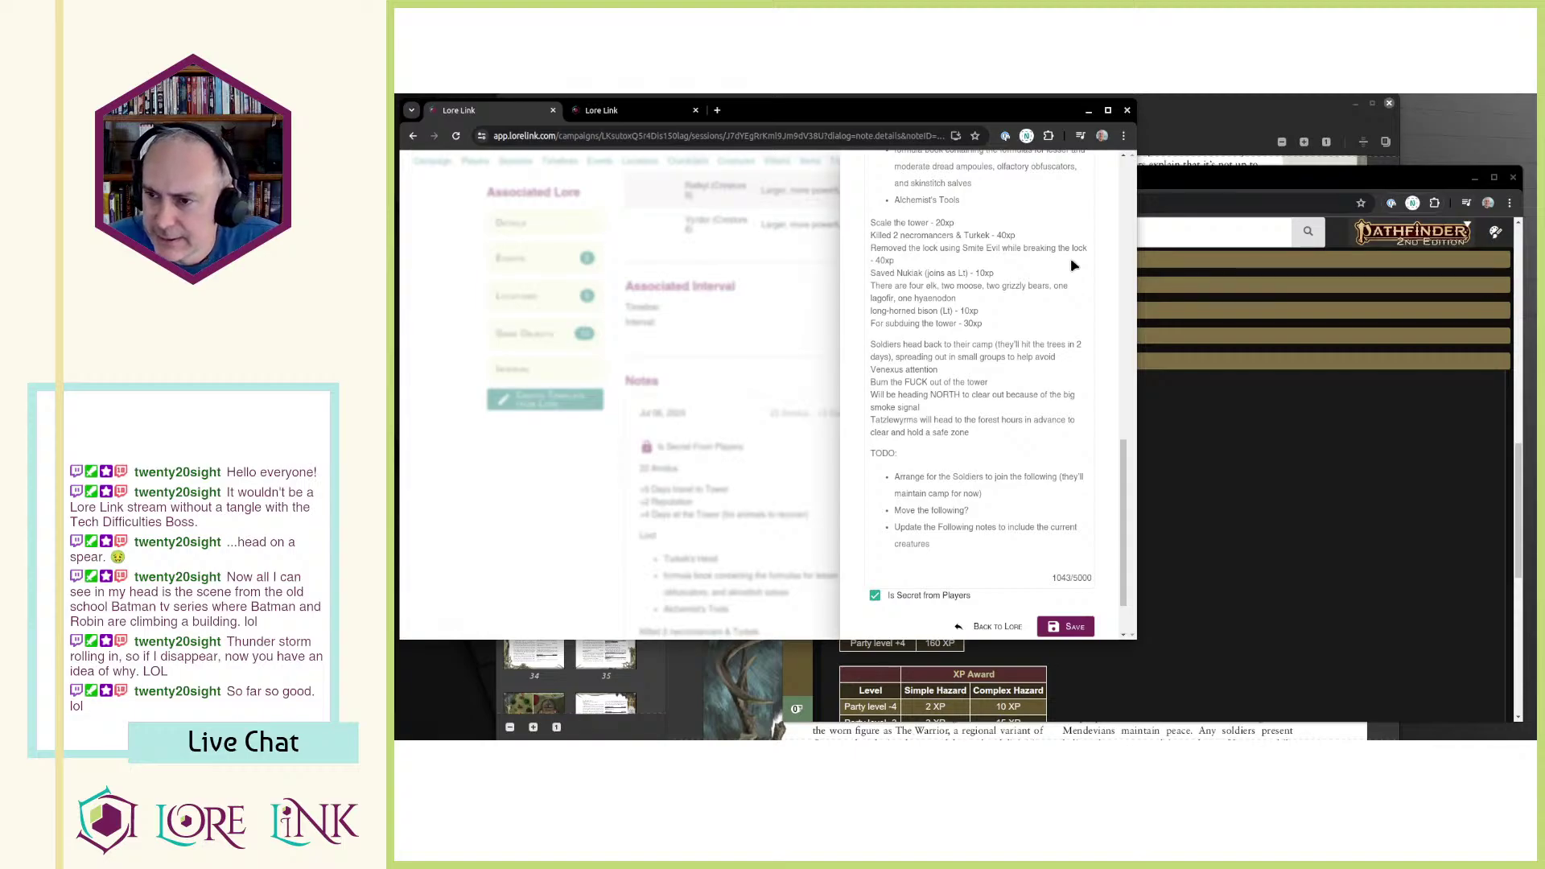
{"action": "mouse_move", "coordinate": [891, 477]}
{"action": "left_mouse_down"}
{"action": "mouse_move", "coordinate": [1020, 503]}
{"action": "mouse_move", "coordinate": [865, 483]}
{"action": "left_mouse_up"}
{"action": "left_click", "coordinate": [1021, 502]}
{"action": "left_click", "coordinate": [896, 475]}
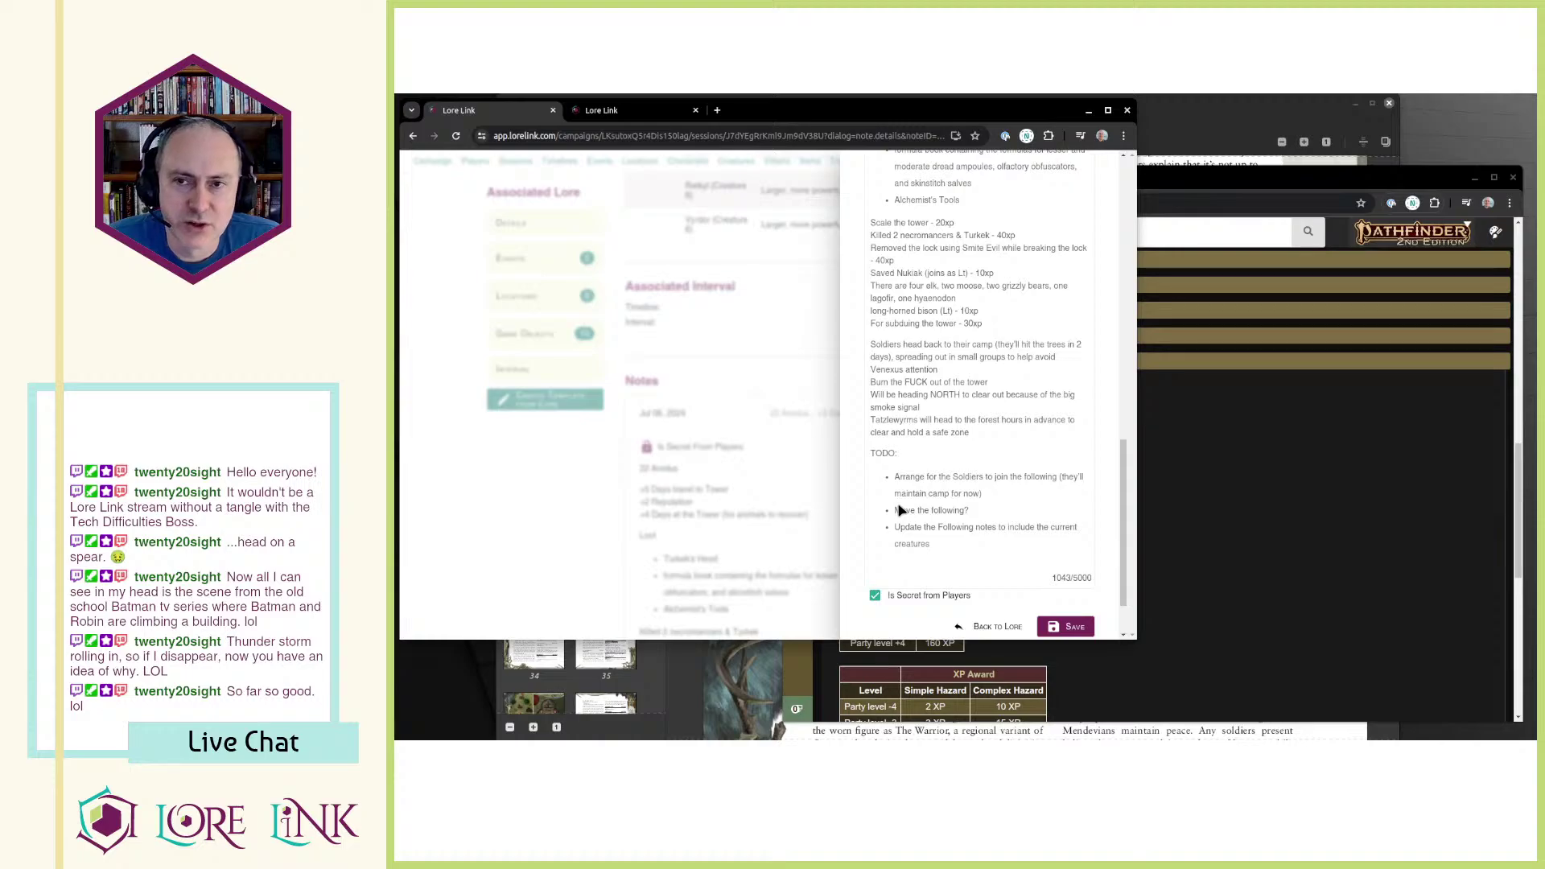
Step: Examine the location markers on the Lost Mammoth Valley hex map in relation to the party's travel plans
{"action": "left_click", "coordinate": [621, 113]}
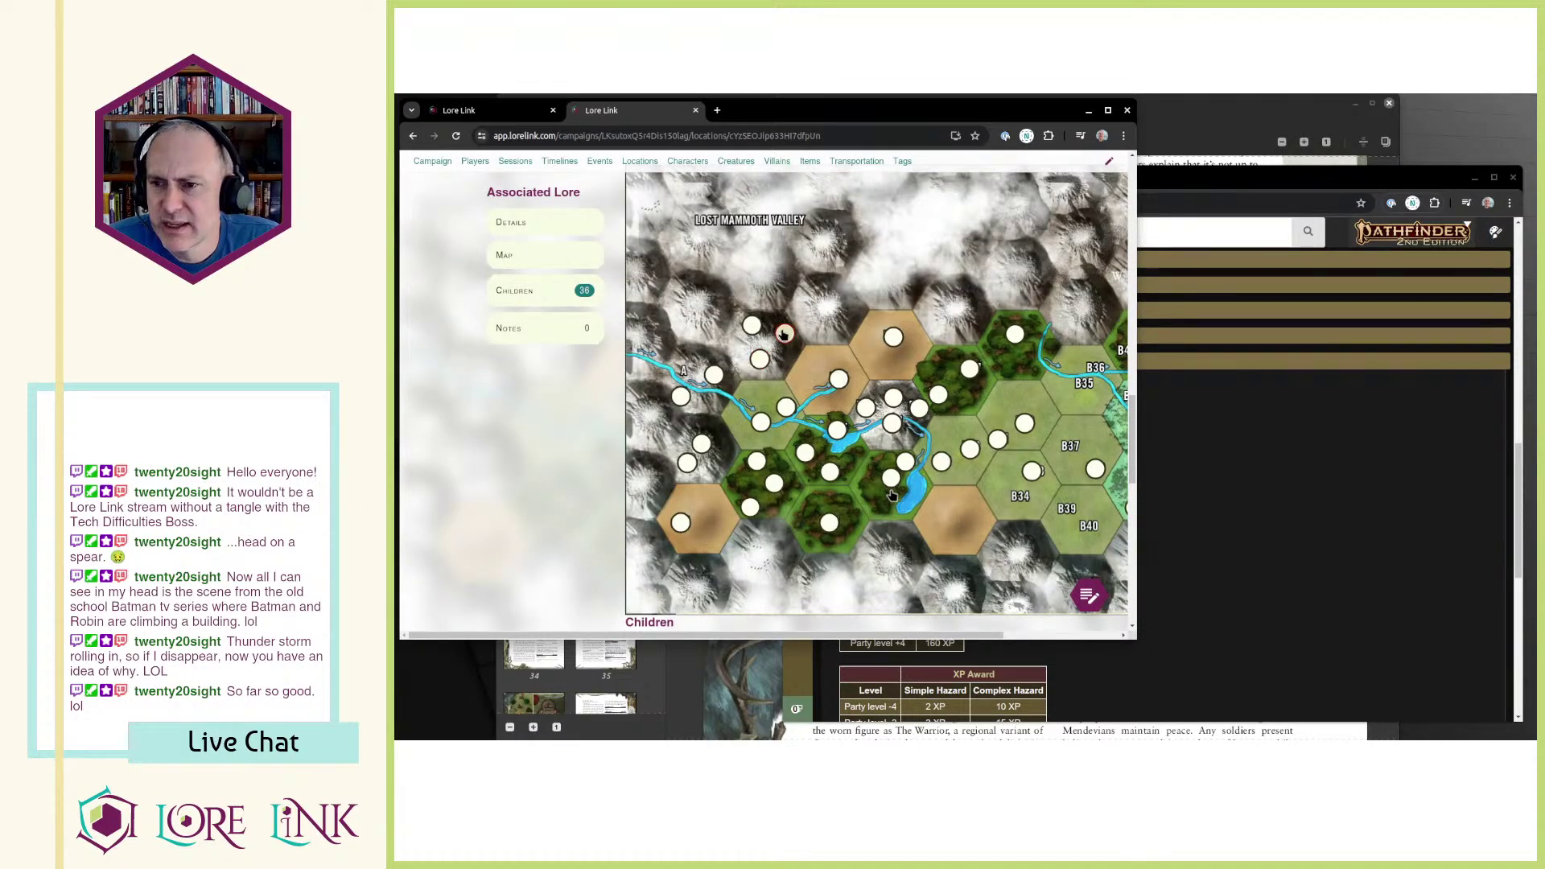
{"action": "mouse_move", "coordinate": [784, 334]}
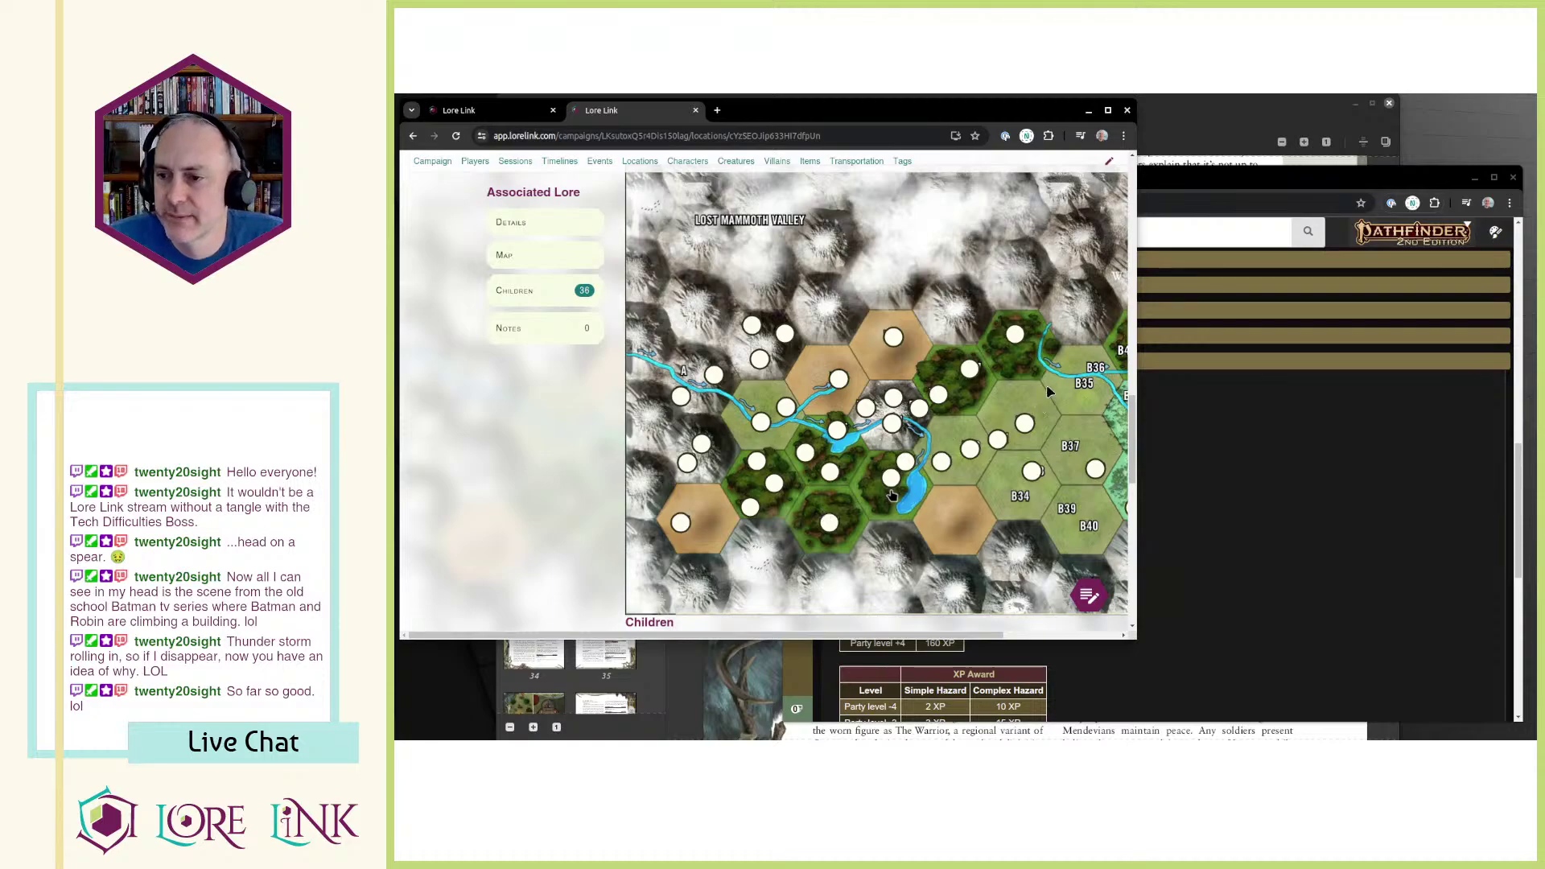
{"action": "left_click", "coordinate": [1236, 462]}
{"action": "left_click", "coordinate": [724, 483]}
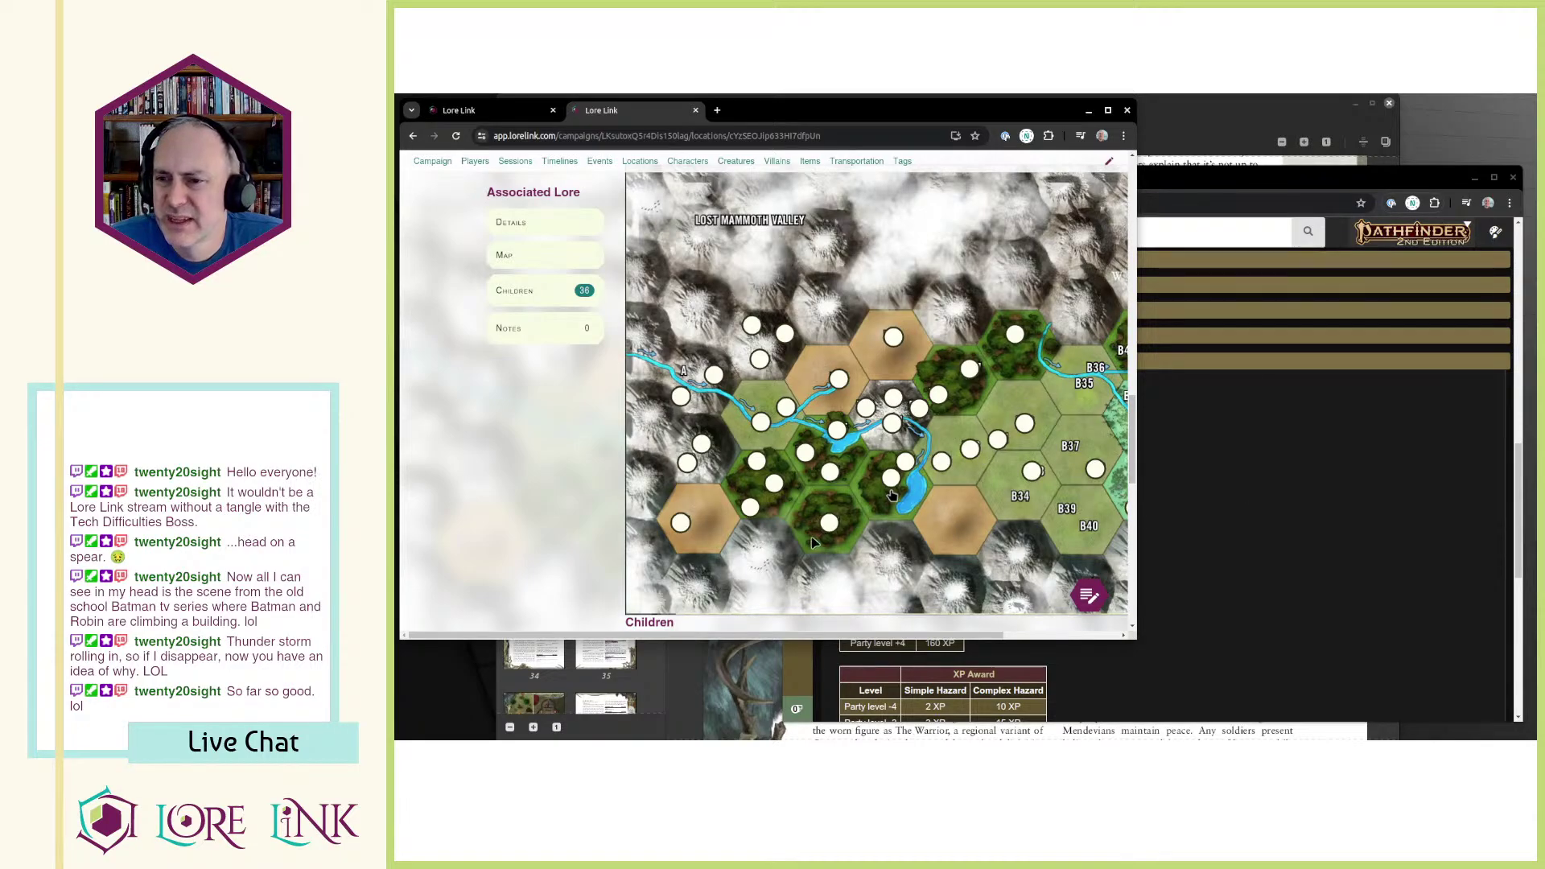
{"action": "key", "text": "alt+Tab"}
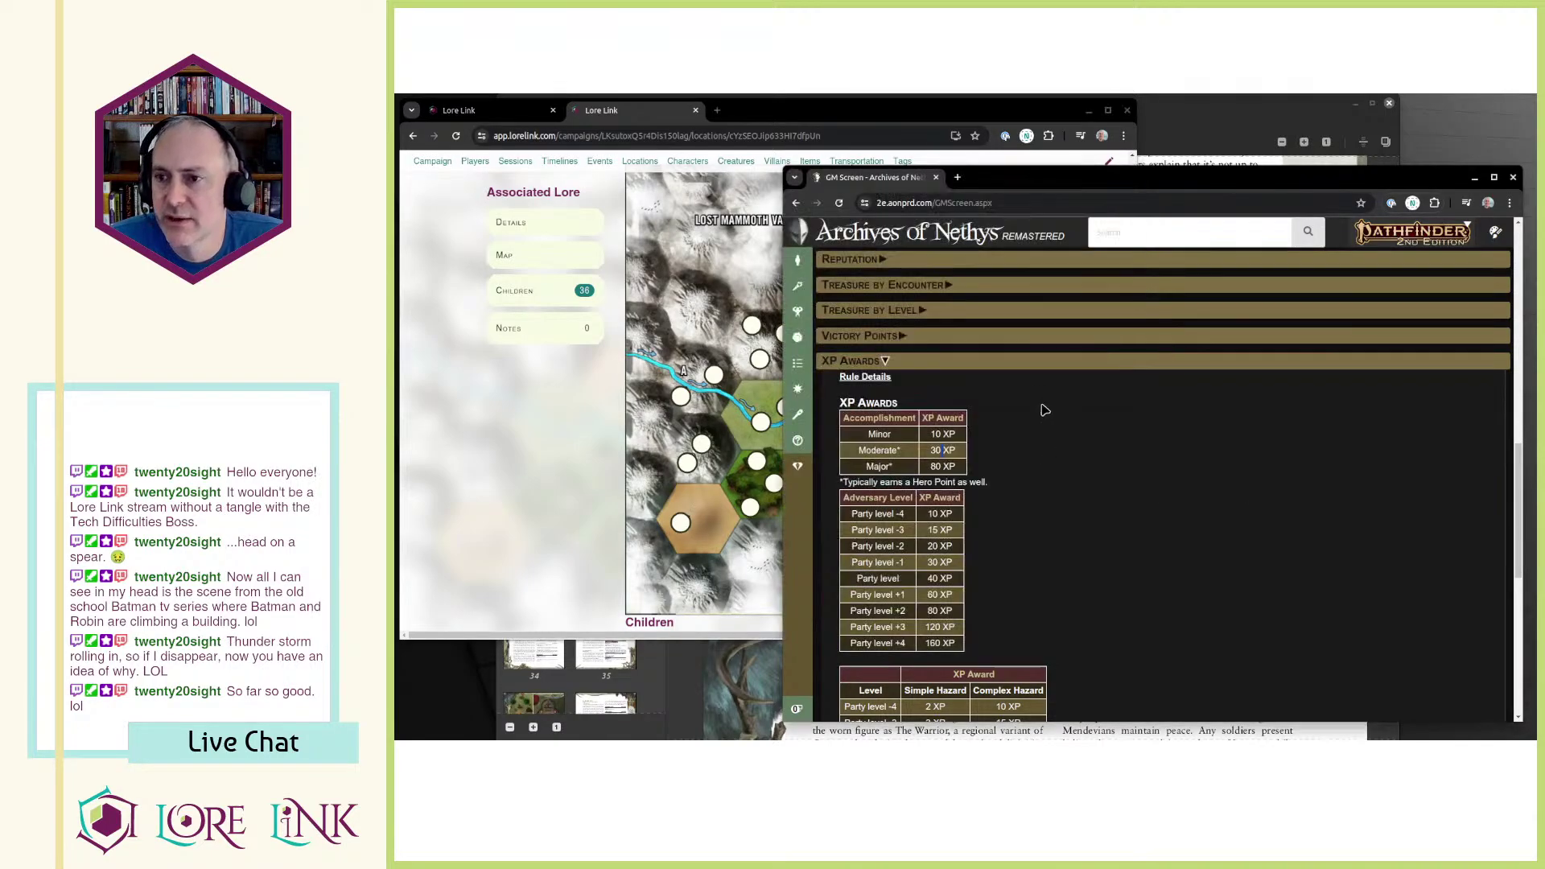
Step: Go back to the Session 22 note and review the XP award lines in its preview
{"action": "left_click", "coordinate": [494, 113]}
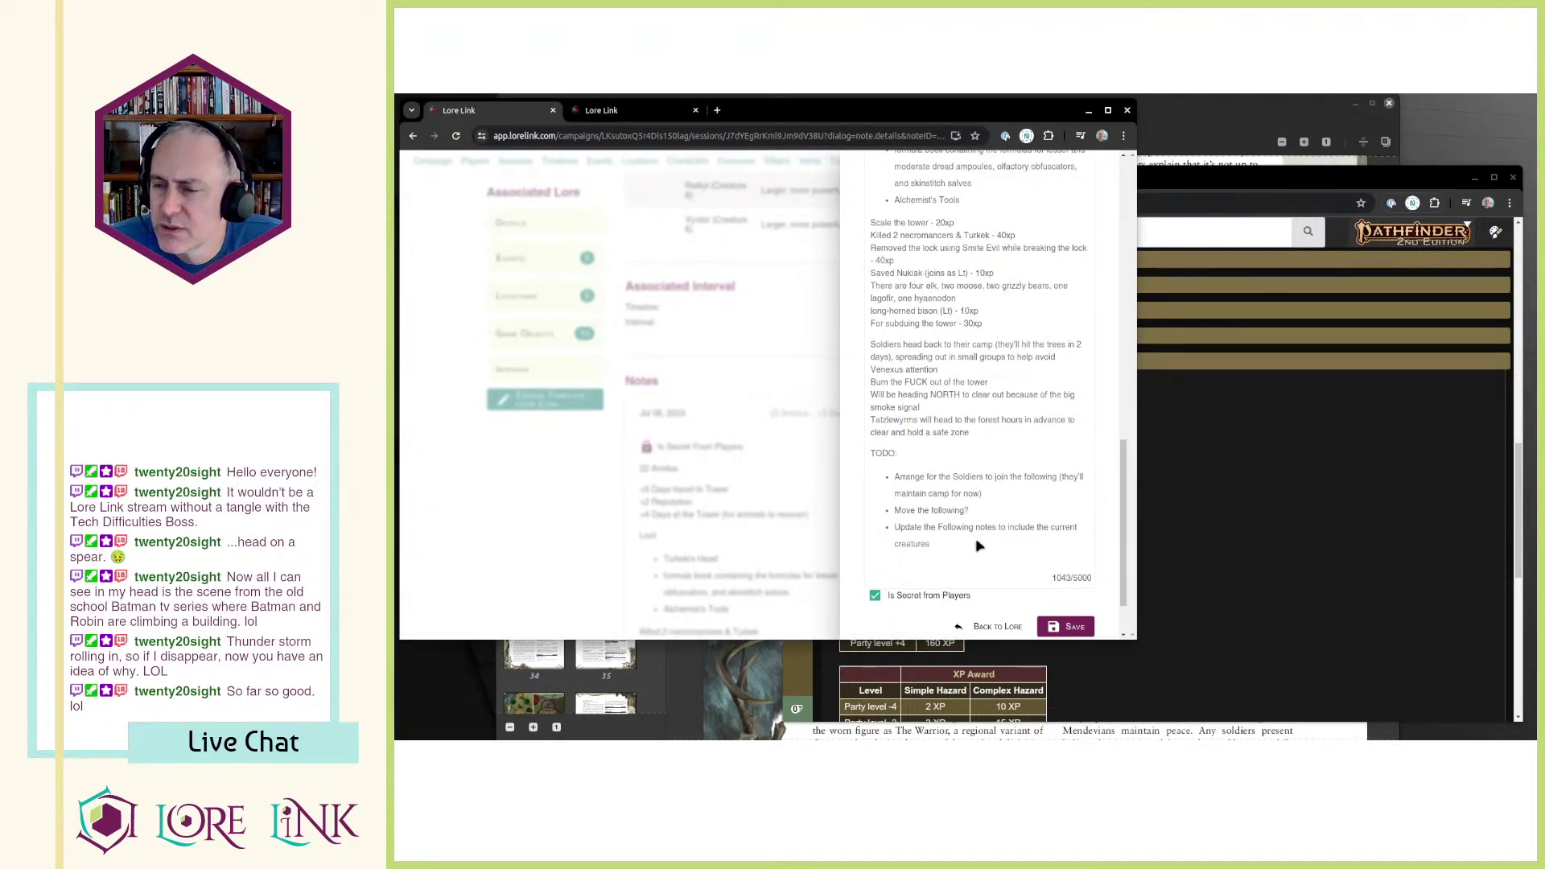
{"action": "scroll", "coordinate": [977, 546], "scroll_direction": "up", "scroll_amount": 5}
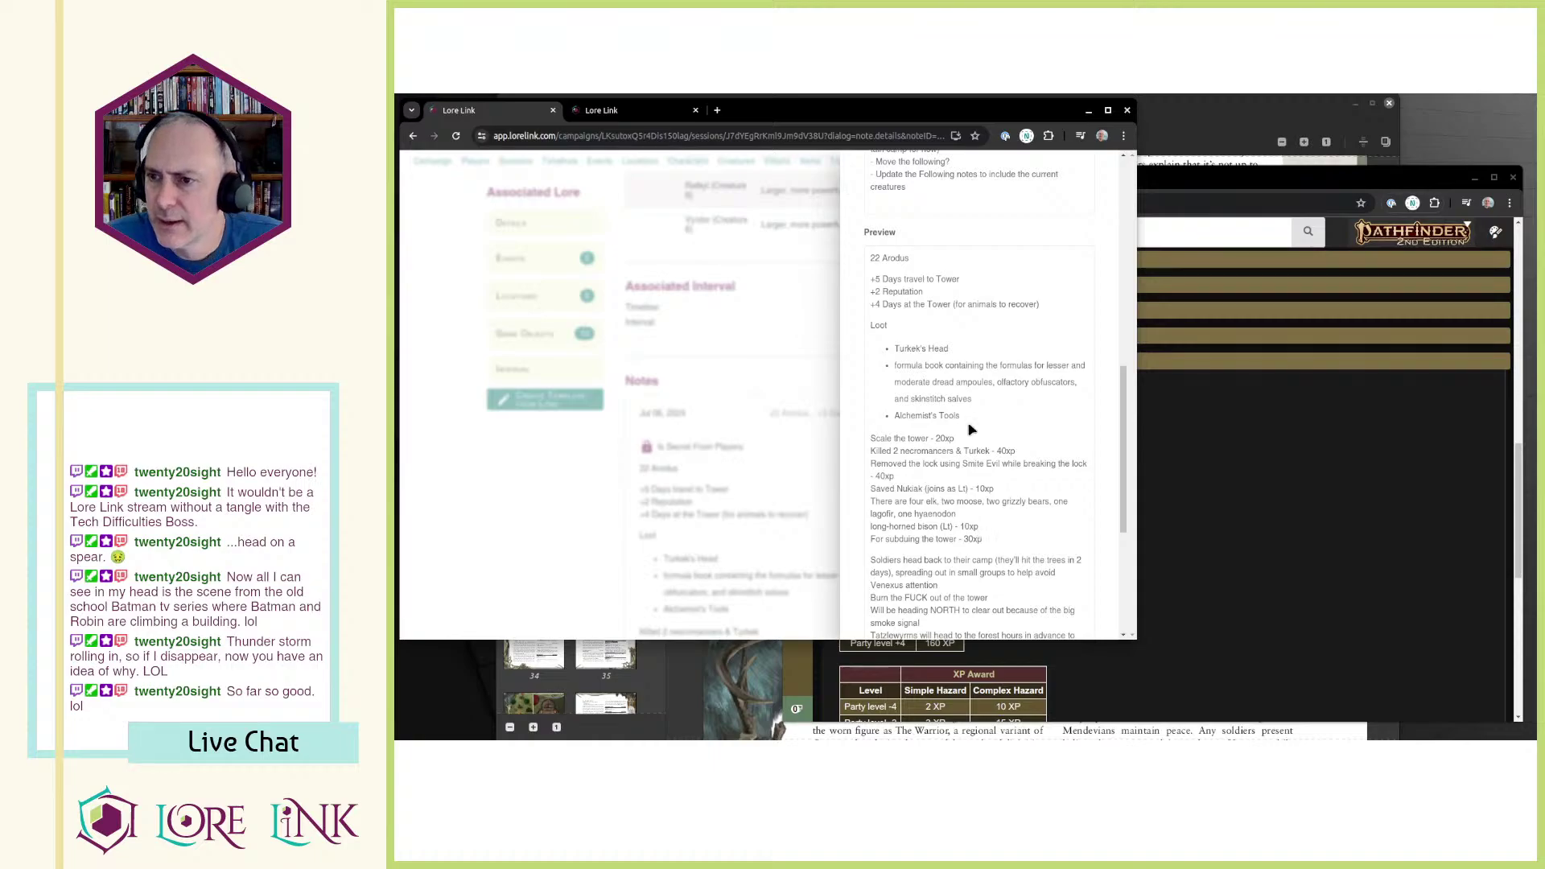
{"action": "scroll", "coordinate": [958, 372], "scroll_direction": "down", "scroll_amount": 1}
{"action": "scroll", "coordinate": [993, 336], "scroll_direction": "up", "scroll_amount": 2}
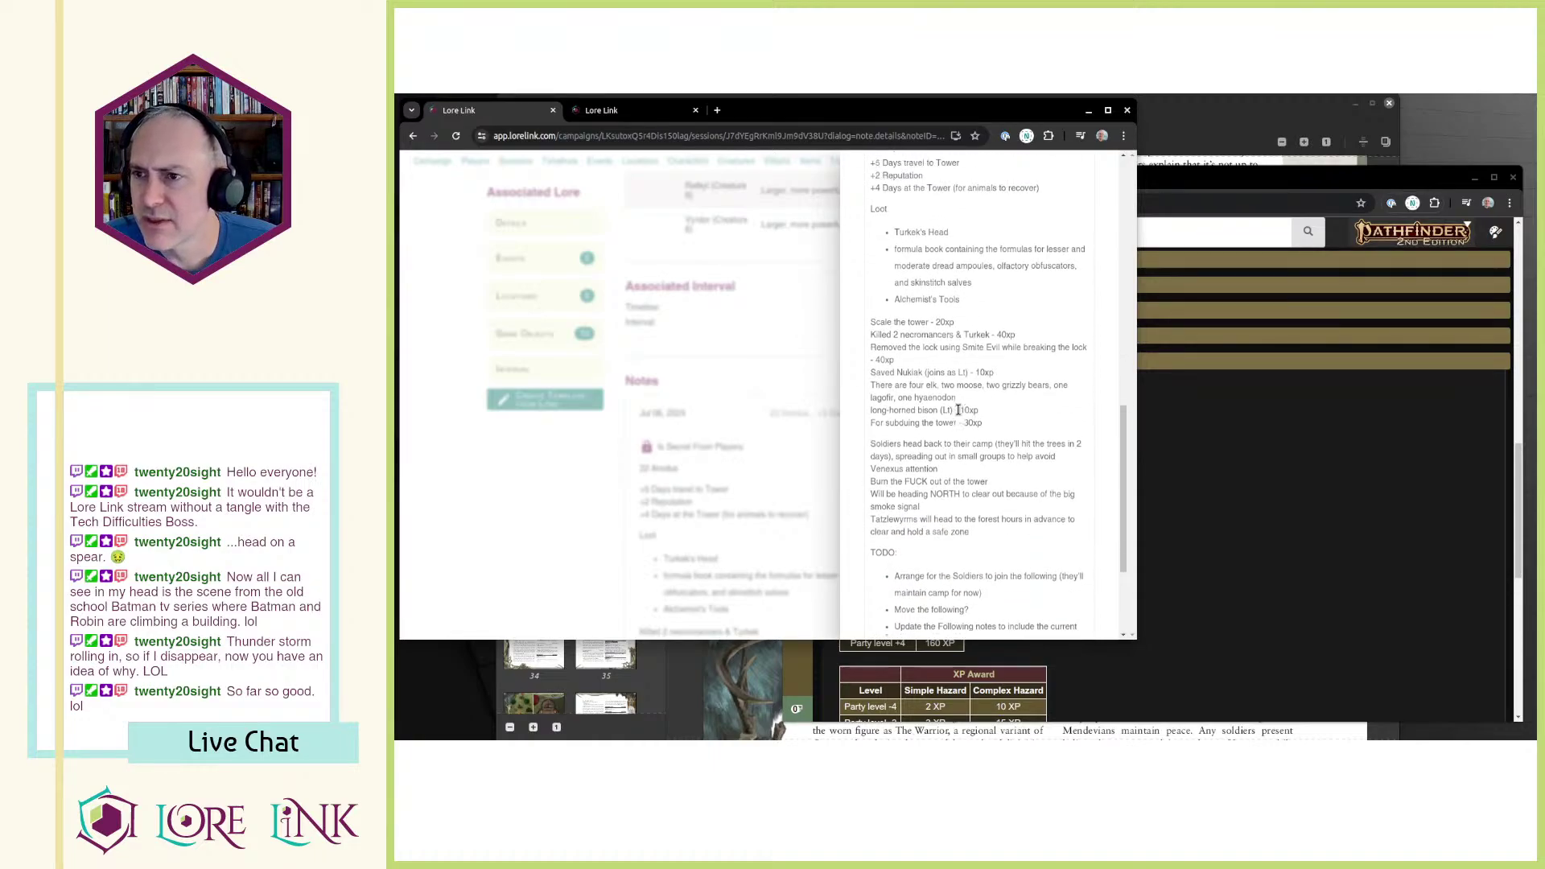
Step: Open Session 21 from the session list in the other browser tab and check the XP and date lines ending its summary note
{"action": "left_click", "coordinate": [792, 291]}
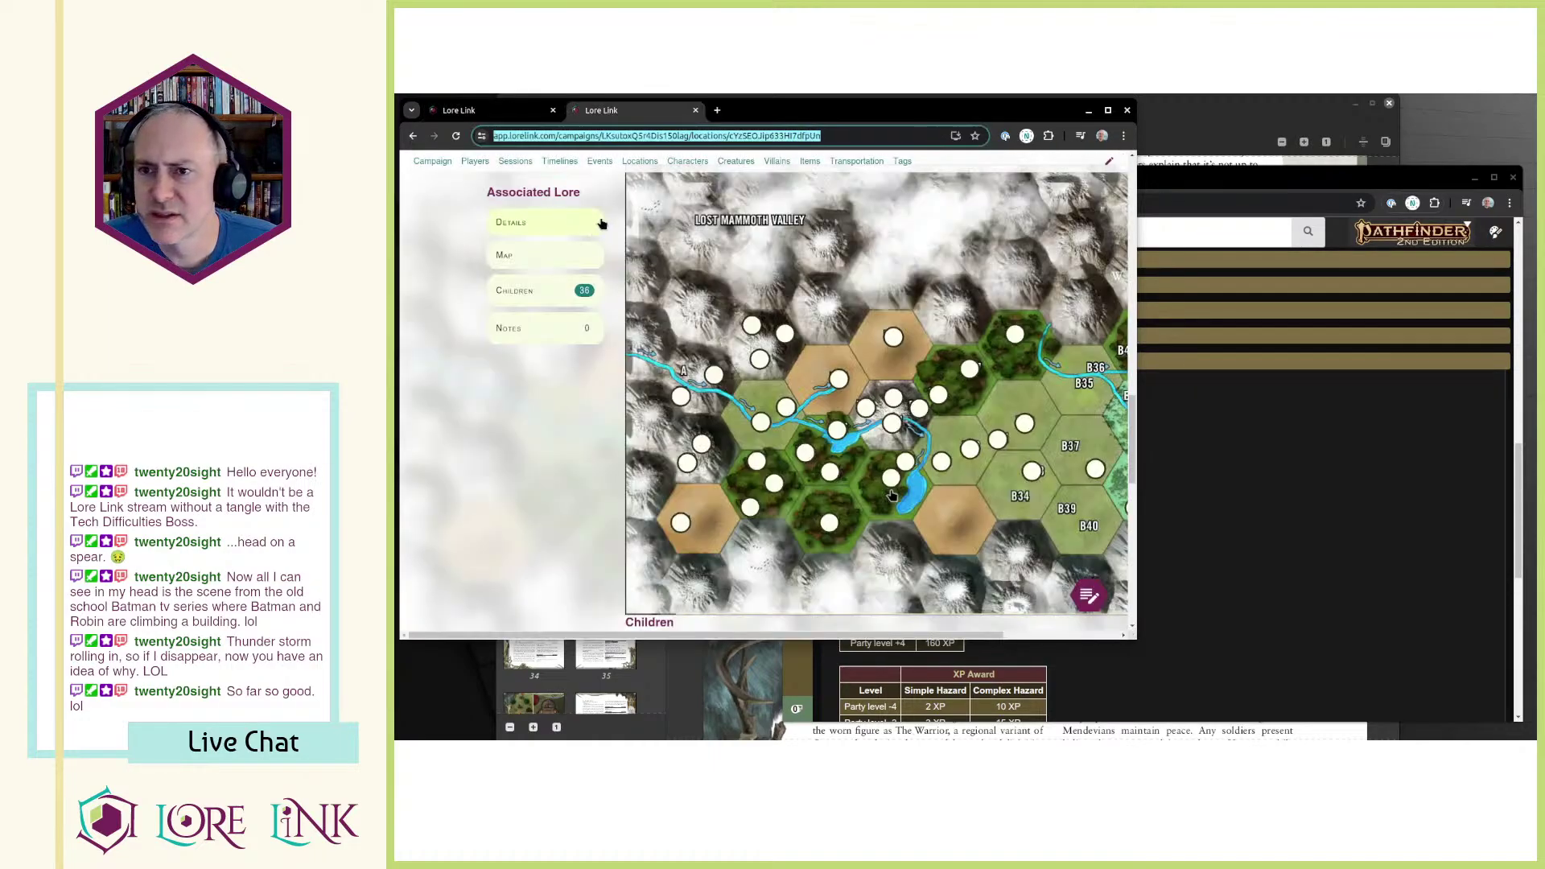
{"action": "left_click", "coordinate": [516, 162]}
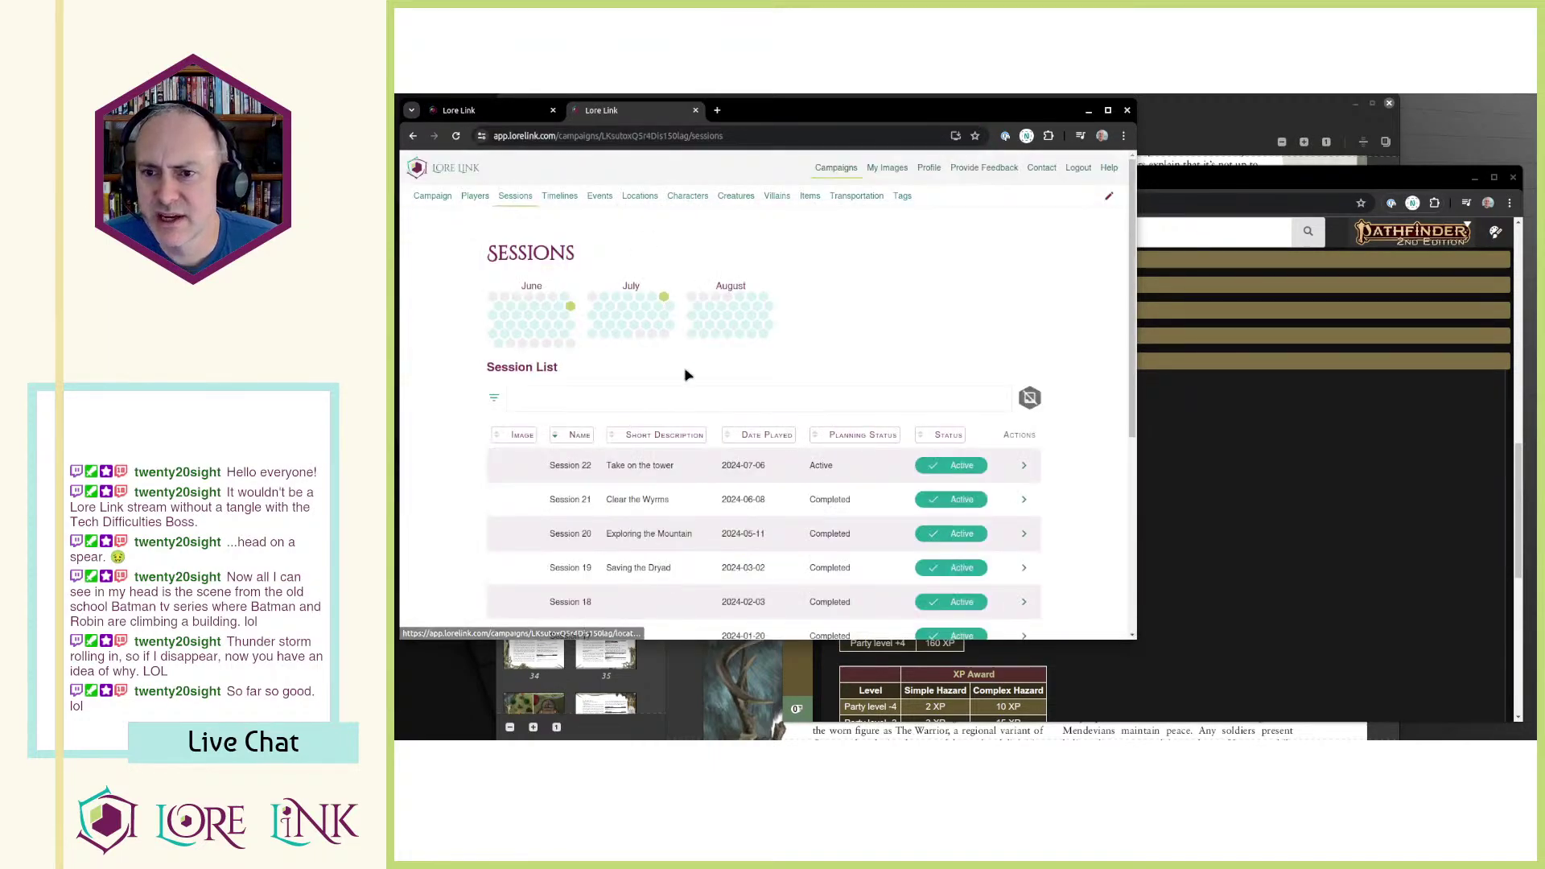
{"action": "left_click", "coordinate": [1022, 500]}
{"action": "scroll", "coordinate": [906, 446], "scroll_direction": "down", "scroll_amount": 5}
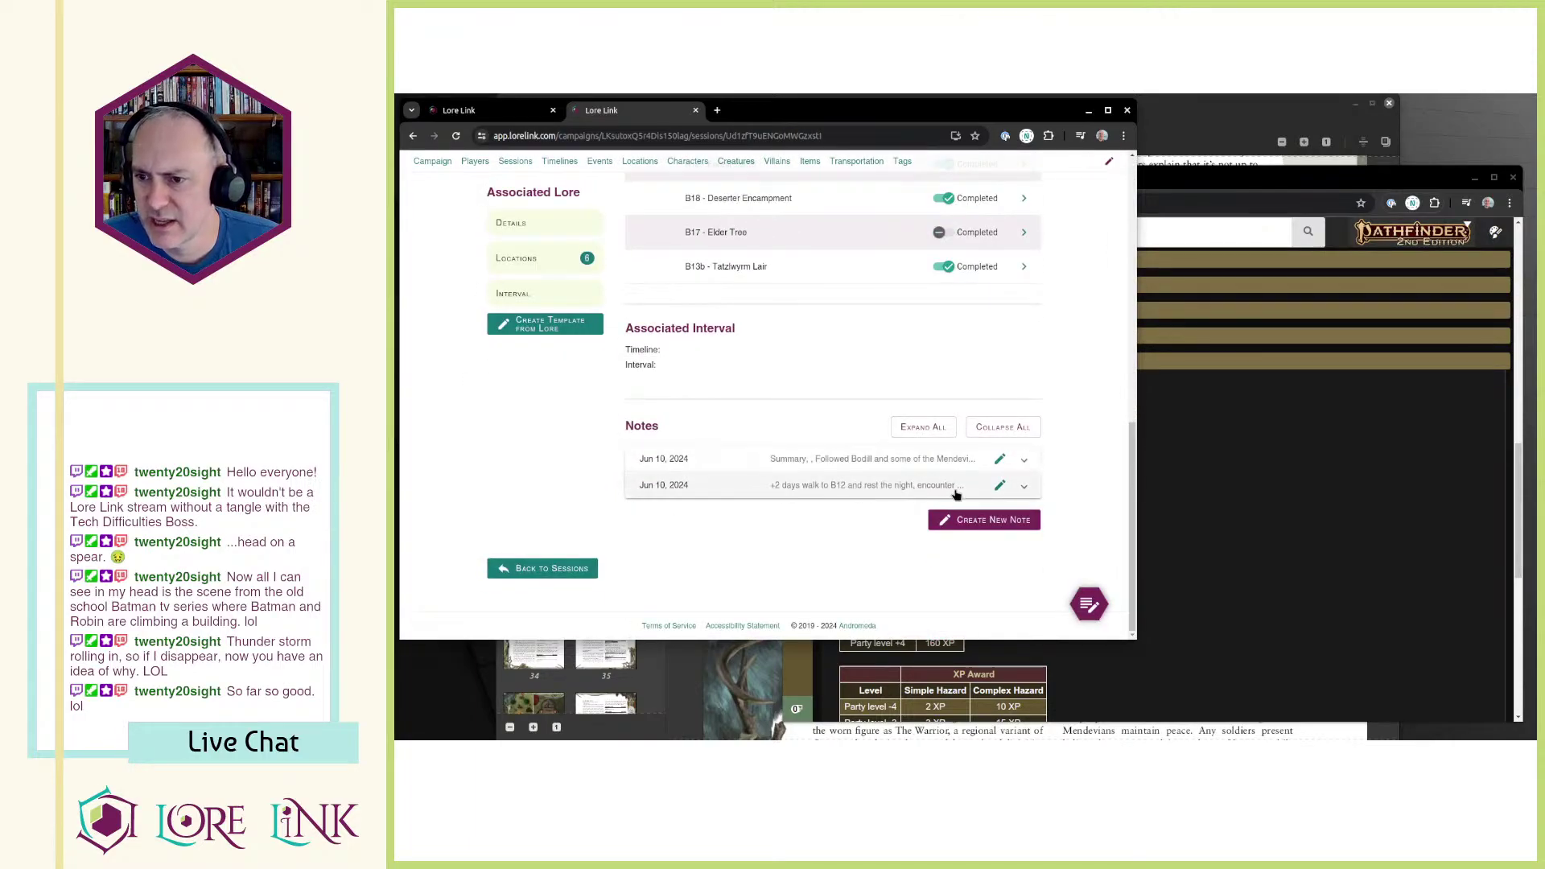
{"action": "left_click", "coordinate": [1027, 459]}
{"action": "scroll", "coordinate": [885, 487], "scroll_direction": "down", "scroll_amount": 5}
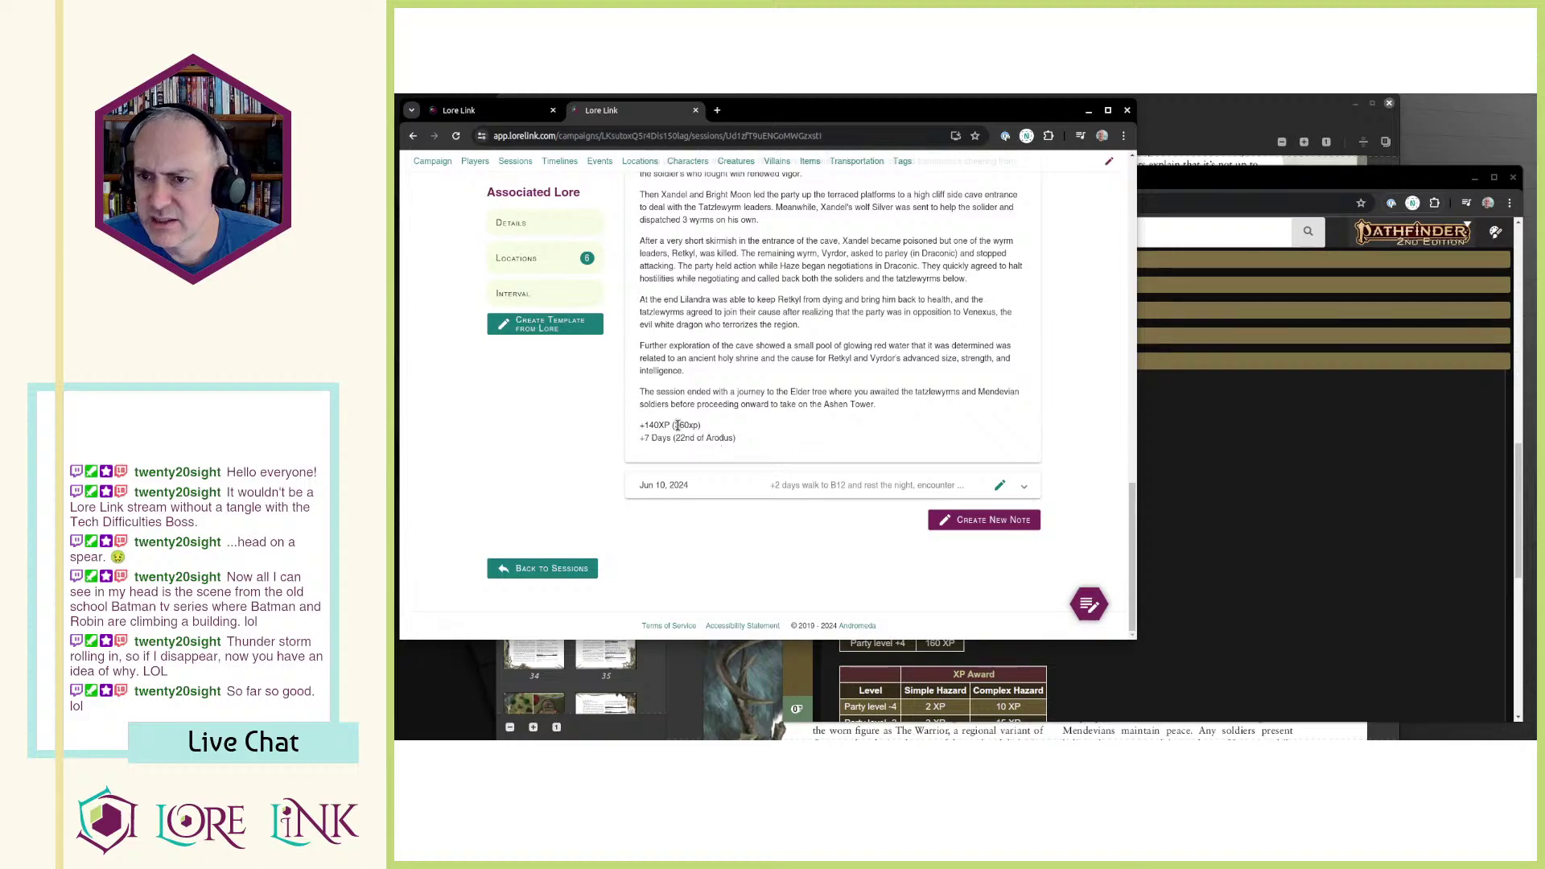
Step: Add the line "+150xp (510xp)" below the "+4 Days at the Tower" line in the Session 22 note, checking against the Session 21 note
{"action": "key", "text": "ctrl+Page_Up"}
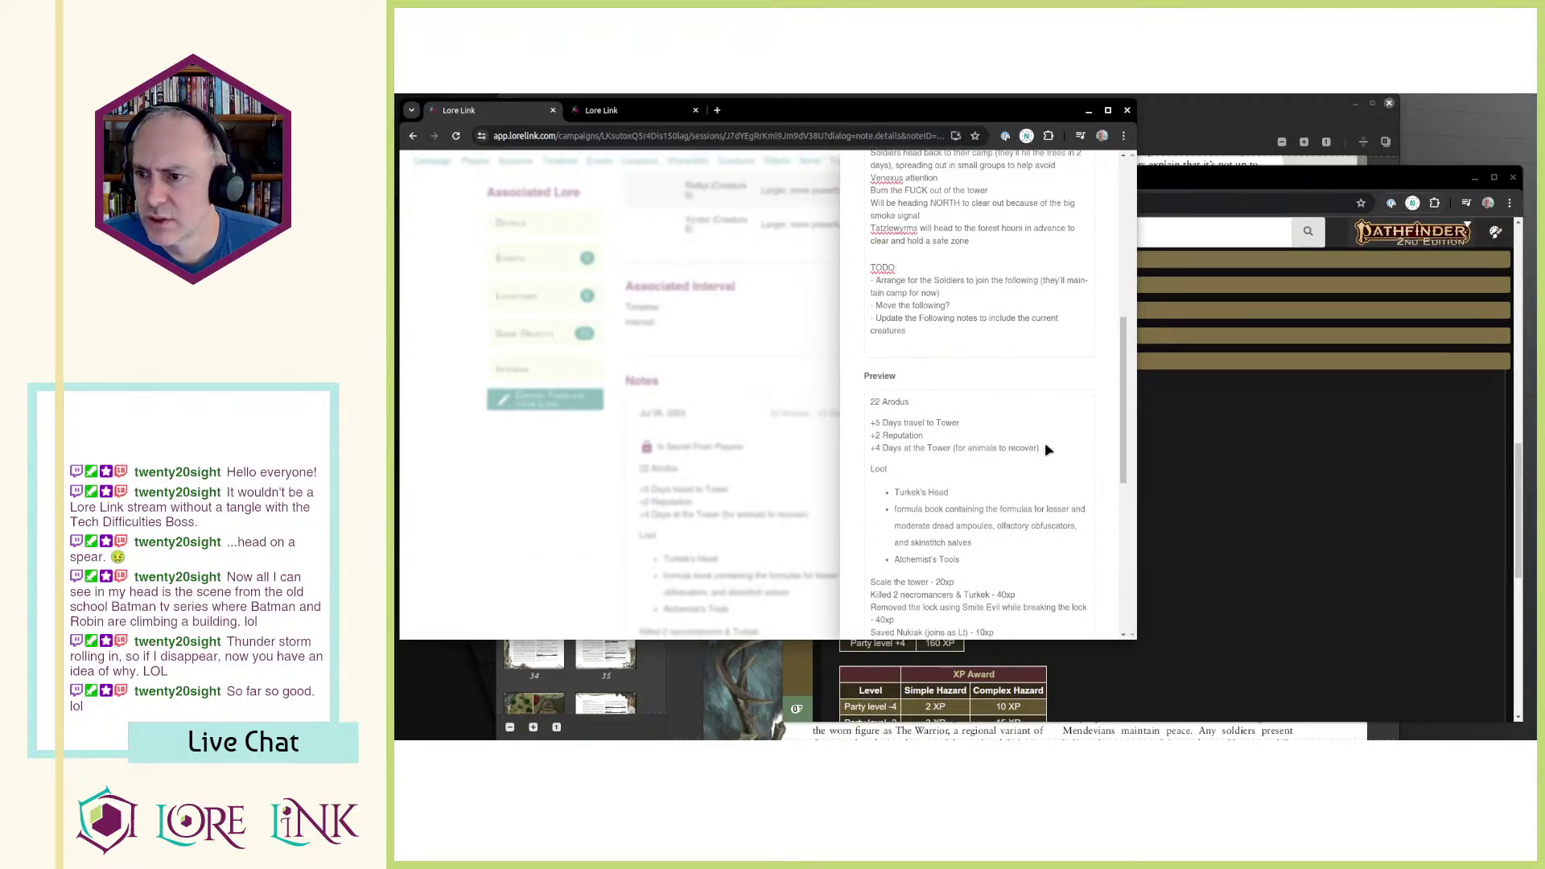
{"action": "scroll", "coordinate": [1016, 443], "scroll_direction": "up", "scroll_amount": 10}
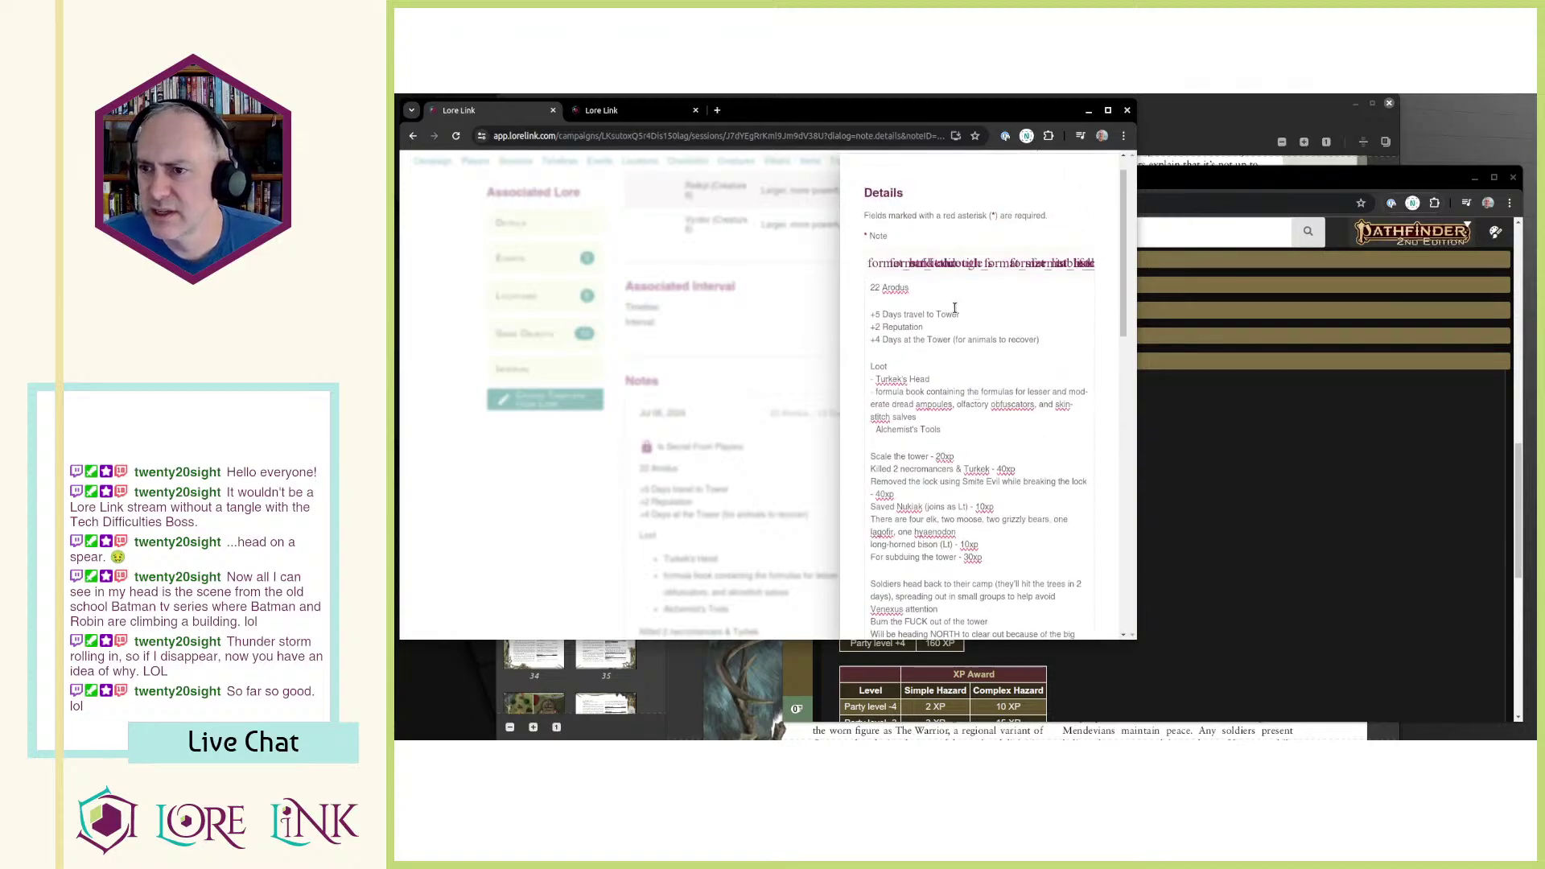
{"action": "left_click", "coordinate": [864, 337]}
{"action": "key", "text": "End"}
{"action": "key", "text": "Return"}
{"action": "type", "text": "+"}
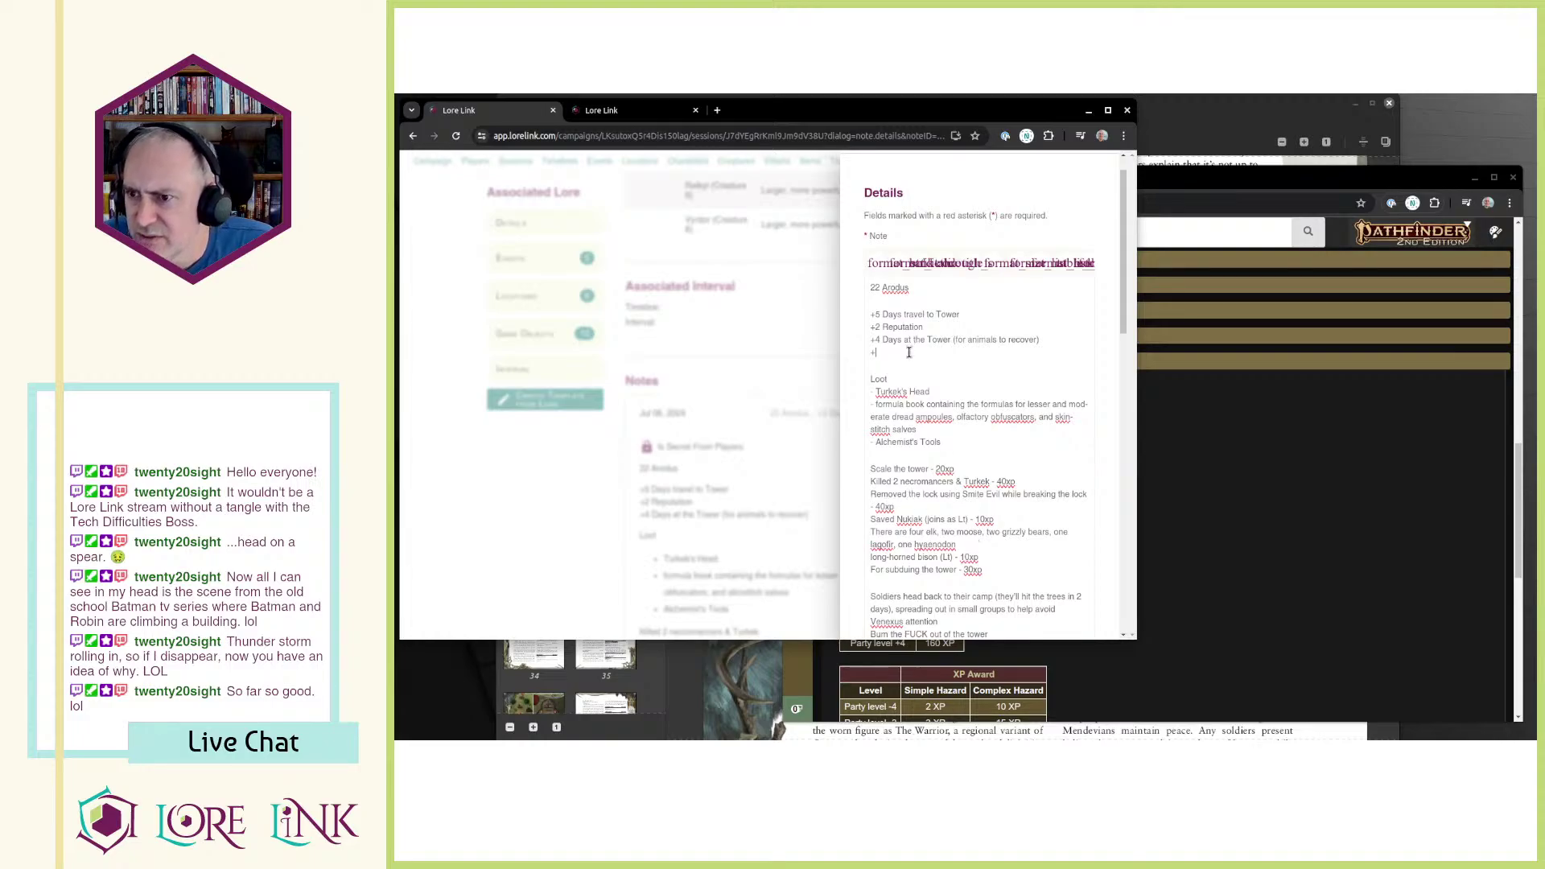
{"action": "type", "text": "xp"}
{"action": "key", "text": "ctrl+Tab"}
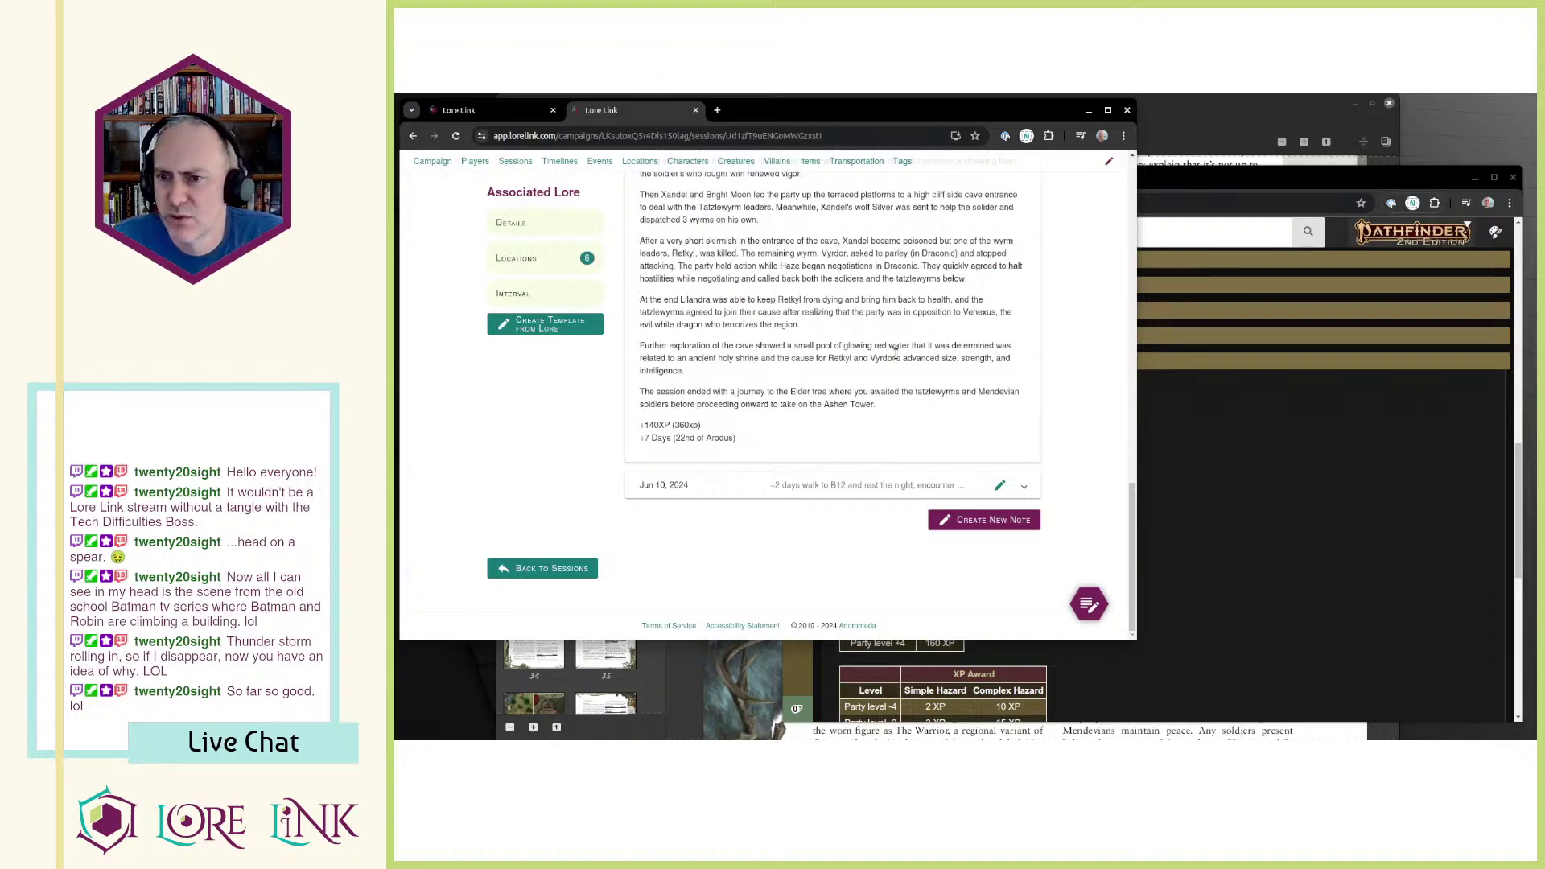
{"action": "key", "text": "ctrl+Tab"}
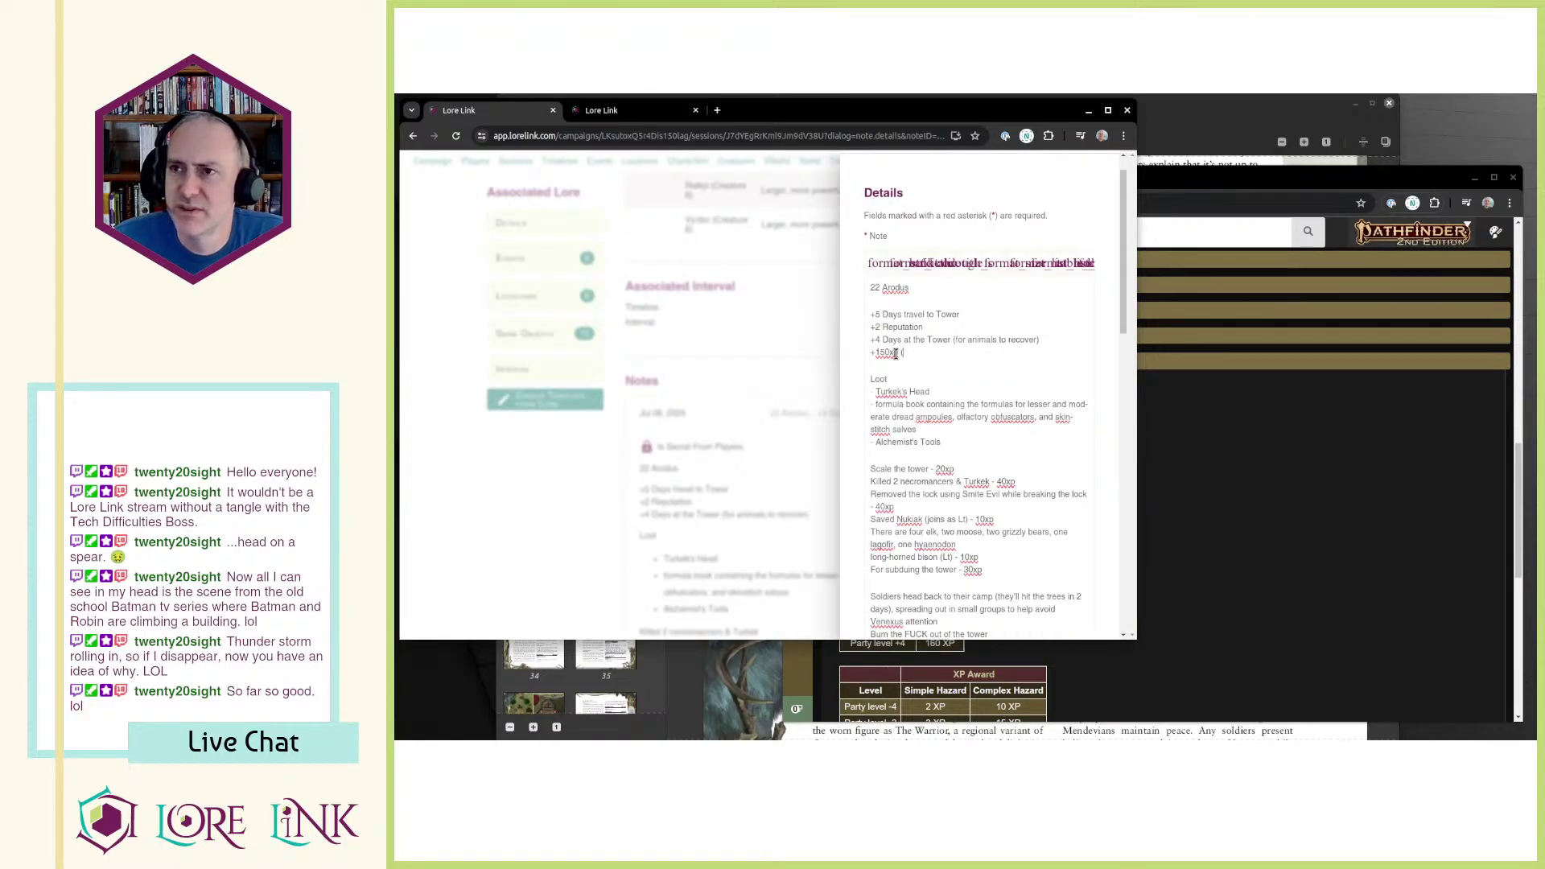
{"action": "type", "text": "(510xp)"}
{"action": "key", "text": "ctrl+Tab"}
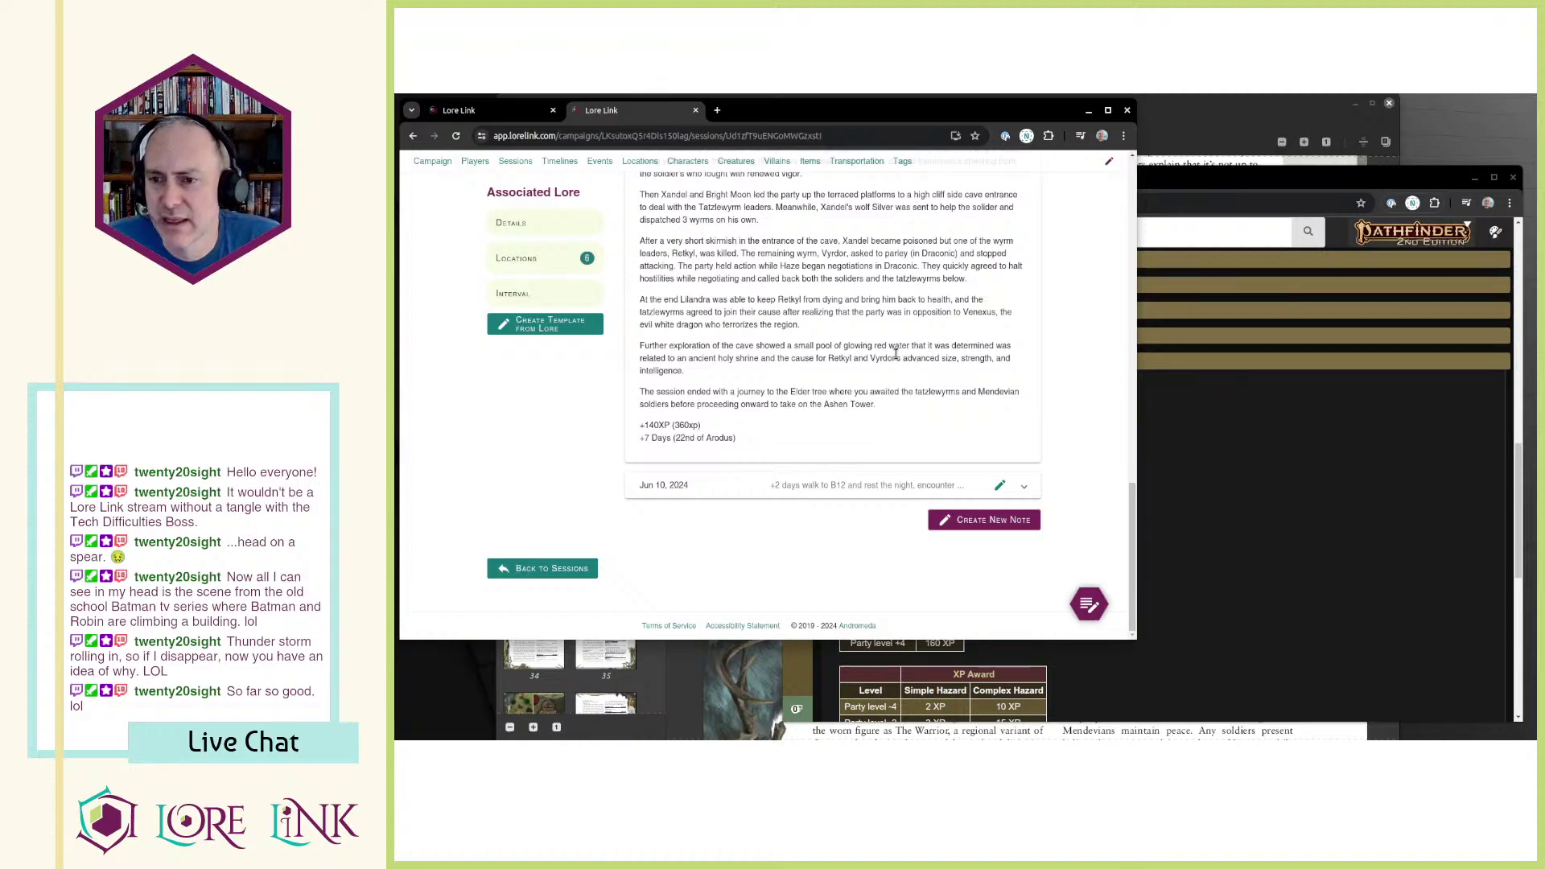
{"action": "key", "text": "ctrl+Tab"}
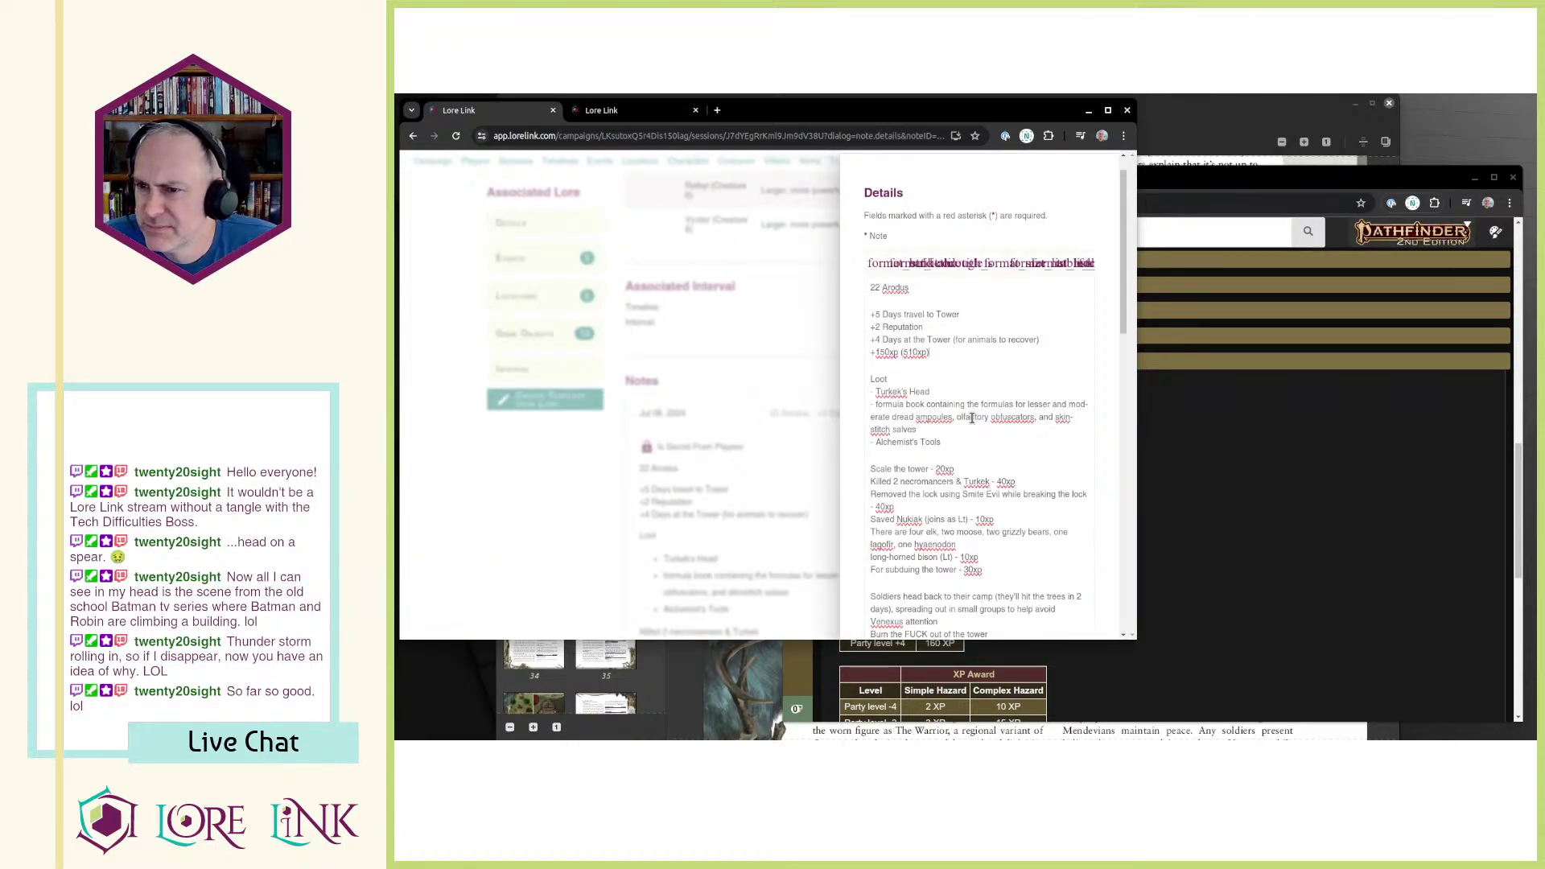
Step: Save the Session 22 note and expand the saved entry to review its contents
{"action": "scroll", "coordinate": [972, 418], "scroll_direction": "down", "scroll_amount": 4}
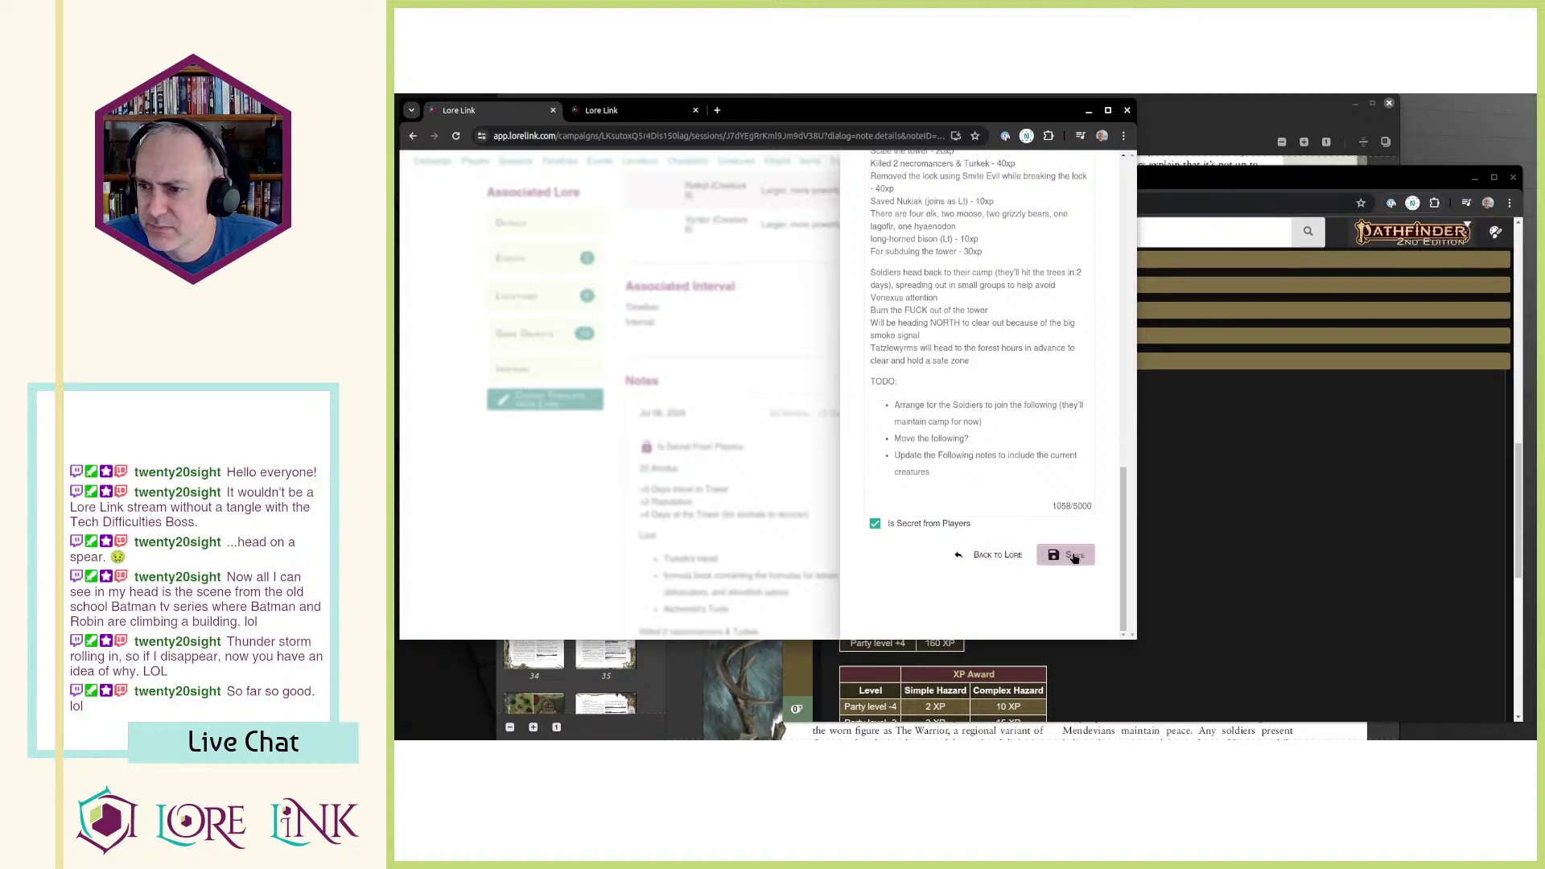
{"action": "left_click", "coordinate": [1073, 555]}
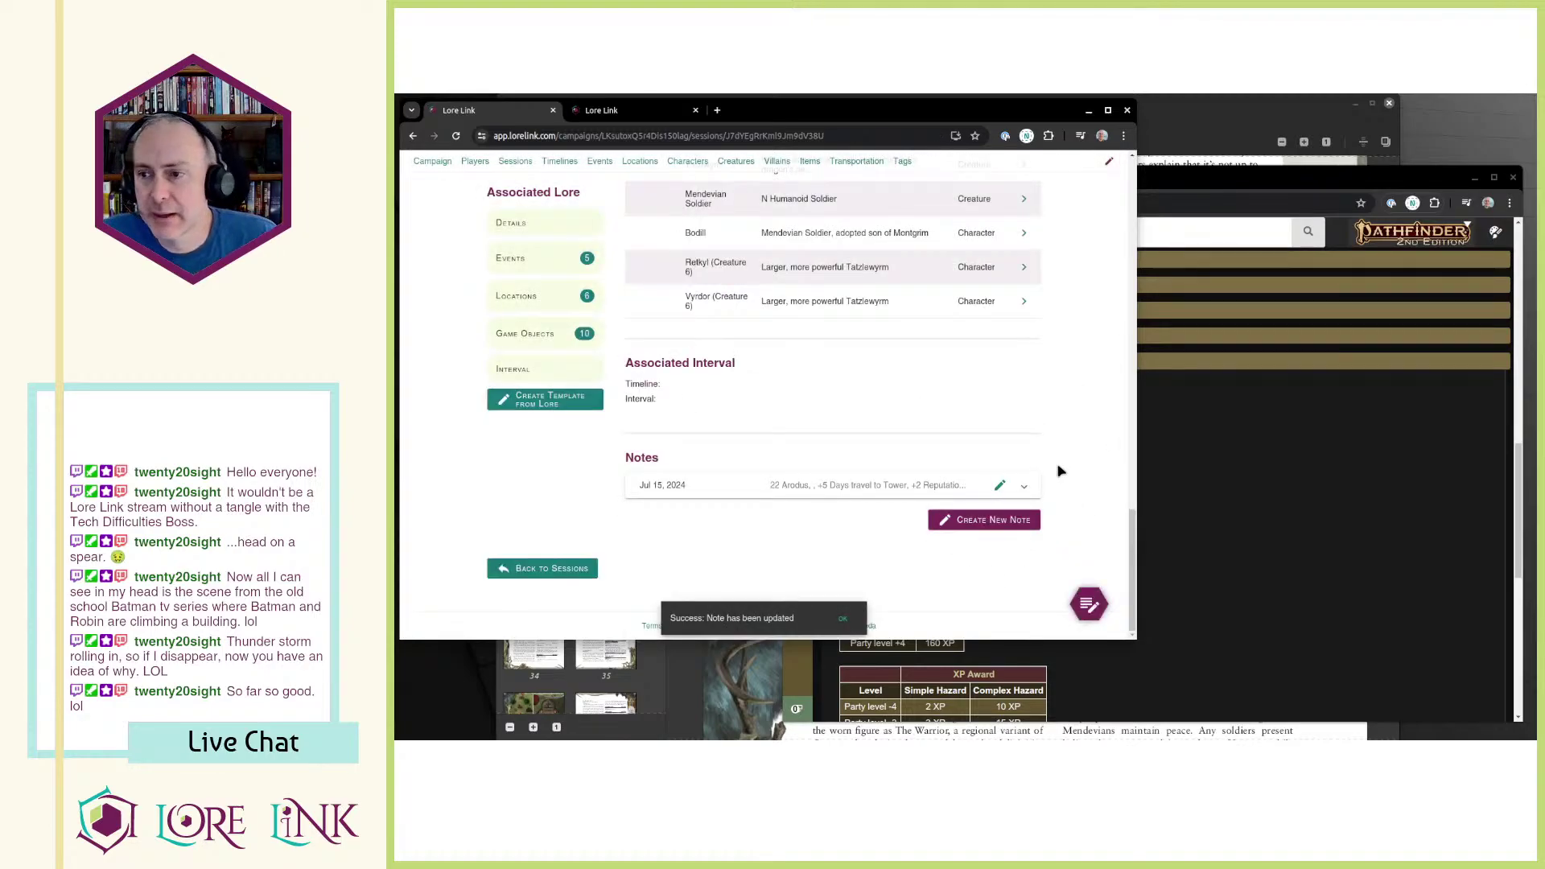
{"action": "left_click", "coordinate": [1022, 490]}
{"action": "scroll", "coordinate": [879, 425], "scroll_direction": "down", "scroll_amount": 6}
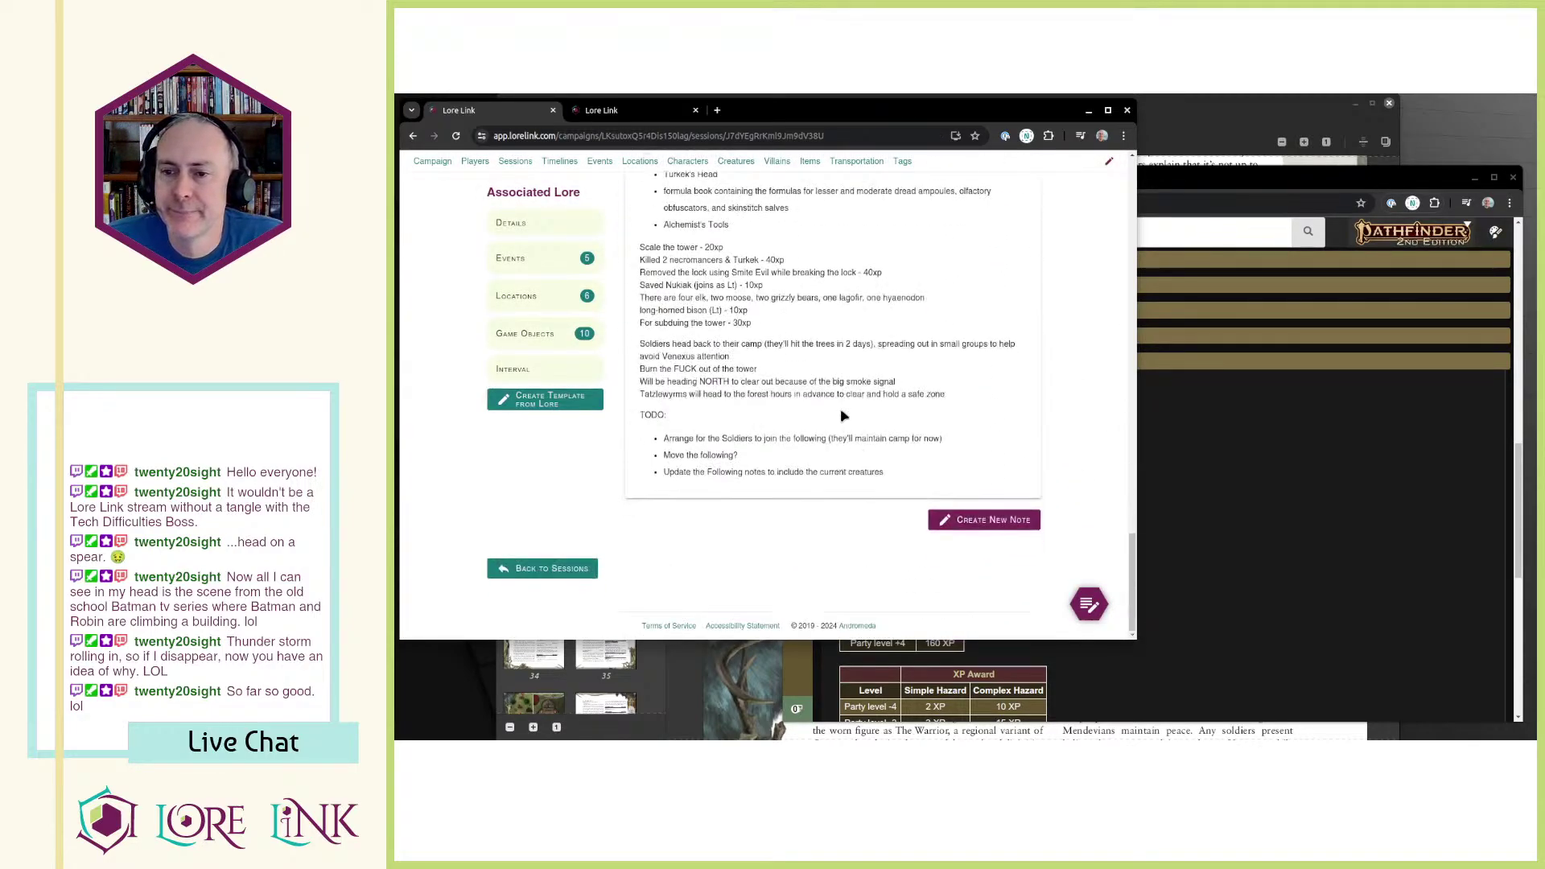
Step: Read through the saved Session 22 note from its date and XP lines down to the TODO list
{"action": "scroll", "coordinate": [843, 411], "scroll_direction": "up", "scroll_amount": 2}
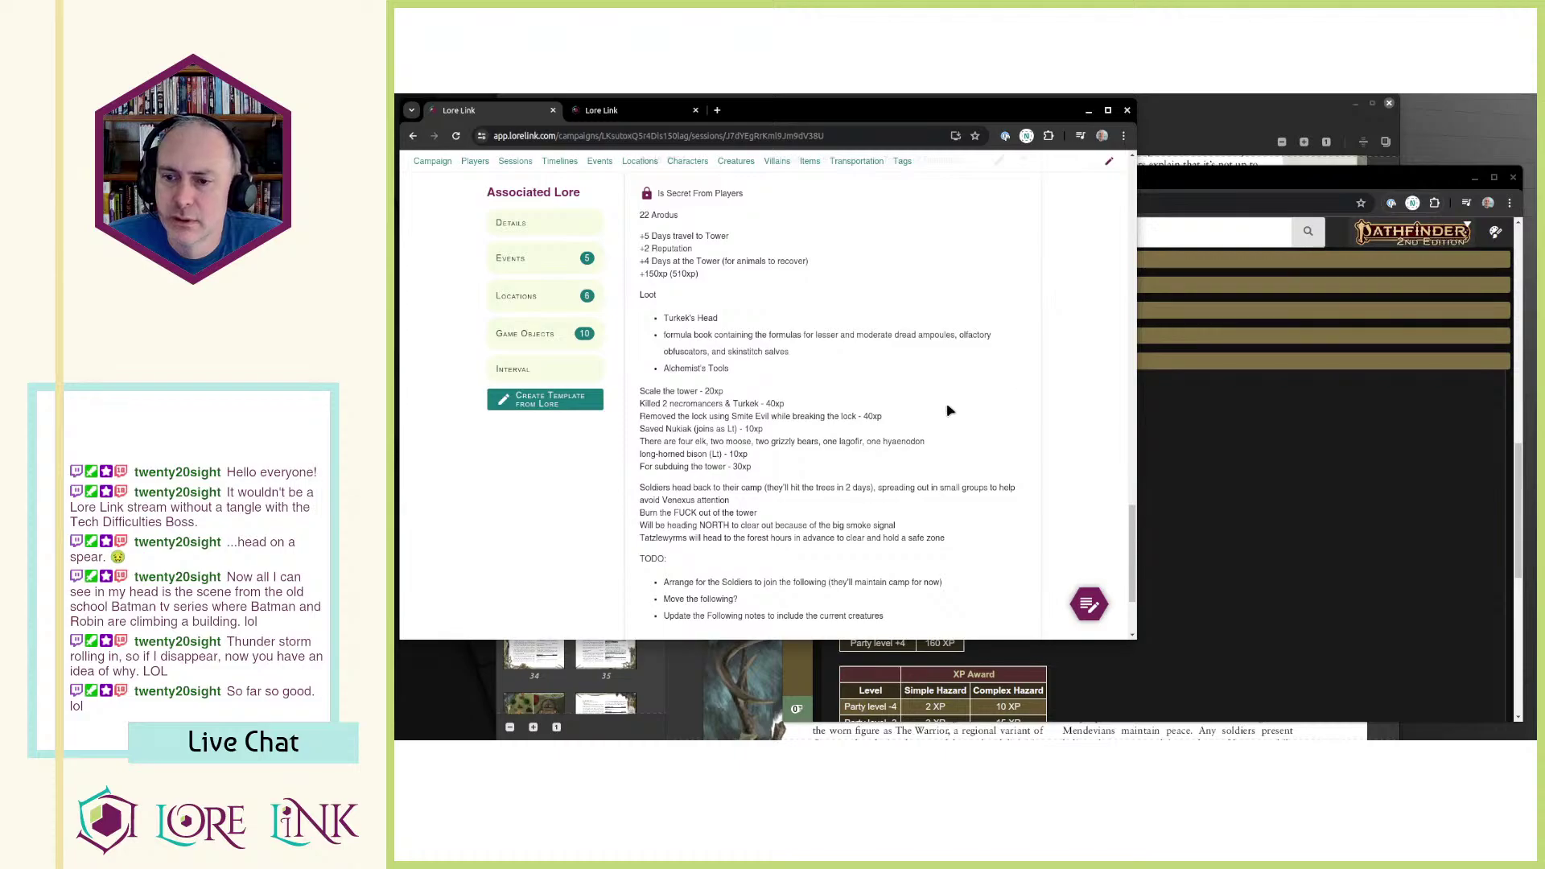
{"action": "scroll", "coordinate": [948, 411], "scroll_direction": "up", "scroll_amount": 3}
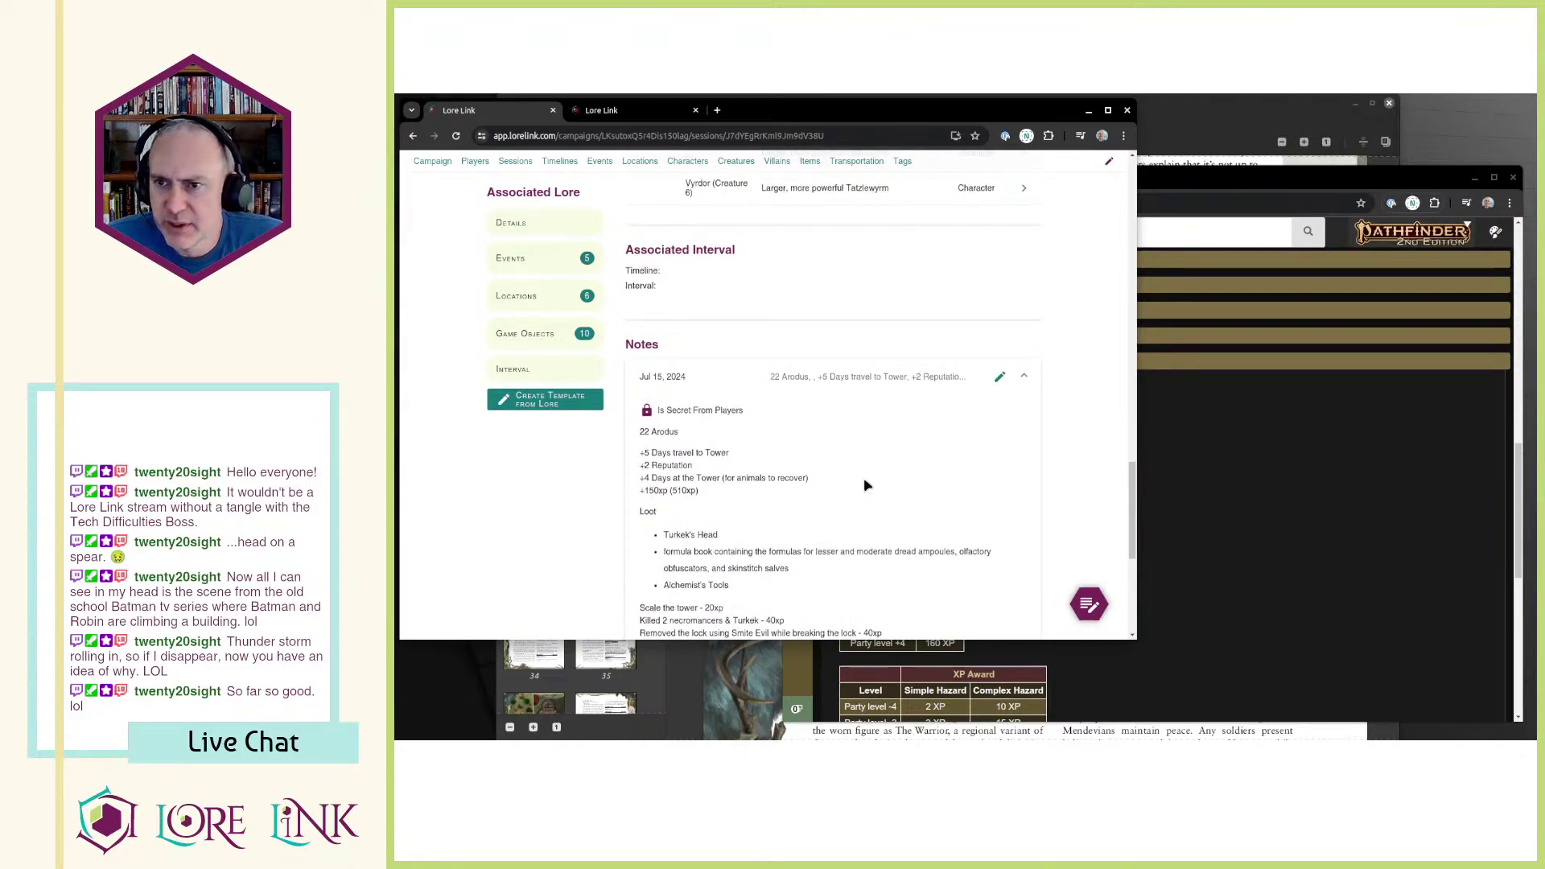
{"action": "scroll", "coordinate": [862, 483], "scroll_direction": "up", "scroll_amount": 3}
{"action": "scroll", "coordinate": [862, 486], "scroll_direction": "down", "scroll_amount": 5}
{"action": "scroll", "coordinate": [764, 483], "scroll_direction": "down", "scroll_amount": 2}
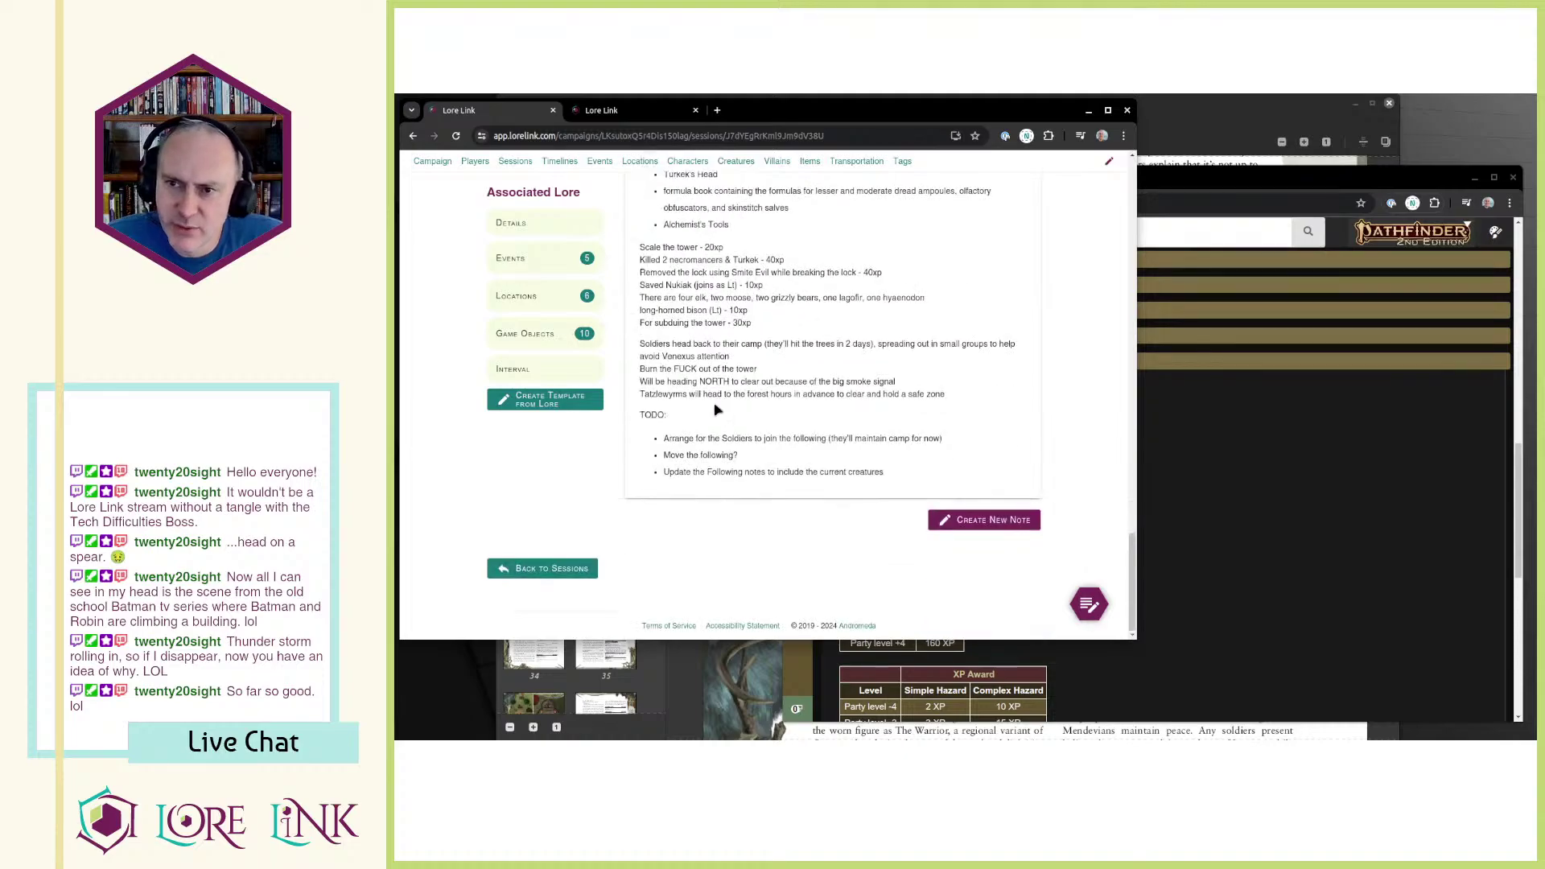
{"action": "scroll", "coordinate": [790, 412], "scroll_direction": "up", "scroll_amount": 2}
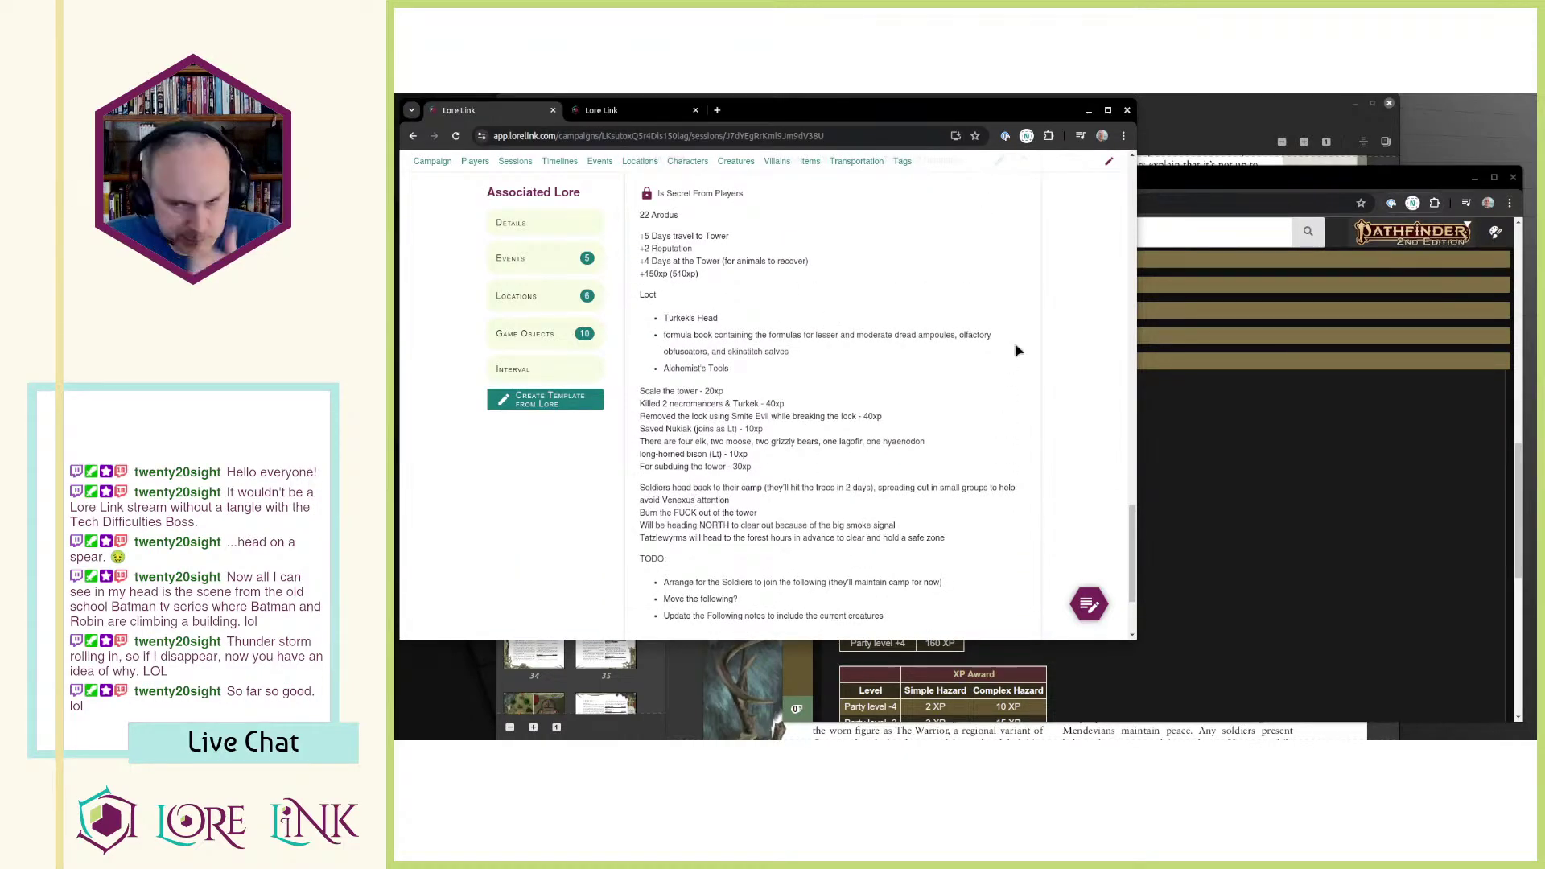
Step: Open the campaign's session list in the other browser tab and switch it to edit mode
{"action": "left_click", "coordinate": [623, 101]}
{"action": "scroll", "coordinate": [892, 333], "scroll_direction": "up", "scroll_amount": 10}
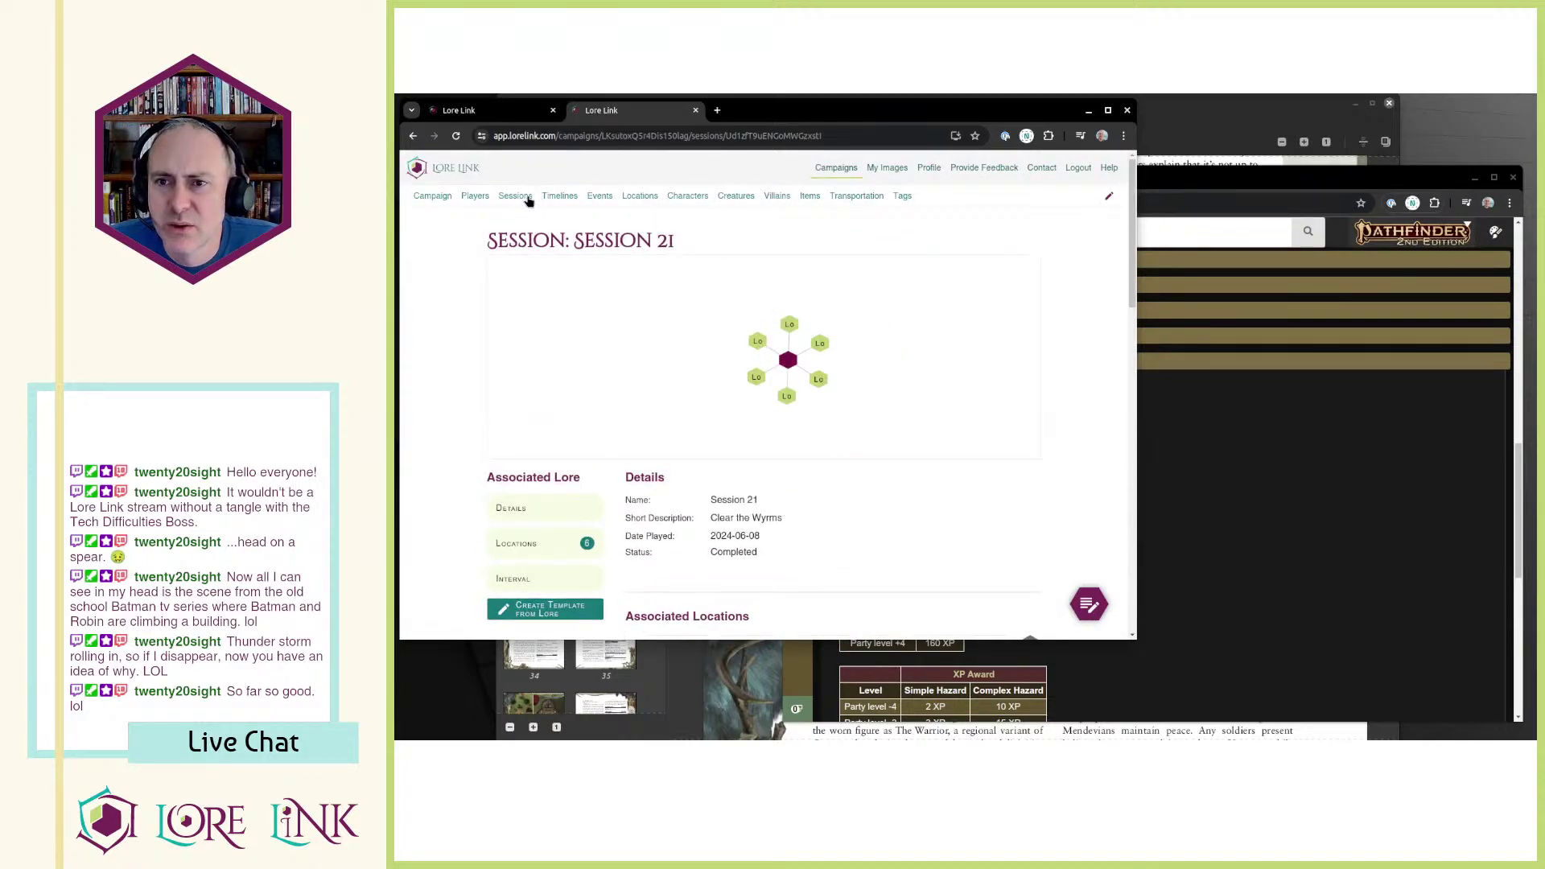
{"action": "left_click", "coordinate": [529, 198]}
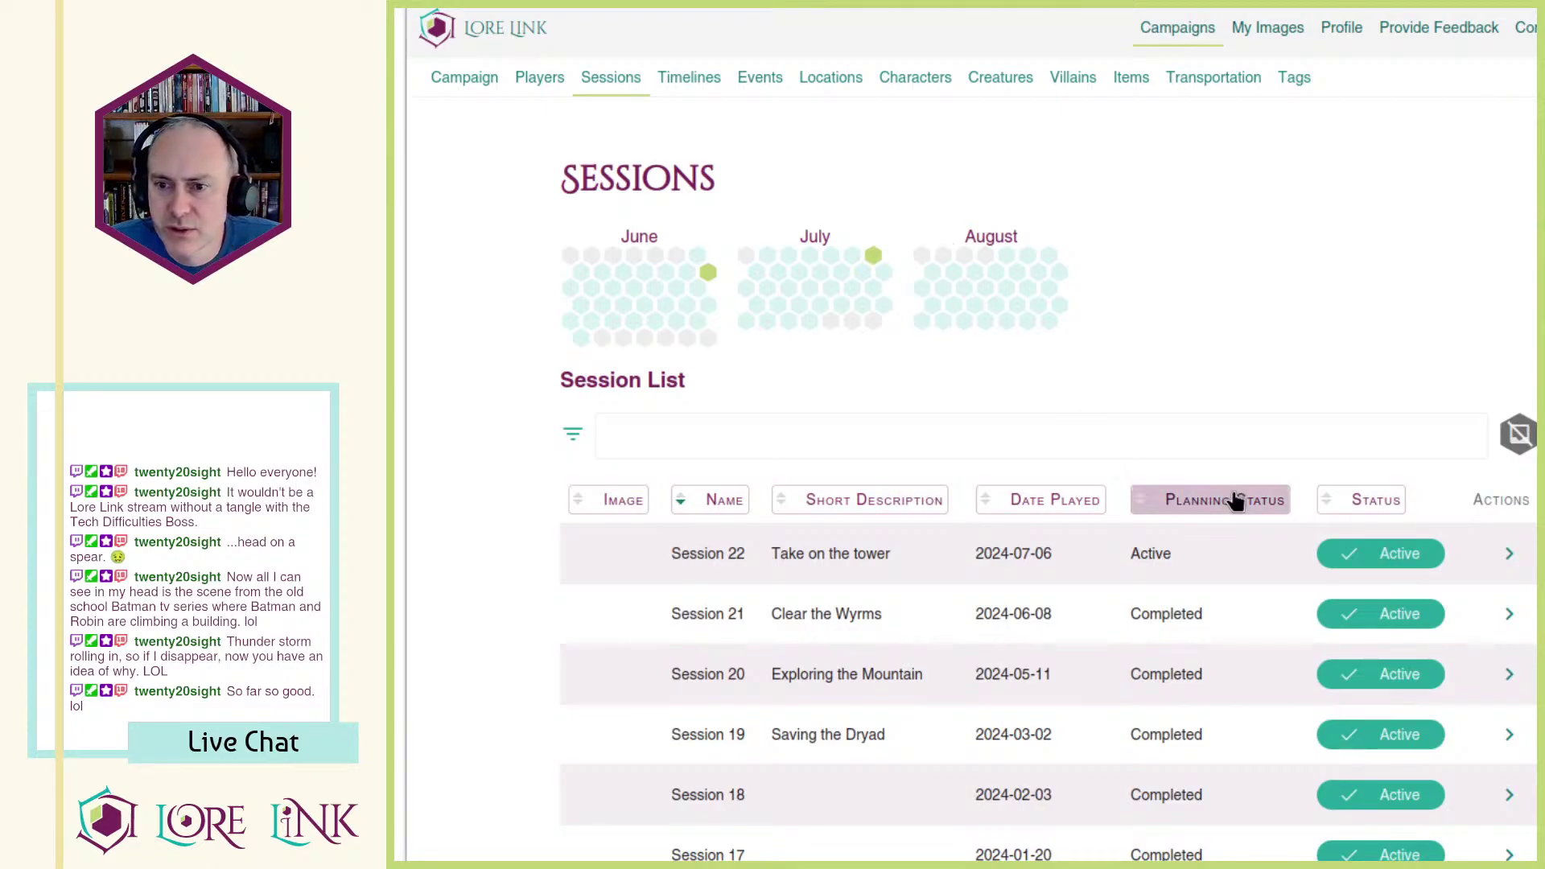
{"action": "scroll", "coordinate": [1485, 403], "scroll_direction": "down", "scroll_amount": 6}
{"action": "left_click", "coordinate": [1493, 420]}
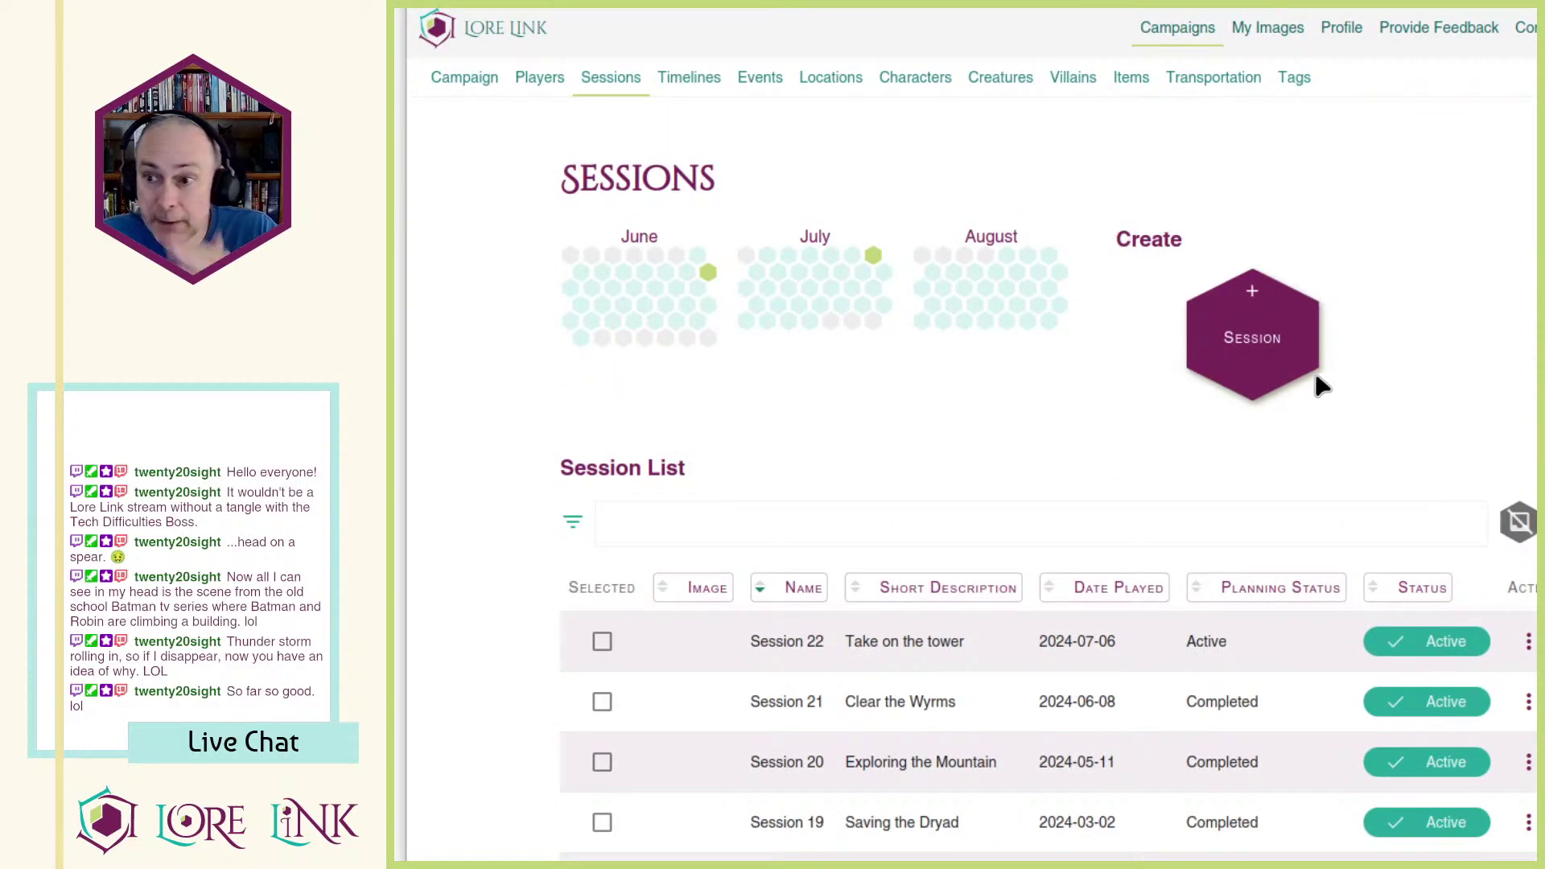
Step: Start a new session named "Session 23" with the short description "Burn the Tower and Move the Following"
{"action": "left_click", "coordinate": [1283, 362]}
{"action": "left_click", "coordinate": [1302, 167]}
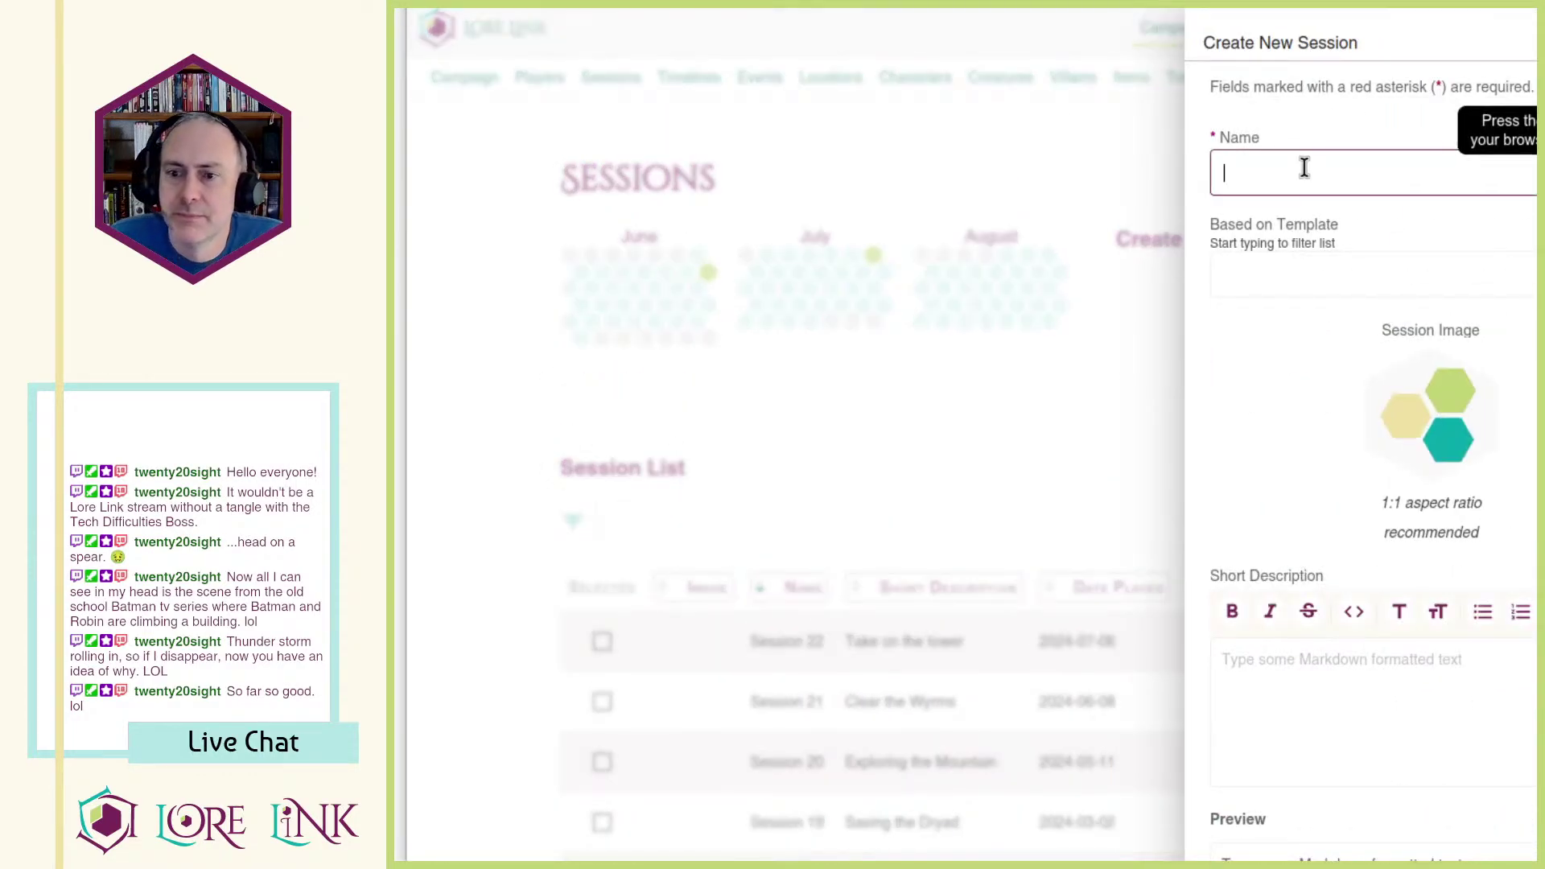
{"action": "type", "text": "Session 23"}
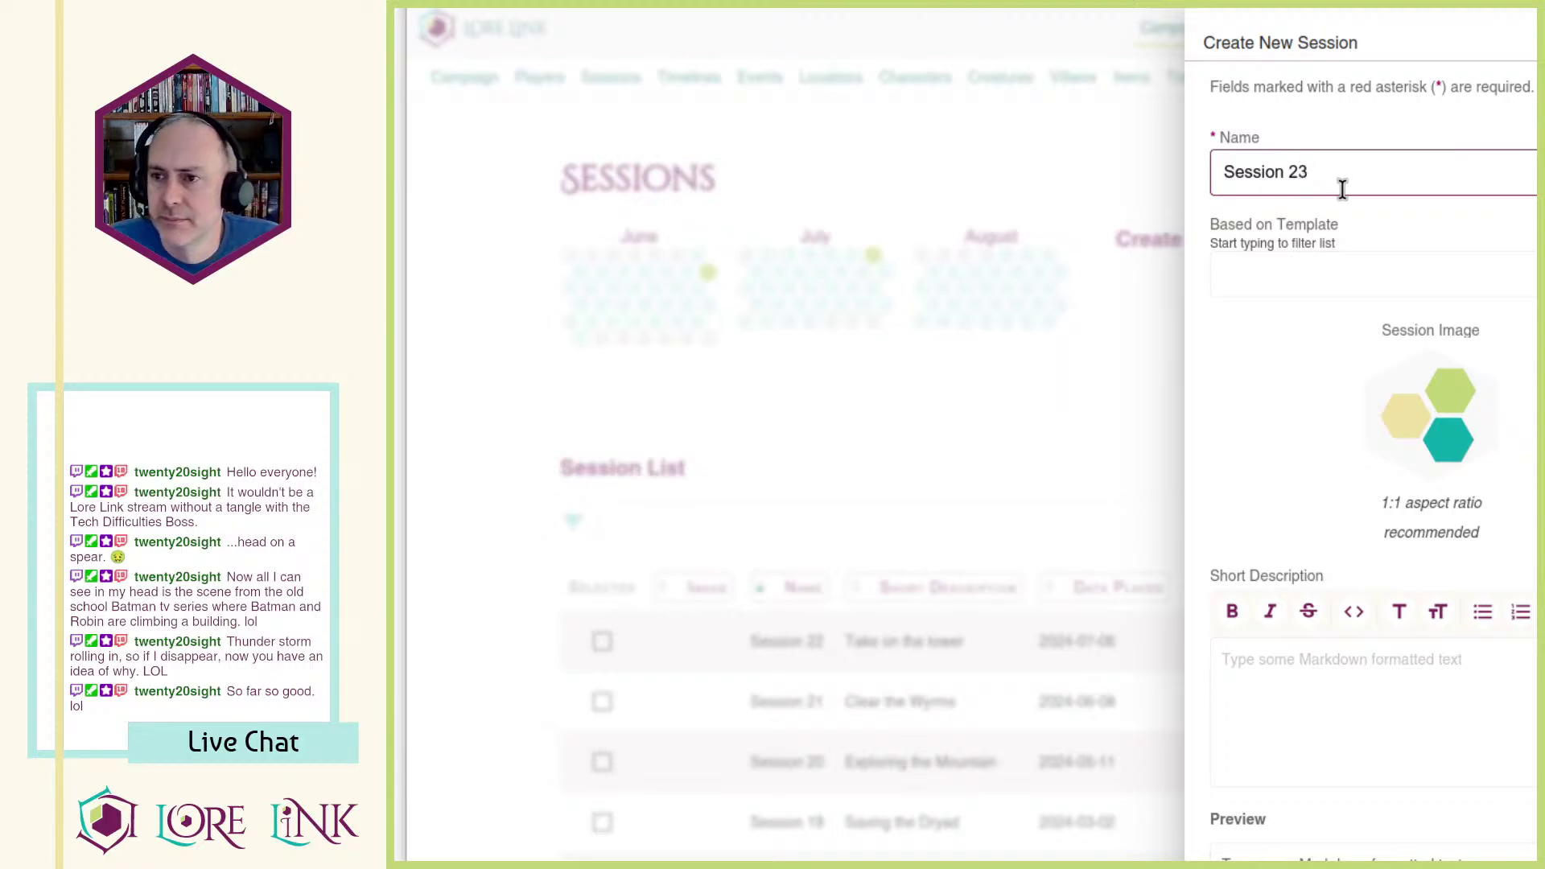
{"action": "scroll", "coordinate": [1355, 190], "scroll_direction": "down", "scroll_amount": 3}
{"action": "left_click", "coordinate": [1331, 458]}
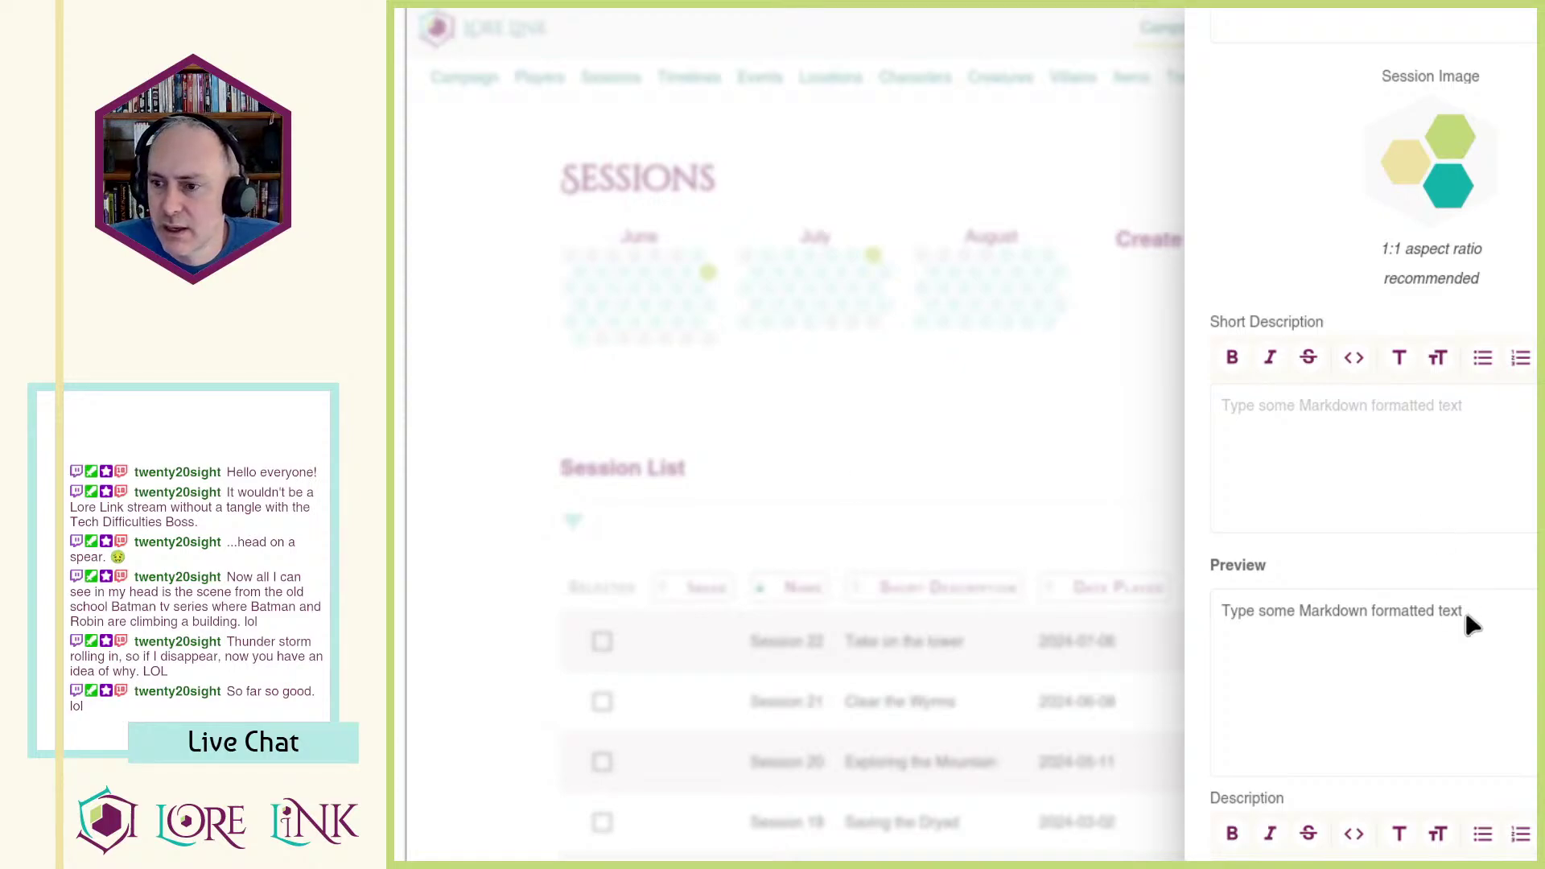
{"action": "scroll", "coordinate": [1448, 523], "scroll_direction": "down", "scroll_amount": 7}
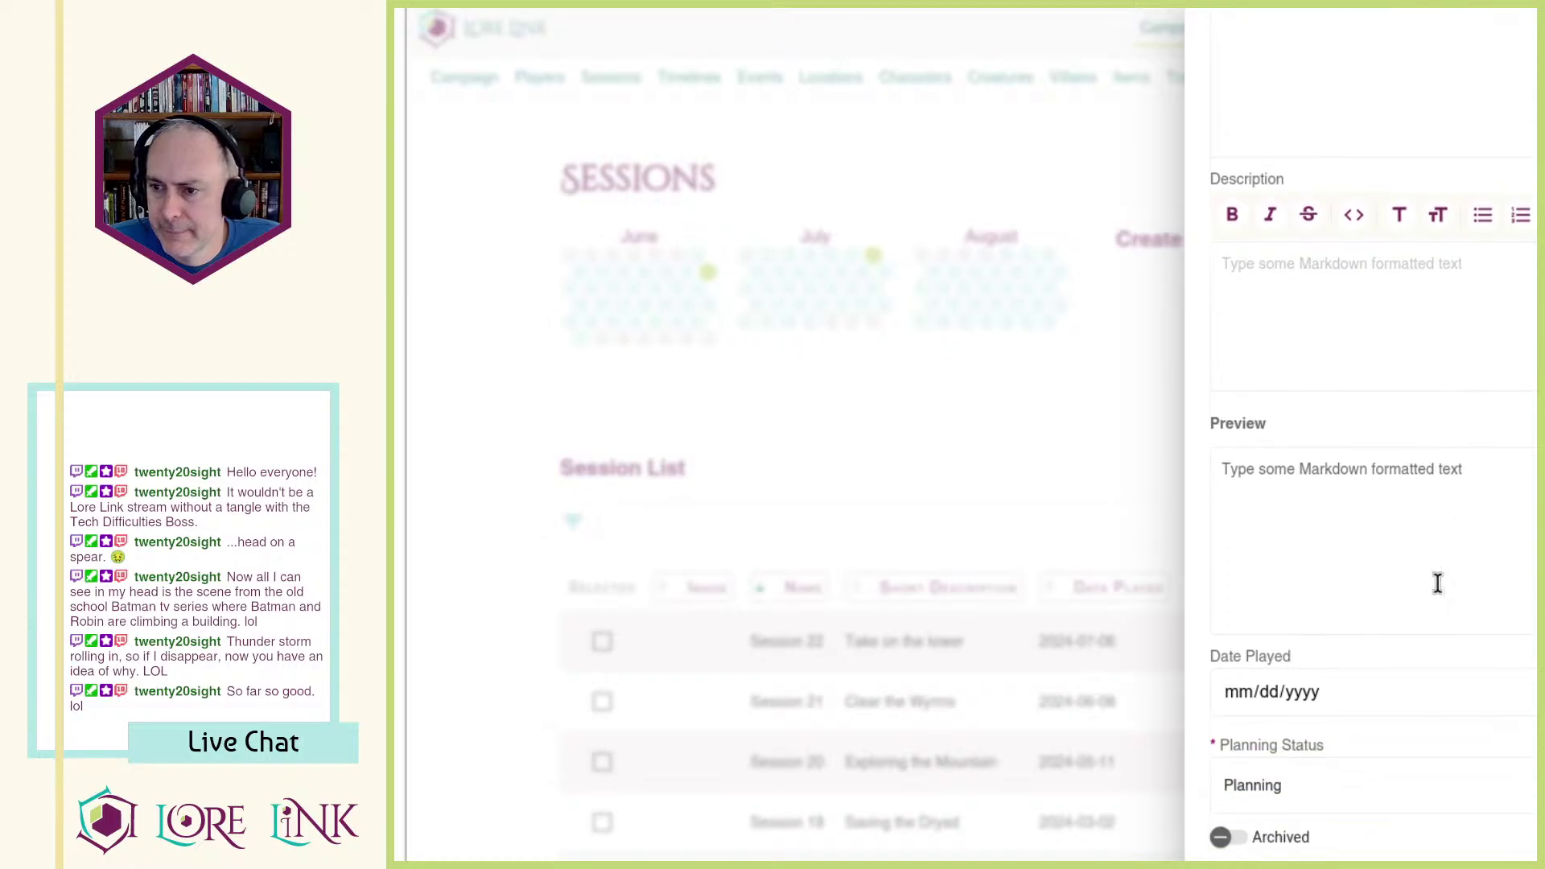
{"action": "scroll", "coordinate": [1416, 547], "scroll_direction": "up", "scroll_amount": 6}
{"action": "type", "text": "B"}
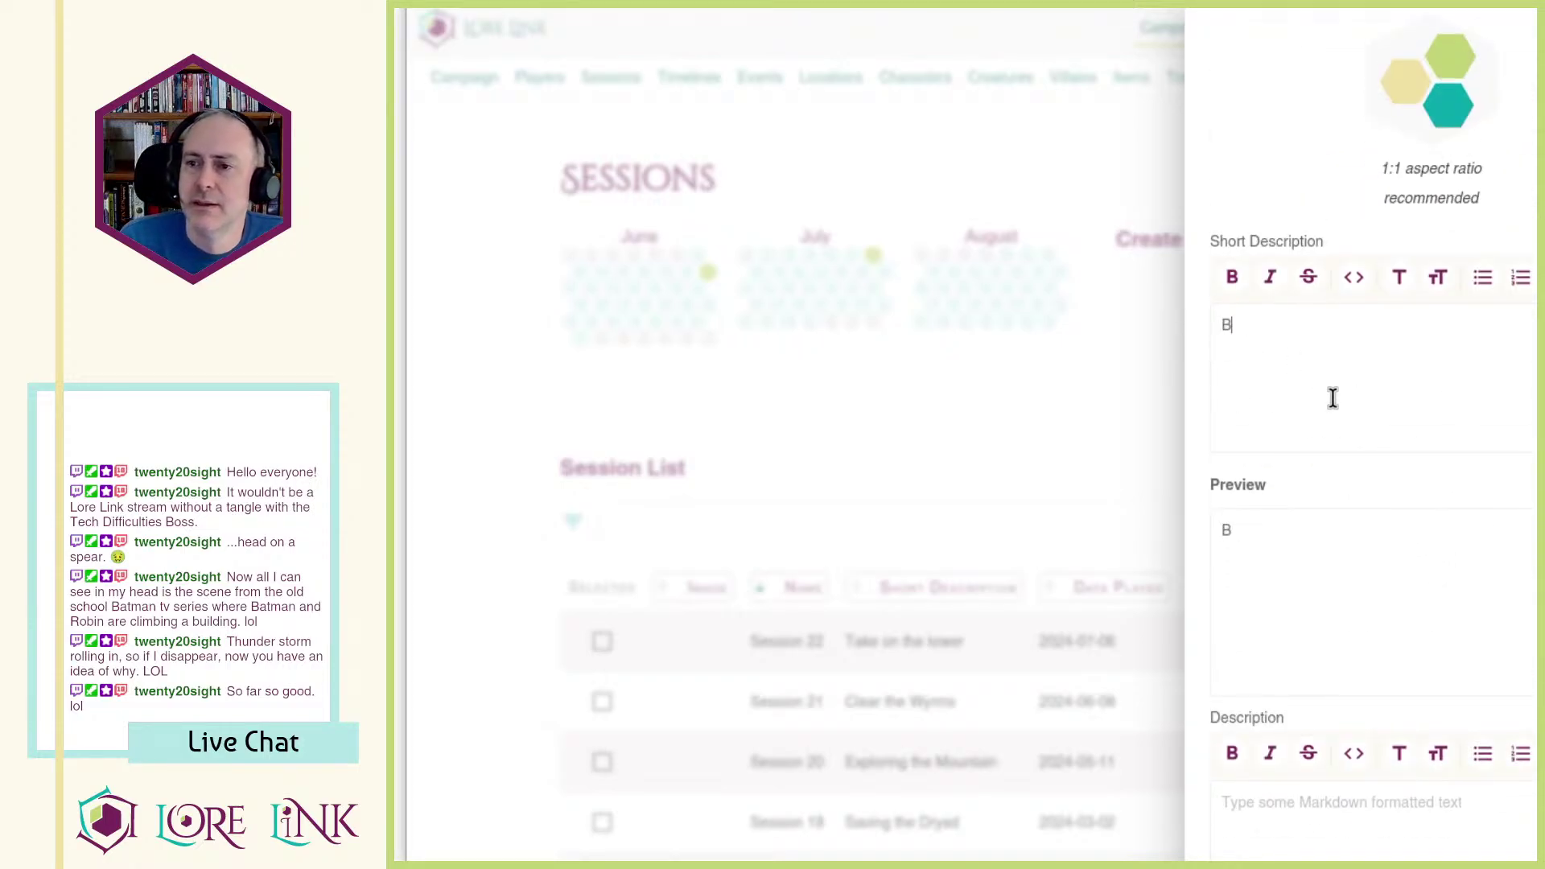
{"action": "type", "text": "urn the Tower and "}
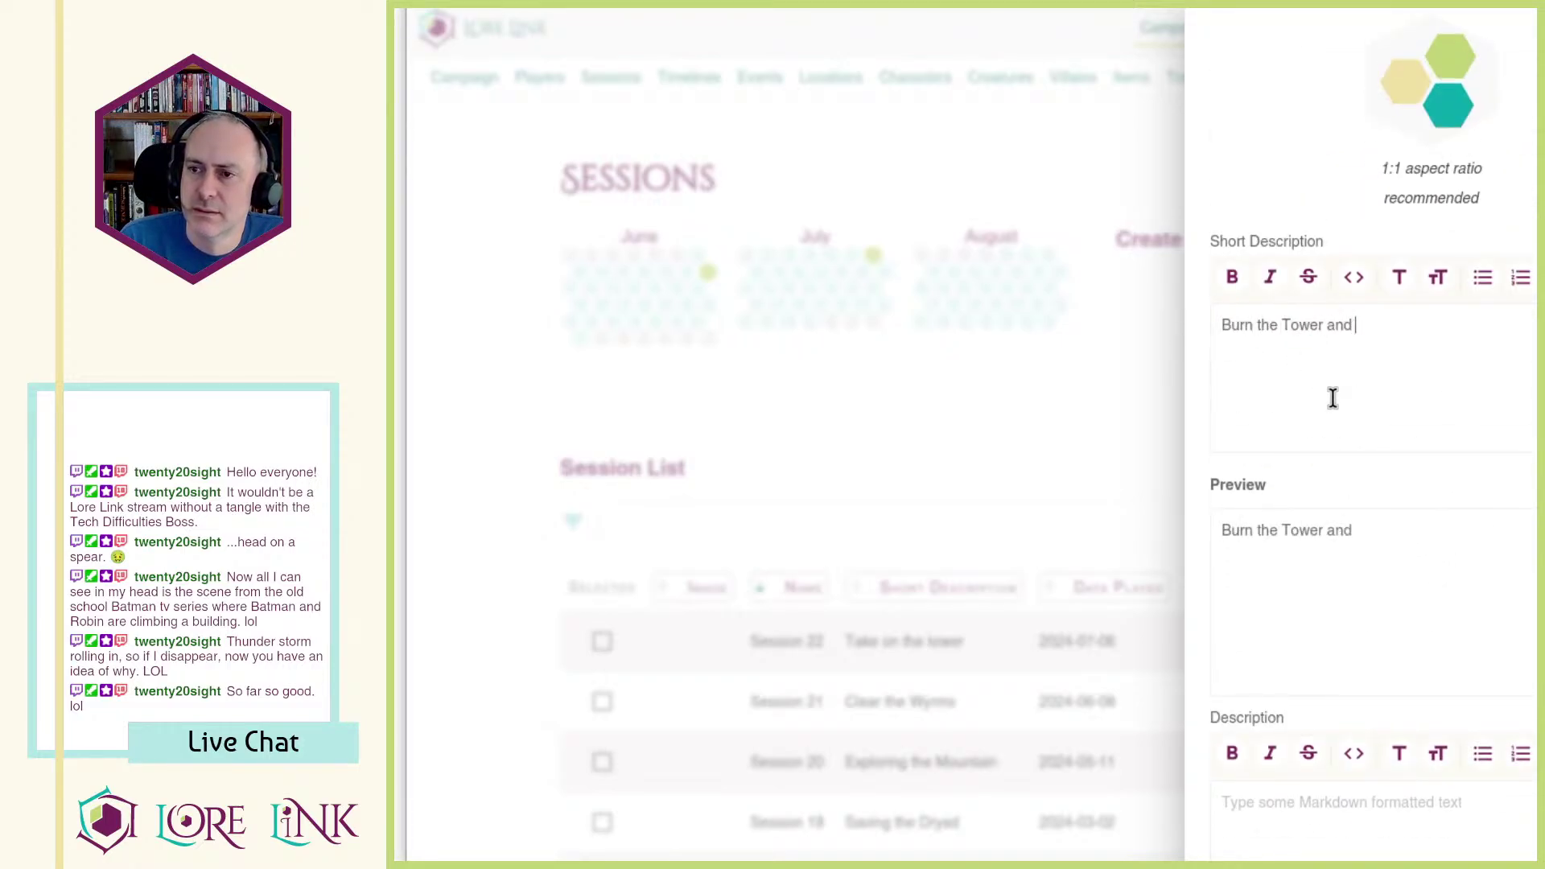
{"action": "type", "text": "Move the Following"}
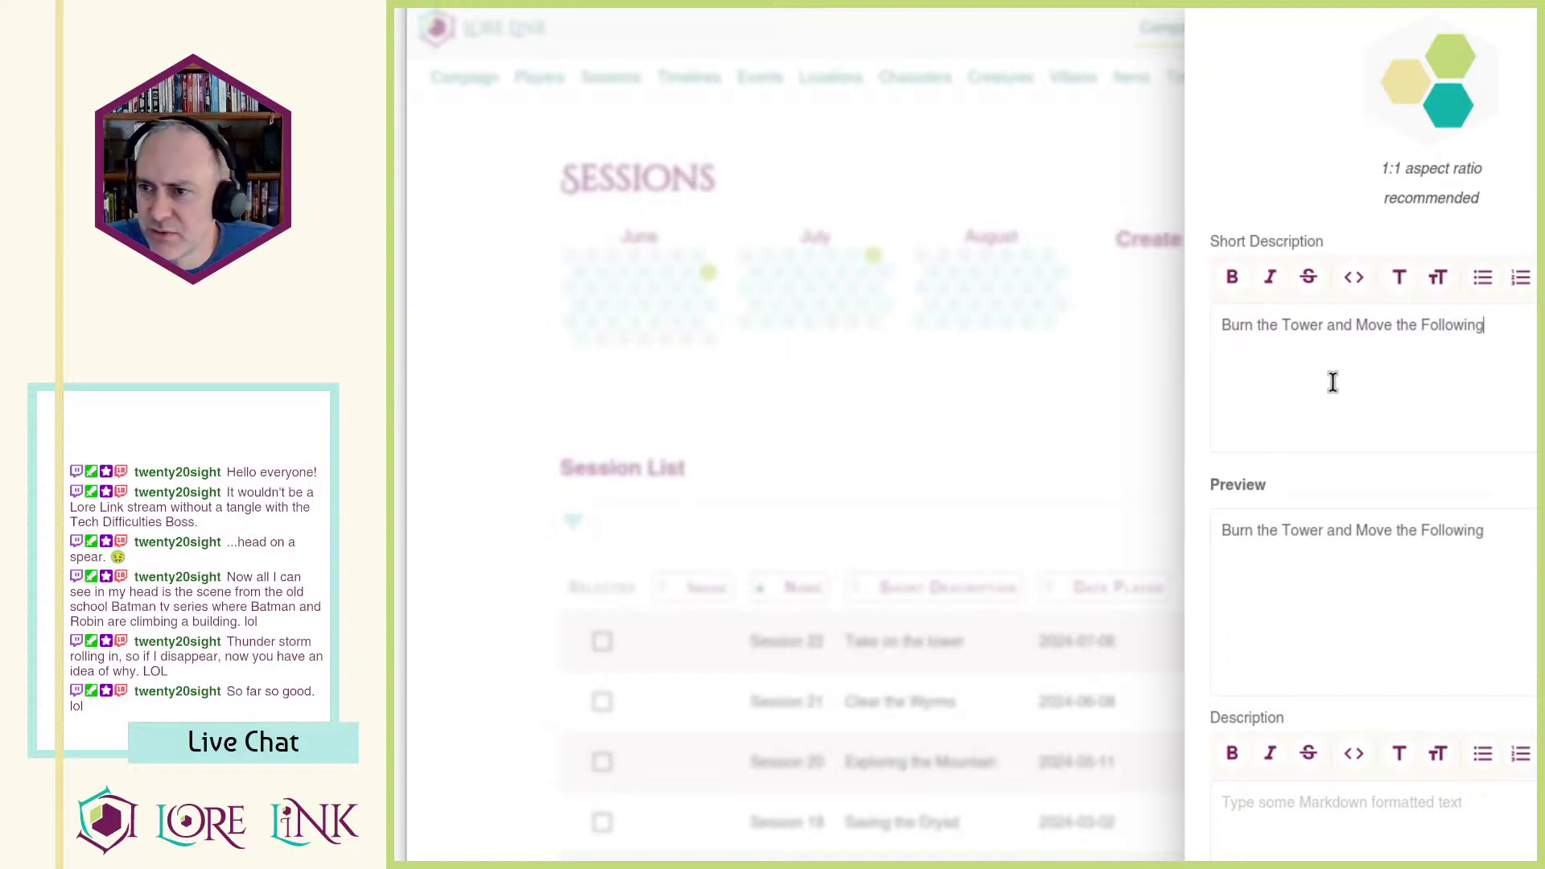
Step: Set the new session's date played to 08/17/2024, keep its planning status as Planning, and create it
{"action": "scroll", "coordinate": [1368, 354], "scroll_direction": "up", "scroll_amount": 4}
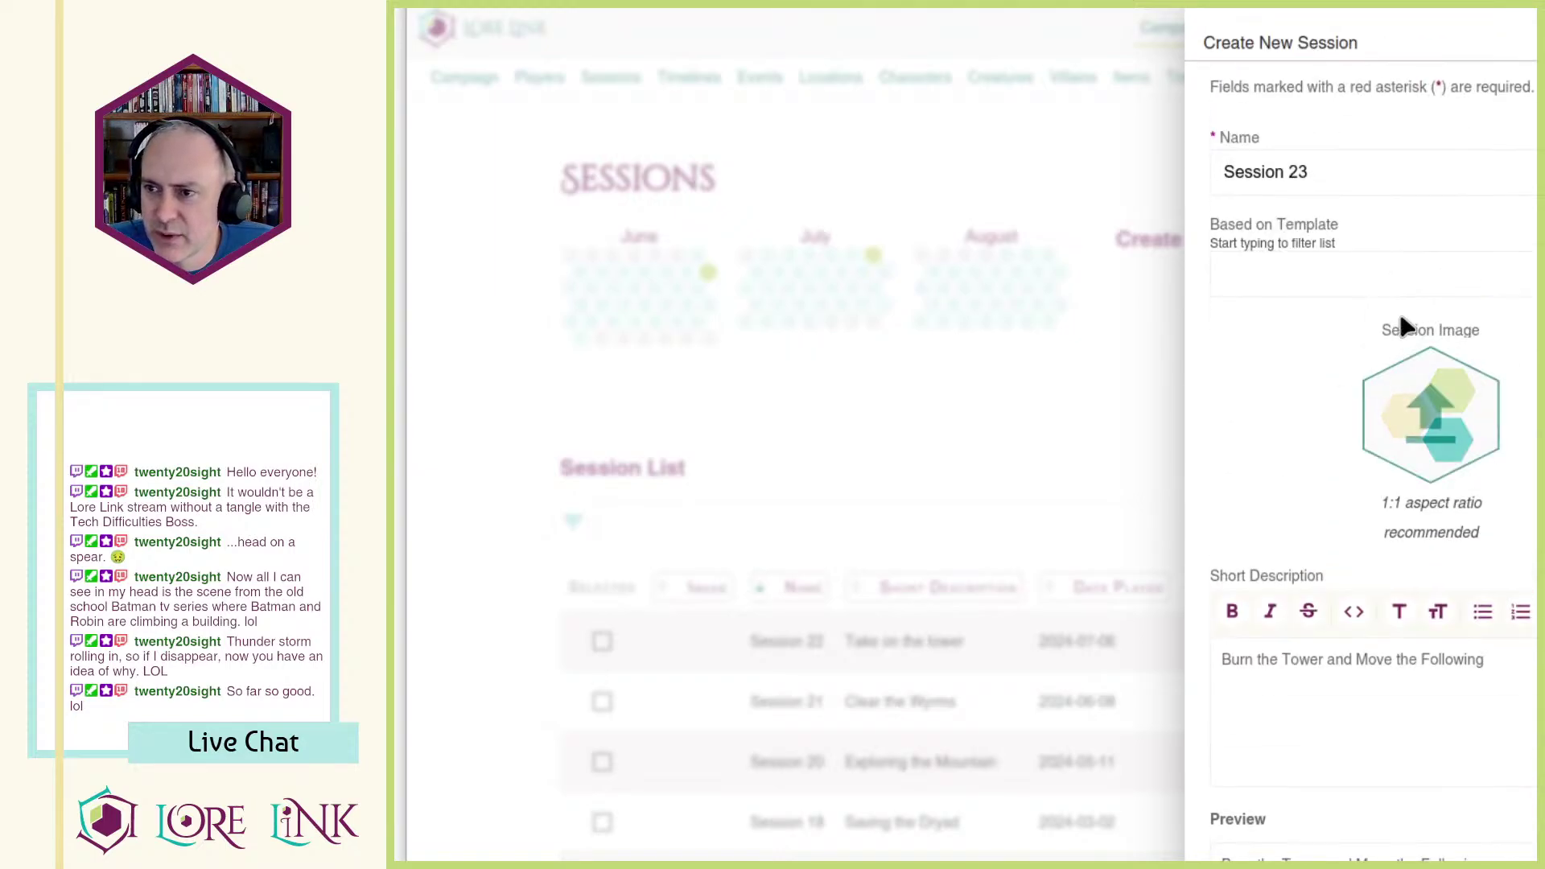
{"action": "scroll", "coordinate": [1399, 305], "scroll_direction": "down", "scroll_amount": 10}
{"action": "left_click", "coordinate": [1239, 596]}
{"action": "type", "text": "08/15/2024"}
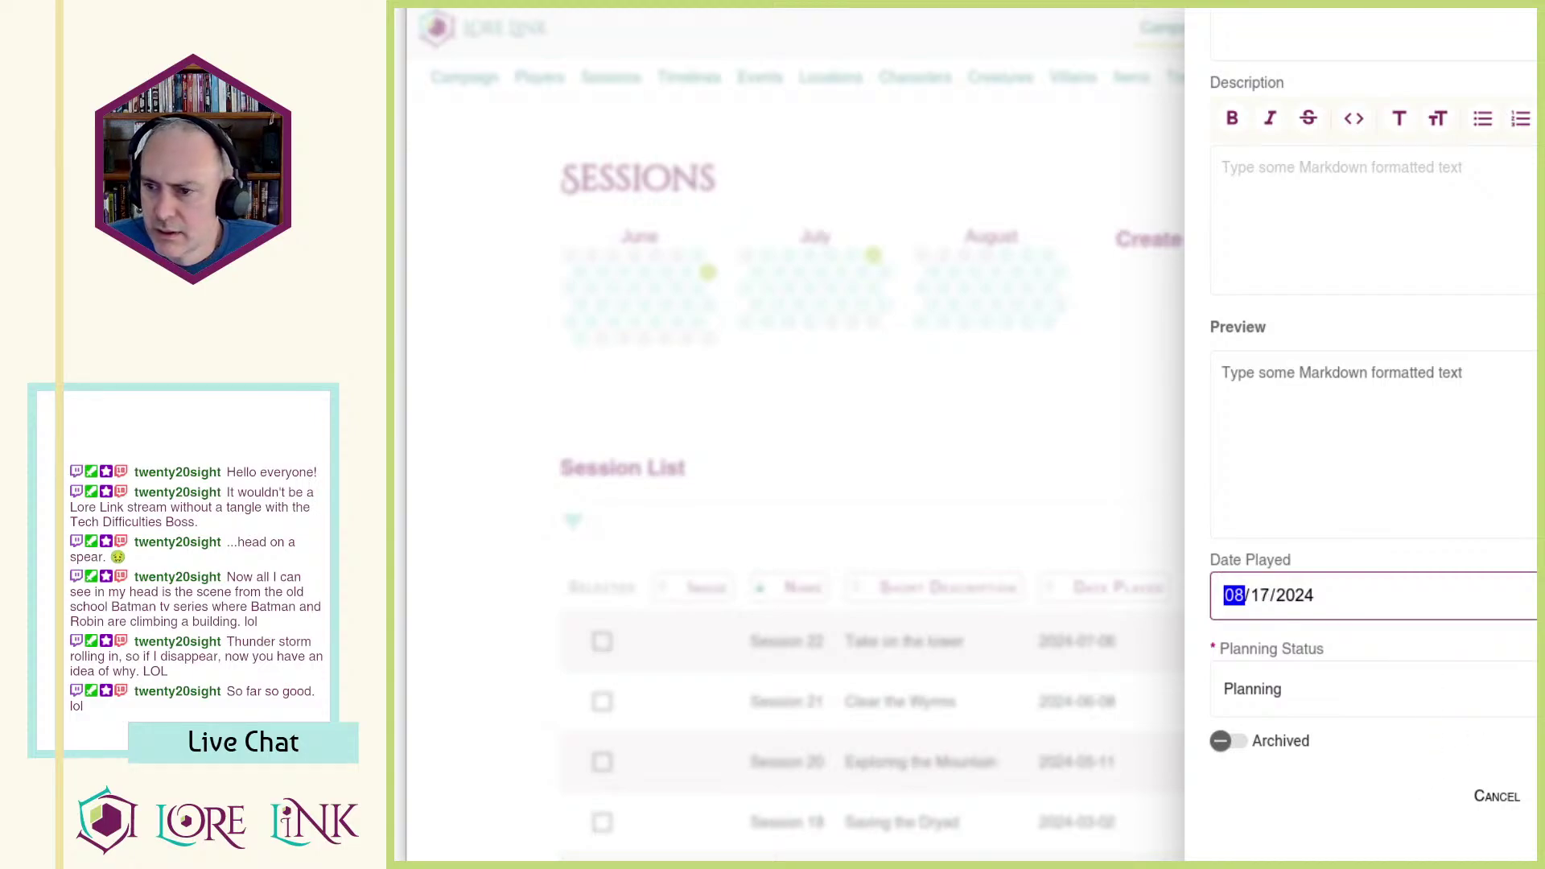
{"action": "left_click", "coordinate": [1493, 707]}
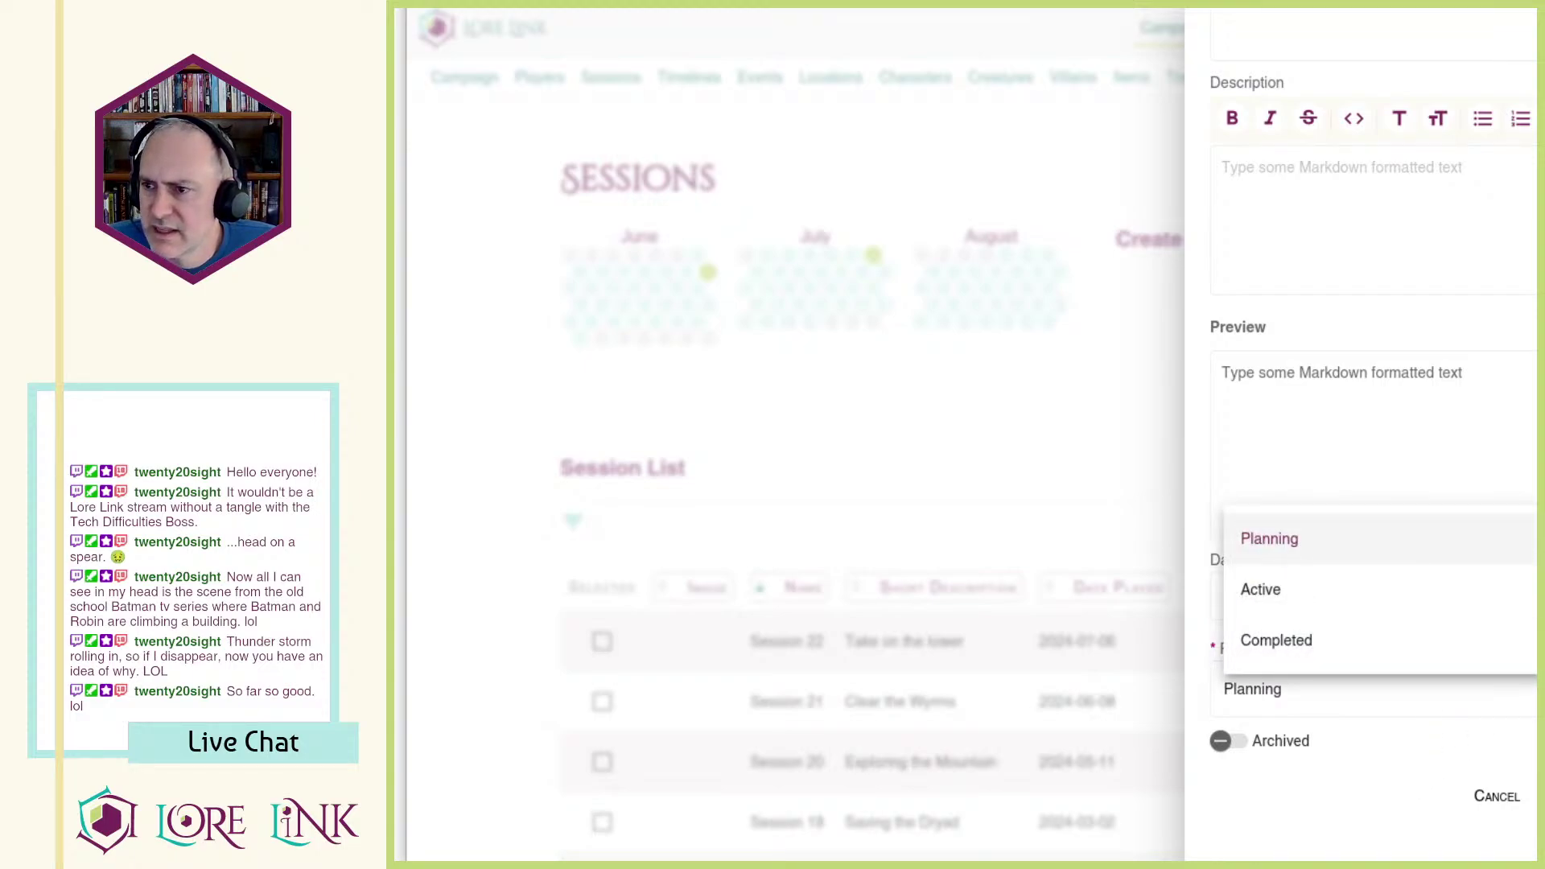
{"action": "left_click", "coordinate": [1474, 427]}
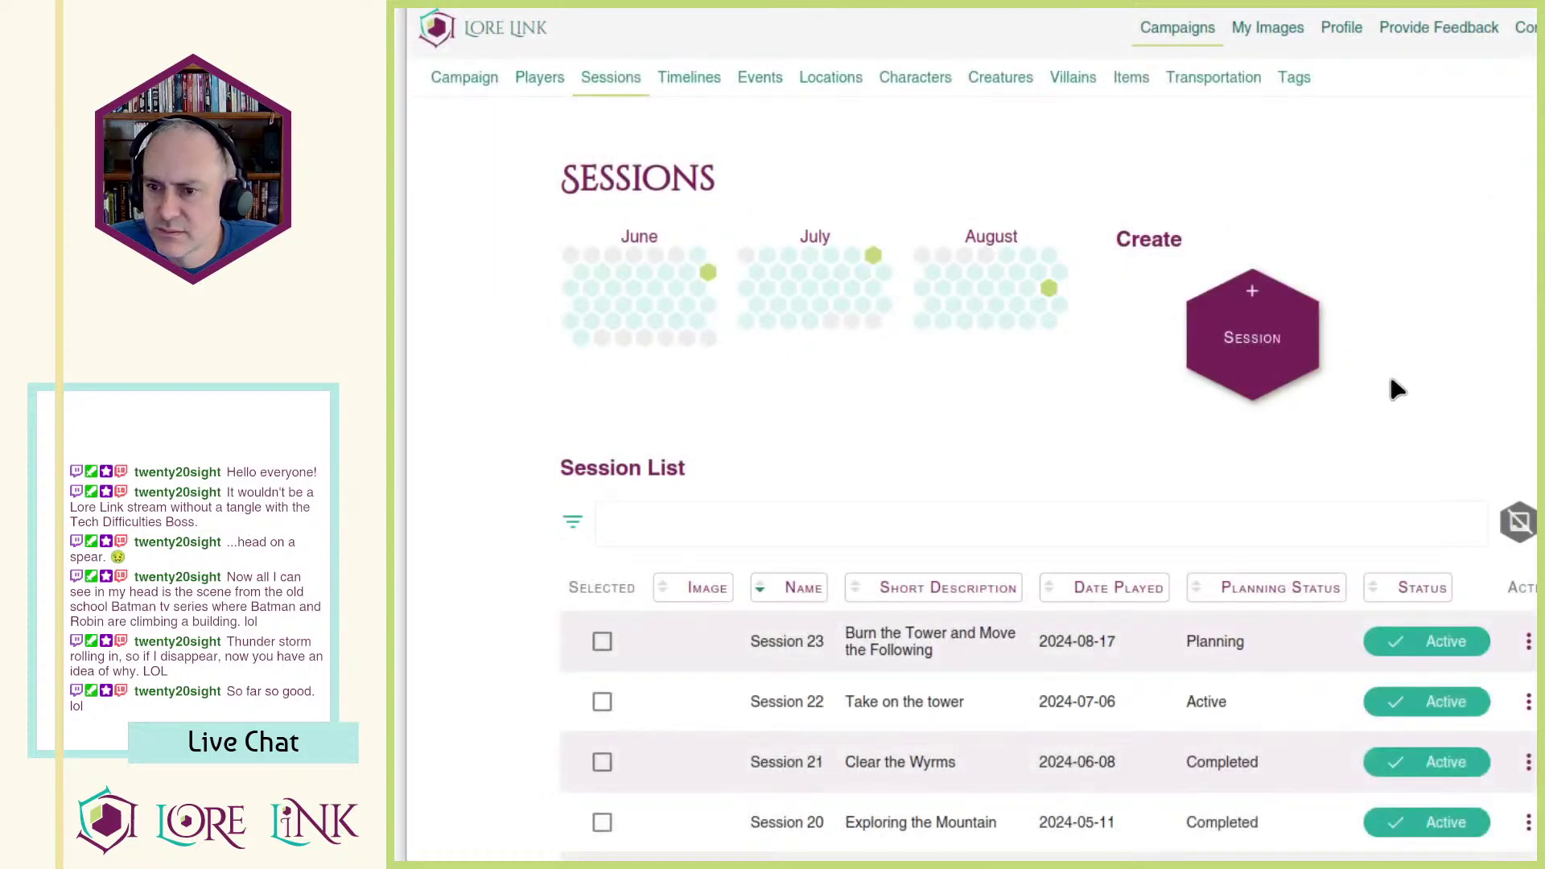
Step: Open Session 22 from the session list, set its planning status to Completed, and save it
{"action": "scroll", "coordinate": [1440, 462], "scroll_direction": "down", "scroll_amount": 2}
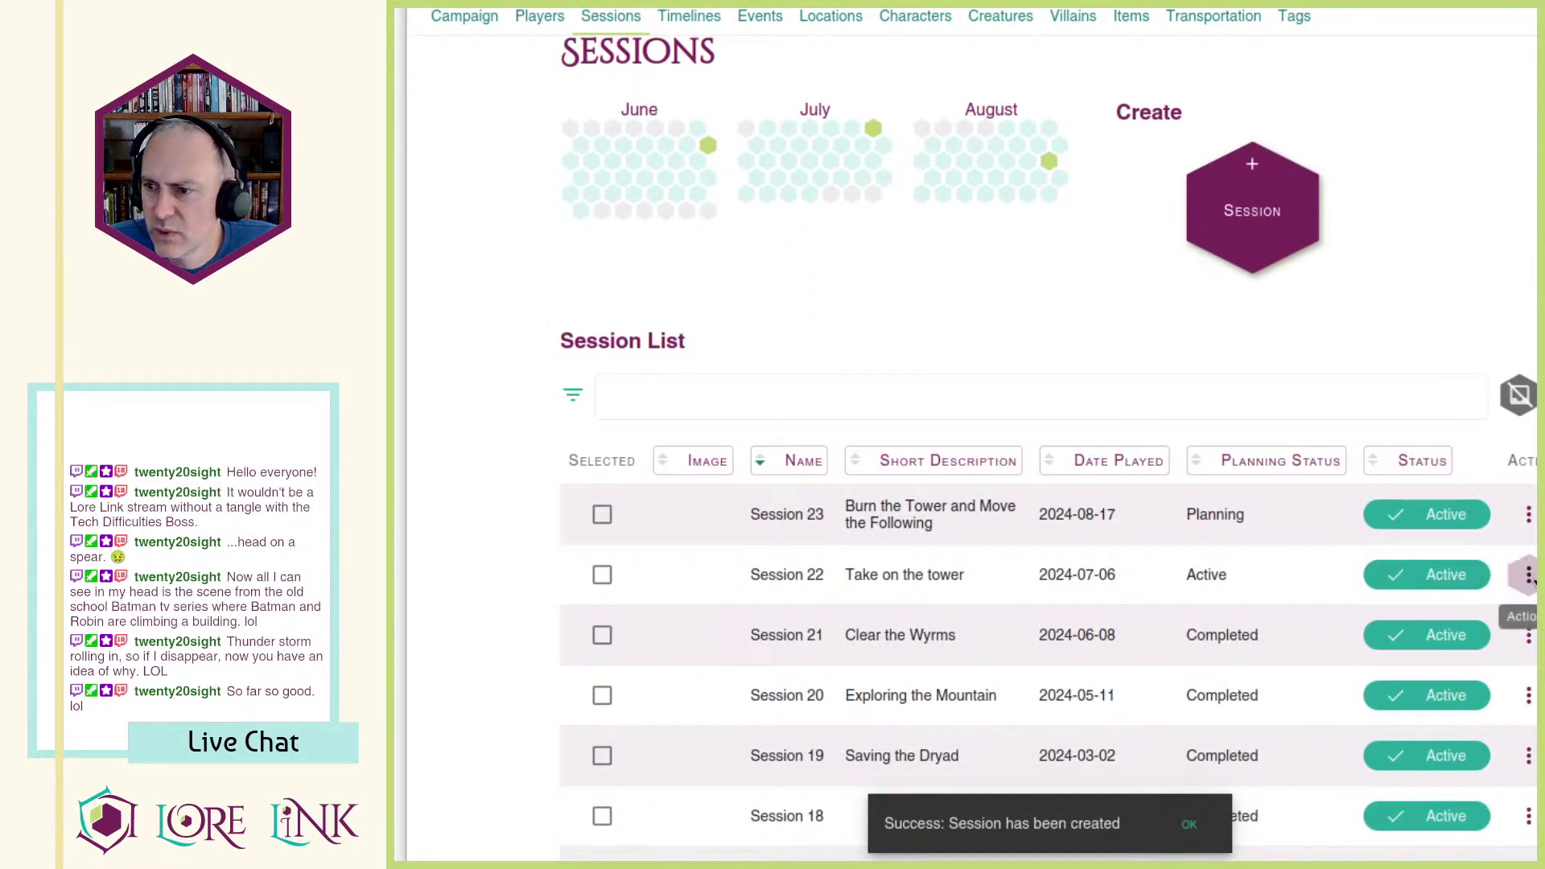
{"action": "left_click", "coordinate": [1528, 635]}
{"action": "left_click", "coordinate": [787, 575]}
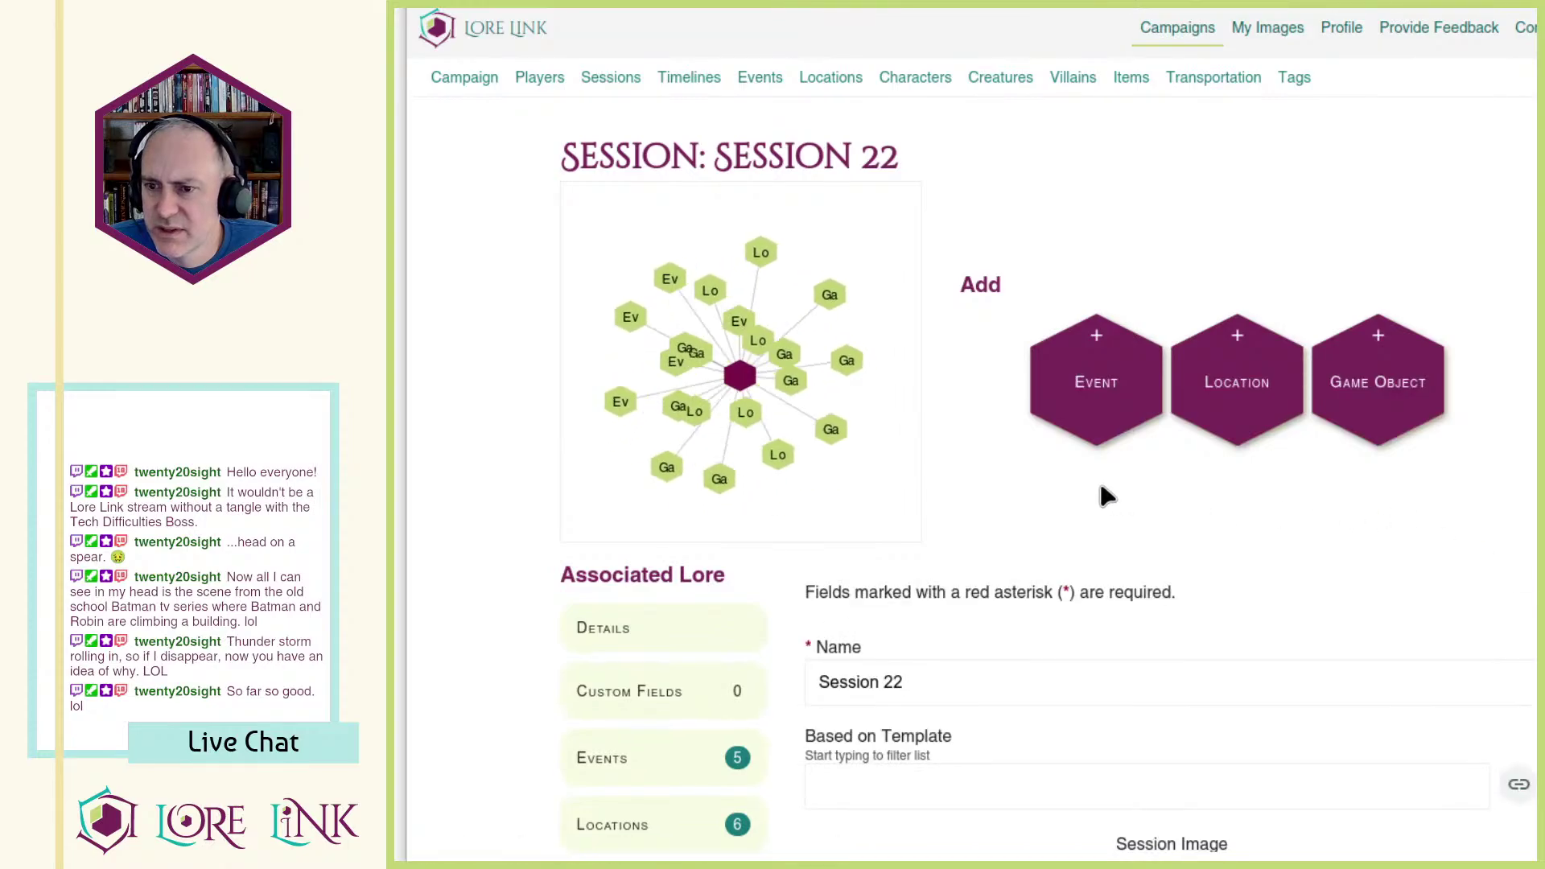
{"action": "scroll", "coordinate": [1293, 568], "scroll_direction": "down", "scroll_amount": 8}
{"action": "scroll", "coordinate": [1256, 596], "scroll_direction": "down", "scroll_amount": 12}
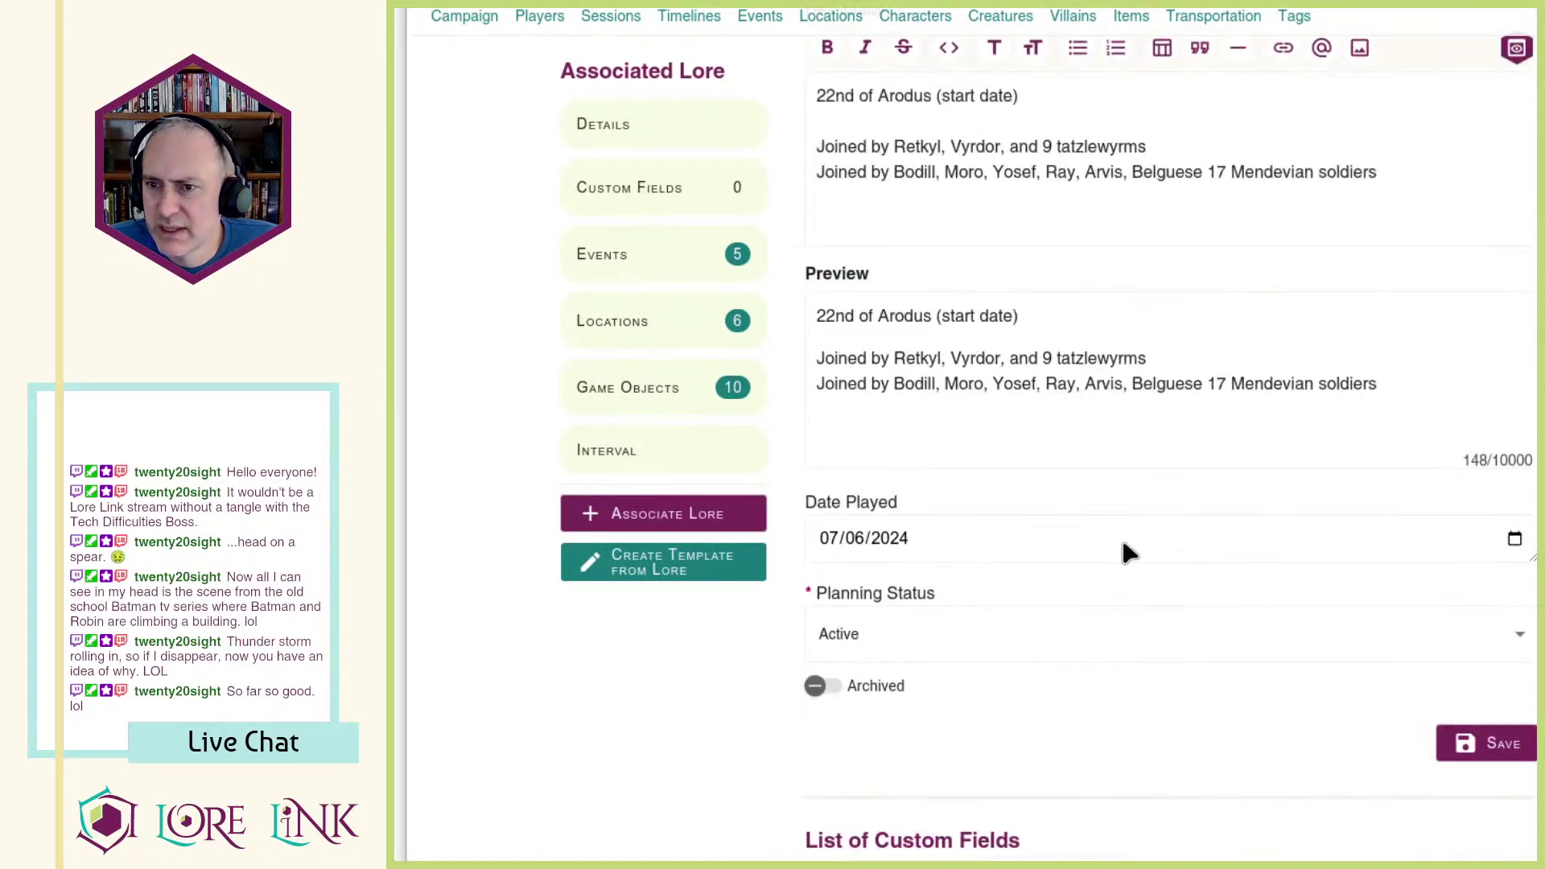
{"action": "left_click", "coordinate": [1018, 644]}
{"action": "left_click", "coordinate": [933, 781]}
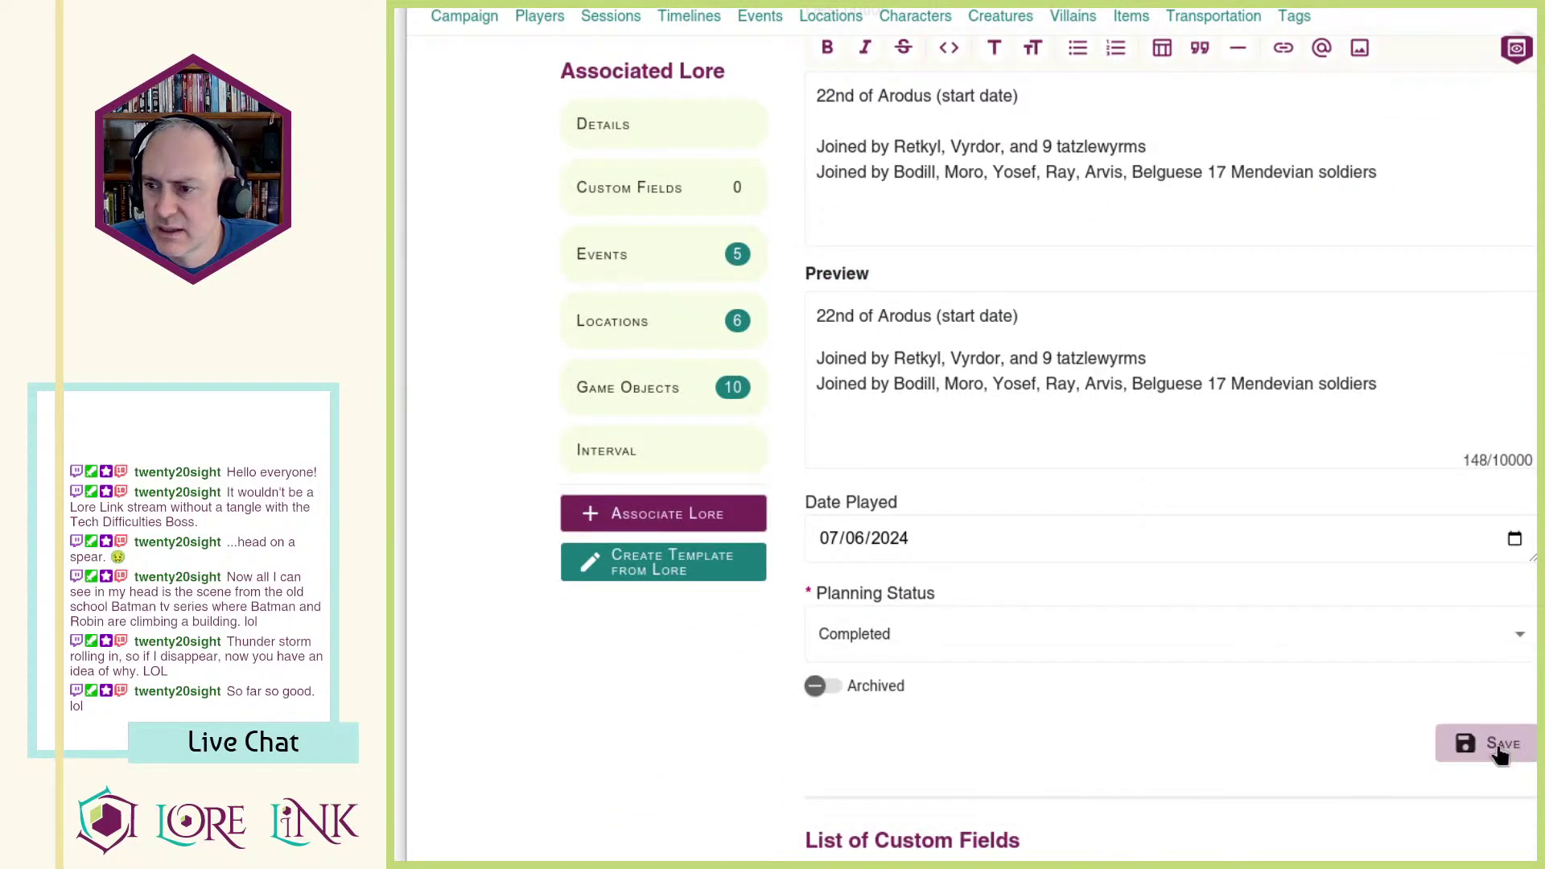
{"action": "left_click", "coordinate": [1476, 742]}
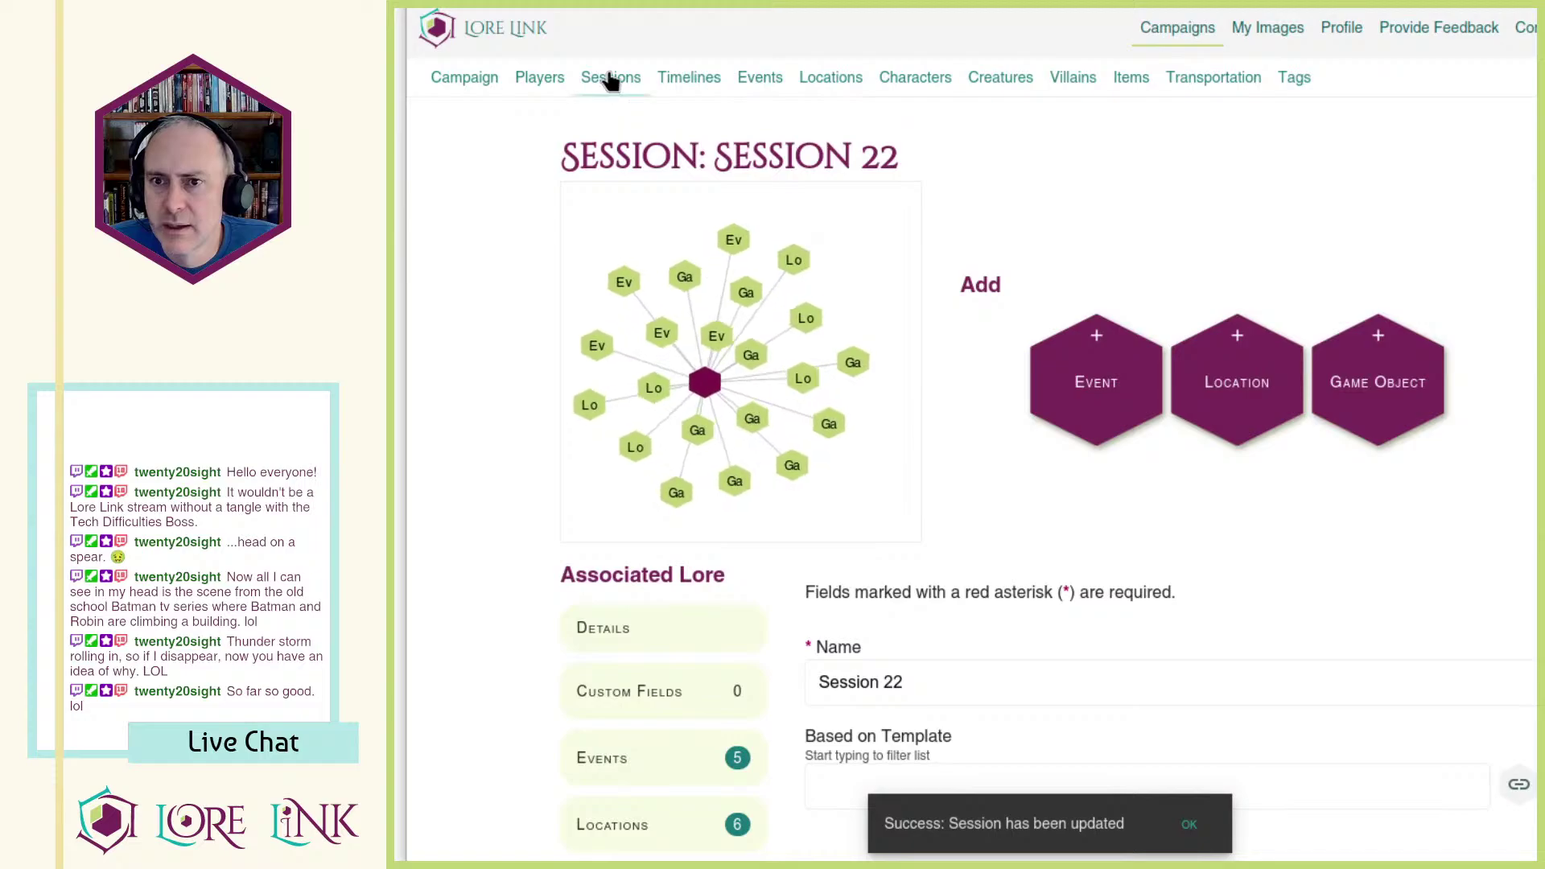
Step: Open Session 23 from the session list and go to its associated locations
{"action": "left_click", "coordinate": [612, 77]}
{"action": "scroll", "coordinate": [1247, 352], "scroll_direction": "down", "scroll_amount": 2}
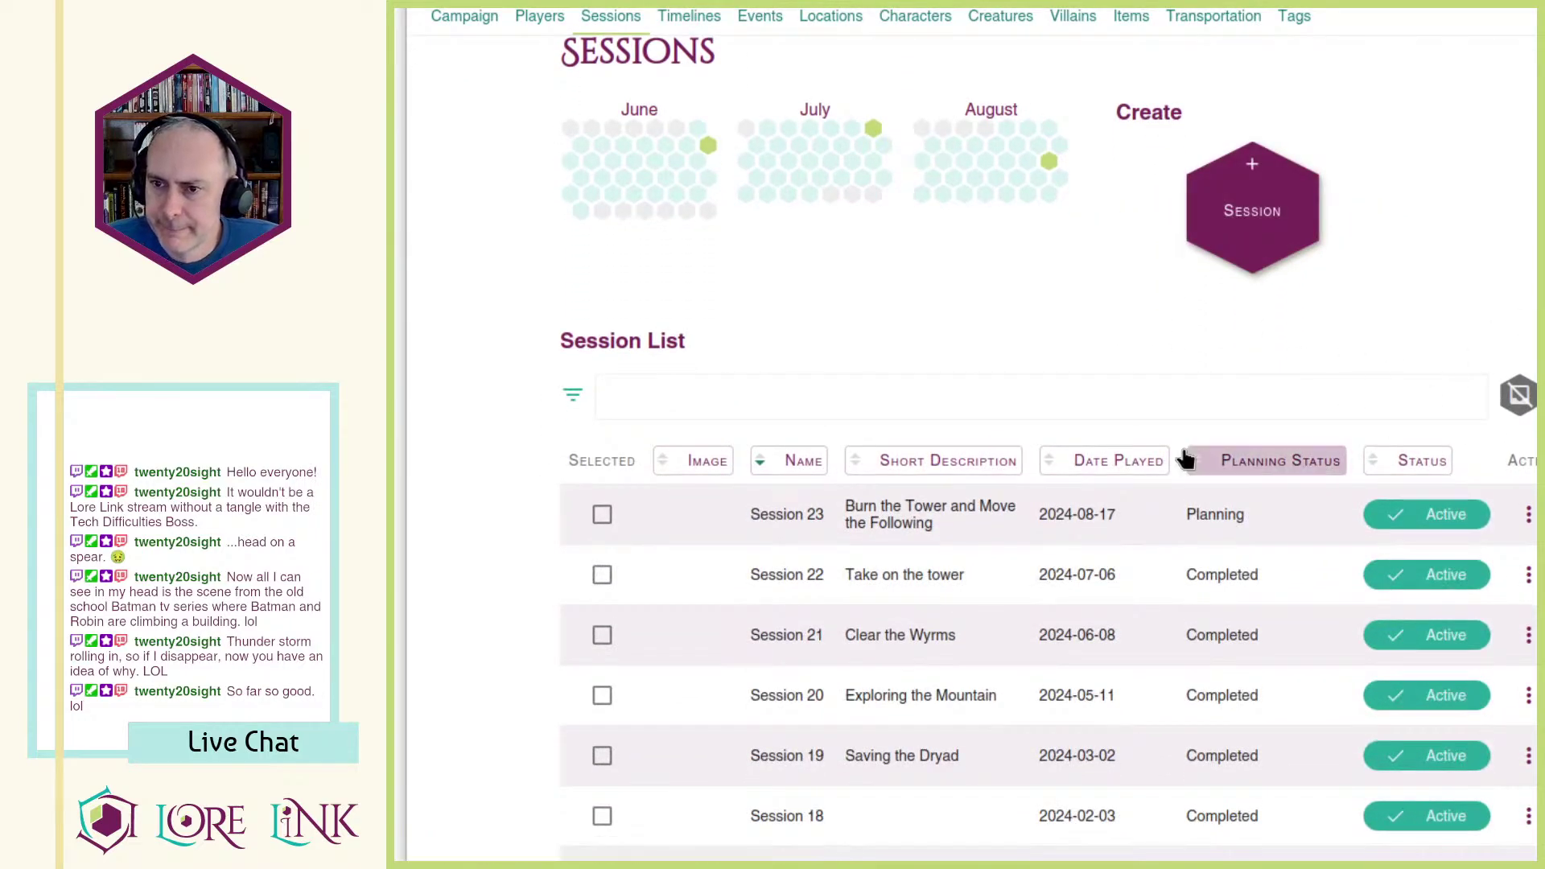
{"action": "left_click", "coordinate": [1525, 514]}
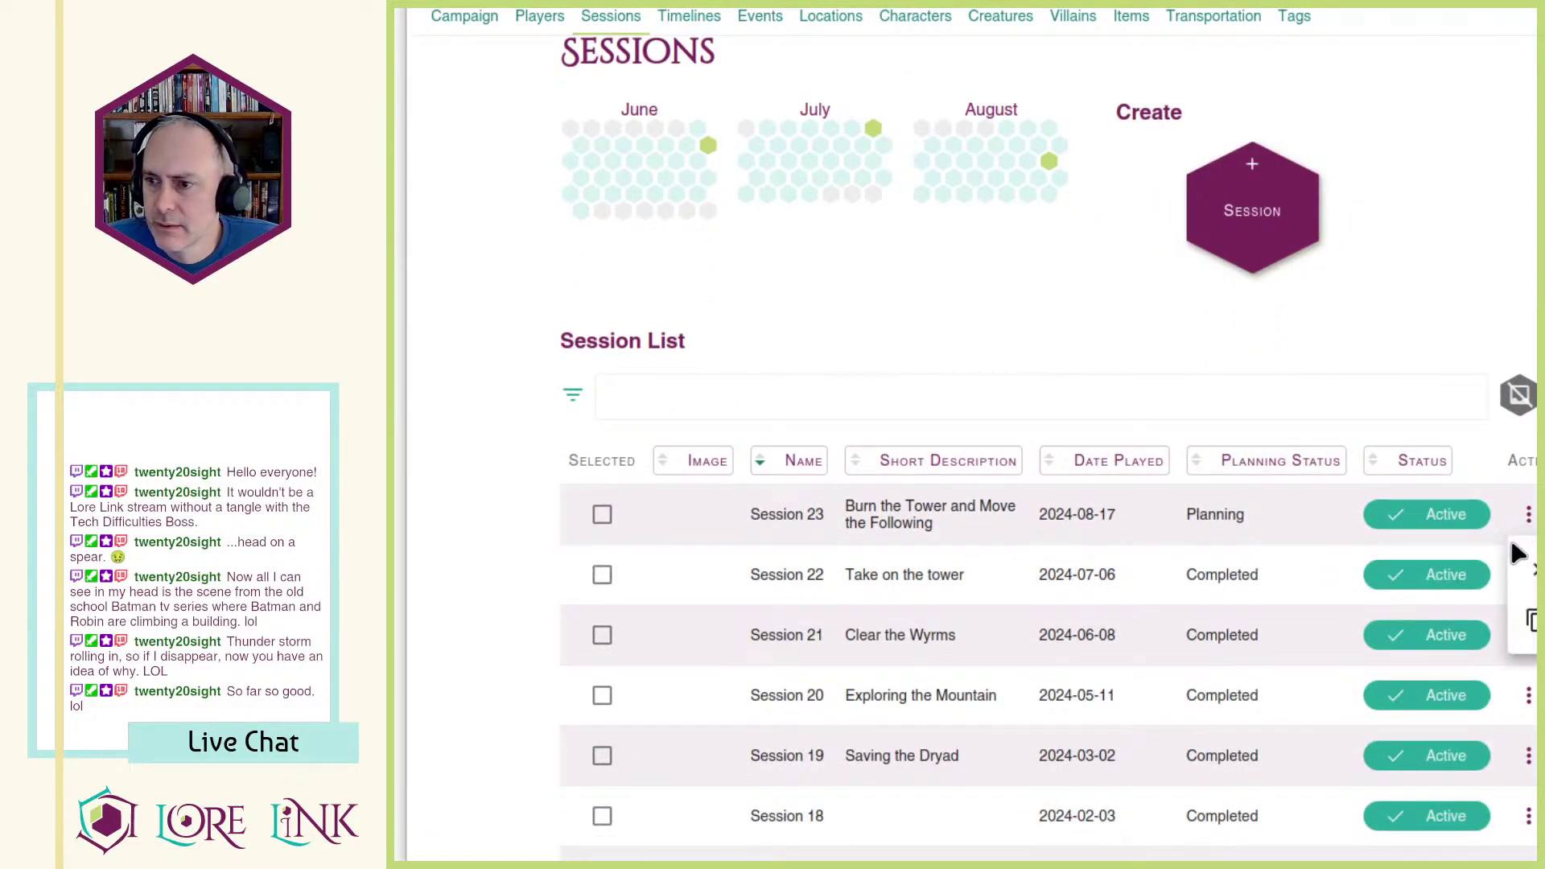
{"action": "left_click", "coordinate": [1525, 567]}
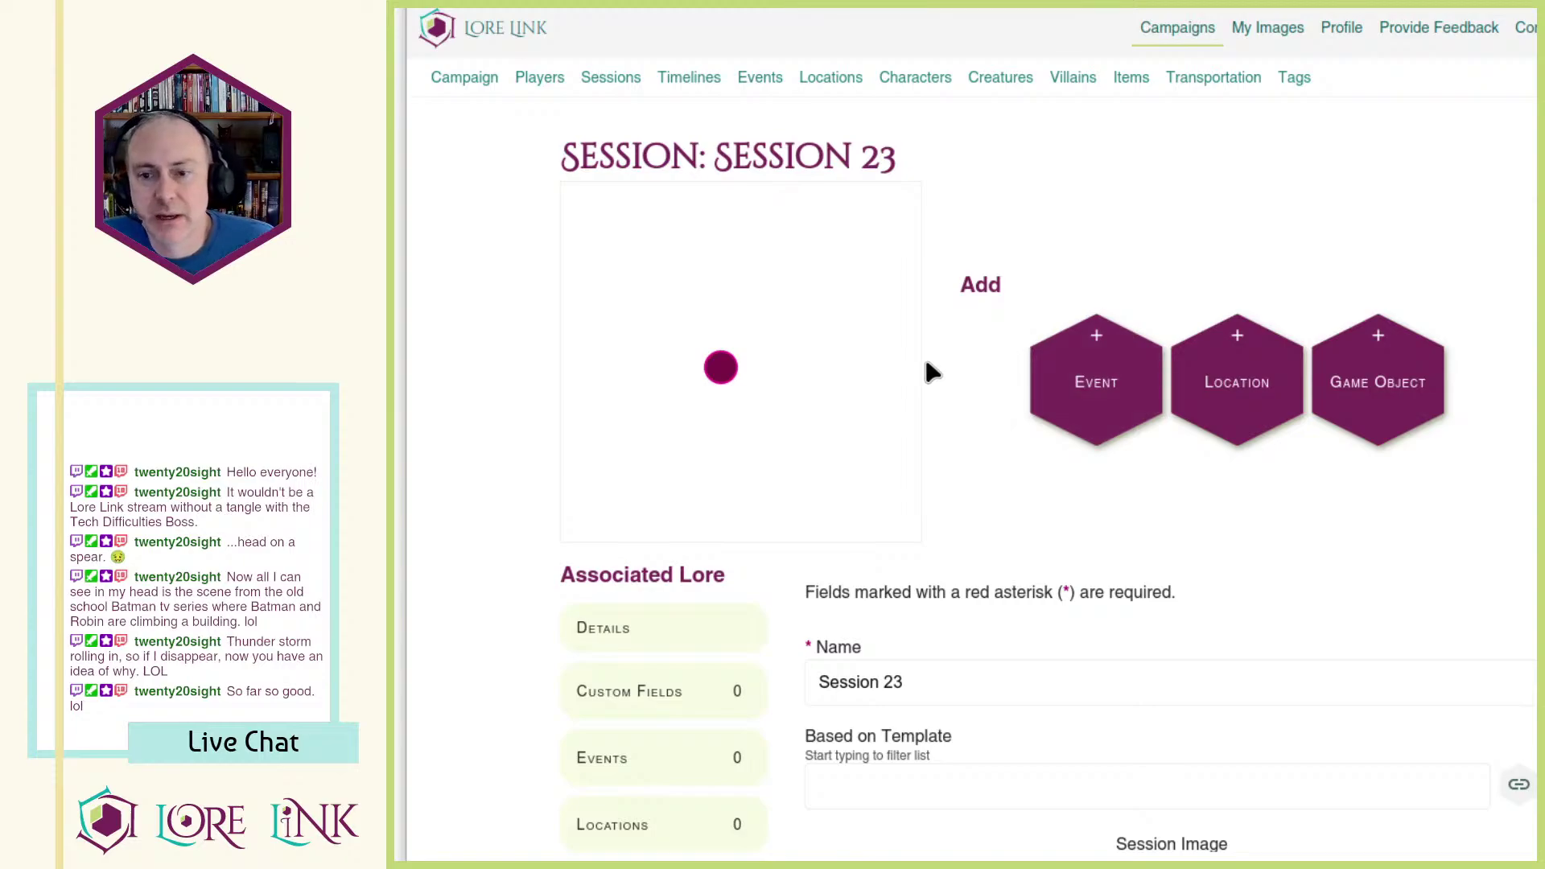
{"action": "scroll", "coordinate": [1103, 376], "scroll_direction": "down", "scroll_amount": 5}
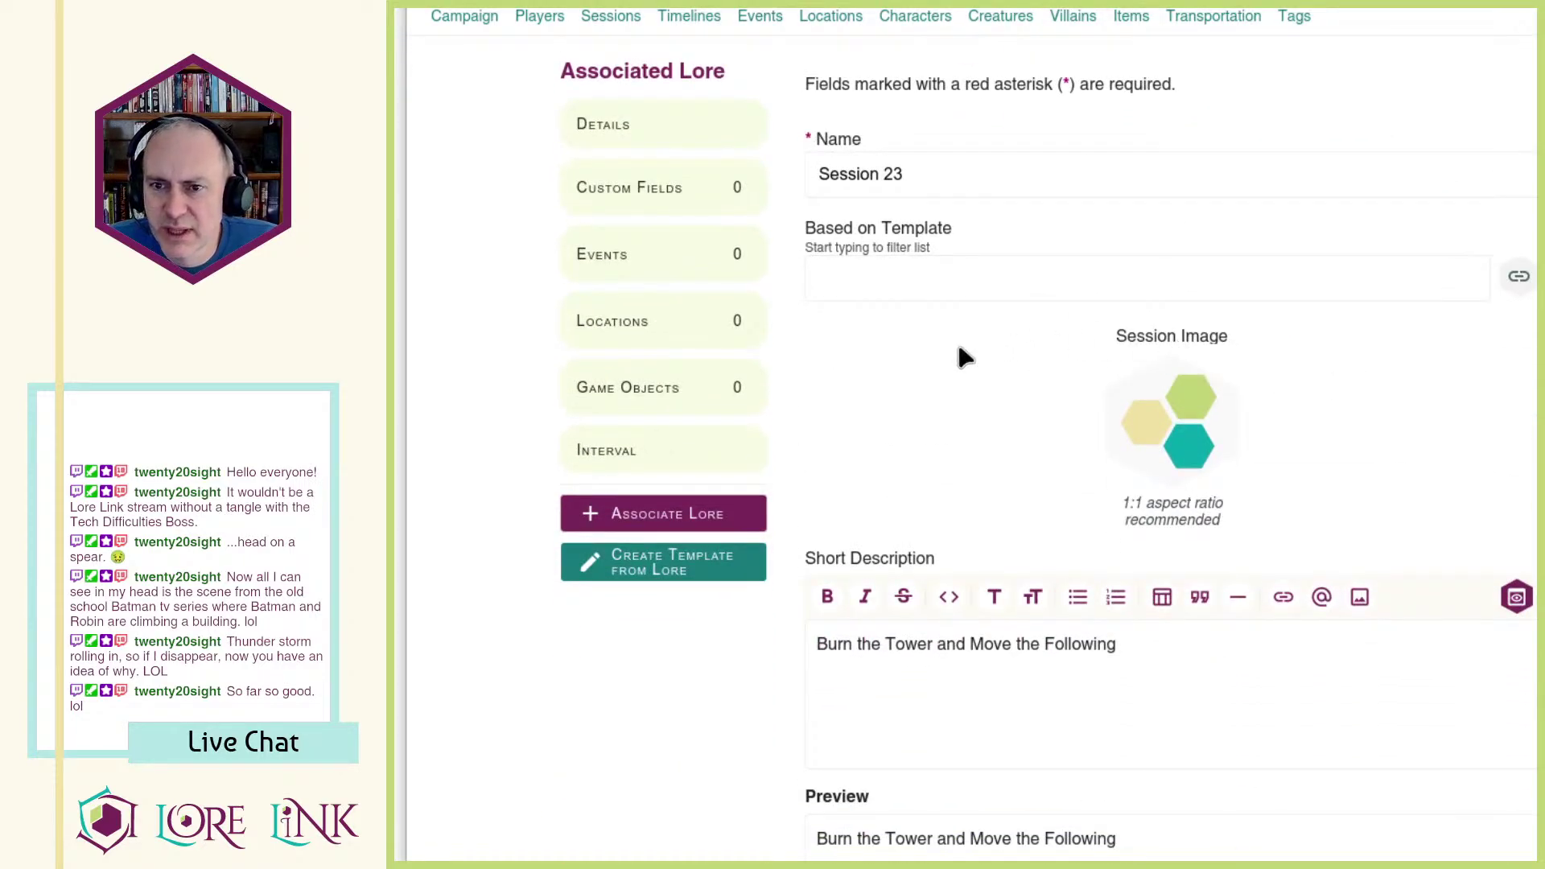
{"action": "left_click", "coordinate": [676, 330]}
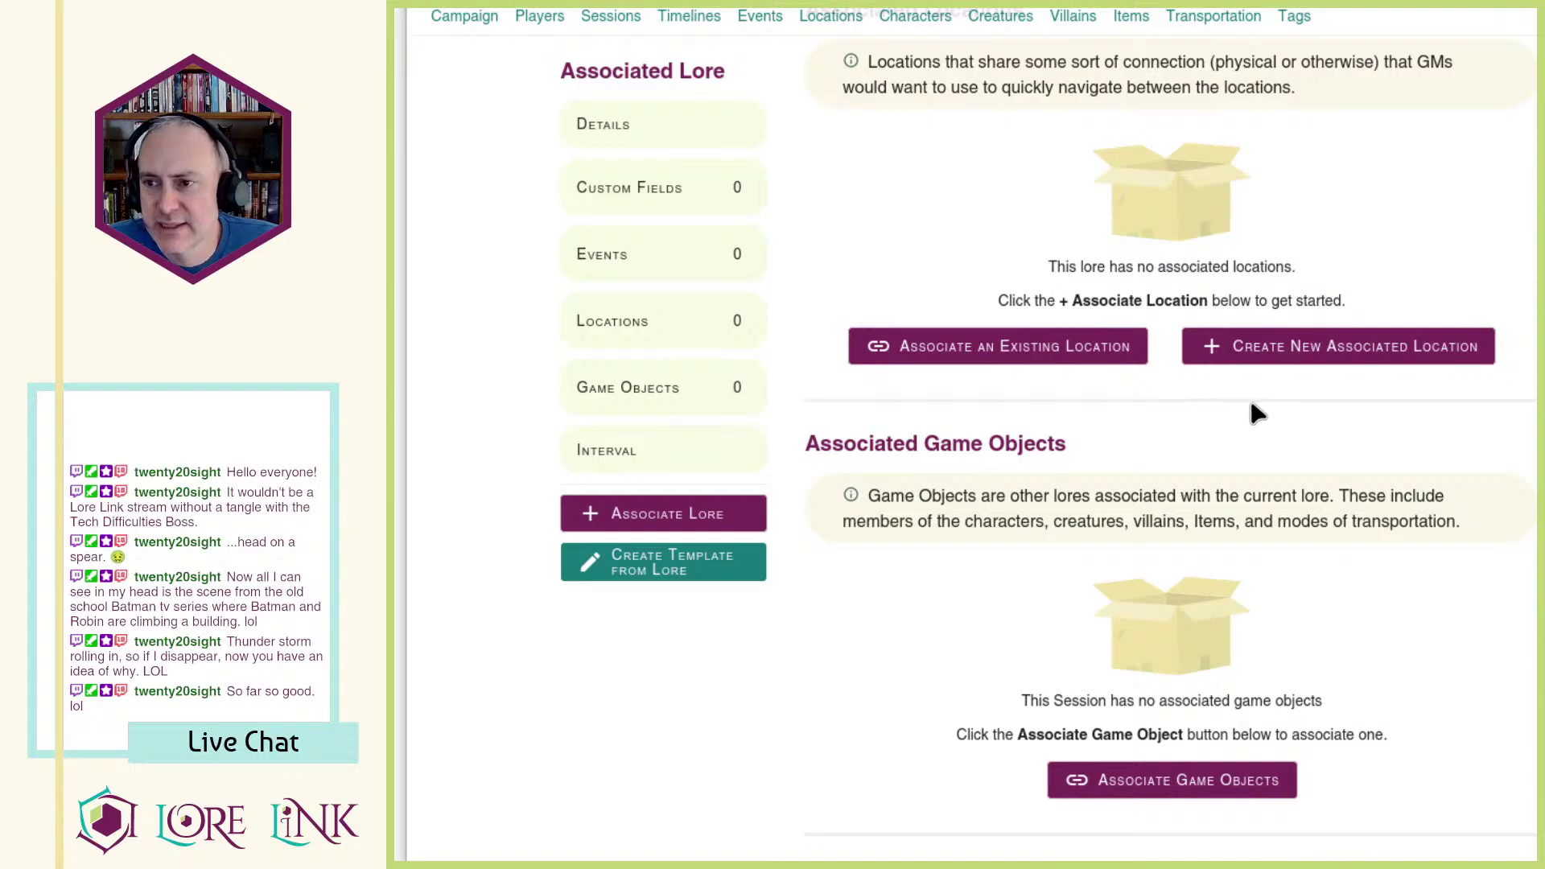
{"action": "left_click", "coordinate": [1050, 349]}
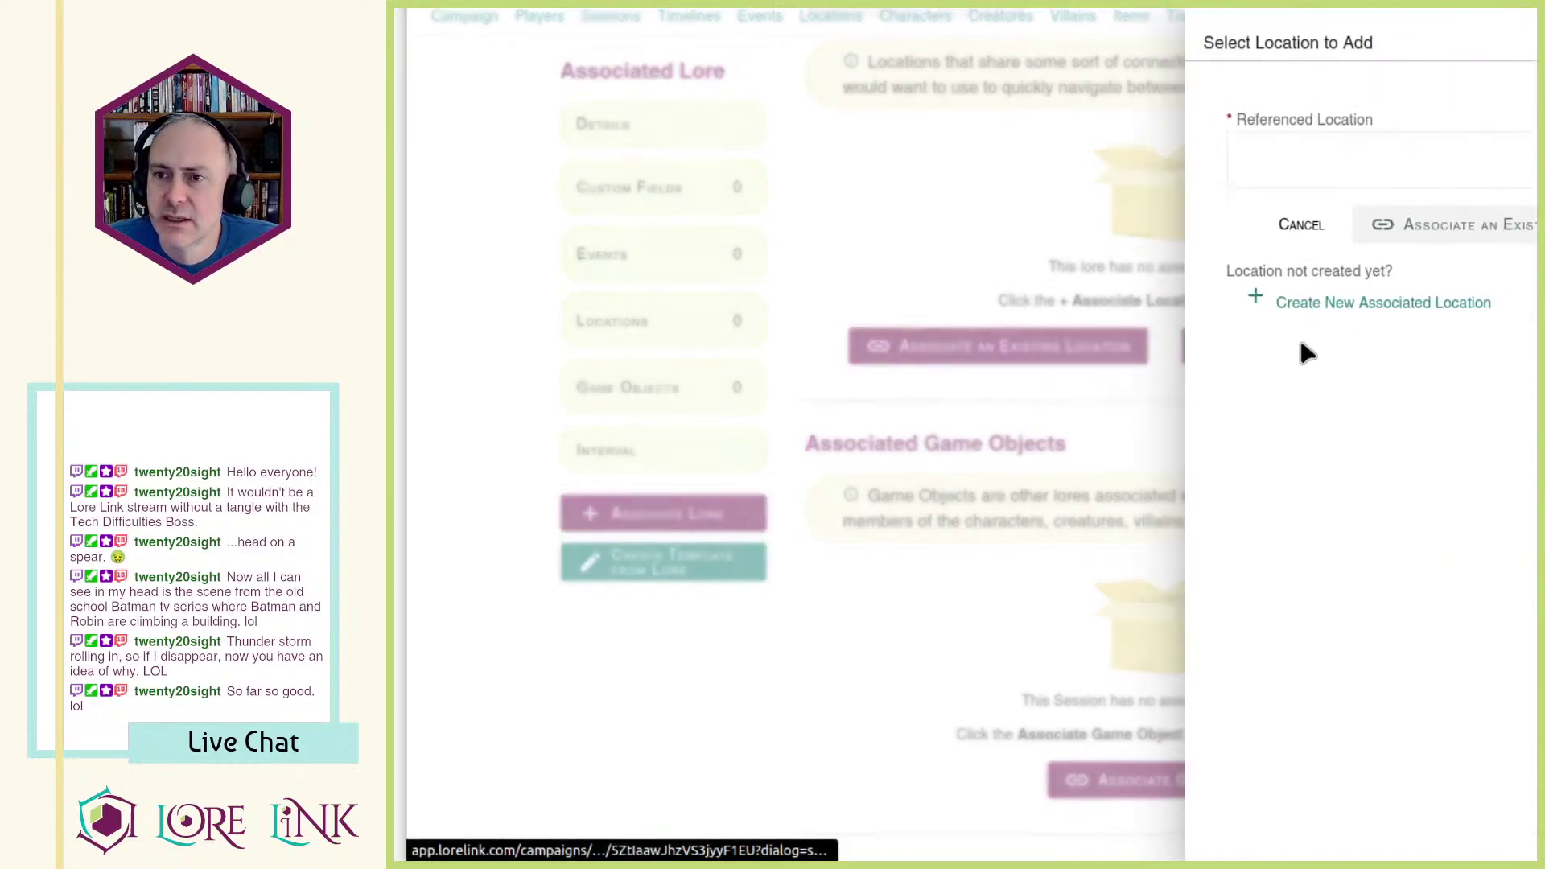
{"action": "left_click", "coordinate": [1377, 171]}
{"action": "key", "text": "Up"}
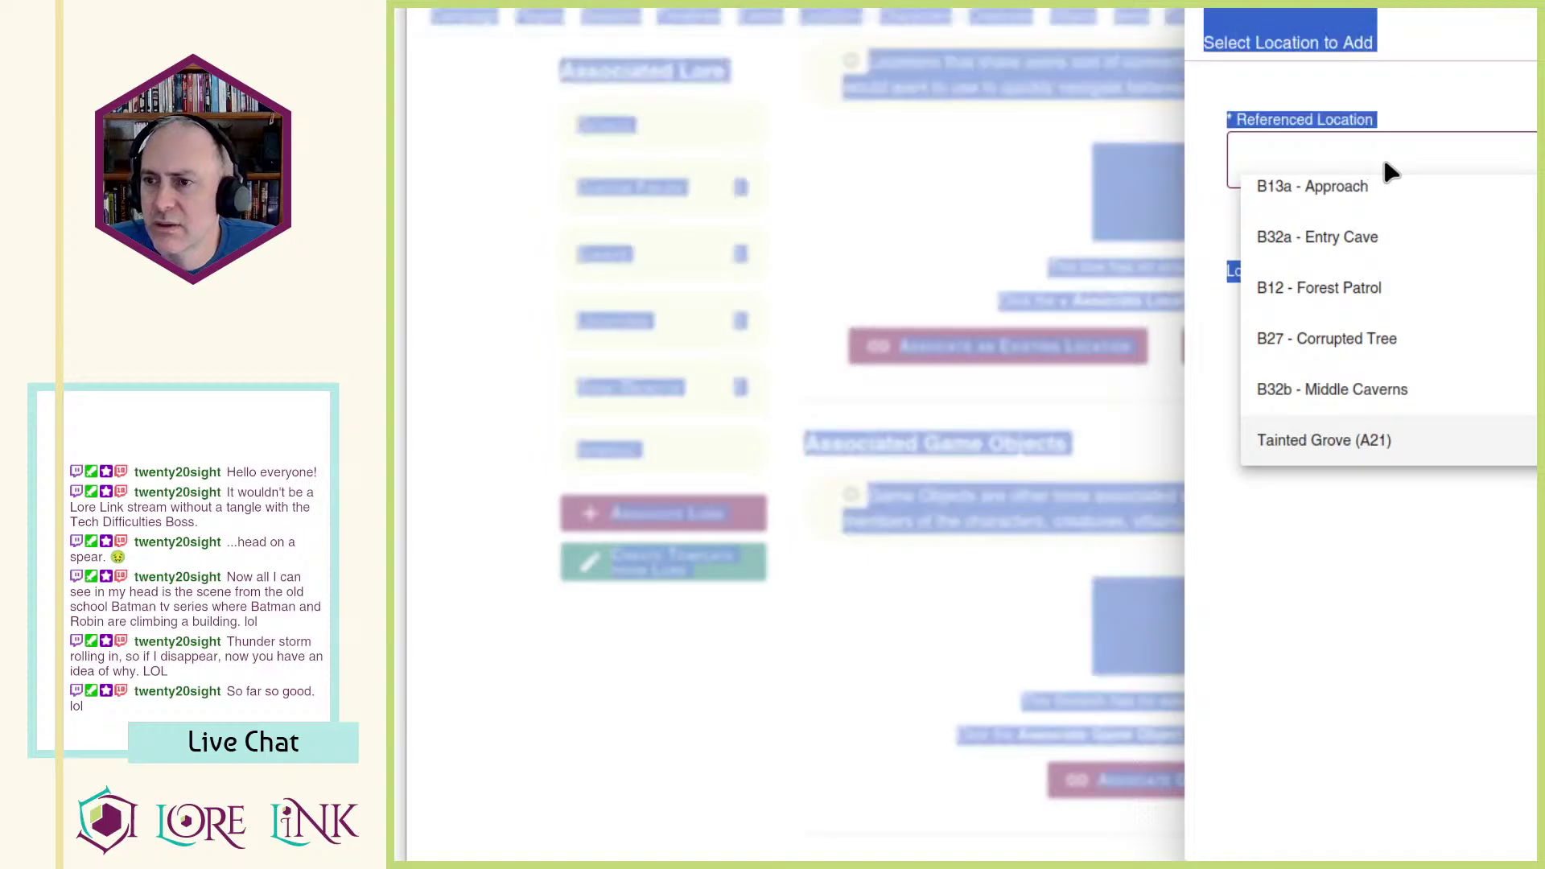
{"action": "key", "text": "Escape"}
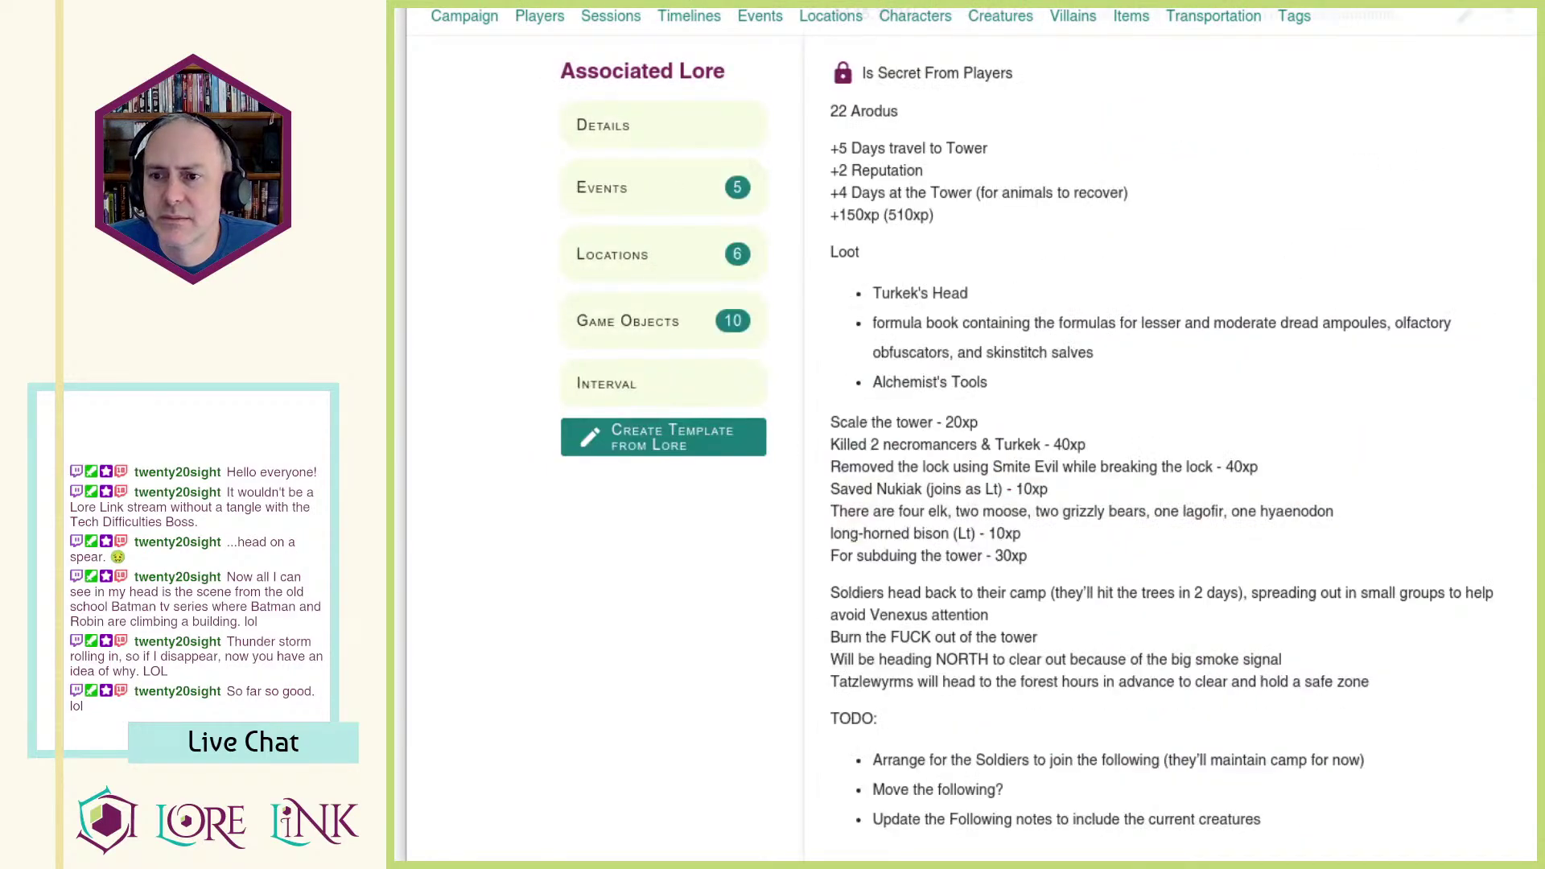
Step: Check the locations associated with Session 22 in the other browser tab
{"action": "scroll", "coordinate": [1037, 268], "scroll_direction": "down", "scroll_amount": 10}
{"action": "left_click", "coordinate": [647, 267]}
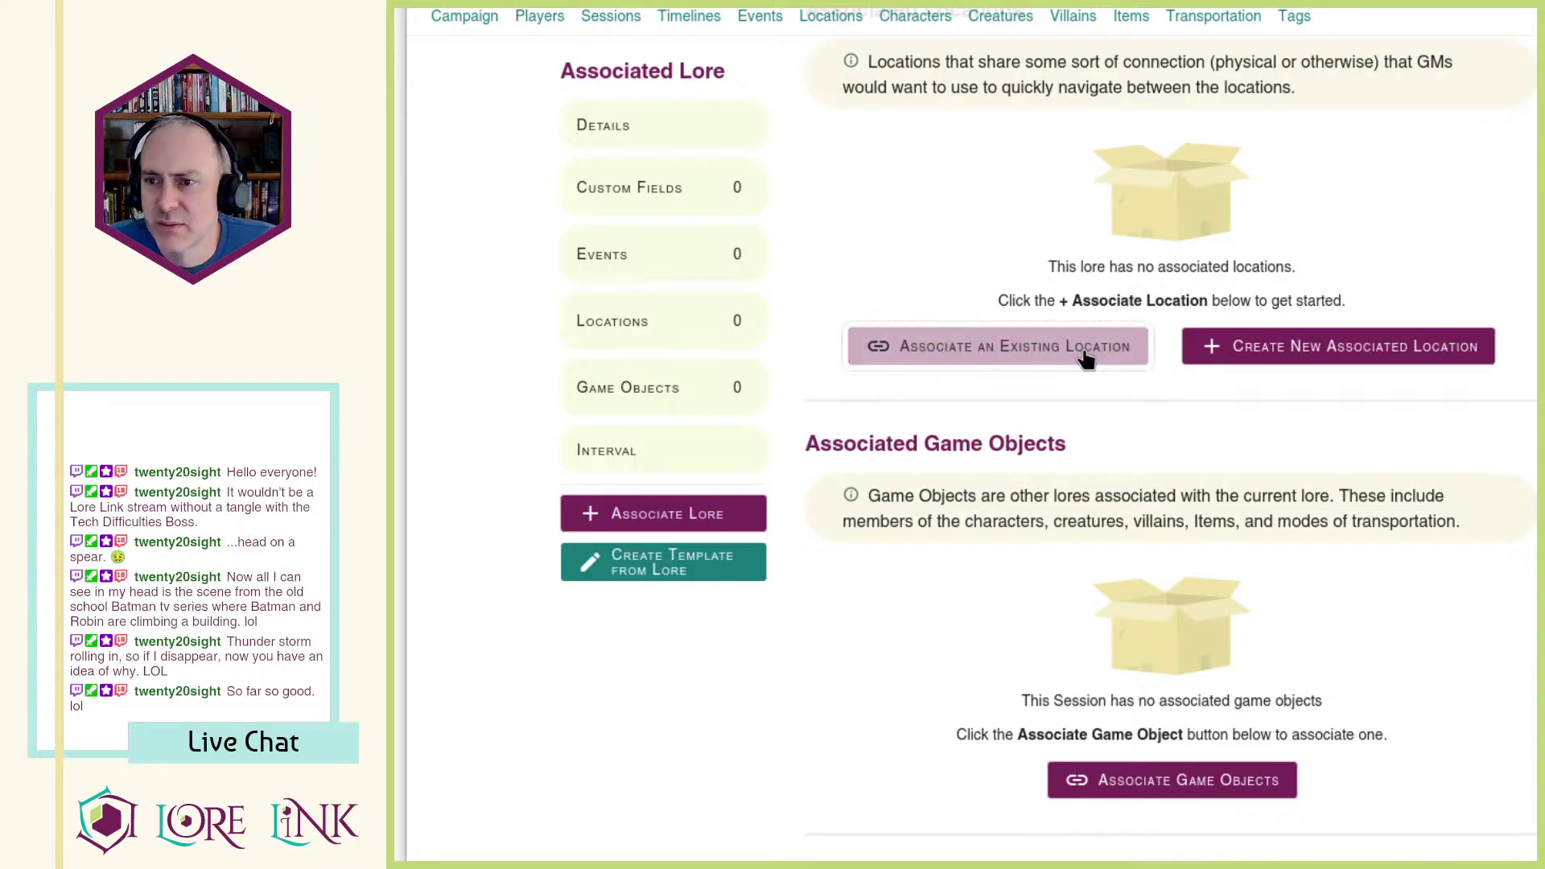
Step: Associate the existing location B32 - The Ashen Tower with Session 23
{"action": "left_click", "coordinate": [1117, 347]}
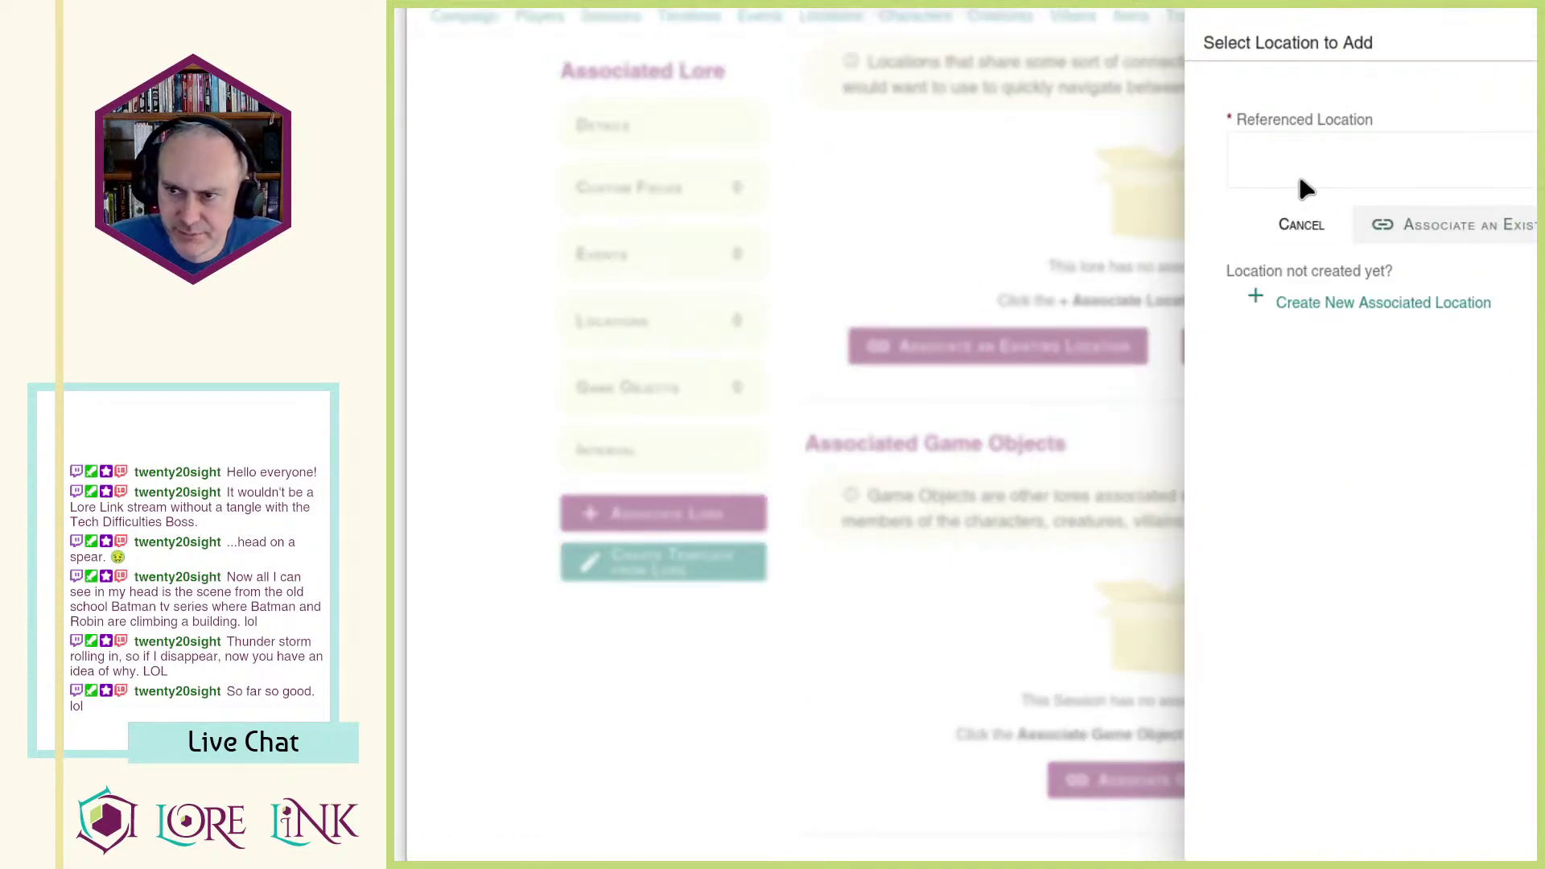
{"action": "left_click", "coordinate": [1437, 169]}
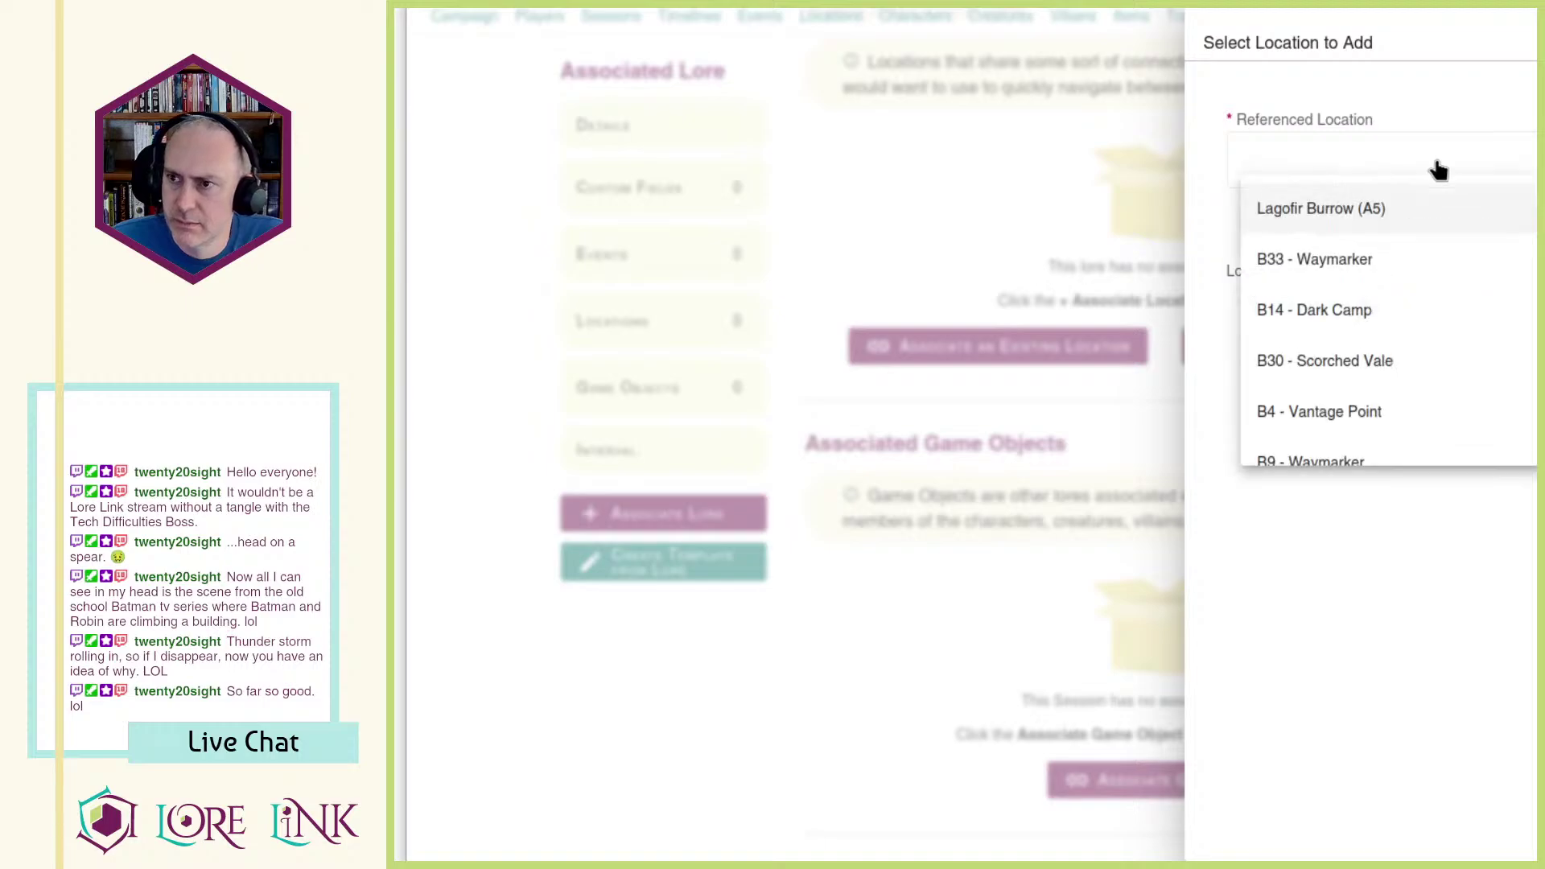
{"action": "type", "text": "b32"}
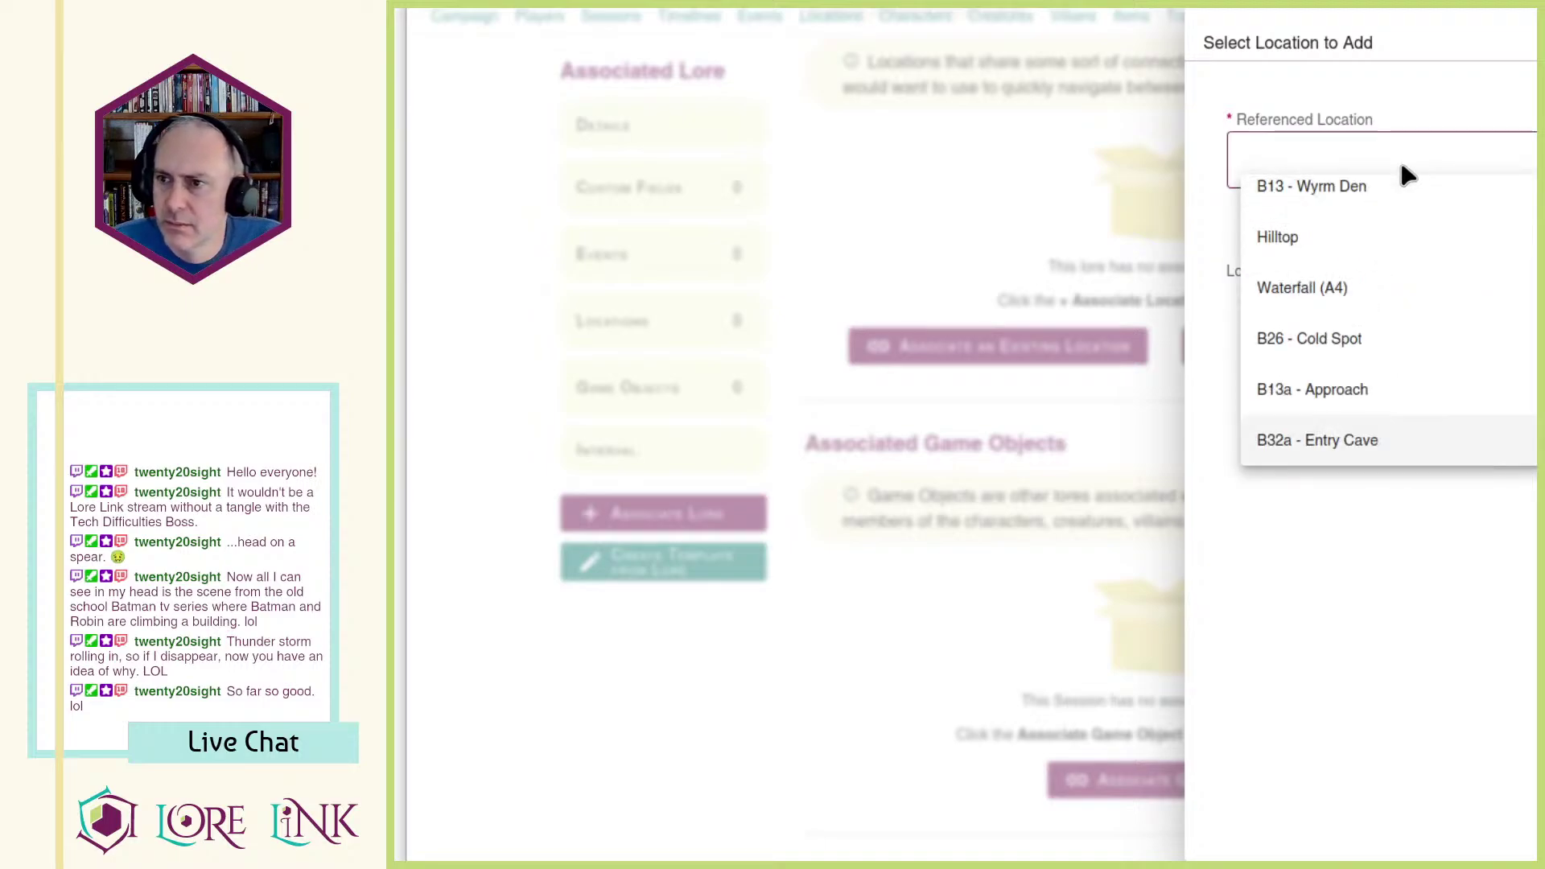
{"action": "scroll", "coordinate": [1316, 443], "scroll_direction": "down", "scroll_amount": 2}
{"action": "scroll", "coordinate": [1368, 428], "scroll_direction": "down", "scroll_amount": 3}
{"action": "scroll", "coordinate": [1368, 310], "scroll_direction": "down", "scroll_amount": 3}
{"action": "scroll", "coordinate": [1418, 314], "scroll_direction": "down", "scroll_amount": 9}
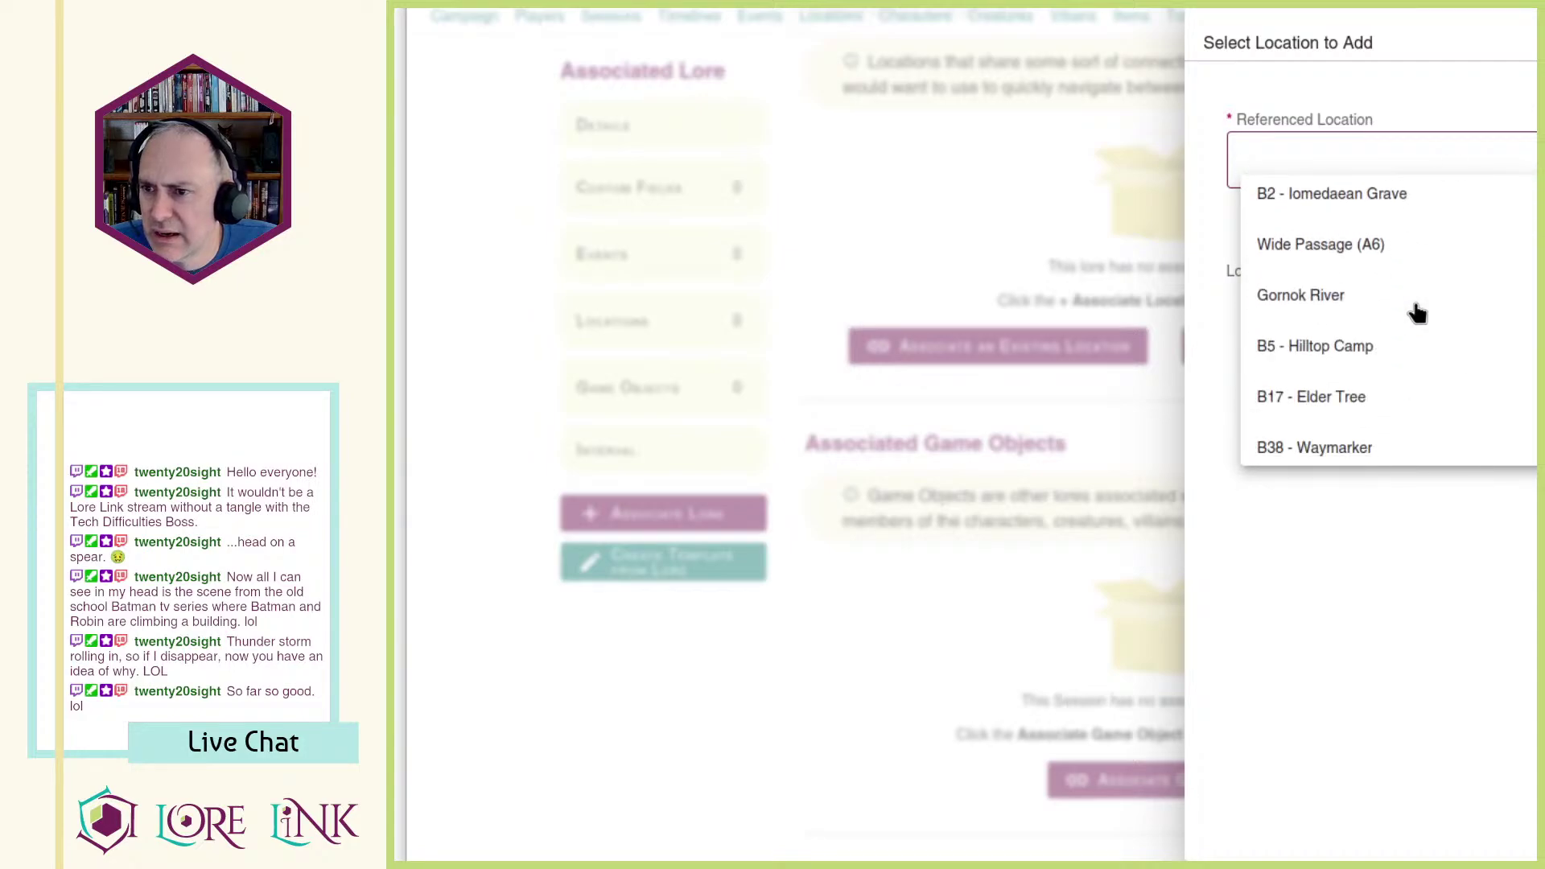
{"action": "scroll", "coordinate": [1417, 313], "scroll_direction": "down", "scroll_amount": 2}
{"action": "scroll", "coordinate": [1417, 314], "scroll_direction": "down", "scroll_amount": 2}
{"action": "scroll", "coordinate": [1417, 314], "scroll_direction": "down", "scroll_amount": 2}
{"action": "scroll", "coordinate": [1417, 314], "scroll_direction": "down", "scroll_amount": 3}
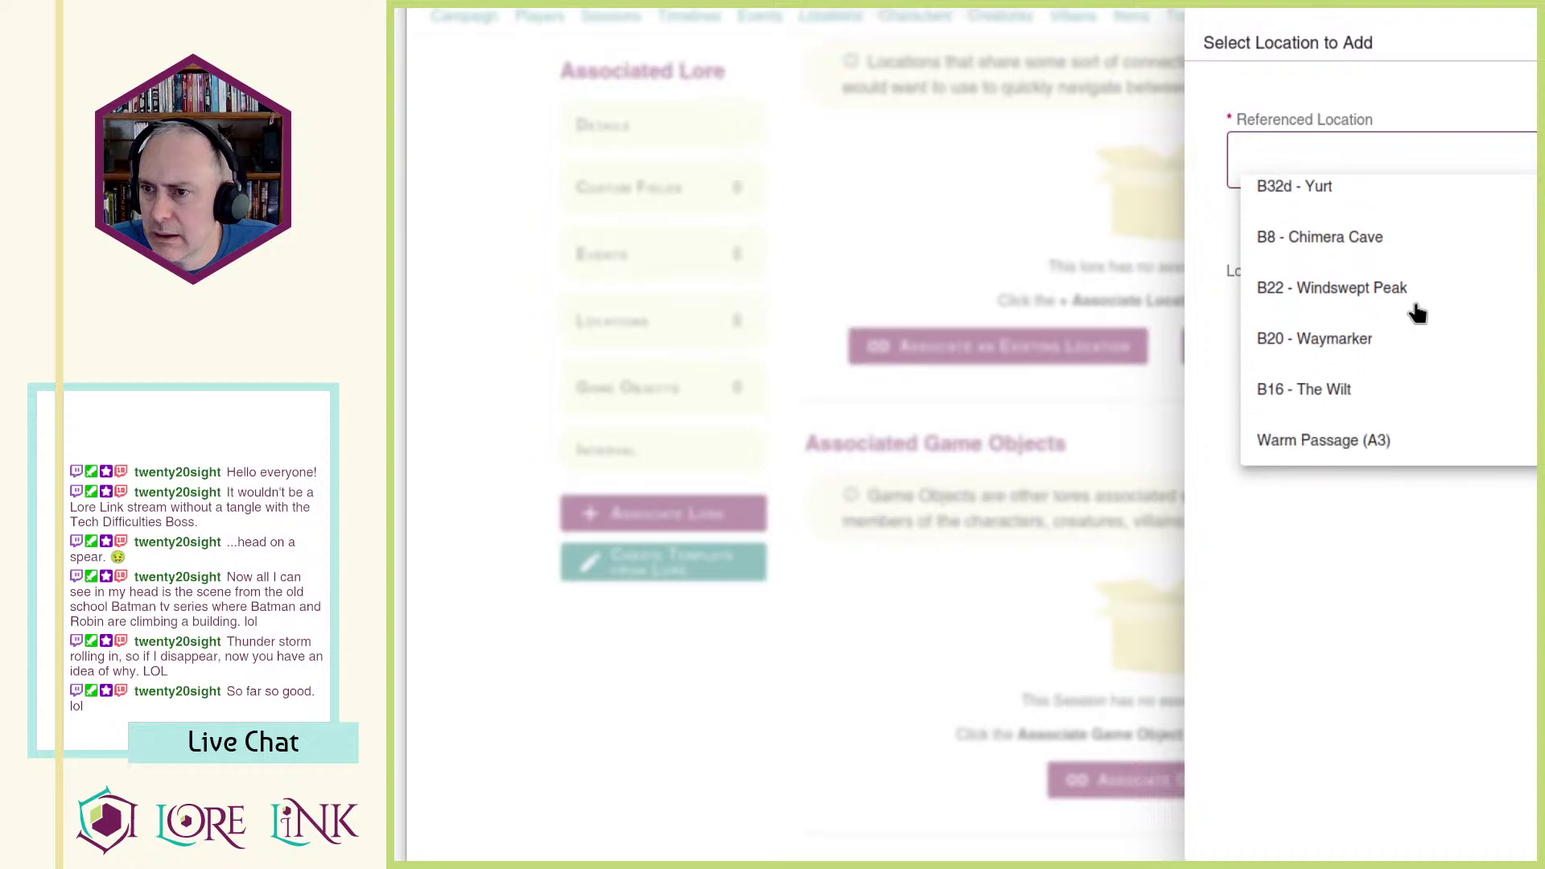
{"action": "scroll", "coordinate": [1417, 314], "scroll_direction": "down", "scroll_amount": 4}
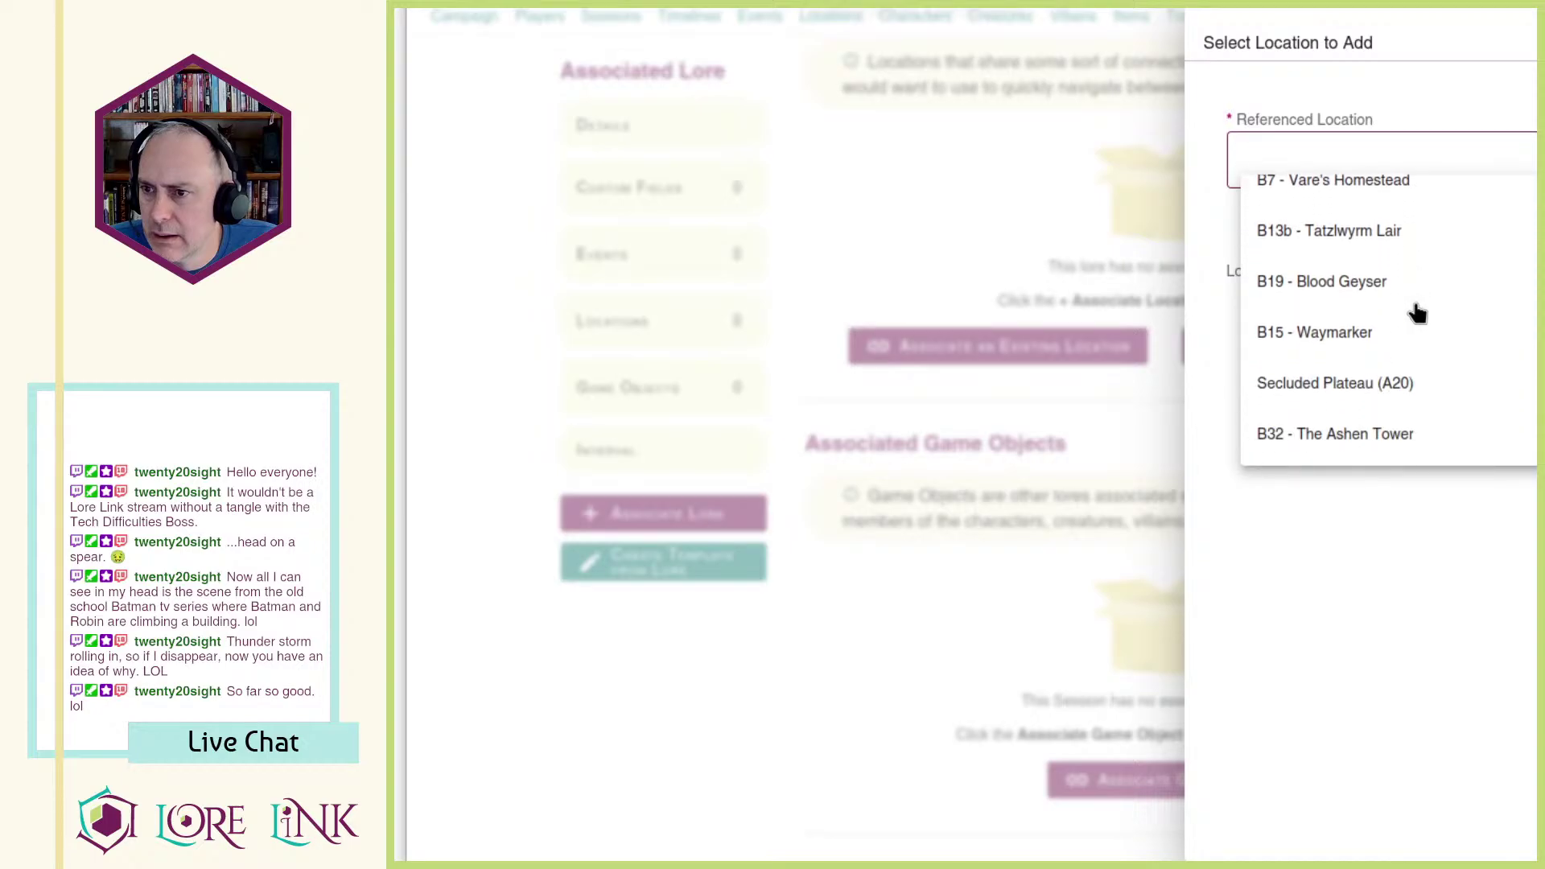
{"action": "left_click", "coordinate": [1306, 441]}
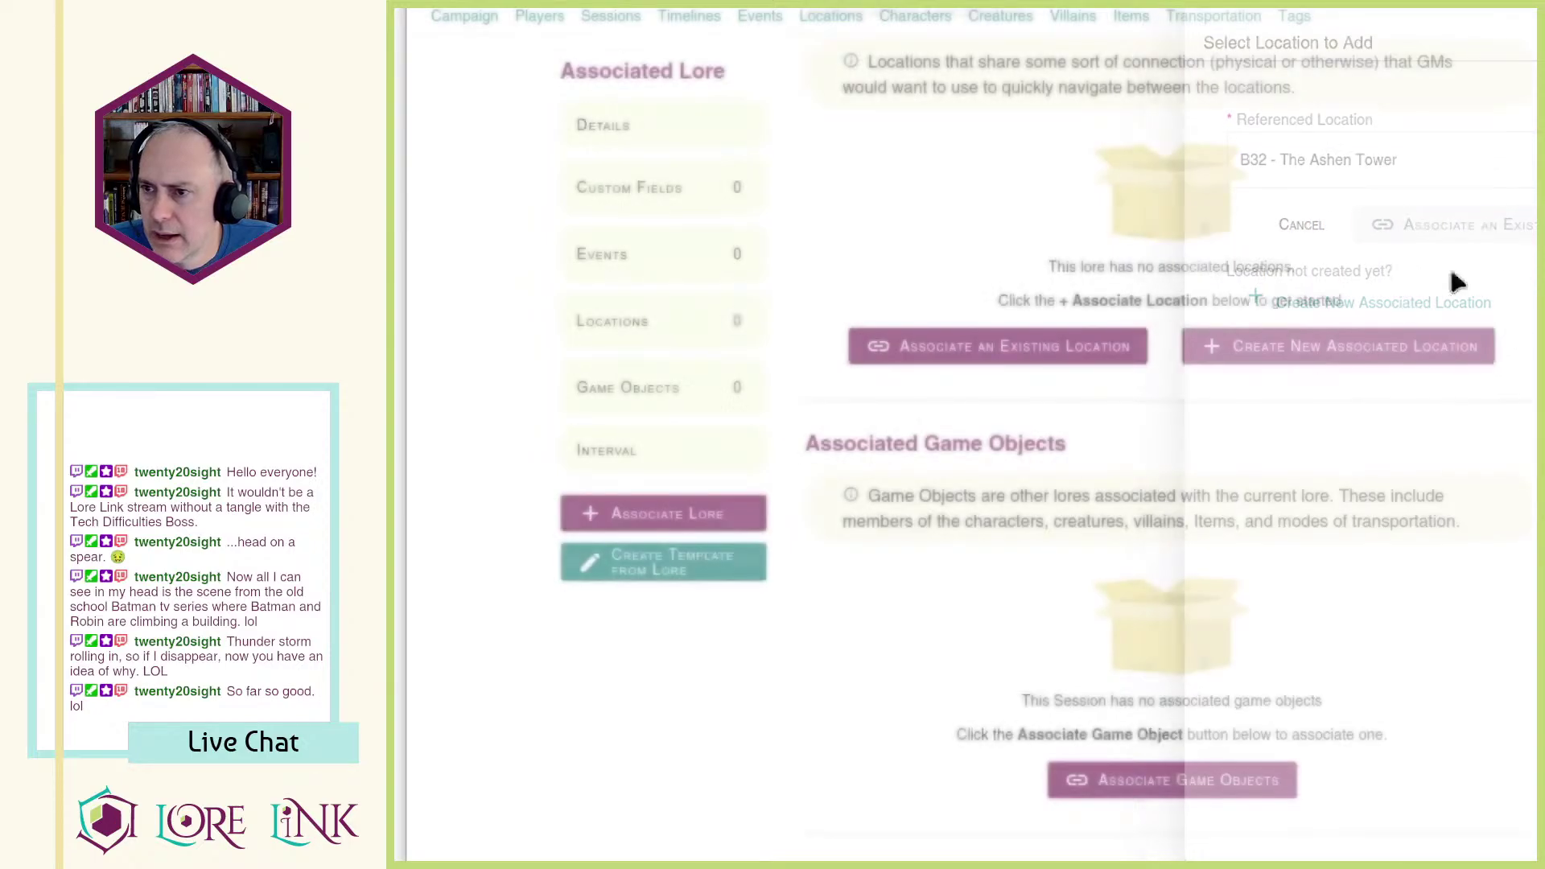
{"action": "left_click", "coordinate": [1472, 227]}
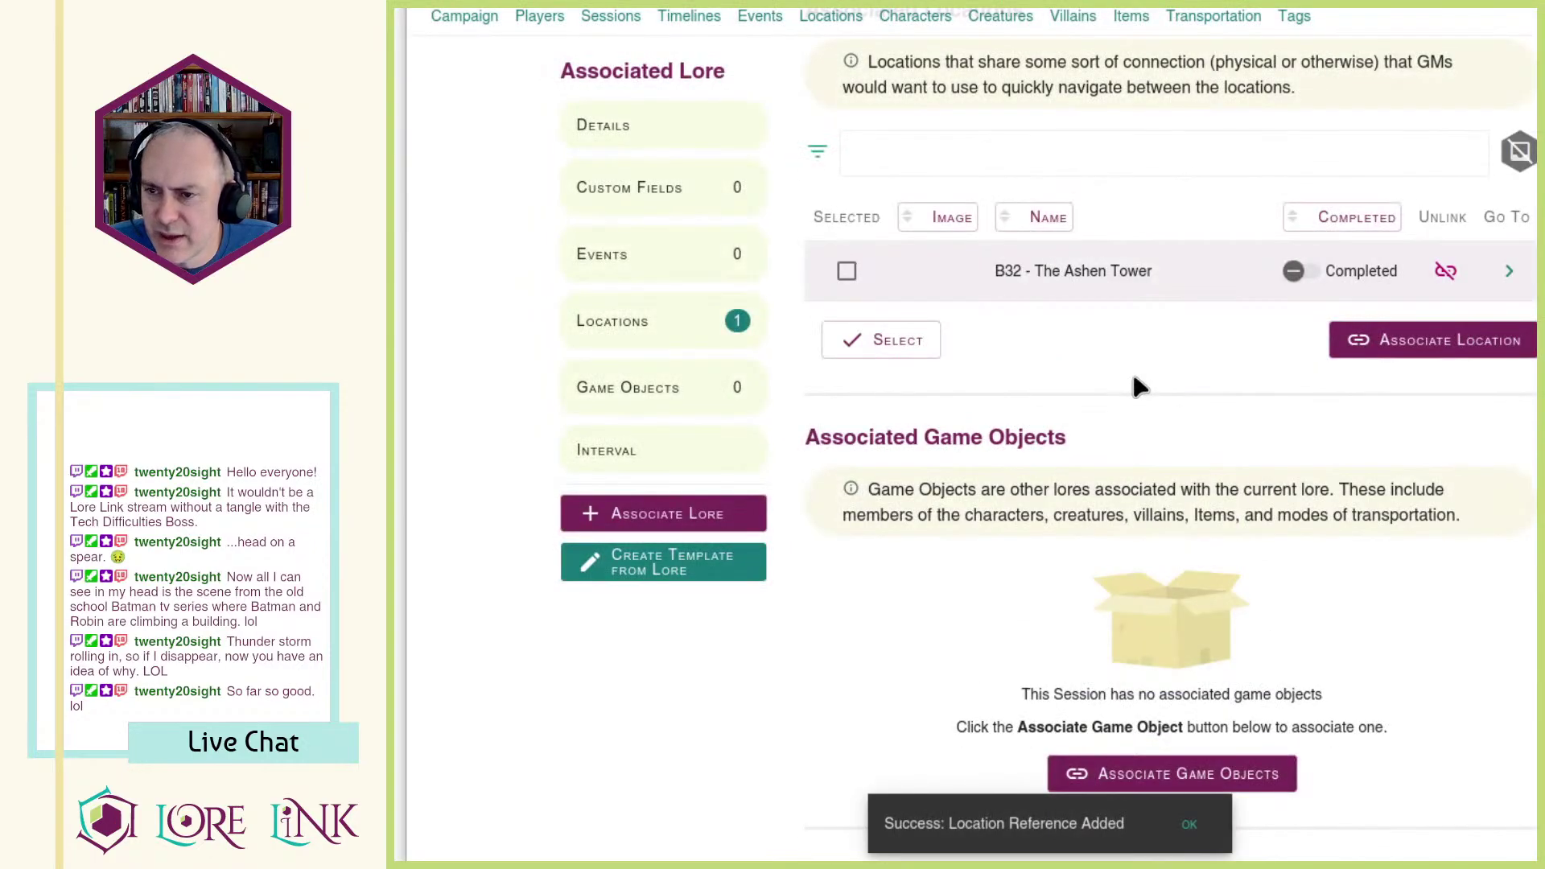
Step: Add the existing location B18 - Deserter Encampment to Session 23's associated locations
{"action": "left_click", "coordinate": [1433, 355]}
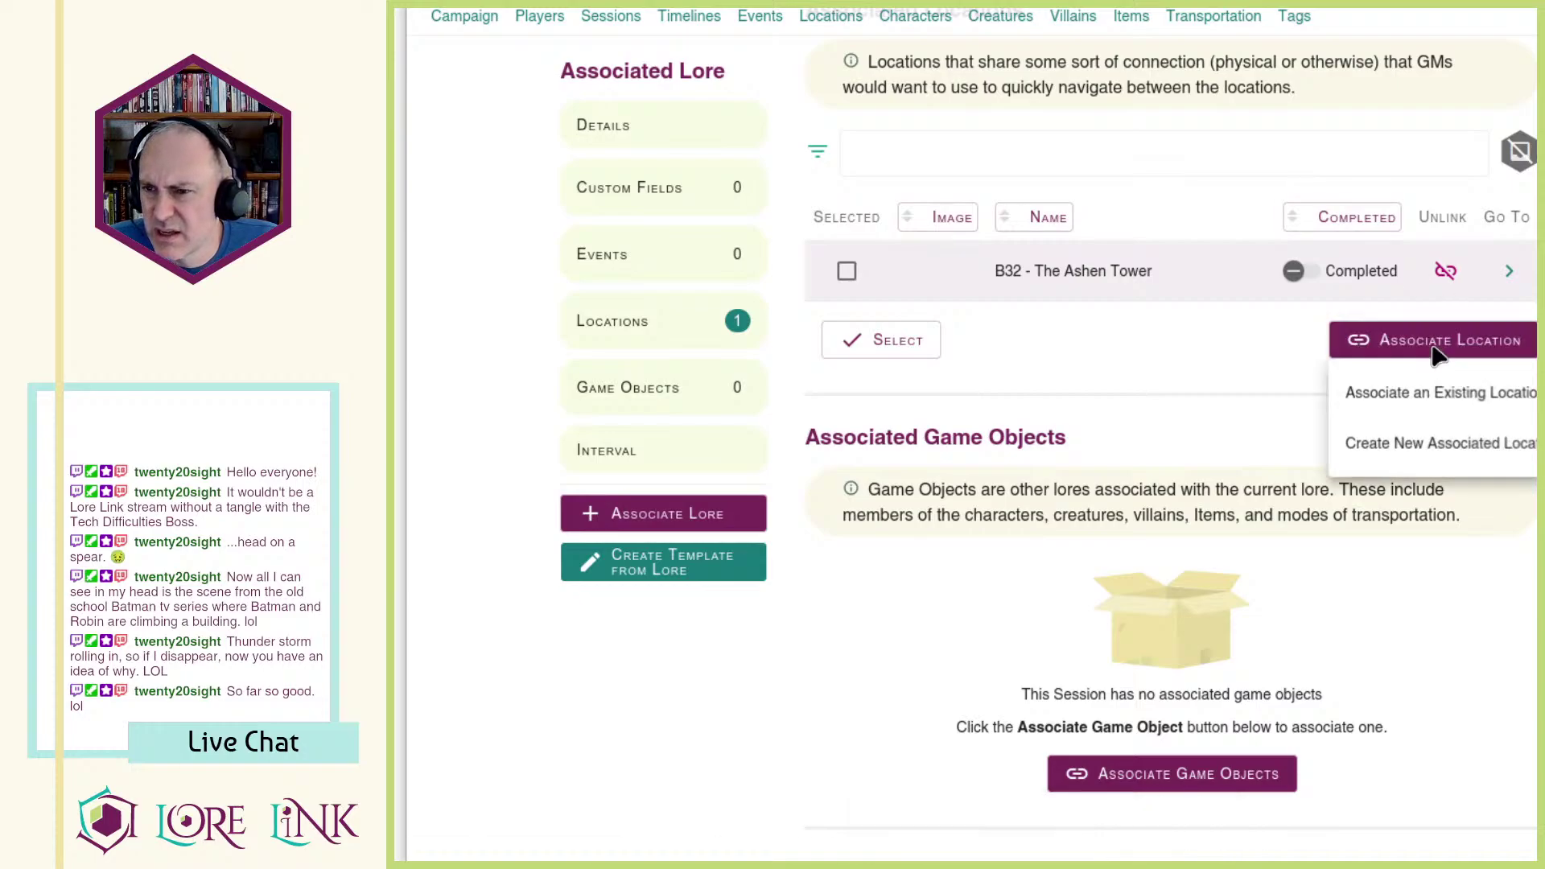
{"action": "left_click", "coordinate": [1484, 396]}
{"action": "left_click", "coordinate": [1416, 173]}
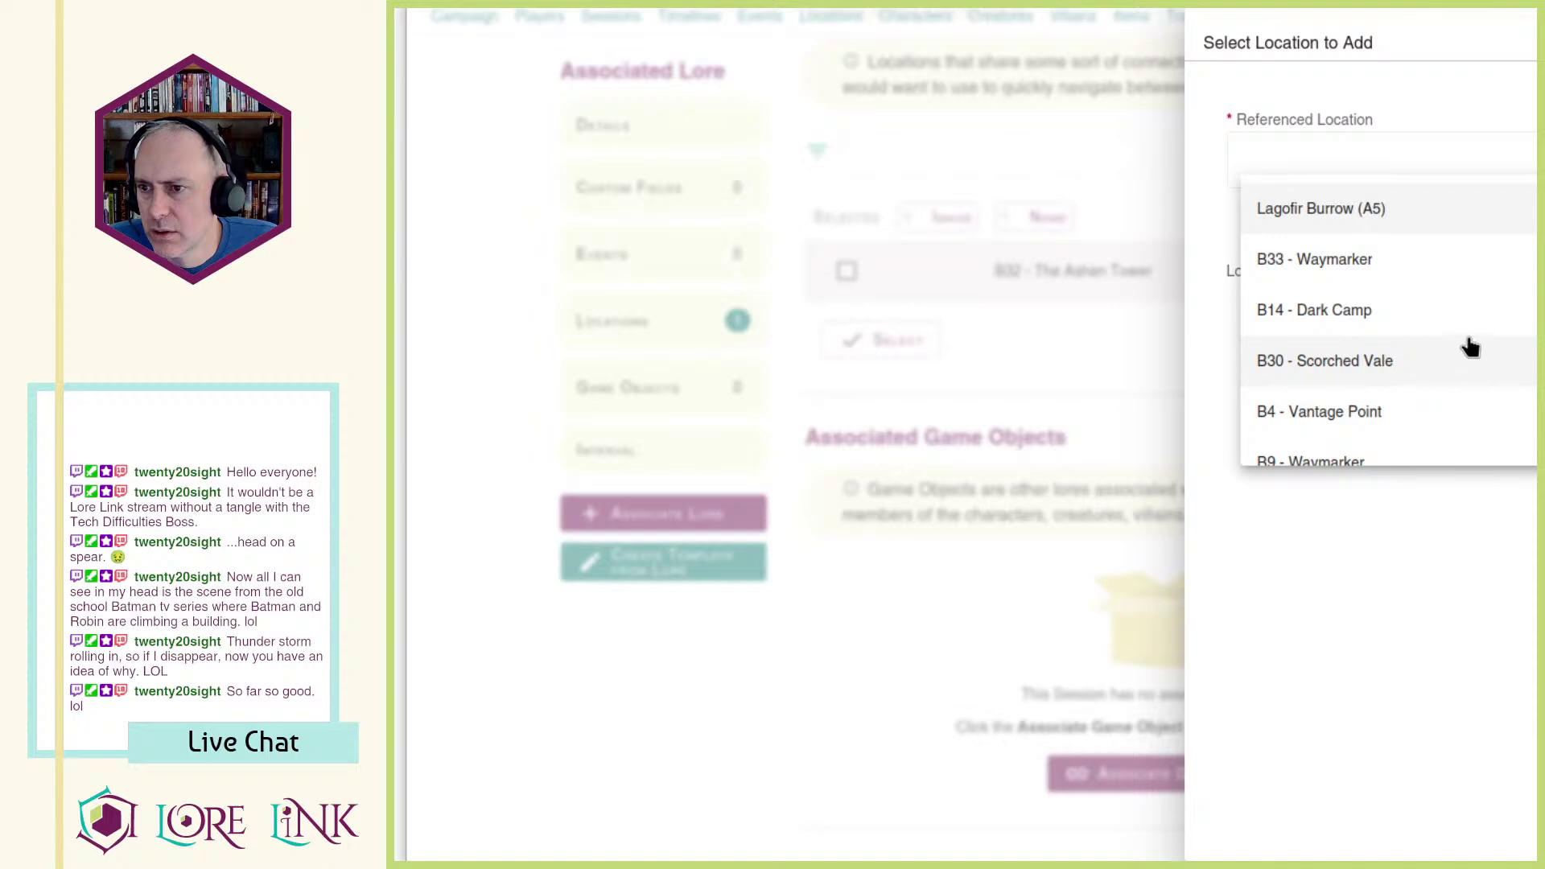
{"action": "scroll", "coordinate": [1471, 347], "scroll_direction": "down", "scroll_amount": 7}
{"action": "scroll", "coordinate": [1463, 357], "scroll_direction": "down", "scroll_amount": 5}
{"action": "scroll", "coordinate": [1463, 364], "scroll_direction": "down", "scroll_amount": 6}
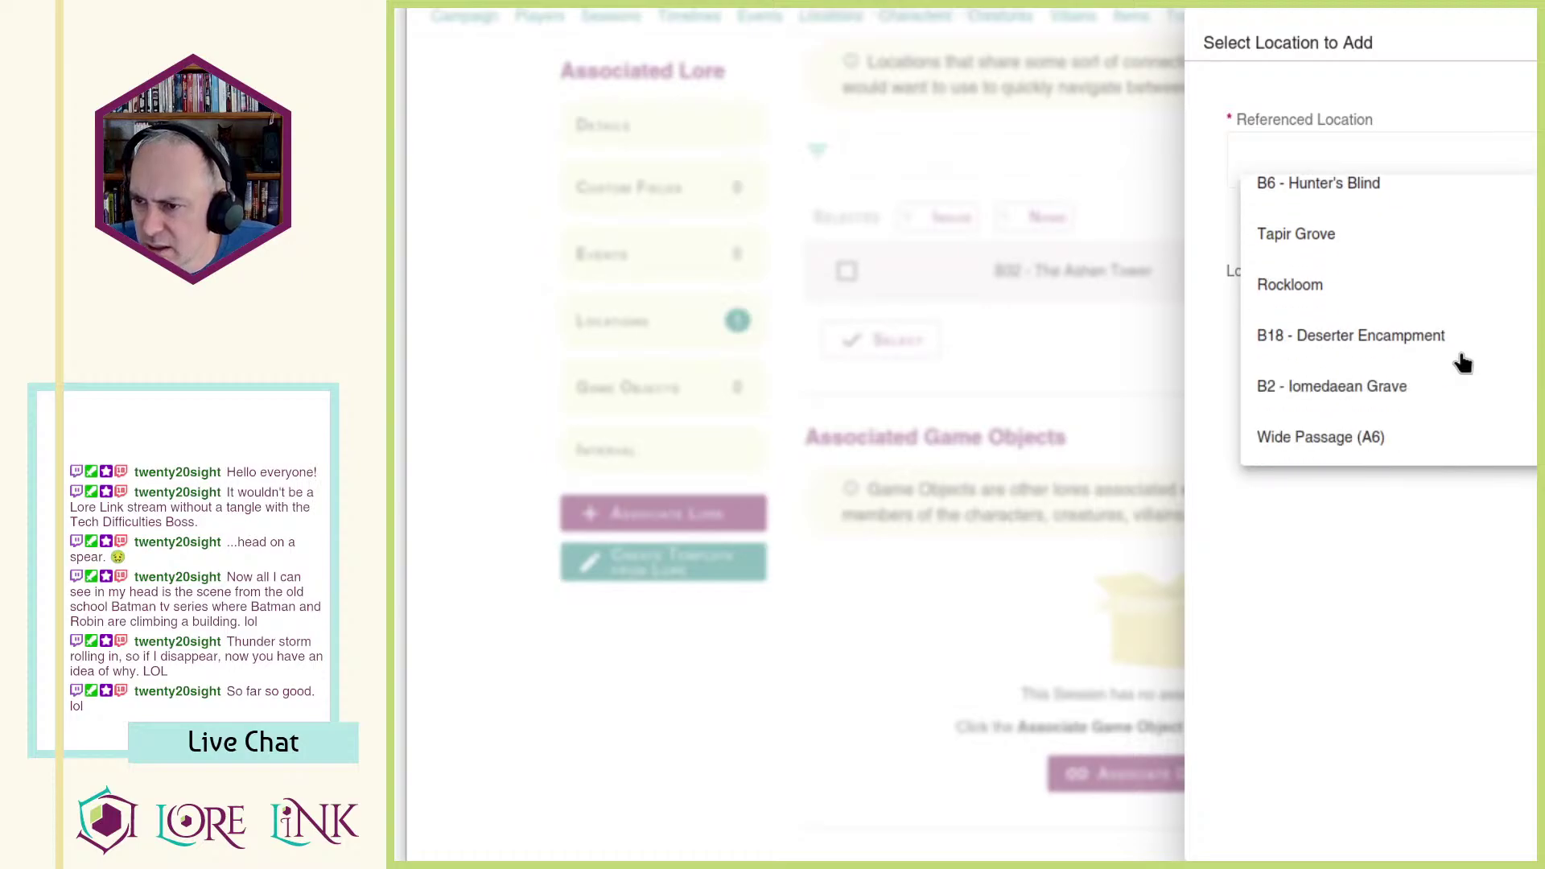
{"action": "left_click", "coordinate": [1462, 353]}
{"action": "left_click", "coordinate": [1448, 225]}
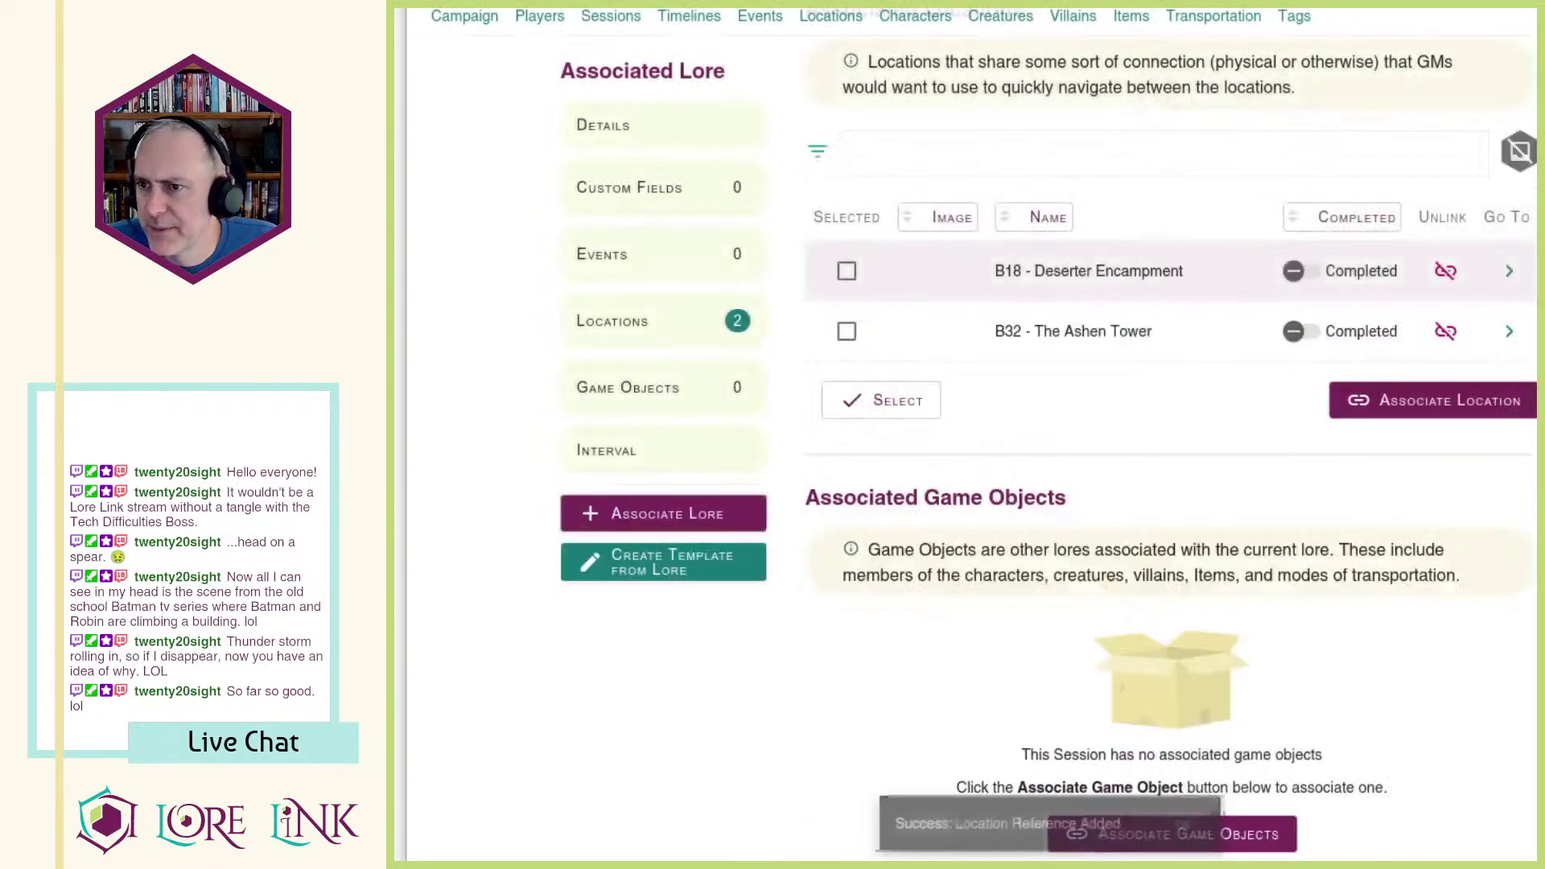
Step: Add the existing location B7 - Vare's Homestead to Session 23's associated locations
{"action": "left_click", "coordinate": [1456, 403]}
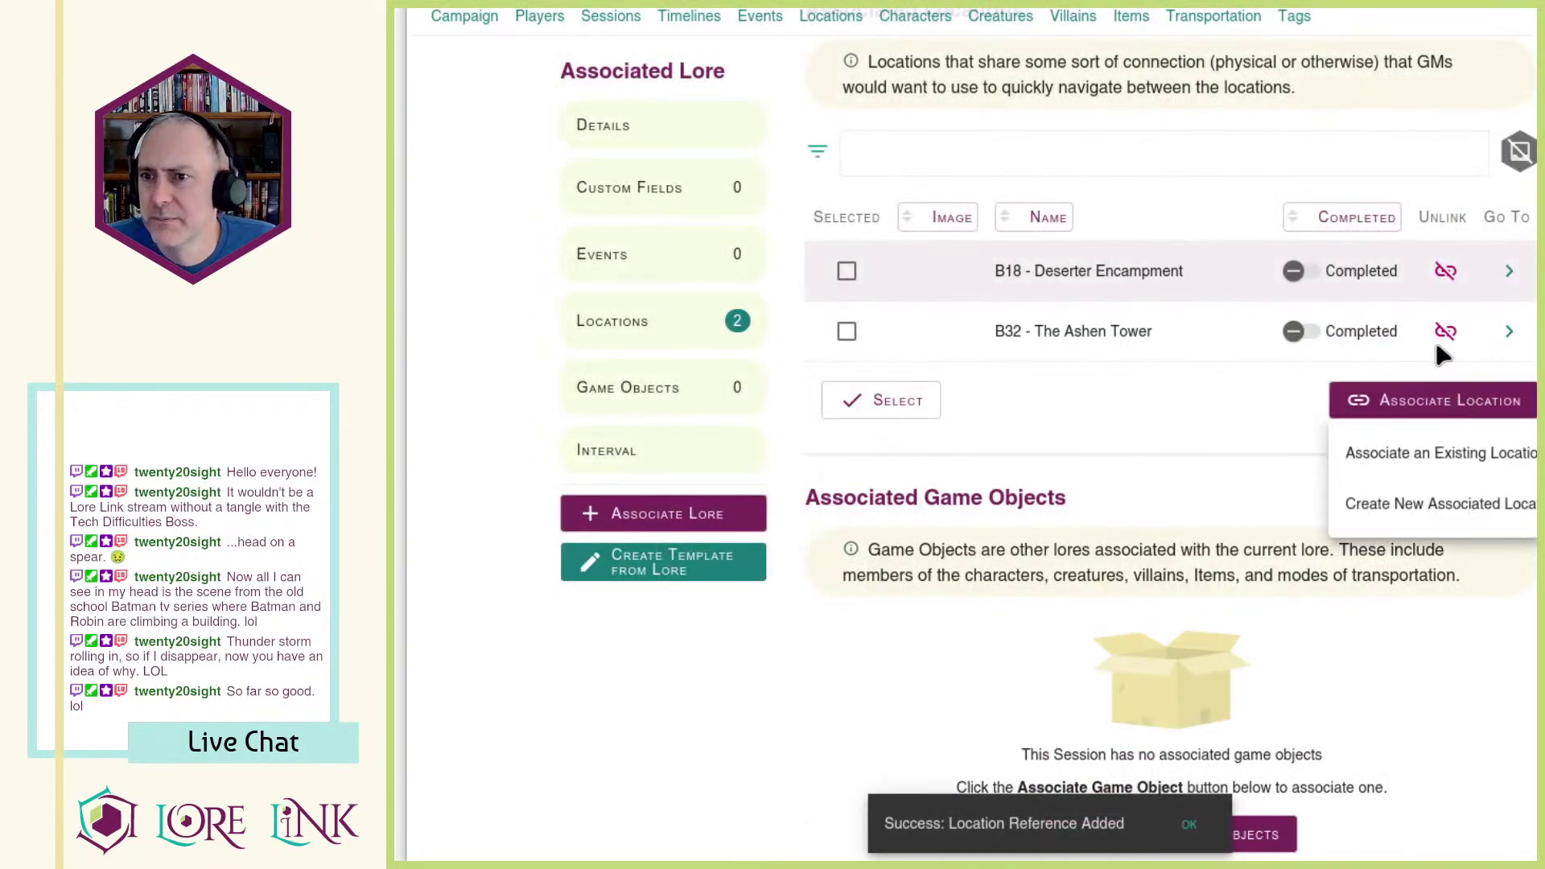
{"action": "left_click", "coordinate": [1477, 450]}
{"action": "left_click", "coordinate": [1421, 161]}
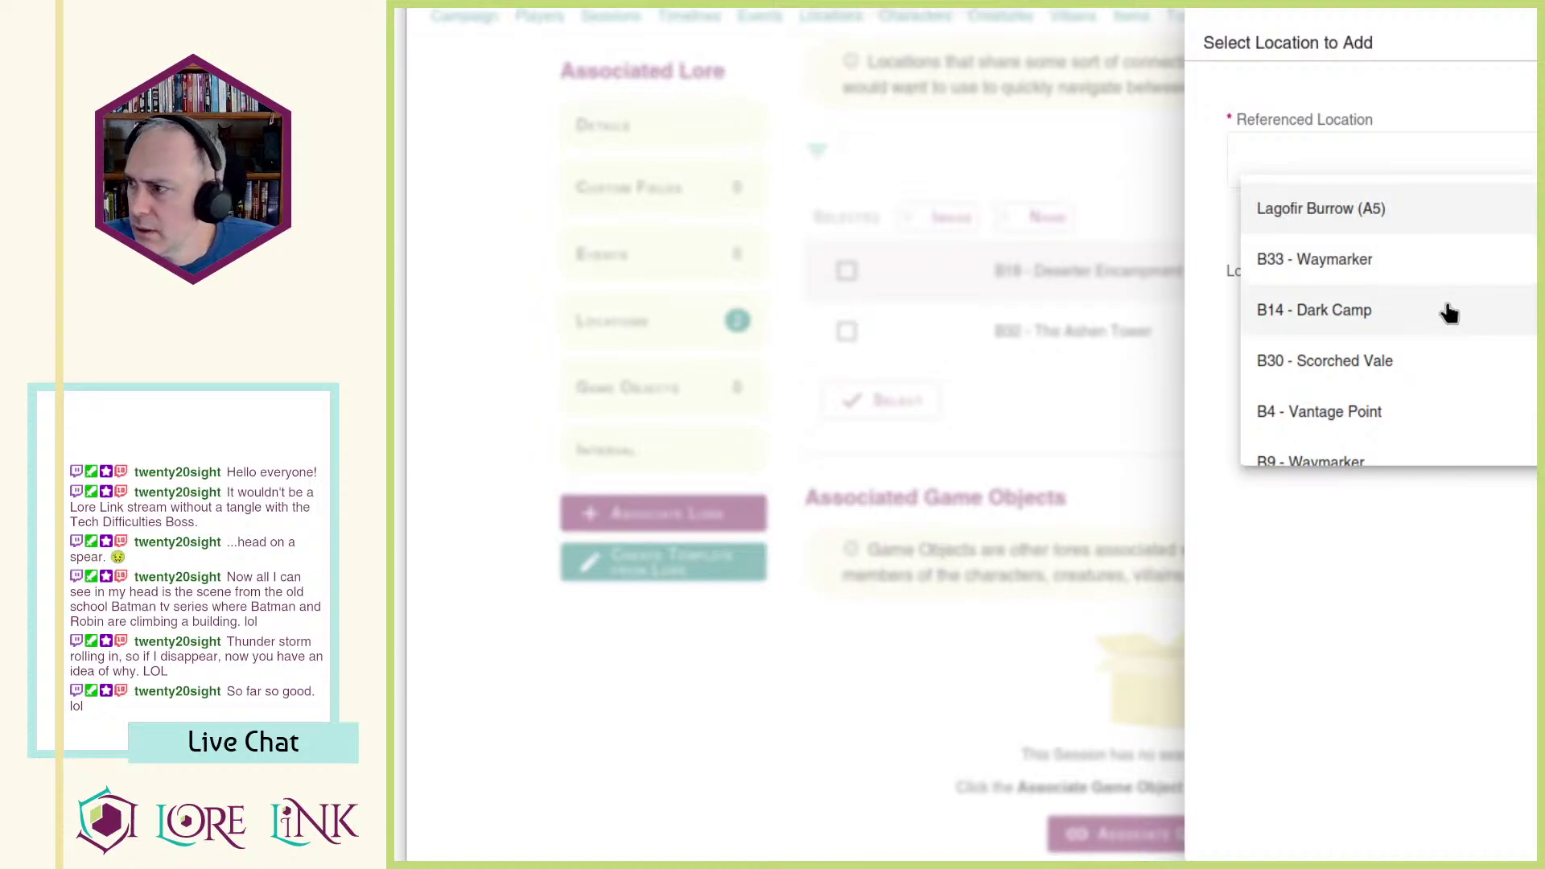
{"action": "scroll", "coordinate": [1409, 313], "scroll_direction": "down", "scroll_amount": 5}
{"action": "scroll", "coordinate": [1414, 314], "scroll_direction": "down", "scroll_amount": 10}
{"action": "scroll", "coordinate": [1413, 314], "scroll_direction": "down", "scroll_amount": 10}
{"action": "scroll", "coordinate": [1414, 314], "scroll_direction": "down", "scroll_amount": 5}
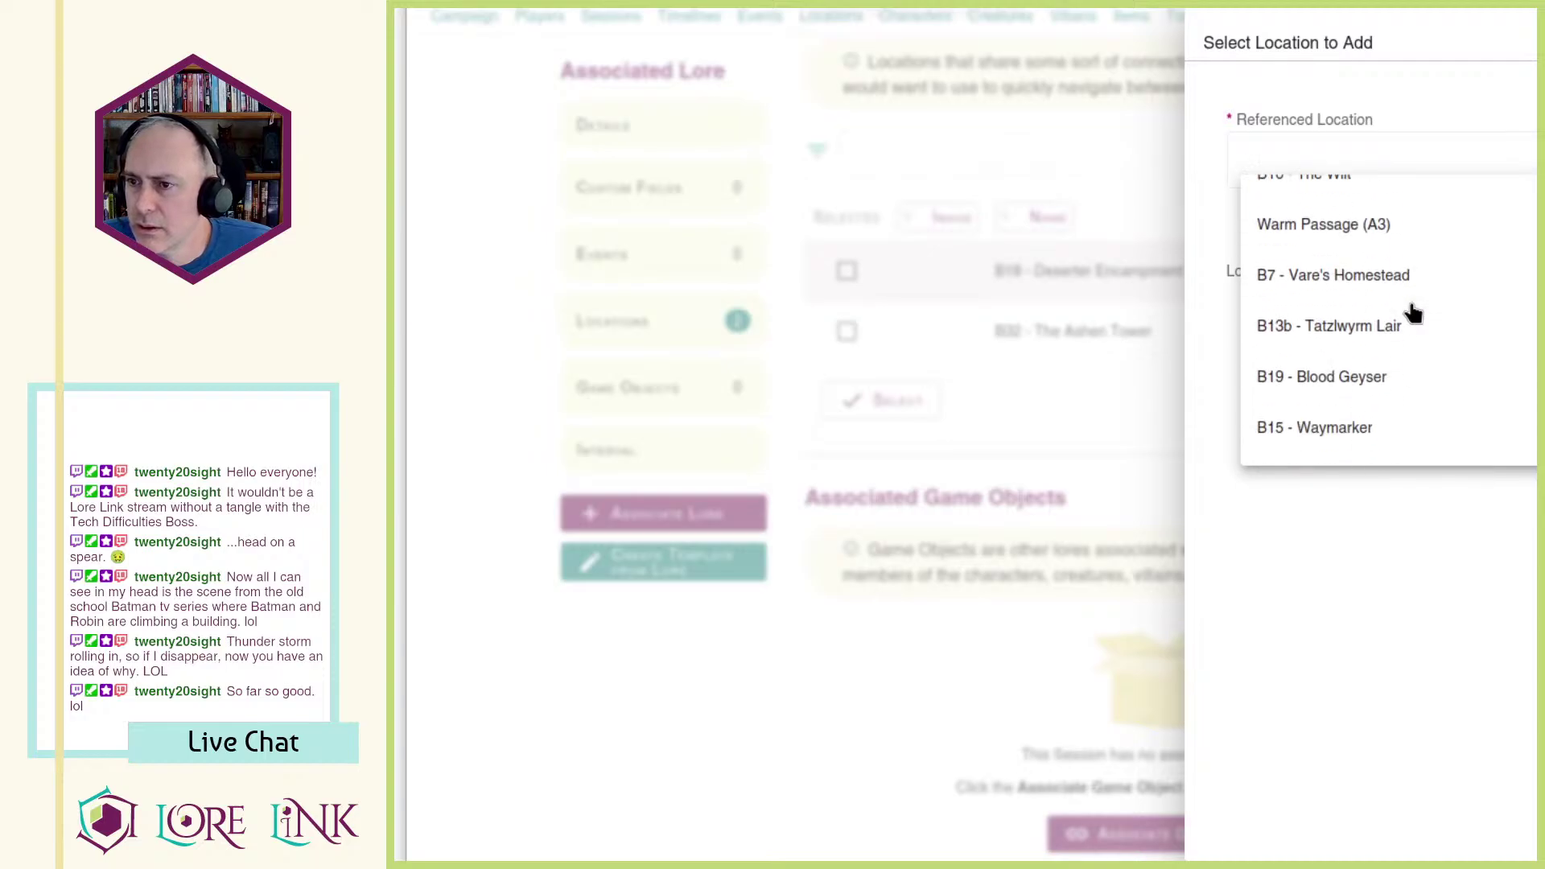
{"action": "left_click", "coordinate": [1443, 252]}
{"action": "left_click", "coordinate": [1416, 225]}
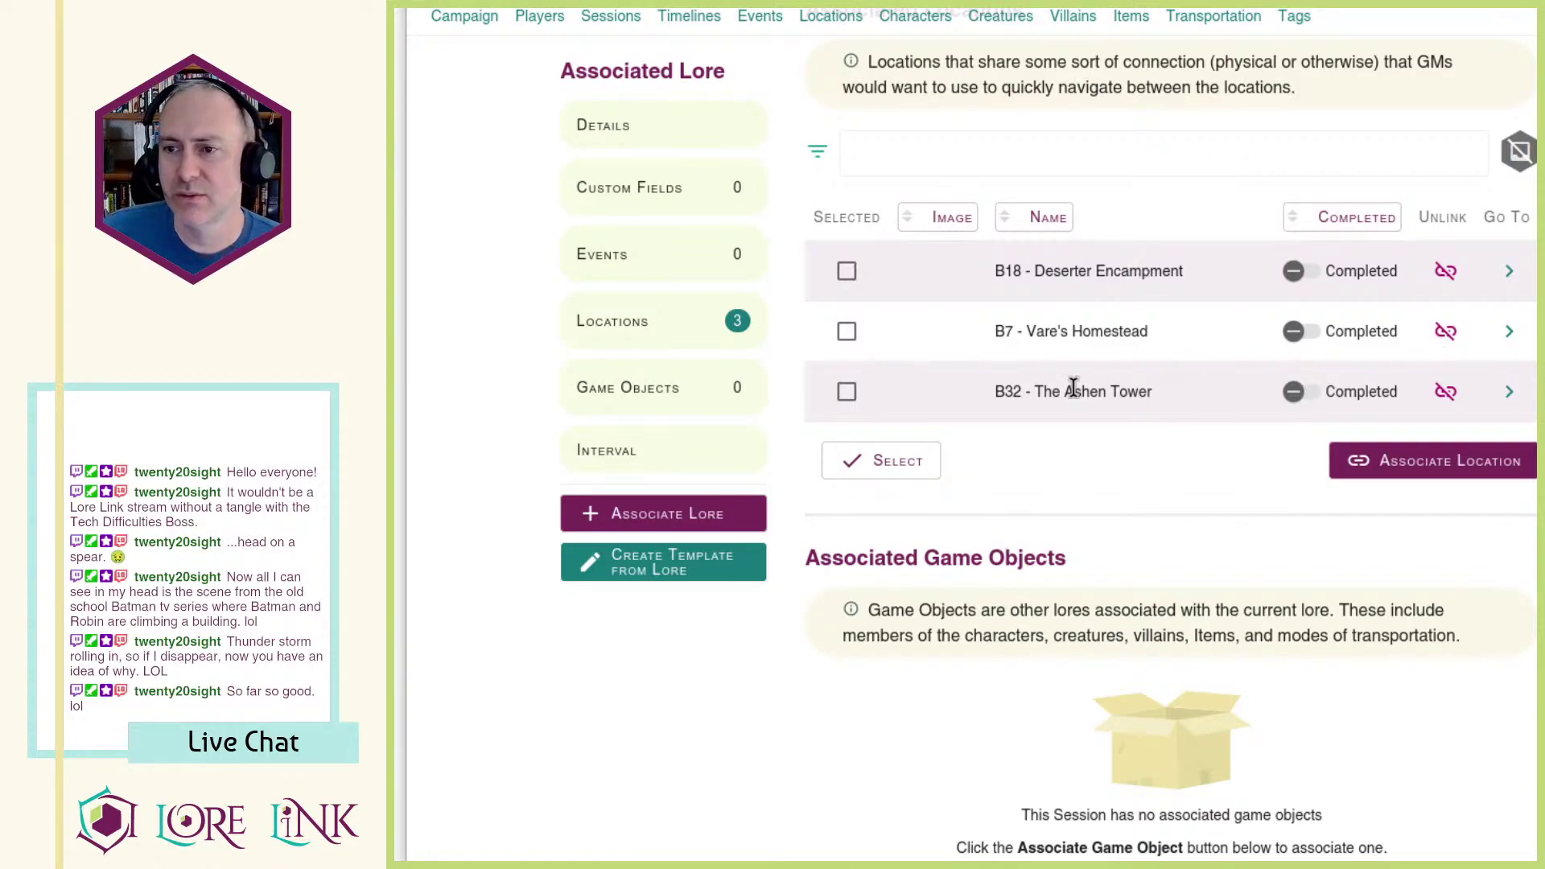
Step: Review the locations associated with Session 23 and compare them with Session 22's in the other browser tab
{"action": "left_click_drag", "start_coordinate": [968, 328], "coordinate": [1180, 330]}
{"action": "left_click", "coordinate": [1180, 330]}
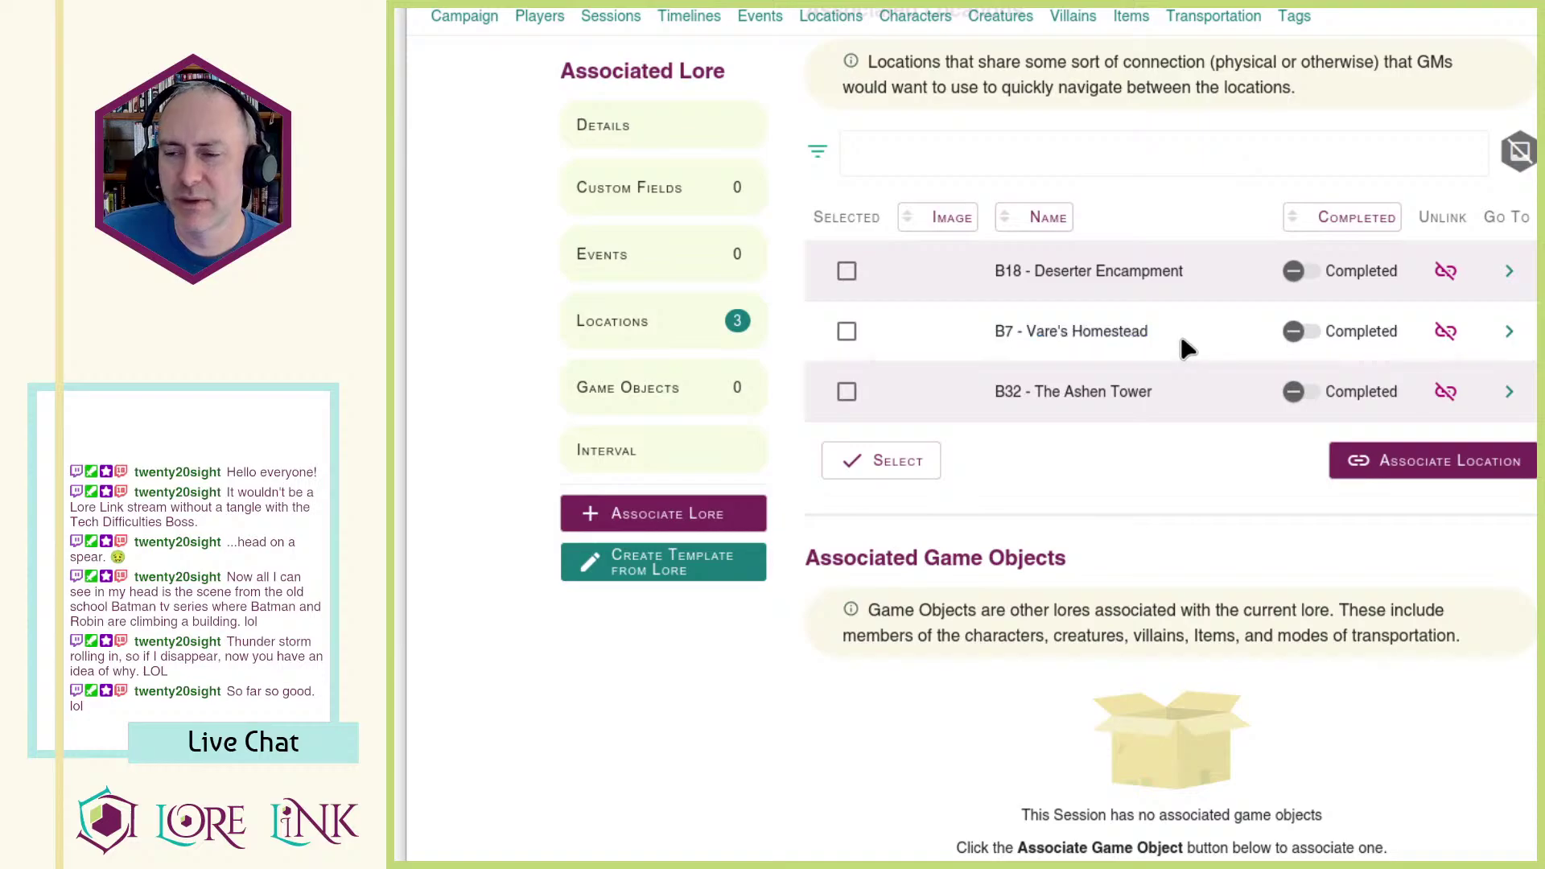
{"action": "triple_click", "coordinate": [1059, 300]}
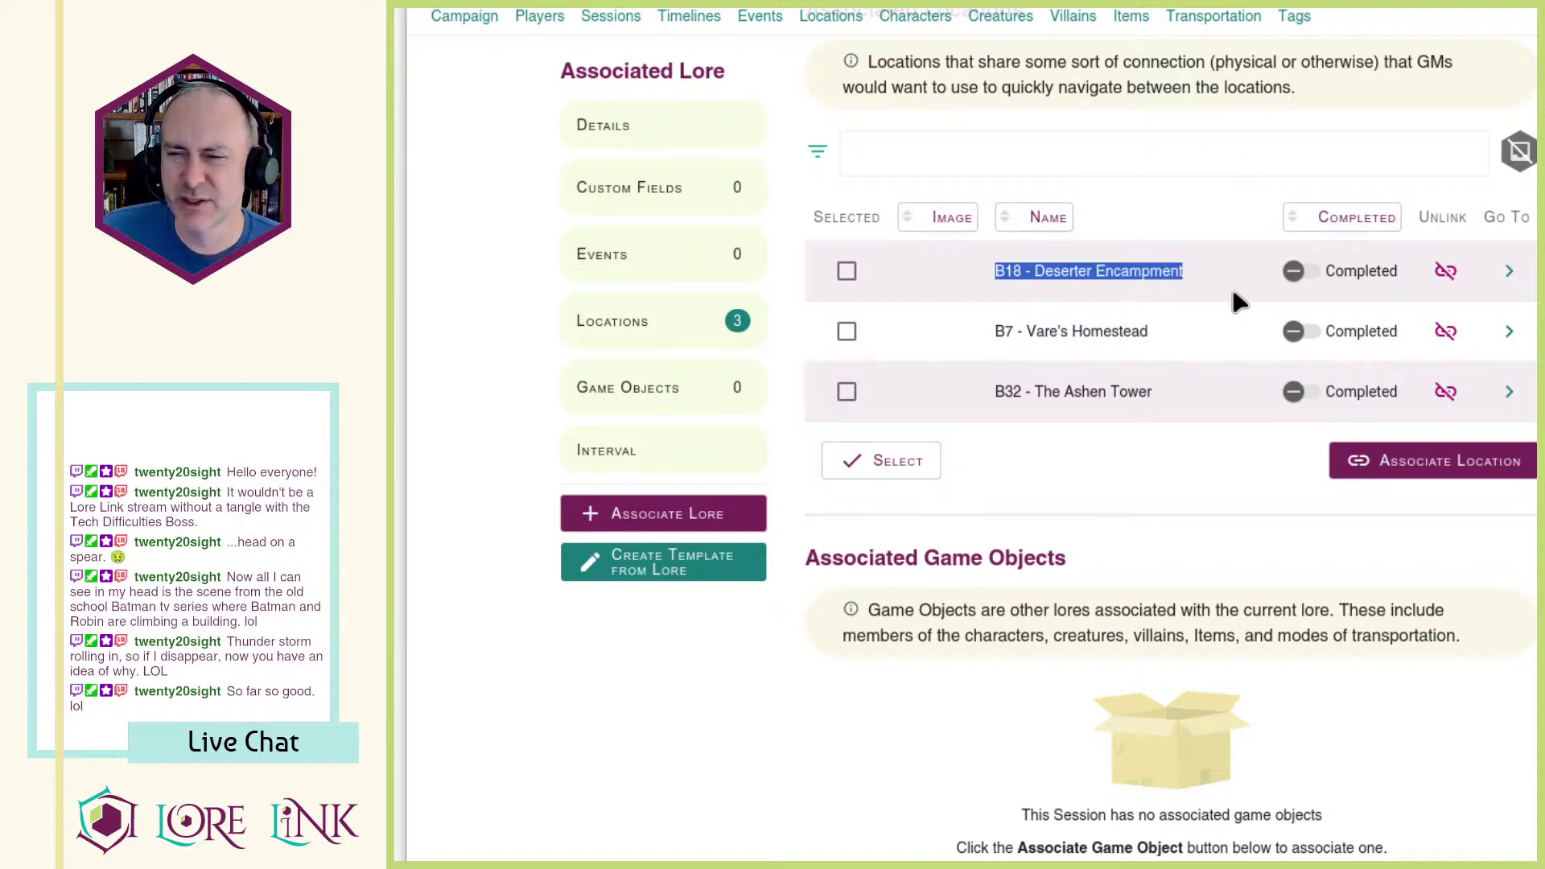
{"action": "left_click", "coordinate": [1180, 271]}
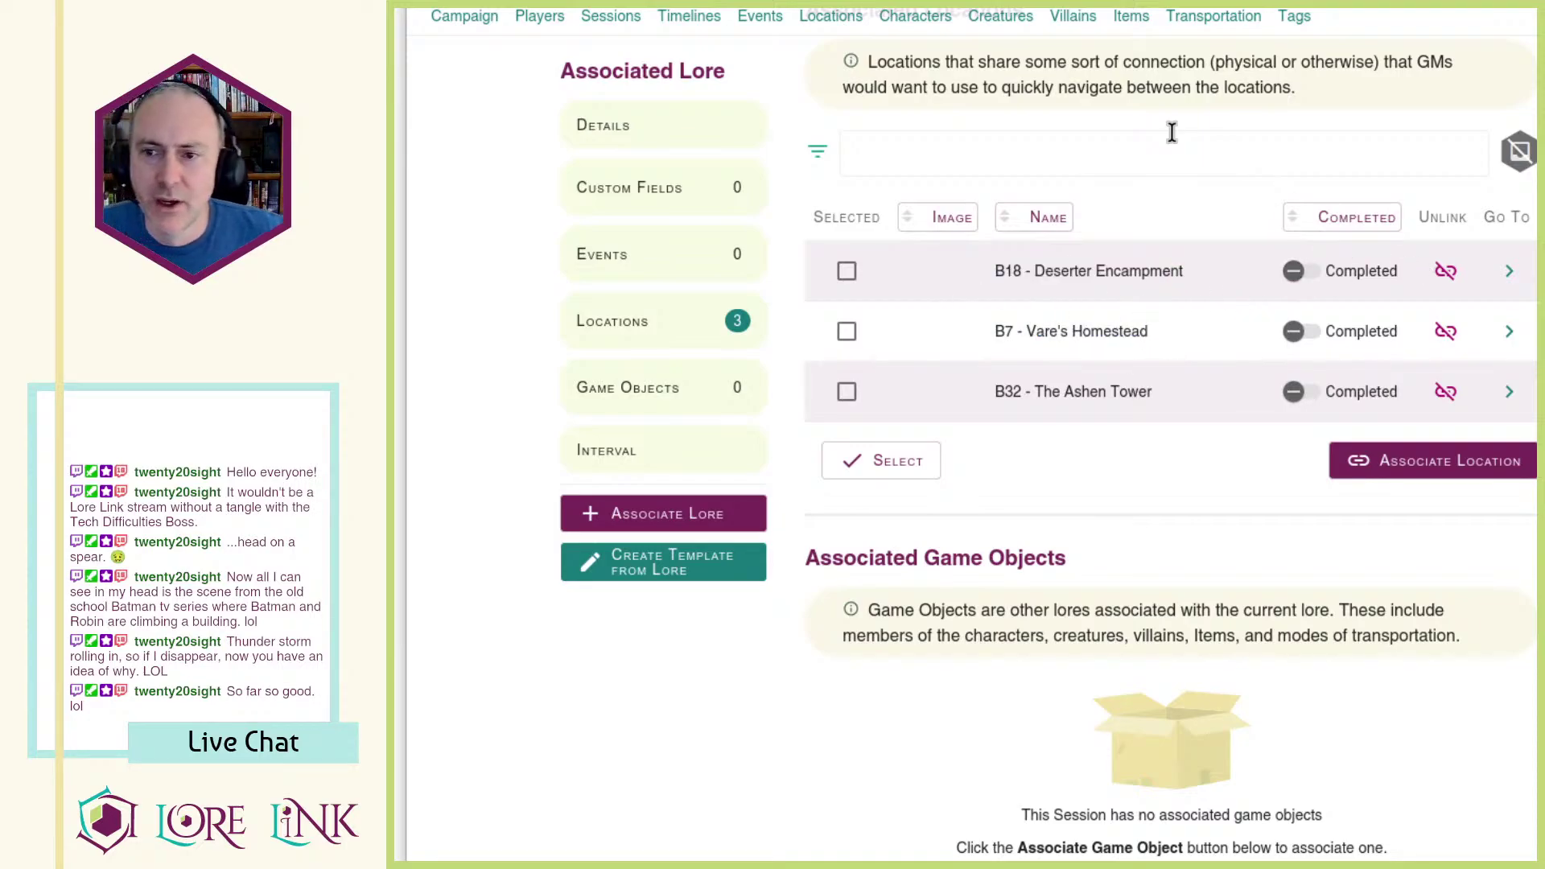
{"action": "key", "text": "ctrl+Tab"}
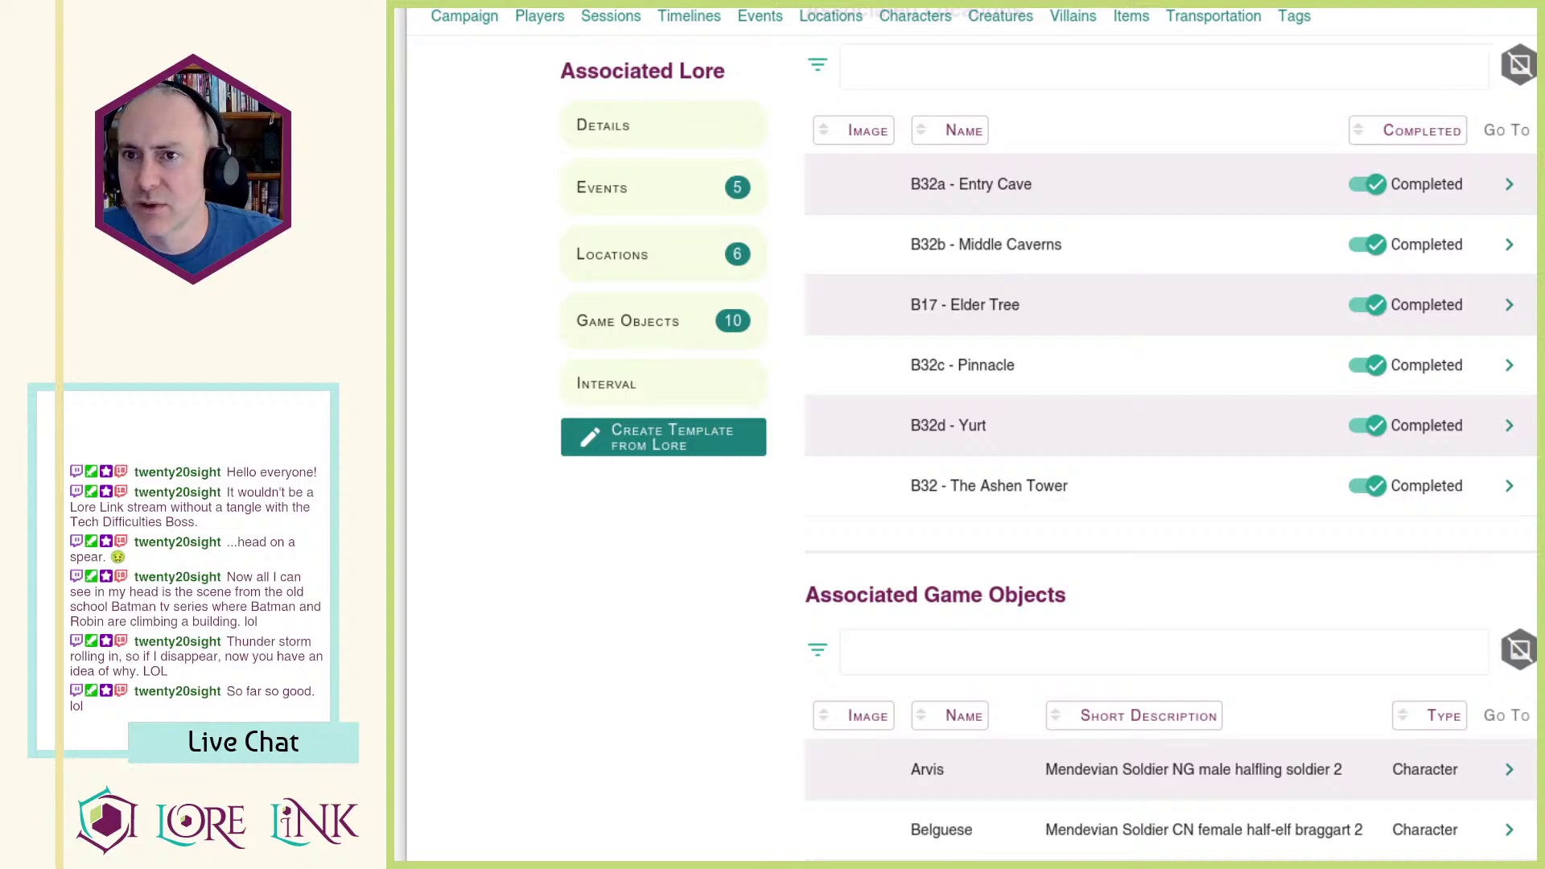
{"action": "key", "text": "ctrl+shift+Tab"}
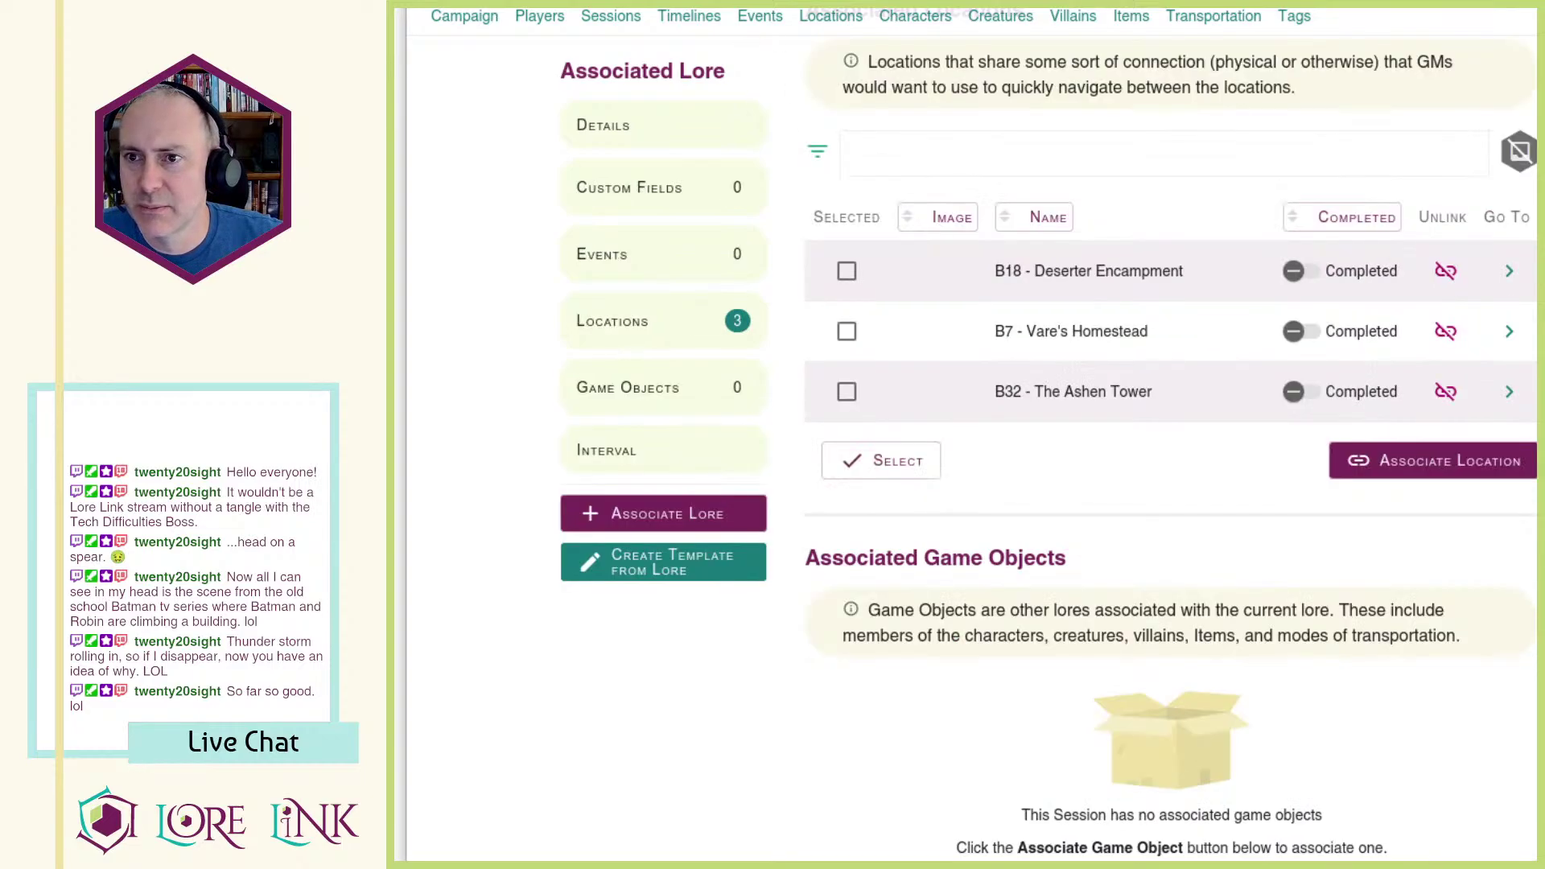
Step: Open Lost Mammoth Valley from the locations hierarchy, examine the hexes on its map, and return to Session 23's associated locations
{"action": "left_click", "coordinate": [830, 16]}
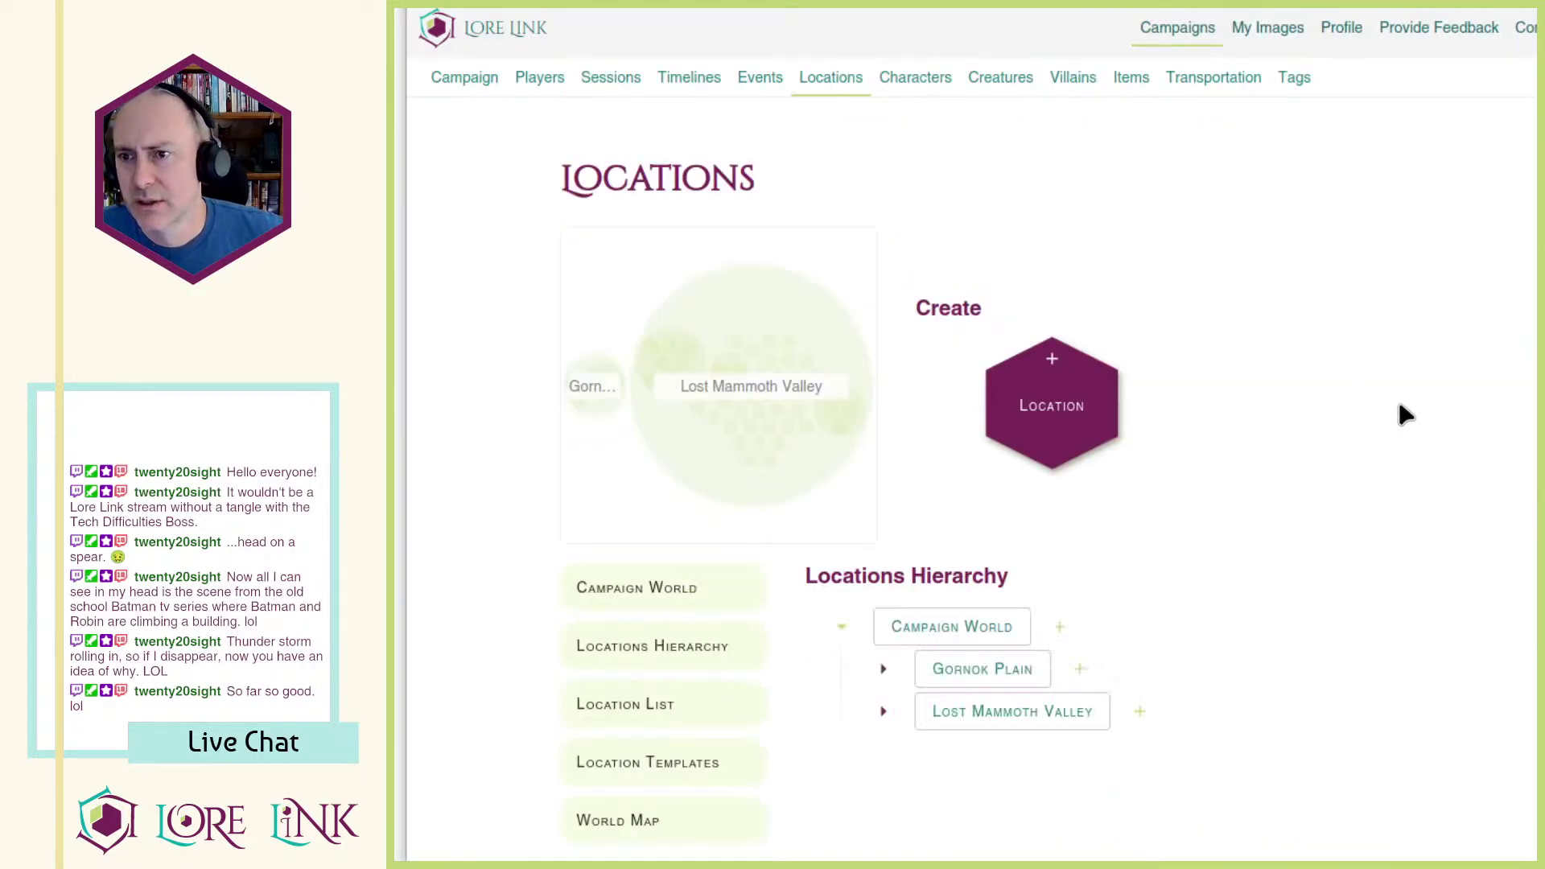
{"action": "left_click", "coordinate": [1046, 711]}
{"action": "scroll", "coordinate": [1466, 278], "scroll_direction": "down", "scroll_amount": 8}
{"action": "scroll", "coordinate": [1465, 272], "scroll_direction": "down", "scroll_amount": 15}
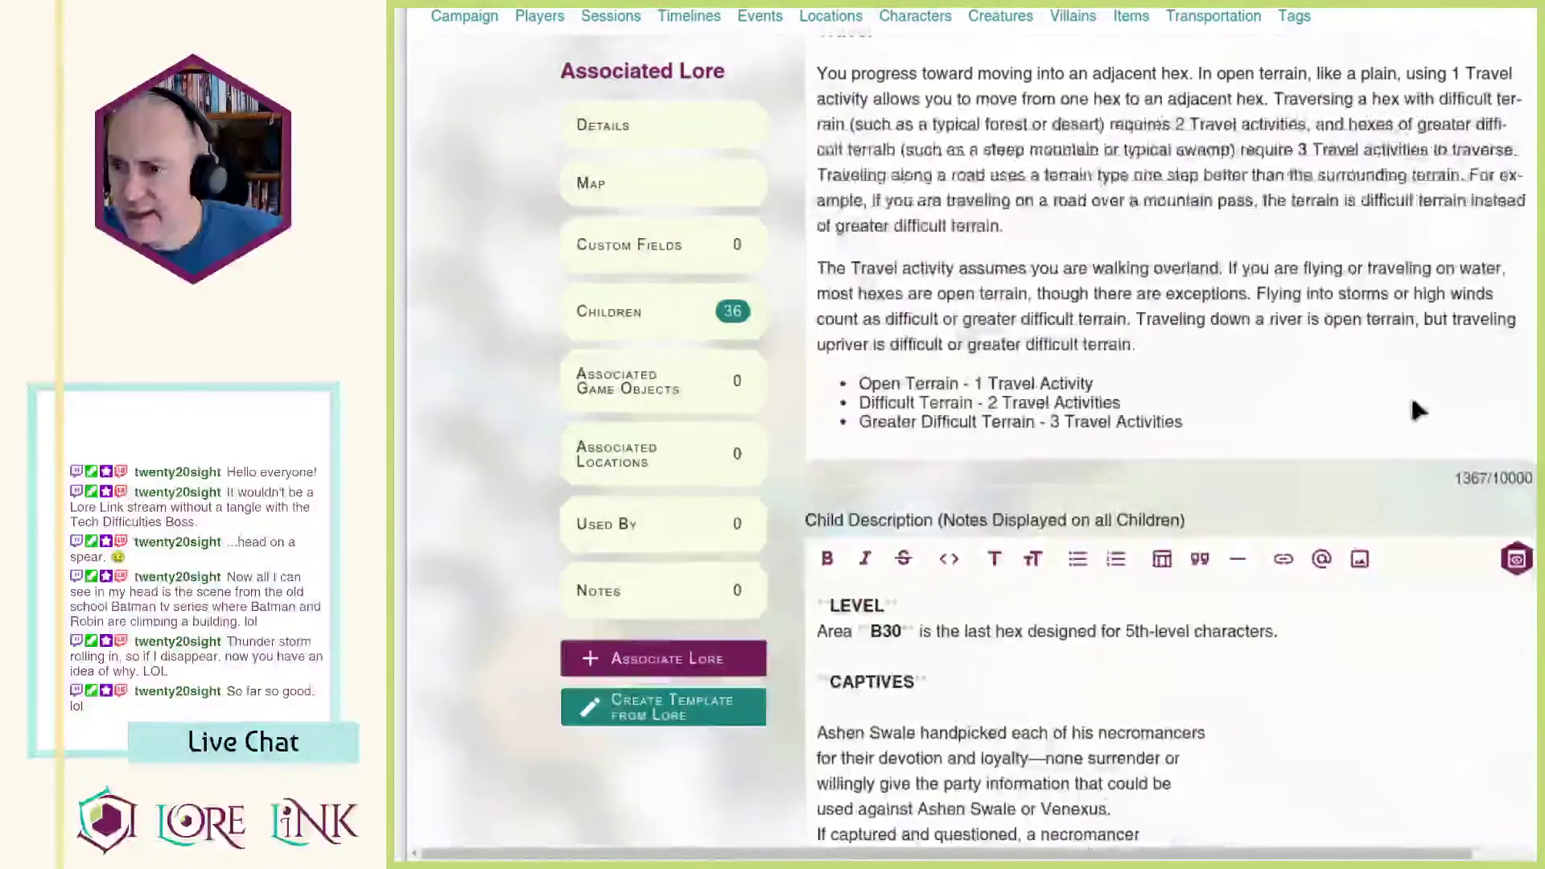
{"action": "scroll", "coordinate": [1416, 409], "scroll_direction": "down", "scroll_amount": 10}
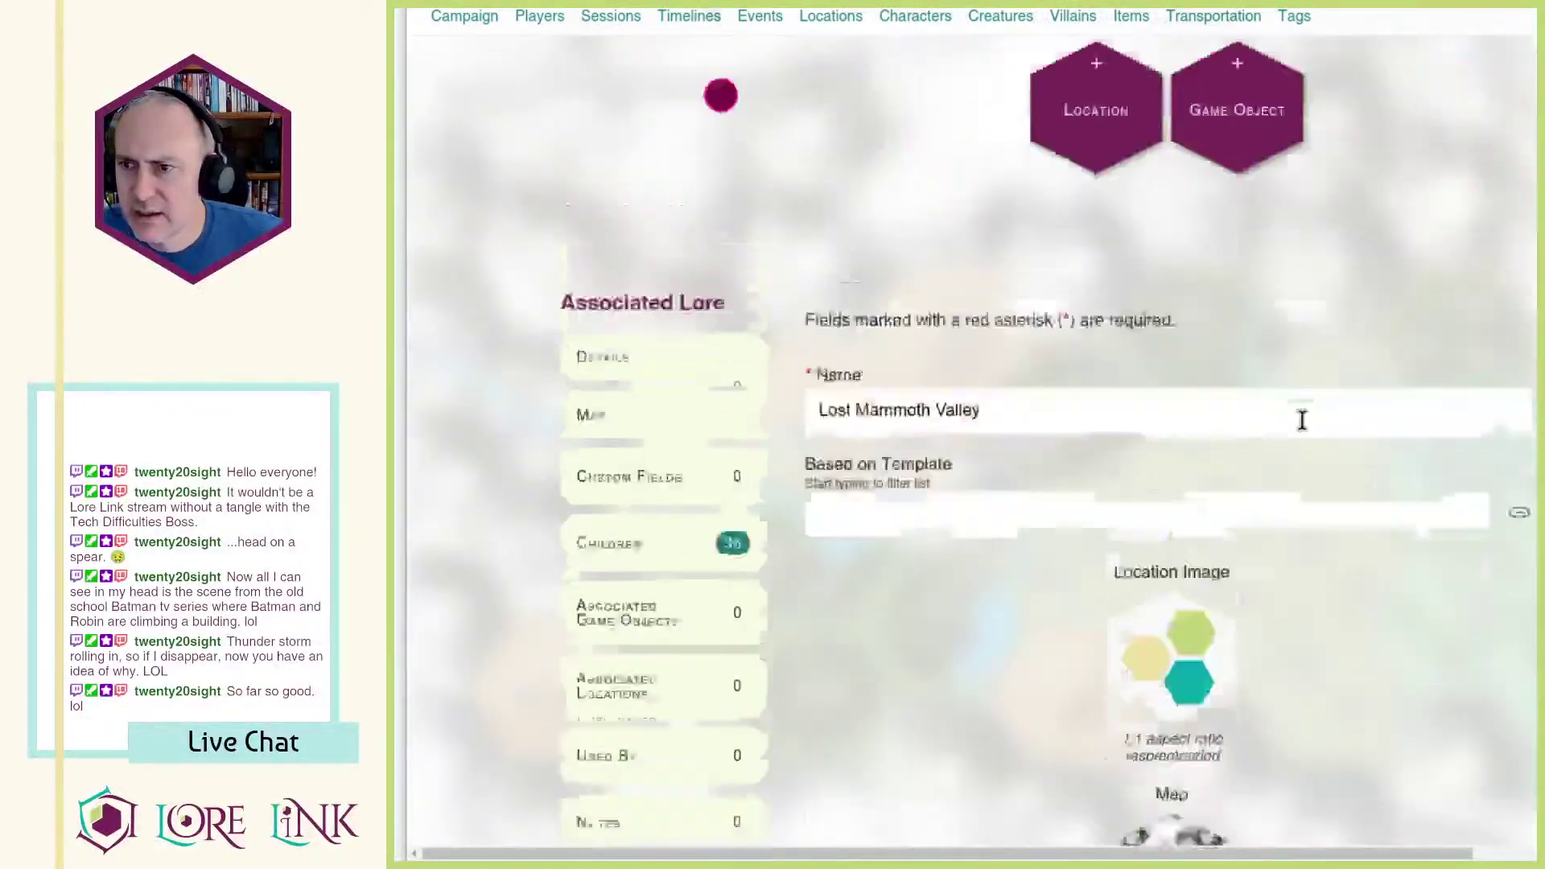
{"action": "scroll", "coordinate": [1303, 420], "scroll_direction": "up", "scroll_amount": 20}
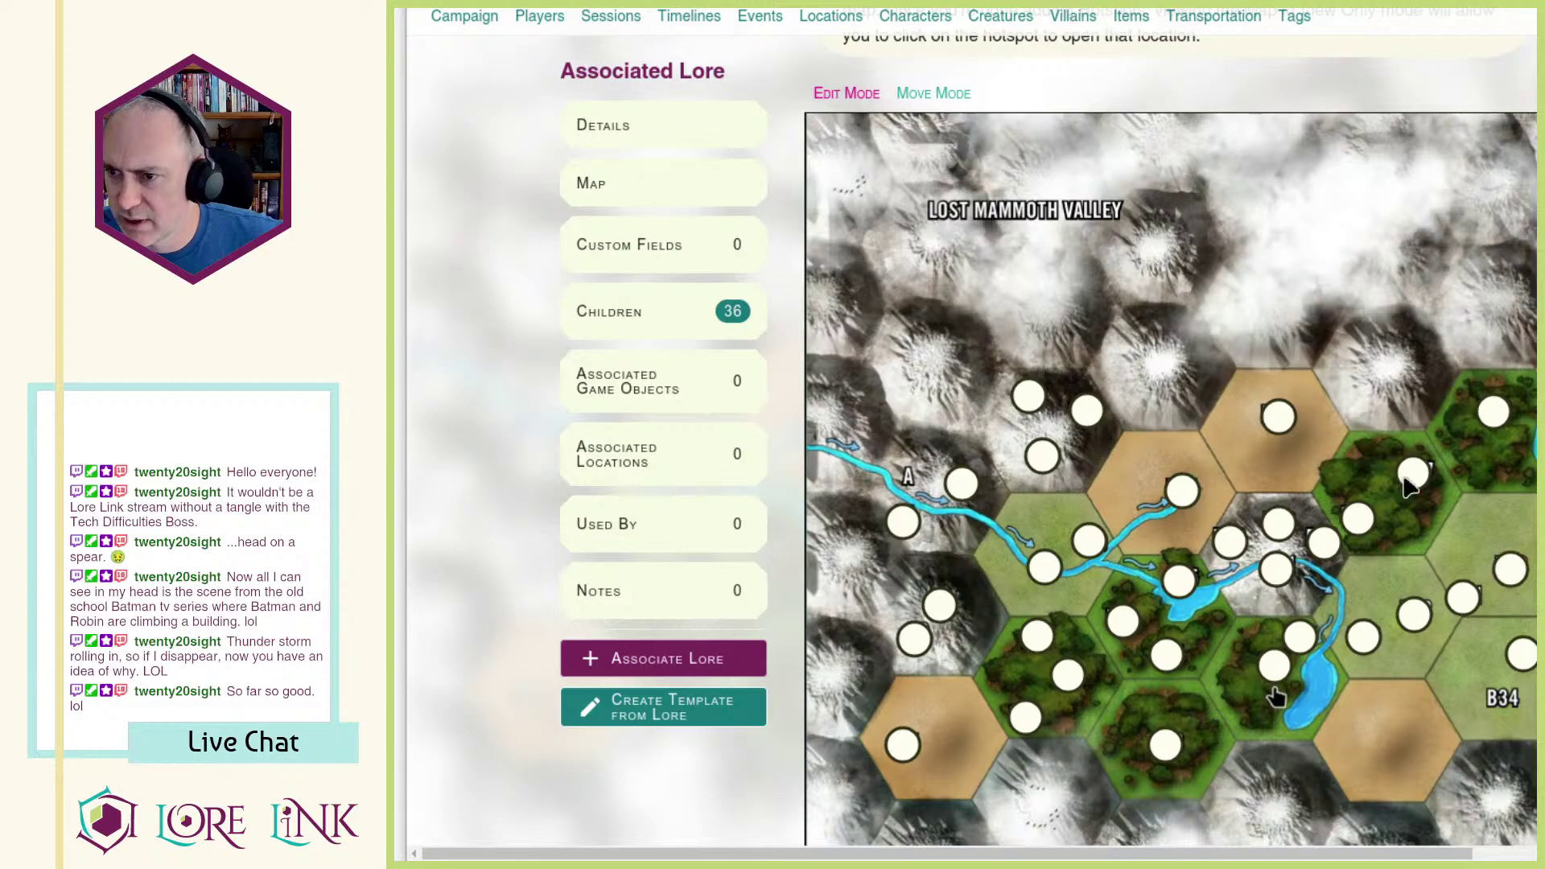
{"action": "left_click", "coordinate": [1277, 414]}
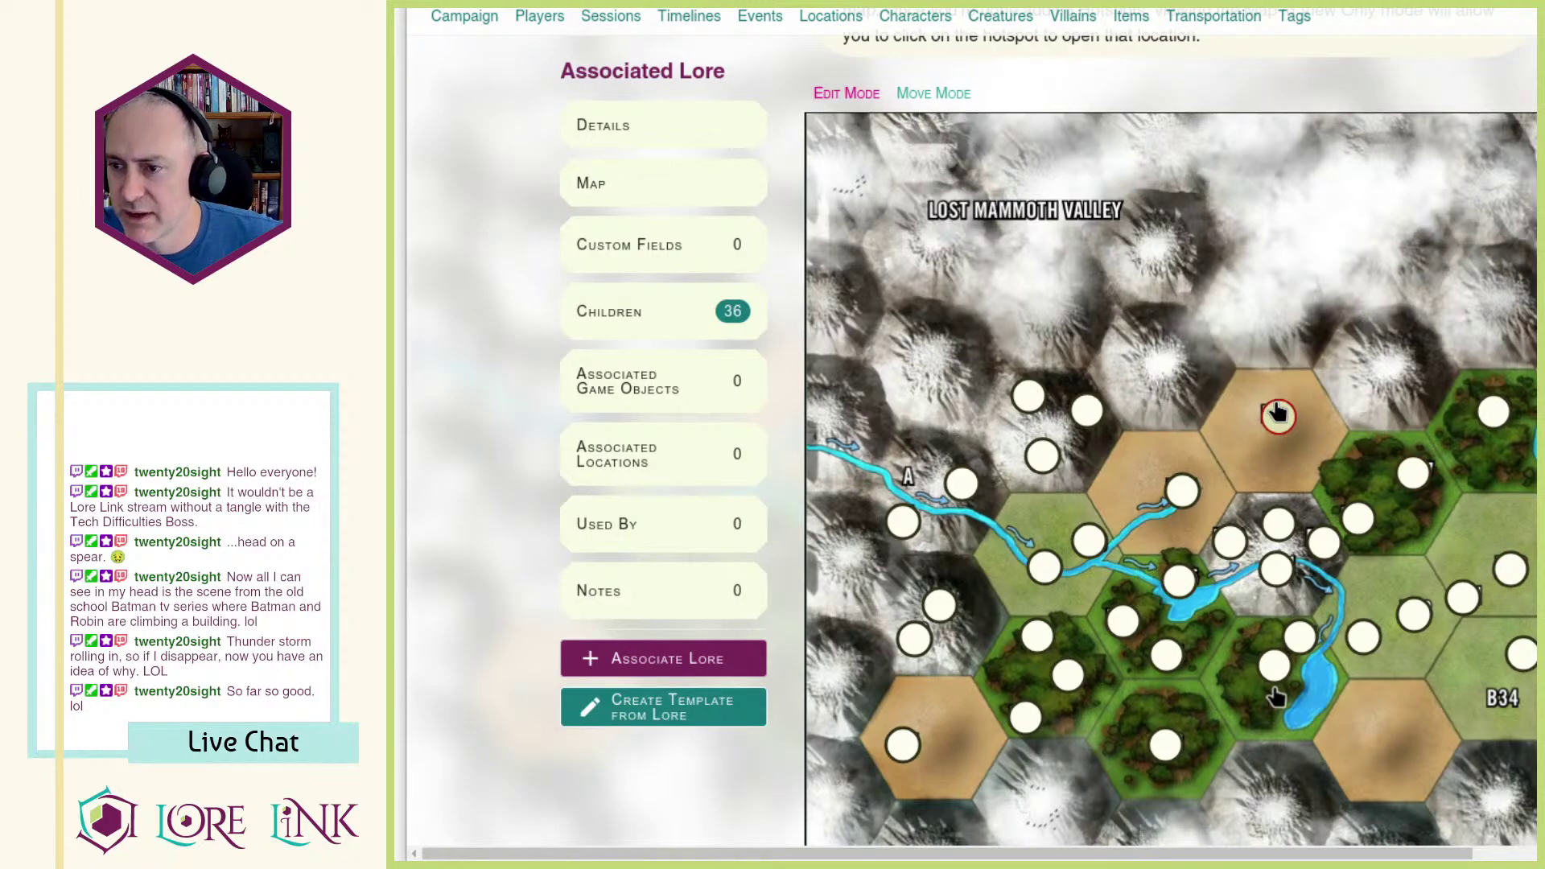
{"action": "key", "text": "alt+Left"}
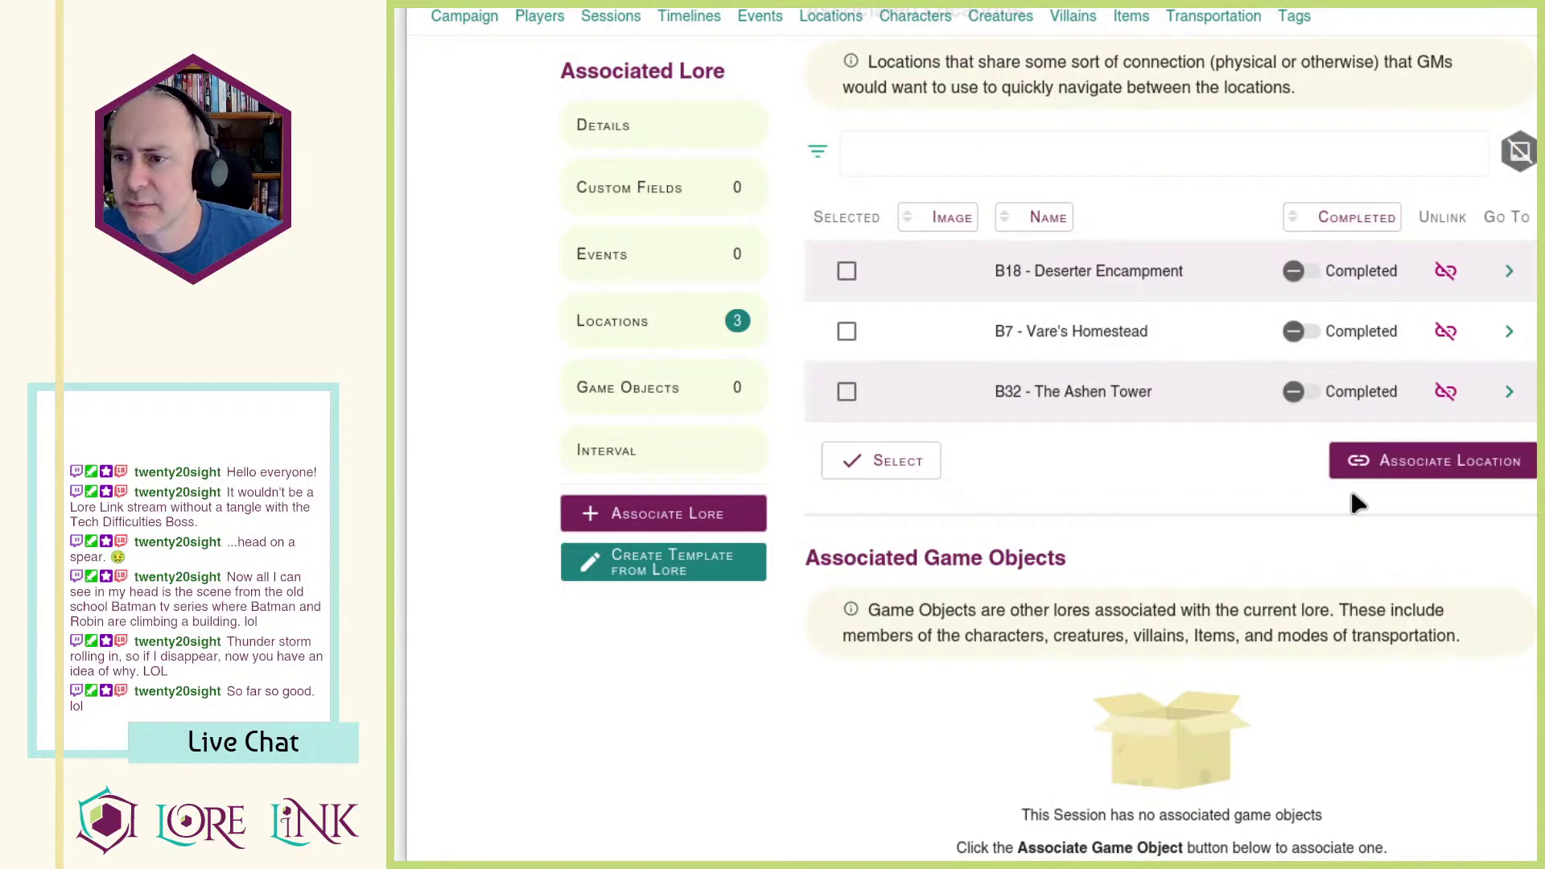
Step: Add the existing location B19 - Blood Geyser to Session 23's associated locations
{"action": "left_click", "coordinate": [1392, 471]}
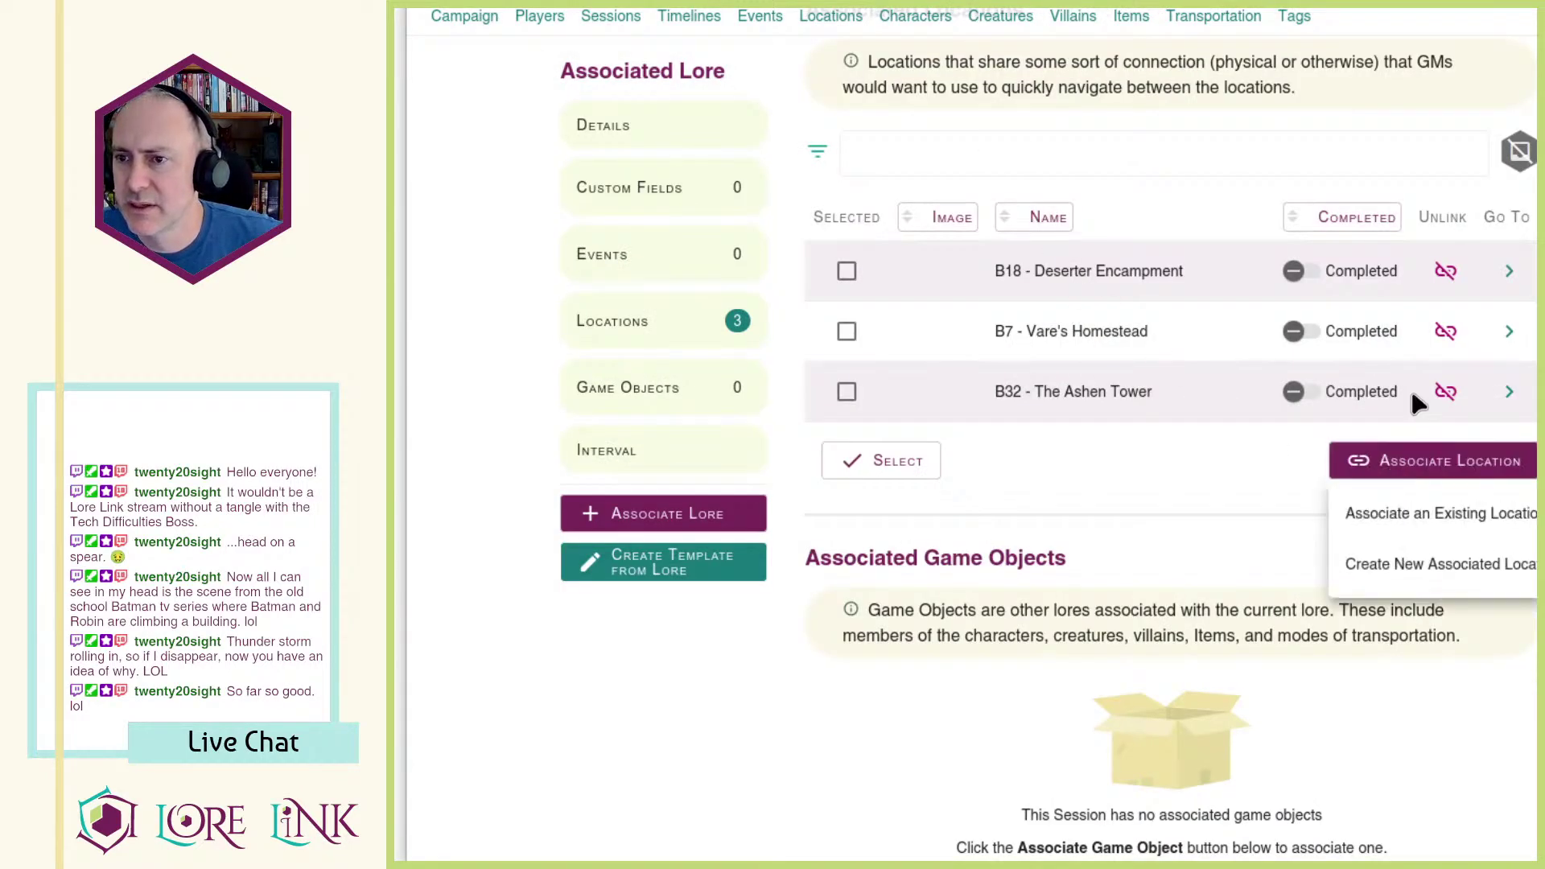
{"action": "left_click", "coordinate": [1395, 523]}
{"action": "left_click", "coordinate": [1469, 161]}
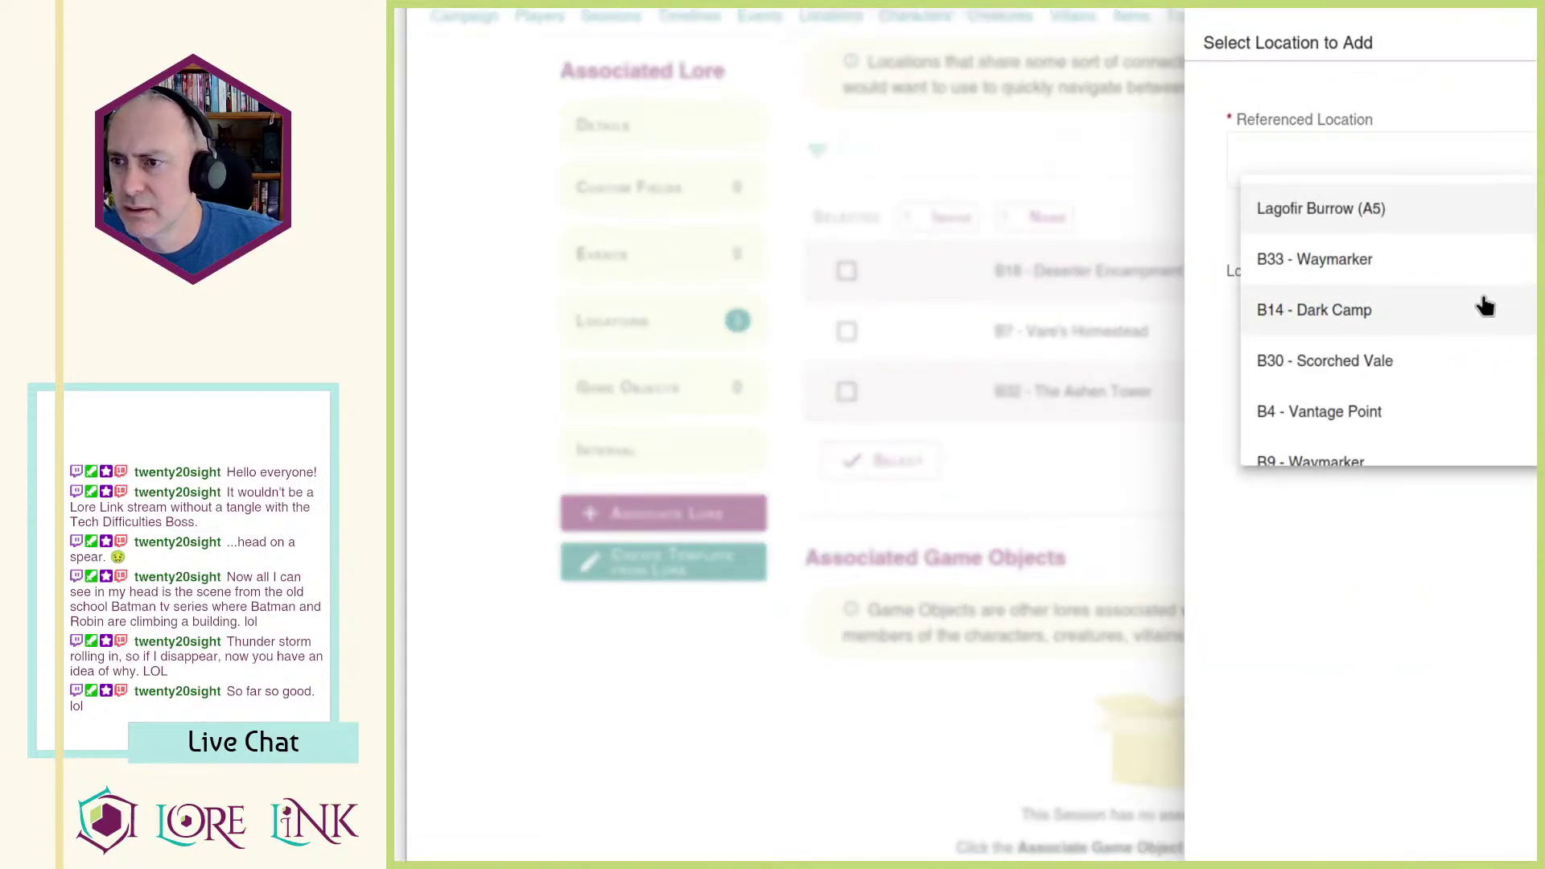
{"action": "scroll", "coordinate": [1488, 310], "scroll_direction": "down", "scroll_amount": 6}
{"action": "scroll", "coordinate": [1489, 330], "scroll_direction": "down", "scroll_amount": 5}
{"action": "scroll", "coordinate": [1485, 350], "scroll_direction": "down", "scroll_amount": 8}
{"action": "scroll", "coordinate": [1485, 355], "scroll_direction": "down", "scroll_amount": 10}
{"action": "scroll", "coordinate": [1477, 357], "scroll_direction": "down", "scroll_amount": 2}
{"action": "left_click", "coordinate": [1441, 345]}
{"action": "left_click", "coordinate": [1497, 225]}
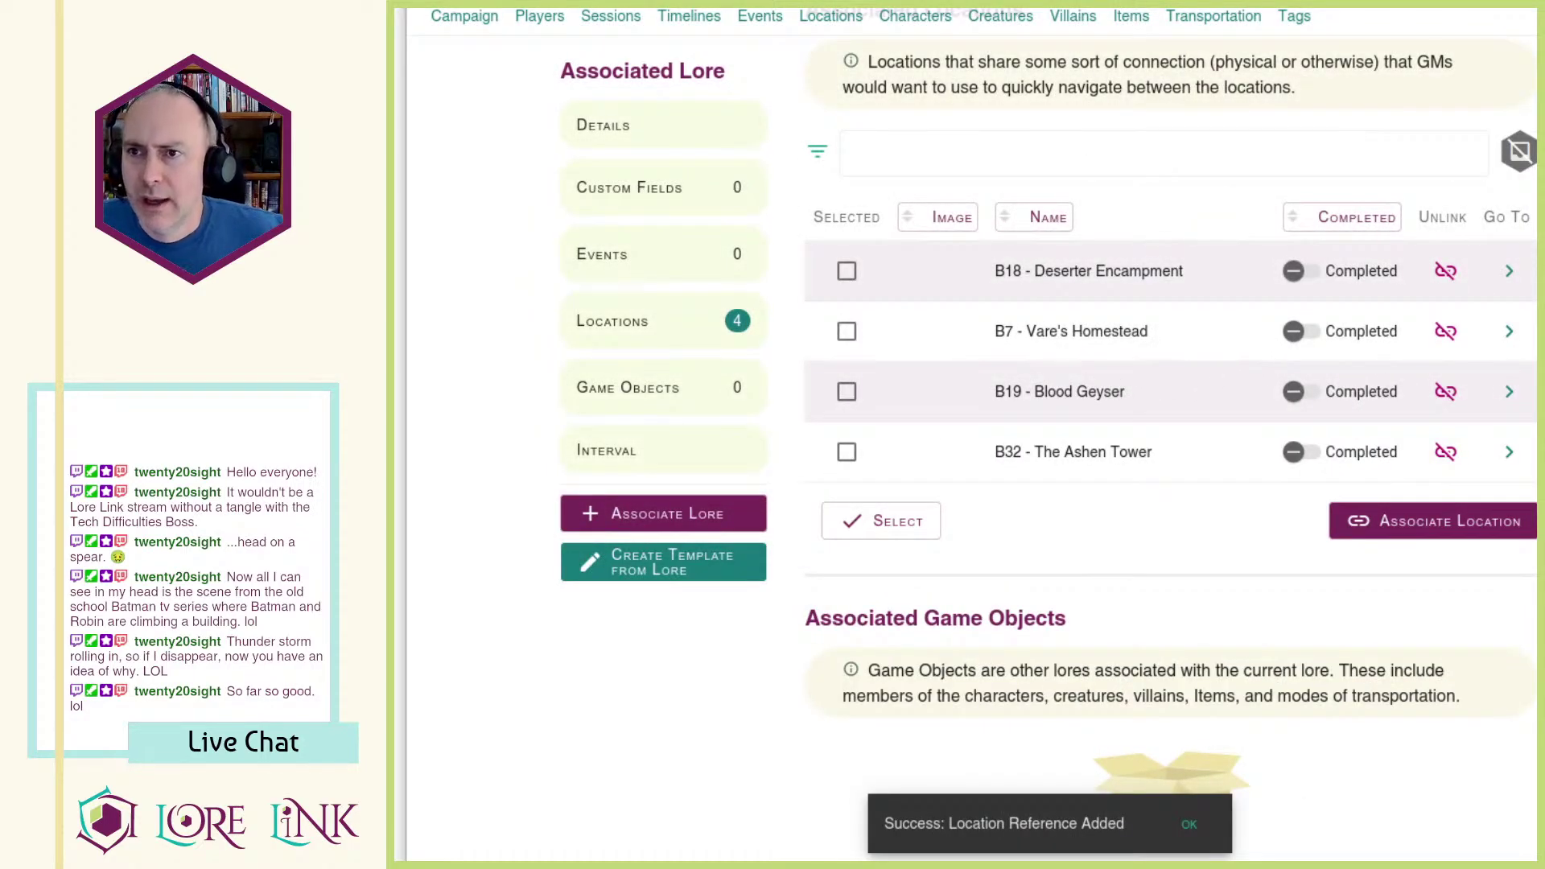
Step: Recheck the Lost Mammoth Valley map, and associate the existing location B33 - Waymarker with Session 23
{"action": "key", "text": "alt+Left"}
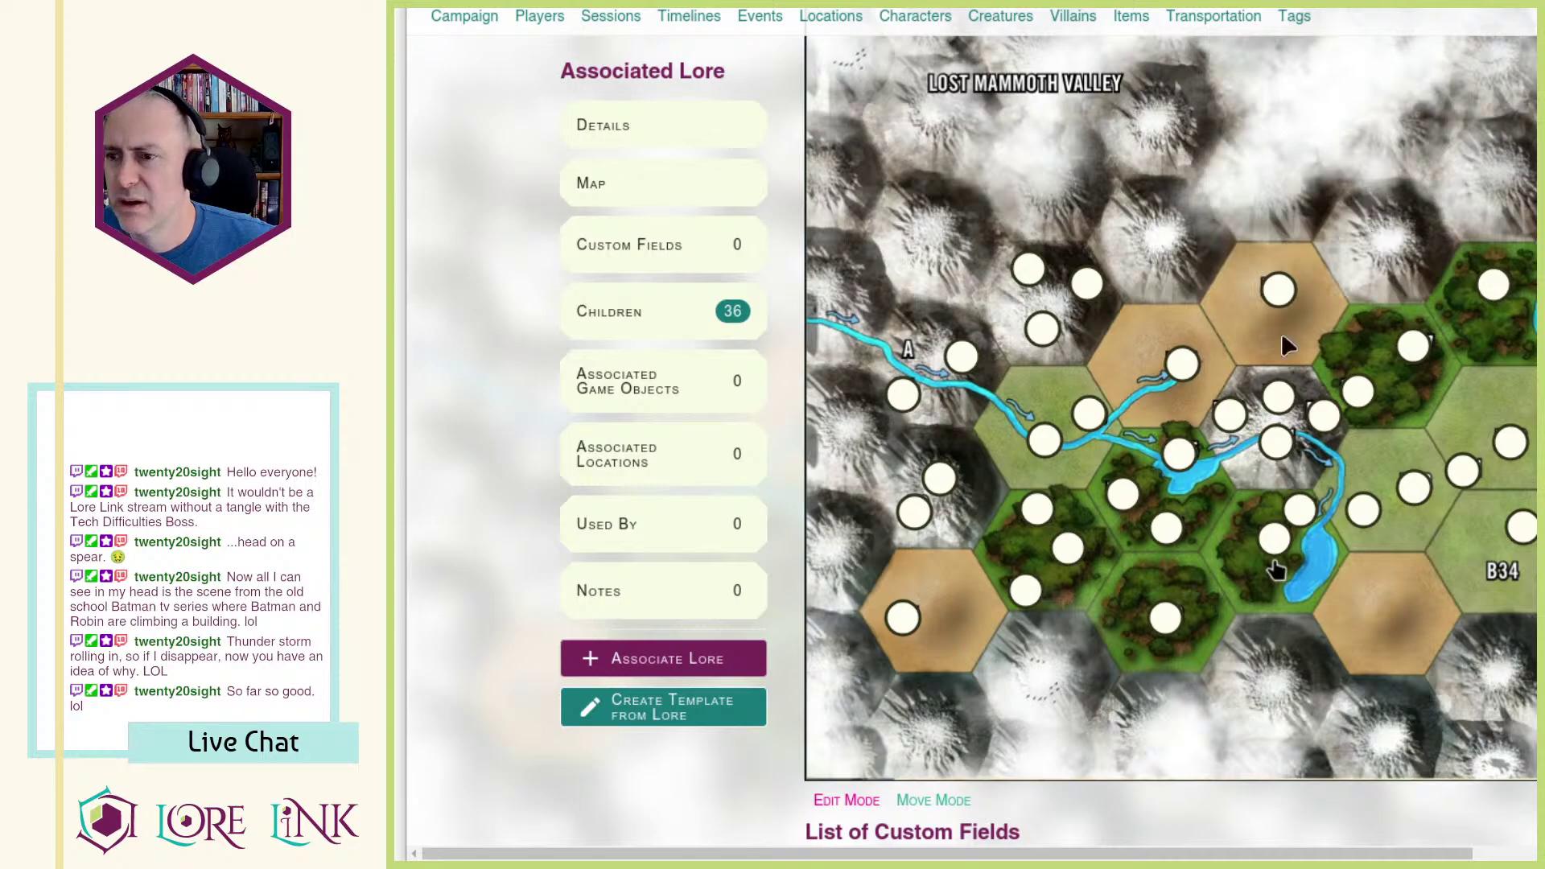
{"action": "key", "text": "ctrl+Tab"}
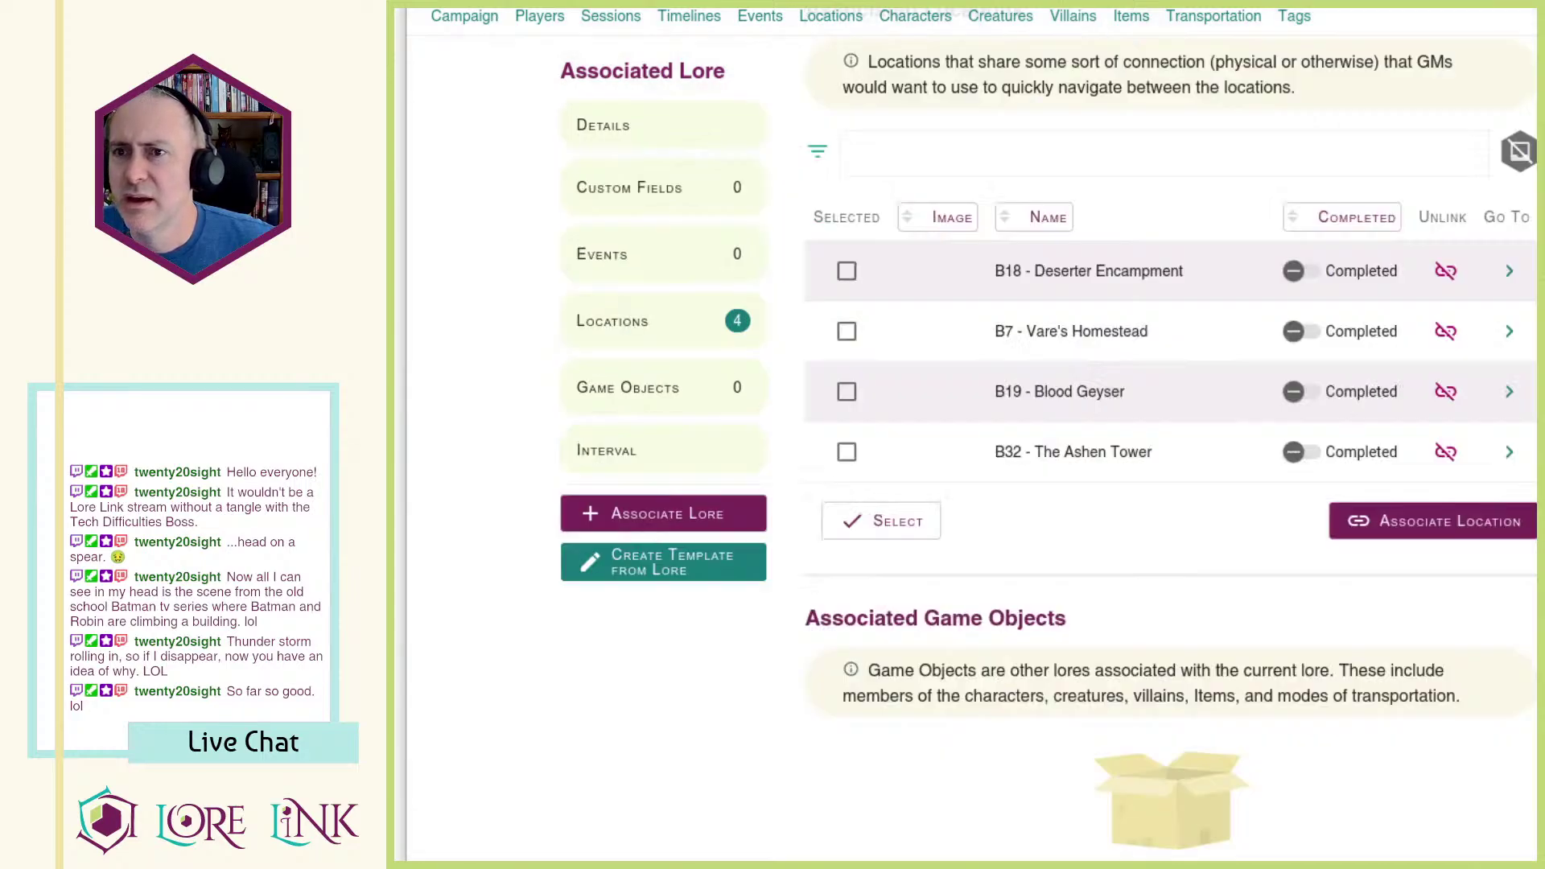
{"action": "left_click", "coordinate": [1390, 522]}
{"action": "left_click", "coordinate": [1399, 585]}
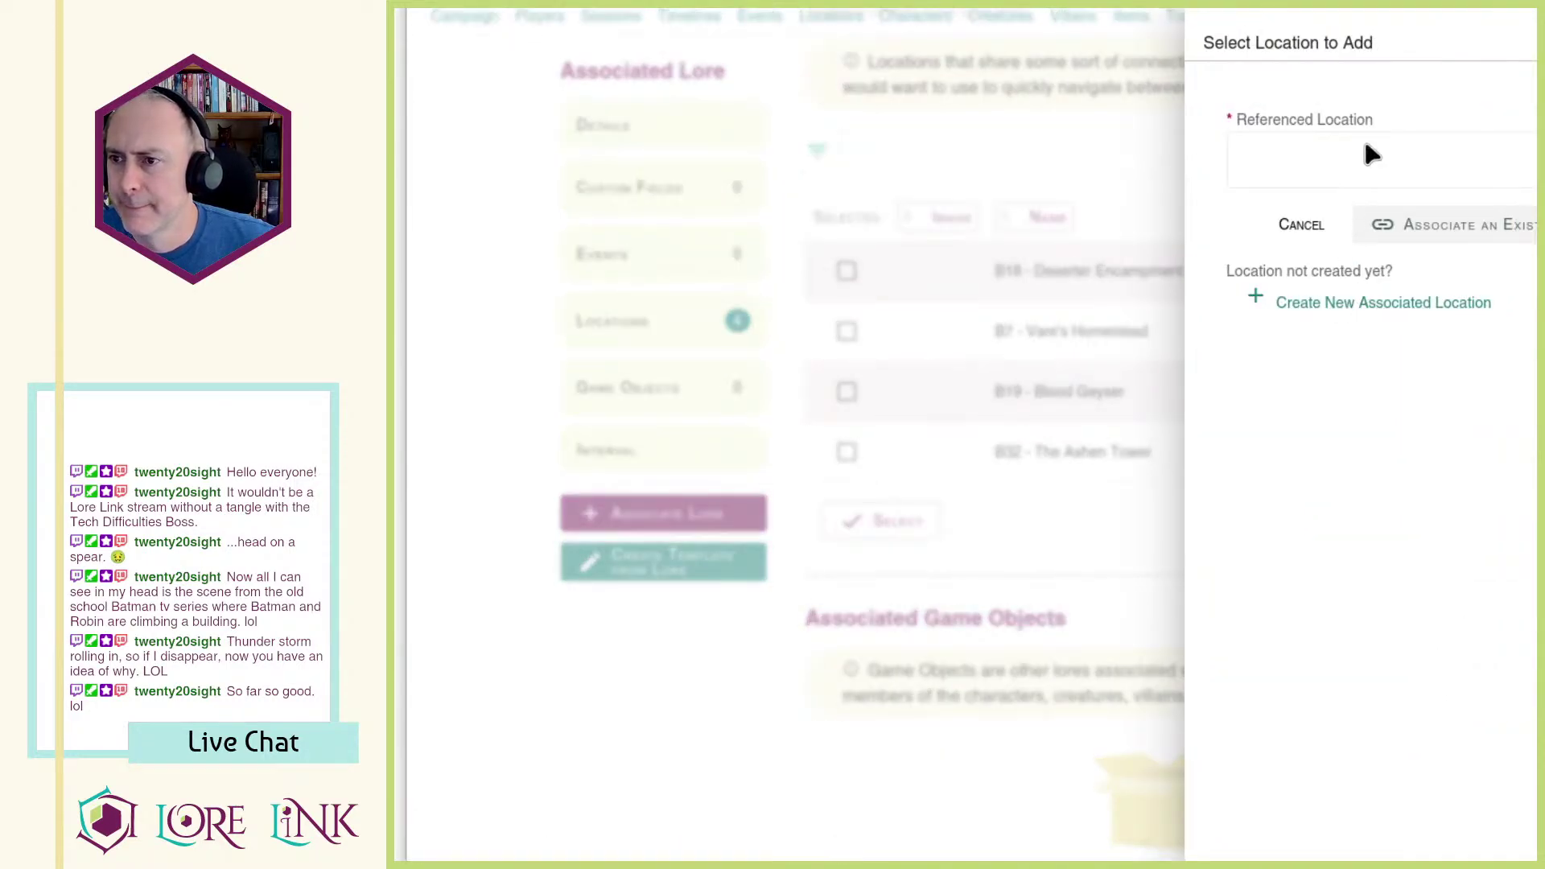
{"action": "left_click", "coordinate": [1441, 170]}
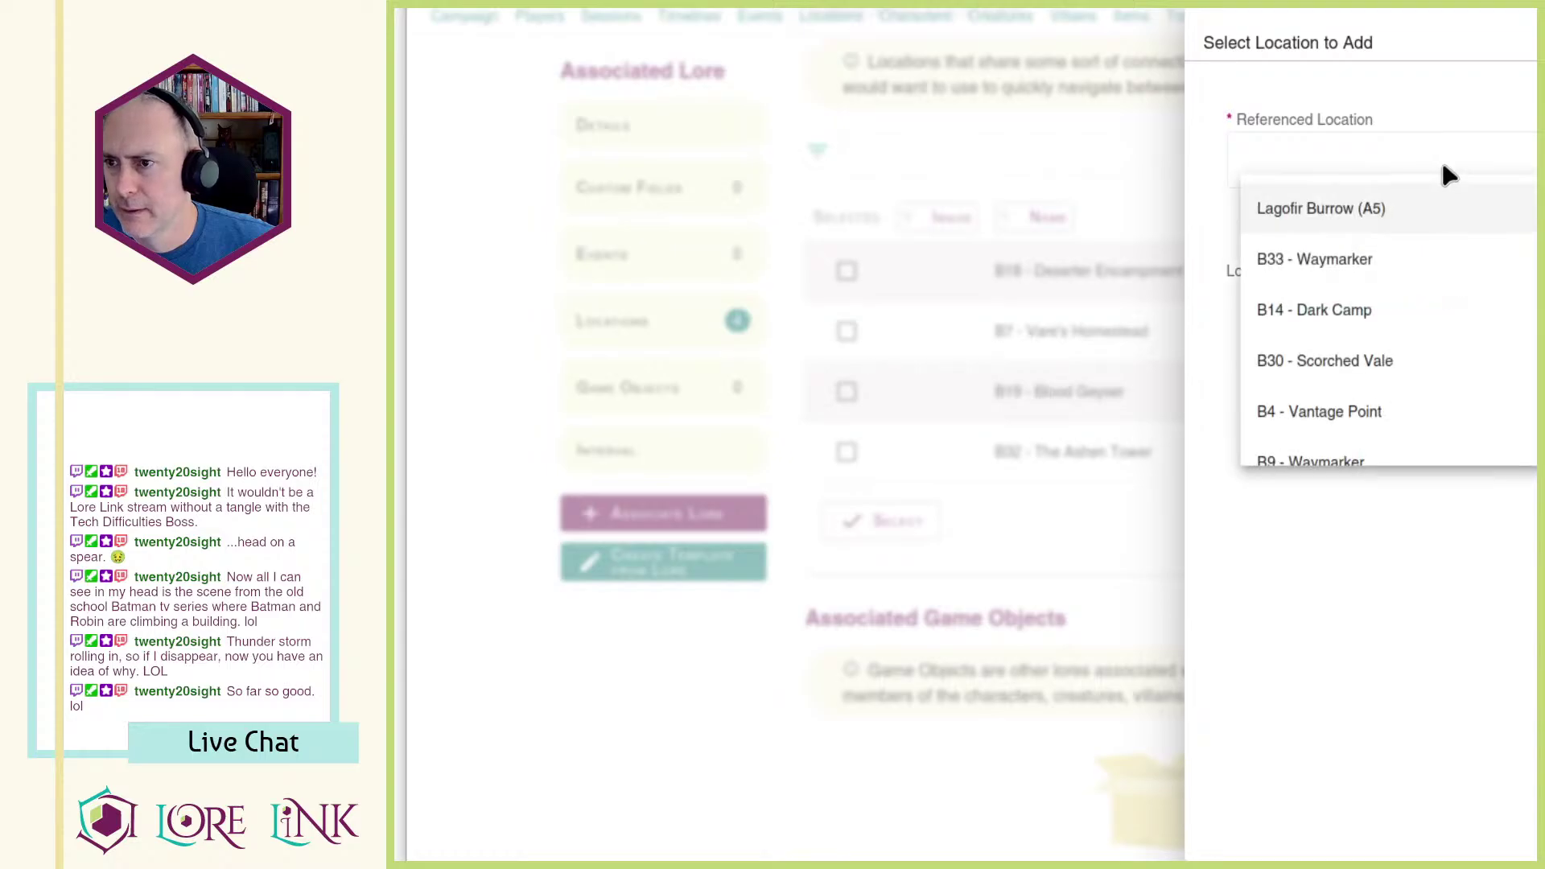
{"action": "left_click", "coordinate": [1335, 259]}
{"action": "left_click", "coordinate": [1400, 220]}
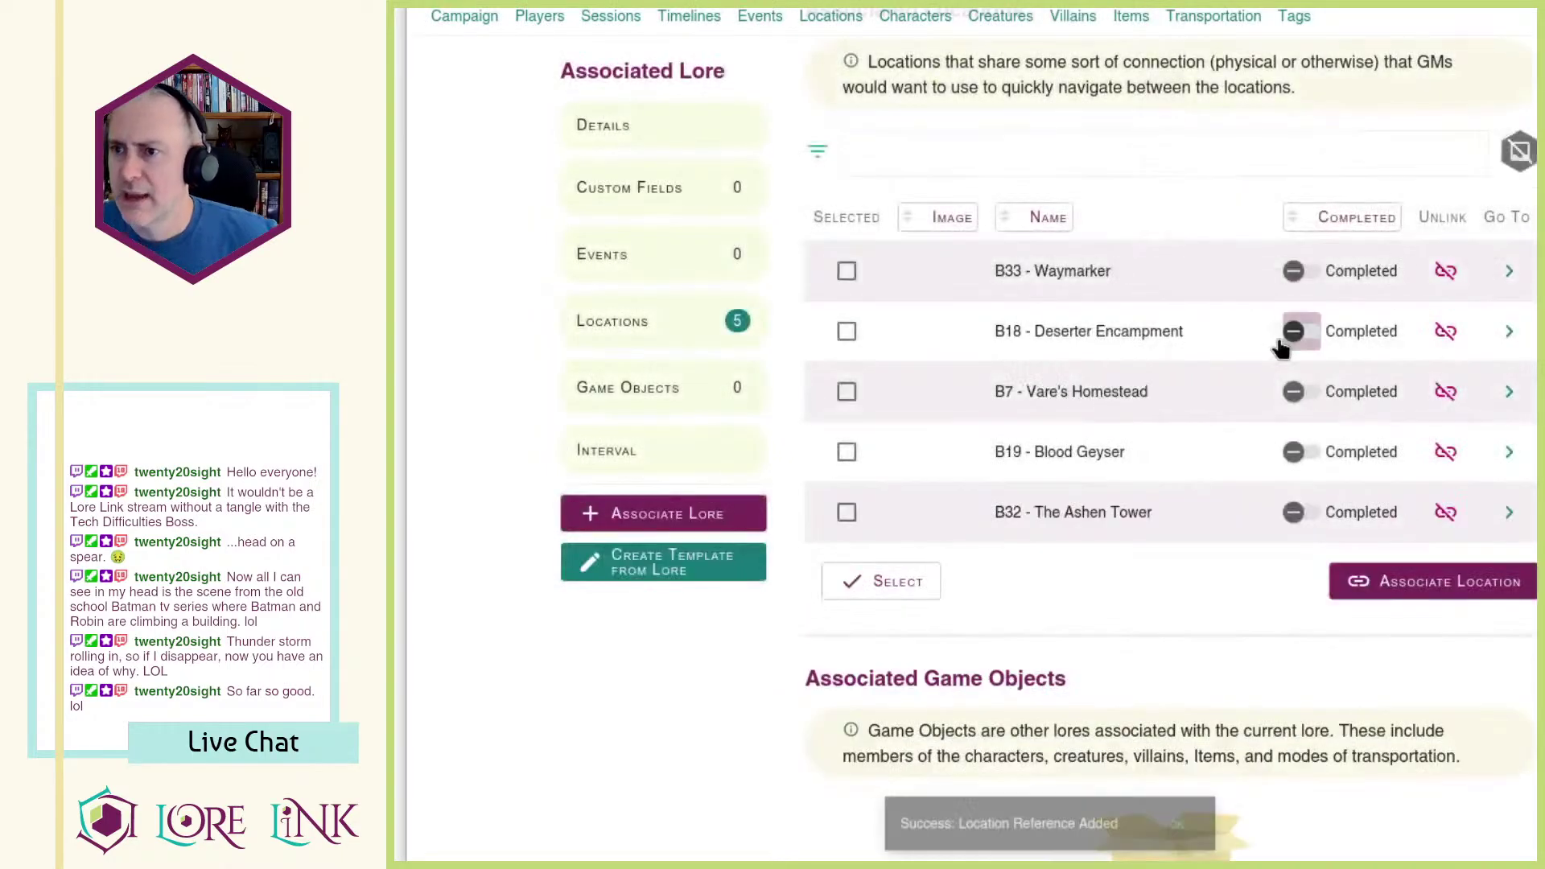
Step: Look through Lost Mammoth Valley's child locations in the locations hierarchy, and return to Session 23's associated locations
{"action": "key", "text": "ctrl+Tab"}
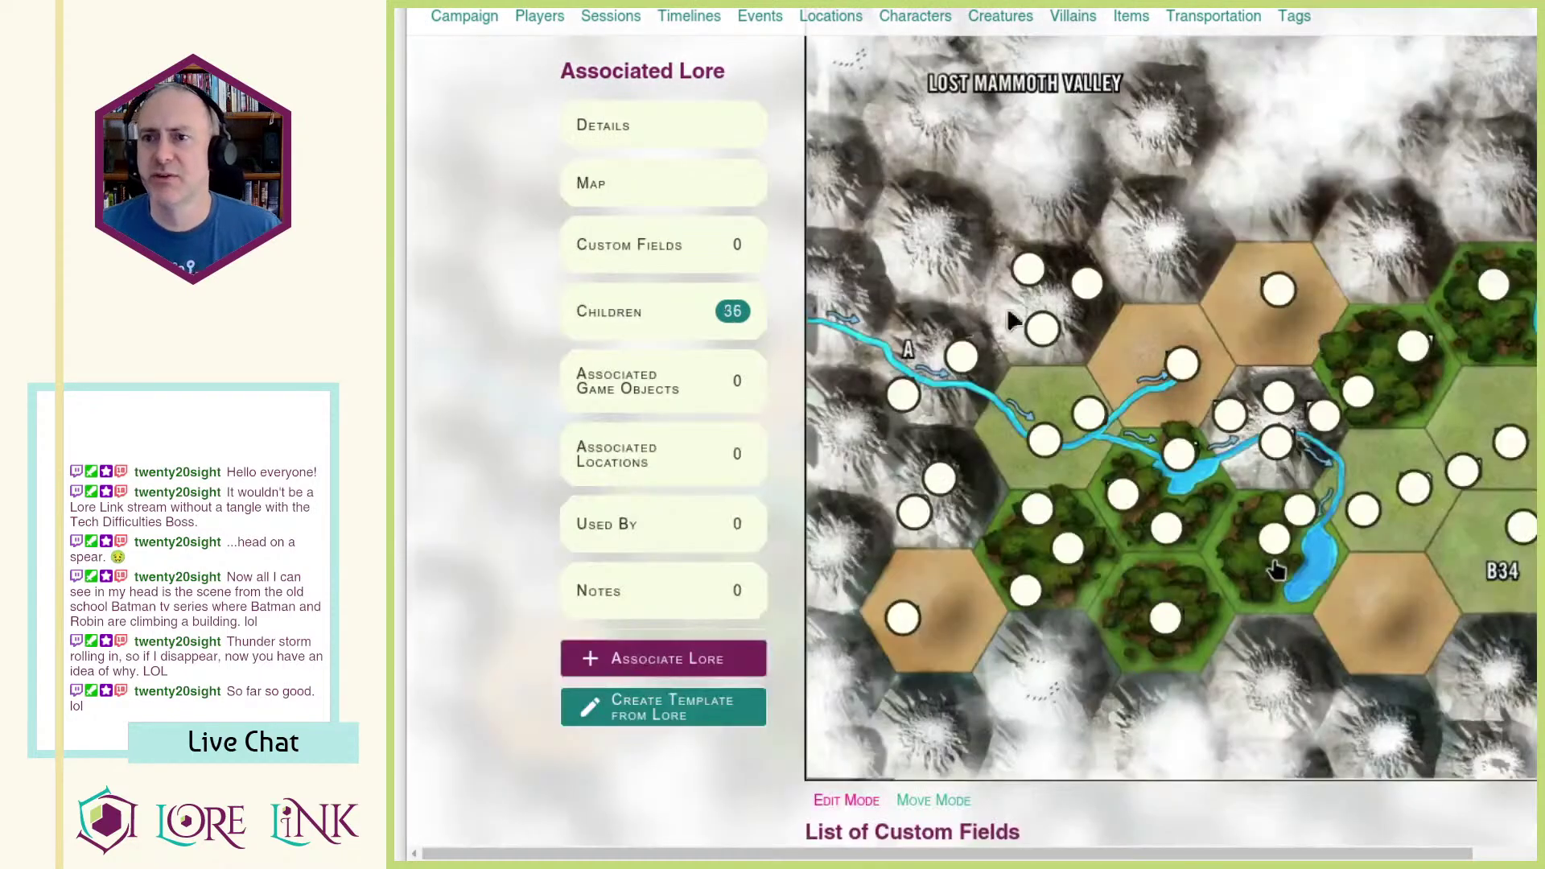
{"action": "scroll", "coordinate": [1103, 241], "scroll_direction": "up", "scroll_amount": 3}
{"action": "scroll", "coordinate": [1102, 241], "scroll_direction": "up", "scroll_amount": 5}
{"action": "left_click", "coordinate": [830, 16]}
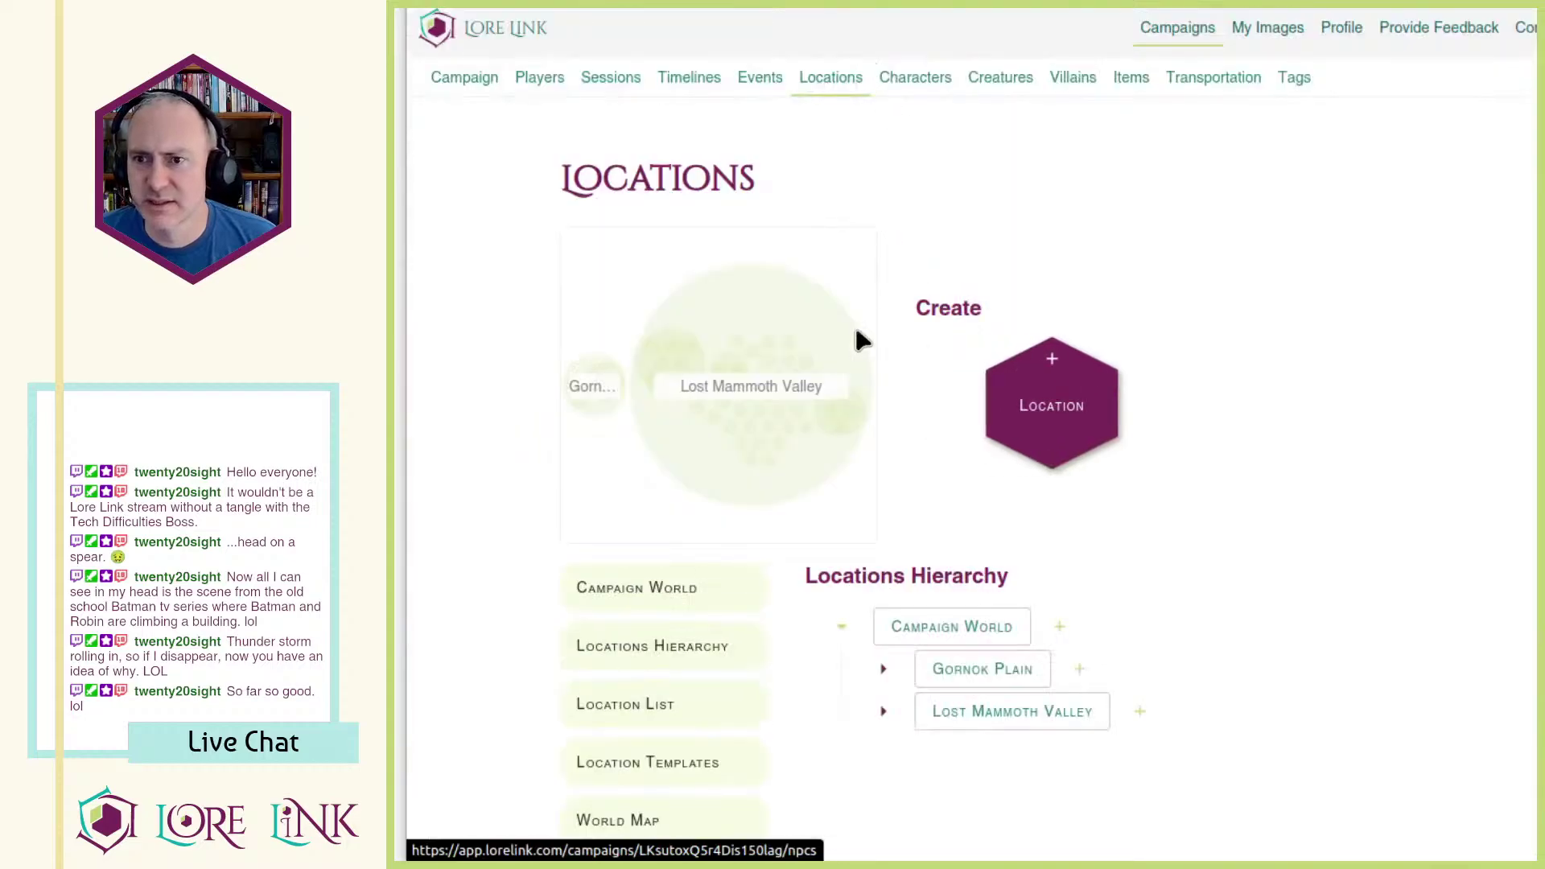
{"action": "left_click", "coordinate": [880, 708]}
{"action": "scroll", "coordinate": [1101, 523], "scroll_direction": "down", "scroll_amount": 3}
{"action": "scroll", "coordinate": [1101, 523], "scroll_direction": "down", "scroll_amount": 12}
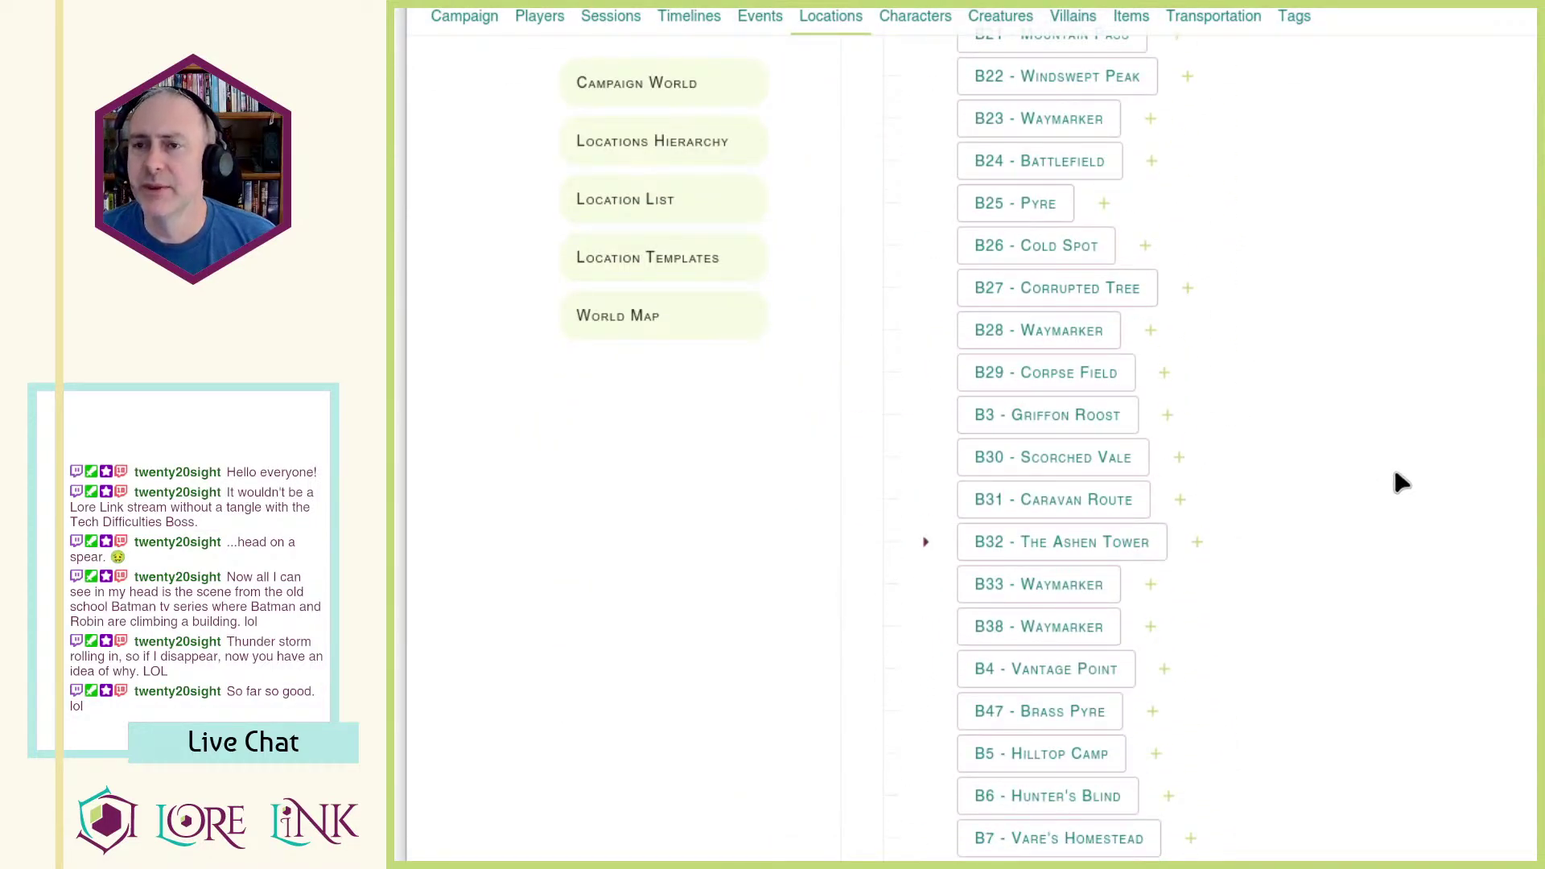
{"action": "key", "text": "ctrl+Tab"}
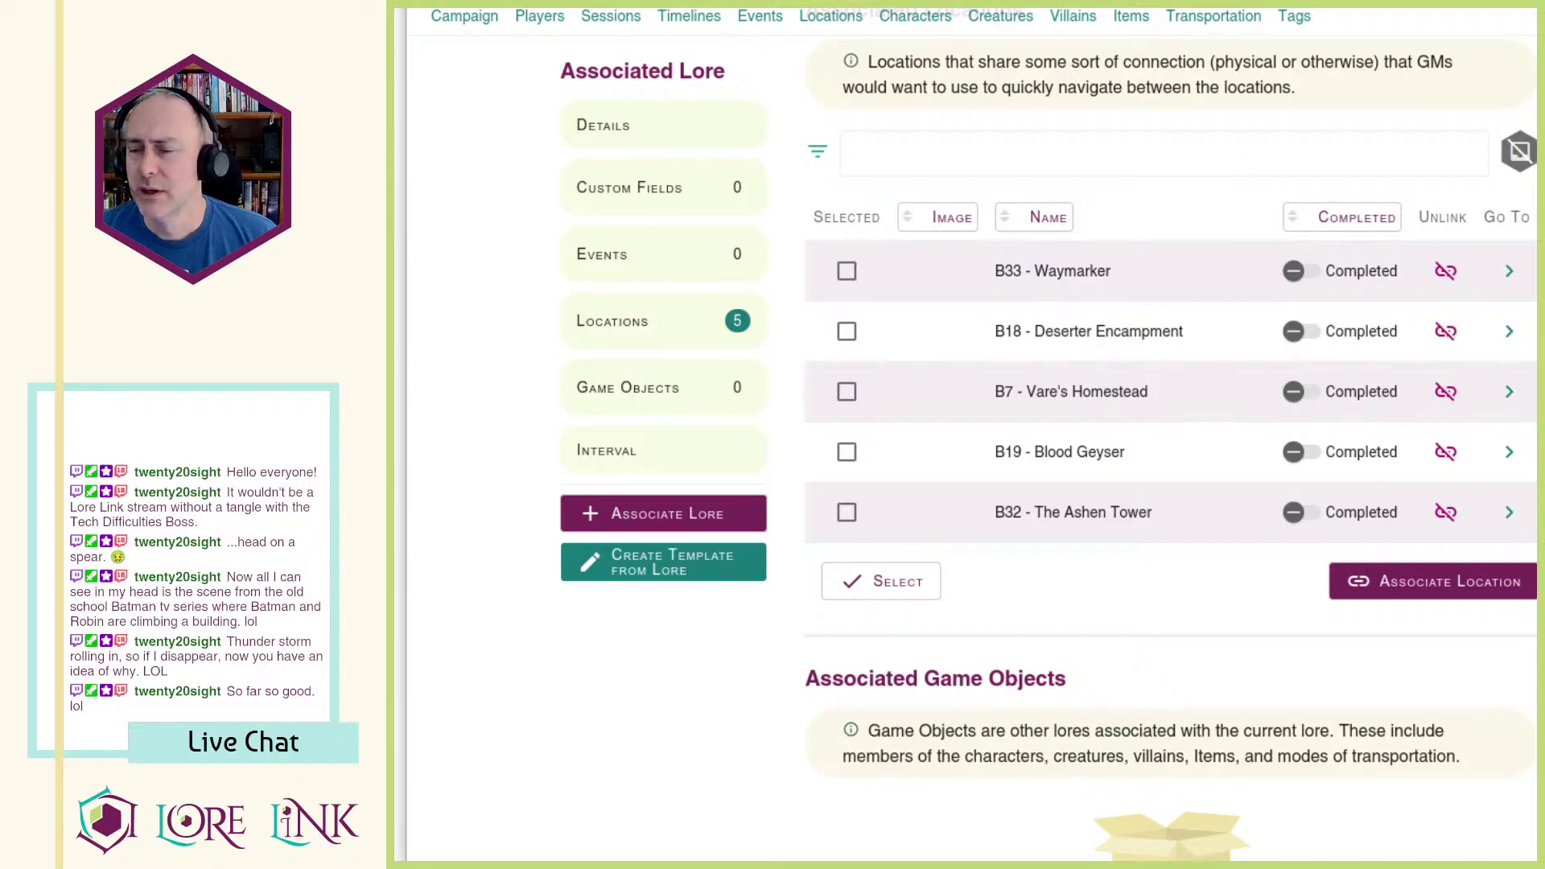
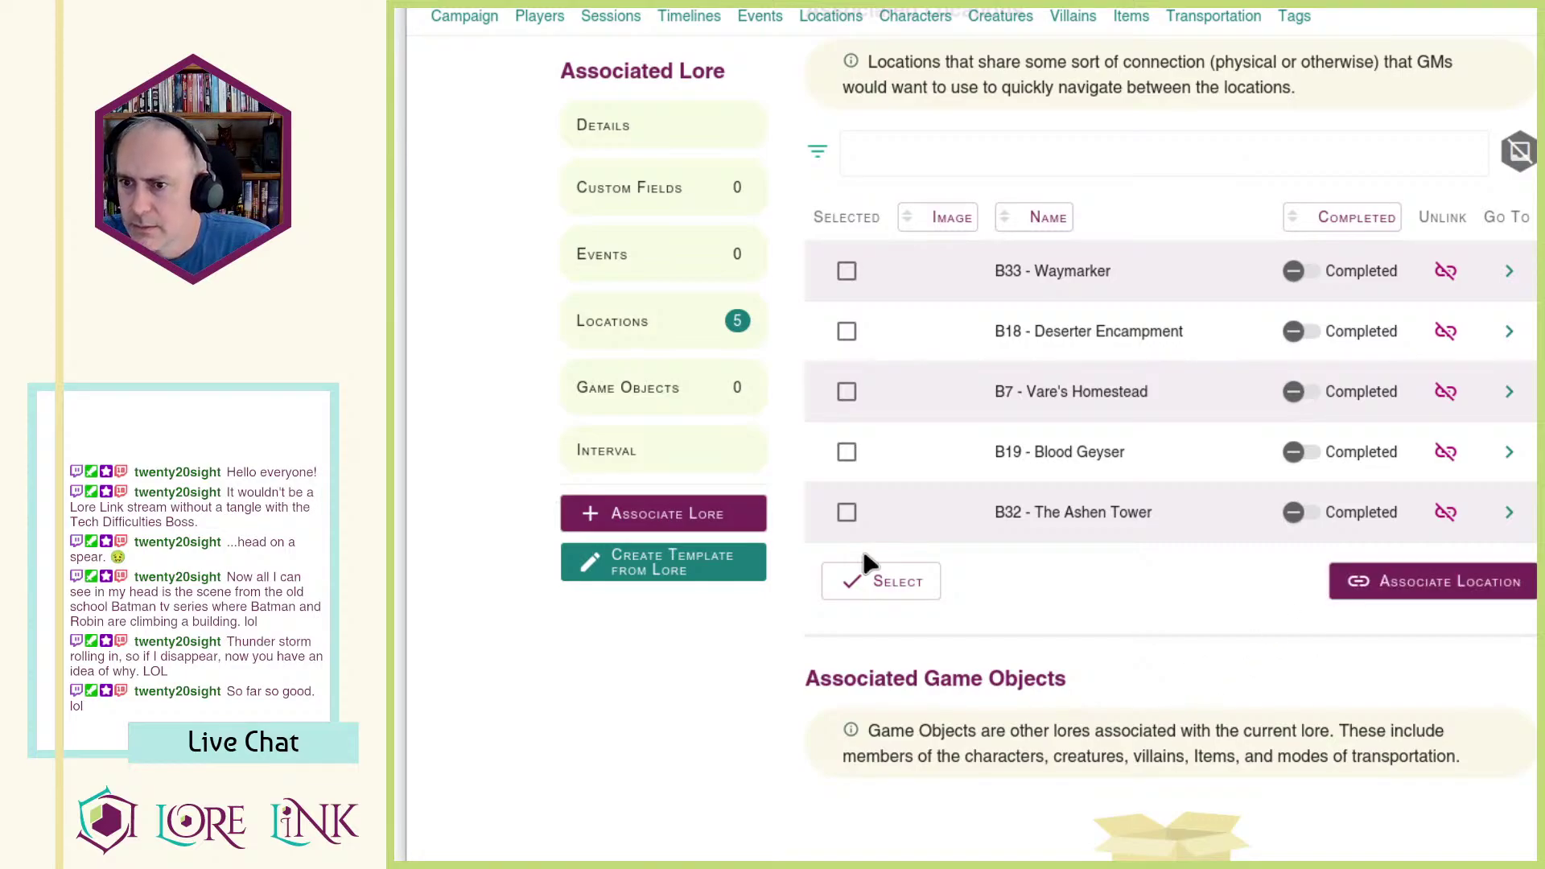
Step: Start a new associated location for Session 23 and name it B34 - Deadfall
{"action": "left_click", "coordinate": [1364, 580]}
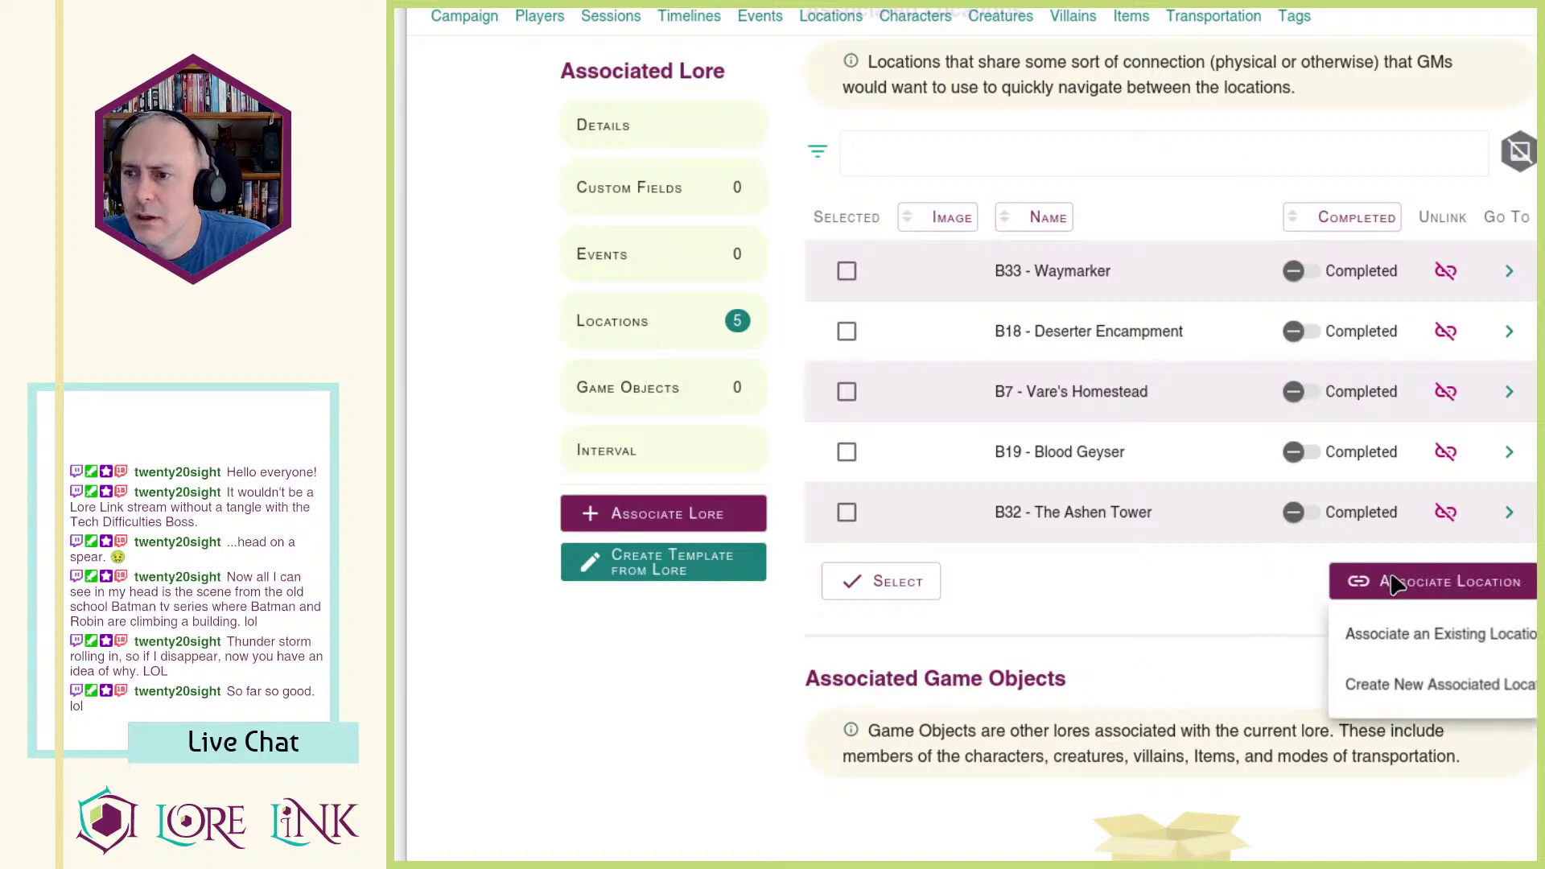
{"action": "left_click", "coordinate": [1392, 685]}
{"action": "left_click", "coordinate": [1329, 162]}
{"action": "type", "text": "B34 - Deadfall"}
{"action": "key", "text": "Tab"}
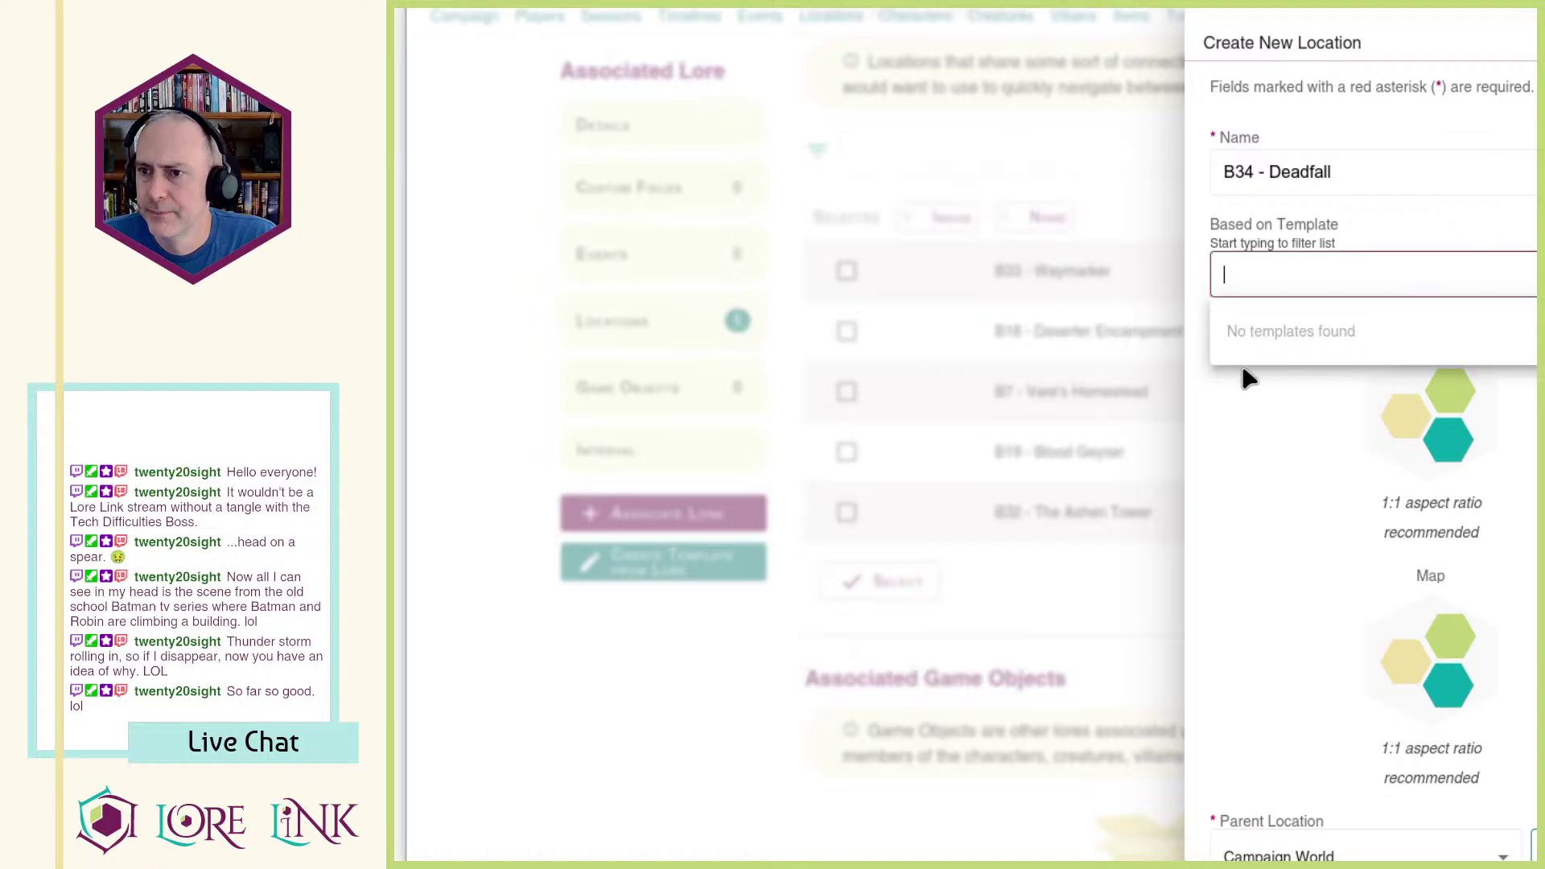
Step: Enter the Read Aloud text "Terrain: Plains" followed on a new line by "A tangled mass of scrub and branches stands out from the grassy plains"
{"action": "scroll", "coordinate": [1283, 507], "scroll_direction": "down", "scroll_amount": 5}
{"action": "left_click", "coordinate": [1320, 616]}
{"action": "scroll", "coordinate": [1336, 519], "scroll_direction": "down", "scroll_amount": 3}
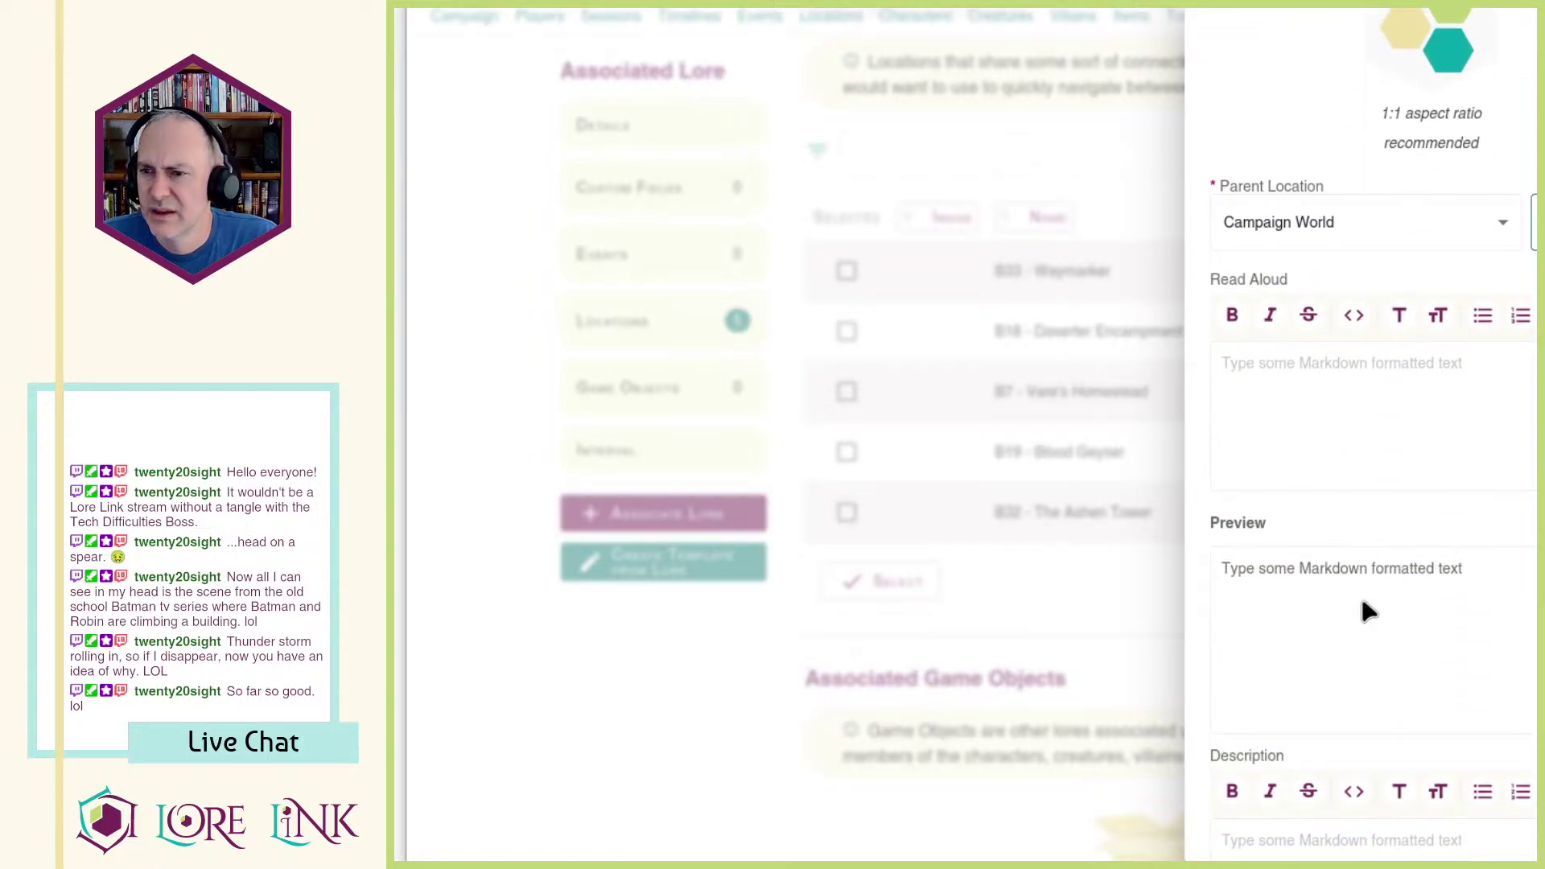
{"action": "scroll", "coordinate": [1353, 366], "scroll_direction": "down", "scroll_amount": 5}
{"action": "type", "text": "Terrain: Plains A tangled mass of scrub and branches stands out from the grassy plains"}
Step: Make the "Terrain: Plains" line bold in the new location's Read Aloud text
{"action": "scroll", "coordinate": [1347, 424], "scroll_direction": "up", "scroll_amount": 5}
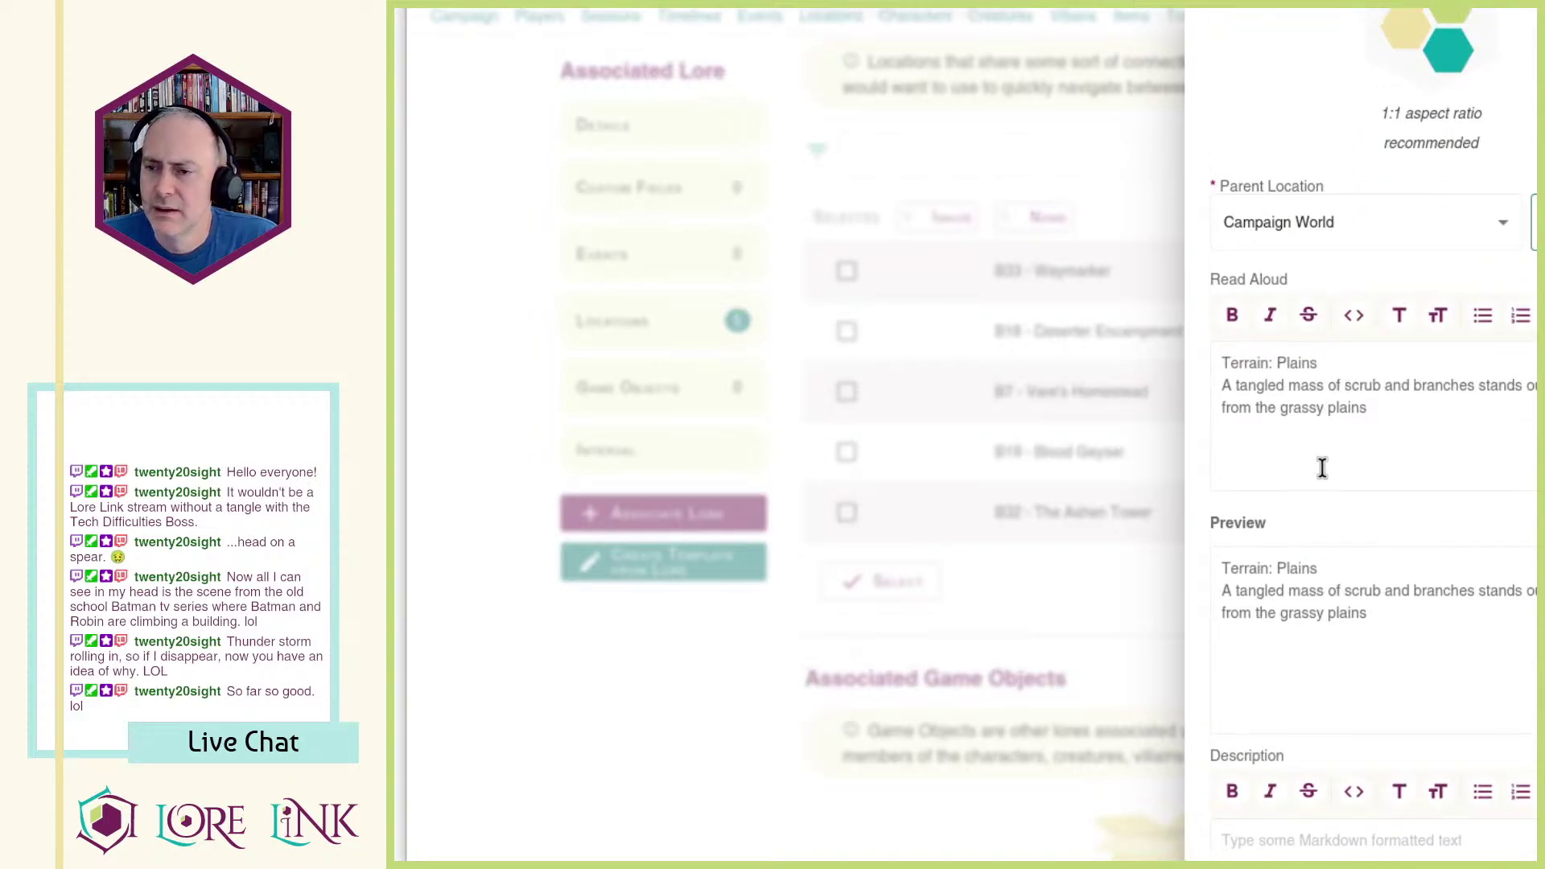
{"action": "scroll", "coordinate": [1324, 439], "scroll_direction": "down", "scroll_amount": 2}
{"action": "double_click", "coordinate": [1257, 231]}
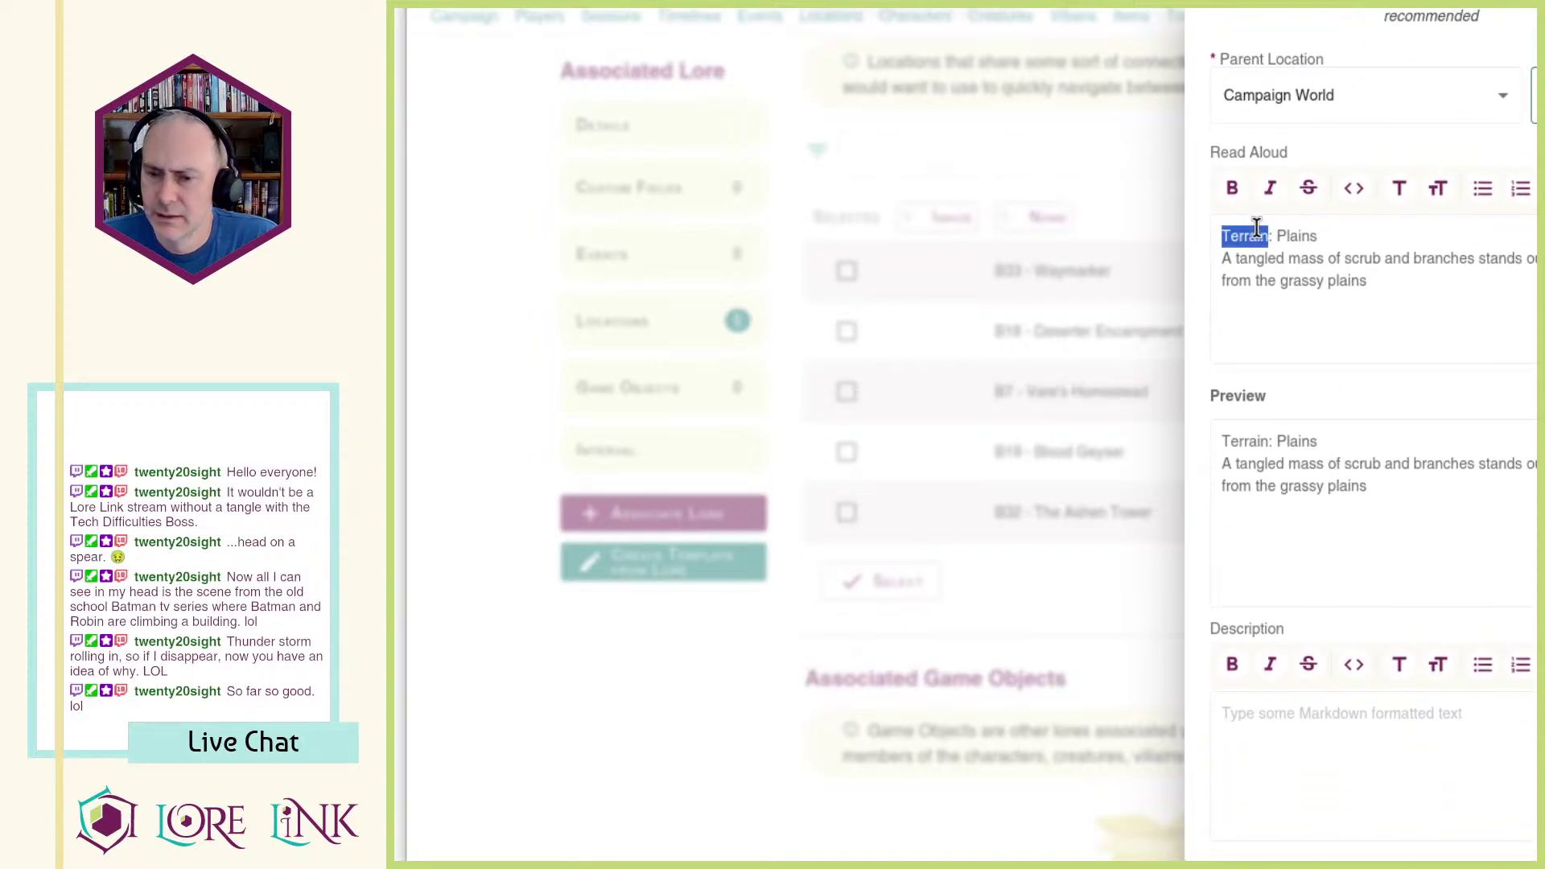
{"action": "left_click", "coordinate": [1369, 235], "text": "shift"}
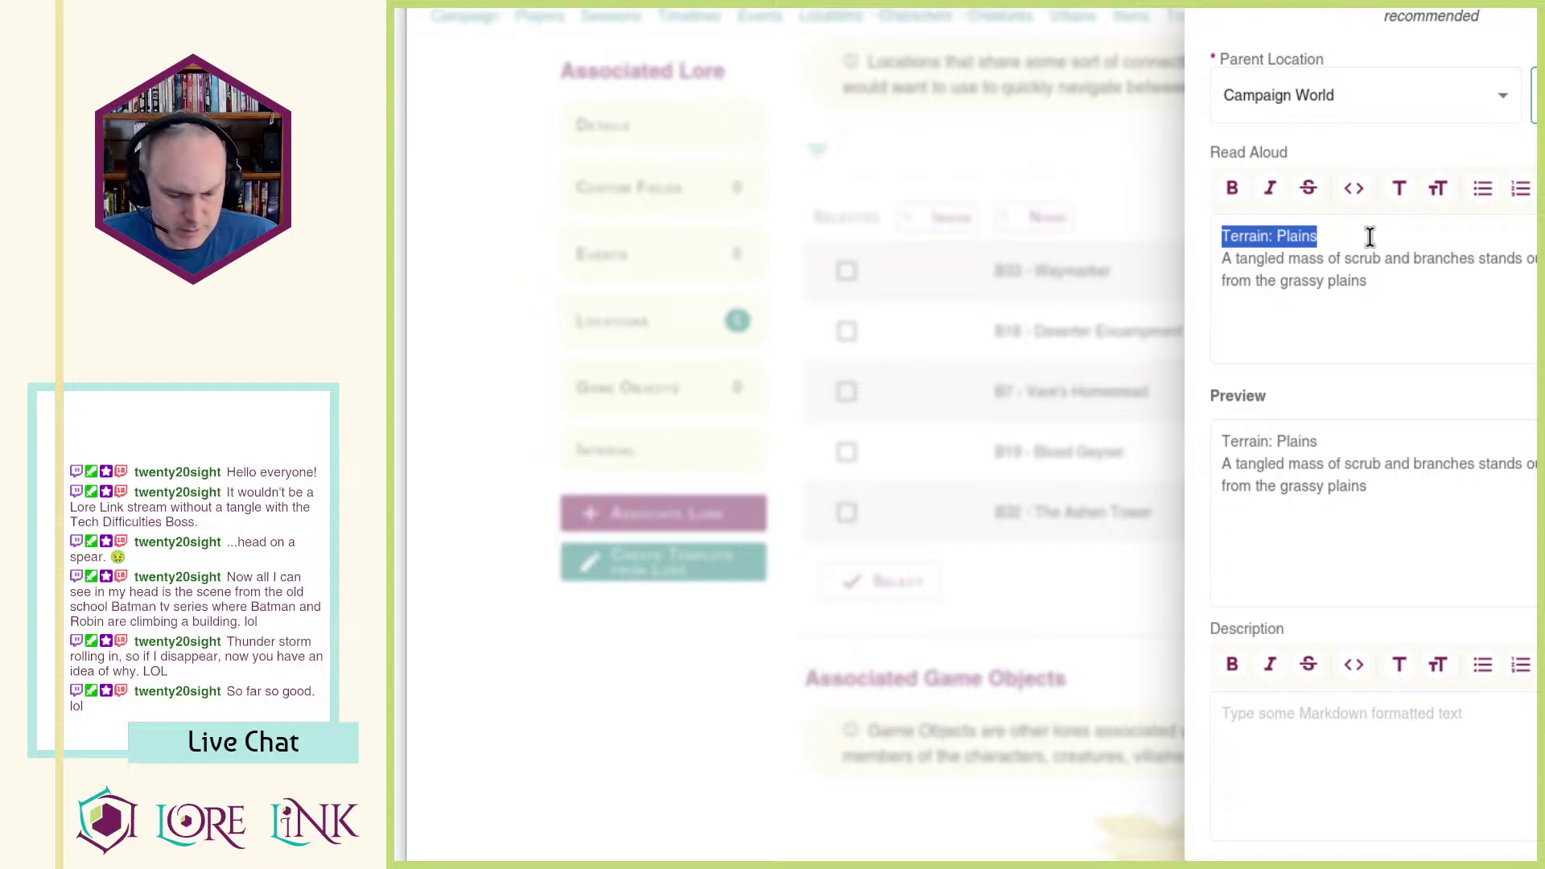
{"action": "left_click", "coordinate": [1355, 245]}
{"action": "left_click_drag", "start_coordinate": [1224, 234], "coordinate": [1313, 236]}
{"action": "left_click", "coordinate": [1231, 187]}
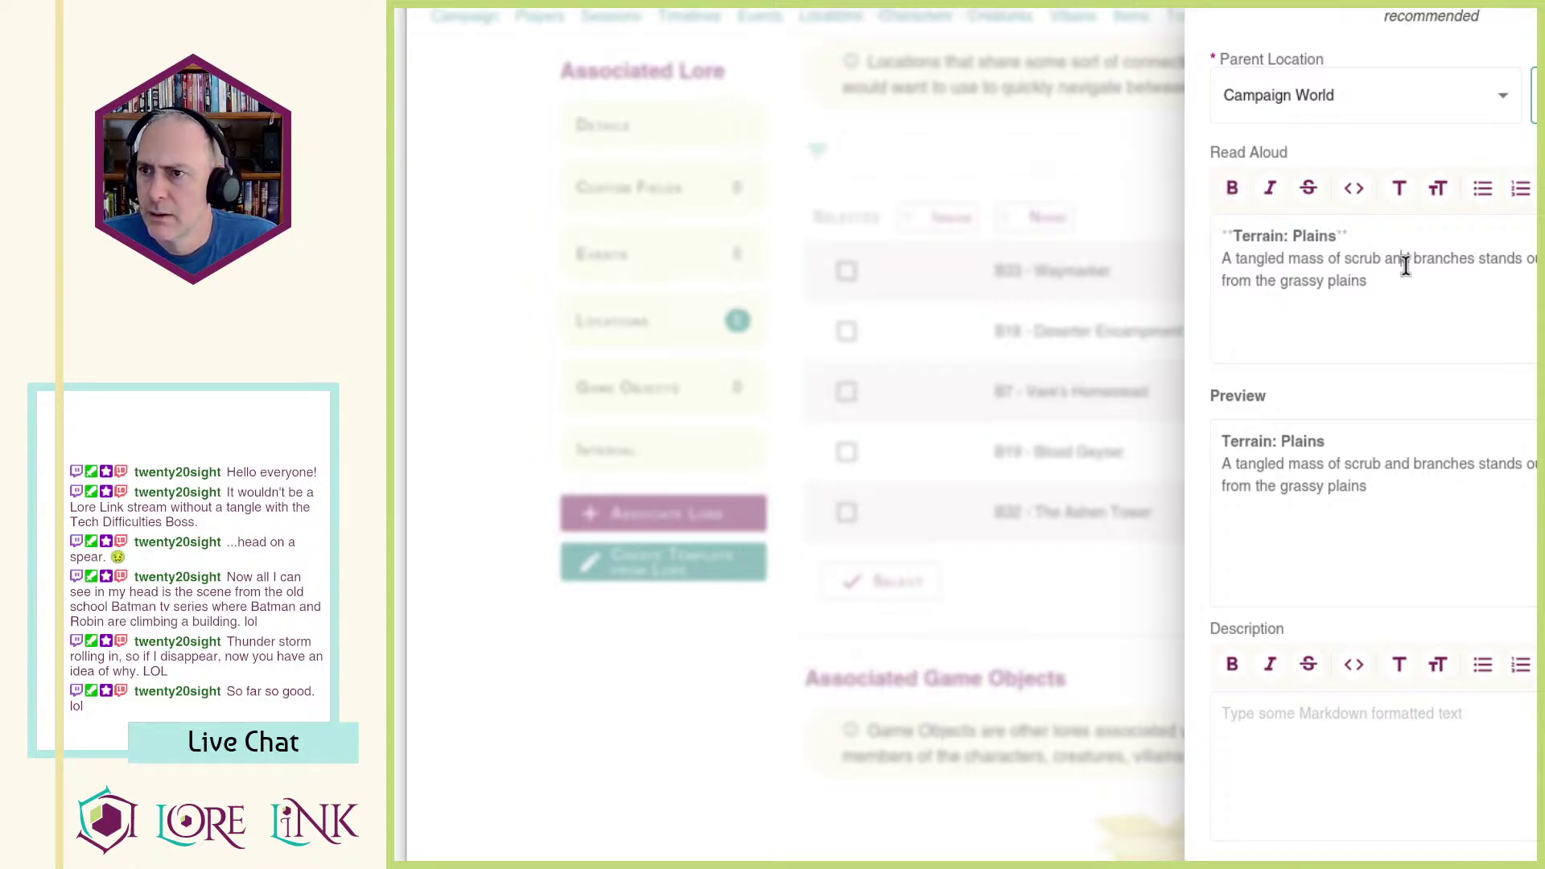
Step: Set the new location's parent location to Lost Mammoth Valley
{"action": "scroll", "coordinate": [1403, 262], "scroll_direction": "up", "scroll_amount": 2}
{"action": "left_click", "coordinate": [1449, 233]}
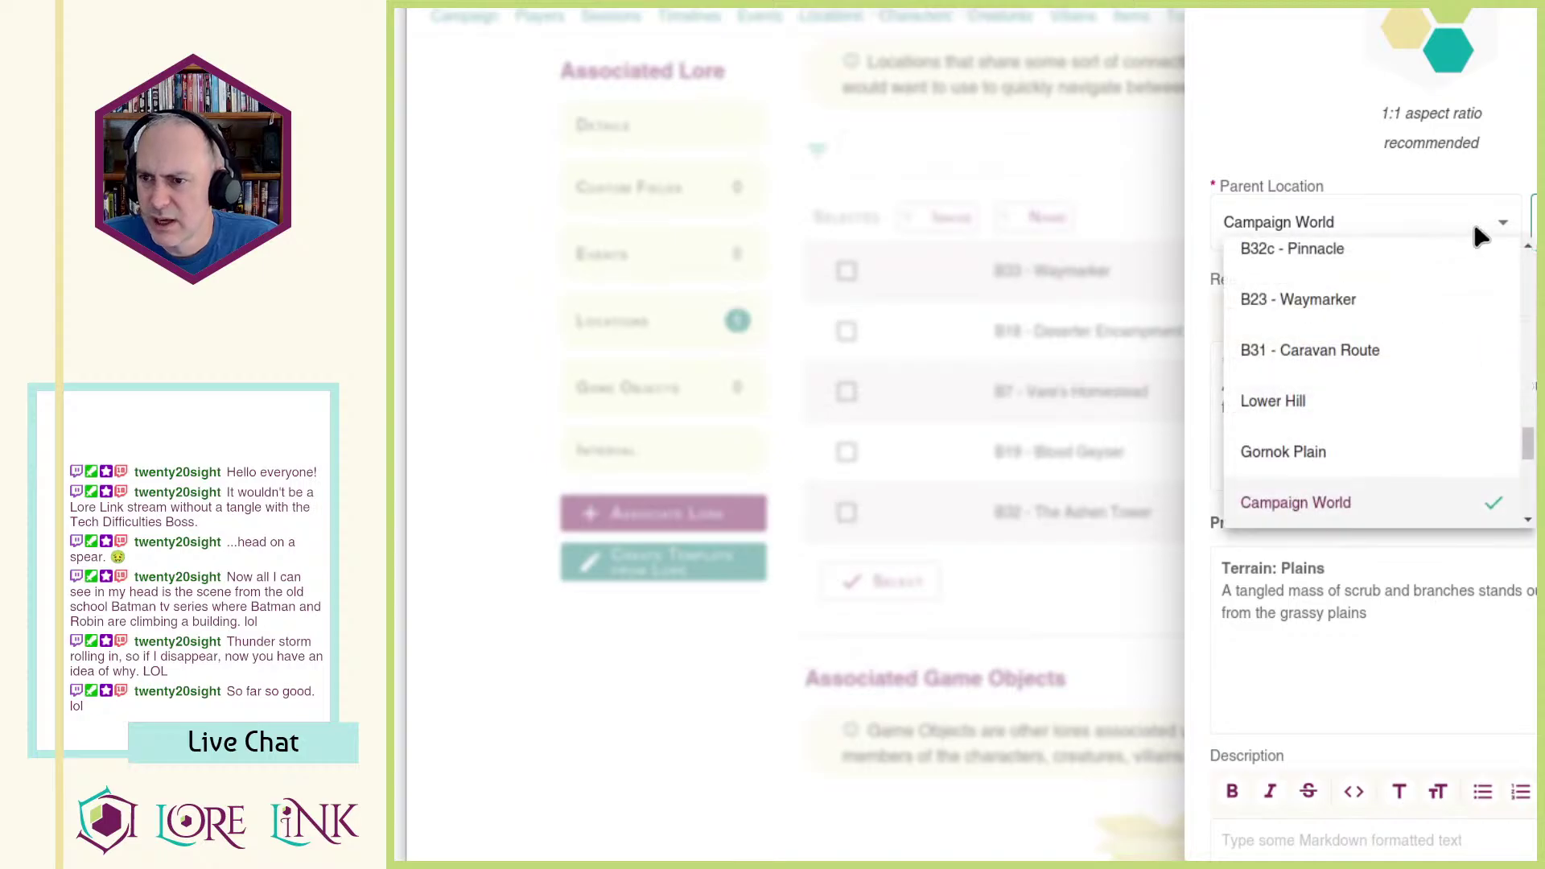
{"action": "scroll", "coordinate": [1407, 396], "scroll_direction": "down", "scroll_amount": 3}
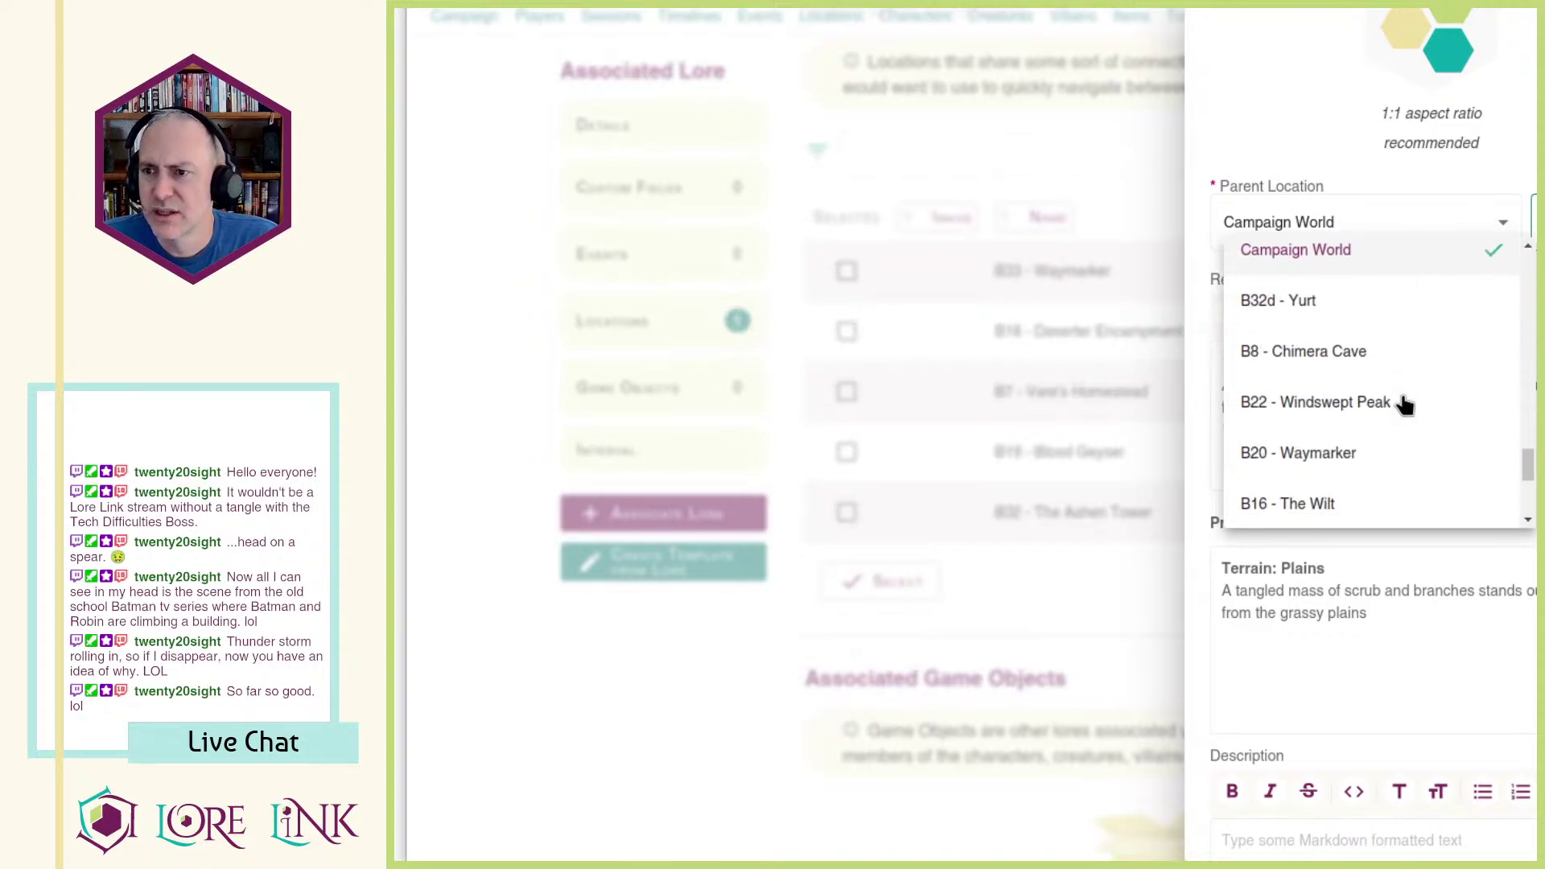
{"action": "scroll", "coordinate": [1404, 402], "scroll_direction": "up", "scroll_amount": 15}
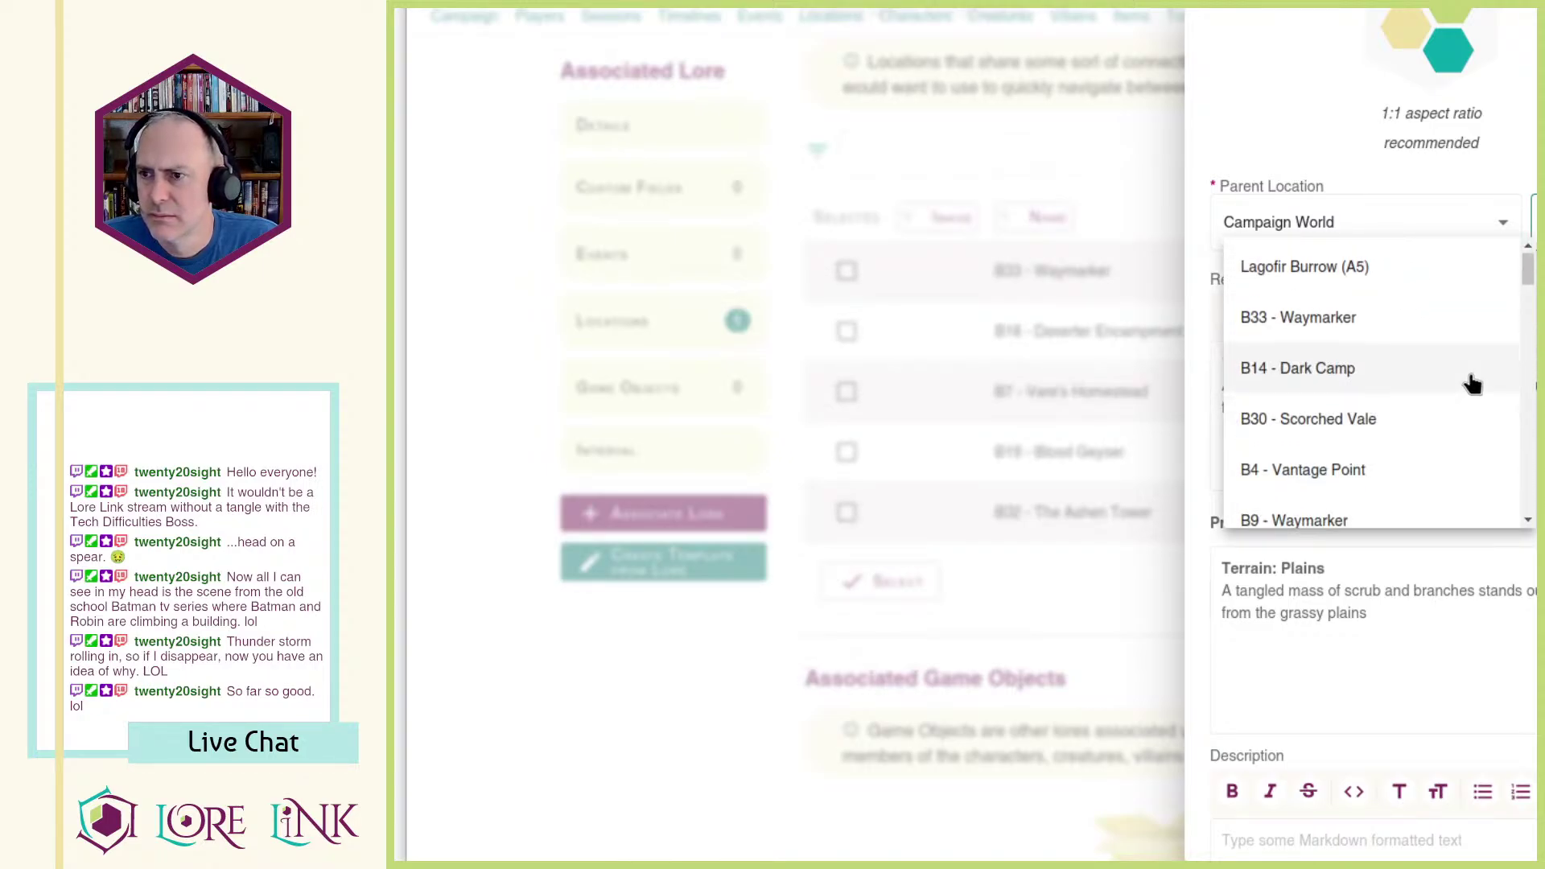
{"action": "scroll", "coordinate": [1489, 362], "scroll_direction": "down", "scroll_amount": 10}
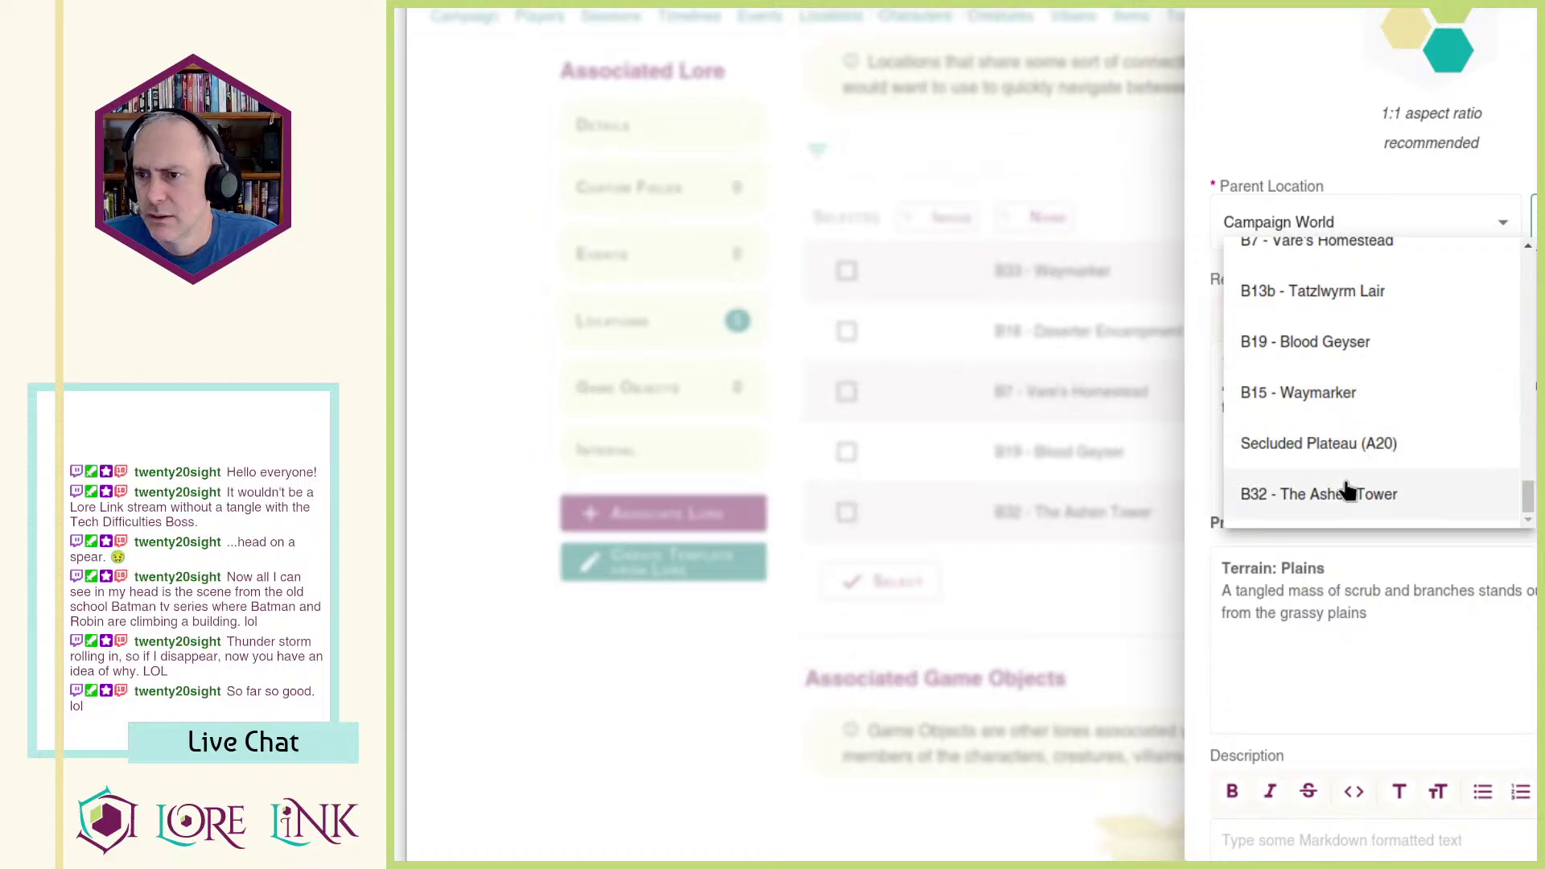
{"action": "scroll", "coordinate": [1370, 479], "scroll_direction": "up", "scroll_amount": 5}
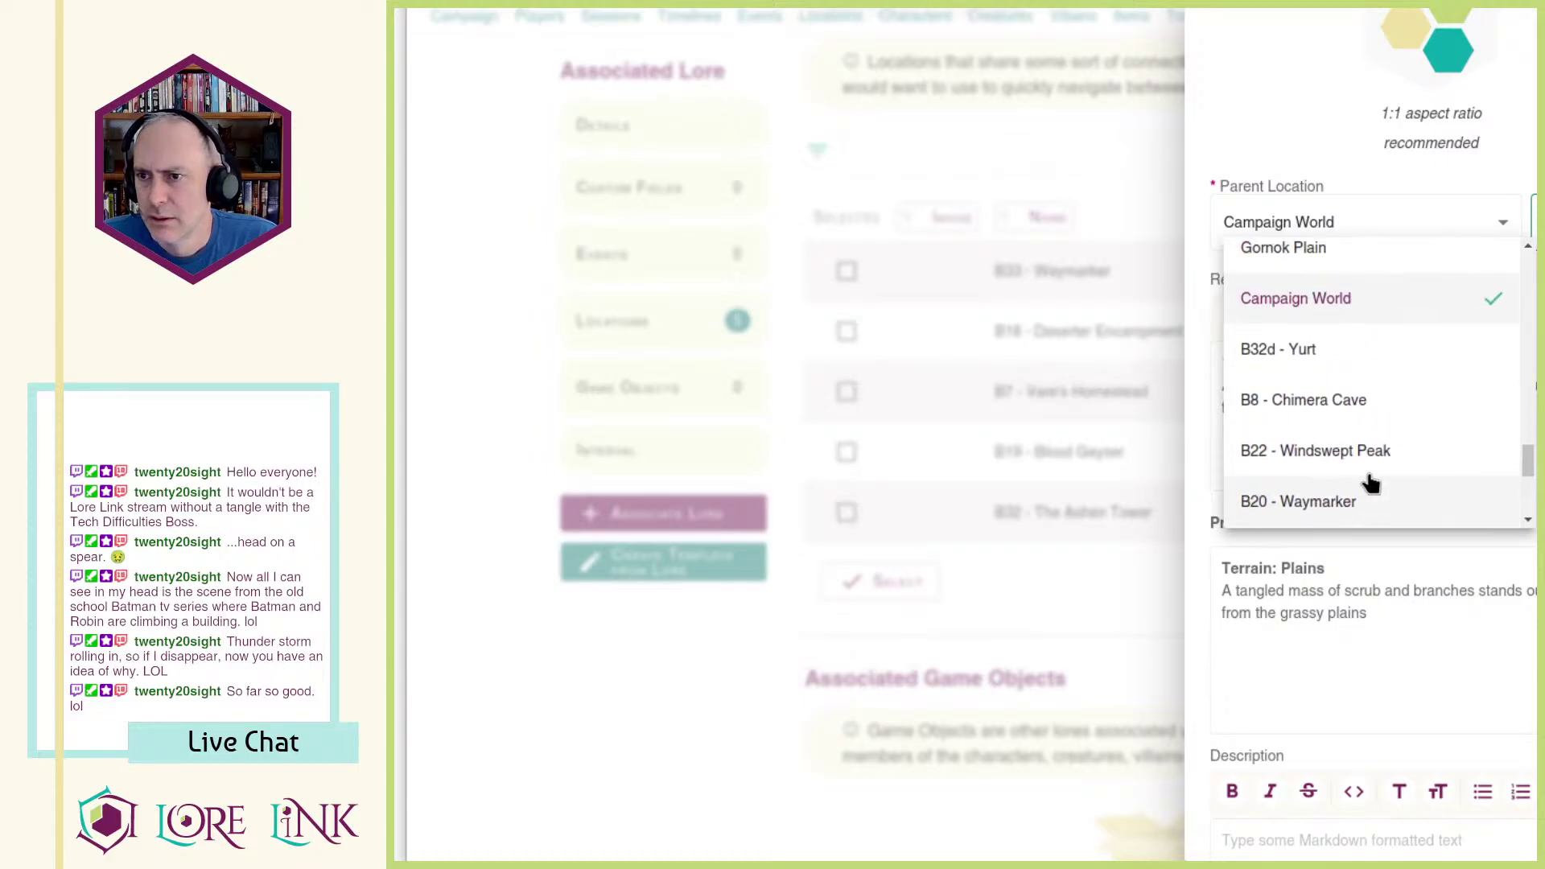
{"action": "scroll", "coordinate": [1368, 475], "scroll_direction": "up", "scroll_amount": 5}
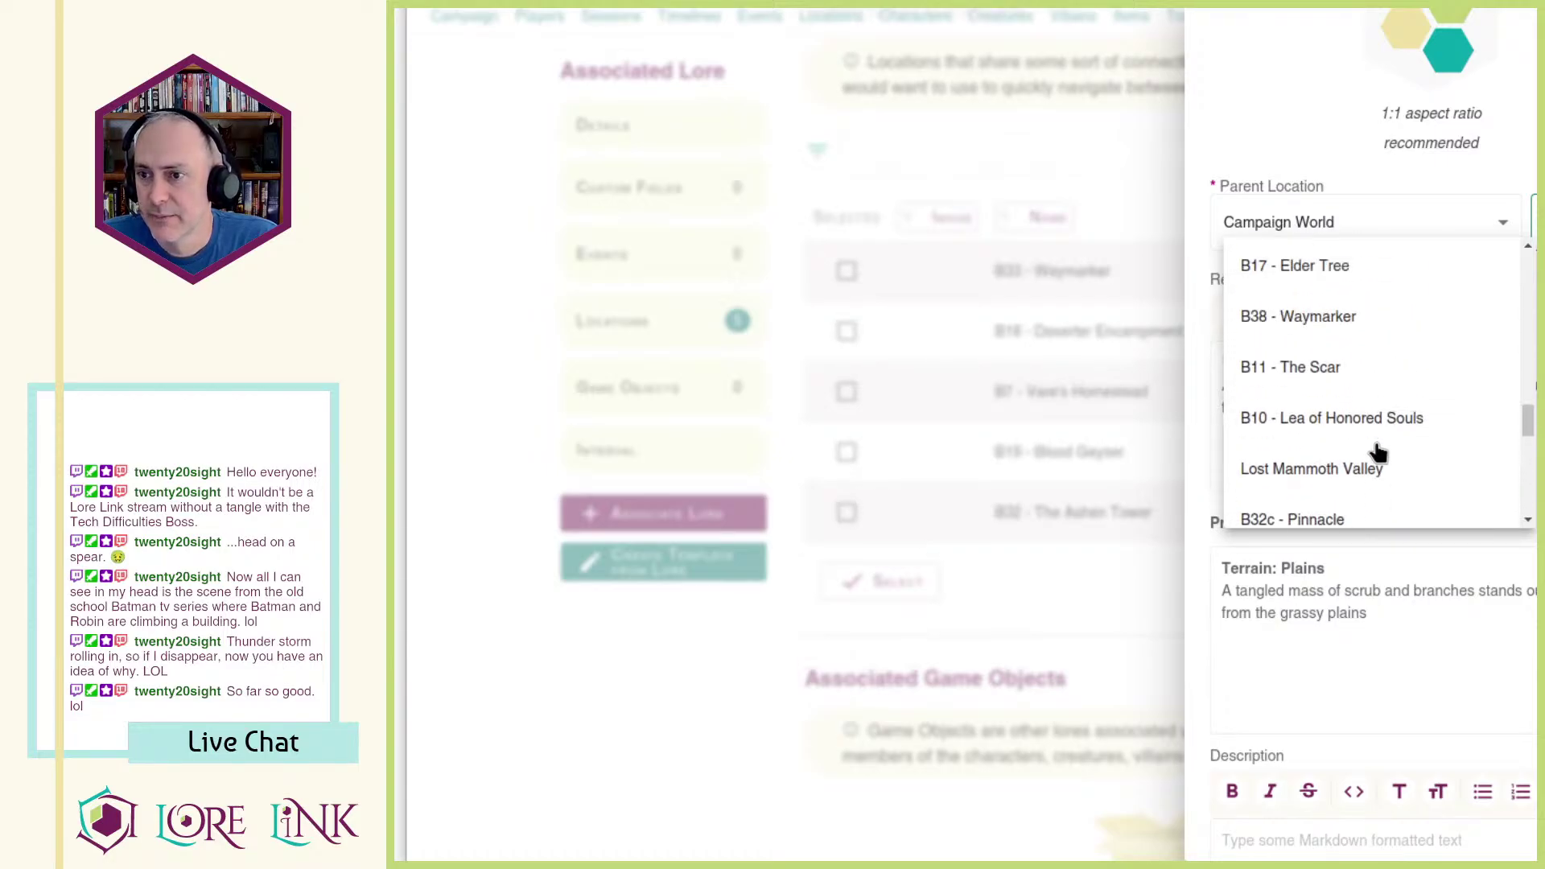
{"action": "left_click", "coordinate": [1327, 469]}
Step: Look over the remaining description fields, leave them blank, and save the new B34 - Deadfall location
{"action": "scroll", "coordinate": [1490, 242], "scroll_direction": "down", "scroll_amount": 3}
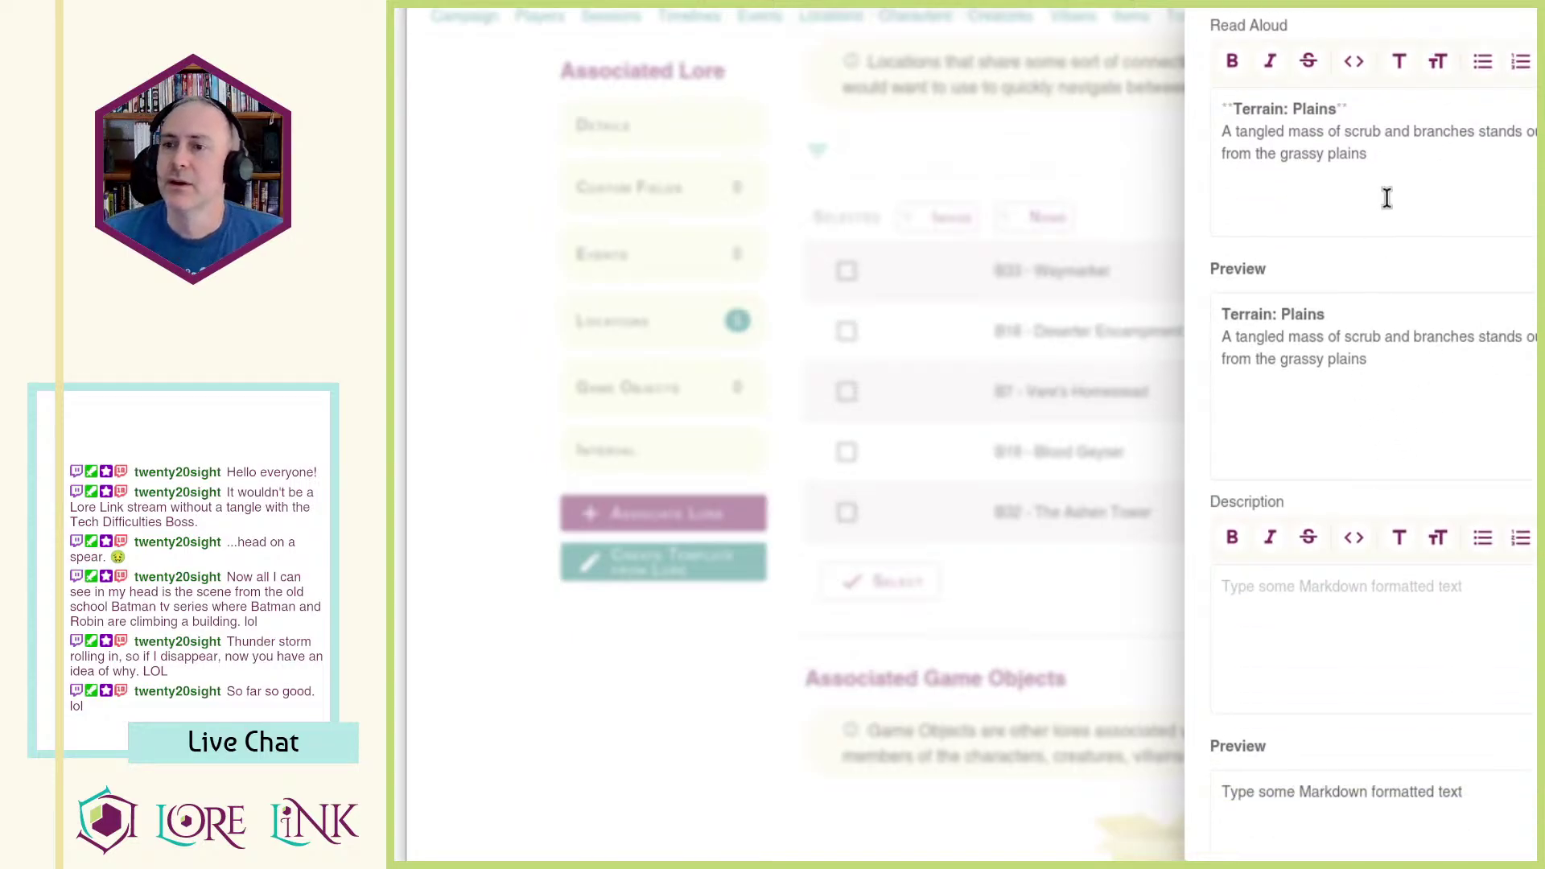
{"action": "scroll", "coordinate": [1386, 199], "scroll_direction": "up", "scroll_amount": 3}
{"action": "scroll", "coordinate": [1425, 301], "scroll_direction": "down", "scroll_amount": 3}
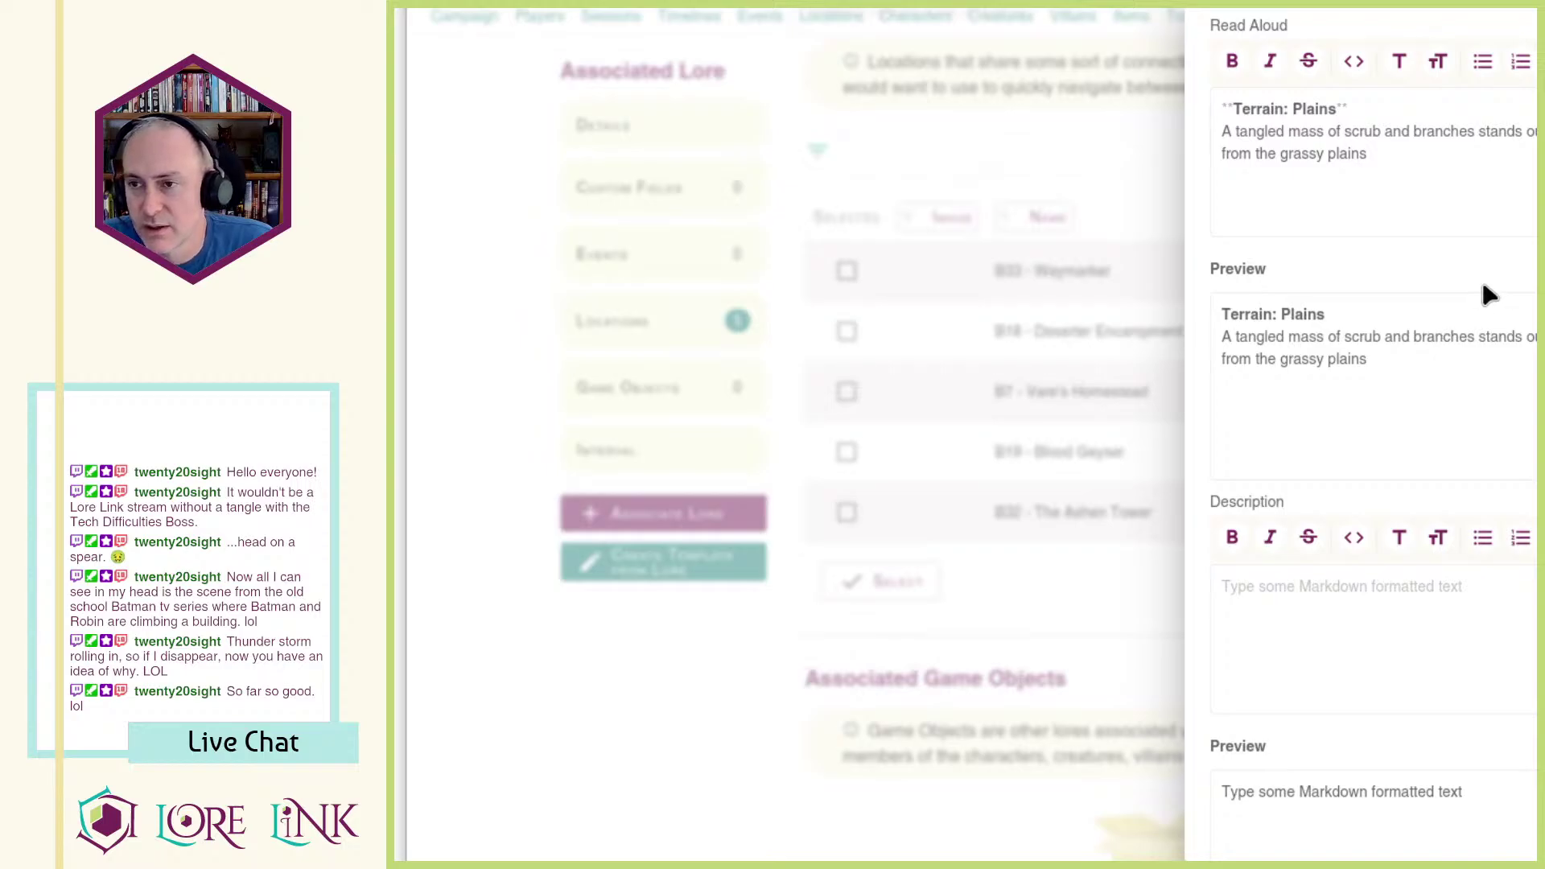
{"action": "scroll", "coordinate": [1464, 362], "scroll_direction": "down", "scroll_amount": 3}
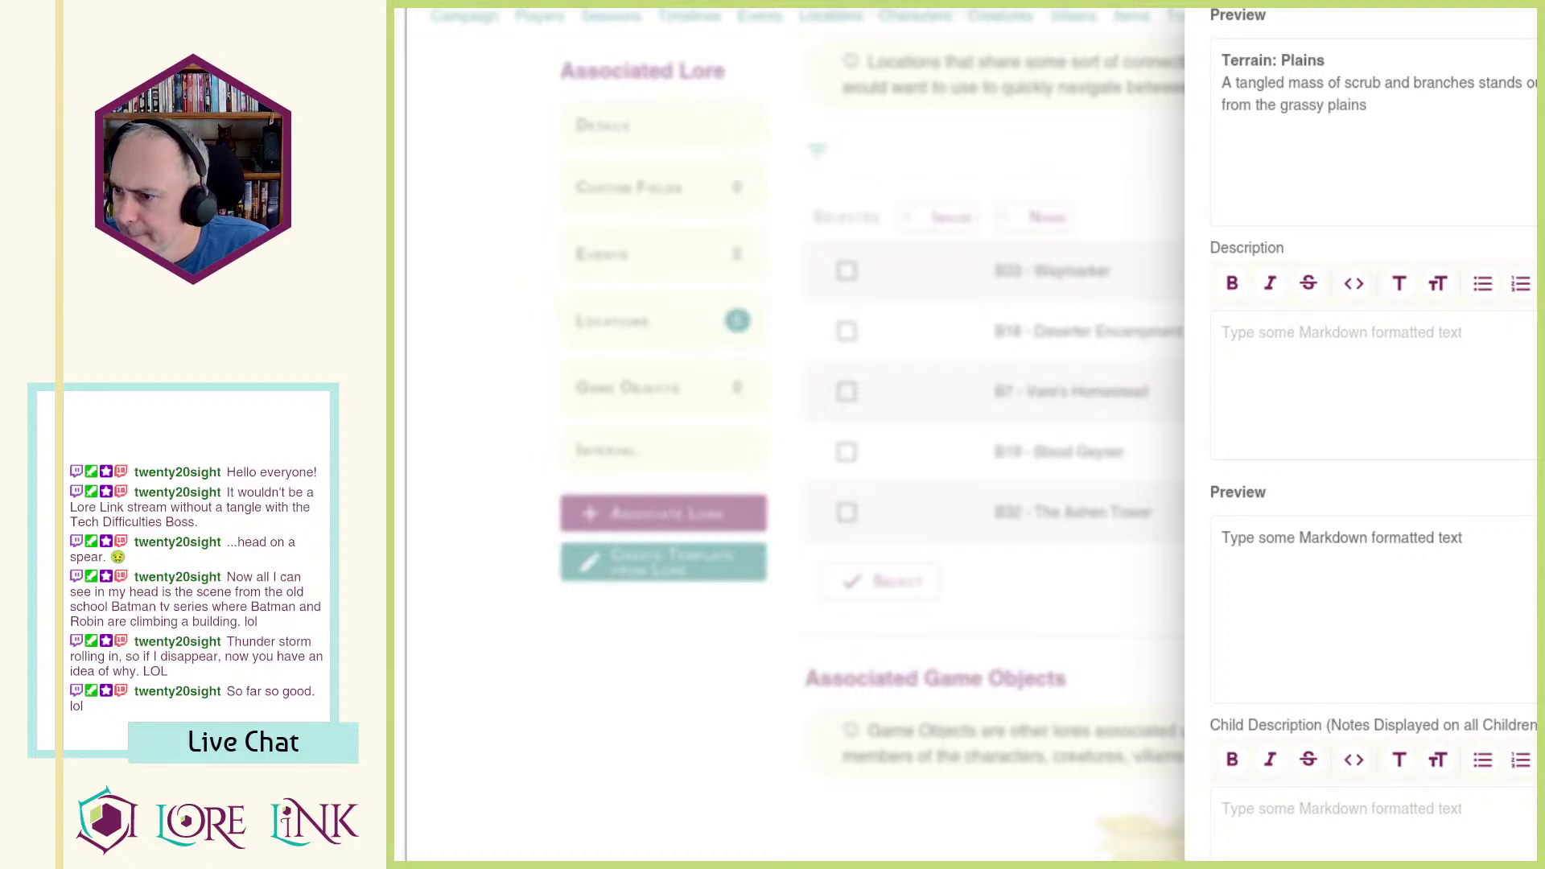
{"action": "scroll", "coordinate": [1403, 582], "scroll_direction": "down", "scroll_amount": 5}
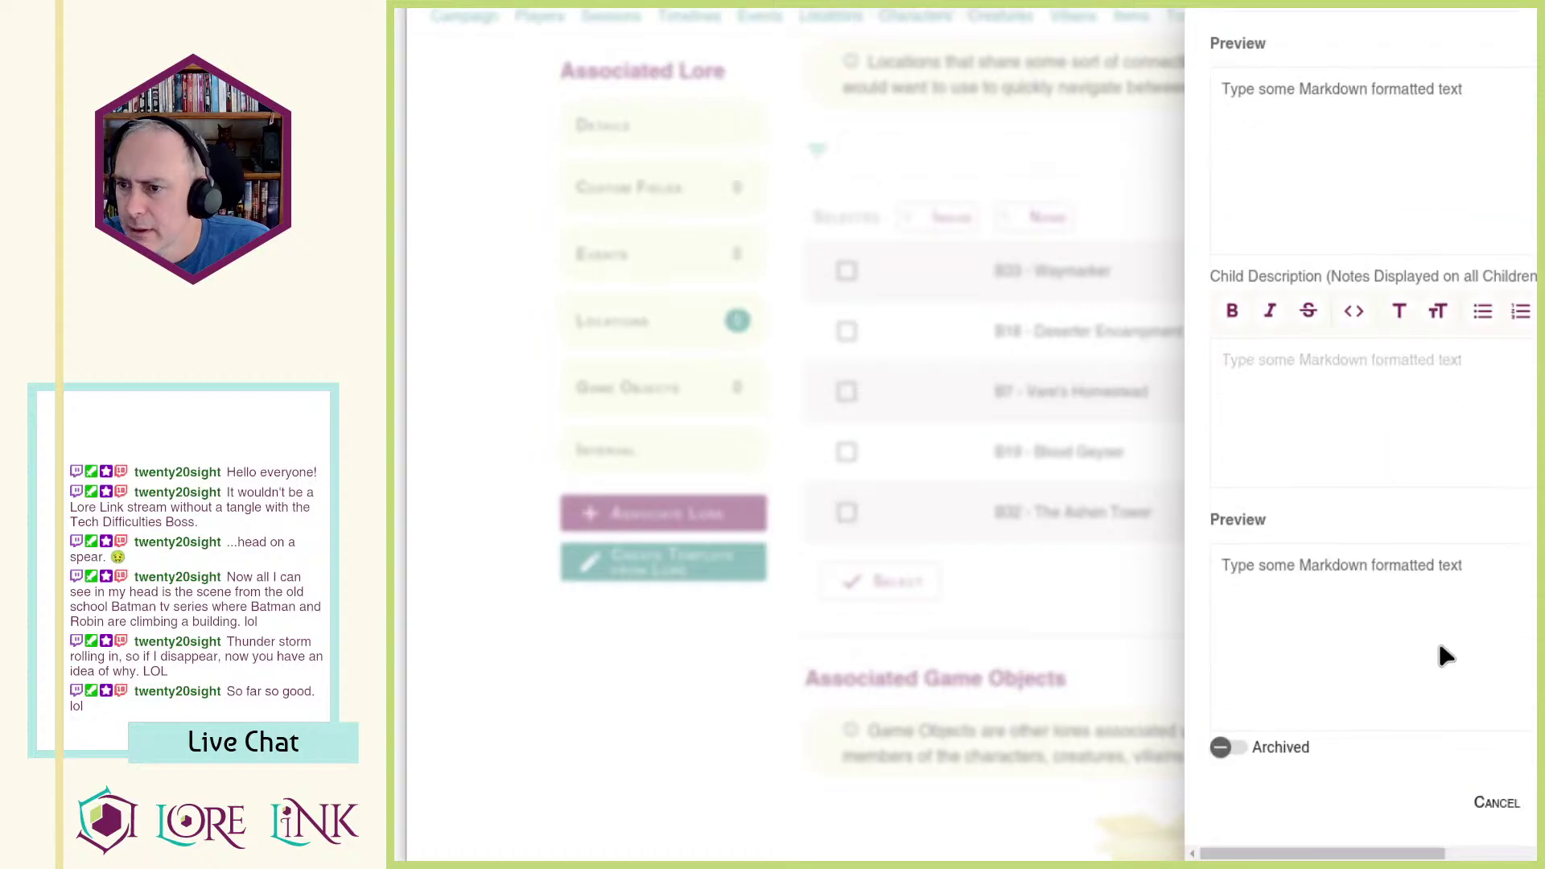
{"action": "left_click", "coordinate": [1529, 795]}
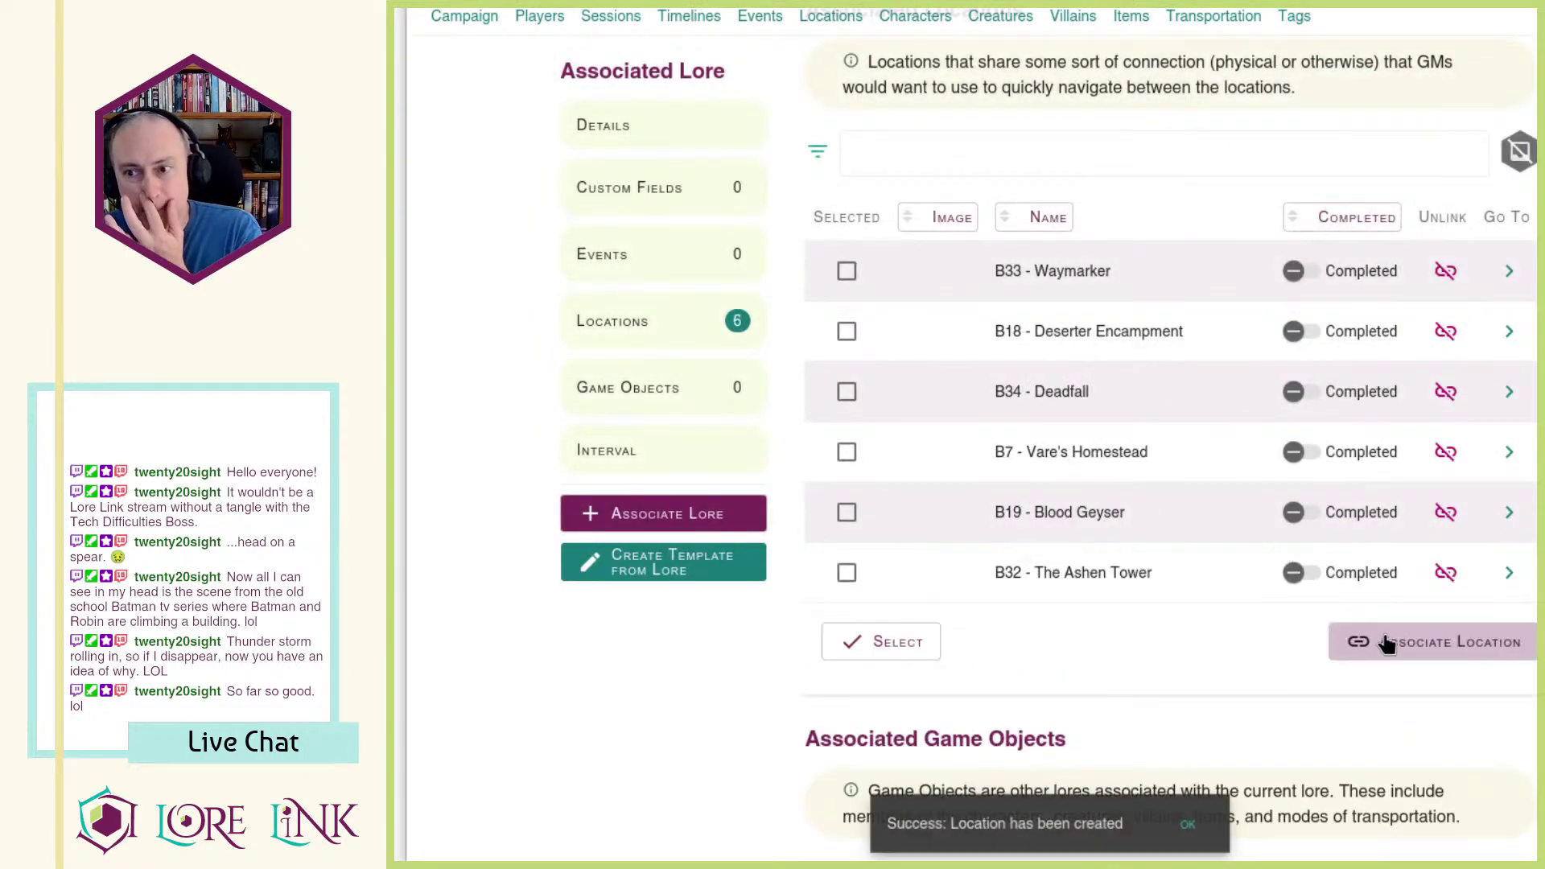
Step: Open B34 - Deadfall from Session 23 and review its details, associated lore and where it is used
{"action": "left_click", "coordinate": [1507, 392]}
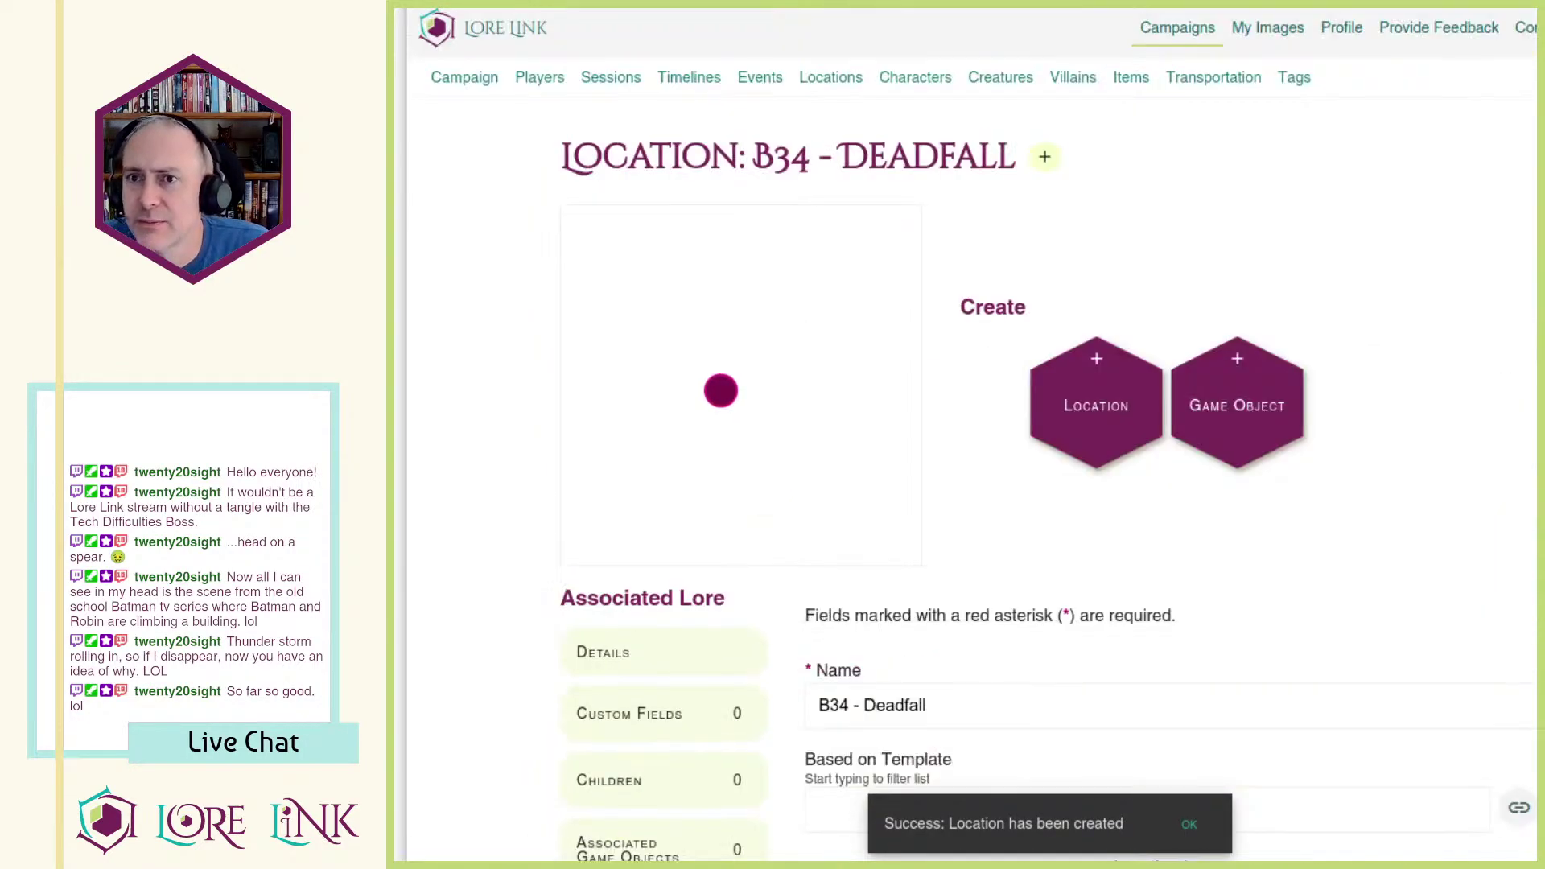
{"action": "scroll", "coordinate": [1239, 396], "scroll_direction": "down", "scroll_amount": 6}
{"action": "scroll", "coordinate": [869, 358], "scroll_direction": "down", "scroll_amount": 2}
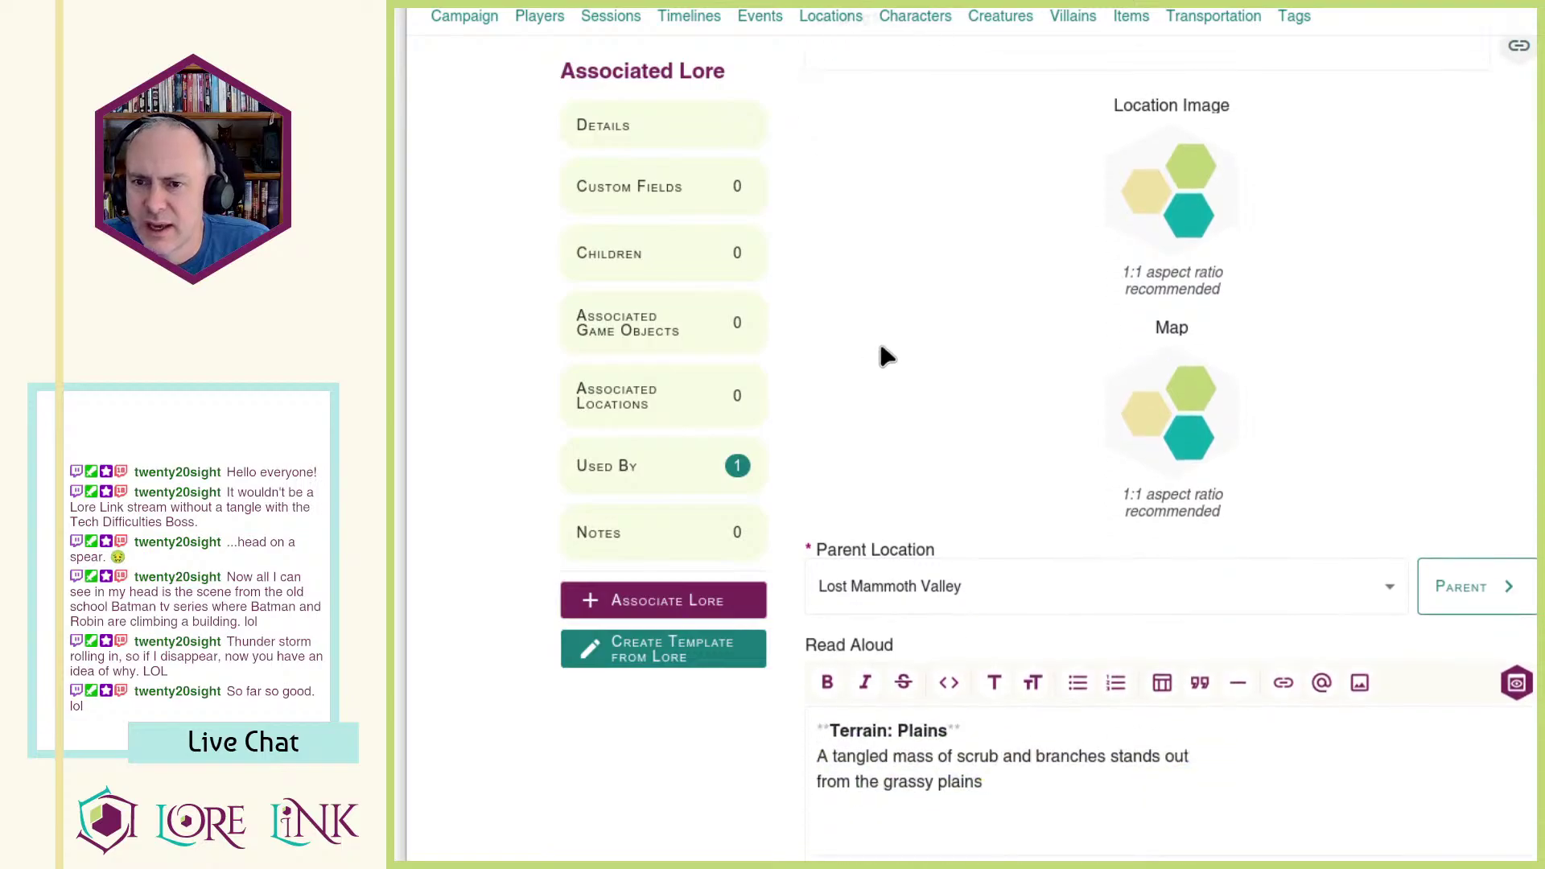
{"action": "left_click", "coordinate": [676, 402]}
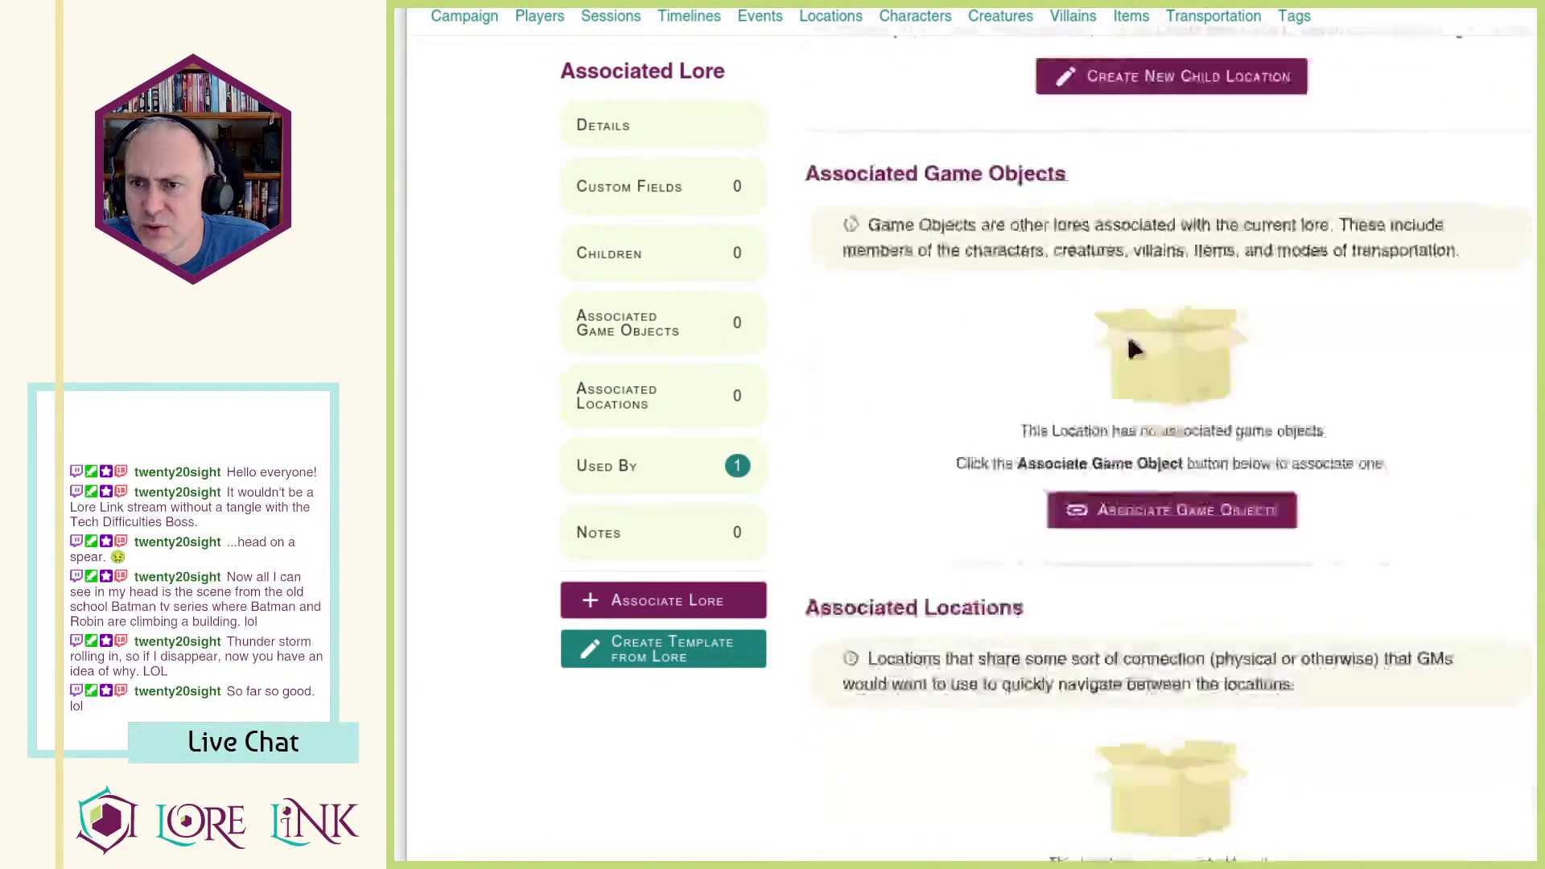
{"action": "scroll", "coordinate": [1253, 384], "scroll_direction": "down", "scroll_amount": 3}
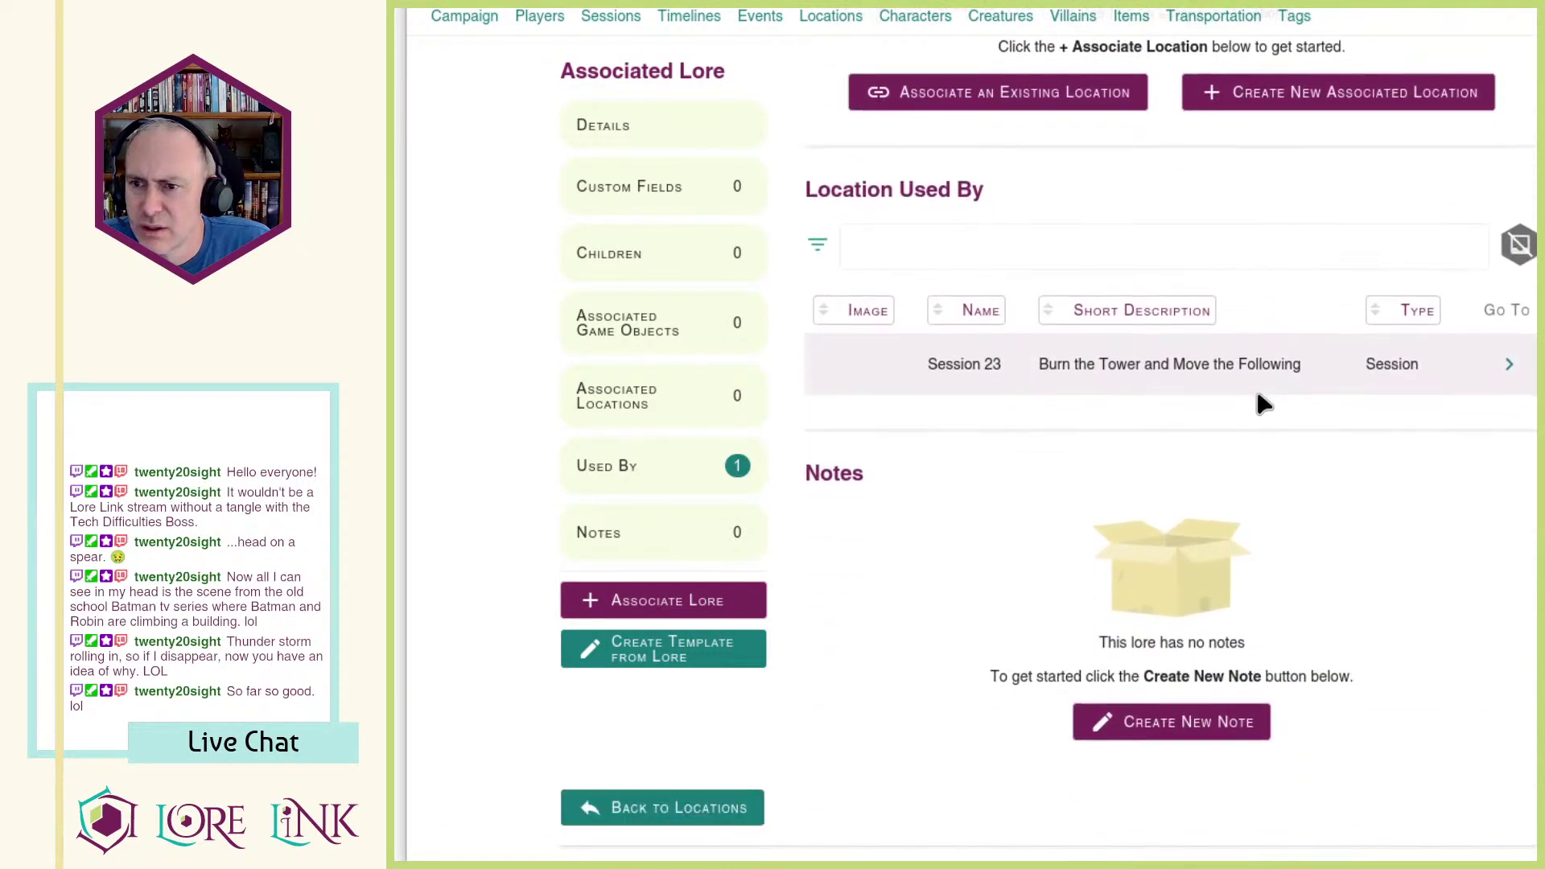
{"action": "scroll", "coordinate": [1258, 395], "scroll_direction": "up", "scroll_amount": 15}
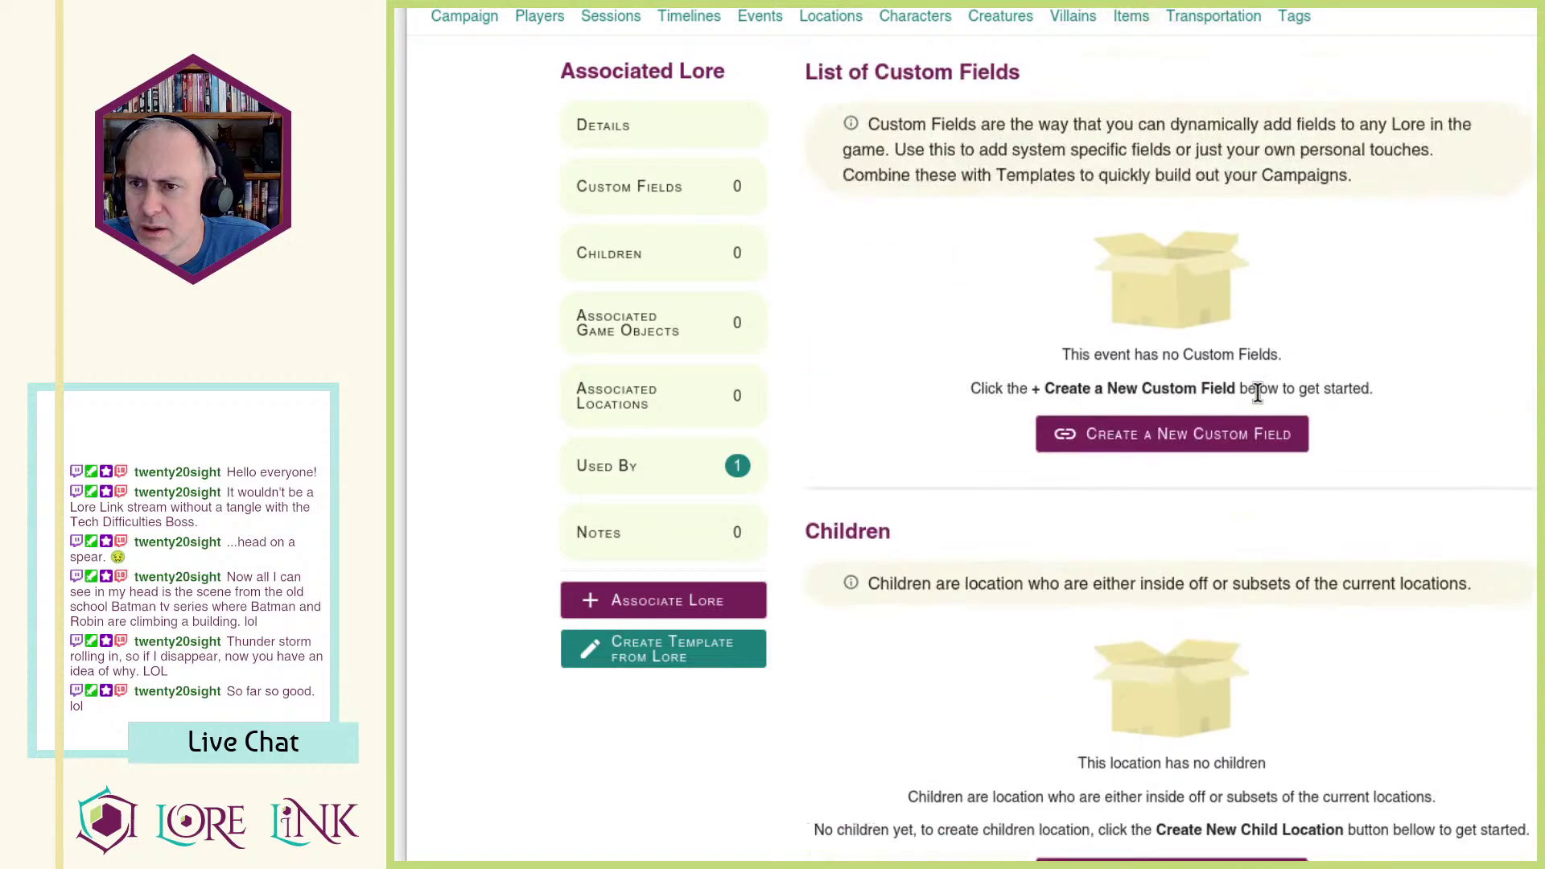
{"action": "scroll", "coordinate": [1257, 394], "scroll_direction": "up", "scroll_amount": 10}
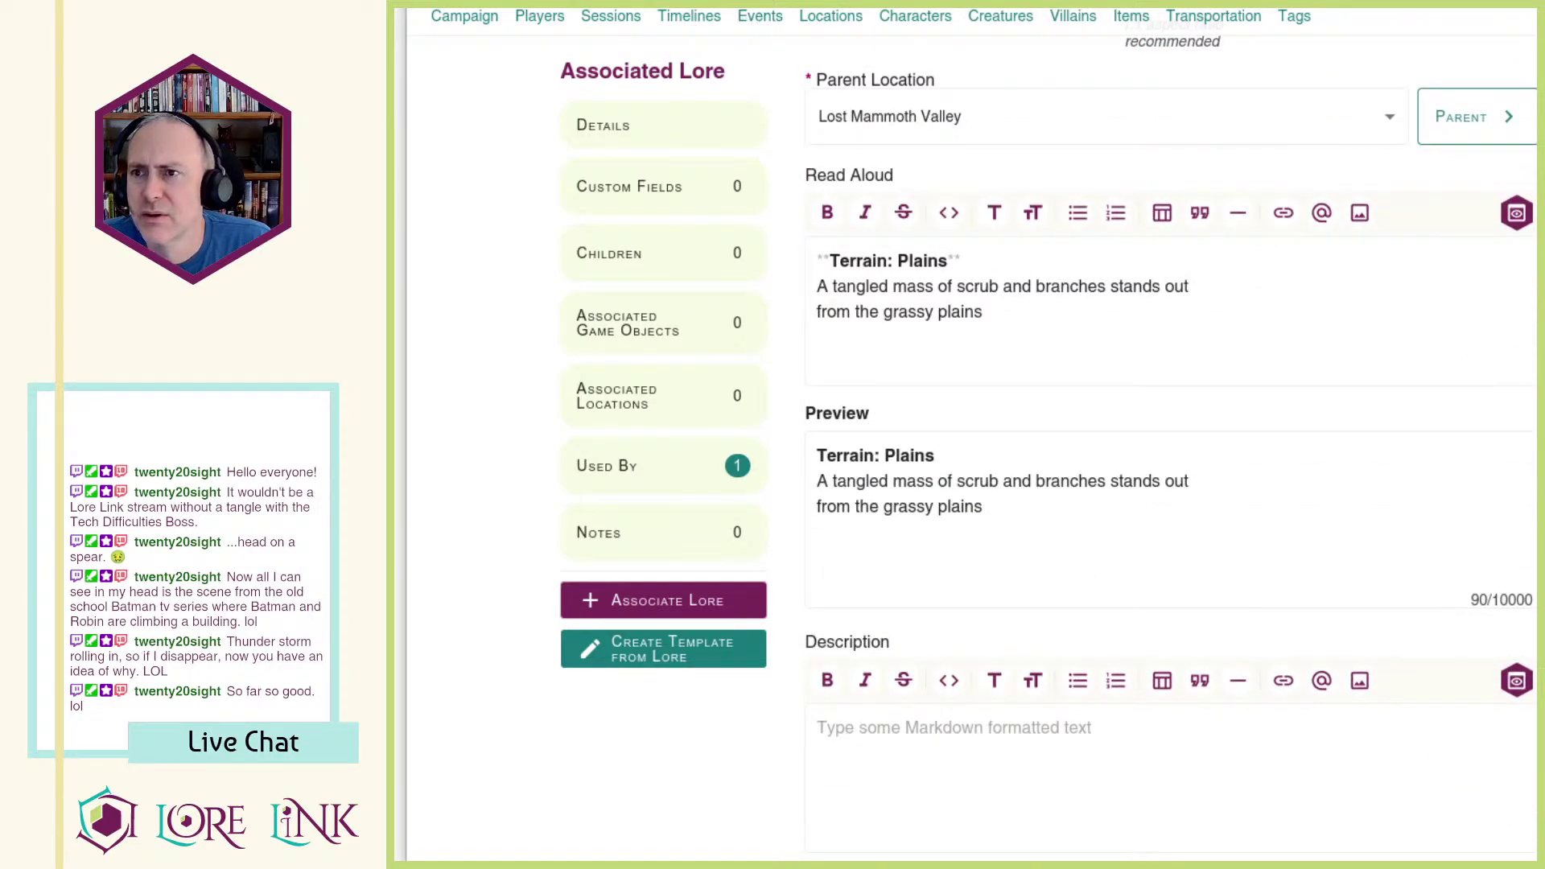
Step: Open the campaign's Events page
{"action": "left_click", "coordinate": [830, 17]}
{"action": "left_click", "coordinate": [759, 16]}
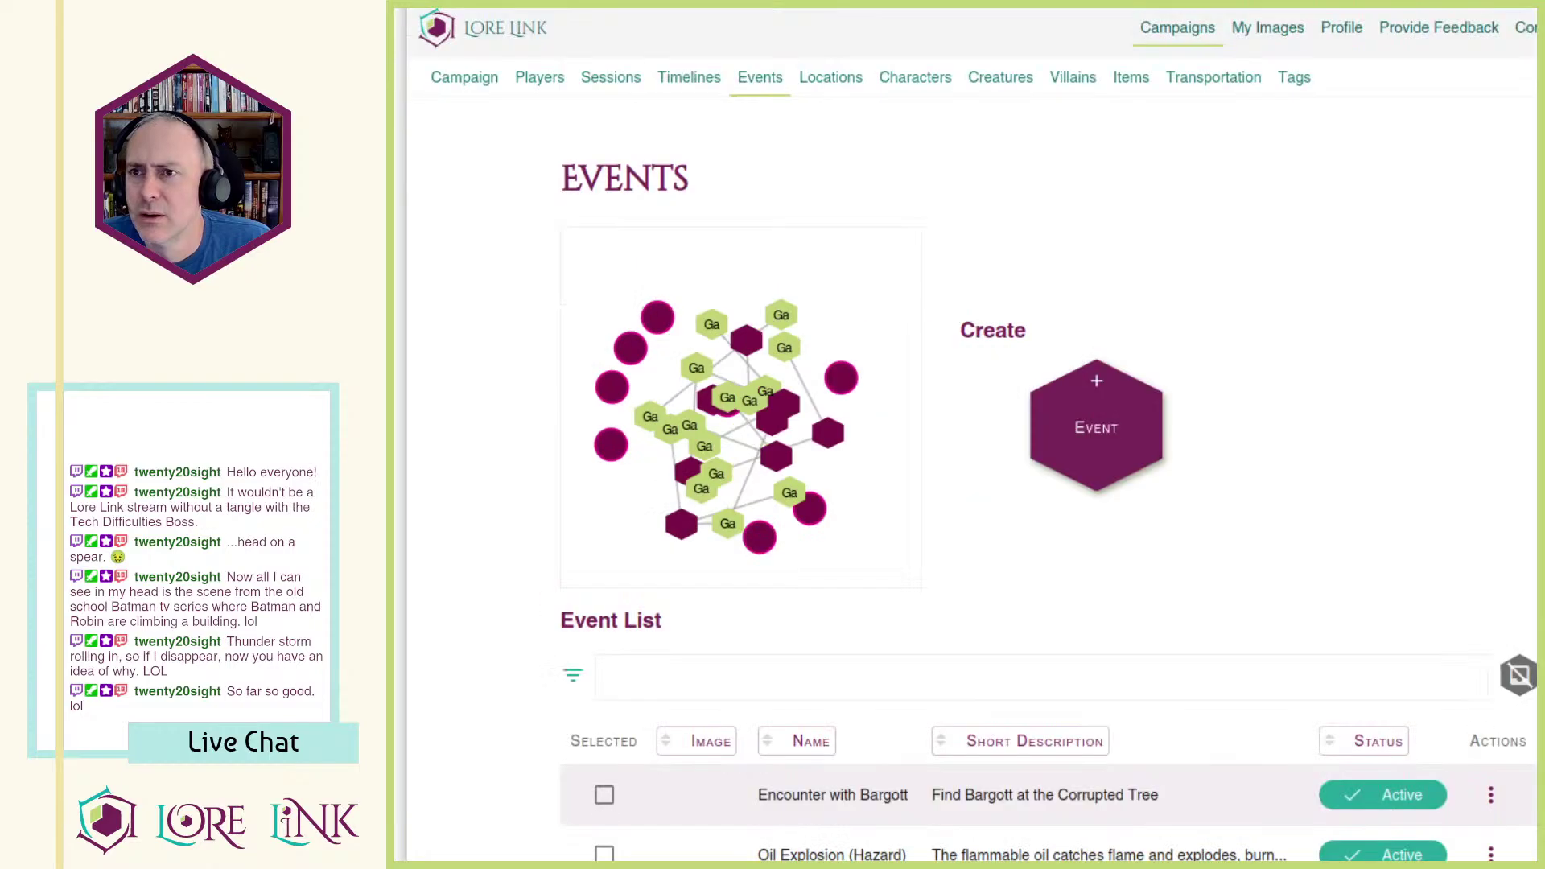
{"action": "scroll", "coordinate": [1092, 306], "scroll_direction": "down", "scroll_amount": 2}
Step: Start a new event and name it "Rhinos at Deadfall"
{"action": "left_click", "coordinate": [1092, 305]}
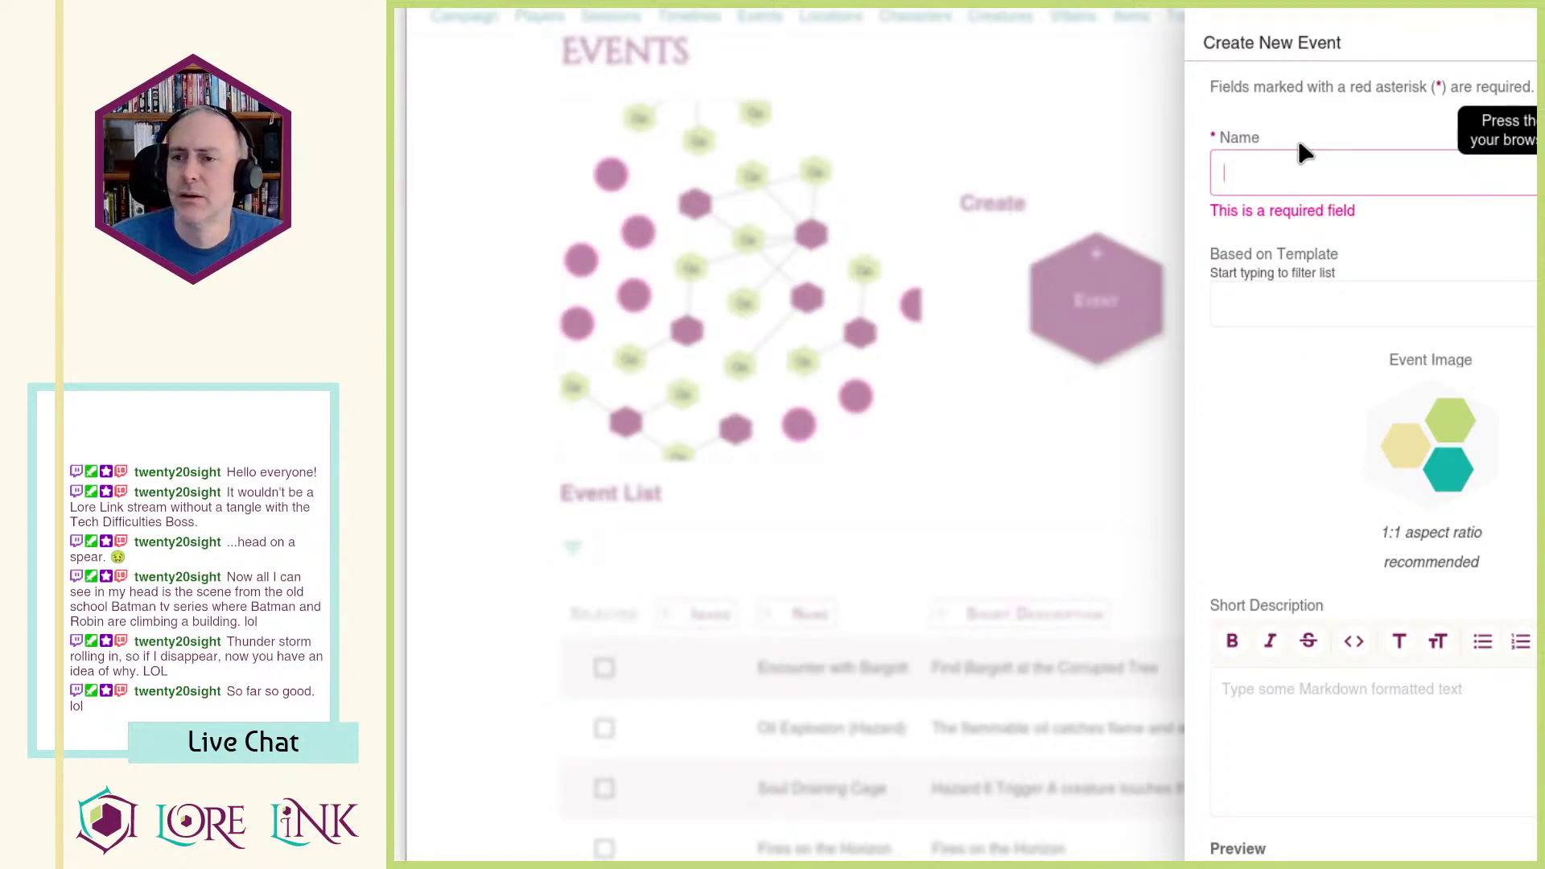
{"action": "type", "text": "RN"}
{"action": "key", "text": "BackSpace"}
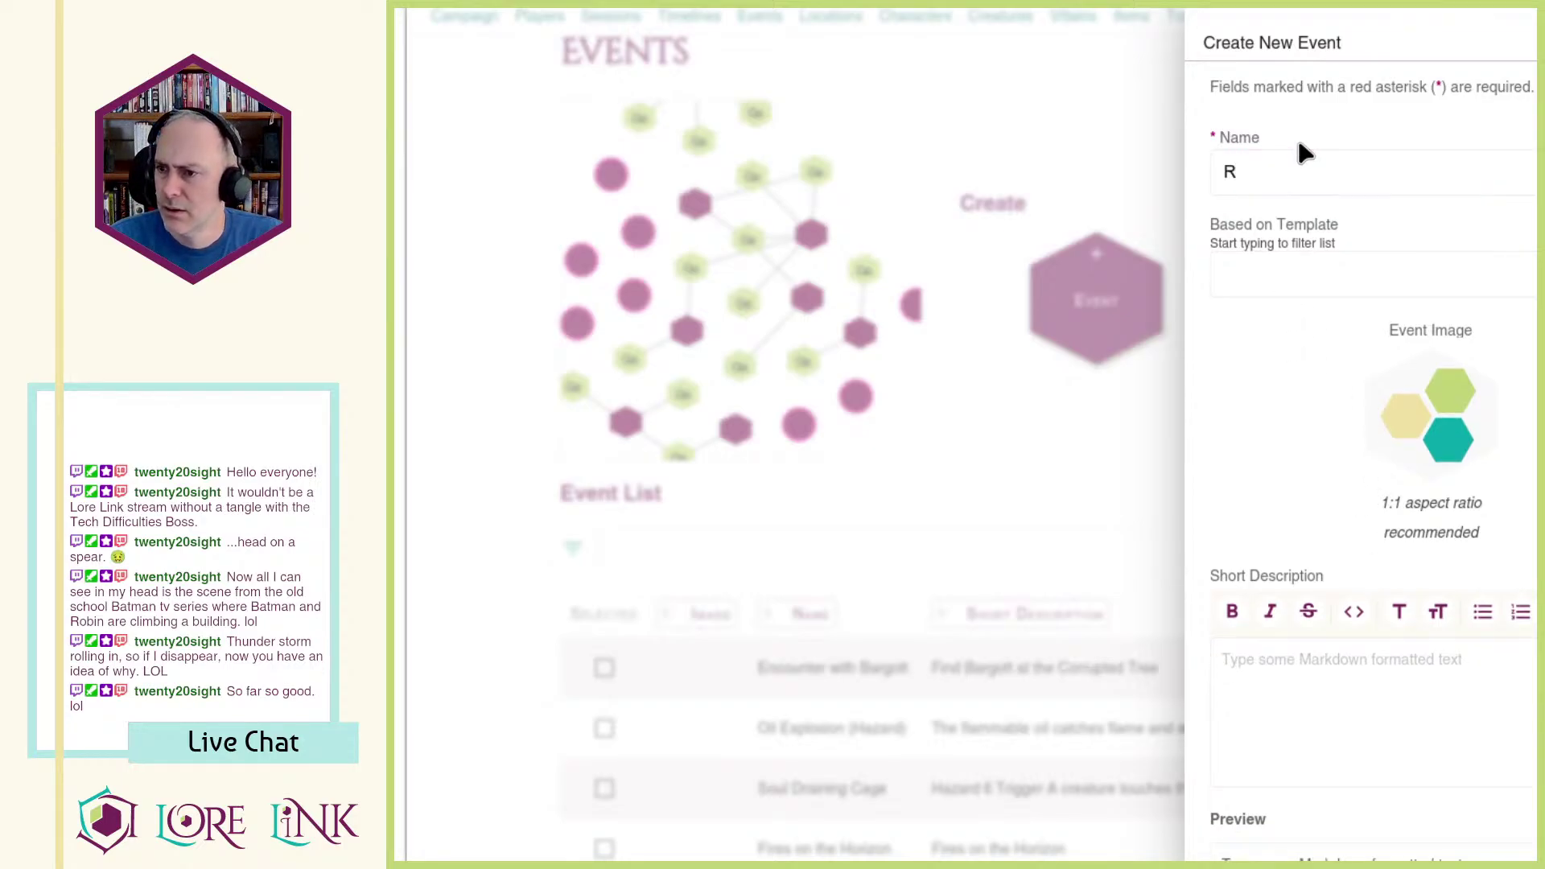
{"action": "type", "text": "hinos @"}
{"action": "key", "text": "BackSpace"}
{"action": "key", "text": "BackSpace"}
{"action": "type", "text": "at Deat"}
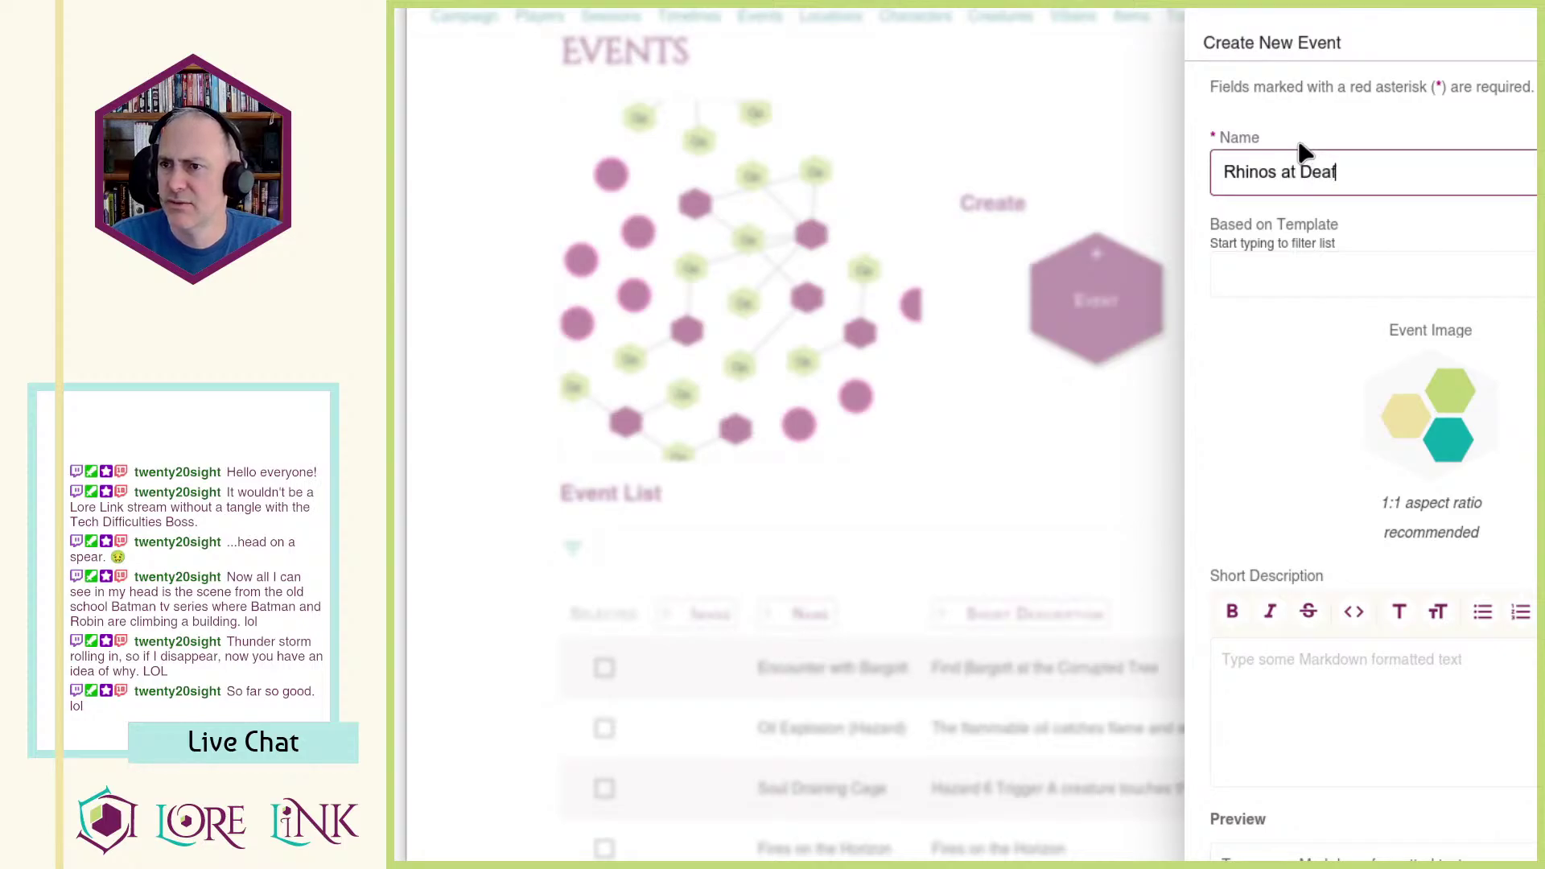
{"action": "key", "text": "Tab"}
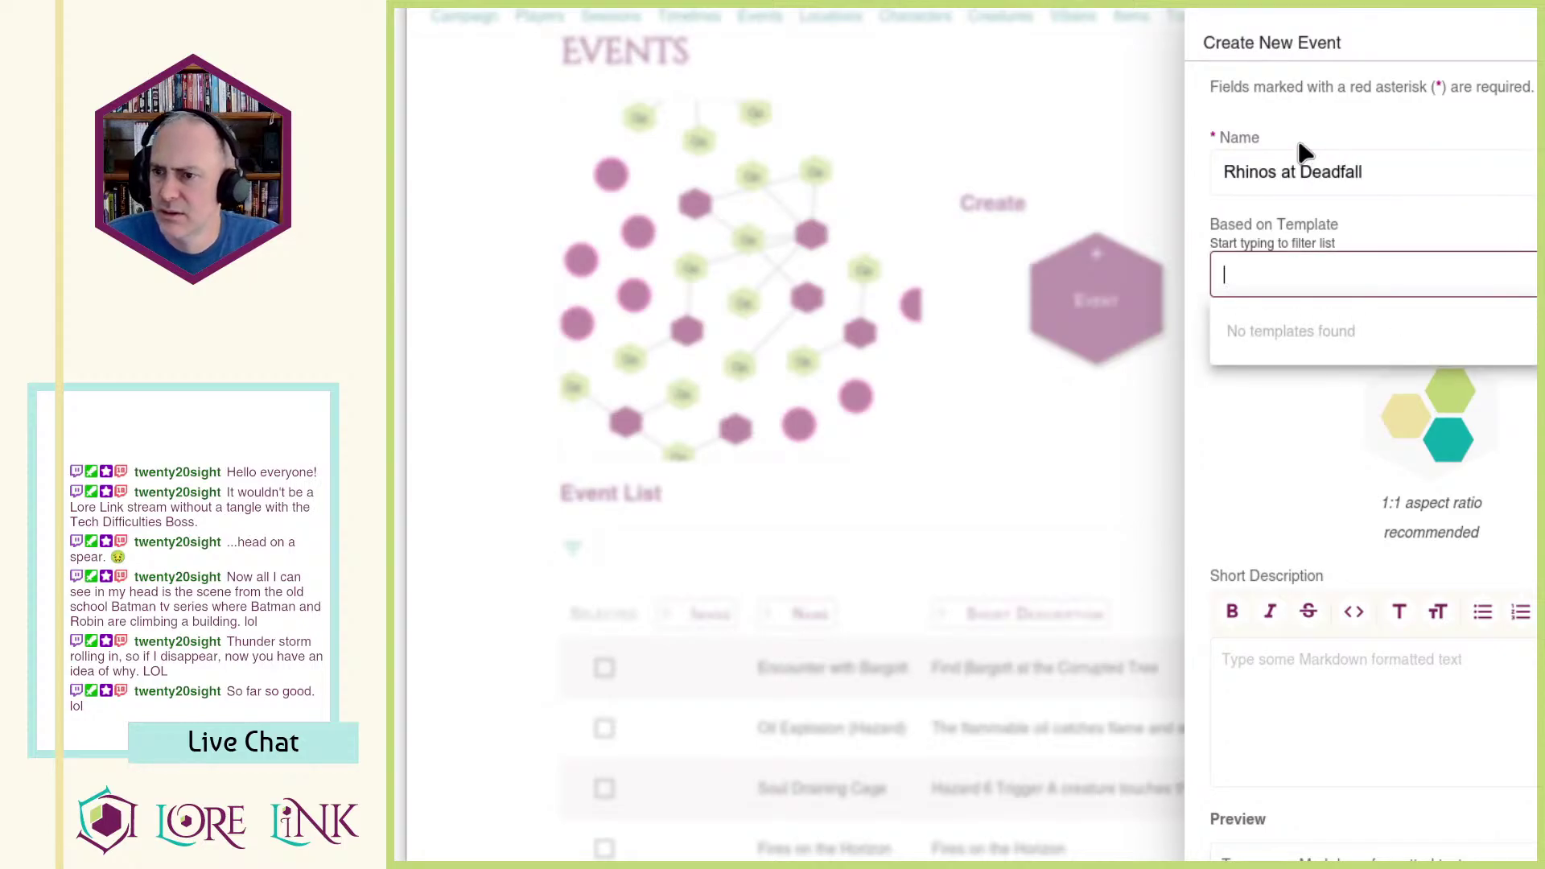
Step: Paste the copied encounter text about the necromancer and zombie servitors into the new event's Short Description
{"action": "left_click", "coordinate": [1232, 683]}
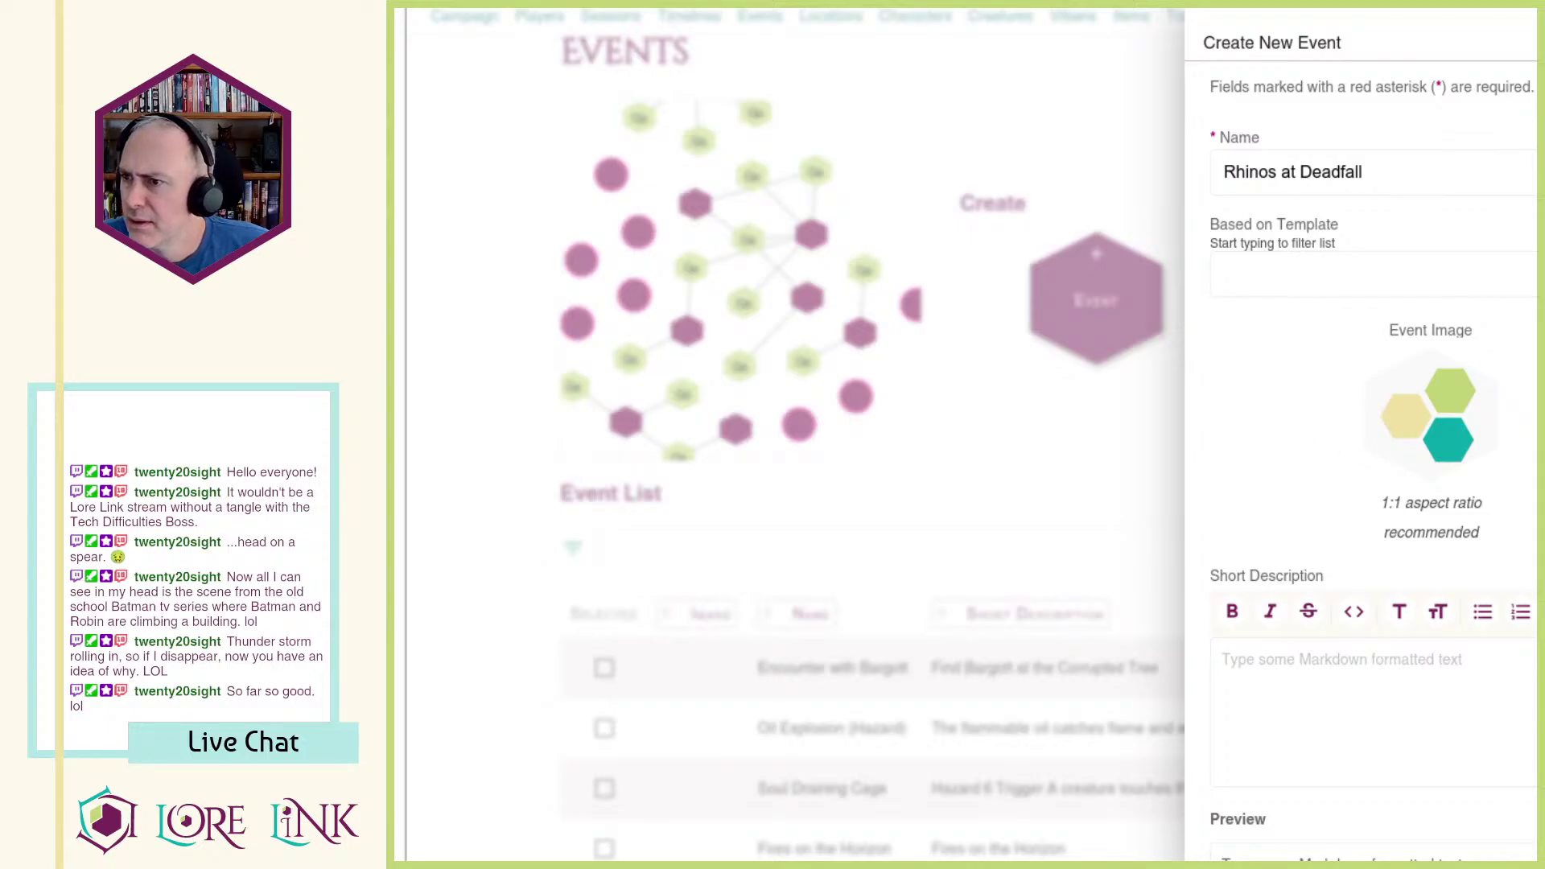
{"action": "left_click", "coordinate": [1273, 673]}
{"action": "key", "text": "ctrl+v"}
{"action": "key", "text": "ctrl+z"}
{"action": "key", "text": "ctrl+z"}
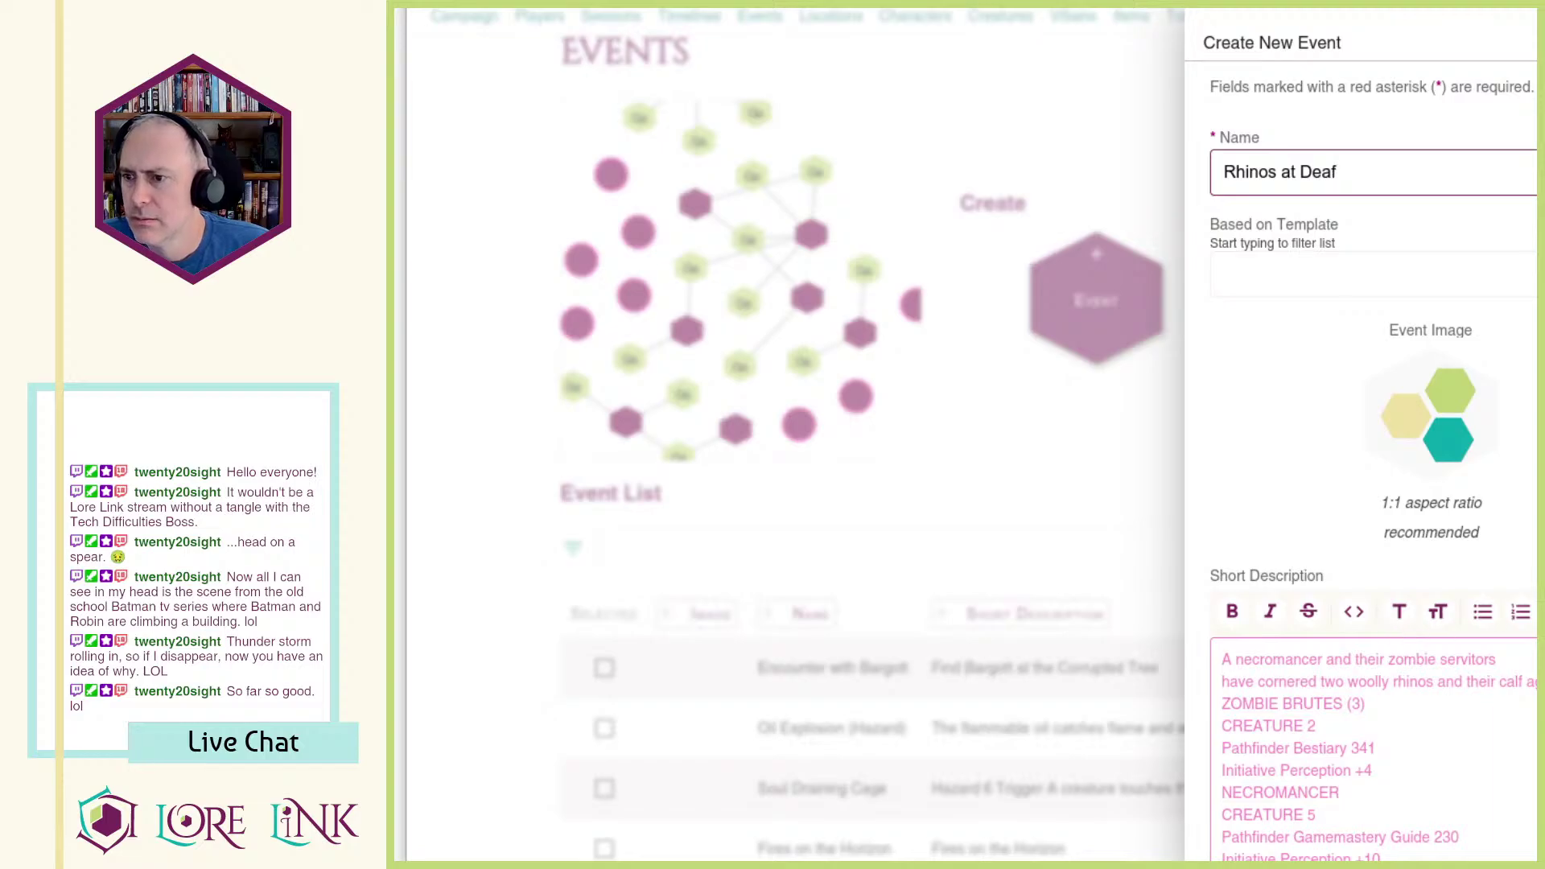
Step: Trim the Short Description to the sentence about the necromancer and zombie servitors cornering two woolly rhinos and their calf, without line breaks
{"action": "left_click", "coordinate": [1358, 718]}
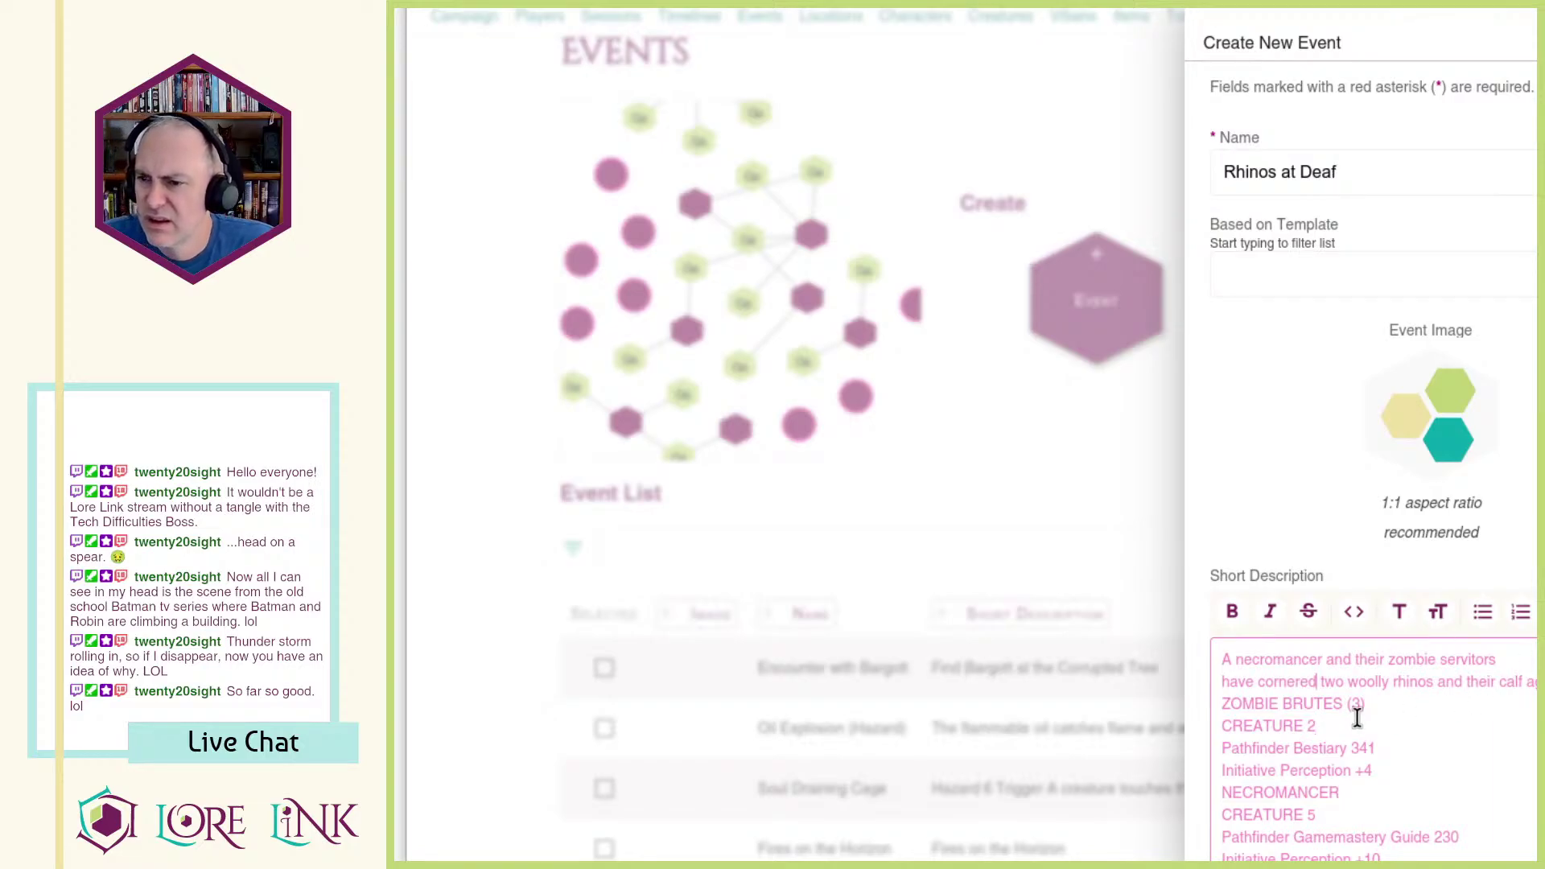
{"action": "key", "text": "ctrl+shift+End"}
{"action": "key", "text": "shift+Up"}
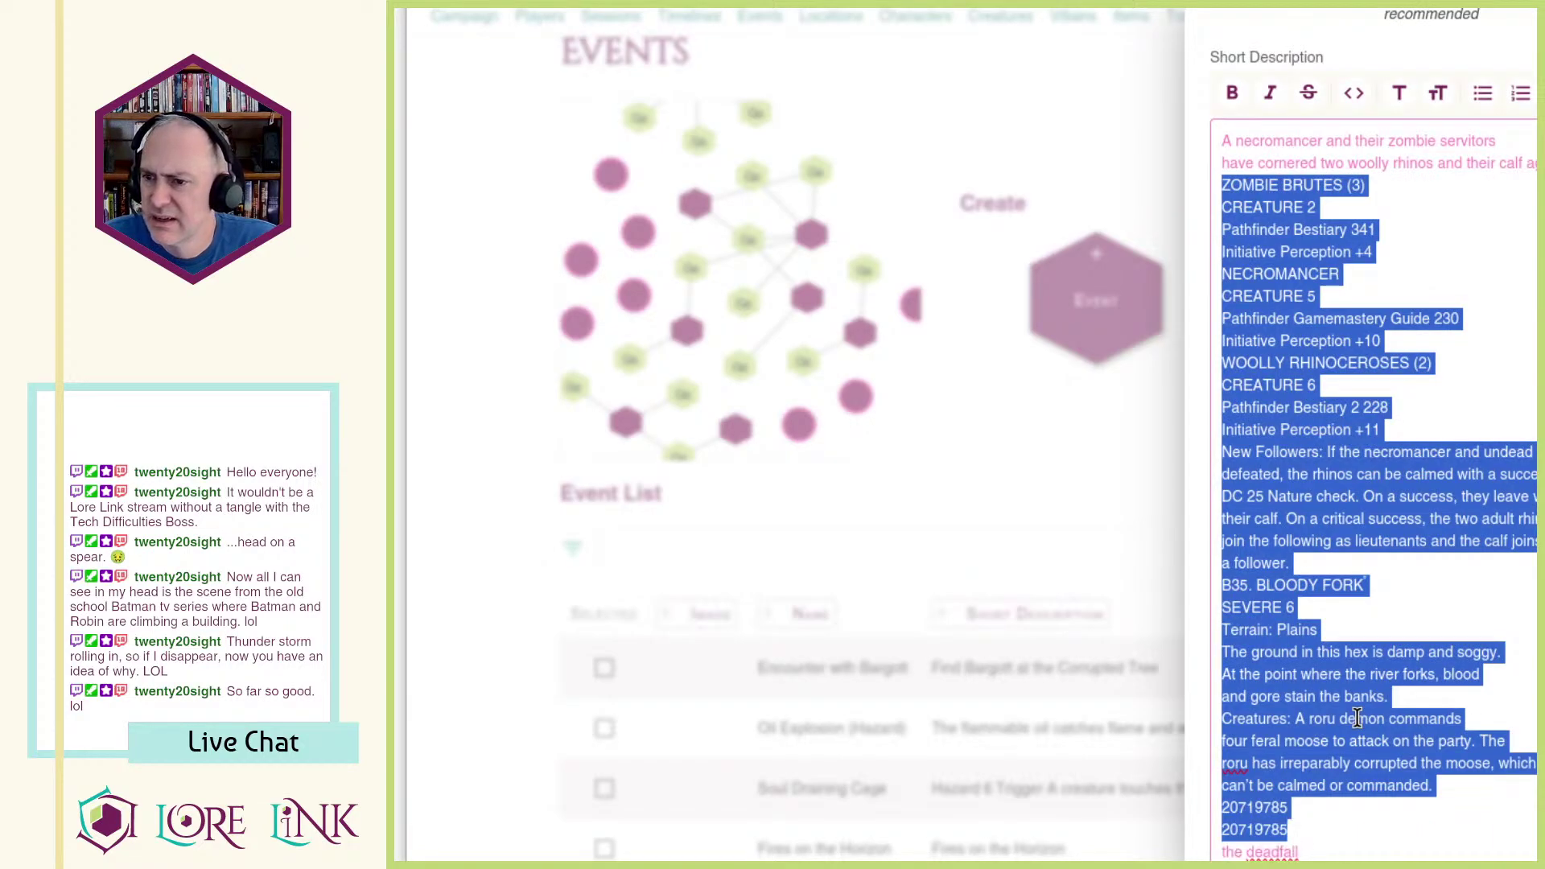
{"action": "key", "text": "BackSpace"}
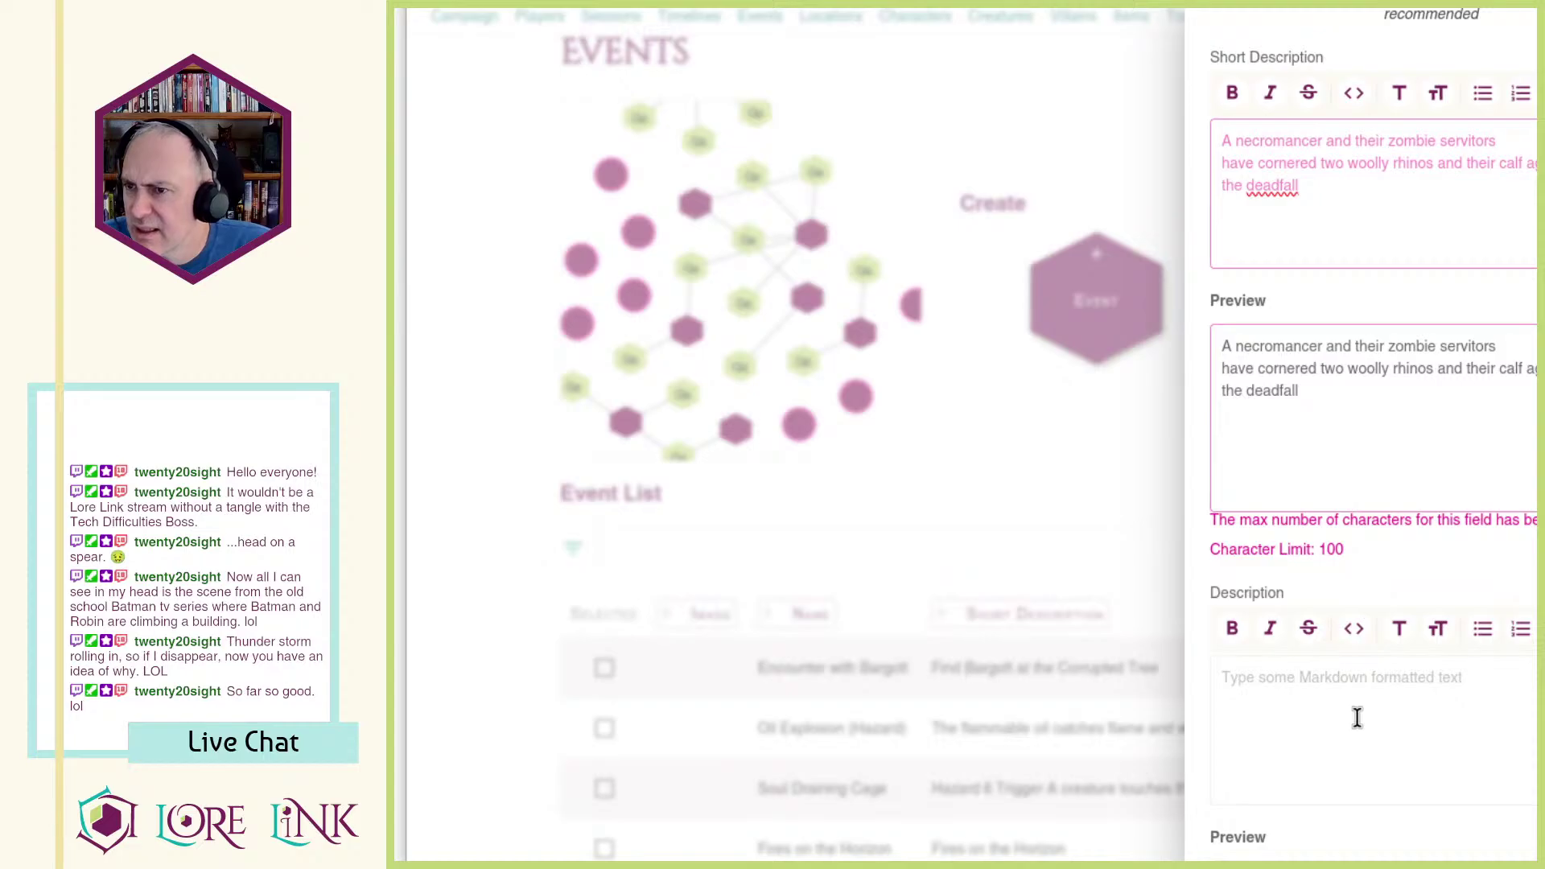
{"action": "key", "text": "BackSpace"}
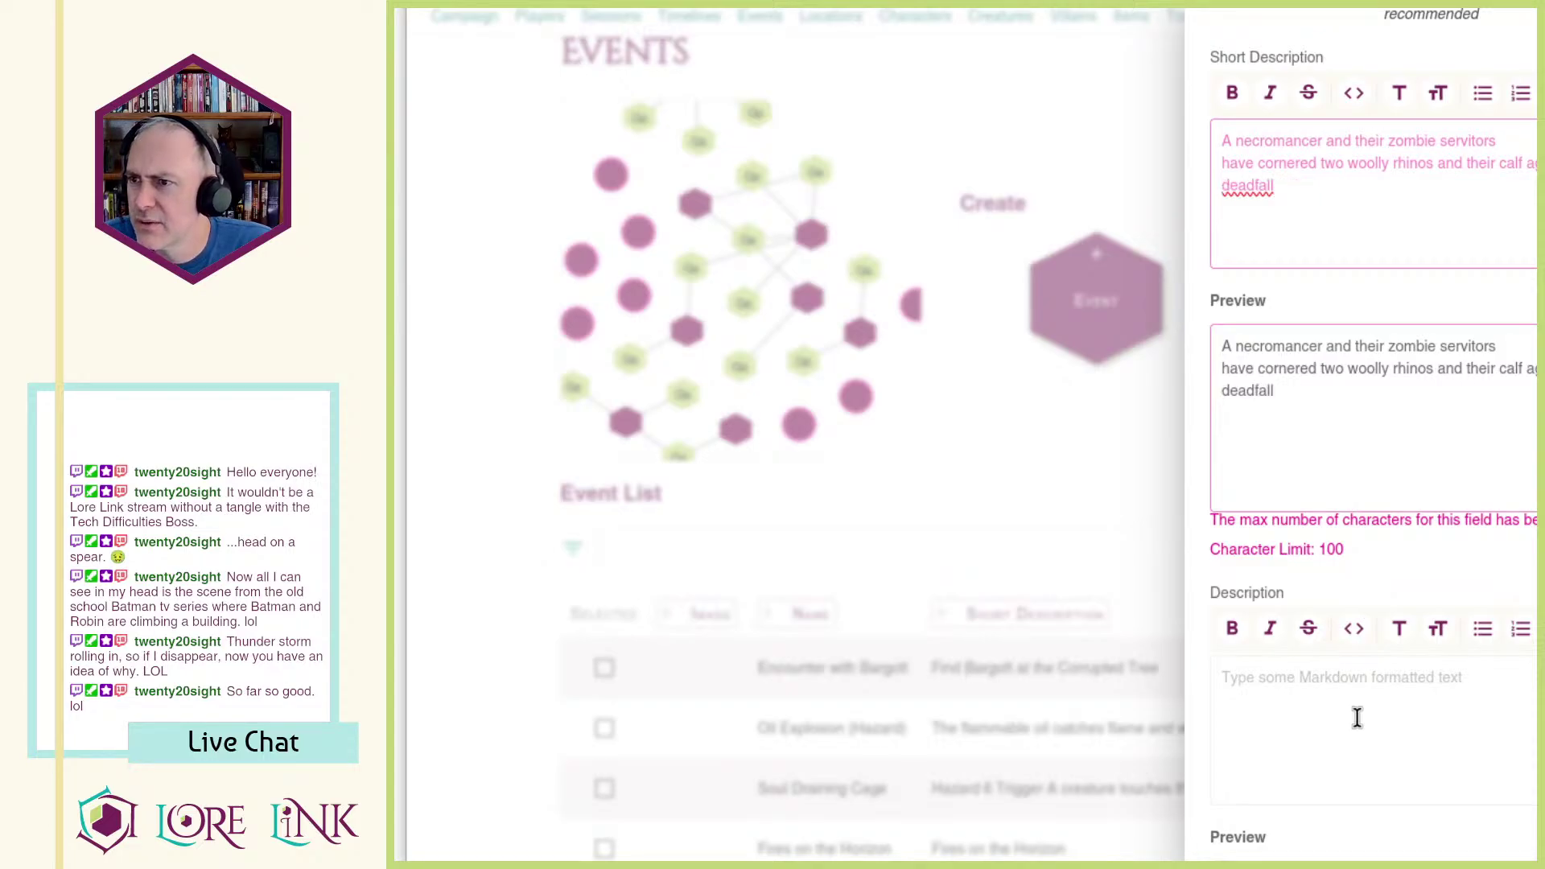
{"action": "key", "text": "Delete"}
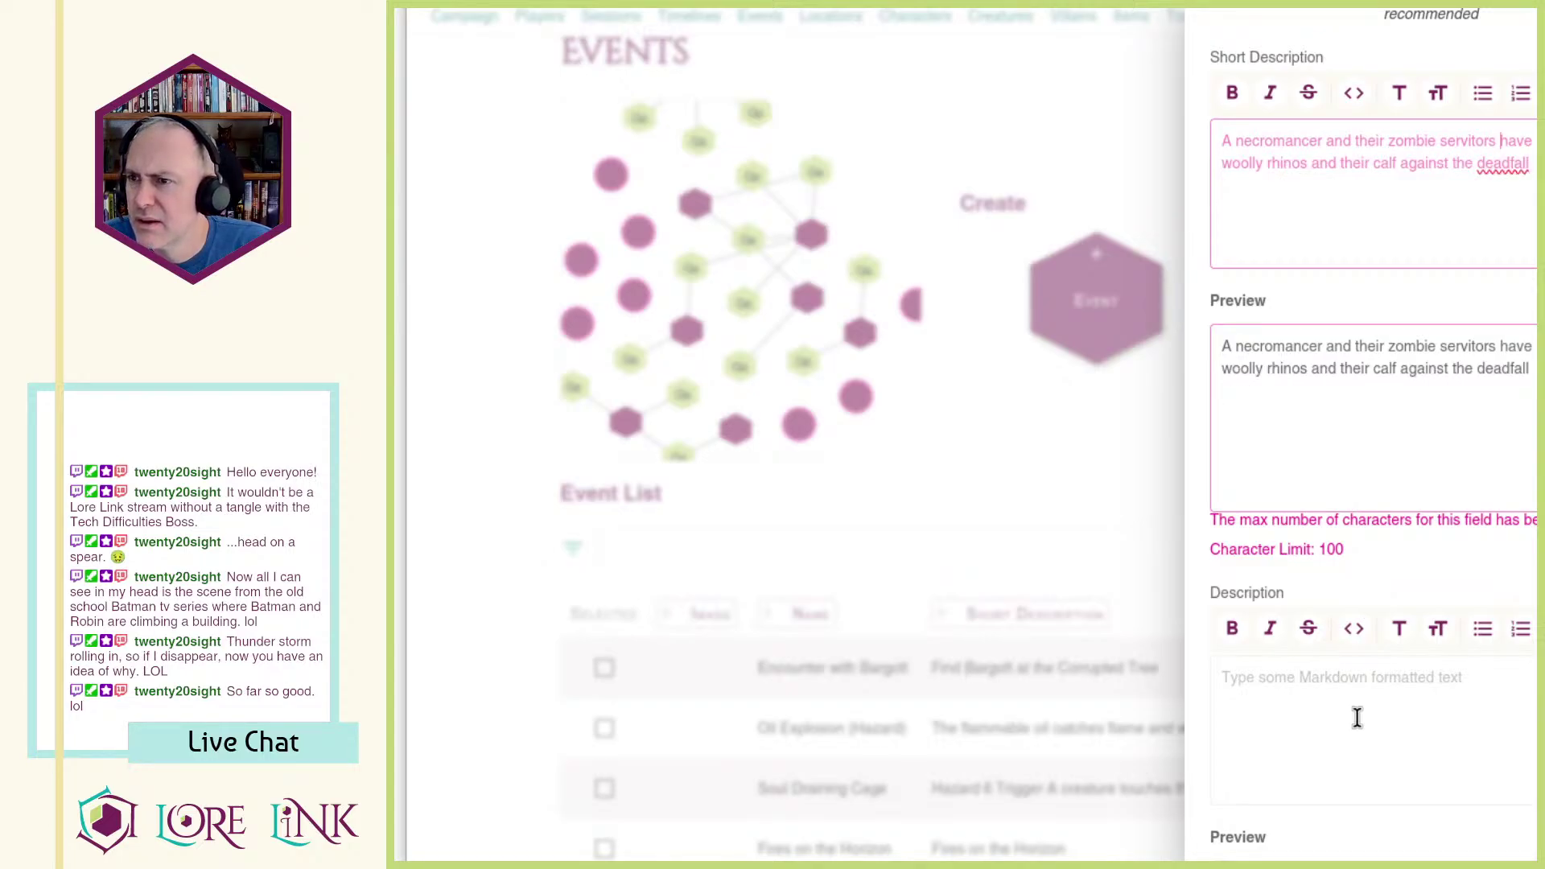
{"action": "key", "text": "ctrl+a"}
{"action": "key", "text": "ctrl+x"}
{"action": "key", "text": "ctrl+v"}
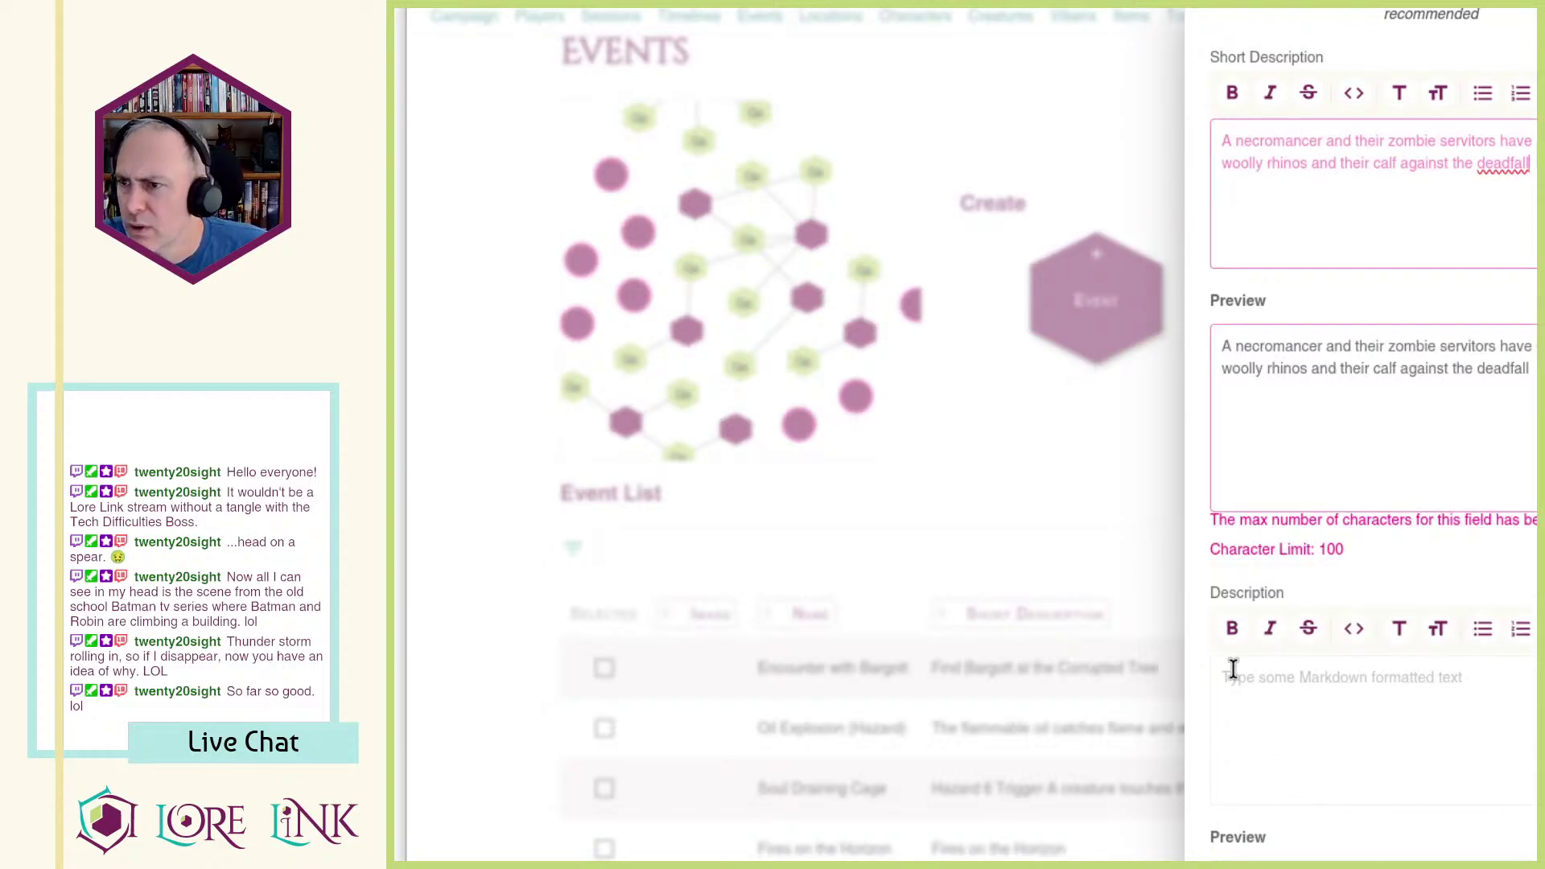
Step: Shorten the Short Description by replacing the first "and" with "&" and removing "woolly" and "and their calf"
{"action": "double_click", "coordinate": [1337, 141]}
{"action": "type", "text": "&"}
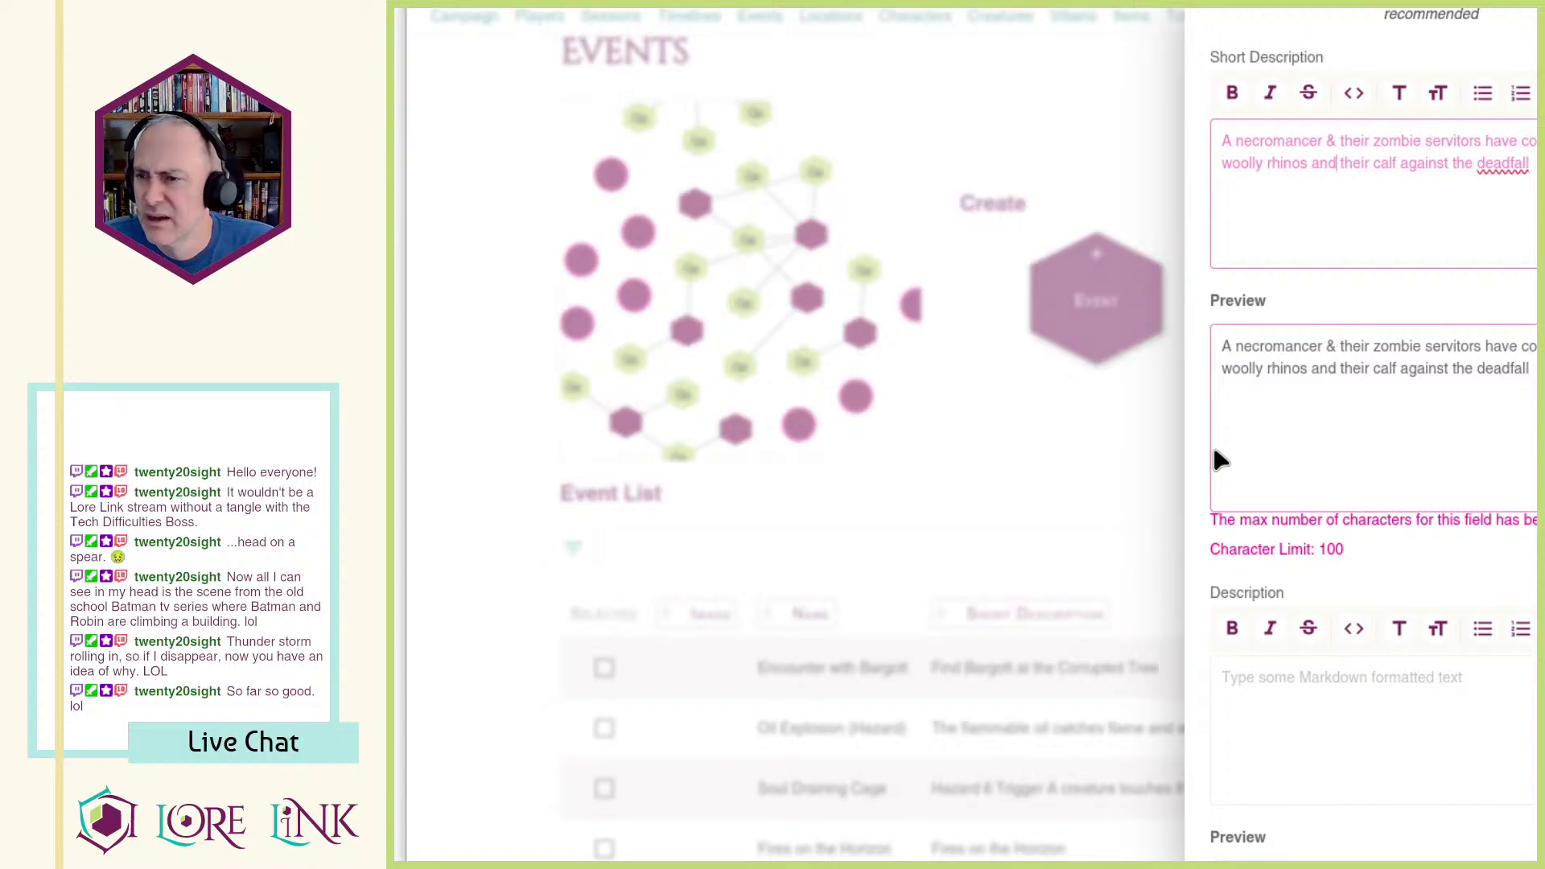
{"action": "key", "text": "ctrl+d"}
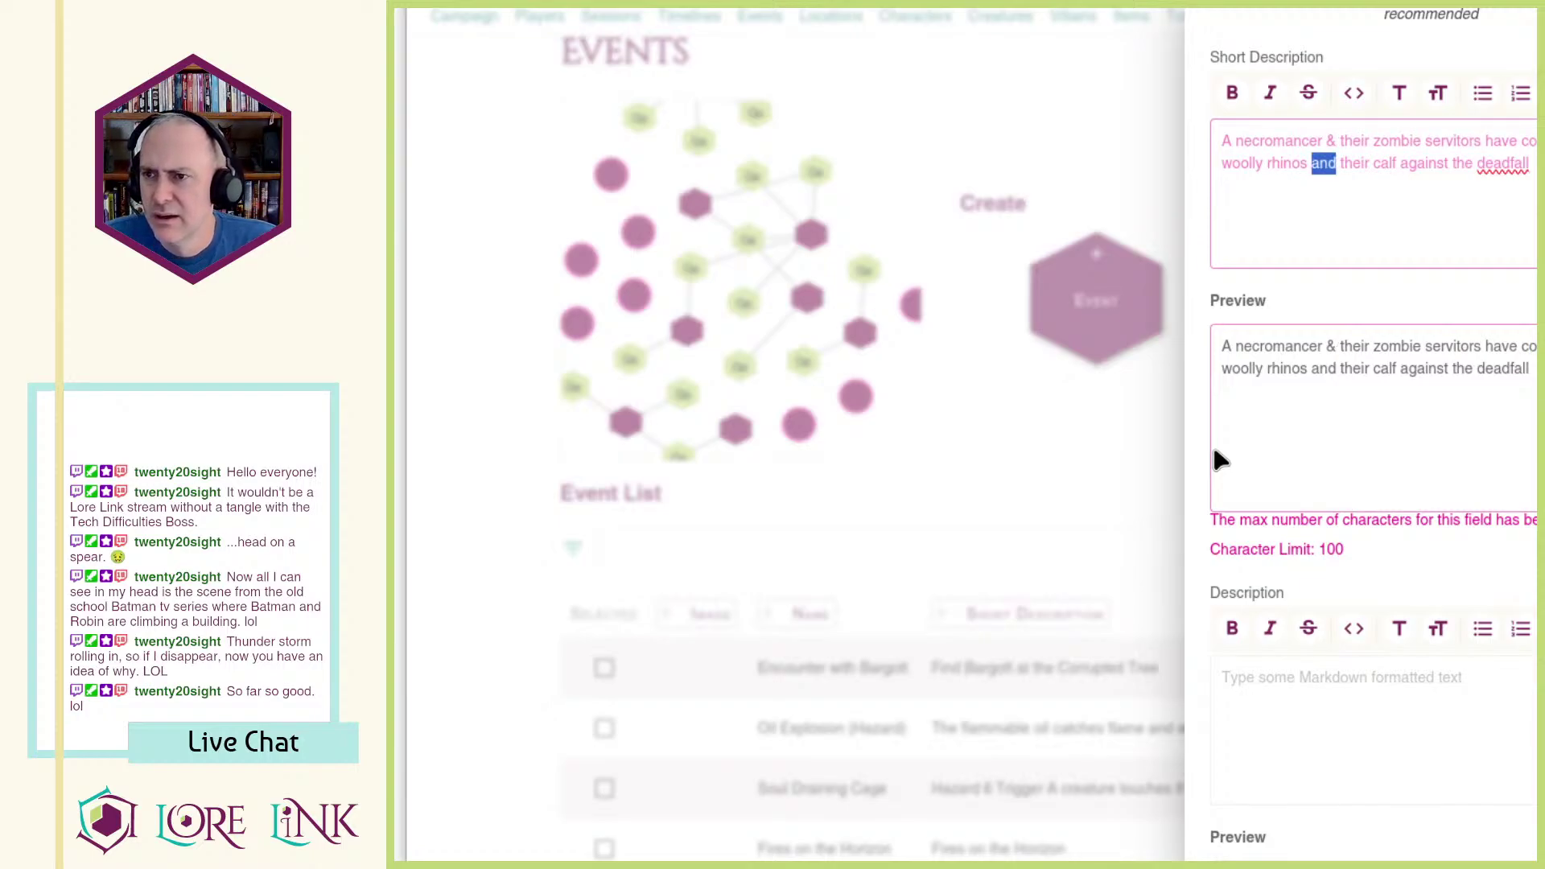
{"action": "key", "text": "ctrl+shift+Right"}
{"action": "key", "text": "ctrl+shift+Right"}
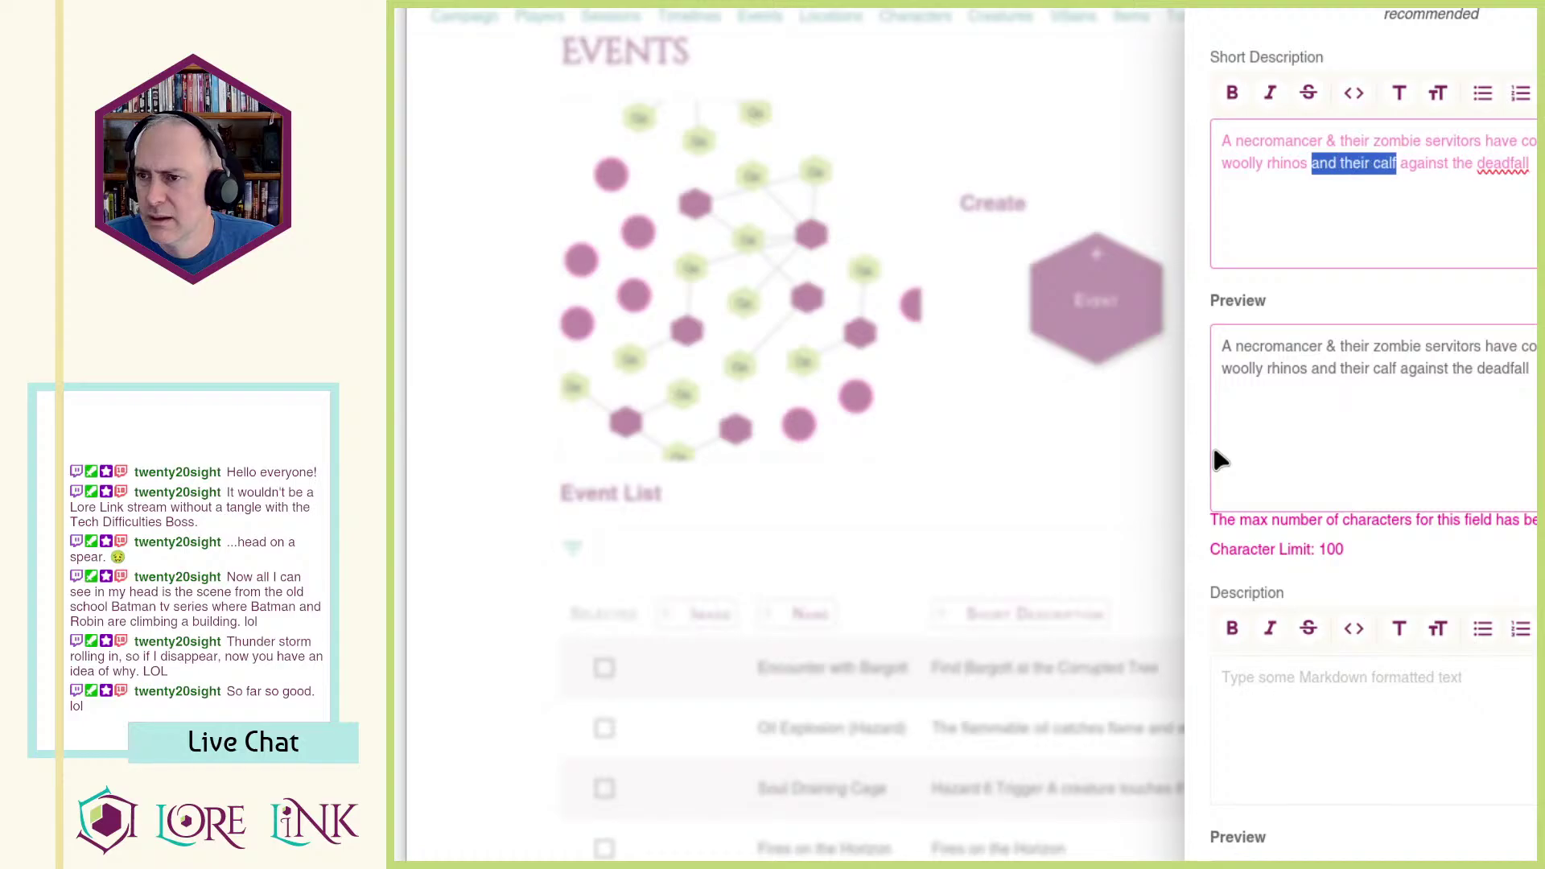
{"action": "key", "text": "Left"}
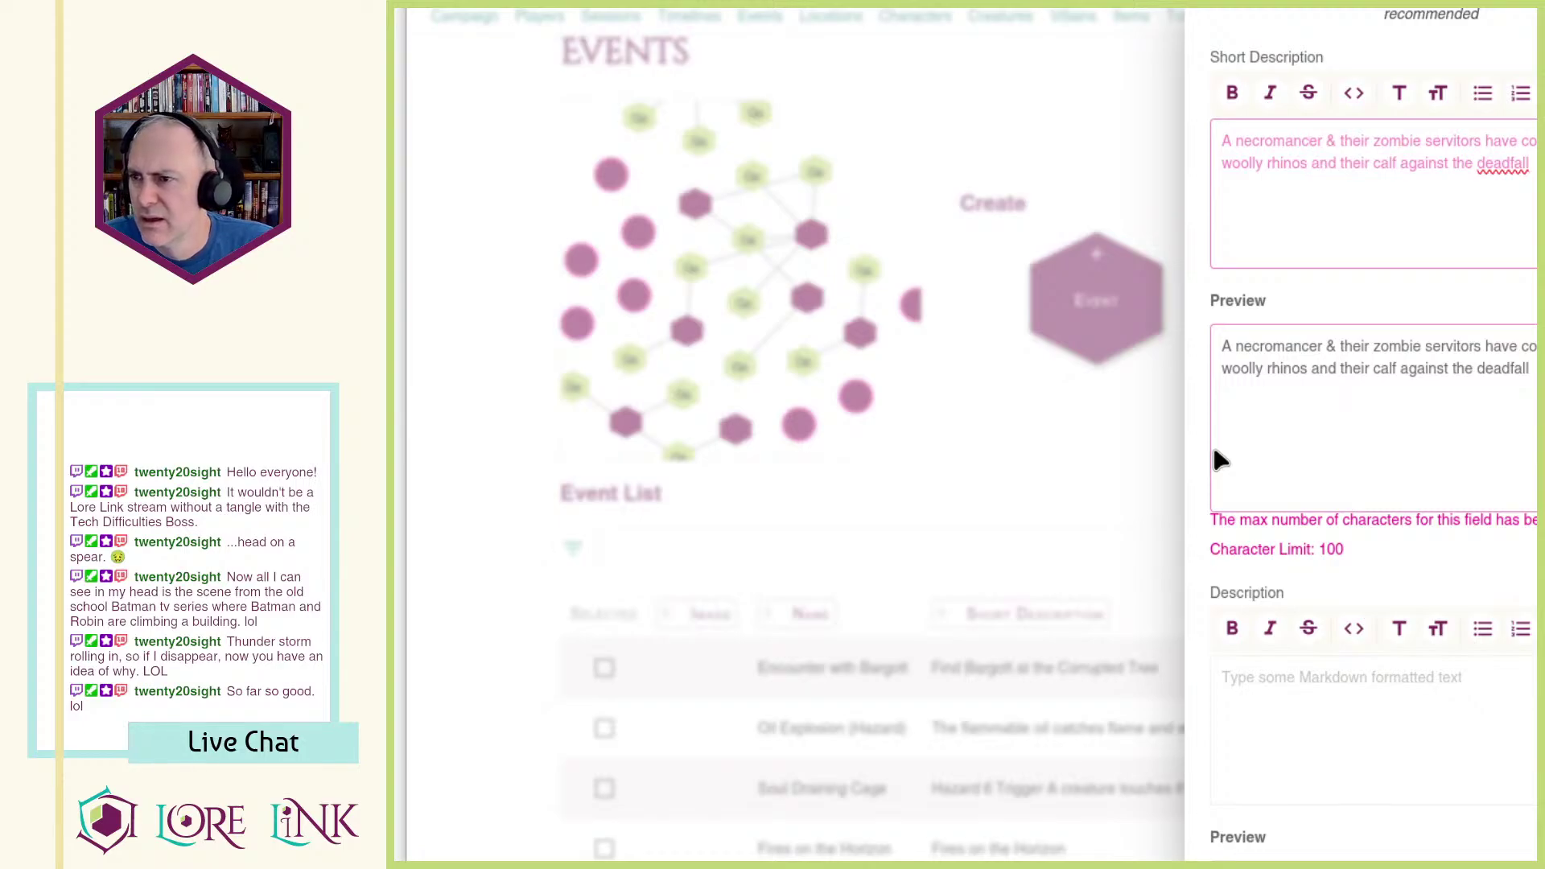
{"action": "key", "text": "ctrl+BackSpace"}
{"action": "key", "text": "ctrl+z"}
{"action": "key", "text": "ctrl+BackSpace"}
{"action": "key", "text": "ctrl+shift+Right"}
{"action": "key", "text": "ctrl+shift+Right"}
{"action": "key", "text": "ctrl+shift+Right"}
{"action": "key", "text": "Delete"}
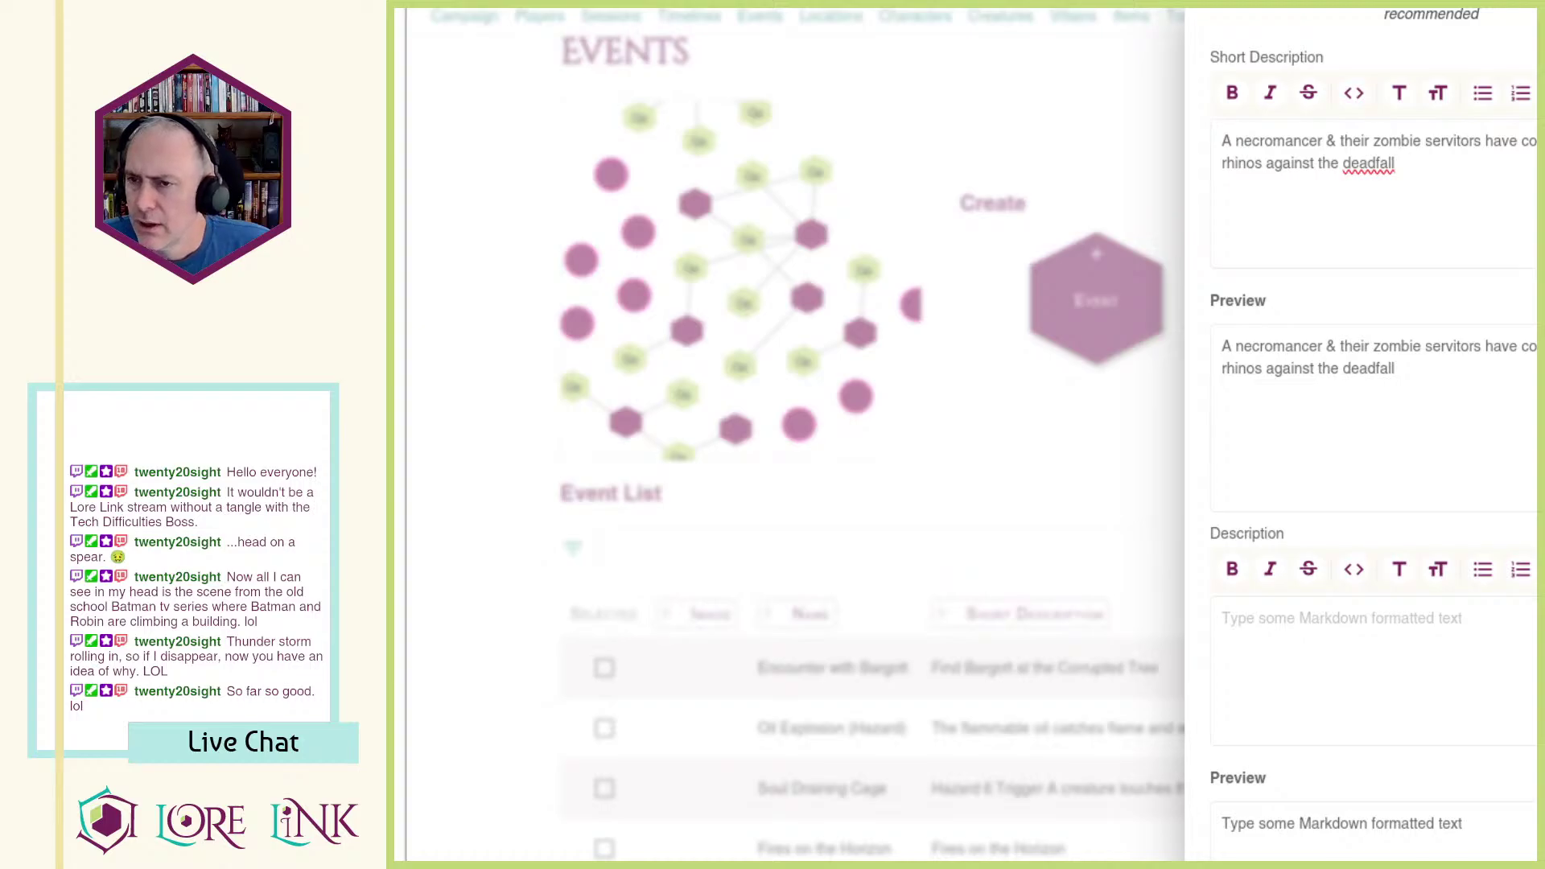
Step: Look over the new event's name, short description and blank Description, and leave the form without saving
{"action": "scroll", "coordinate": [1400, 306], "scroll_direction": "up", "scroll_amount": 3}
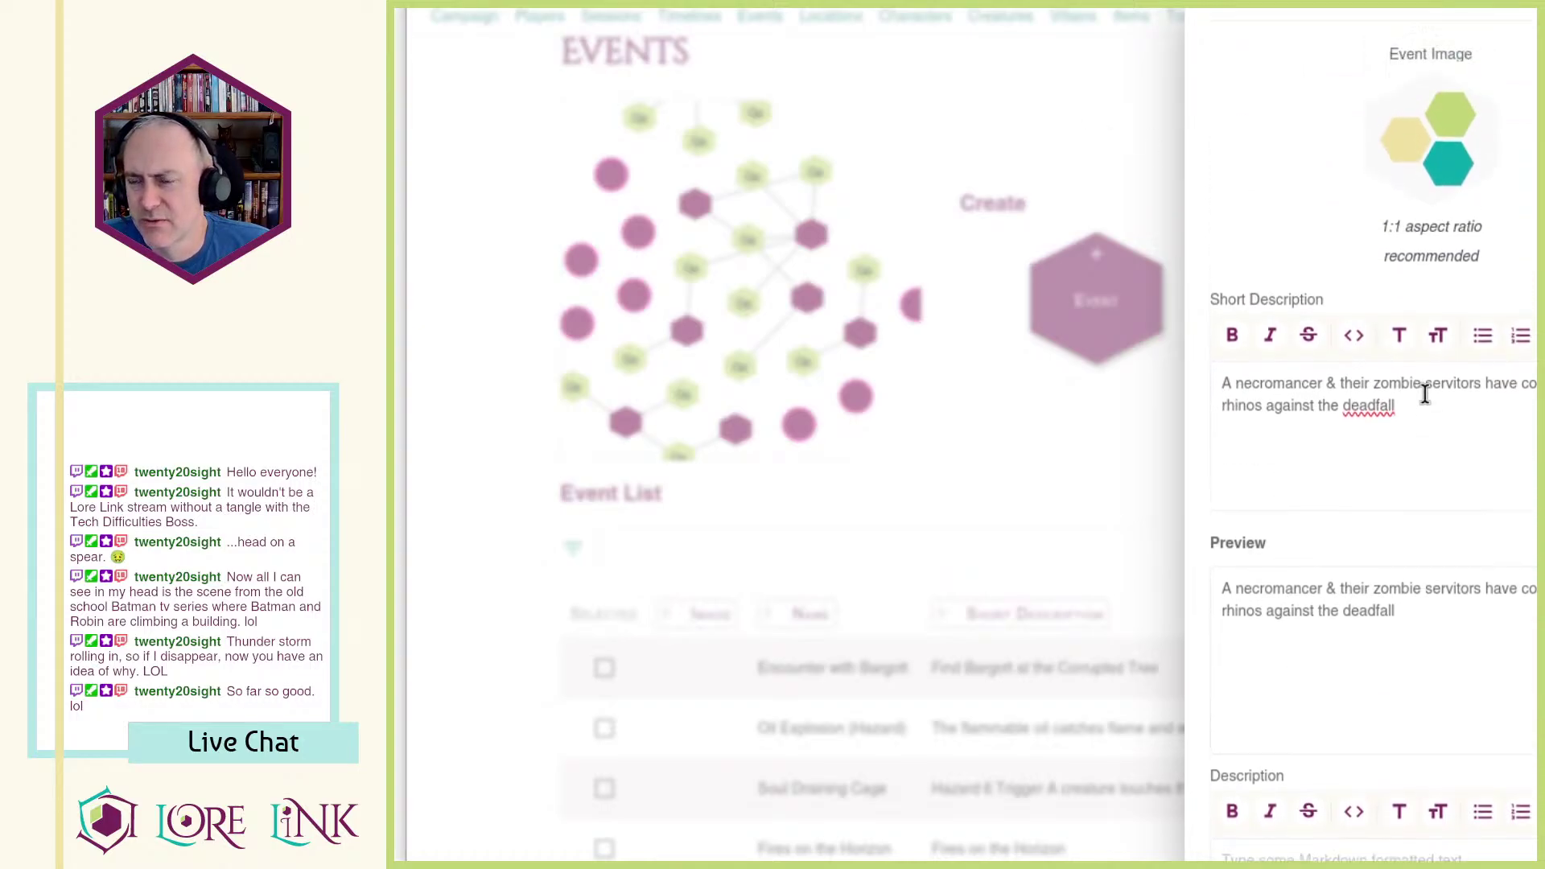
{"action": "scroll", "coordinate": [1424, 394], "scroll_direction": "up", "scroll_amount": 2}
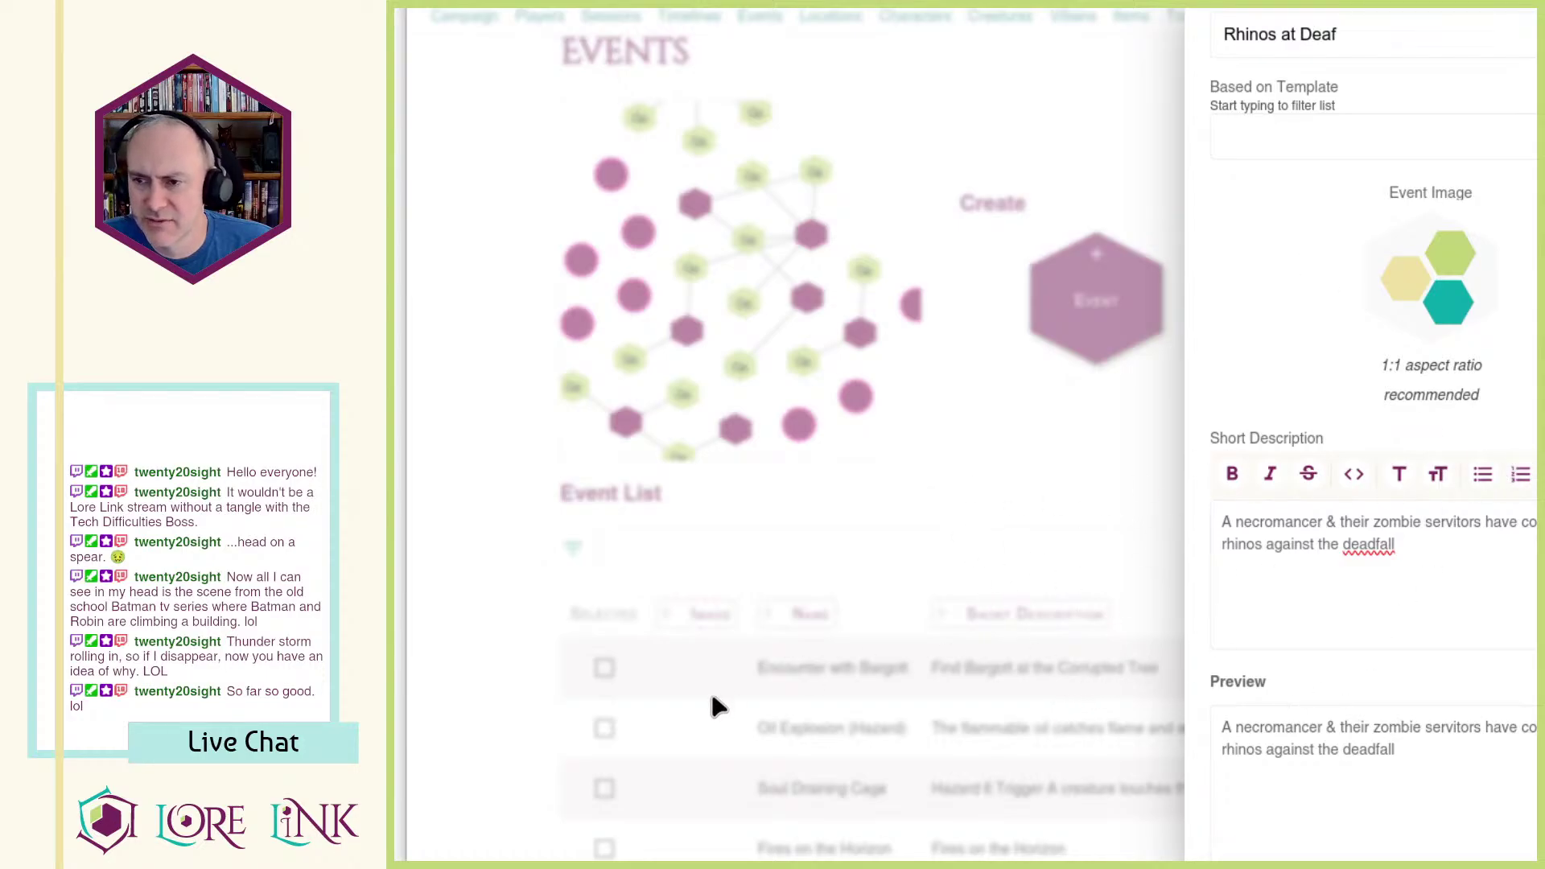
{"action": "scroll", "coordinate": [1414, 348], "scroll_direction": "up", "scroll_amount": 2}
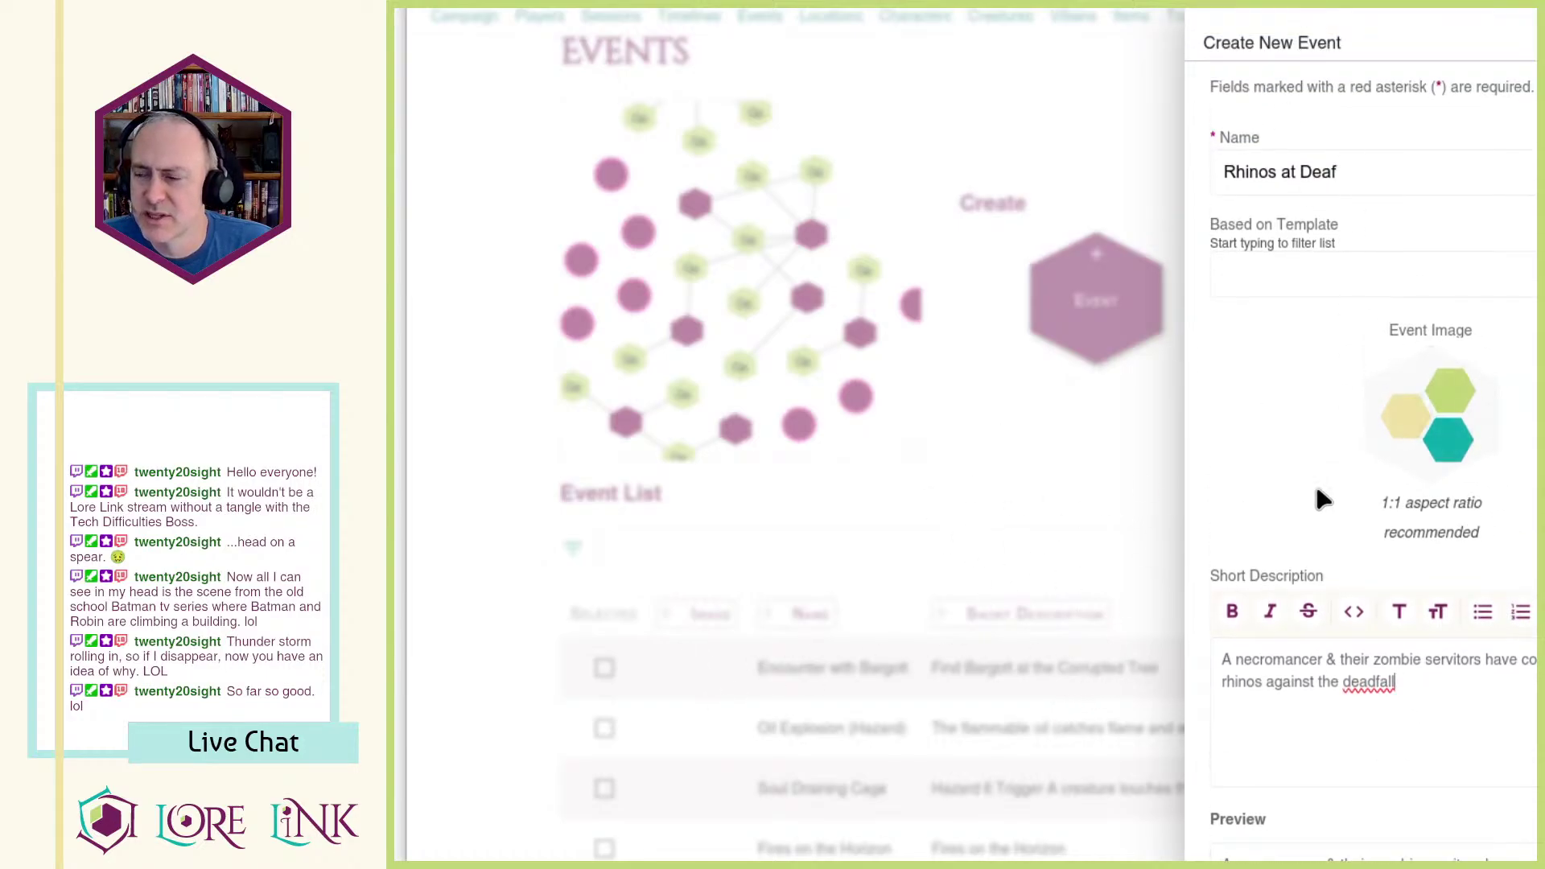
{"action": "scroll", "coordinate": [1352, 592], "scroll_direction": "down", "scroll_amount": 3}
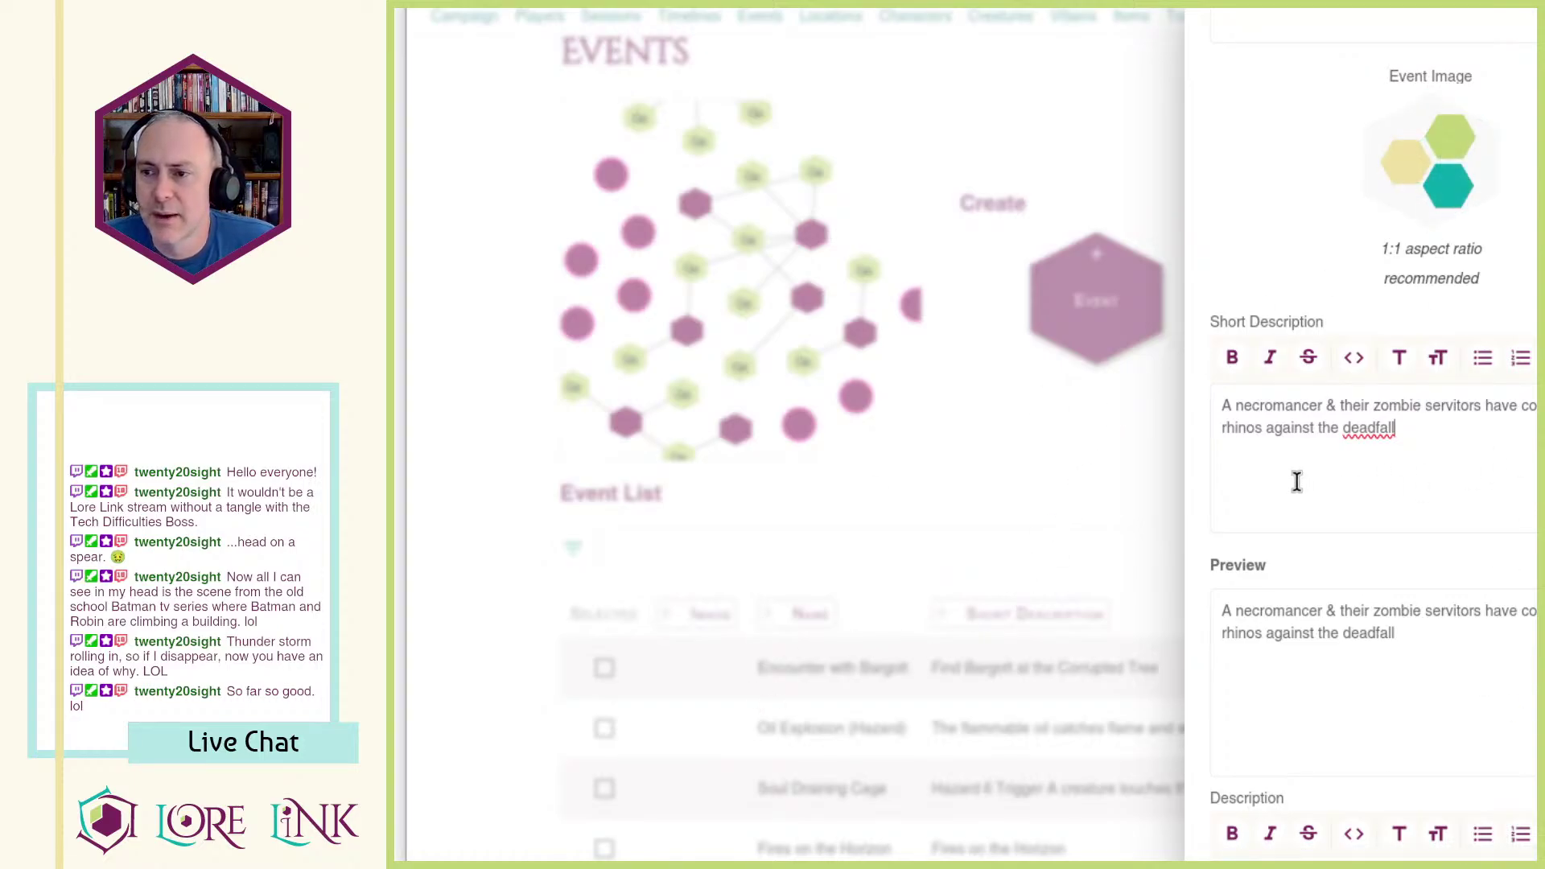
{"action": "scroll", "coordinate": [1310, 407], "scroll_direction": "down", "scroll_amount": 2}
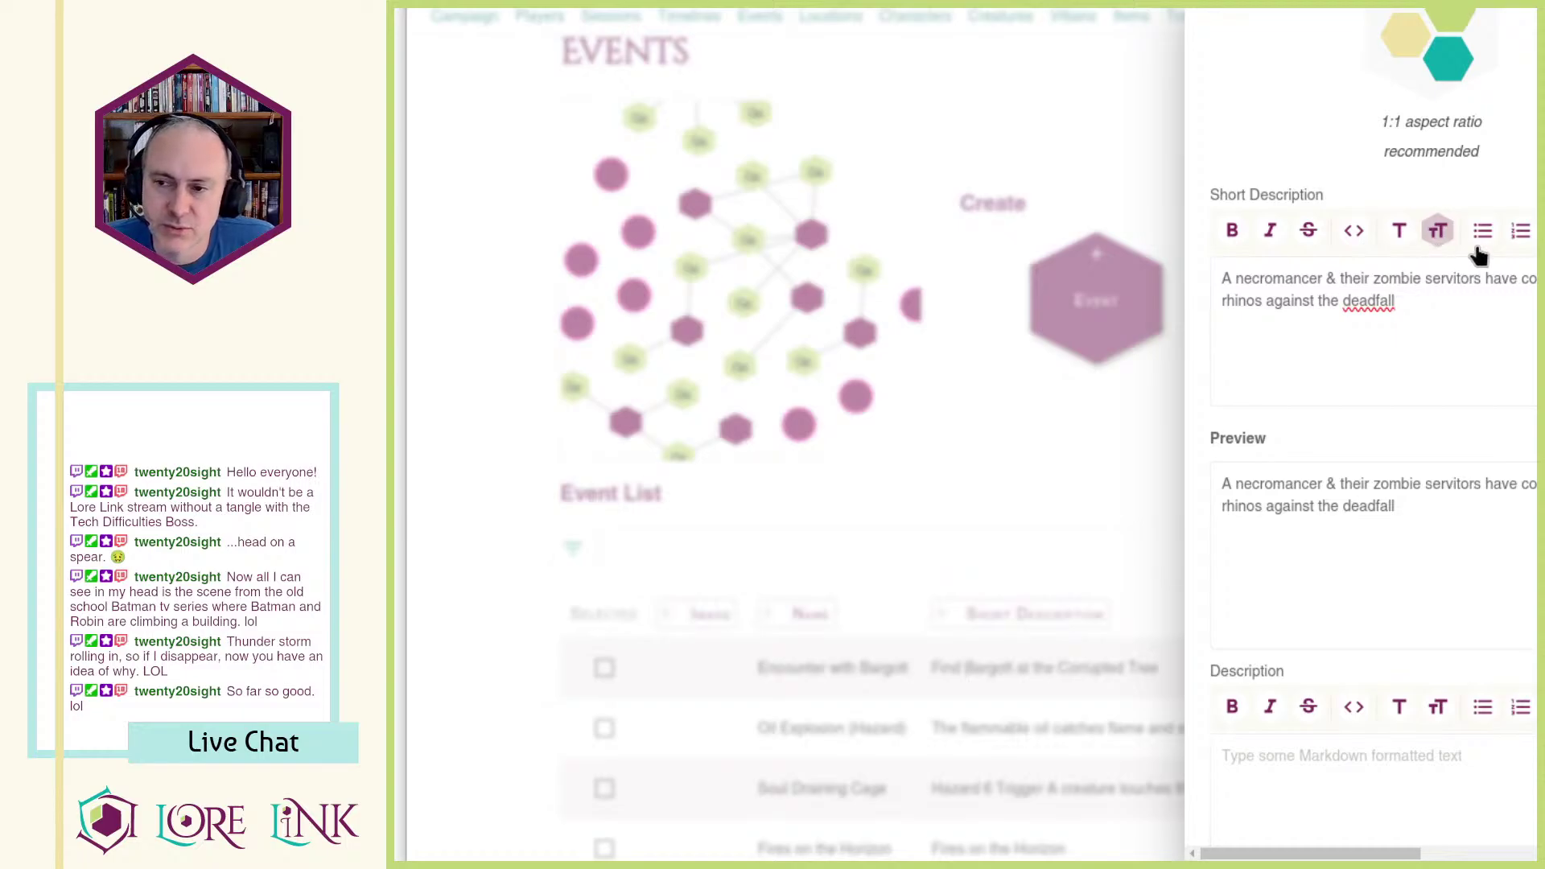
{"action": "left_click", "coordinate": [1366, 342]}
{"action": "scroll", "coordinate": [1371, 330], "scroll_direction": "up", "scroll_amount": 5}
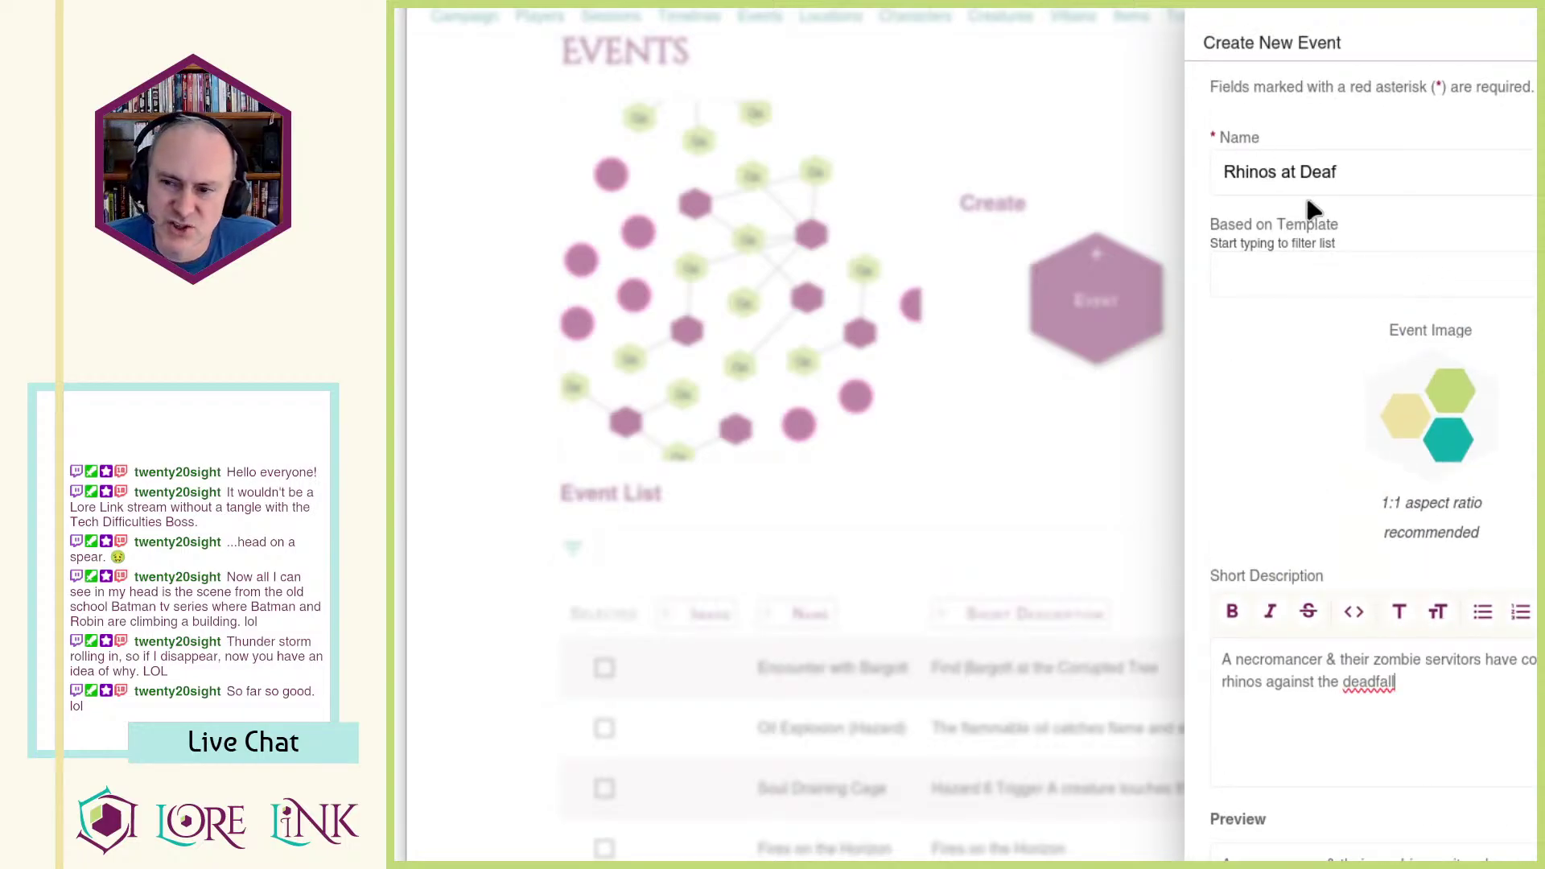
{"action": "scroll", "coordinate": [1314, 226], "scroll_direction": "down", "scroll_amount": 4}
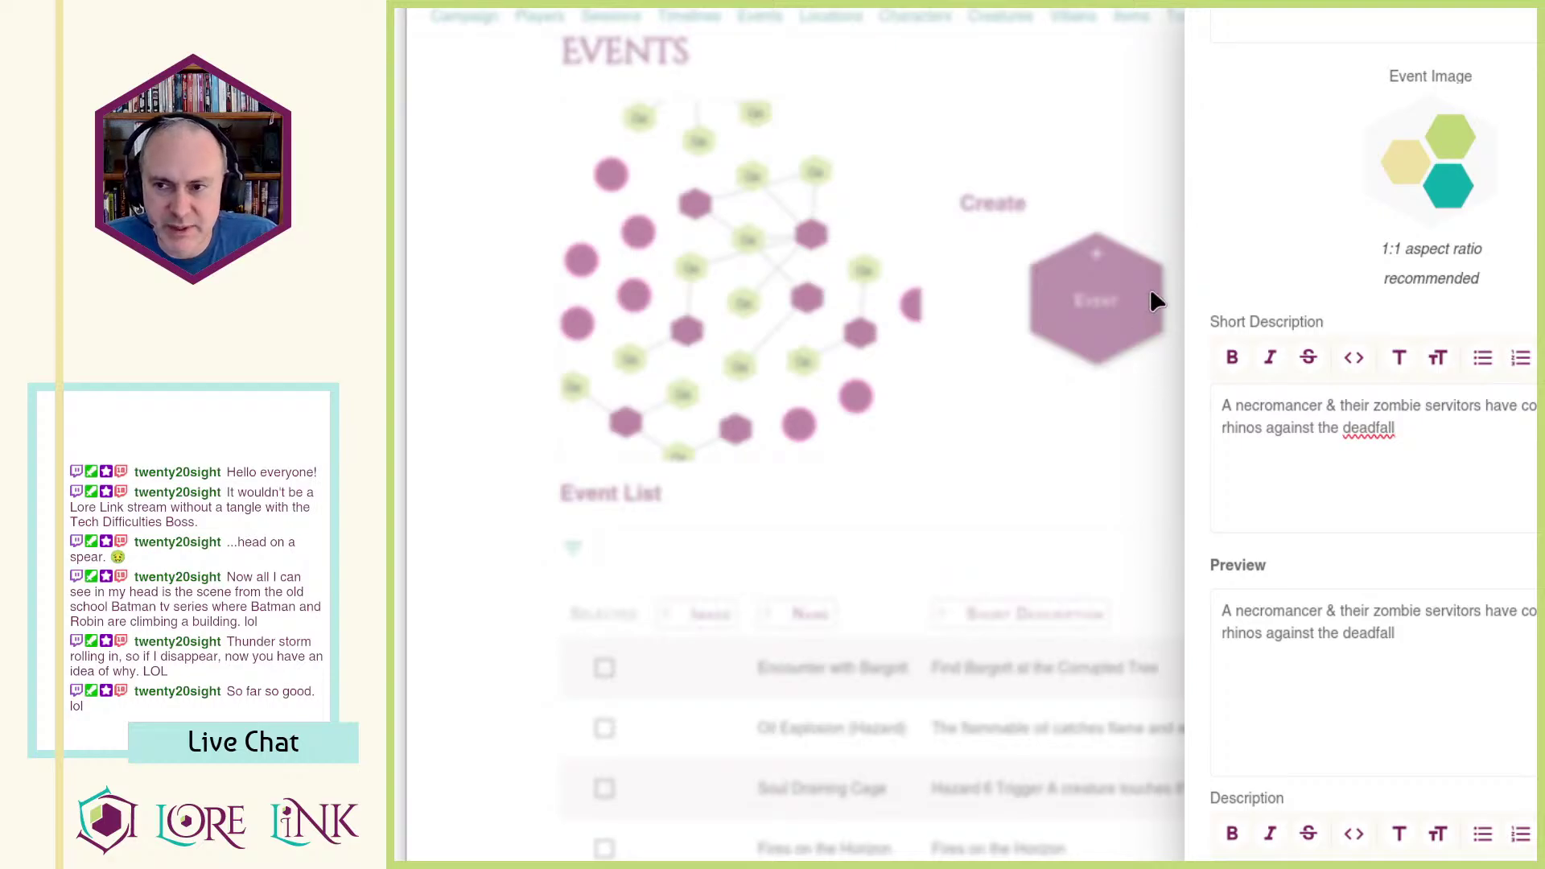
{"action": "scroll", "coordinate": [1280, 386], "scroll_direction": "up", "scroll_amount": 5}
{"action": "scroll", "coordinate": [1327, 472], "scroll_direction": "down", "scroll_amount": 12}
{"action": "left_click", "coordinate": [1345, 418]}
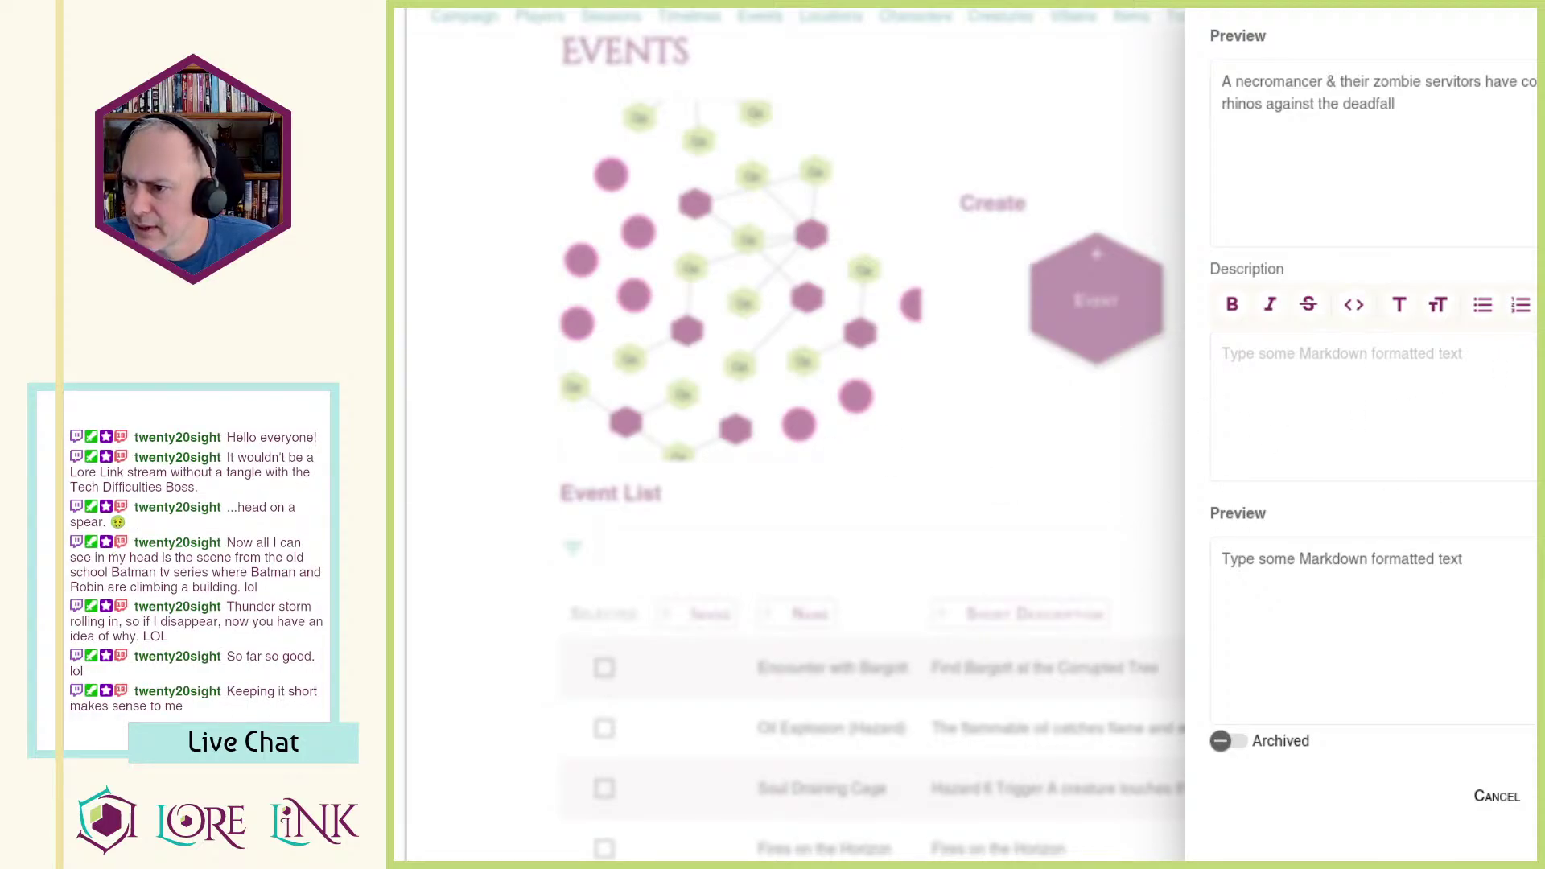
{"action": "left_click", "coordinate": [465, 360]}
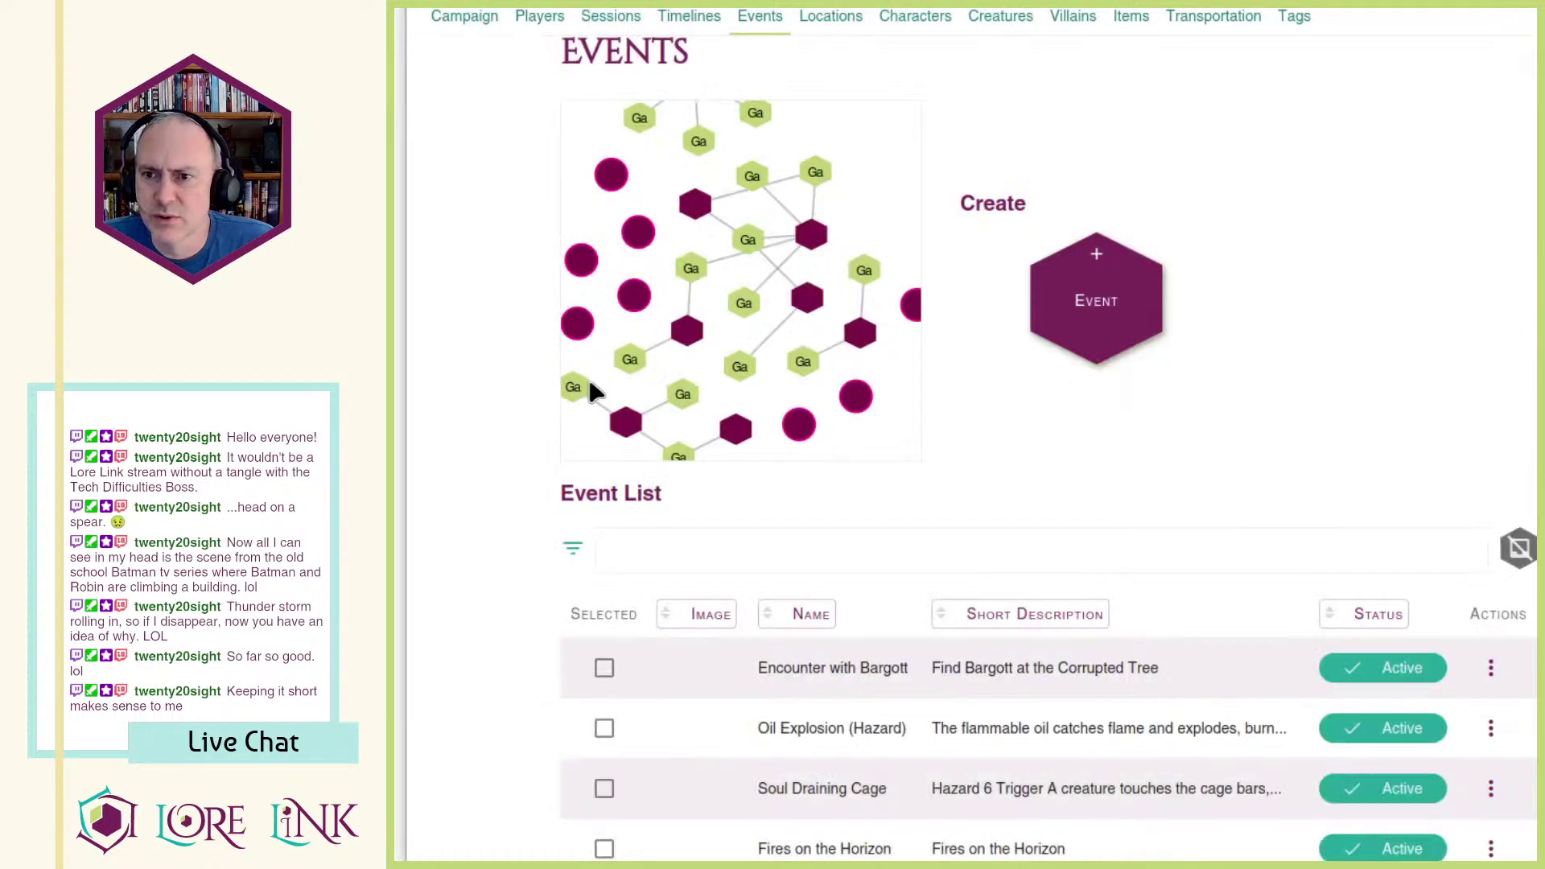
Step: Start a new event and paste the copied encounter text beginning "Creatures: A necromancer and their zombie" into its Description
{"action": "left_click", "coordinate": [1520, 547]}
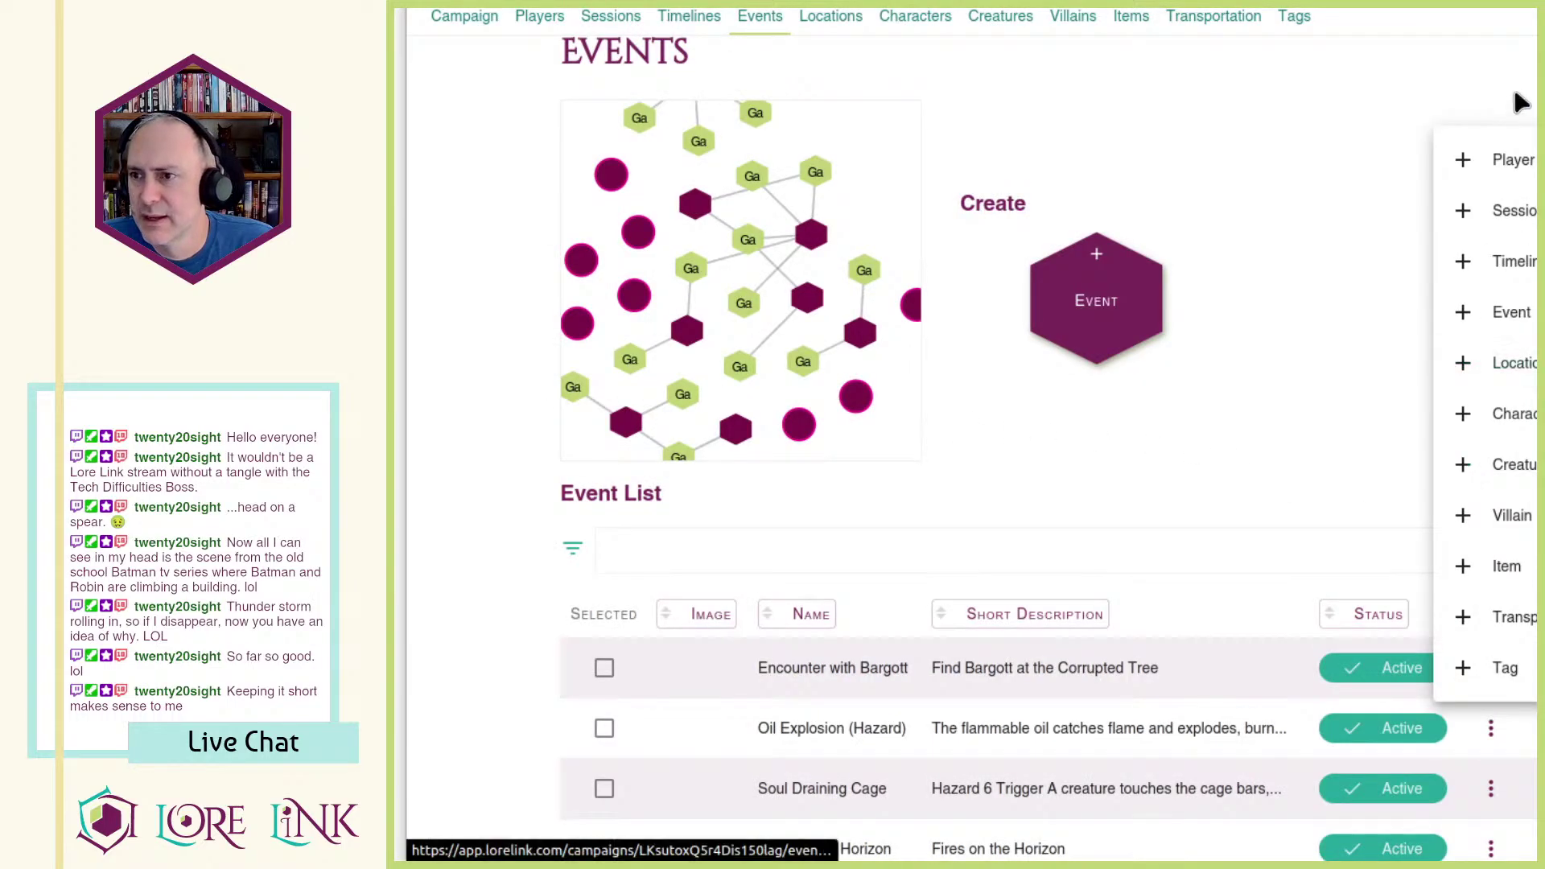
{"action": "left_click", "coordinate": [1245, 362]}
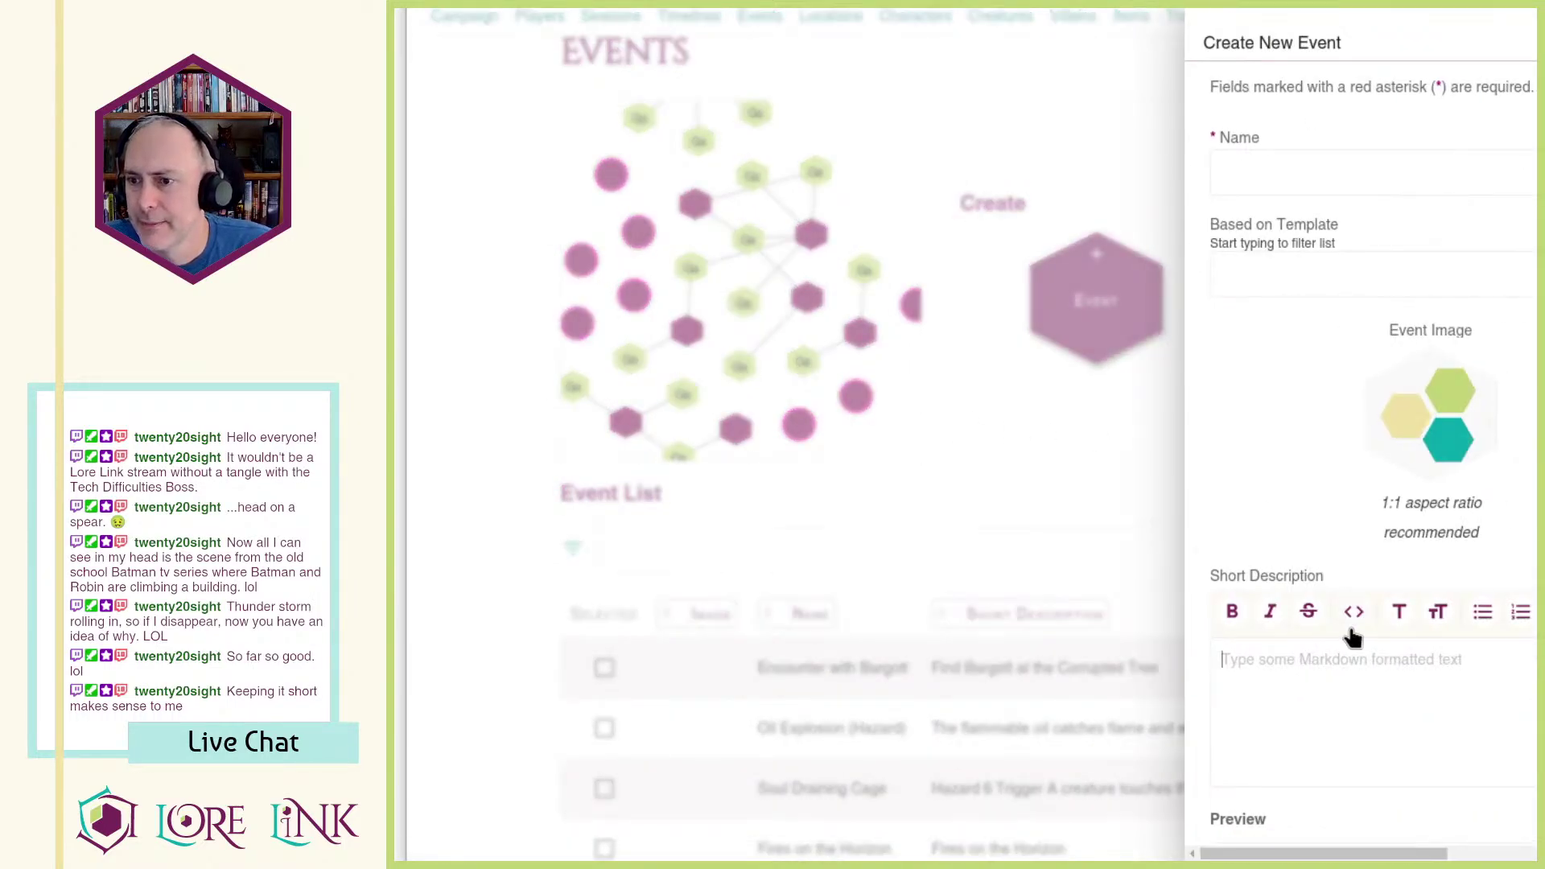
{"action": "scroll", "coordinate": [1344, 628], "scroll_direction": "down", "scroll_amount": 6}
{"action": "left_click", "coordinate": [1304, 704]}
{"action": "key", "text": "ctrl+v"}
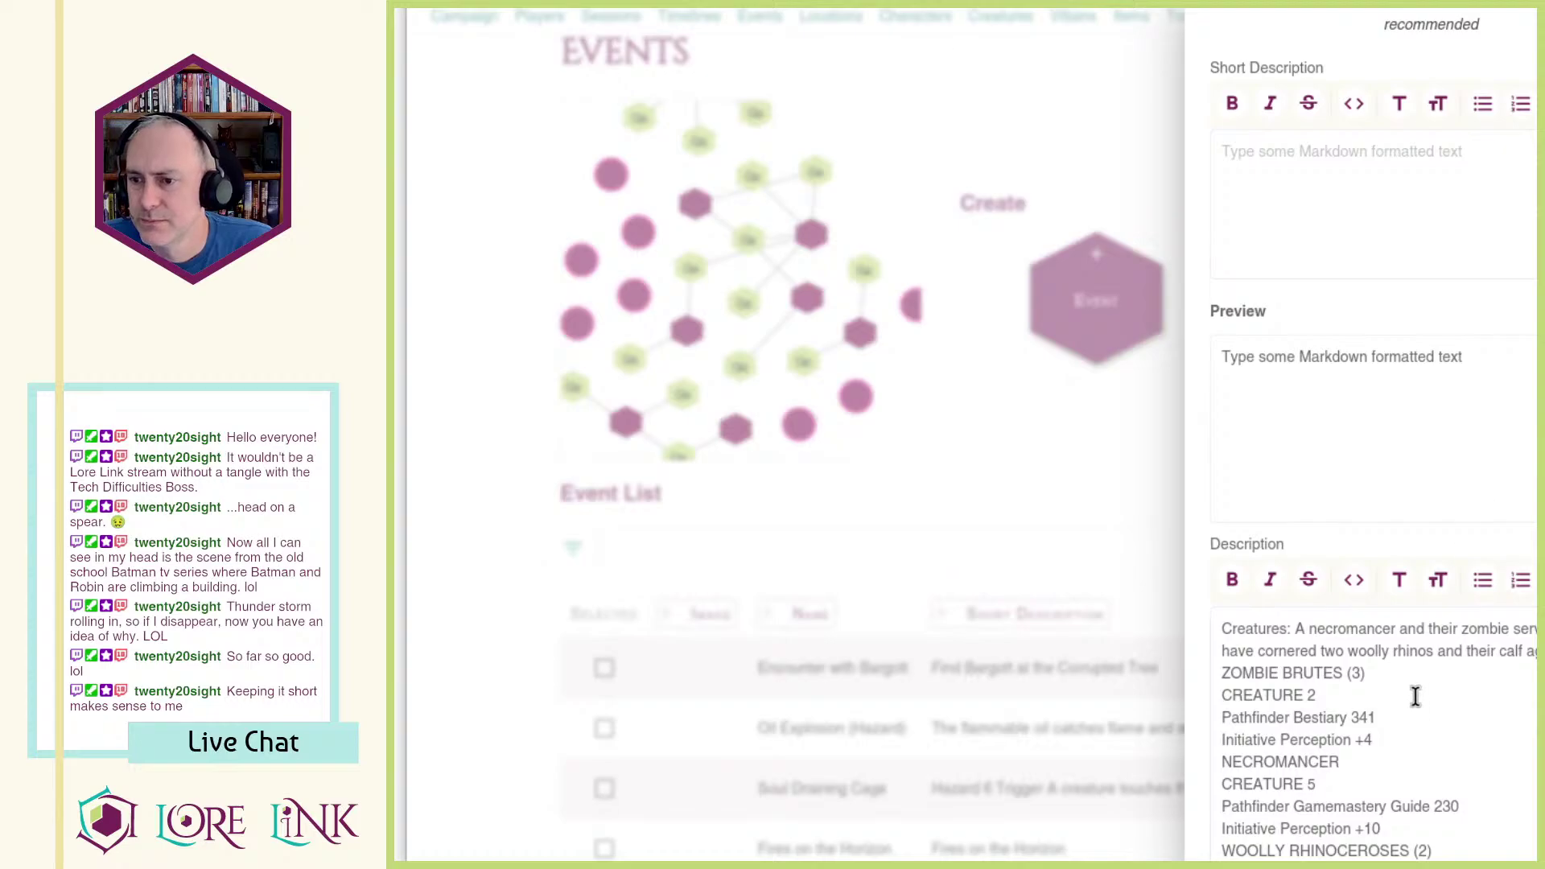
Step: Paste the encounter text beginning "A necromancer and their zombie servitors" into the event's Short Description
{"action": "scroll", "coordinate": [1414, 710], "scroll_direction": "up", "scroll_amount": 6}
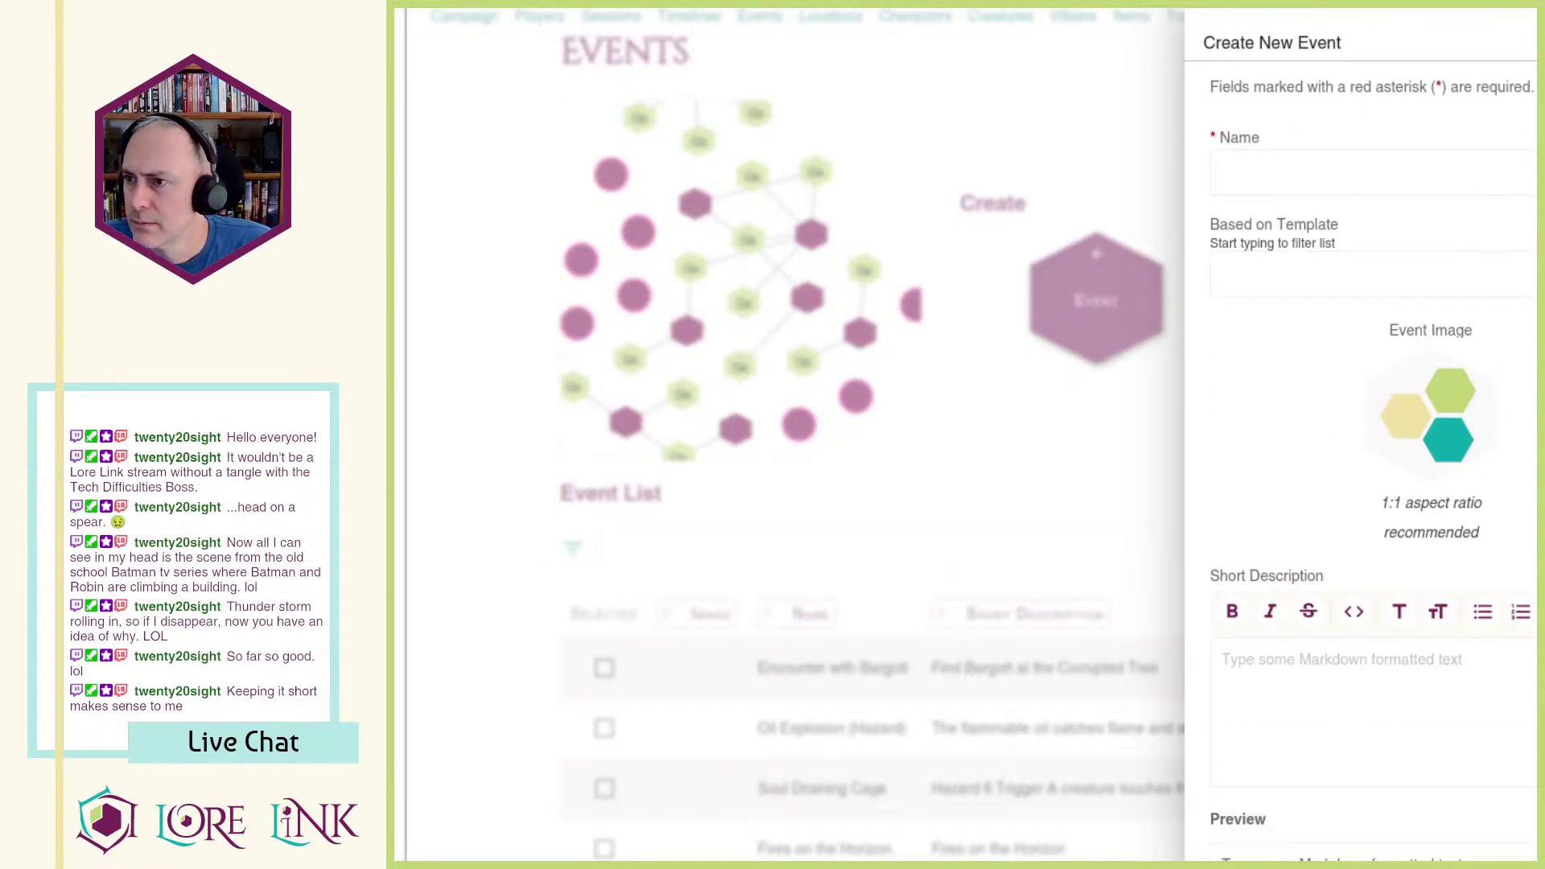
{"action": "left_click", "coordinate": [1324, 683]}
{"action": "key", "text": "ctrl+v"}
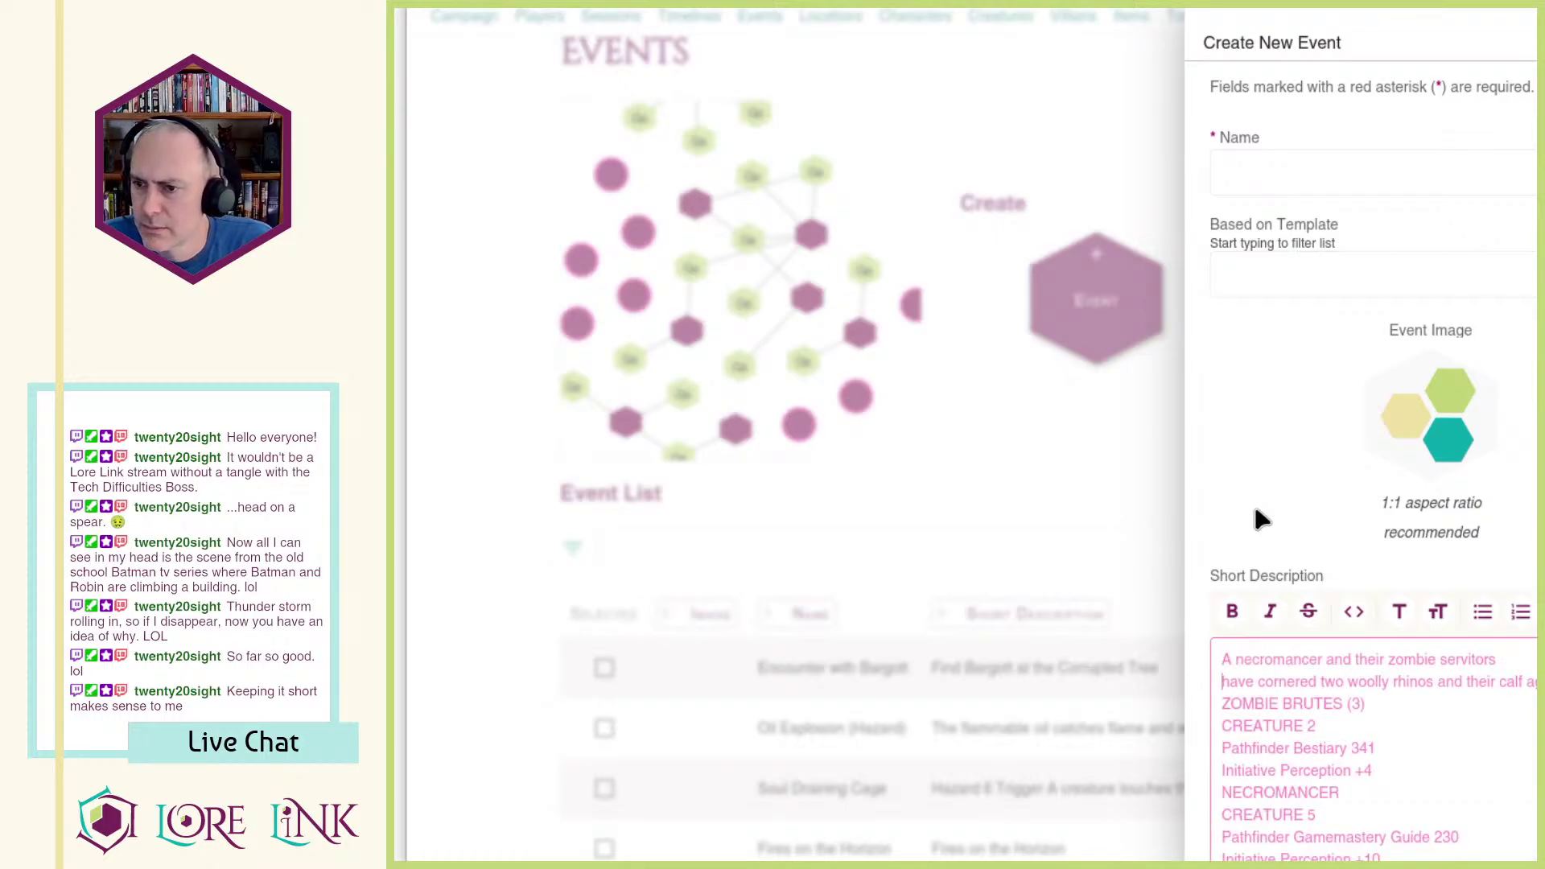
Step: Delete the Short Description text from "ZOMBIE BRUTES (3)" through the page numbers and complete its ending as "deadfall"
{"action": "key", "text": "shift+Down"}
{"action": "key", "text": "shift+Down"}
{"action": "key", "text": "shift+Down"}
{"action": "key", "text": "shift+Down"}
{"action": "key", "text": "shift+Down"}
{"action": "key", "text": "shift+Down"}
{"action": "key", "text": "shift+Down"}
{"action": "key", "text": "shift+Down"}
{"action": "key", "text": "shift+Down"}
{"action": "key", "text": "shift+Down"}
{"action": "key", "text": "shift+Down"}
{"action": "key", "text": "shift+Down"}
{"action": "key", "text": "shift+Down"}
{"action": "key", "text": "shift+Down"}
{"action": "key", "text": "shift+Down"}
{"action": "key", "text": "shift+Down"}
{"action": "key", "text": "shift+Down"}
{"action": "key", "text": "shift+Down"}
{"action": "key", "text": "shift+Down"}
{"action": "key", "text": "shift+Down"}
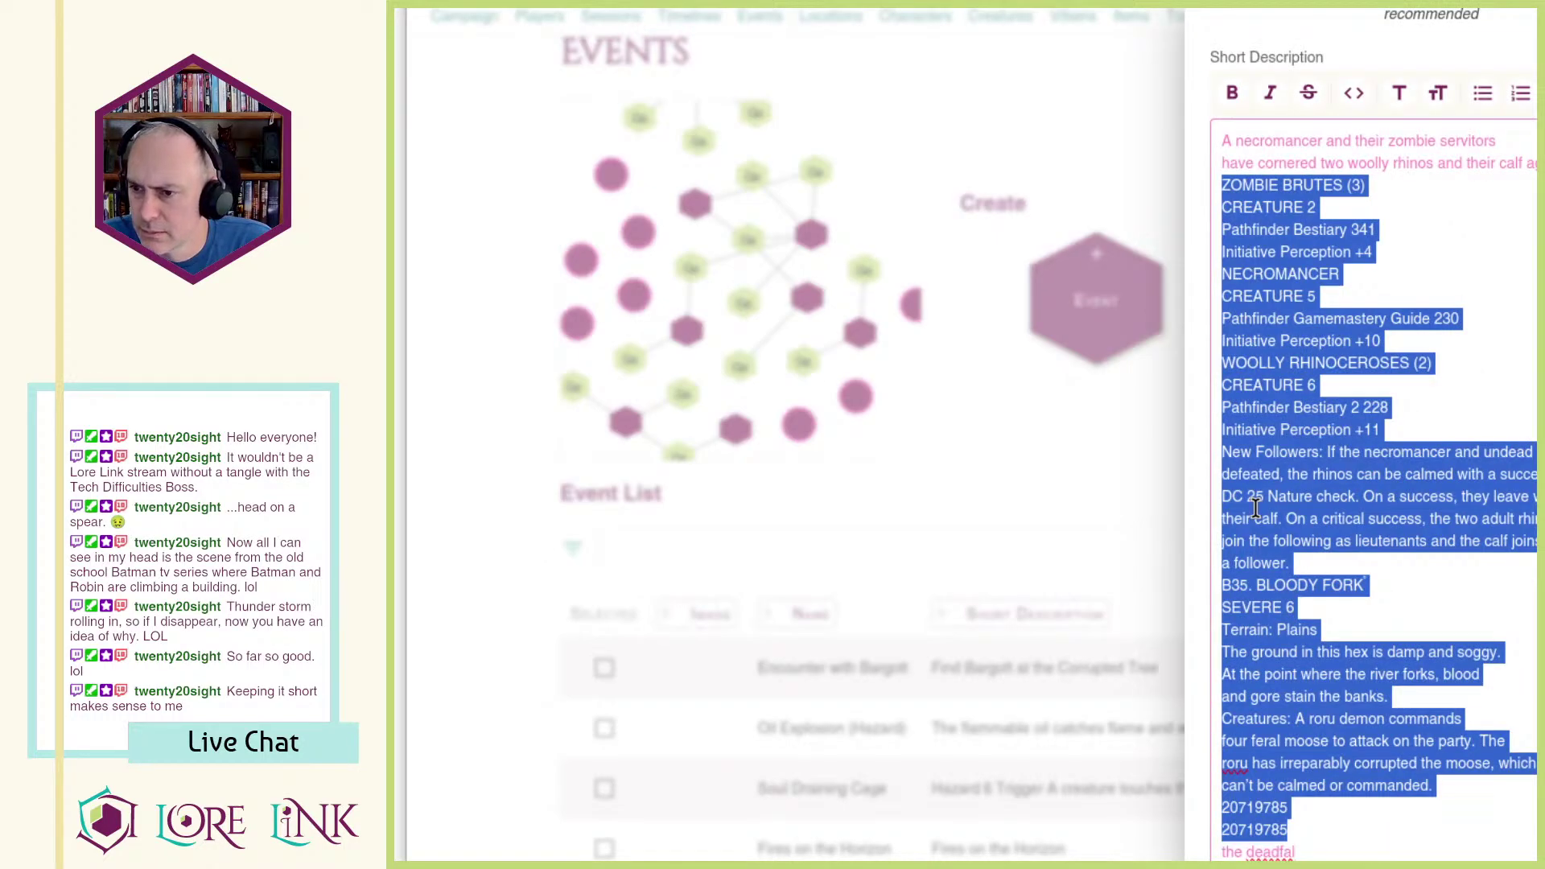
{"action": "key", "text": "BackSpace"}
{"action": "key", "text": "ctrl+BackSpace"}
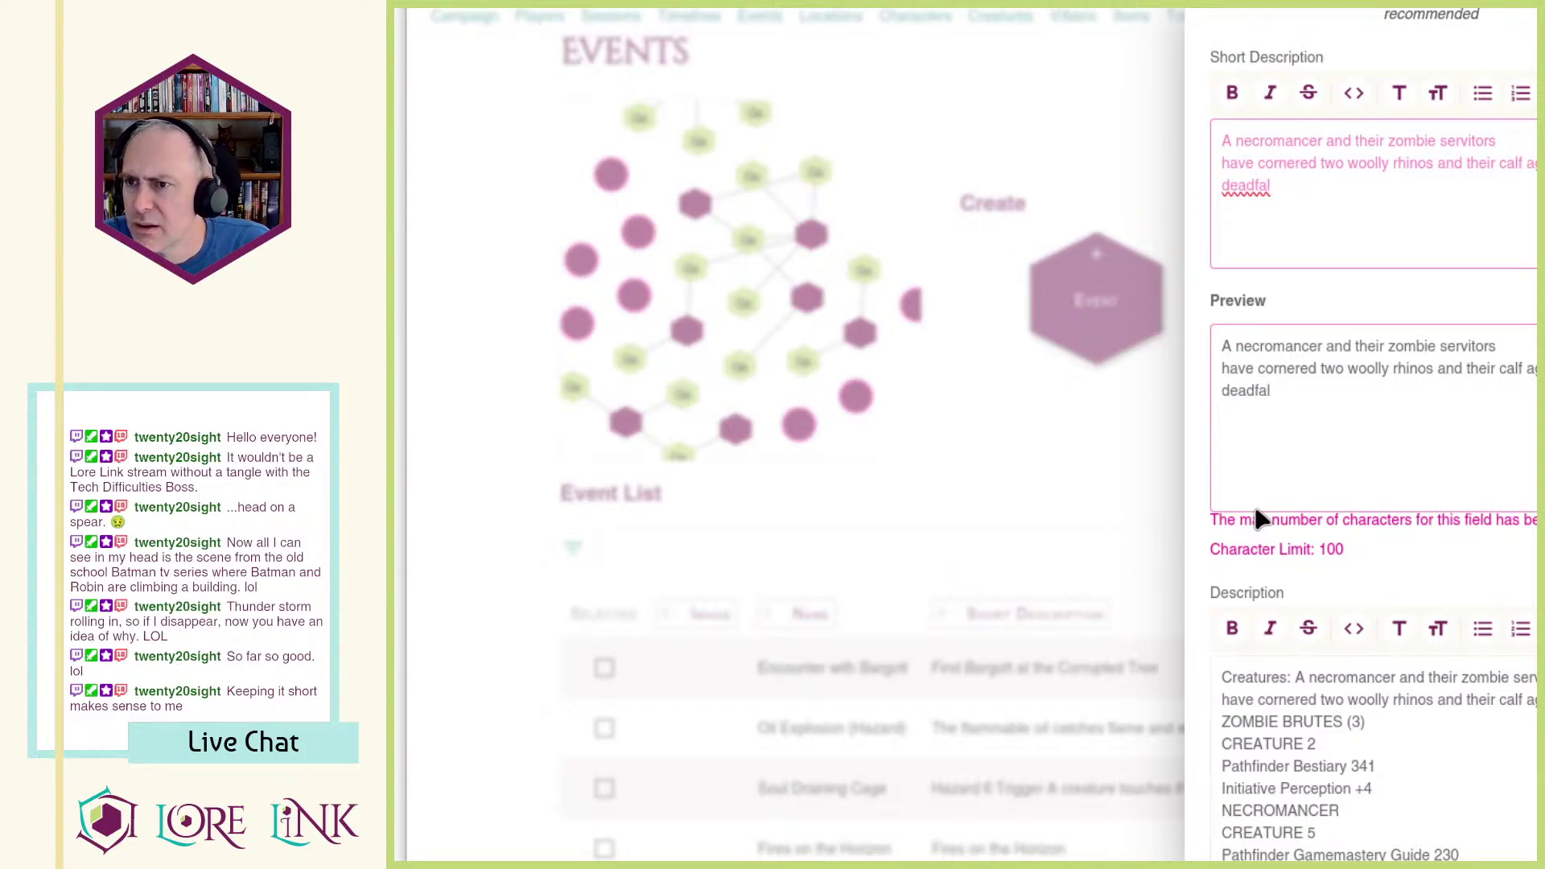
{"action": "type", "text": ",."}
{"action": "key", "text": "BackSpace"}
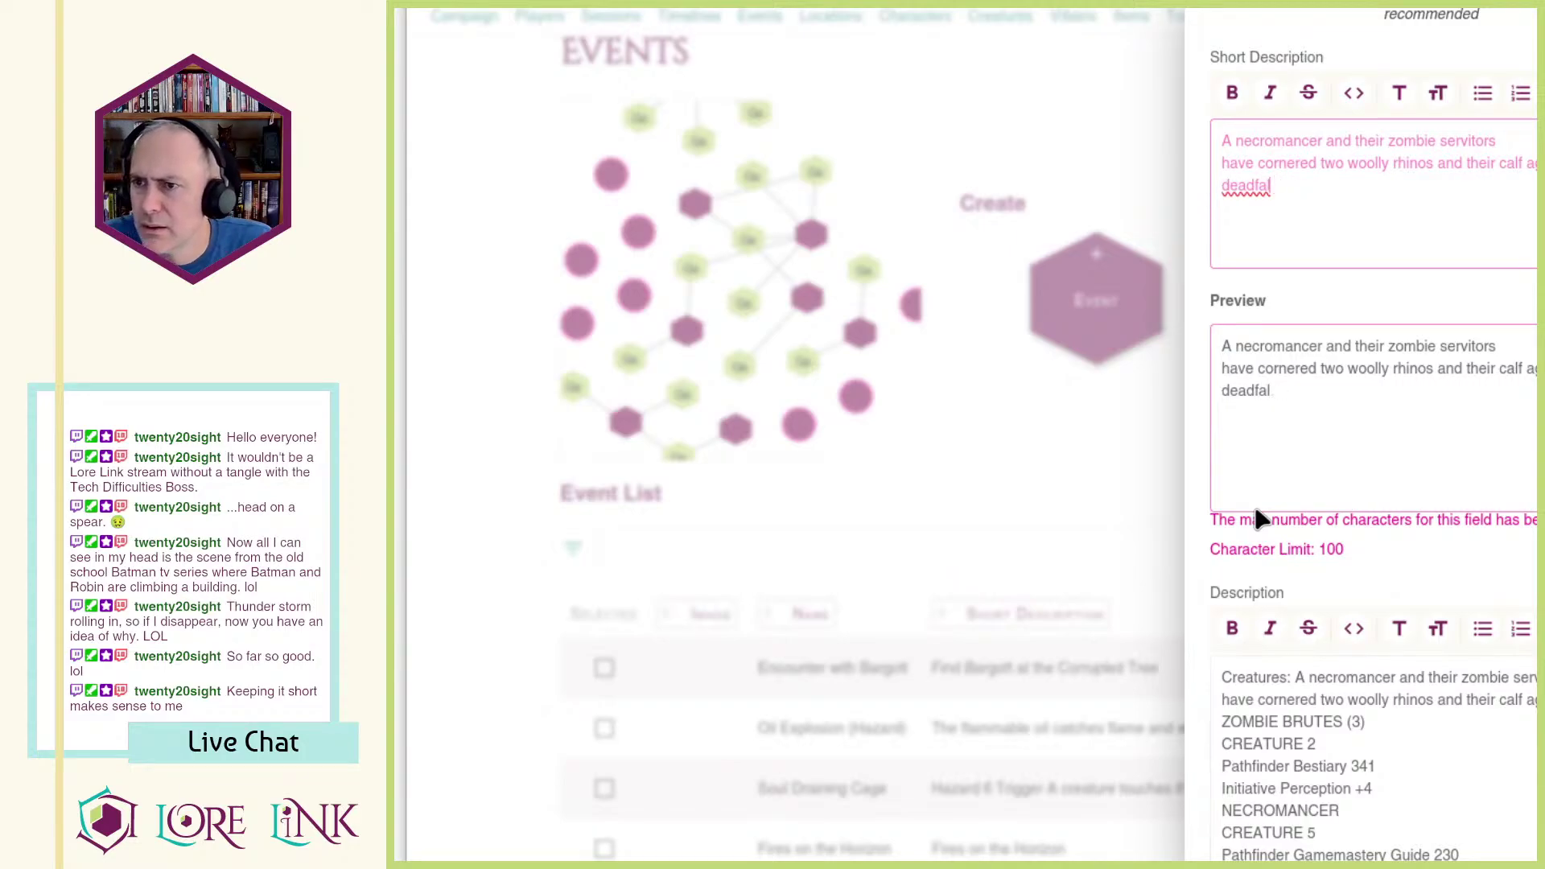
{"action": "type", "text": "l"}
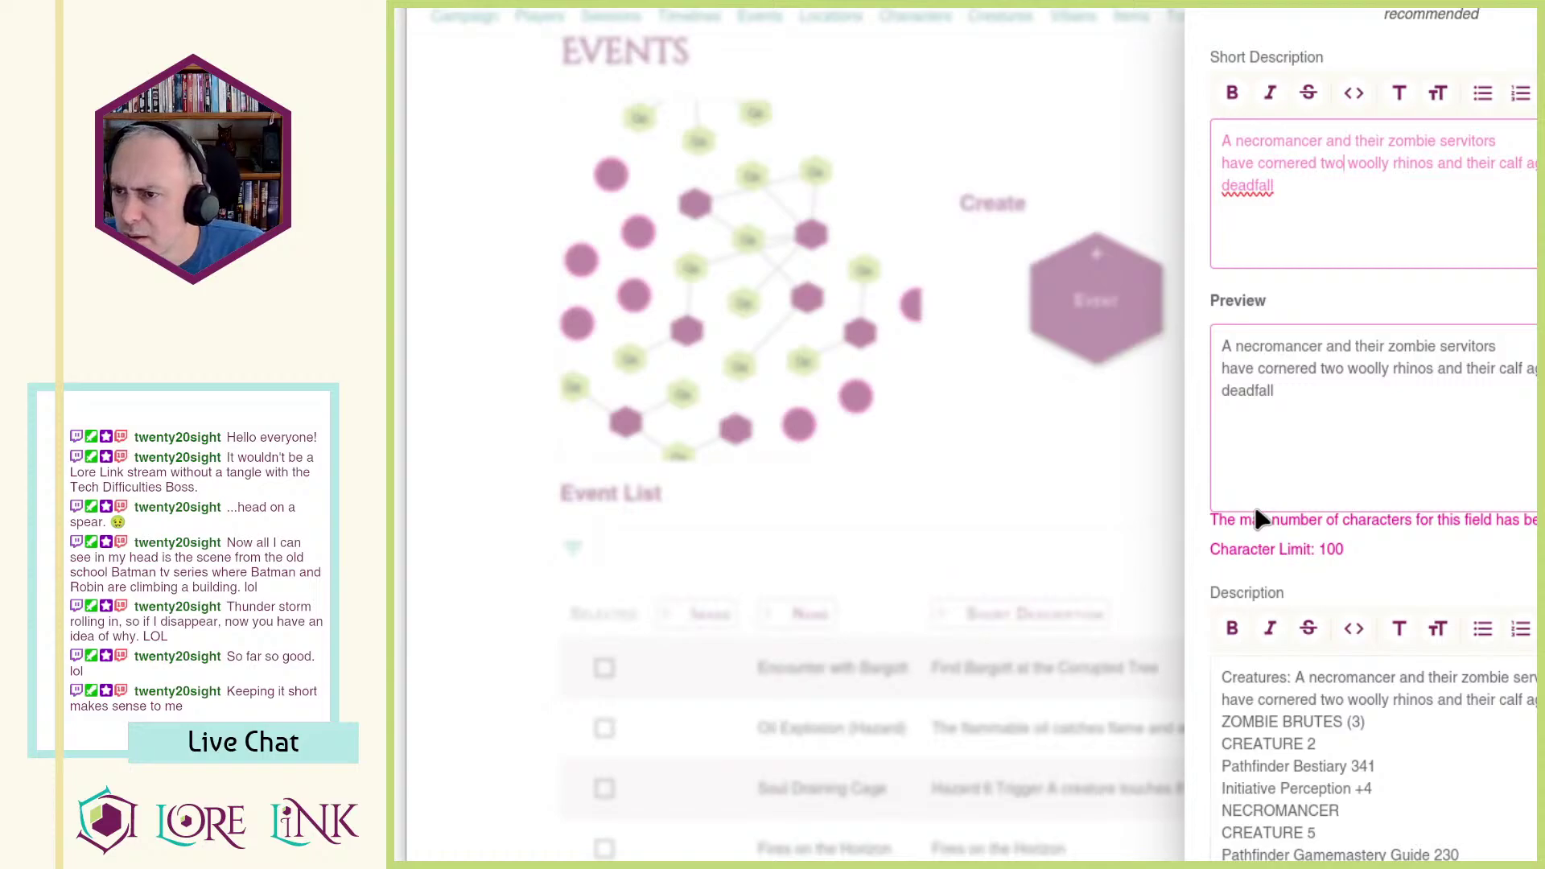
Step: Shorten the Short Description's second line to "have cornered woolly rhinos against the deadfall"
{"action": "key", "text": "ctrl+shift+Right"}
{"action": "key", "text": "ctrl+shift+Right"}
{"action": "key", "text": "BackSpace"}
{"action": "key", "text": "Delete"}
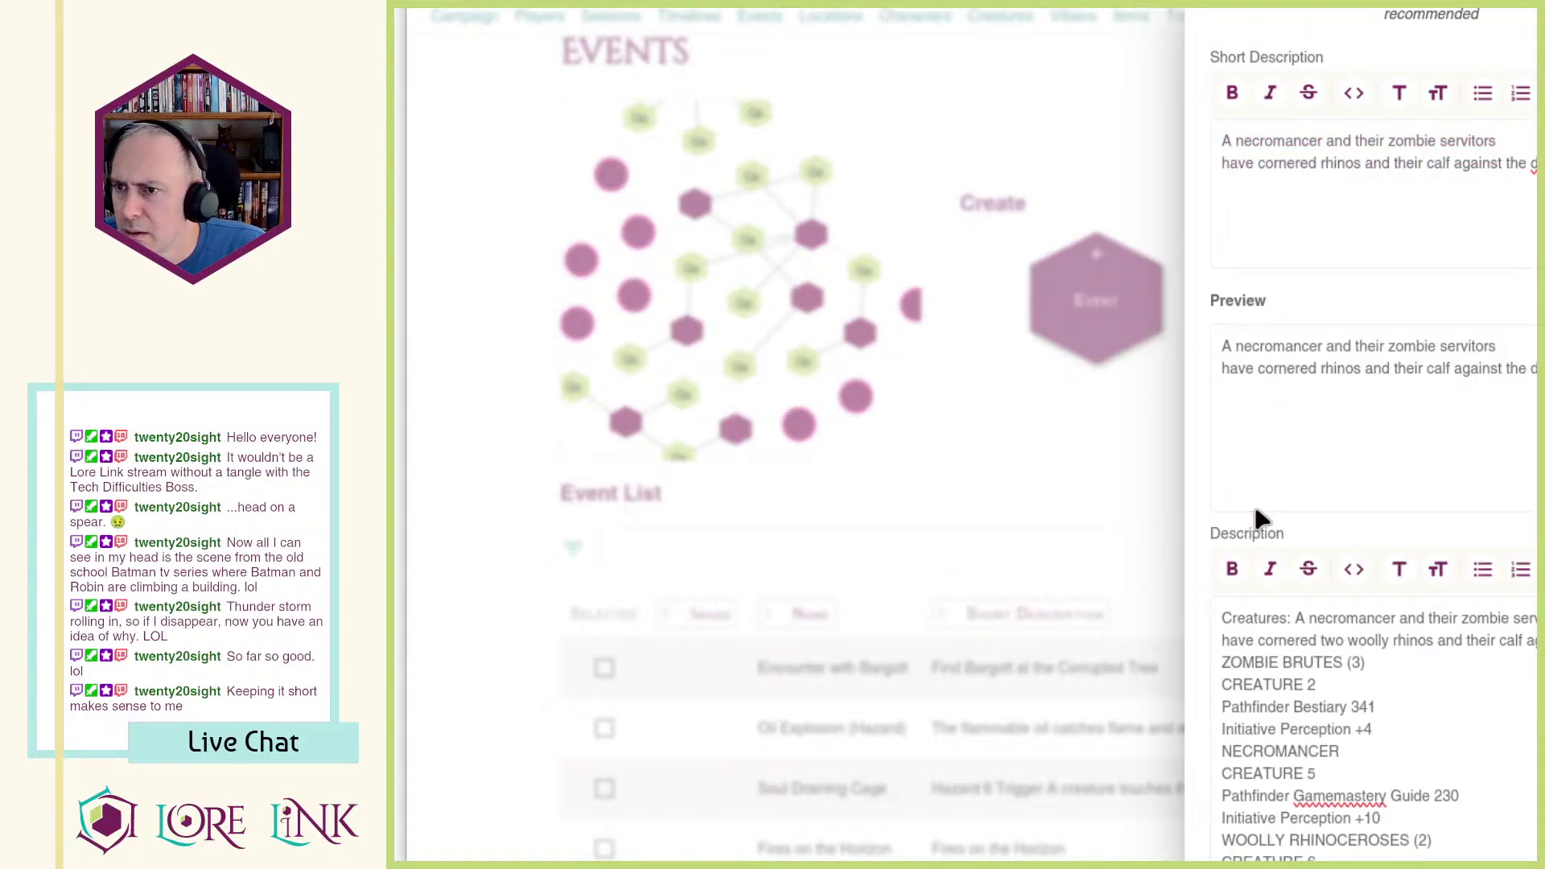
{"action": "type", "text": "whooly"}
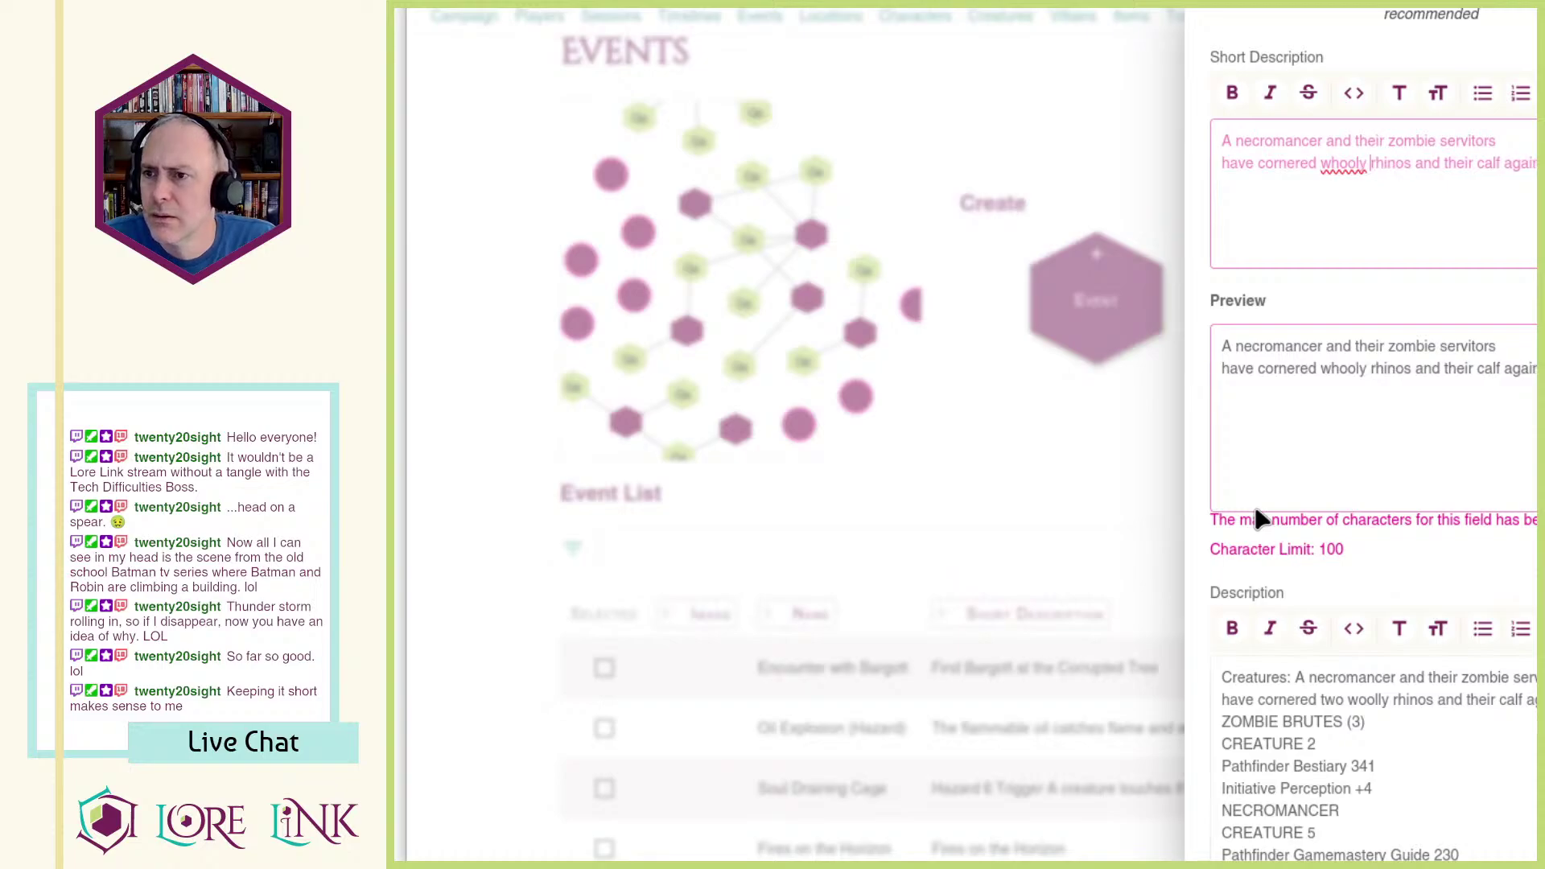
{"action": "key", "text": "ctrl+Left"}
{"action": "key", "text": "ctrl+shift+Right"}
{"action": "key", "text": "ctrl+shift+Right"}
{"action": "key", "text": "ctrl+shift+Right"}
{"action": "key", "text": "BackSpace"}
{"action": "key", "text": "Delete"}
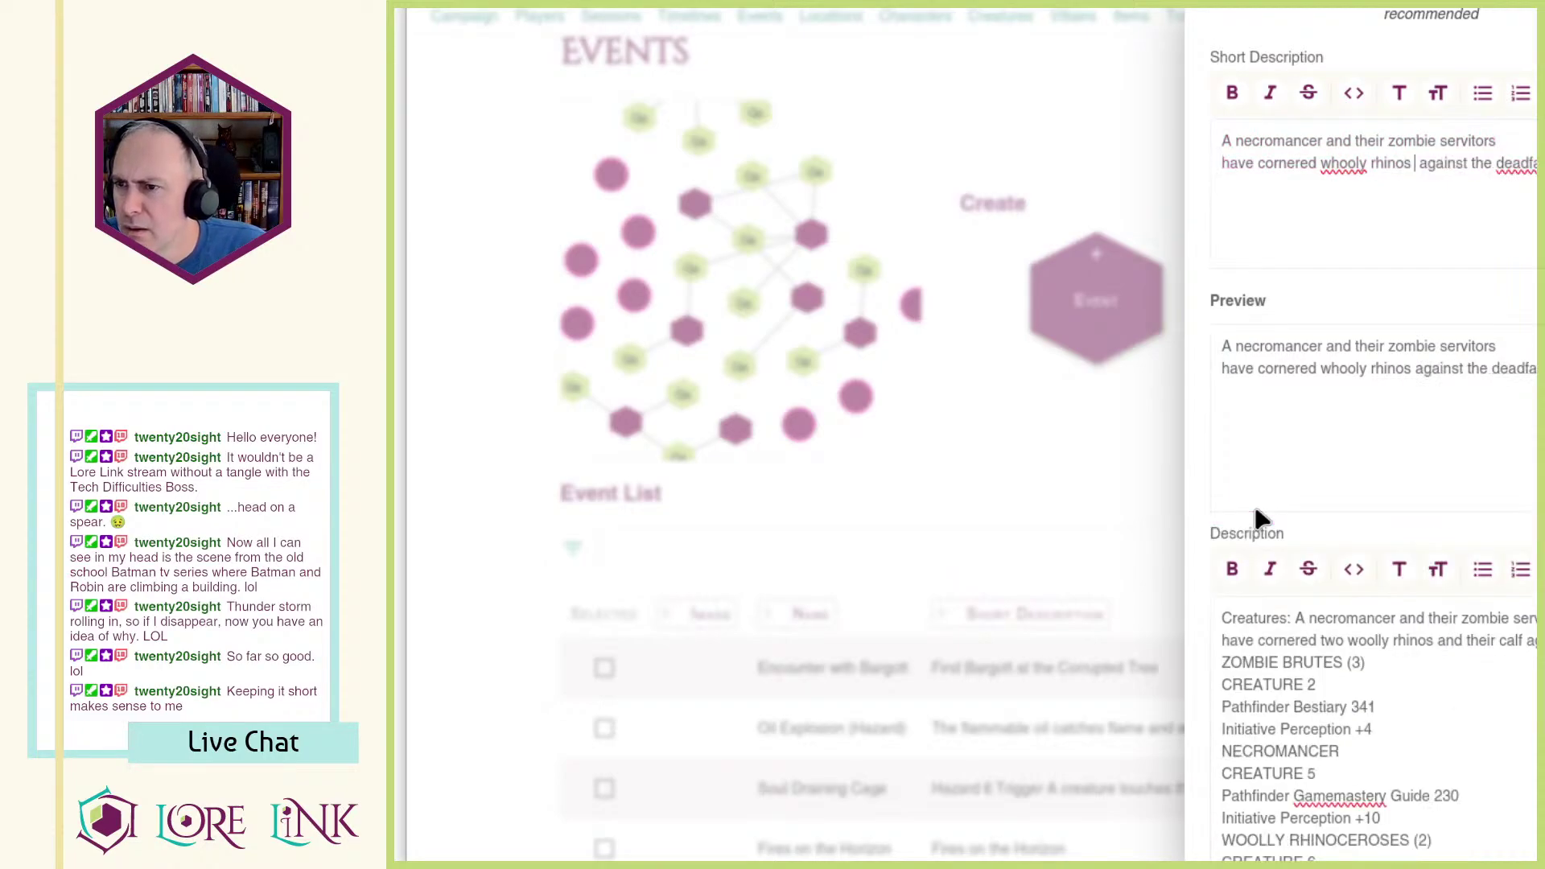
{"action": "double_click", "coordinate": [1343, 163]}
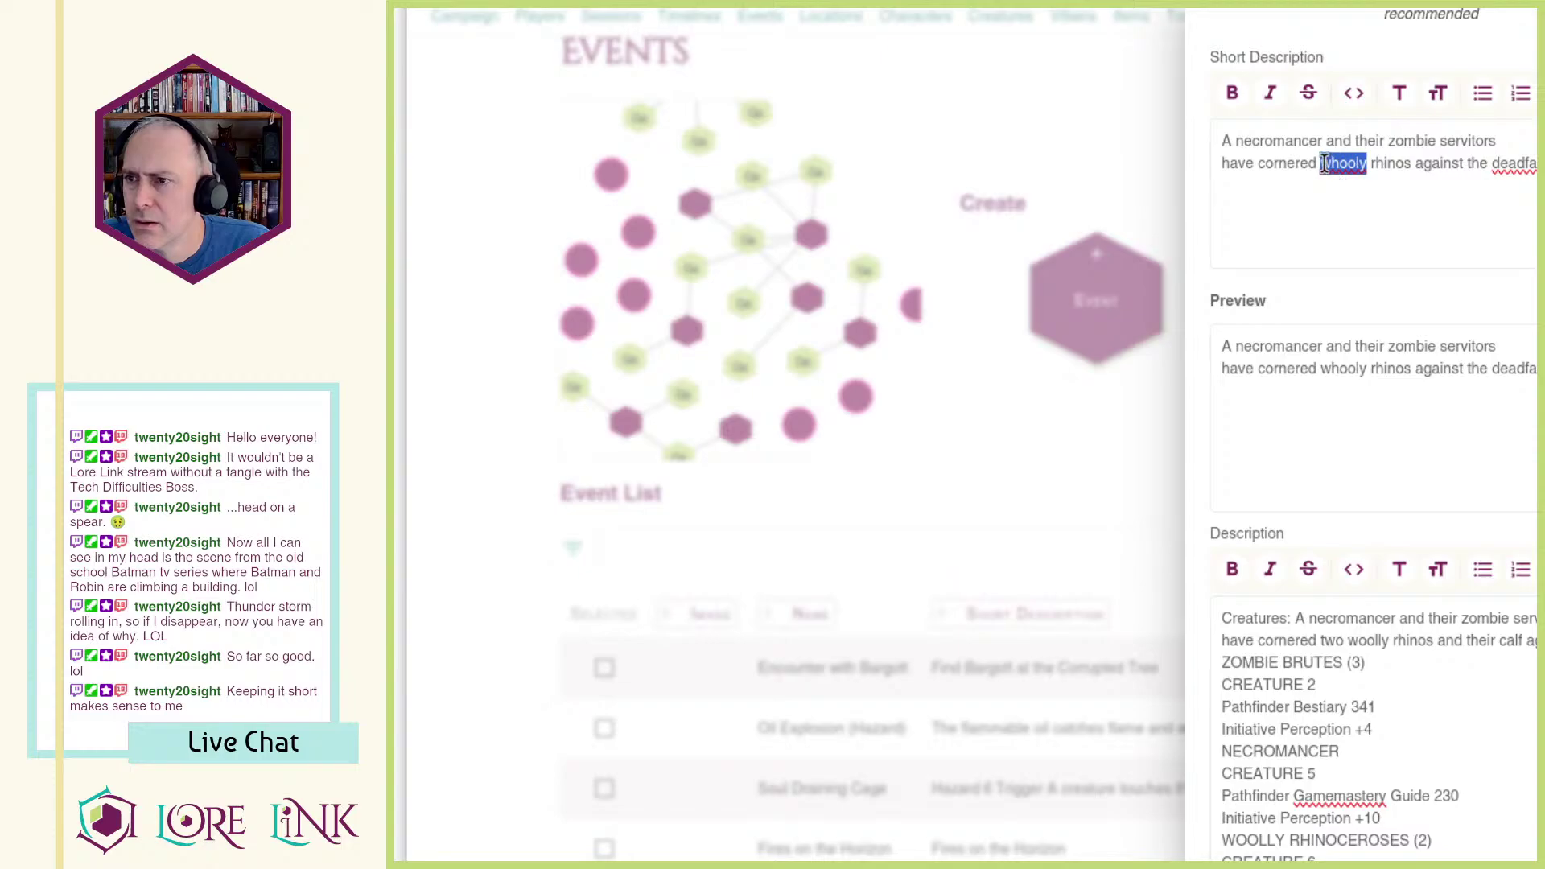
{"action": "left_click", "coordinate": [1348, 208]}
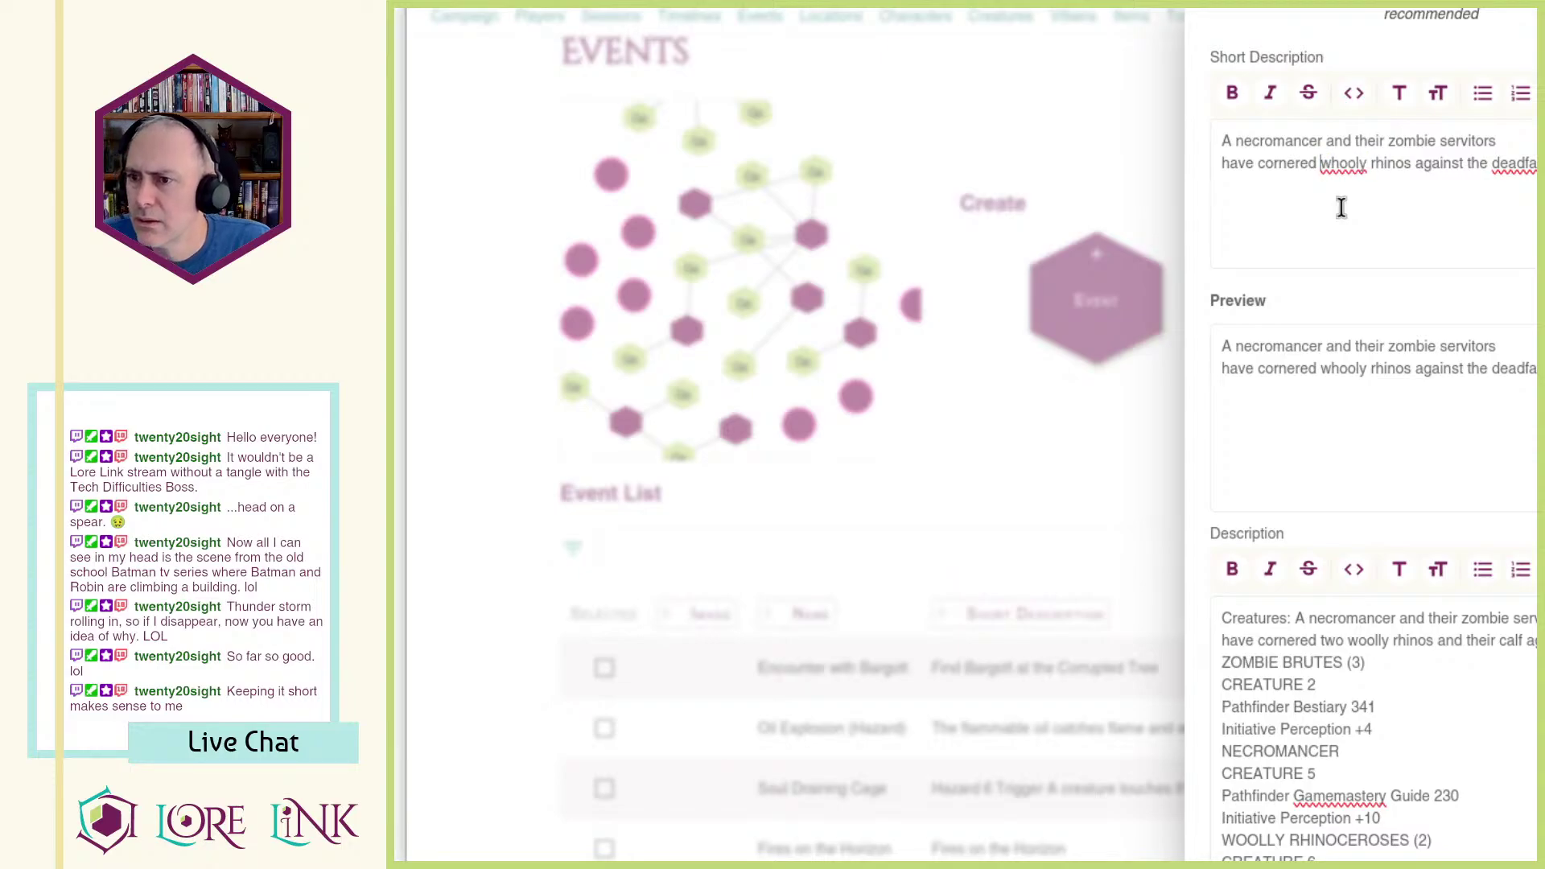
{"action": "key", "text": "Delete"}
{"action": "type", "text": "l"}
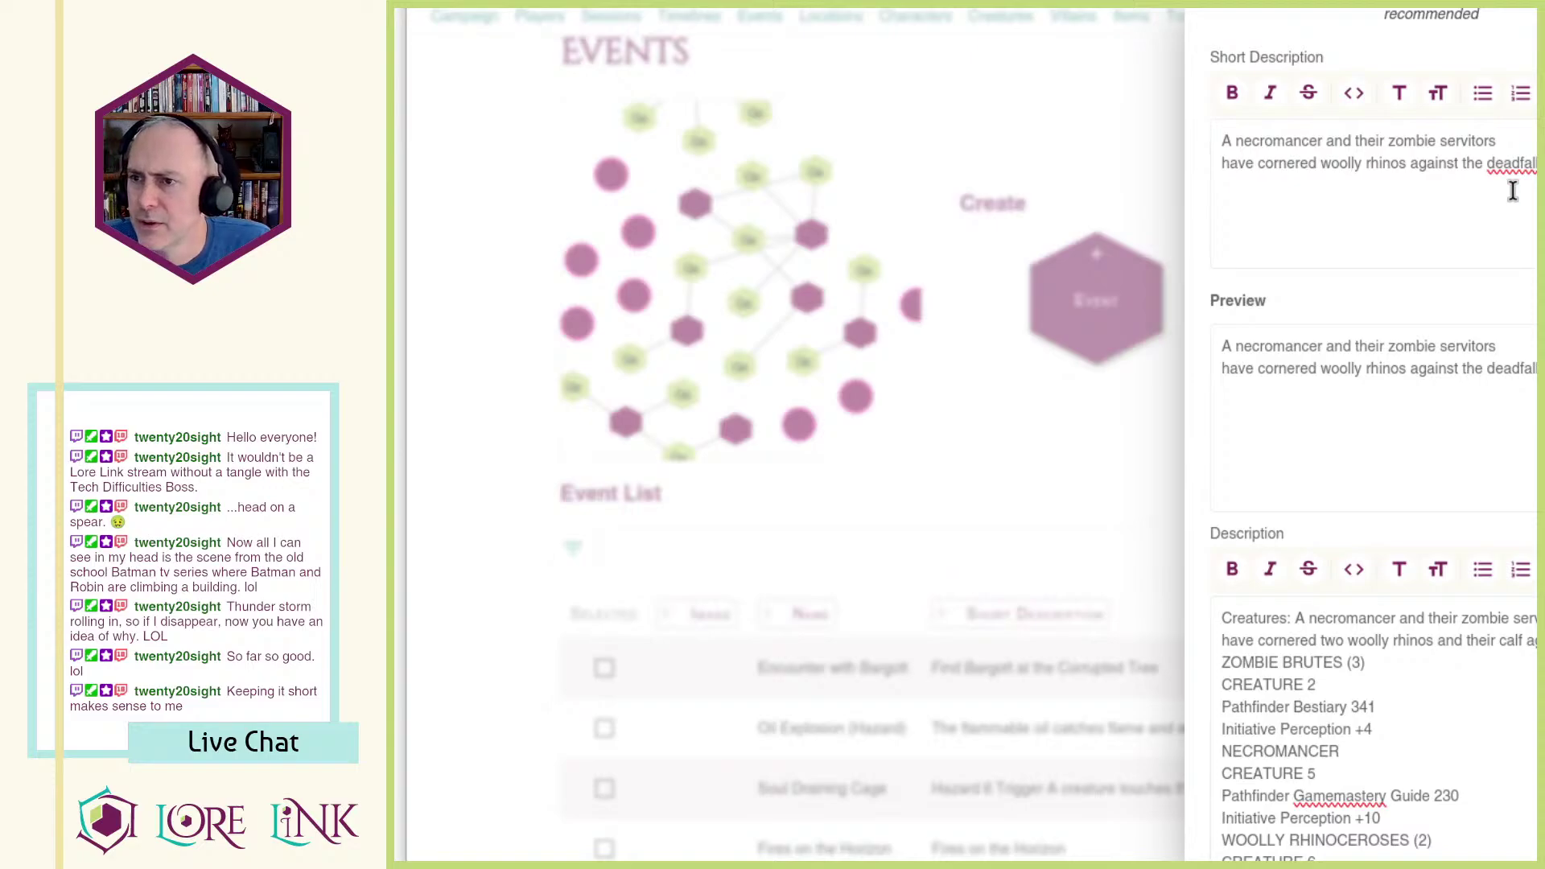
Step: Name the new event "Rhinos at Deadfall" and save it
{"action": "scroll", "coordinate": [1403, 277], "scroll_direction": "down", "scroll_amount": 2}
{"action": "scroll", "coordinate": [1403, 277], "scroll_direction": "up", "scroll_amount": 8}
{"action": "left_click", "coordinate": [1348, 162]}
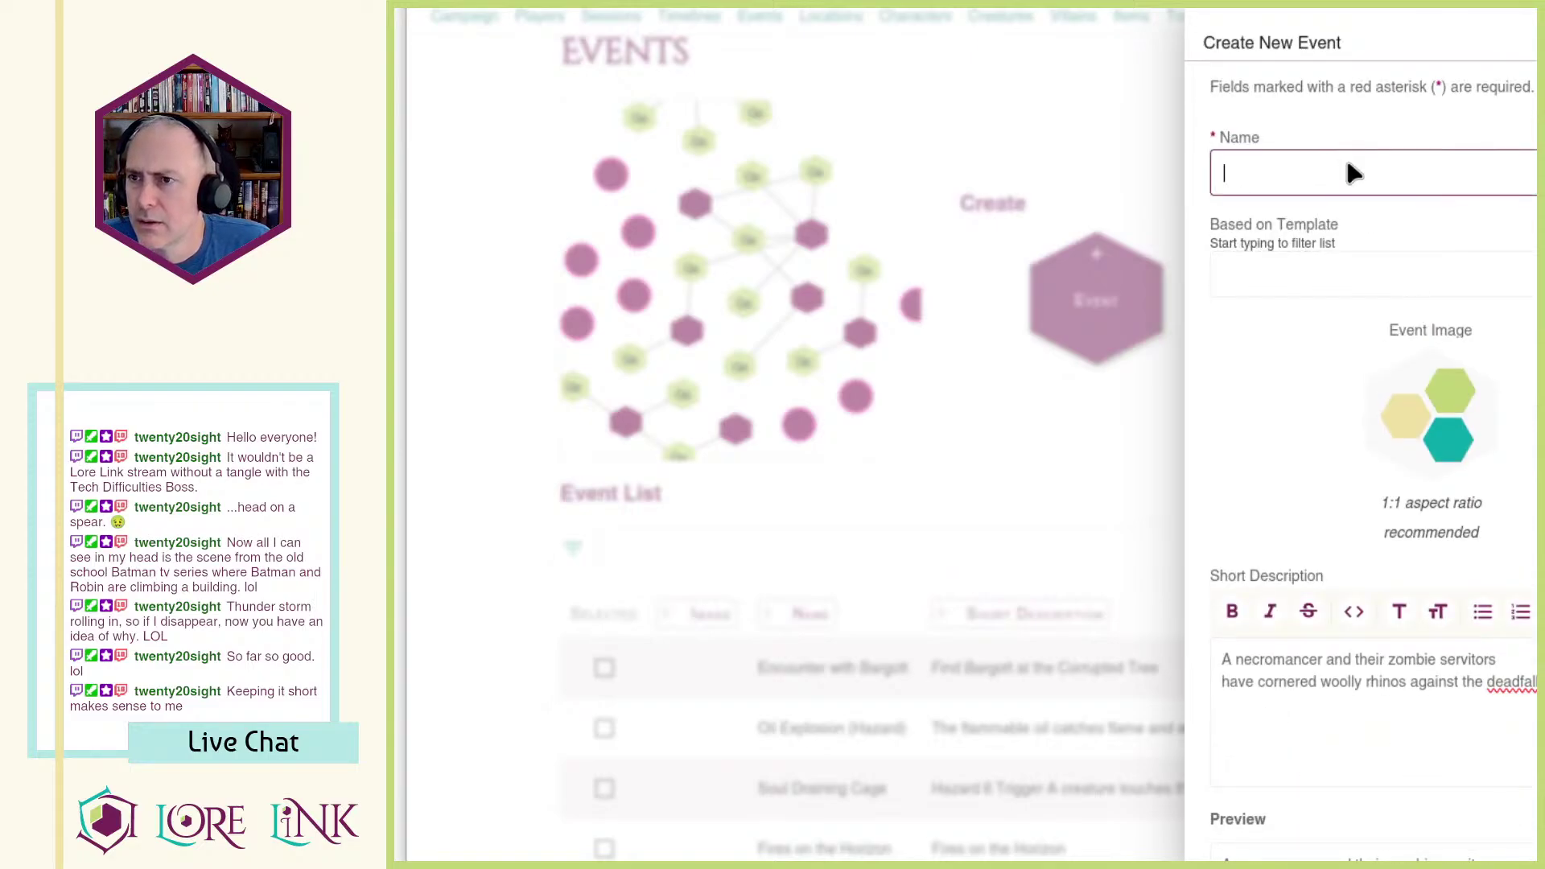
{"action": "left_click", "coordinate": [1348, 162]}
{"action": "type", "text": "Rhinos at Deadfall"}
{"action": "scroll", "coordinate": [1448, 631], "scroll_direction": "down", "scroll_amount": 10}
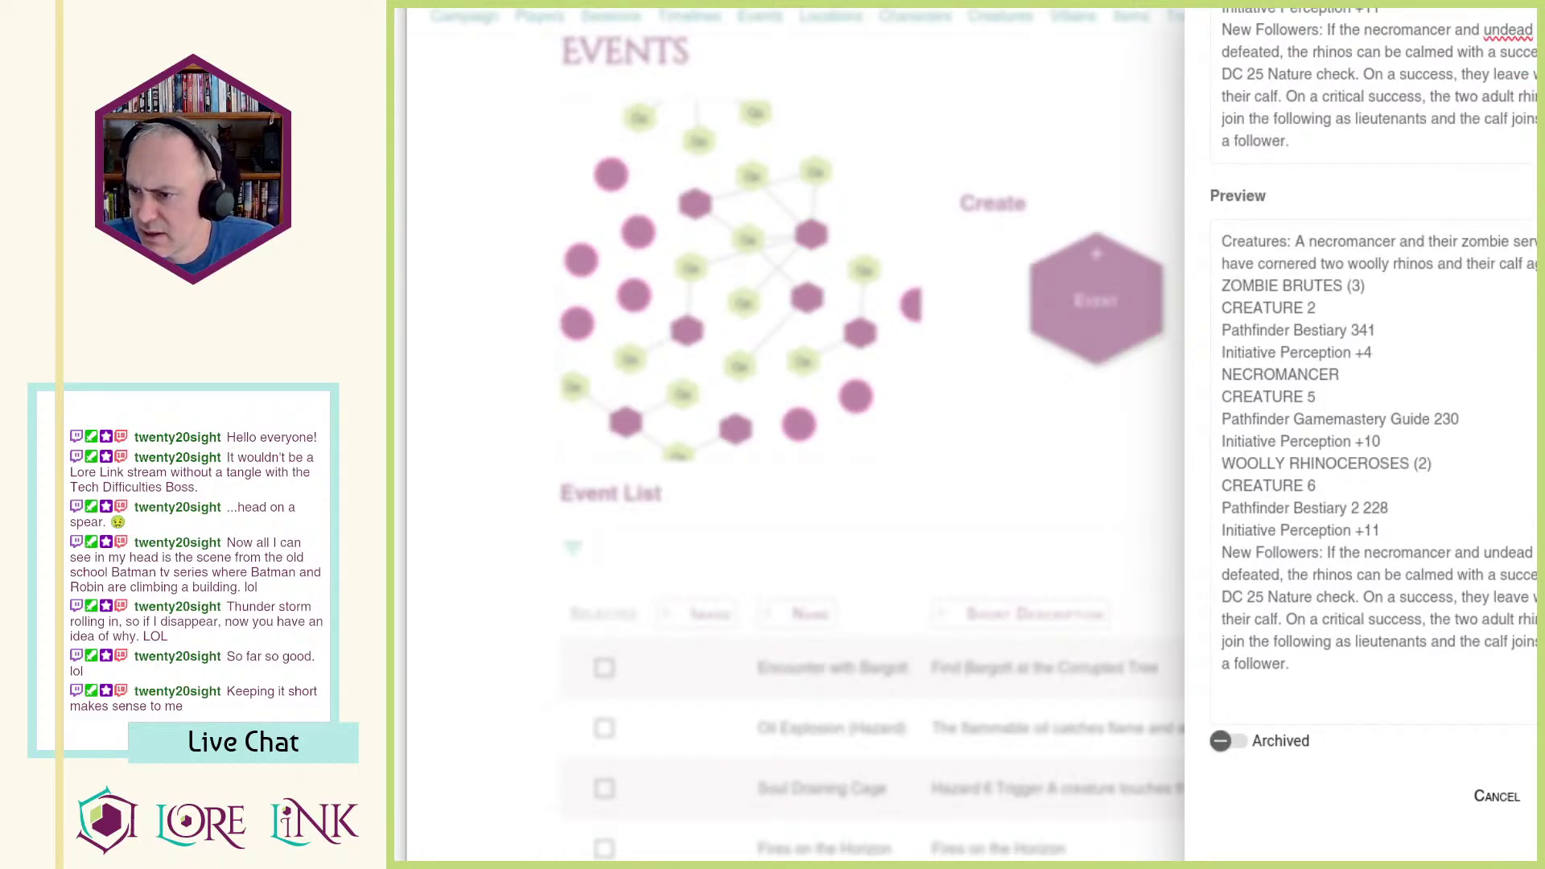
{"action": "scroll", "coordinate": [1260, 402], "scroll_direction": "down", "scroll_amount": 8}
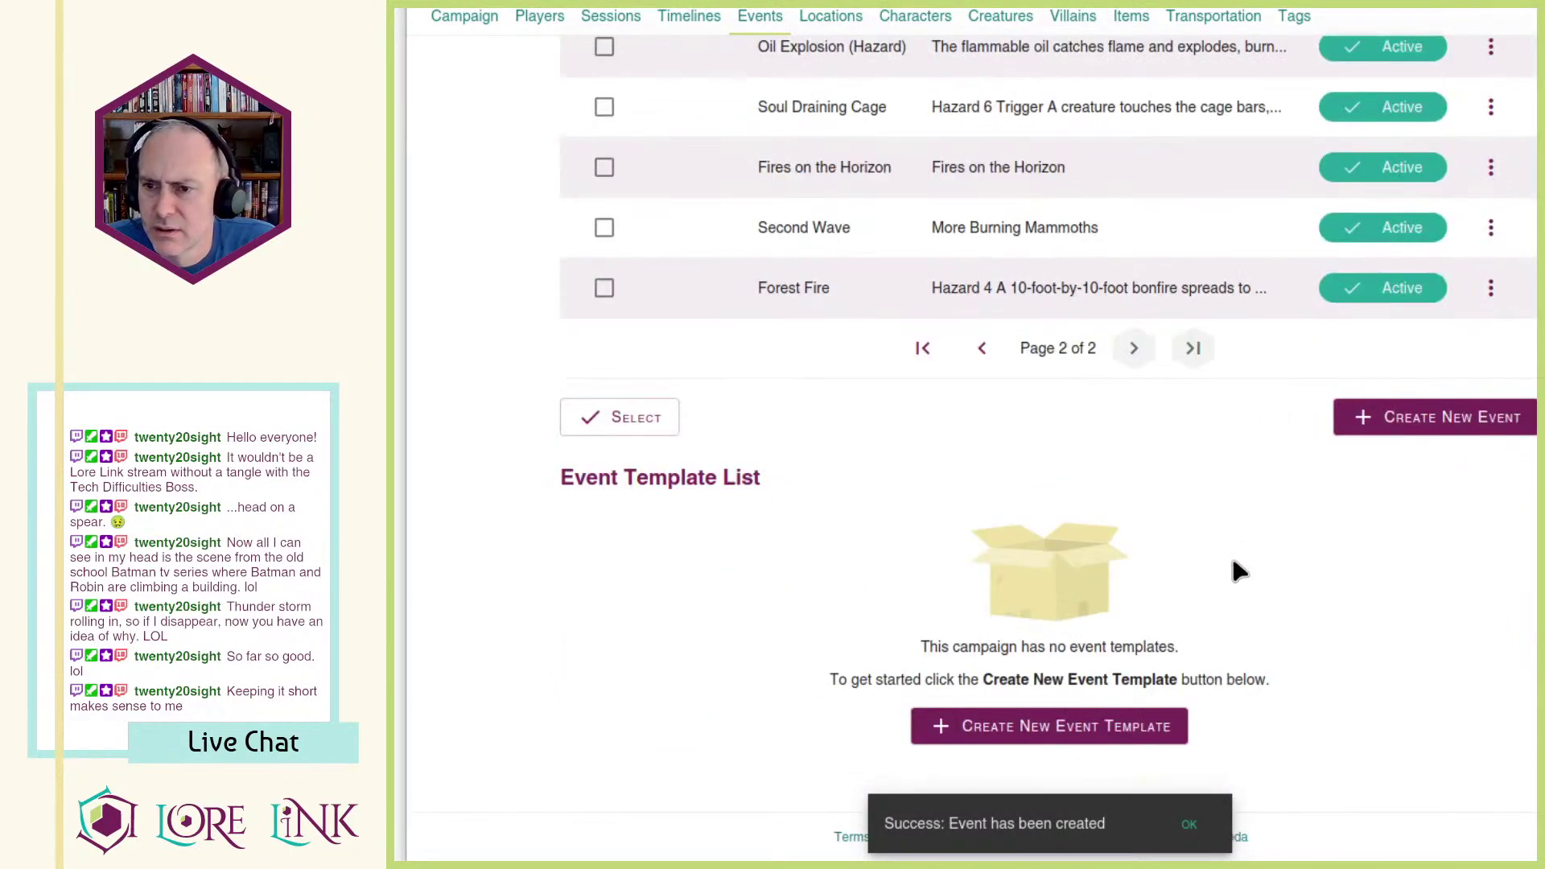
Step: Find the Rhinos at Deadfall event on the first page of the Event List and open it for editing
{"action": "scroll", "coordinate": [1239, 572], "scroll_direction": "up", "scroll_amount": 2}
{"action": "left_click", "coordinate": [1190, 824]}
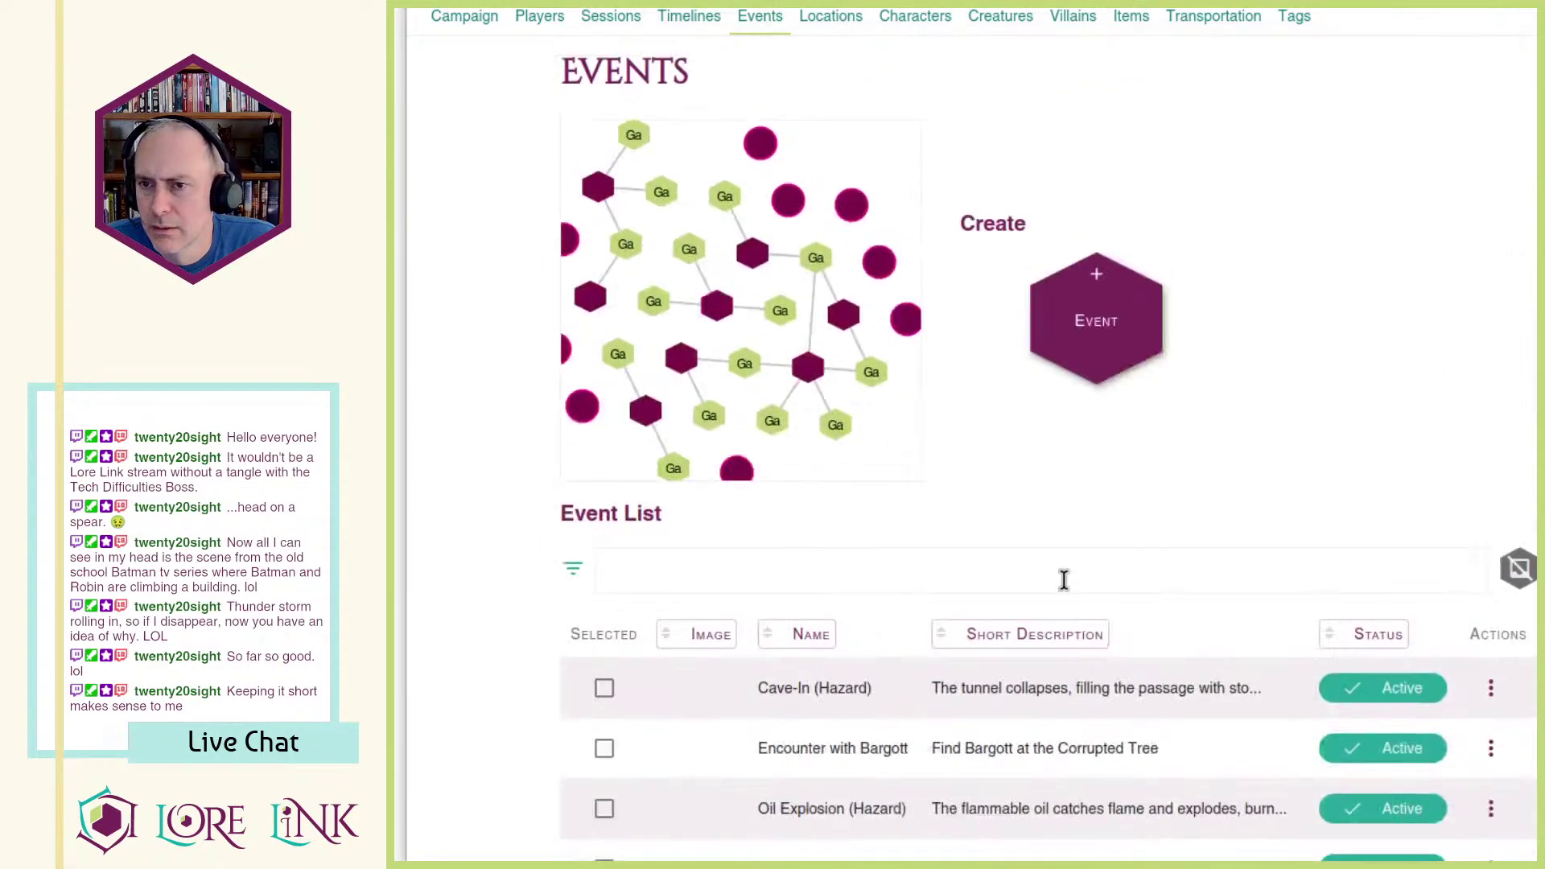
{"action": "scroll", "coordinate": [1048, 563], "scroll_direction": "down", "scroll_amount": 10}
{"action": "left_click", "coordinate": [982, 348]}
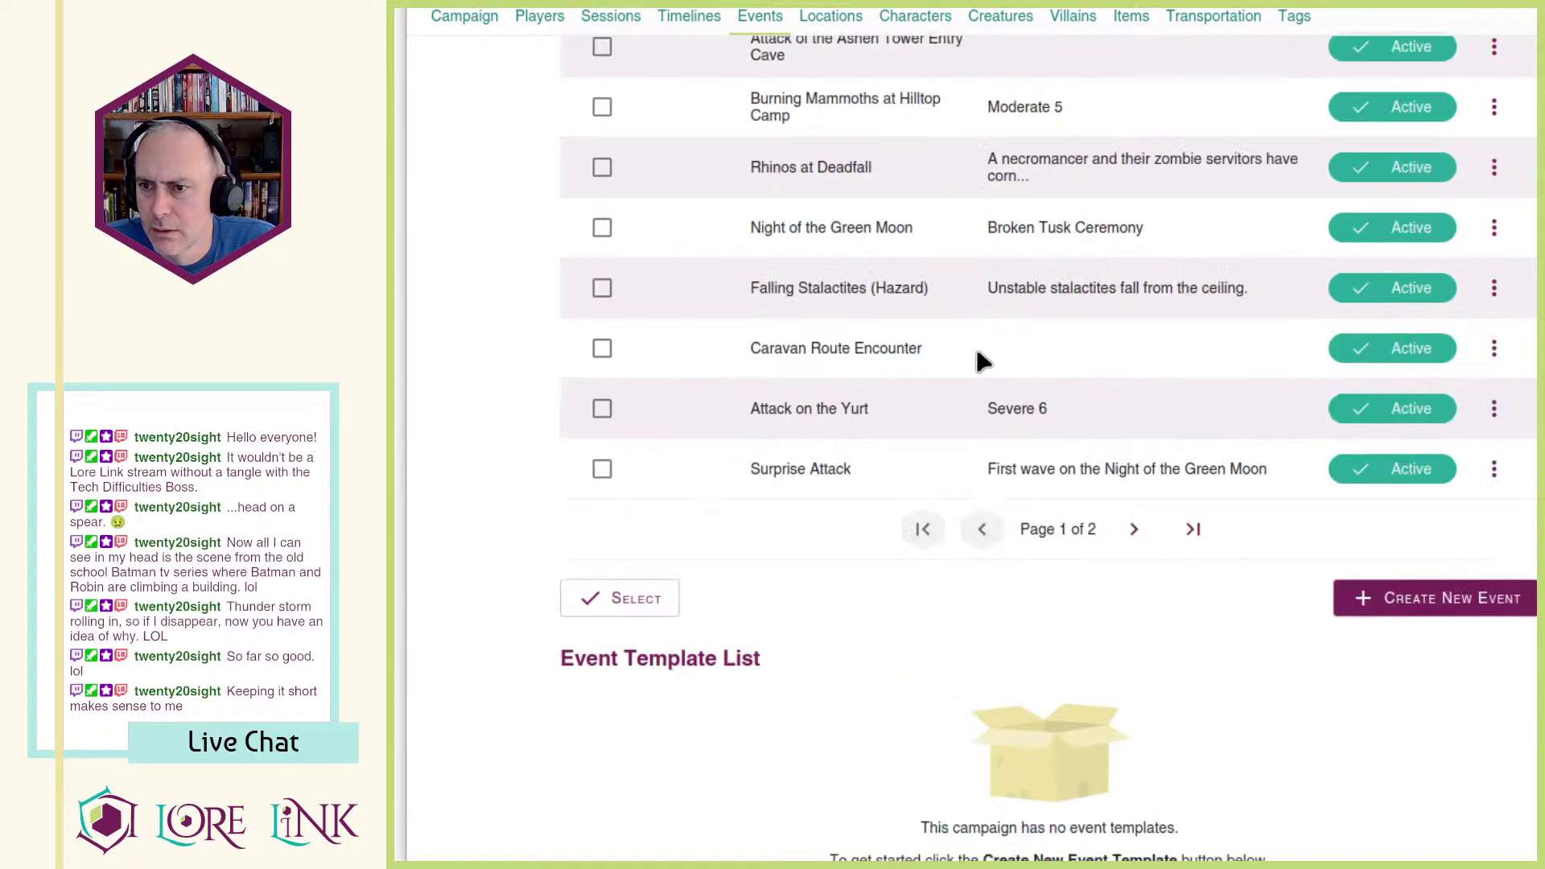
{"action": "left_click", "coordinate": [1135, 530]}
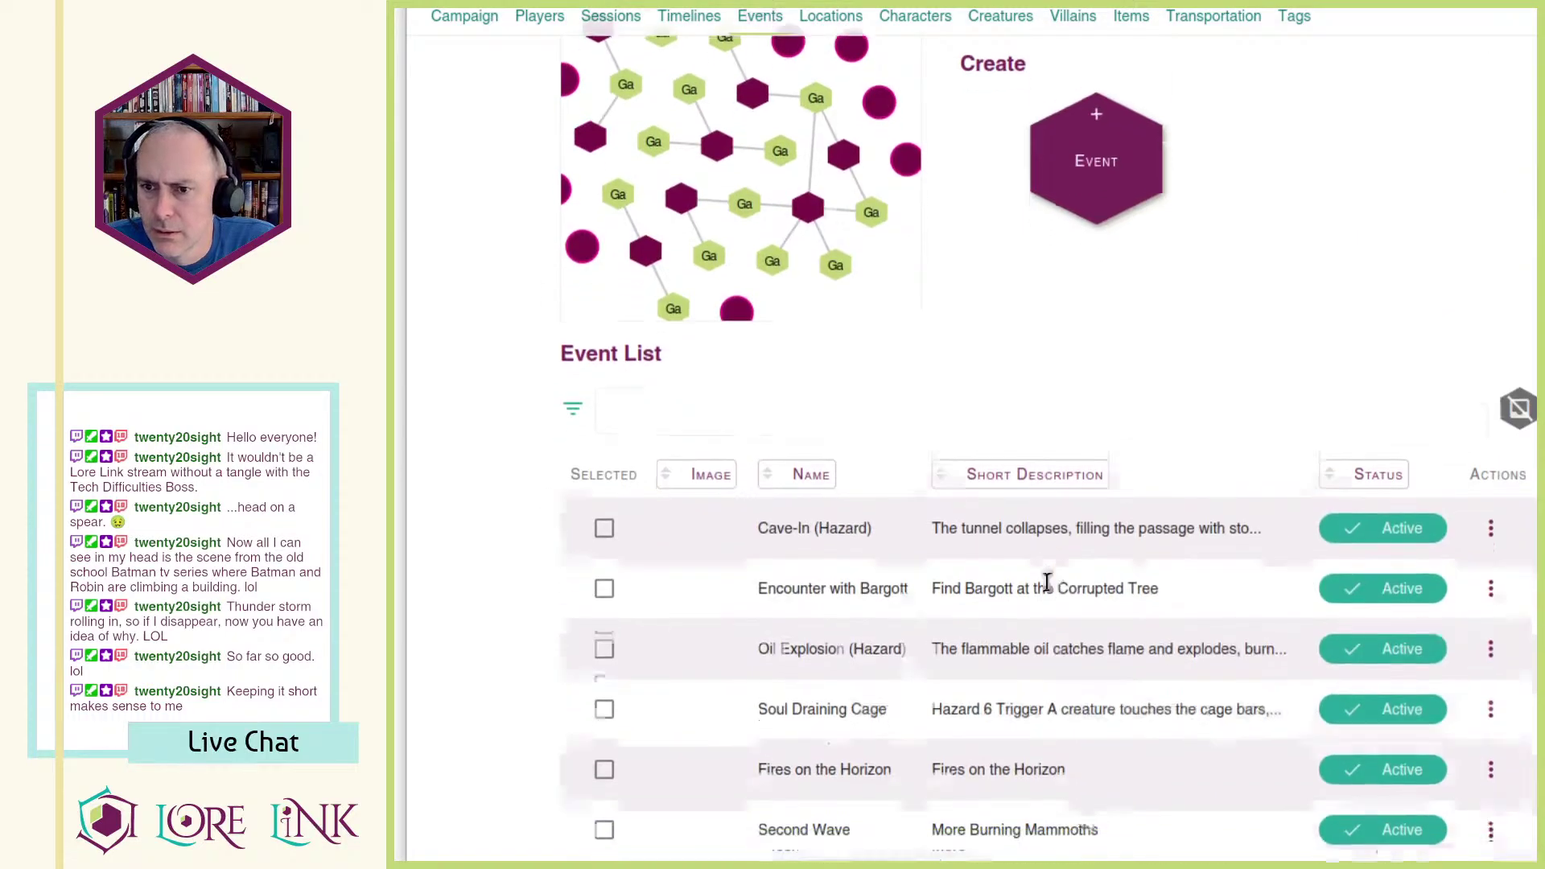
{"action": "scroll", "coordinate": [891, 483], "scroll_direction": "down", "scroll_amount": 4}
{"action": "left_click", "coordinate": [982, 604]}
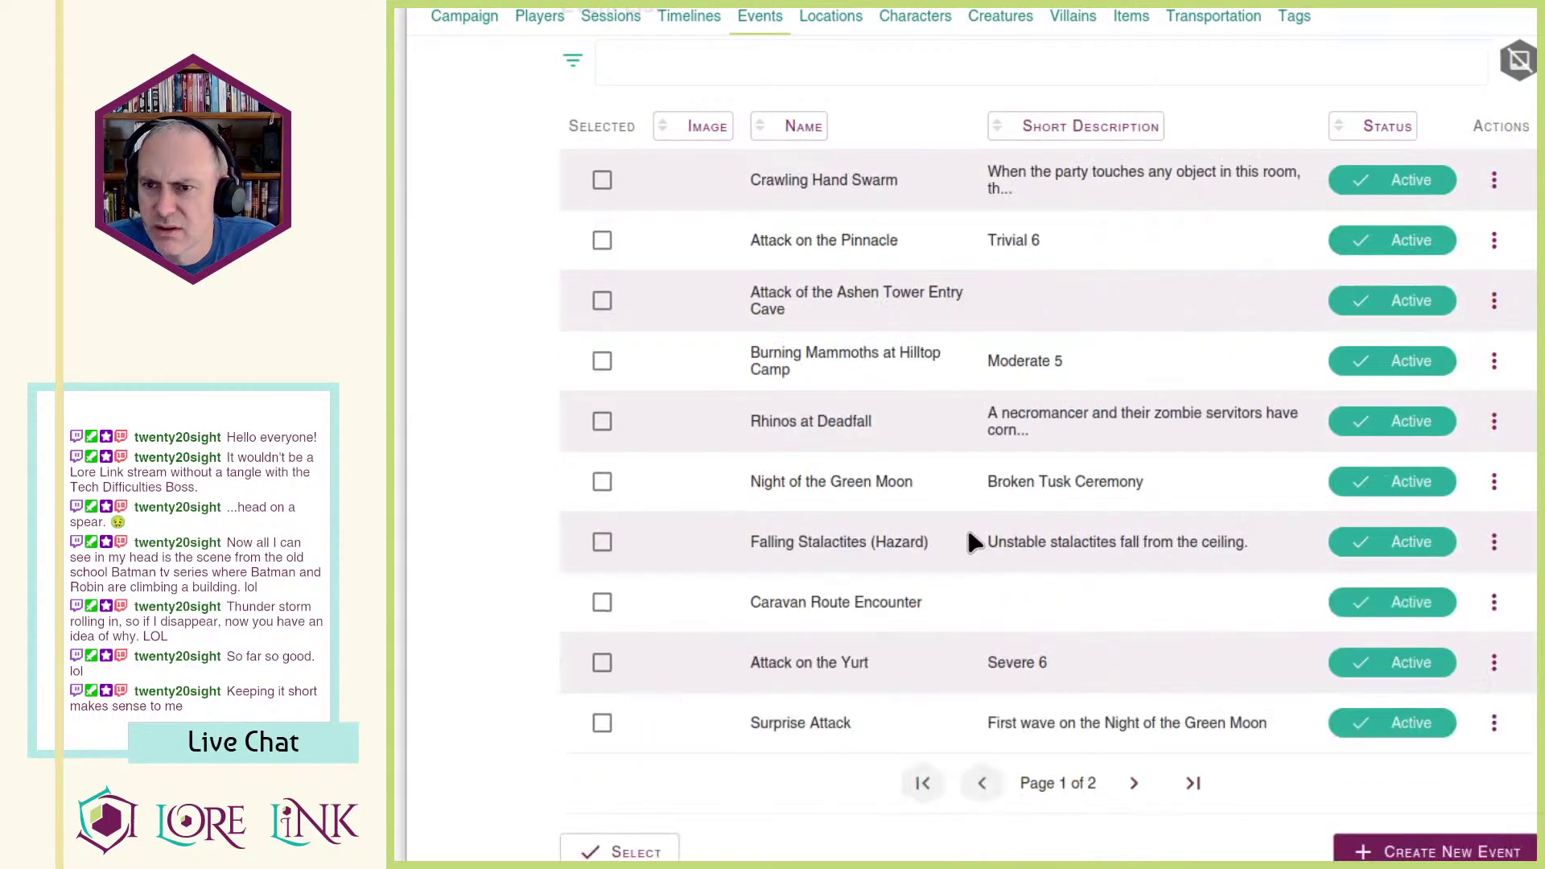
{"action": "left_click", "coordinate": [1495, 421]}
{"action": "left_click", "coordinate": [1500, 473]}
Step: Insert blank lines in the Description before "ZOMBIE BRUTES (3)" and before "New Followers"
{"action": "scroll", "coordinate": [1328, 507], "scroll_direction": "down", "scroll_amount": 6}
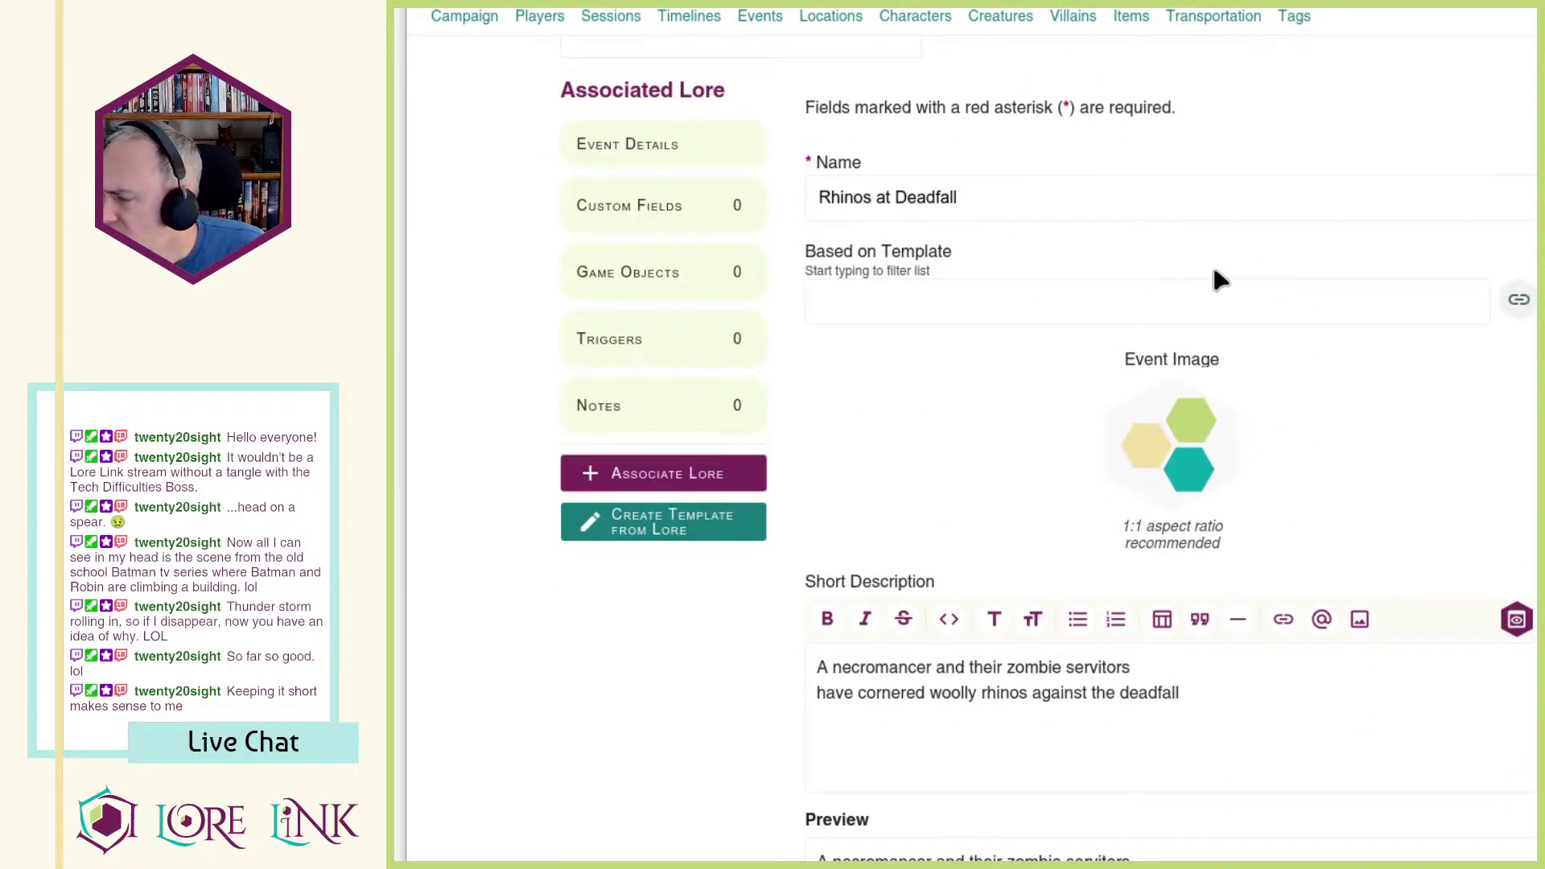
{"action": "scroll", "coordinate": [805, 314], "scroll_direction": "down", "scroll_amount": 9}
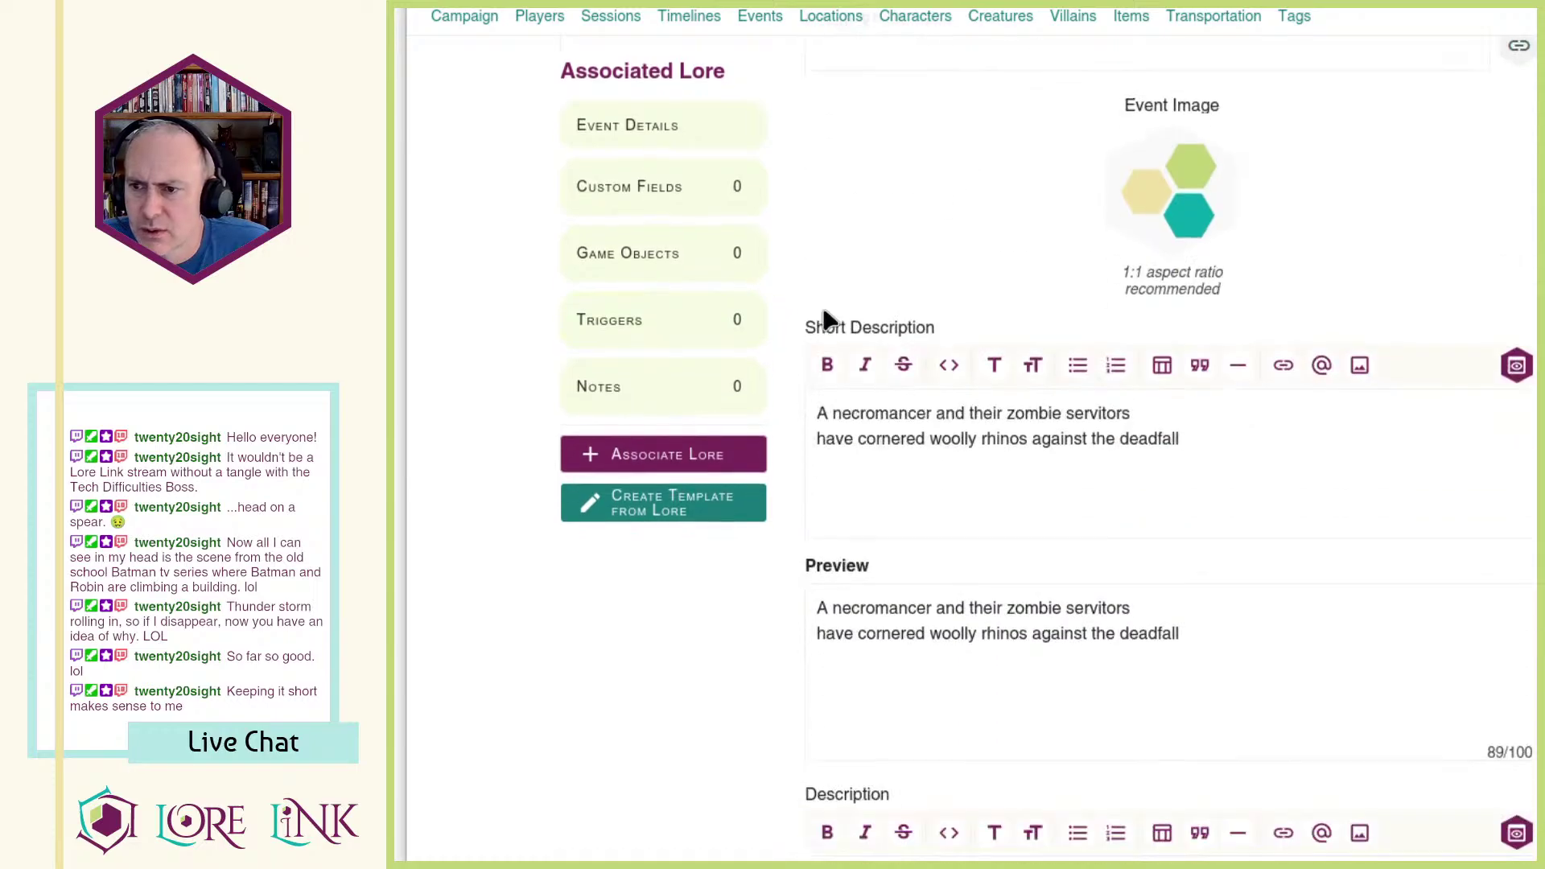
{"action": "scroll", "coordinate": [885, 354], "scroll_direction": "down", "scroll_amount": 2}
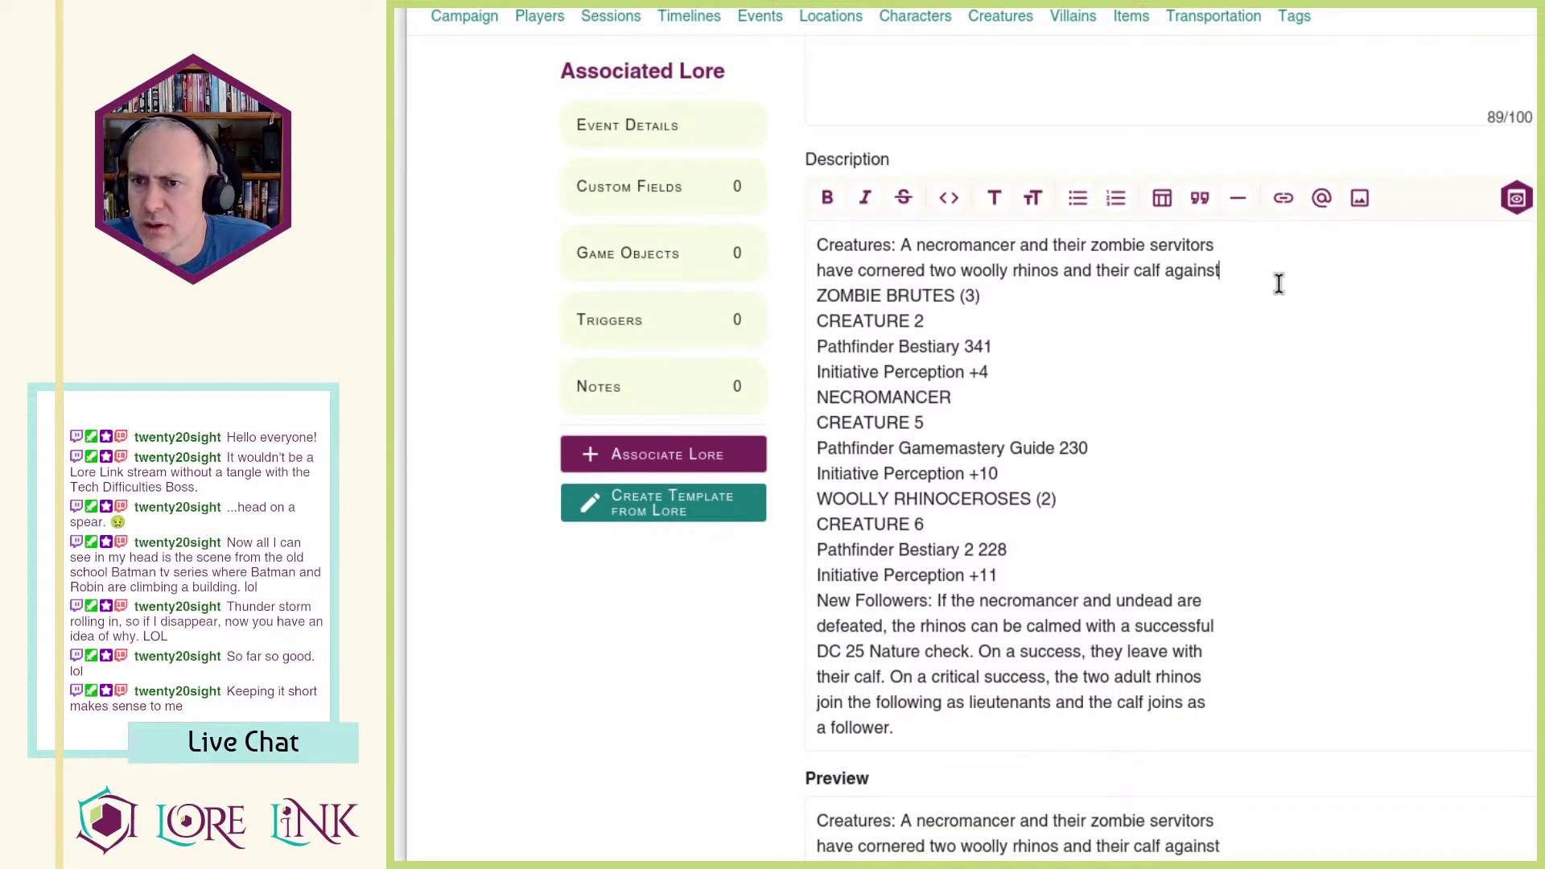
{"action": "left_click", "coordinate": [1249, 287]}
{"action": "key", "text": "Return"}
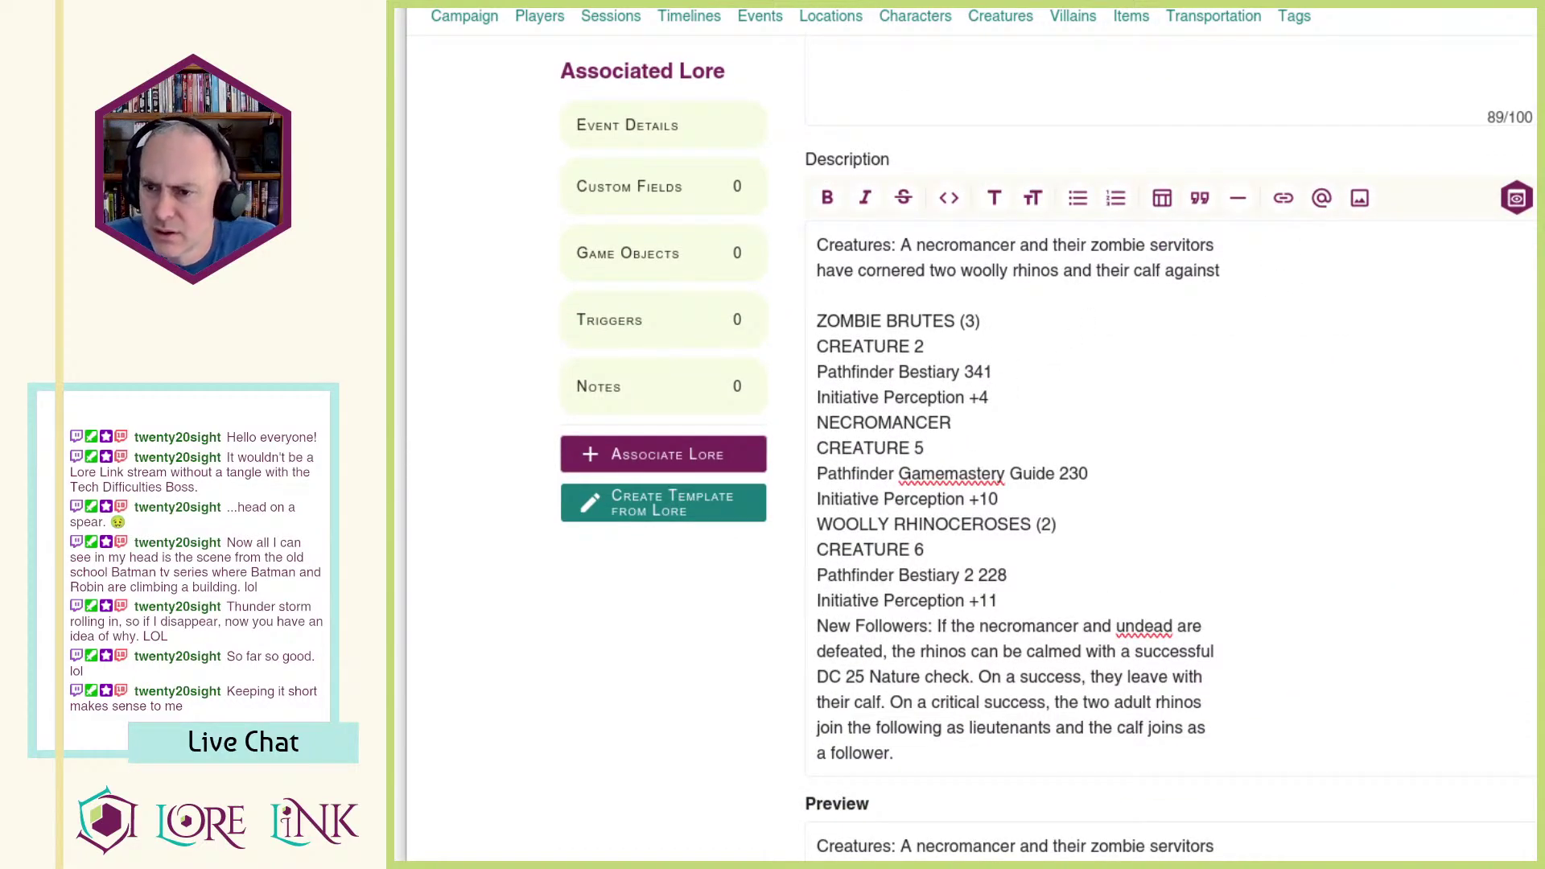
{"action": "left_click", "coordinate": [1125, 601]}
{"action": "key", "text": "Return"}
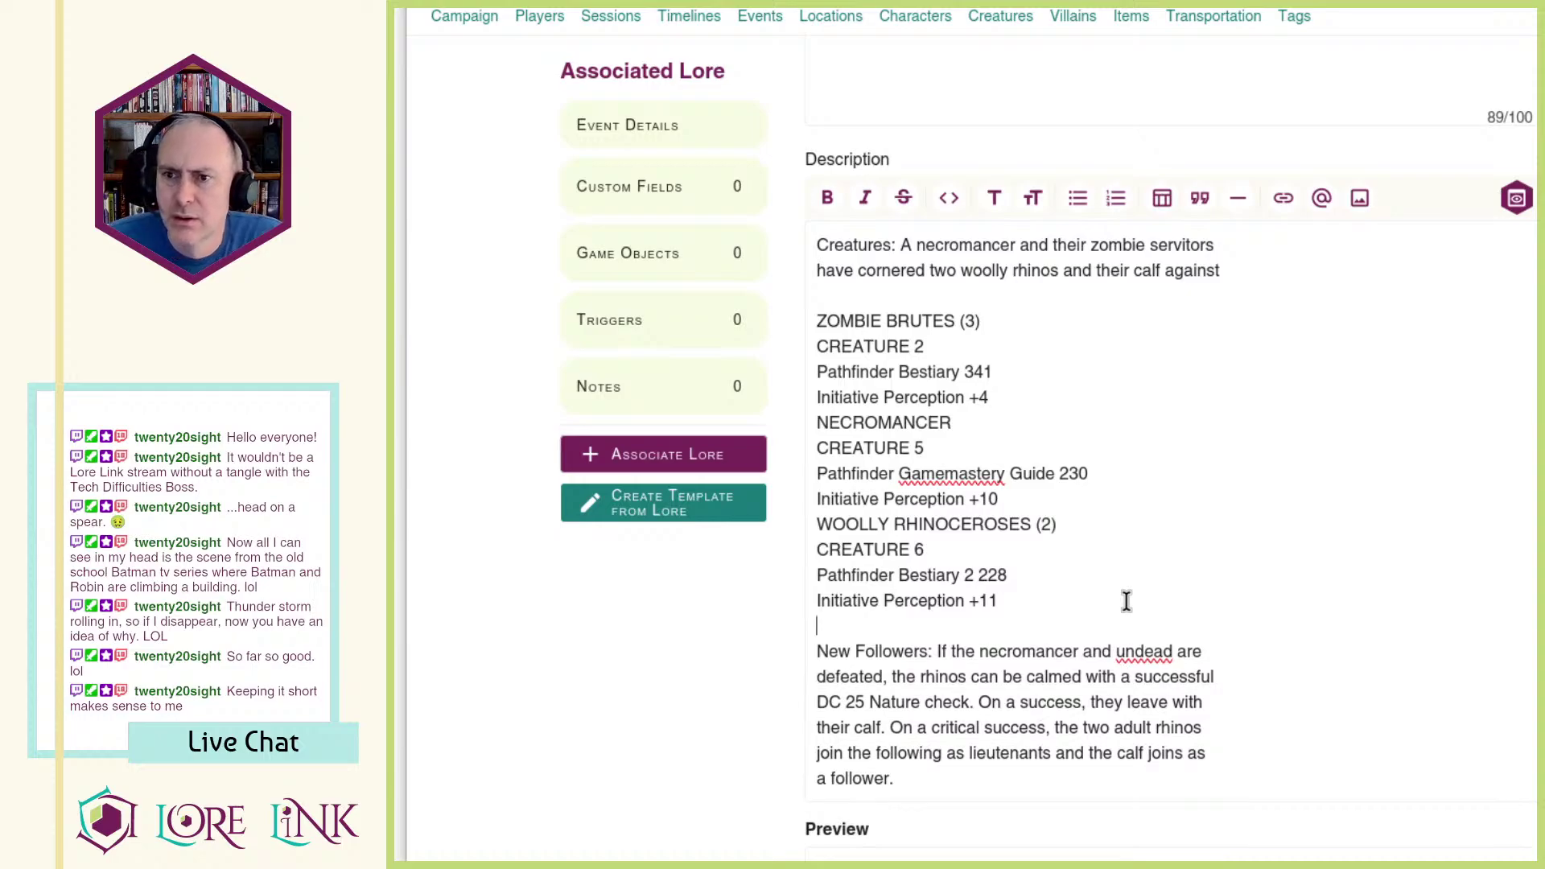
{"action": "scroll", "coordinate": [1126, 601], "scroll_direction": "down", "scroll_amount": 4}
{"action": "scroll", "coordinate": [1128, 418], "scroll_direction": "up", "scroll_amount": 3}
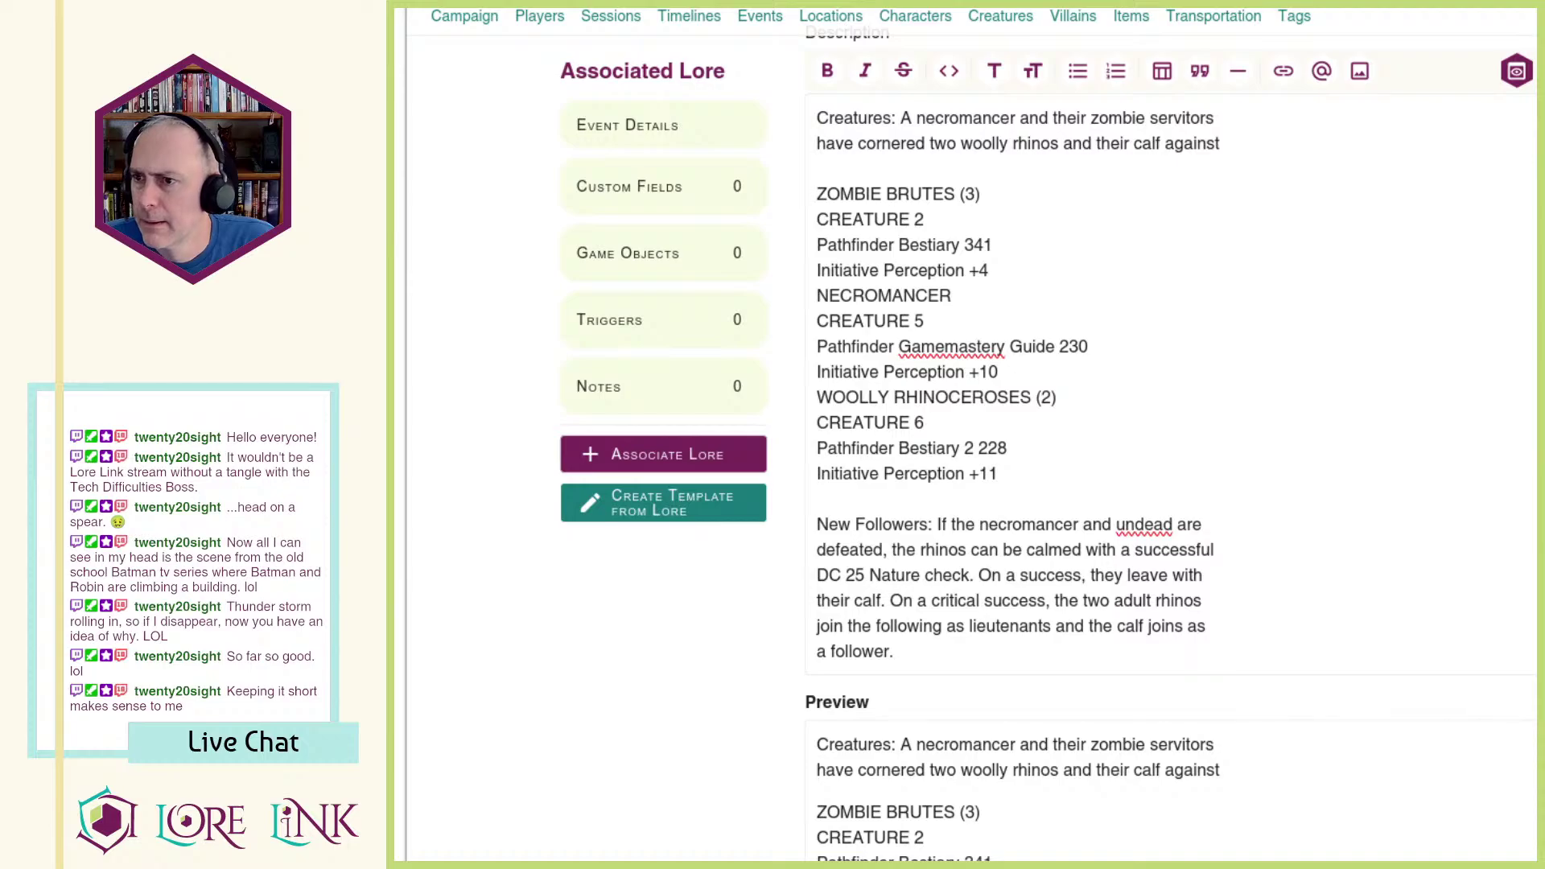
Step: Complete the Description's Creatures paragraph after "against", from "the deadfall. The necromancer attacks the party" through "they target the nearest creature each round."
{"action": "left_click", "coordinate": [1283, 142]}
{"action": "type", "text": "the deadfall. The necromancer attacks the party while the zombies menace the rhinos. Flashy spell effects and loud noises startle the woolly rhinos into attacking; they target the nearest creature each round."}
{"action": "left_click", "coordinate": [1232, 166]}
{"action": "key", "text": "Delete"}
{"action": "key", "text": "End"}
{"action": "key", "text": "Delete"}
{"action": "key", "text": "Down"}
{"action": "key", "text": "Delete"}
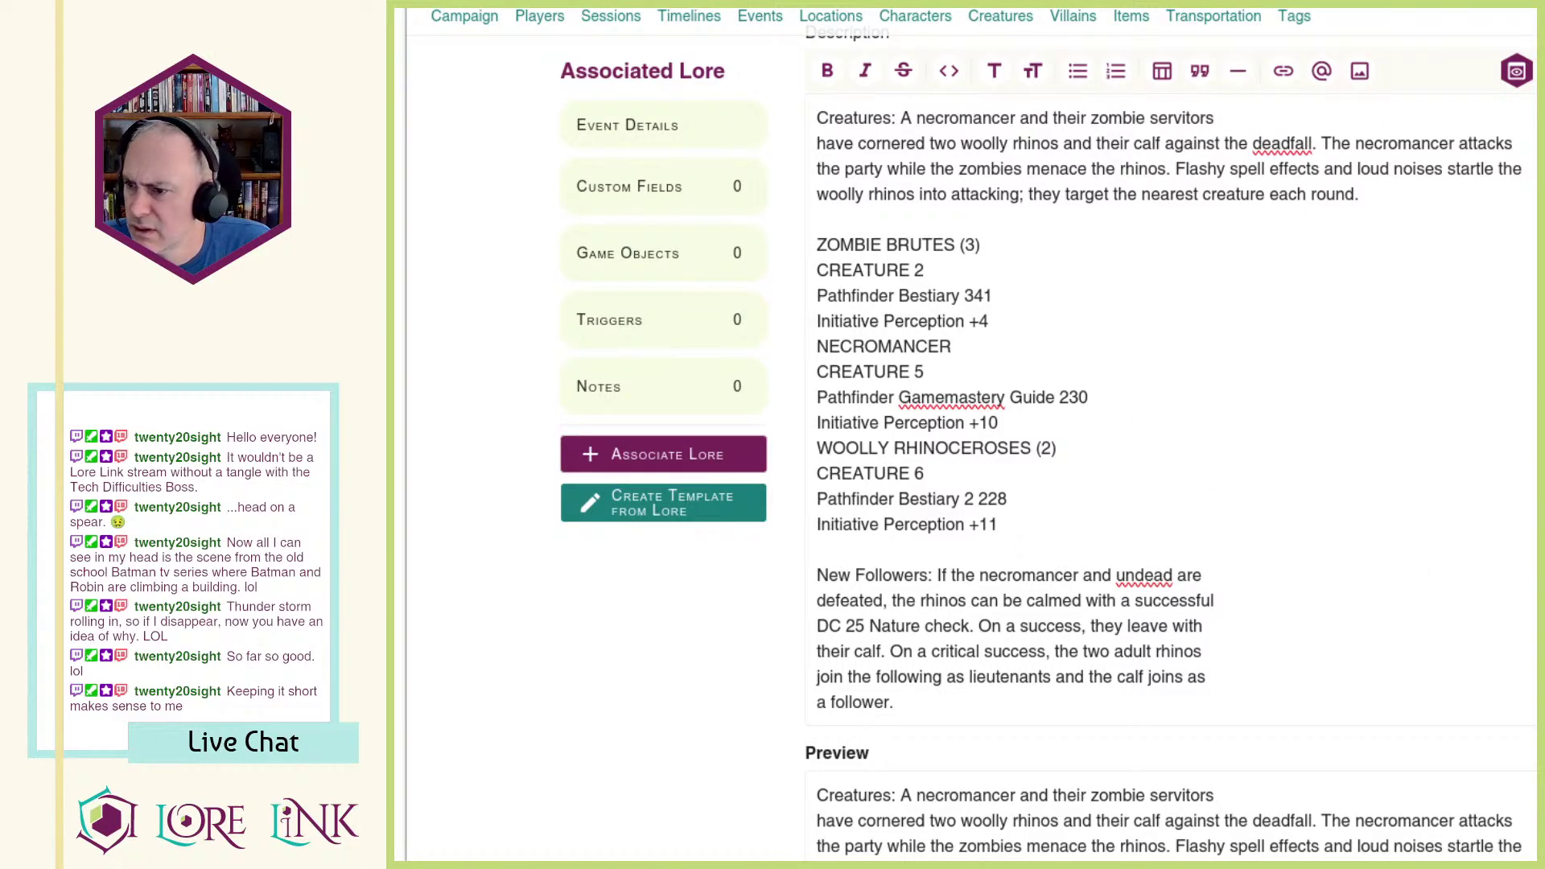
Step: Make the "New Followers:" and "Creatures:" labels in the Description bold
{"action": "key", "text": "ctrl+shift+Right"}
{"action": "key", "text": "ctrl+shift+Right"}
{"action": "key", "text": "shift+Right"}
{"action": "key", "text": "ctrl+b"}
{"action": "key", "text": "ctrl+Home"}
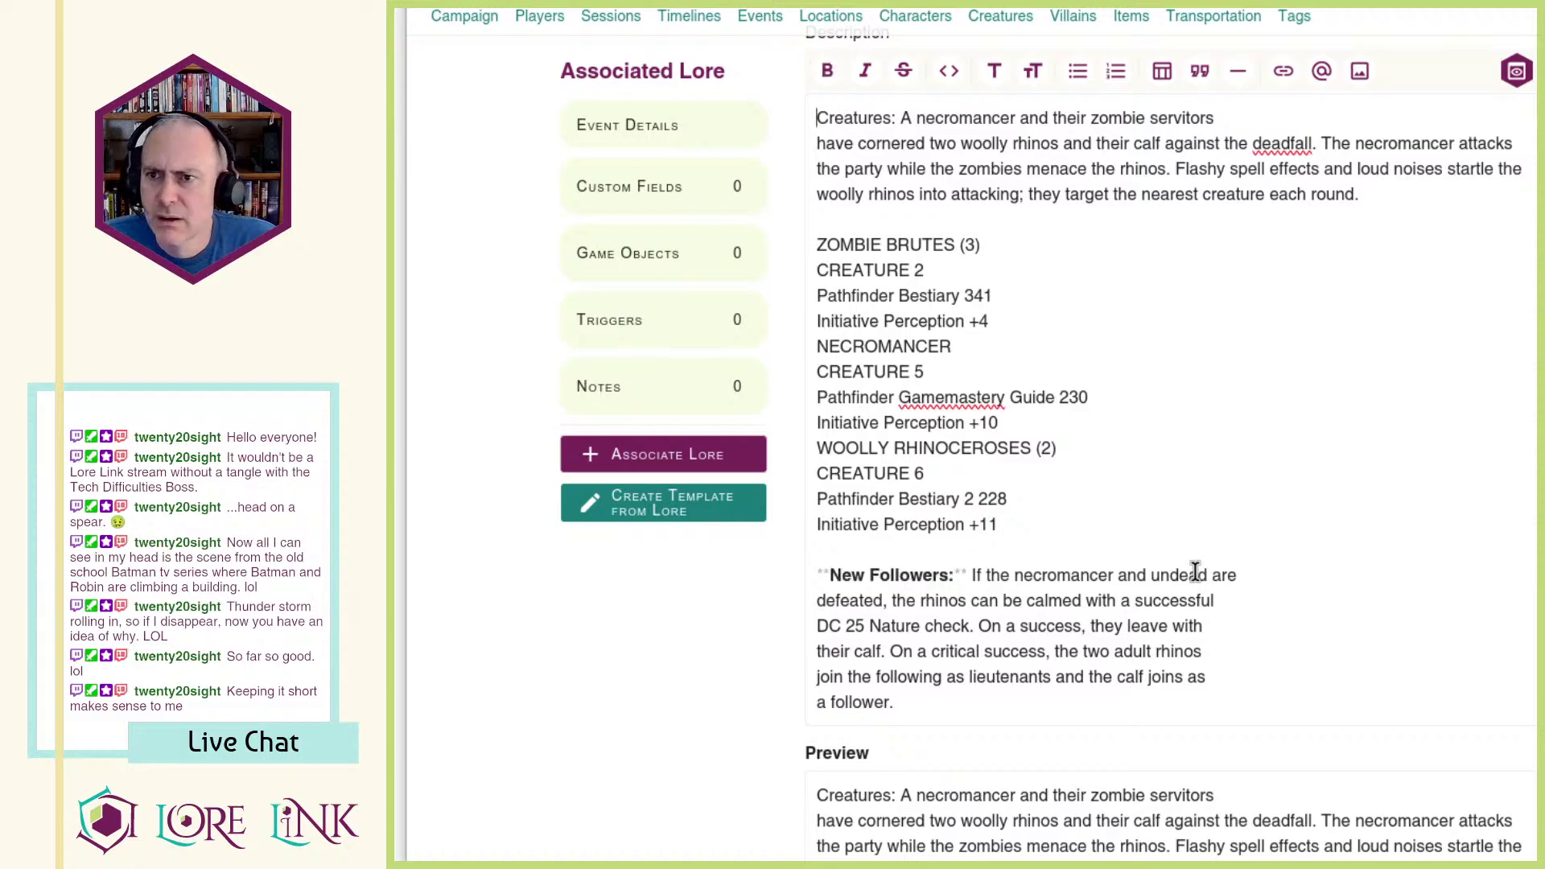
{"action": "key", "text": "ctrl+shift+Right"}
{"action": "key", "text": "shift+Right"}
{"action": "key", "text": "ctrl+b"}
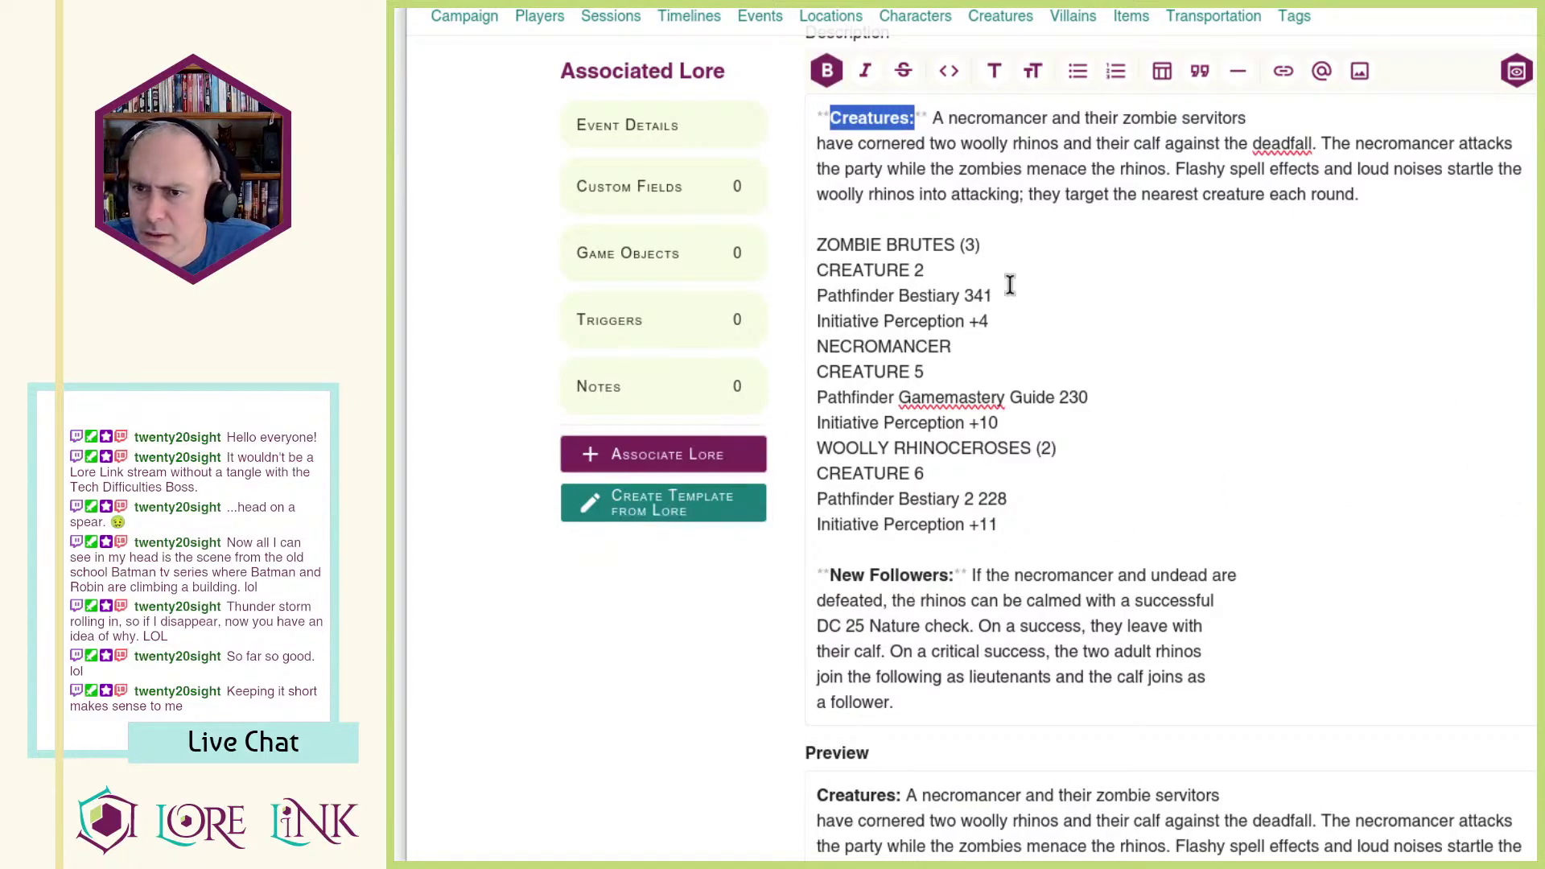
Step: Delete the zombie brute, necromancer and woolly rhinoceros stat lines from the Description and save the event
{"action": "left_click_drag", "start_coordinate": [1055, 523], "coordinate": [802, 258]}
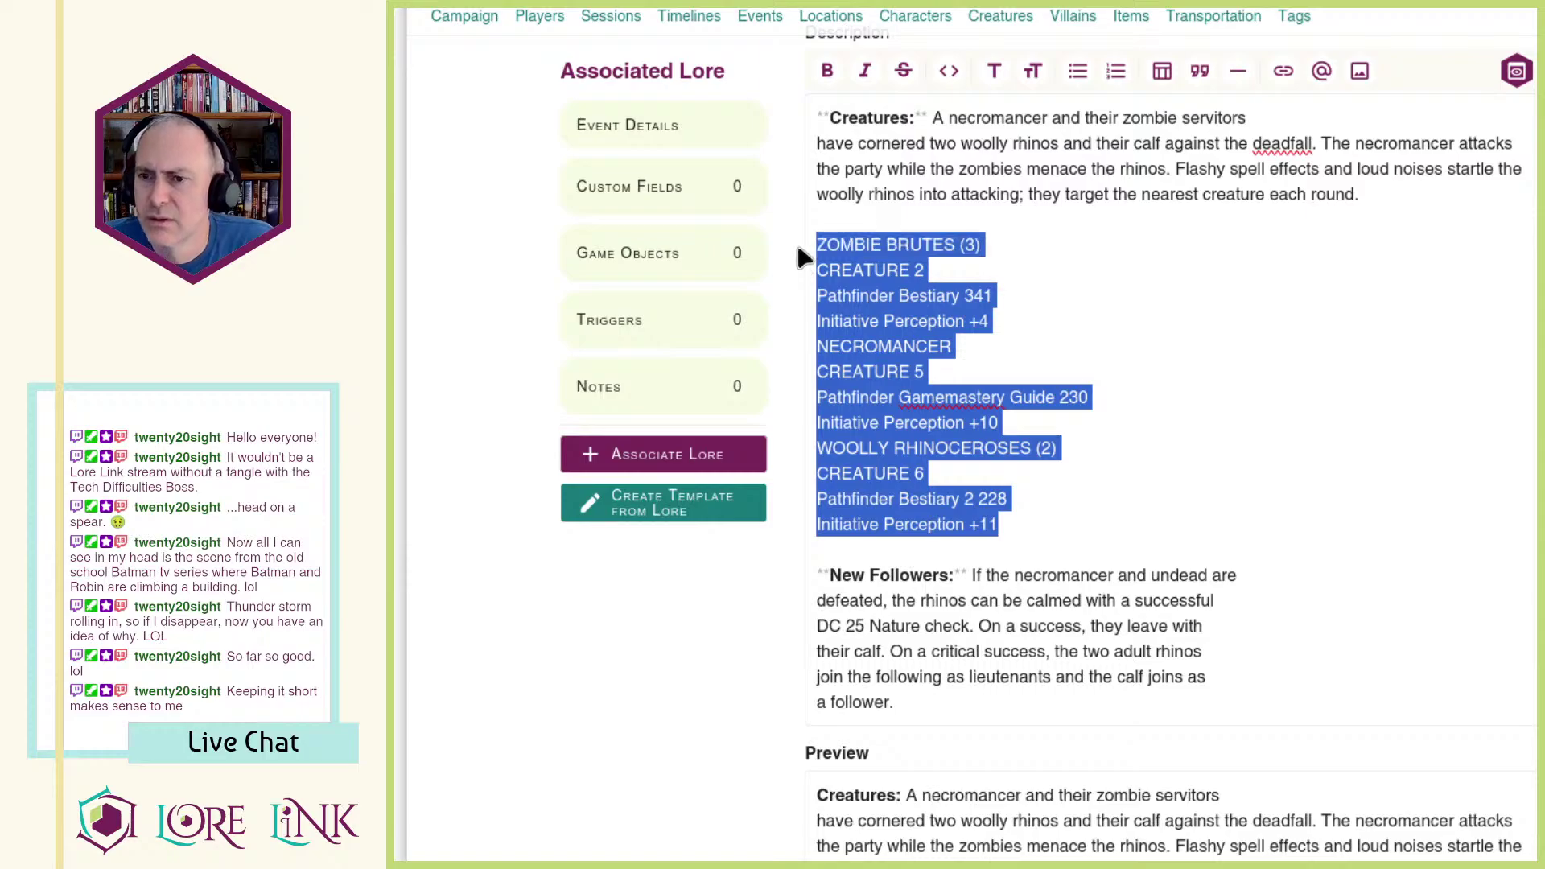
{"action": "key", "text": "BackSpace"}
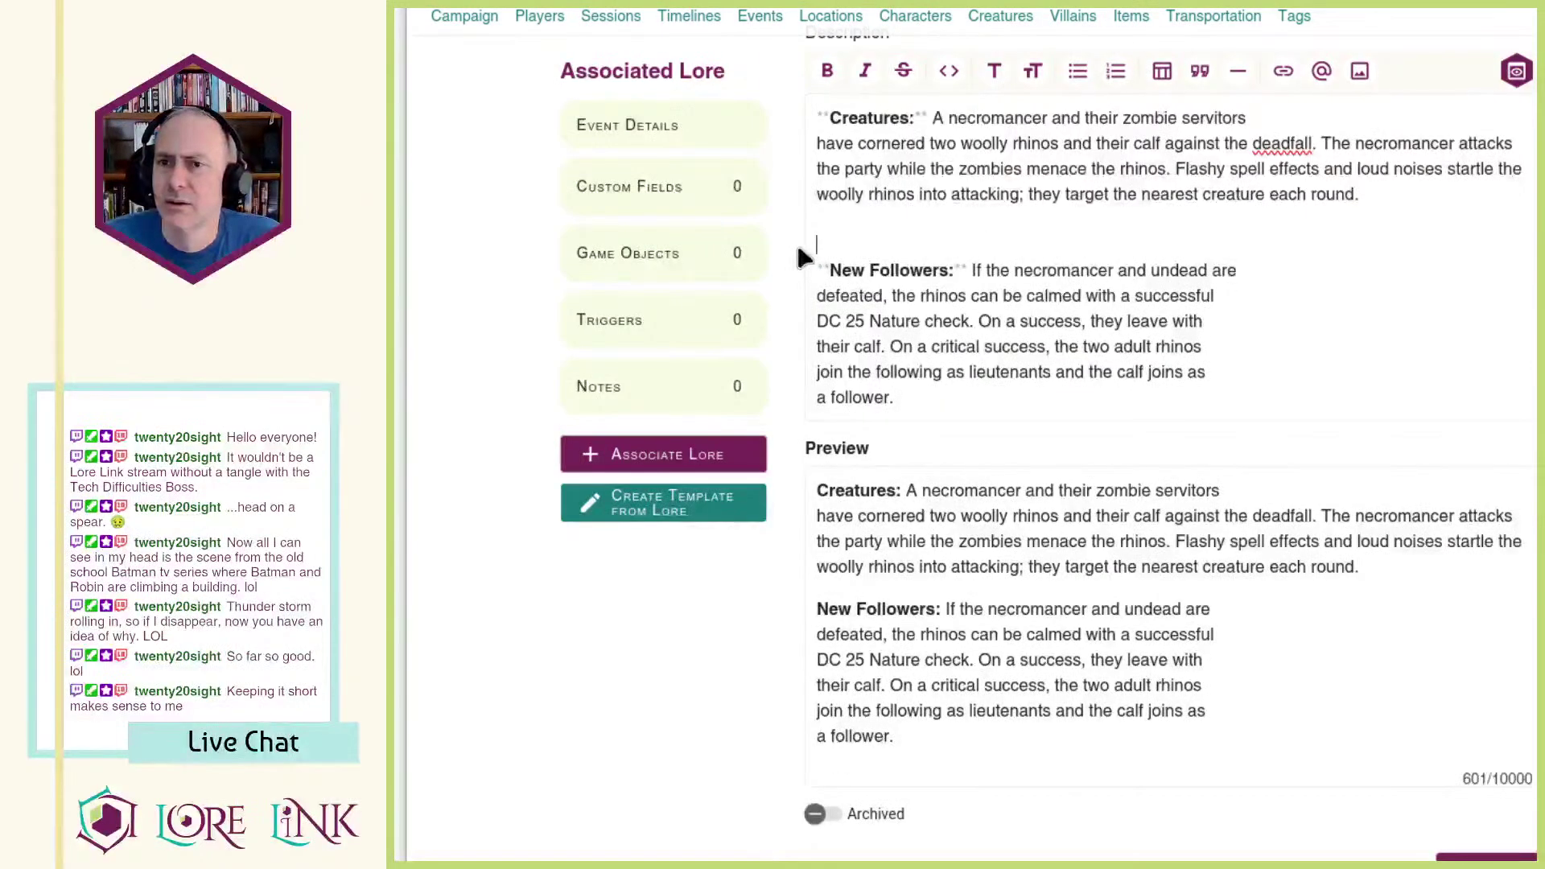
{"action": "scroll", "coordinate": [1328, 354], "scroll_direction": "down", "scroll_amount": 3}
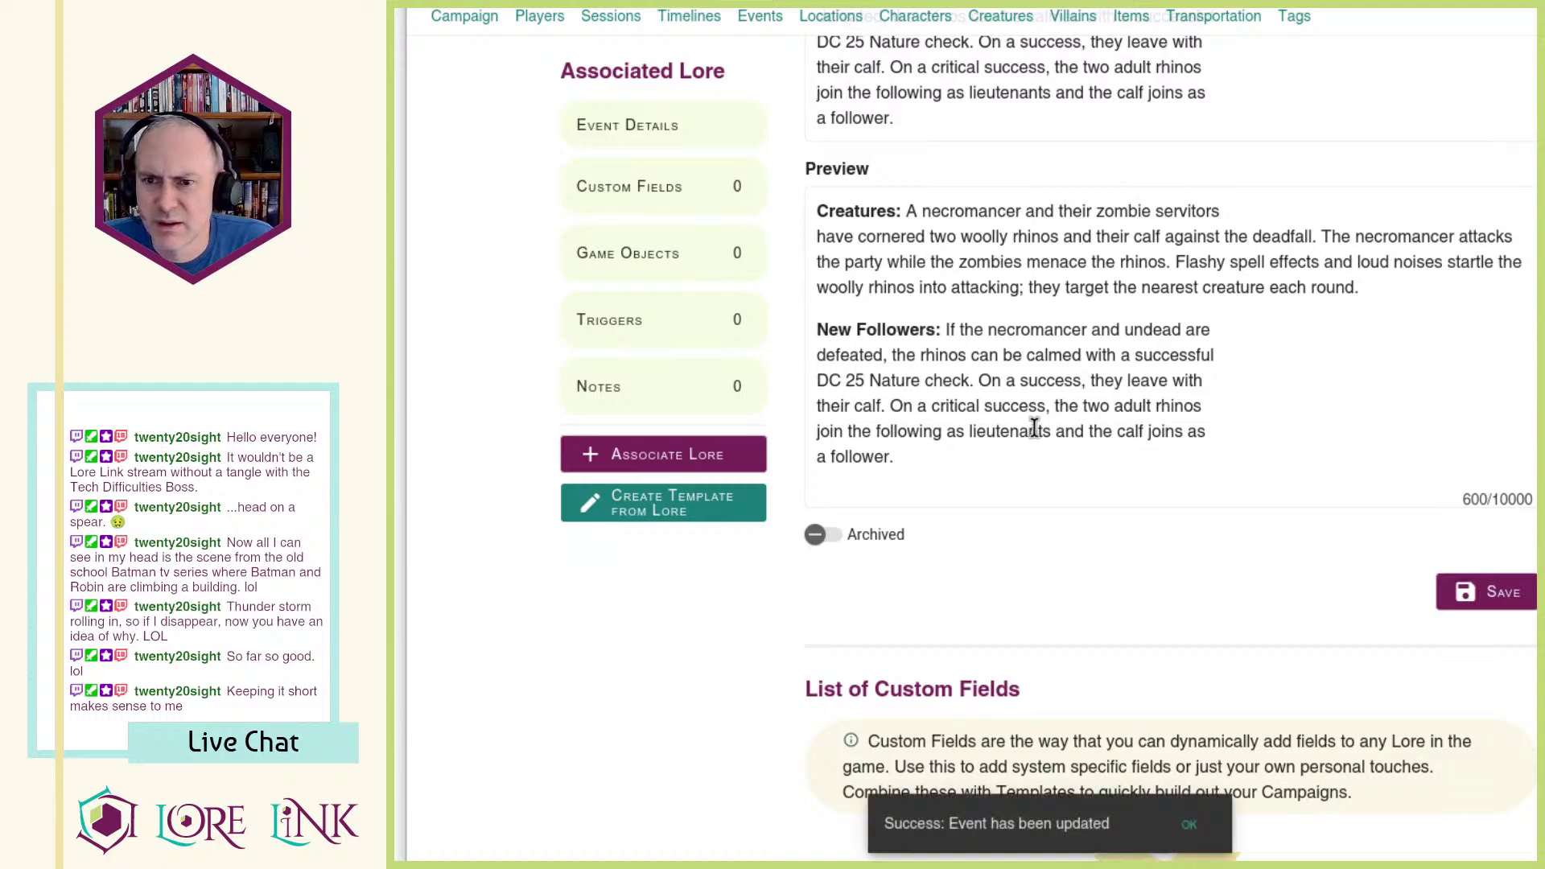
{"action": "scroll", "coordinate": [924, 442], "scroll_direction": "up", "scroll_amount": 3}
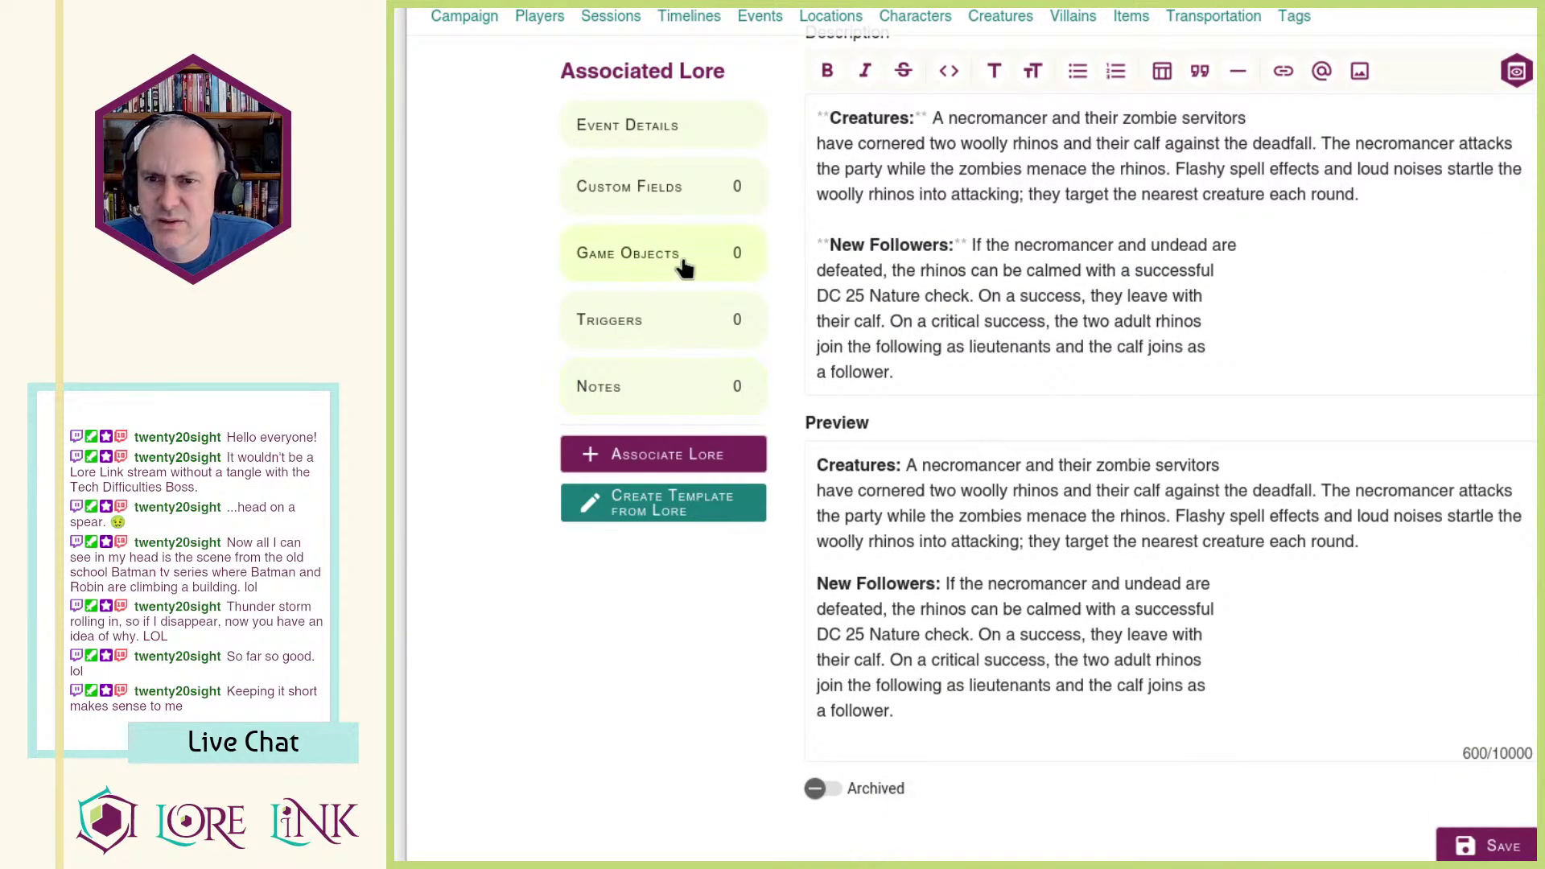
Step: Associate the existing Zombie Brute creature with the event as a game object
{"action": "left_click", "coordinate": [683, 259]}
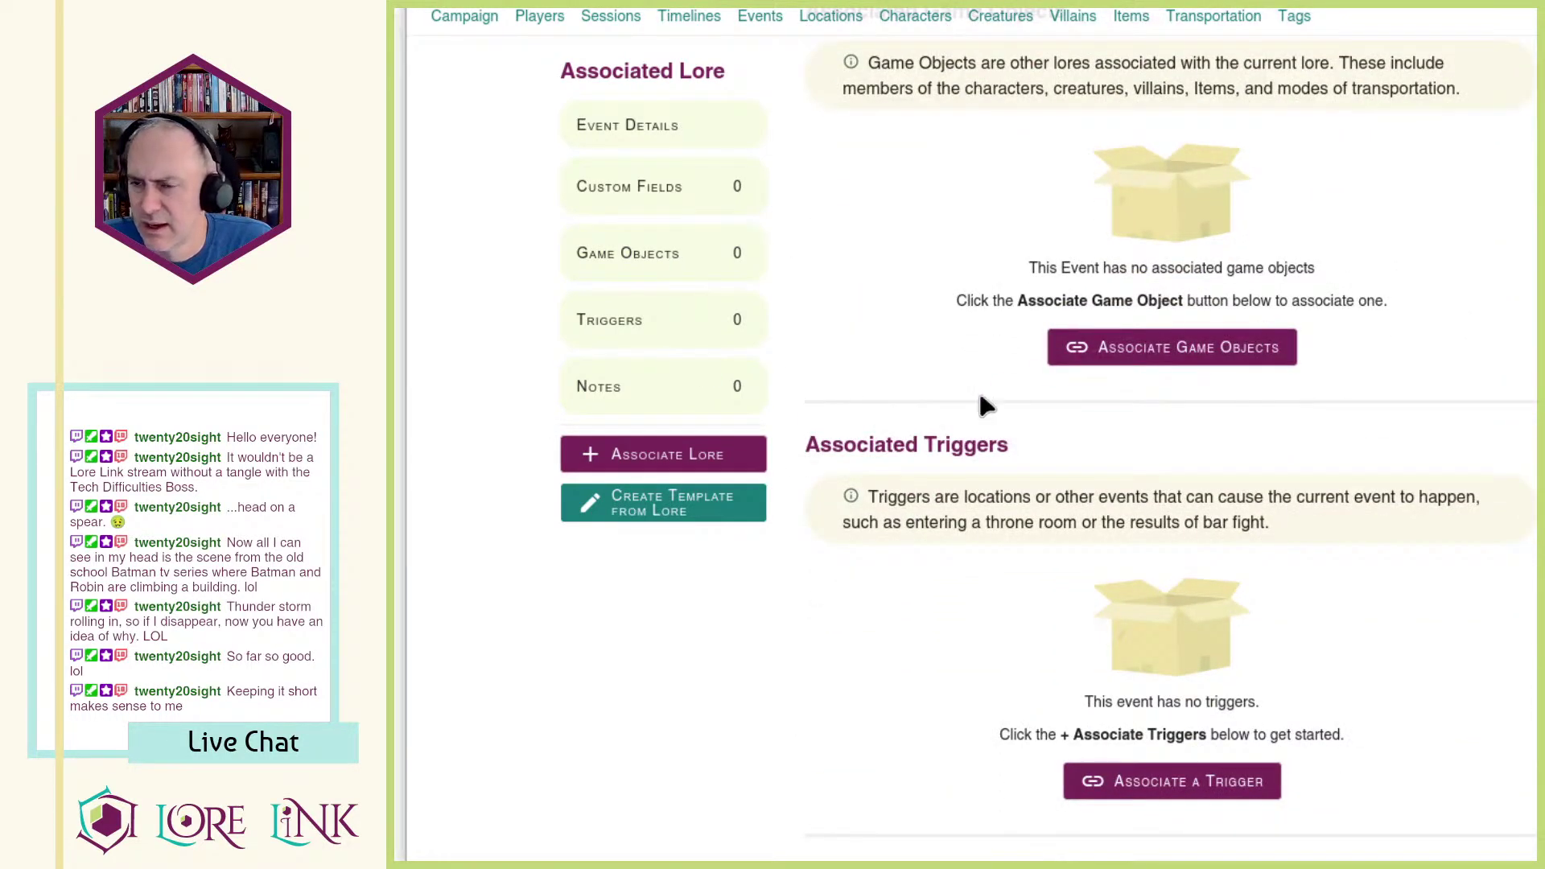
{"action": "left_click", "coordinate": [1158, 347]}
{"action": "left_click", "coordinate": [1312, 378]}
{"action": "scroll", "coordinate": [1458, 569], "scroll_direction": "down", "scroll_amount": 5}
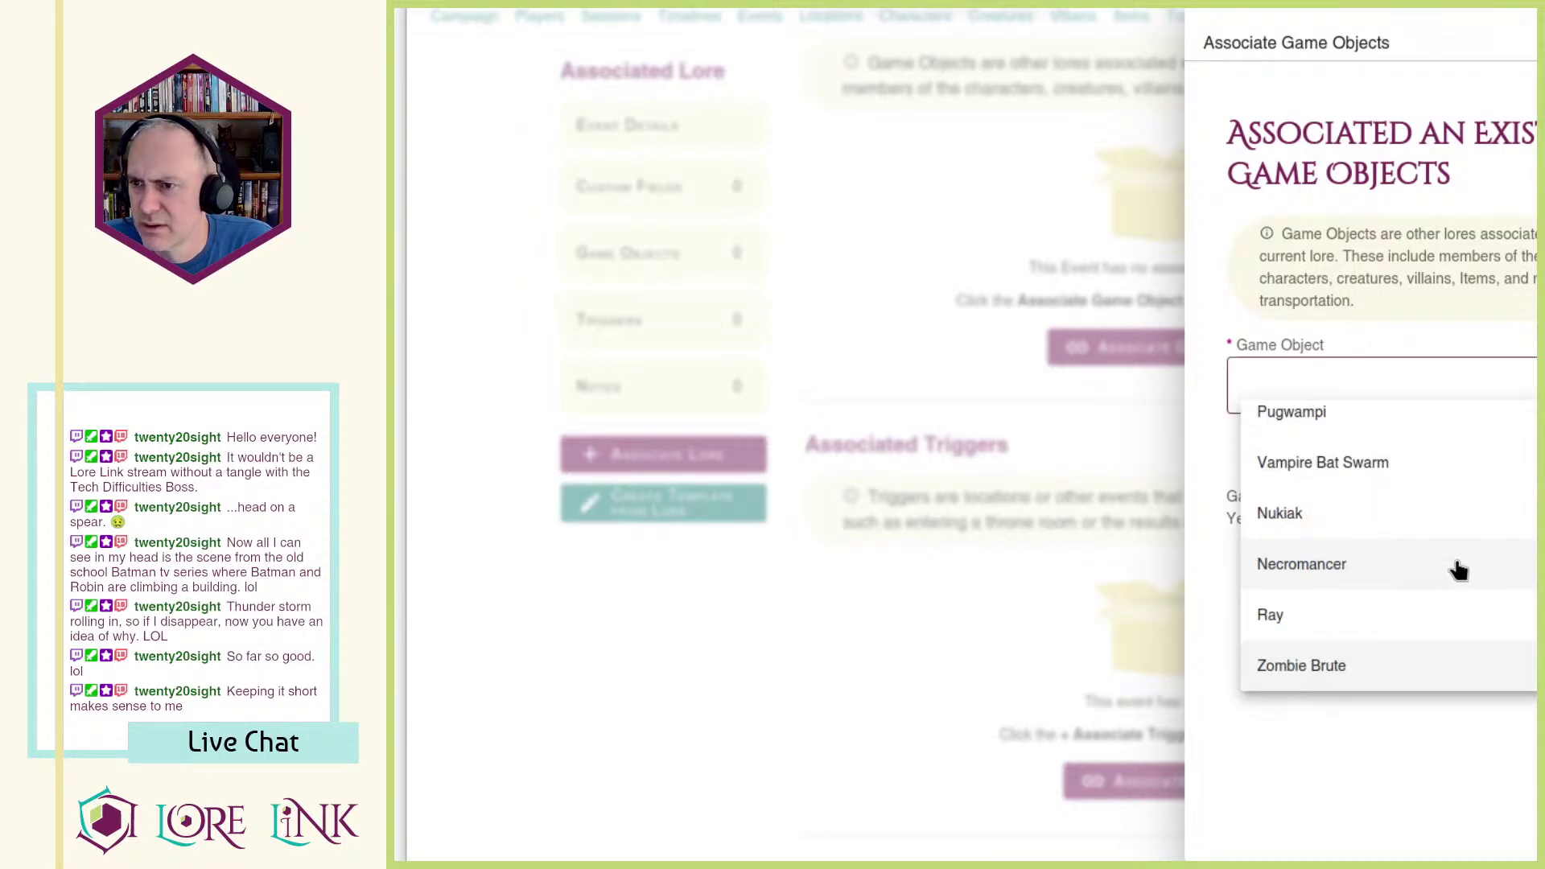
{"action": "left_click", "coordinate": [1381, 672]}
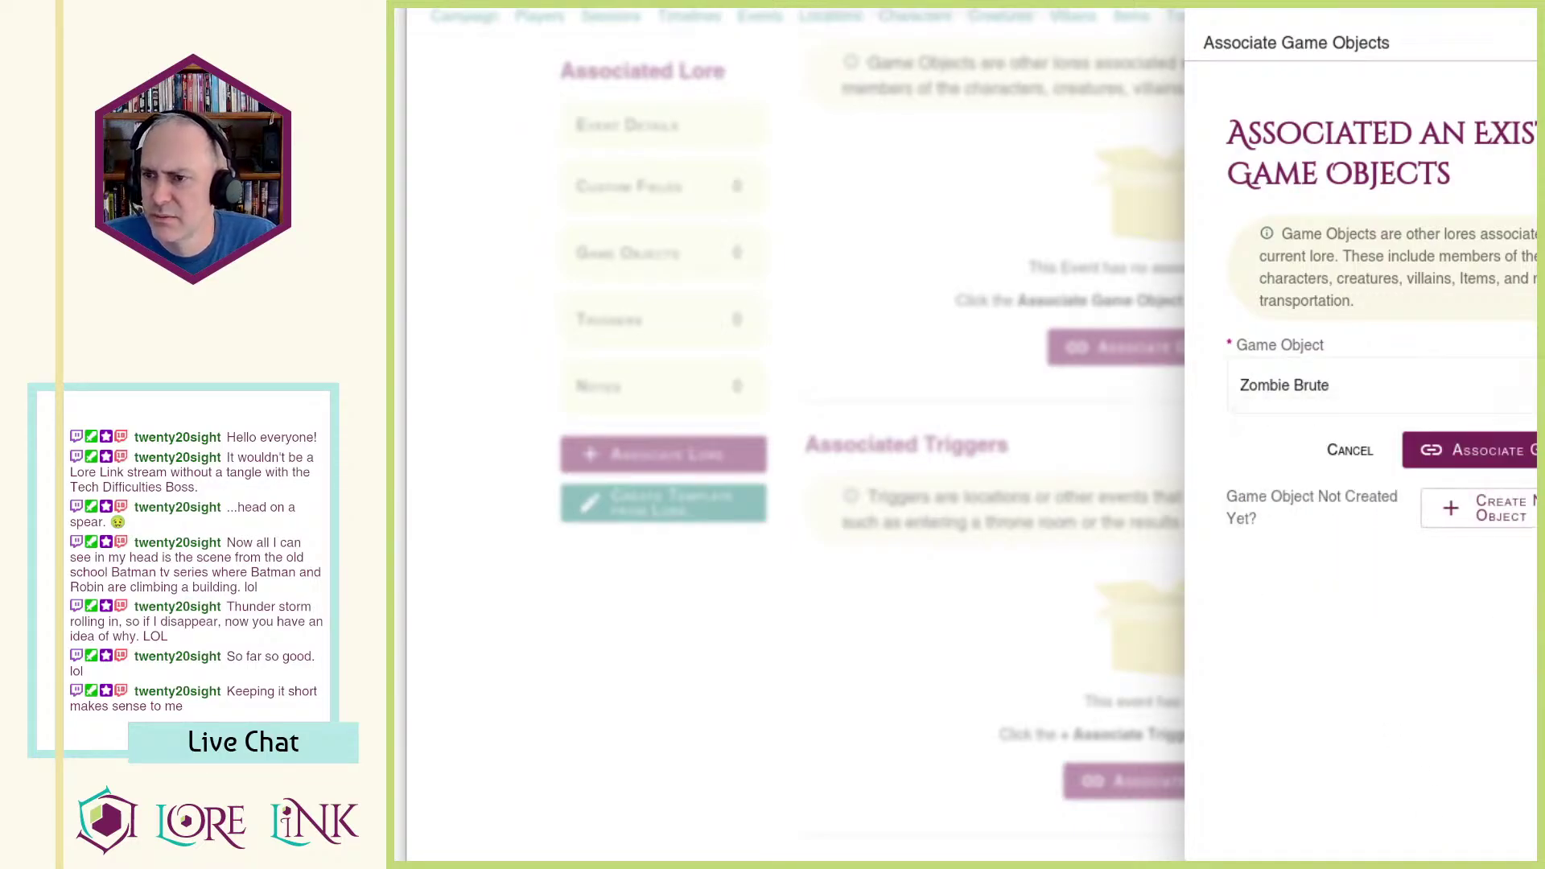
{"action": "left_click", "coordinate": [1520, 451]}
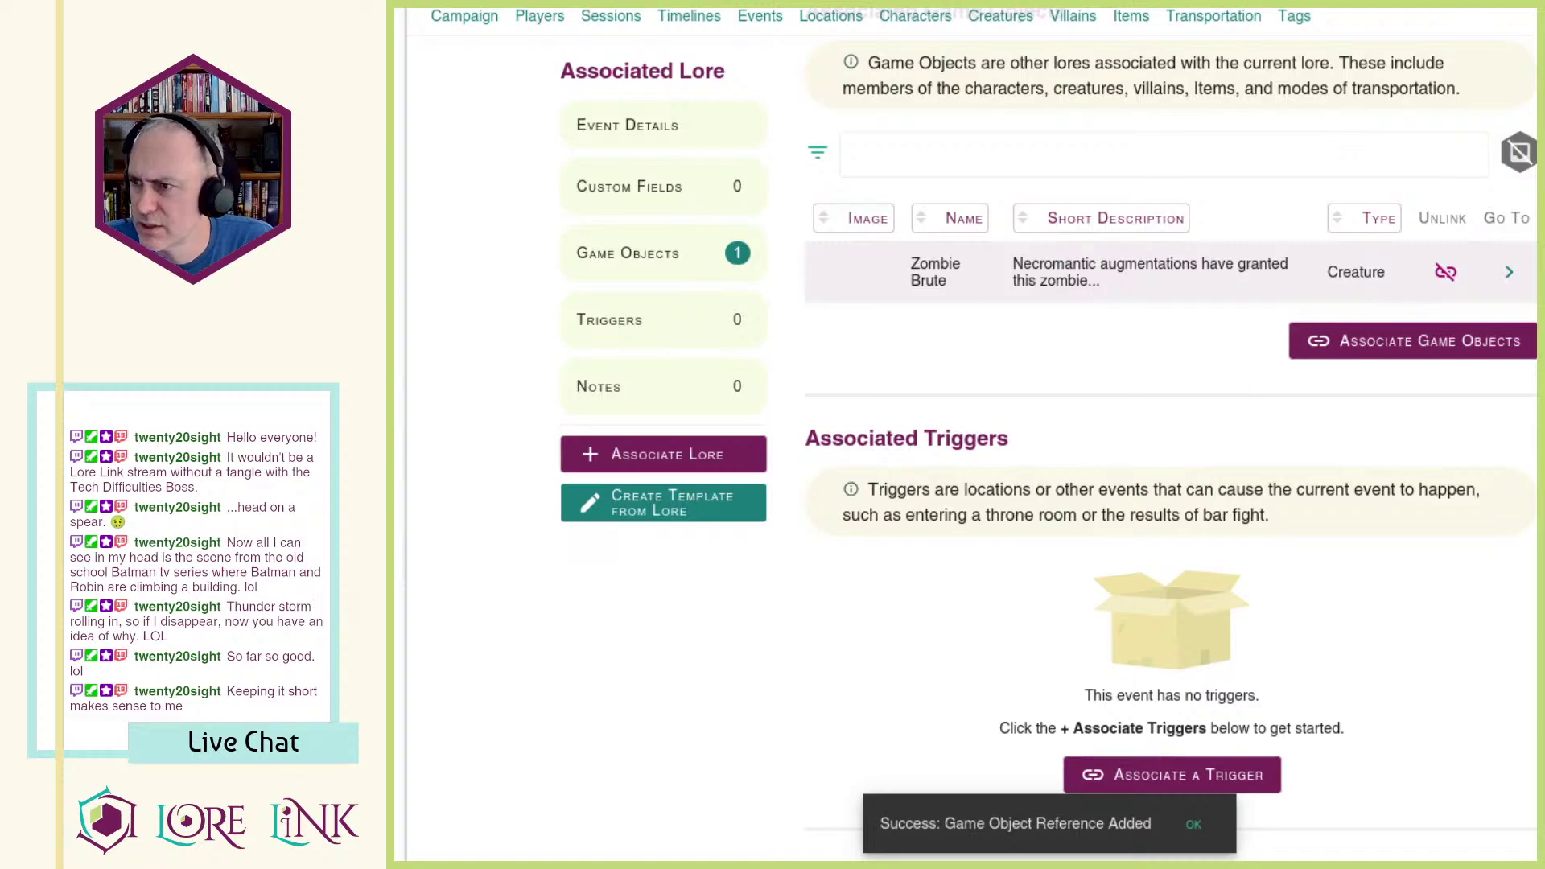
{"action": "scroll", "coordinate": [1082, 322], "scroll_direction": "up", "scroll_amount": 12}
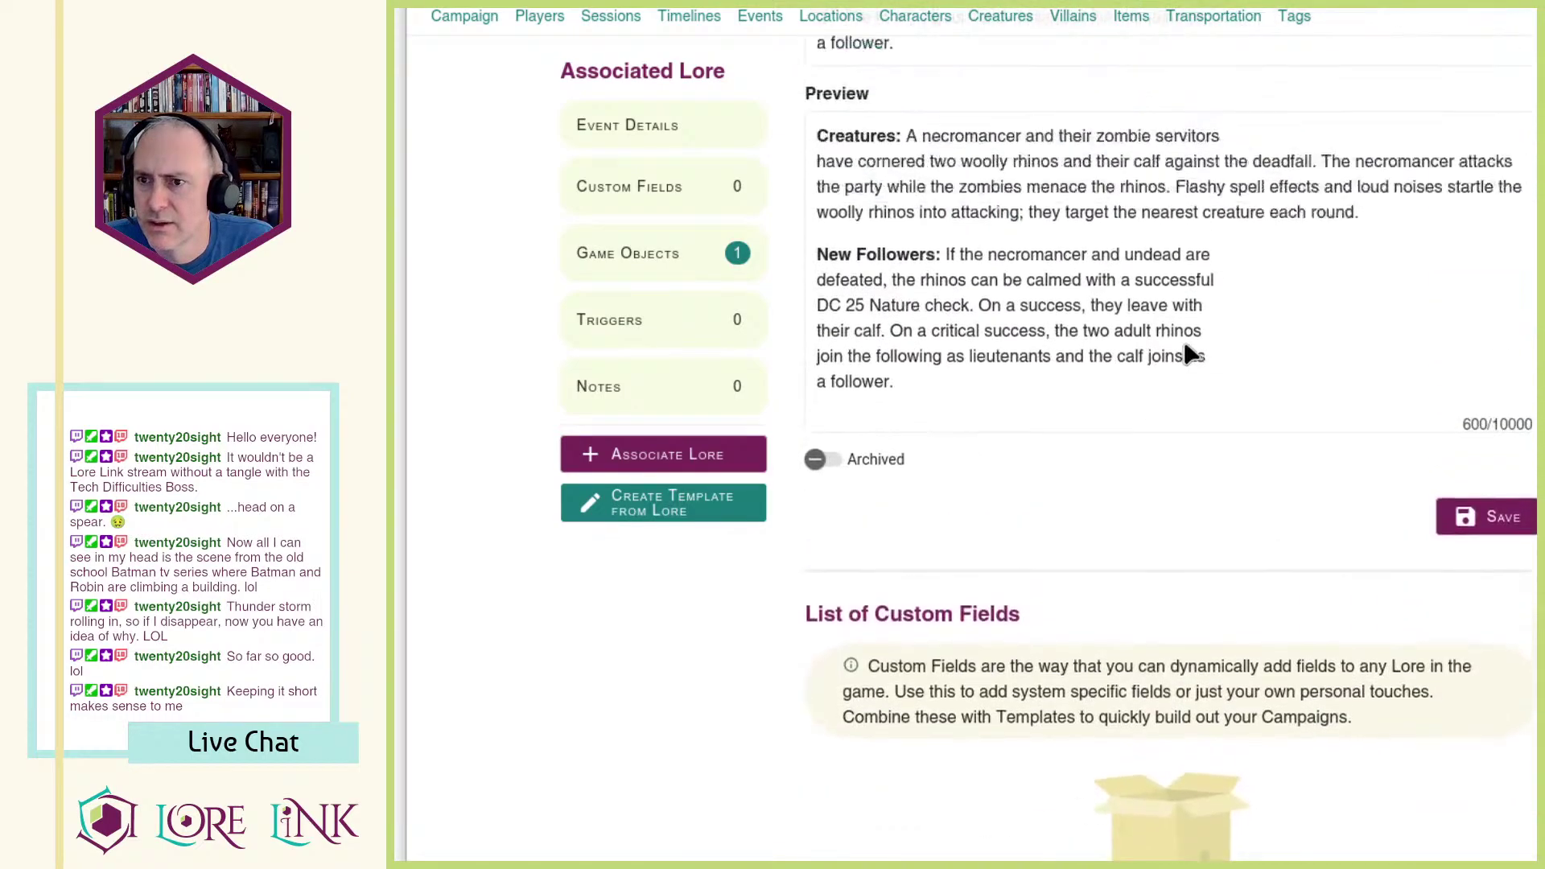
Step: Add the lines "3x Zombie Brutes" and "Necromancer" between the Creatures and New Followers paragraphs of the event description
{"action": "scroll", "coordinate": [1288, 334], "scroll_direction": "up", "scroll_amount": 2}
{"action": "left_click", "coordinate": [1390, 218]}
{"action": "key", "text": "Return"}
{"action": "key", "text": "Return"}
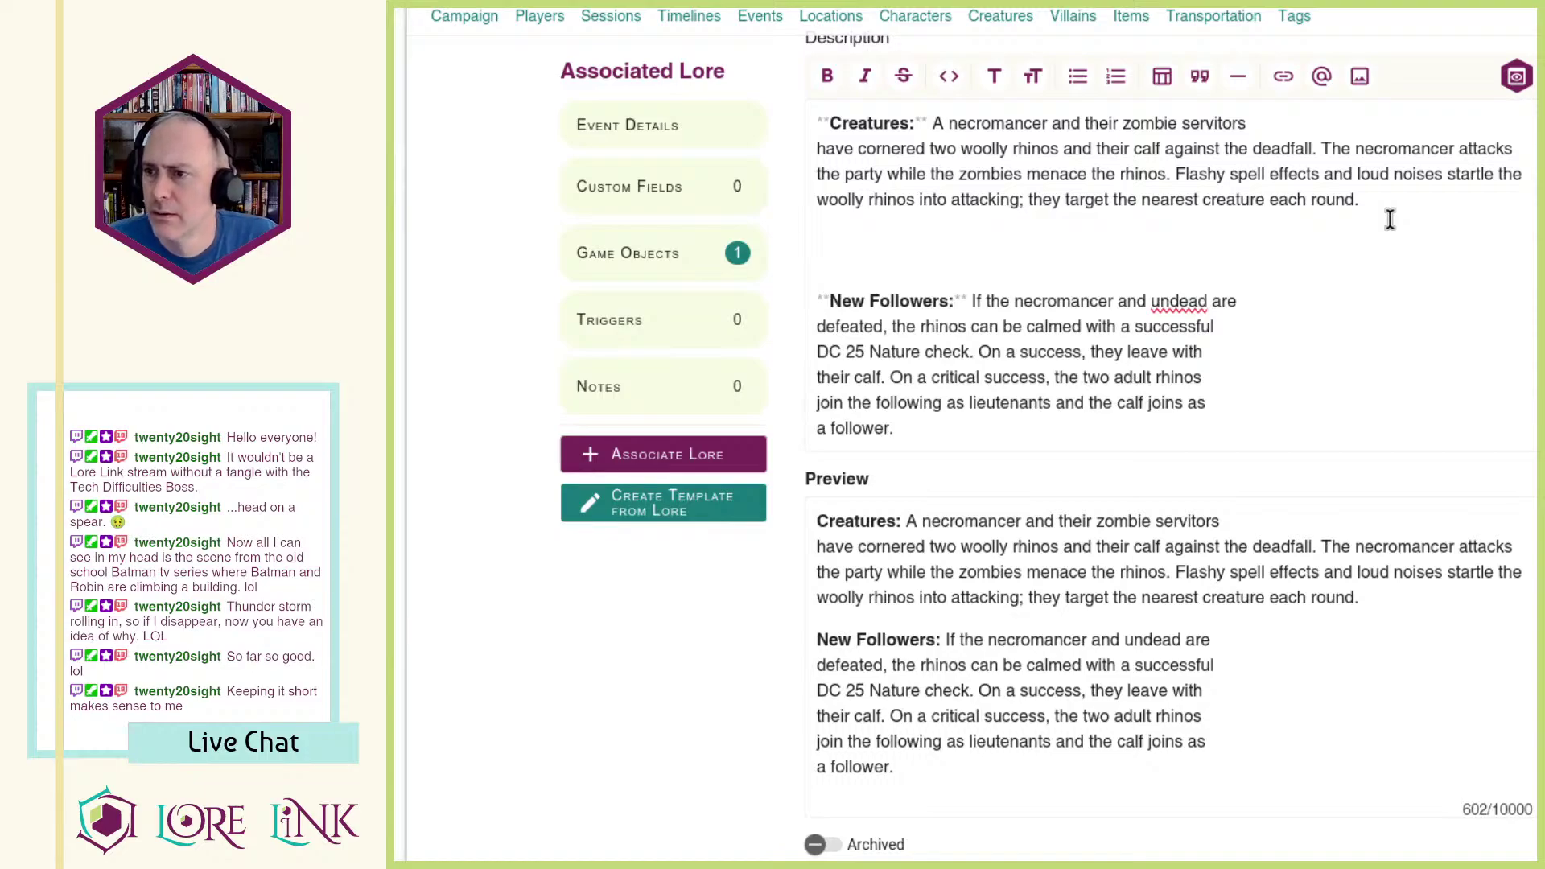
{"action": "type", "text": "3x Zomb"}
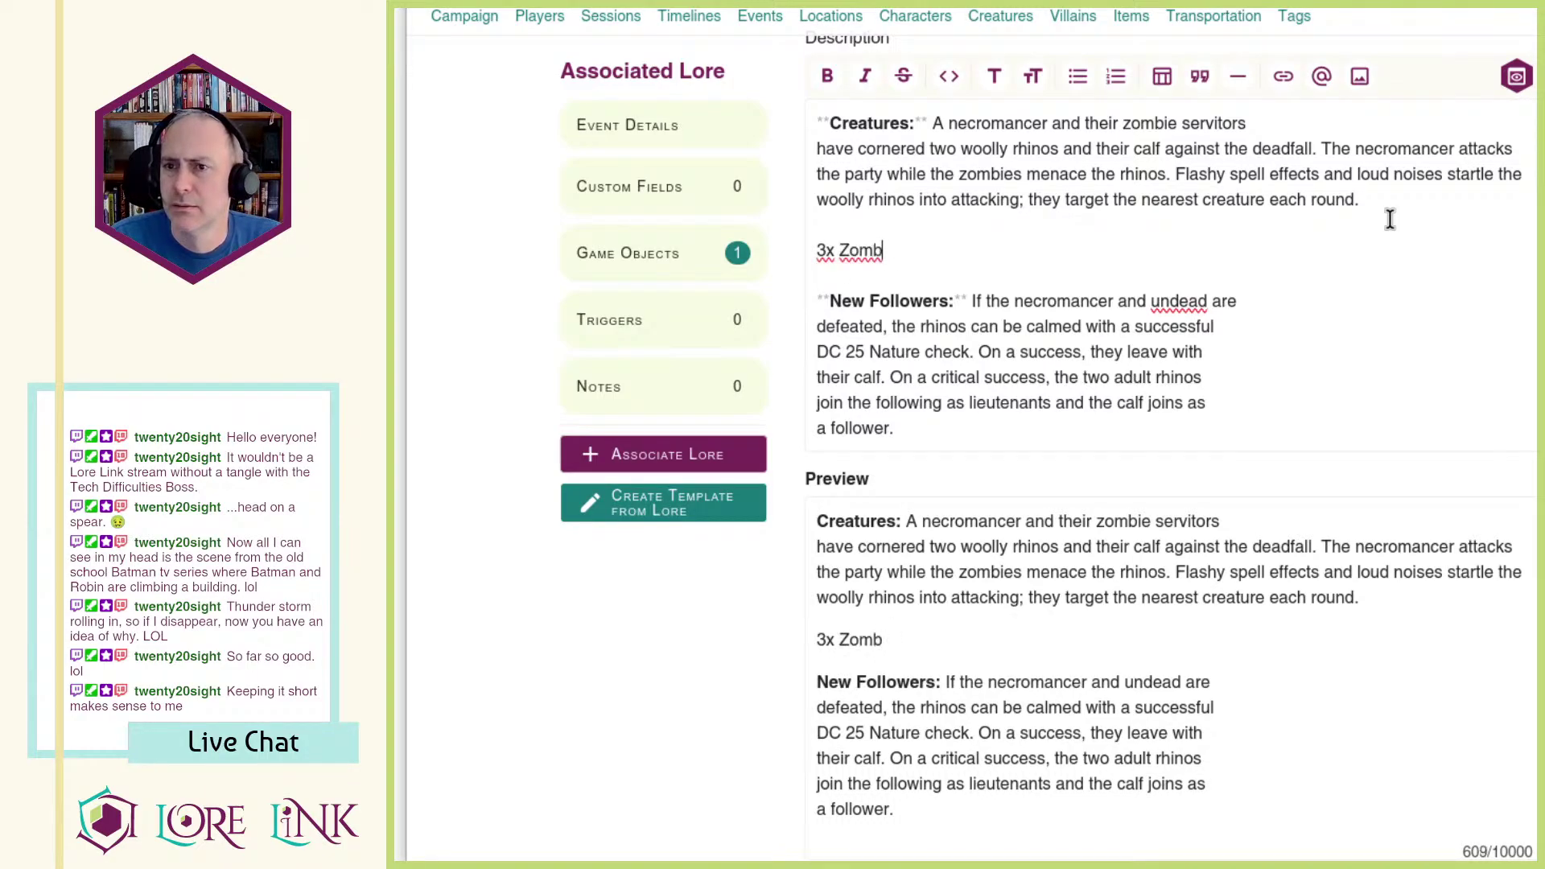
{"action": "type", "text": "ie Brutes"}
{"action": "key", "text": "Return"}
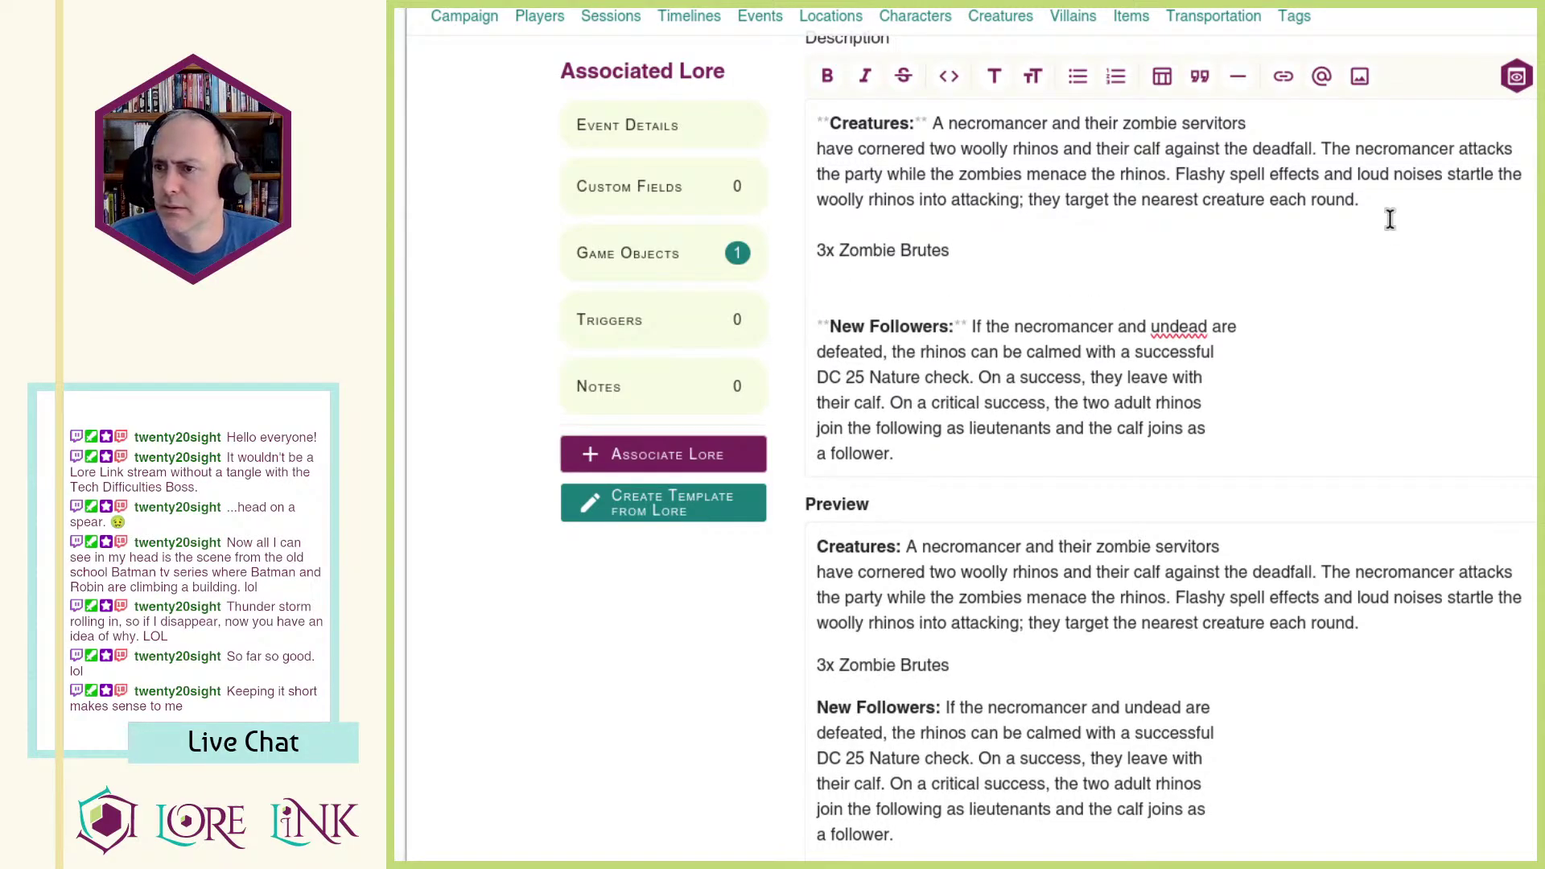
{"action": "type", "text": "Necromancer"}
{"action": "key", "text": "Return"}
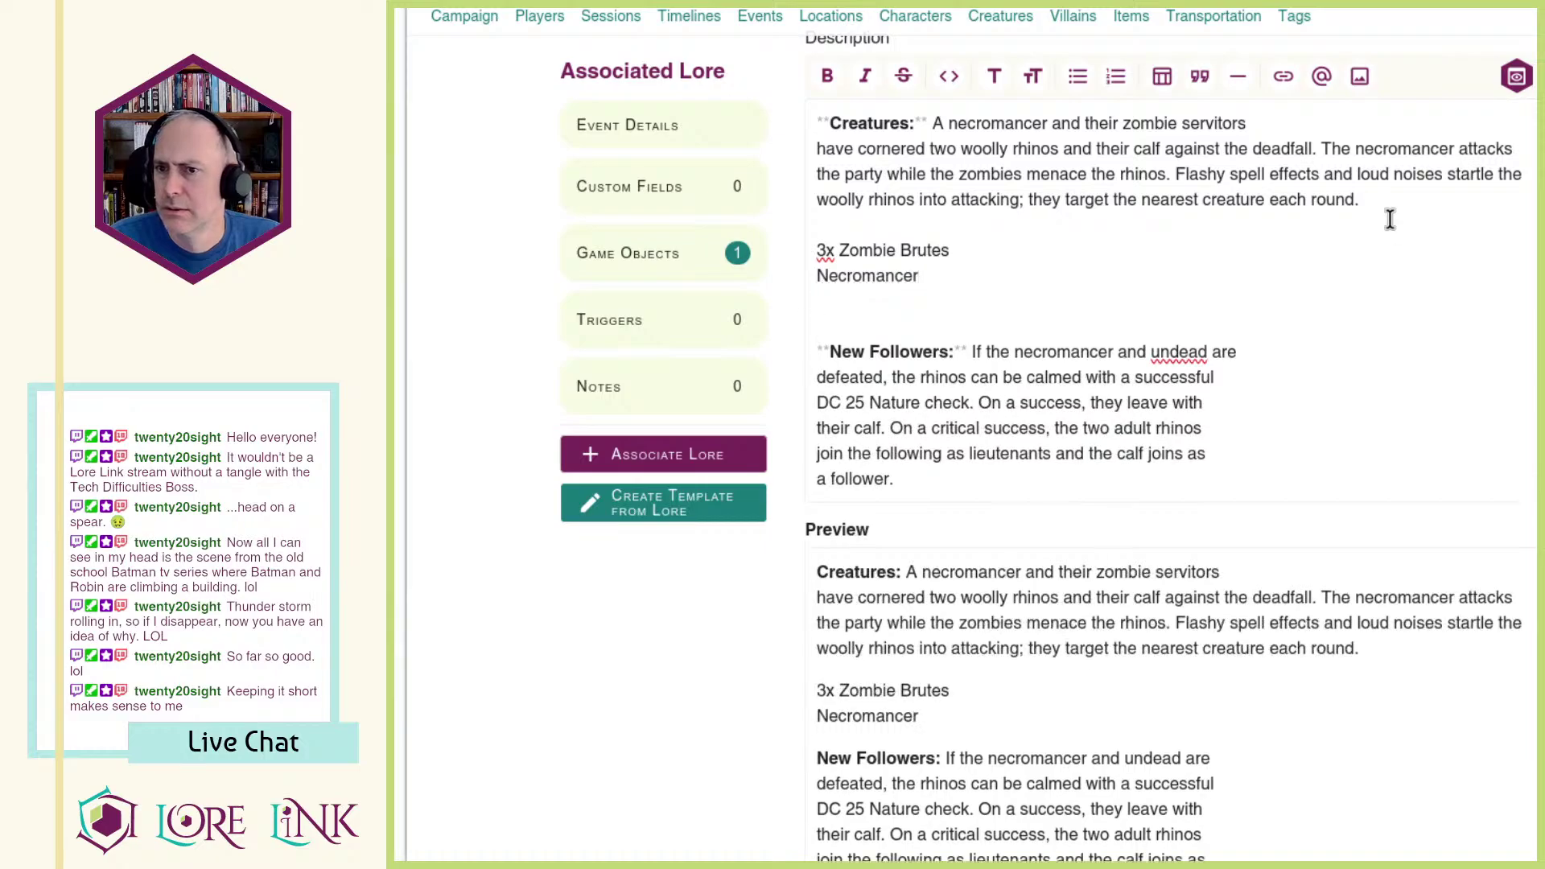
Step: Add "2x Woolly Rhinoceroses" to the end of the creature list in the description and save the event
{"action": "type", "text": "2x Wooly"}
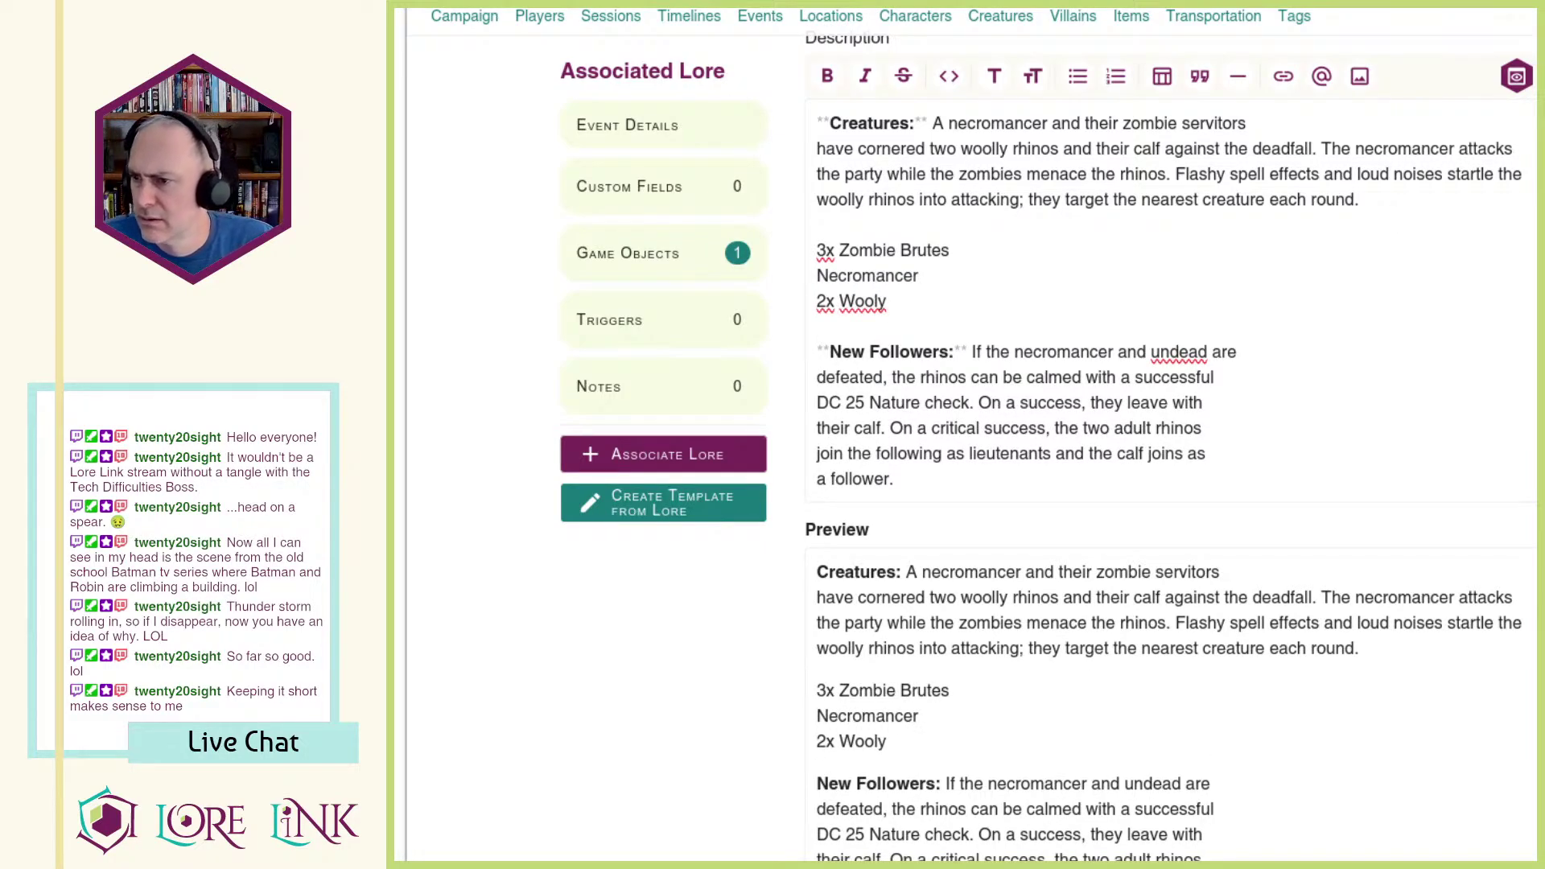
{"action": "type", "text": " Rhino"}
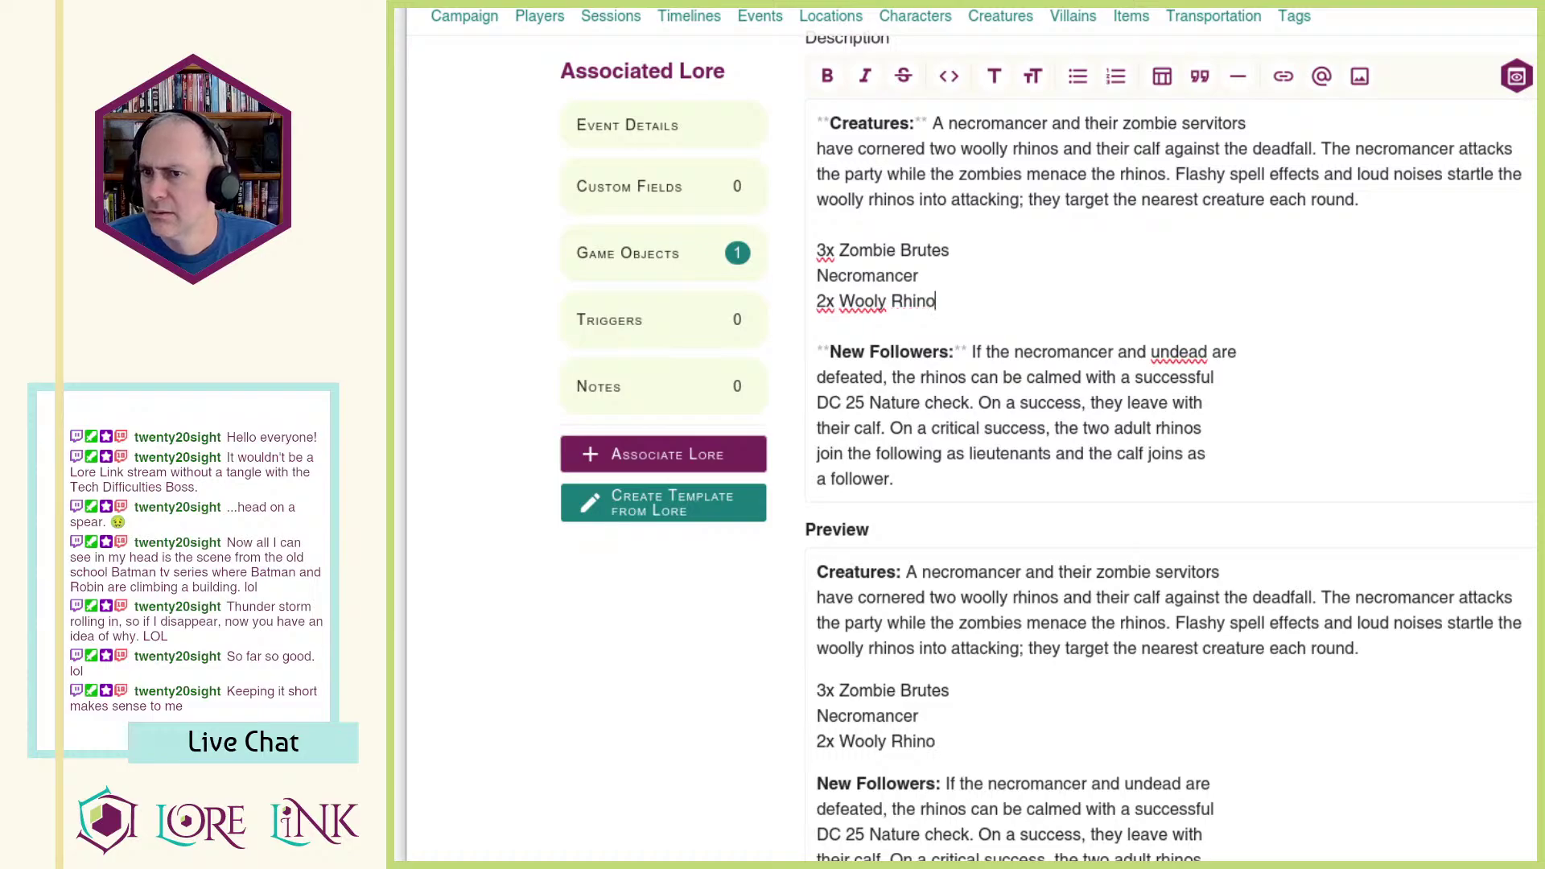
{"action": "type", "text": "ceroses"}
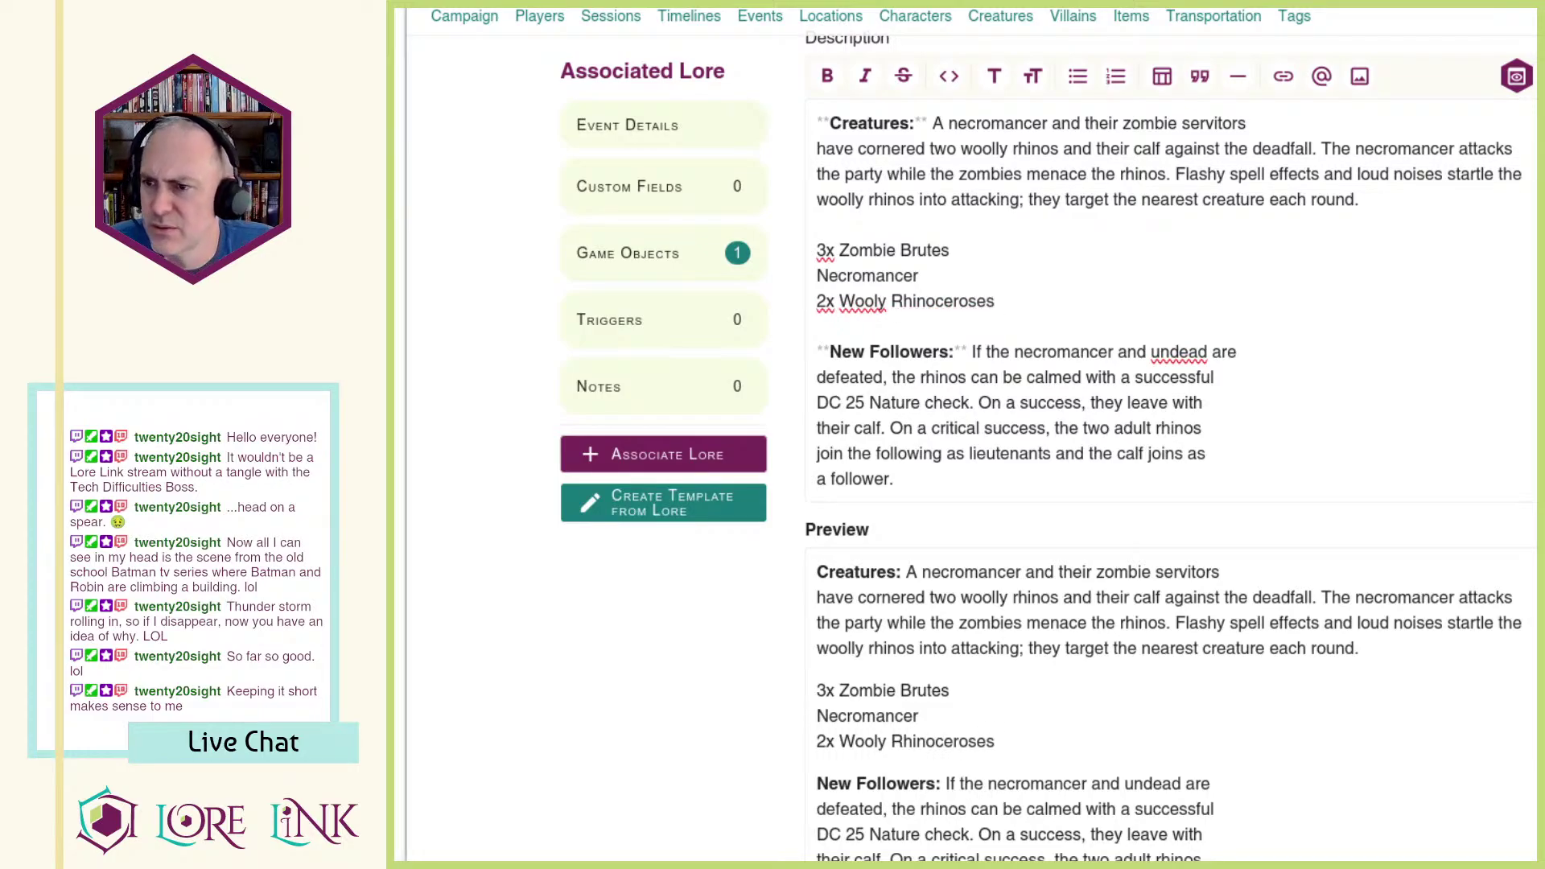
{"action": "left_click", "coordinate": [880, 303]}
{"action": "type", "text": "l"}
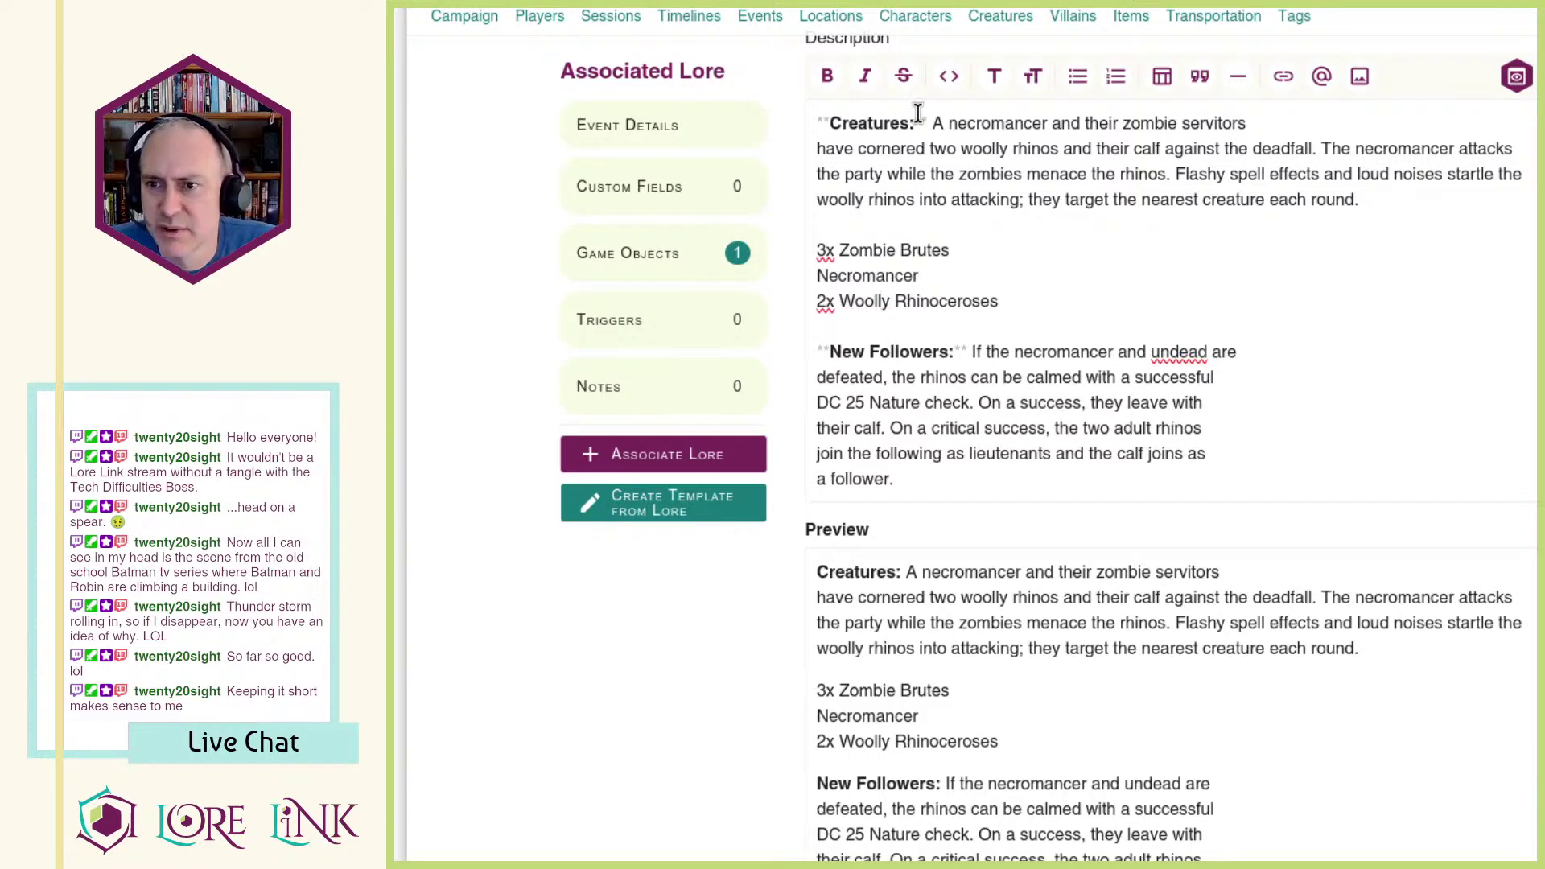
{"action": "left_click", "coordinate": [876, 275]}
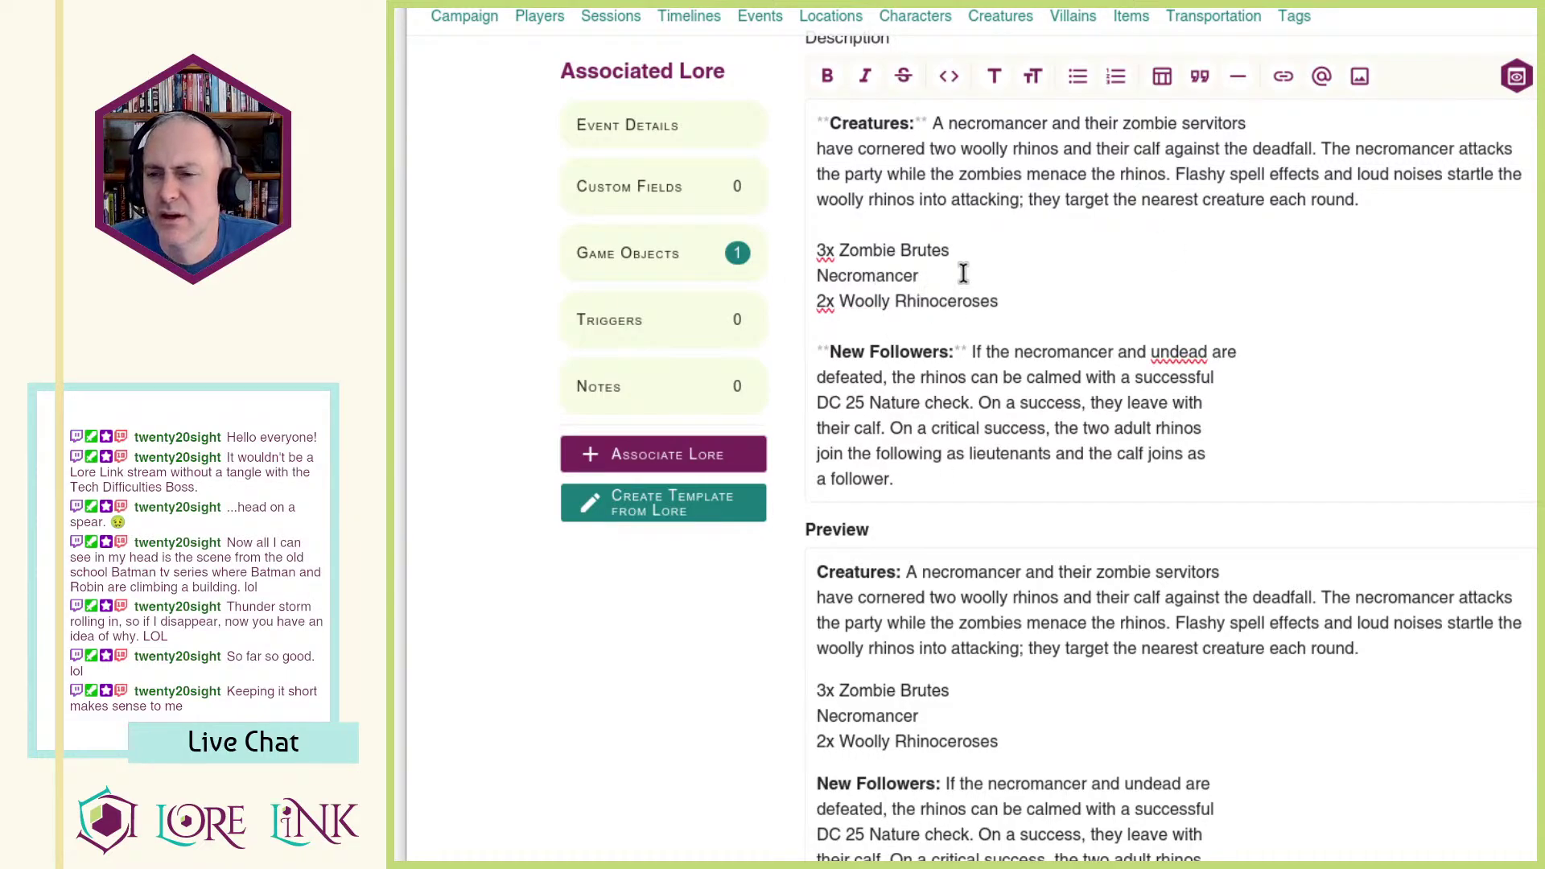
{"action": "scroll", "coordinate": [1386, 474], "scroll_direction": "down", "scroll_amount": 3}
{"action": "left_click", "coordinate": [1486, 792]}
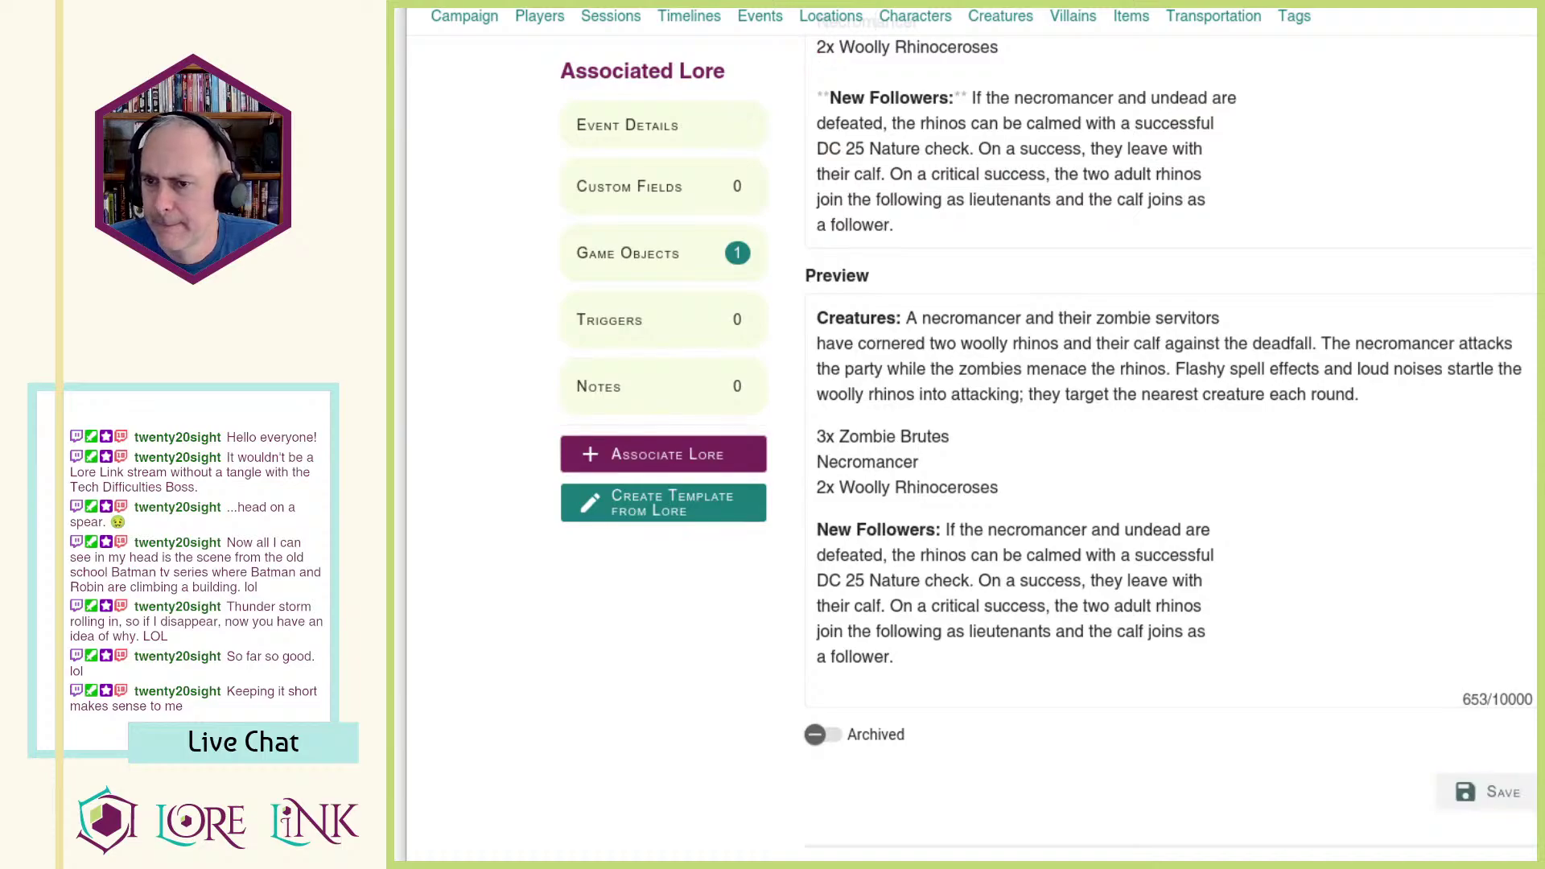
Step: Associate the existing Necromancer creature with the event as a game object
{"action": "scroll", "coordinate": [1331, 483], "scroll_direction": "down", "scroll_amount": 7}
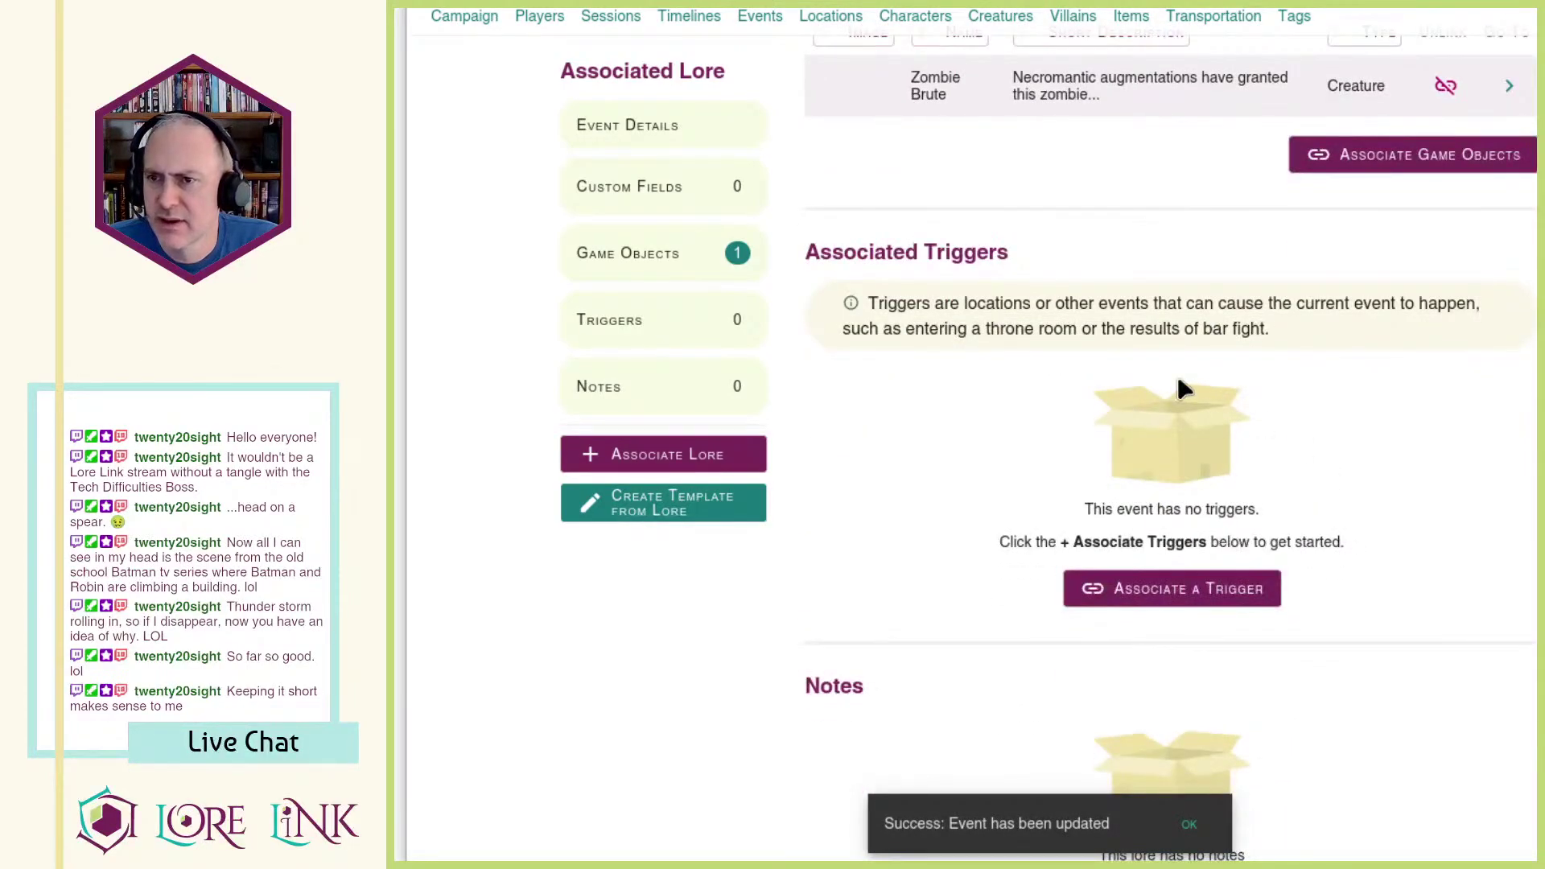
{"action": "scroll", "coordinate": [1205, 379], "scroll_direction": "up", "scroll_amount": 2}
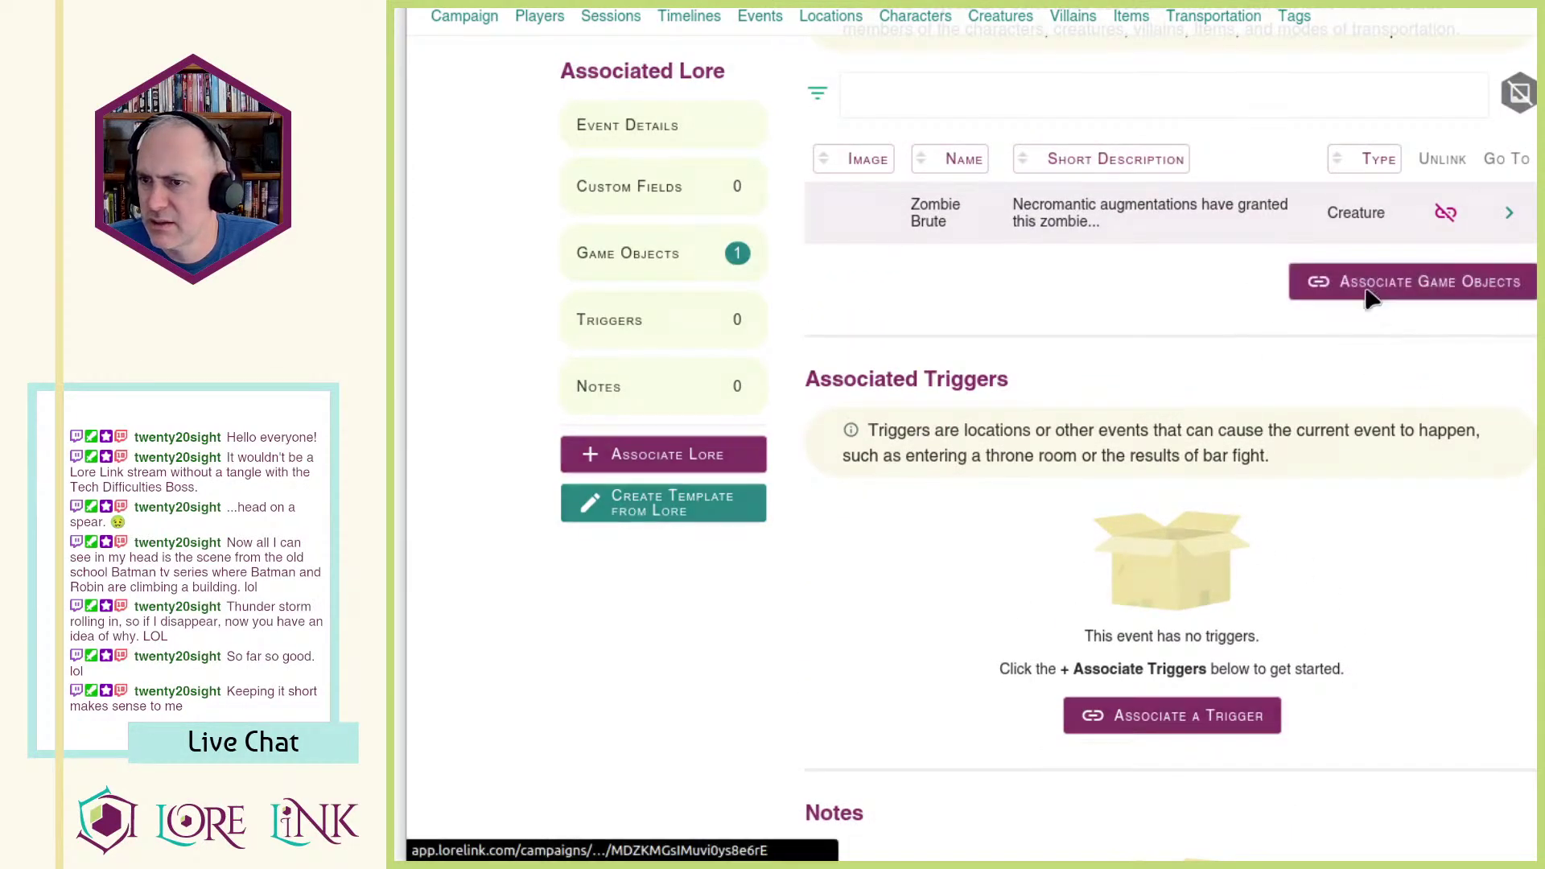
{"action": "left_click", "coordinate": [1417, 281]}
{"action": "left_click", "coordinate": [1303, 383]}
{"action": "scroll", "coordinate": [1424, 555], "scroll_direction": "down", "scroll_amount": 3}
{"action": "scroll", "coordinate": [1440, 595], "scroll_direction": "down", "scroll_amount": 5}
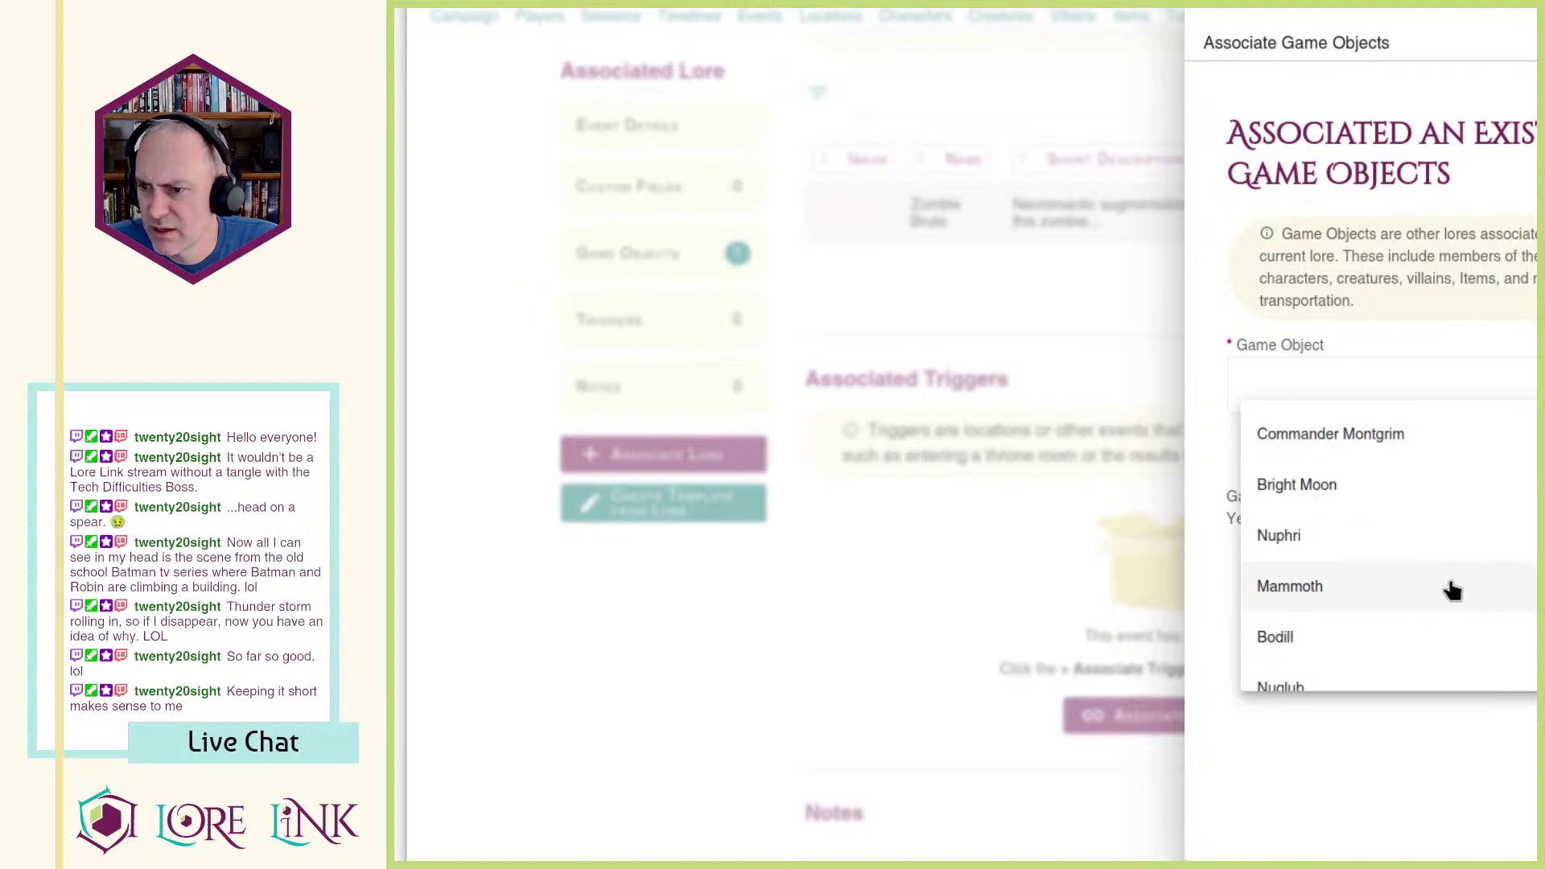
{"action": "scroll", "coordinate": [1438, 649], "scroll_direction": "up", "scroll_amount": 2}
{"action": "scroll", "coordinate": [1438, 649], "scroll_direction": "up", "scroll_amount": 8}
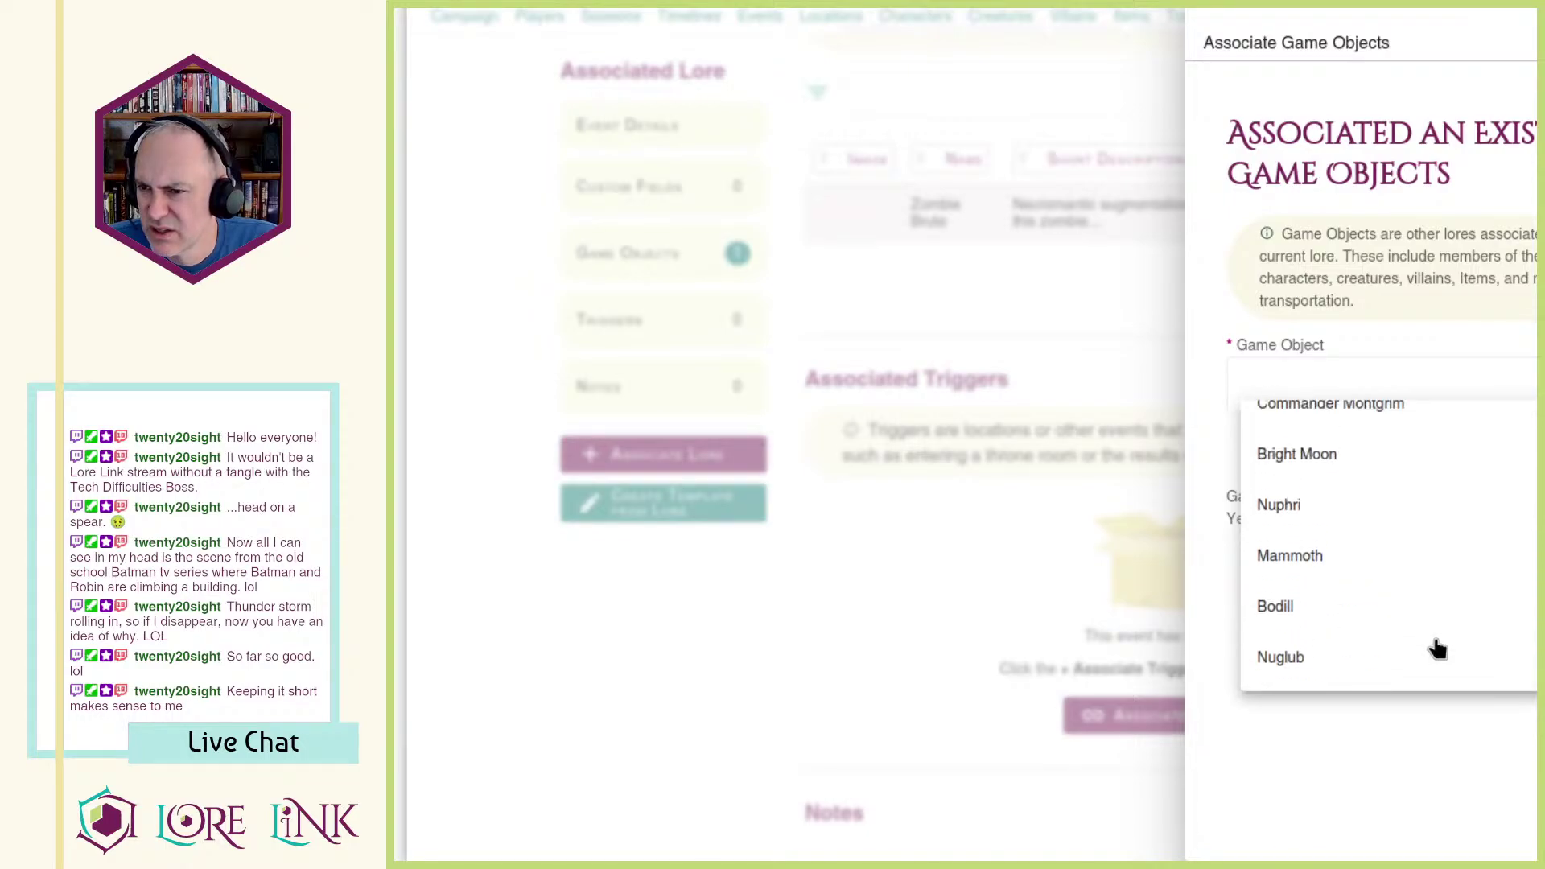
{"action": "scroll", "coordinate": [1432, 640], "scroll_direction": "up", "scroll_amount": 5}
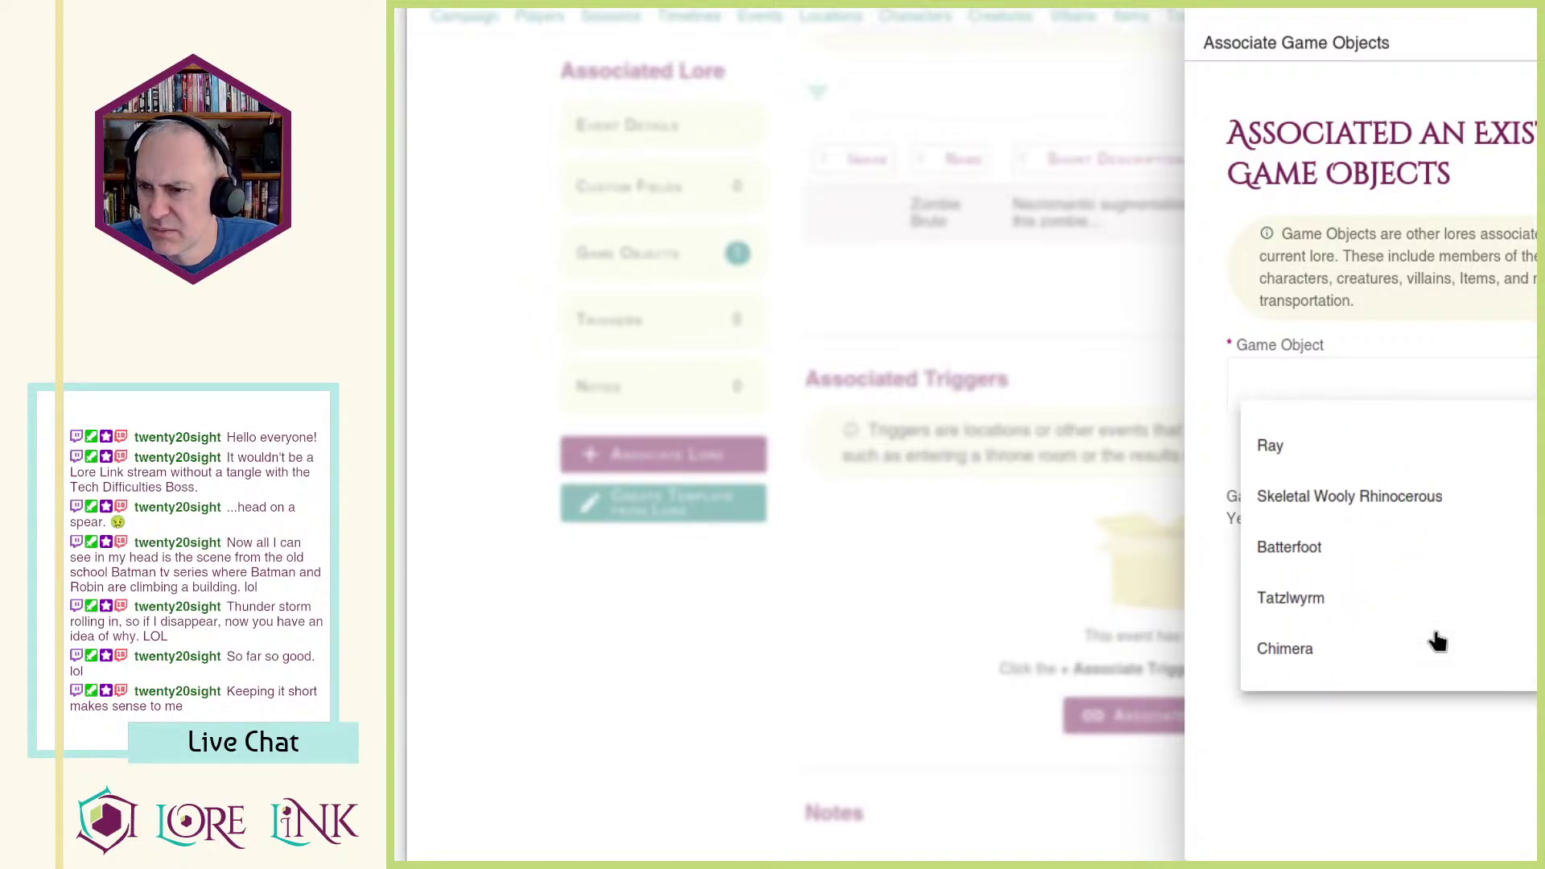
{"action": "scroll", "coordinate": [1431, 638], "scroll_direction": "down", "scroll_amount": 2}
{"action": "scroll", "coordinate": [1358, 625], "scroll_direction": "up", "scroll_amount": 6}
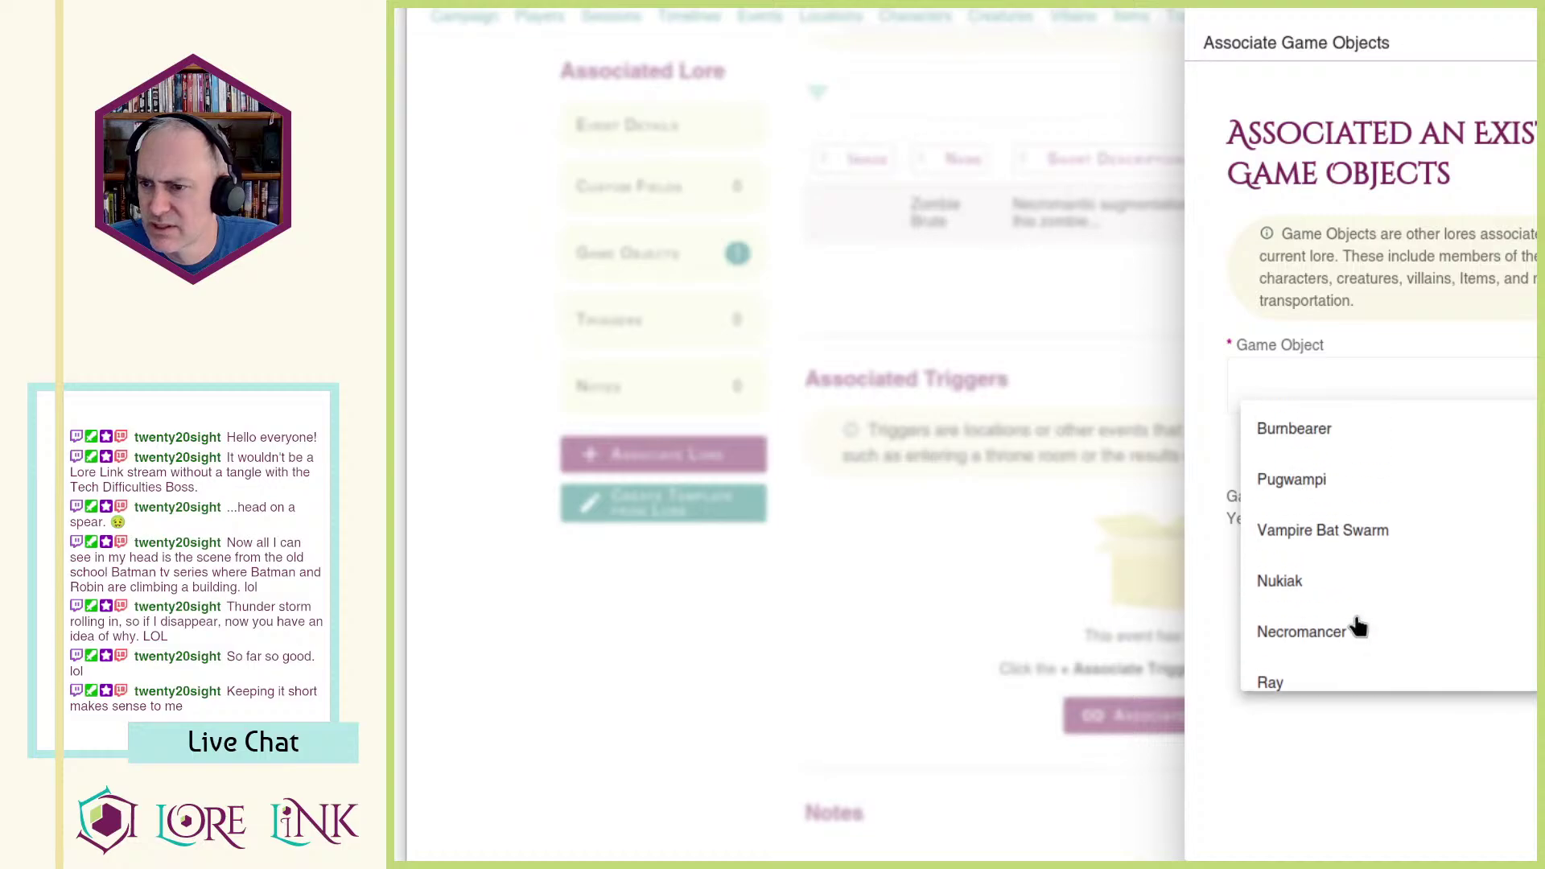
{"action": "scroll", "coordinate": [1361, 622], "scroll_direction": "up", "scroll_amount": 8}
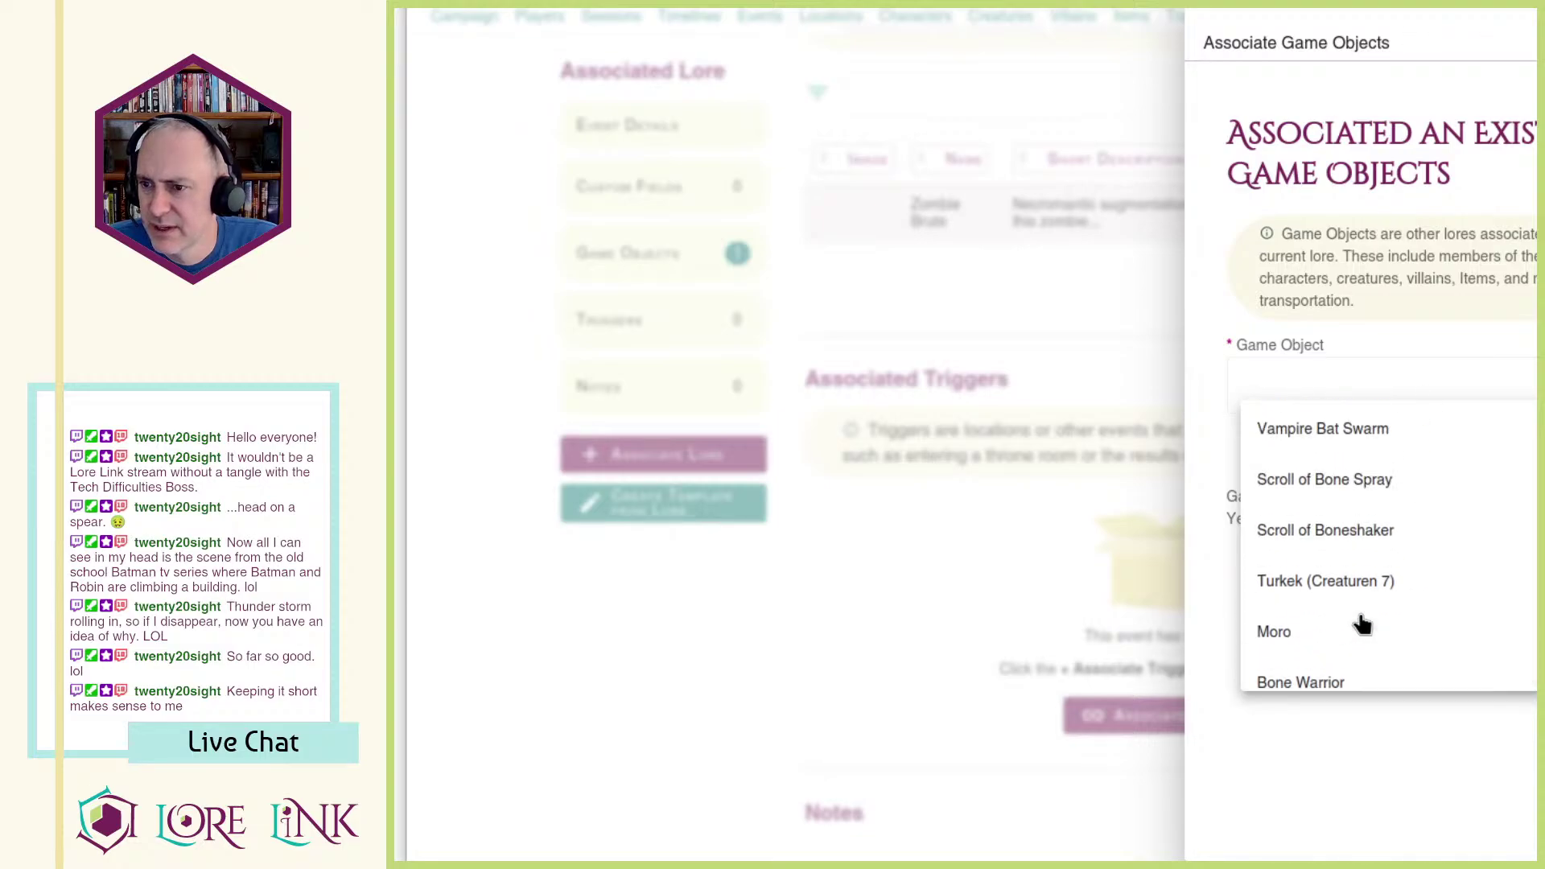
{"action": "scroll", "coordinate": [1365, 616], "scroll_direction": "up", "scroll_amount": 3}
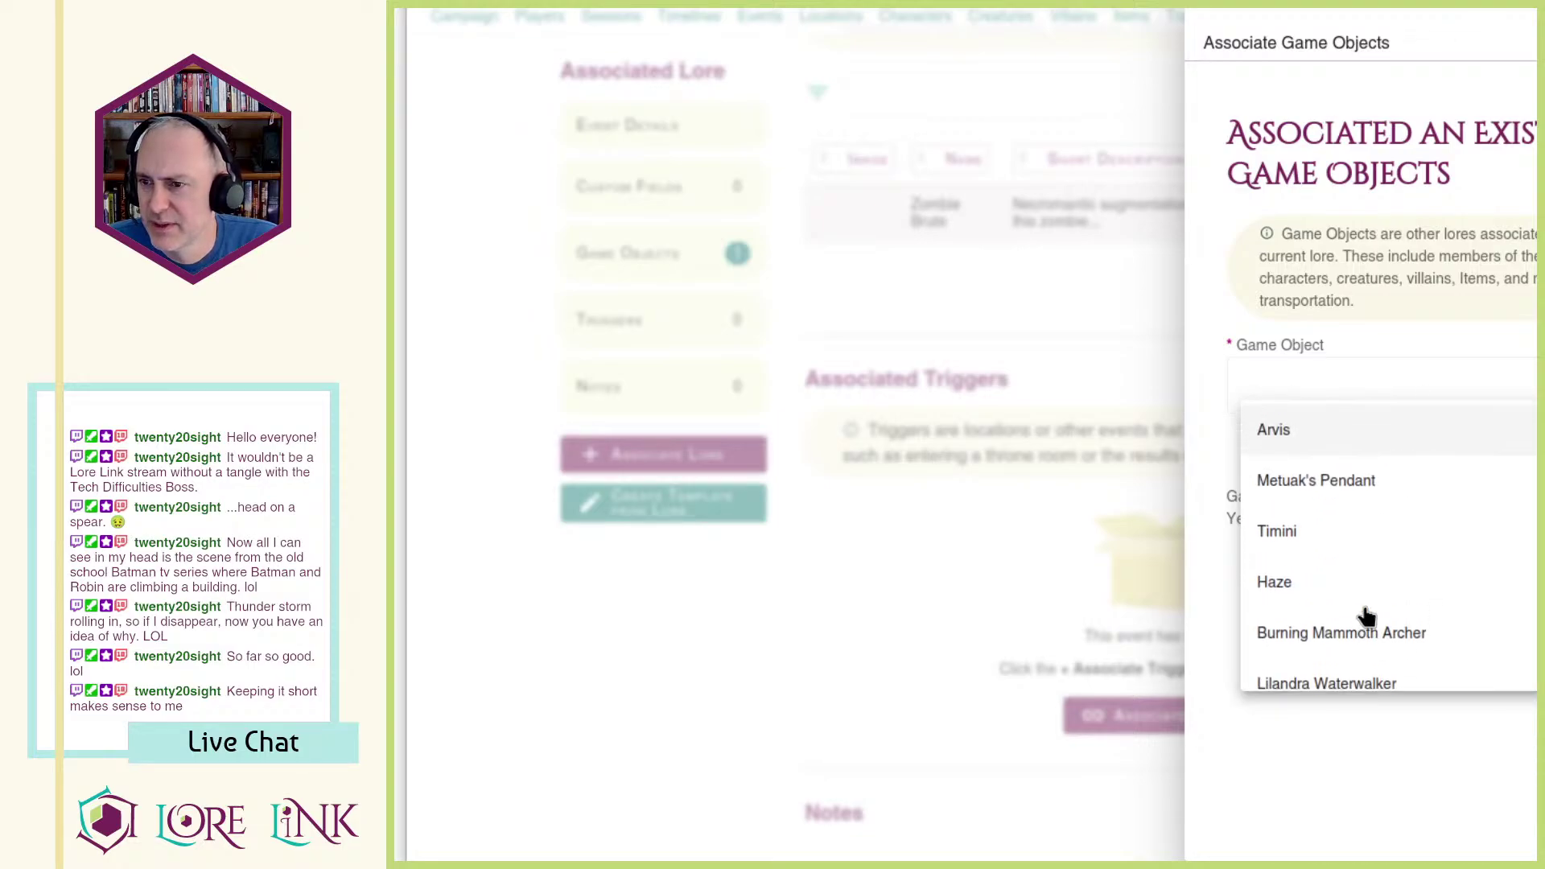
{"action": "scroll", "coordinate": [1368, 613], "scroll_direction": "down", "scroll_amount": 10}
{"action": "scroll", "coordinate": [1369, 610], "scroll_direction": "down", "scroll_amount": 6}
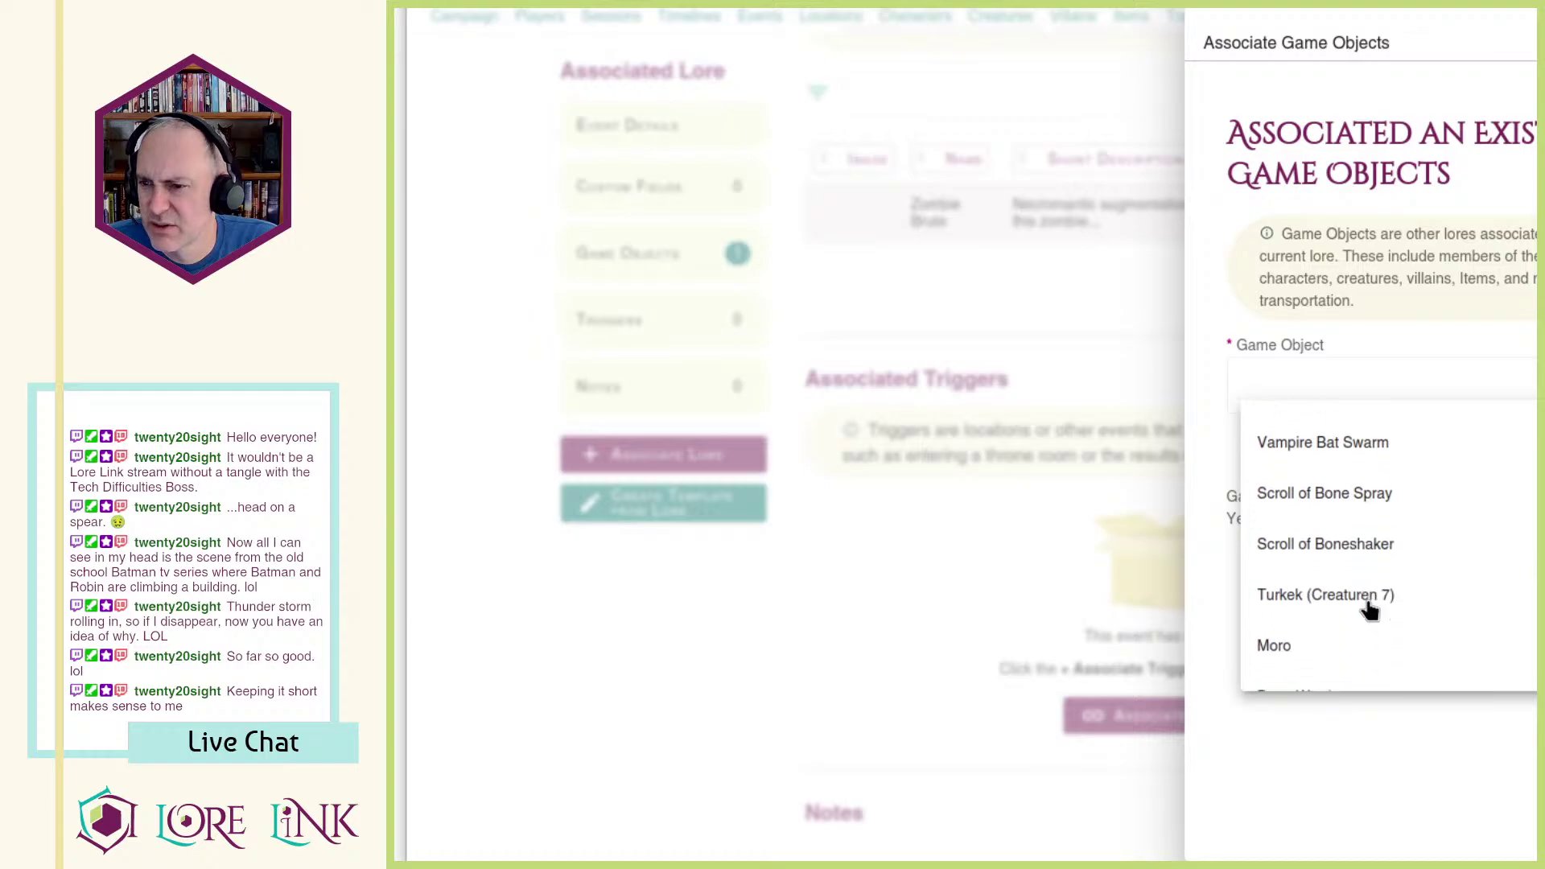
{"action": "scroll", "coordinate": [1372, 545], "scroll_direction": "down", "scroll_amount": 5}
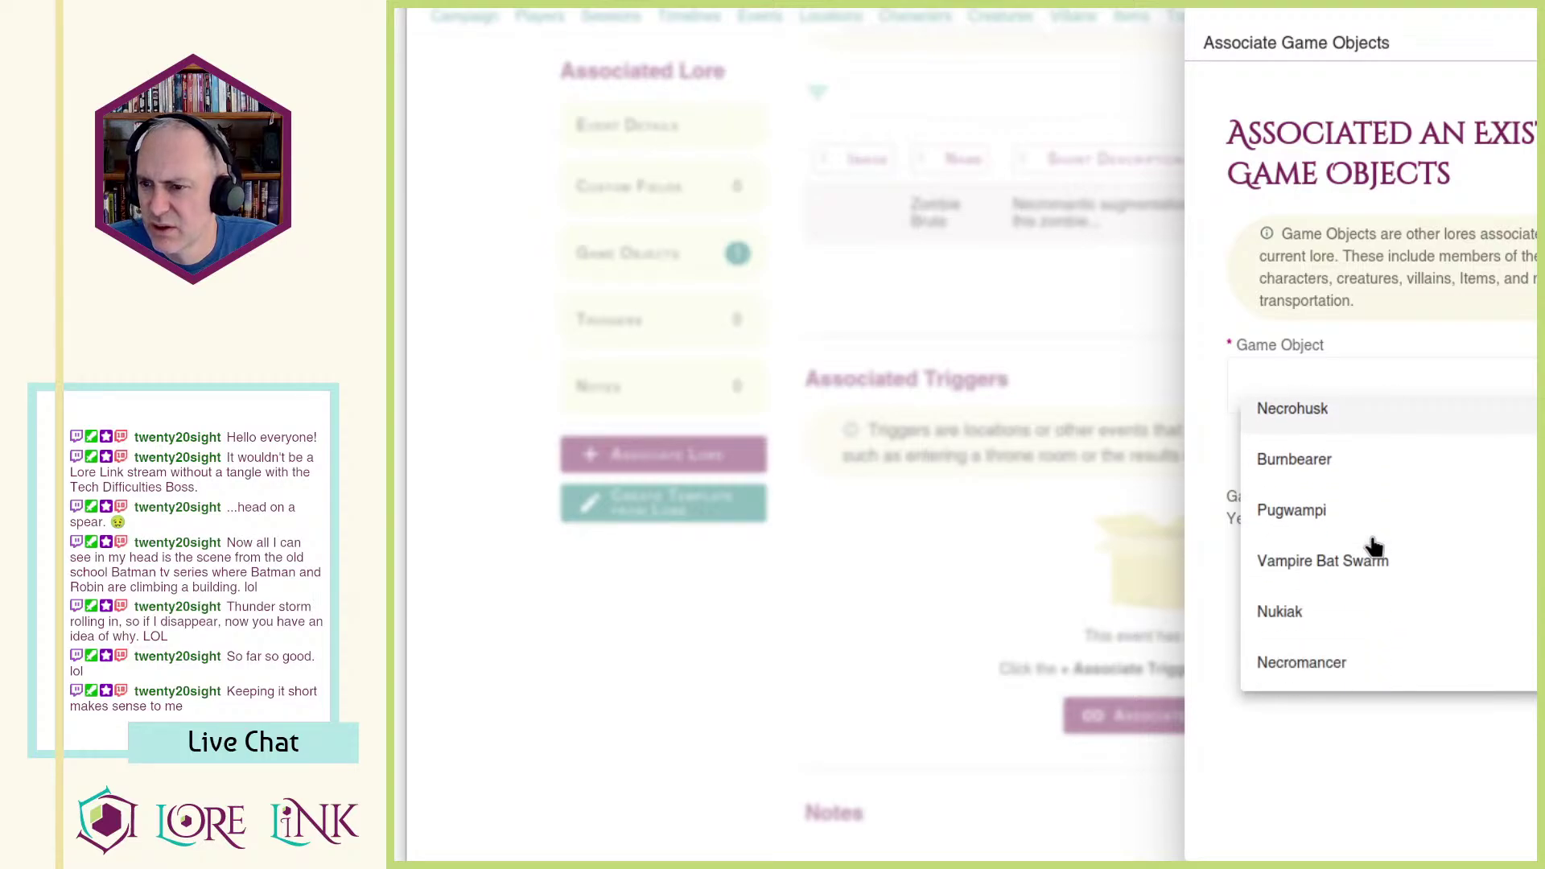
{"action": "left_click", "coordinate": [1372, 546]}
{"action": "left_click", "coordinate": [1493, 451]}
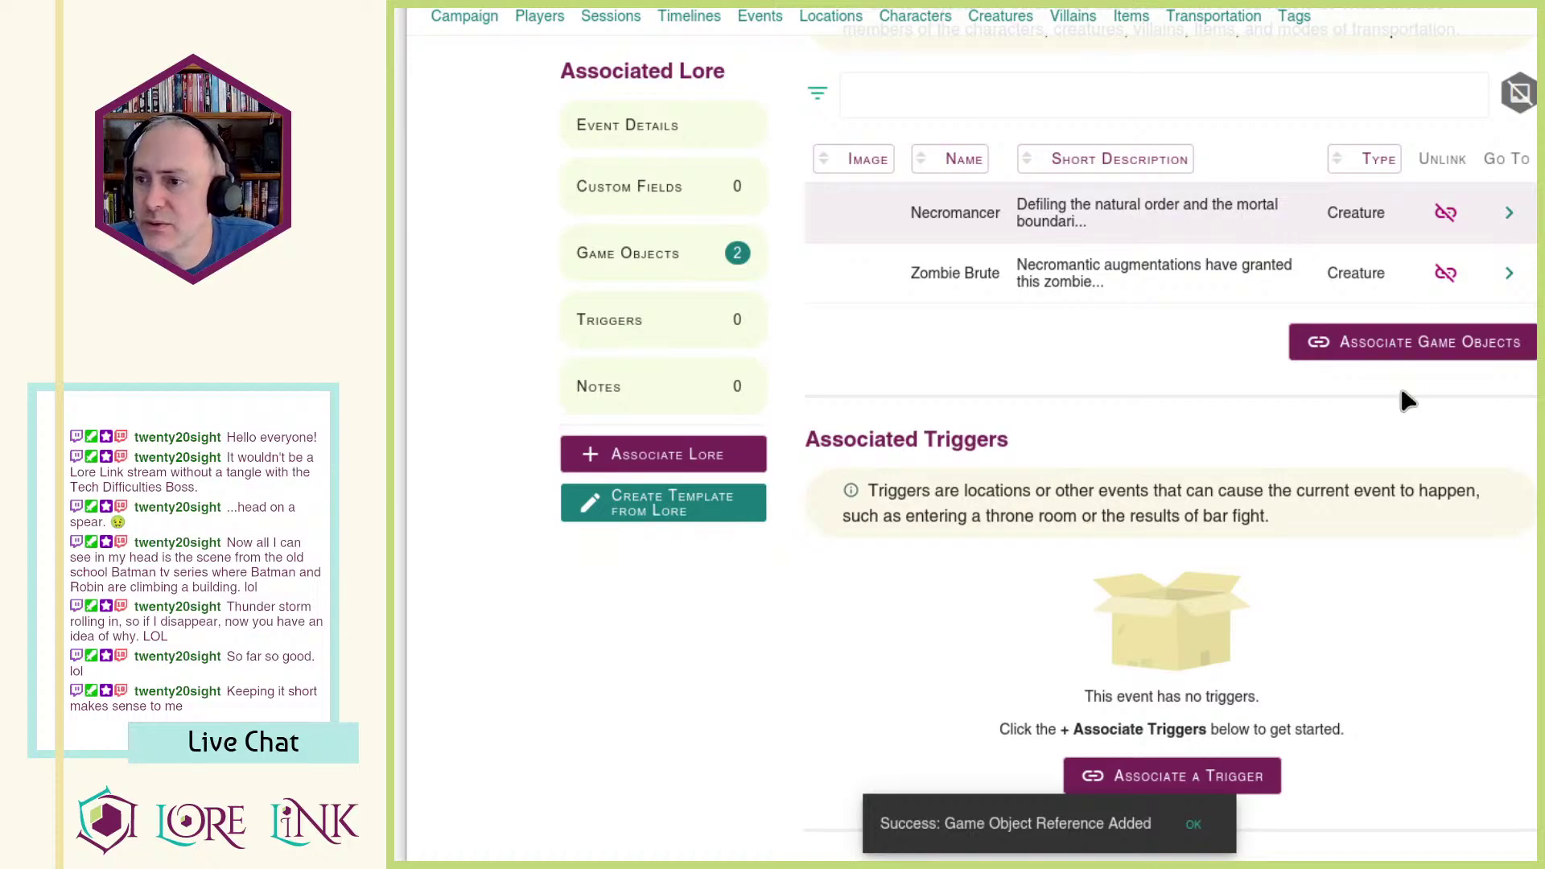
Step: Start a new Creature game object for the event, named "Woolly Rhinocerous", without a template
{"action": "left_click", "coordinate": [1433, 341]}
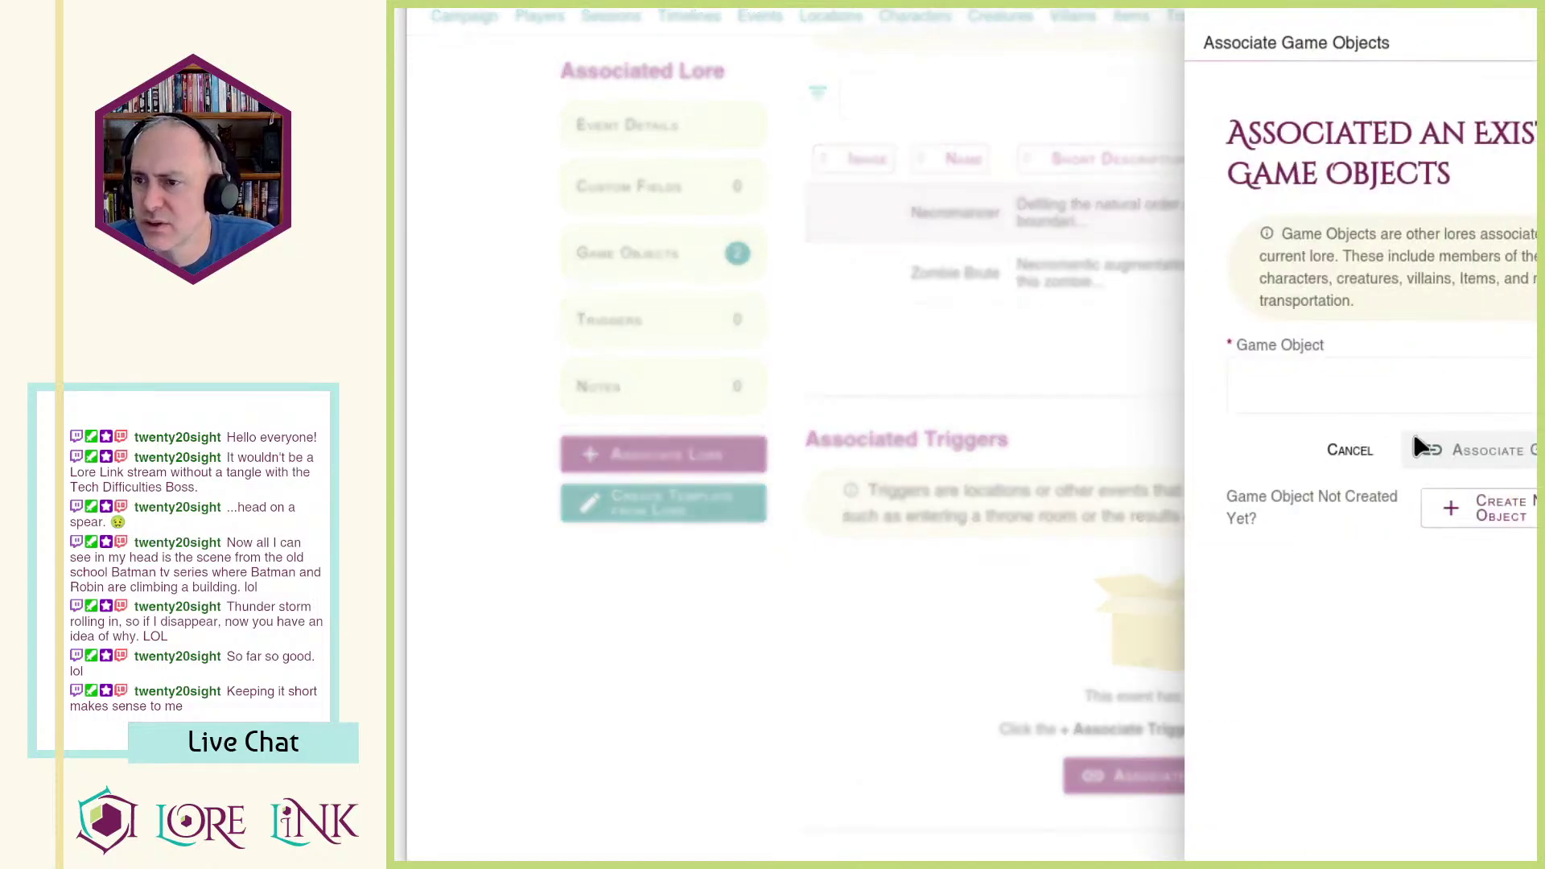
{"action": "left_click", "coordinate": [1479, 513]}
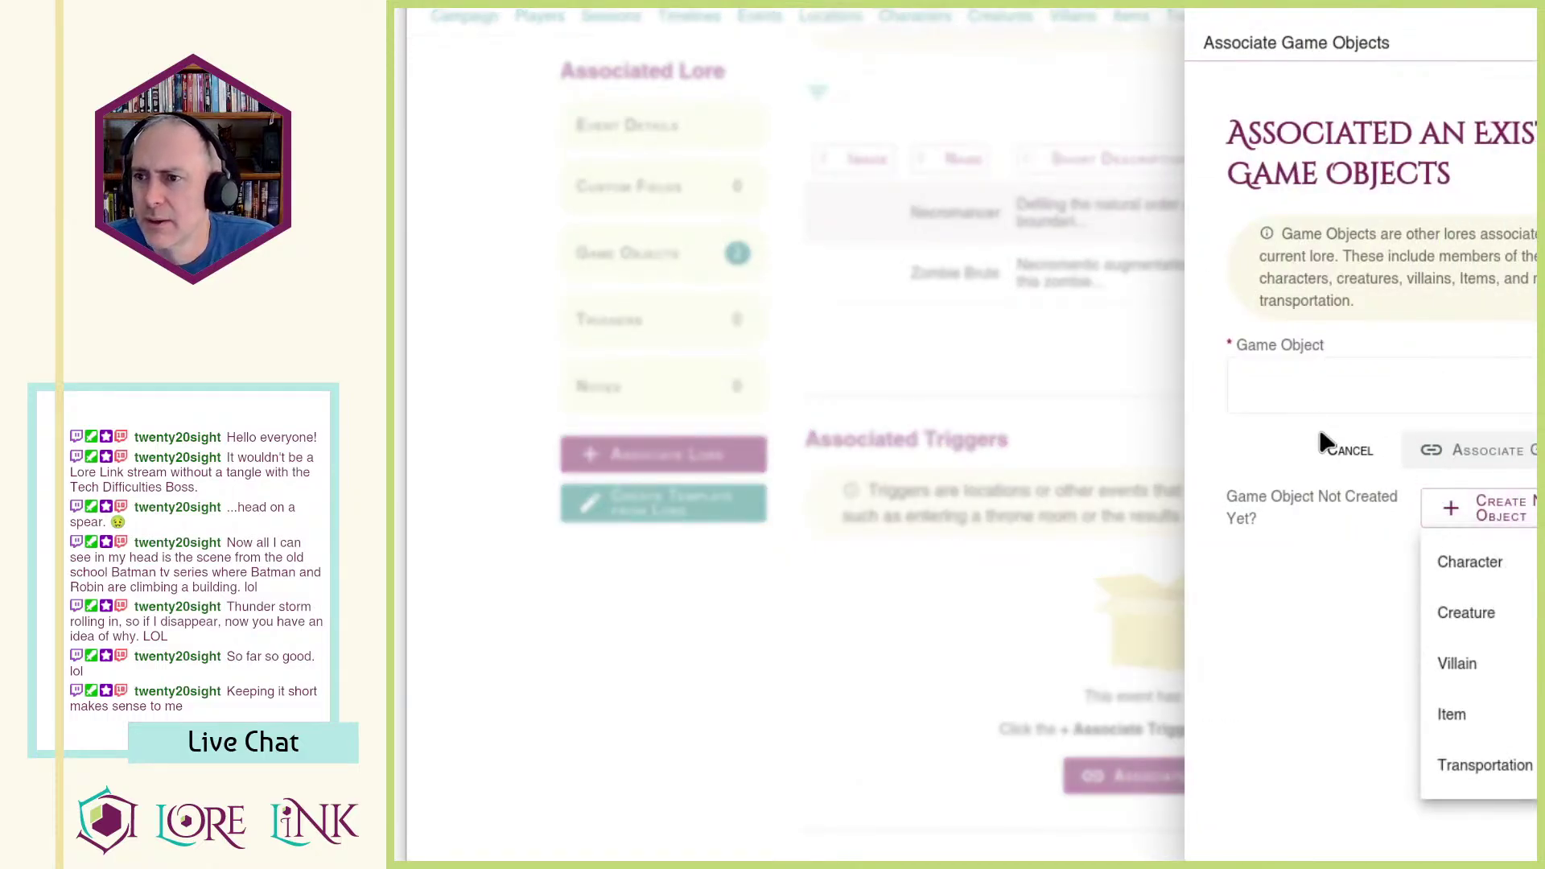
{"action": "left_click", "coordinate": [1510, 620]}
{"action": "left_click", "coordinate": [1398, 169]}
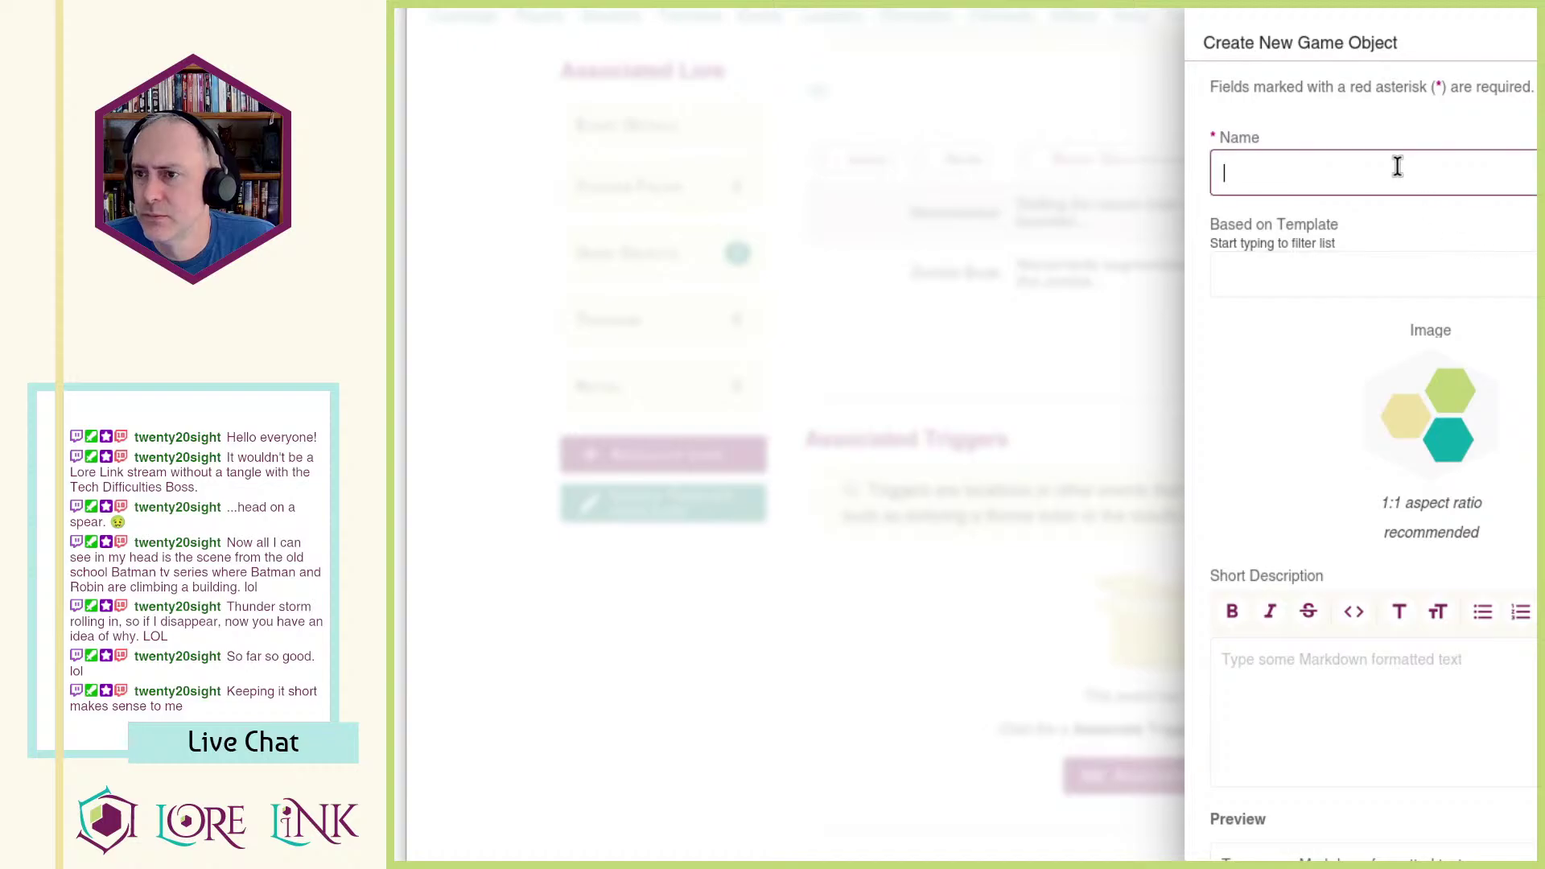
{"action": "type", "text": "Woolly Rhinocerou"}
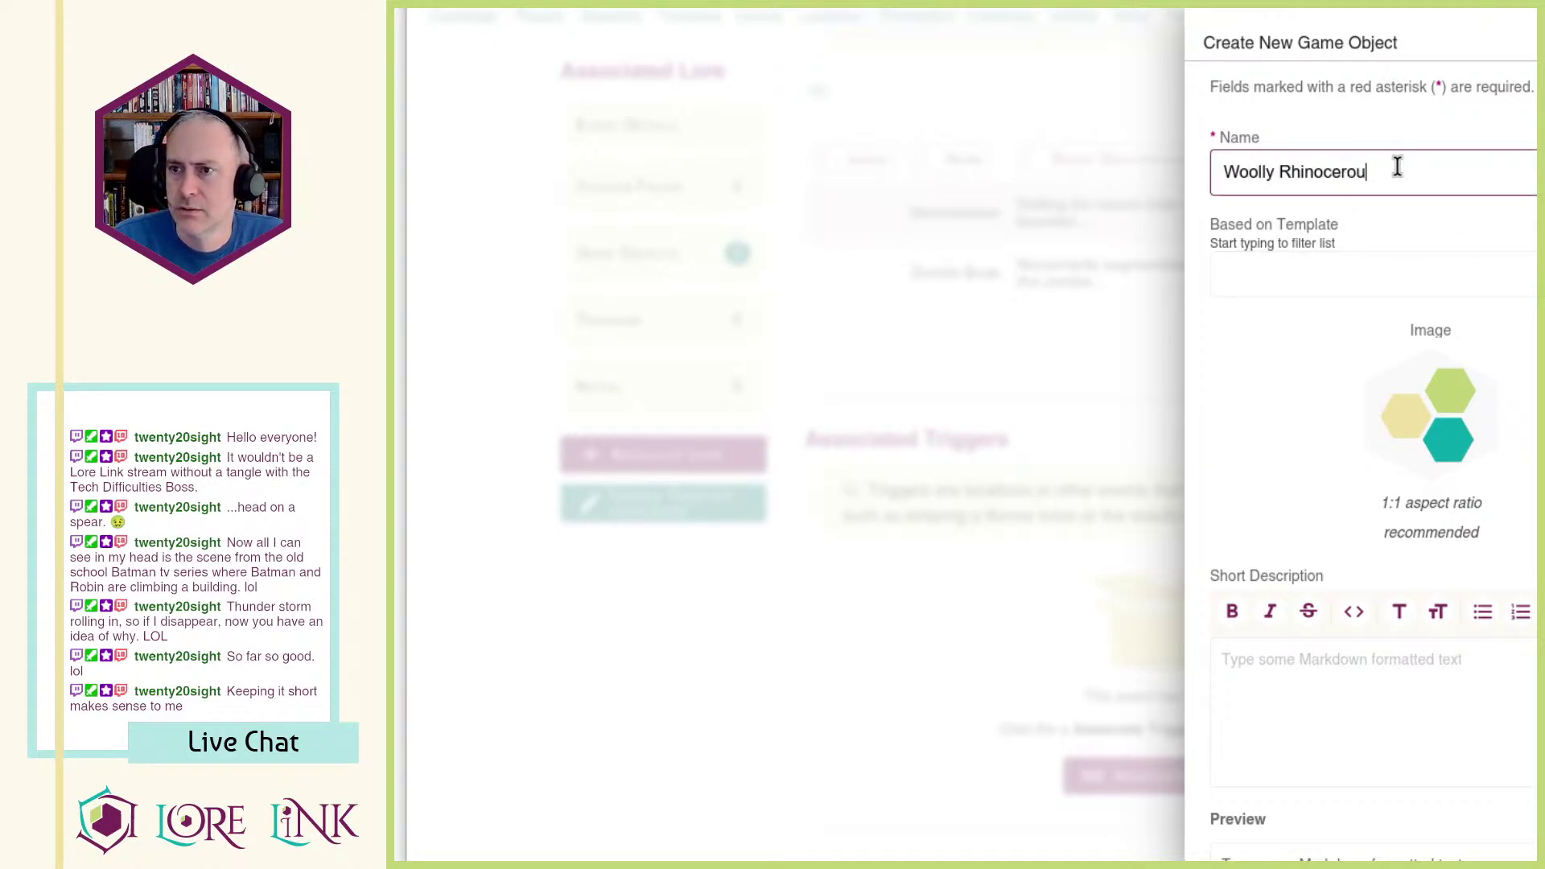
{"action": "type", "text": "se"}
{"action": "key", "text": "BackSpace"}
{"action": "key", "text": "Tab"}
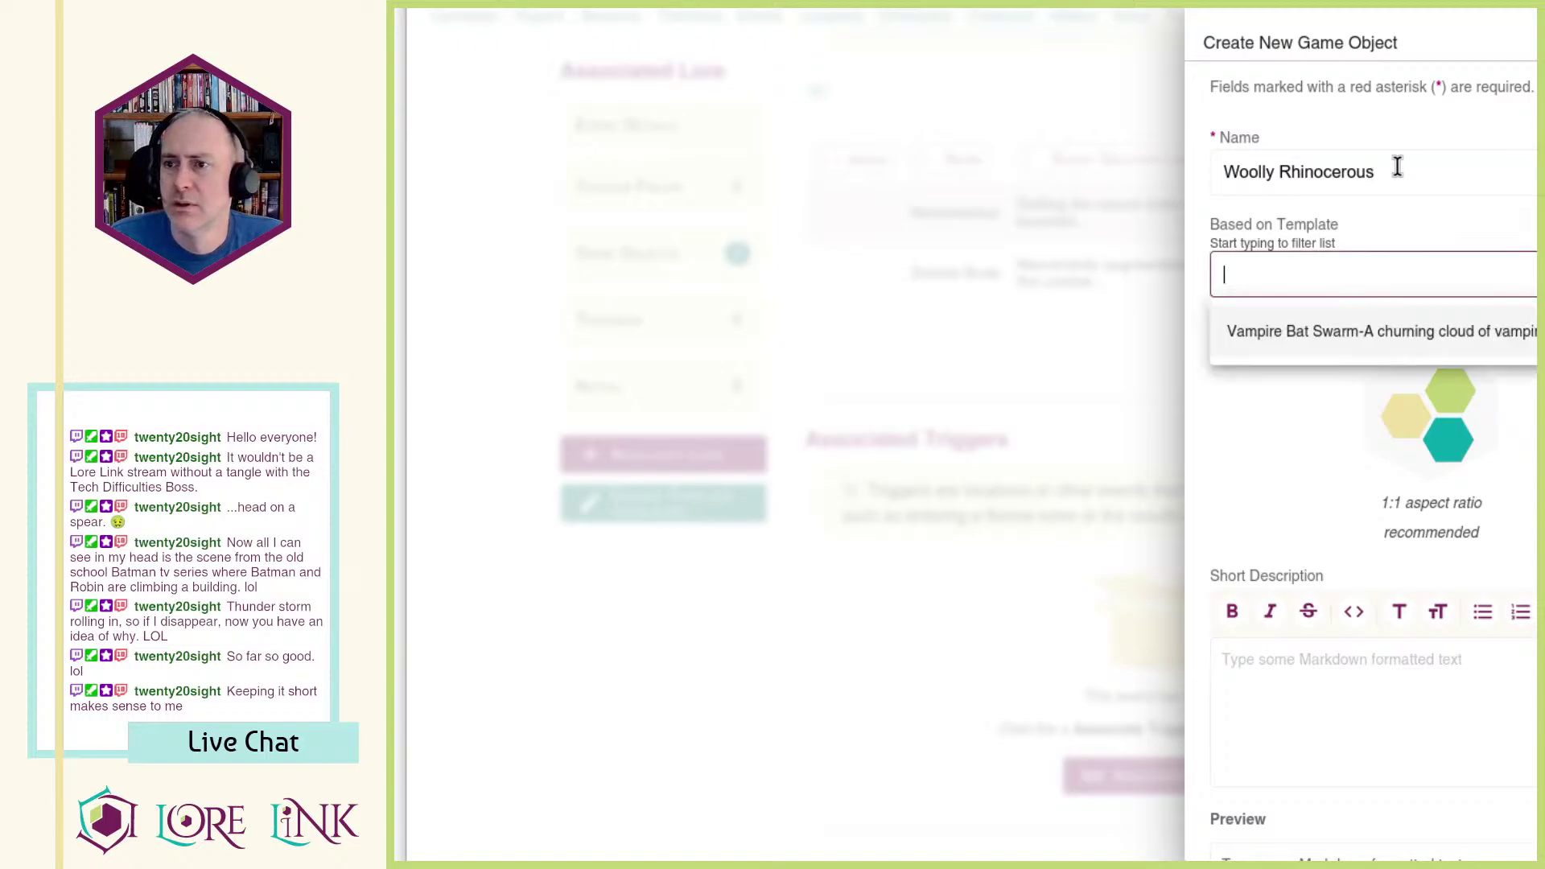
{"action": "key", "text": "Tab"}
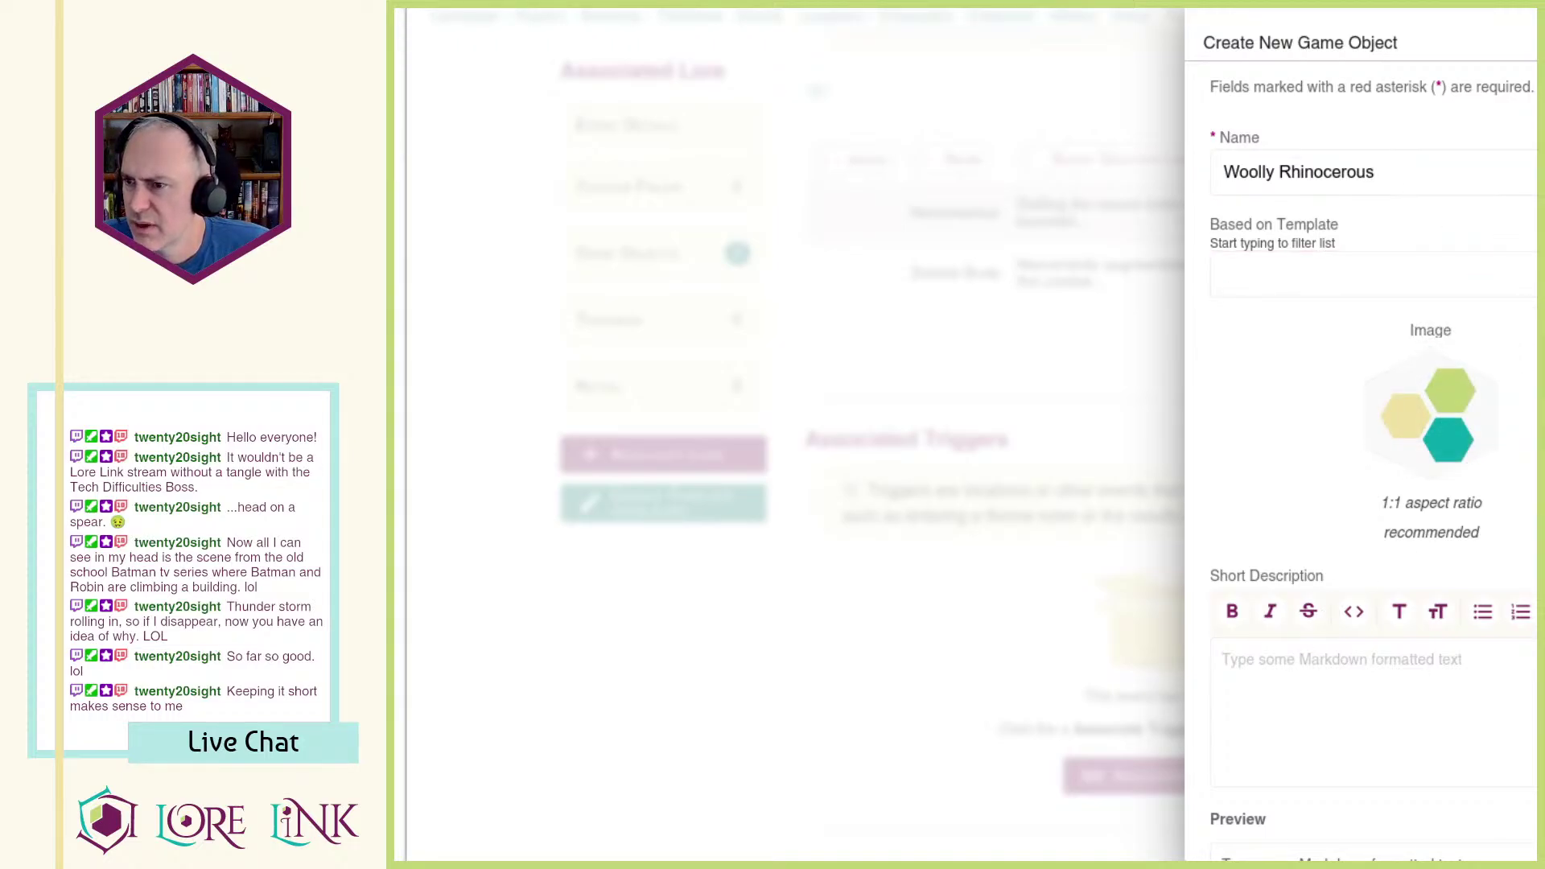
Step: Fill the creature's short description with the copied text about rhinoceroses with a shaggy pelt and a huge, crescent-shaped horn
{"action": "left_click", "coordinate": [1222, 659]}
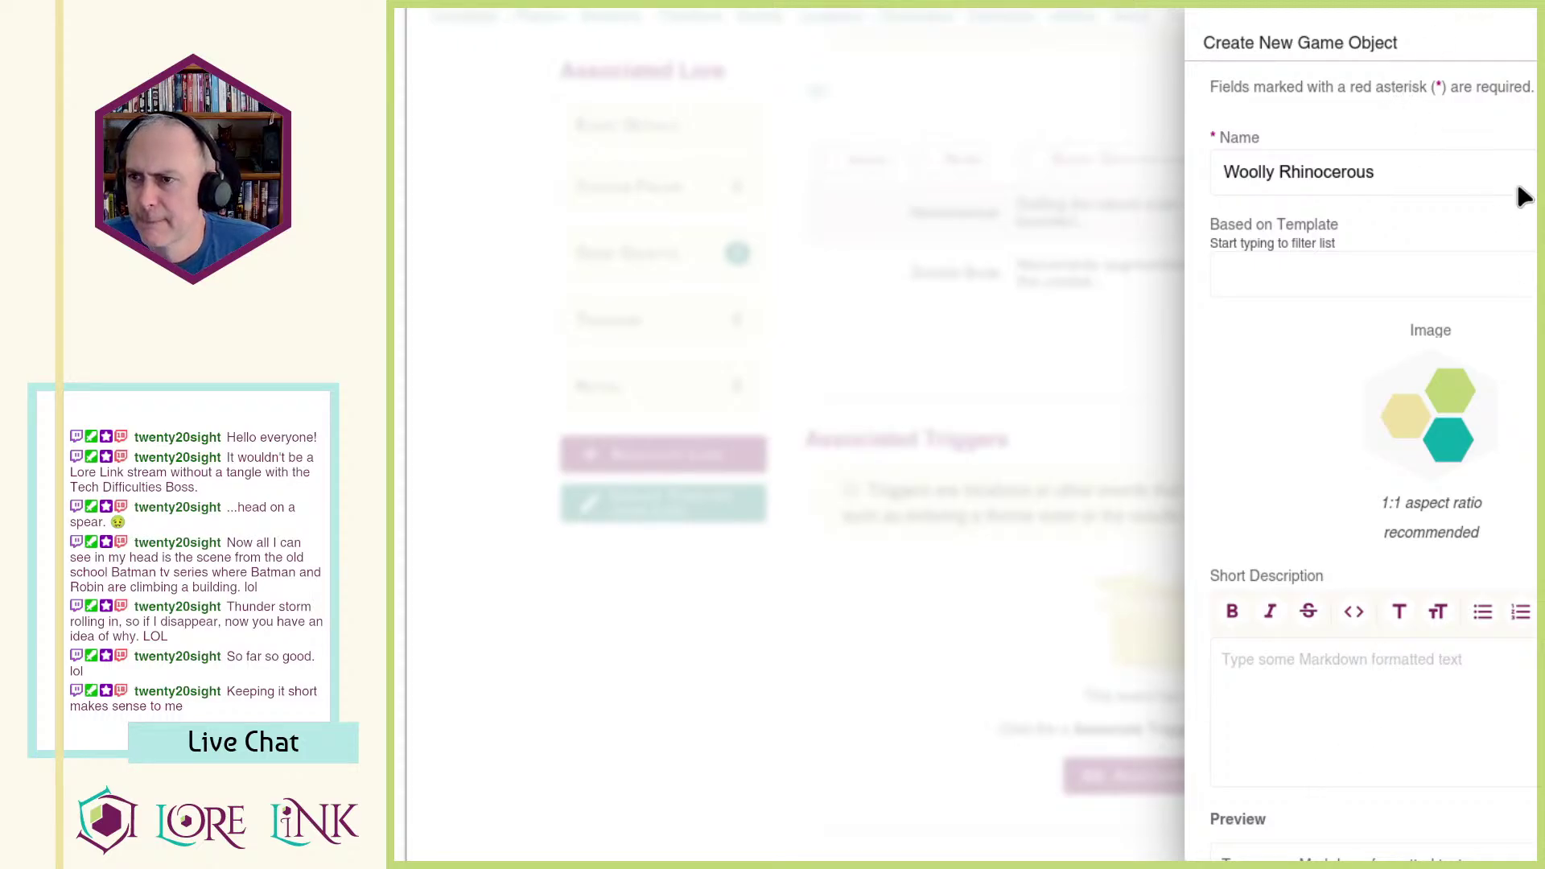
{"action": "key", "text": "alt+Tab"}
{"action": "scroll", "coordinate": [1348, 445], "scroll_direction": "down", "scroll_amount": 5}
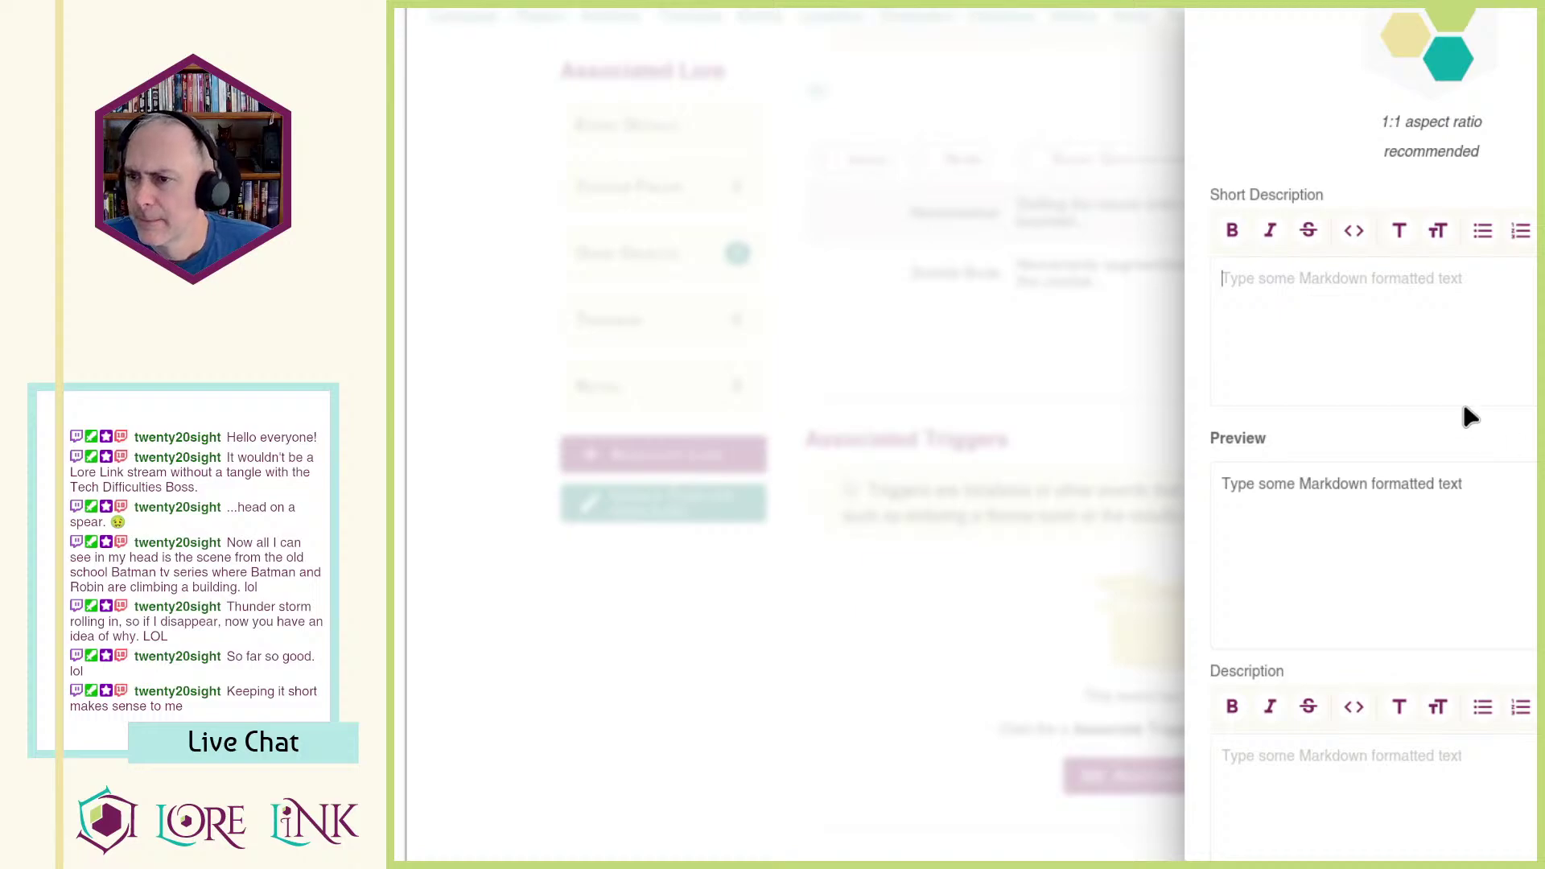
{"action": "key", "text": "ctrl+v"}
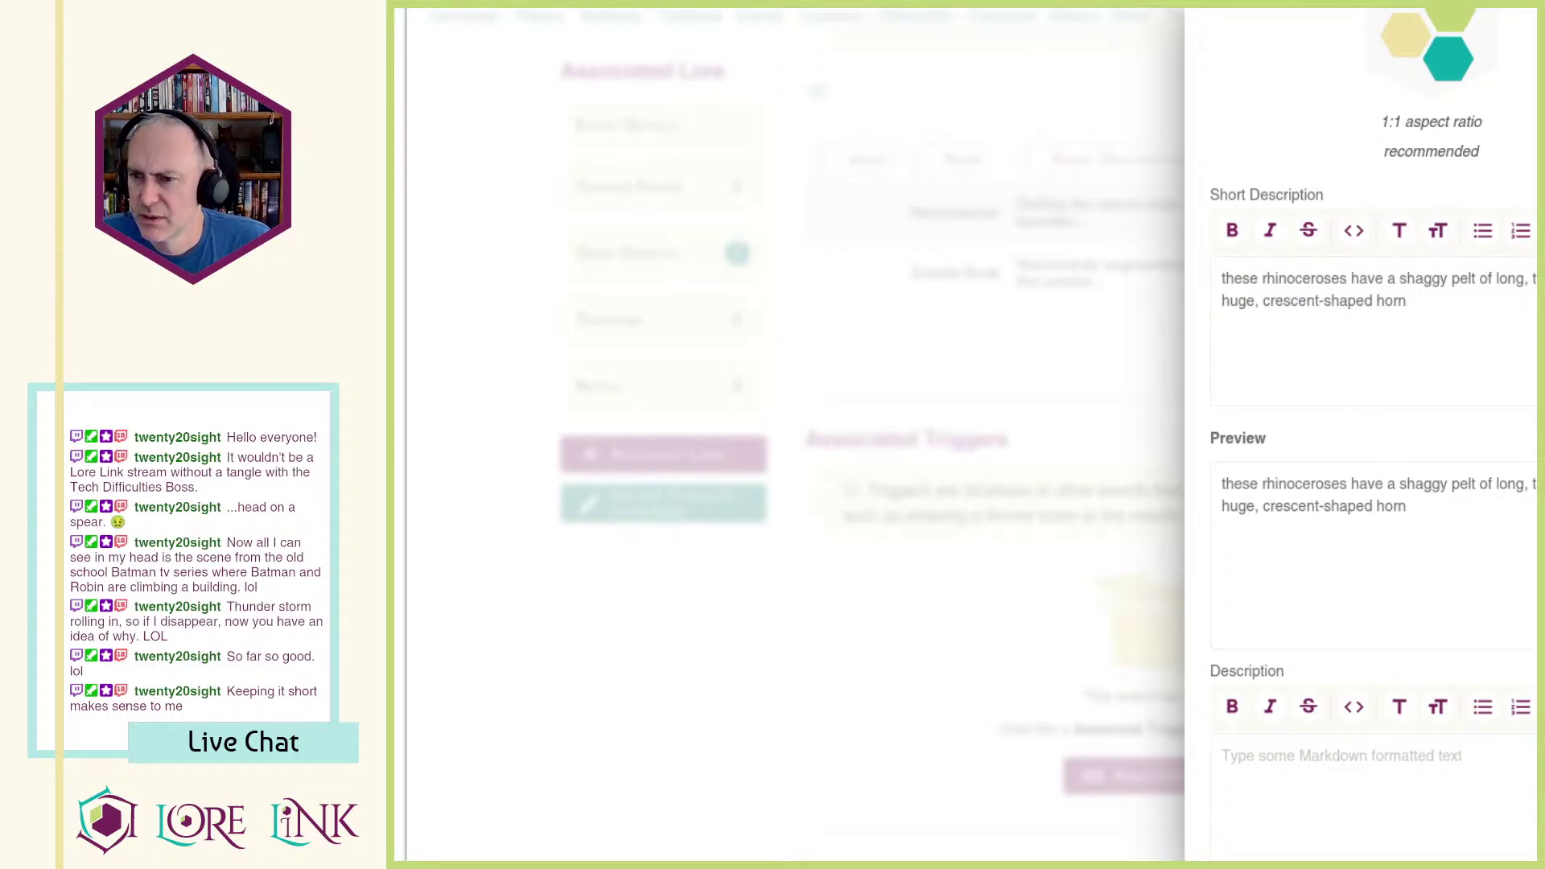
Step: Paste the full woolly rhino text into the description with Recall Knowledge - Animal (Nature): DC 20, Unspecific Lore: DC 18 and Specific Lore: DC 15
{"action": "scroll", "coordinate": [1438, 534], "scroll_direction": "down", "scroll_amount": 3}
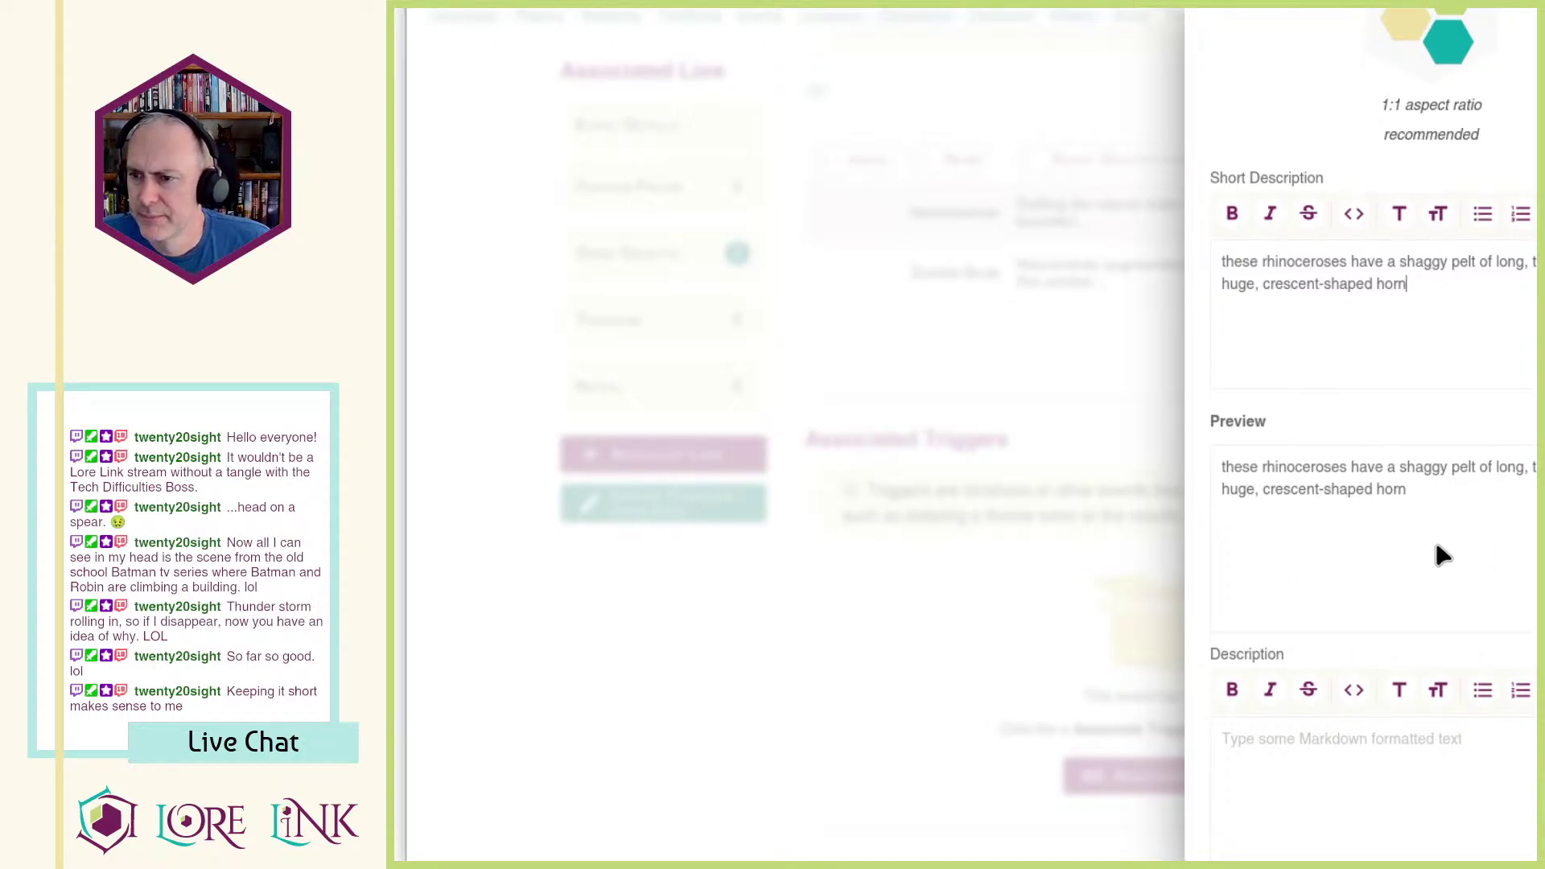
{"action": "left_click", "coordinate": [1386, 558]}
{"action": "key", "text": "ctrl+v"}
{"action": "key", "text": "Return"}
{"action": "key", "text": "Return"}
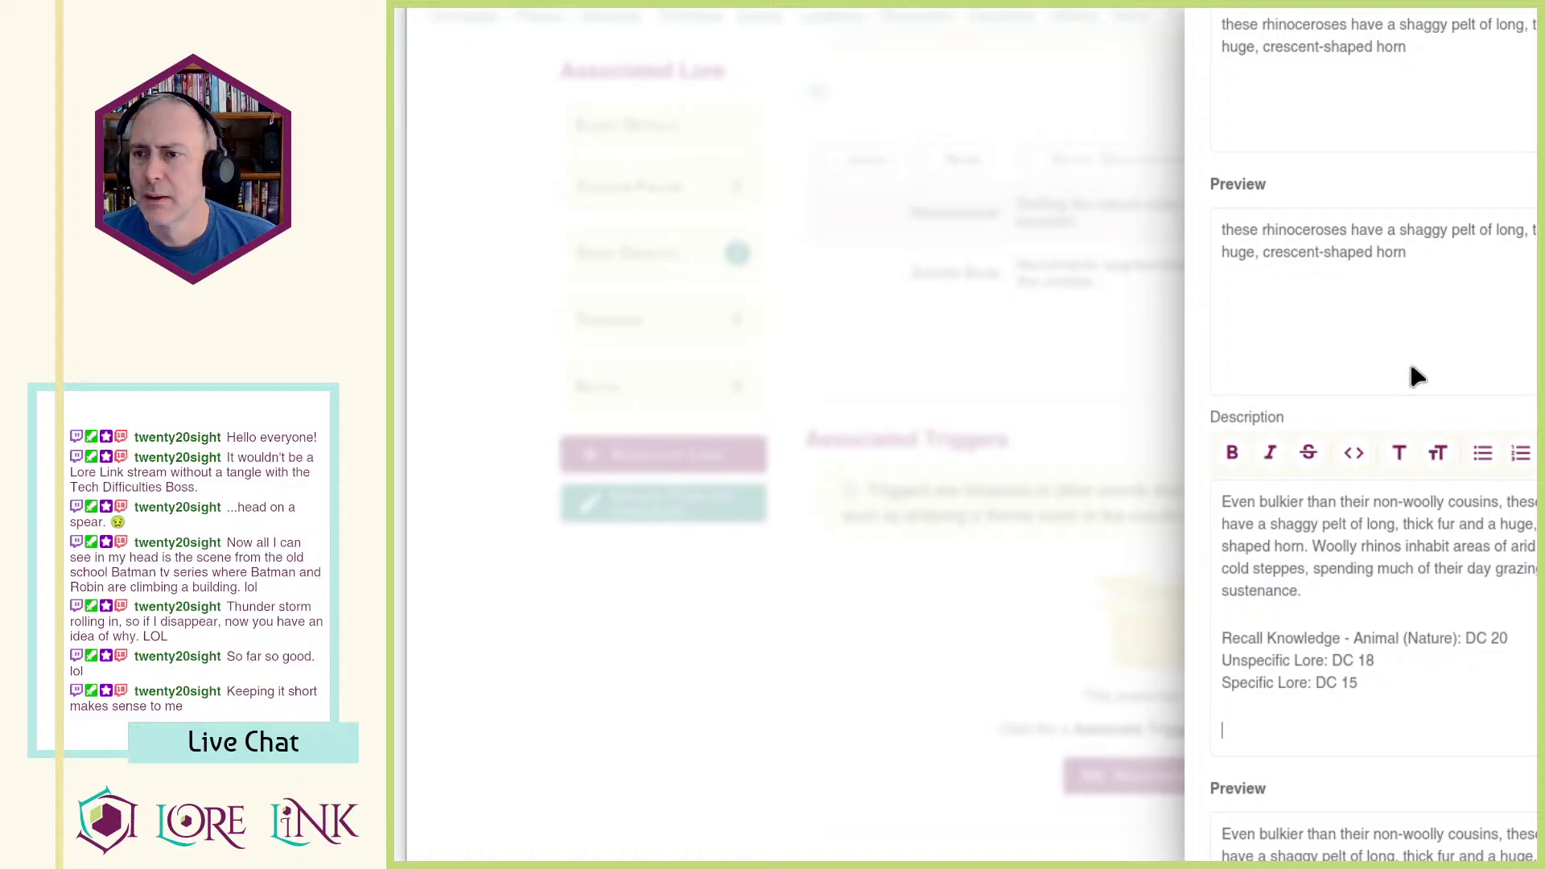
Step: Add Initiative Perception +11, HP 100 and AC 25; Fort +17, Ref +11, Will +15 with its +2 status cold note below the lore DCs
{"action": "type", "text": "Initiative Perception +11"}
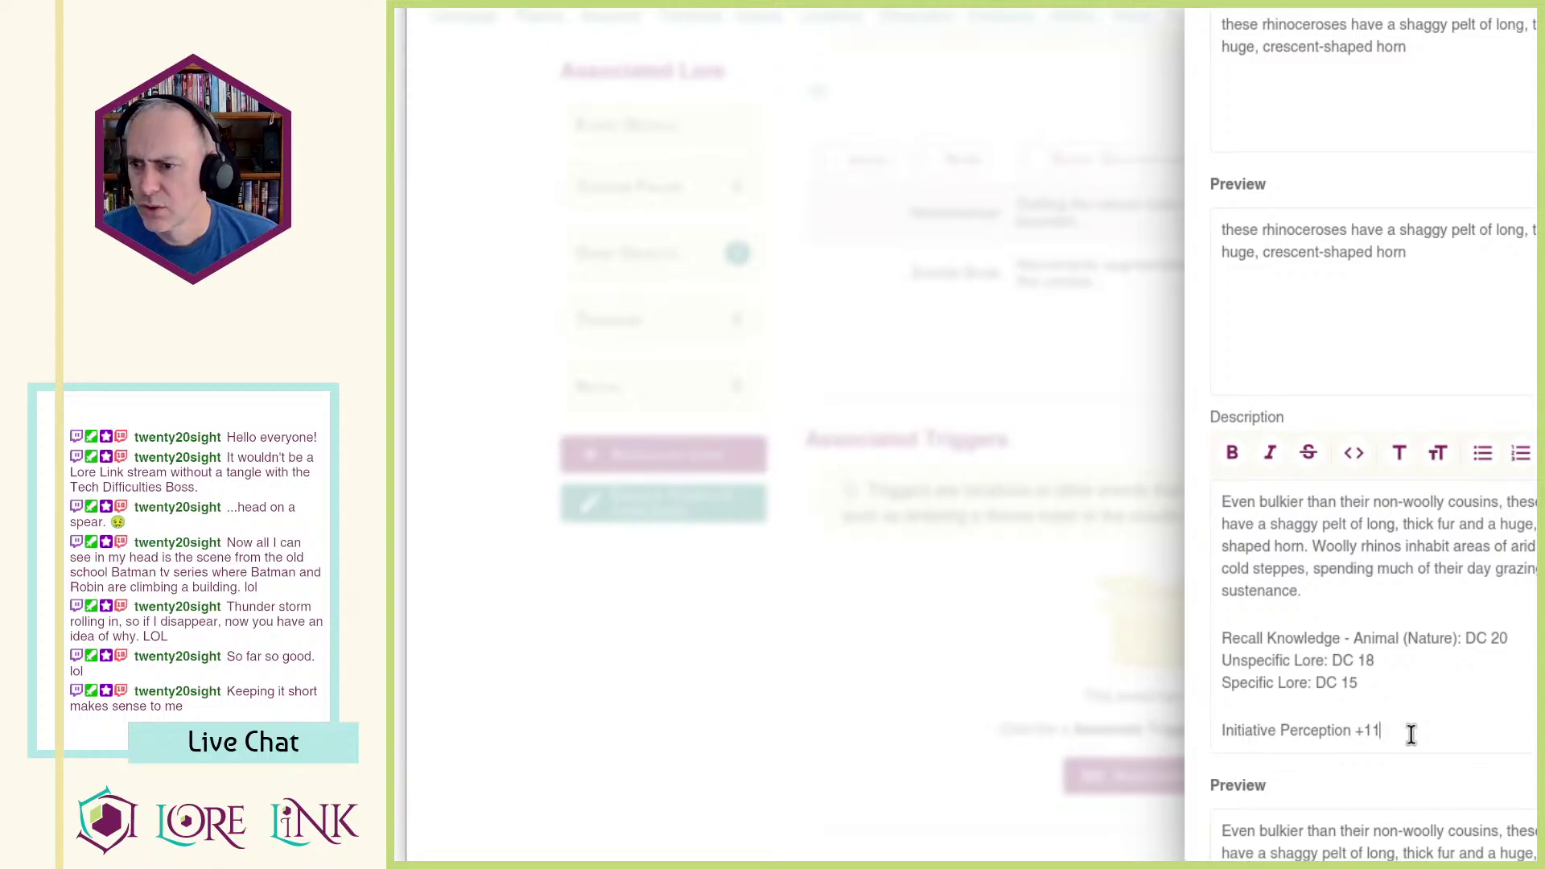
{"action": "key", "text": "Return"}
{"action": "type", "text": "AC 25; Fort +17, Ref +11, Will +15; +2 status to cold HP 100"}
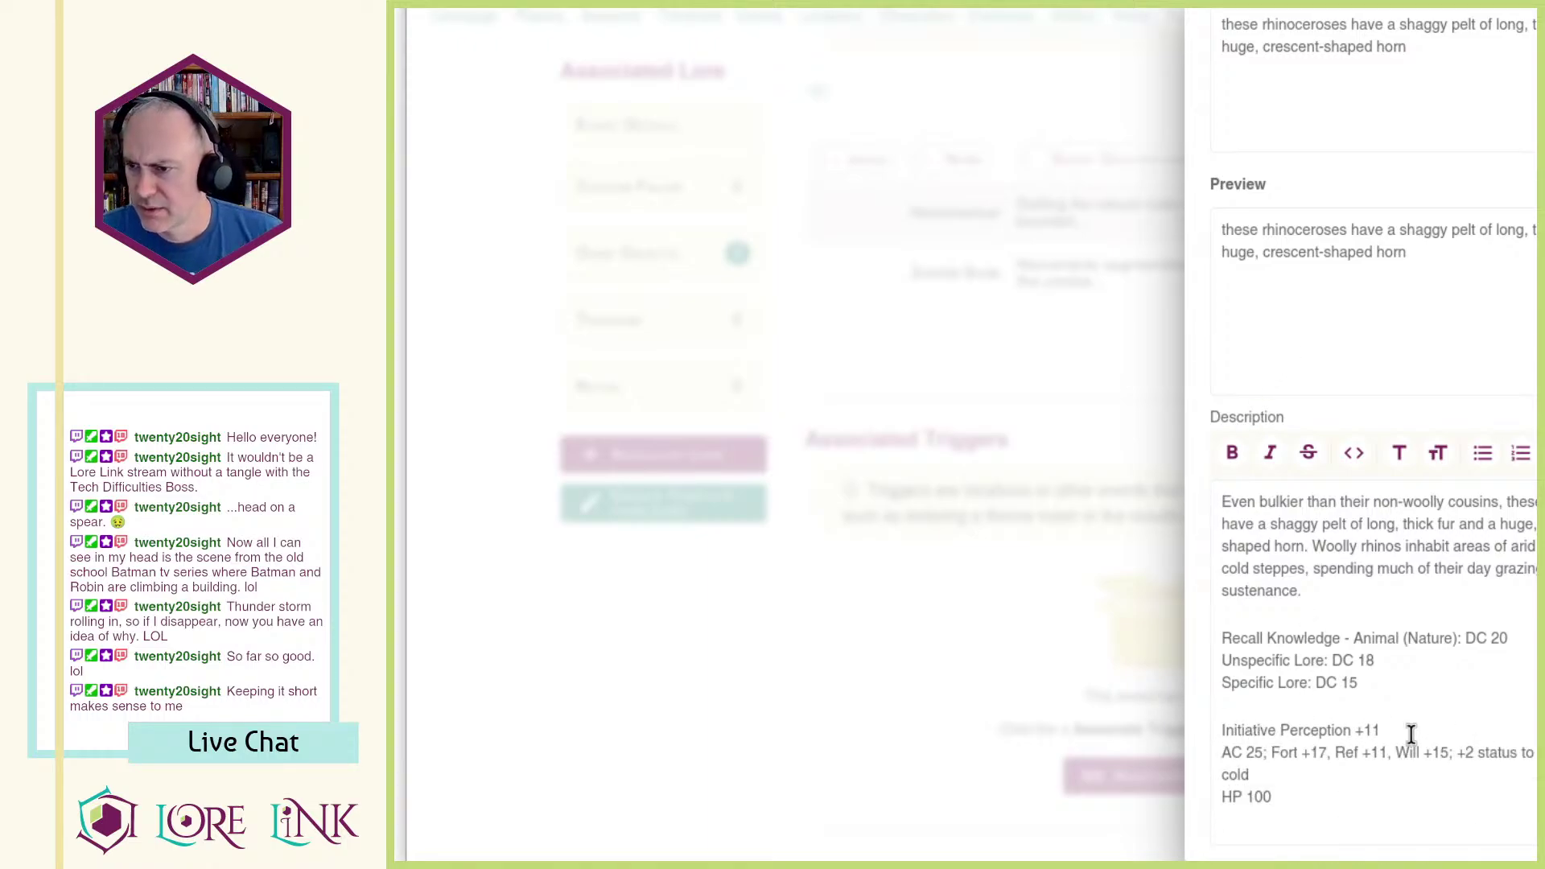
{"action": "key", "text": "shift+Home"}
{"action": "key", "text": "ctrl+x"}
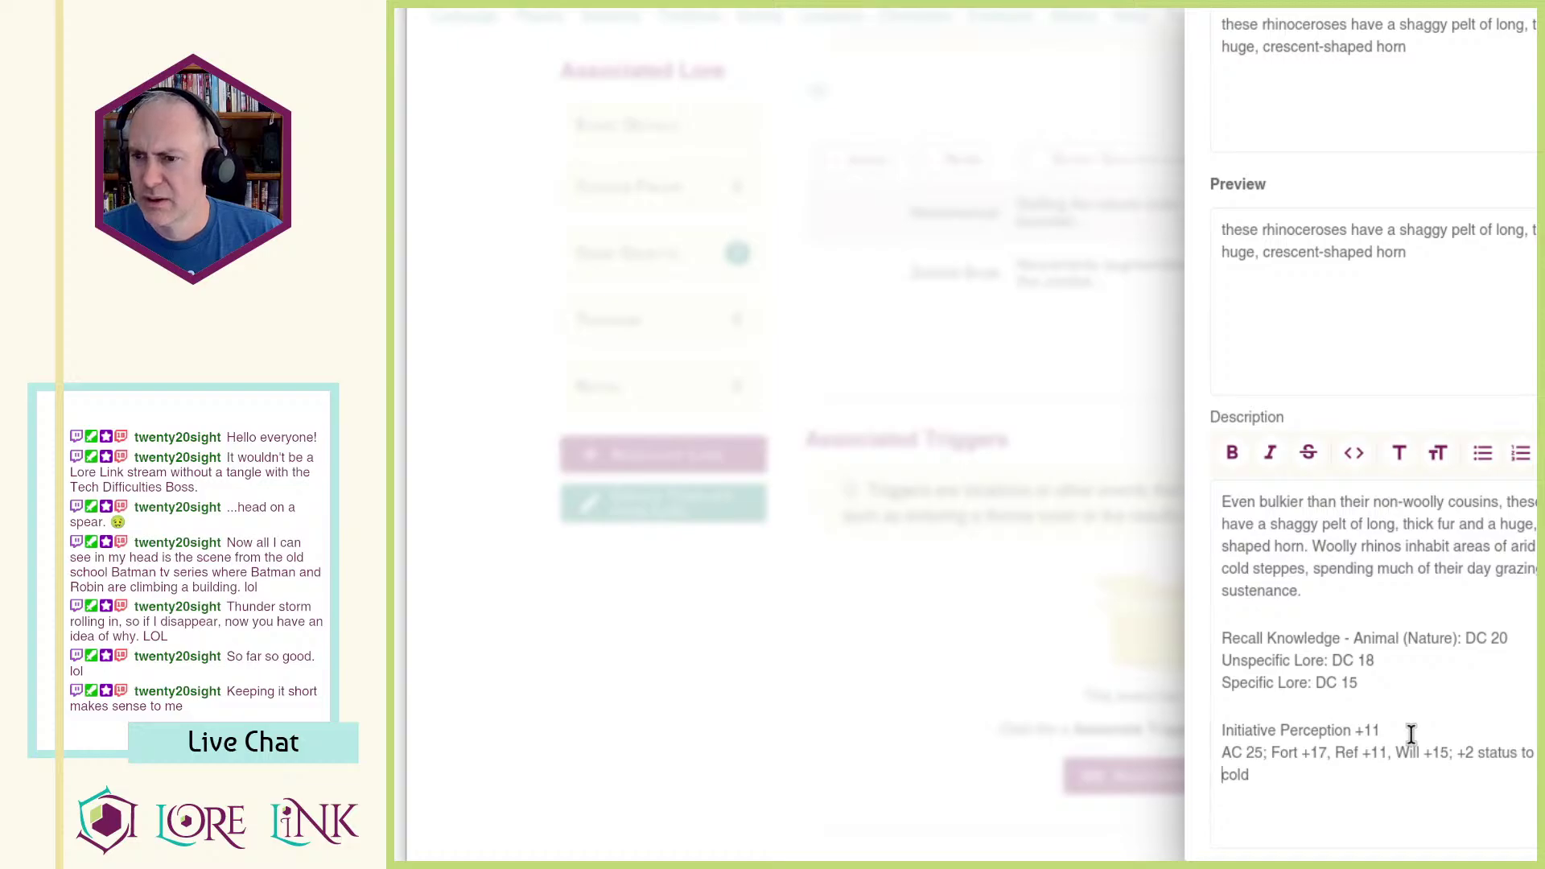
{"action": "left_click", "coordinate": [1412, 734]}
{"action": "key", "text": "Return"}
{"action": "key", "text": "ctrl+v"}
{"action": "key", "text": "BackSpace"}
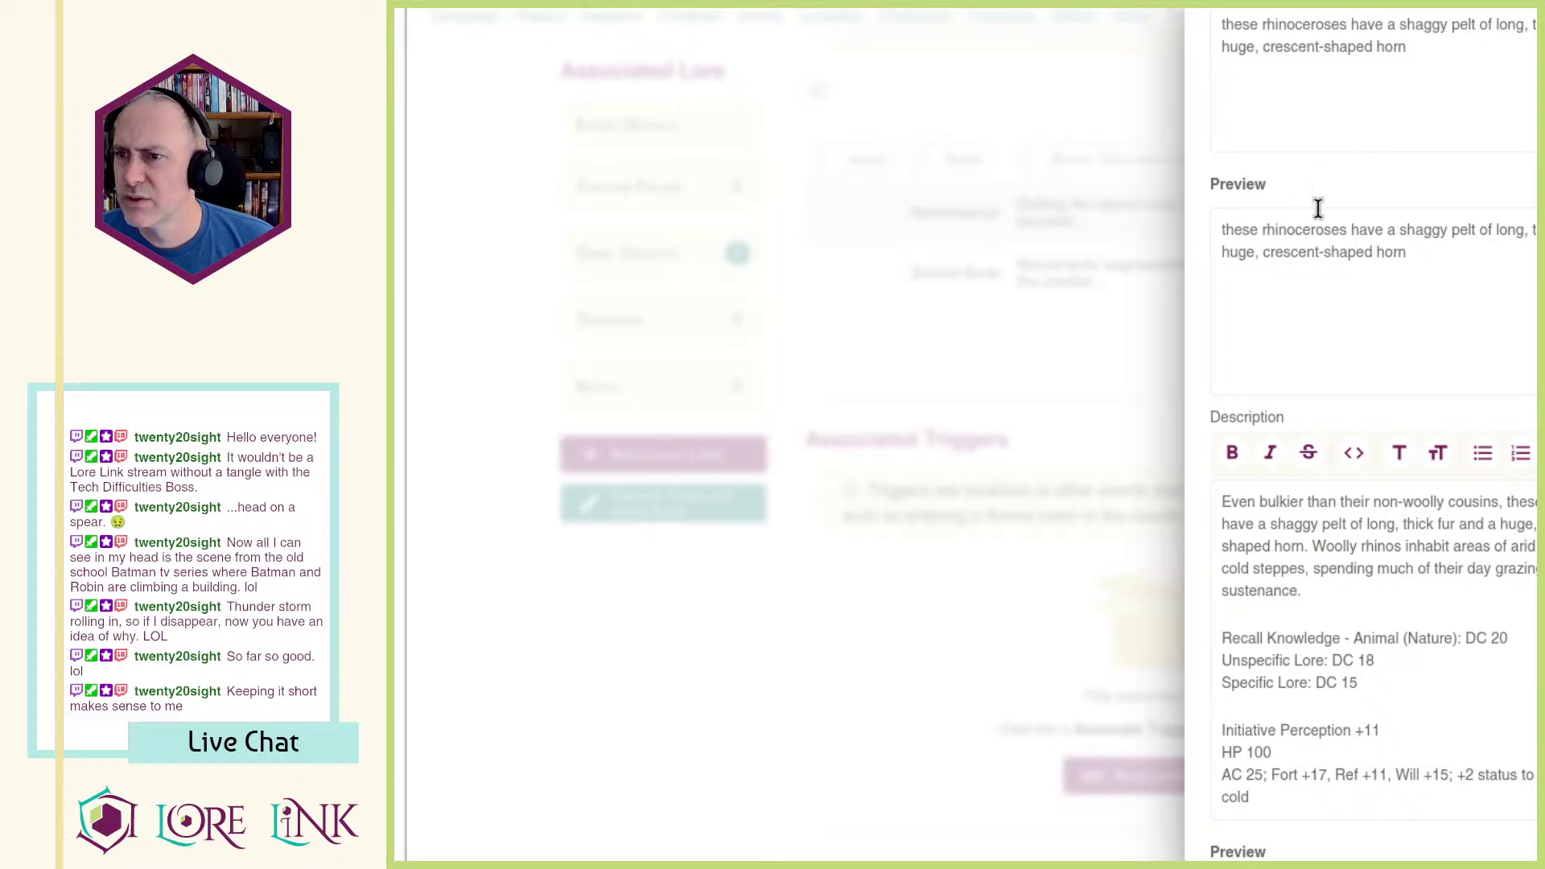
Step: Insert a Markdown link named Woolly Rhinoceros to its 2e.aonprd.com page (ID=3169) above the Recall Knowledge line and create the creature
{"action": "left_click", "coordinate": [1290, 614]}
{"action": "key", "text": "ctrl+v"}
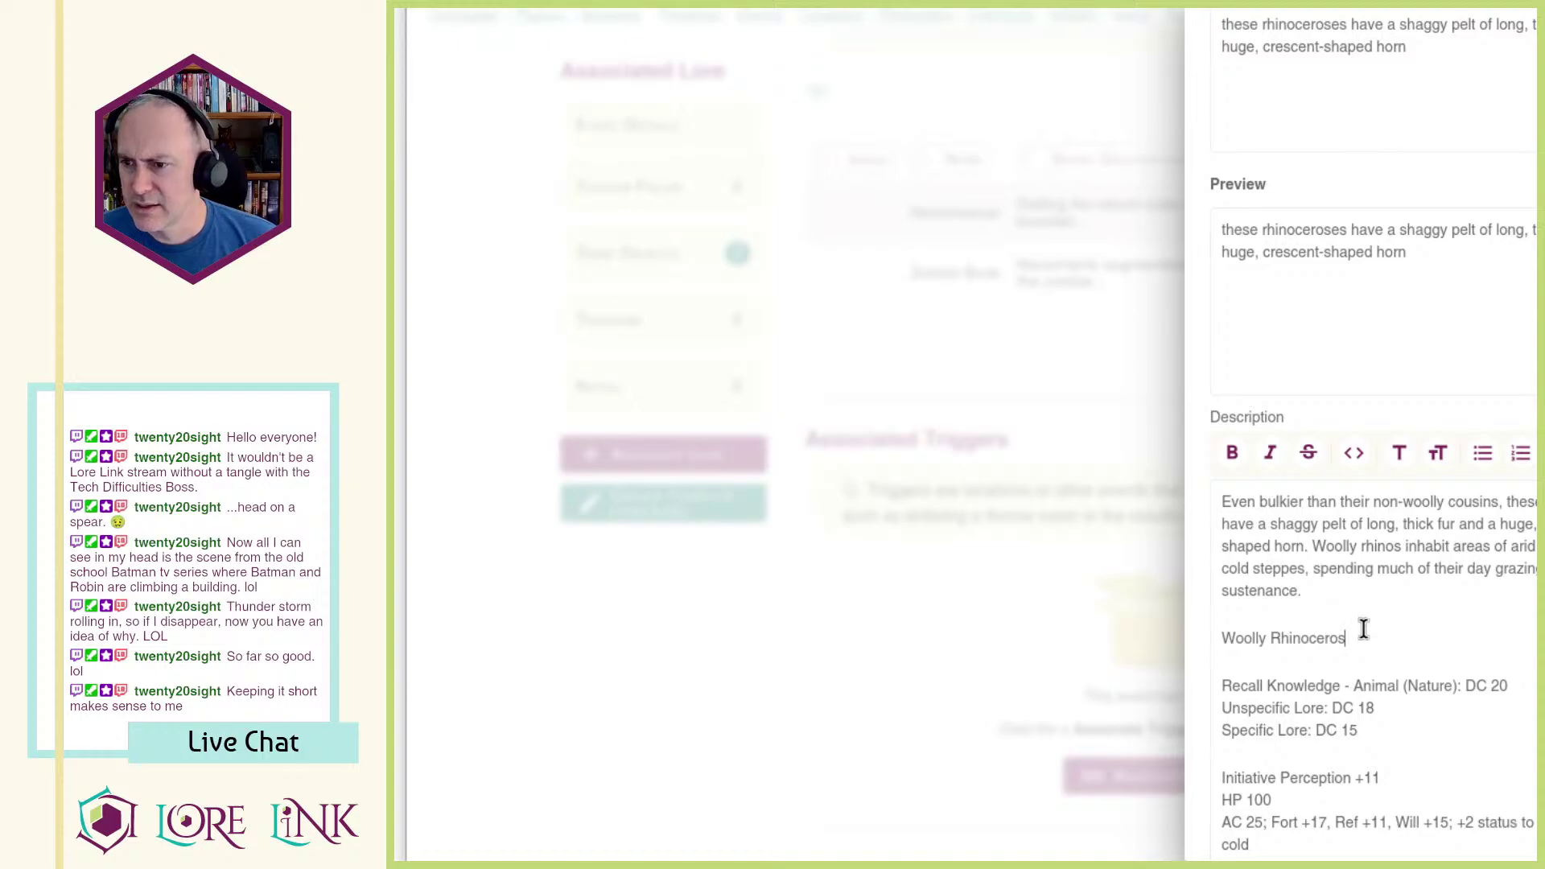
{"action": "triple_click", "coordinate": [1251, 636]}
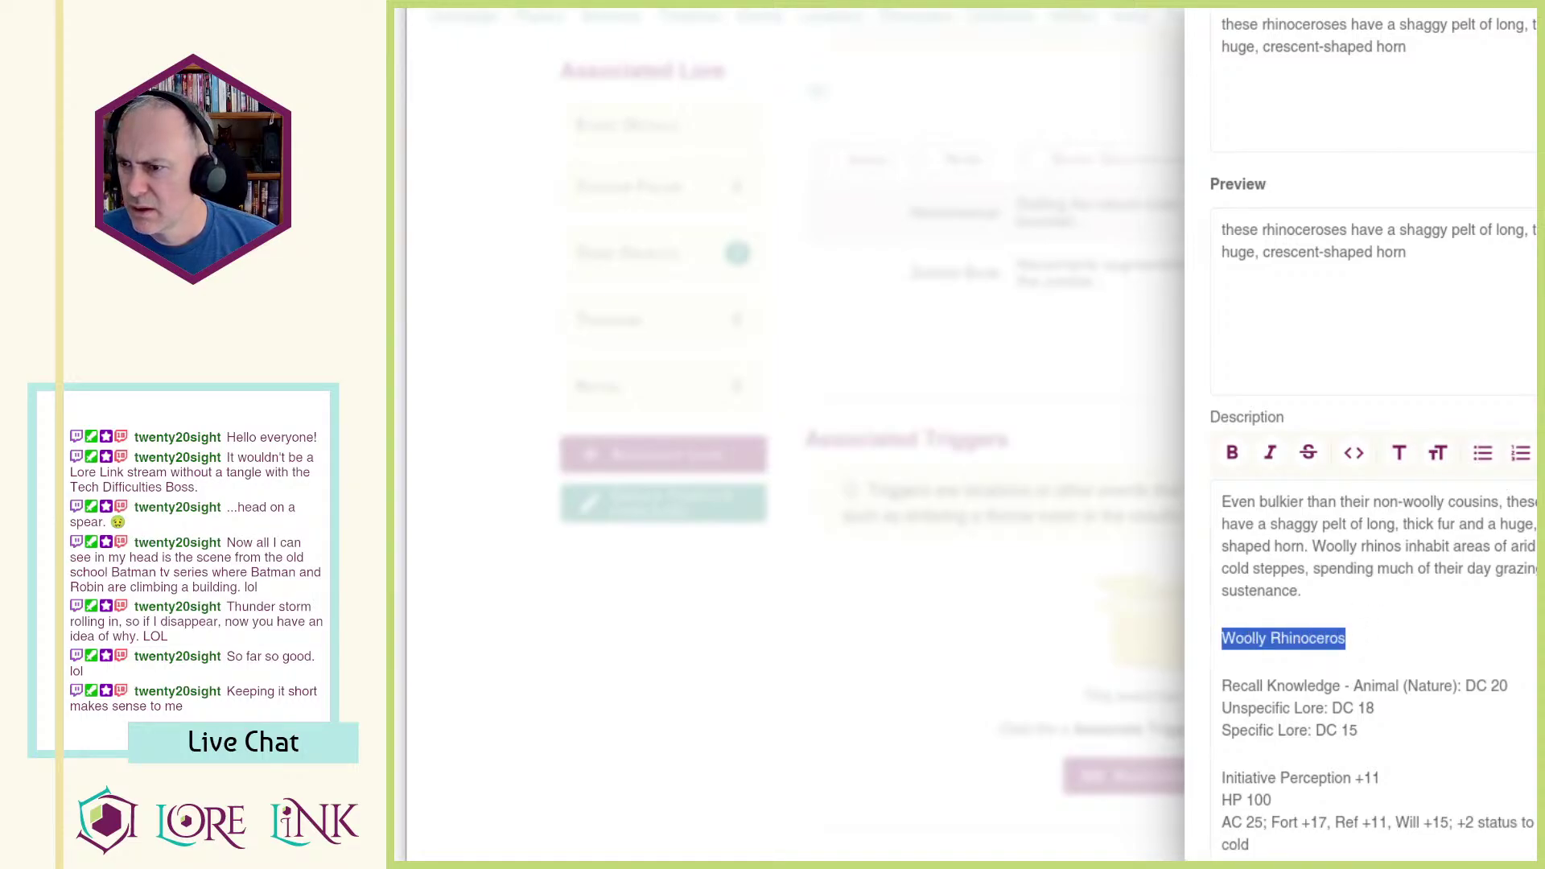
{"action": "left_click", "coordinate": [1361, 639]}
{"action": "type", "text": "["}
{"action": "key", "text": "End"}
{"action": "type", "text": "]("}
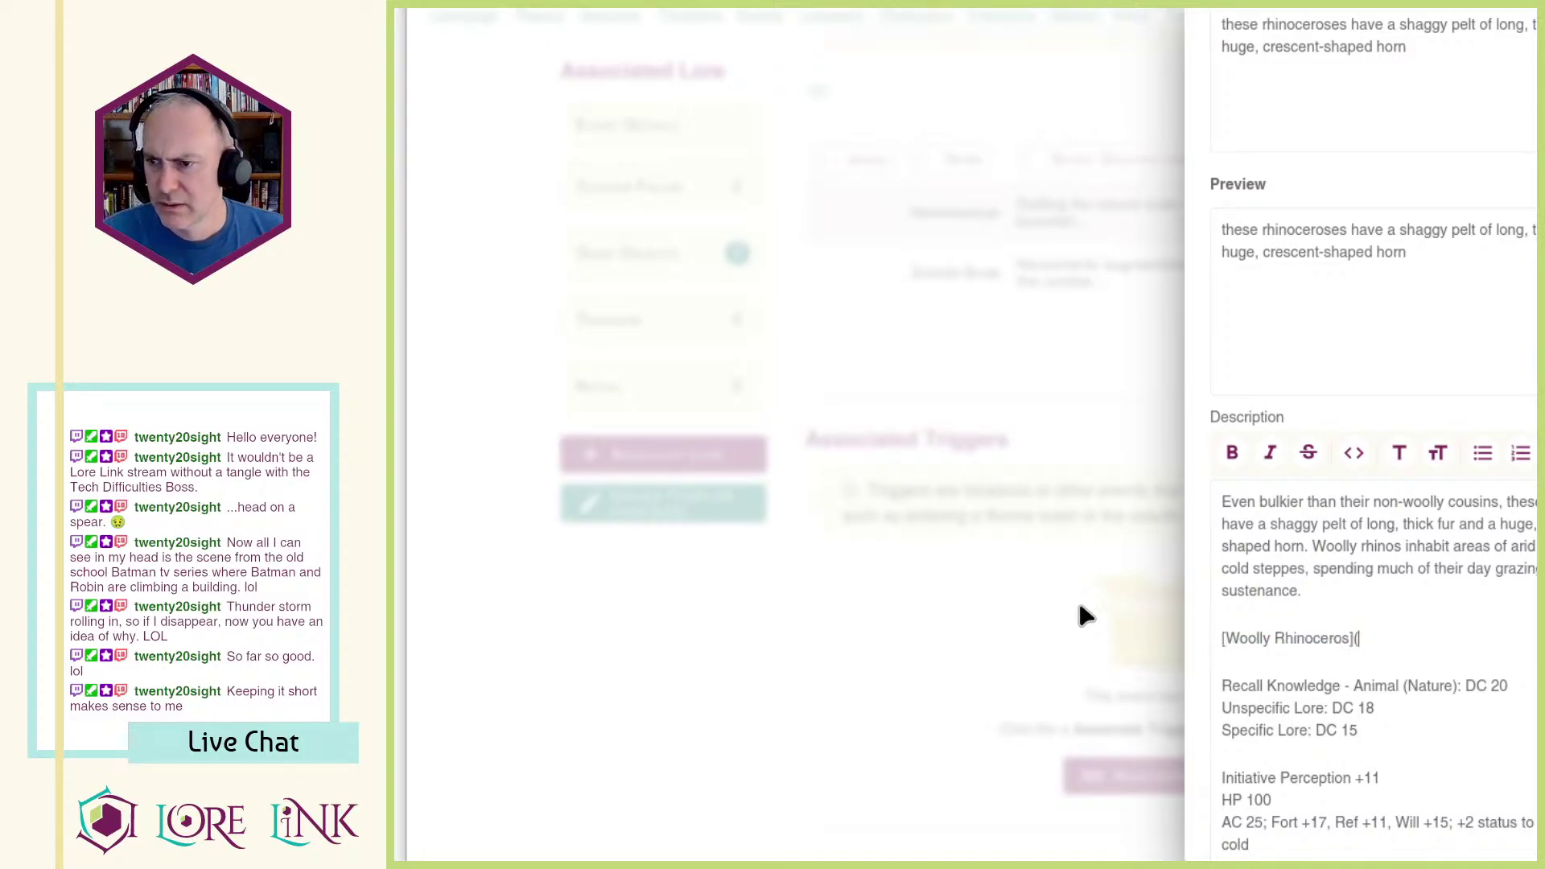
{"action": "key", "text": "ctrl+v"}
{"action": "type", "text": ")"}
{"action": "scroll", "coordinate": [1416, 556], "scroll_direction": "down", "scroll_amount": 6}
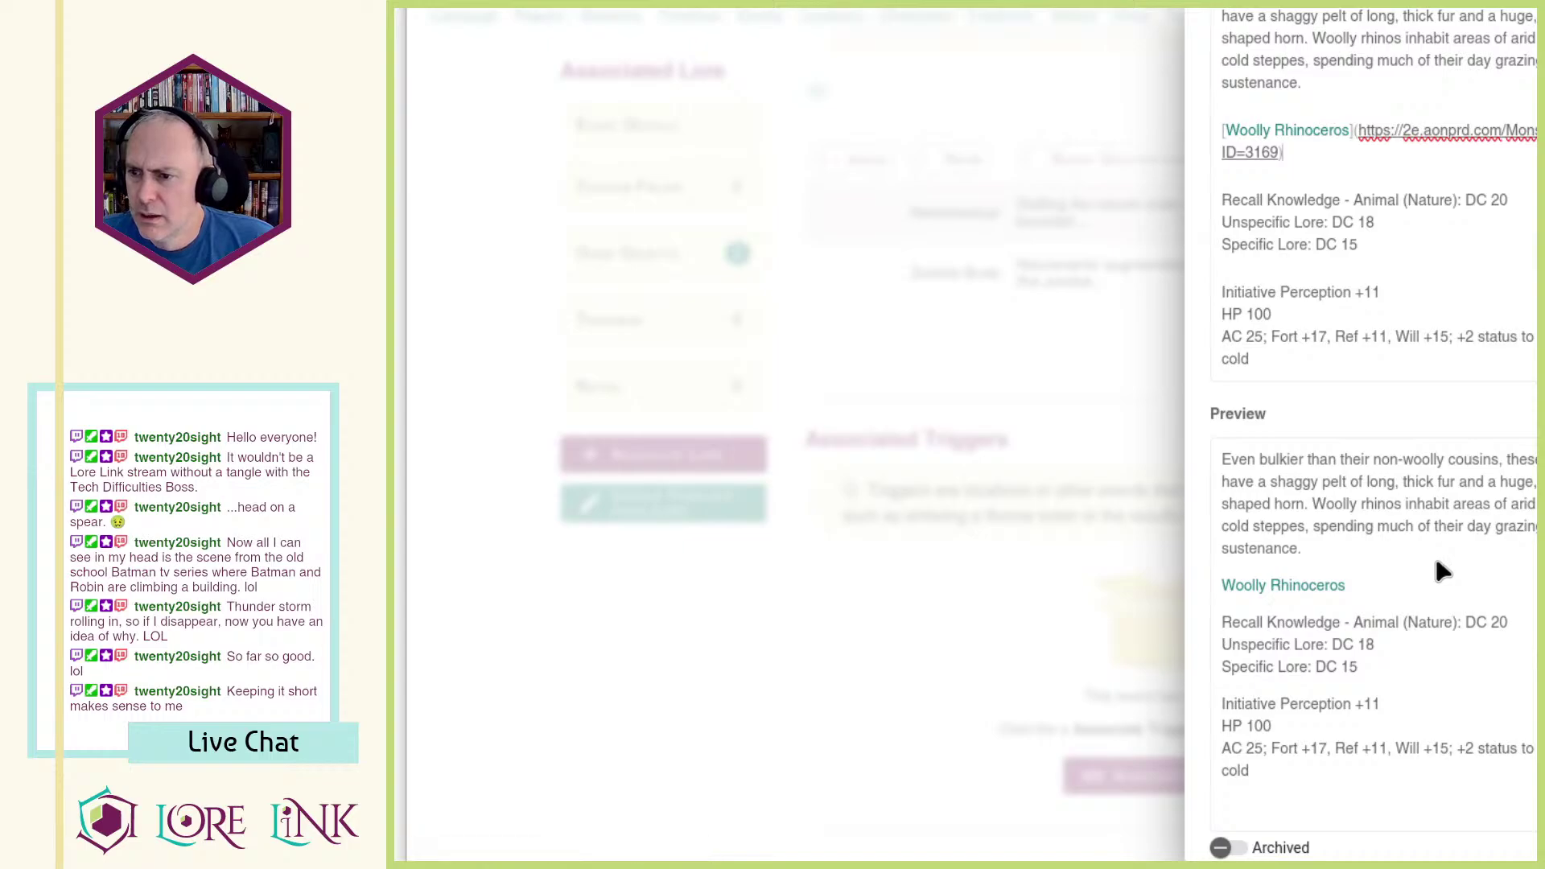
{"action": "scroll", "coordinate": [1434, 552], "scroll_direction": "down", "scroll_amount": 1}
{"action": "left_click", "coordinate": [756, 606]}
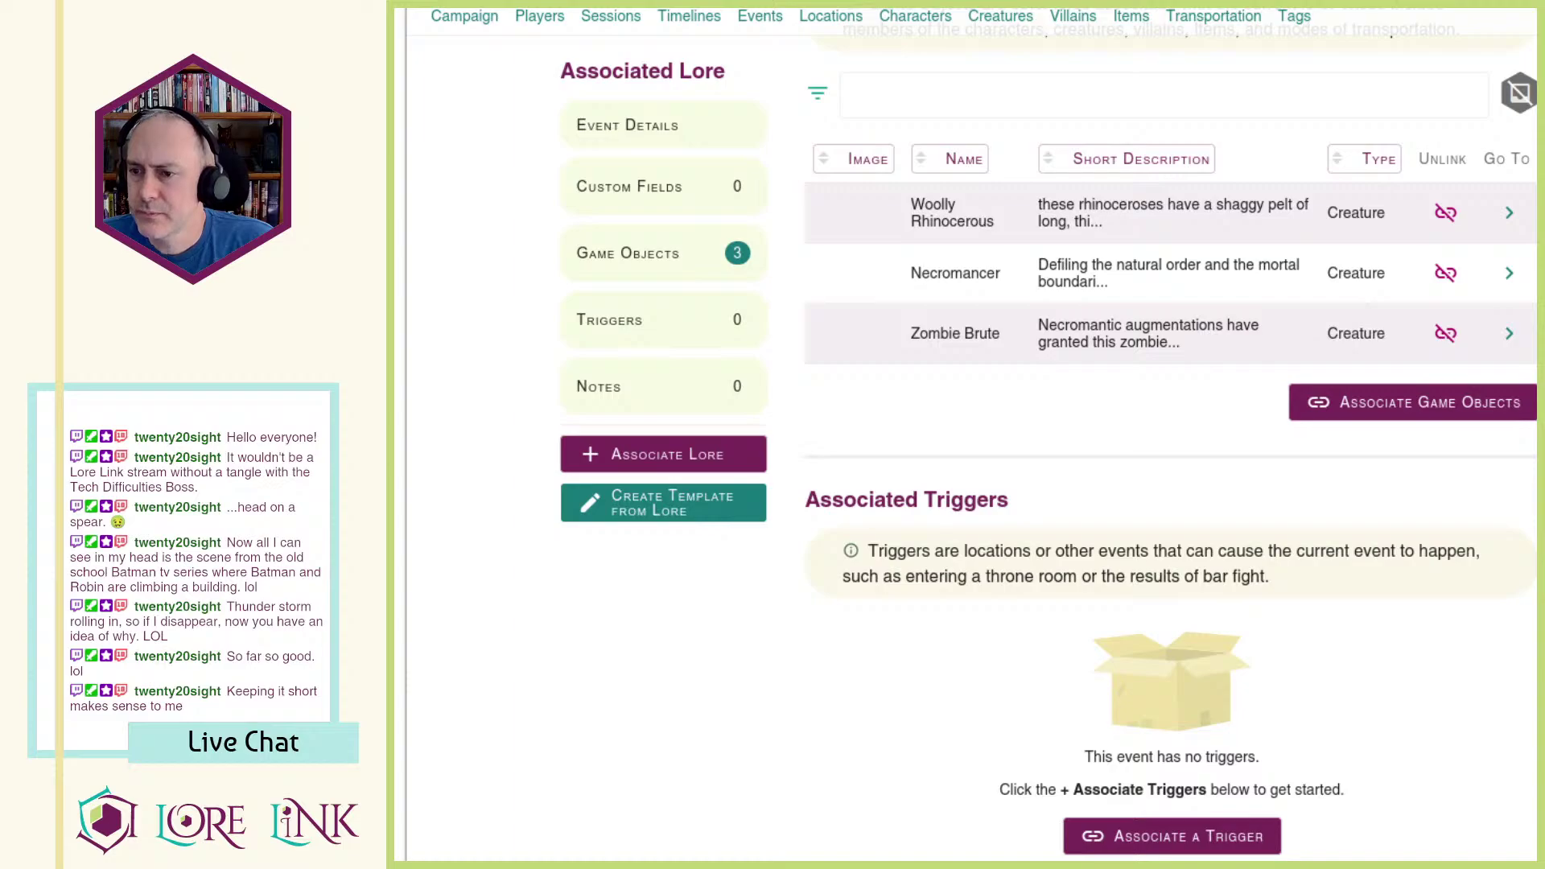
Step: Create a trigger for the event with the B34 - Deadfall location as the triggering object
{"action": "scroll", "coordinate": [1073, 359], "scroll_direction": "up", "scroll_amount": 10}
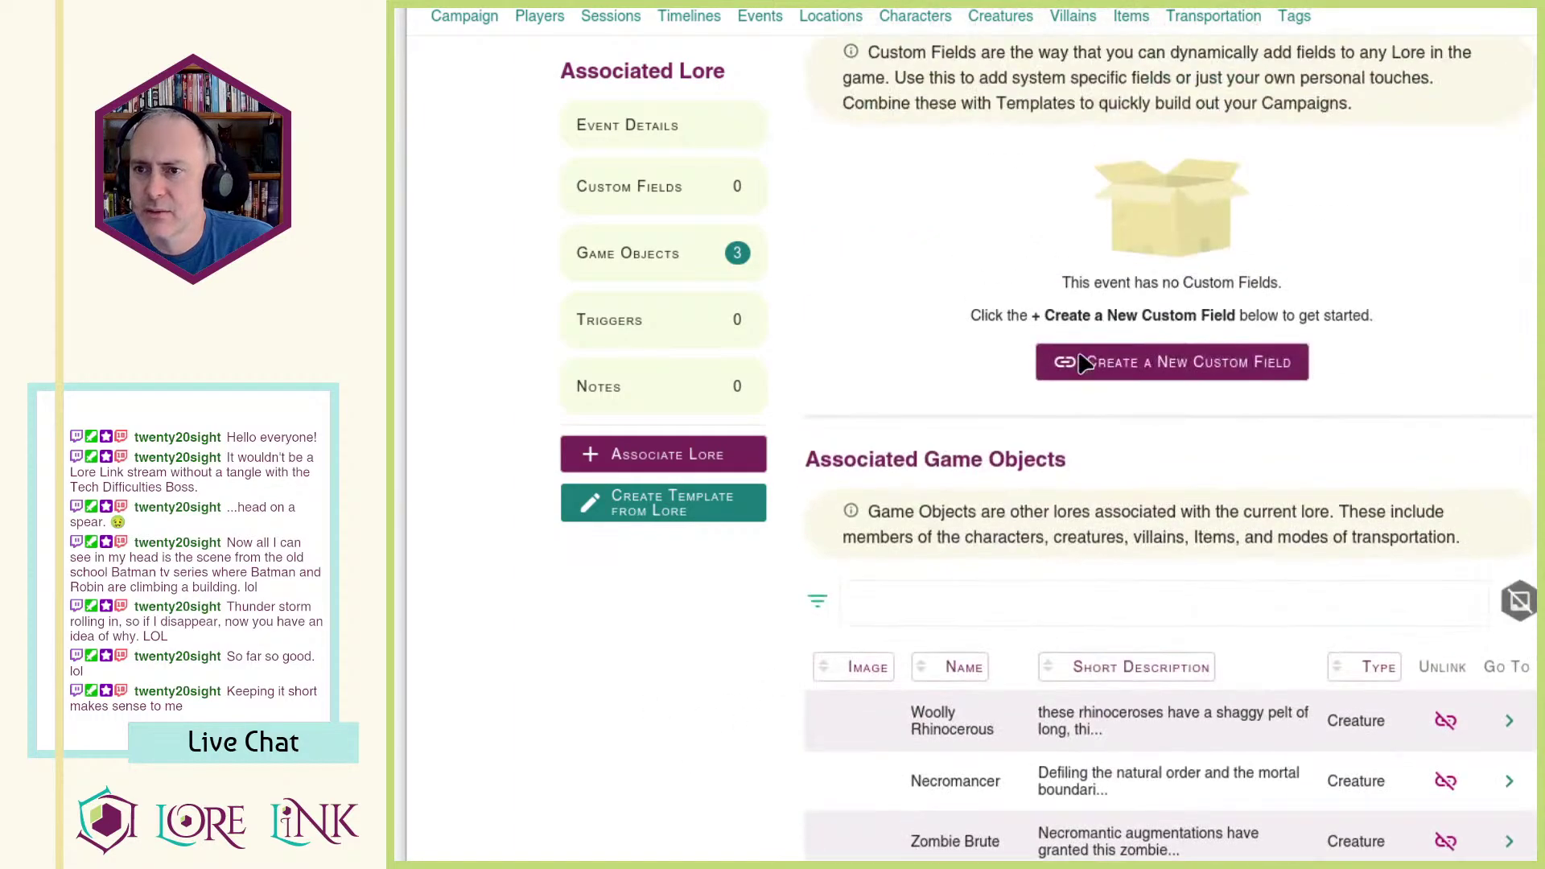
{"action": "scroll", "coordinate": [1077, 379], "scroll_direction": "down", "scroll_amount": 10}
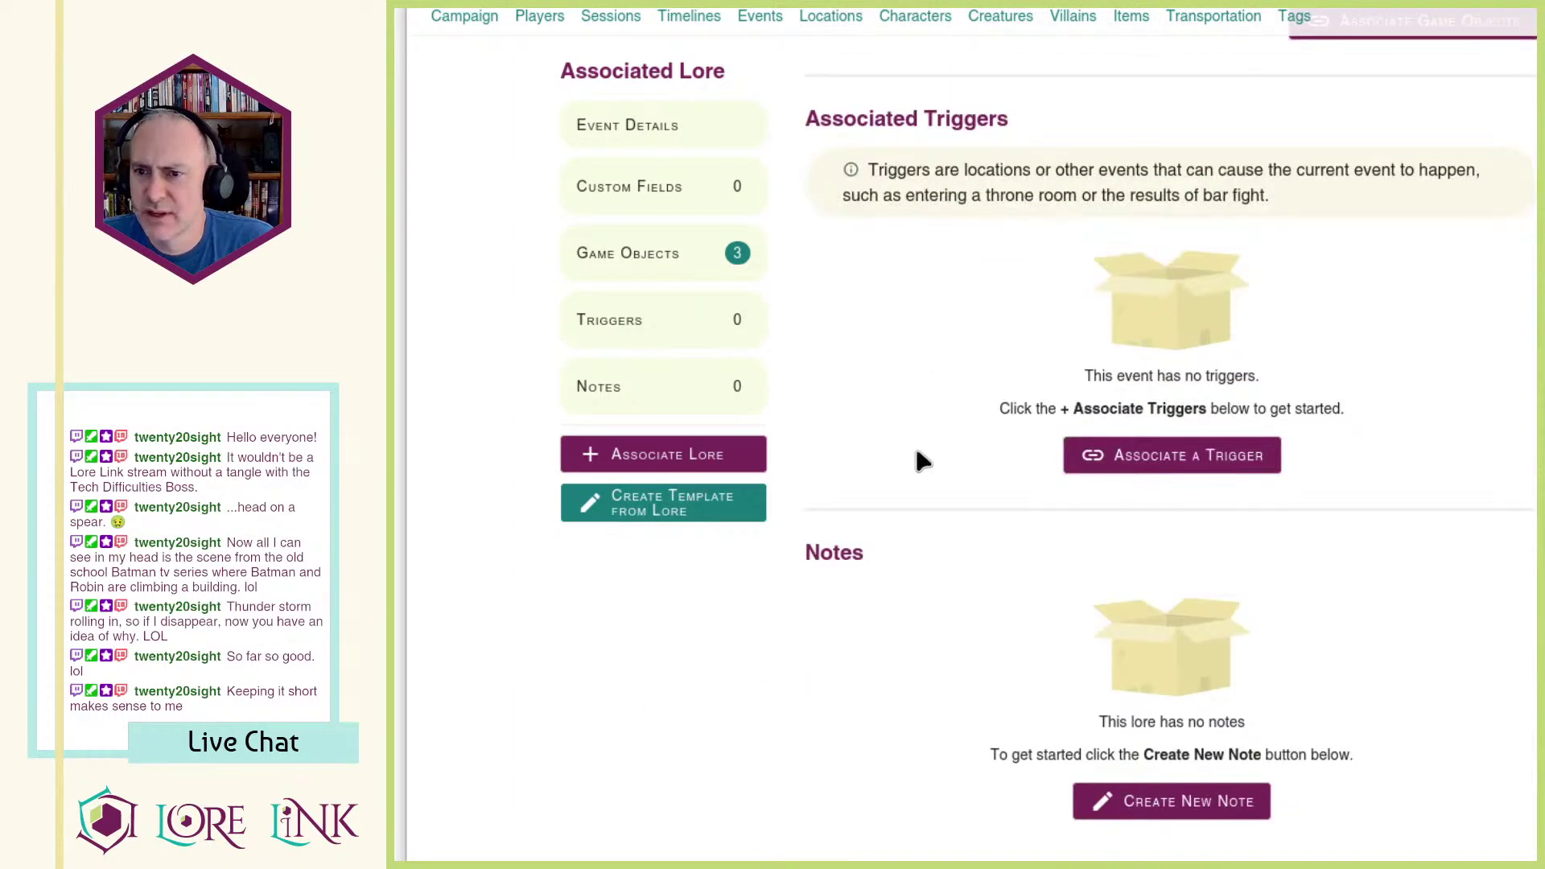
{"action": "scroll", "coordinate": [1052, 542], "scroll_direction": "down", "scroll_amount": 4}
{"action": "scroll", "coordinate": [1163, 396], "scroll_direction": "up", "scroll_amount": 4}
{"action": "left_click", "coordinate": [1181, 470]}
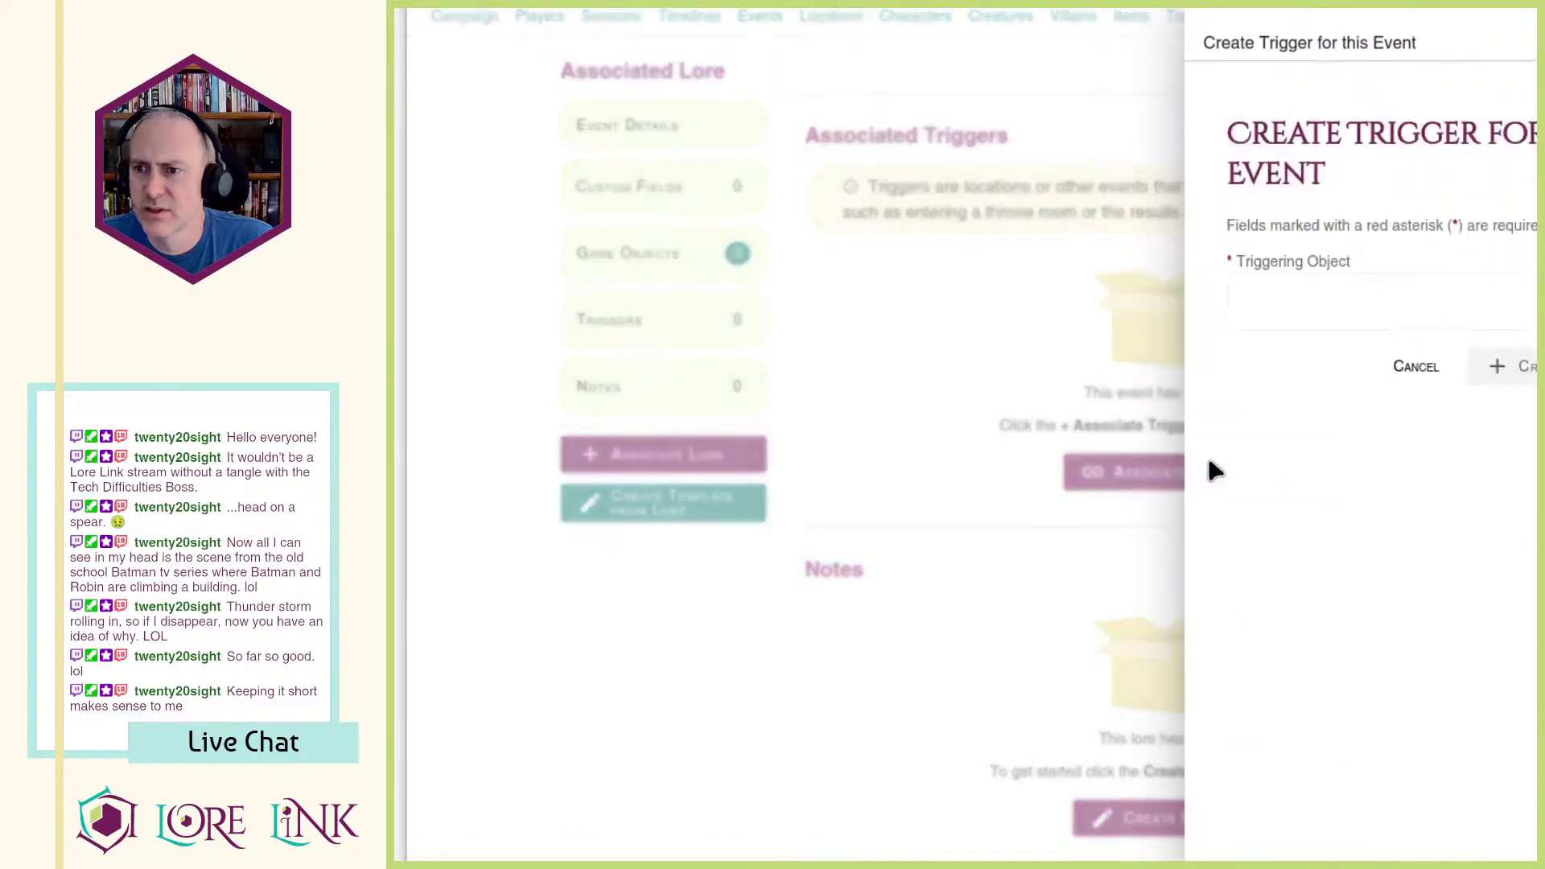
{"action": "left_click", "coordinate": [1409, 327]}
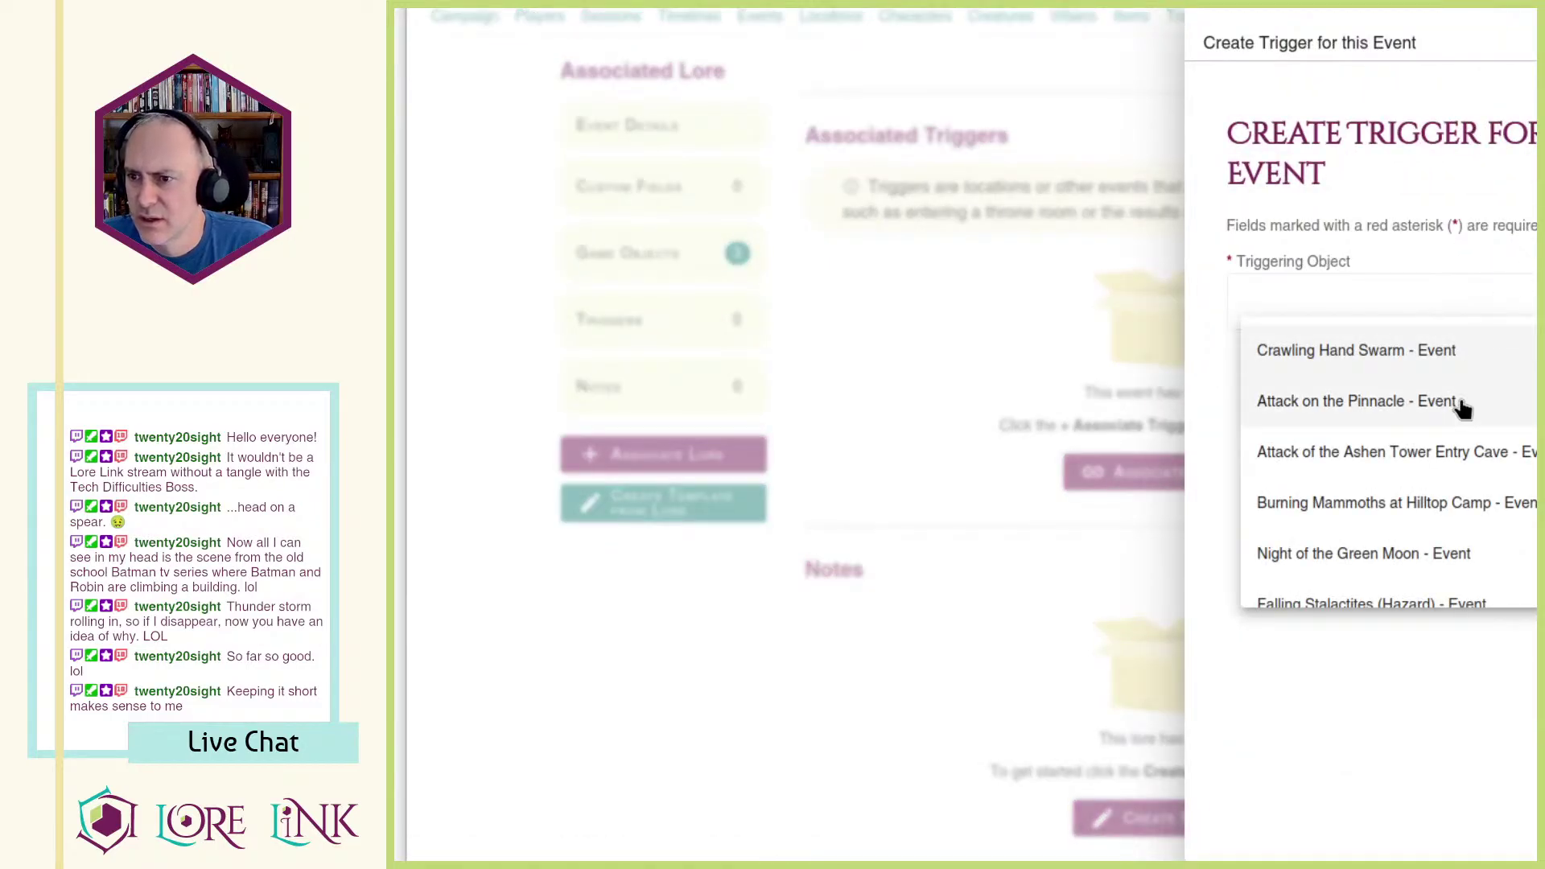
{"action": "scroll", "coordinate": [1456, 406], "scroll_direction": "down", "scroll_amount": 3}
{"action": "scroll", "coordinate": [1463, 409], "scroll_direction": "down", "scroll_amount": 10}
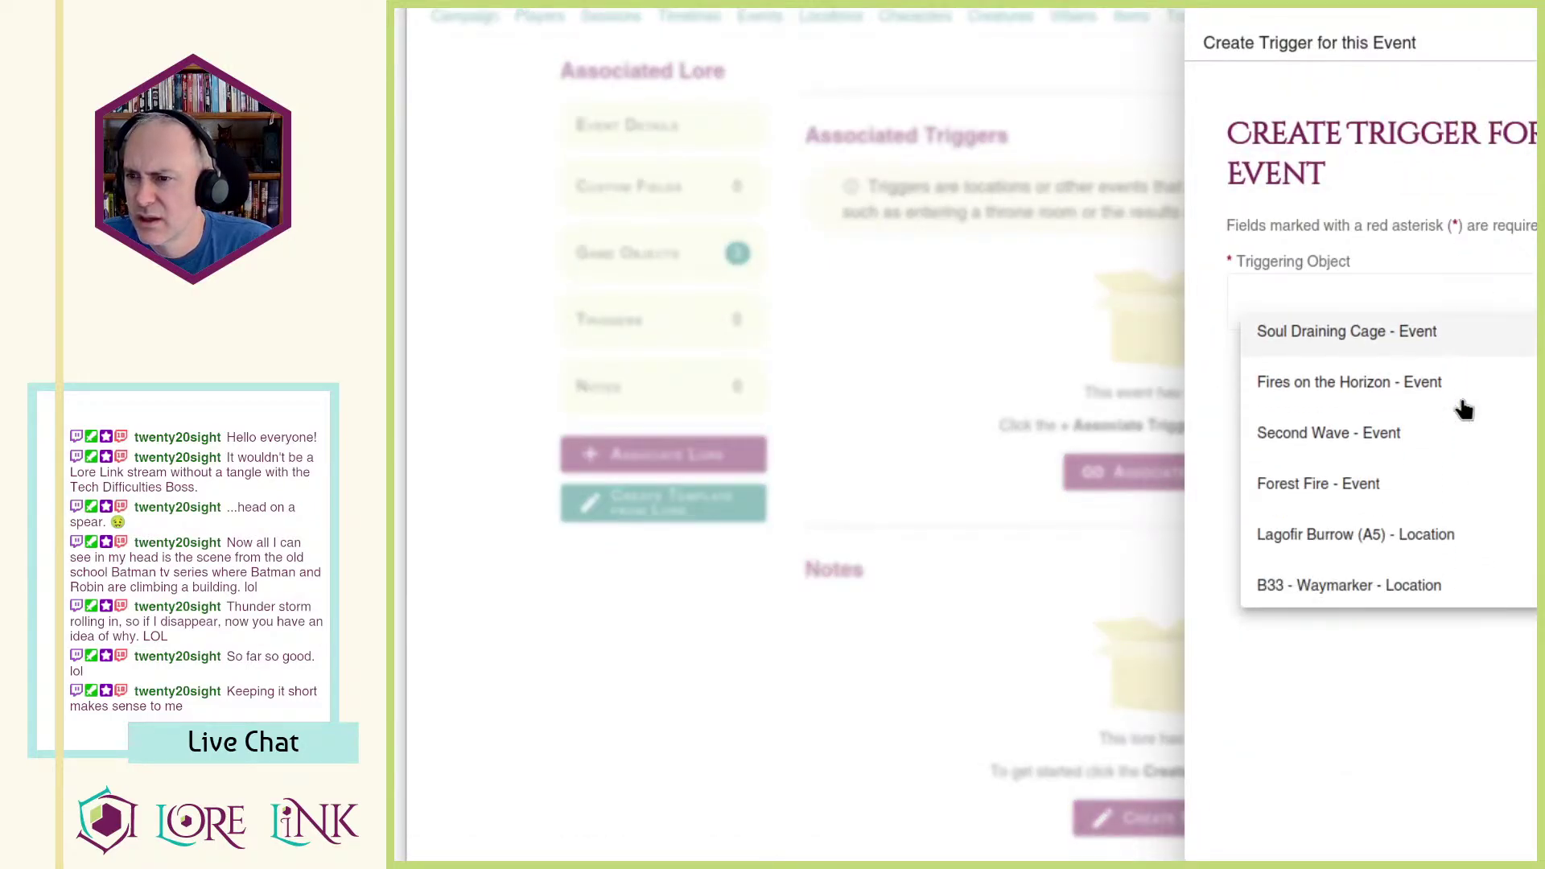
{"action": "scroll", "coordinate": [1466, 411], "scroll_direction": "down", "scroll_amount": 2}
{"action": "scroll", "coordinate": [1466, 411], "scroll_direction": "up", "scroll_amount": 12}
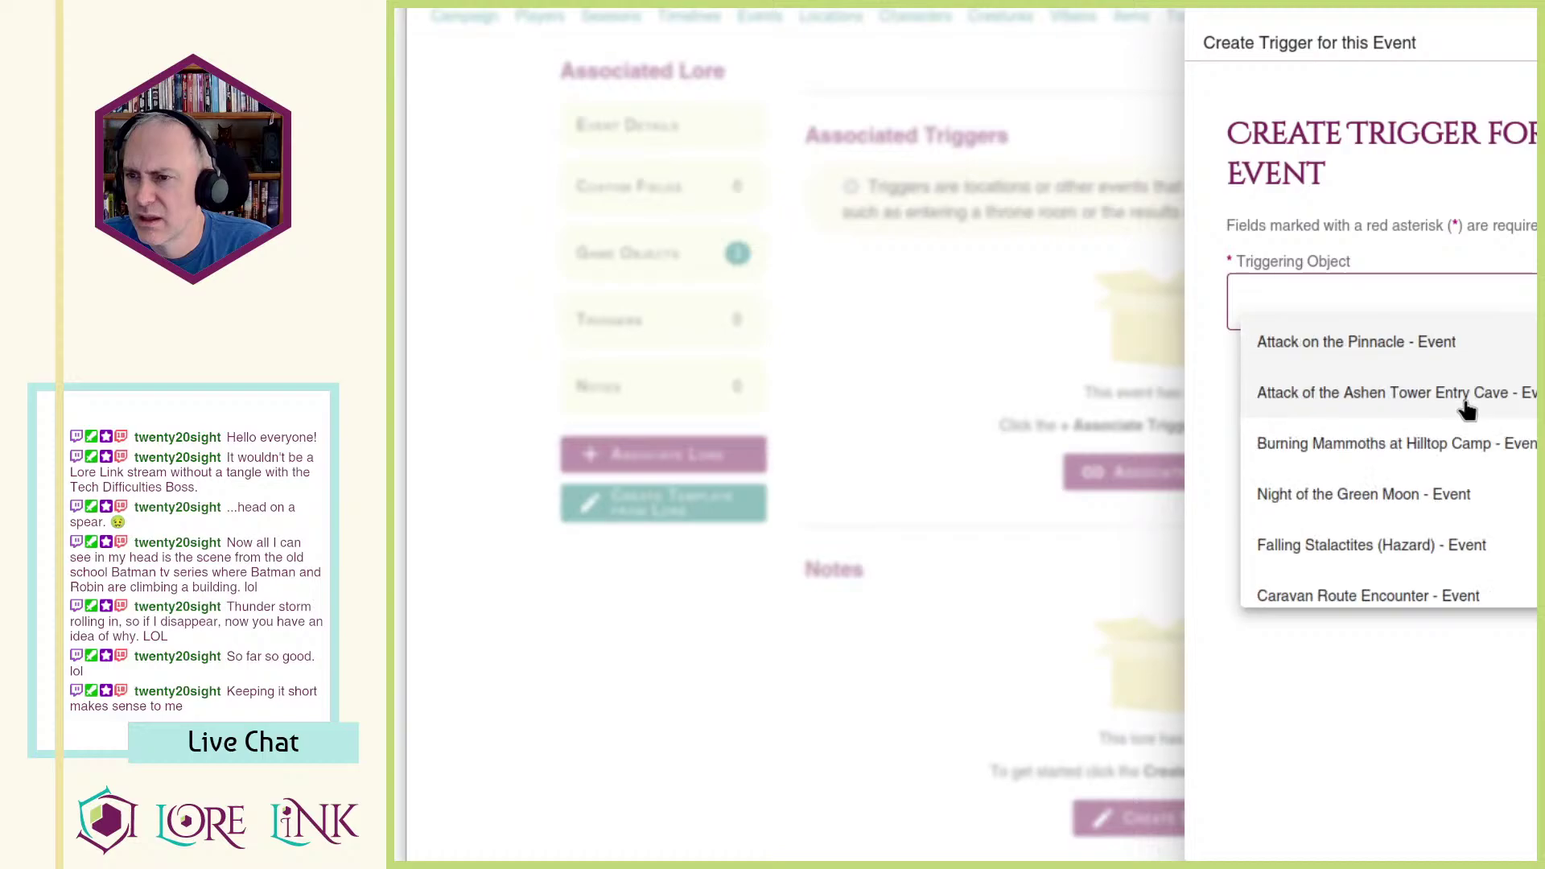
{"action": "scroll", "coordinate": [1466, 411], "scroll_direction": "down", "scroll_amount": 15}
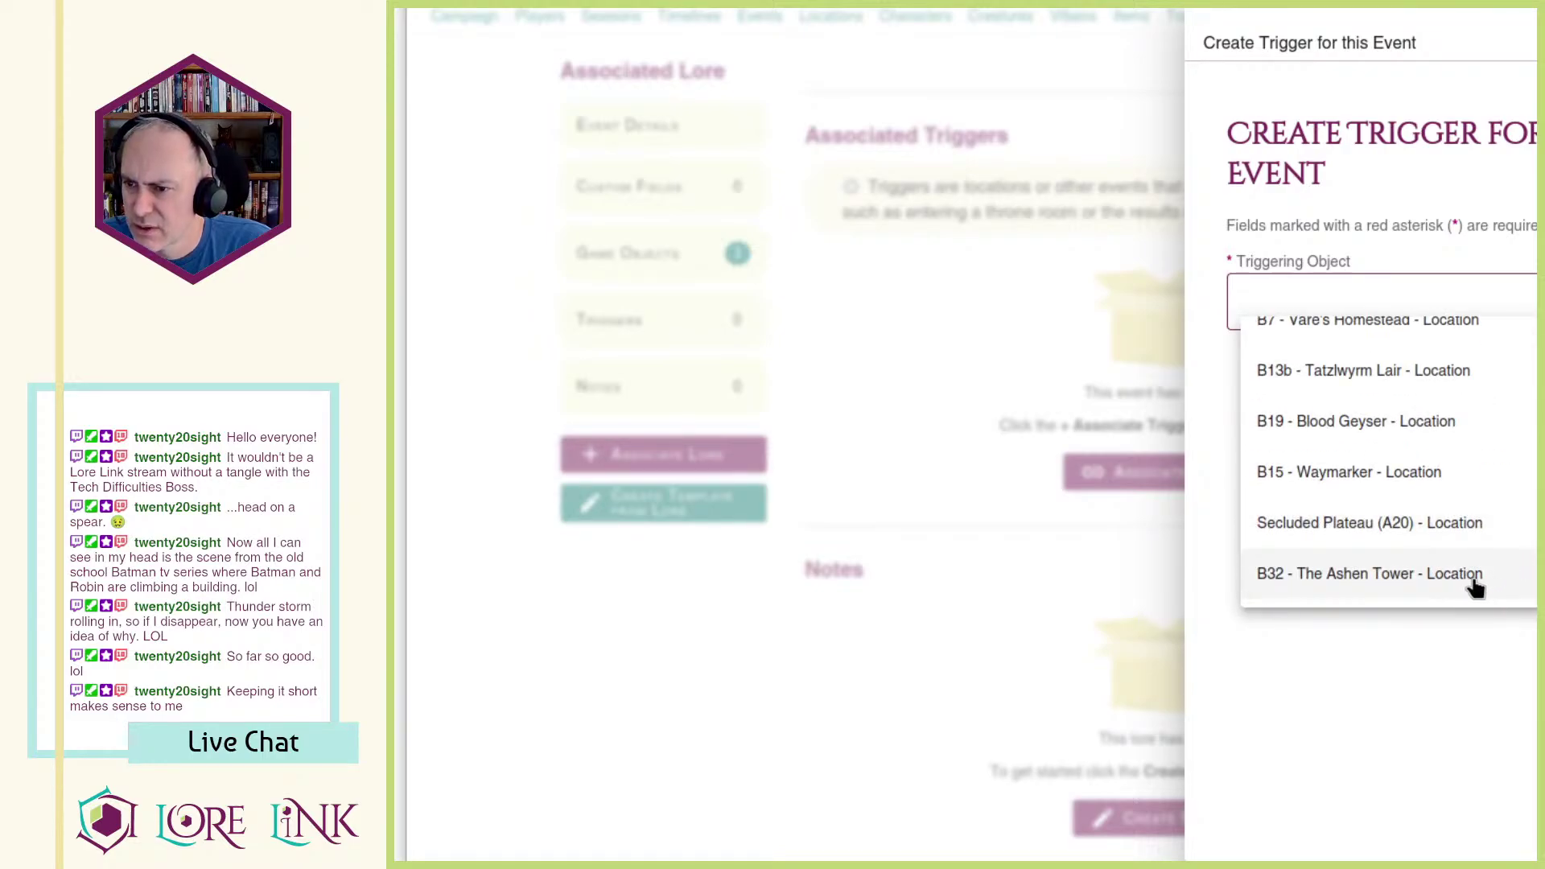
{"action": "scroll", "coordinate": [1417, 548], "scroll_direction": "up", "scroll_amount": 5}
{"action": "scroll", "coordinate": [1414, 515], "scroll_direction": "up", "scroll_amount": 4}
{"action": "left_click", "coordinate": [1410, 455]}
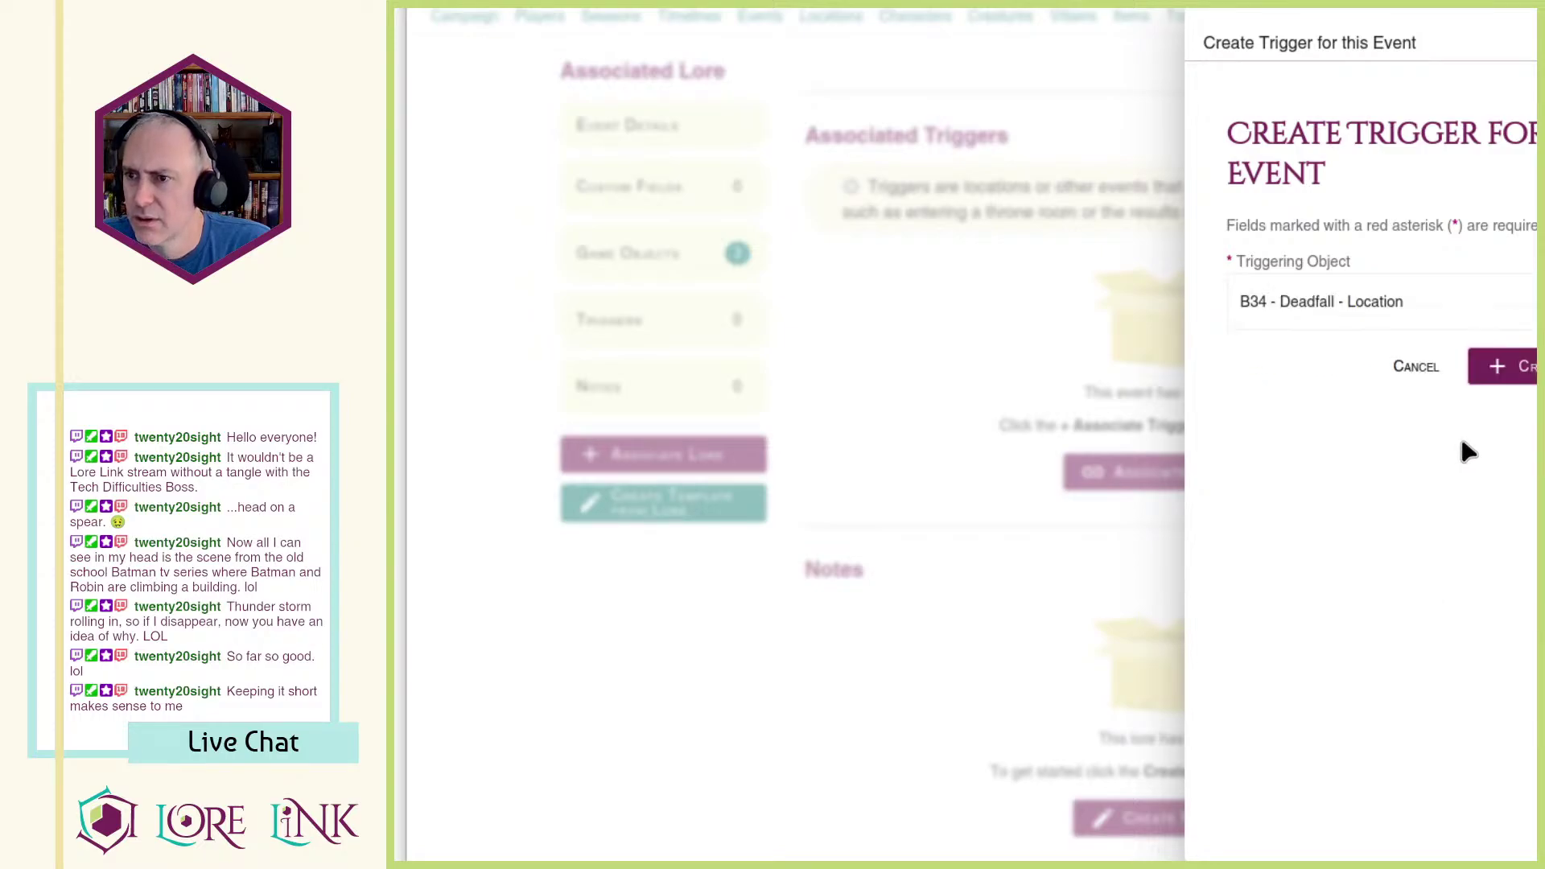
{"action": "left_click", "coordinate": [1517, 367]}
Step: Open the B34 - Deadfall location from the event's triggers and check which lore uses it
{"action": "scroll", "coordinate": [843, 412], "scroll_direction": "up", "scroll_amount": 7}
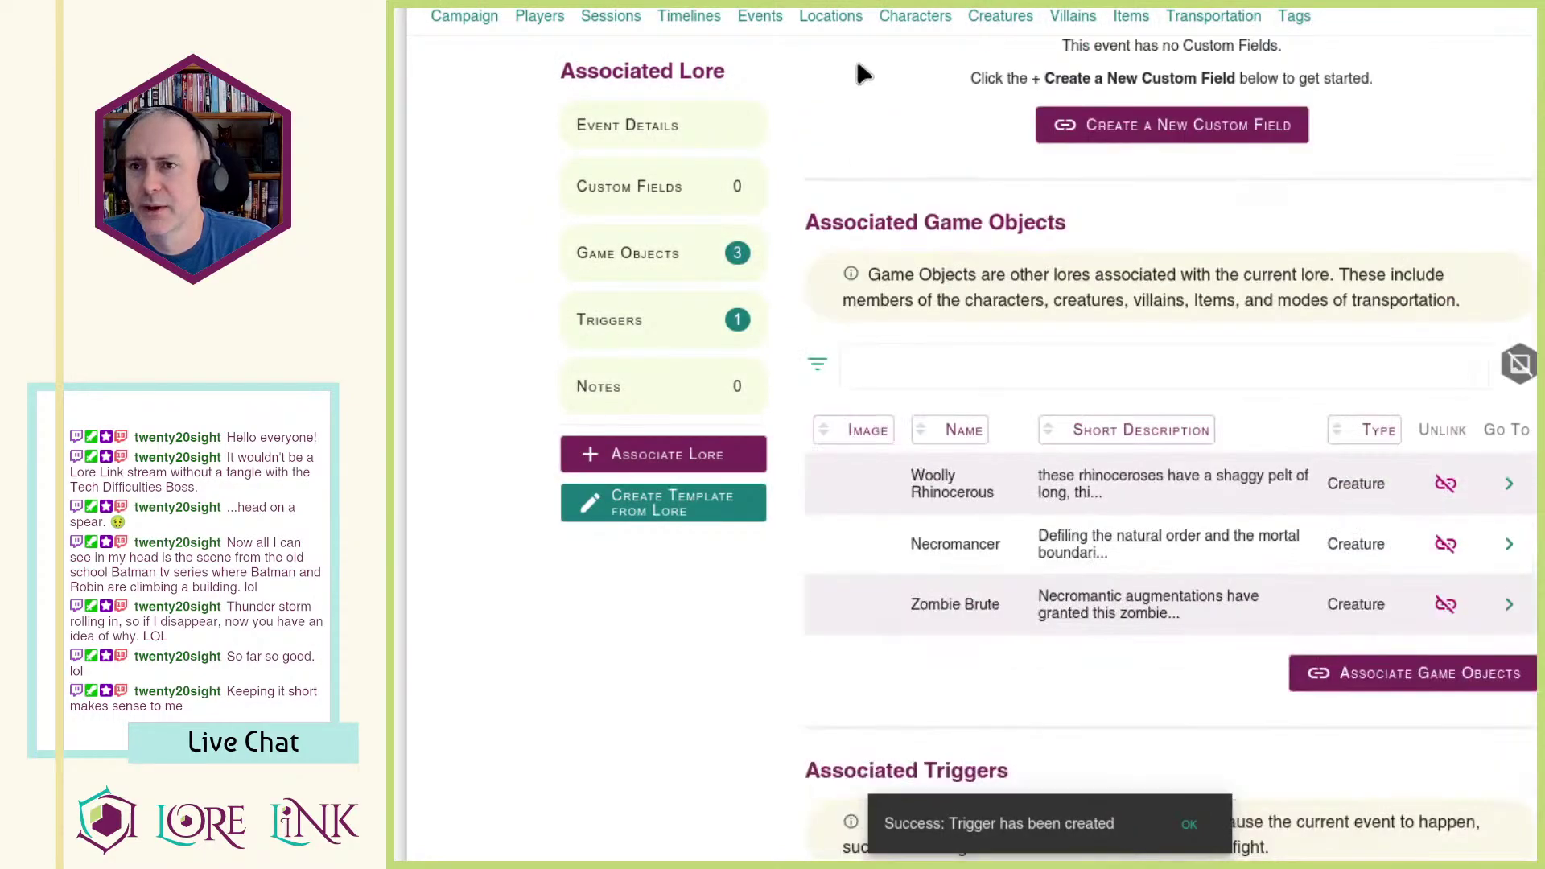
{"action": "scroll", "coordinate": [1408, 362], "scroll_direction": "down", "scroll_amount": 8}
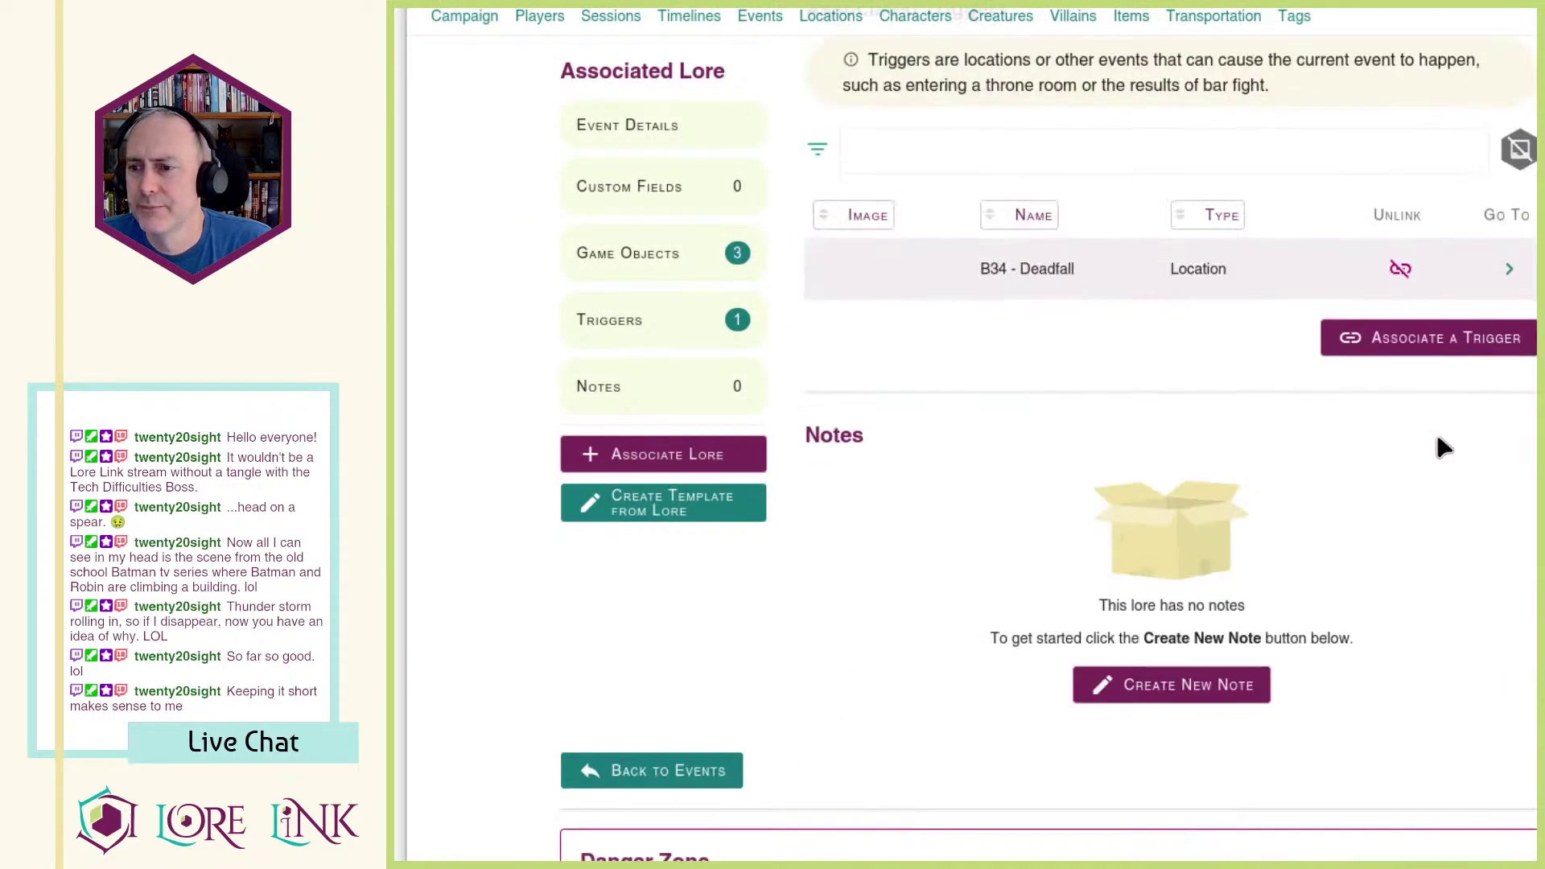
{"action": "left_click", "coordinate": [1507, 267]}
{"action": "scroll", "coordinate": [1368, 338], "scroll_direction": "down", "scroll_amount": 6}
{"action": "scroll", "coordinate": [1083, 456], "scroll_direction": "up", "scroll_amount": 10}
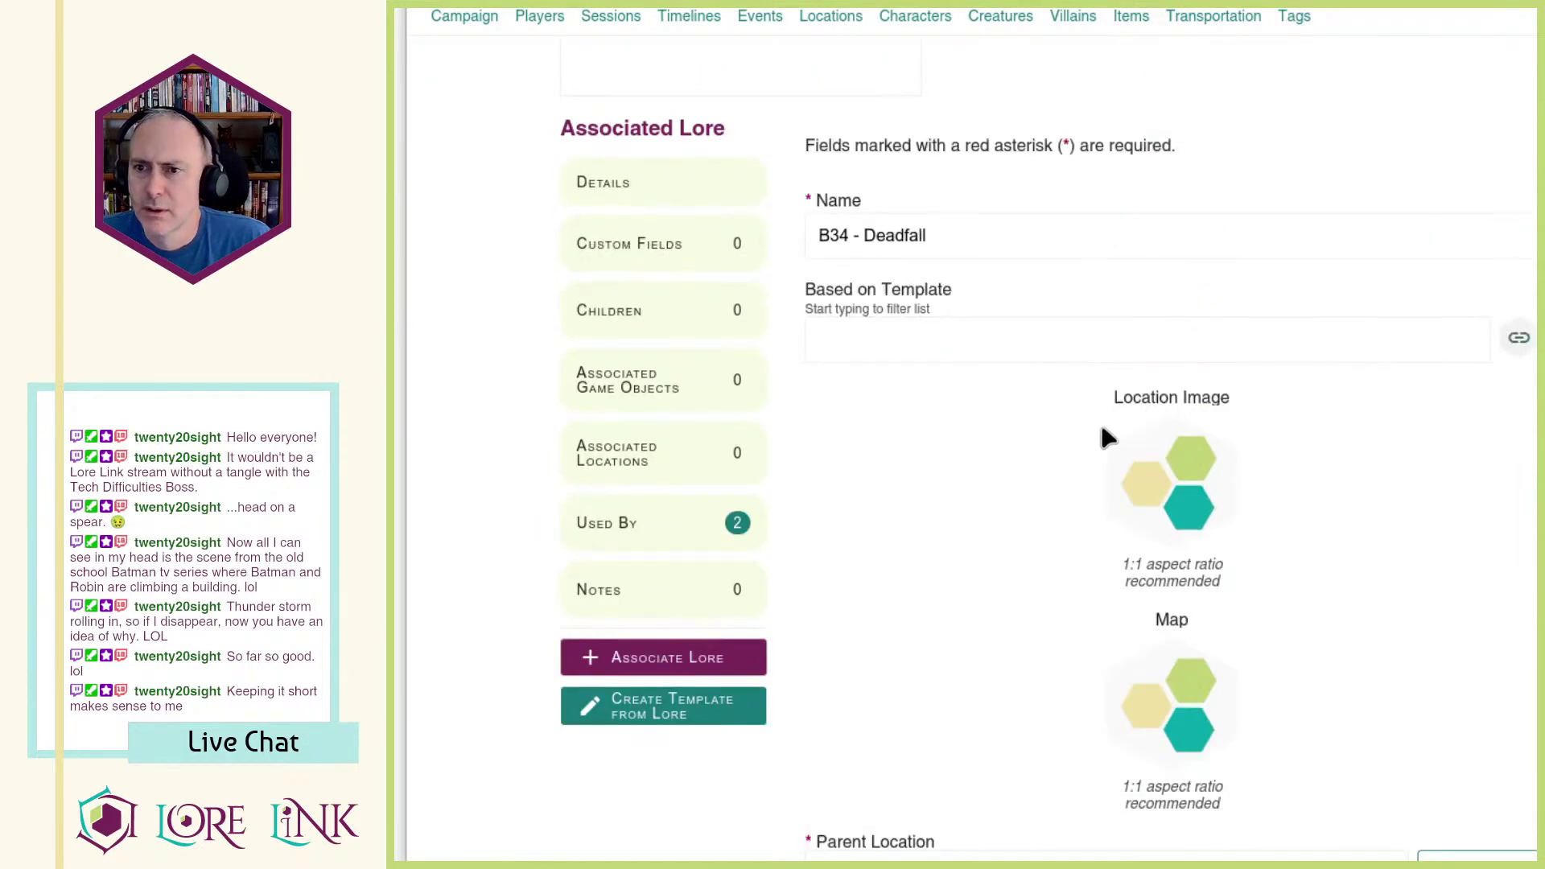
{"action": "scroll", "coordinate": [1147, 412], "scroll_direction": "down", "scroll_amount": 20}
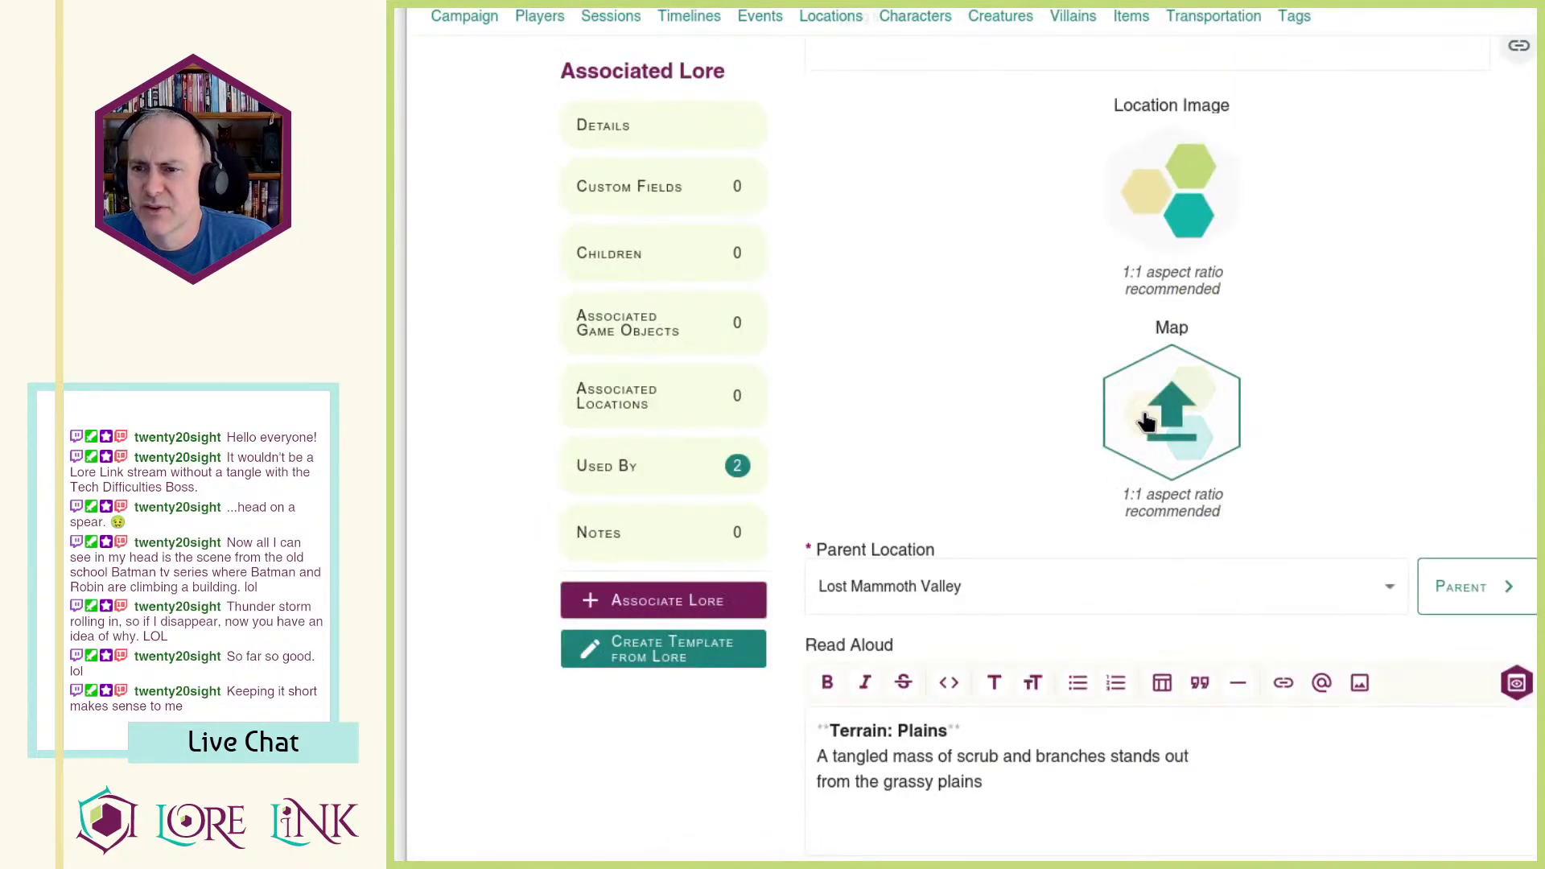
{"action": "left_click", "coordinate": [636, 459]}
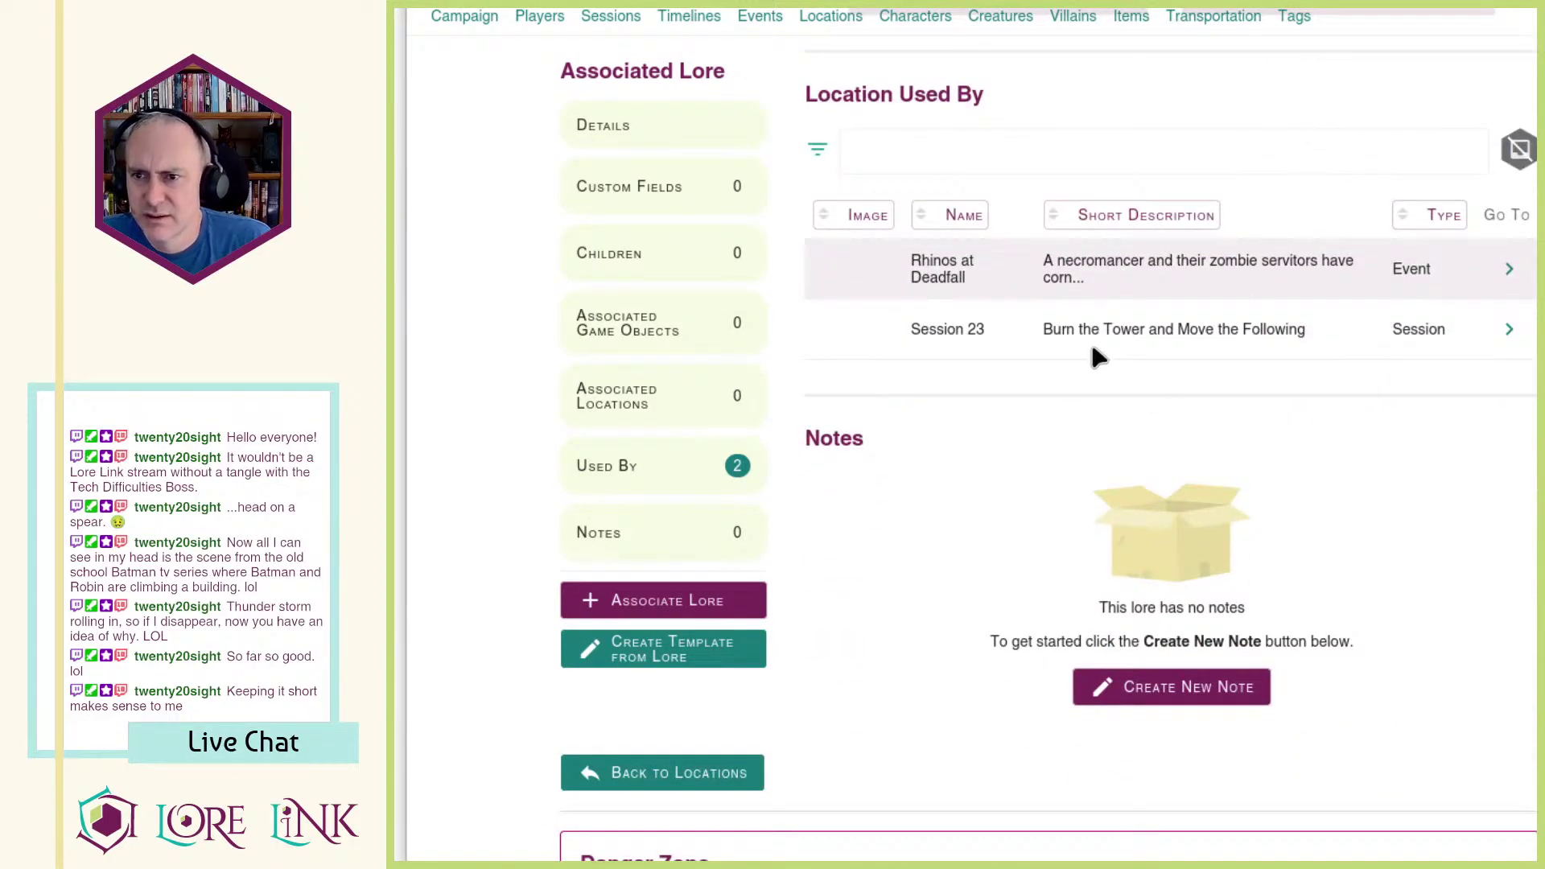
Step: Open the Rhinos at Deadfall event and review its description, associated game objects and triggers
{"action": "left_click", "coordinate": [1507, 274]}
{"action": "scroll", "coordinate": [959, 402], "scroll_direction": "down", "scroll_amount": 20}
{"action": "scroll", "coordinate": [959, 436], "scroll_direction": "down", "scroll_amount": 6}
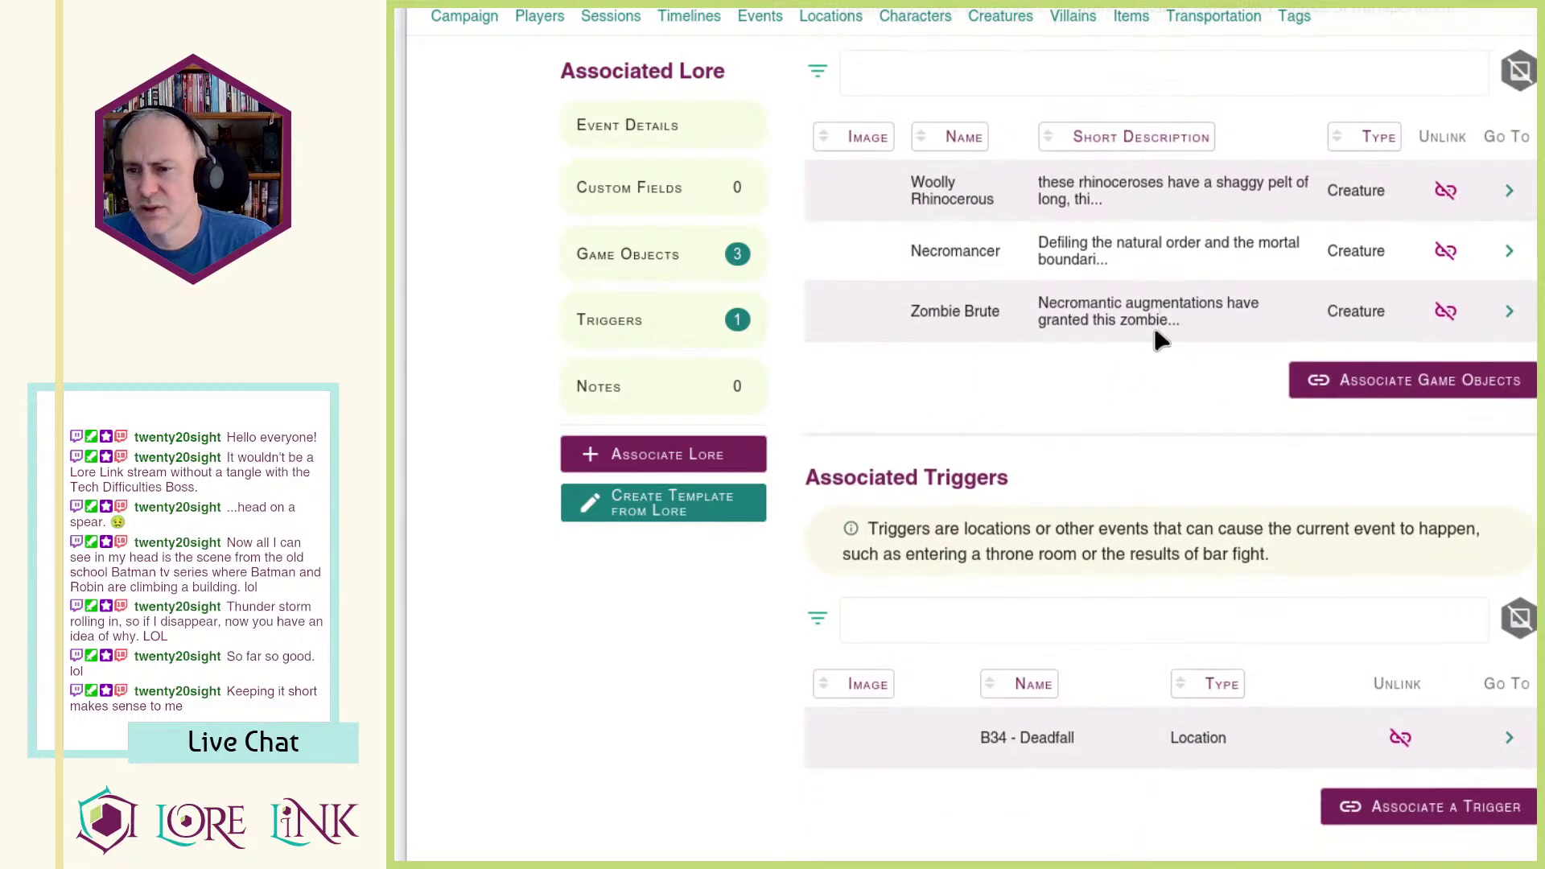
{"action": "scroll", "coordinate": [1131, 378], "scroll_direction": "down", "scroll_amount": 2}
{"action": "scroll", "coordinate": [1121, 364], "scroll_direction": "up", "scroll_amount": 3}
{"action": "scroll", "coordinate": [1074, 403], "scroll_direction": "up", "scroll_amount": 20}
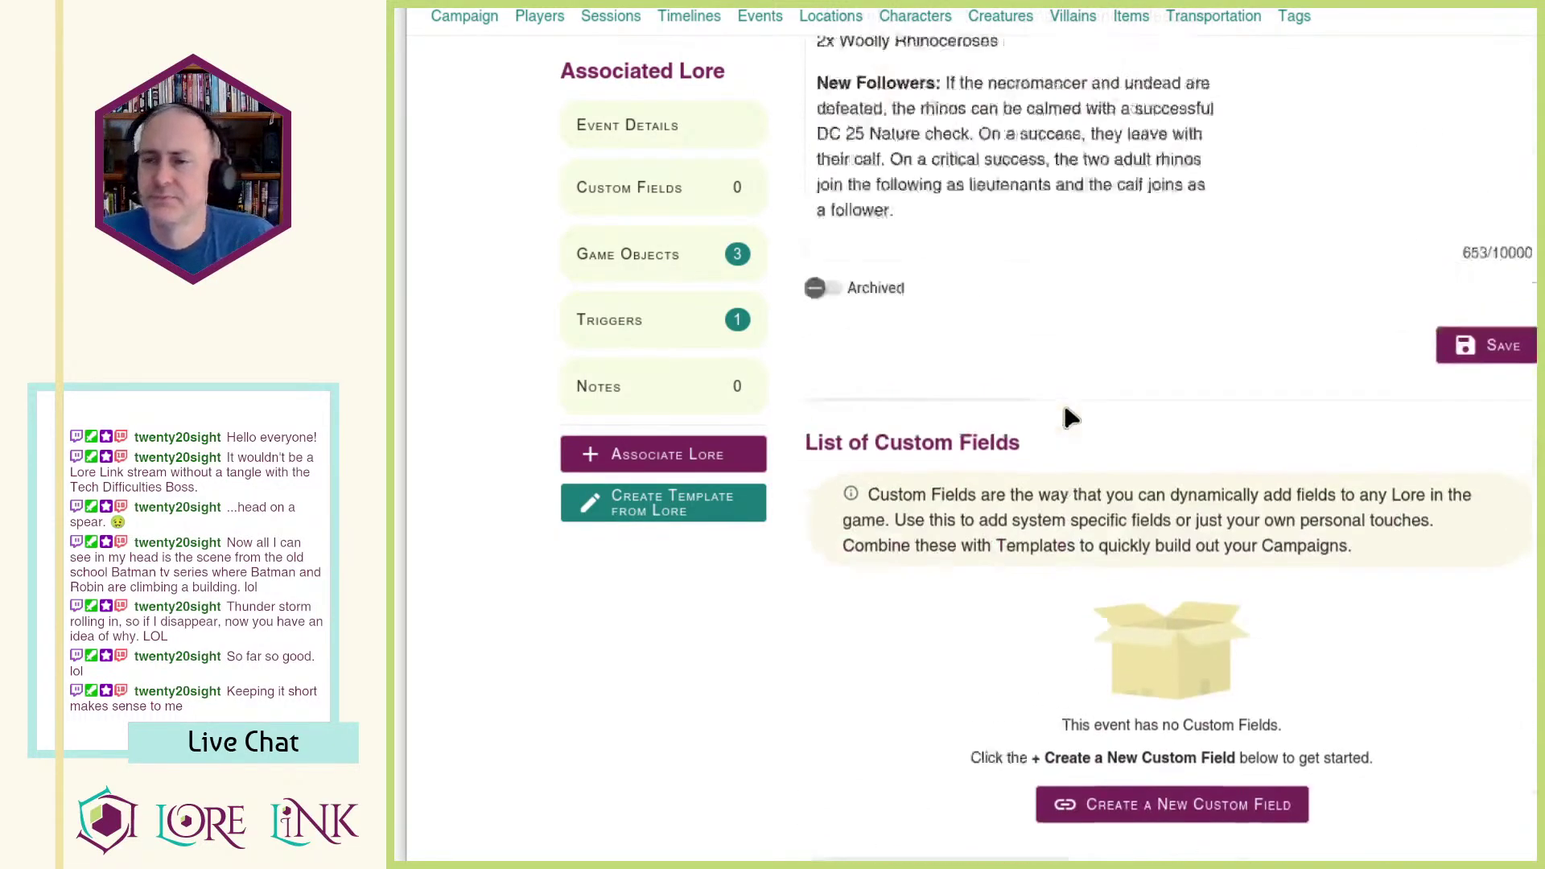
Step: Return to the campaign's locations, expand Lost Mammoth Valley in the hierarchy and open that location's map
{"action": "key", "text": "alt+Left"}
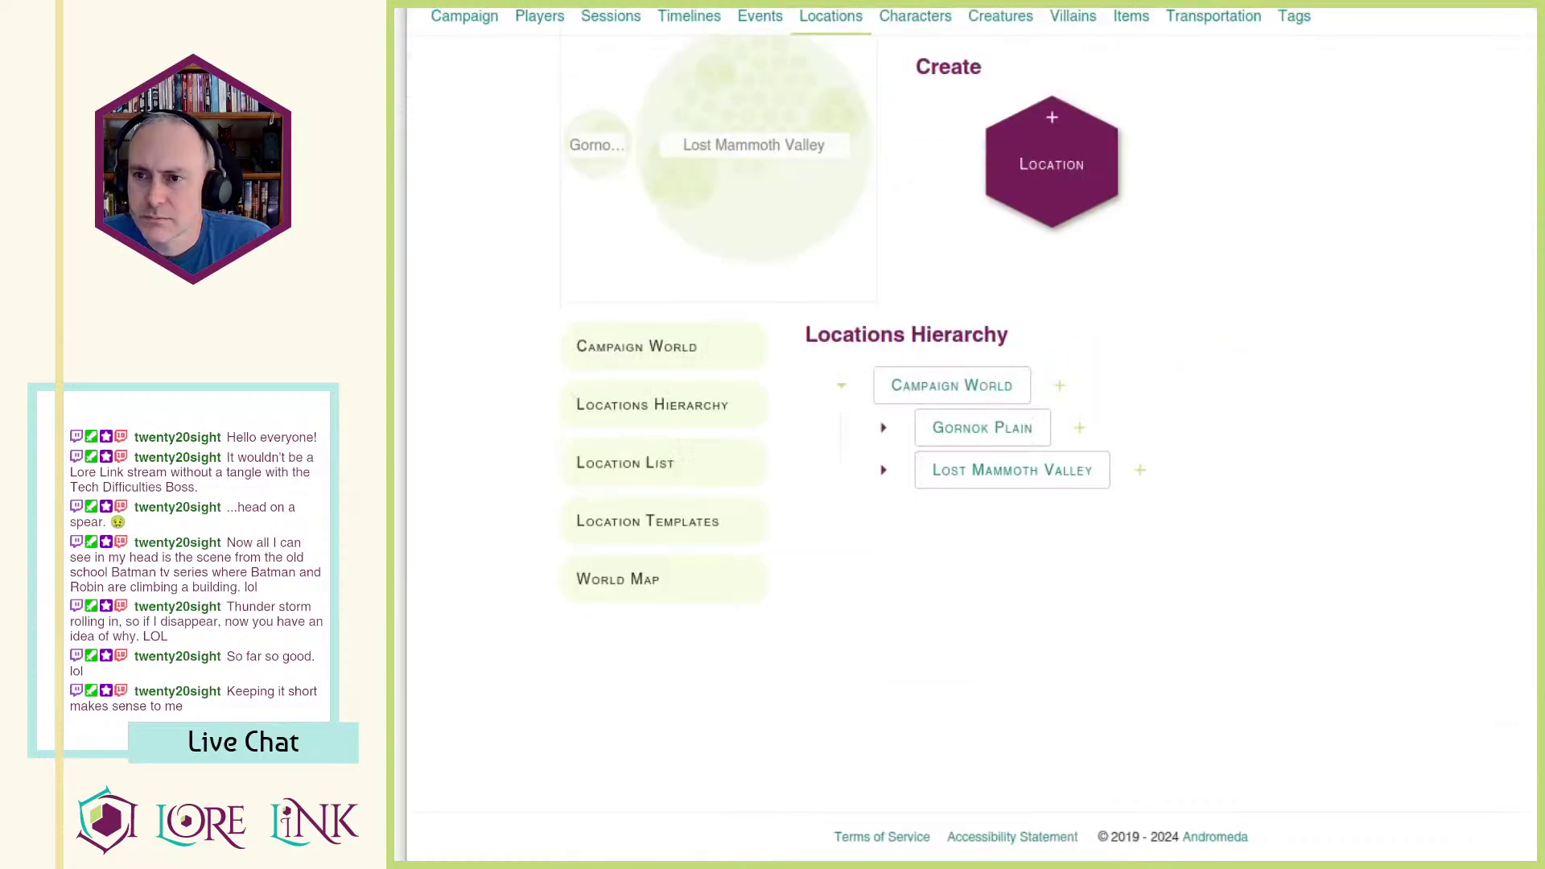
{"action": "left_click", "coordinate": [883, 470]}
{"action": "scroll", "coordinate": [1017, 593], "scroll_direction": "down", "scroll_amount": 5}
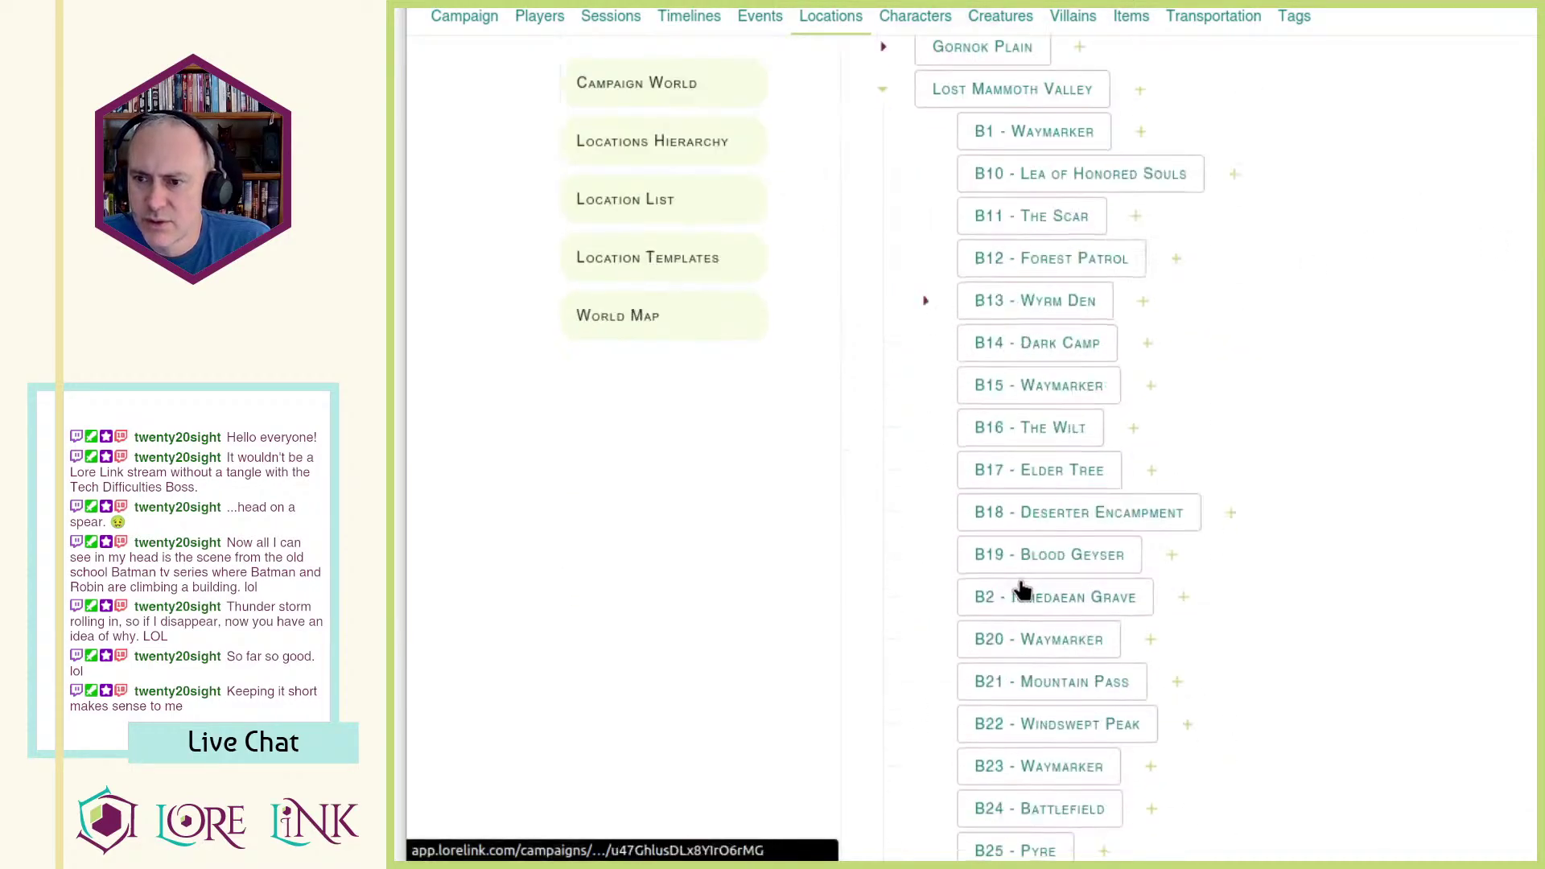
{"action": "scroll", "coordinate": [1102, 376], "scroll_direction": "up", "scroll_amount": 8}
{"action": "scroll", "coordinate": [1103, 563], "scroll_direction": "down", "scroll_amount": 15}
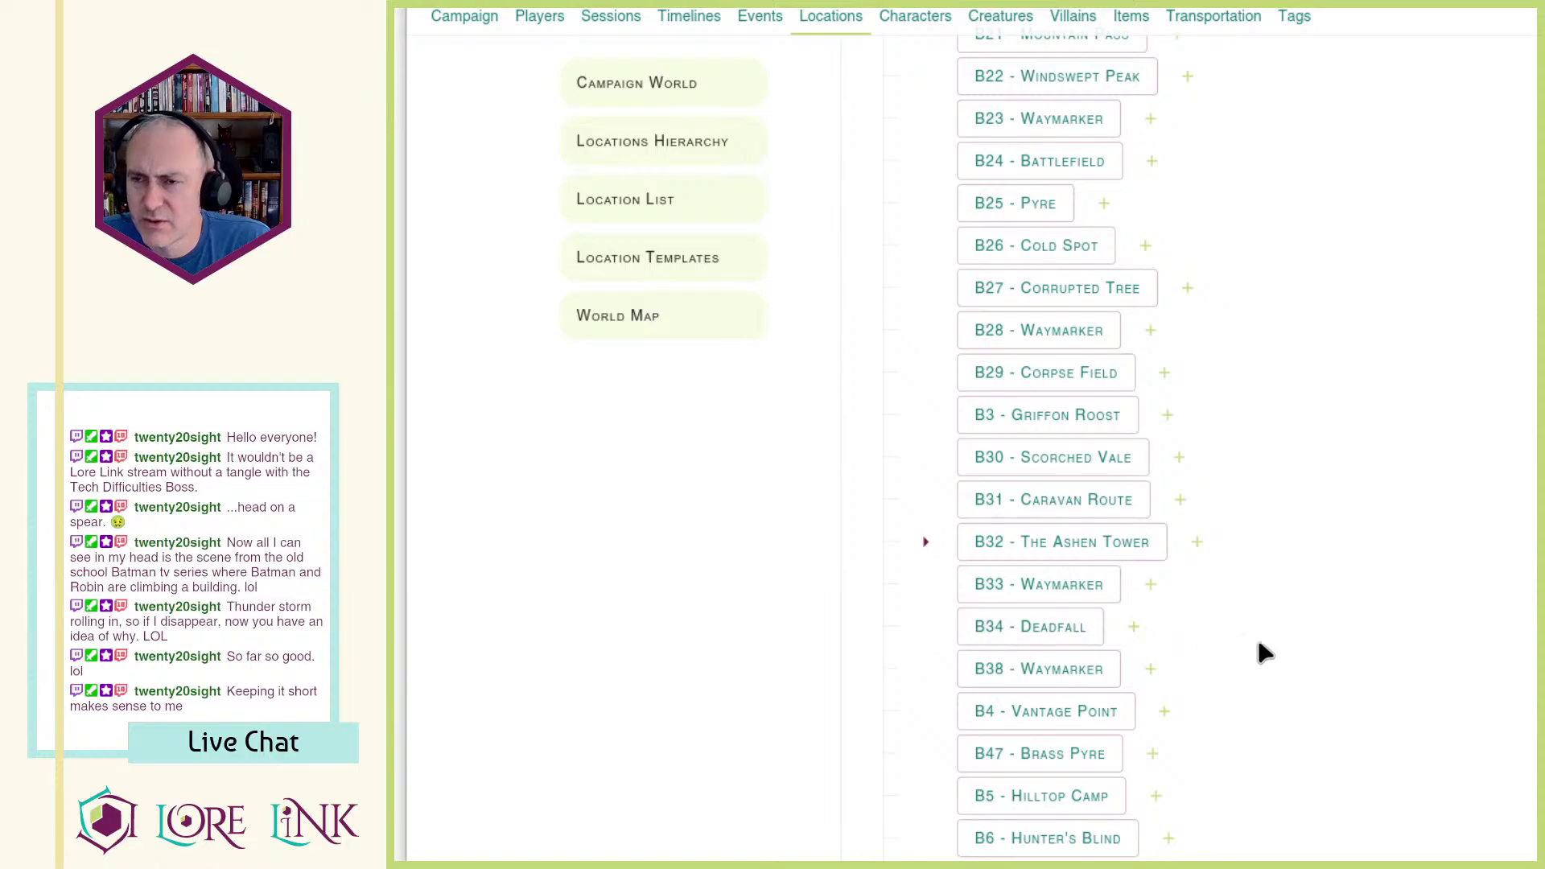
{"action": "scroll", "coordinate": [987, 355], "scroll_direction": "up", "scroll_amount": 17}
{"action": "scroll", "coordinate": [987, 355], "scroll_direction": "down", "scroll_amount": 5}
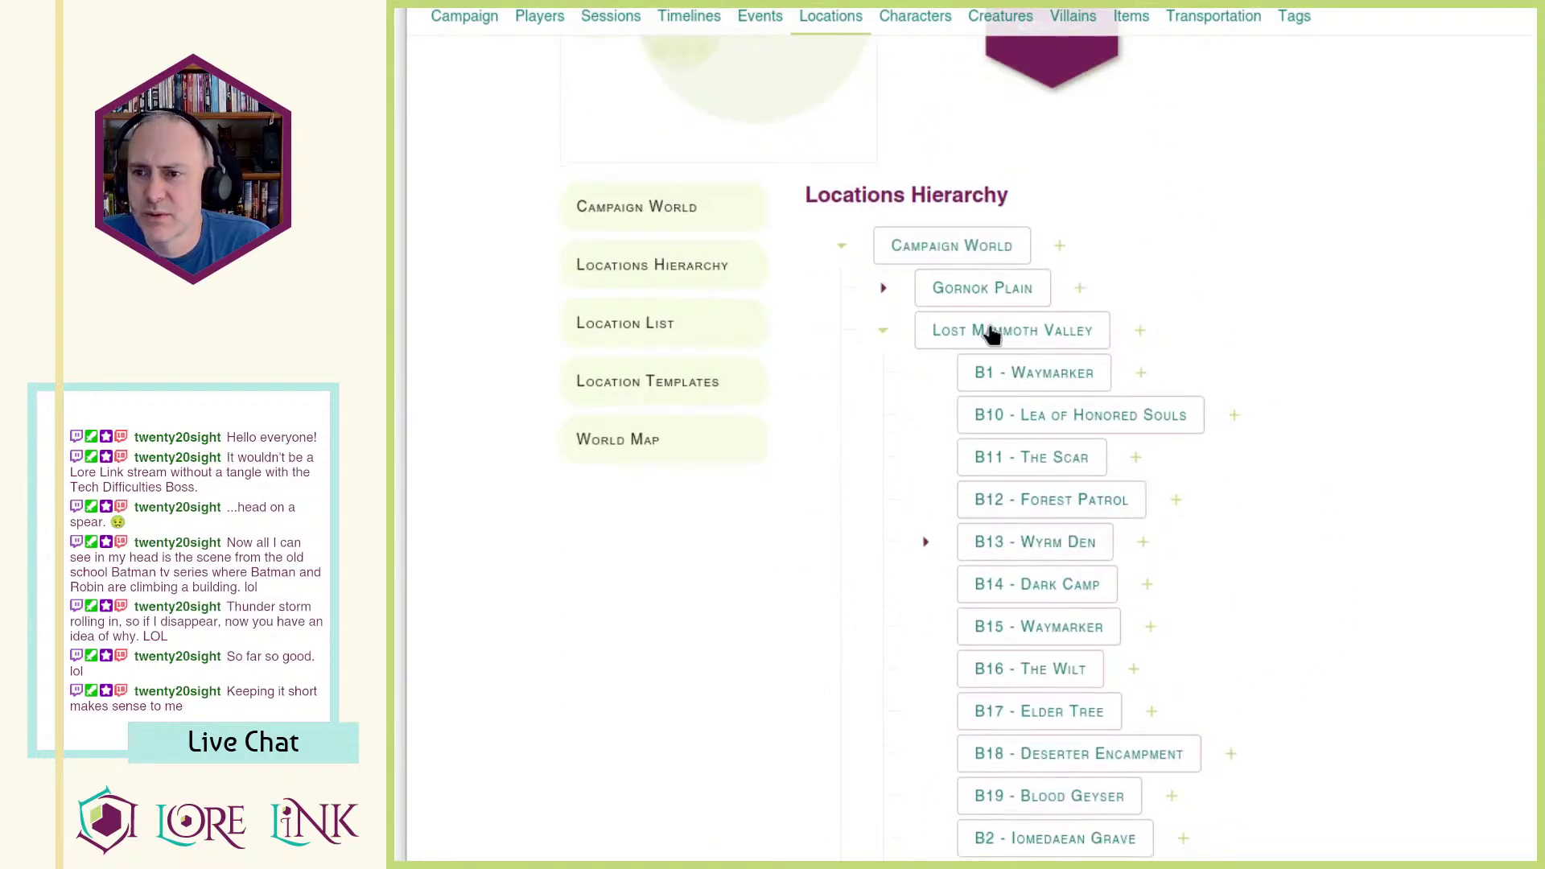
{"action": "left_click", "coordinate": [1003, 334]}
{"action": "scroll", "coordinate": [1333, 388], "scroll_direction": "down", "scroll_amount": 20}
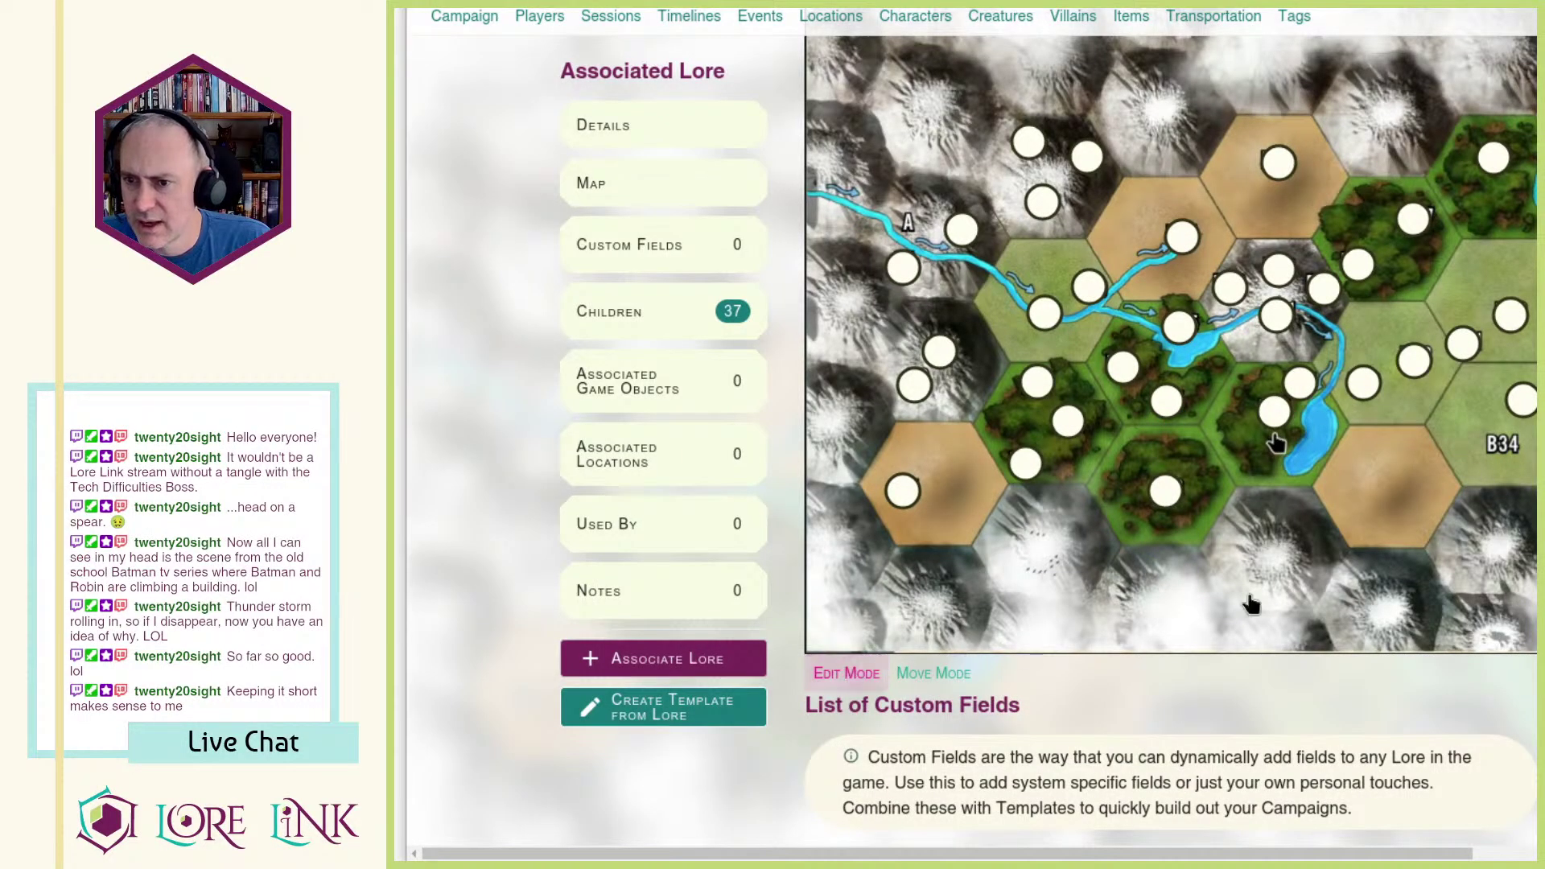
Step: Add a map hotspot for the B34 - Deadfall location at the B34 label and save it
{"action": "left_click", "coordinate": [1502, 453]}
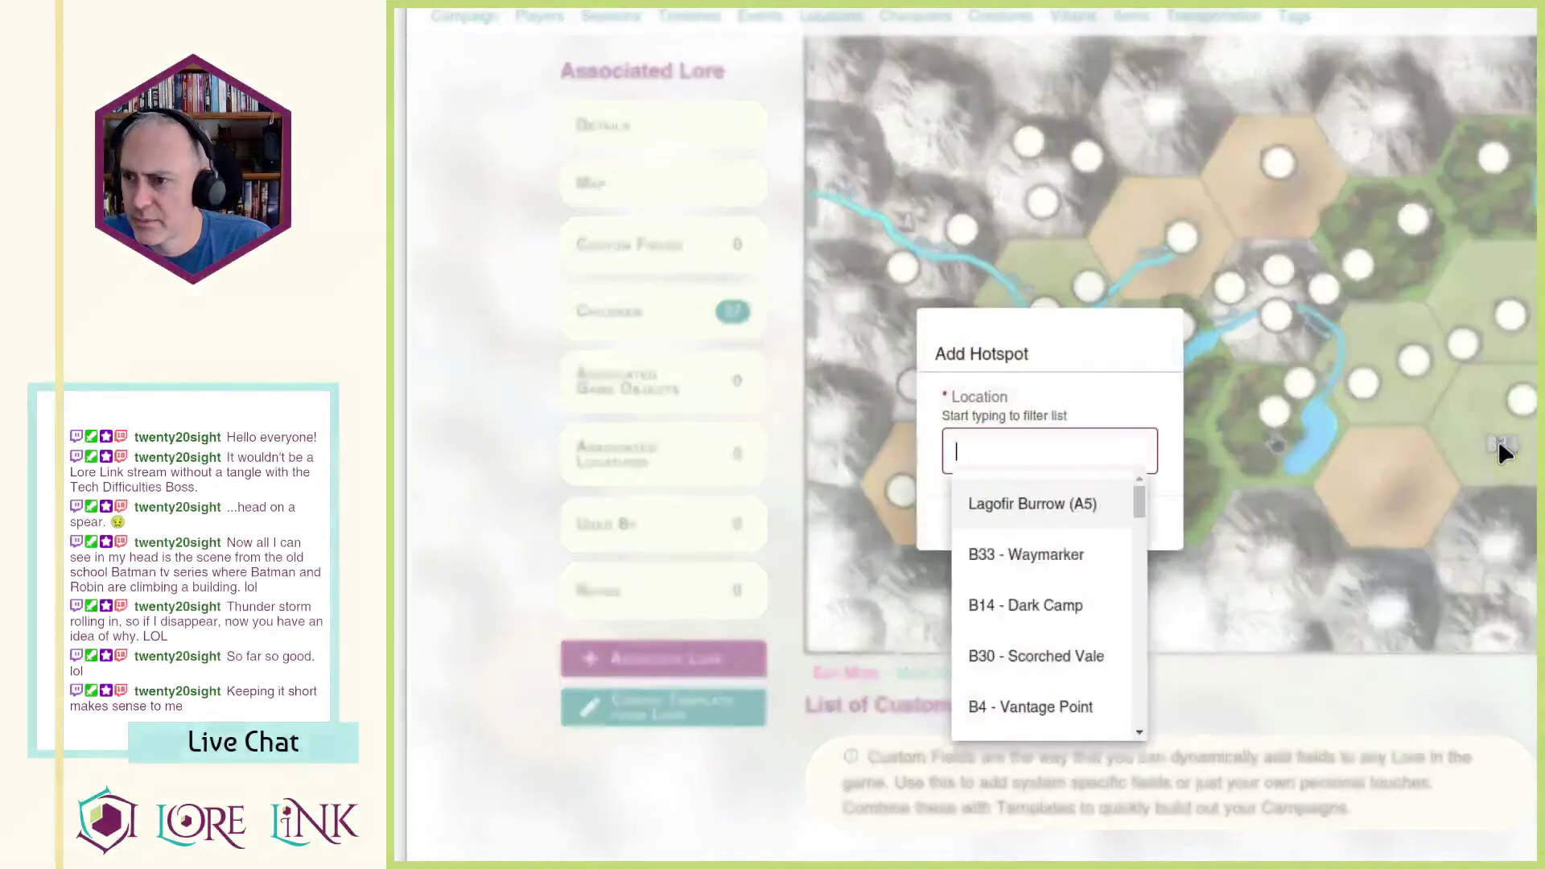
{"action": "type", "text": "b34"}
{"action": "left_click", "coordinate": [1095, 531]}
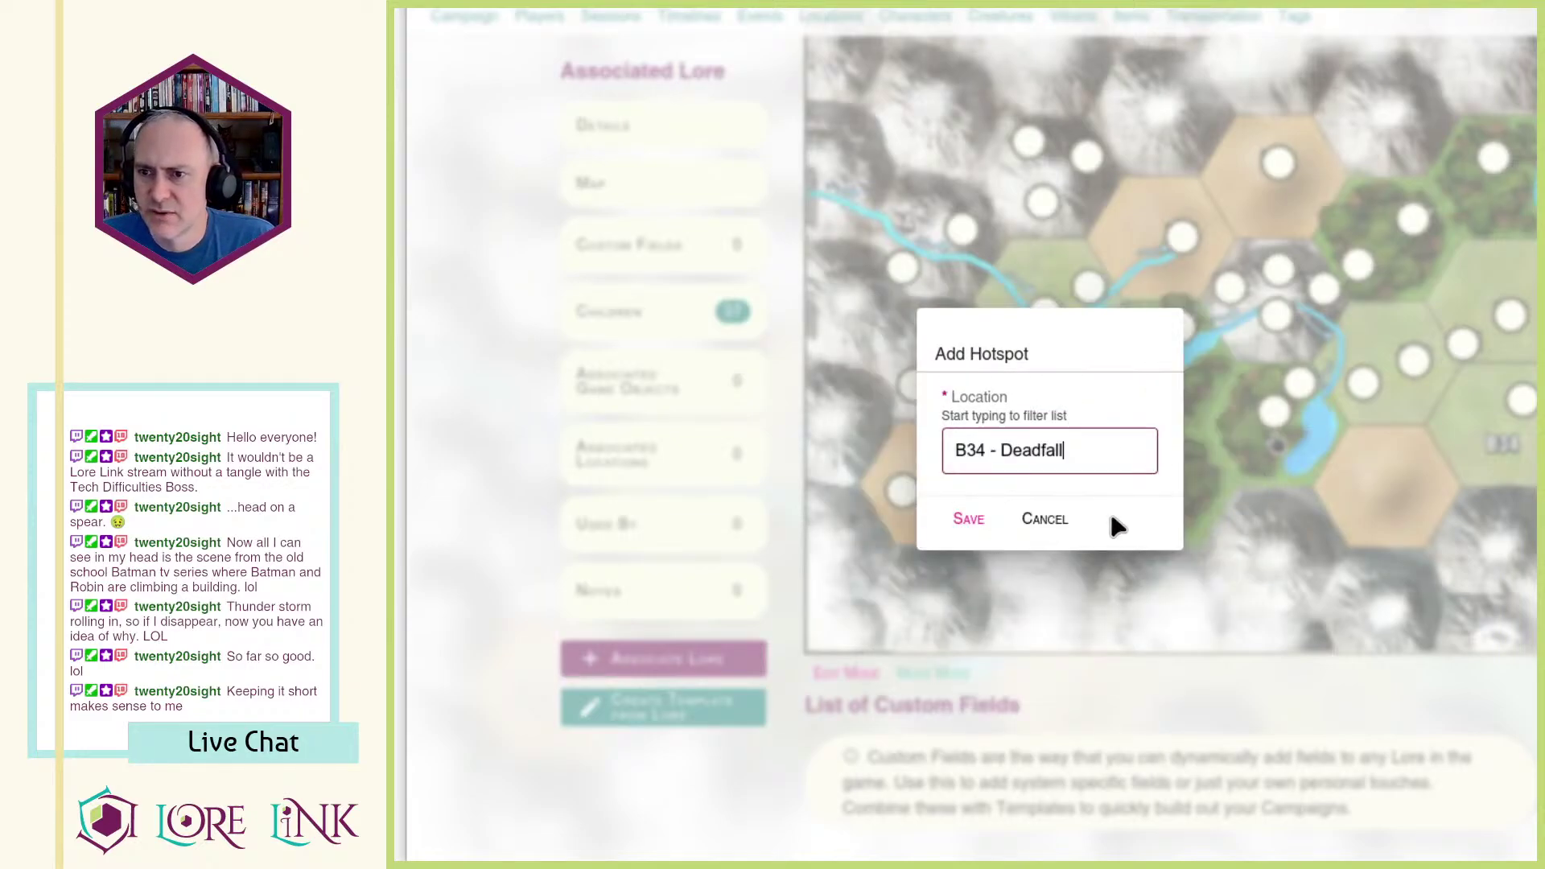
{"action": "left_click", "coordinate": [950, 519]}
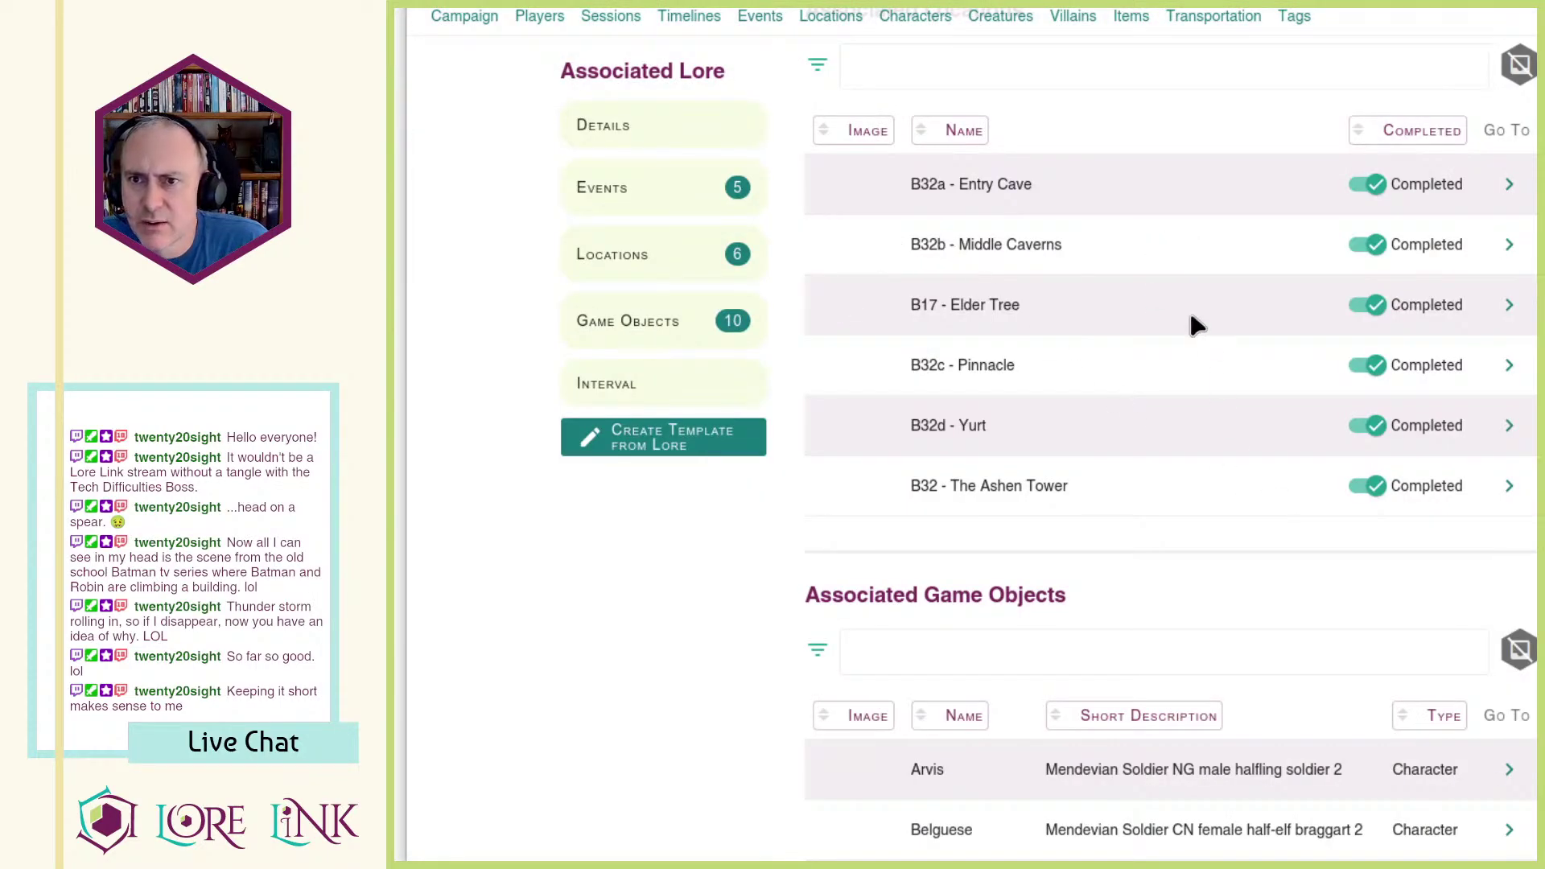
Step: Return from Session 22 to the campaign's session list and open Session 23
{"action": "scroll", "coordinate": [1207, 456], "scroll_direction": "up", "scroll_amount": 10}
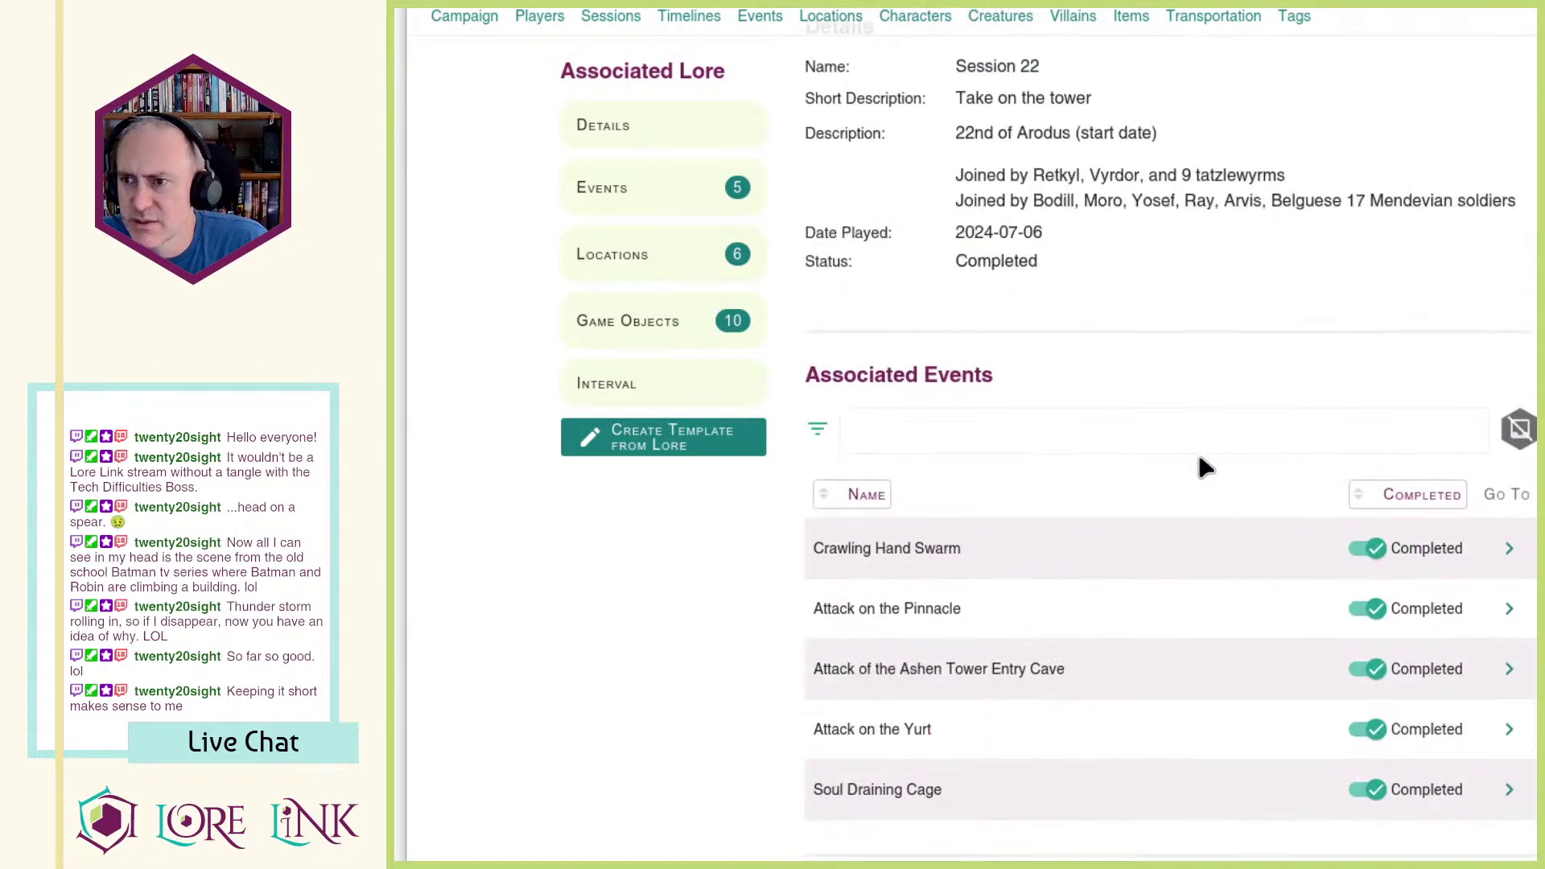
{"action": "left_click", "coordinate": [631, 80]}
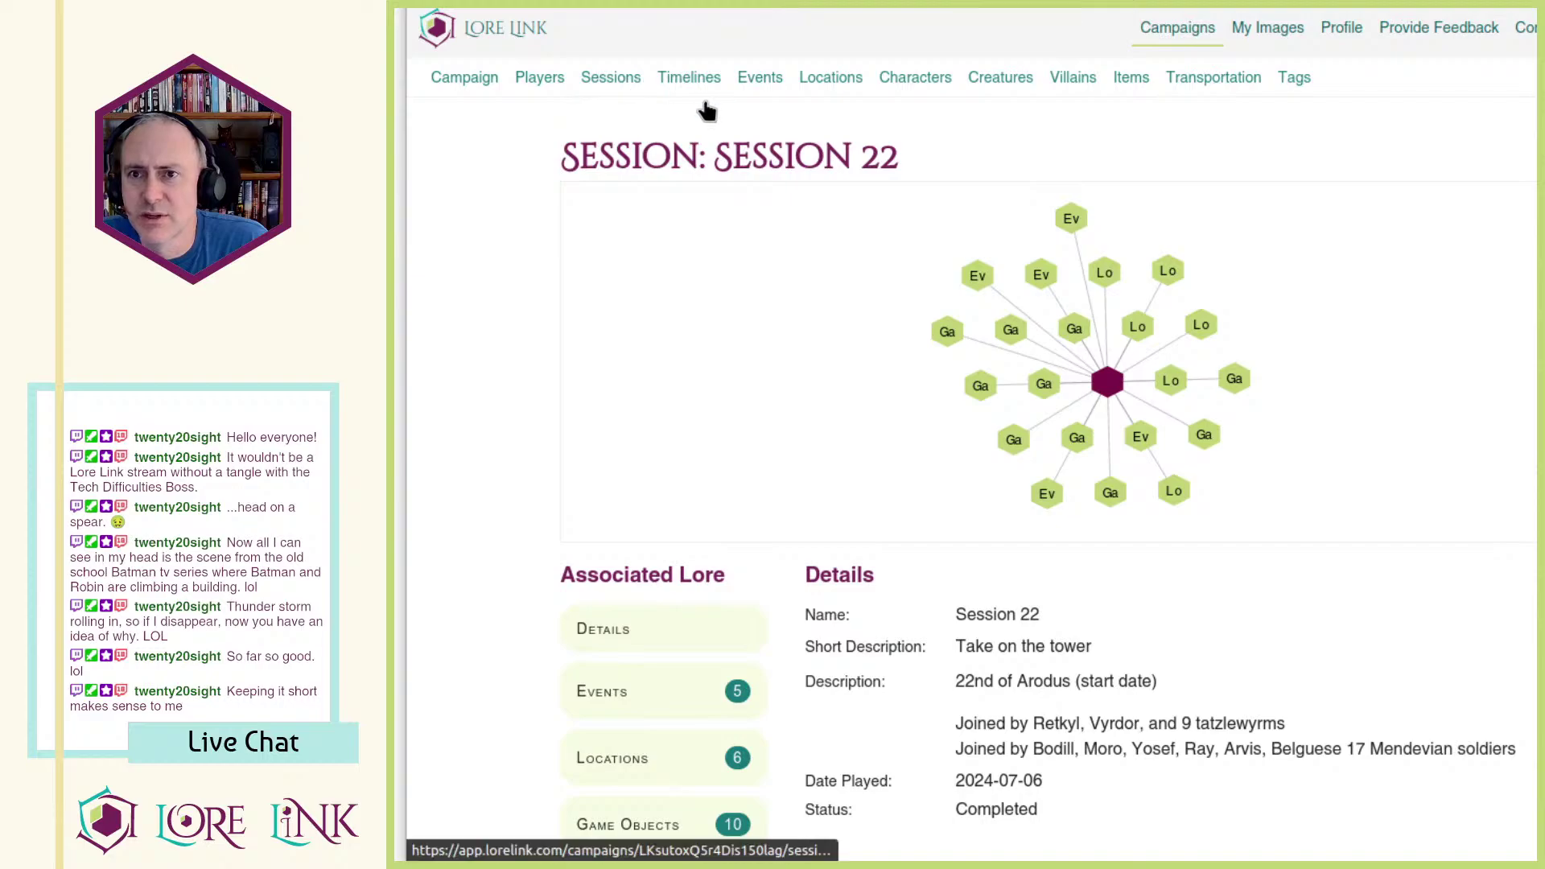
{"action": "left_click", "coordinate": [1527, 639]}
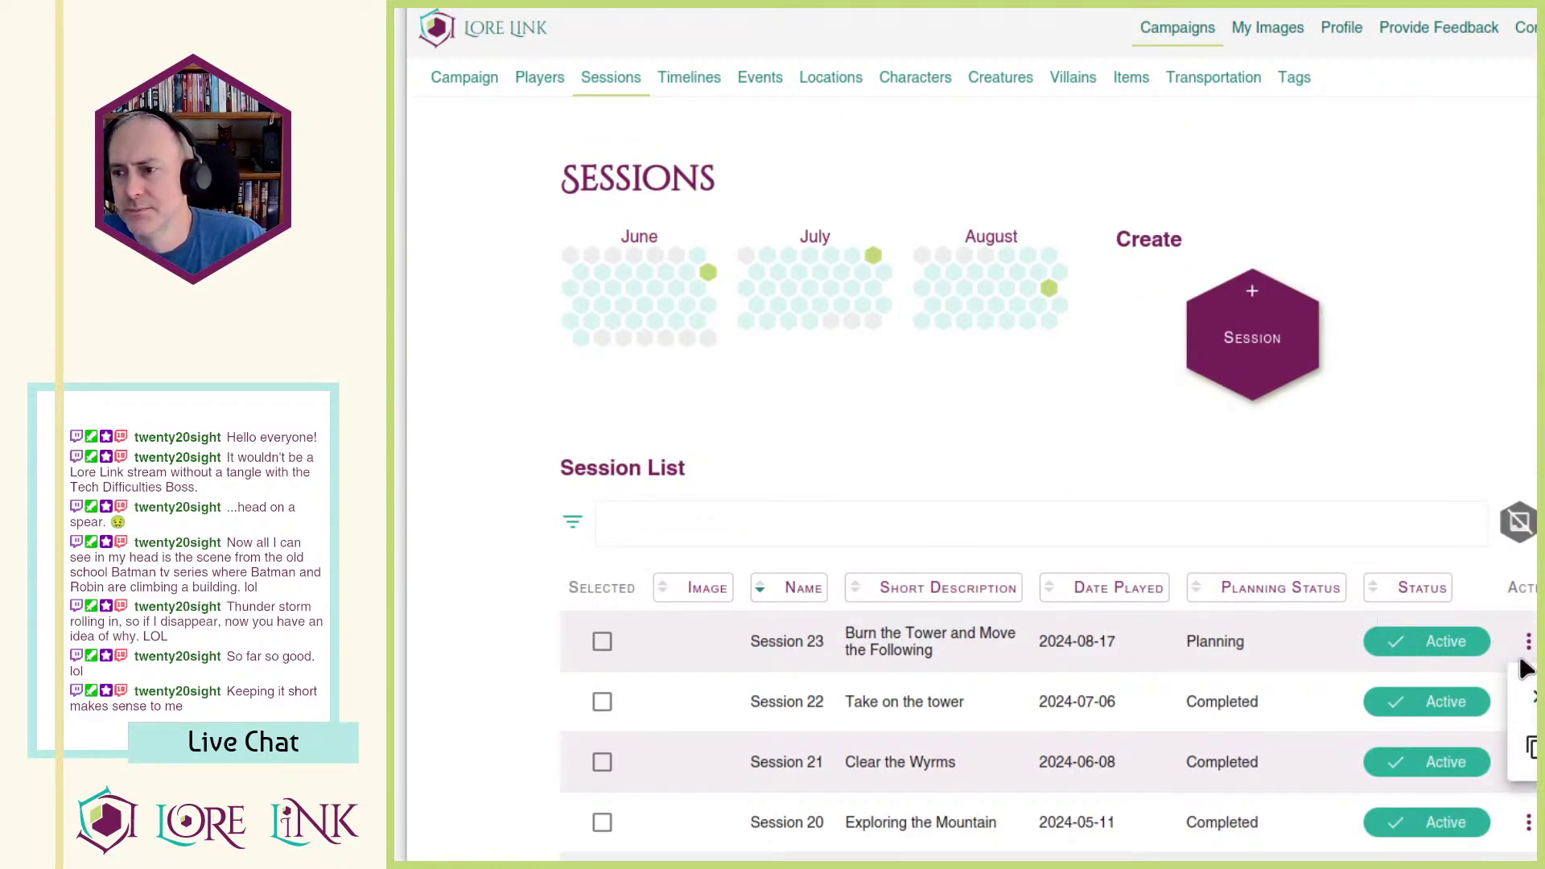
{"action": "left_click", "coordinate": [1529, 697]}
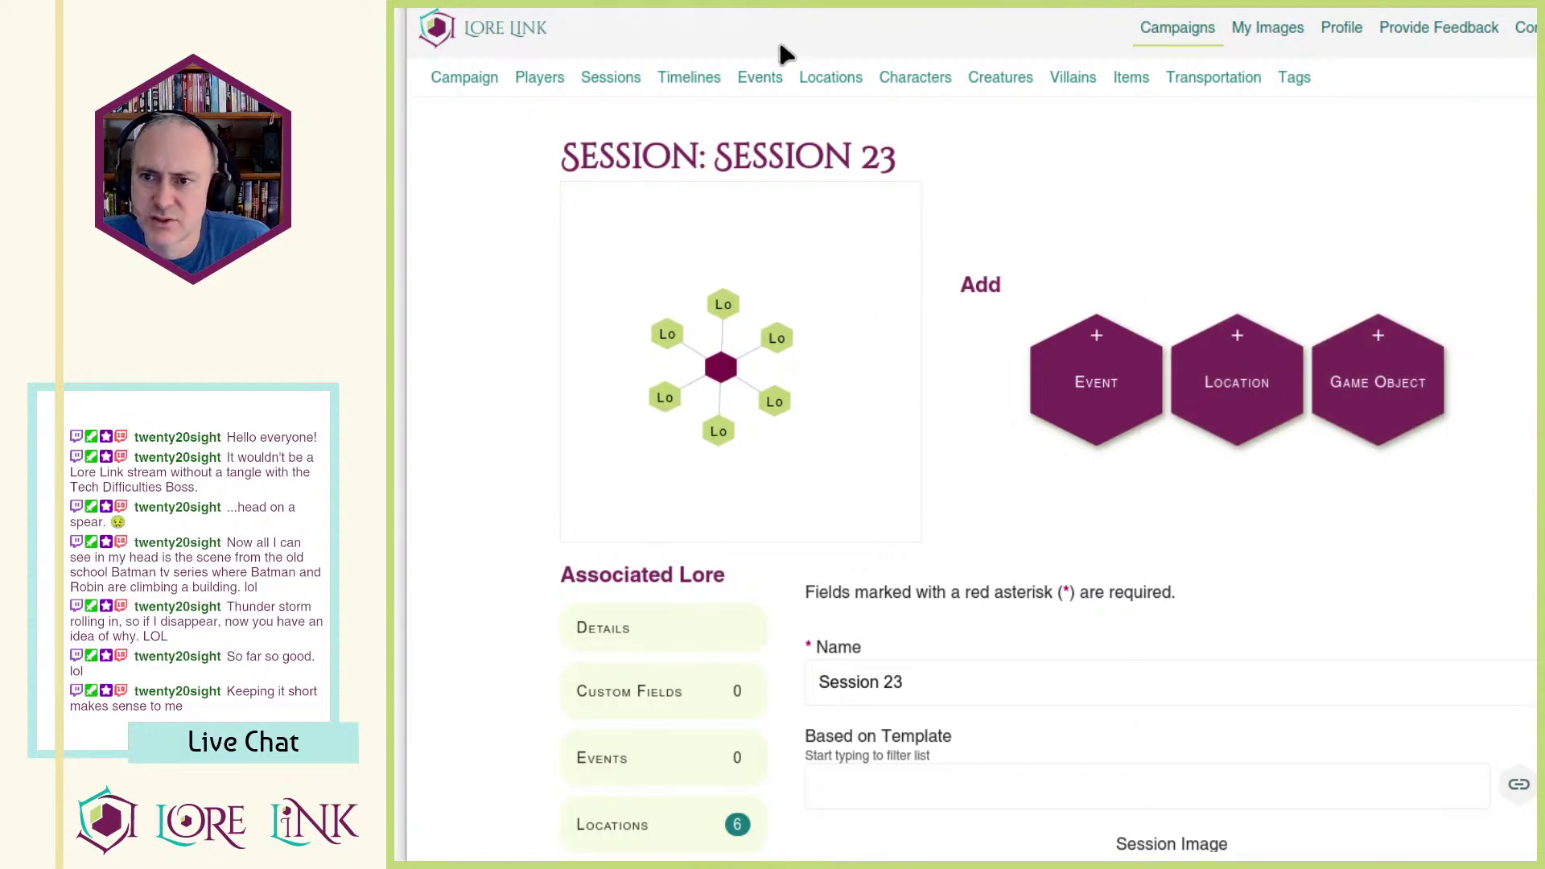
Step: Review Session 23's descriptions, planning status, custom fields and associated events, and examine its list of associated locations
{"action": "scroll", "coordinate": [1147, 197], "scroll_direction": "down", "scroll_amount": 6}
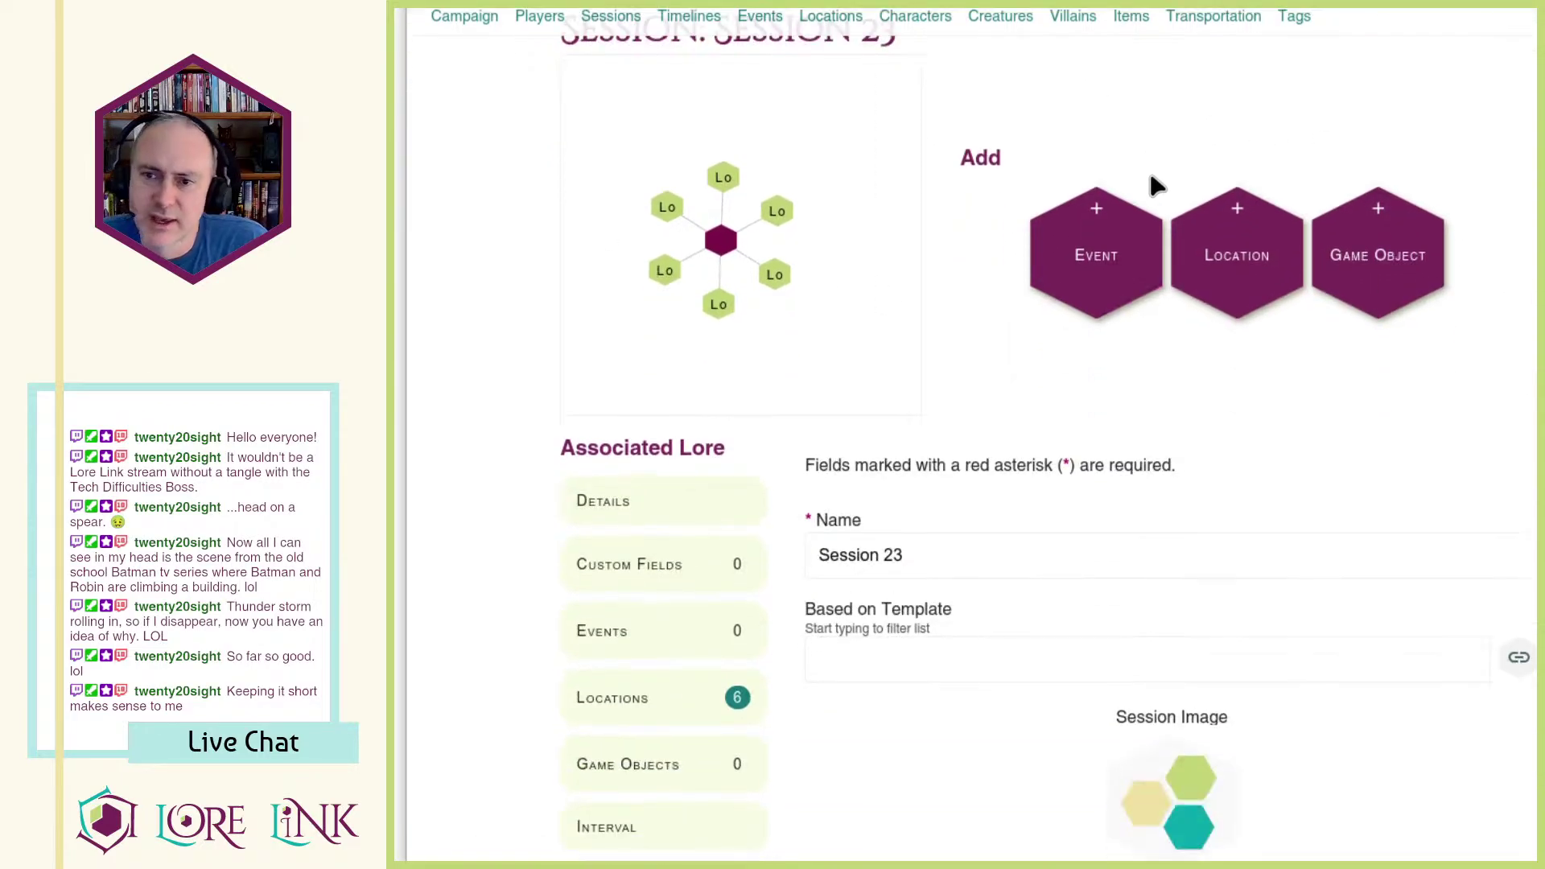
{"action": "scroll", "coordinate": [1378, 465], "scroll_direction": "down", "scroll_amount": 14}
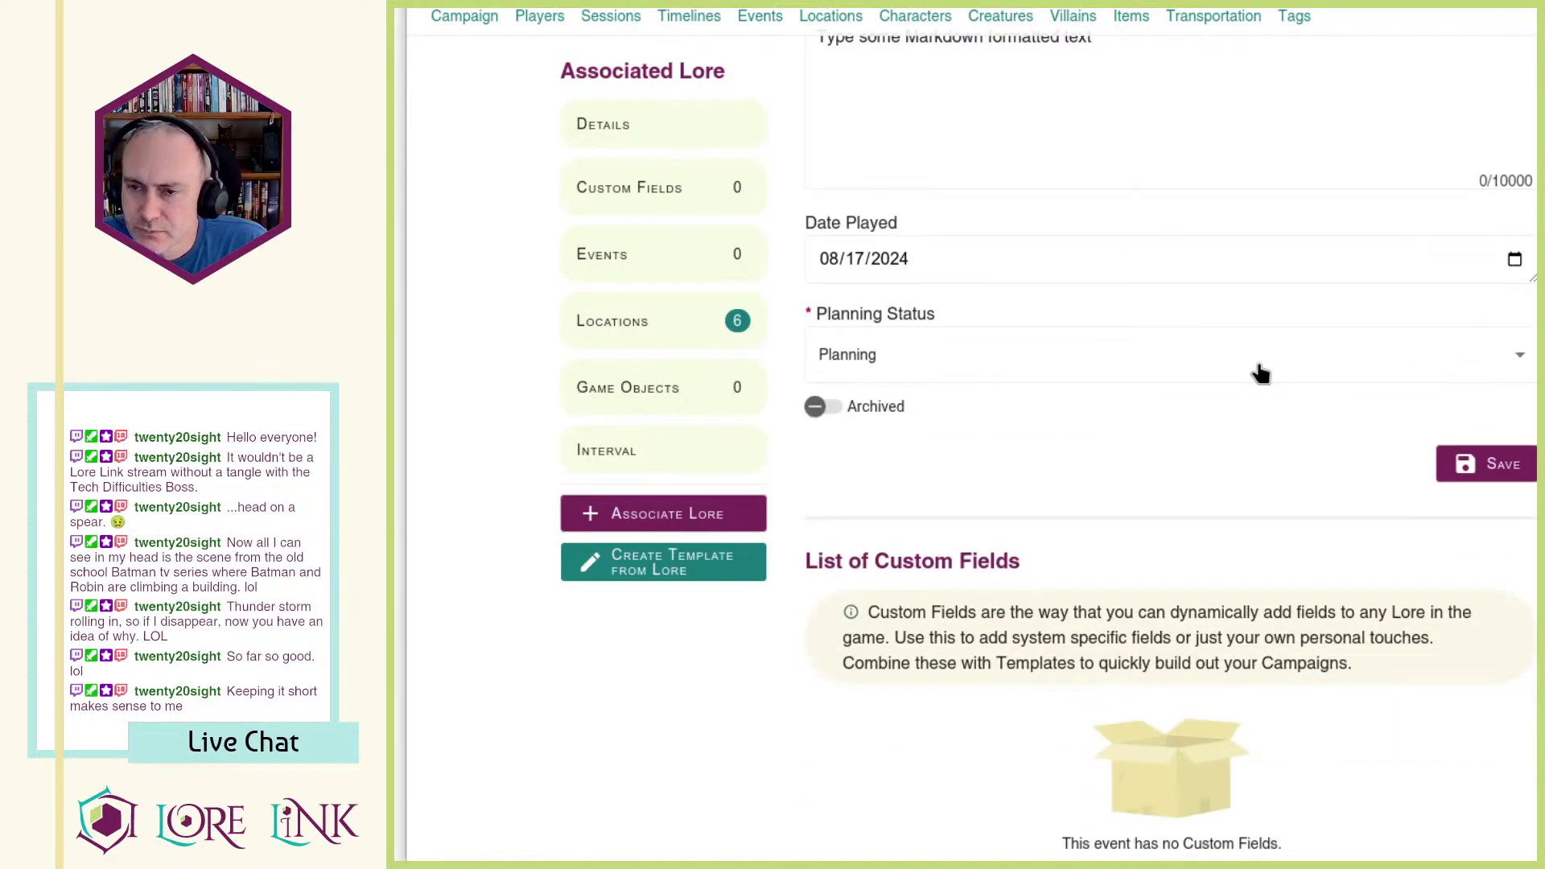
{"action": "scroll", "coordinate": [1261, 373], "scroll_direction": "down", "scroll_amount": 12}
{"action": "scroll", "coordinate": [1298, 364], "scroll_direction": "down", "scroll_amount": 1}
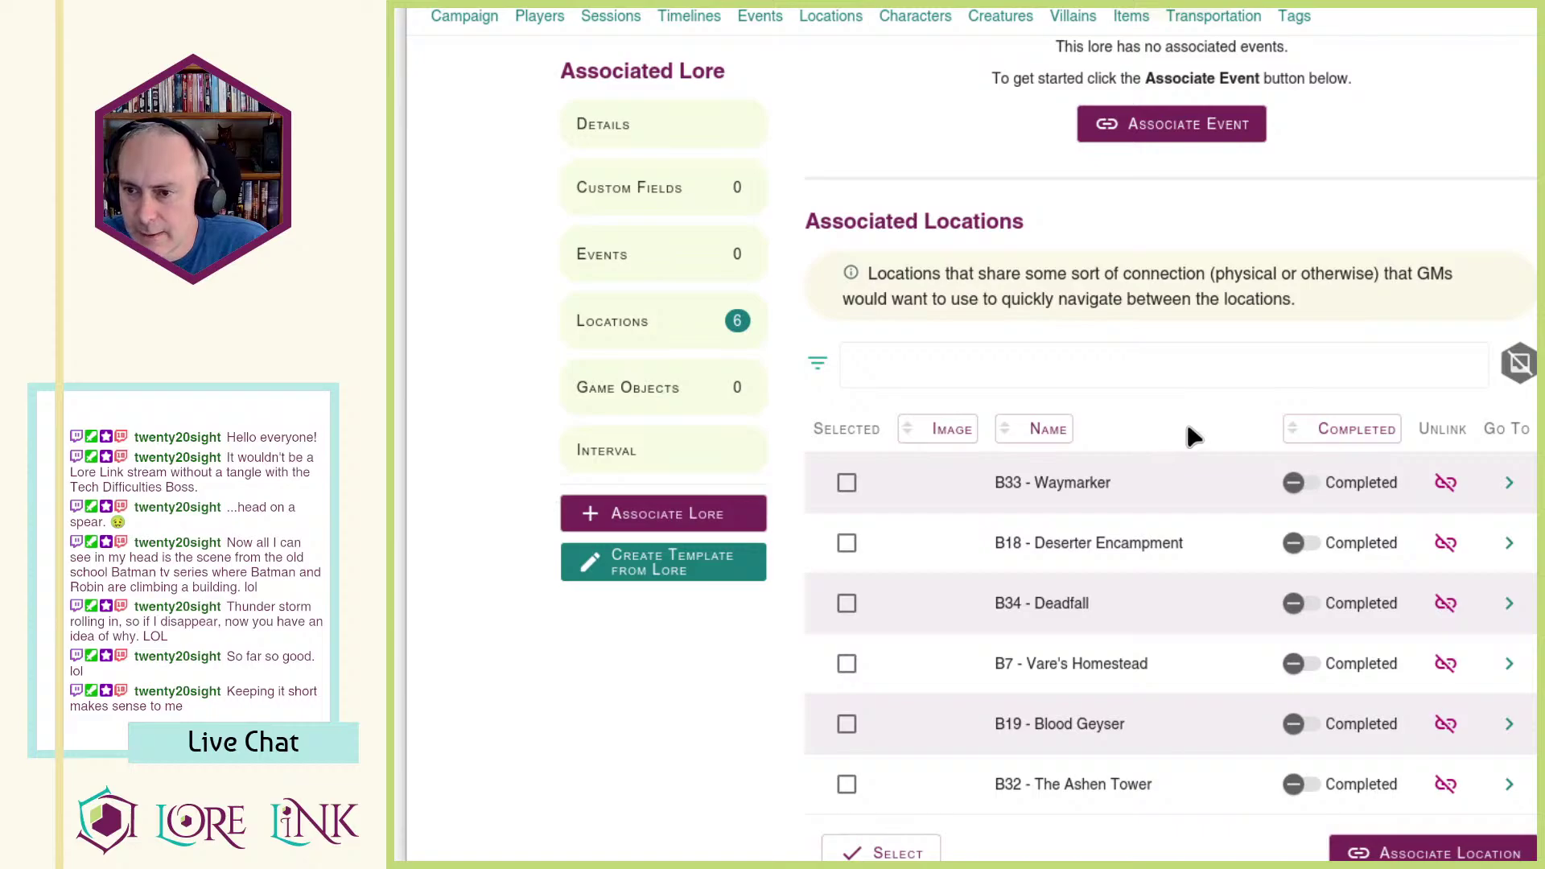
{"action": "scroll", "coordinate": [1191, 437], "scroll_direction": "up", "scroll_amount": 20}
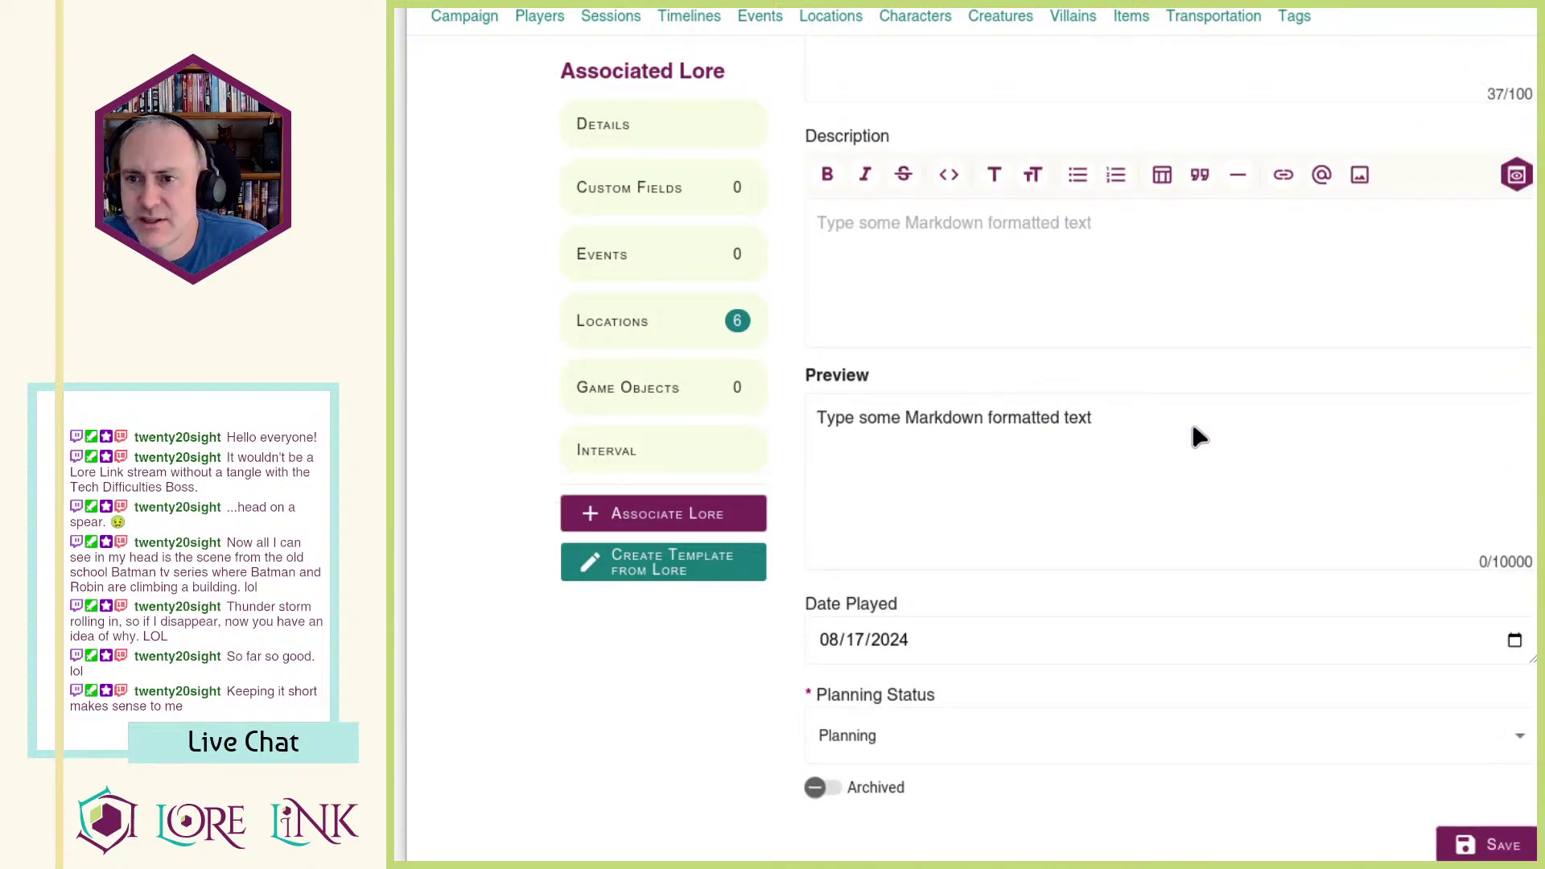
{"action": "scroll", "coordinate": [1191, 435], "scroll_direction": "up", "scroll_amount": 5}
{"action": "scroll", "coordinate": [998, 338], "scroll_direction": "down", "scroll_amount": 15}
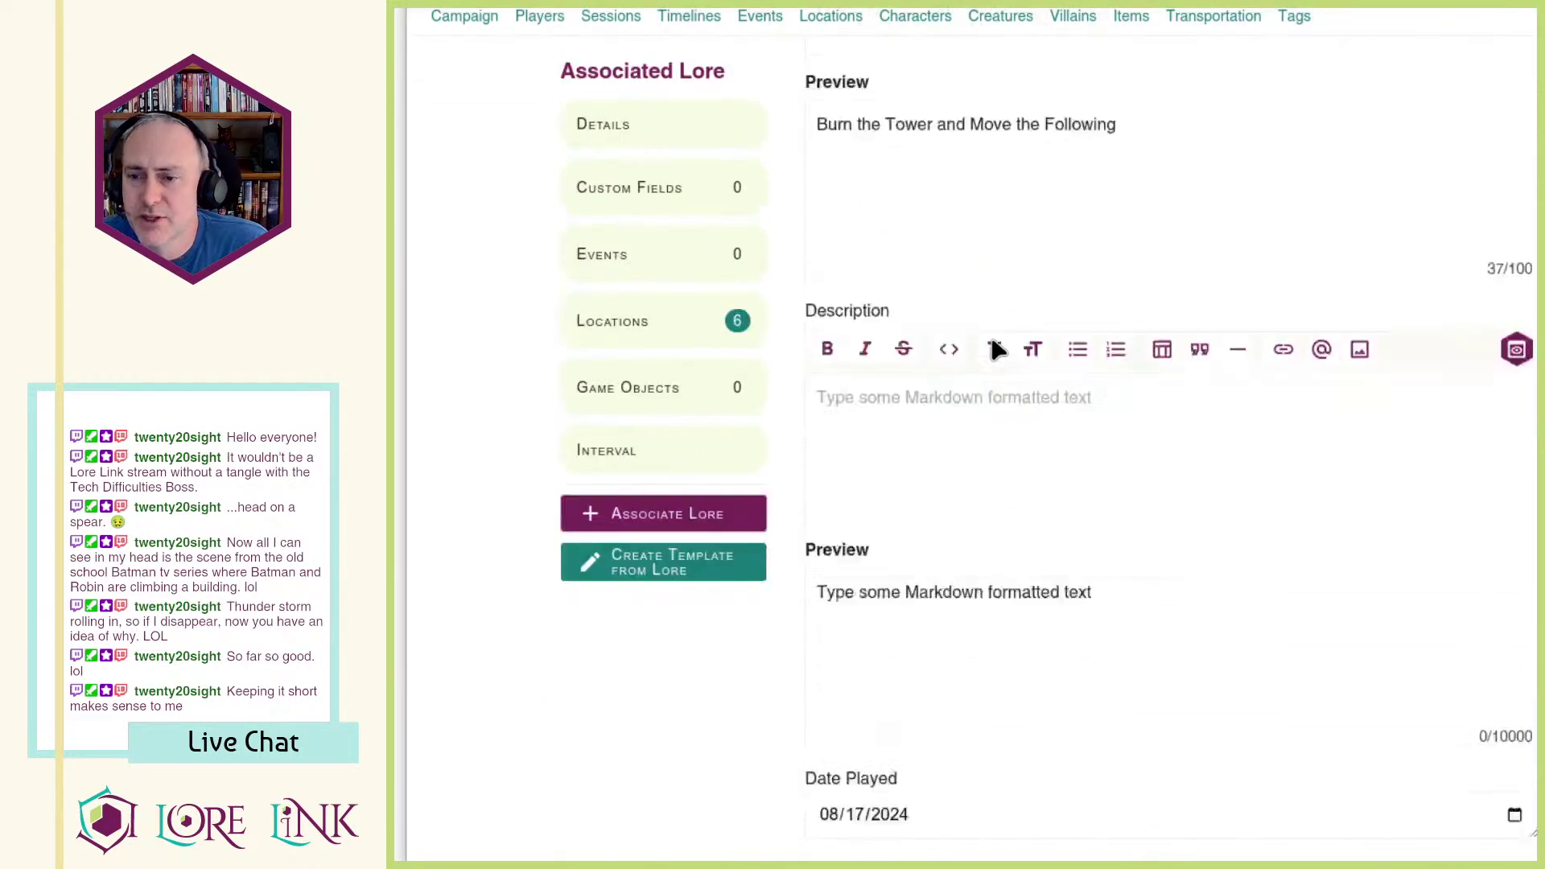
{"action": "scroll", "coordinate": [1079, 378], "scroll_direction": "down", "scroll_amount": 7}
{"action": "scroll", "coordinate": [1093, 372], "scroll_direction": "up", "scroll_amount": 5}
{"action": "scroll", "coordinate": [1084, 356], "scroll_direction": "down", "scroll_amount": 8}
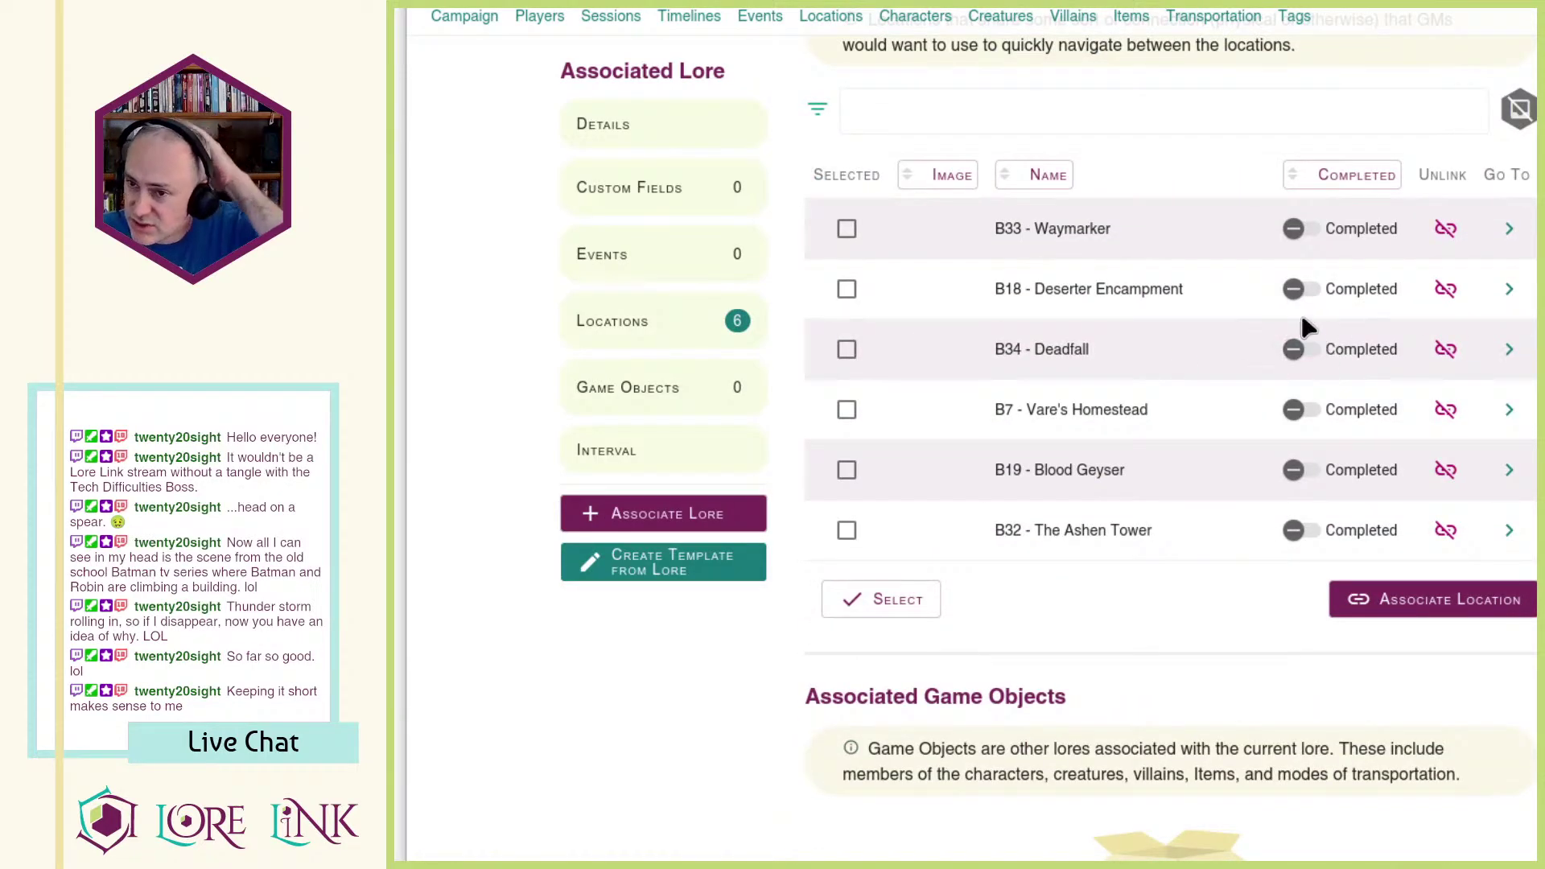
{"action": "scroll", "coordinate": [1189, 381], "scroll_direction": "up", "scroll_amount": 5}
{"action": "scroll", "coordinate": [1383, 330], "scroll_direction": "down", "scroll_amount": 5}
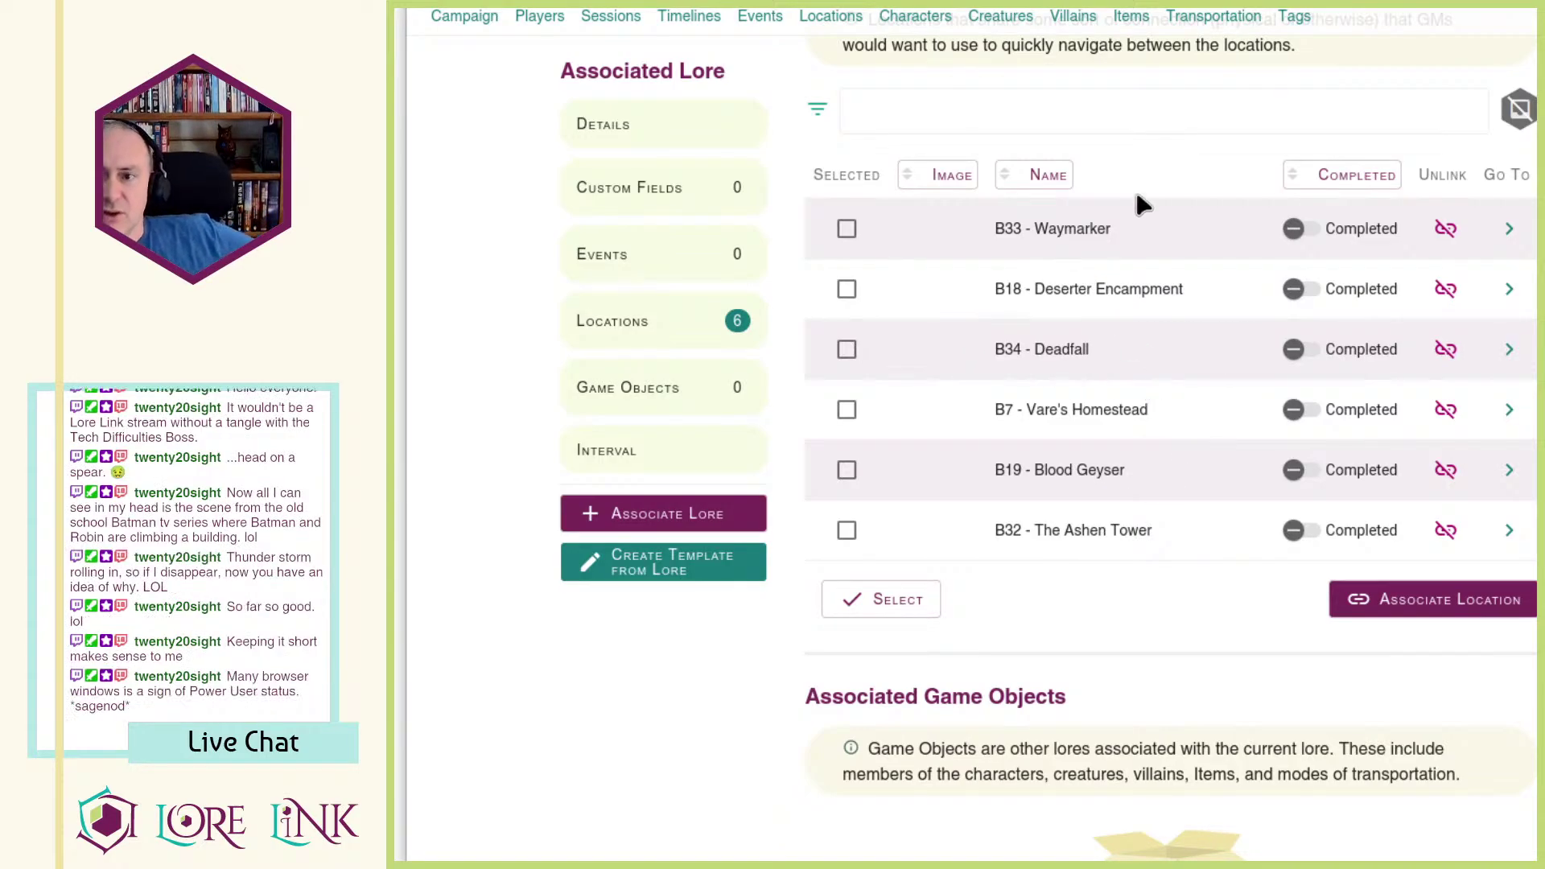
{"action": "left_click_drag", "start_coordinate": [1017, 227], "coordinate": [995, 228]}
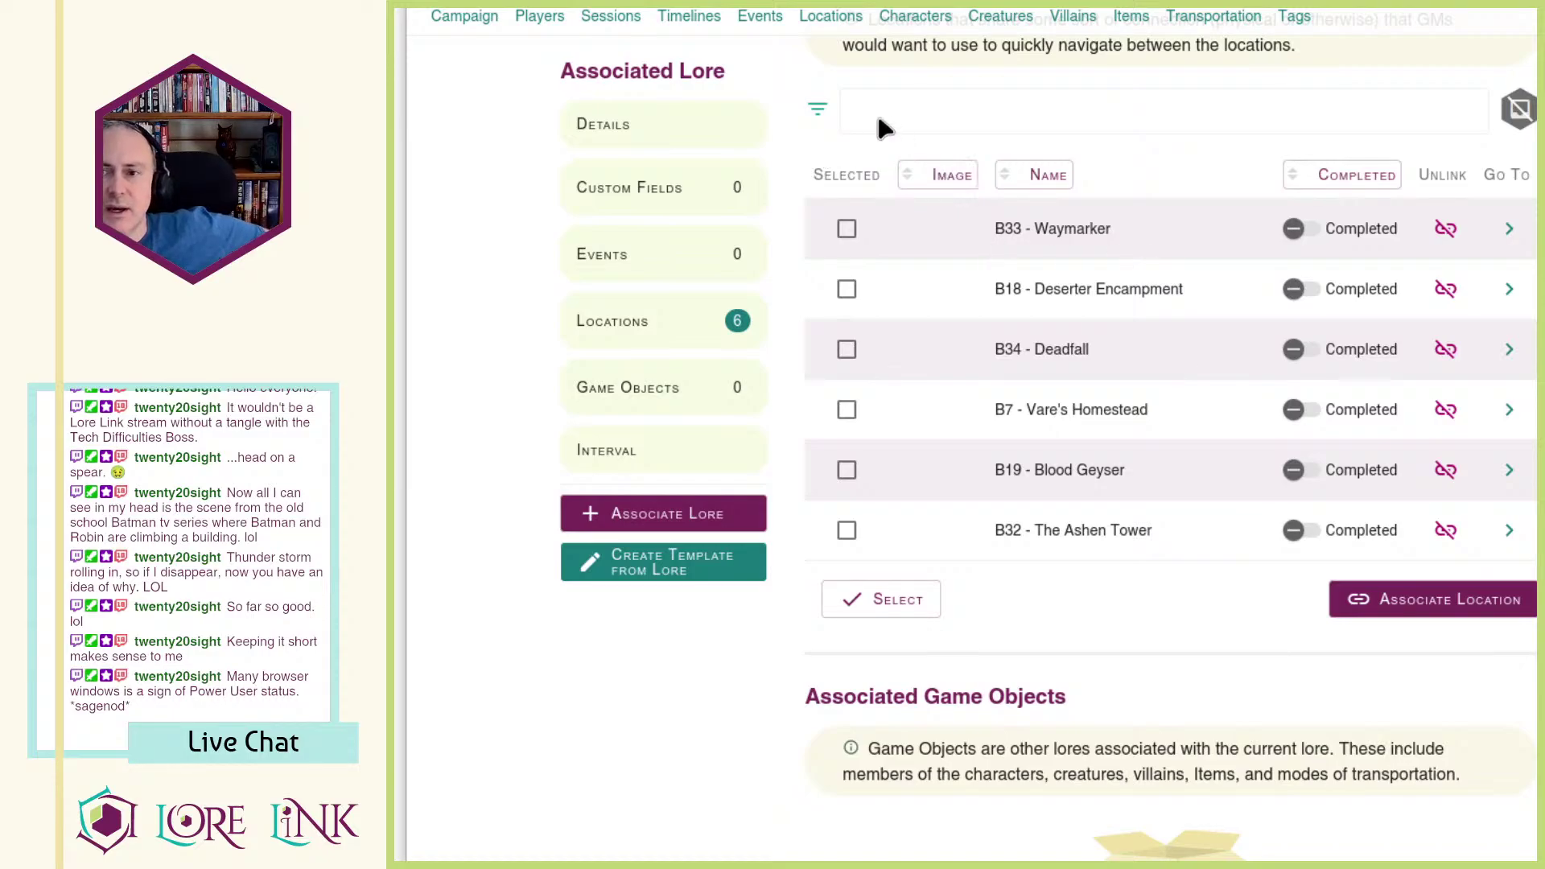
{"action": "scroll", "coordinate": [886, 172], "scroll_direction": "up", "scroll_amount": 5}
{"action": "scroll", "coordinate": [887, 172], "scroll_direction": "up", "scroll_amount": 10}
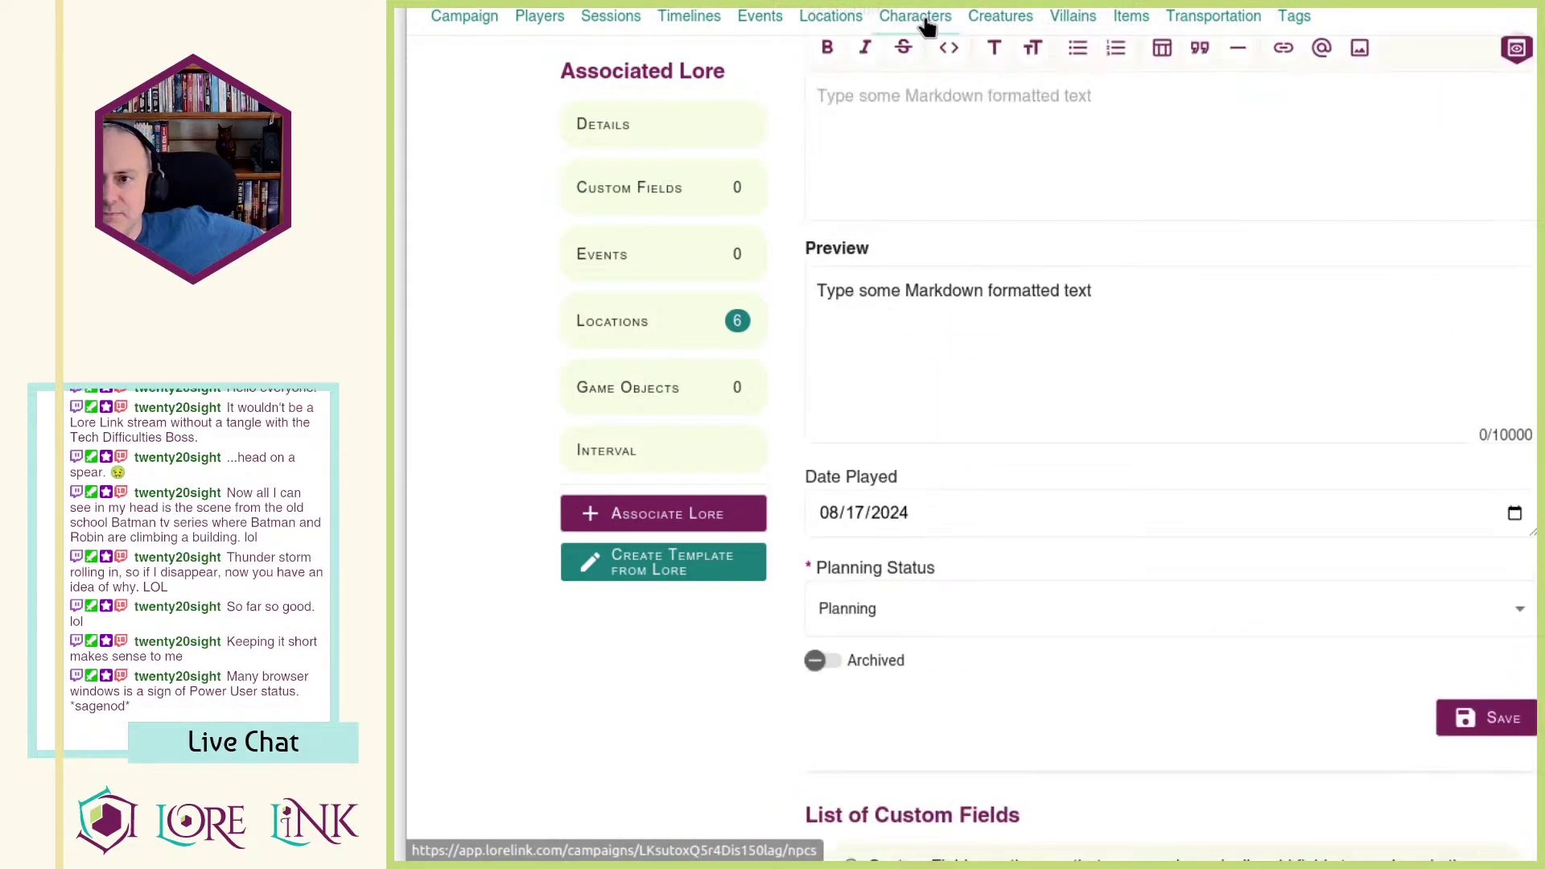
Step: Go to the campaign's villains and open the Venexus entry
{"action": "left_click", "coordinate": [1073, 18]}
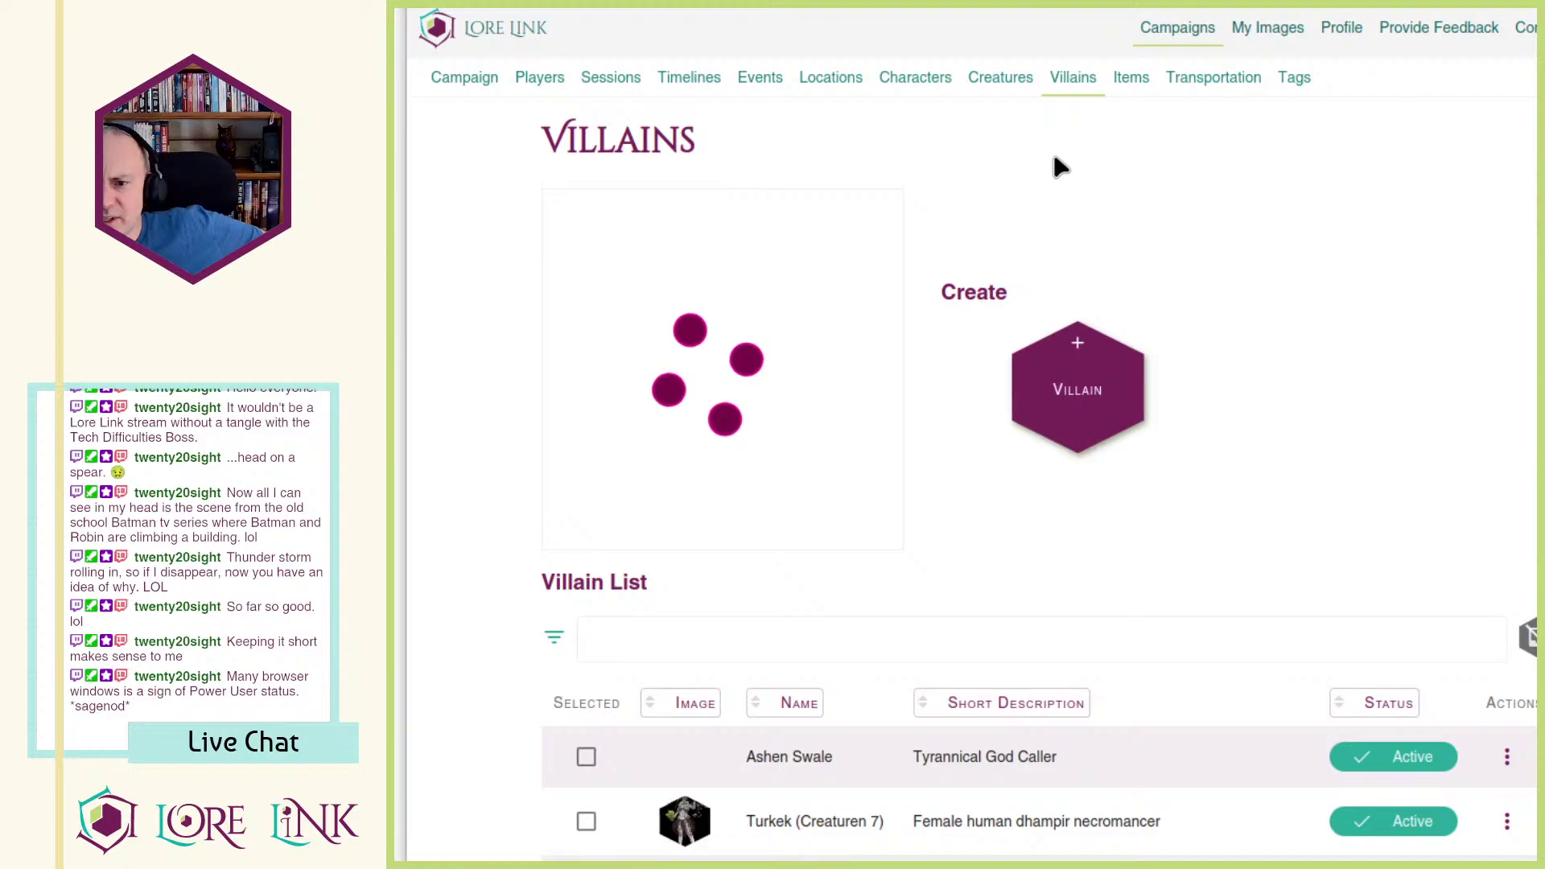
{"action": "scroll", "coordinate": [1127, 177], "scroll_direction": "down", "scroll_amount": 6}
{"action": "left_click", "coordinate": [1507, 569]}
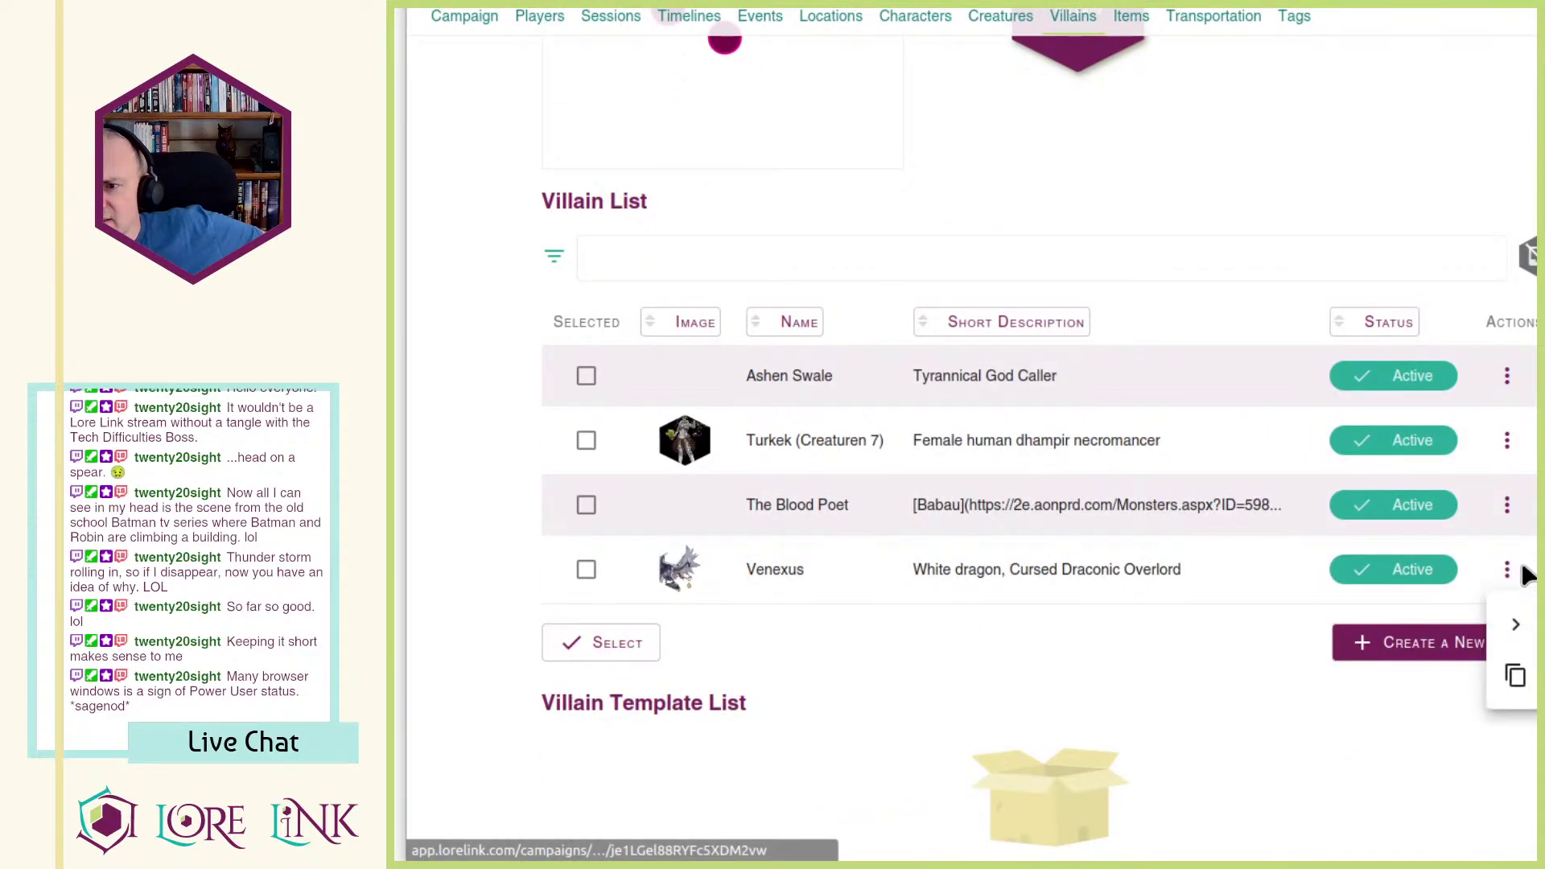
{"action": "left_click", "coordinate": [1507, 622]}
Step: Read Venexus's short description and the backstory with Fezerod and Lost Mammoth Valley in her description
{"action": "scroll", "coordinate": [1078, 343], "scroll_direction": "down", "scroll_amount": 4}
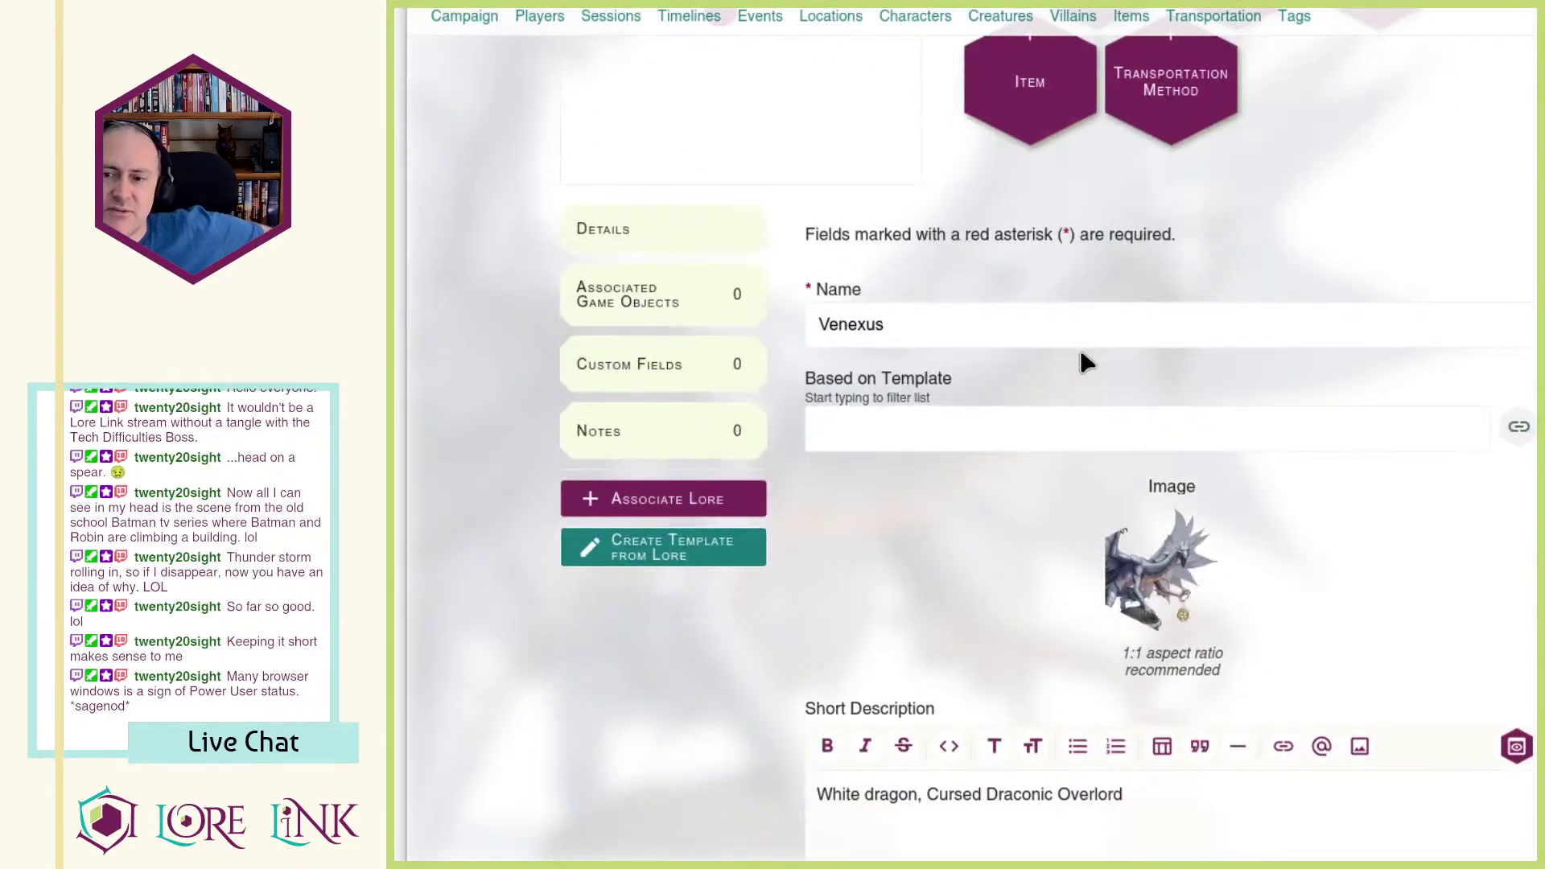
{"action": "scroll", "coordinate": [1102, 273], "scroll_direction": "down", "scroll_amount": 3}
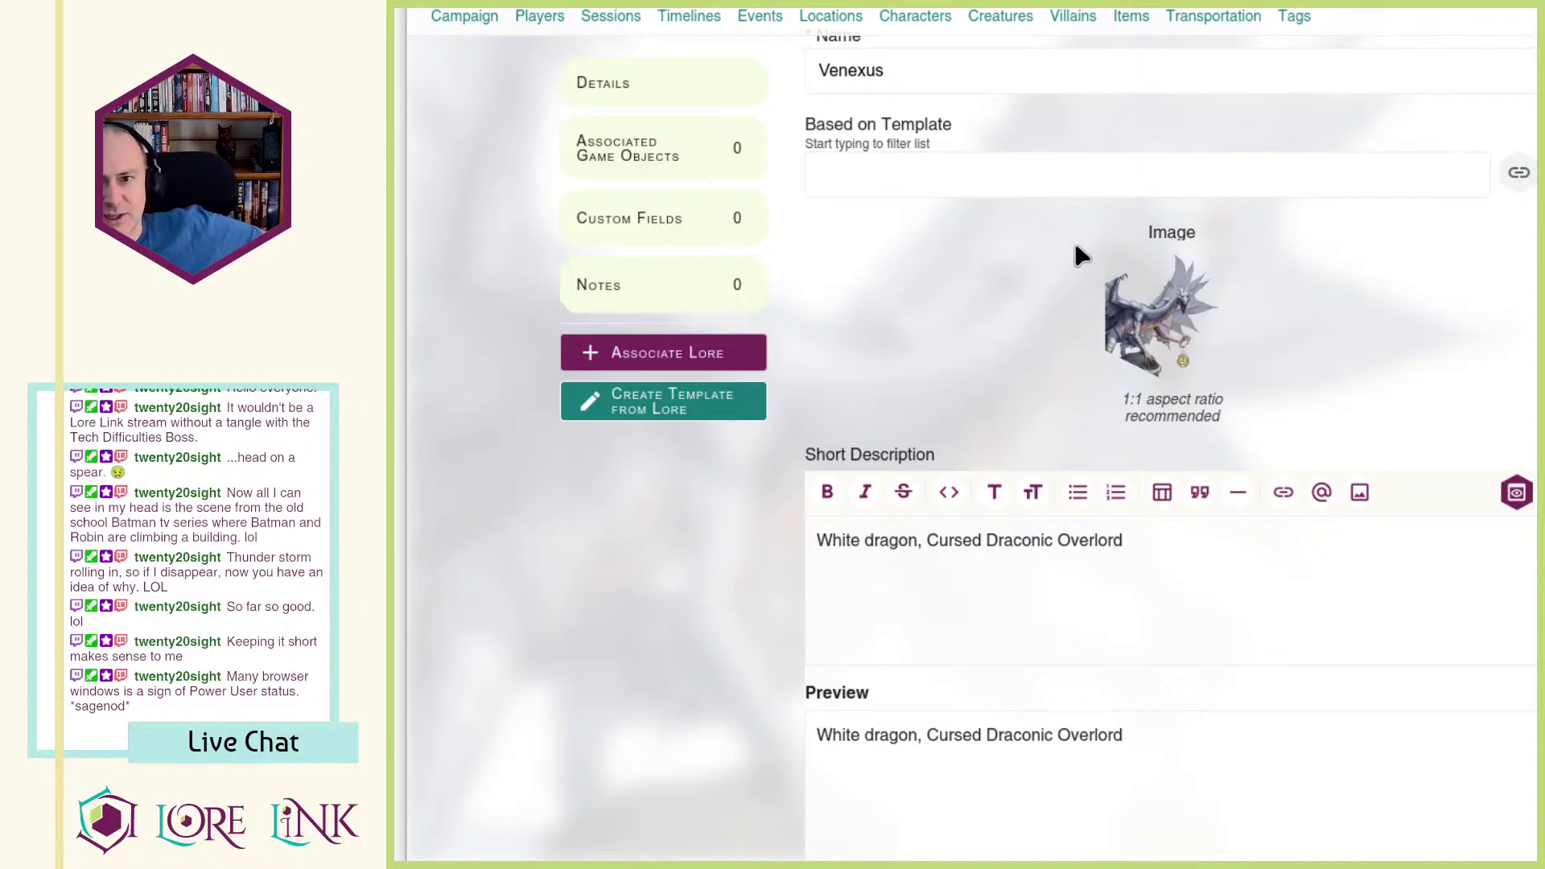
{"action": "scroll", "coordinate": [1102, 297], "scroll_direction": "down", "scroll_amount": 15}
{"action": "scroll", "coordinate": [1138, 320], "scroll_direction": "up", "scroll_amount": 3}
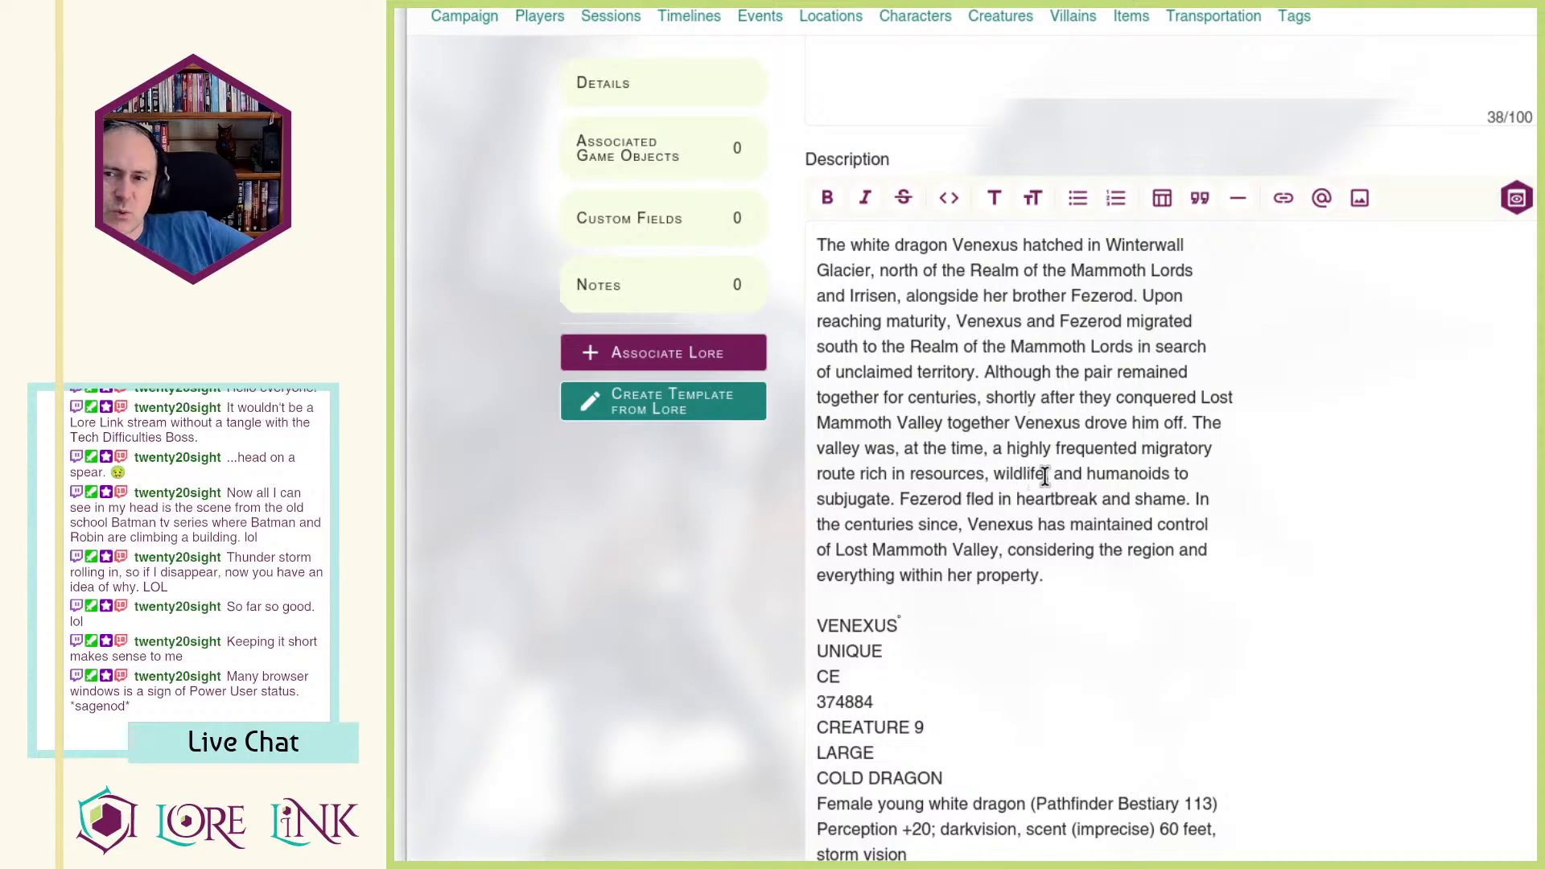
{"action": "left_click_drag", "start_coordinate": [947, 424], "coordinate": [885, 500]}
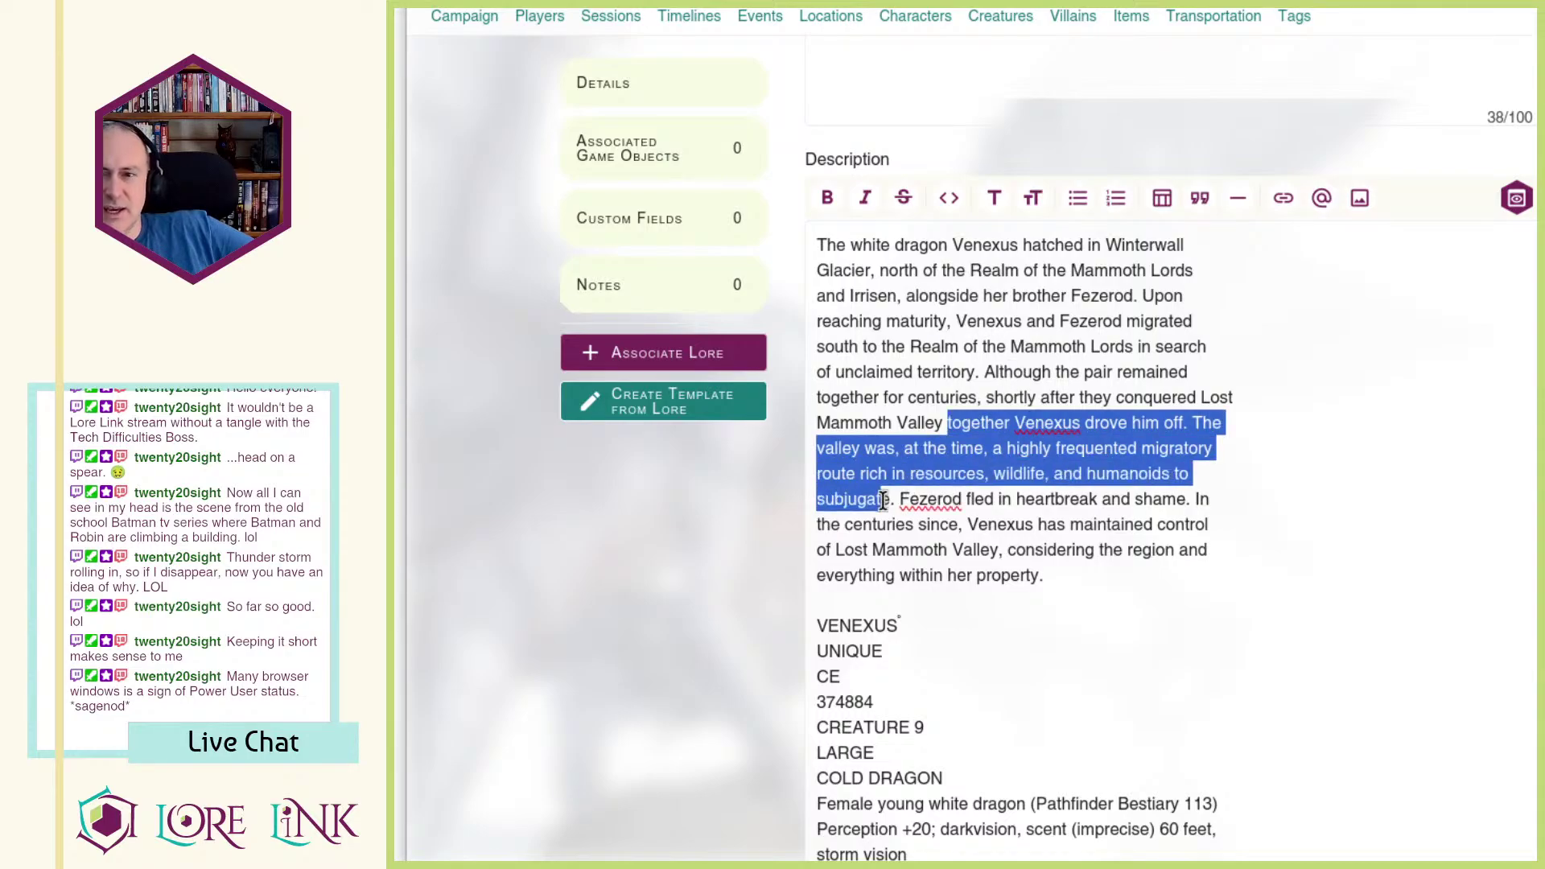
{"action": "left_click", "coordinate": [1246, 585]}
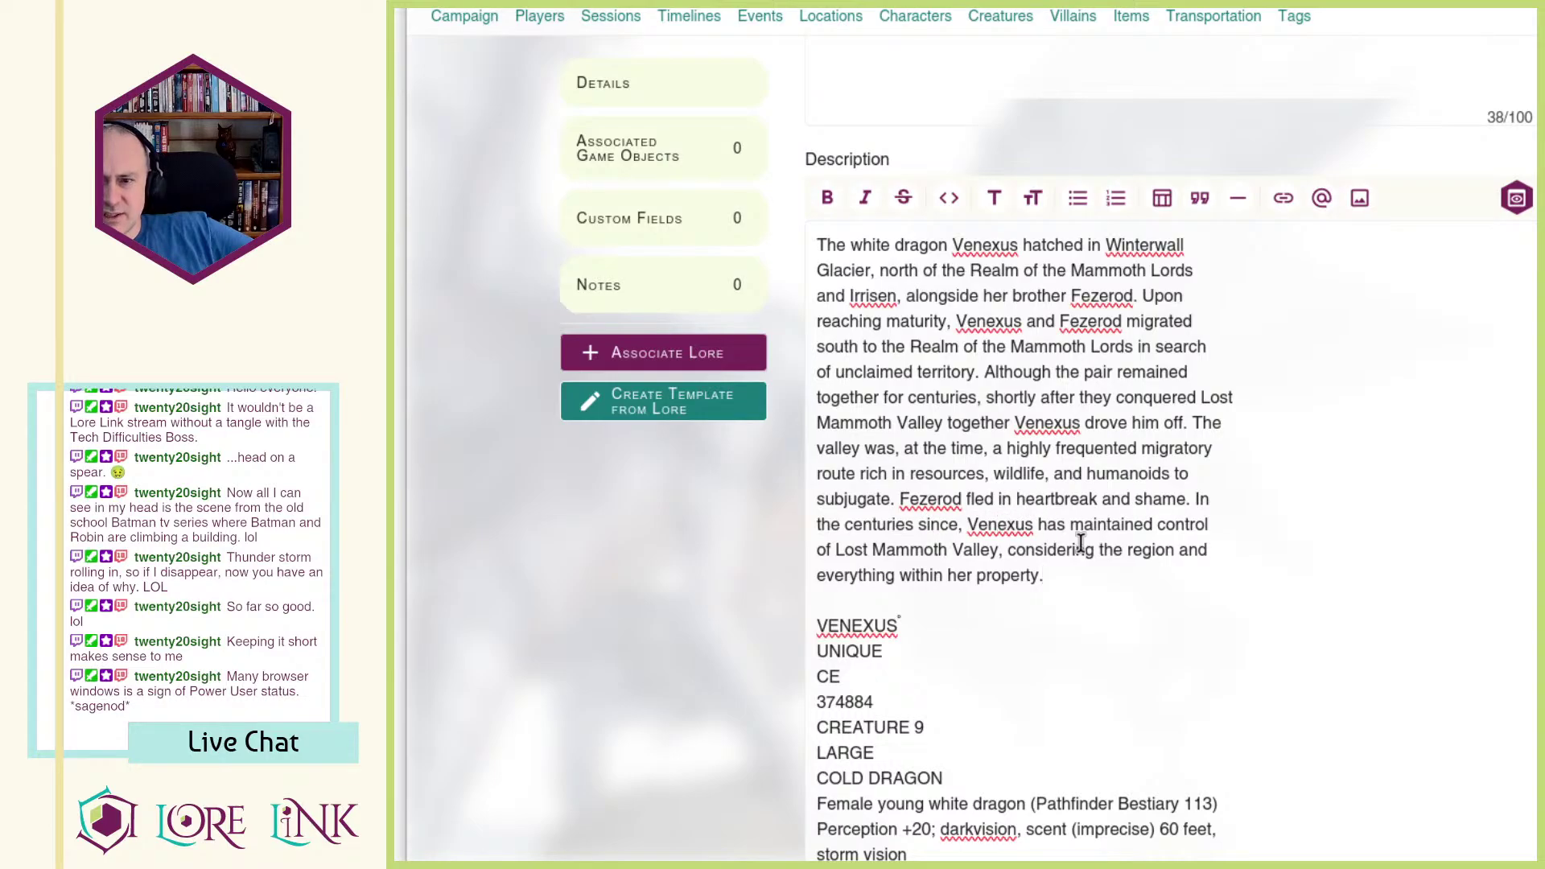
{"action": "left_click_drag", "start_coordinate": [1054, 575], "coordinate": [780, 514]}
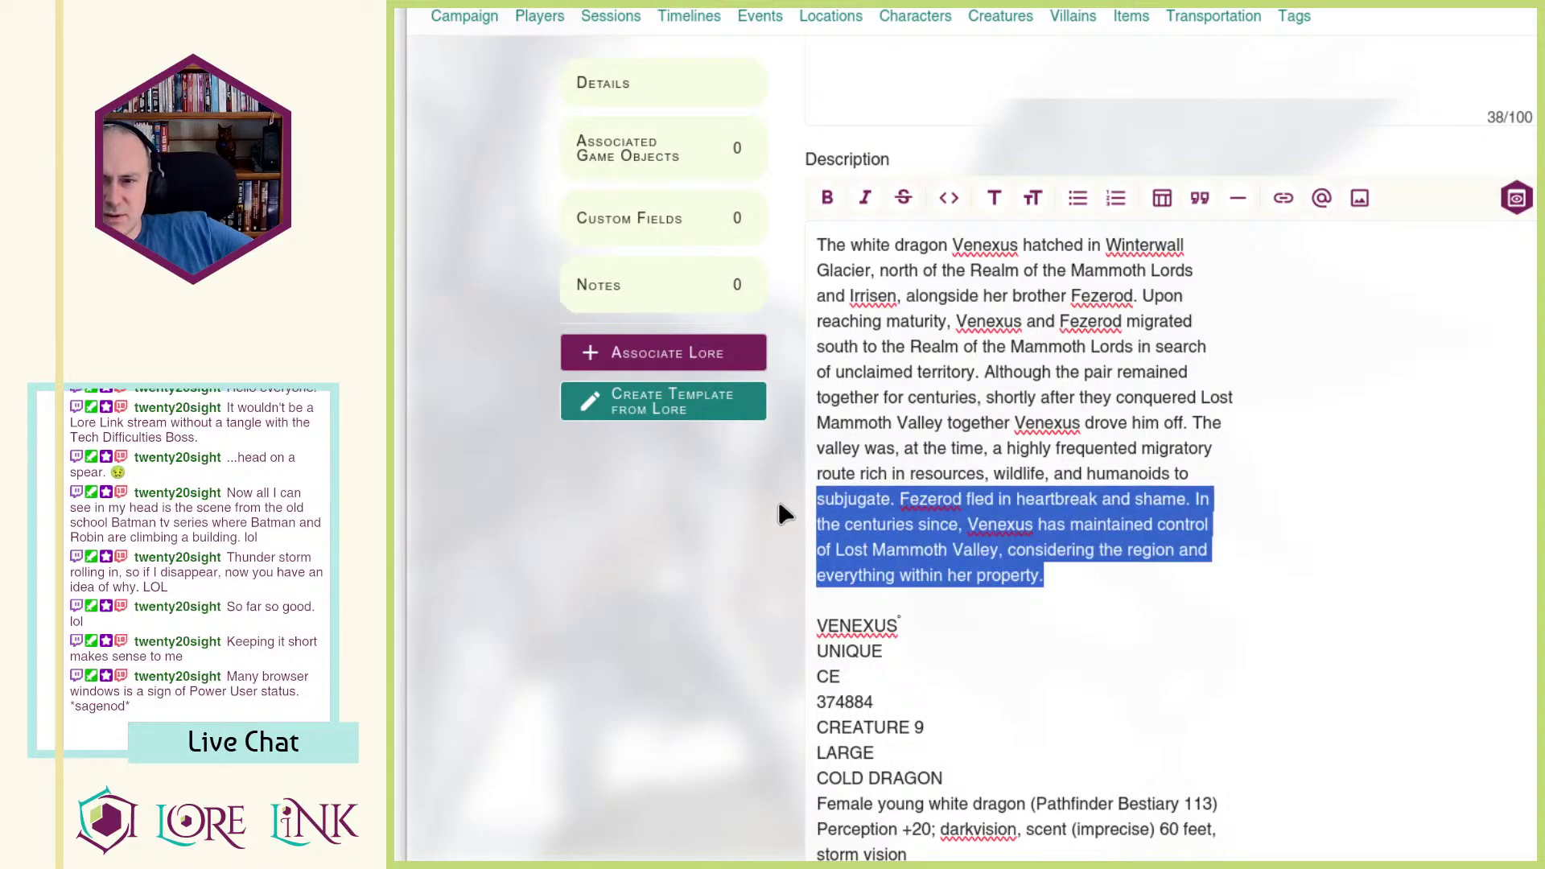
{"action": "left_click", "coordinate": [1166, 555]}
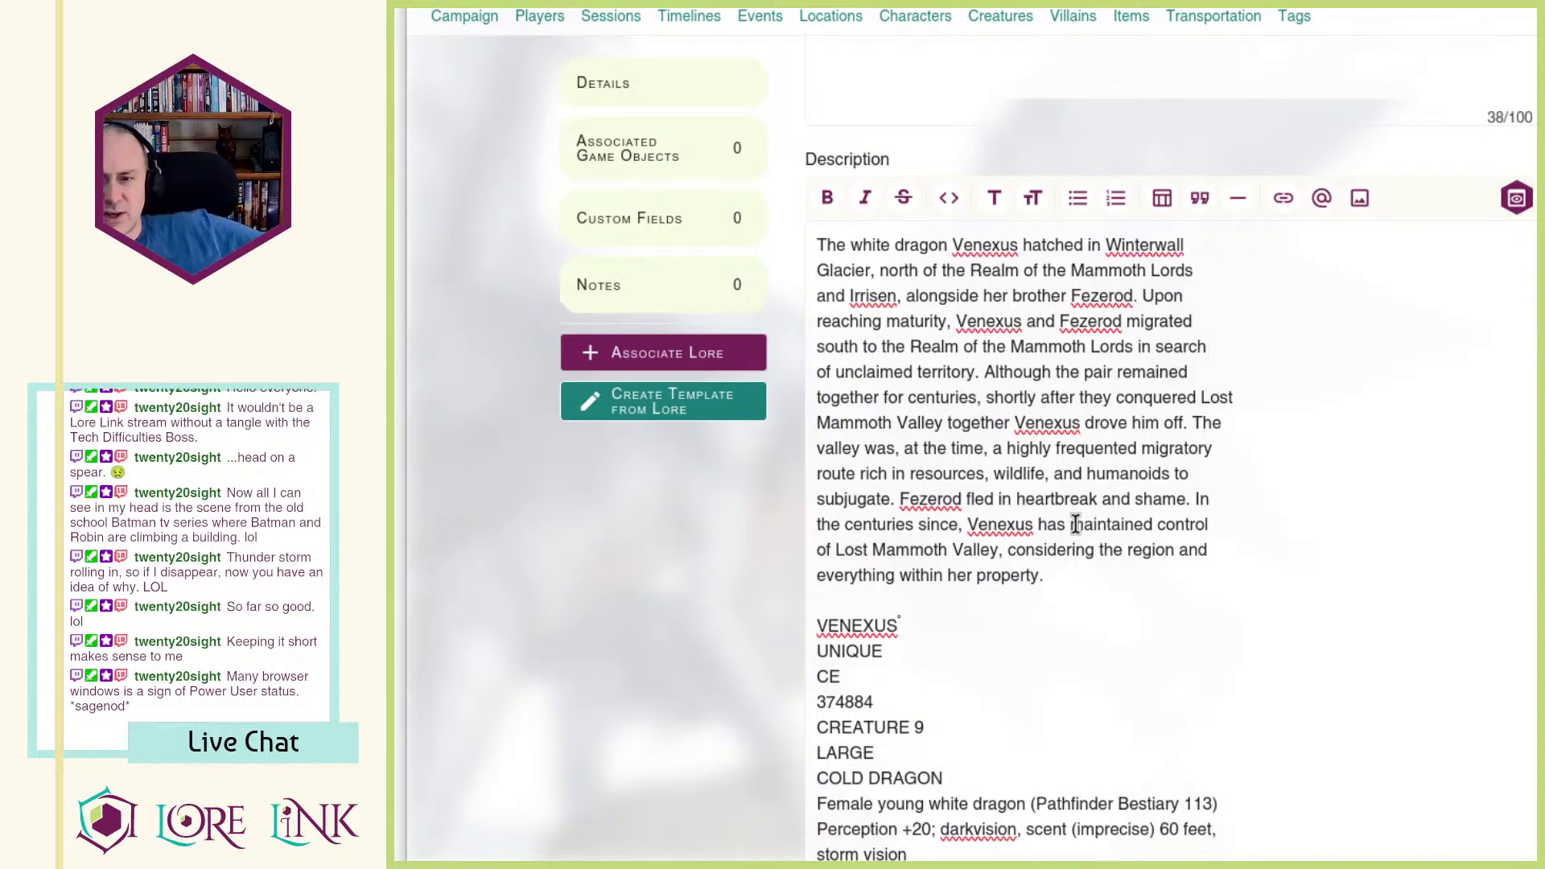
Step: Examine Venexus's stat block, covering her traits, skills, ability modifiers, armor class, hit points and immunities
{"action": "scroll", "coordinate": [1077, 539], "scroll_direction": "down", "scroll_amount": 2}
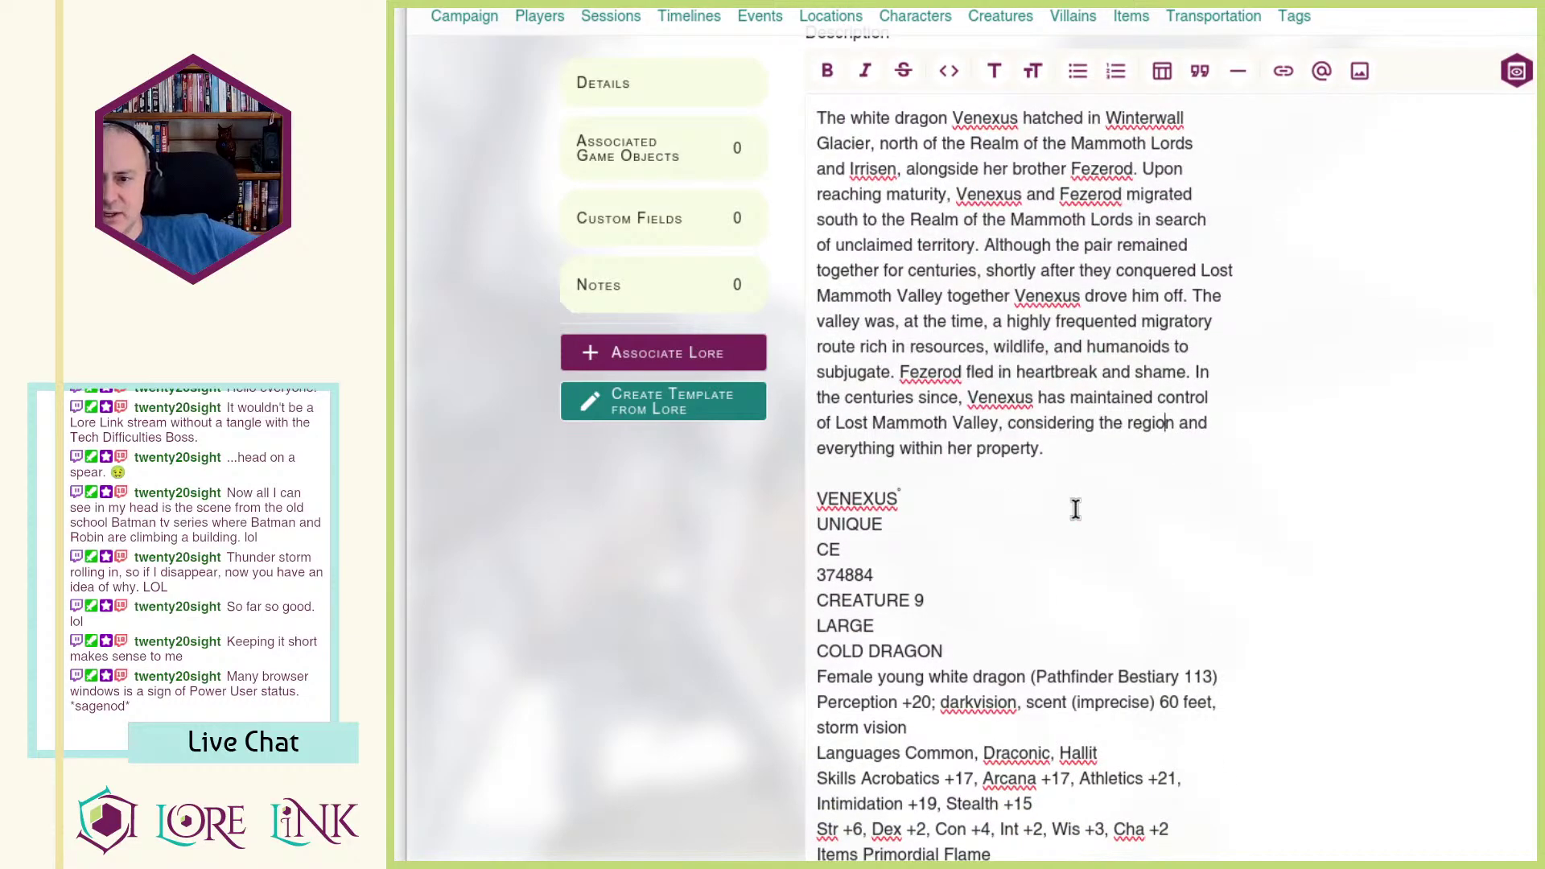
{"action": "scroll", "coordinate": [1113, 376], "scroll_direction": "down", "scroll_amount": 2}
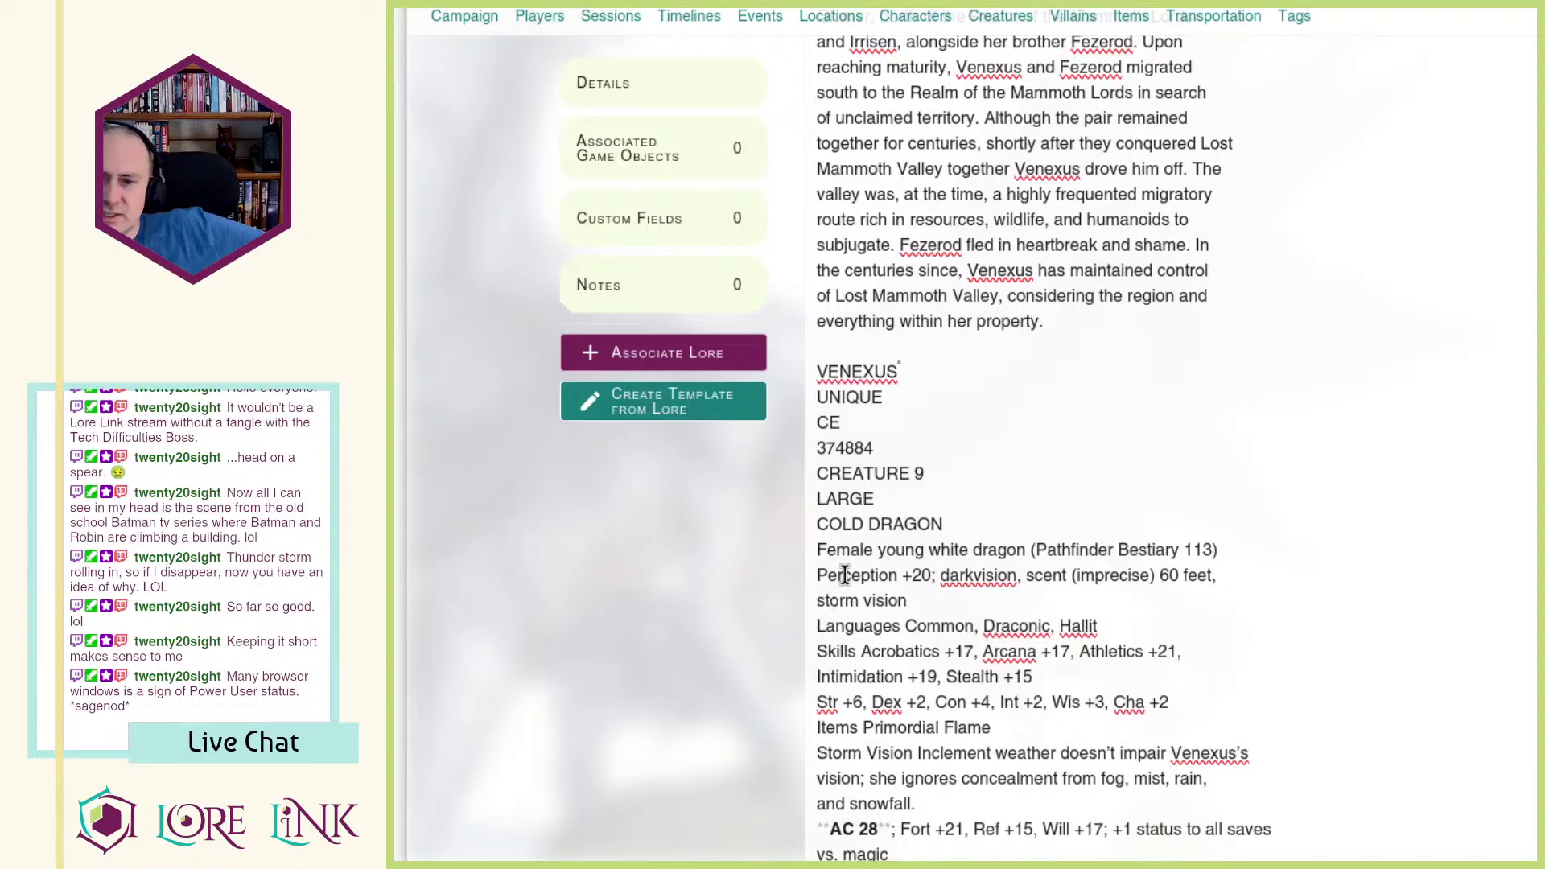
{"action": "scroll", "coordinate": [1167, 527], "scroll_direction": "down", "scroll_amount": 2}
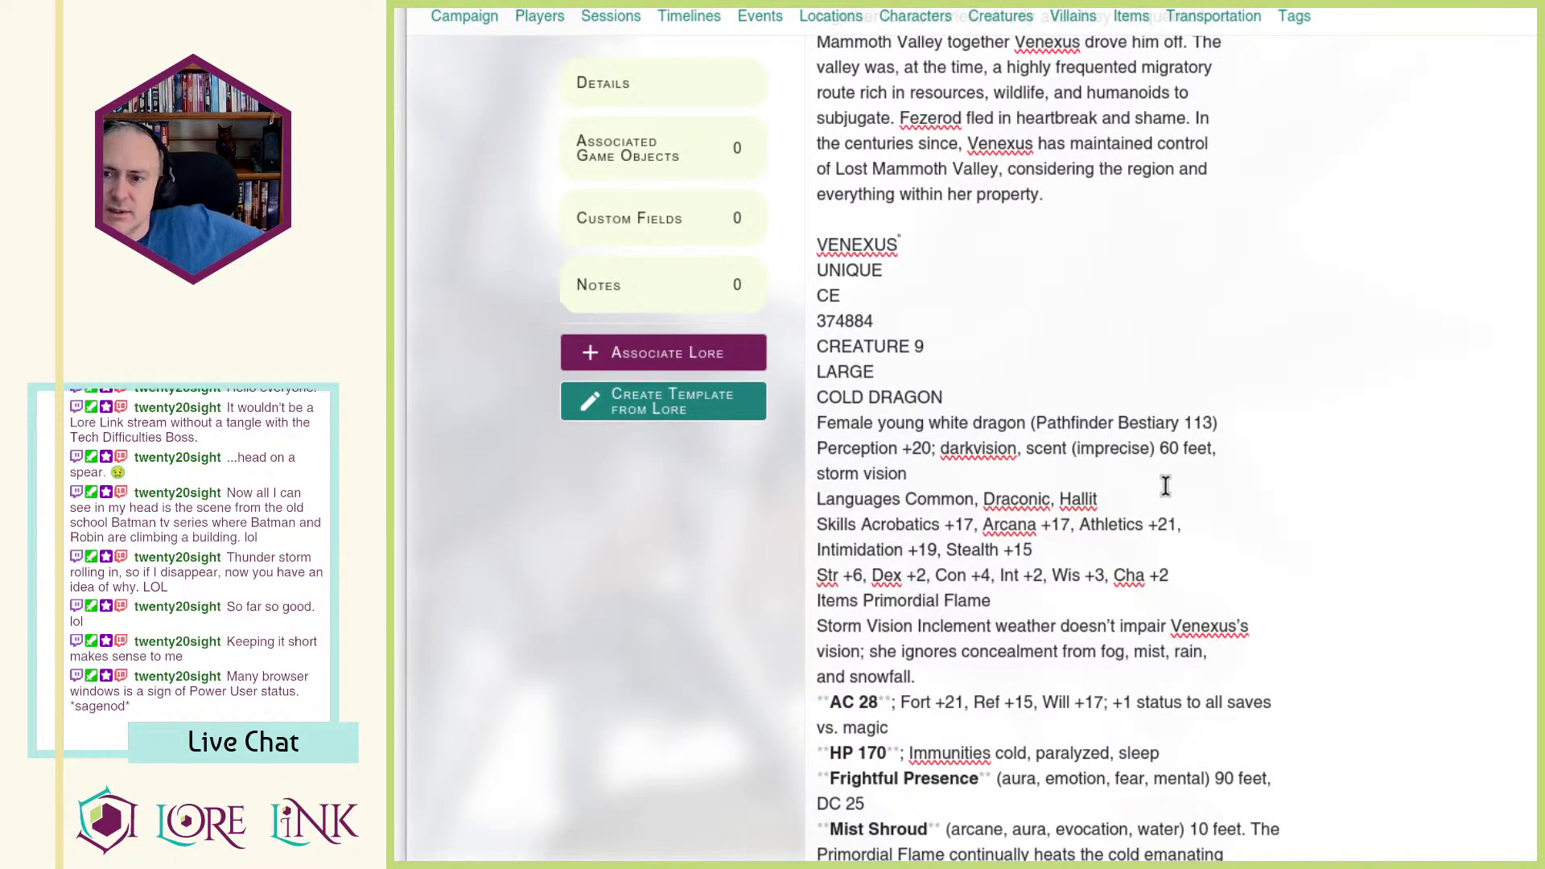
{"action": "scroll", "coordinate": [1165, 486], "scroll_direction": "down", "scroll_amount": 3}
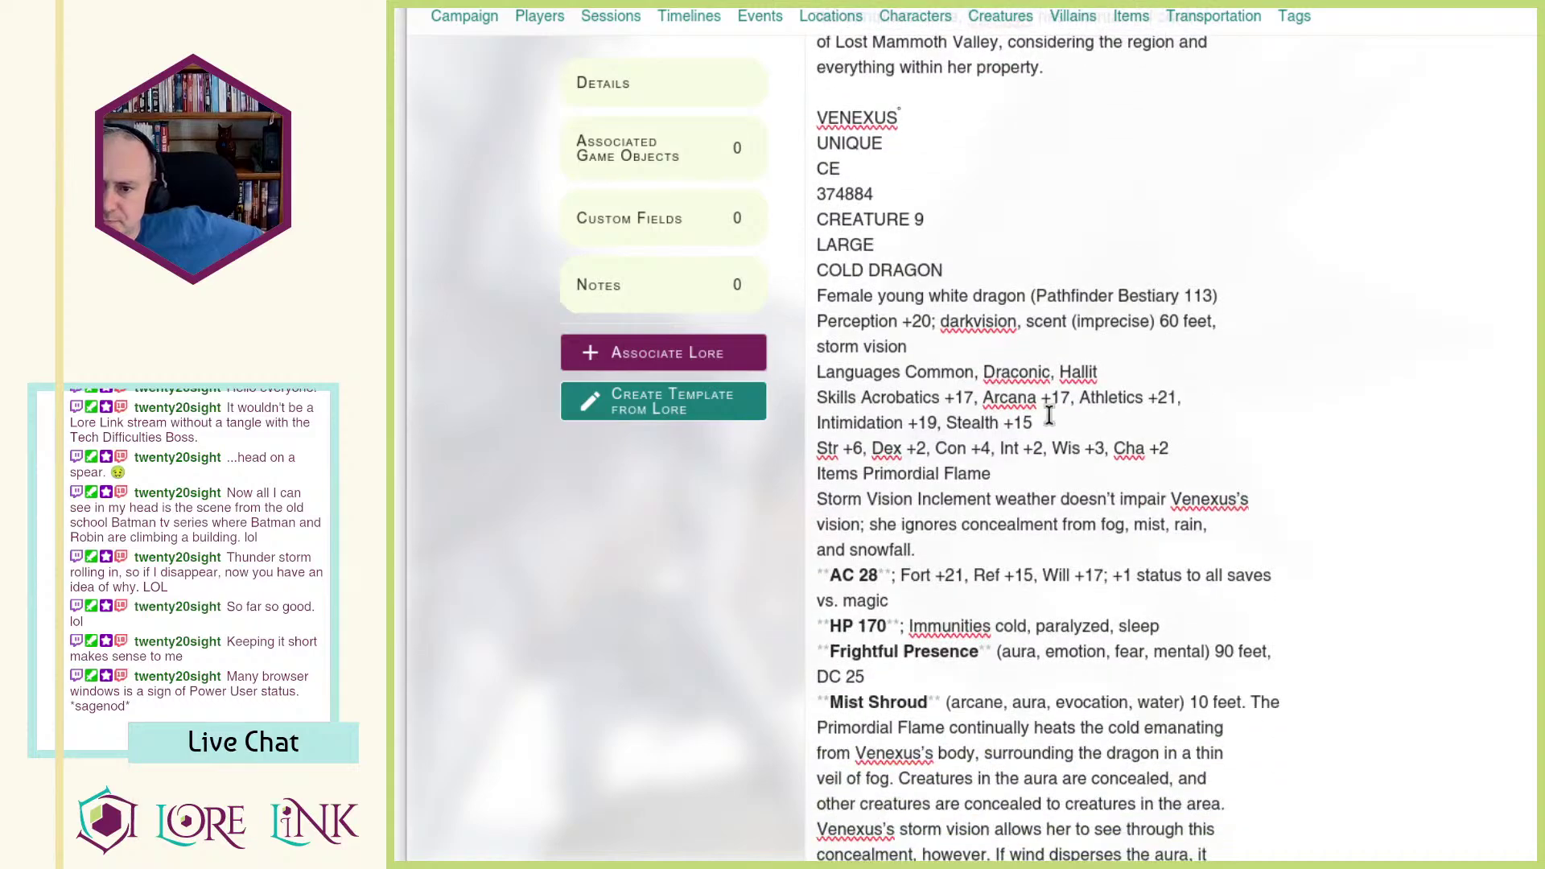
{"action": "scroll", "coordinate": [1014, 389], "scroll_direction": "down", "scroll_amount": 2}
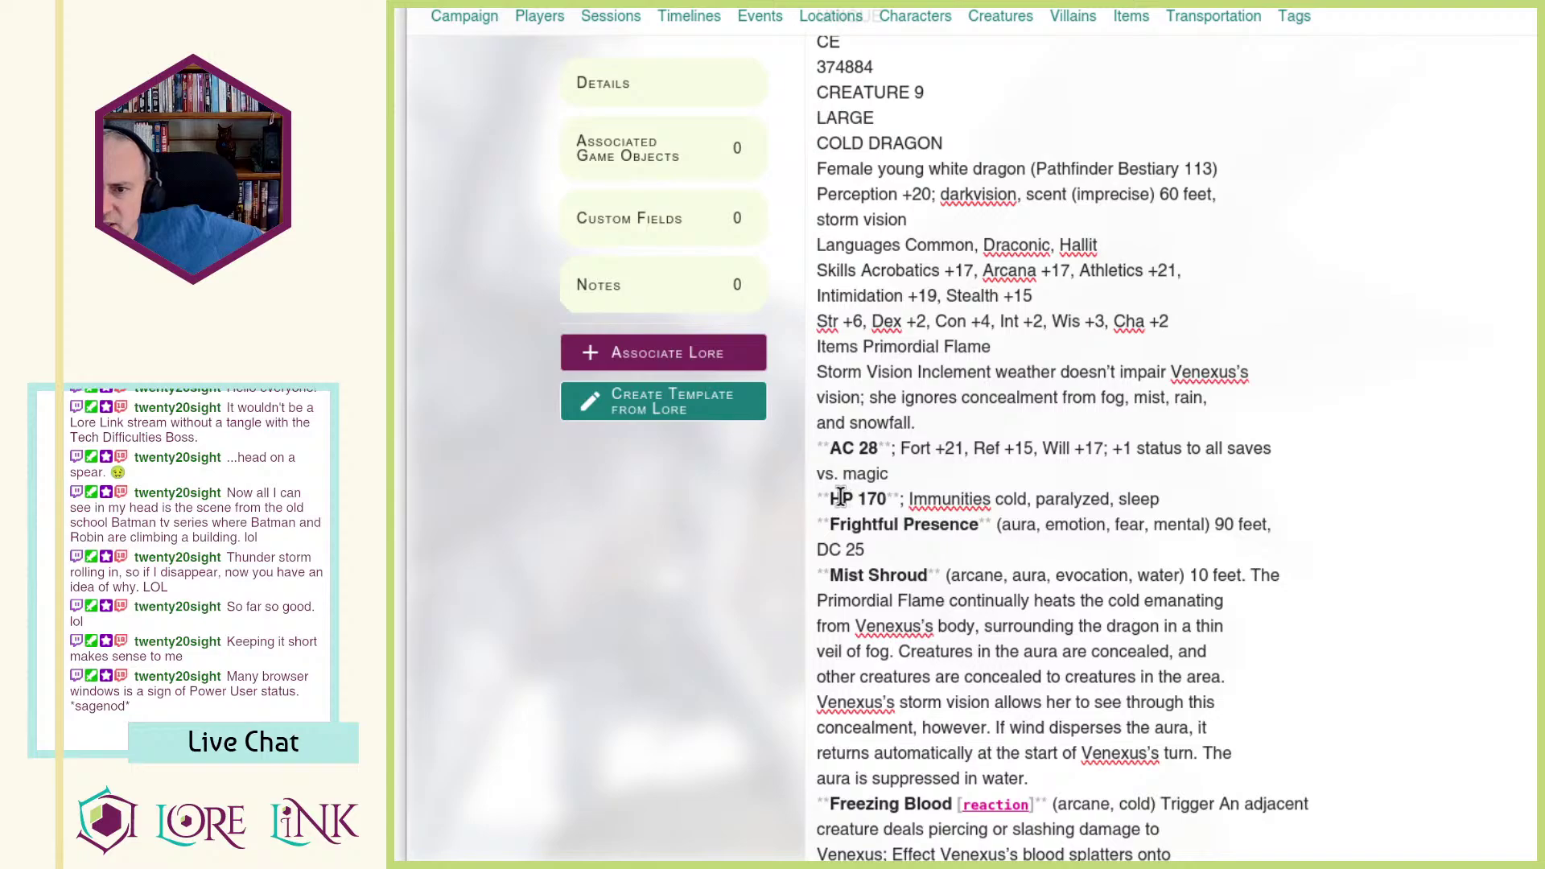
{"action": "double_click", "coordinate": [926, 495]}
{"action": "left_click_drag", "start_coordinate": [926, 496], "coordinate": [1156, 498]}
{"action": "left_click", "coordinate": [1159, 499]}
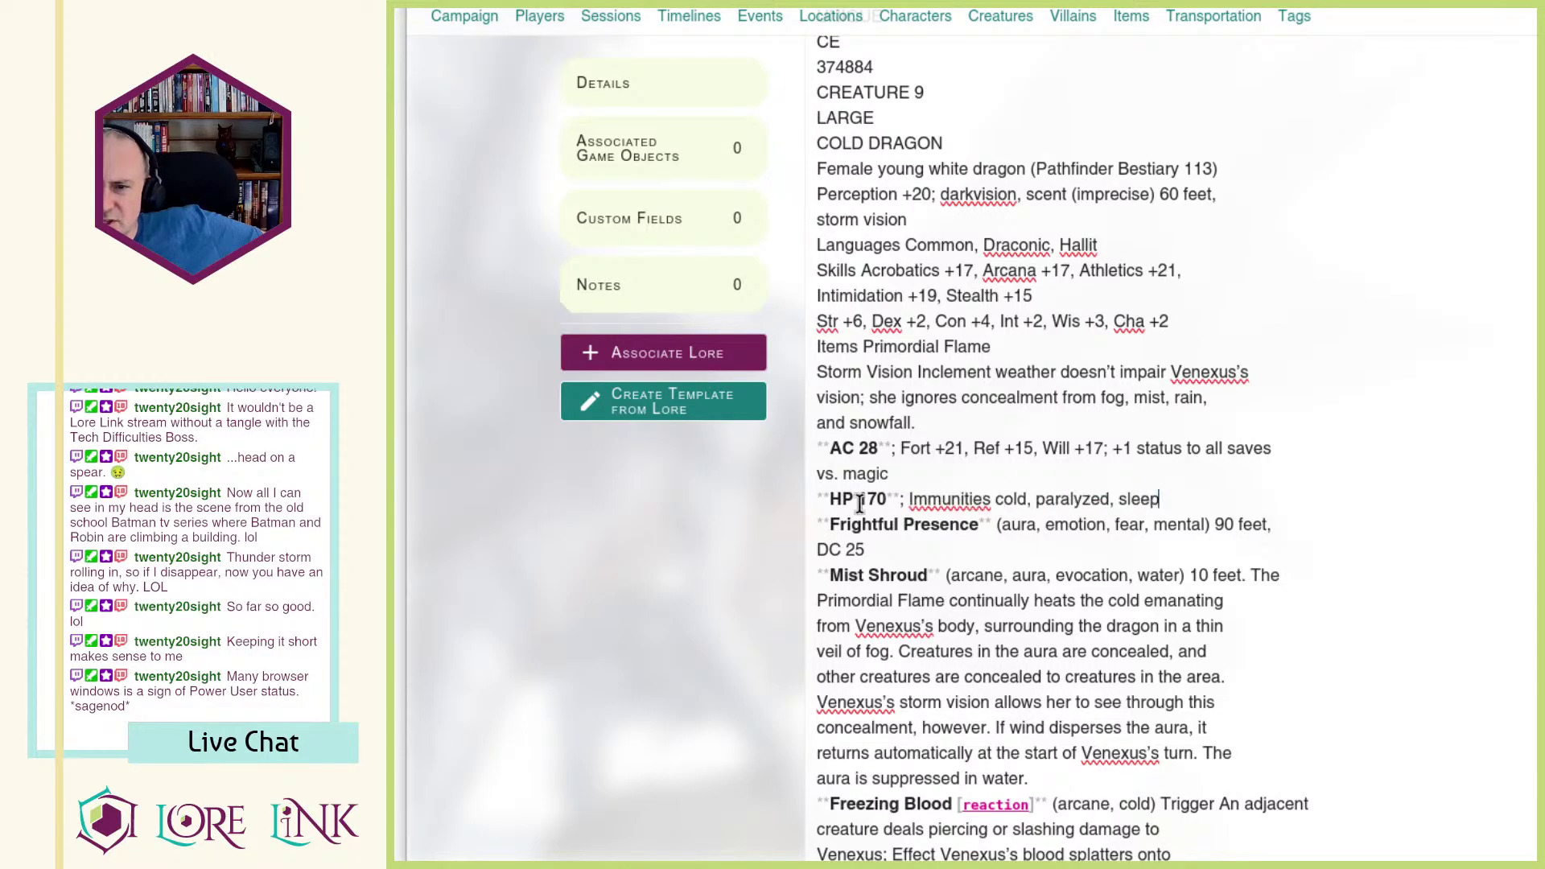
{"action": "double_click", "coordinate": [872, 503]}
{"action": "left_click", "coordinate": [871, 503]}
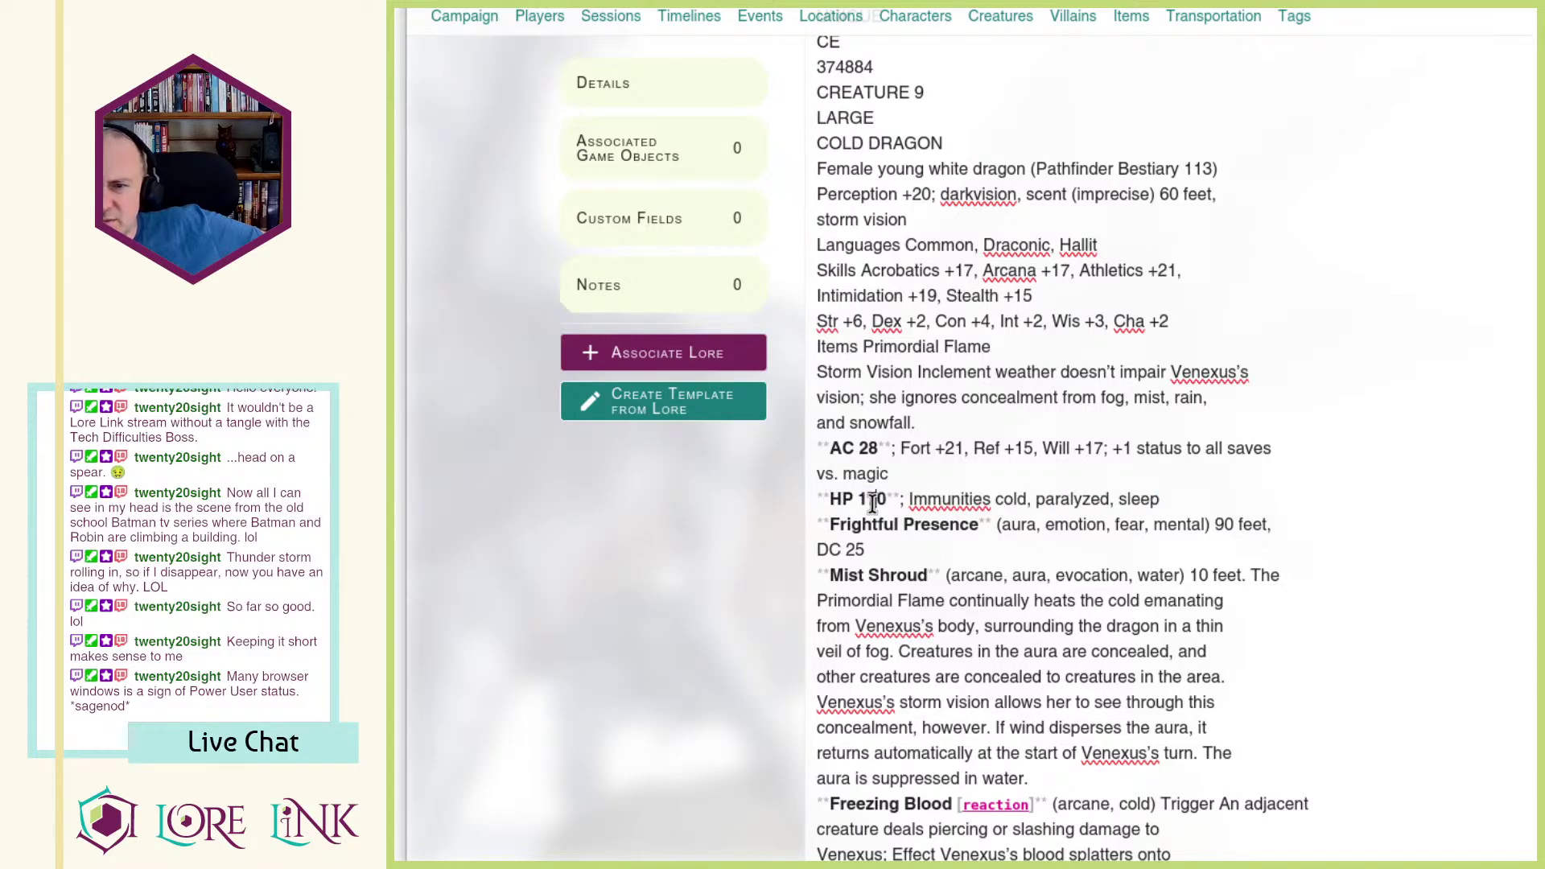
{"action": "left_click_drag", "start_coordinate": [845, 445], "coordinate": [877, 449]}
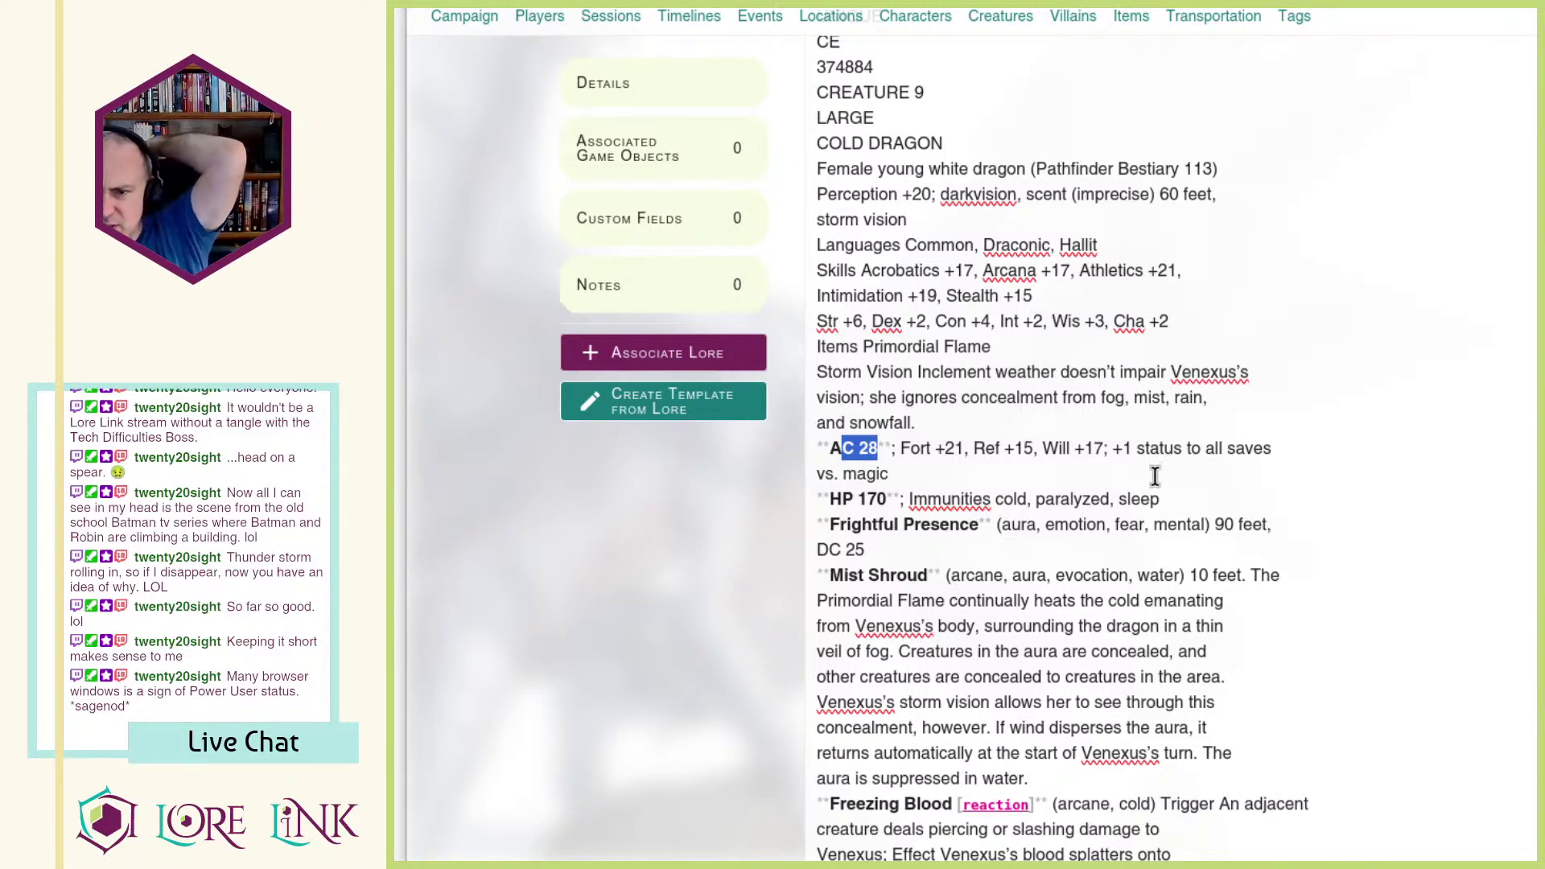
Step: Read Venexus's Mist Shroud aura, Freezing Blood reaction, speed and jaws, claw and tail attacks in her stat block
{"action": "scroll", "coordinate": [1147, 451], "scroll_direction": "down", "scroll_amount": 3}
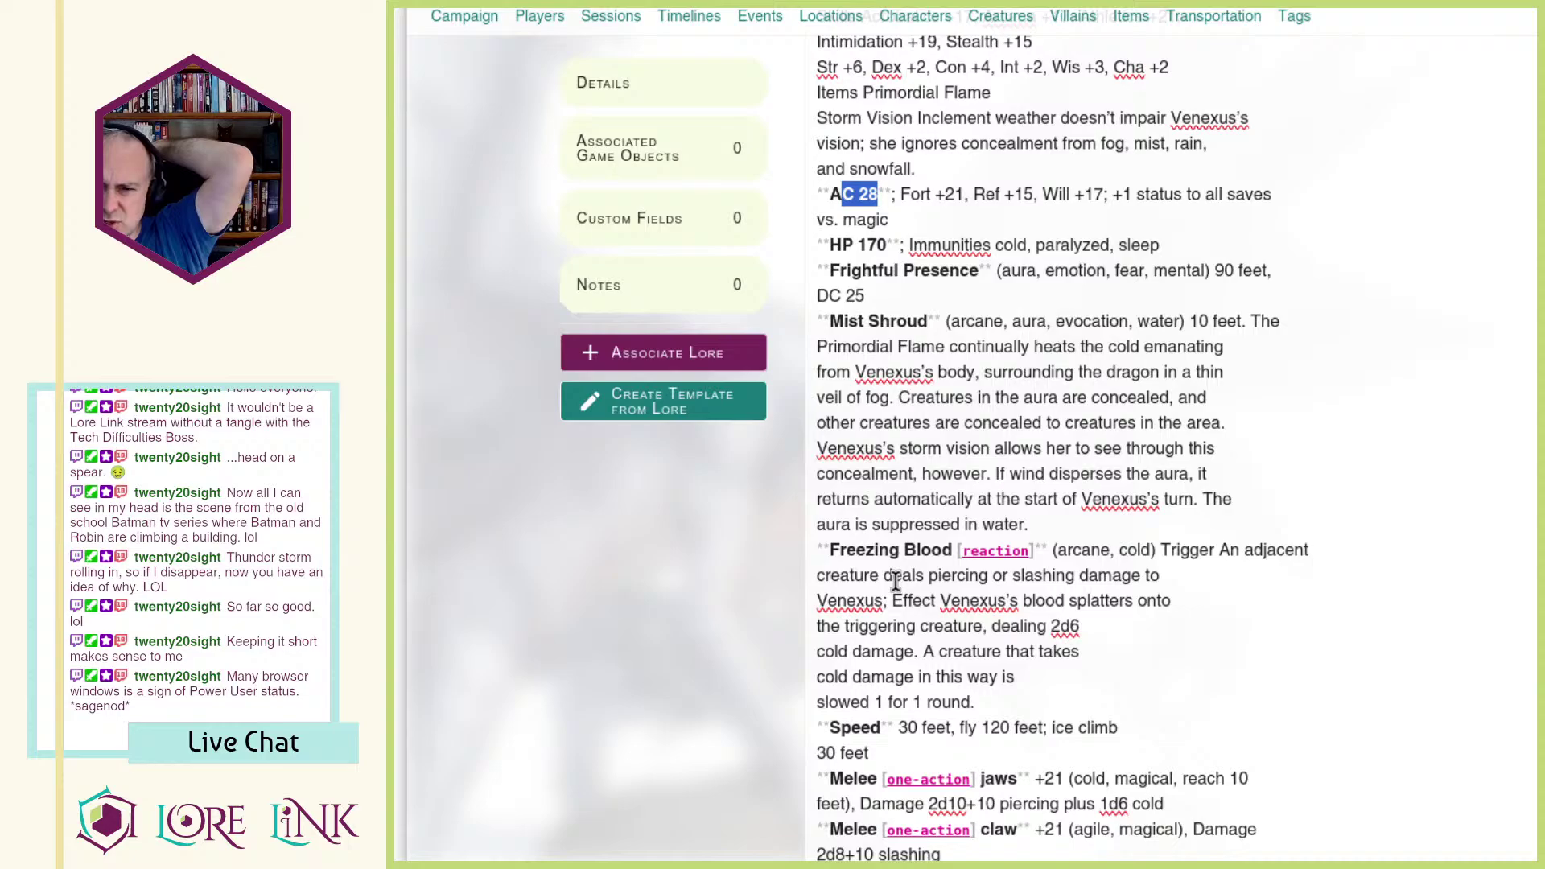
{"action": "left_click_drag", "start_coordinate": [896, 581], "coordinate": [1178, 608]}
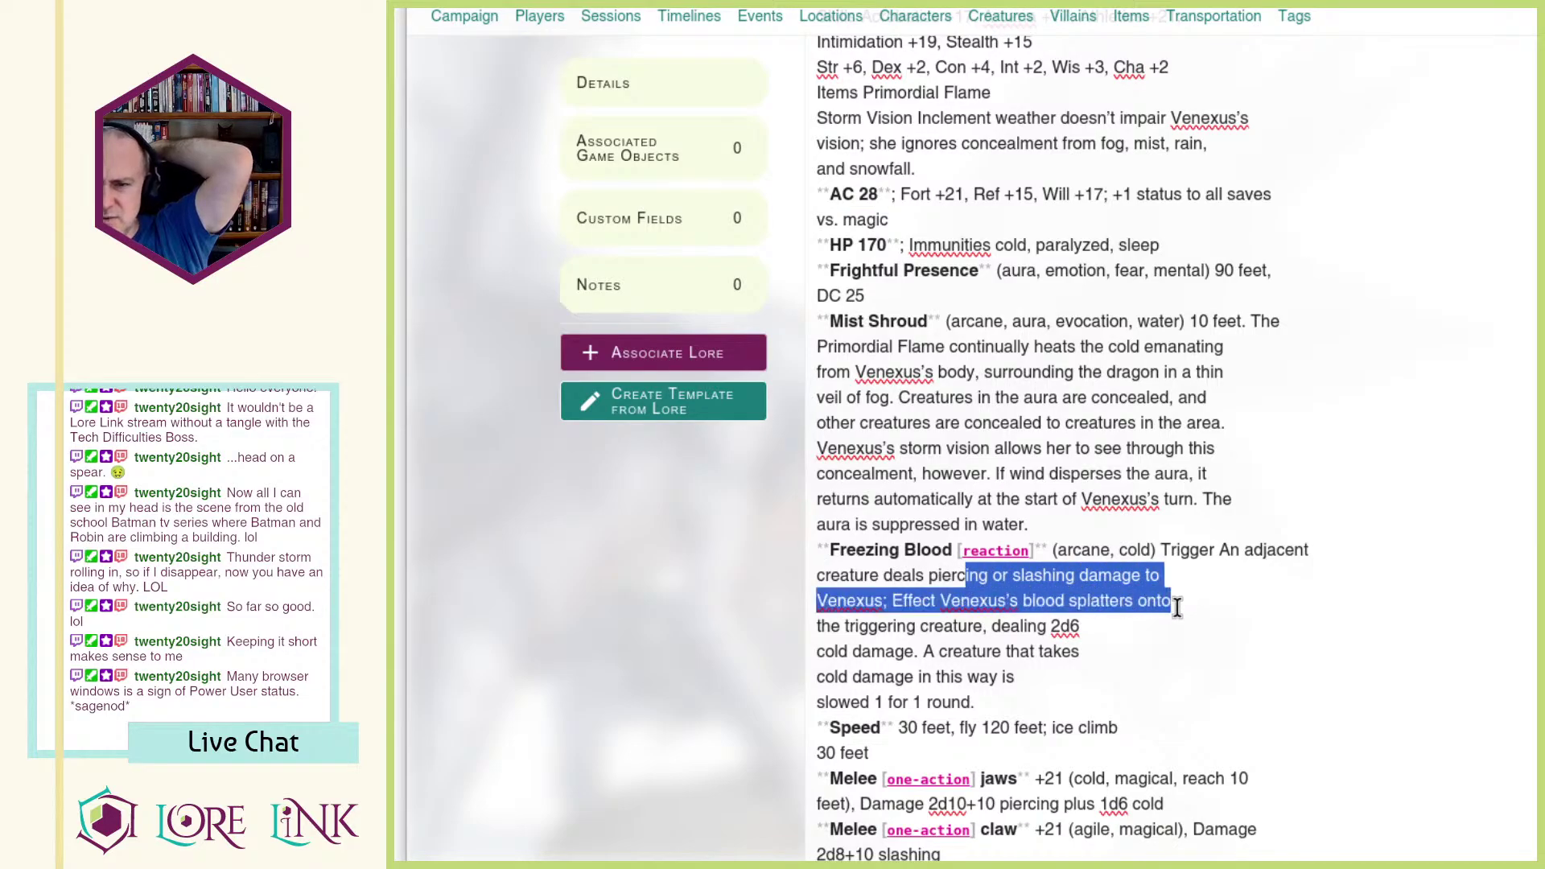
{"action": "left_click", "coordinate": [1177, 608]}
{"action": "left_click_drag", "start_coordinate": [978, 576], "coordinate": [1166, 604]}
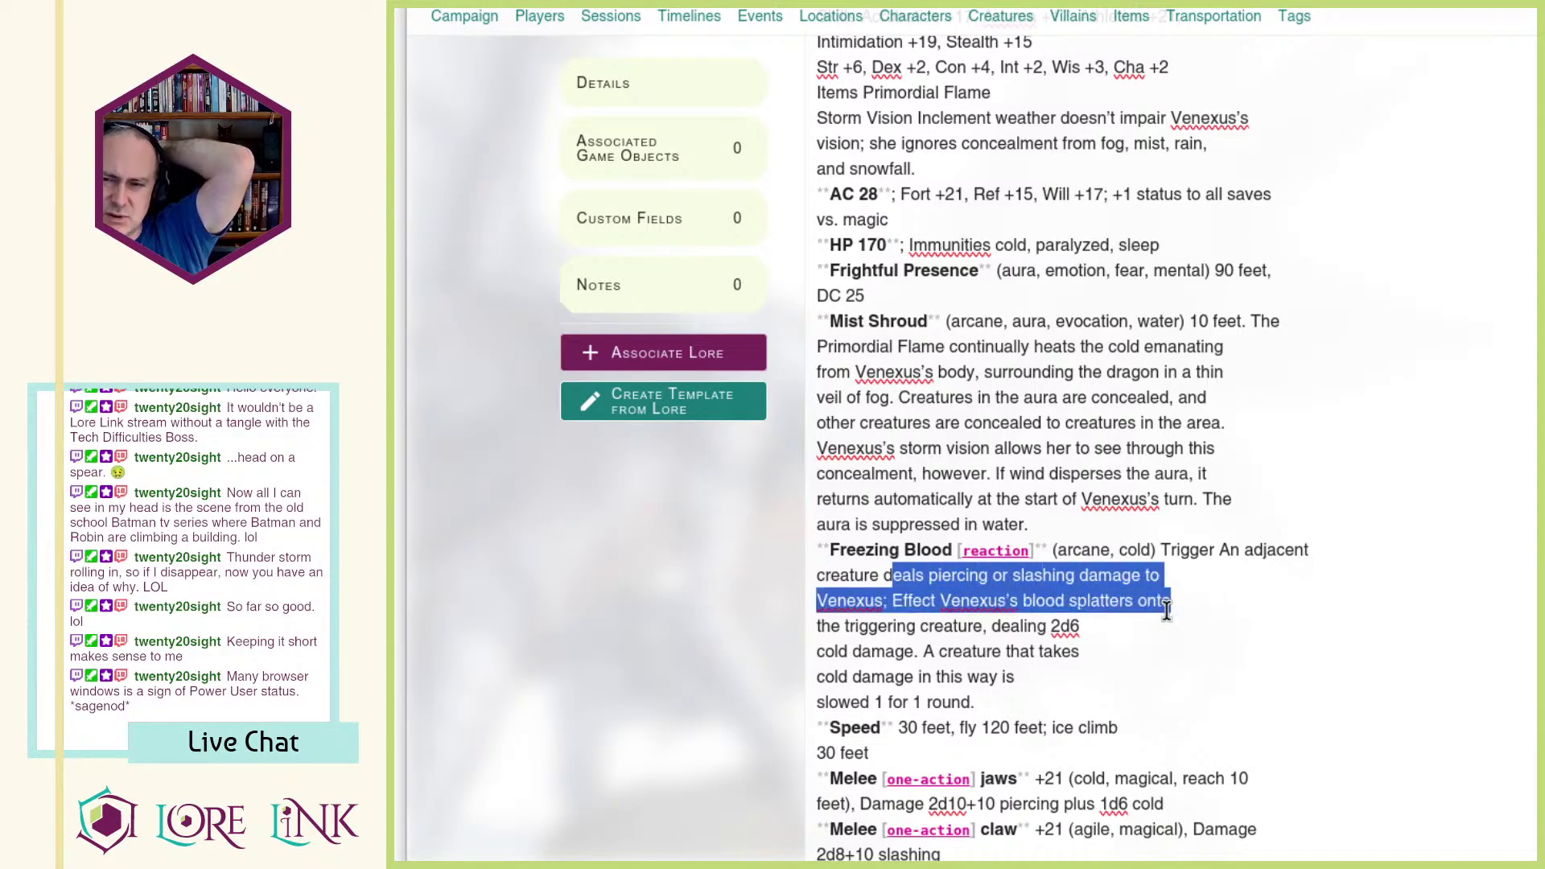
{"action": "left_click", "coordinate": [1166, 604]}
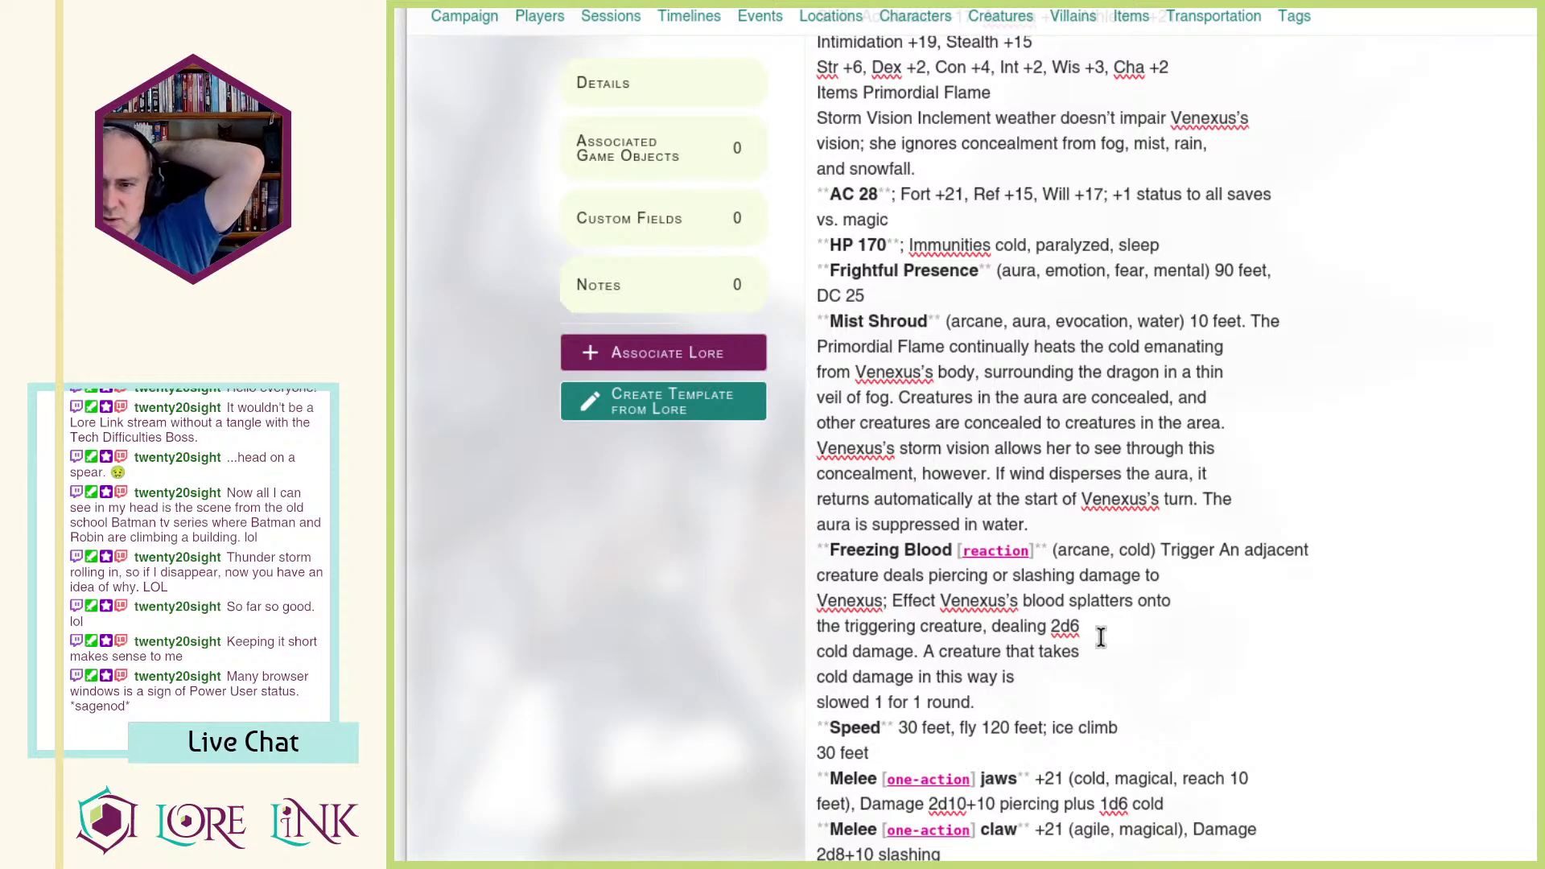
{"action": "scroll", "coordinate": [1130, 656], "scroll_direction": "down", "scroll_amount": 3}
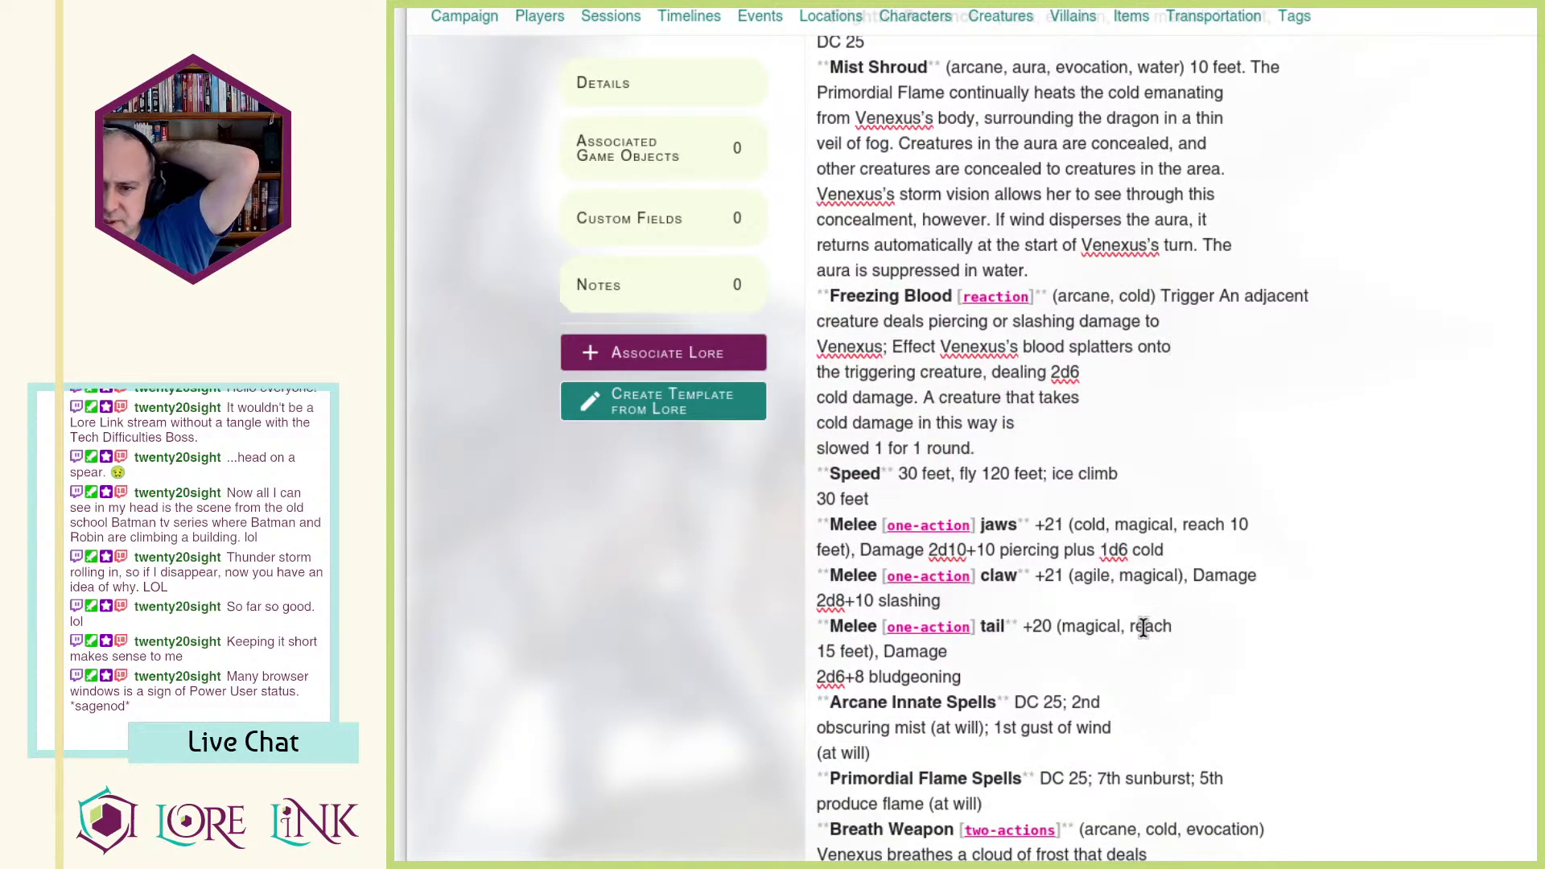
{"action": "left_click", "coordinate": [997, 524]}
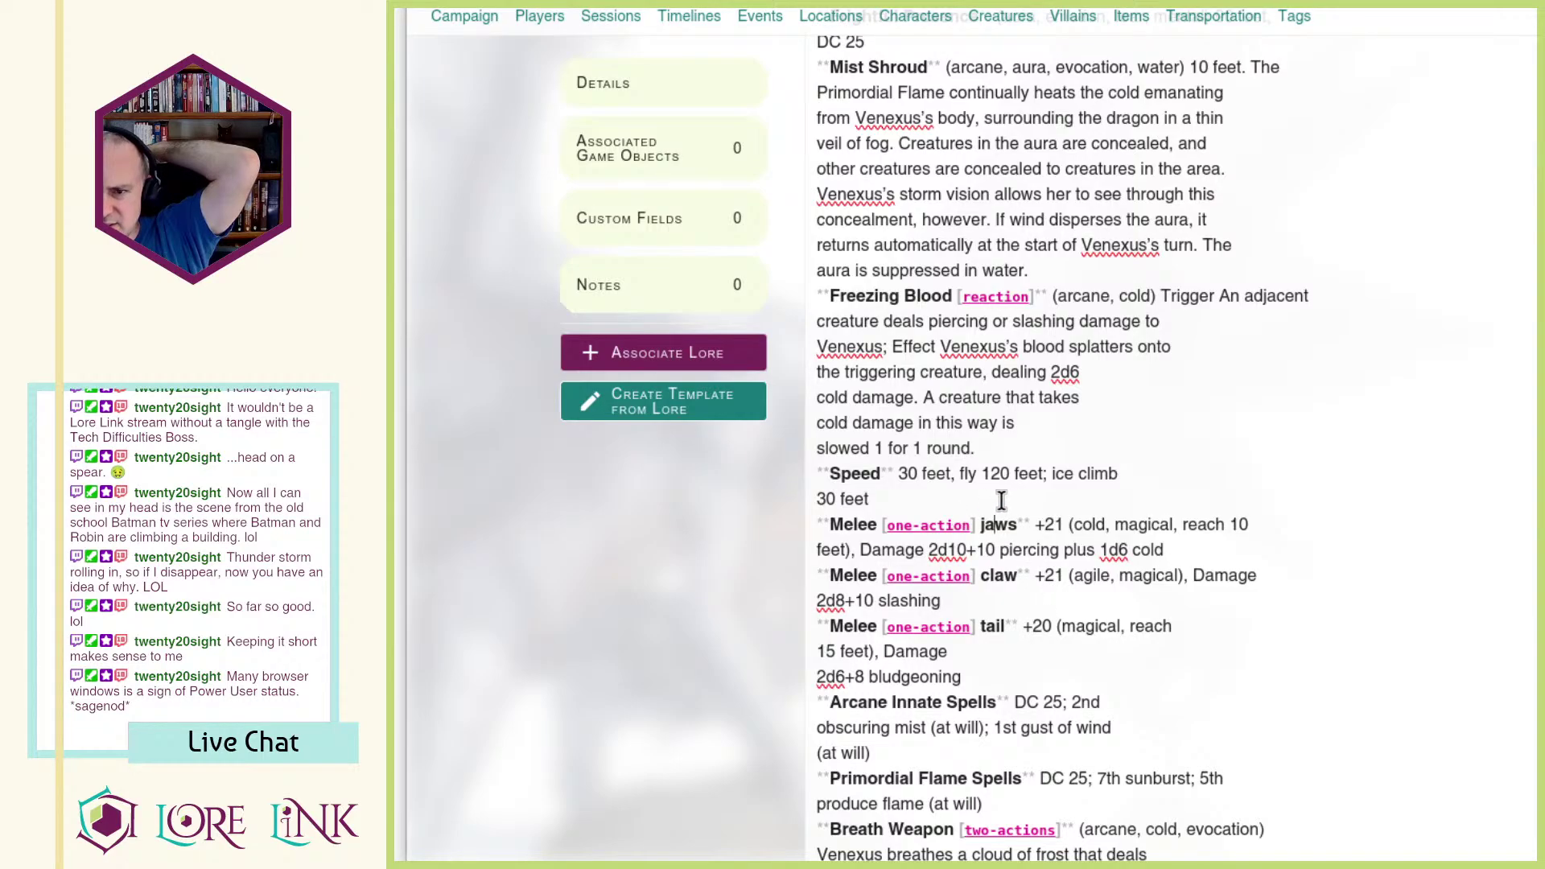
{"action": "scroll", "coordinate": [1001, 500], "scroll_direction": "down", "scroll_amount": 2}
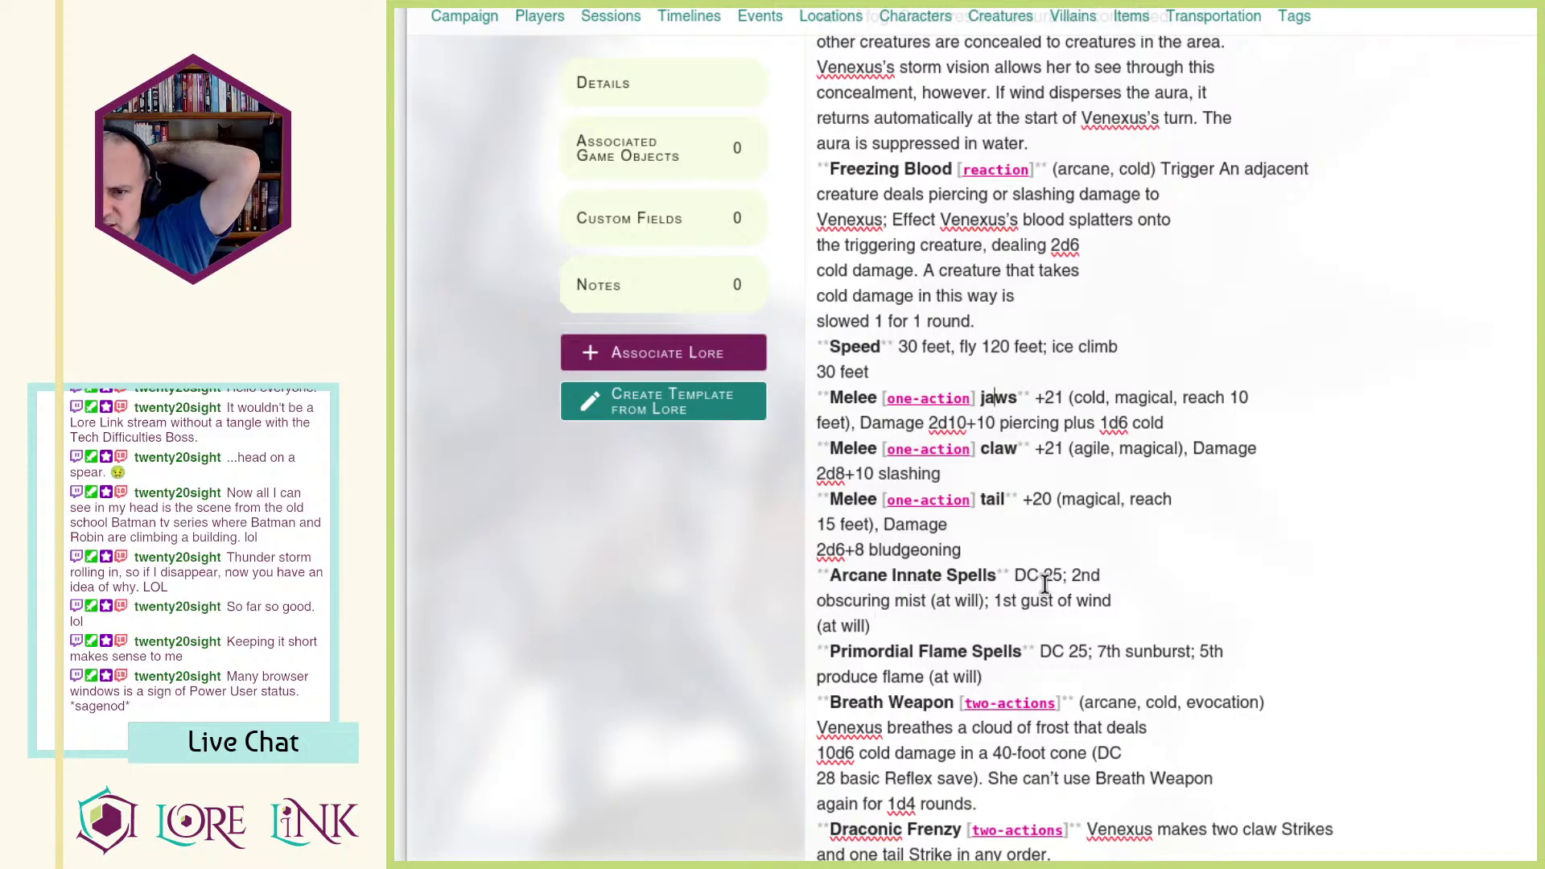
{"action": "scroll", "coordinate": [1044, 583], "scroll_direction": "down", "scroll_amount": 3}
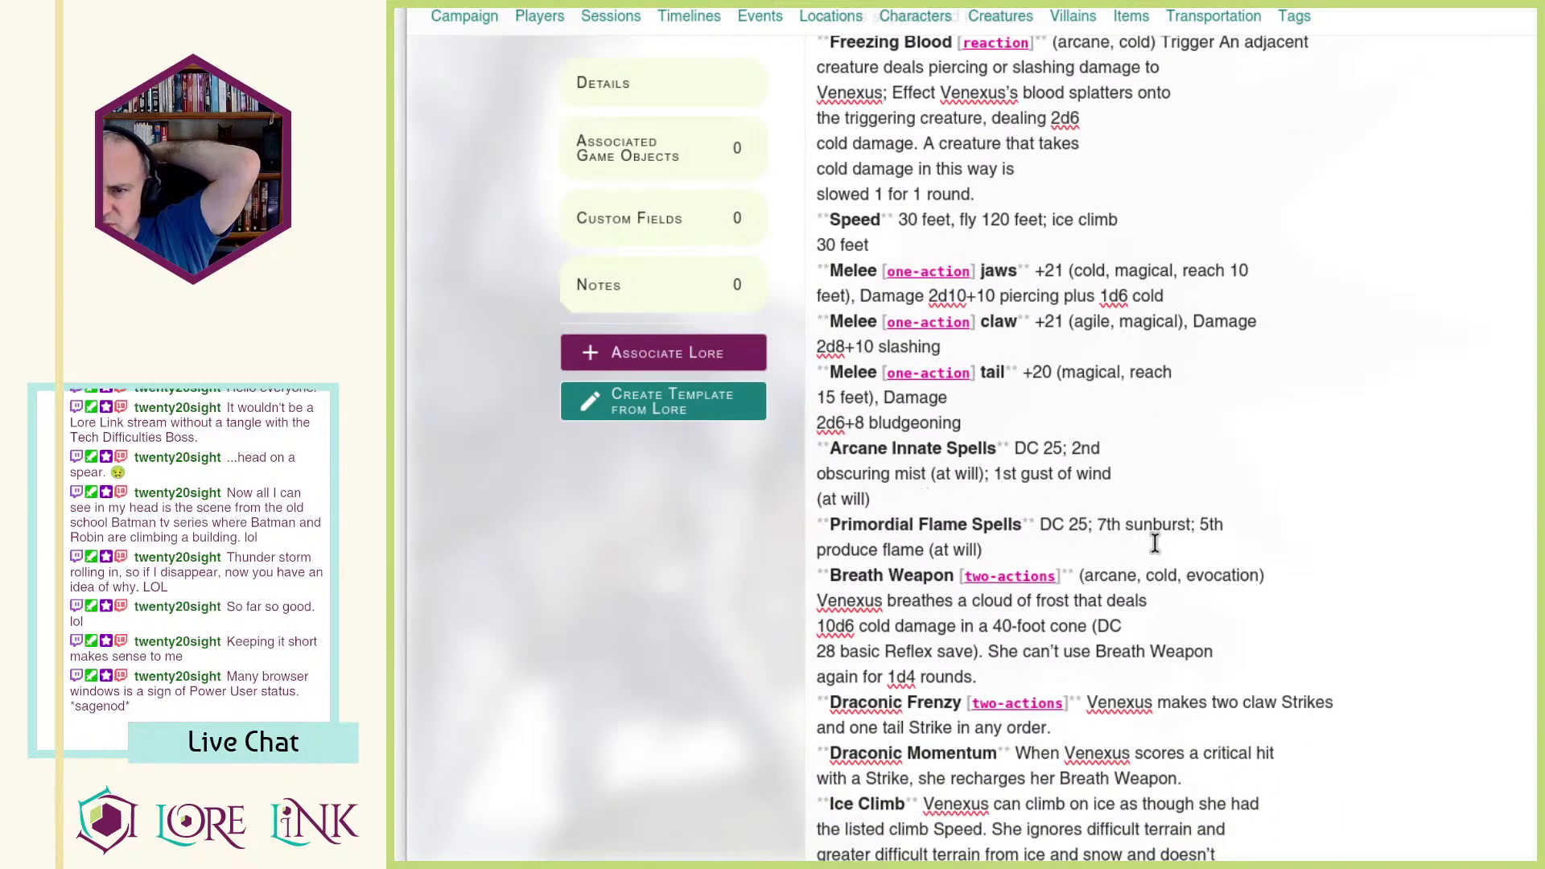
Step: Examine Venexus's Primordial Flame Spells, especially sunburst, and look over the rest of her description
{"action": "left_click_drag", "start_coordinate": [1094, 524], "coordinate": [1199, 525]}
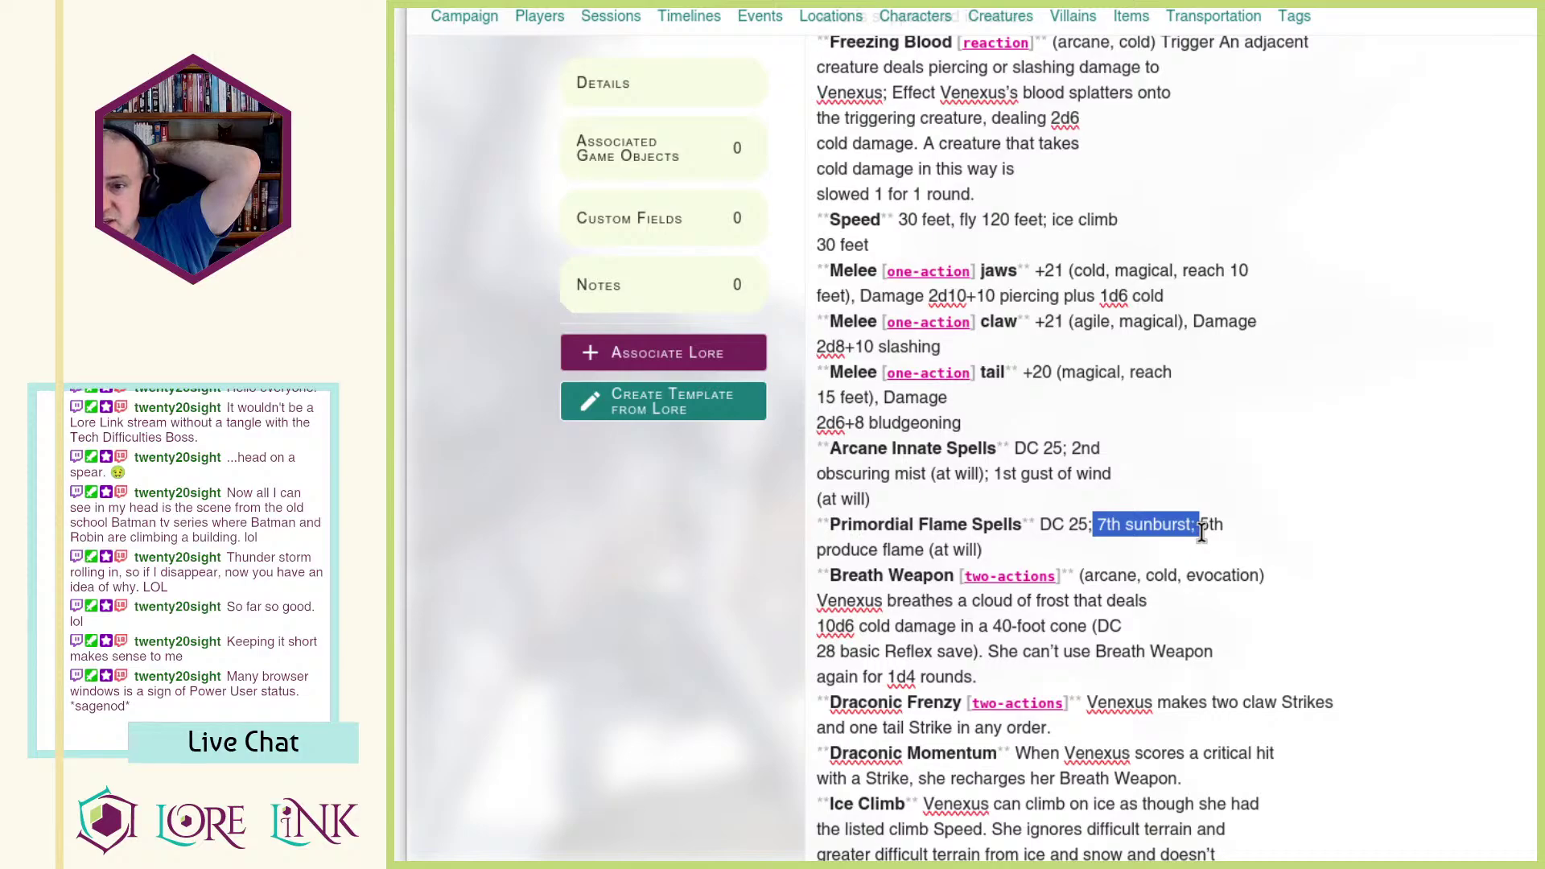
{"action": "left_click", "coordinate": [1199, 525]}
{"action": "triple_click", "coordinate": [1070, 530]}
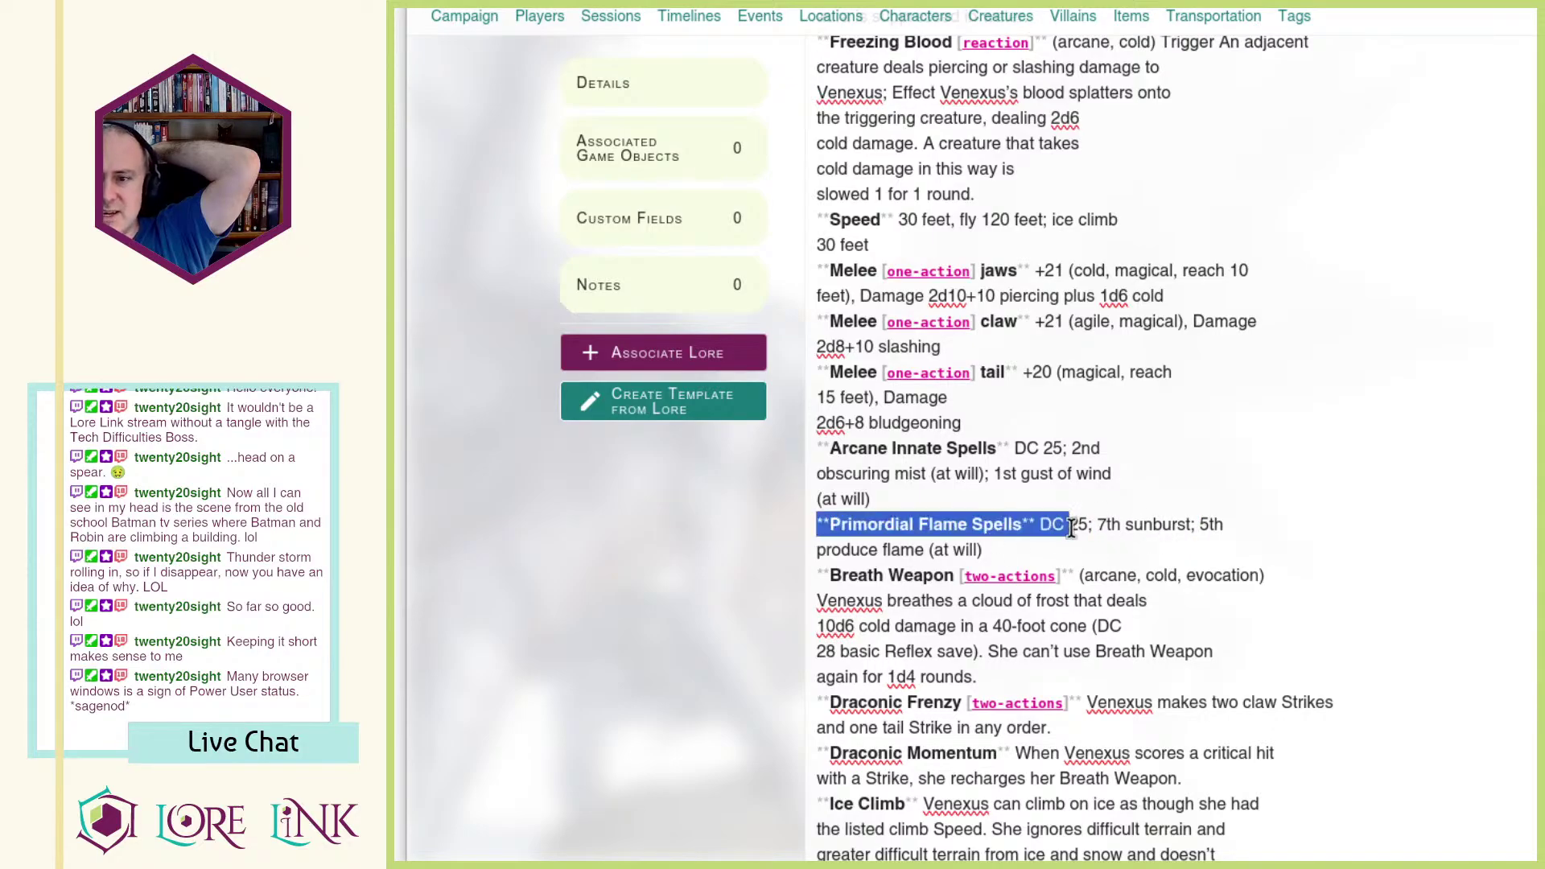
{"action": "left_click", "coordinate": [1064, 548]}
{"action": "double_click", "coordinate": [1152, 526]}
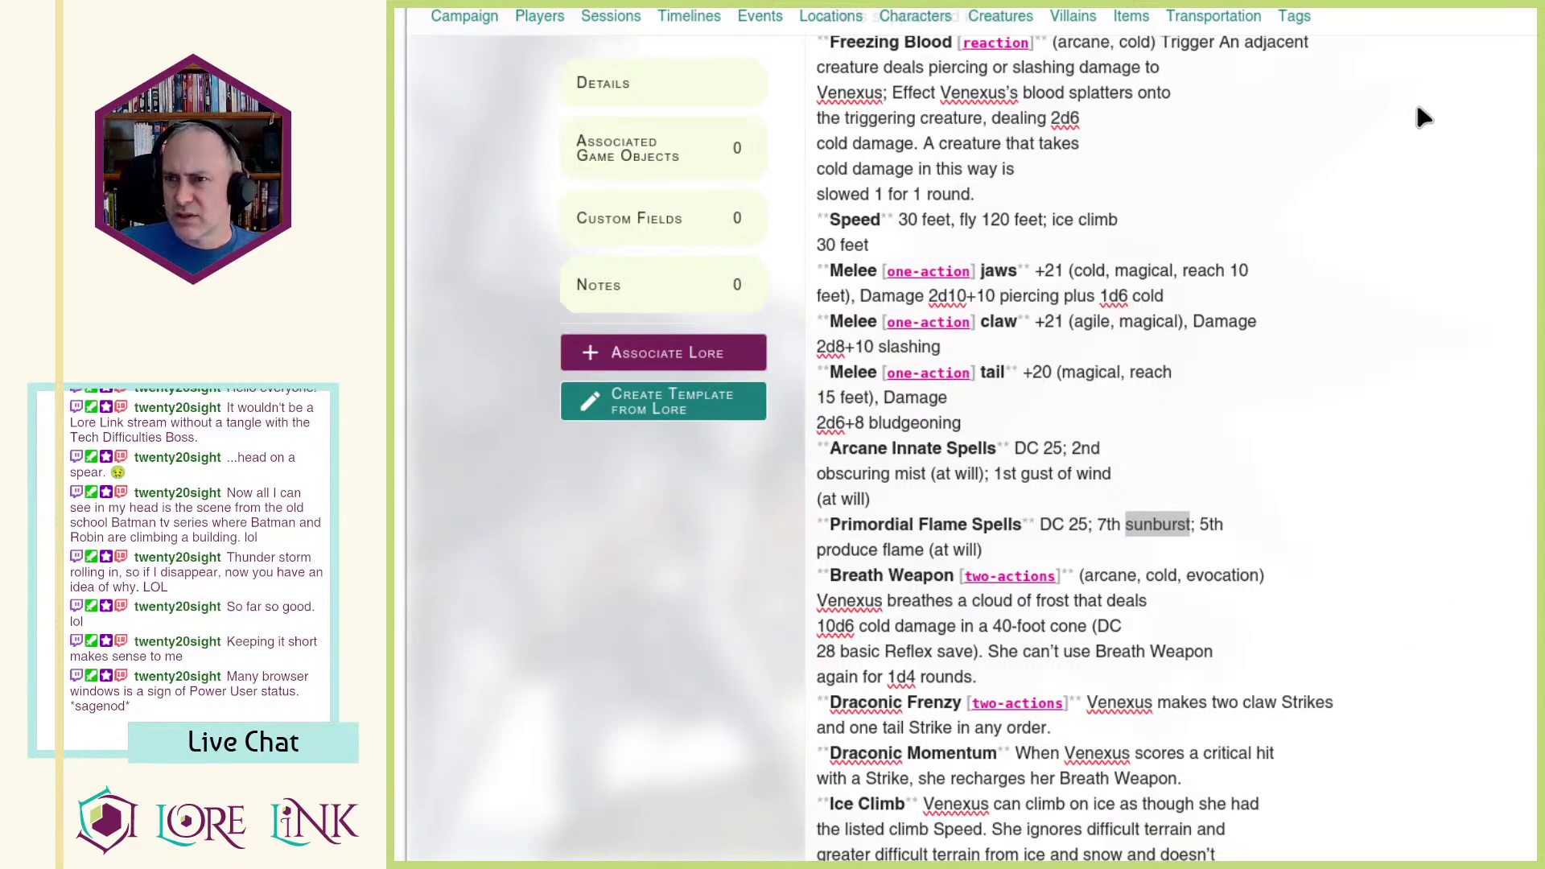
{"action": "left_click", "coordinate": [1112, 499]}
{"action": "scroll", "coordinate": [1112, 501], "scroll_direction": "up", "scroll_amount": 3}
{"action": "scroll", "coordinate": [1111, 499], "scroll_direction": "up", "scroll_amount": 15}
{"action": "scroll", "coordinate": [1111, 493], "scroll_direction": "down", "scroll_amount": 4}
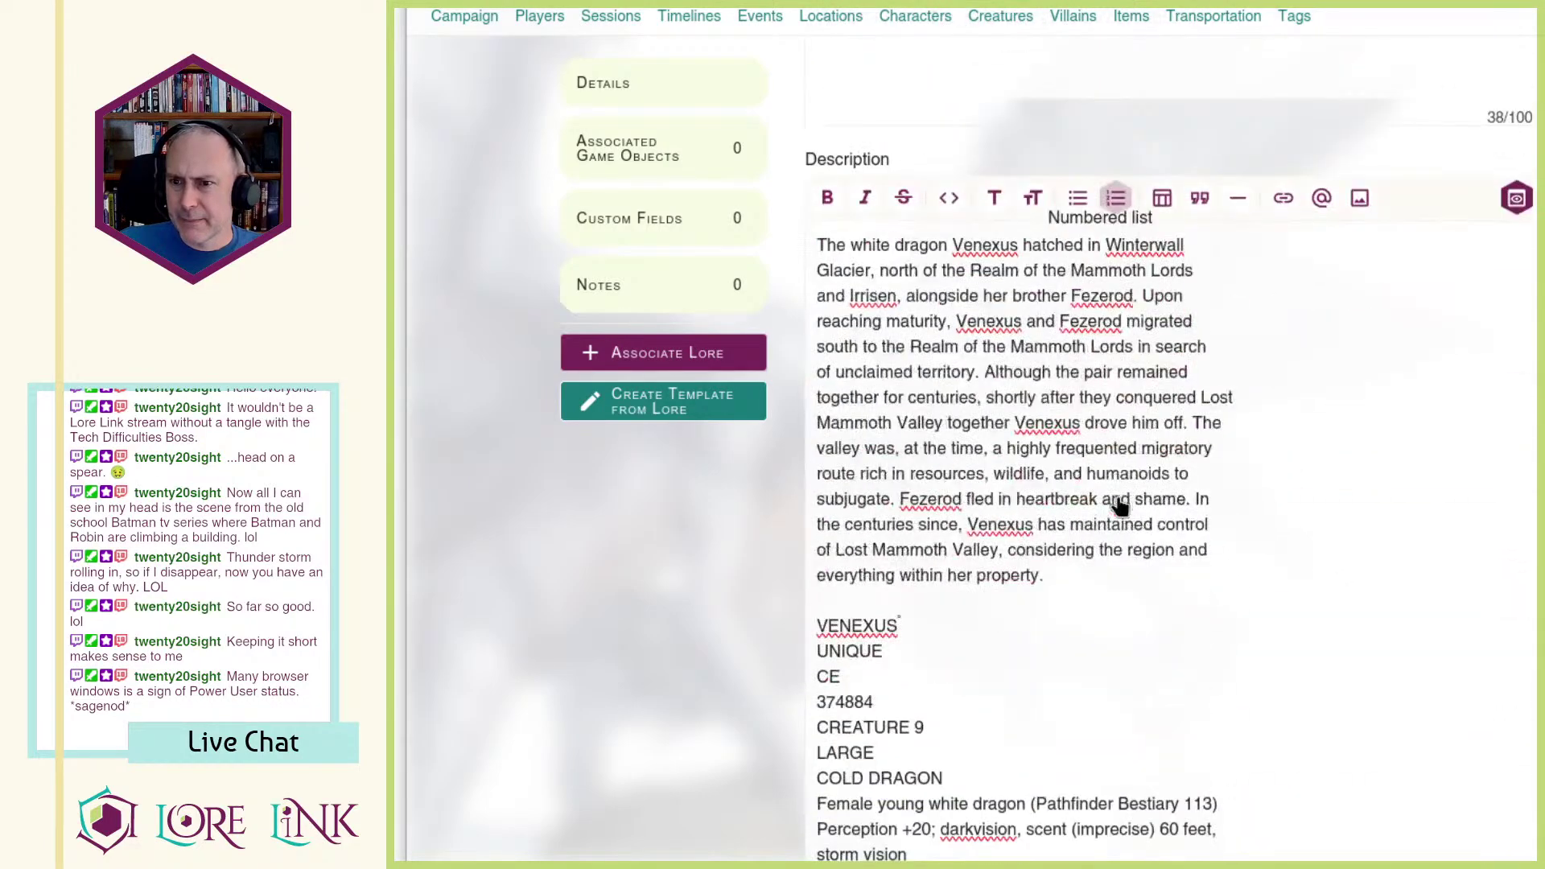
{"action": "scroll", "coordinate": [1119, 506], "scroll_direction": "down", "scroll_amount": 15}
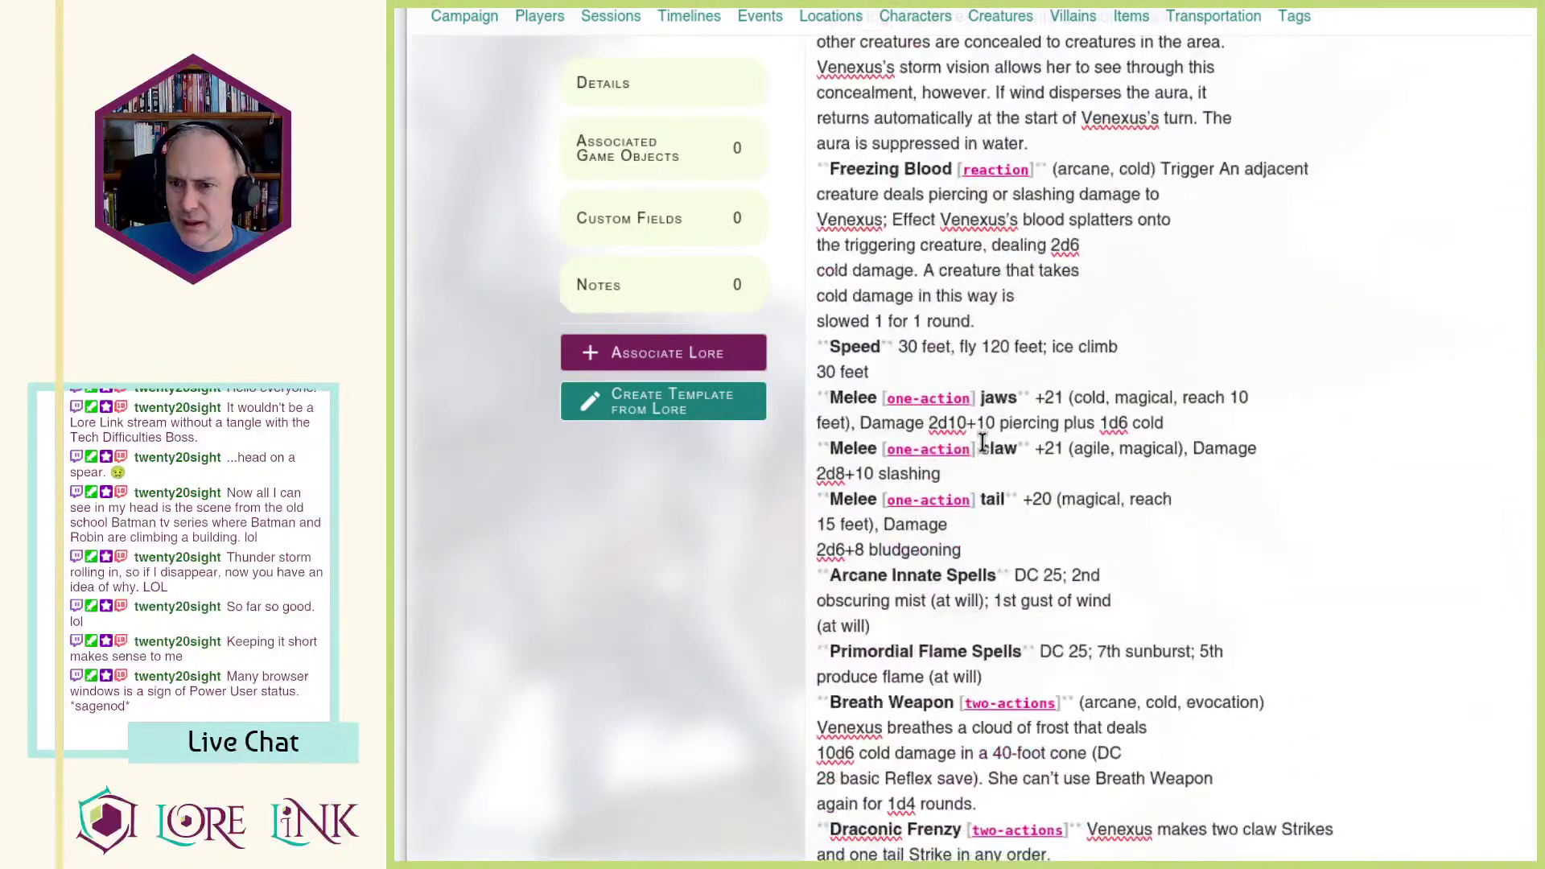
{"action": "scroll", "coordinate": [1023, 650], "scroll_direction": "down", "scroll_amount": 4}
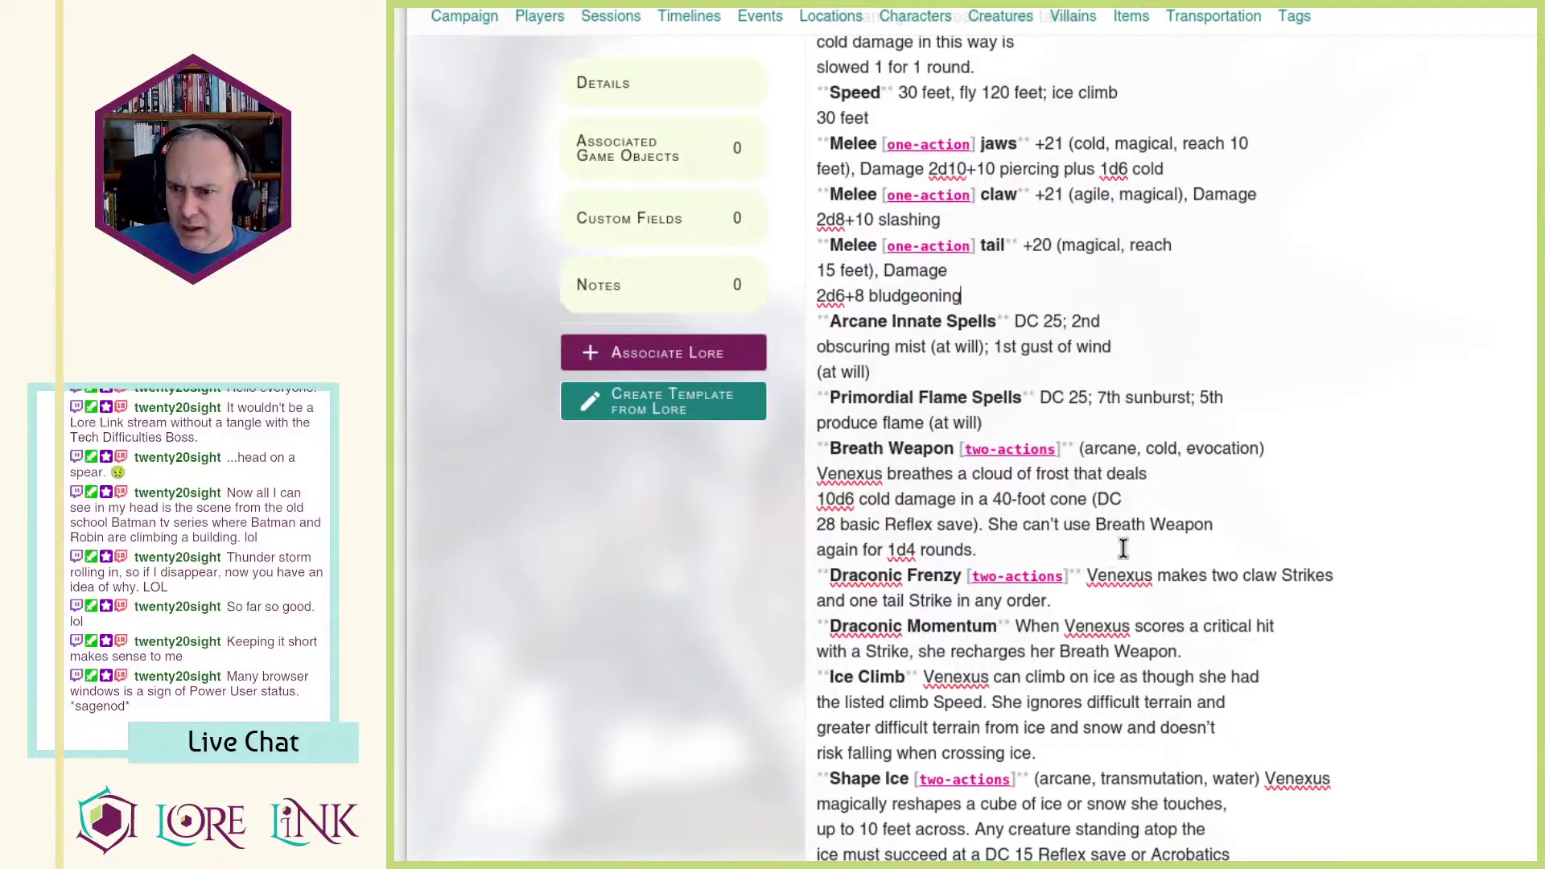
{"action": "scroll", "coordinate": [1114, 531], "scroll_direction": "down", "scroll_amount": 9}
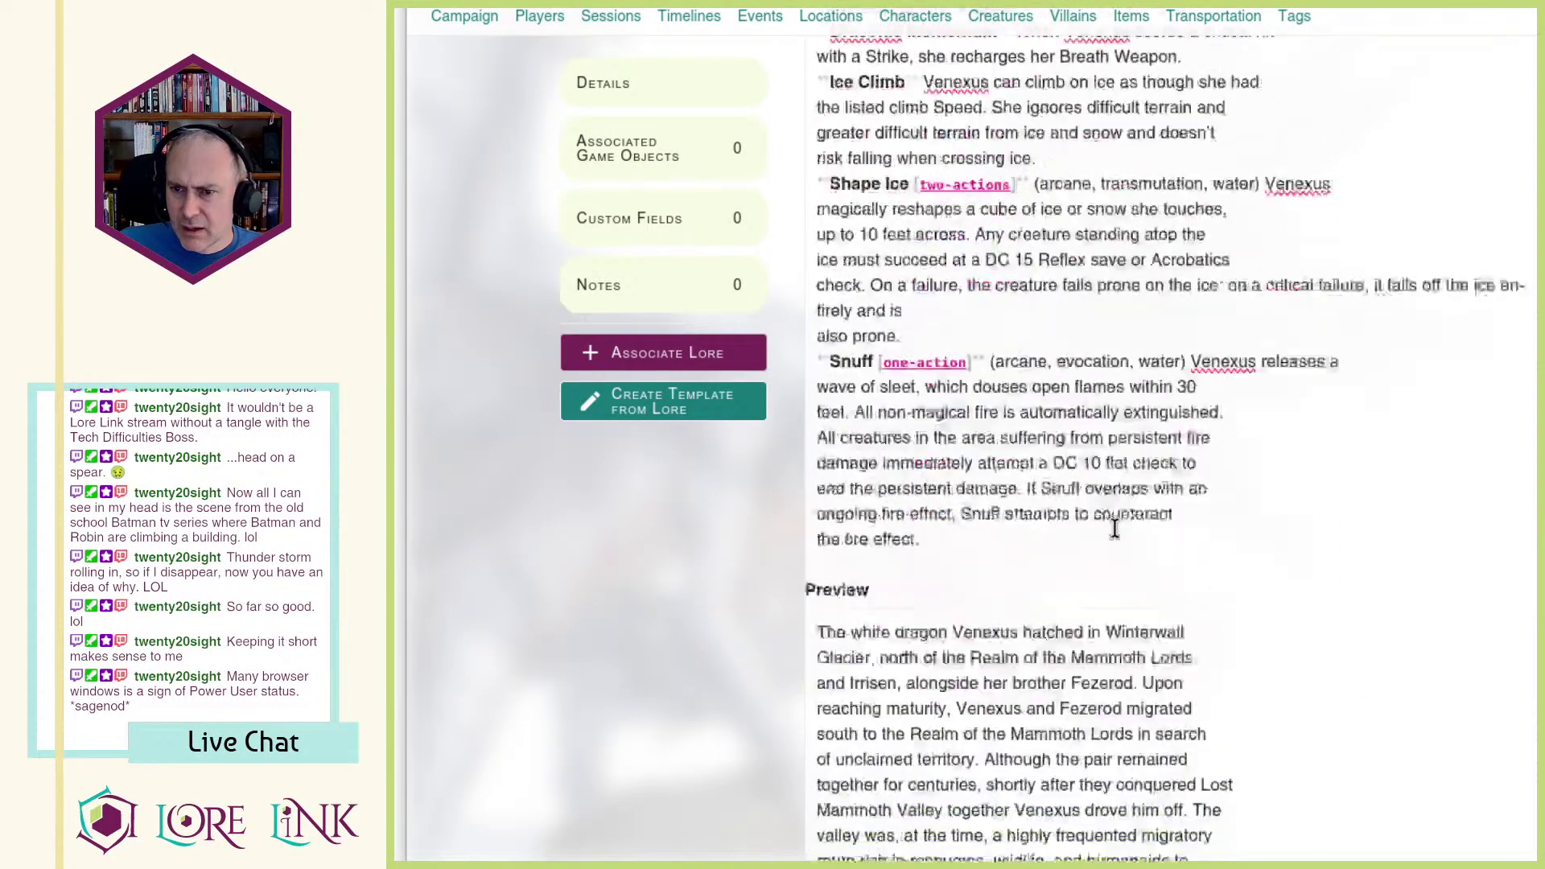
{"action": "scroll", "coordinate": [1115, 528], "scroll_direction": "up", "scroll_amount": 9}
{"action": "left_click", "coordinate": [1126, 398]}
{"action": "type", "text": "*"}
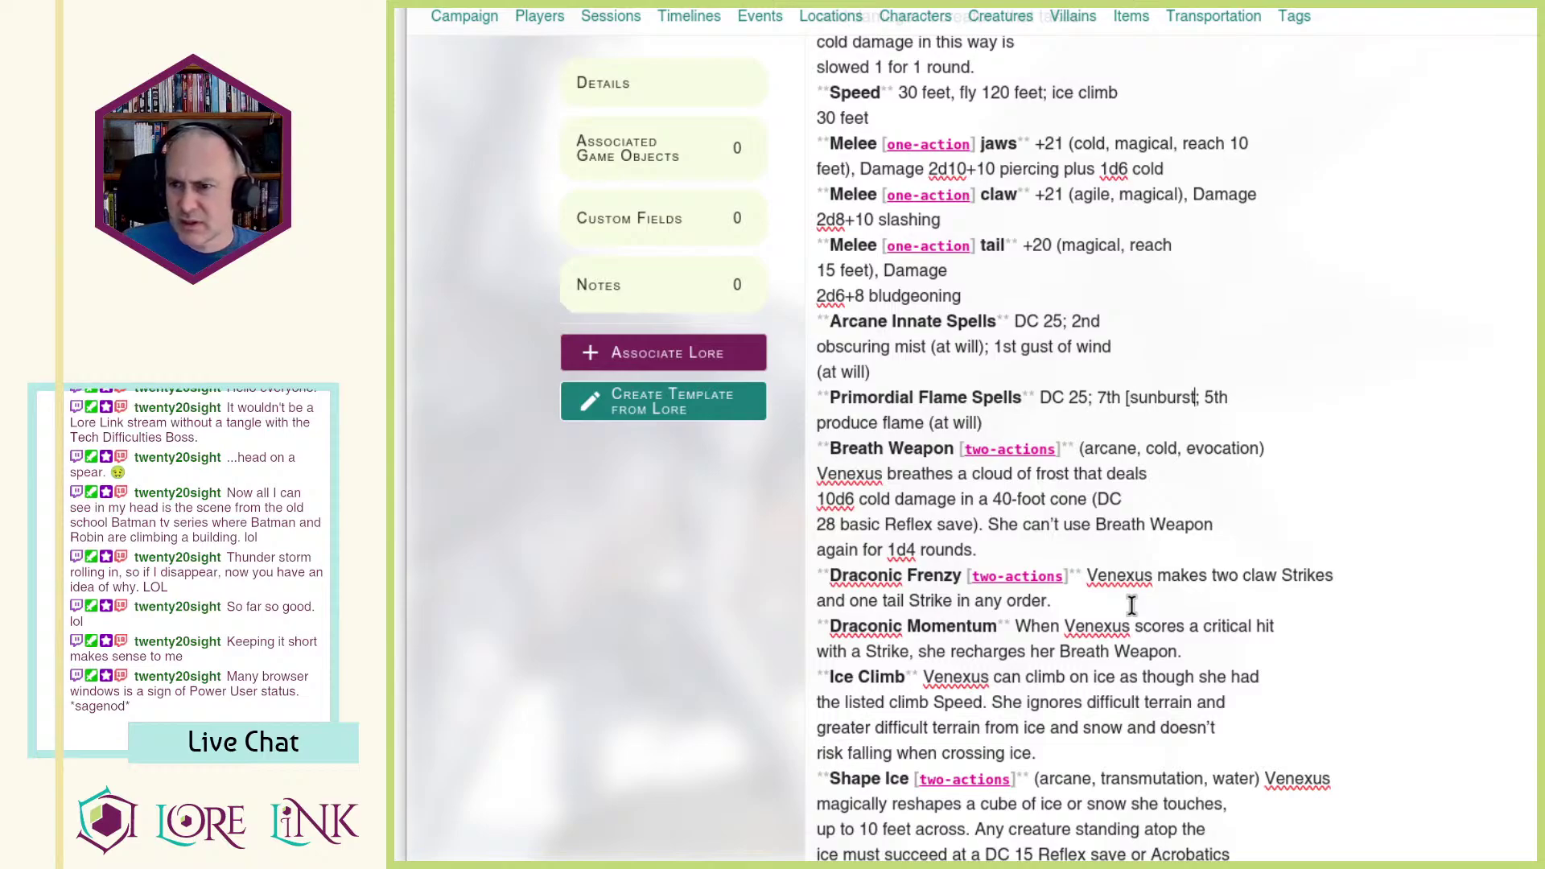
{"action": "type", "text": "]("}
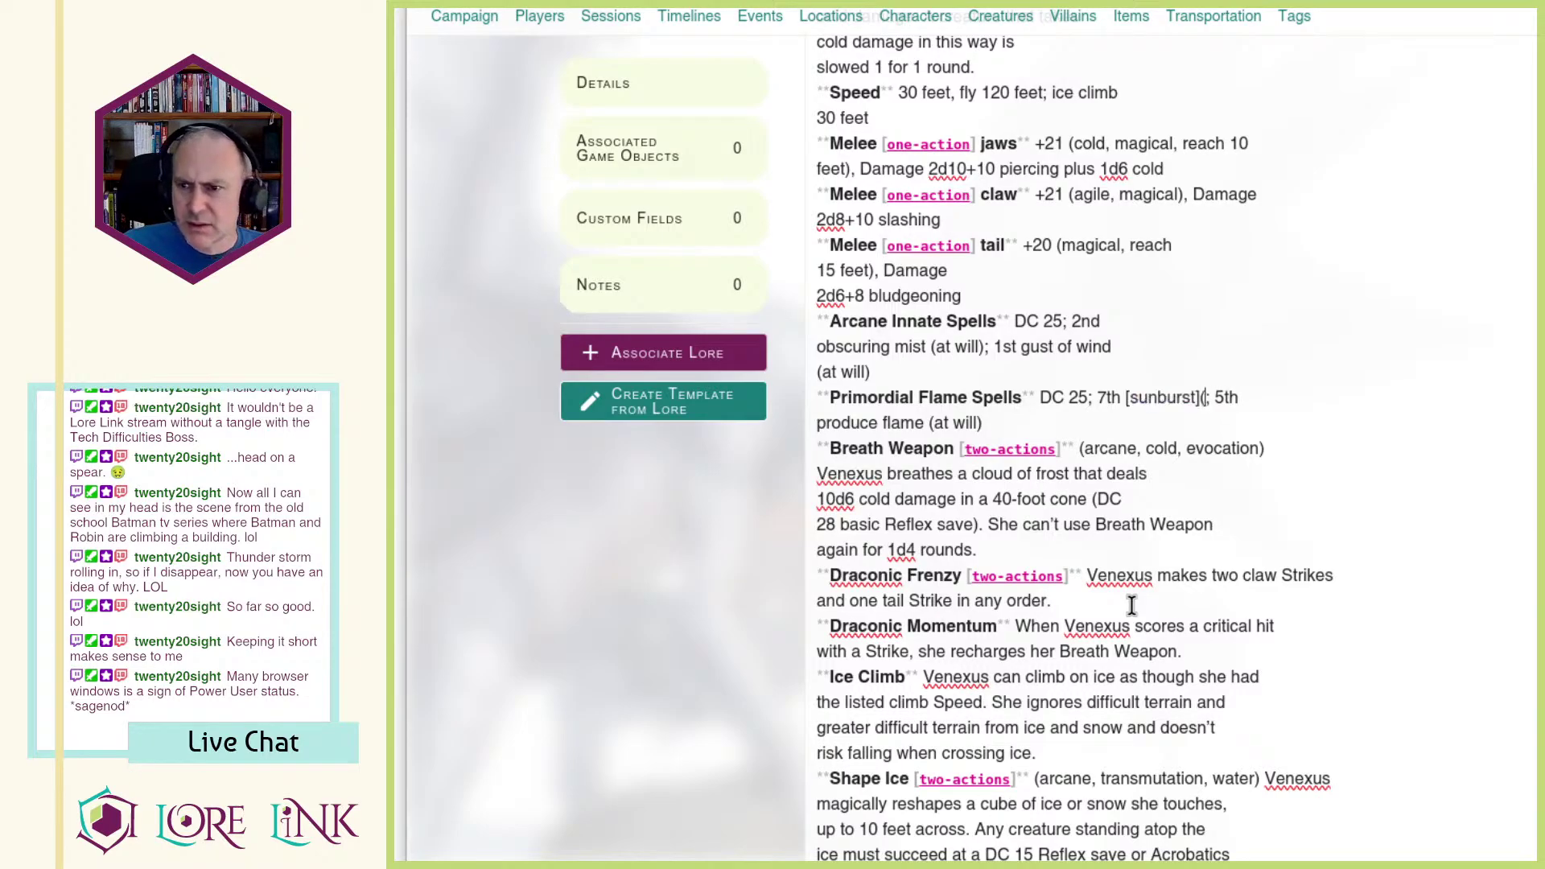
{"action": "type", "text": "https://2e.aonprd.com/Spells.aspx?ID=1707"}
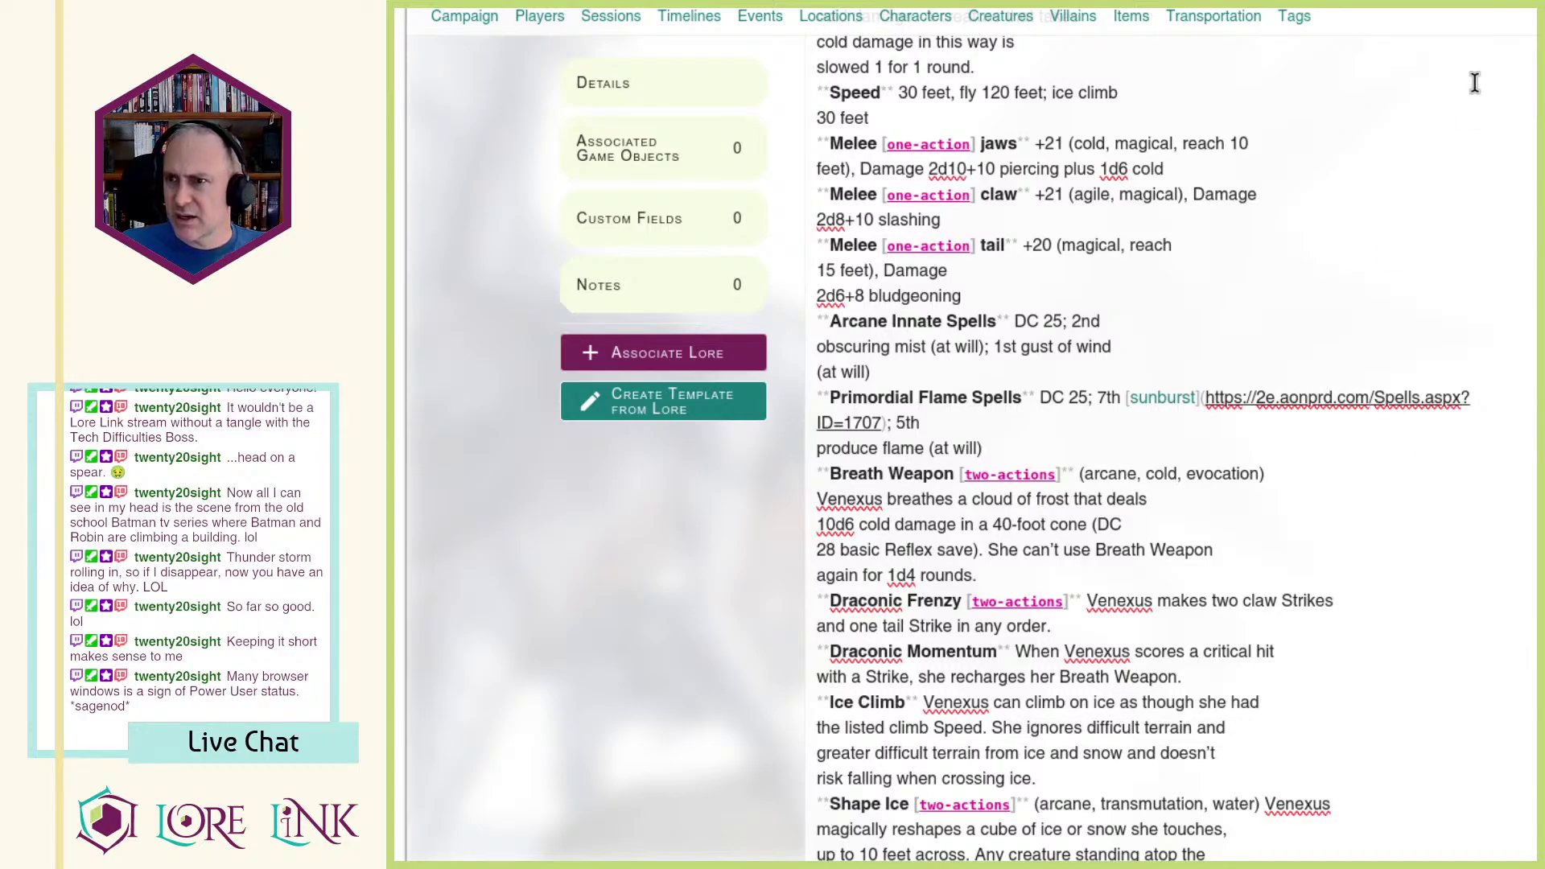
{"action": "left_click", "coordinate": [1006, 398]}
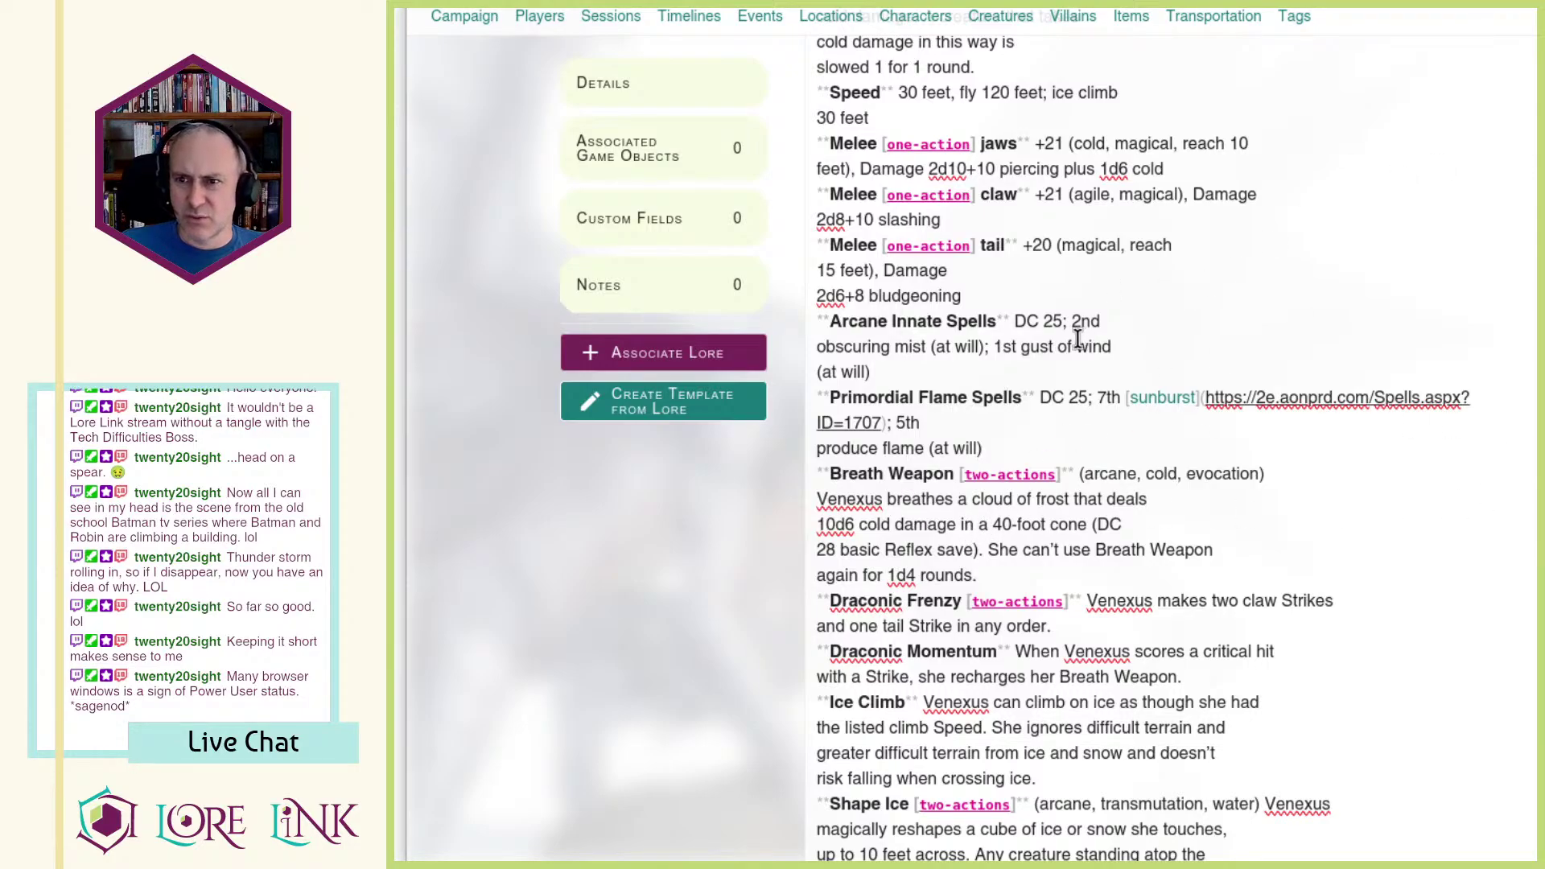
{"action": "scroll", "coordinate": [1077, 338], "scroll_direction": "up", "scroll_amount": 3}
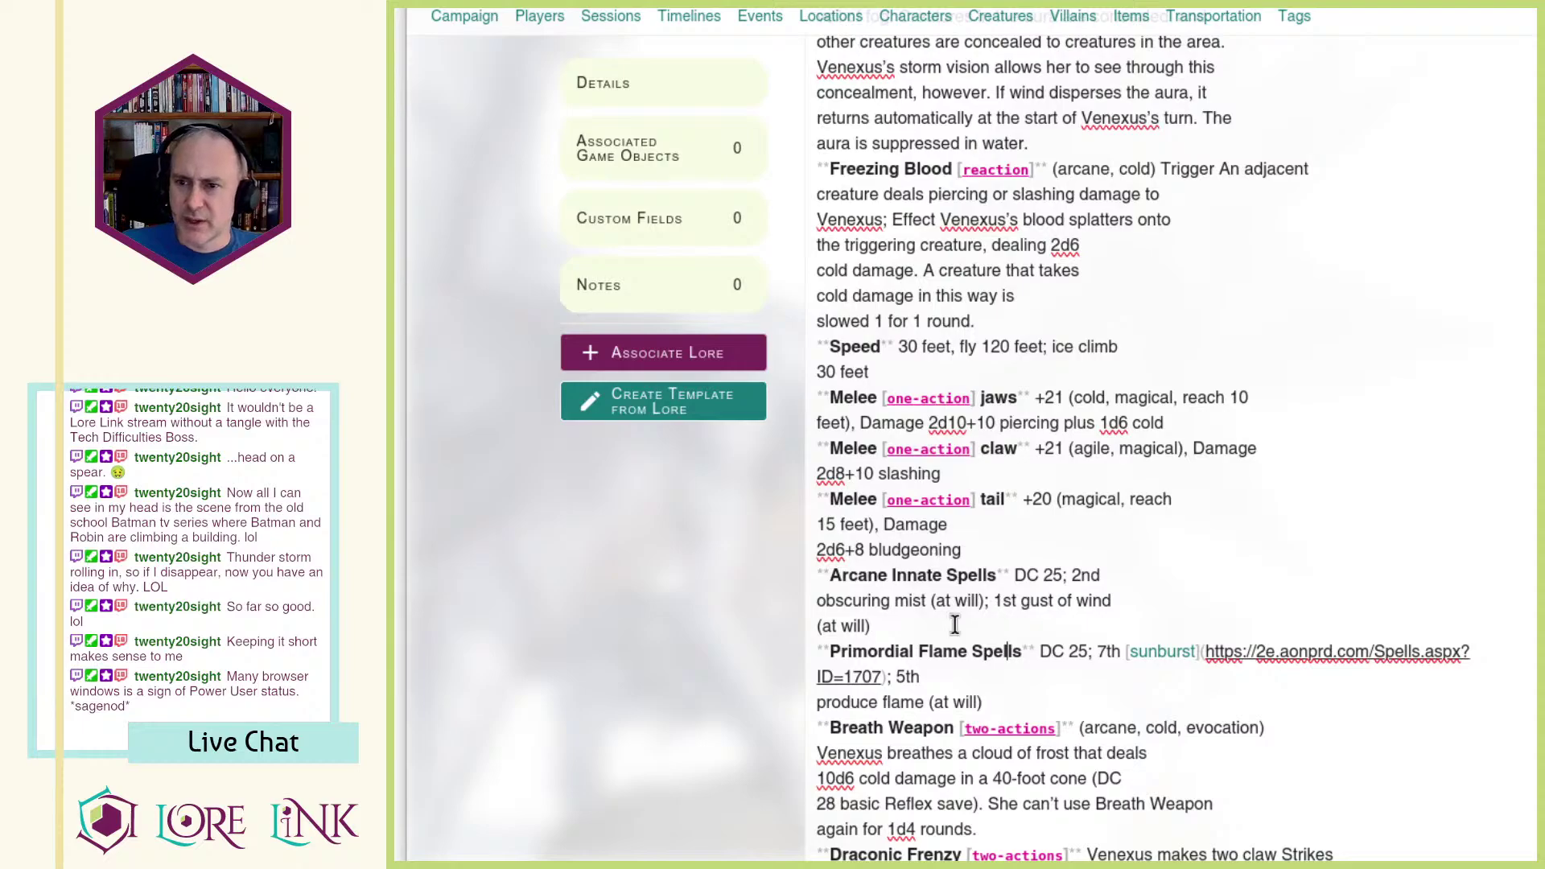
{"action": "scroll", "coordinate": [1084, 736], "scroll_direction": "down", "scroll_amount": 3}
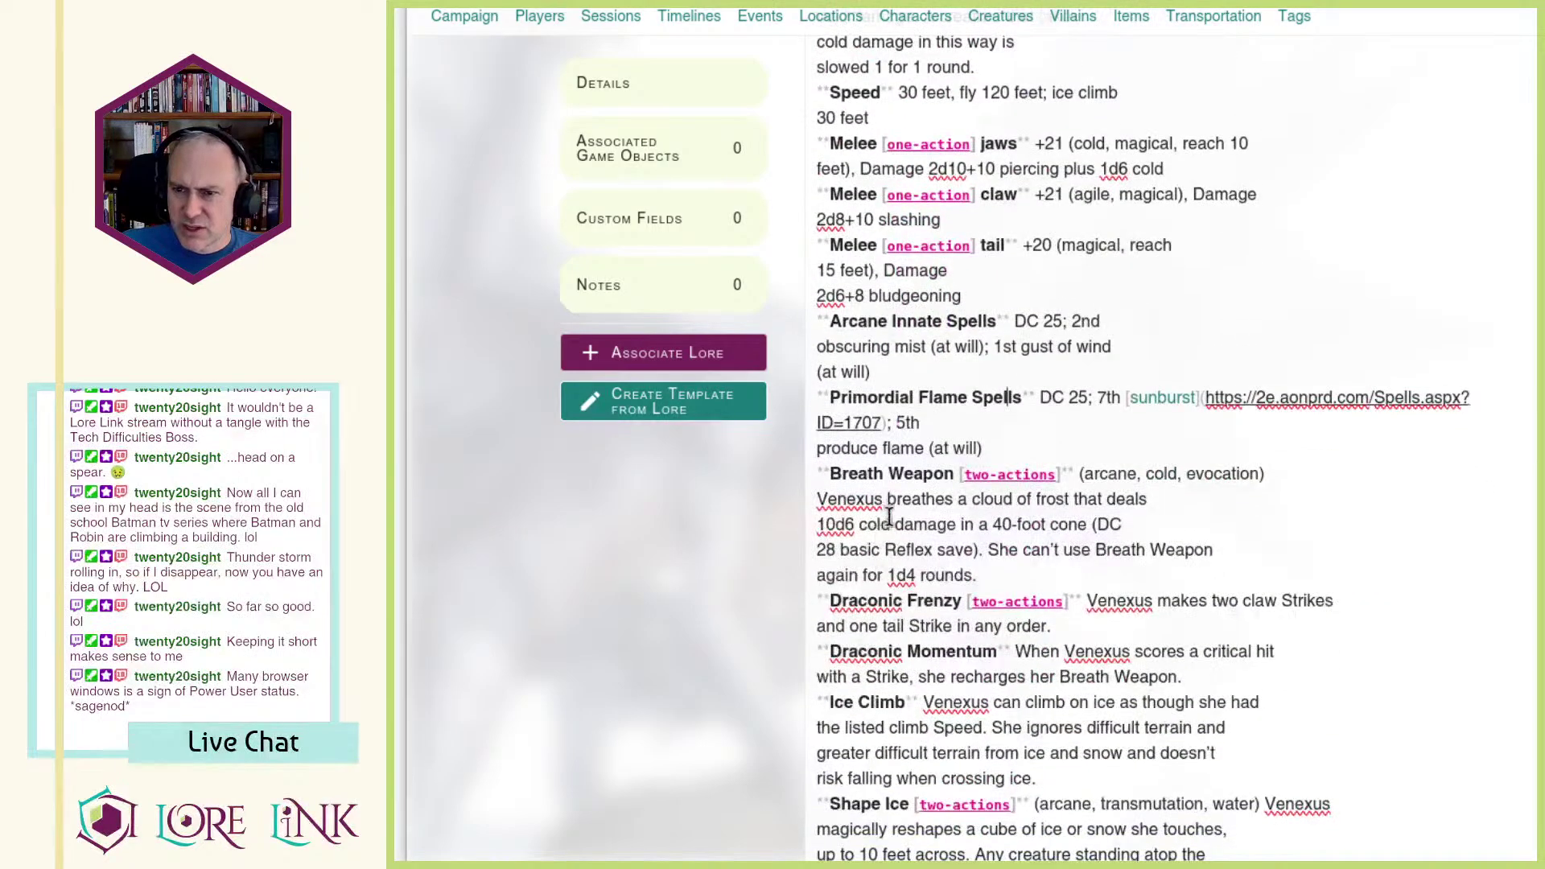
{"action": "double_click", "coordinate": [854, 455]}
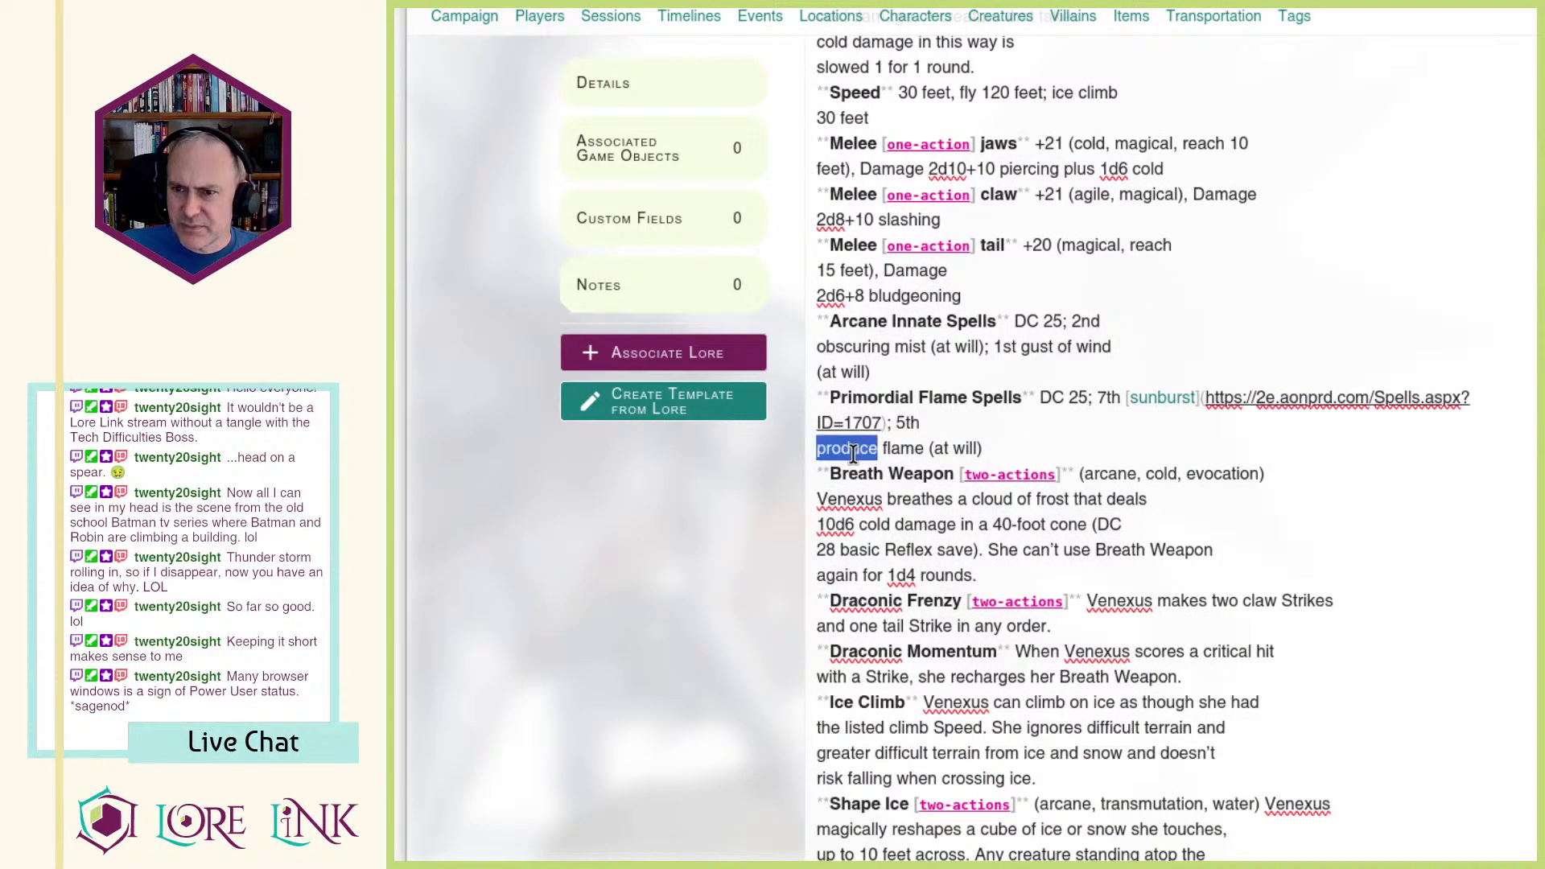
{"action": "key", "text": "ctrl+shift+Right"}
{"action": "type", "text": "Ignition"}
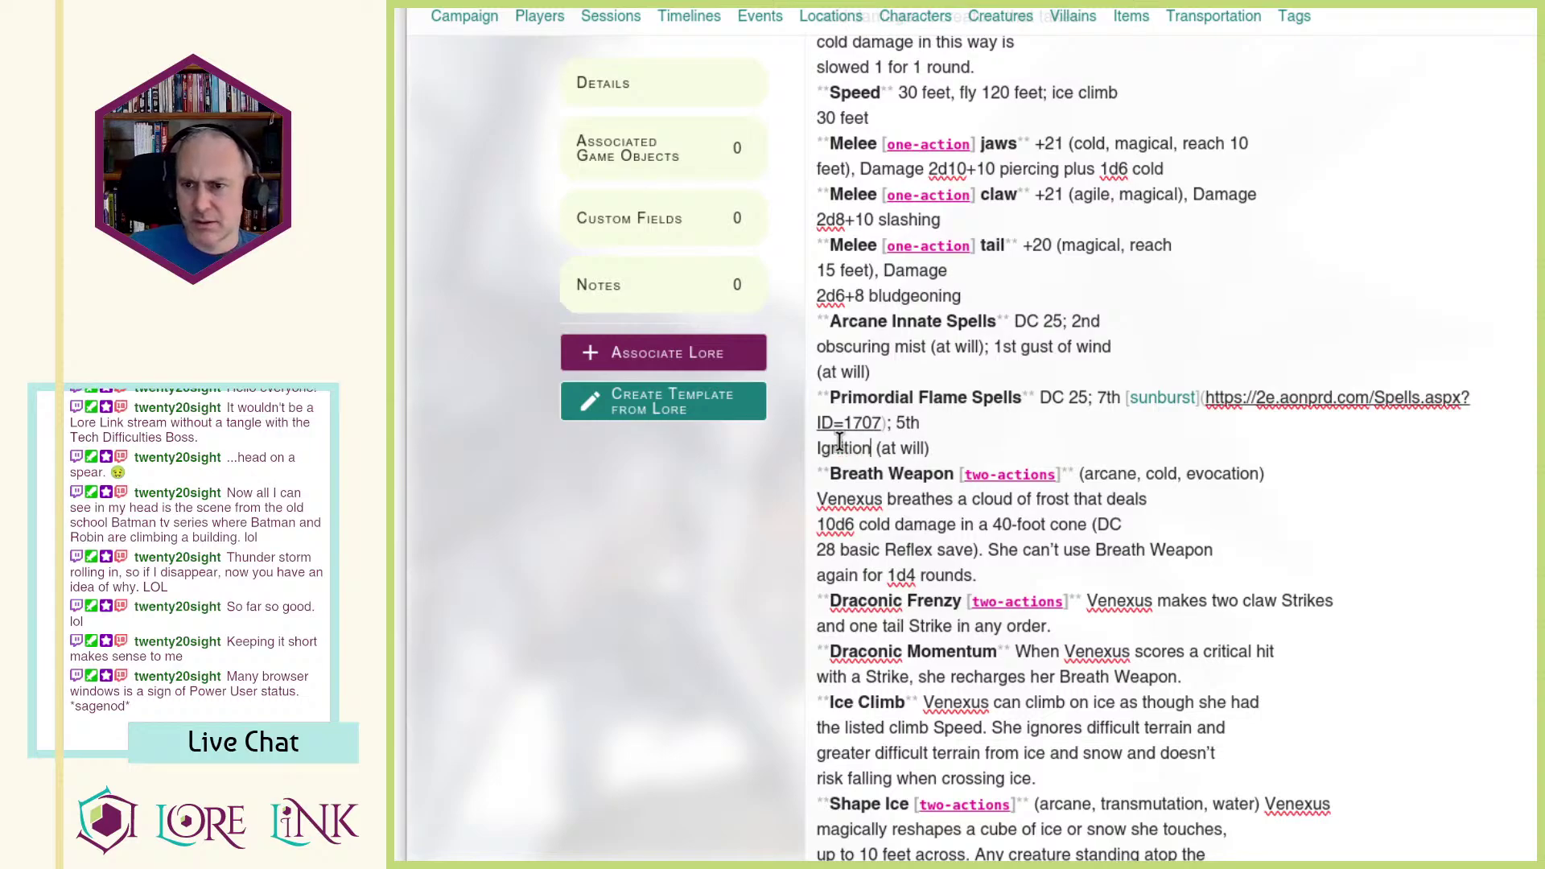
{"action": "type", "text": "["}
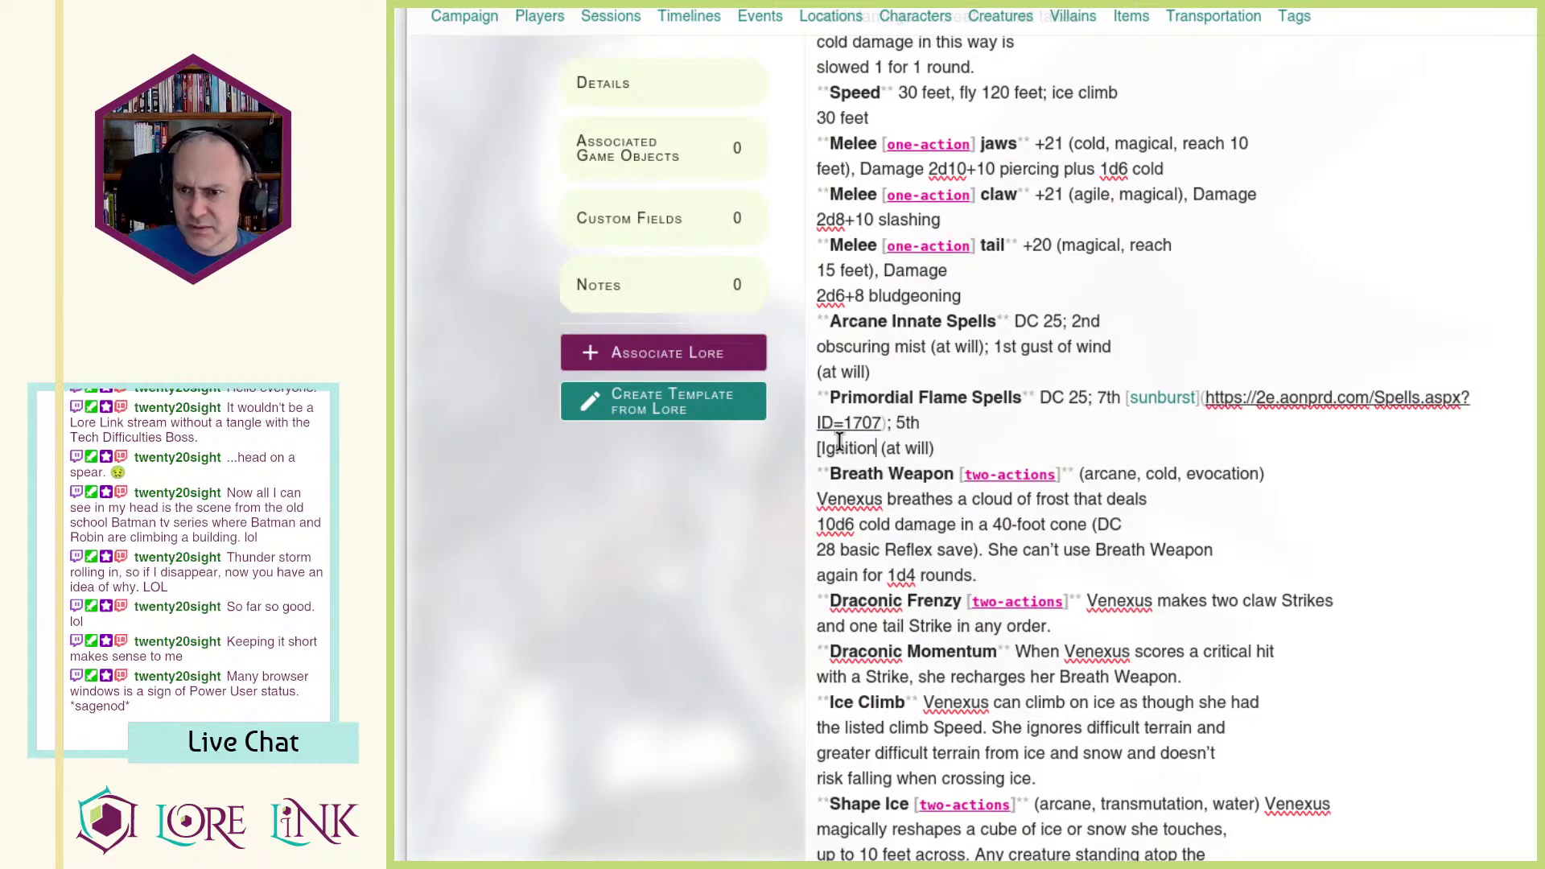
{"action": "type", "text": "]("}
{"action": "type", "text": "https://2e.aonprd.com/Spells.aspx?ID=1565"}
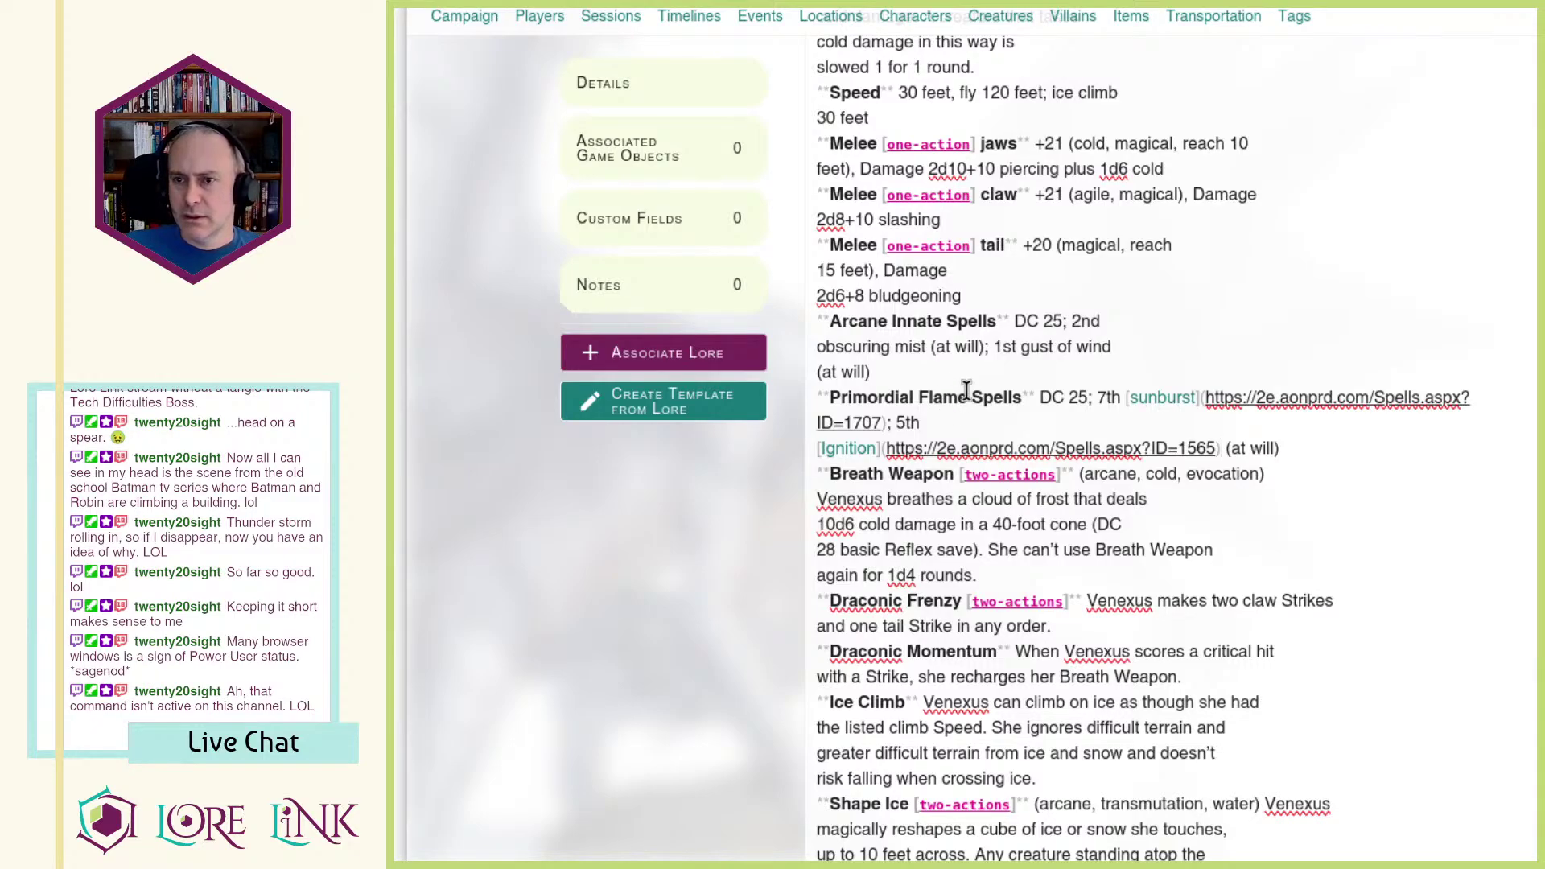
{"action": "left_click_drag", "start_coordinate": [817, 346], "coordinate": [904, 344]}
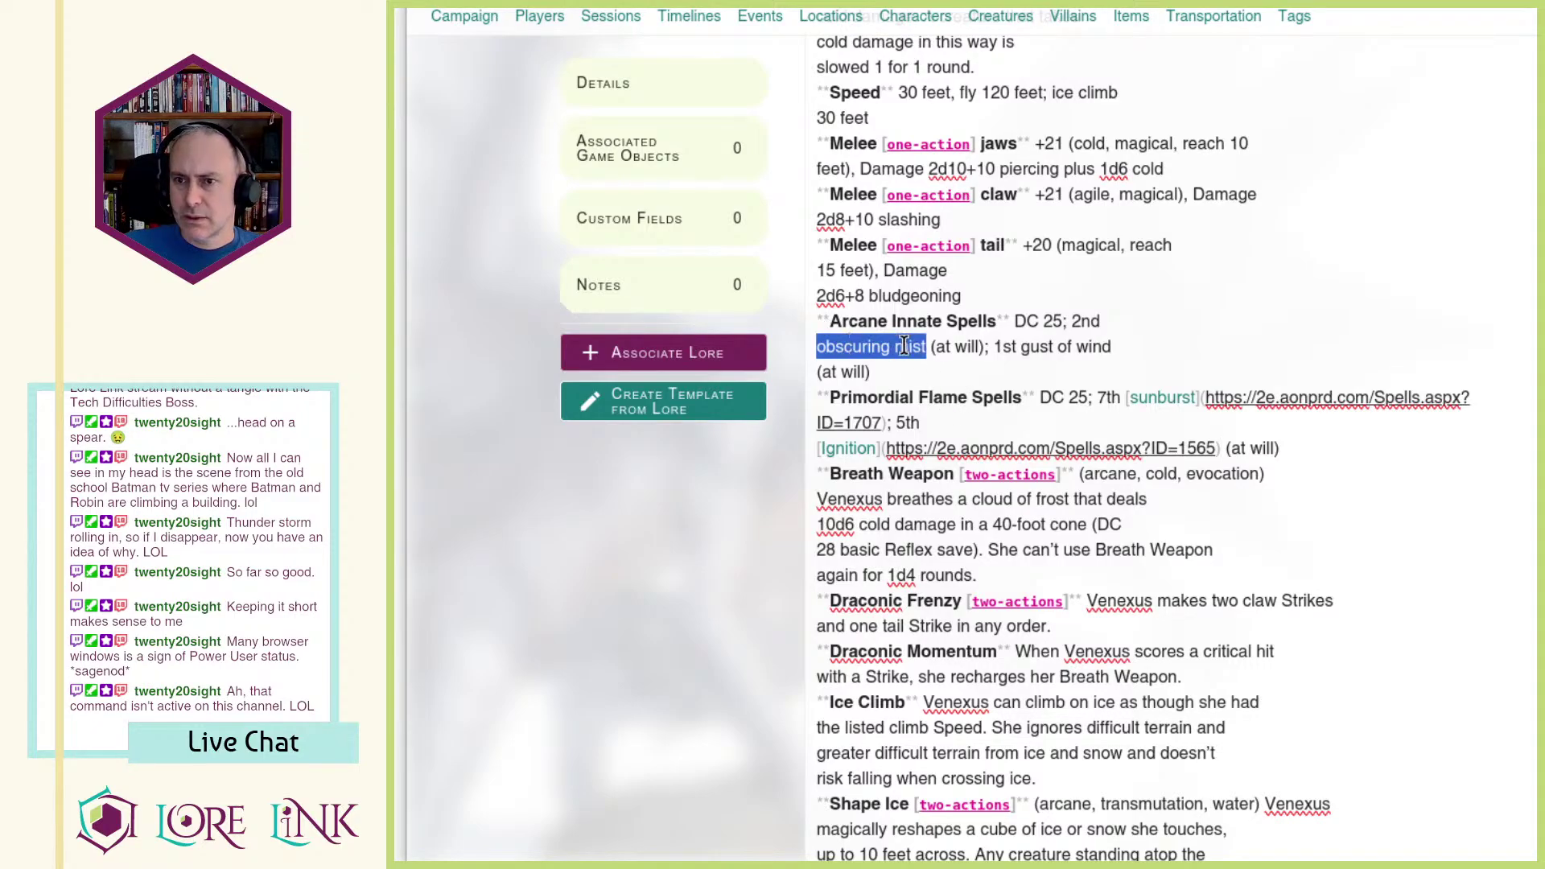
{"action": "key", "text": "alt+Tab"}
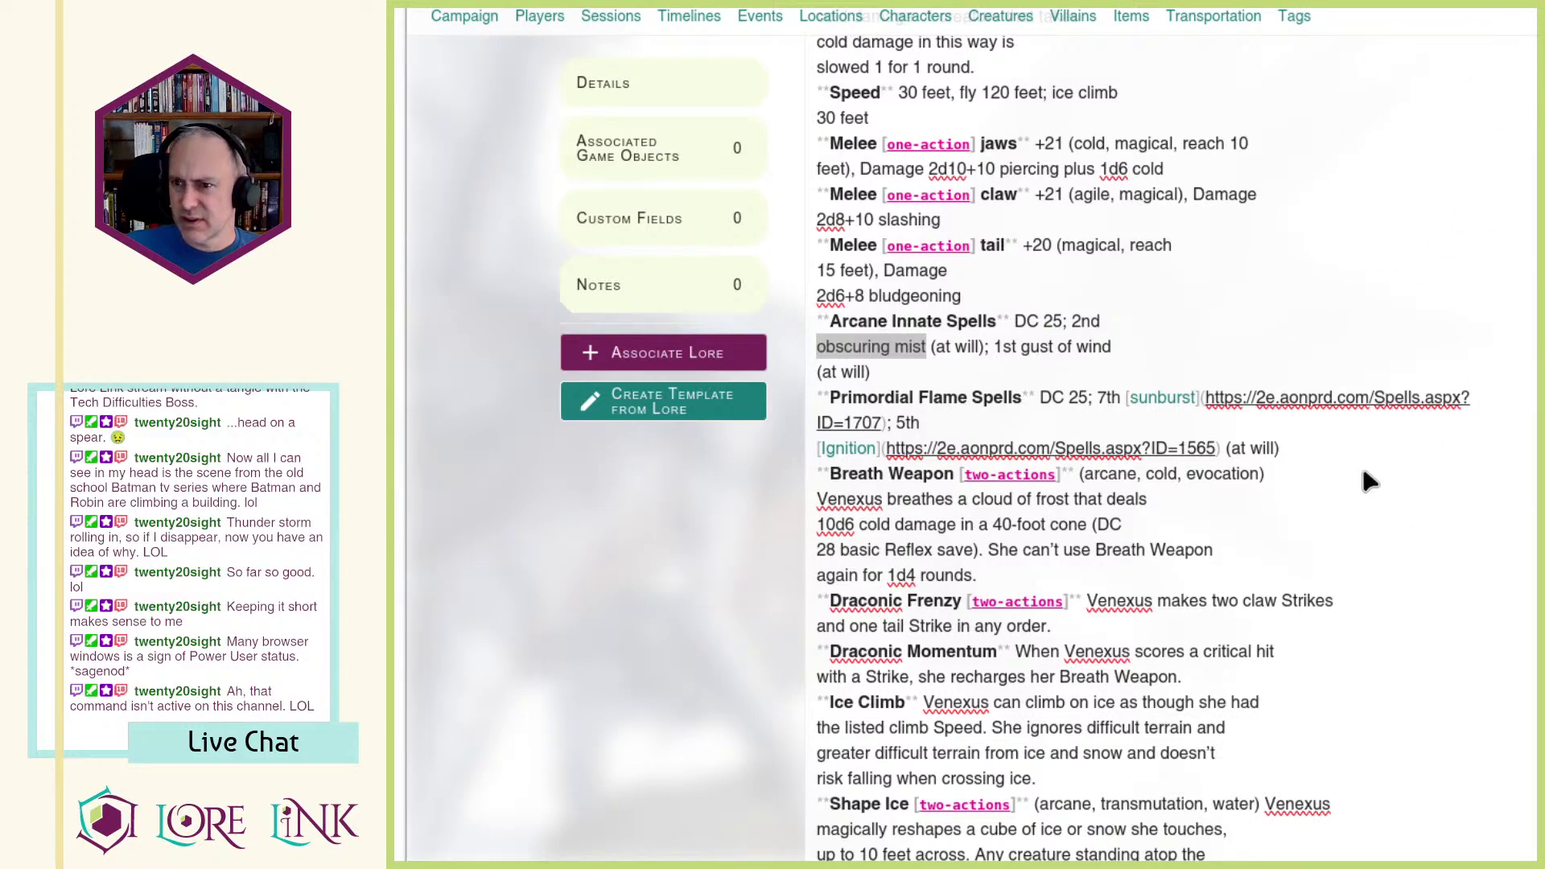
{"action": "key", "text": "alt+Tab"}
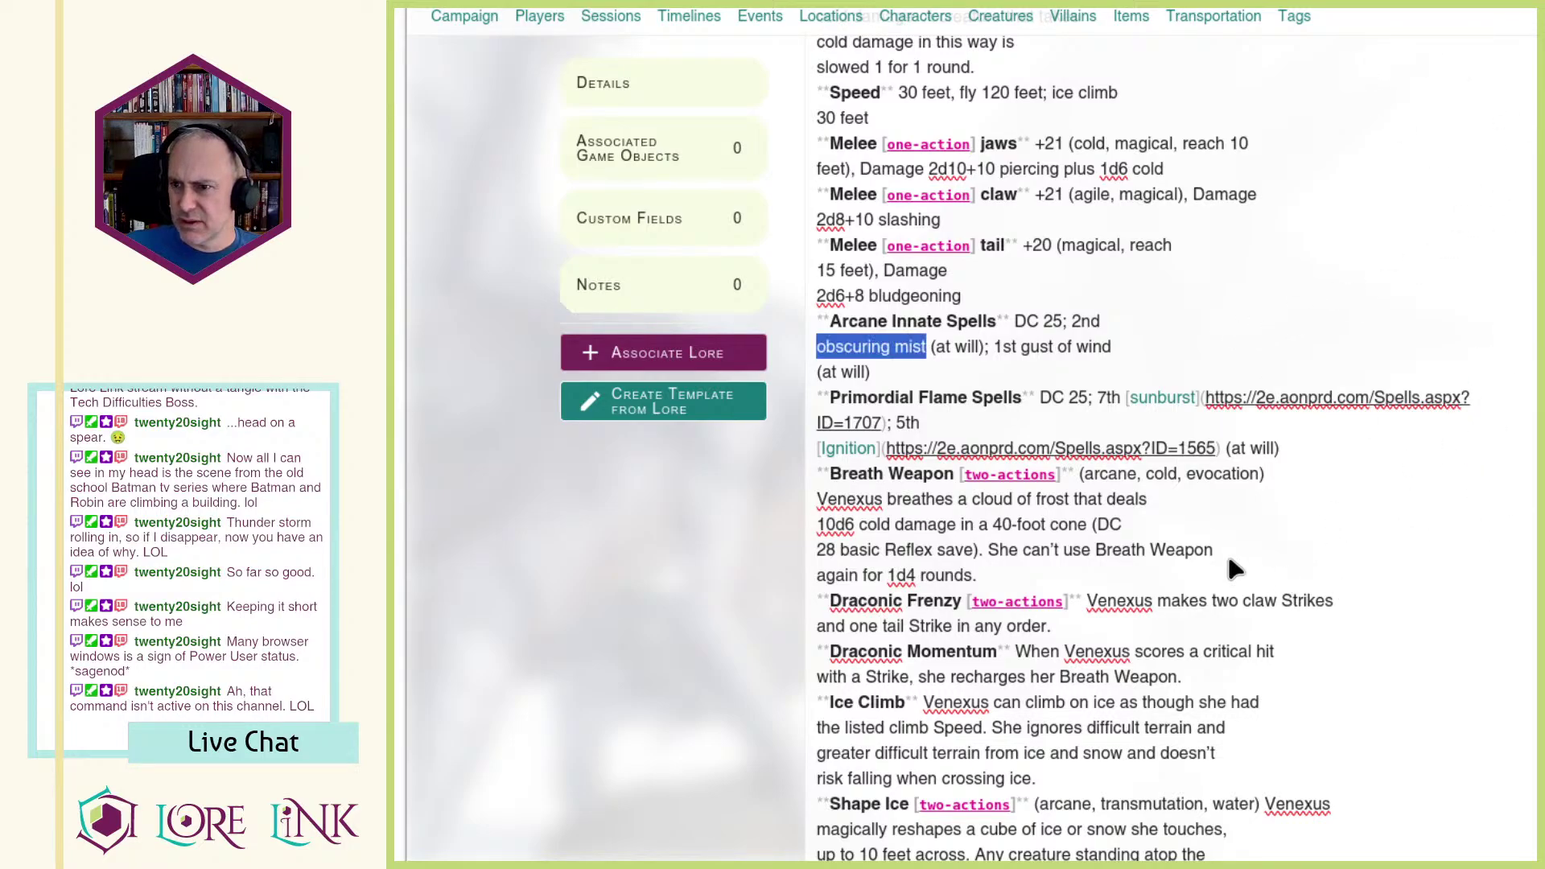
{"action": "left_click", "coordinate": [861, 348]}
{"action": "type", "text": "["}
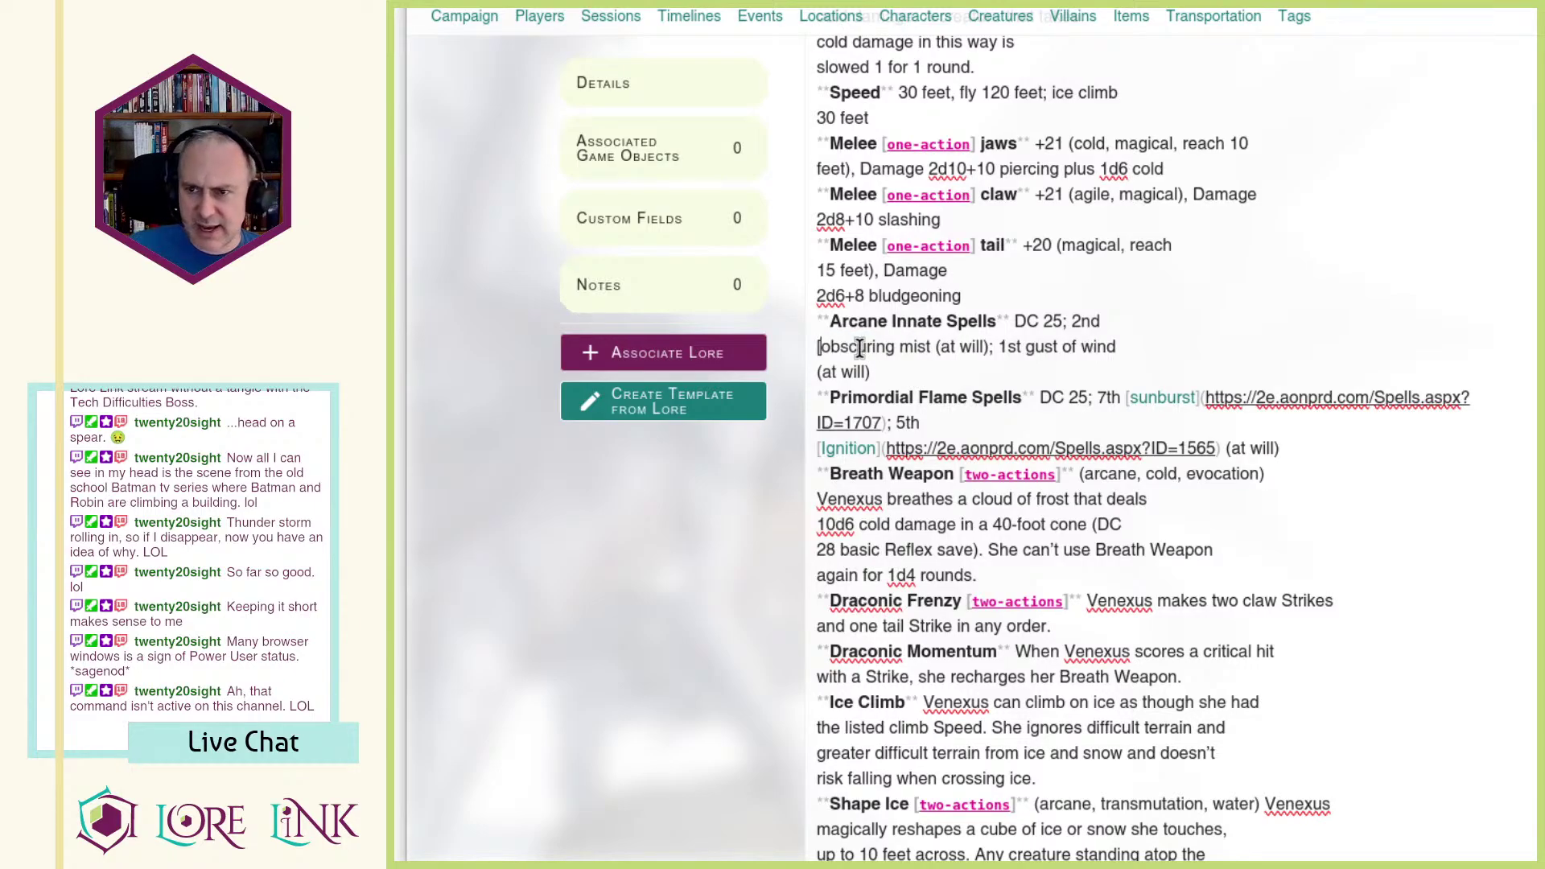
{"action": "key", "text": "ctrl+Right"}
{"action": "key", "text": "ctrl+Right"}
{"action": "type", "text": "]("}
{"action": "type", "text": "https://2e.aonprd.com/Spells.aspx?ID=1606"}
{"action": "type", "text": ")"}
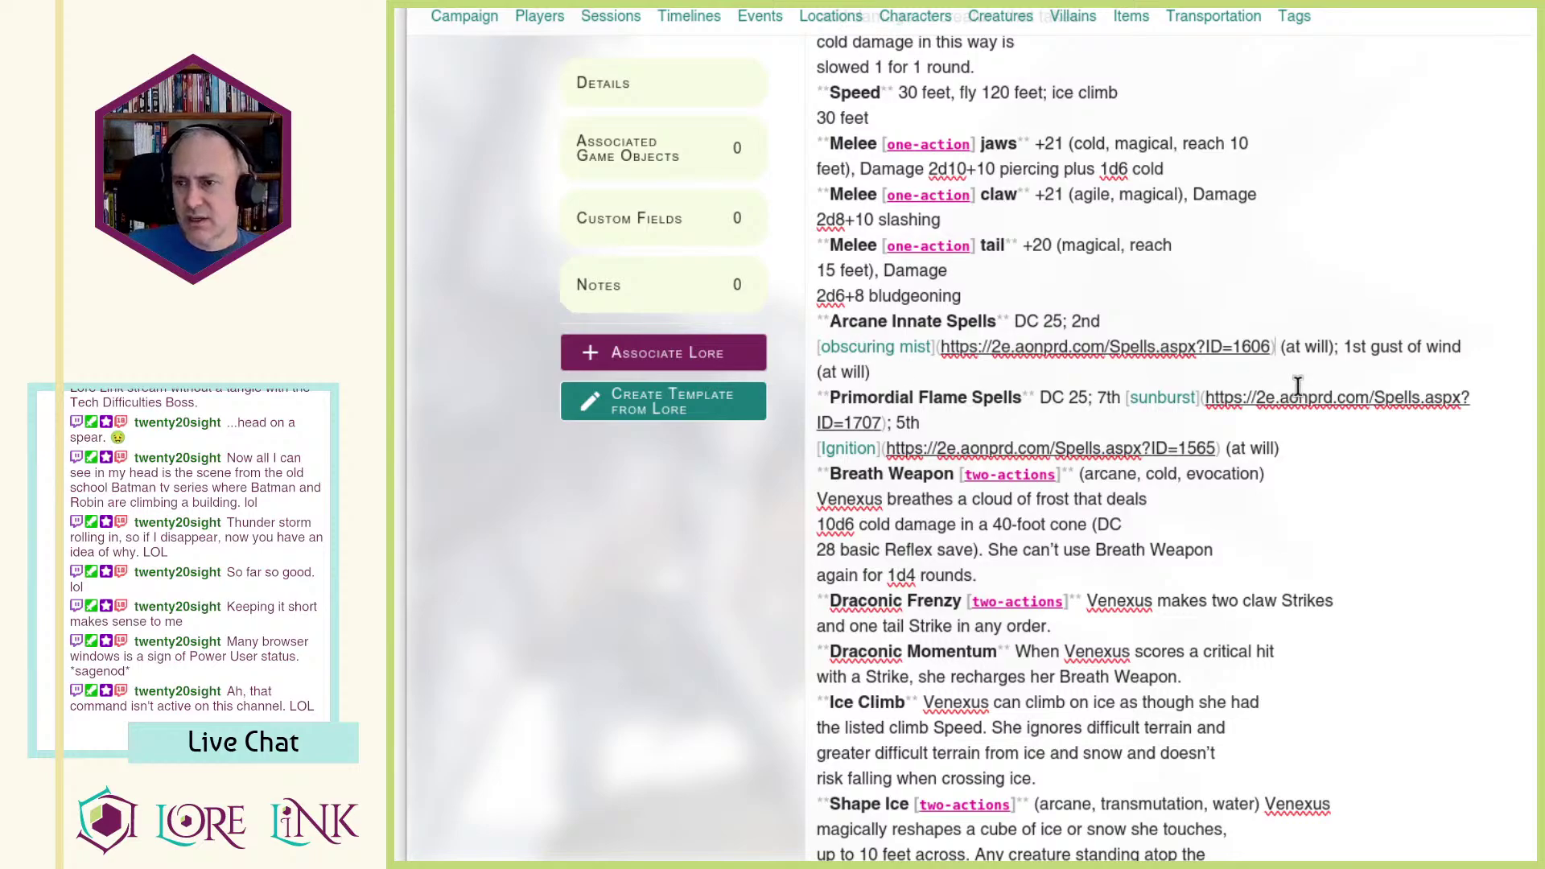
{"action": "left_click_drag", "start_coordinate": [1375, 348], "coordinate": [1427, 345]}
{"action": "key", "text": "alt+Tab"}
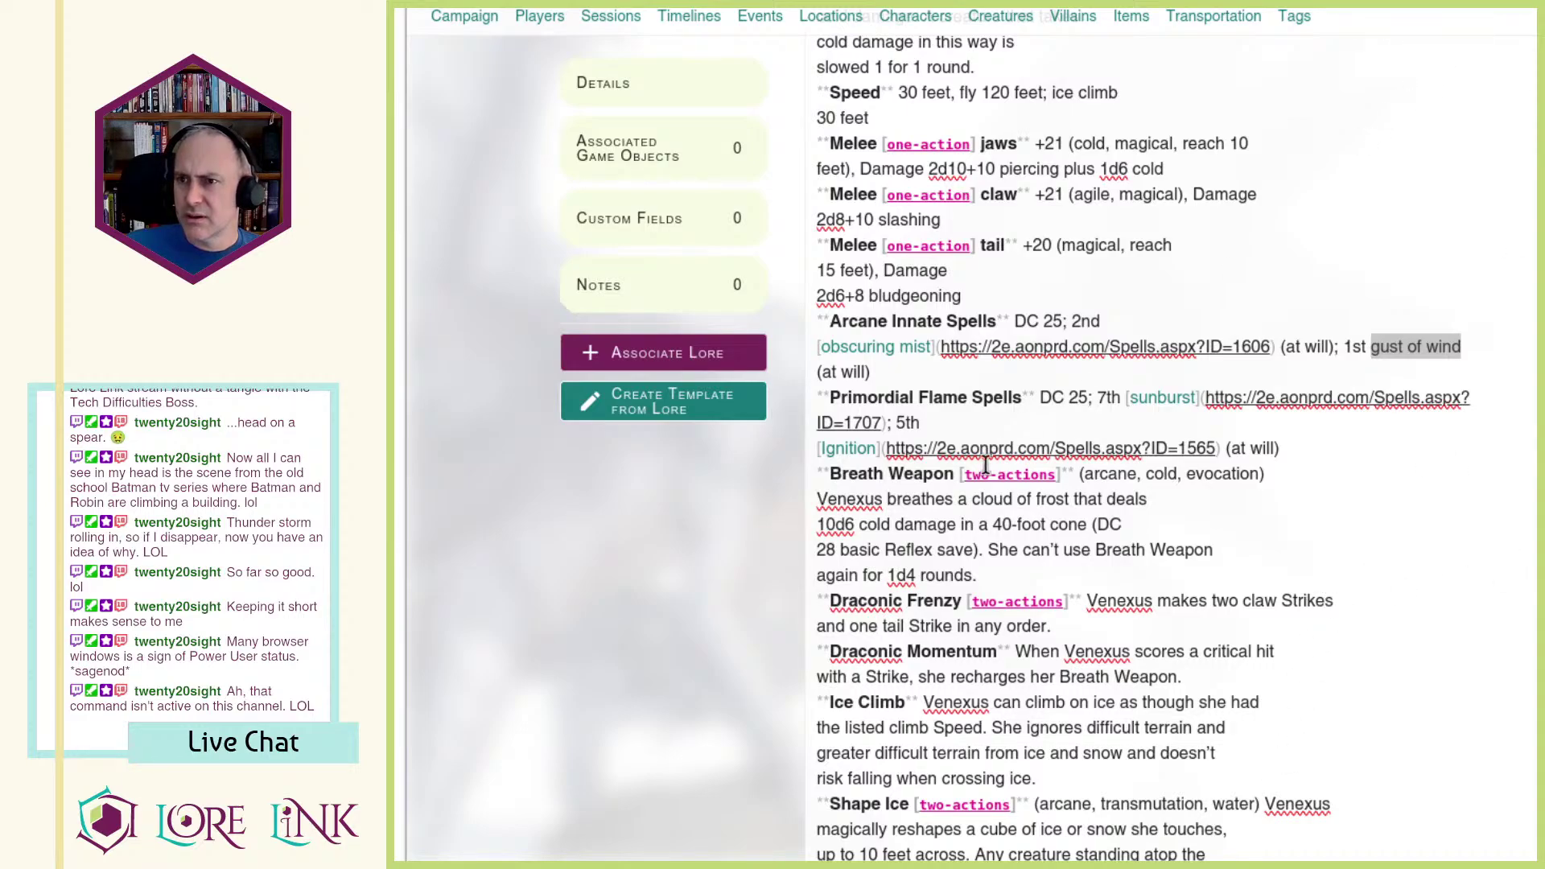
{"action": "left_click", "coordinate": [961, 417]}
{"action": "left_click", "coordinate": [1363, 348]}
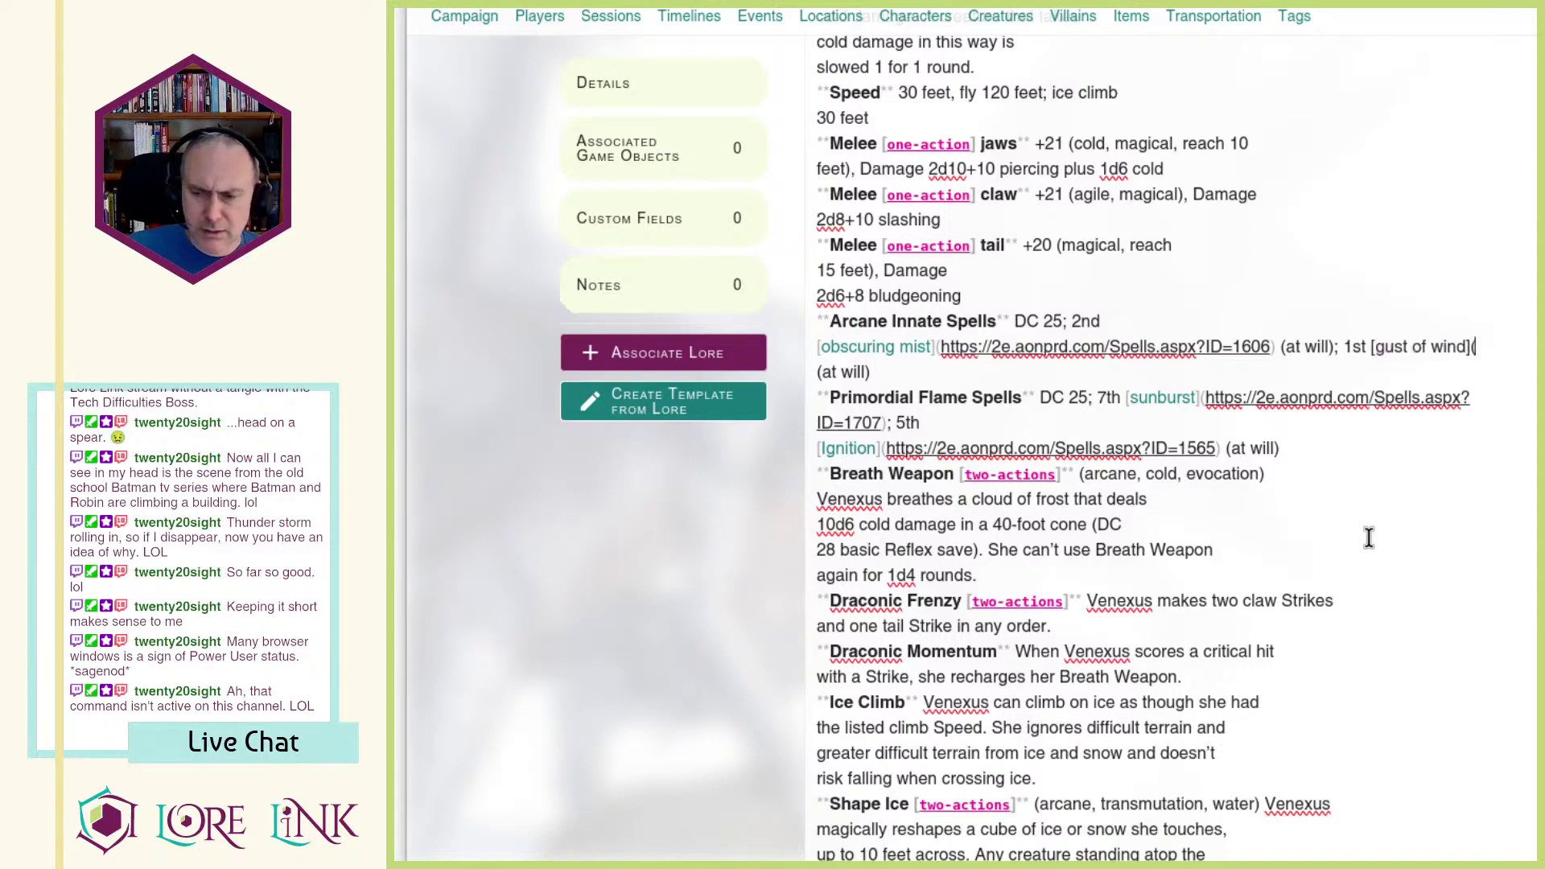
{"action": "type", "text": "](https://2e.aonprd.com/Spells.aspx?ID=1550)"}
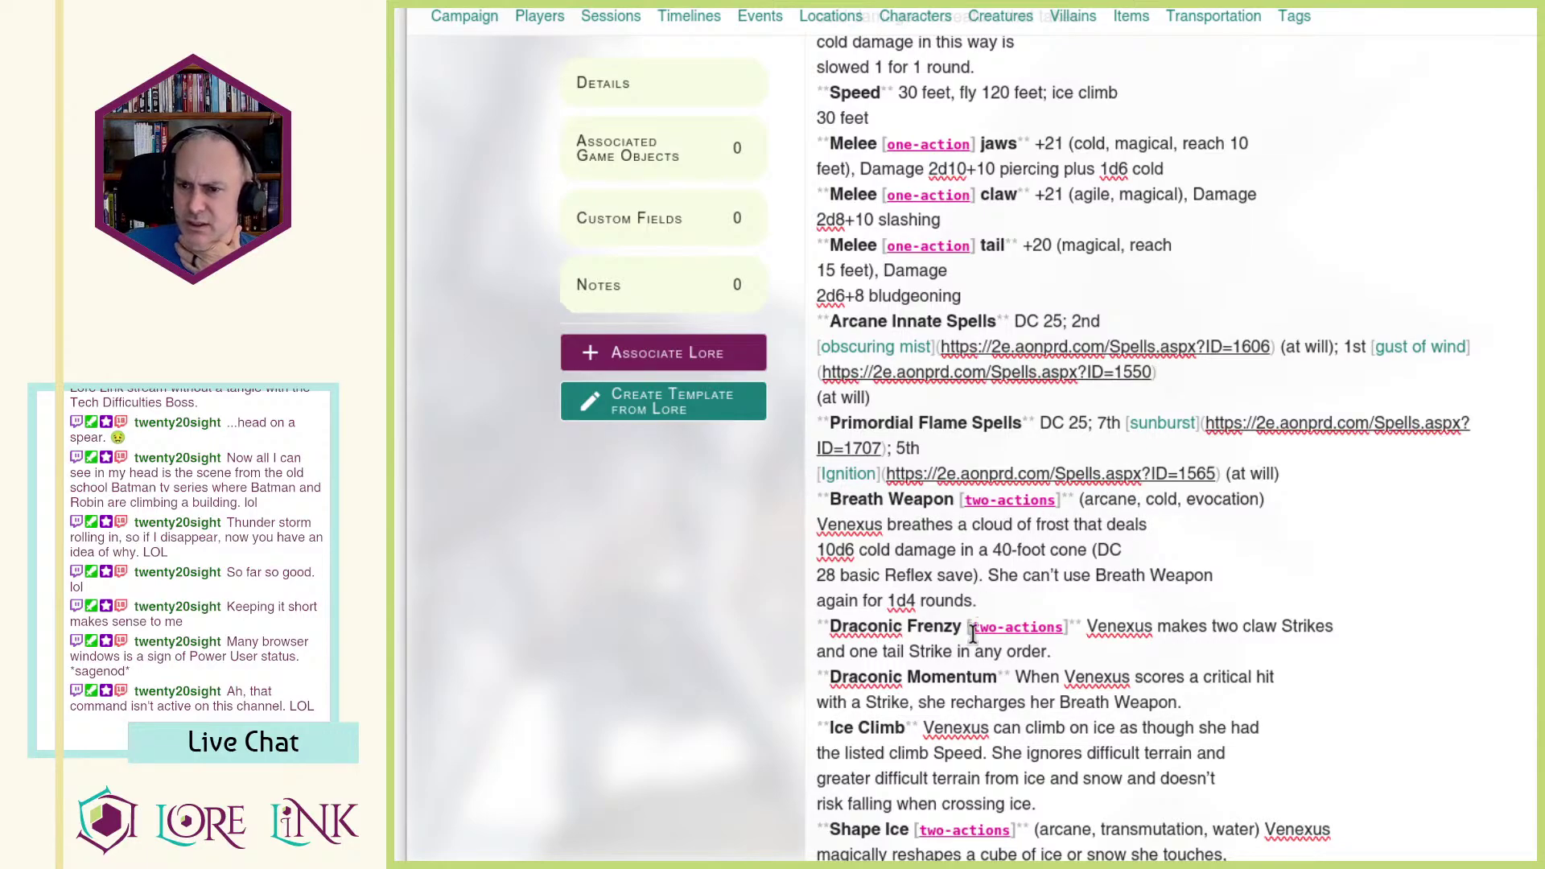
Step: Review Venexus's remaining abilities in the stat block, from Breath Weapon through Snuff
{"action": "scroll", "coordinate": [981, 627], "scroll_direction": "down", "scroll_amount": 2}
{"action": "scroll", "coordinate": [1022, 580], "scroll_direction": "down", "scroll_amount": 2}
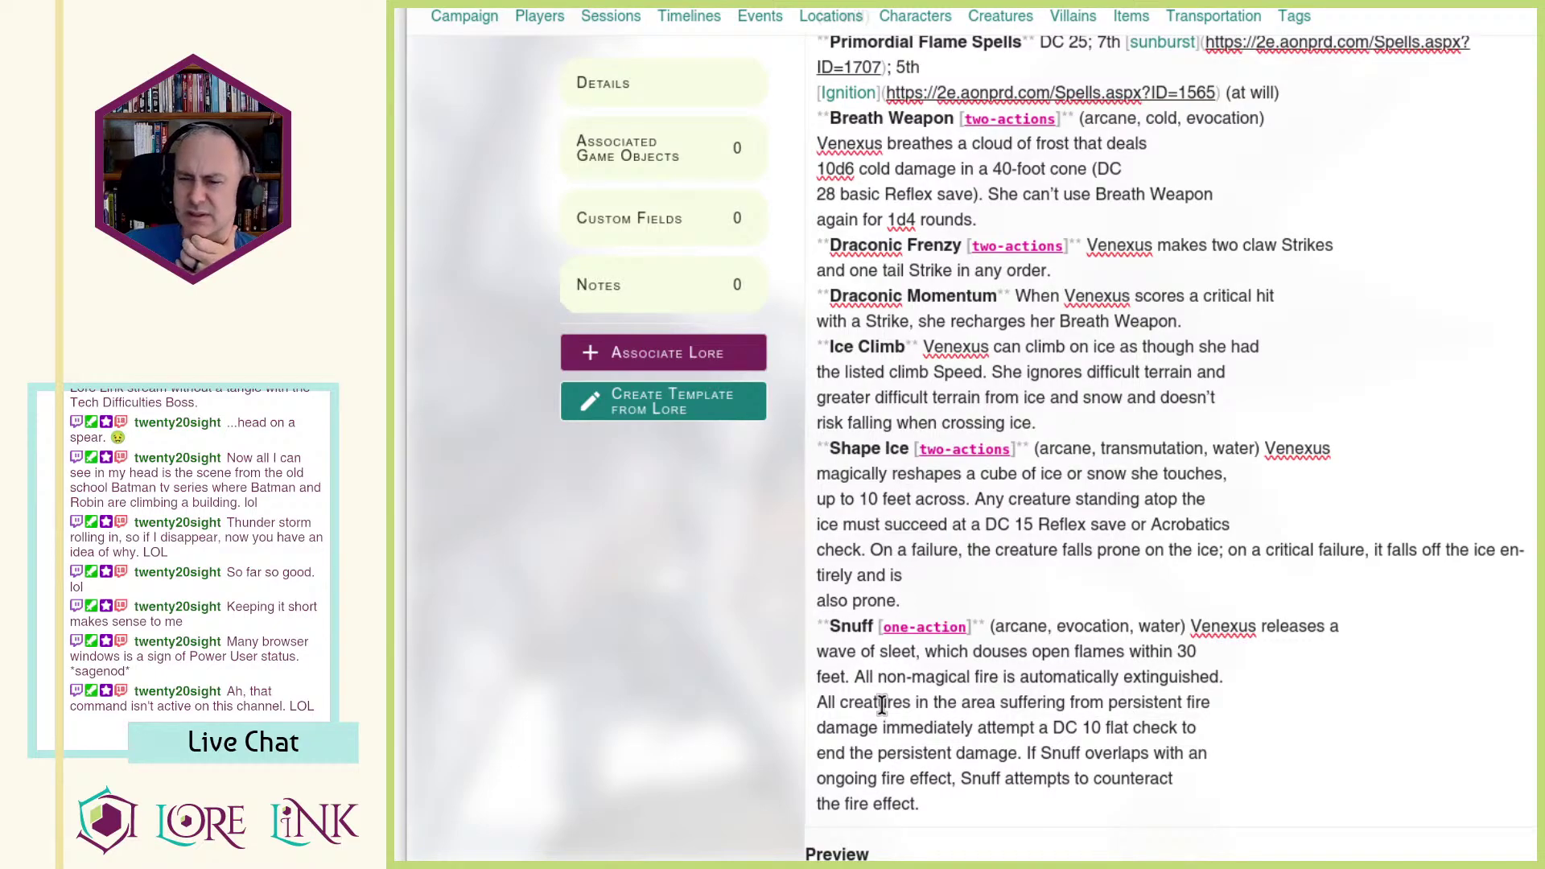
{"action": "scroll", "coordinate": [882, 704], "scroll_direction": "up", "scroll_amount": 4}
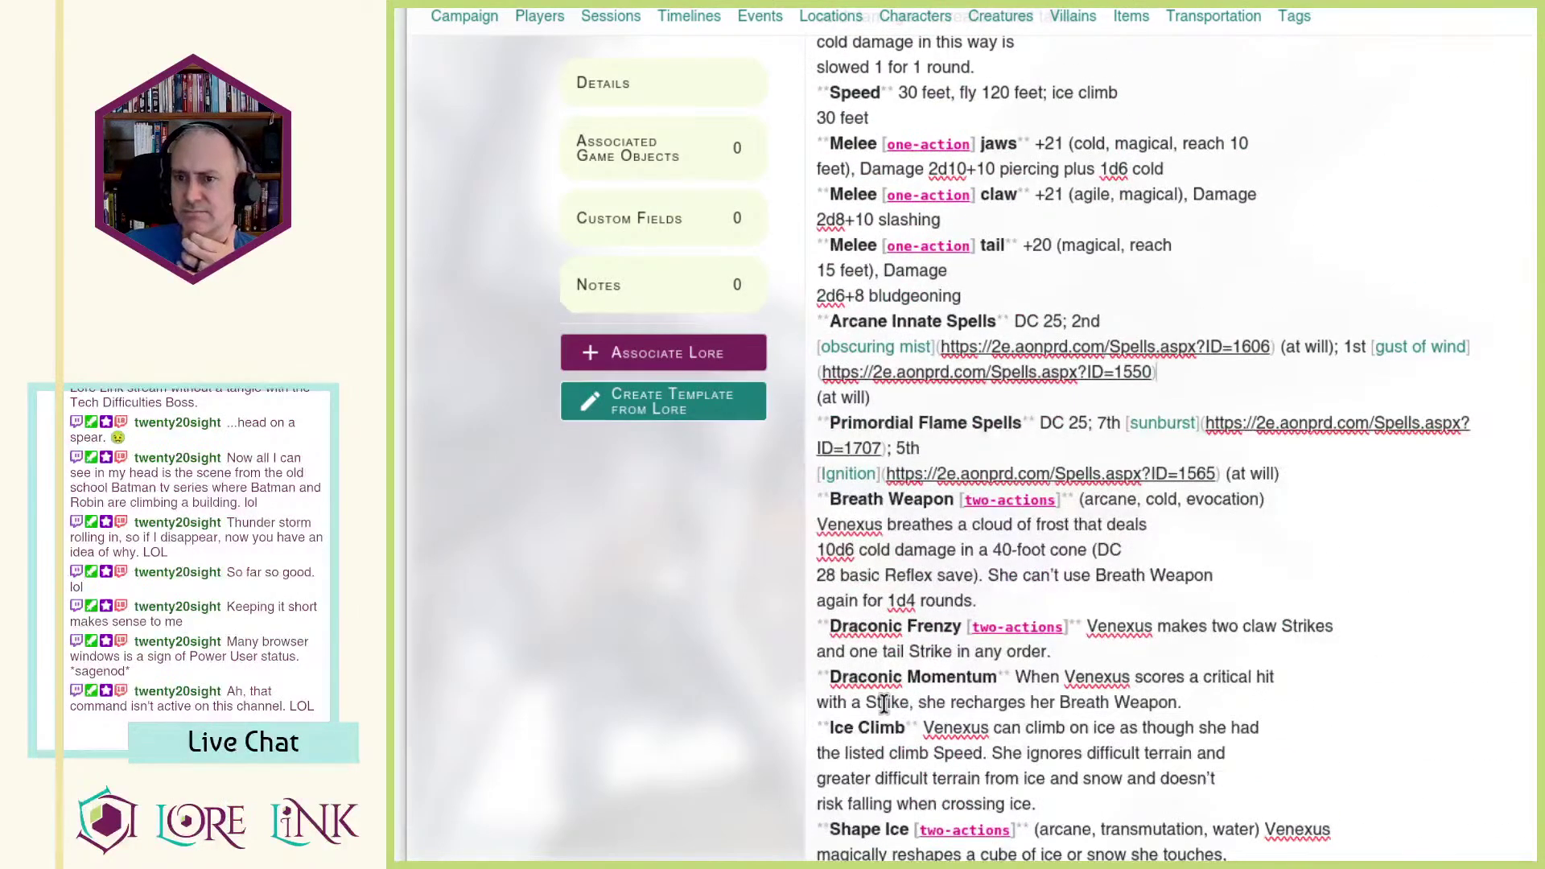
Step: Reread Venexus's stat block, from her defenses and Mist Shroud through the linked spells to Shape Ice and Snuff
{"action": "scroll", "coordinate": [883, 705], "scroll_direction": "up", "scroll_amount": 3}
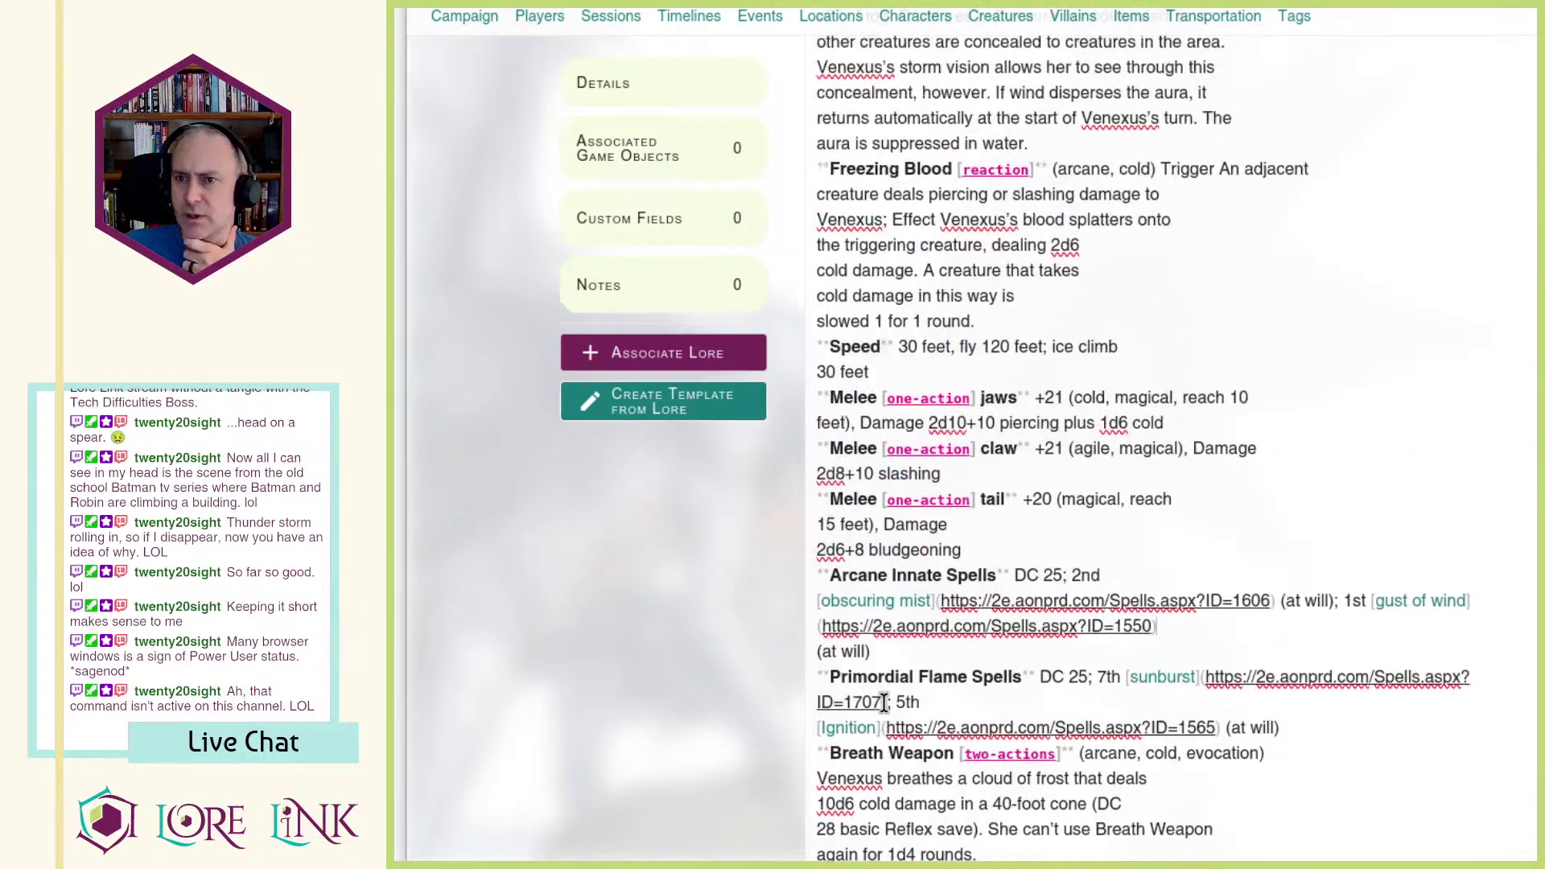
{"action": "scroll", "coordinate": [896, 665], "scroll_direction": "up", "scroll_amount": 3}
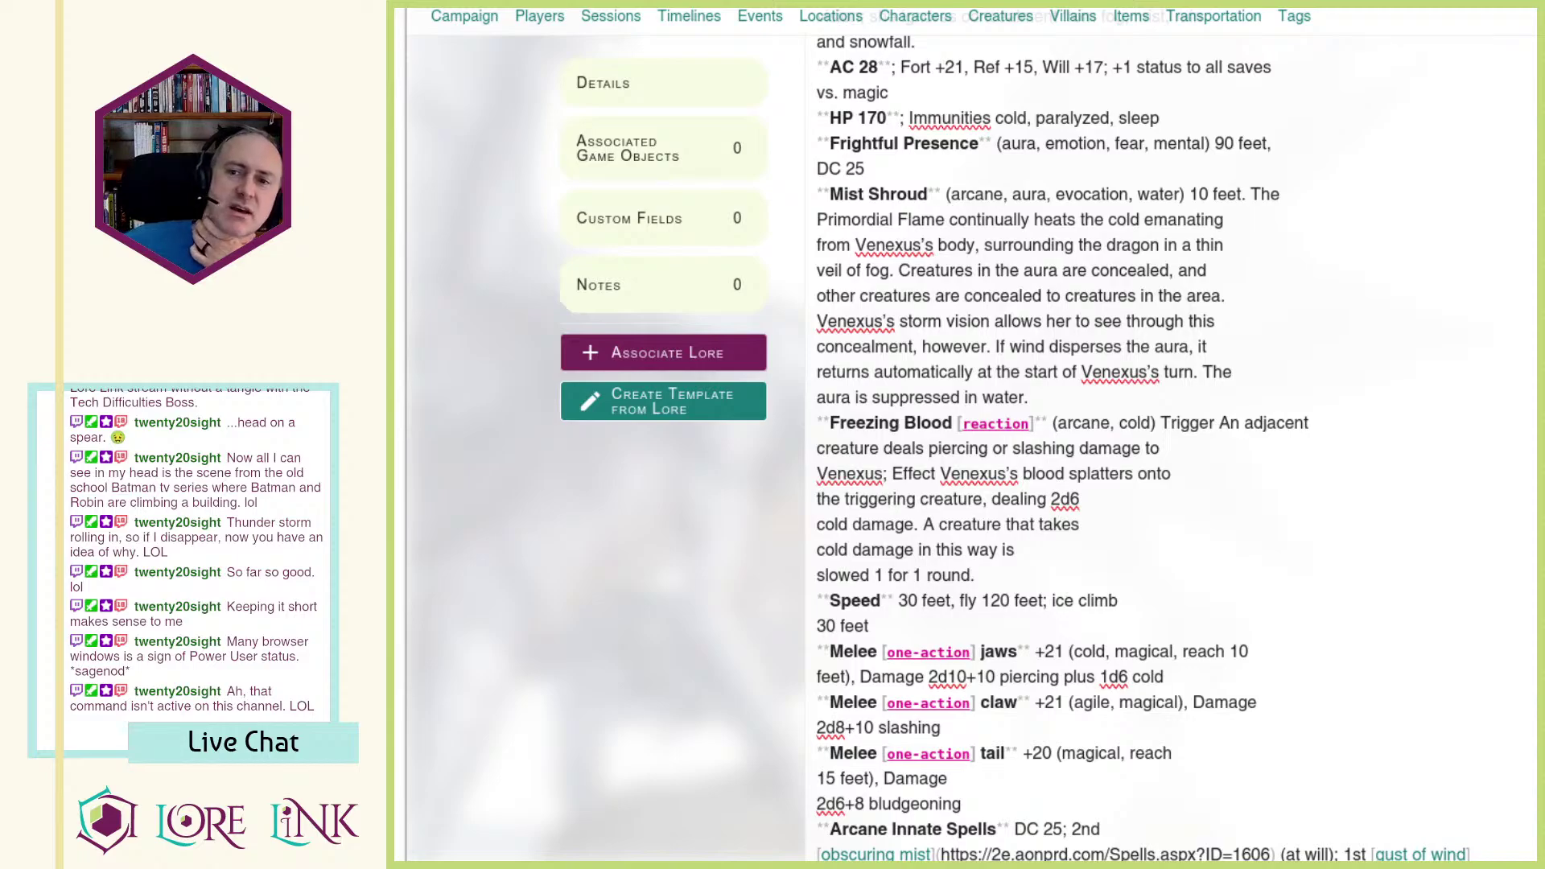
{"action": "scroll", "coordinate": [938, 354], "scroll_direction": "down", "scroll_amount": 8}
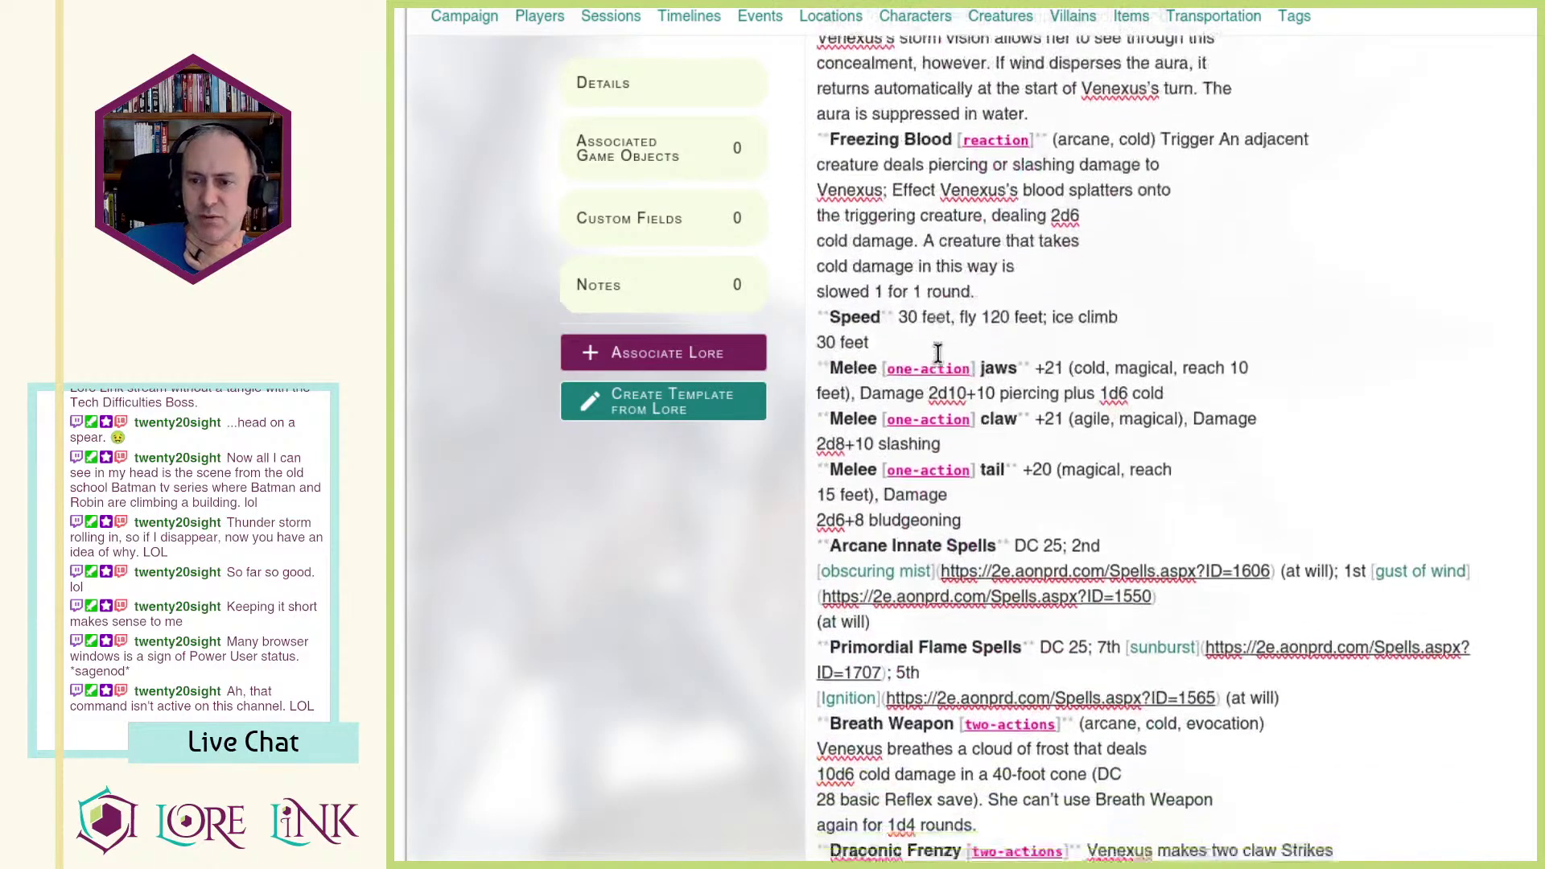
{"action": "scroll", "coordinate": [938, 354], "scroll_direction": "down", "scroll_amount": 5}
{"action": "scroll", "coordinate": [949, 387], "scroll_direction": "up", "scroll_amount": 2}
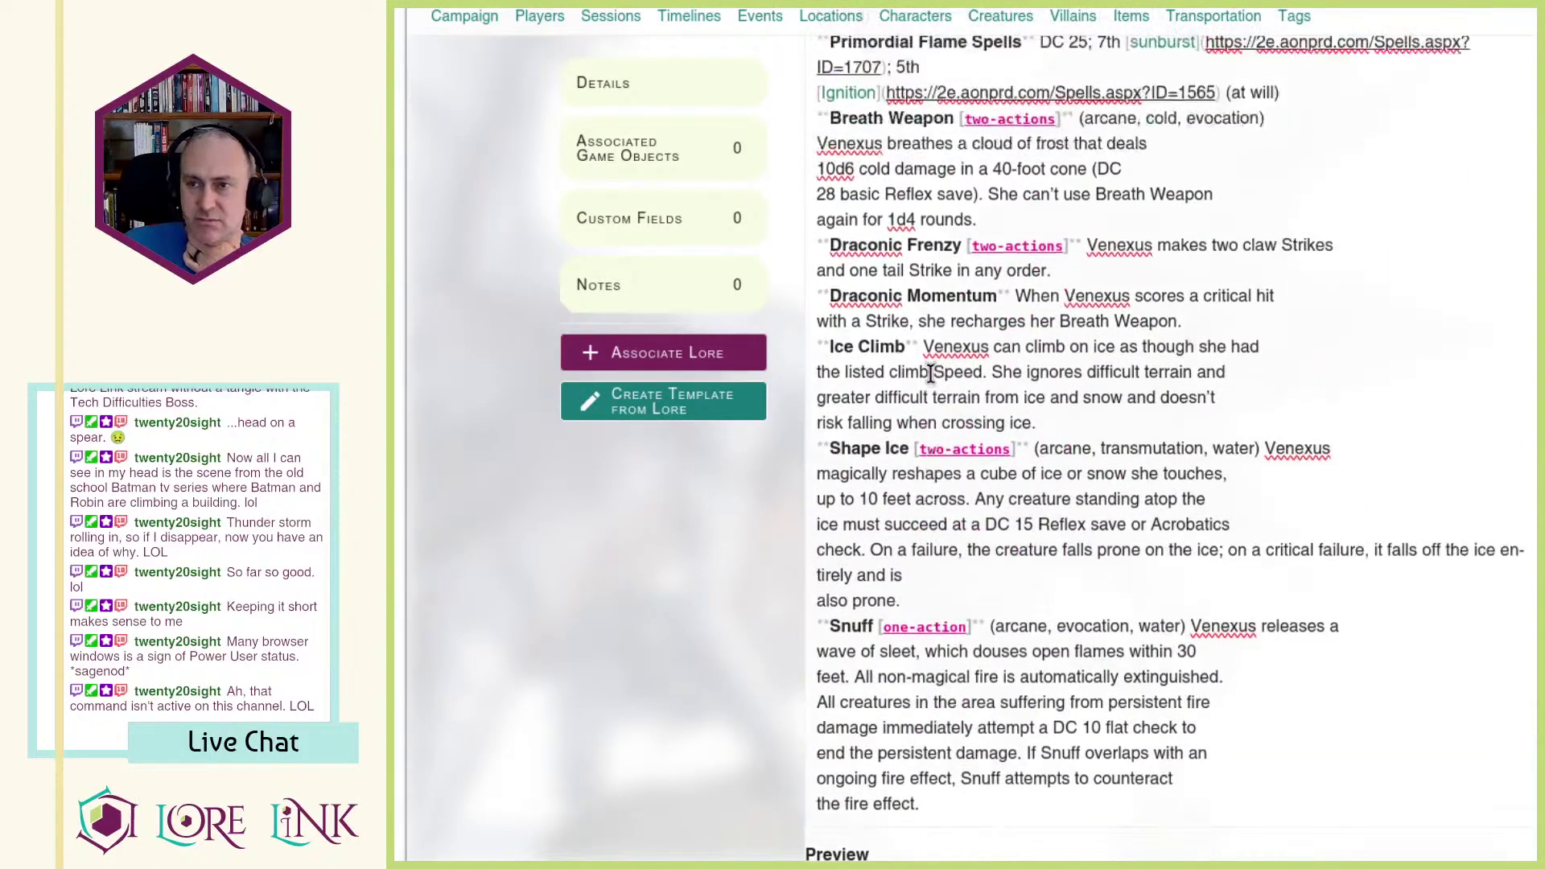
{"action": "scroll", "coordinate": [953, 400], "scroll_direction": "up", "scroll_amount": 3}
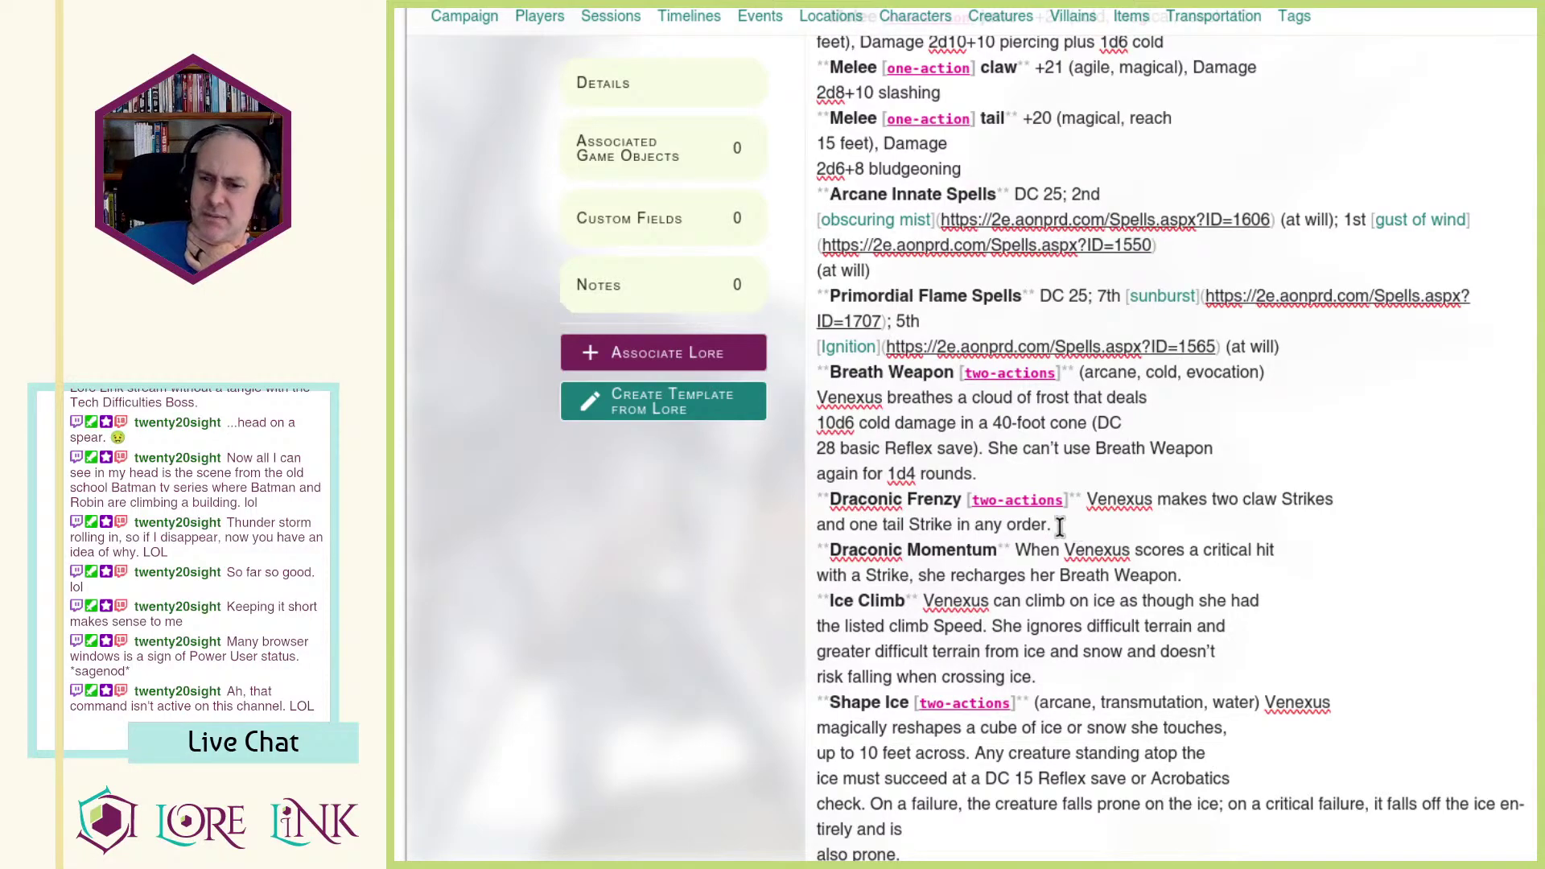
{"action": "scroll", "coordinate": [1189, 585], "scroll_direction": "down", "scroll_amount": 3}
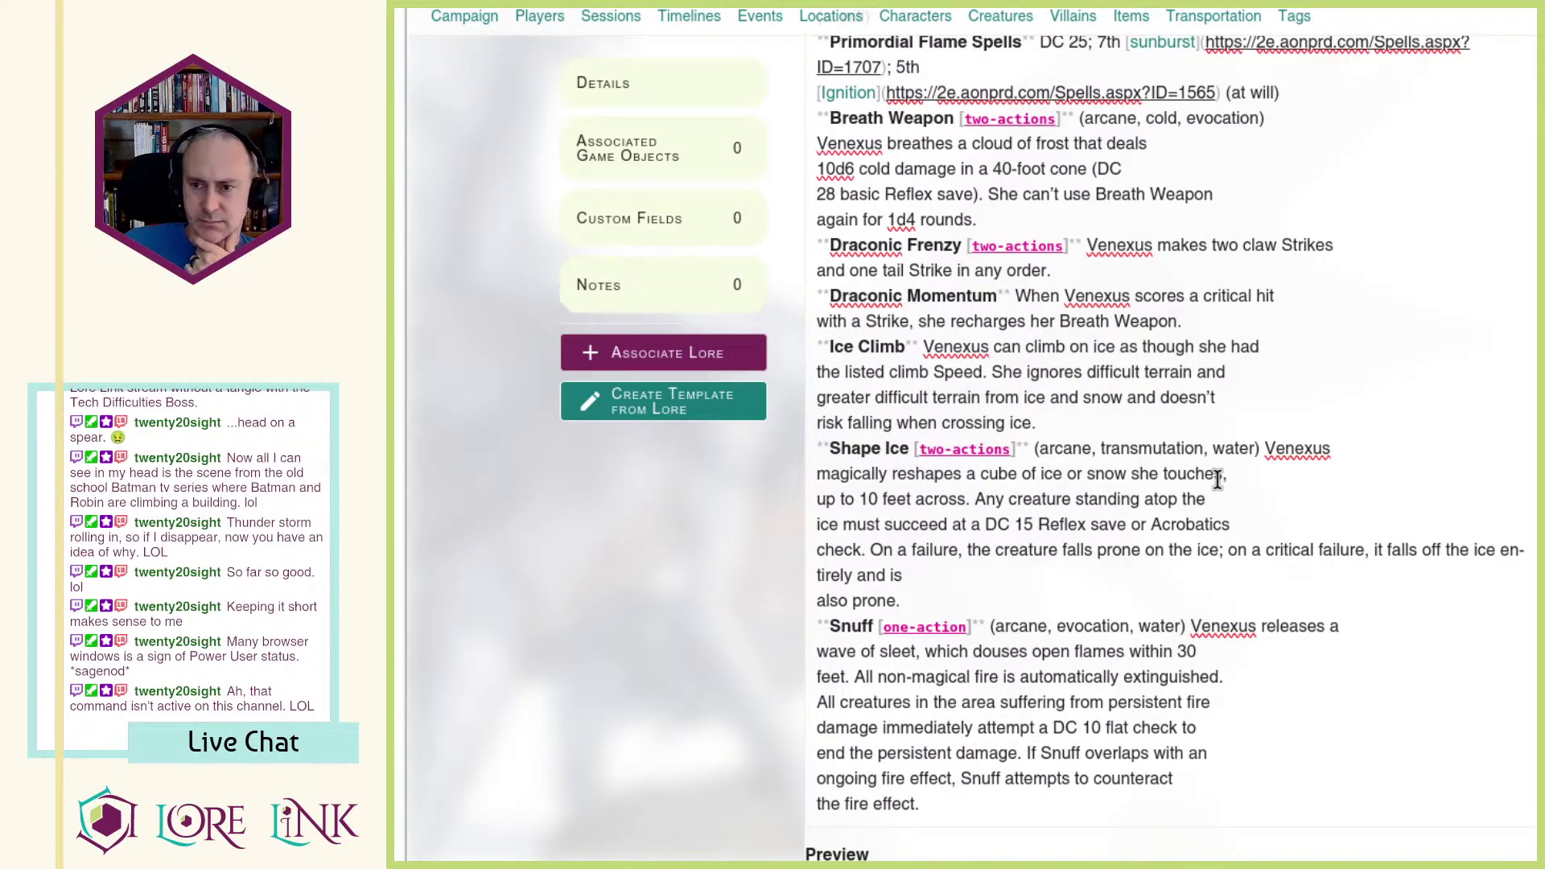
{"action": "scroll", "coordinate": [1197, 583], "scroll_direction": "down", "scroll_amount": 2}
{"action": "left_click_drag", "start_coordinate": [1001, 524], "coordinate": [1199, 680]}
{"action": "left_click", "coordinate": [1203, 644]}
{"action": "left_click_drag", "start_coordinate": [813, 536], "coordinate": [1041, 715]}
{"action": "left_click", "coordinate": [1042, 715]}
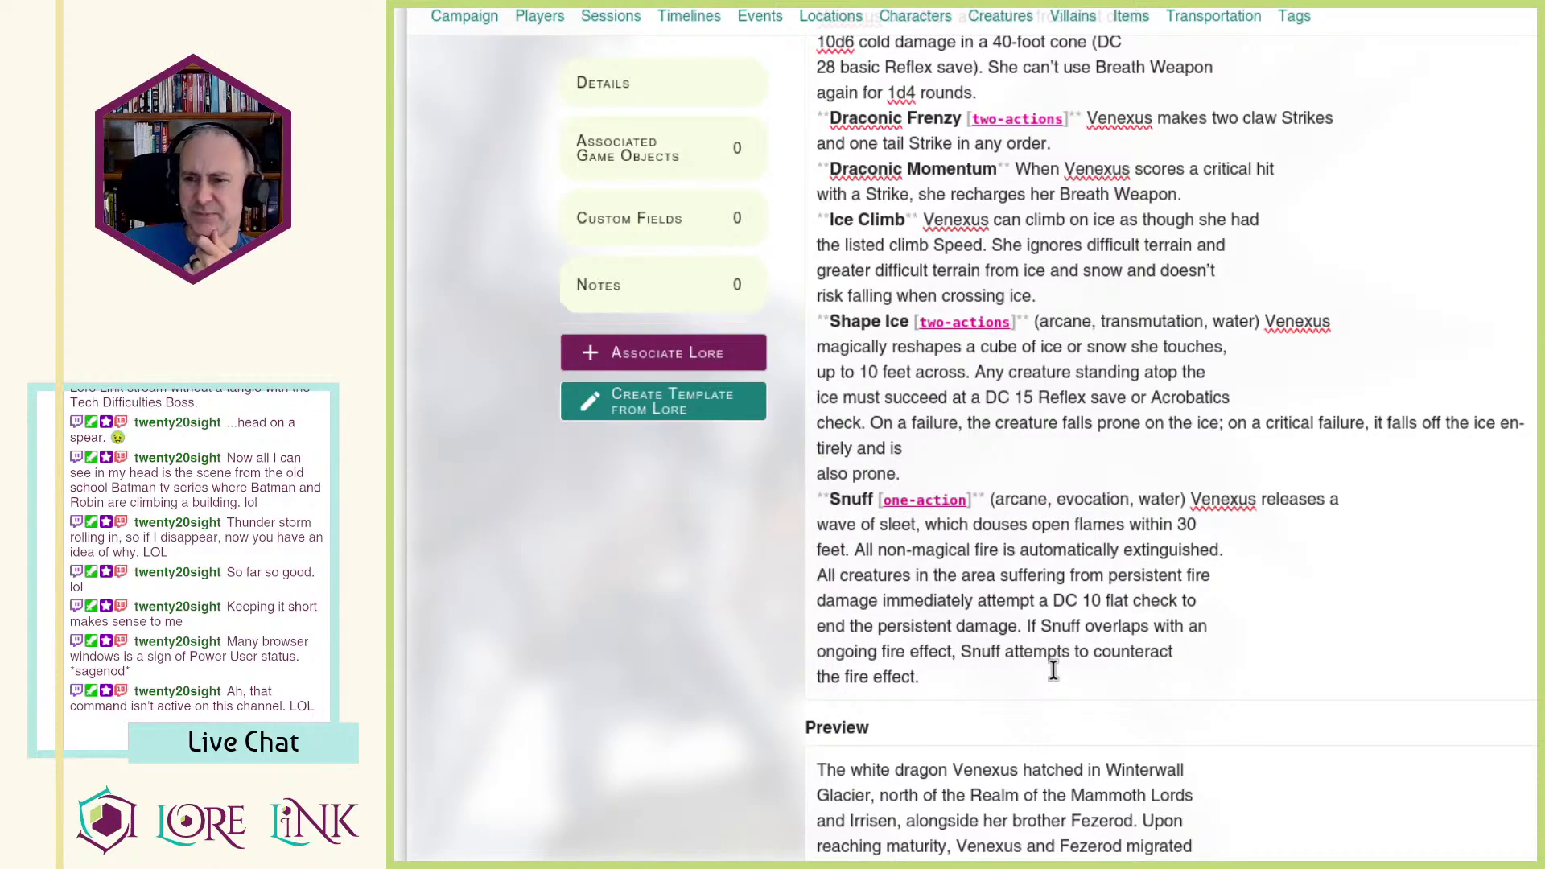
{"action": "left_click_drag", "start_coordinate": [1062, 550], "coordinate": [991, 692]}
{"action": "left_click", "coordinate": [990, 697]}
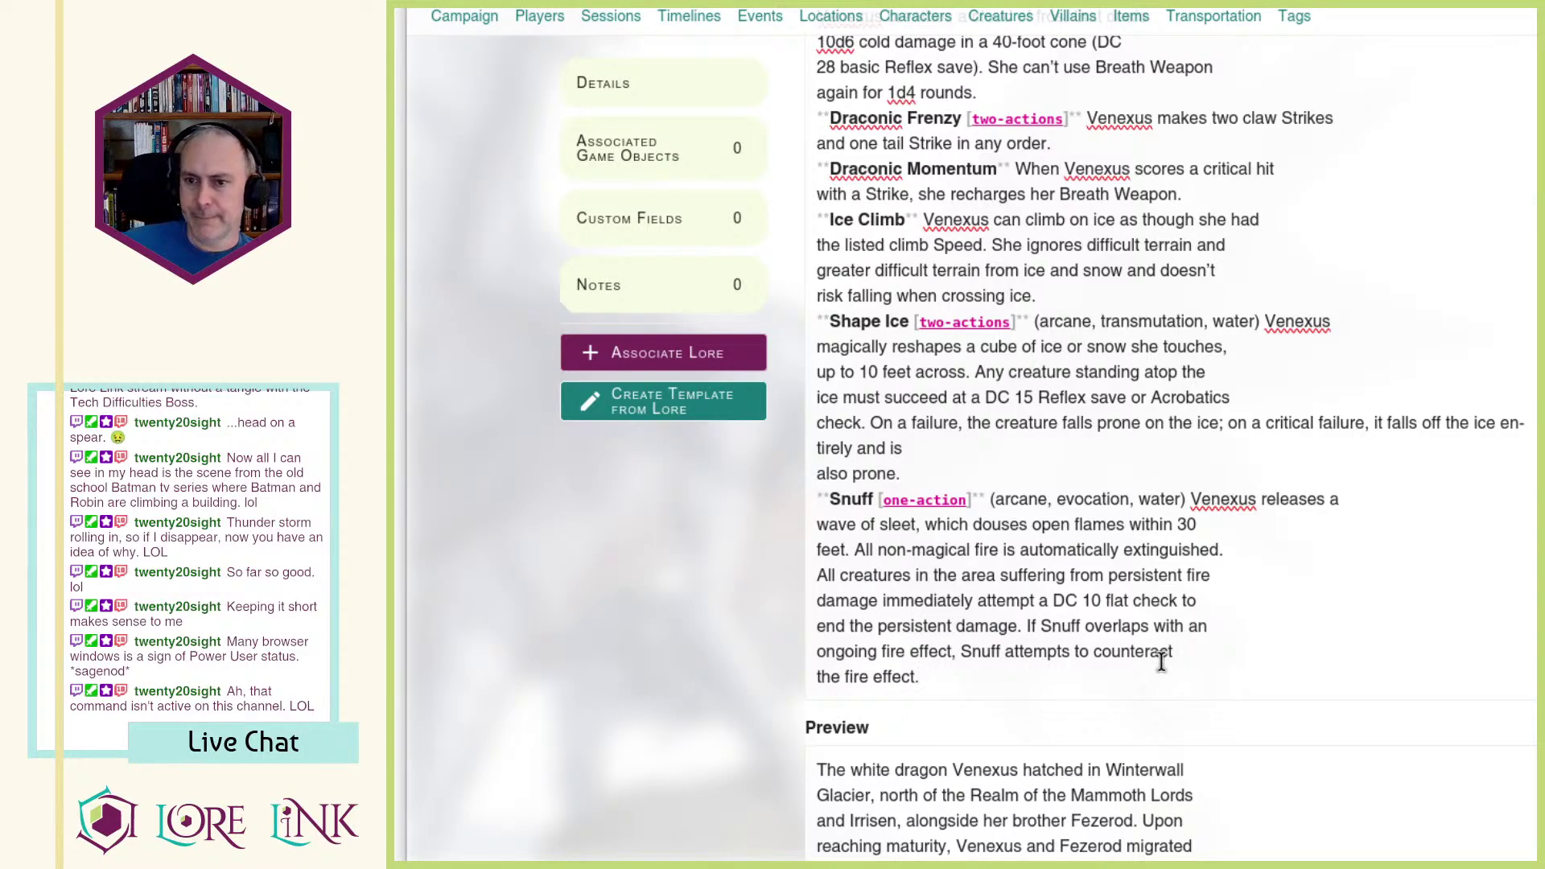
Step: Save the villain Venexus with the edited description and spell links
{"action": "scroll", "coordinate": [1116, 666], "scroll_direction": "down", "scroll_amount": 15}
{"action": "scroll", "coordinate": [1247, 638], "scroll_direction": "up", "scroll_amount": 10}
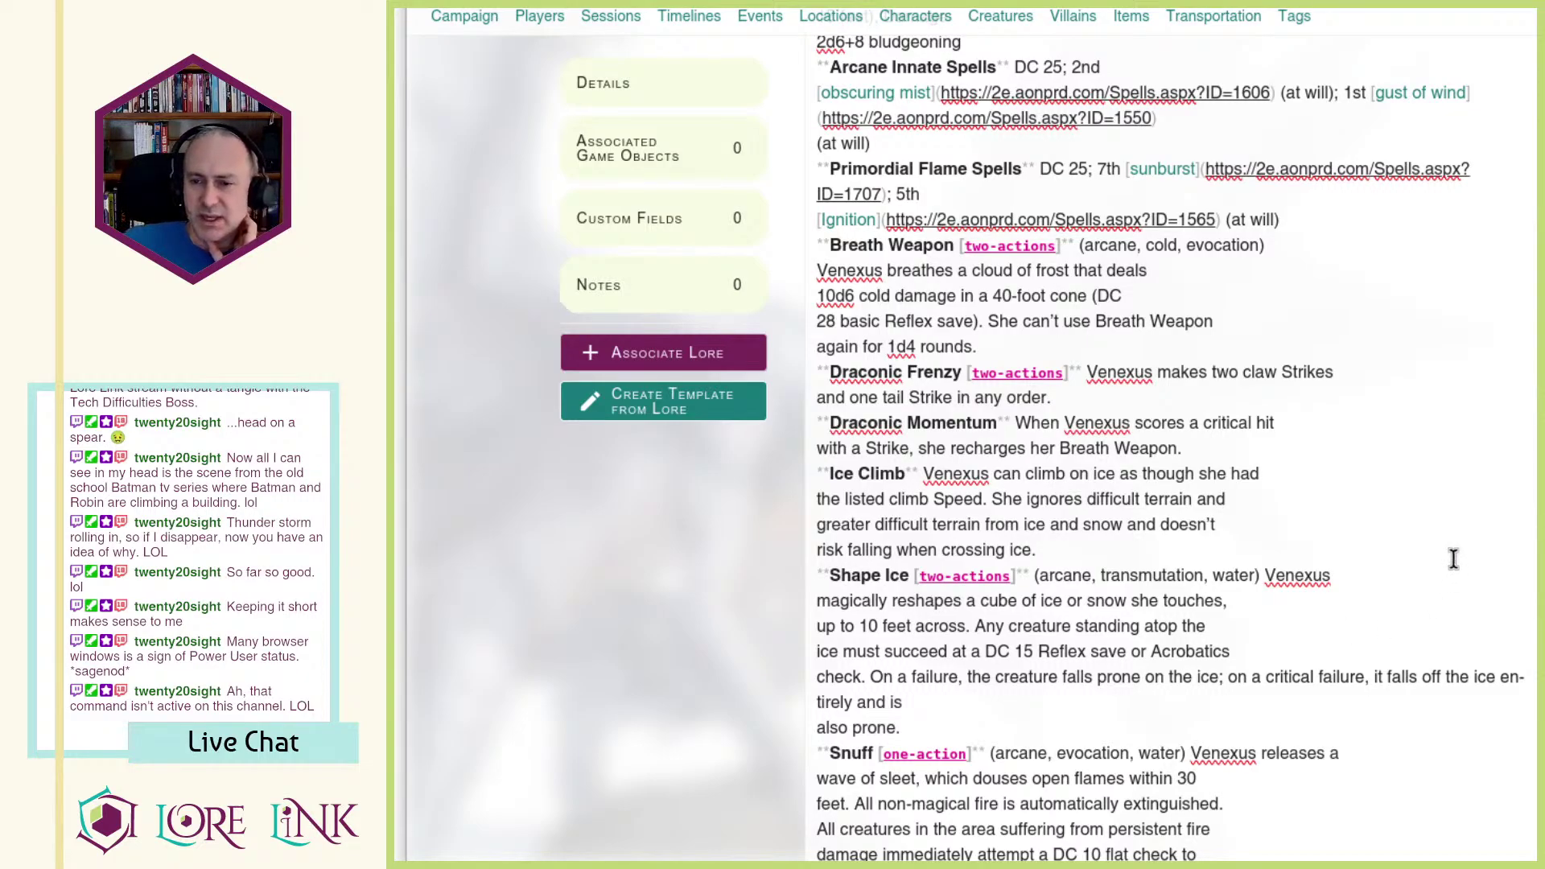
{"action": "scroll", "coordinate": [1327, 507], "scroll_direction": "up", "scroll_amount": 3}
{"action": "scroll", "coordinate": [1328, 507], "scroll_direction": "down", "scroll_amount": 12}
{"action": "scroll", "coordinate": [1329, 519], "scroll_direction": "up", "scroll_amount": 9}
{"action": "scroll", "coordinate": [1328, 516], "scroll_direction": "up", "scroll_amount": 15}
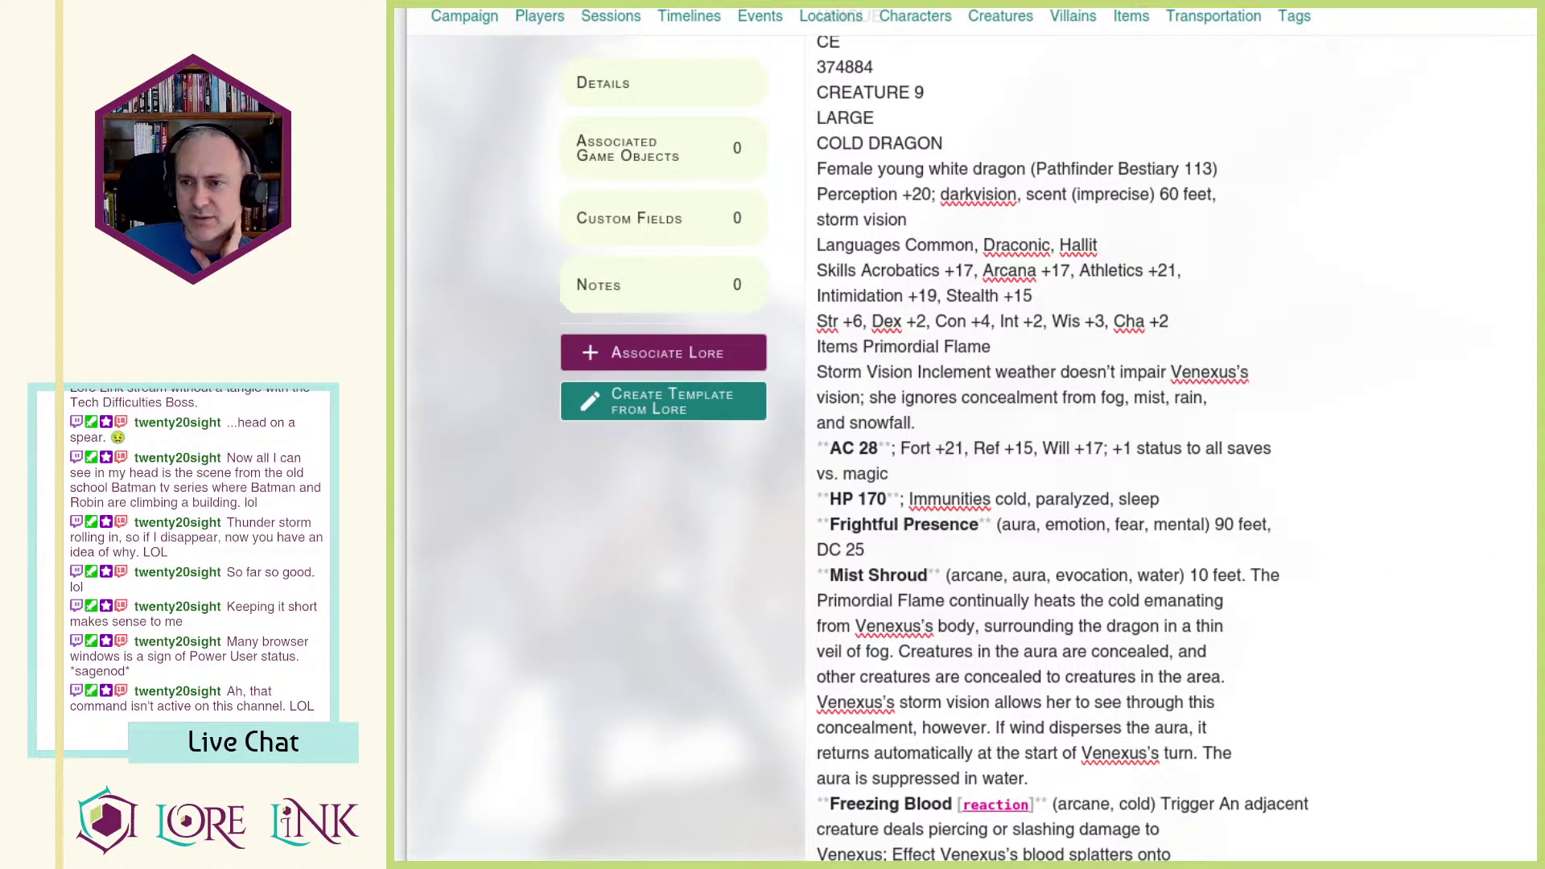
{"action": "scroll", "coordinate": [1167, 450], "scroll_direction": "up", "scroll_amount": 11}
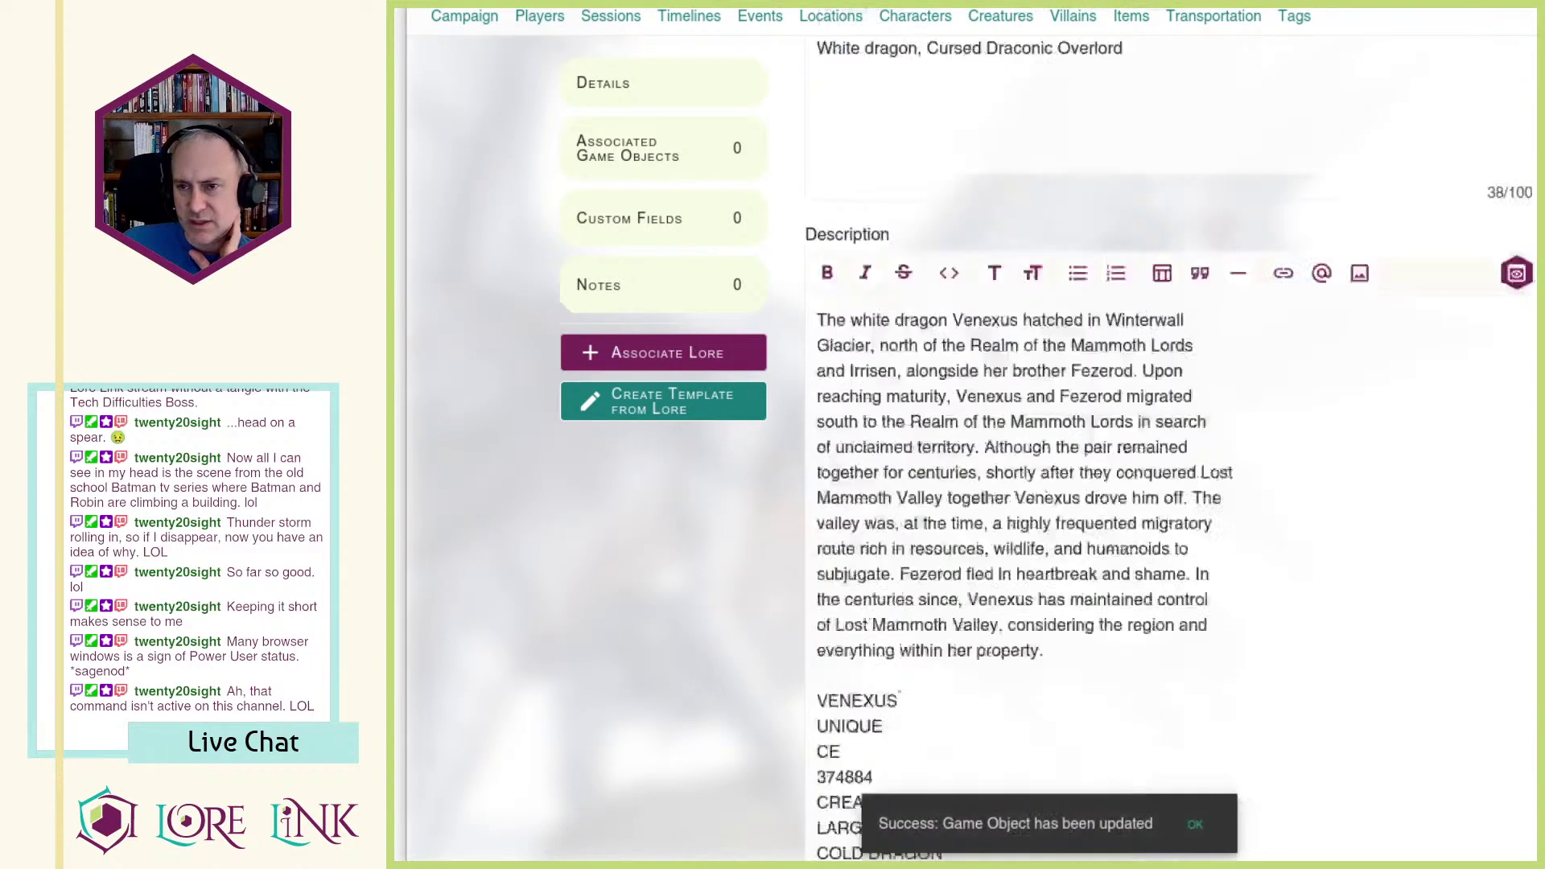
{"action": "scroll", "coordinate": [720, 391], "scroll_direction": "up", "scroll_amount": 10}
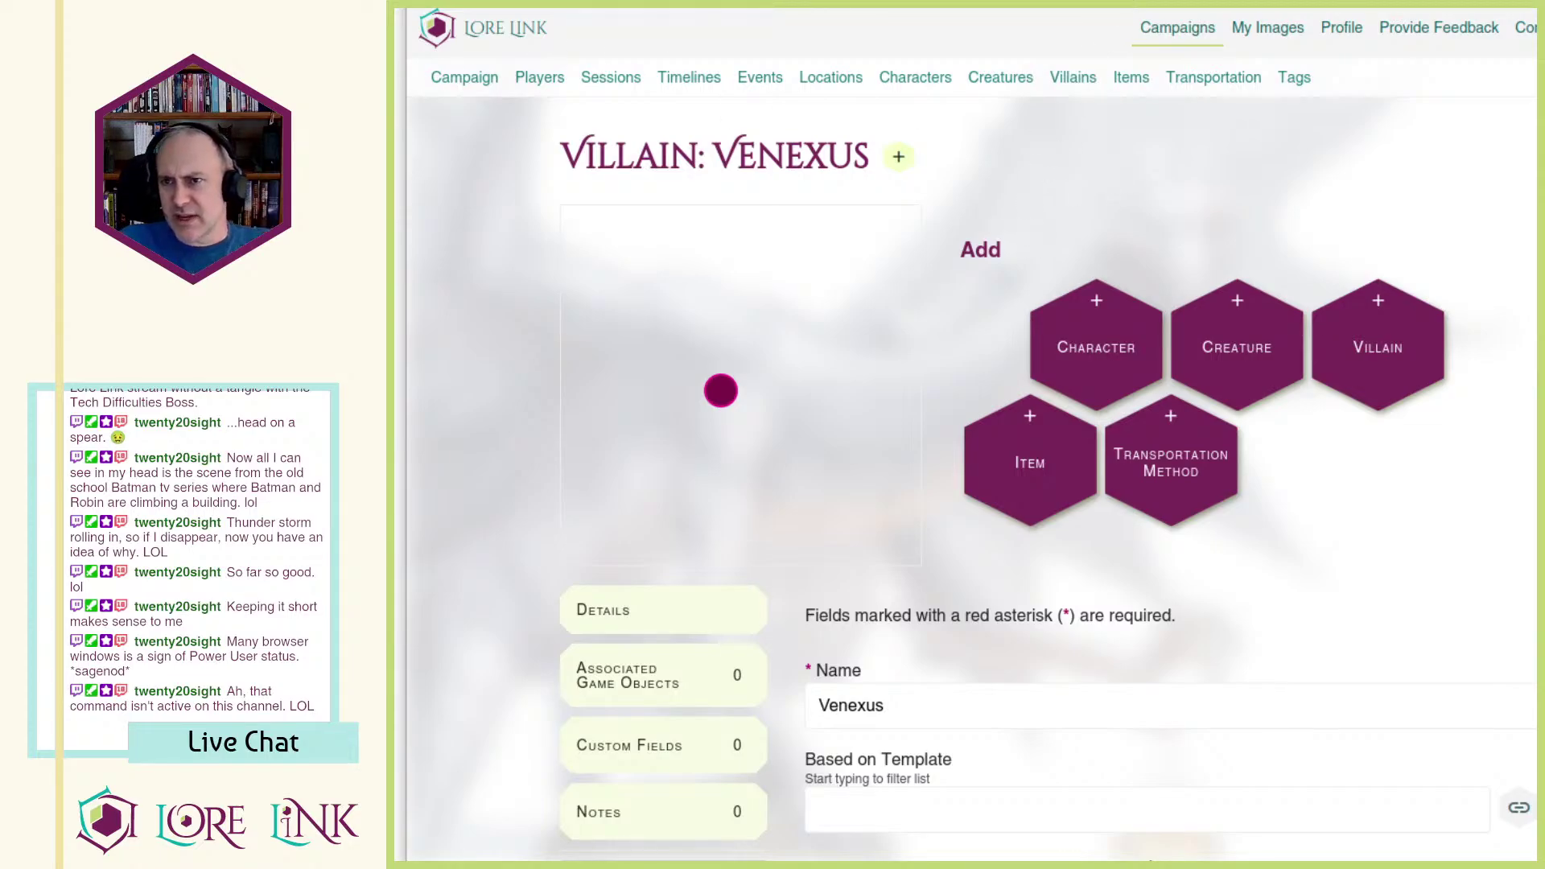
Step: Open the campaign's Reputation tag and examine its description and the locations it has been applied to
{"action": "key", "text": "ctrl+Tab"}
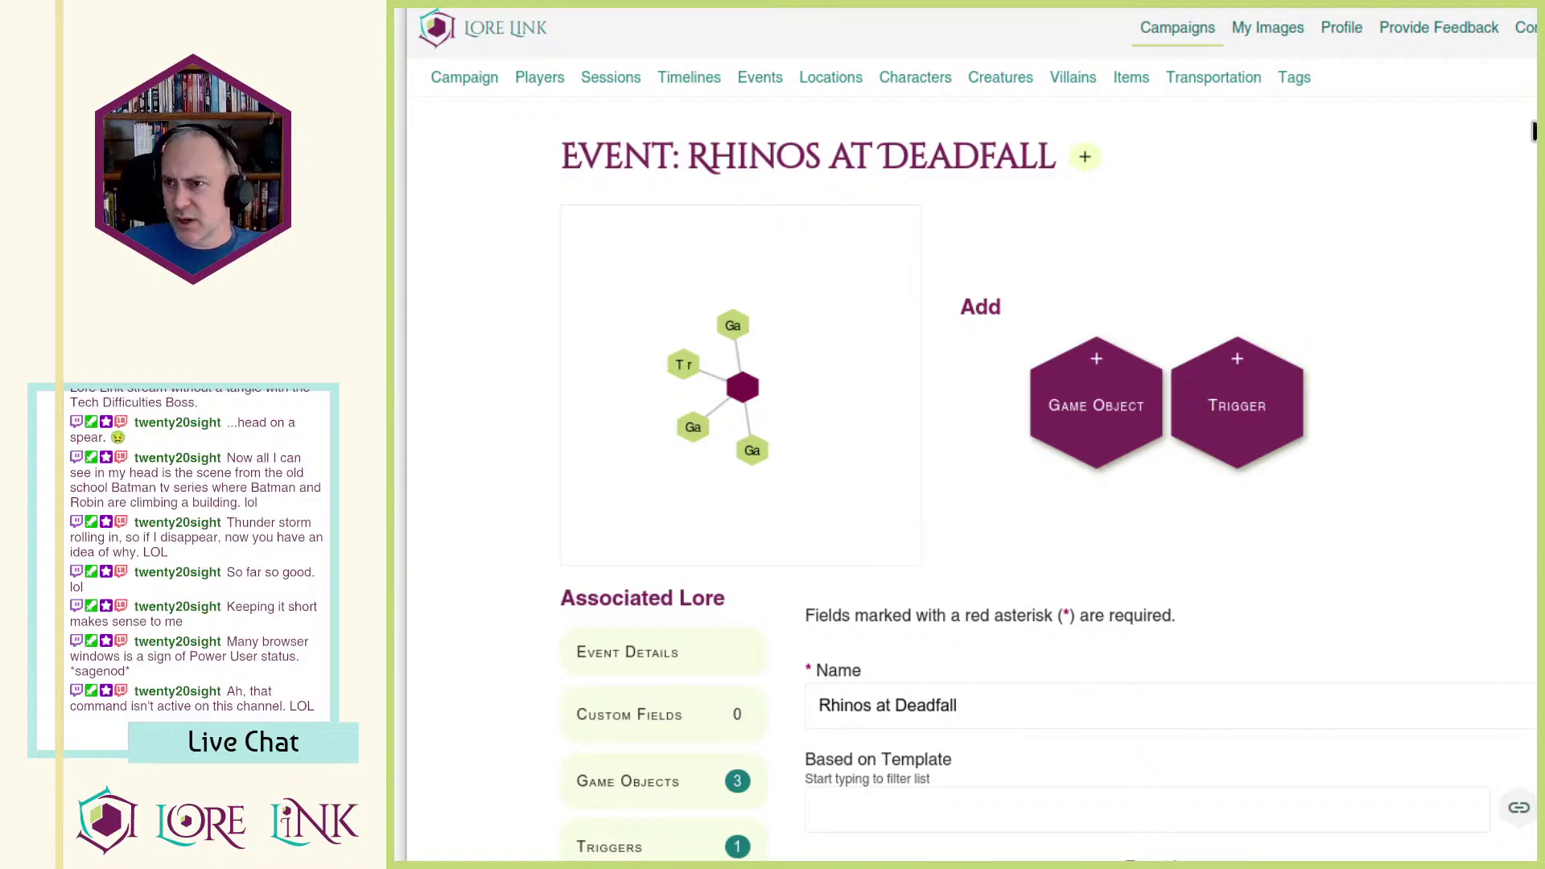
{"action": "left_click", "coordinate": [1290, 84]}
{"action": "scroll", "coordinate": [1179, 338], "scroll_direction": "down", "scroll_amount": 3}
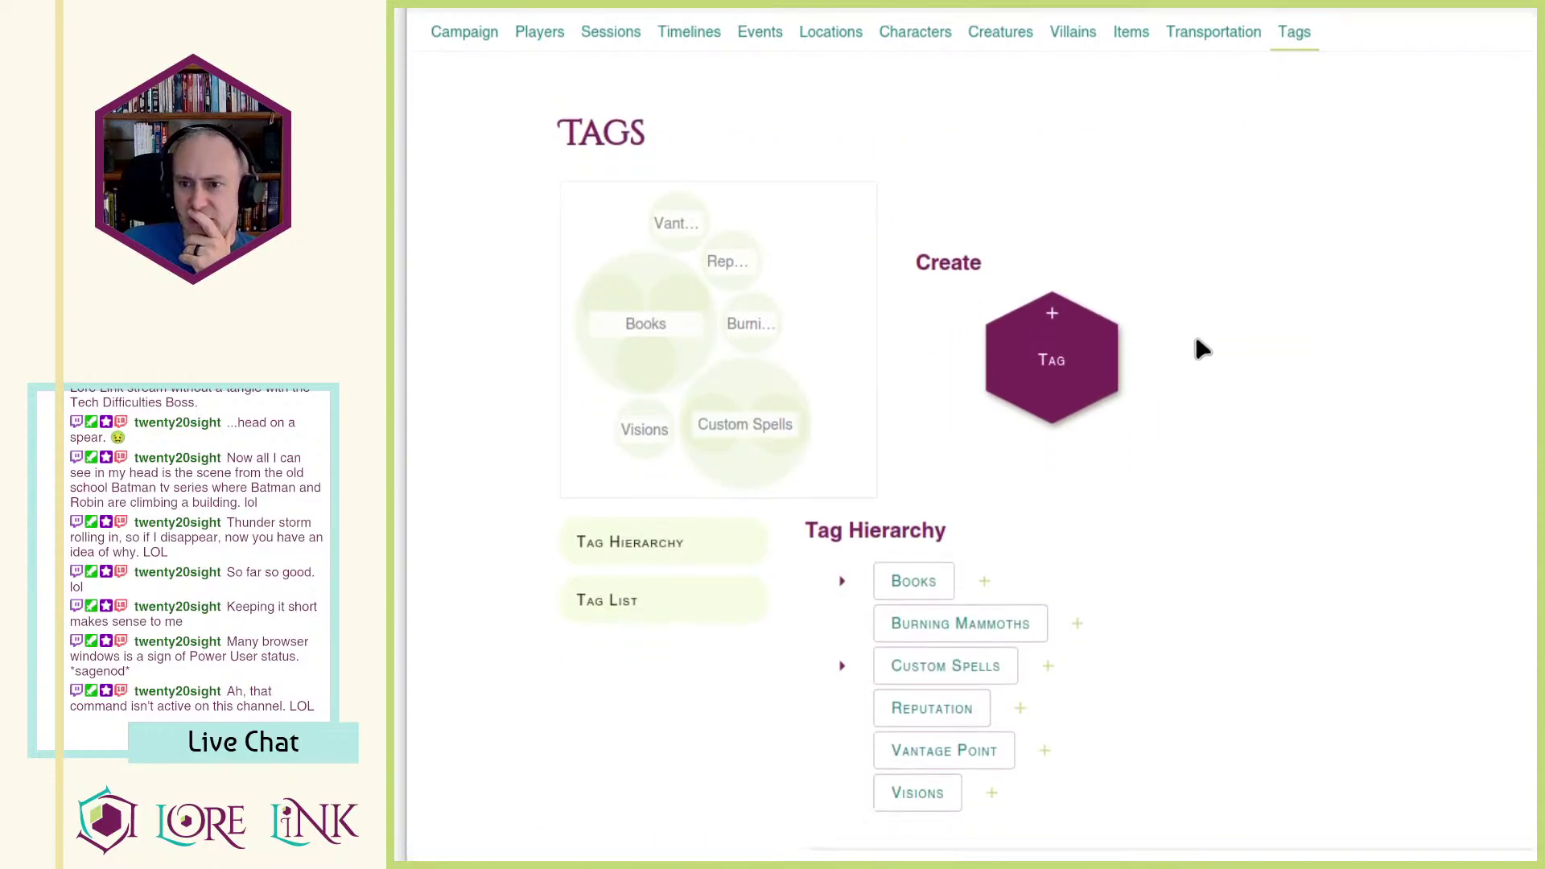
{"action": "left_click", "coordinate": [941, 547]}
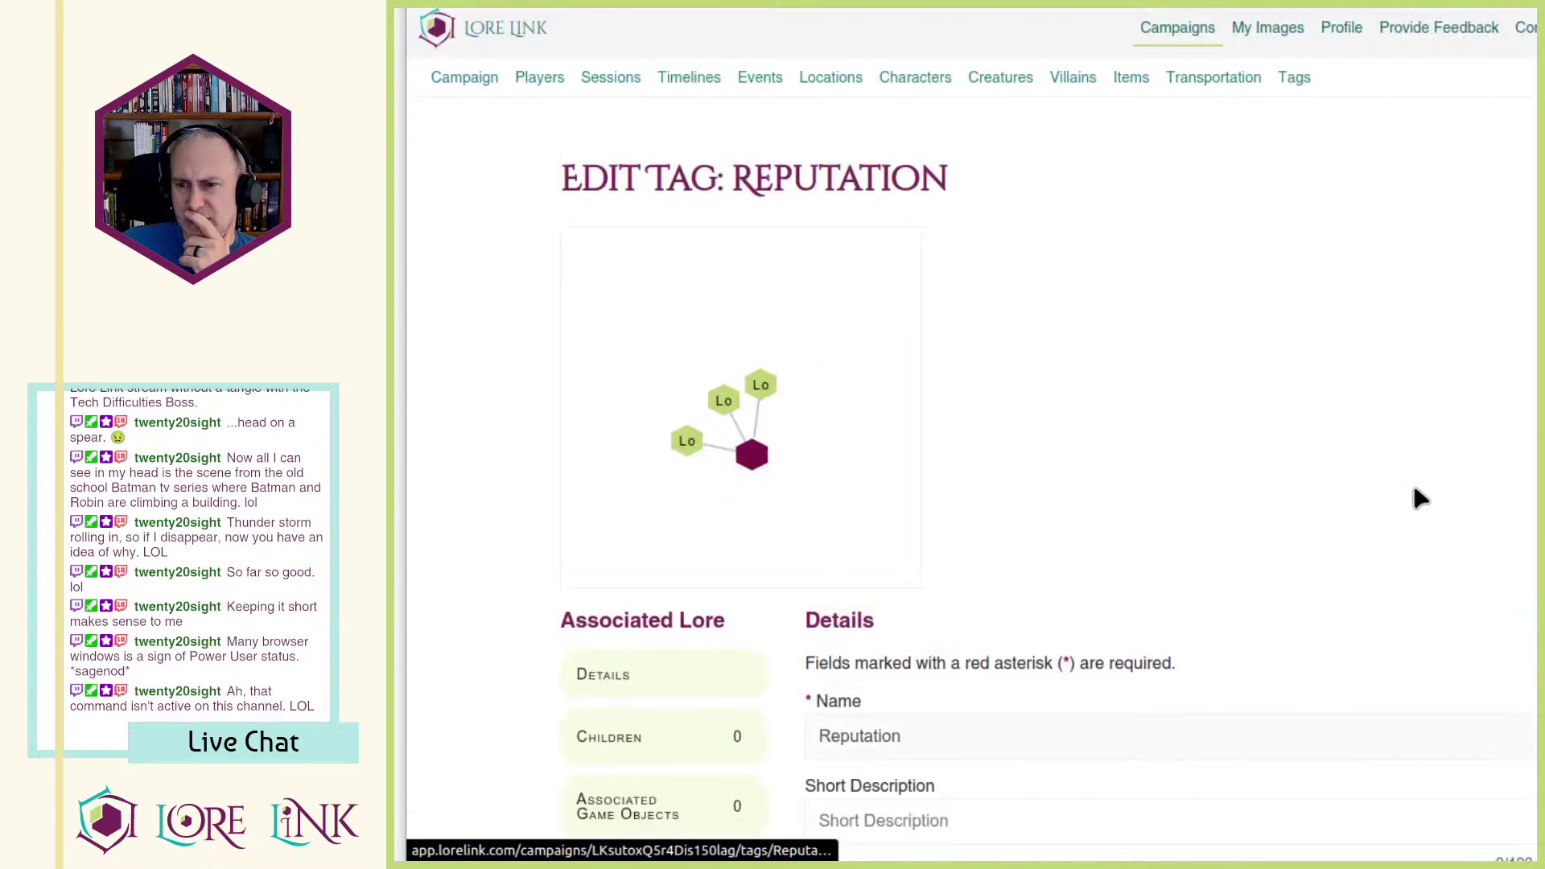
{"action": "scroll", "coordinate": [1204, 483], "scroll_direction": "down", "scroll_amount": 7}
{"action": "scroll", "coordinate": [1168, 480], "scroll_direction": "down", "scroll_amount": 15}
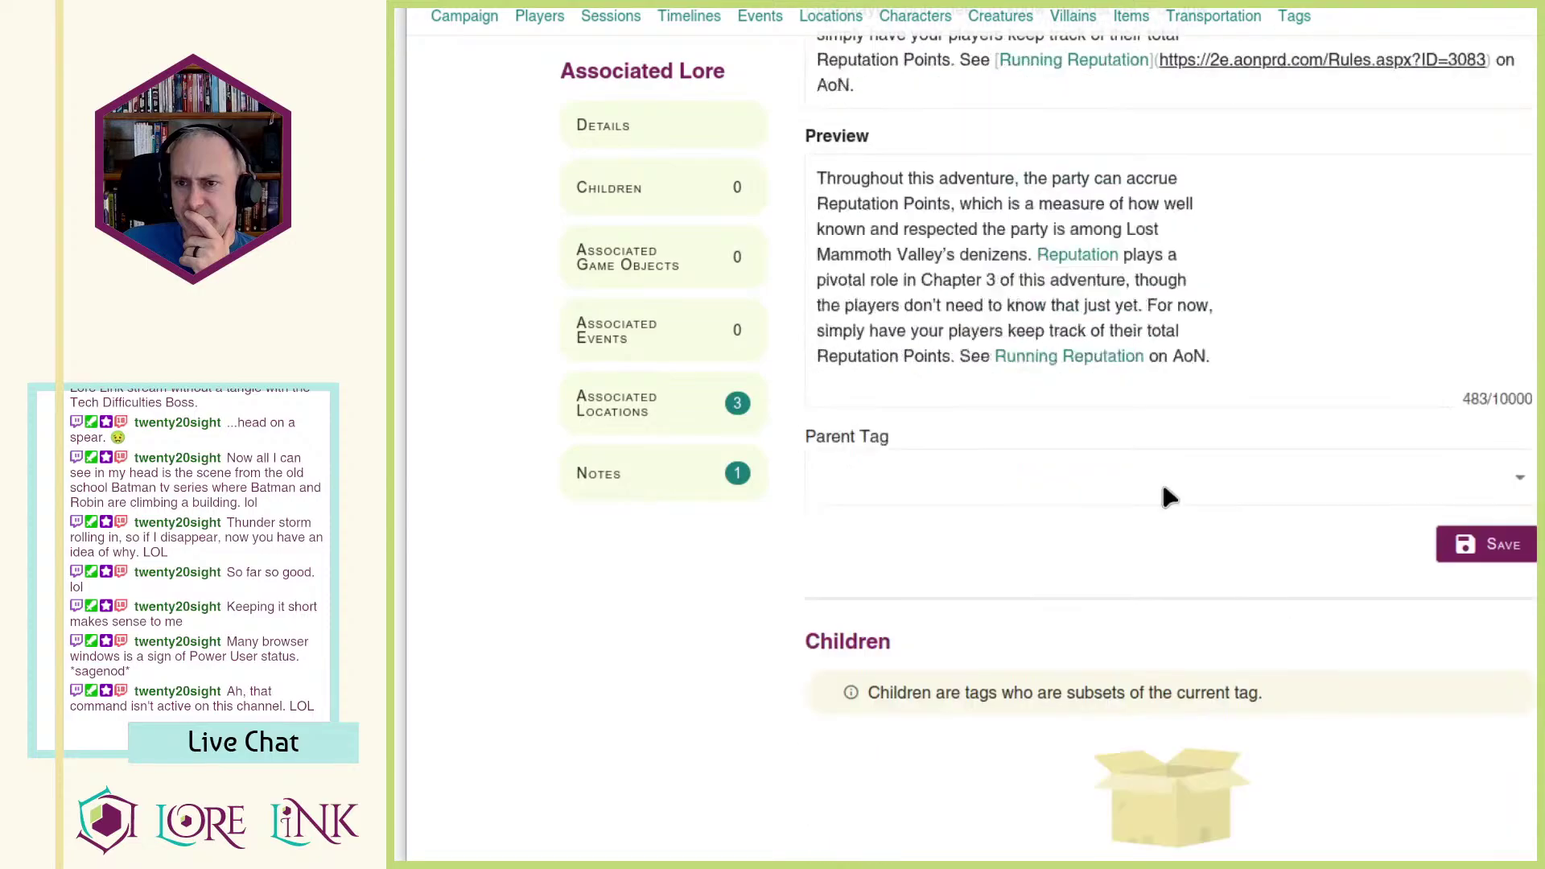
{"action": "scroll", "coordinate": [979, 467], "scroll_direction": "down", "scroll_amount": 4}
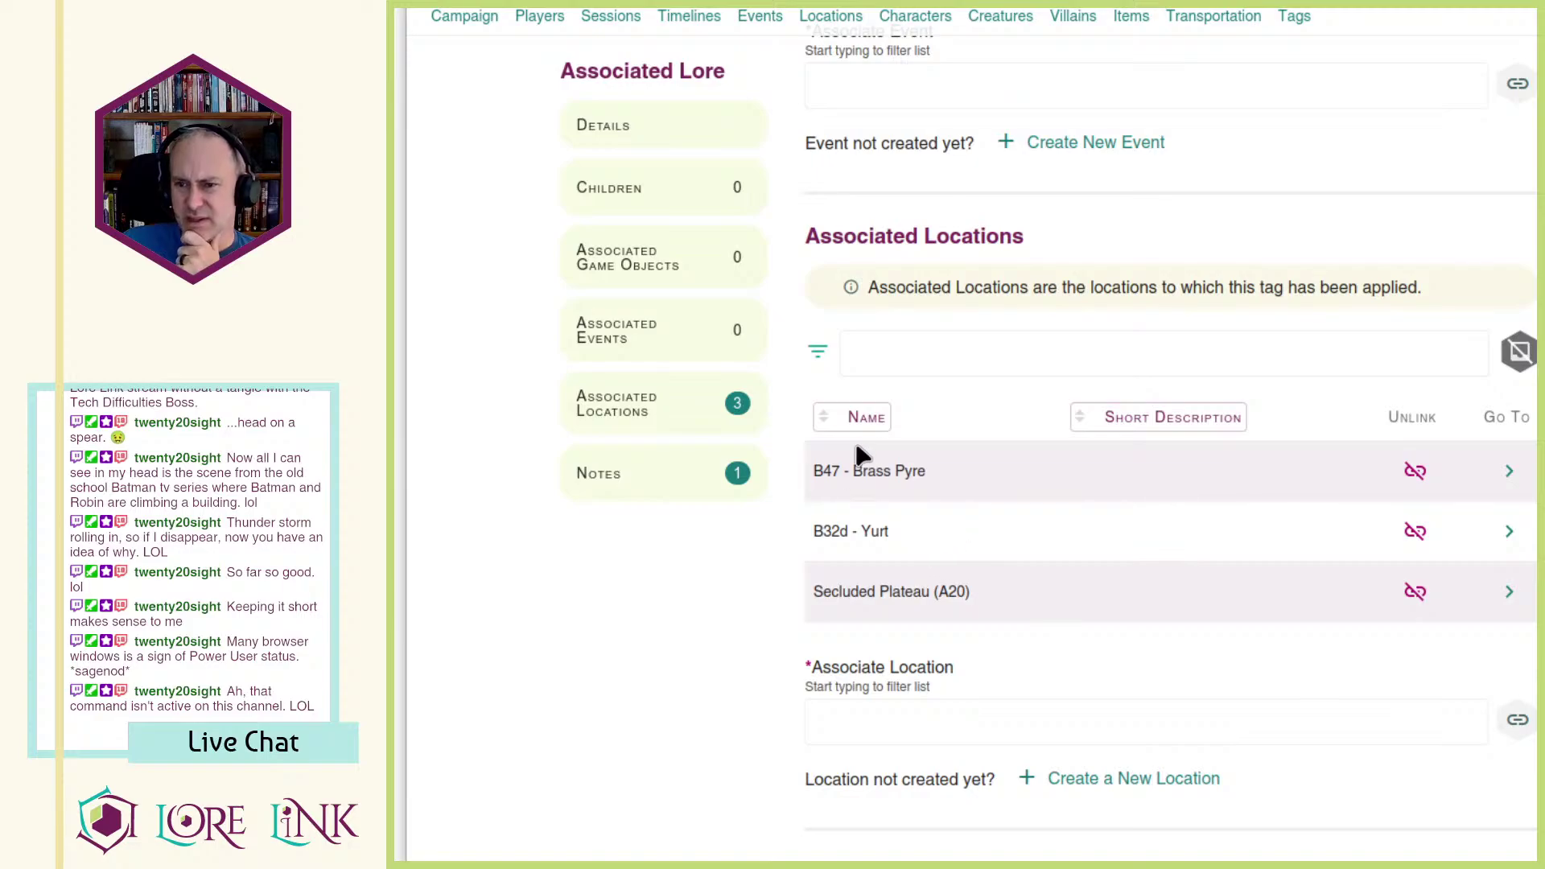
{"action": "left_click_drag", "start_coordinate": [828, 465], "coordinate": [1133, 586]}
{"action": "left_click", "coordinate": [1133, 586]}
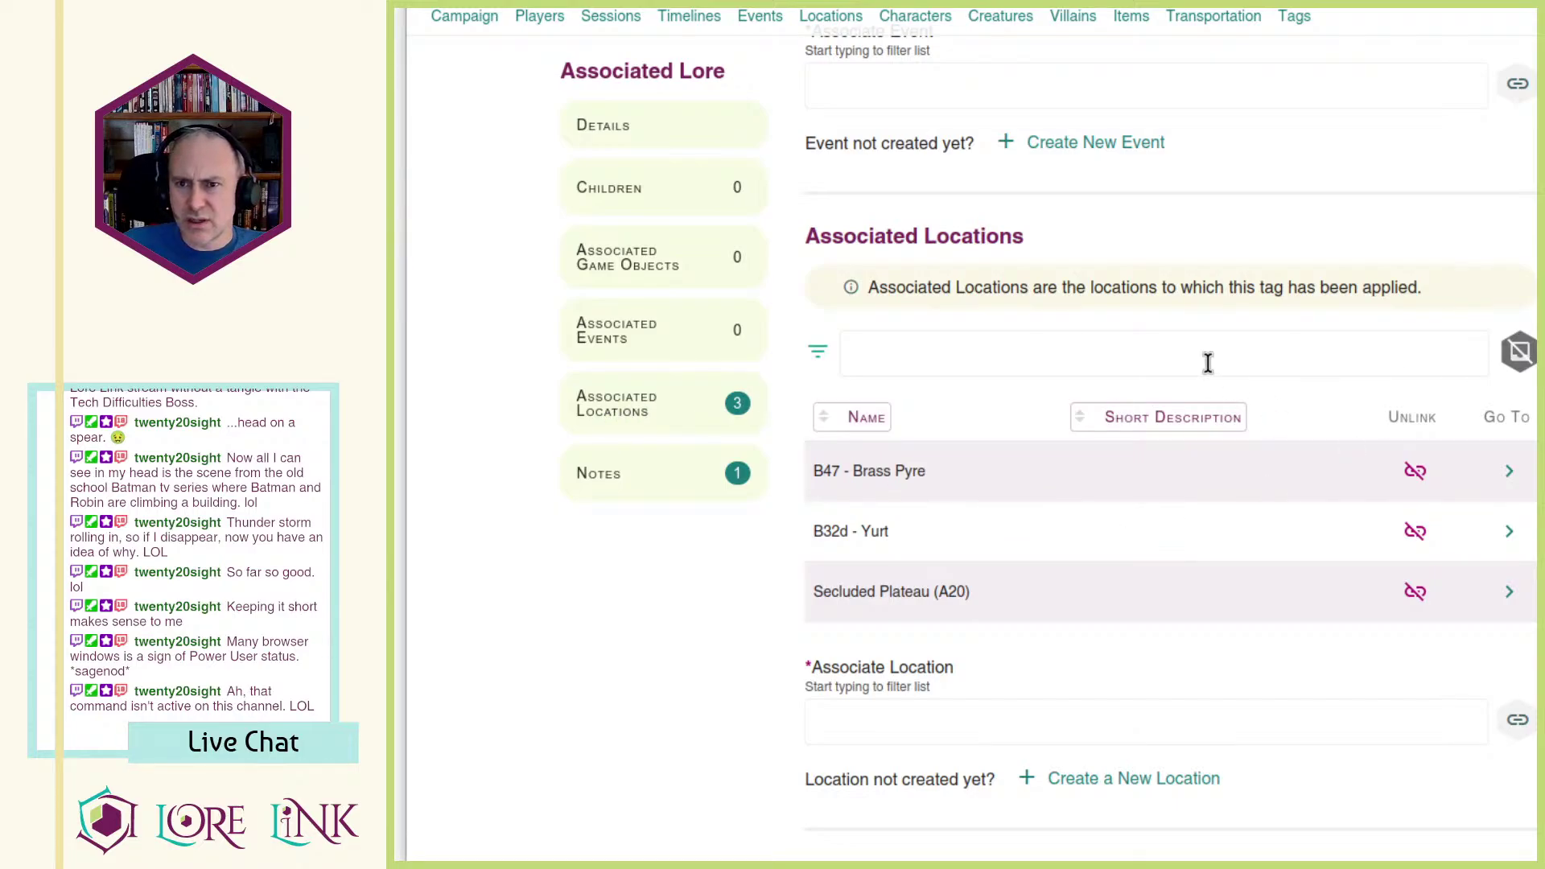
{"action": "scroll", "coordinate": [1344, 441], "scroll_direction": "up", "scroll_amount": 5}
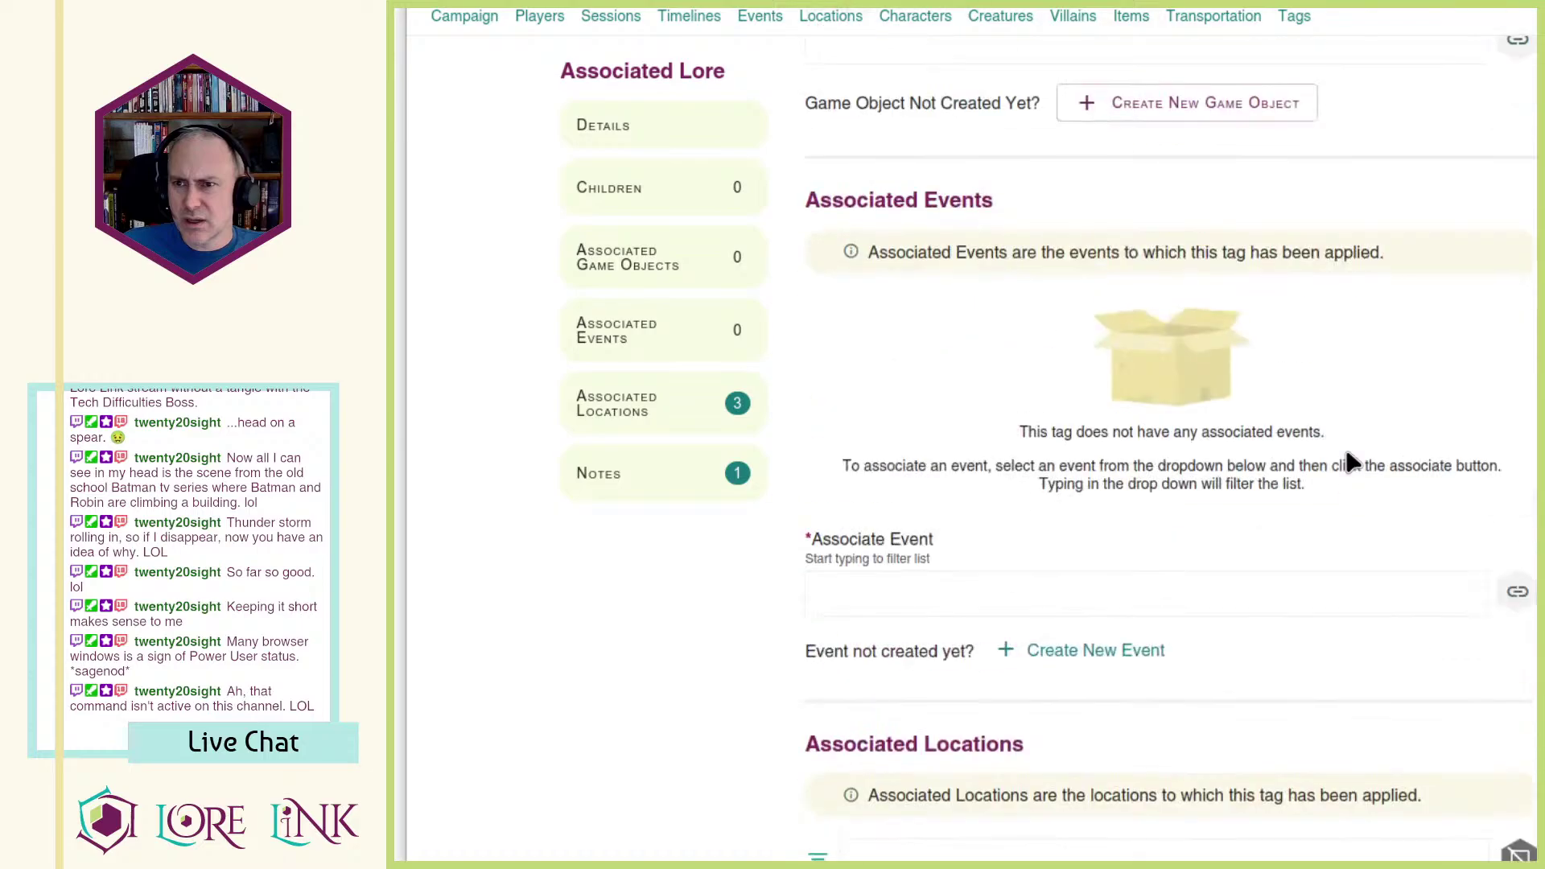
{"action": "scroll", "coordinate": [1350, 455], "scroll_direction": "up", "scroll_amount": 10}
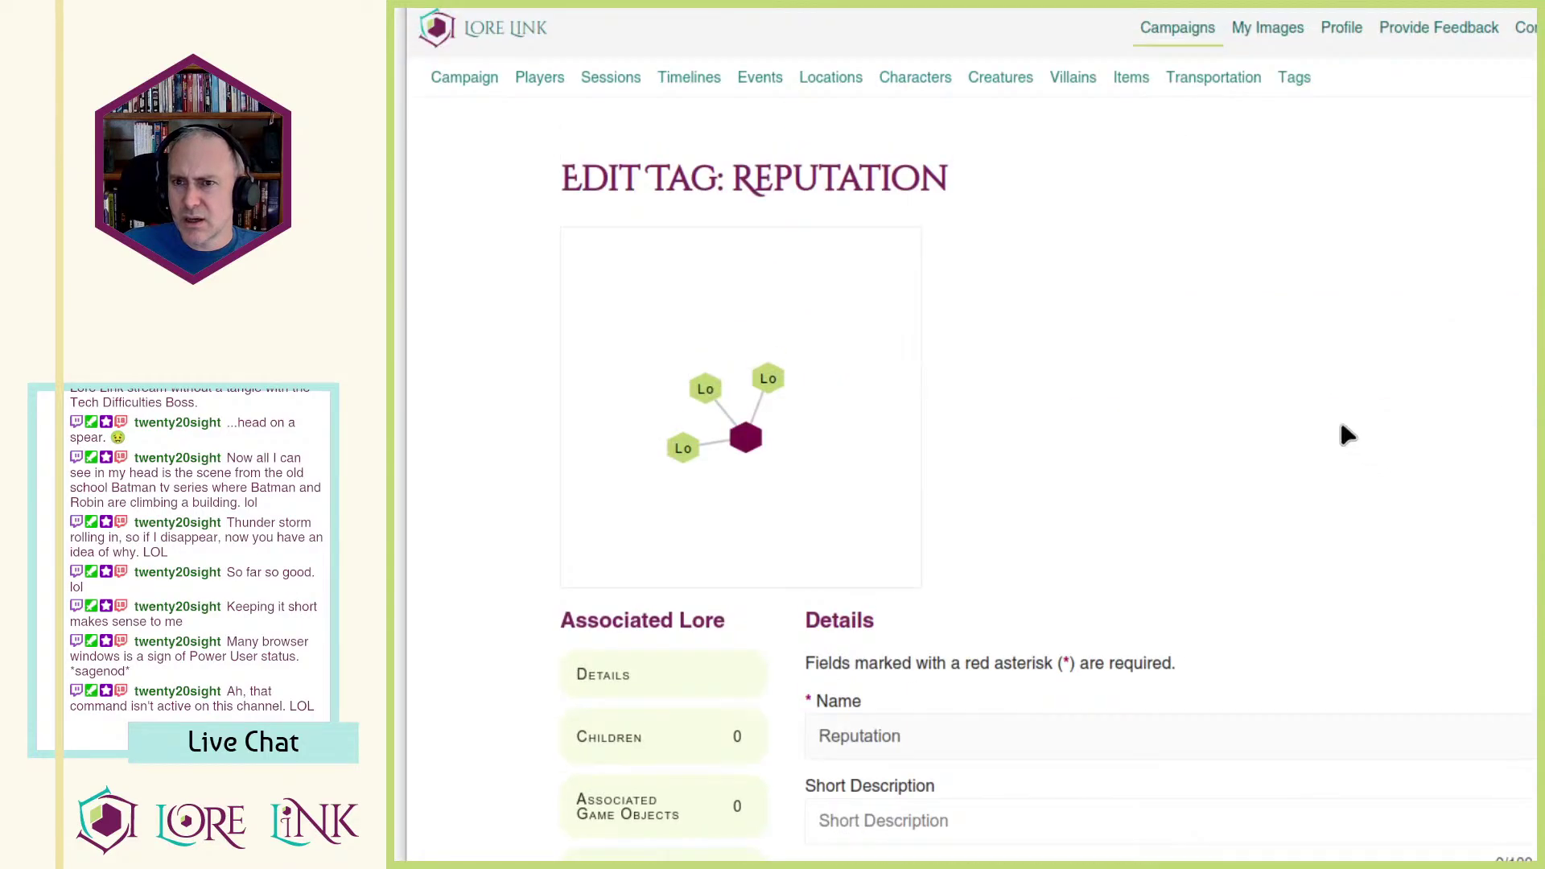
Step: Open Session 23 from the campaign's session list
{"action": "left_click", "coordinate": [623, 80]}
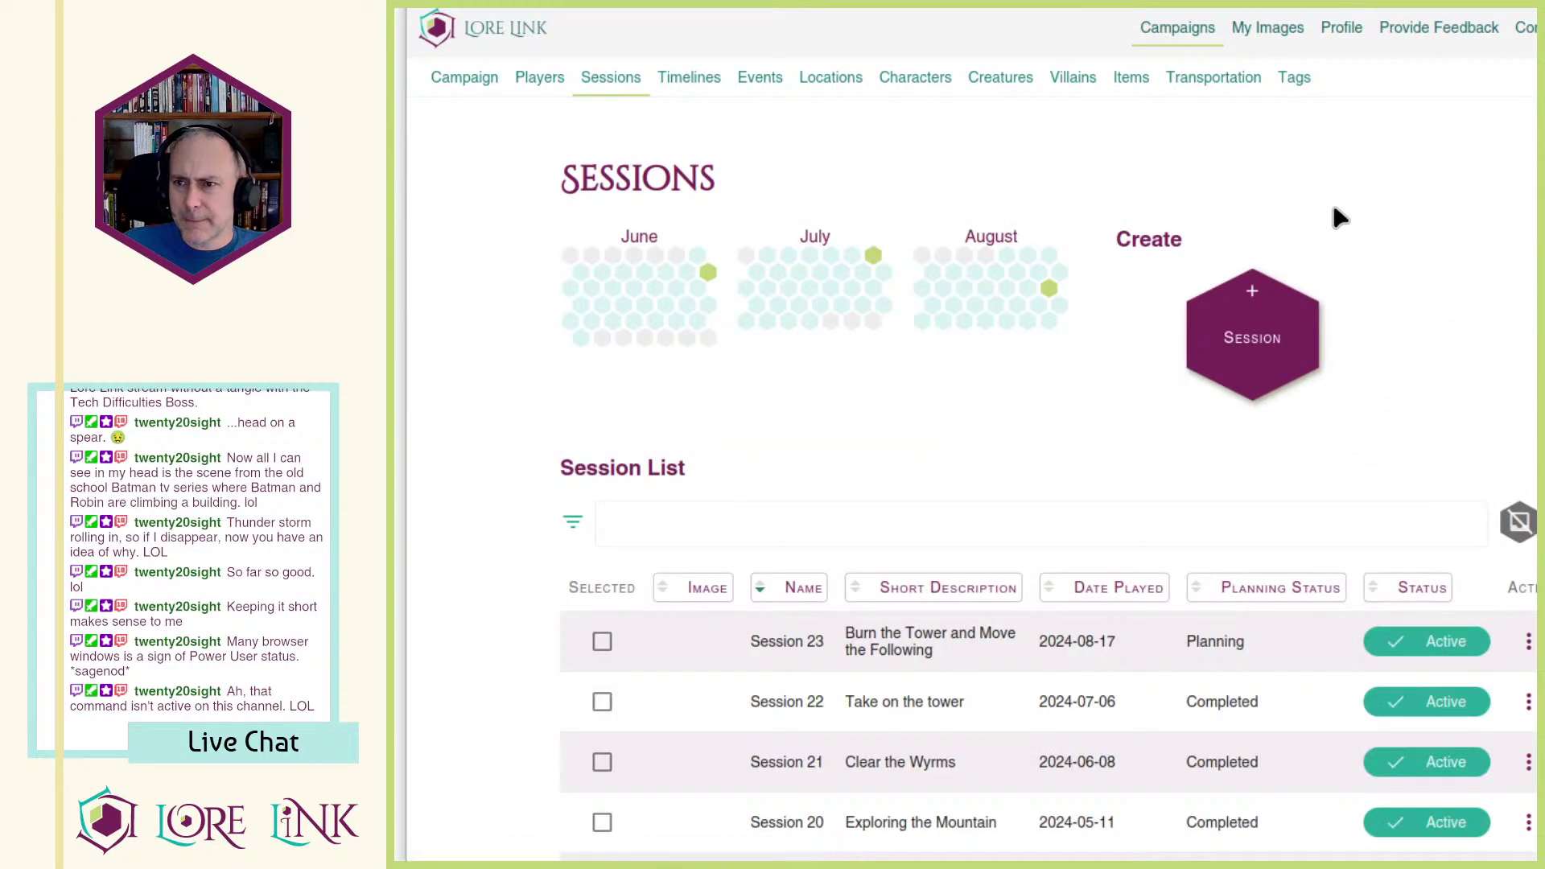
{"action": "scroll", "coordinate": [1328, 197], "scroll_direction": "down", "scroll_amount": 3}
{"action": "left_click", "coordinate": [1529, 387]}
{"action": "left_click", "coordinate": [1529, 429]}
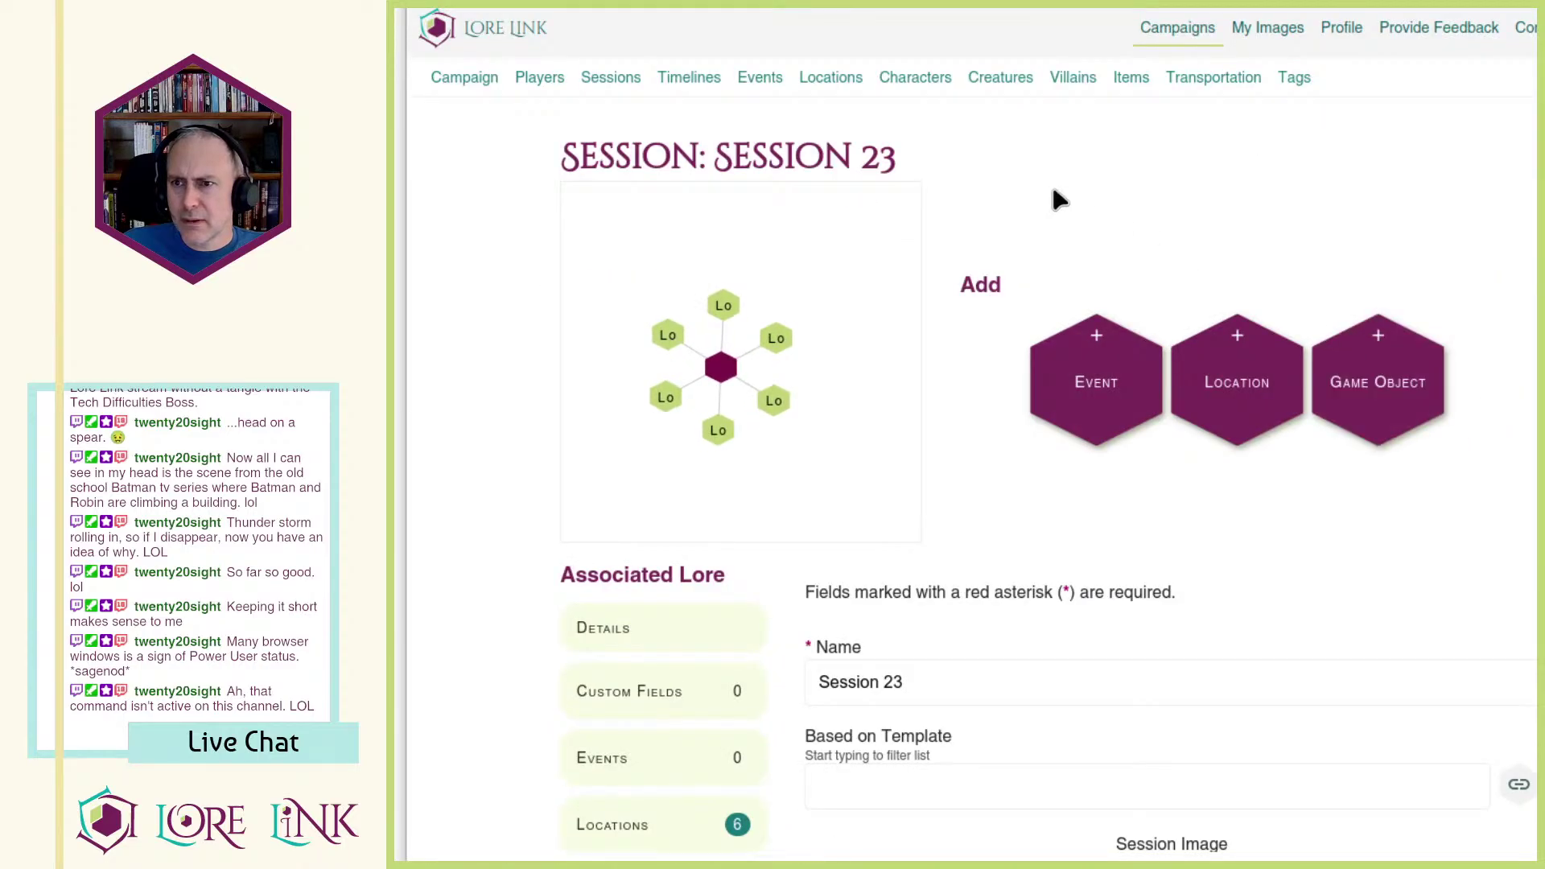
Step: Examine Session 23's associated events, locations, game objects and interval to see what planning is still missing
{"action": "scroll", "coordinate": [1086, 211], "scroll_direction": "down", "scroll_amount": 20}
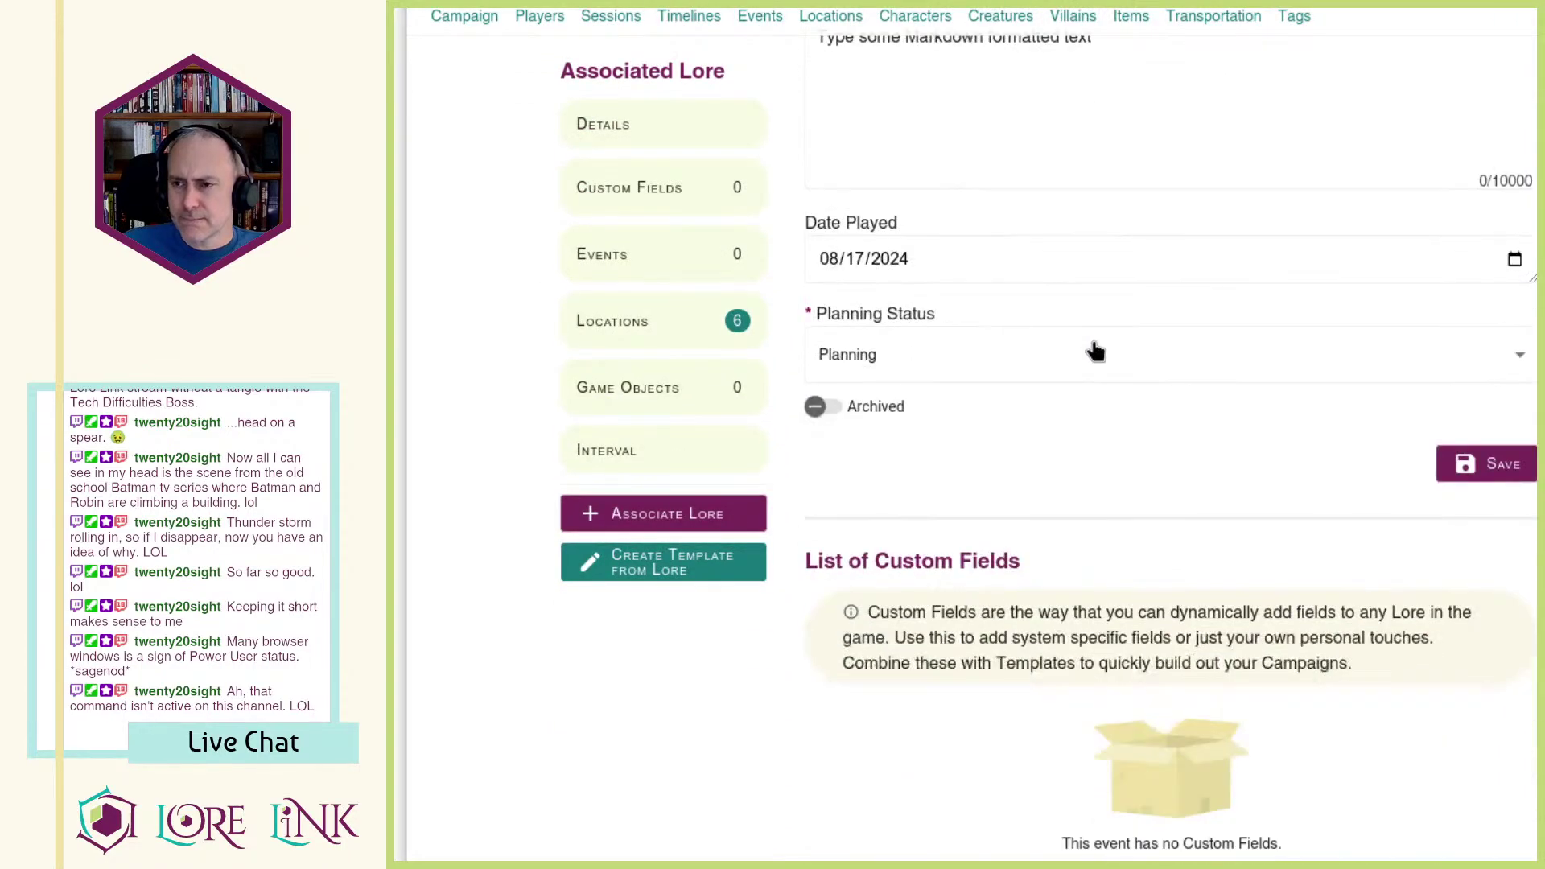
{"action": "scroll", "coordinate": [1096, 346], "scroll_direction": "down", "scroll_amount": 15}
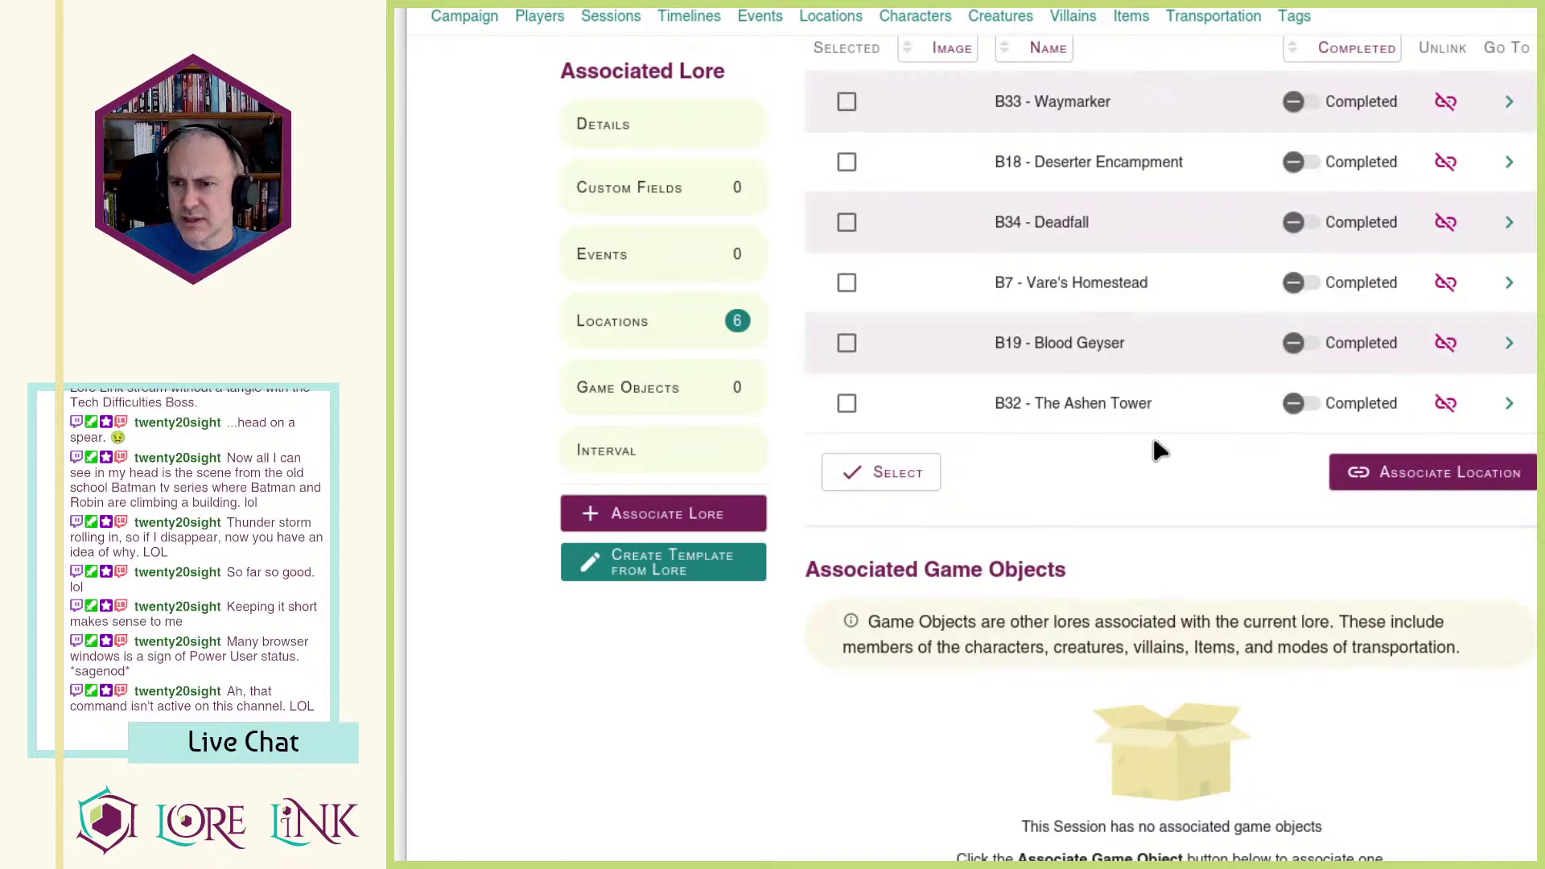
{"action": "scroll", "coordinate": [1159, 437], "scroll_direction": "down", "scroll_amount": 6}
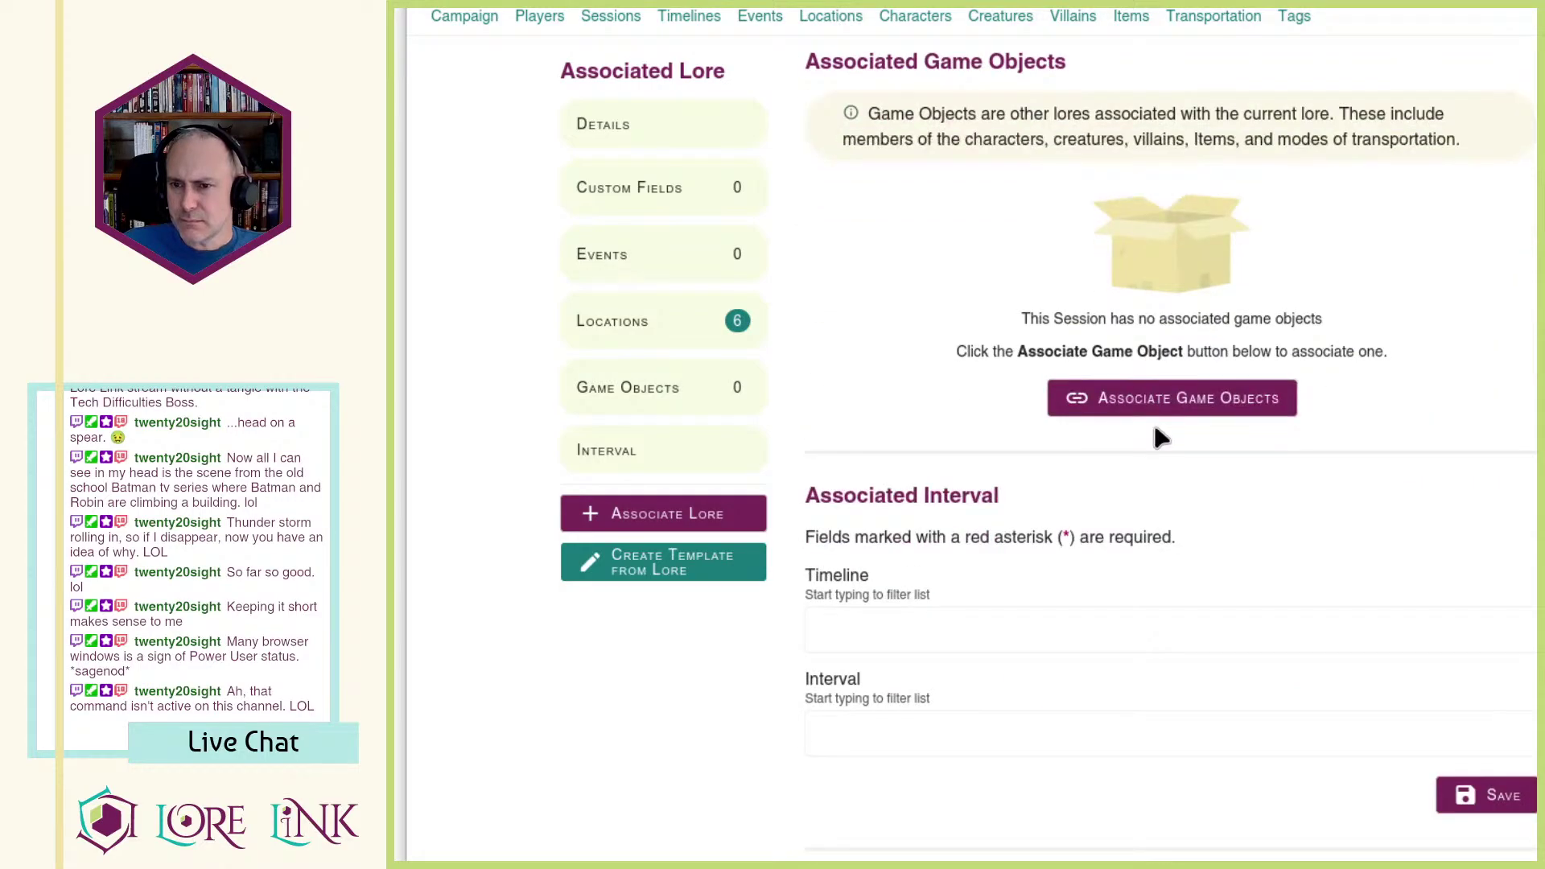
{"action": "scroll", "coordinate": [1159, 437], "scroll_direction": "up", "scroll_amount": 9}
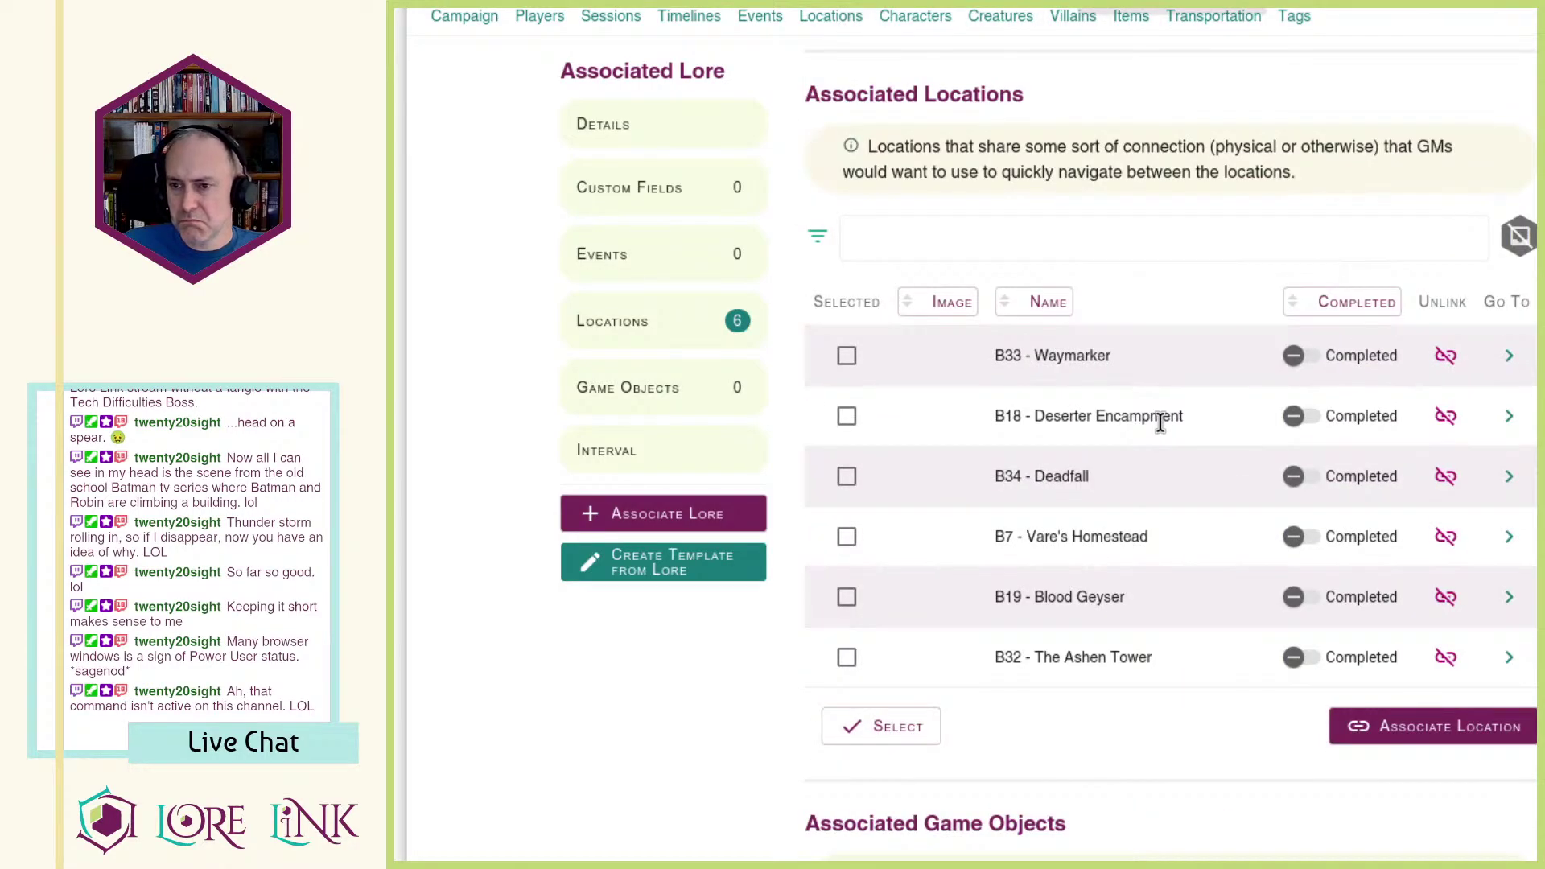
{"action": "left_click", "coordinate": [1360, 723]}
{"action": "scroll", "coordinate": [1180, 674], "scroll_direction": "up", "scroll_amount": 8}
{"action": "scroll", "coordinate": [1183, 672], "scroll_direction": "down", "scroll_amount": 12}
{"action": "scroll", "coordinate": [1187, 644], "scroll_direction": "up", "scroll_amount": 10}
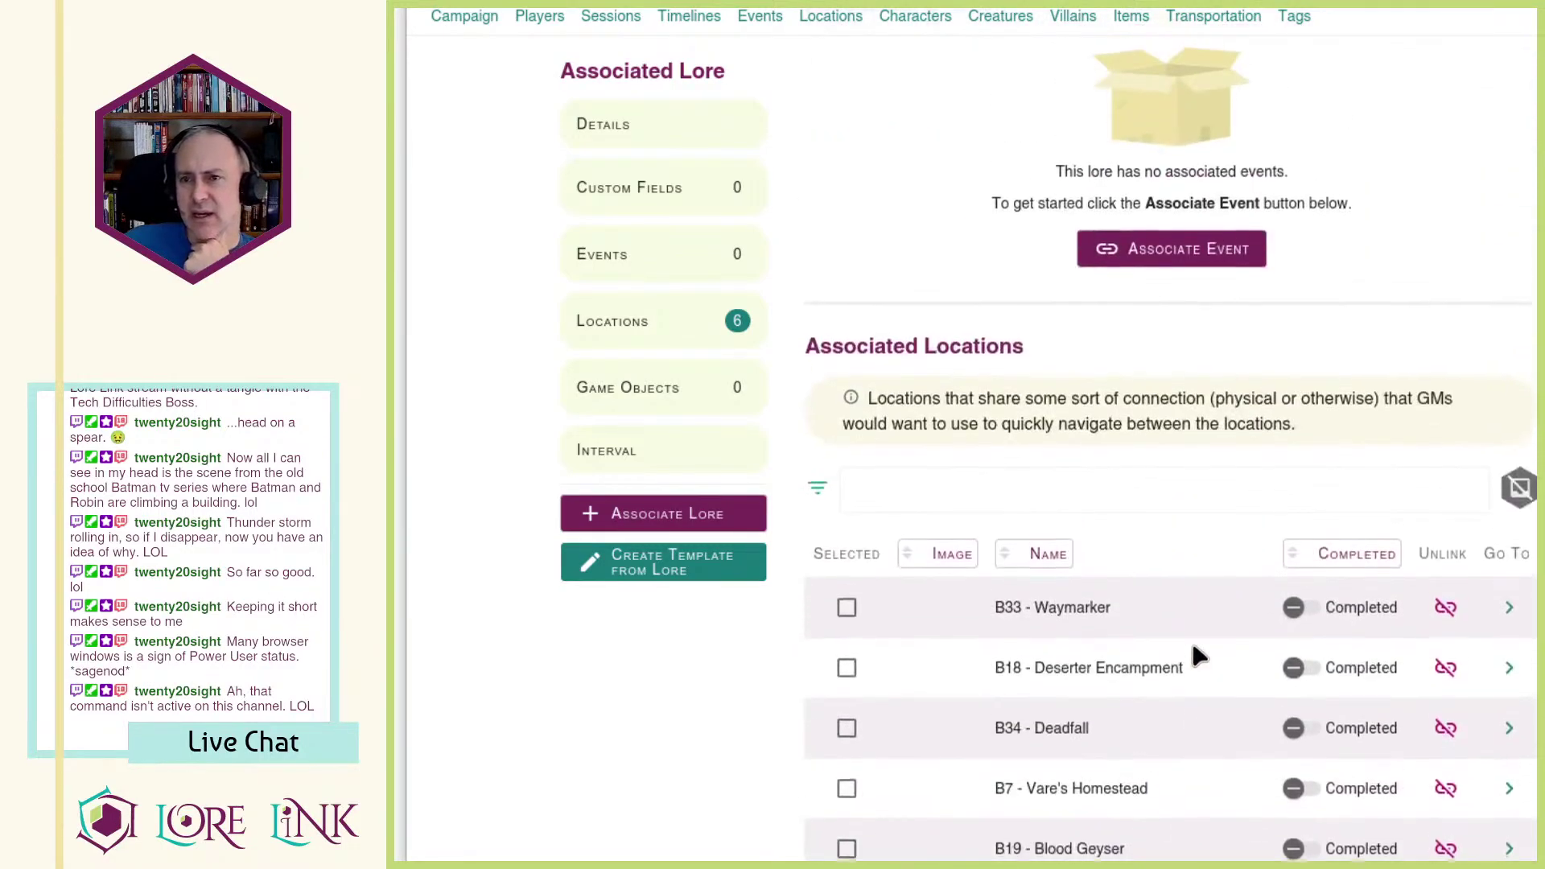
{"action": "scroll", "coordinate": [1189, 635], "scroll_direction": "down", "scroll_amount": 9}
{"action": "scroll", "coordinate": [1195, 655], "scroll_direction": "down", "scroll_amount": 8}
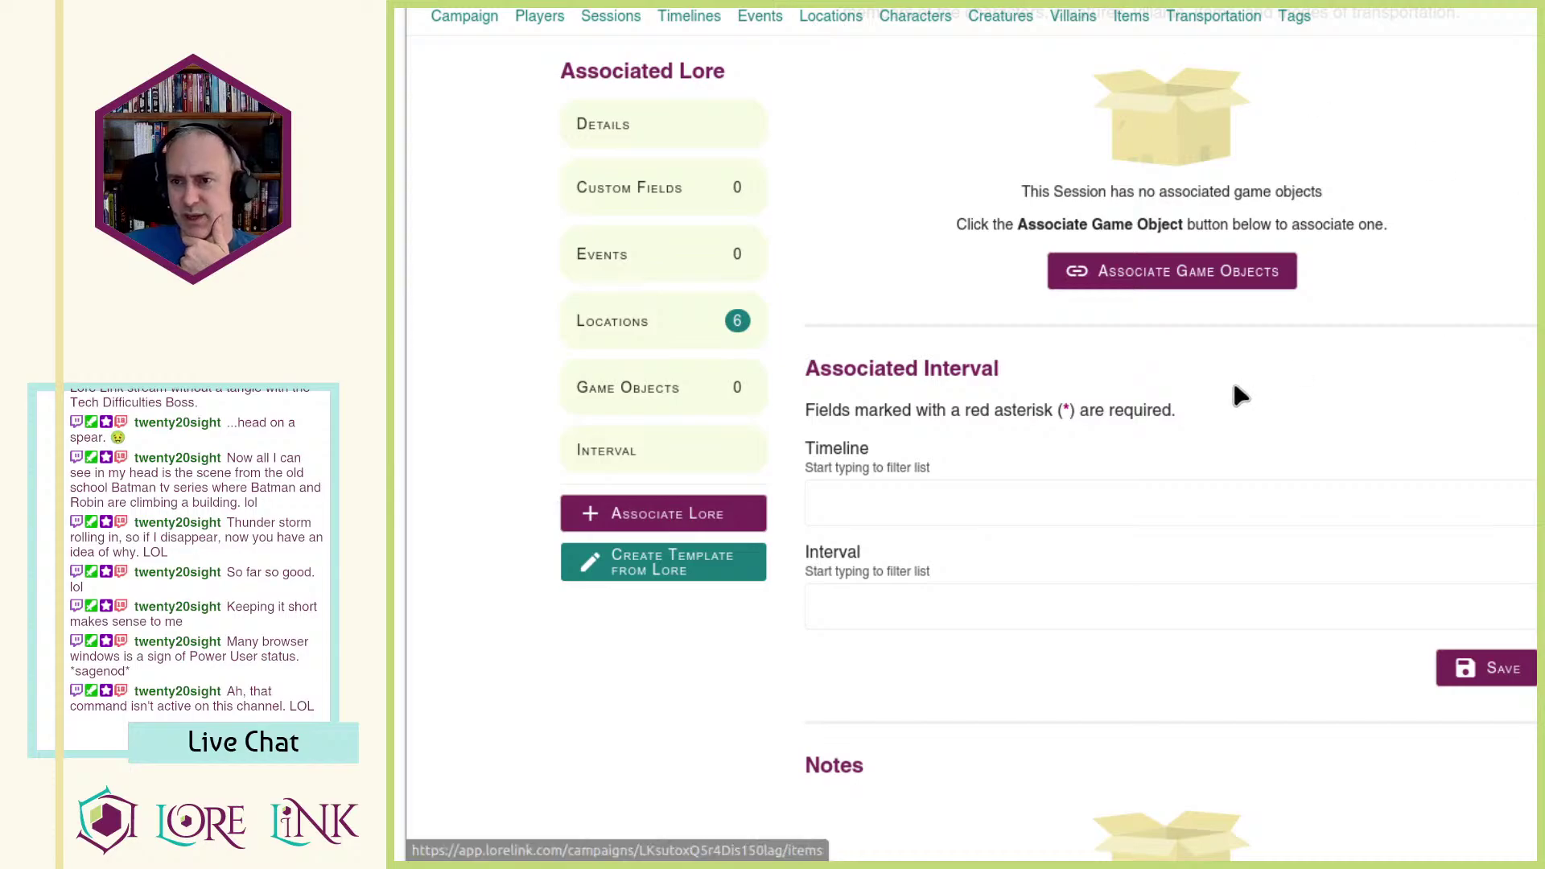
{"action": "scroll", "coordinate": [1239, 394], "scroll_direction": "up", "scroll_amount": 8}
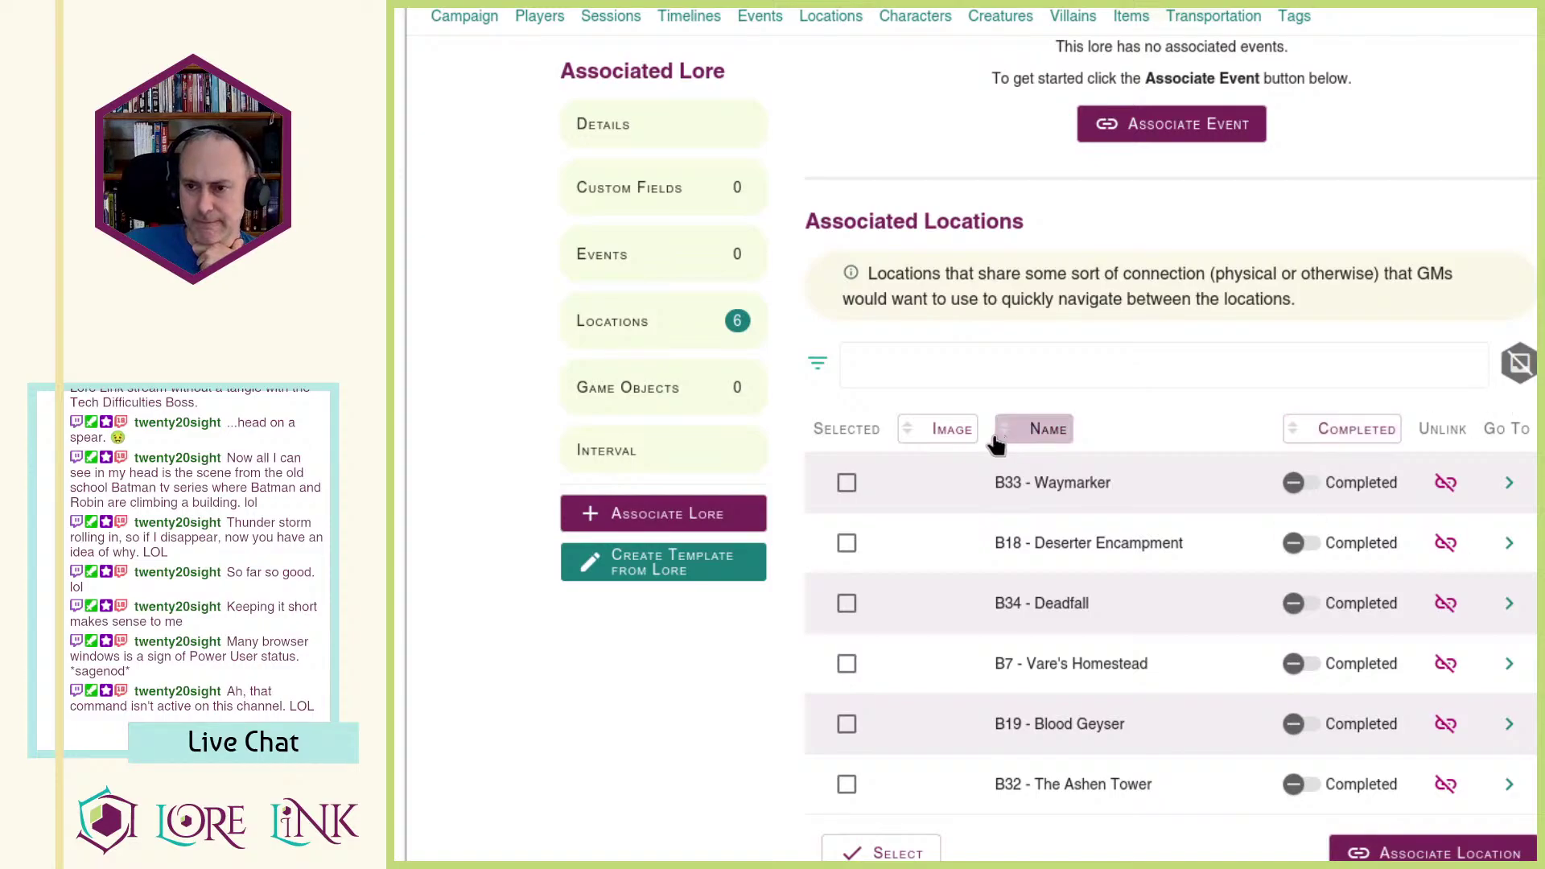
{"action": "scroll", "coordinate": [997, 443], "scroll_direction": "down", "scroll_amount": 3}
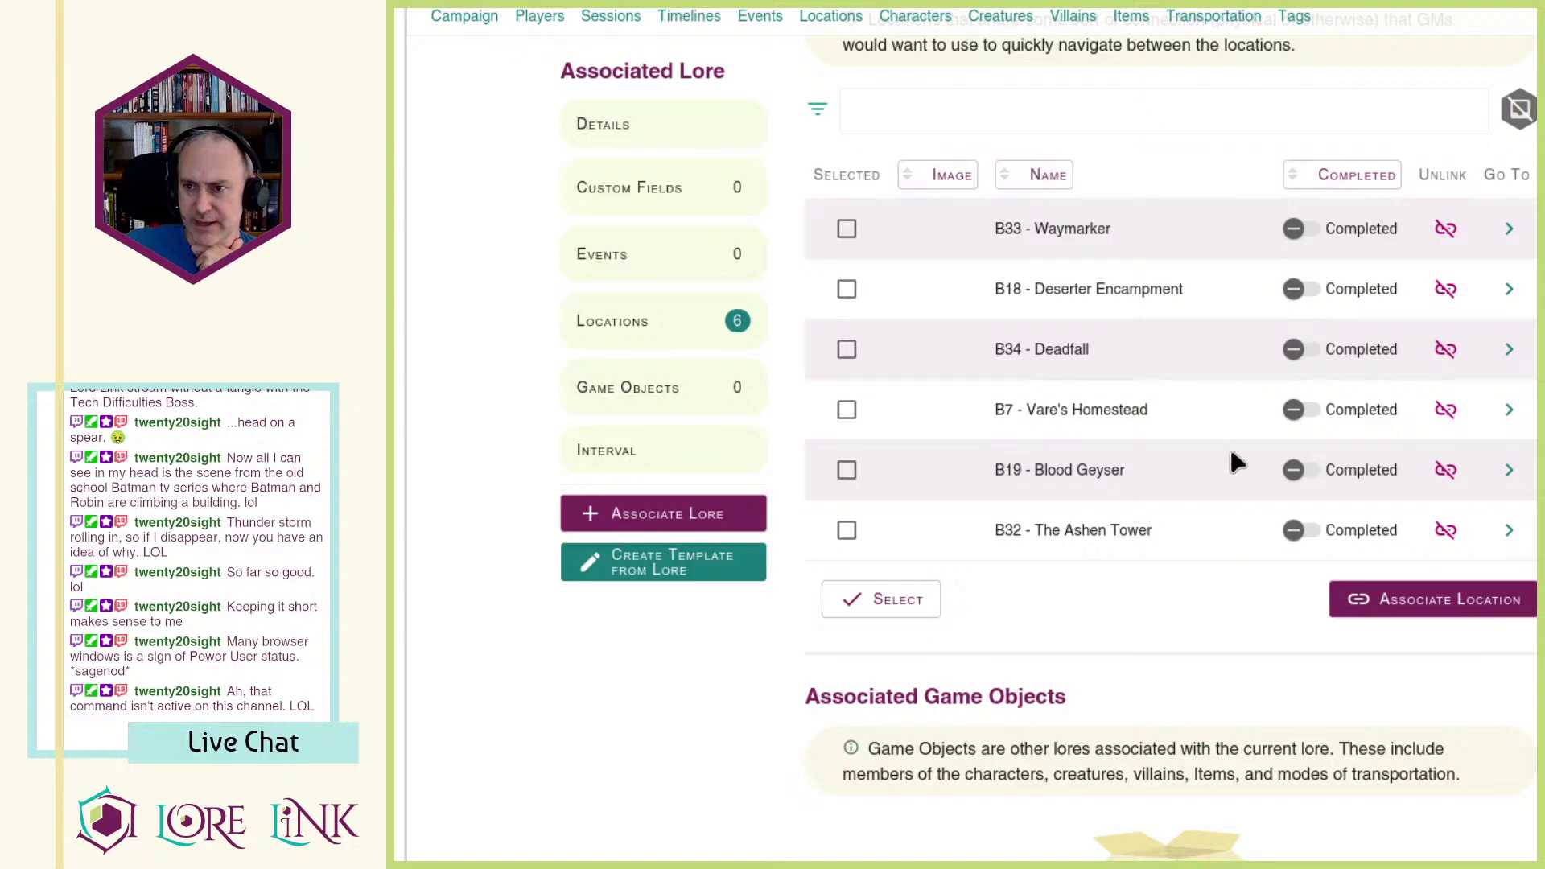
{"action": "scroll", "coordinate": [1242, 409], "scroll_direction": "down", "scroll_amount": 8}
{"action": "scroll", "coordinate": [1240, 414], "scroll_direction": "up", "scroll_amount": 20}
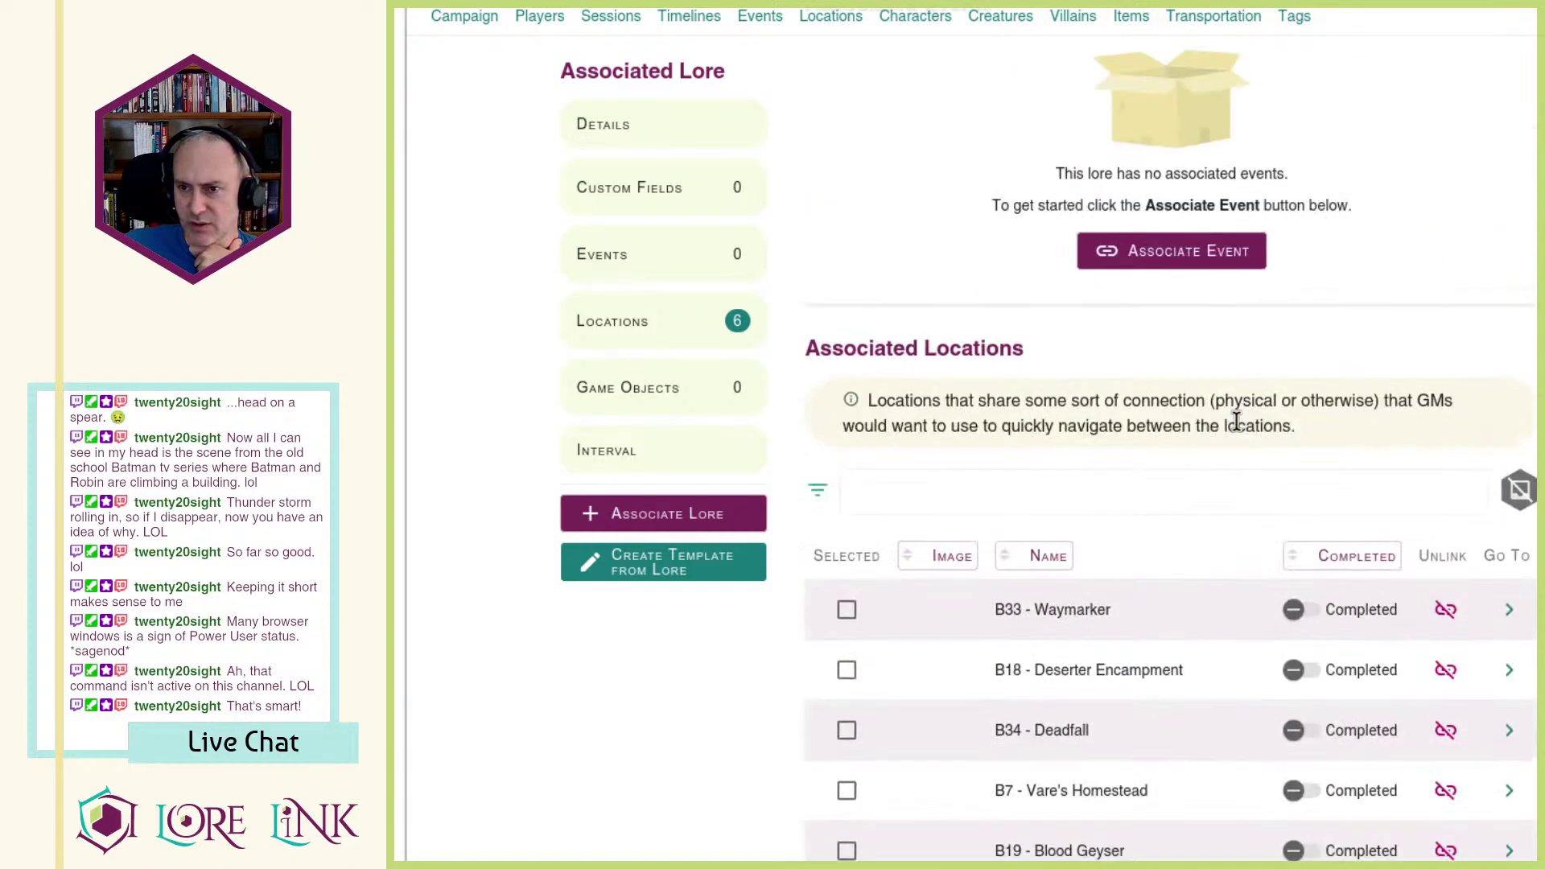
{"action": "scroll", "coordinate": [1236, 421], "scroll_direction": "up", "scroll_amount": 8}
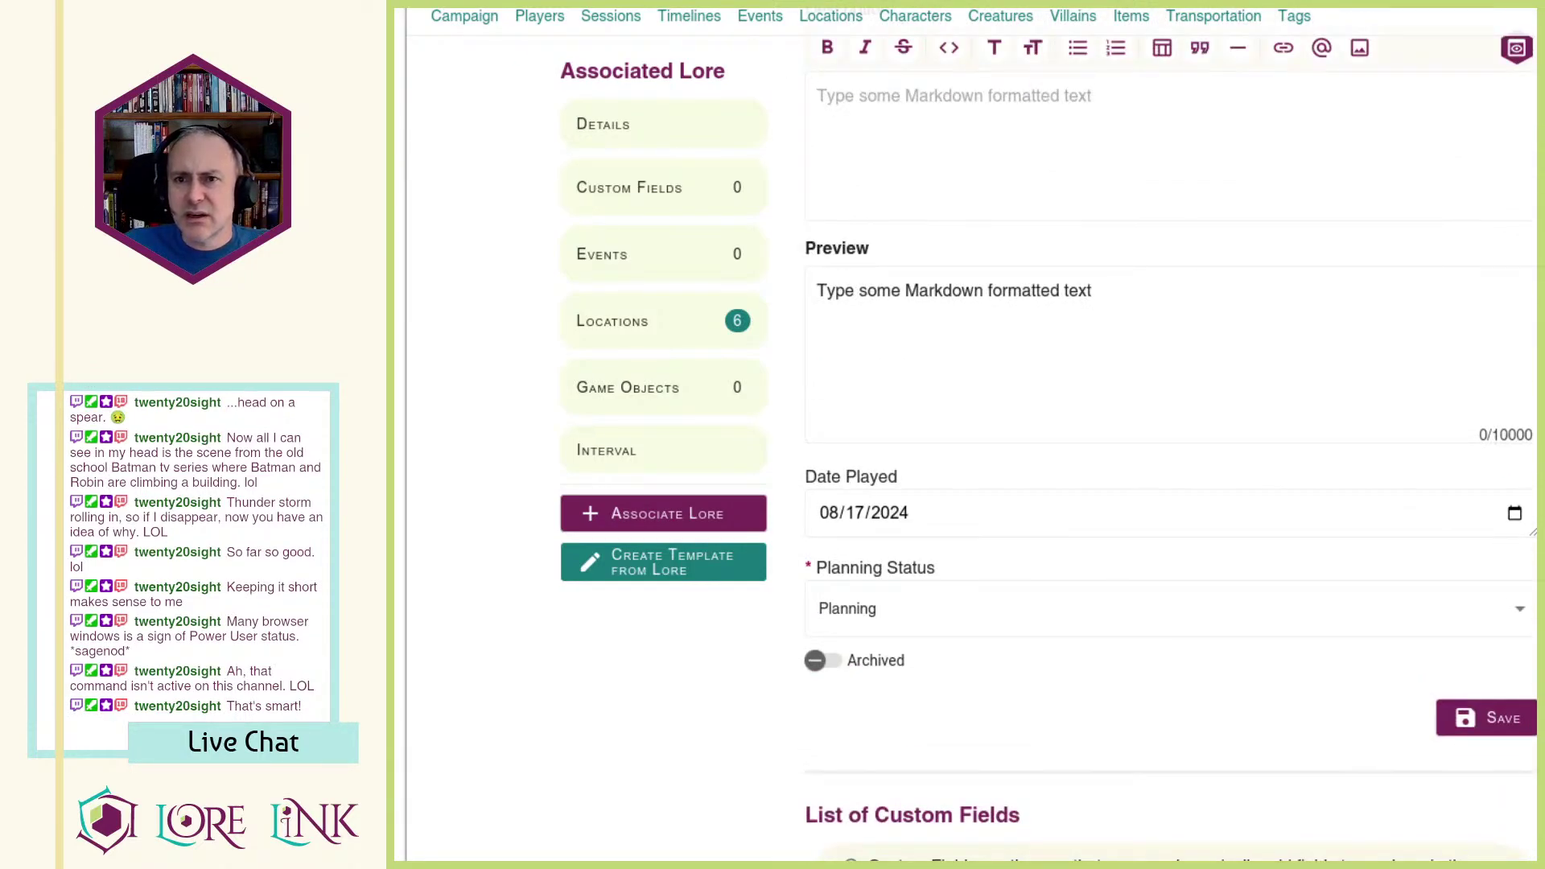
Step: Check the associated events and locations of the completed previous session and open its Attack on the Yurt event
{"action": "left_click", "coordinate": [728, 4]}
{"action": "scroll", "coordinate": [1179, 491], "scroll_direction": "down", "scroll_amount": 10}
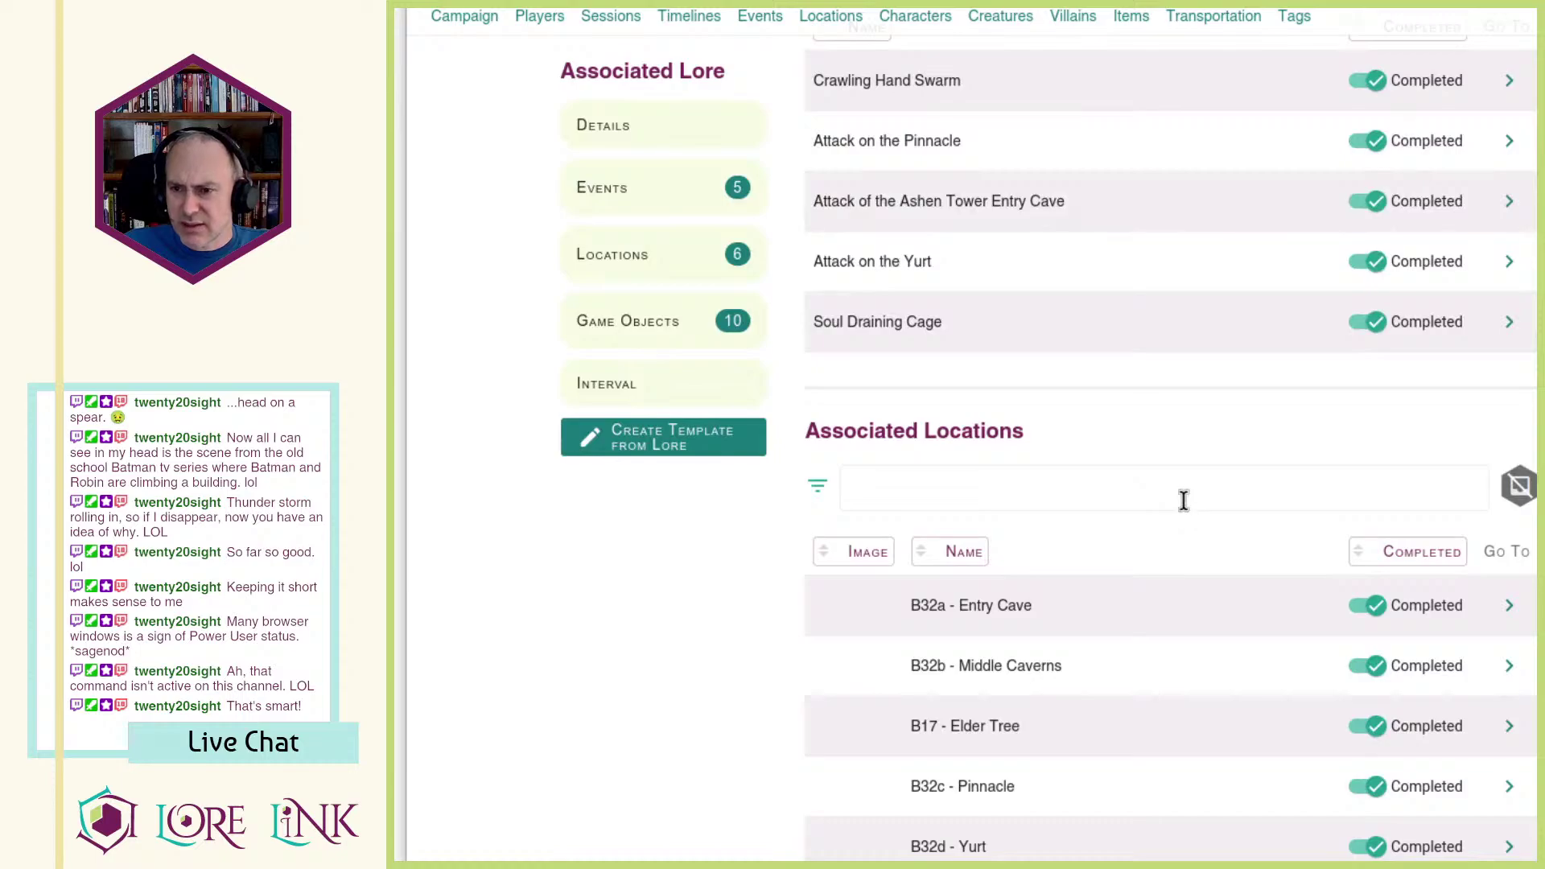
{"action": "scroll", "coordinate": [1332, 398], "scroll_direction": "up", "scroll_amount": 5}
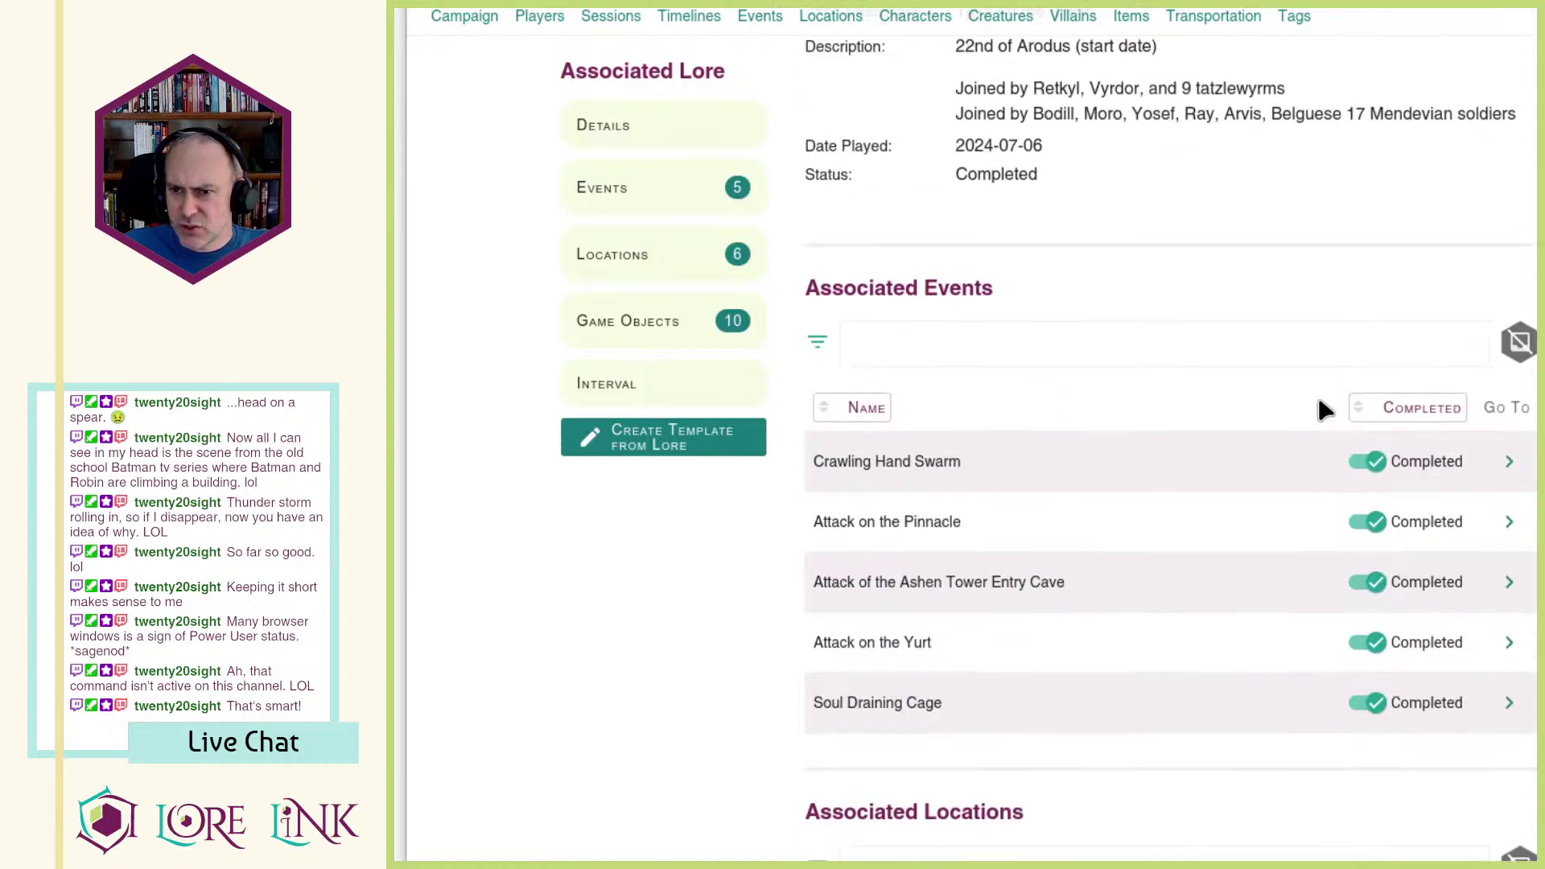
{"action": "left_click", "coordinate": [1516, 653]}
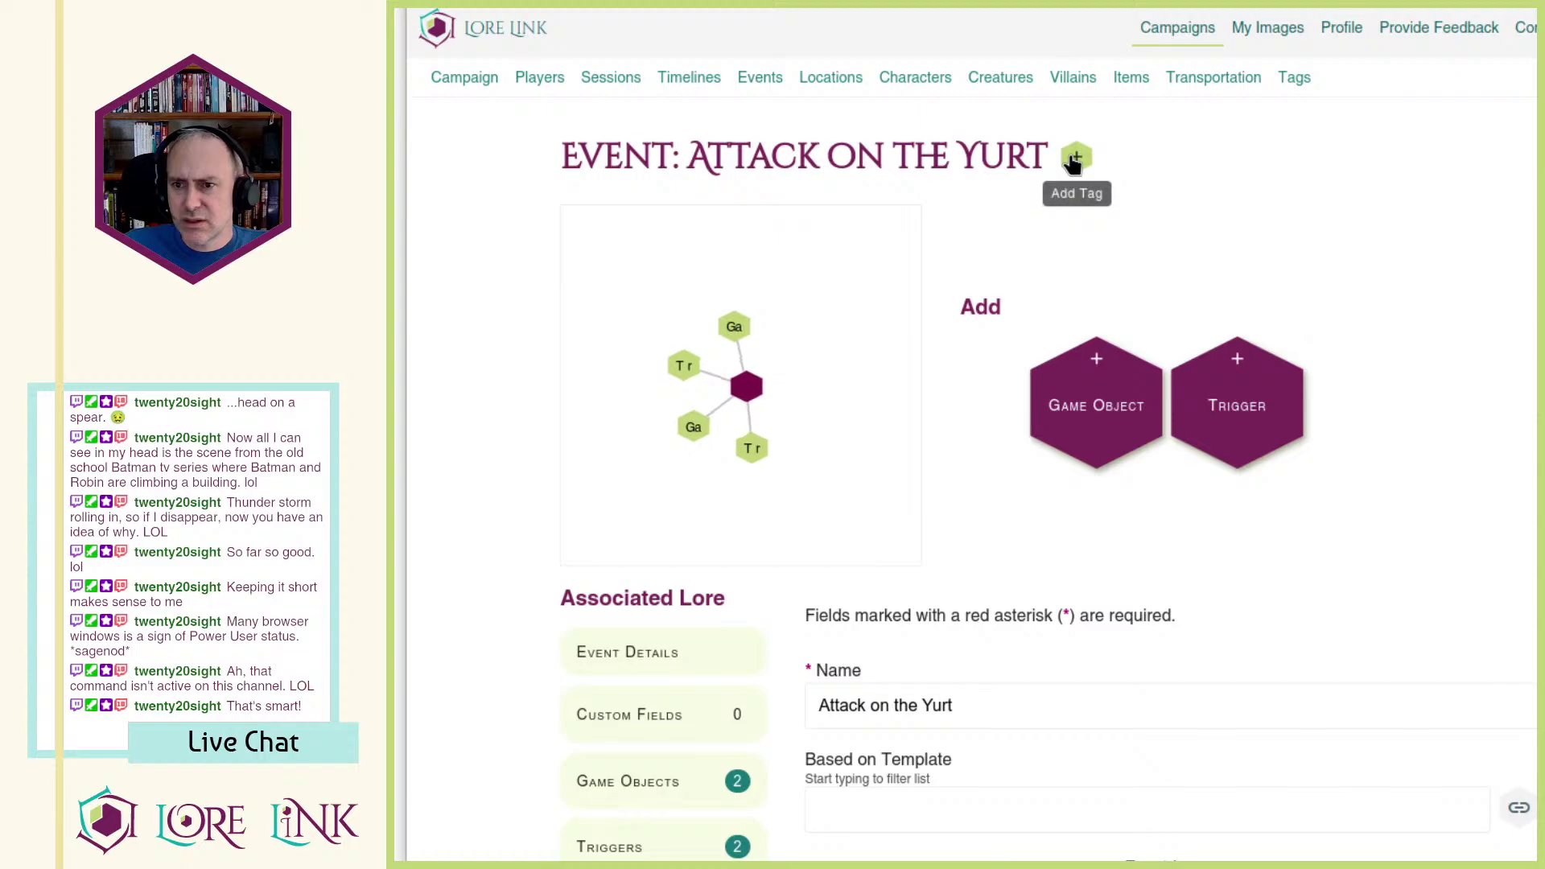
Step: Apply the Reputation tag to the Attack on the Yurt event
{"action": "left_click", "coordinate": [1075, 160]}
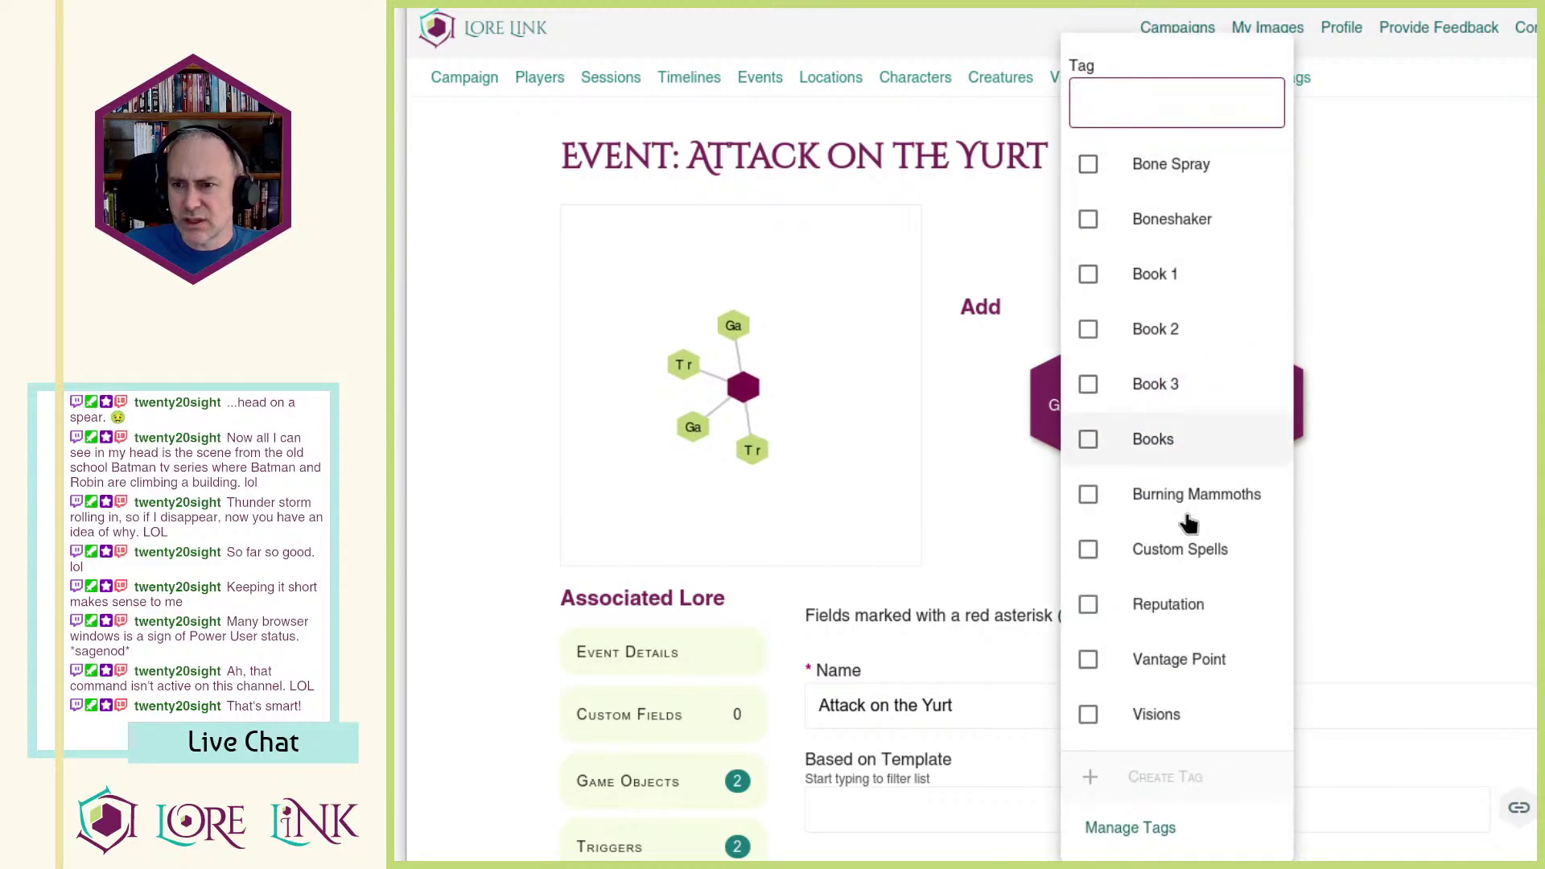
{"action": "left_click", "coordinate": [1189, 605]}
{"action": "left_click", "coordinate": [1508, 312]}
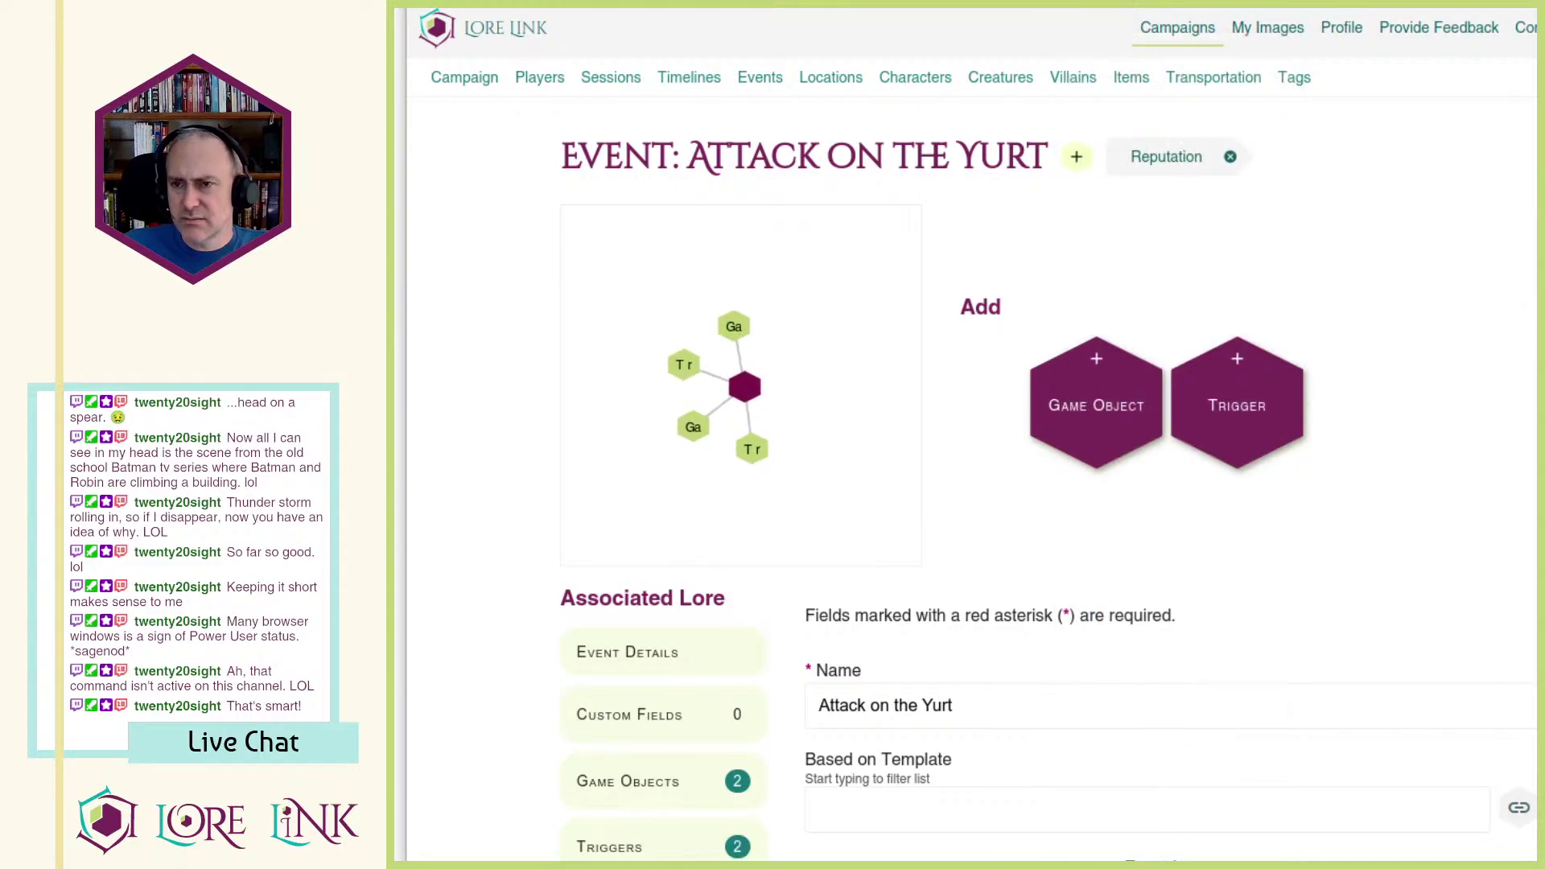
Step: Return to the completed previous session and read through its game objects and secret note
{"action": "key", "text": "alt+Left"}
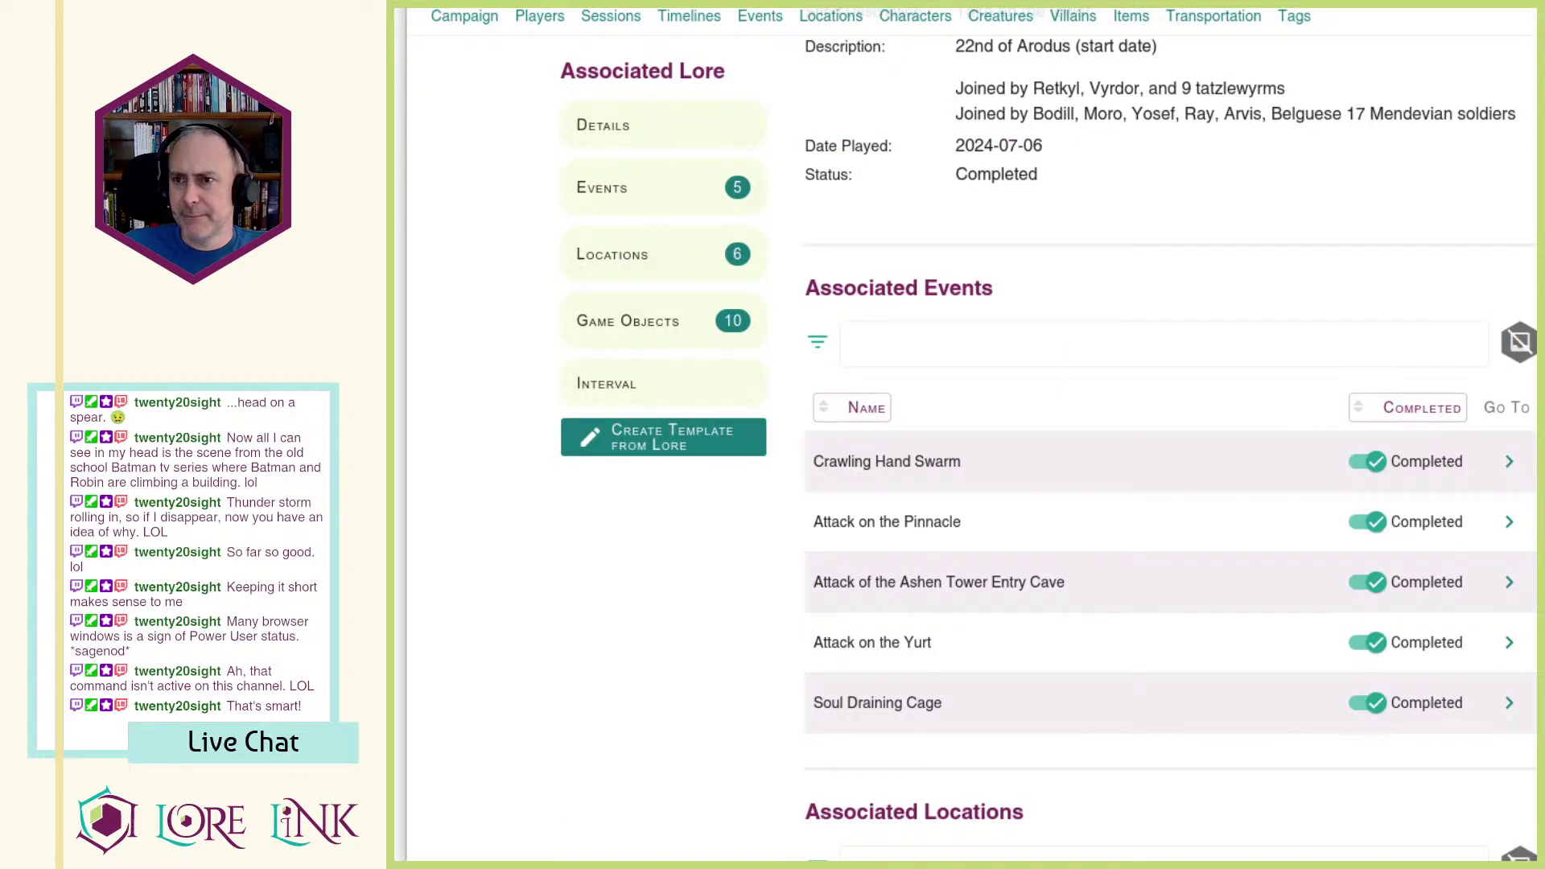
{"action": "key", "text": "alt+Left"}
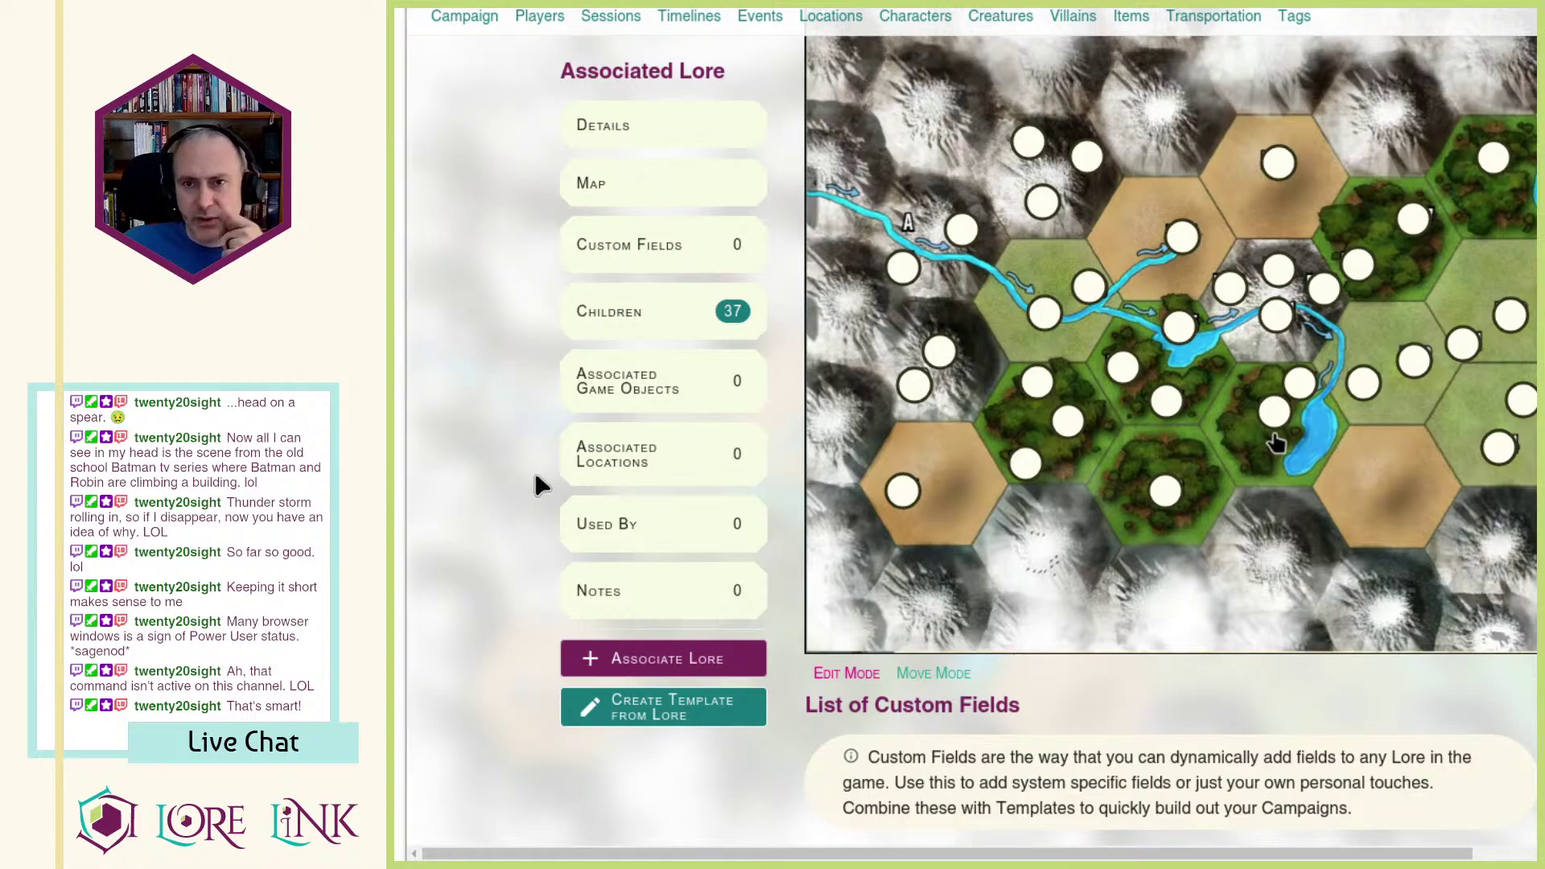
{"action": "key", "text": "alt+Left"}
{"action": "key", "text": "alt+Left"}
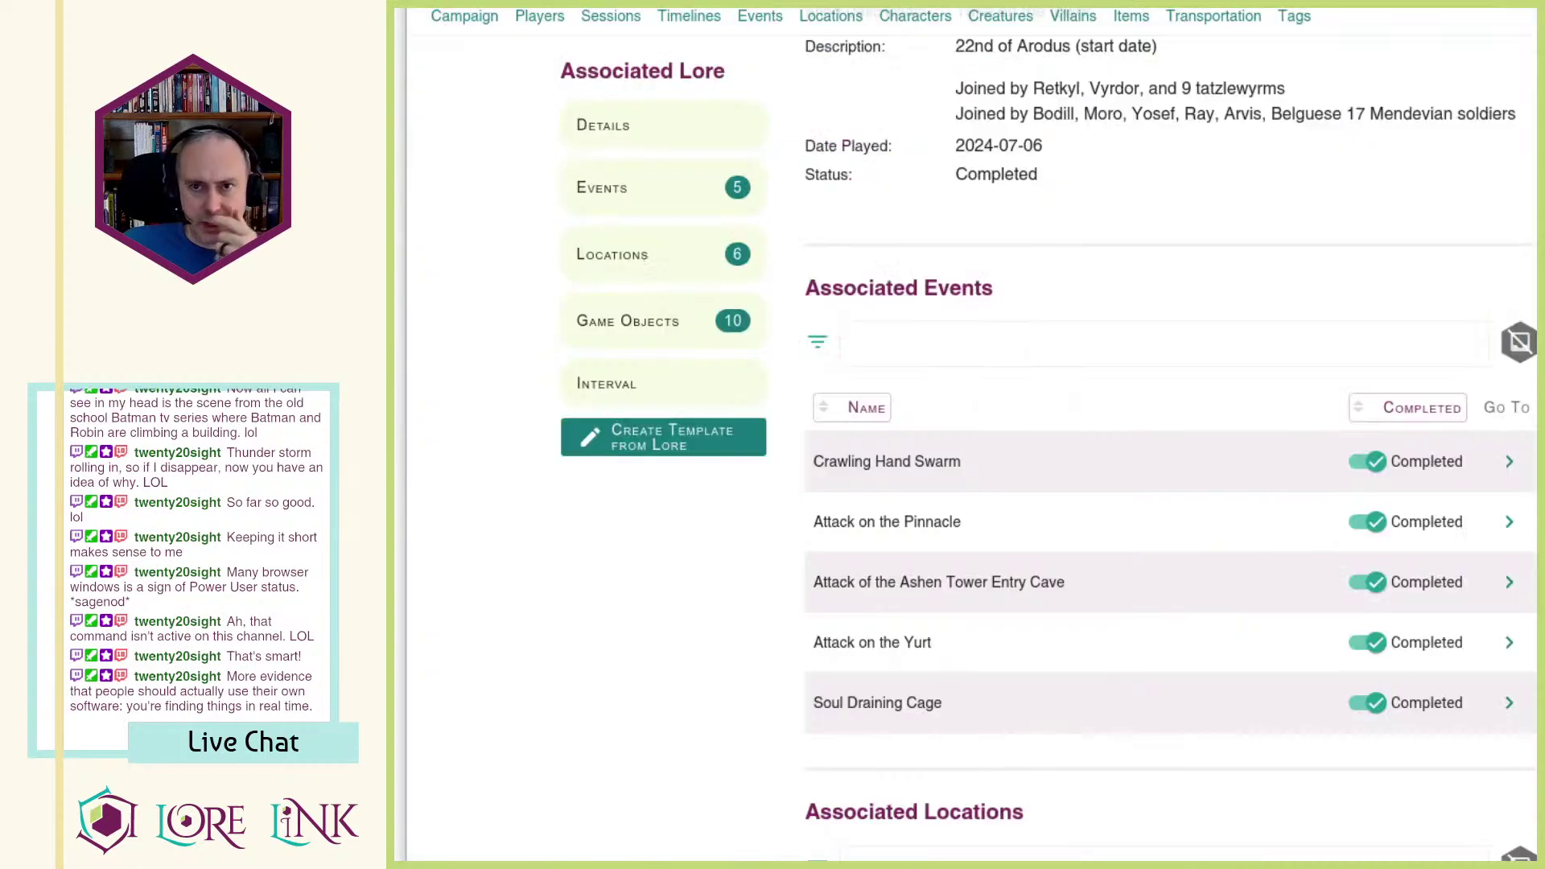
{"action": "scroll", "coordinate": [1021, 402], "scroll_direction": "down", "scroll_amount": 20}
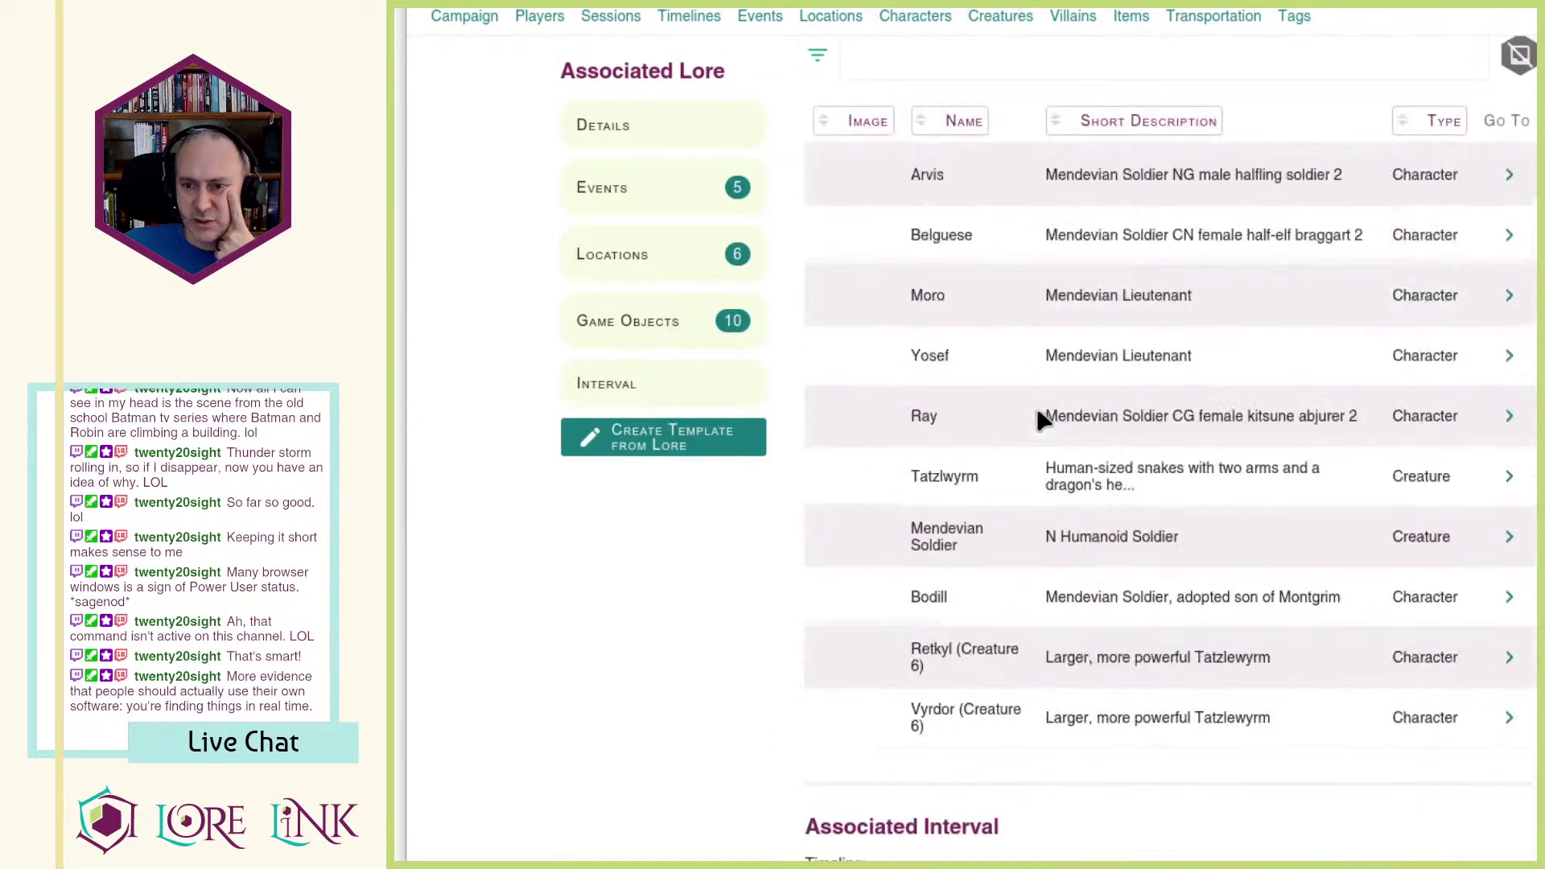
{"action": "scroll", "coordinate": [1155, 485], "scroll_direction": "down", "scroll_amount": 1}
{"action": "scroll", "coordinate": [1129, 490], "scroll_direction": "up", "scroll_amount": 3}
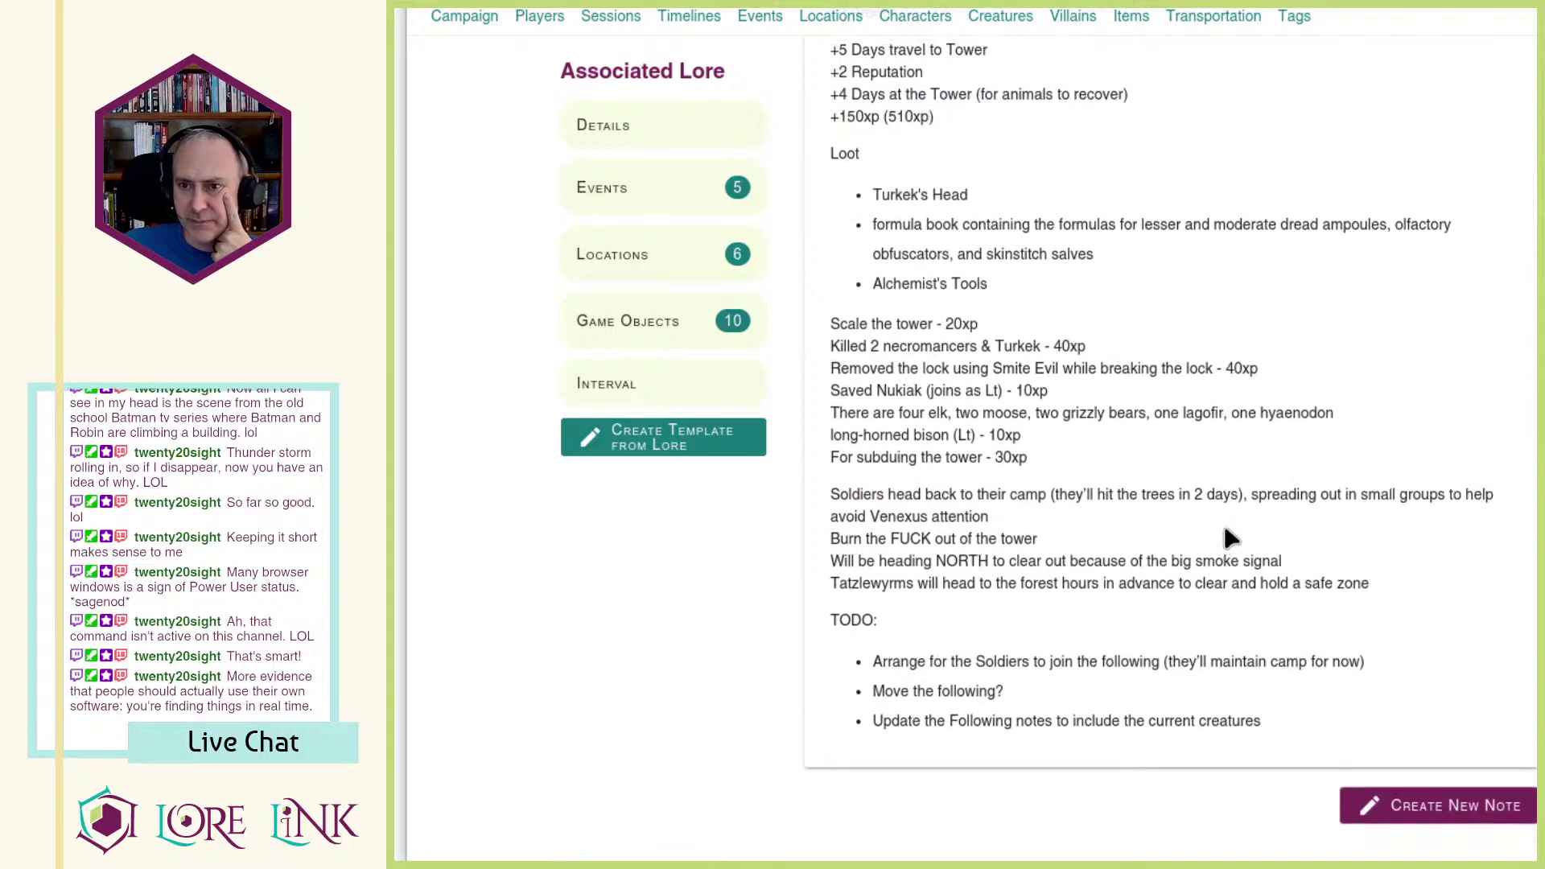
{"action": "scroll", "coordinate": [1300, 503], "scroll_direction": "down", "scroll_amount": 3}
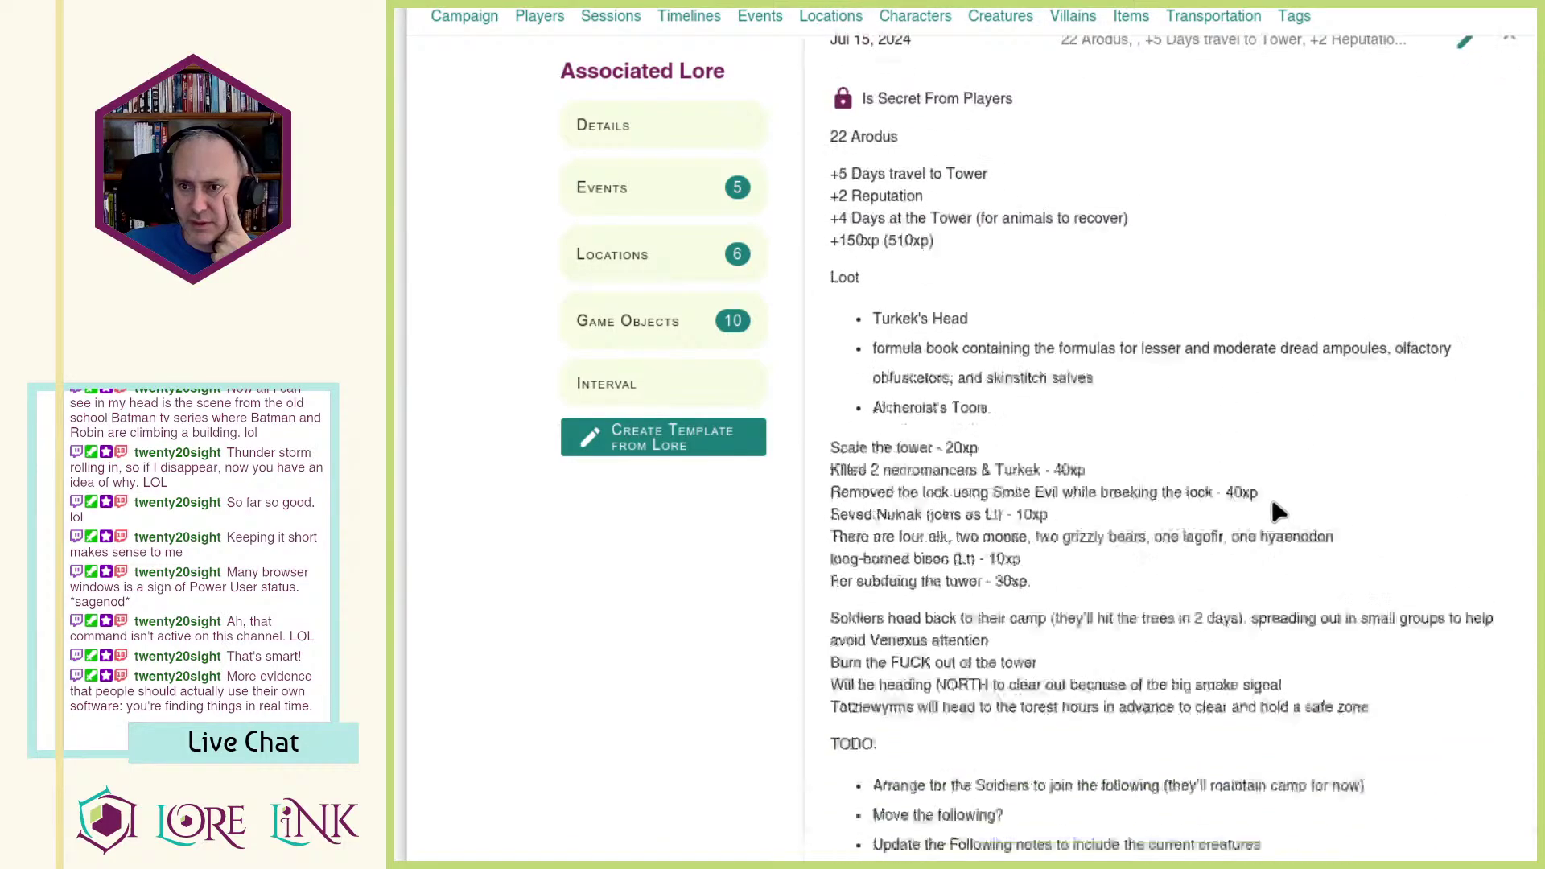
Step: Copy the lines of the previous session's note on the party's next plans, from the soldiers' return to camp through the Tatzlewyrms' safe zone
{"action": "left_click_drag", "start_coordinate": [831, 487], "coordinate": [1448, 589]}
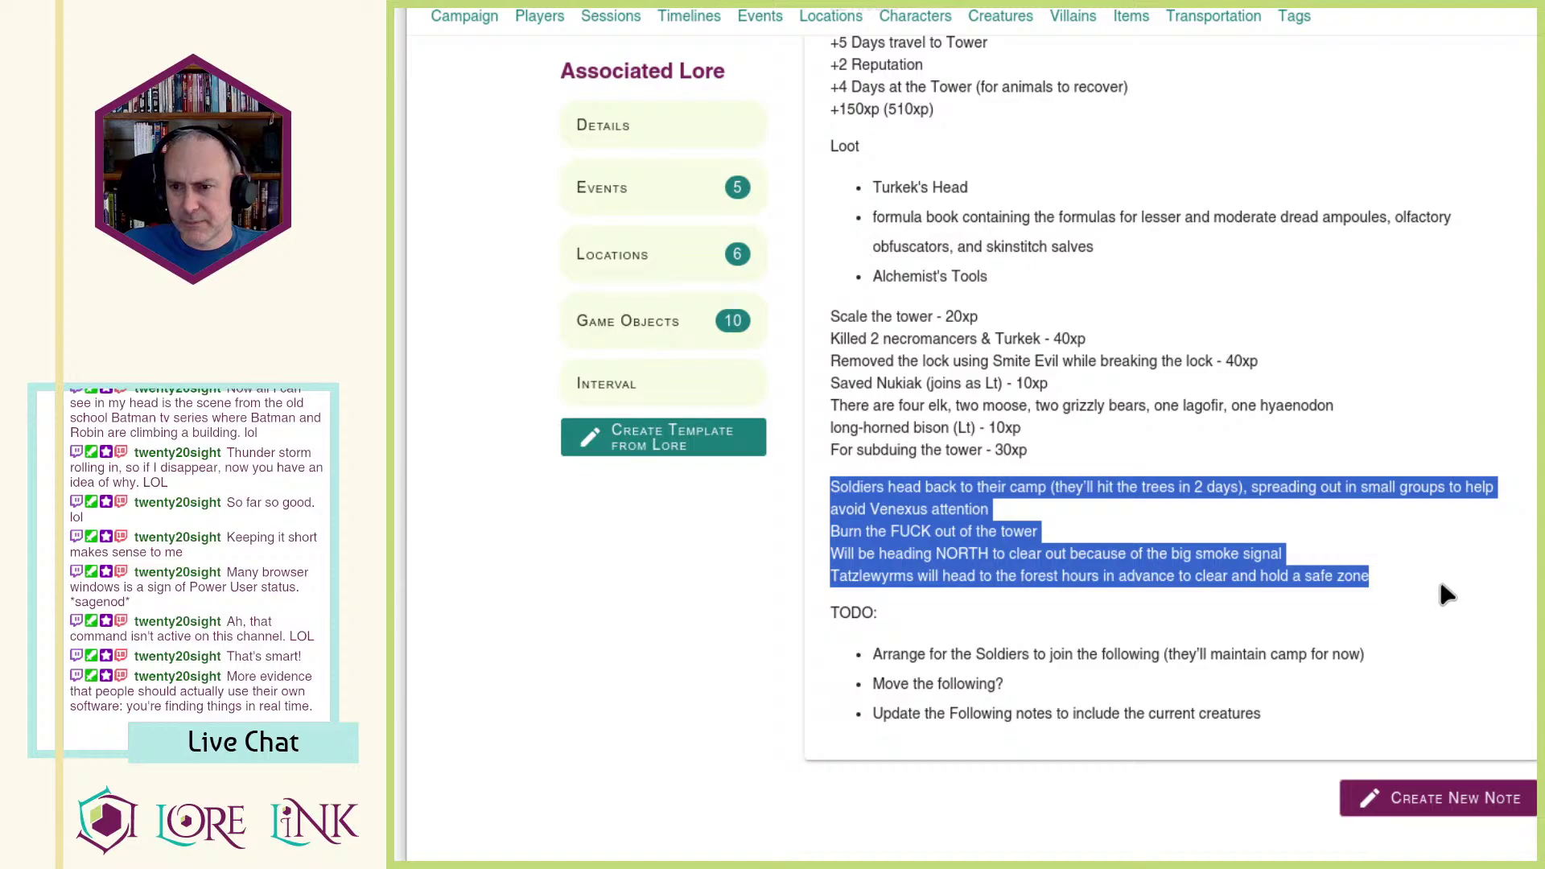
{"action": "left_click_drag", "start_coordinate": [878, 715], "coordinate": [1269, 726]}
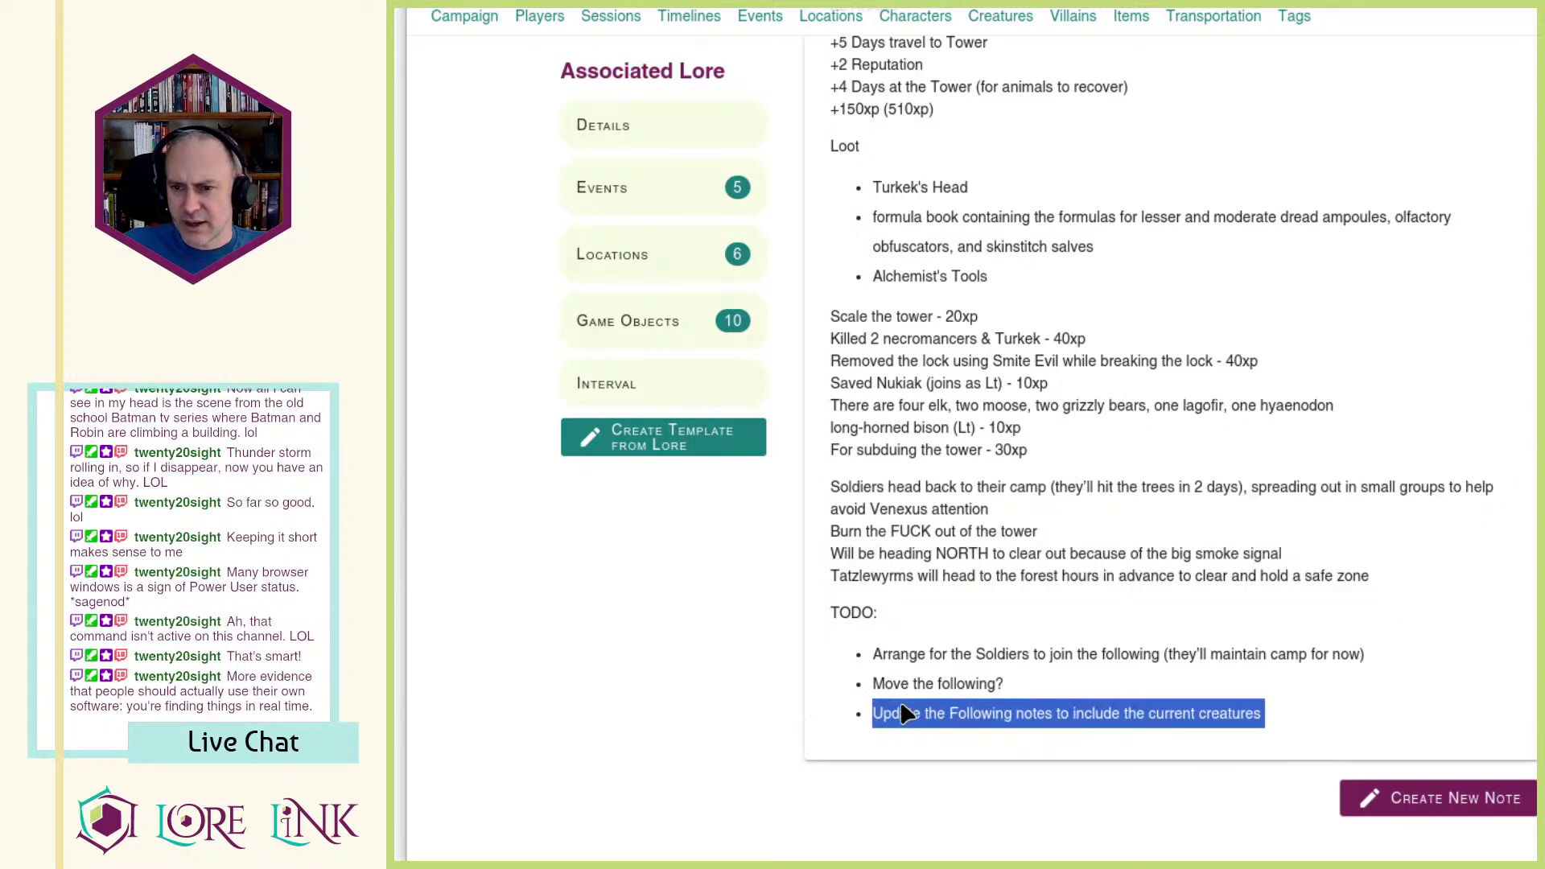
{"action": "left_click_drag", "start_coordinate": [840, 494], "coordinate": [1419, 567]}
{"action": "key", "text": "ctrl+c"}
Step: Paste the copied plans into Session 23's empty Description
{"action": "key", "text": "ctrl+Tab"}
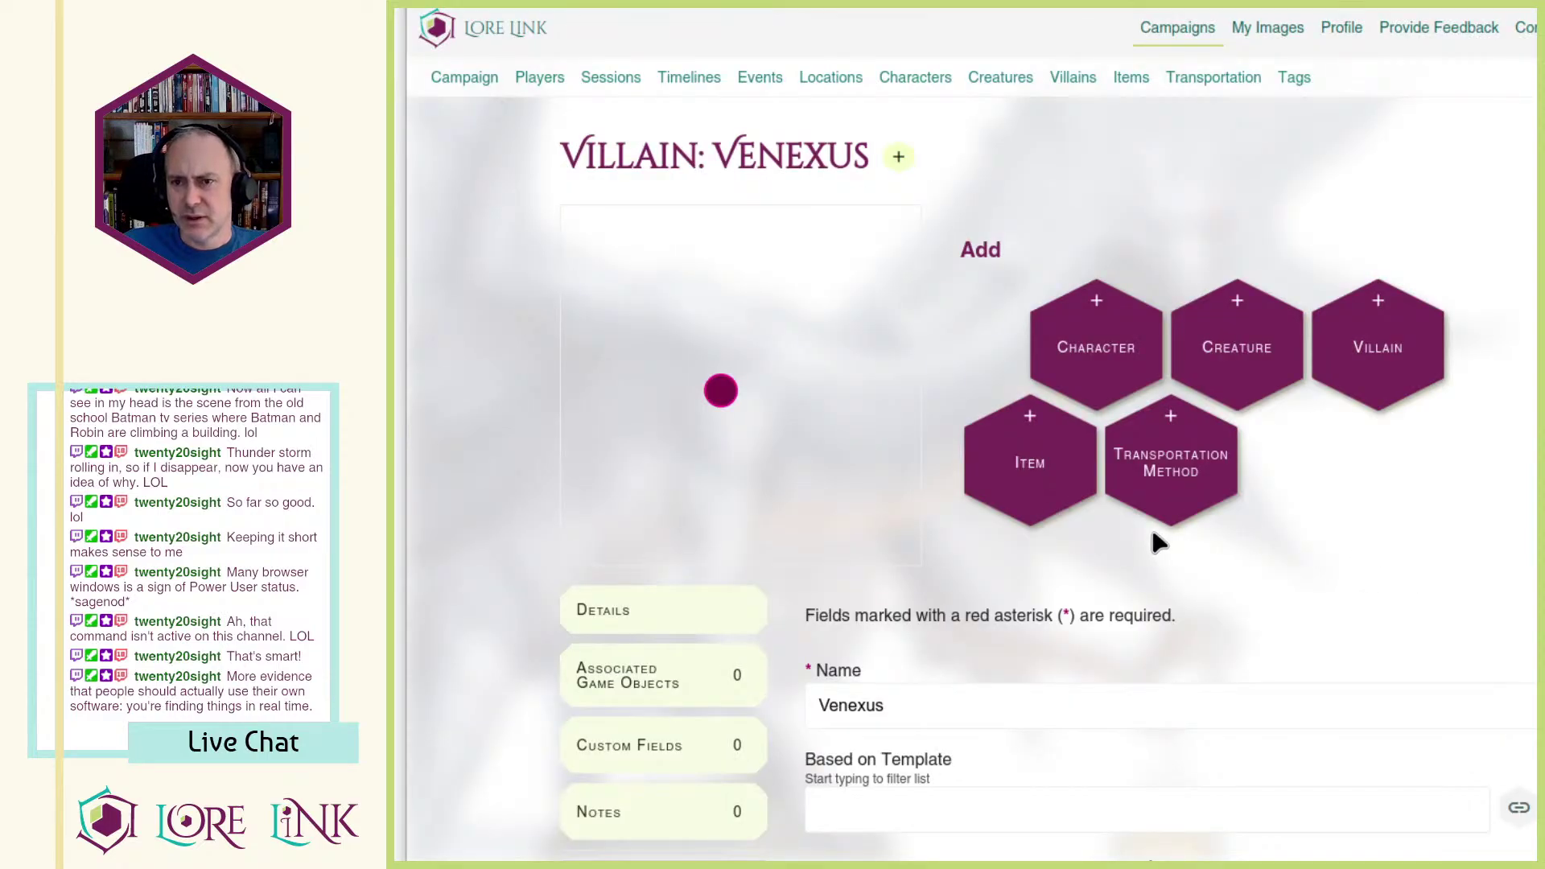
{"action": "key", "text": "ctrl+Tab"}
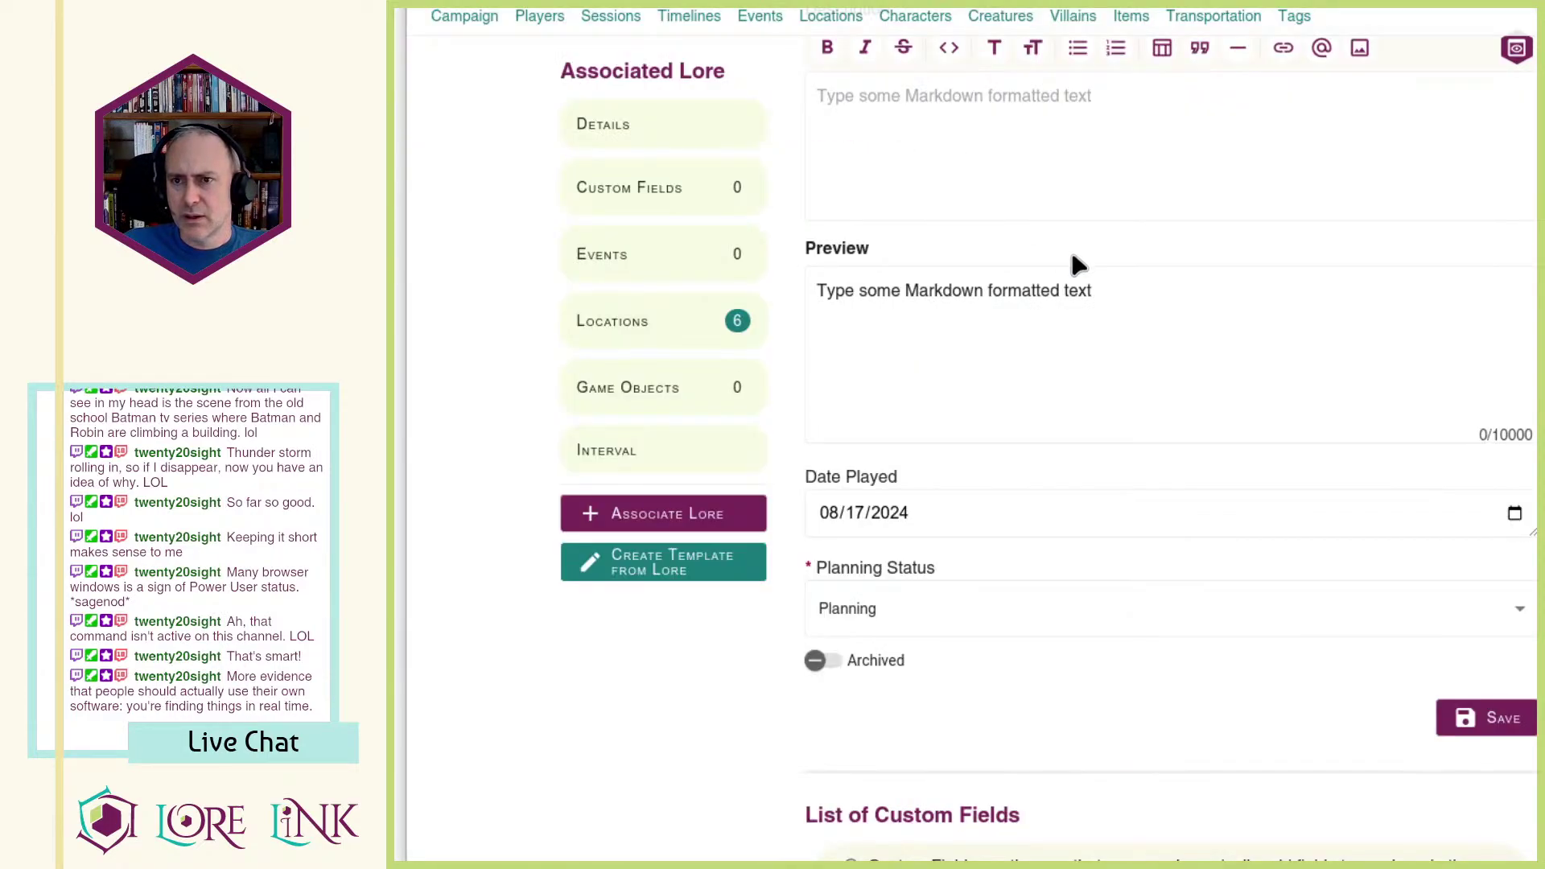
{"action": "scroll", "coordinate": [1078, 265], "scroll_direction": "up", "scroll_amount": 15}
{"action": "scroll", "coordinate": [1078, 265], "scroll_direction": "down", "scroll_amount": 20}
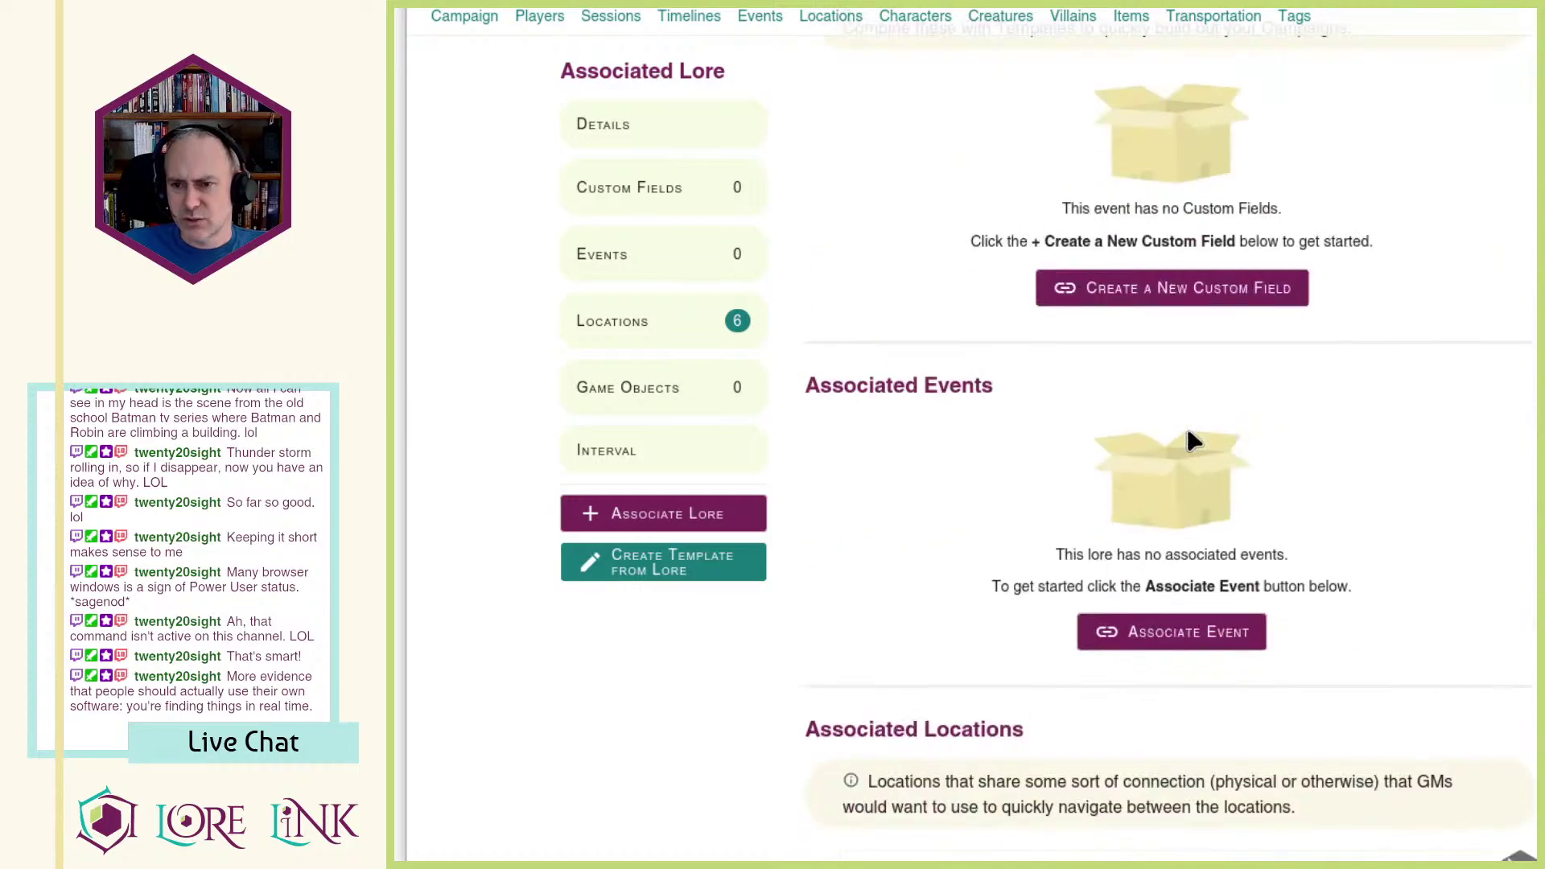
{"action": "scroll", "coordinate": [1186, 424], "scroll_direction": "down", "scroll_amount": 8}
{"action": "scroll", "coordinate": [1179, 420], "scroll_direction": "up", "scroll_amount": 18}
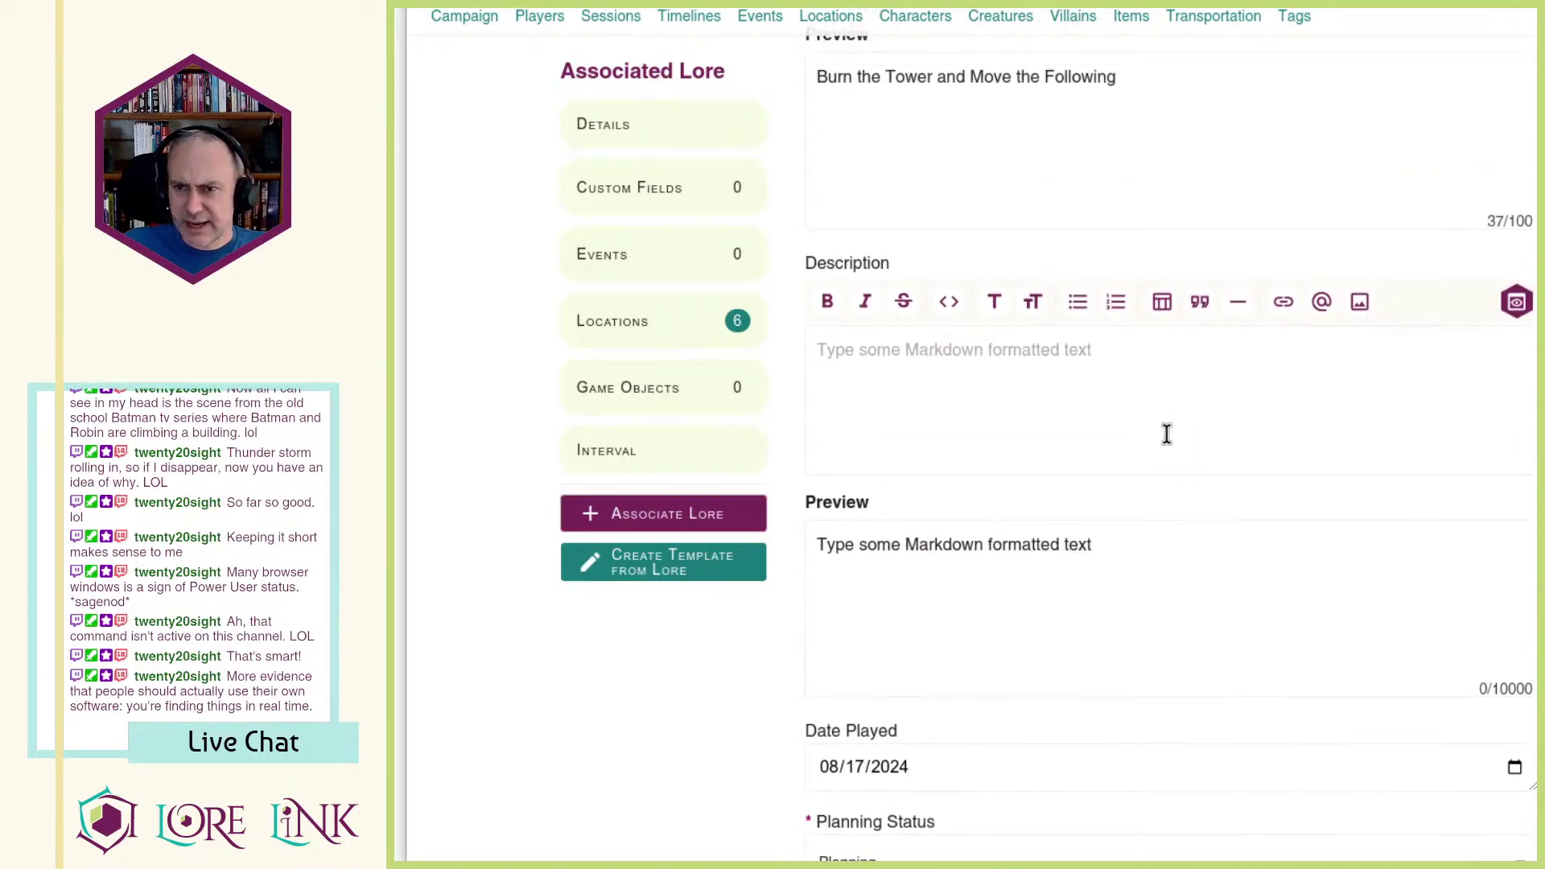
{"action": "left_click", "coordinate": [1121, 369]}
{"action": "key", "text": "ctrl+v"}
{"action": "left_click", "coordinate": [1164, 402]}
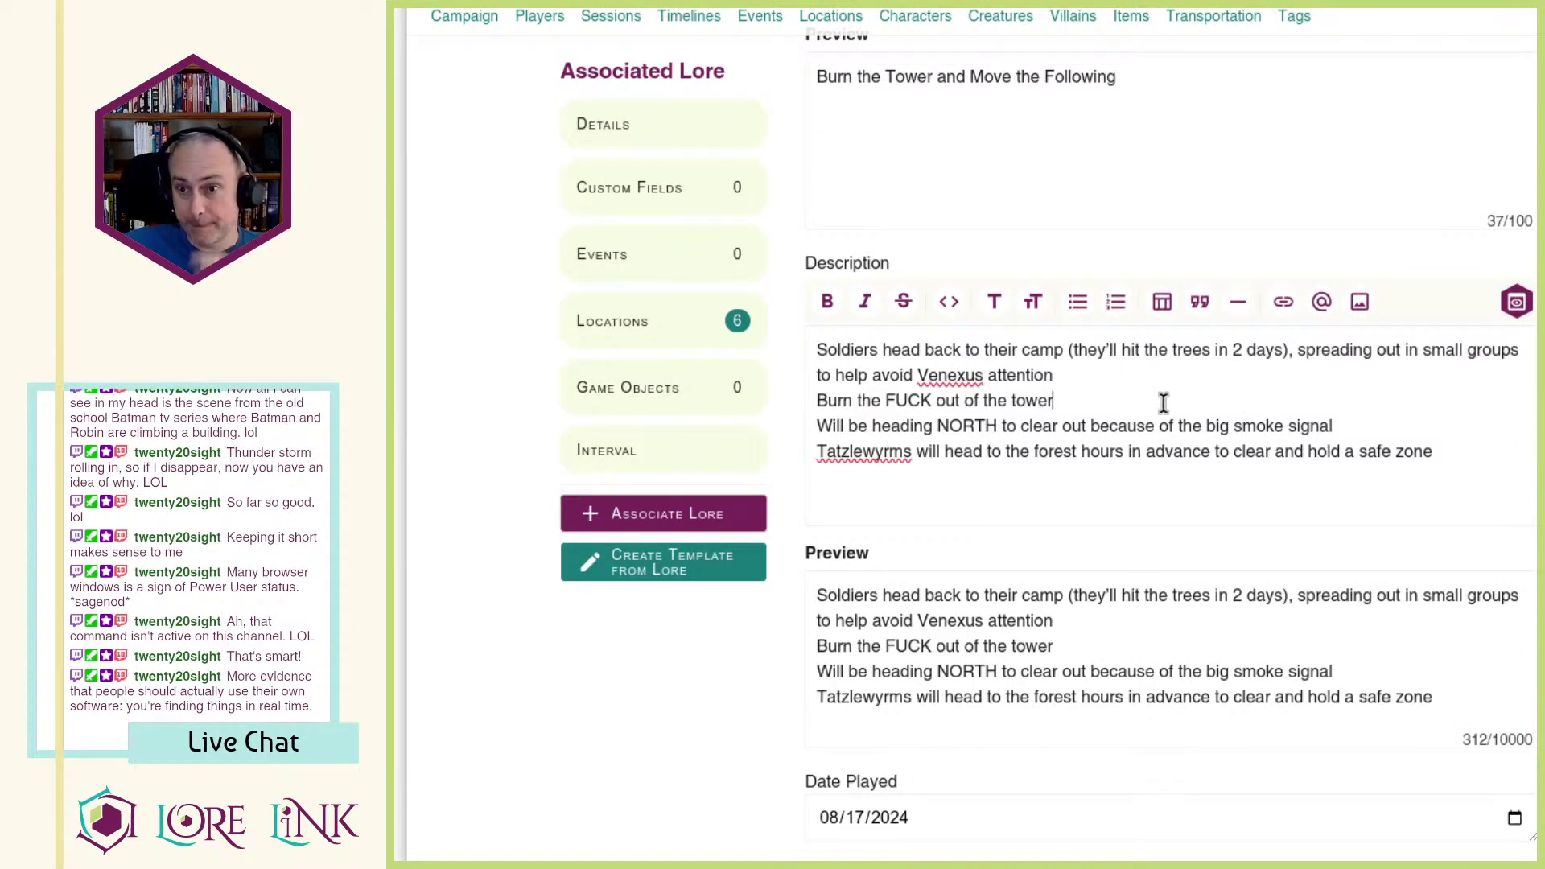
Step: Format the plans in Session 23's Description as a numbered list and save the session
{"action": "left_click_drag", "start_coordinate": [1131, 453], "coordinate": [818, 326]}
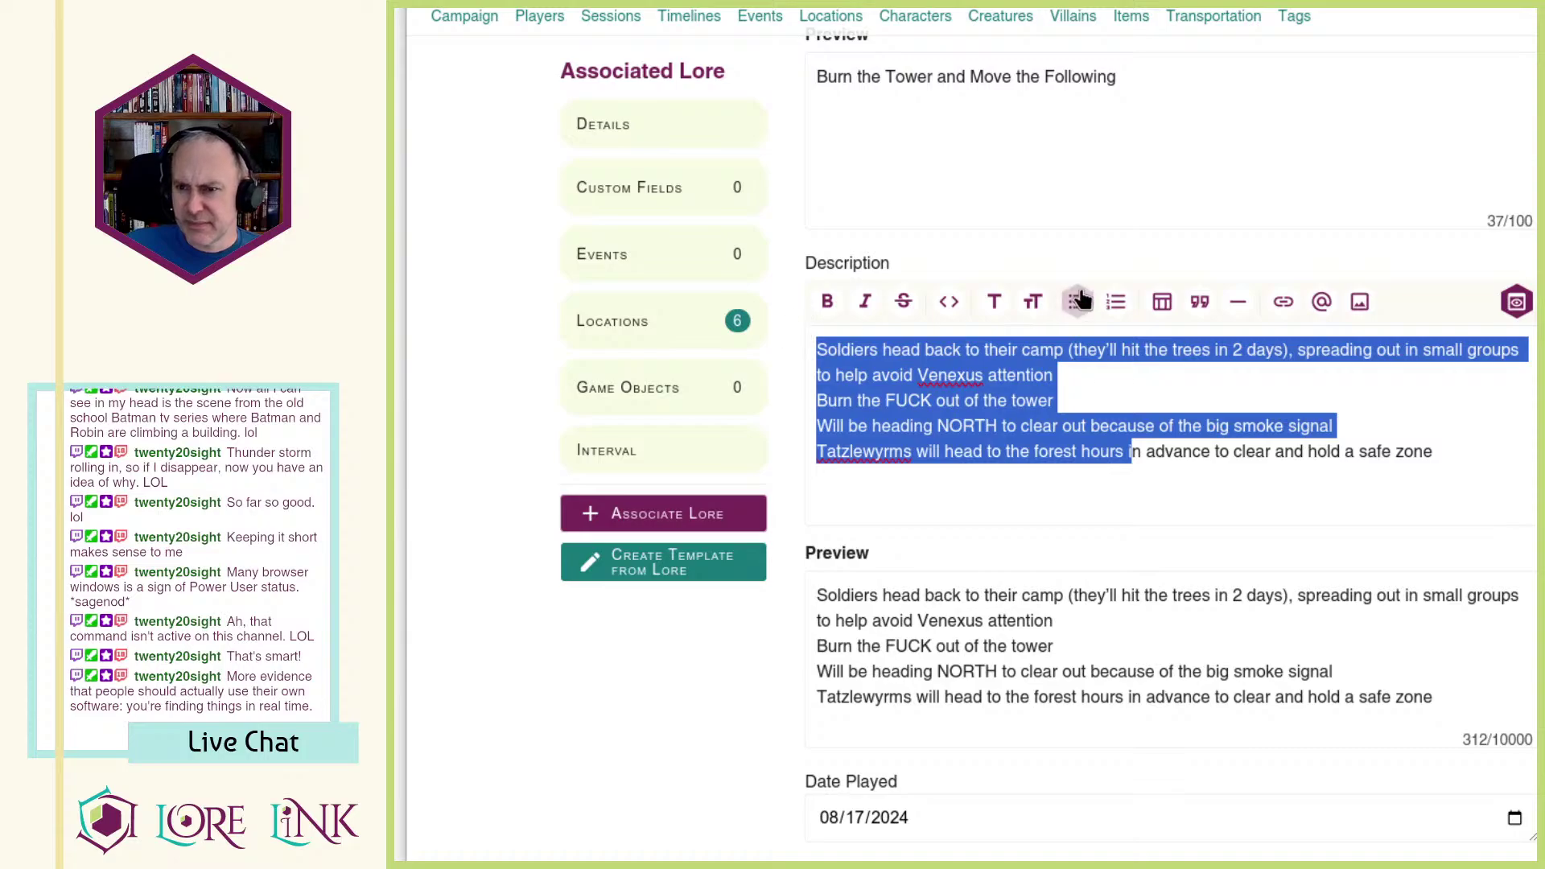
{"action": "left_click", "coordinate": [1116, 301]}
{"action": "left_click", "coordinate": [1111, 400]}
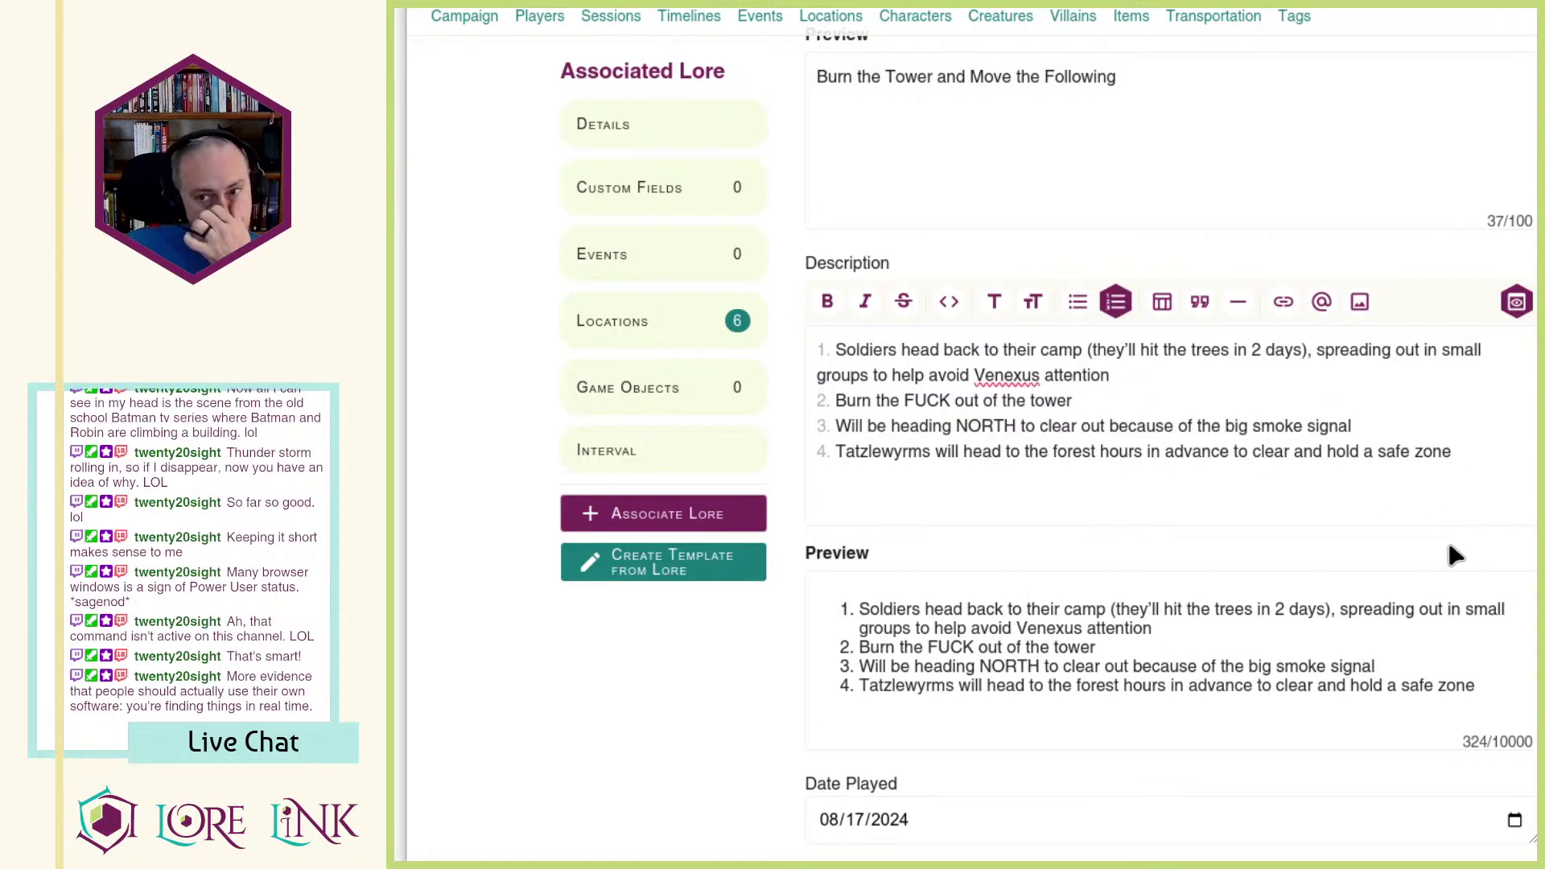
{"action": "left_click", "coordinate": [1494, 459]}
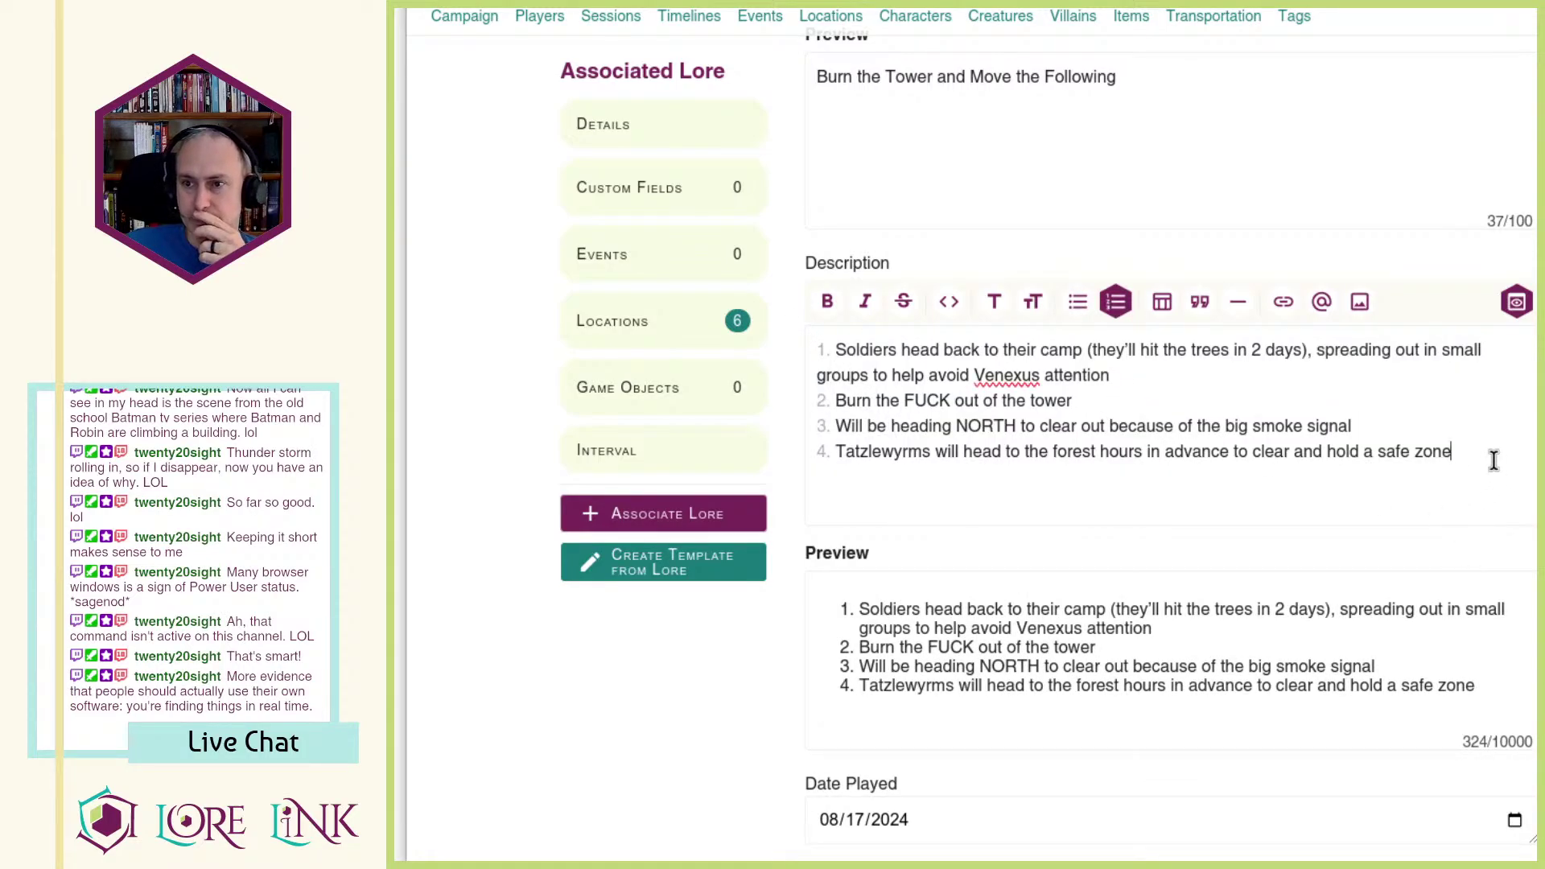
{"action": "key", "text": "ctrl+s"}
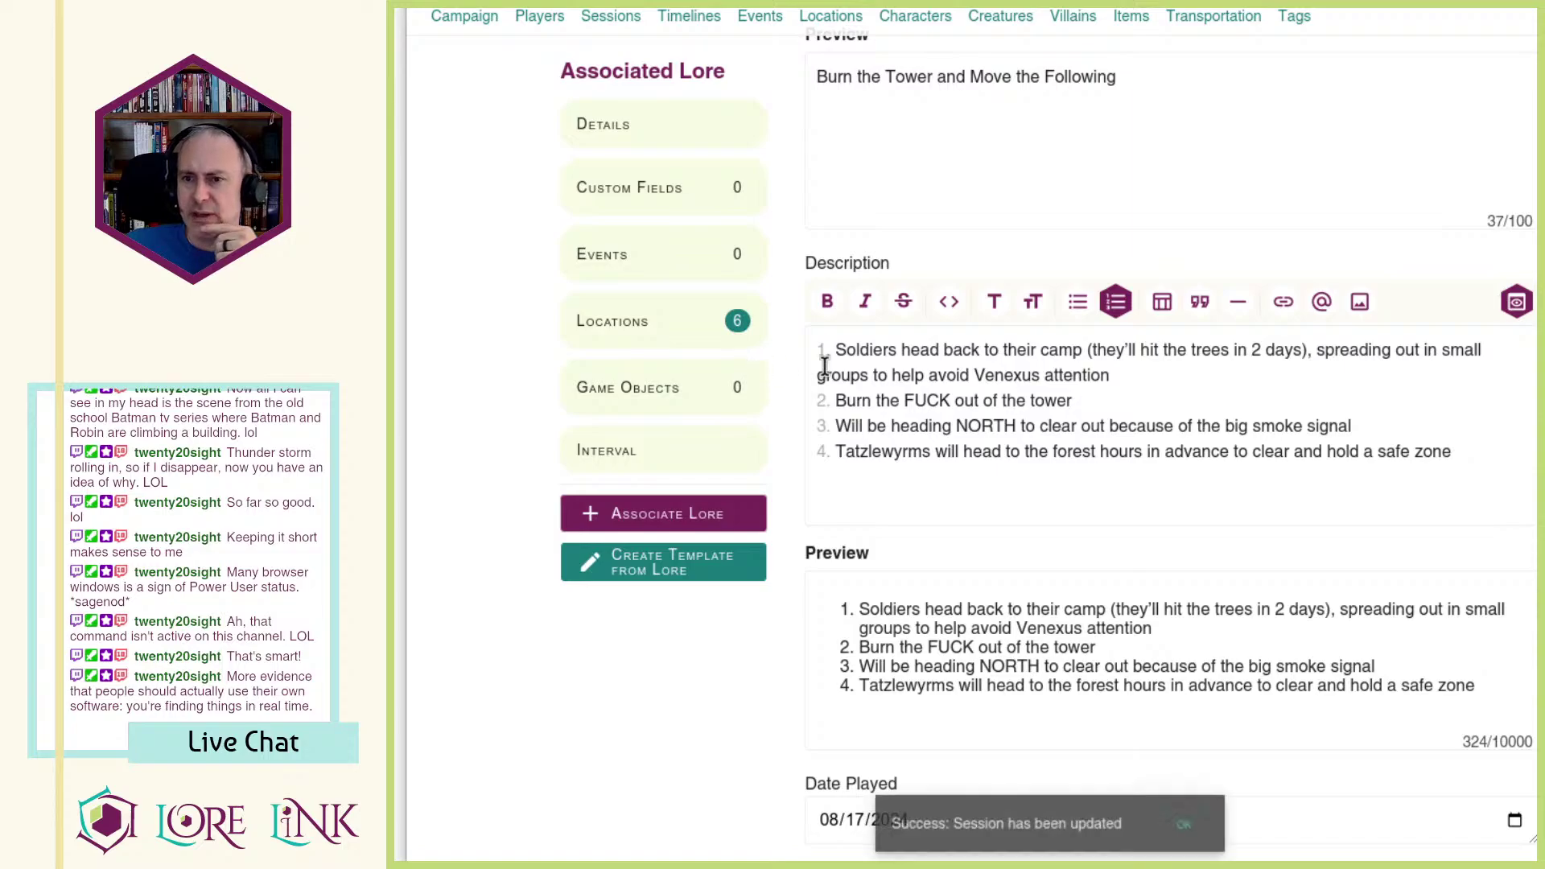
Step: Return to Session 22 and review its note's TODO item about updating the Following notes with the current creatures
{"action": "scroll", "coordinate": [1055, 355], "scroll_direction": "up", "scroll_amount": 10}
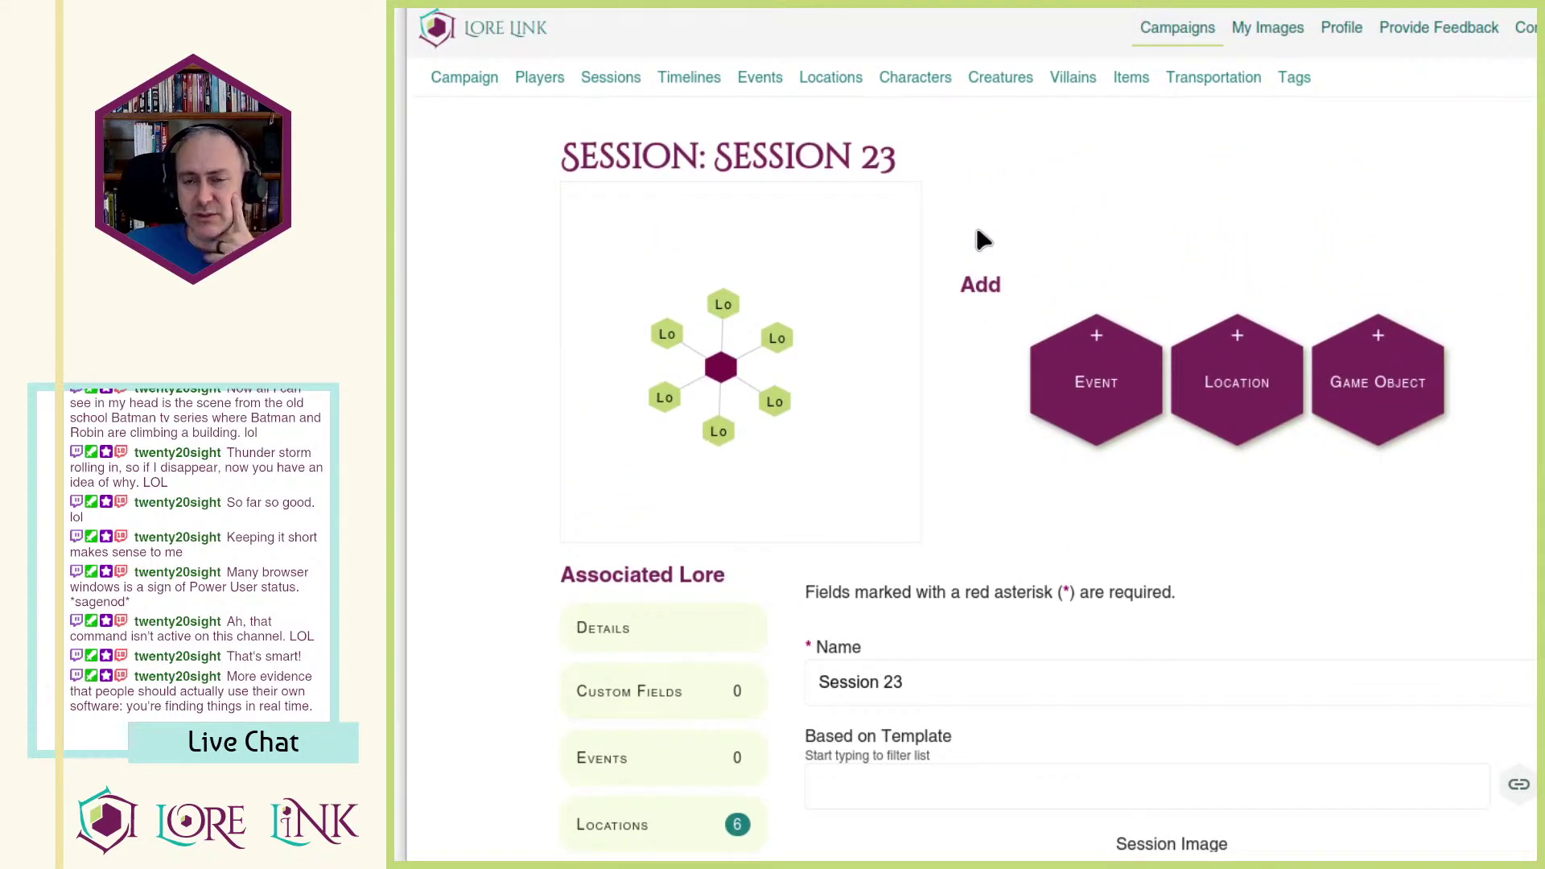
{"action": "key", "text": "alt+Tab"}
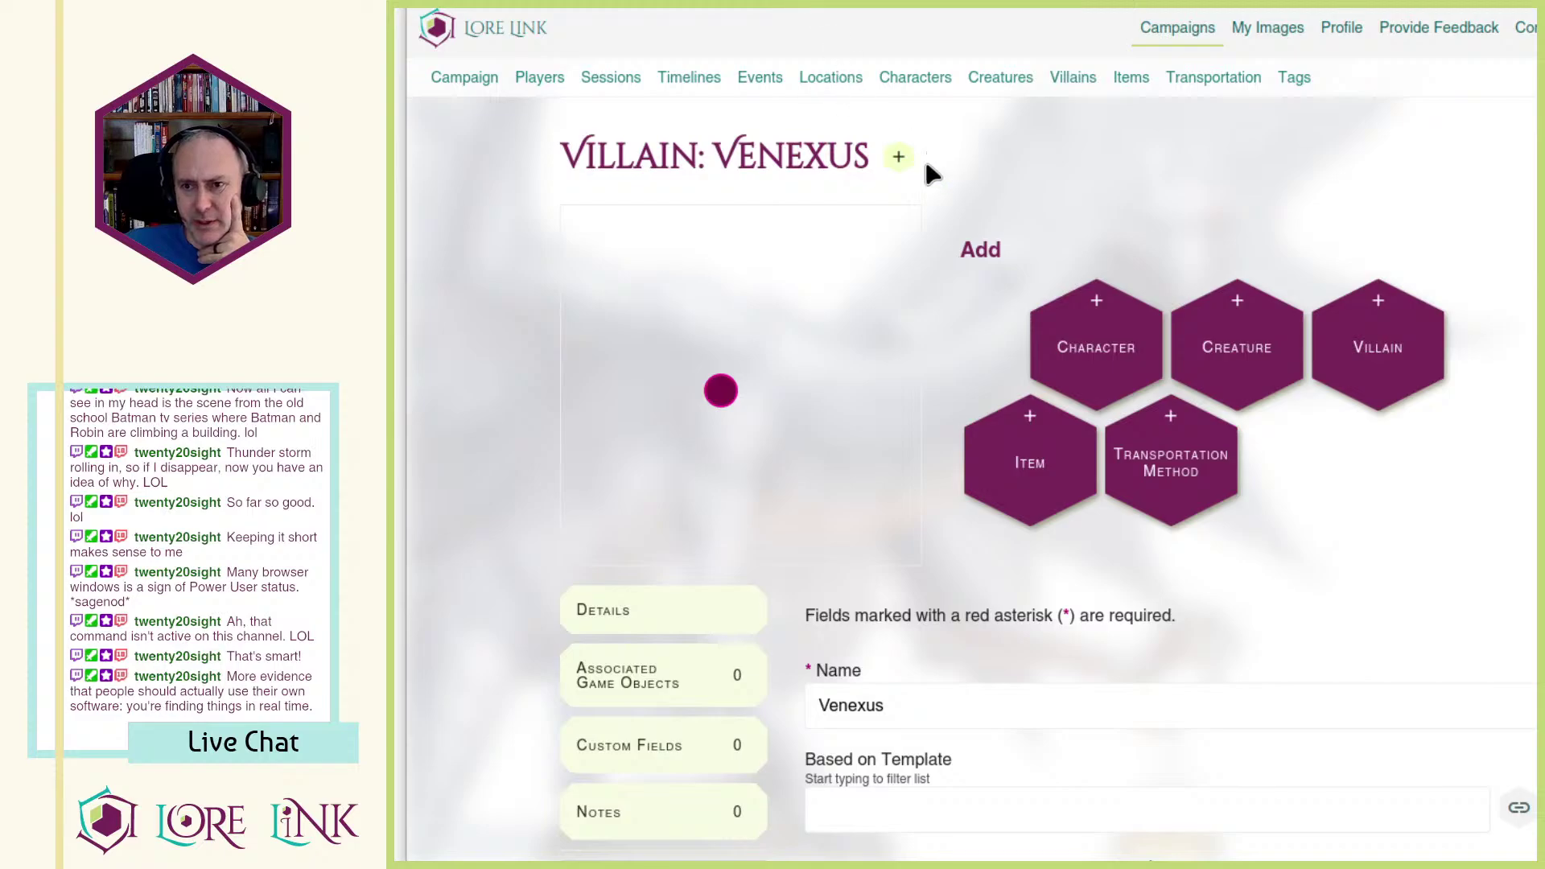
{"action": "key", "text": "alt+Tab"}
{"action": "scroll", "coordinate": [1096, 577], "scroll_direction": "down", "scroll_amount": 1}
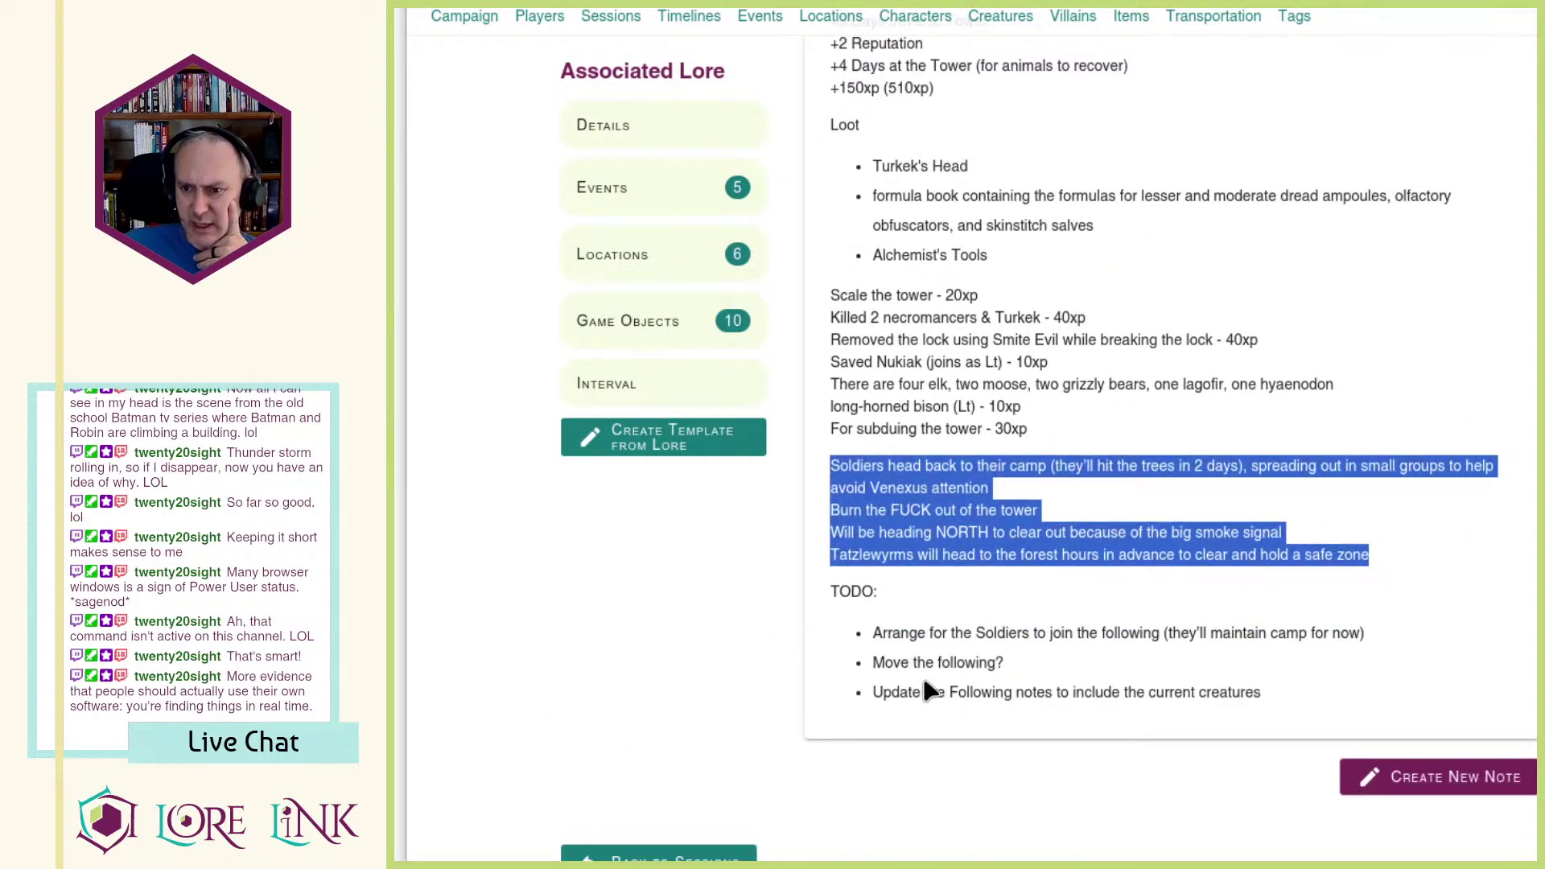
{"action": "double_click", "coordinate": [882, 696]}
{"action": "left_click_drag", "start_coordinate": [882, 697], "coordinate": [1288, 692]}
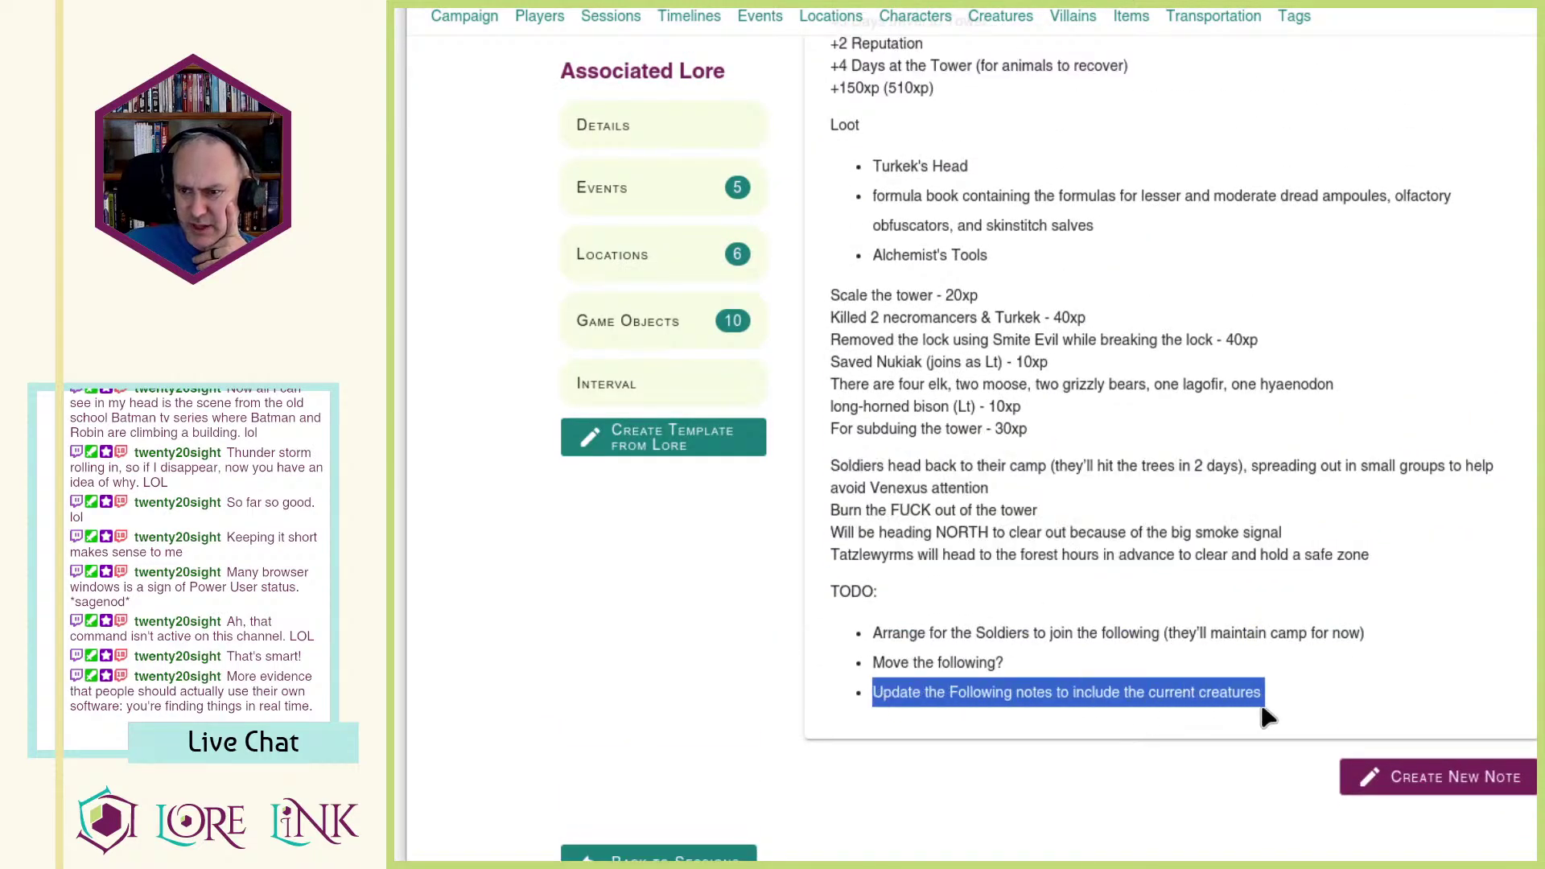
{"action": "left_click", "coordinate": [1316, 680]}
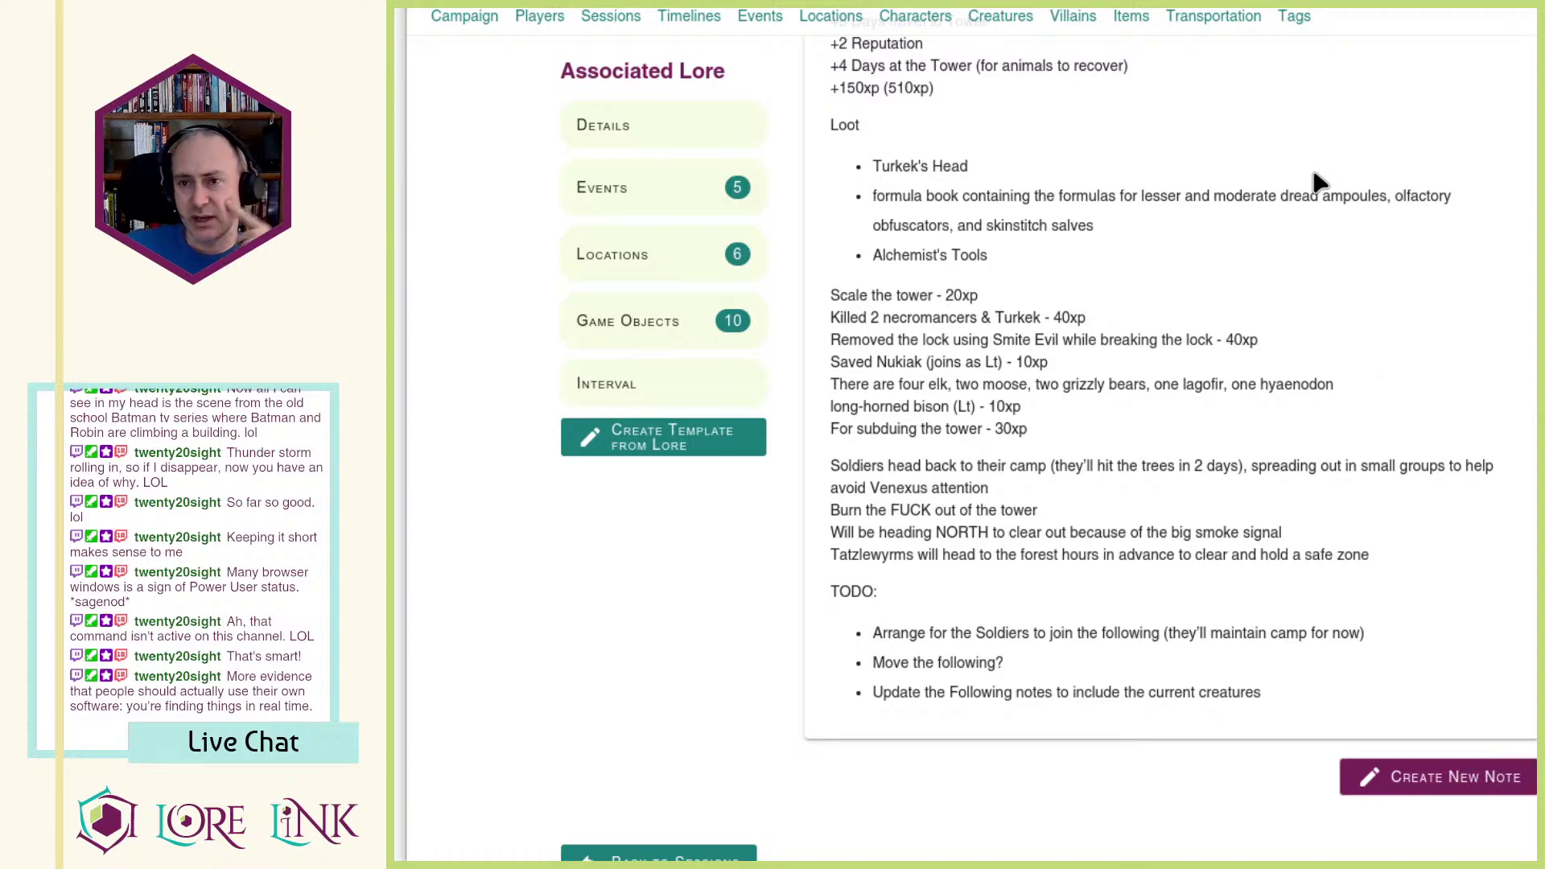
{"action": "scroll", "coordinate": [1316, 185], "scroll_direction": "up", "scroll_amount": 15}
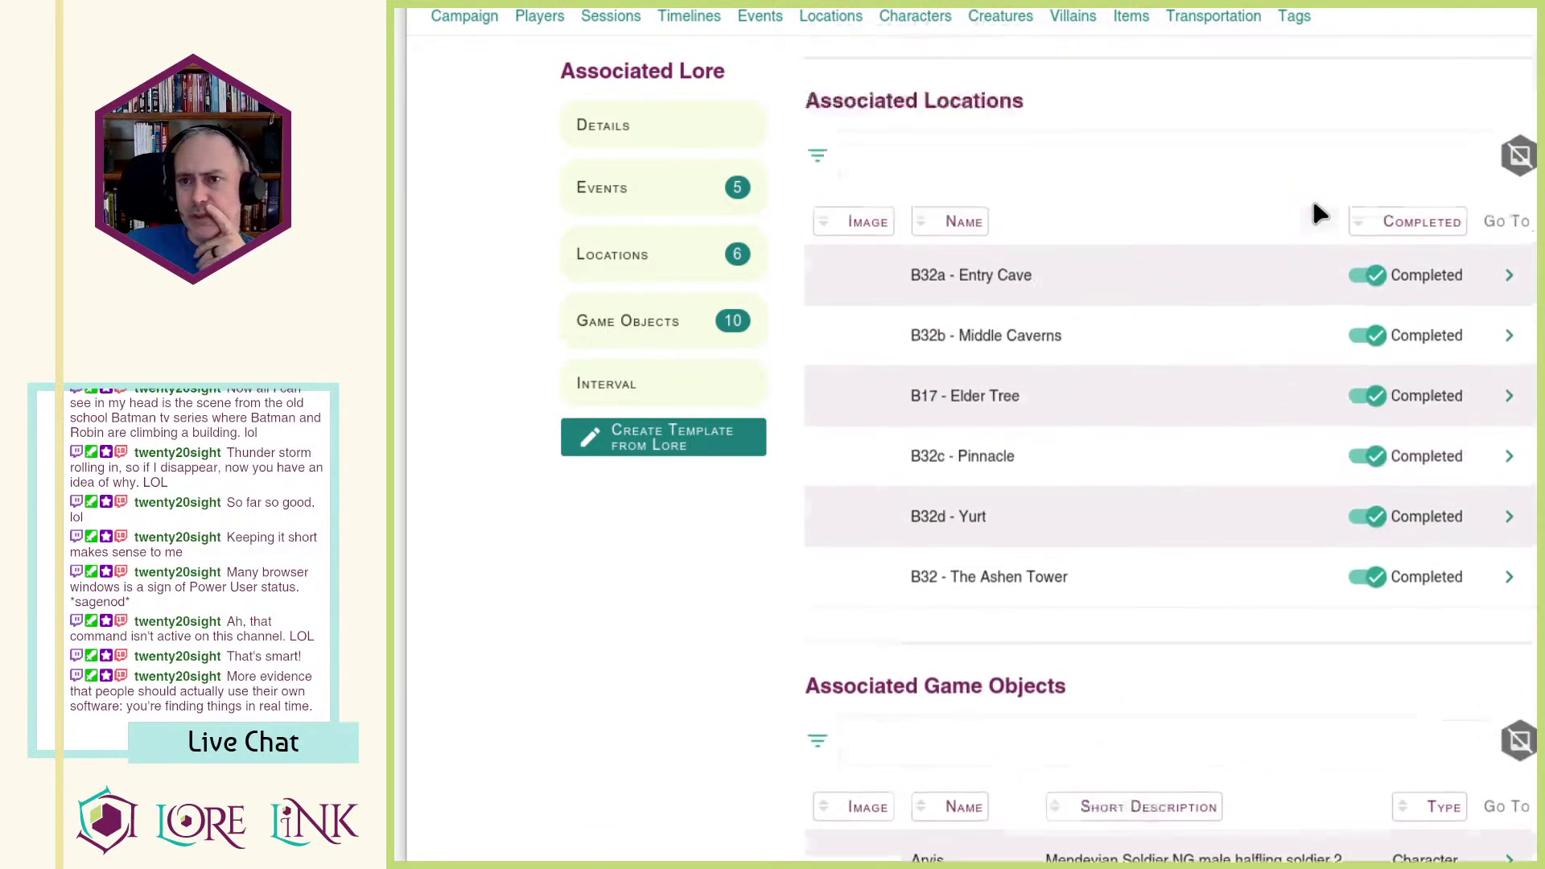
{"action": "scroll", "coordinate": [1314, 204], "scroll_direction": "up", "scroll_amount": 10}
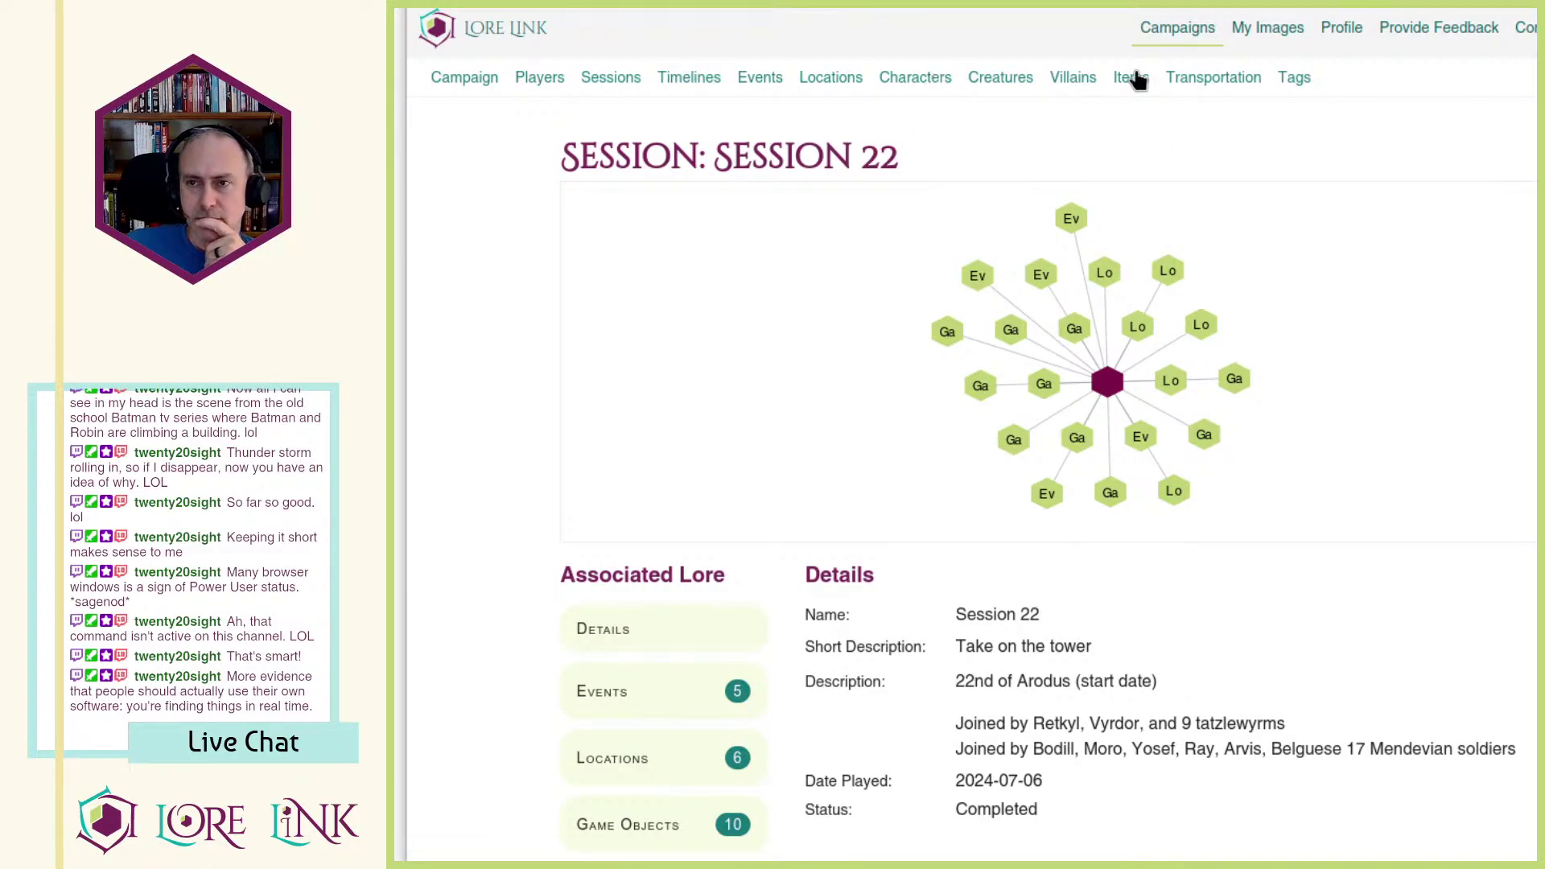
Step: Open the campaign's characters and look through the character list for an entry covering the Following
{"action": "left_click", "coordinate": [914, 80]}
{"action": "scroll", "coordinate": [1122, 161], "scroll_direction": "down", "scroll_amount": 2}
{"action": "scroll", "coordinate": [1118, 215], "scroll_direction": "down", "scroll_amount": 3}
{"action": "scroll", "coordinate": [1464, 380], "scroll_direction": "up", "scroll_amount": 5}
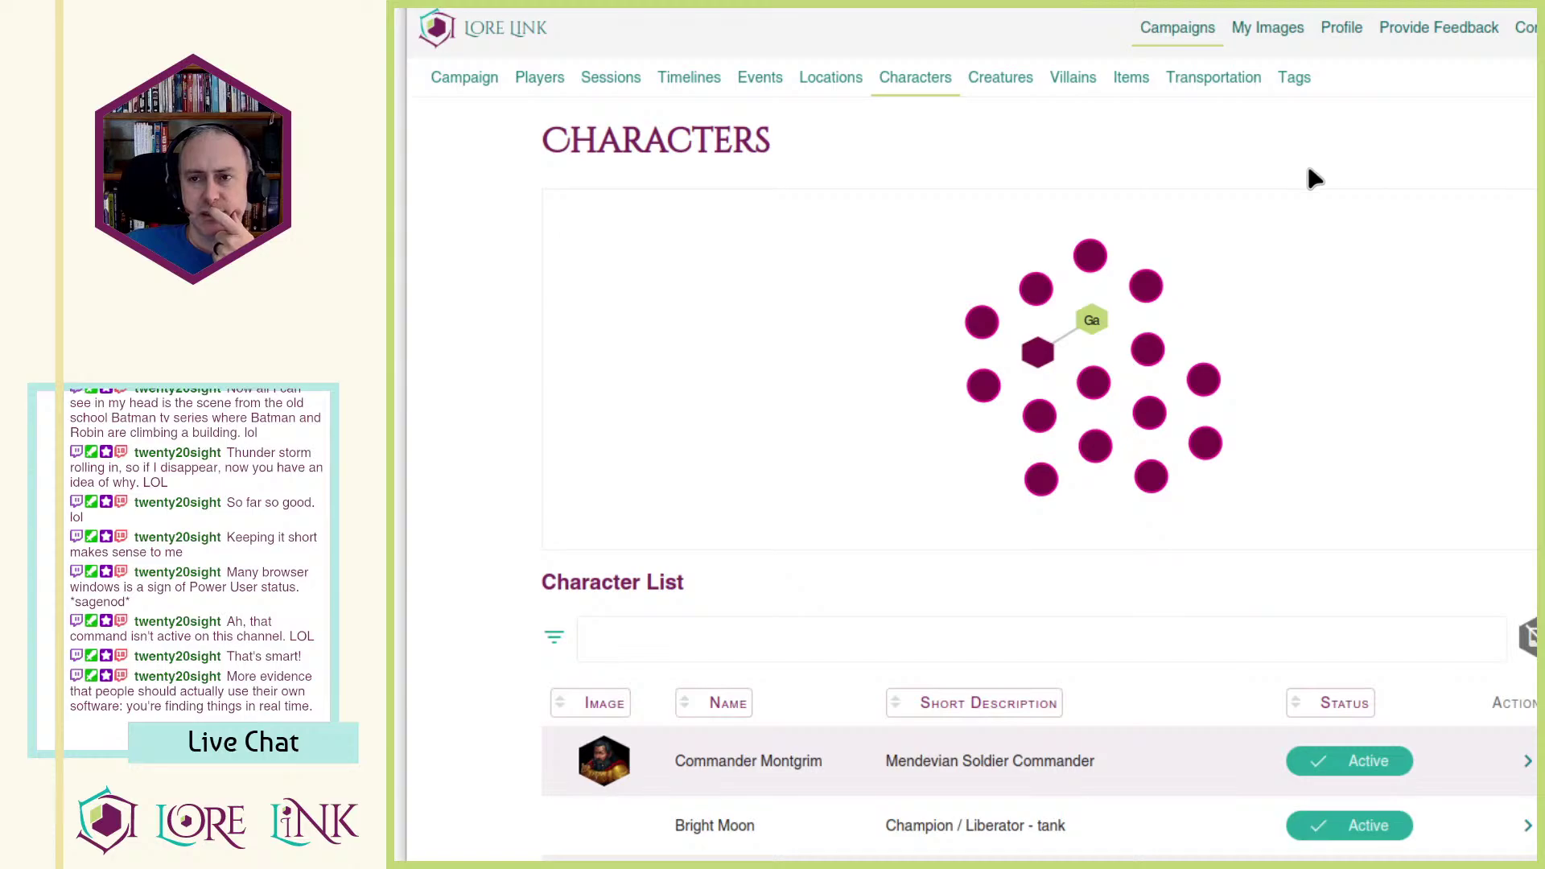
{"action": "scroll", "coordinate": [1366, 372], "scroll_direction": "down", "scroll_amount": 7}
{"action": "scroll", "coordinate": [1414, 648], "scroll_direction": "up", "scroll_amount": 7}
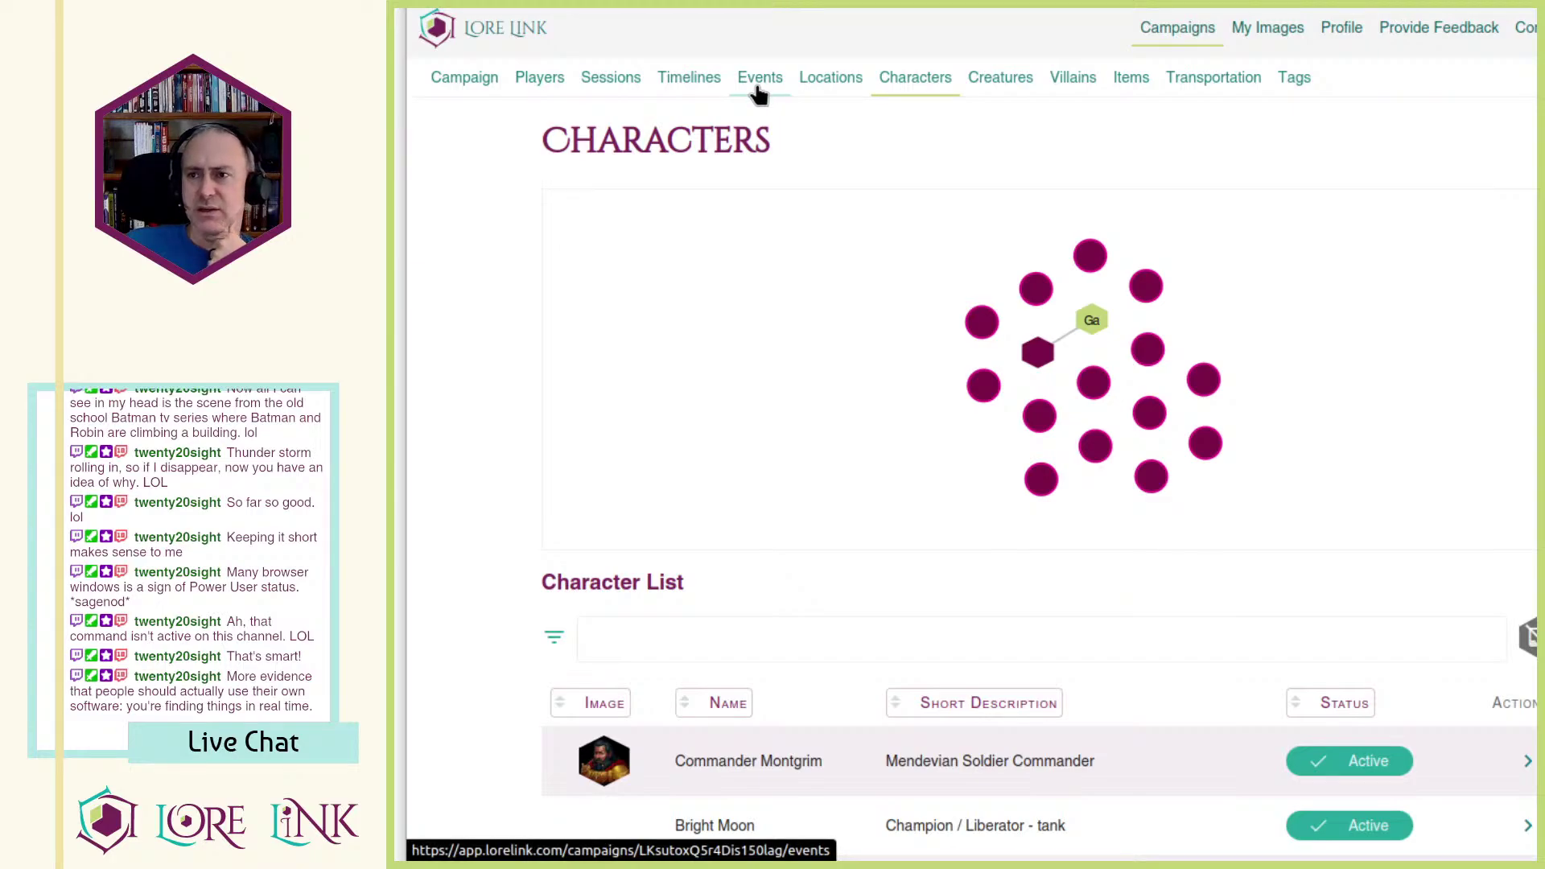
{"action": "scroll", "coordinate": [1502, 503], "scroll_direction": "down", "scroll_amount": 5}
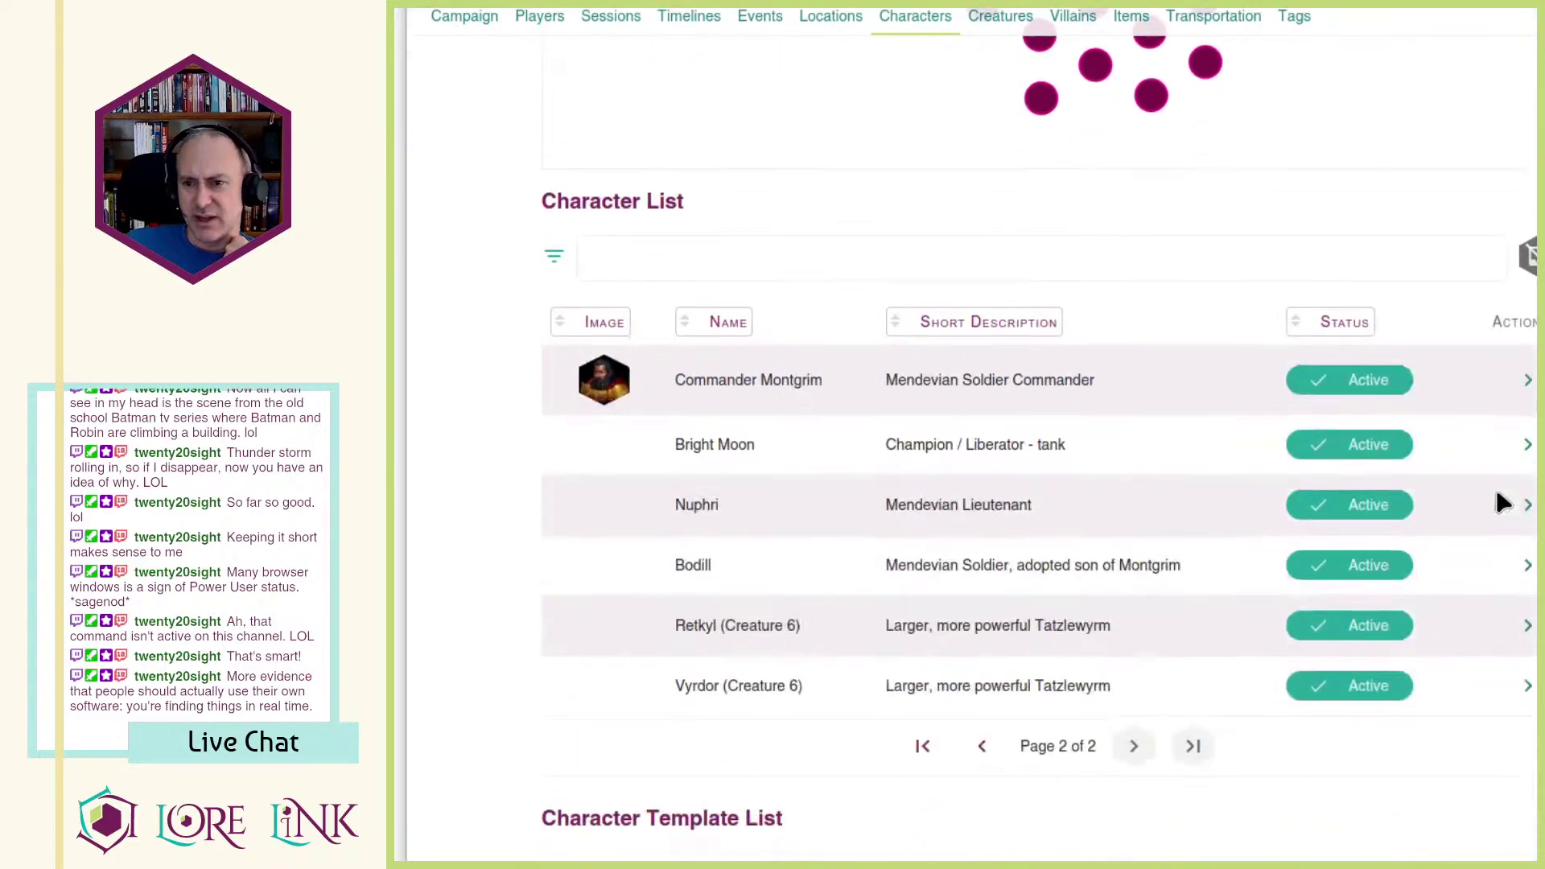
{"action": "scroll", "coordinate": [1502, 503], "scroll_direction": "down", "scroll_amount": 3}
{"action": "scroll", "coordinate": [1249, 668], "scroll_direction": "up", "scroll_amount": 7}
{"action": "scroll", "coordinate": [1111, 317], "scroll_direction": "down", "scroll_amount": 5}
{"action": "scroll", "coordinate": [1118, 322], "scroll_direction": "up", "scroll_amount": 5}
{"action": "scroll", "coordinate": [931, 142], "scroll_direction": "down", "scroll_amount": 5}
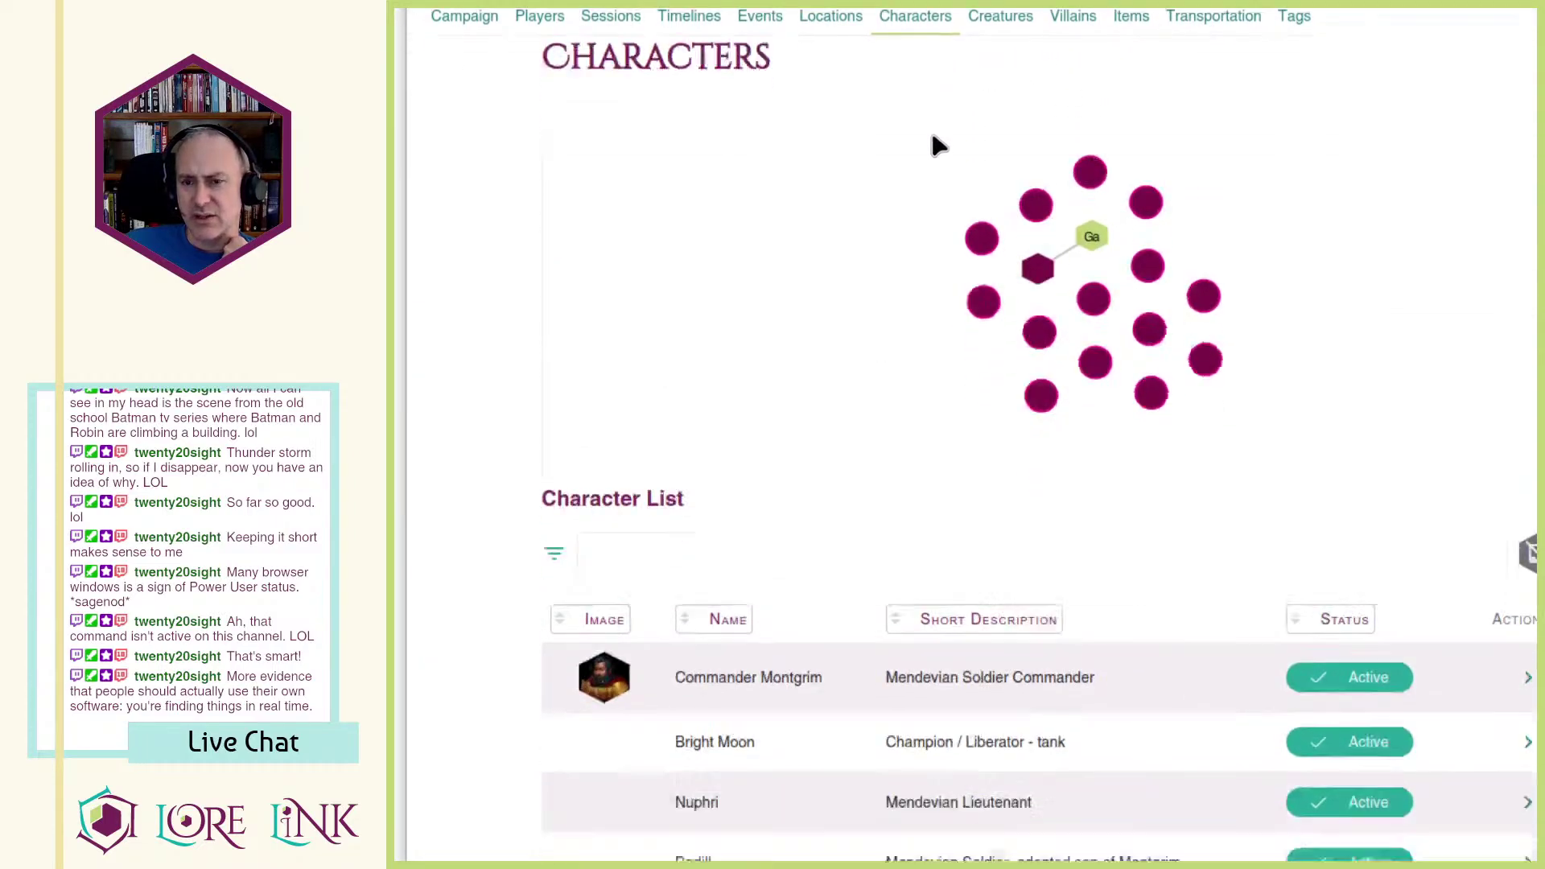
{"action": "scroll", "coordinate": [938, 190], "scroll_direction": "up", "scroll_amount": 5}
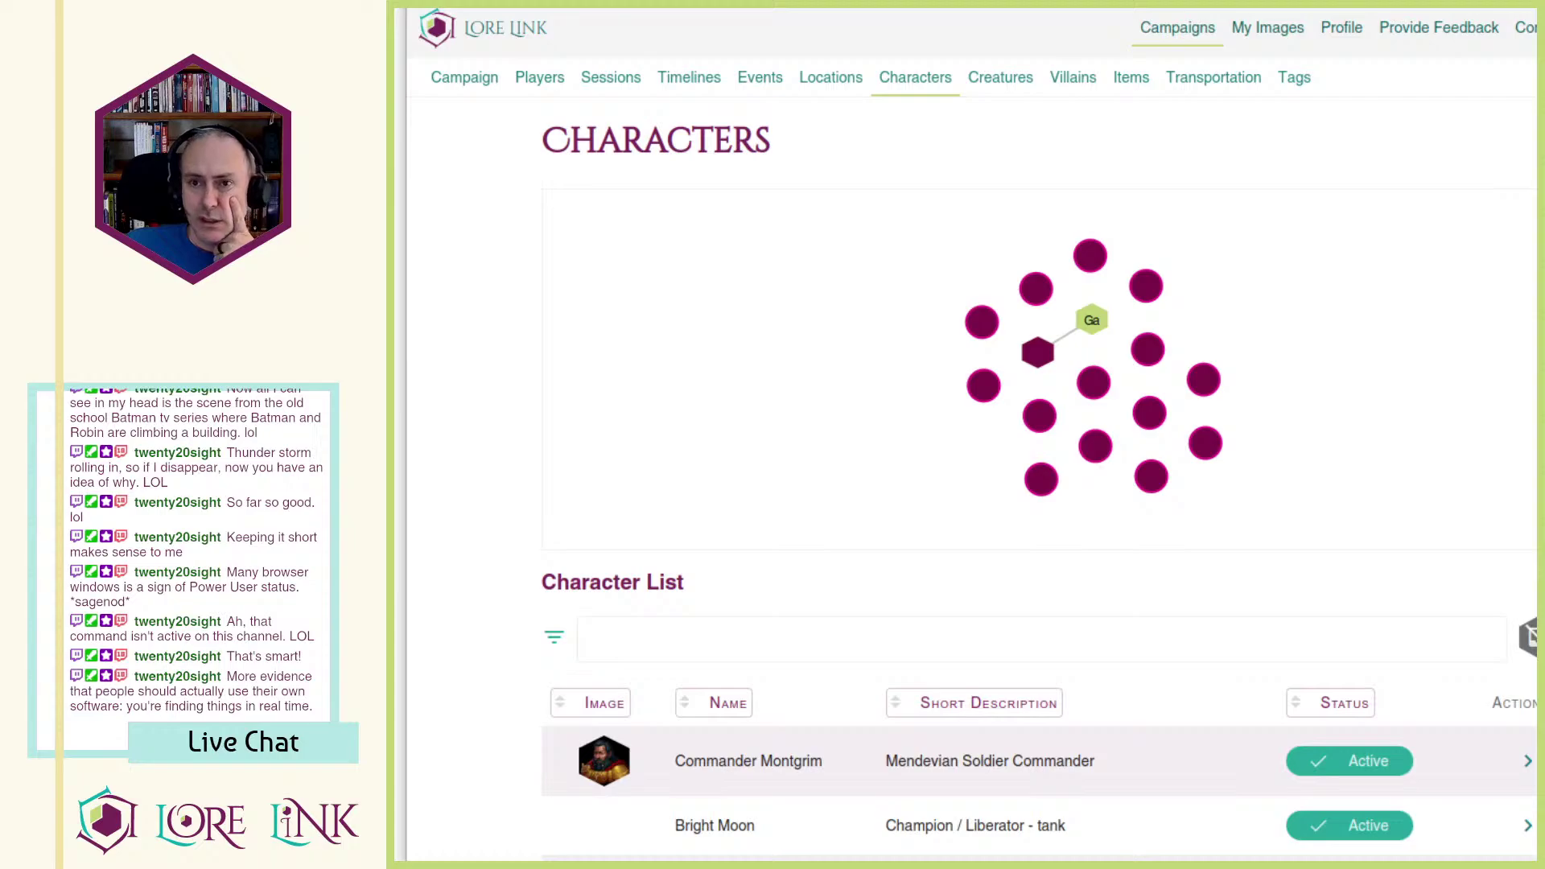
{"action": "scroll", "coordinate": [1046, 322], "scroll_direction": "down", "scroll_amount": 5}
{"action": "scroll", "coordinate": [1046, 289], "scroll_direction": "up", "scroll_amount": 5}
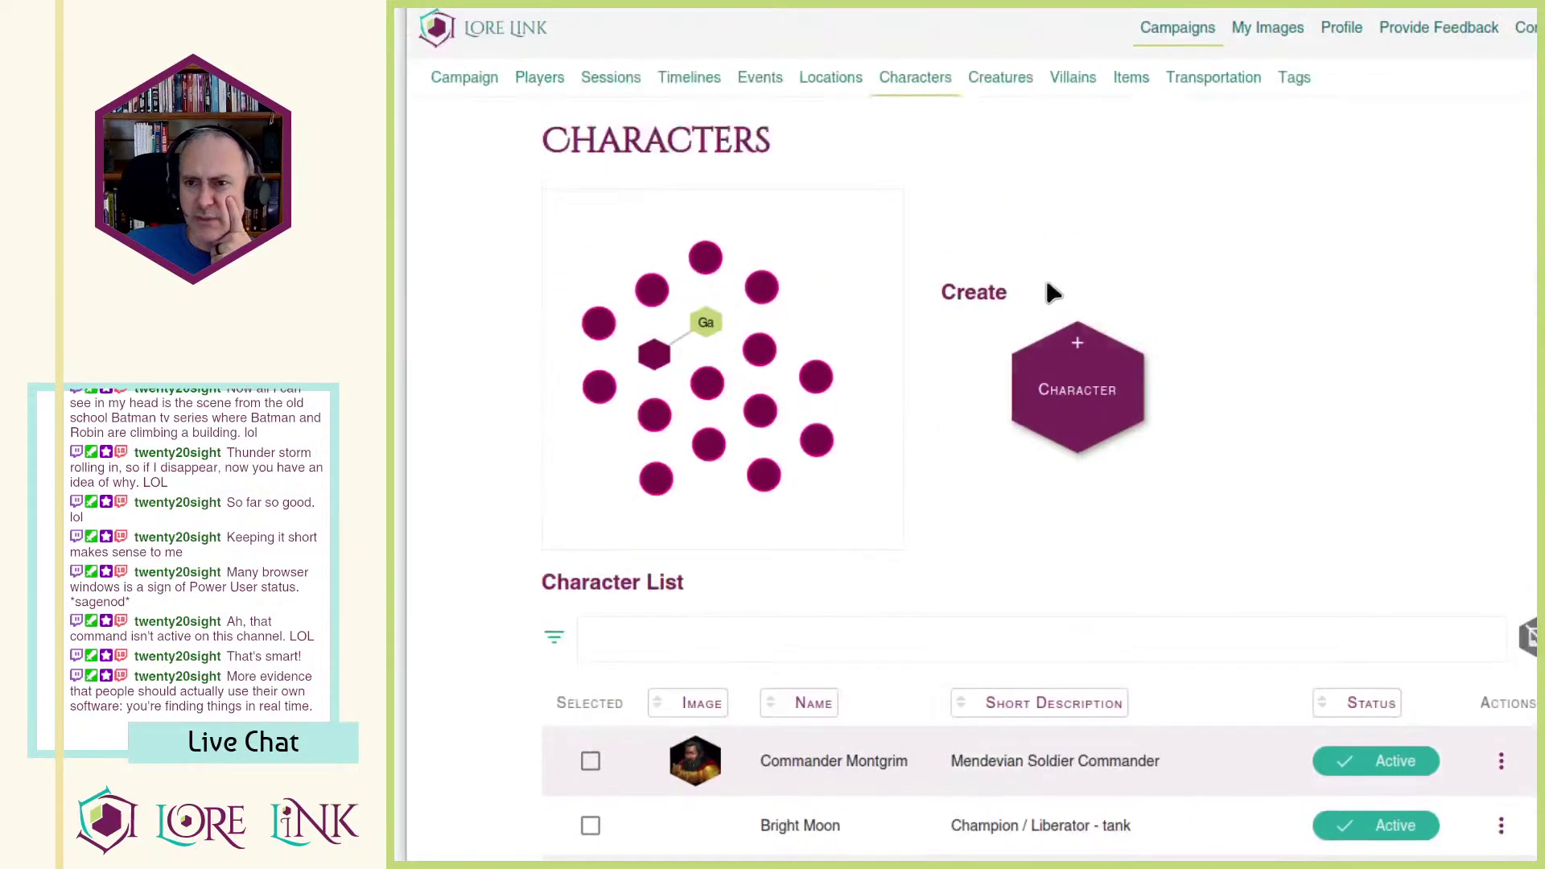
{"action": "left_click", "coordinate": [1079, 375]}
{"action": "left_click", "coordinate": [1326, 165]}
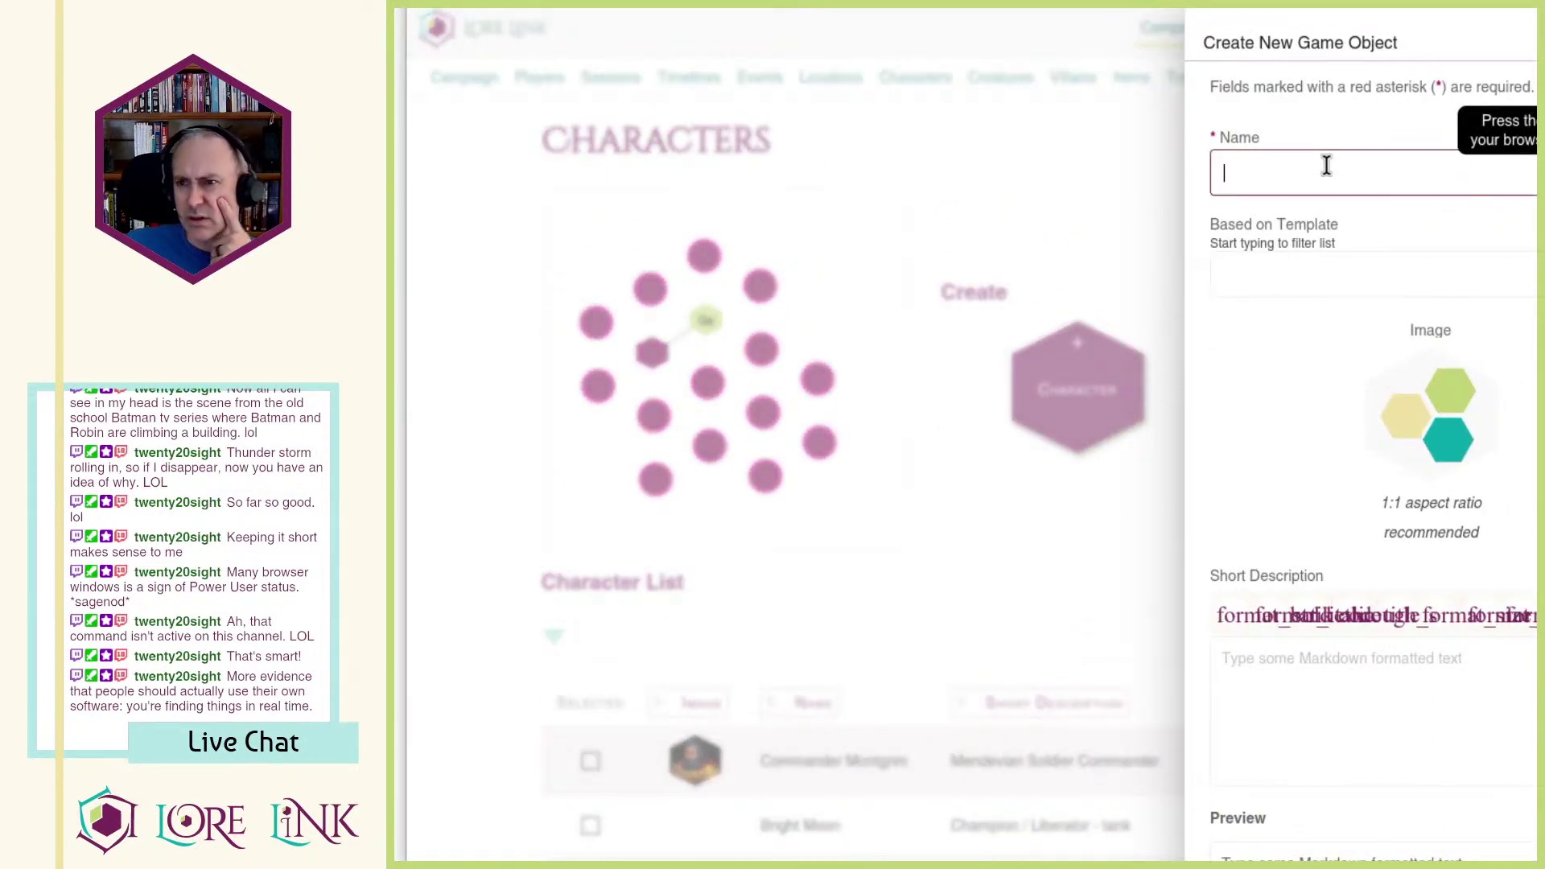
{"action": "type", "text": "Fo"}
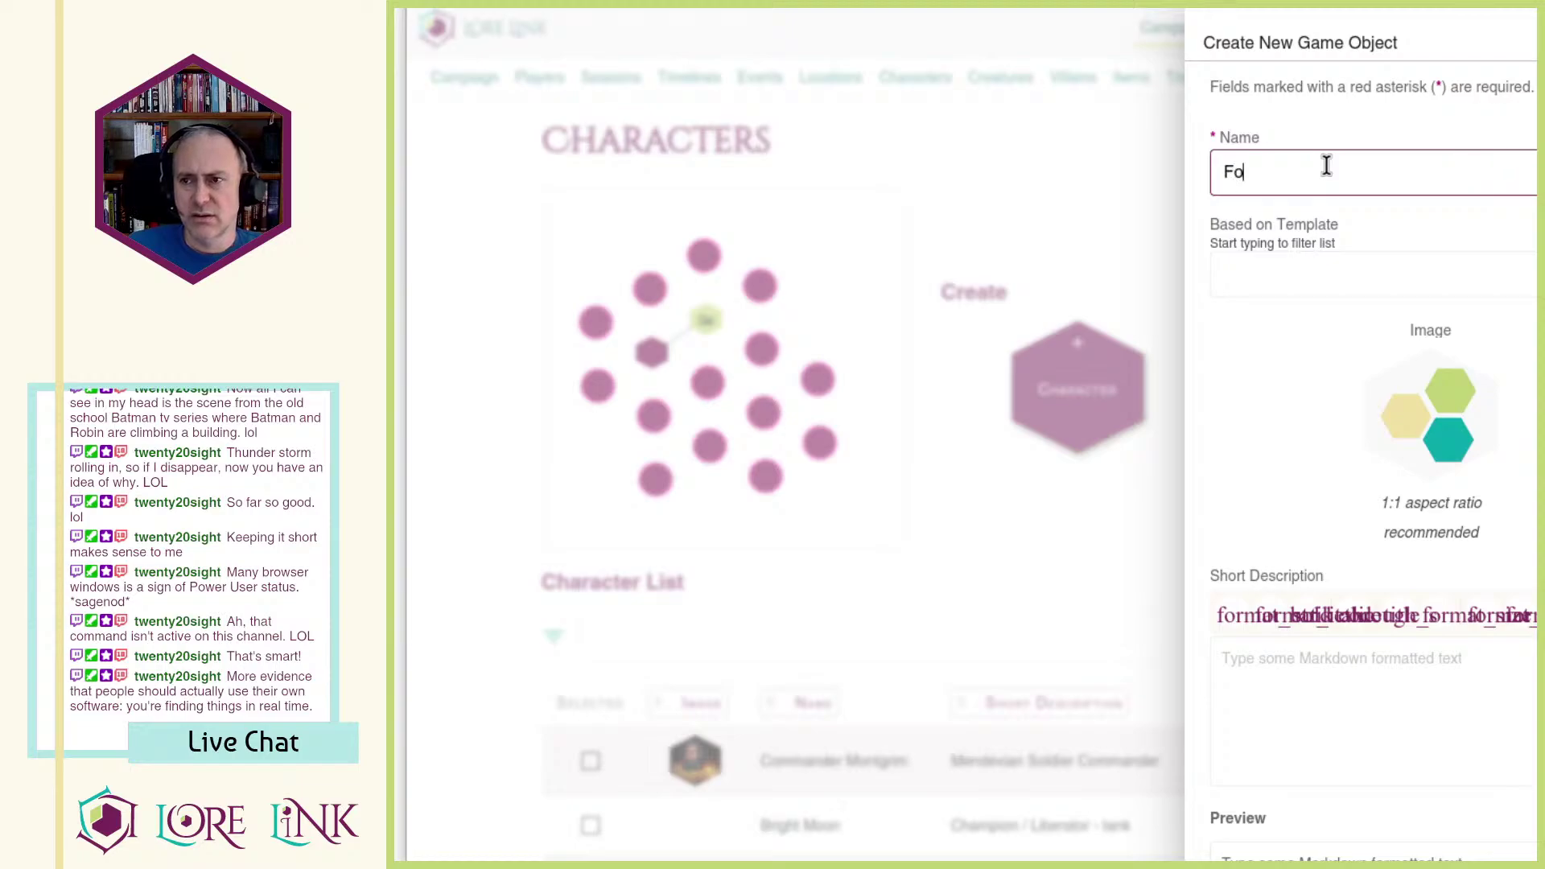
{"action": "type", "text": "lllowin"}
{"action": "key", "text": "ctrl+a"}
{"action": "type", "text": "FGol"}
{"action": "key", "text": "ctrl+a"}
{"action": "type", "text": "Following"}
{"action": "key", "text": "Tab"}
{"action": "left_click", "coordinate": [1324, 760]}
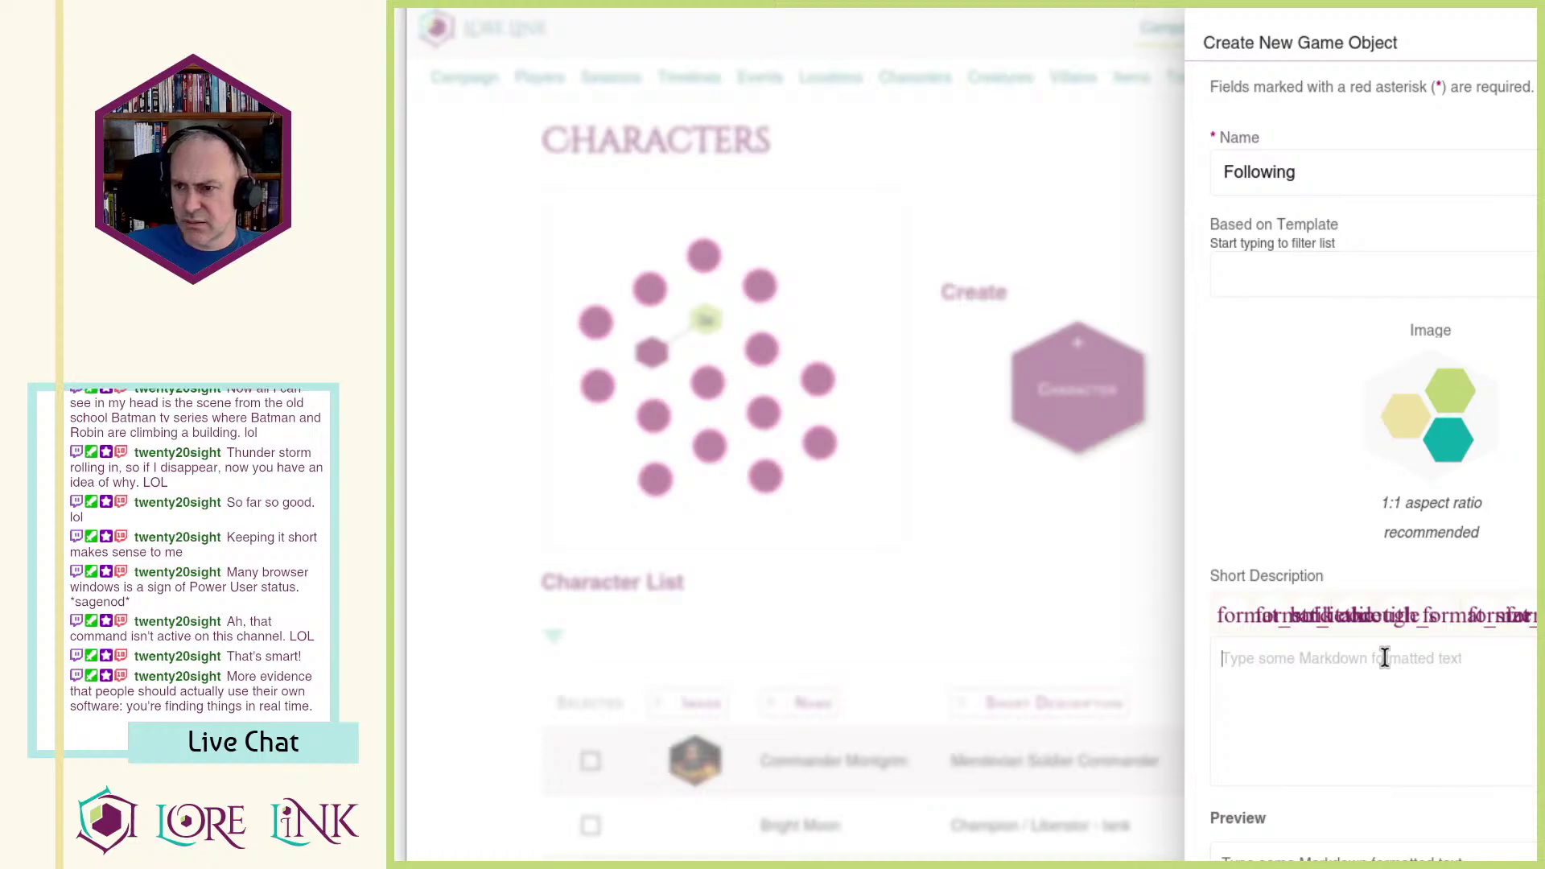
{"action": "scroll", "coordinate": [1379, 659], "scroll_direction": "down", "scroll_amount": 5}
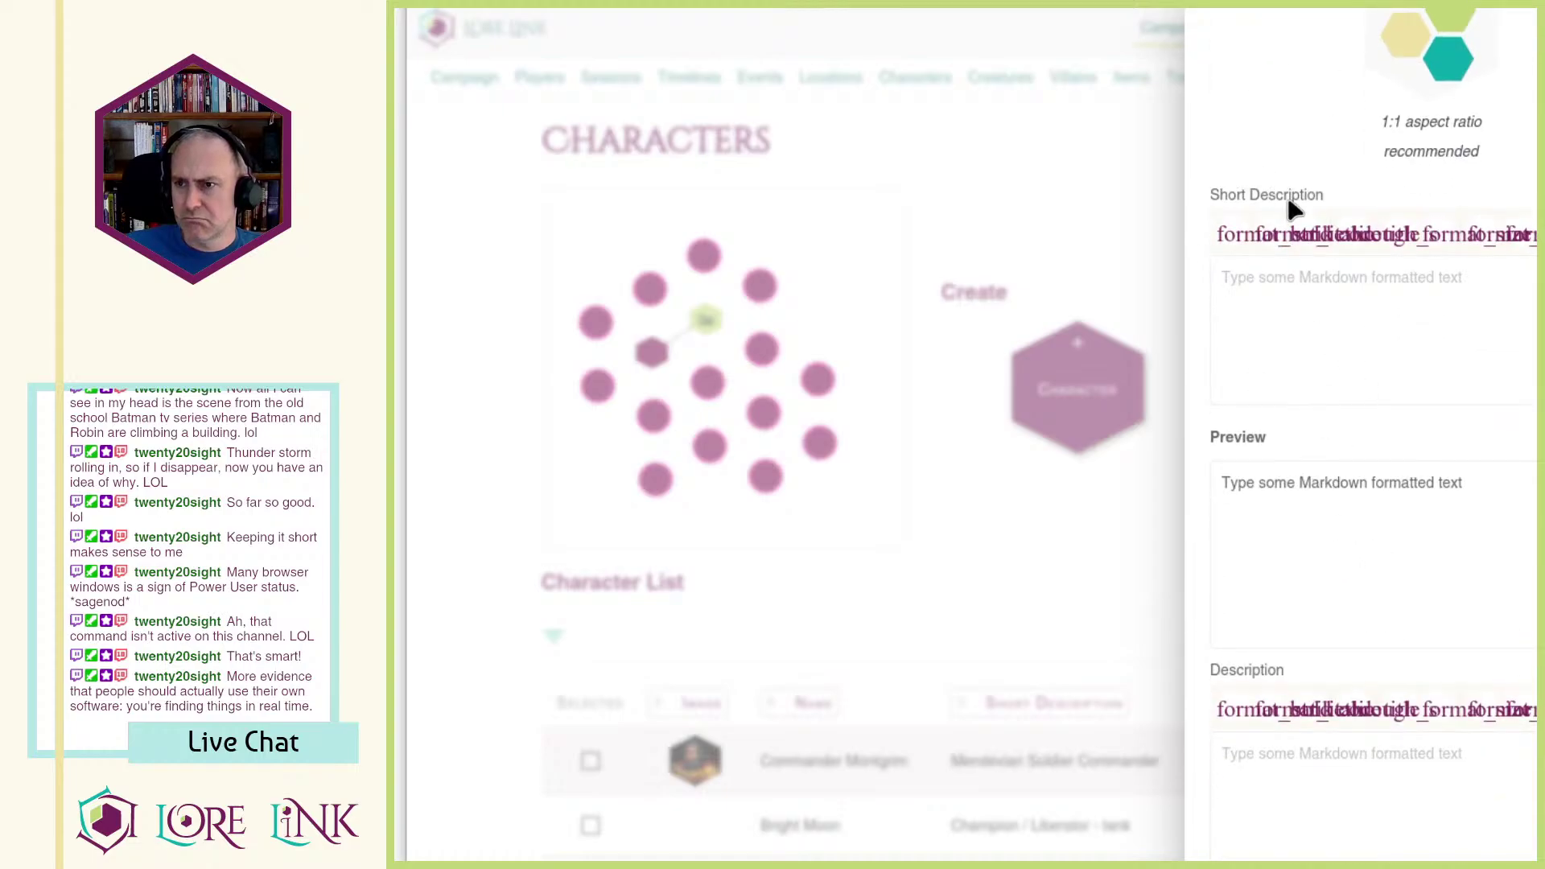
{"action": "left_click", "coordinate": [1324, 241]}
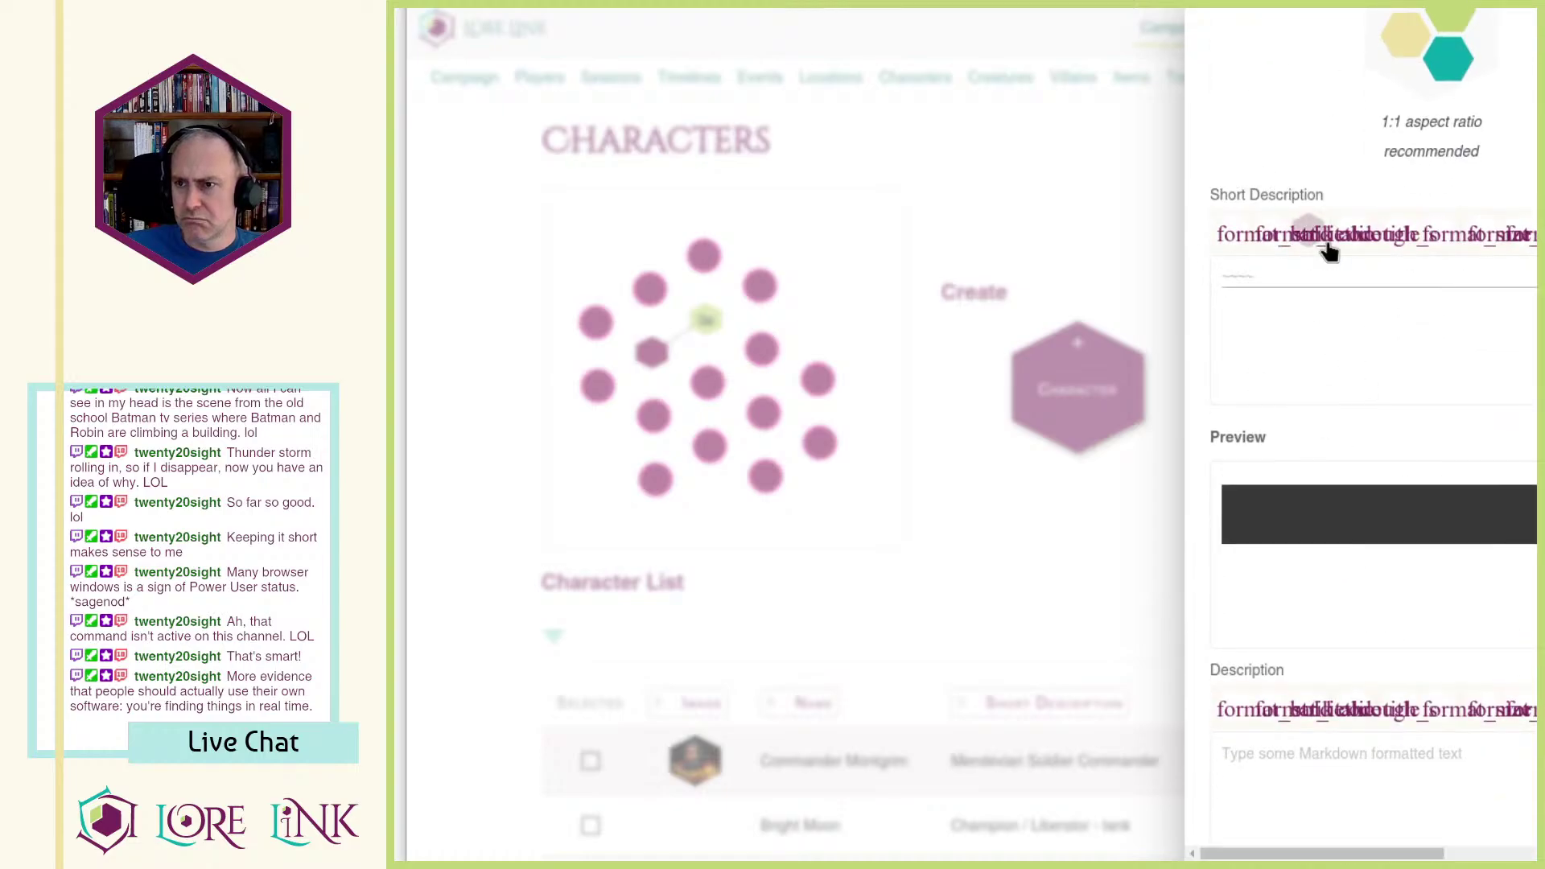
{"action": "left_click", "coordinate": [1138, 274]}
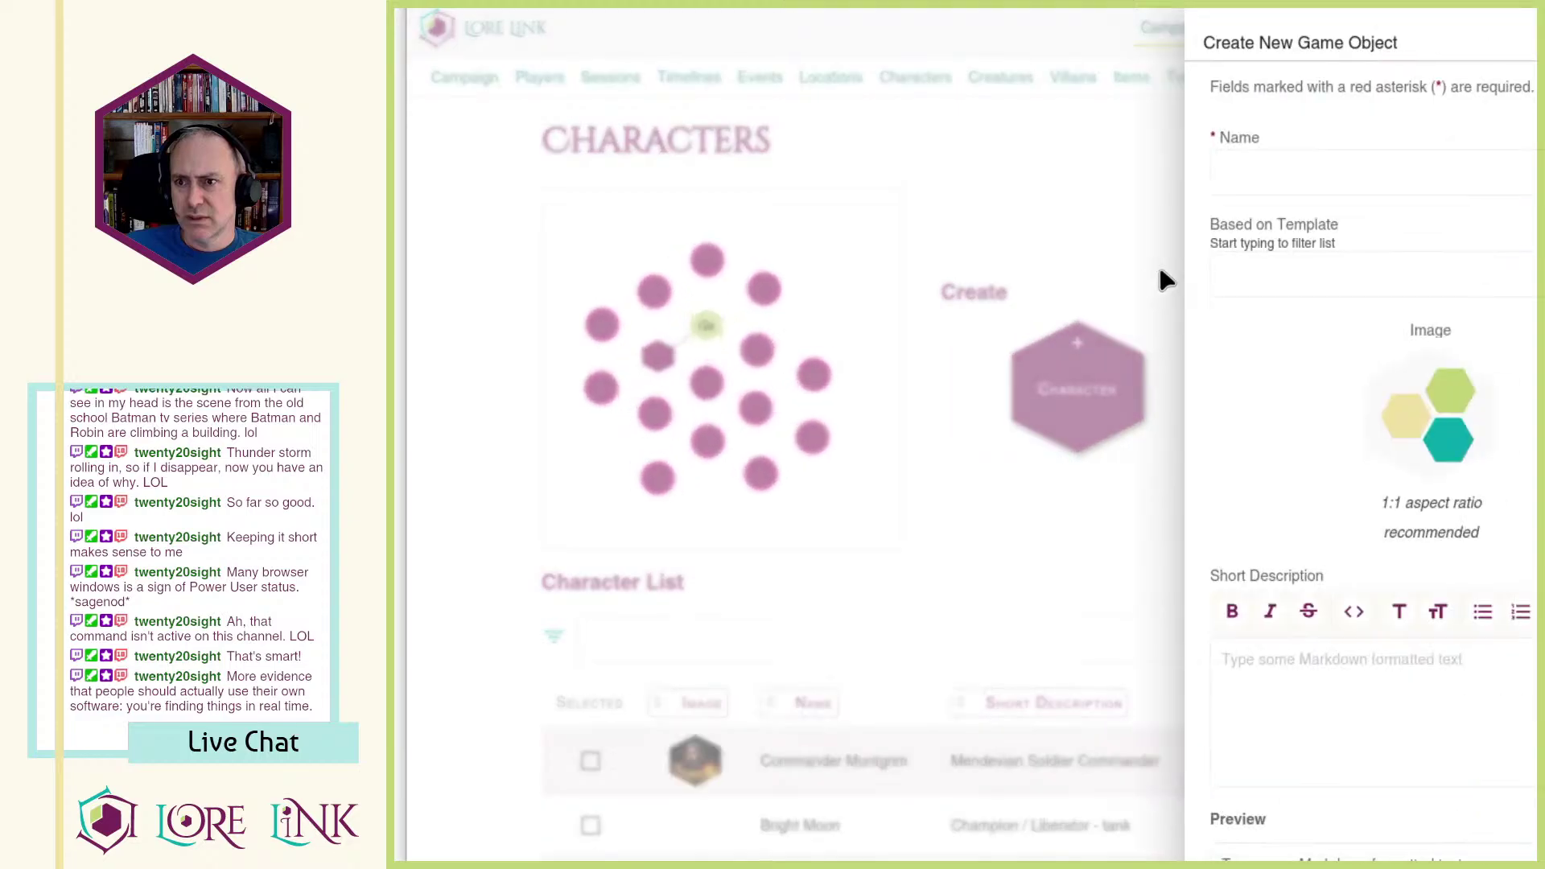
Step: Name the new character Following and place the cursor in its Short Description
{"action": "left_click", "coordinate": [1321, 173]}
{"action": "type", "text": "Following"}
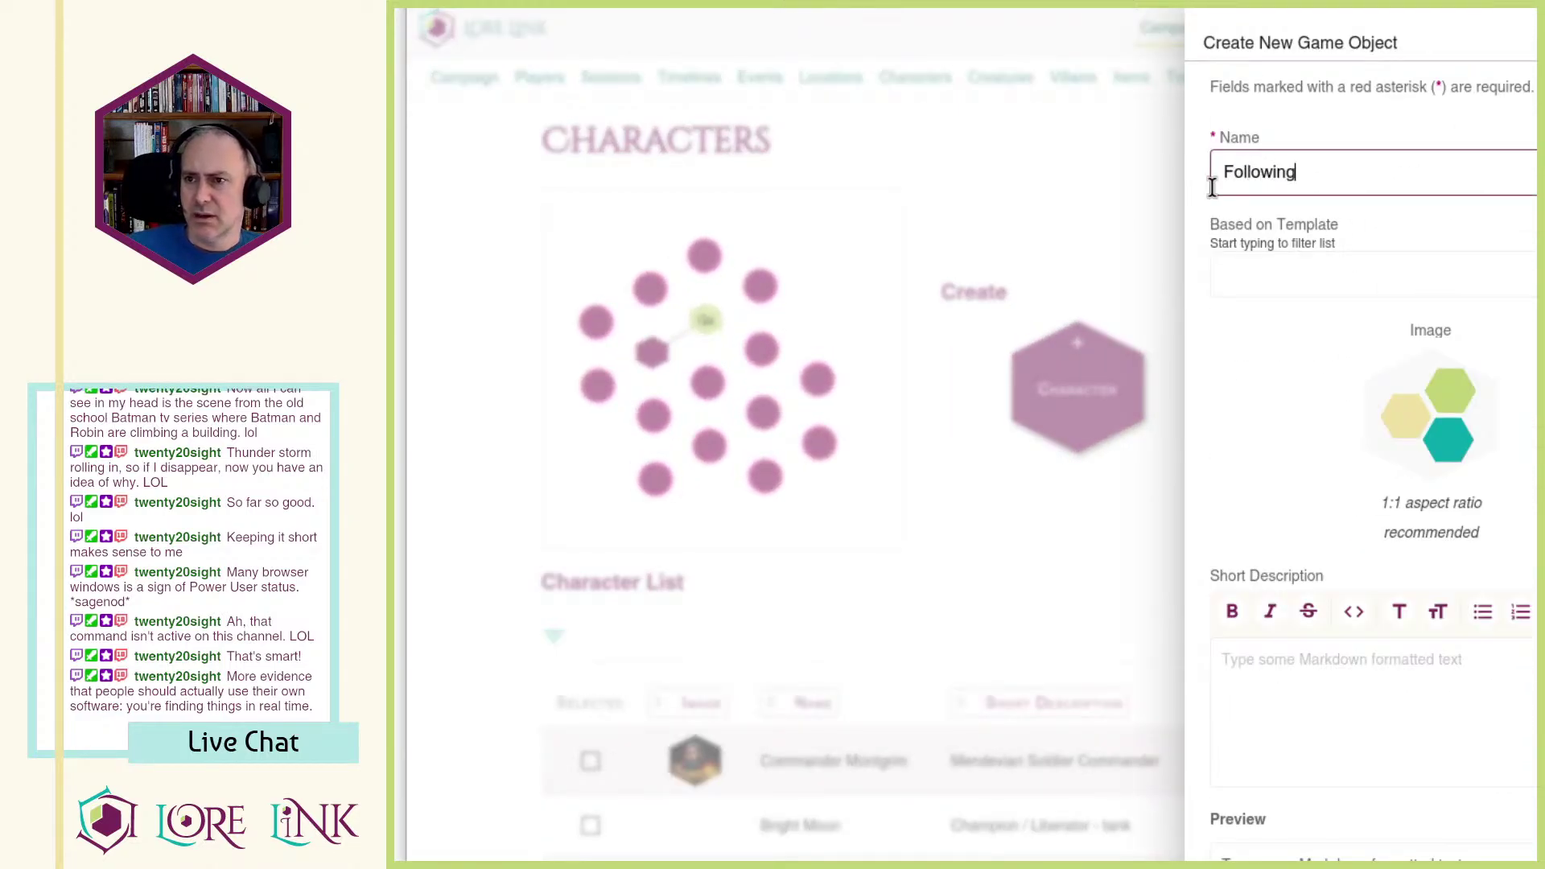
{"action": "key", "text": "Tab"}
{"action": "left_click", "coordinate": [1526, 678]}
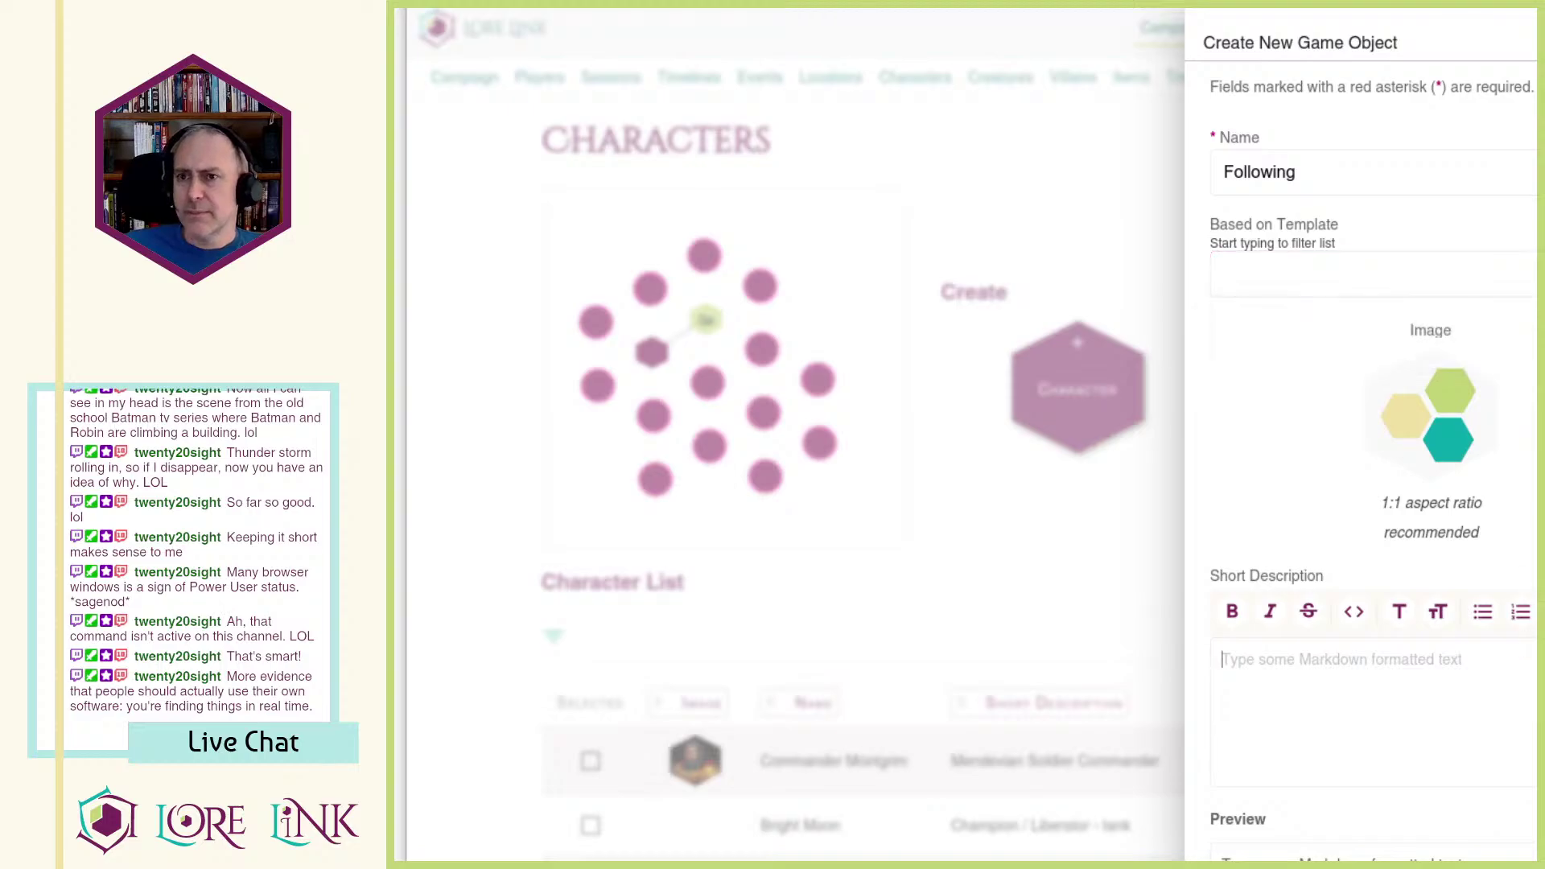
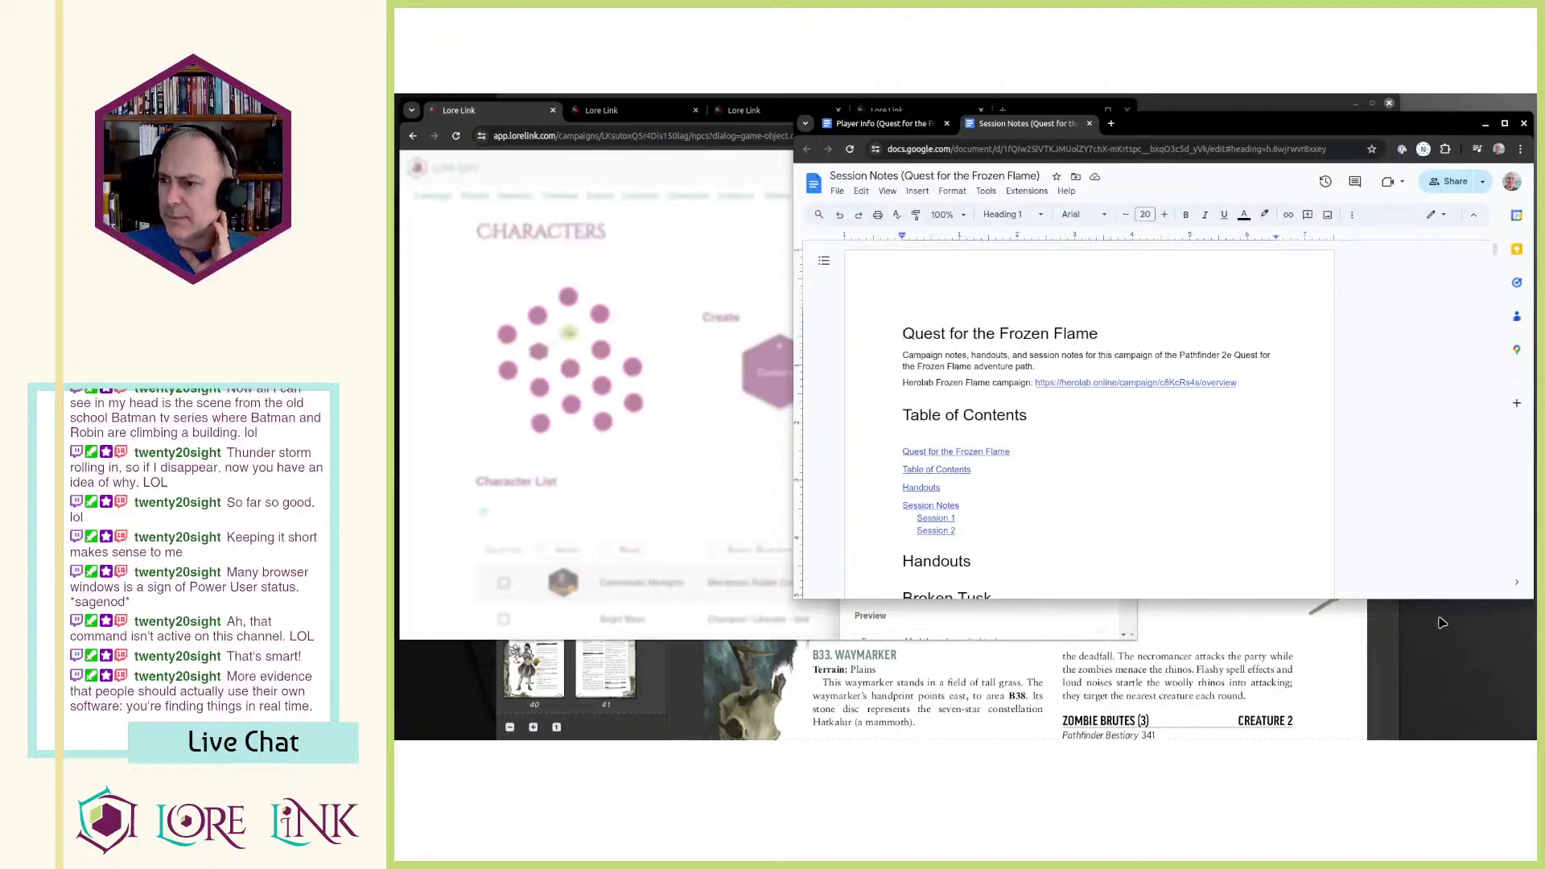
Step: Switch to Google Docs, enlarge its window and go to the start of the Player Info (Quest for the Frozen Flame) document
{"action": "left_click_drag", "start_coordinate": [1440, 599], "coordinate": [1410, 739]}
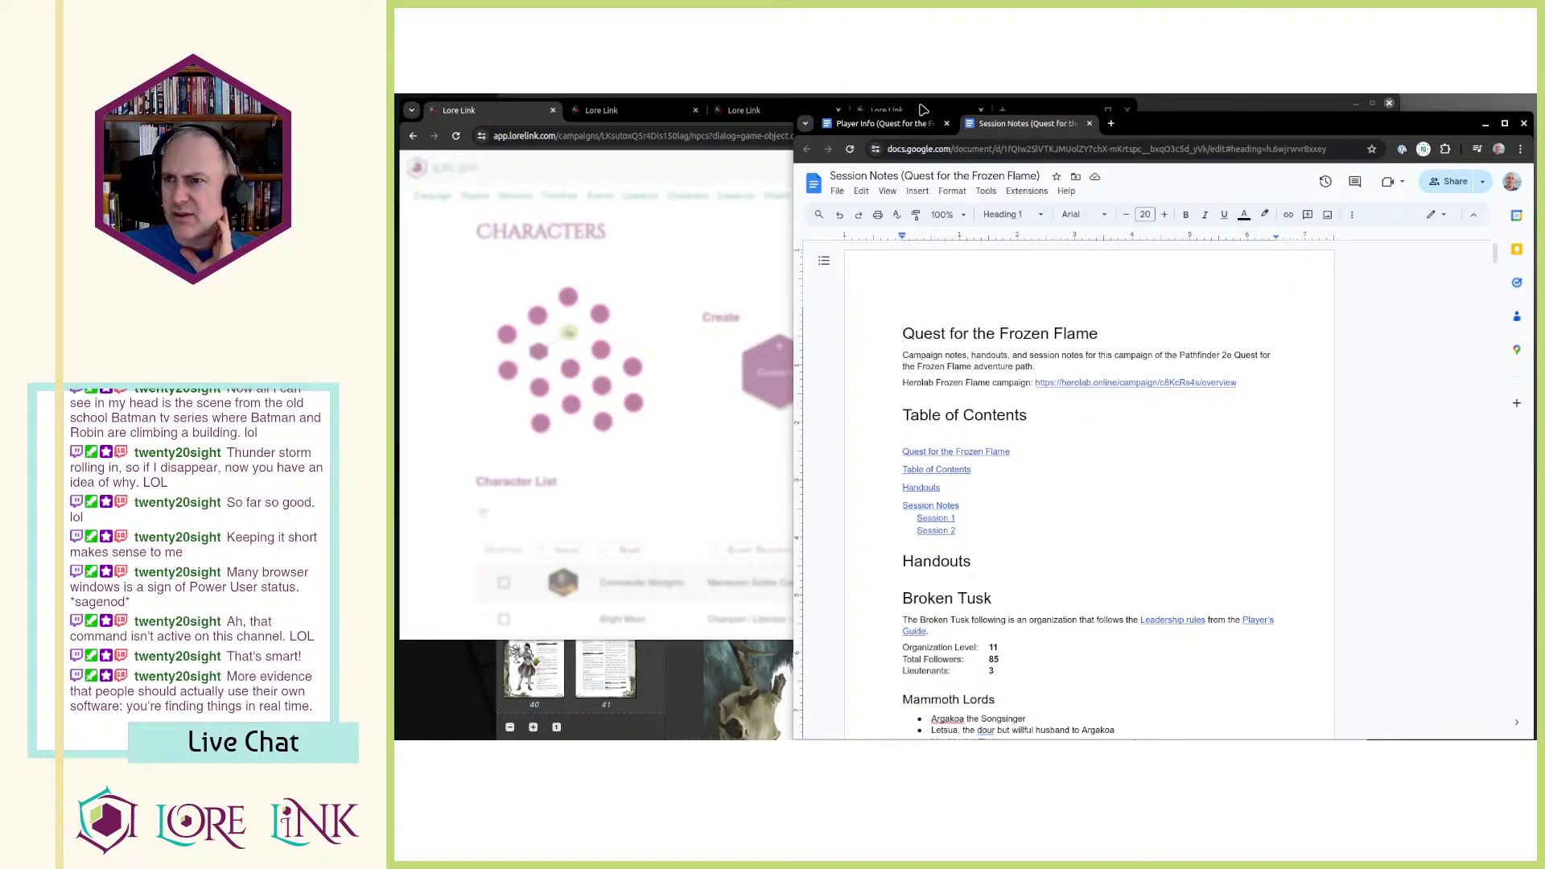
{"action": "left_click", "coordinate": [883, 128]}
{"action": "scroll", "coordinate": [994, 401], "scroll_direction": "up", "scroll_amount": 5}
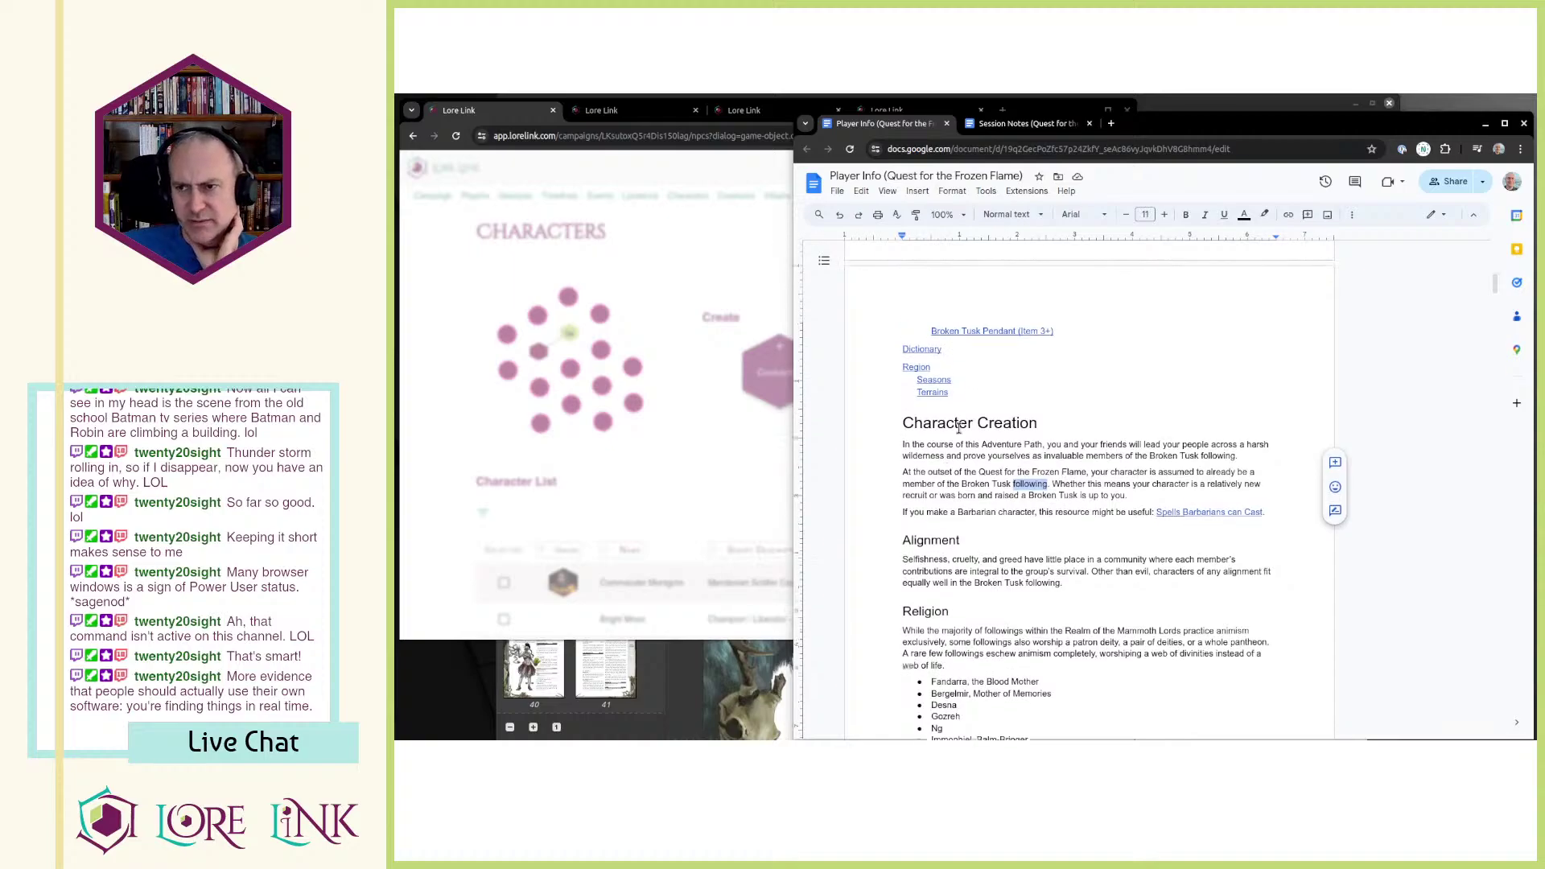
{"action": "scroll", "coordinate": [994, 401], "scroll_direction": "up", "scroll_amount": 4}
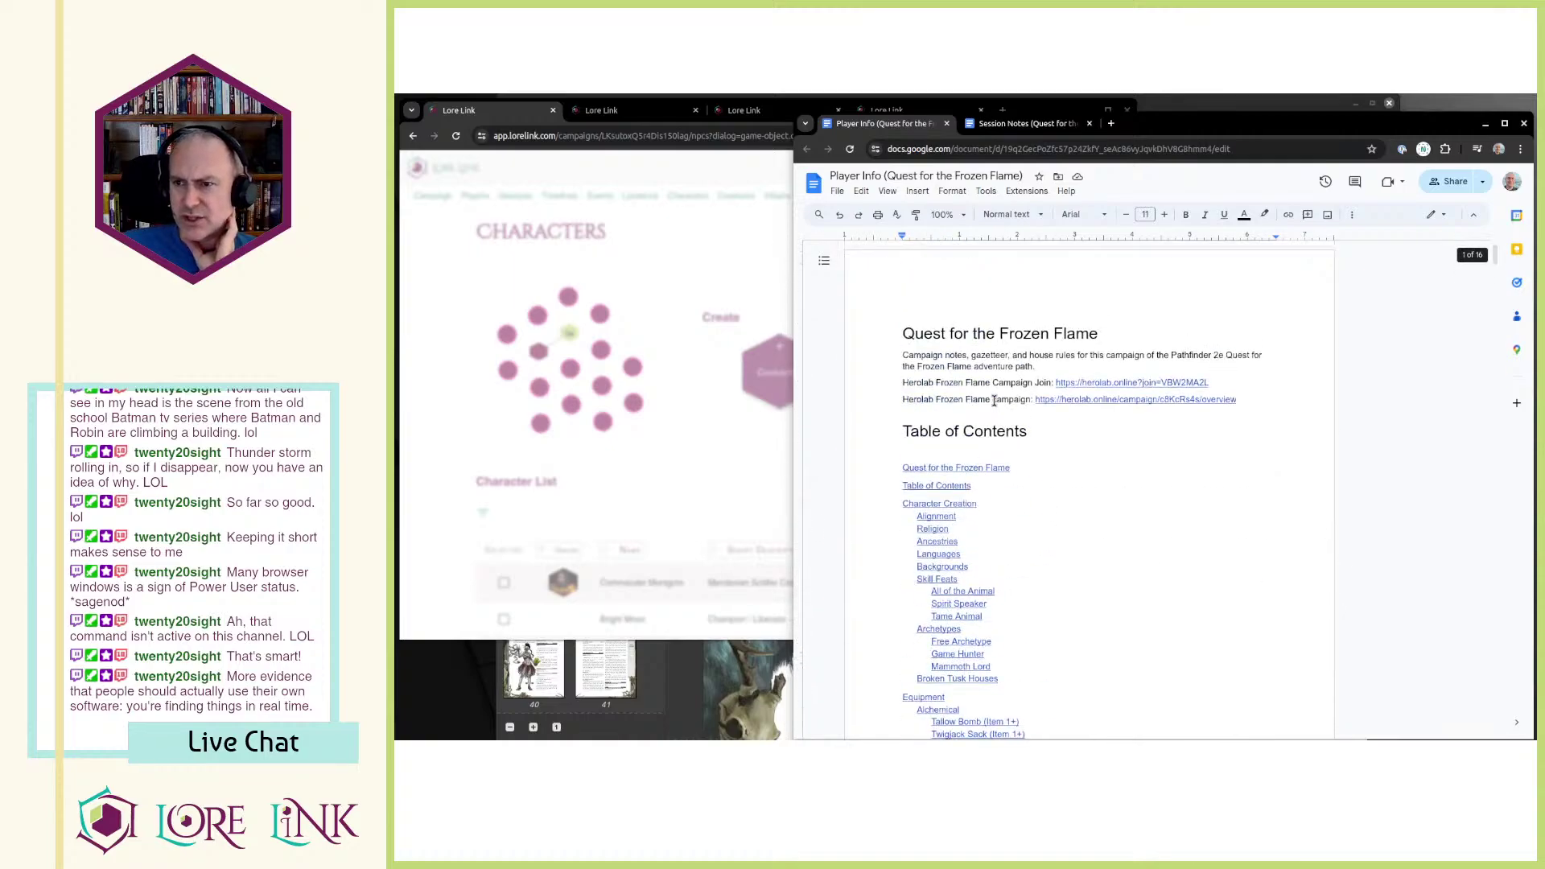
{"action": "left_click", "coordinate": [902, 336]}
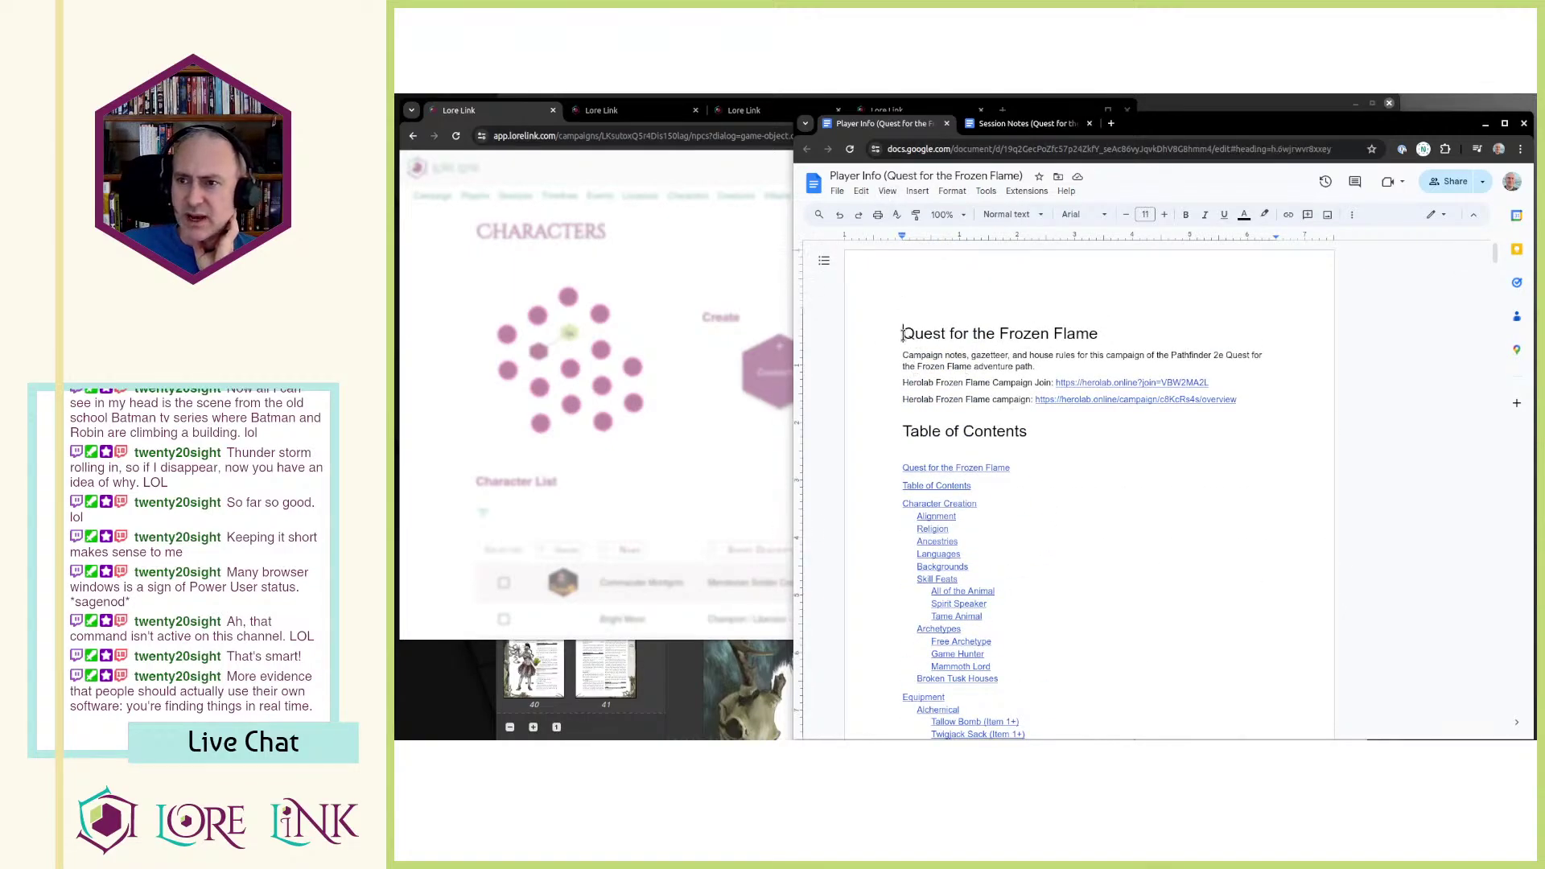
{"action": "key", "text": "ctrl+a"}
{"action": "left_click", "coordinate": [1120, 467]}
Step: Read through the Alignment, Religion, Ancestries and Languages sections of the Player Info document
{"action": "scroll", "coordinate": [1119, 468], "scroll_direction": "down", "scroll_amount": 10}
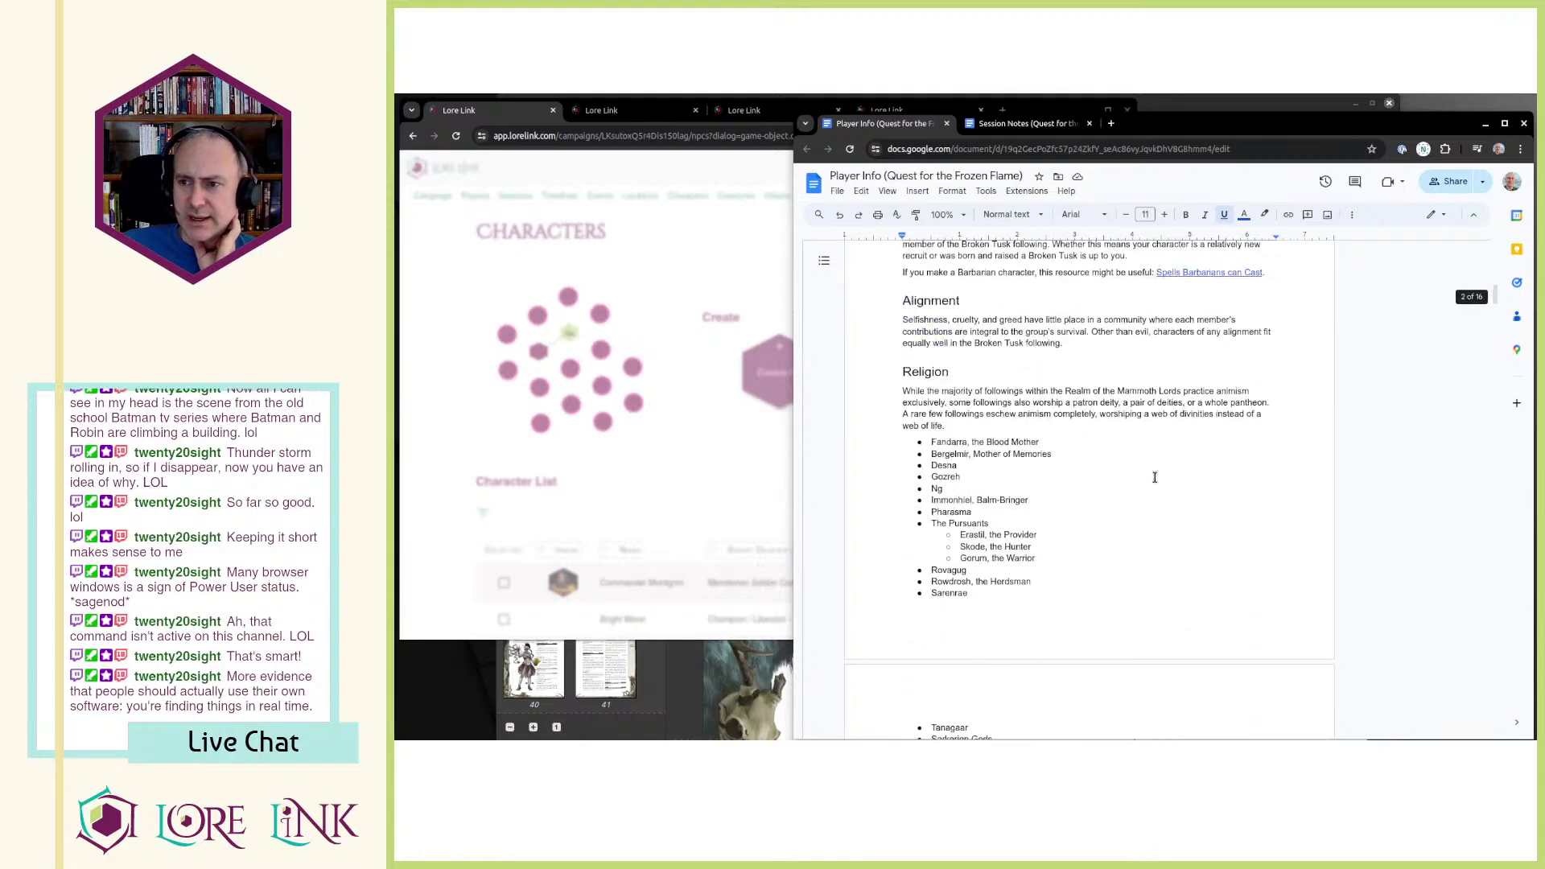
{"action": "scroll", "coordinate": [1004, 350], "scroll_direction": "up", "scroll_amount": 3}
{"action": "scroll", "coordinate": [998, 346], "scroll_direction": "down", "scroll_amount": 5}
{"action": "scroll", "coordinate": [950, 338], "scroll_direction": "up", "scroll_amount": 2}
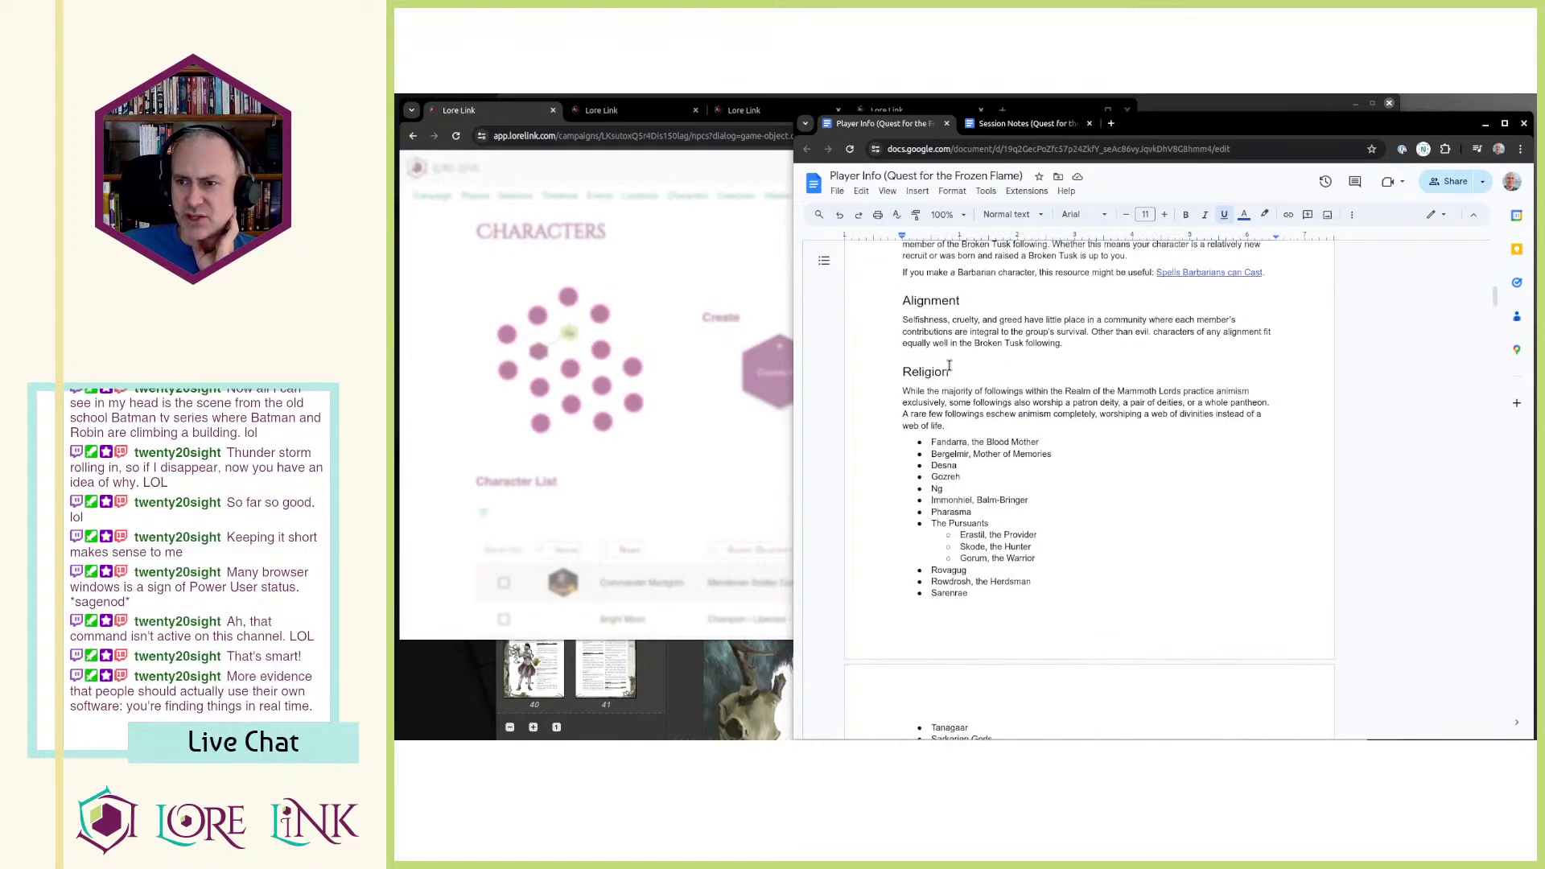
{"action": "left_click_drag", "start_coordinate": [902, 294], "coordinate": [953, 376]}
{"action": "left_click", "coordinate": [1078, 441]}
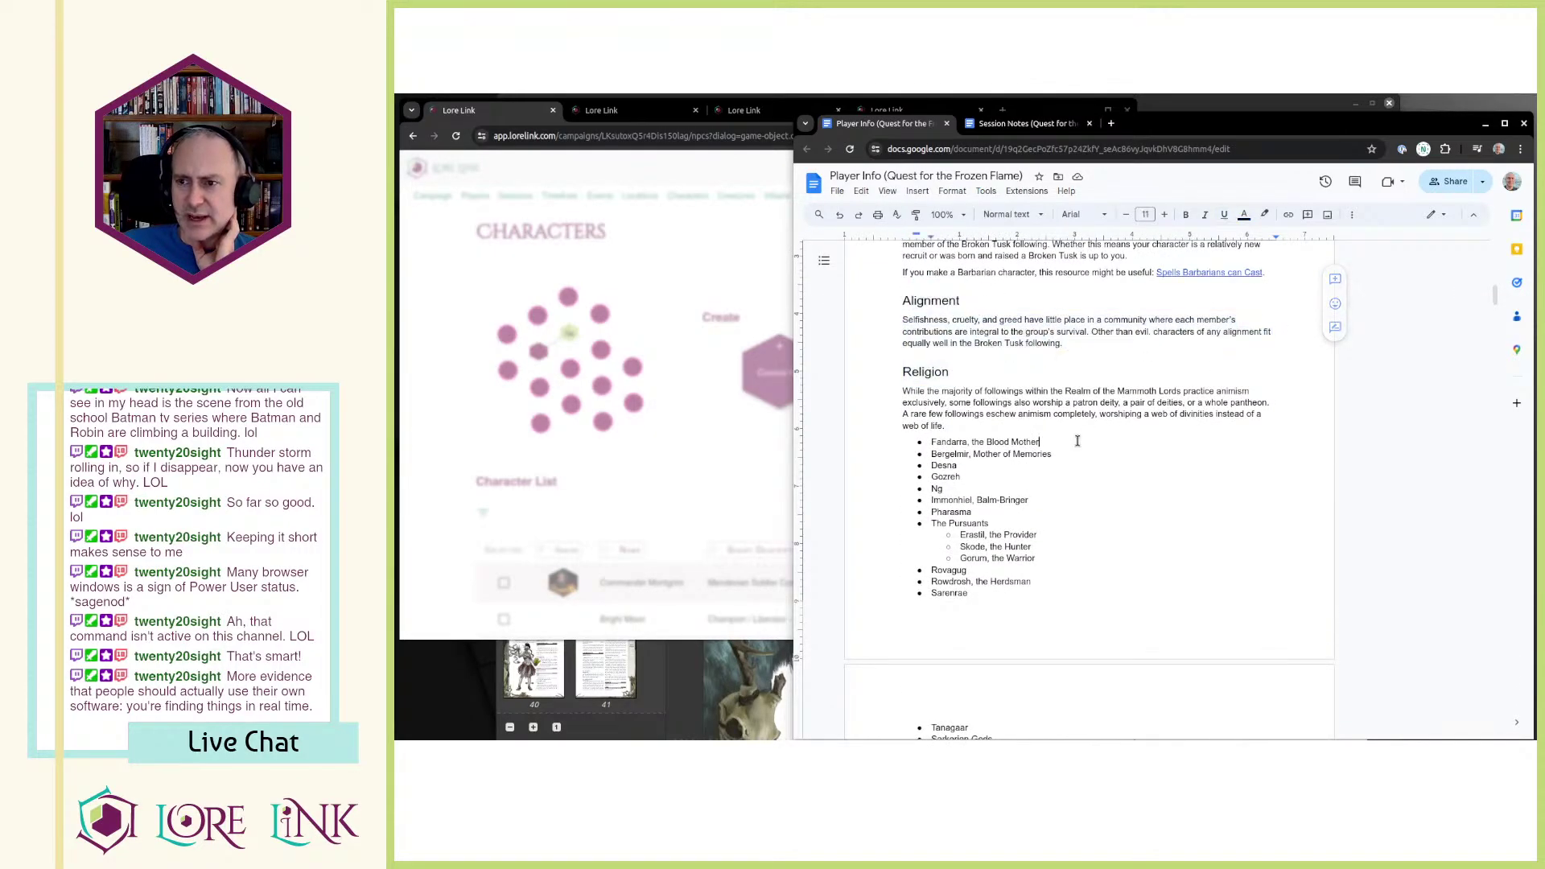
{"action": "scroll", "coordinate": [1074, 445], "scroll_direction": "down", "scroll_amount": 5}
{"action": "scroll", "coordinate": [1074, 445], "scroll_direction": "down", "scroll_amount": 5}
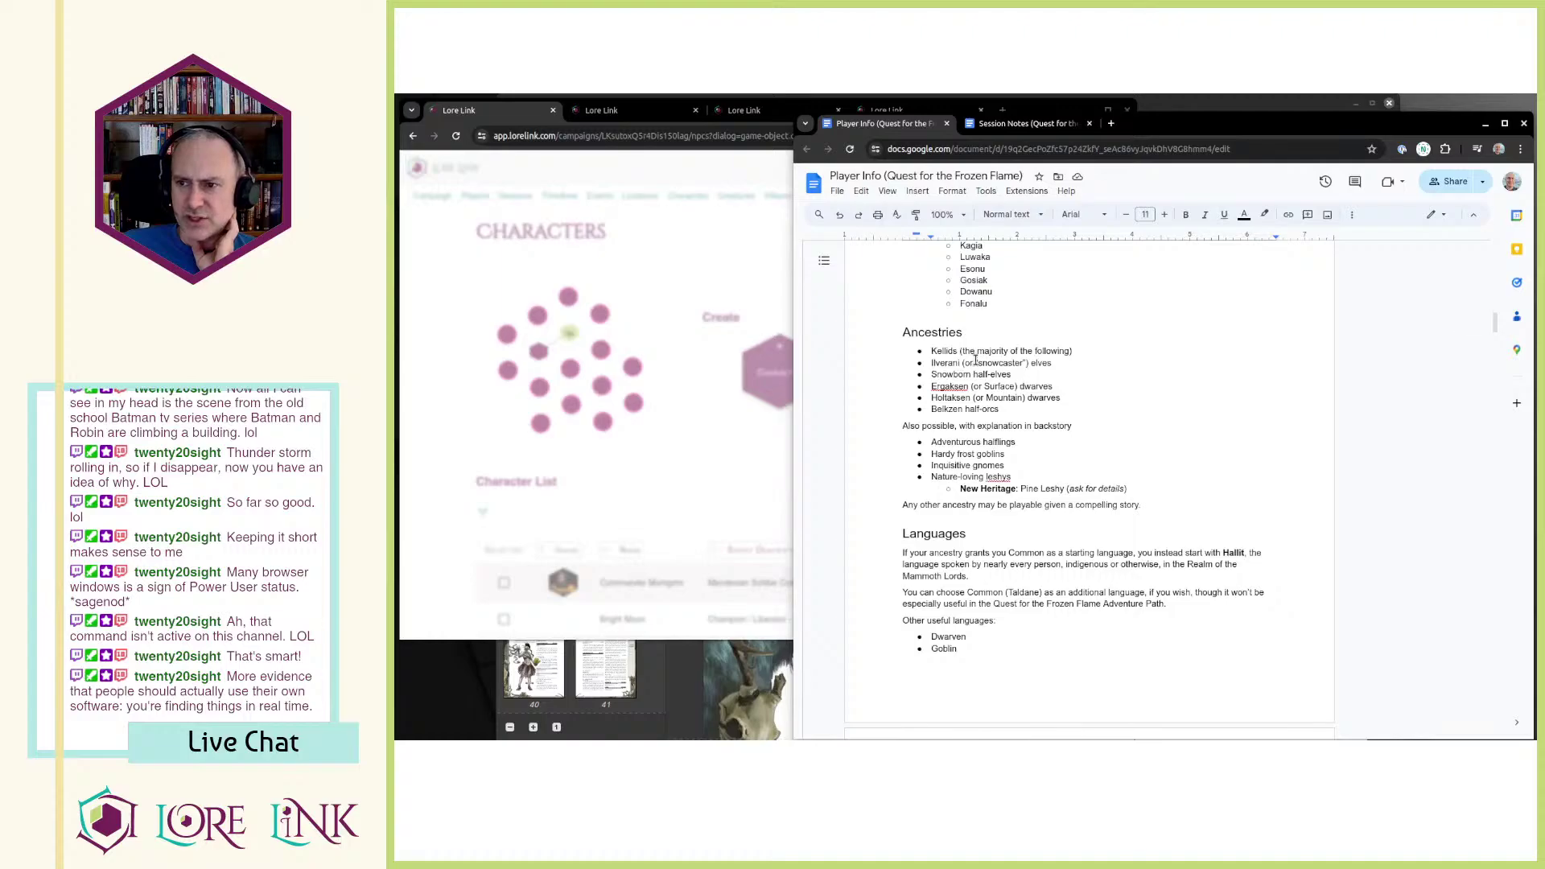
{"action": "scroll", "coordinate": [979, 362], "scroll_direction": "down", "scroll_amount": 5}
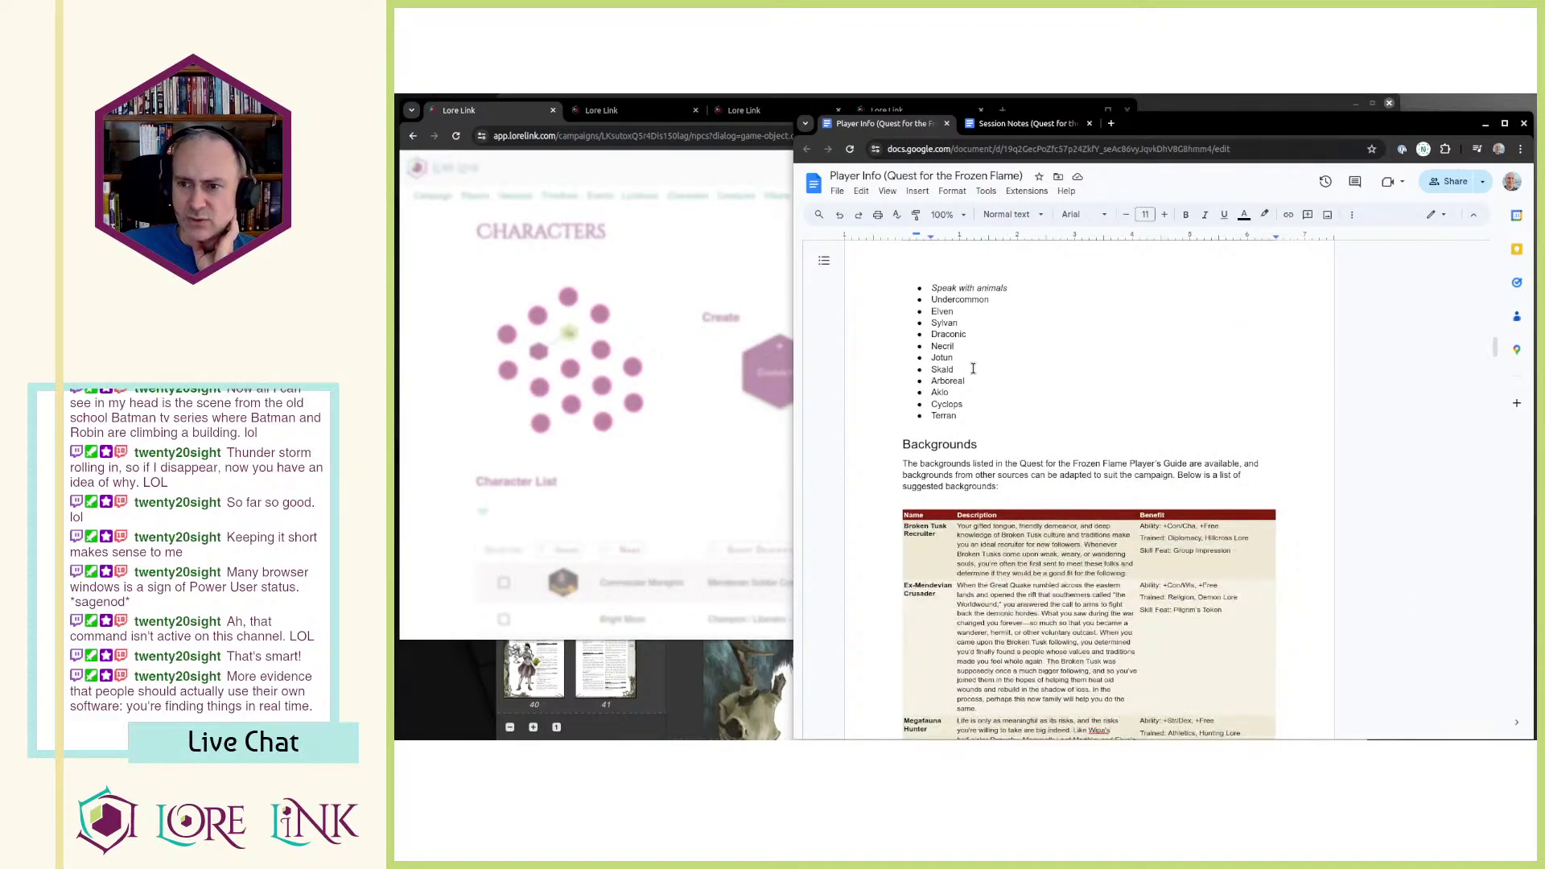
{"action": "scroll", "coordinate": [990, 411], "scroll_direction": "up", "scroll_amount": 3}
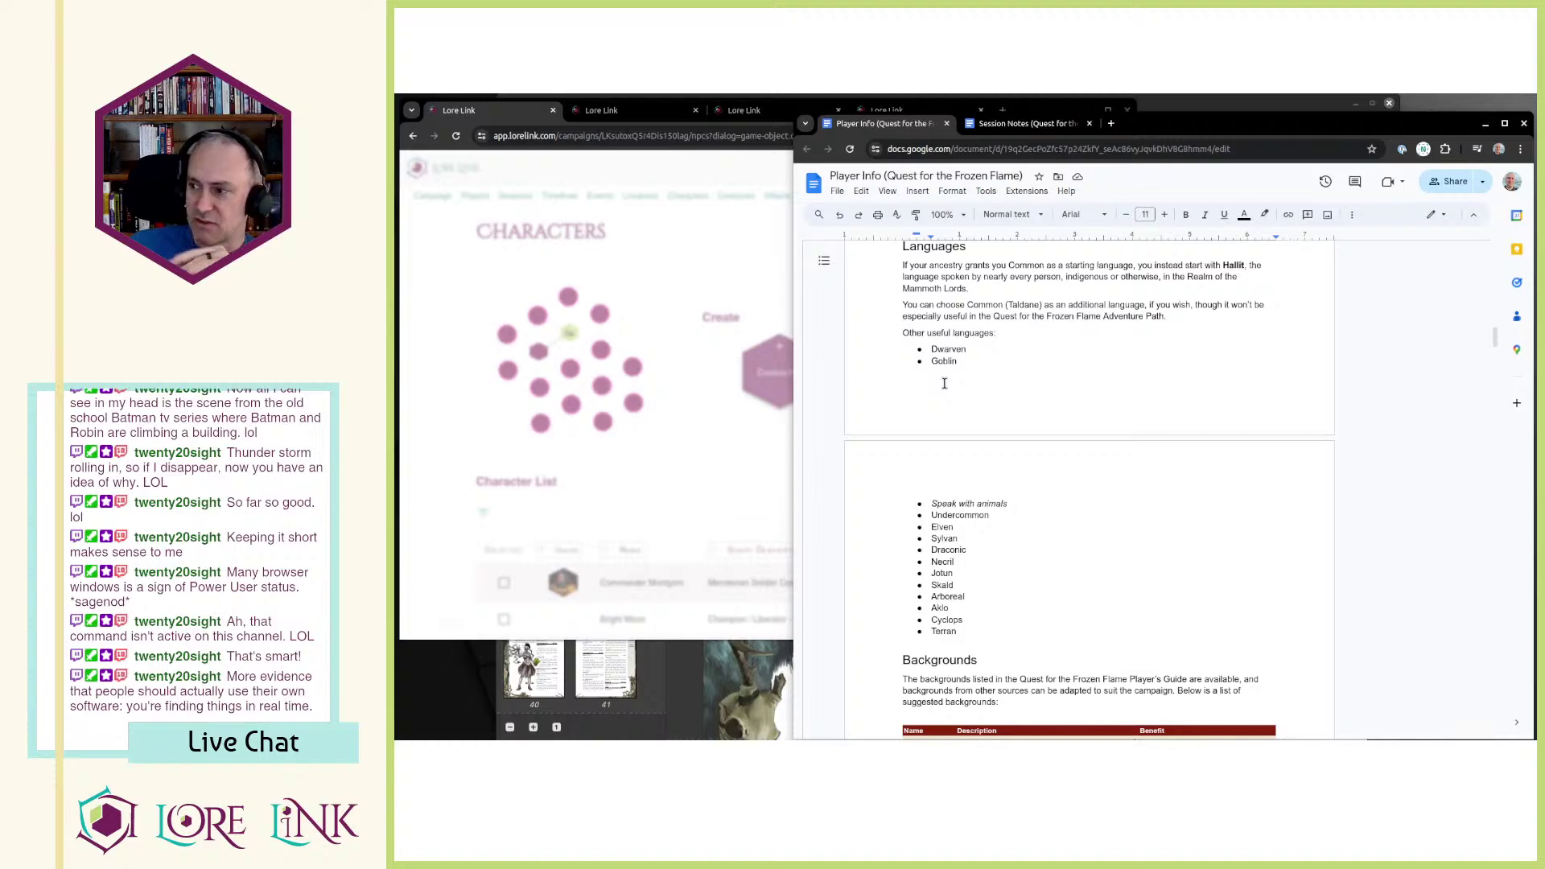
{"action": "scroll", "coordinate": [968, 488], "scroll_direction": "down", "scroll_amount": 3}
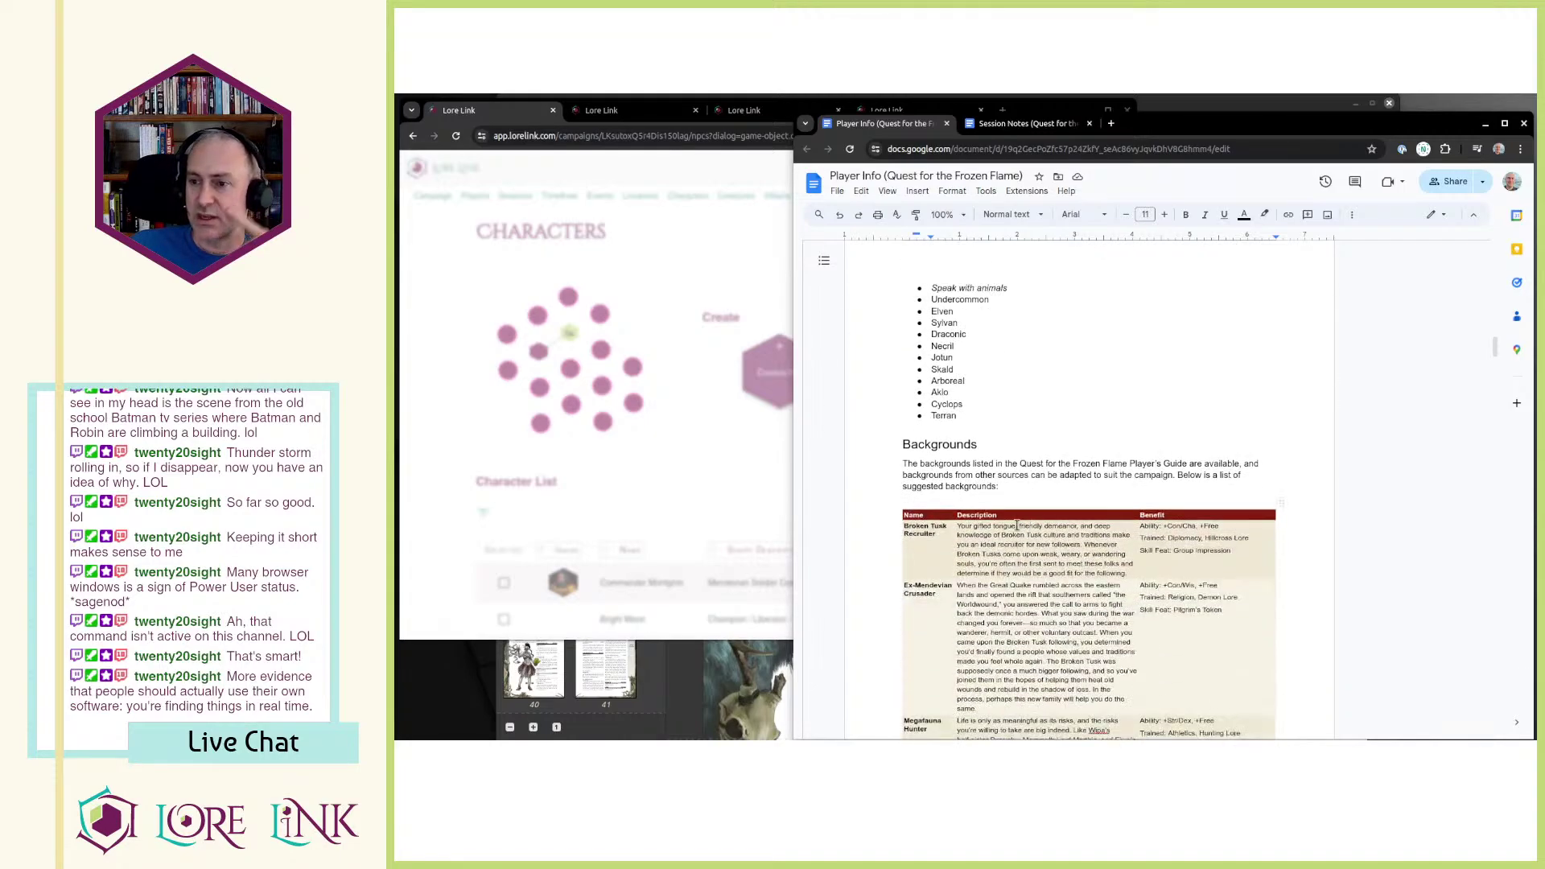
Step: Examine the Backgrounds, Skill Feats and Archetypes sections of the Player Info document
{"action": "scroll", "coordinate": [979, 521], "scroll_direction": "down", "scroll_amount": 15}
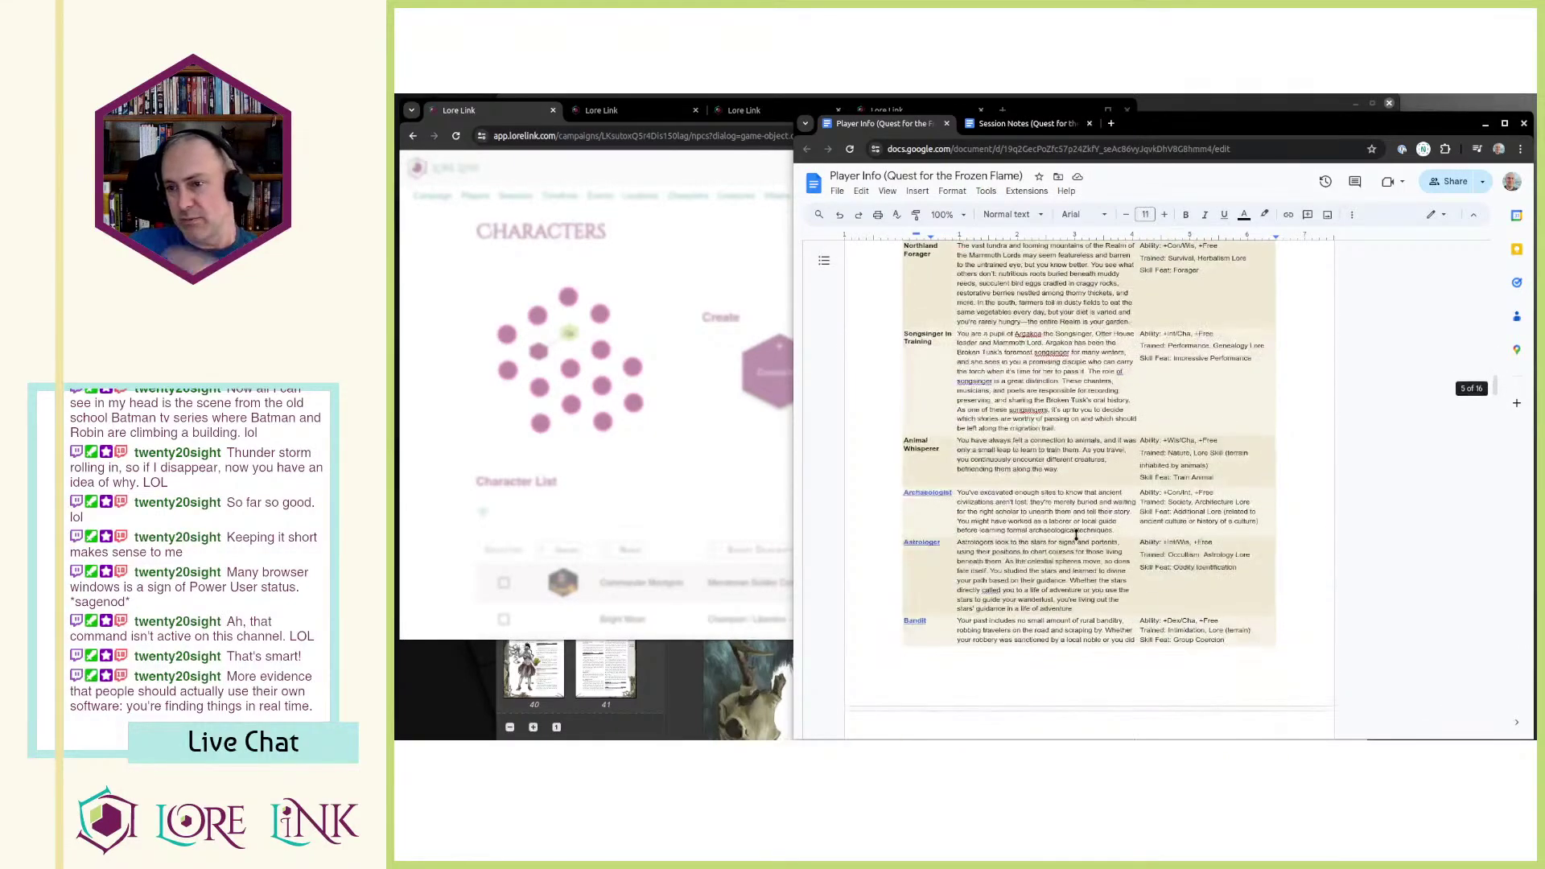
{"action": "scroll", "coordinate": [1076, 535], "scroll_direction": "down", "scroll_amount": 15}
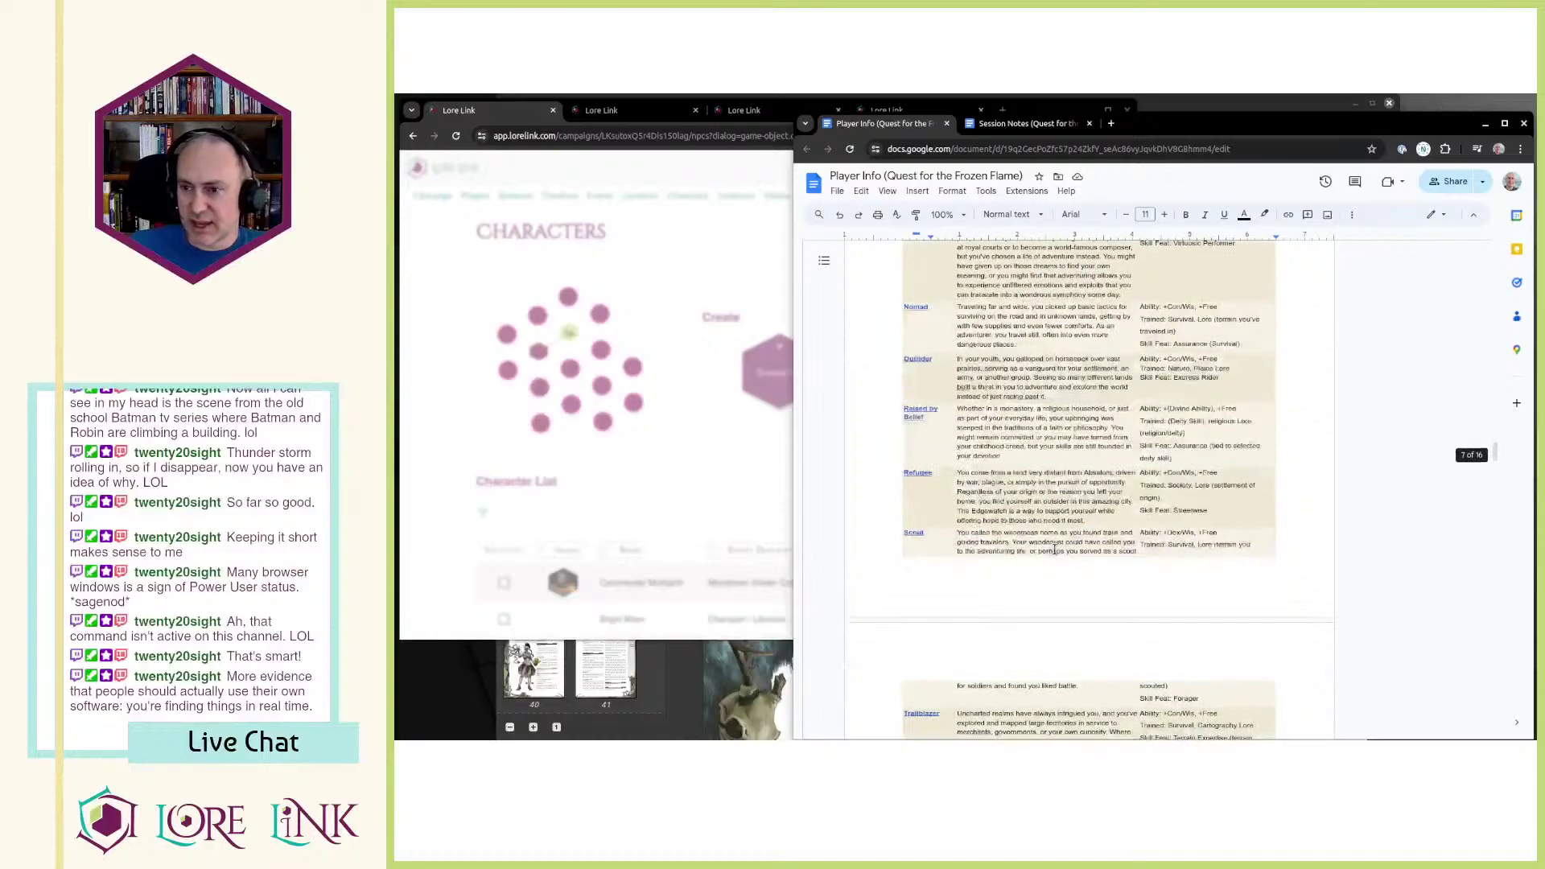
{"action": "scroll", "coordinate": [1054, 549], "scroll_direction": "down", "scroll_amount": 10}
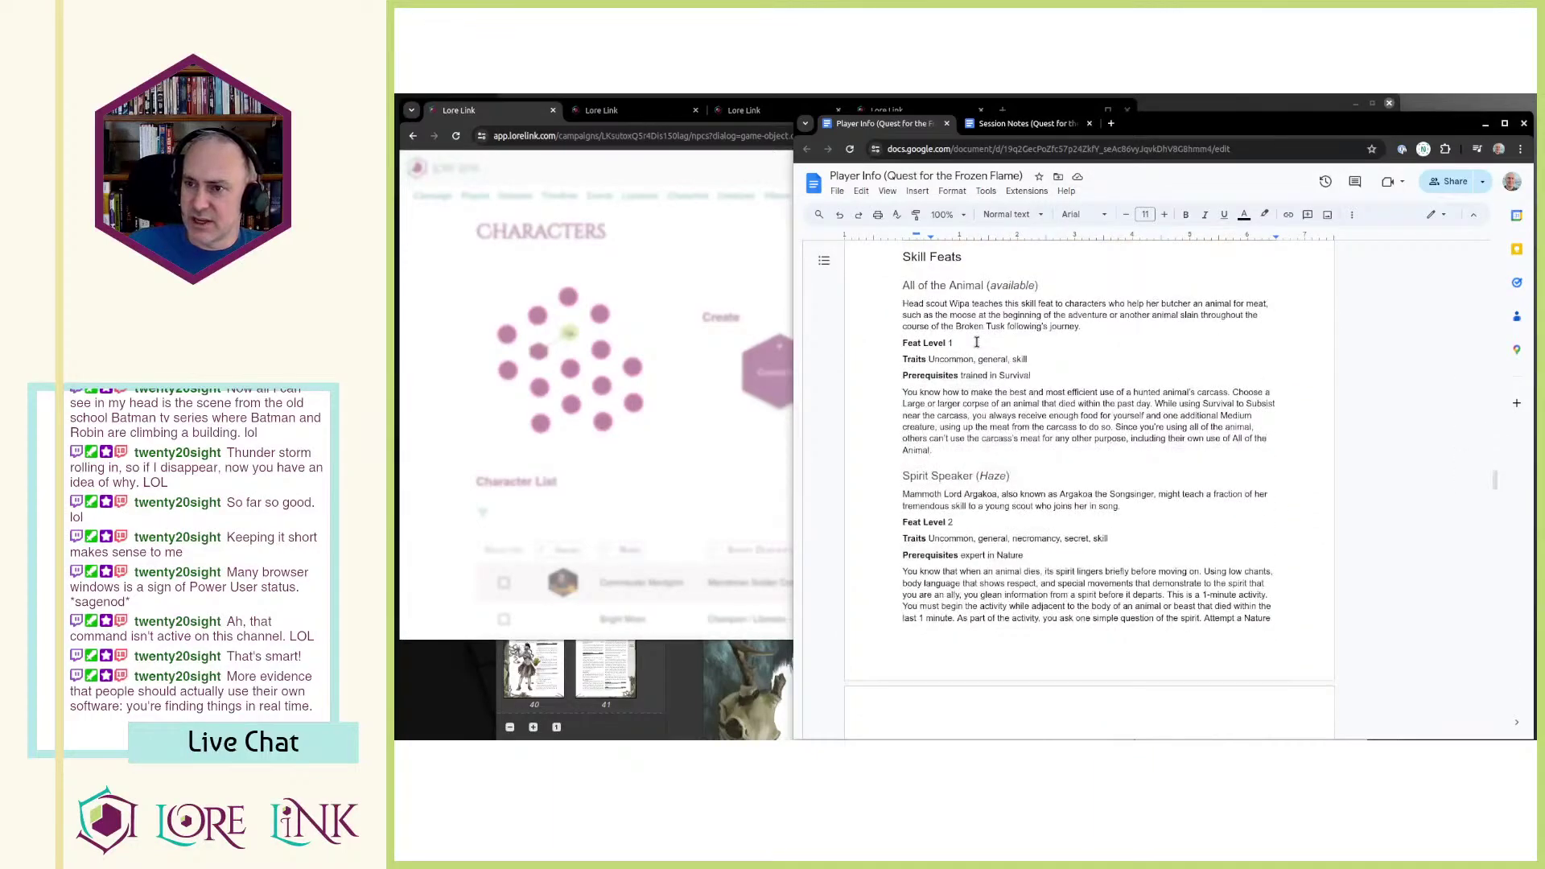
{"action": "scroll", "coordinate": [988, 342], "scroll_direction": "down", "scroll_amount": 10}
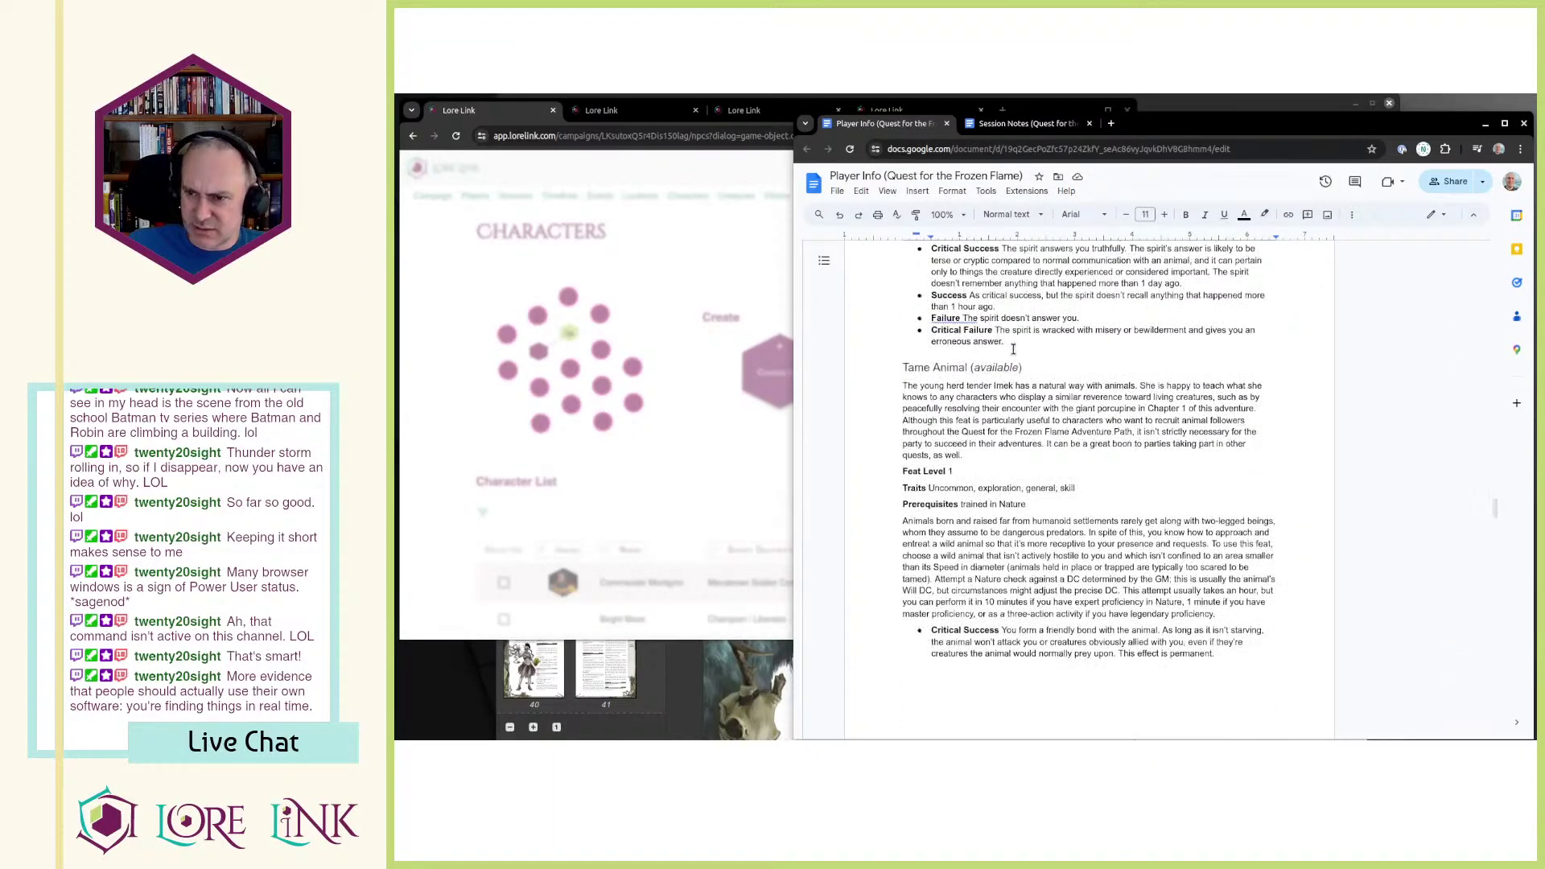
{"action": "scroll", "coordinate": [1015, 347], "scroll_direction": "down", "scroll_amount": 5}
{"action": "left_click_drag", "start_coordinate": [976, 379], "coordinate": [1024, 486]}
{"action": "left_click", "coordinate": [1038, 557]}
{"action": "left_click_drag", "start_coordinate": [1034, 604], "coordinate": [957, 348]}
{"action": "left_click", "coordinate": [957, 329]}
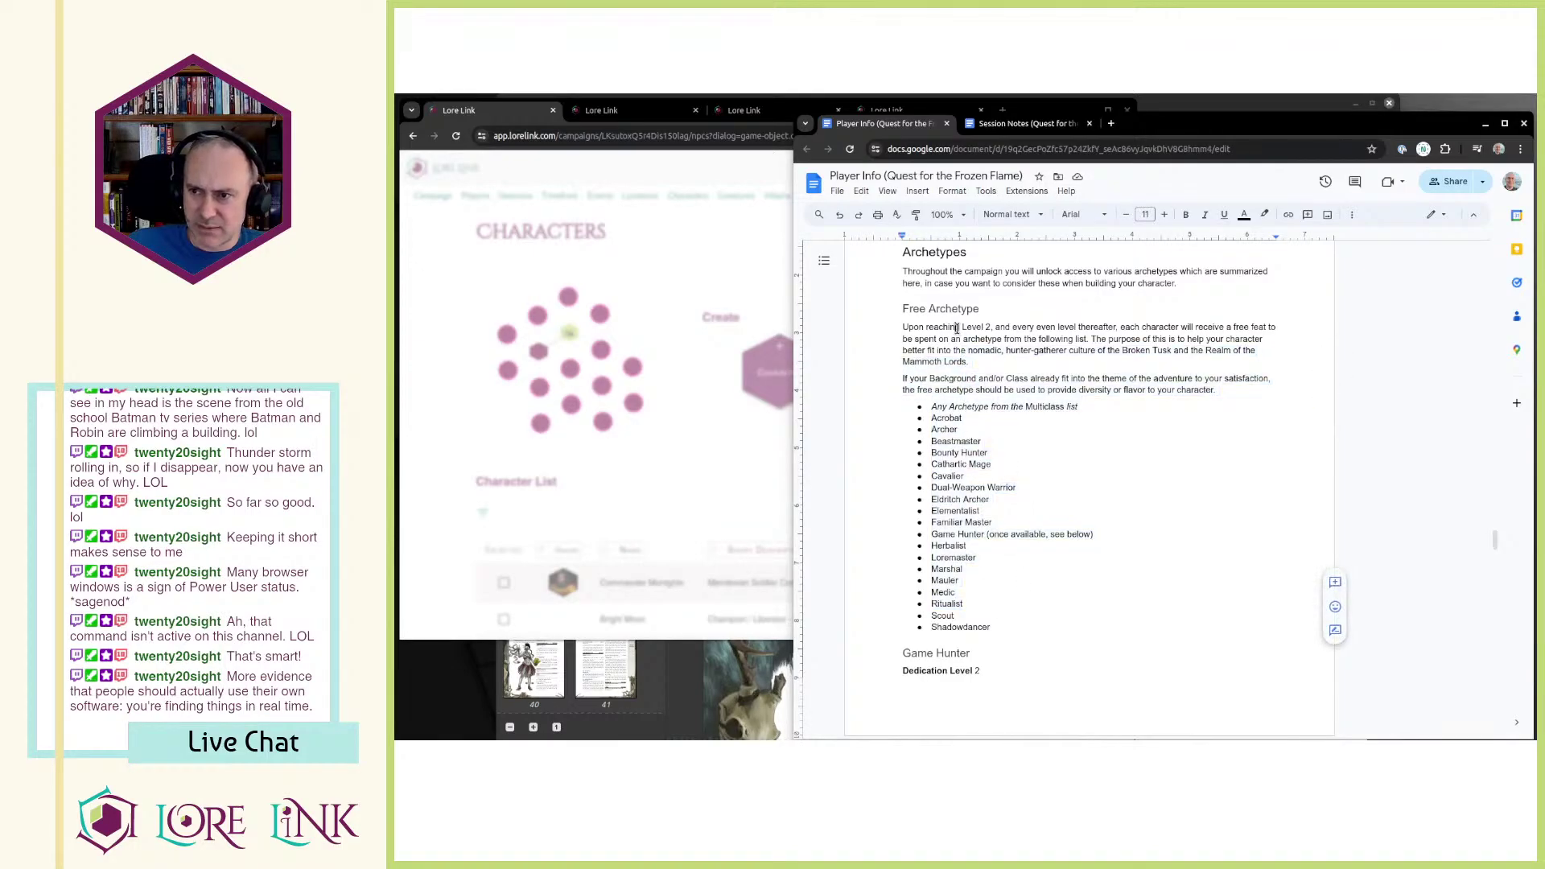
{"action": "scroll", "coordinate": [961, 332], "scroll_direction": "down", "scroll_amount": 1}
Step: Look over the Mammoth Lord, Broken Tusk Houses and Equipment sections, and read the glossary entries on Following and related terms
{"action": "scroll", "coordinate": [1005, 361], "scroll_direction": "down", "scroll_amount": 12}
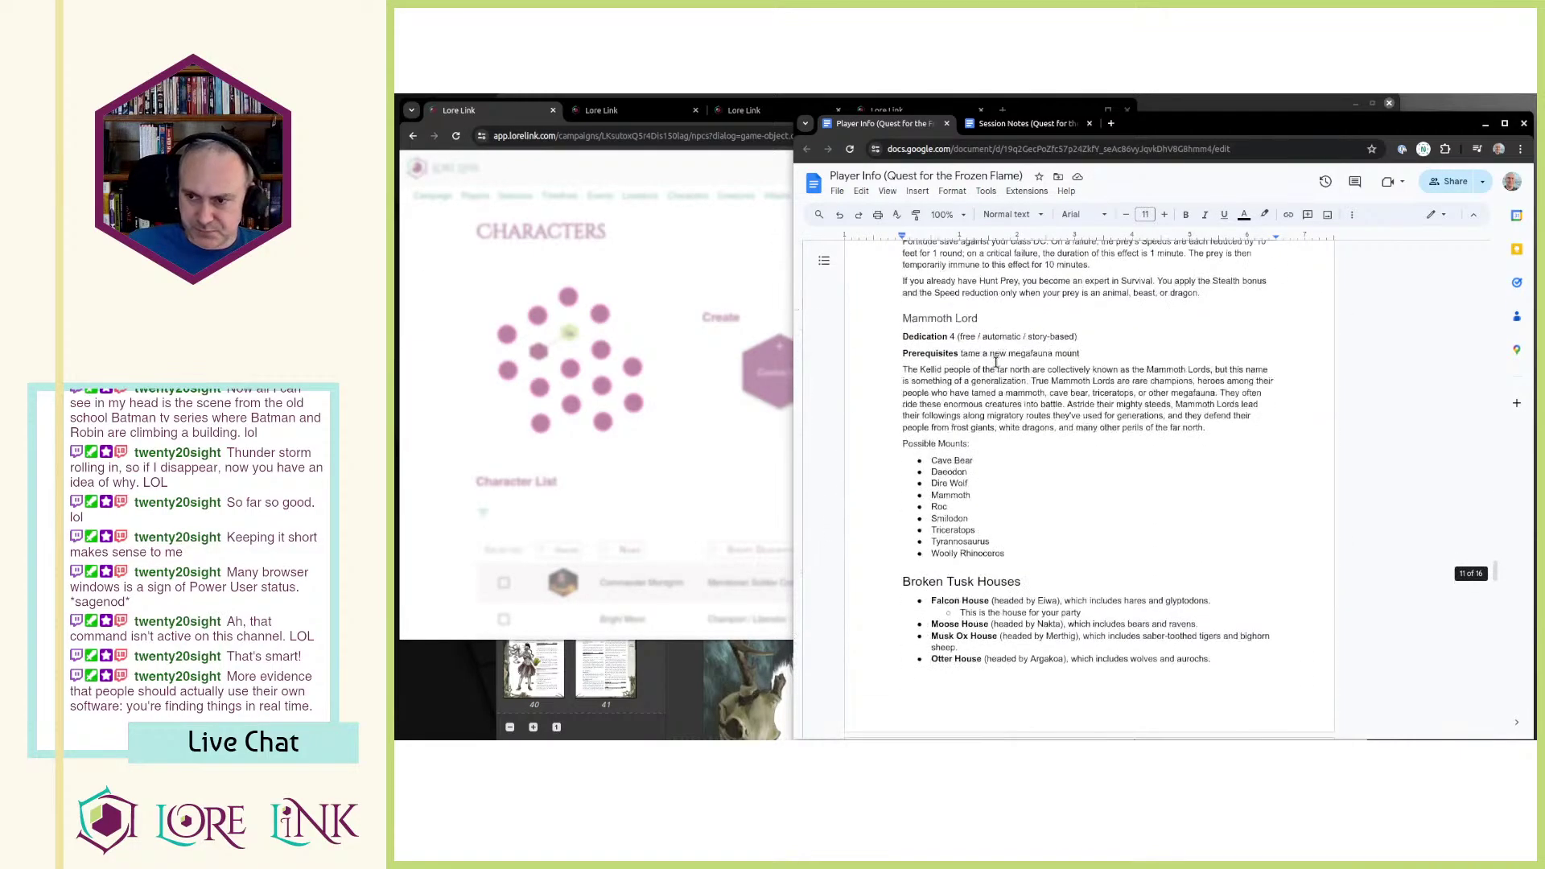
{"action": "scroll", "coordinate": [988, 361], "scroll_direction": "down", "scroll_amount": 15}
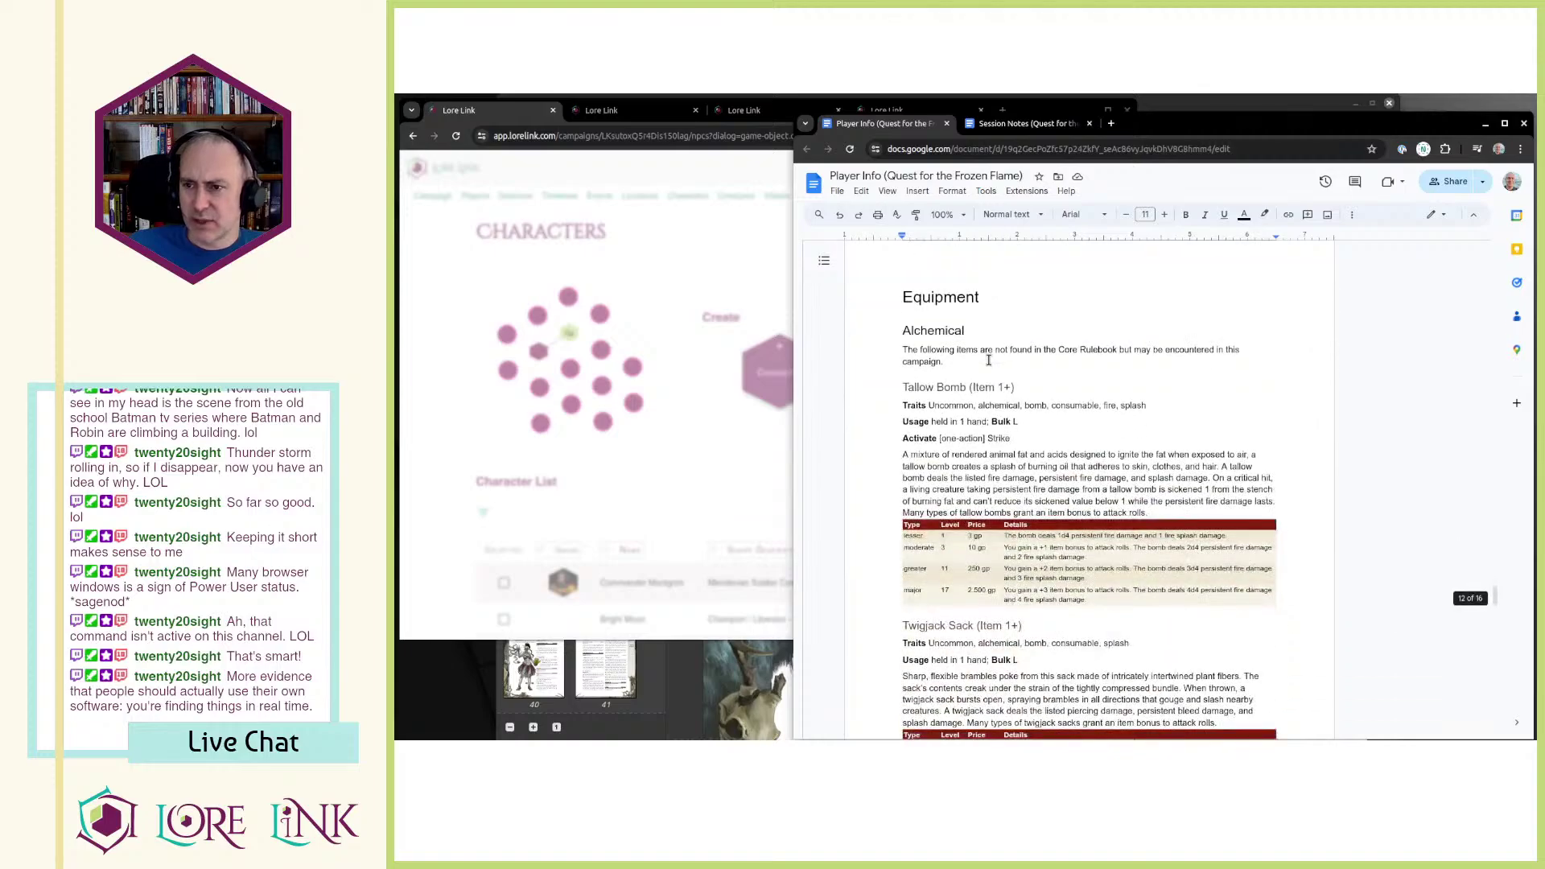
{"action": "scroll", "coordinate": [988, 361], "scroll_direction": "down", "scroll_amount": 15}
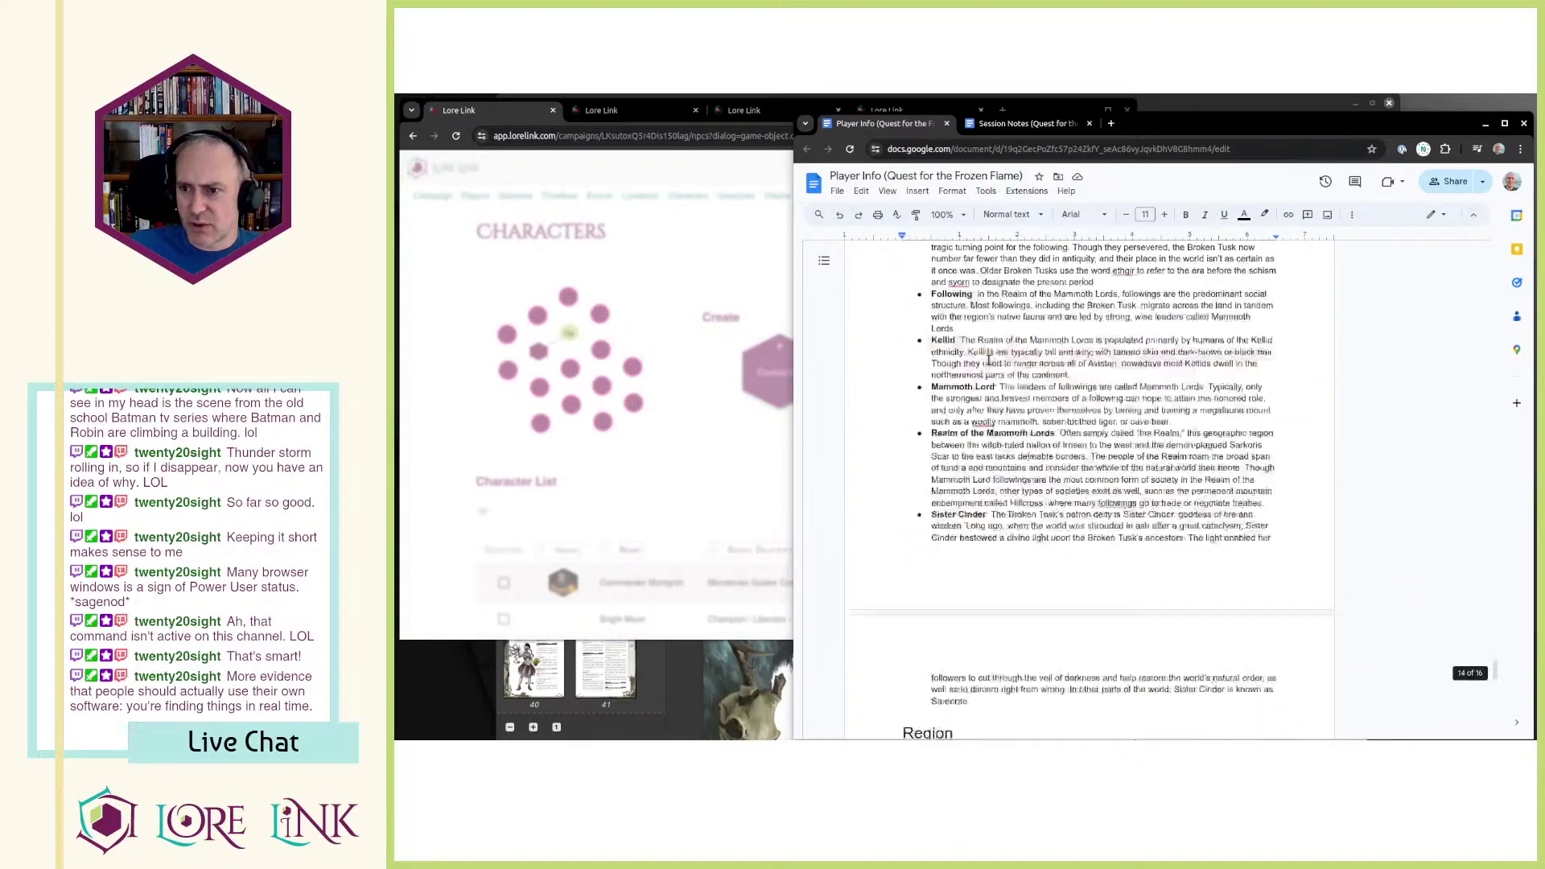
{"action": "scroll", "coordinate": [998, 364], "scroll_direction": "up", "scroll_amount": 1}
{"action": "left_click_drag", "start_coordinate": [953, 298], "coordinate": [1068, 695]}
{"action": "left_click", "coordinate": [1049, 369]}
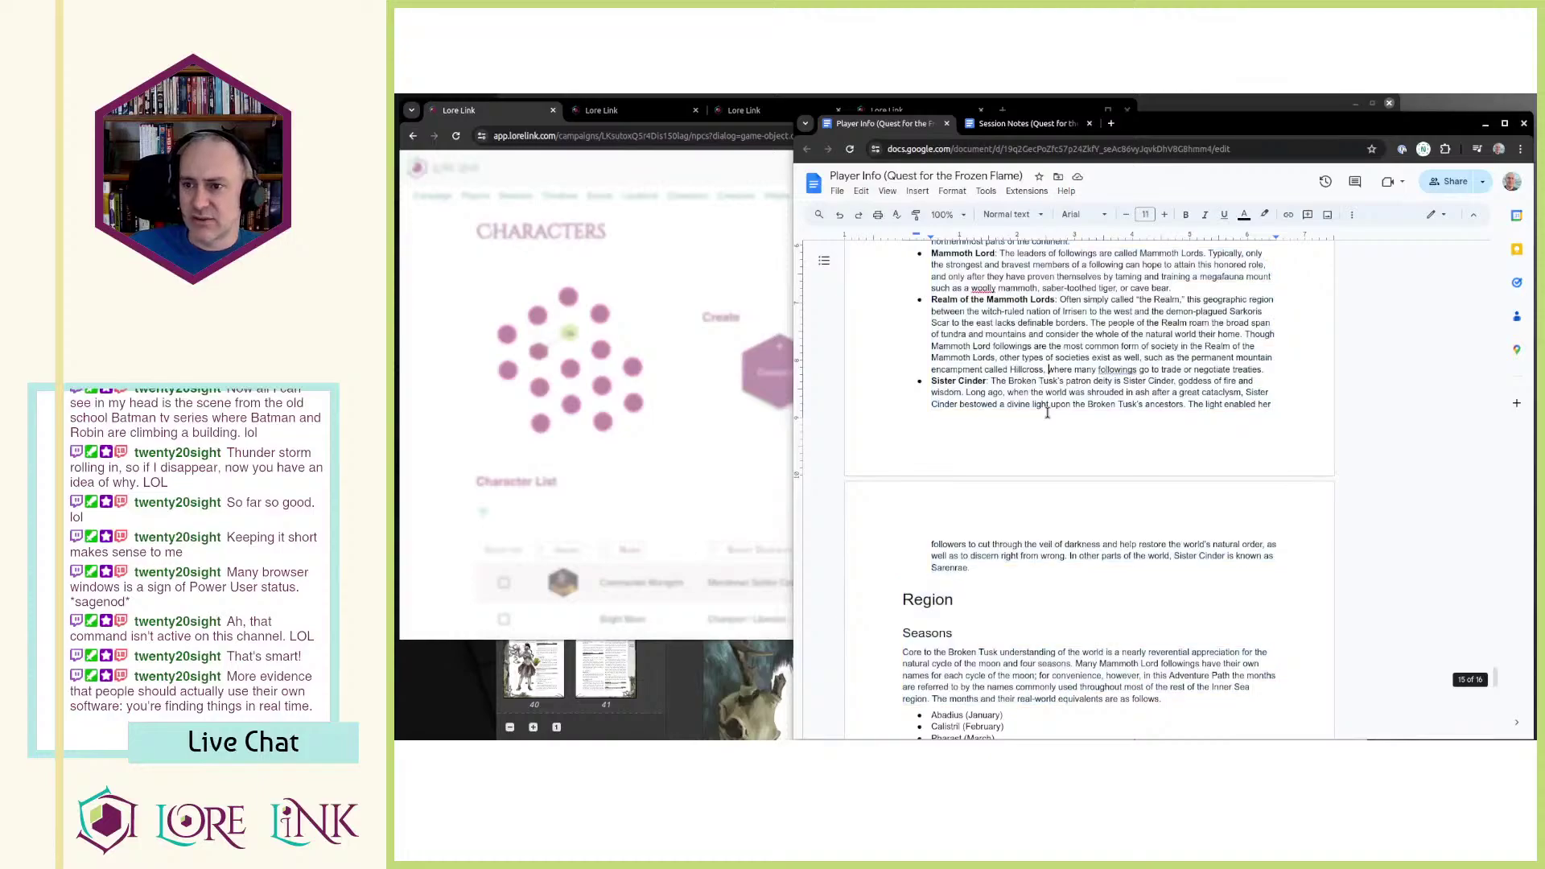
{"action": "scroll", "coordinate": [1048, 413], "scroll_direction": "up", "scroll_amount": 4}
{"action": "scroll", "coordinate": [999, 422], "scroll_direction": "down", "scroll_amount": 4}
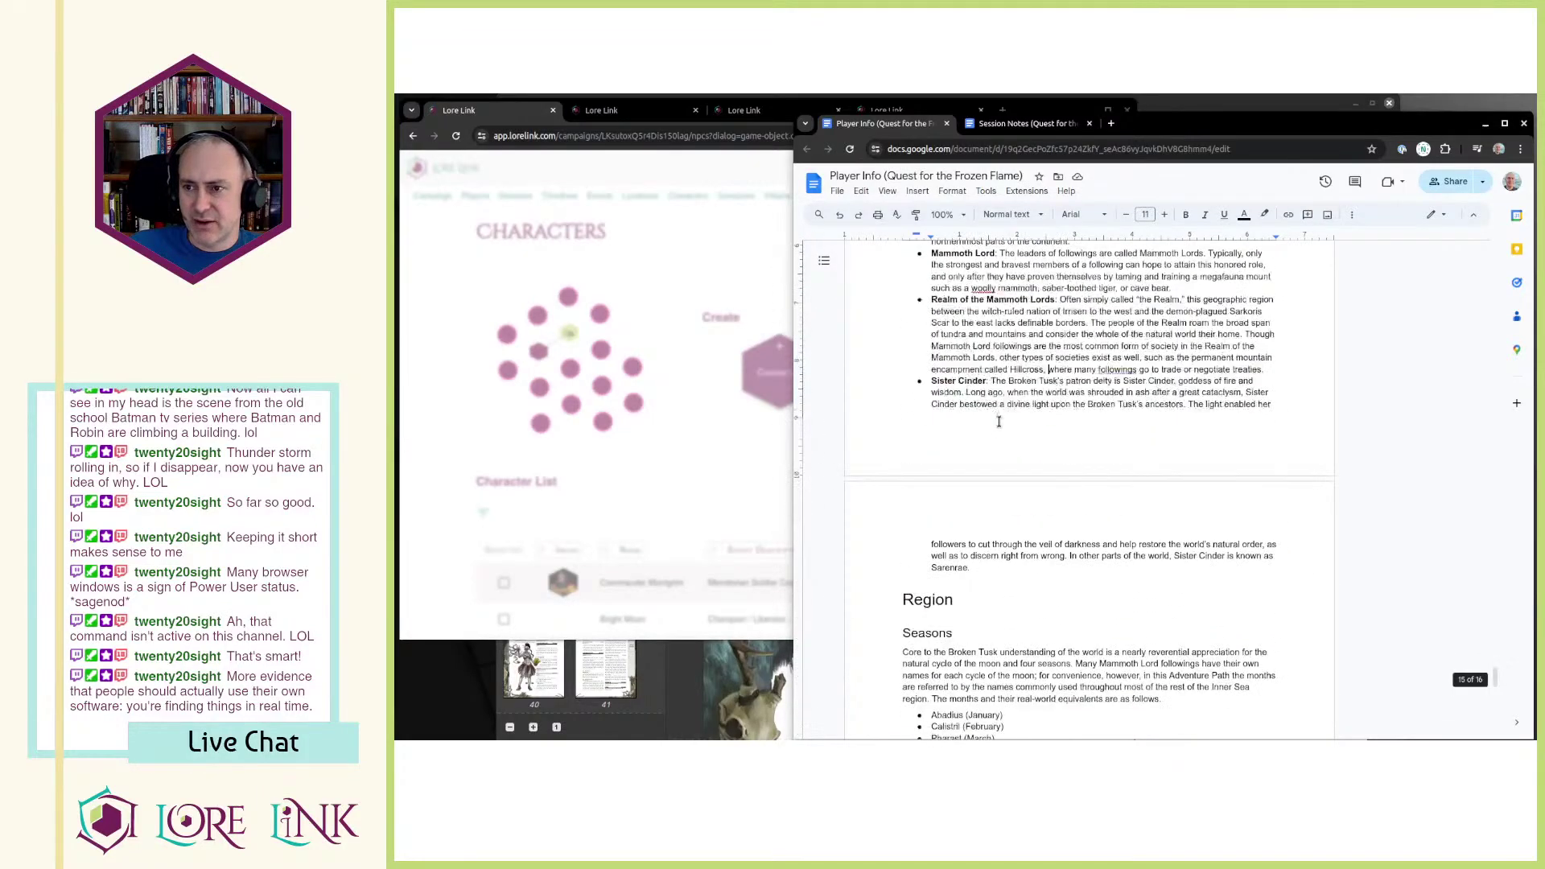
Step: Review the Region section's seasons and terrains and the list of notable Broken Tusk characters
{"action": "scroll", "coordinate": [1059, 438], "scroll_direction": "down", "scroll_amount": 3}
{"action": "scroll", "coordinate": [1061, 435], "scroll_direction": "down", "scroll_amount": 1}
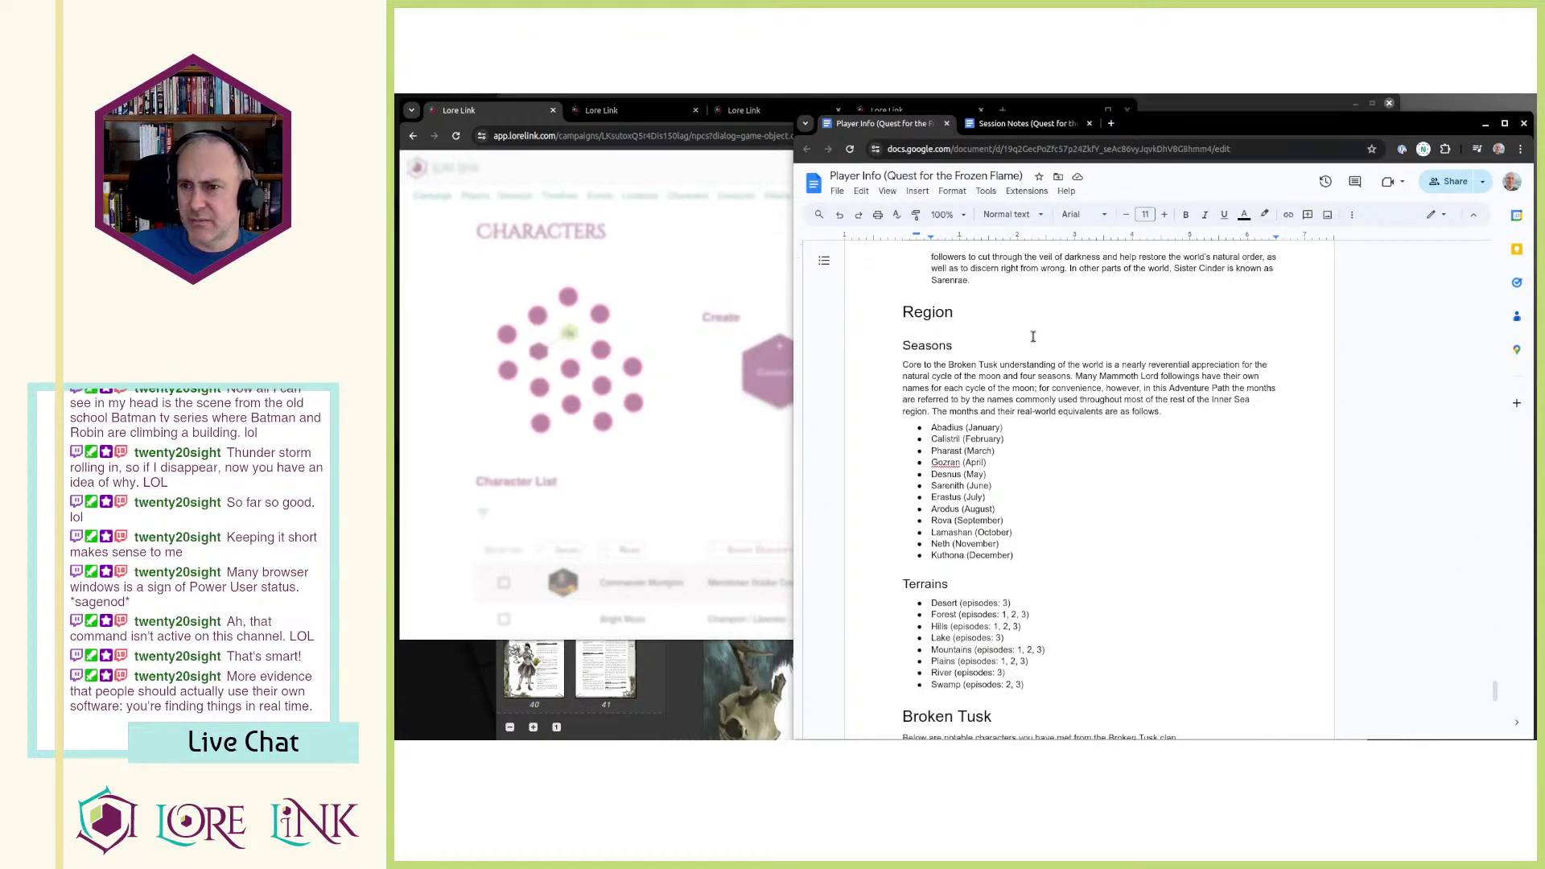
{"action": "scroll", "coordinate": [978, 606], "scroll_direction": "down", "scroll_amount": 3}
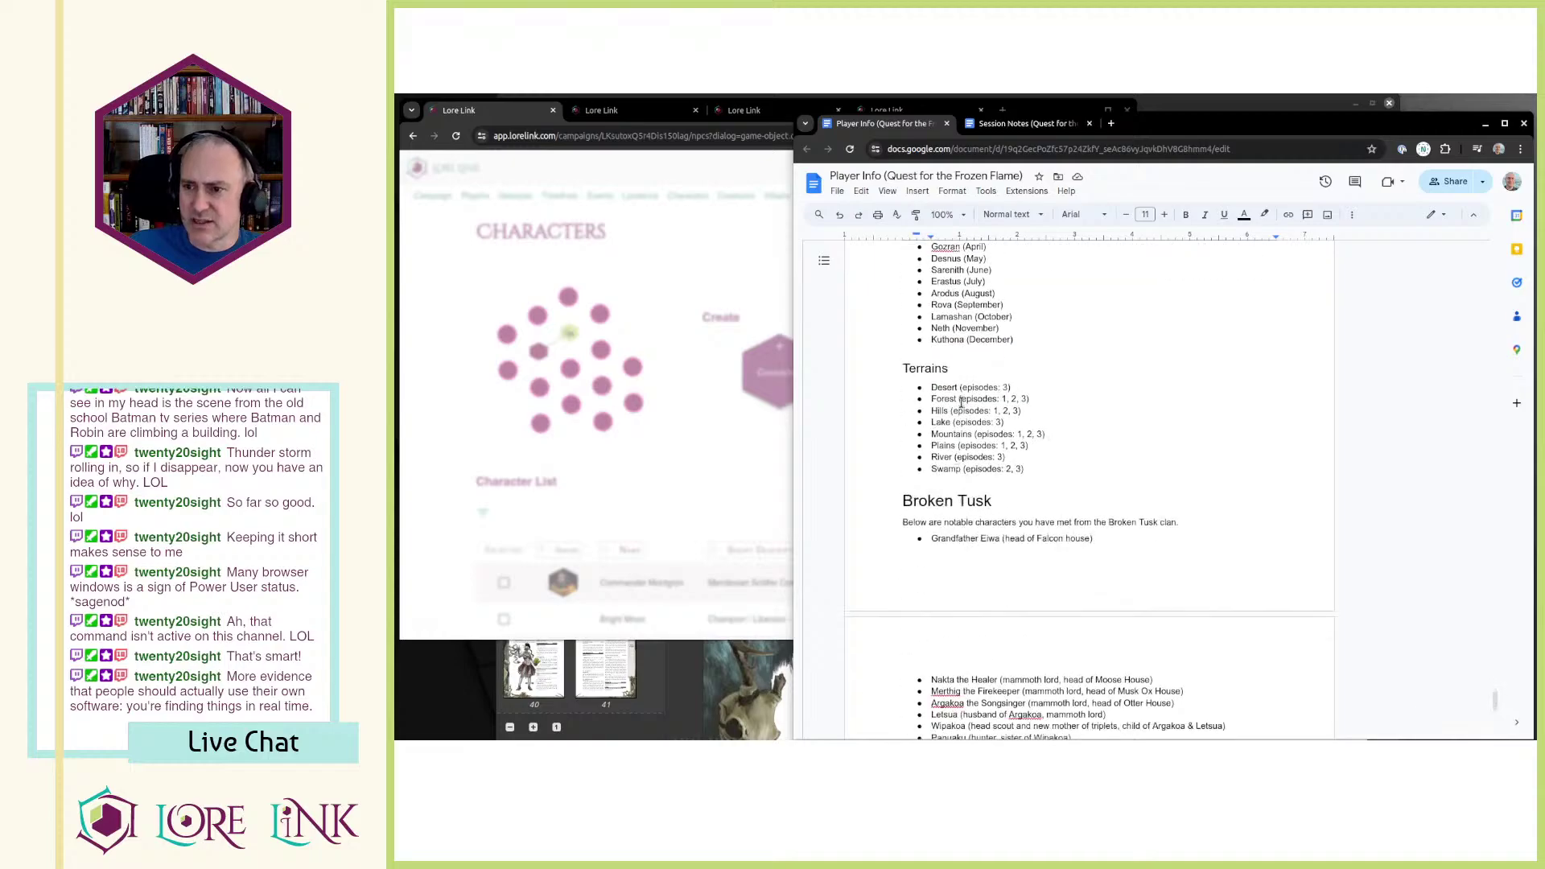
{"action": "scroll", "coordinate": [994, 487], "scroll_direction": "down", "scroll_amount": 3}
{"action": "scroll", "coordinate": [963, 480], "scroll_direction": "up", "scroll_amount": 4}
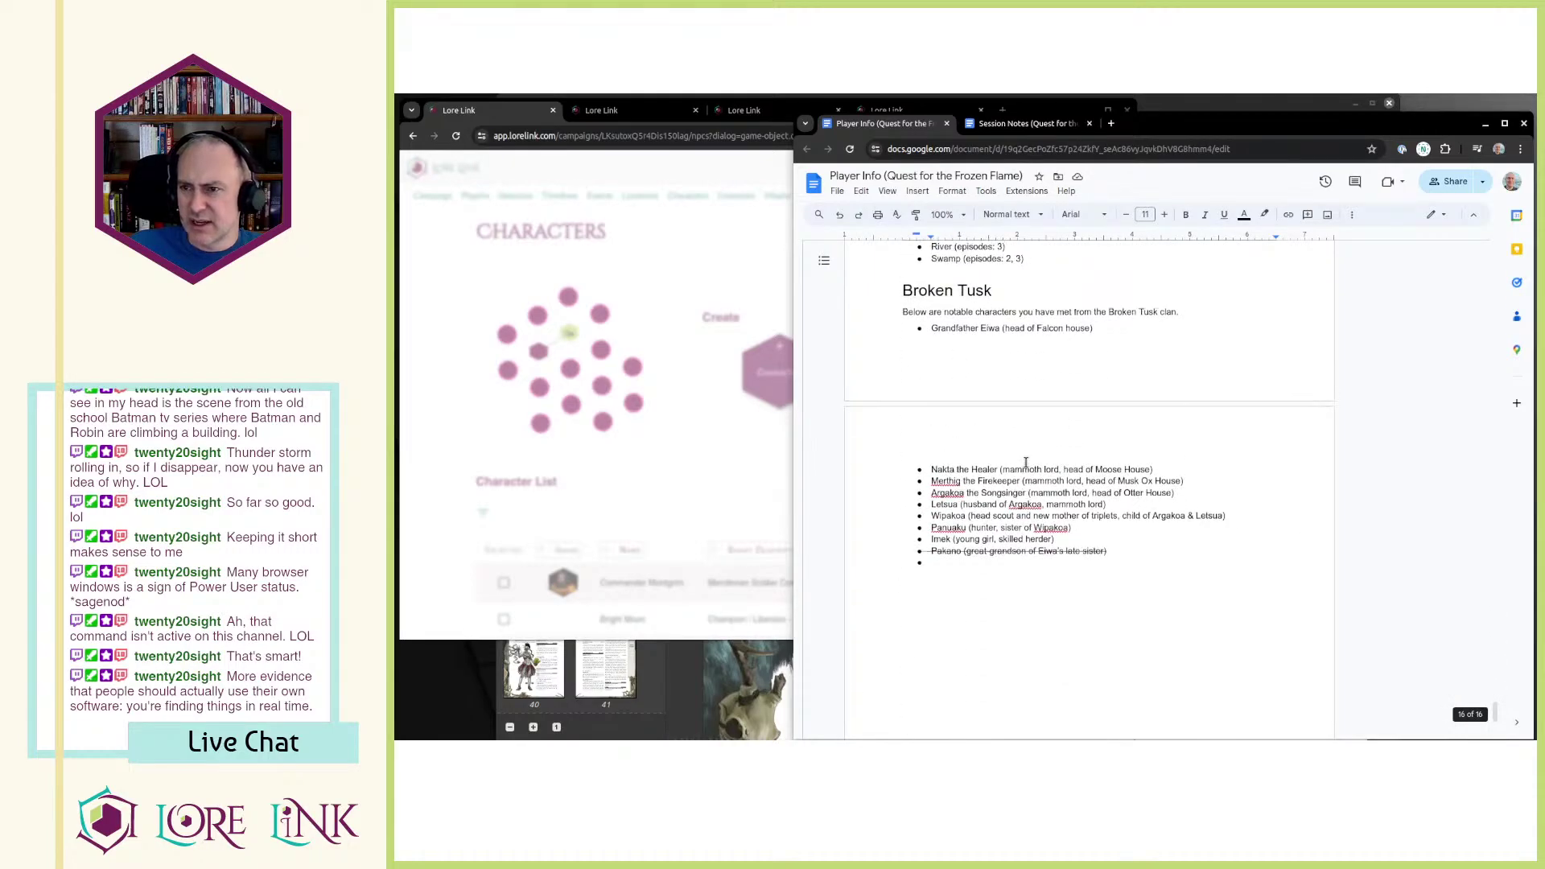
{"action": "left_click_drag", "start_coordinate": [931, 463], "coordinate": [1036, 544]}
{"action": "left_click", "coordinate": [1035, 544]}
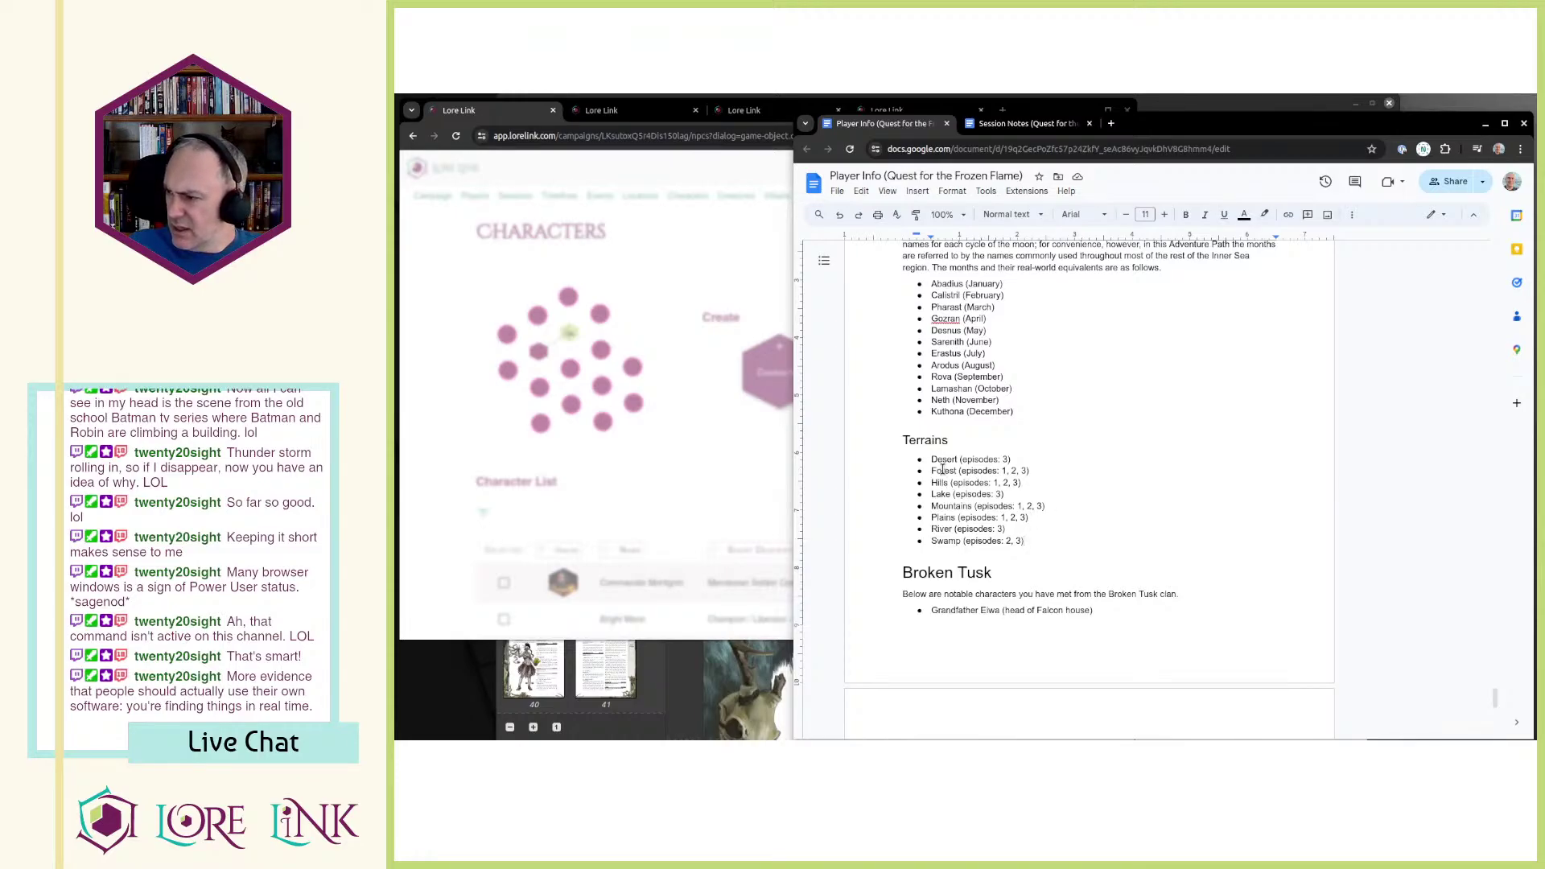
{"action": "scroll", "coordinate": [945, 482], "scroll_direction": "down", "scroll_amount": 2}
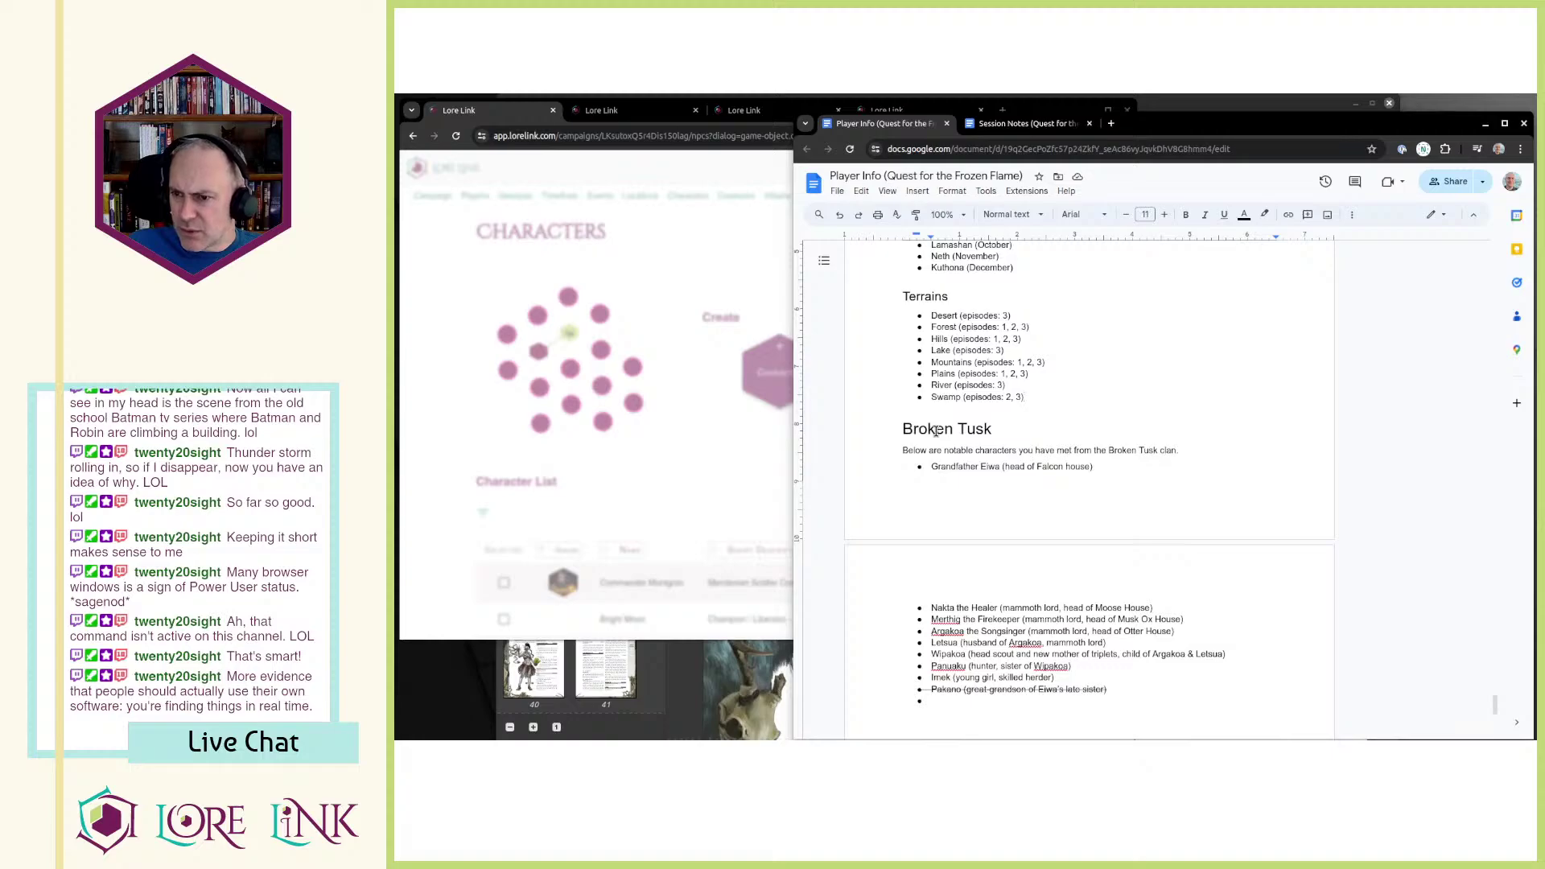
Step: Review the Broken Tusk characters in Player Info and the Mammoth Lords, Lieutenants and Following lists in the Session Notes document
{"action": "scroll", "coordinate": [969, 620], "scroll_direction": "down", "scroll_amount": 1}
{"action": "scroll", "coordinate": [1000, 563], "scroll_direction": "down", "scroll_amount": 5}
{"action": "scroll", "coordinate": [1017, 455], "scroll_direction": "up", "scroll_amount": 5}
{"action": "scroll", "coordinate": [1018, 459], "scroll_direction": "down", "scroll_amount": 1}
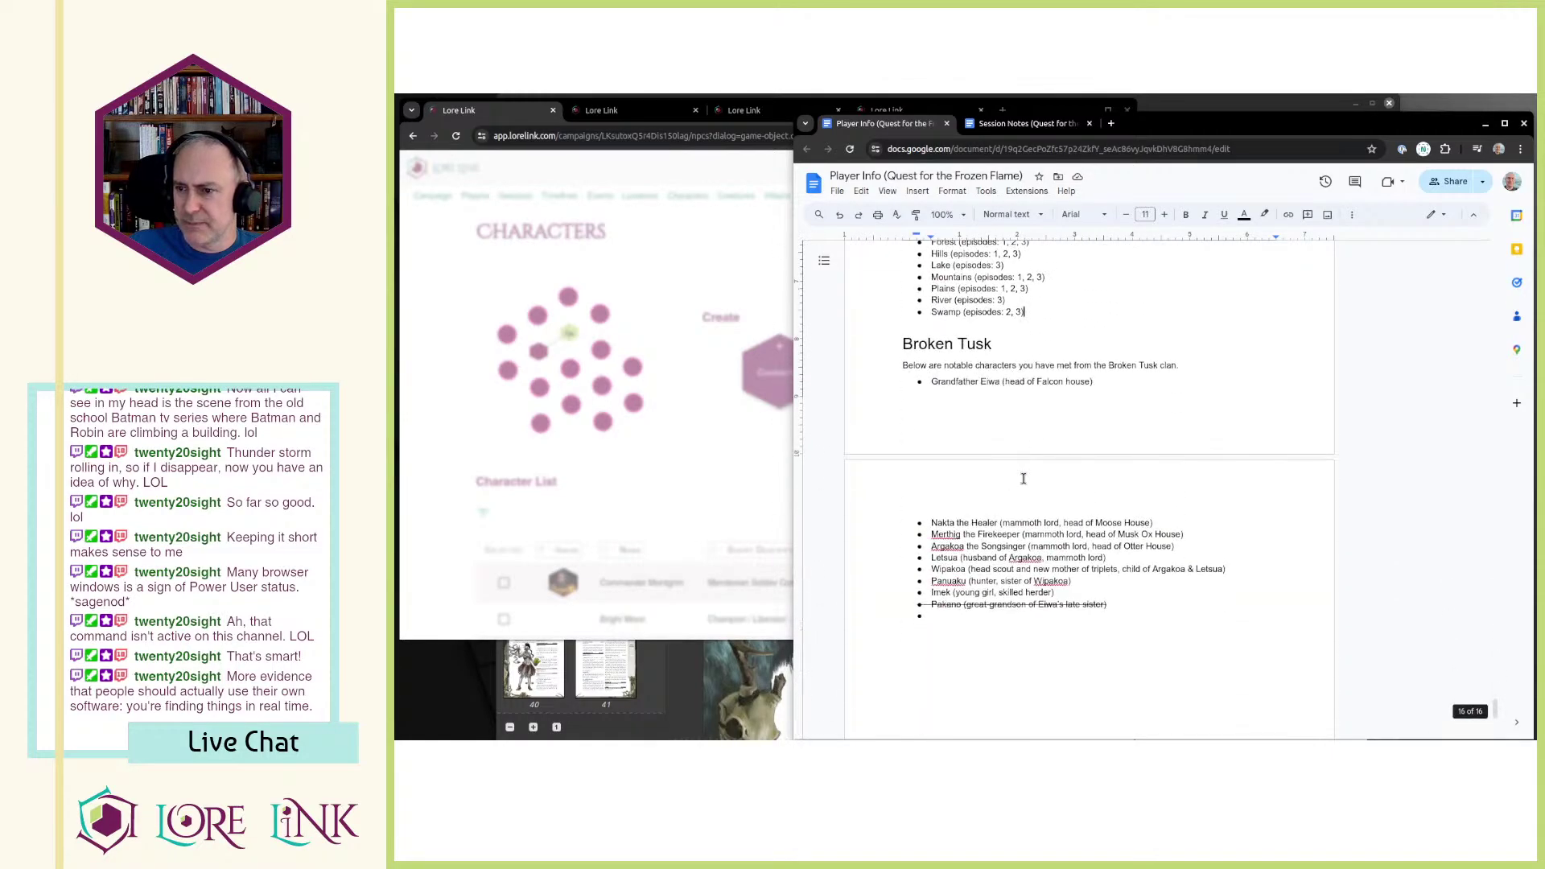
{"action": "left_click", "coordinate": [1020, 123]}
{"action": "scroll", "coordinate": [1052, 321], "scroll_direction": "down", "scroll_amount": 7}
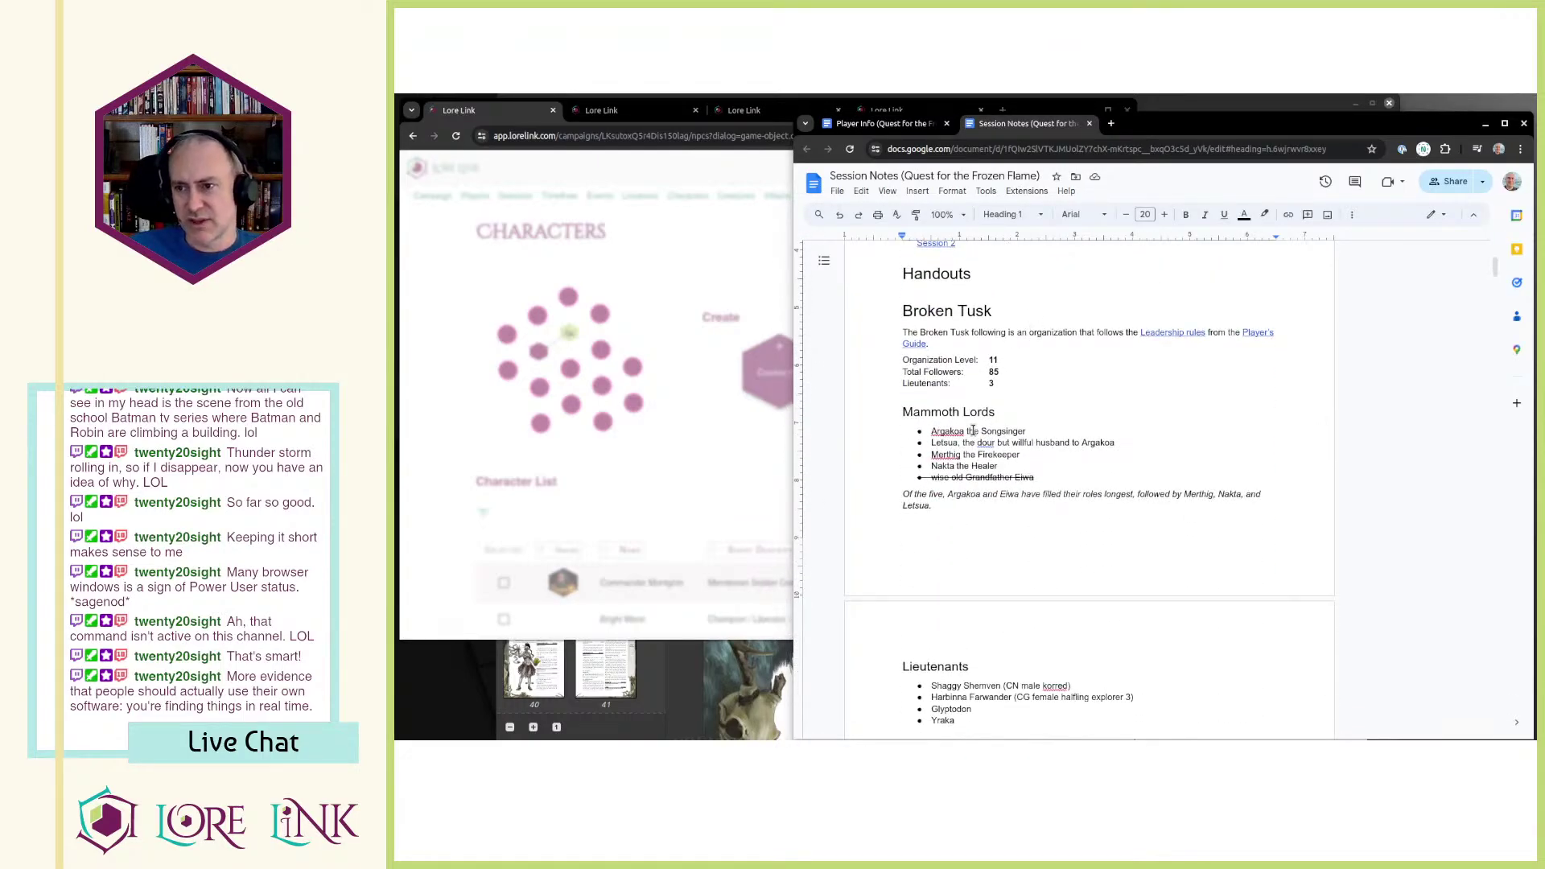
{"action": "scroll", "coordinate": [1127, 431], "scroll_direction": "down", "scroll_amount": 2}
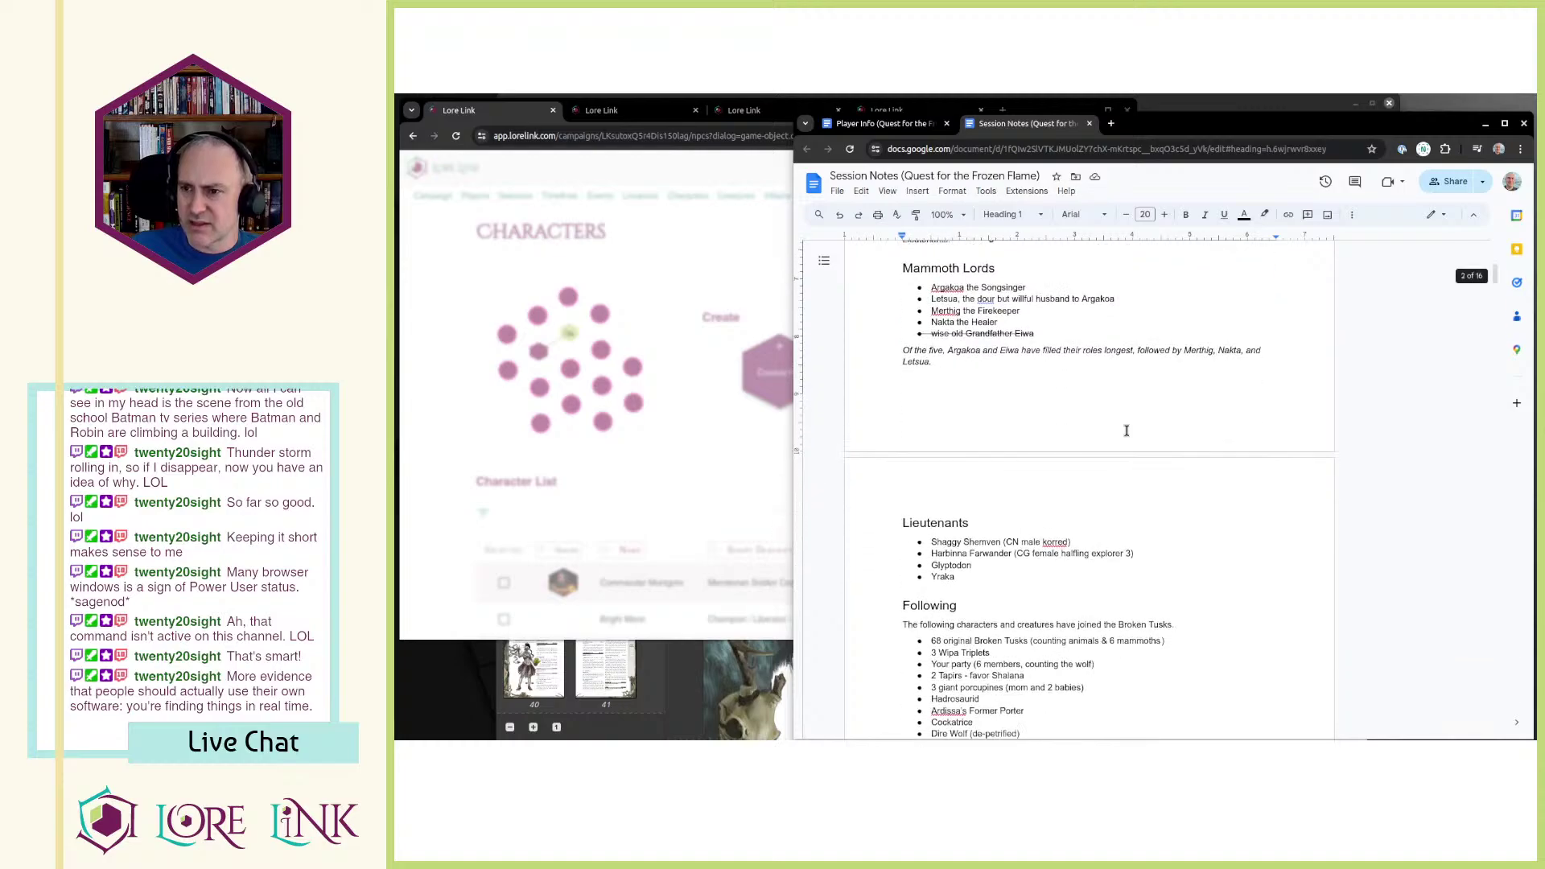
{"action": "scroll", "coordinate": [1078, 418], "scroll_direction": "up", "scroll_amount": 1}
{"action": "scroll", "coordinate": [973, 403], "scroll_direction": "down", "scroll_amount": 1}
{"action": "scroll", "coordinate": [974, 403], "scroll_direction": "down", "scroll_amount": 1}
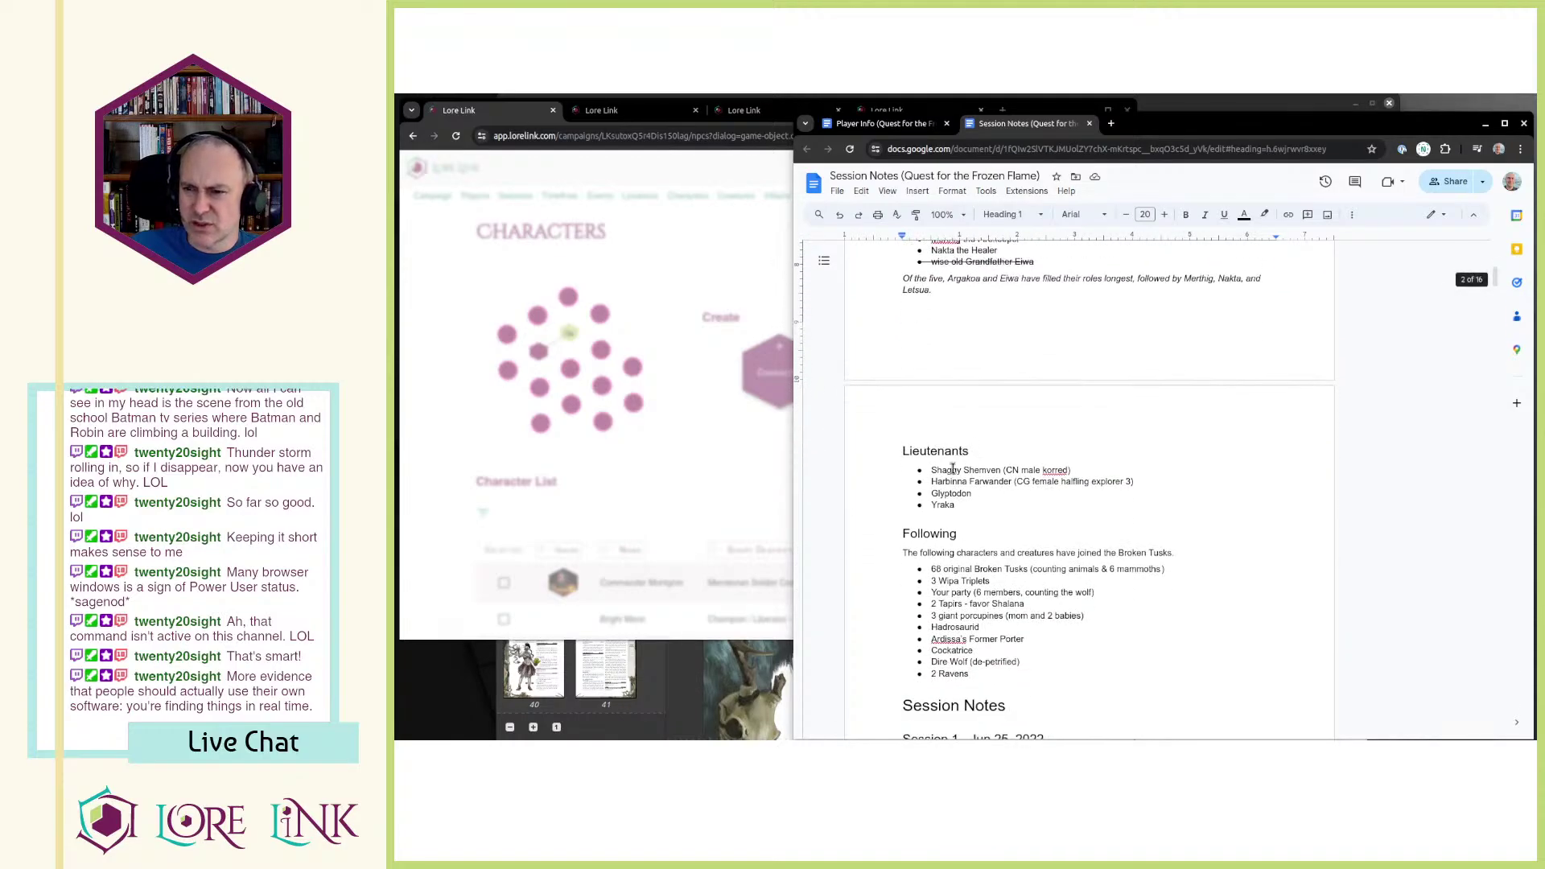
{"action": "scroll", "coordinate": [1019, 518], "scroll_direction": "down", "scroll_amount": 1}
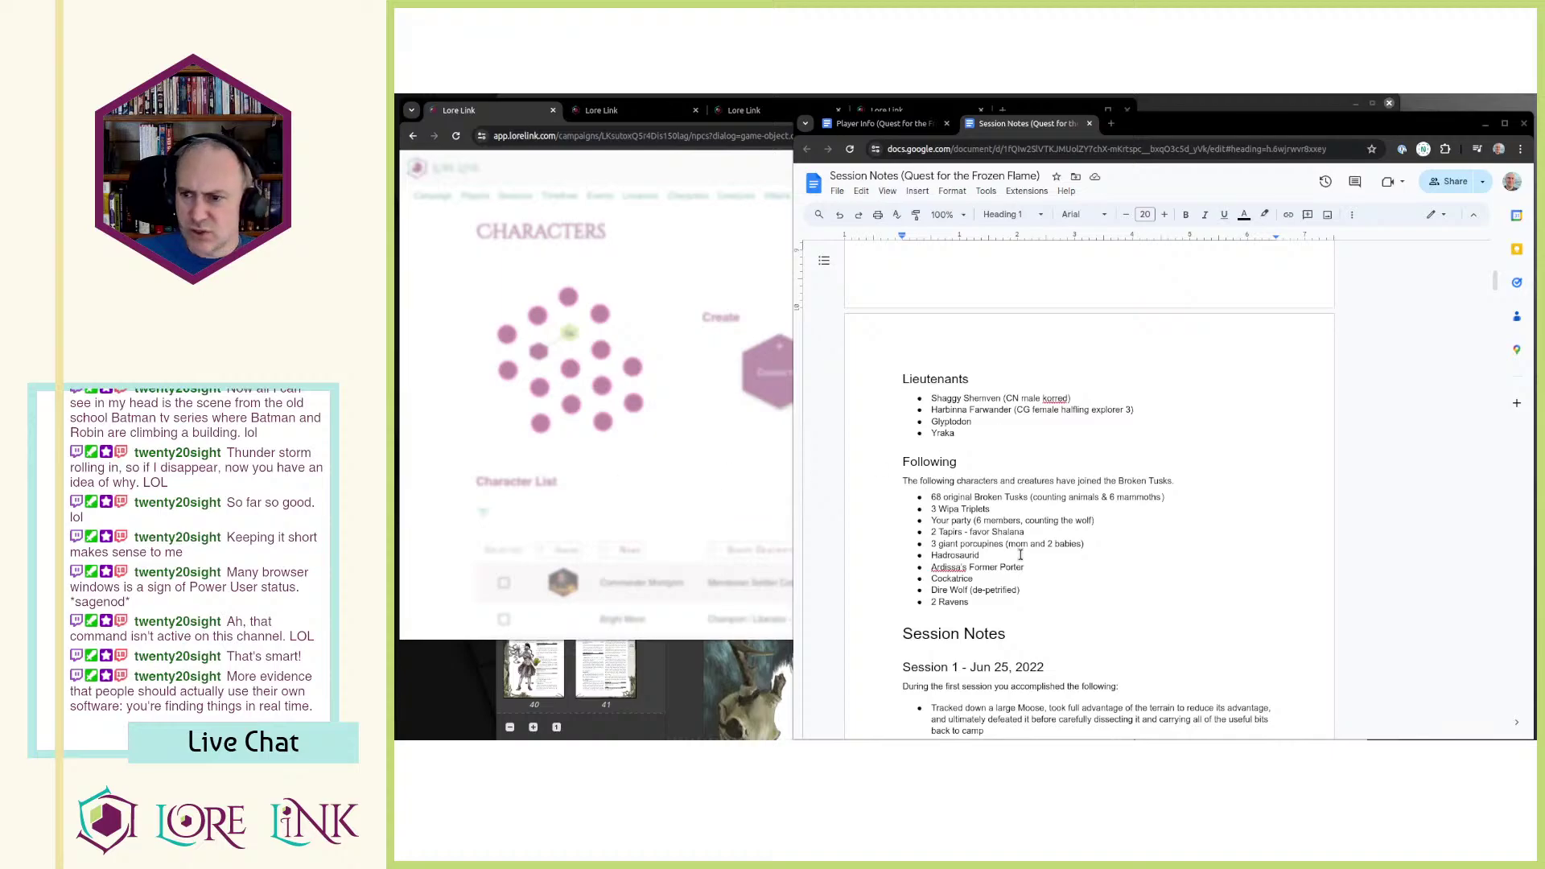
Step: Add "2 Ringhorn Rams" after the Dire Wolf entry and "3 Smilodon Cubs" after the ravens in the Following list
{"action": "left_click", "coordinate": [1006, 603]}
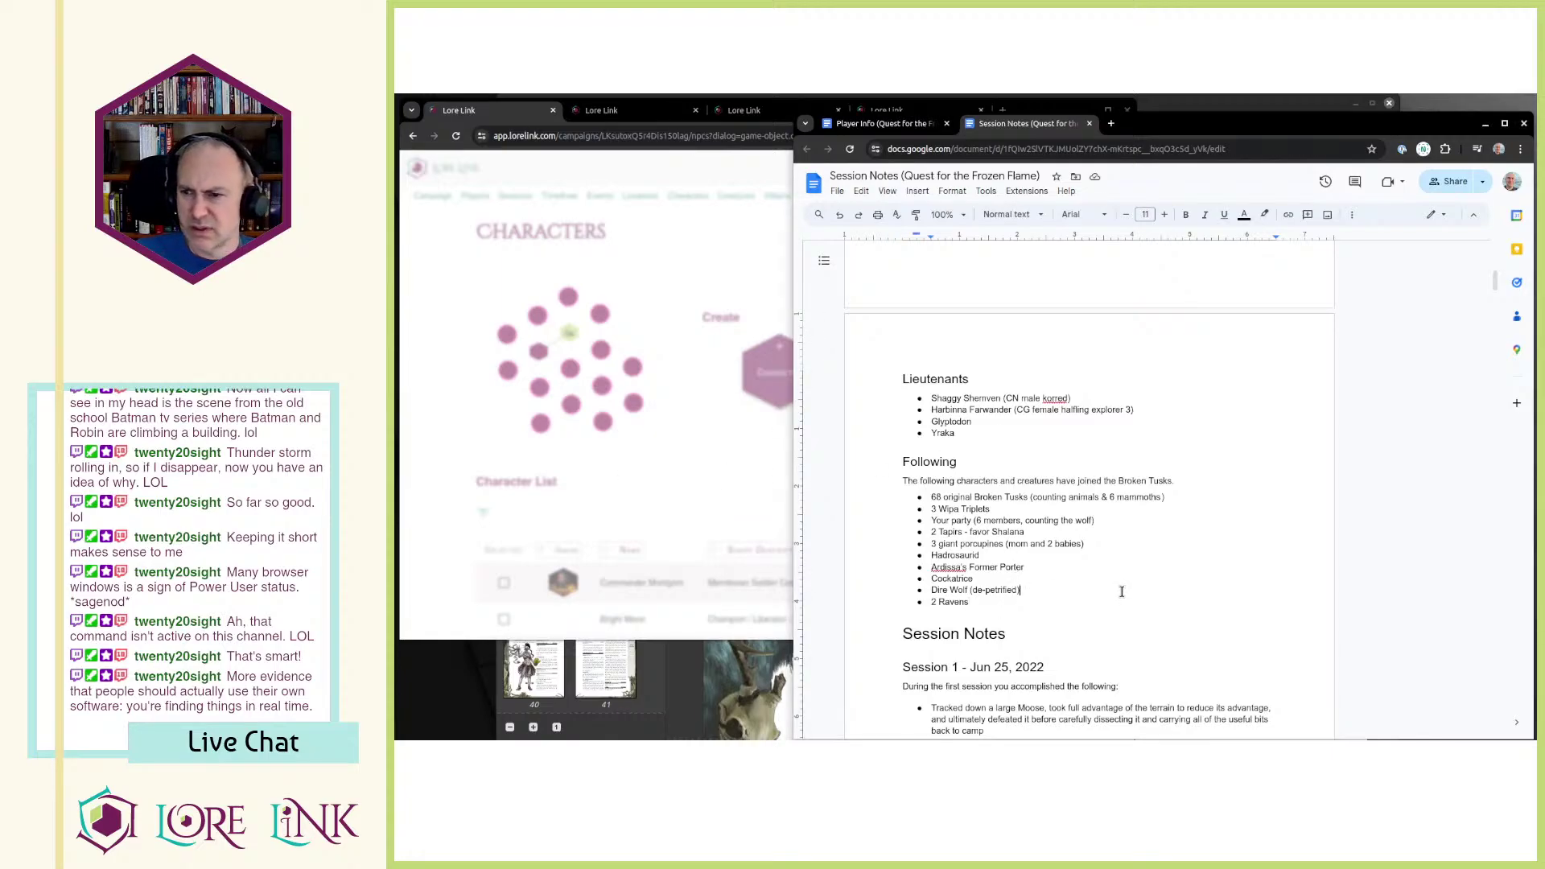
{"action": "key", "text": "Return"}
{"action": "type", "text": "2 Ringhorn Rams"}
{"action": "key", "text": "alt+Tab"}
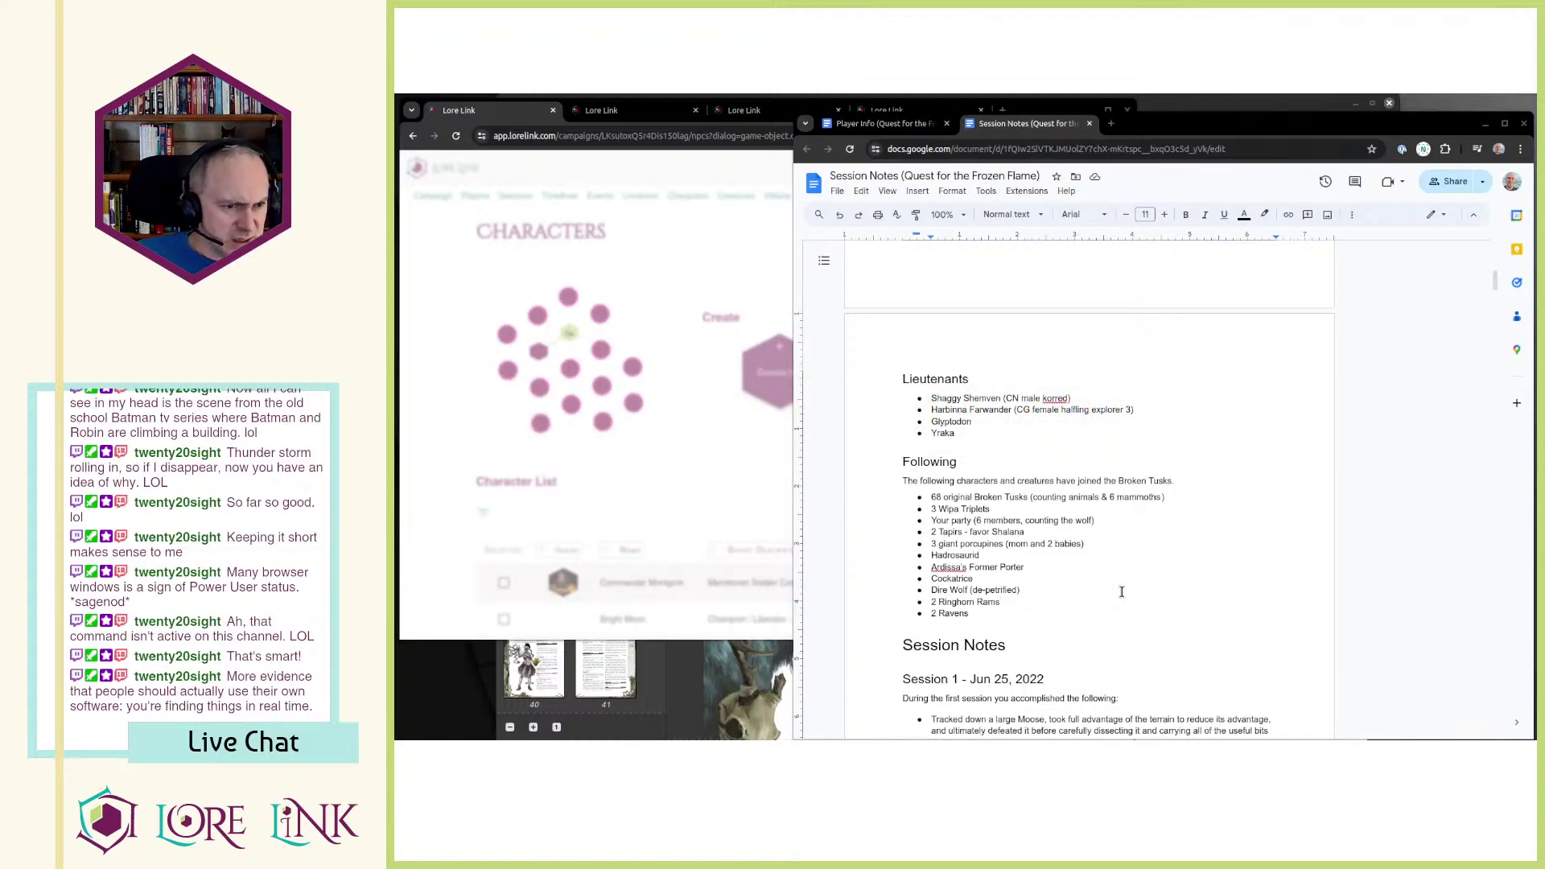
{"action": "key", "text": "alt+Tab"}
{"action": "key", "text": "Return"}
{"action": "type", "text": "3 Smilodon Cubs"}
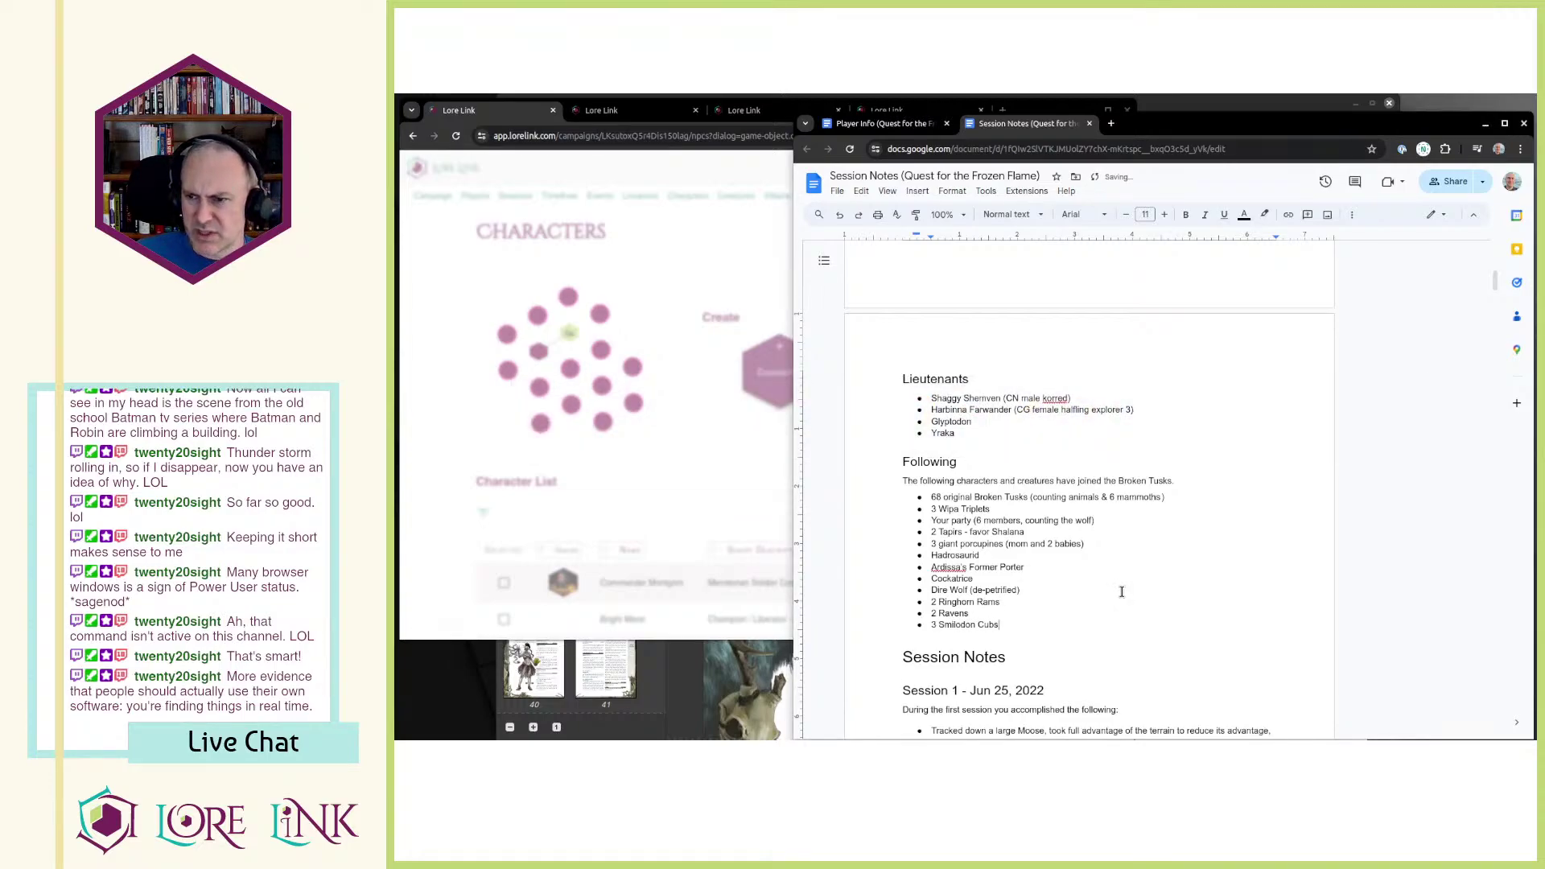
{"action": "key", "text": "alt+Tab"}
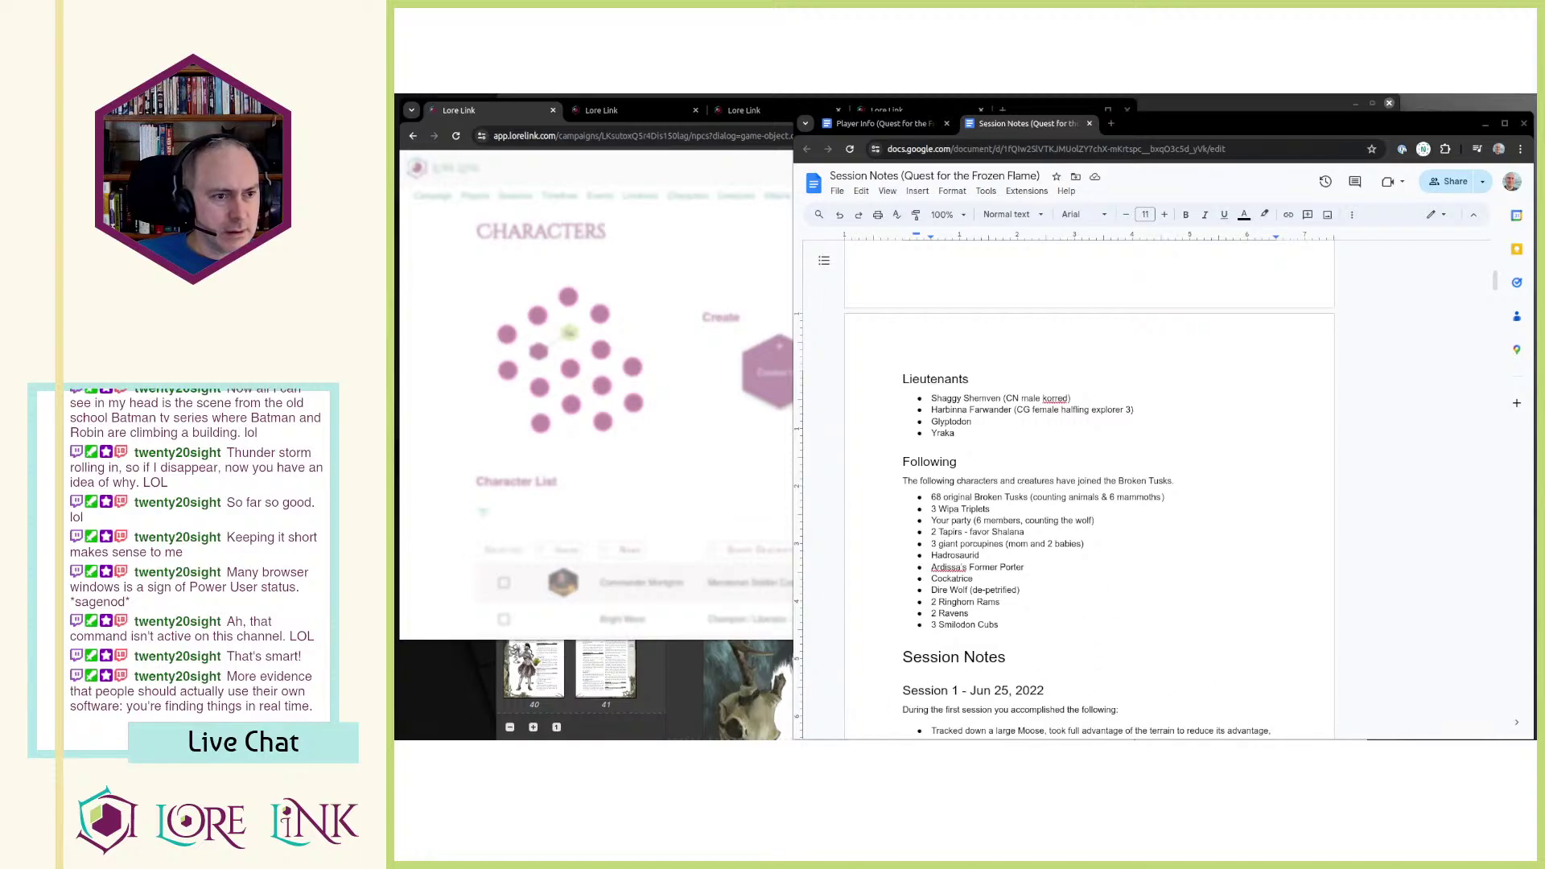
Step: Append the entries "Dini, Tedanu, Lunit, and Kohak" and "16 Wolves" to the end of the Following list
{"action": "key", "text": "alt+Tab"}
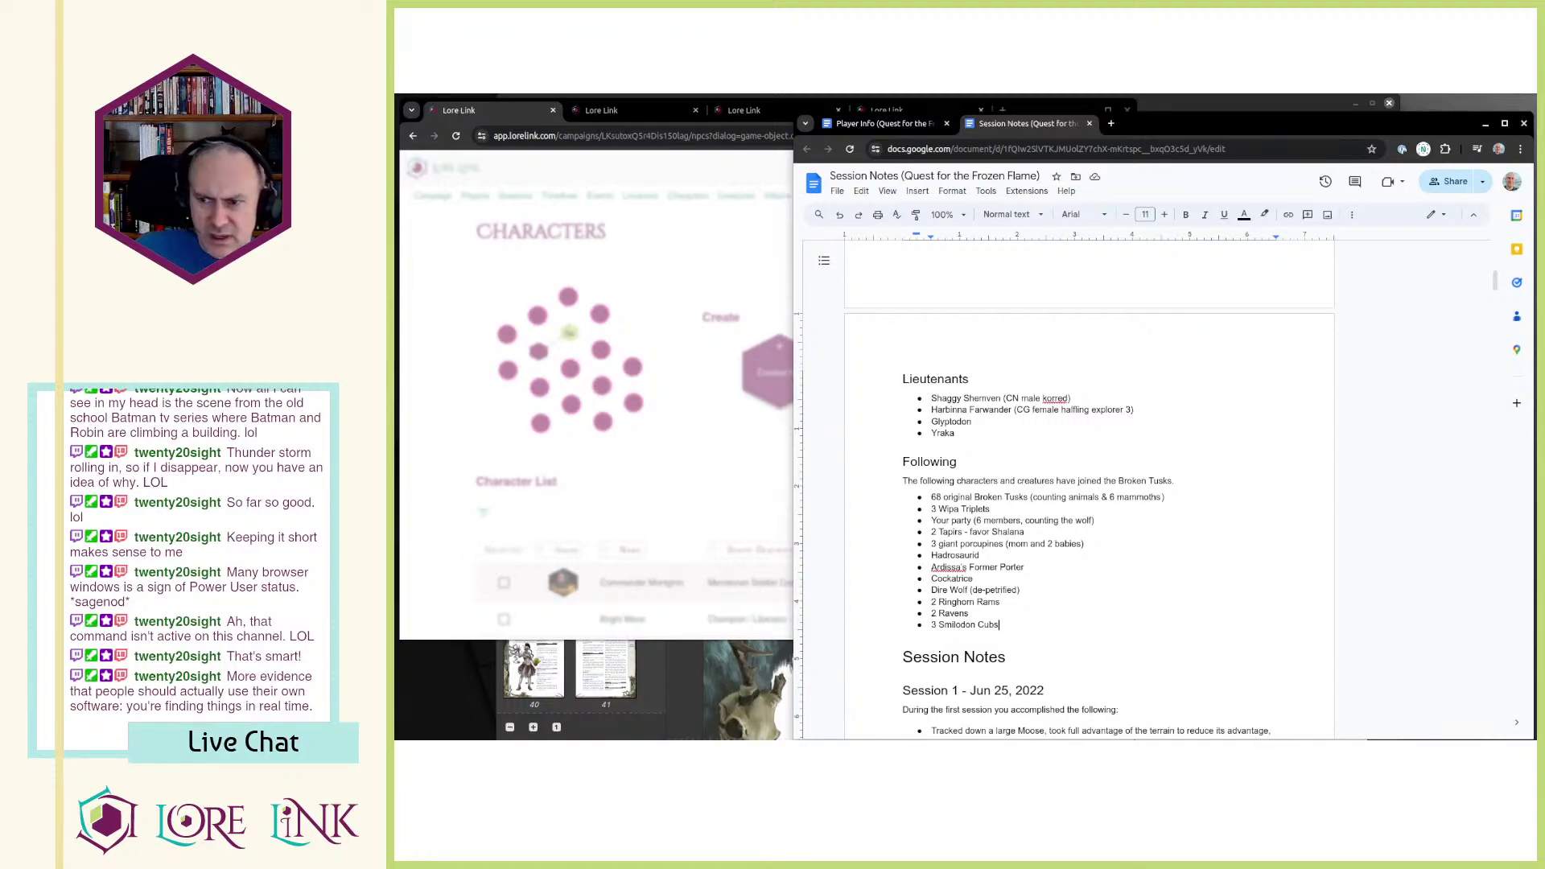
{"action": "key", "text": "Return"}
{"action": "type", "text": "Dini, Tedanu, Luni"}
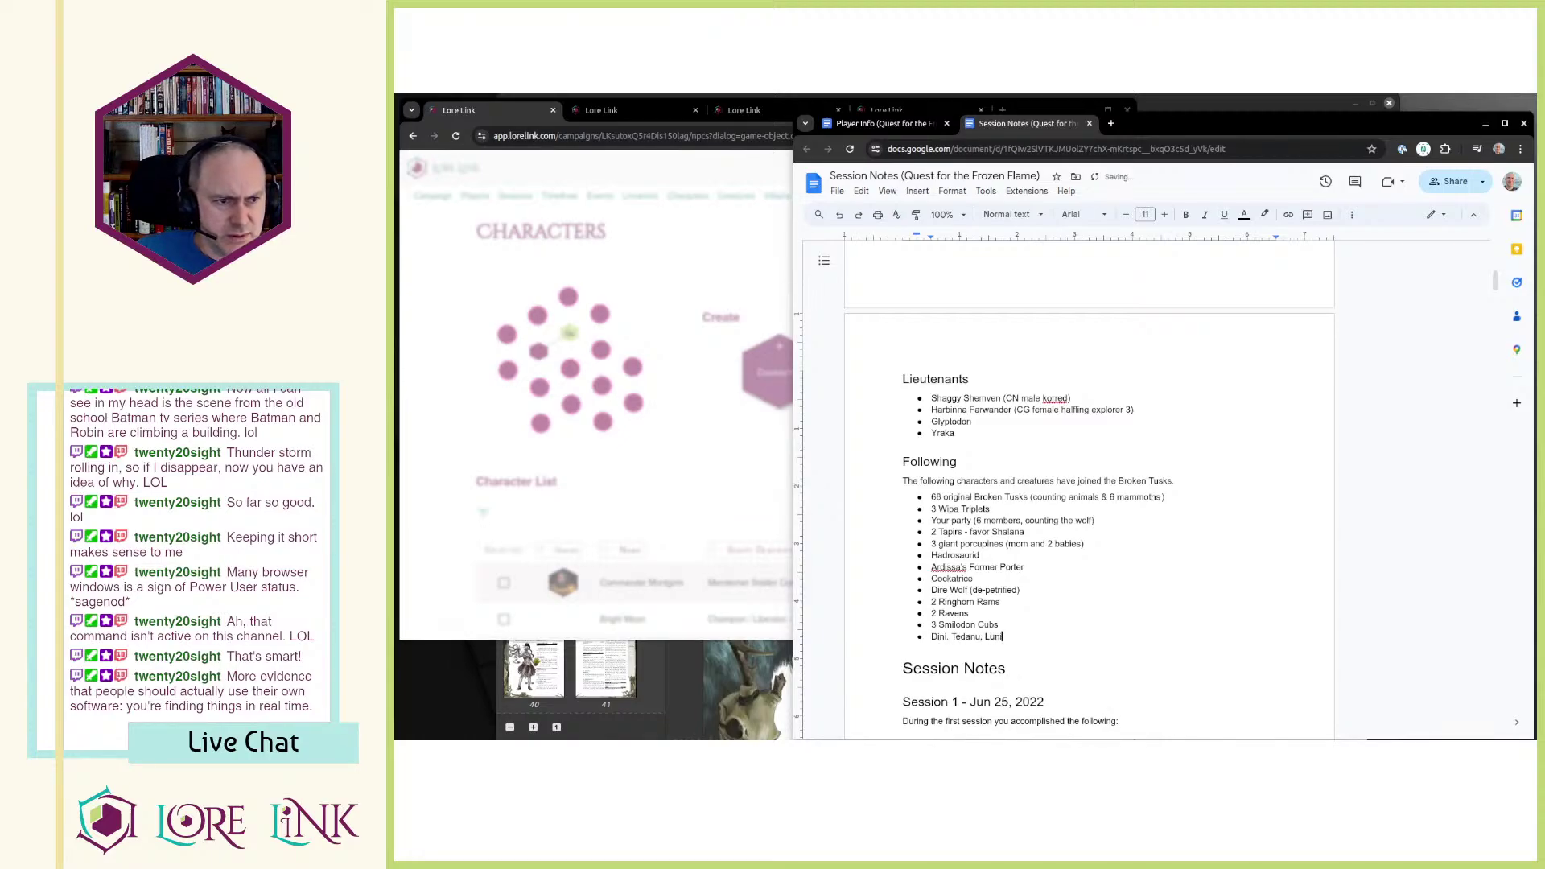
{"action": "type", "text": "t, Kohak"}
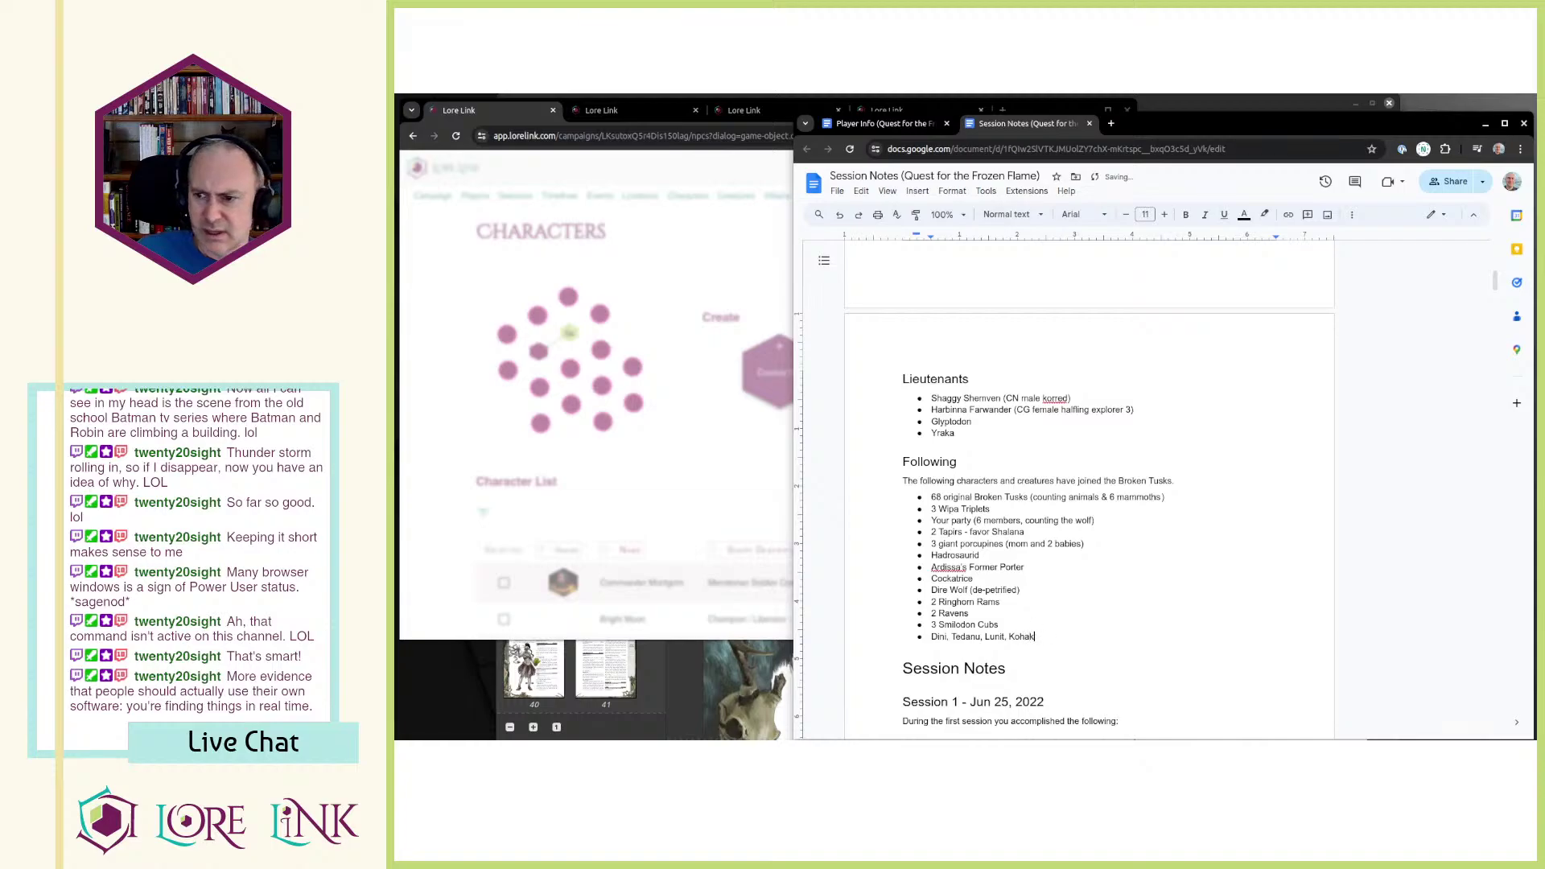
{"action": "type", "text": "and"}
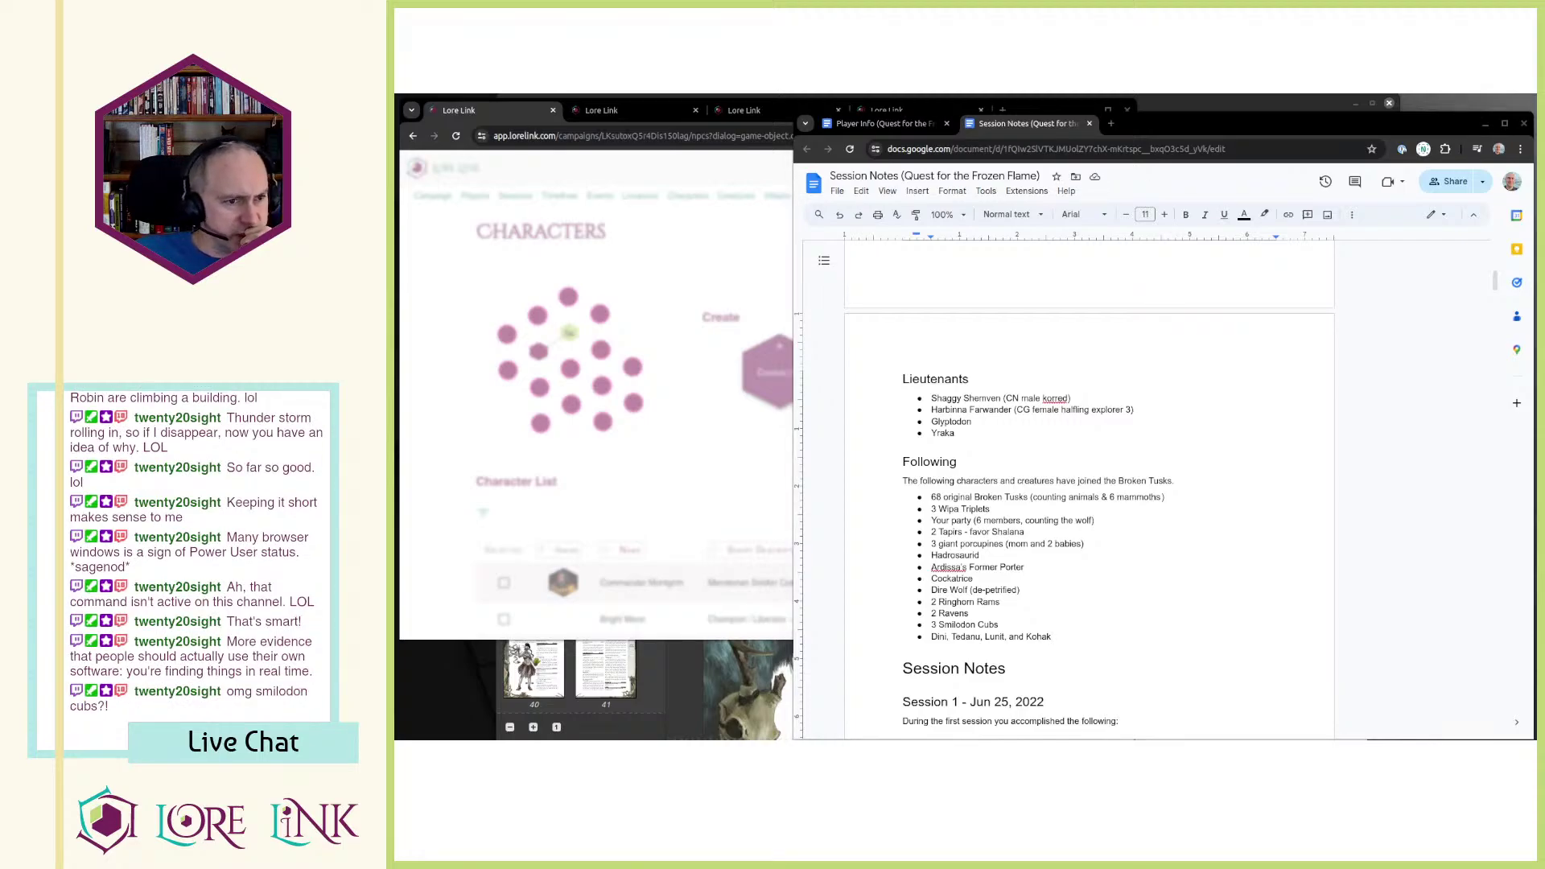
{"action": "left_click", "coordinate": [1057, 636]}
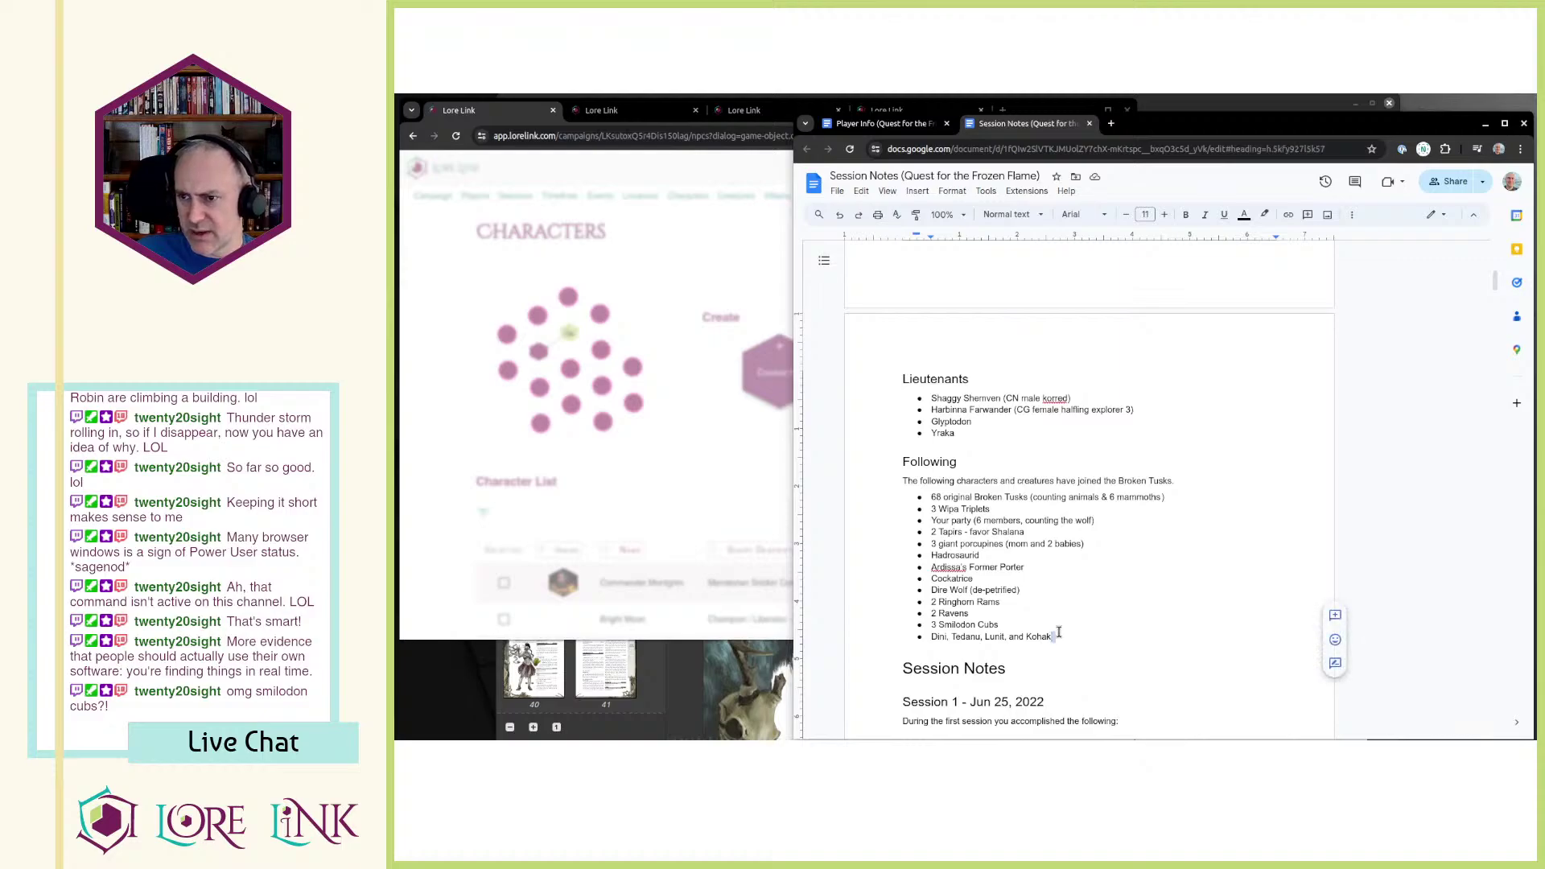
{"action": "key", "text": "Return"}
{"action": "type", "text": "16 Wolves"}
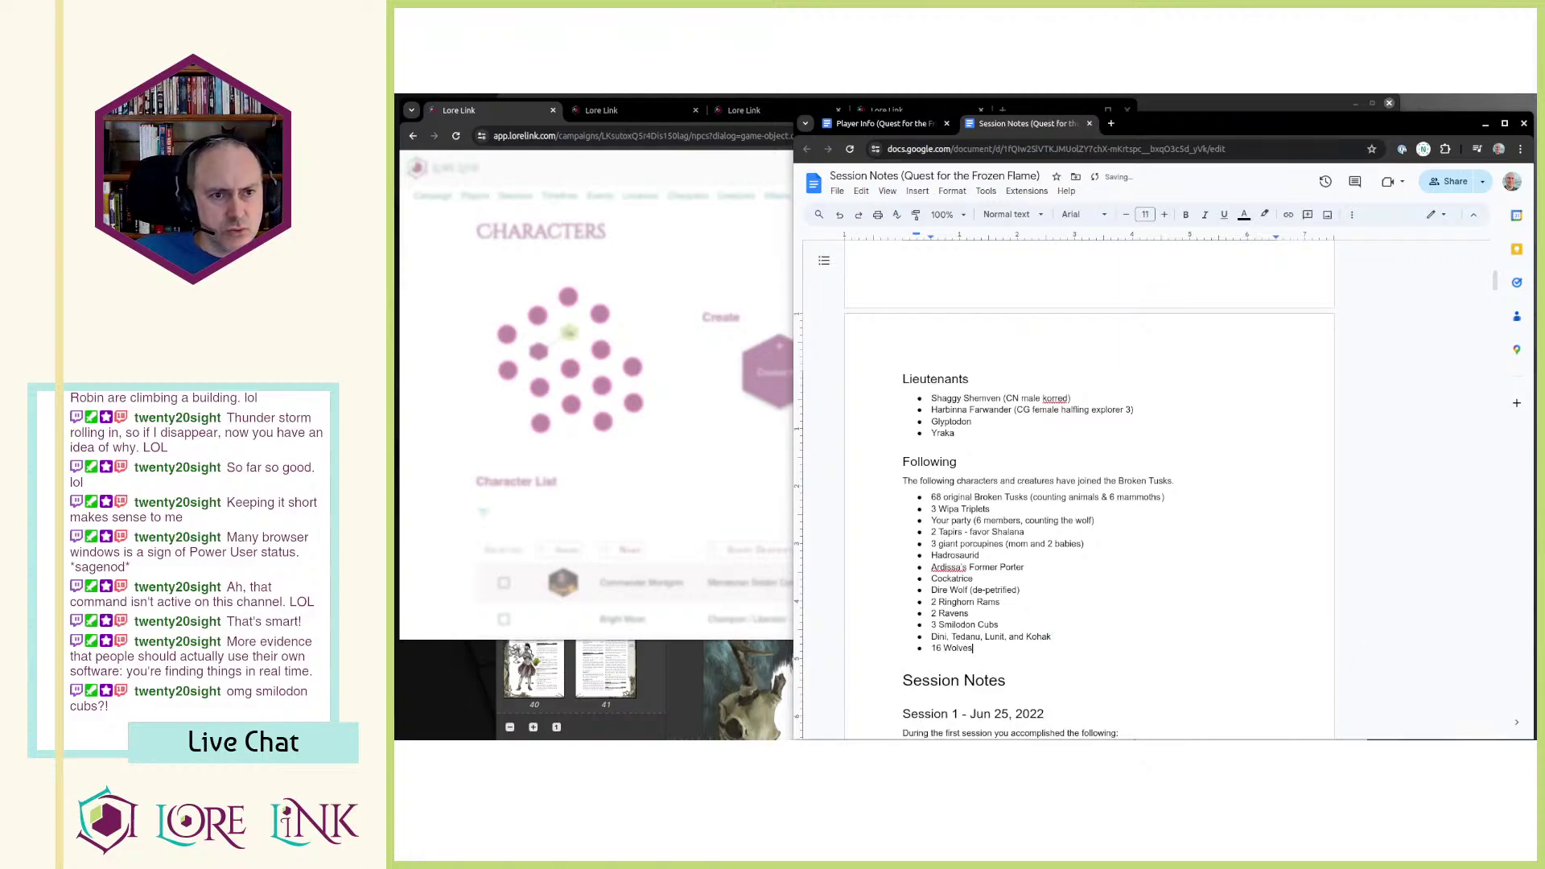
{"action": "key", "text": "alt+Tab"}
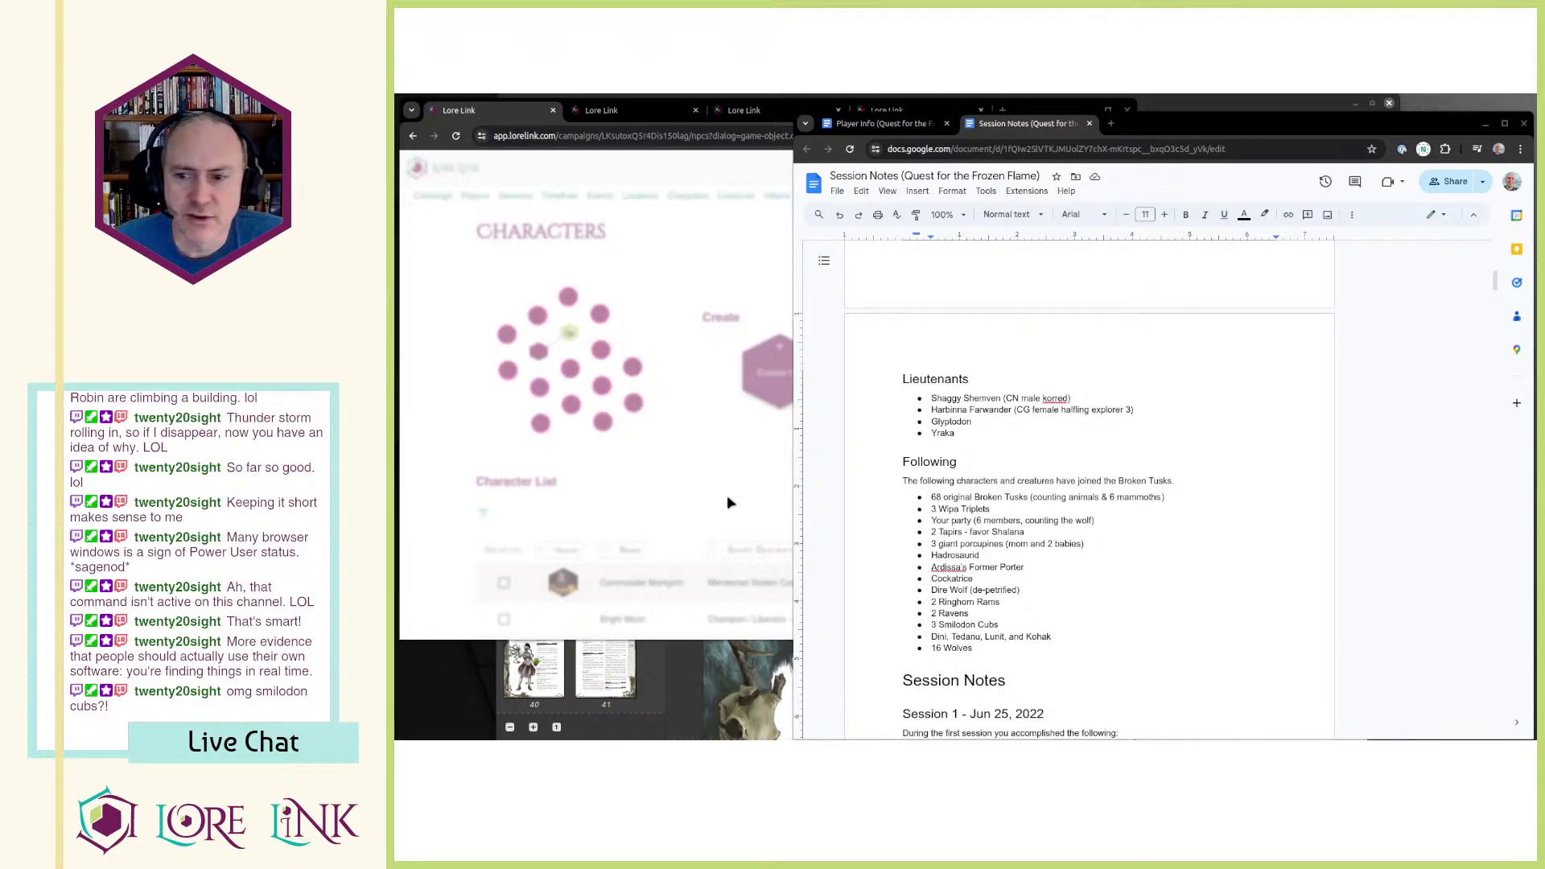
Step: Append "5 Griffon Eggs" and "6 Pine Leshys" to the Following list below the wolves
{"action": "left_click_drag", "start_coordinate": [1006, 683], "coordinate": [1004, 651]}
{"action": "left_click", "coordinate": [1005, 650]}
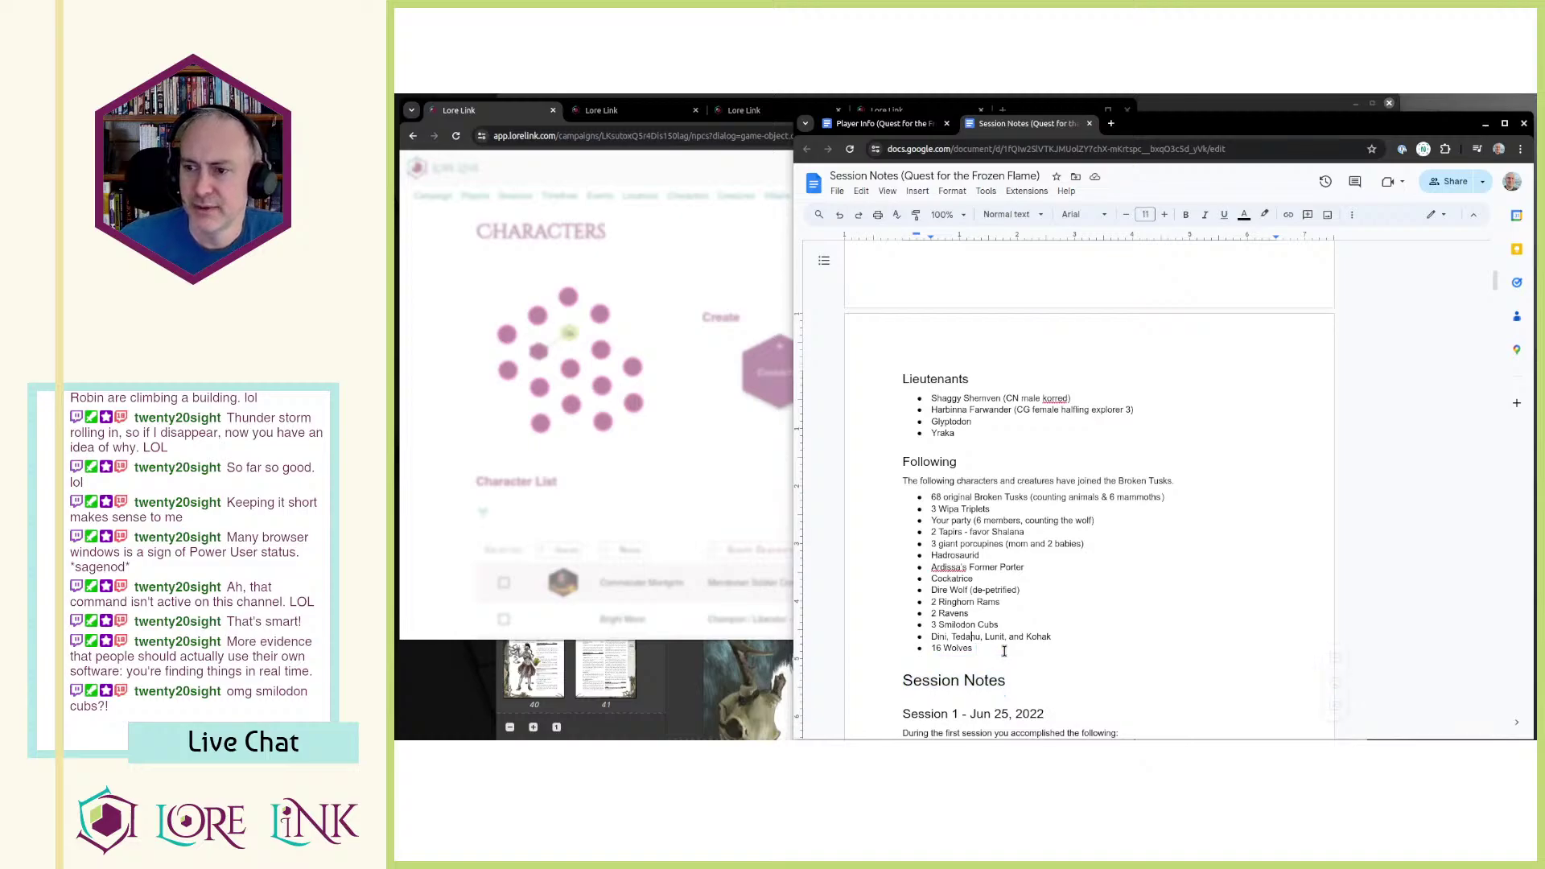
{"action": "key", "text": "Return"}
{"action": "type", "text": "5 Griffon Eggs"}
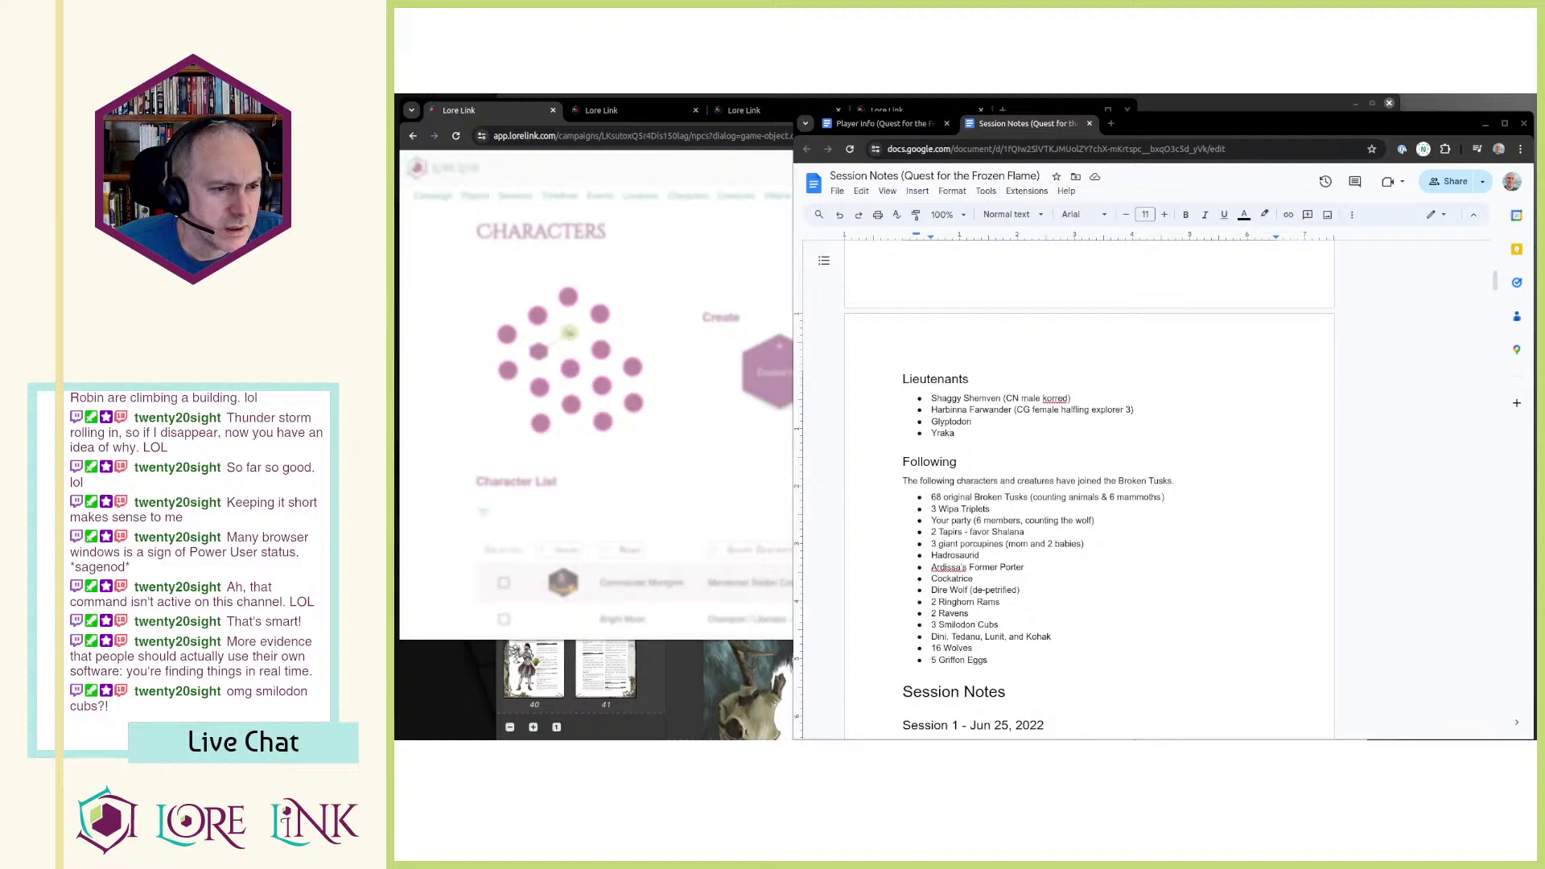
{"action": "left_click", "coordinate": [1022, 659]}
{"action": "key", "text": "Return"}
{"action": "type", "text": "6 Pin"}
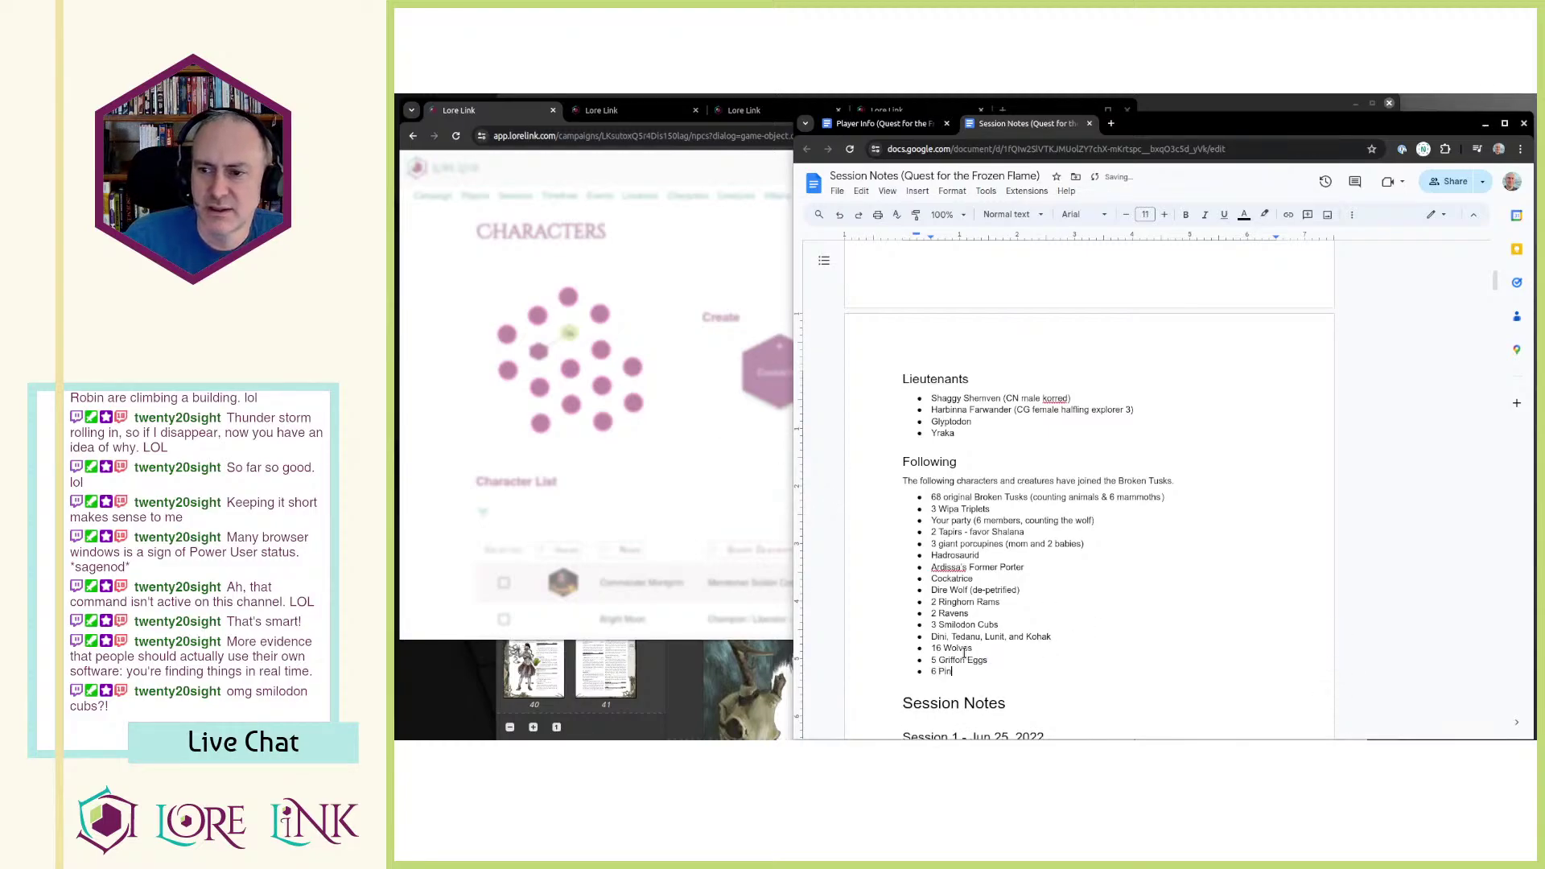
{"action": "type", "text": "e Leshys"}
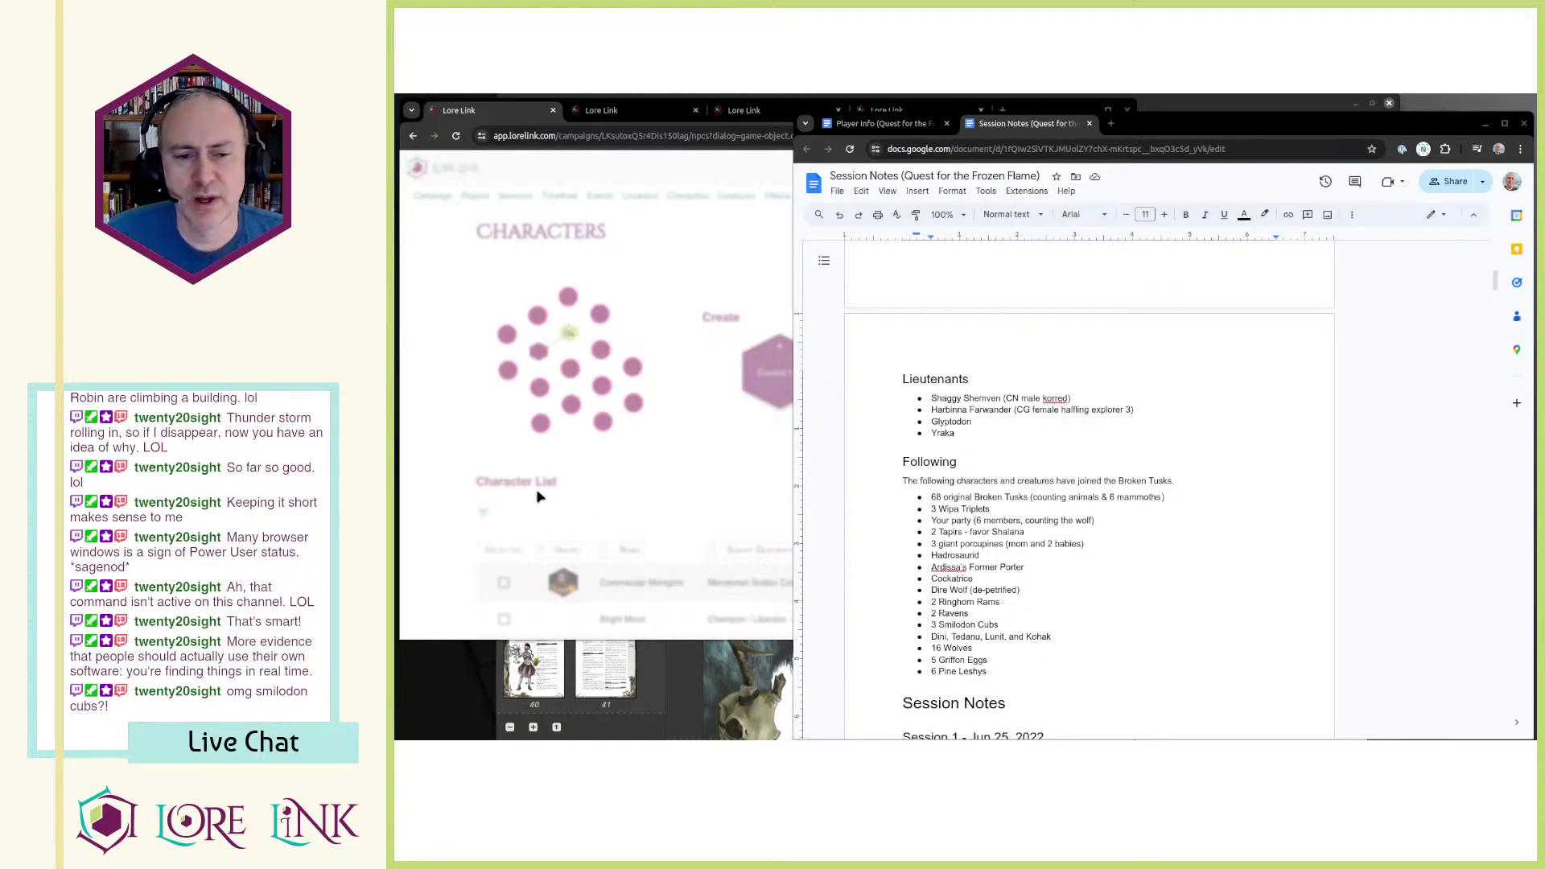
{"action": "left_click", "coordinate": [1036, 667]}
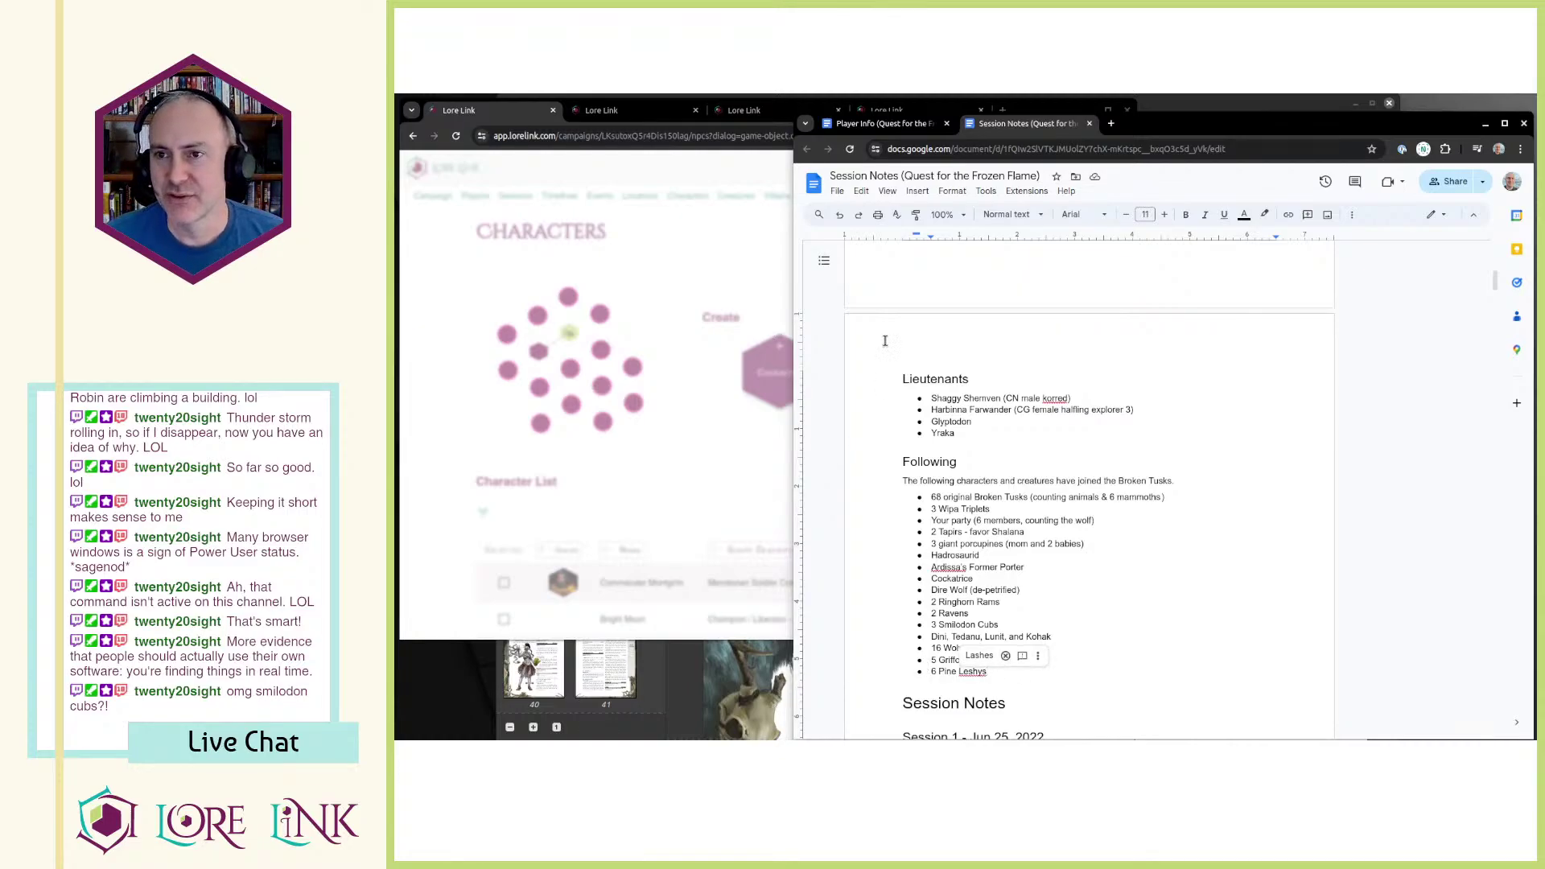
Step: Switch to Lore Link, extend the new character's name to "Broken Tusk Following" and save it
{"action": "left_click", "coordinate": [497, 111]}
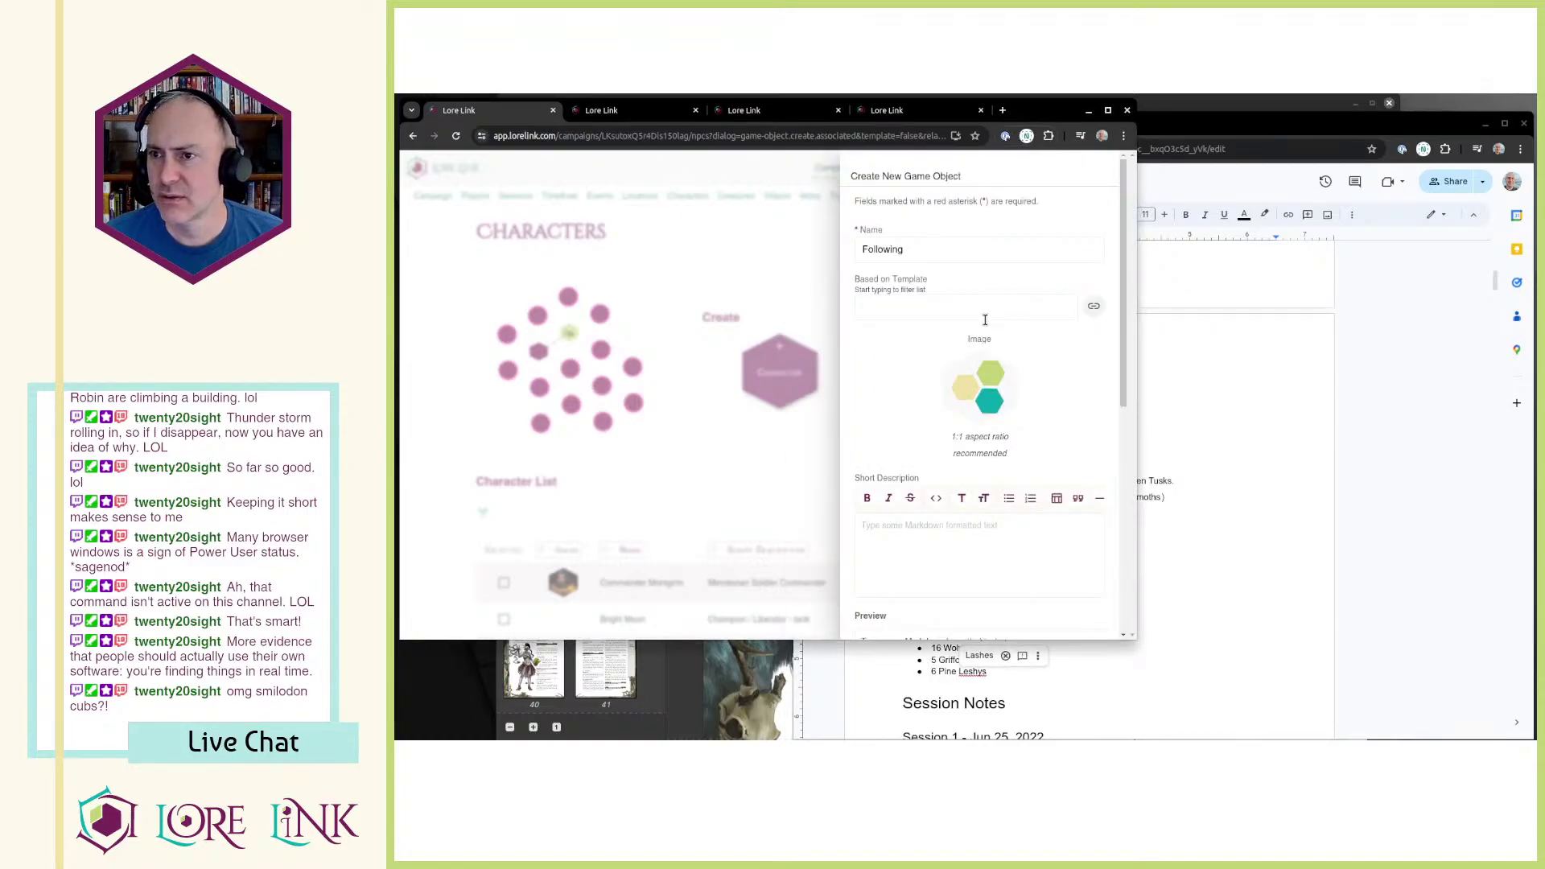
{"action": "scroll", "coordinate": [1038, 585], "scroll_direction": "down", "scroll_amount": 5}
{"action": "scroll", "coordinate": [1041, 499], "scroll_direction": "up", "scroll_amount": 3}
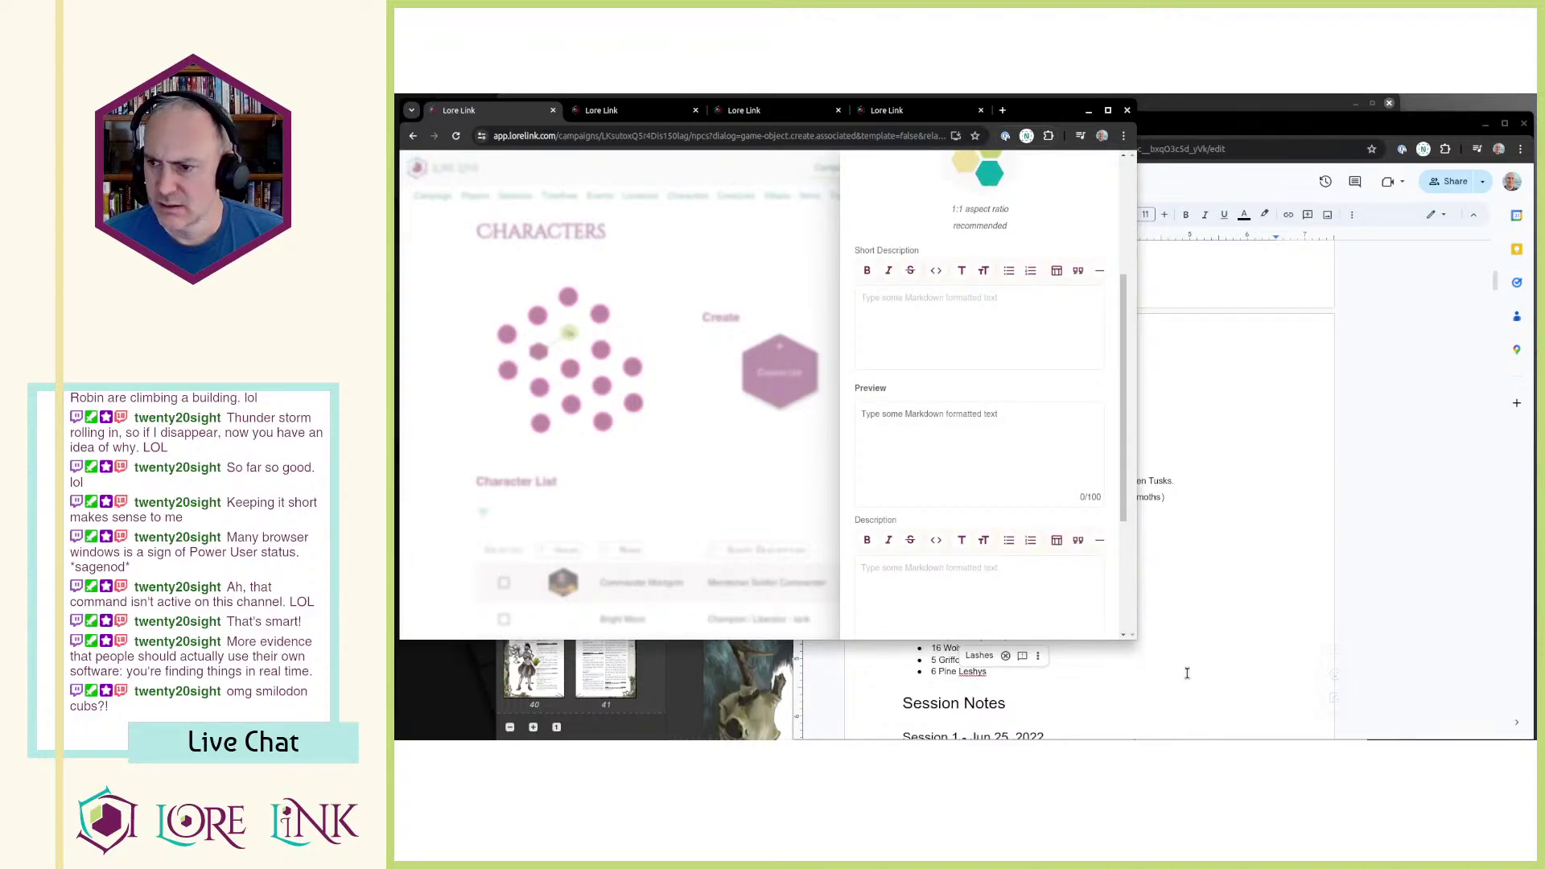
{"action": "scroll", "coordinate": [955, 548], "scroll_direction": "down", "scroll_amount": 3}
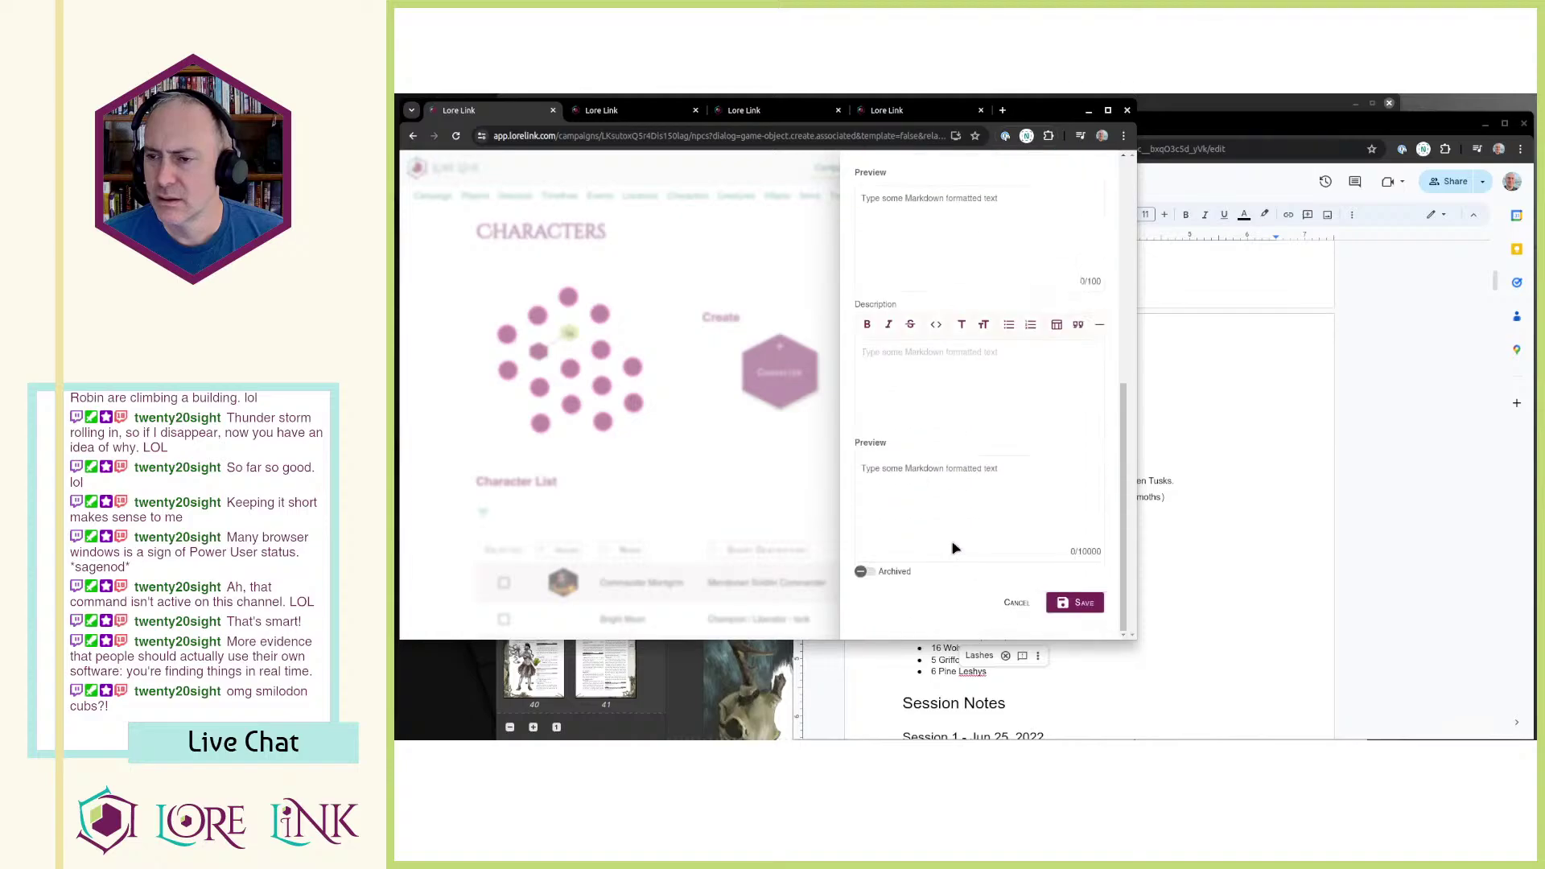
{"action": "scroll", "coordinate": [914, 397], "scroll_direction": "up", "scroll_amount": 3}
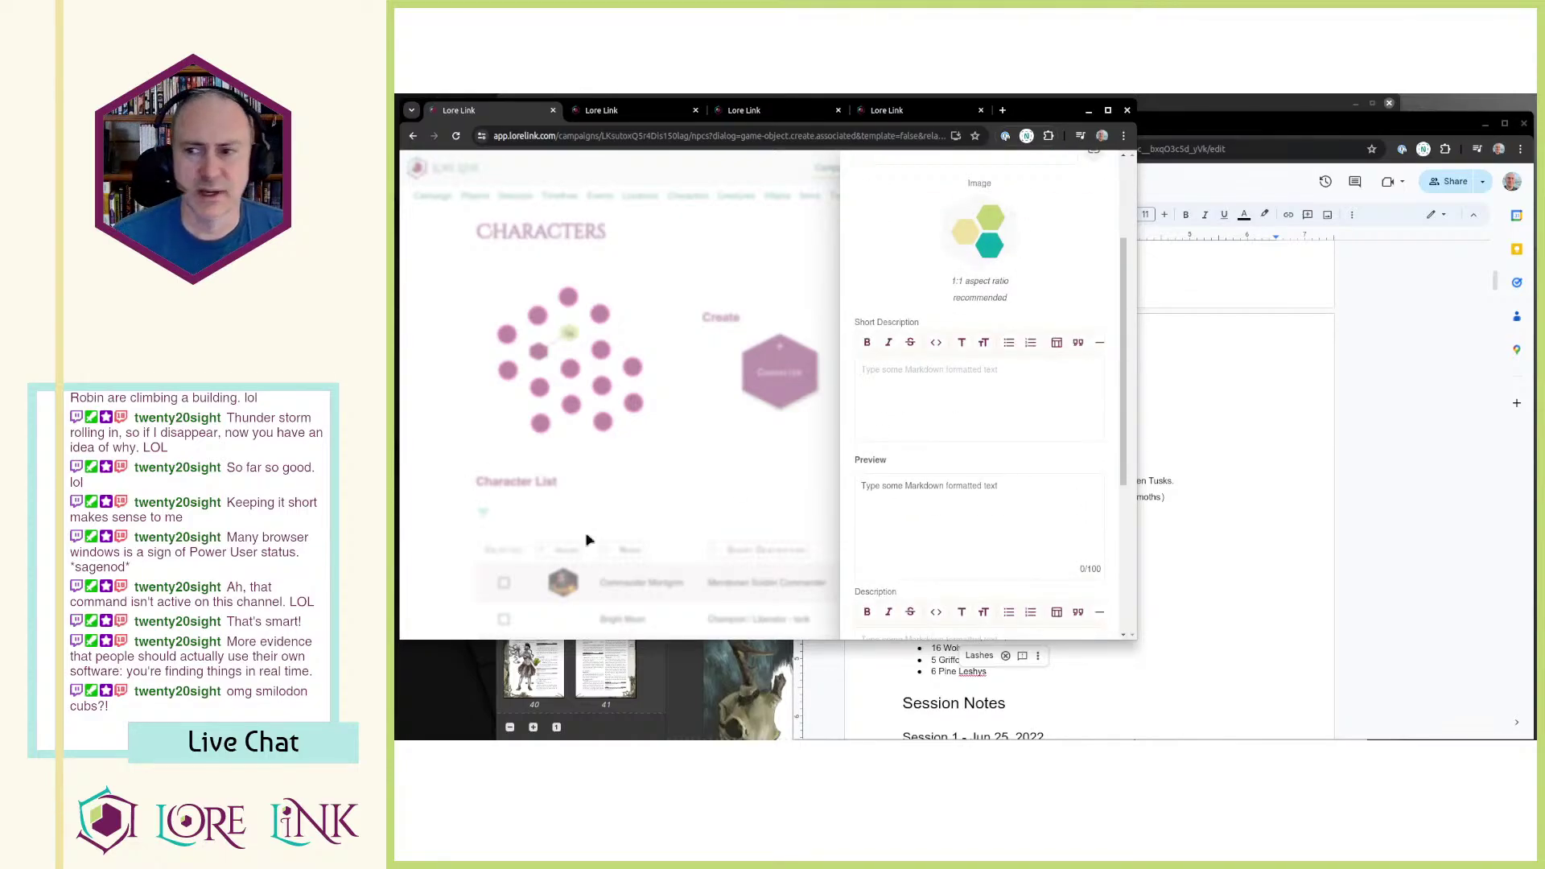
{"action": "scroll", "coordinate": [937, 378], "scroll_direction": "up", "scroll_amount": 1}
{"action": "left_click", "coordinate": [970, 245]}
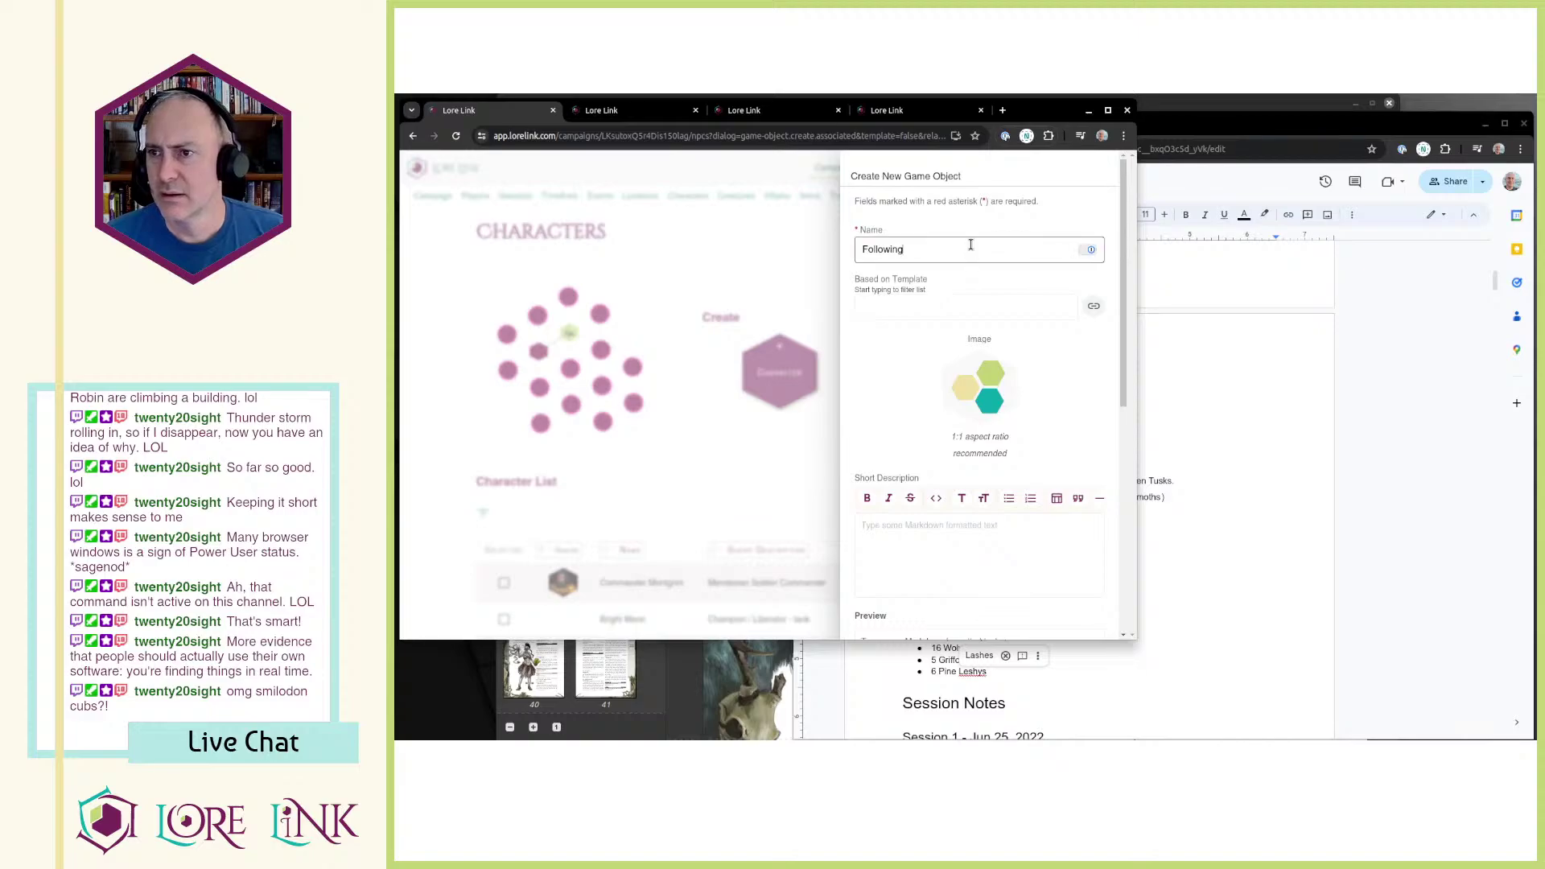
{"action": "type", "text": "Broken Tusk"}
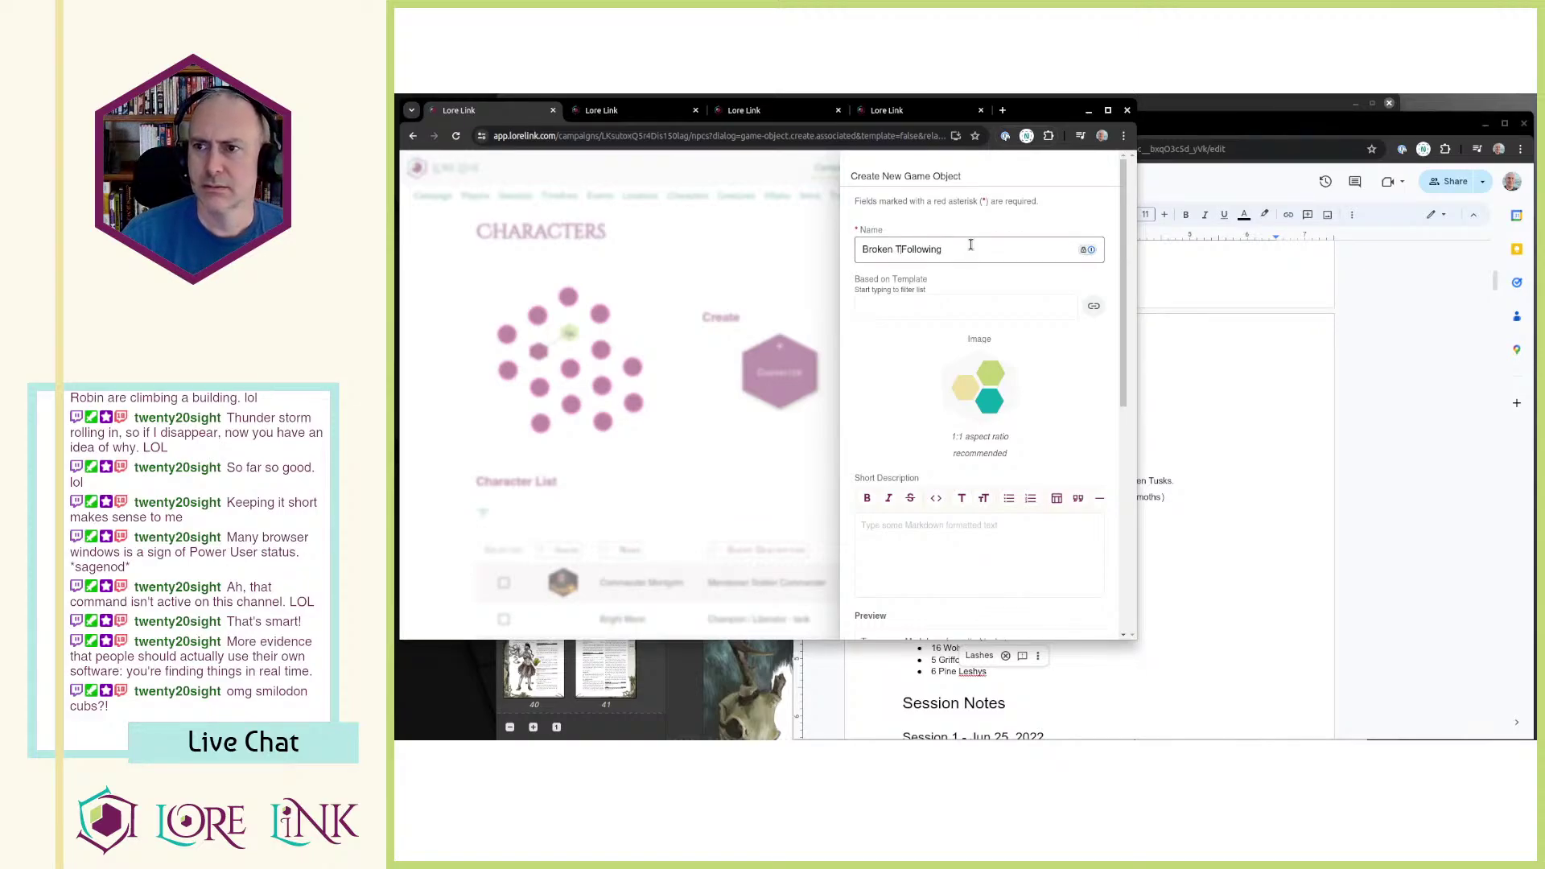
{"action": "scroll", "coordinate": [1038, 282], "scroll_direction": "down", "scroll_amount": 5}
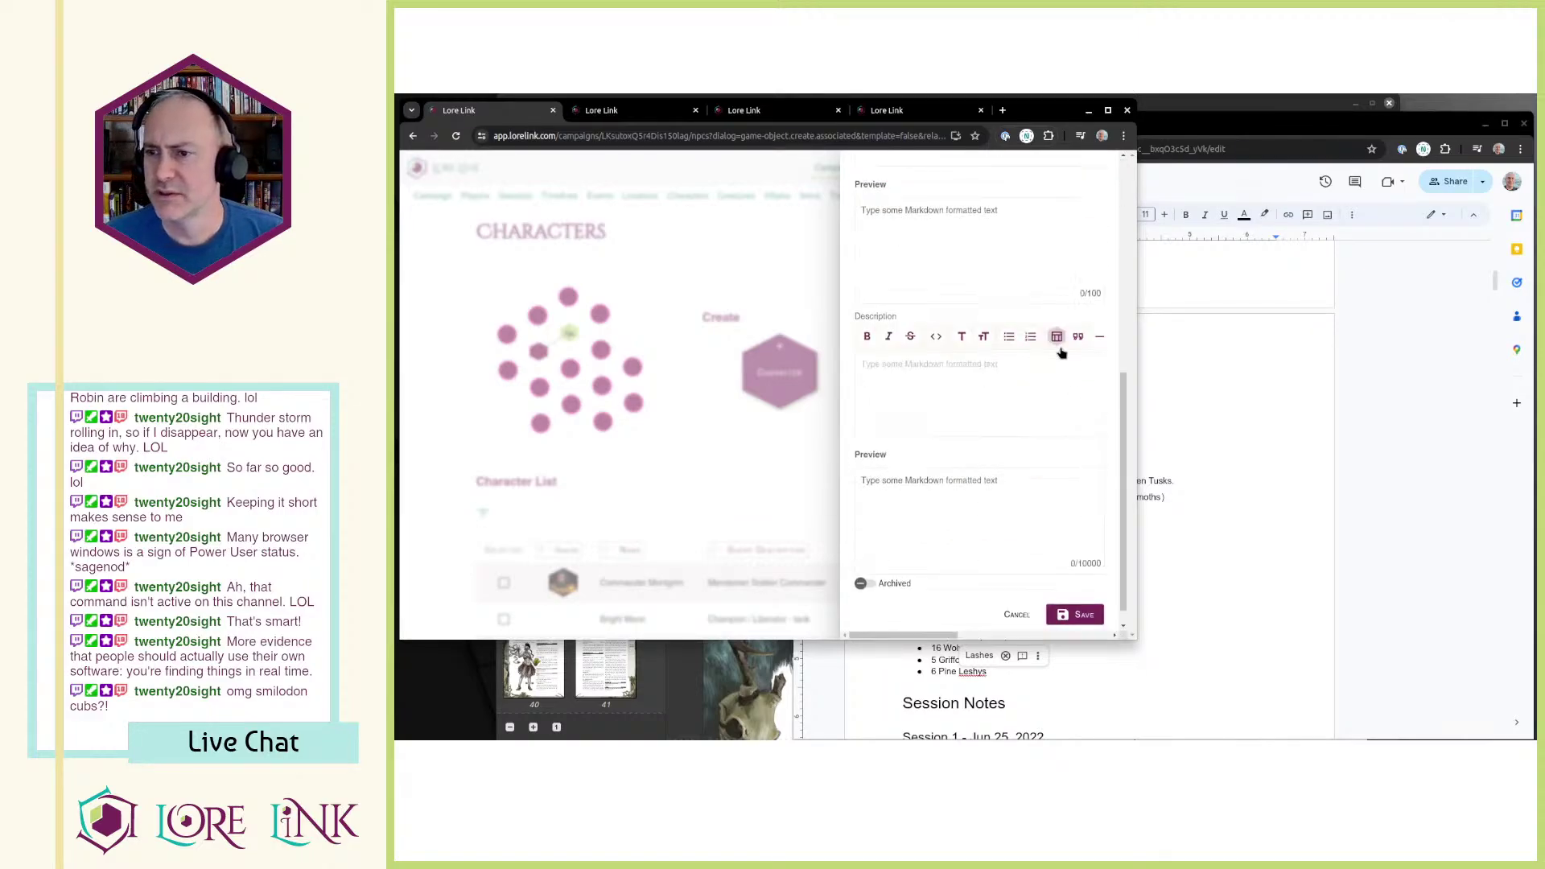
{"action": "left_click", "coordinate": [1074, 605]}
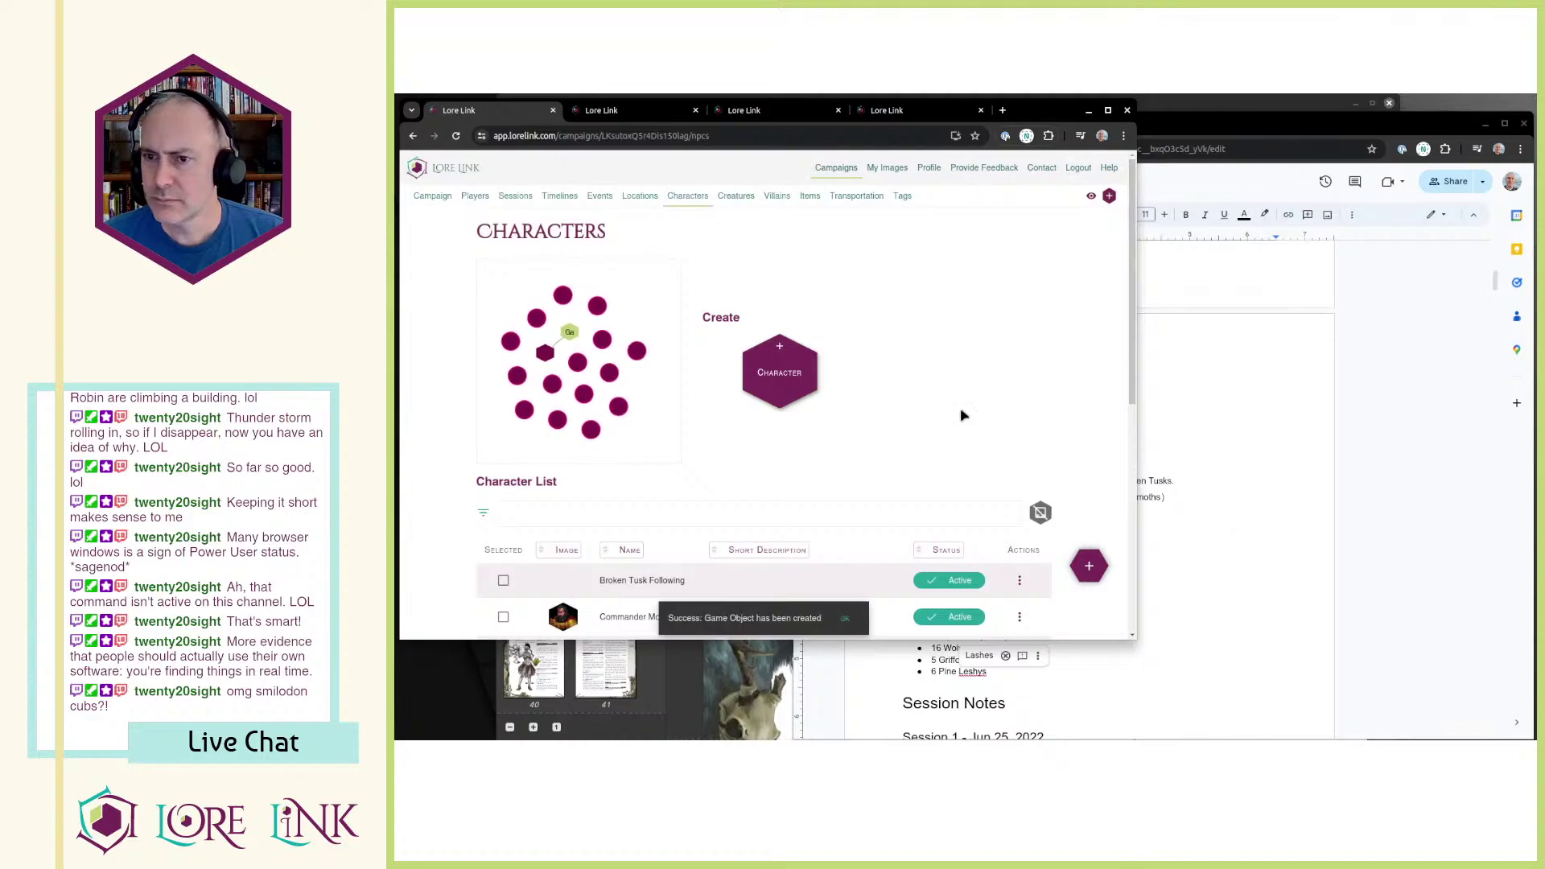
Step: Open the Broken Tusk Following character and copy the Following list from the Session Notes document into its Description
{"action": "scroll", "coordinate": [812, 358], "scroll_direction": "down", "scroll_amount": 4}
{"action": "left_click", "coordinate": [1019, 293]}
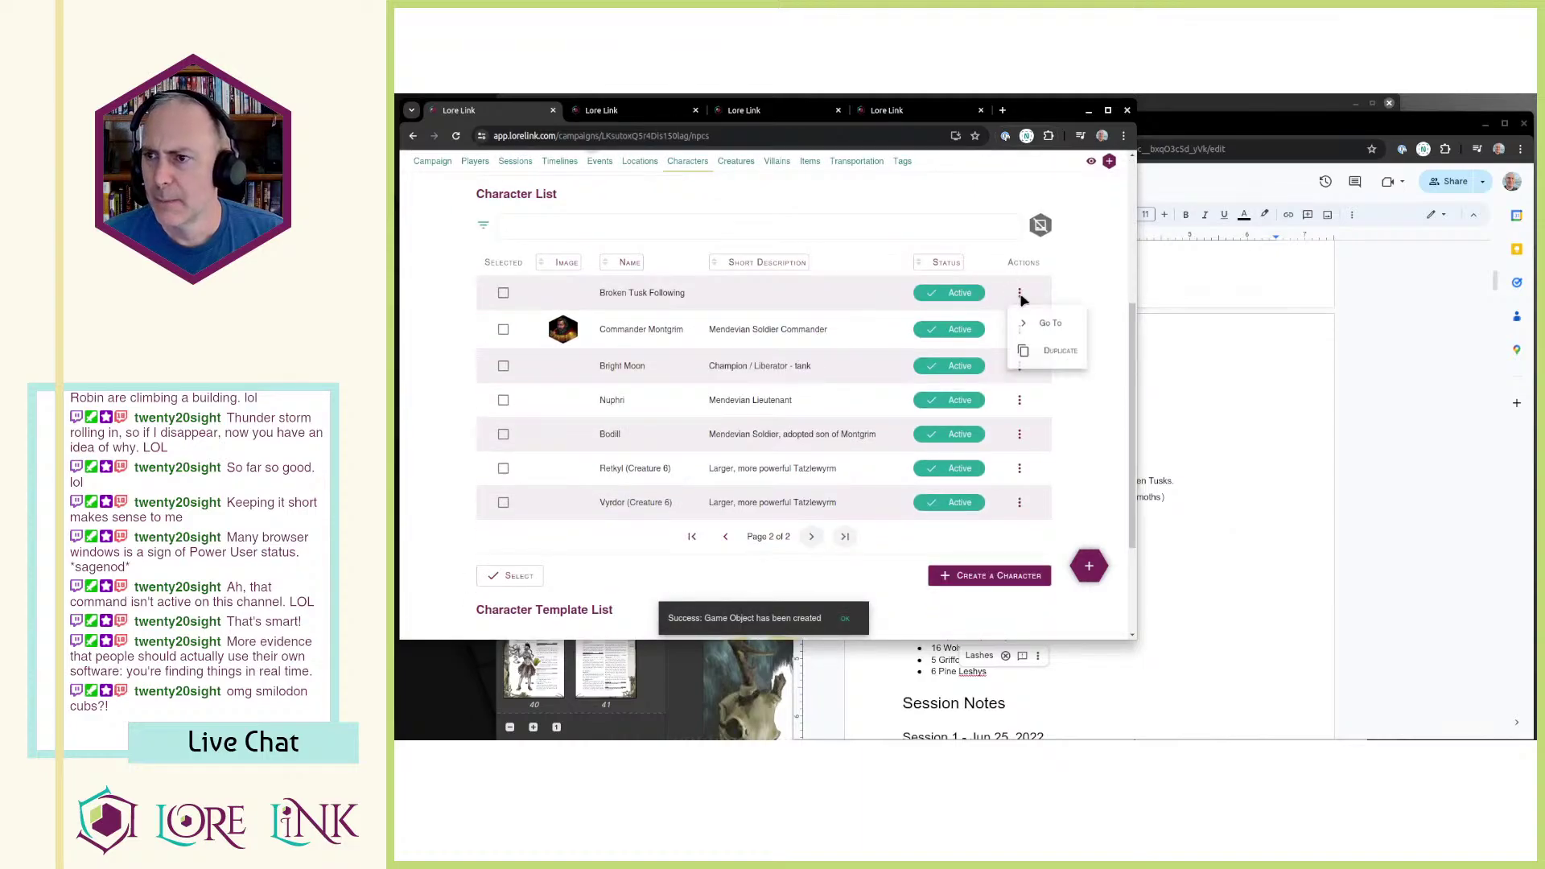
{"action": "left_click", "coordinate": [1038, 321]}
{"action": "key", "text": "alt+Tab"}
{"action": "left_click_drag", "start_coordinate": [1007, 705], "coordinate": [903, 501]}
{"action": "scroll", "coordinate": [697, 491], "scroll_direction": "down", "scroll_amount": 3}
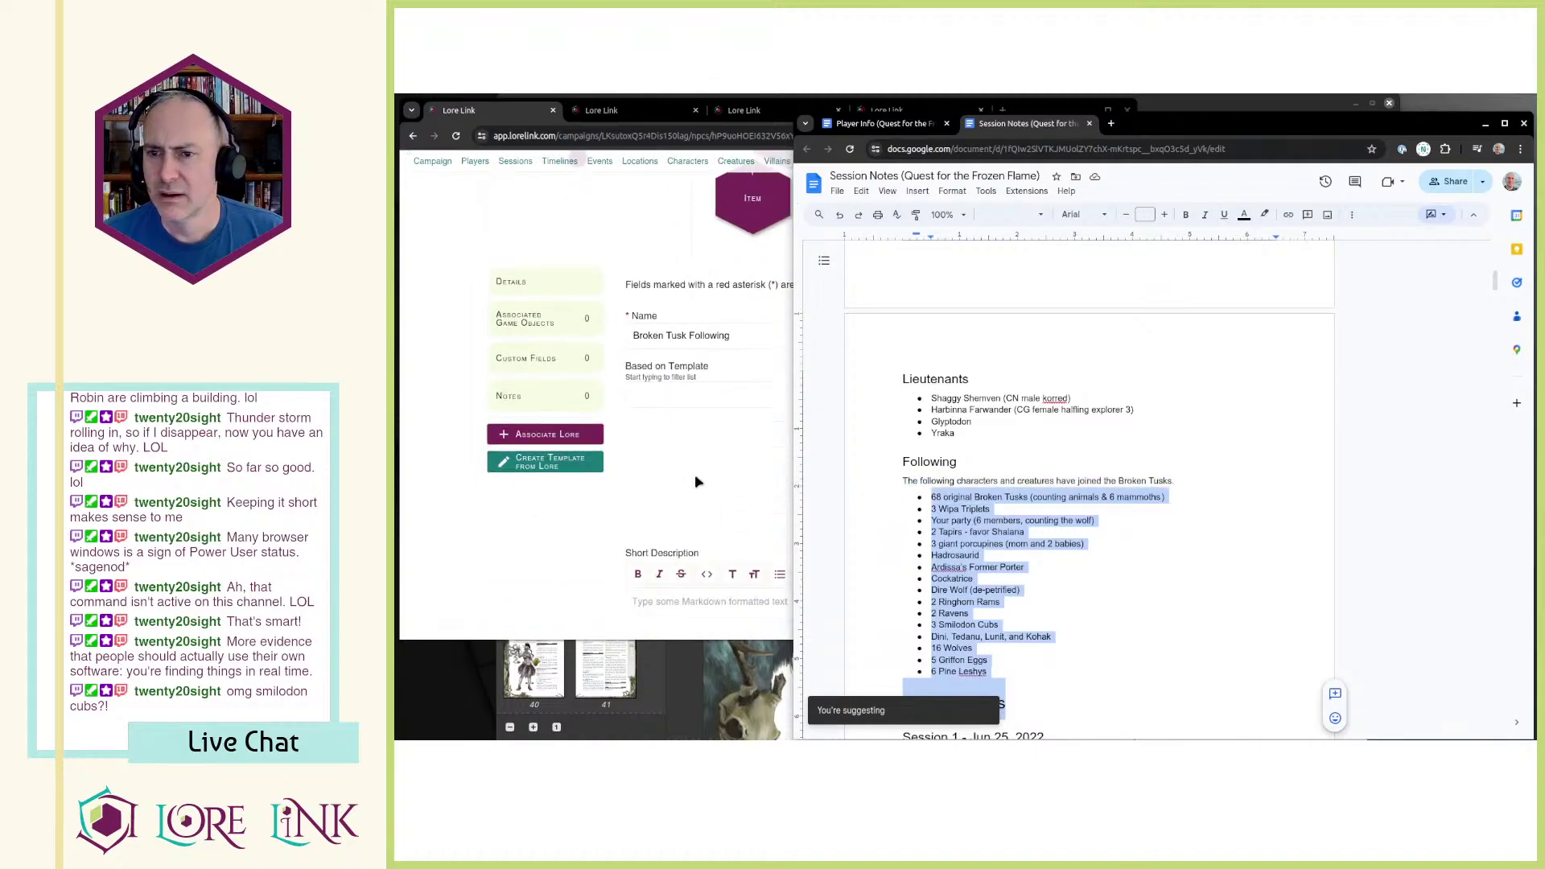
{"action": "scroll", "coordinate": [684, 487], "scroll_direction": "down", "scroll_amount": 5}
{"action": "left_click", "coordinate": [660, 486]}
{"action": "scroll", "coordinate": [683, 455], "scroll_direction": "down", "scroll_amount": 2}
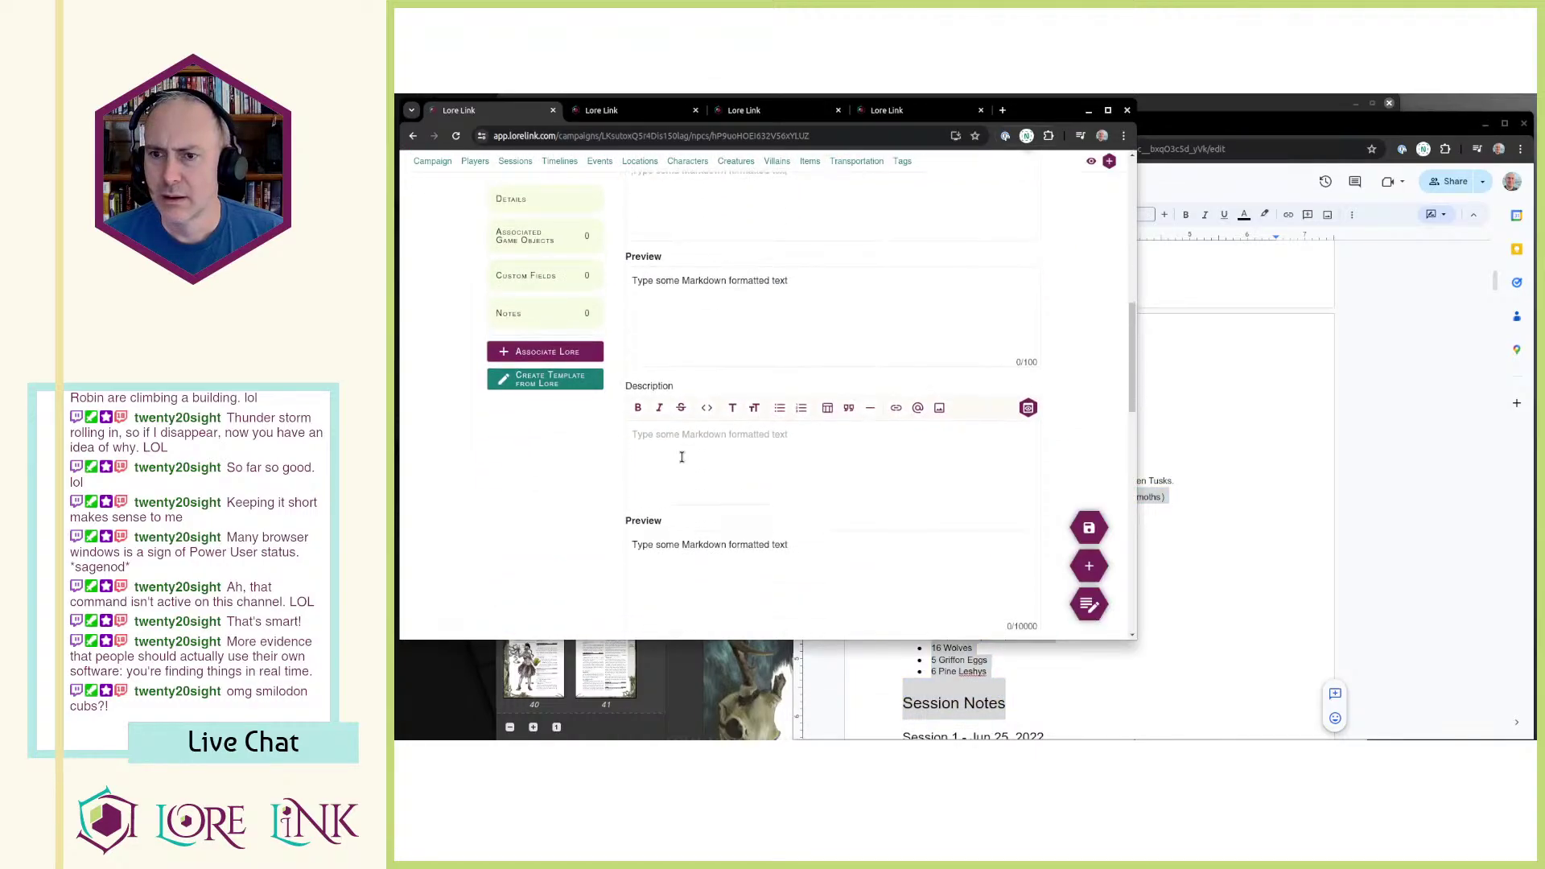
{"action": "key", "text": "ctrl+v"}
Step: Add the heading "Following" above the pasted list in the Description and format the list entries as bullets
{"action": "key", "text": "Return"}
{"action": "key", "text": "Return"}
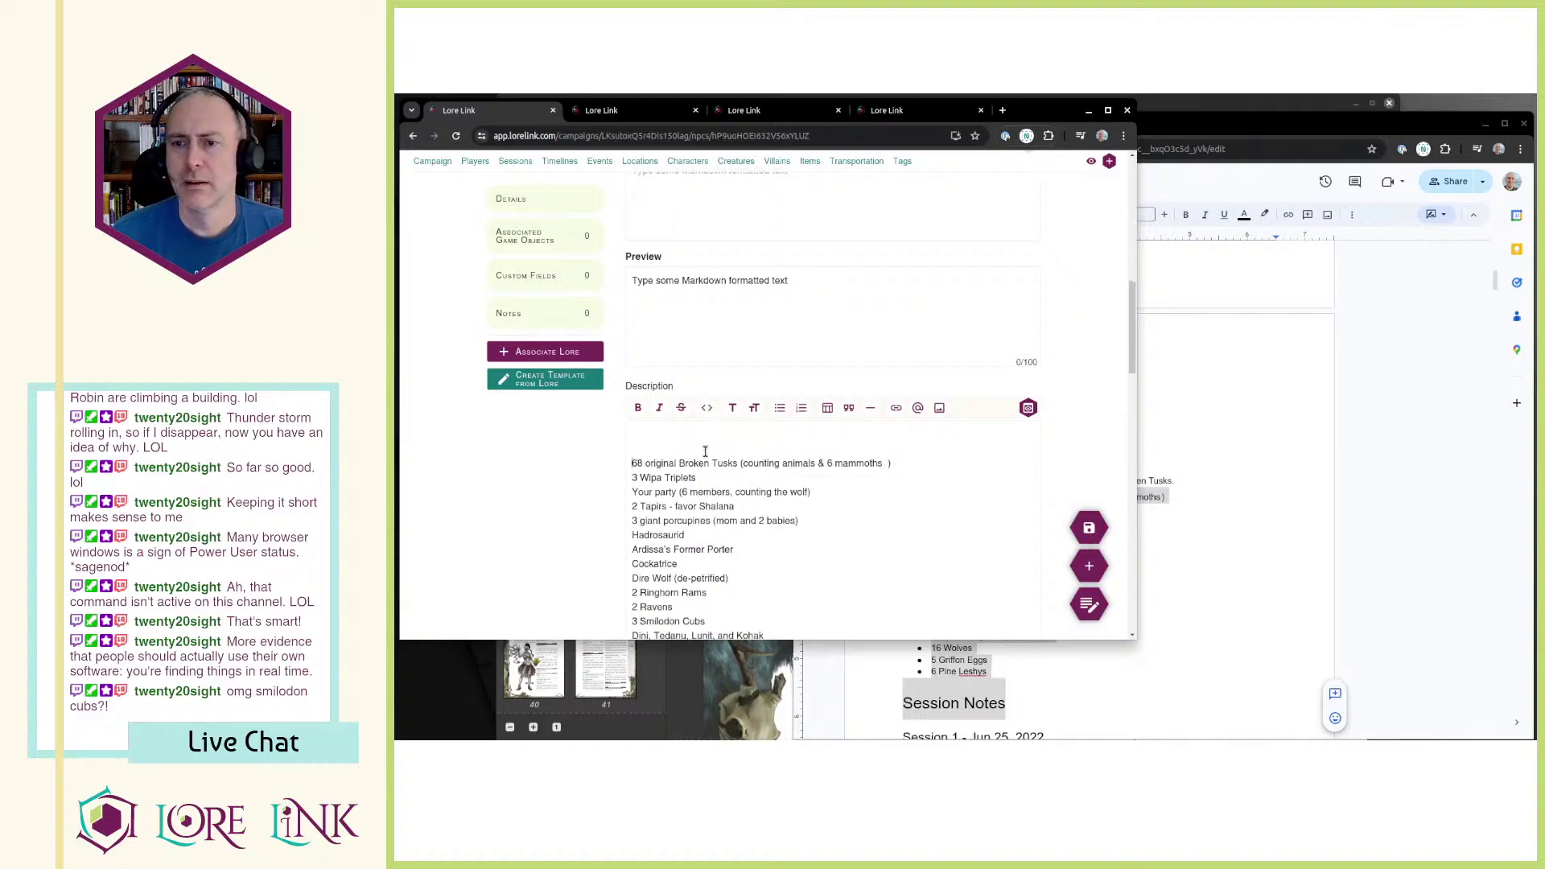
{"action": "type", "text": "Following"}
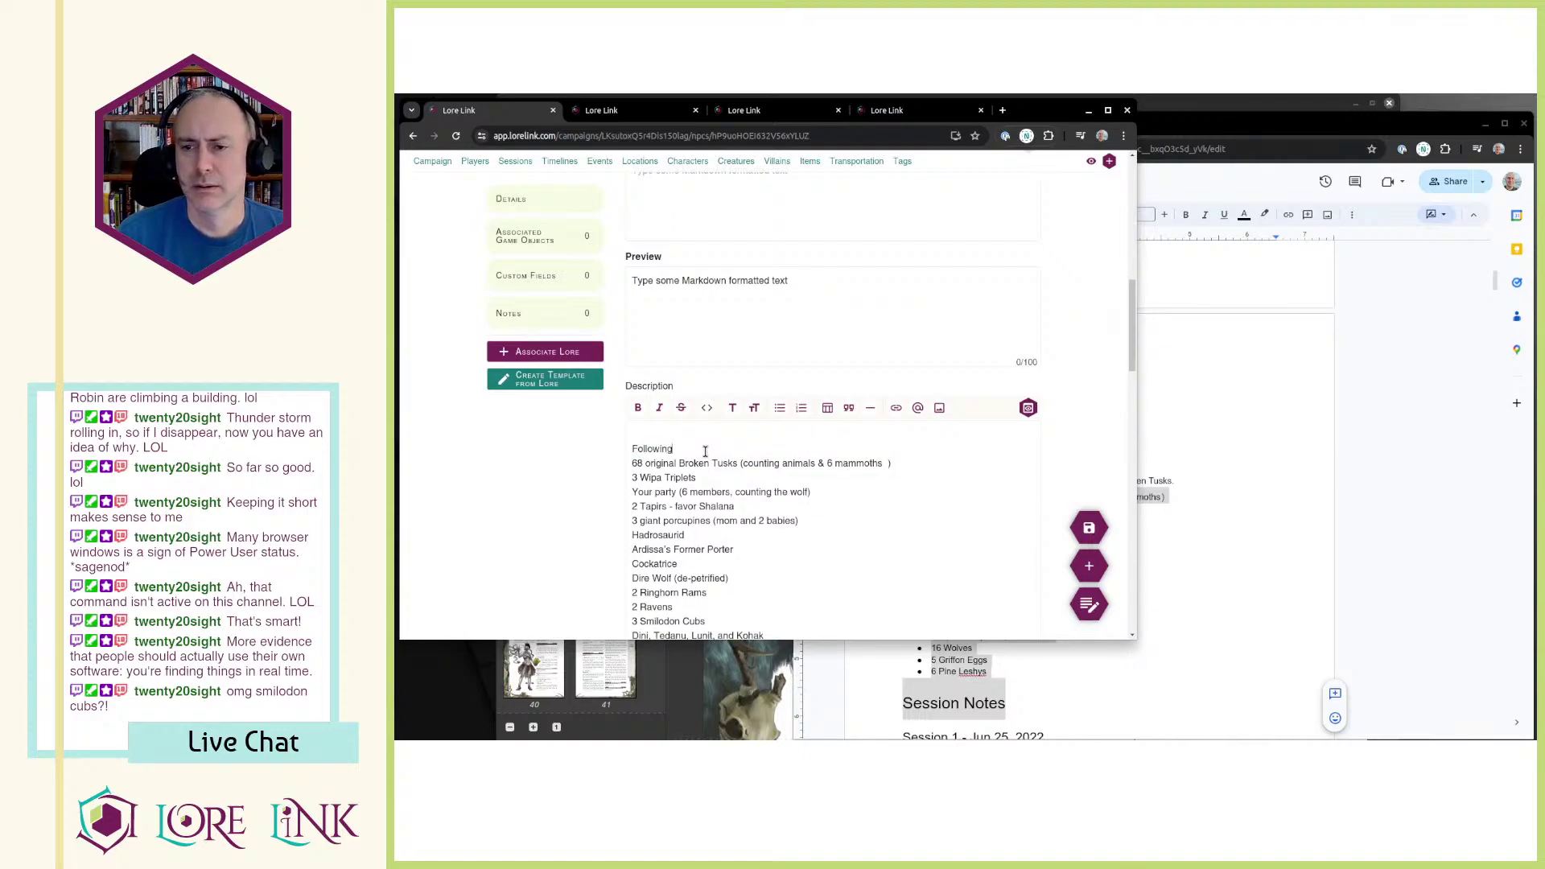
{"action": "key", "text": "Return"}
{"action": "key", "text": "ctrl+shift+End"}
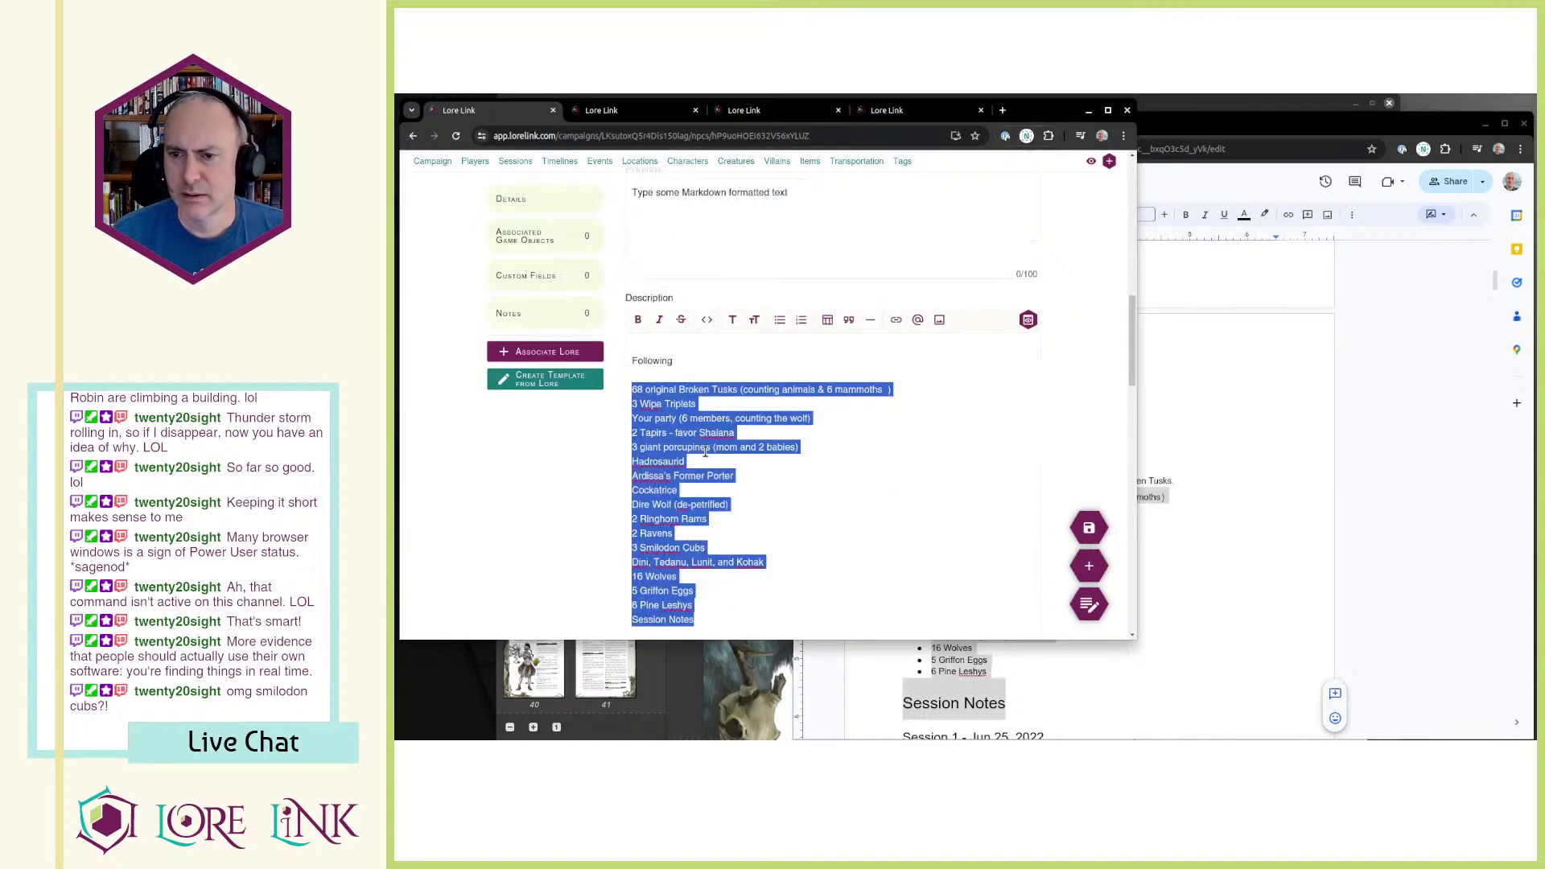
{"action": "left_click", "coordinate": [779, 319]}
Step: Copy the four entries under Lieutenants in the Session Notes document into the character's Description above the Following heading
{"action": "left_click", "coordinate": [1193, 493]}
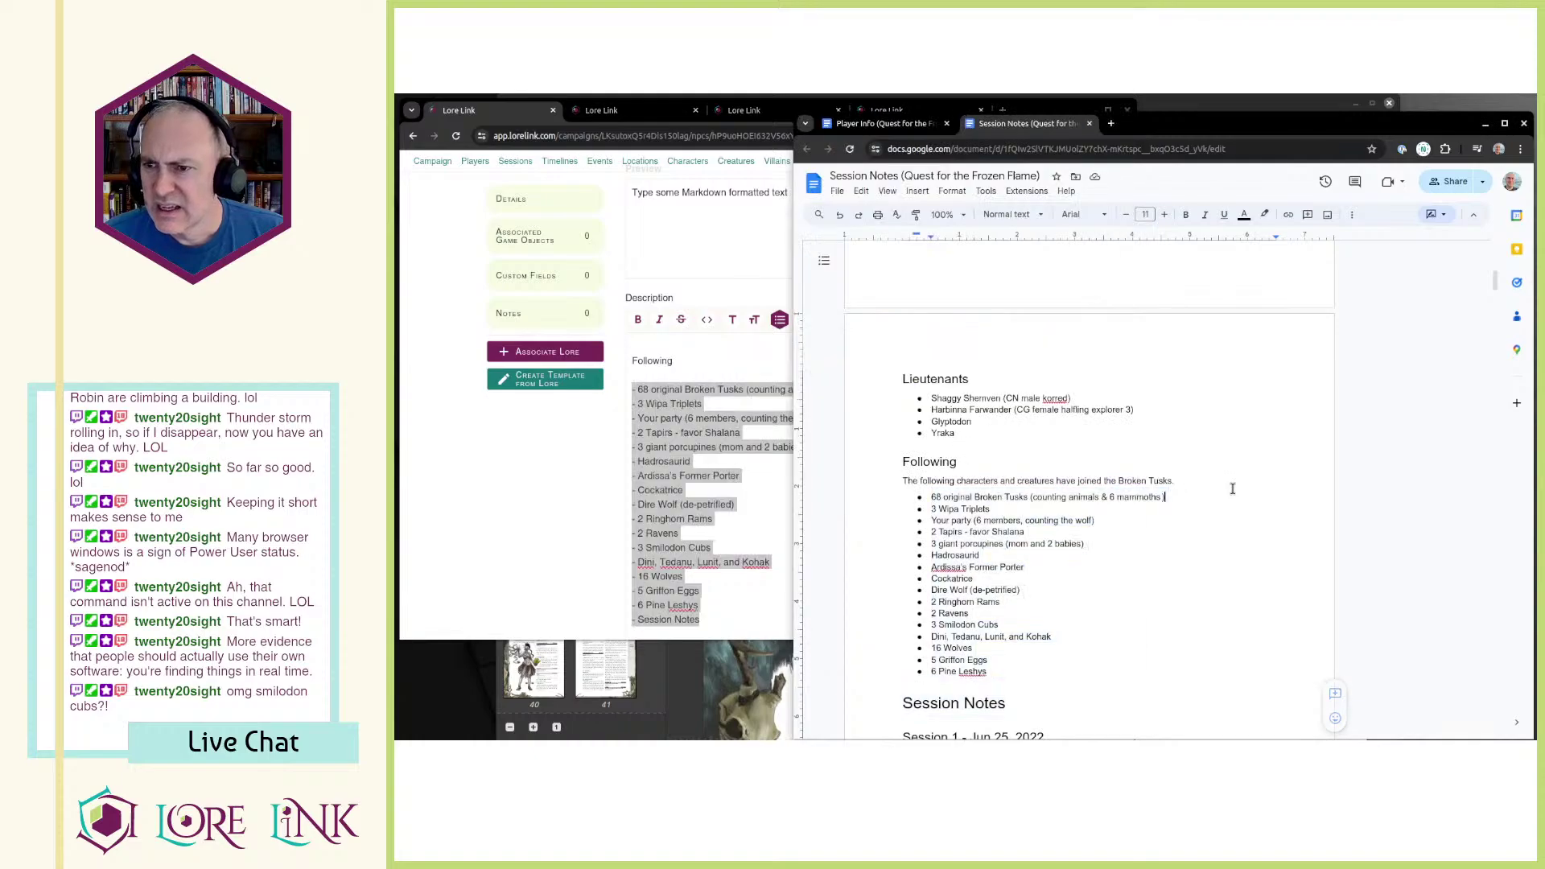
{"action": "left_click_drag", "start_coordinate": [991, 433], "coordinate": [917, 398]}
{"action": "key", "text": "ctrl+shift+c"}
{"action": "key", "text": "Escape"}
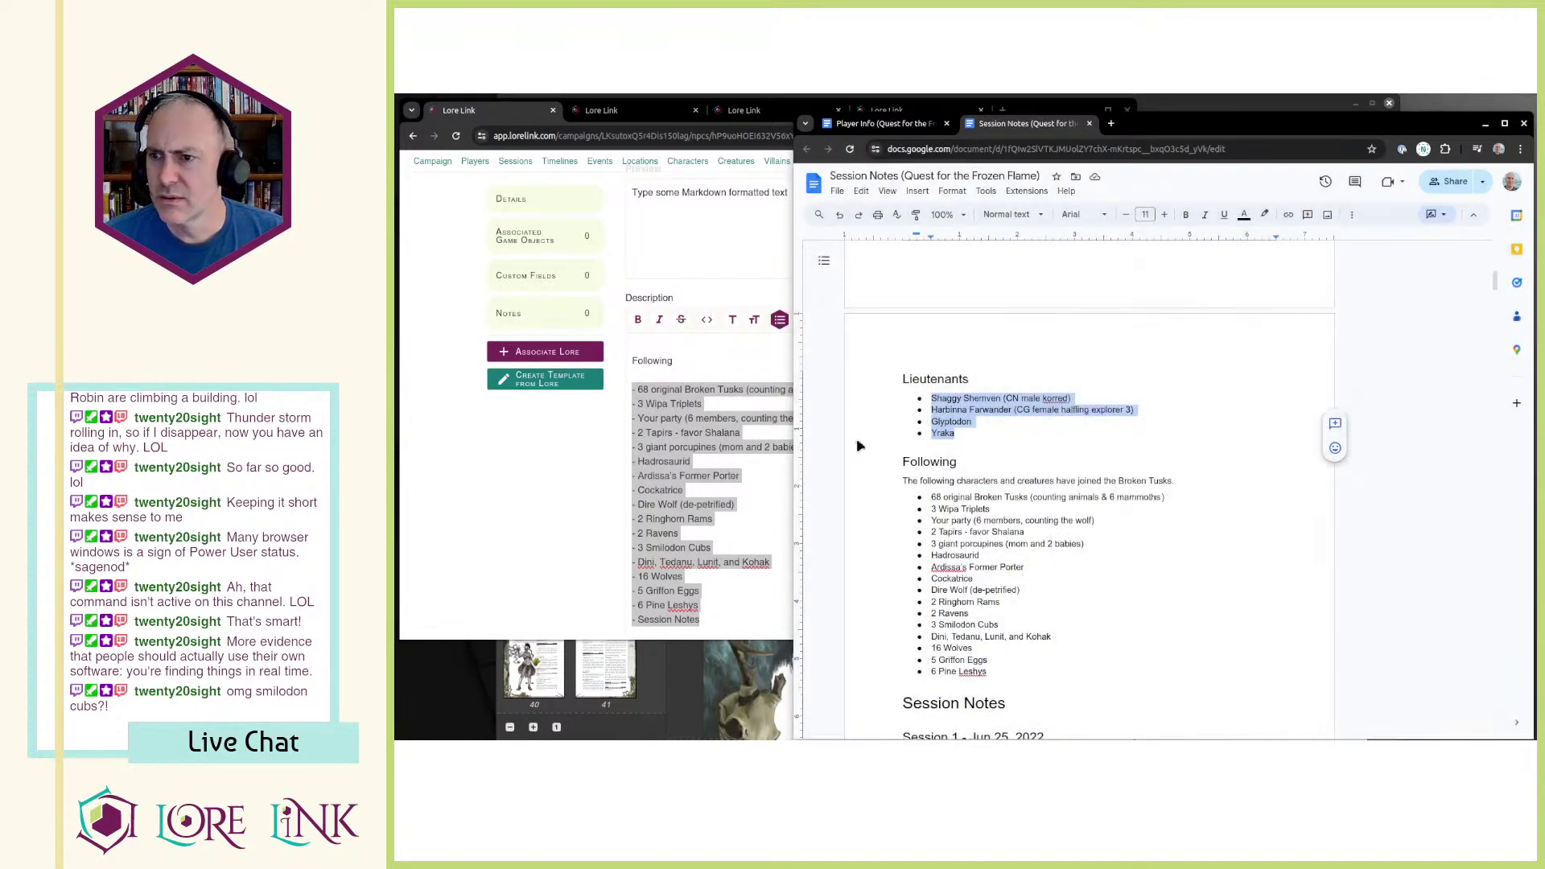
{"action": "left_click", "coordinate": [736, 435]}
{"action": "key", "text": "ctrl+v"}
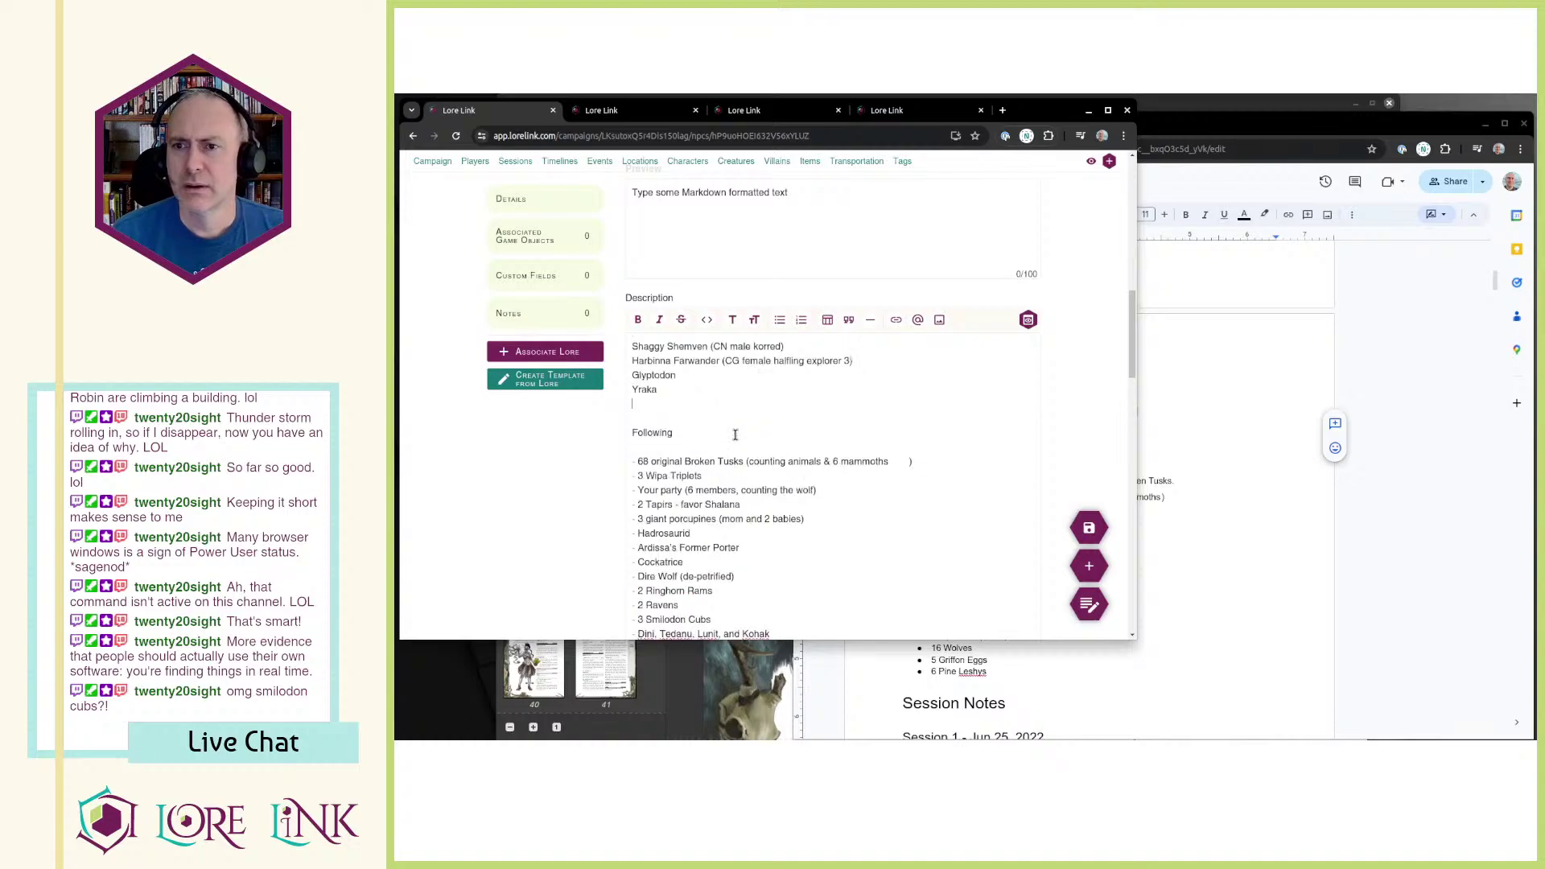
Step: Copy the word "Lieutenants" from the Session Notes heading and search the Adventure PDF for it
{"action": "key", "text": "alt+Tab"}
{"action": "double_click", "coordinate": [927, 385]}
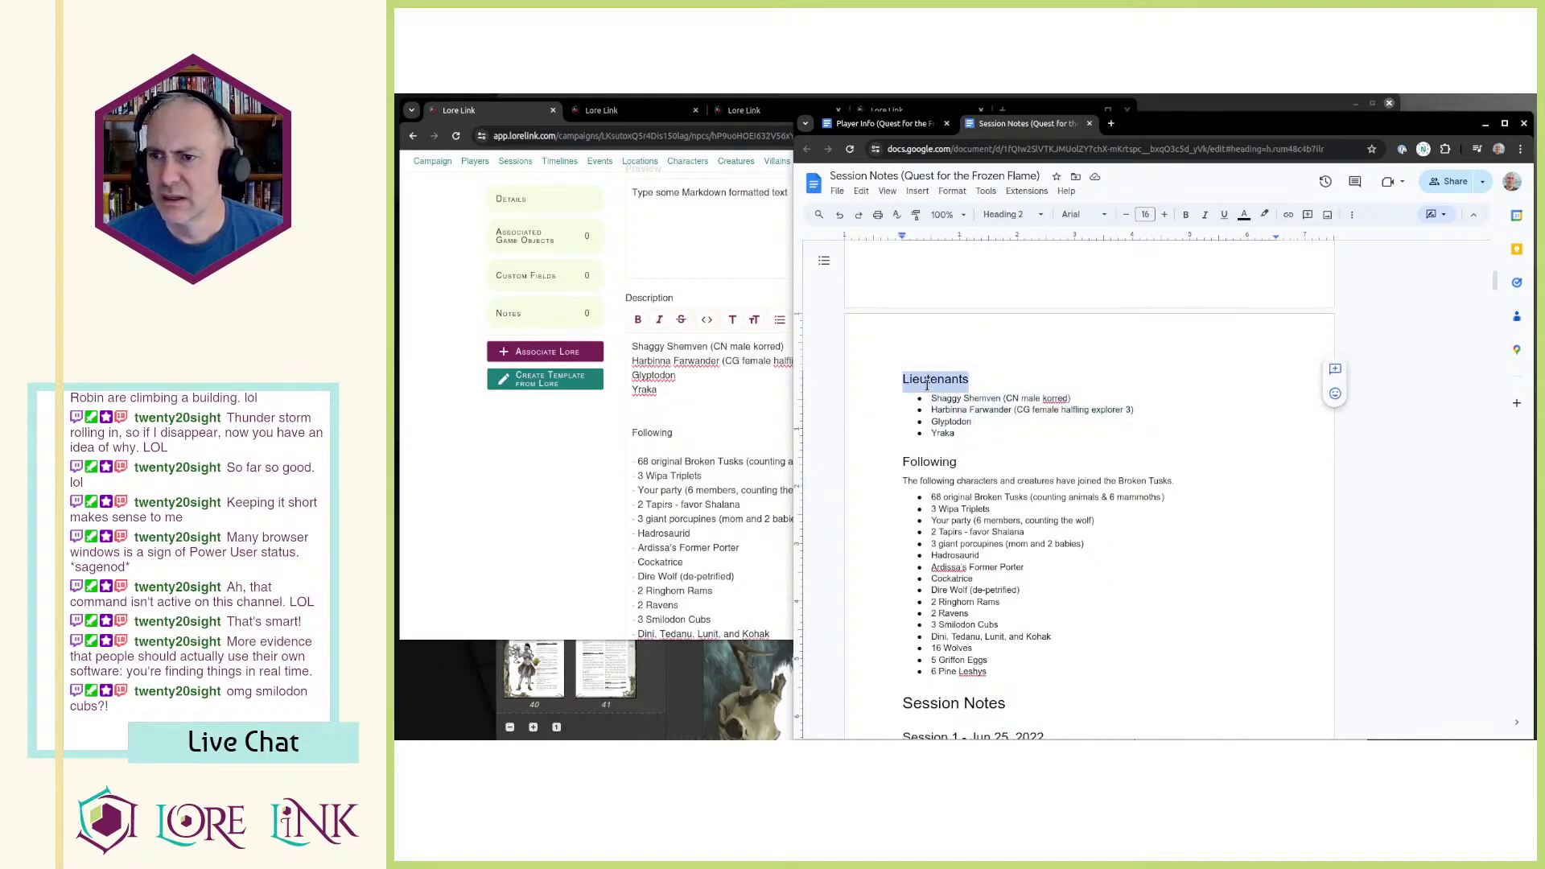
{"action": "key", "text": "alt+Tab"}
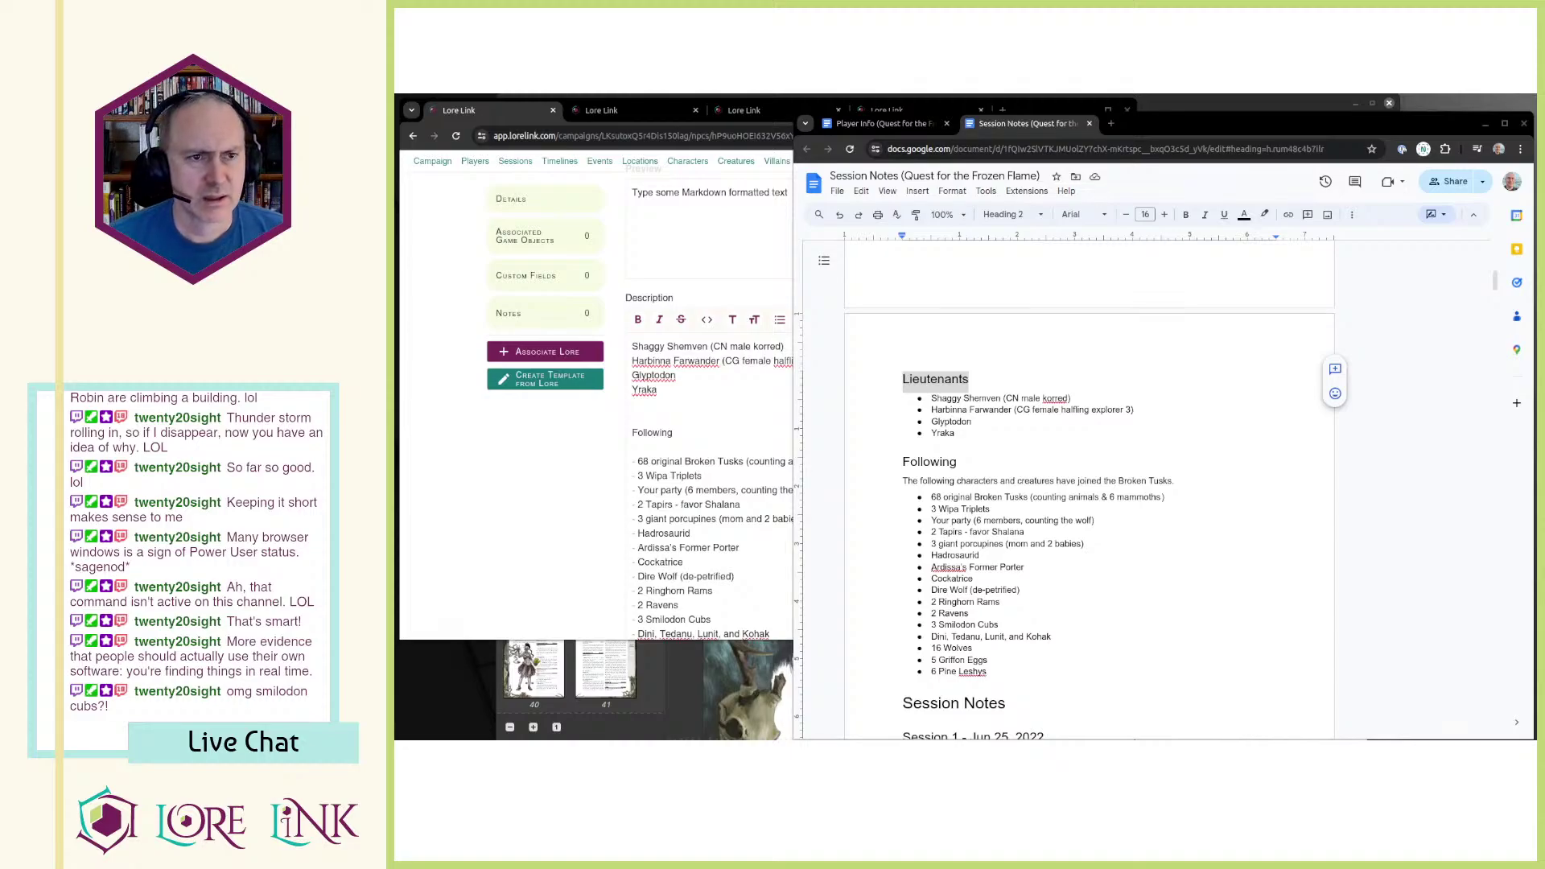
{"action": "key", "text": "alt+Tab"}
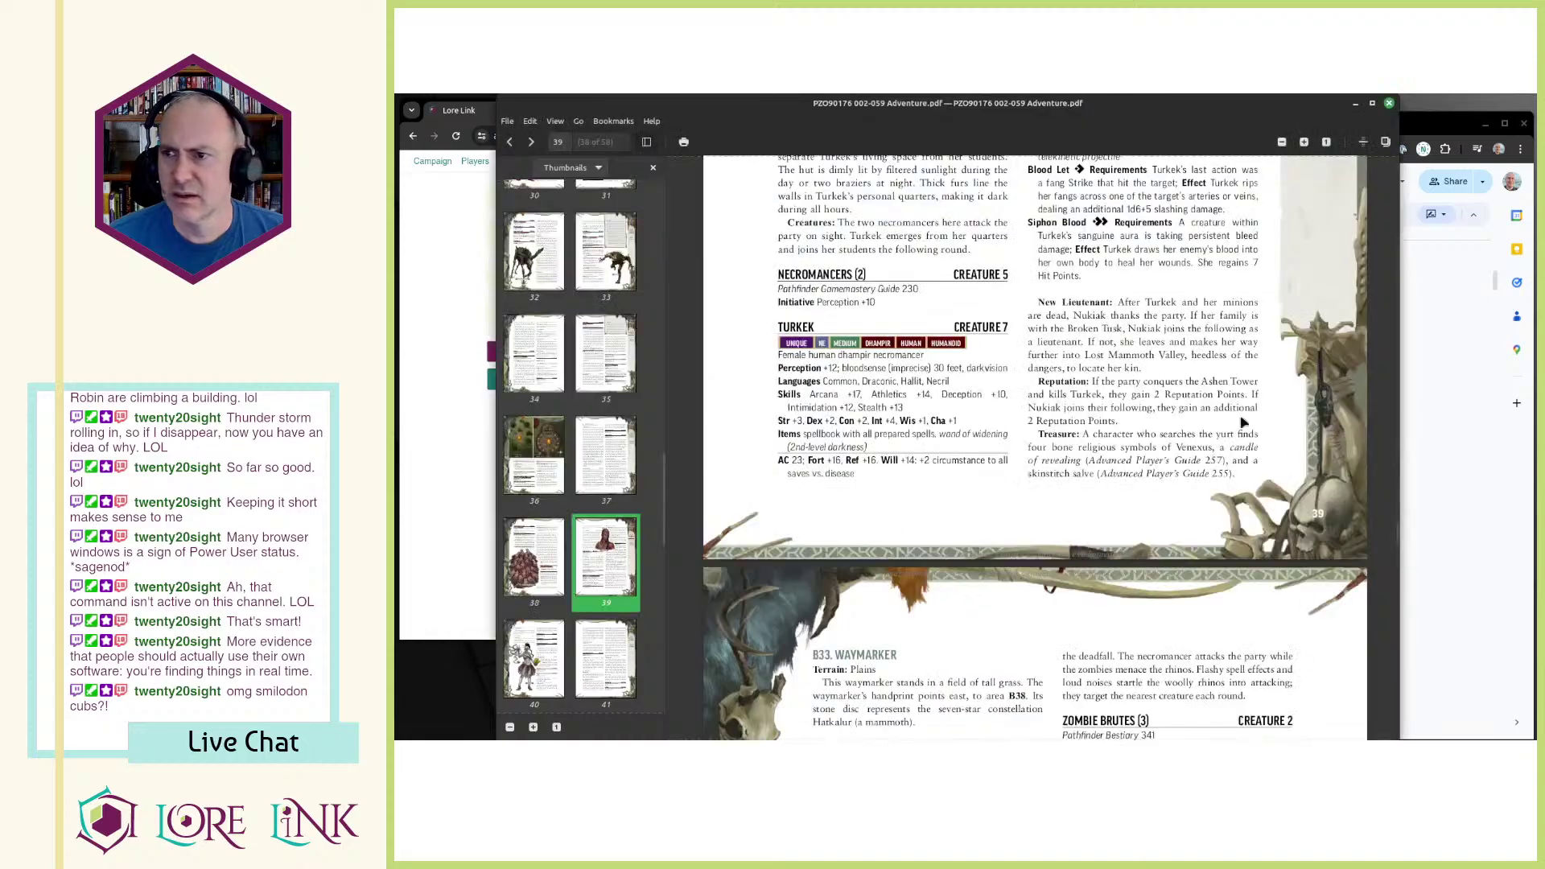
{"action": "key", "text": "ctrl+f"}
{"action": "key", "text": "ctrl+v"}
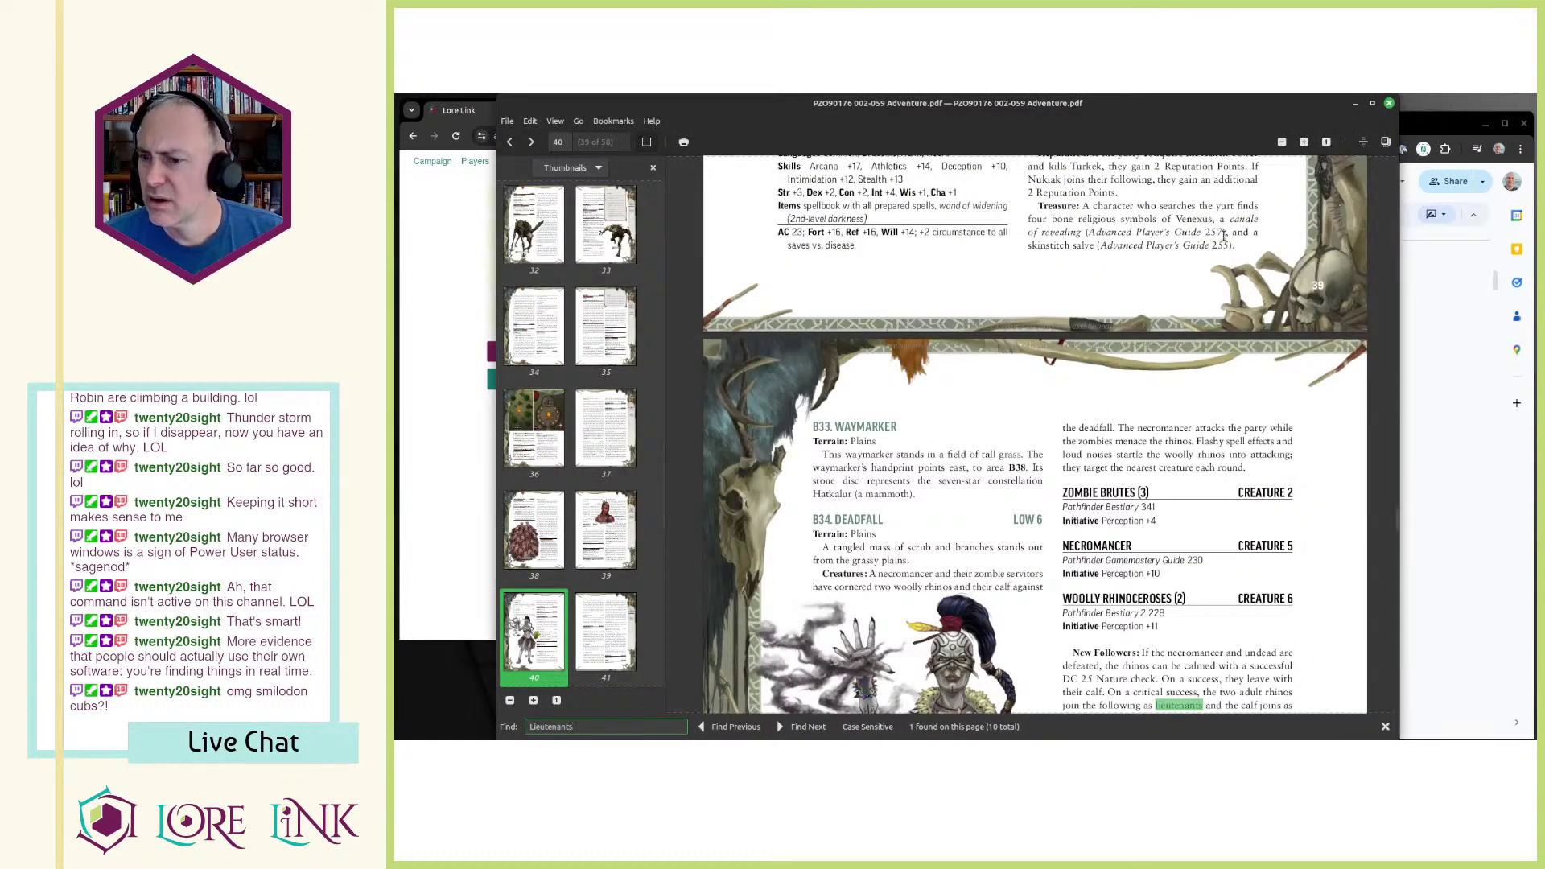
Step: Go through the "Lieutenants" matches in the Adventure PDF and examine the New Followers passage on page 28
{"action": "left_click", "coordinate": [792, 727]}
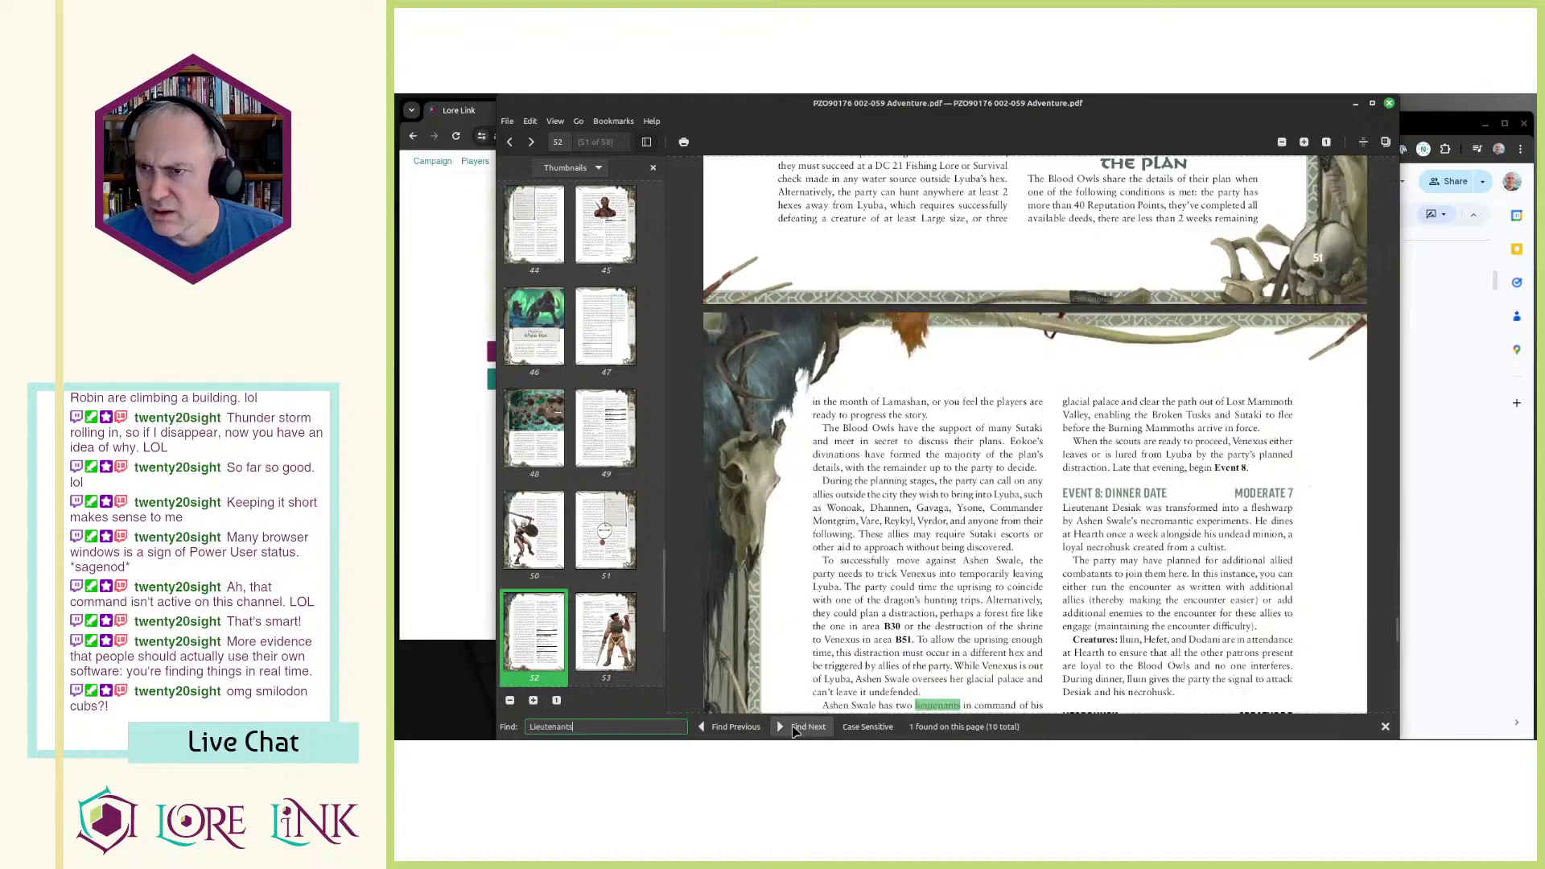
{"action": "left_click", "coordinate": [793, 727]}
{"action": "left_click", "coordinate": [793, 727]}
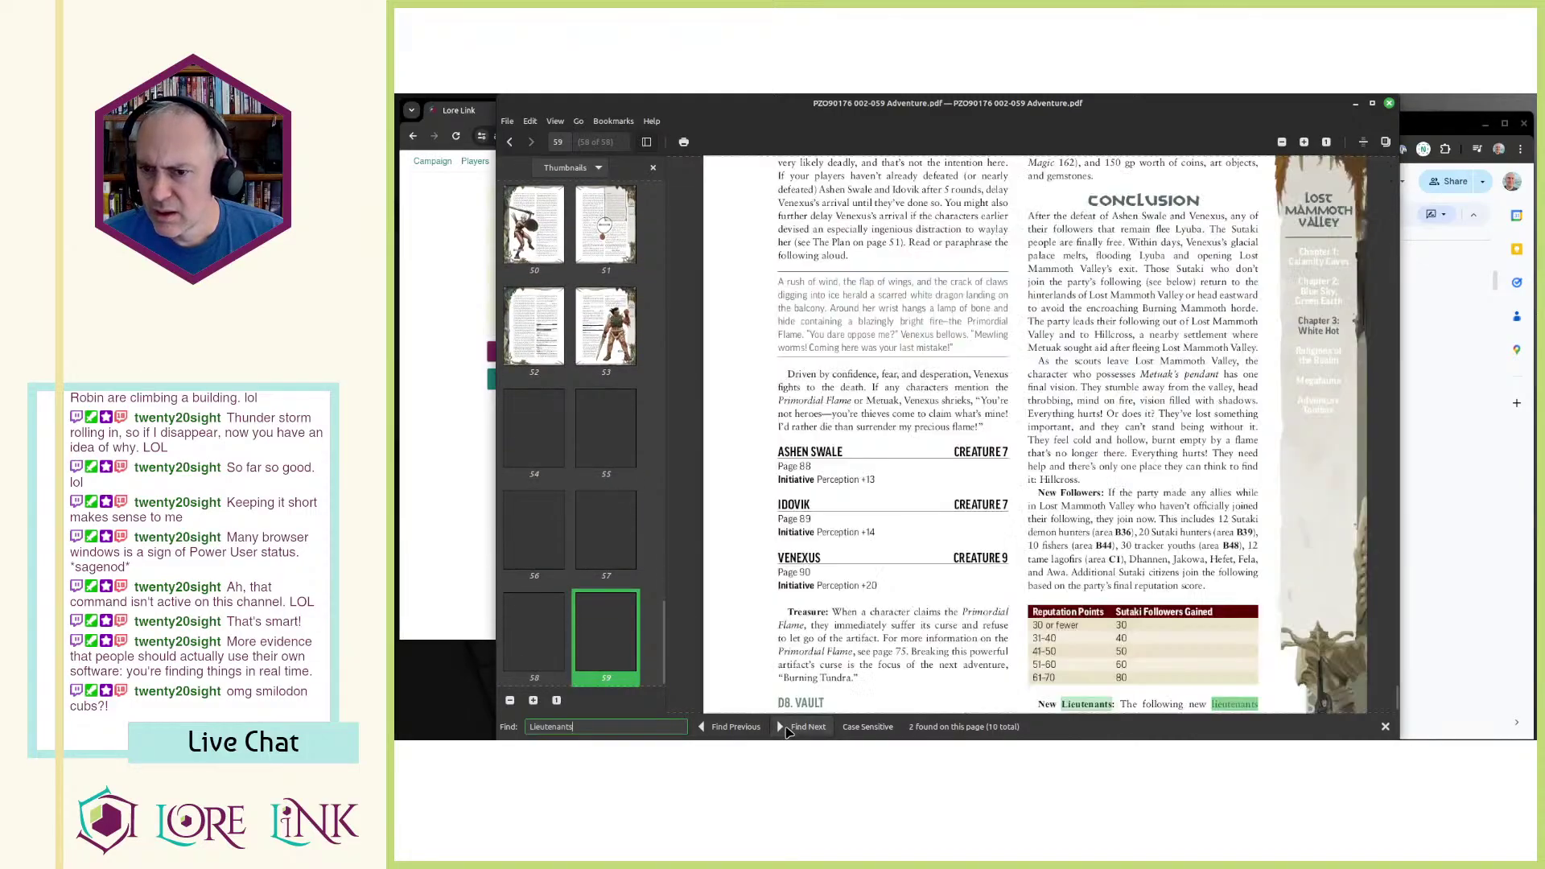
{"action": "left_click", "coordinate": [792, 726]}
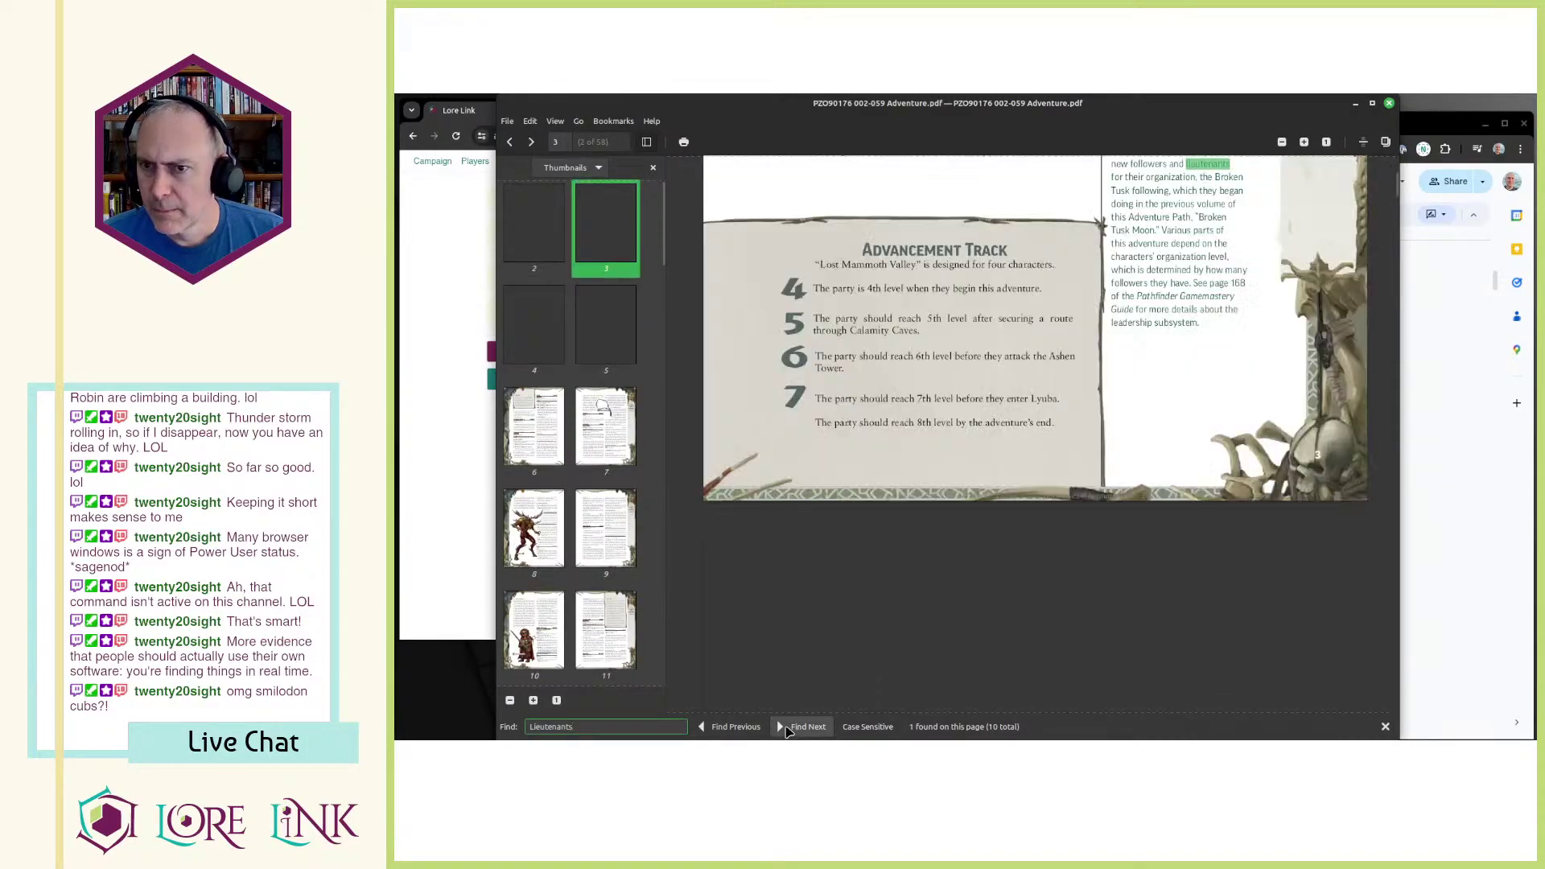
{"action": "left_click", "coordinate": [793, 727]}
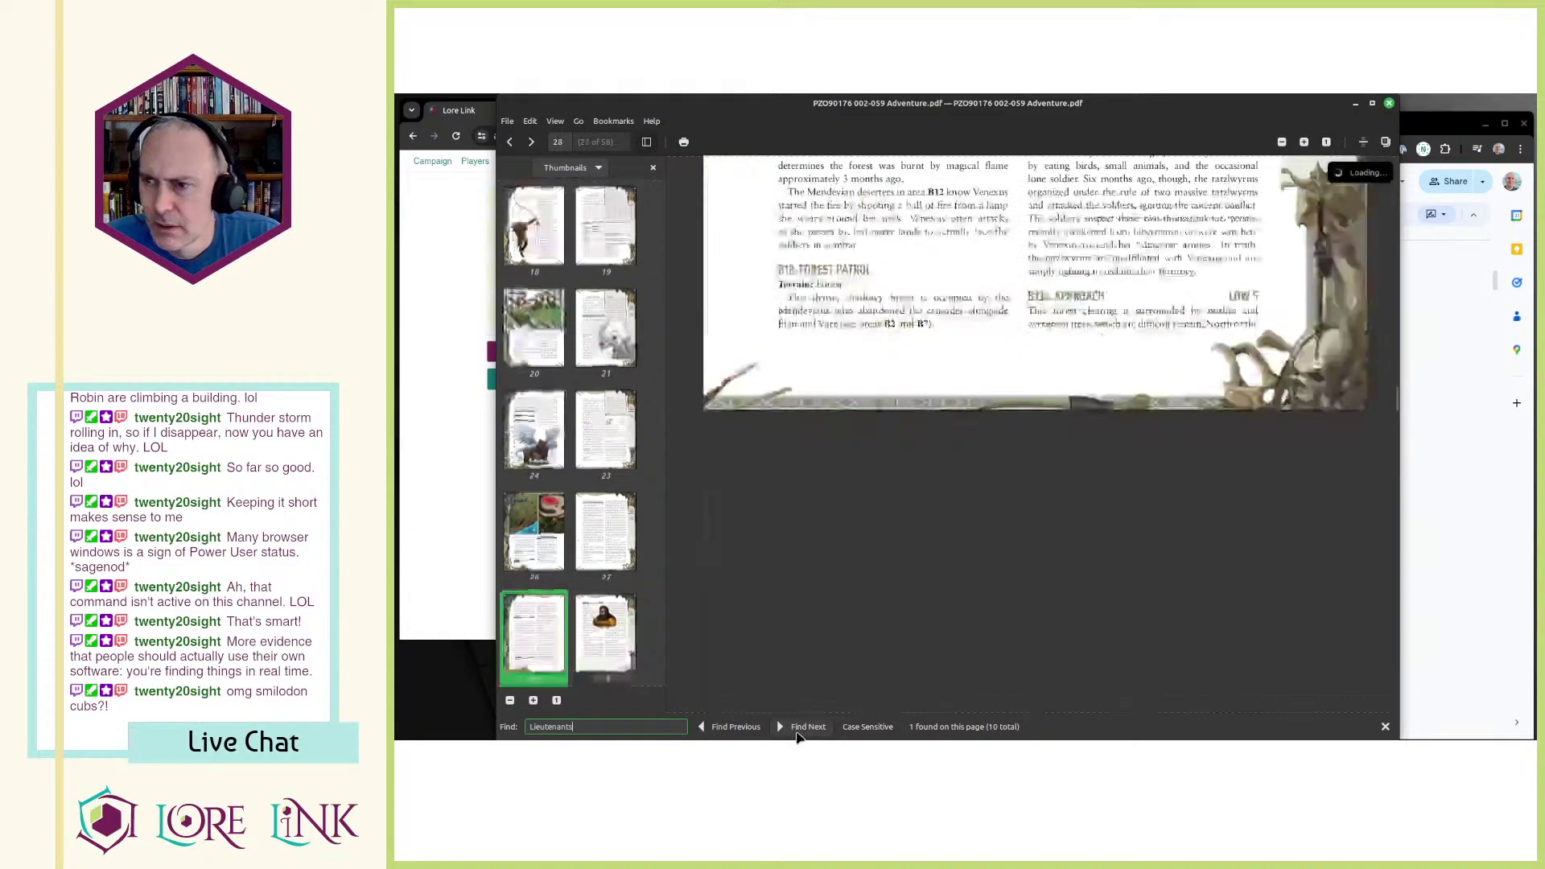
{"action": "scroll", "coordinate": [821, 686], "scroll_direction": "up", "scroll_amount": 1}
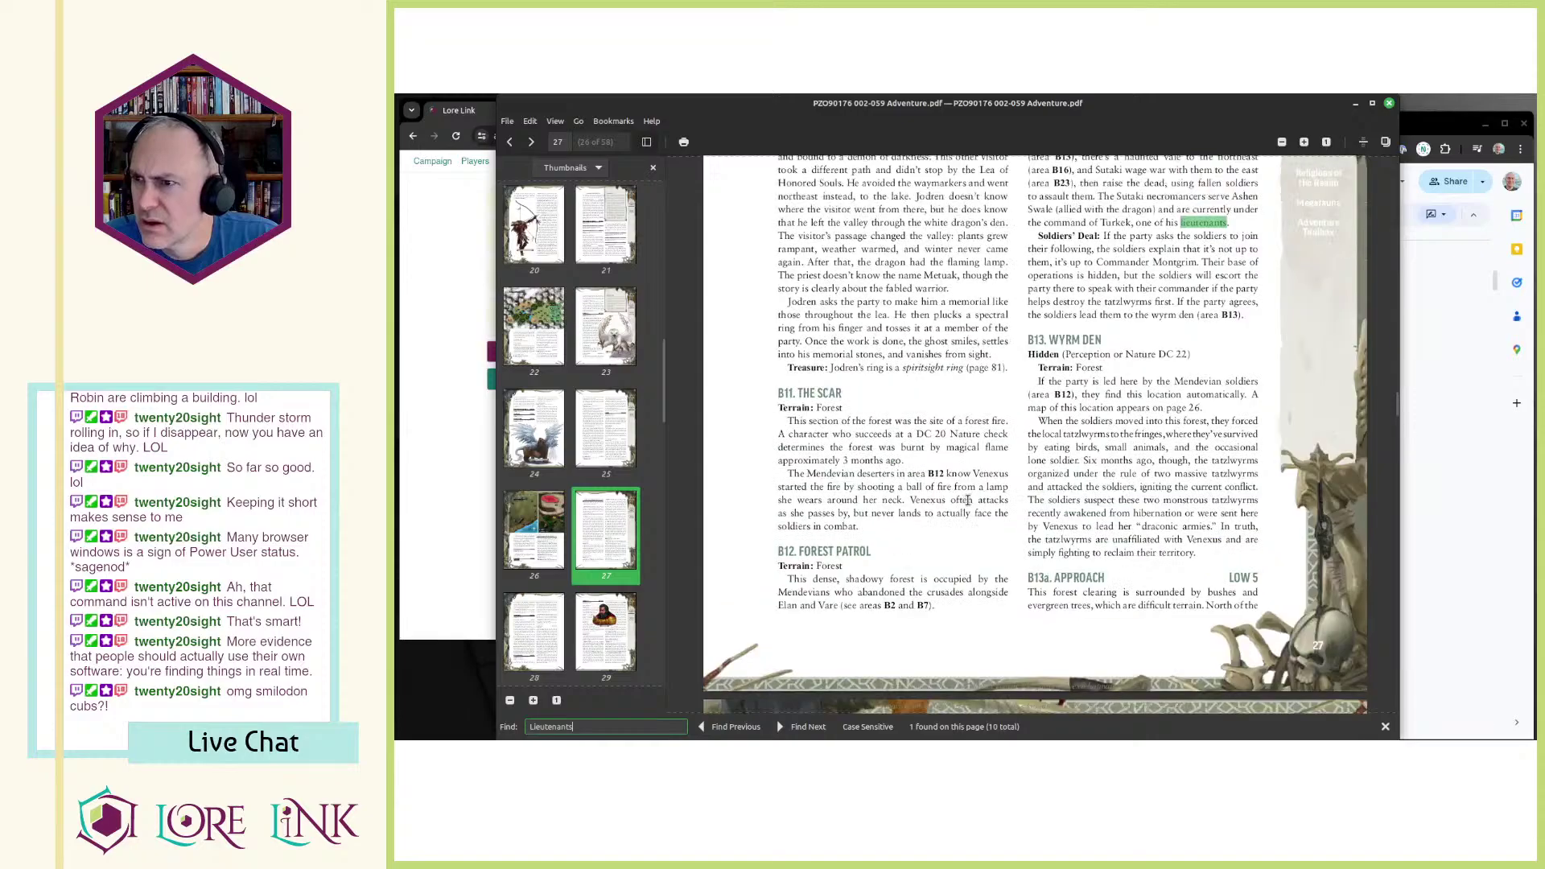
{"action": "left_click", "coordinate": [804, 726]}
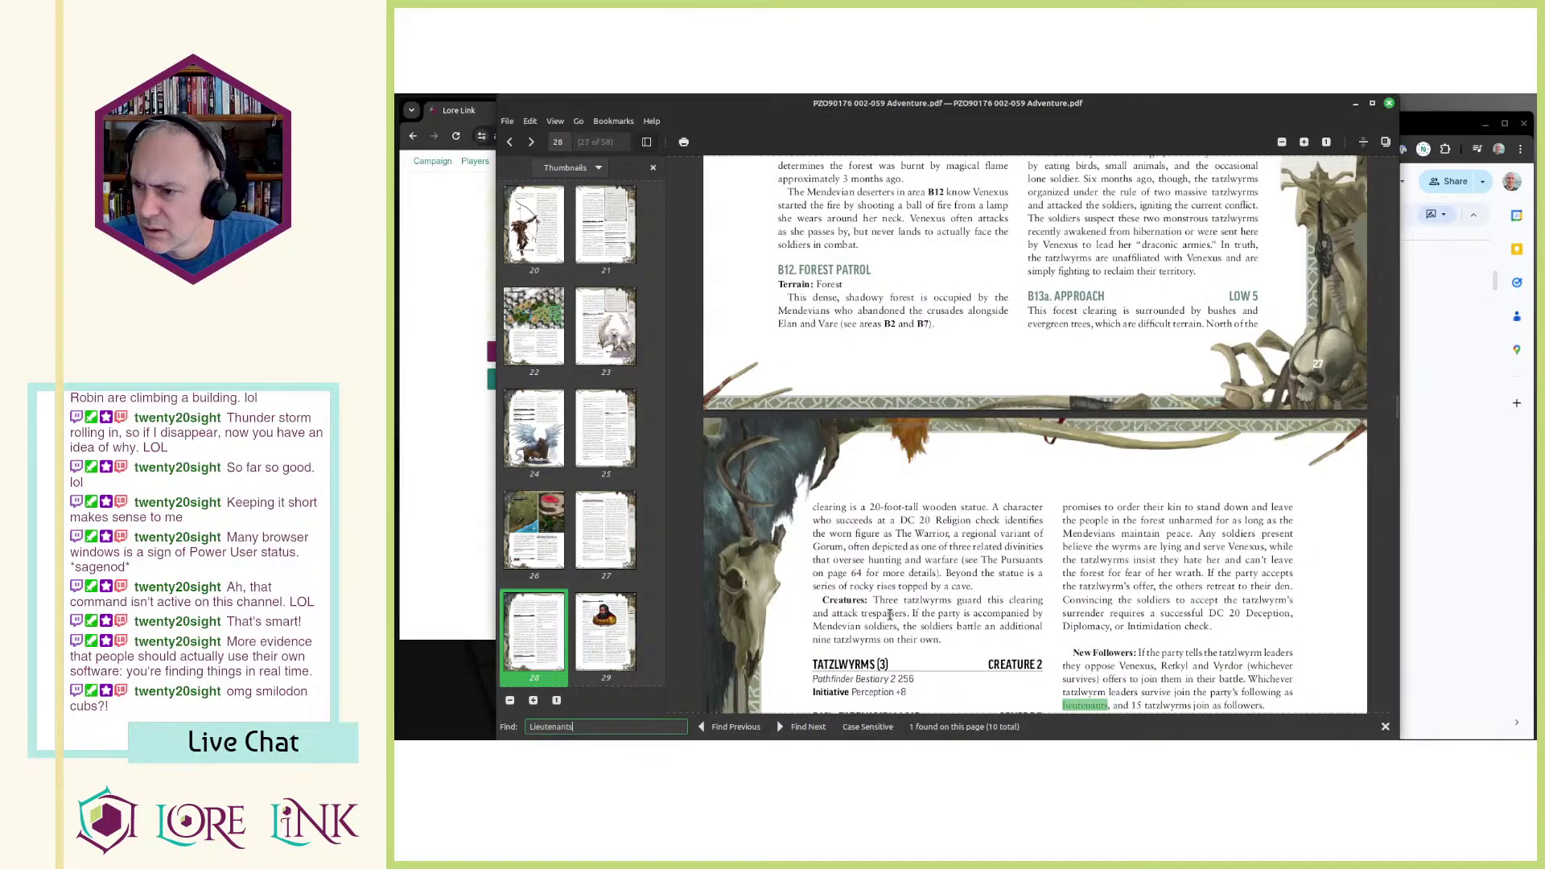
{"action": "scroll", "coordinate": [890, 614], "scroll_direction": "down", "scroll_amount": 2}
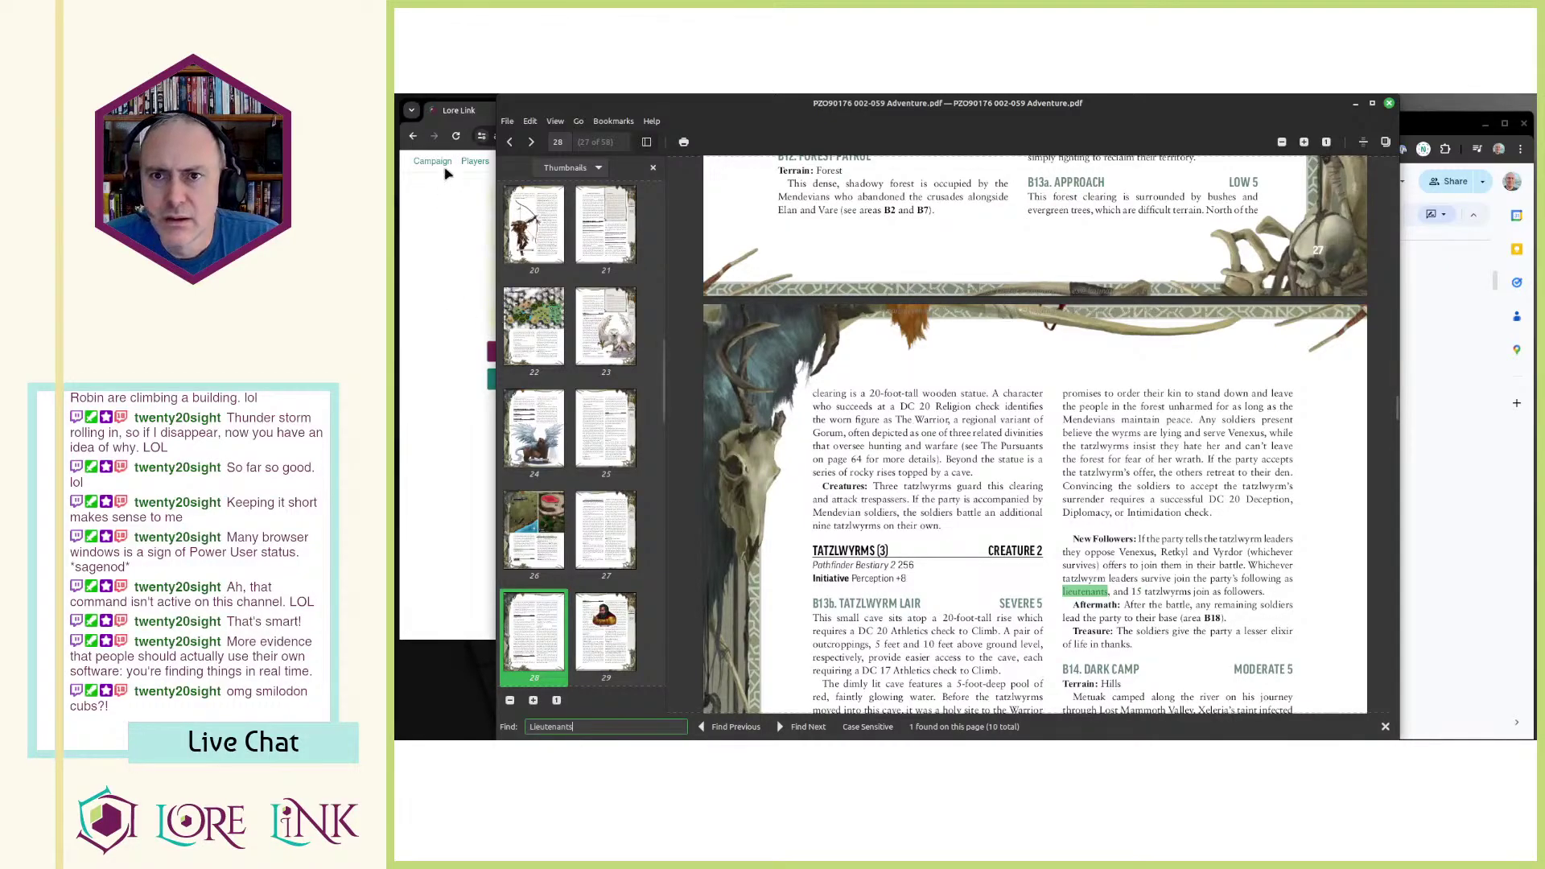
Step: Switch back to Lore Link and open the campaign's session list in a separate browser tab
{"action": "left_click", "coordinate": [492, 139]}
{"action": "left_click", "coordinate": [611, 110]}
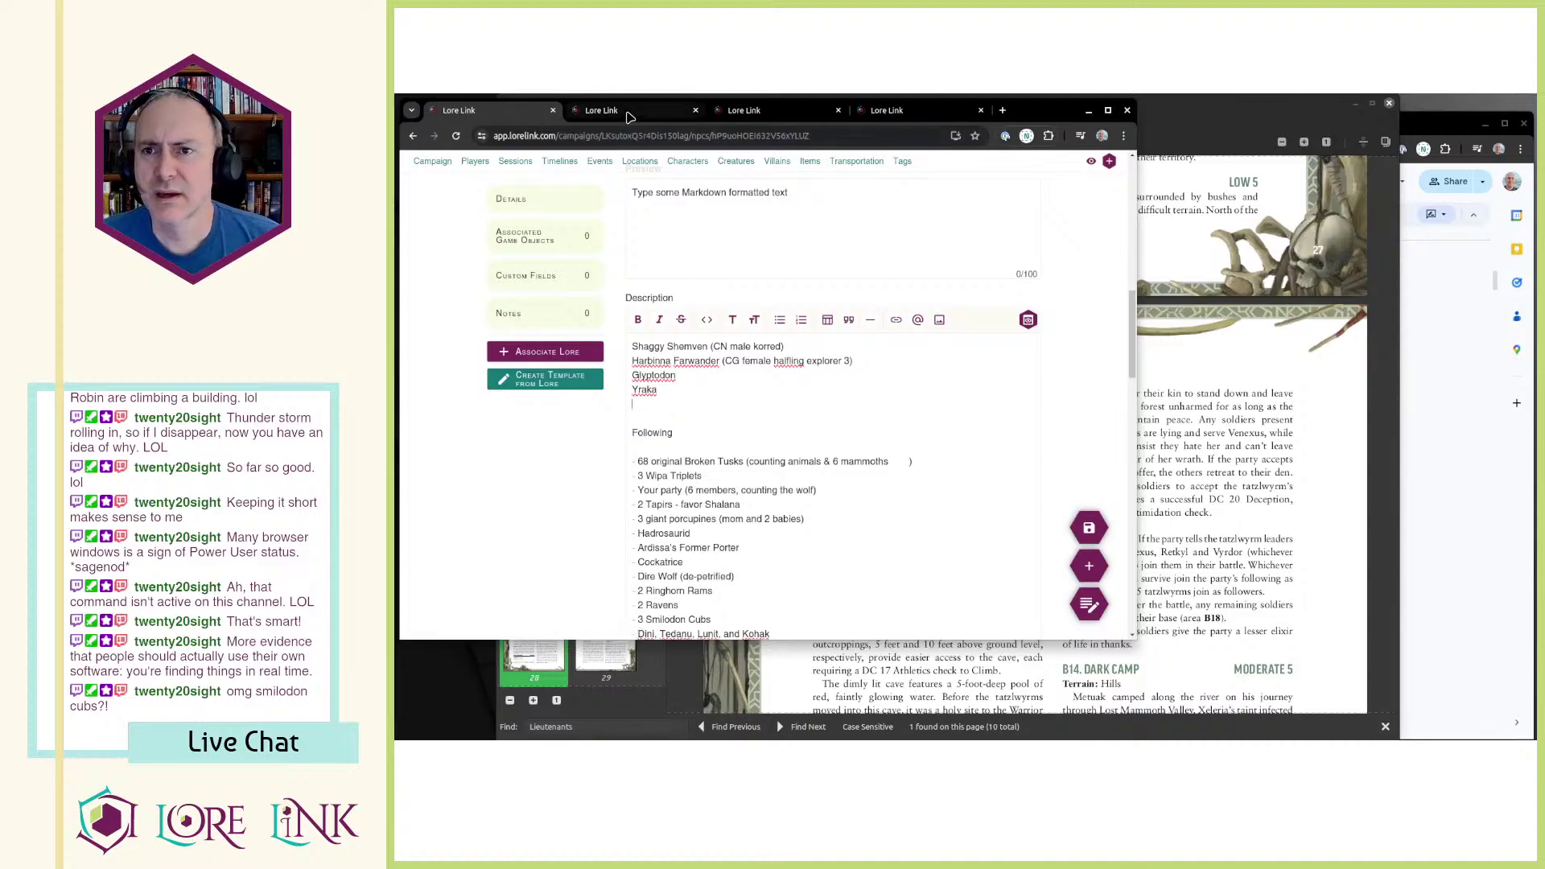
{"action": "key", "text": "ctrl+Tab"}
{"action": "key", "text": "ctrl+shift+Tab"}
{"action": "key", "text": "ctrl+shift+Tab"}
{"action": "key", "text": "ctrl+Tab"}
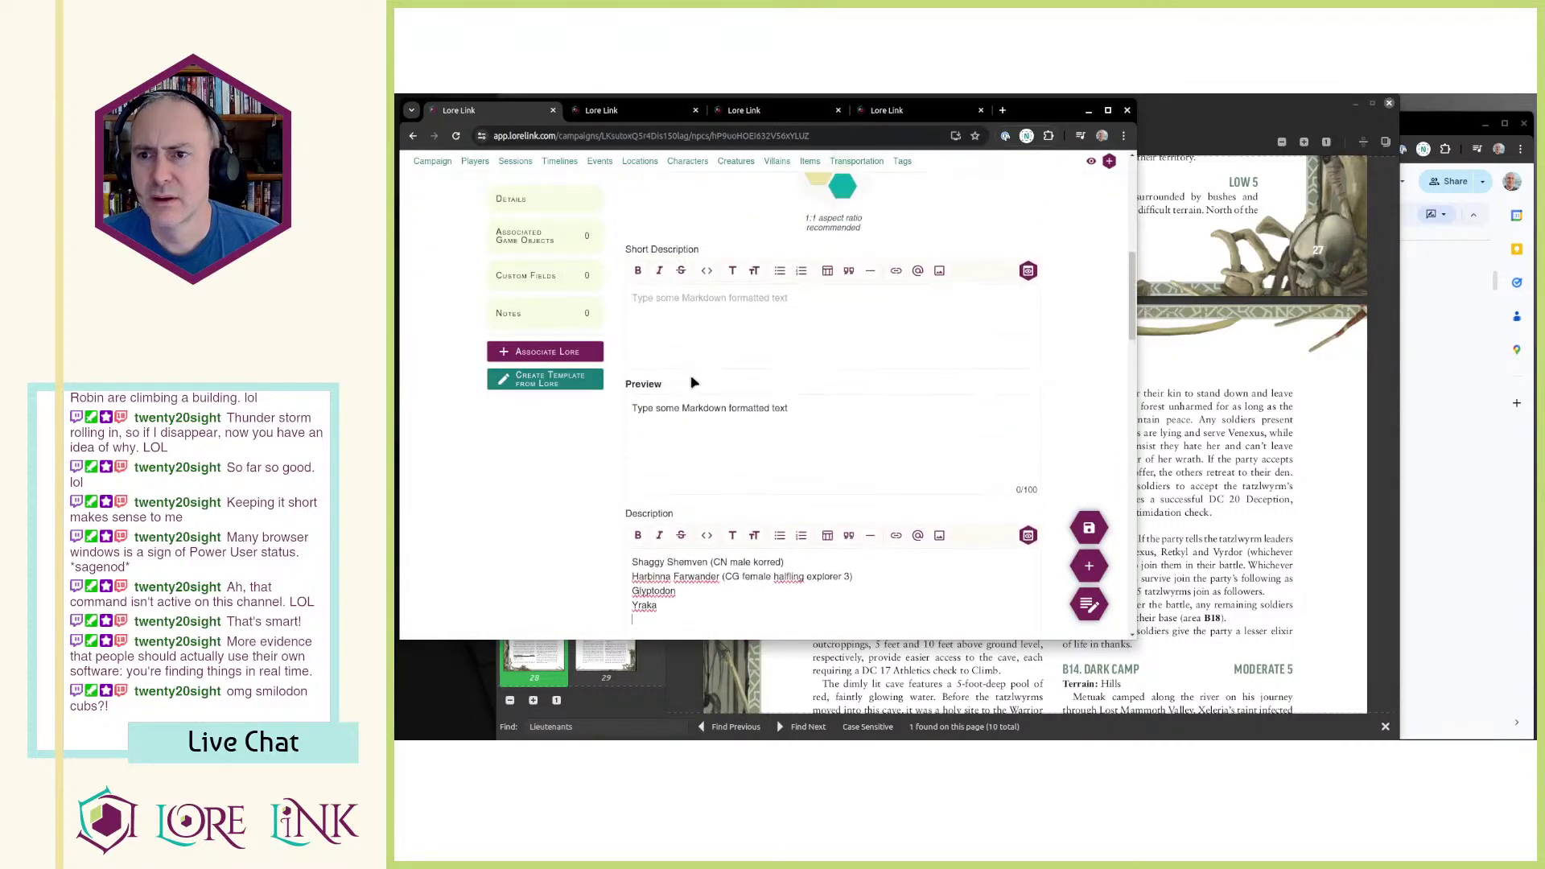
{"action": "key", "text": "ctrl+Tab"}
{"action": "left_click", "coordinate": [530, 194]}
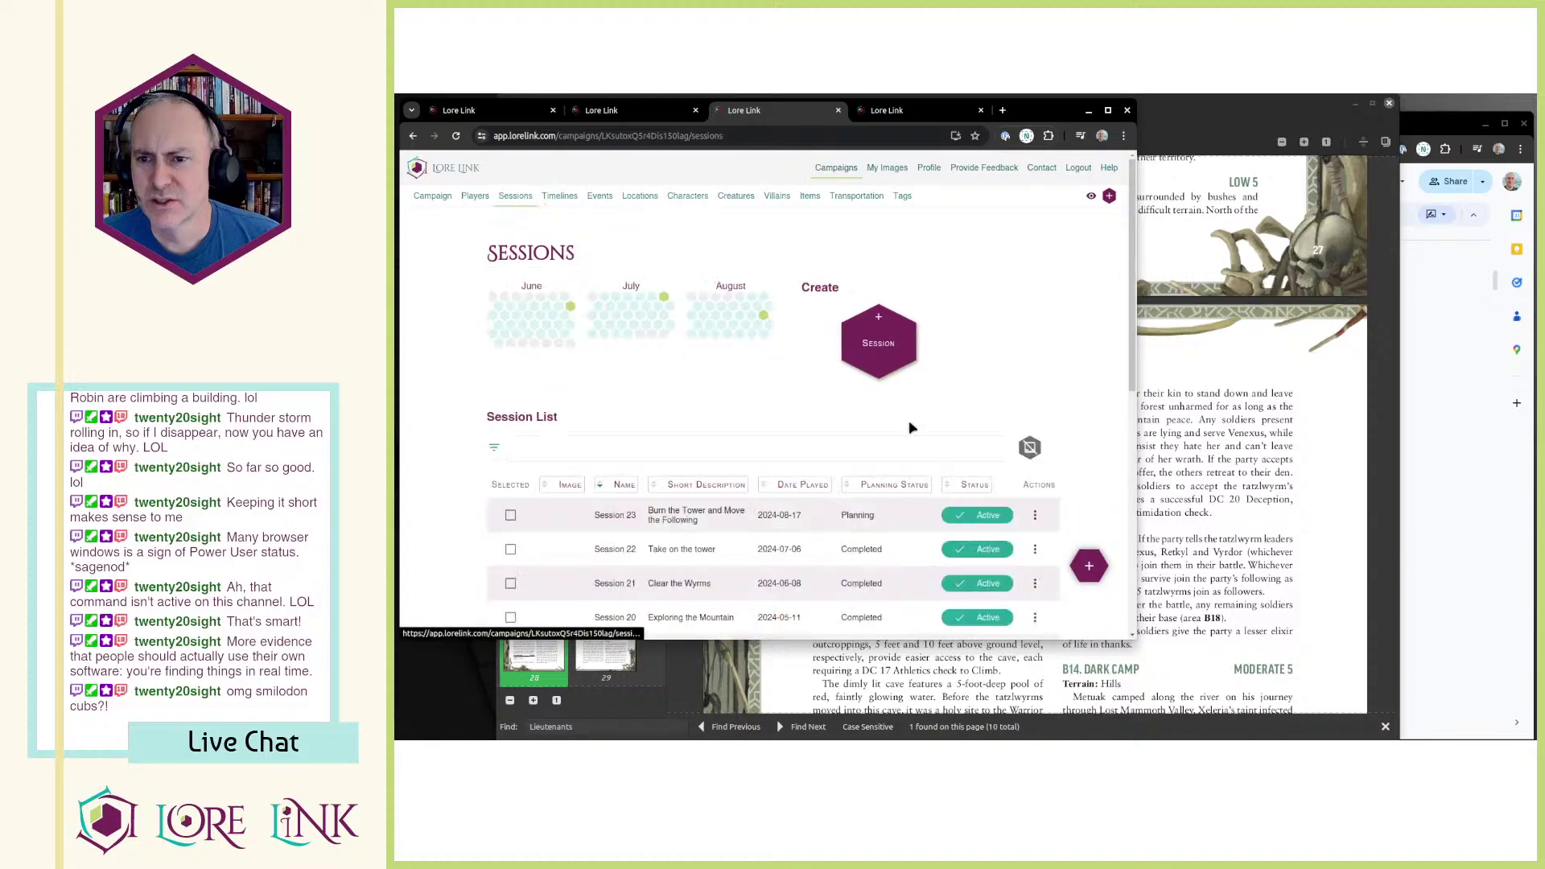
Step: Open Session 22 and check its Jul 15, 2024 note and associated game objects for new followers
{"action": "left_click", "coordinate": [1034, 549]}
{"action": "left_click", "coordinate": [1050, 581]}
{"action": "scroll", "coordinate": [959, 480], "scroll_direction": "down", "scroll_amount": 10}
{"action": "scroll", "coordinate": [1017, 457], "scroll_direction": "down", "scroll_amount": 10}
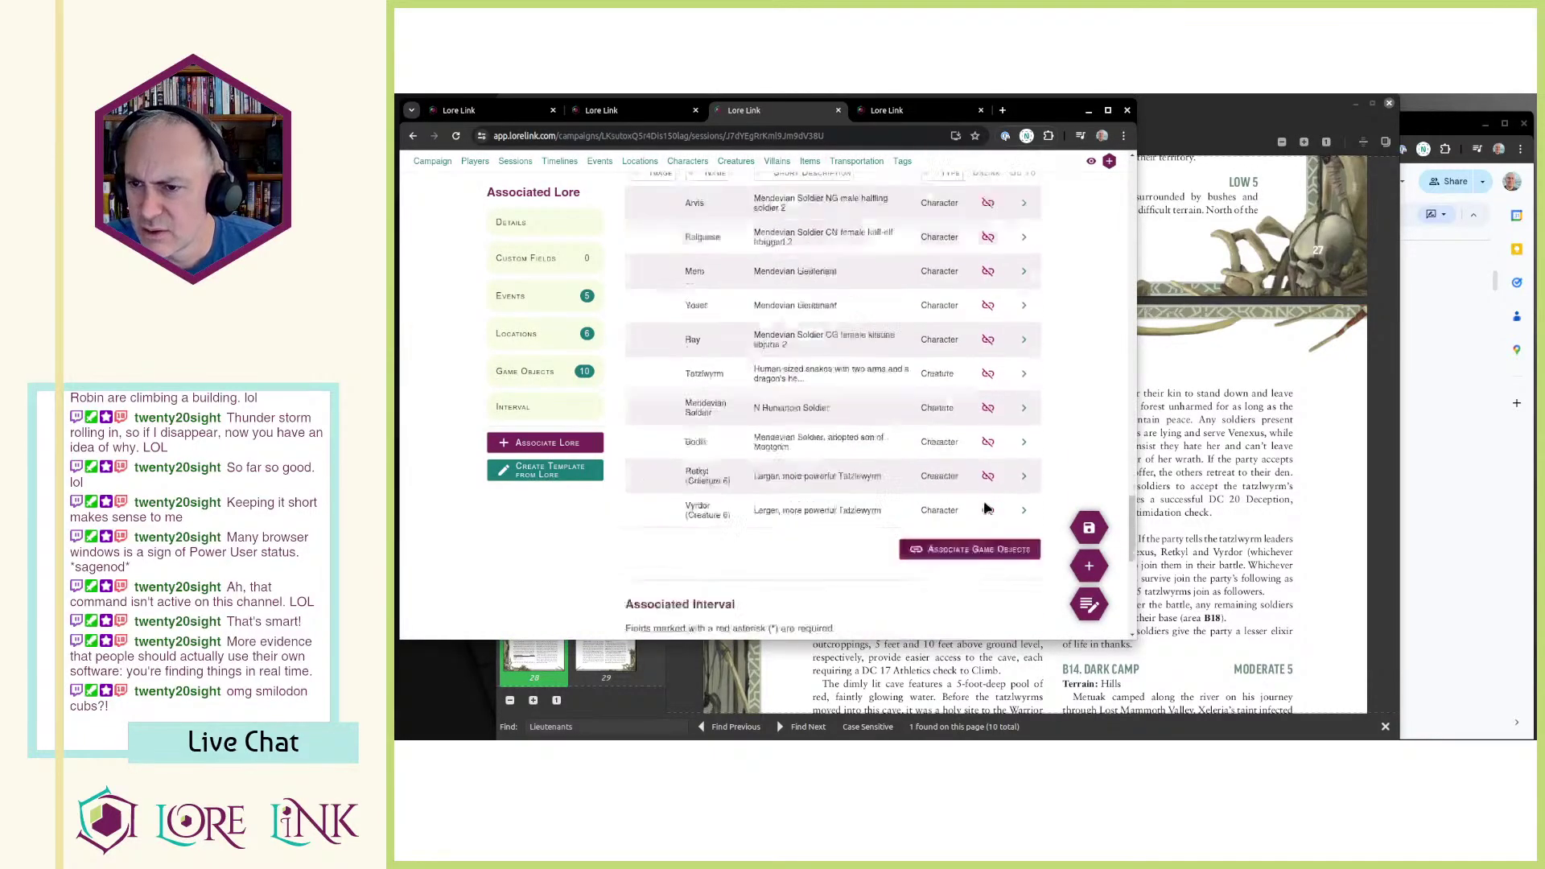
{"action": "left_click", "coordinate": [1025, 366]}
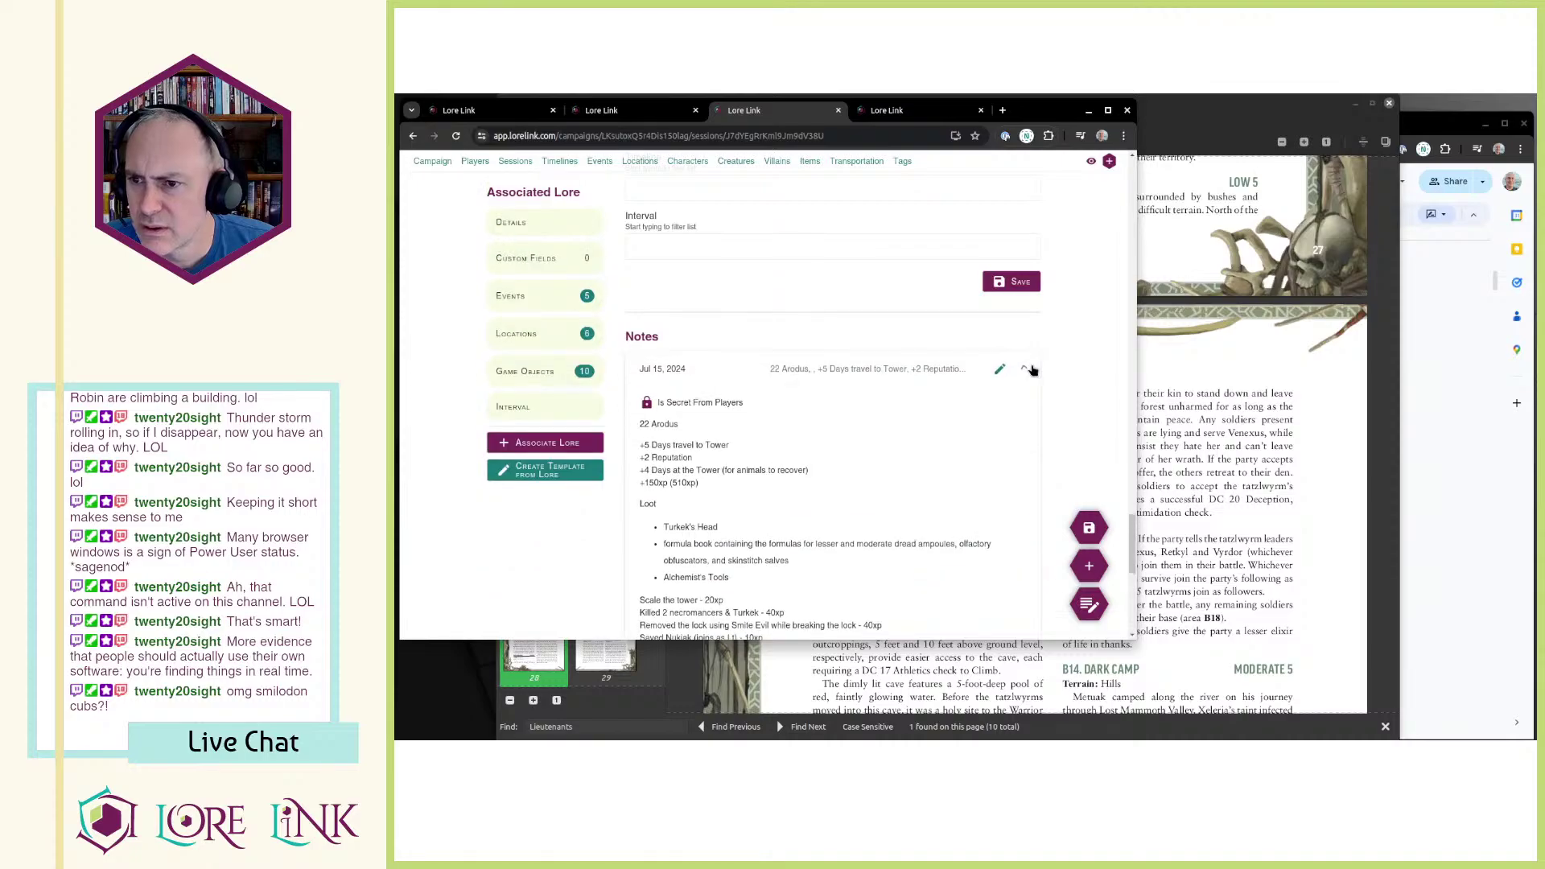
{"action": "scroll", "coordinate": [907, 355], "scroll_direction": "up", "scroll_amount": 10}
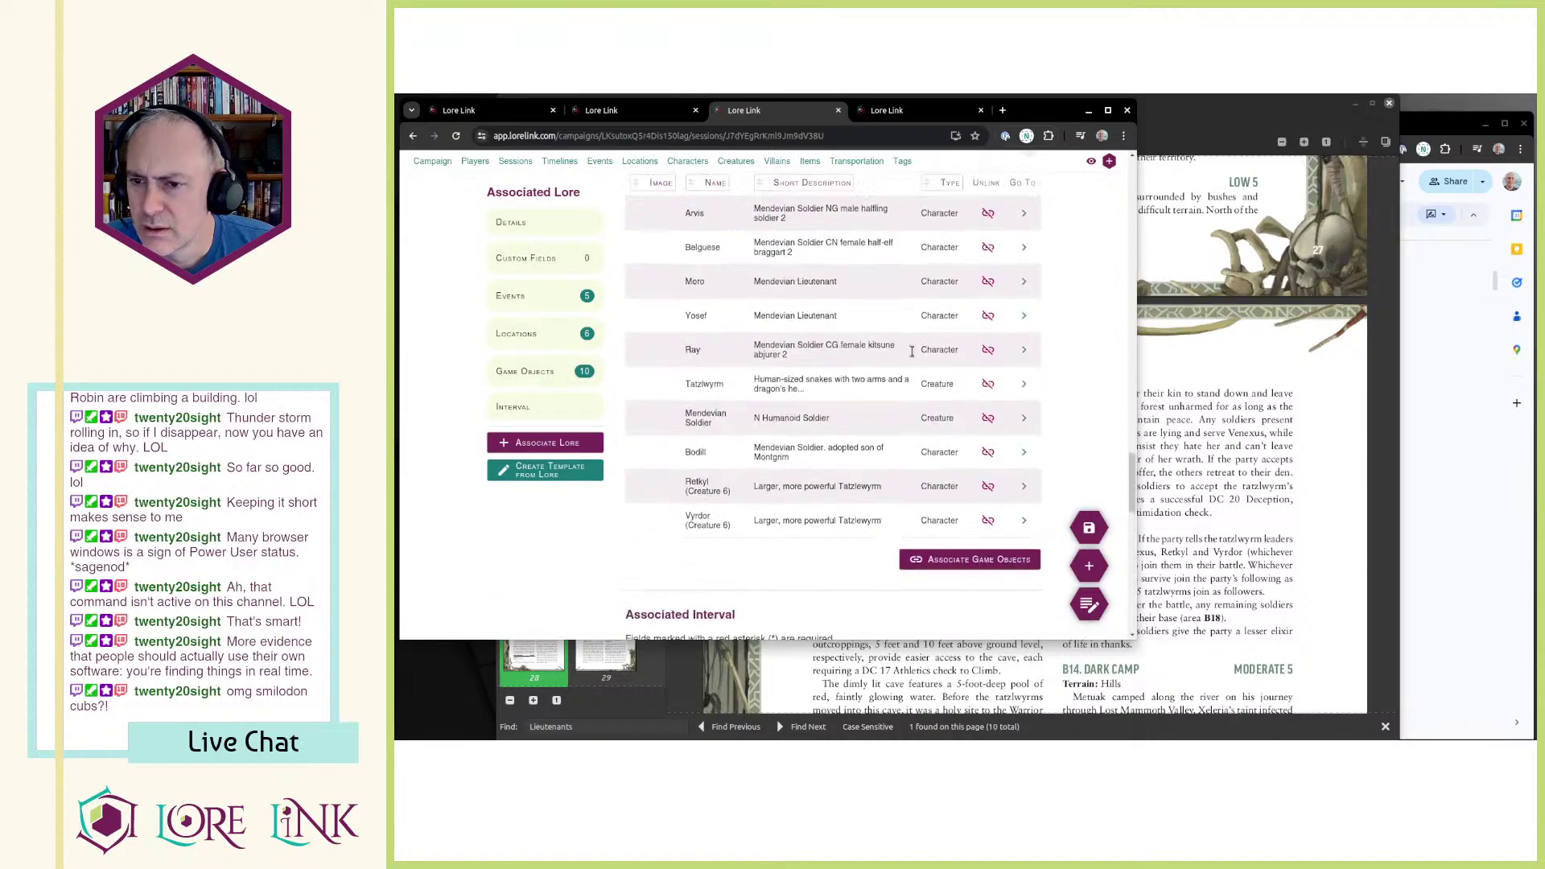
Step: Return to the session list and open Session 21, "Clear the Wyrms"
{"action": "left_click", "coordinate": [516, 161]}
{"action": "scroll", "coordinate": [1046, 467], "scroll_direction": "down", "scroll_amount": 3}
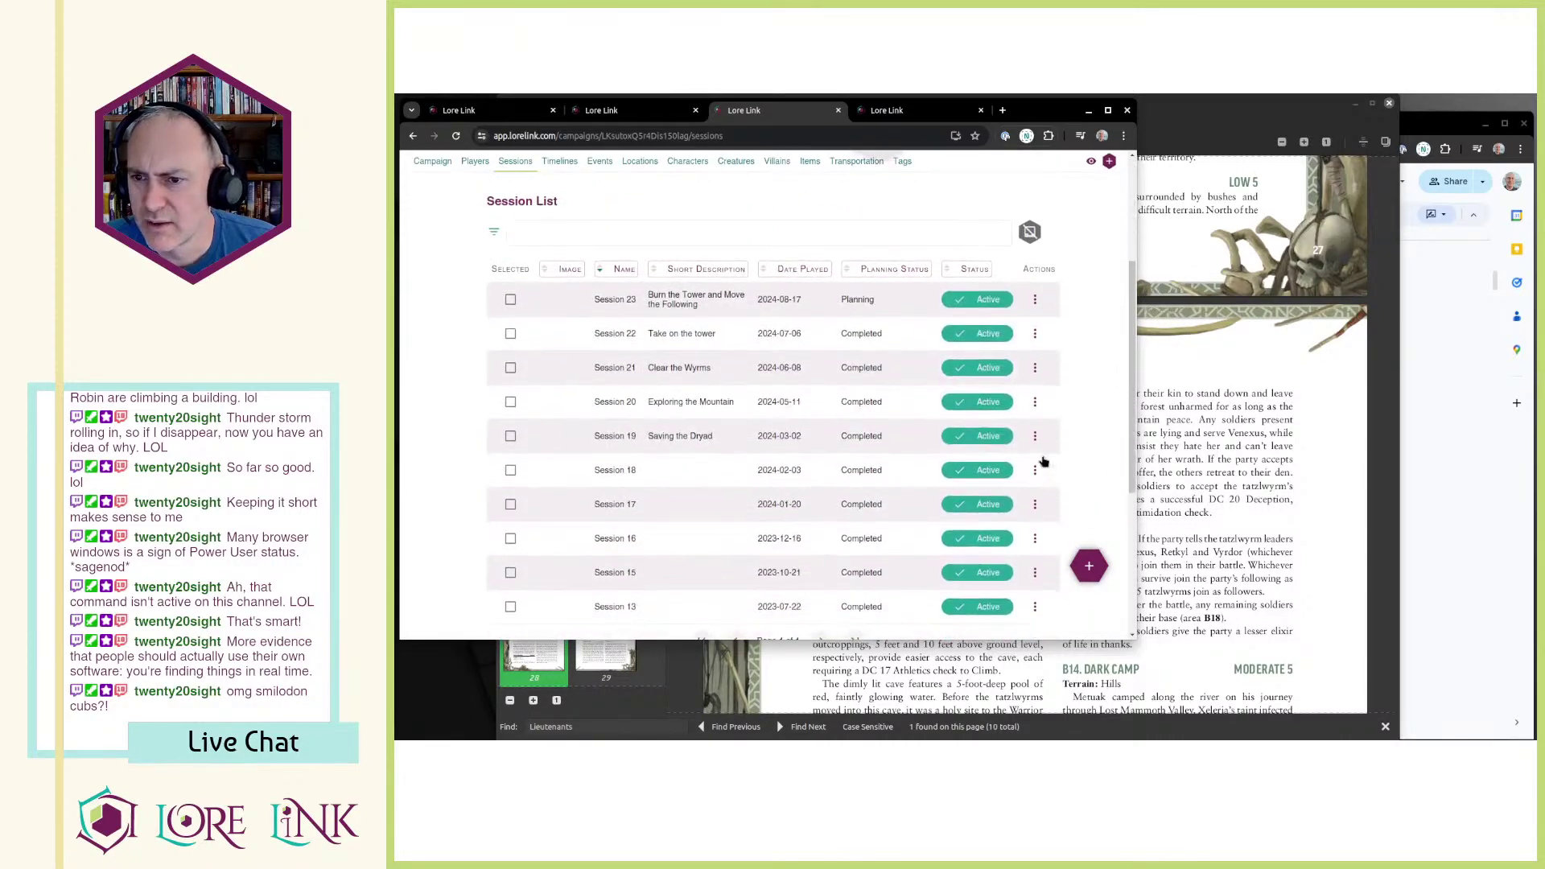
{"action": "left_click", "coordinate": [1035, 367]}
{"action": "left_click", "coordinate": [1054, 398]}
{"action": "scroll", "coordinate": [965, 460], "scroll_direction": "down", "scroll_amount": 10}
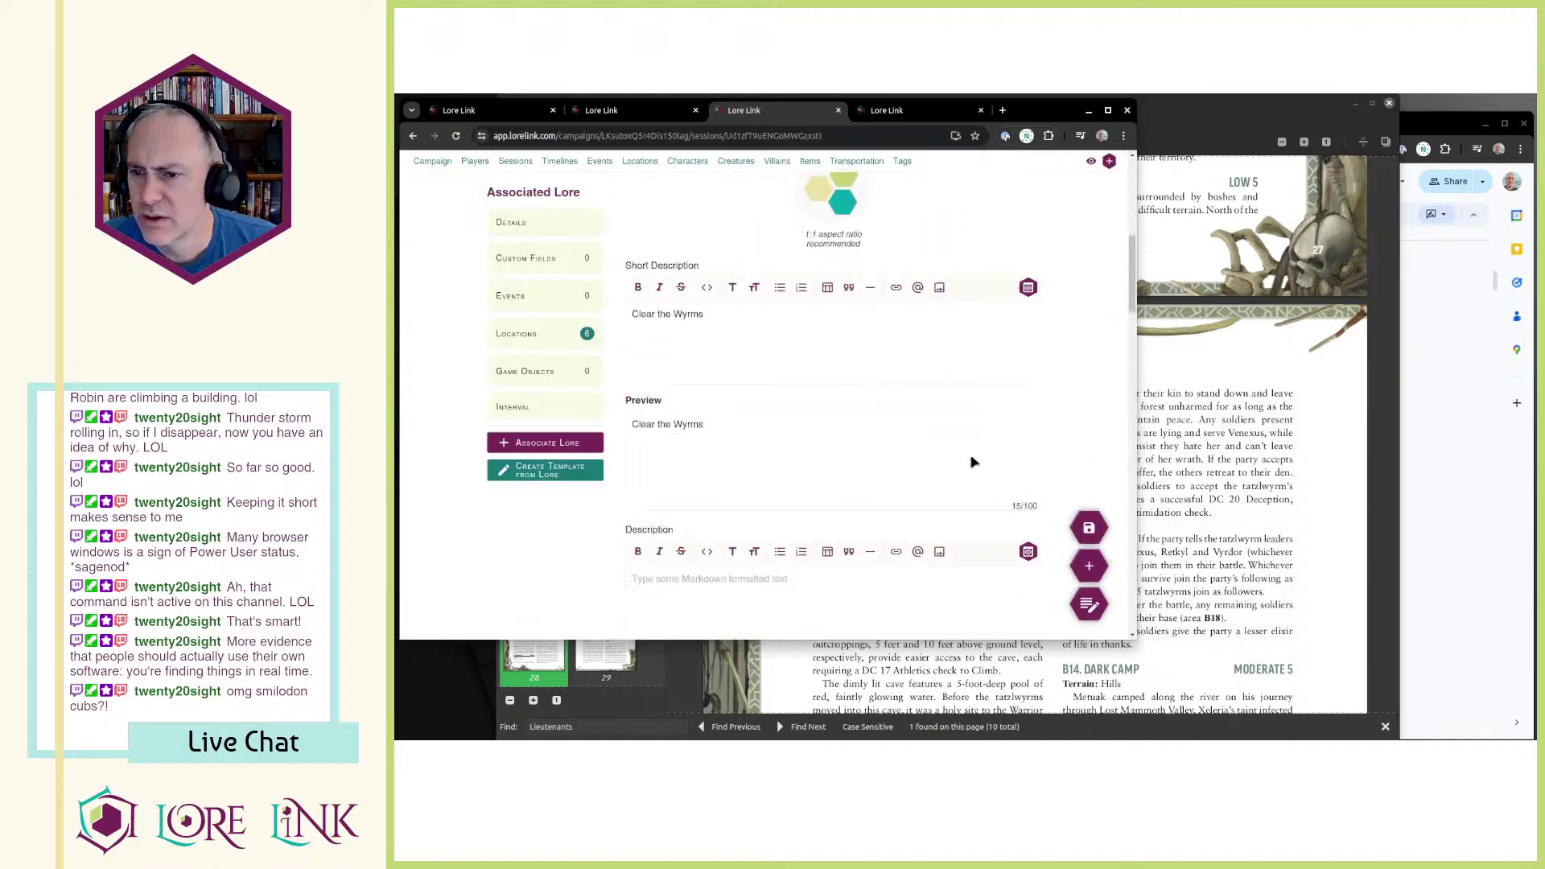
Step: Expand the Summary note of Session 21 and read its account of the tatzlewyrm encounter
{"action": "scroll", "coordinate": [965, 460], "scroll_direction": "down", "scroll_amount": 5}
{"action": "scroll", "coordinate": [965, 459], "scroll_direction": "up", "scroll_amount": 3}
{"action": "scroll", "coordinate": [965, 460], "scroll_direction": "down", "scroll_amount": 3}
{"action": "left_click", "coordinate": [956, 345]}
{"action": "scroll", "coordinate": [956, 344], "scroll_direction": "down", "scroll_amount": 5}
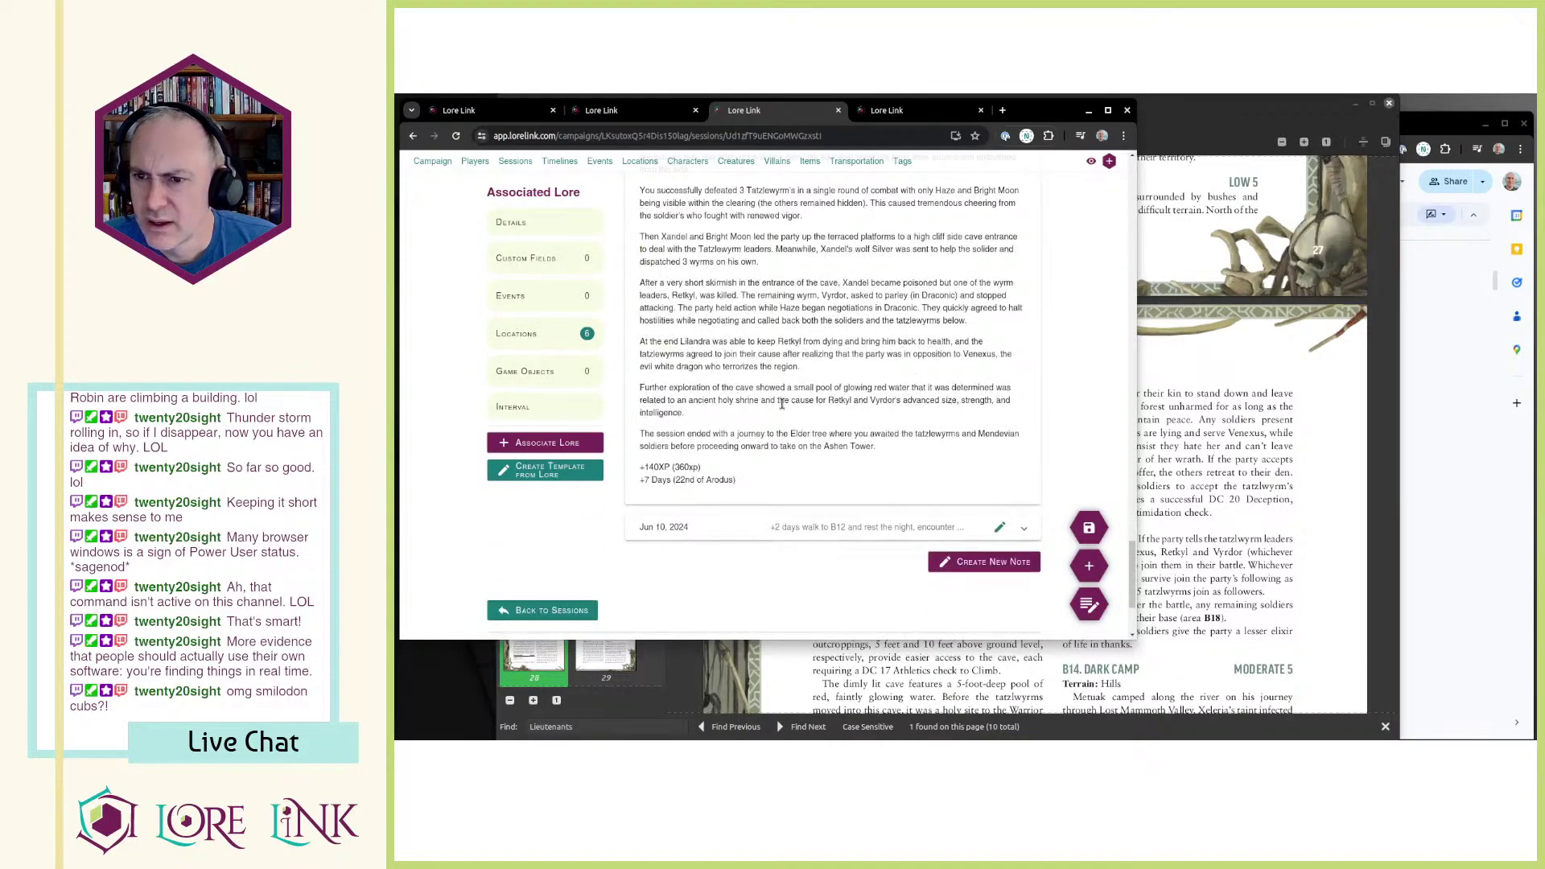
{"action": "scroll", "coordinate": [772, 354], "scroll_direction": "up", "scroll_amount": 2}
{"action": "left_click_drag", "start_coordinate": [896, 326], "coordinate": [906, 528]}
{"action": "left_click", "coordinate": [903, 527]}
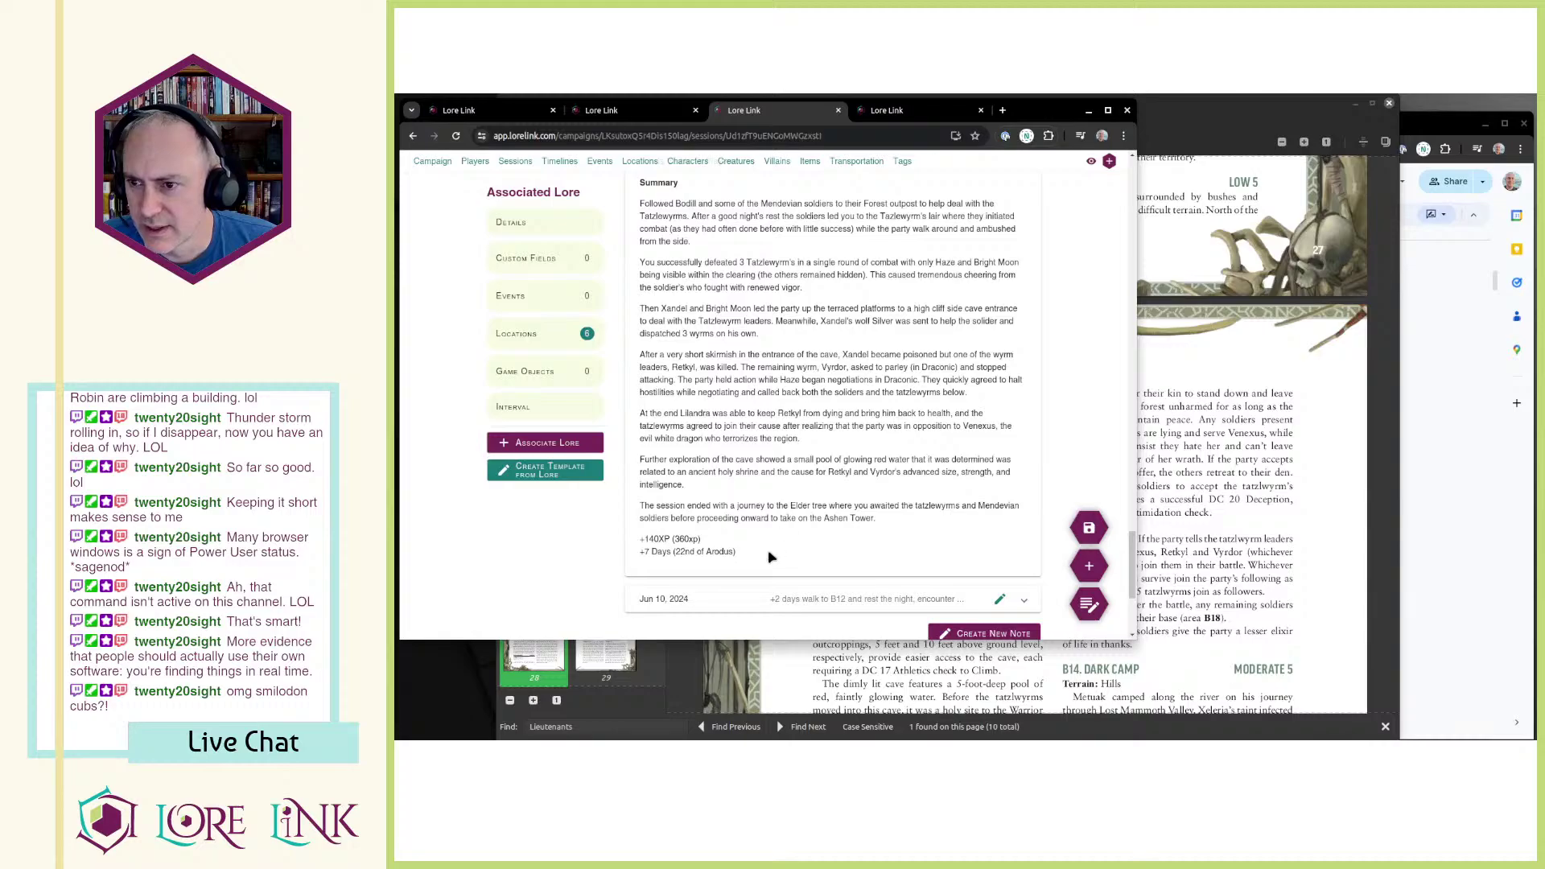
Step: Expand the Jun 10, 2024 note of Session 21 and examine who joined the party's following
{"action": "left_click", "coordinate": [1023, 599]}
{"action": "scroll", "coordinate": [815, 455], "scroll_direction": "down", "scroll_amount": 5}
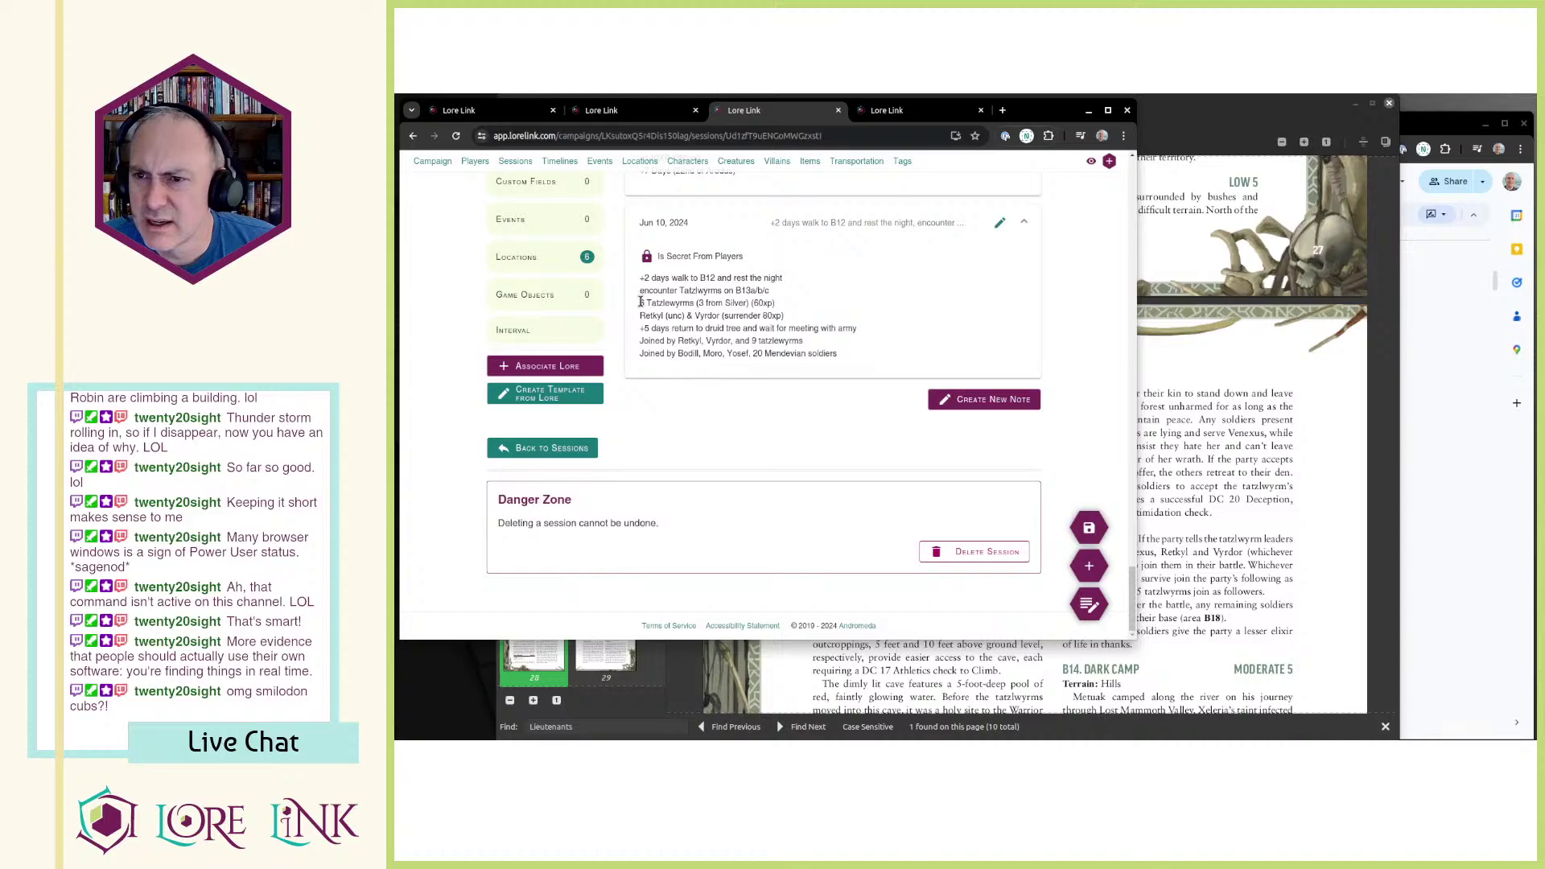
{"action": "left_click_drag", "start_coordinate": [642, 278], "coordinate": [891, 359]}
{"action": "left_click", "coordinate": [832, 352]}
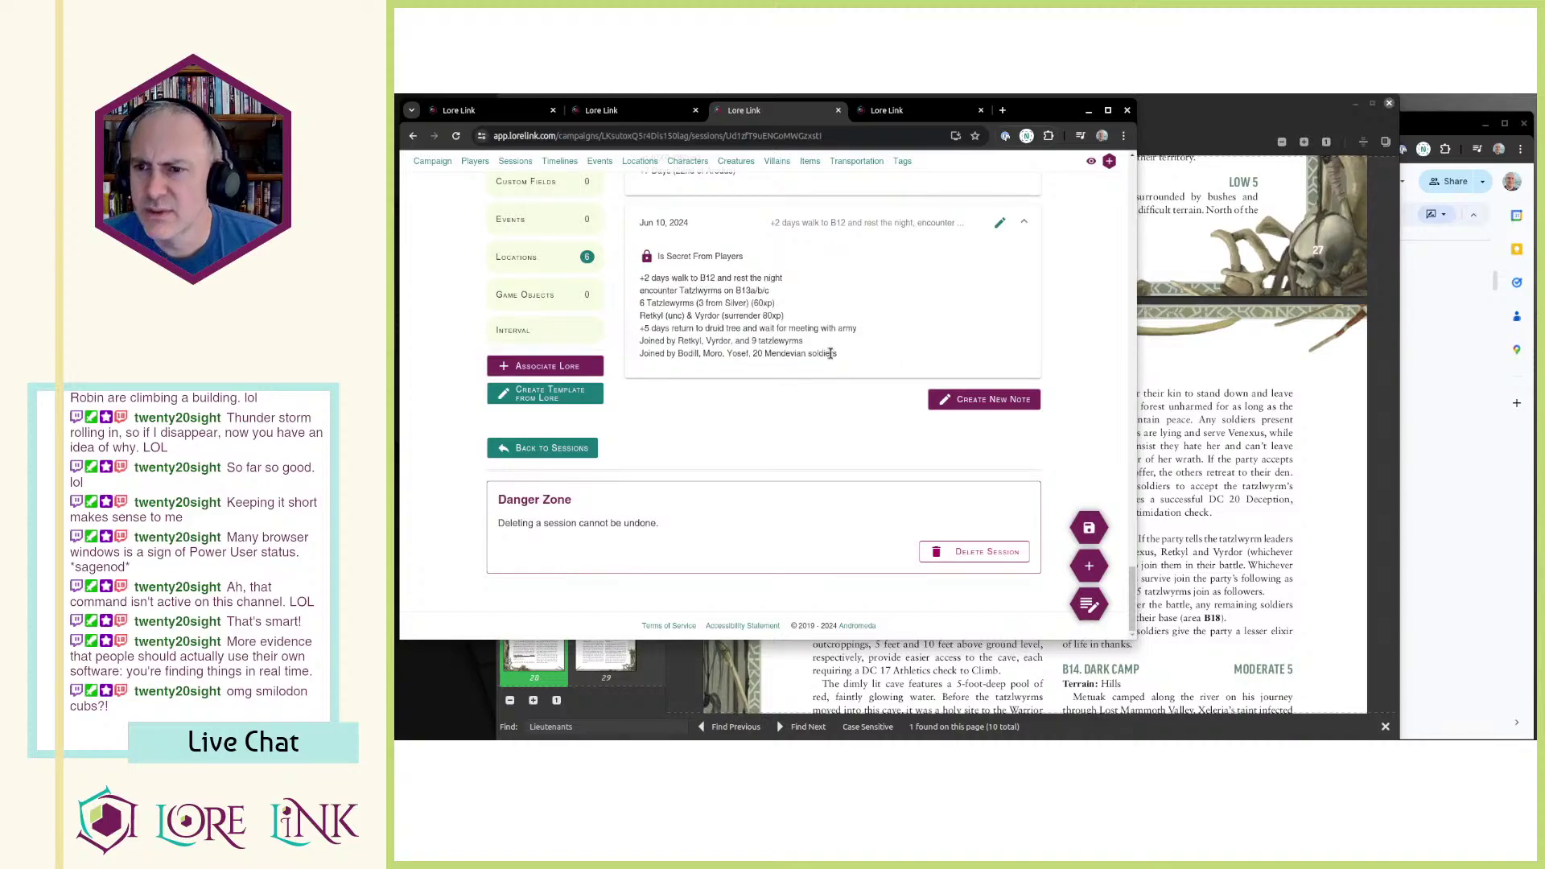
{"action": "left_click_drag", "start_coordinate": [678, 341], "coordinate": [803, 341]}
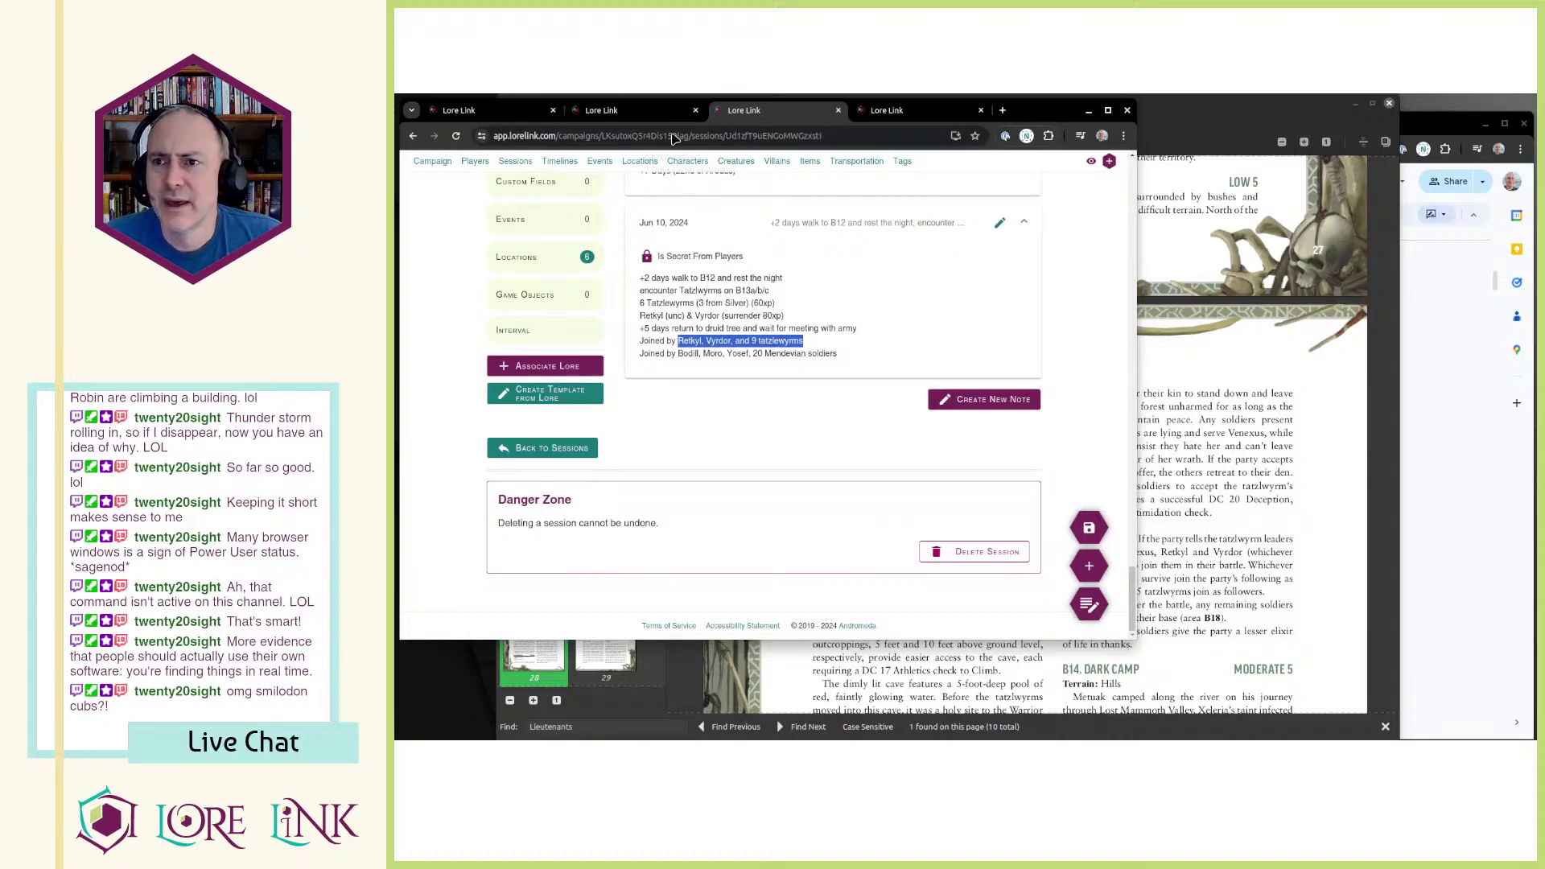
{"action": "left_click", "coordinate": [769, 340]}
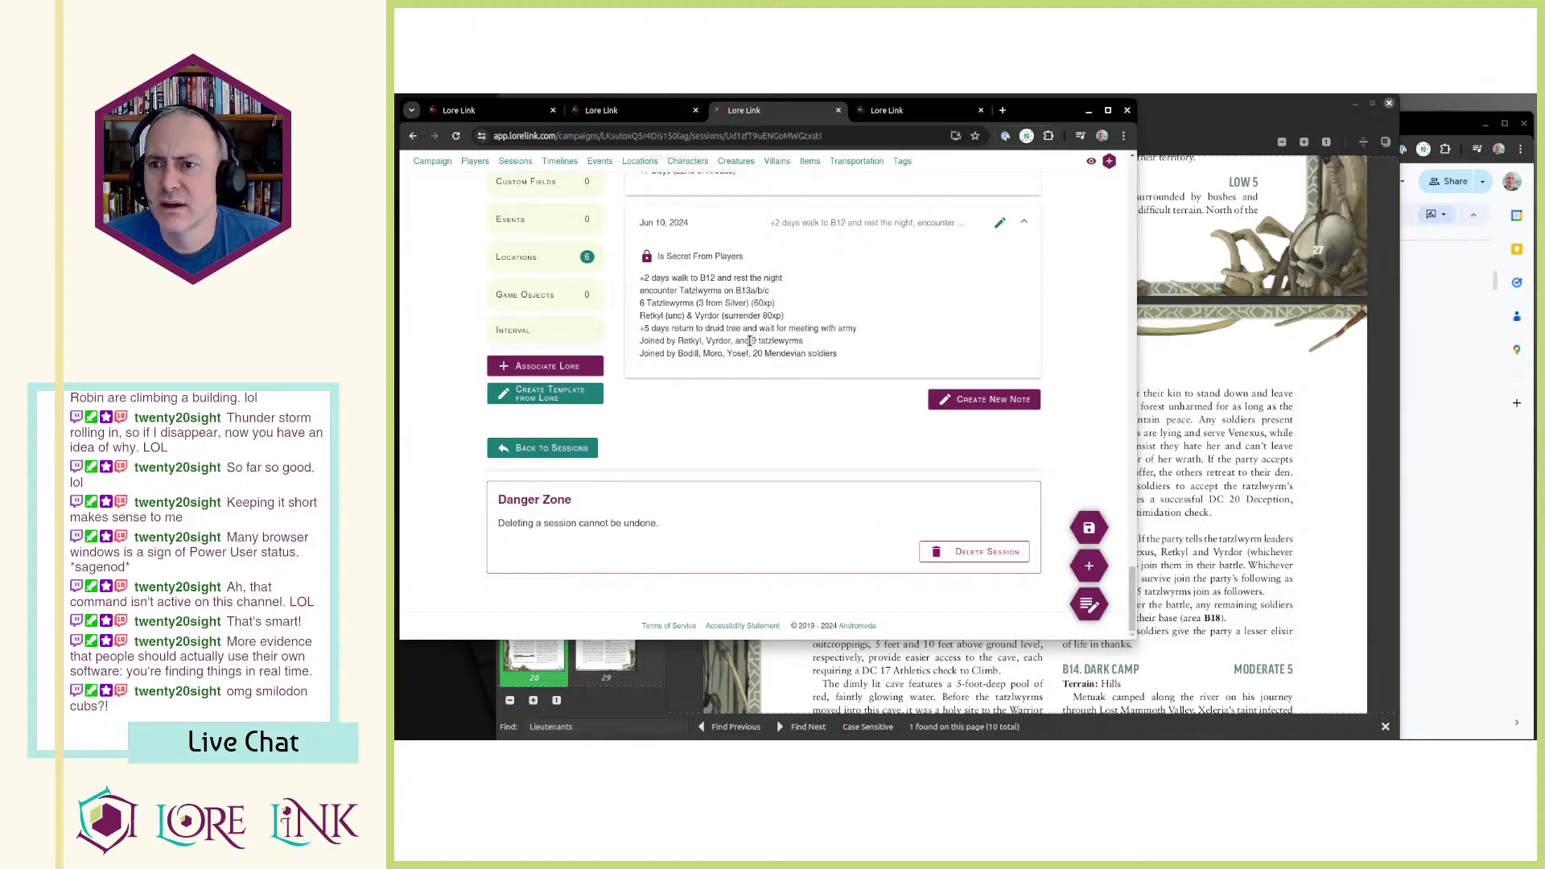
Step: Copy "9 tatzlewyrms" from the session note and add it as a bullet at the end of the character's Following list
{"action": "left_click_drag", "start_coordinate": [755, 341], "coordinate": [805, 341]}
{"action": "key", "text": "ctrl+c"}
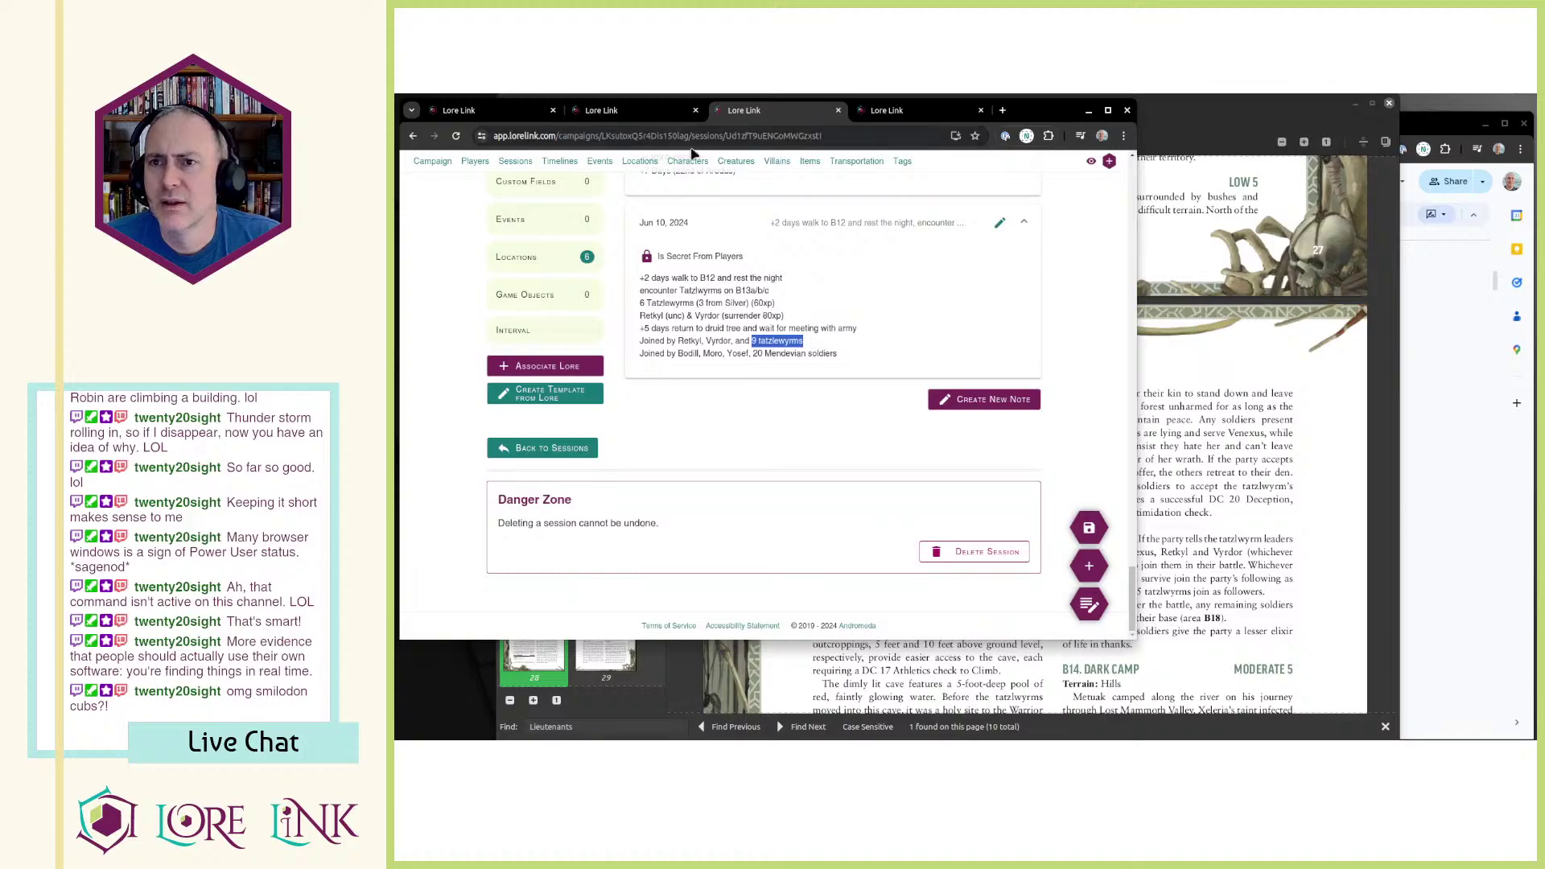
{"action": "left_click", "coordinate": [643, 110]}
{"action": "key", "text": "ctrl+shift+Tab"}
{"action": "scroll", "coordinate": [746, 432], "scroll_direction": "down", "scroll_amount": 5}
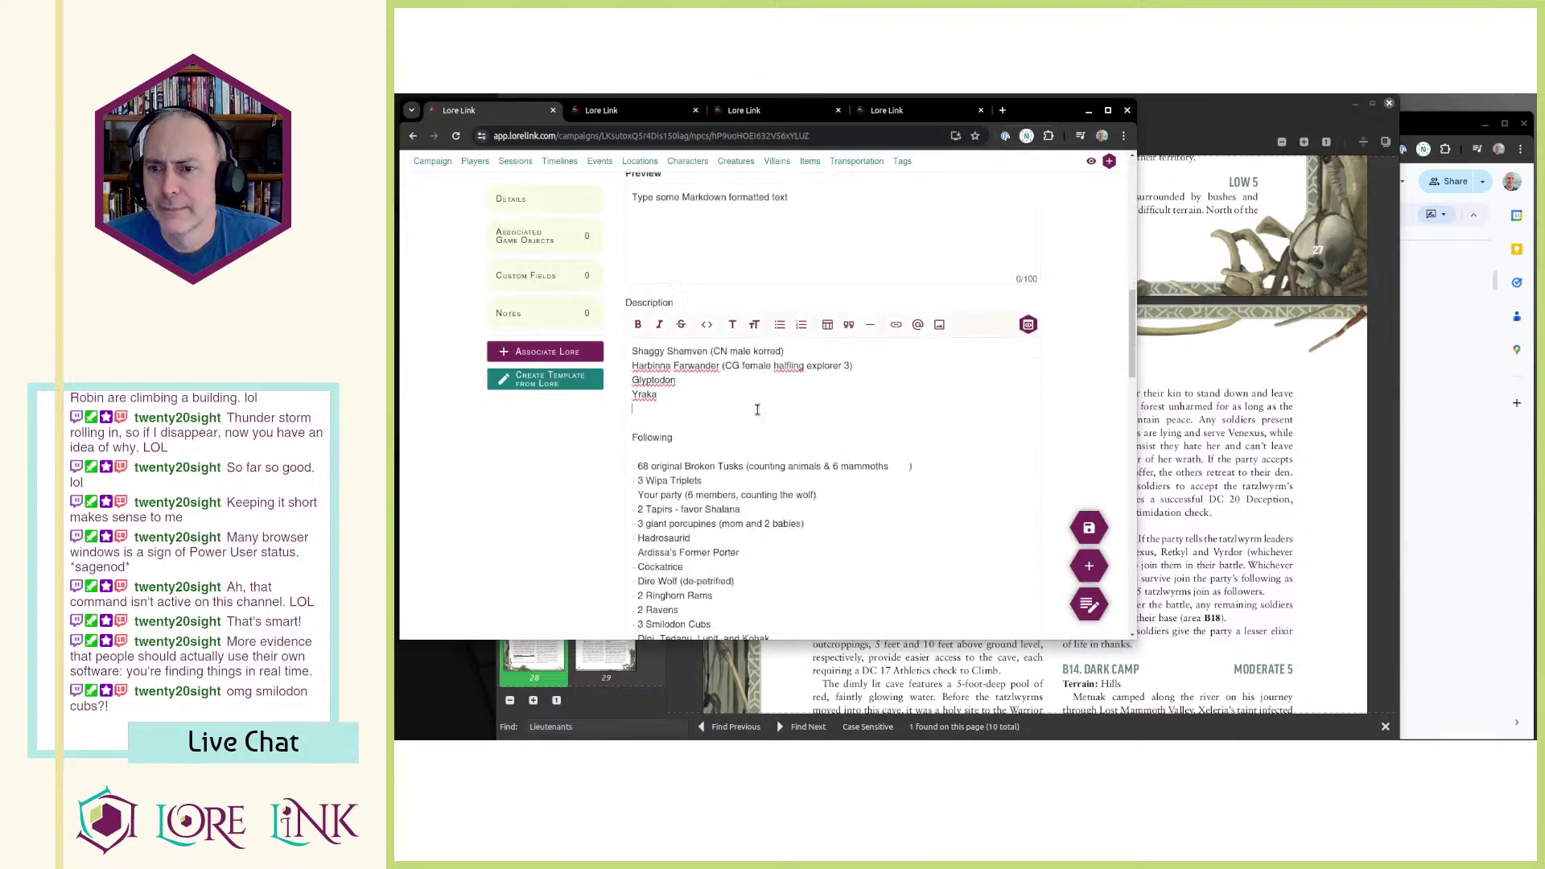
{"action": "left_click", "coordinate": [701, 563]}
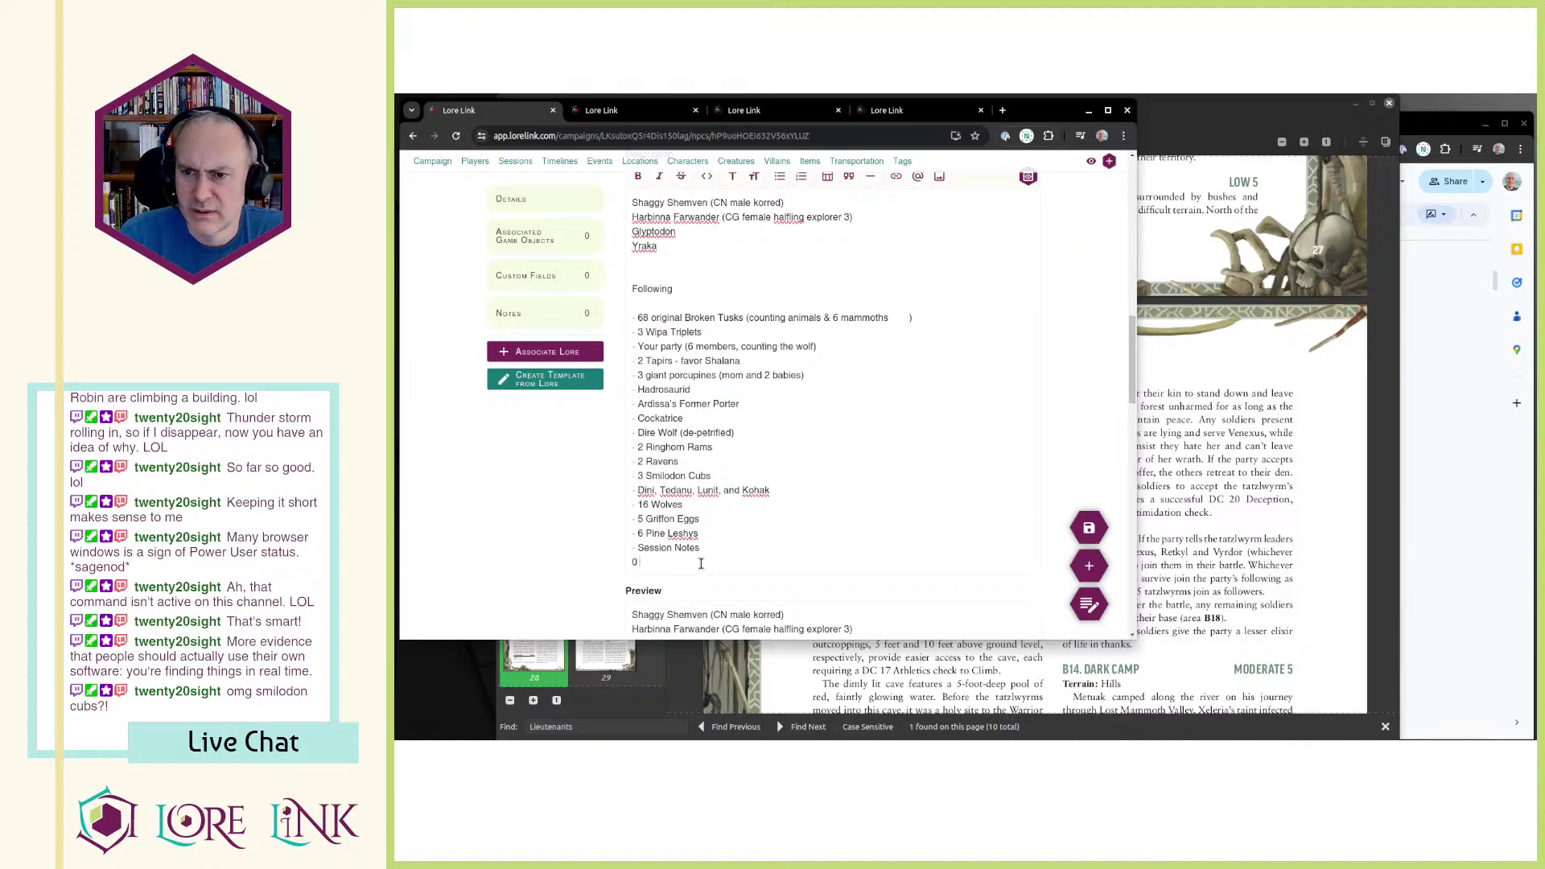
{"action": "key", "text": "ctrl+v"}
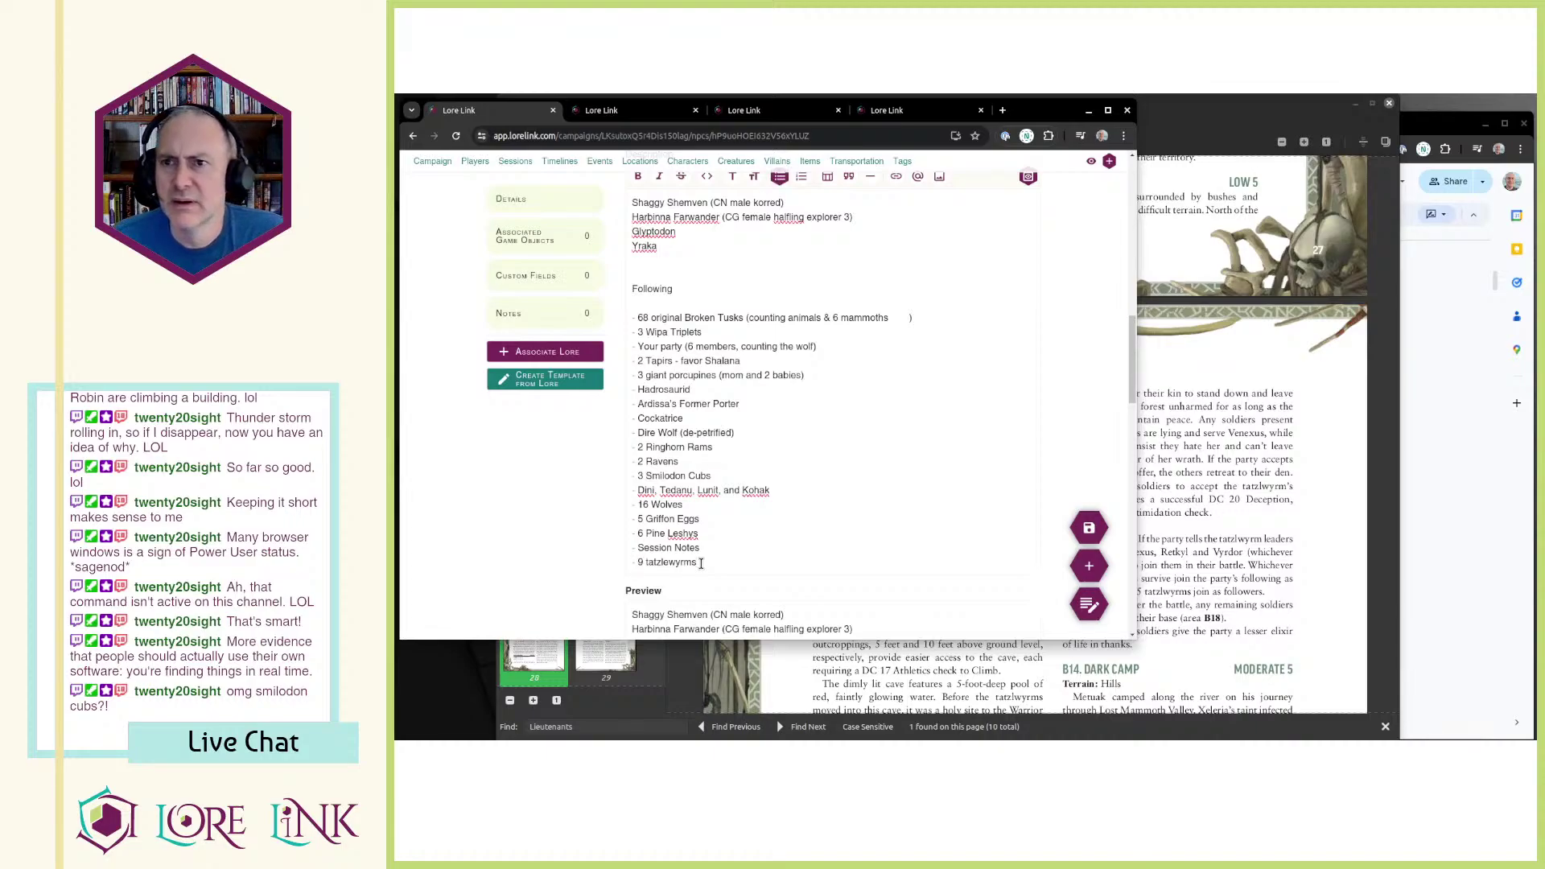
Step: Copy "Retkyl, Vyrdor" from the Session 21 note and add them as two separate bullets below Yraka in the character's description
{"action": "key", "text": "ctrl+3"}
{"action": "left_click_drag", "start_coordinate": [678, 342], "coordinate": [730, 341]}
{"action": "key", "text": "ctrl+c"}
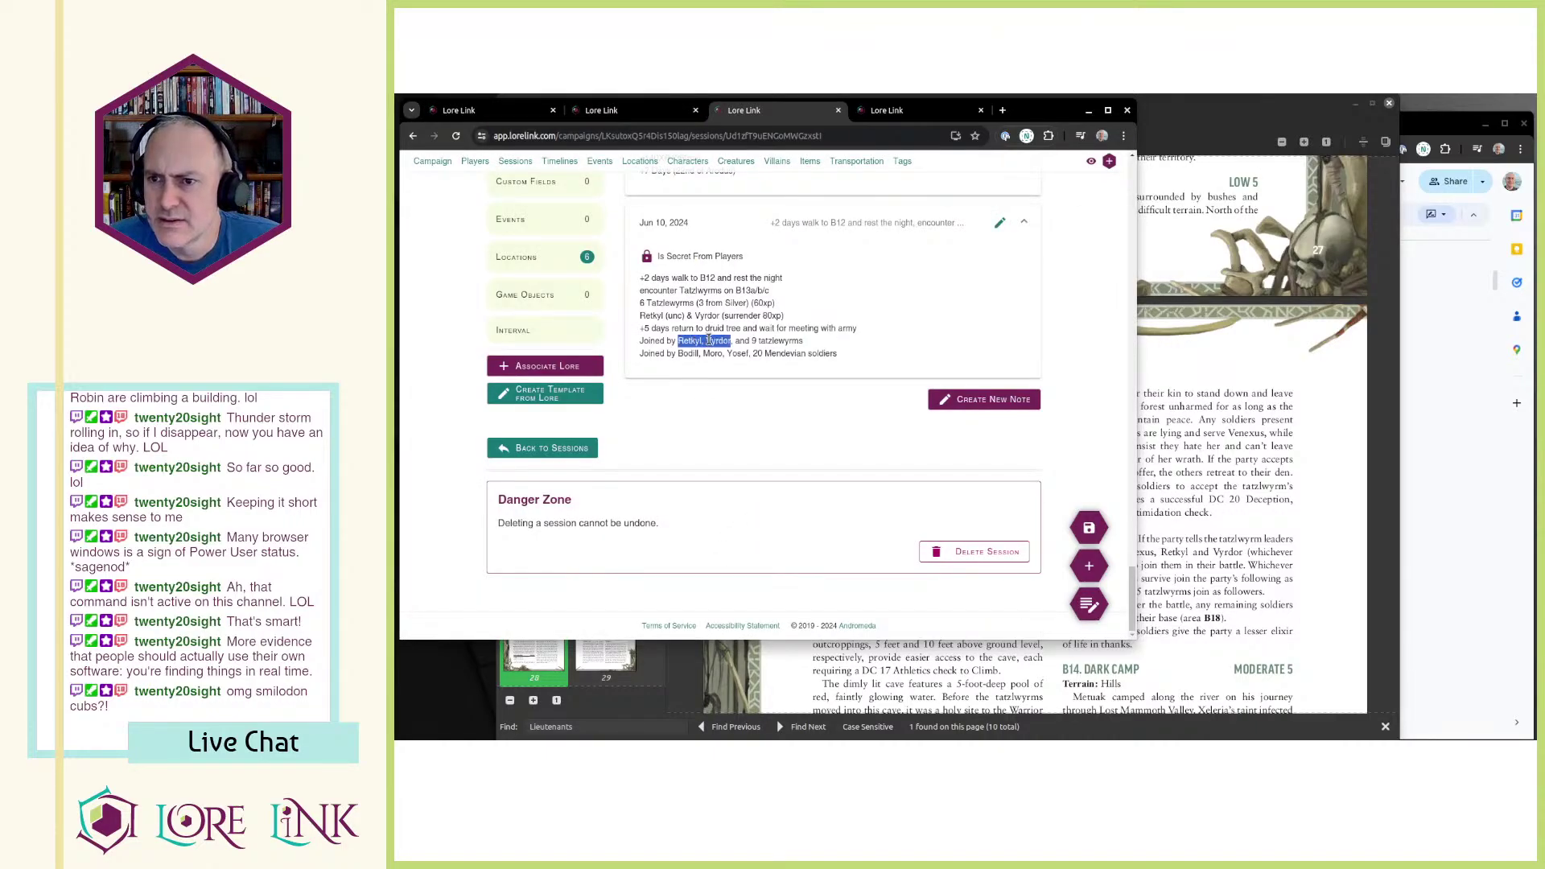
{"action": "key", "text": "ctrl+1"}
{"action": "scroll", "coordinate": [708, 340], "scroll_direction": "up", "scroll_amount": 1}
{"action": "left_click", "coordinate": [707, 340]}
{"action": "key", "text": "ctrl+v"}
{"action": "key", "text": "ctrl+Left"}
{"action": "key", "text": "BackSpace"}
{"action": "key", "text": "BackSpace"}
{"action": "key", "text": "Return"}
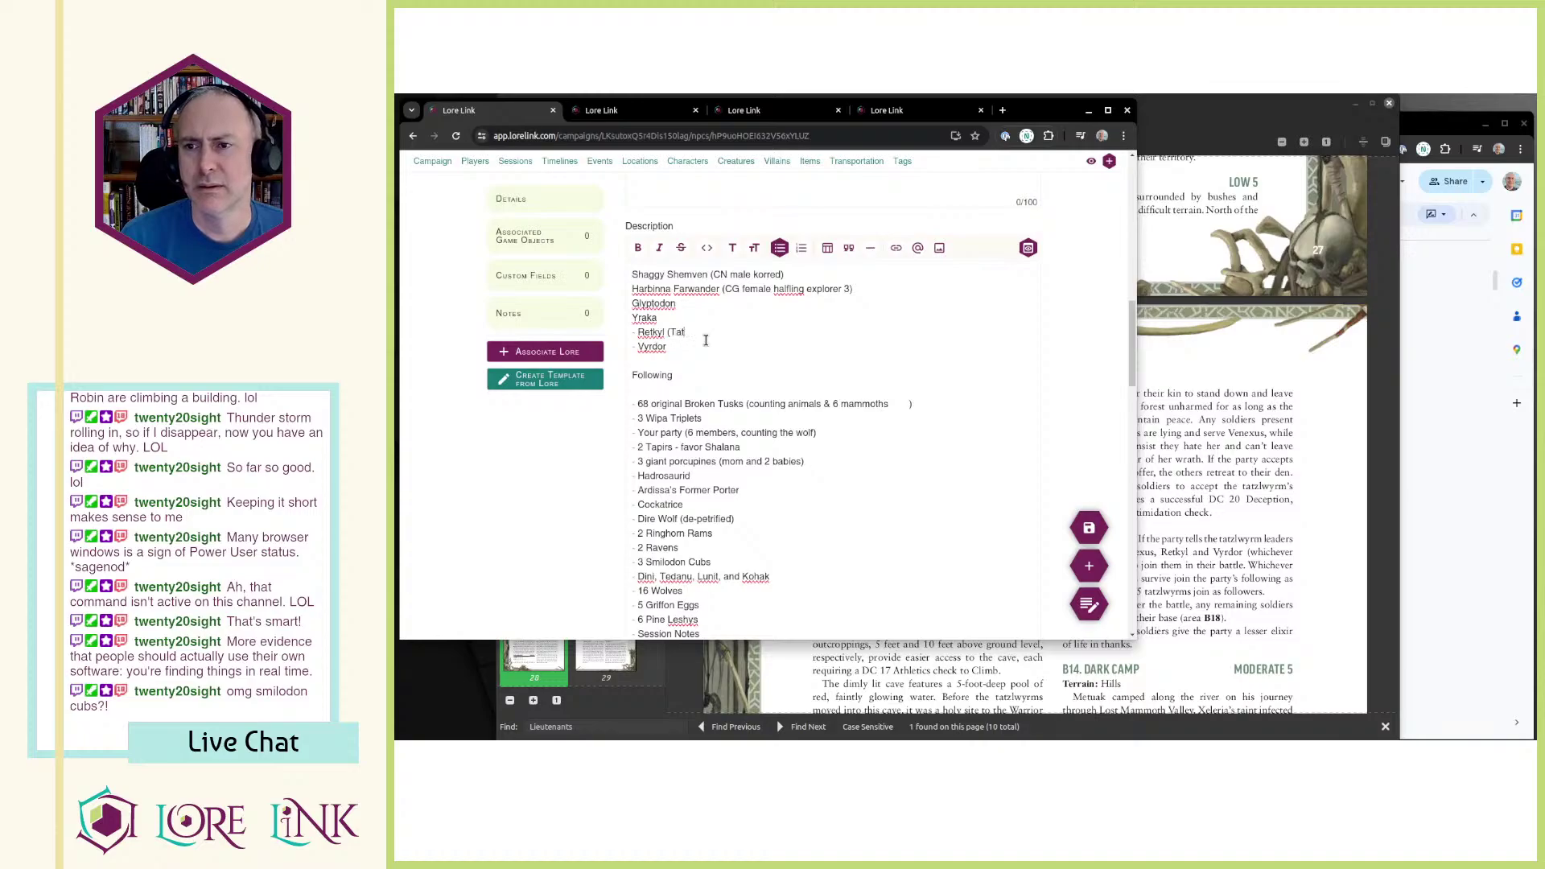
{"action": "type", "text": "(Tatzylwyrm"}
{"action": "scroll", "coordinate": [706, 340], "scroll_direction": "down", "scroll_amount": 4}
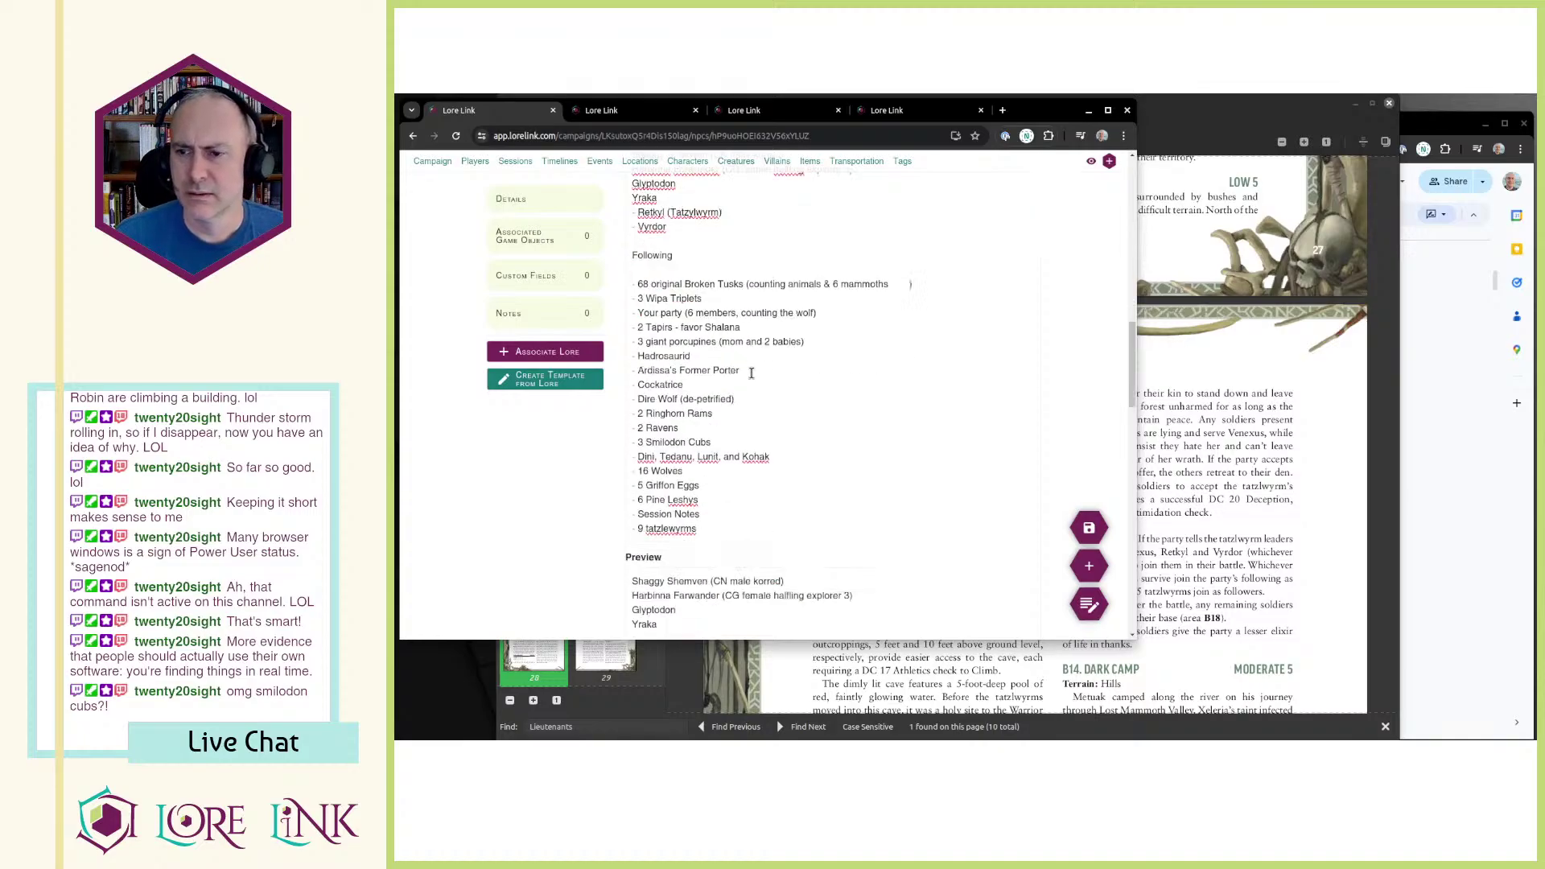
{"action": "double_click", "coordinate": [671, 360]}
{"action": "key", "text": "ctrl+c"}
{"action": "scroll", "coordinate": [714, 355], "scroll_direction": "up", "scroll_amount": 4}
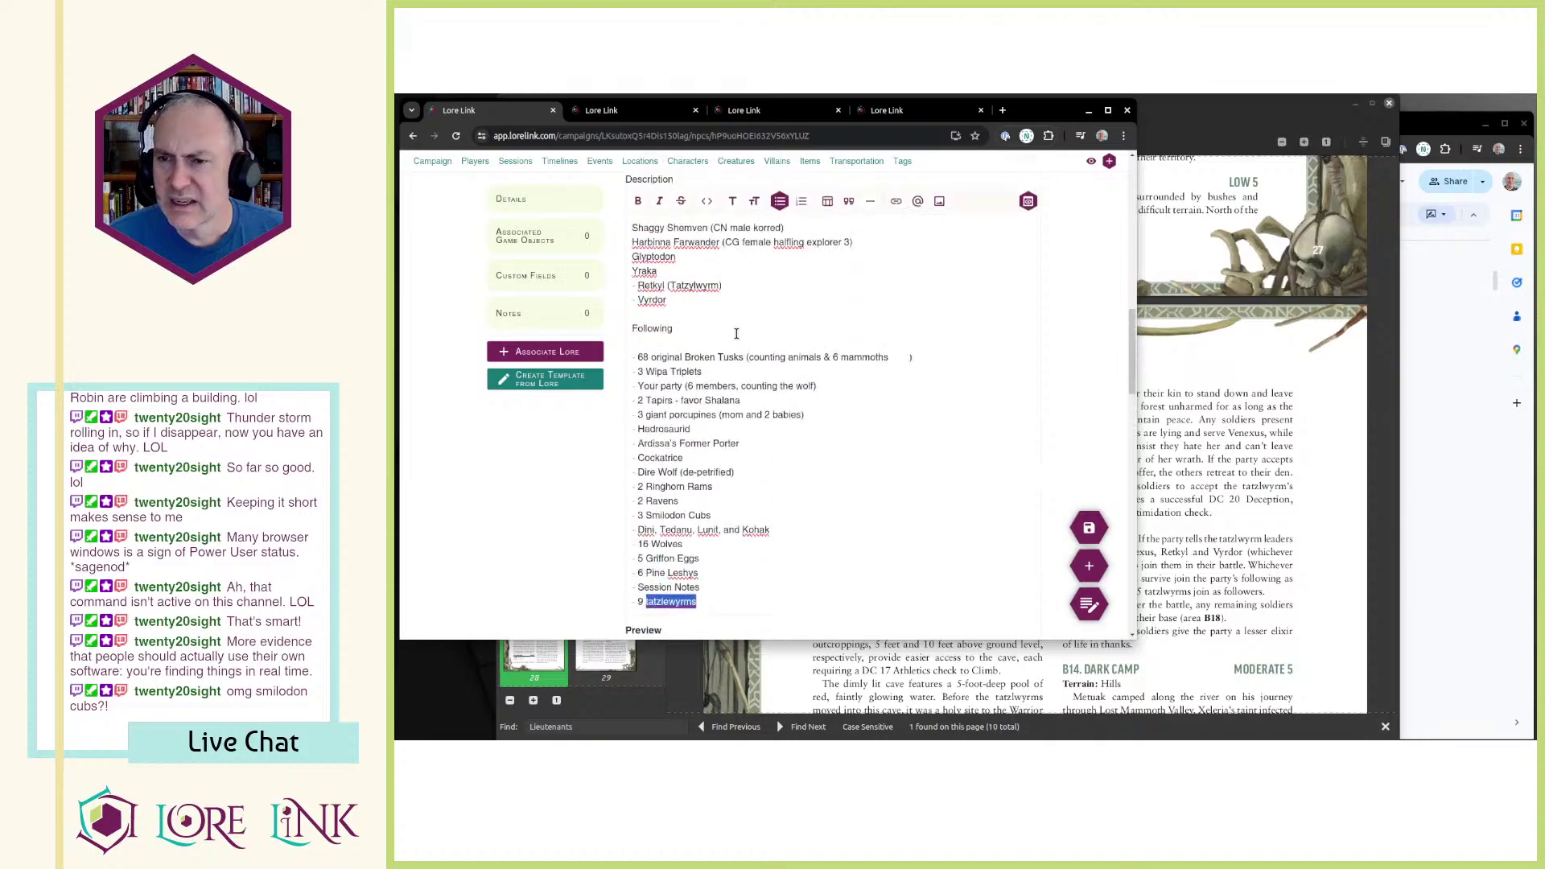
{"action": "double_click", "coordinate": [693, 331]}
{"action": "key", "text": "ctrl+v"}
{"action": "key", "text": "BackSpace"}
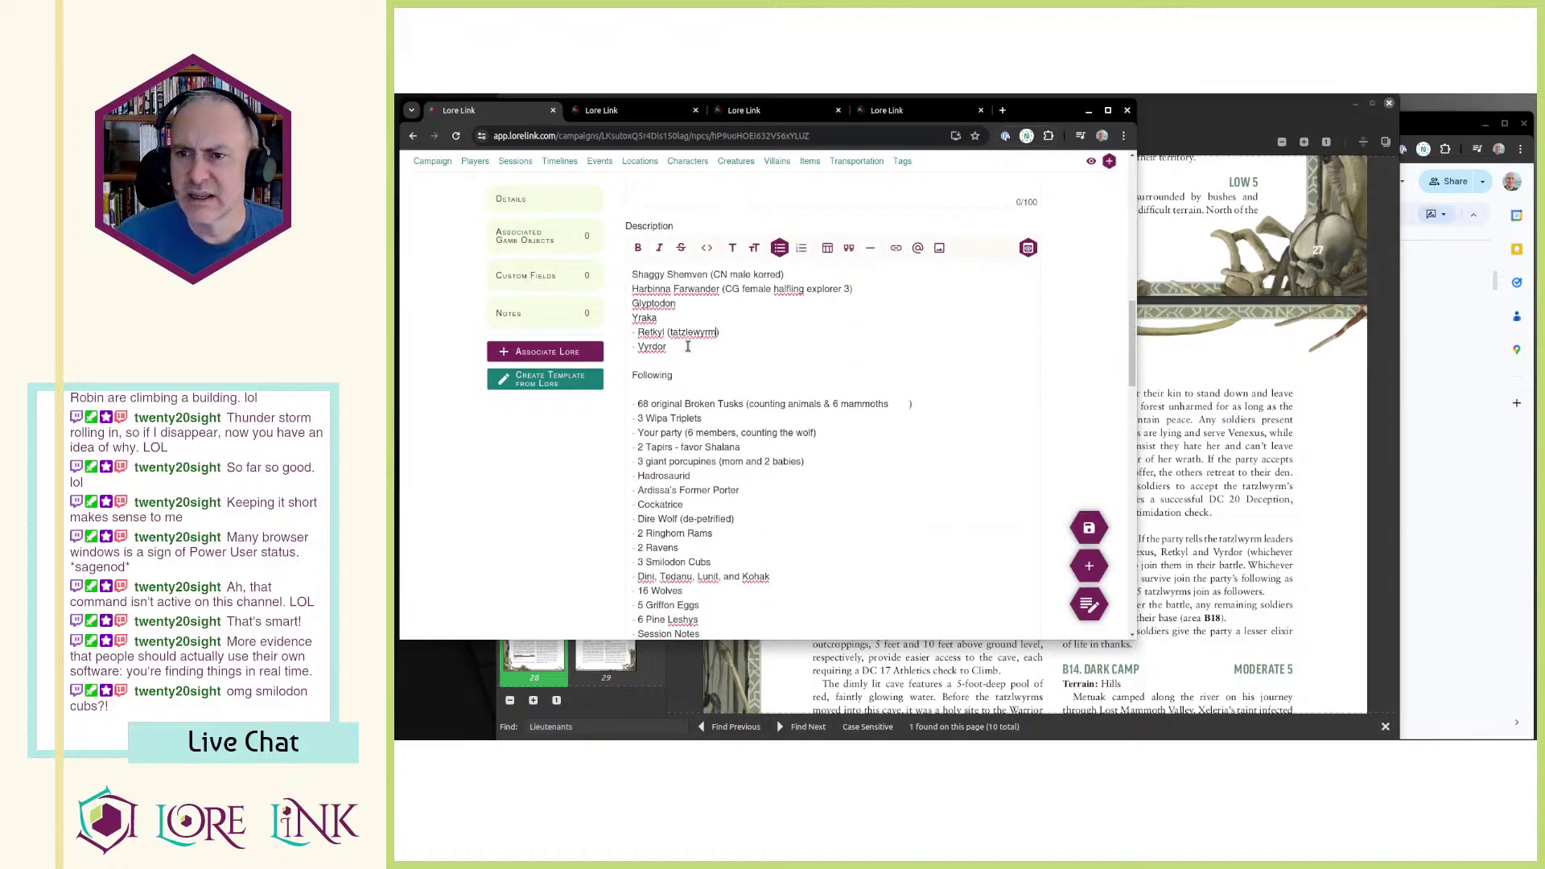
Step: Copy the "(tatzlewyrm)" label from Retkyl's entry to Vyrdor's entry
{"action": "key", "text": "shift+End"}
{"action": "key", "text": "ctrl+c"}
{"action": "key", "text": "Down"}
{"action": "key", "text": "ctrl+v"}
Step: Turn the Shaggy Shemven, Harbinna Farwander, Glyptodon and Yraka lines into bullet items
{"action": "key", "text": "ctrl+Home"}
{"action": "type", "text": "-"}
{"action": "key", "text": "Down"}
{"action": "type", "text": "-"}
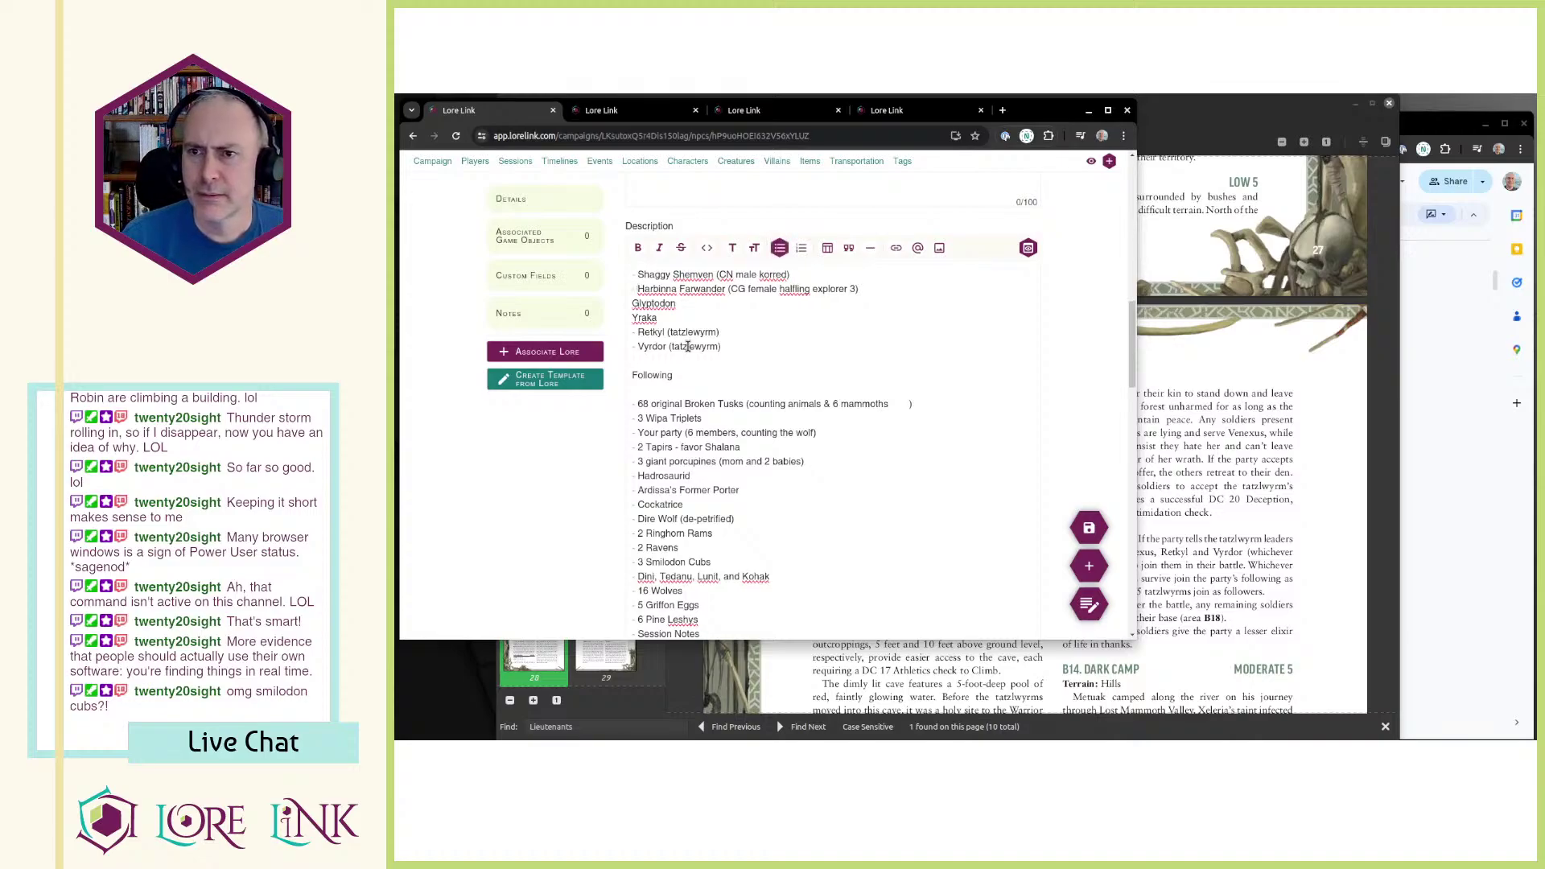
{"action": "key", "text": "Down"}
{"action": "type", "text": "-"}
{"action": "key", "text": "Down"}
{"action": "type", "text": "-"}
Step: Switch to the adventure PDF and examine the next matches for "Lieutenants" up to the B34 Deadfall entry
{"action": "key", "text": "alt+Tab"}
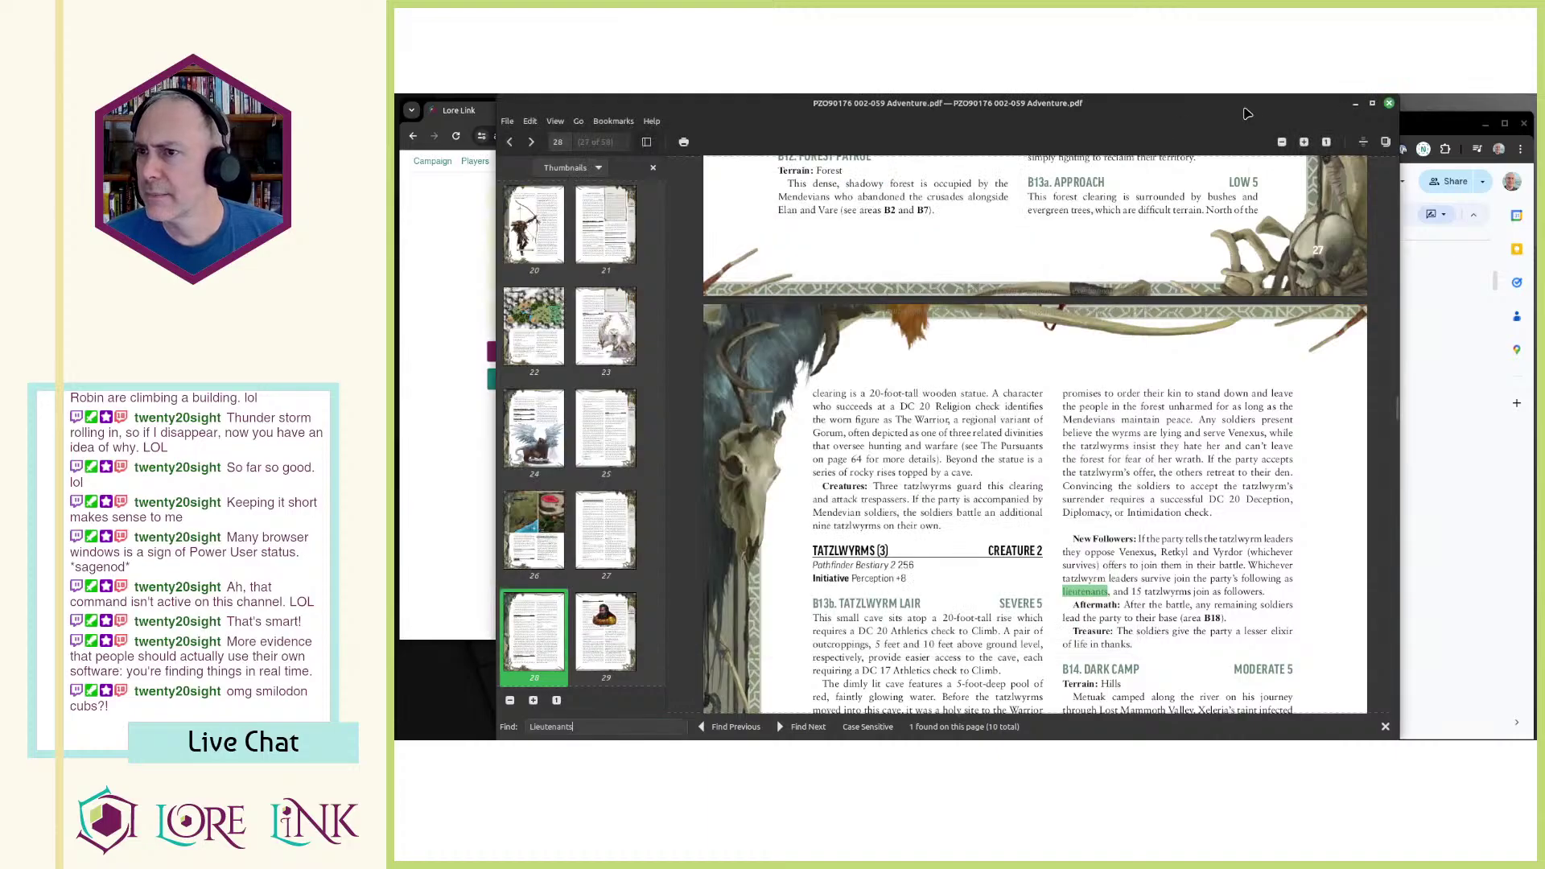
{"action": "key", "text": "ctrl+f"}
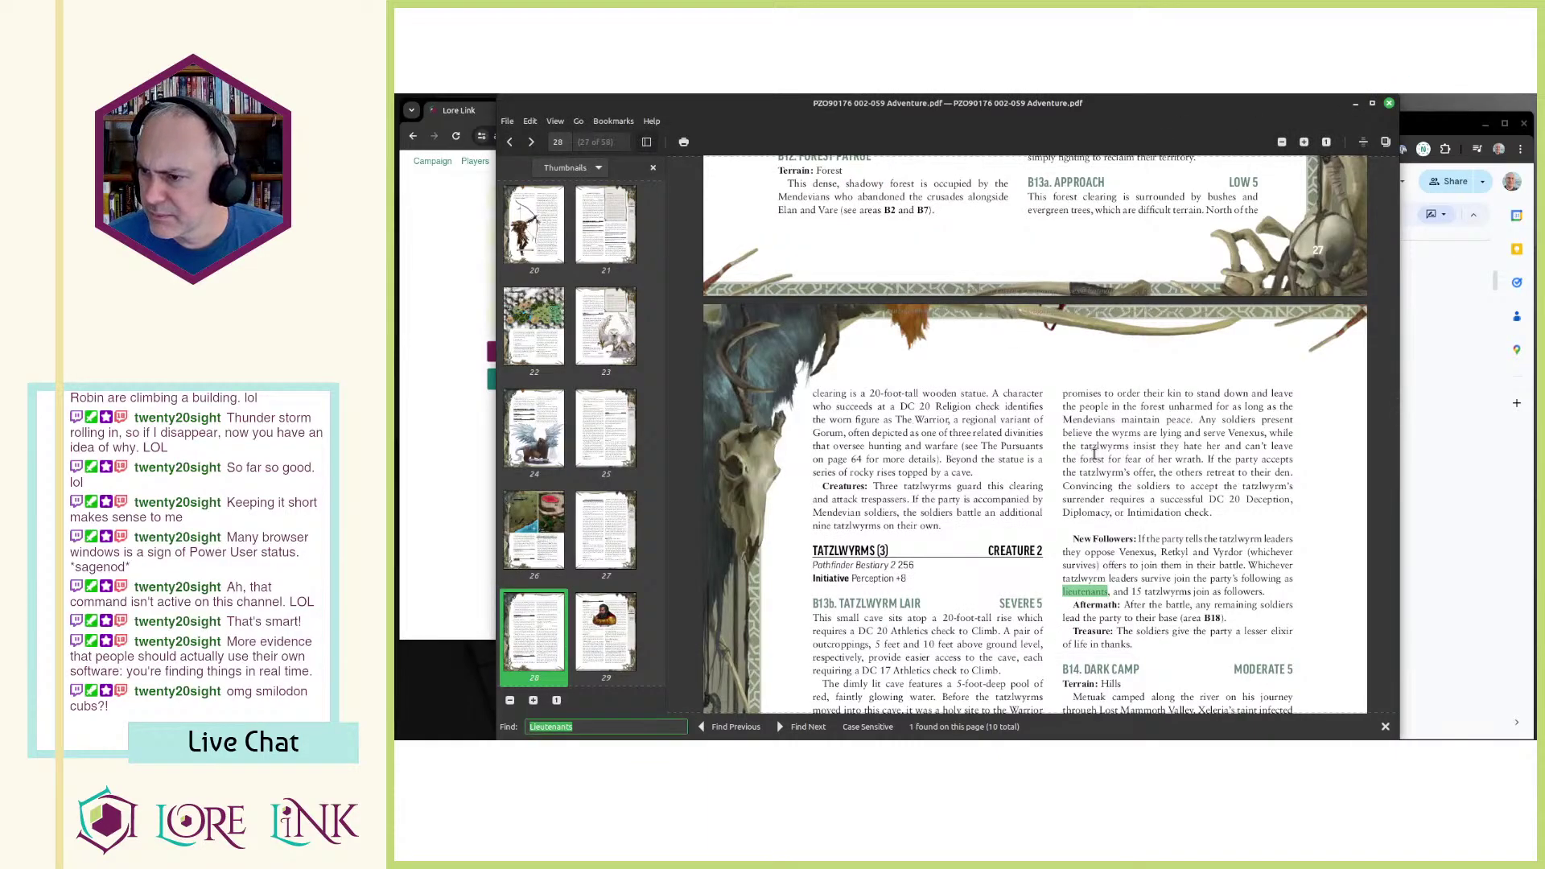
{"action": "left_click", "coordinate": [796, 732]}
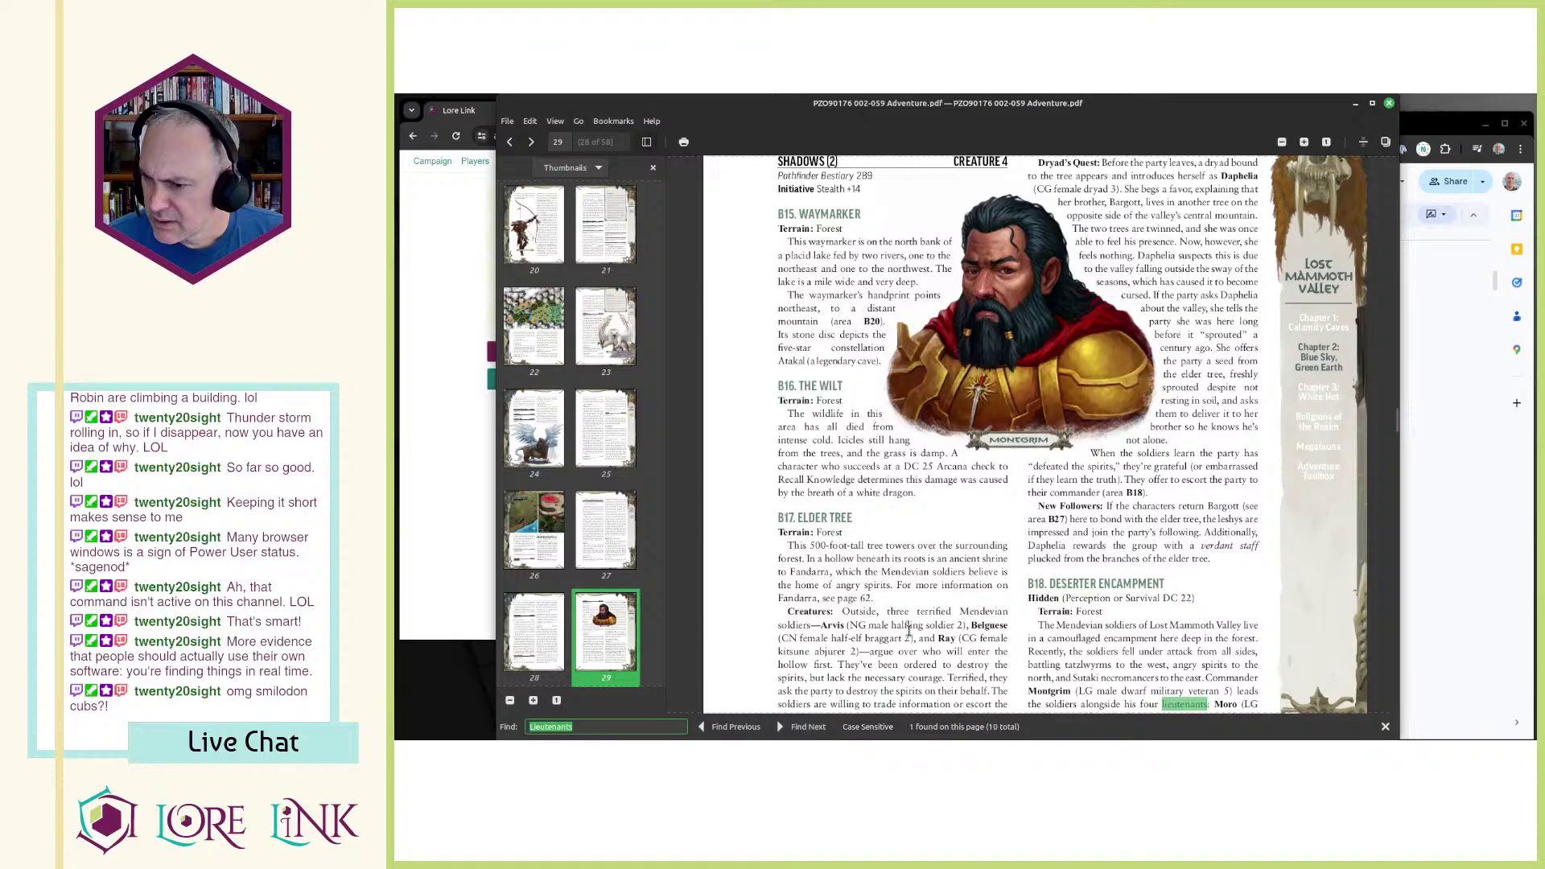
{"action": "scroll", "coordinate": [910, 633], "scroll_direction": "down", "scroll_amount": 1}
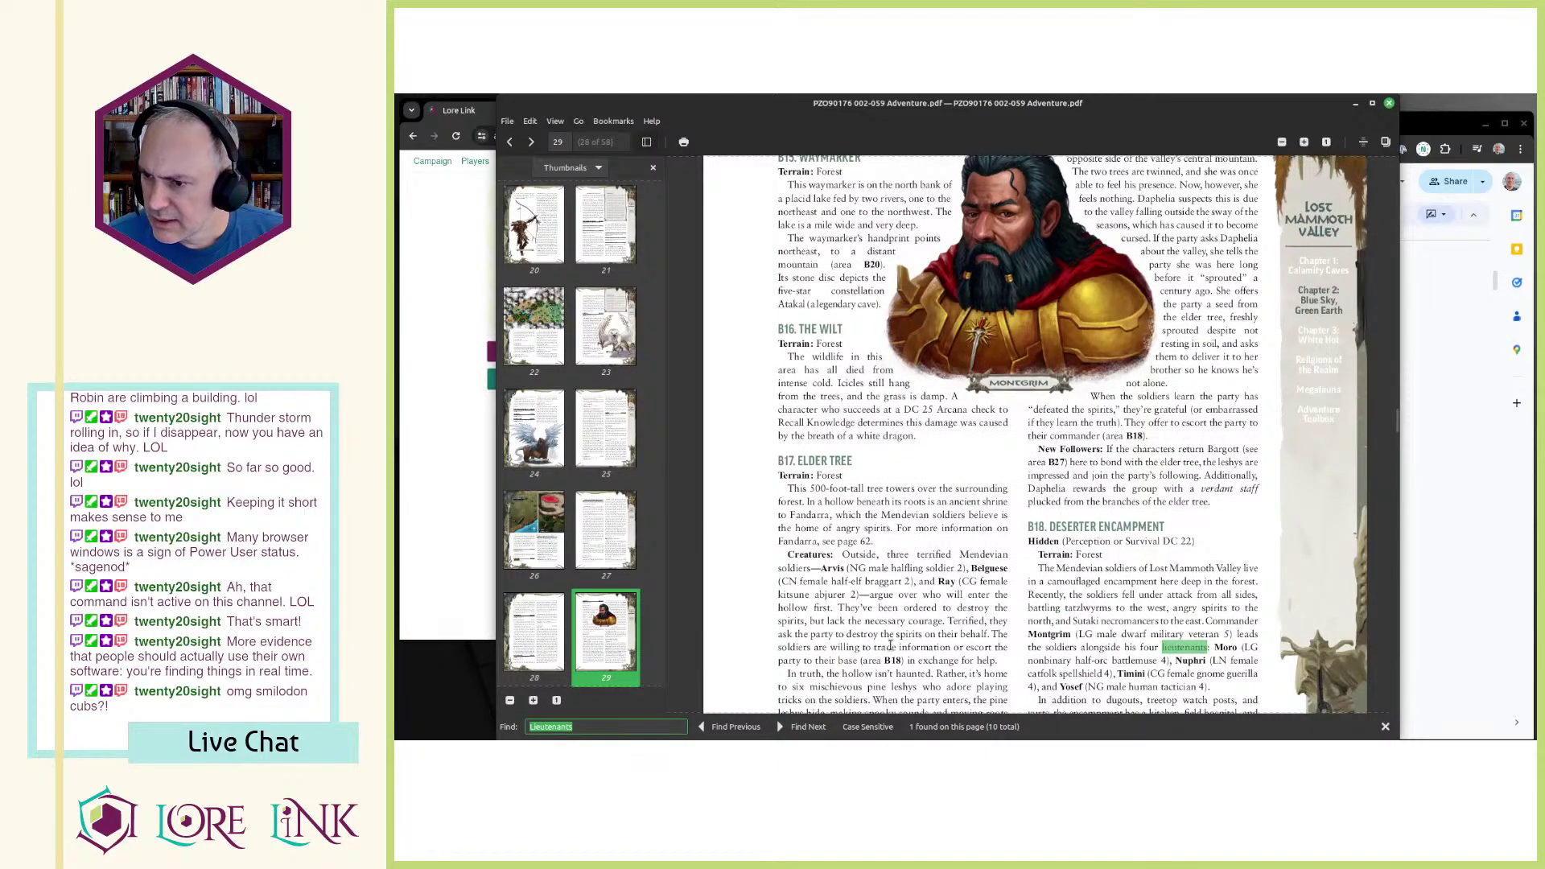
{"action": "left_click", "coordinate": [815, 728]}
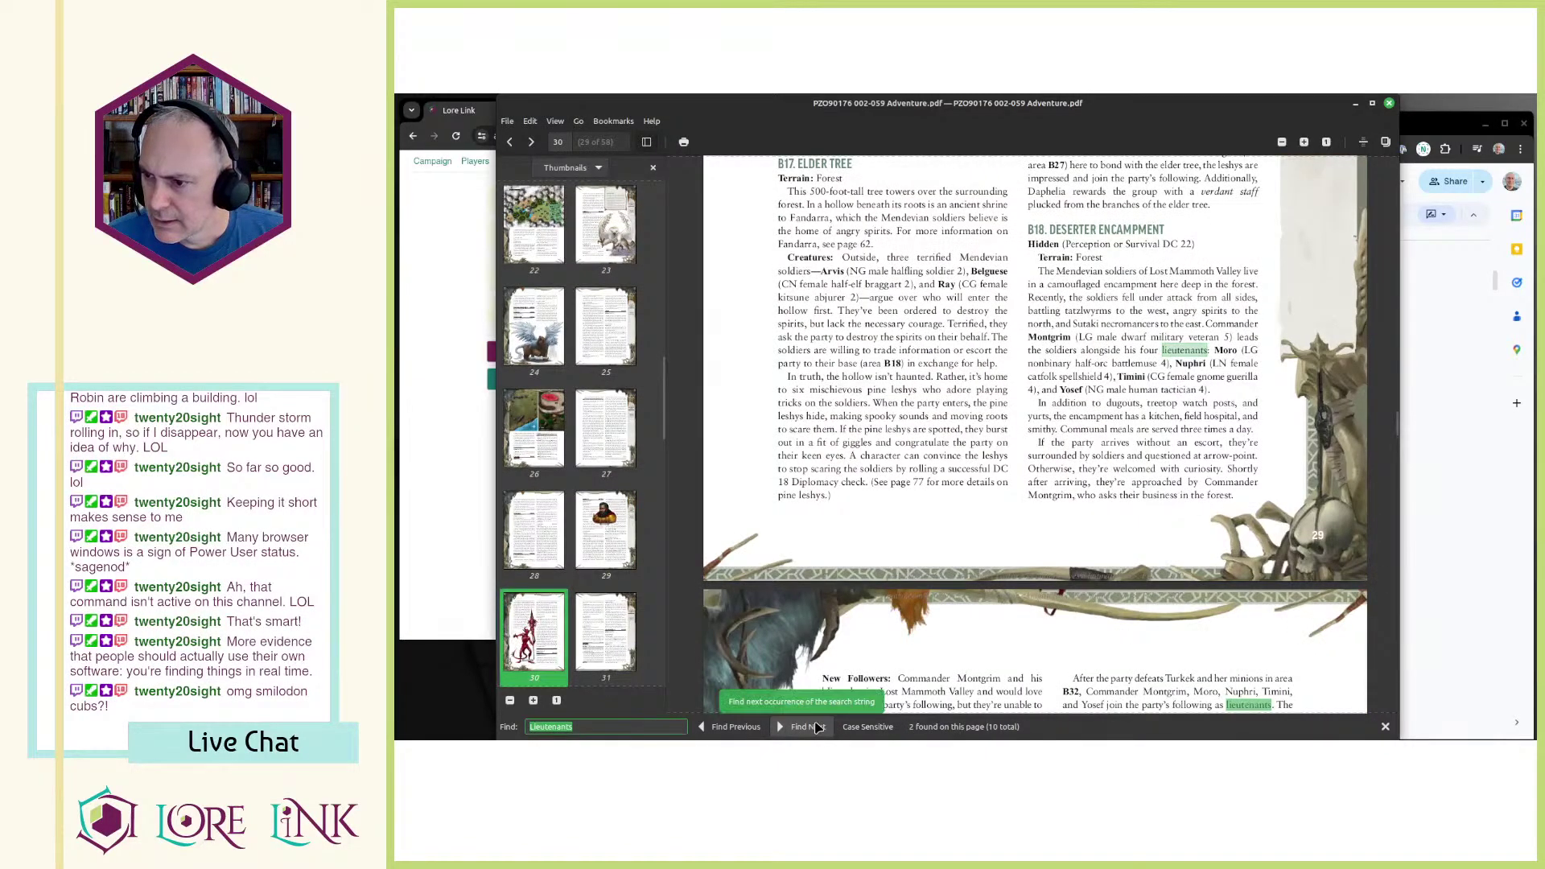
{"action": "left_click", "coordinate": [814, 729]}
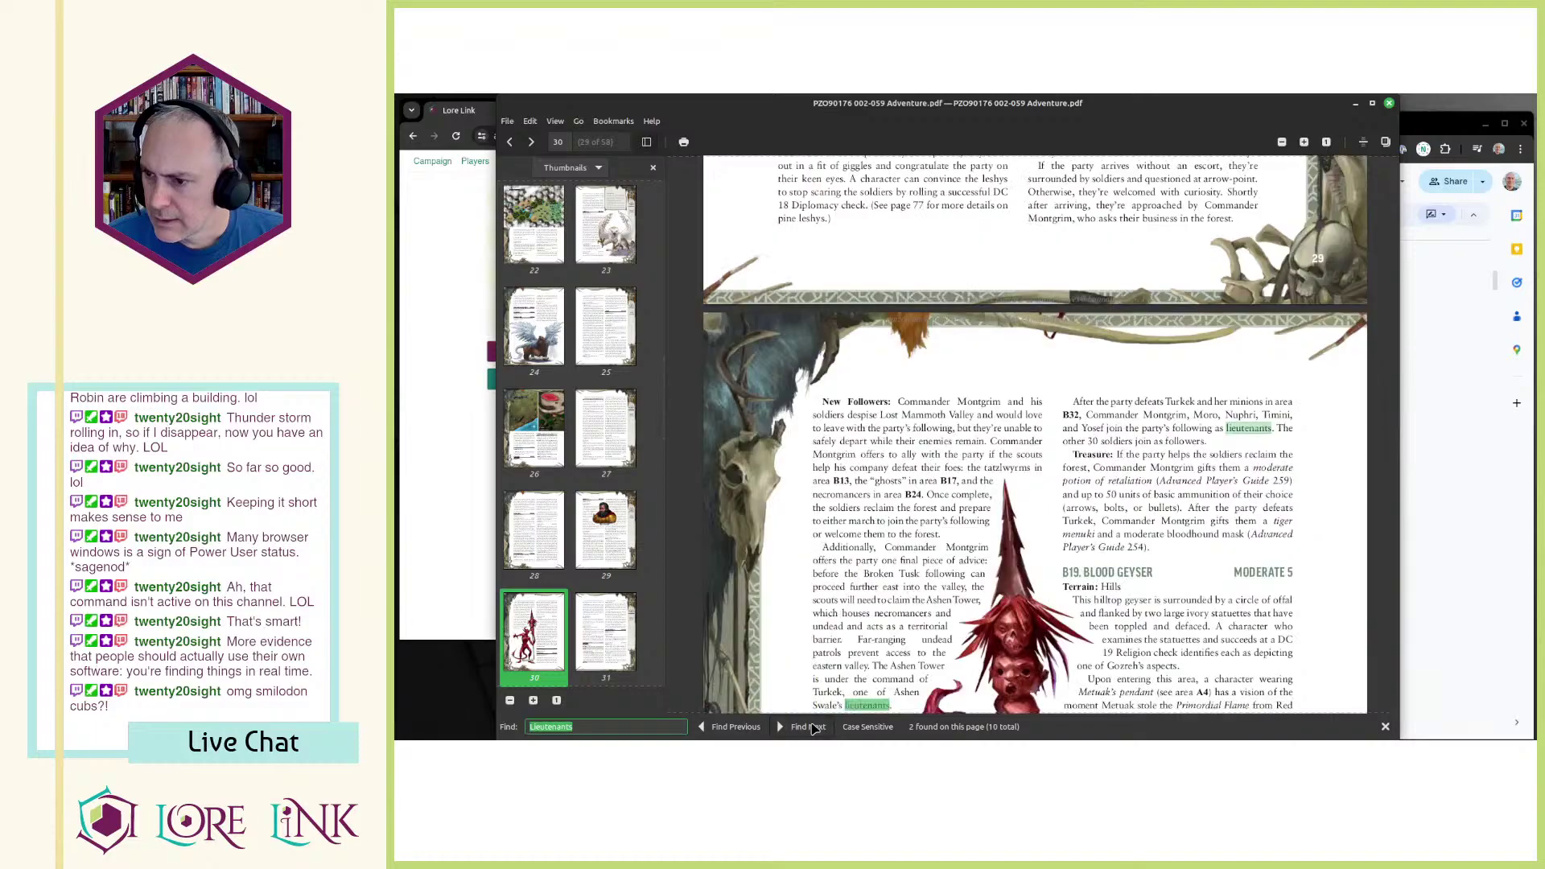
{"action": "left_click", "coordinate": [813, 728]}
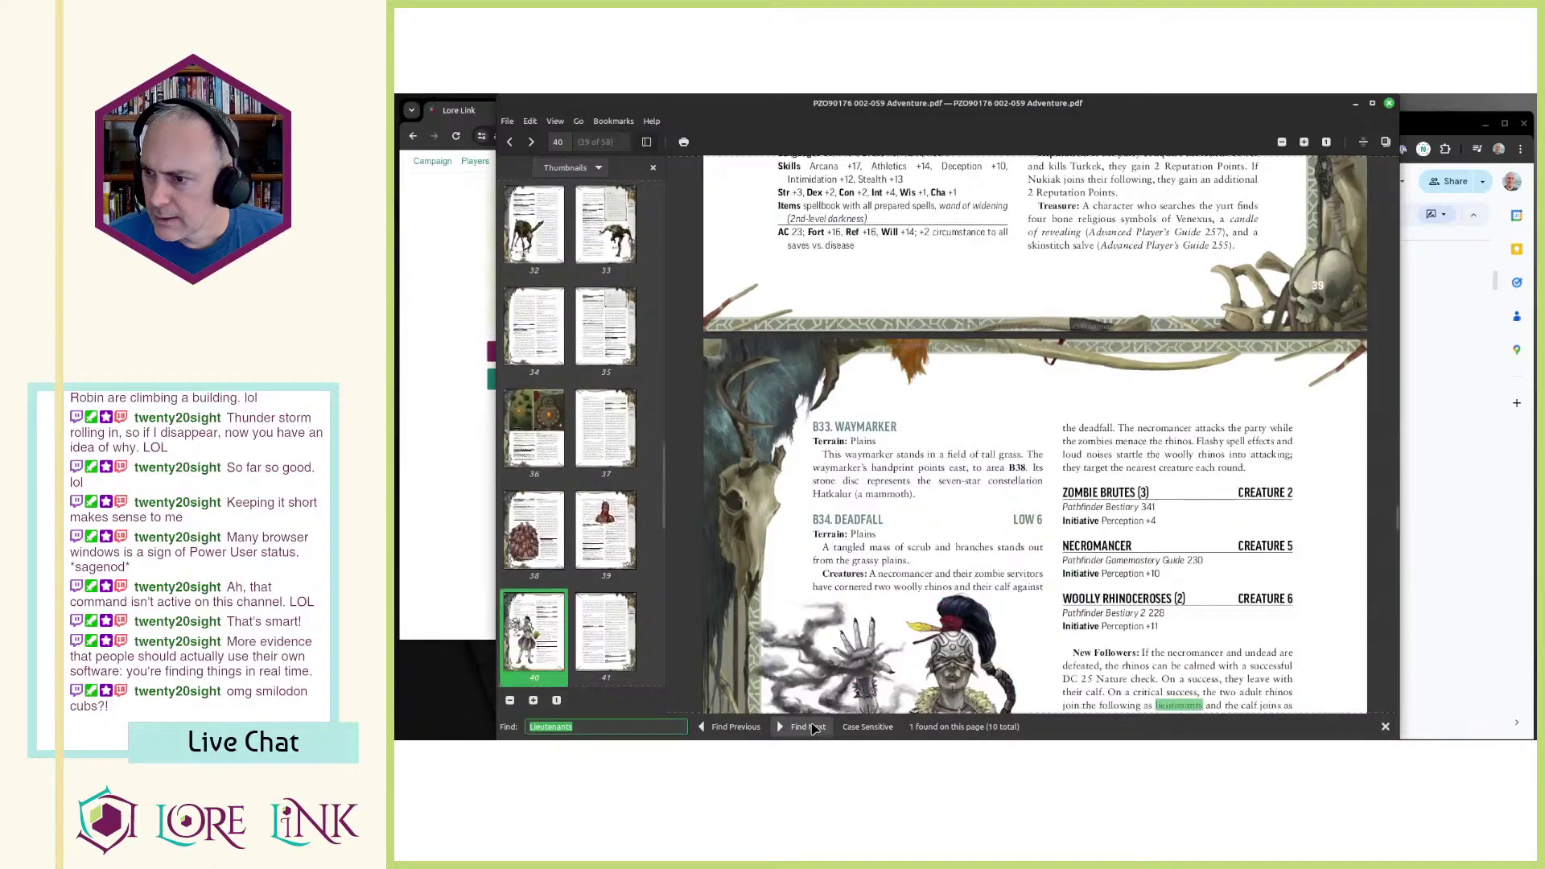
{"action": "scroll", "coordinate": [853, 627], "scroll_direction": "down", "scroll_amount": 2}
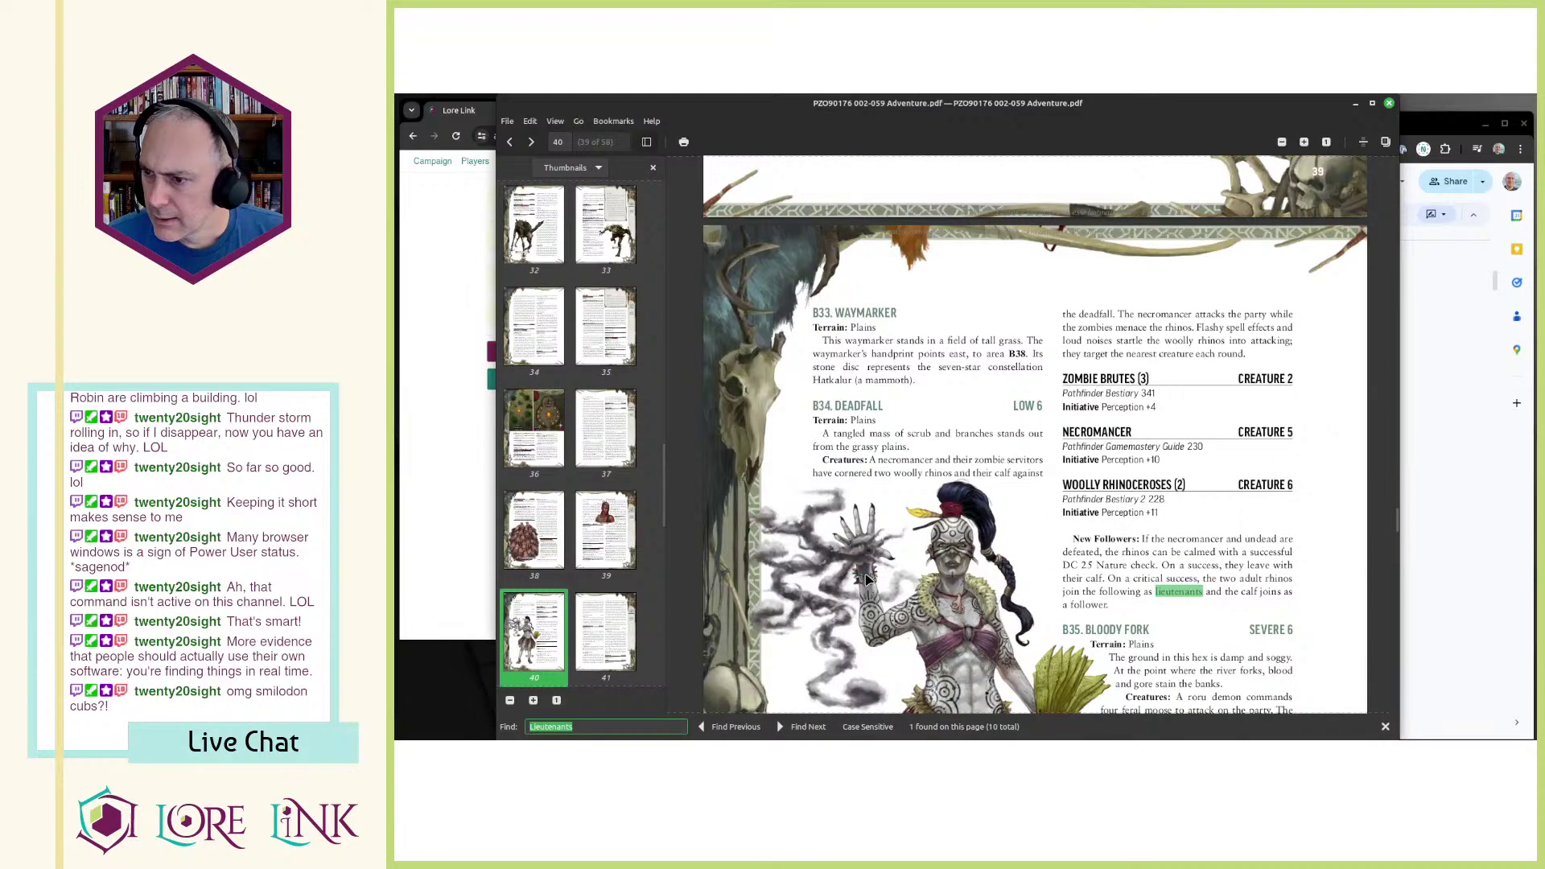
Step: Copy the title "Lieutenants" from the Session Notes document and insert it above the first bullet list in the character's description
{"action": "key", "text": "alt+Tab"}
{"action": "scroll", "coordinate": [766, 402], "scroll_direction": "up", "scroll_amount": 1}
{"action": "key", "text": "ctrl+Home"}
{"action": "key", "text": "Return"}
{"action": "key", "text": "Up"}
{"action": "key", "text": "alt+Tab"}
{"action": "key", "text": "alt+Tab"}
{"action": "key", "text": "alt+Tab"}
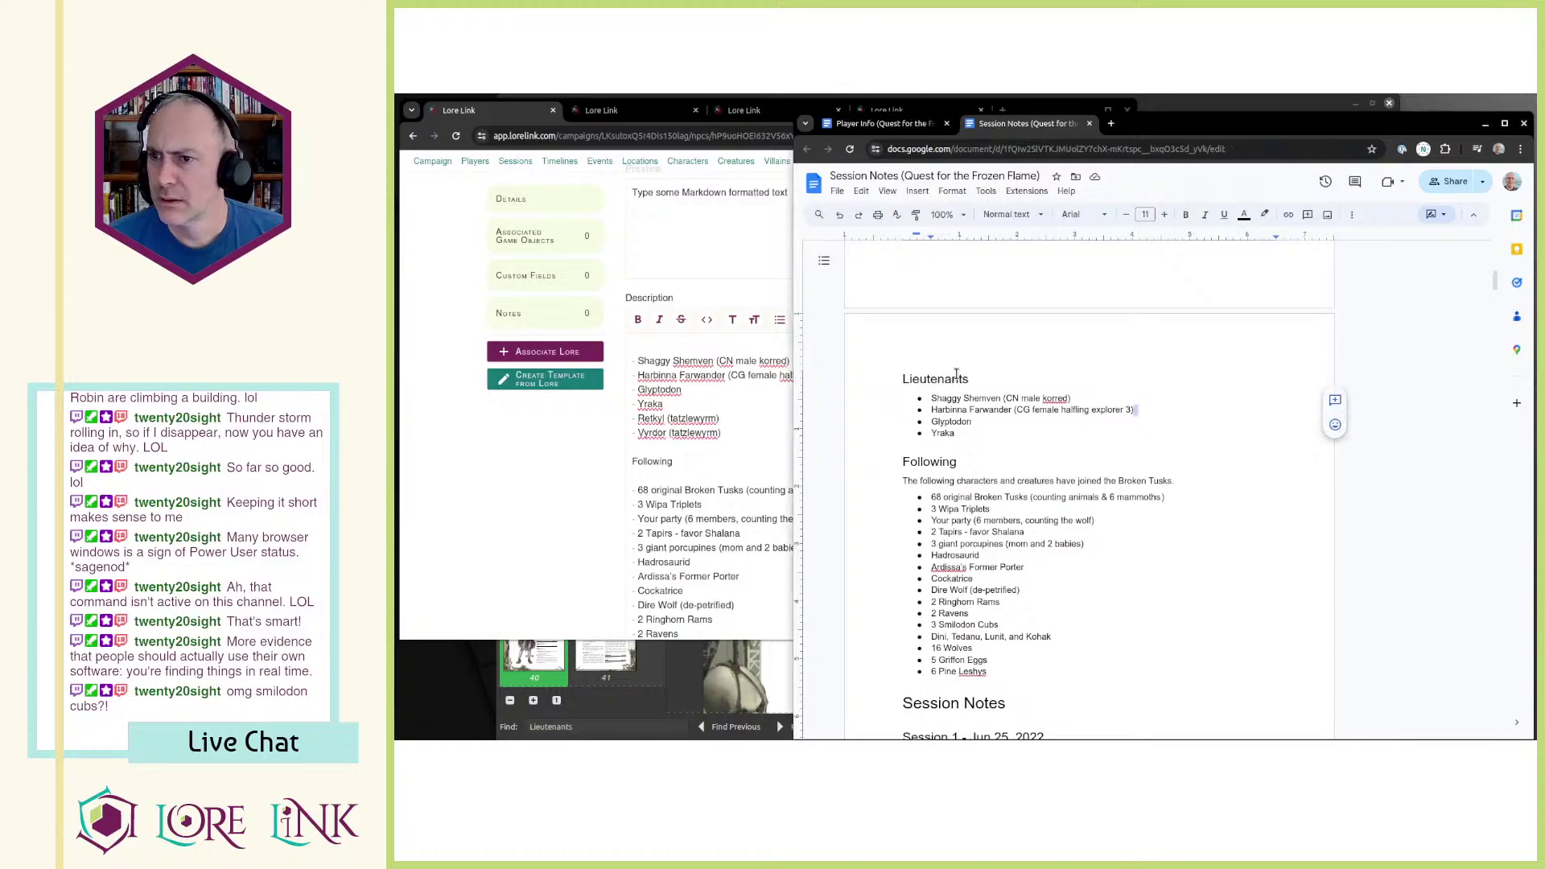
{"action": "double_click", "coordinate": [956, 378]}
{"action": "left_click", "coordinate": [739, 470]}
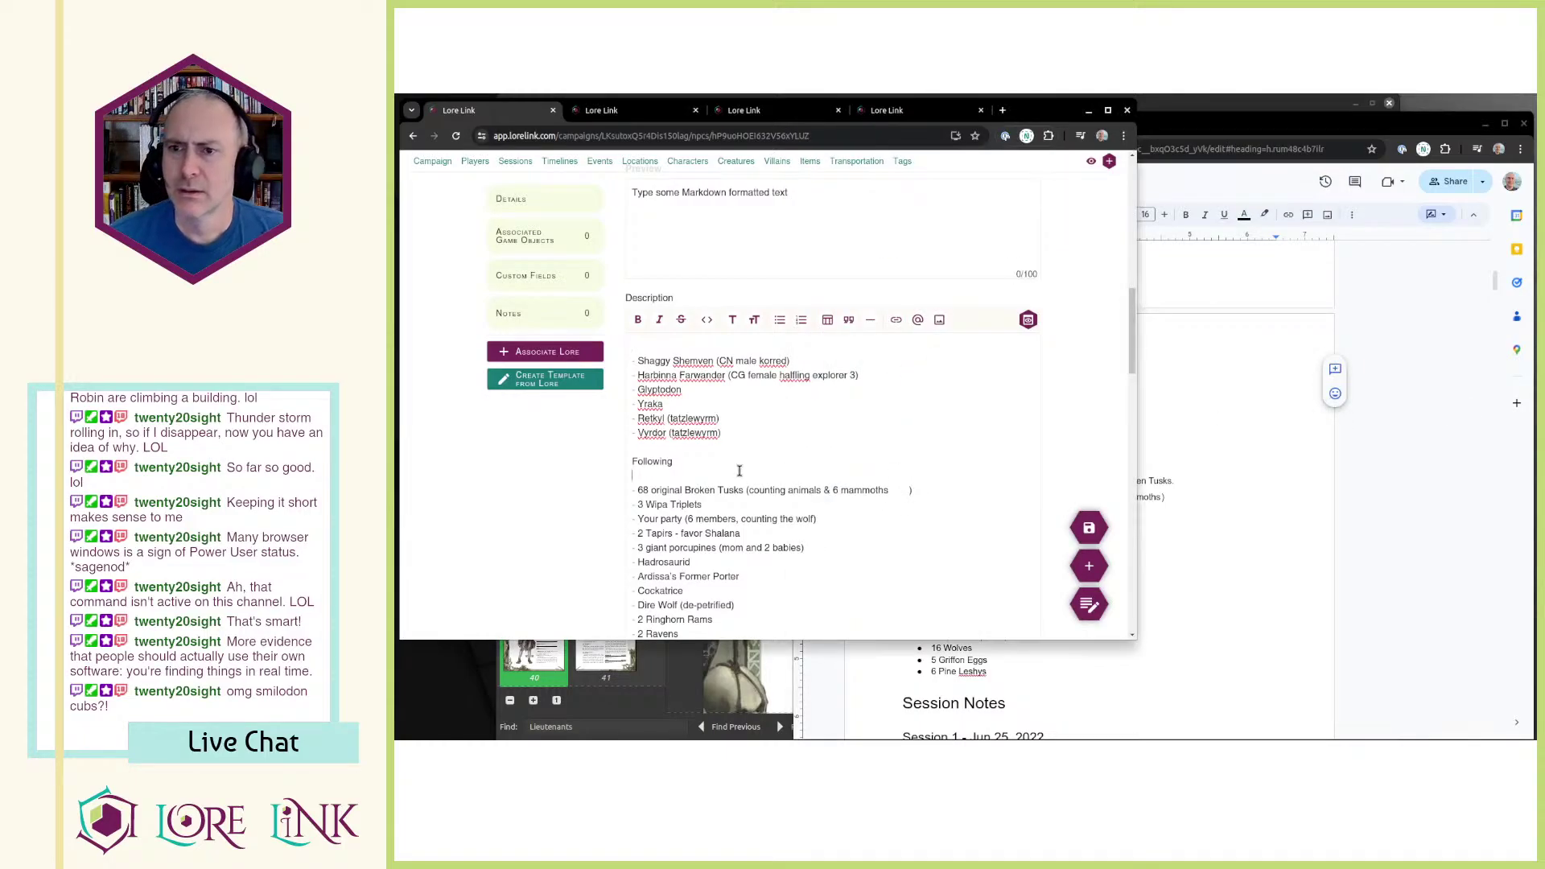
{"action": "key", "text": "ctrl+v"}
{"action": "key", "text": "Return"}
{"action": "key", "text": "Up"}
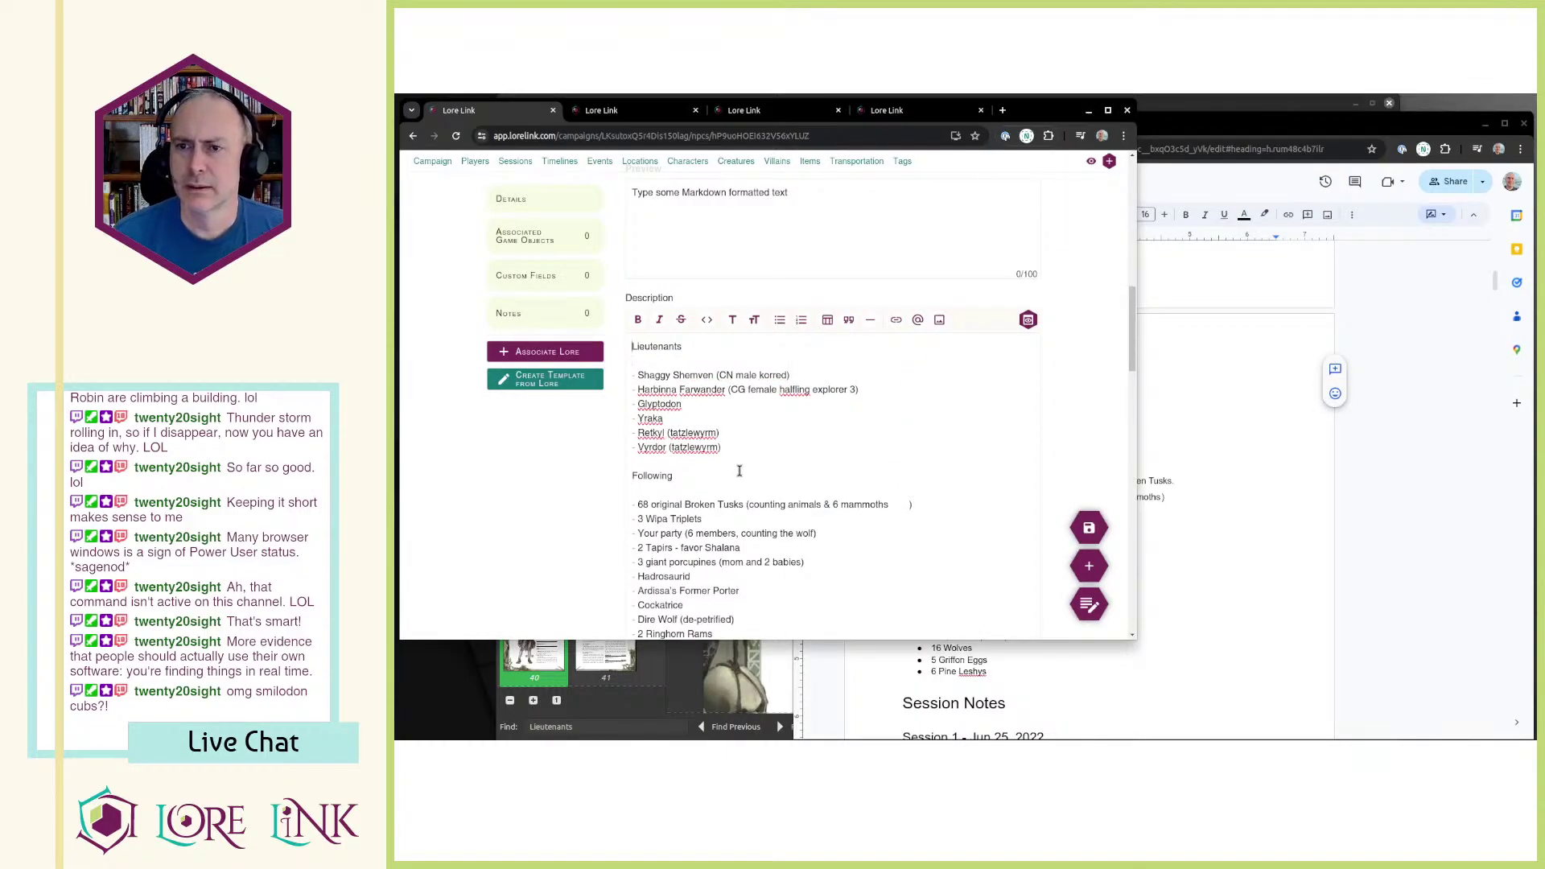
Step: Format "Lieutenants" and "Following" as level-two Markdown headings, leaving blank lines above and below the Lieutenants heading
{"action": "key", "text": "Return"}
{"action": "key", "text": "Return"}
{"action": "key", "text": "Up"}
{"action": "key", "text": "Up"}
{"action": "type", "text": "##"}
{"action": "key", "text": "Down"}
{"action": "key", "text": "Down"}
{"action": "key", "text": "Down"}
{"action": "key", "text": "Down"}
{"action": "key", "text": "Down"}
{"action": "key", "text": "Down"}
{"action": "key", "text": "Down"}
{"action": "key", "text": "Down"}
{"action": "key", "text": "Down"}
{"action": "type", "text": "##"}
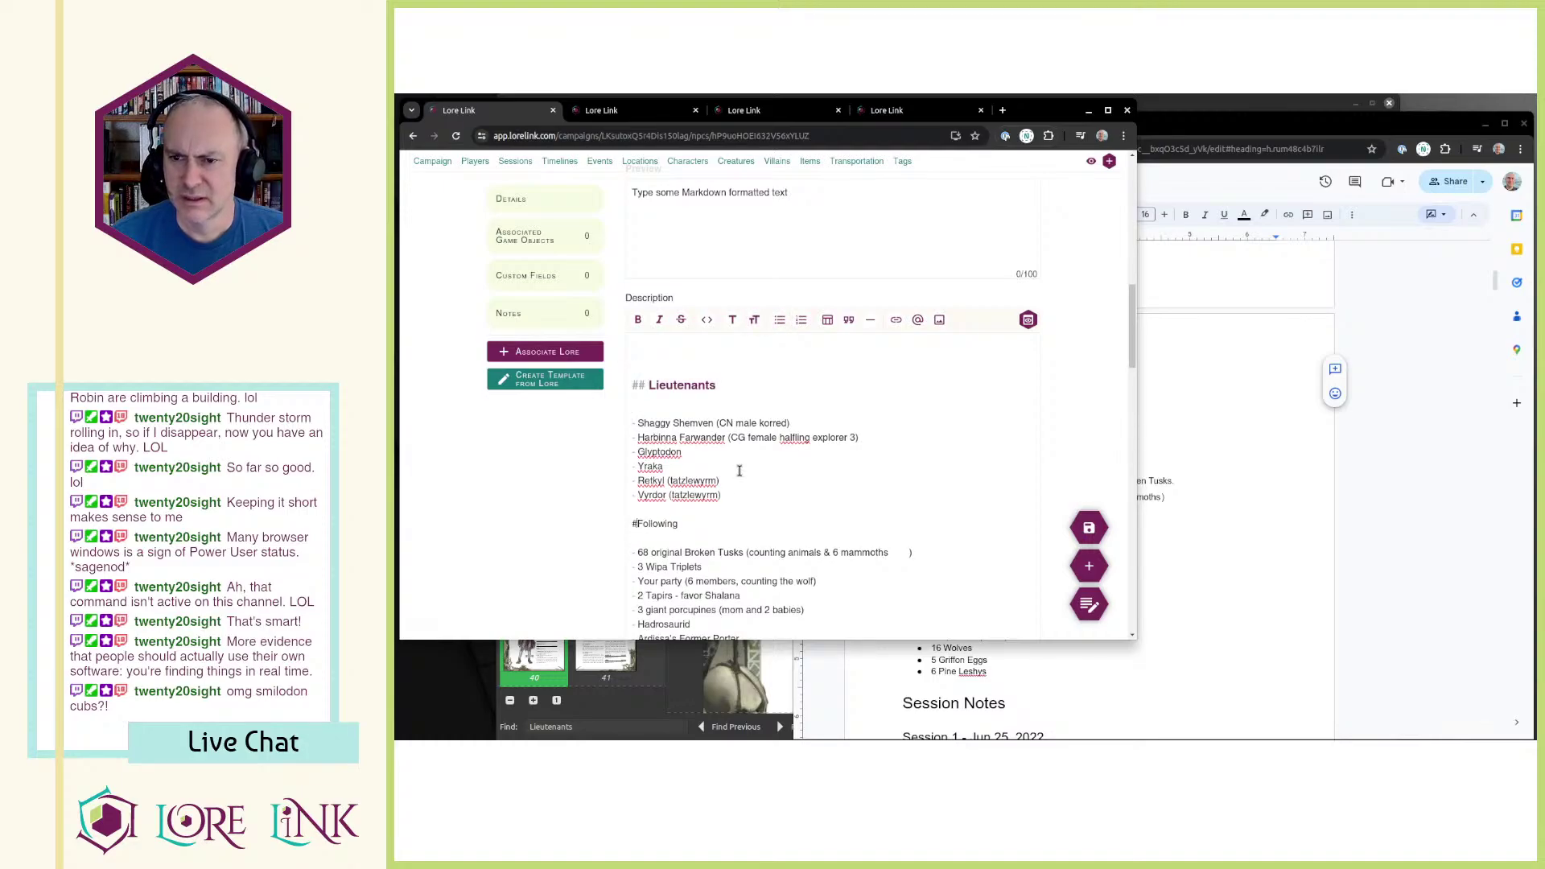
Step: Copy the Mammoth Lords title and its first four members from the Session Notes document to the start of the description
{"action": "key", "text": "alt+Tab"}
{"action": "scroll", "coordinate": [960, 500], "scroll_direction": "up", "scroll_amount": 5}
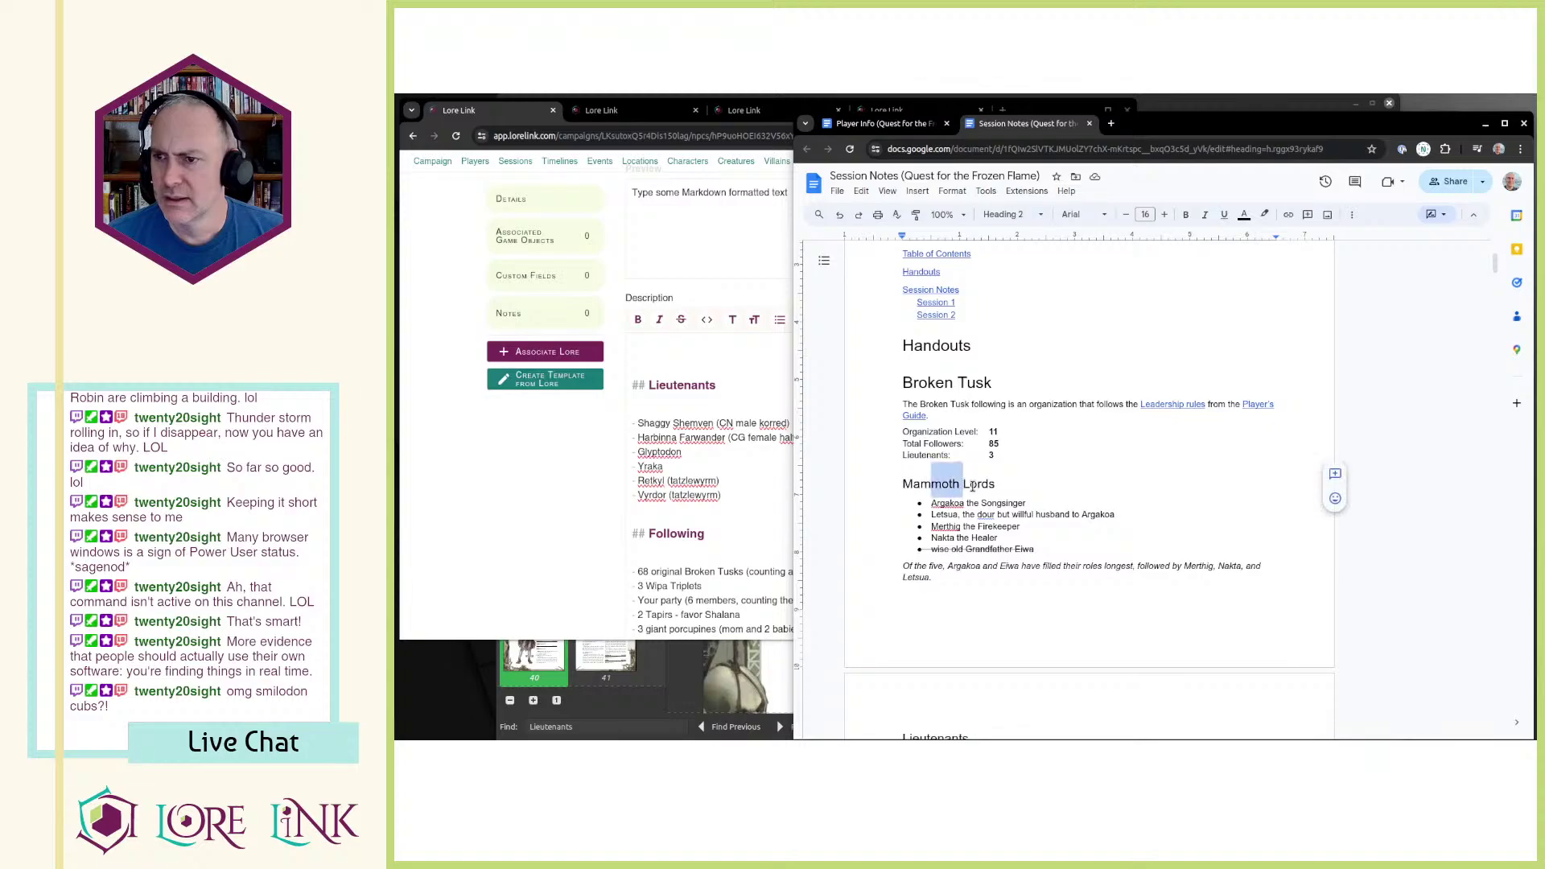
{"action": "left_click_drag", "start_coordinate": [901, 483], "coordinate": [1021, 524]}
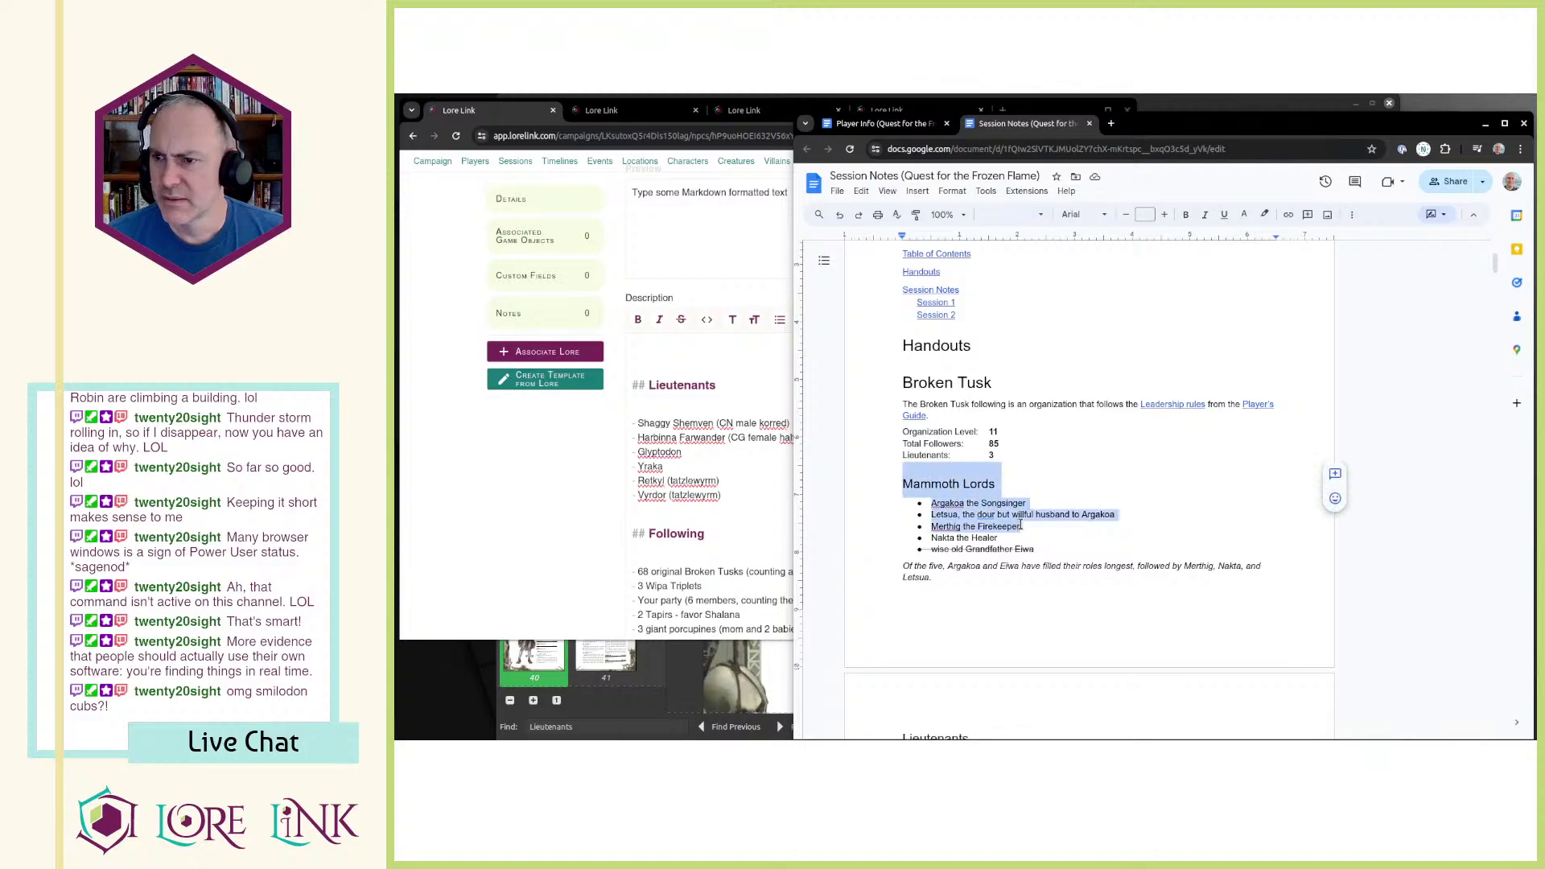
{"action": "left_click", "coordinate": [690, 363]}
{"action": "type", "text": "Mammoth Lords Argakoa the Songsinger Letsua, the dour but willful husband to Argakoa Merthig the Firekeeper Nakta the Healer"}
{"action": "key", "text": "alt+Tab"}
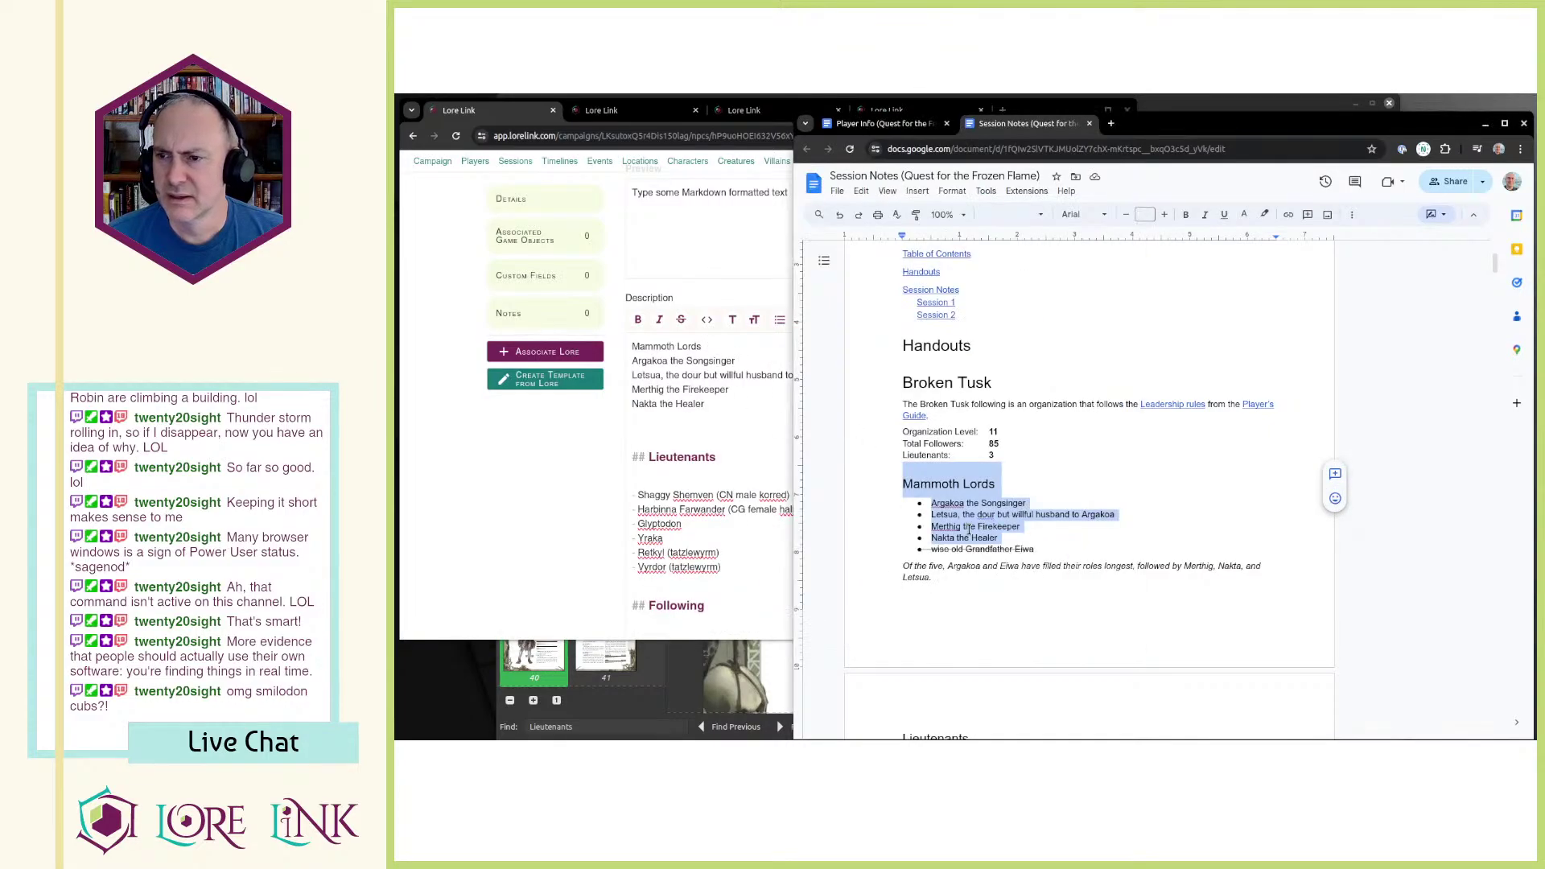
Step: Copy "wise old Grandfather Eiwa" from the Session Notes document and add it below Nakta the Healer
{"action": "left_click", "coordinate": [960, 540]}
{"action": "triple_click", "coordinate": [960, 543]}
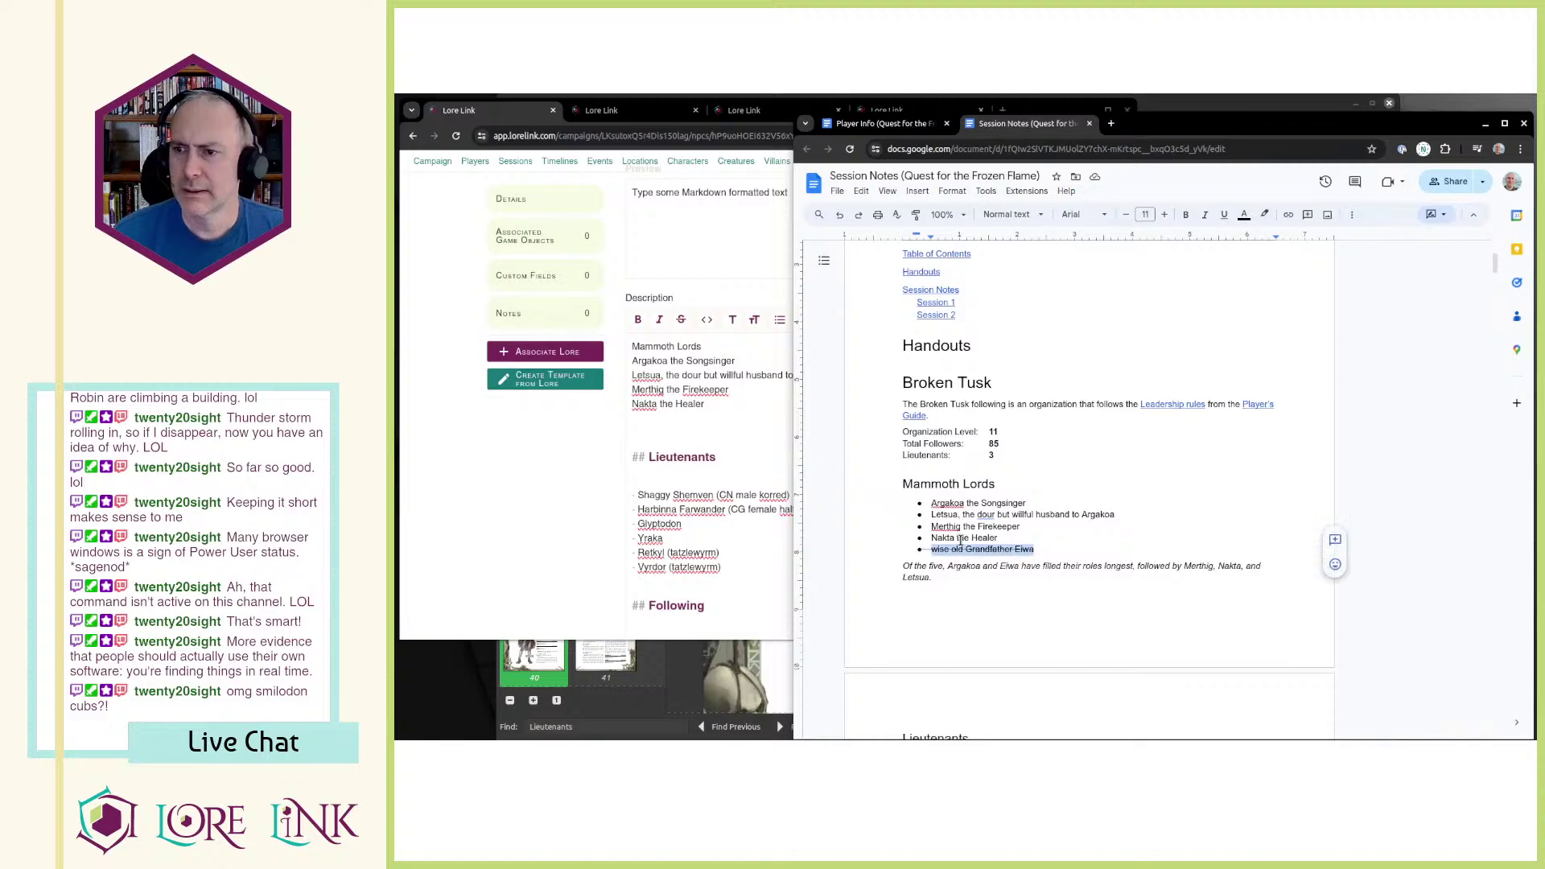
{"action": "key", "text": "ctrl+c"}
{"action": "left_click", "coordinate": [737, 415]}
{"action": "key", "text": "ctrl+v"}
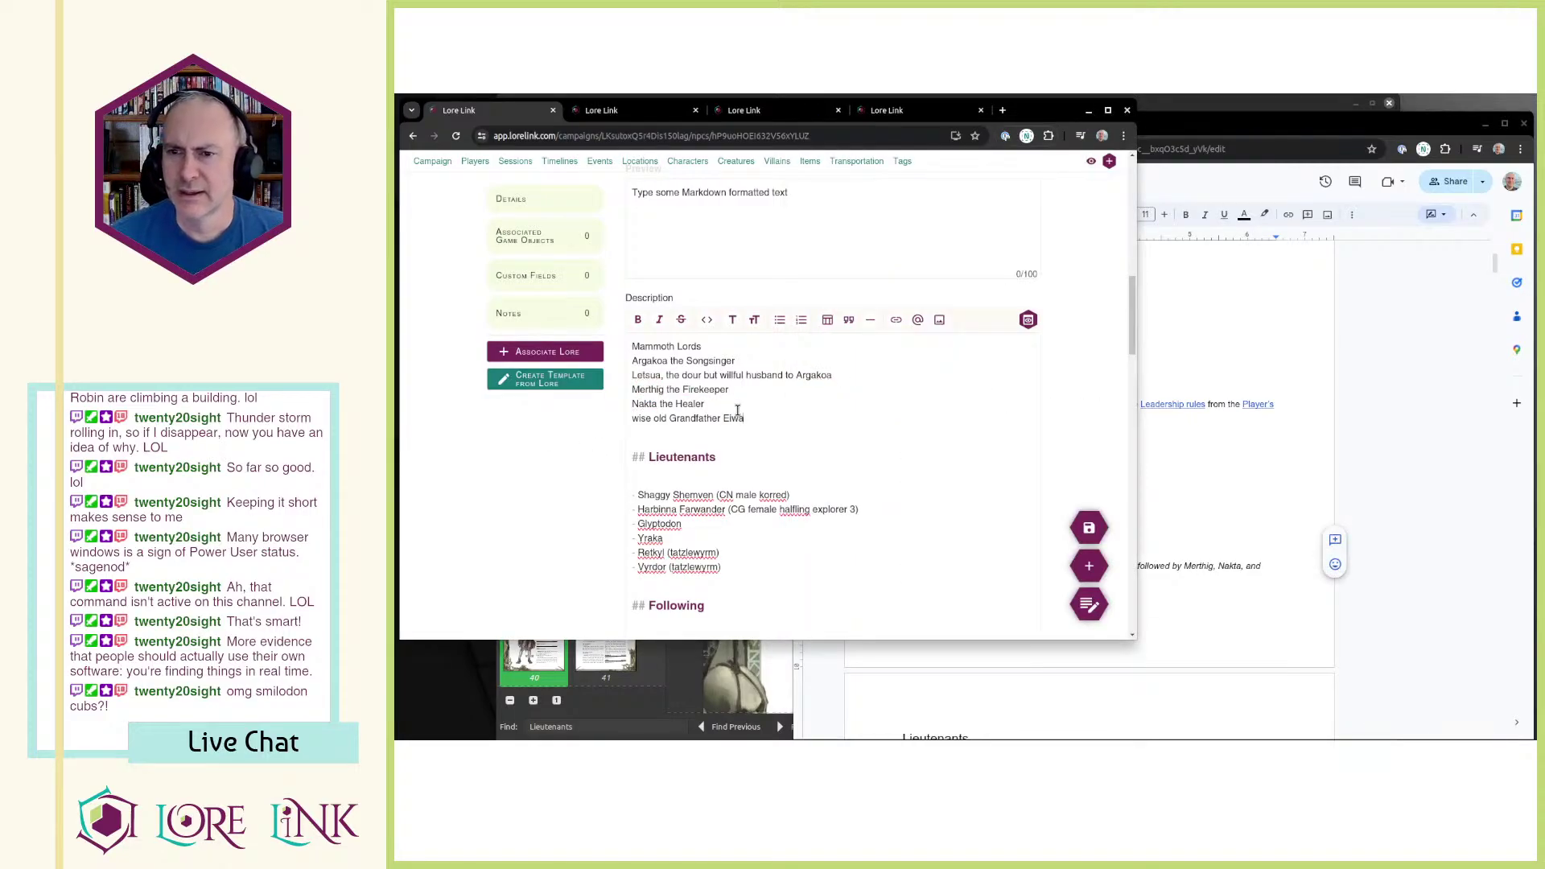
Step: Examine the Session Notes and the Broken Tusk section of the Player Info document, comparing its characters with the description
{"action": "key", "text": "alt+Tab"}
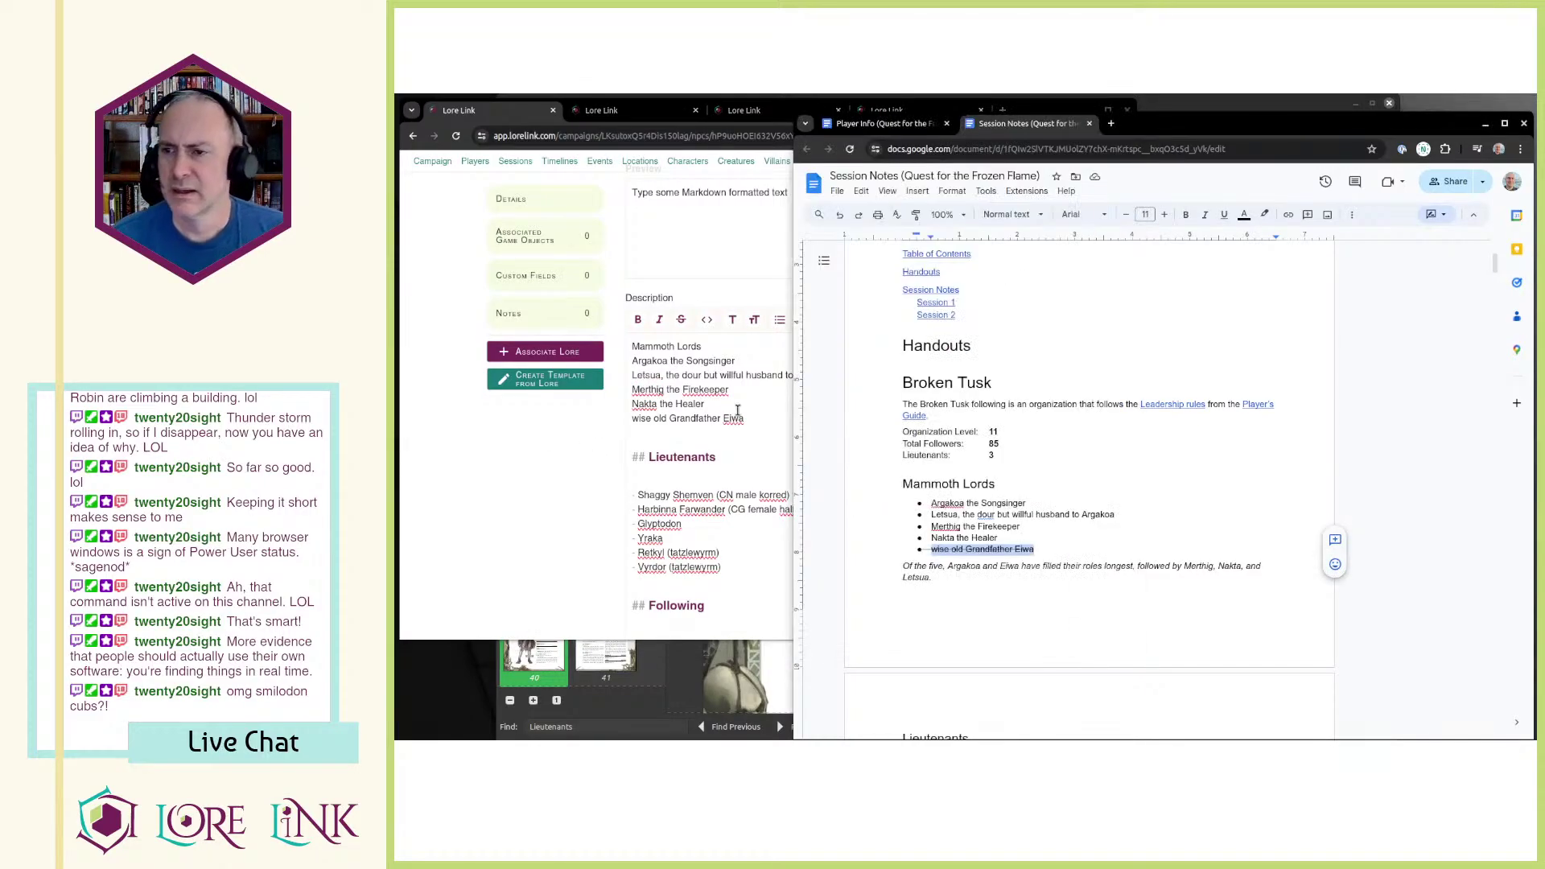
{"action": "scroll", "coordinate": [1035, 402], "scroll_direction": "down", "scroll_amount": 3}
{"action": "scroll", "coordinate": [1051, 437], "scroll_direction": "up", "scroll_amount": 6}
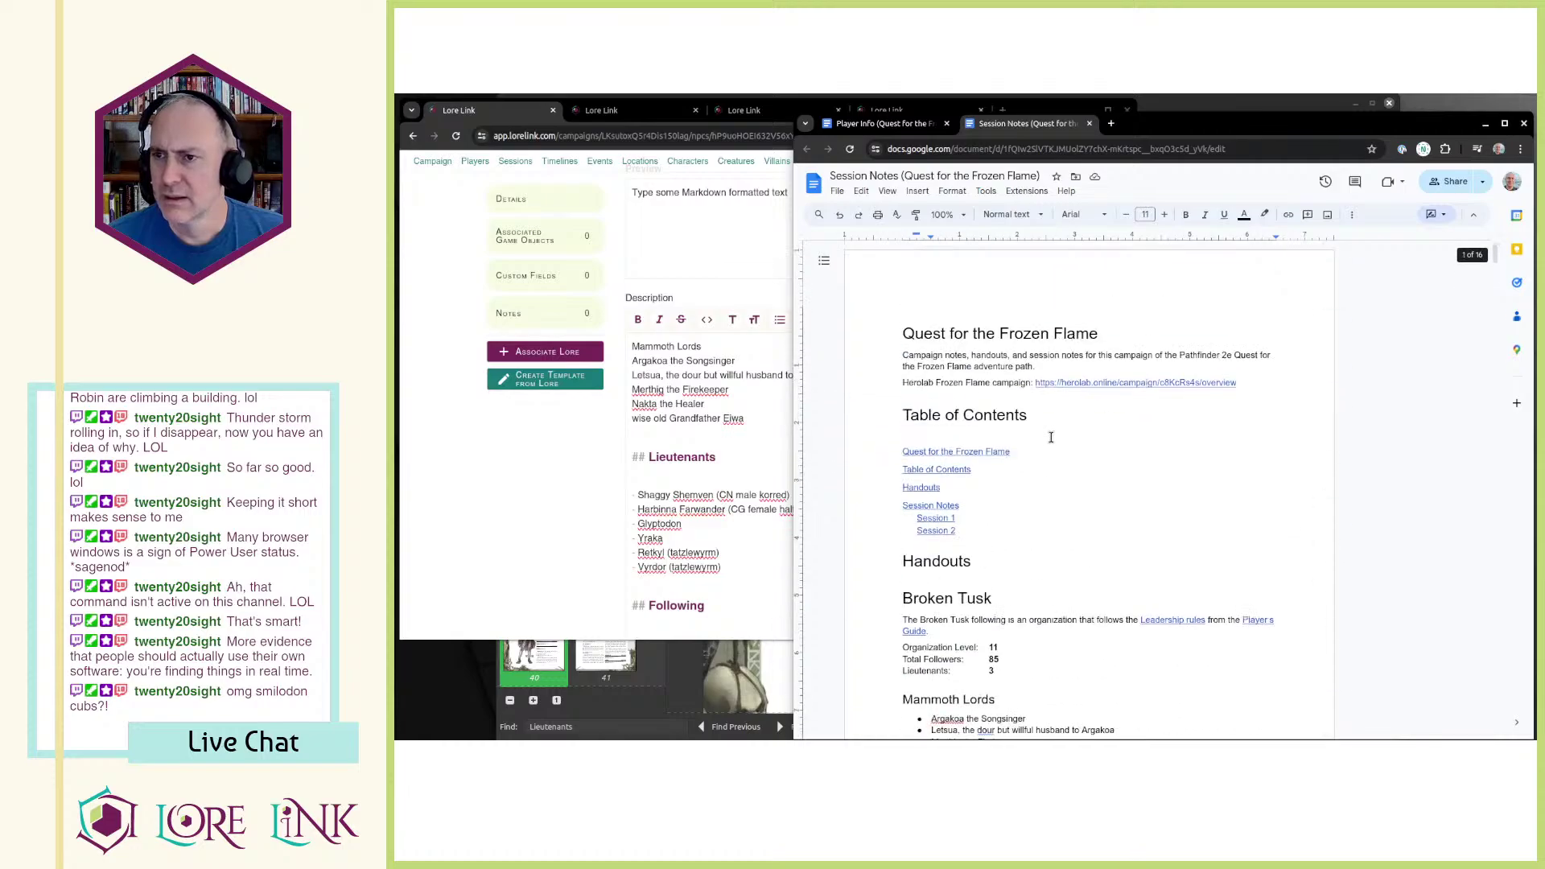
{"action": "key", "text": "ctrl+Page_Up"}
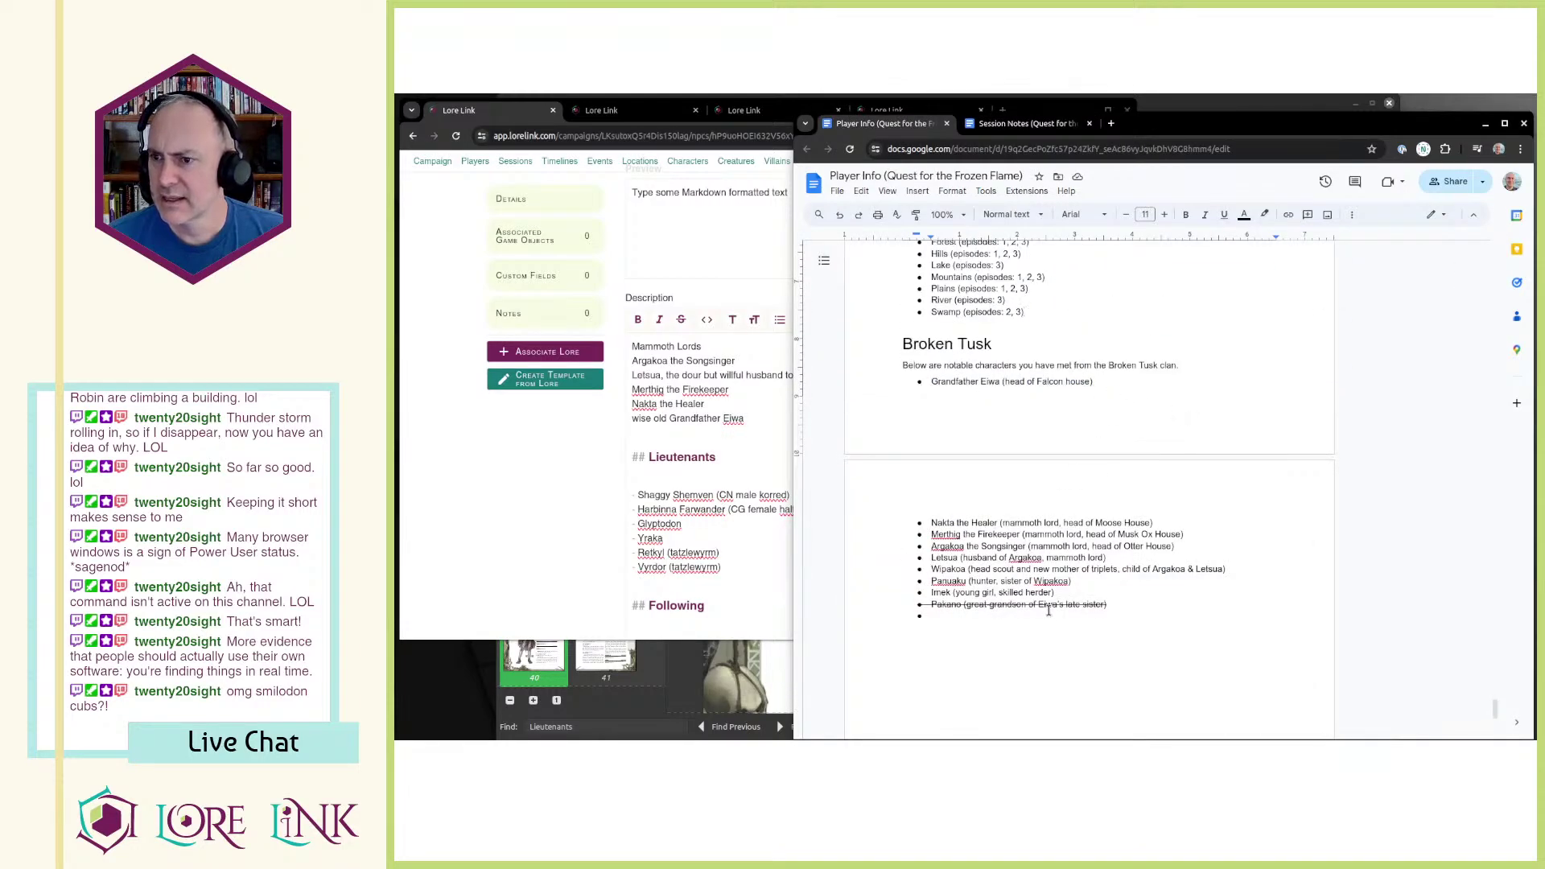
{"action": "double_click", "coordinate": [943, 605]}
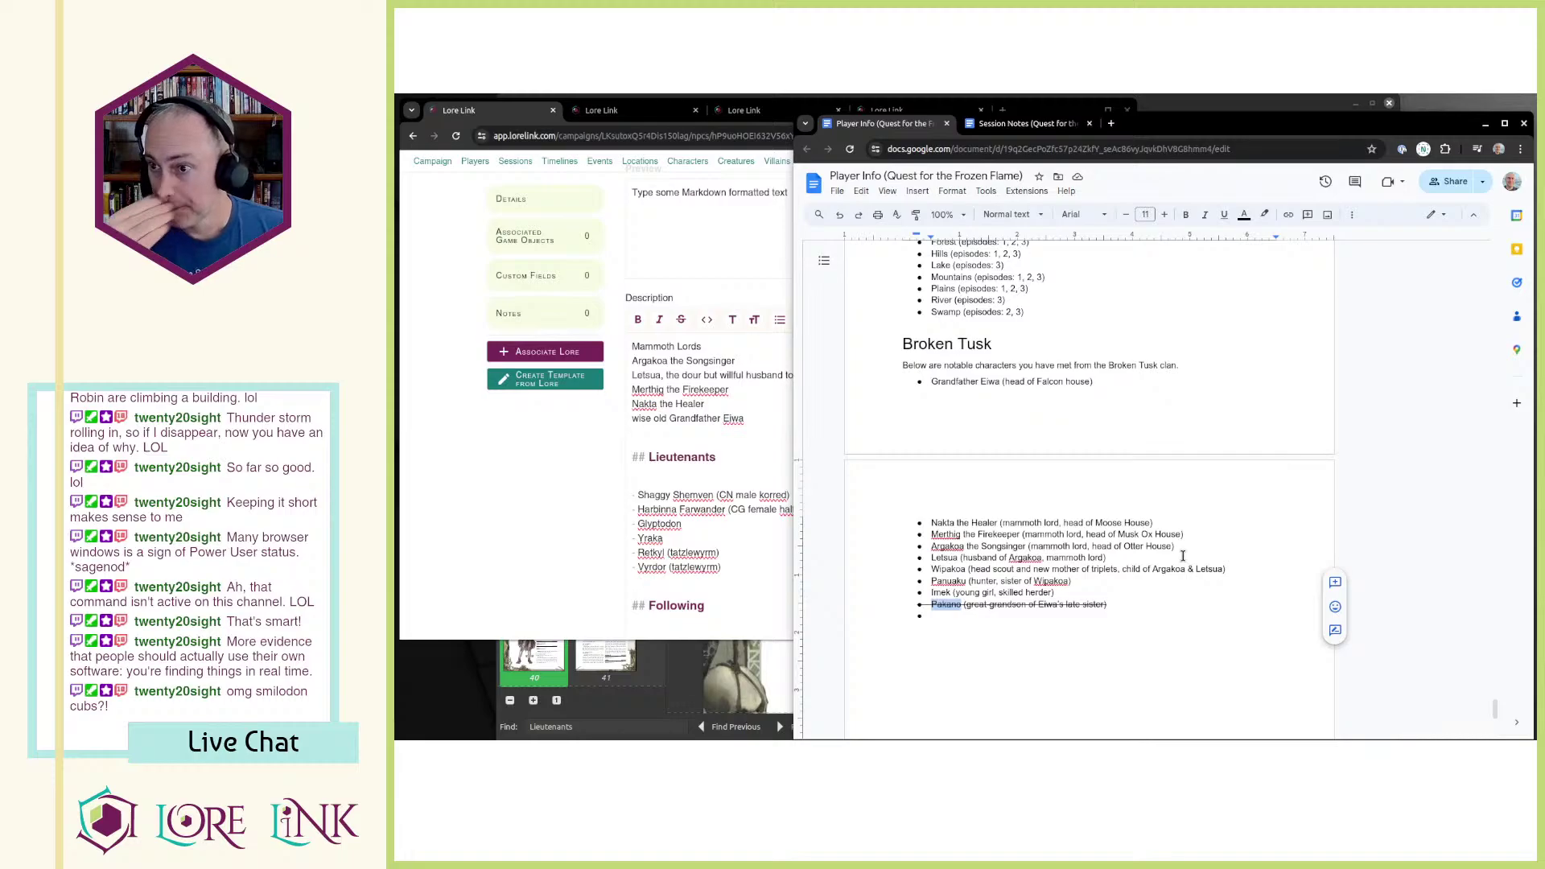
{"action": "left_click", "coordinate": [732, 426]}
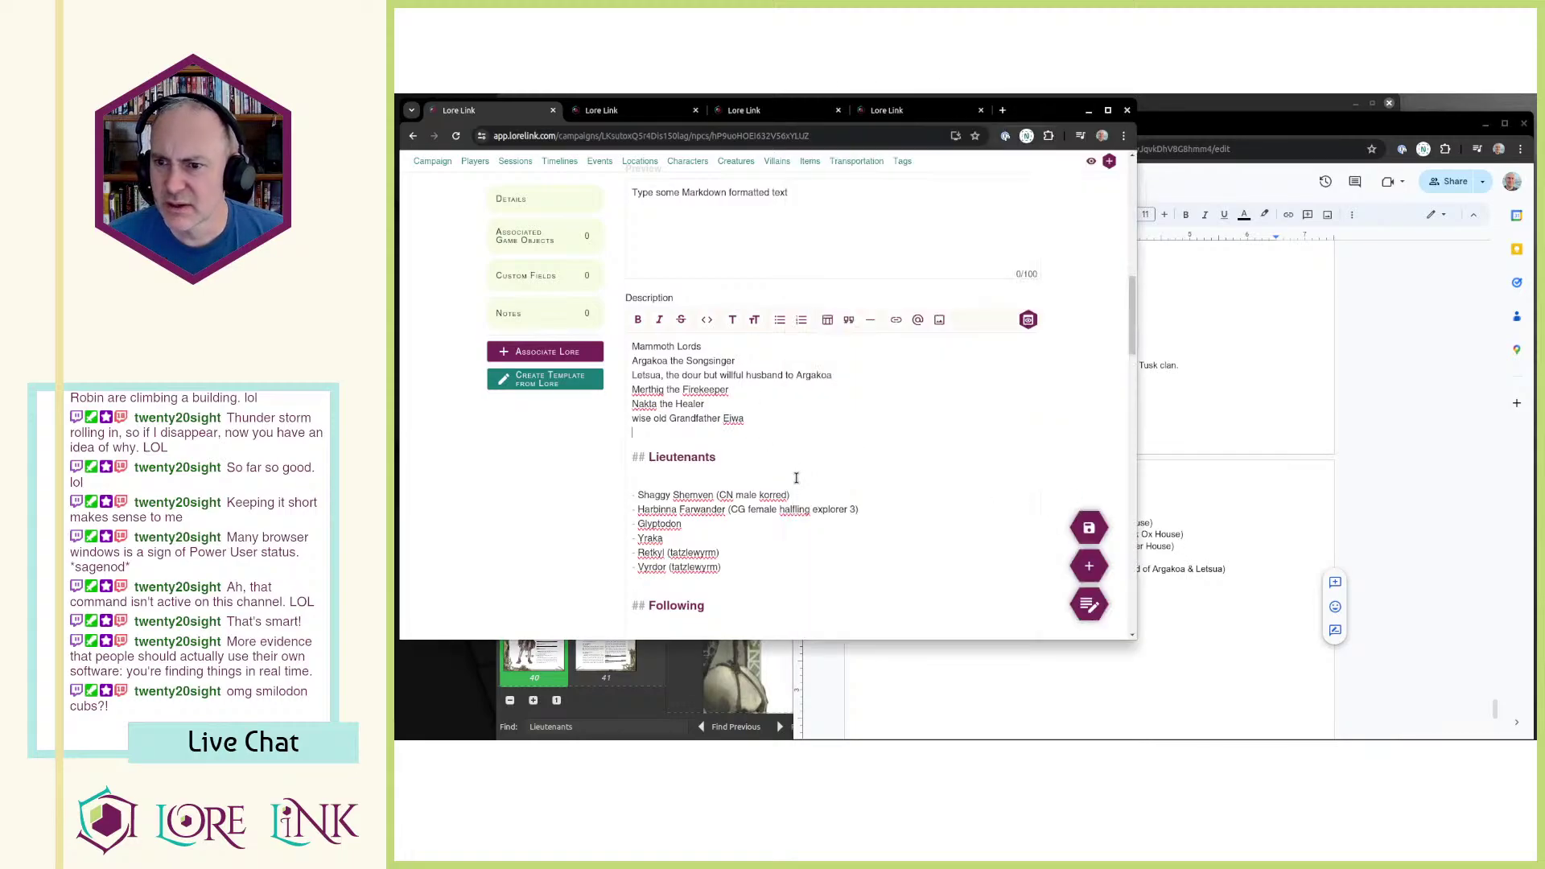
{"action": "scroll", "coordinate": [773, 483], "scroll_direction": "down", "scroll_amount": 4}
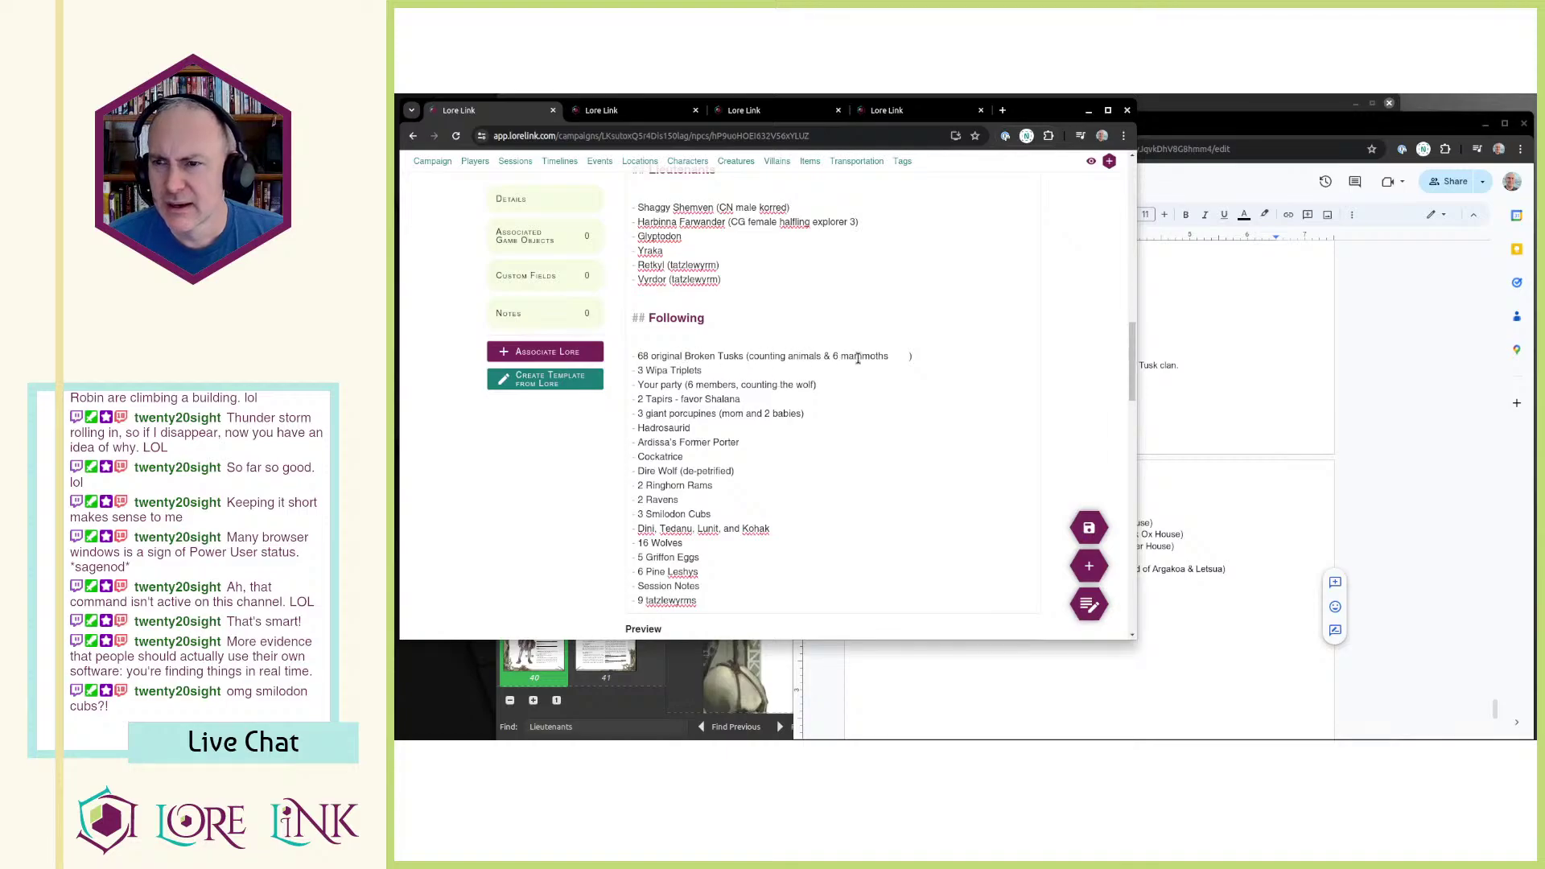
{"action": "key", "text": "alt+Tab"}
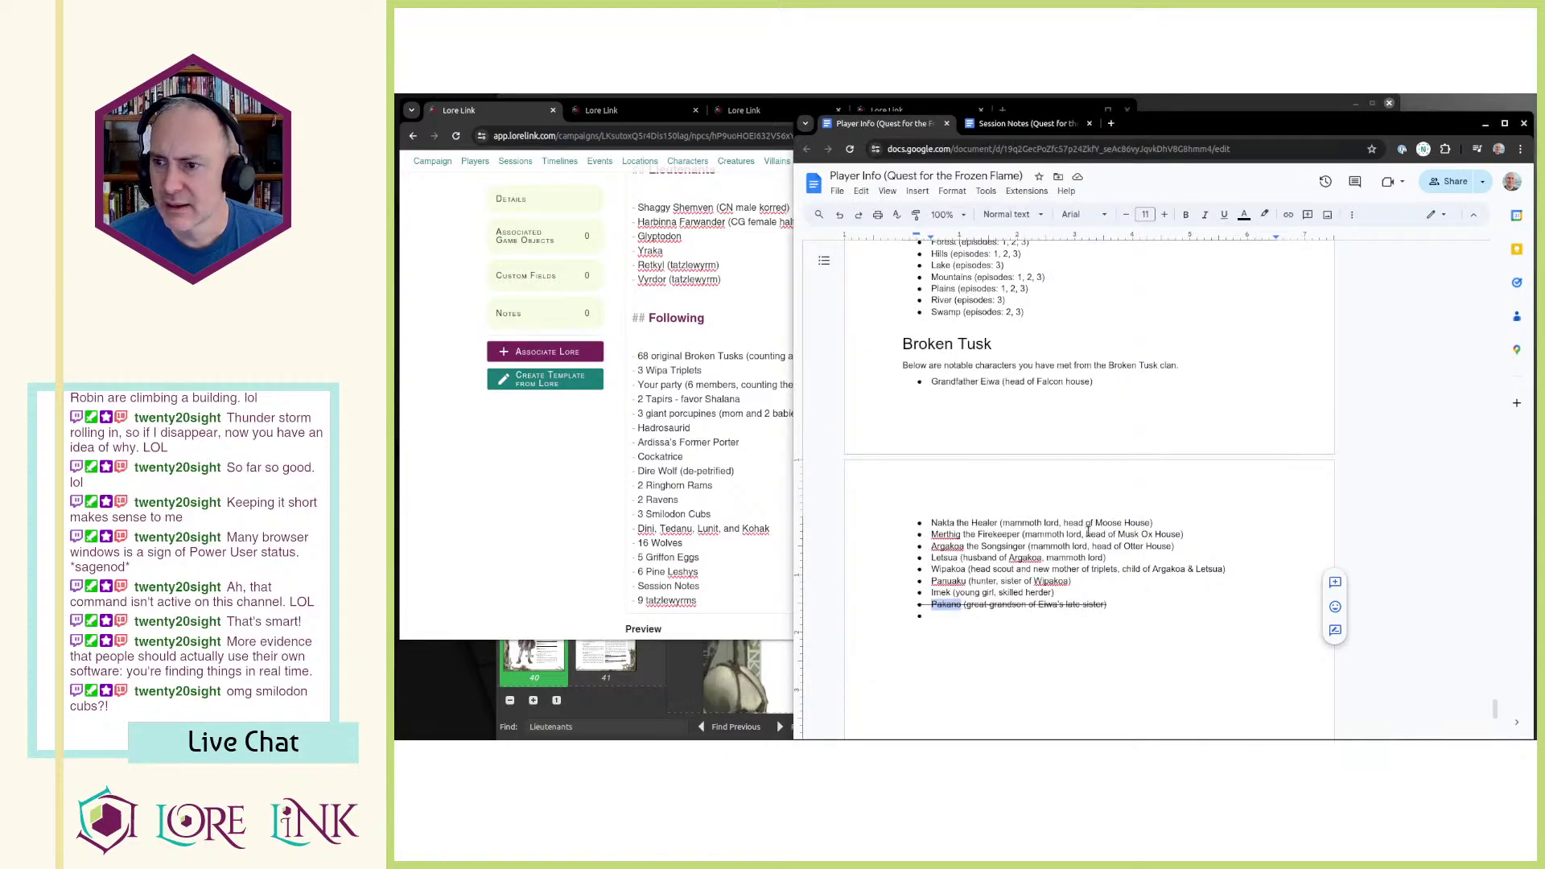
{"action": "double_click", "coordinate": [943, 523]}
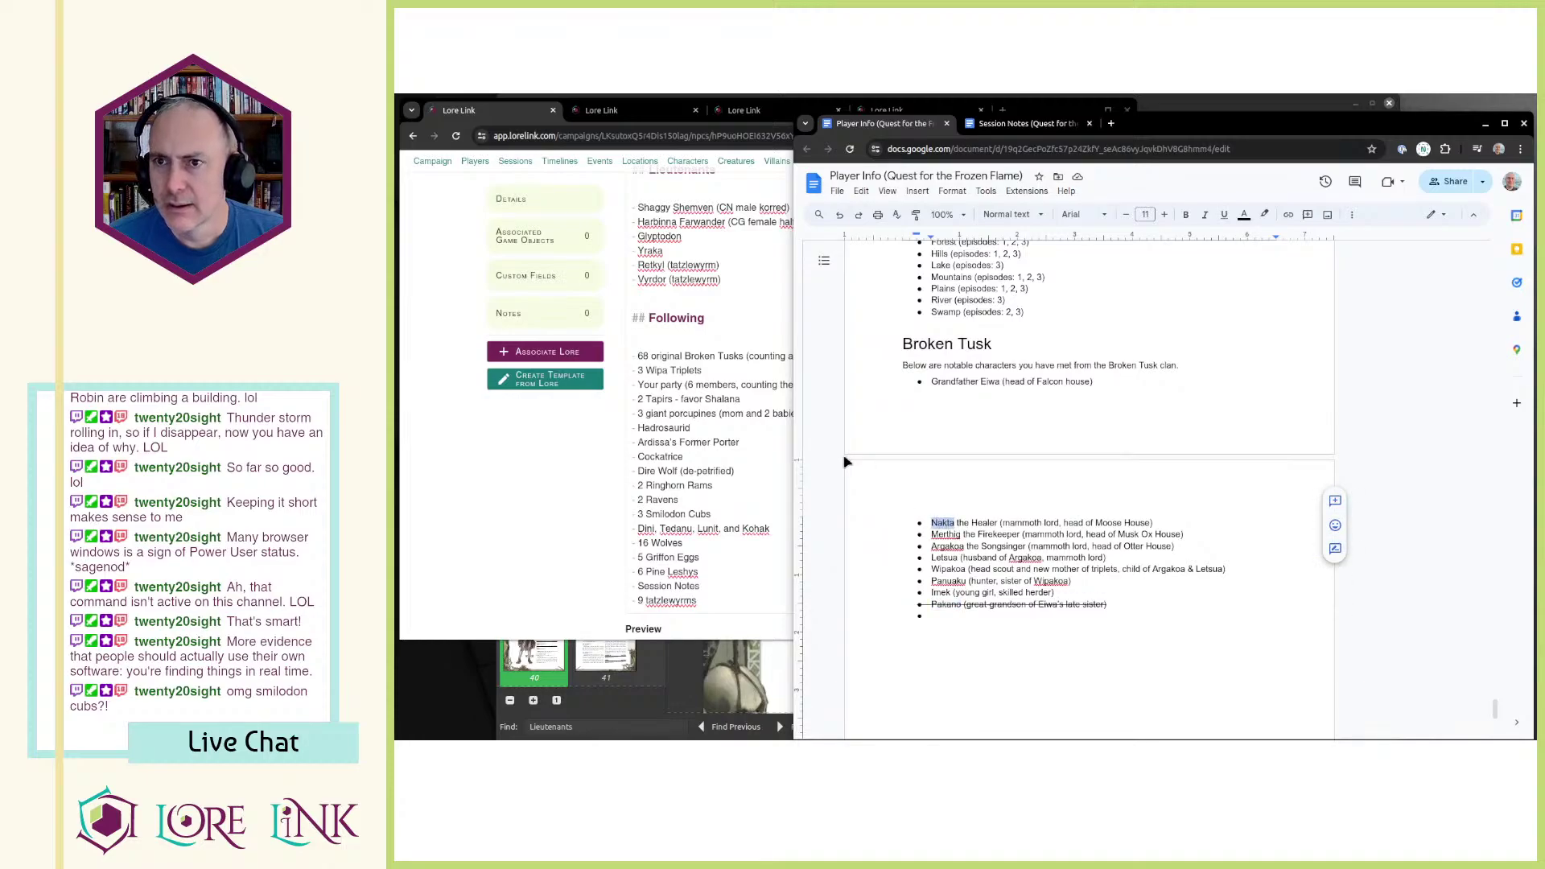
{"action": "scroll", "coordinate": [761, 429], "scroll_direction": "up", "scroll_amount": 4}
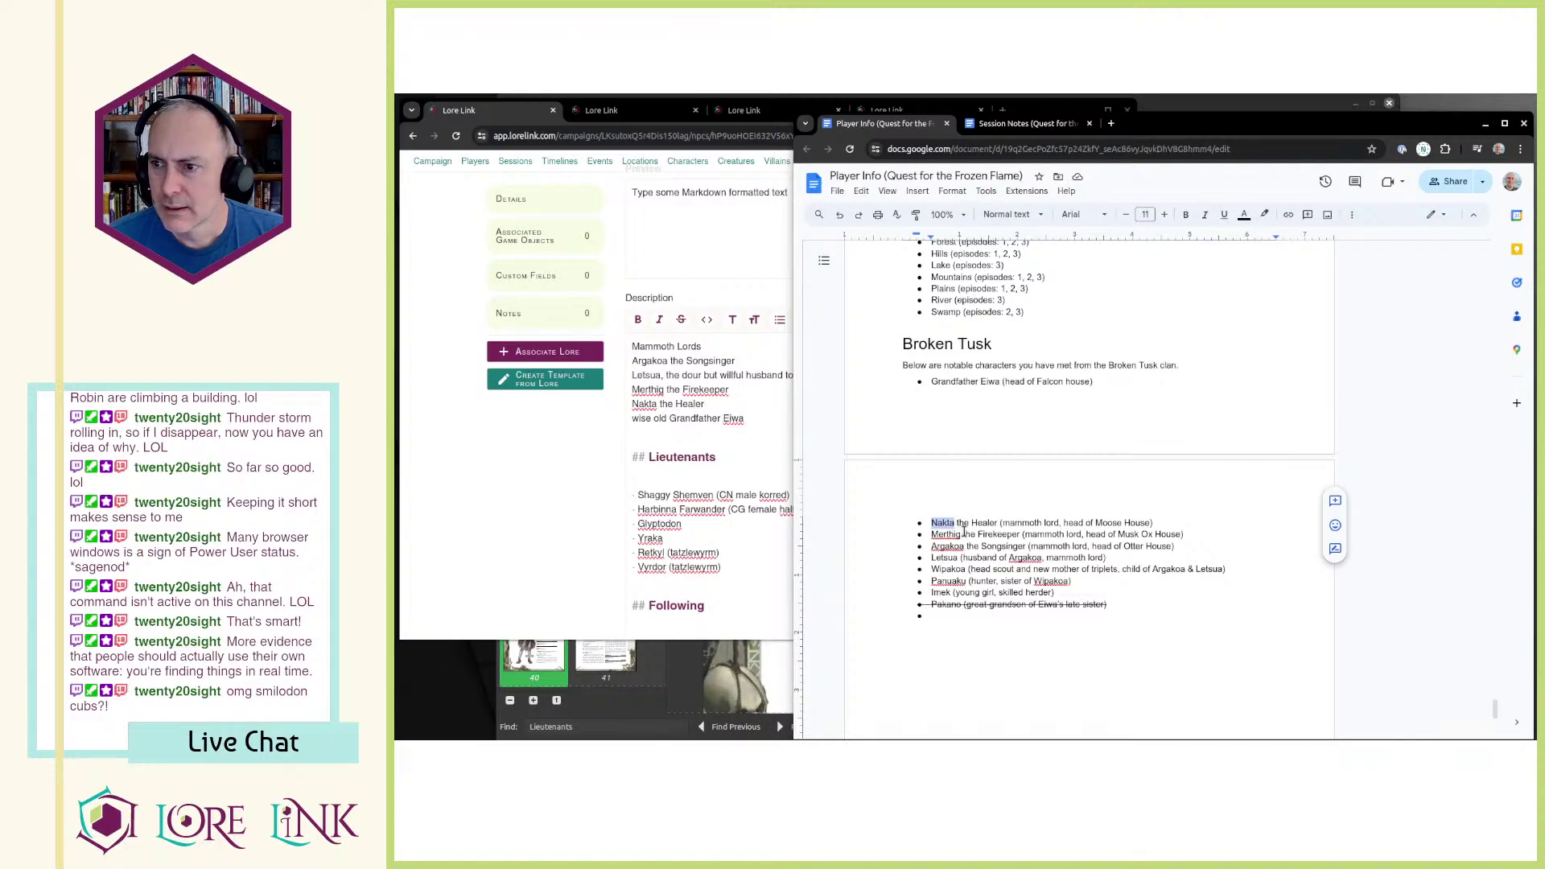
Step: Copy the Nakta, Merthig and Argakoa entries with their houses from Player Info and insert them directly under Mammoth Lords
{"action": "left_click_drag", "start_coordinate": [940, 523], "coordinate": [1199, 548]}
{"action": "key", "text": "ctrl+c"}
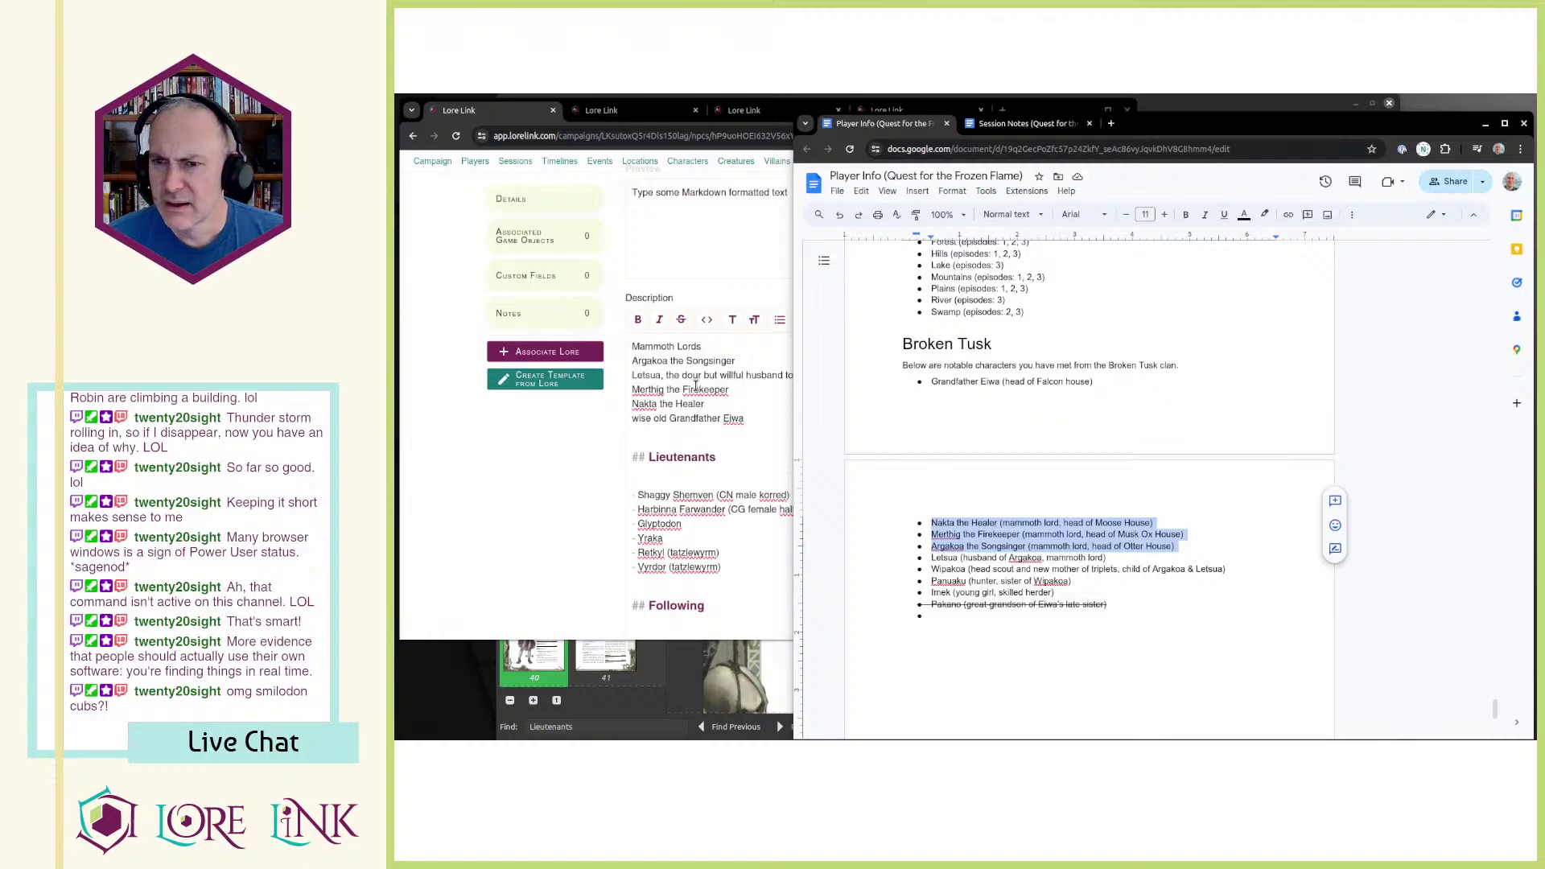
{"action": "left_click", "coordinate": [642, 393]}
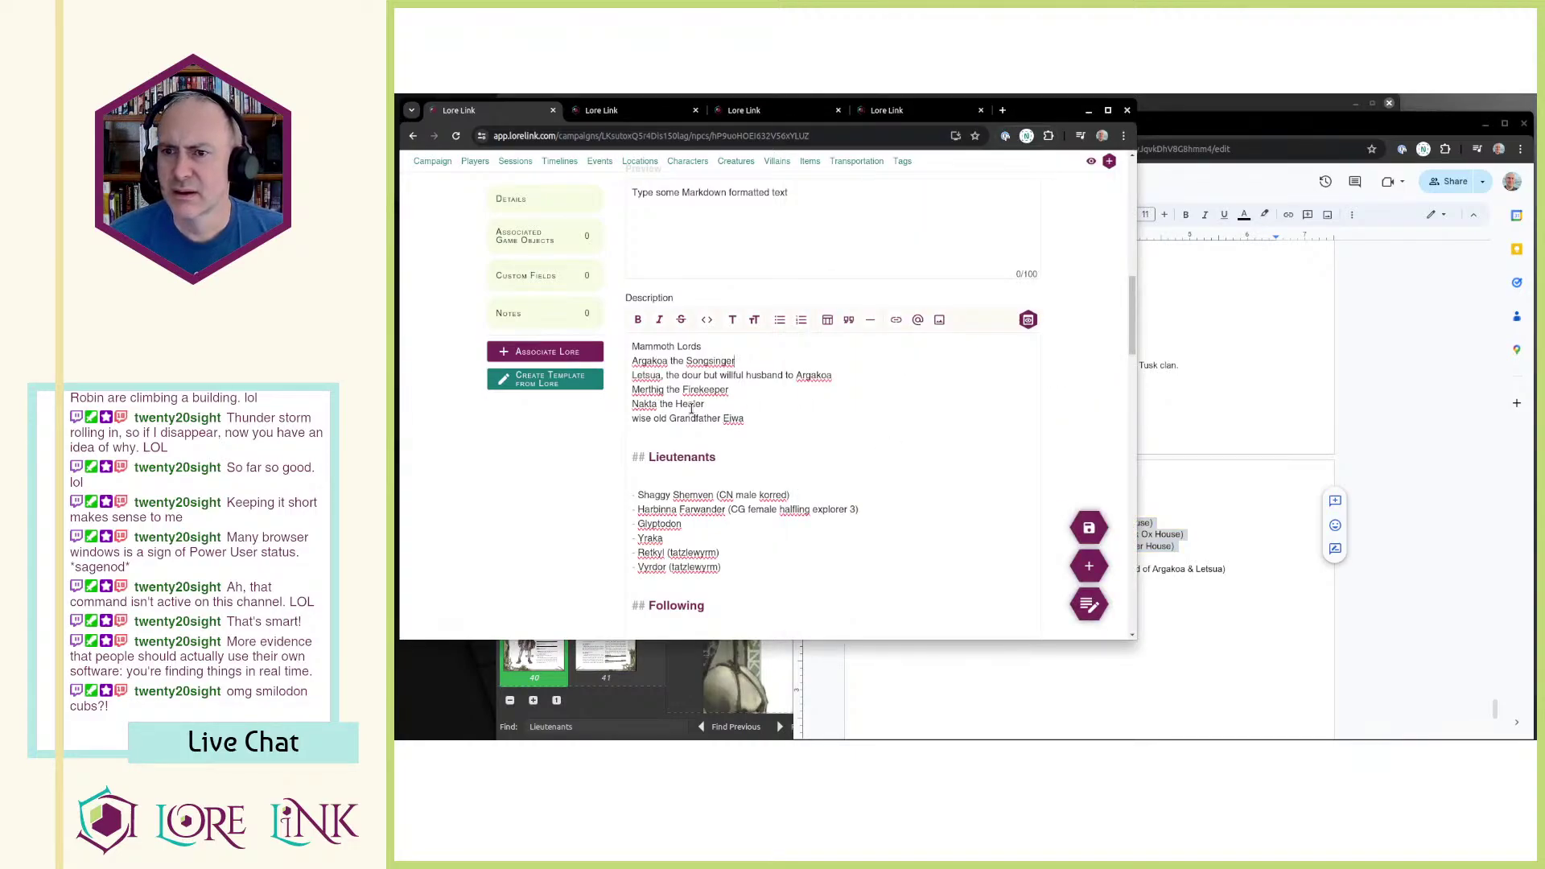
{"action": "key", "text": "ctrl+v"}
{"action": "key", "text": "Return"}
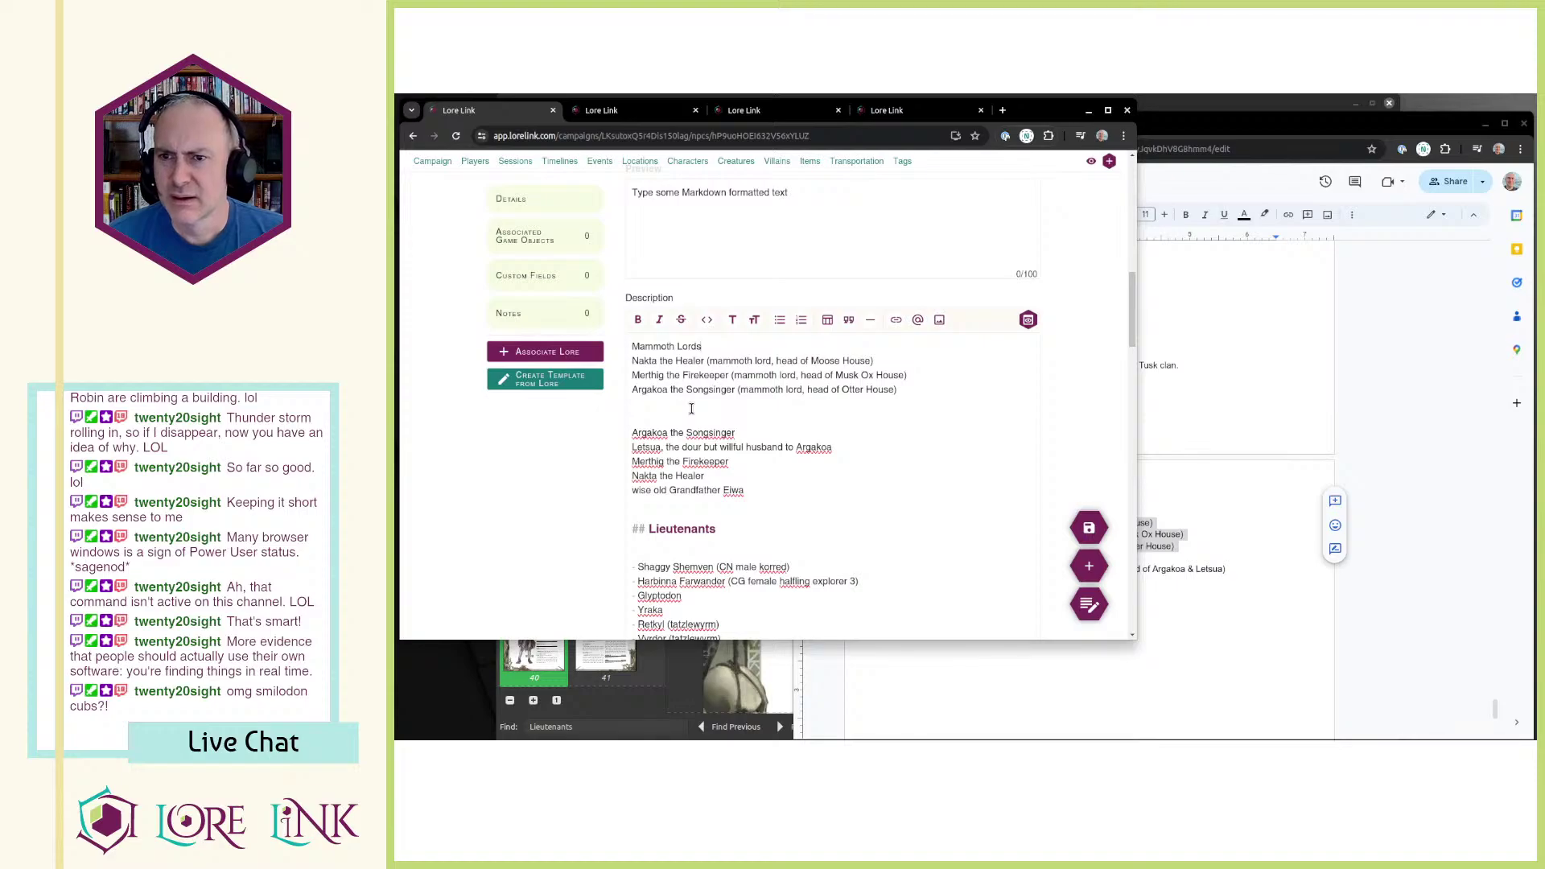
Step: Format "Mammoth Lords" as a level-two Markdown heading with a blank line beneath it
{"action": "key", "text": "Up"}
{"action": "key", "text": "Up"}
{"action": "key", "text": "Up"}
{"action": "key", "text": "Up"}
{"action": "key", "text": "End"}
{"action": "key", "text": "Return"}
{"action": "key", "text": "Up"}
{"action": "type", "text": "## "}
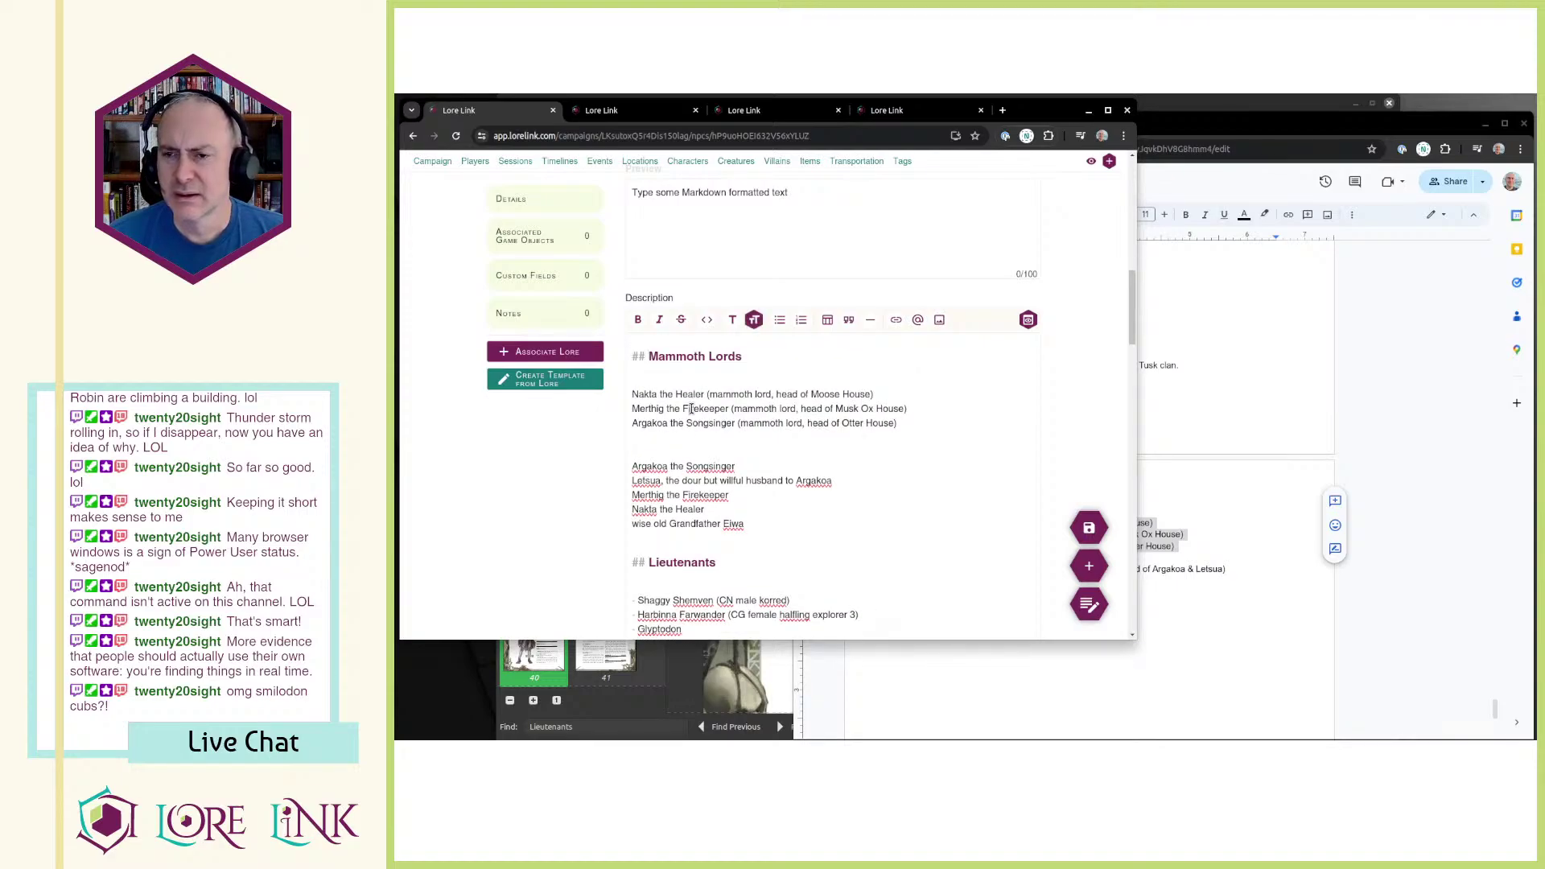
Step: Turn the Nakta, Merthig and Argakoa entries that name their houses into bullet items
{"action": "type", "text": "-"}
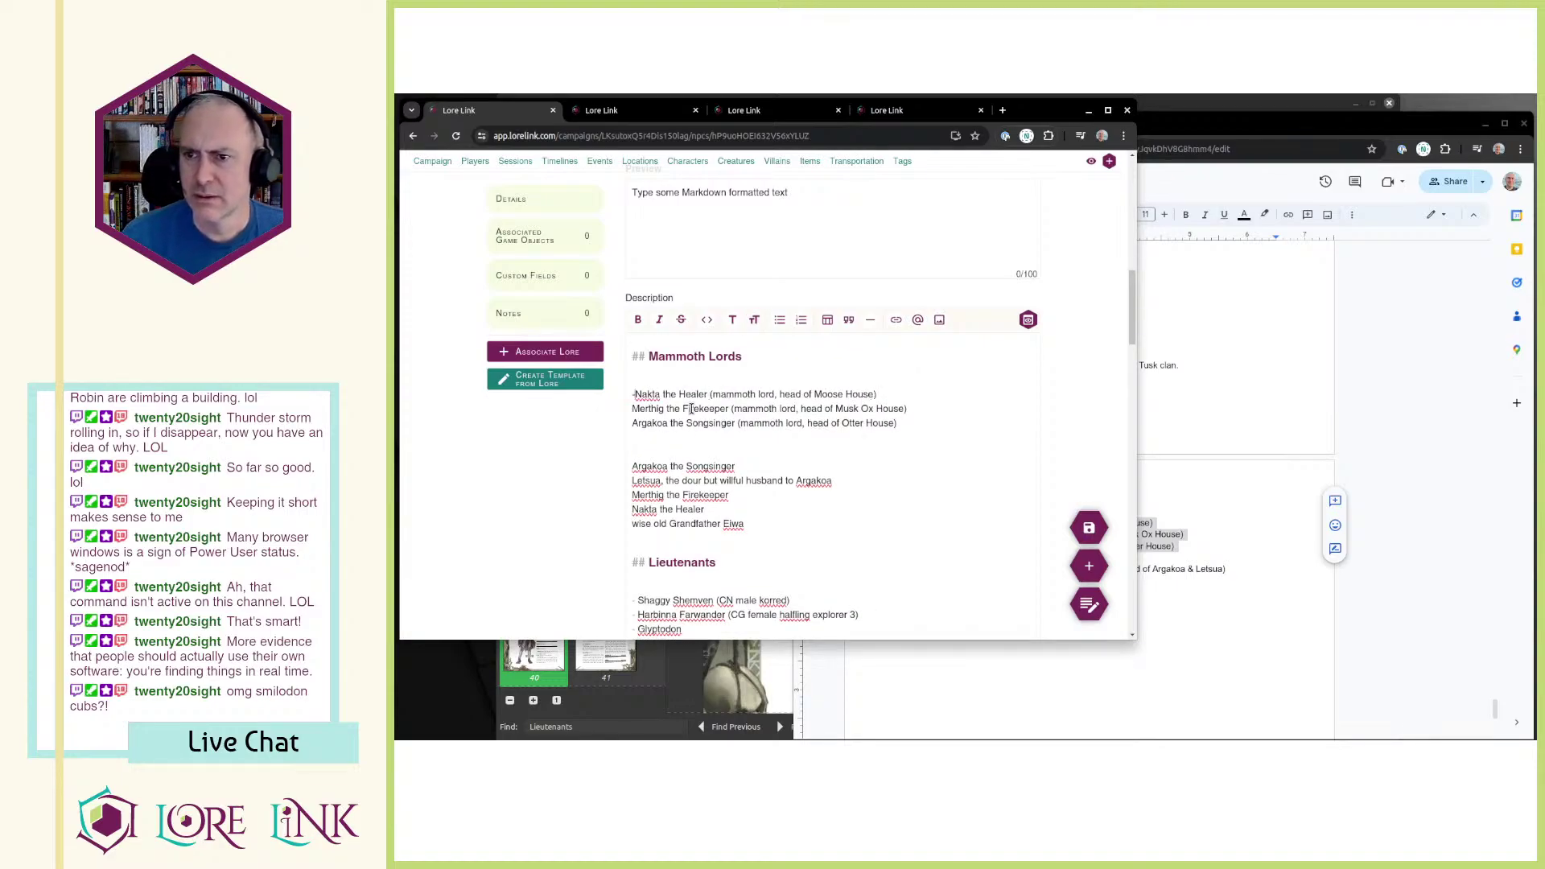
{"action": "key", "text": "Down"}
{"action": "key", "text": "Home"}
{"action": "type", "text": "-"}
{"action": "key", "text": "BackSpace"}
{"action": "key", "text": "BackSpace"}
{"action": "type", "text": "-"}
{"action": "key", "text": "Down"}
{"action": "key", "text": "Home"}
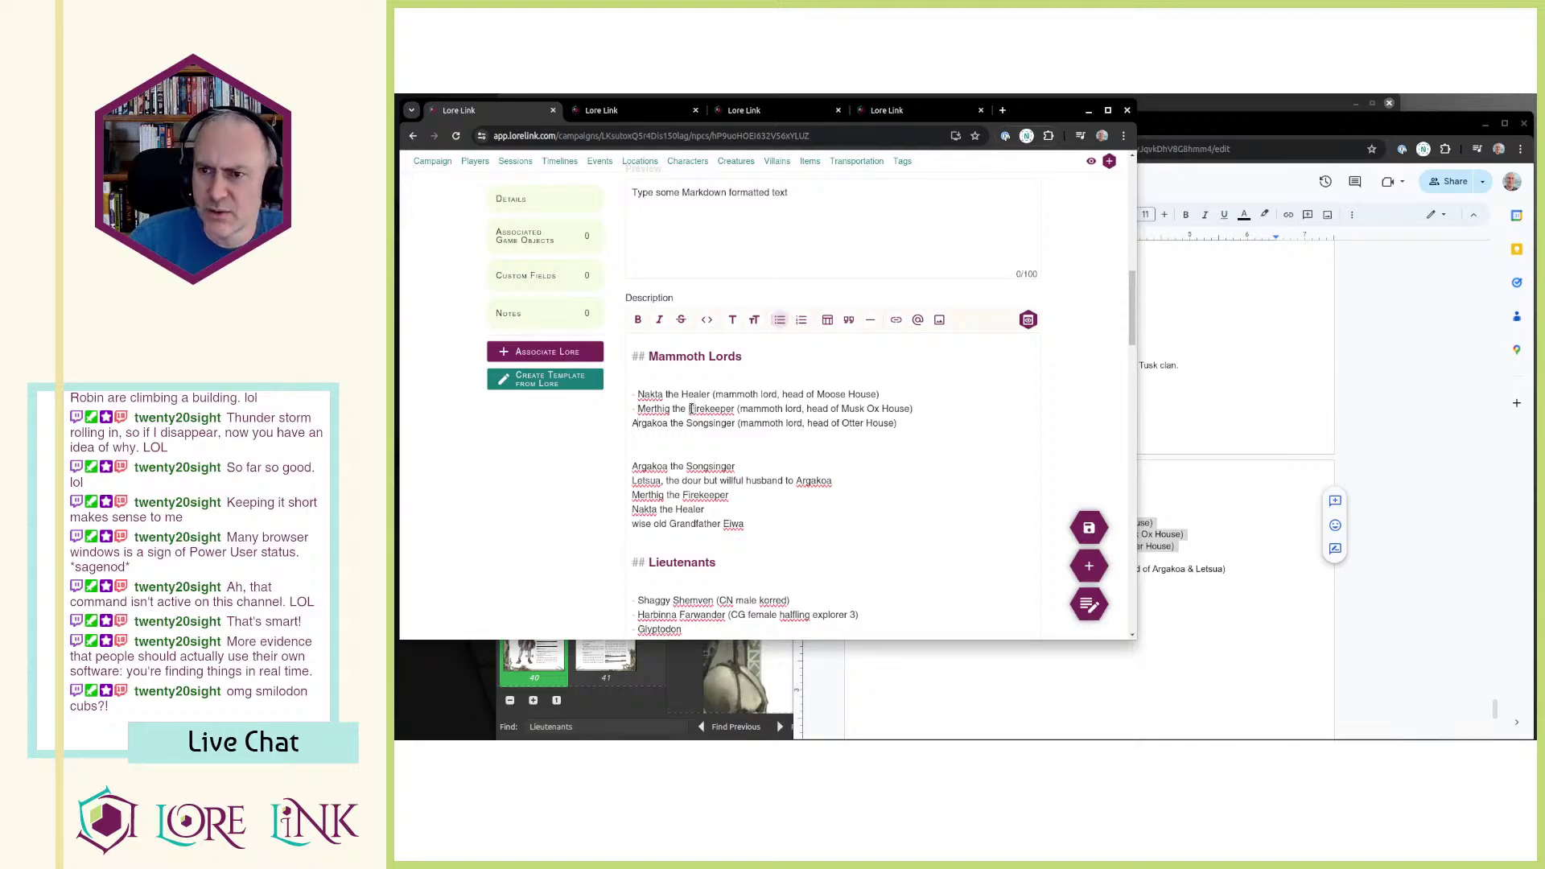
{"action": "type", "text": "-"}
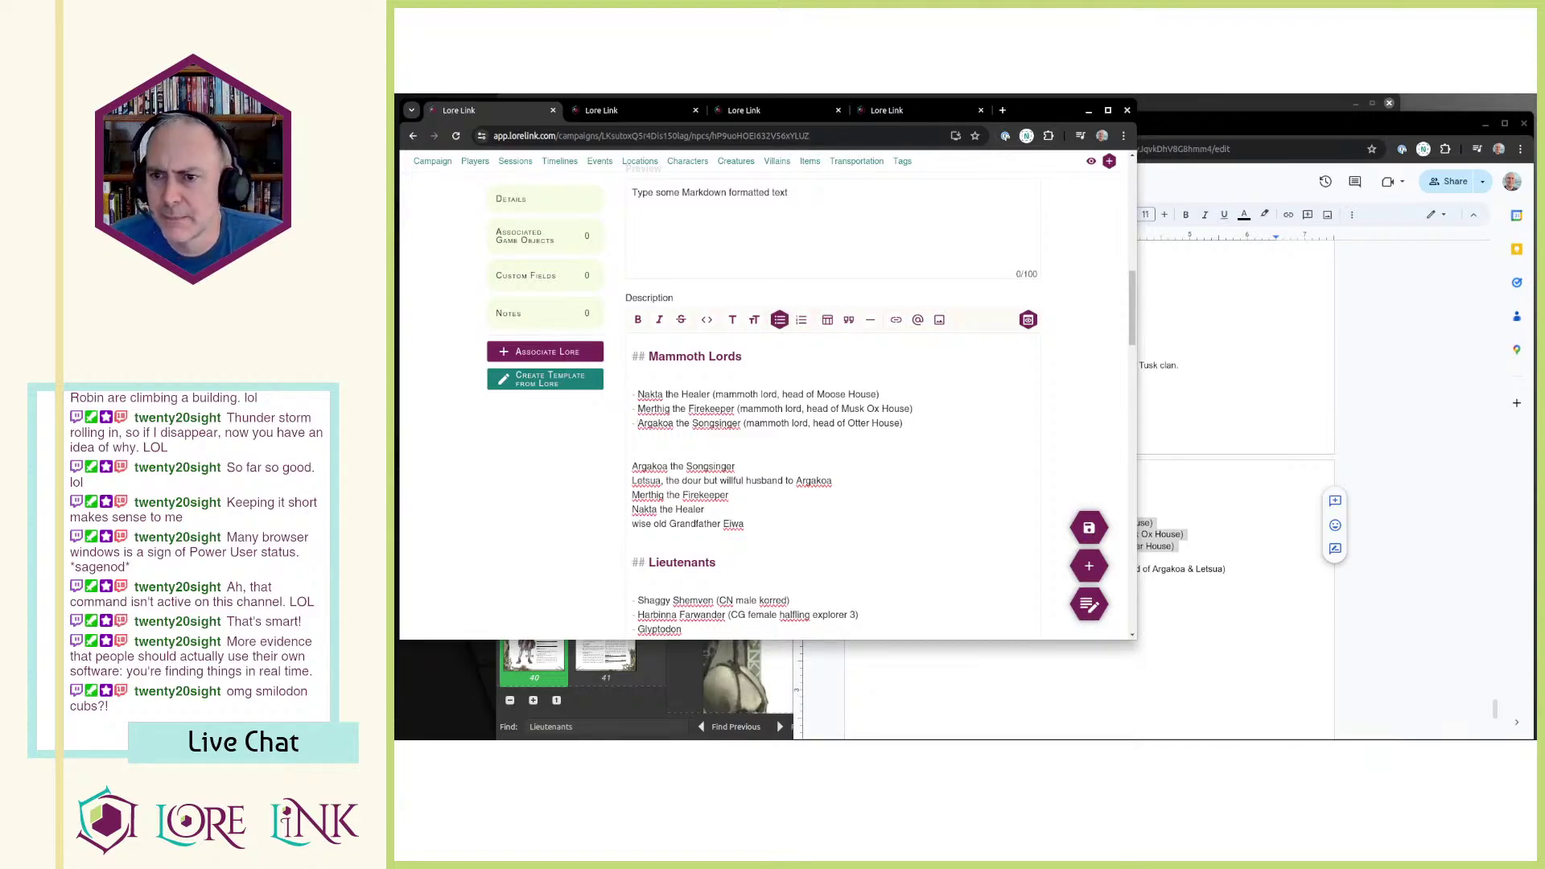
Step: Copy the "Letsua (husband of Argakoa, mammoth lord)" line from the Player Info Google Doc into Lore Link as the first Mammoth Lords bullet
{"action": "left_click", "coordinate": [1169, 472]}
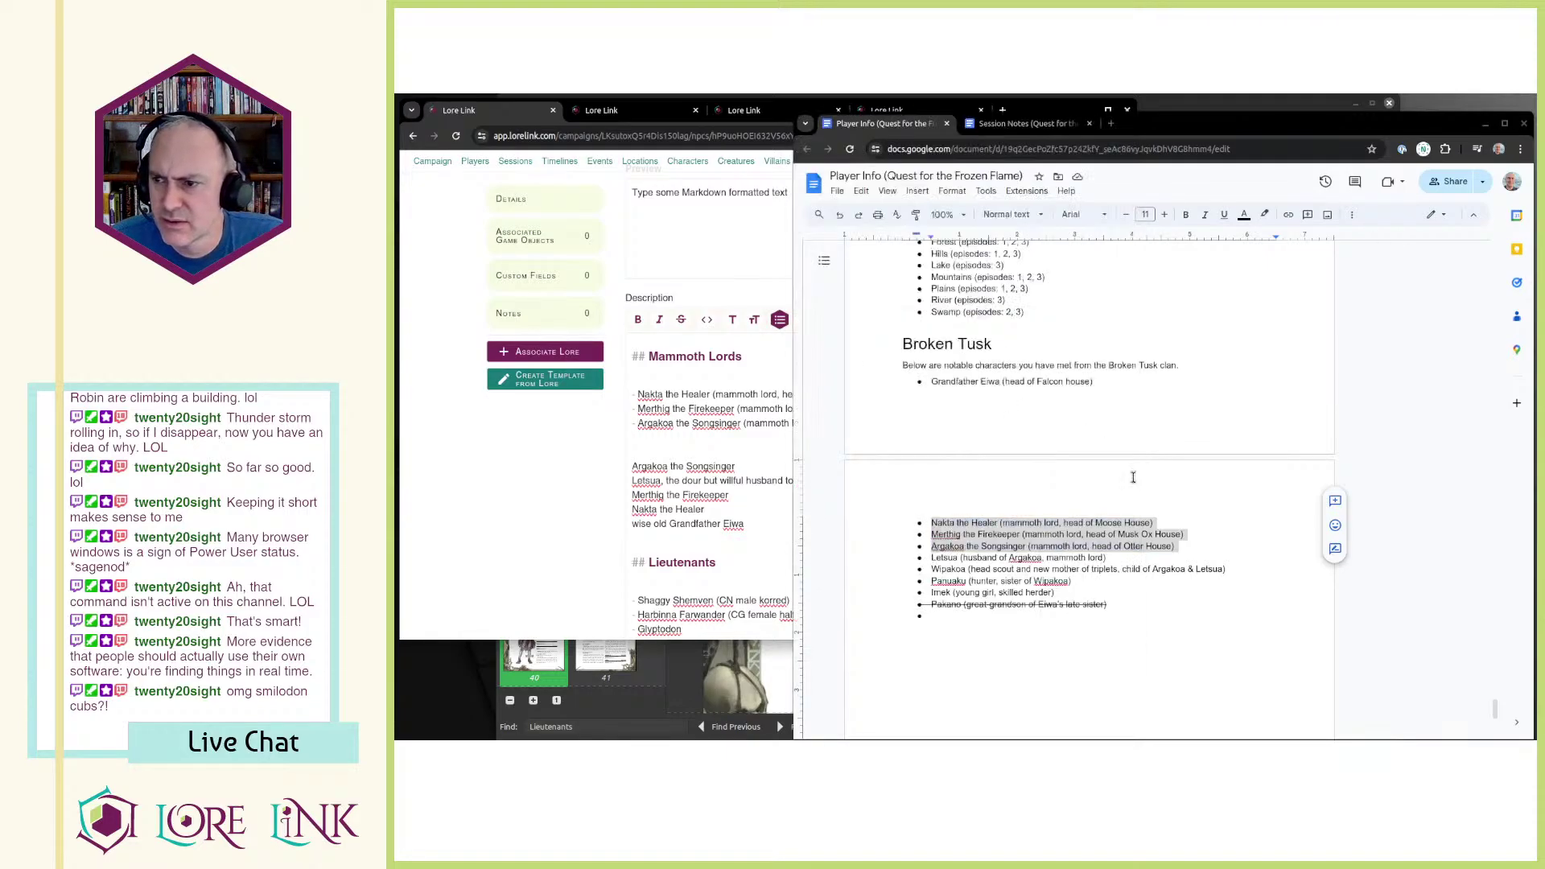
{"action": "left_click", "coordinate": [943, 560]}
{"action": "triple_click", "coordinate": [943, 561]}
{"action": "key", "text": "ctrl+c"}
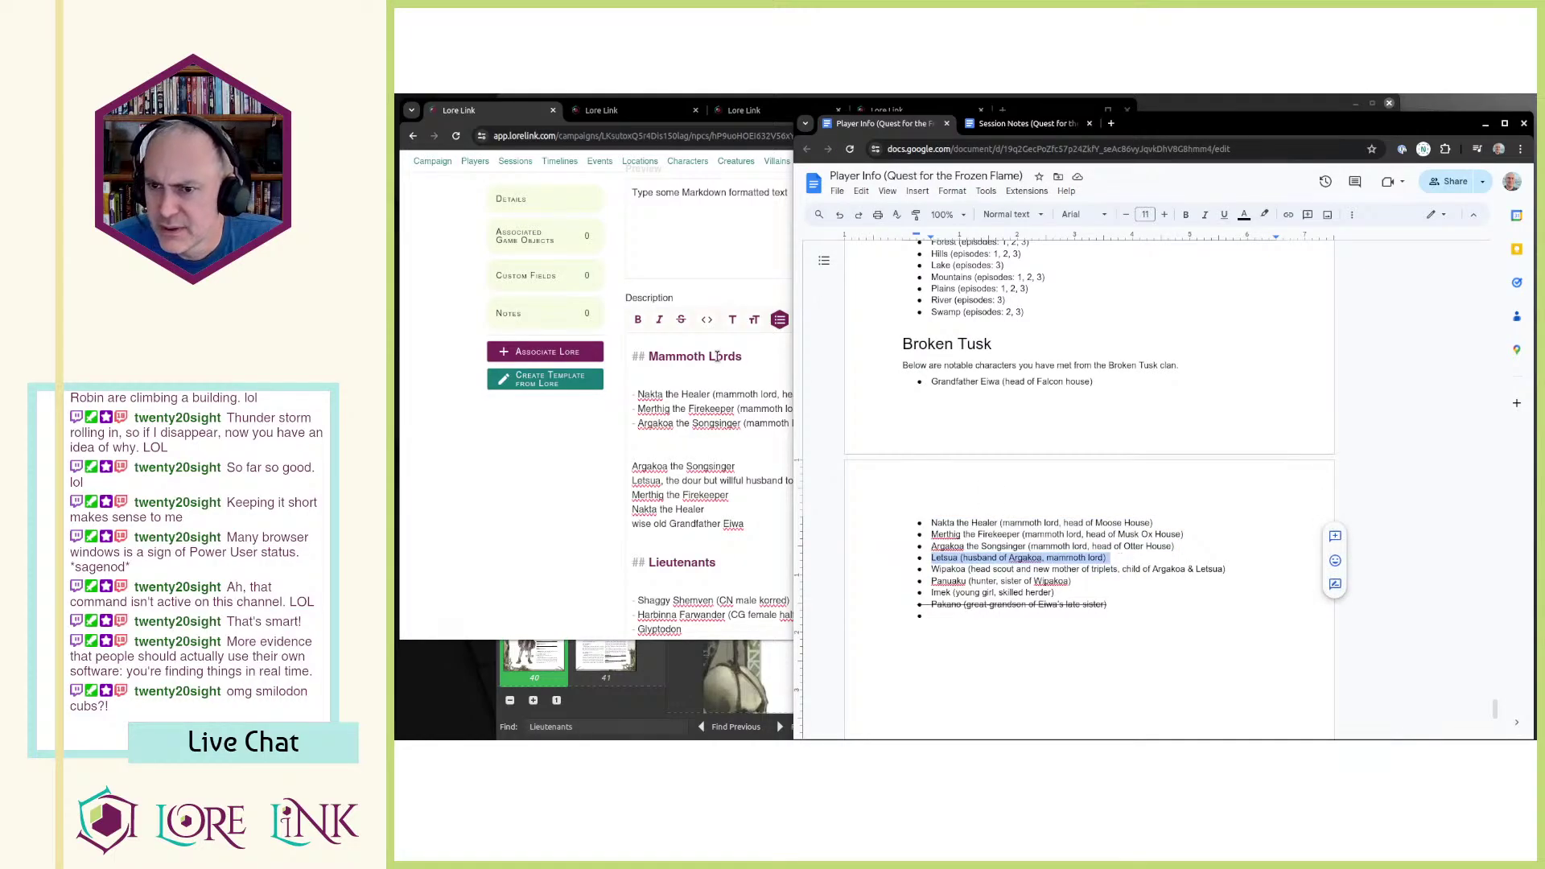
{"action": "left_click", "coordinate": [703, 371]}
{"action": "key", "text": "ctrl+v"}
{"action": "key", "text": "Delete"}
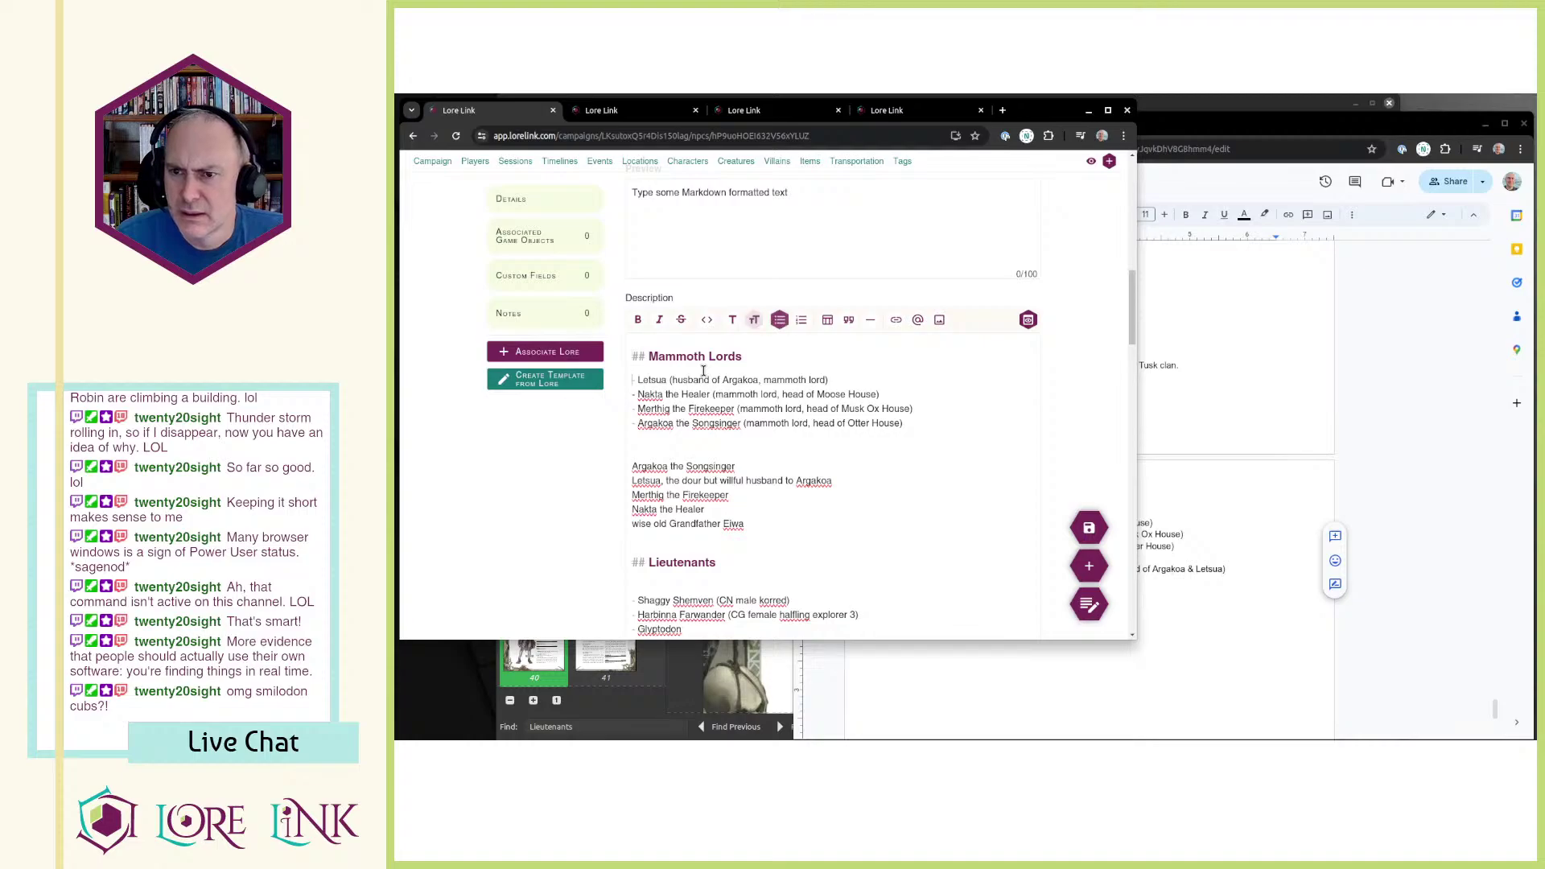
{"action": "key", "text": "Return"}
Step: Move the Argakoa the Songsinger bullet to the start of the Mammoth Lords list, above Letsua
{"action": "key", "text": "alt+Tab"}
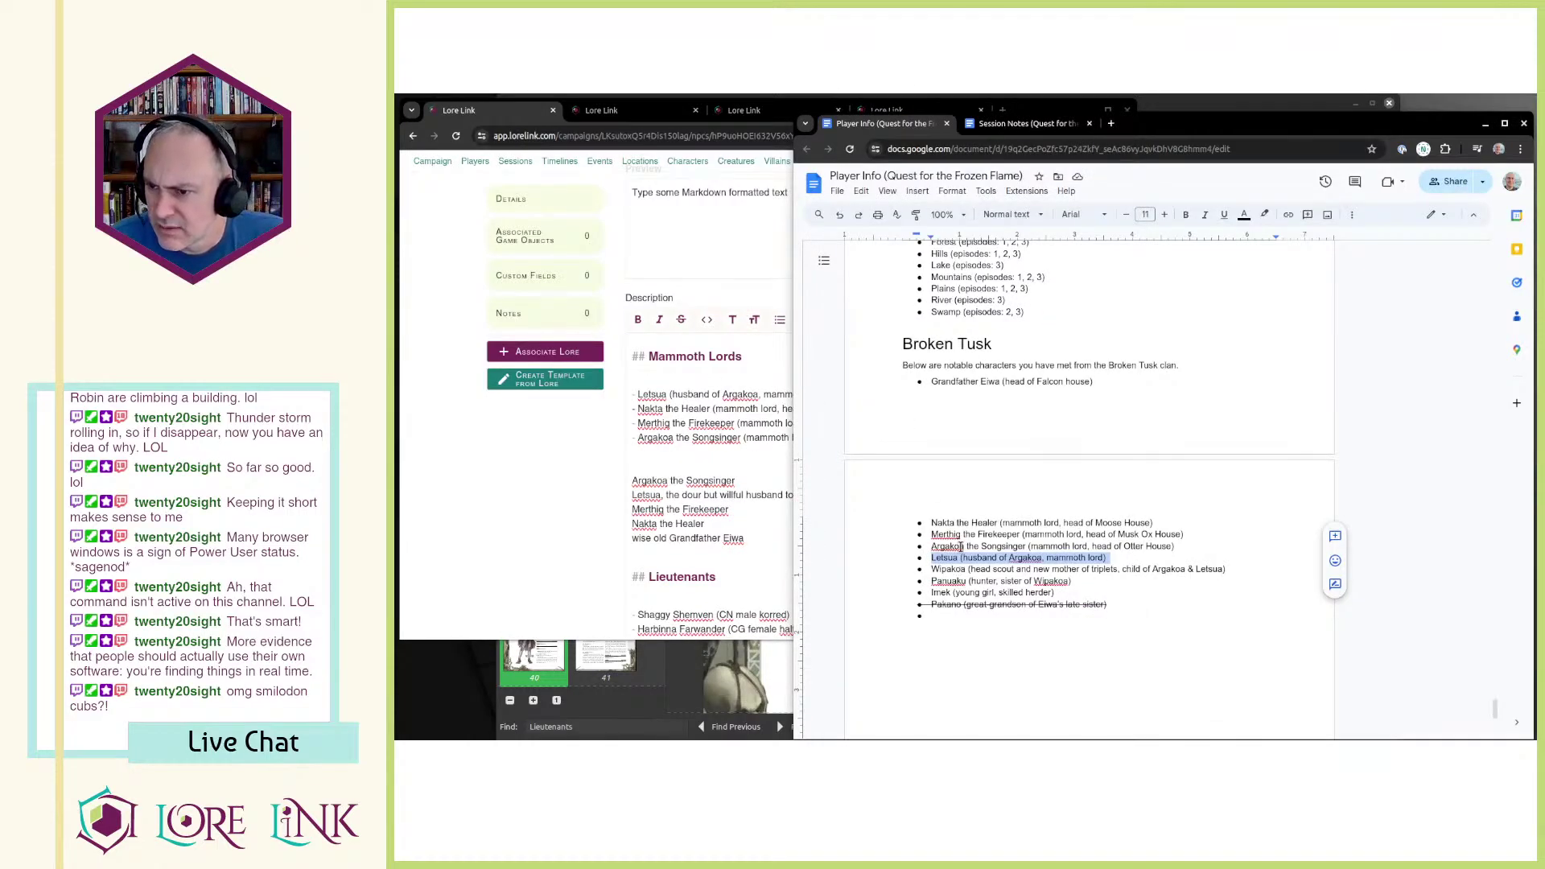
{"action": "left_click", "coordinate": [748, 494]}
{"action": "left_click", "coordinate": [777, 439]}
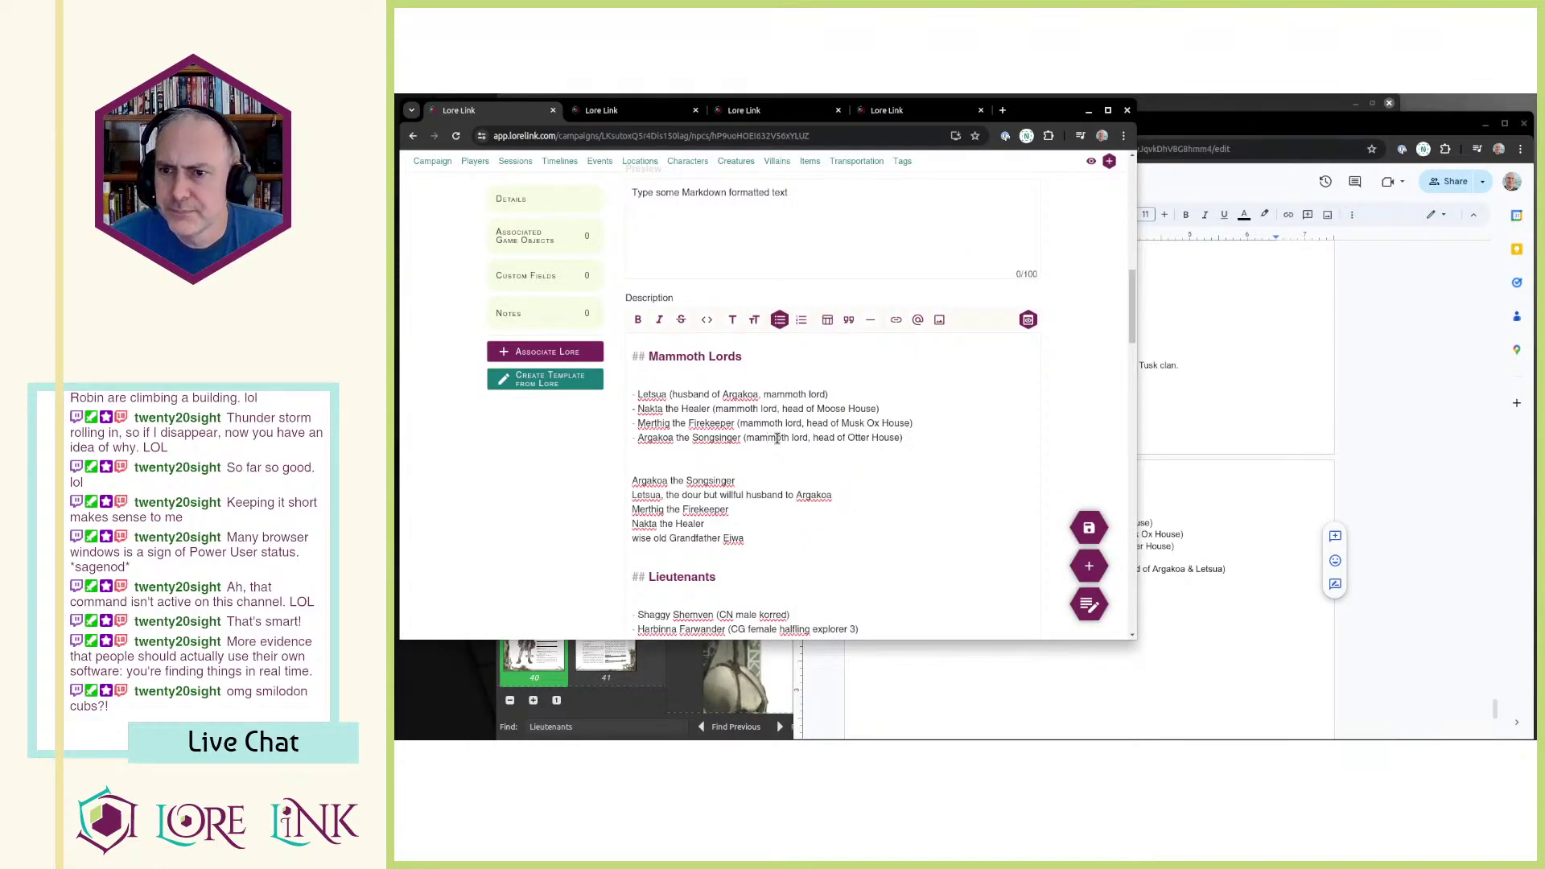
{"action": "triple_click", "coordinate": [776, 438]}
{"action": "key", "text": "ctrl+x"}
{"action": "key", "text": "Up"}
{"action": "key", "text": "Up"}
{"action": "key", "text": "Up"}
{"action": "key", "text": "Up"}
{"action": "key", "text": "ctrl+v"}
{"action": "key", "text": "Delete"}
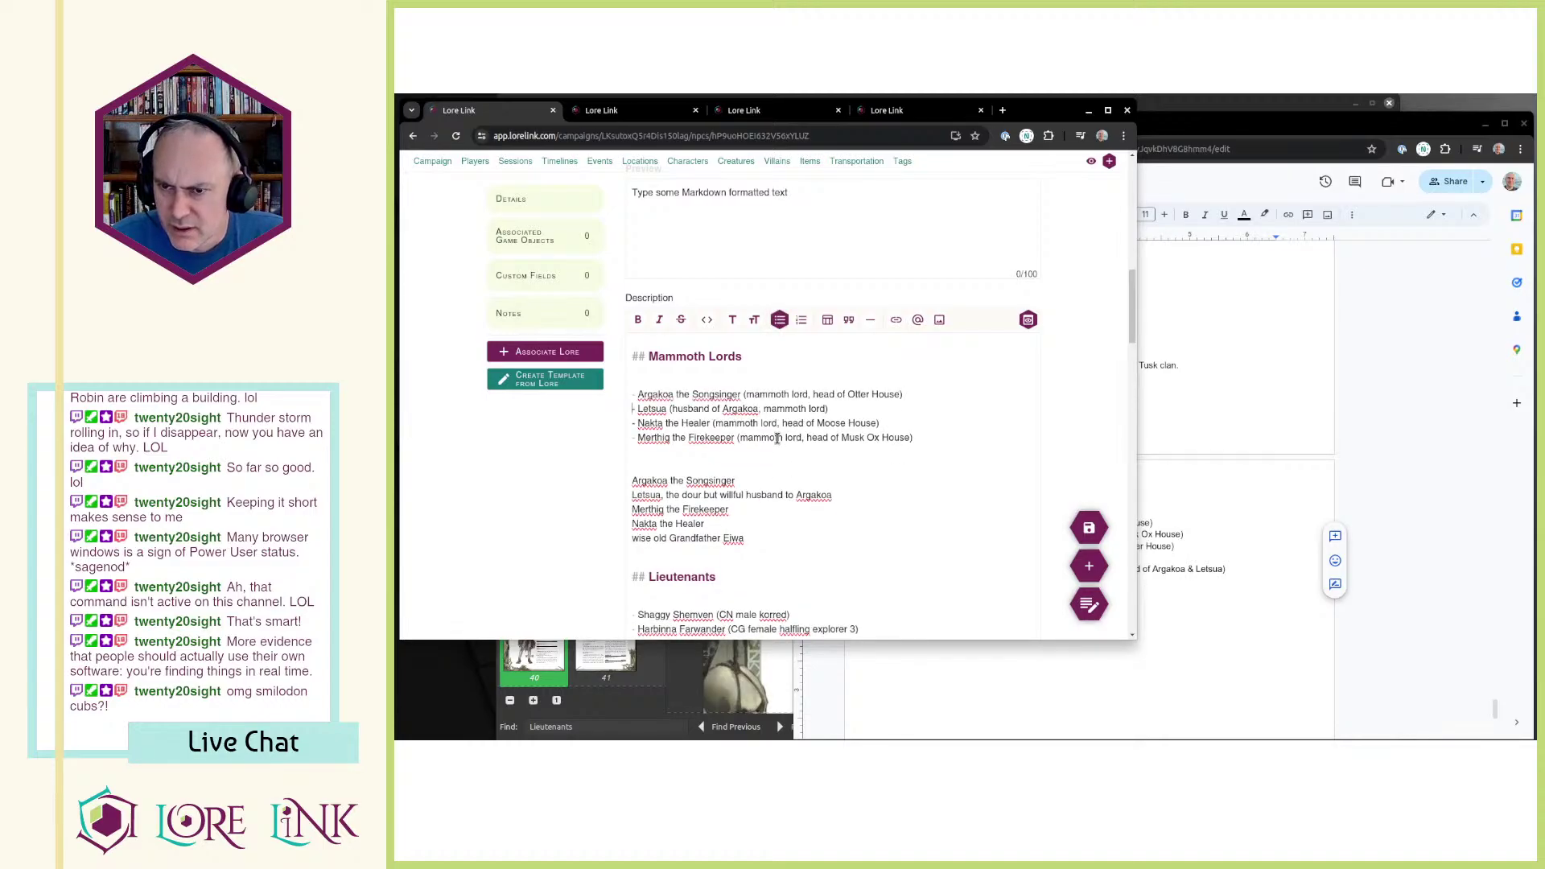
Step: Move the Nakta the Healer bullet below Merthig the Firekeeper in the Mammoth Lords list
{"action": "key", "text": "shift+Down"}
{"action": "key", "text": "ctrl+x"}
{"action": "key", "text": "Down"}
{"action": "key", "text": "ctrl+v"}
Step: Copy the Wipakoa, Panuaku and Imek lines from the Google Doc into Lore Link's Following list as bullets below the 68 original Broken Tusks
{"action": "key", "text": "alt+Tab"}
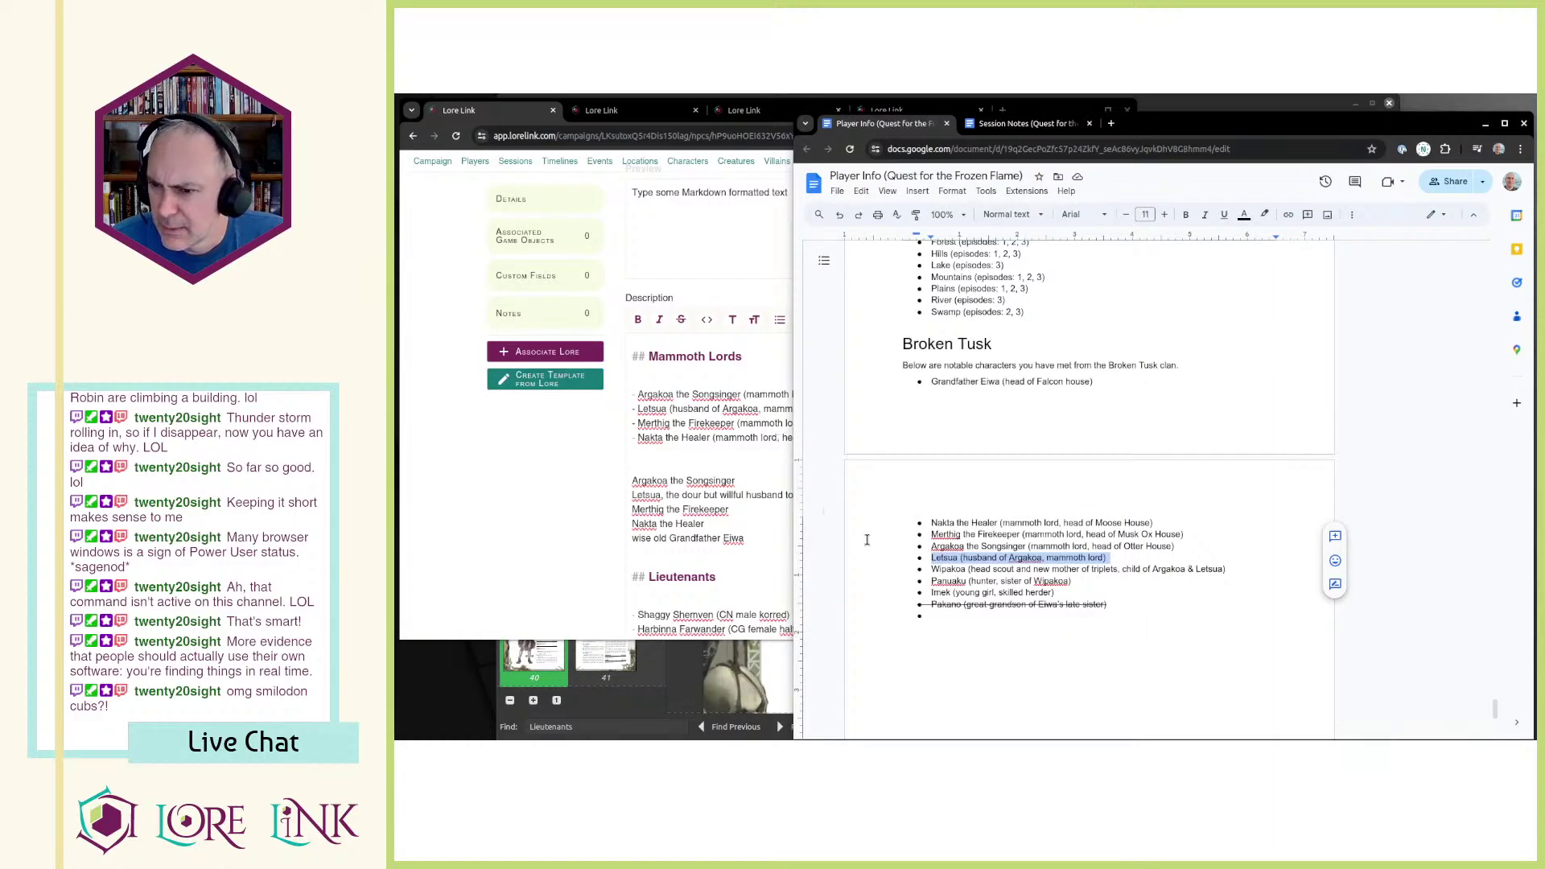
{"action": "left_click_drag", "start_coordinate": [934, 570], "coordinate": [1060, 594]}
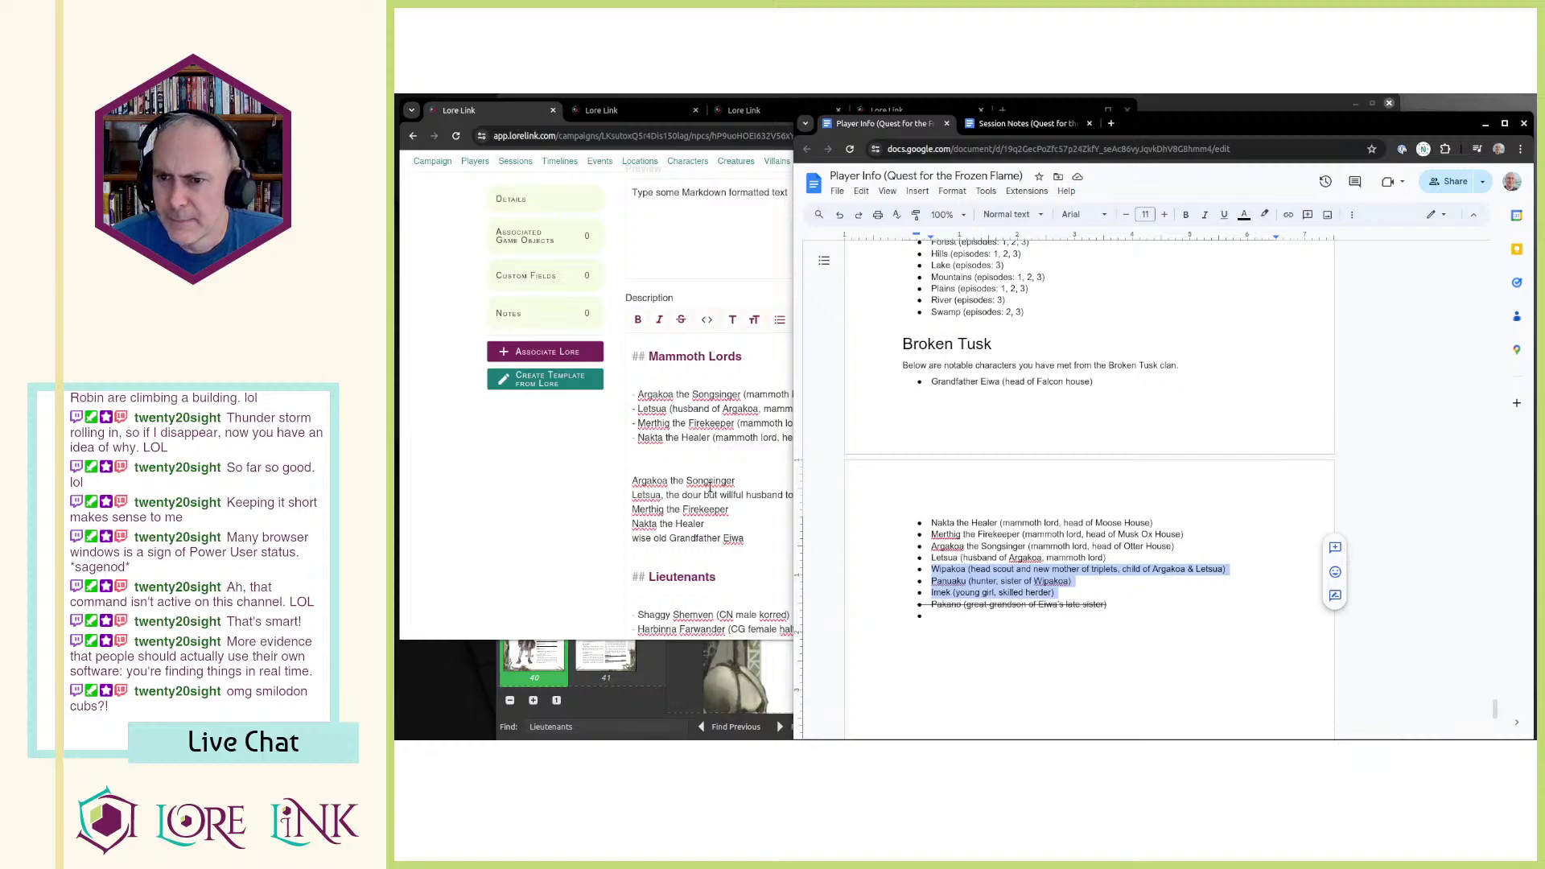
{"action": "scroll", "coordinate": [697, 501], "scroll_direction": "down", "scroll_amount": 3}
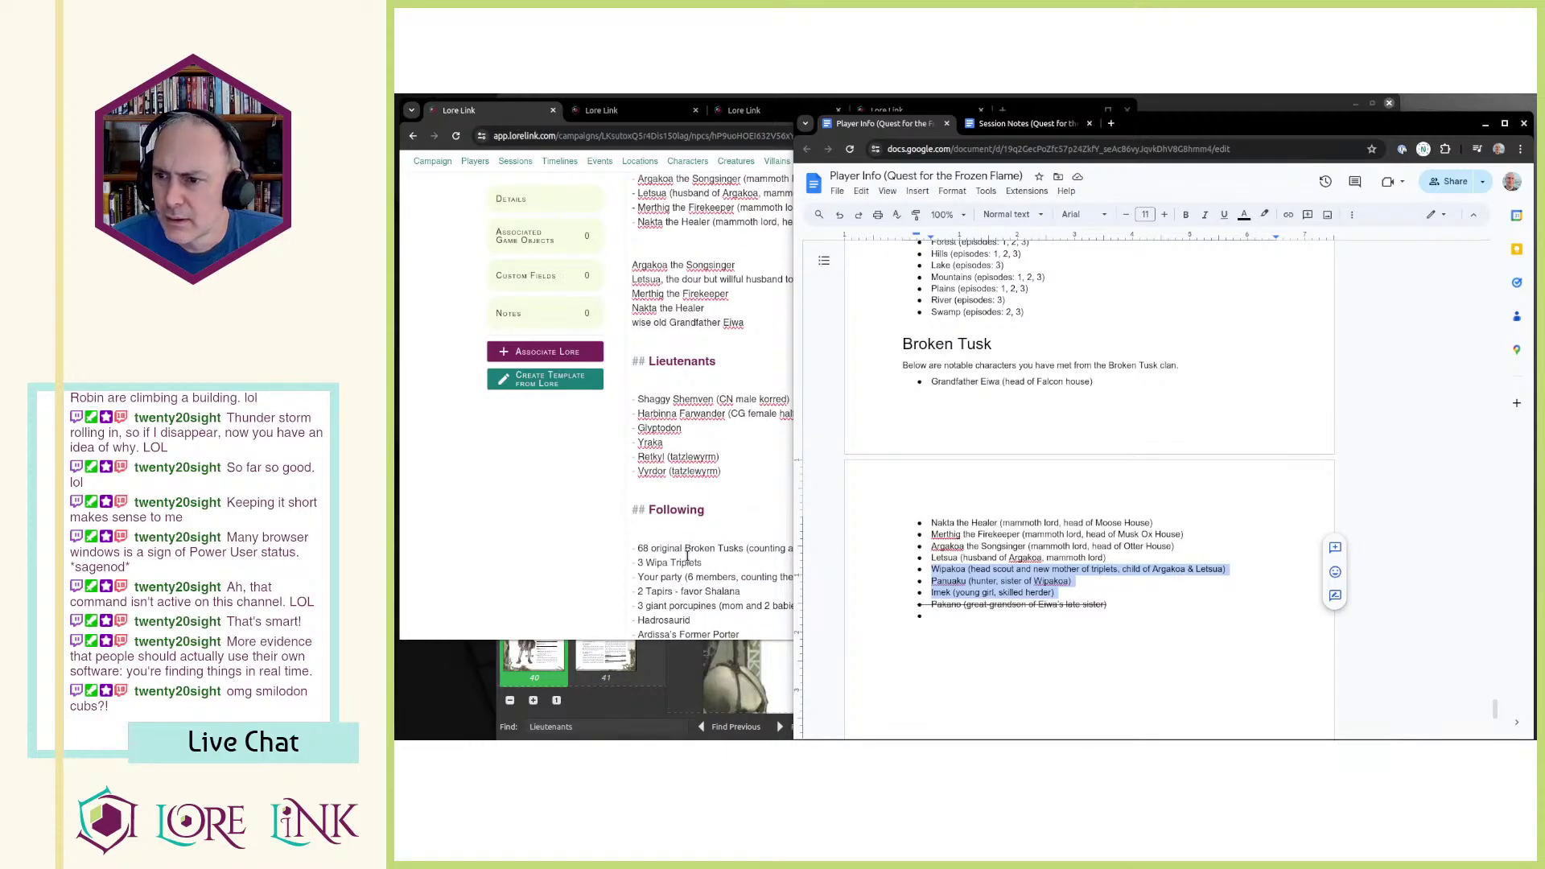
{"action": "left_click", "coordinate": [687, 555]}
{"action": "key", "text": "Return"}
{"action": "key", "text": "ctrl+v"}
{"action": "type", "text": "- "}
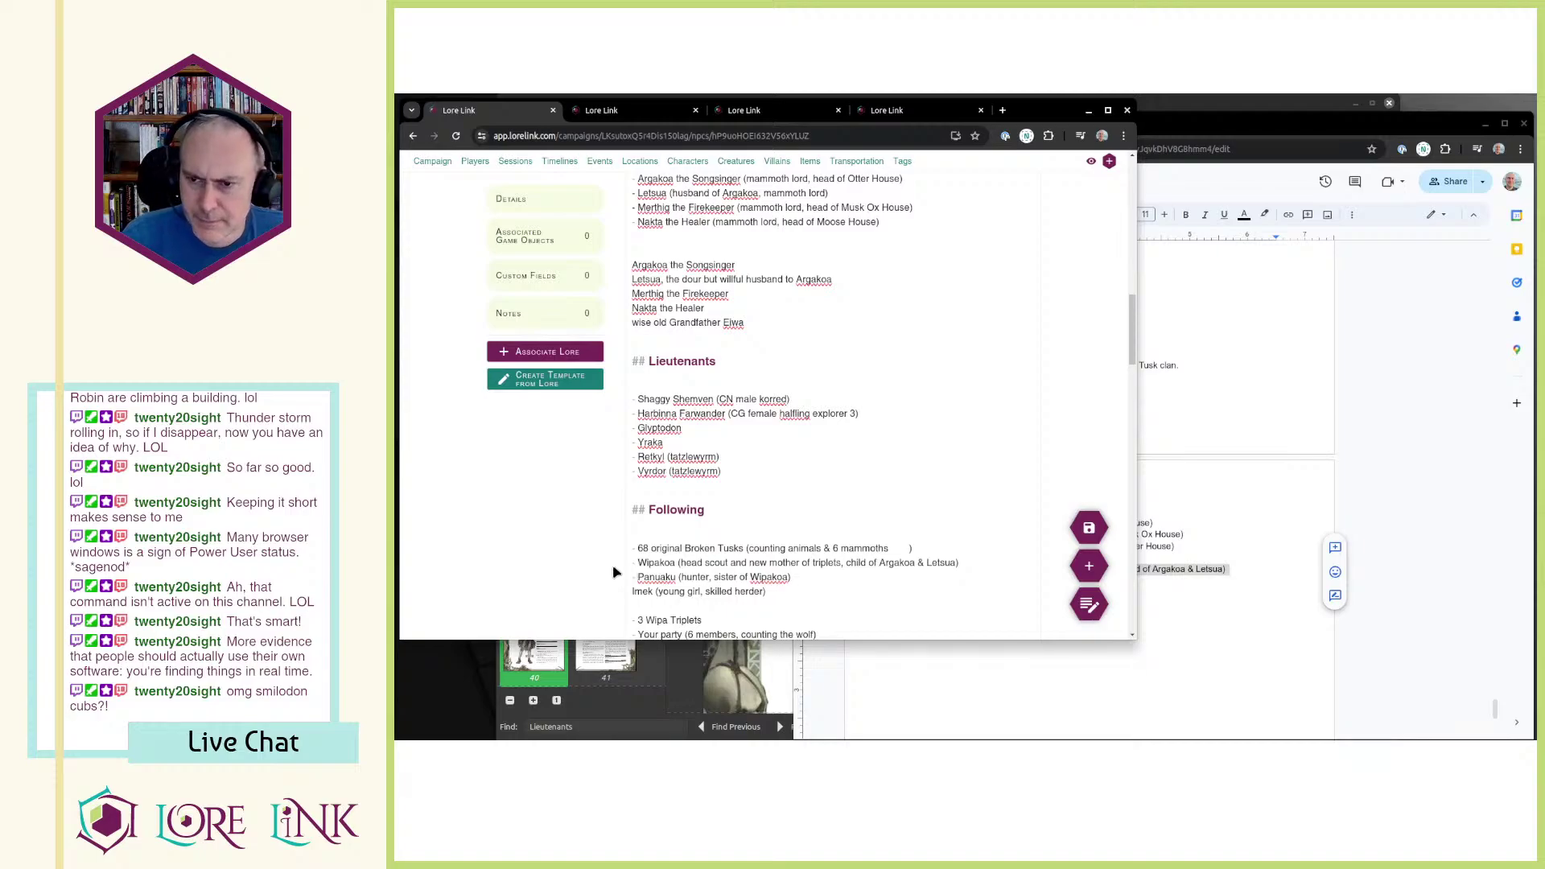
{"action": "type", "text": "-"}
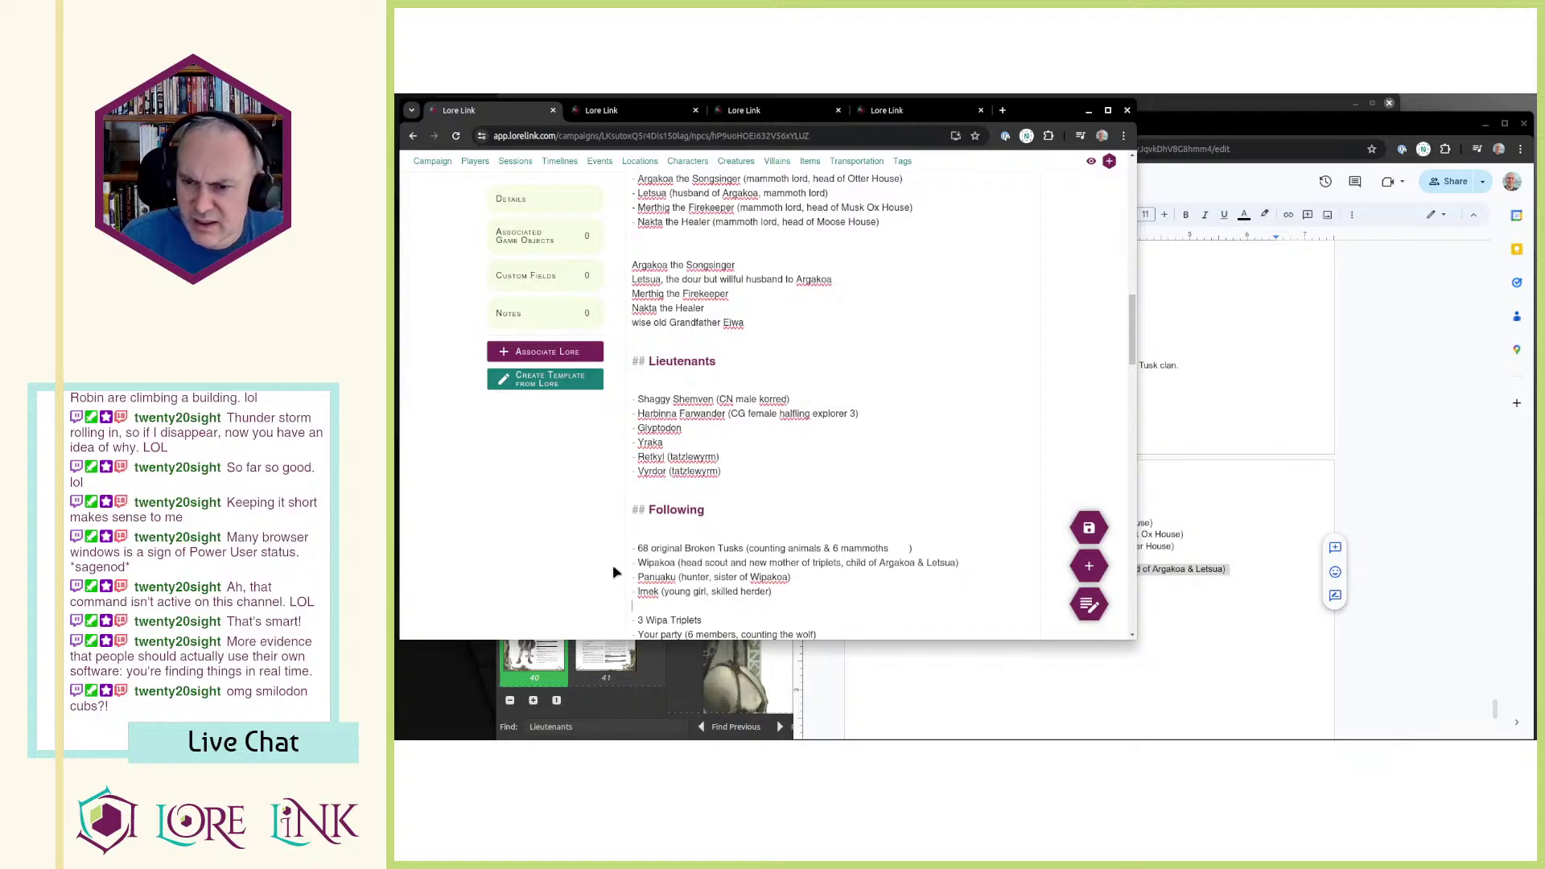
{"action": "key", "text": "Delete"}
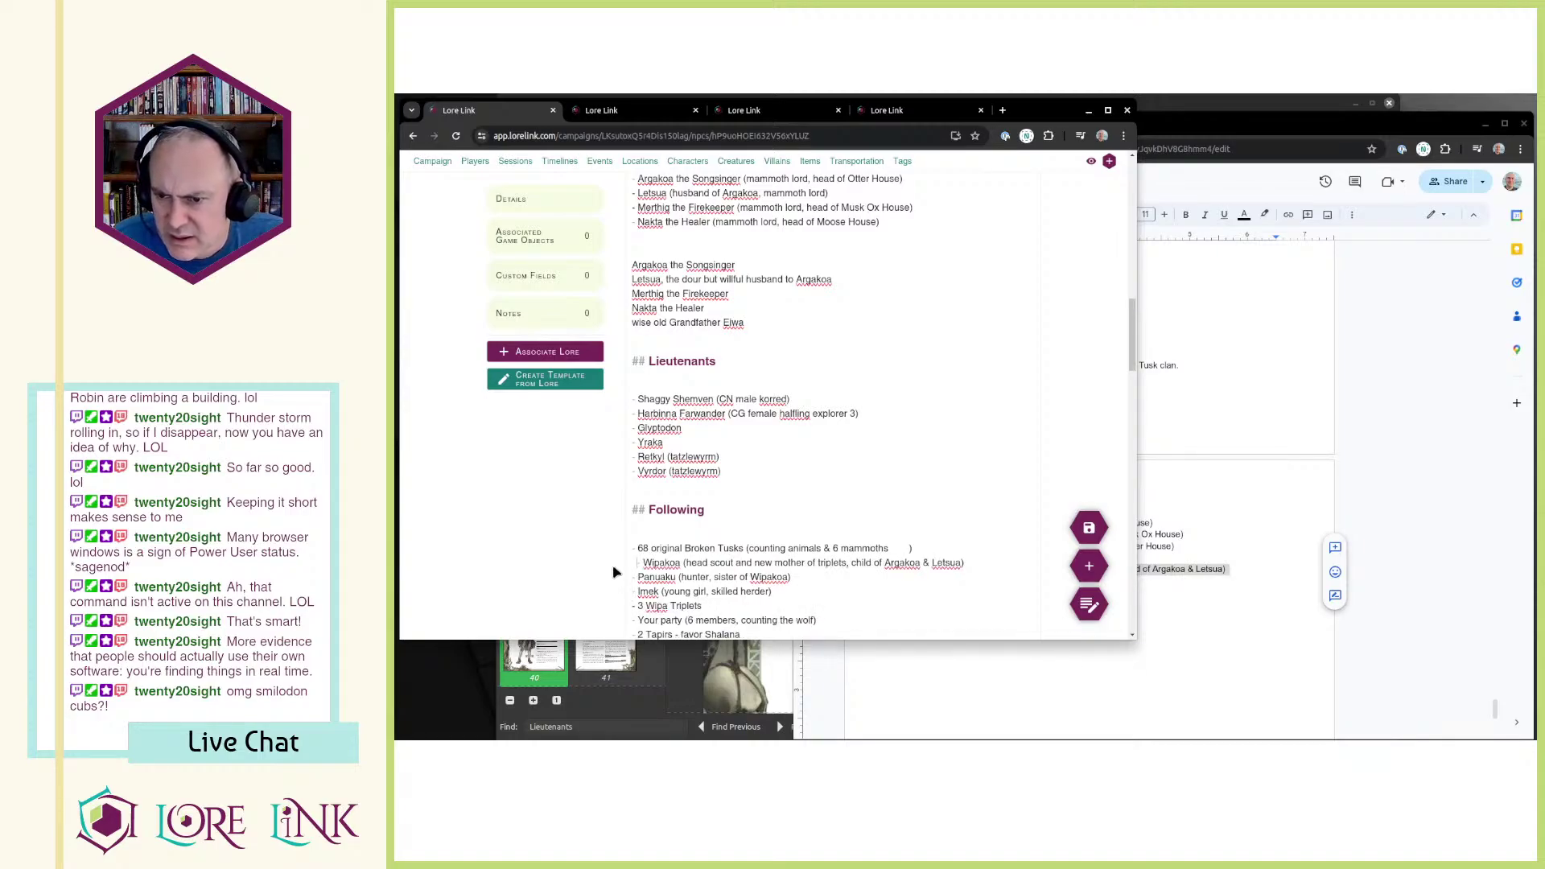
Step: Indent the Wipakoa, Panuaku and Imek bullets under the original Broken Tusks entry and check the description preview
{"action": "key", "text": "Down"}
{"action": "key", "text": "Down"}
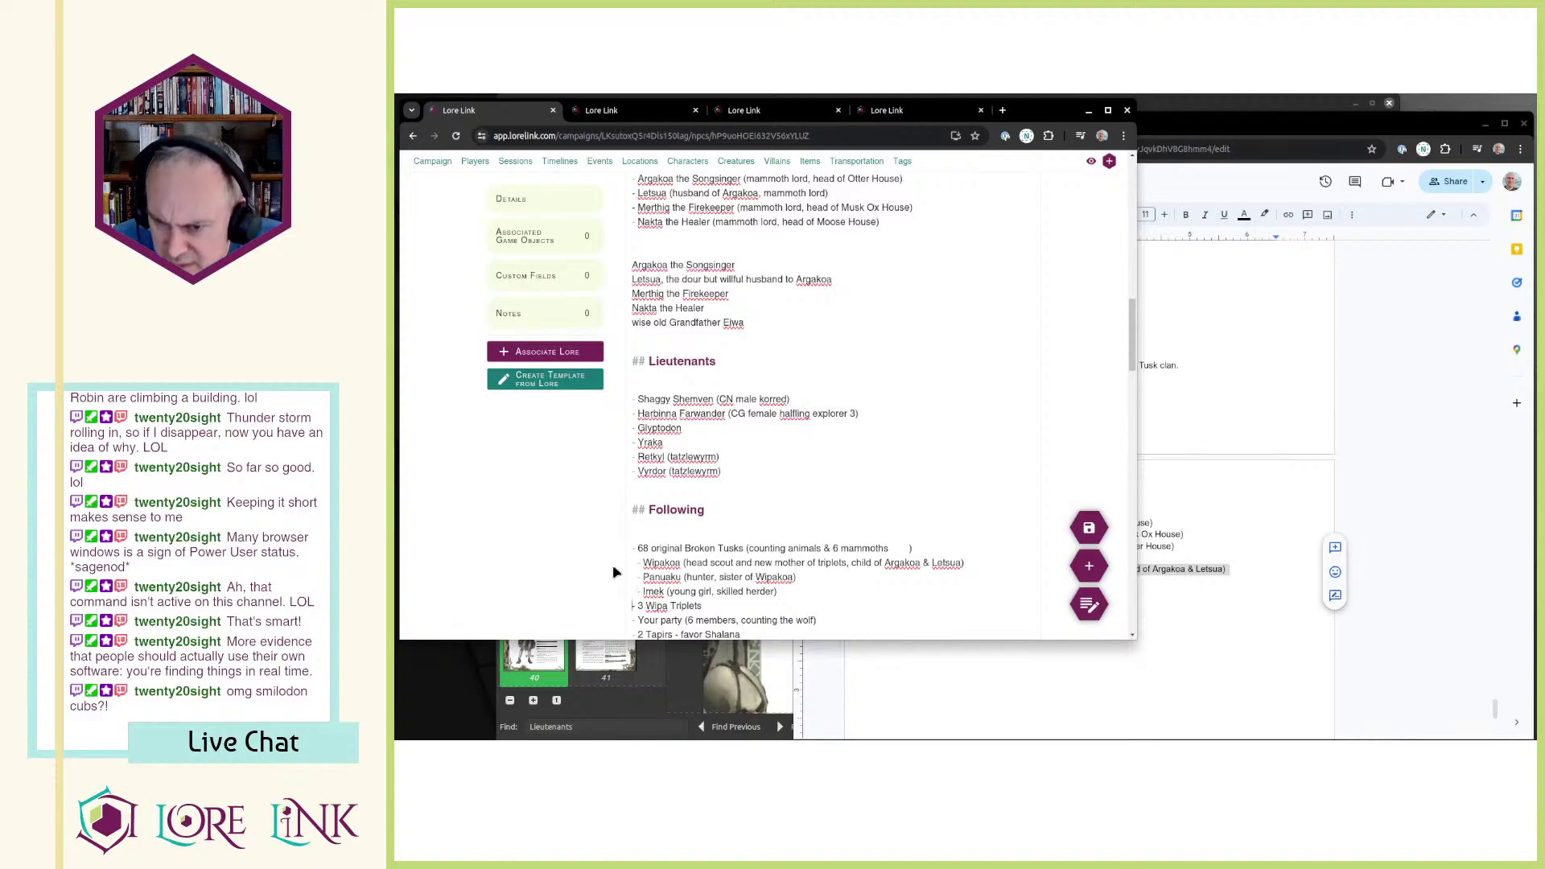
{"action": "scroll", "coordinate": [846, 548], "scroll_direction": "down", "scroll_amount": 4}
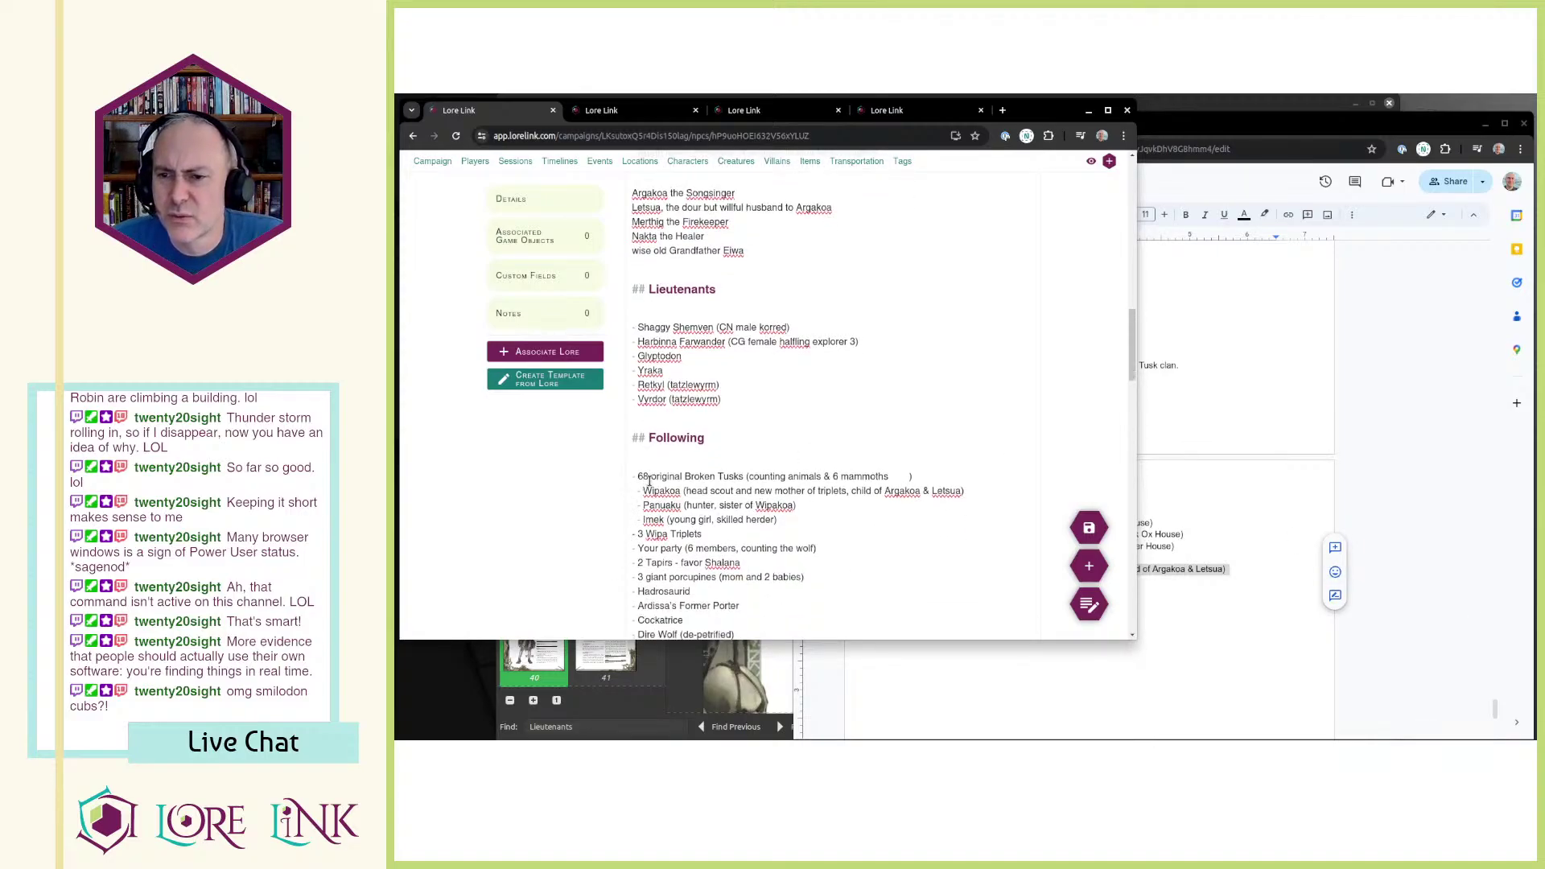
{"action": "scroll", "coordinate": [689, 486], "scroll_direction": "down", "scroll_amount": 4}
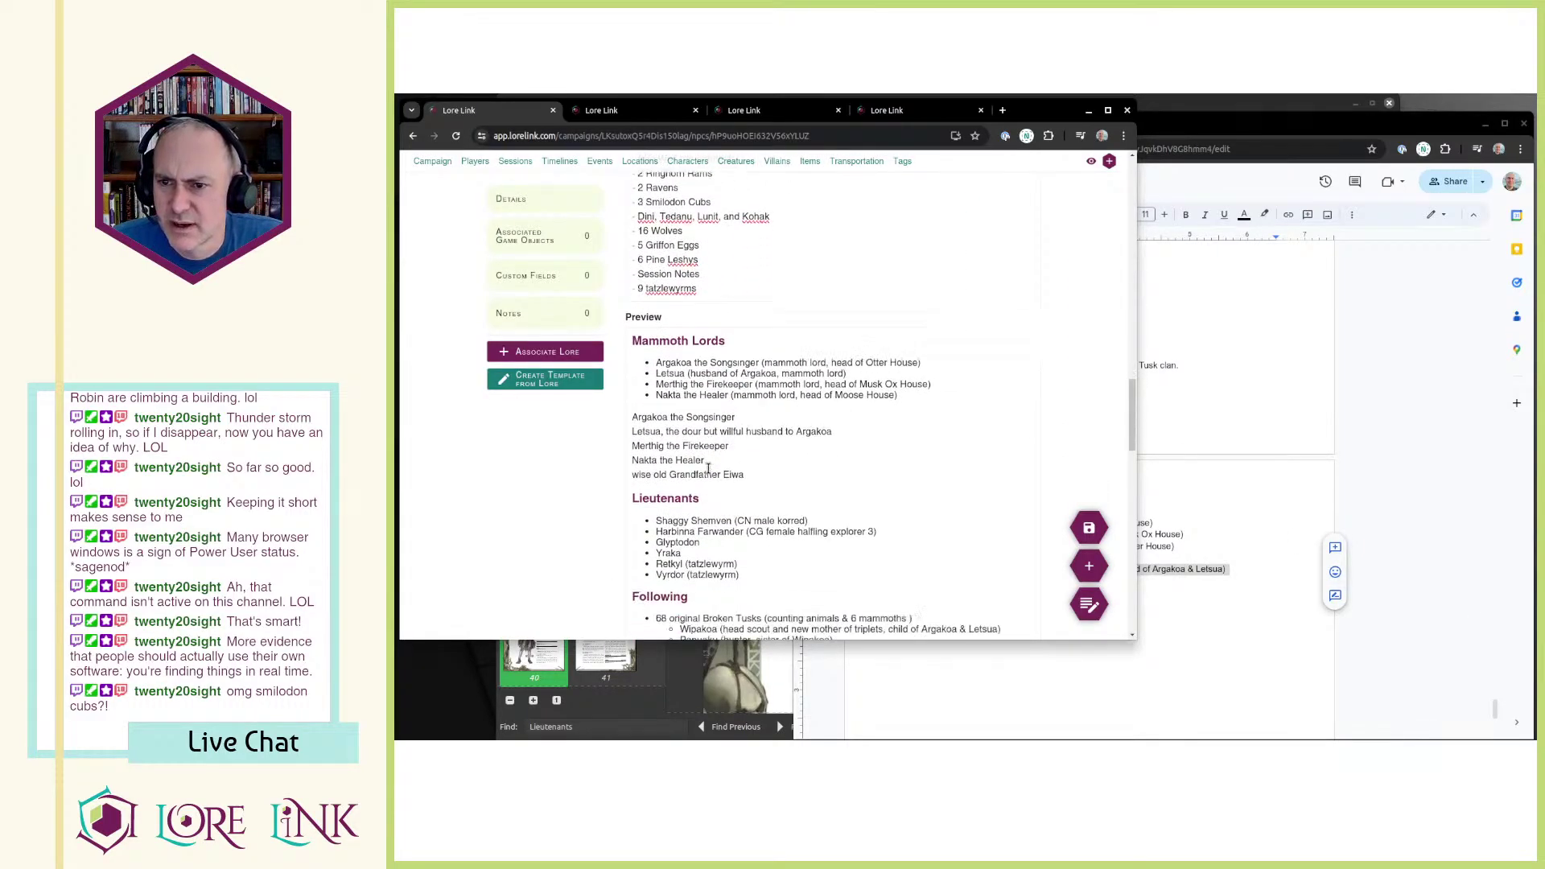
{"action": "scroll", "coordinate": [686, 493], "scroll_direction": "down", "scroll_amount": 2}
Step: Copy the "Pakano (great-grandson of Eiwa's late sister)" line from the Google Doc into Lore Link as a sub-bullet below Imek
{"action": "key", "text": "alt+Tab"}
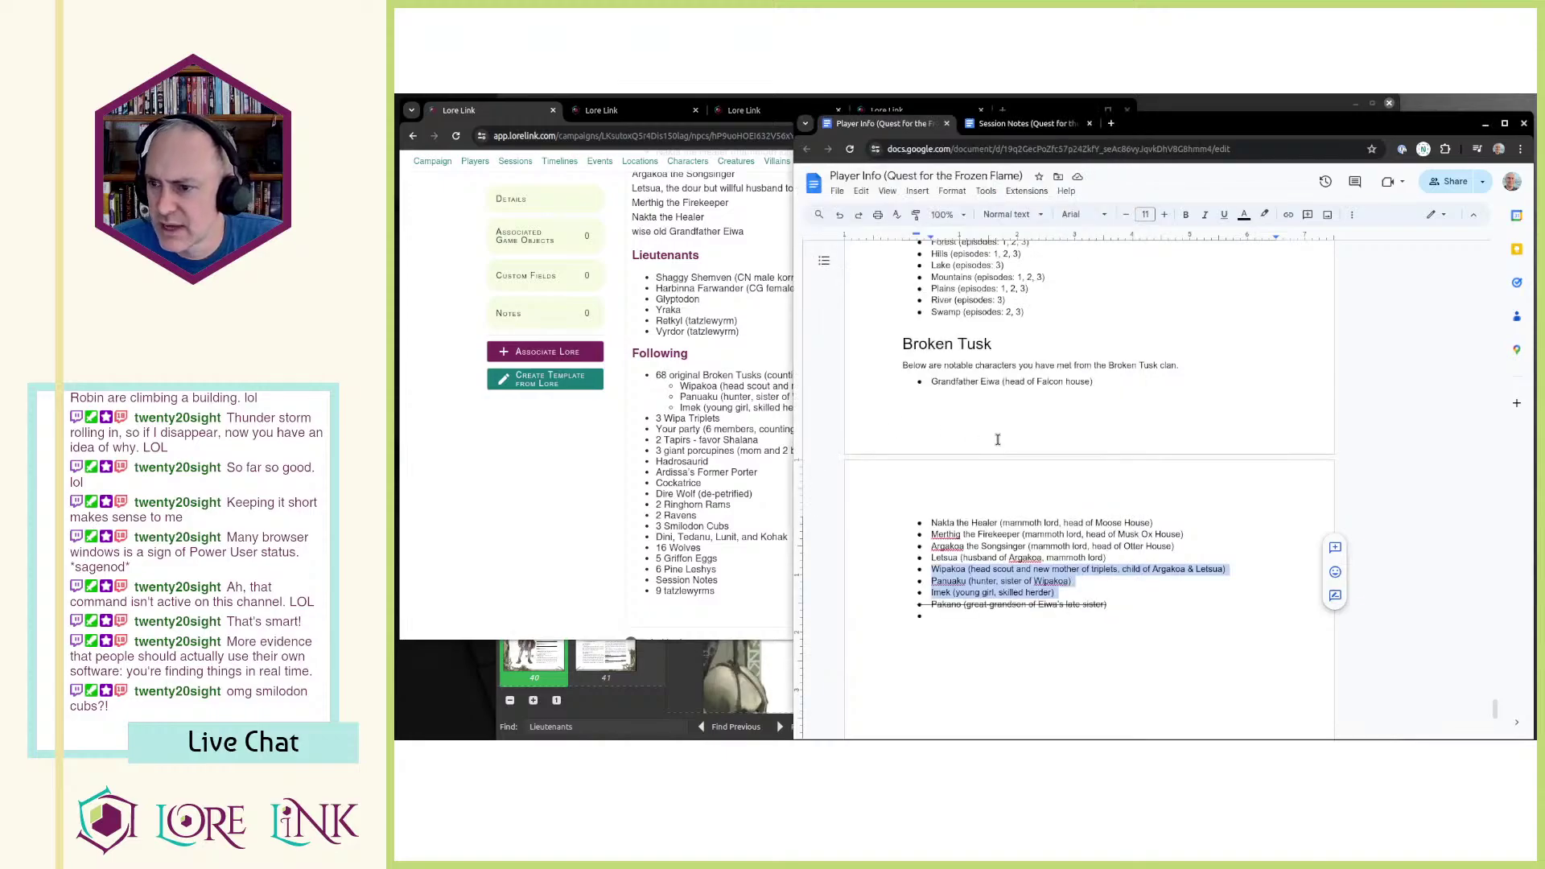
{"action": "left_click_drag", "start_coordinate": [934, 605], "coordinate": [1119, 605]}
{"action": "key", "text": "ctrl+c"}
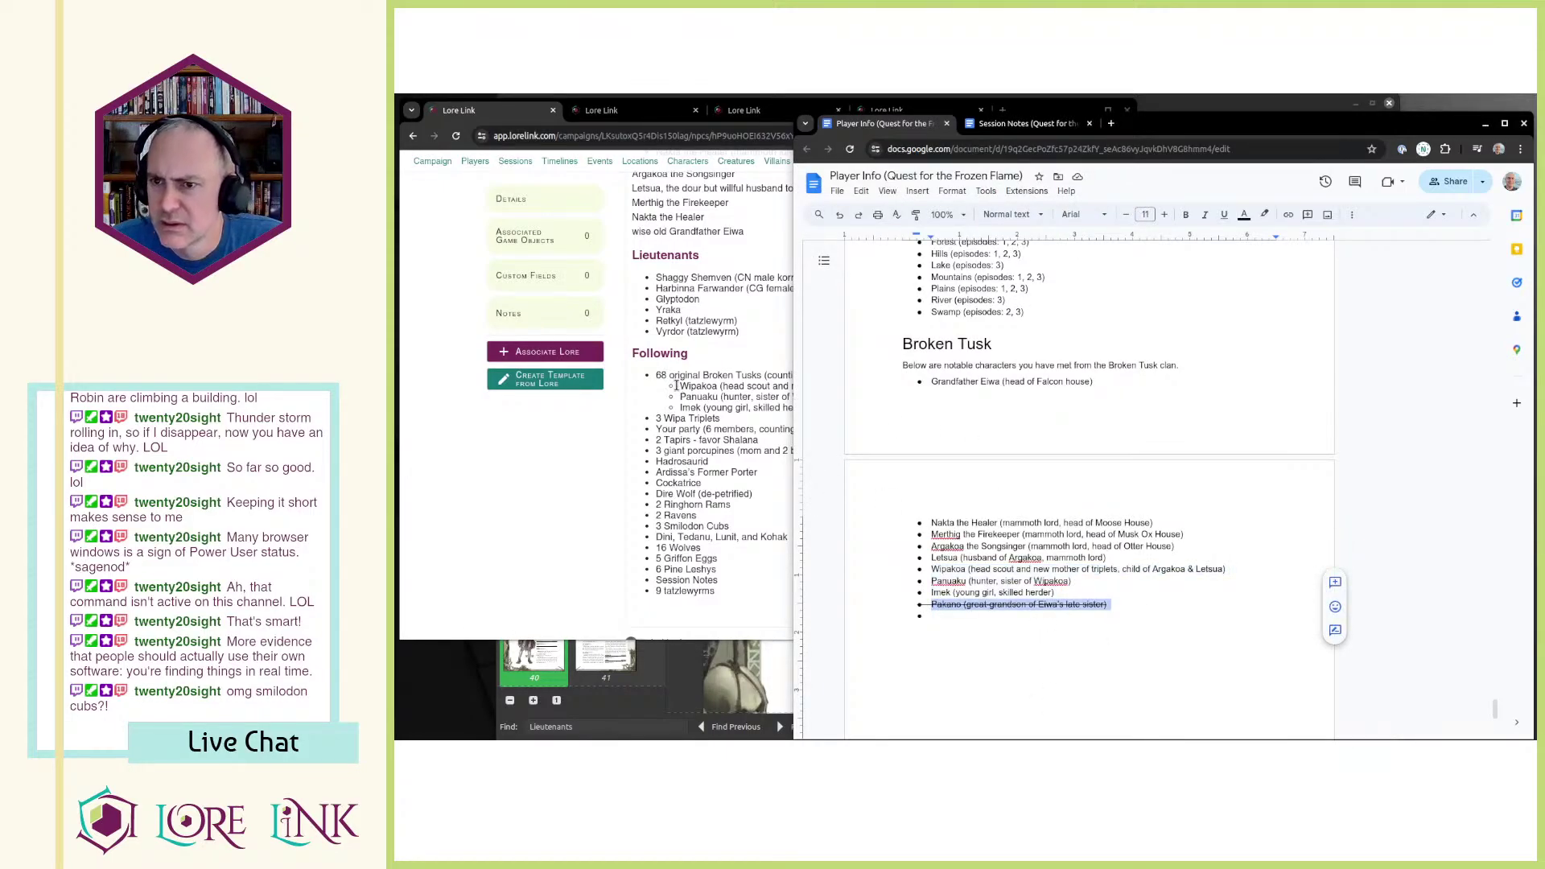
{"action": "left_click", "coordinate": [754, 408]}
{"action": "key", "text": "alt+Tab"}
{"action": "key", "text": "alt+Tab"}
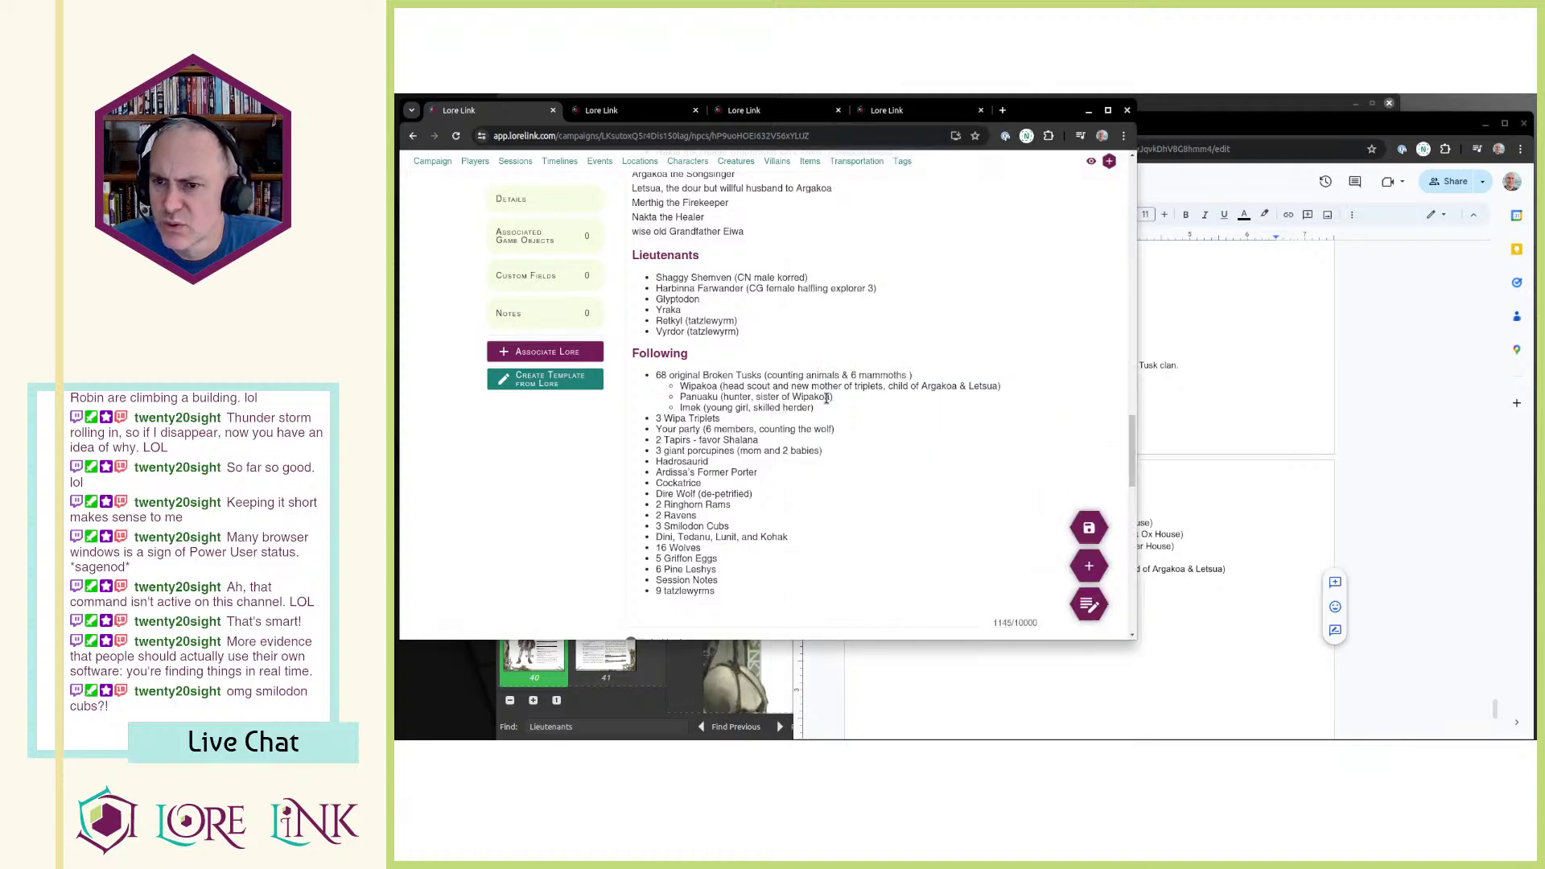
{"action": "key", "text": "alt+Tab"}
{"action": "left_click", "coordinate": [798, 414]}
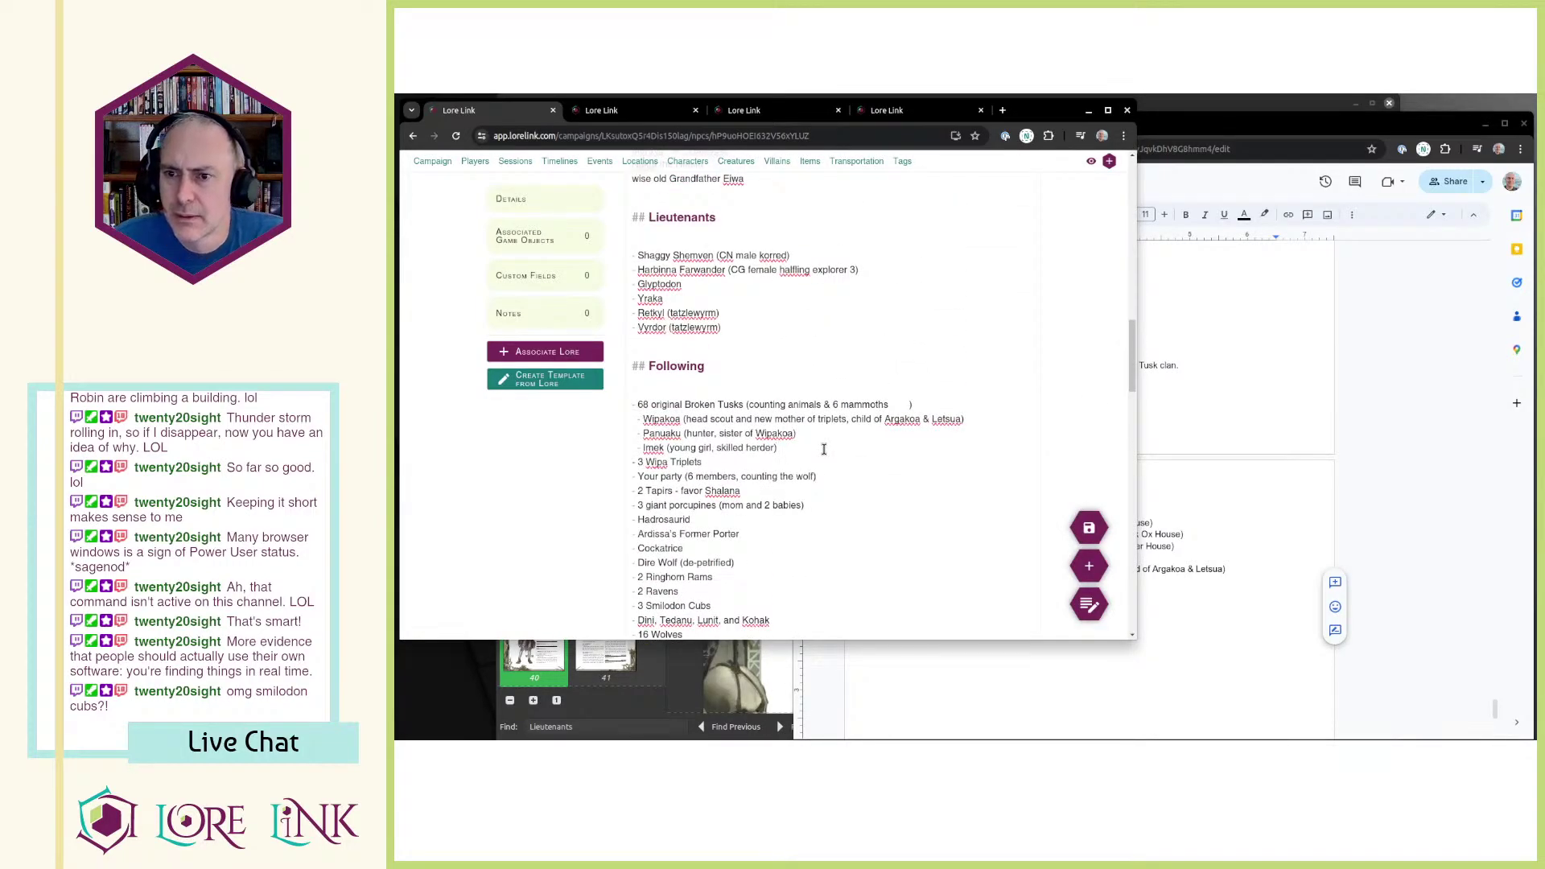
{"action": "key", "text": "ctrl+v"}
{"action": "key", "text": "BackSpace"}
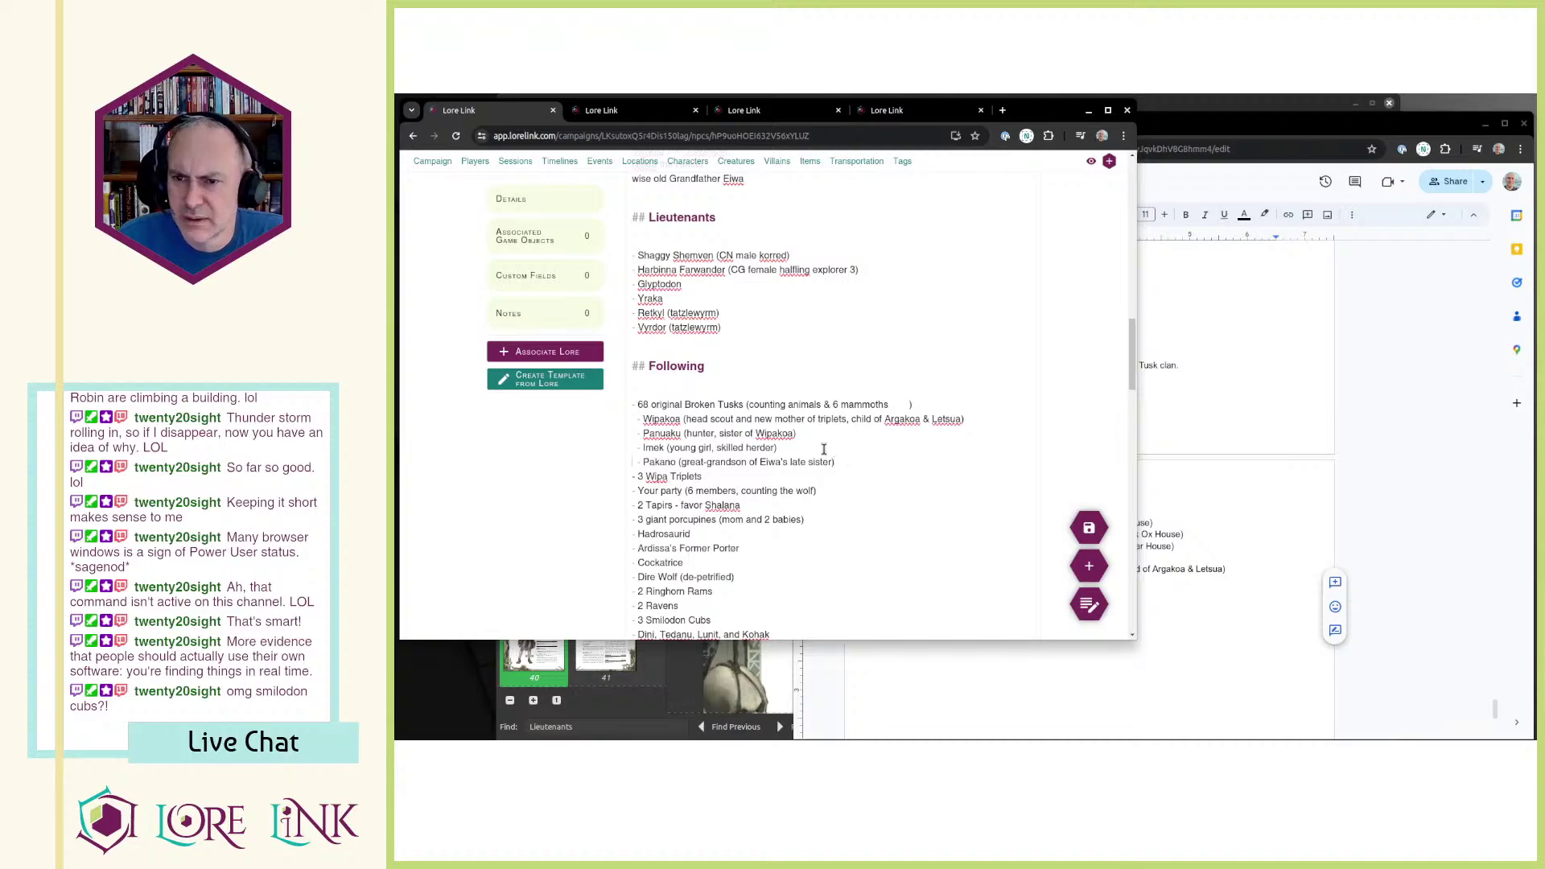
Step: Apply strikethrough to the Pakano sub-bullet in the Following list
{"action": "key", "text": "shift+Home"}
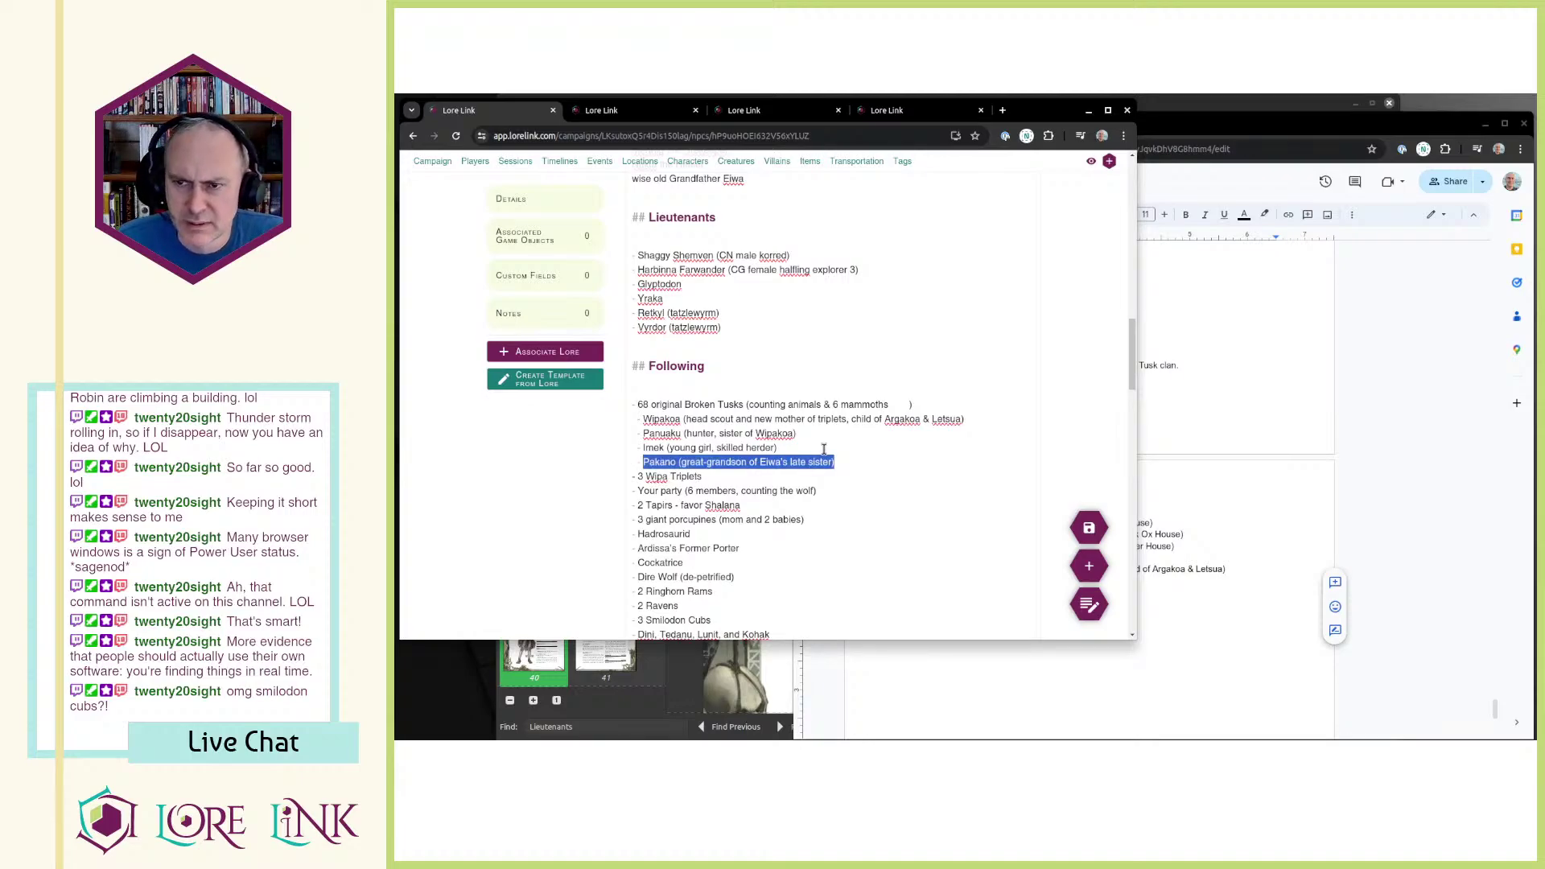
{"action": "scroll", "coordinate": [862, 346], "scroll_direction": "up", "scroll_amount": 5}
{"action": "left_click", "coordinate": [681, 321]}
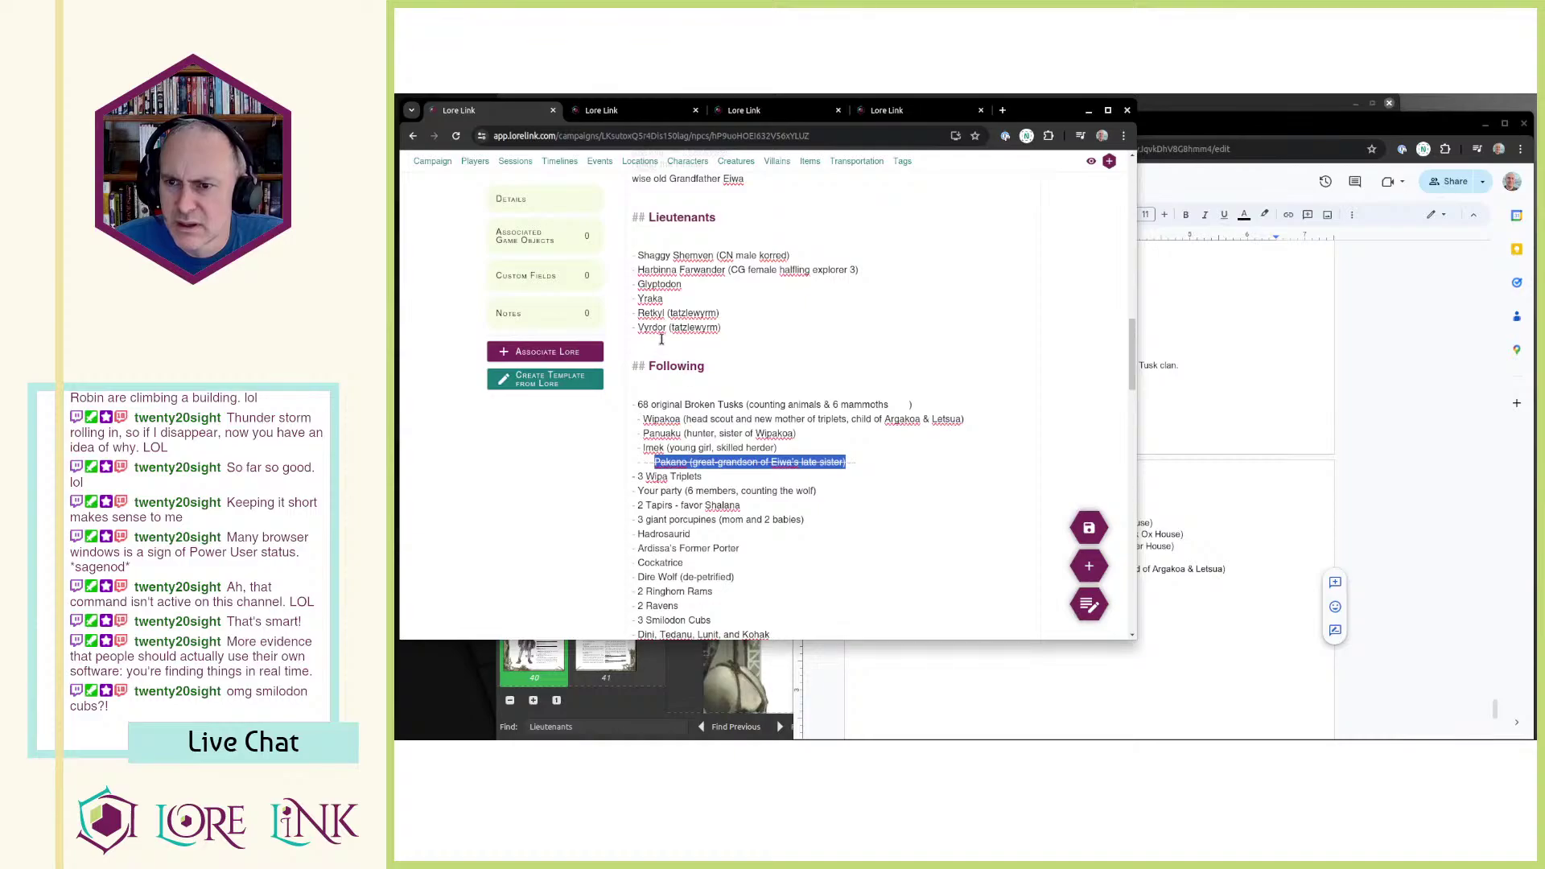
Step: Move "wise old Grandfather Eiwa" from the loose names into the Mammoth Lords list as a bullet after Nakta the Healer
{"action": "left_click", "coordinate": [729, 331]}
{"action": "scroll", "coordinate": [681, 339], "scroll_direction": "up", "scroll_amount": 2}
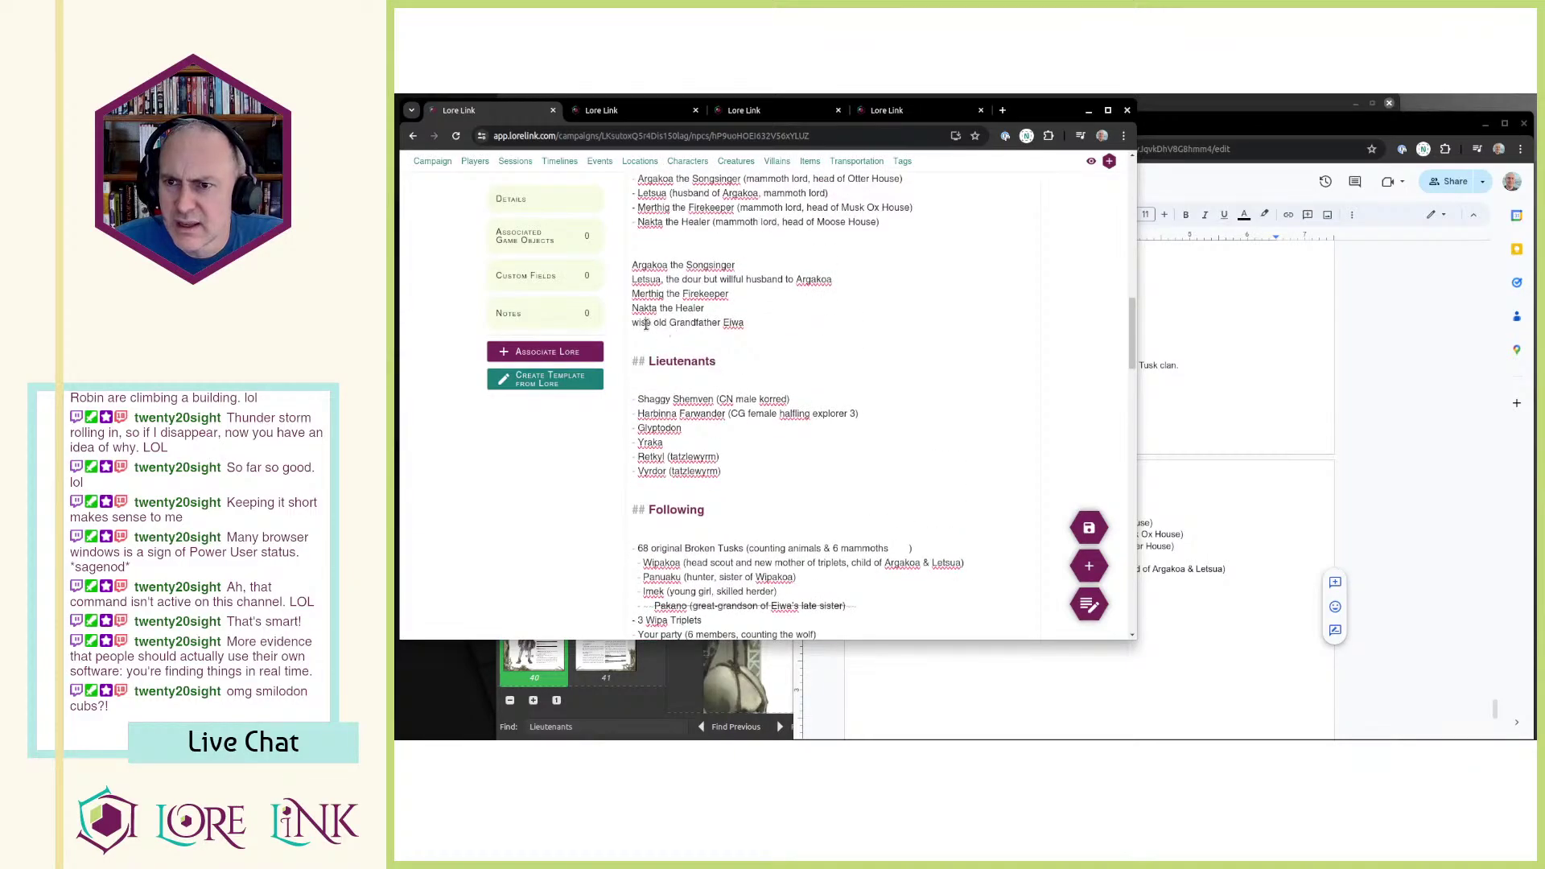
{"action": "scroll", "coordinate": [645, 324], "scroll_direction": "up", "scroll_amount": 2}
{"action": "key", "text": "Home"}
{"action": "key", "text": "shift+End"}
{"action": "key", "text": "Delete"}
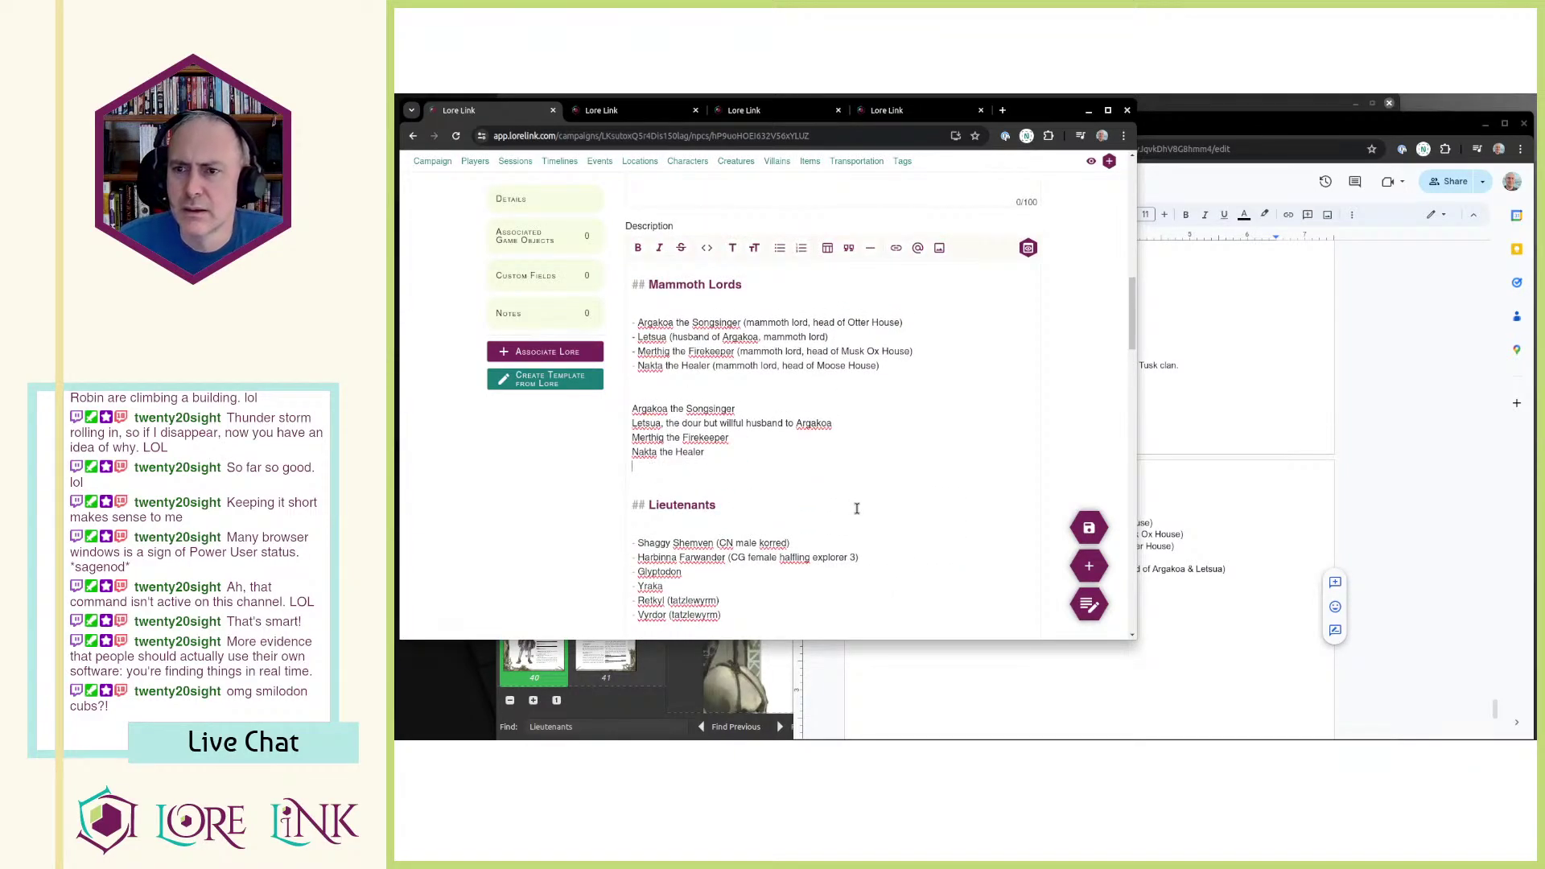
{"action": "type", "text": "-"}
{"action": "type", "text": "wise old Grandfather Eiwa"}
Step: Copy "the dour but willful" from the loose Letsua line into Letsua's Mammoth Lords bullet, before "husband of Argakoa"
{"action": "key", "text": "Down"}
{"action": "key", "text": "Down"}
{"action": "key", "text": "Down"}
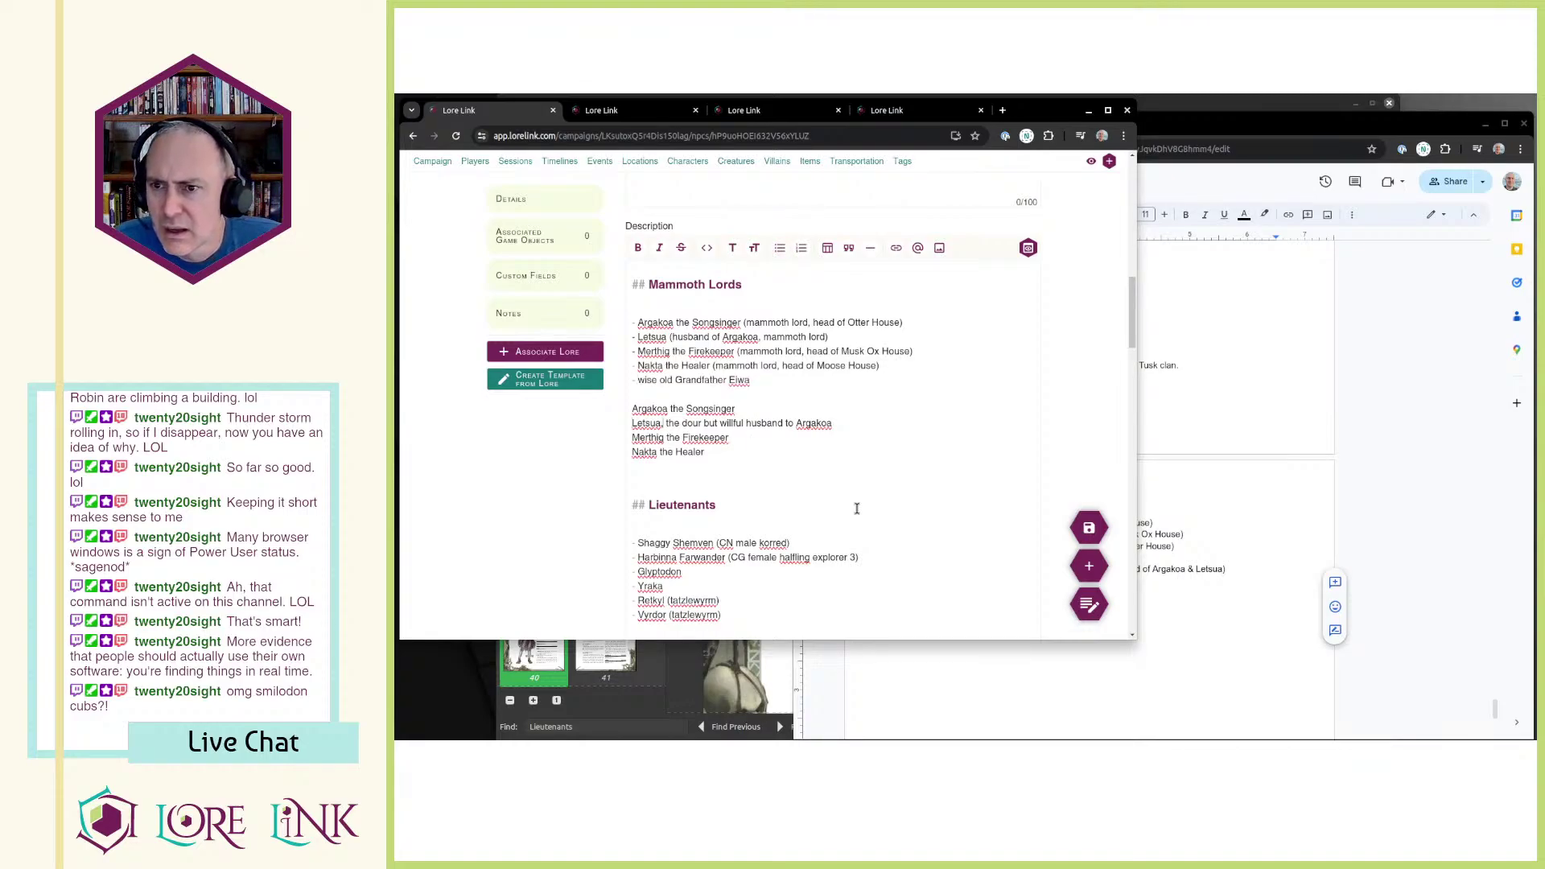
{"action": "key", "text": "ctrl+shift+Right"}
{"action": "key", "text": "ctrl+shift+Right"}
{"action": "key", "text": "ctrl+shift+Right"}
{"action": "key", "text": "ctrl+shift+Right"}
{"action": "key", "text": "ctrl+c"}
{"action": "key", "text": "Up"}
{"action": "key", "text": "Up"}
{"action": "key", "text": "Up"}
{"action": "key", "text": "Up"}
{"action": "key", "text": "Up"}
{"action": "key", "text": "ctrl+v"}
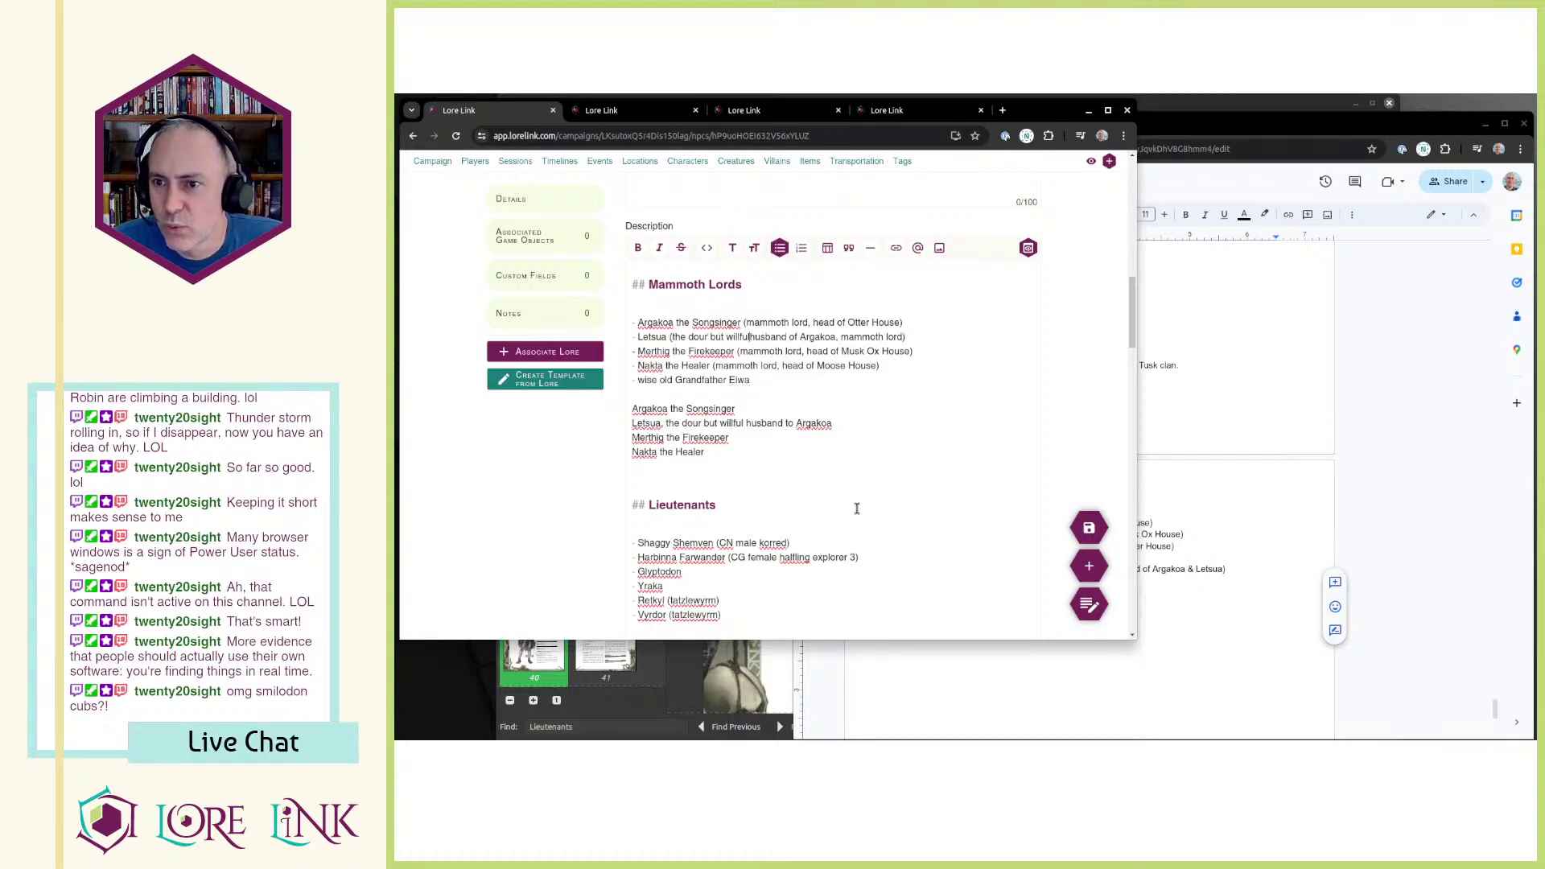
Step: Delete the loose duplicate names and the blank lines between the Mammoth Lords bullets and the Lieutenants heading
{"action": "key", "text": "Down"}
{"action": "key", "text": "Down"}
{"action": "key", "text": "Down"}
{"action": "key", "text": "Down"}
{"action": "key", "text": "shift+Down"}
{"action": "key", "text": "shift+Down"}
{"action": "key", "text": "shift+Down"}
{"action": "key", "text": "shift+Down"}
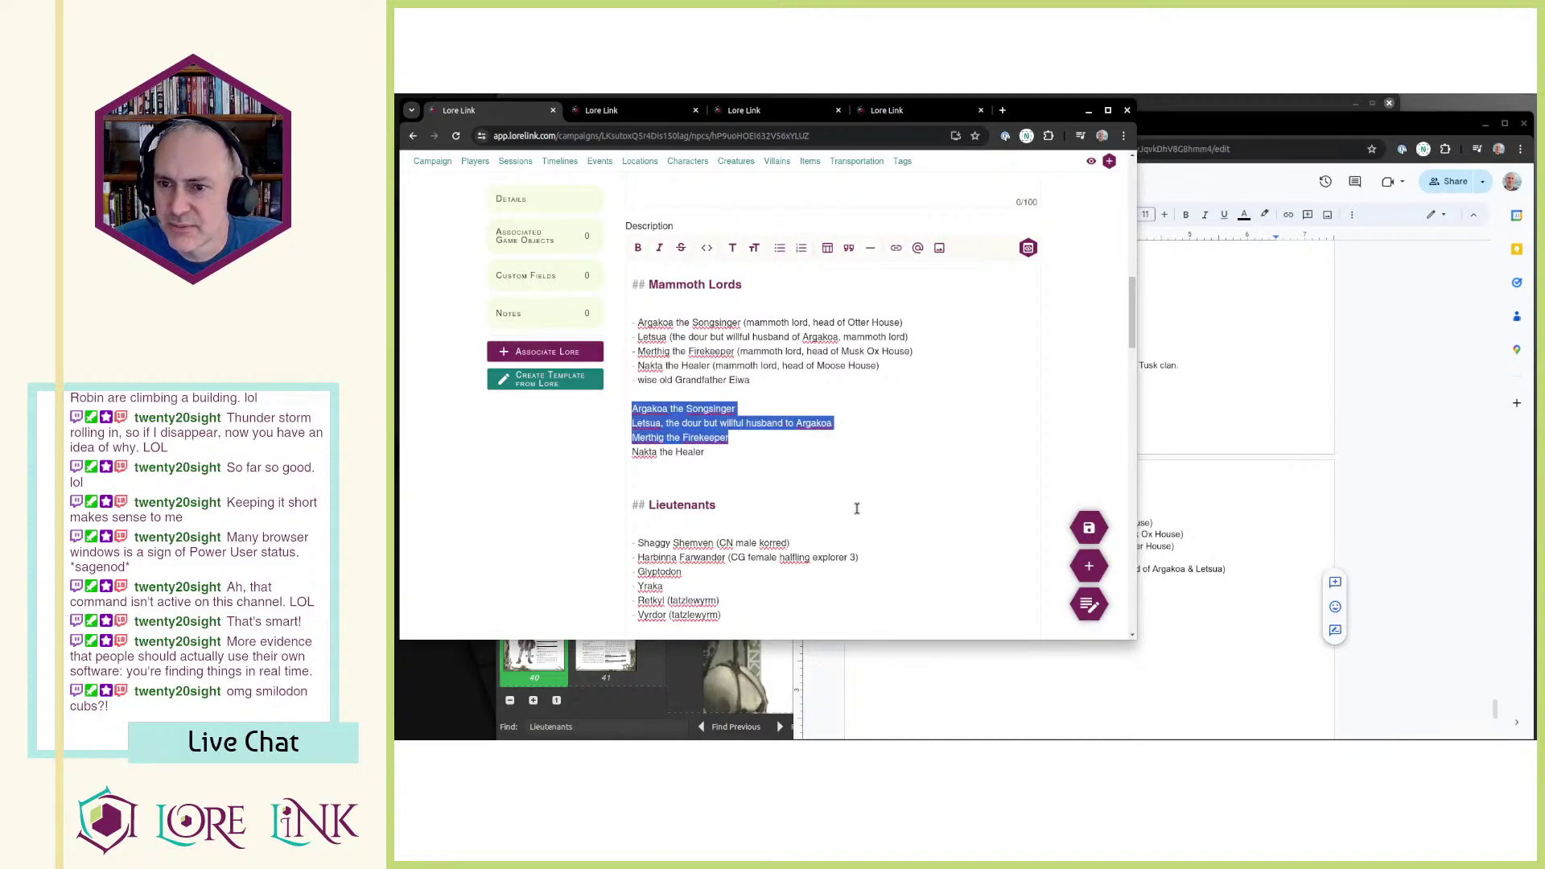
{"action": "key", "text": "Delete"}
{"action": "key", "text": "BackSpace"}
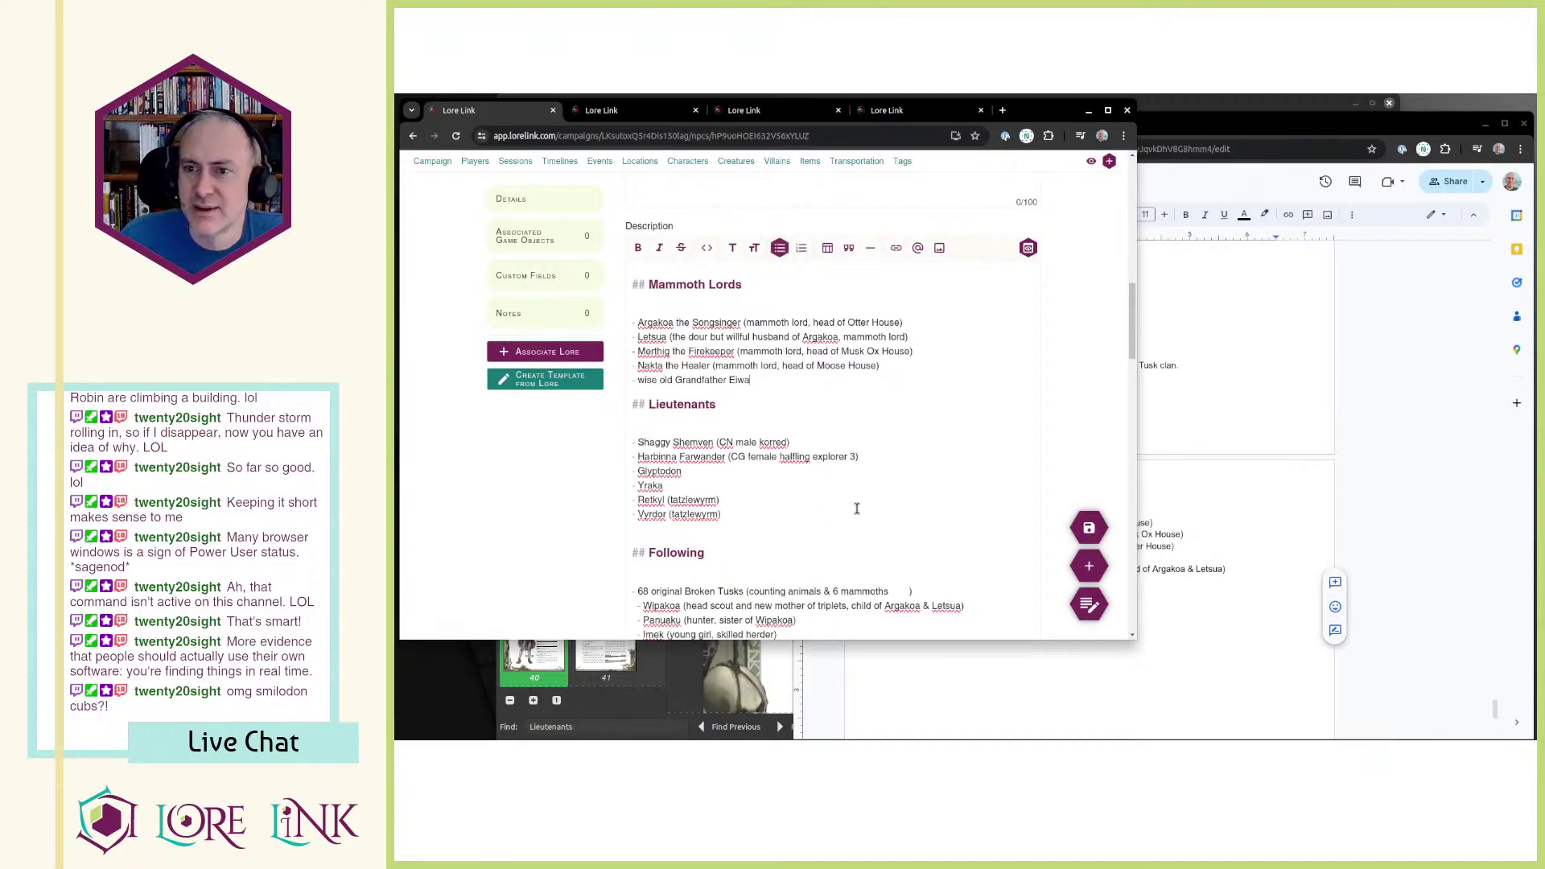
Step: Apply strikethrough to the Grandfather Eiwa bullet and save the character record
{"action": "key", "text": "shift+Home"}
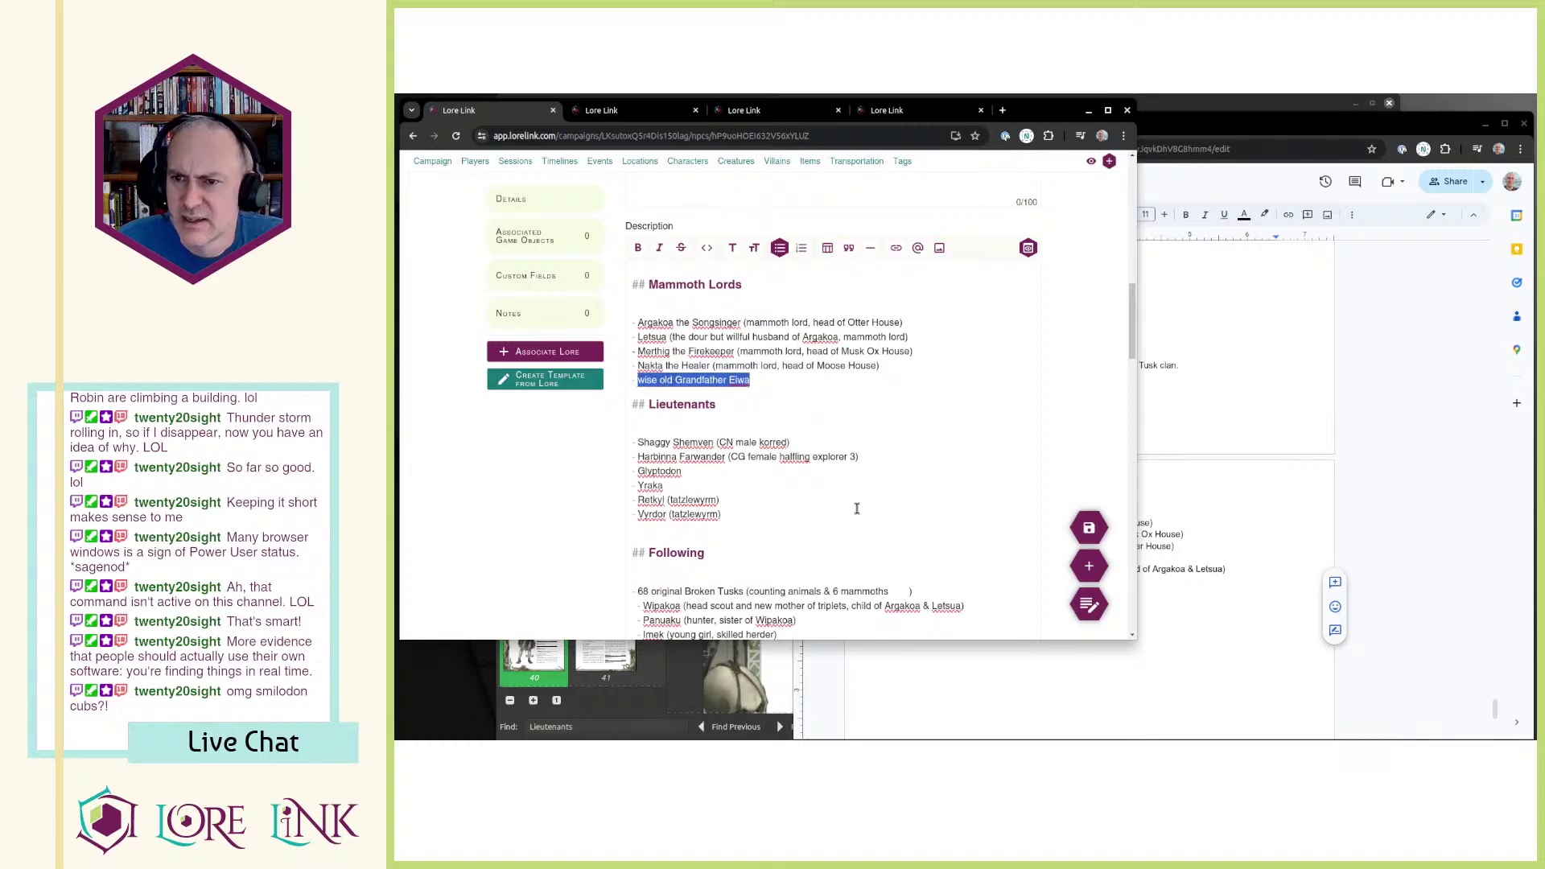
{"action": "left_click", "coordinate": [680, 249]}
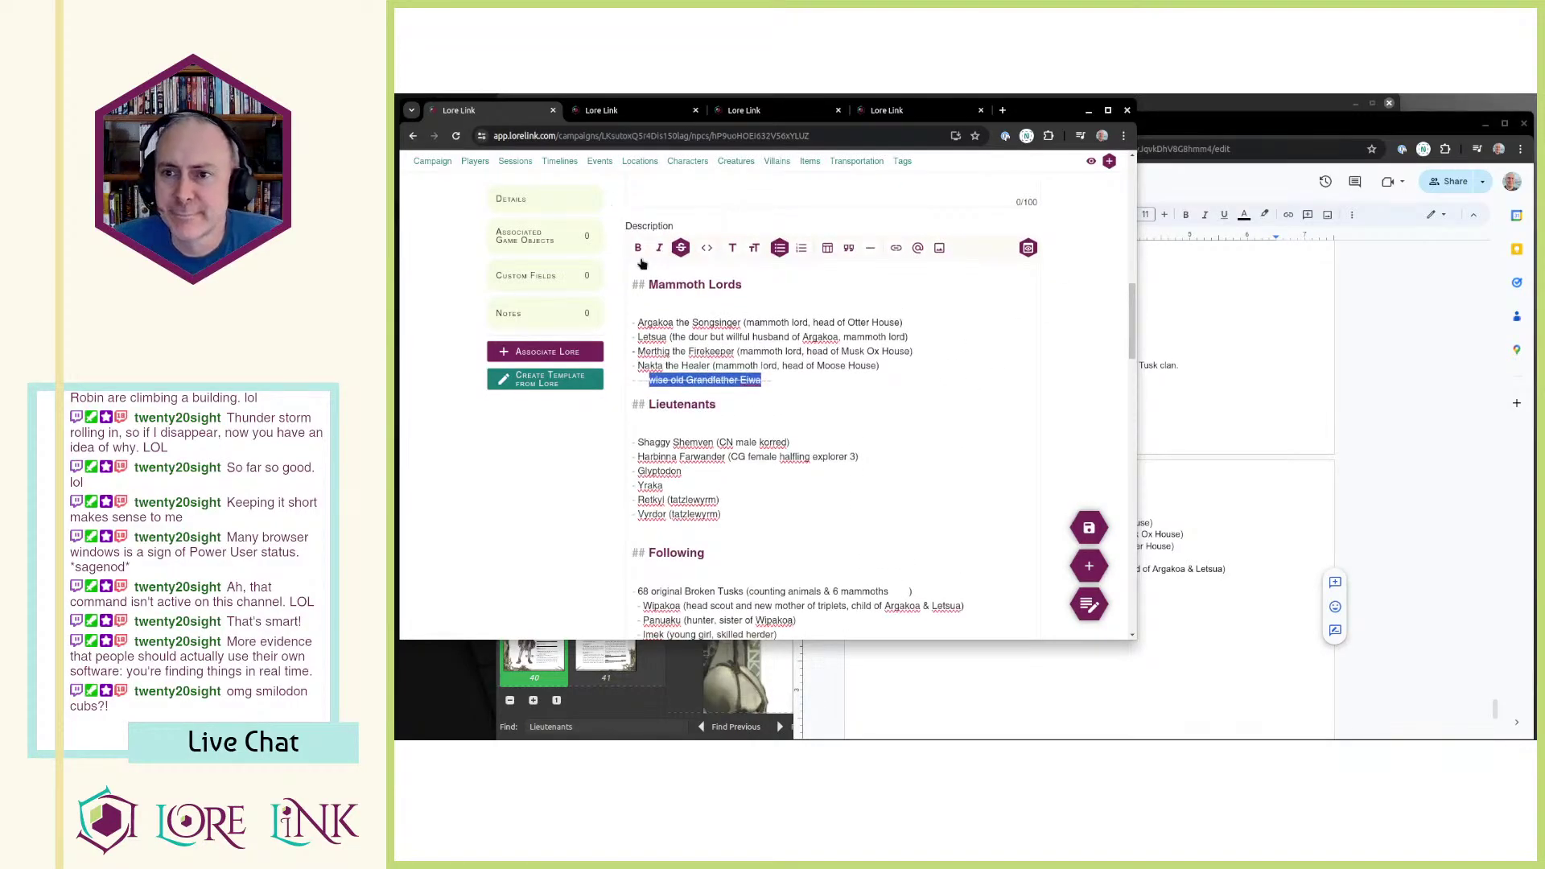
{"action": "scroll", "coordinate": [821, 402], "scroll_direction": "down", "scroll_amount": 10}
{"action": "left_click", "coordinate": [1089, 528]}
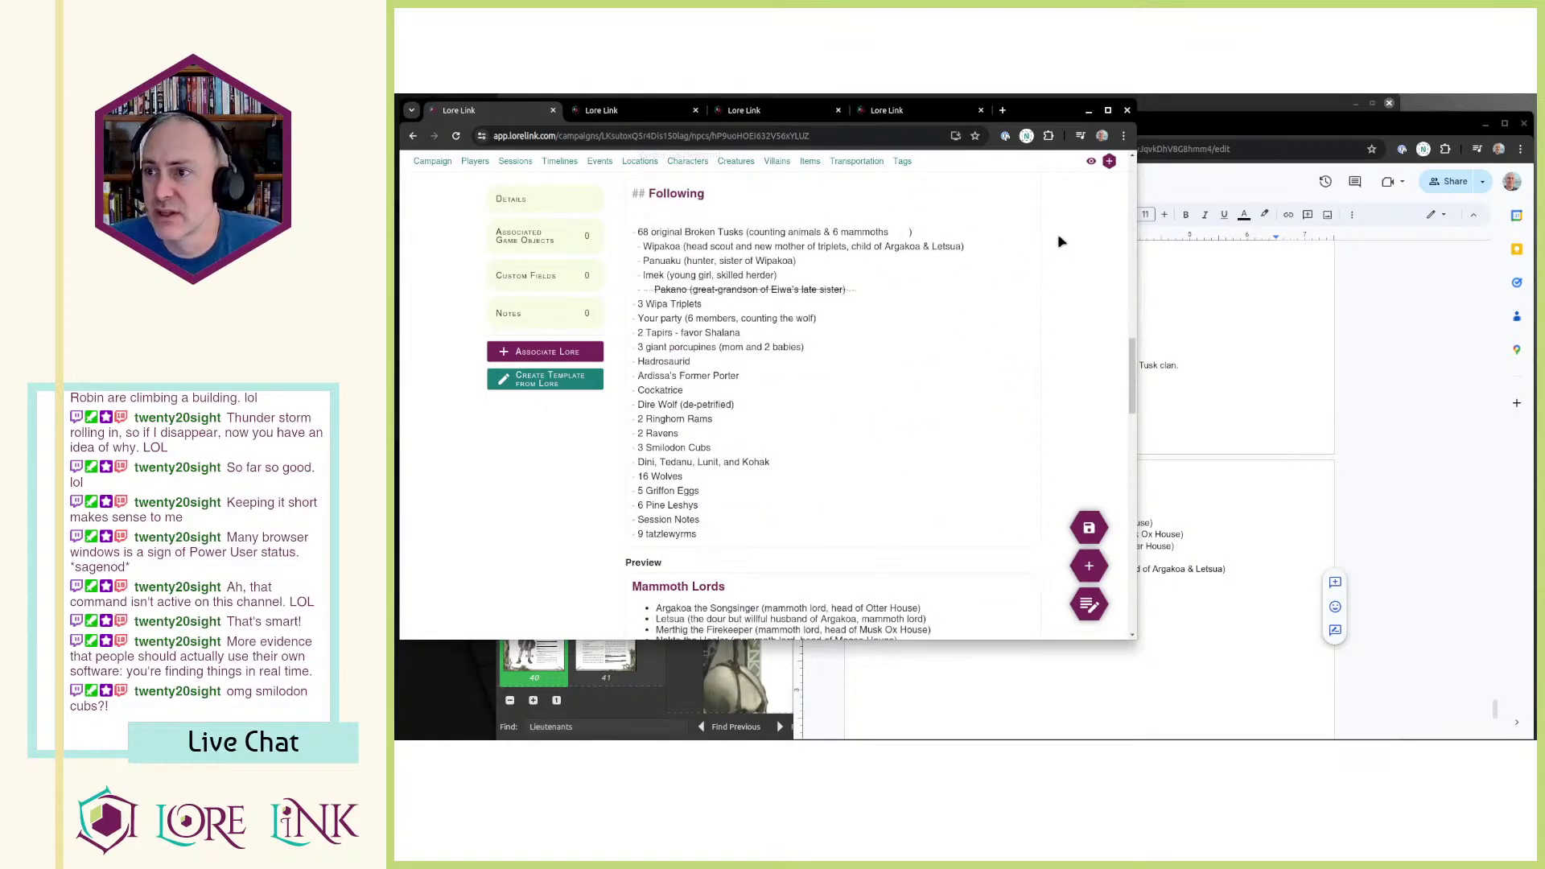
Step: Open the read-only view of Broken Tusk Following and review its Mammoth Lords, Lieutenants and Following lists
{"action": "left_click", "coordinate": [1091, 161]}
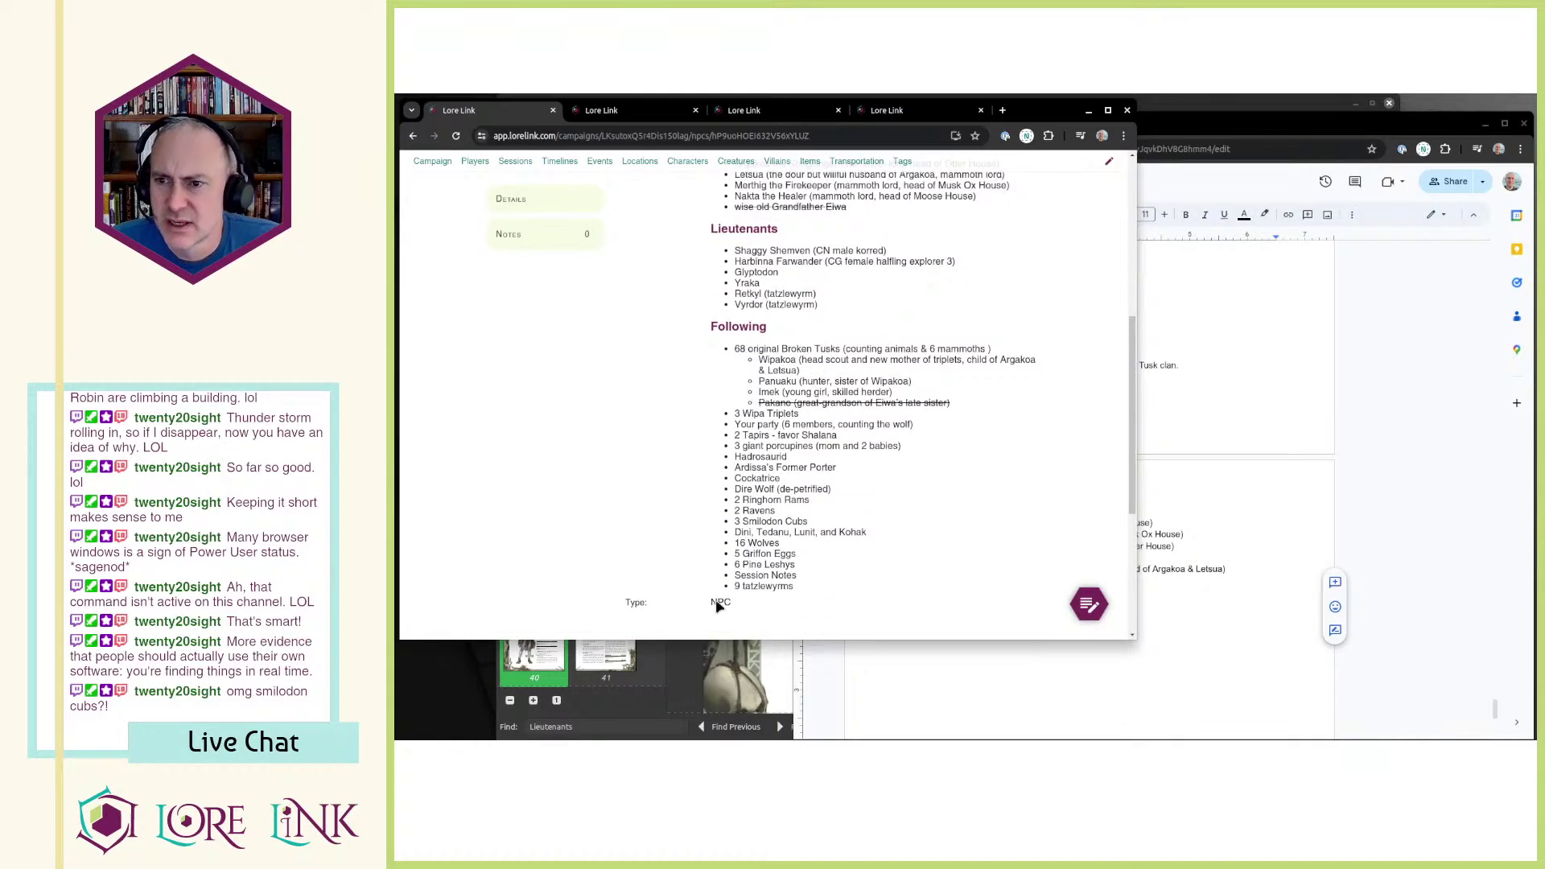
{"action": "scroll", "coordinate": [785, 587], "scroll_direction": "up", "scroll_amount": 1}
{"action": "scroll", "coordinate": [788, 412], "scroll_direction": "down", "scroll_amount": 1}
{"action": "left_click_drag", "start_coordinate": [788, 412], "coordinate": [860, 602]}
{"action": "left_click", "coordinate": [820, 570]}
{"action": "scroll", "coordinate": [821, 570], "scroll_direction": "up", "scroll_amount": 2}
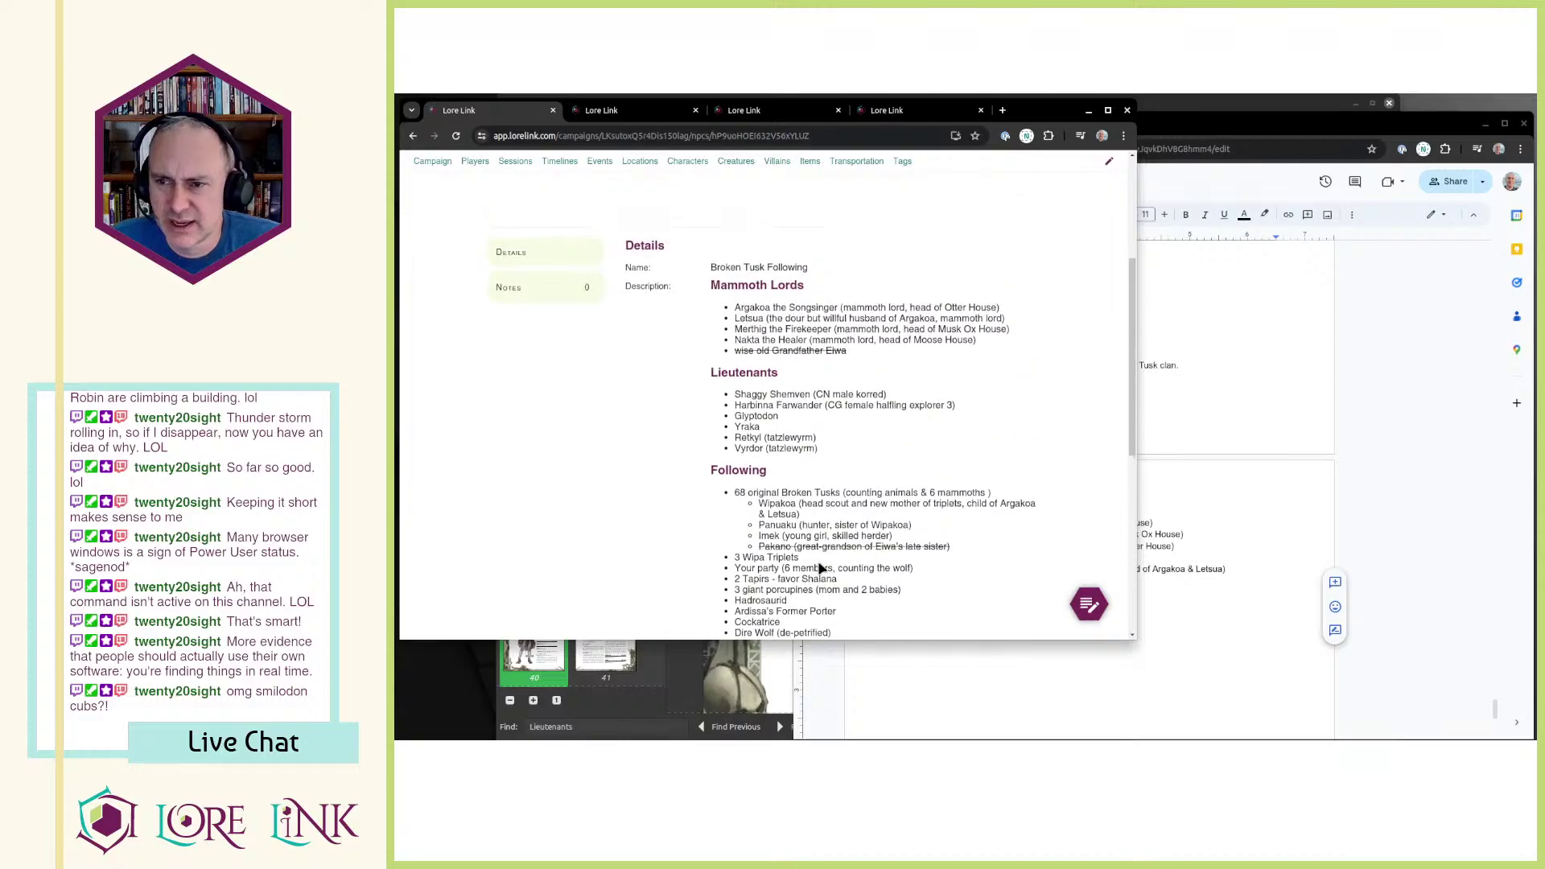
{"action": "scroll", "coordinate": [694, 517], "scroll_direction": "down", "scroll_amount": 2}
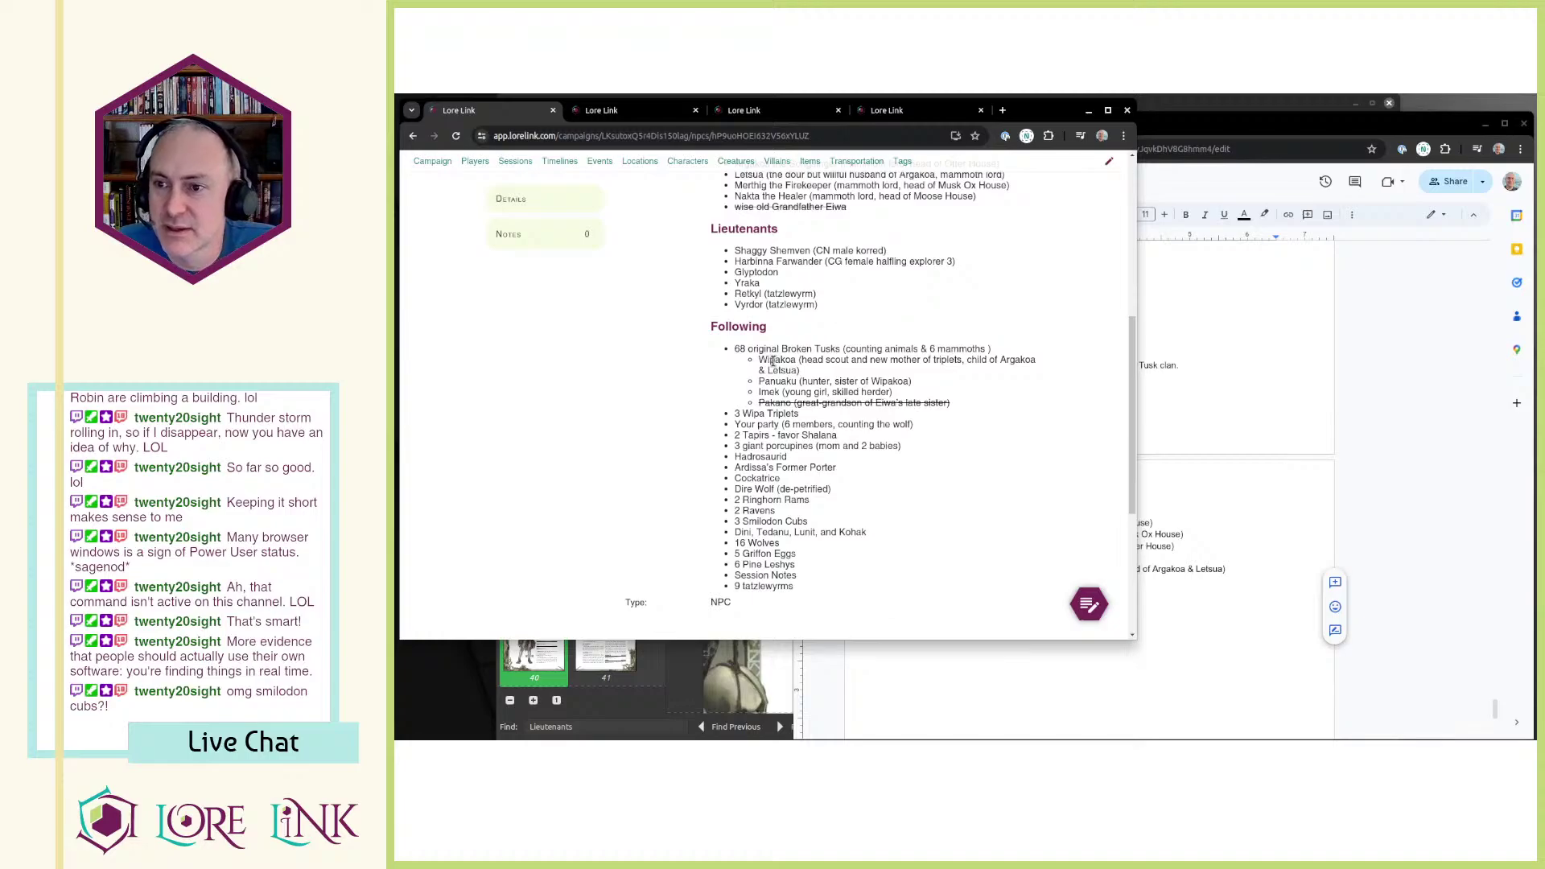
{"action": "scroll", "coordinate": [788, 377], "scroll_direction": "up", "scroll_amount": 2}
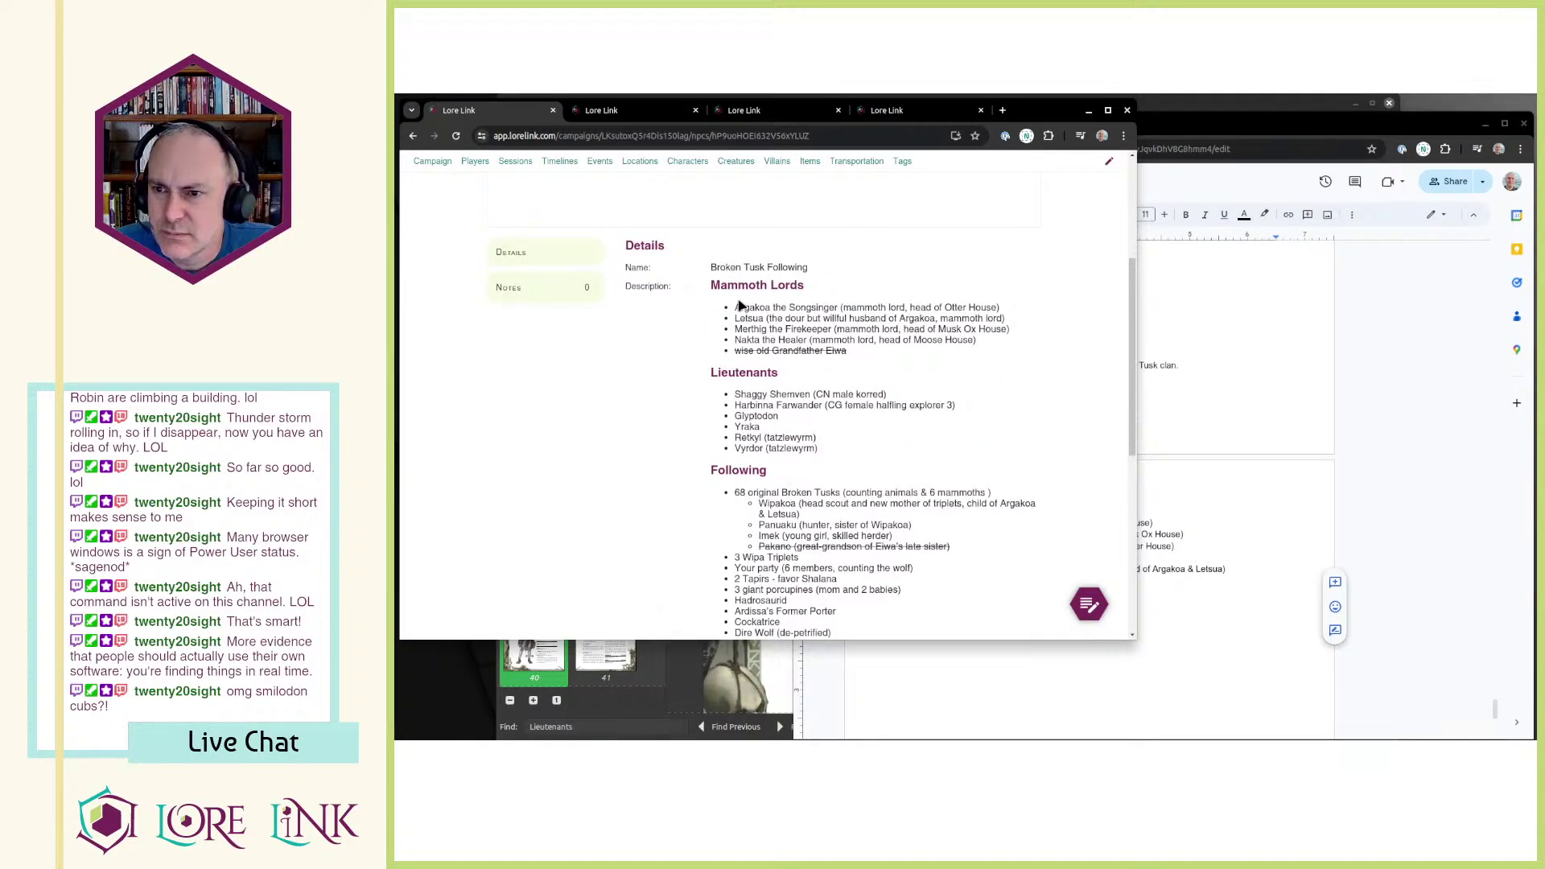
Step: Check the Mammoth Lords, Lieutenants and Following entries down to the Notes section for stray lines
{"action": "left_click_drag", "start_coordinate": [734, 305], "coordinate": [963, 367]}
{"action": "left_click_drag", "start_coordinate": [734, 405], "coordinate": [872, 449]}
{"action": "left_click", "coordinate": [873, 449]}
{"action": "scroll", "coordinate": [877, 448], "scroll_direction": "down", "scroll_amount": 1}
{"action": "scroll", "coordinate": [877, 448], "scroll_direction": "down", "scroll_amount": 5}
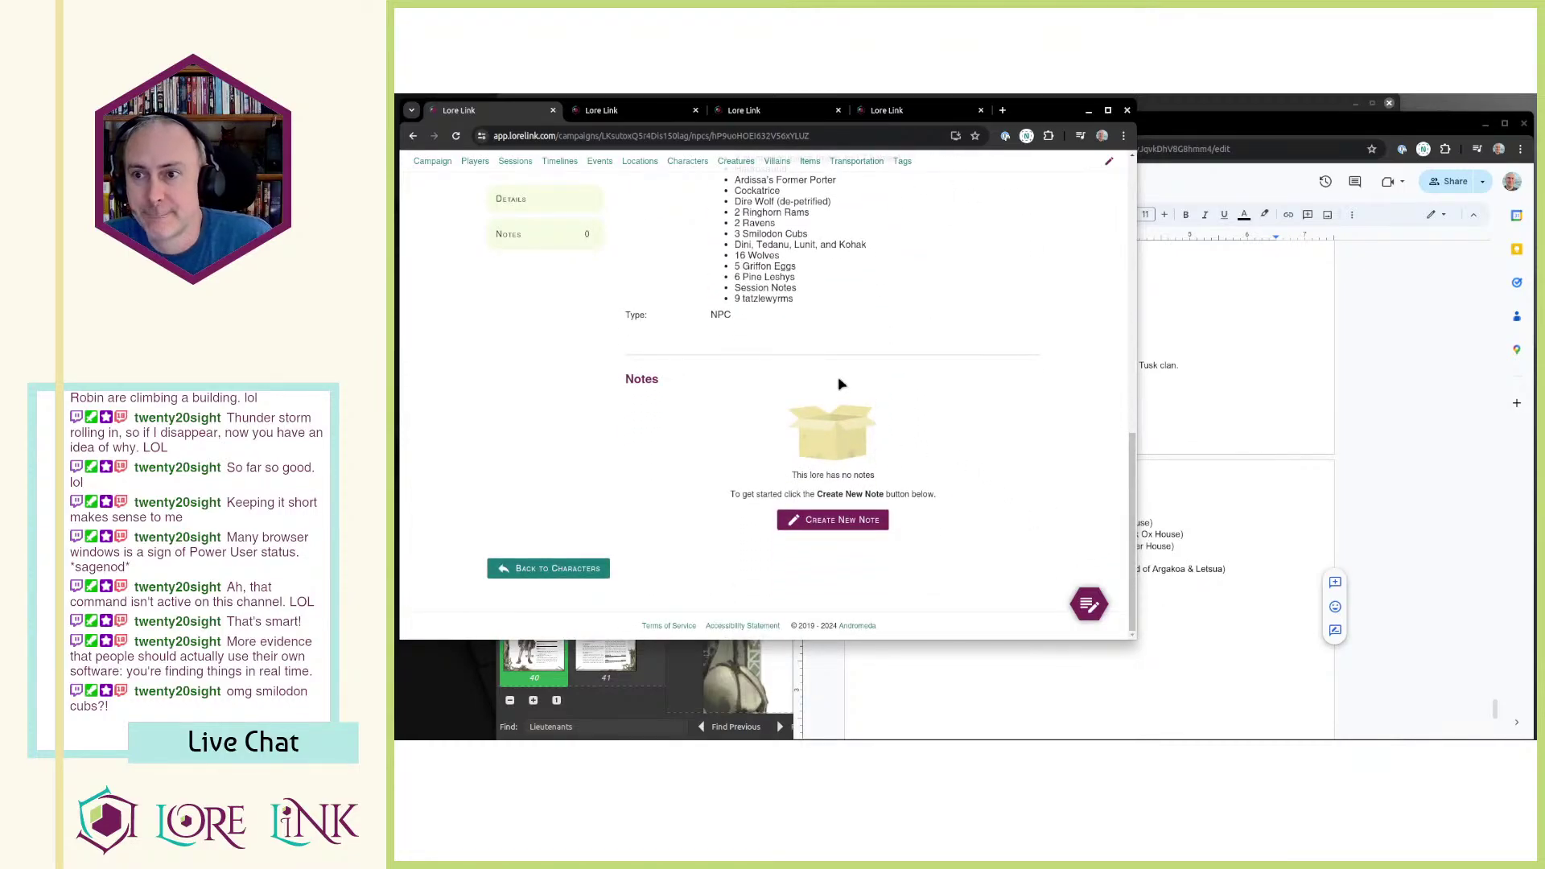
{"action": "scroll", "coordinate": [912, 418], "scroll_direction": "up", "scroll_amount": 1}
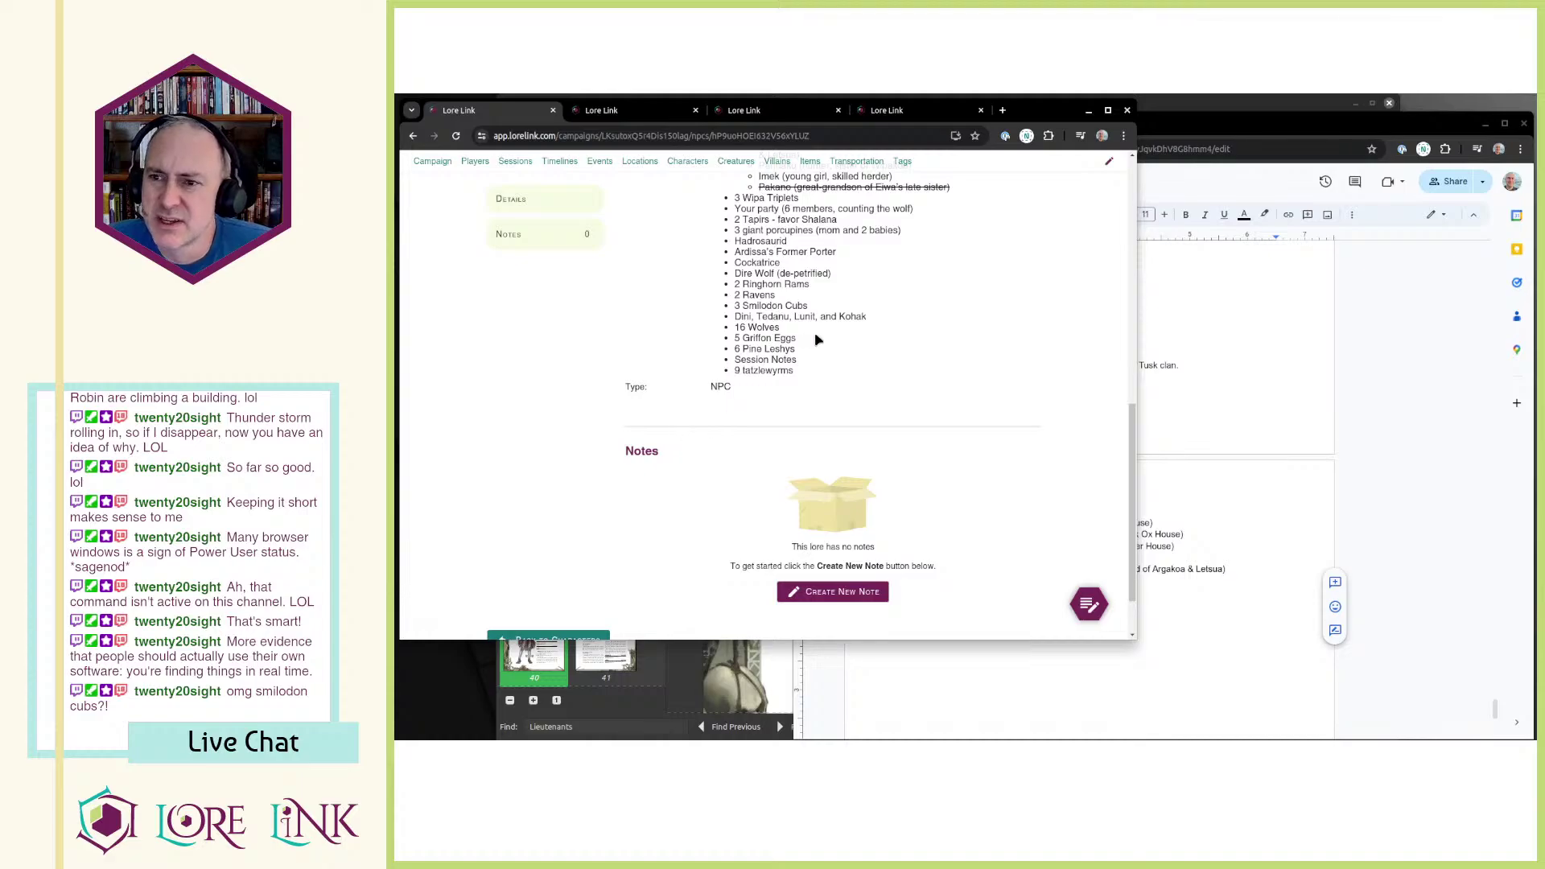
{"action": "scroll", "coordinate": [787, 370], "scroll_direction": "up", "scroll_amount": 4}
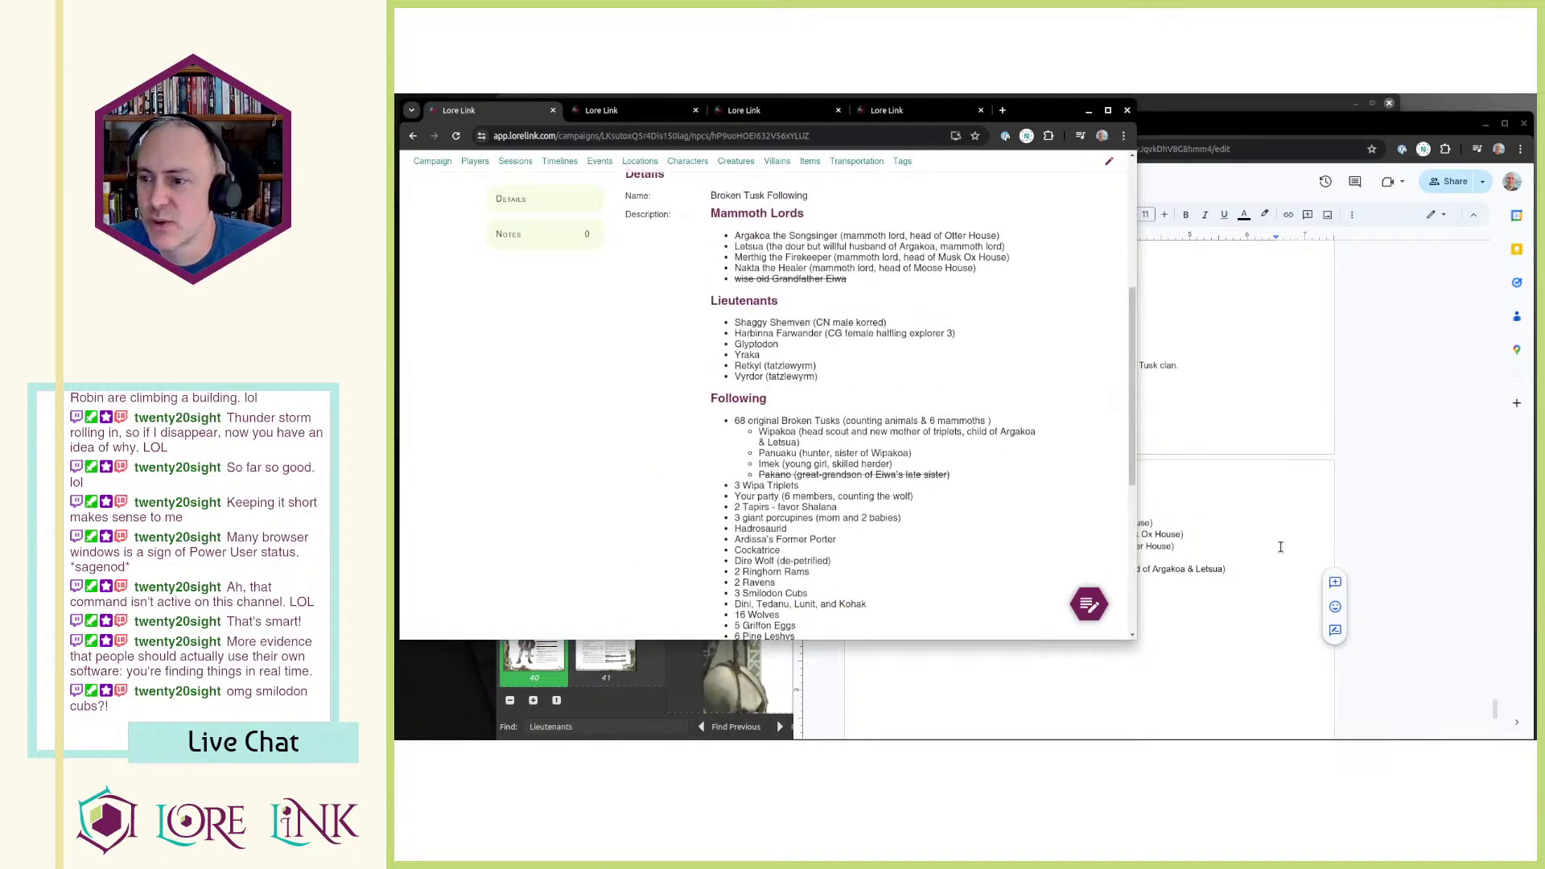
Step: Reopen the Broken Tusk Following record for editing, delete the "Session Notes" bullet from the Following list, and save
{"action": "left_click", "coordinate": [1109, 161]}
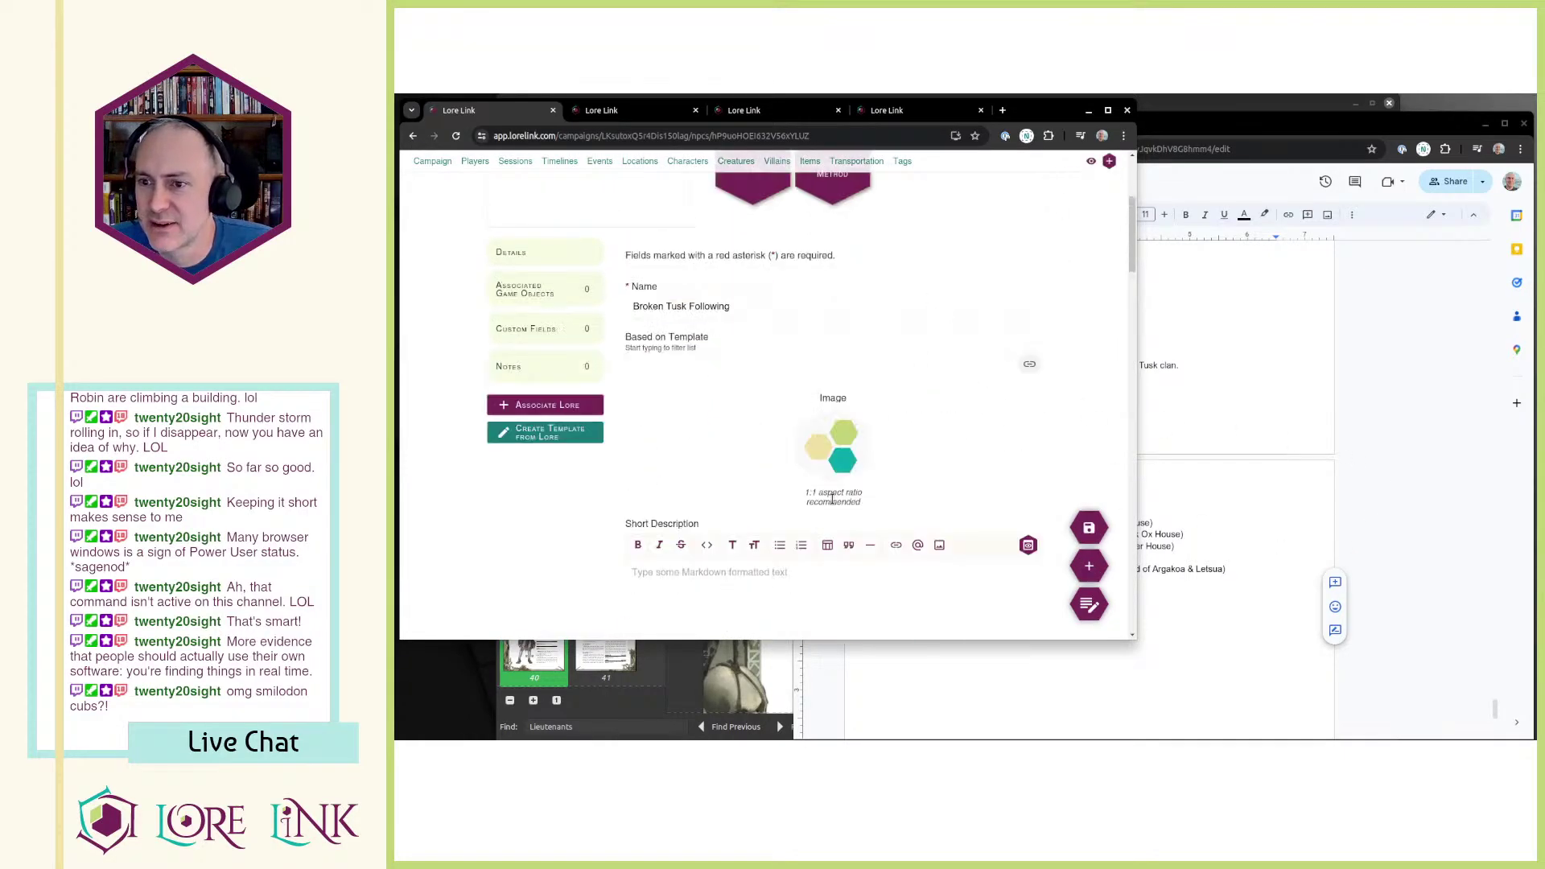
{"action": "scroll", "coordinate": [860, 493], "scroll_direction": "down", "scroll_amount": 8}
{"action": "left_click", "coordinate": [723, 277]}
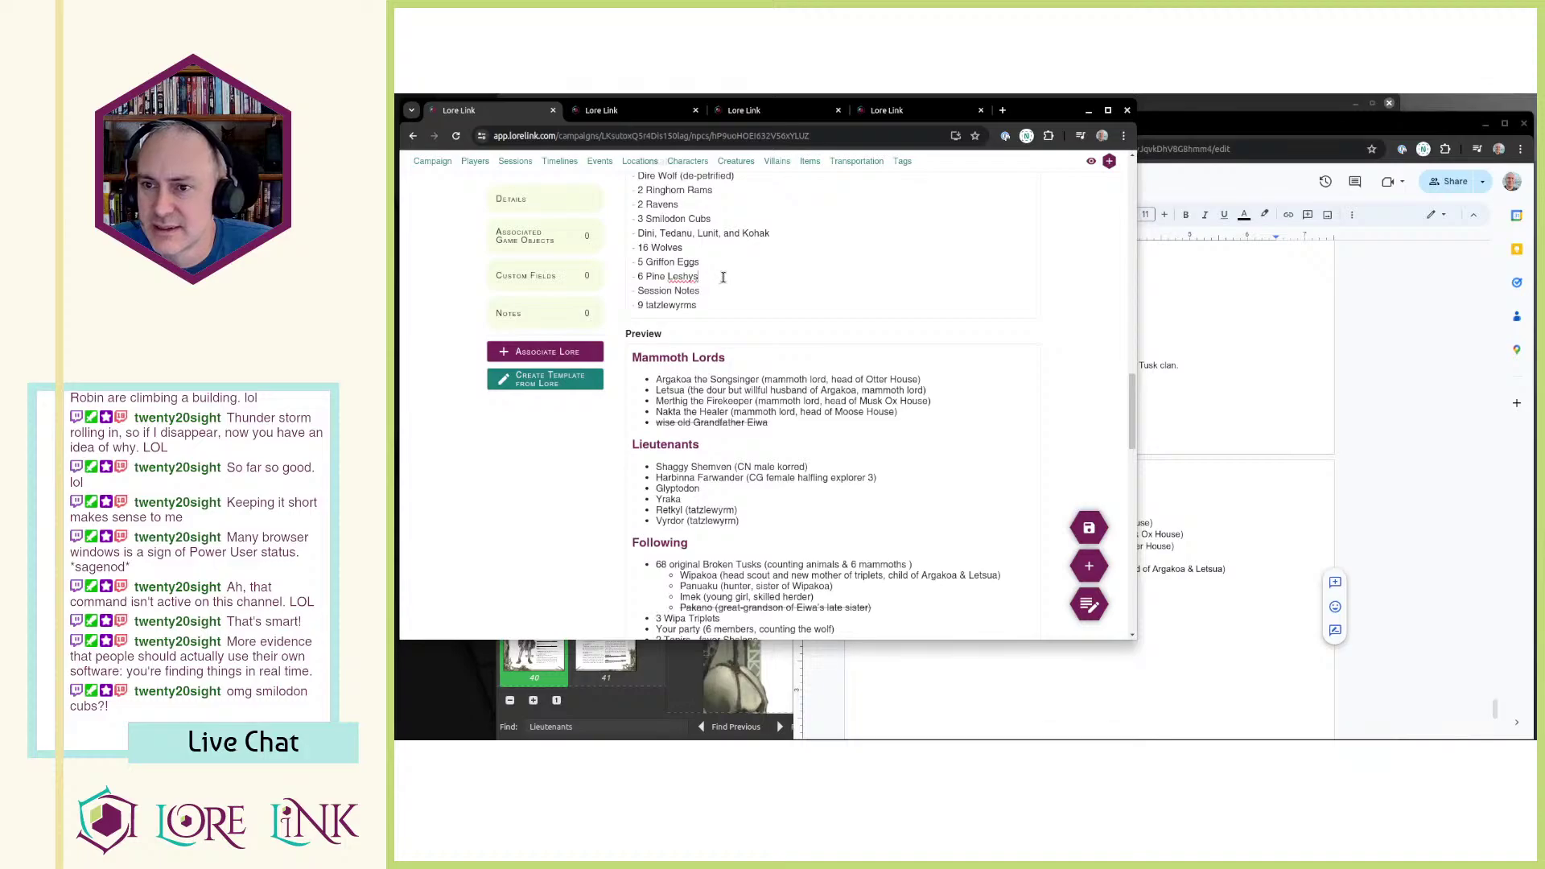
{"action": "key", "text": "Right"}
{"action": "key", "text": "shift+Down"}
{"action": "key", "text": "Delete"}
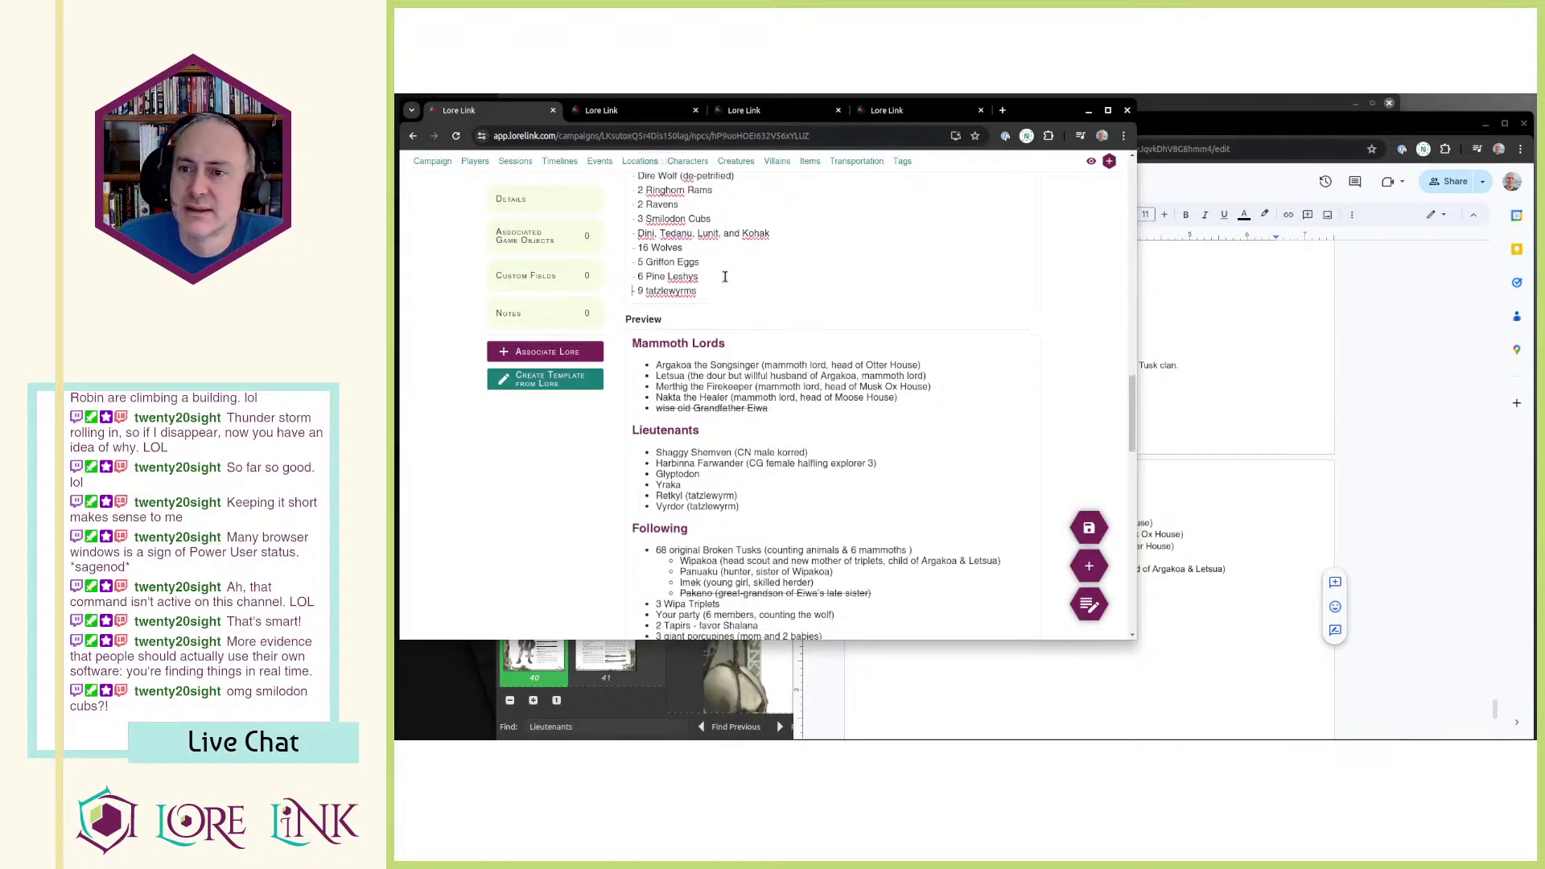
{"action": "left_click", "coordinate": [1085, 528]}
{"action": "scroll", "coordinate": [1012, 412], "scroll_direction": "up", "scroll_amount": 4}
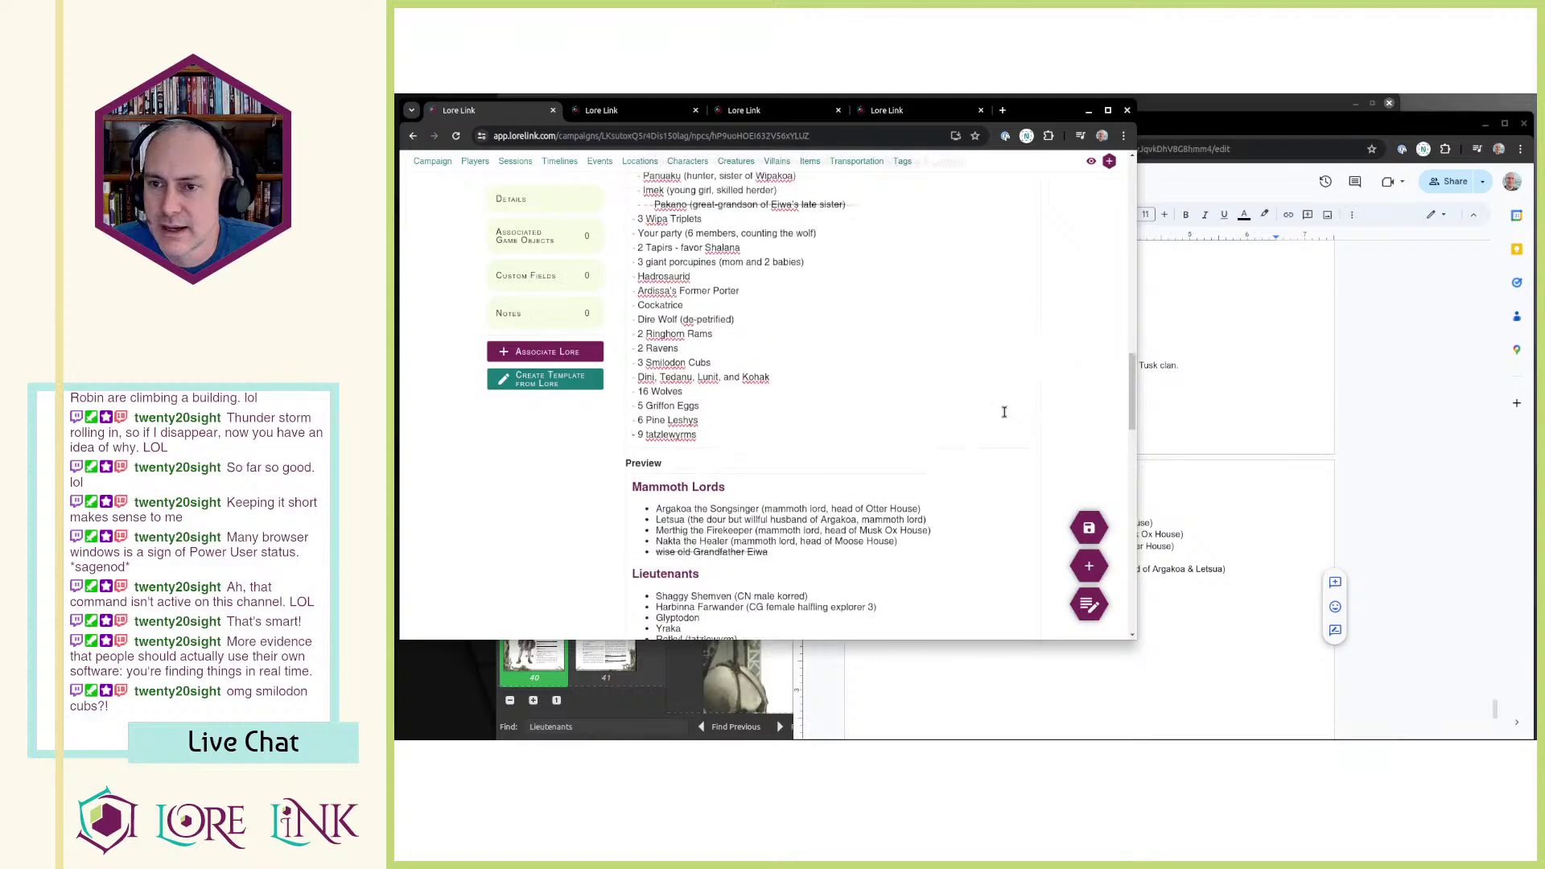
{"action": "scroll", "coordinate": [1018, 410], "scroll_direction": "down", "scroll_amount": 2}
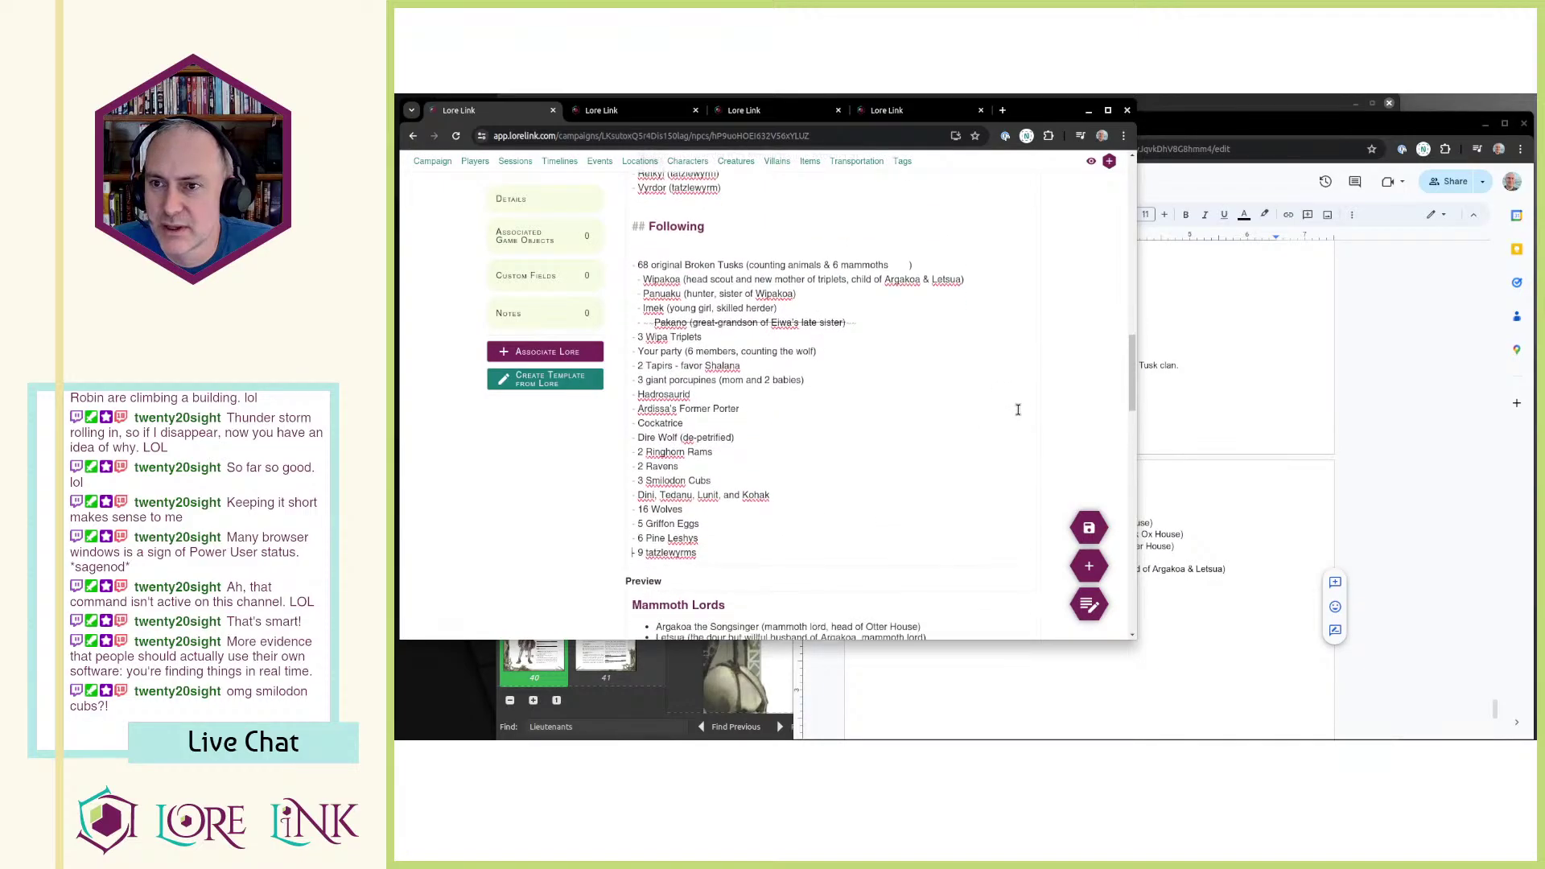
{"action": "scroll", "coordinate": [1018, 410], "scroll_direction": "up", "scroll_amount": 2}
{"action": "scroll", "coordinate": [1018, 410], "scroll_direction": "down", "scroll_amount": 4}
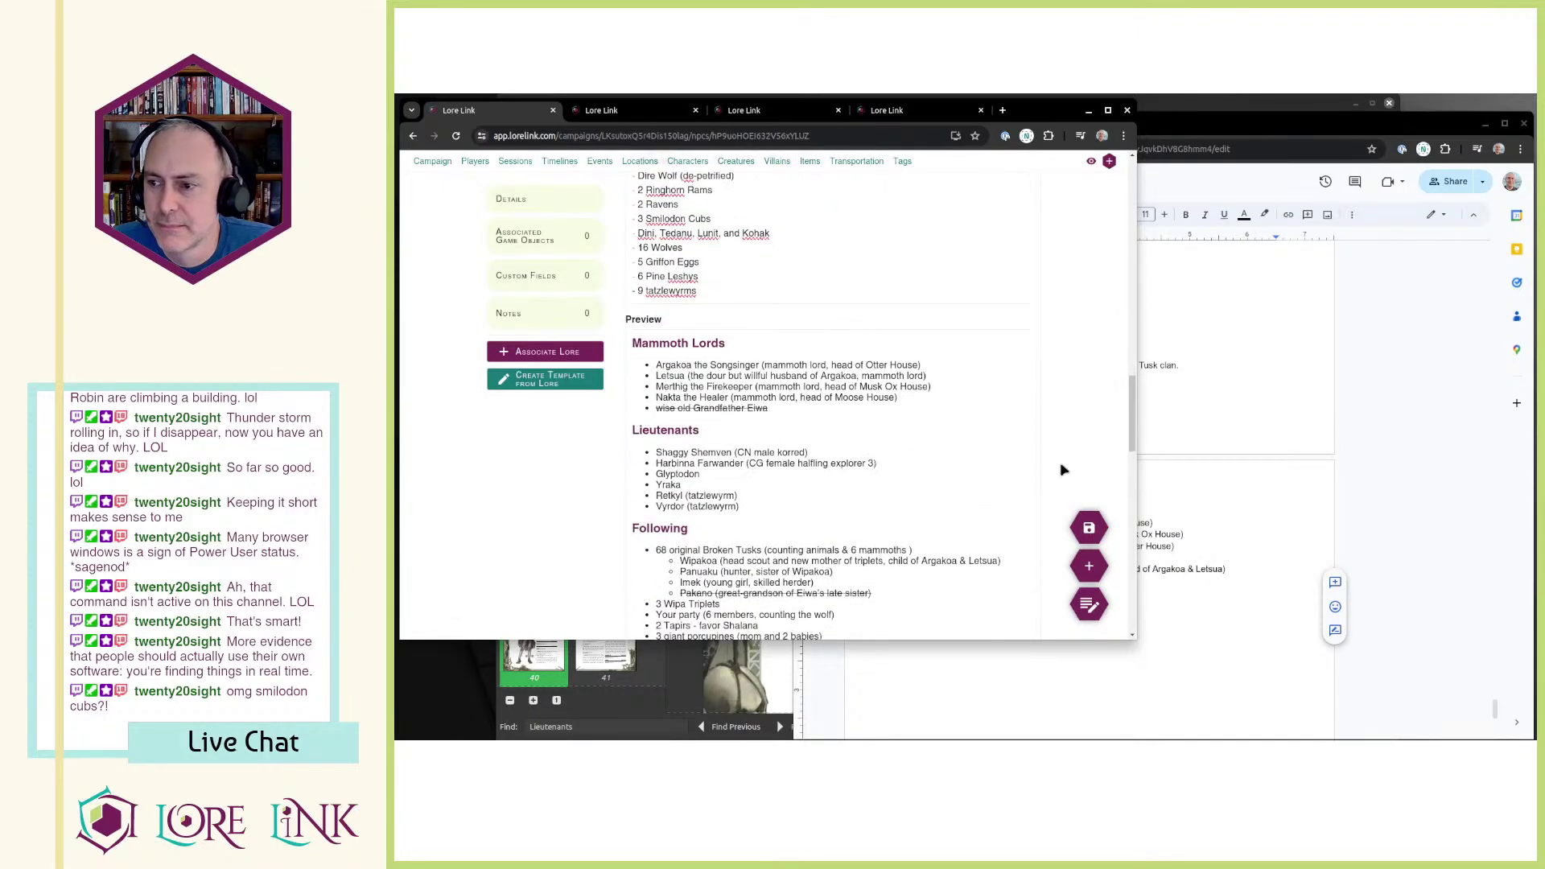
{"action": "left_click", "coordinate": [1094, 528]}
Step: Review the notes in the open session record, including Jun 10, 2024, and the Lost Mammoth Valley location's children
{"action": "left_click", "coordinate": [1180, 461]}
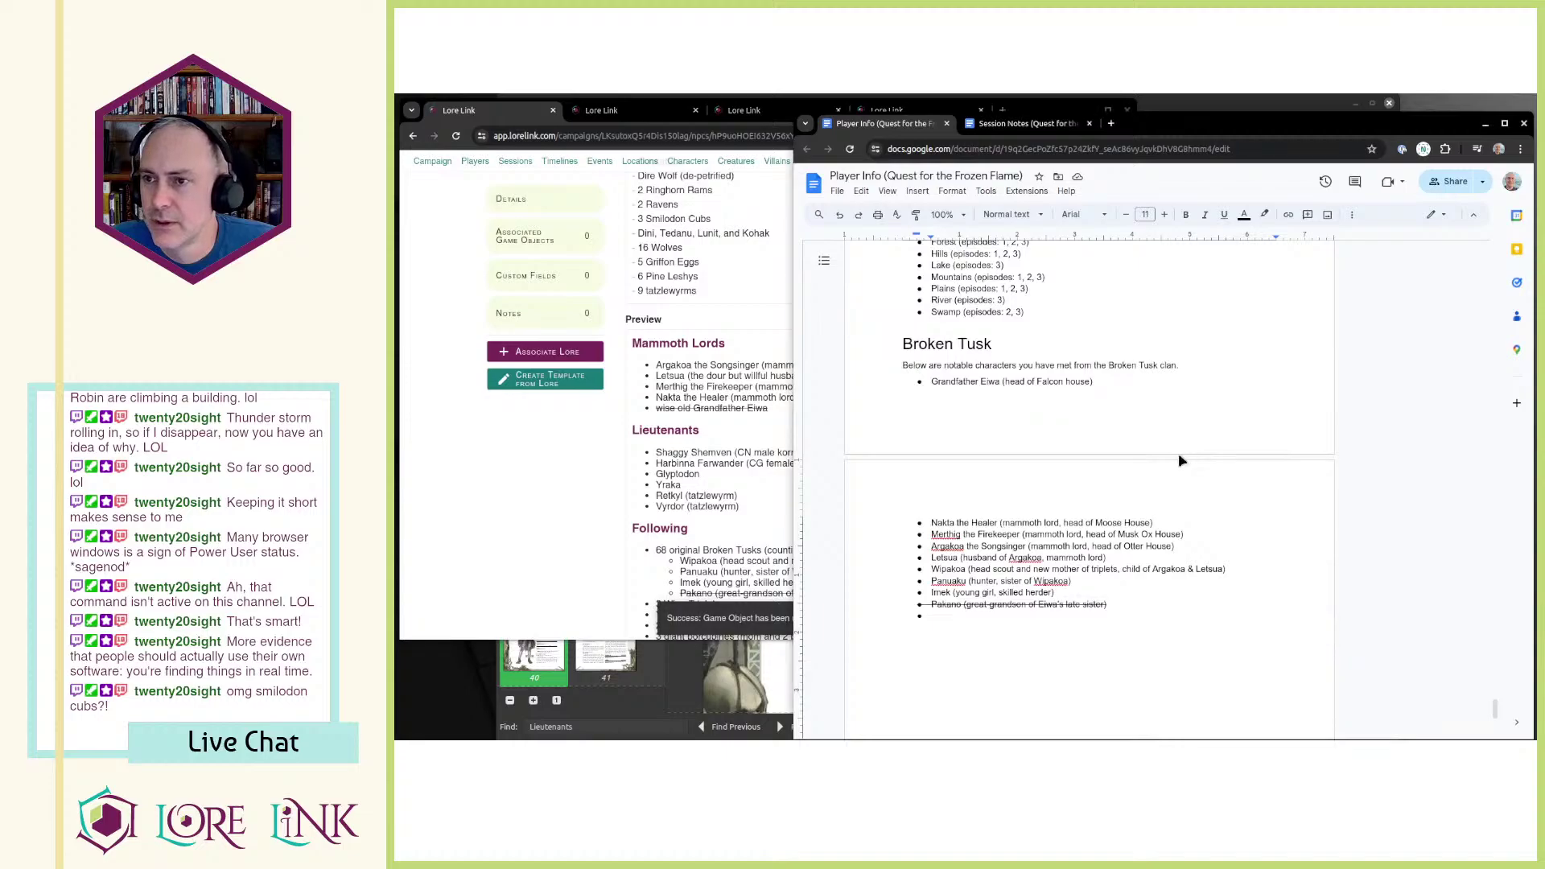
{"action": "left_click", "coordinate": [740, 110]}
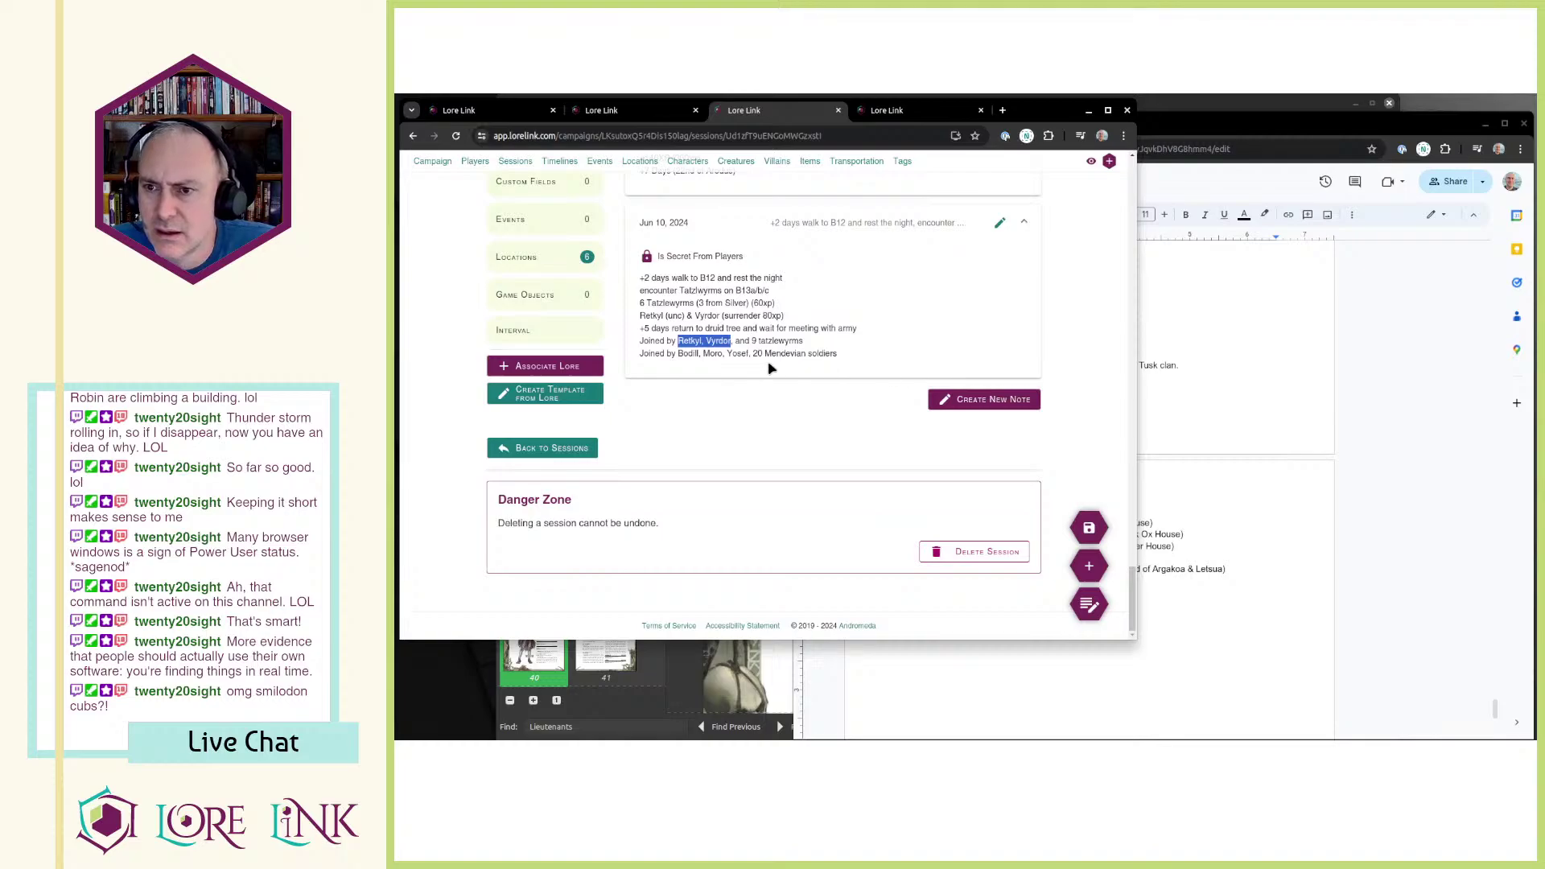
{"action": "scroll", "coordinate": [823, 355], "scroll_direction": "up", "scroll_amount": 2}
{"action": "scroll", "coordinate": [823, 356], "scroll_direction": "up", "scroll_amount": 2}
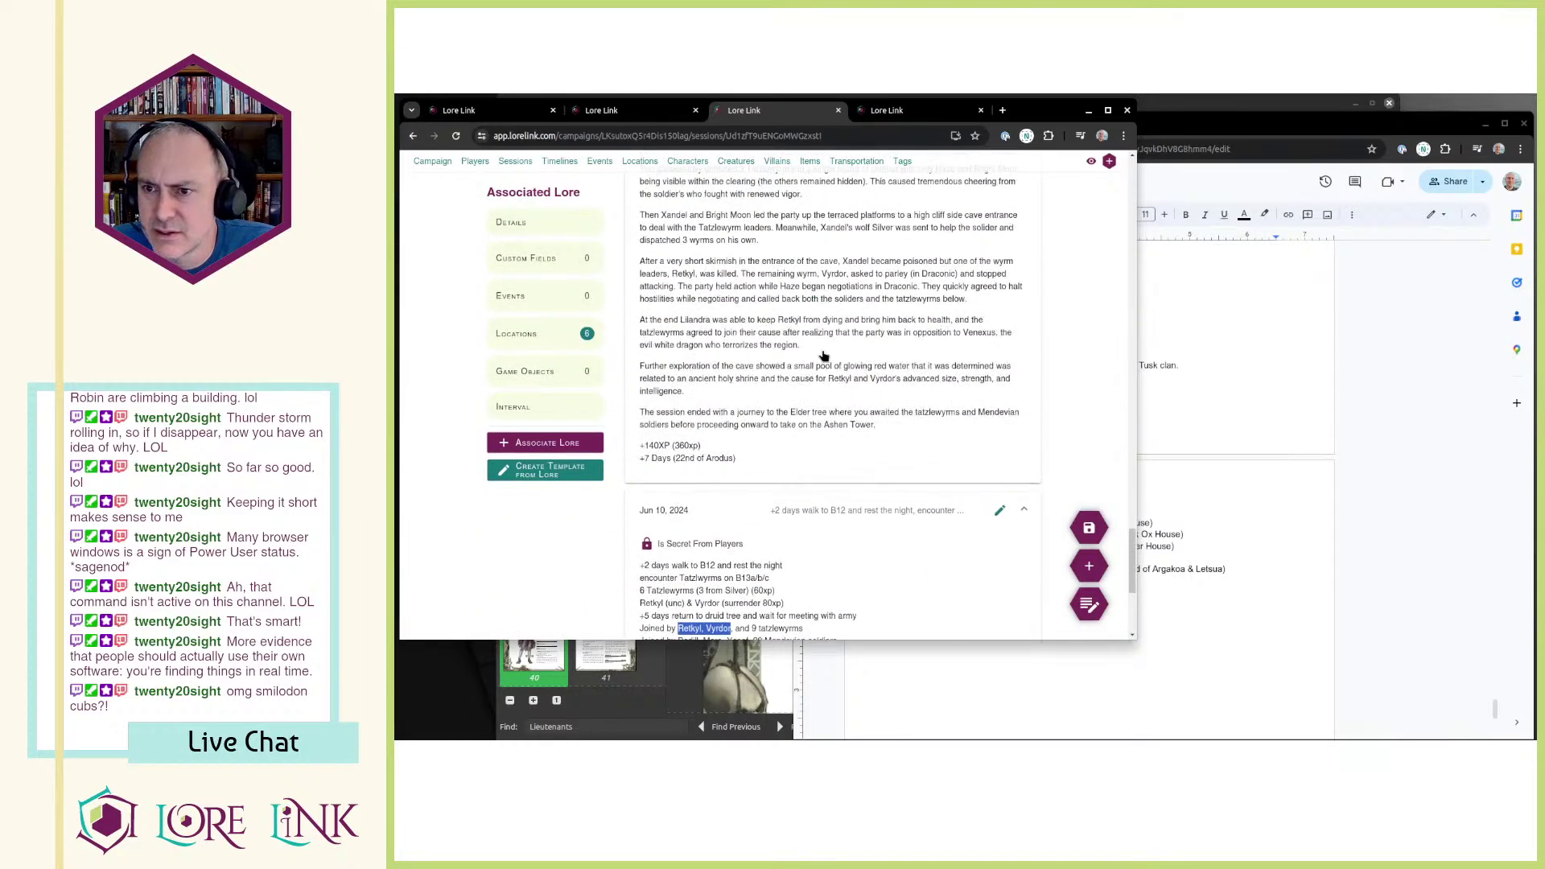
{"action": "left_click", "coordinate": [887, 110]}
{"action": "scroll", "coordinate": [892, 310], "scroll_direction": "down", "scroll_amount": 8}
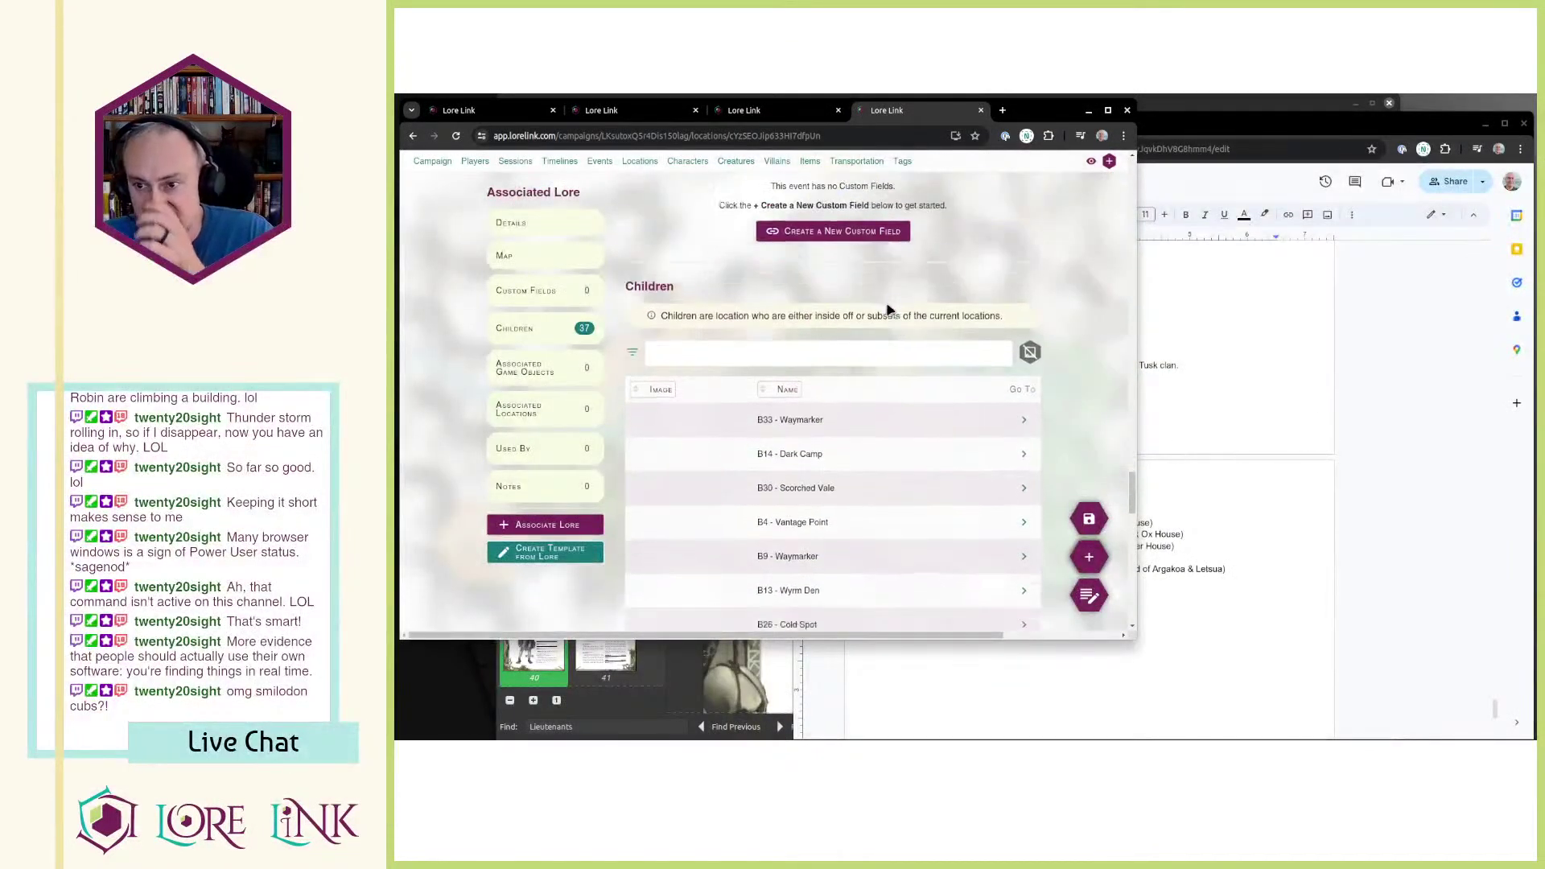
{"action": "scroll", "coordinate": [891, 310], "scroll_direction": "up", "scroll_amount": 10}
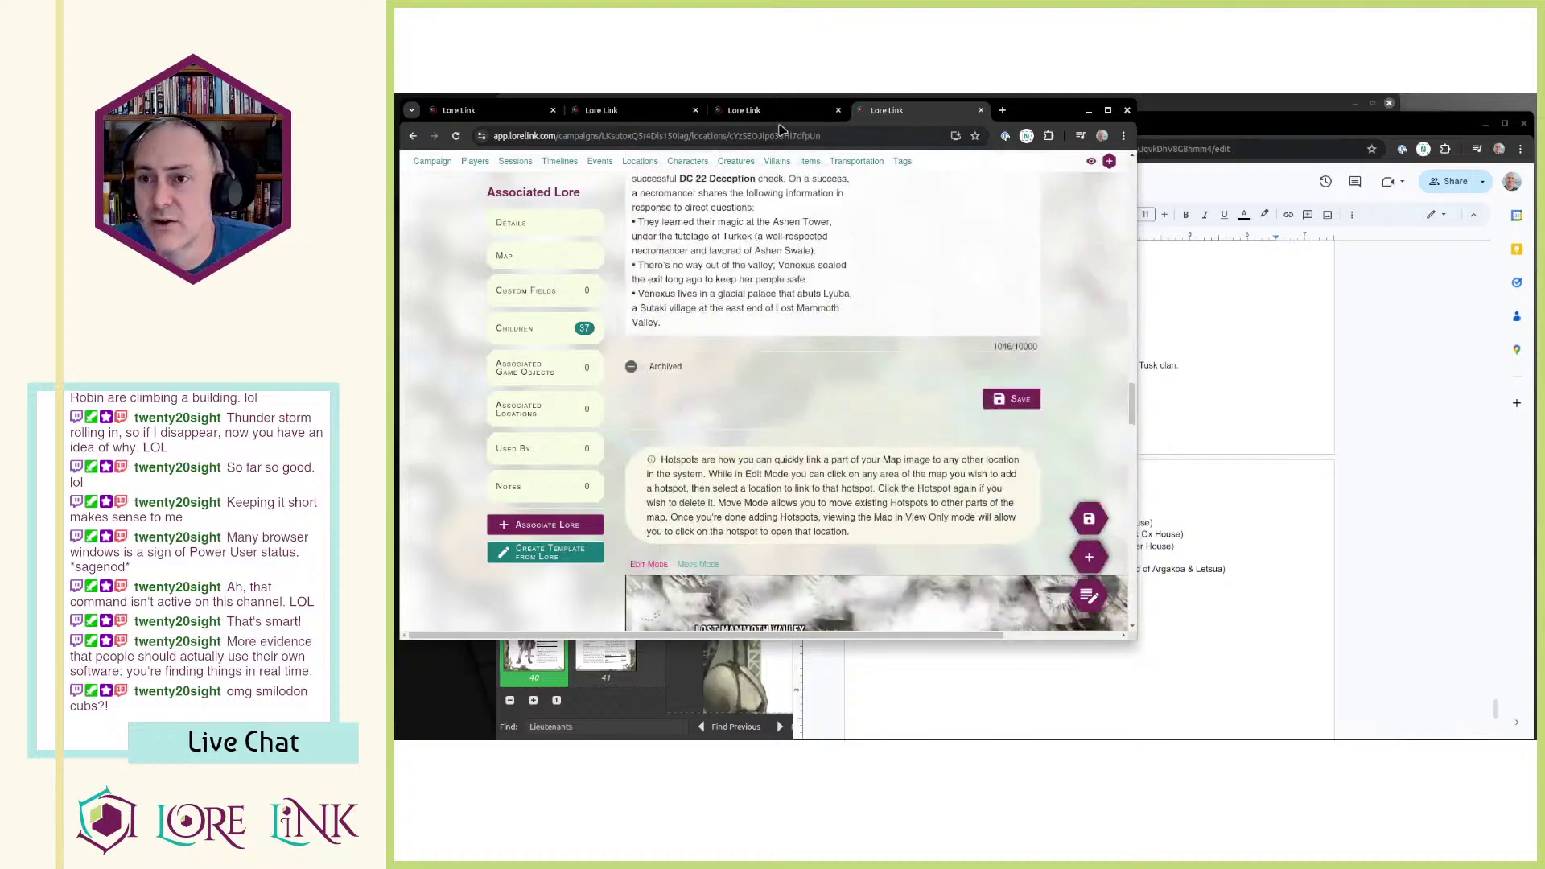
{"action": "key", "text": "ctrl+Page_Up"}
{"action": "scroll", "coordinate": [823, 391], "scroll_direction": "down", "scroll_amount": 2}
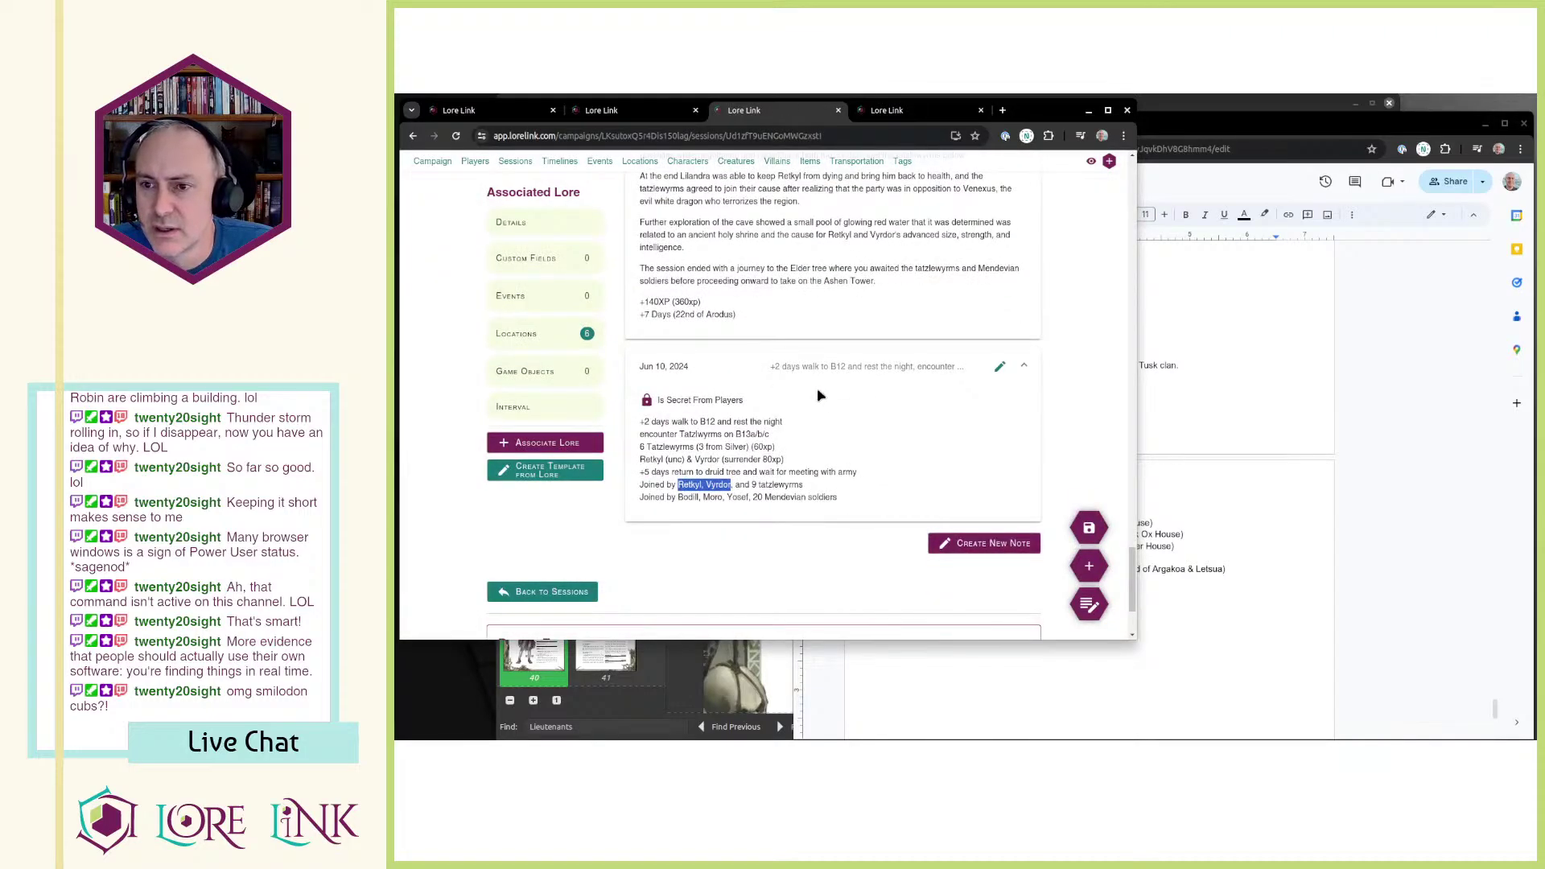
{"action": "key", "text": "ctrl+Page_Up"}
{"action": "key", "text": "ctrl+Page_Up"}
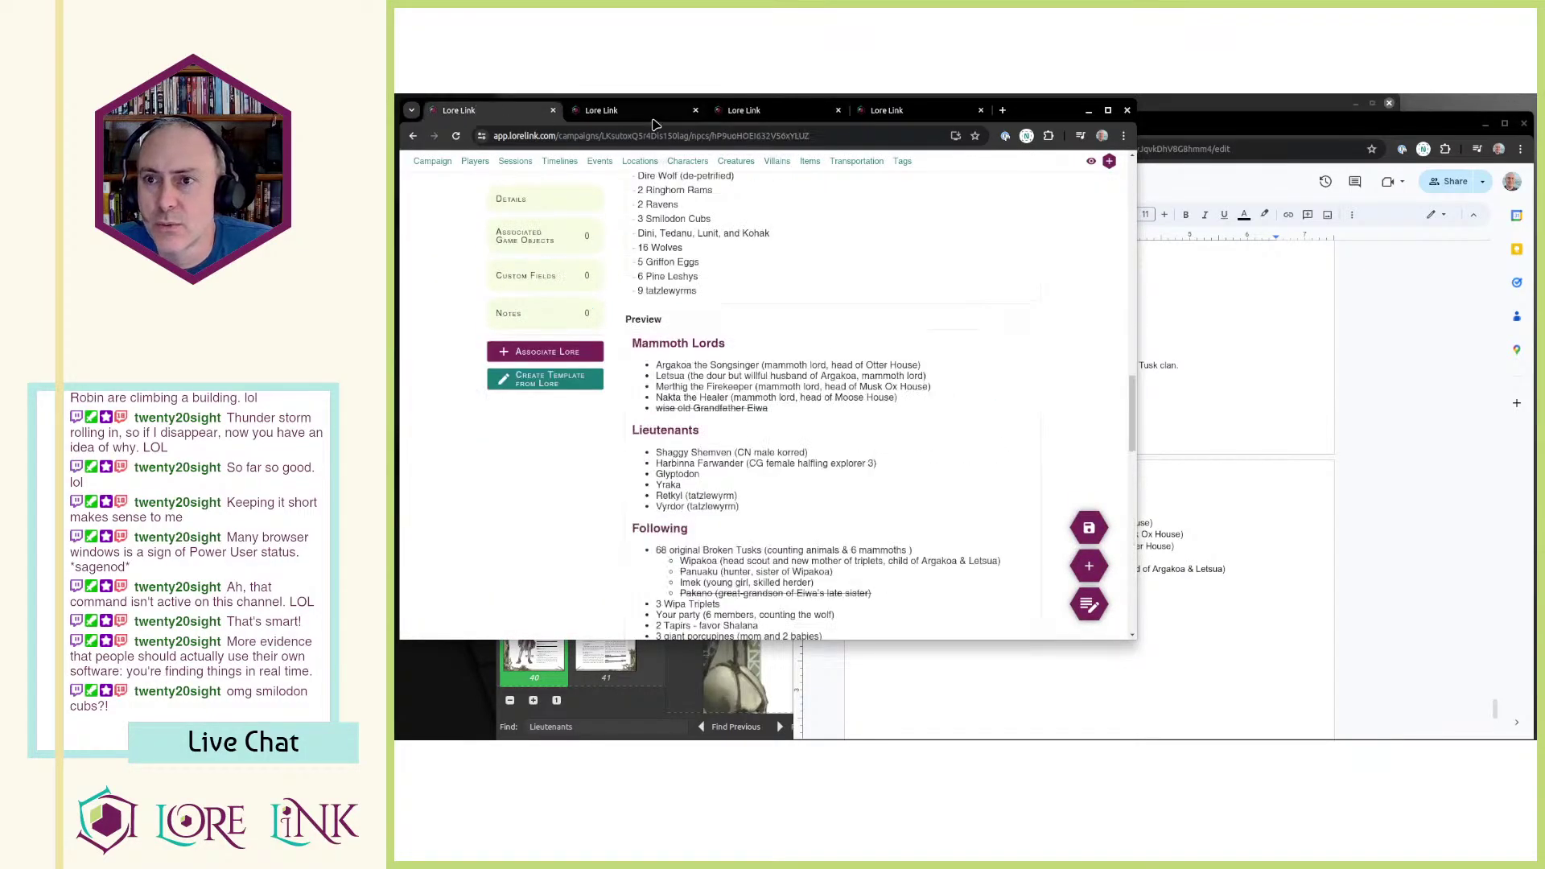
Step: Close the duplicate Broken Tusk Following page and the session record page
{"action": "left_click", "coordinate": [654, 121]}
{"action": "left_click", "coordinate": [604, 112]}
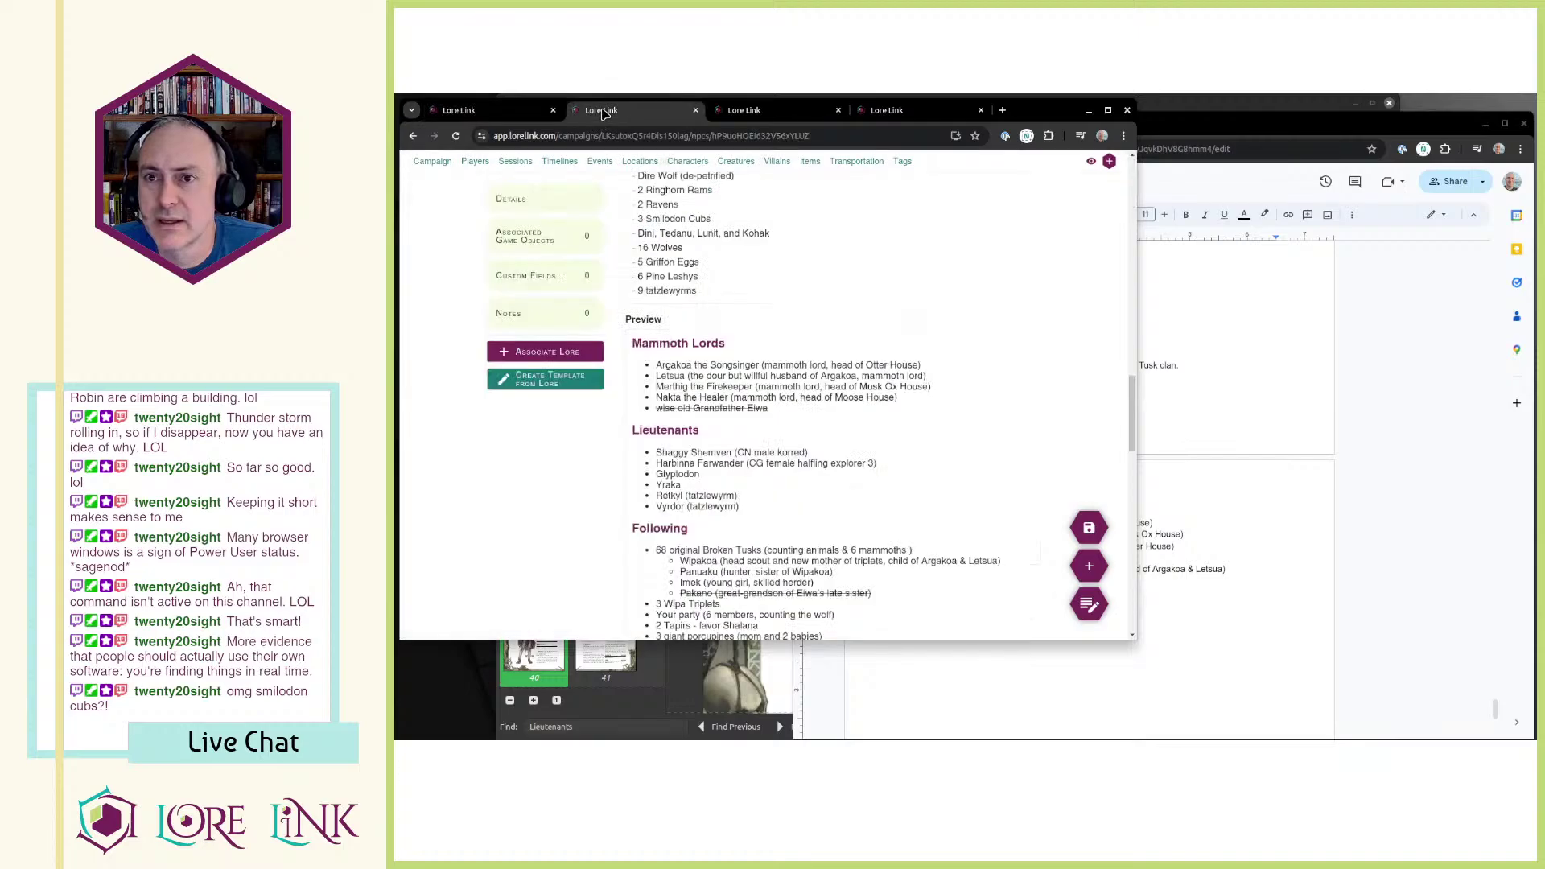
{"action": "scroll", "coordinate": [694, 318], "scroll_direction": "up", "scroll_amount": 10}
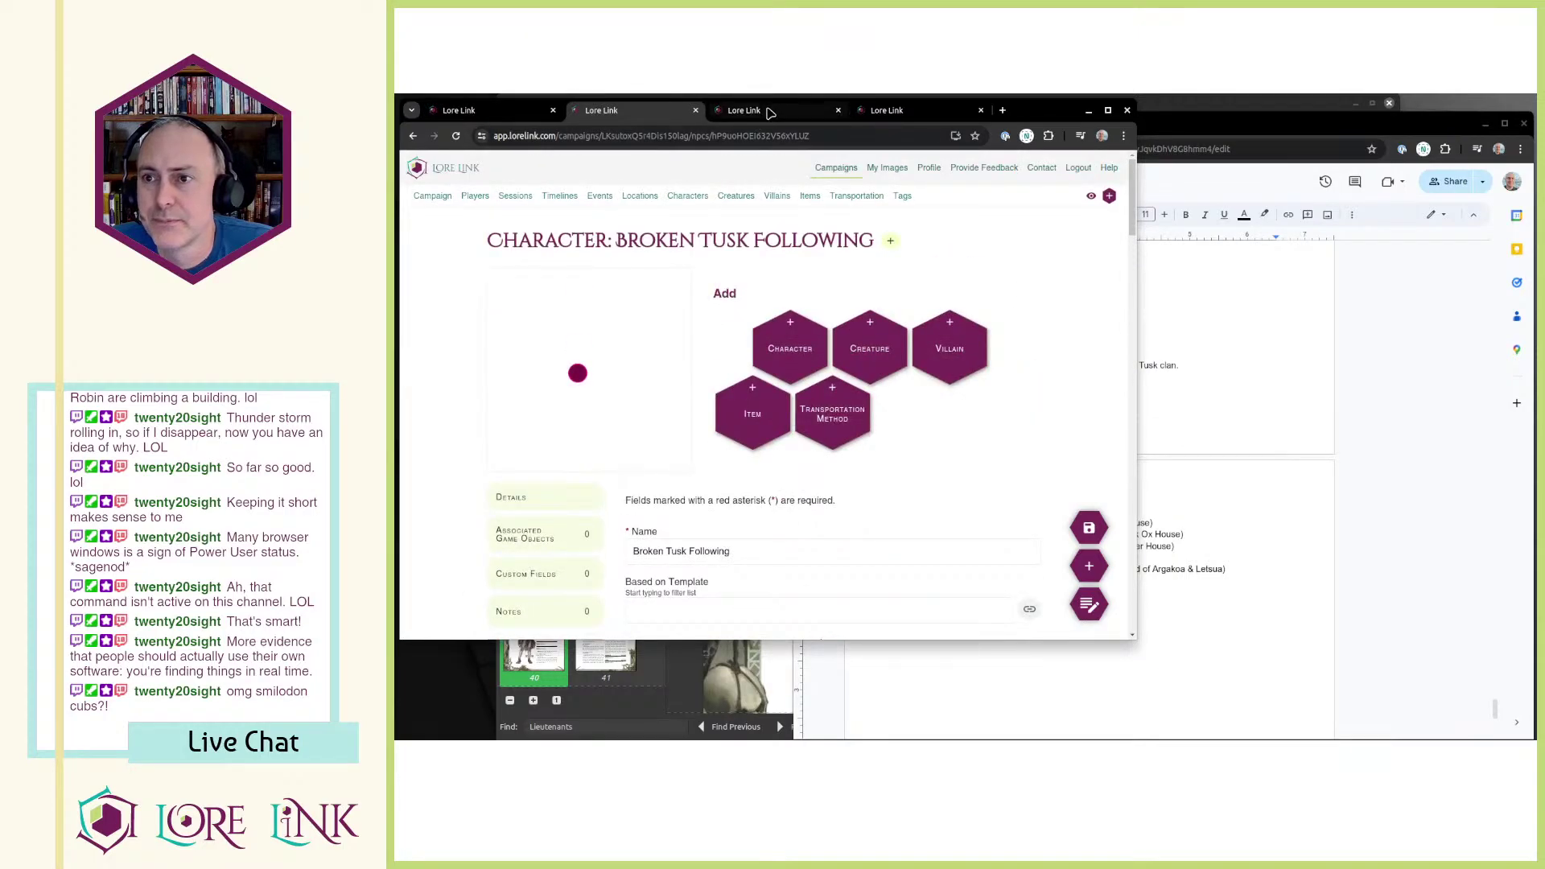
{"action": "left_click", "coordinate": [712, 113]}
{"action": "left_click", "coordinate": [695, 110]}
{"action": "left_click", "coordinate": [696, 110]}
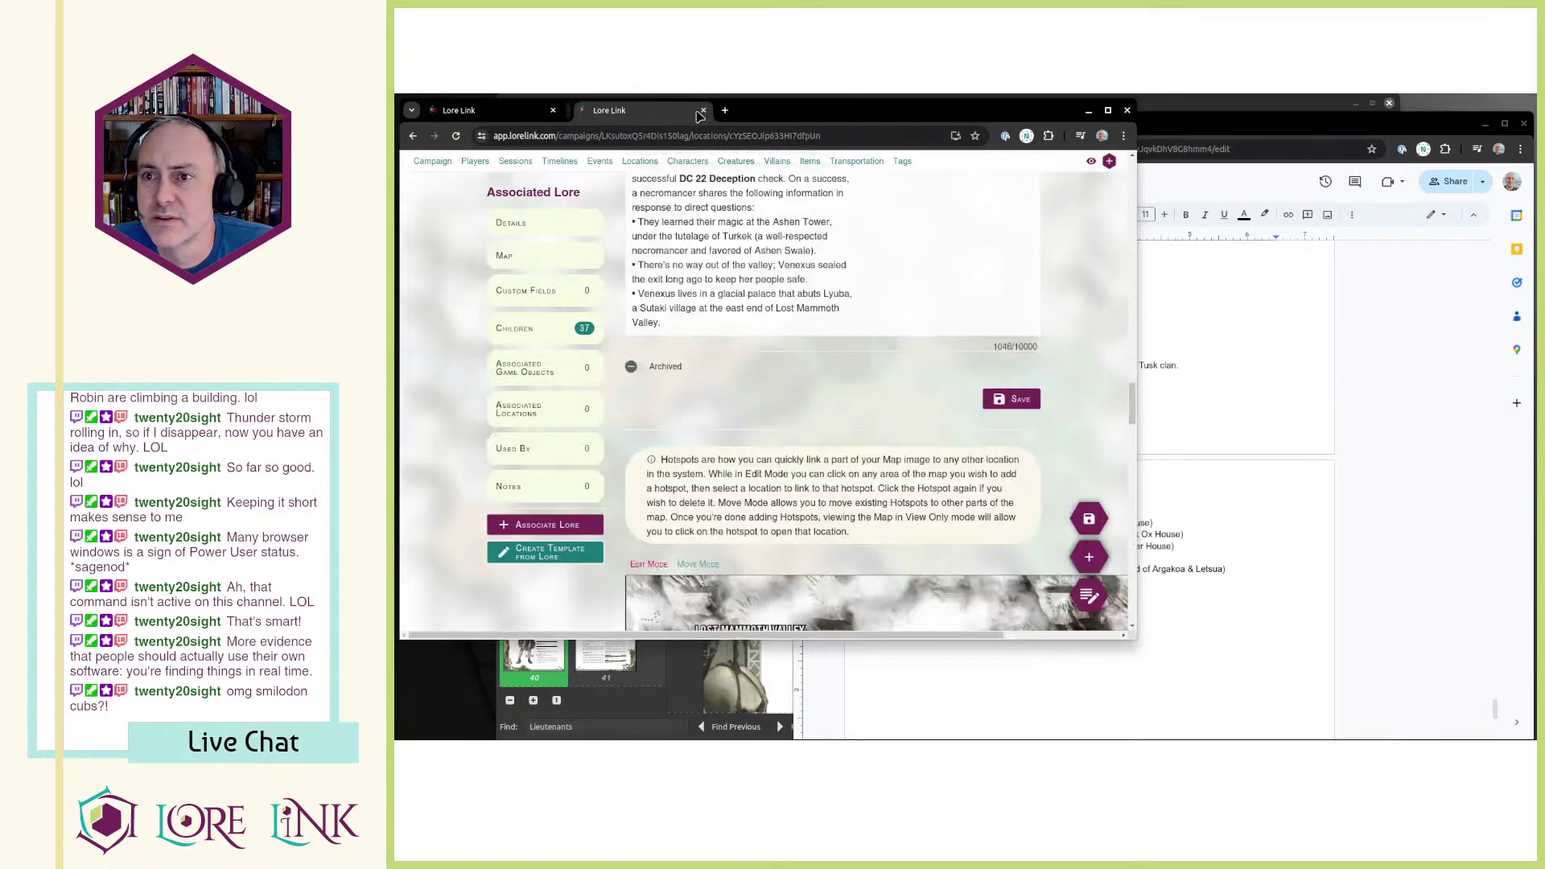
Step: Examine the Lost Mammoth Valley hex map and its hotspots, widening the browser window to show more of it
{"action": "scroll", "coordinate": [756, 319], "scroll_direction": "up", "scroll_amount": 10}
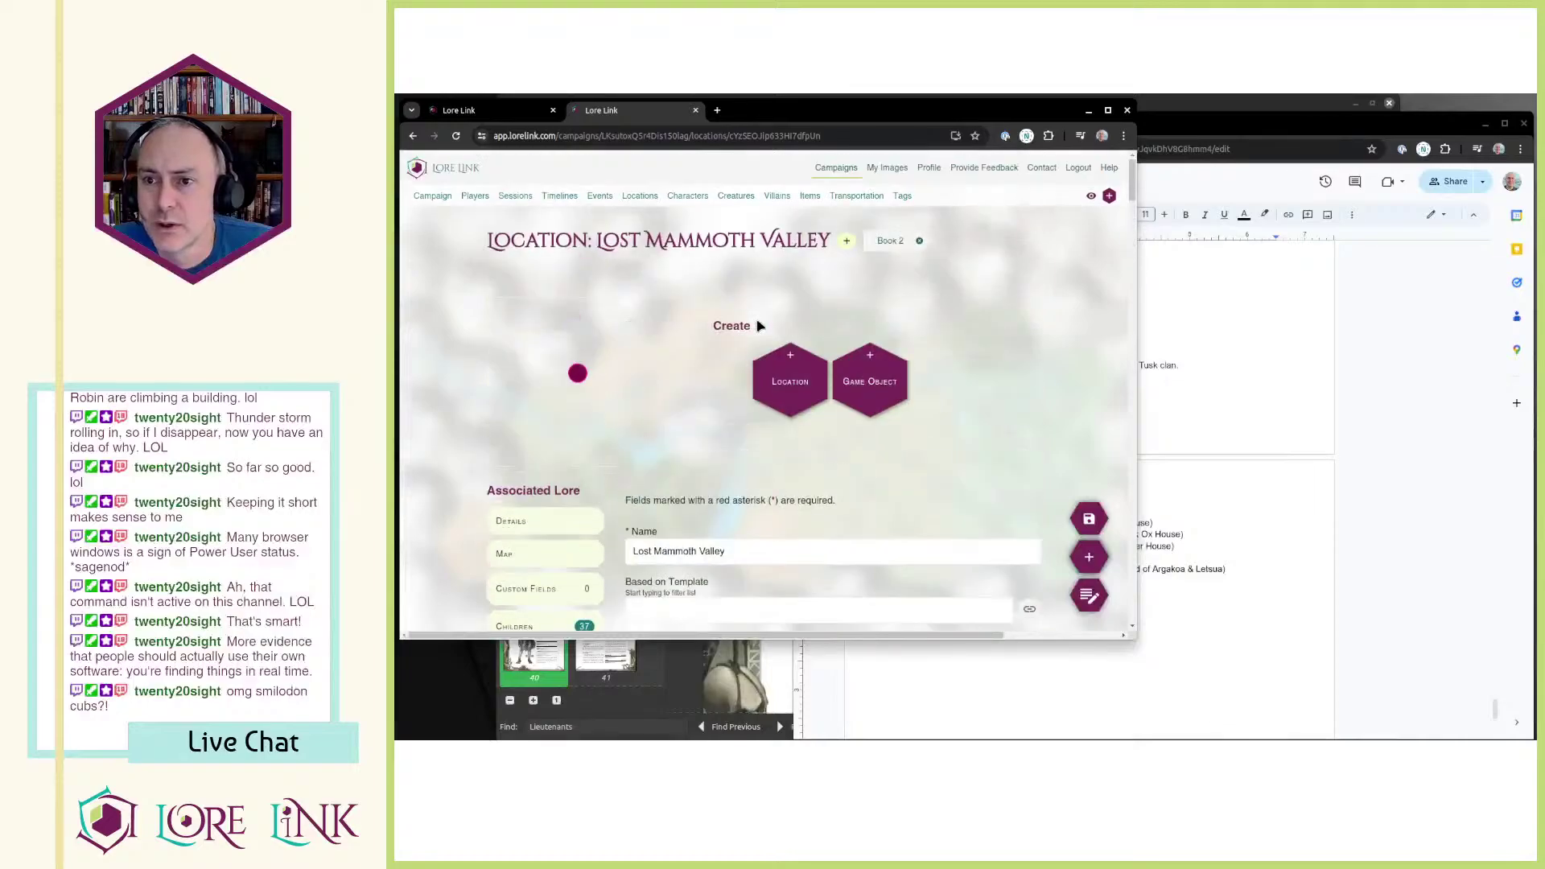
{"action": "scroll", "coordinate": [680, 347], "scroll_direction": "down", "scroll_amount": 15}
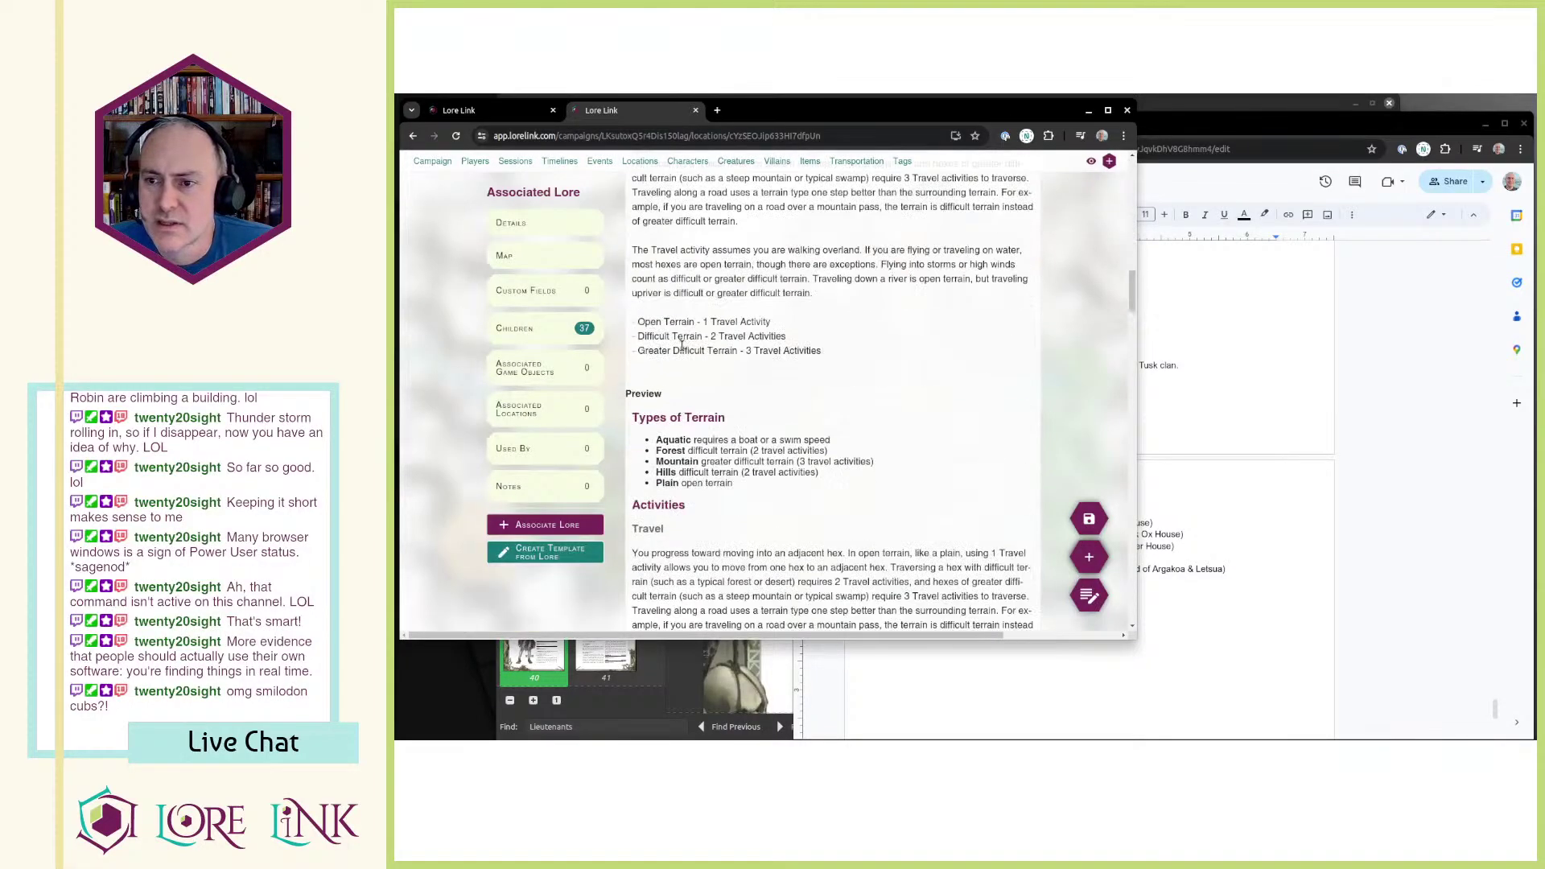
{"action": "scroll", "coordinate": [751, 362], "scroll_direction": "down", "scroll_amount": 1}
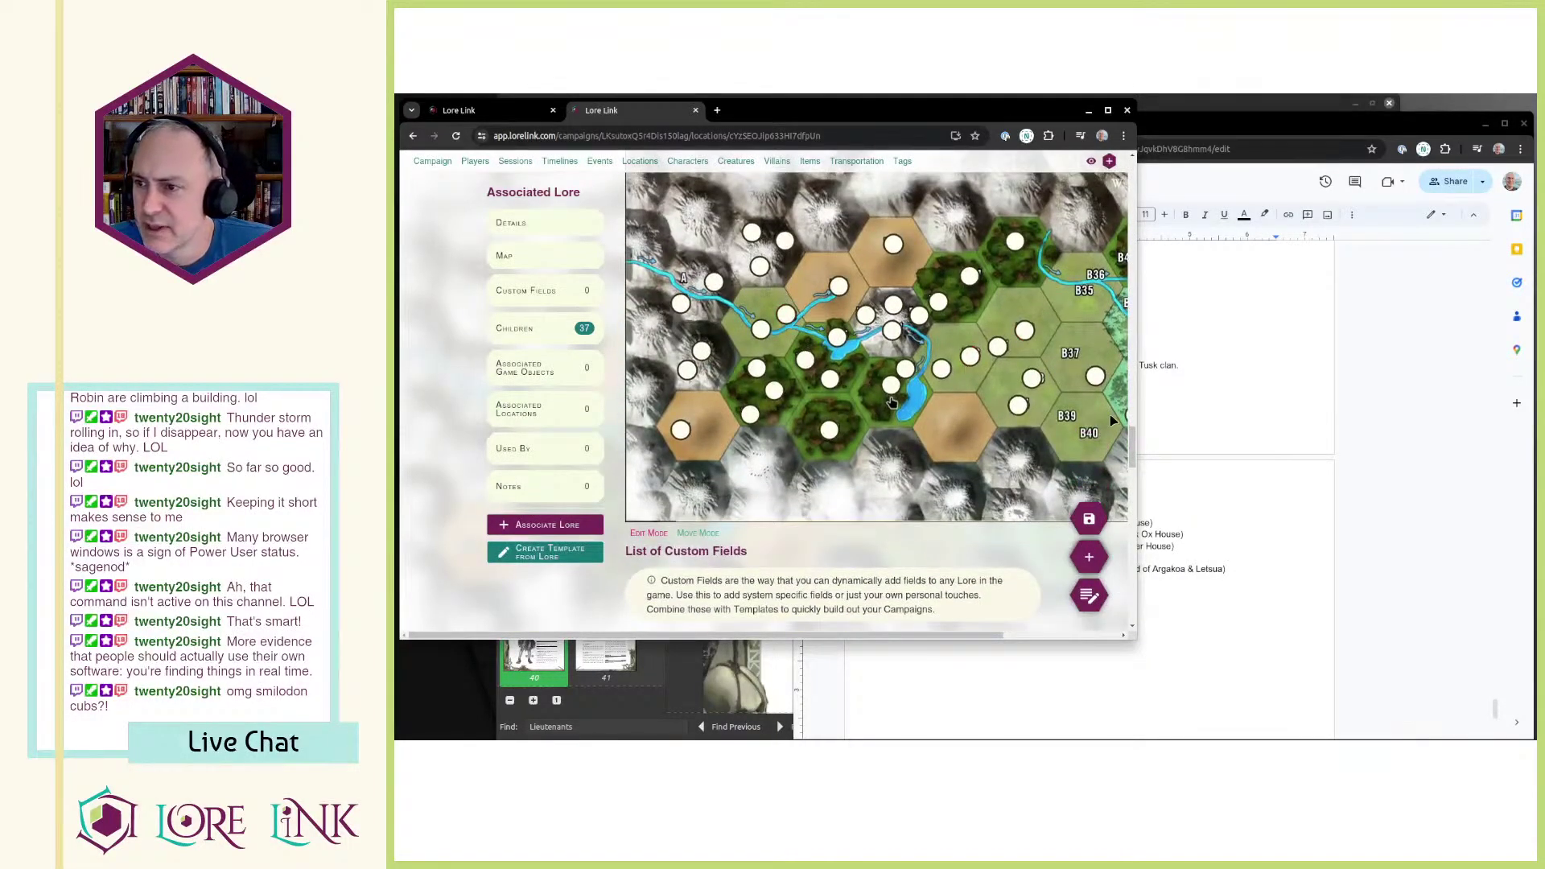
{"action": "left_click_drag", "start_coordinate": [1245, 408], "coordinate": [1249, 408]}
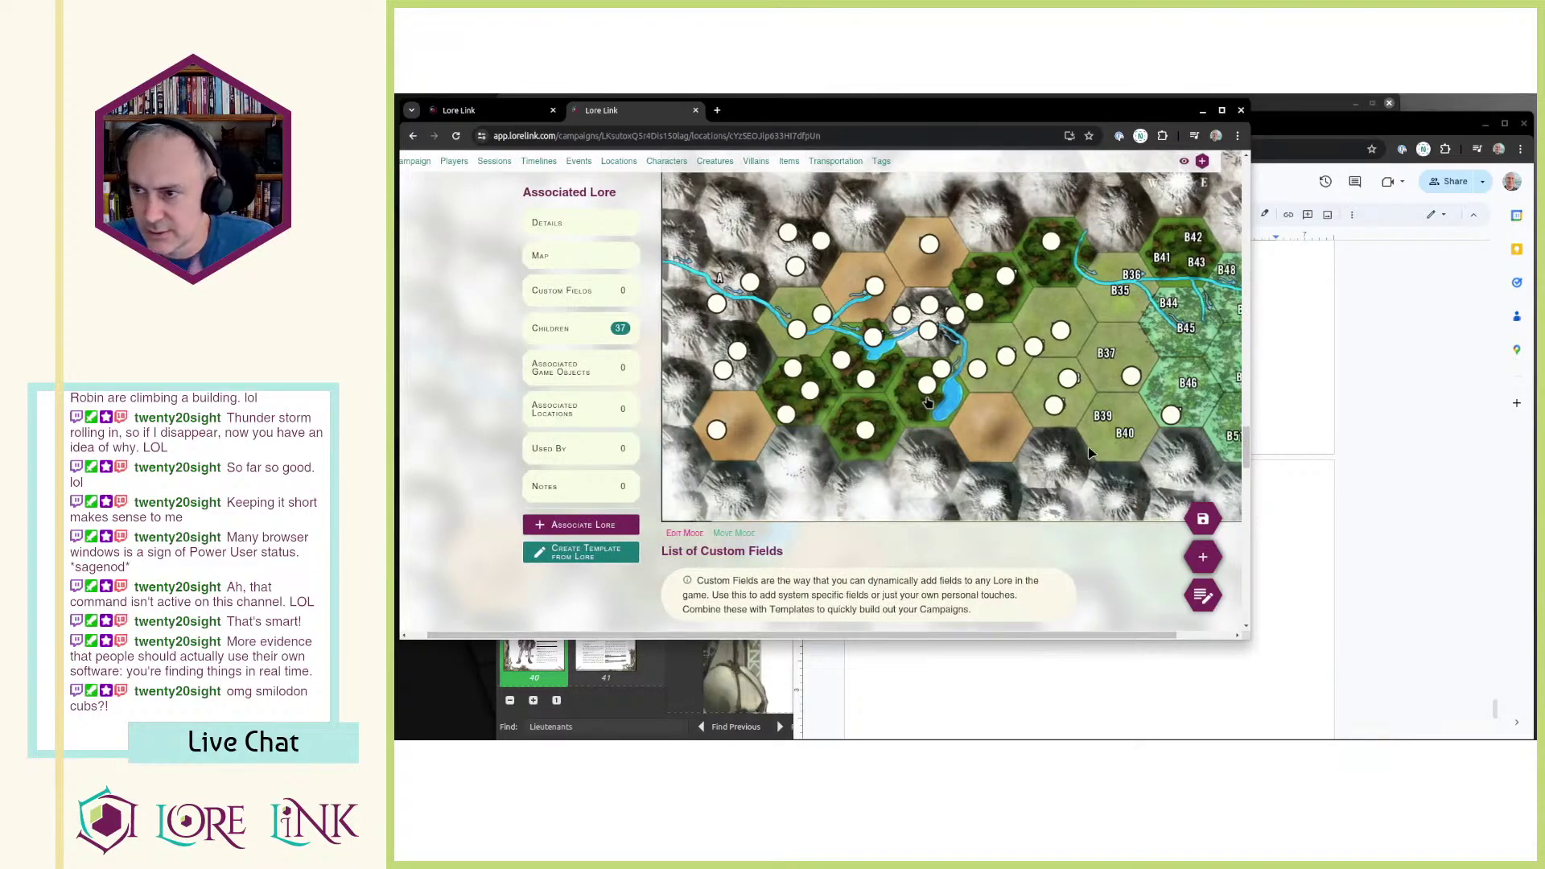
{"action": "left_click", "coordinate": [927, 397]}
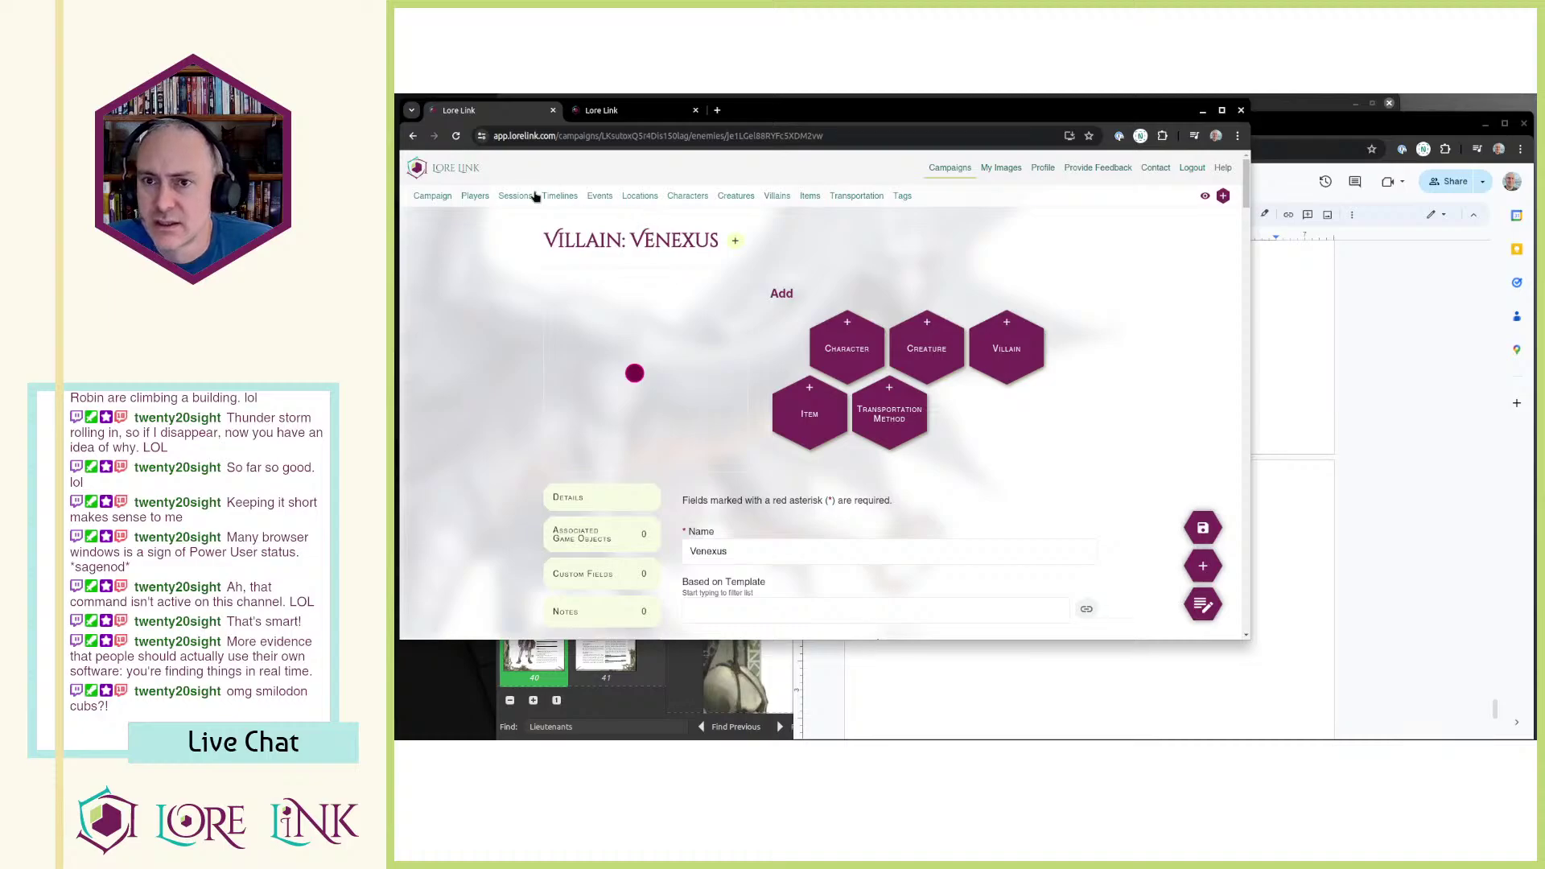
Step: Open the Session 23 record from the campaign's sessions and go to its Associated Game Objects section
{"action": "left_click", "coordinate": [513, 197]}
{"action": "left_click", "coordinate": [1092, 515]}
{"action": "left_click", "coordinate": [1116, 541]}
{"action": "scroll", "coordinate": [771, 443], "scroll_direction": "down", "scroll_amount": 3}
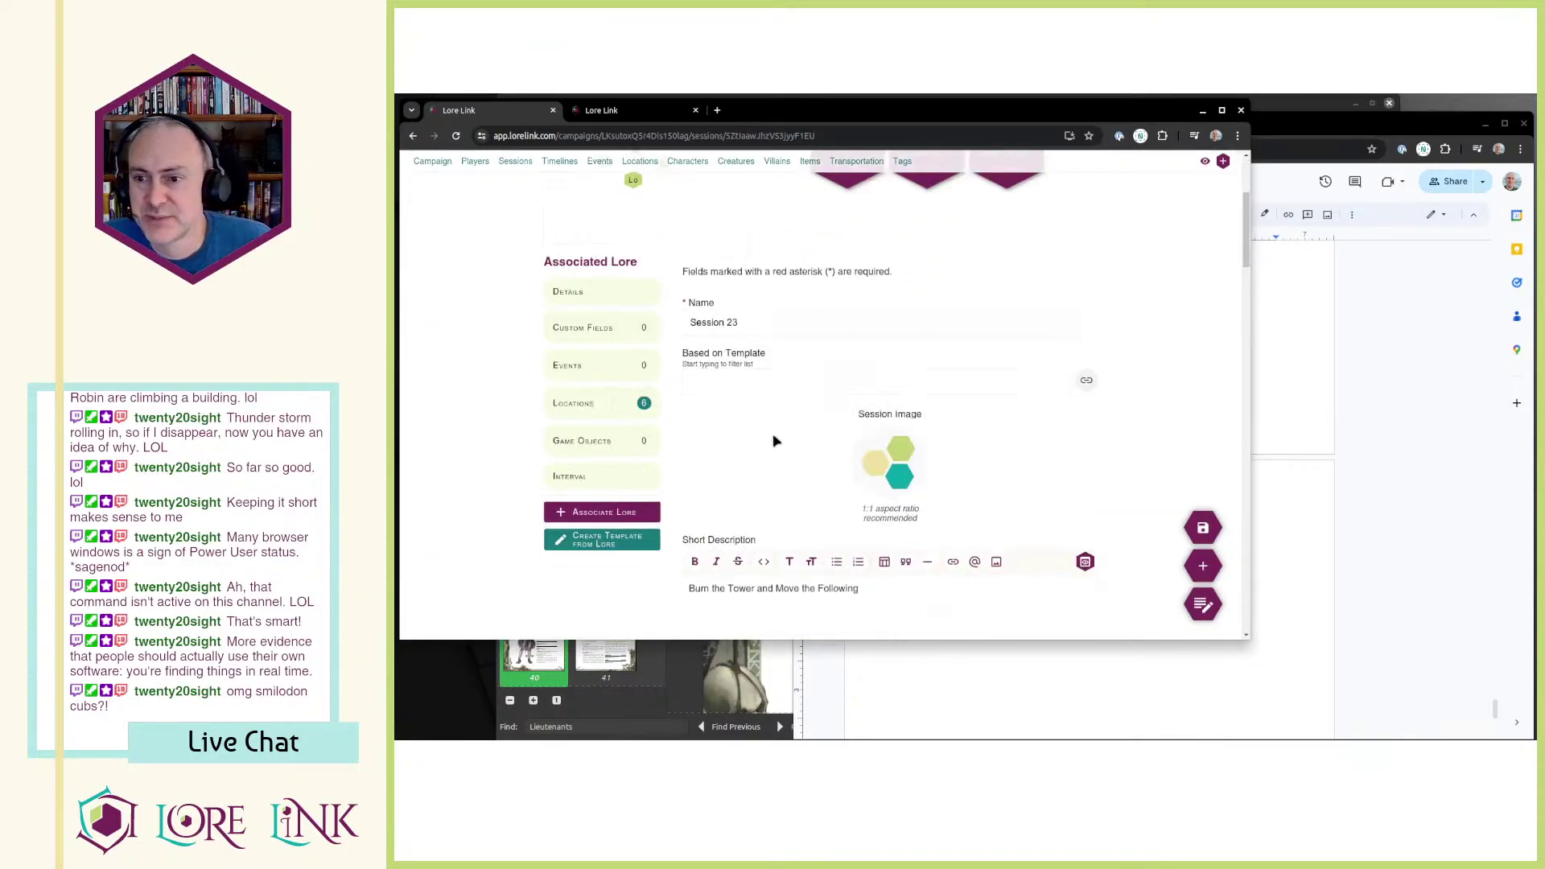
{"action": "scroll", "coordinate": [772, 441], "scroll_direction": "down", "scroll_amount": 15}
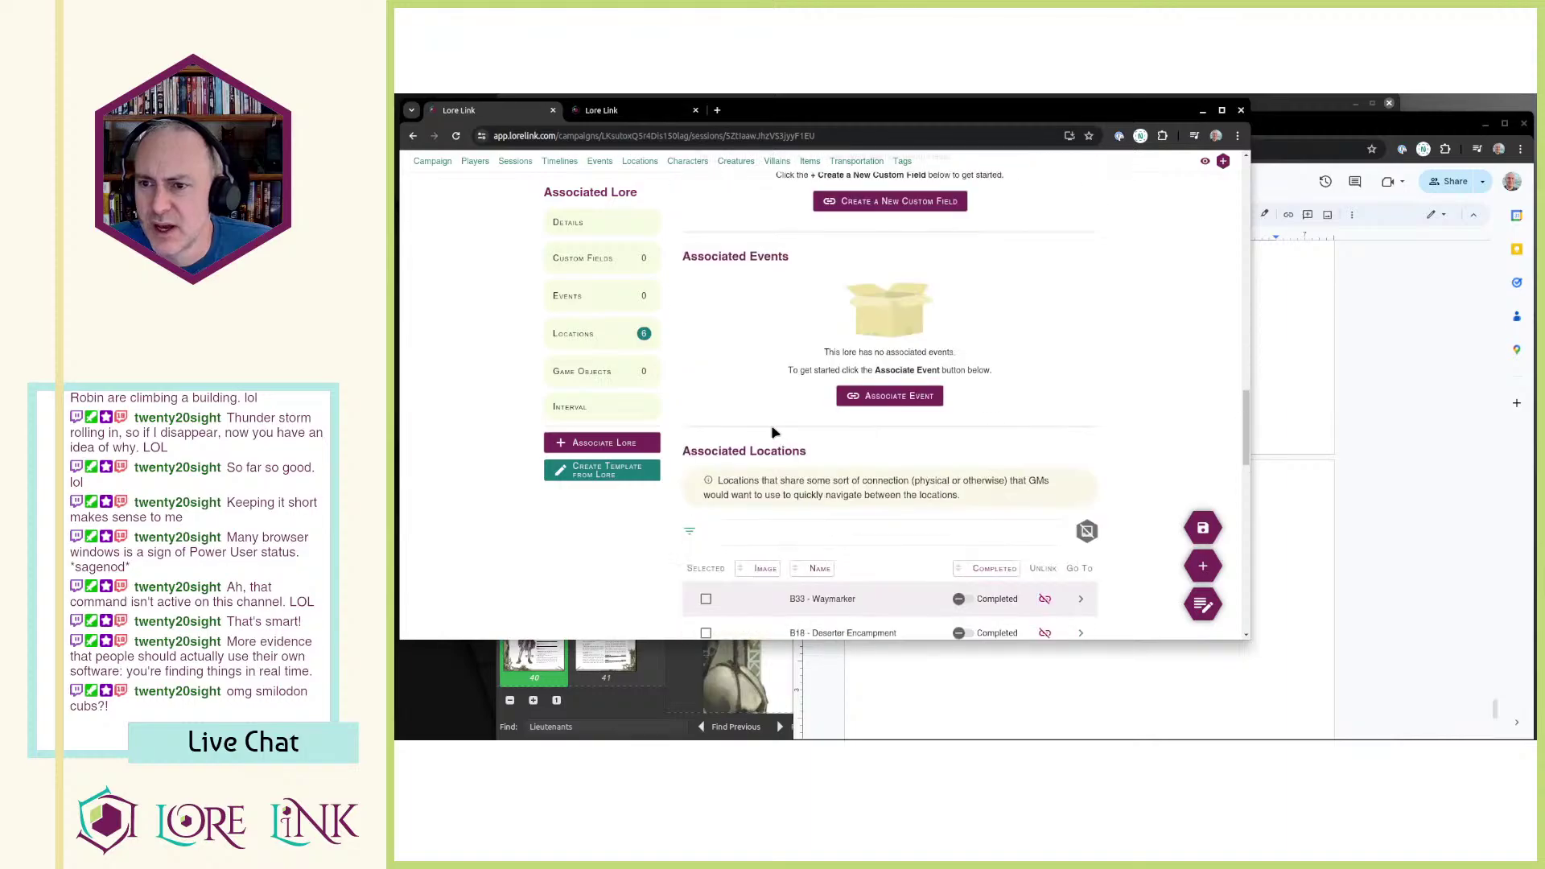
{"action": "scroll", "coordinate": [772, 433], "scroll_direction": "down", "scroll_amount": 5}
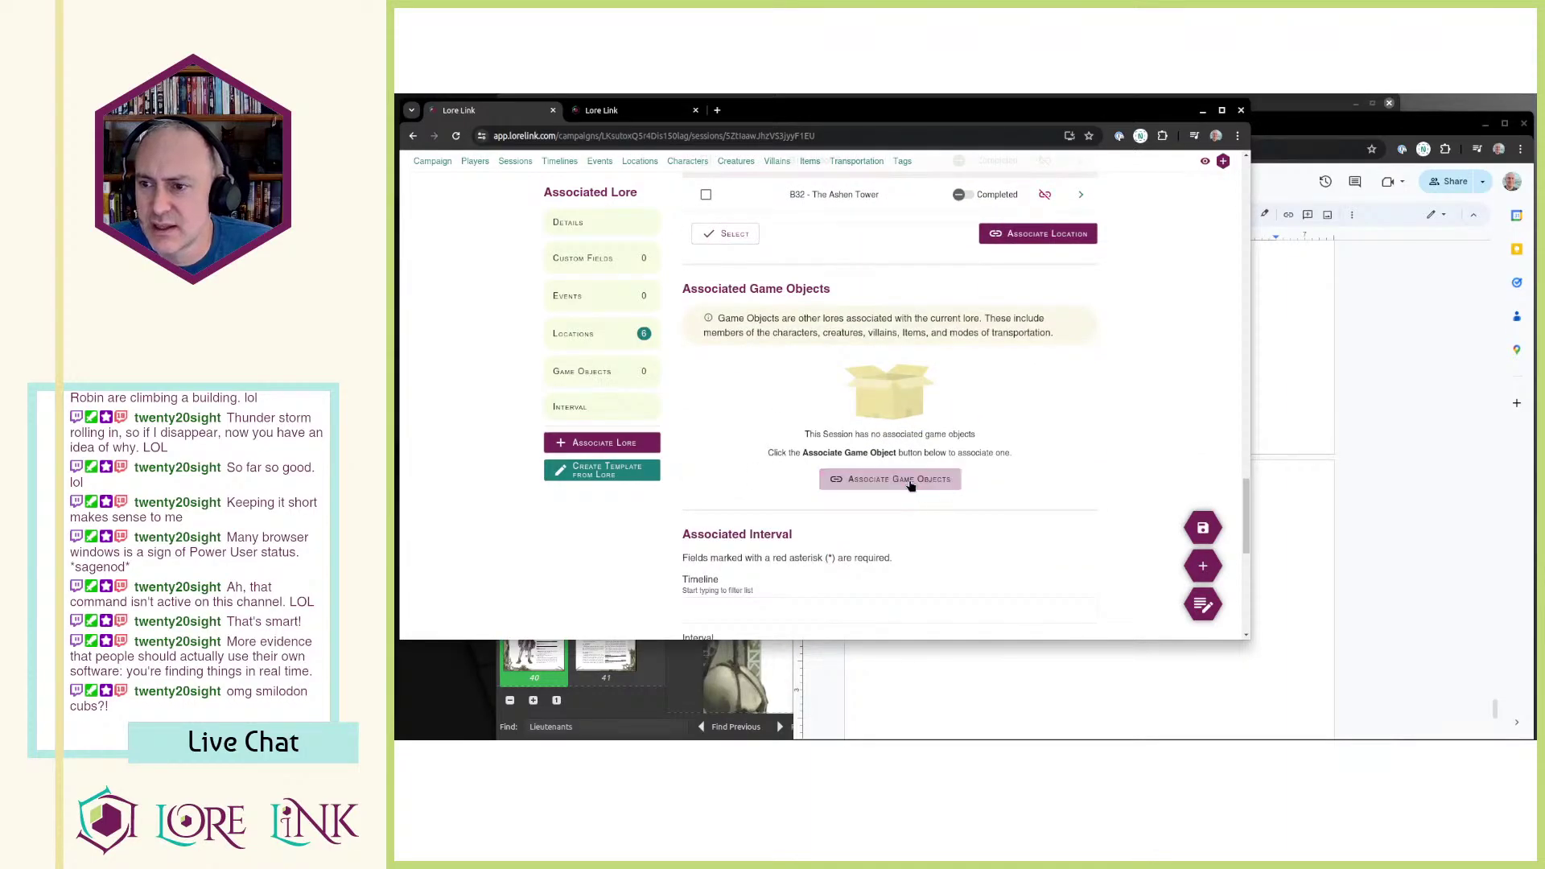
Step: Browse the existing game objects available to associate with Session 23, and leave the association form without choosing one
{"action": "left_click", "coordinate": [907, 479]}
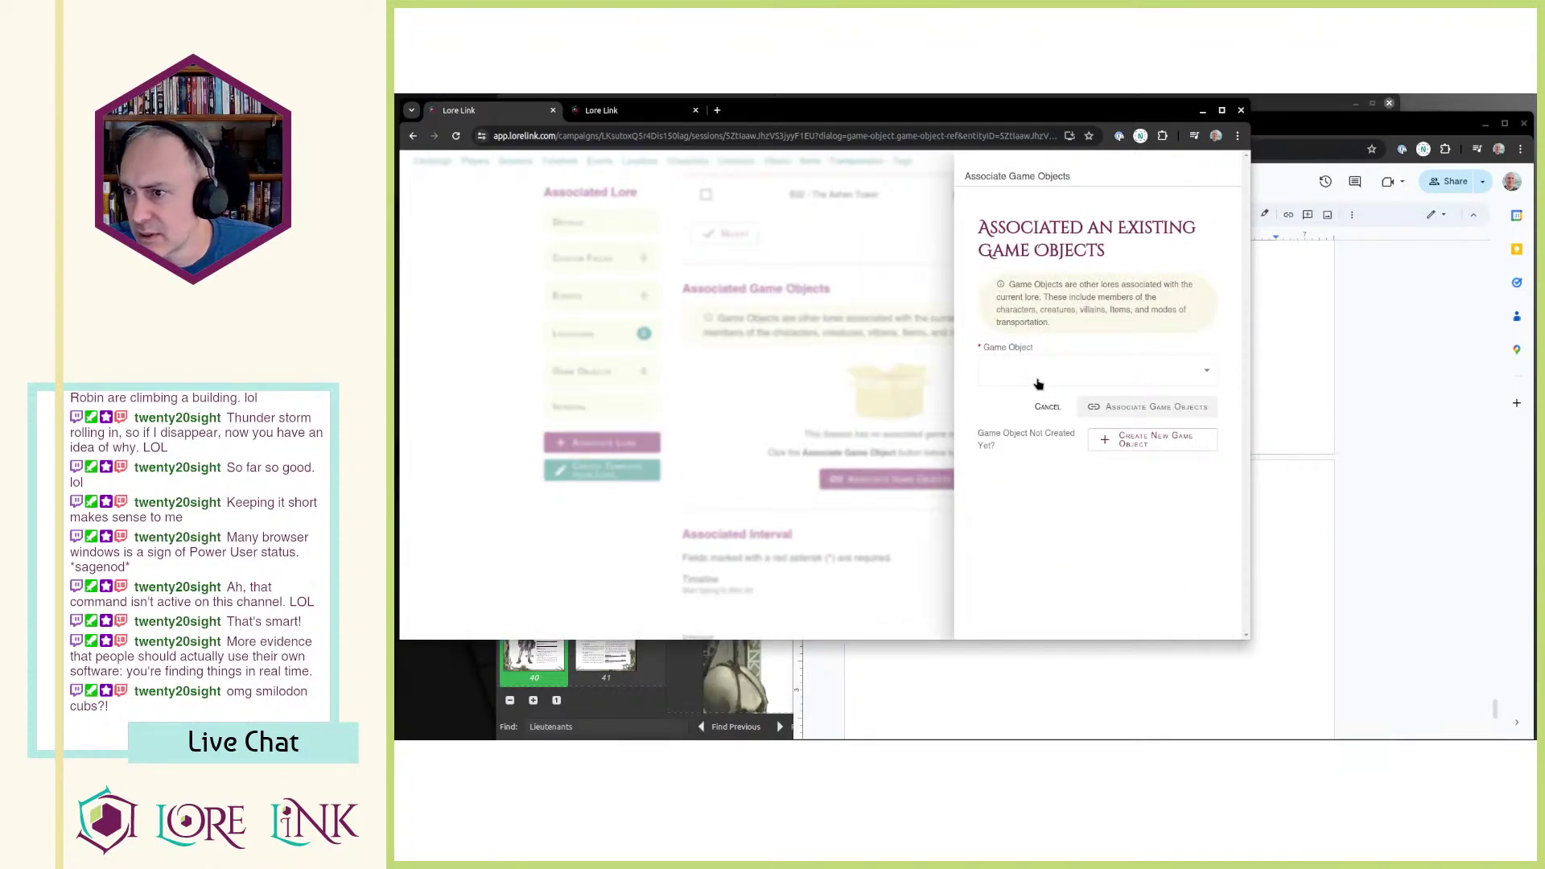
{"action": "left_click", "coordinate": [1038, 375]}
{"action": "scroll", "coordinate": [1044, 423], "scroll_direction": "down", "scroll_amount": 5}
{"action": "scroll", "coordinate": [1043, 424], "scroll_direction": "down", "scroll_amount": 5}
{"action": "scroll", "coordinate": [1046, 428], "scroll_direction": "down", "scroll_amount": 5}
{"action": "scroll", "coordinate": [1045, 428], "scroll_direction": "down", "scroll_amount": 5}
{"action": "scroll", "coordinate": [1049, 435], "scroll_direction": "down", "scroll_amount": 5}
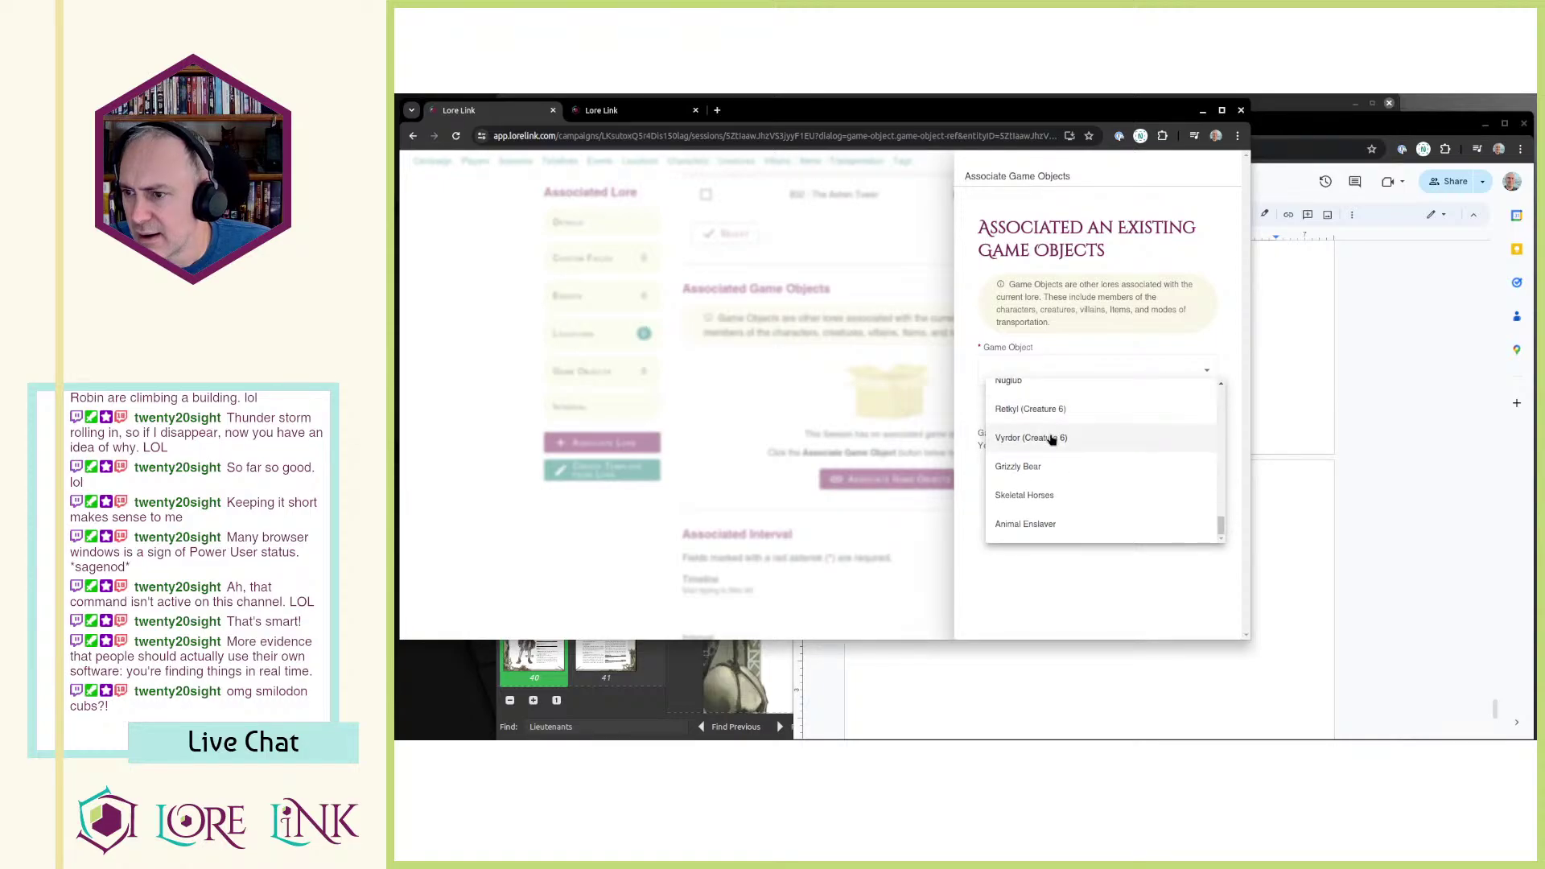
{"action": "scroll", "coordinate": [1045, 510], "scroll_direction": "up", "scroll_amount": 6}
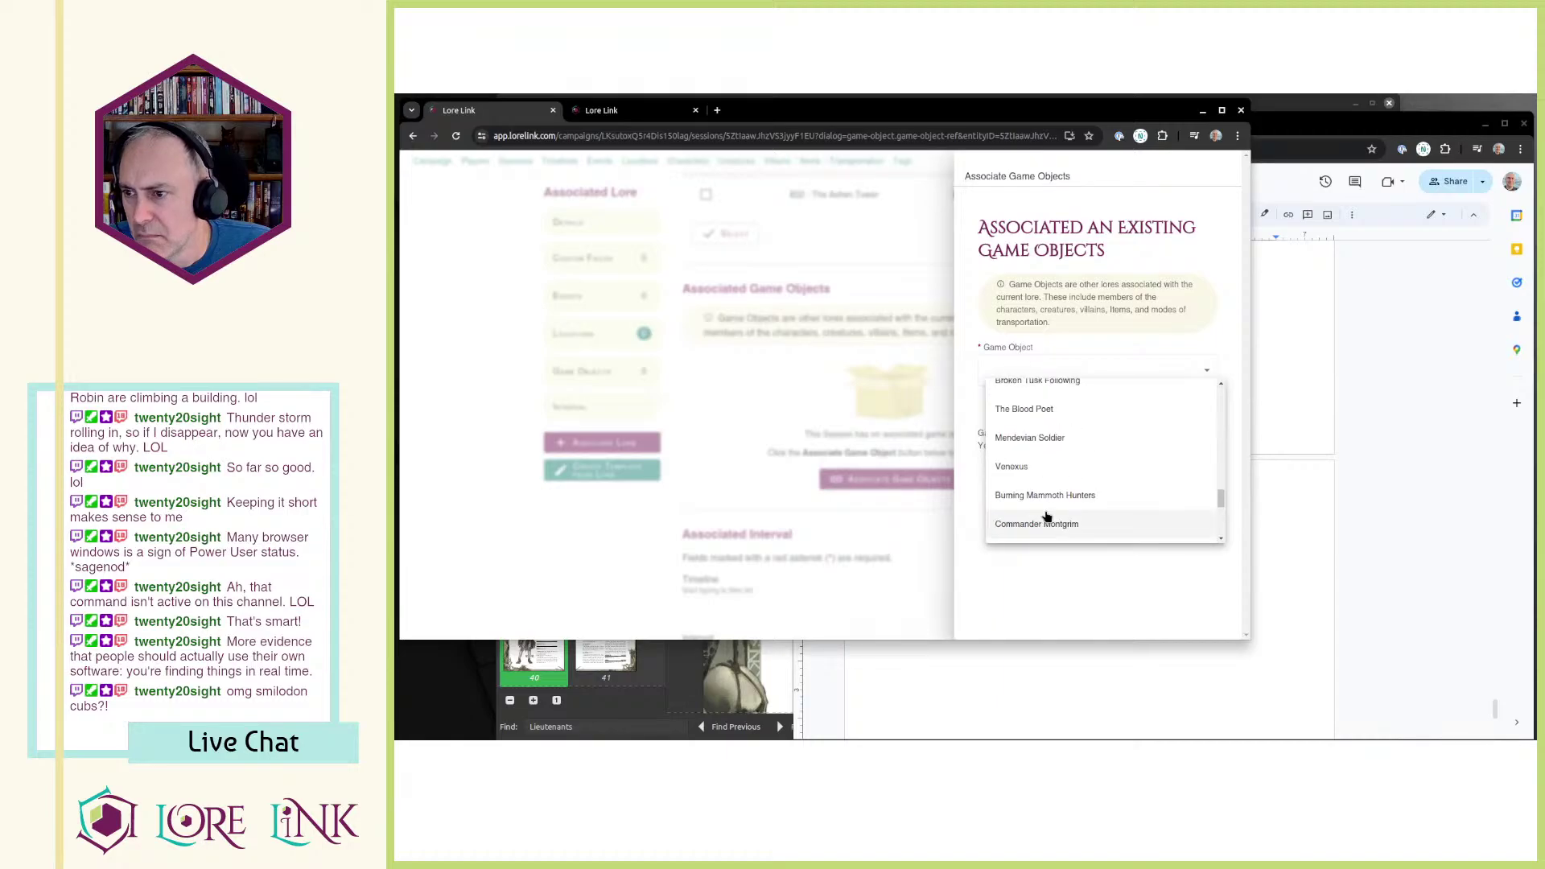
{"action": "scroll", "coordinate": [1054, 507], "scroll_direction": "up", "scroll_amount": 5}
{"action": "scroll", "coordinate": [1079, 460], "scroll_direction": "down", "scroll_amount": 5}
{"action": "scroll", "coordinate": [1079, 463], "scroll_direction": "down", "scroll_amount": 6}
{"action": "scroll", "coordinate": [1080, 465], "scroll_direction": "down", "scroll_amount": 6}
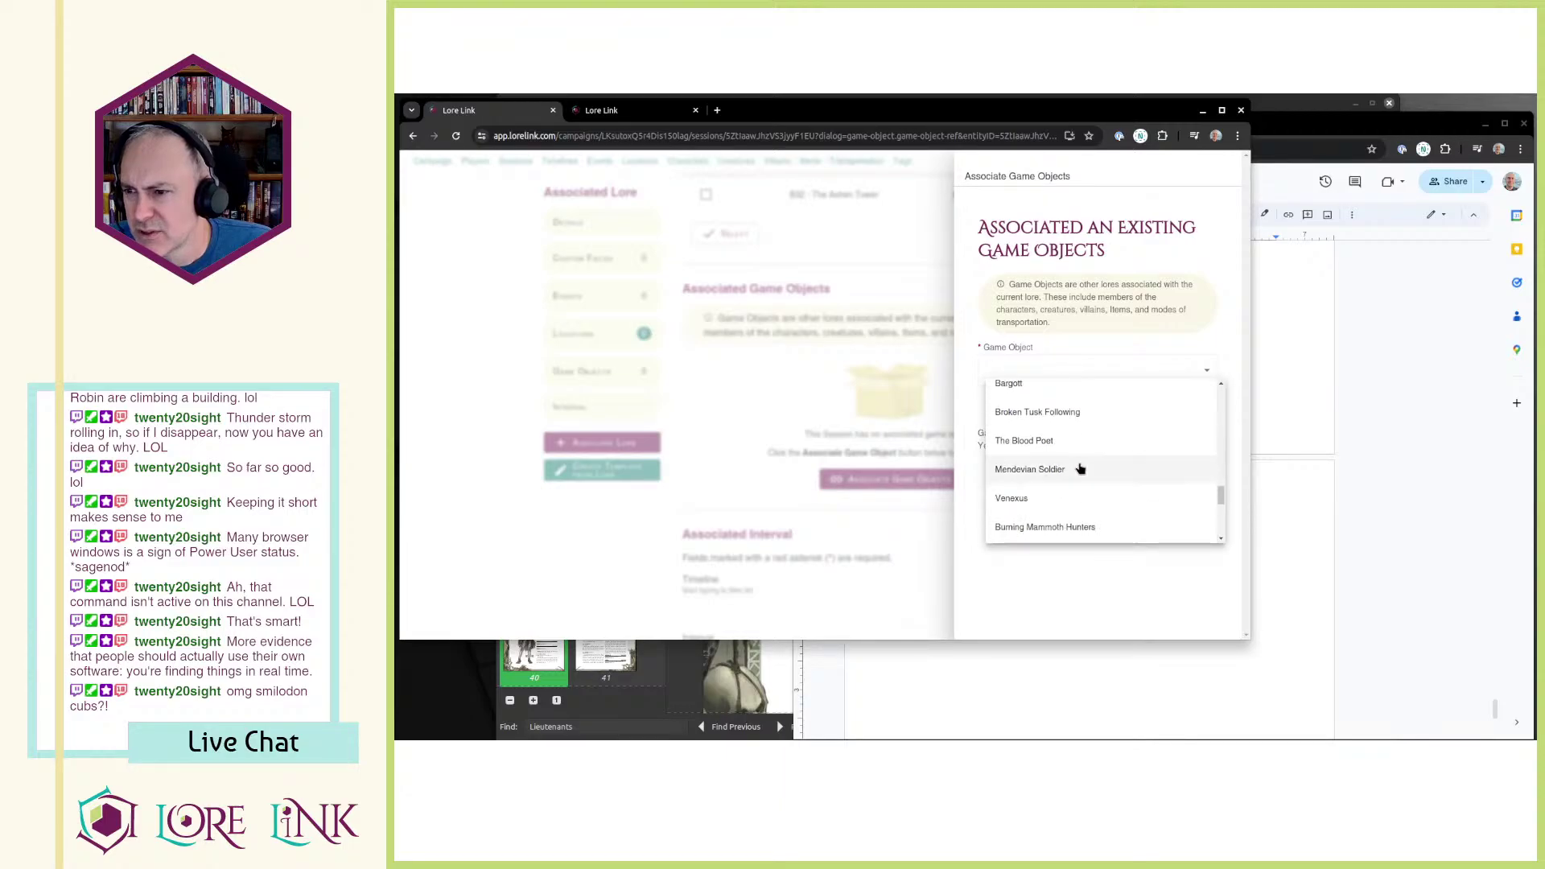
{"action": "scroll", "coordinate": [1080, 465], "scroll_direction": "down", "scroll_amount": 6}
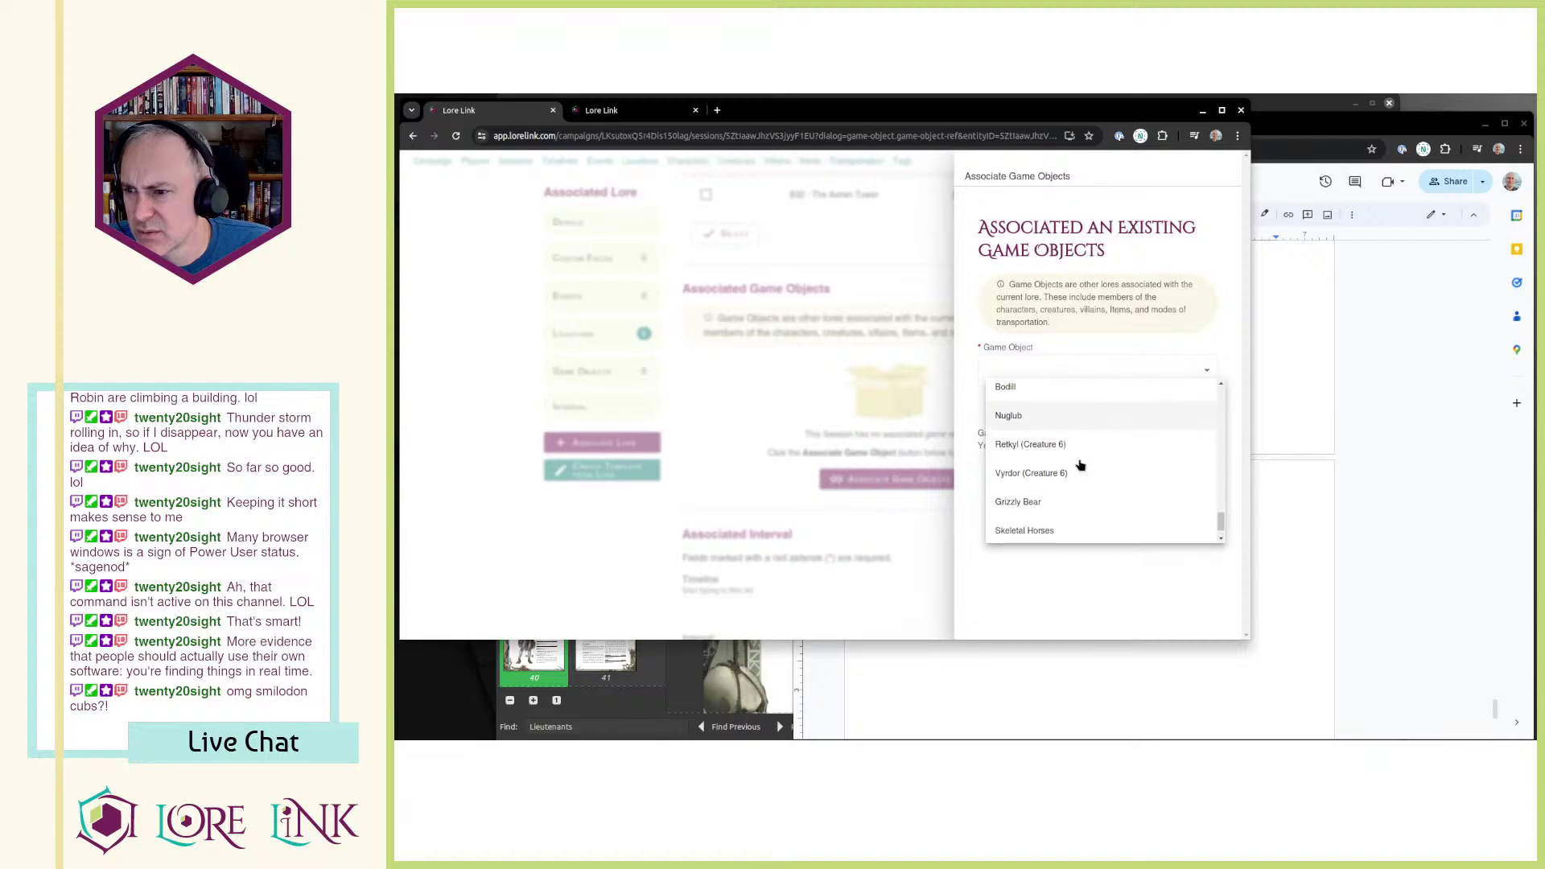
{"action": "scroll", "coordinate": [1079, 462], "scroll_direction": "up", "scroll_amount": 5}
{"action": "key", "text": "Escape"}
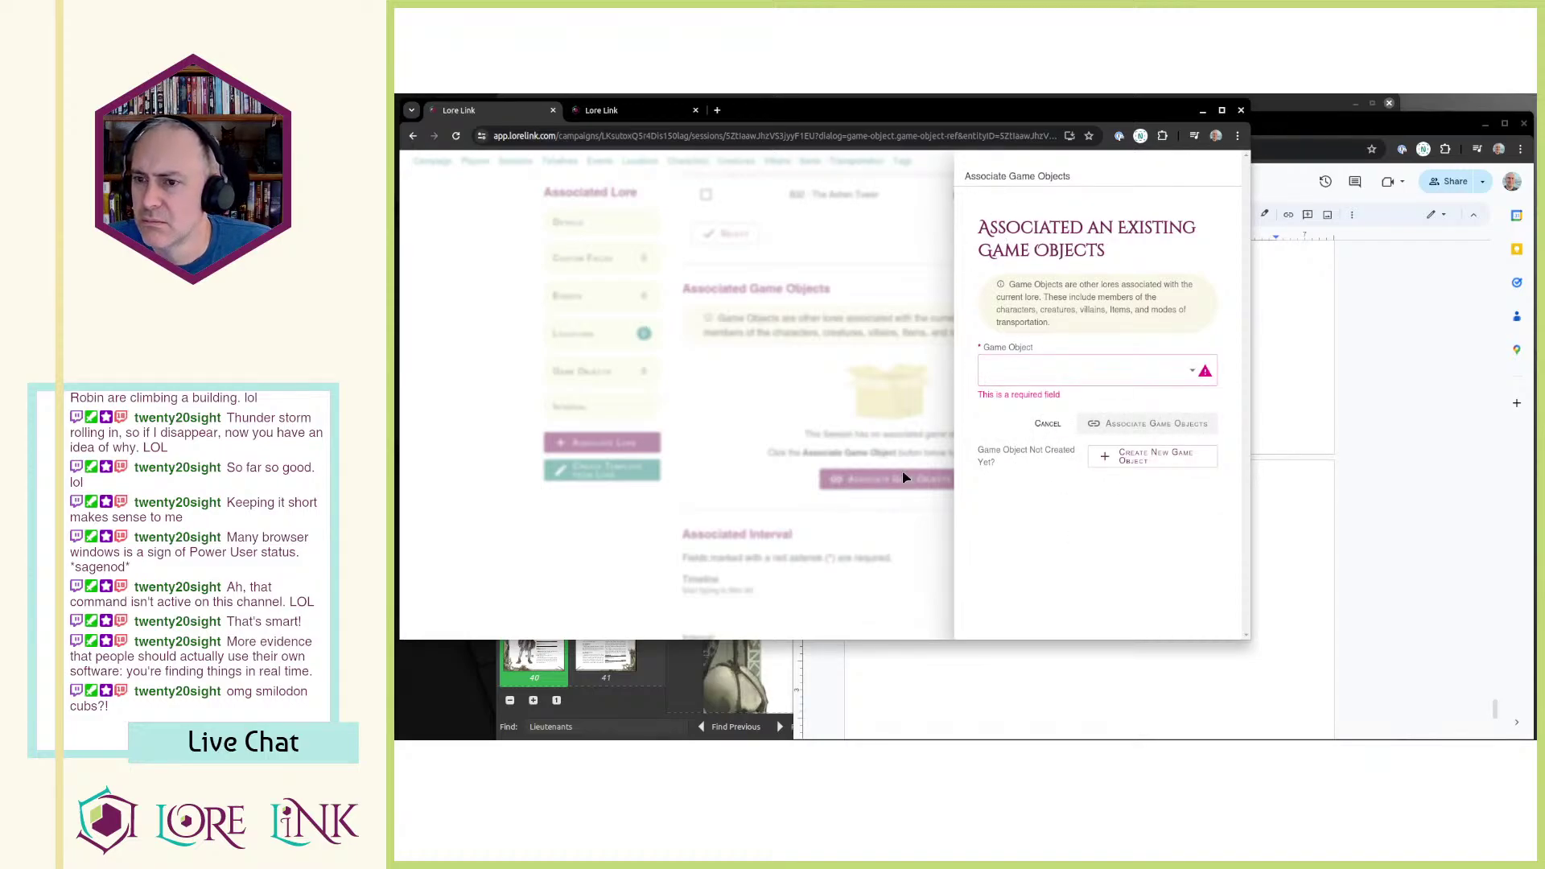
{"action": "left_click", "coordinate": [769, 486]}
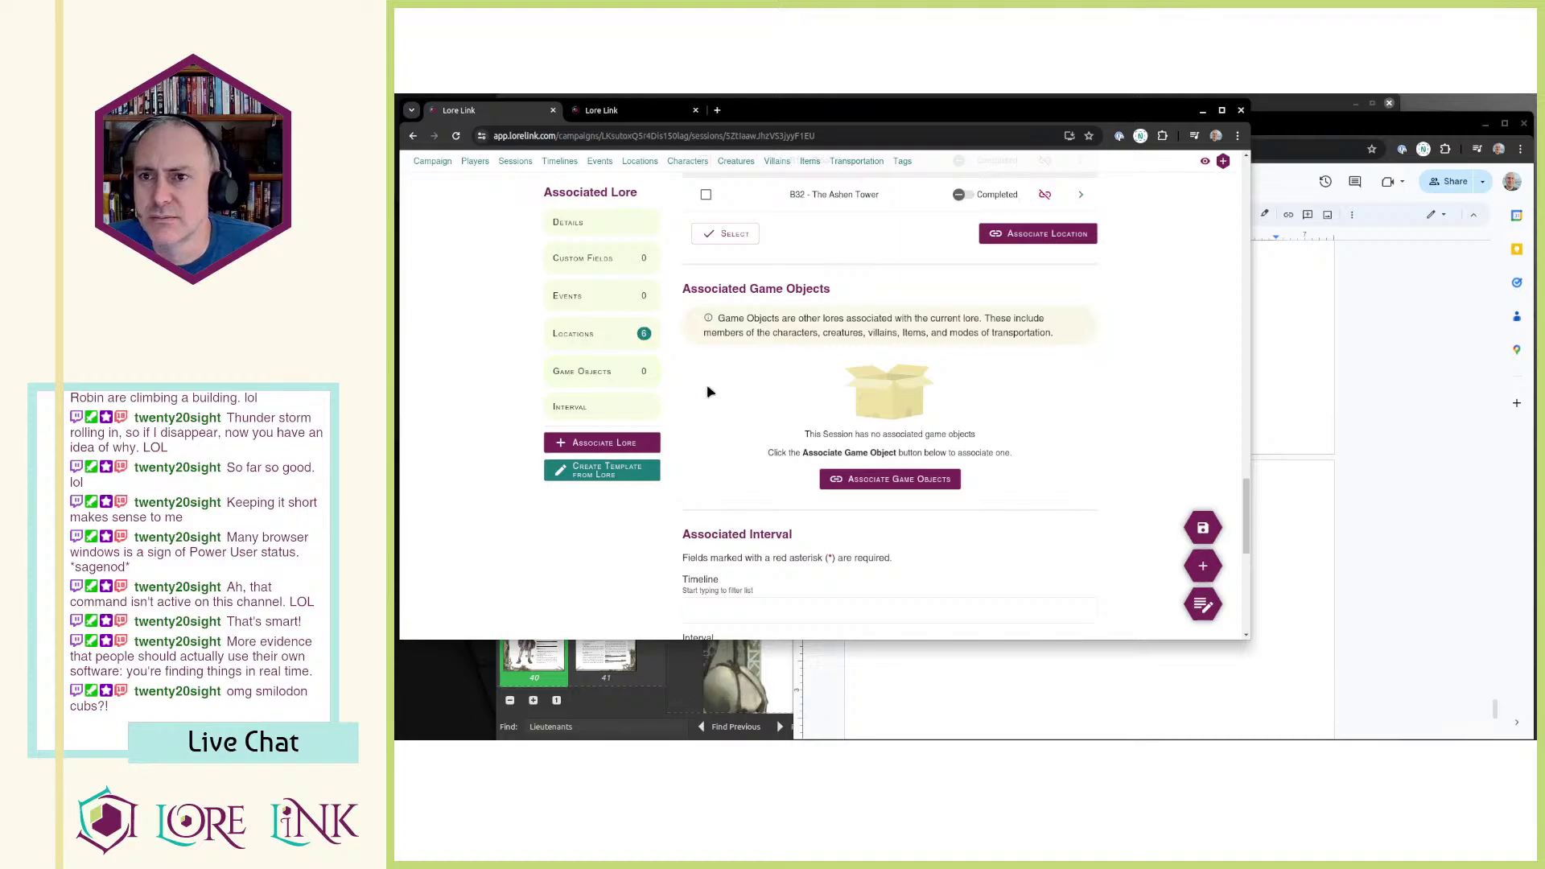
{"action": "scroll", "coordinate": [712, 399], "scroll_direction": "up", "scroll_amount": 15}
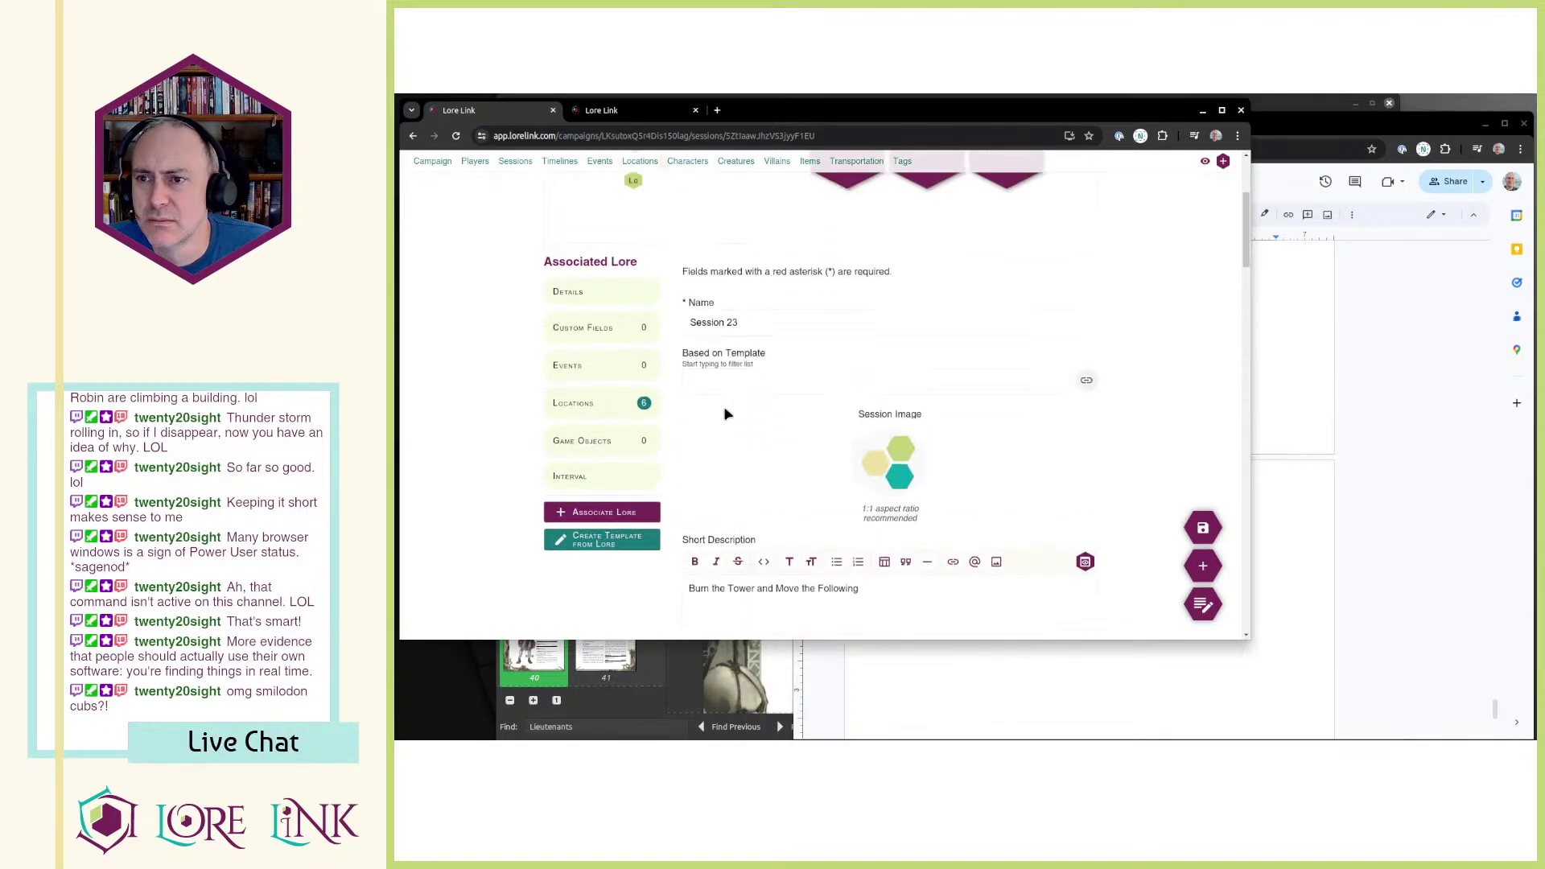
Step: Open the campaign's Characters page in a separate browser tab, review the character list, and return to the Session 23 record
{"action": "scroll", "coordinate": [726, 414], "scroll_direction": "up", "scroll_amount": 3}
{"action": "key", "text": "ctrl+Tab"}
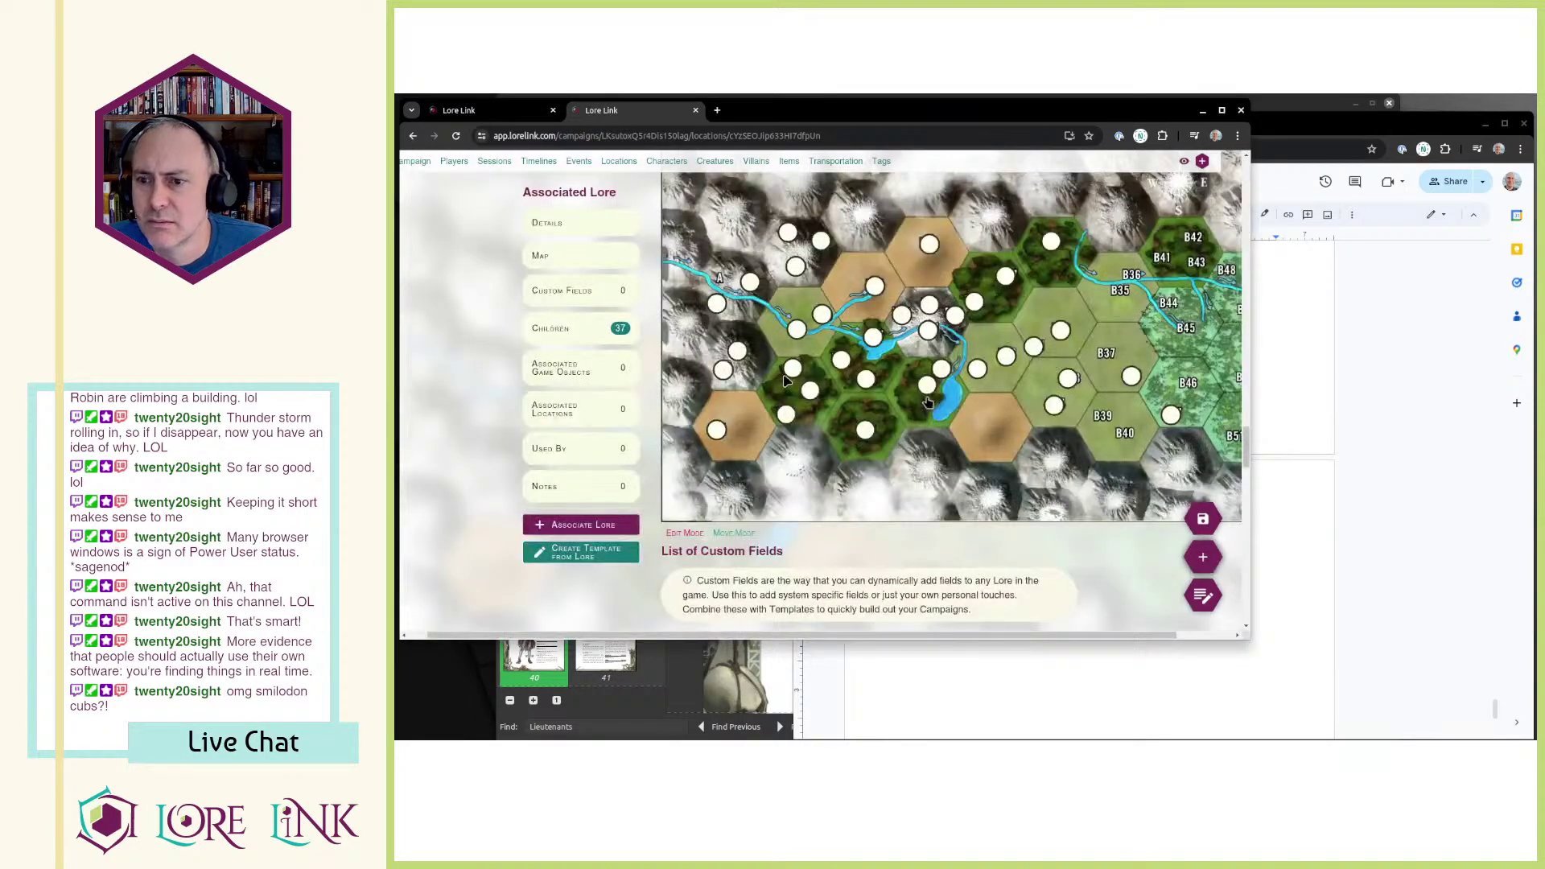
{"action": "scroll", "coordinate": [786, 383], "scroll_direction": "up", "scroll_amount": 10}
{"action": "middle_click", "coordinate": [668, 163]}
{"action": "key", "text": "ctrl+Tab"}
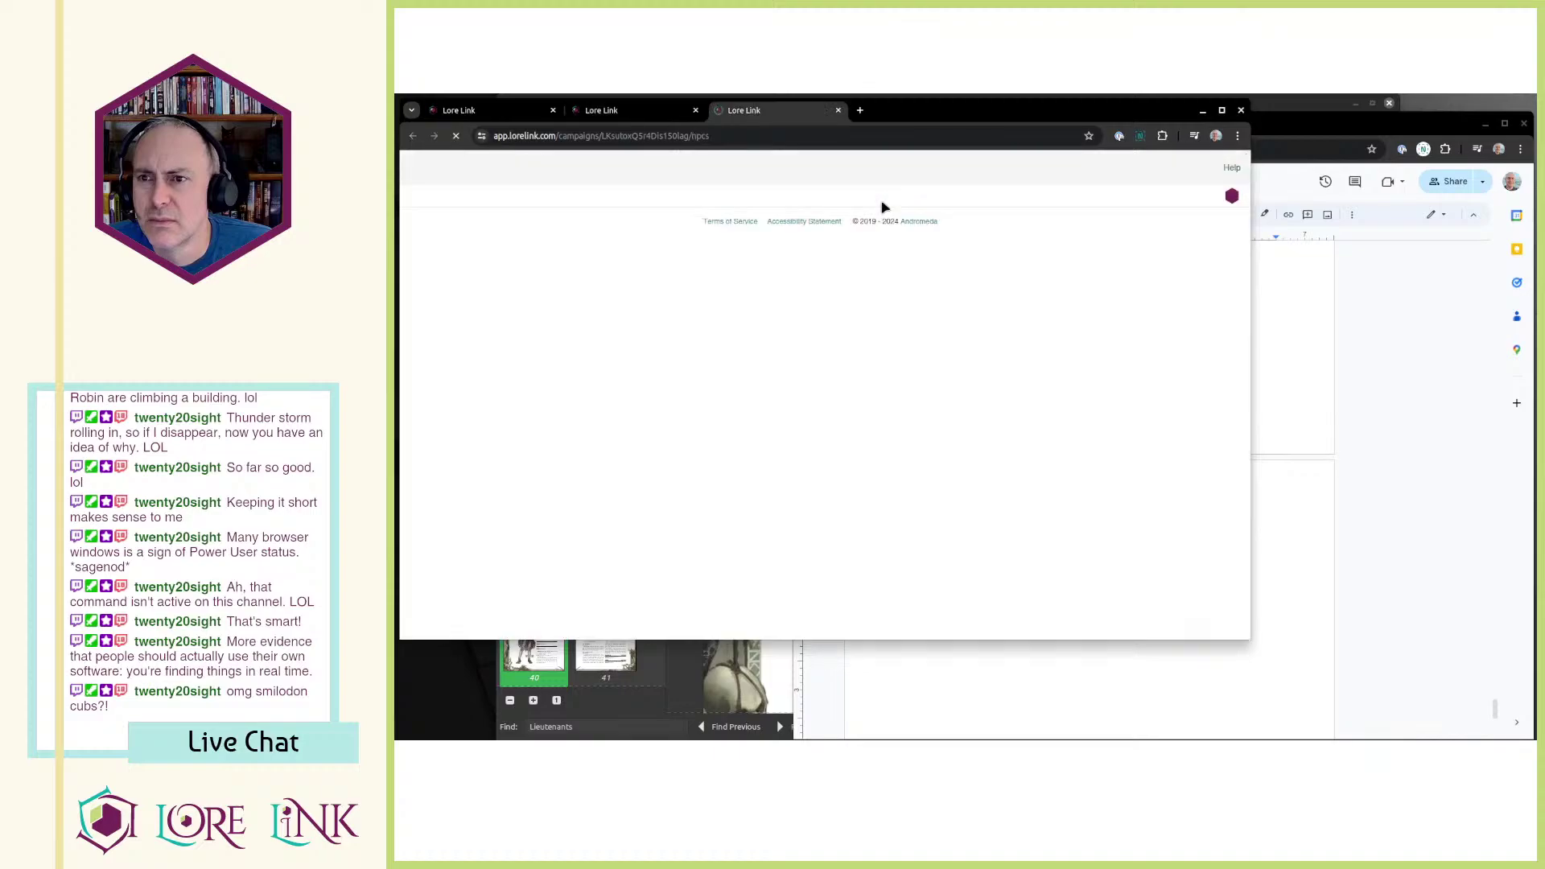
{"action": "scroll", "coordinate": [753, 439], "scroll_direction": "down", "scroll_amount": 2}
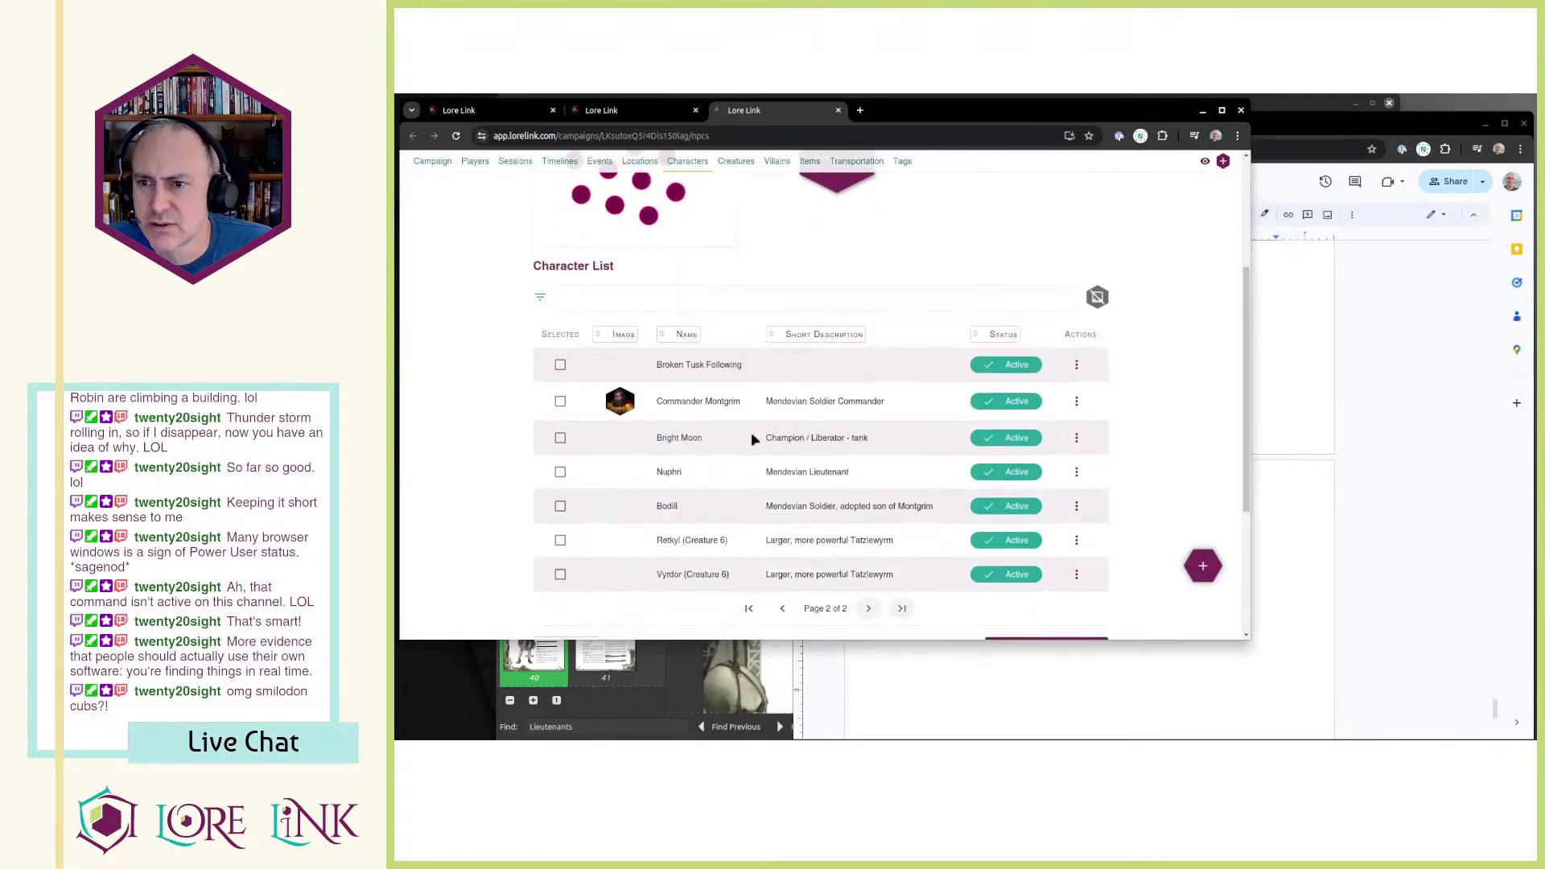
{"action": "key", "text": "ctrl+Tab"}
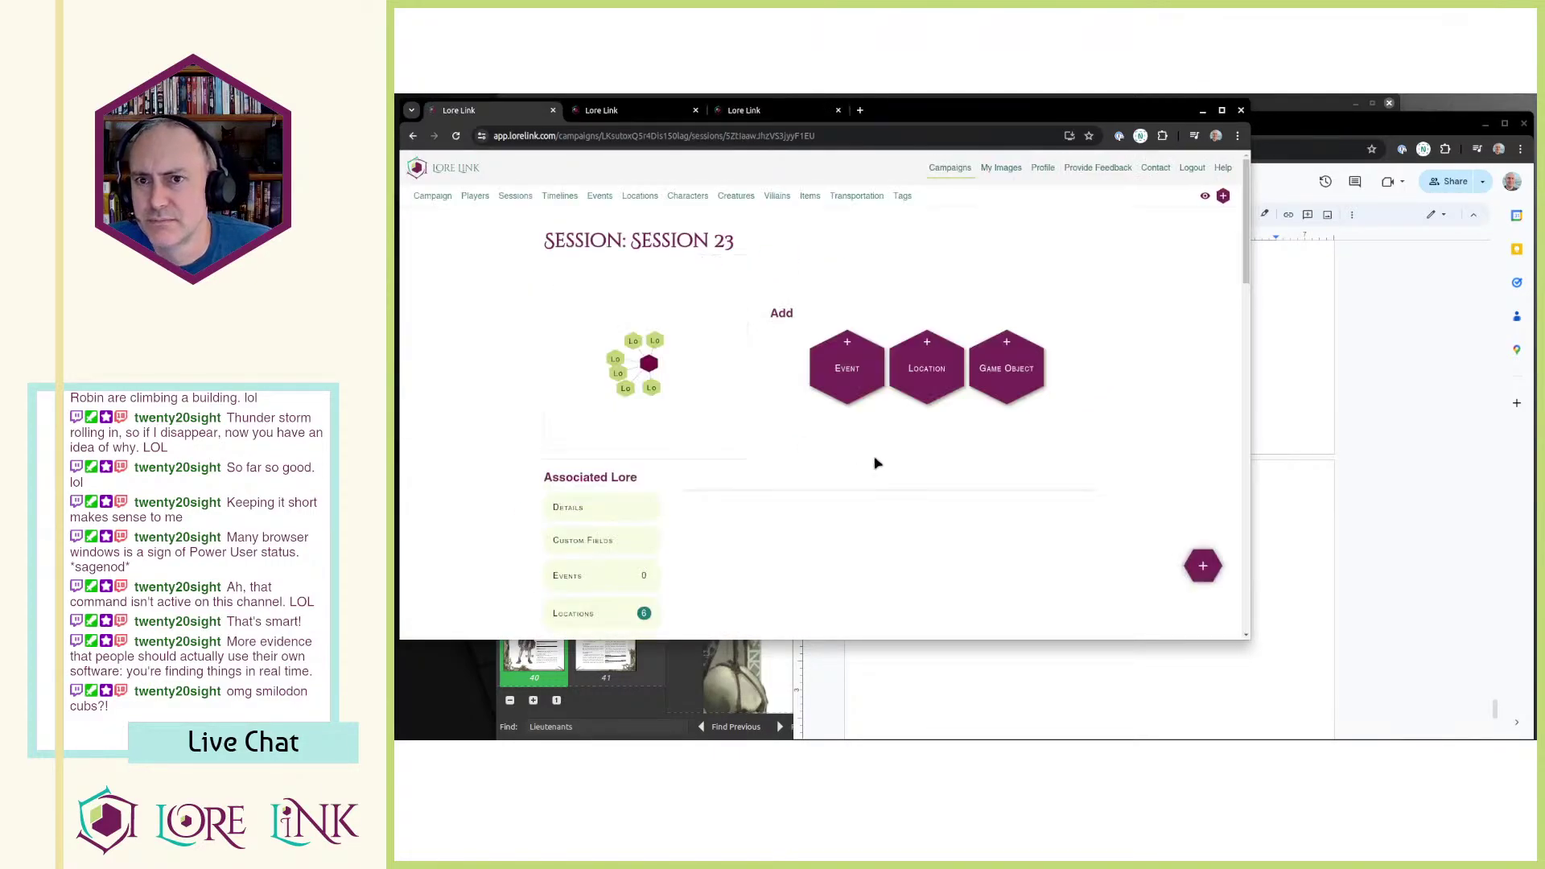
Step: Associate the existing game object Broken Tusk Following with Session 23
{"action": "scroll", "coordinate": [885, 471], "scroll_direction": "down", "scroll_amount": 10}
{"action": "scroll", "coordinate": [904, 476], "scroll_direction": "down", "scroll_amount": 10}
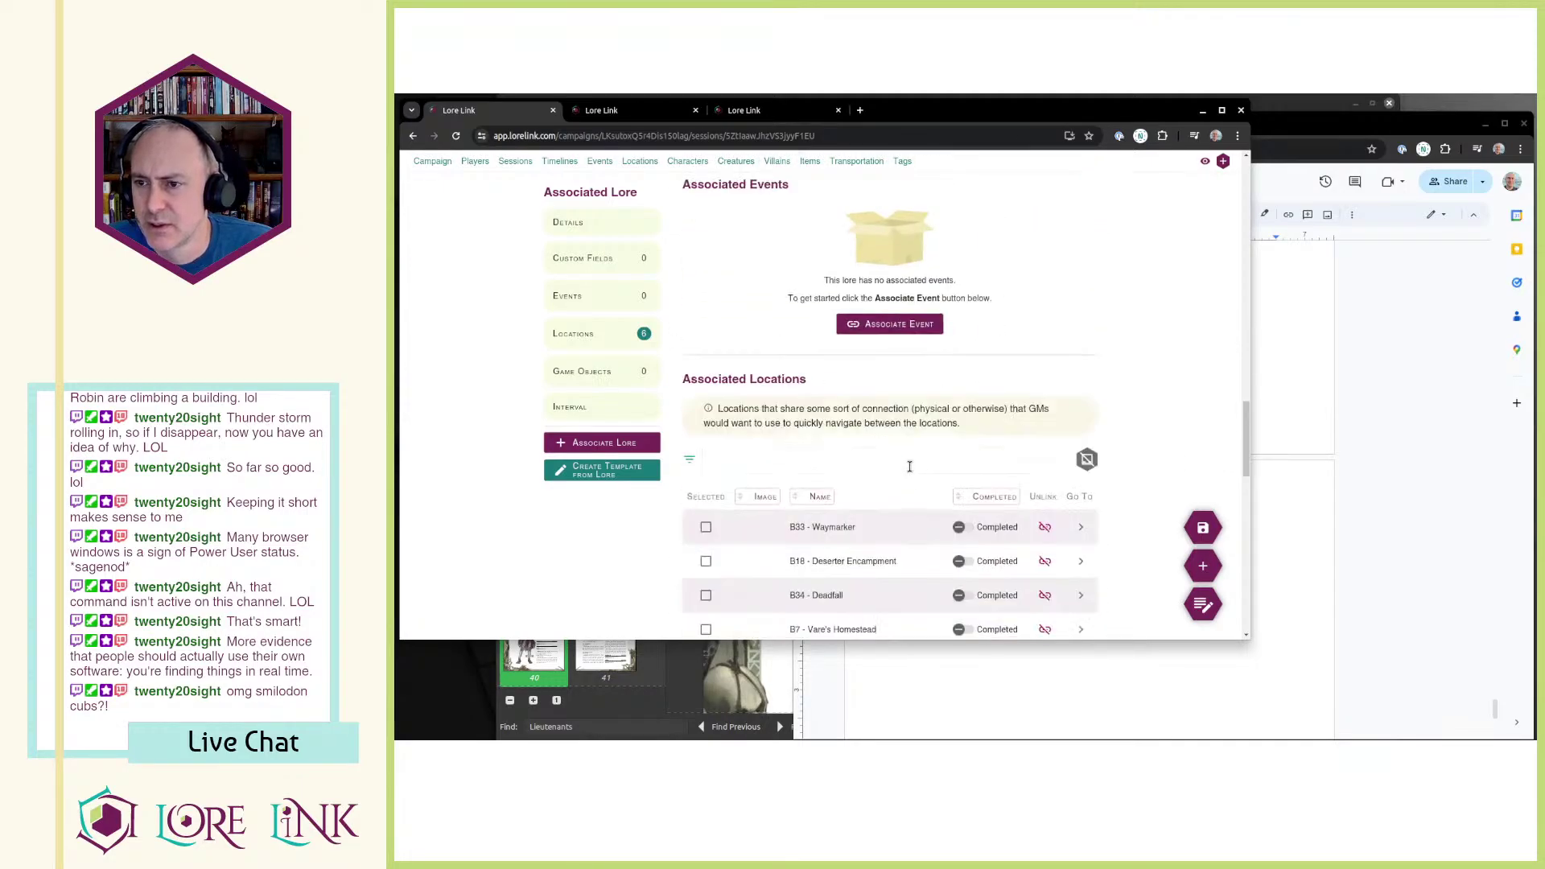
{"action": "scroll", "coordinate": [894, 420], "scroll_direction": "down", "scroll_amount": 8}
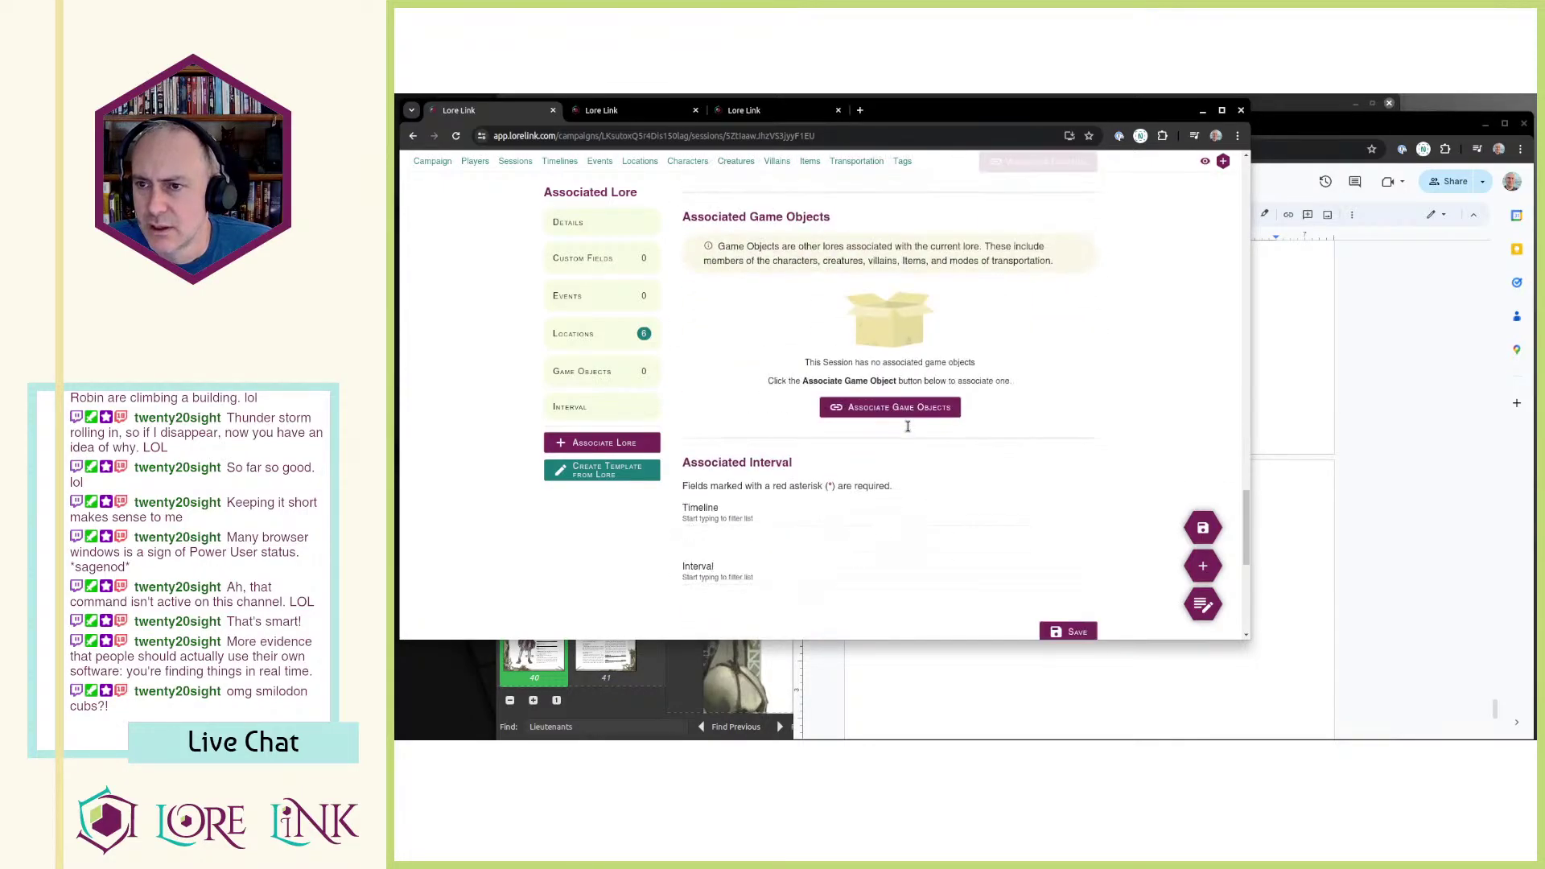
{"action": "left_click", "coordinate": [900, 408]}
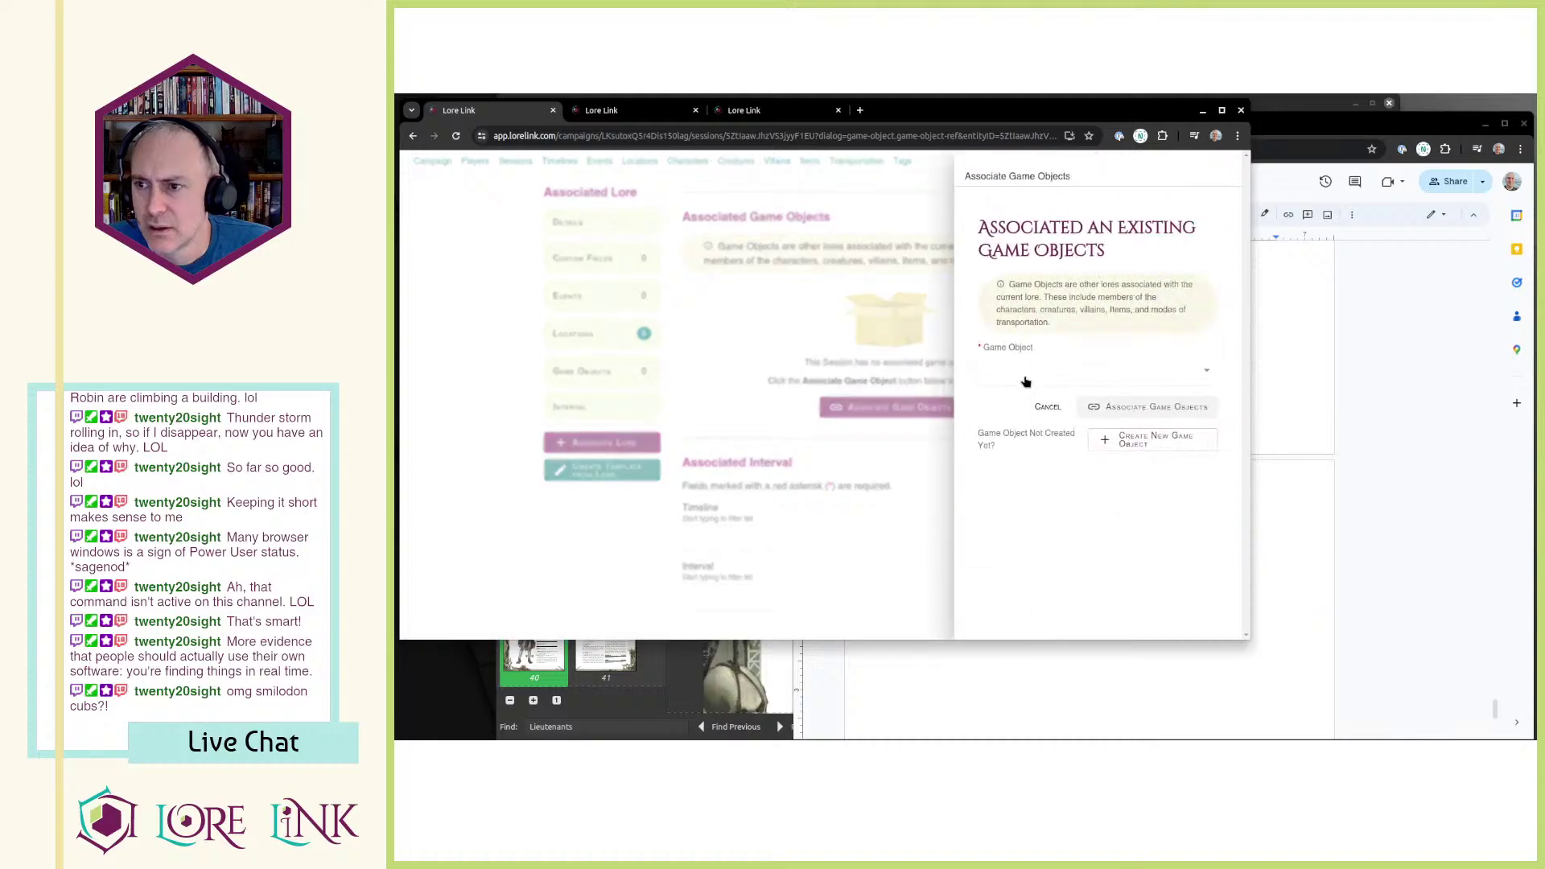
{"action": "left_click", "coordinate": [1048, 374]}
{"action": "scroll", "coordinate": [1107, 428], "scroll_direction": "down", "scroll_amount": 2}
{"action": "scroll", "coordinate": [1106, 428], "scroll_direction": "down", "scroll_amount": 5}
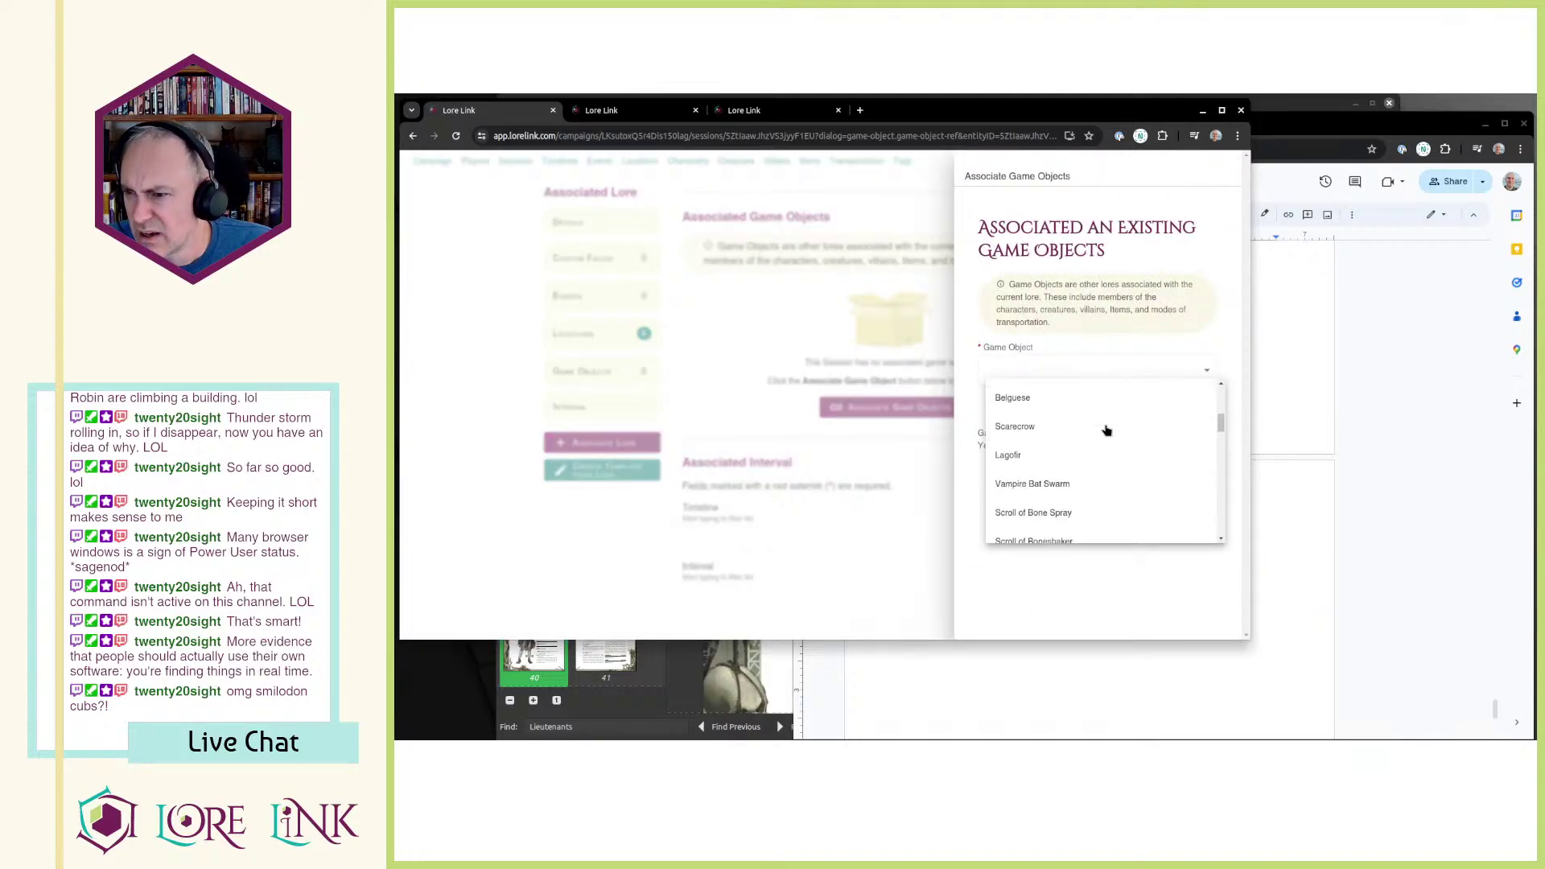
{"action": "scroll", "coordinate": [1106, 432], "scroll_direction": "down", "scroll_amount": 5}
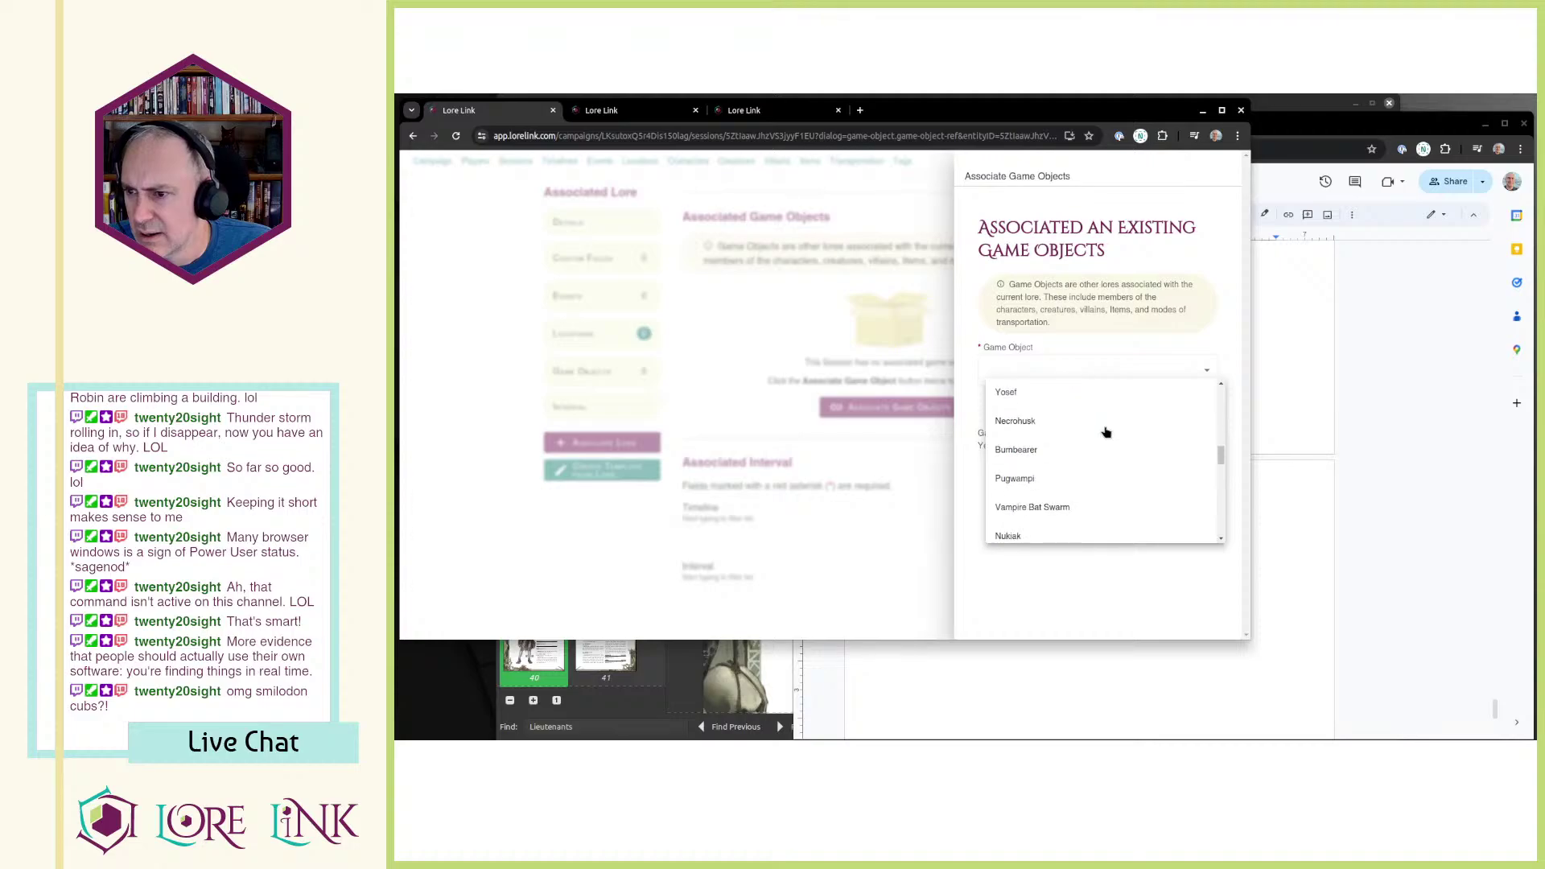
{"action": "scroll", "coordinate": [1106, 432], "scroll_direction": "down", "scroll_amount": 5}
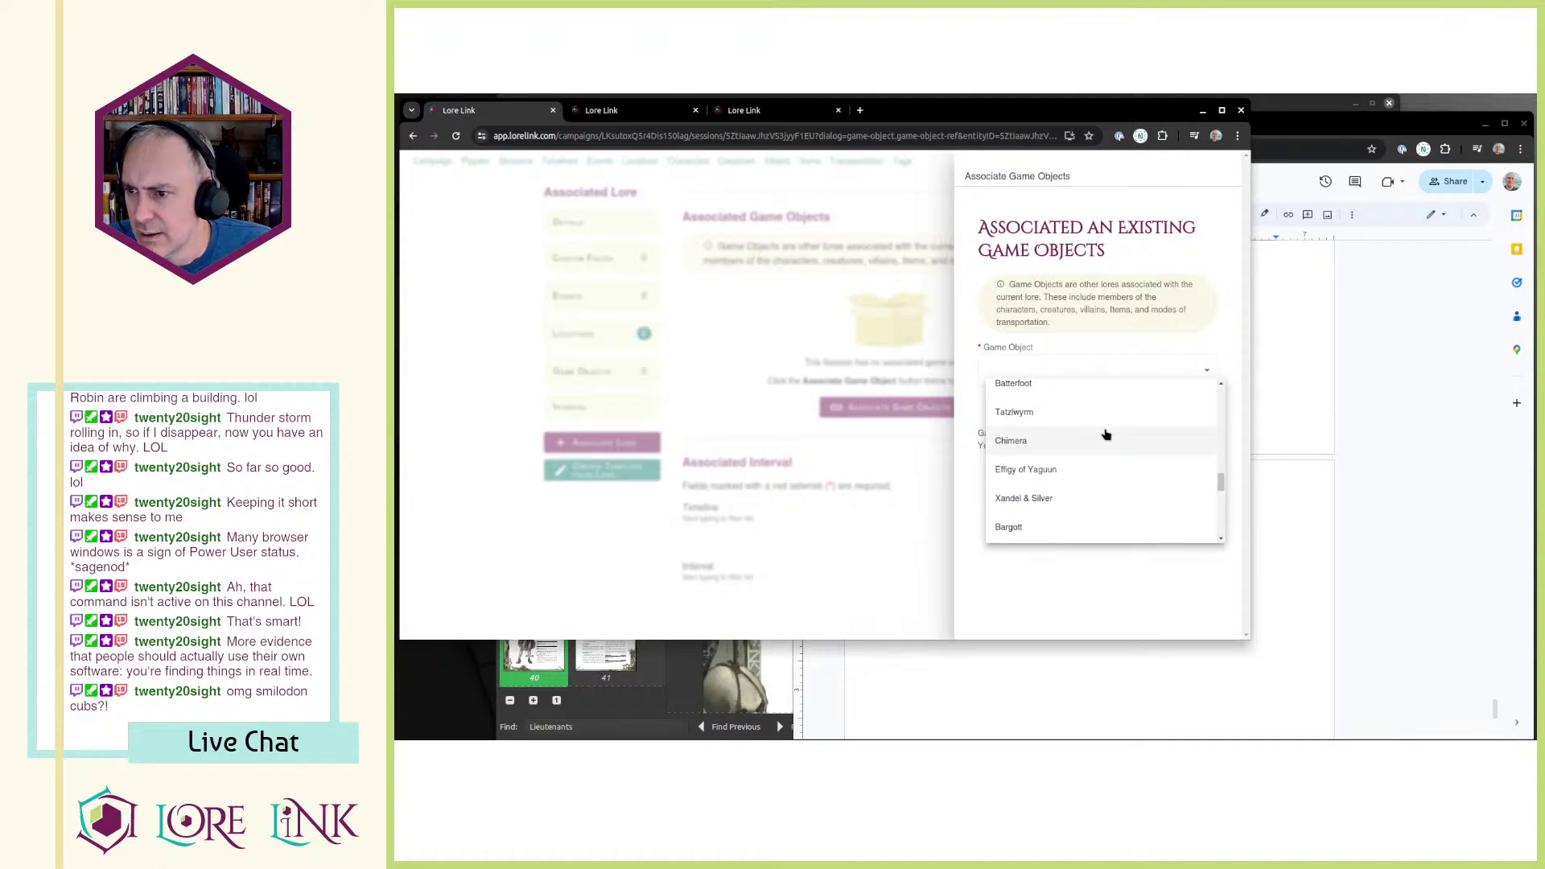
{"action": "left_click", "coordinate": [1083, 412]}
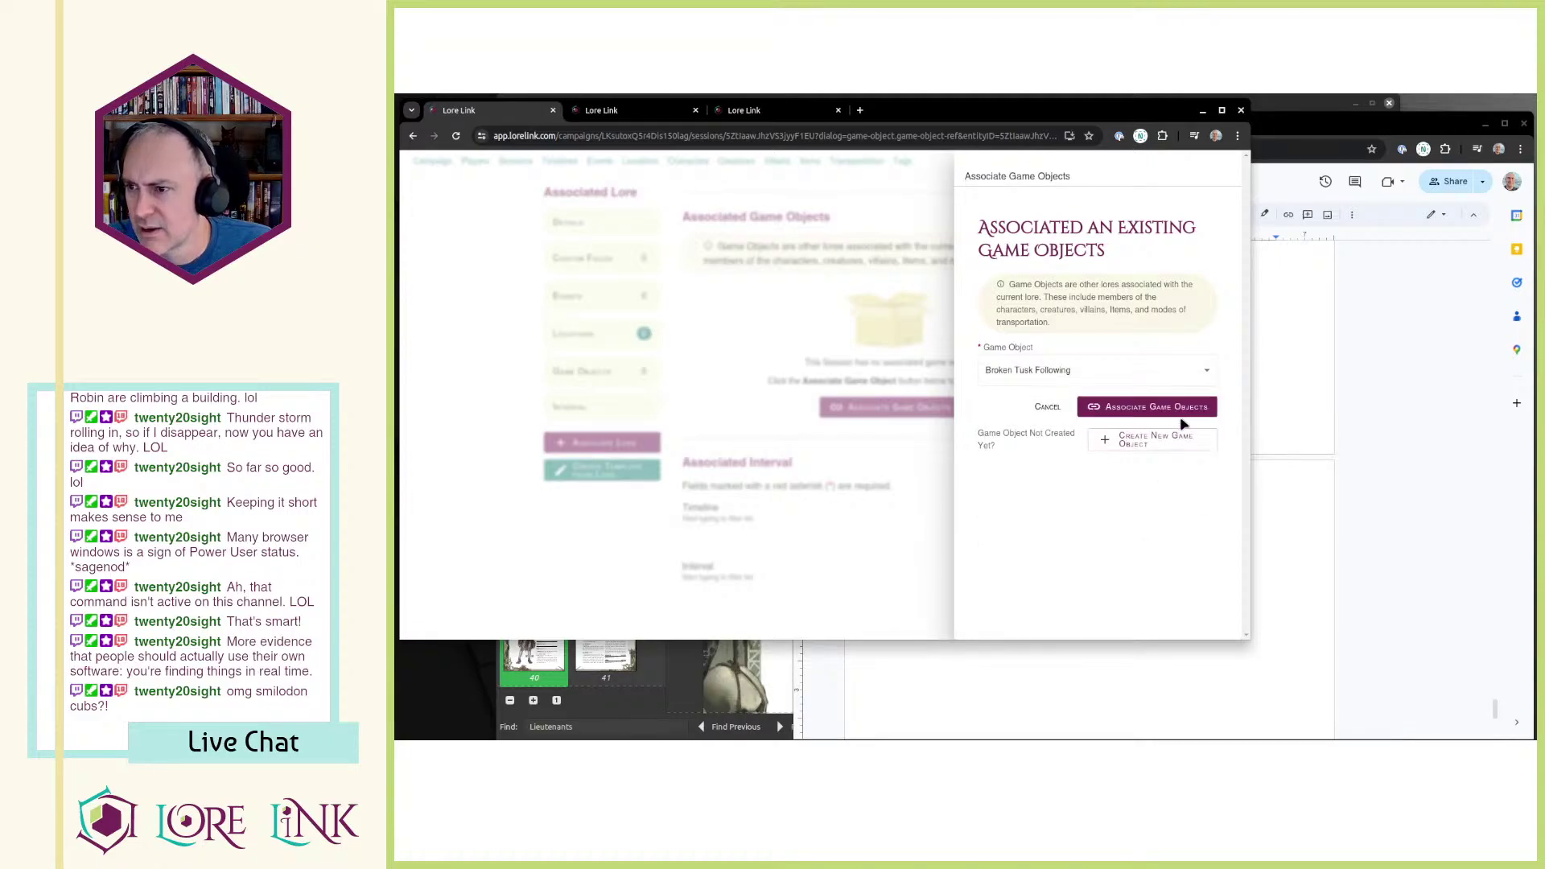
{"action": "left_click", "coordinate": [1176, 413]}
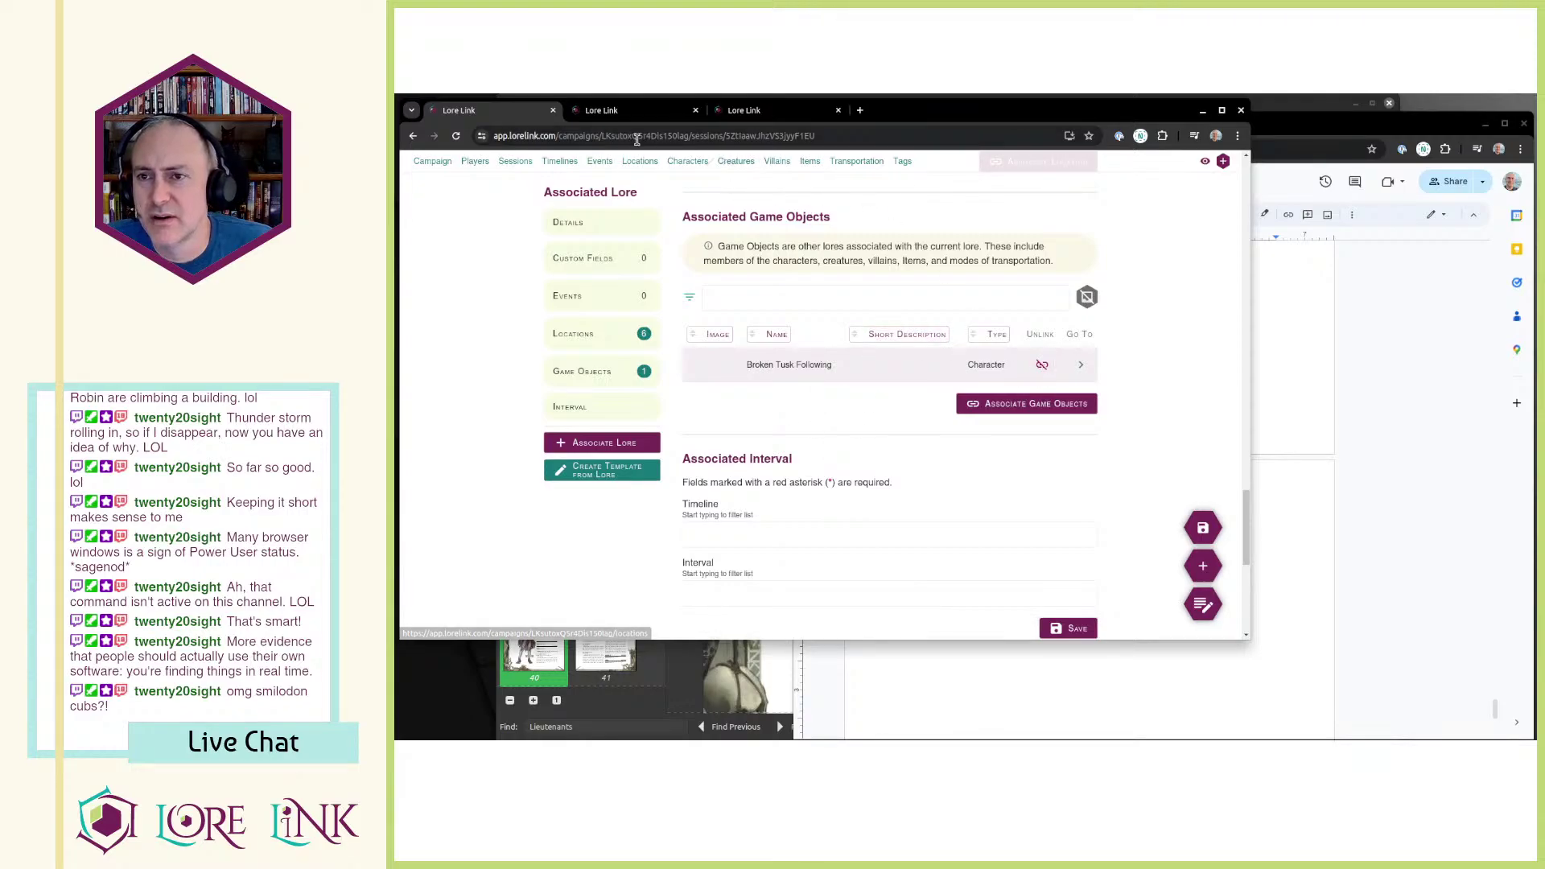
Step: Check the Broken Tusk notes in the Player Info document, and review the Lost Mammoth Valley record's details and hex map
{"action": "left_click", "coordinate": [1335, 408]}
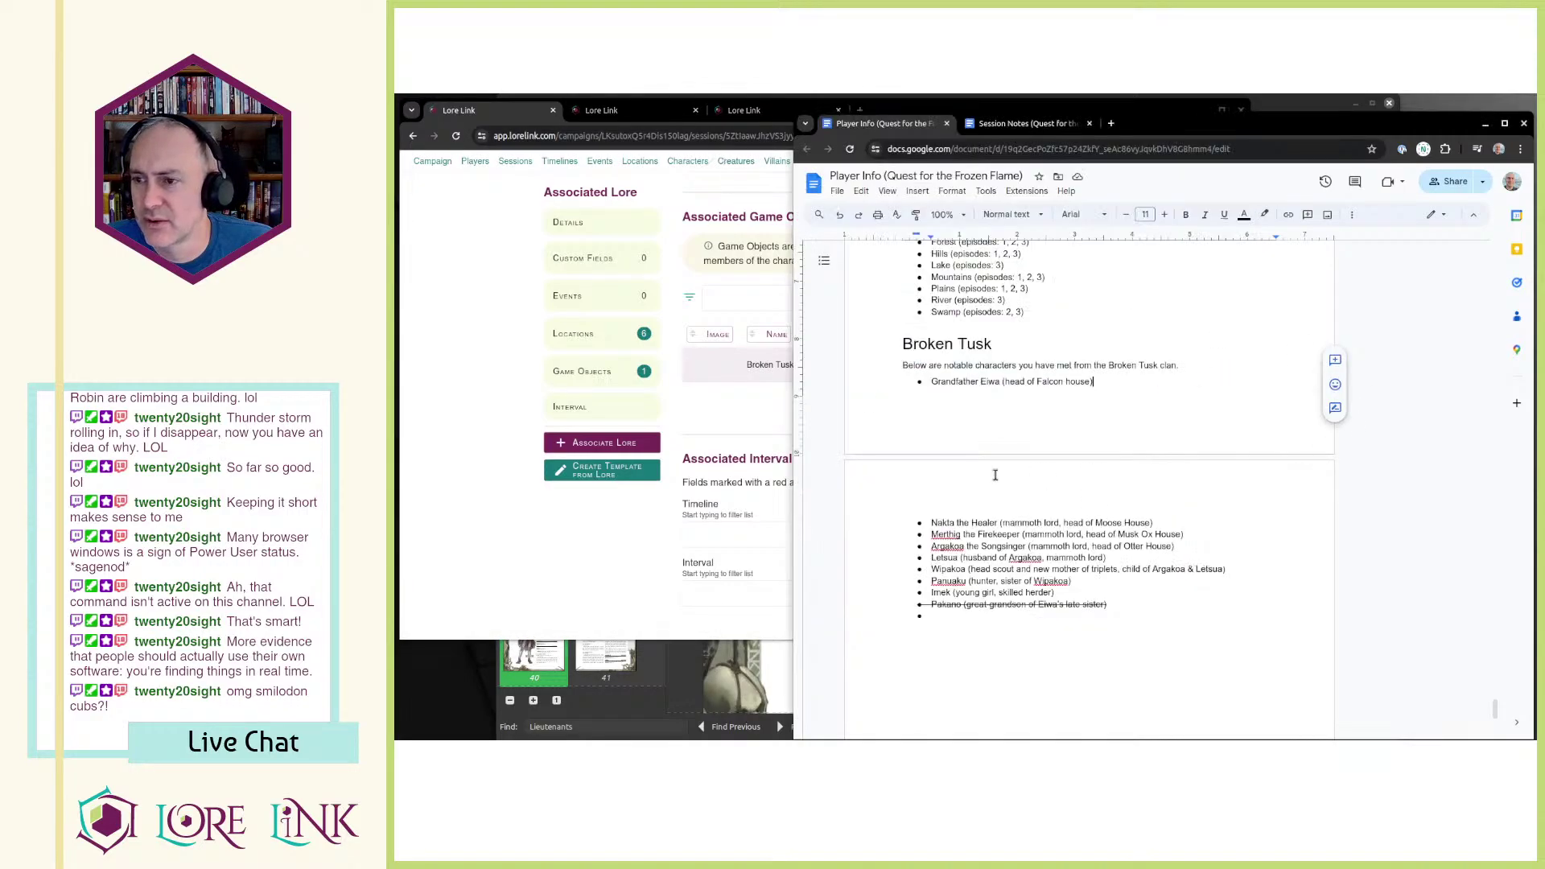
{"action": "left_click", "coordinate": [612, 112]}
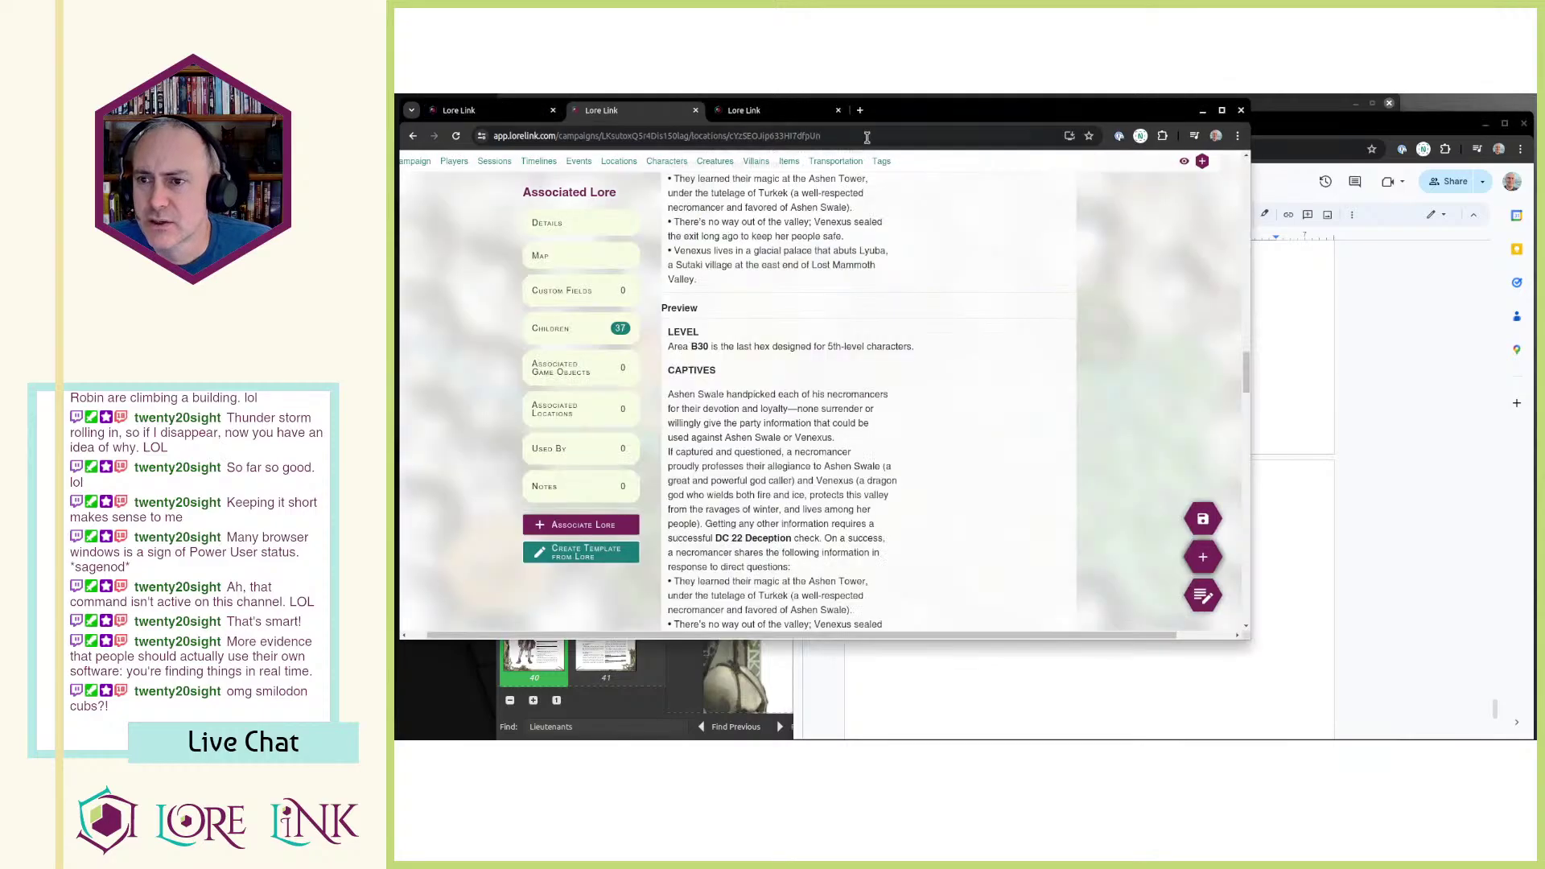
{"action": "scroll", "coordinate": [854, 375], "scroll_direction": "up", "scroll_amount": 10}
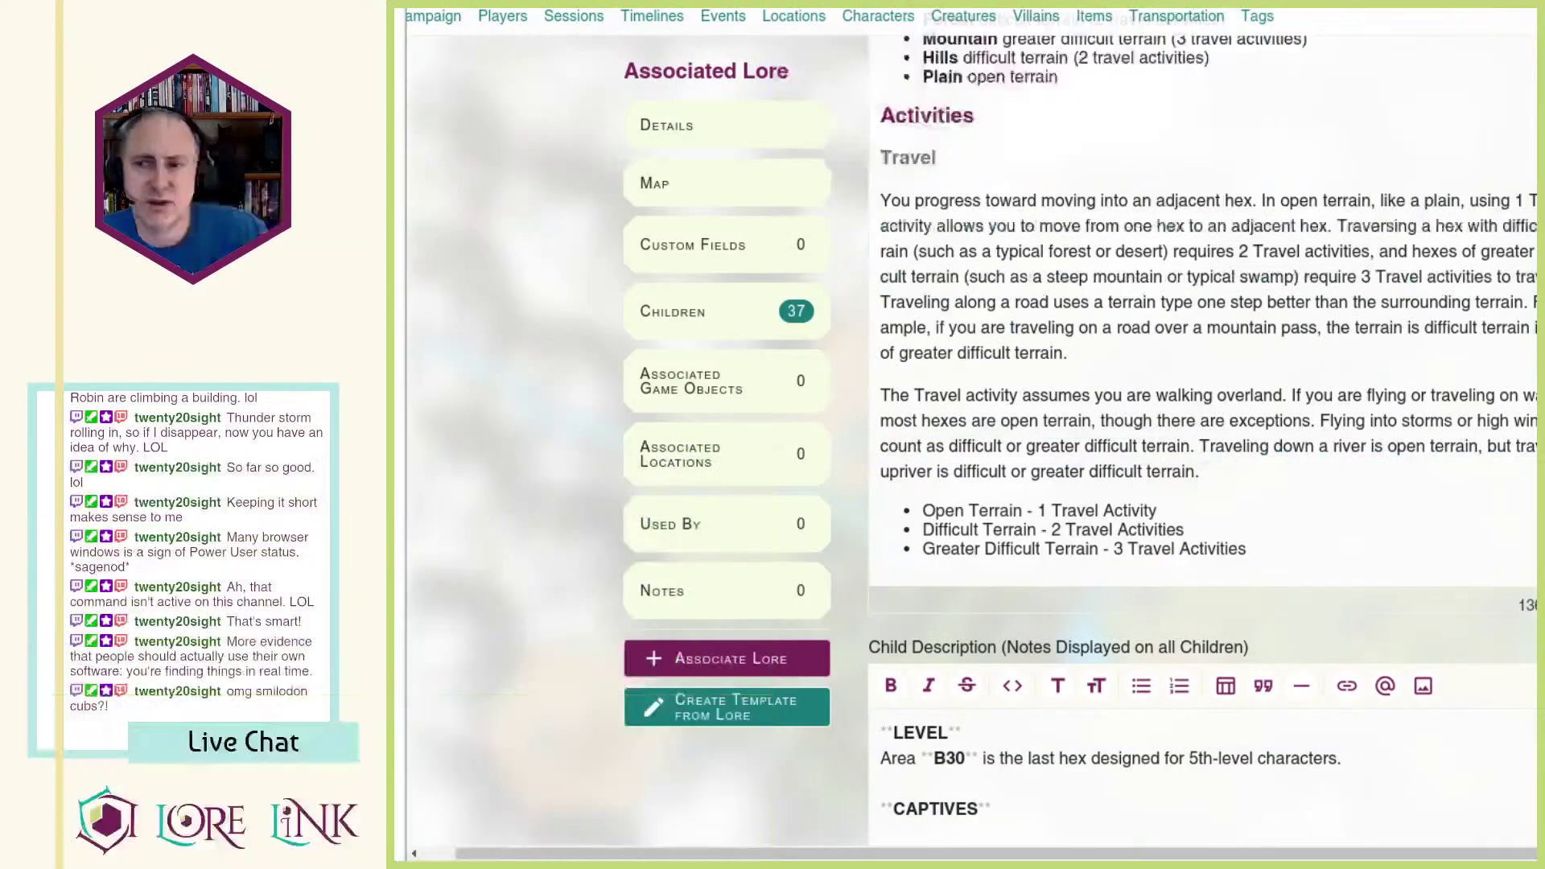
{"action": "scroll", "coordinate": [1311, 240], "scroll_direction": "up", "scroll_amount": 15}
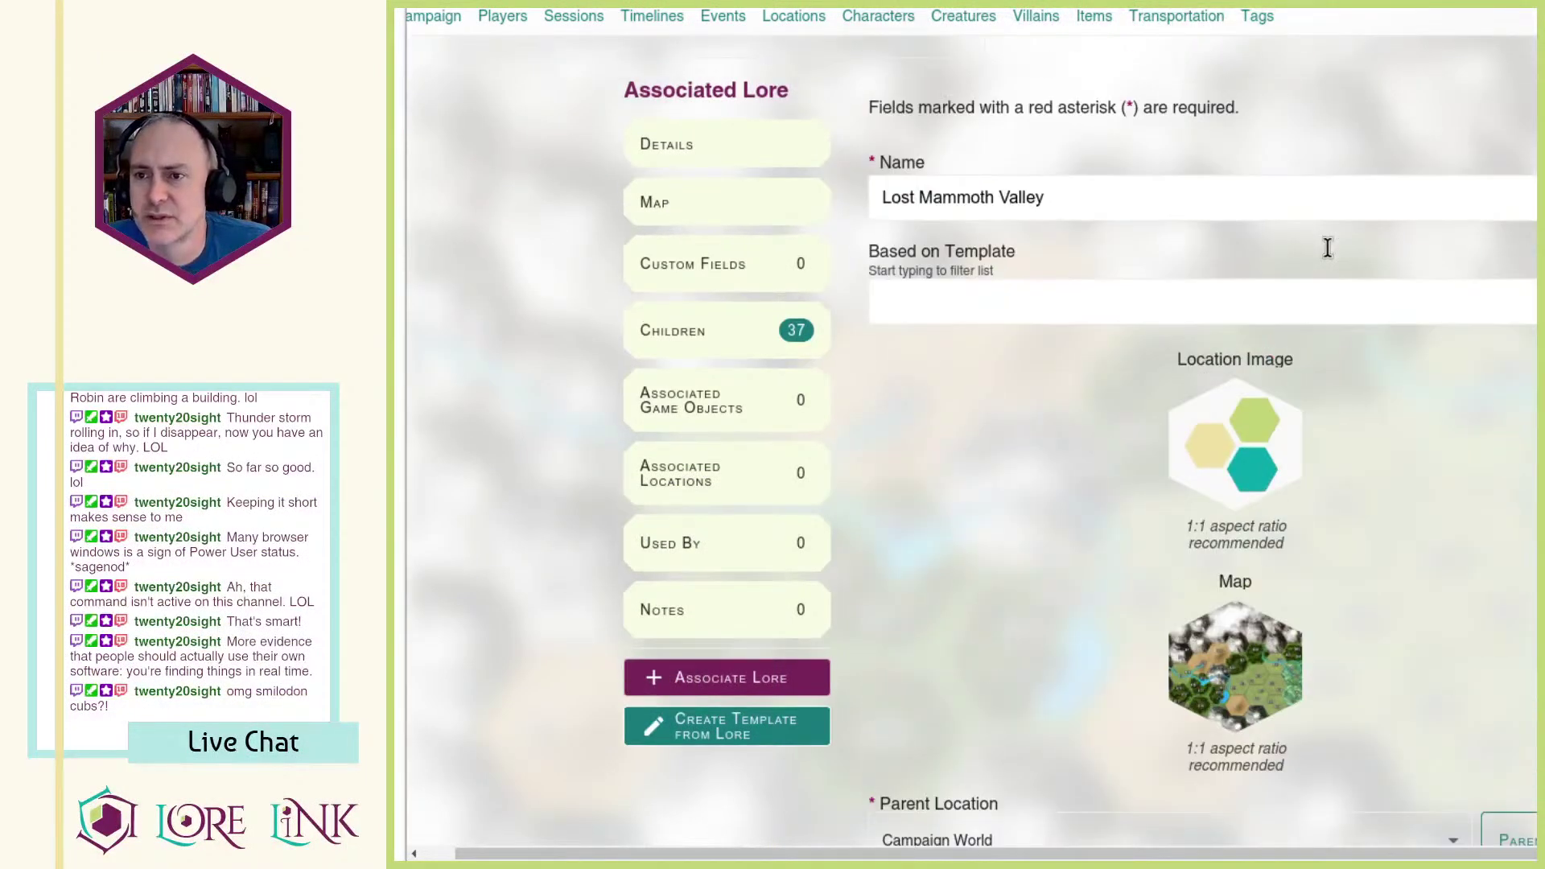
{"action": "scroll", "coordinate": [1328, 248], "scroll_direction": "up", "scroll_amount": 4}
{"action": "scroll", "coordinate": [1295, 312], "scroll_direction": "down", "scroll_amount": 15}
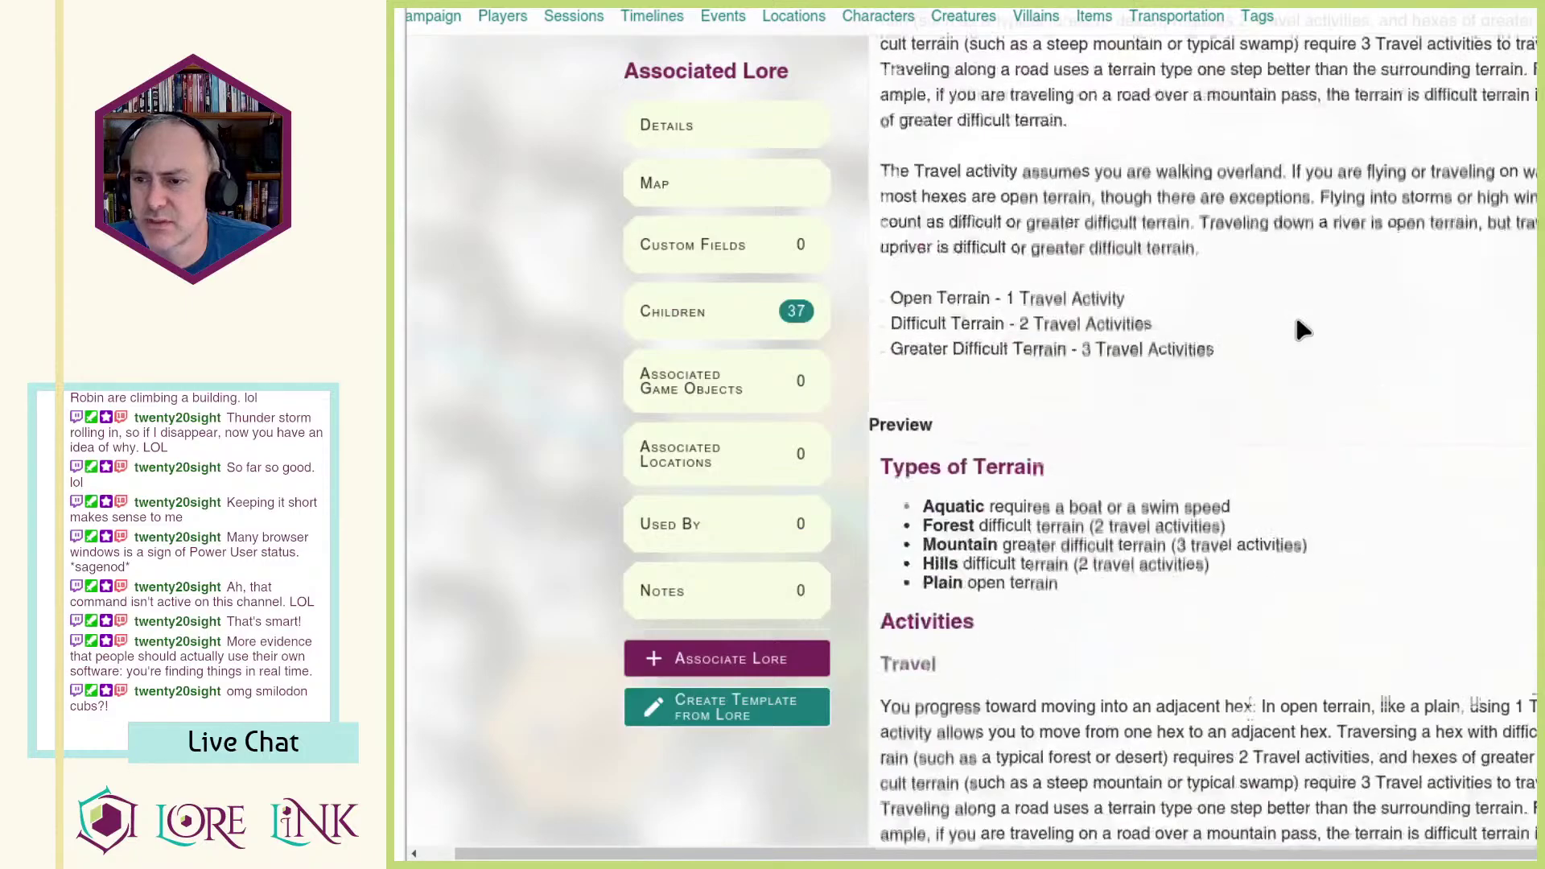
{"action": "scroll", "coordinate": [1299, 326], "scroll_direction": "down", "scroll_amount": 15}
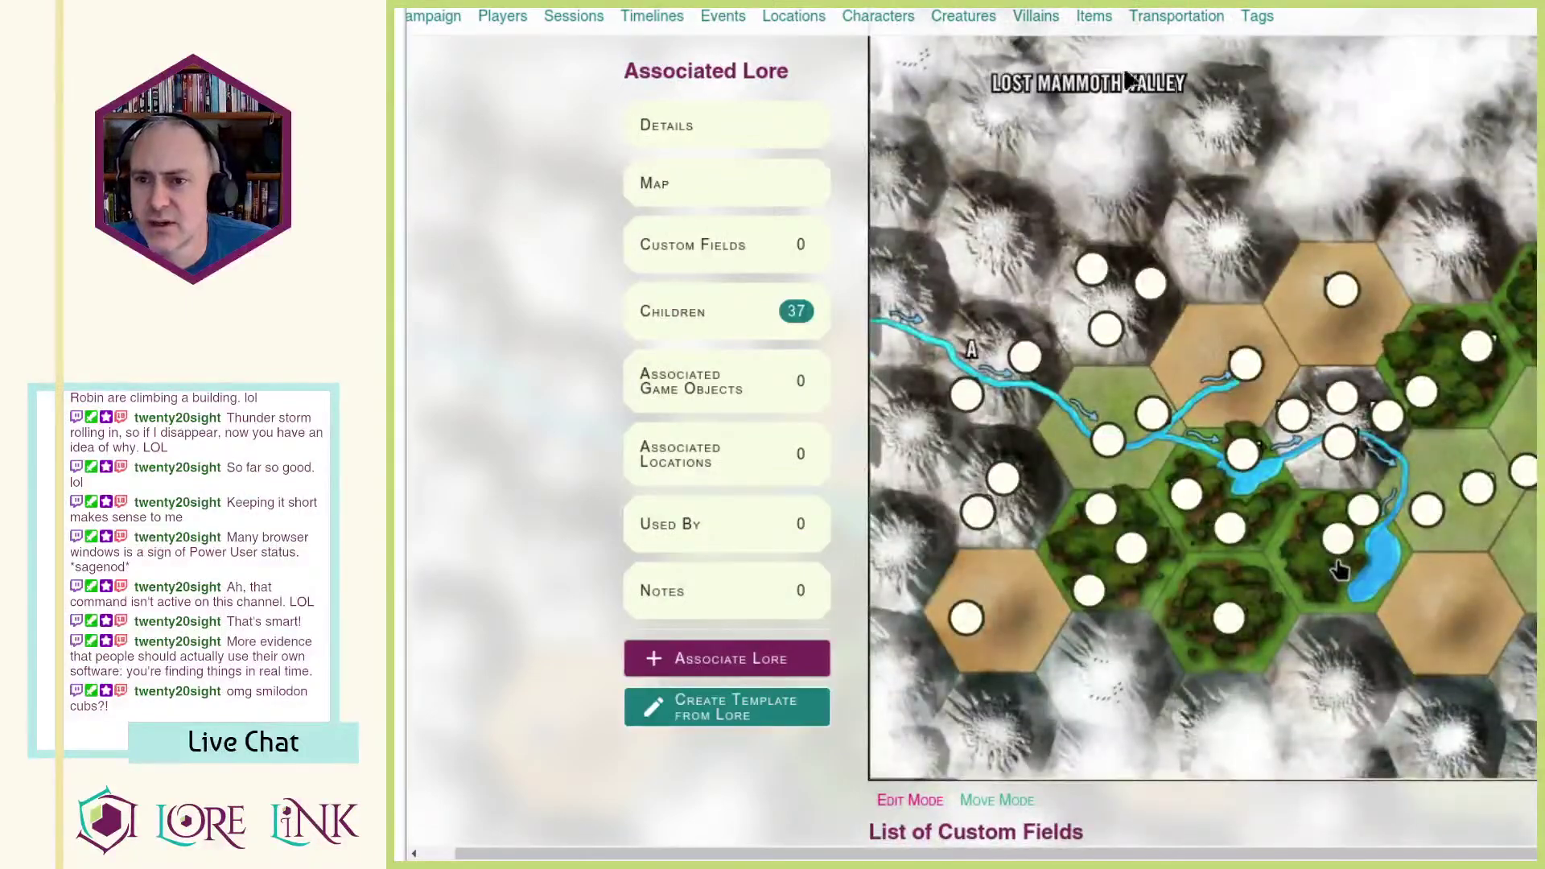
Step: Start a new child location under Lost Mammoth Valley from the Locations Hierarchy
{"action": "left_click", "coordinate": [794, 16]}
{"action": "scroll", "coordinate": [1491, 397], "scroll_direction": "down", "scroll_amount": 3}
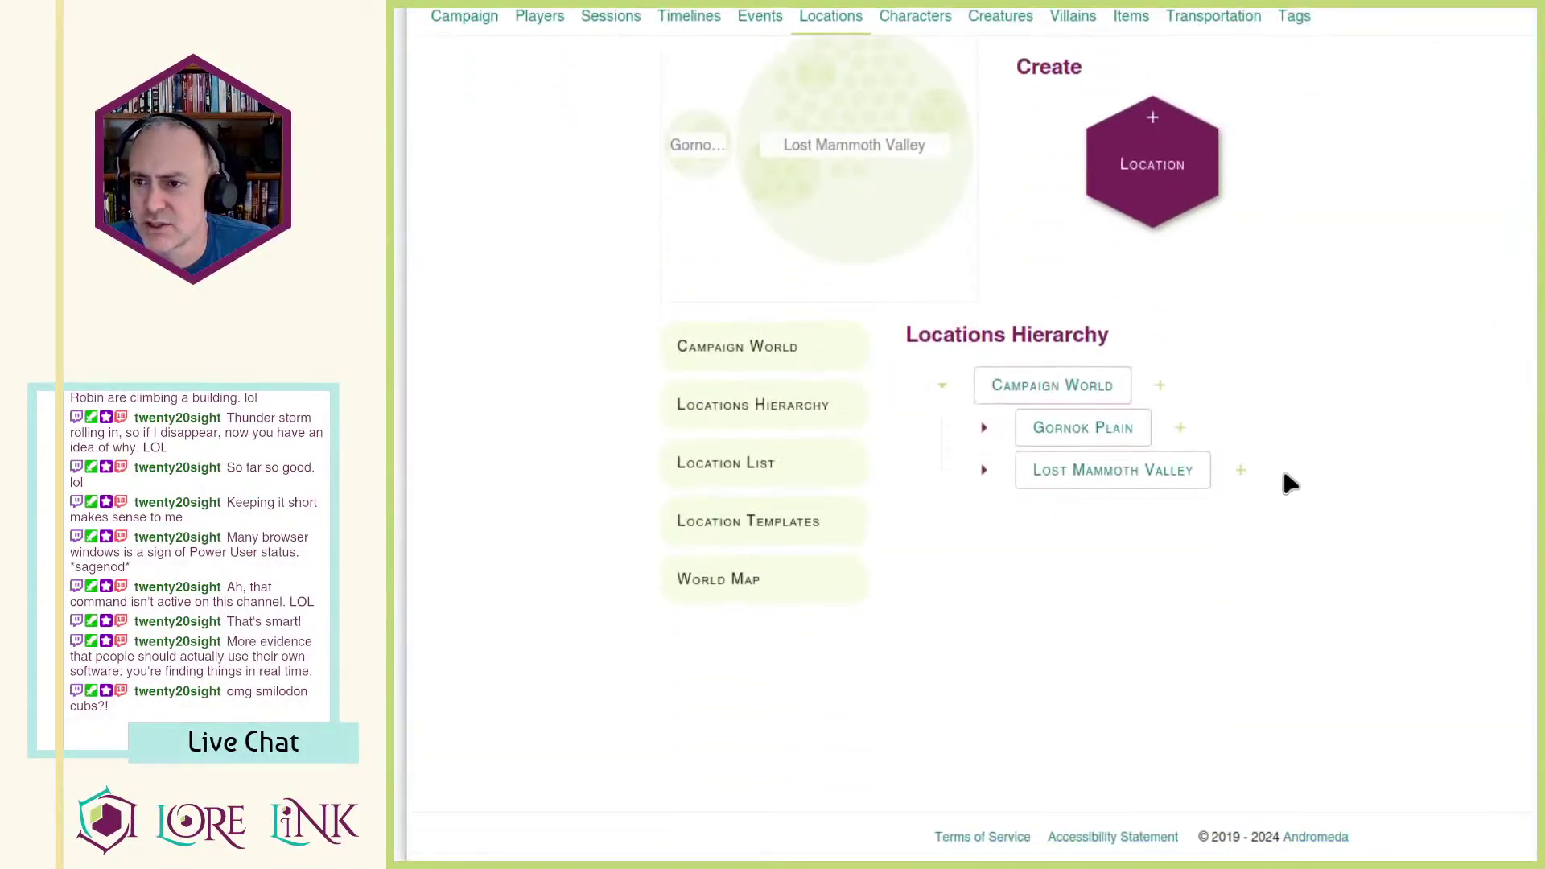
{"action": "left_click", "coordinate": [1240, 471]}
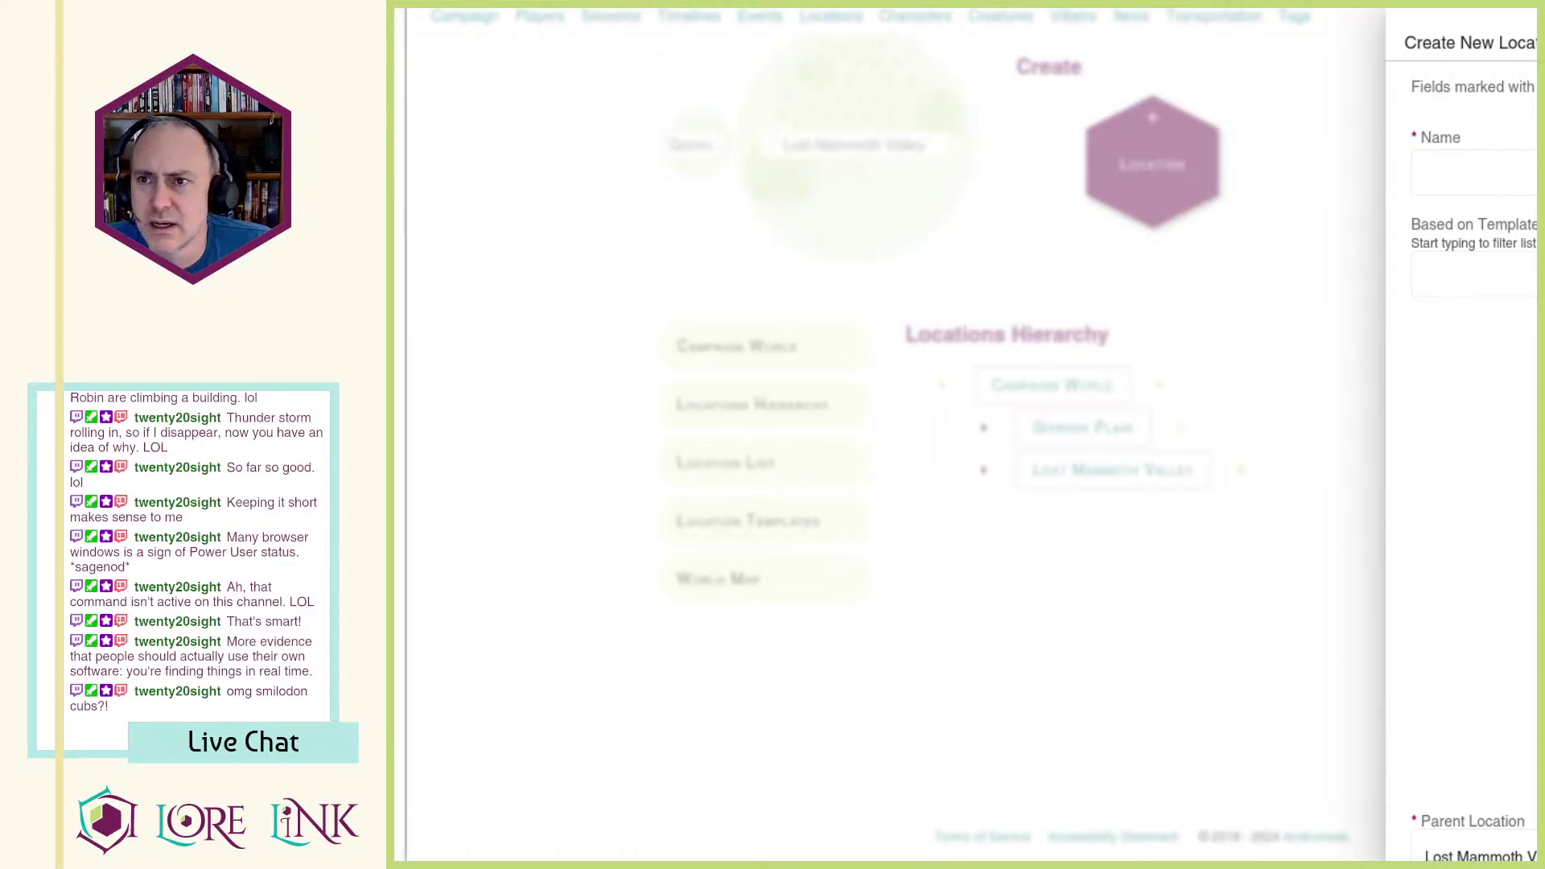
Step: Open the Lost Mammoth Valley record in the Characters browser tab, examine its hex map, and return to the new location form
{"action": "key", "text": "ctrl+Tab"}
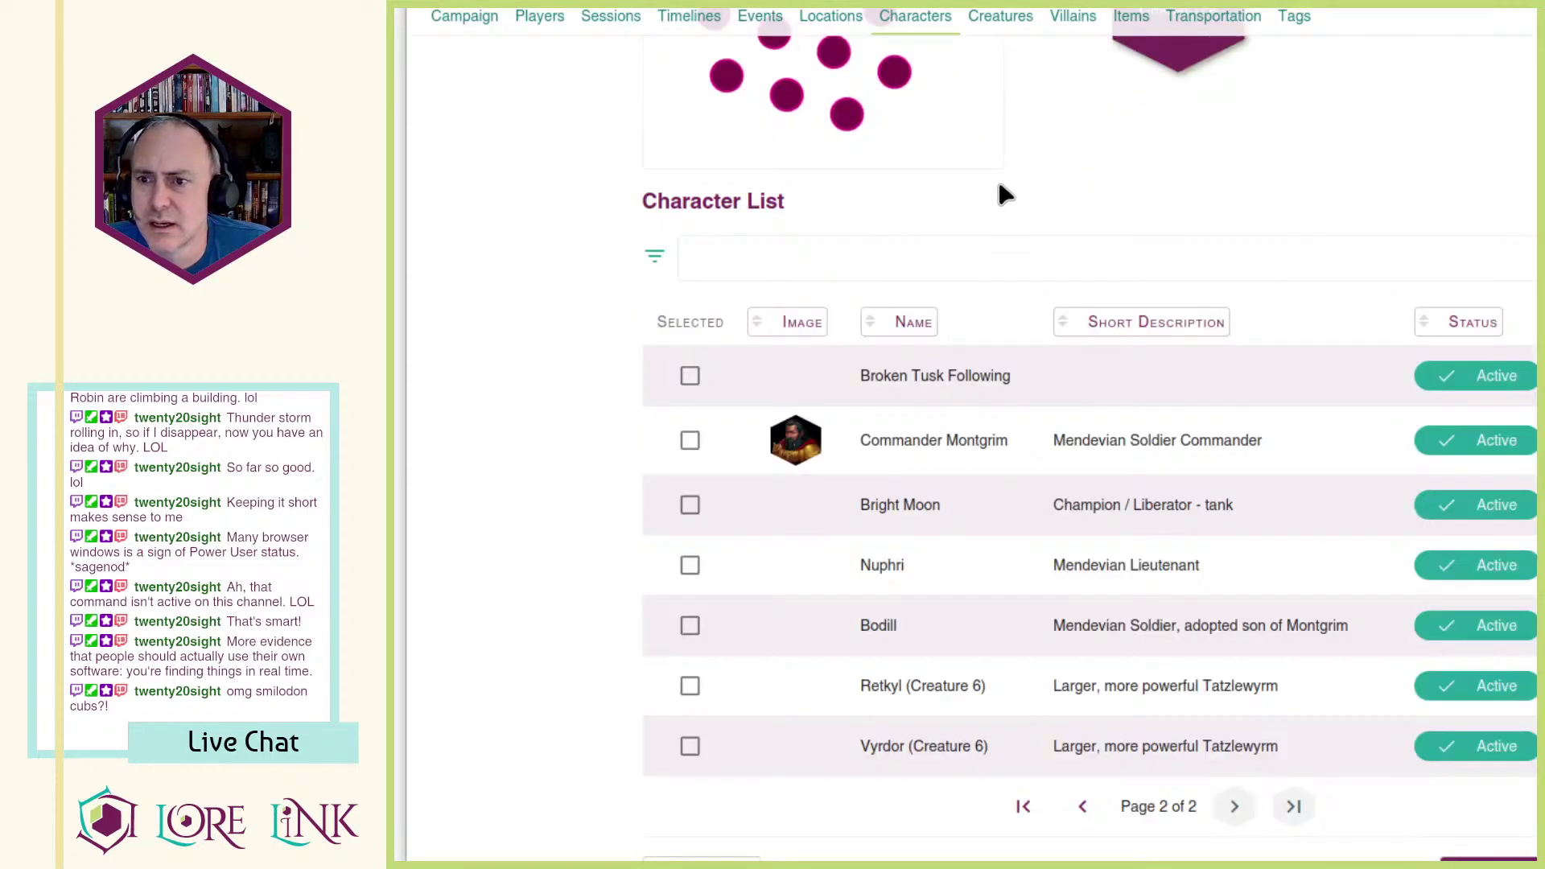
{"action": "scroll", "coordinate": [998, 185], "scroll_direction": "up", "scroll_amount": 3}
{"action": "left_click", "coordinate": [855, 24]}
{"action": "scroll", "coordinate": [1142, 591], "scroll_direction": "down", "scroll_amount": 3}
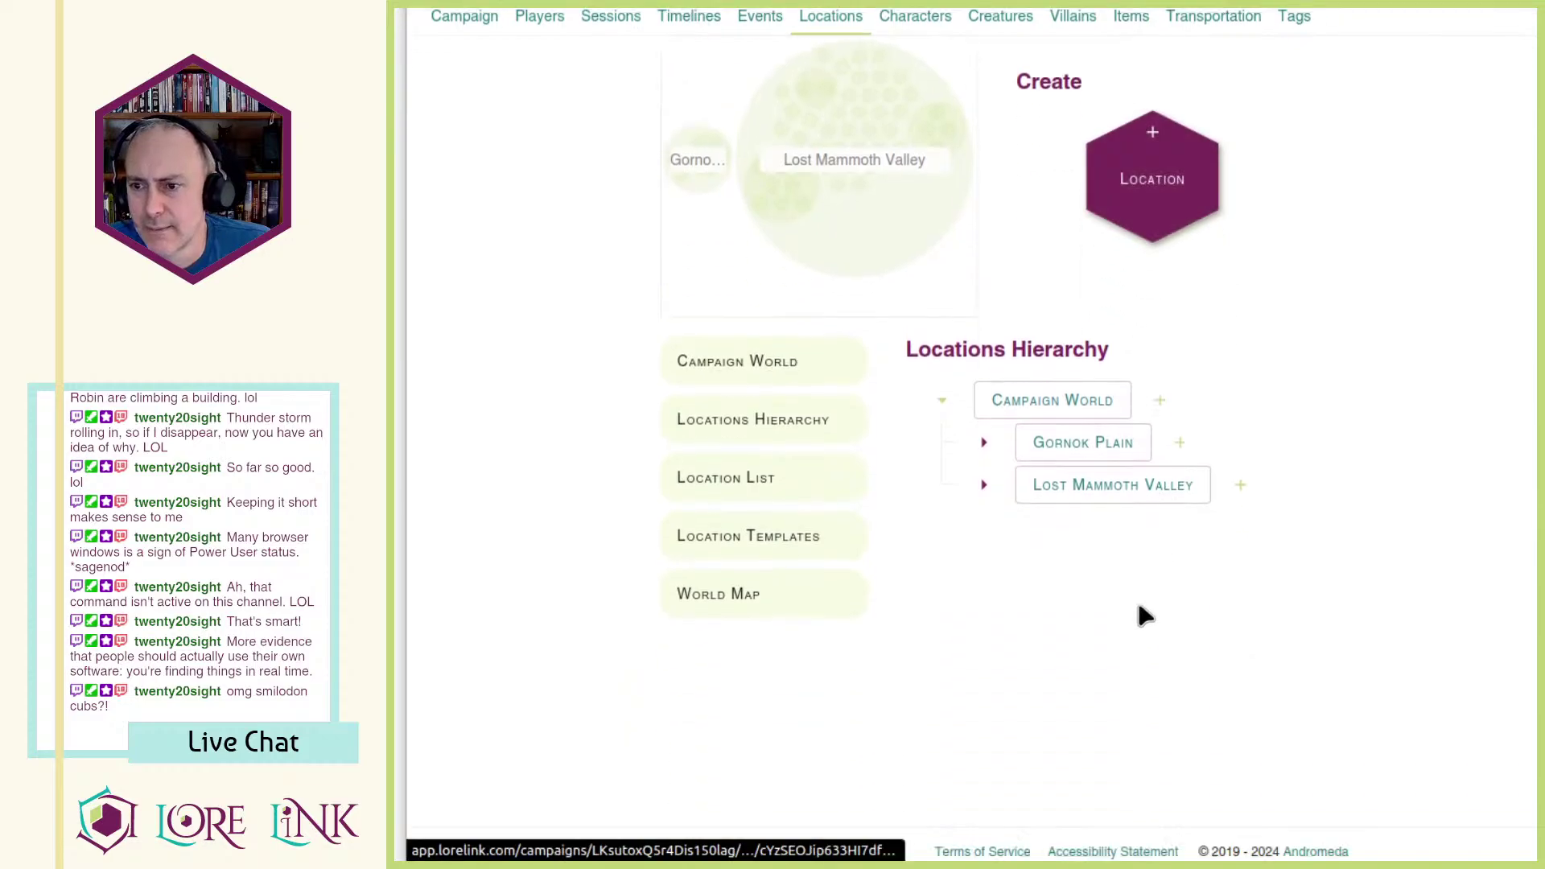
{"action": "left_click", "coordinate": [1172, 480]}
{"action": "scroll", "coordinate": [1219, 491], "scroll_direction": "down", "scroll_amount": 15}
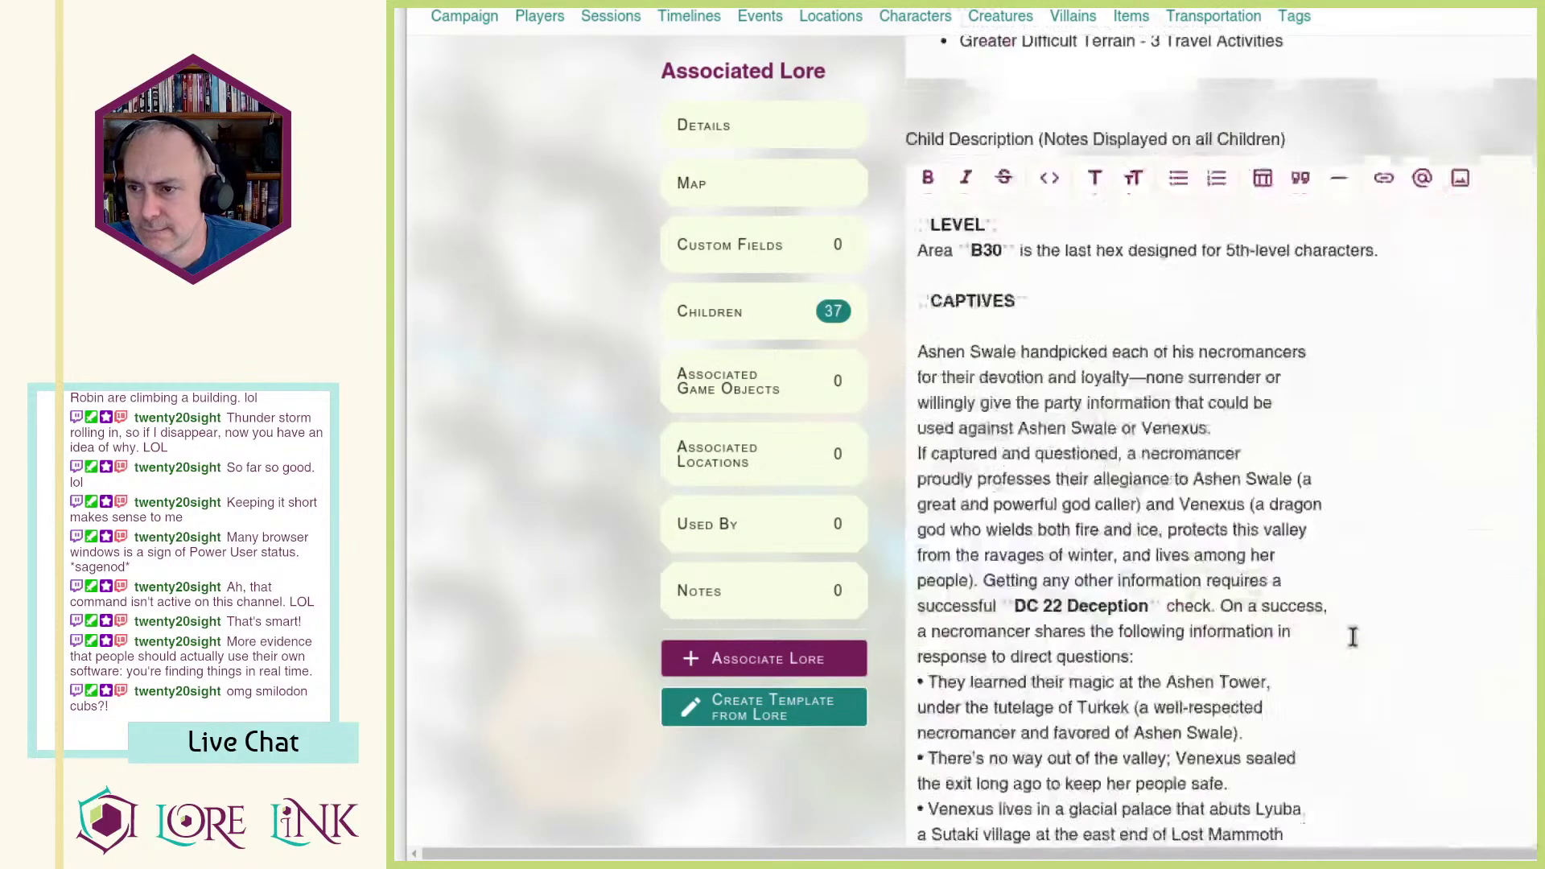
{"action": "scroll", "coordinate": [1317, 668], "scroll_direction": "up", "scroll_amount": 10}
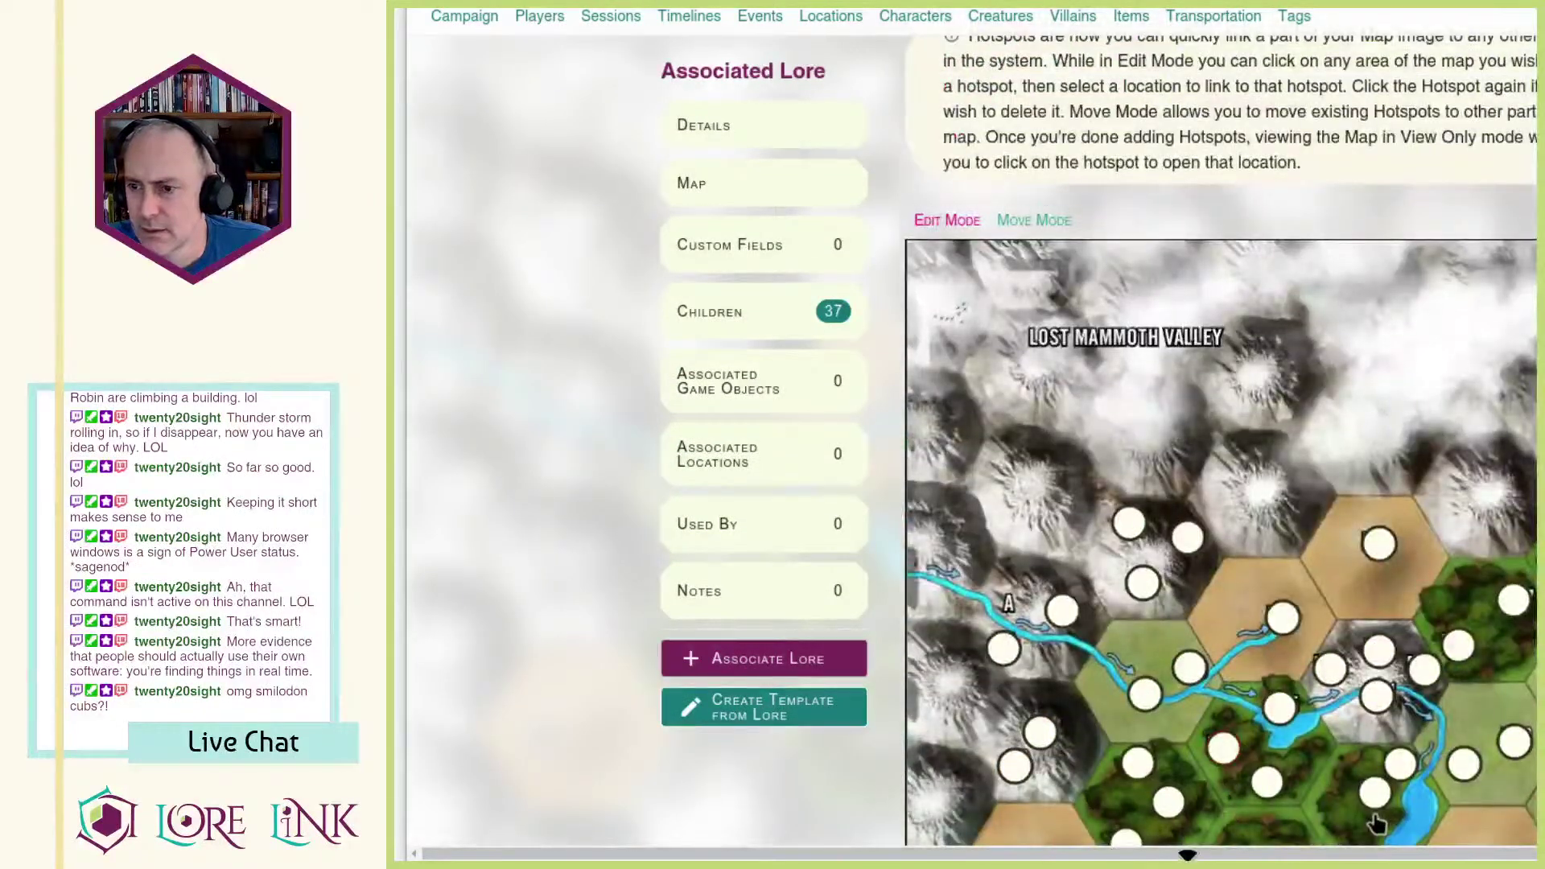
{"action": "scroll", "coordinate": [1227, 821], "scroll_direction": "right", "scroll_amount": 2}
{"action": "scroll", "coordinate": [1517, 693], "scroll_direction": "down", "scroll_amount": 2}
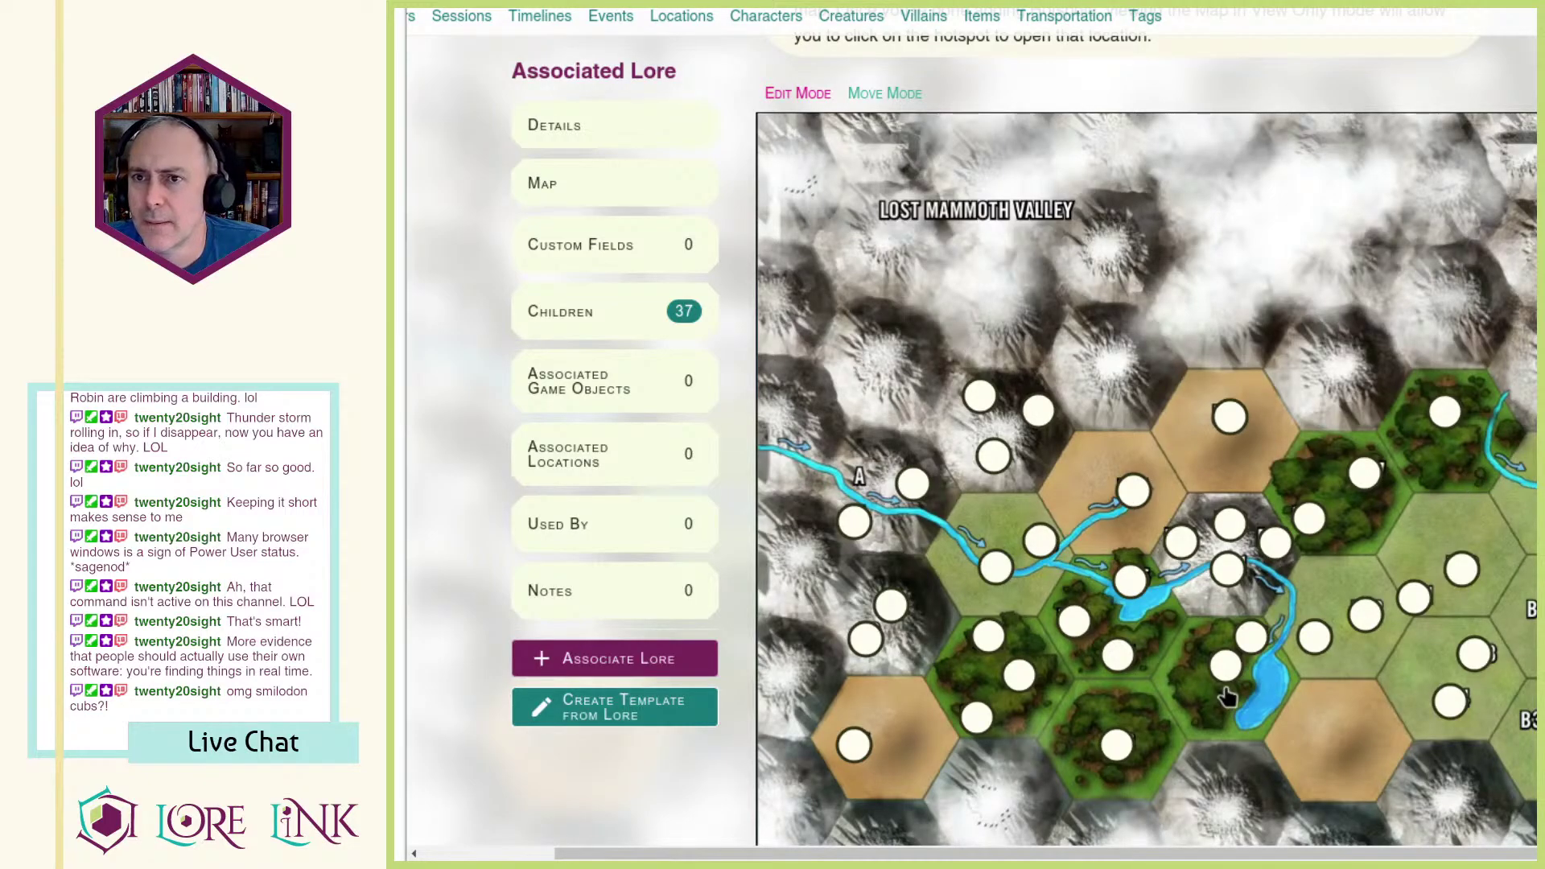
{"action": "left_click", "coordinate": [1226, 694]}
Step: Enter the new location's name, starting with "B35 - Bloody F"
{"action": "left_click", "coordinate": [1435, 173]}
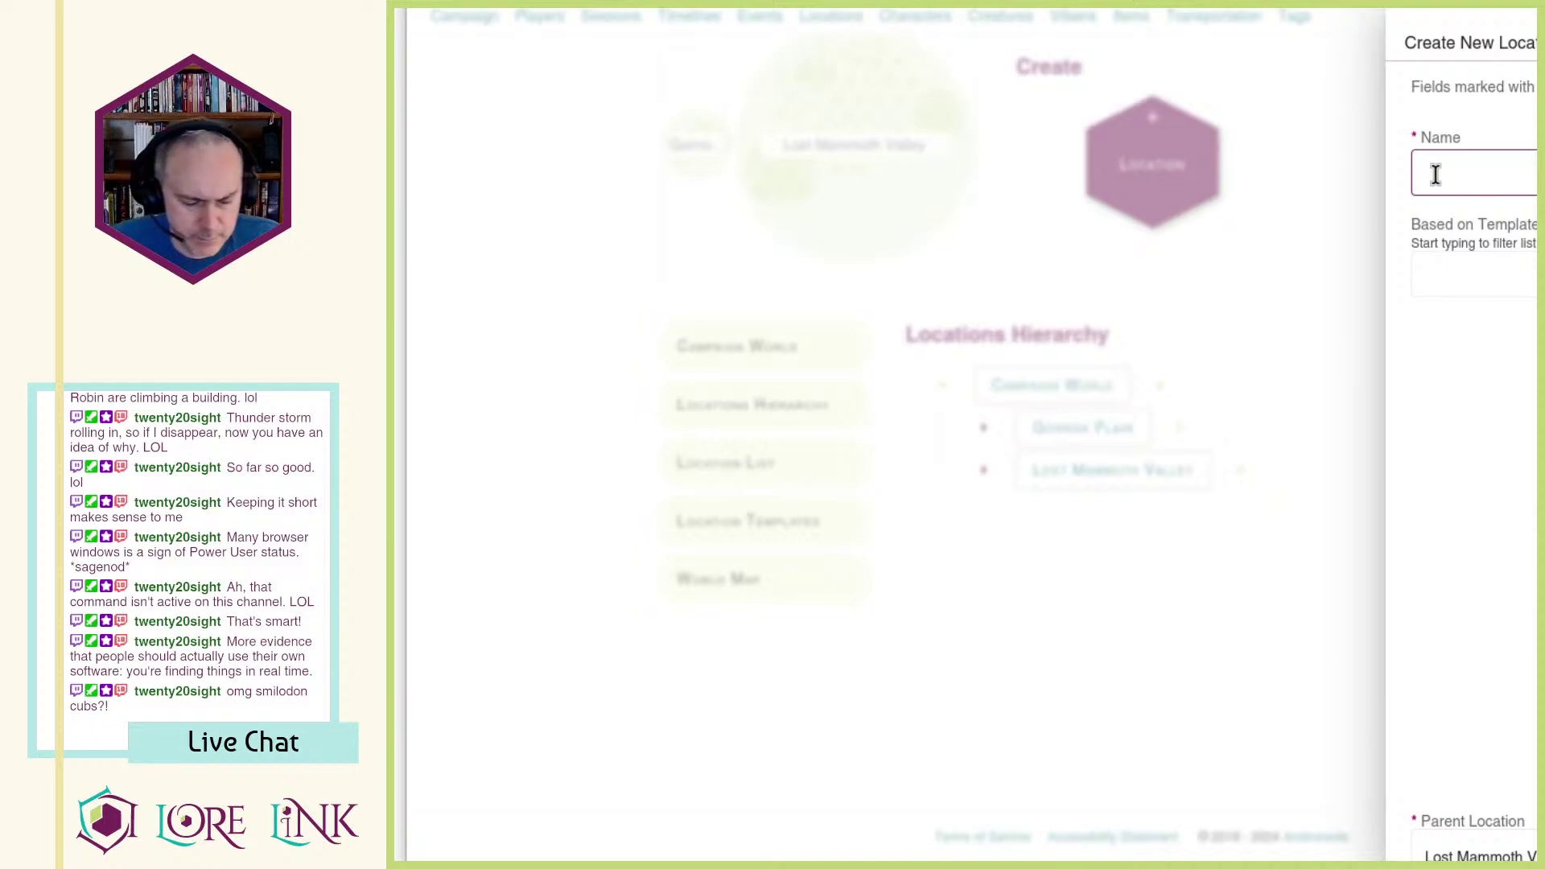
{"action": "type", "text": "E35 - Bloody F"}
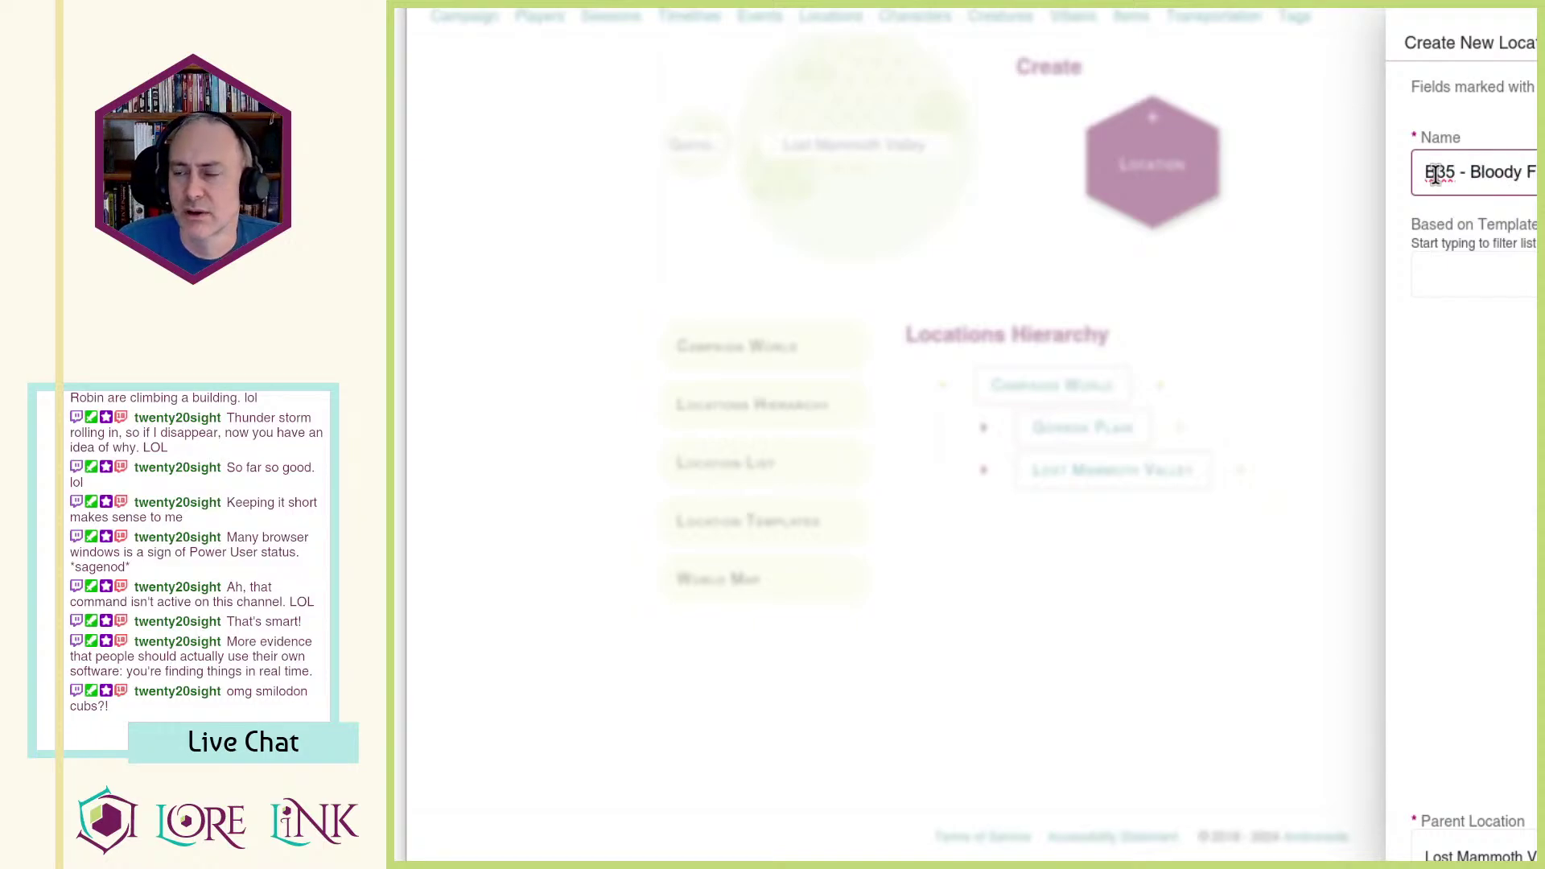
{"action": "key", "text": "Tab"}
{"action": "key", "text": "Tab"}
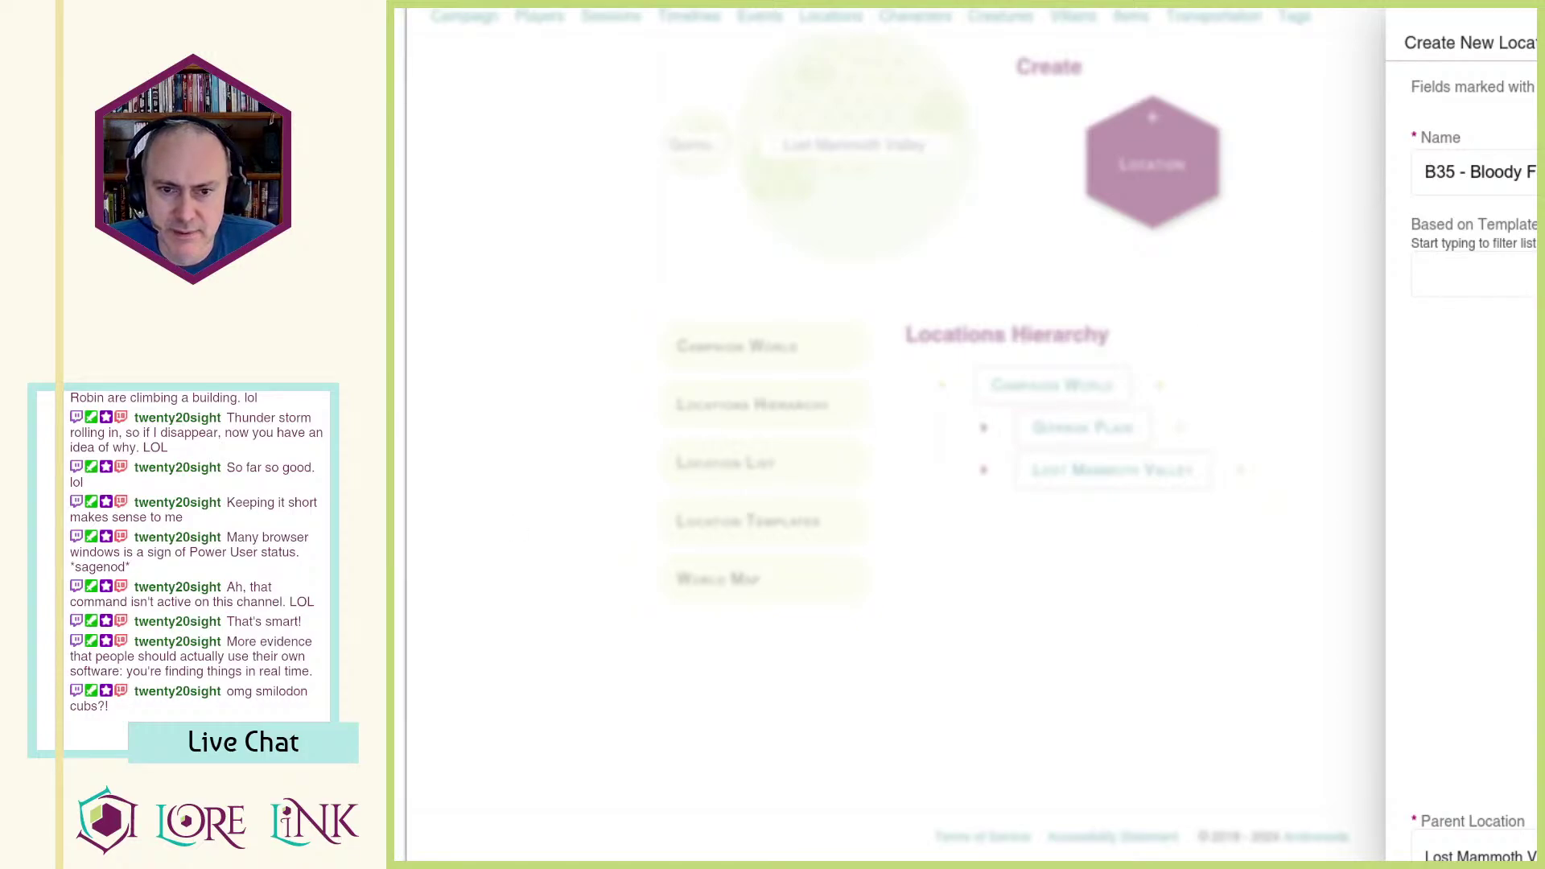
Step: Make the "Terrain: Plains" line of the new location's Read Aloud text bold
{"action": "scroll", "coordinate": [1527, 409], "scroll_direction": "down", "scroll_amount": 6}
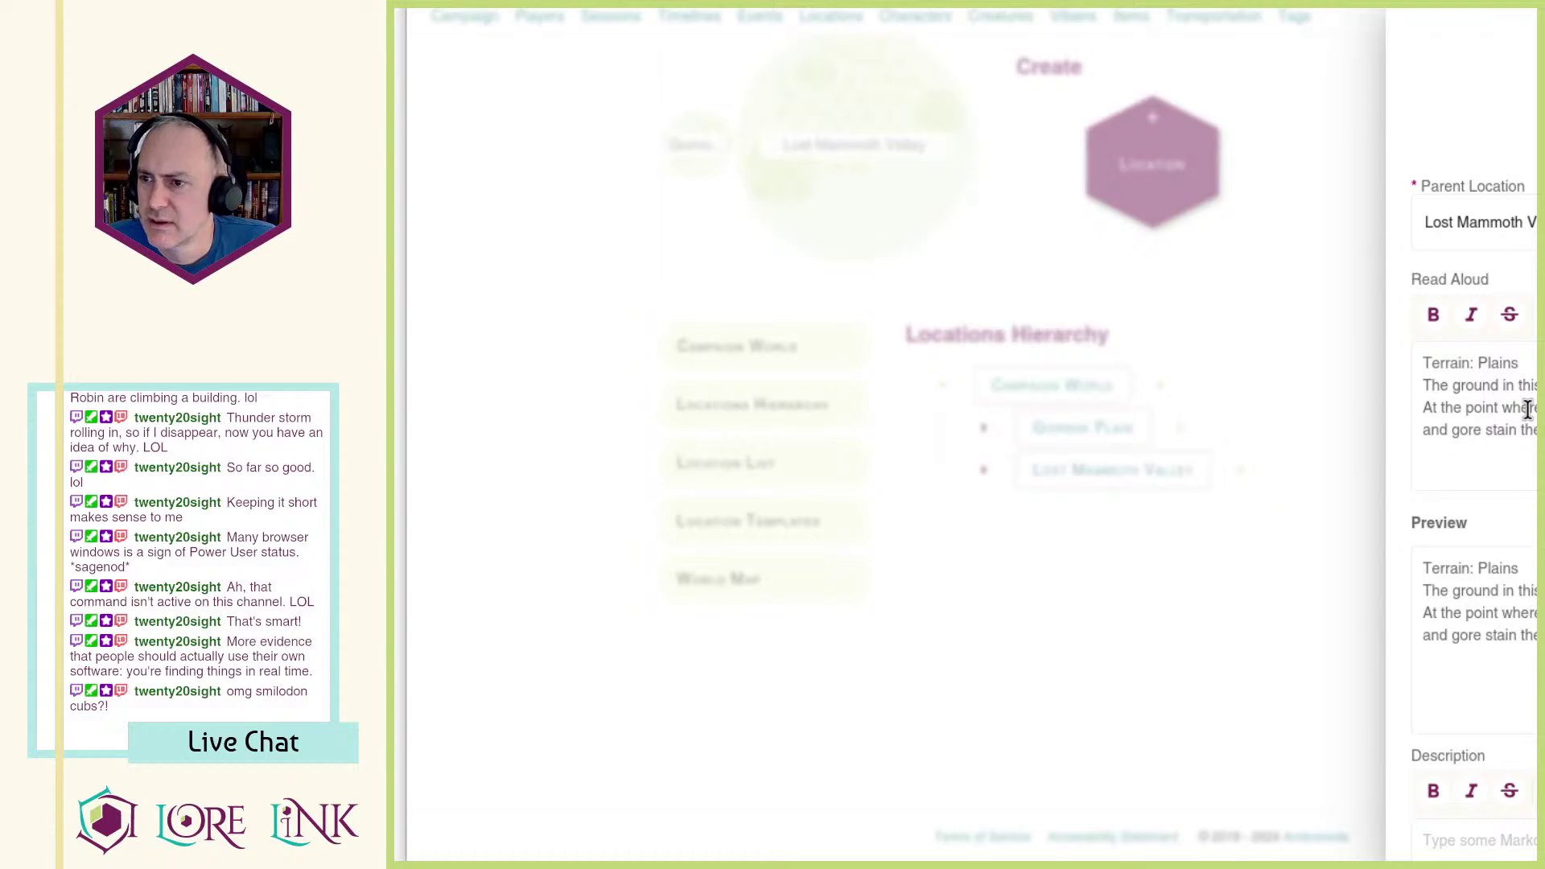
{"action": "key", "text": "shift+End"}
{"action": "key", "text": "ctrl+b"}
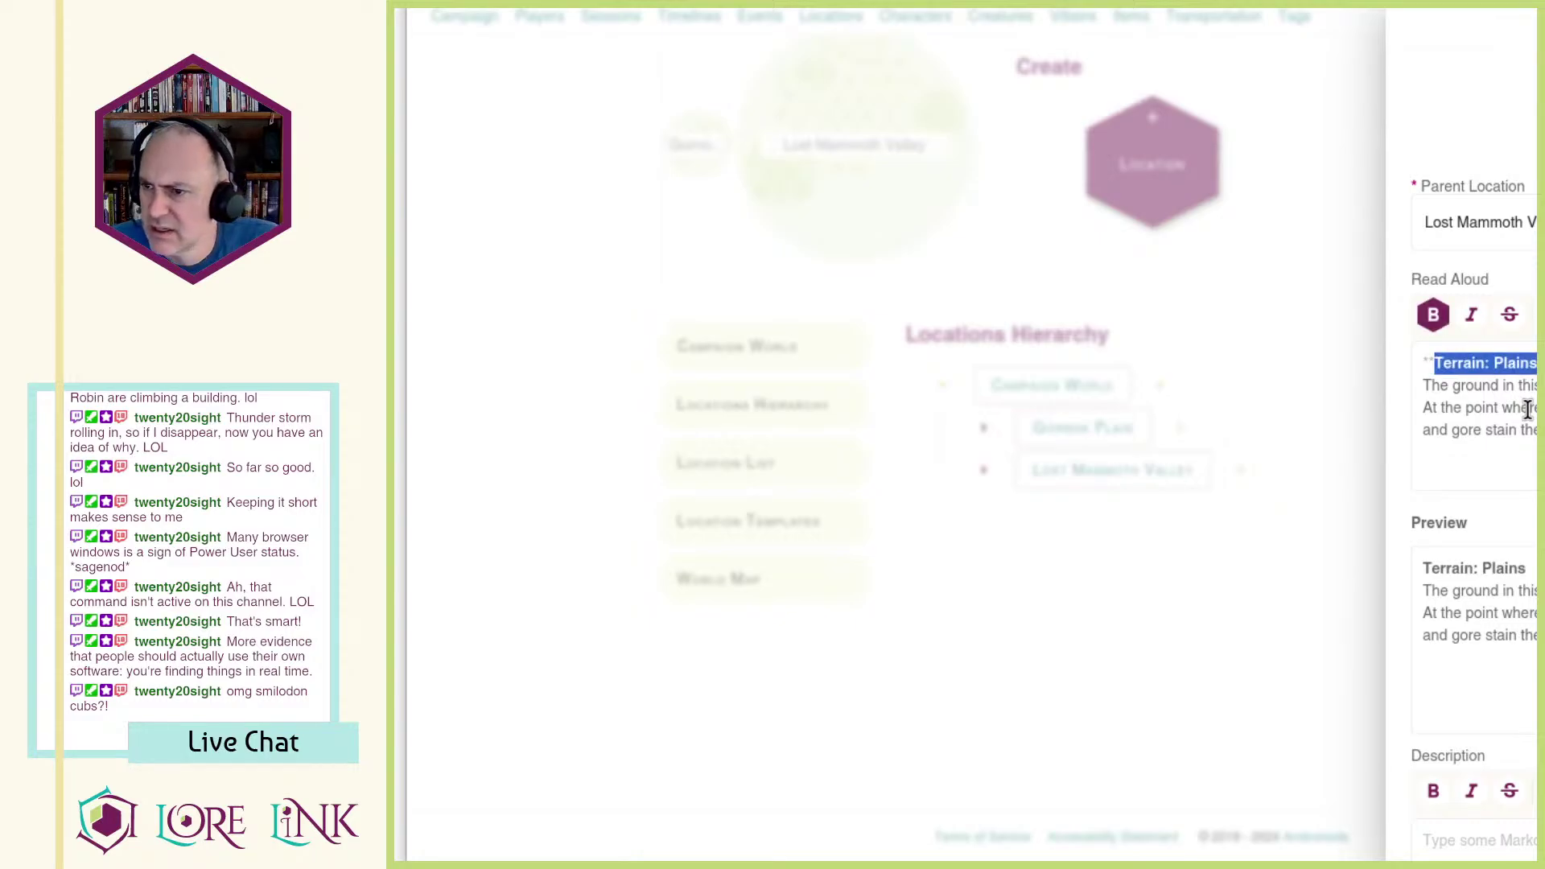
{"action": "scroll", "coordinate": [1454, 358], "scroll_direction": "down", "scroll_amount": 3}
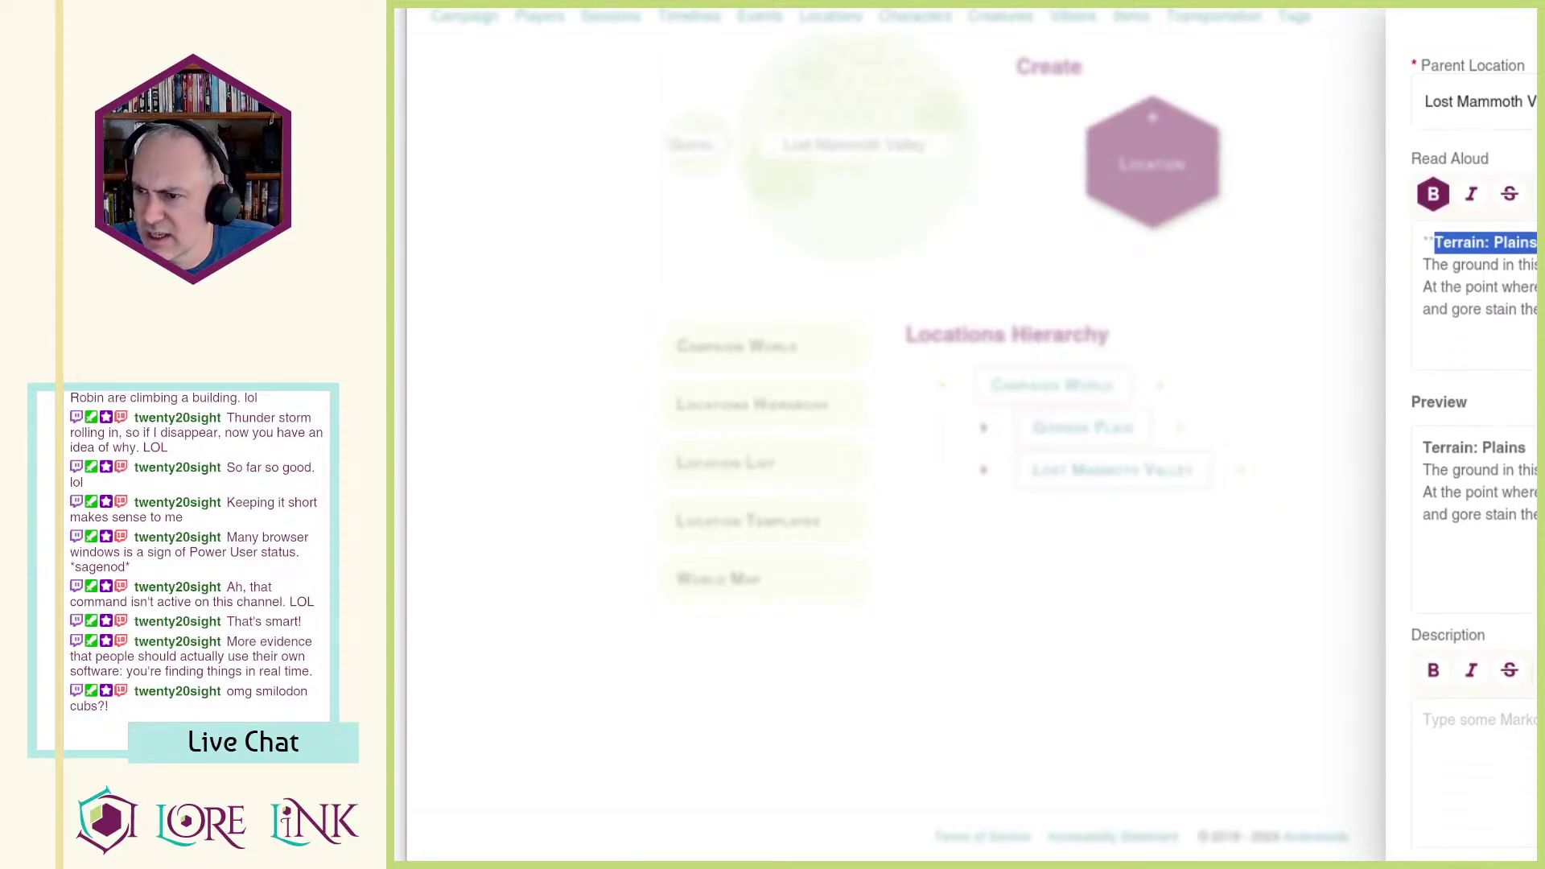
Step: Paste the Reputation text into the location's Description and insert the Creatures paragraph above it
{"action": "scroll", "coordinate": [1454, 359], "scroll_direction": "down", "scroll_amount": 3}
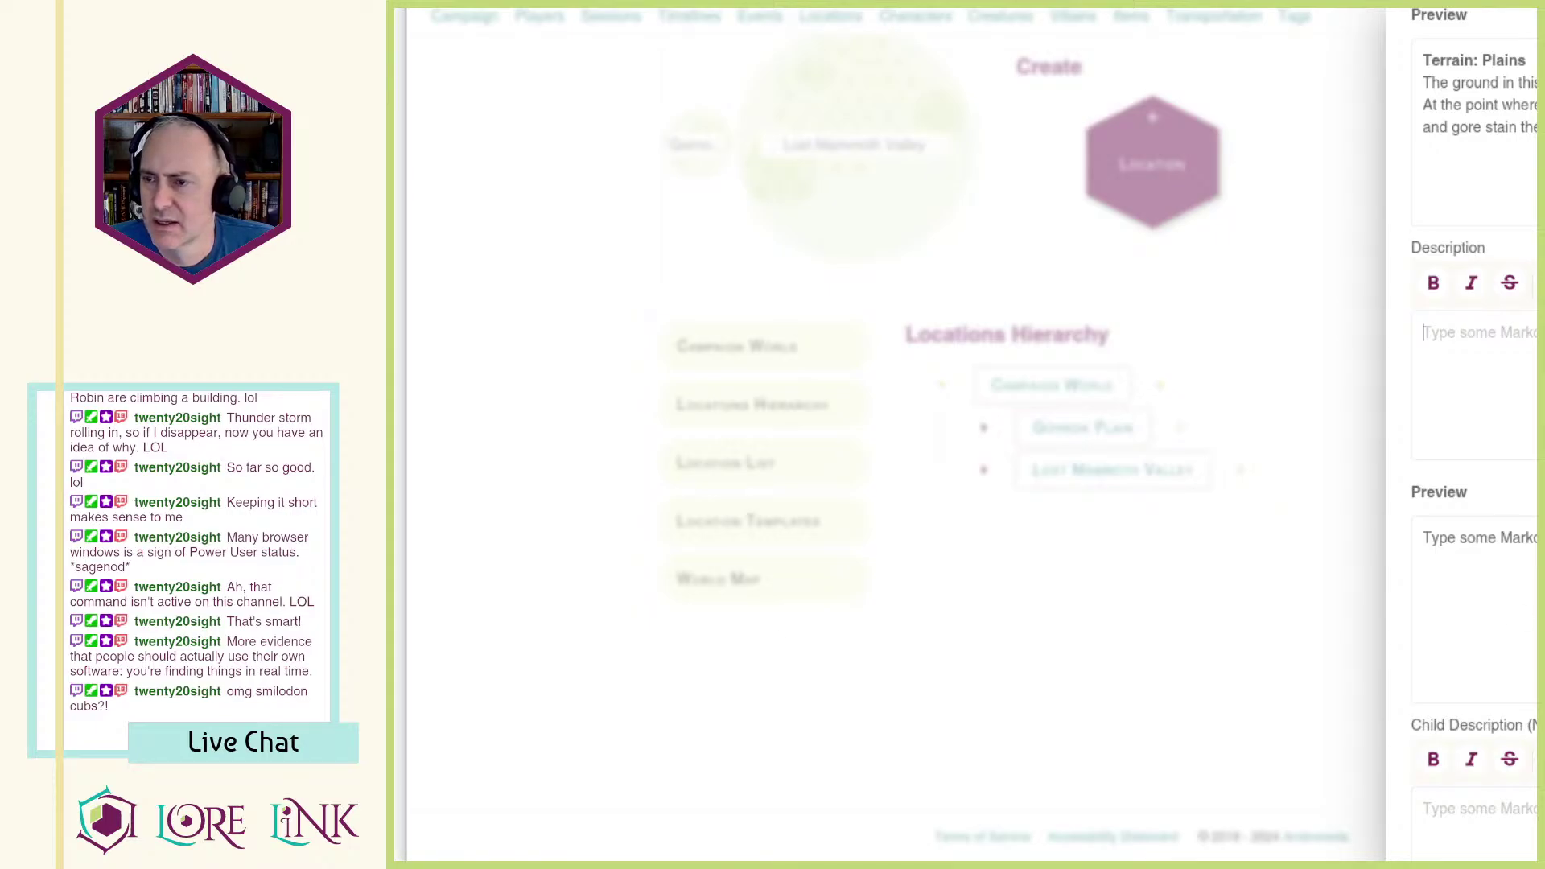
{"action": "key", "text": "ctrl+v"}
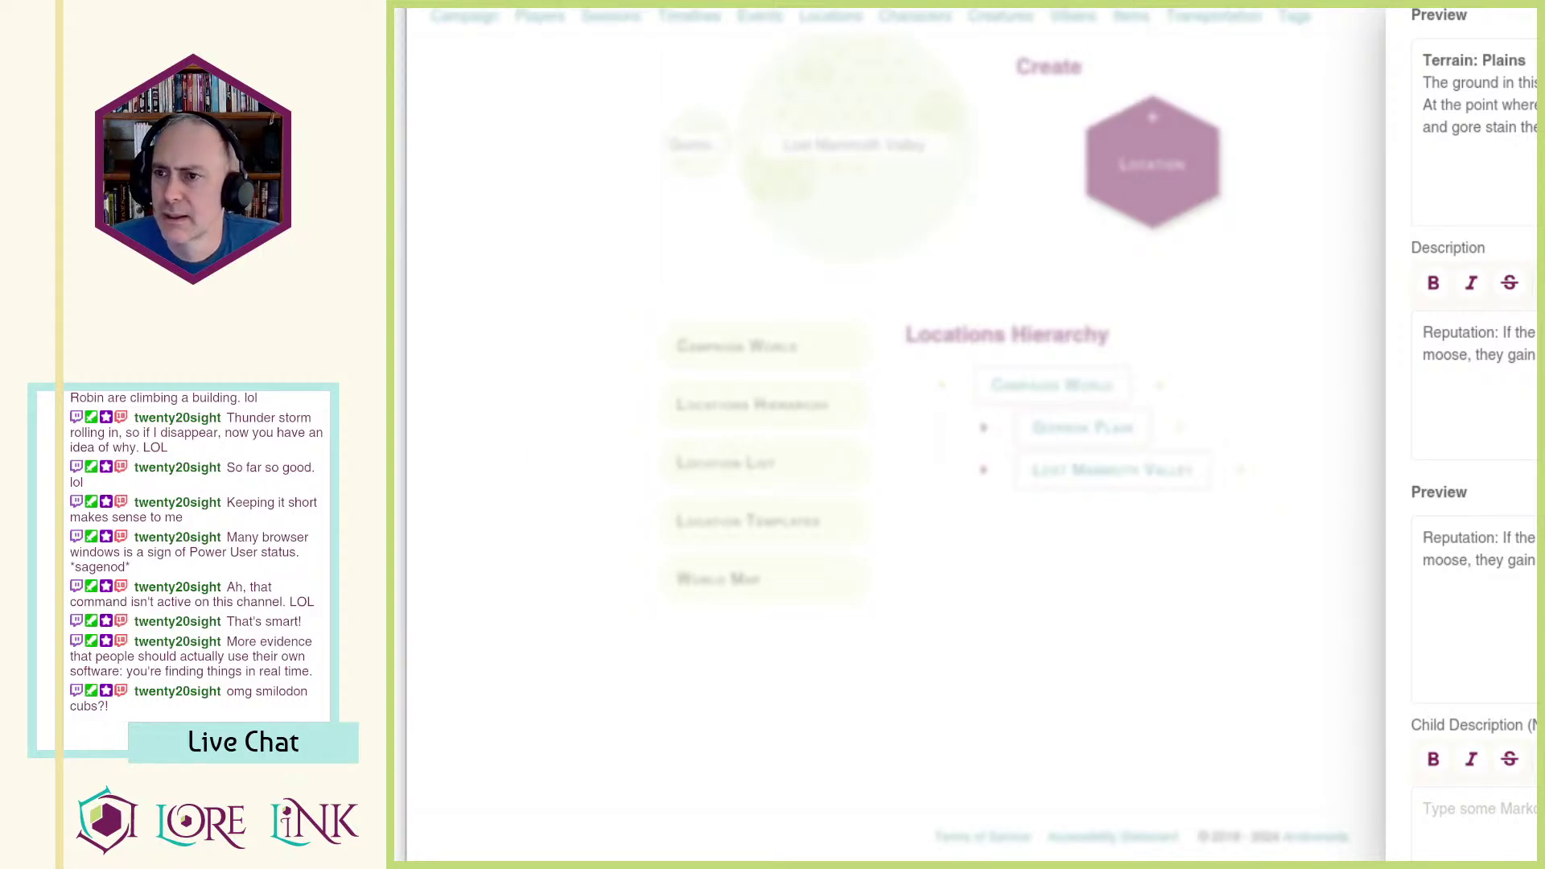
{"action": "key", "text": "Return"}
{"action": "key", "text": "Return"}
{"action": "key", "text": "Up"}
{"action": "key", "text": "Up"}
{"action": "key", "text": "ctrl+v"}
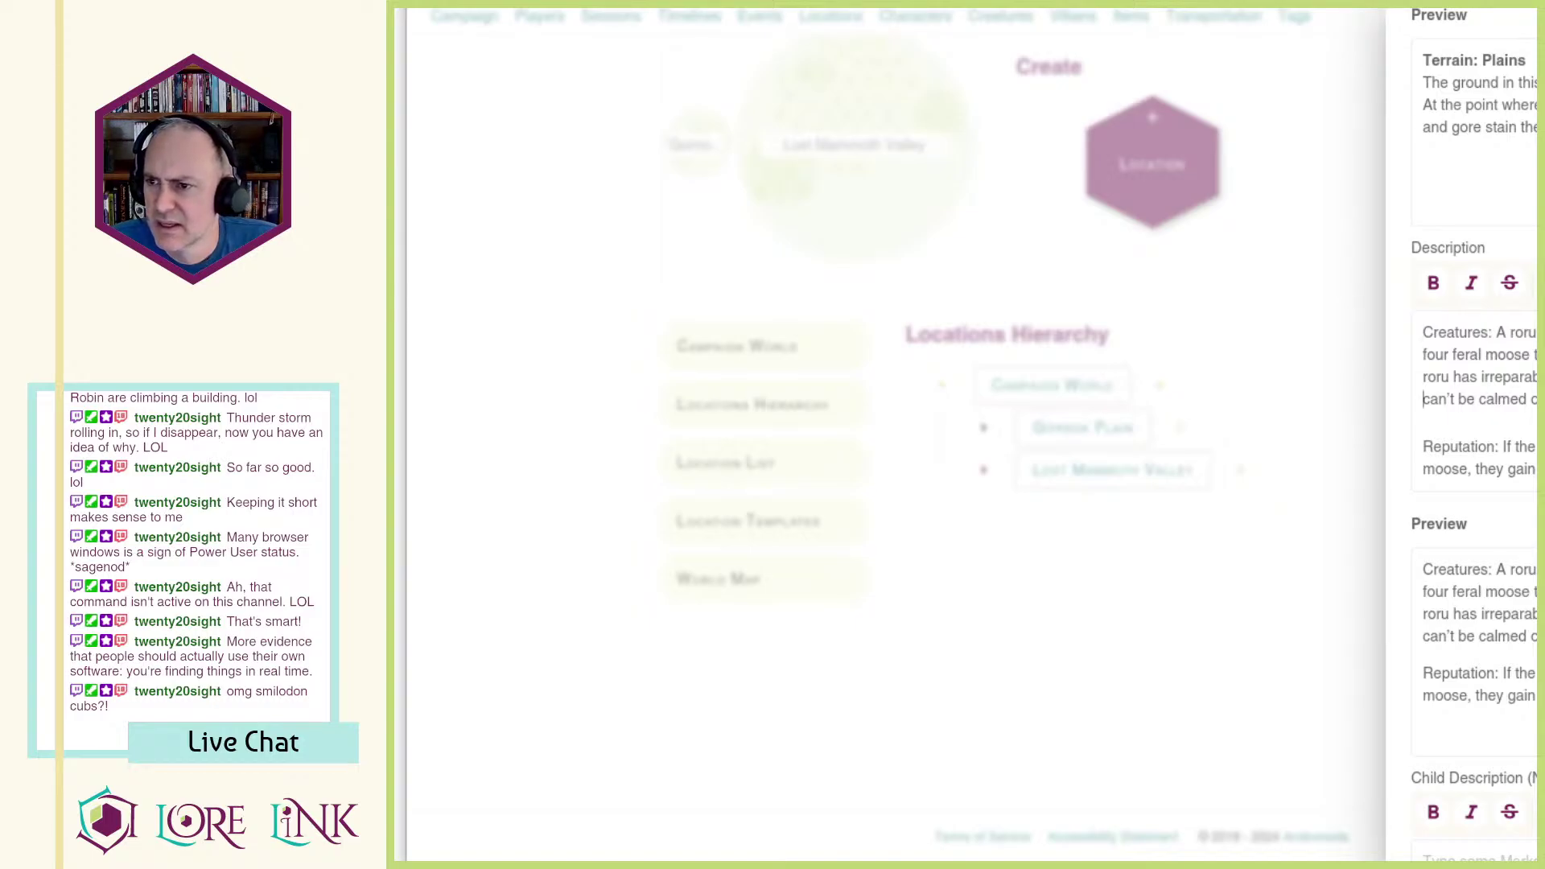
Step: Add the lines "4x Moose" and "Roru Demon" between the Creatures and Reputation paragraphs of the location's Description
{"action": "key", "text": "Return"}
{"action": "key", "text": "Return"}
{"action": "type", "text": "4x Moose"}
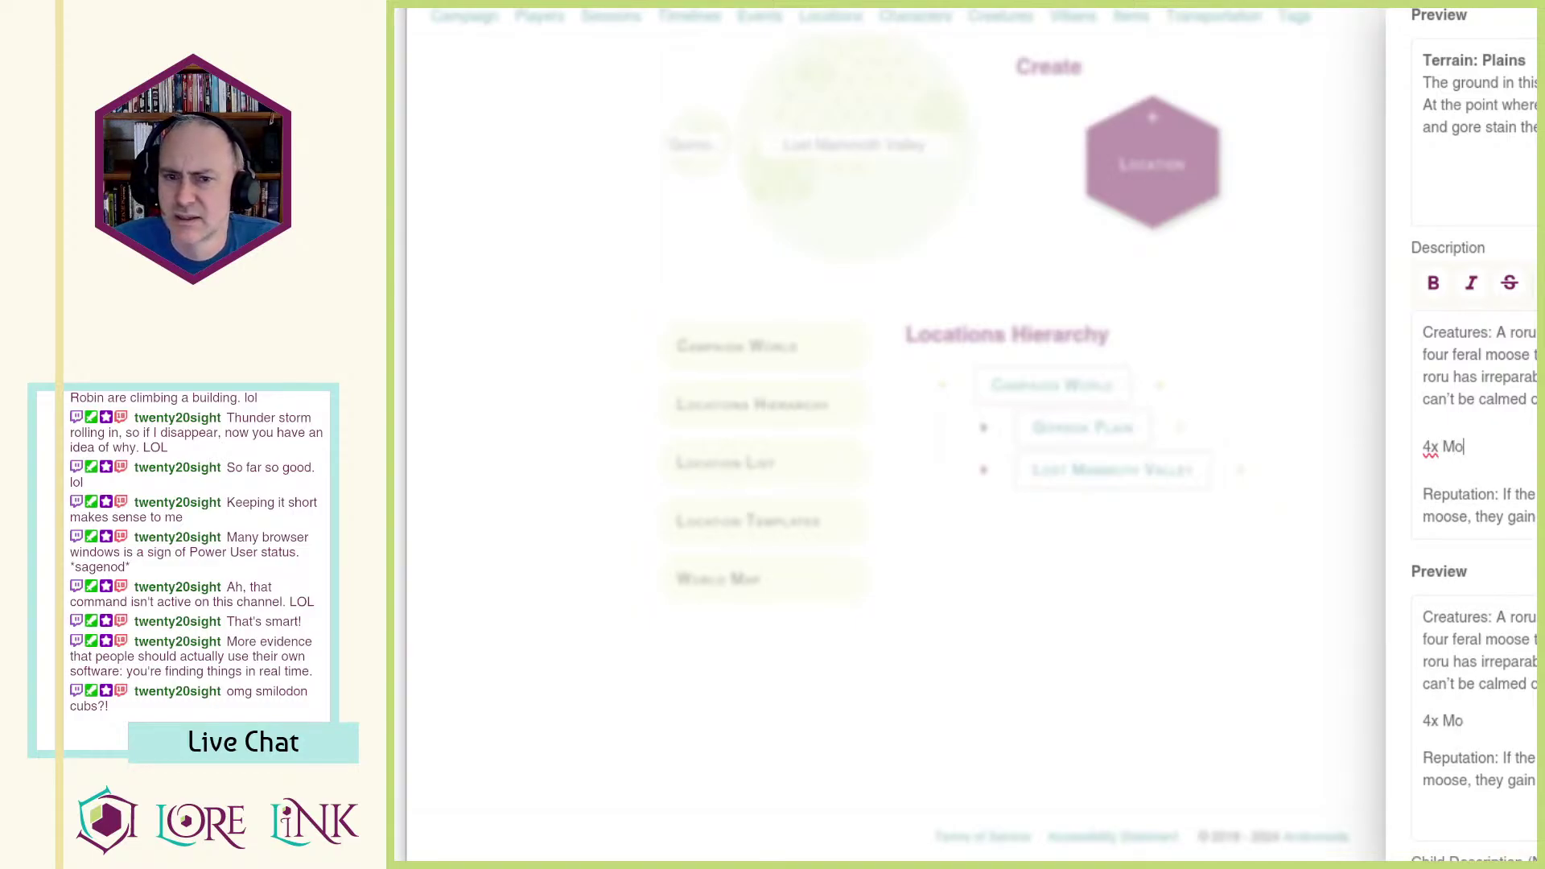
{"action": "key", "text": "Return"}
{"action": "type", "text": "Roru Demon"}
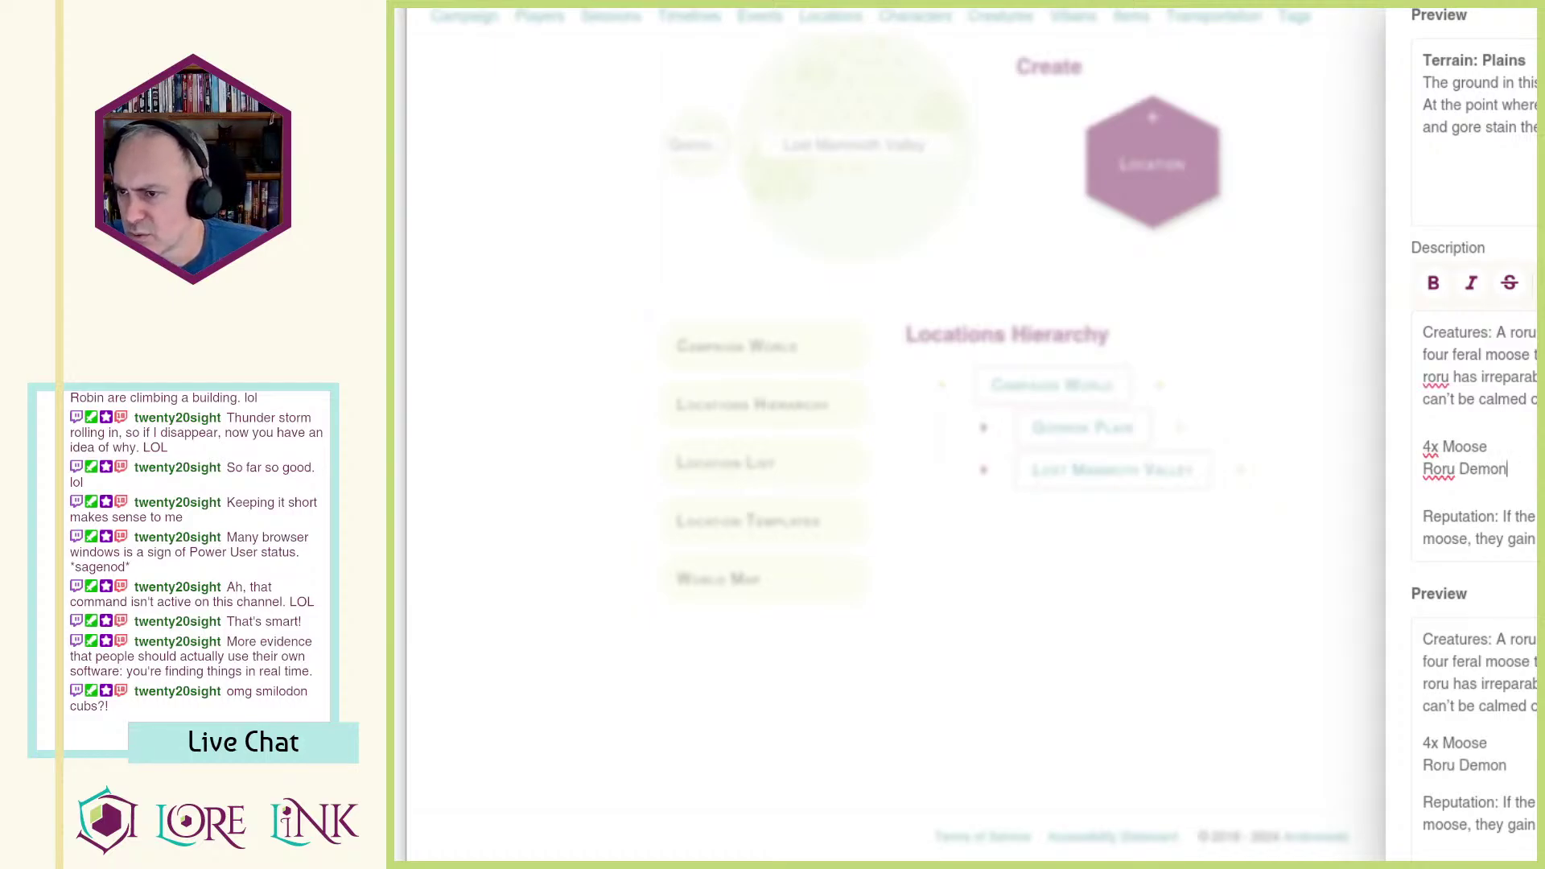
Step: Review the new location's form from its parent location to its child description and save the location
{"action": "scroll", "coordinate": [1473, 435], "scroll_direction": "down", "scroll_amount": 8}
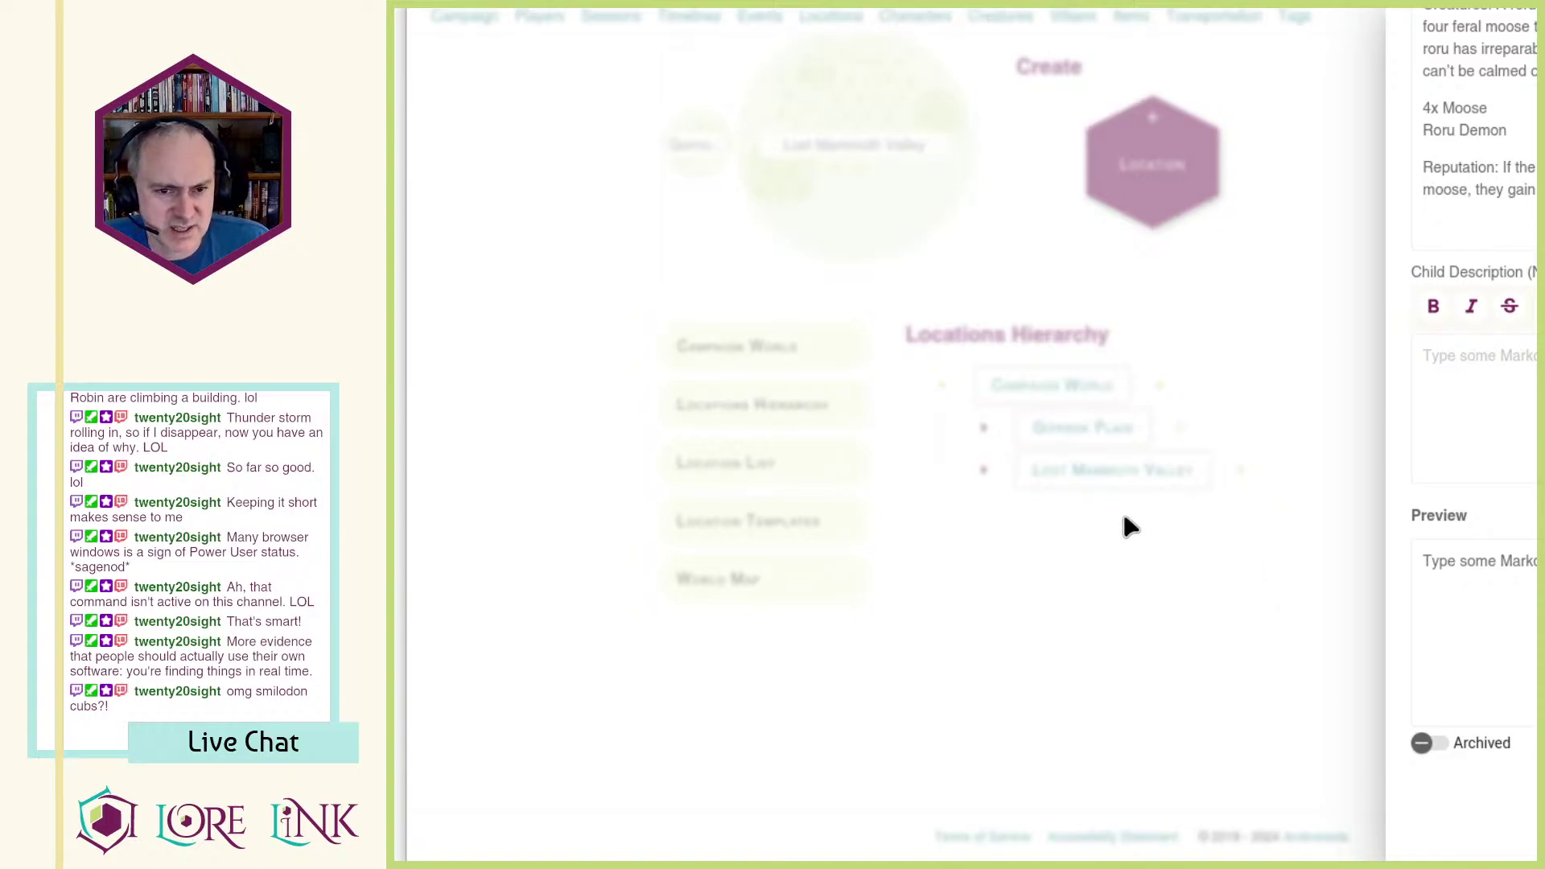
{"action": "scroll", "coordinate": [1473, 418], "scroll_direction": "up", "scroll_amount": 9}
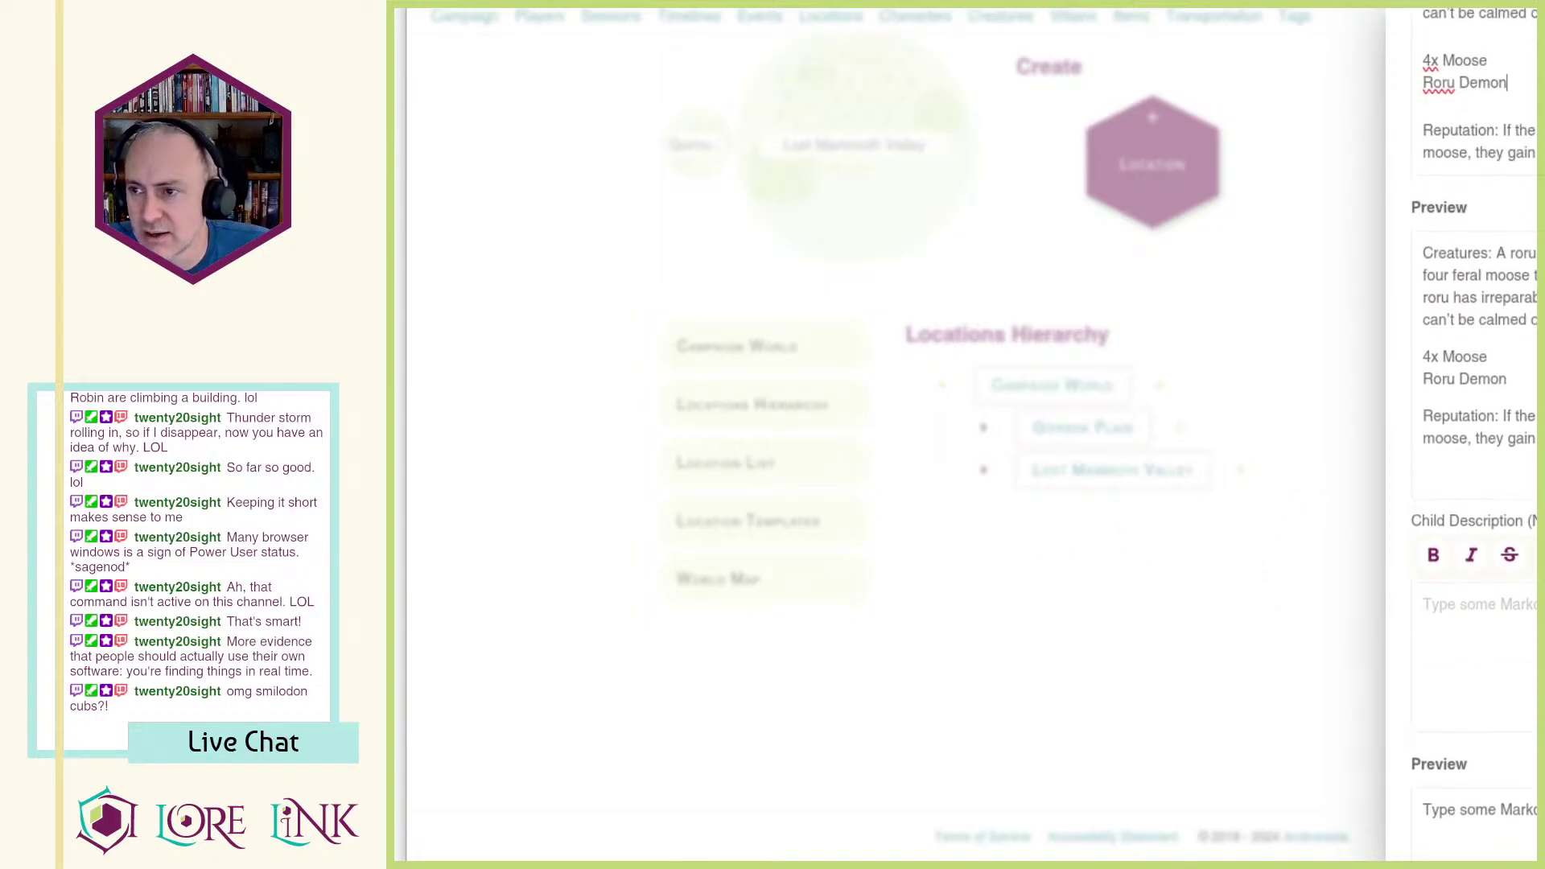
{"action": "scroll", "coordinate": [1473, 435], "scroll_direction": "up", "scroll_amount": 9}
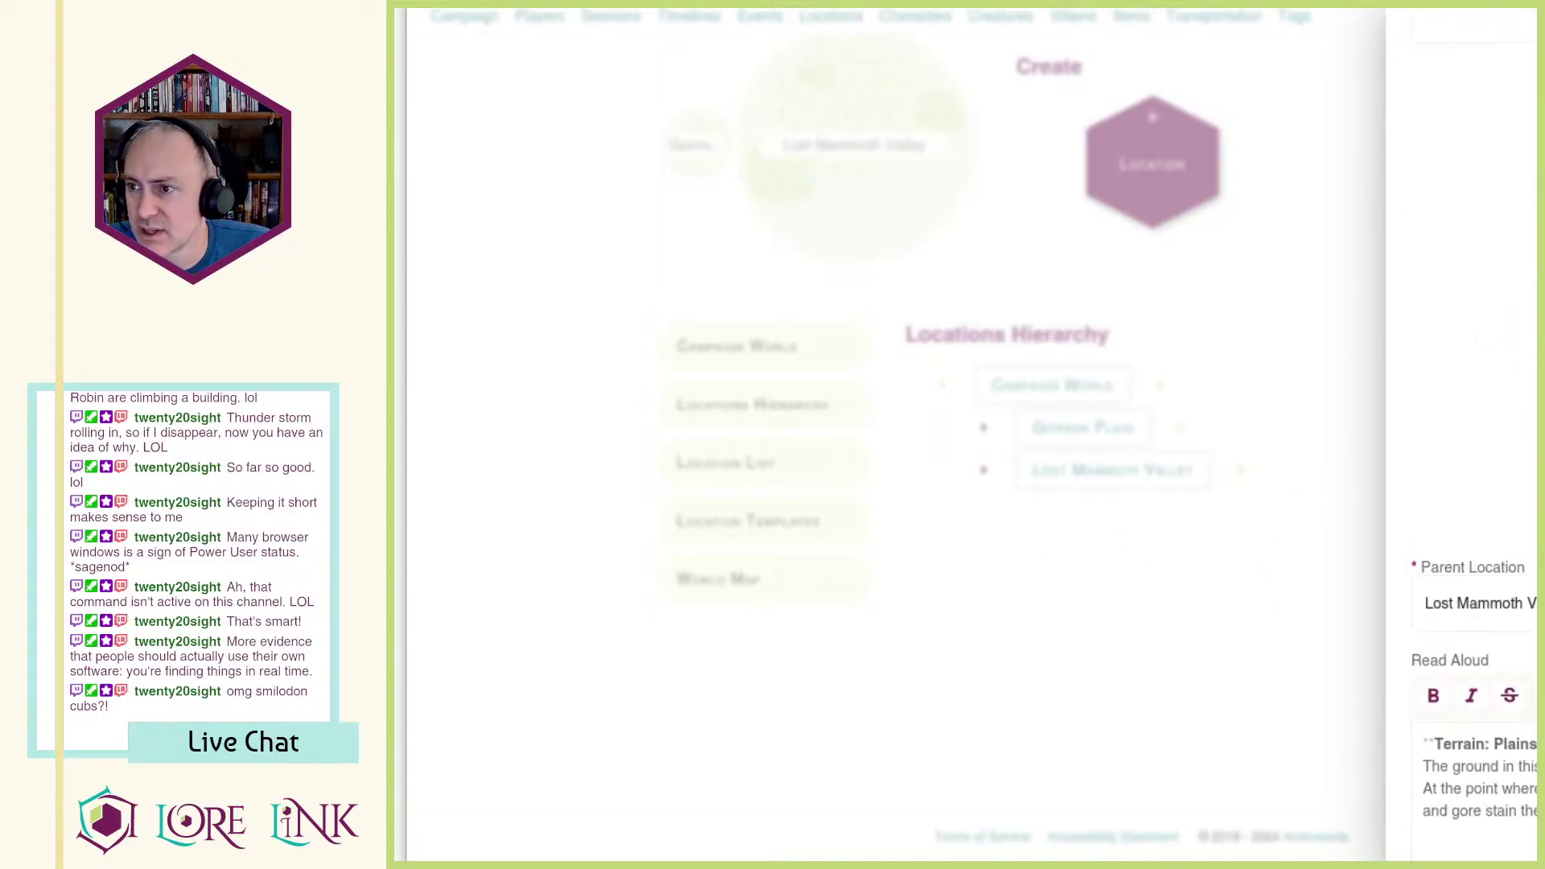
{"action": "scroll", "coordinate": [1474, 435], "scroll_direction": "down", "scroll_amount": 15}
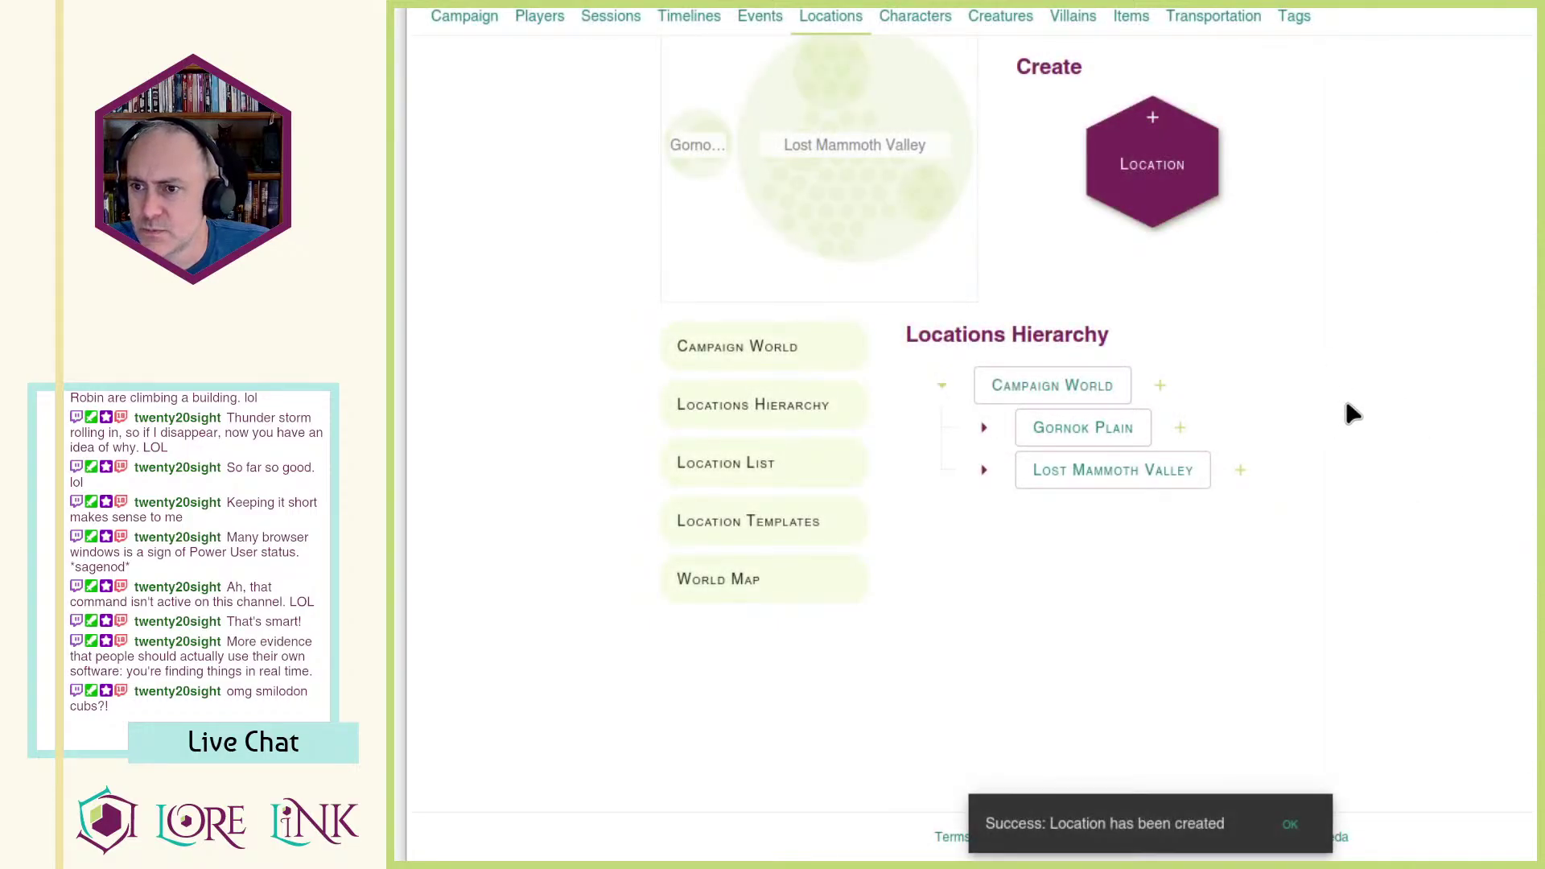
Step: Open the Lost Mammoth Valley map and add a hotspot for B35 - Bloody Fork in the forest hex beside the small lake
{"action": "left_click", "coordinate": [984, 470]}
{"action": "scroll", "coordinate": [1097, 469], "scroll_direction": "down", "scroll_amount": 14}
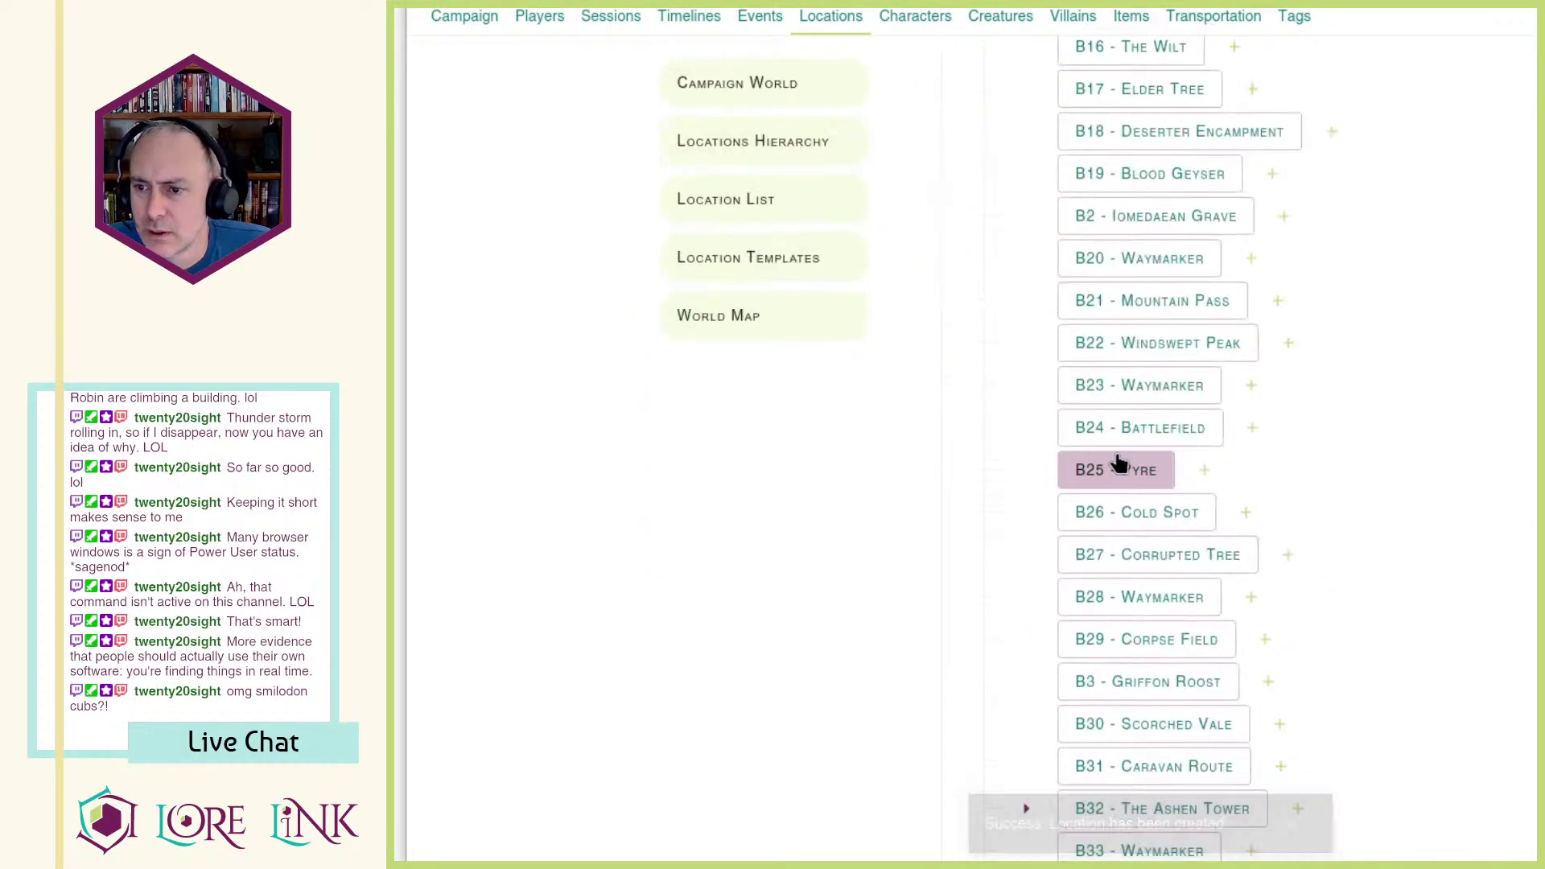
{"action": "left_click", "coordinate": [1059, 172]}
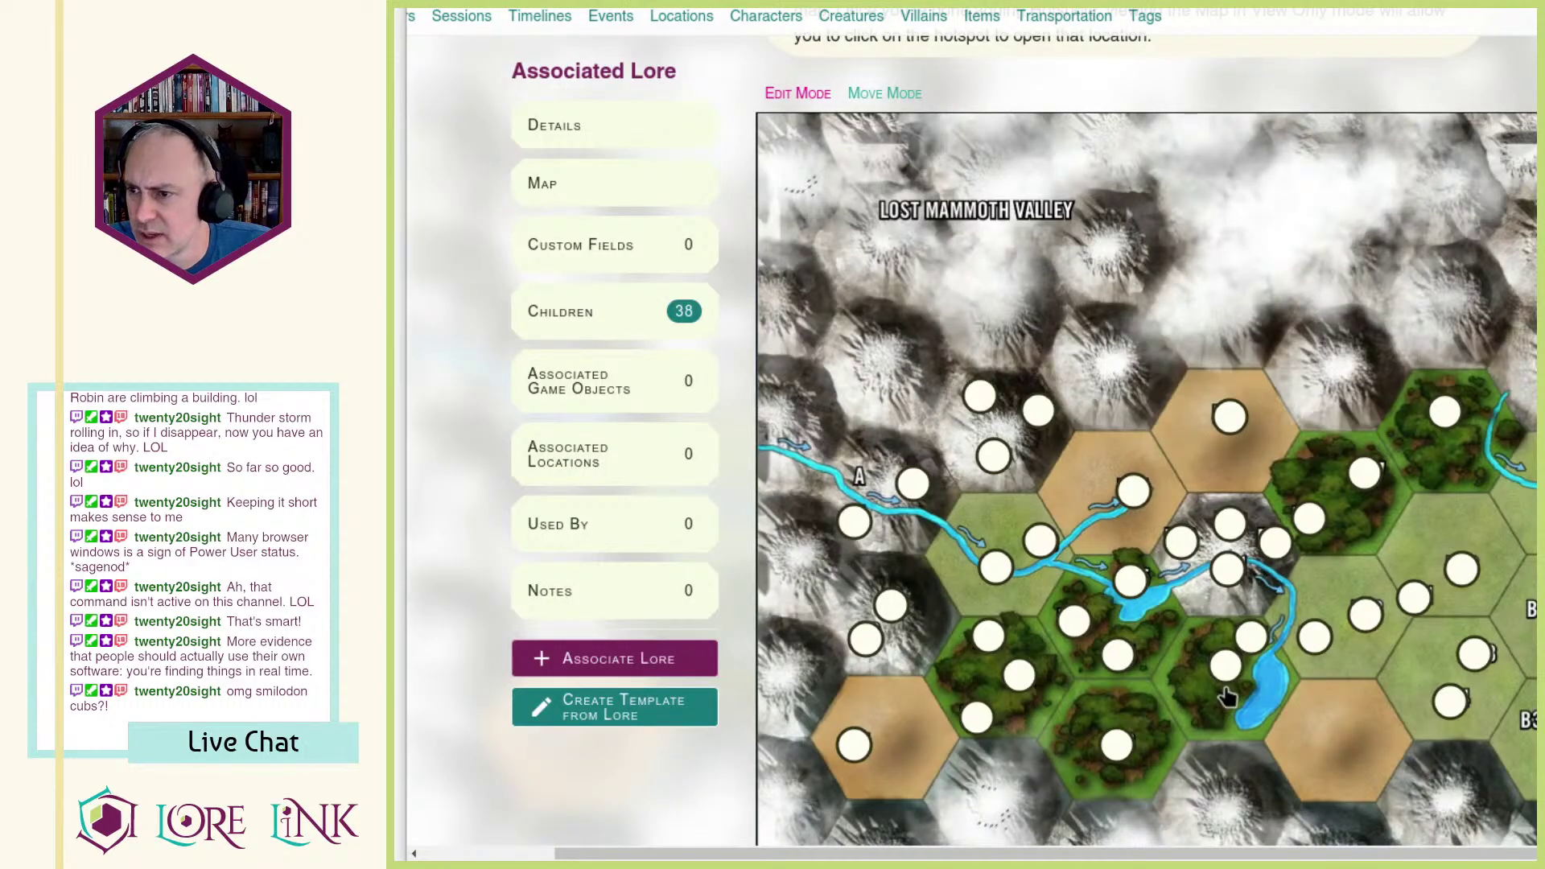
{"action": "left_click", "coordinate": [1228, 697]}
{"action": "type", "text": "b"}
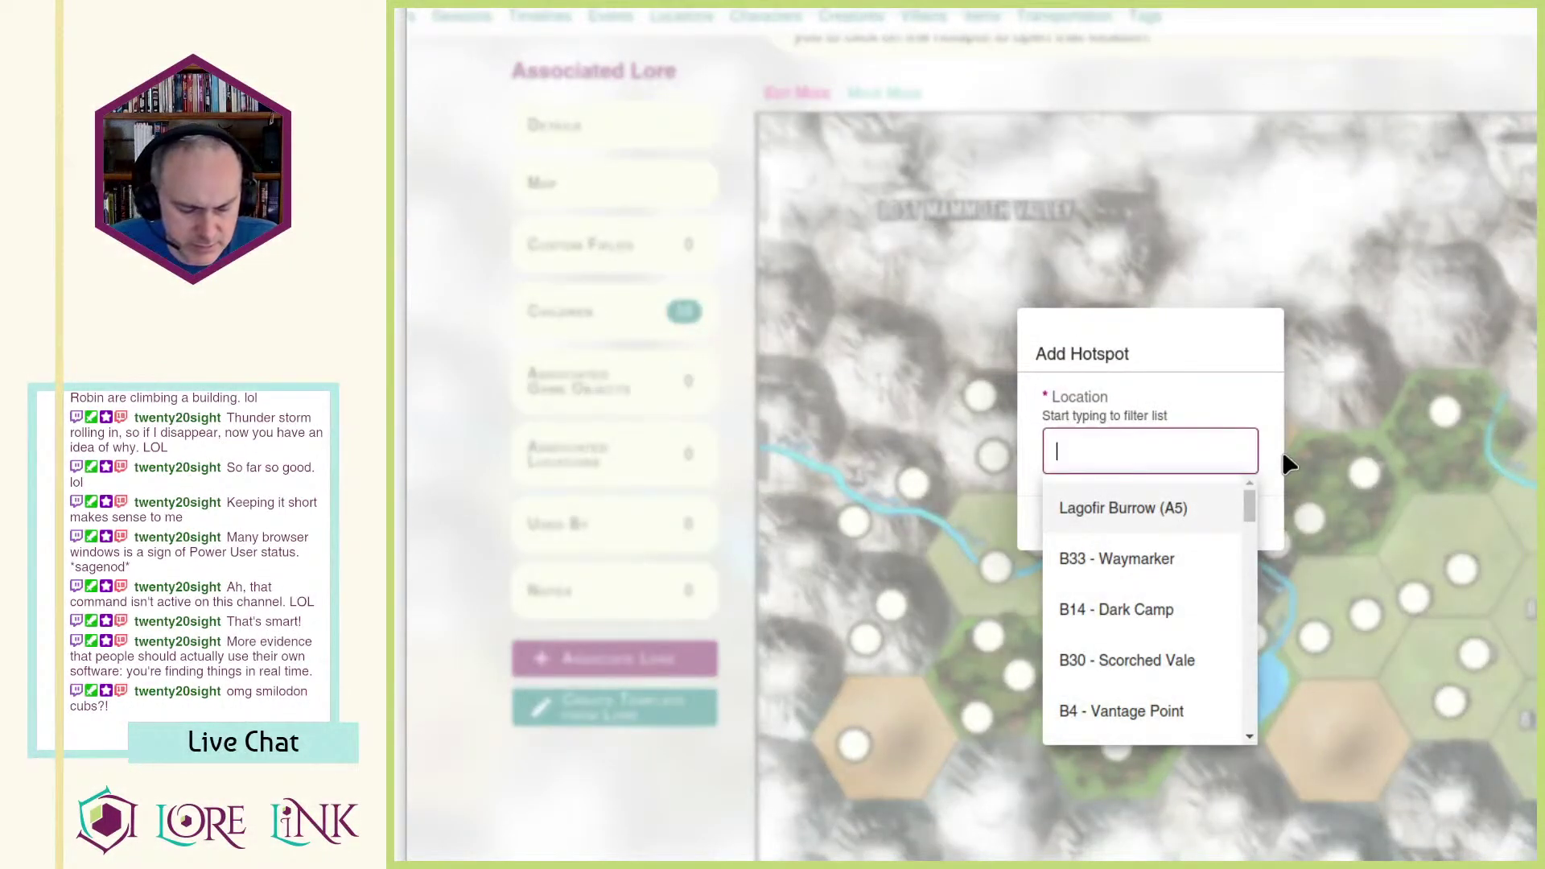
{"action": "type", "text": "35"}
{"action": "left_click", "coordinate": [1171, 520]}
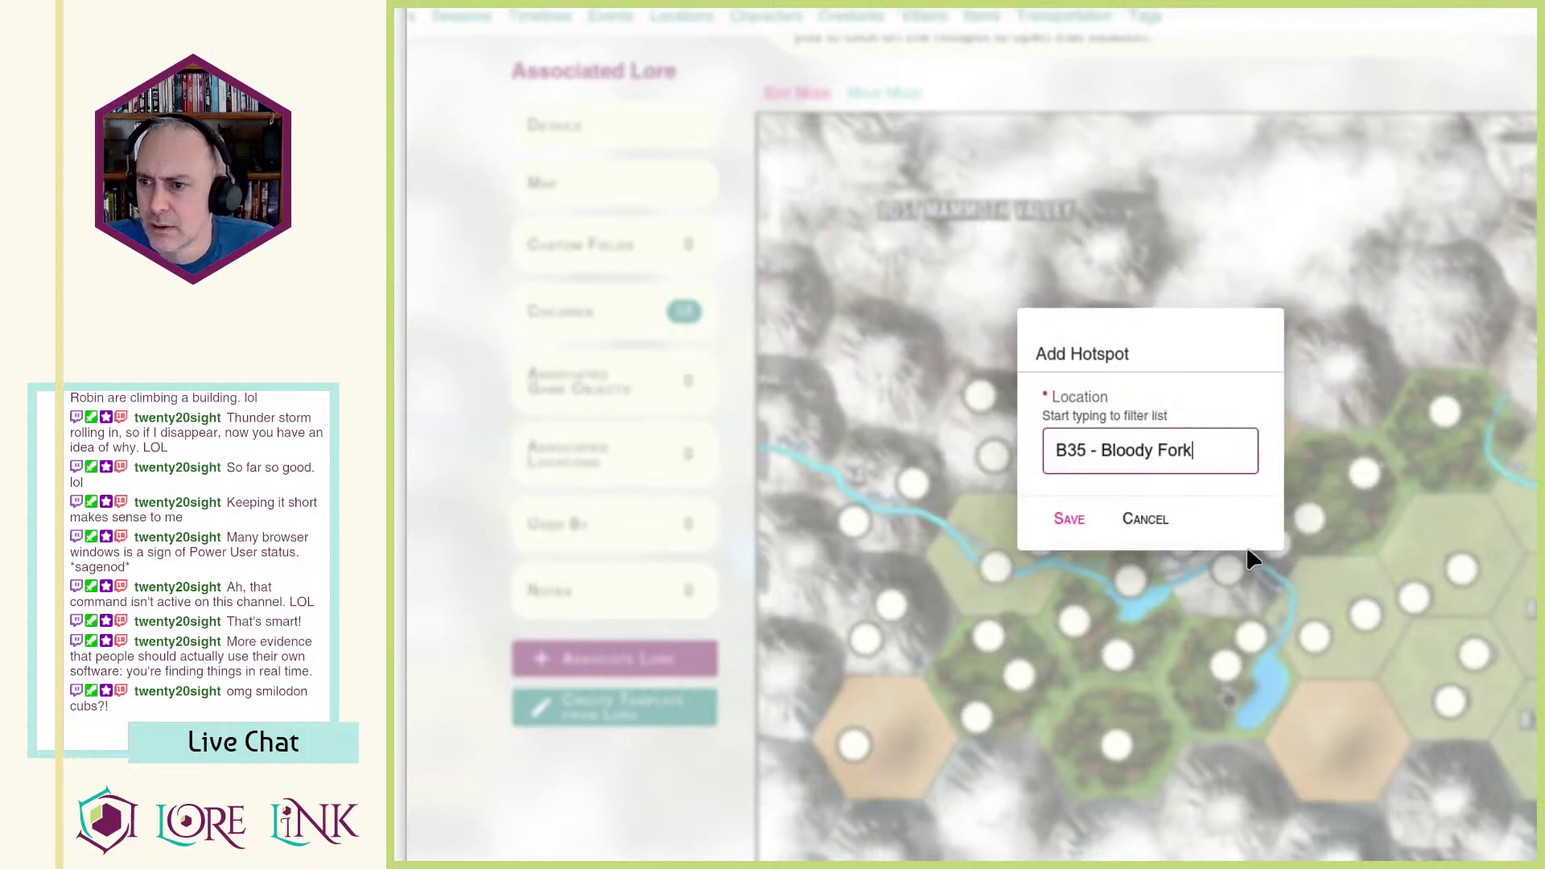
{"action": "left_click", "coordinate": [1069, 518]}
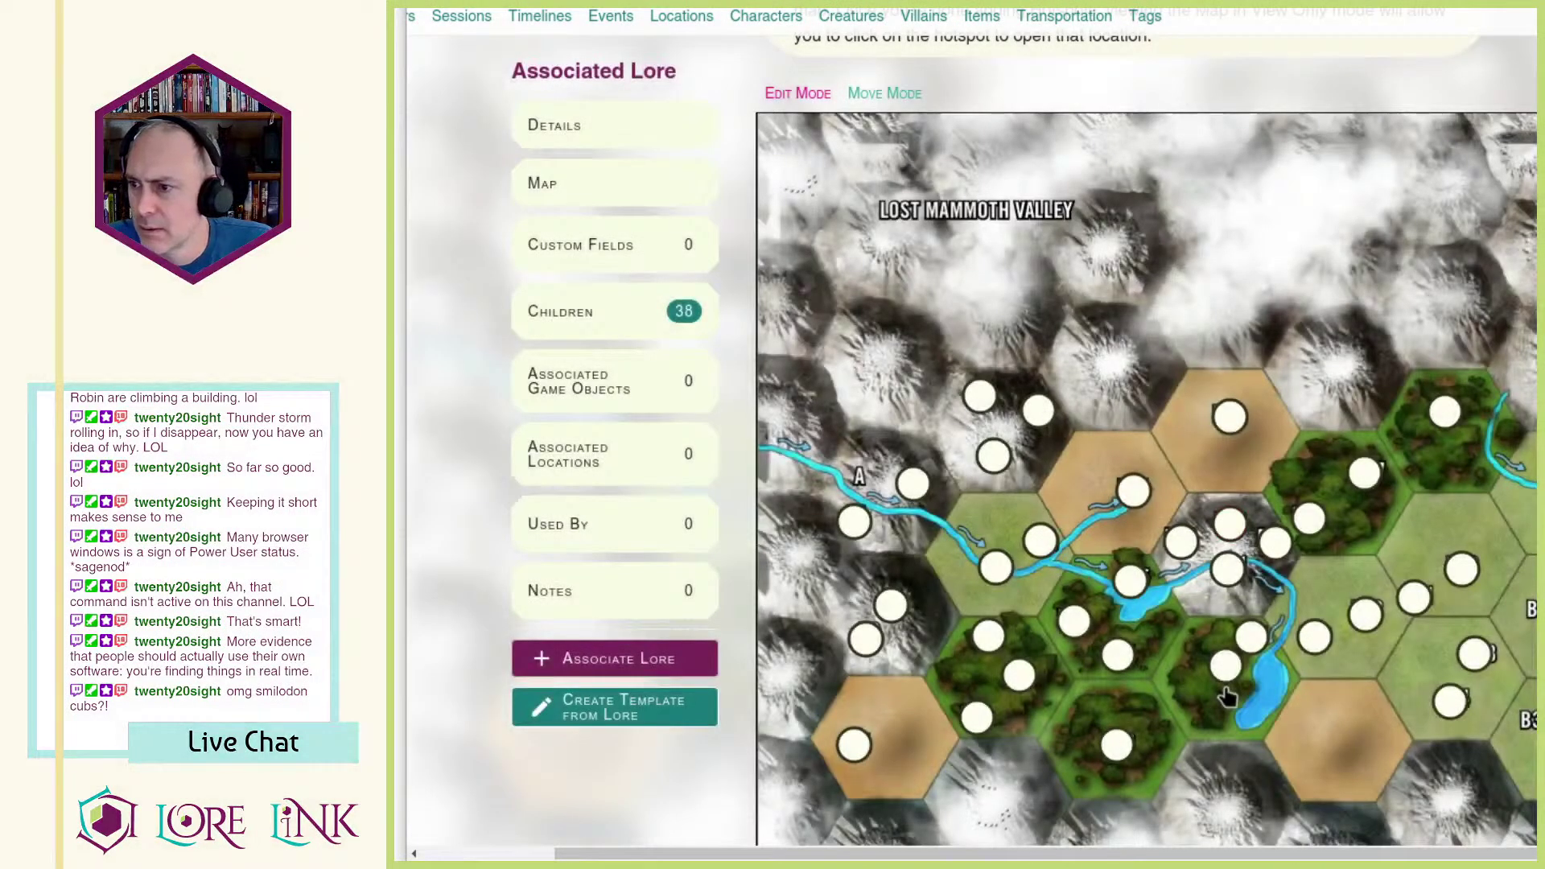
Step: Open the B35 - Bloody Fork location from its new map hotspot and go to its associated game objects
{"action": "left_click", "coordinate": [1226, 694]}
{"action": "scroll", "coordinate": [976, 341], "scroll_direction": "down", "scroll_amount": 3}
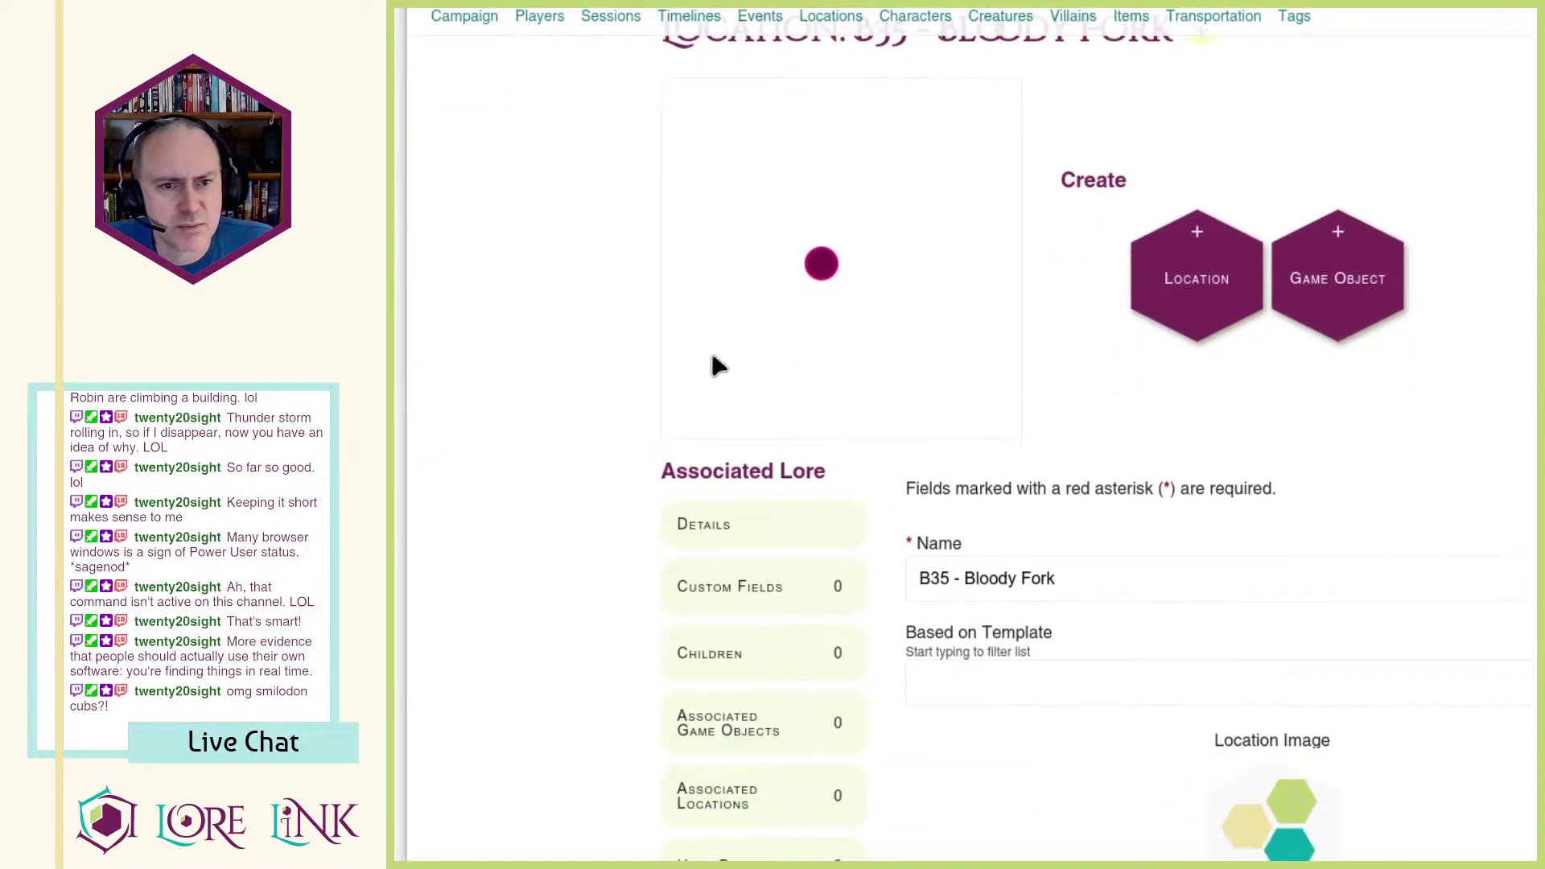
{"action": "scroll", "coordinate": [539, 309], "scroll_direction": "down", "scroll_amount": 5}
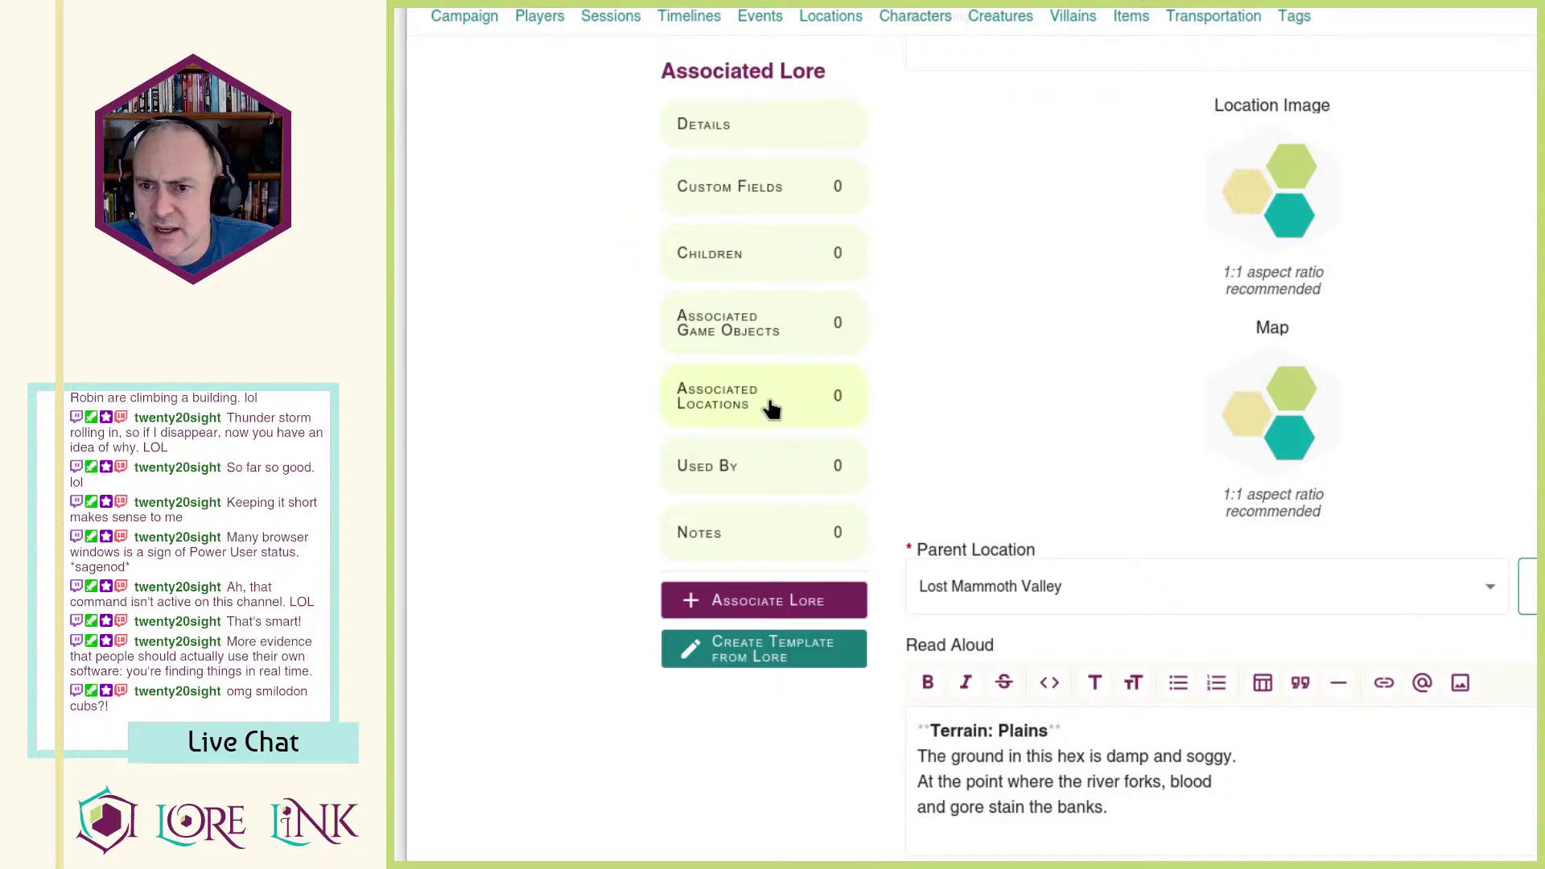
{"action": "left_click", "coordinate": [760, 348]}
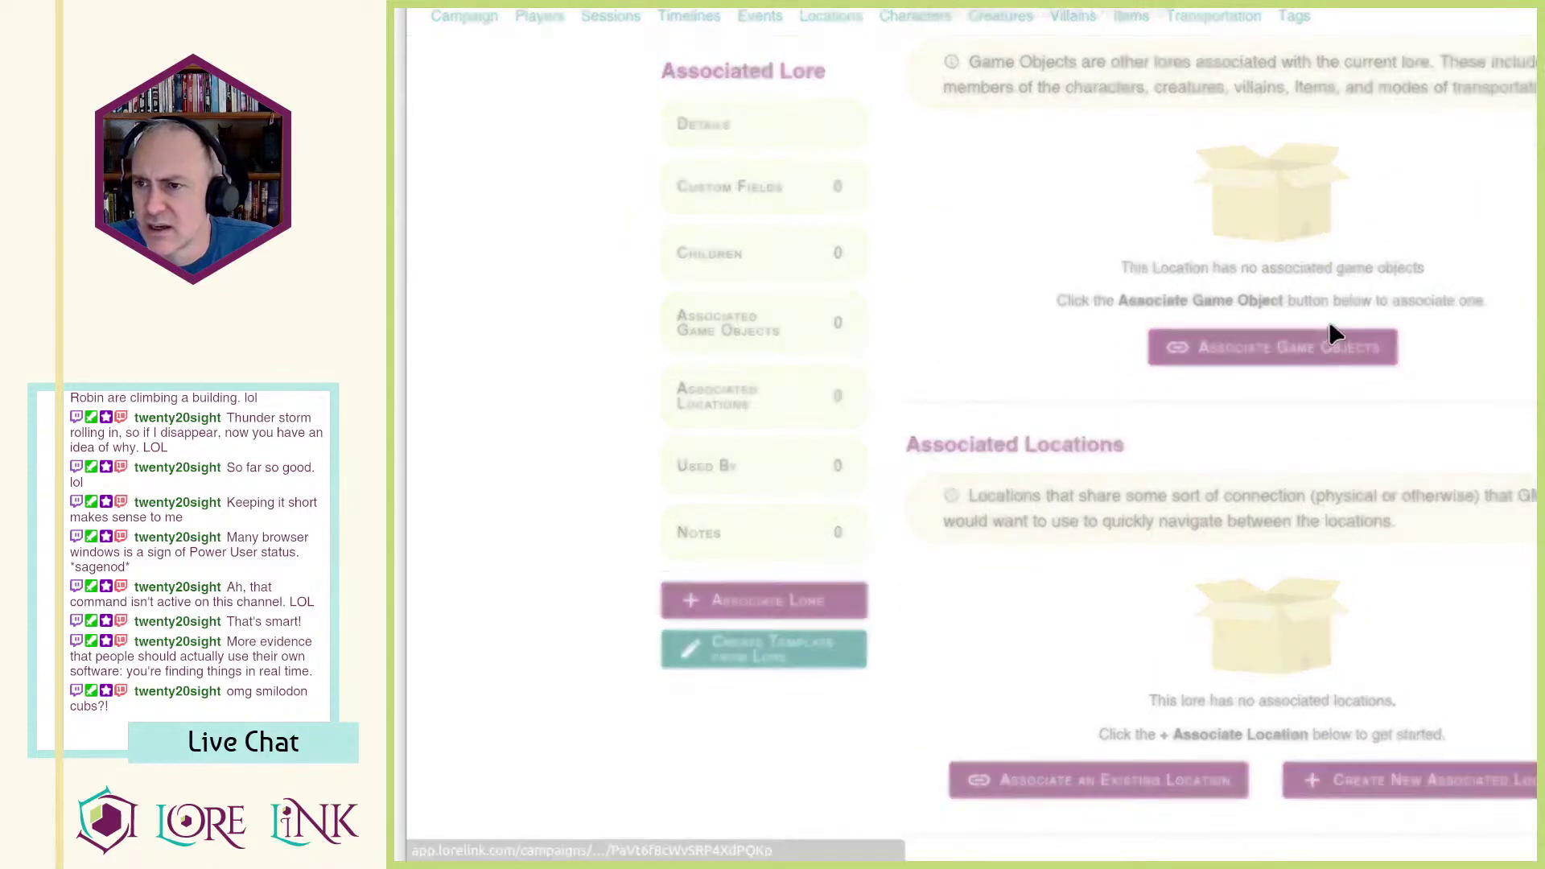
Step: Look through the existing game objects available to associate with B35 - Bloody Fork, and close the form without choosing one
{"action": "left_click", "coordinate": [1328, 345]}
{"action": "left_click", "coordinate": [1481, 387]}
{"action": "scroll", "coordinate": [1488, 535], "scroll_direction": "down", "scroll_amount": 3}
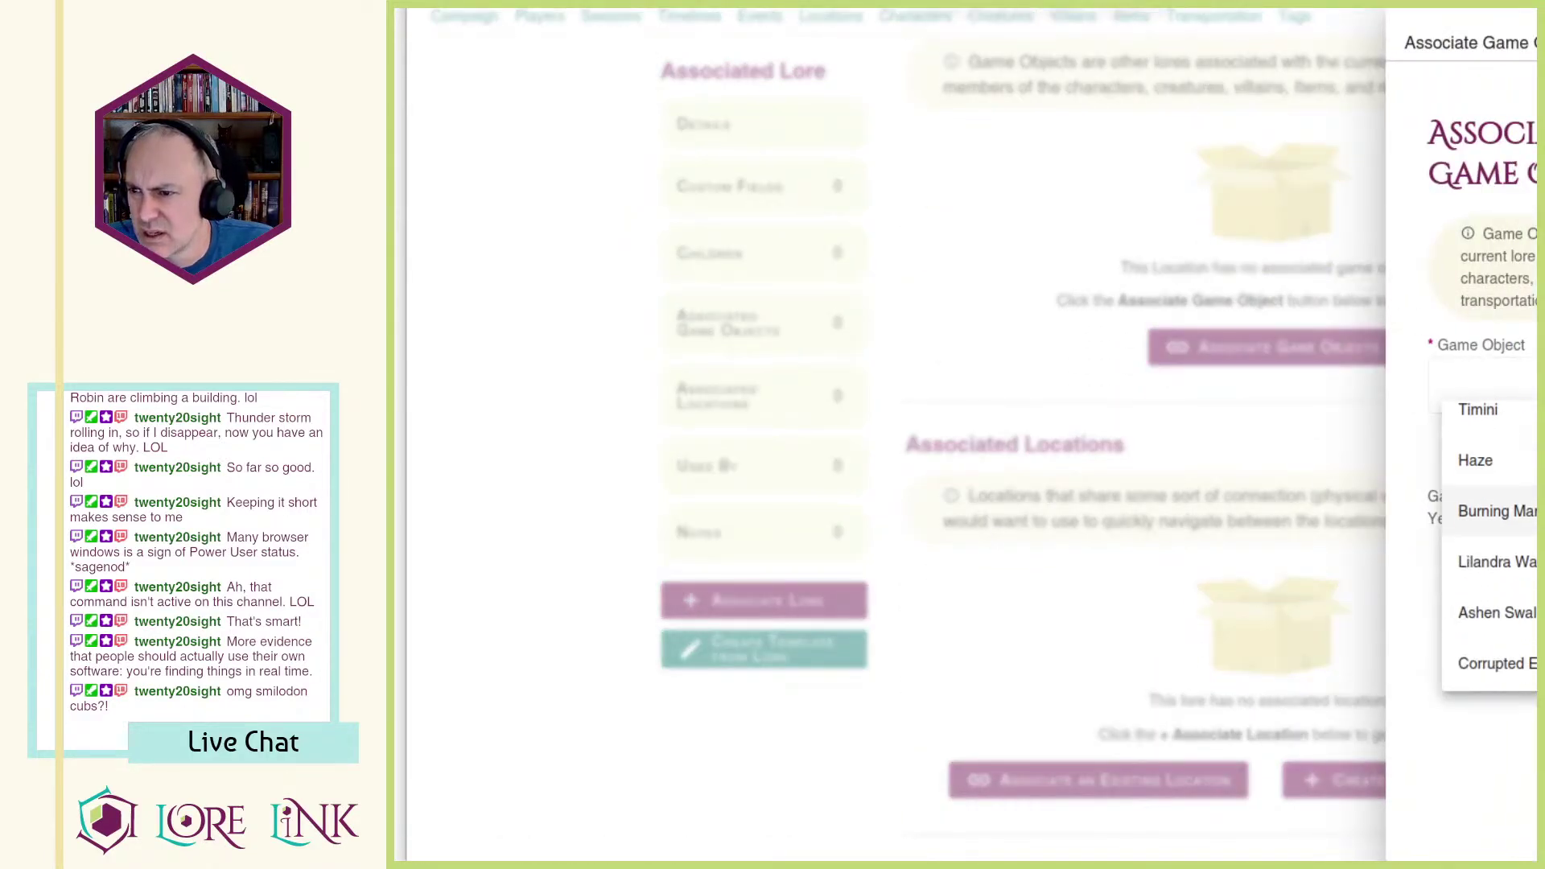
{"action": "scroll", "coordinate": [1489, 547], "scroll_direction": "down", "scroll_amount": 8}
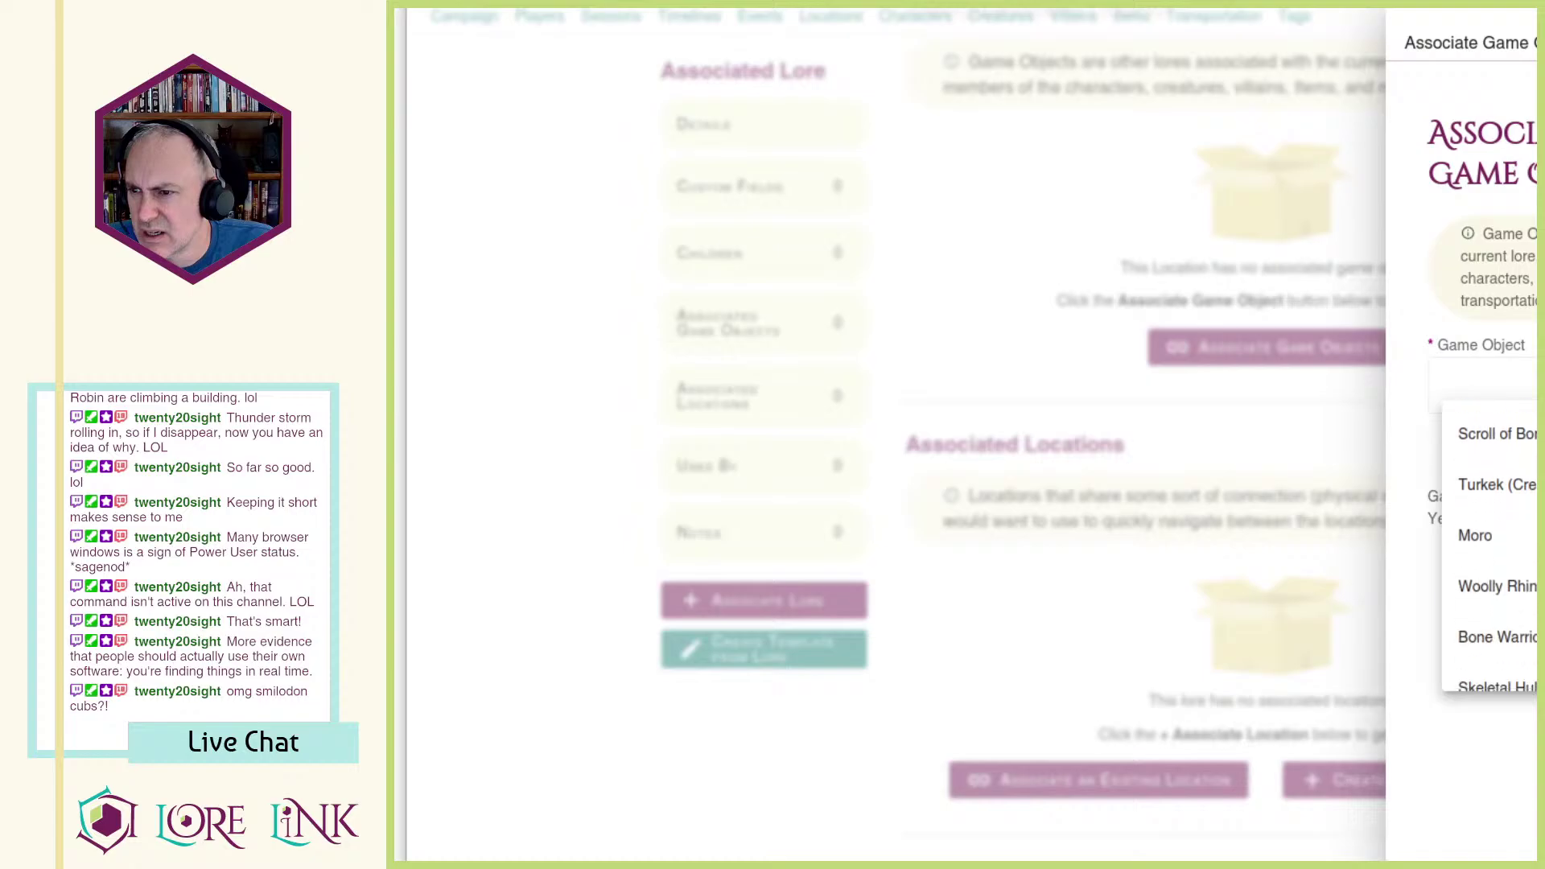
{"action": "scroll", "coordinate": [1488, 547], "scroll_direction": "down", "scroll_amount": 6}
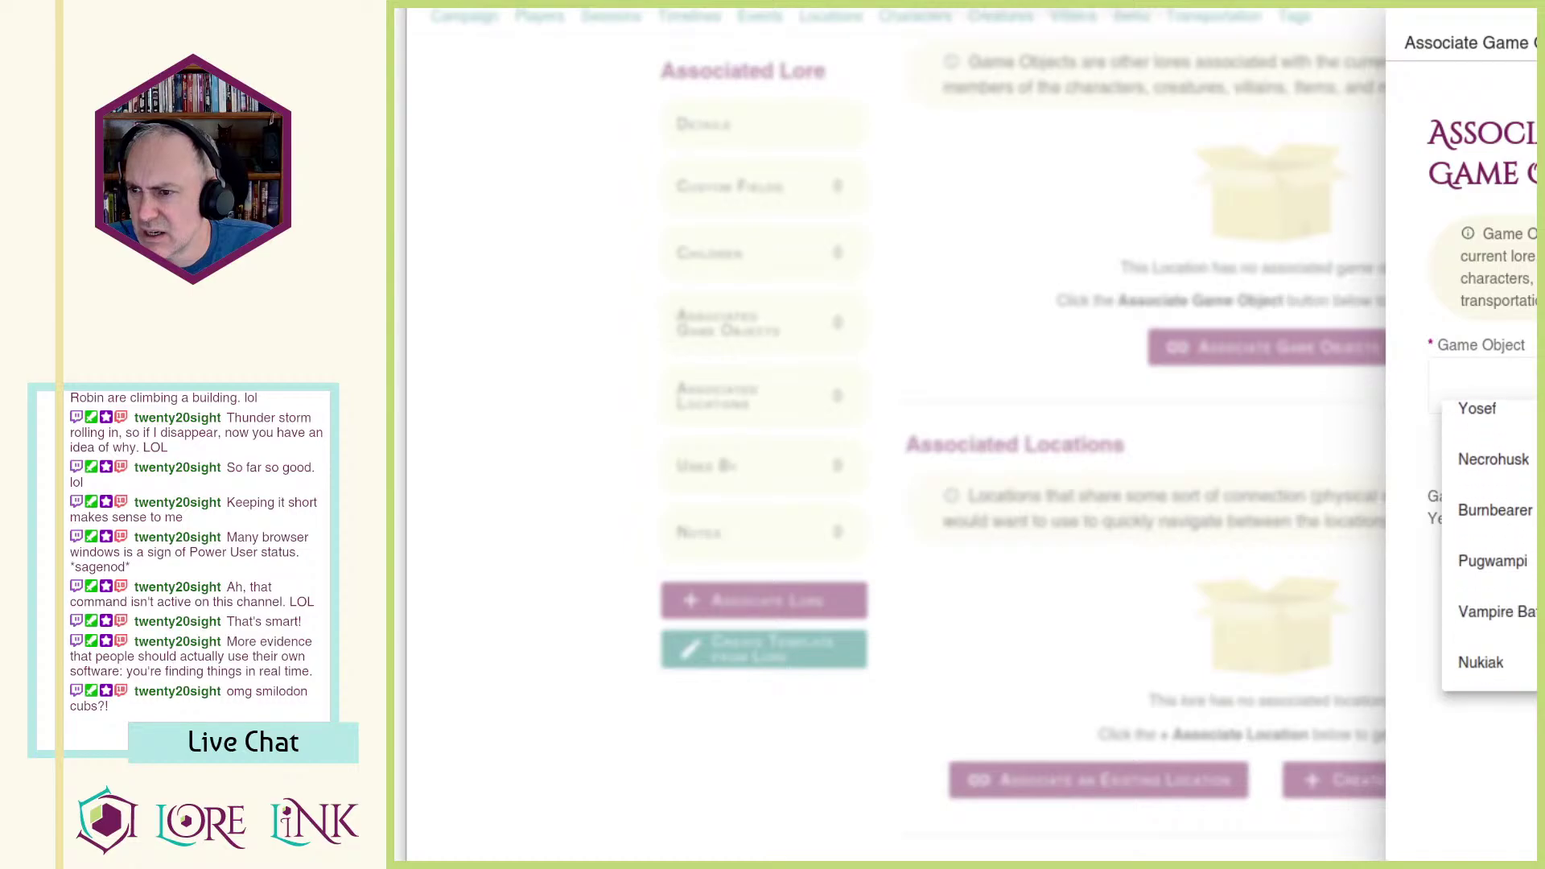
{"action": "scroll", "coordinate": [1488, 572], "scroll_direction": "down", "scroll_amount": 6}
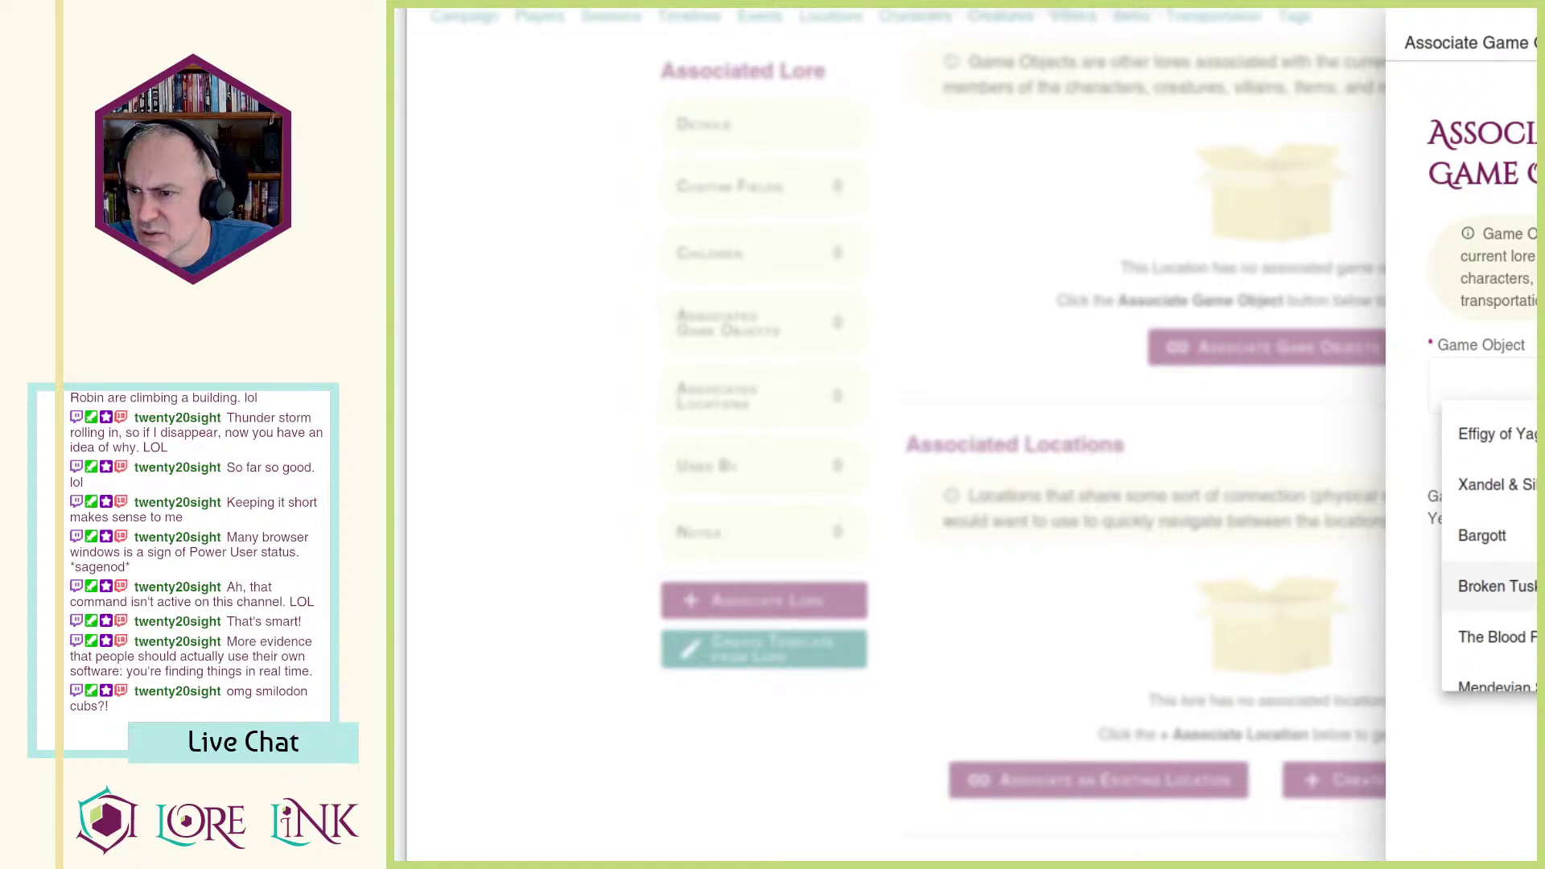
{"action": "scroll", "coordinate": [1488, 579], "scroll_direction": "down", "scroll_amount": 6}
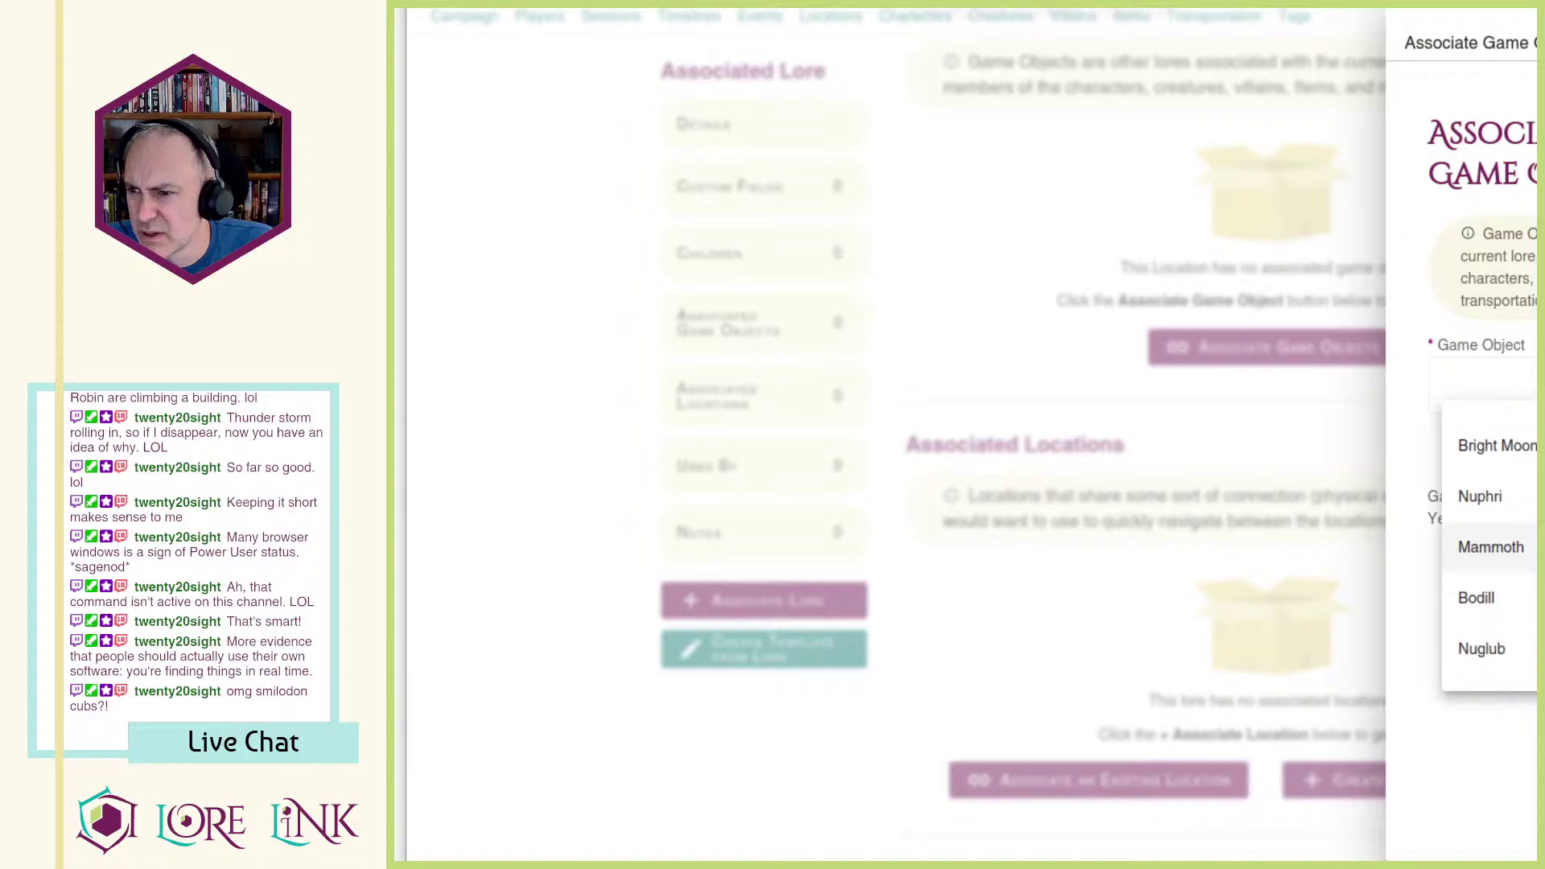
{"action": "scroll", "coordinate": [1489, 580], "scroll_direction": "down", "scroll_amount": 2}
{"action": "scroll", "coordinate": [1489, 580], "scroll_direction": "up", "scroll_amount": 4}
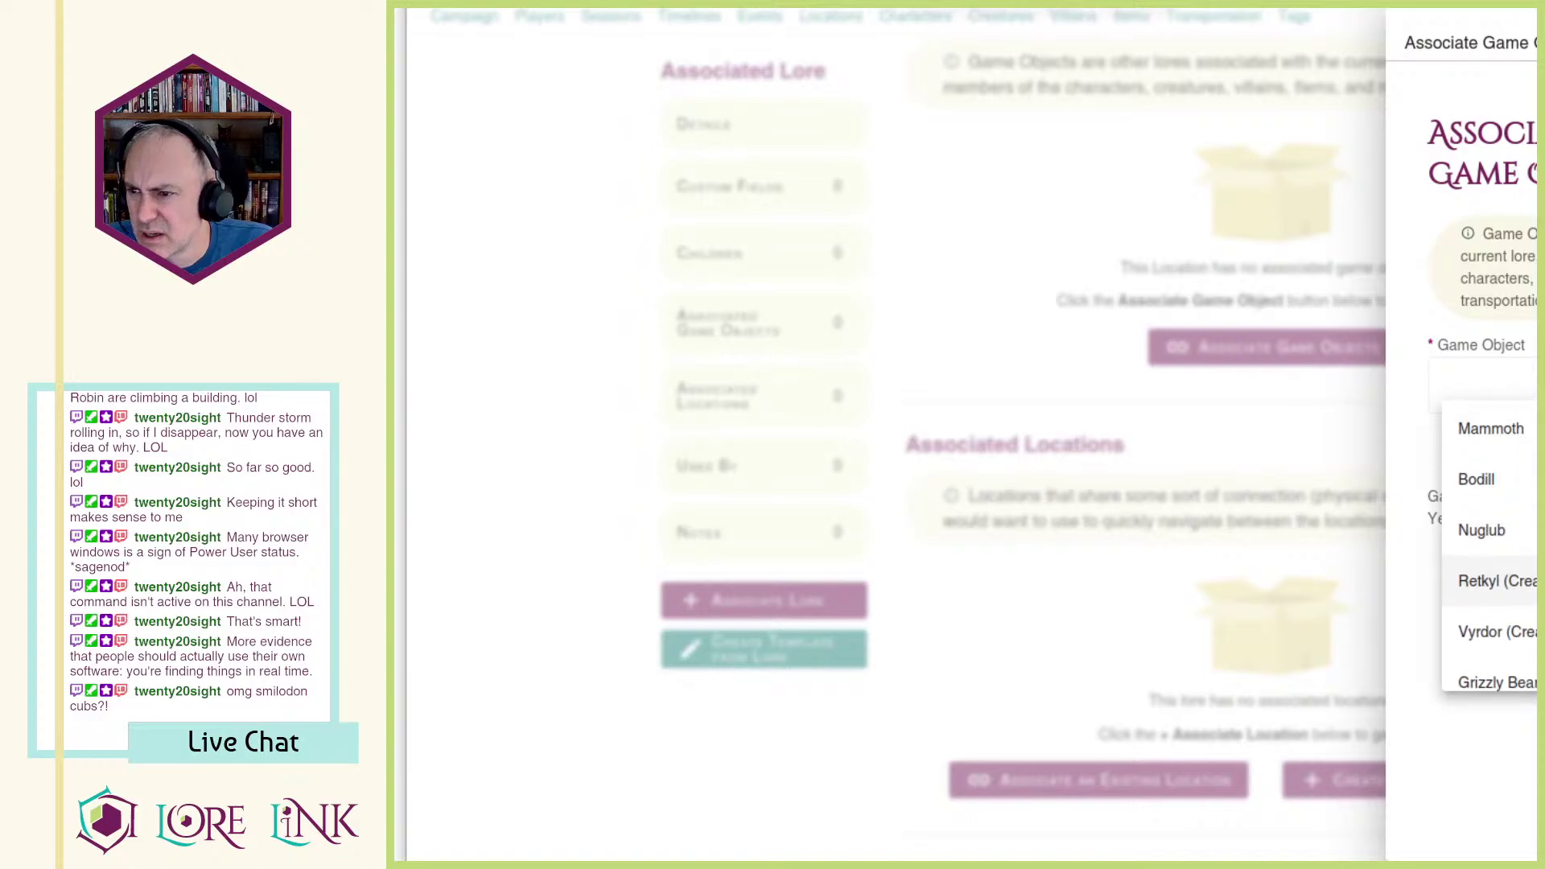
{"action": "scroll", "coordinate": [1489, 579], "scroll_direction": "up", "scroll_amount": 6}
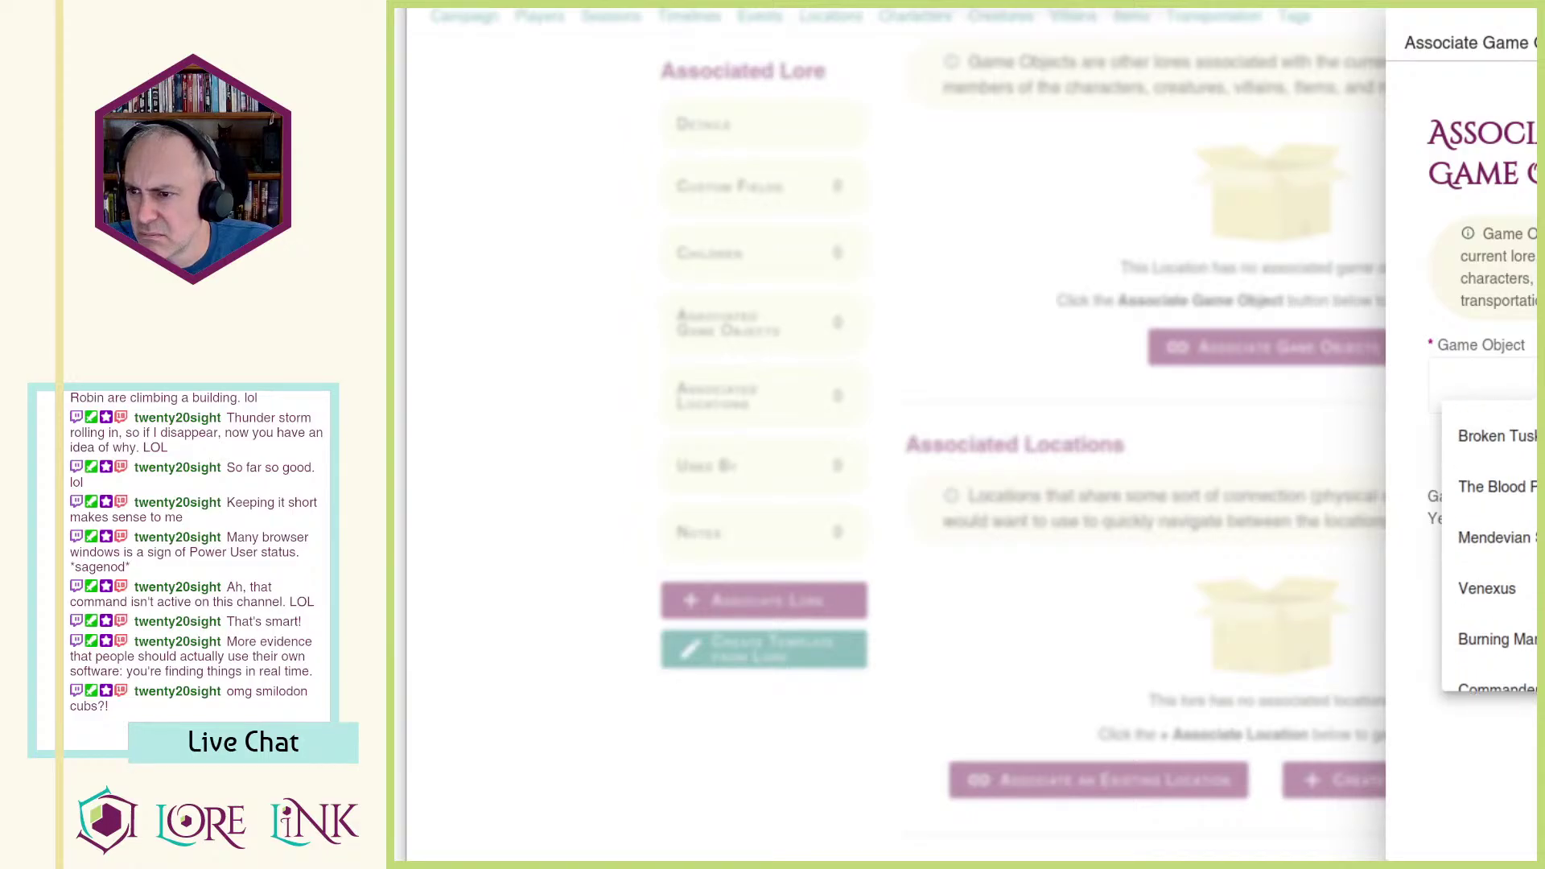
{"action": "scroll", "coordinate": [1489, 580], "scroll_direction": "up", "scroll_amount": 3}
{"action": "left_click", "coordinate": [1177, 218]}
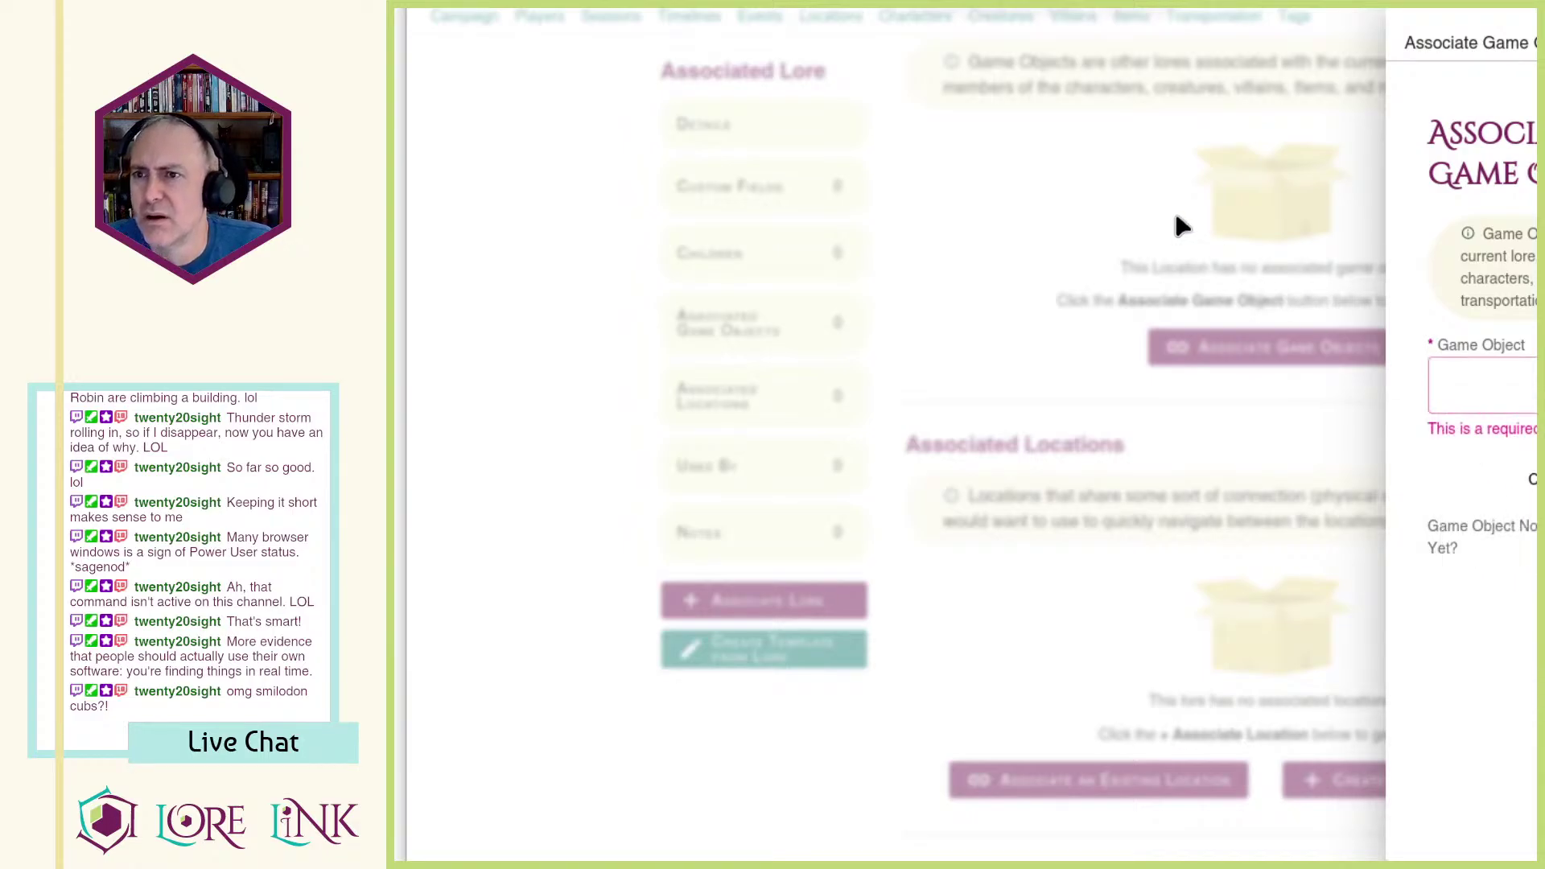
{"action": "left_click", "coordinate": [1068, 190]}
Step: Open the campaign's creature list, sort it by name, examine all three pages, and return to the B35 location
{"action": "key", "text": "alt+Tab"}
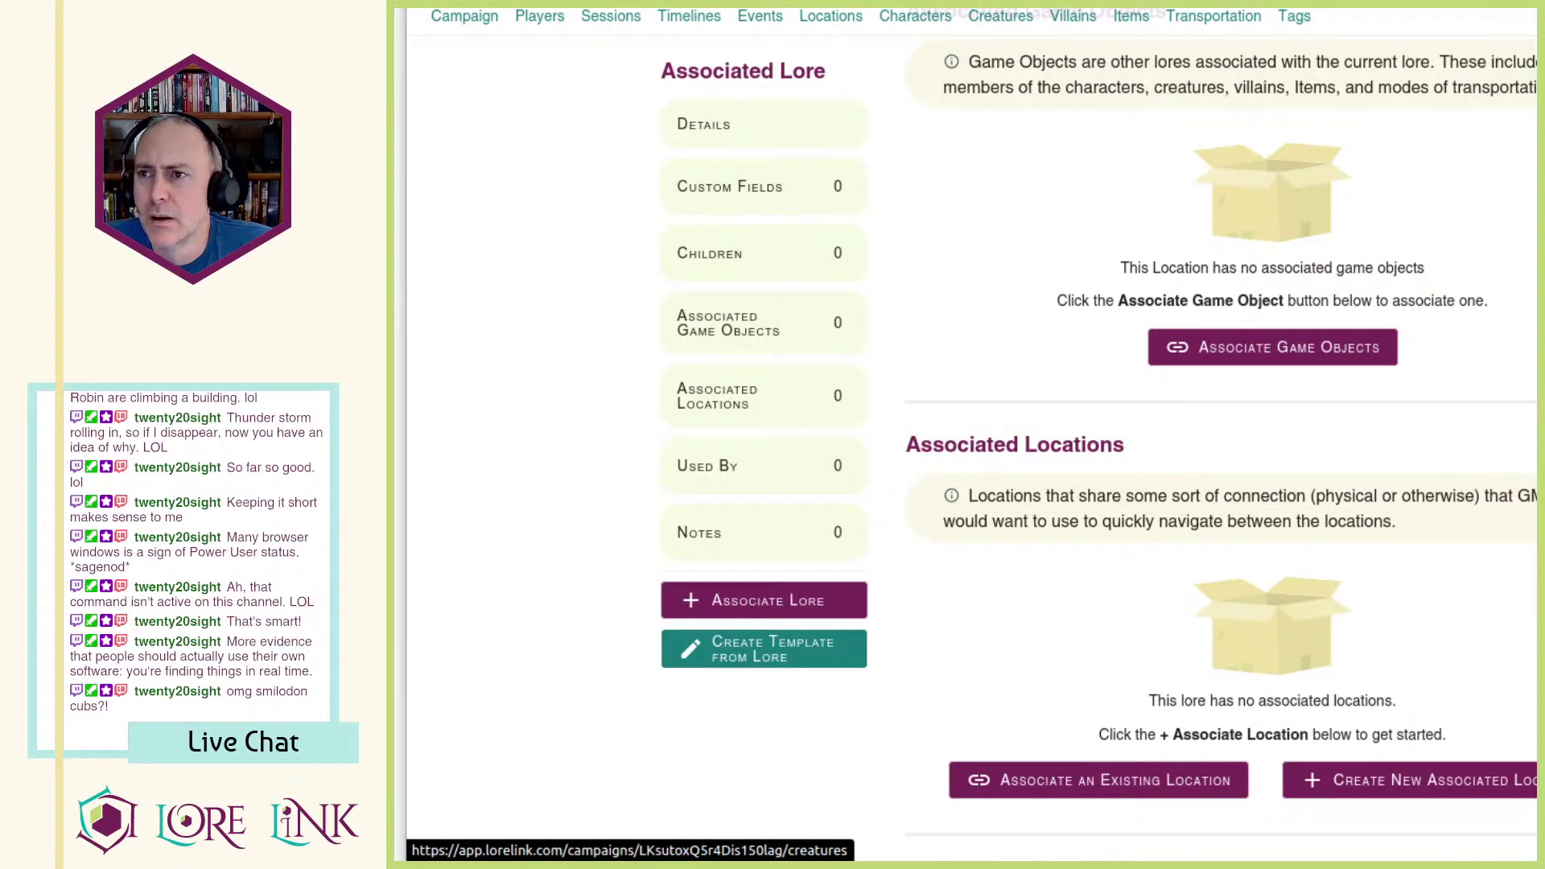
{"action": "left_click", "coordinate": [1000, 16]}
{"action": "scroll", "coordinate": [1368, 519], "scroll_direction": "down", "scroll_amount": 9}
{"action": "scroll", "coordinate": [964, 399], "scroll_direction": "up", "scroll_amount": 3}
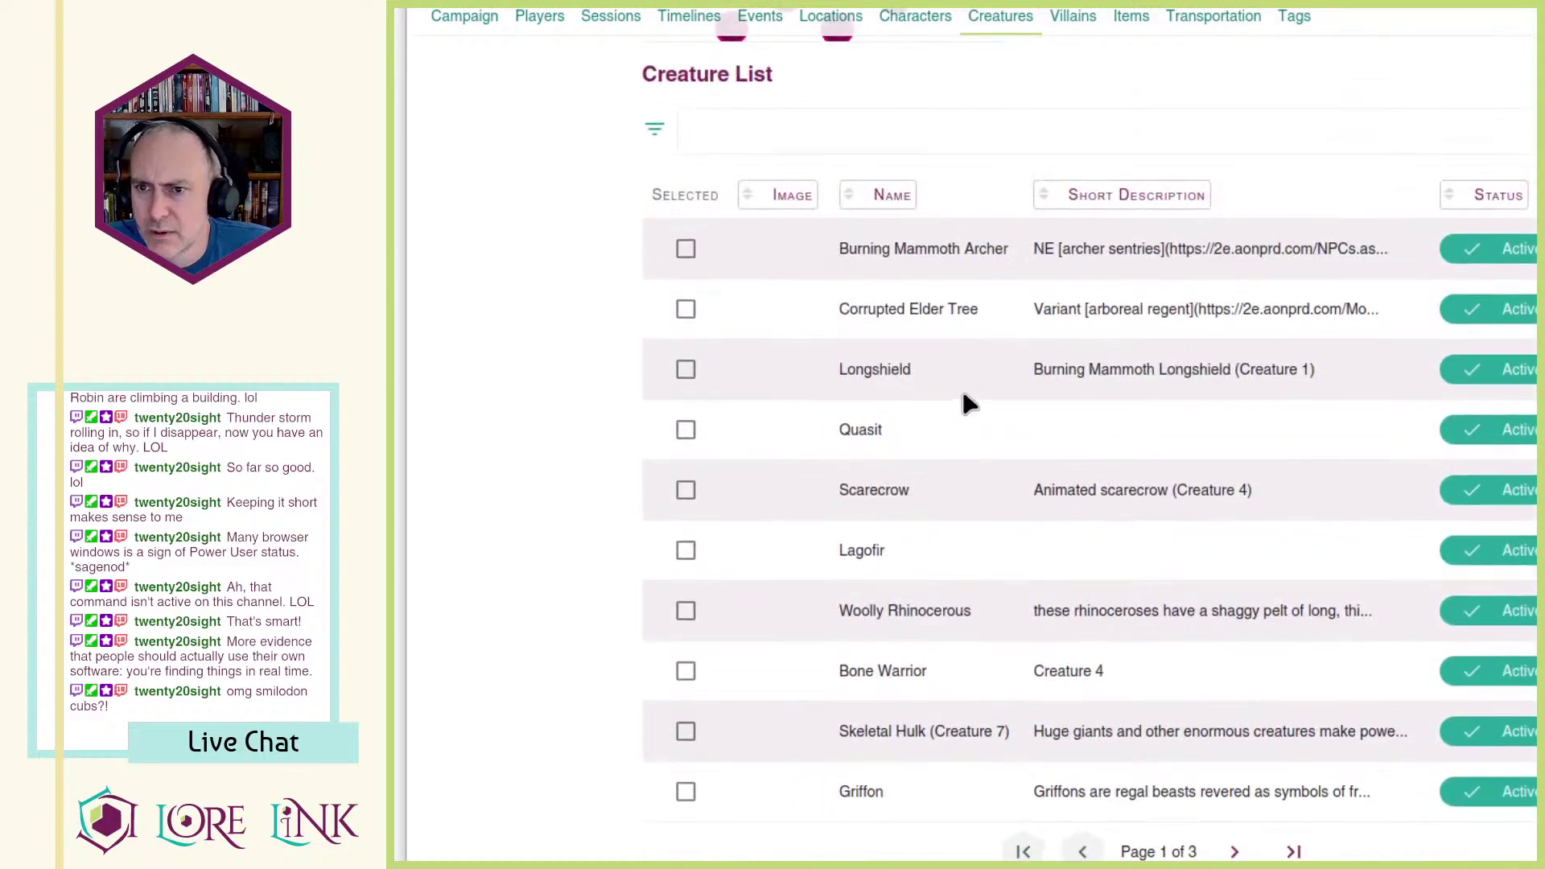
{"action": "left_click", "coordinate": [907, 205]}
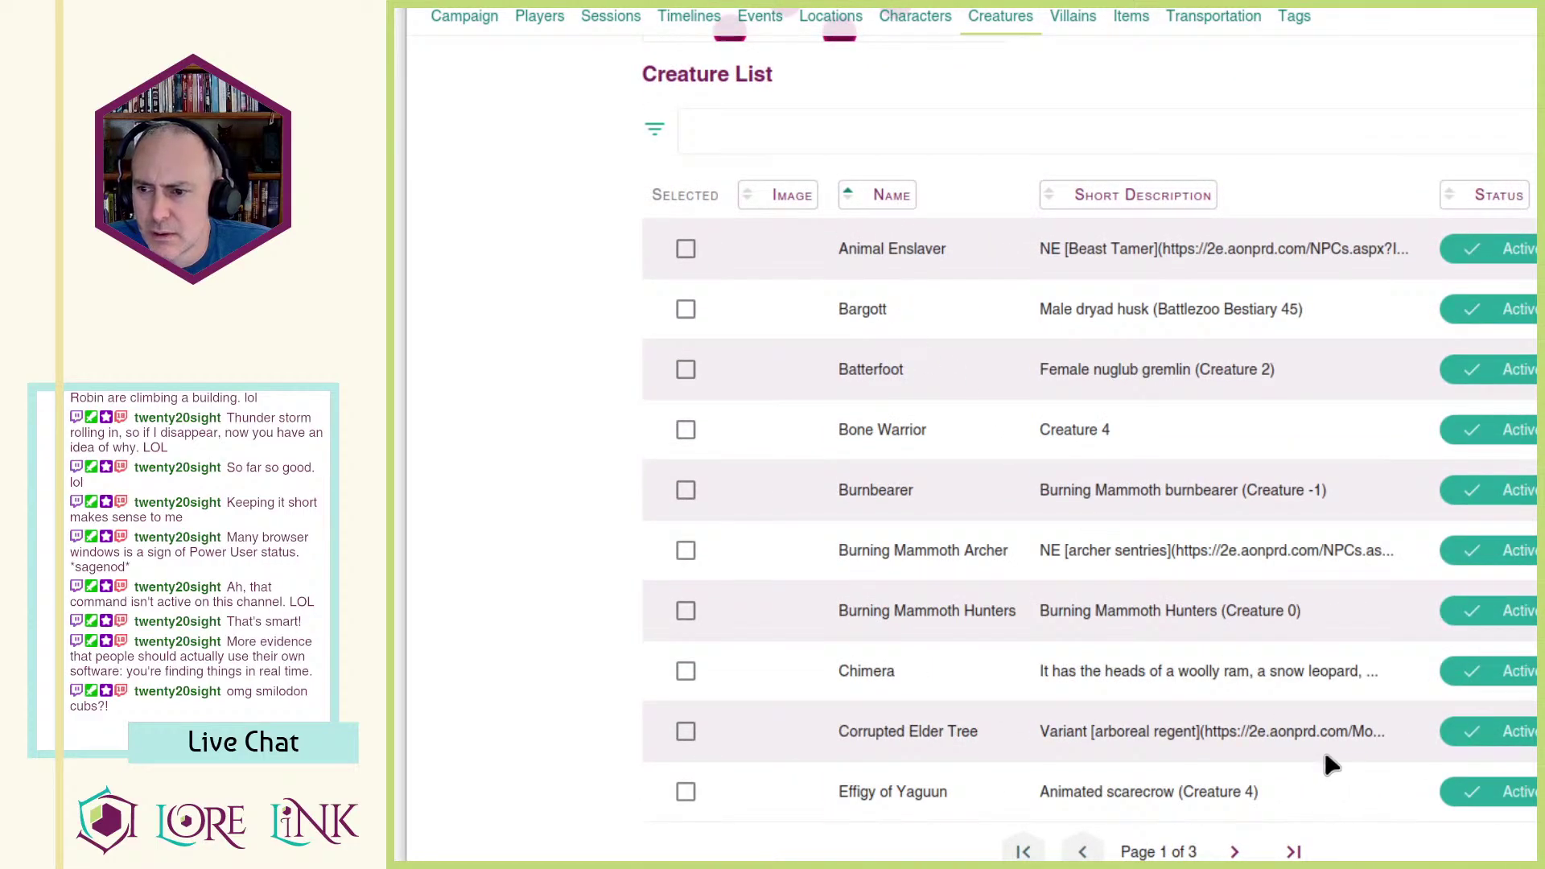
{"action": "scroll", "coordinate": [1332, 764], "scroll_direction": "down", "scroll_amount": 3}
{"action": "left_click", "coordinate": [1232, 598]}
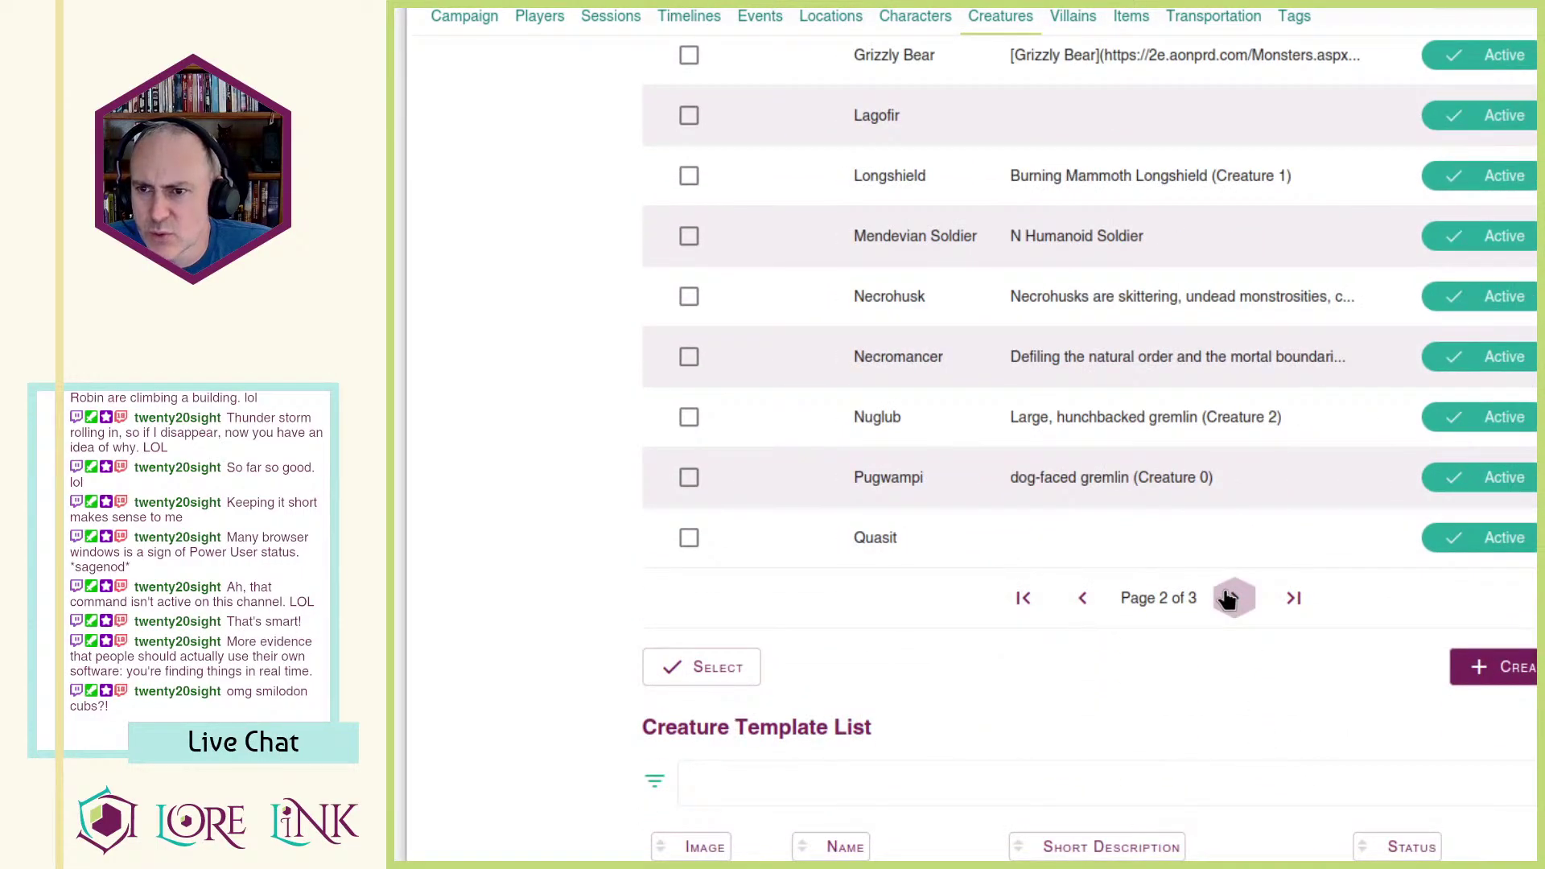
{"action": "scroll", "coordinate": [1018, 406], "scroll_direction": "up", "scroll_amount": 3}
{"action": "scroll", "coordinate": [1026, 441], "scroll_direction": "down", "scroll_amount": 3}
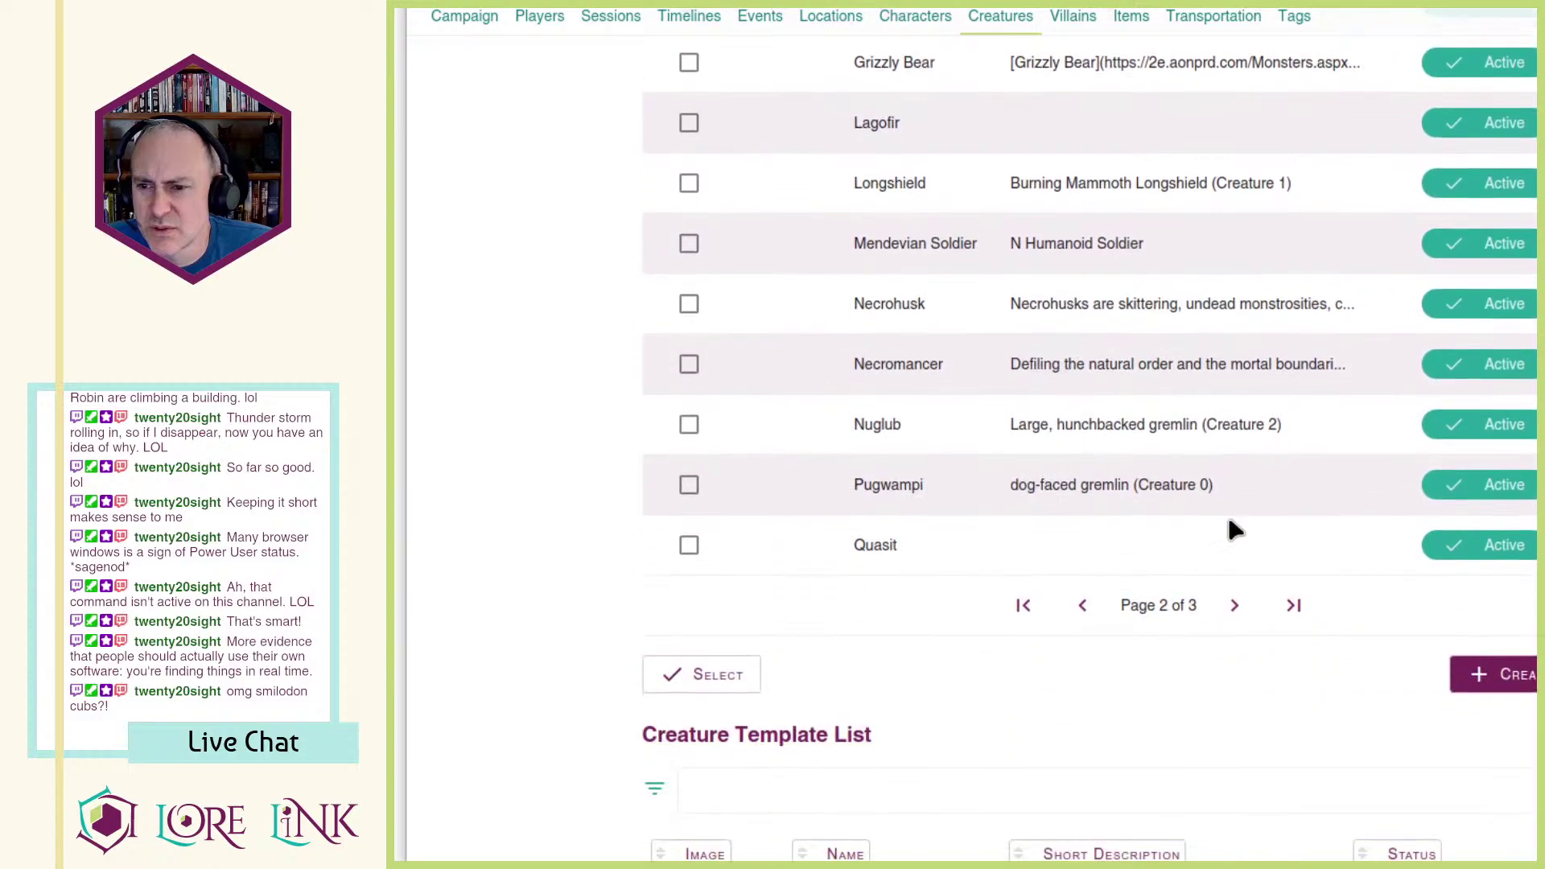
{"action": "left_click", "coordinate": [1234, 593]}
{"action": "scroll", "coordinate": [1230, 604], "scroll_direction": "up", "scroll_amount": 3}
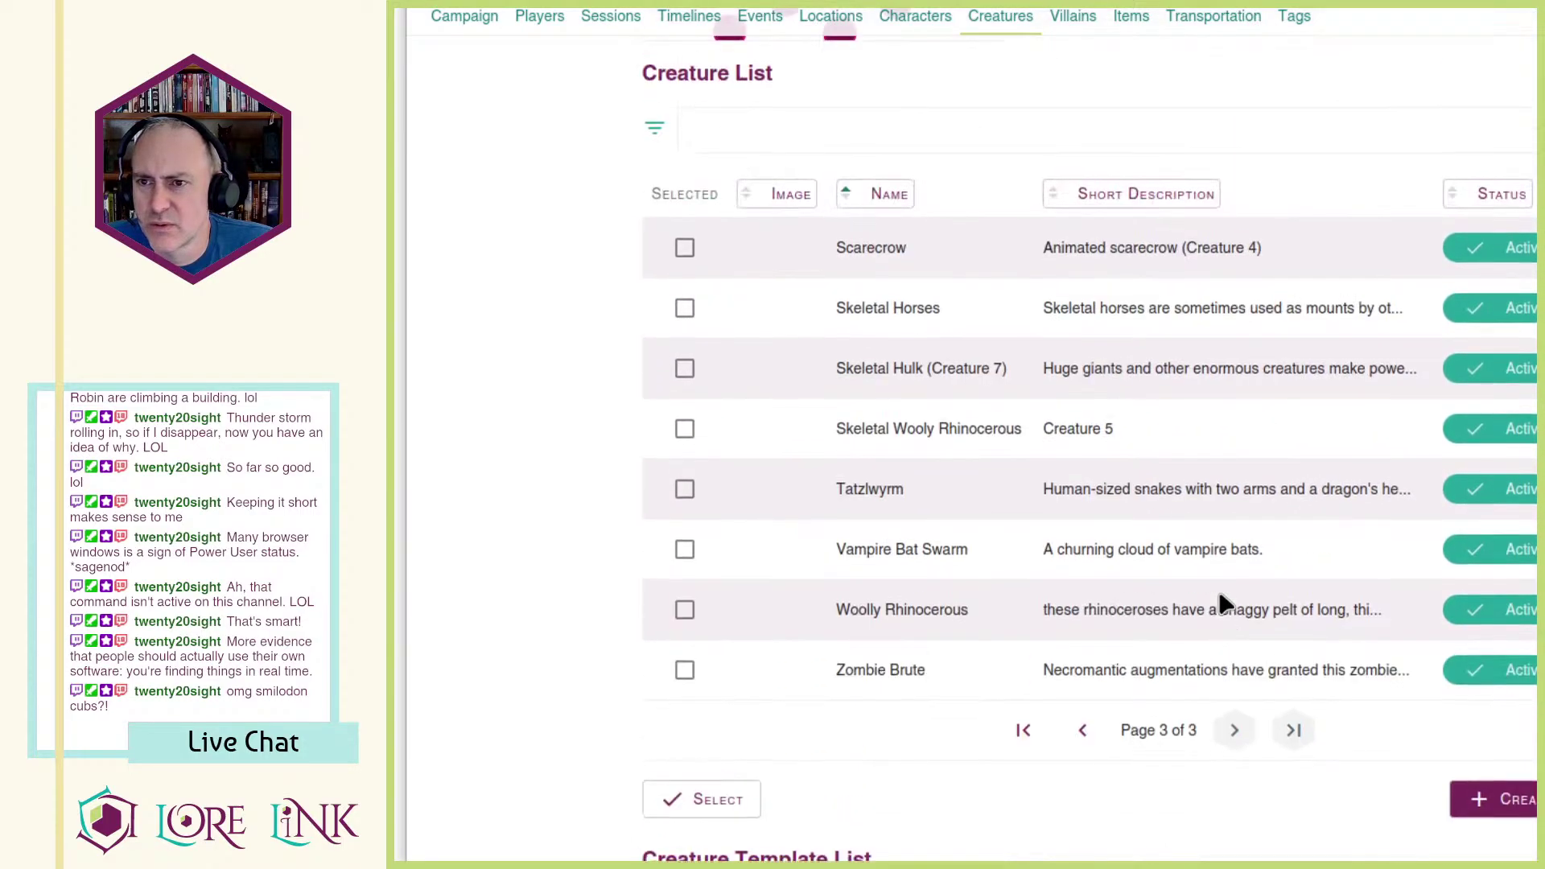
{"action": "scroll", "coordinate": [1397, 595], "scroll_direction": "down", "scroll_amount": 1}
{"action": "key", "text": "ctrl+Tab"}
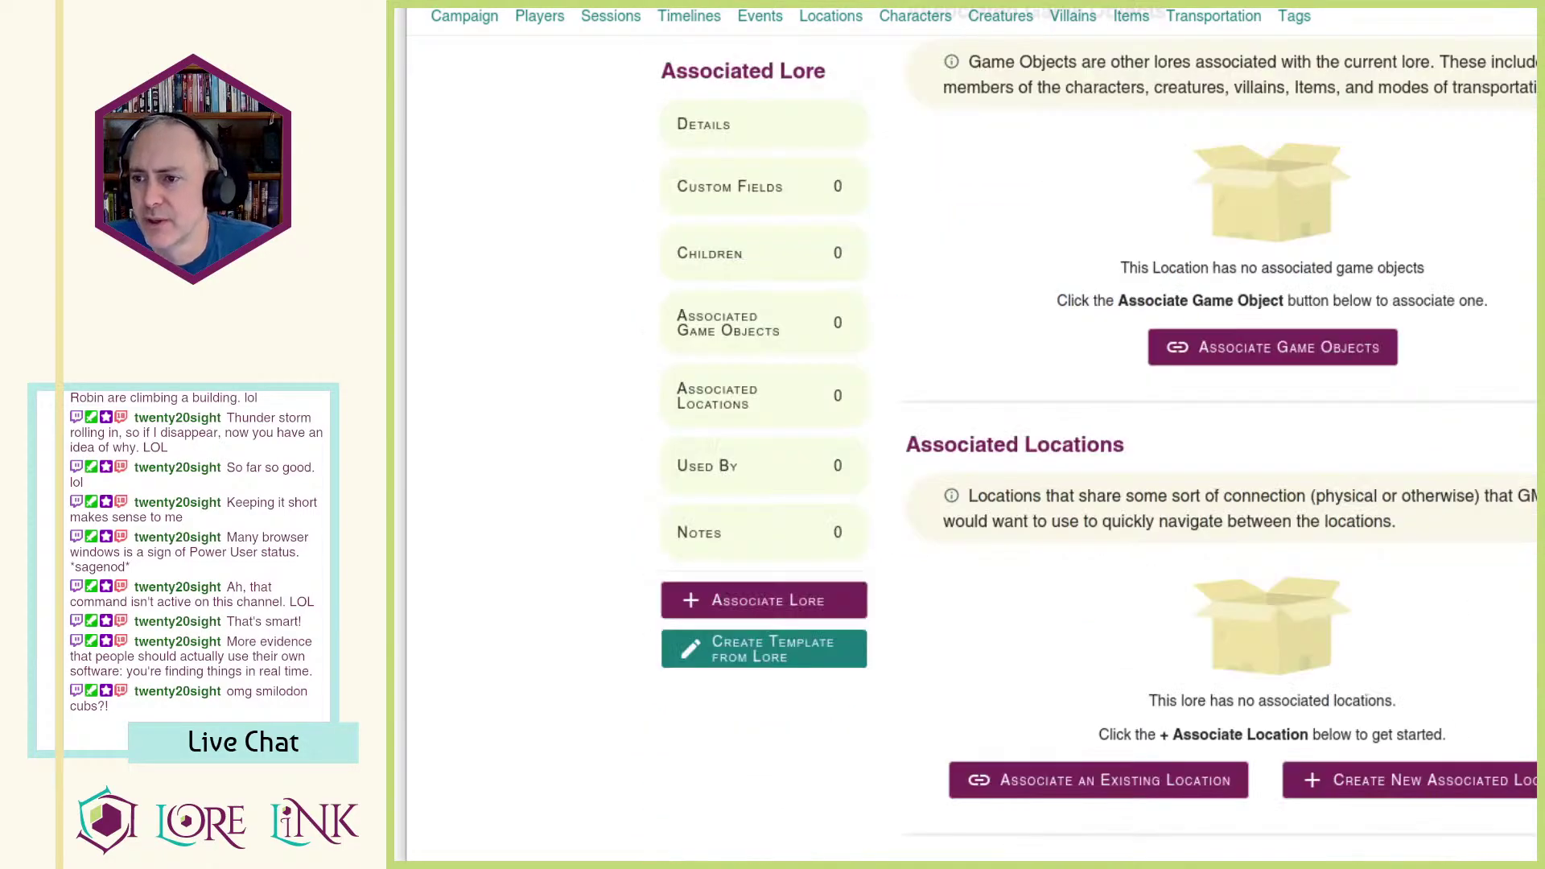
Step: Start creating a new game object to associate with B35 - Bloody Fork and name it "Moose"
{"action": "left_click", "coordinate": [1335, 346]}
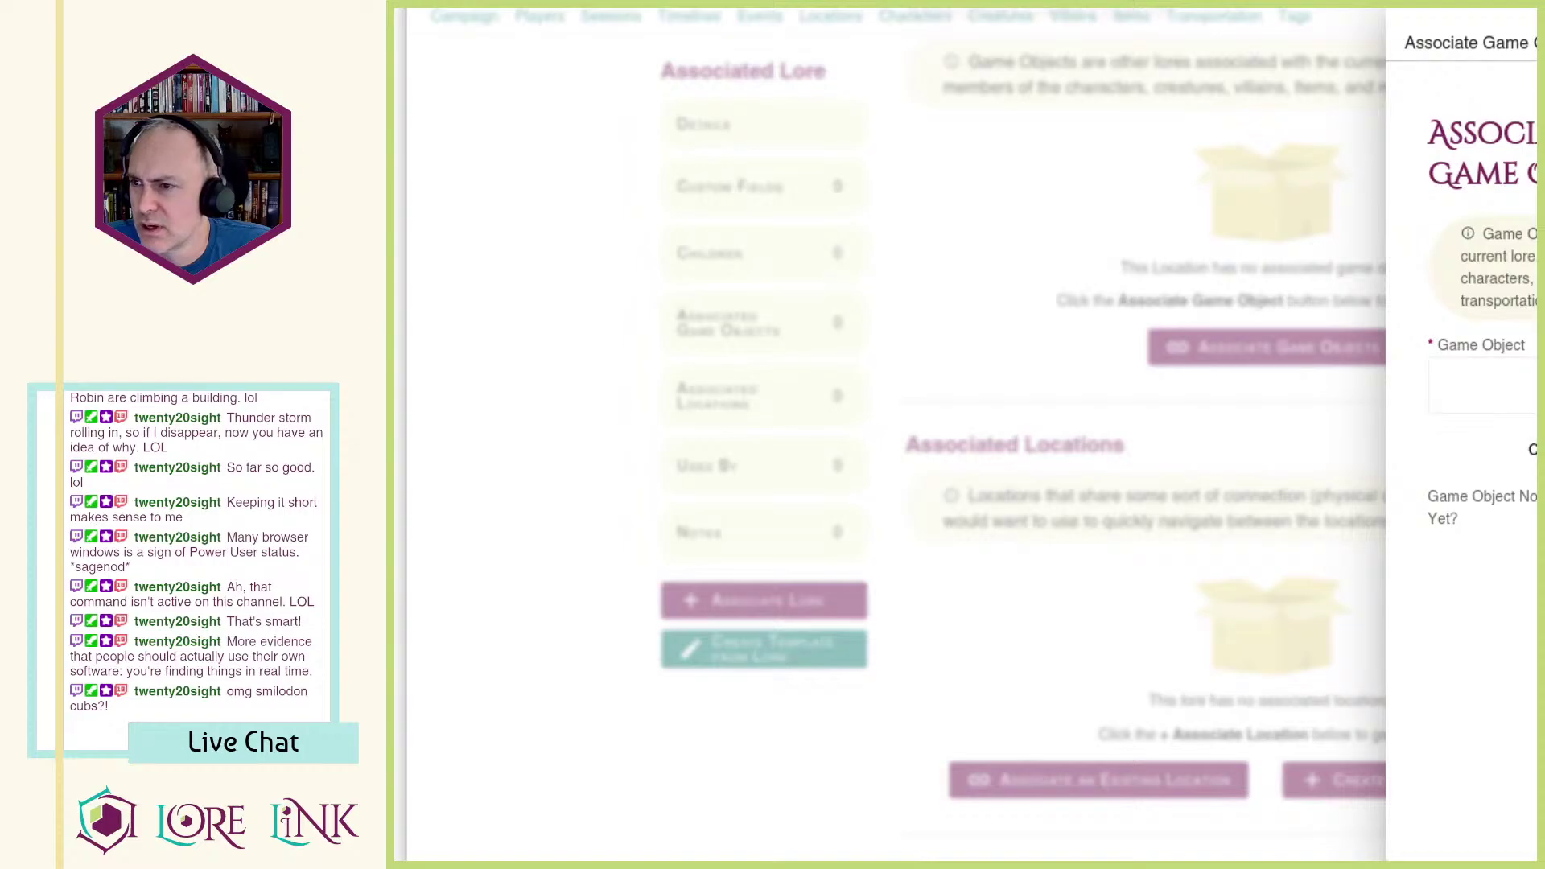
{"action": "left_click", "coordinate": [1535, 507]}
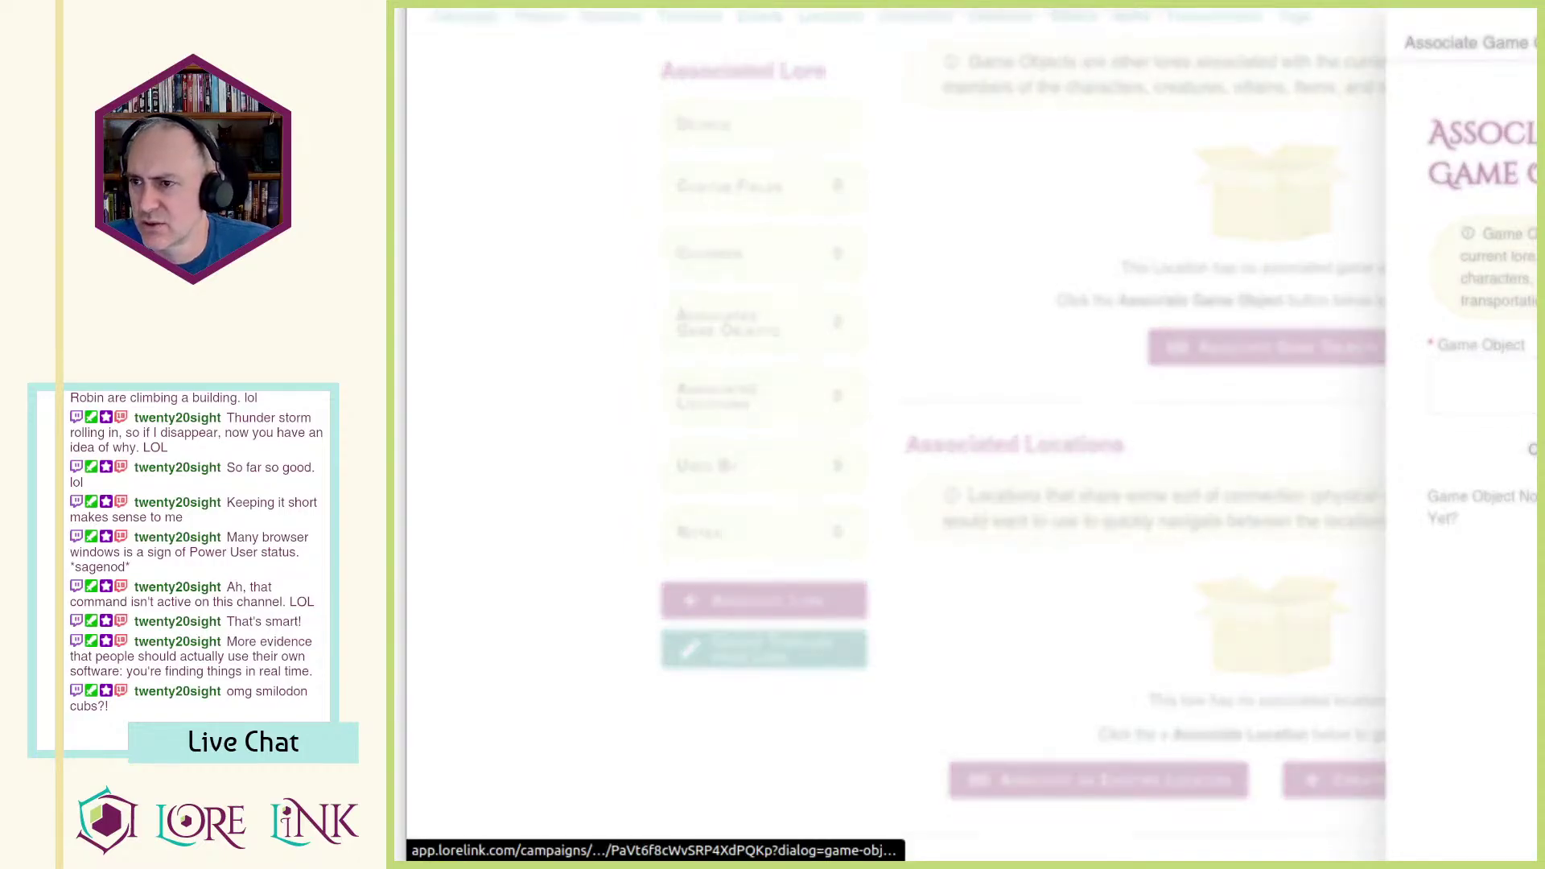
{"action": "left_click", "coordinate": [1466, 183]}
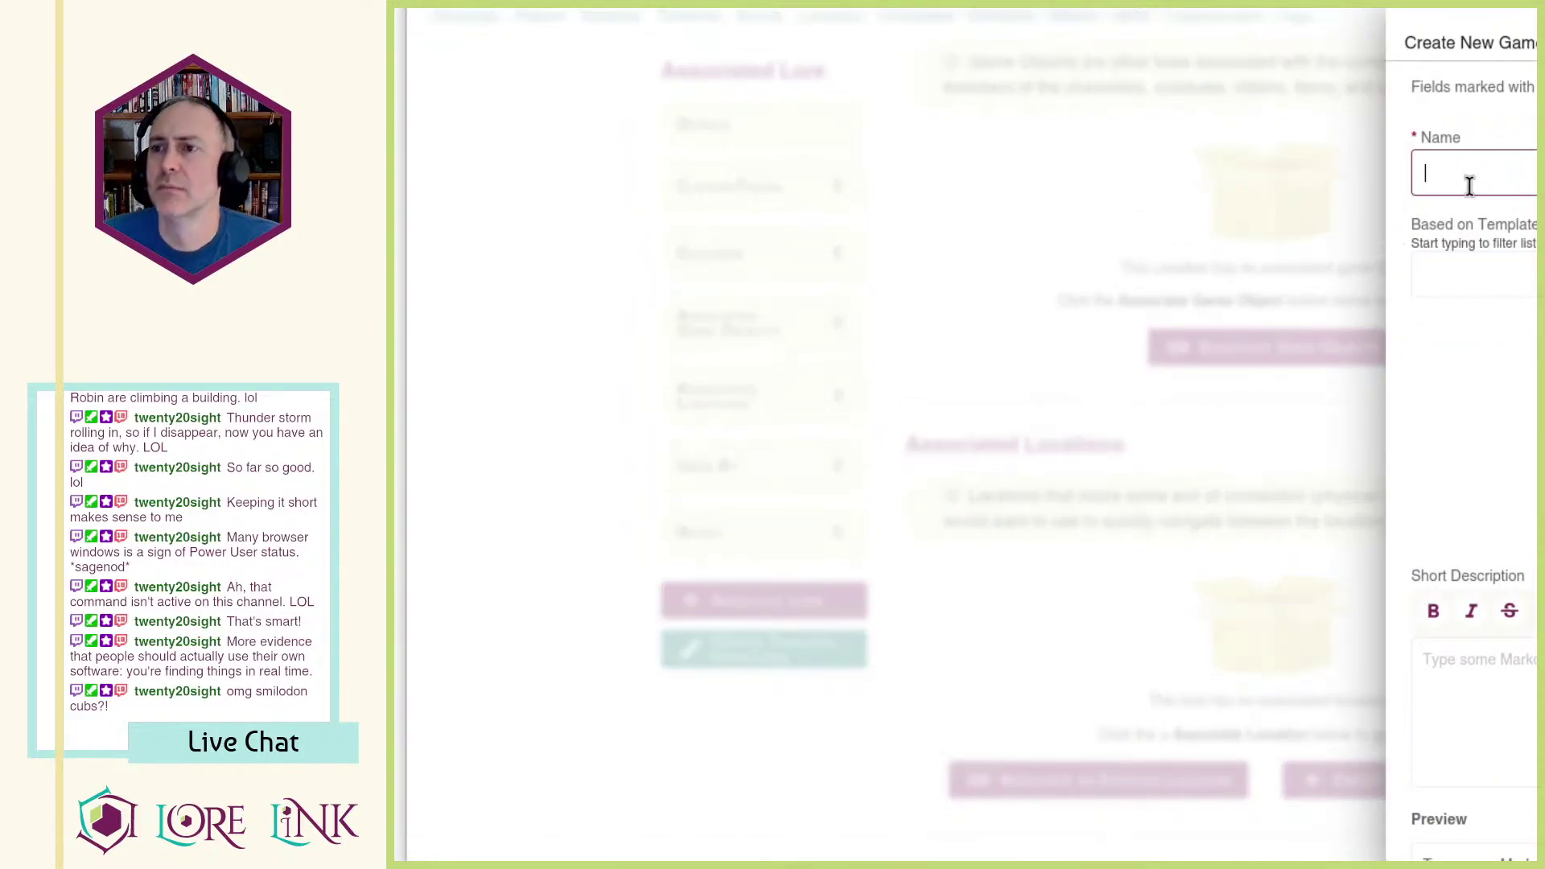
{"action": "type", "text": "Moose"}
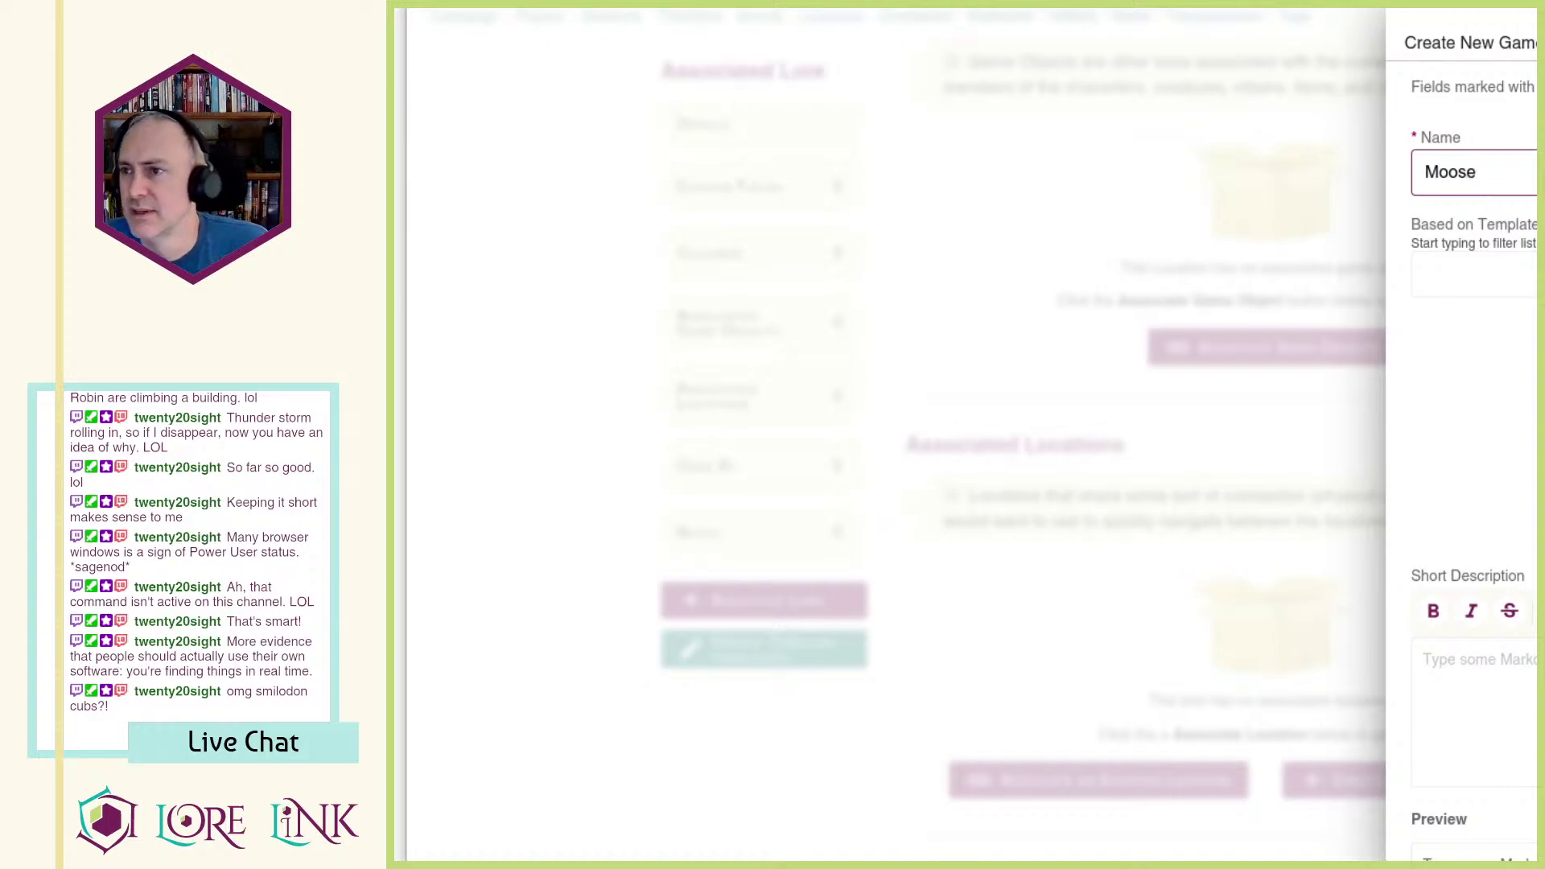
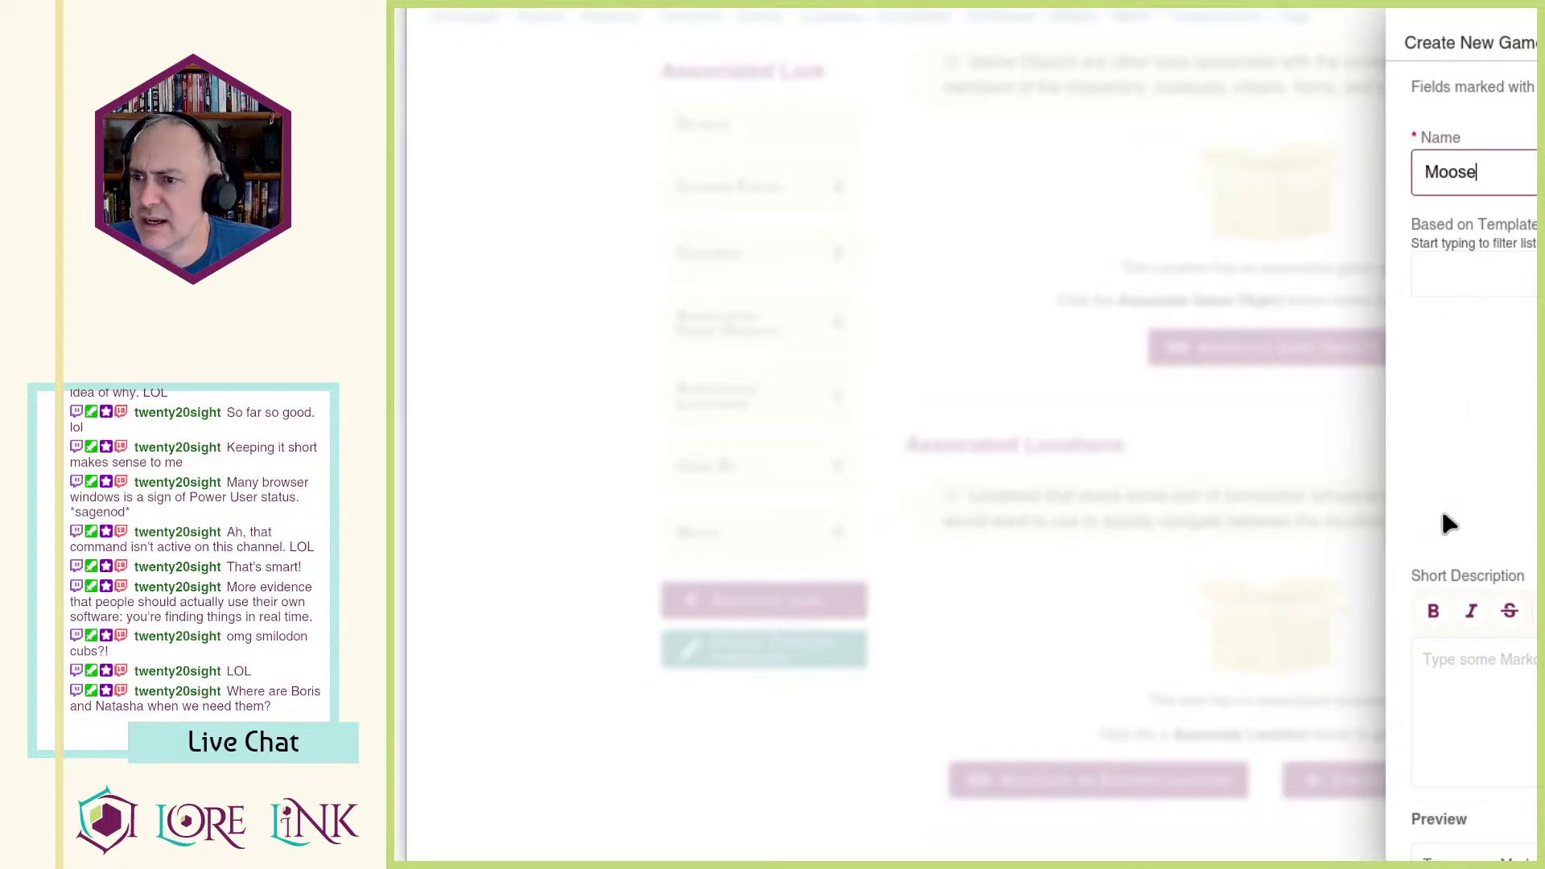
Step: Look through the other open Lore Link tabs, return to B35 - Bloody Fork, and close the Moose game object form without saving
{"action": "key", "text": "ctrl+Tab"}
{"action": "key", "text": "ctrl+Tab"}
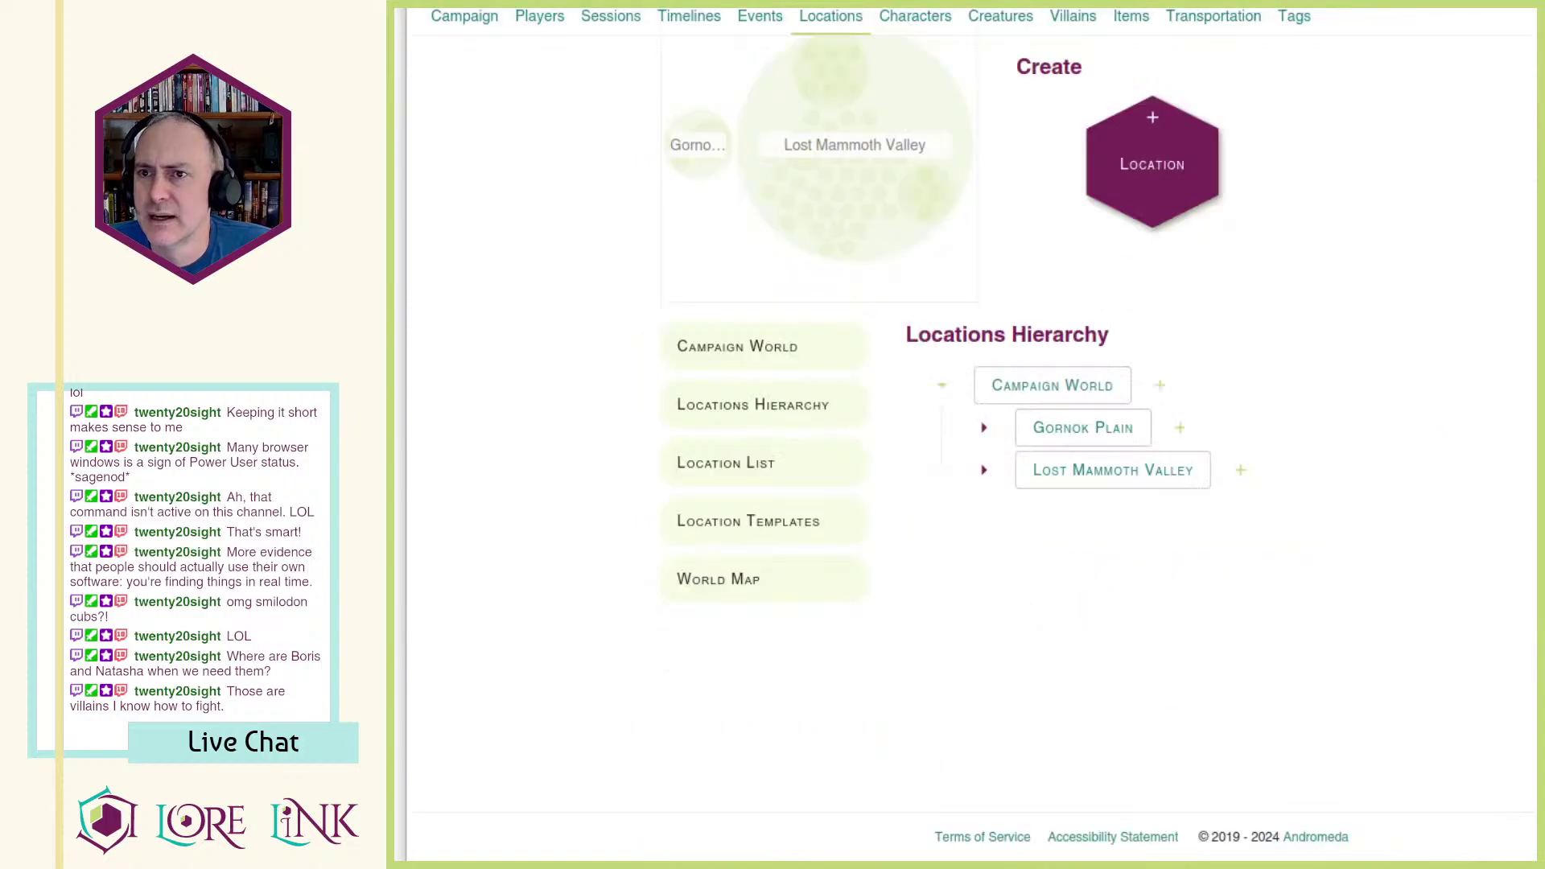
{"action": "key", "text": "ctrl+Tab"}
{"action": "key", "text": "ctrl+Tab"}
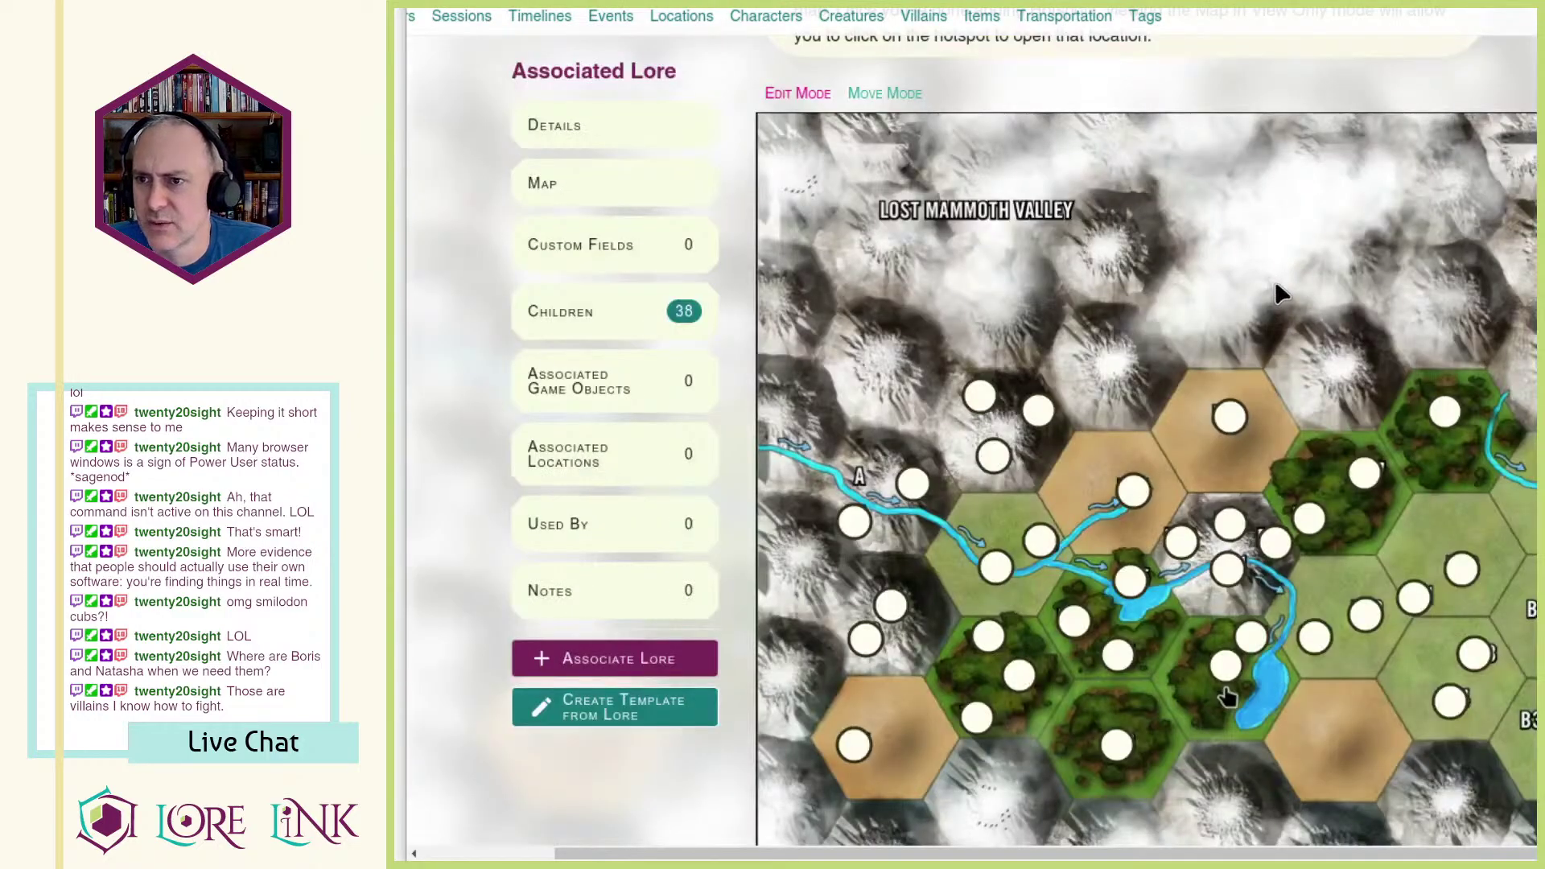
{"action": "key", "text": "ctrl+Tab"}
{"action": "key", "text": "ctrl+Tab"}
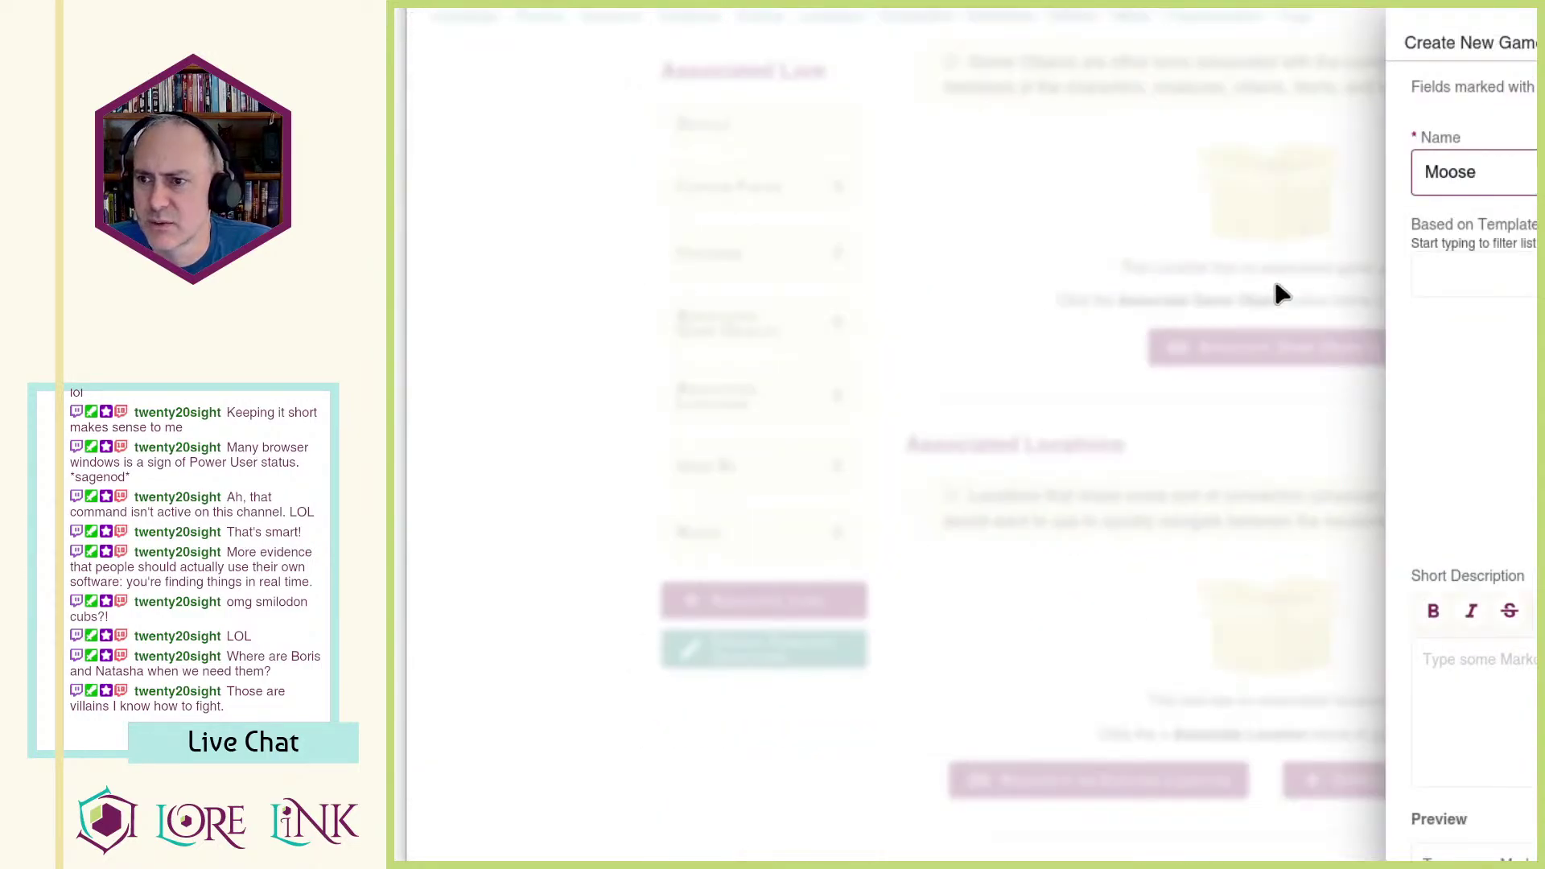
{"action": "key", "text": "ctrl+Tab"}
{"action": "key", "text": "ctrl+Tab"}
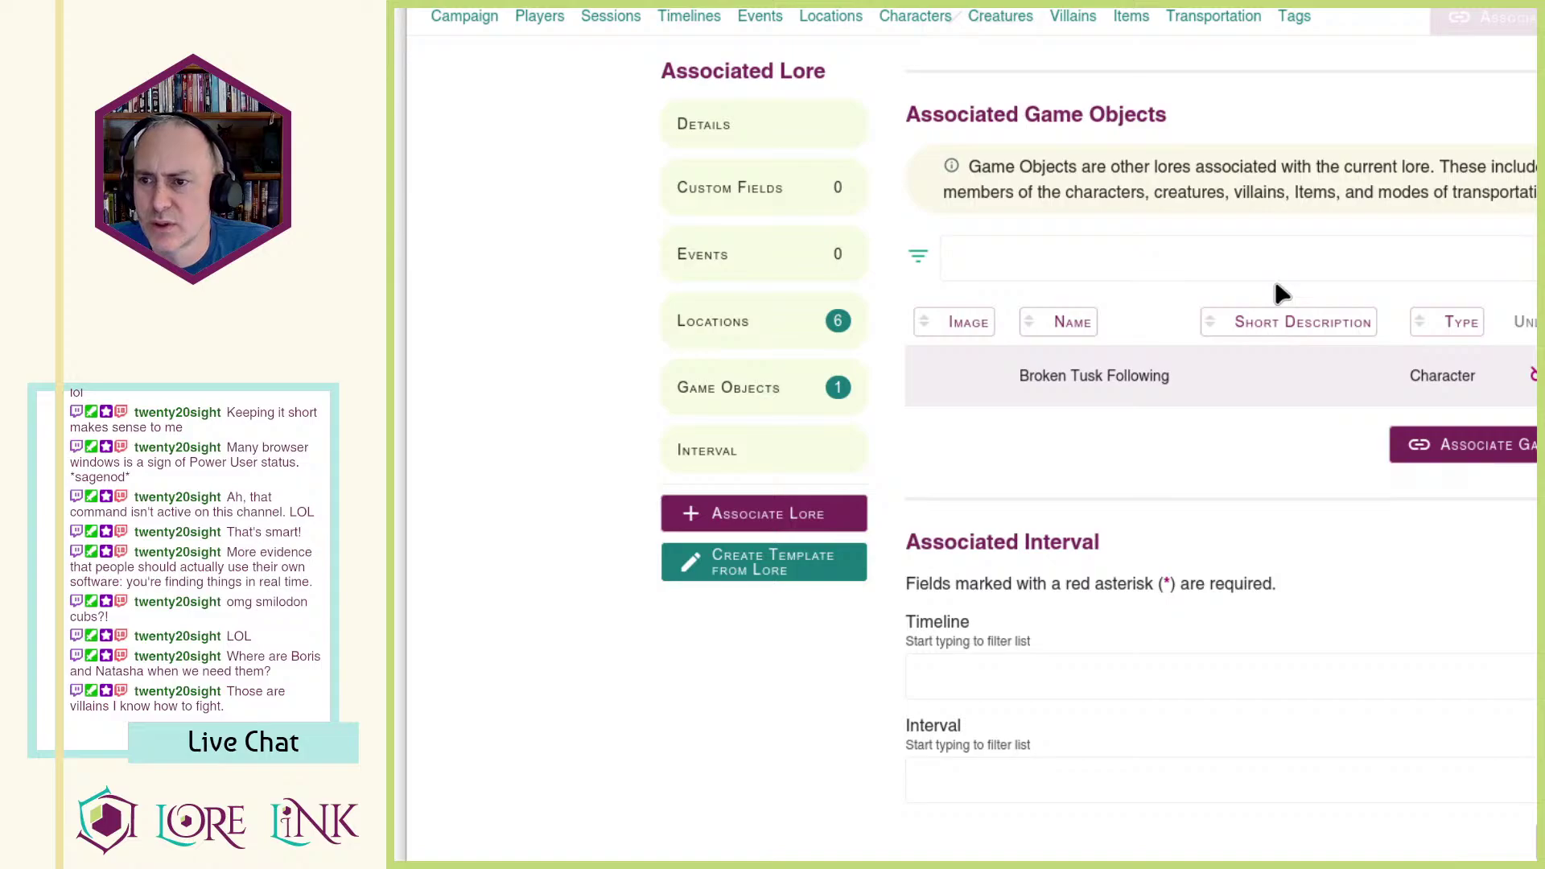
{"action": "key", "text": "ctrl+Tab"}
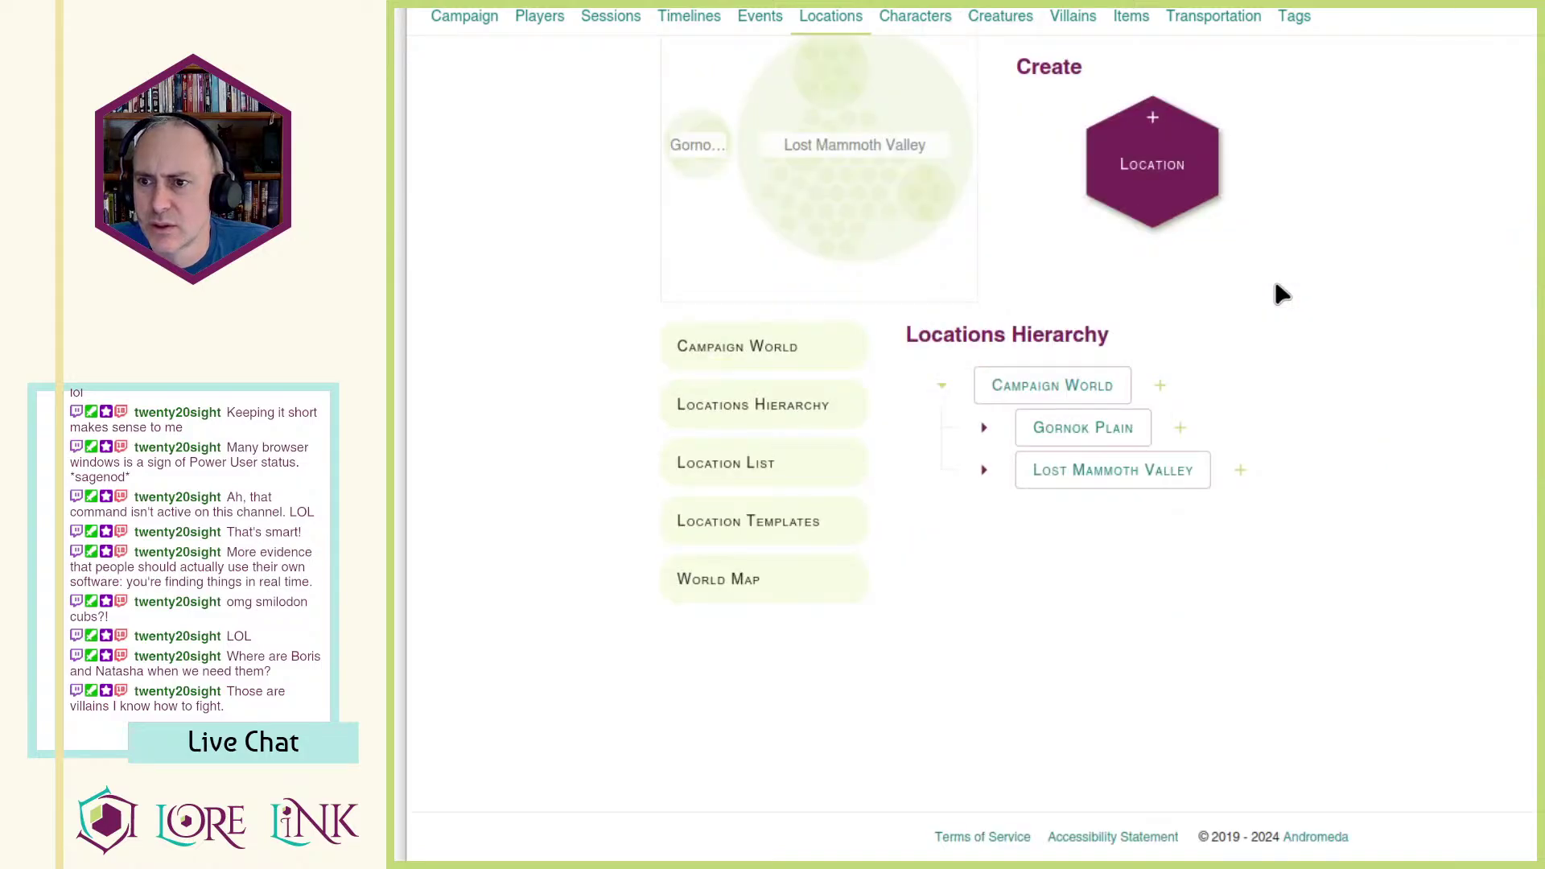
{"action": "key", "text": "ctrl+Tab"}
{"action": "left_click", "coordinate": [1135, 229]}
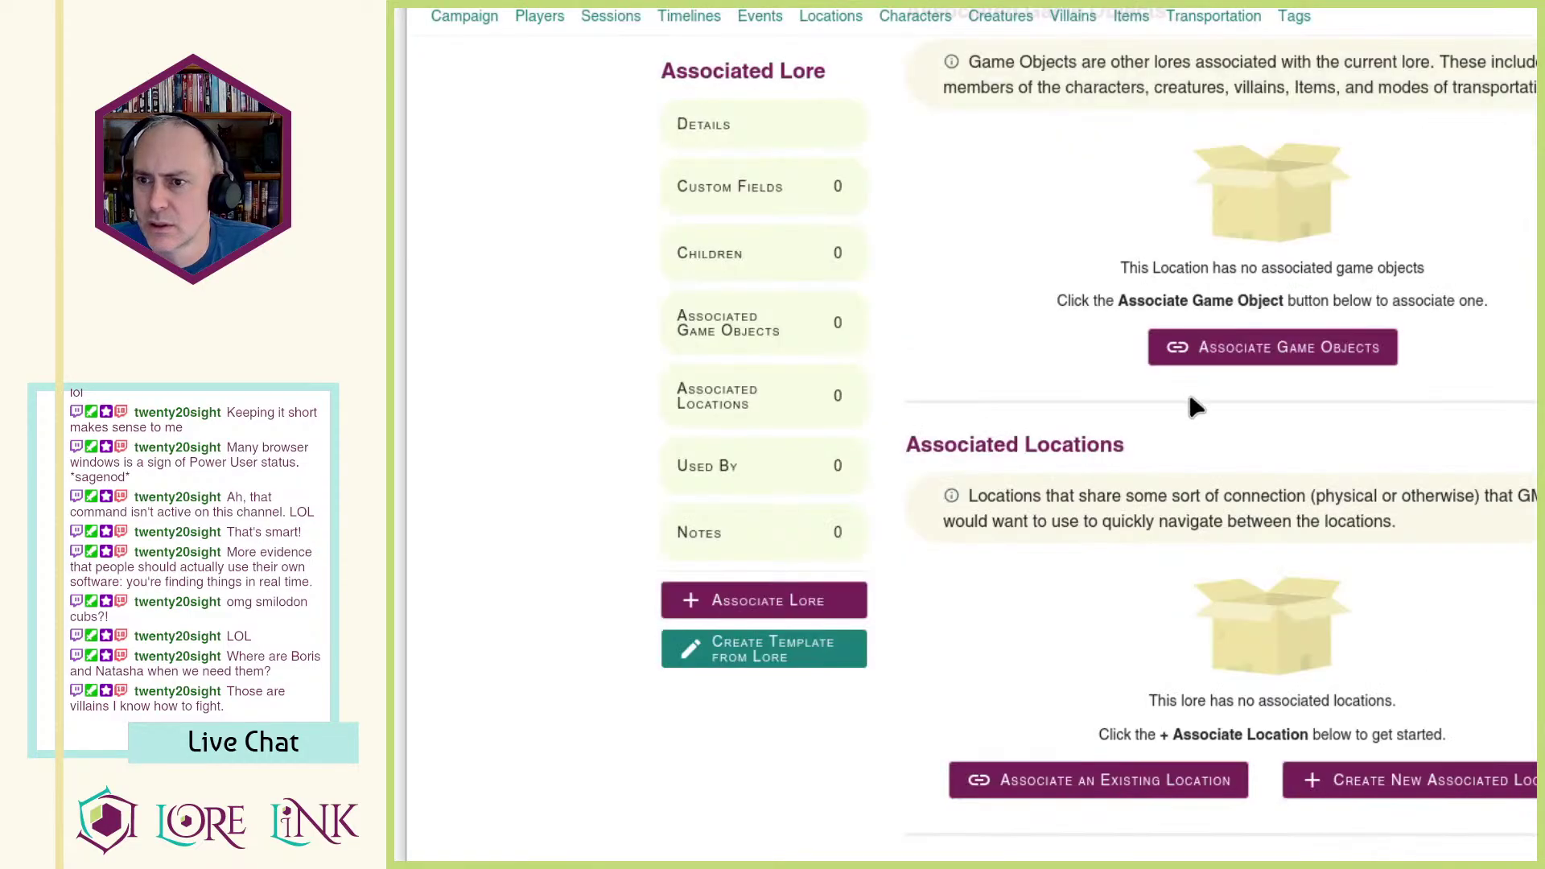
{"action": "scroll", "coordinate": [1237, 372], "scroll_direction": "up", "scroll_amount": 15}
{"action": "scroll", "coordinate": [1267, 367], "scroll_direction": "up", "scroll_amount": 10}
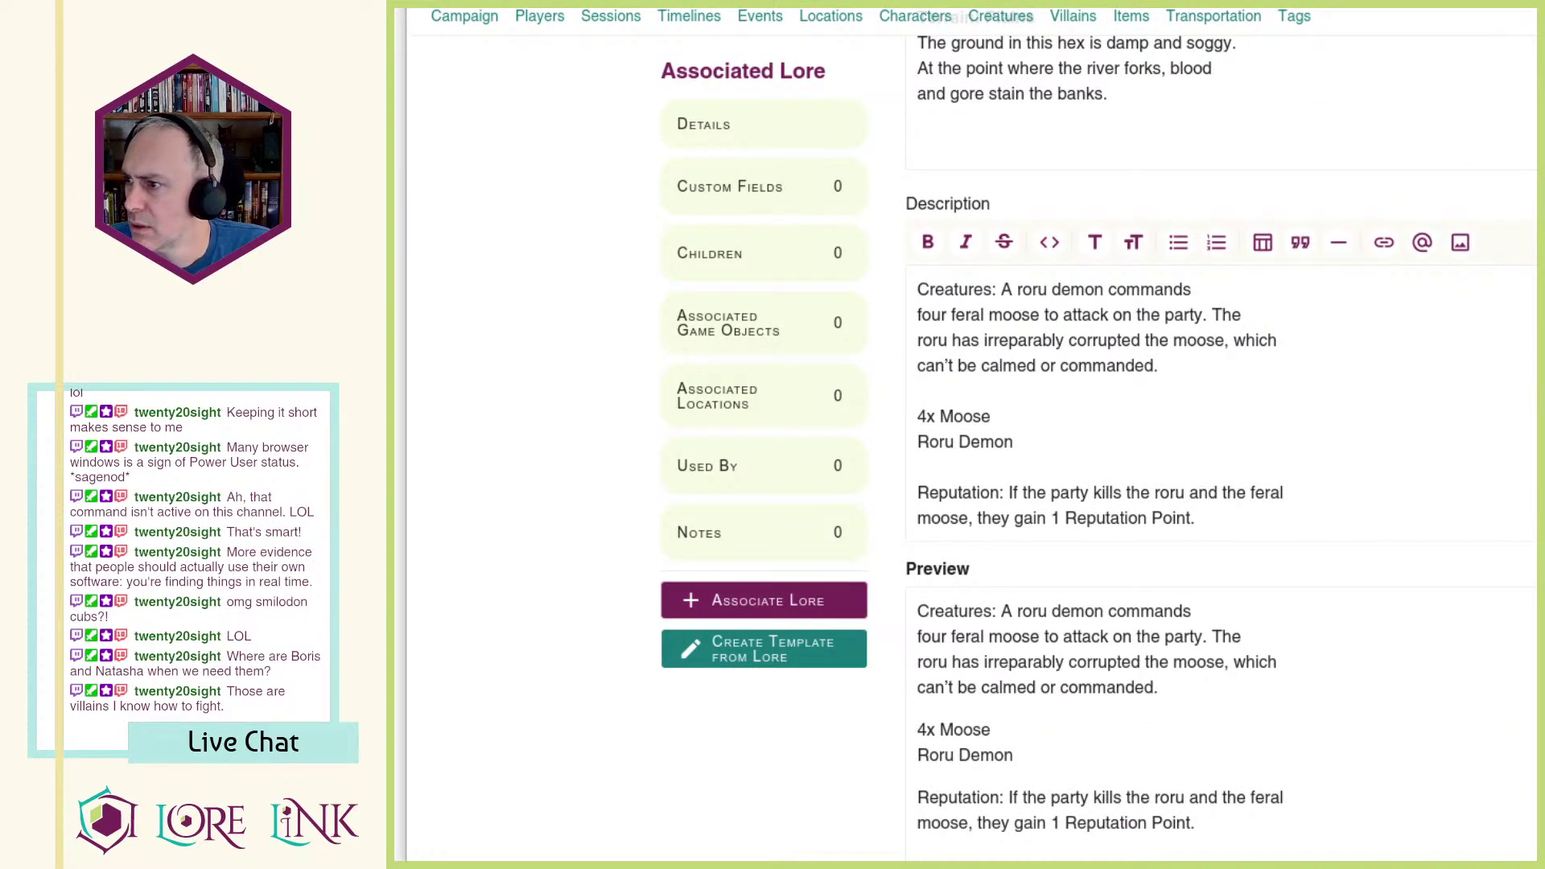
{"action": "left_click", "coordinate": [1007, 418]}
{"action": "key", "text": "ctrl+Left"}
{"action": "type", "text": "["}
{"action": "key", "text": "End"}
{"action": "type", "text": "]("}
{"action": "type", "text": "https://2e.aonprd.com/Monsters.aspx?ID=1233"}
{"action": "type", "text": ")"}
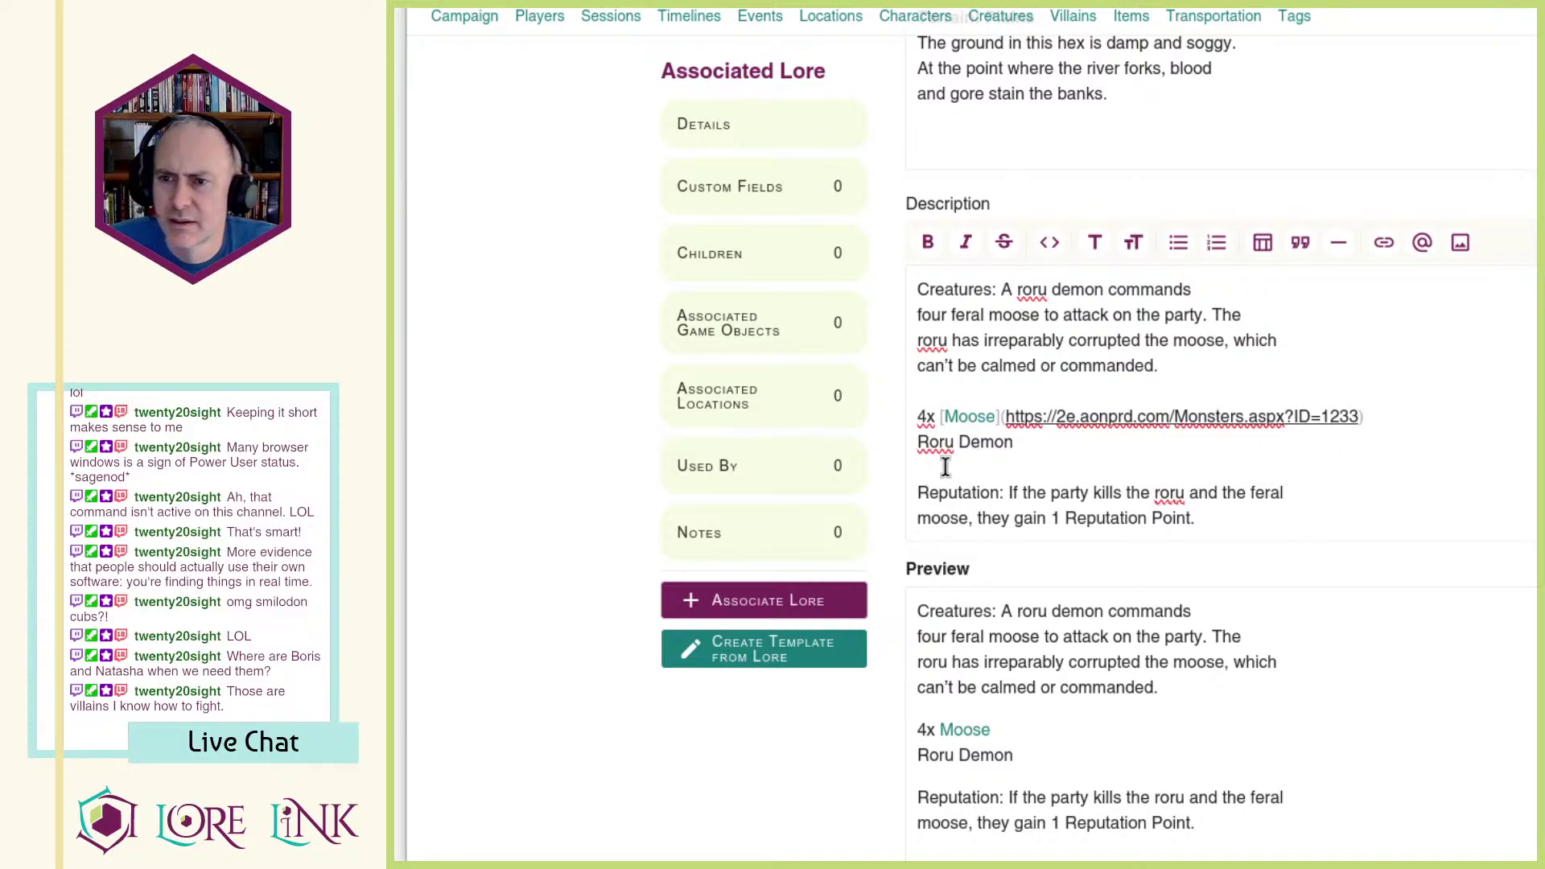
{"action": "type", "text": "["}
{"action": "type", "text": "]()"}
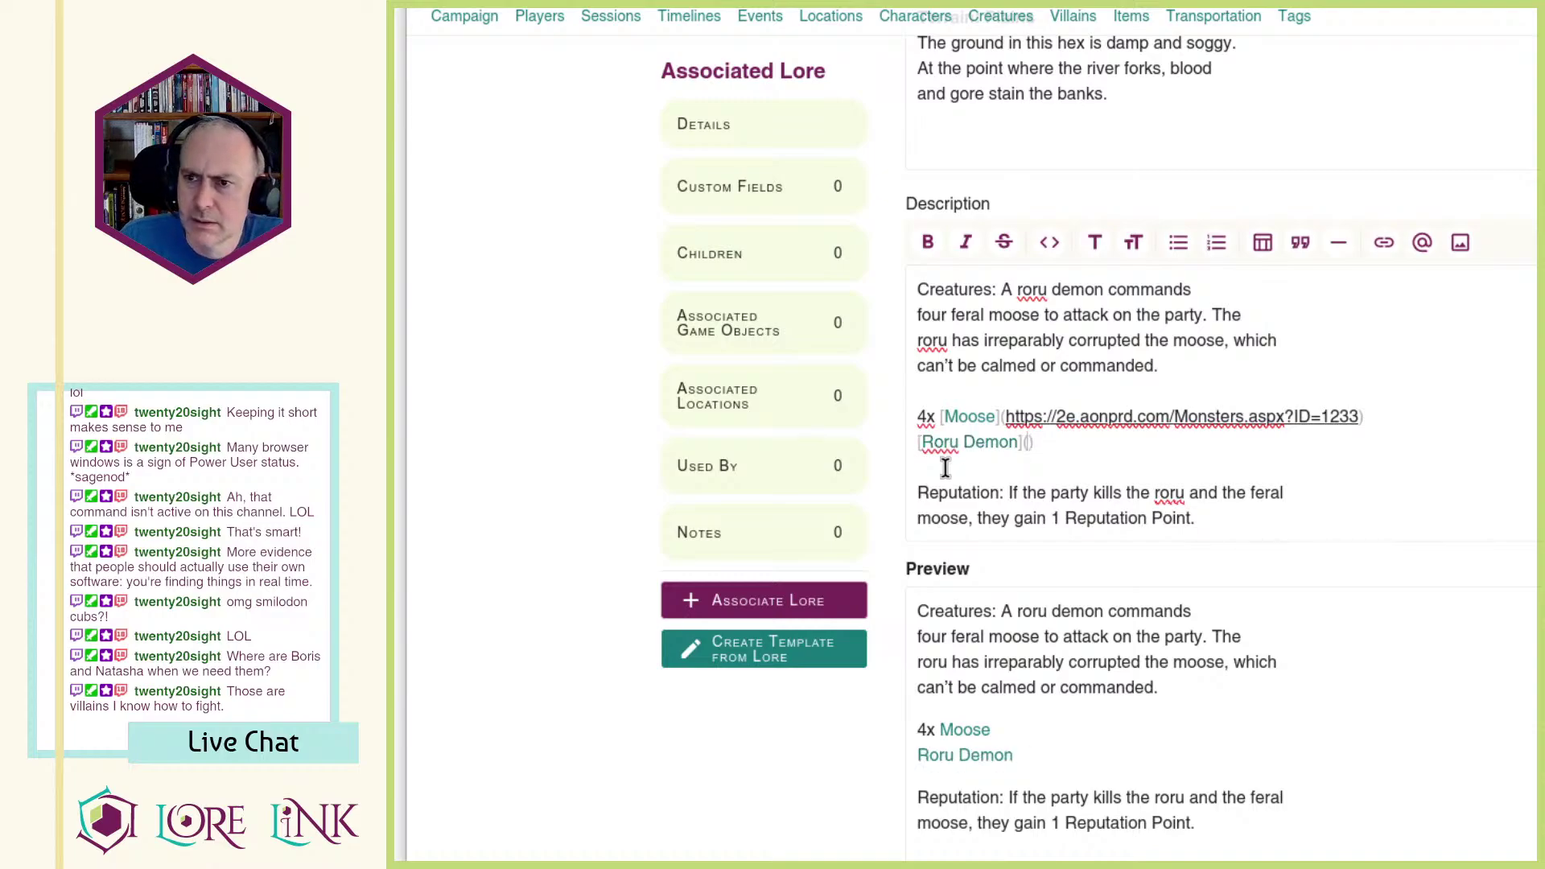
{"action": "type", "text": "https://2e.aonprd.com/Monsters.aspx?ID=1774"}
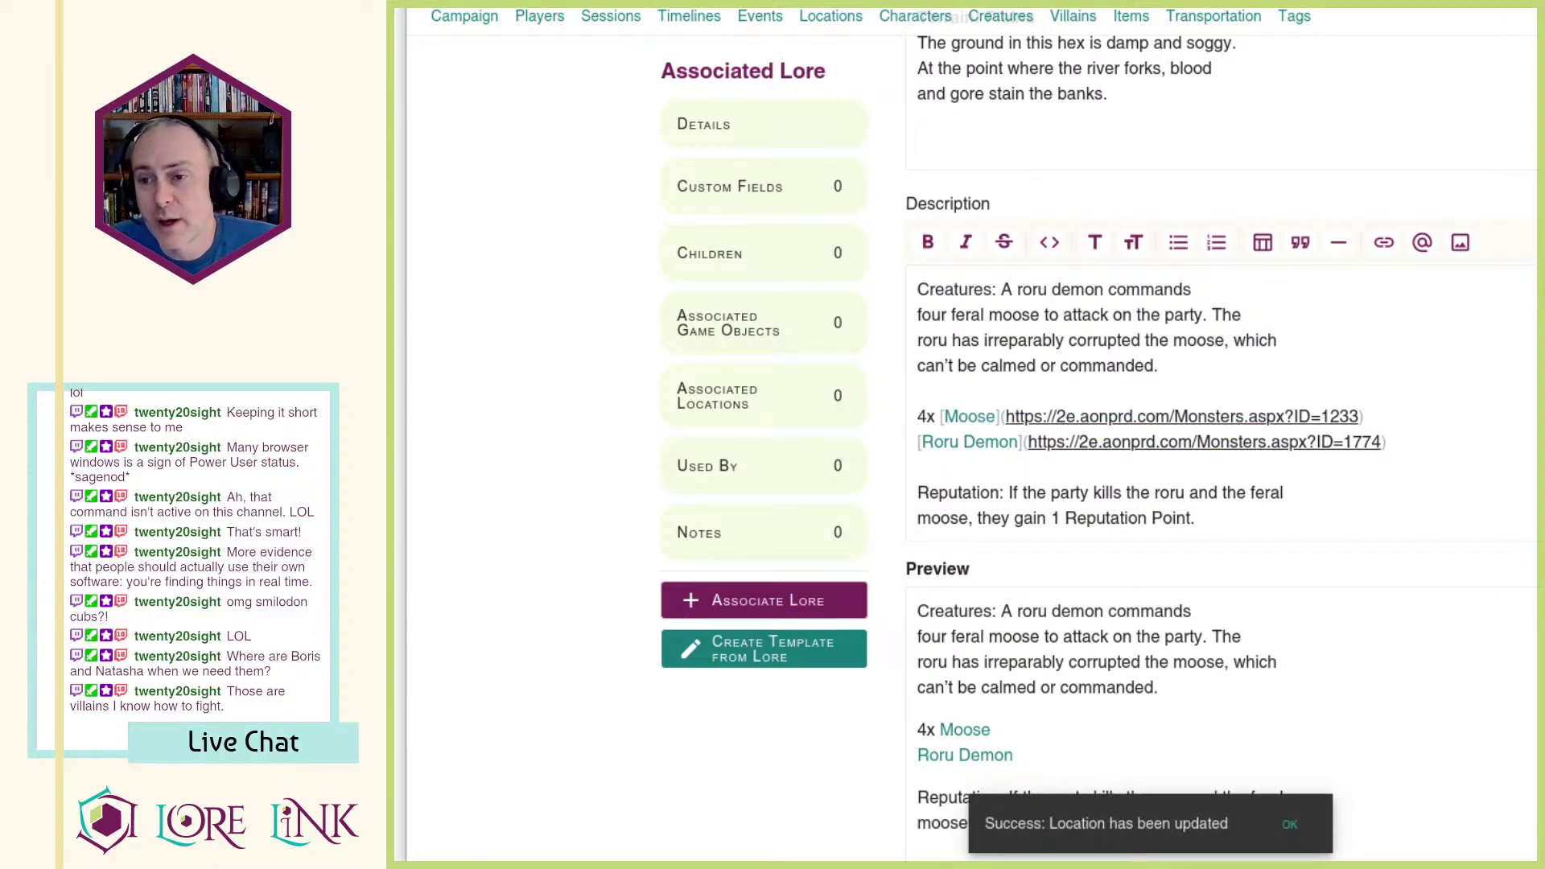
{"action": "scroll", "coordinate": [1071, 403], "scroll_direction": "down", "scroll_amount": 8}
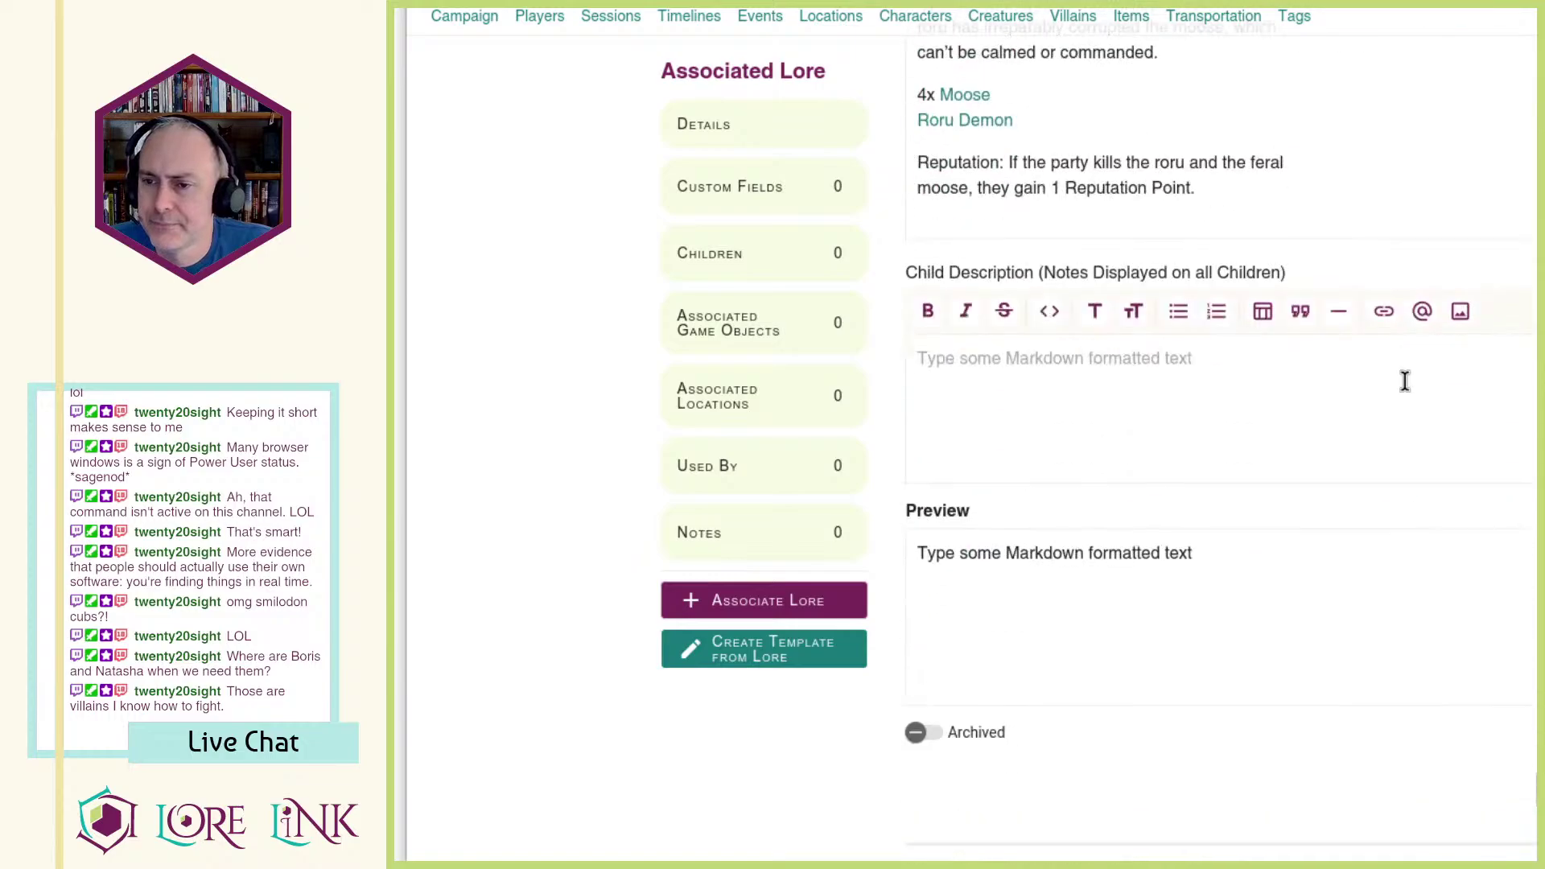
Step: Go to the locations hierarchy, start creating a child location under Lost Mammoth Valley, and name it "B36 - Hunter's"
{"action": "scroll", "coordinate": [1427, 378], "scroll_direction": "up", "scroll_amount": 10}
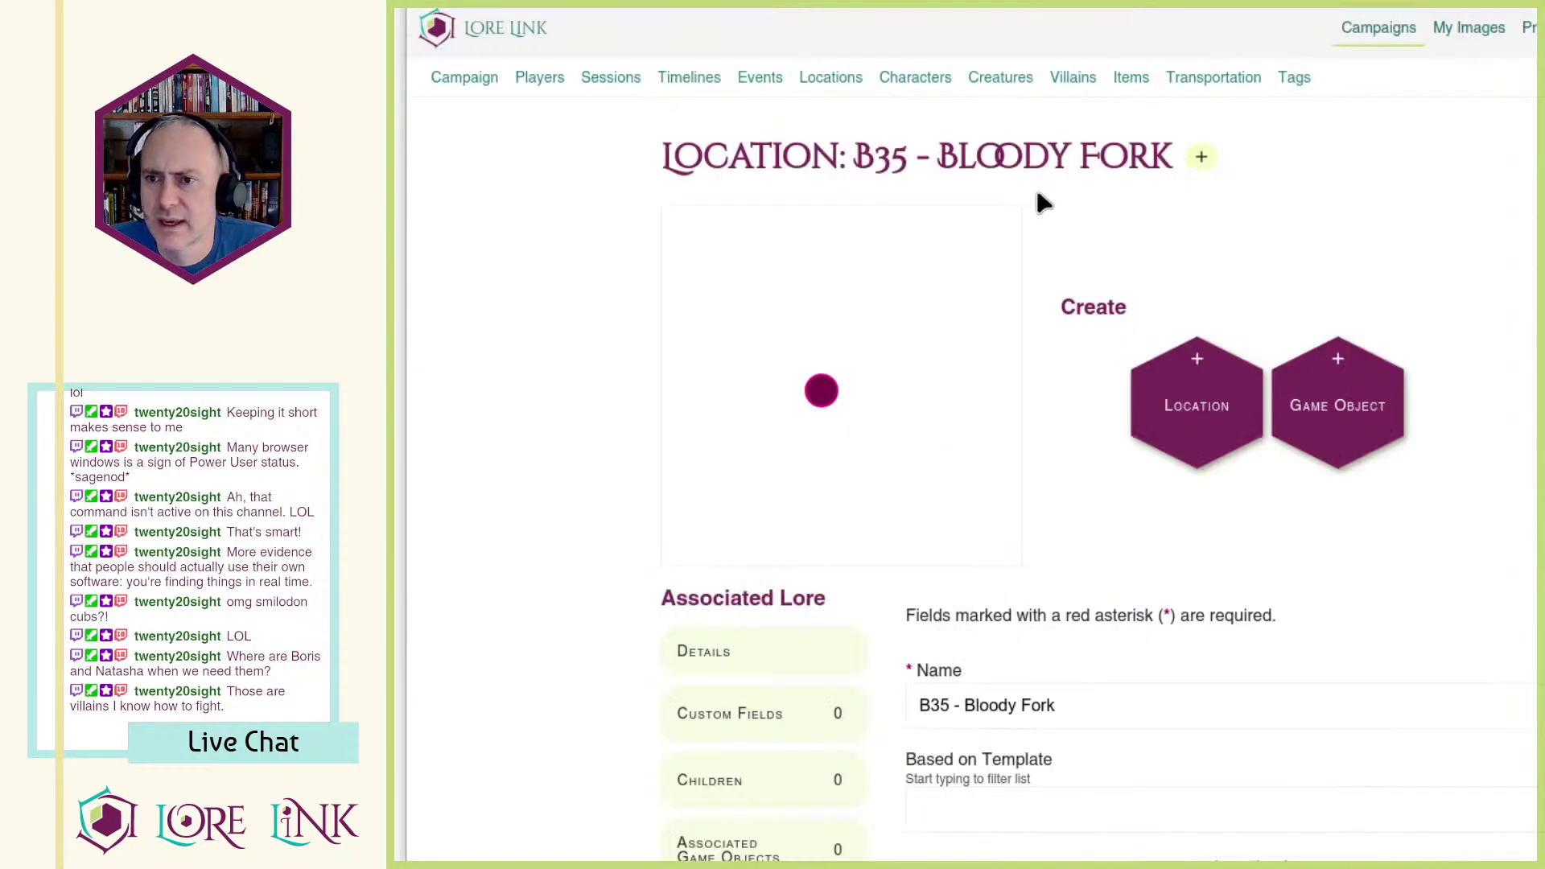
{"action": "left_click", "coordinate": [829, 74]}
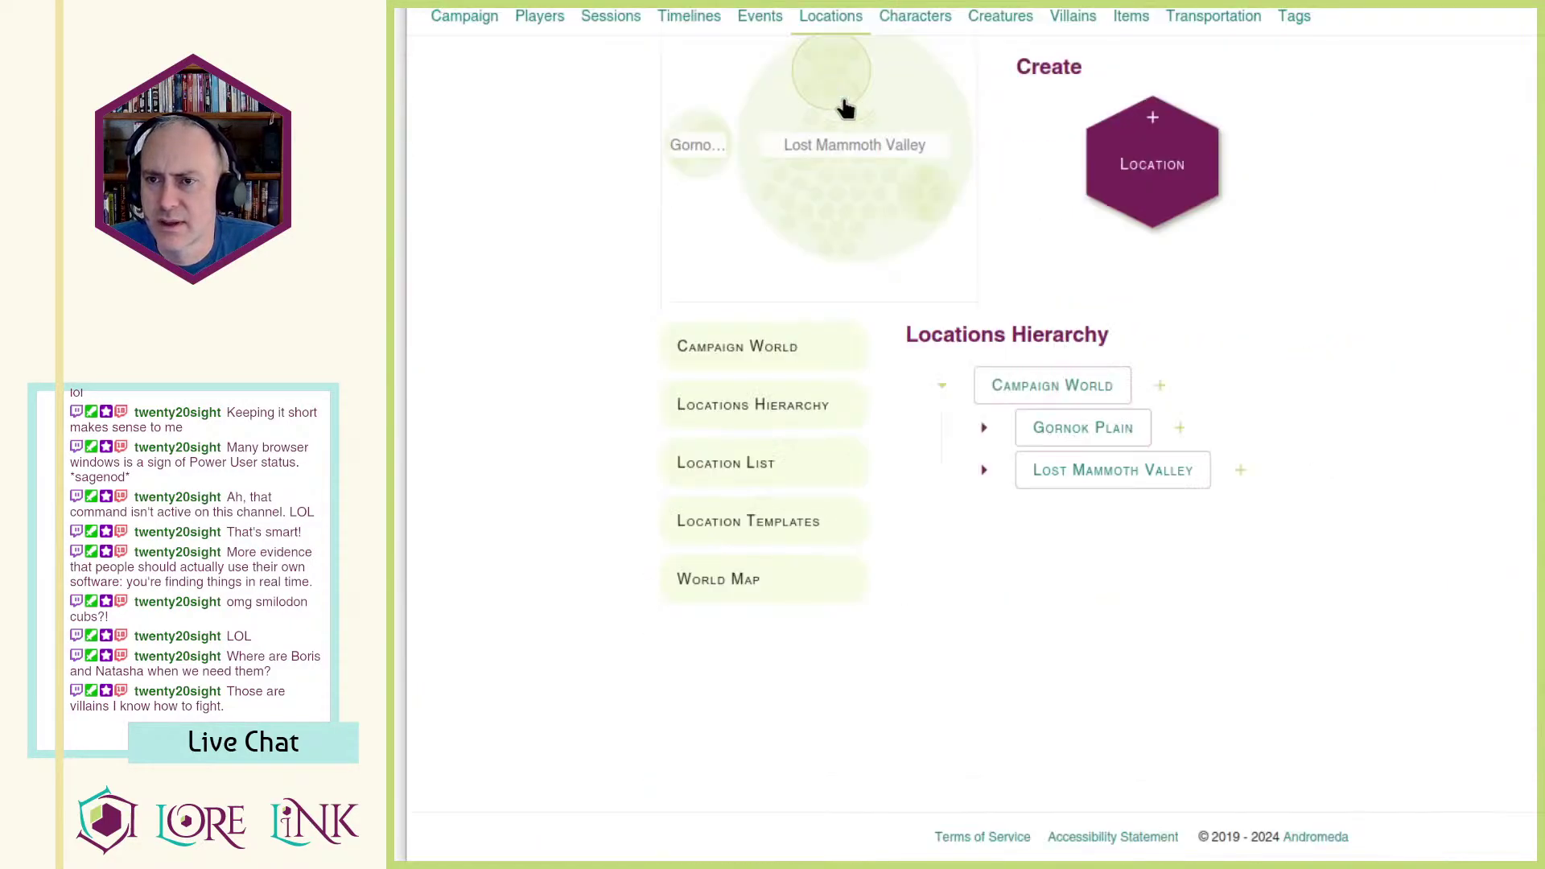
{"action": "left_click", "coordinate": [1231, 473]}
{"action": "left_click", "coordinate": [1505, 177]}
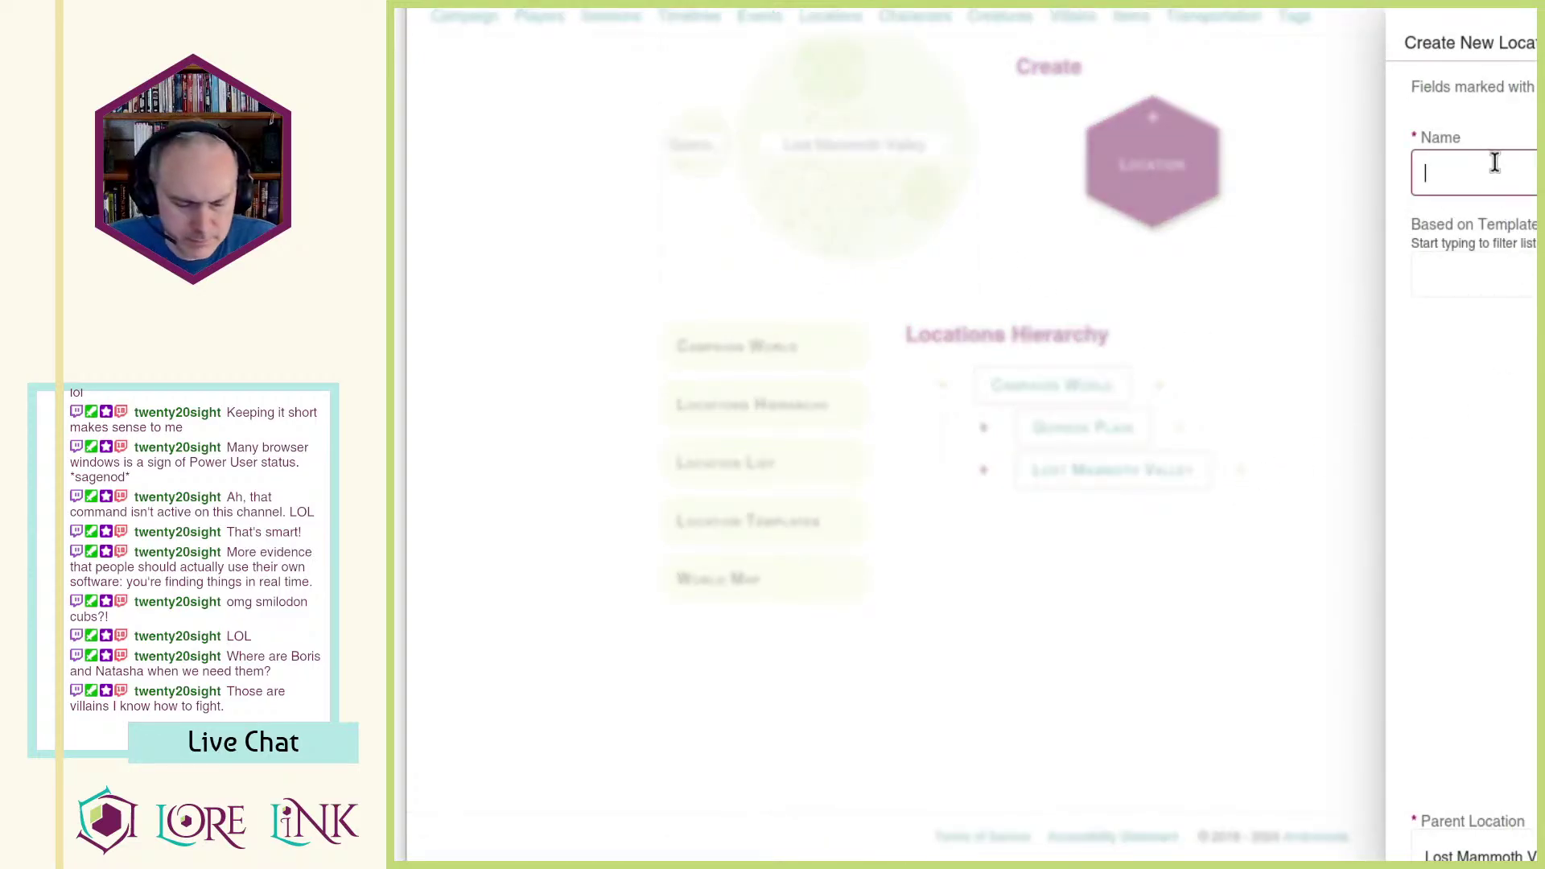
{"action": "type", "text": "B36 "}
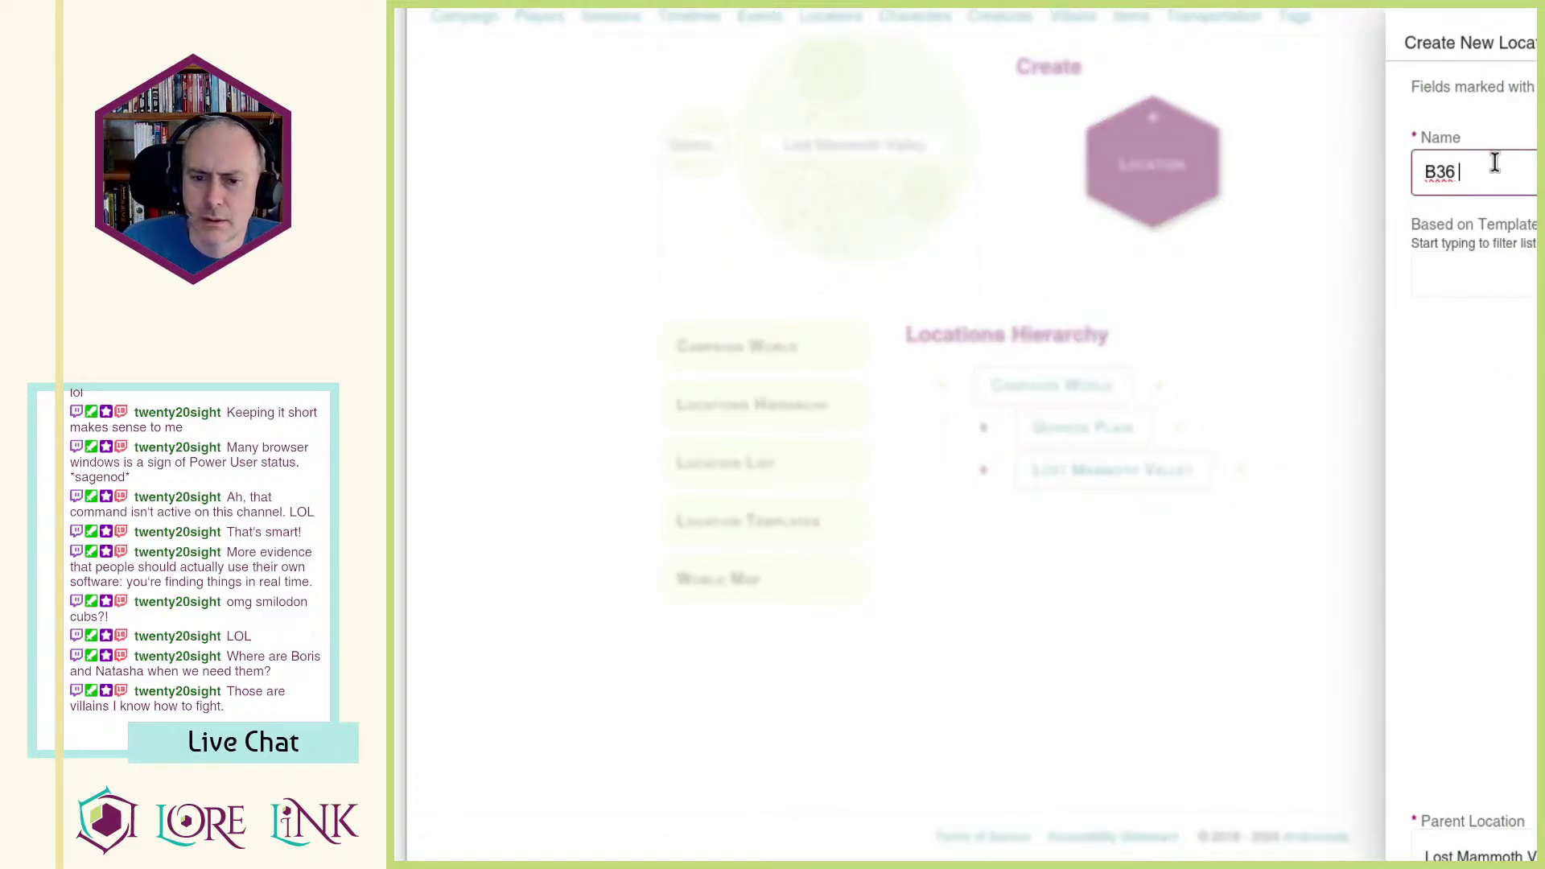
{"action": "type", "text": "- Hunter's"}
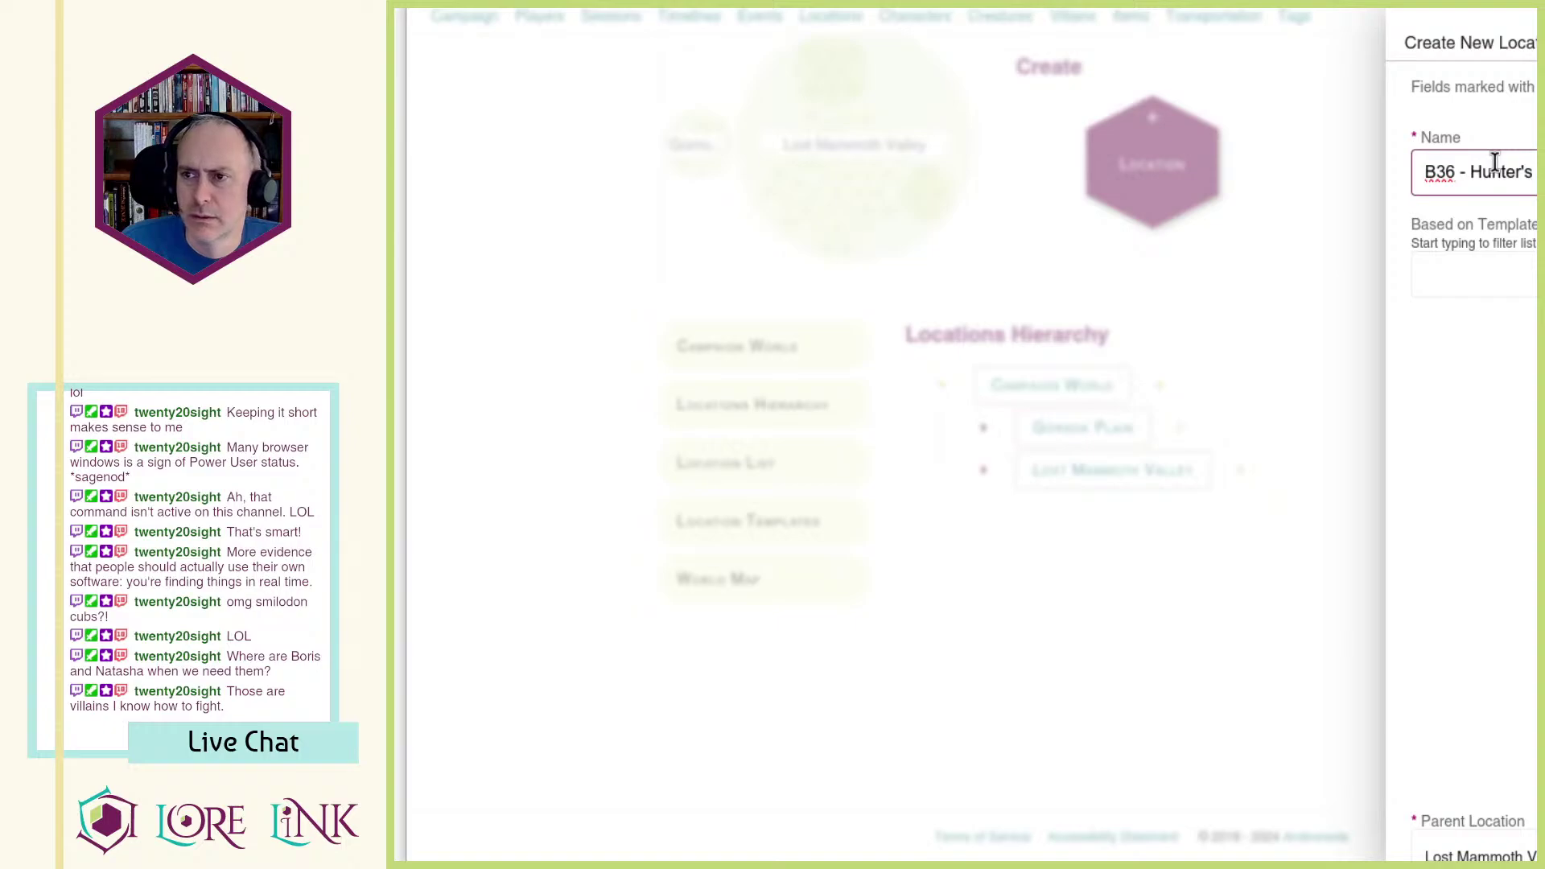
{"action": "key", "text": "Tab"}
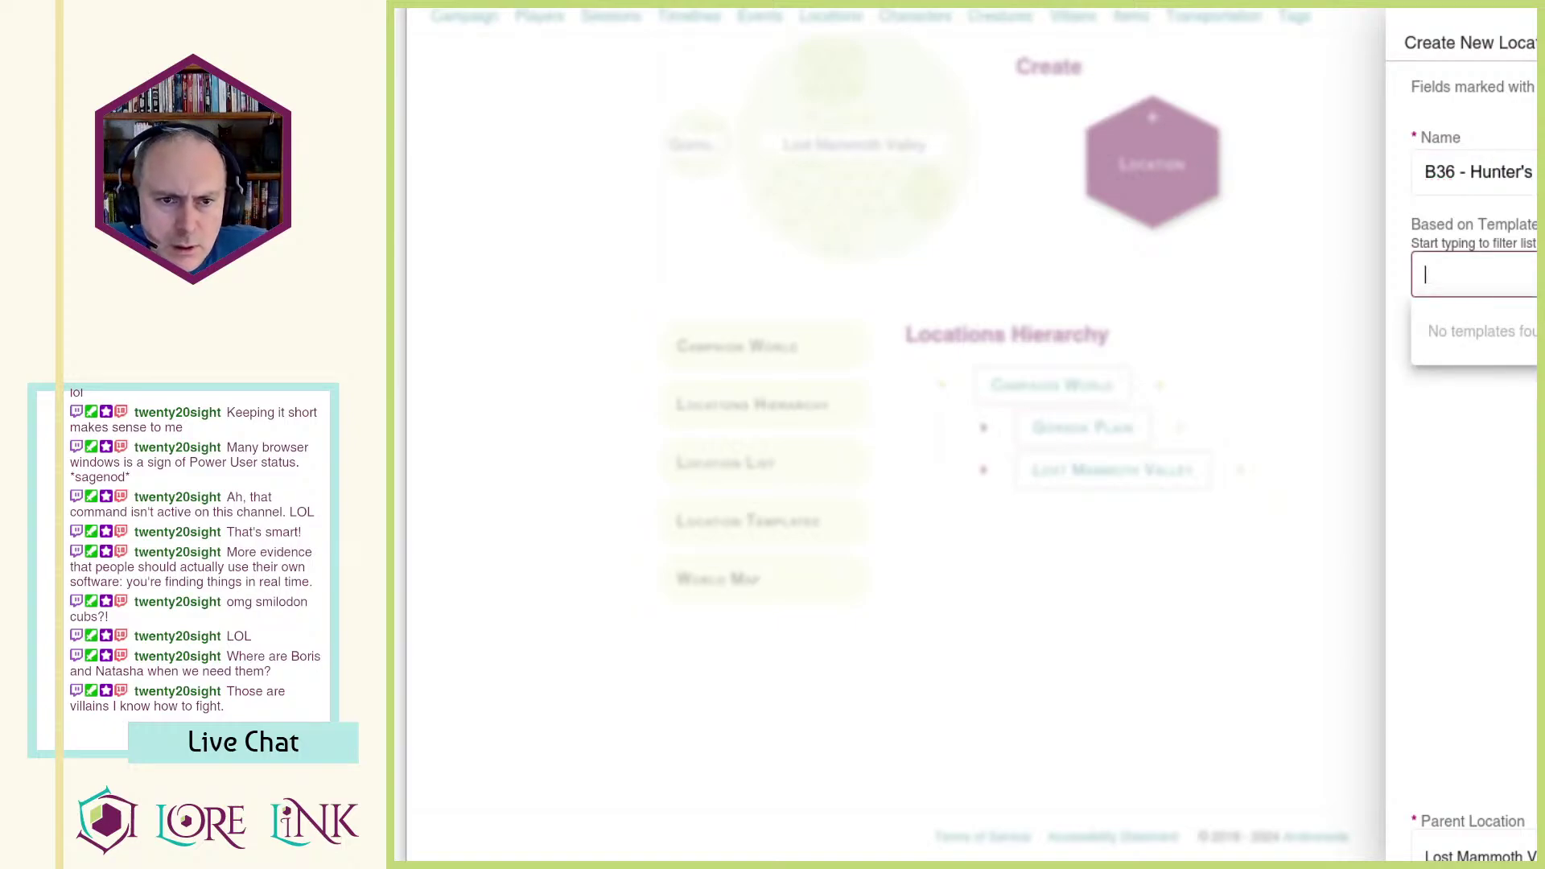
Step: Paste the adventure's B36 hunter camp passage into Read Aloud and bold its first line, "Hidden (Perception or Survival DC 22)"
{"action": "key", "text": "alt+Tab"}
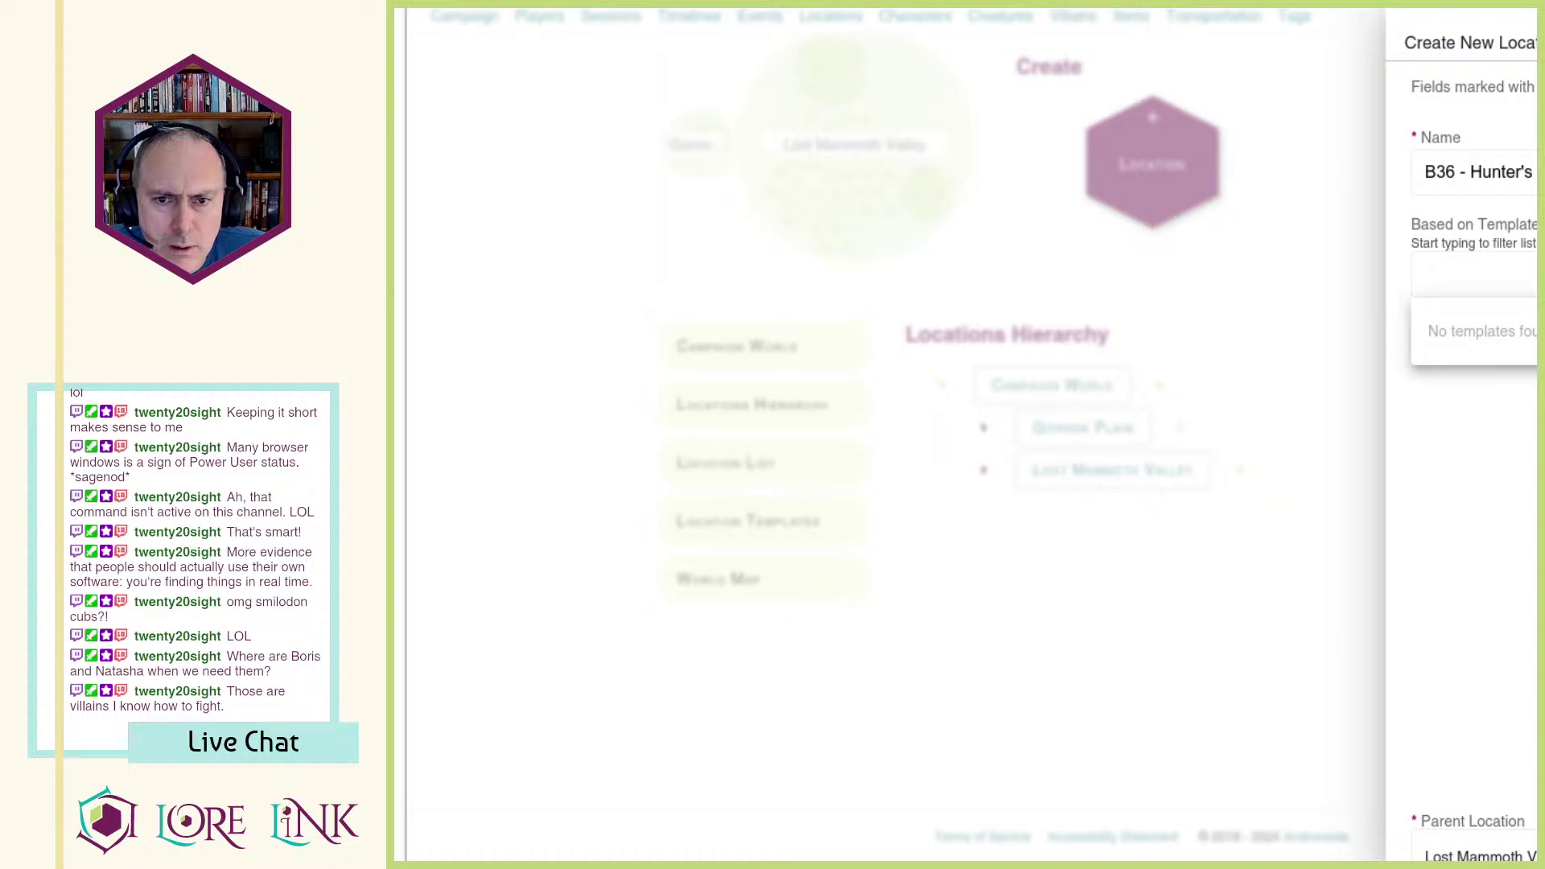
{"action": "scroll", "coordinate": [1521, 437], "scroll_direction": "down", "scroll_amount": 5}
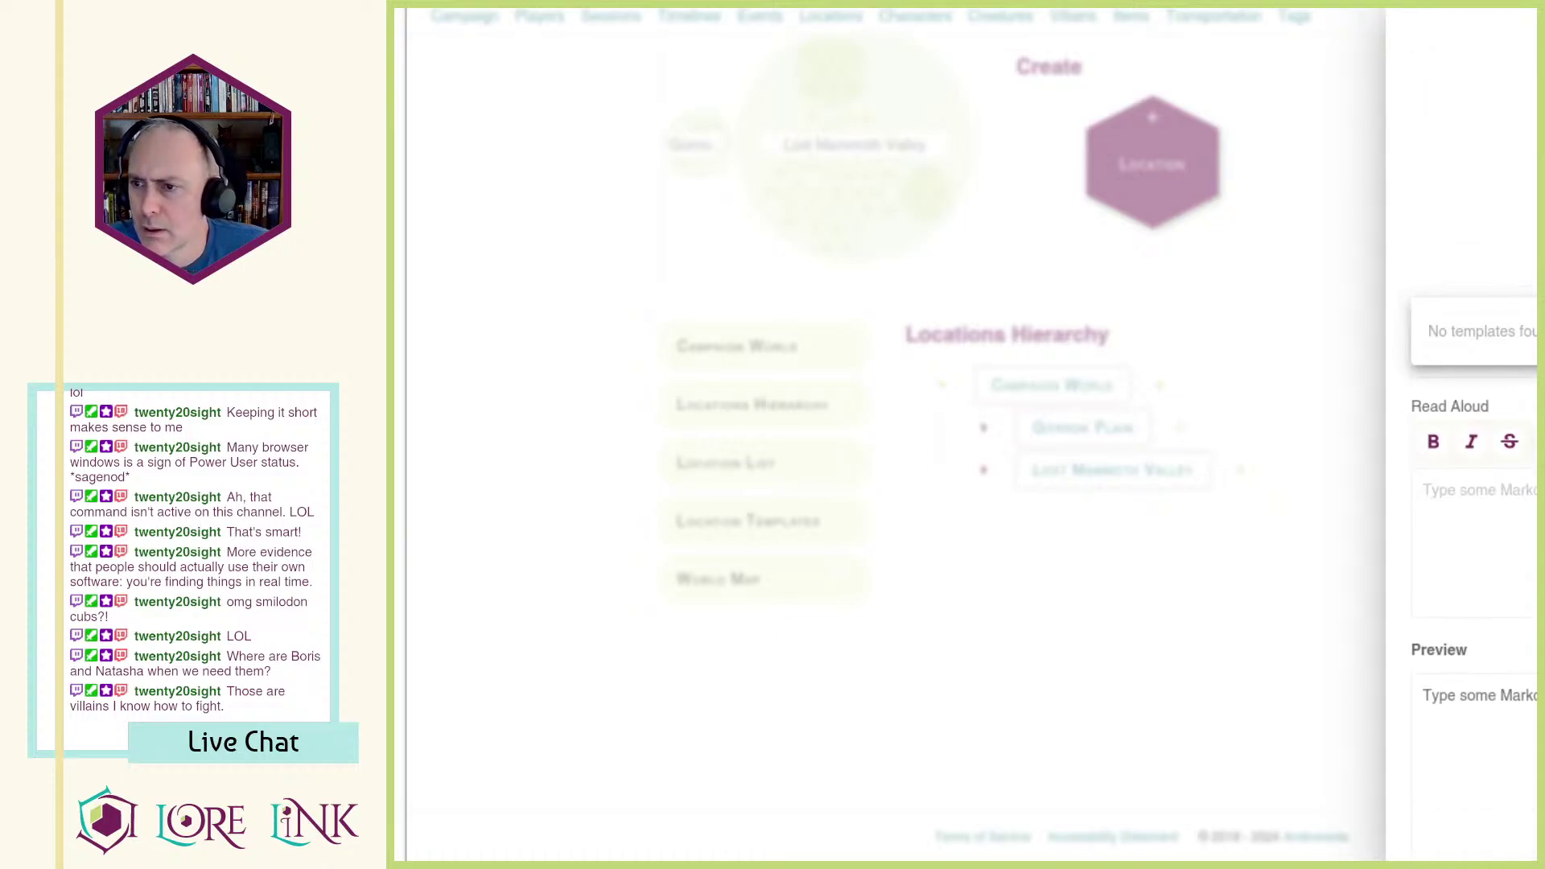
{"action": "left_click", "coordinate": [1531, 576]}
{"action": "key", "text": "shift+Down"}
{"action": "key", "text": "ctrl+b"}
{"action": "key", "text": "Right"}
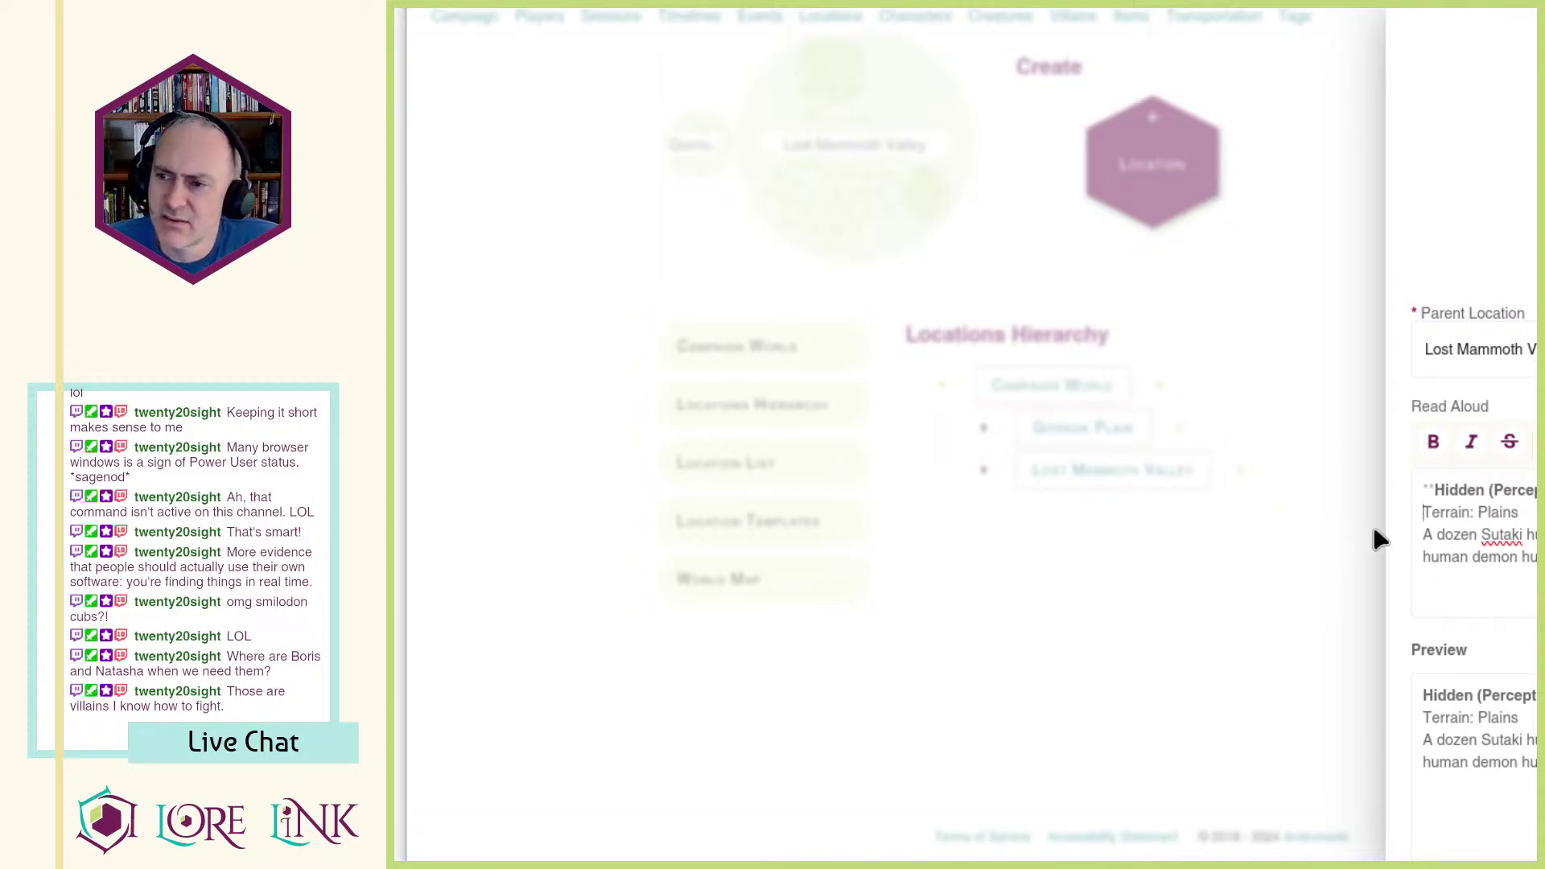
Step: Paste the hunters' roru hunt and Broken Tusk following text into the Description and remove the stray line break after "their"
{"action": "scroll", "coordinate": [1506, 534], "scroll_direction": "up", "scroll_amount": 5}
{"action": "scroll", "coordinate": [1508, 535], "scroll_direction": "down", "scroll_amount": 10}
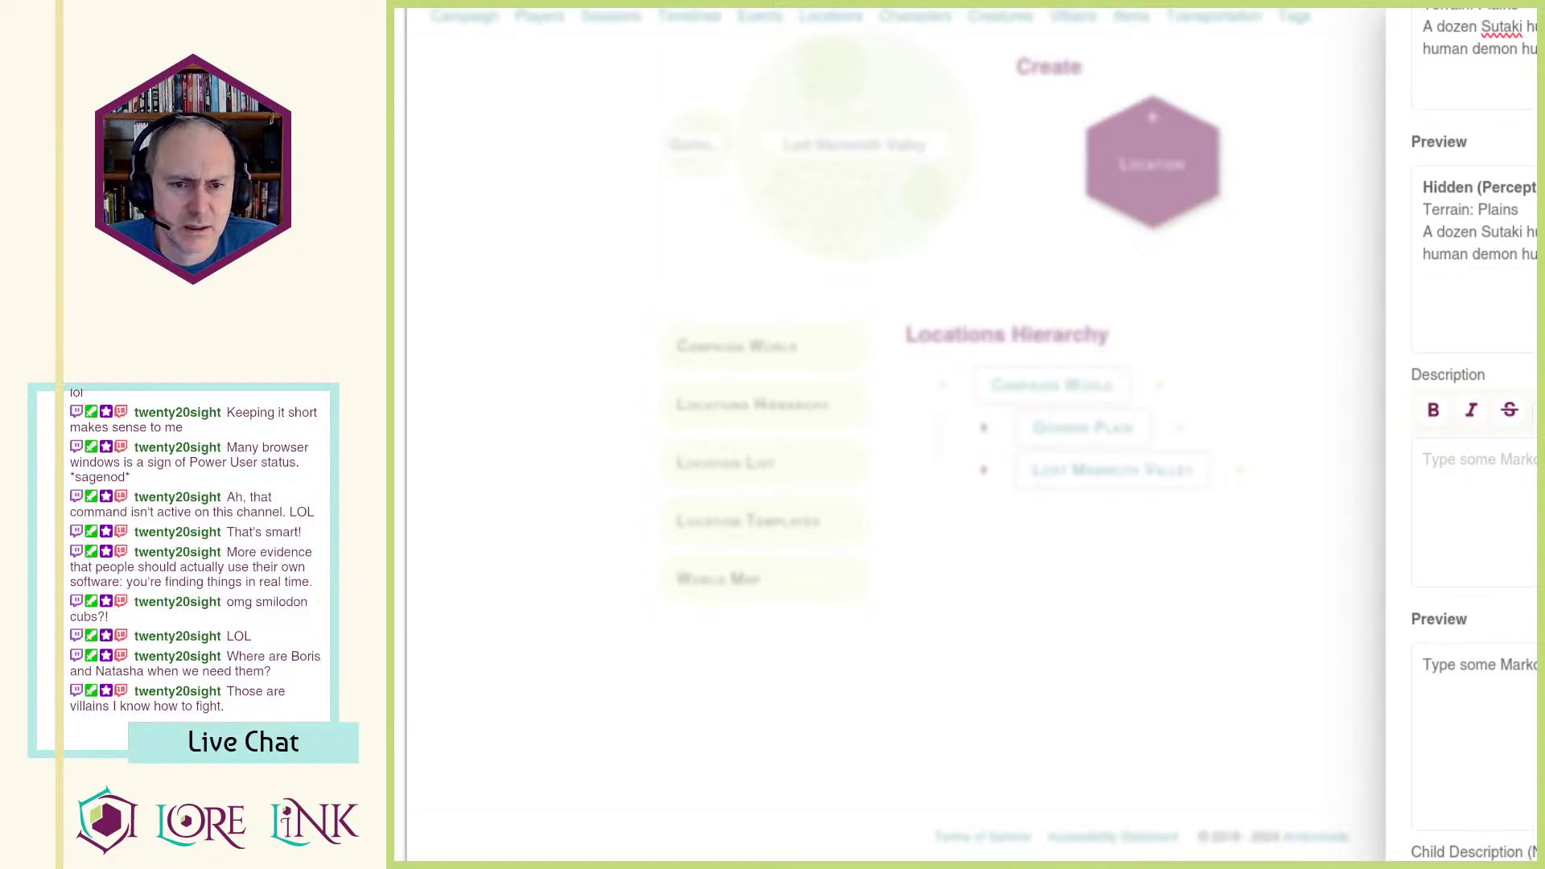
{"action": "key", "text": "ctrl+v"}
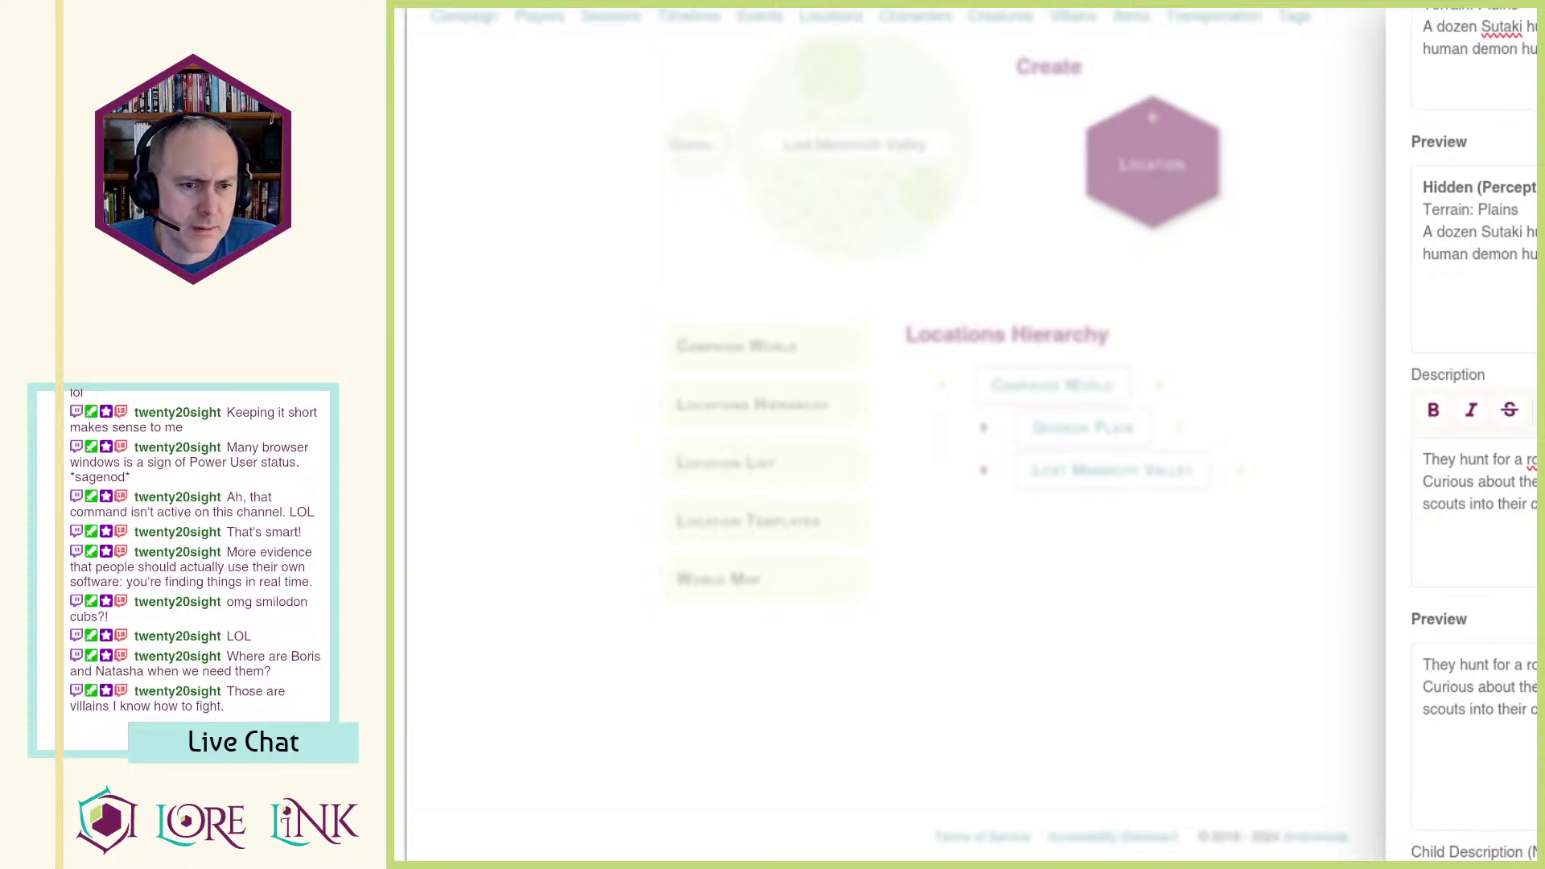
{"action": "key", "text": "ctrl+v"}
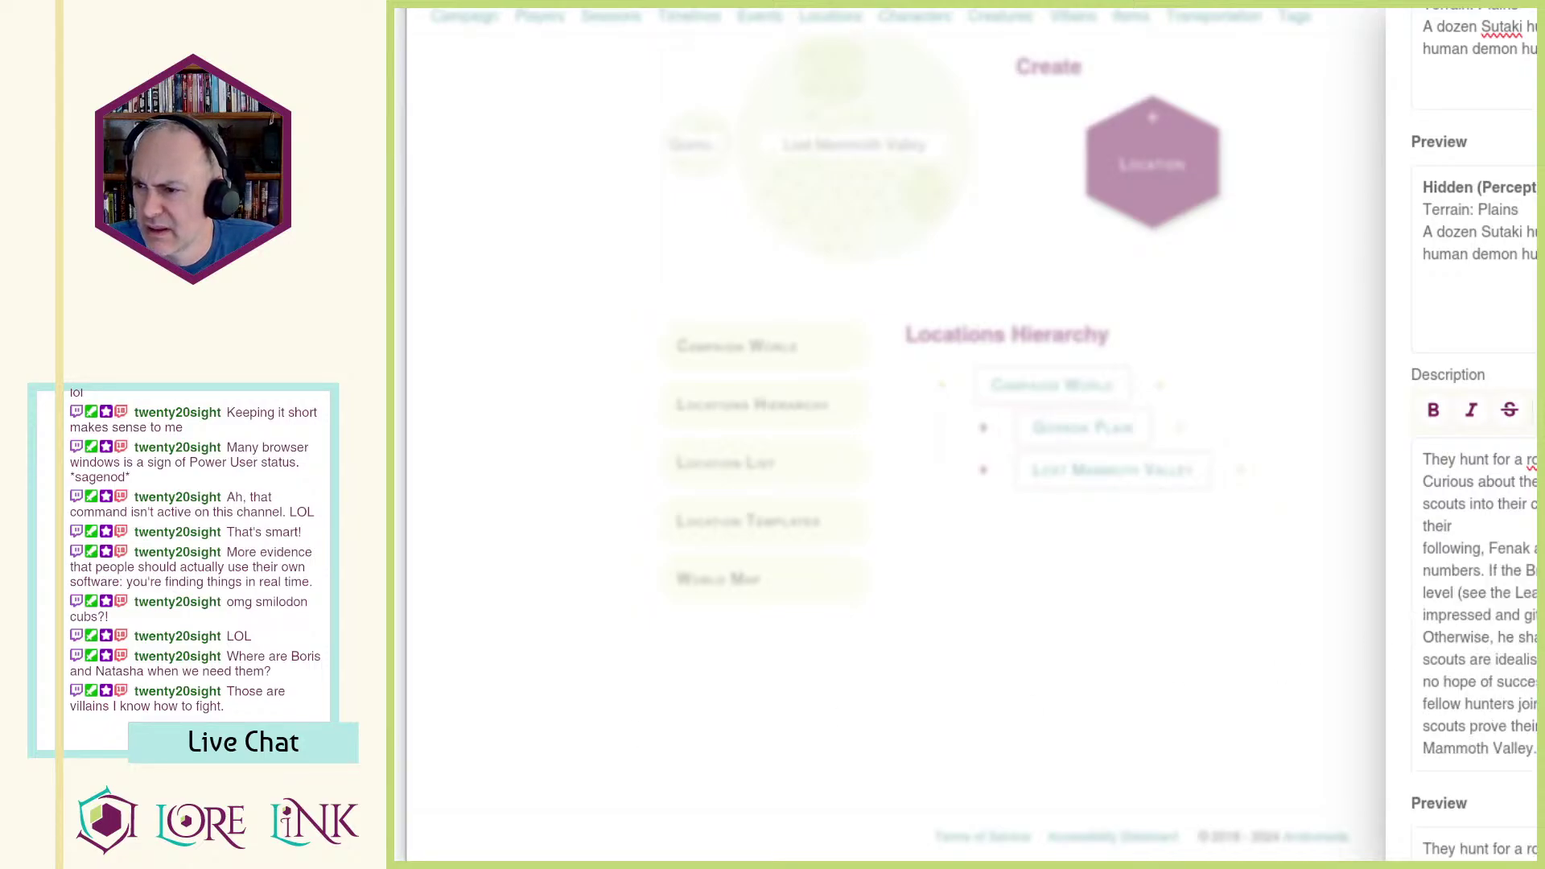
{"action": "key", "text": "Delete"}
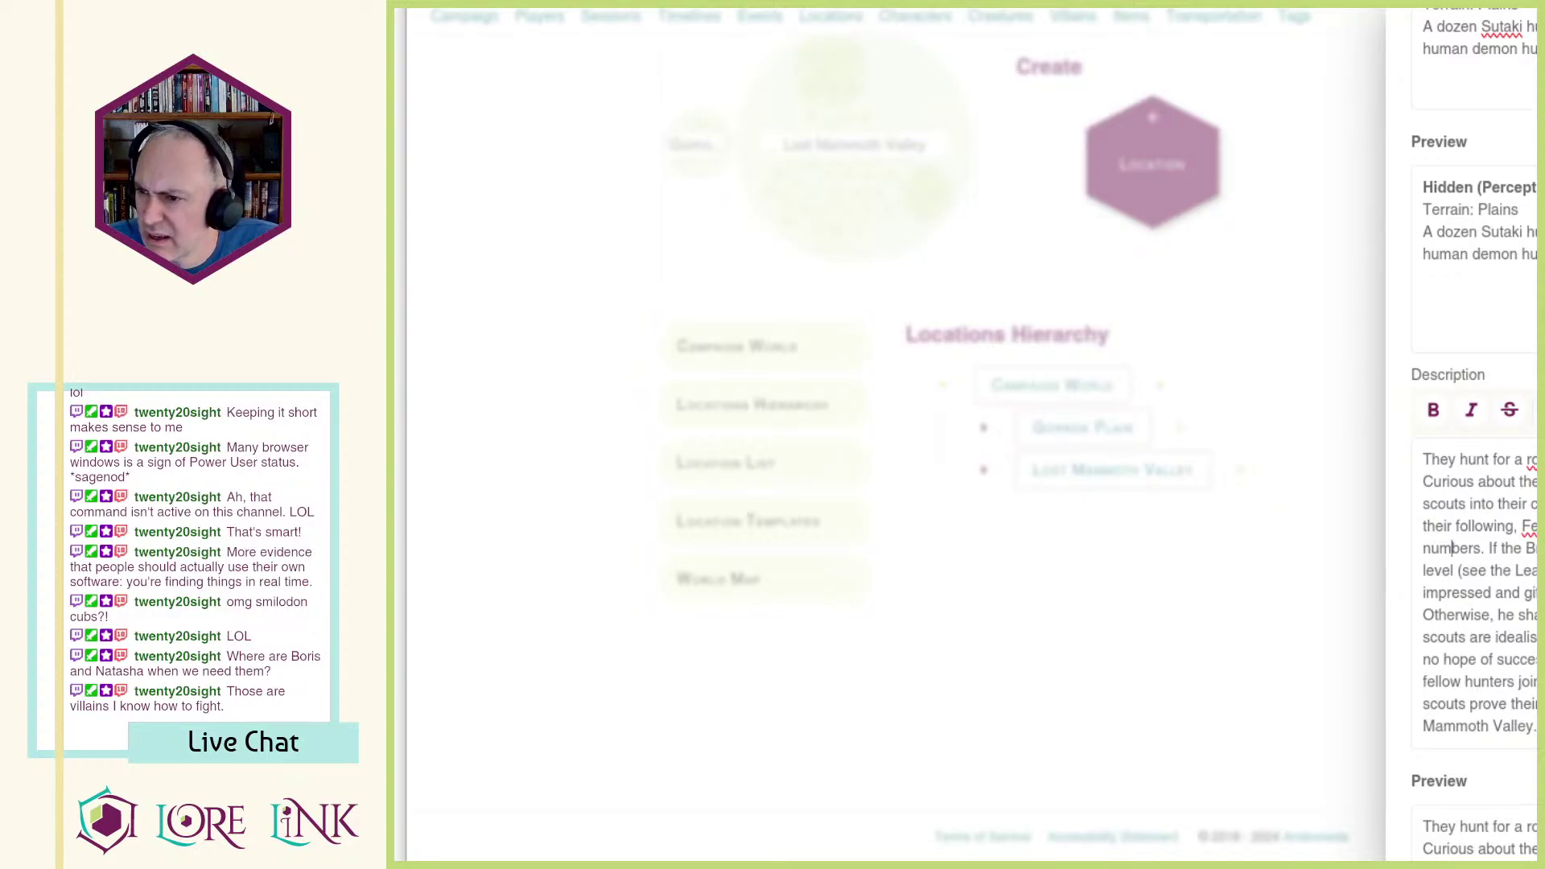
Step: Split the Description into separate paragraphs starting at "If the Broken Tusk following" and "Otherwise, he shakes his head"
{"action": "key", "text": "Return"}
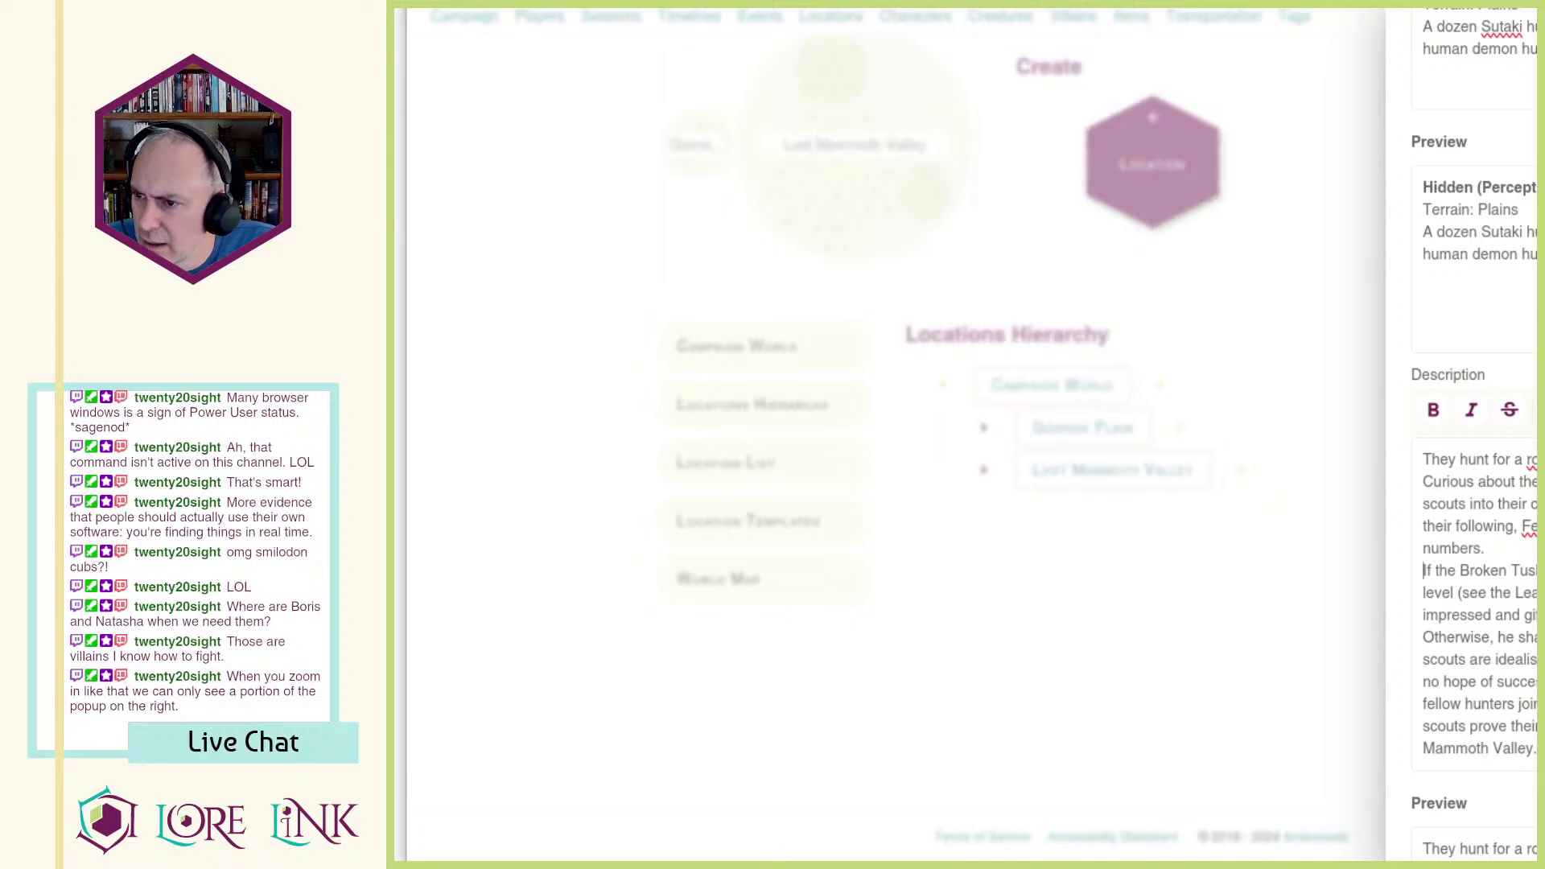
{"action": "key", "text": "Return"}
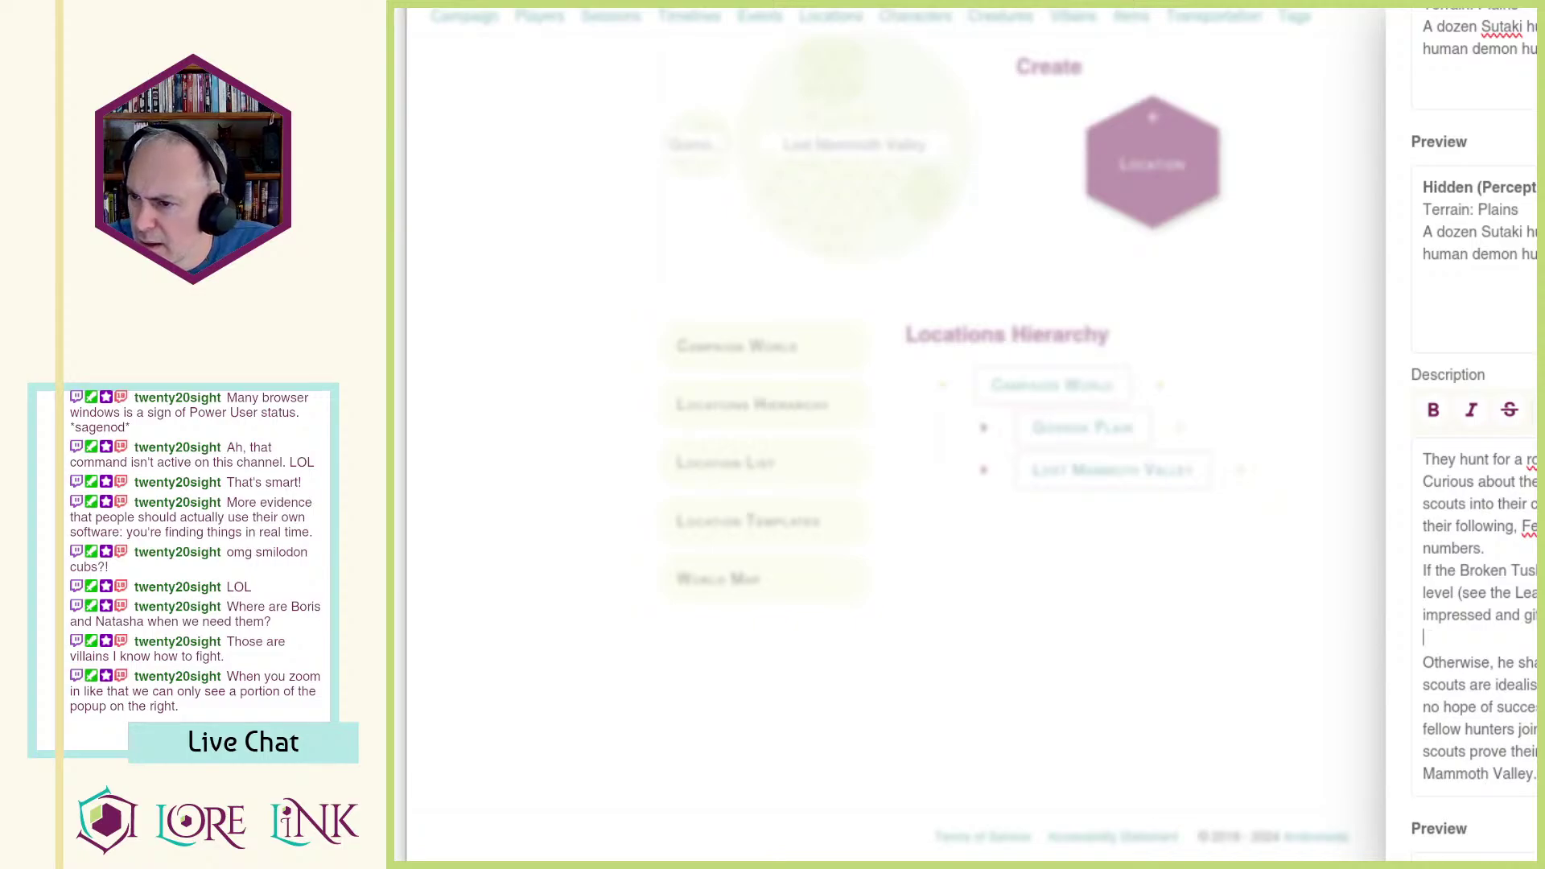
{"action": "key", "text": "Up"}
{"action": "key", "text": "Return"}
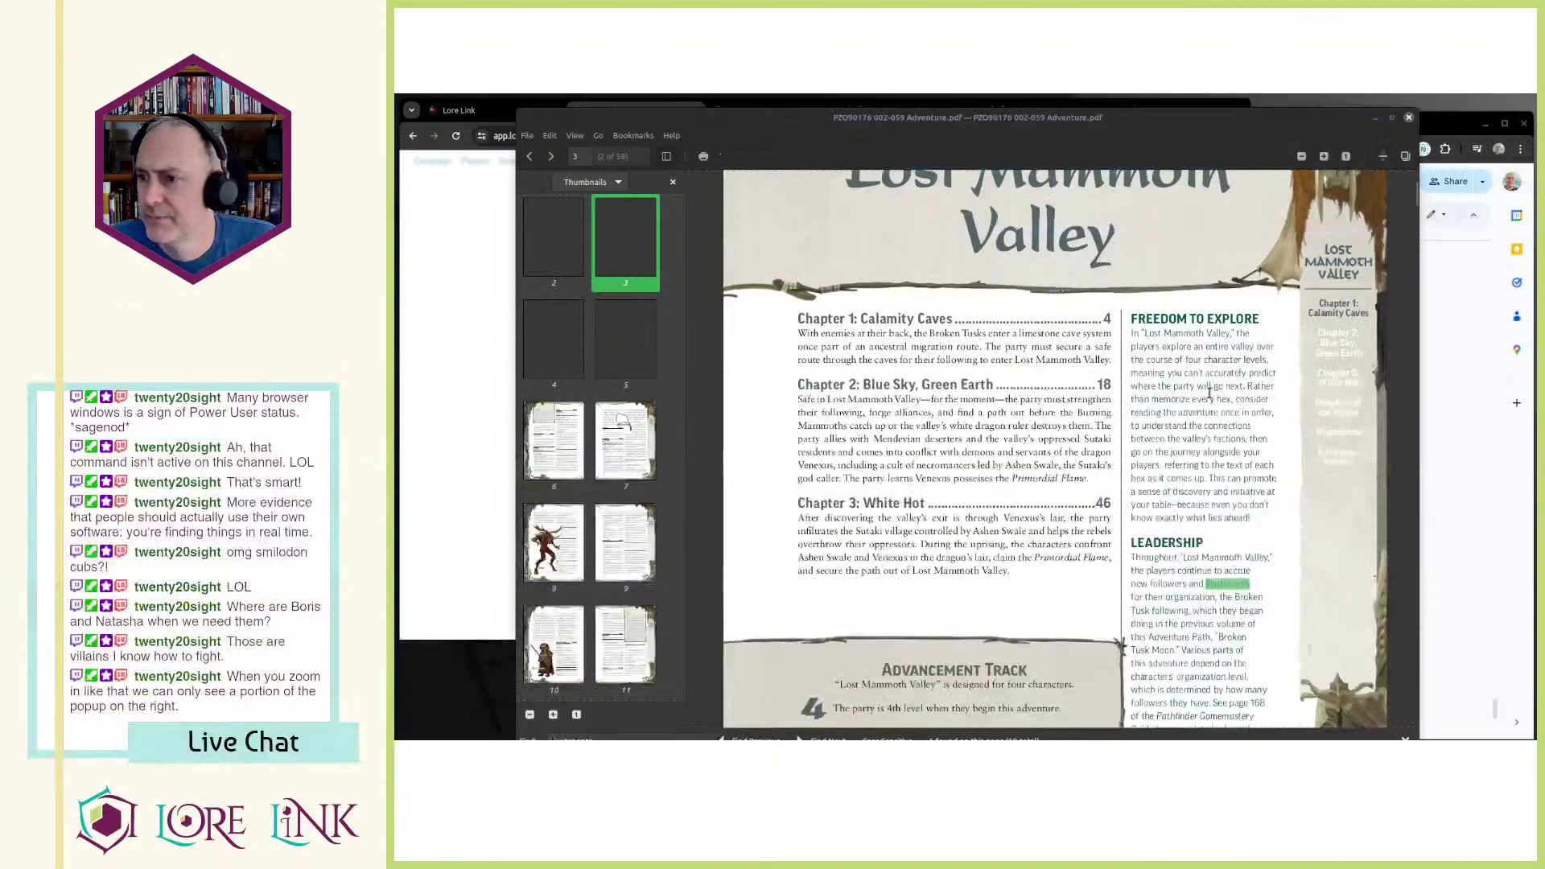
Step: In the adventure PDF, read the Leadership sidebar on page 3 and select its heading and full text
{"action": "scroll", "coordinate": [1139, 428], "scroll_direction": "down", "scroll_amount": 3}
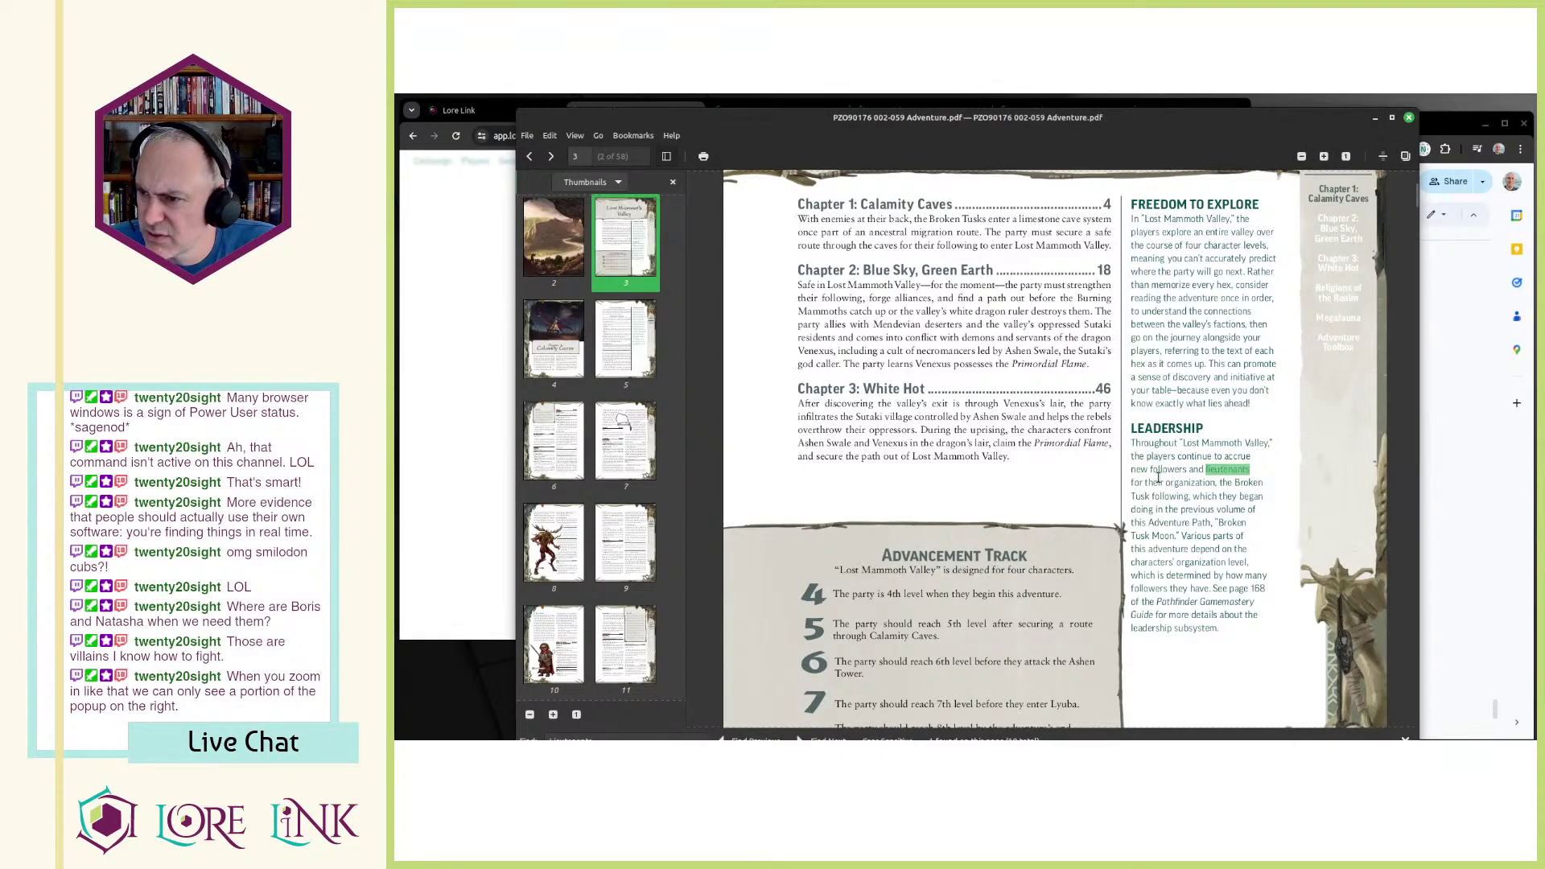
{"action": "left_click_drag", "start_coordinate": [1156, 483], "coordinate": [1192, 614]}
{"action": "left_click", "coordinate": [1189, 614]}
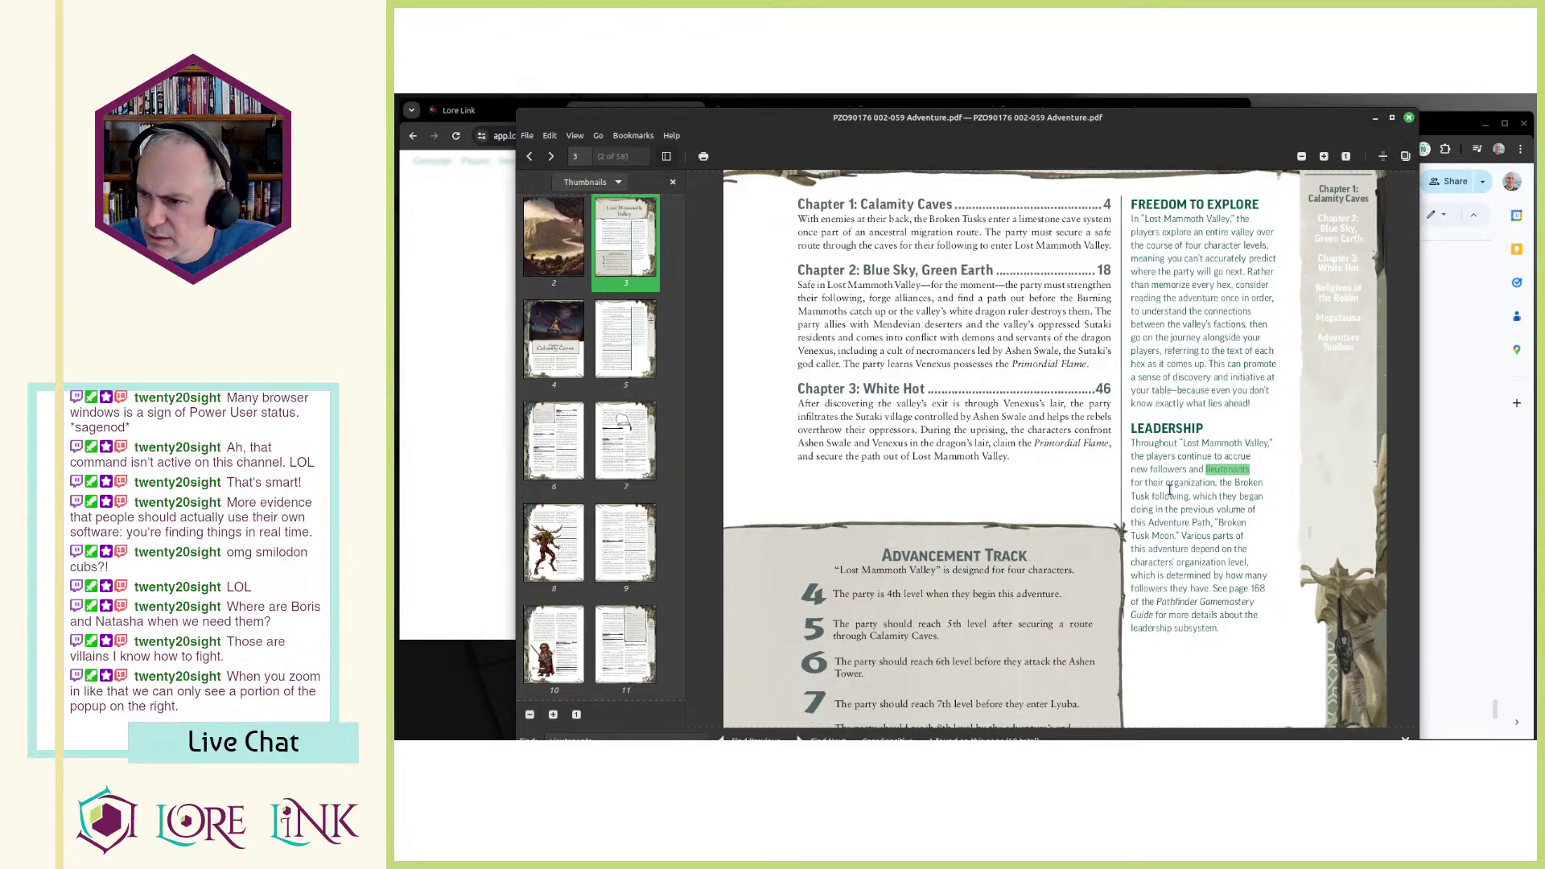
{"action": "left_click_drag", "start_coordinate": [1189, 535], "coordinate": [1222, 632]}
{"action": "left_click", "coordinate": [1224, 635]}
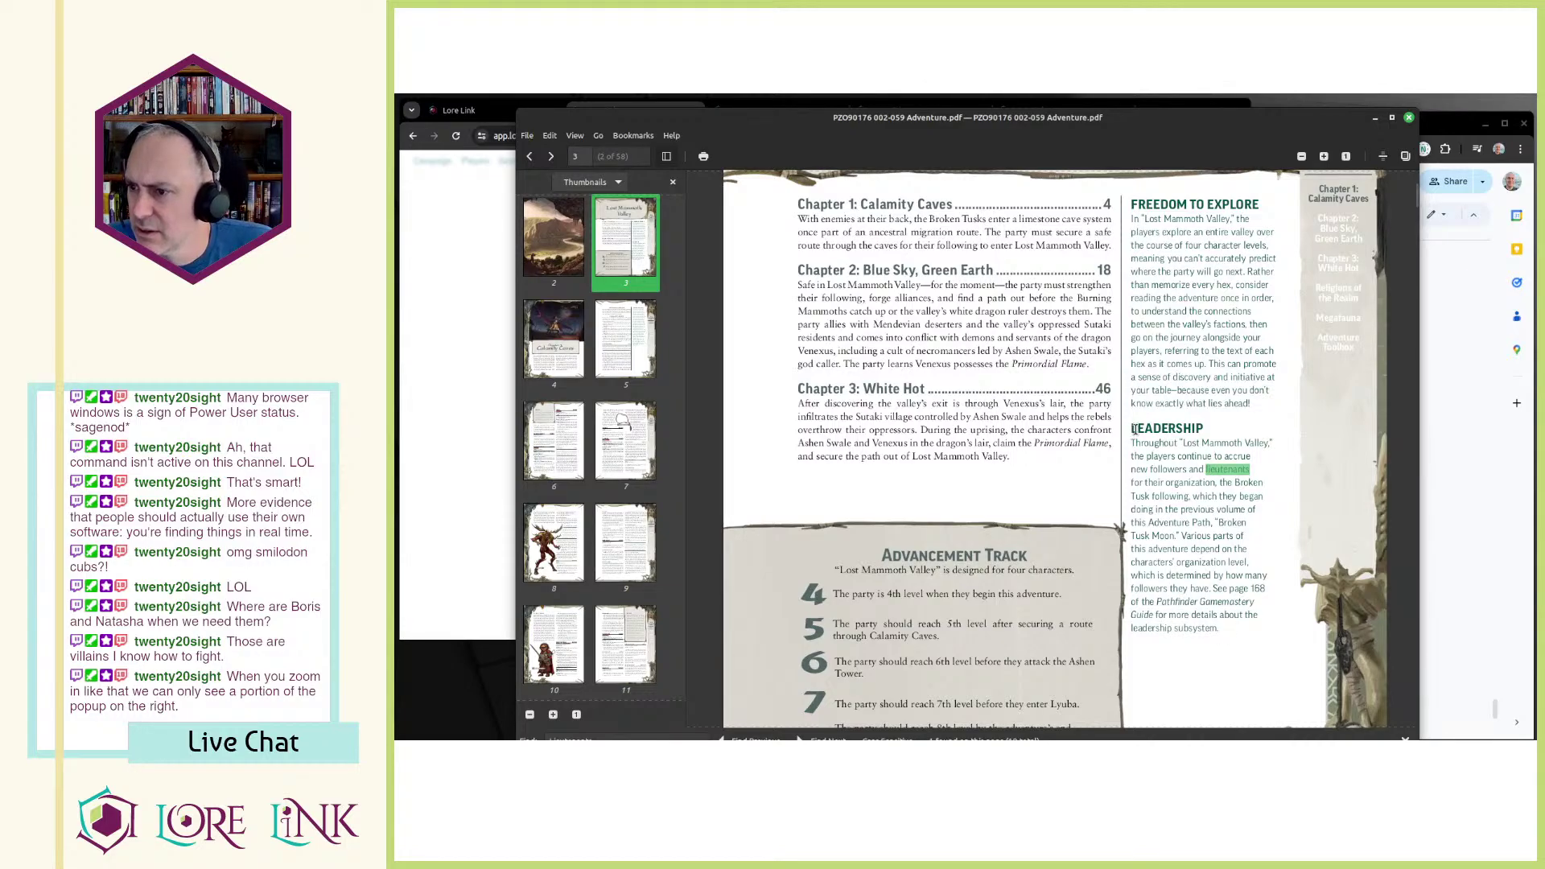
{"action": "left_click_drag", "start_coordinate": [1133, 429], "coordinate": [1214, 630]}
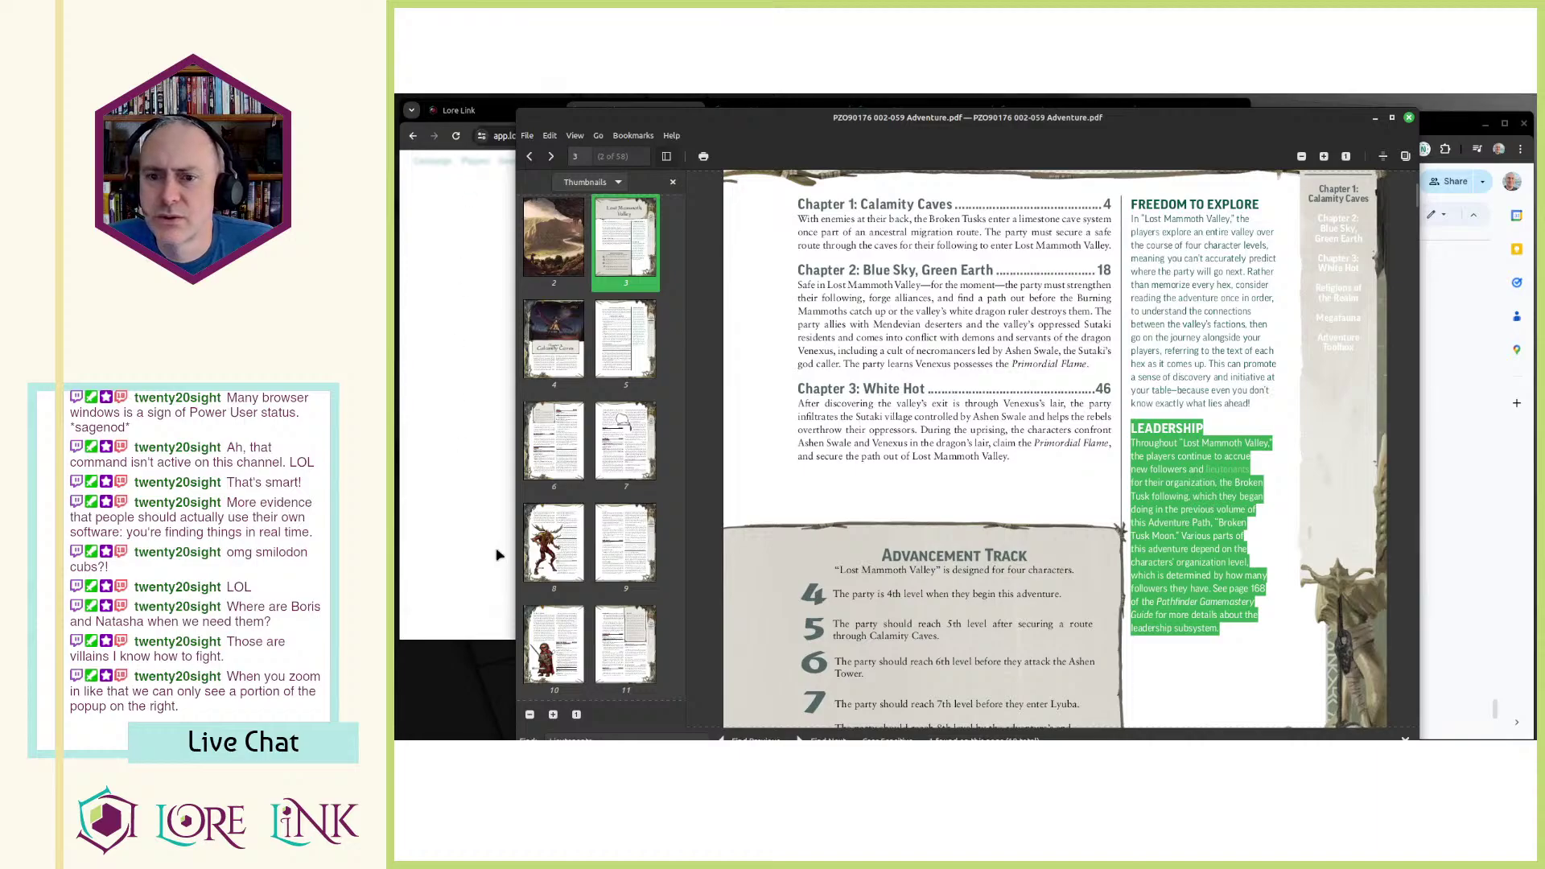
Step: Return to the new B36 location form in Lore Link, review its entries and save the location
{"action": "key", "text": "alt+Tab"}
{"action": "key", "text": "alt+Tab"}
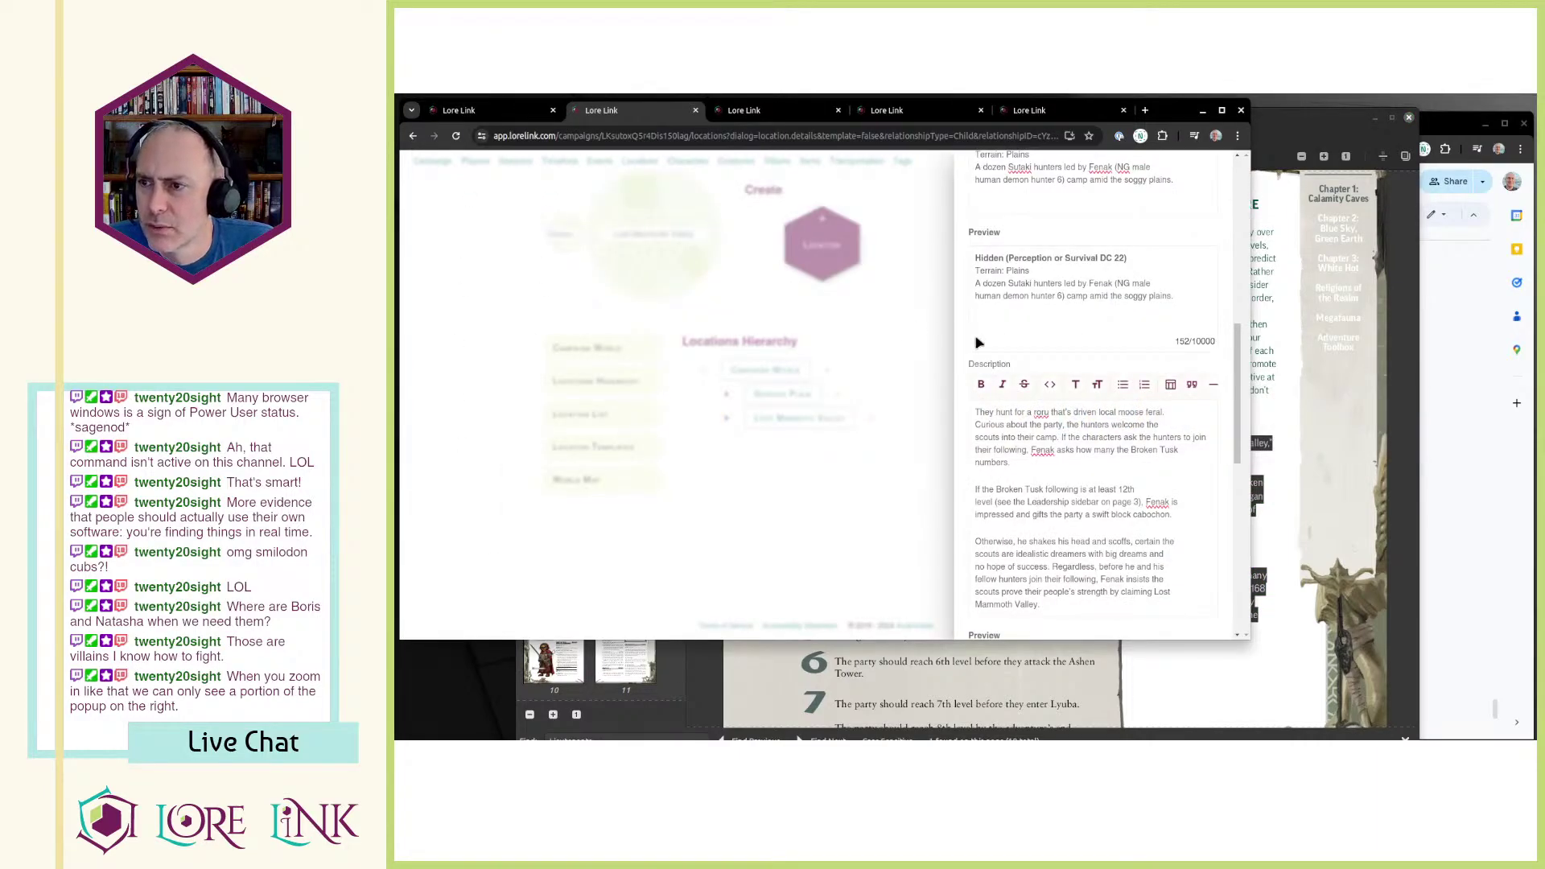
{"action": "scroll", "coordinate": [1038, 363], "scroll_direction": "down", "scroll_amount": 5}
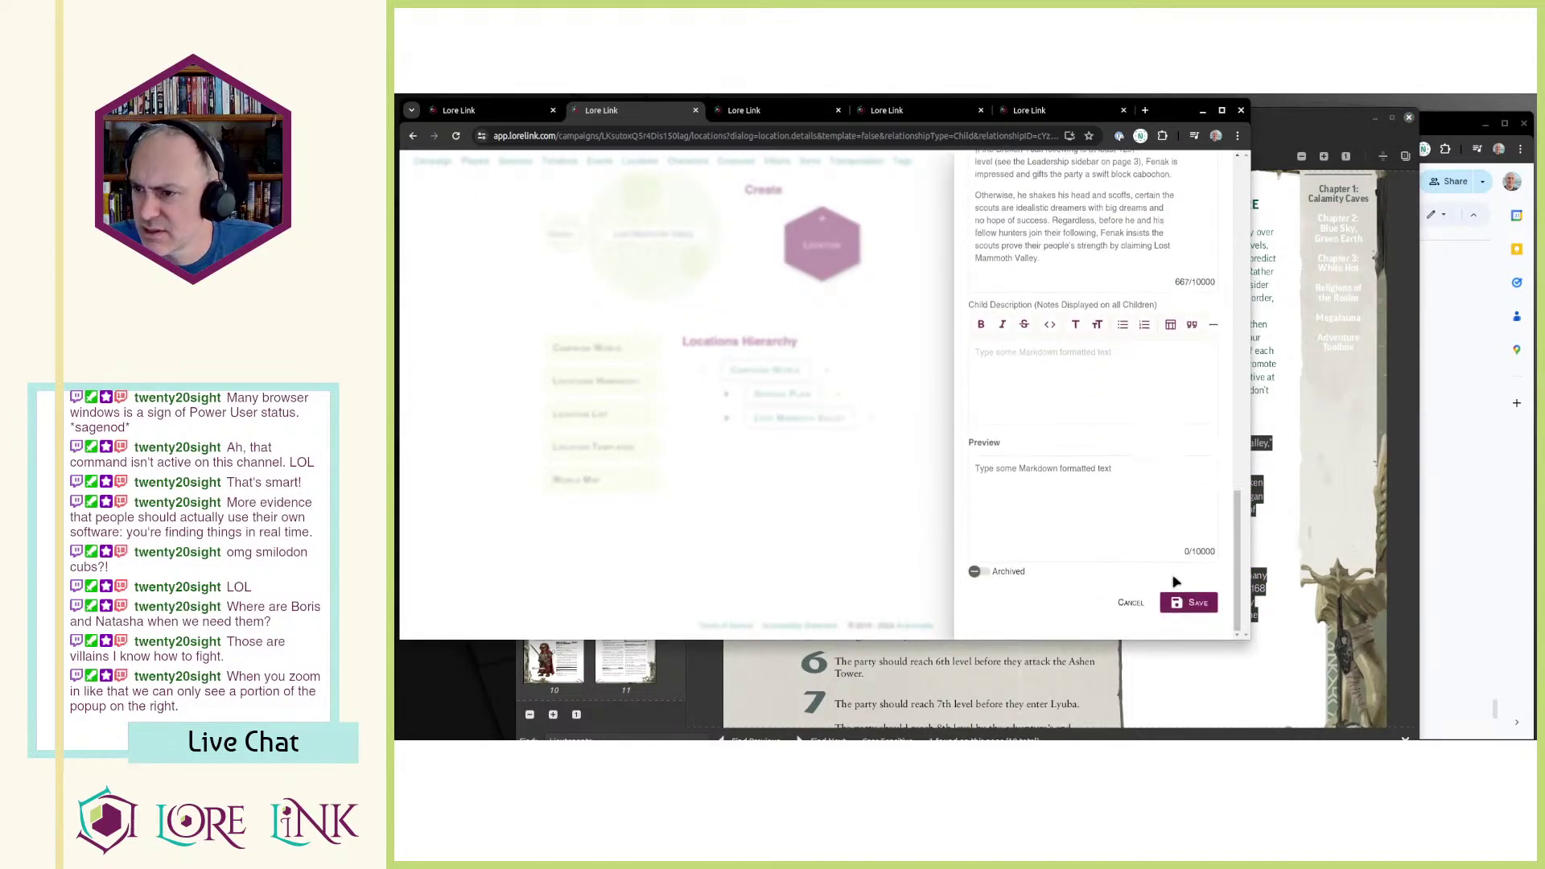
{"action": "left_click", "coordinate": [1191, 612]}
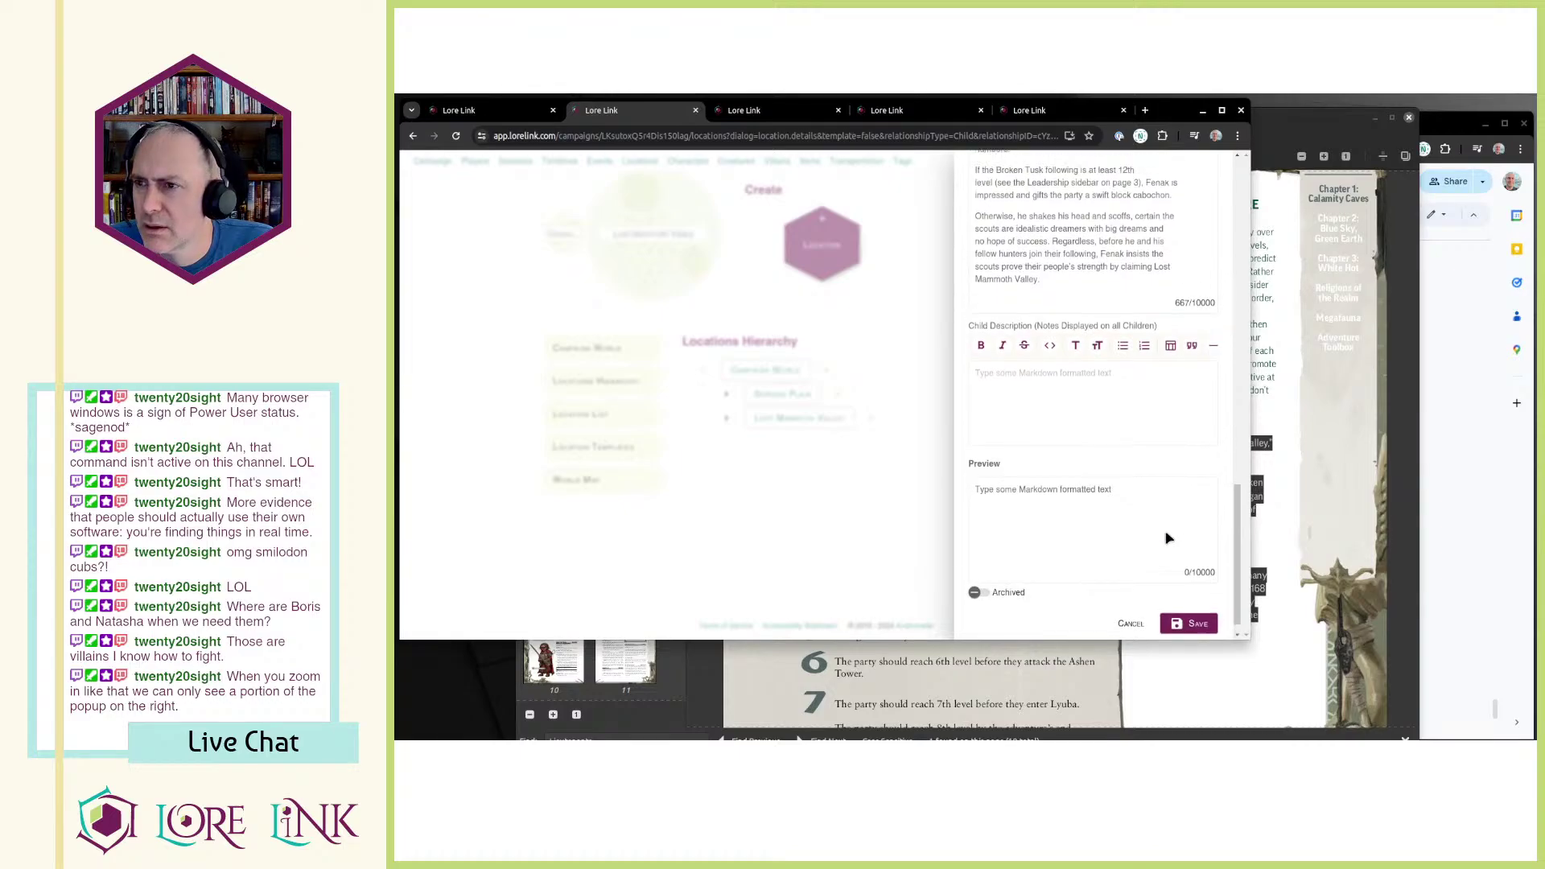
{"action": "scroll", "coordinate": [1166, 536], "scroll_direction": "up", "scroll_amount": 5}
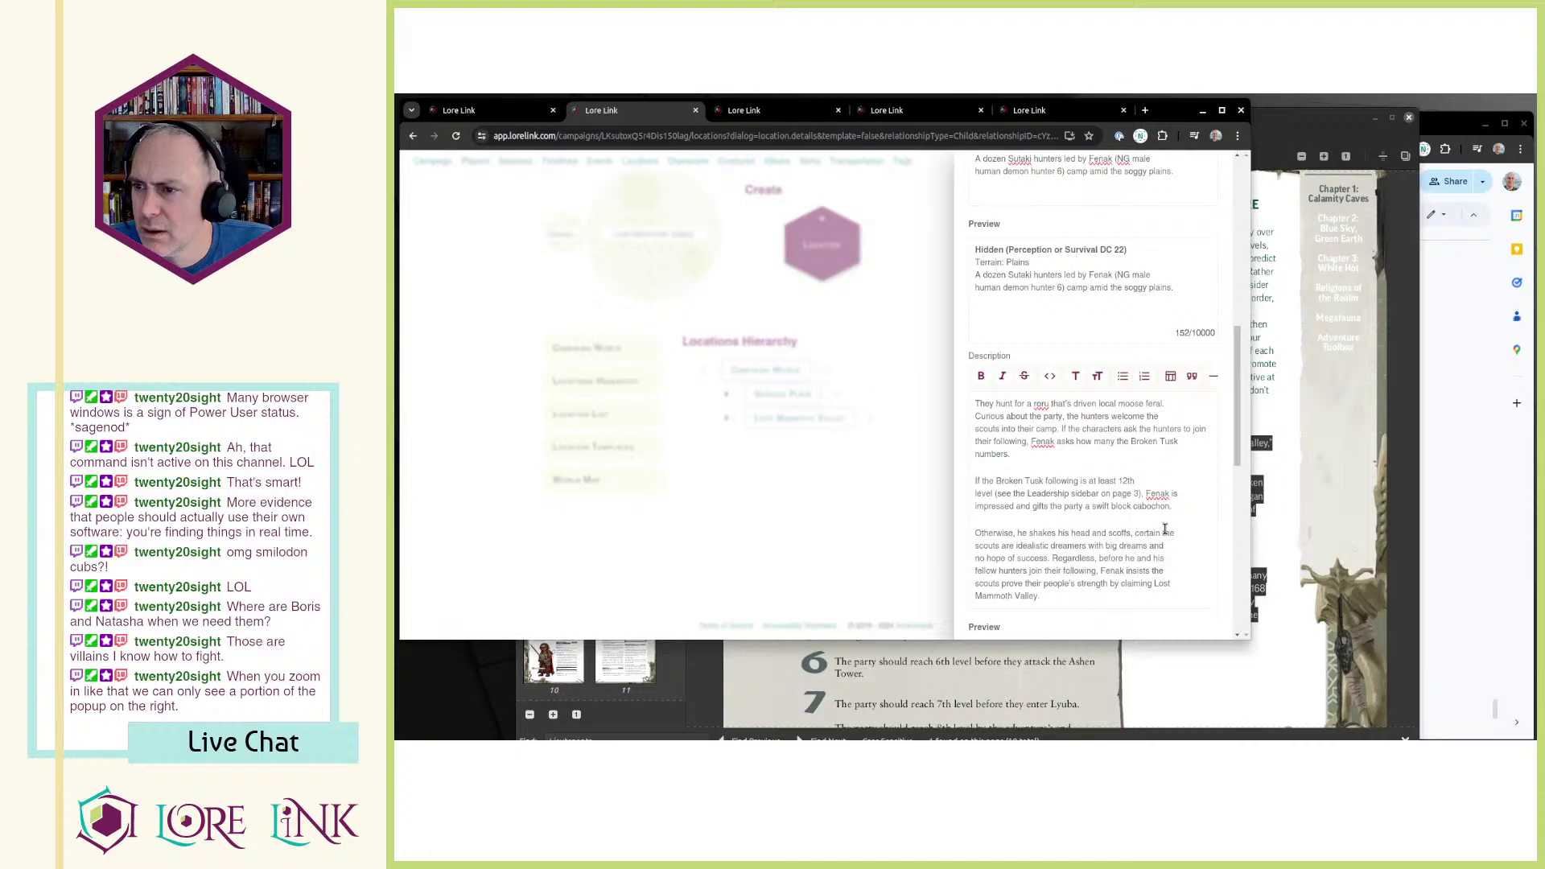
{"action": "scroll", "coordinate": [1165, 529], "scroll_direction": "up", "scroll_amount": 4}
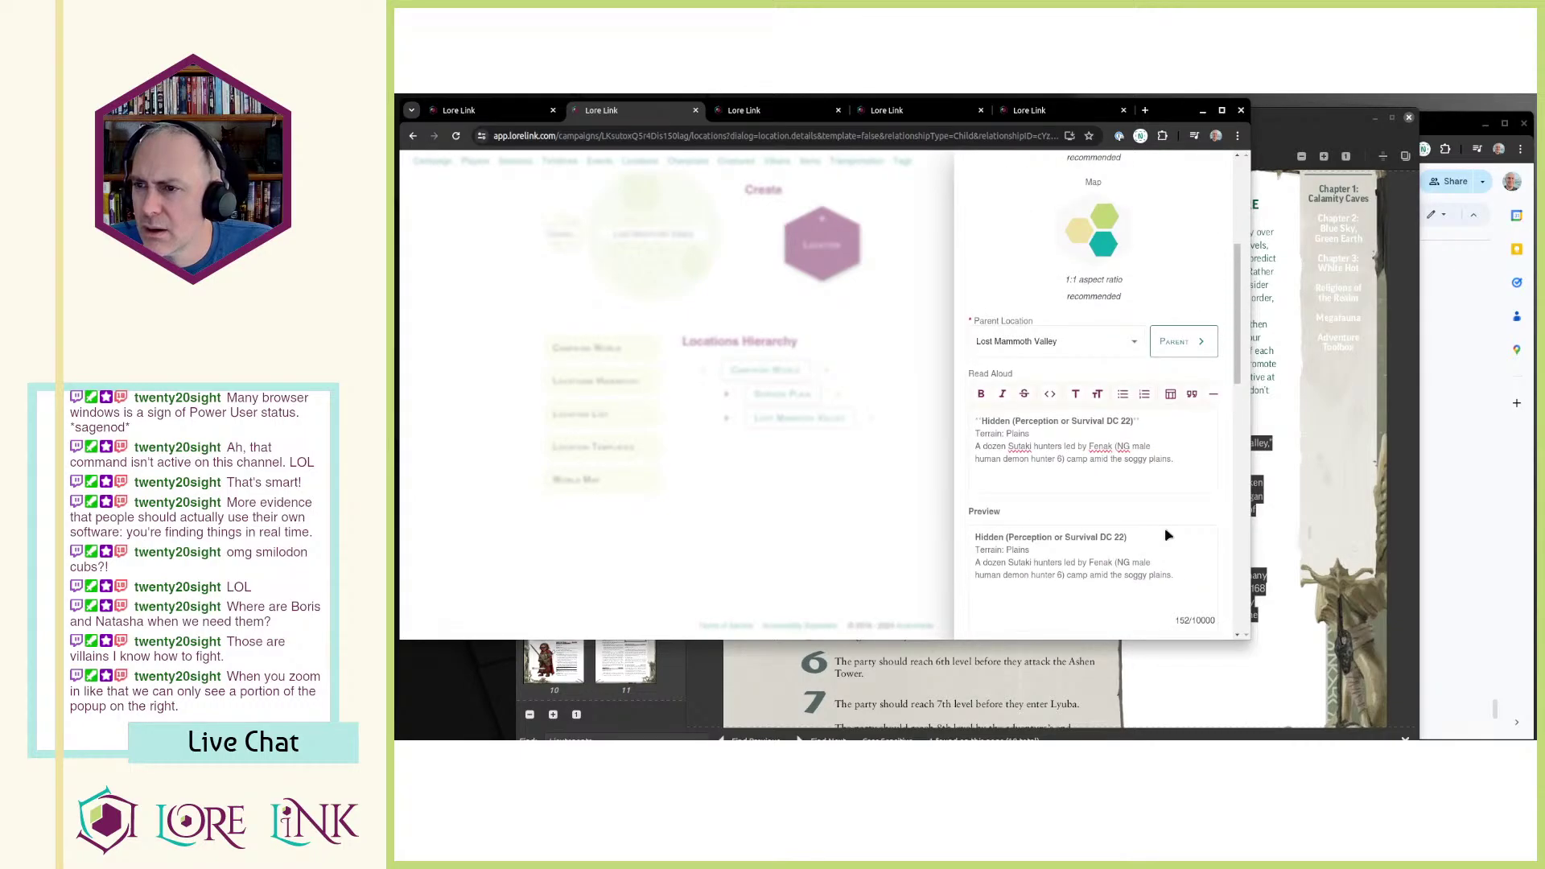
{"action": "scroll", "coordinate": [1167, 533], "scroll_direction": "up", "scroll_amount": 4}
{"action": "scroll", "coordinate": [1167, 535], "scroll_direction": "down", "scroll_amount": 9}
{"action": "scroll", "coordinate": [1167, 535], "scroll_direction": "down", "scroll_amount": 5}
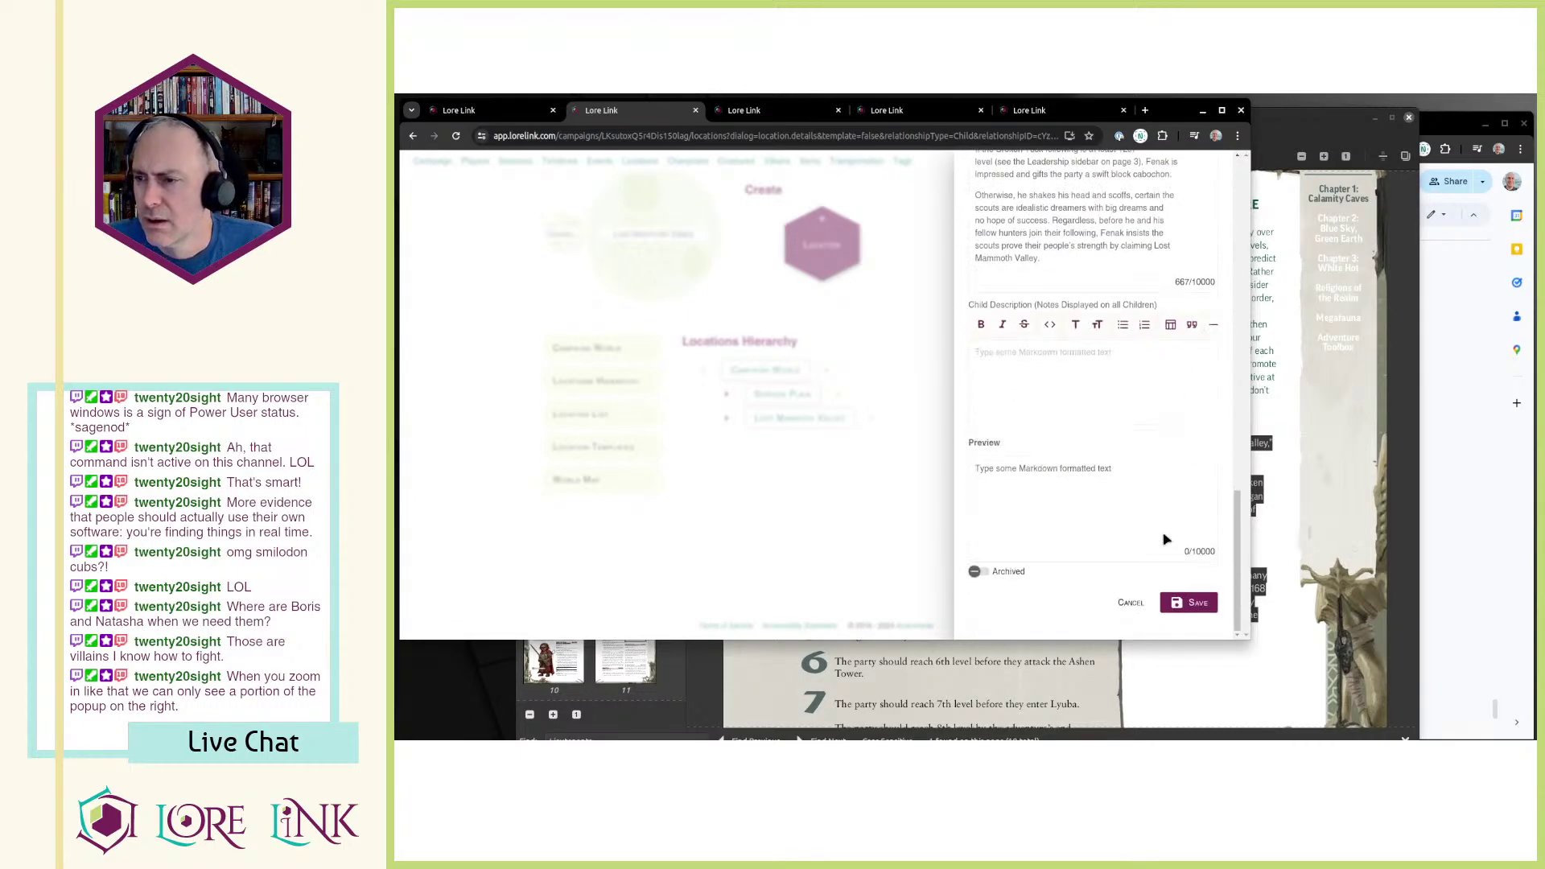
{"action": "left_click", "coordinate": [1189, 602]}
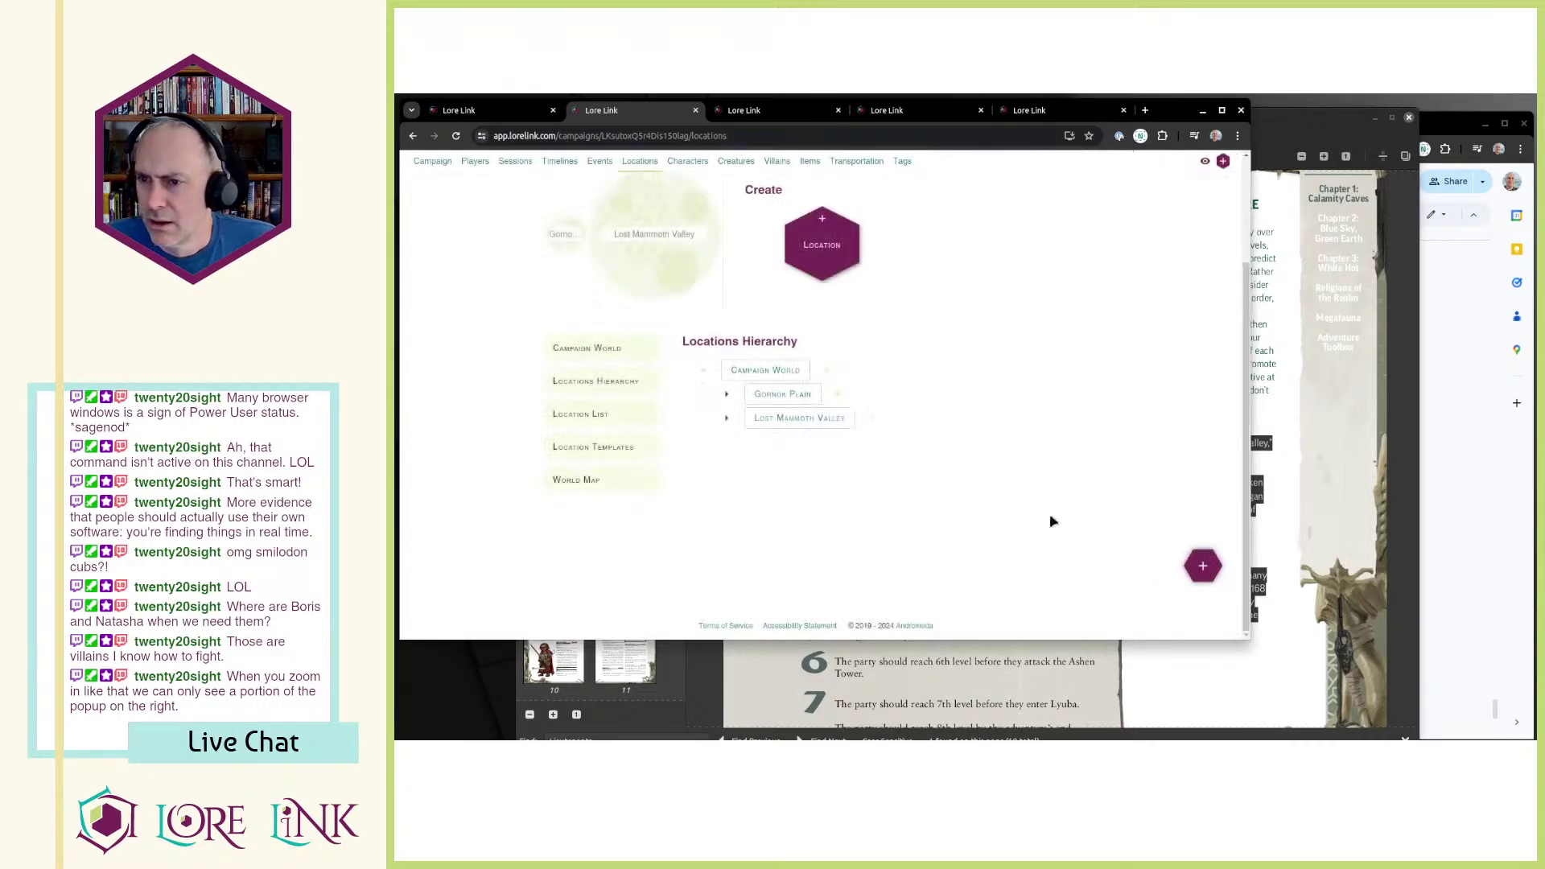
Step: Add a hotspot for "B36 - Hunter's Camp" beside the B36 label on the Lost Mammoth Valley map
{"action": "left_click", "coordinate": [784, 113]}
{"action": "left_click", "coordinate": [917, 113]}
{"action": "left_click", "coordinate": [1046, 111]}
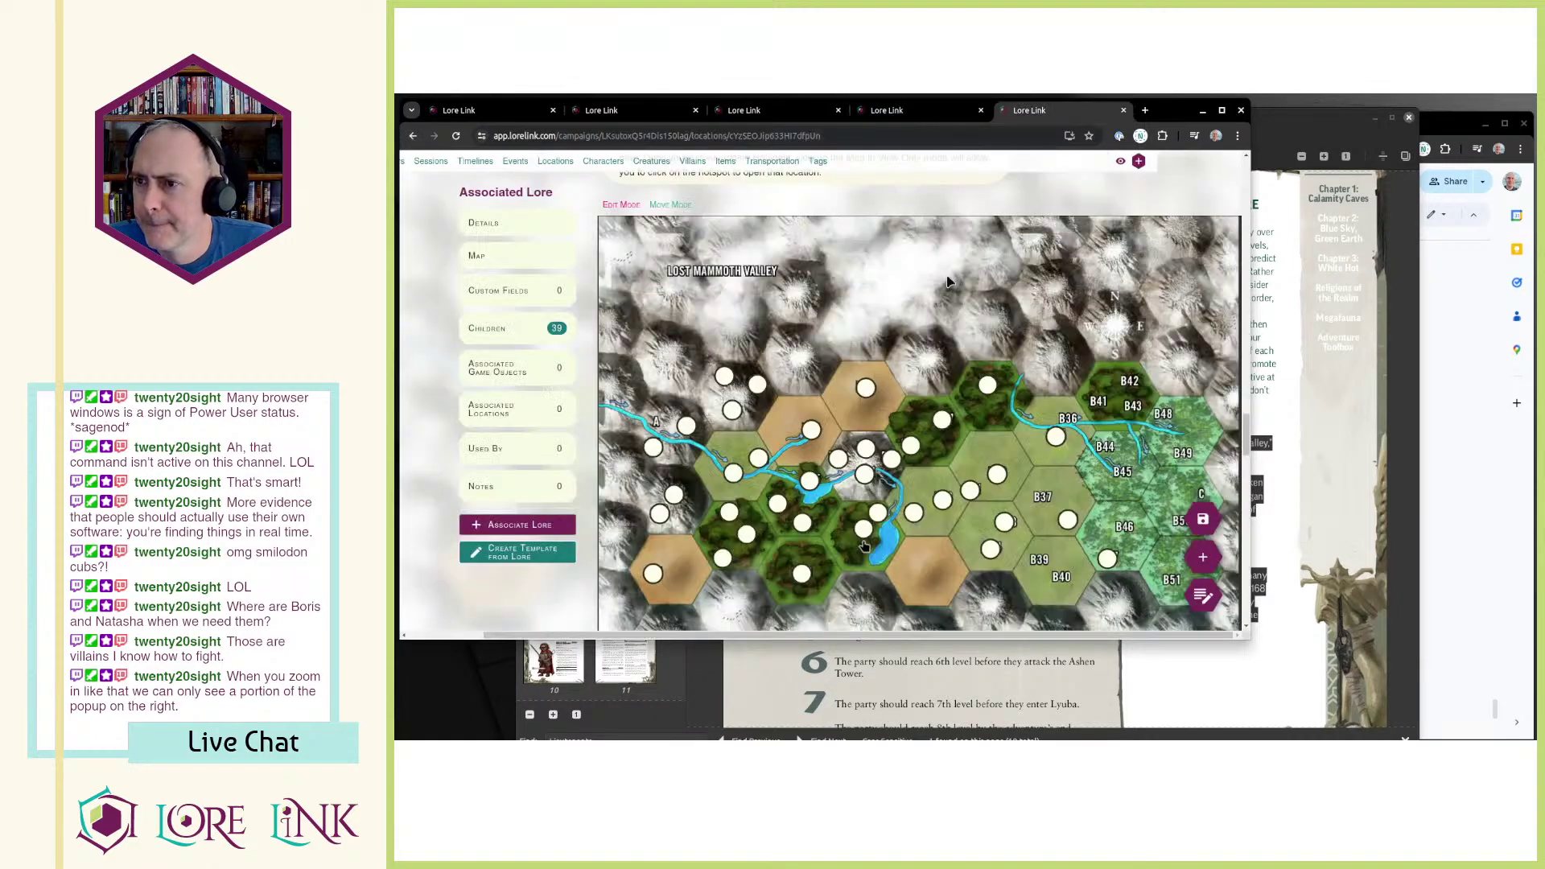
{"action": "left_click", "coordinate": [1070, 425]}
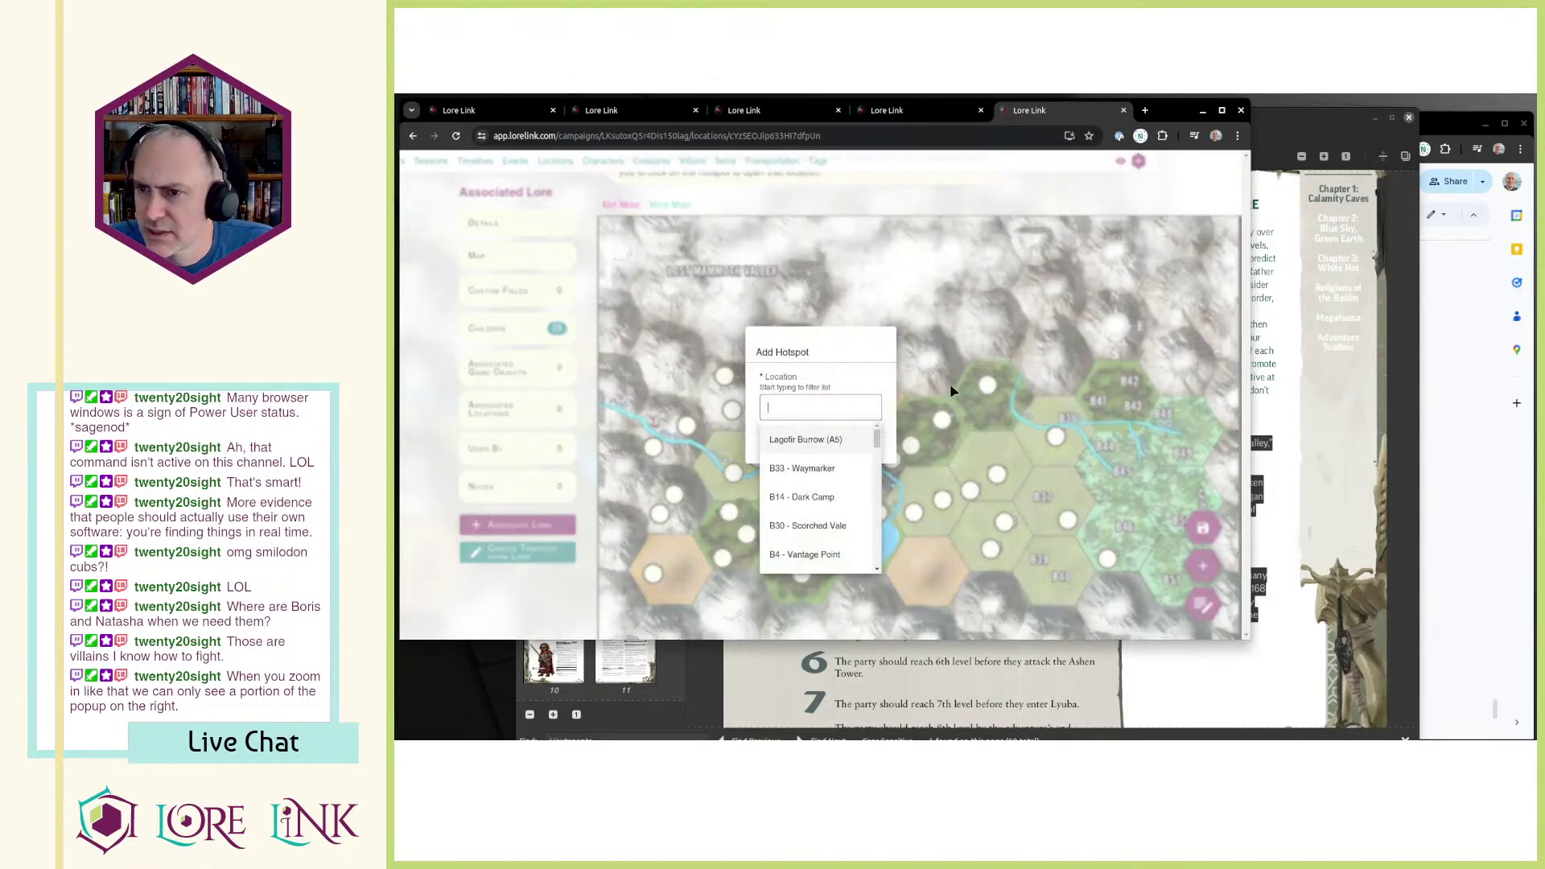
{"action": "type", "text": "b36"}
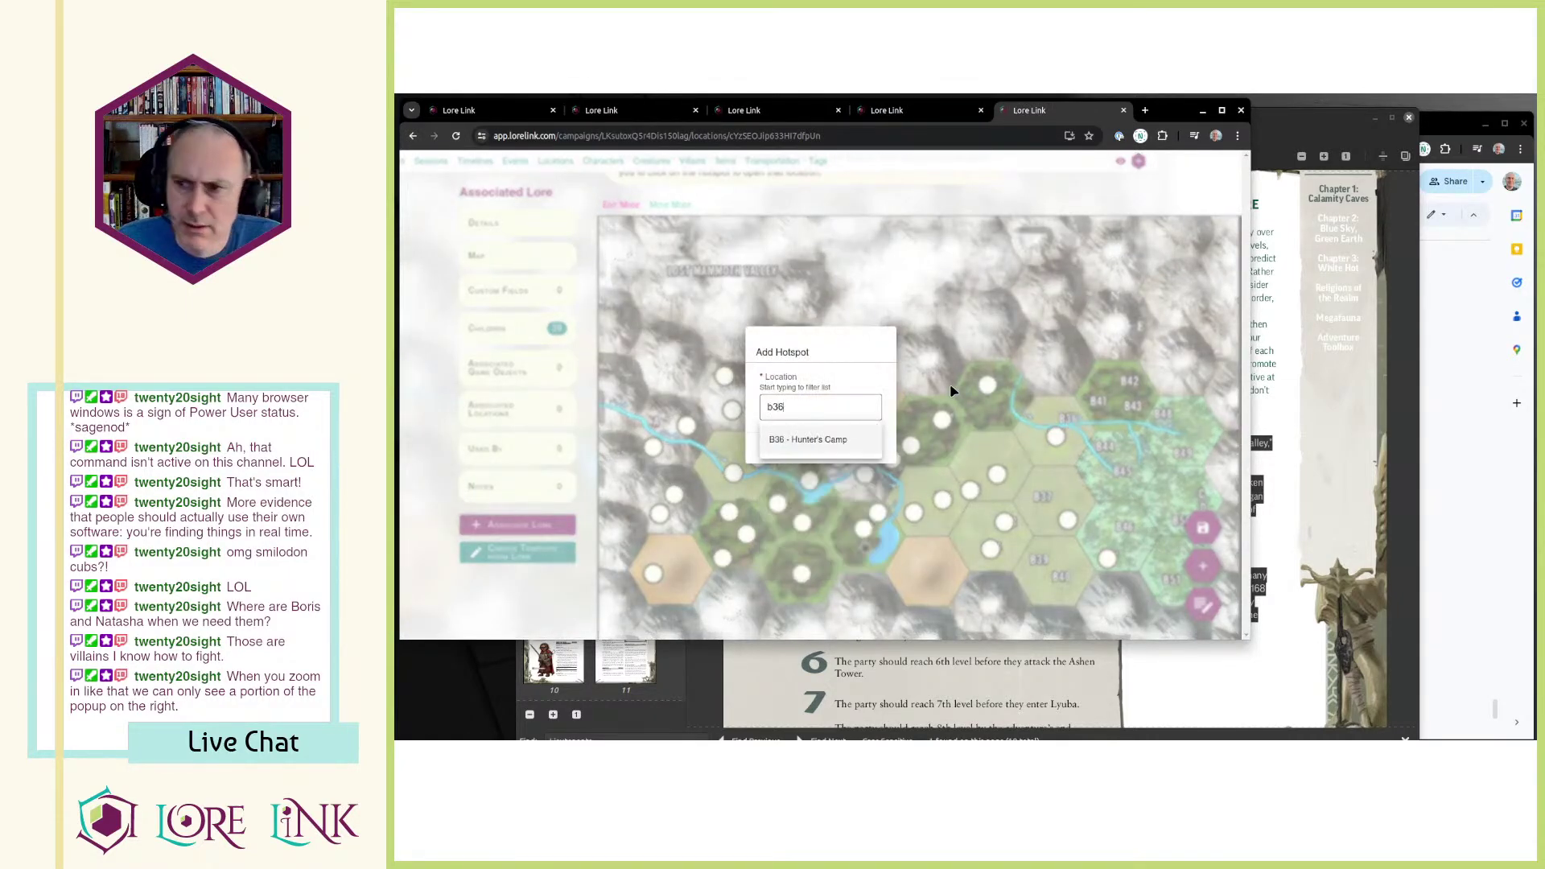
{"action": "left_click", "coordinate": [840, 440]}
{"action": "left_click", "coordinate": [774, 445]}
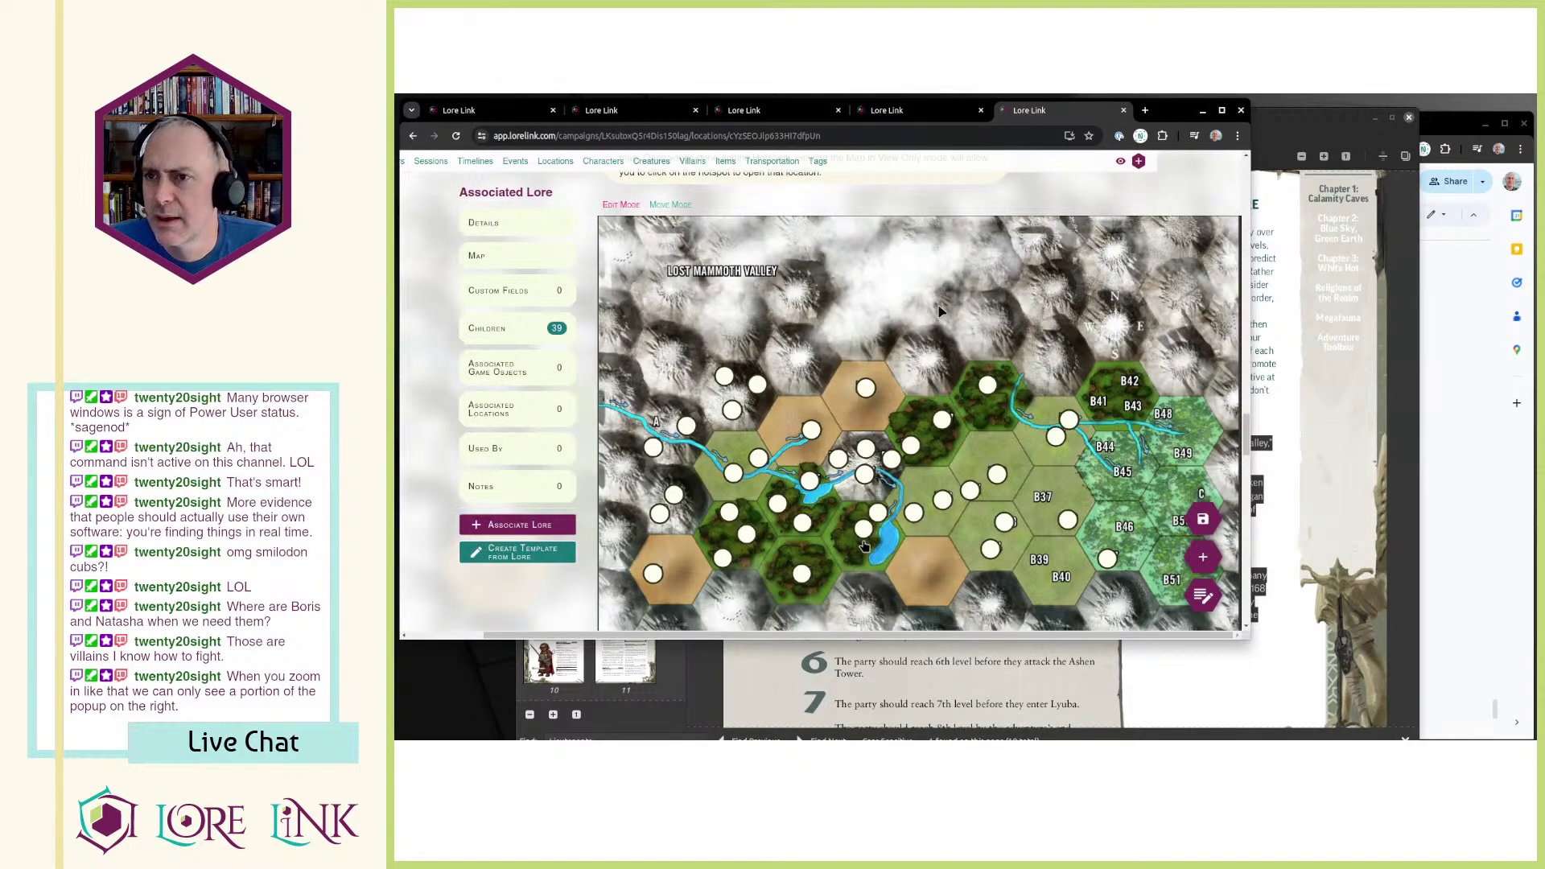
Step: Open the Broken Tusk Following record from the campaign's character list
{"action": "key", "text": "alt+Tab"}
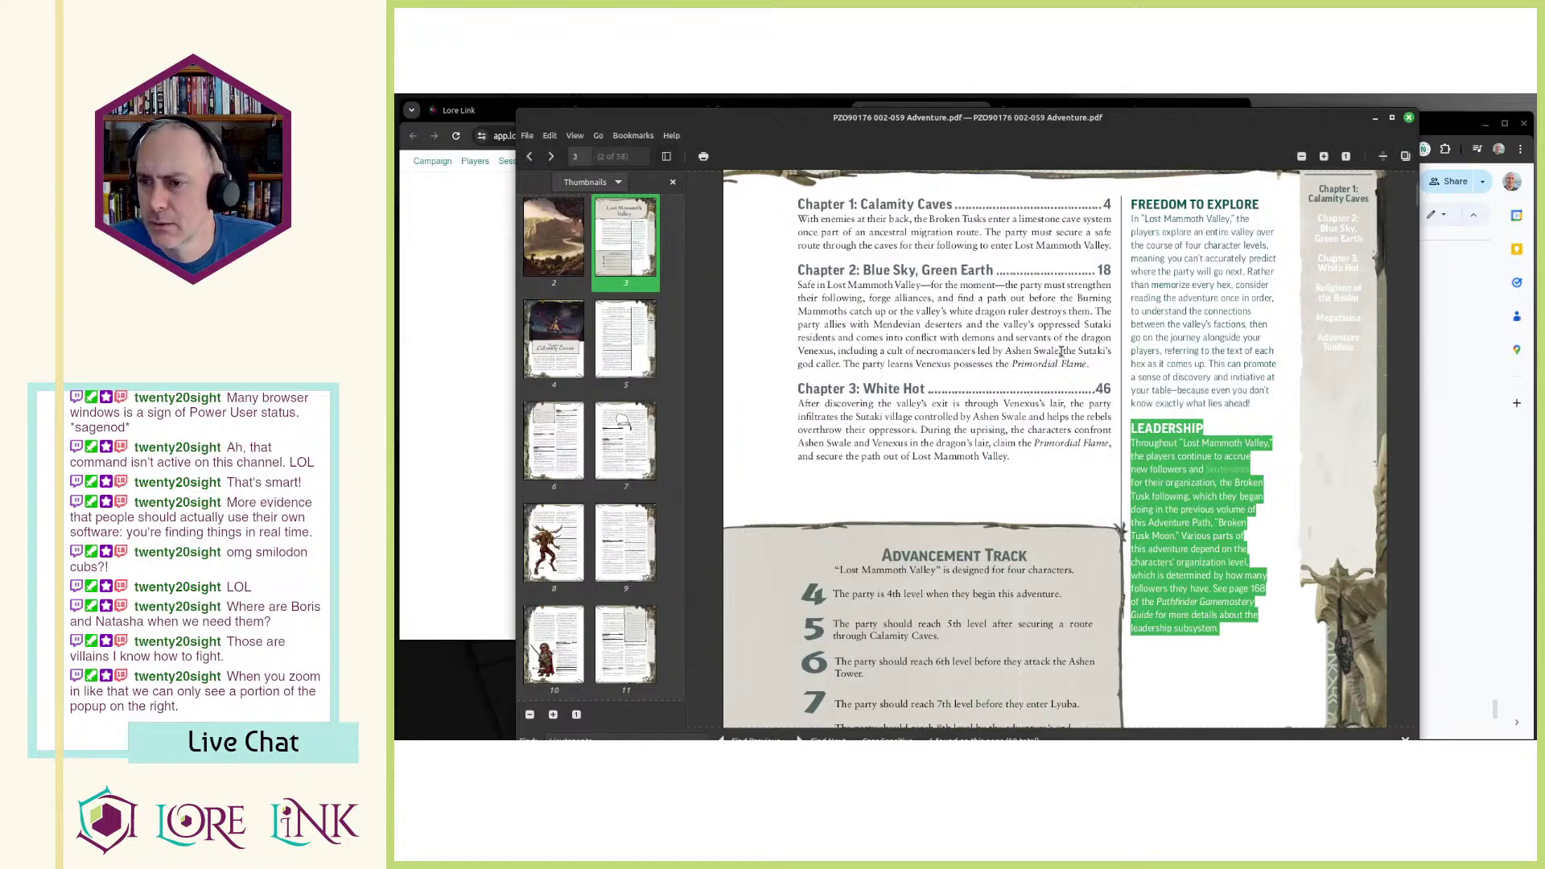
{"action": "key", "text": "alt+Tab"}
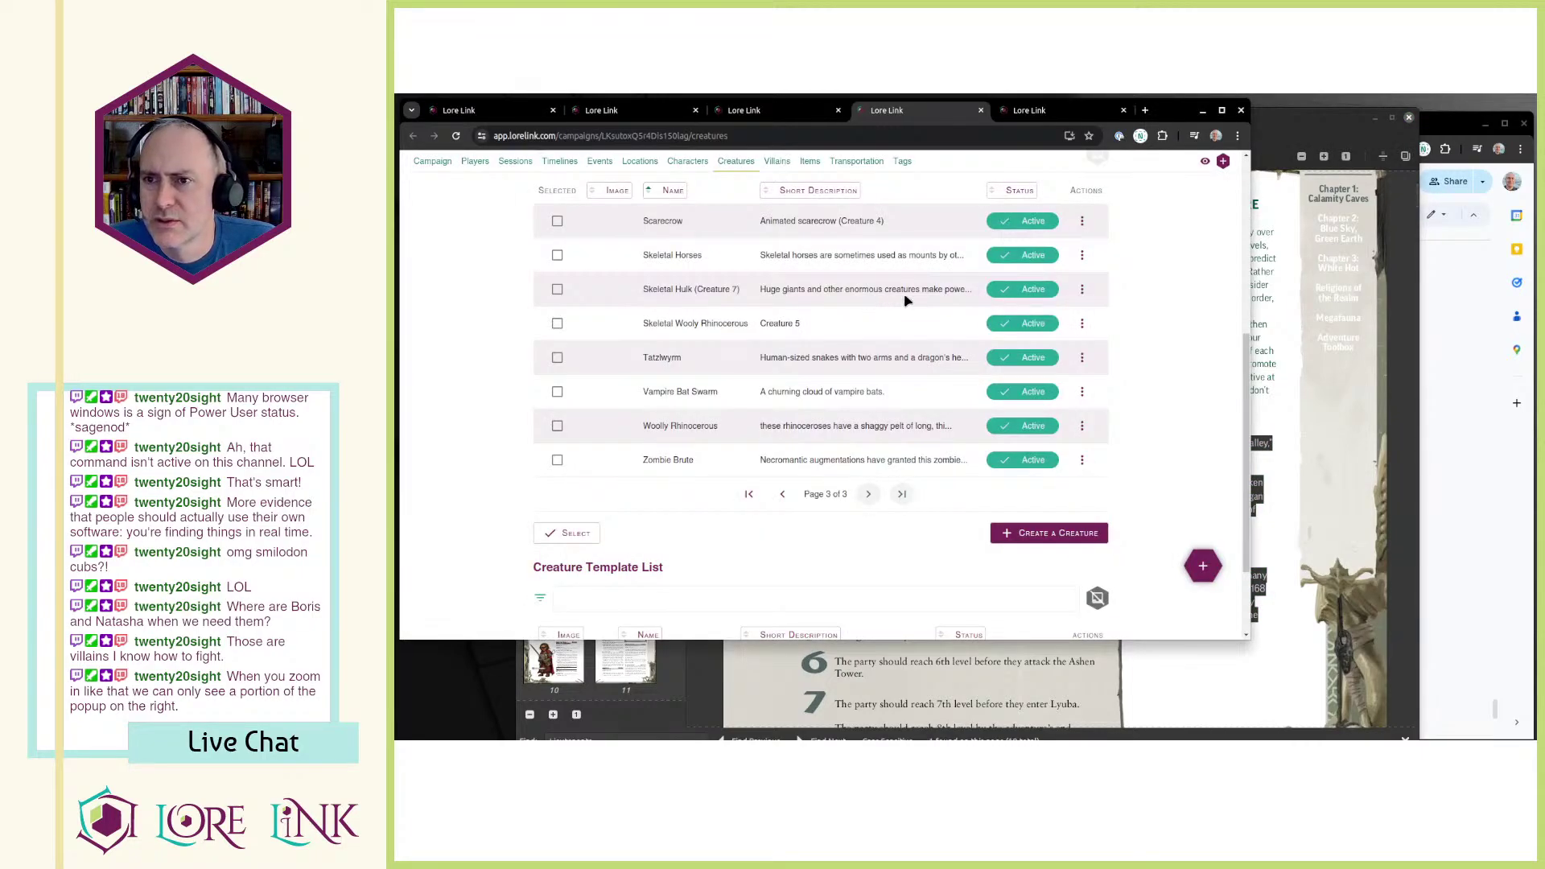
{"action": "left_click", "coordinate": [688, 161]}
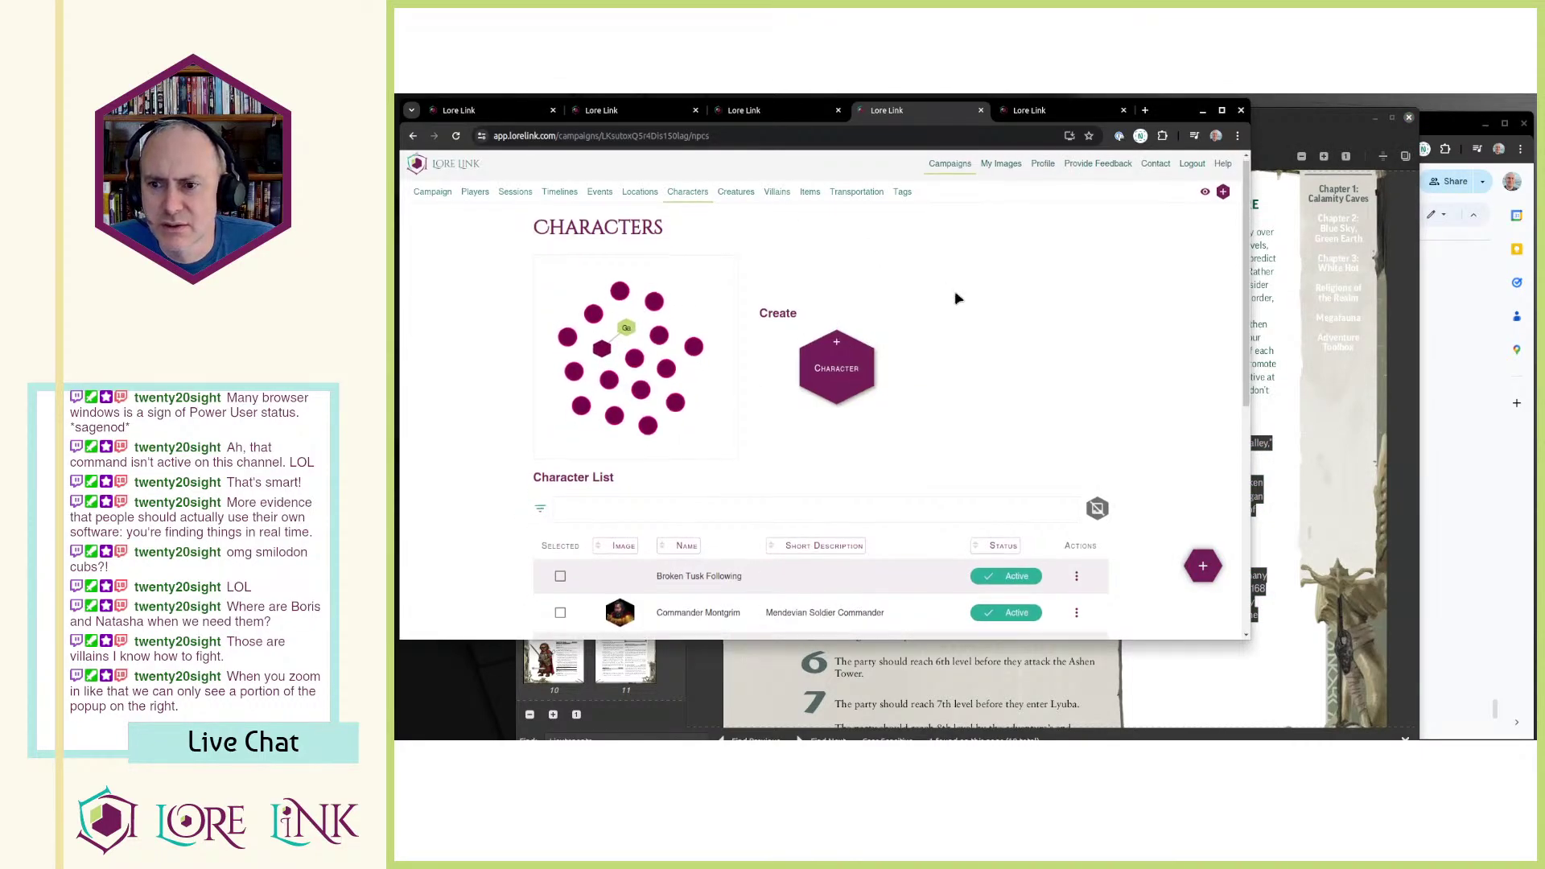
{"action": "scroll", "coordinate": [948, 293], "scroll_direction": "down", "scroll_amount": 1}
{"action": "left_click", "coordinate": [1078, 541]}
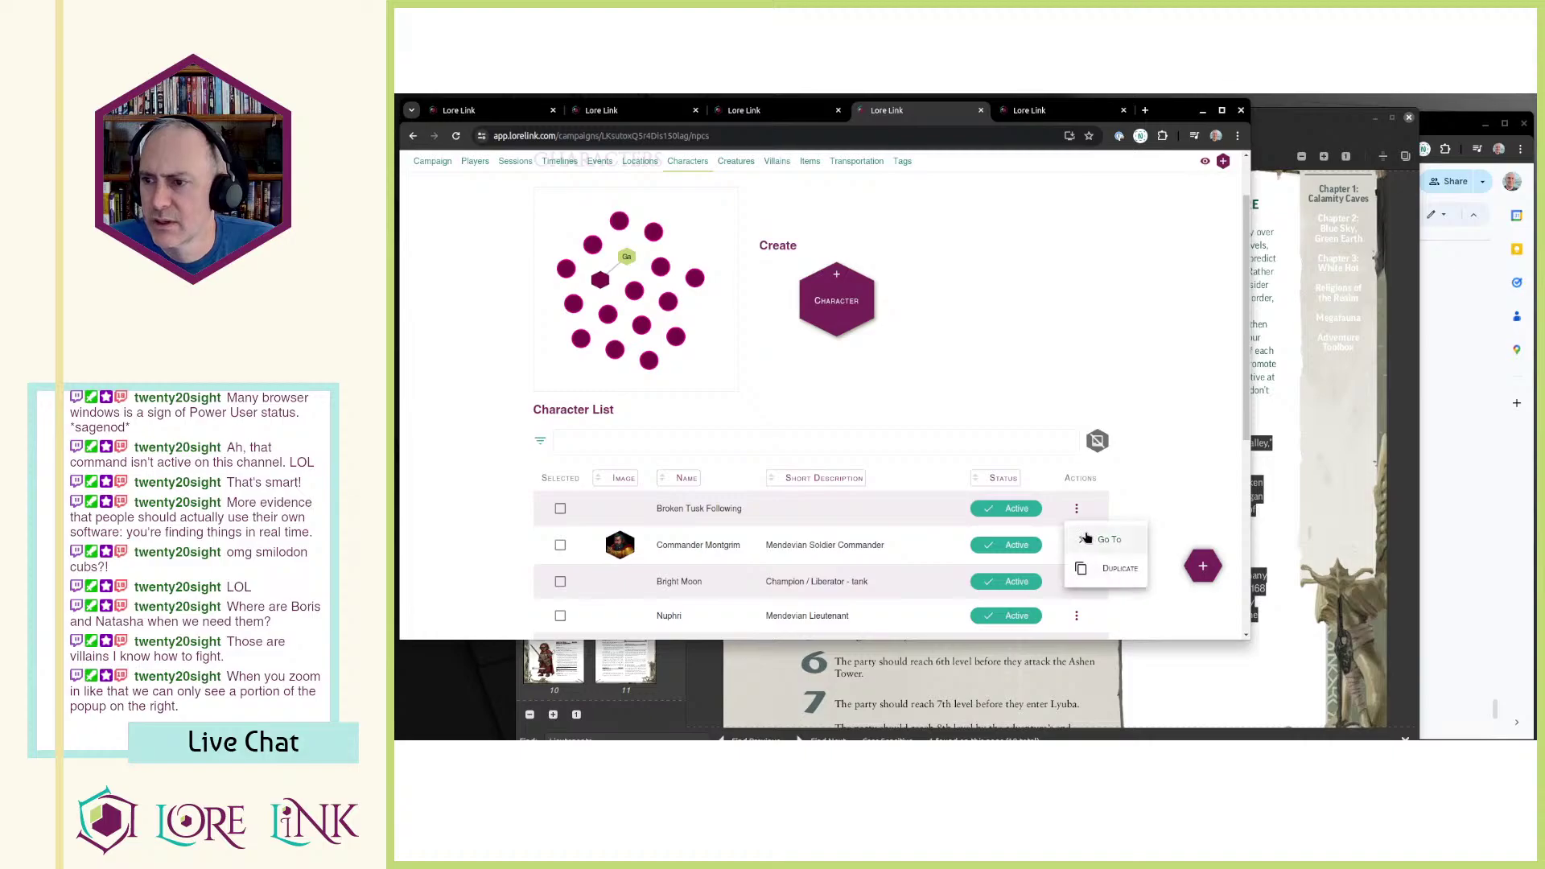
{"action": "left_click", "coordinate": [1088, 537]}
{"action": "scroll", "coordinate": [1025, 435], "scroll_direction": "down", "scroll_amount": 5}
{"action": "scroll", "coordinate": [717, 593], "scroll_direction": "down", "scroll_amount": 8}
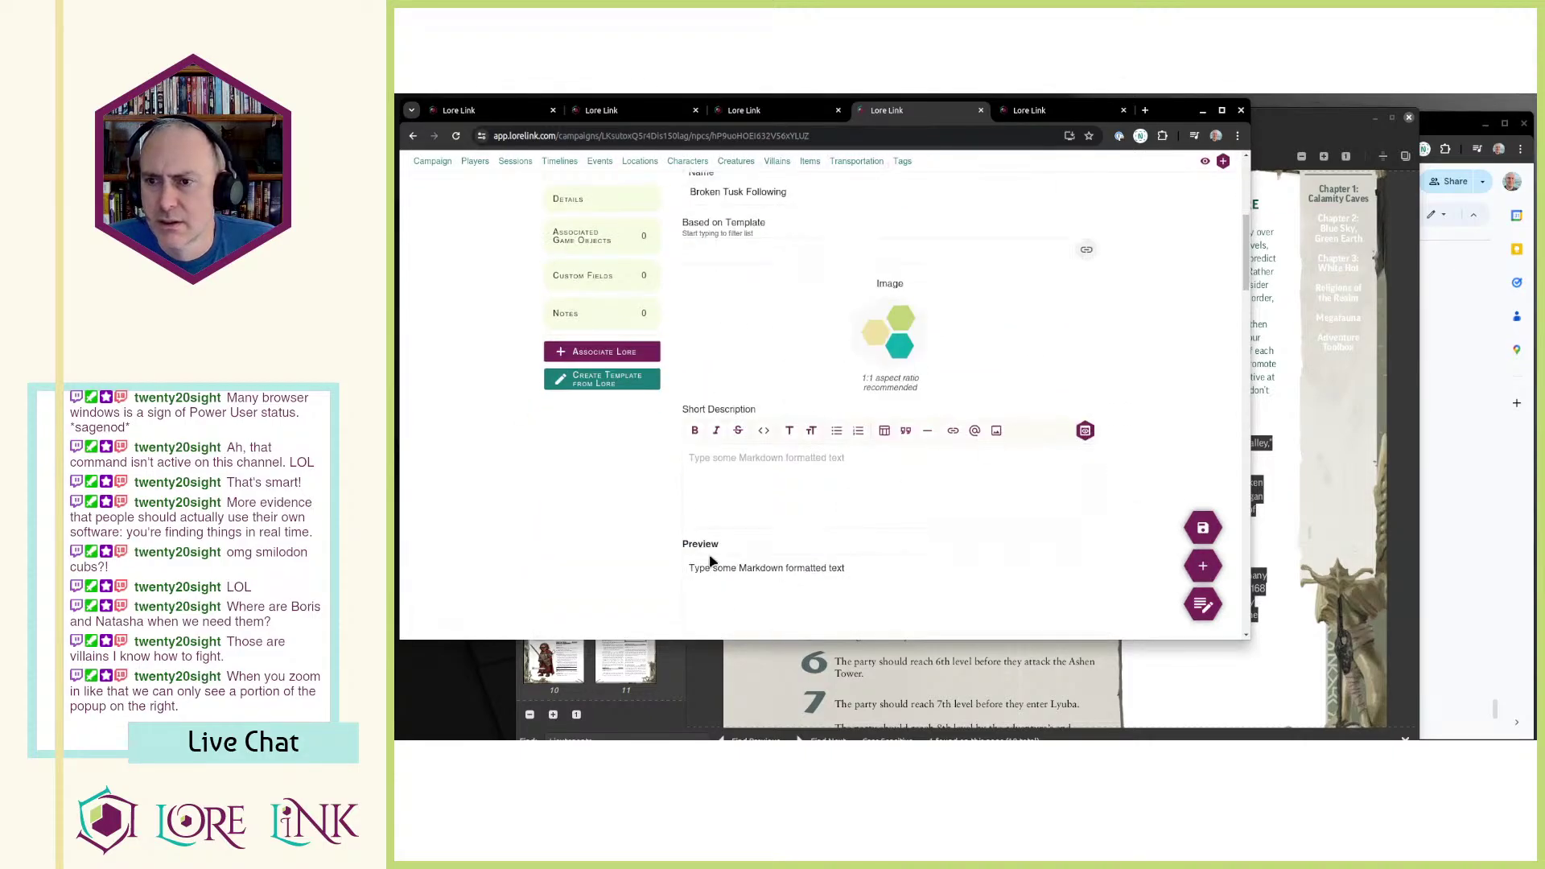
Step: Paste the copied Leadership sidebar text below the Following list in the Description and format "LEADERSHIP" as a top-level heading
{"action": "scroll", "coordinate": [815, 495], "scroll_direction": "down", "scroll_amount": 5}
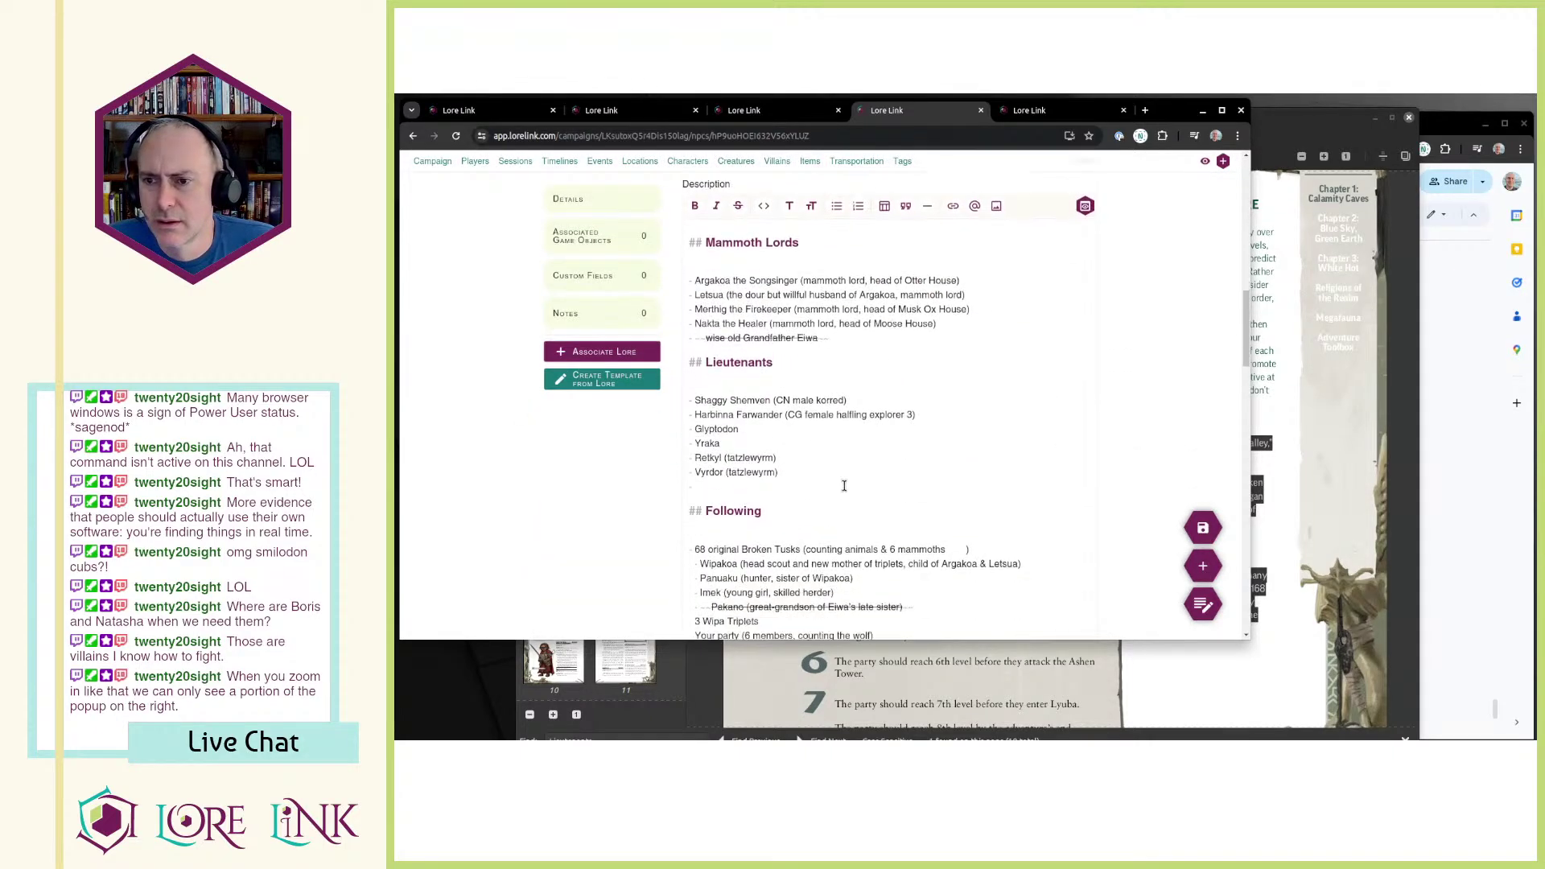
{"action": "scroll", "coordinate": [837, 467], "scroll_direction": "up", "scroll_amount": 5}
{"action": "scroll", "coordinate": [863, 433], "scroll_direction": "down", "scroll_amount": 2}
{"action": "scroll", "coordinate": [864, 435], "scroll_direction": "up", "scroll_amount": 8}
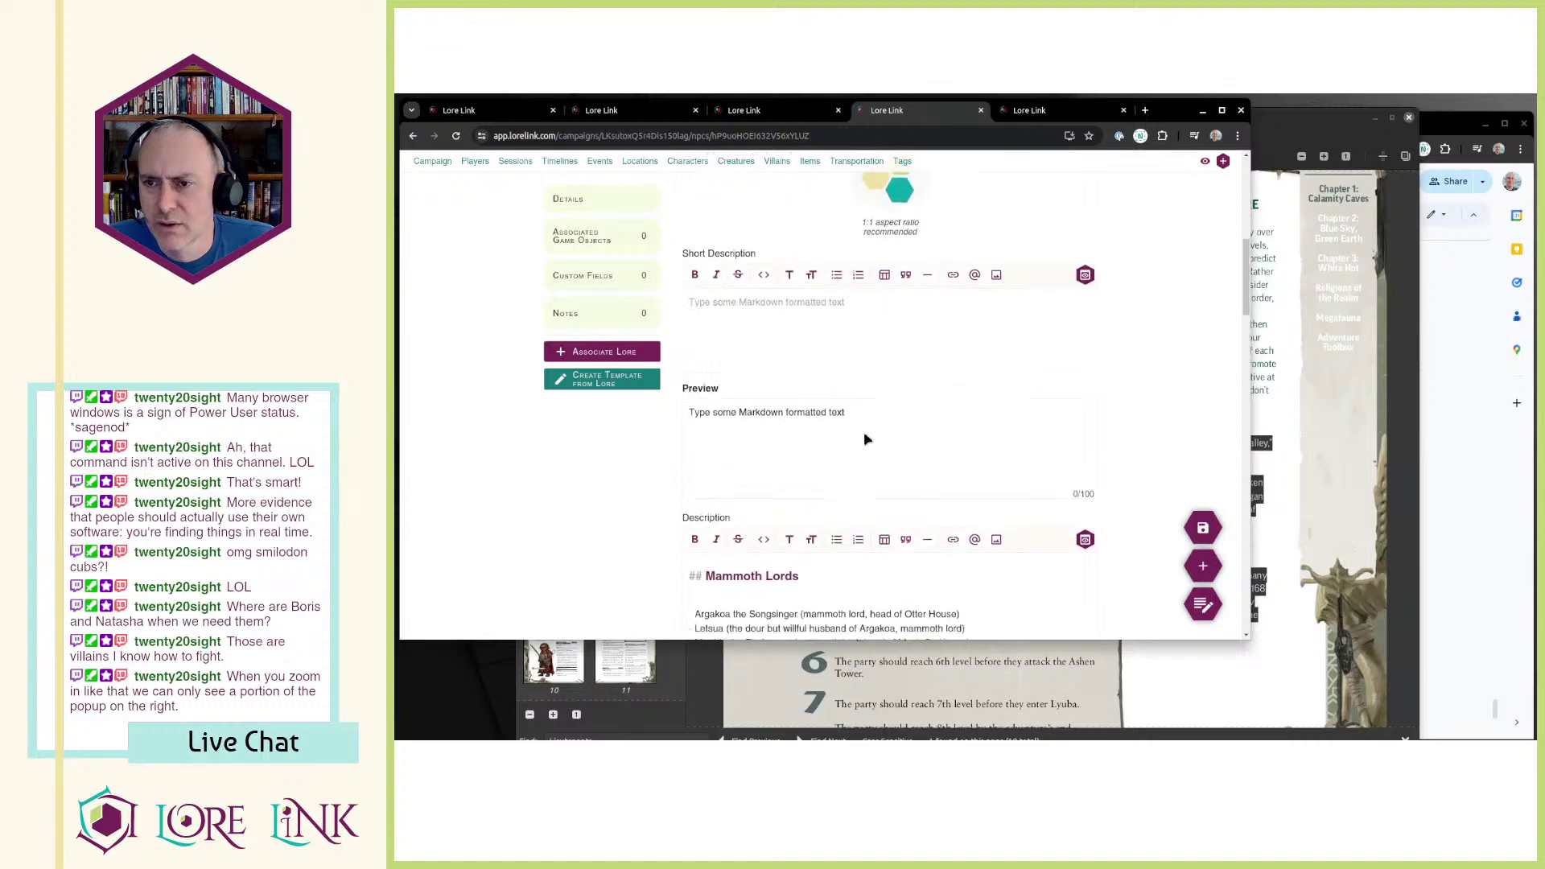
{"action": "scroll", "coordinate": [863, 434], "scroll_direction": "down", "scroll_amount": 11}
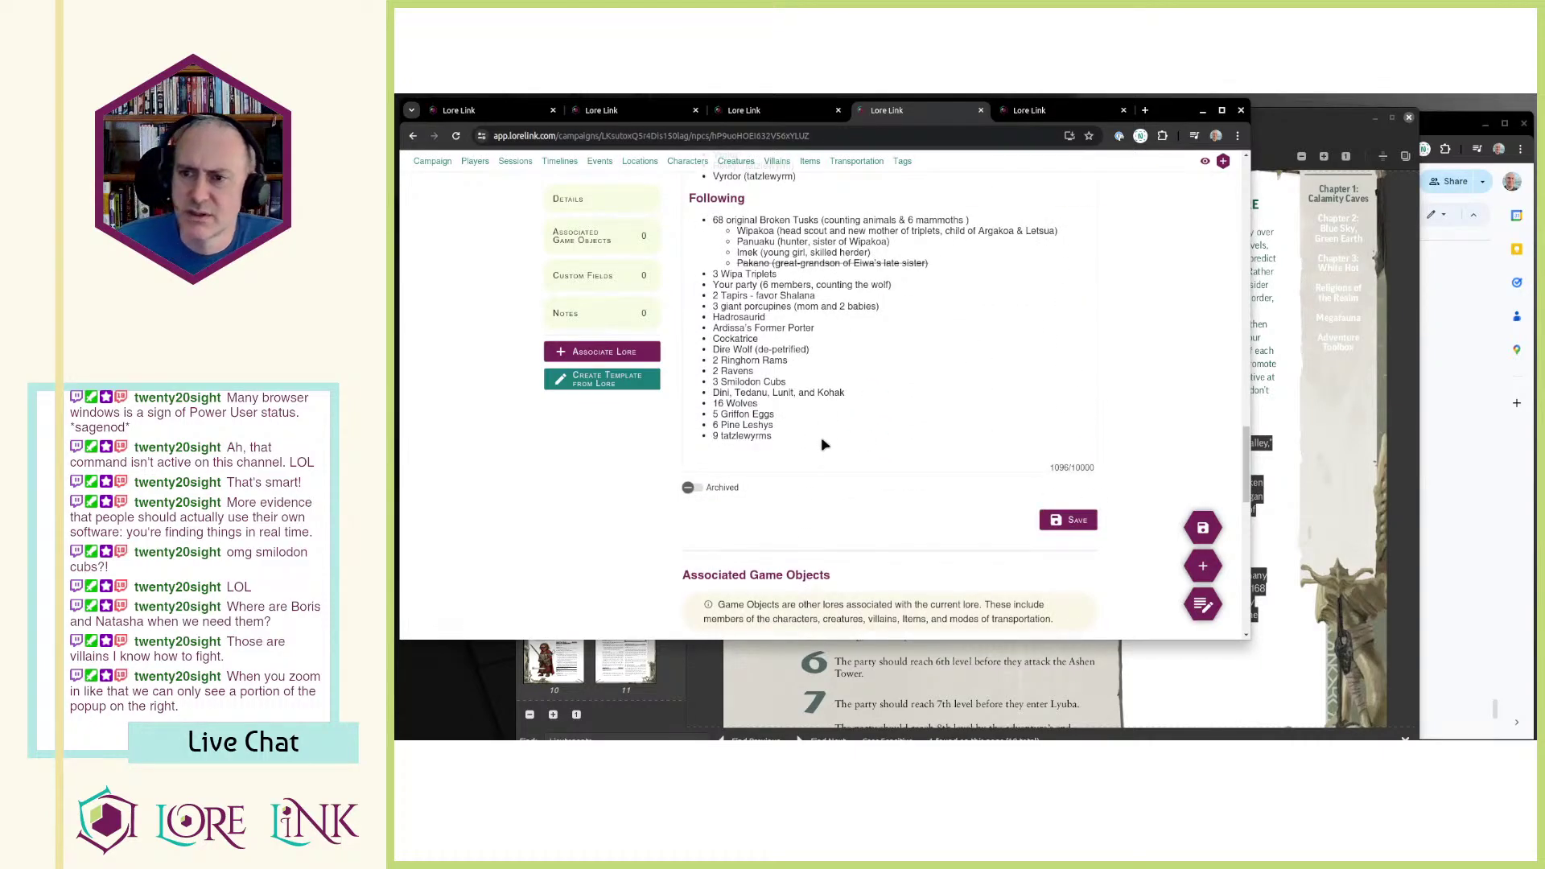
{"action": "scroll", "coordinate": [1017, 393], "scroll_direction": "up", "scroll_amount": 11}
{"action": "scroll", "coordinate": [858, 416], "scroll_direction": "down", "scroll_amount": 3}
{"action": "left_click", "coordinate": [850, 386]}
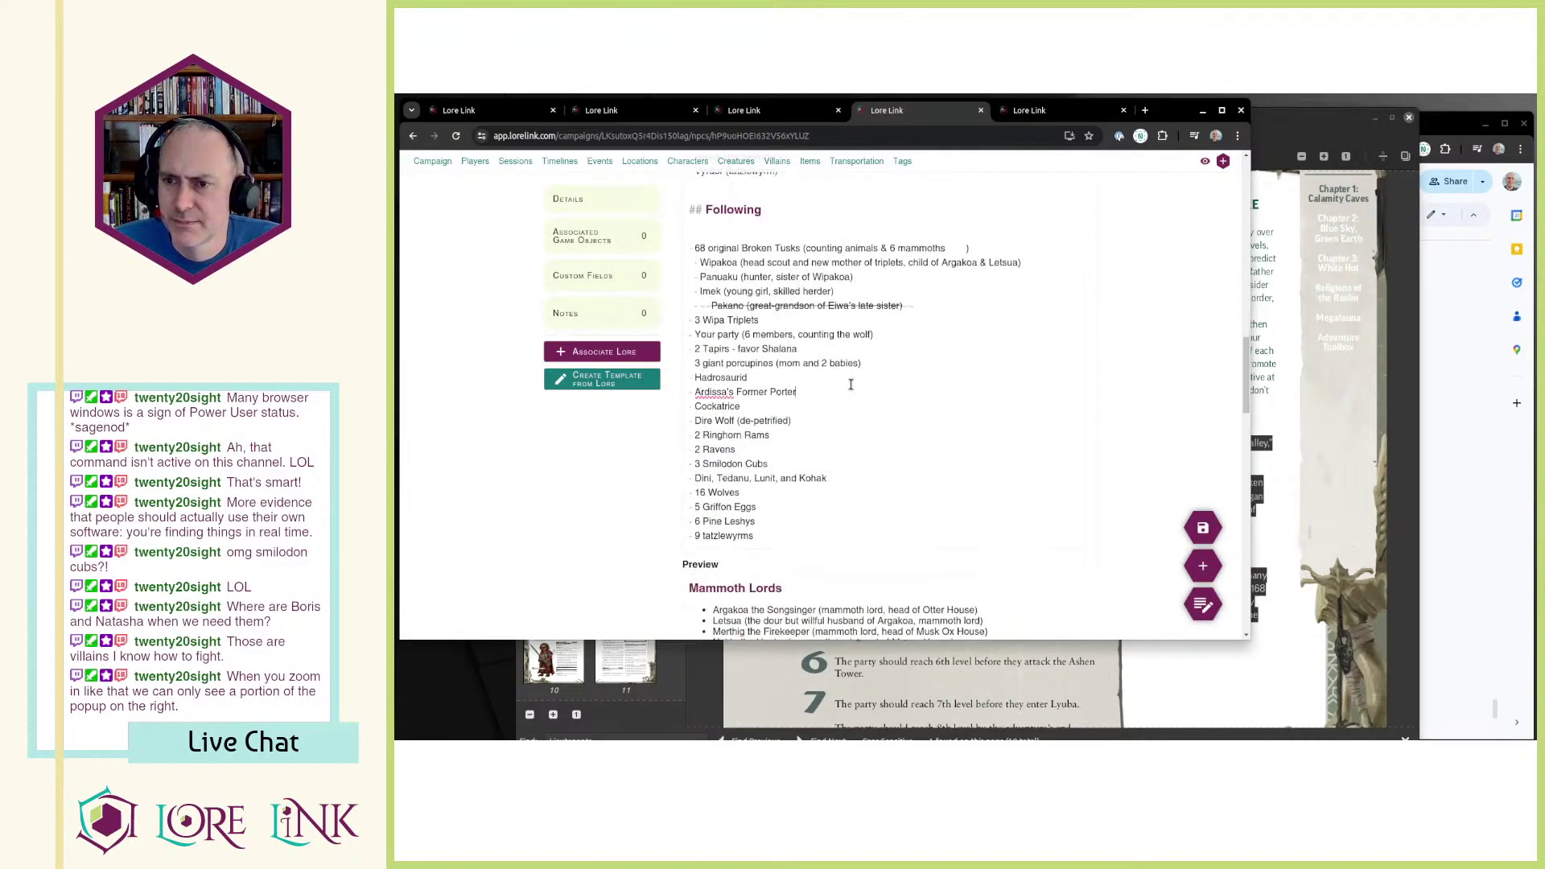
{"action": "key", "text": "ctrl+v"}
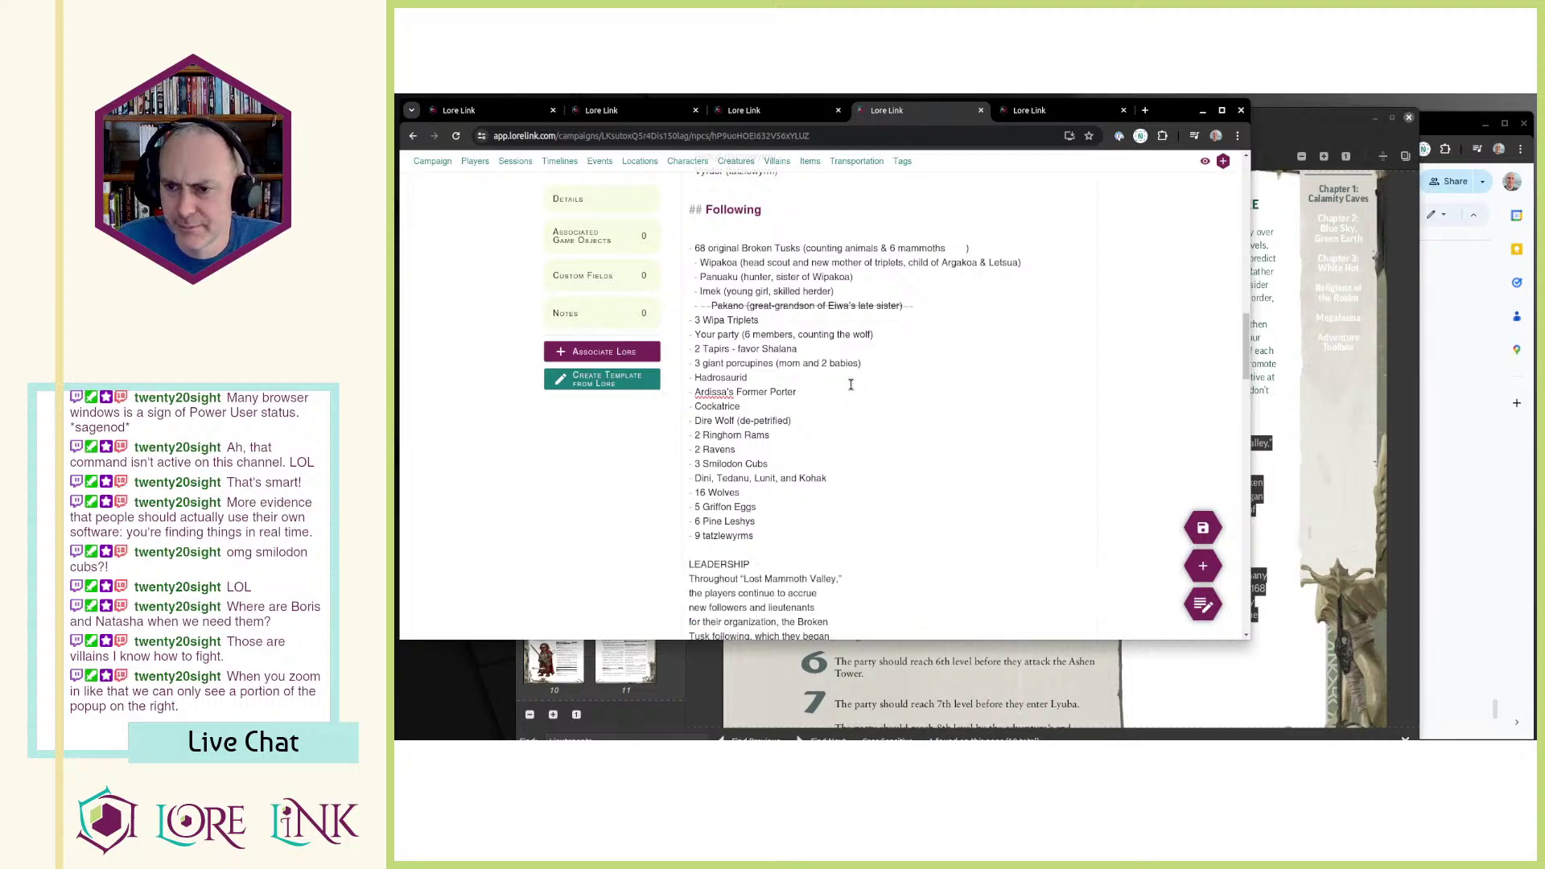
{"action": "scroll", "coordinate": [850, 385], "scroll_direction": "down", "scroll_amount": 2}
{"action": "left_click", "coordinate": [923, 430]}
{"action": "key", "text": "Home"}
{"action": "type", "text": "#"}
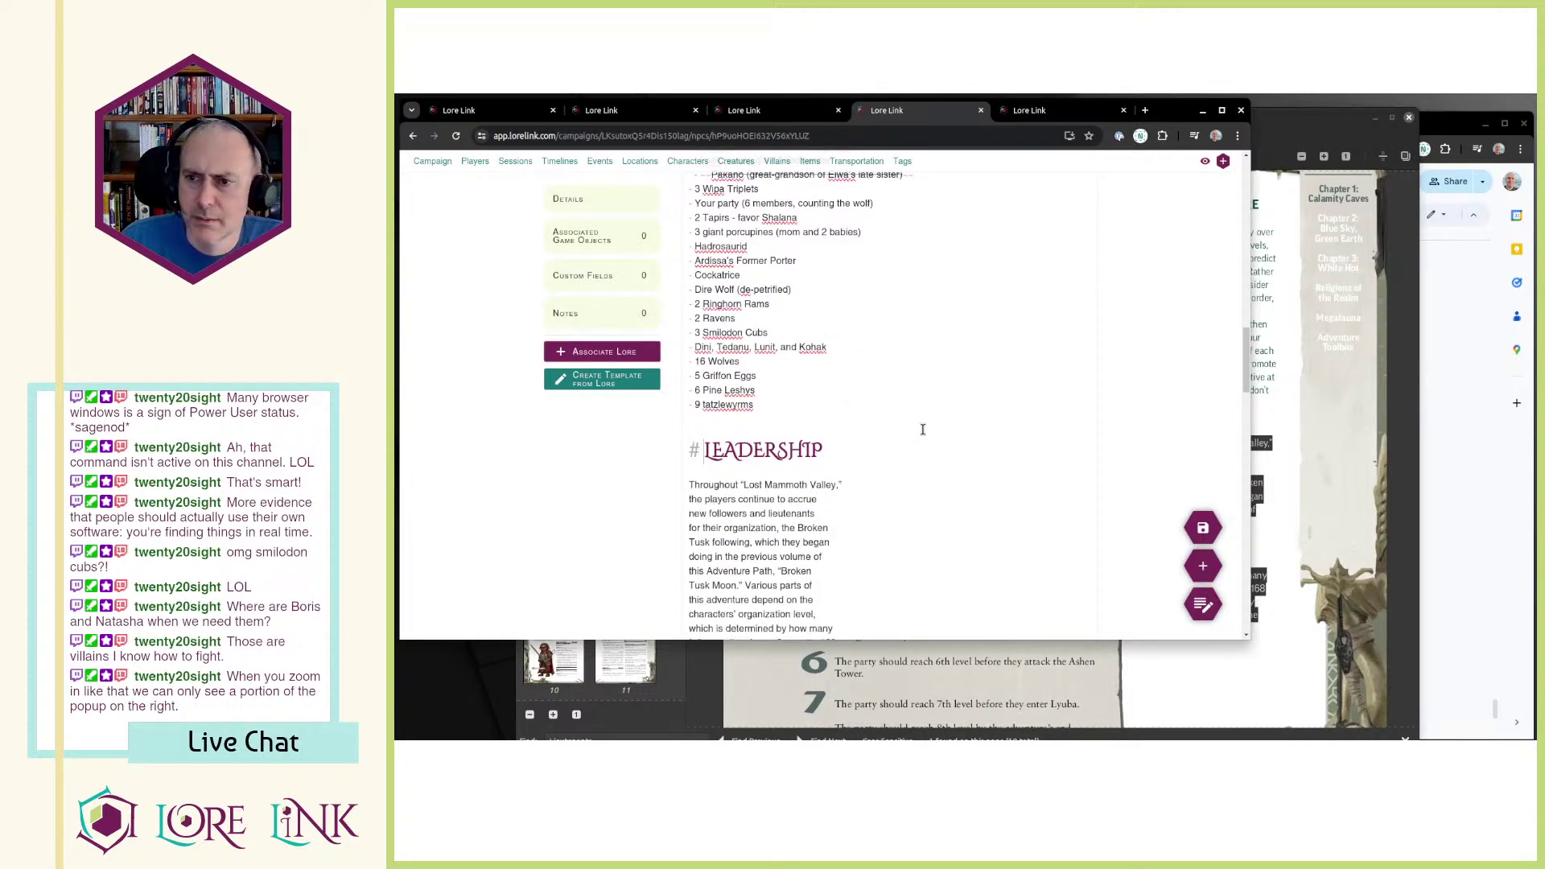
Step: Remove the line breaks within the pasted Leadership text so it forms one continuous paragraph
{"action": "key", "text": "Delete"}
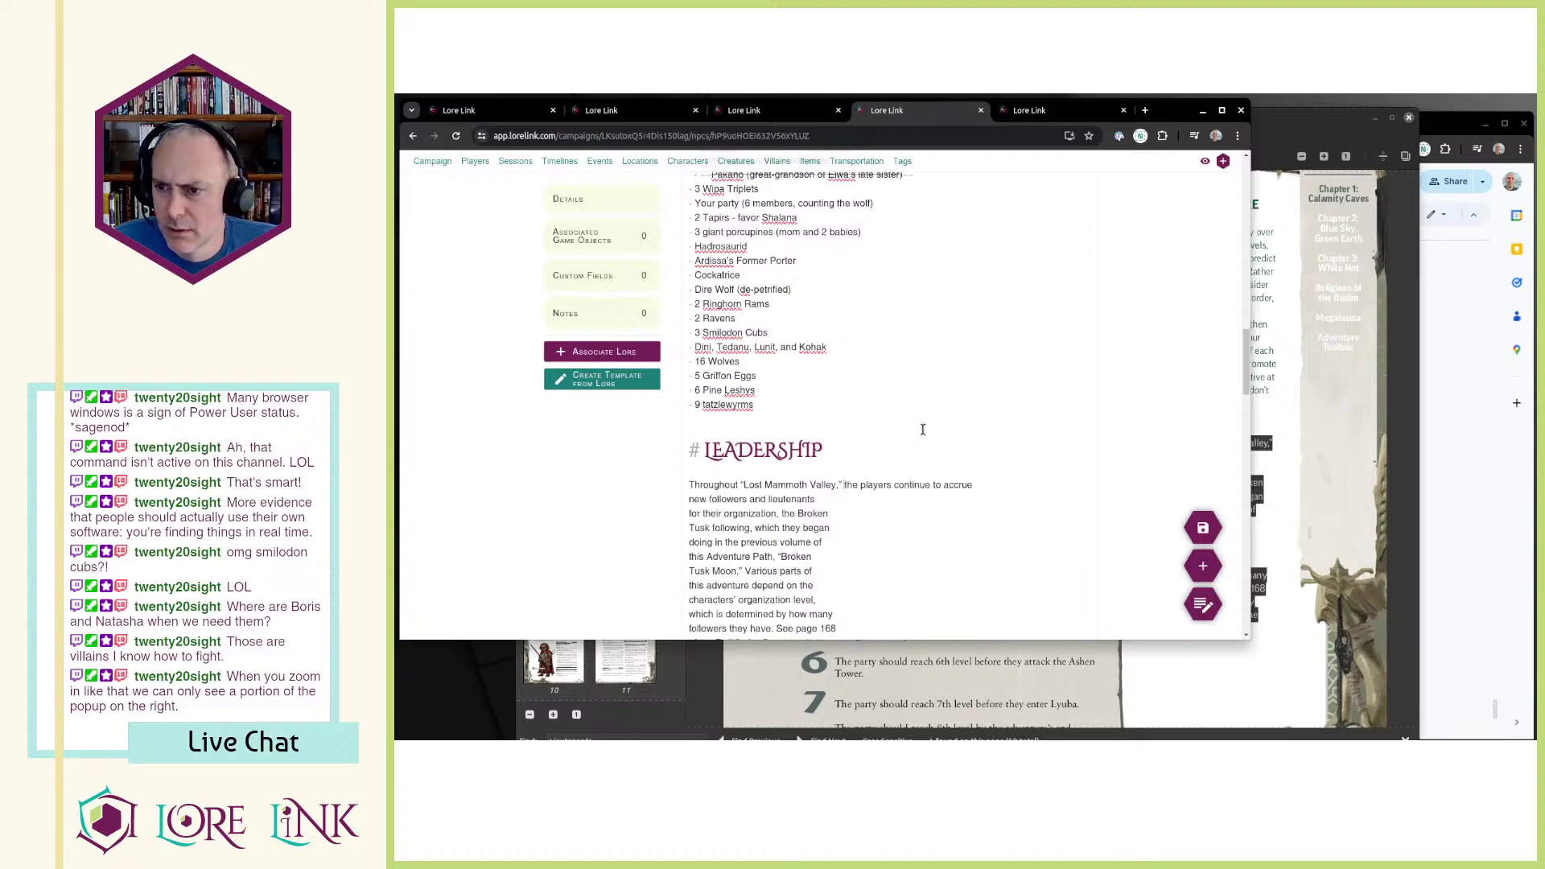
{"action": "key", "text": "Delete"}
{"action": "key", "text": "End"}
{"action": "key", "text": "Delete"}
{"action": "key", "text": "End"}
{"action": "key", "text": "Delete"}
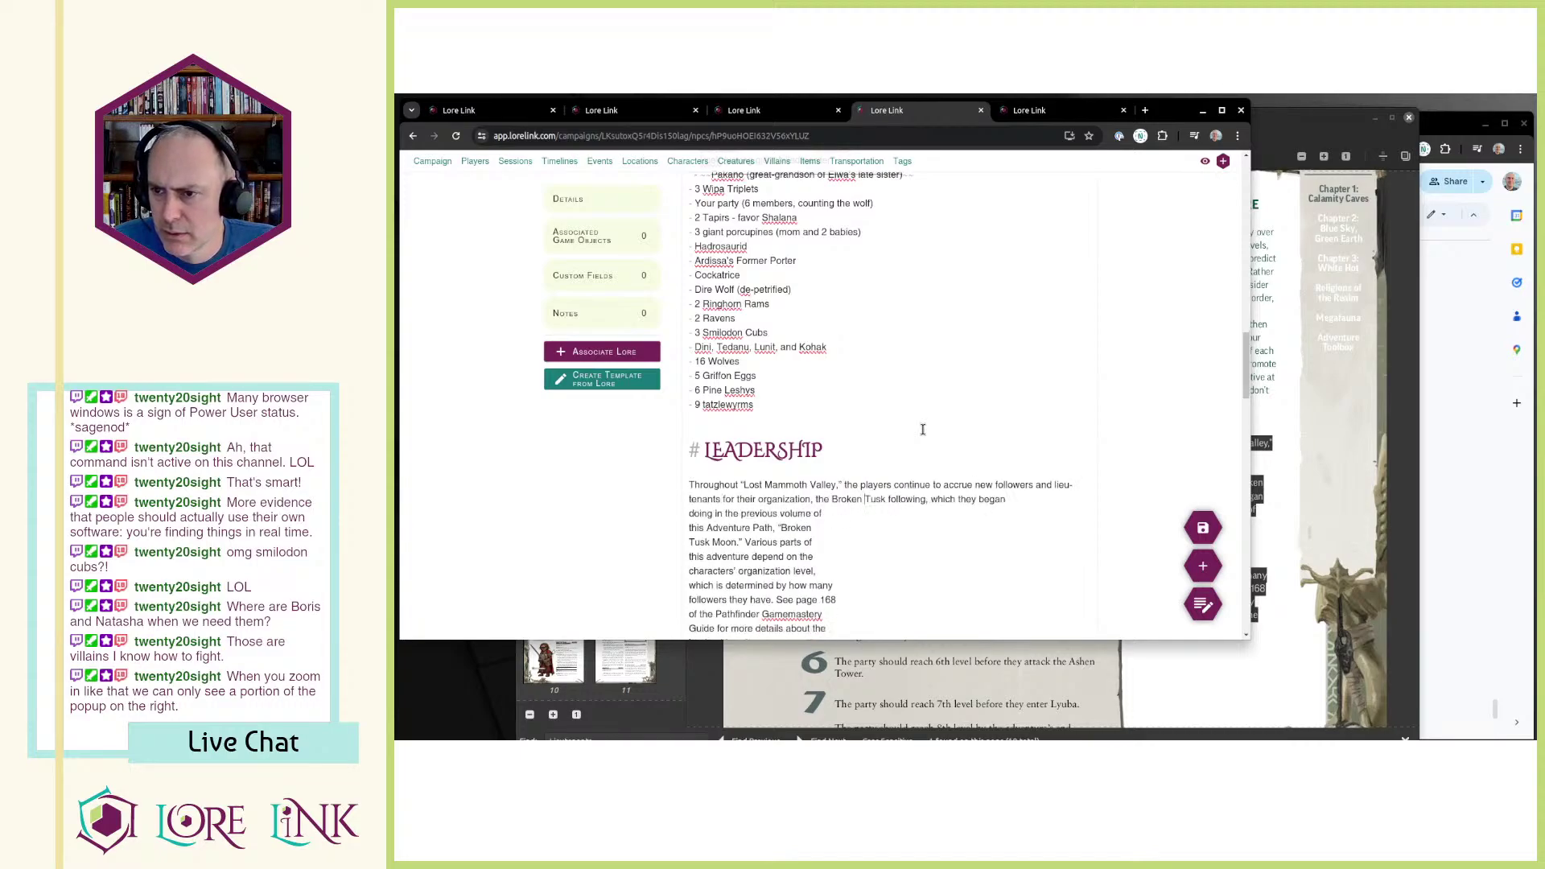
{"action": "key", "text": "Delete"}
{"action": "key", "text": "End"}
{"action": "key", "text": "Delete"}
{"action": "key", "text": "Delete"}
{"action": "key", "text": "End"}
{"action": "key", "text": "Delete"}
{"action": "key", "text": "Delete"}
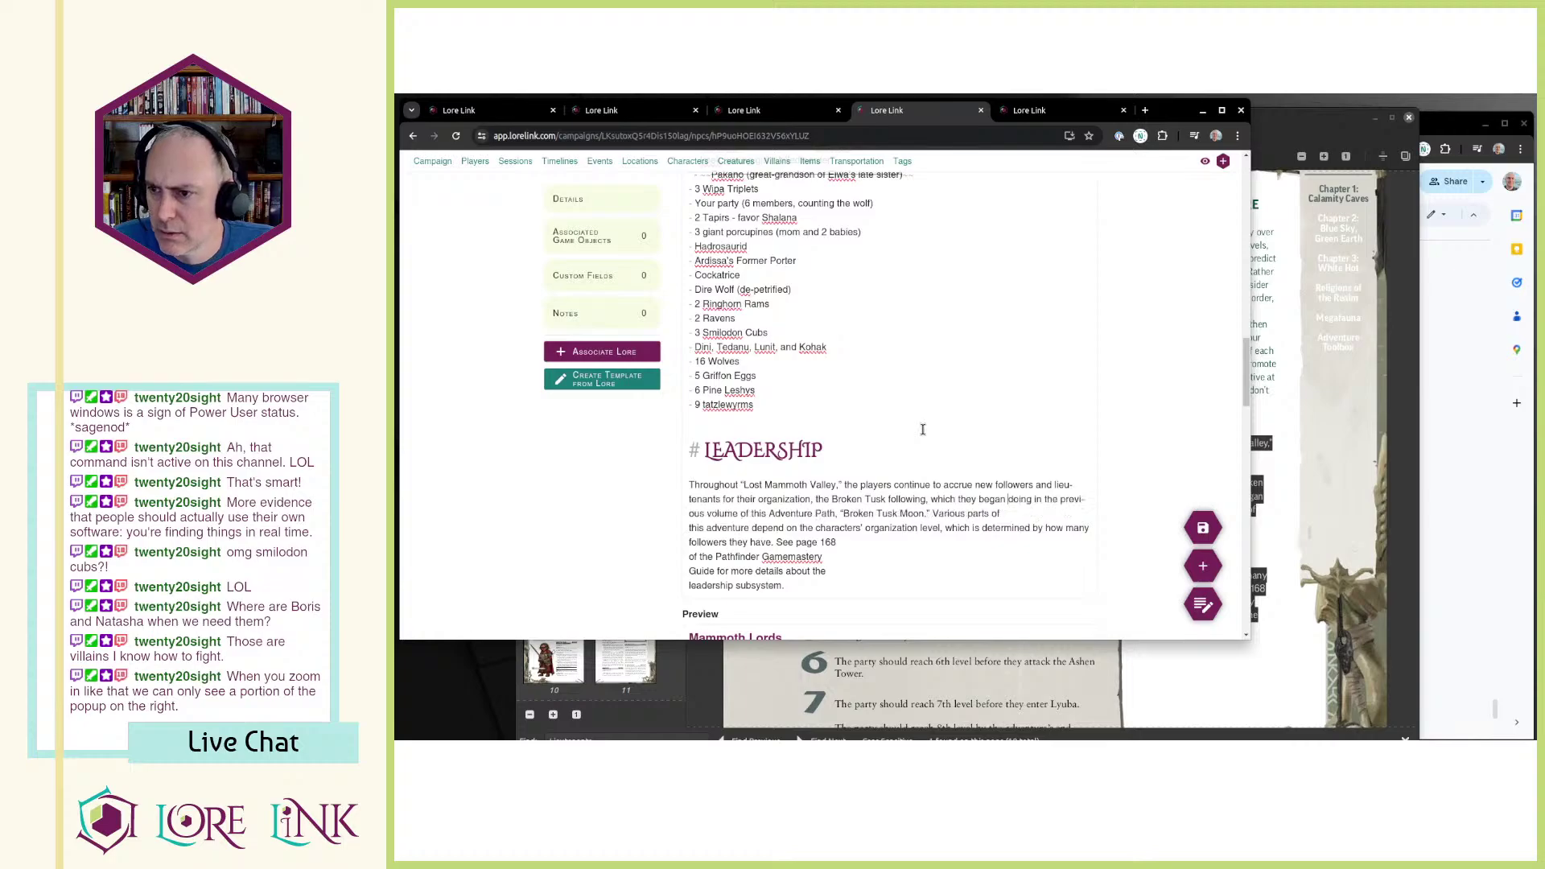
{"action": "key", "text": "End"}
{"action": "key", "text": "Delete"}
{"action": "key", "text": "Delete"}
{"action": "key", "text": "End"}
{"action": "key", "text": "Delete"}
{"action": "key", "text": "Delete"}
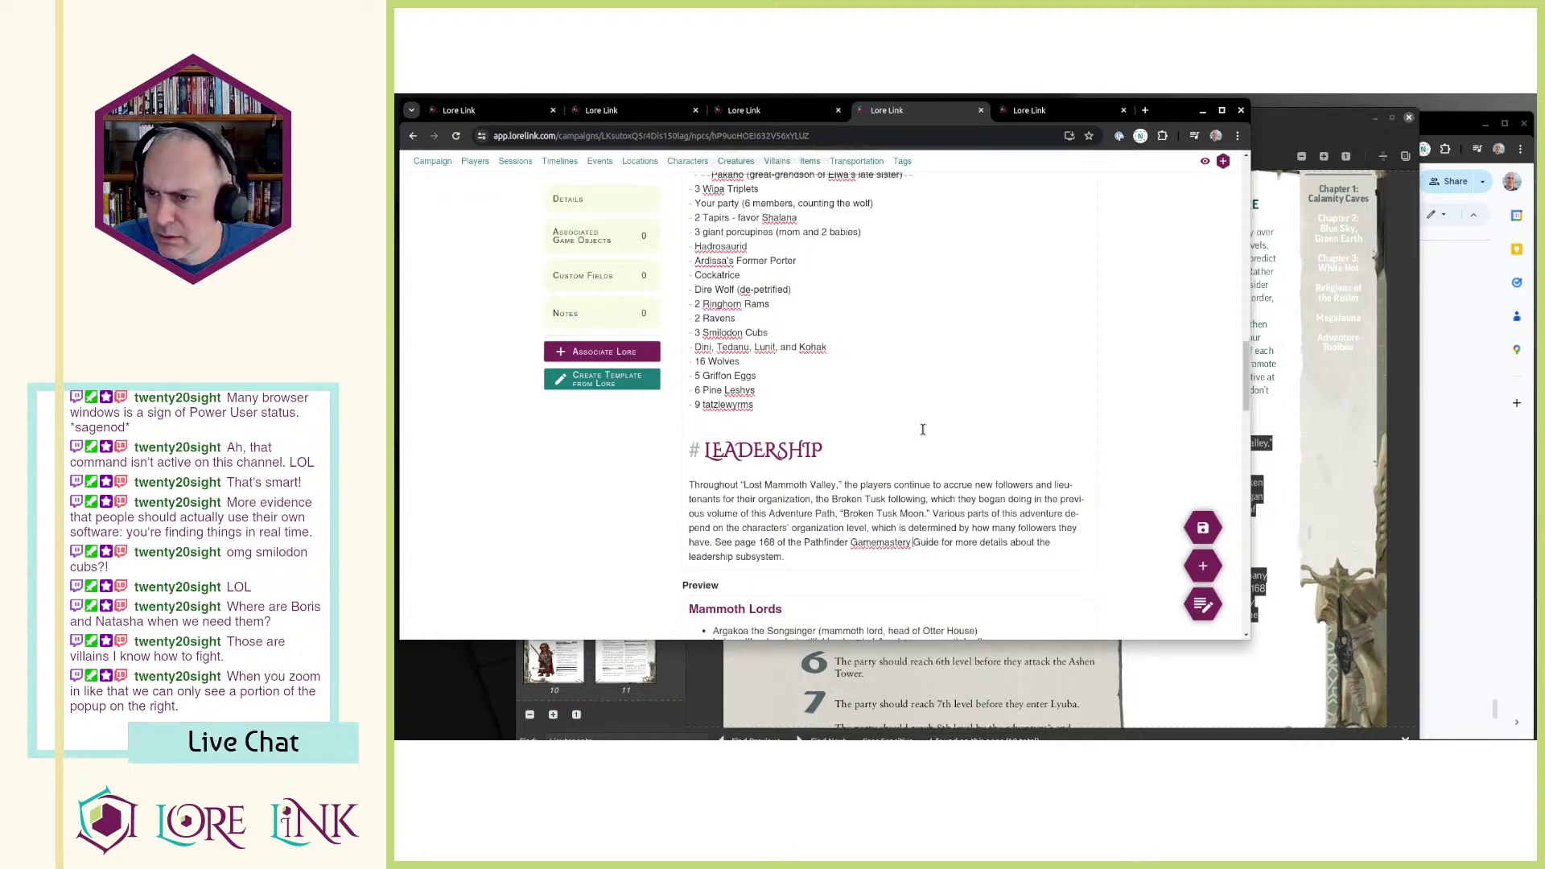
{"action": "key", "text": "Delete"}
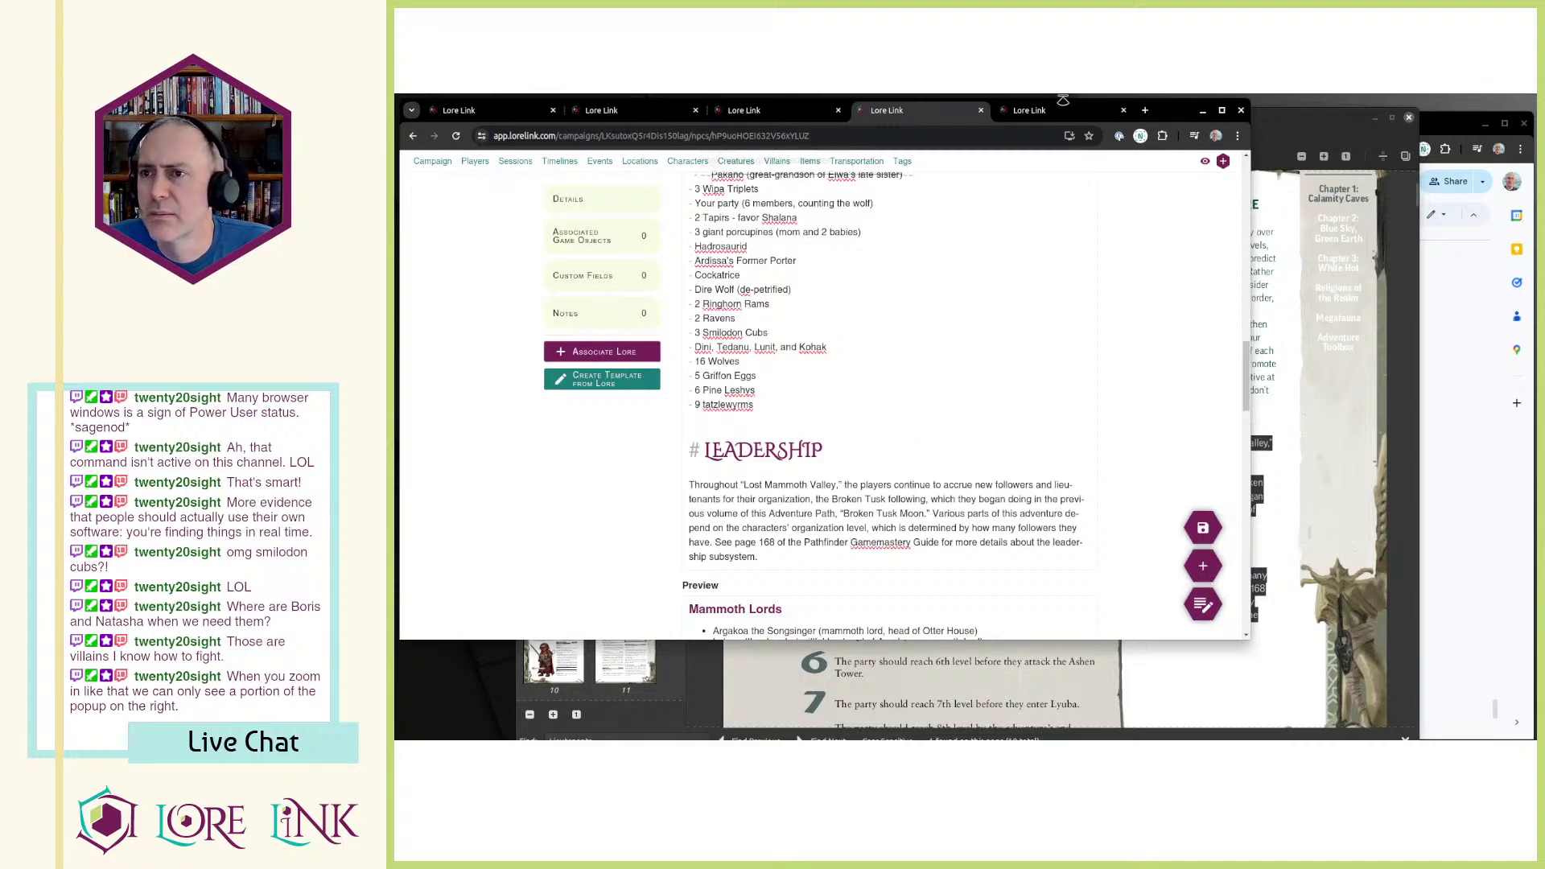
Step: Switch to Archives of Nethys, search for "leadership" and open the GM Core Leadership subsystem rules to read them
{"action": "left_click", "coordinate": [1456, 128]}
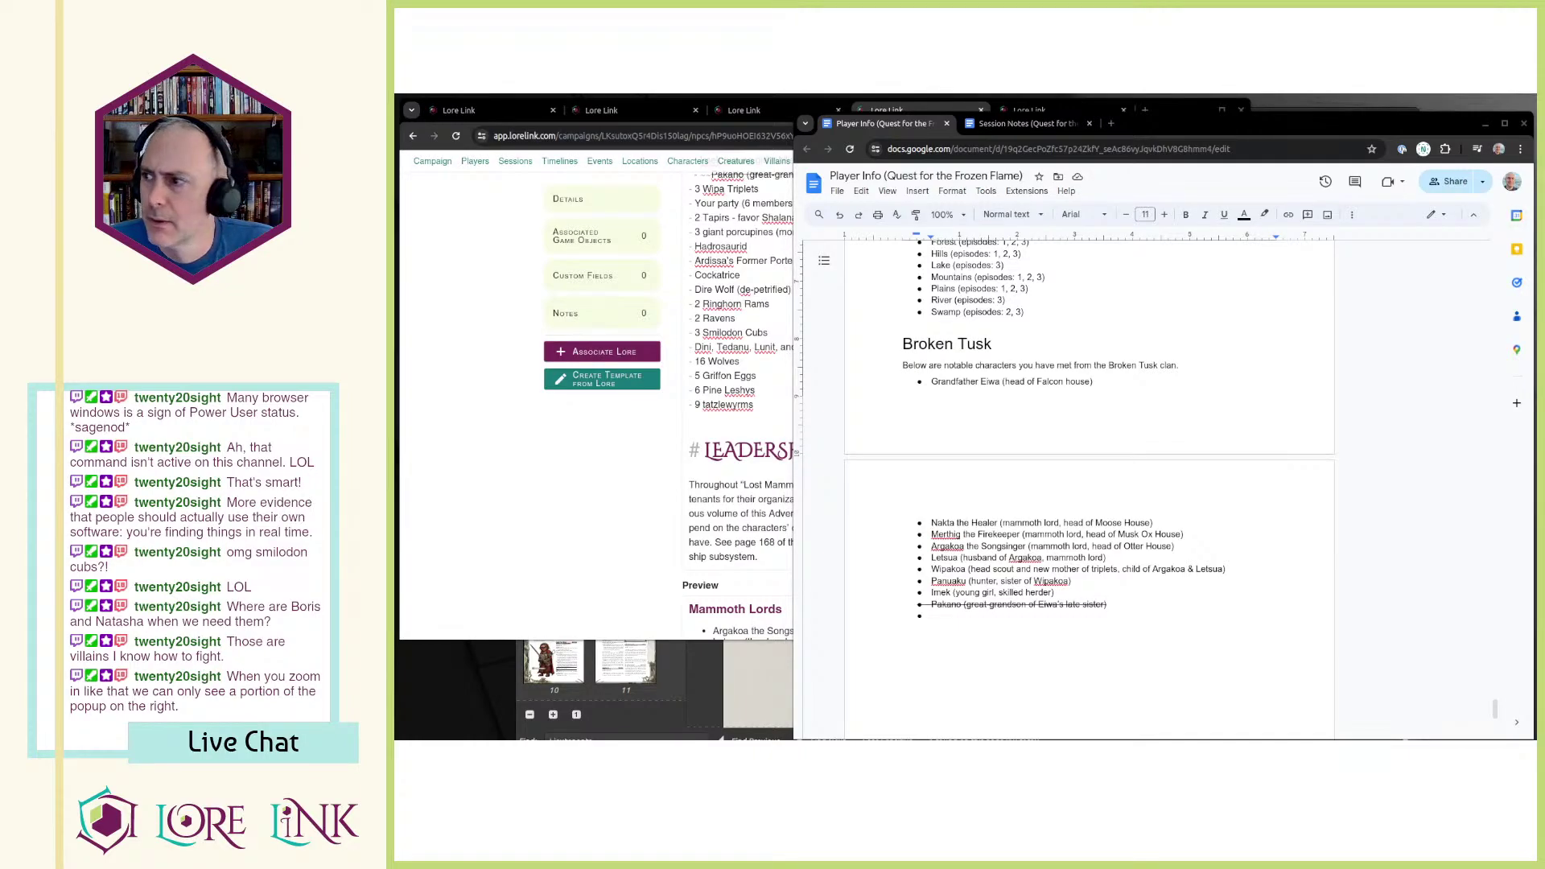
{"action": "key", "text": "alt+Tab"}
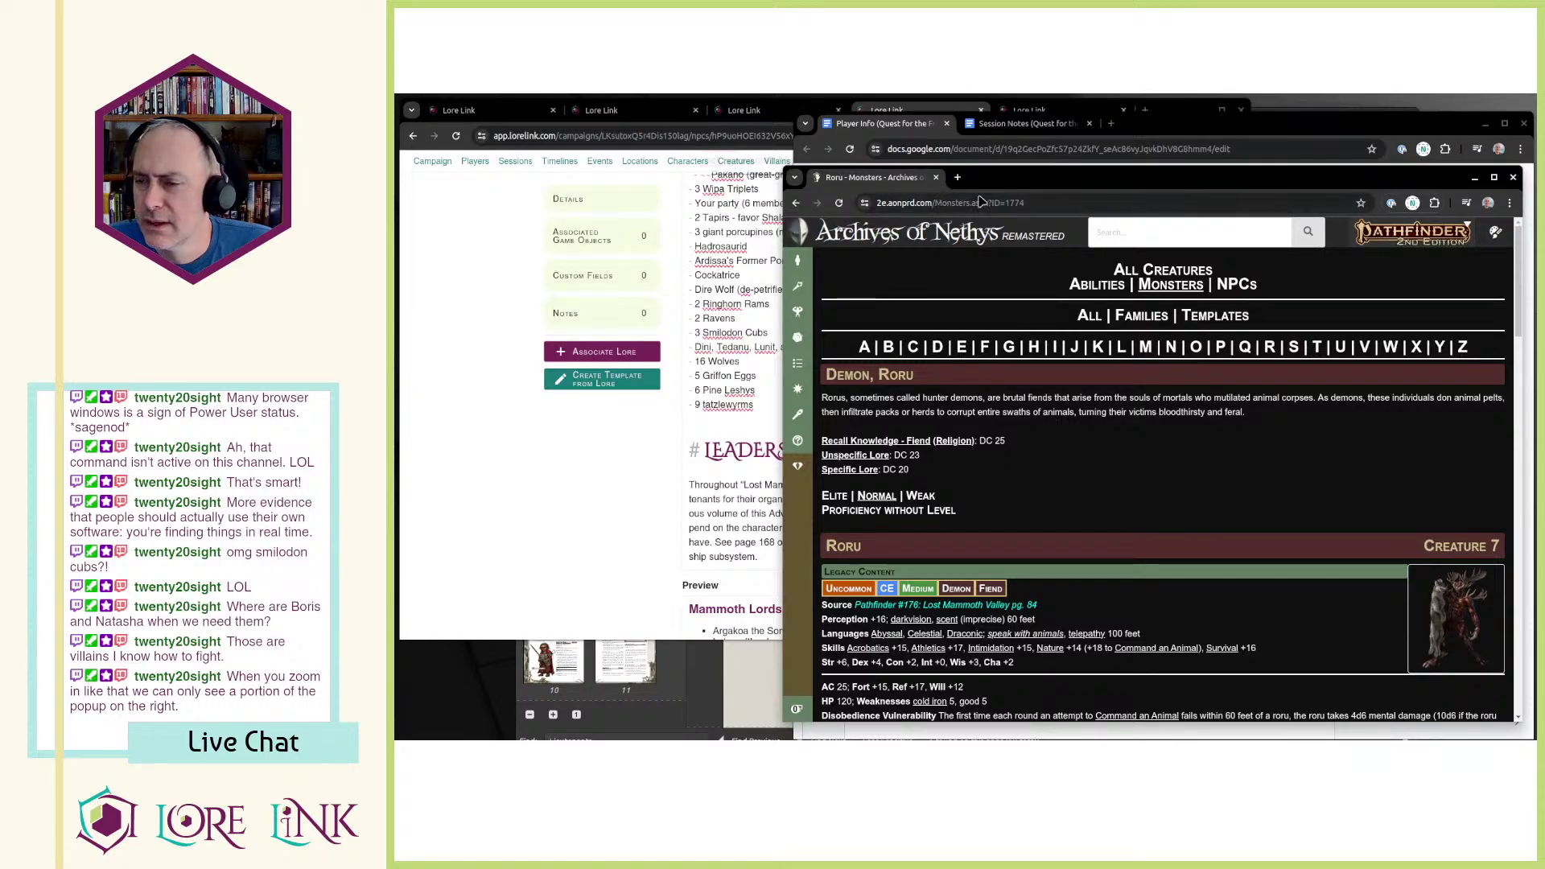
{"action": "left_click", "coordinate": [1112, 228]}
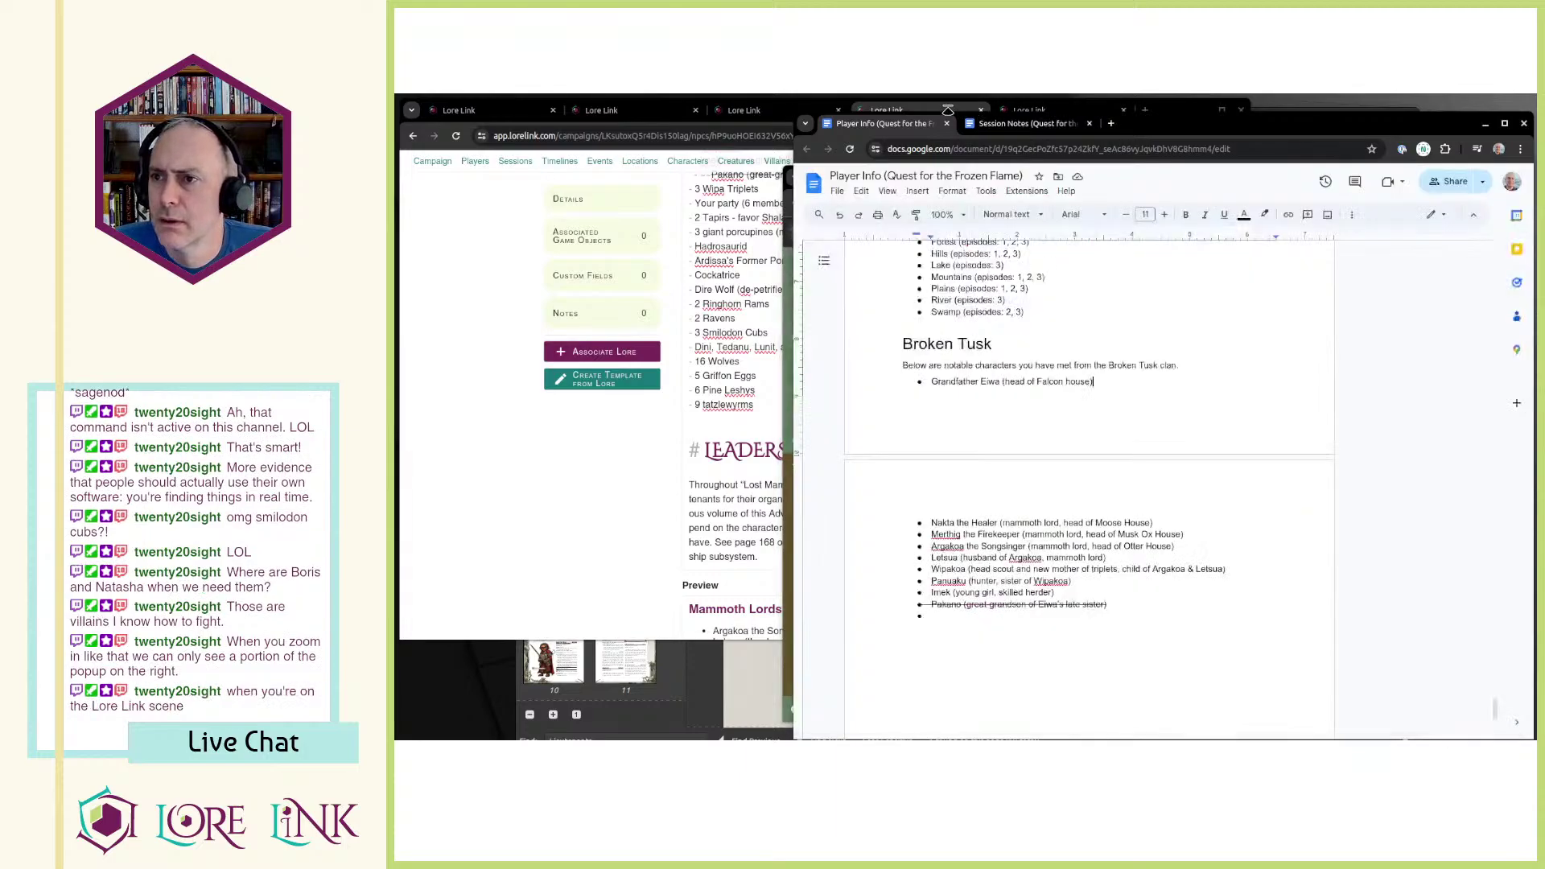
{"action": "left_click", "coordinate": [950, 113]}
{"action": "left_click", "coordinate": [950, 111]}
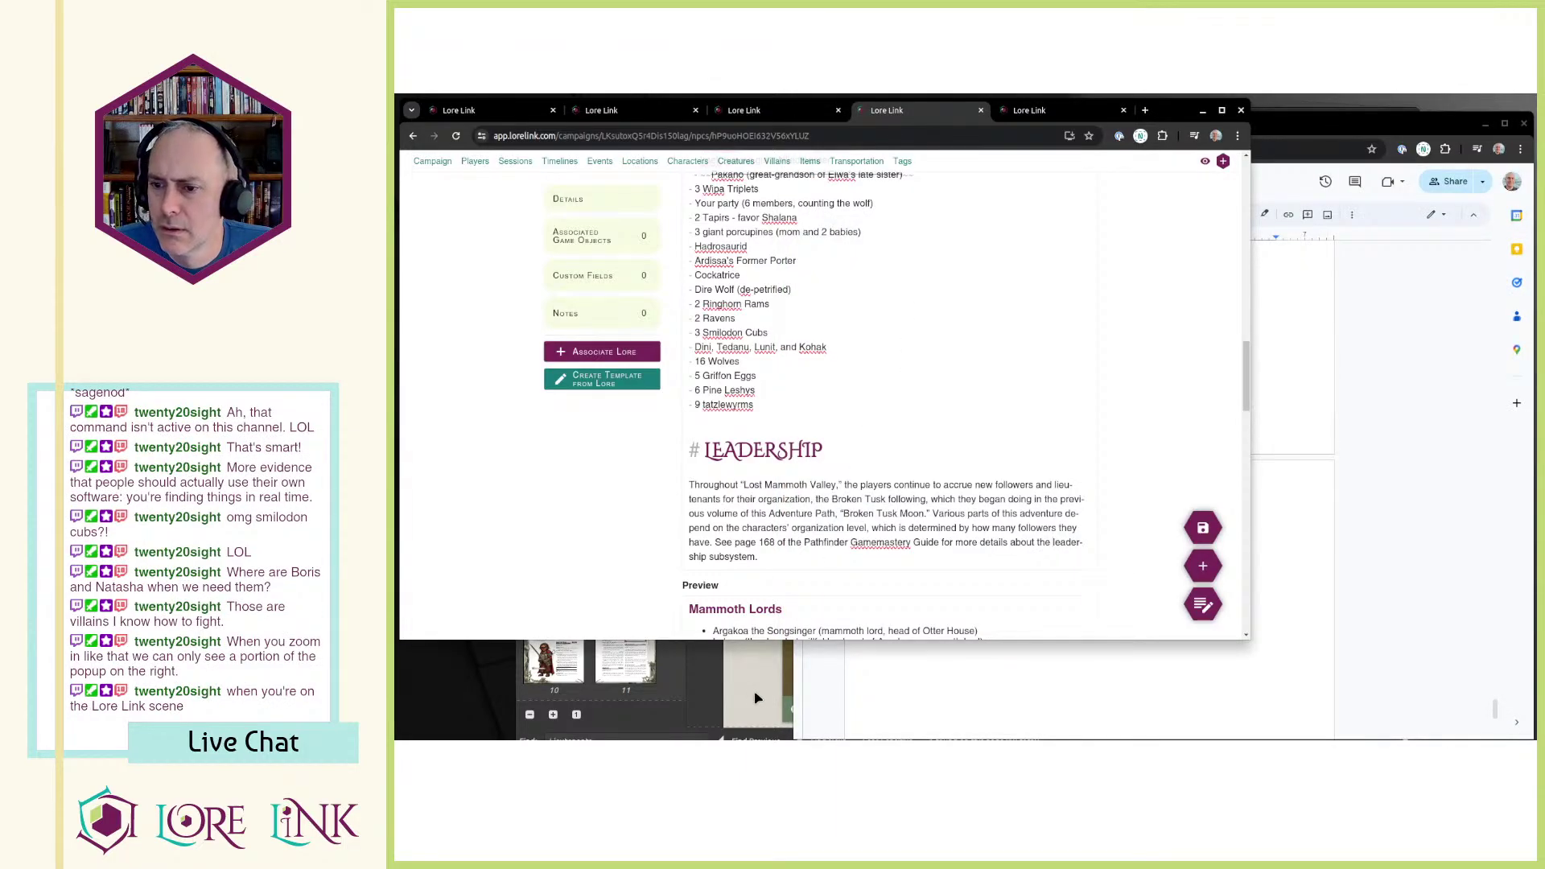
{"action": "left_click", "coordinate": [784, 683]}
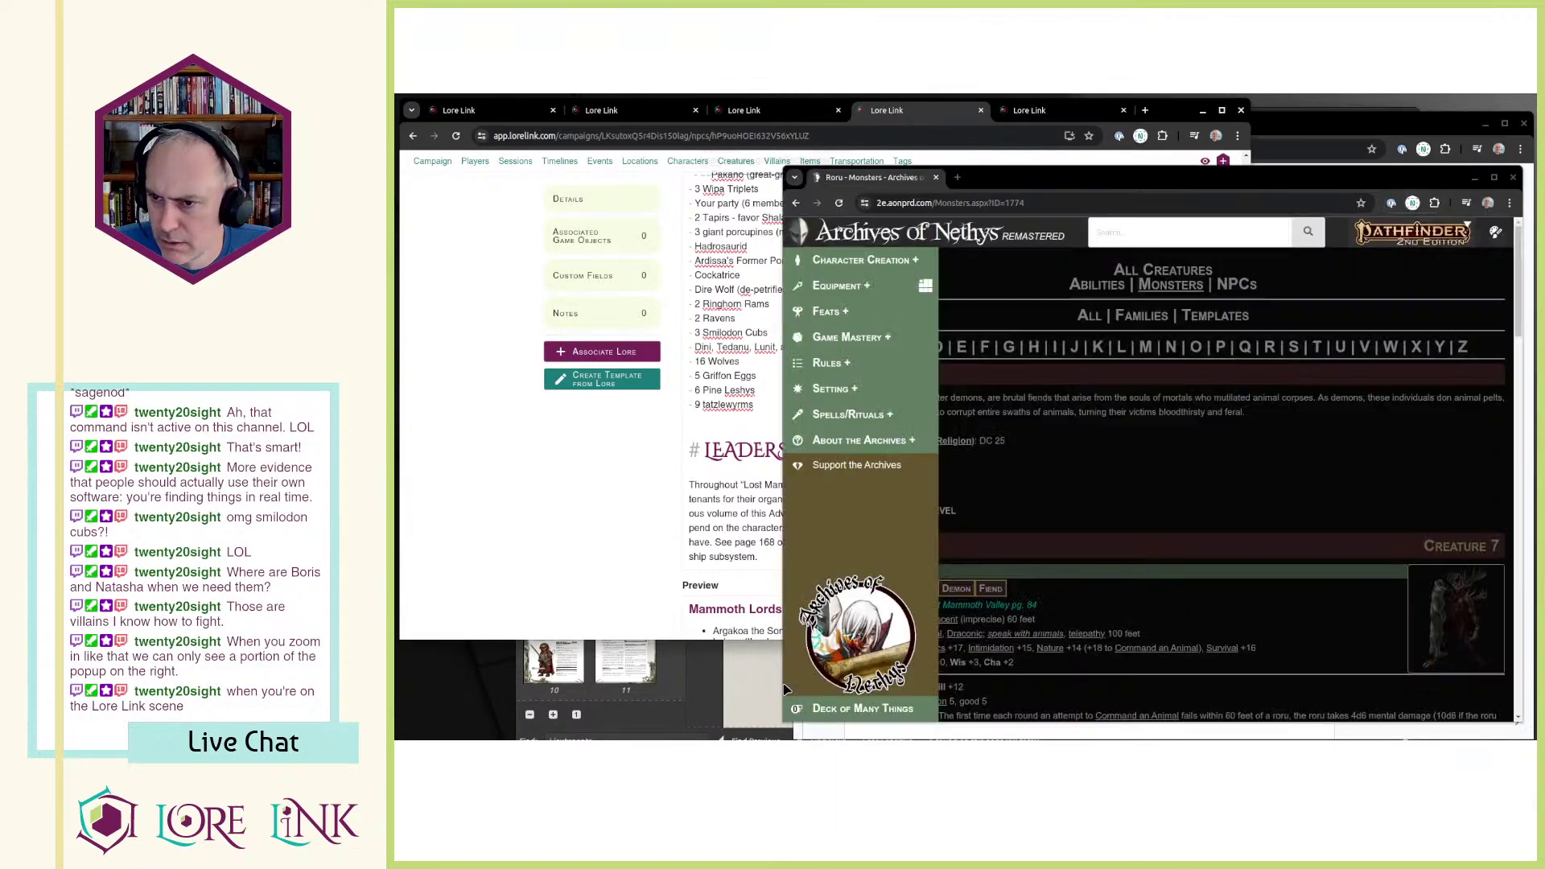
{"action": "type", "text": "leadership"}
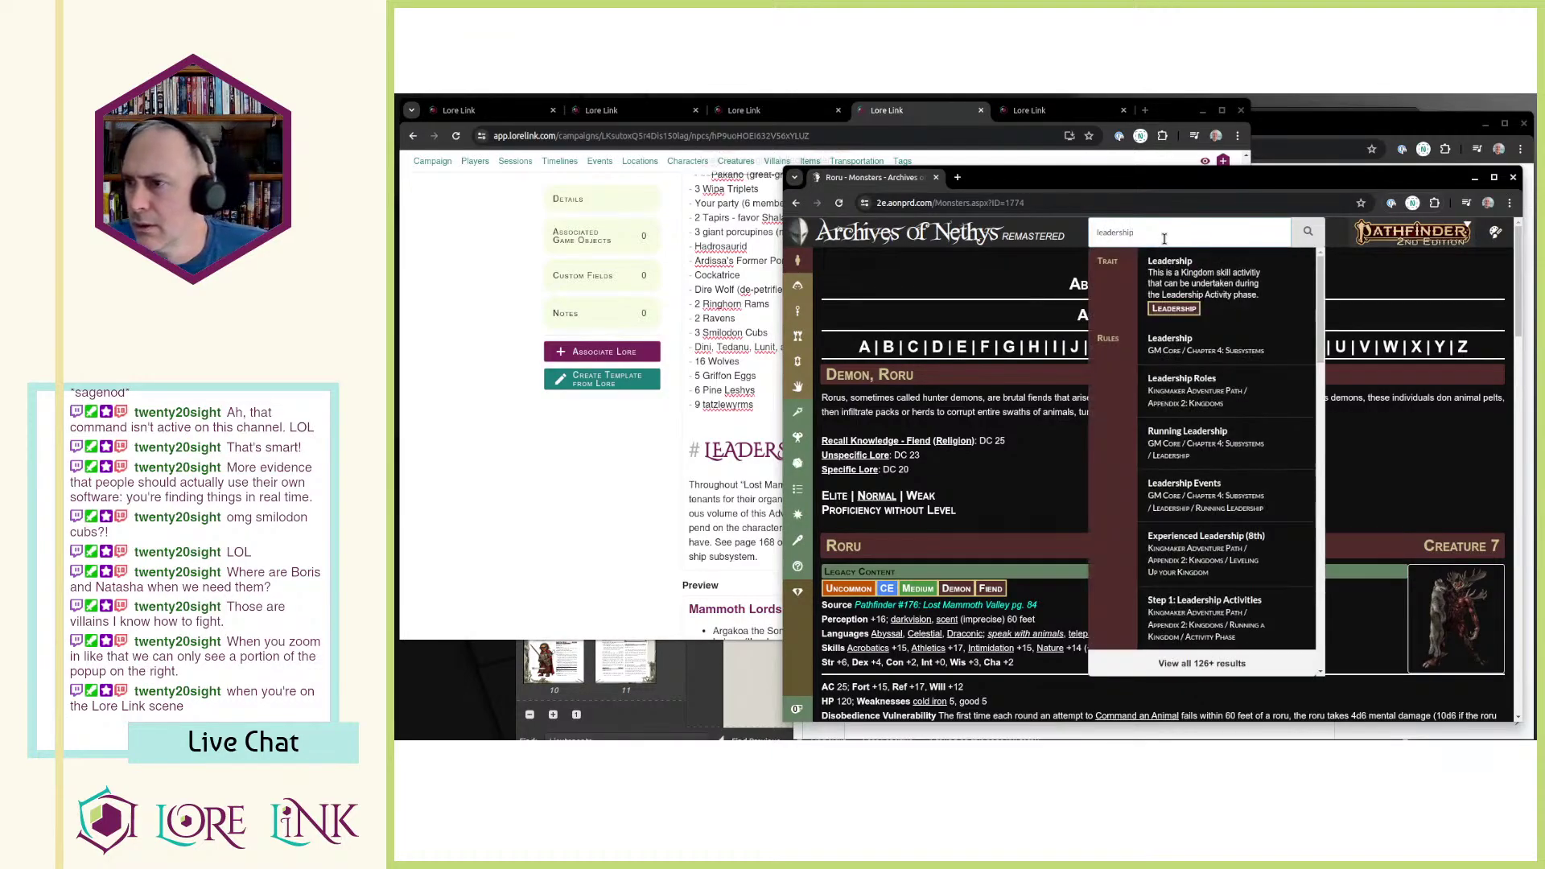
{"action": "left_click", "coordinate": [1208, 355]}
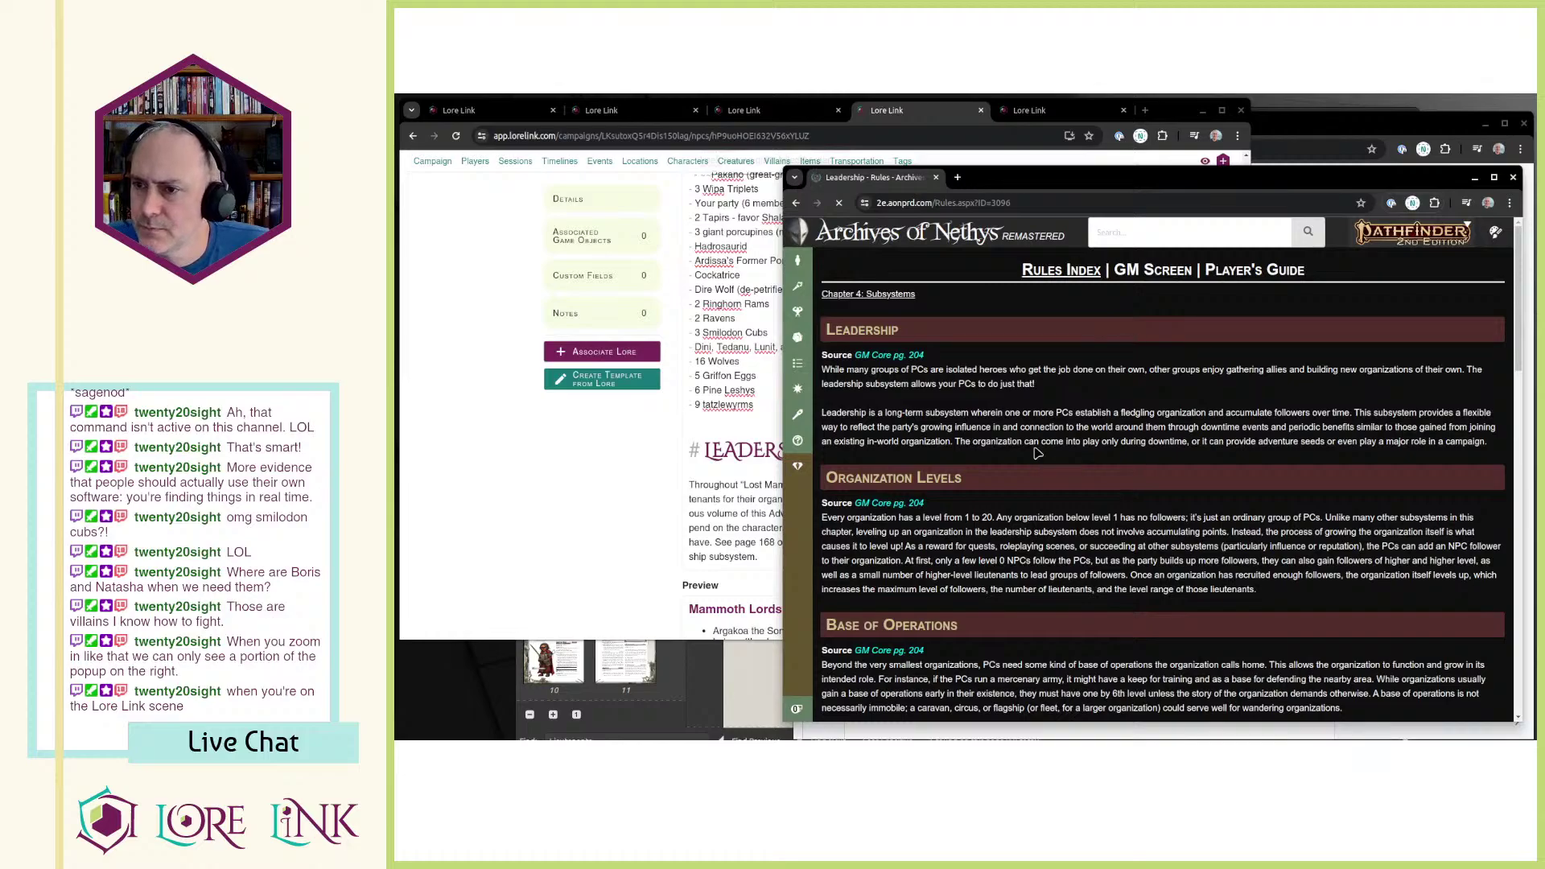
{"action": "scroll", "coordinate": [970, 429], "scroll_direction": "down", "scroll_amount": 1}
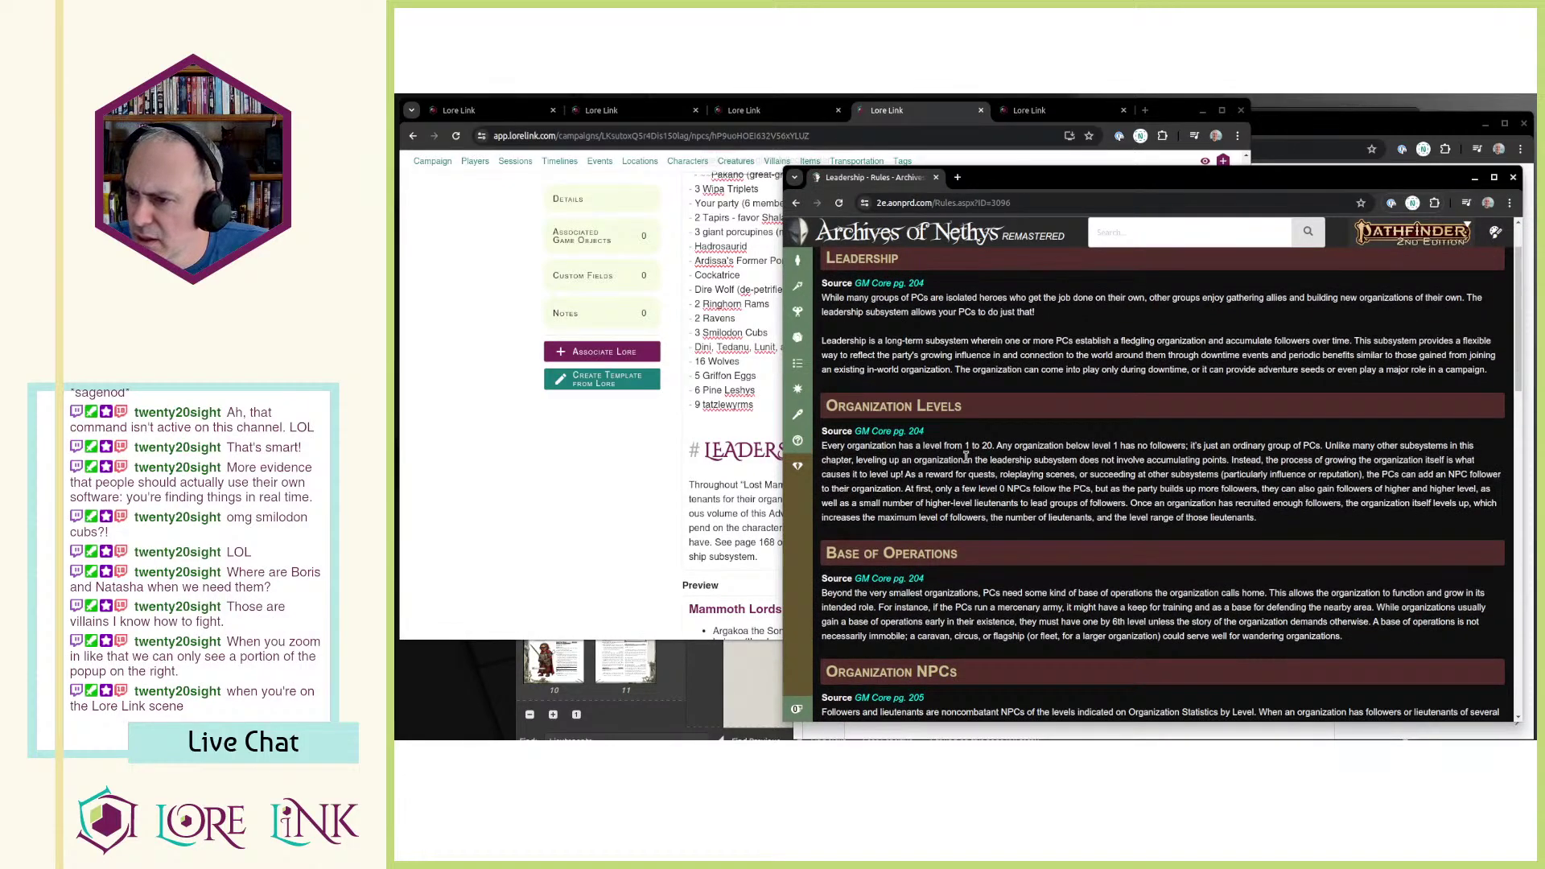
Step: Read the Organization Levels rules and locate the Organization Statistics by Level table
{"action": "left_click_drag", "start_coordinate": [964, 445], "coordinate": [1313, 526]}
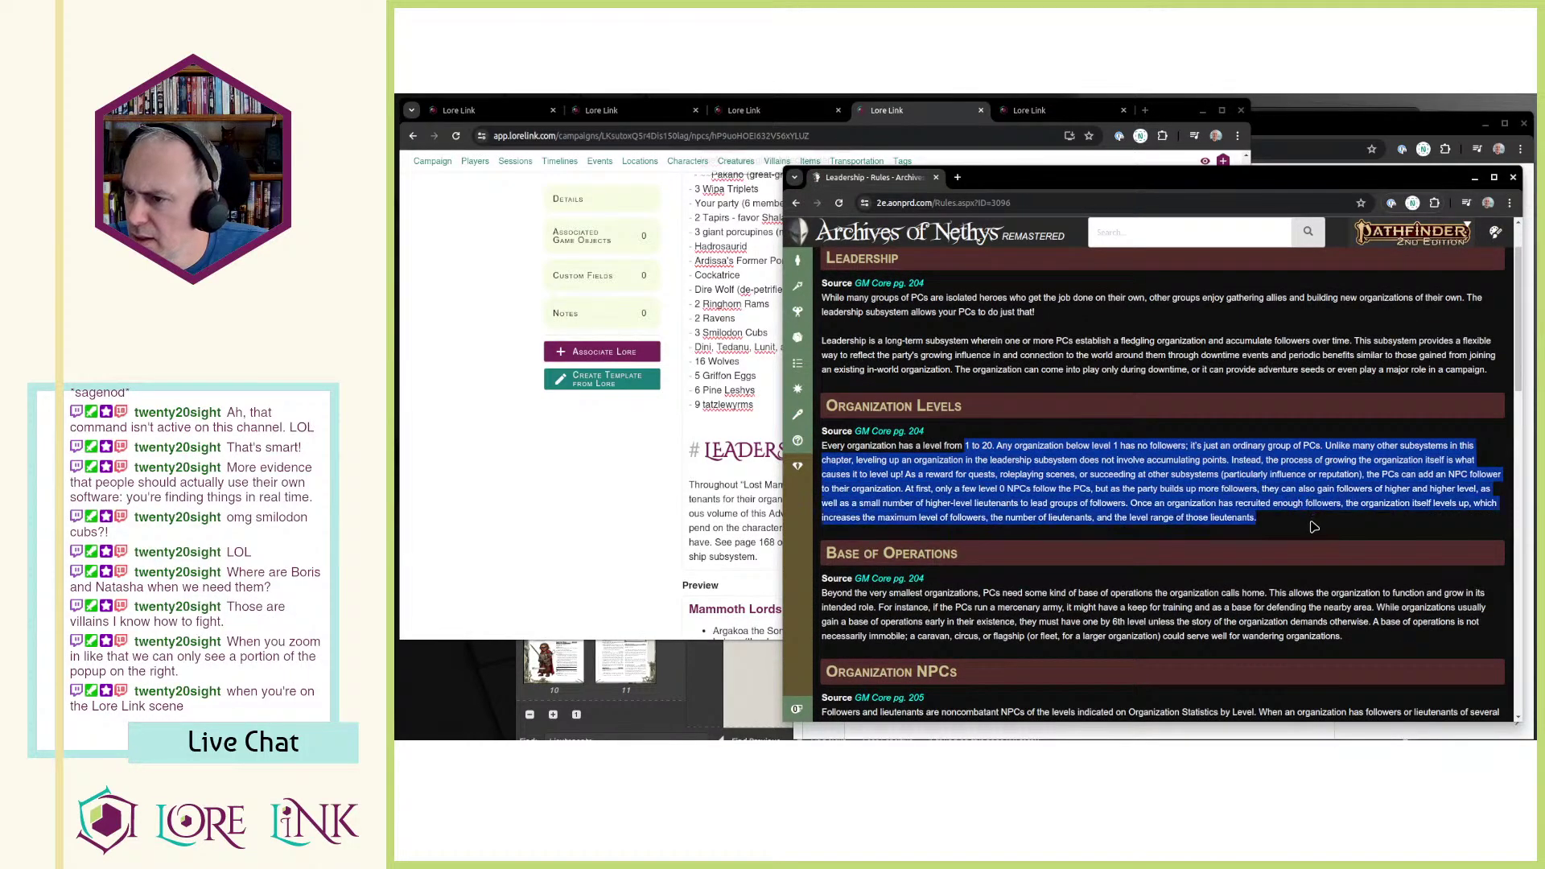
{"action": "left_click", "coordinate": [1313, 526]}
{"action": "scroll", "coordinate": [1314, 526], "scroll_direction": "down", "scroll_amount": 8}
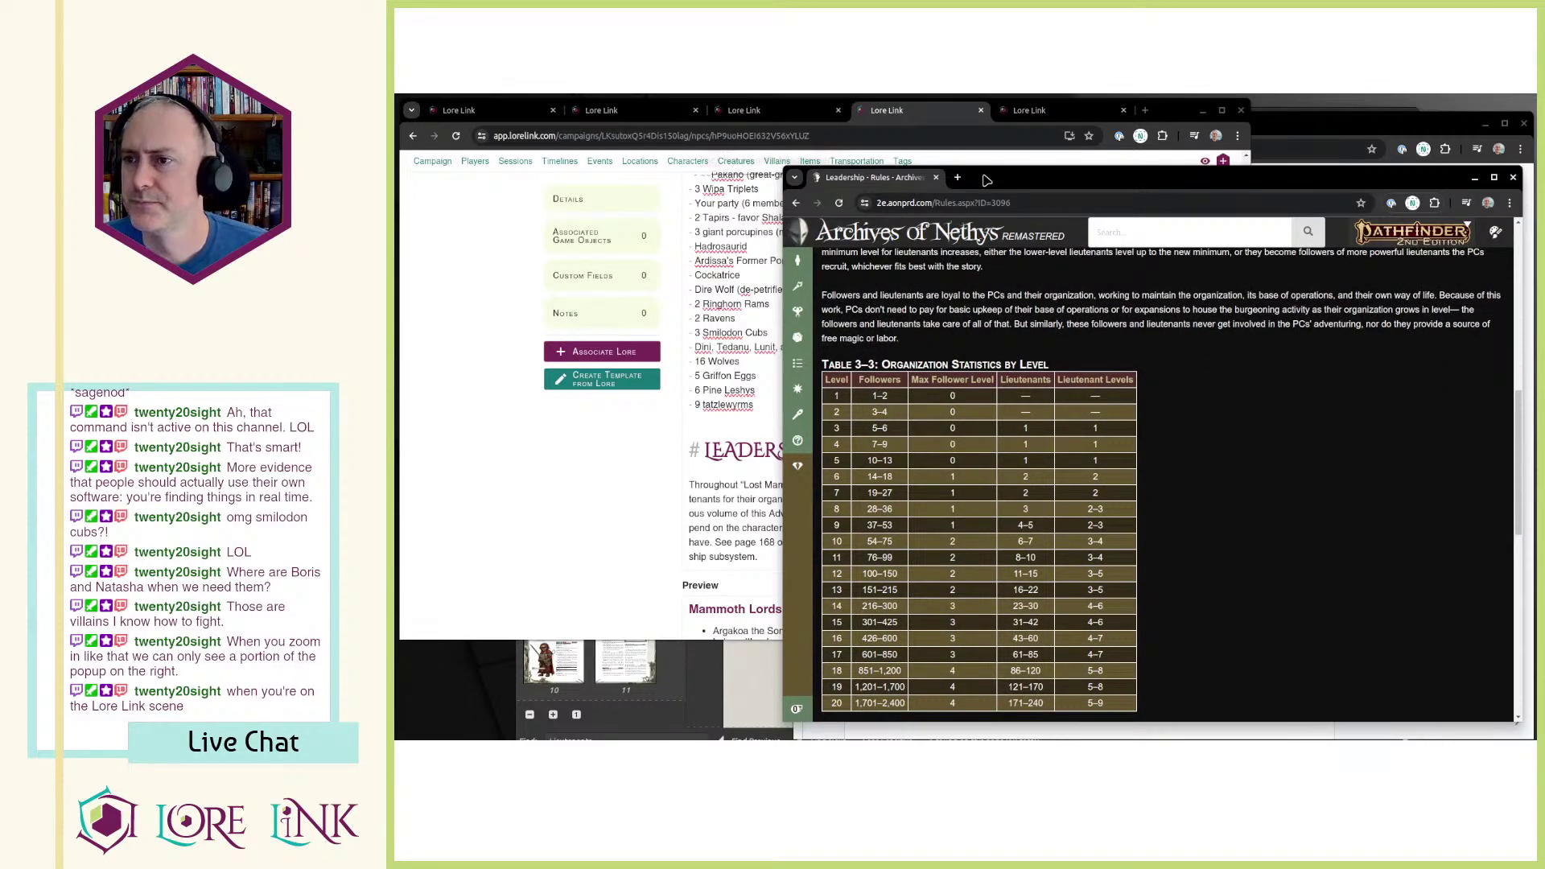
{"action": "left_click", "coordinate": [697, 547]}
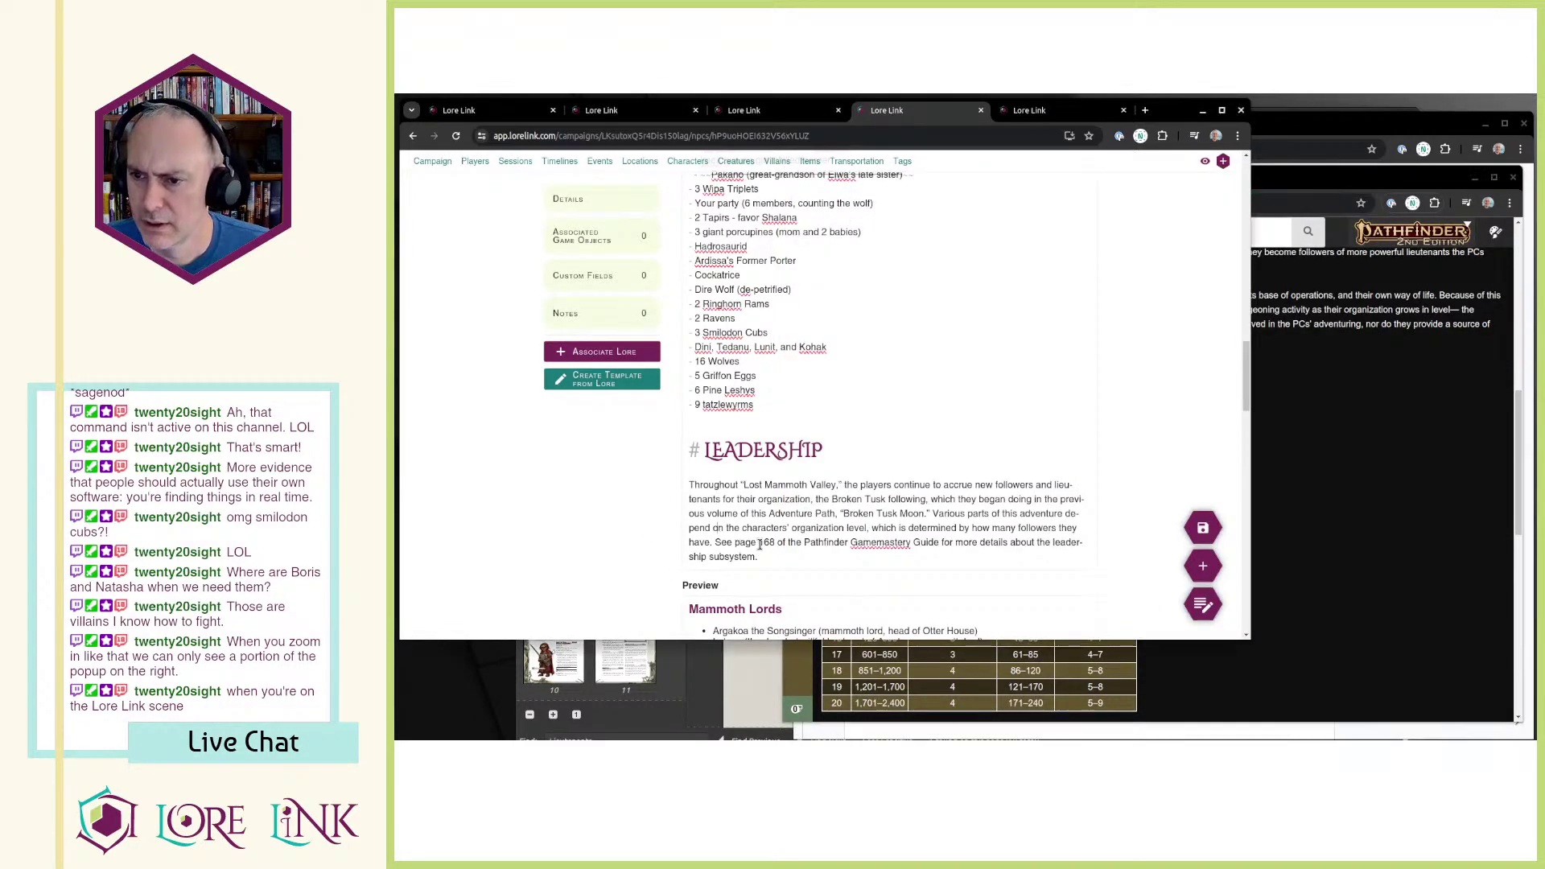
{"action": "left_click_drag", "start_coordinate": [714, 542], "coordinate": [756, 558]}
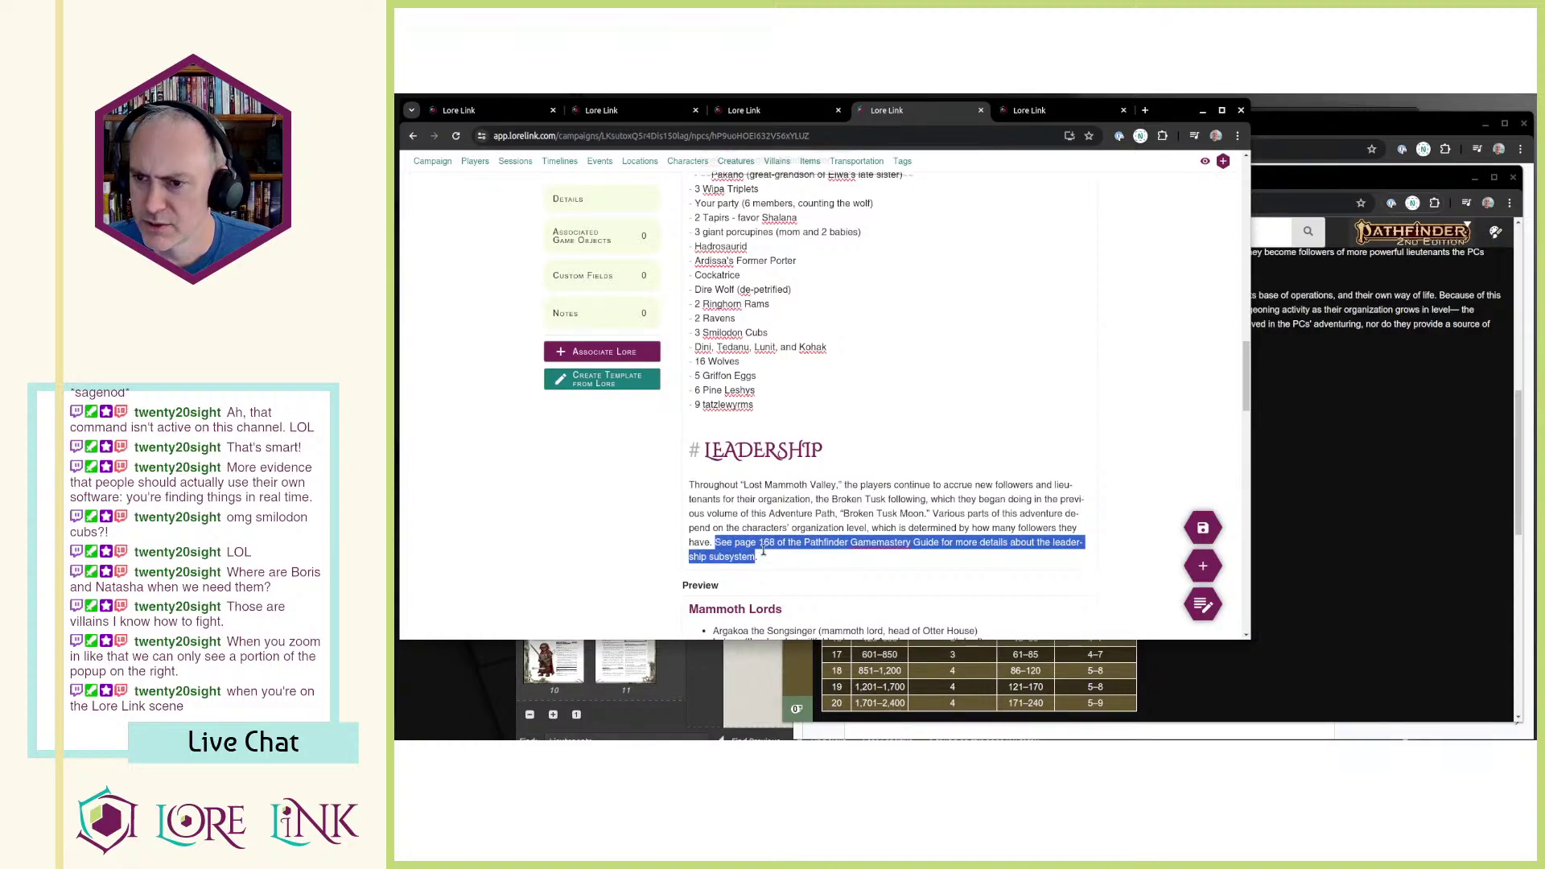
{"action": "left_click", "coordinate": [747, 545]}
{"action": "type", "text": "["}
{"action": "type", "text": "]()"}
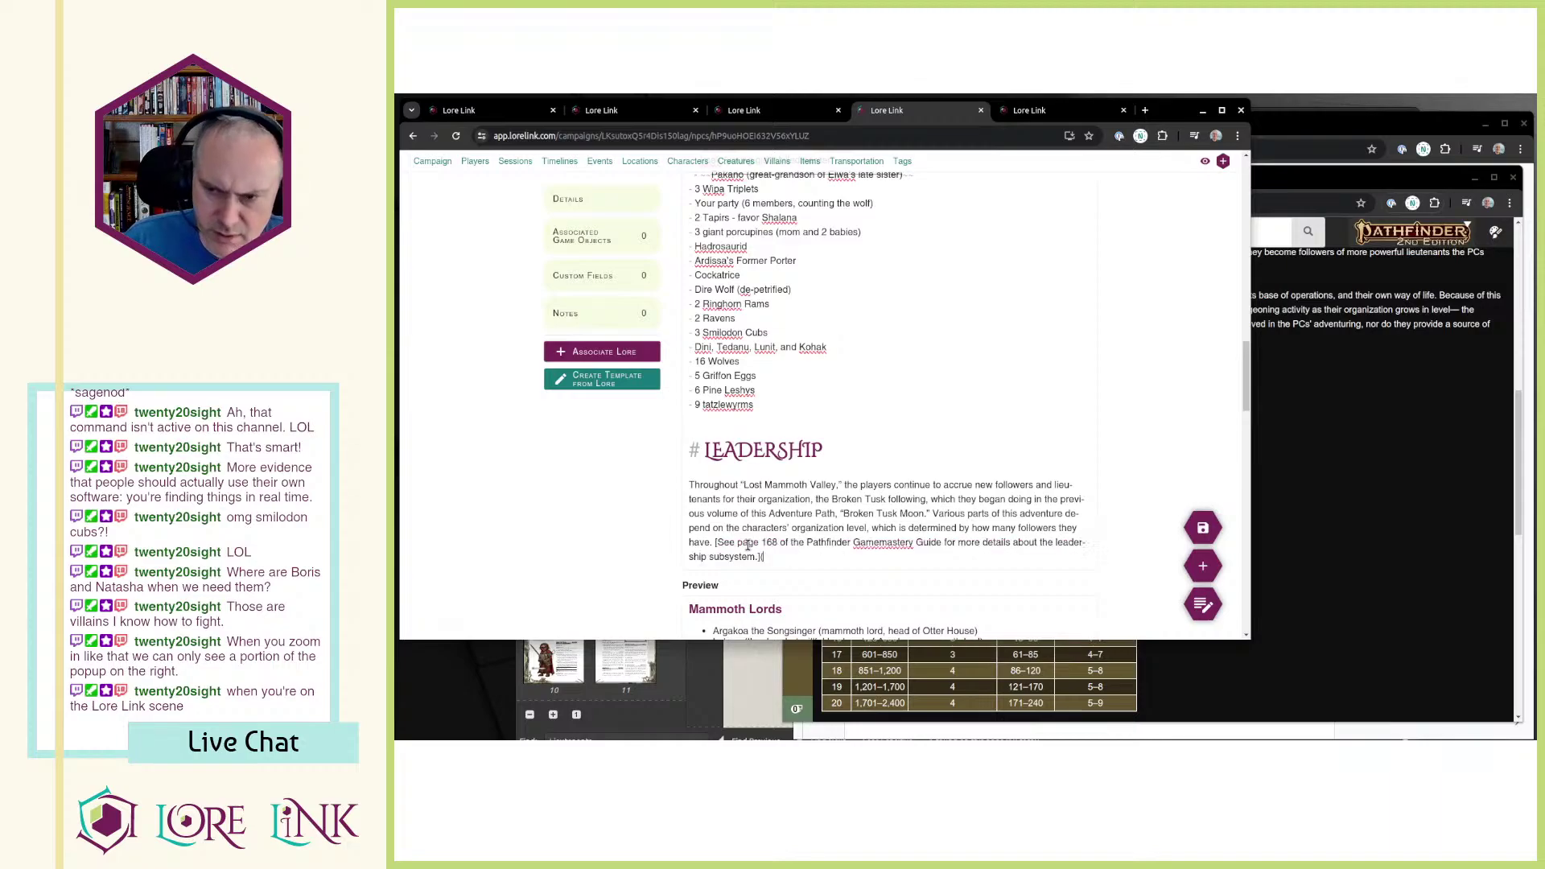
{"action": "key", "text": "alt+Tab"}
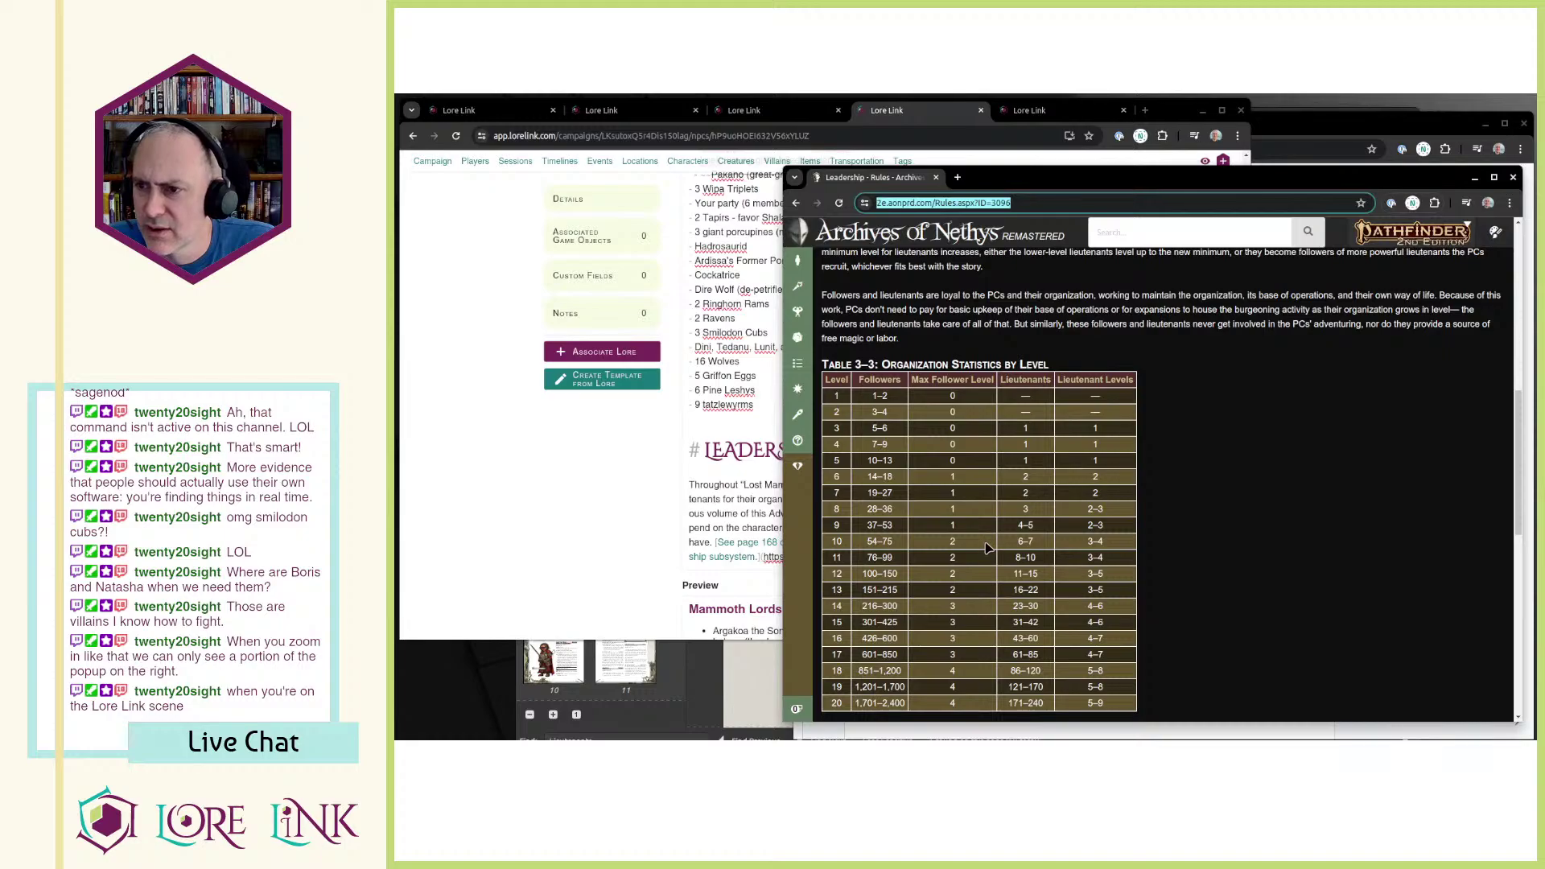
{"action": "left_click", "coordinate": [941, 113]}
{"action": "left_click", "coordinate": [1030, 113]}
{"action": "left_click", "coordinate": [933, 113]}
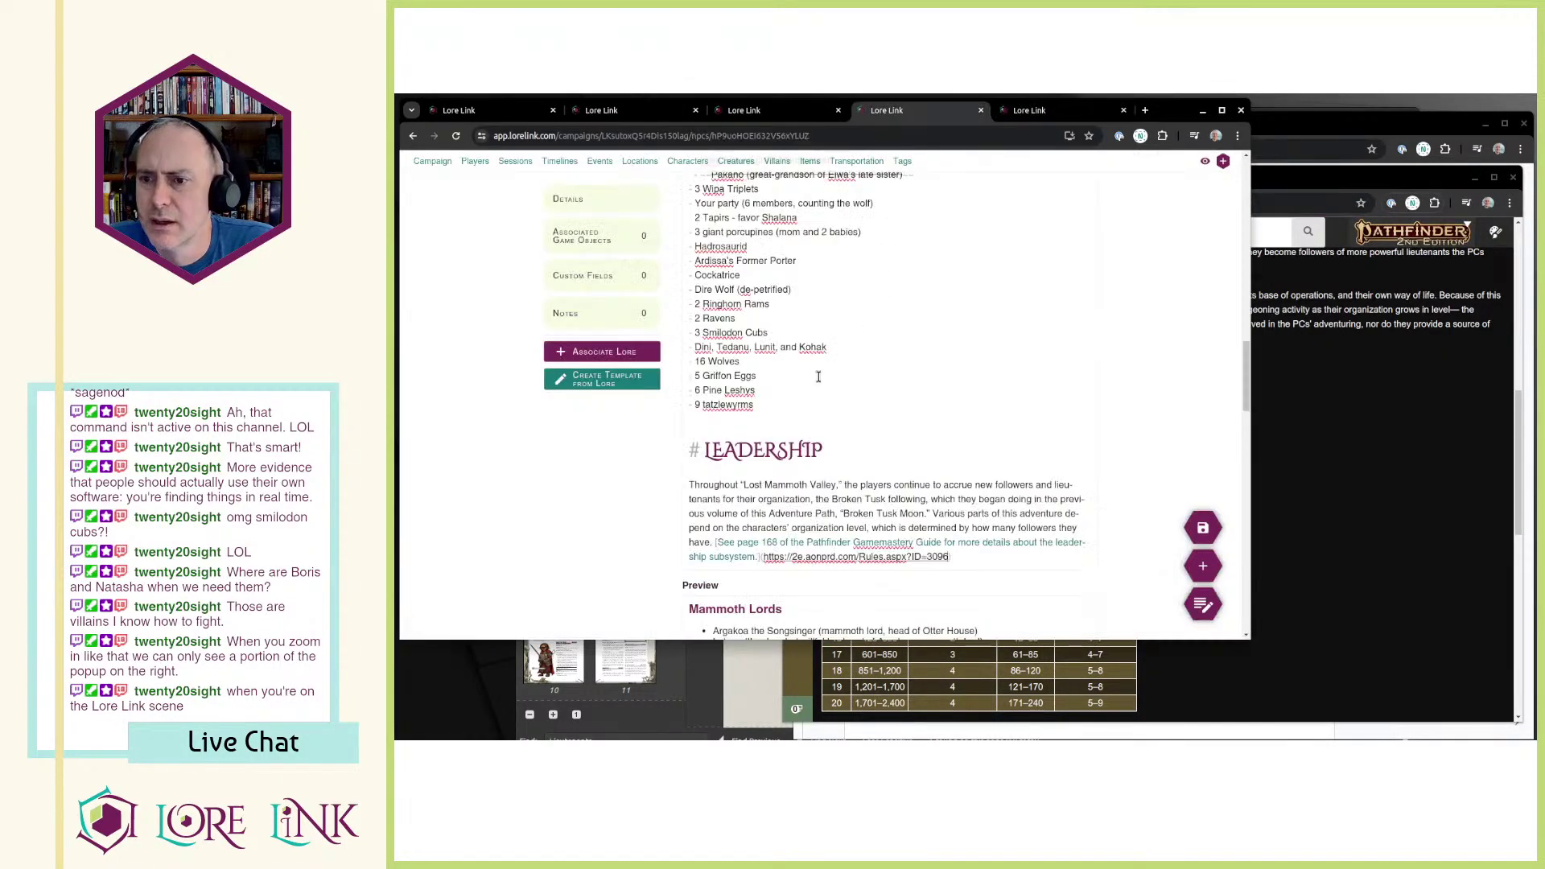
Step: Compare the record's Lieutenants and Following lists with the Organization Statistics by Level table, highlighting the level 12 row
{"action": "scroll", "coordinate": [810, 397], "scroll_direction": "up", "scroll_amount": 5}
{"action": "scroll", "coordinate": [809, 397], "scroll_direction": "down", "scroll_amount": 4}
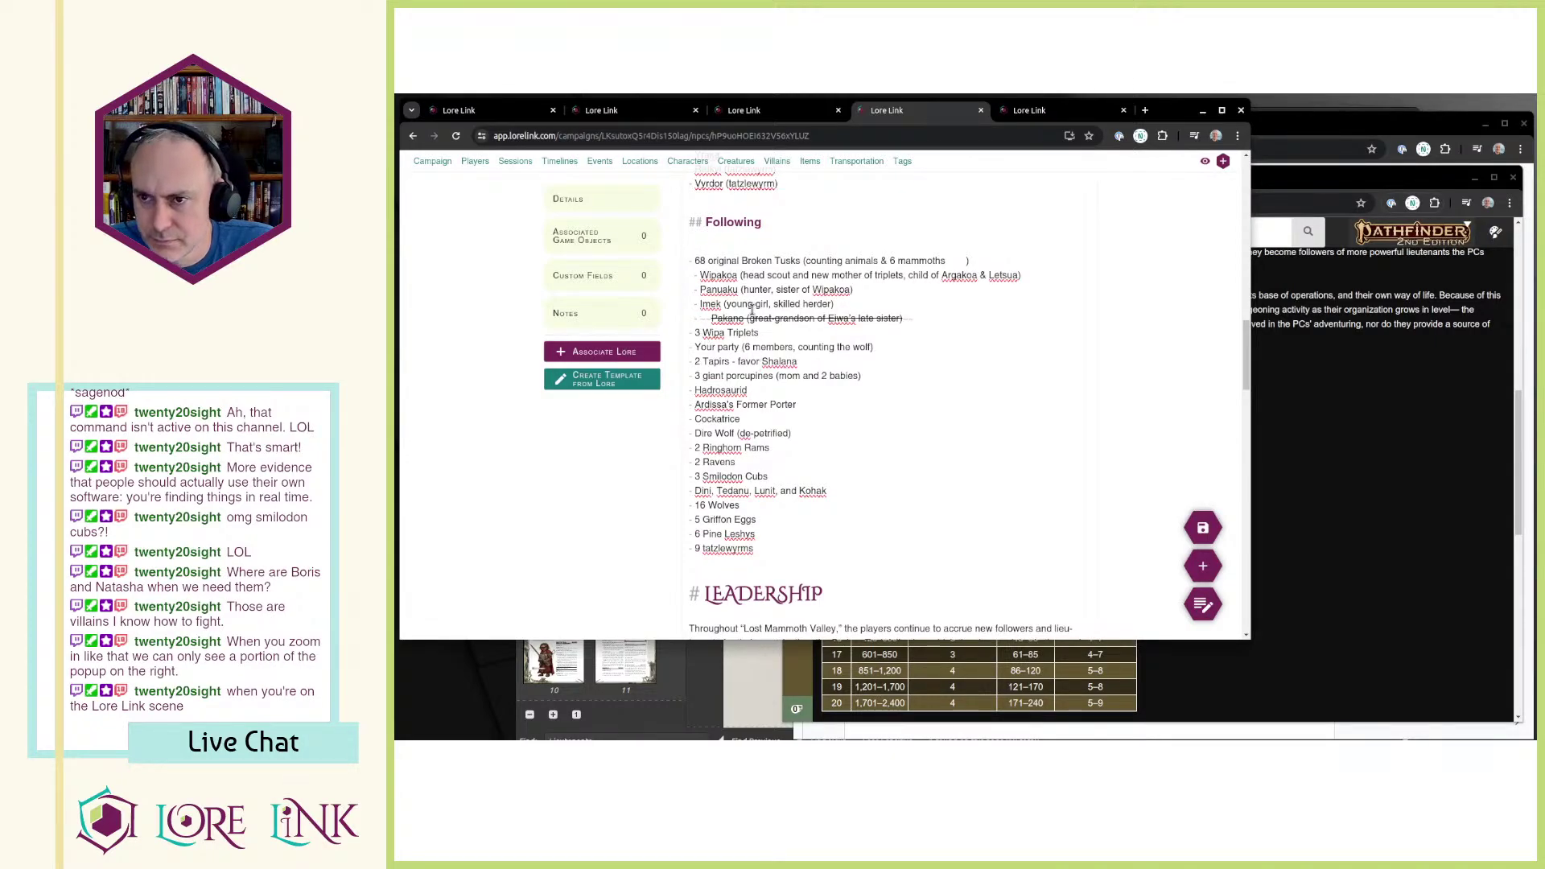
{"action": "scroll", "coordinate": [733, 283], "scroll_direction": "up", "scroll_amount": 3}
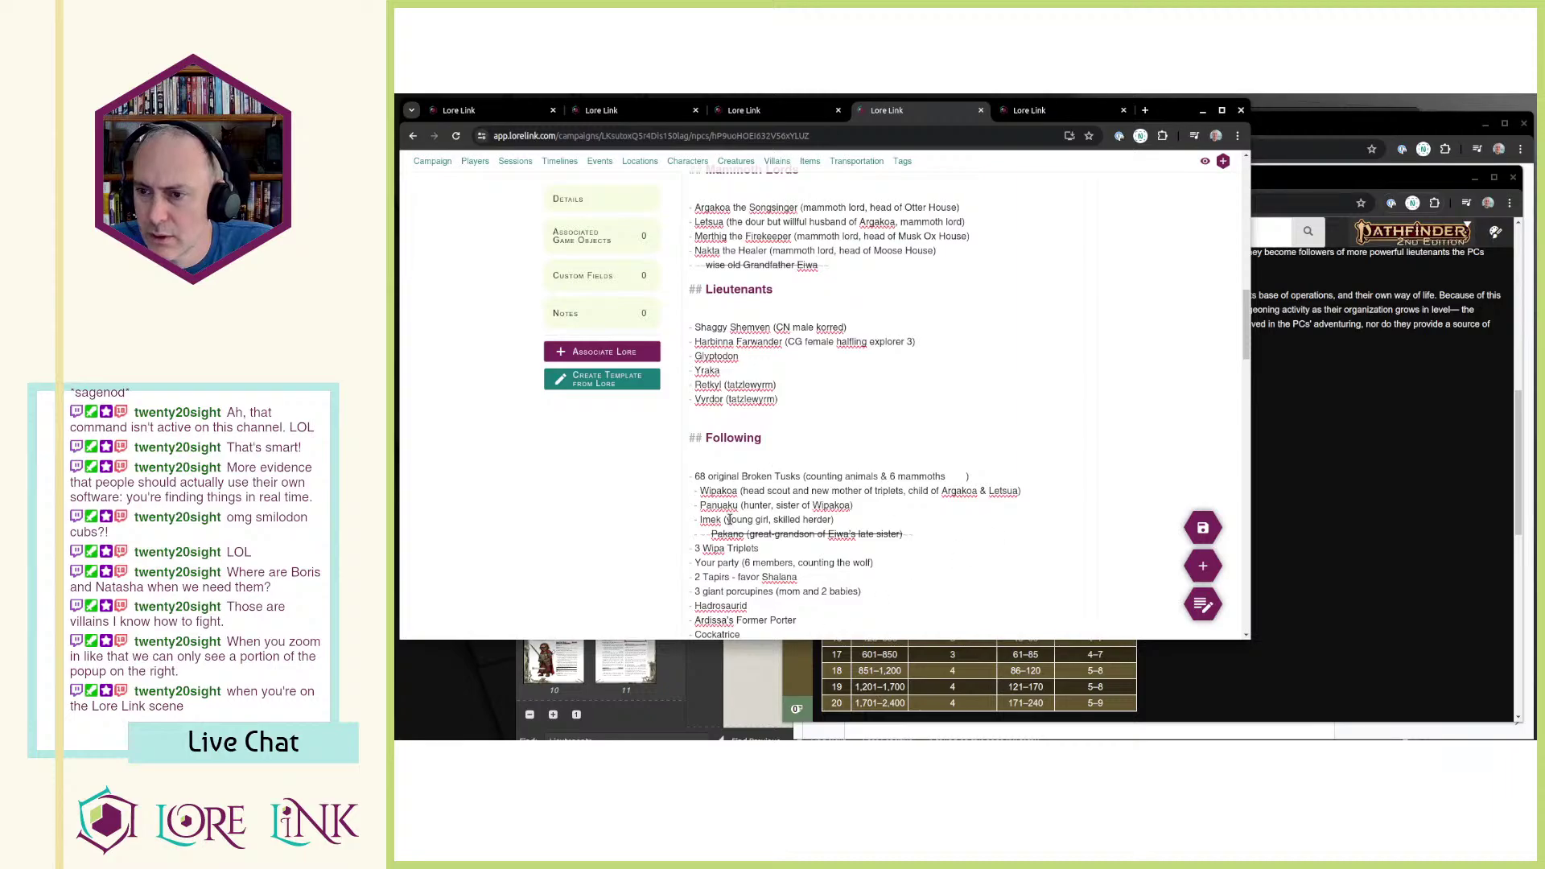
{"action": "scroll", "coordinate": [735, 539], "scroll_direction": "down", "scroll_amount": 2}
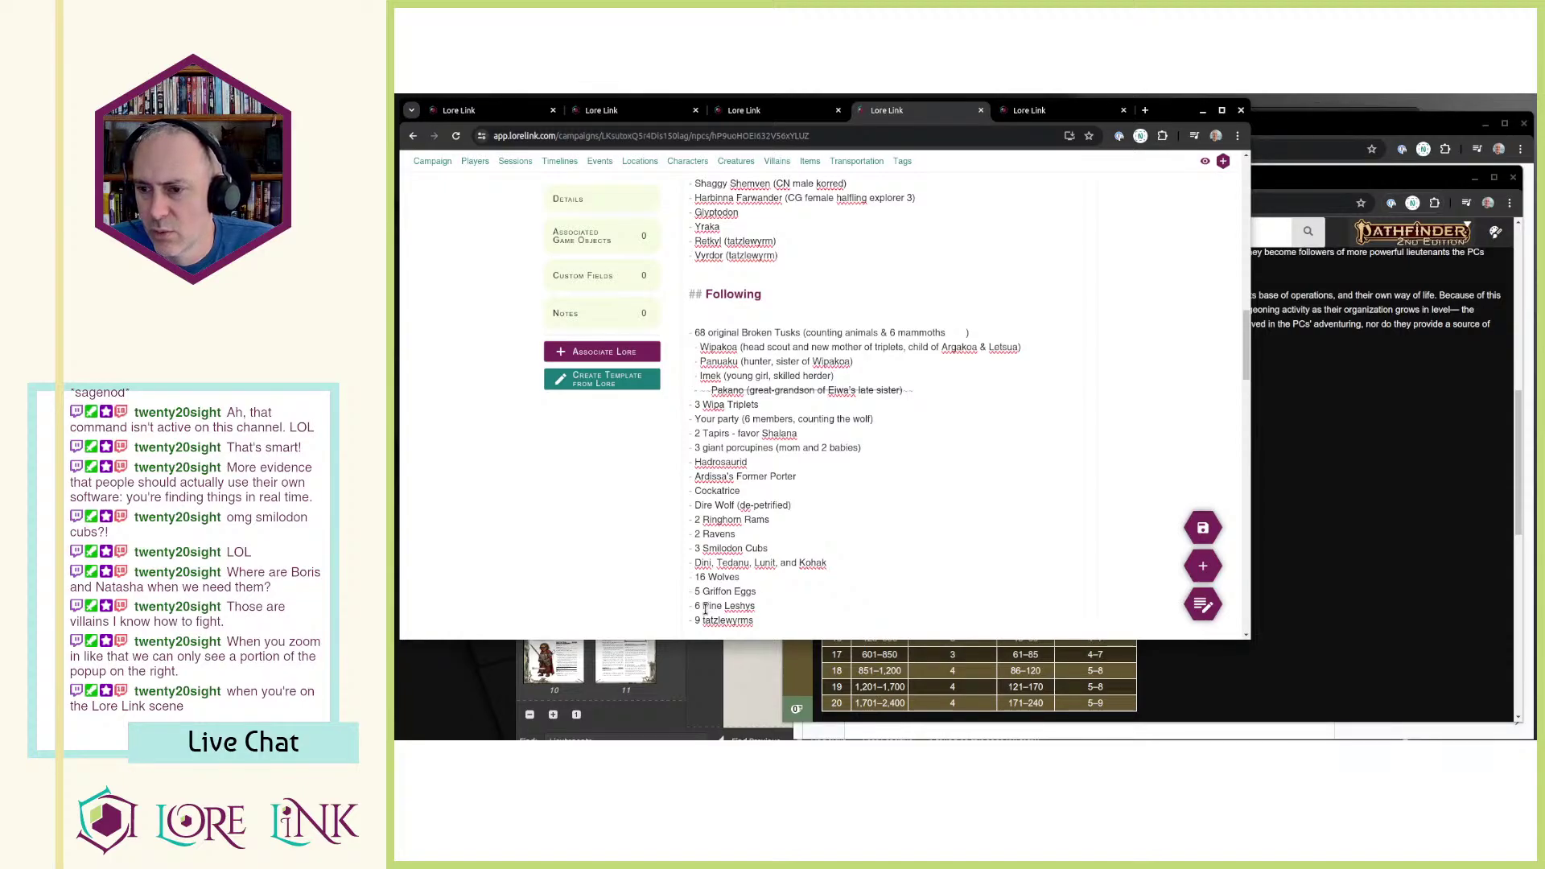
{"action": "left_click", "coordinate": [1323, 471]}
{"action": "mouse_move", "coordinate": [877, 615]}
{"action": "left_click_drag", "start_coordinate": [837, 573], "coordinate": [1115, 580]}
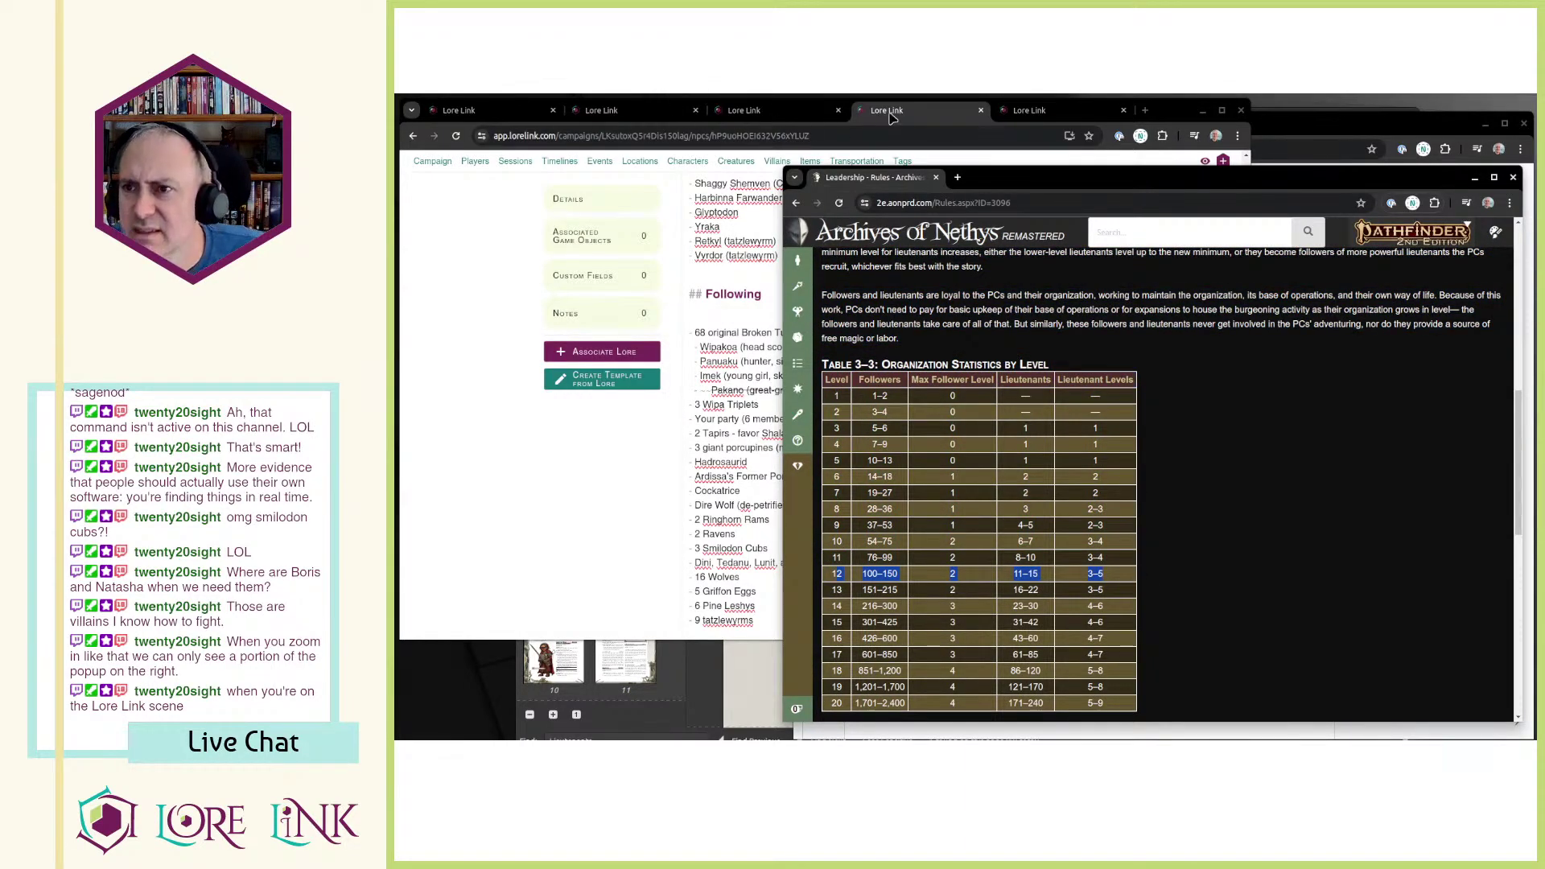
Step: Move the "Your party (6 members, counting the wolf)" entry from the Following list to the end of the Lieutenants list
{"action": "left_click", "coordinate": [777, 388]}
{"action": "scroll", "coordinate": [789, 388], "scroll_direction": "up", "scroll_amount": 1}
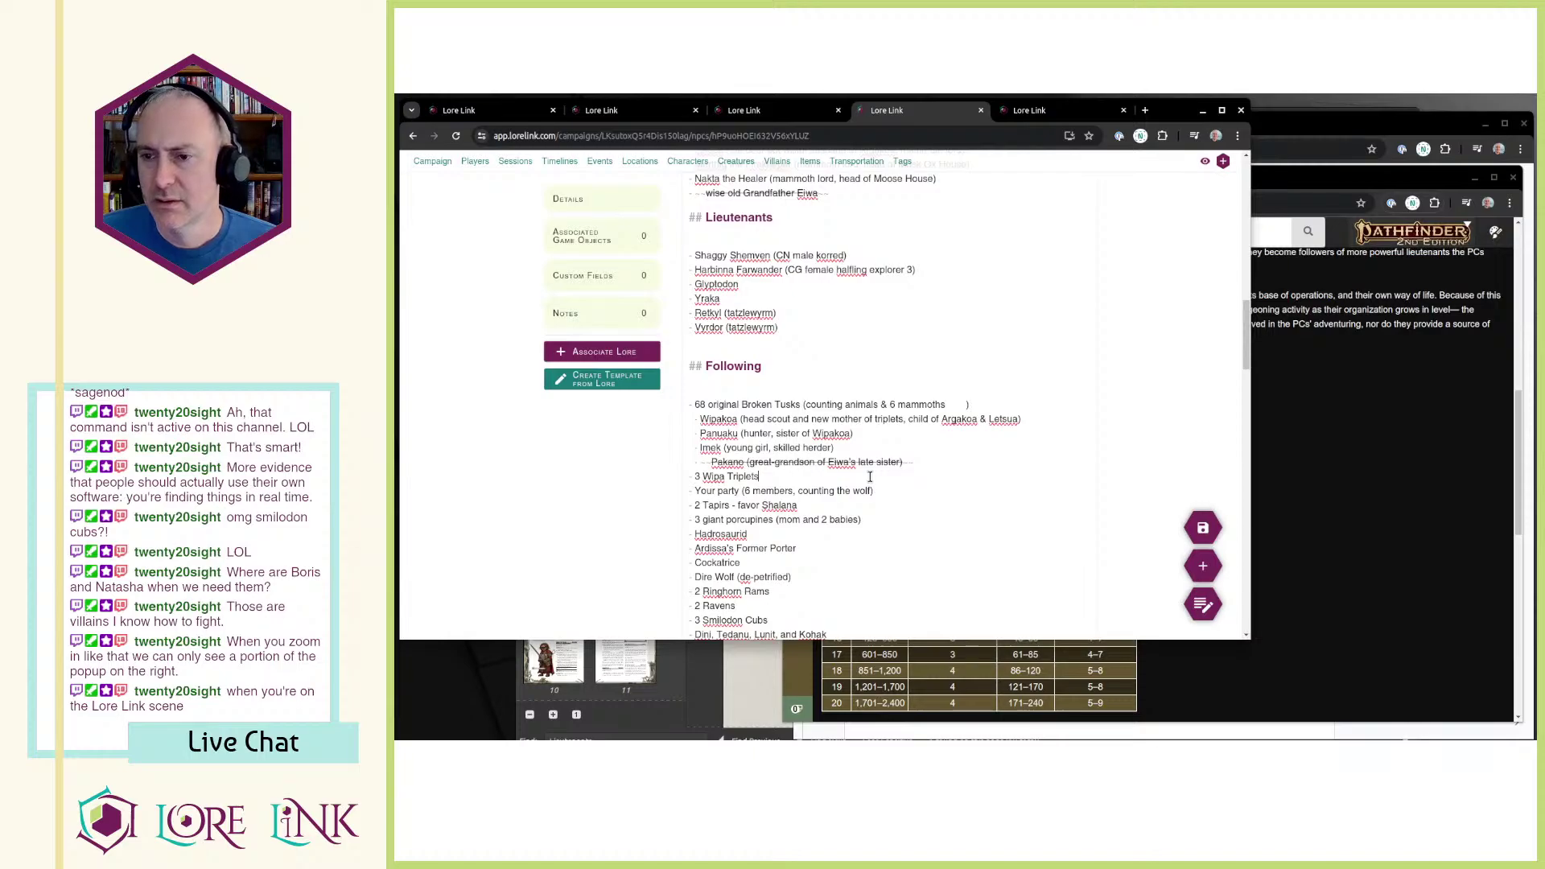
{"action": "triple_click", "coordinate": [754, 484]}
{"action": "key", "text": "ctrl+c"}
{"action": "key", "text": "Delete"}
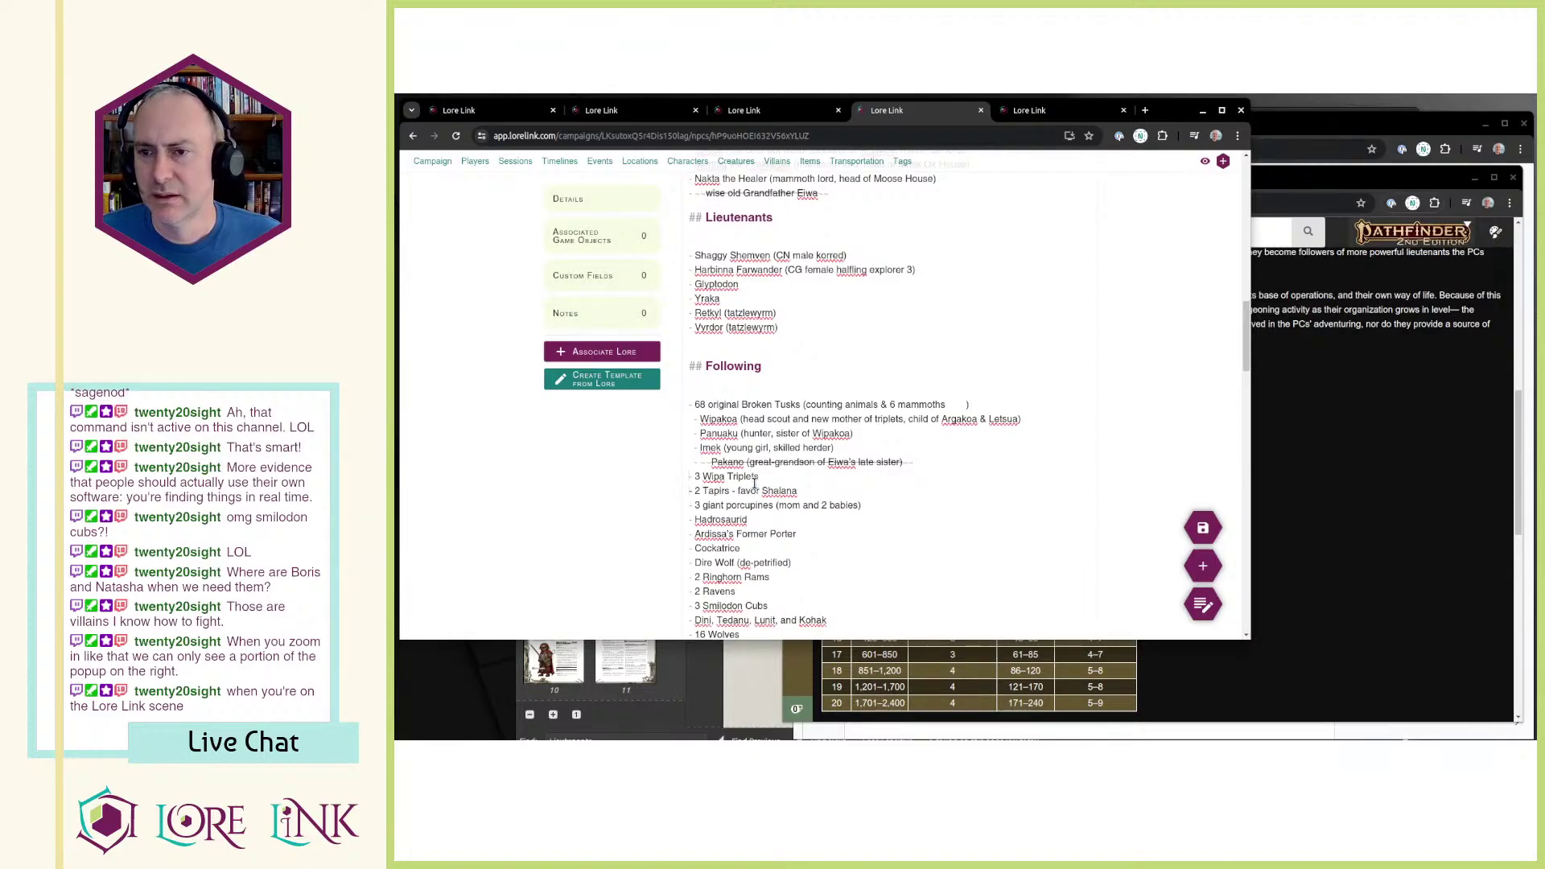
{"action": "key", "text": "ctrl+v"}
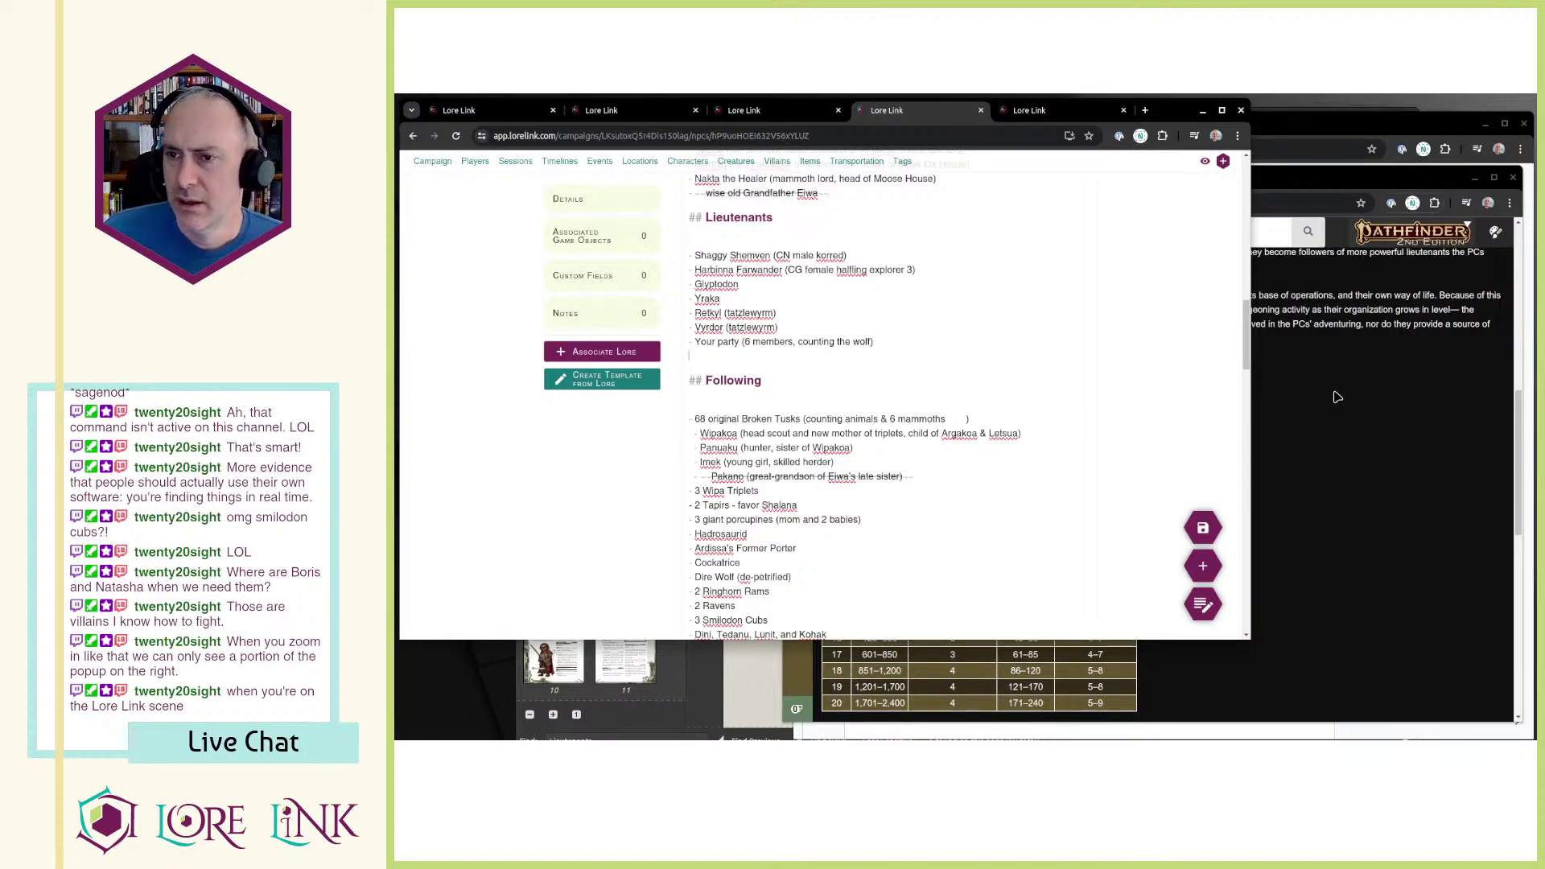
Step: Recheck the level 12 row of the Archives of Nethys Organization Statistics by Level table
{"action": "left_click", "coordinate": [1309, 444]}
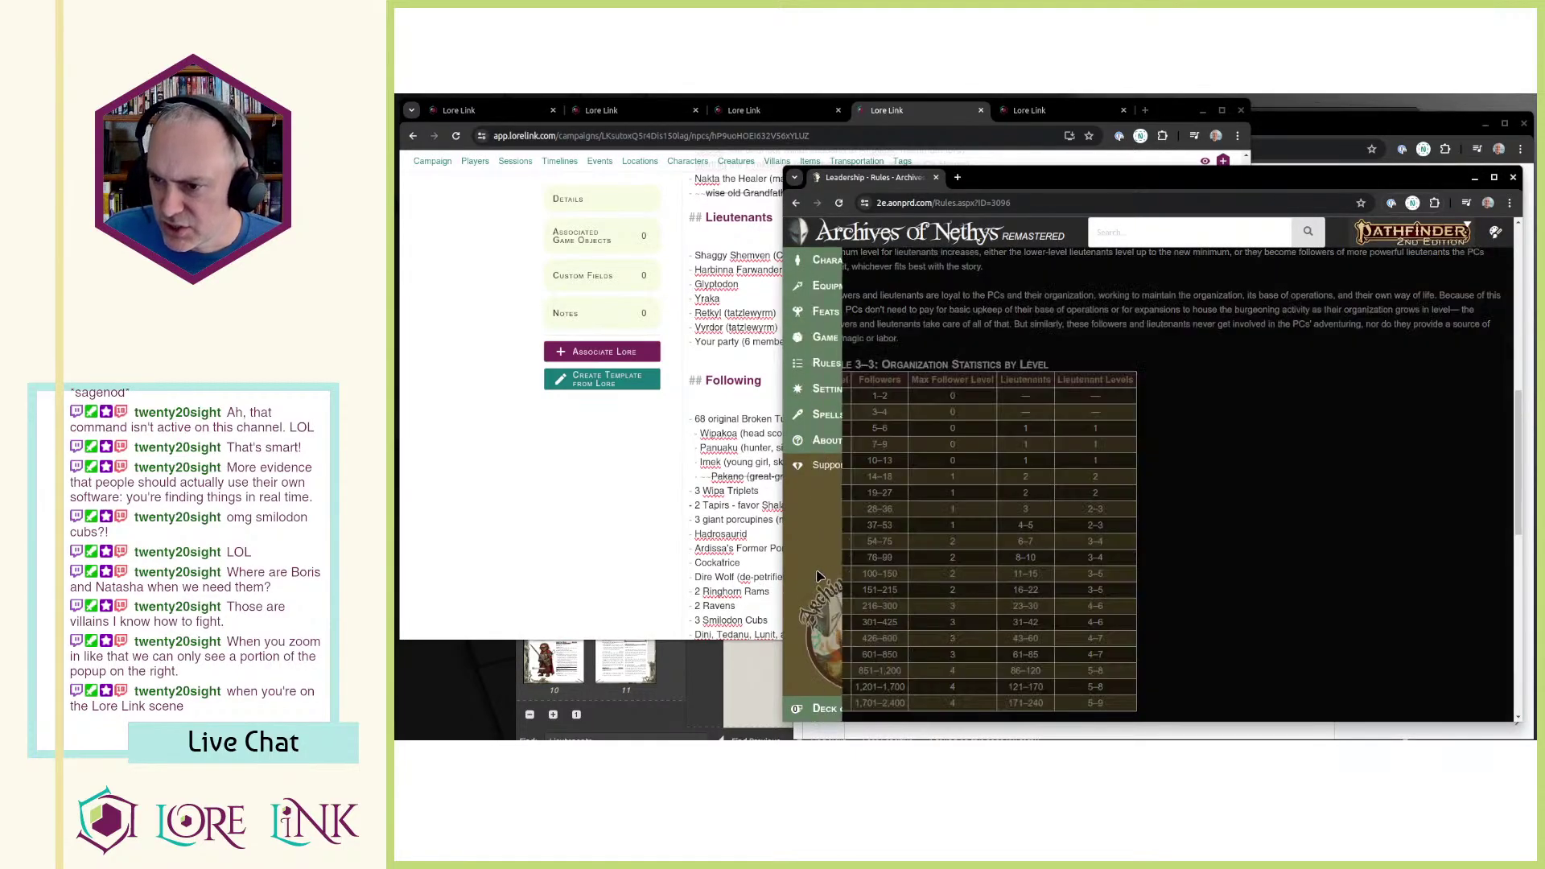
{"action": "mouse_move", "coordinate": [876, 590]}
{"action": "left_mouse_down"}
{"action": "mouse_move", "coordinate": [954, 574]}
{"action": "mouse_move", "coordinate": [861, 588]}
{"action": "left_mouse_up"}
{"action": "triple_click", "coordinate": [837, 578]}
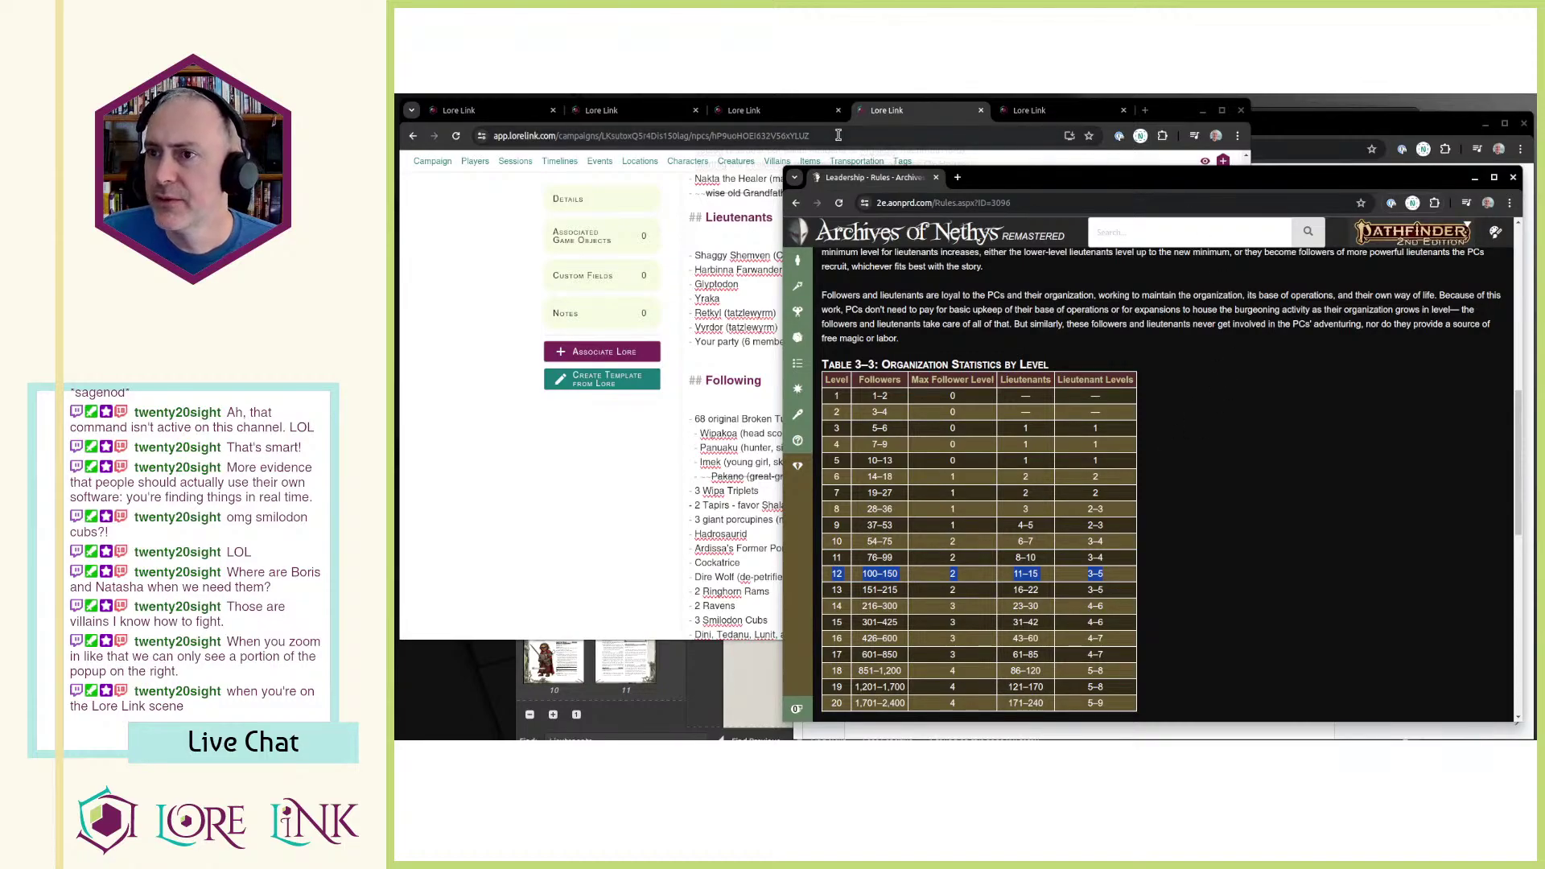
Step: Begin the Broken Tusk Following record's Short Description with "Level: 12 (See"
{"action": "left_click", "coordinate": [913, 122]}
{"action": "scroll", "coordinate": [864, 417], "scroll_direction": "down", "scroll_amount": 10}
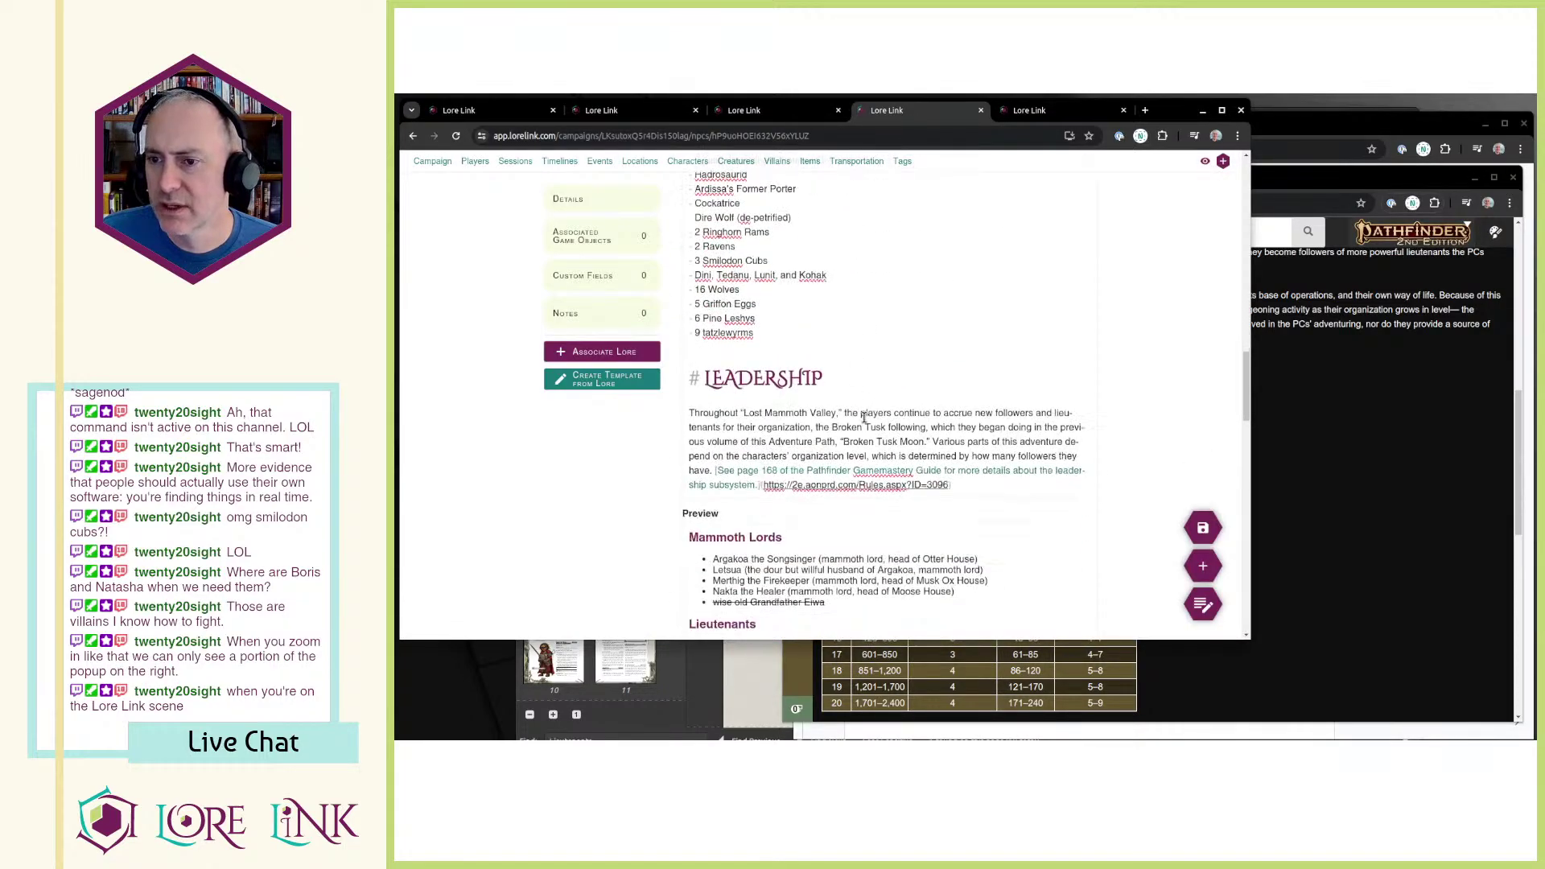
{"action": "scroll", "coordinate": [864, 418], "scroll_direction": "up", "scroll_amount": 2}
{"action": "scroll", "coordinate": [857, 416], "scroll_direction": "down", "scroll_amount": 4}
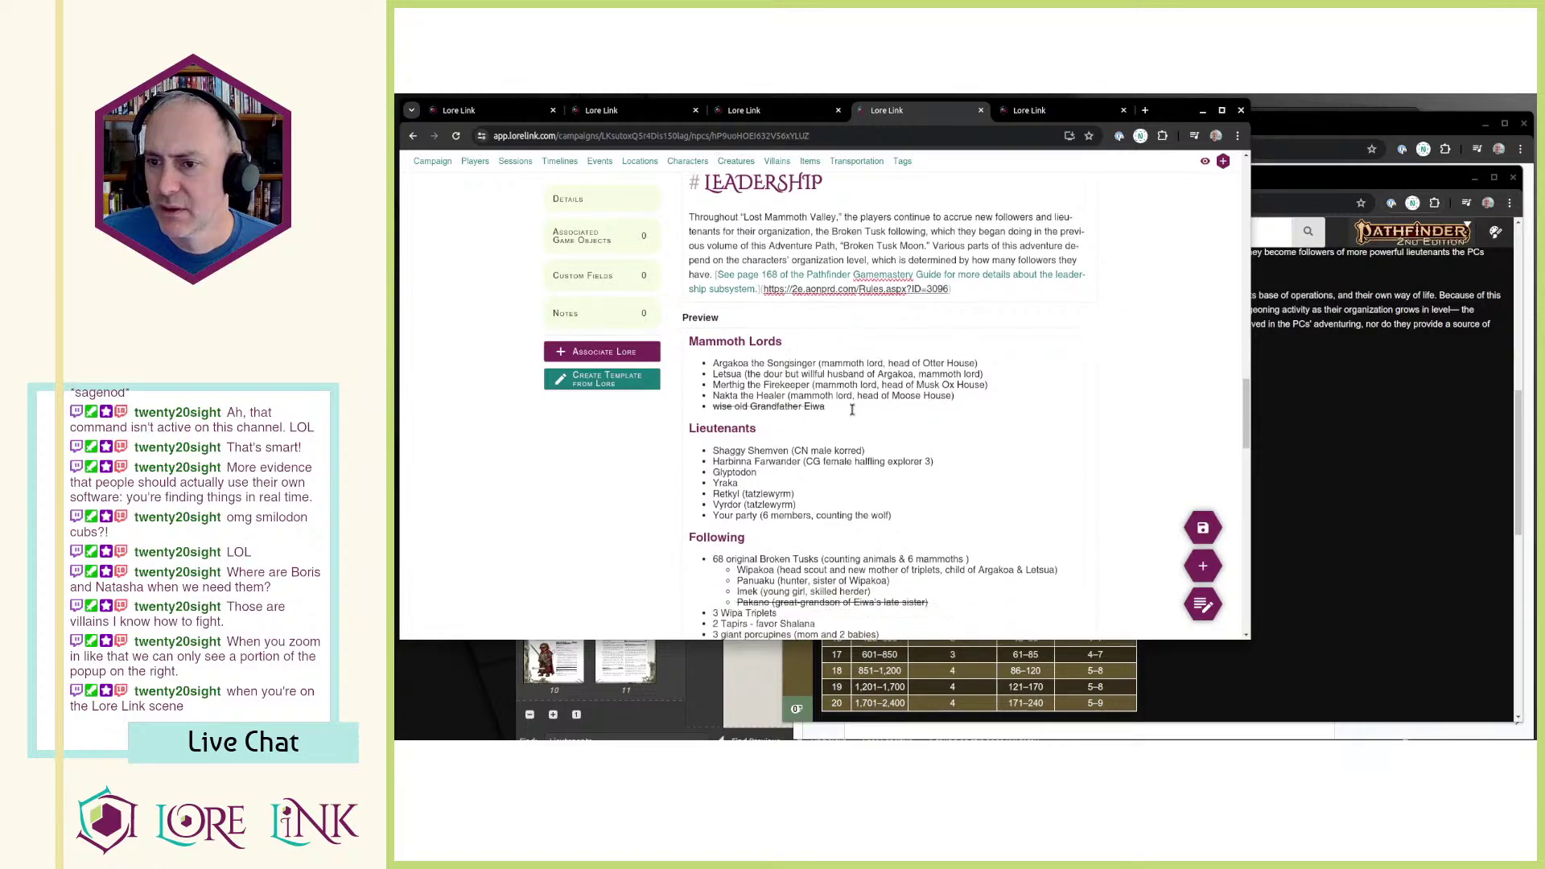
{"action": "scroll", "coordinate": [844, 411], "scroll_direction": "up", "scroll_amount": 5}
{"action": "left_click", "coordinate": [836, 457]}
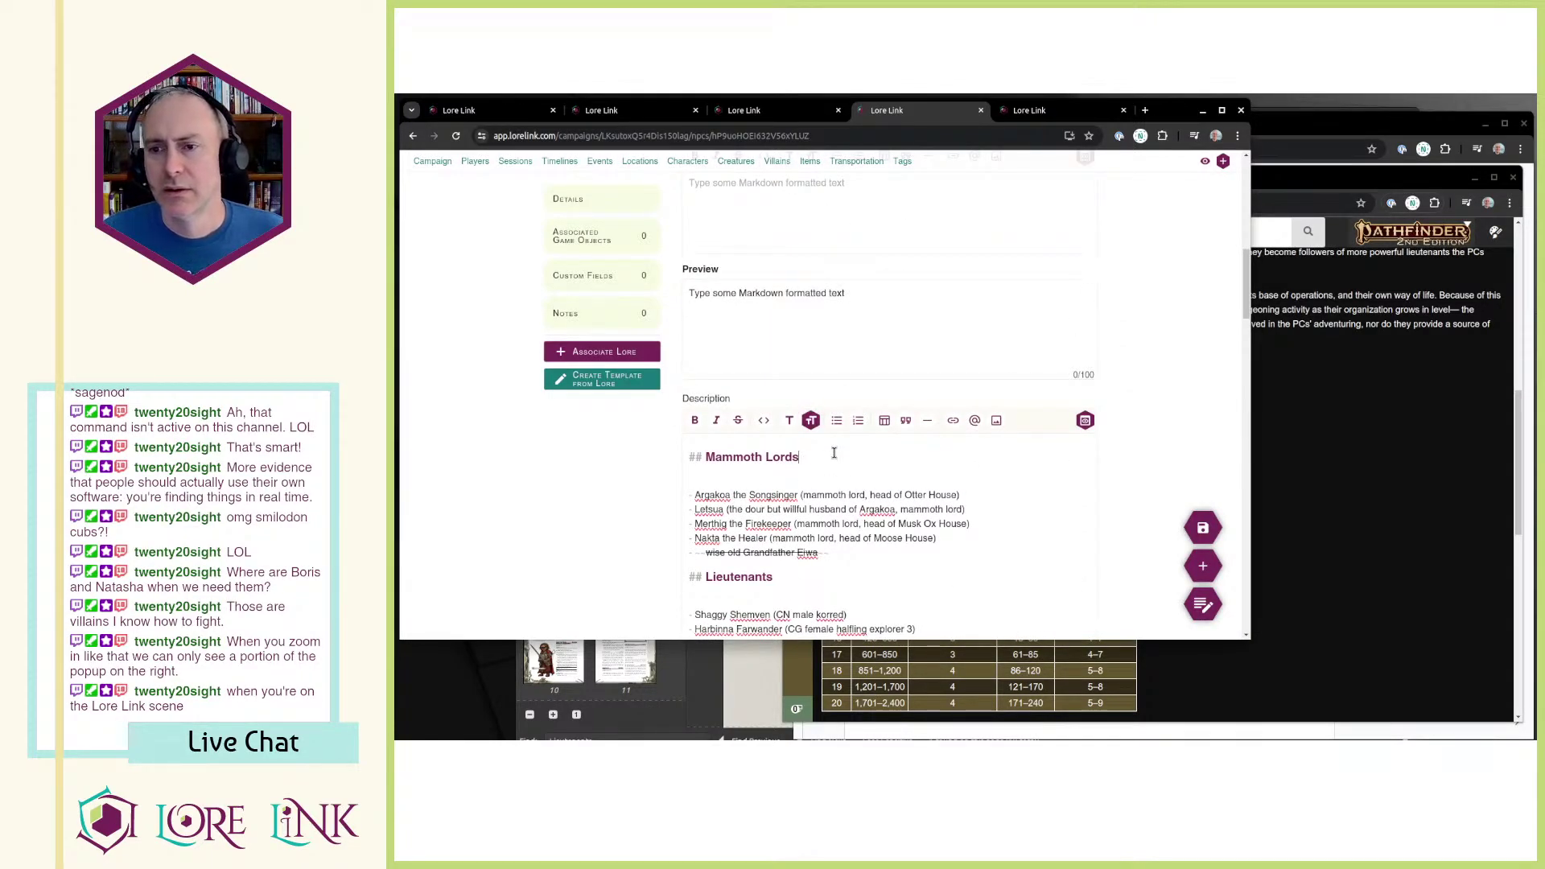
{"action": "scroll", "coordinate": [833, 451], "scroll_direction": "up", "scroll_amount": 1}
{"action": "left_click", "coordinate": [809, 290]}
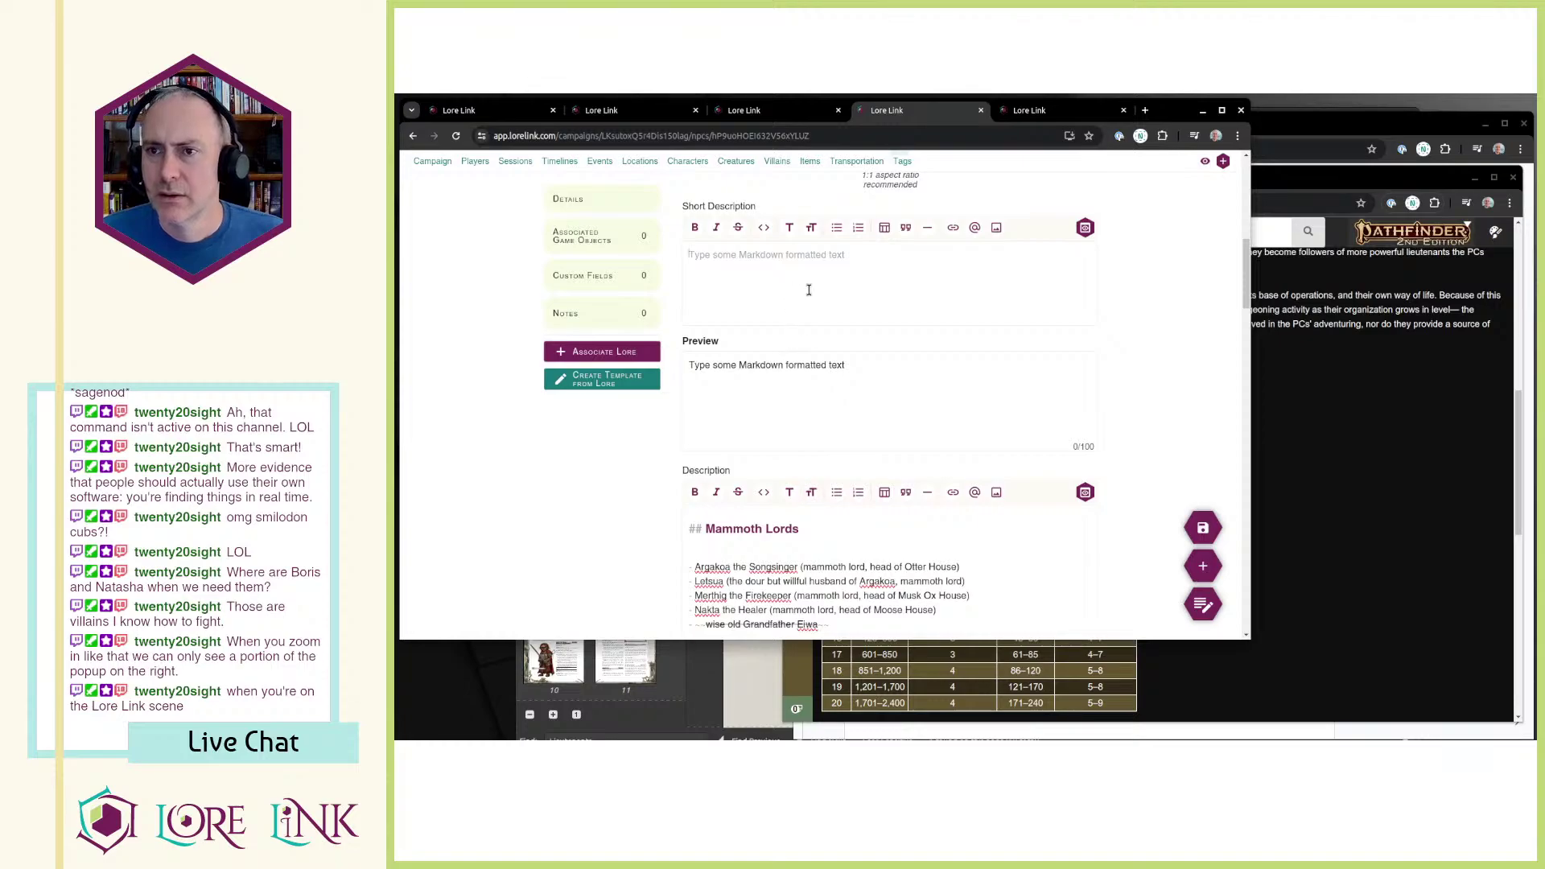
{"action": "type", "text": "Level: 12 (See"}
Step: Consult the Leadership rules page for its address and complete the Short Description as "Level: 12 (See Leadership)"
{"action": "key", "text": "alt+Tab"}
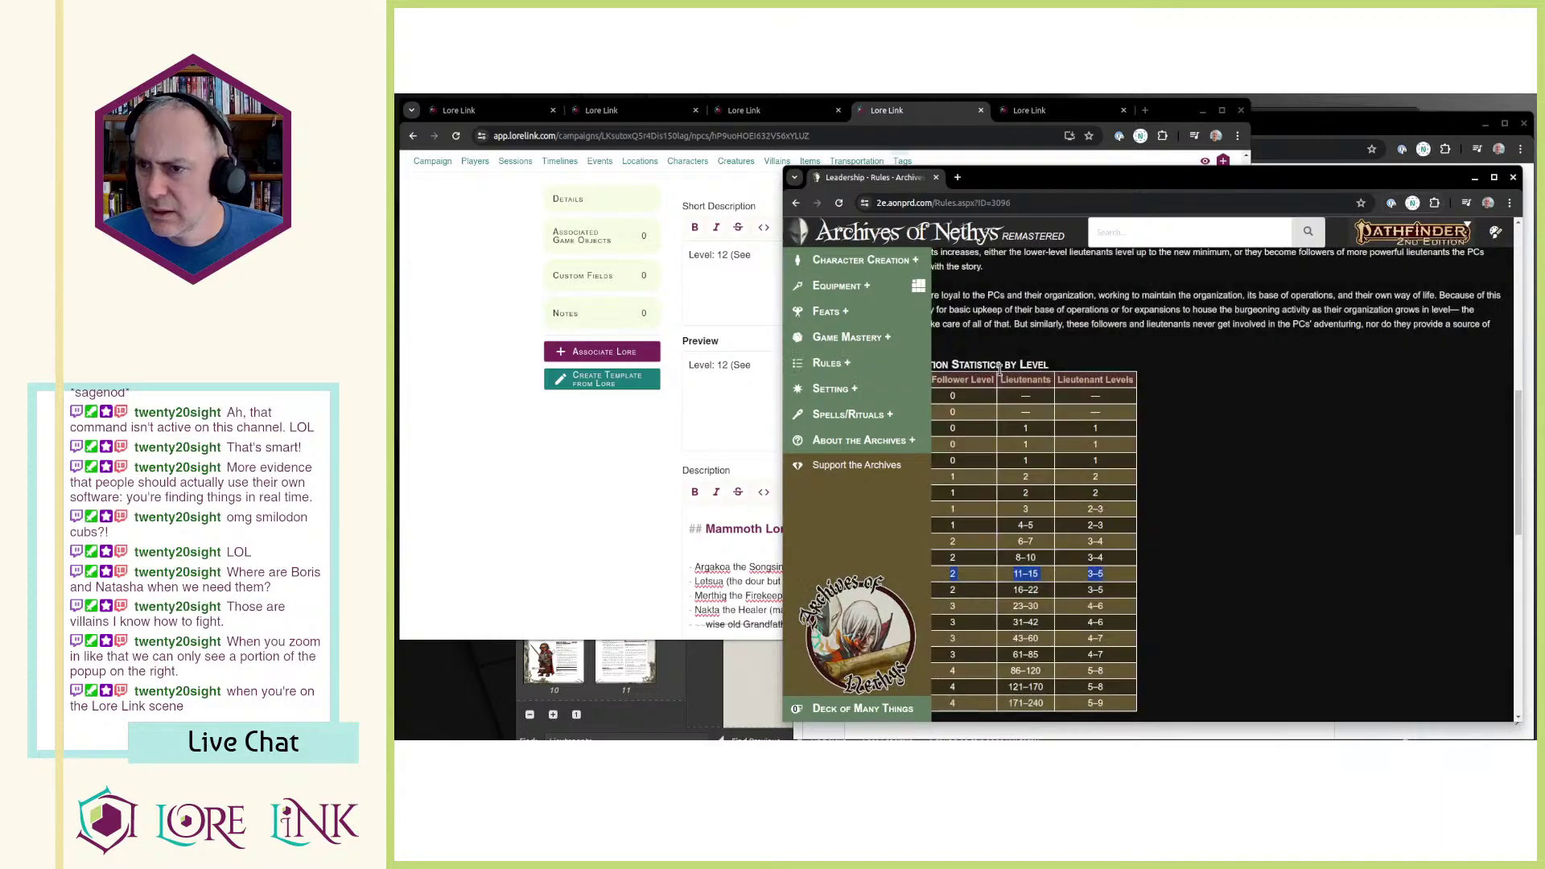
{"action": "left_click", "coordinate": [886, 379]}
{"action": "scroll", "coordinate": [885, 379], "scroll_direction": "up", "scroll_amount": 10}
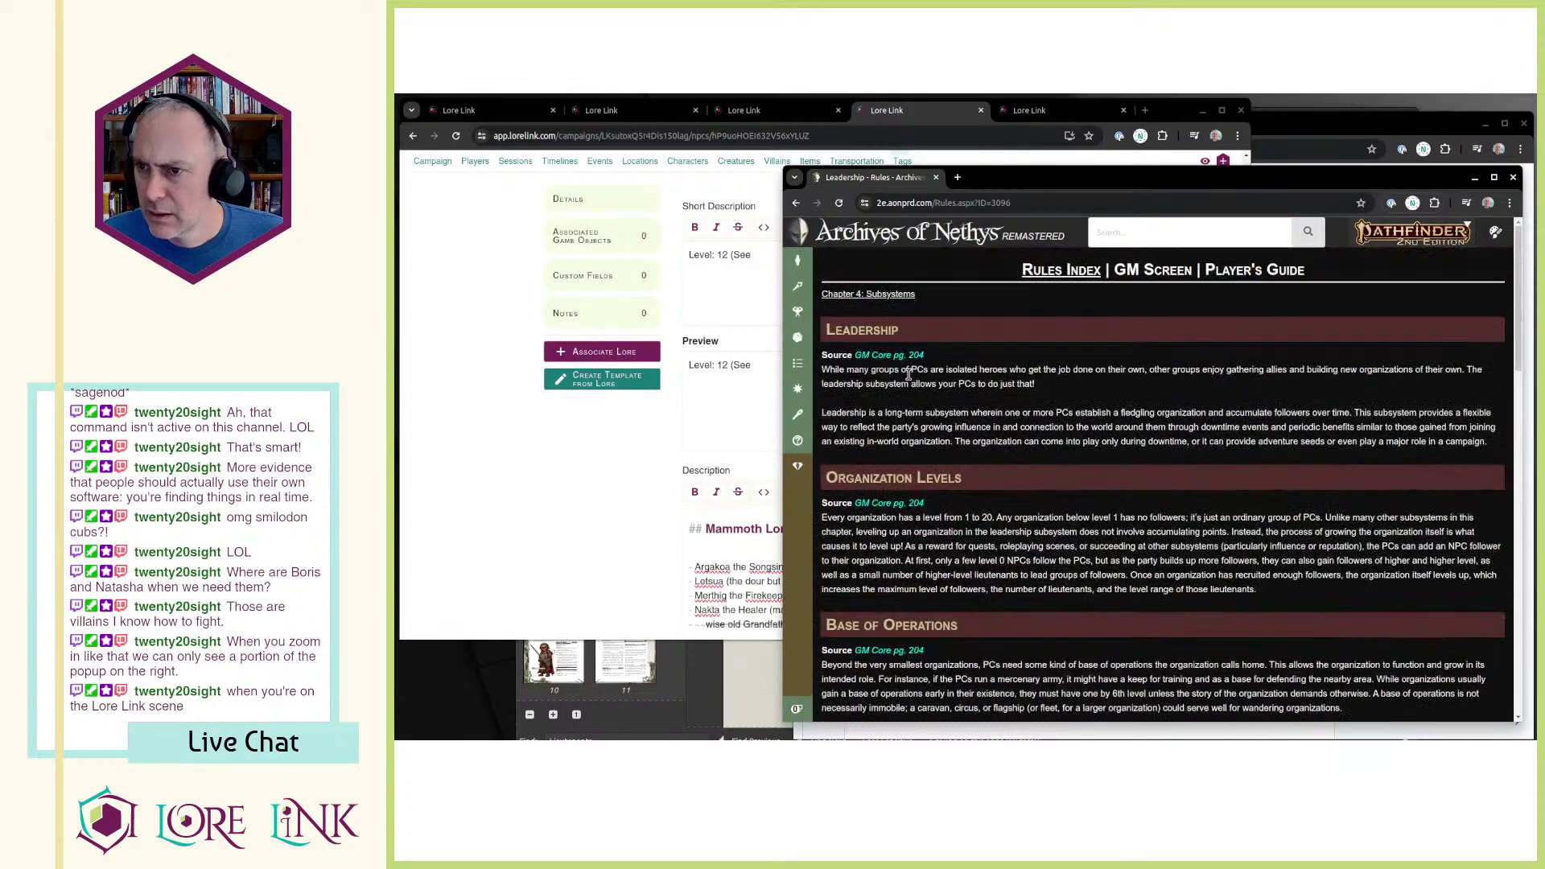
{"action": "scroll", "coordinate": [911, 380], "scroll_direction": "down", "scroll_amount": 3}
{"action": "scroll", "coordinate": [914, 372], "scroll_direction": "down", "scroll_amount": 2}
{"action": "scroll", "coordinate": [905, 330], "scroll_direction": "up", "scroll_amount": 4}
{"action": "left_click", "coordinate": [901, 338]}
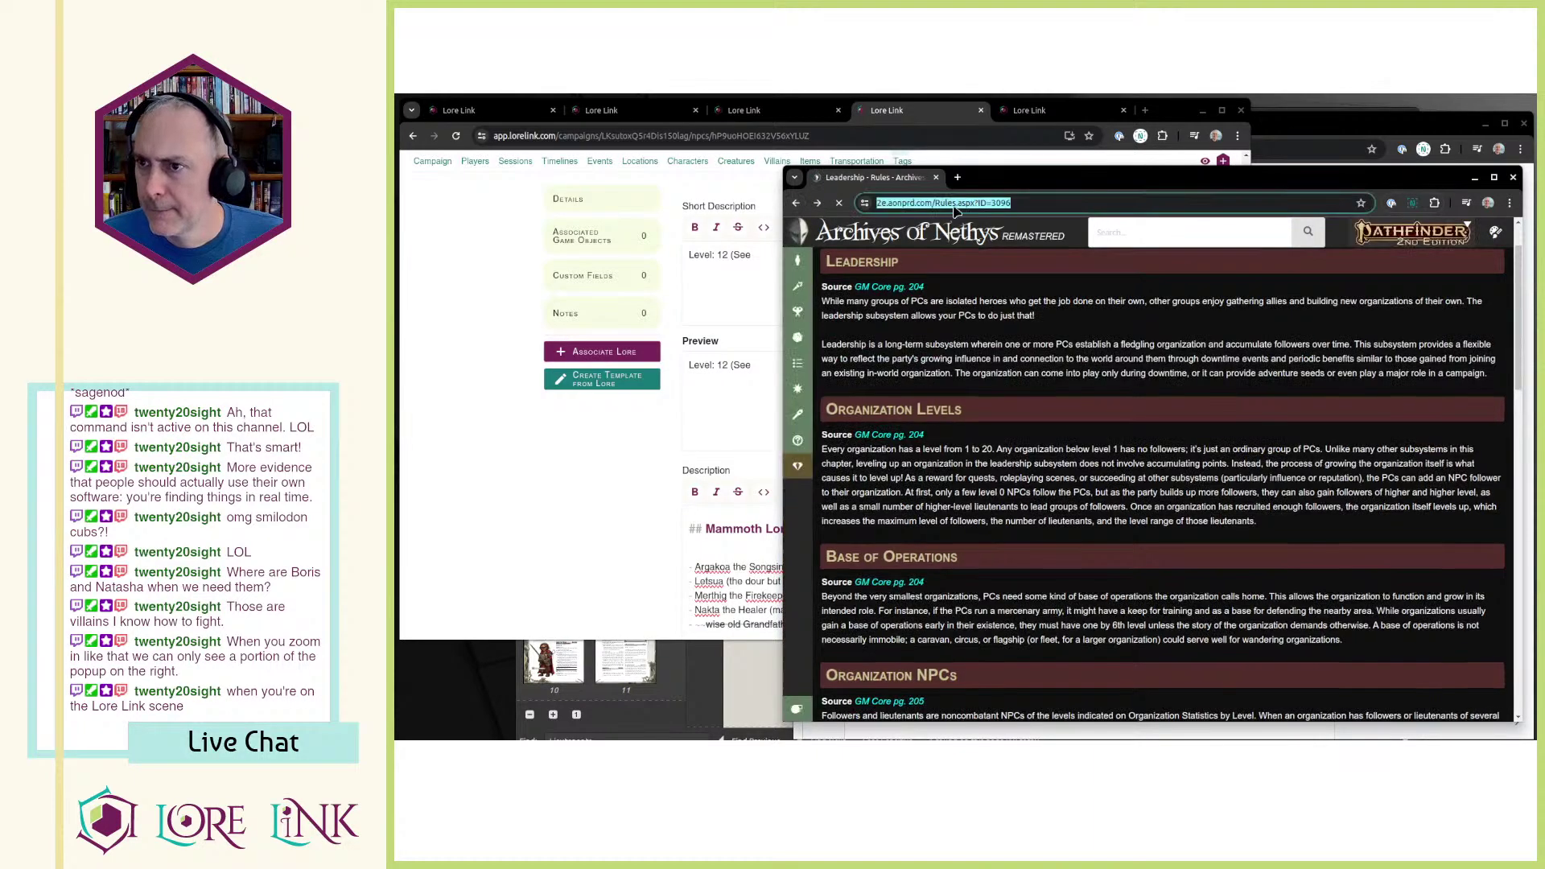
{"action": "left_click", "coordinate": [778, 365]}
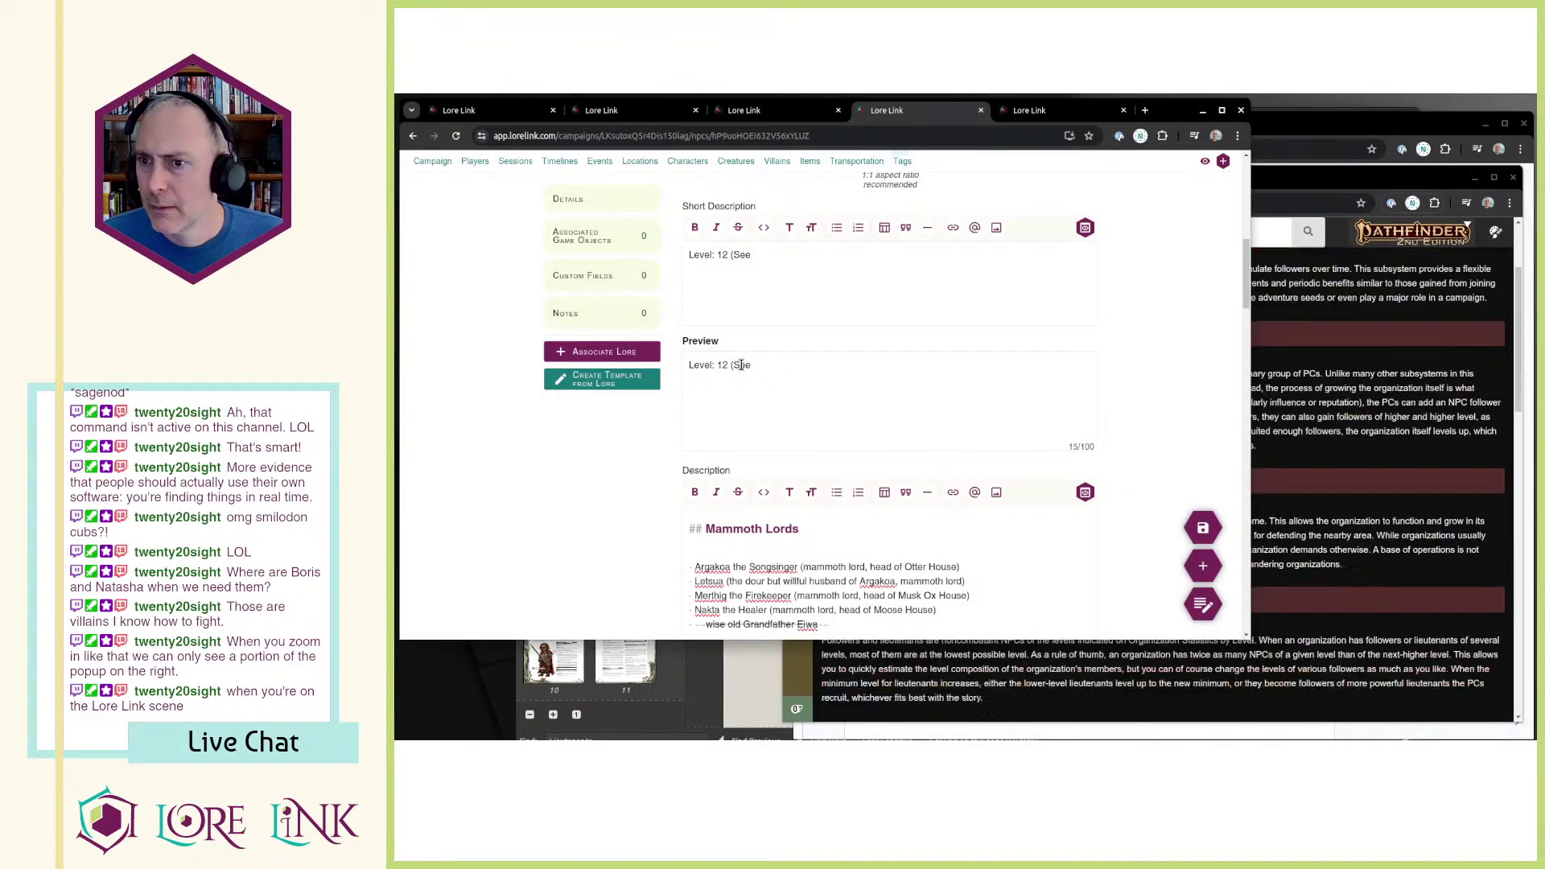
{"action": "left_click", "coordinate": [787, 265]}
{"action": "type", "text": "Leadership"}
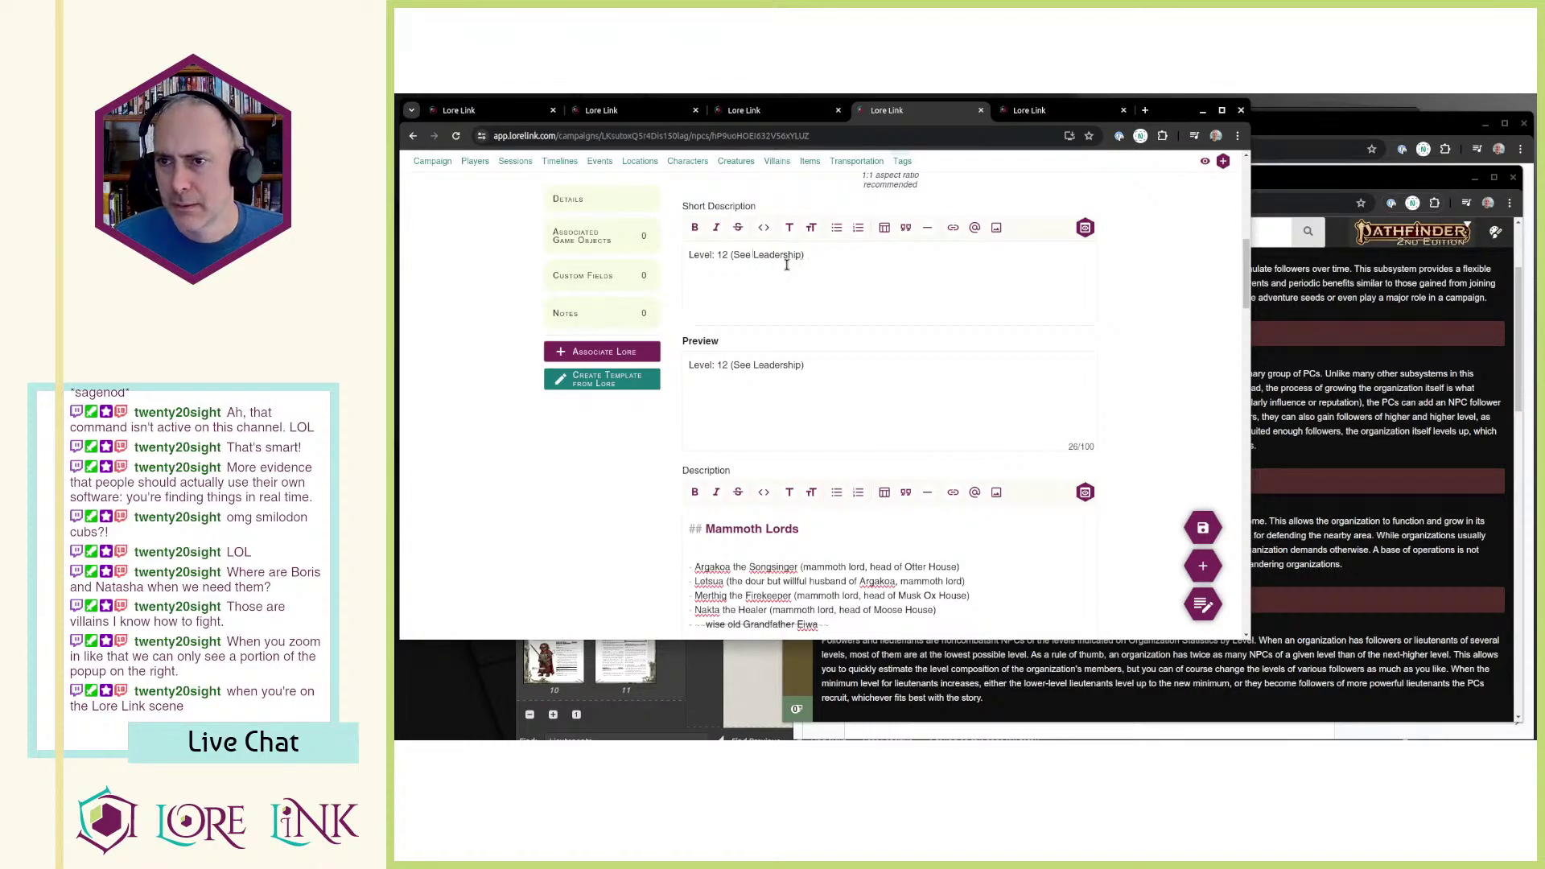
{"action": "key", "text": "ctrl+Left"}
{"action": "type", "text": "["}
{"action": "key", "text": "ctrl+Right"}
{"action": "type", "text": "]"}
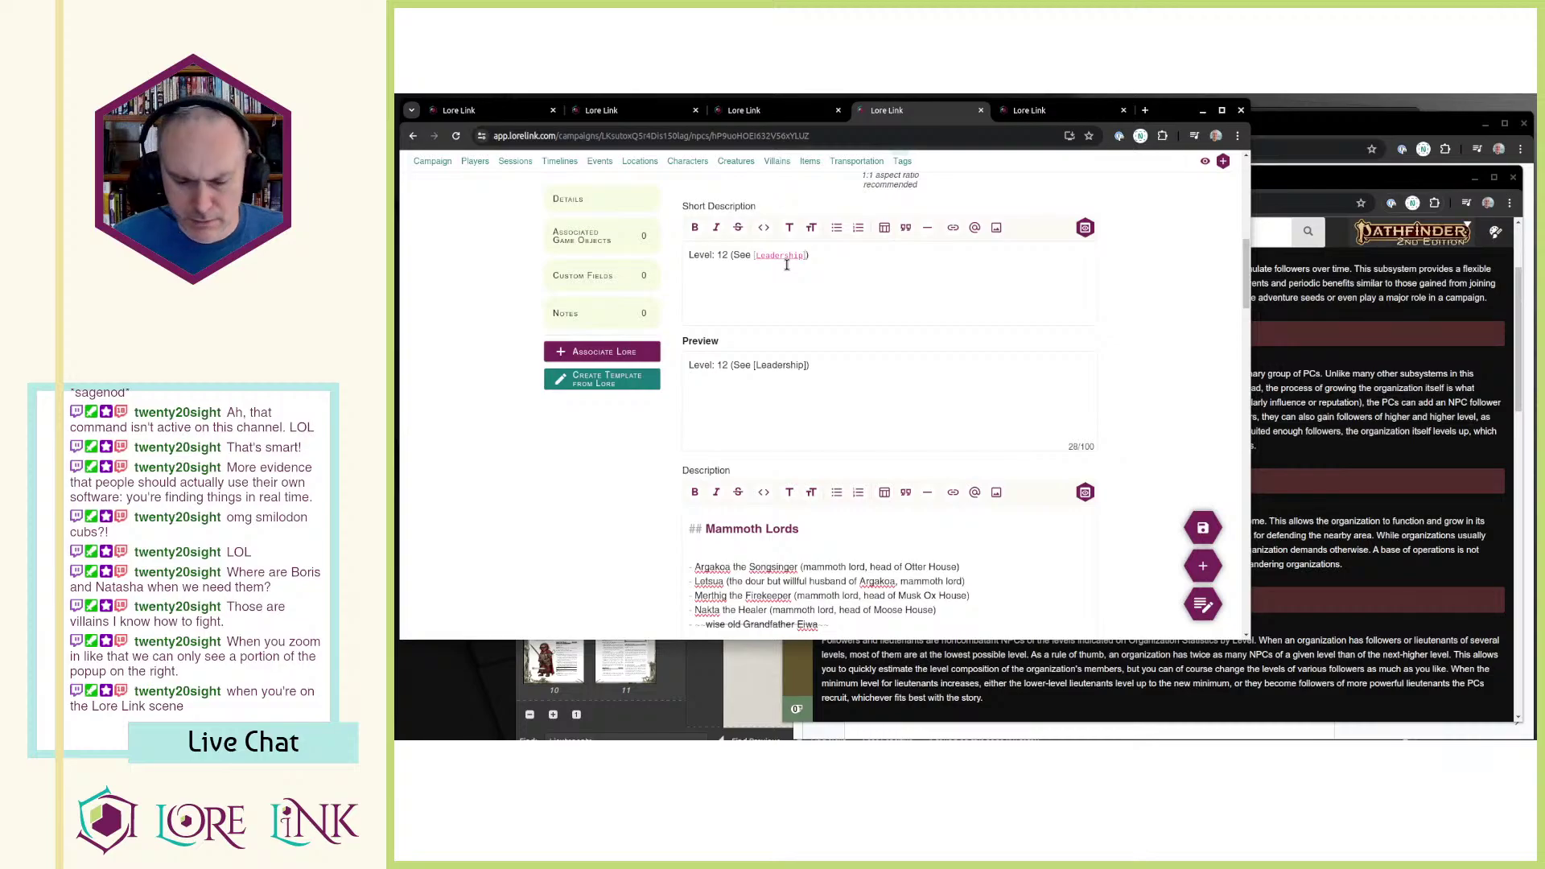
{"action": "type", "text": "(https://2e.aonprd.com/Rules.aspx?ID=3096)"}
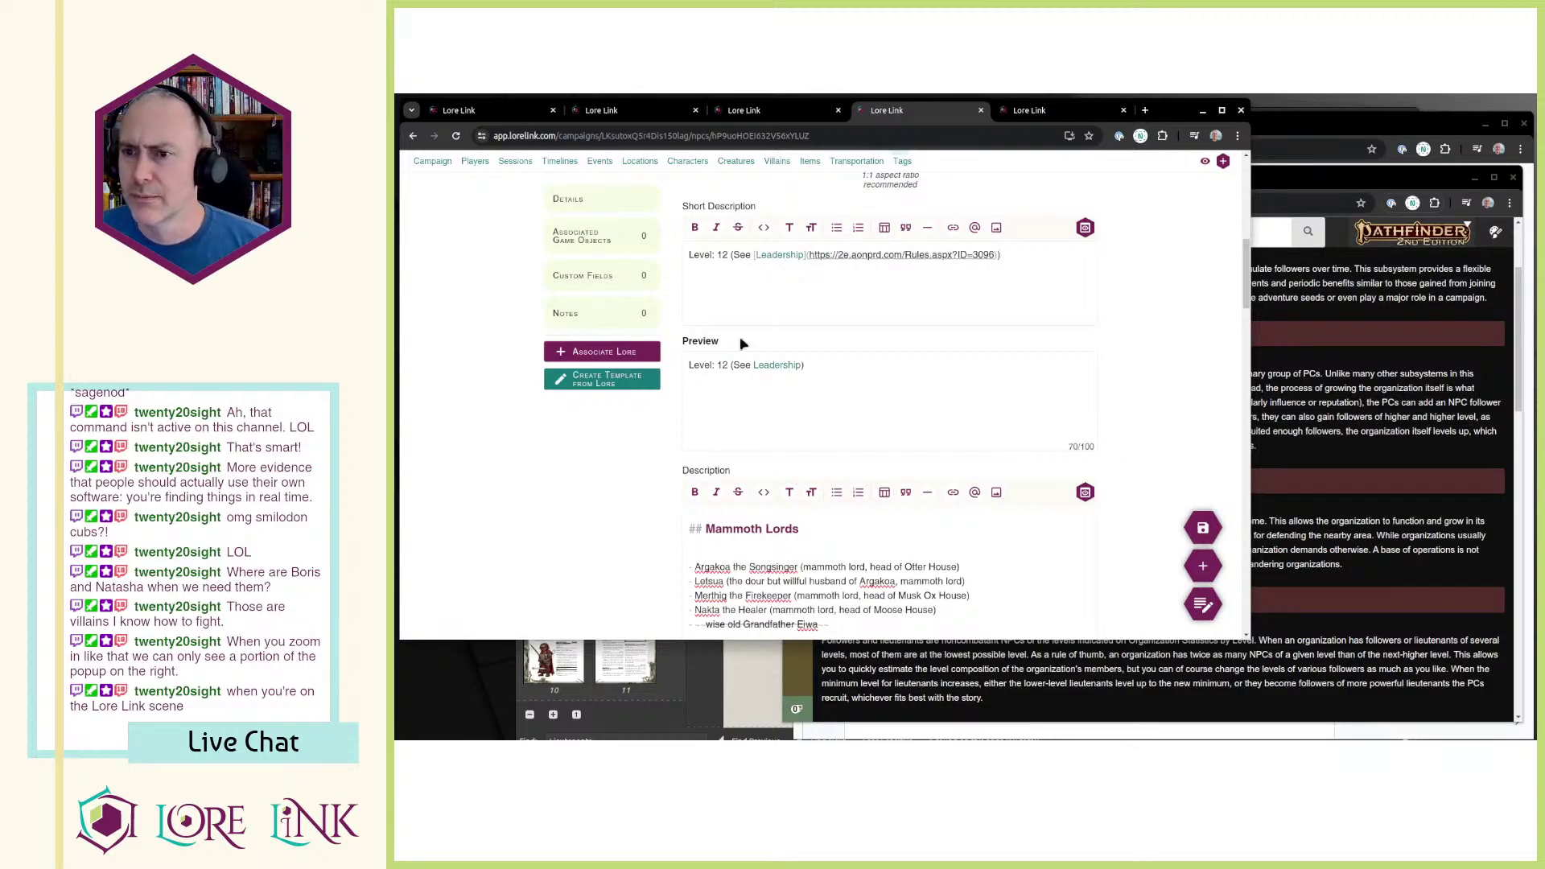
Step: Review the edited record's lists and previews, the Lost Mammoth Valley map and the B35 - Bloody Fork description
{"action": "scroll", "coordinate": [781, 390], "scroll_direction": "down", "scroll_amount": 2}
{"action": "scroll", "coordinate": [780, 390], "scroll_direction": "down", "scroll_amount": 10}
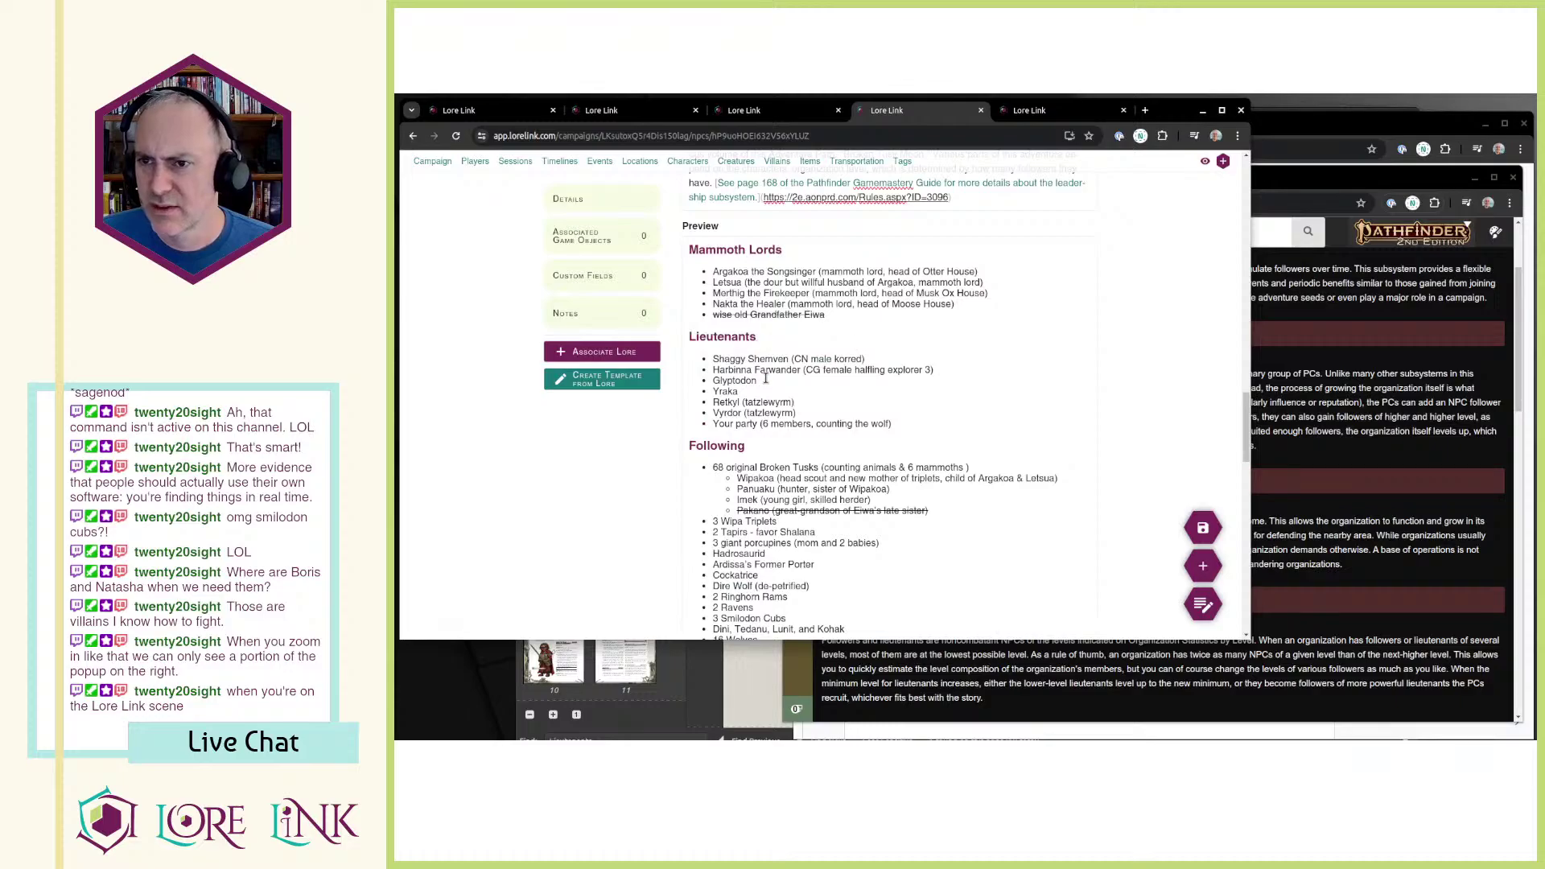
{"action": "scroll", "coordinate": [755, 346], "scroll_direction": "up", "scroll_amount": 3}
{"action": "scroll", "coordinate": [978, 427], "scroll_direction": "up", "scroll_amount": 10}
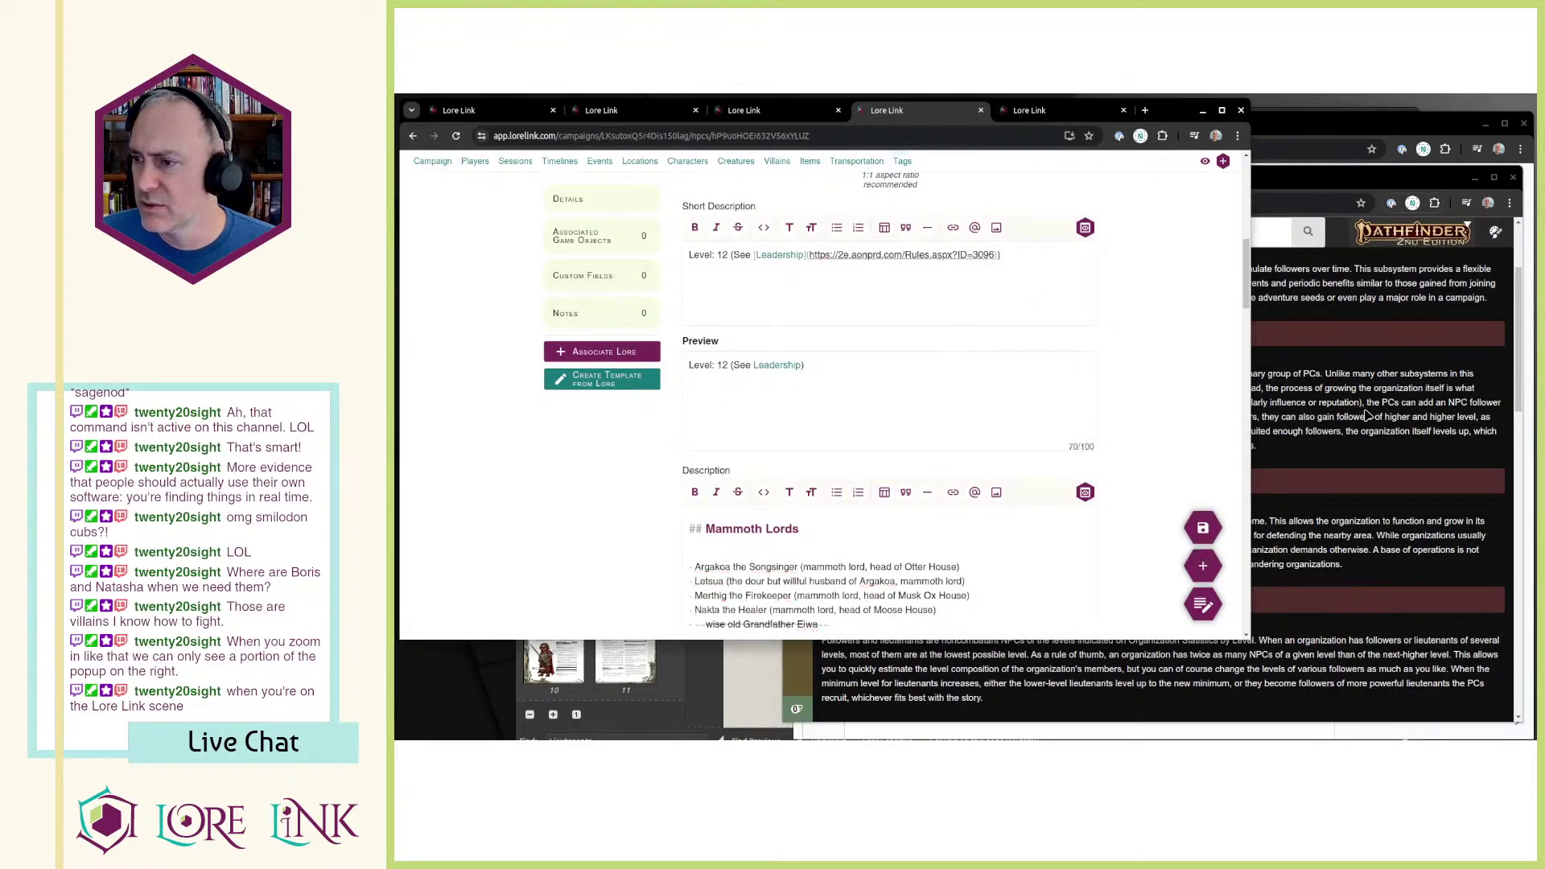
{"action": "left_click", "coordinate": [1257, 483]}
{"action": "left_click", "coordinate": [1036, 113]}
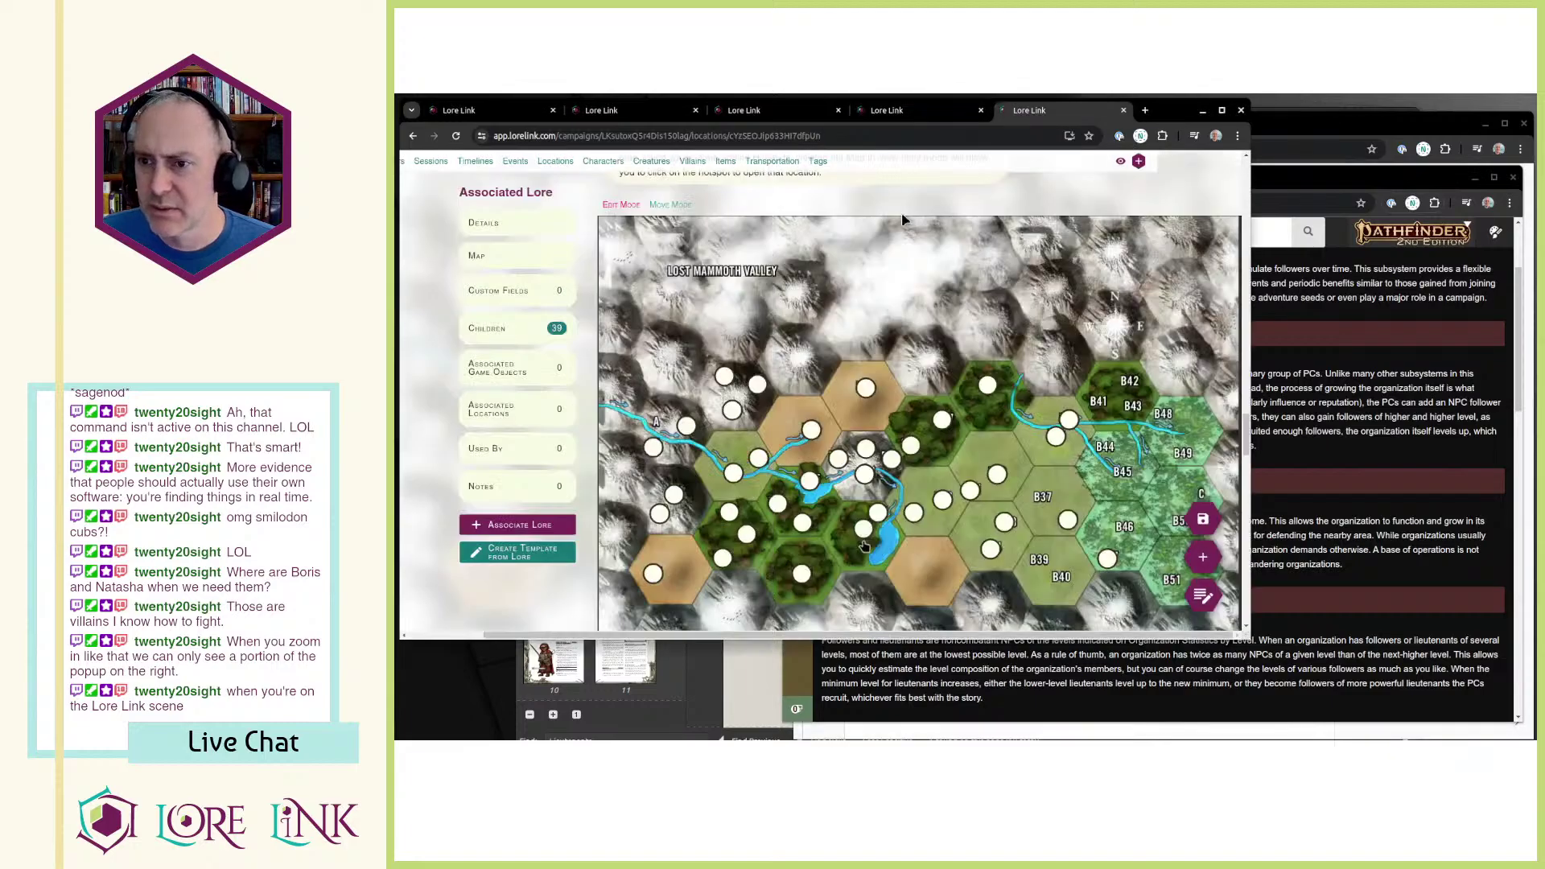
{"action": "left_click", "coordinate": [742, 113]}
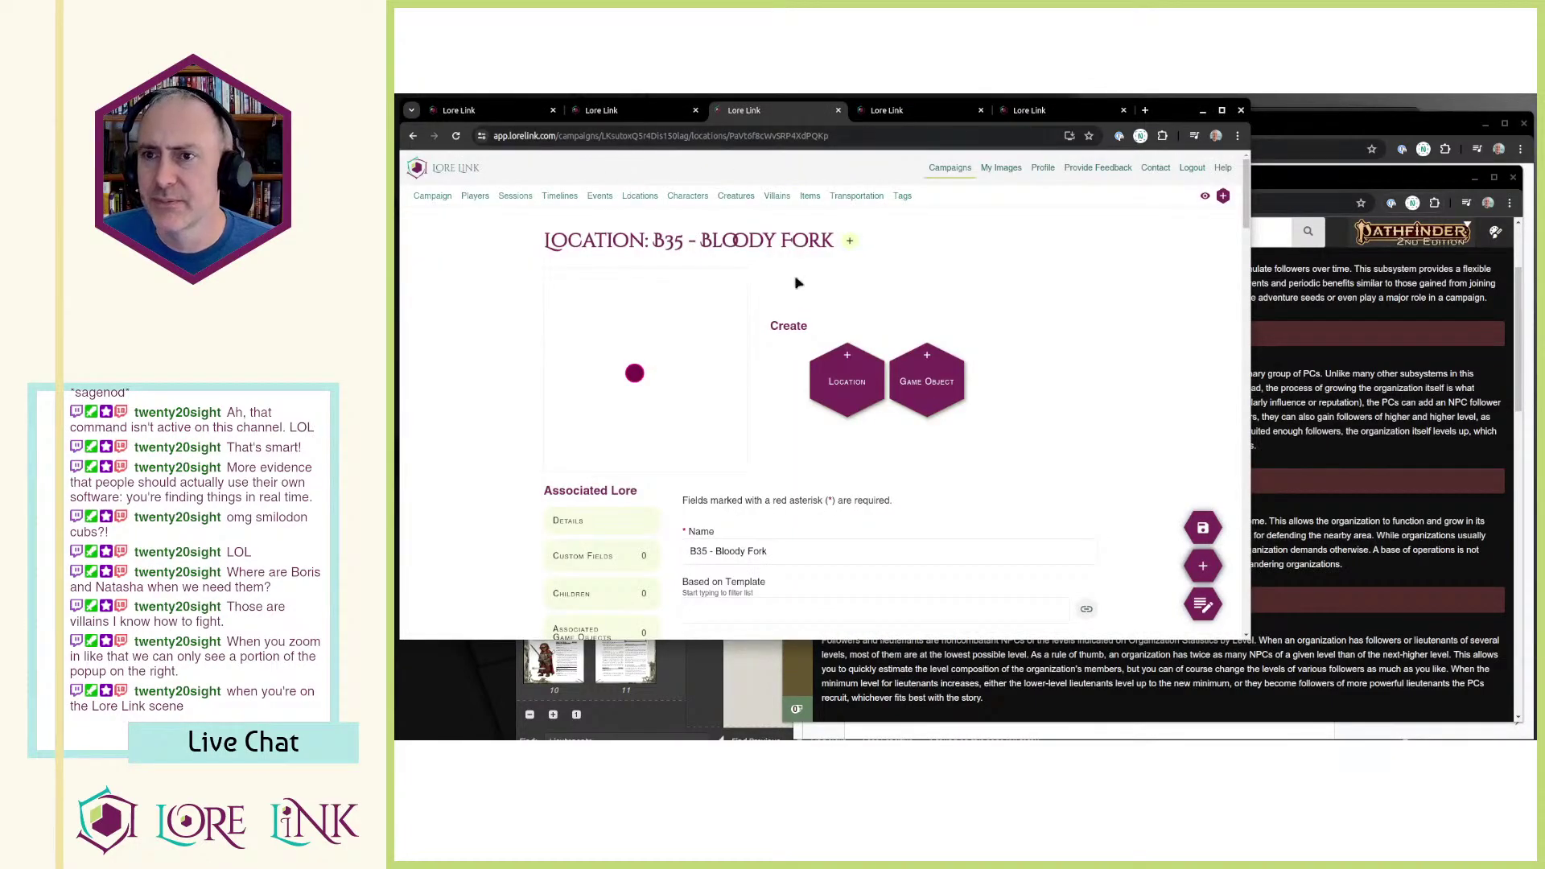
{"action": "scroll", "coordinate": [888, 367], "scroll_direction": "down", "scroll_amount": 6}
{"action": "scroll", "coordinate": [887, 367], "scroll_direction": "down", "scroll_amount": 3}
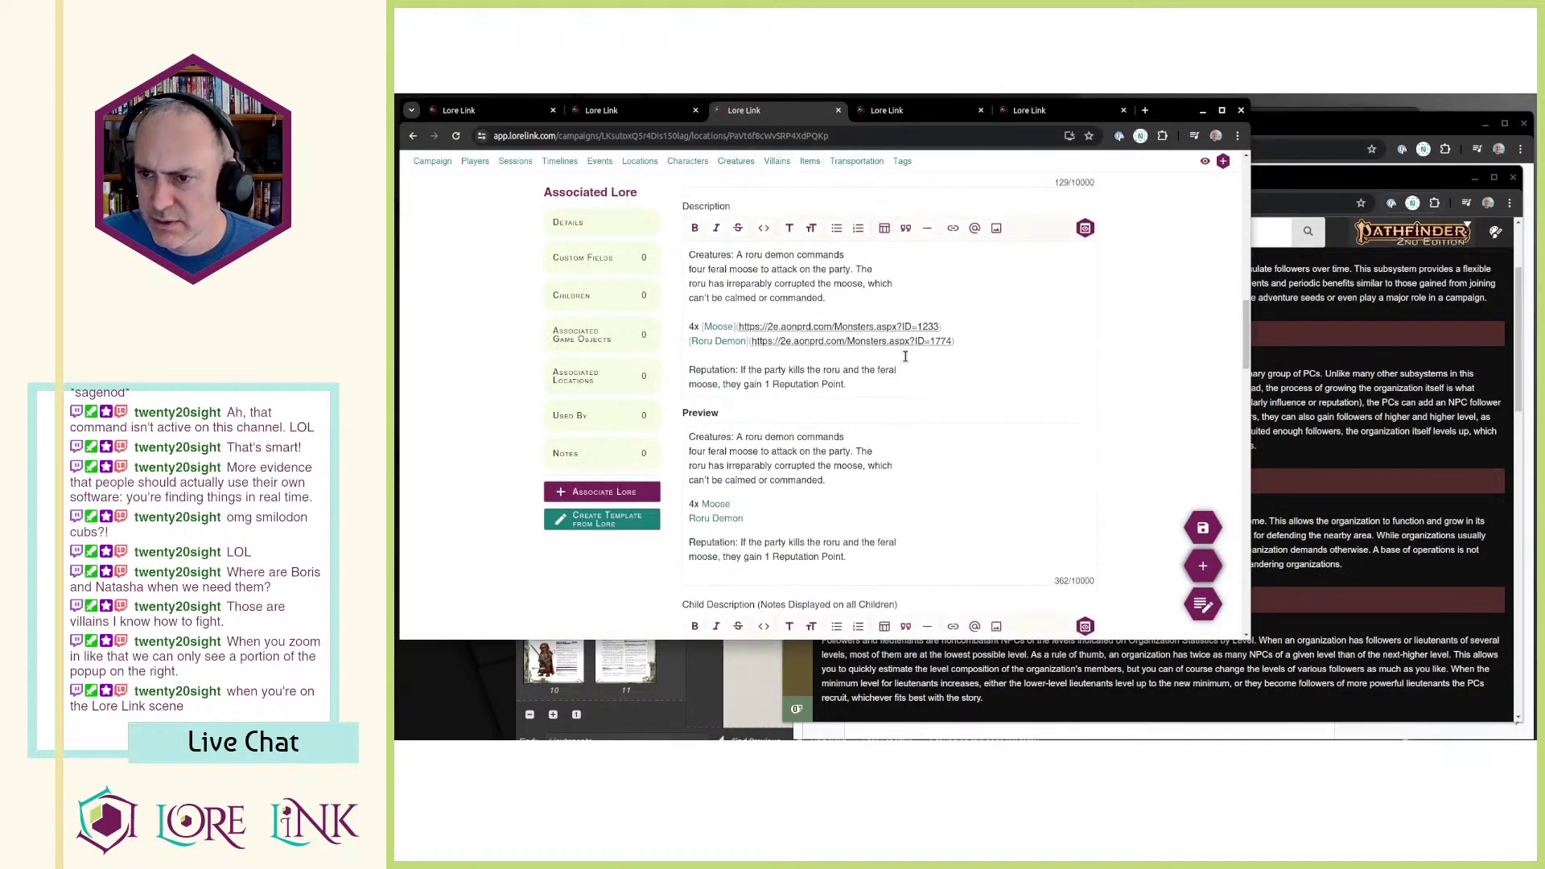
Step: Close the B35 - Bloody Fork page and open B36 - Hunter's Camp under Lost Mammoth Valley in the Locations Hierarchy
{"action": "left_click", "coordinate": [591, 118]}
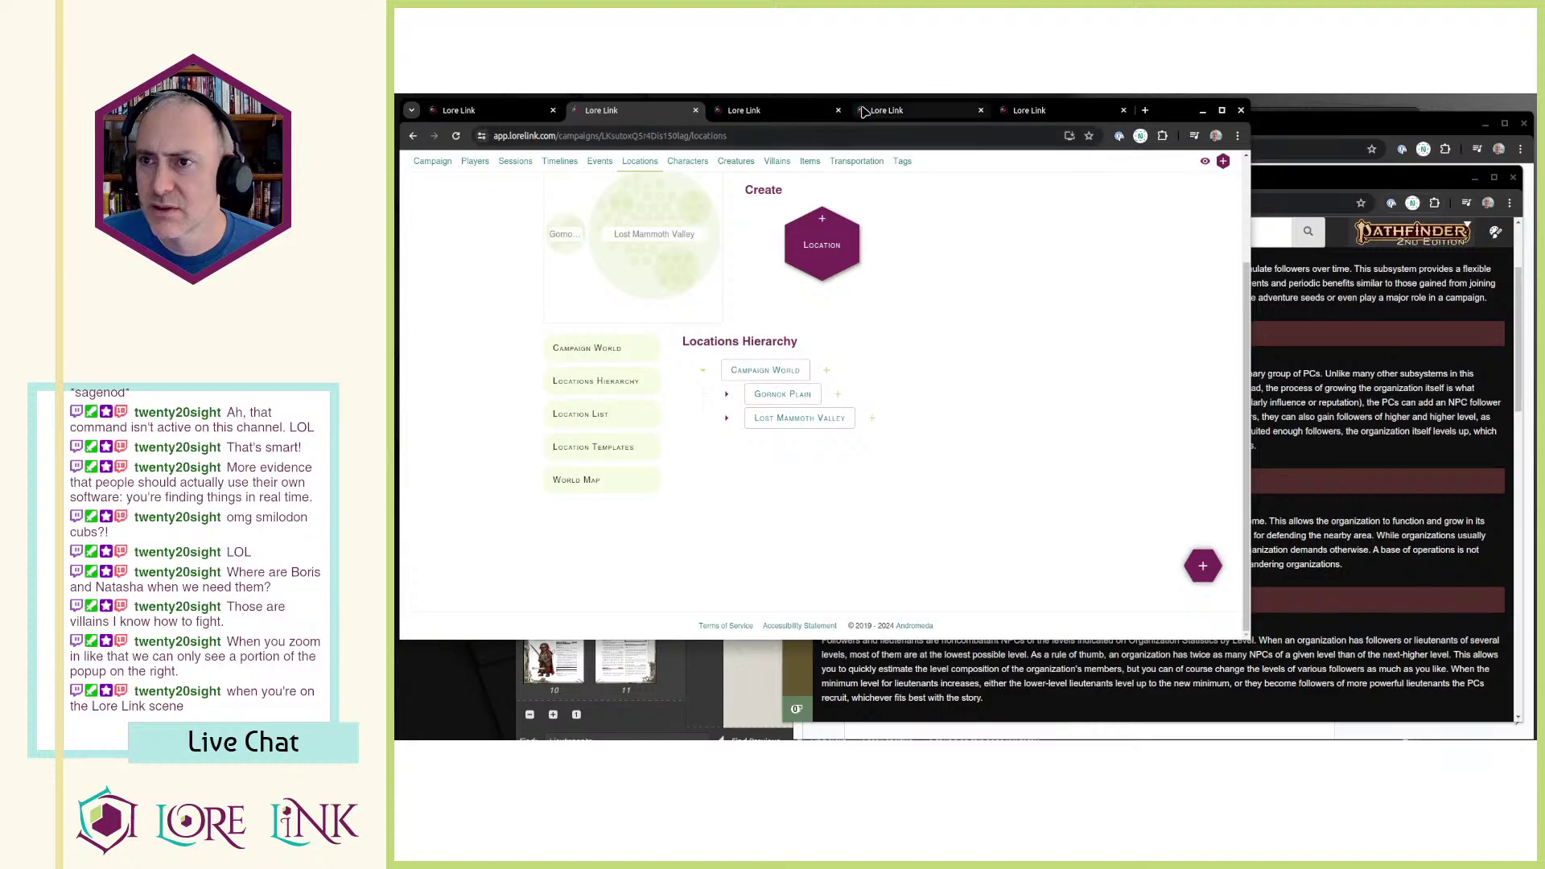
{"action": "left_click", "coordinate": [838, 110]}
{"action": "left_click", "coordinate": [759, 422]}
{"action": "scroll", "coordinate": [771, 347], "scroll_direction": "down", "scroll_amount": 5}
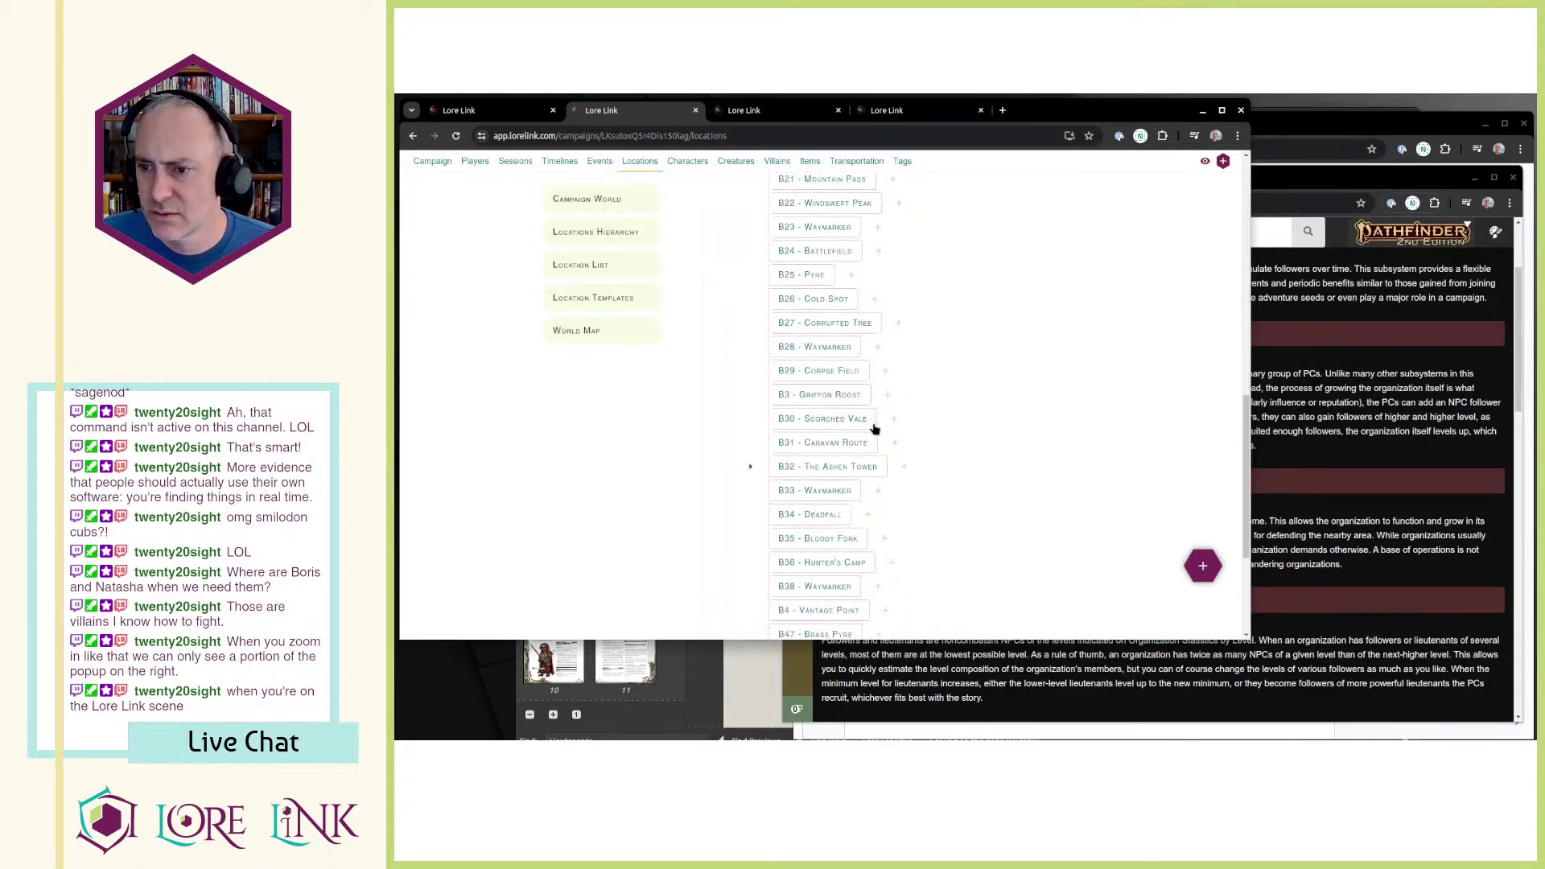
{"action": "left_click", "coordinate": [792, 347]}
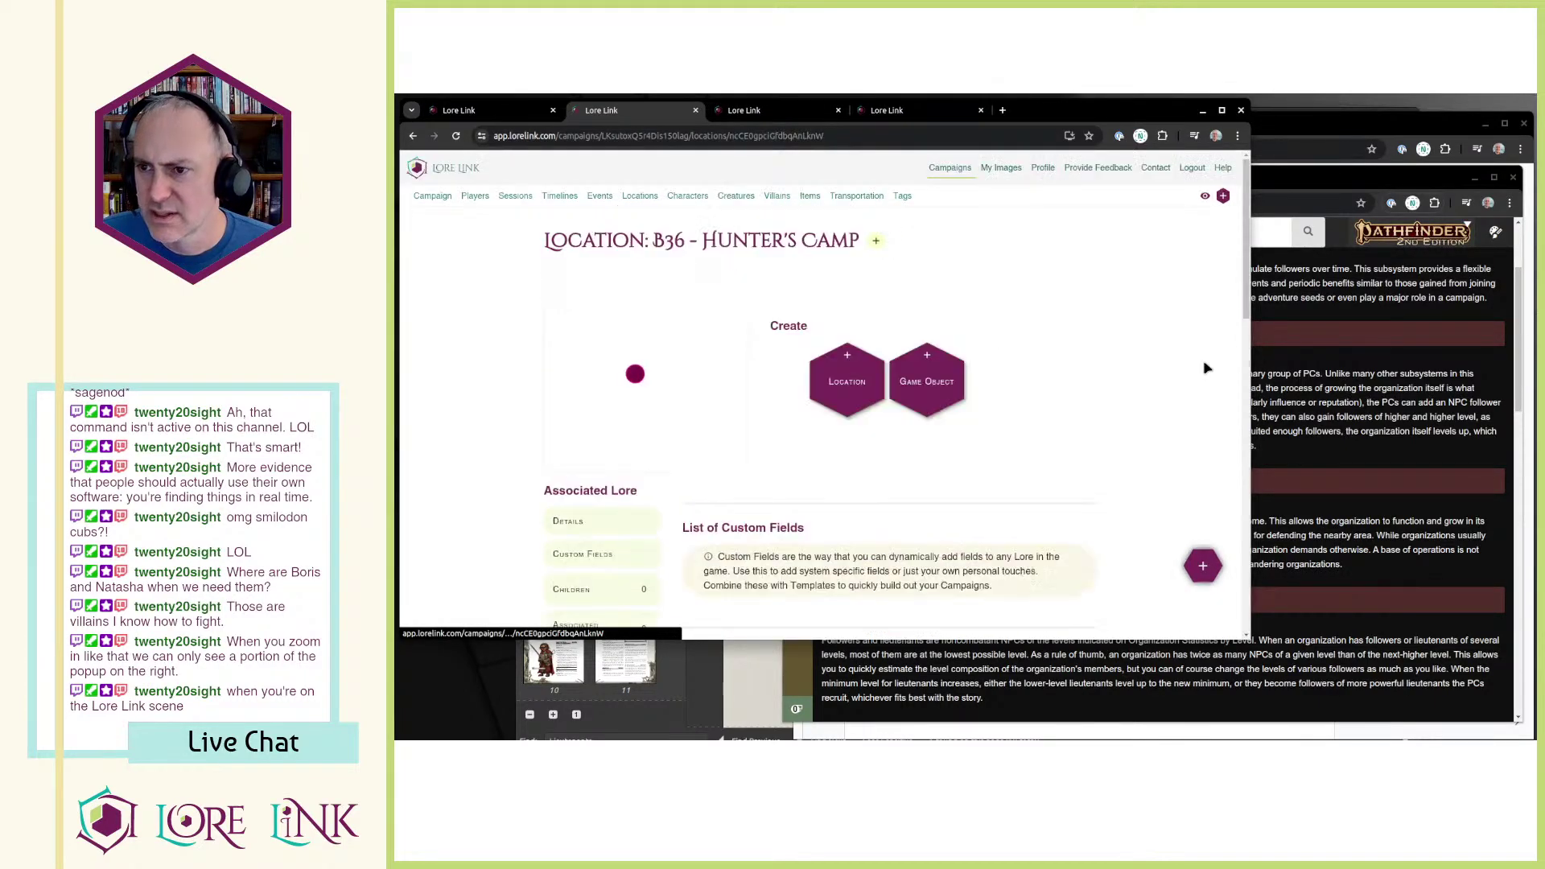
Step: Review the B36 - Hunter's Camp description and its preview, including the paragraph about the Broken Tusk following being at least 12th level
{"action": "scroll", "coordinate": [1027, 428], "scroll_direction": "down", "scroll_amount": 5}
{"action": "scroll", "coordinate": [1027, 427], "scroll_direction": "down", "scroll_amount": 3}
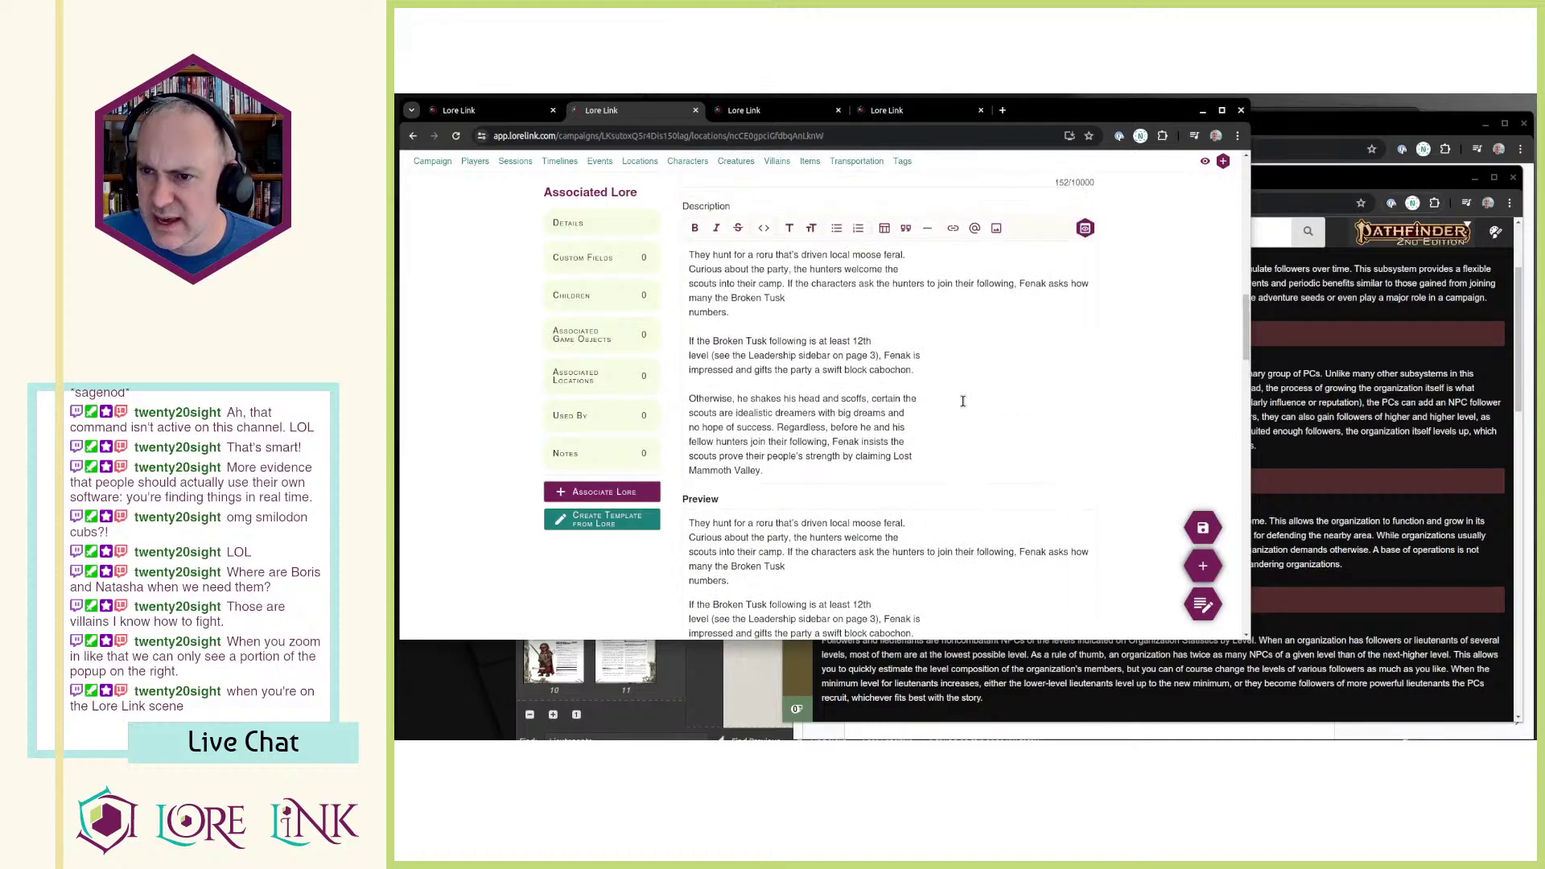
{"action": "left_click_drag", "start_coordinate": [821, 333], "coordinate": [694, 329]}
{"action": "left_click", "coordinate": [976, 366]}
{"action": "left_click", "coordinate": [697, 328]}
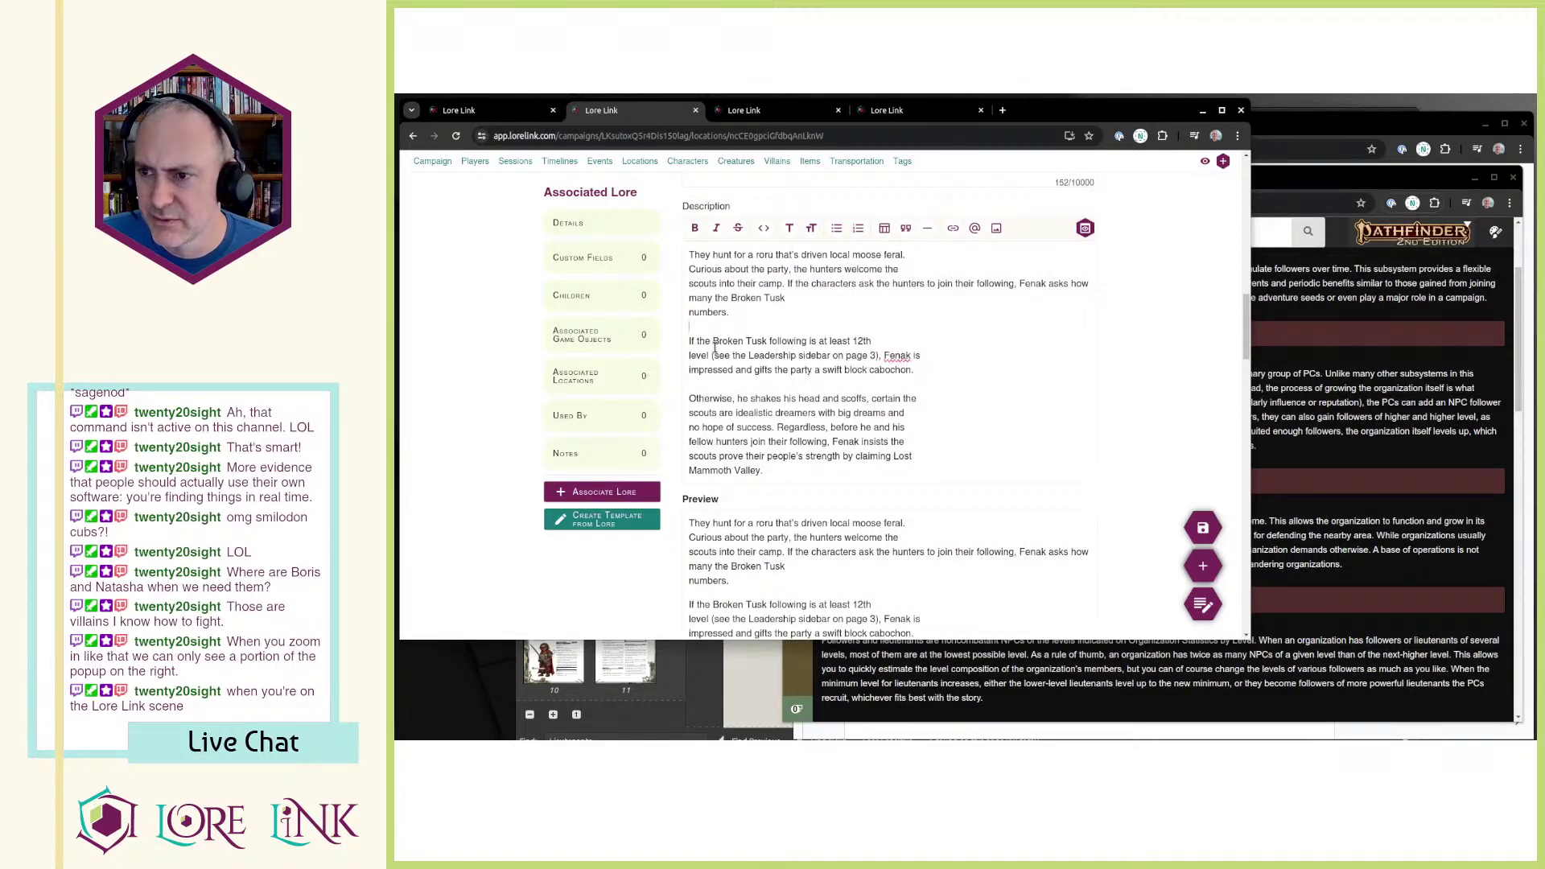
{"action": "left_click_drag", "start_coordinate": [859, 333], "coordinate": [966, 368]}
{"action": "left_click", "coordinate": [967, 368]}
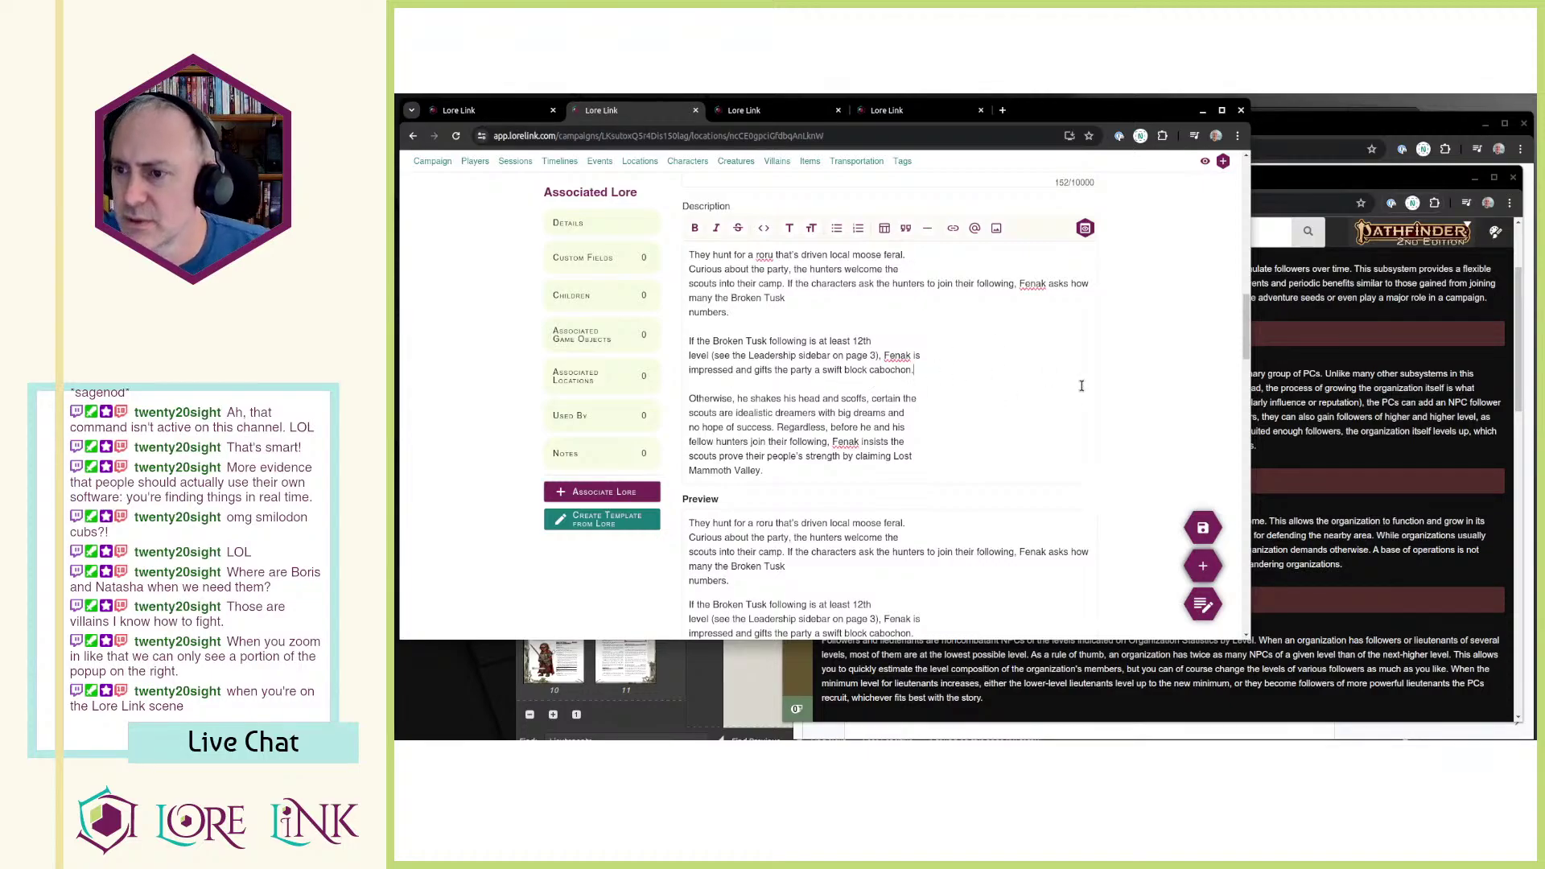
{"action": "scroll", "coordinate": [970, 371], "scroll_direction": "down", "scroll_amount": 2}
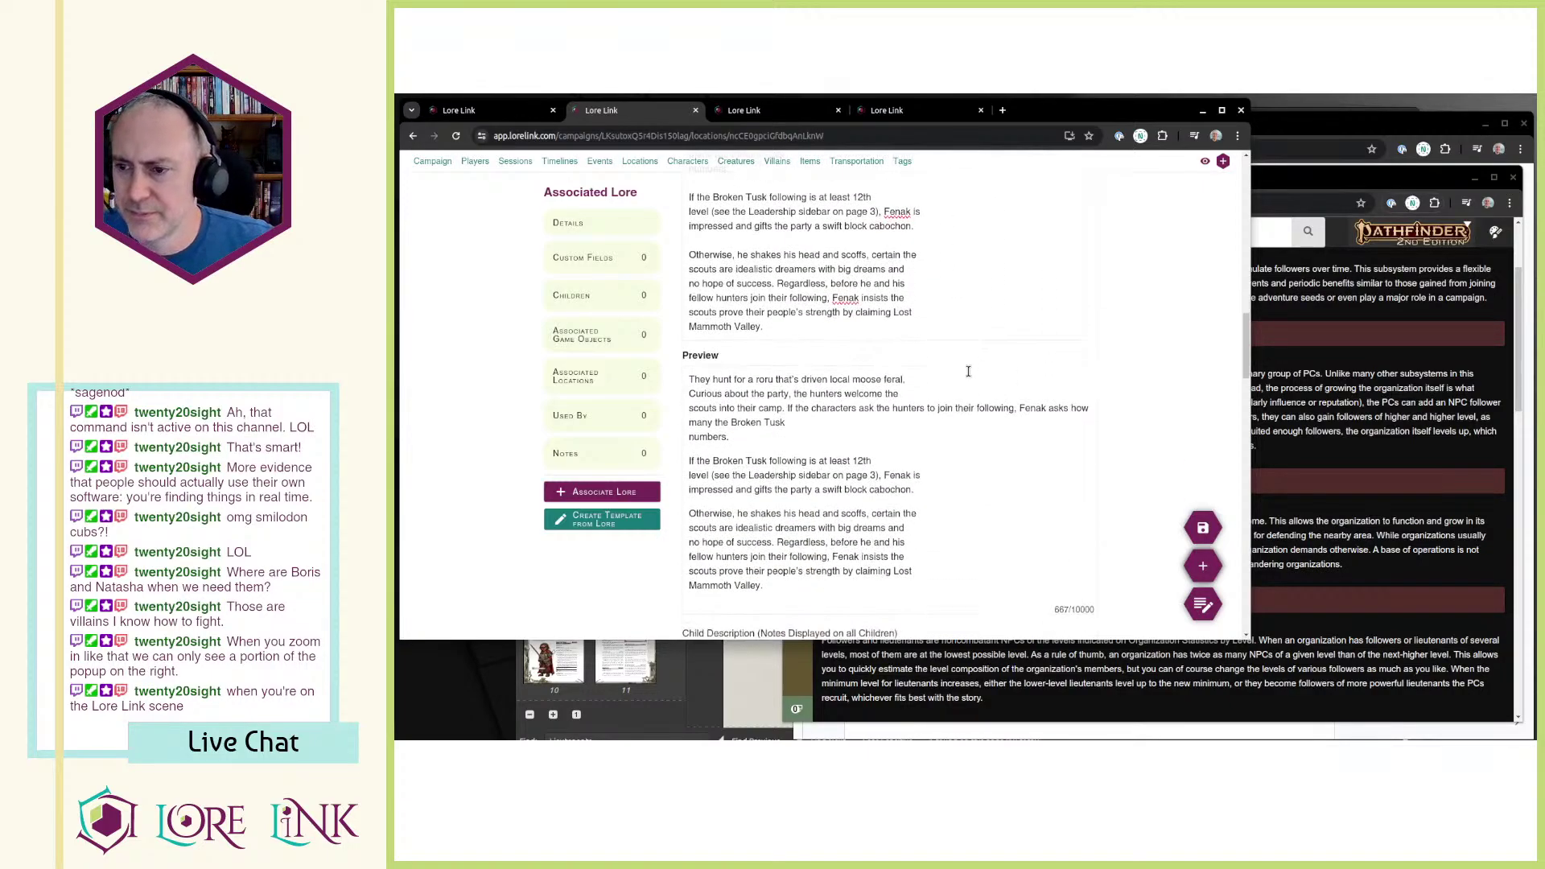
{"action": "scroll", "coordinate": [971, 376], "scroll_direction": "up", "scroll_amount": 3}
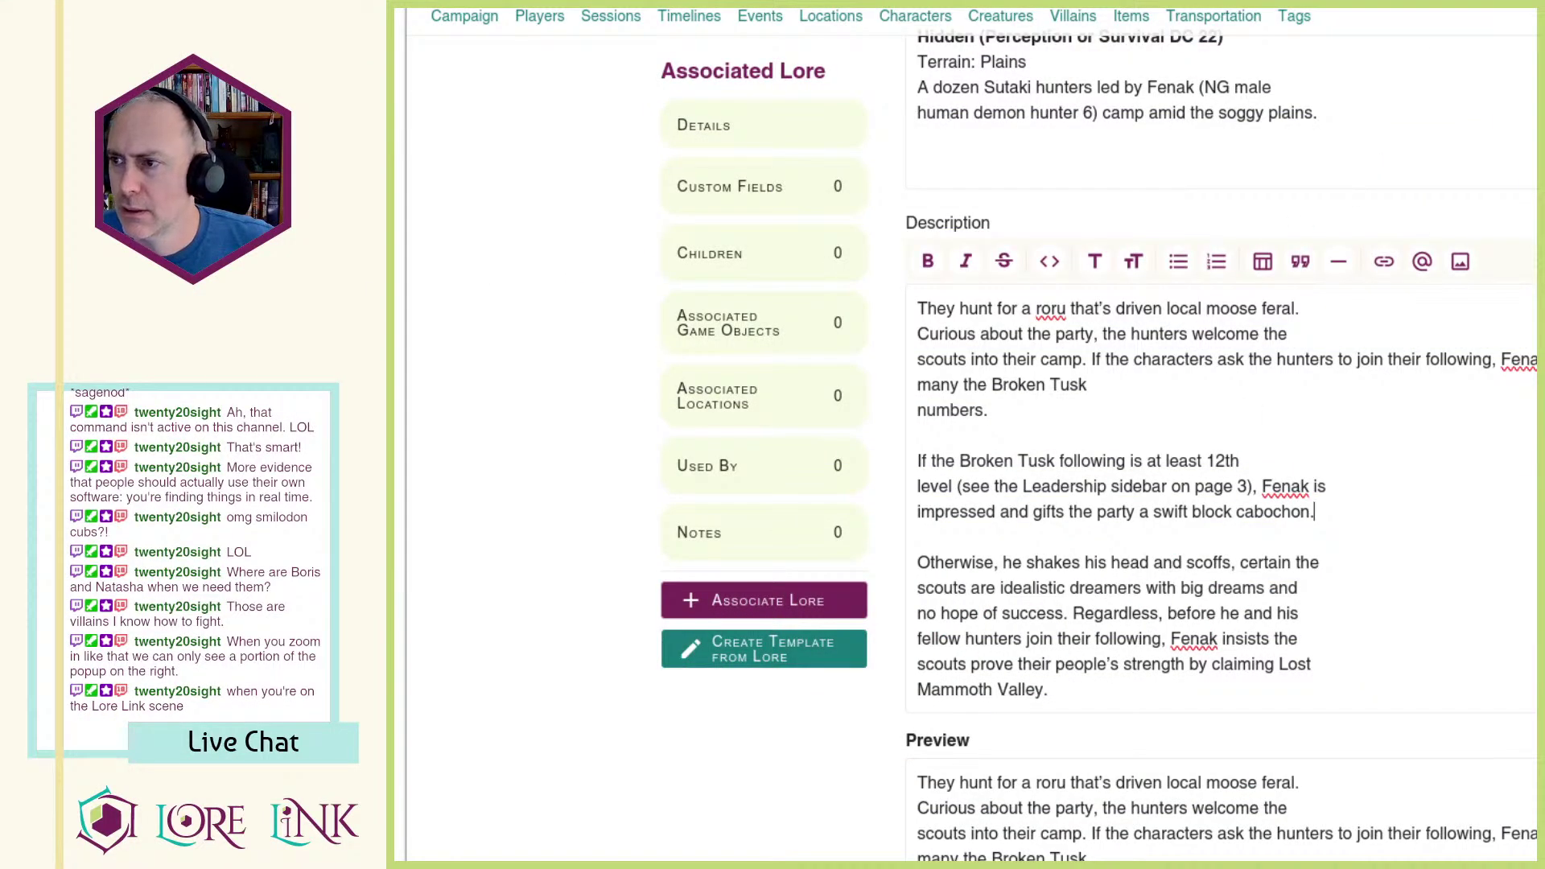
{"action": "scroll", "coordinate": [1086, 443], "scroll_direction": "right", "scroll_amount": 3}
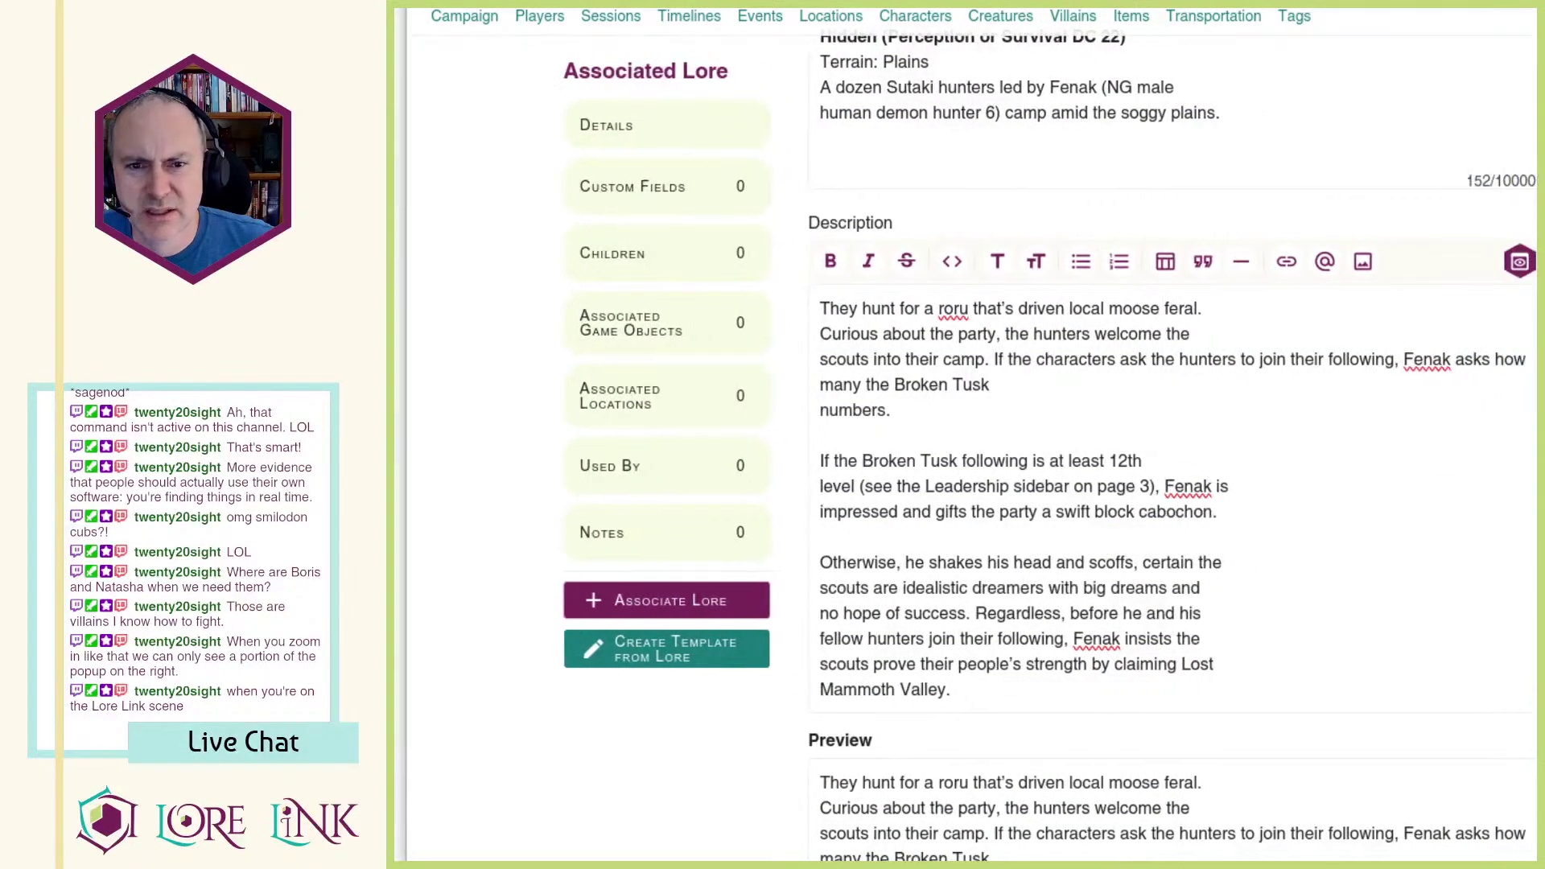
{"action": "scroll", "coordinate": [1086, 442], "scroll_direction": "right", "scroll_amount": 3}
{"action": "left_click_drag", "start_coordinate": [1544, 320], "coordinate": [1526, 326]}
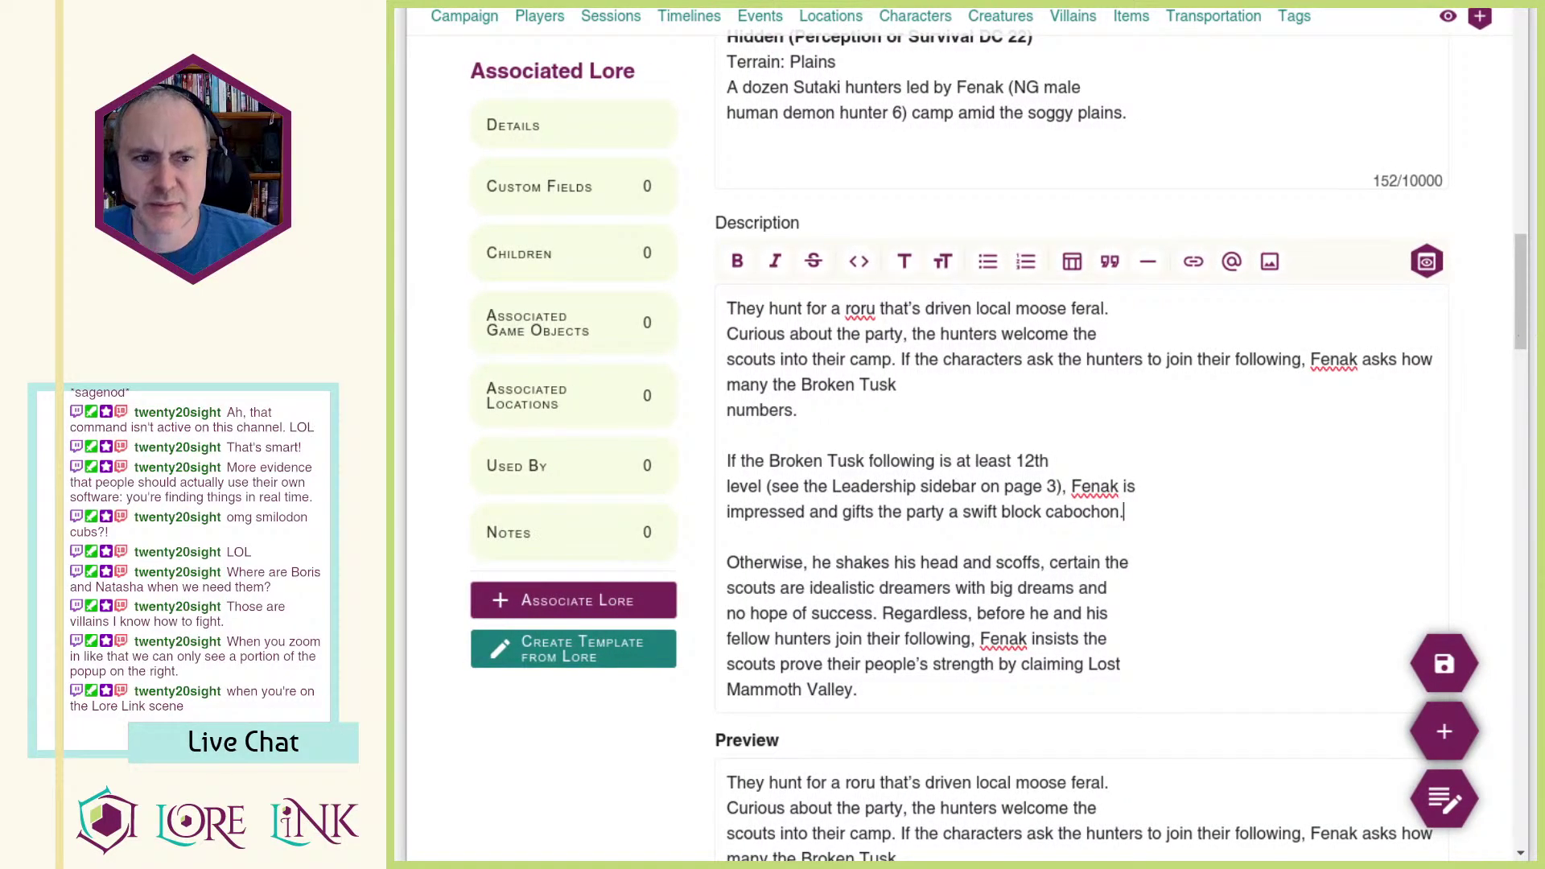
{"action": "left_click", "coordinate": [1444, 732]}
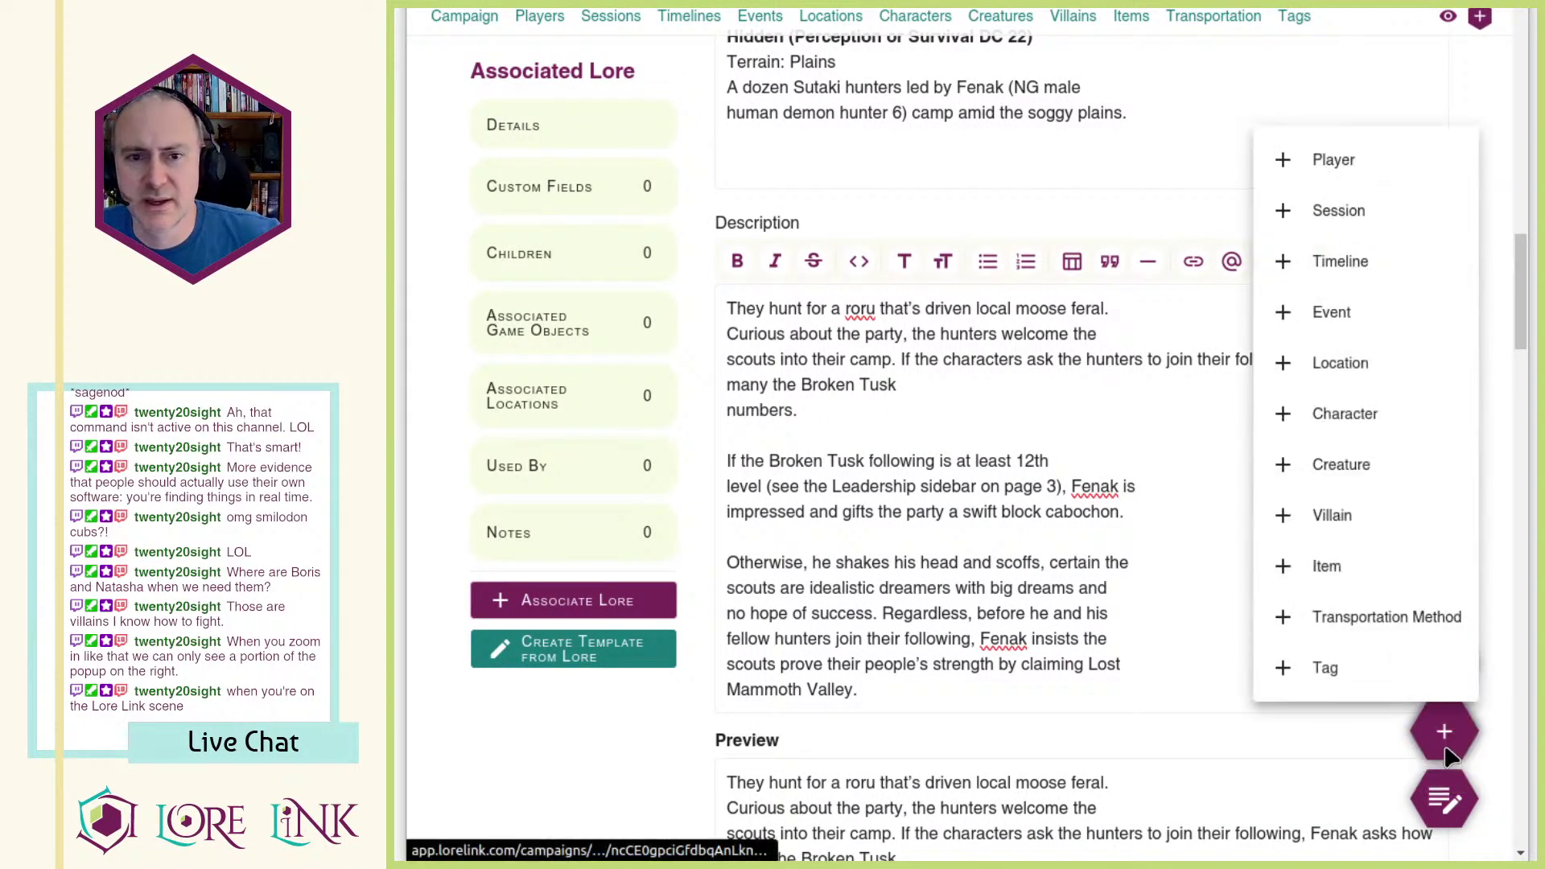
{"action": "left_click", "coordinate": [1449, 754]}
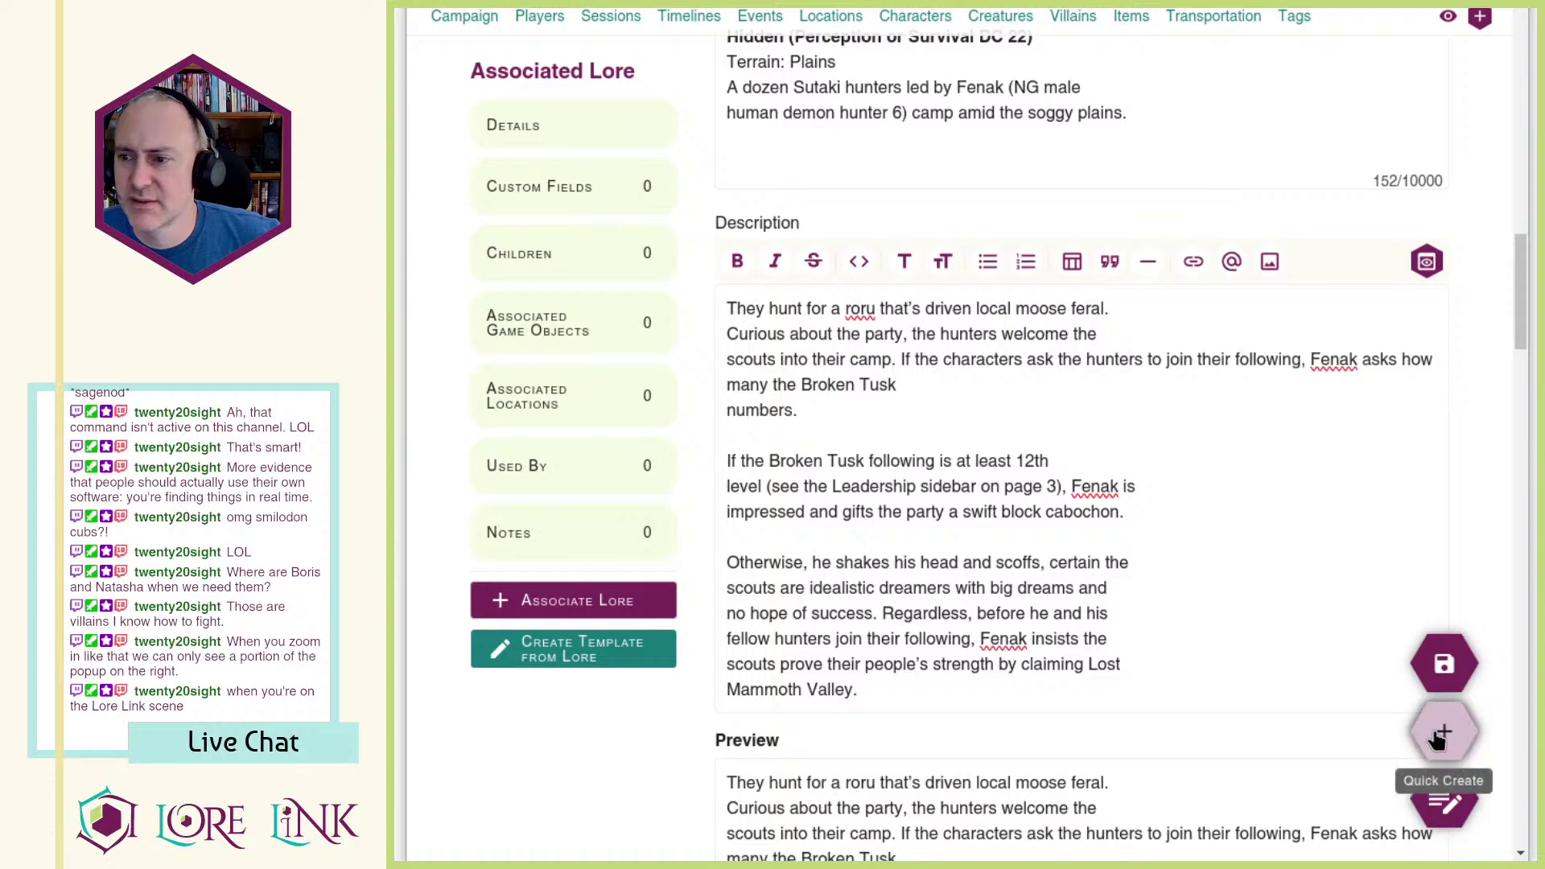
{"action": "left_click", "coordinate": [1444, 734]}
{"action": "left_click", "coordinate": [1377, 160]}
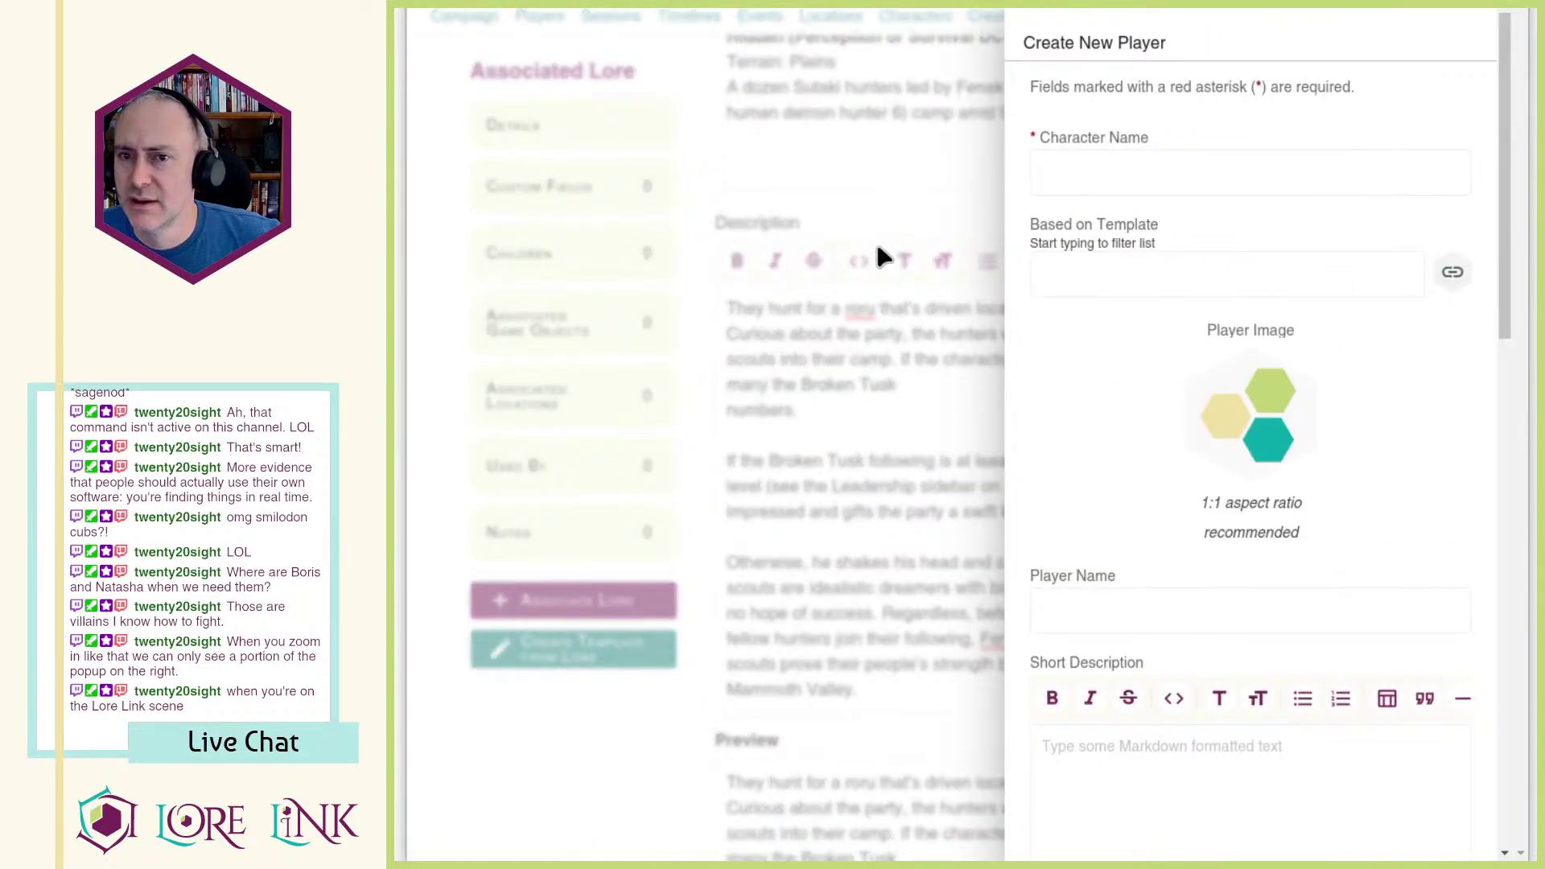
{"action": "left_click", "coordinate": [644, 753]}
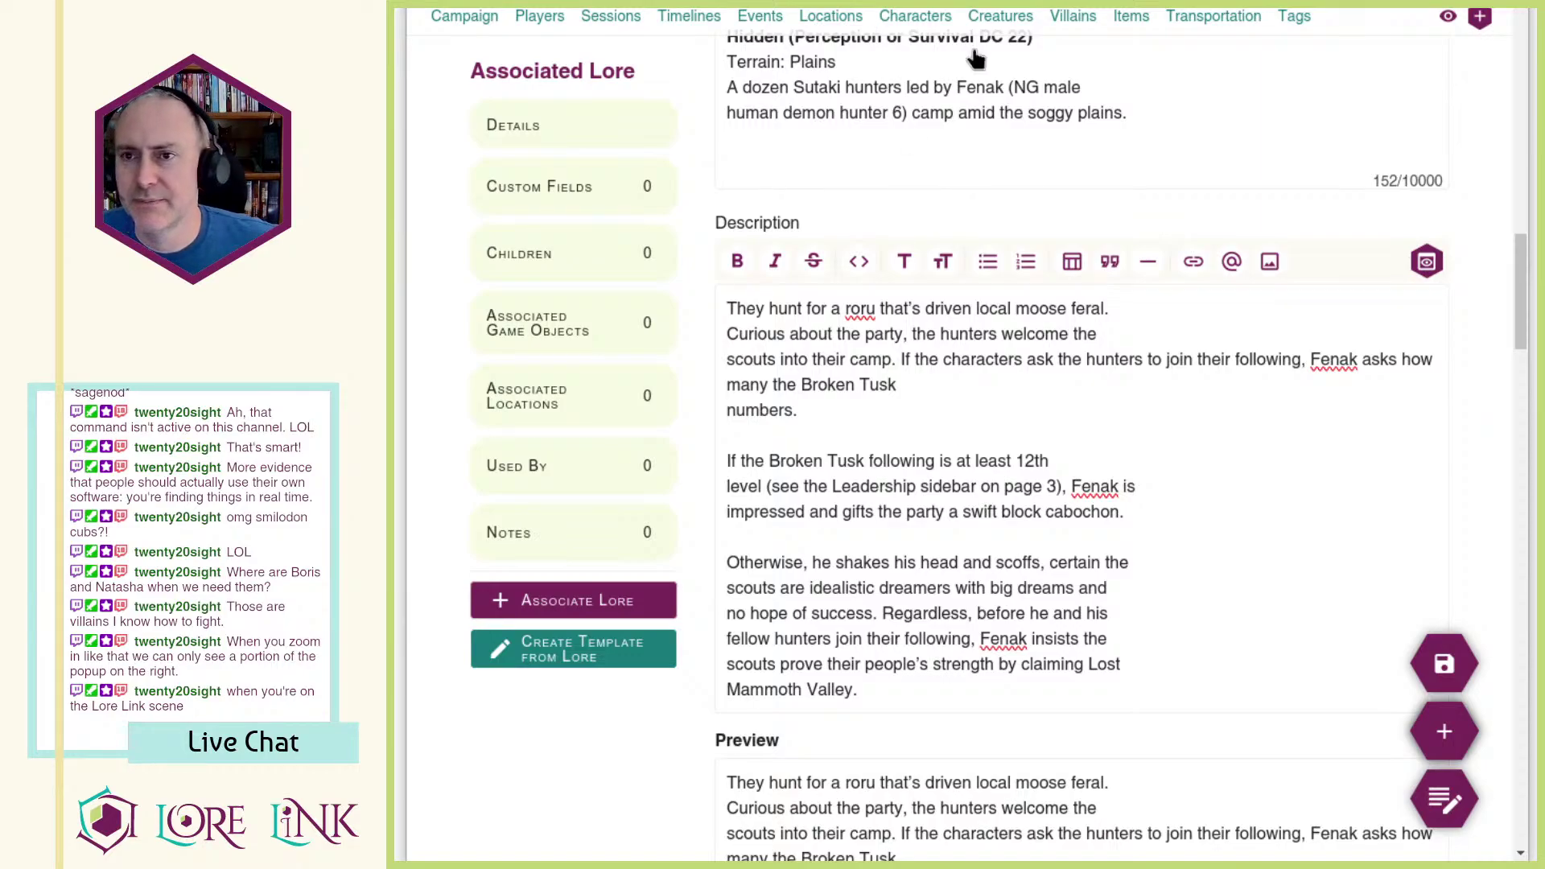
Step: Save the B36 - Hunter's Camp location
{"action": "scroll", "coordinate": [1176, 274], "scroll_direction": "up", "scroll_amount": 10}
{"action": "scroll", "coordinate": [1183, 295], "scroll_direction": "up", "scroll_amount": 5}
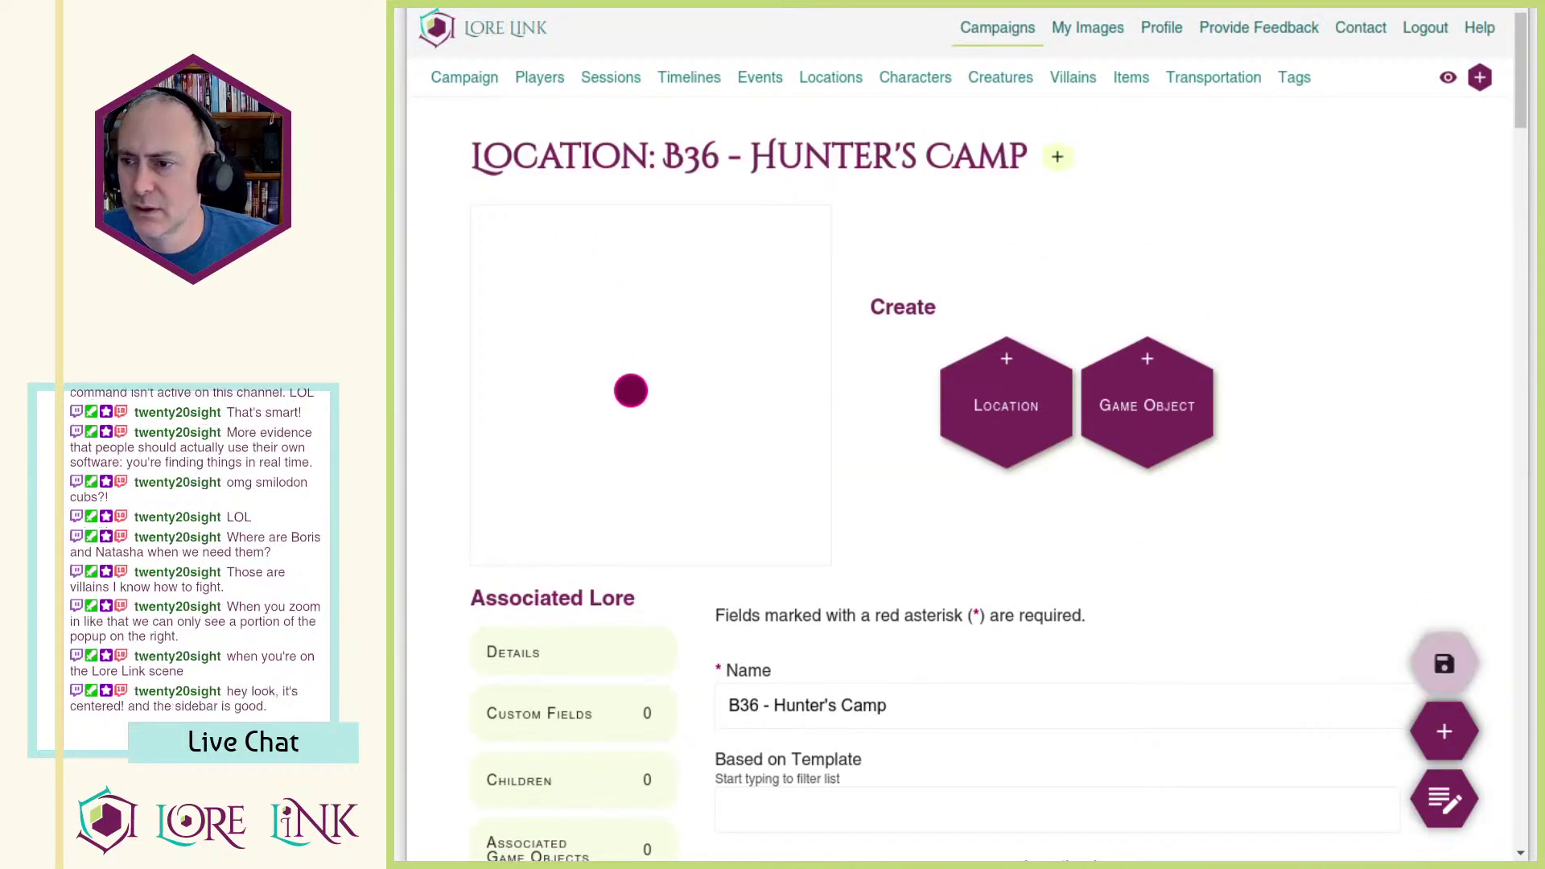
{"action": "left_click", "coordinate": [1405, 662]}
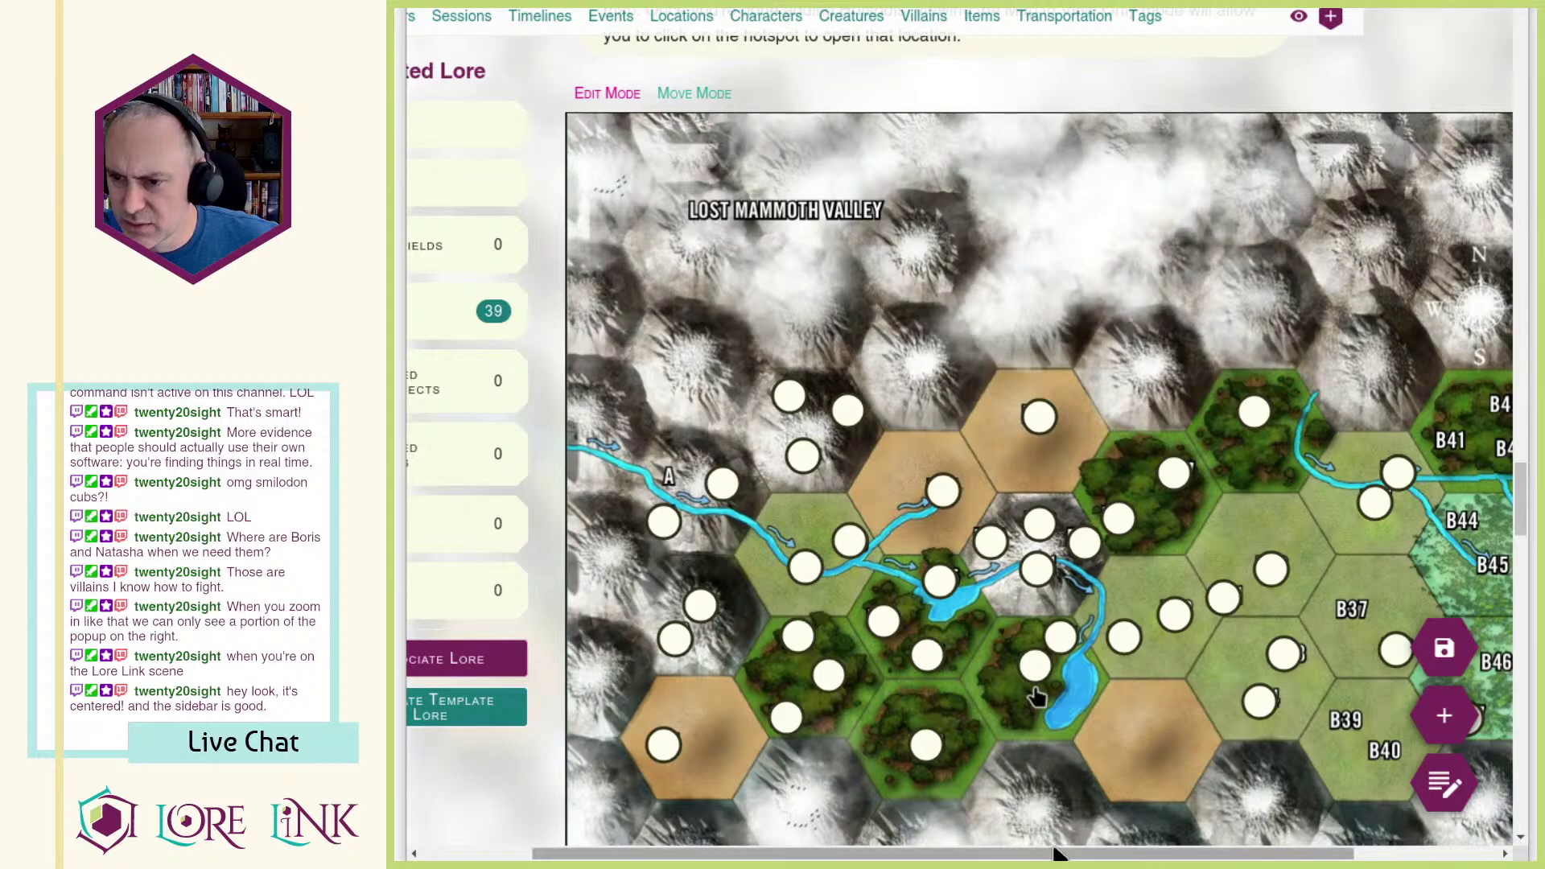
Step: Examine the eastern part of the Lost Mammoth Valley map and the Broken Tusk Following's member list and Leadership section
{"action": "left_click_drag", "start_coordinate": [1056, 853], "coordinate": [1201, 853]}
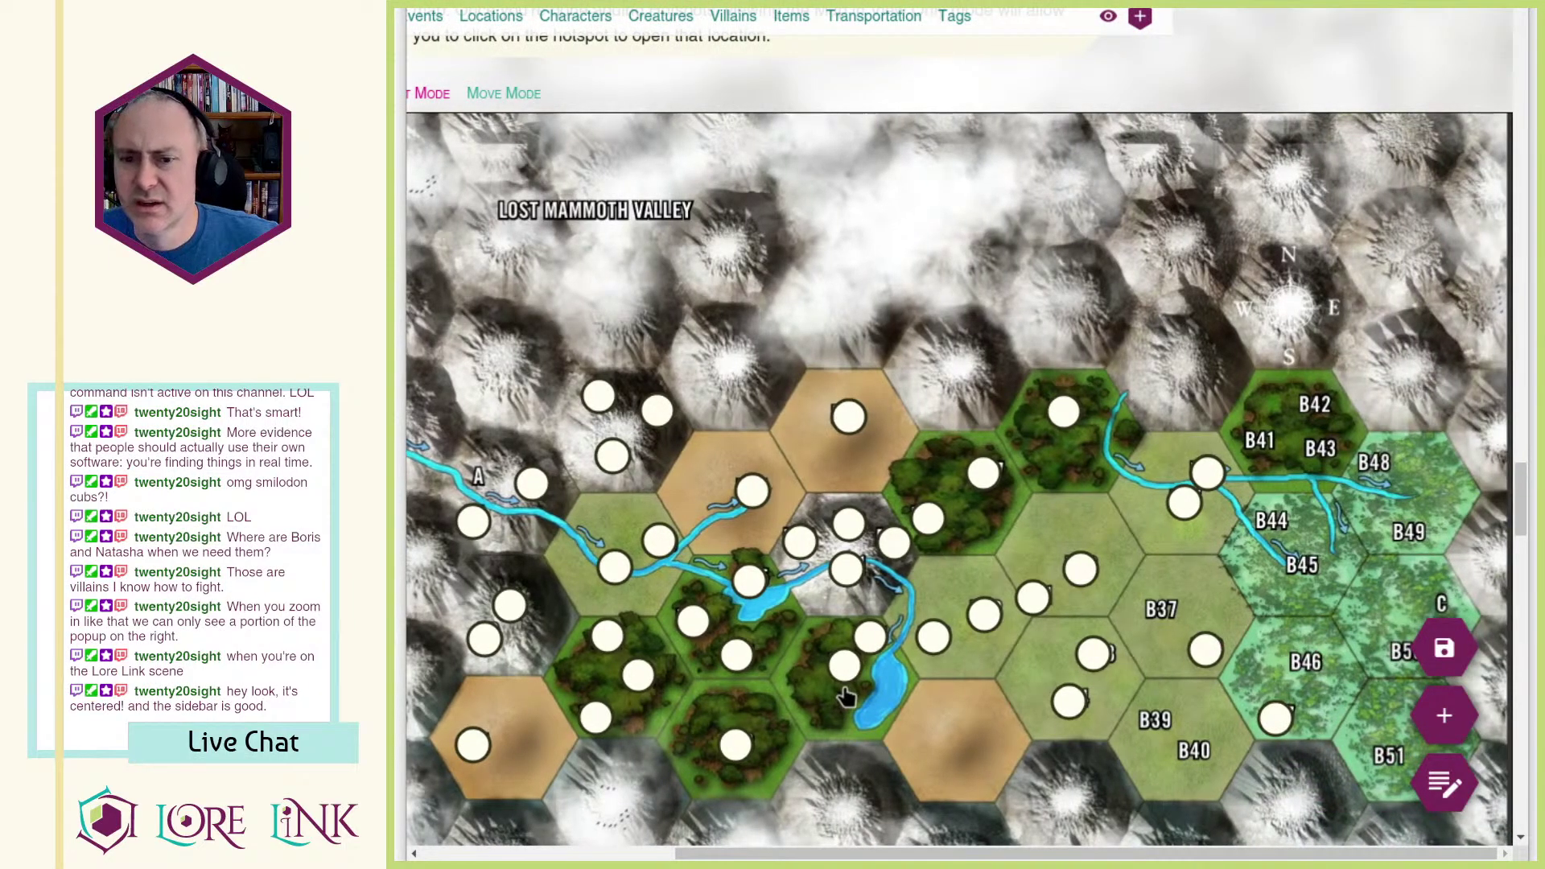
{"action": "left_click", "coordinate": [1026, 2]}
{"action": "scroll", "coordinate": [1027, 247], "scroll_direction": "down", "scroll_amount": 10}
{"action": "scroll", "coordinate": [1021, 272], "scroll_direction": "down", "scroll_amount": 20}
{"action": "scroll", "coordinate": [1015, 254], "scroll_direction": "up", "scroll_amount": 10}
{"action": "scroll", "coordinate": [1010, 211], "scroll_direction": "down", "scroll_amount": 4}
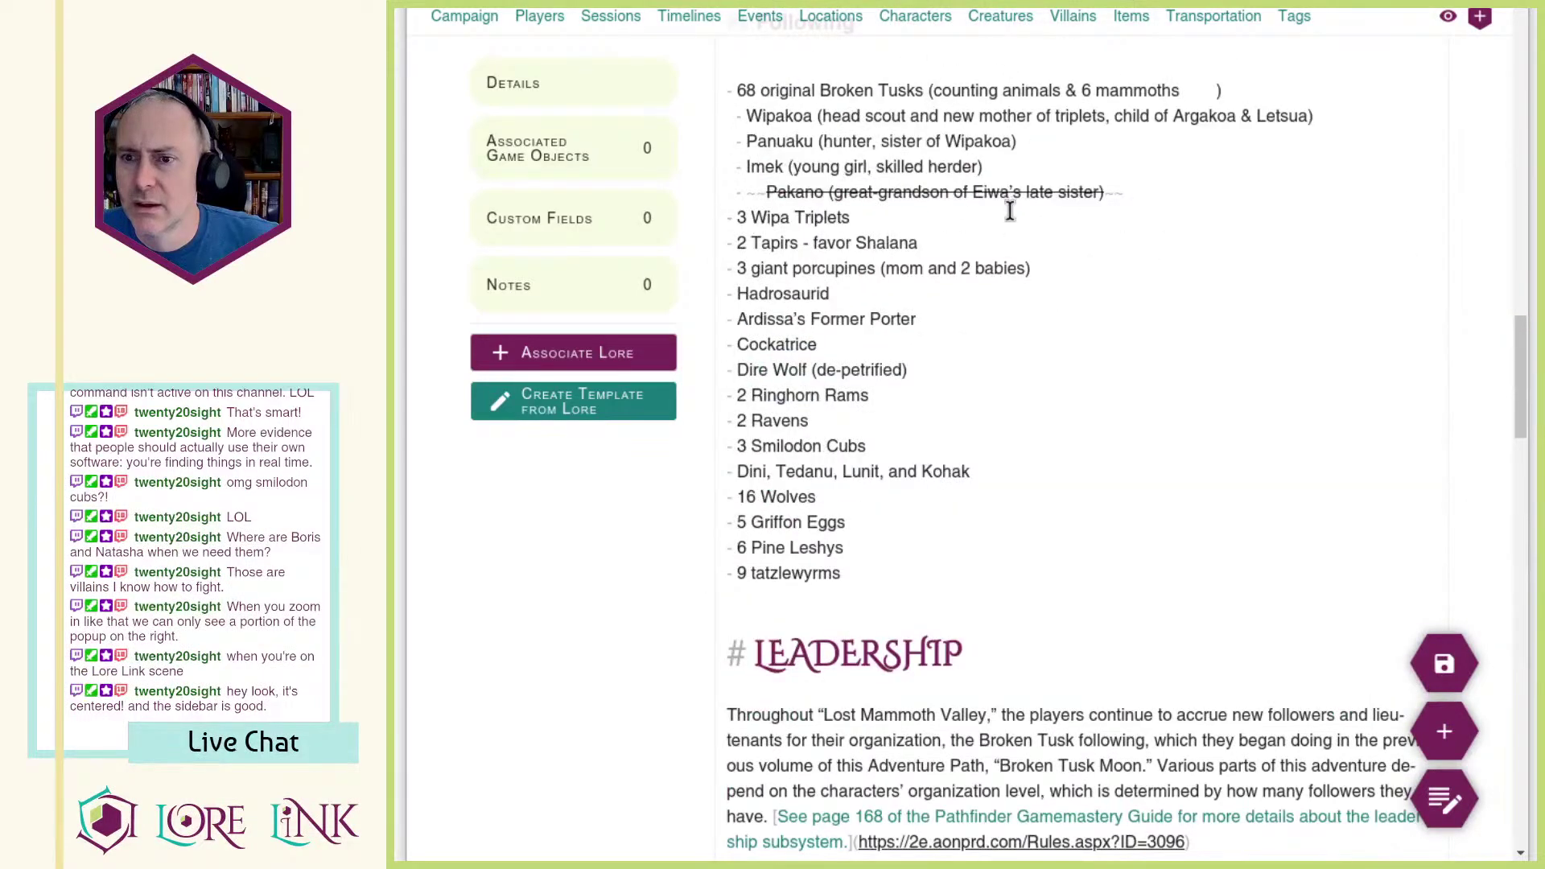
{"action": "scroll", "coordinate": [1032, 72], "scroll_direction": "up", "scroll_amount": 15}
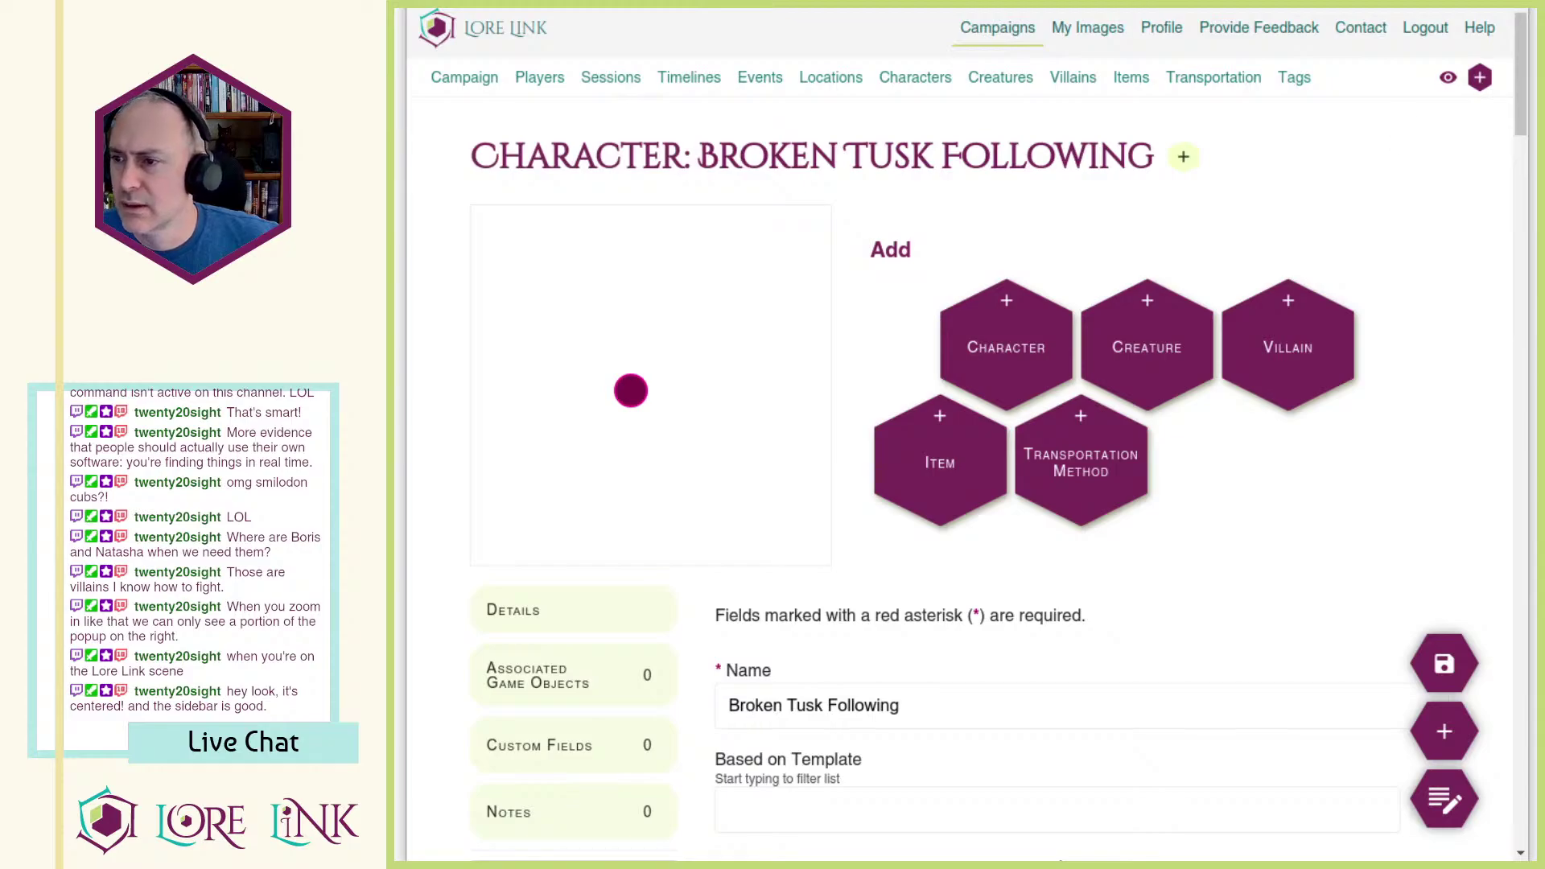
{"action": "left_click", "coordinate": [933, 2]}
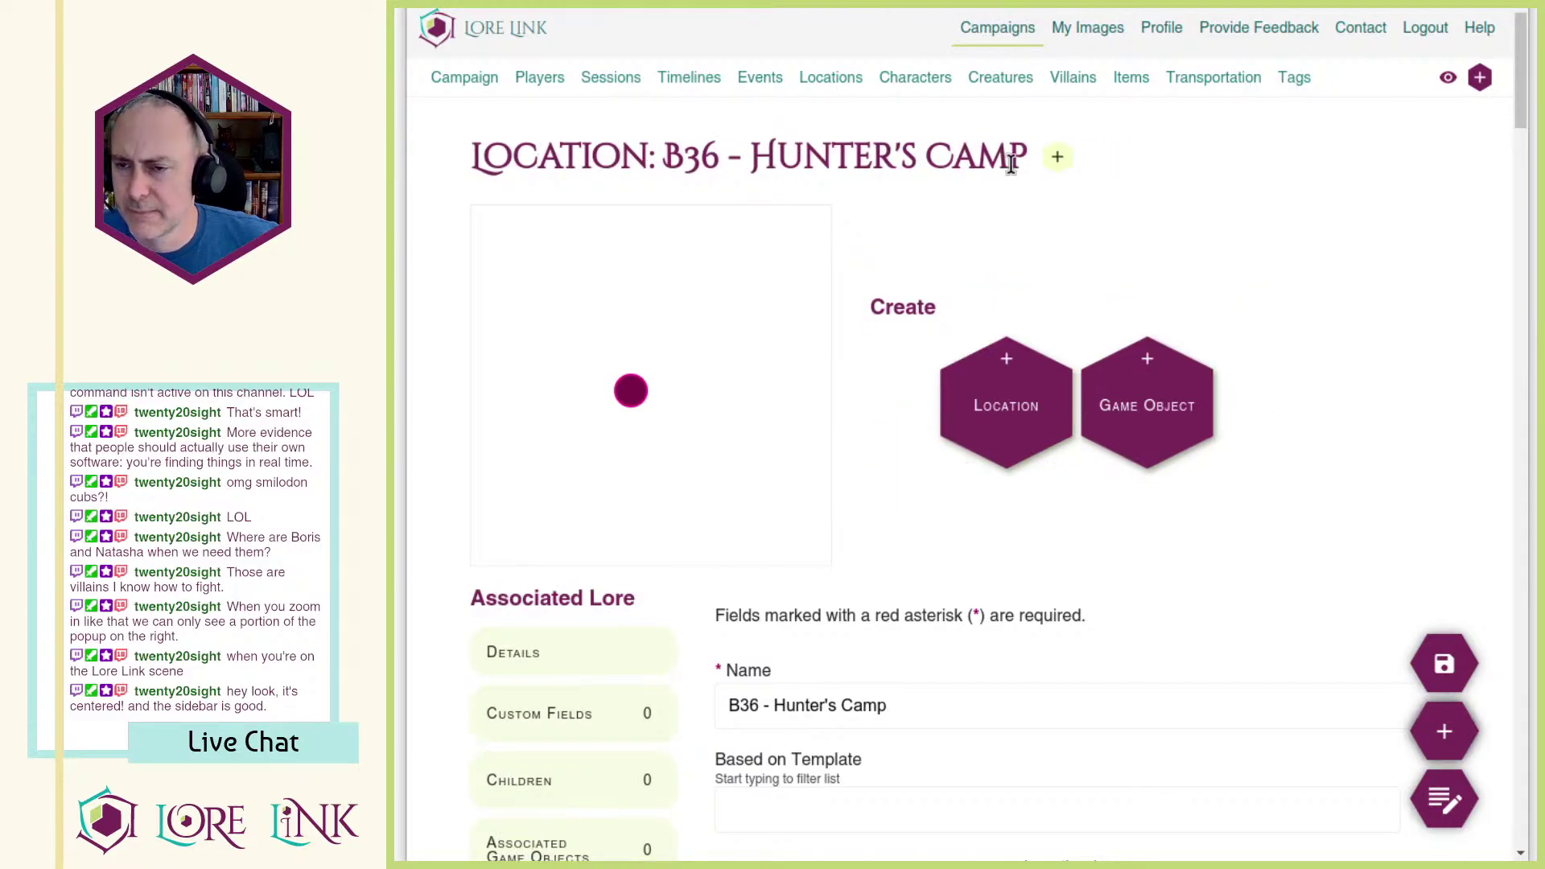
{"action": "key", "text": "ctrl+shift+Tab"}
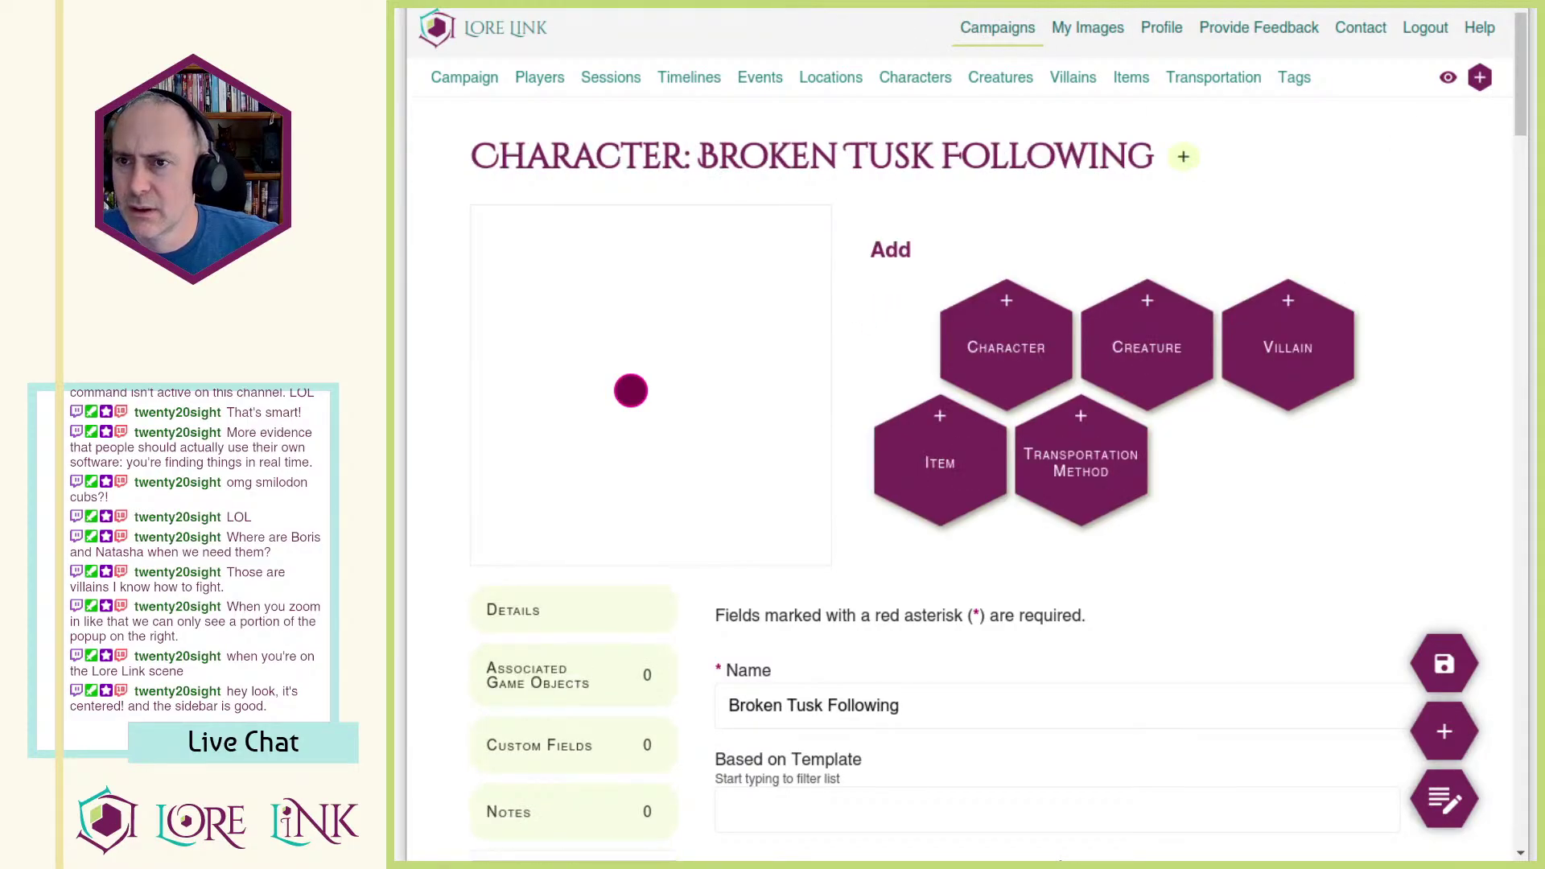
{"action": "key", "text": "ctrl+Tab"}
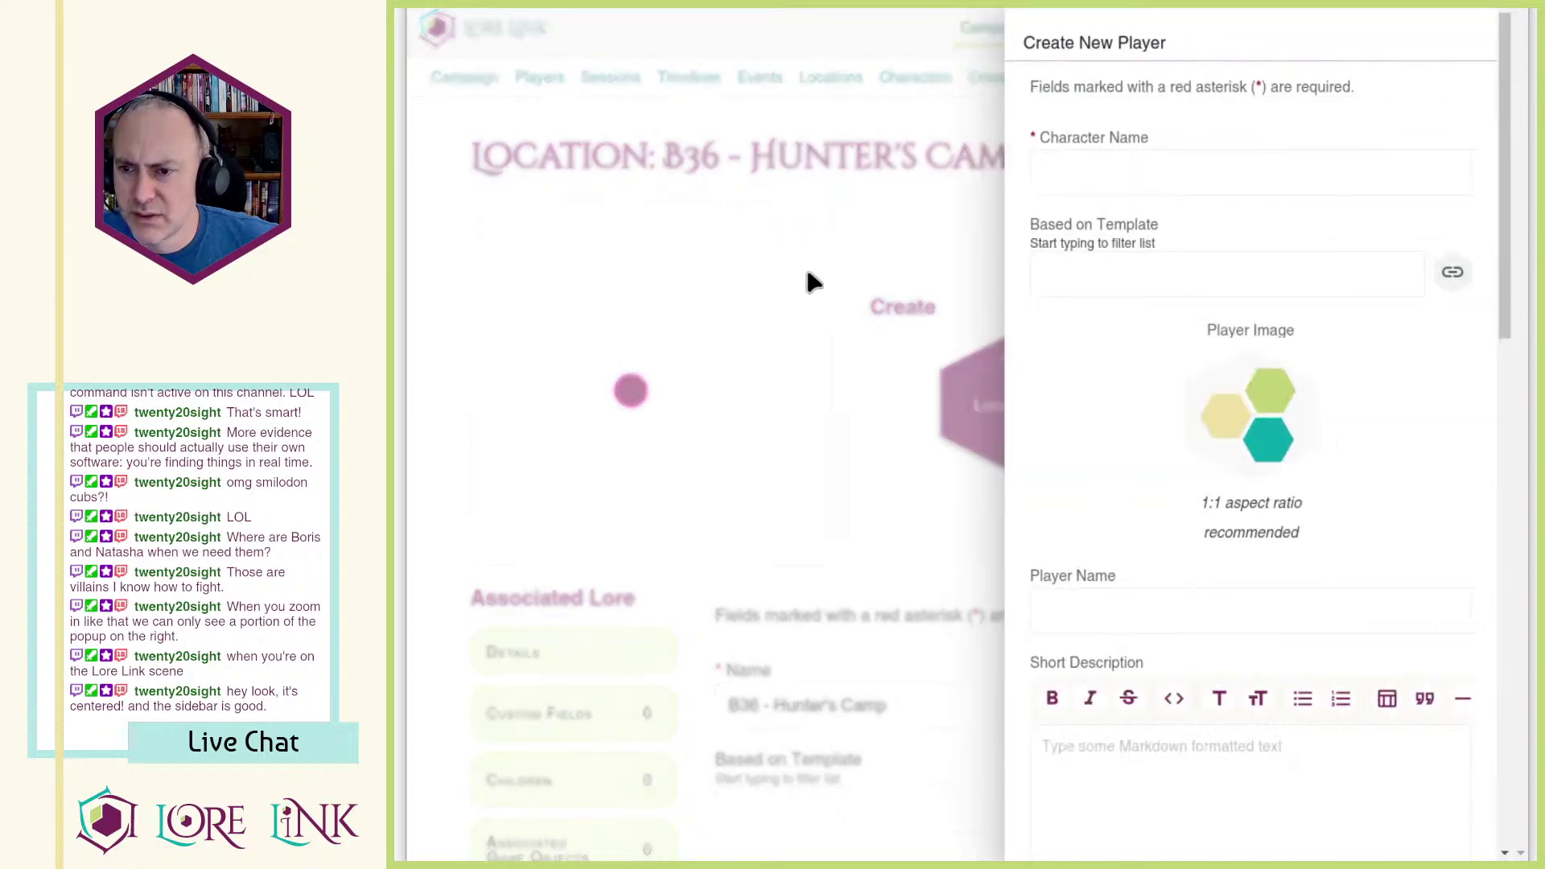
{"action": "key", "text": "Escape"}
{"action": "scroll", "coordinate": [861, 463], "scroll_direction": "down", "scroll_amount": 1}
{"action": "scroll", "coordinate": [861, 461], "scroll_direction": "up", "scroll_amount": 1}
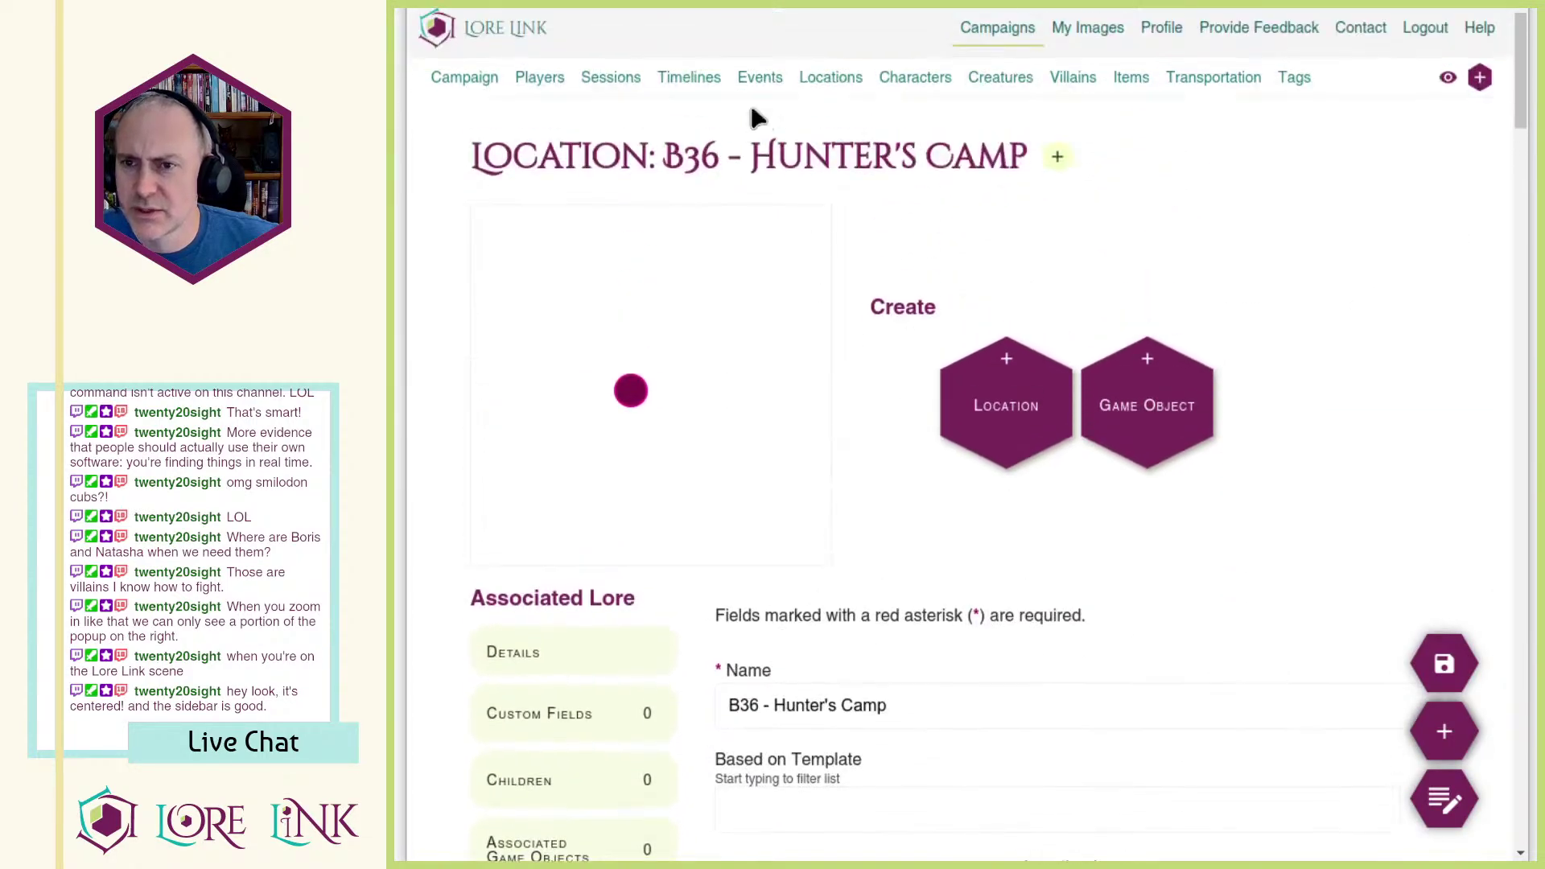
Step: Open B35 - Bloody Fork under Lost Mammoth Valley in the Locations Hierarchy and review its description
{"action": "left_click", "coordinate": [831, 81]}
{"action": "left_click", "coordinate": [793, 711]}
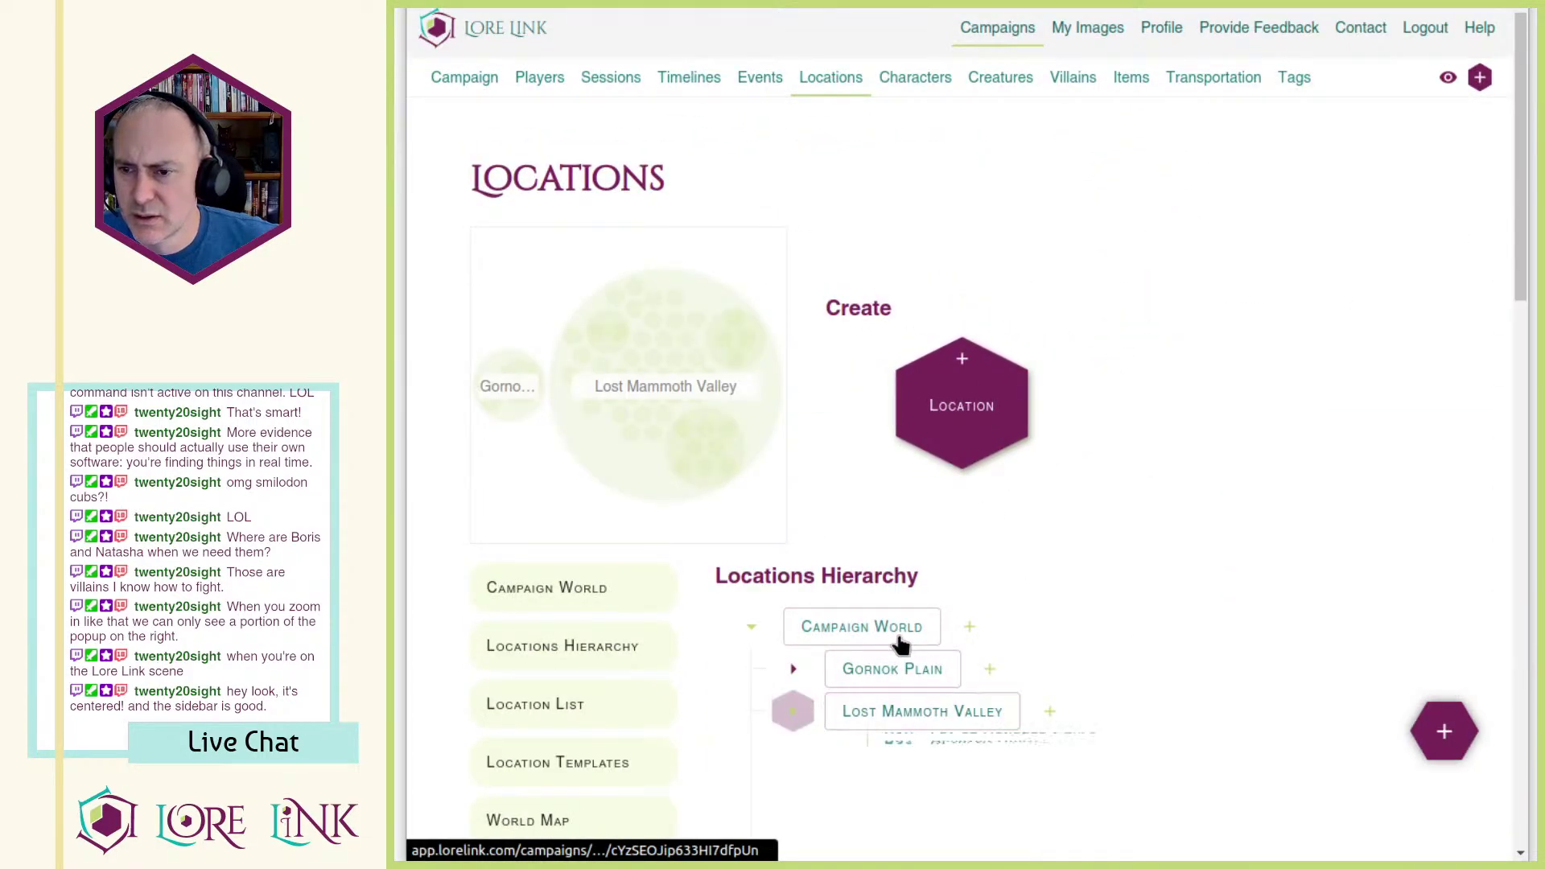
{"action": "scroll", "coordinate": [893, 627], "scroll_direction": "down", "scroll_amount": 6}
{"action": "scroll", "coordinate": [941, 600], "scroll_direction": "down", "scroll_amount": 7}
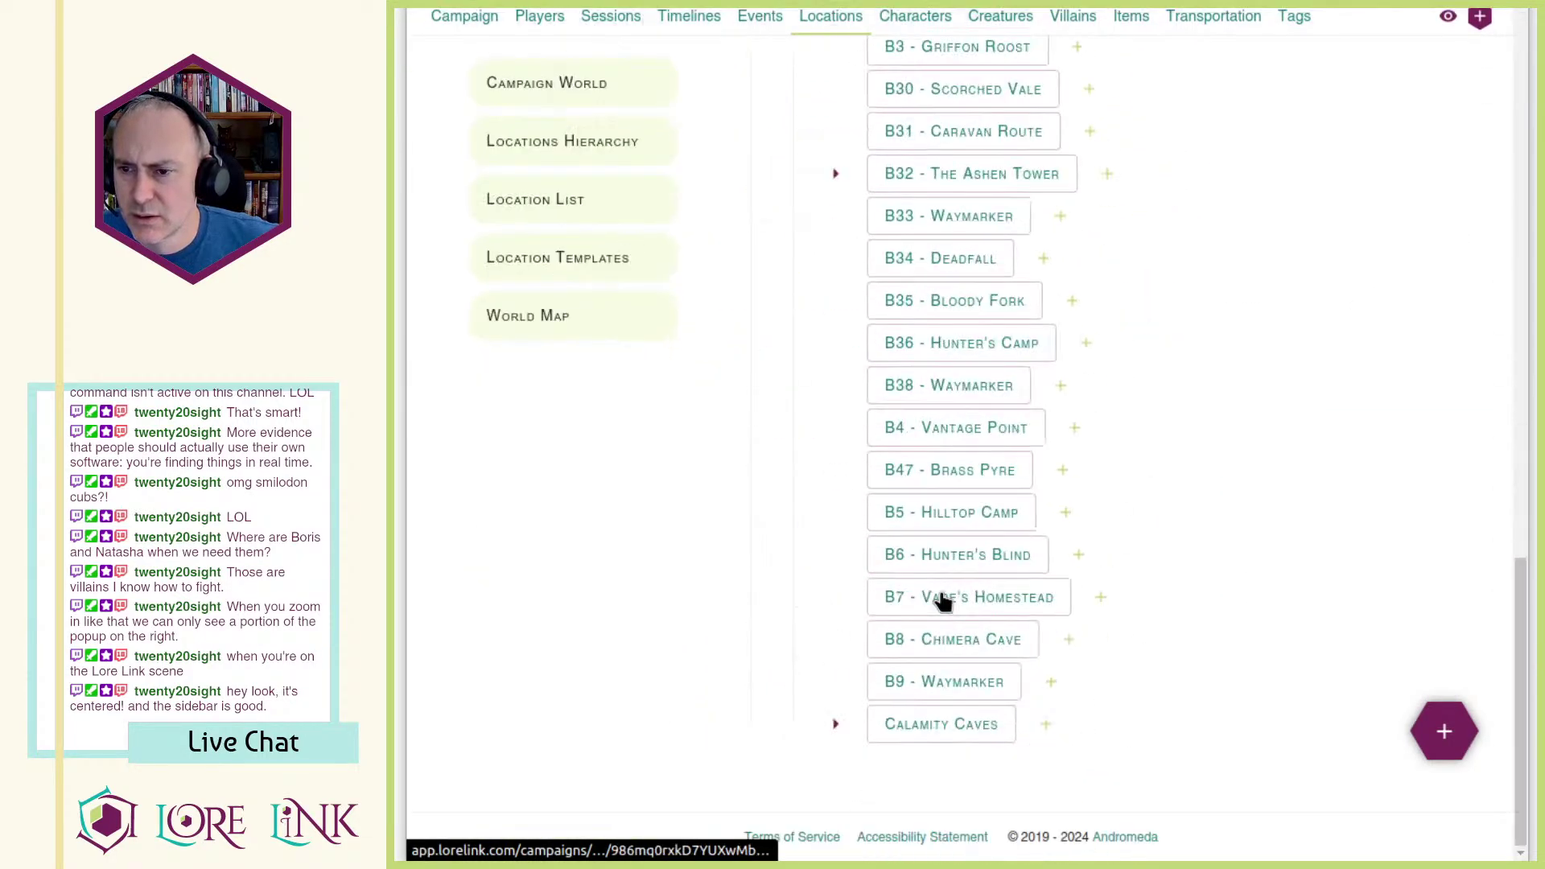
{"action": "left_click", "coordinate": [976, 301]}
{"action": "scroll", "coordinate": [1159, 470], "scroll_direction": "down", "scroll_amount": 15}
{"action": "scroll", "coordinate": [1159, 470], "scroll_direction": "up", "scroll_amount": 4}
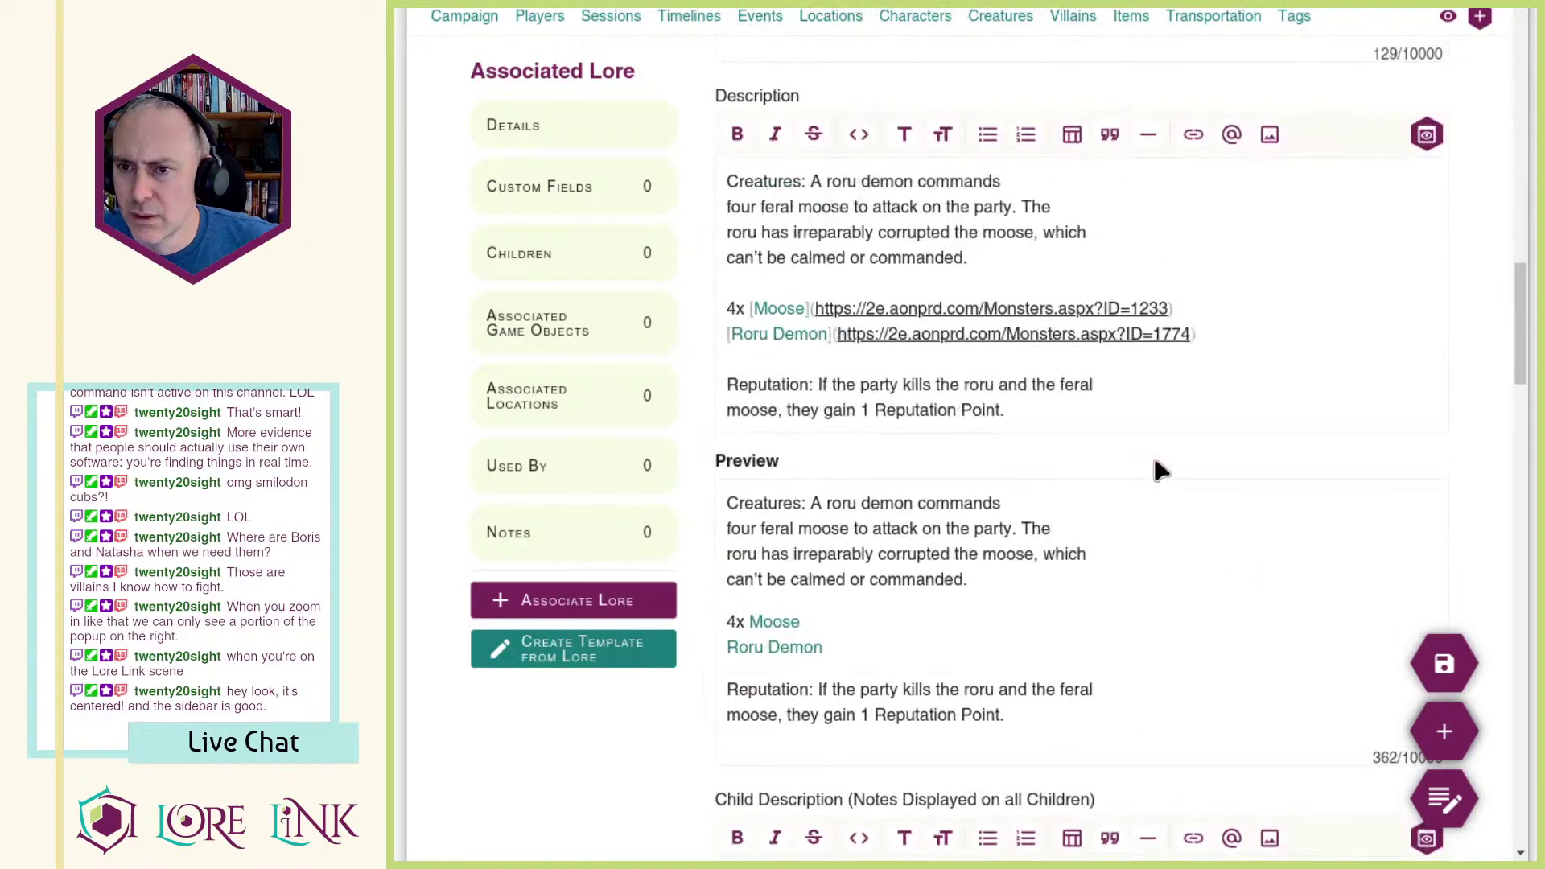
Step: Add the Reputation tag to the B35 - Bloody Fork location
{"action": "scroll", "coordinate": [871, 730], "scroll_direction": "up", "scroll_amount": 11}
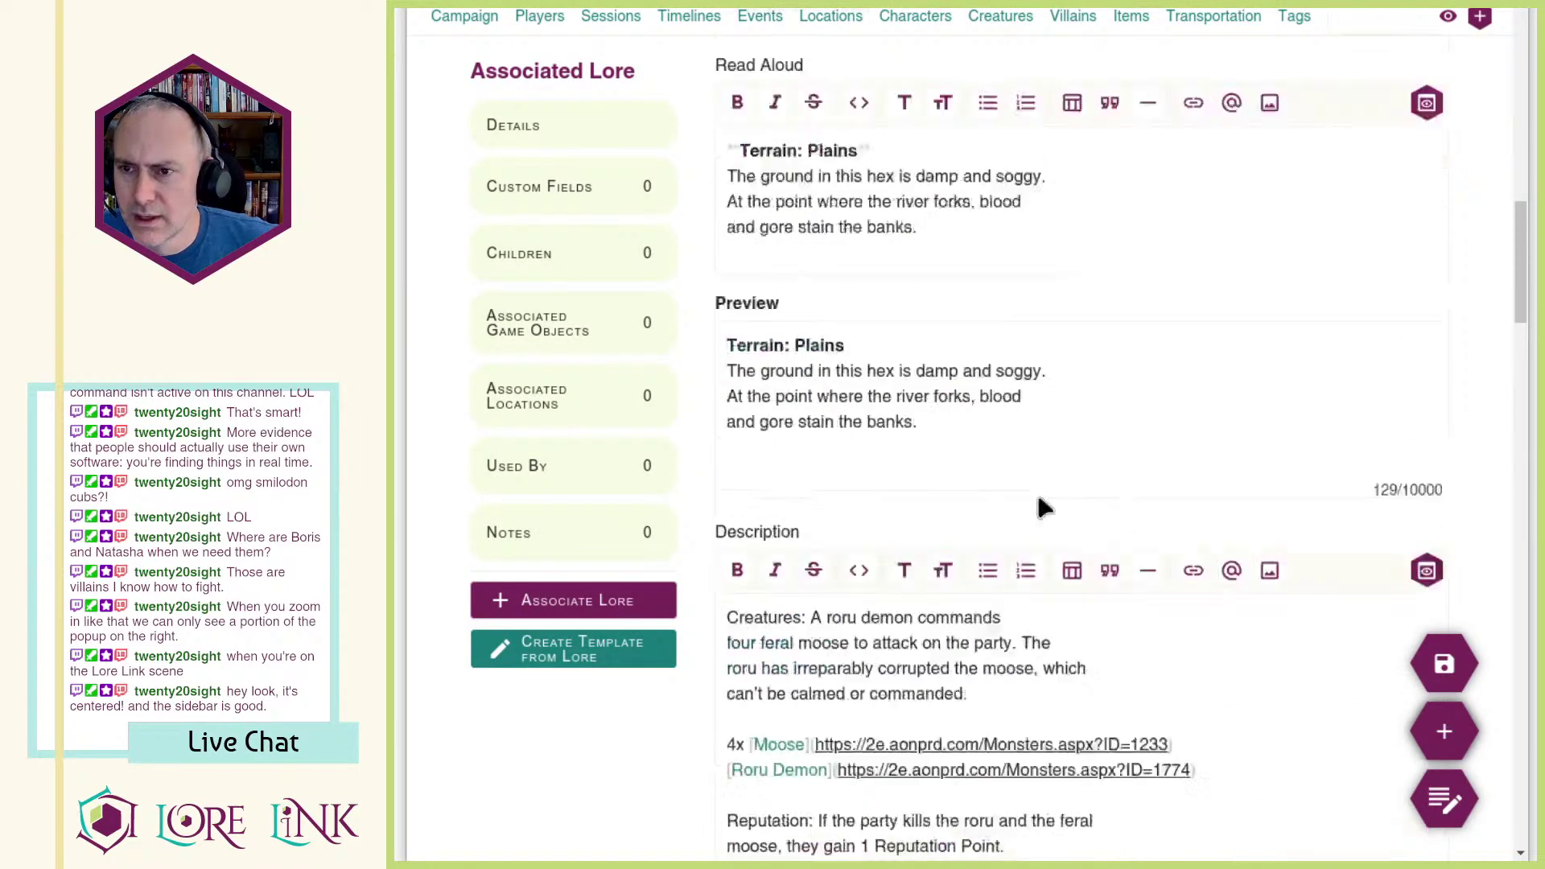
{"action": "left_click", "coordinate": [1010, 161]}
{"action": "left_click", "coordinate": [1070, 604]}
{"action": "left_click", "coordinate": [1421, 526]}
{"action": "left_click", "coordinate": [1448, 684]}
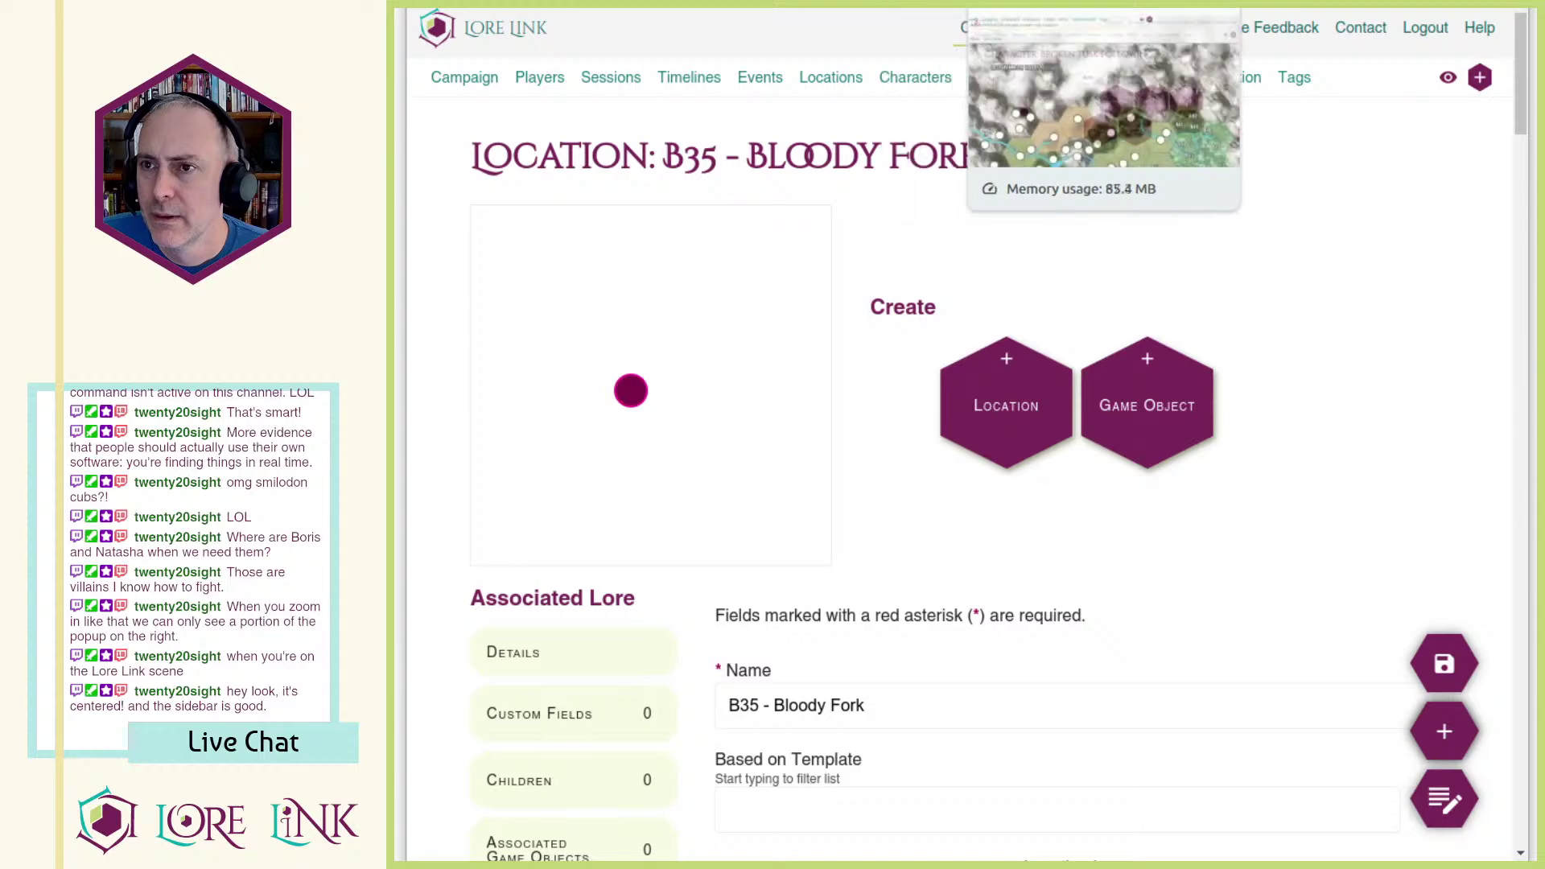
Step: Consult the Lost Mammoth Valley map and start a new child location of Lost Mammoth Valley with the name prefix "B37 -"
{"action": "scroll", "coordinate": [845, 696], "scroll_direction": "down", "scroll_amount": 15}
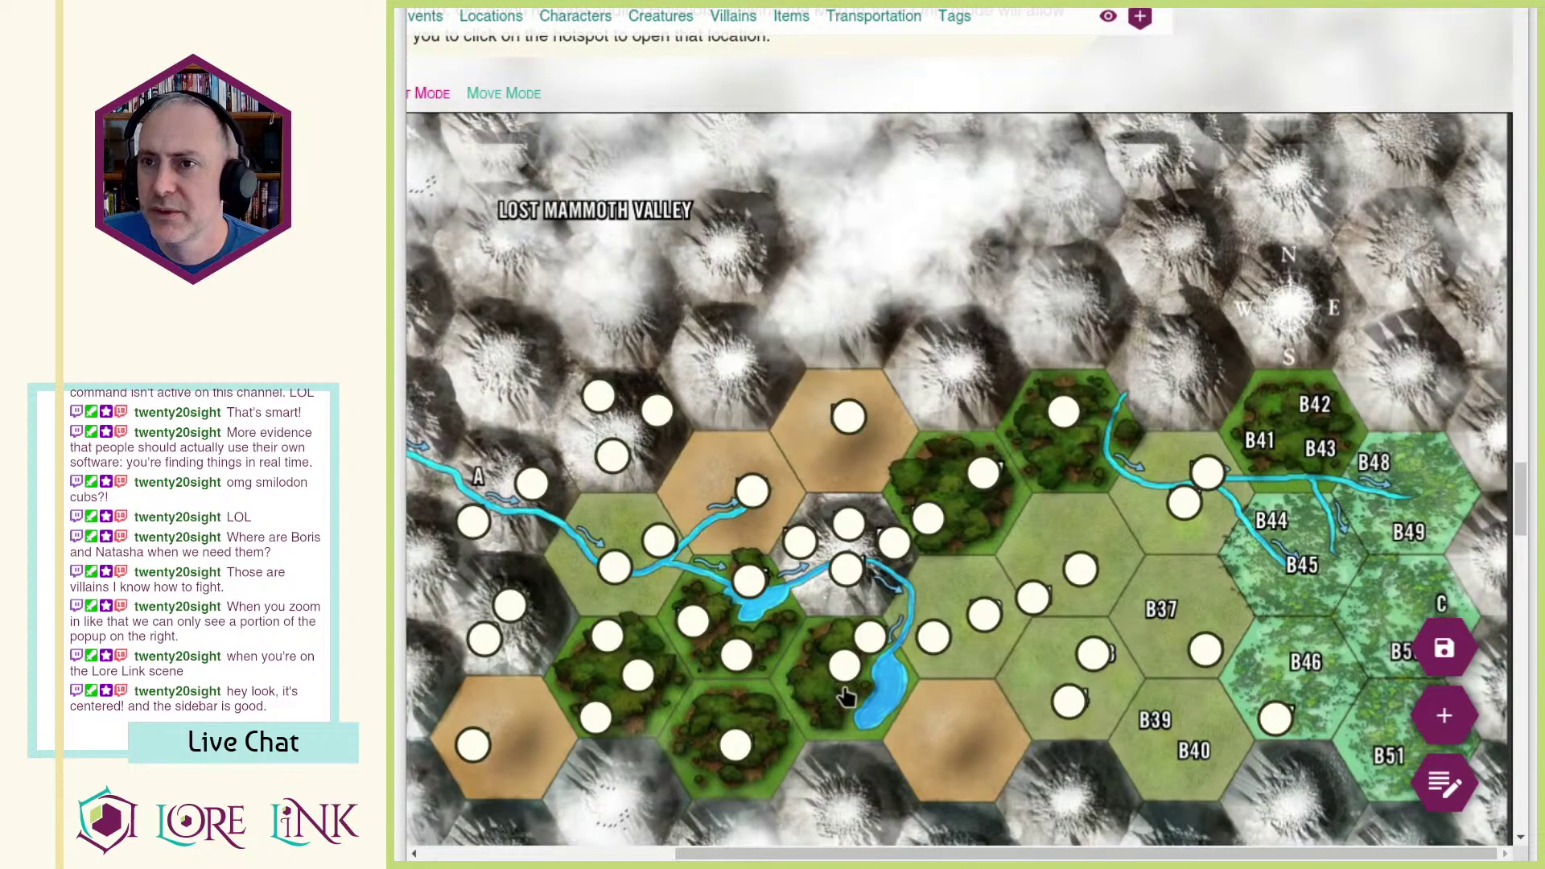
{"action": "left_click", "coordinate": [934, 2]}
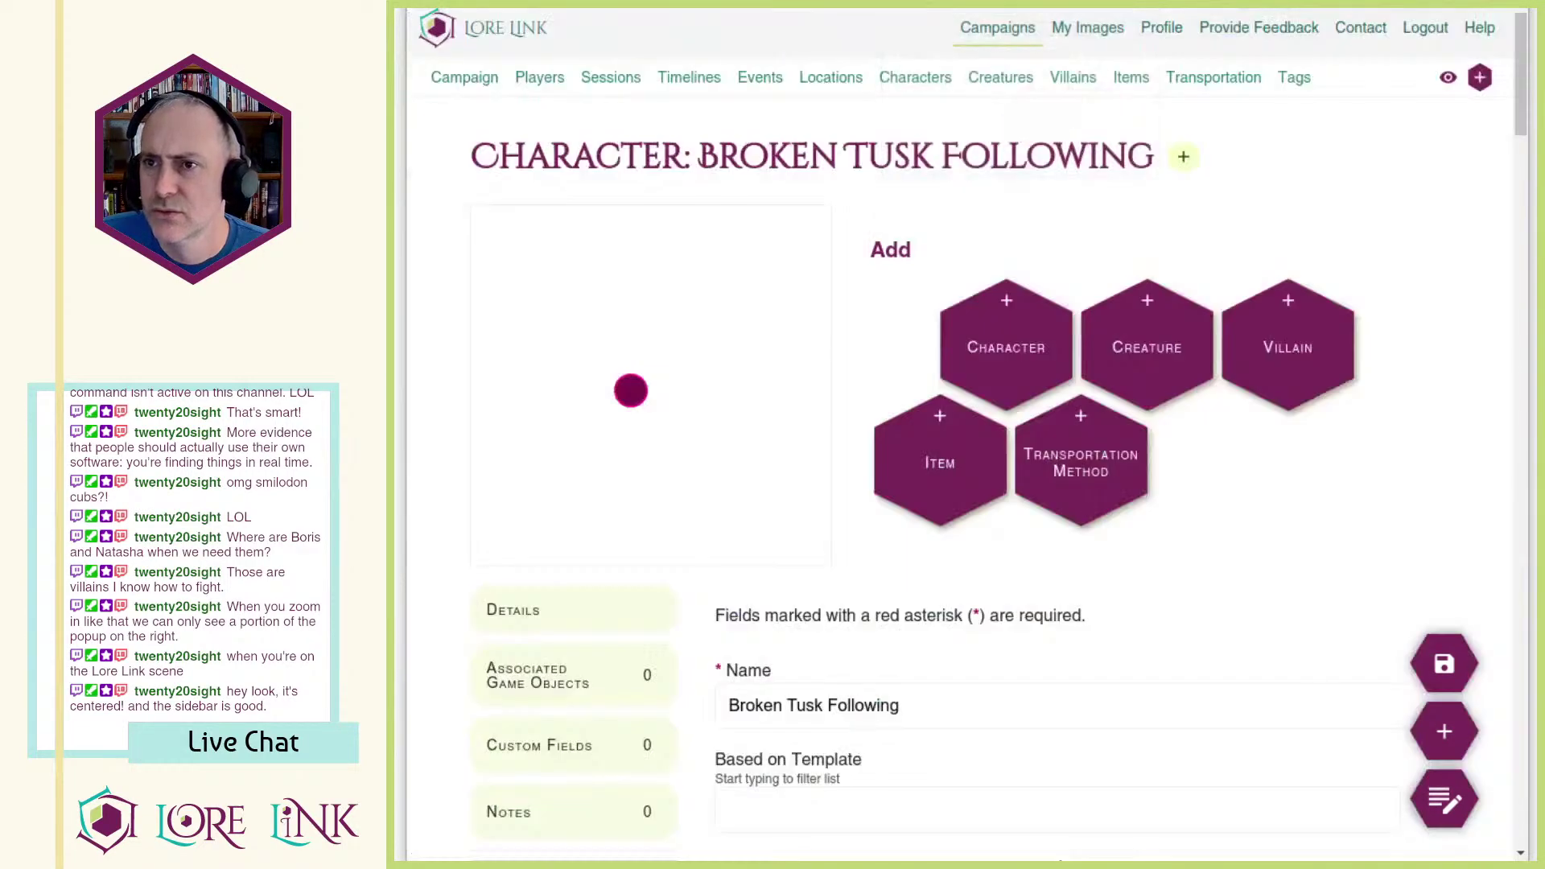
{"action": "left_click", "coordinate": [724, 1]}
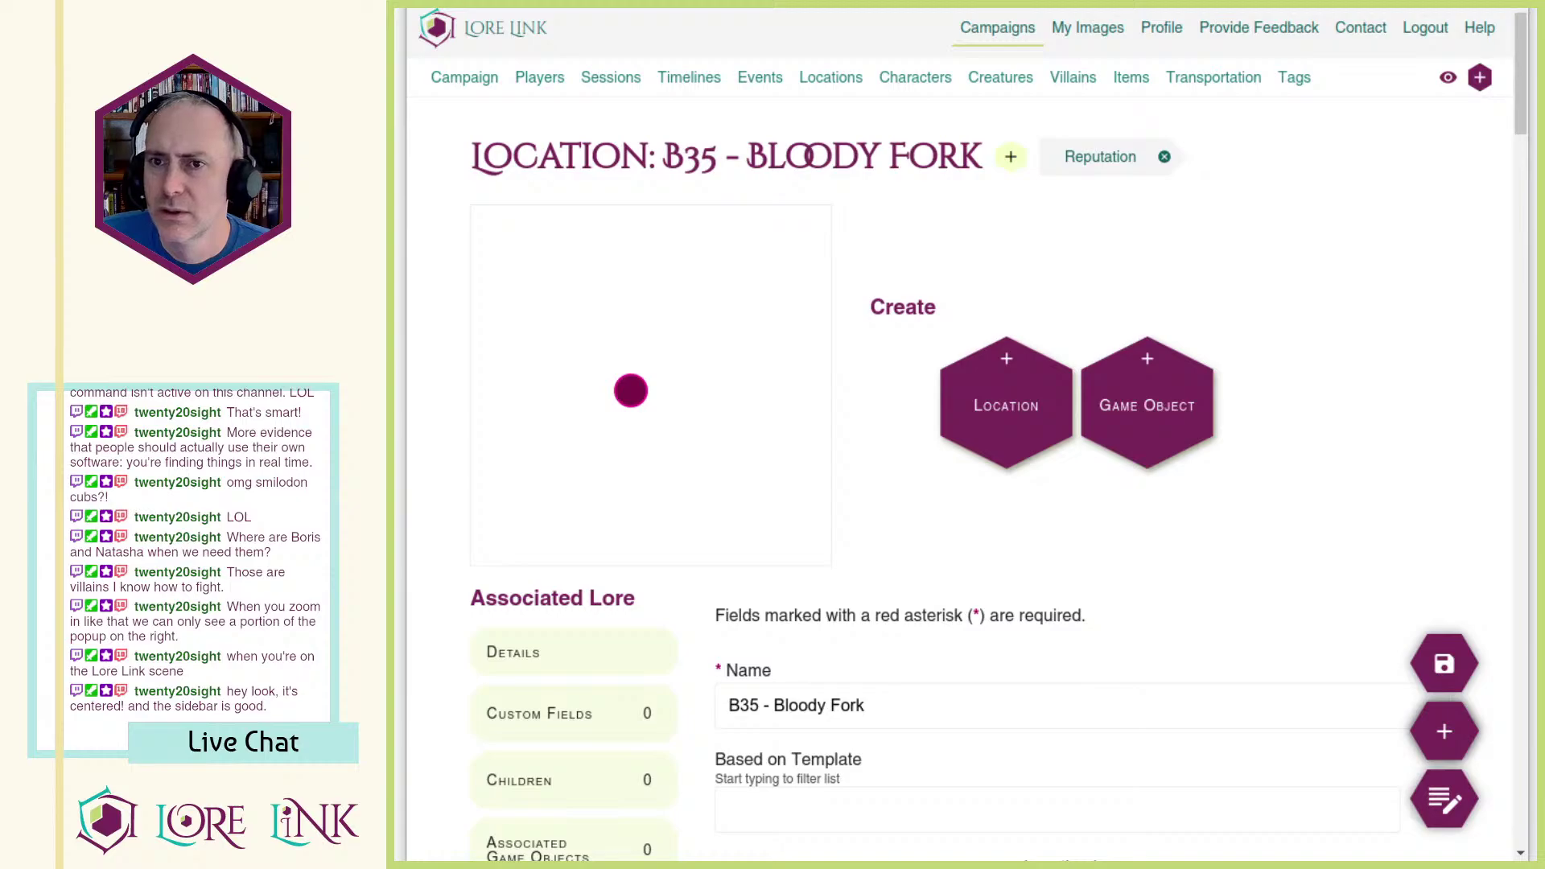
{"action": "left_click", "coordinate": [831, 80]}
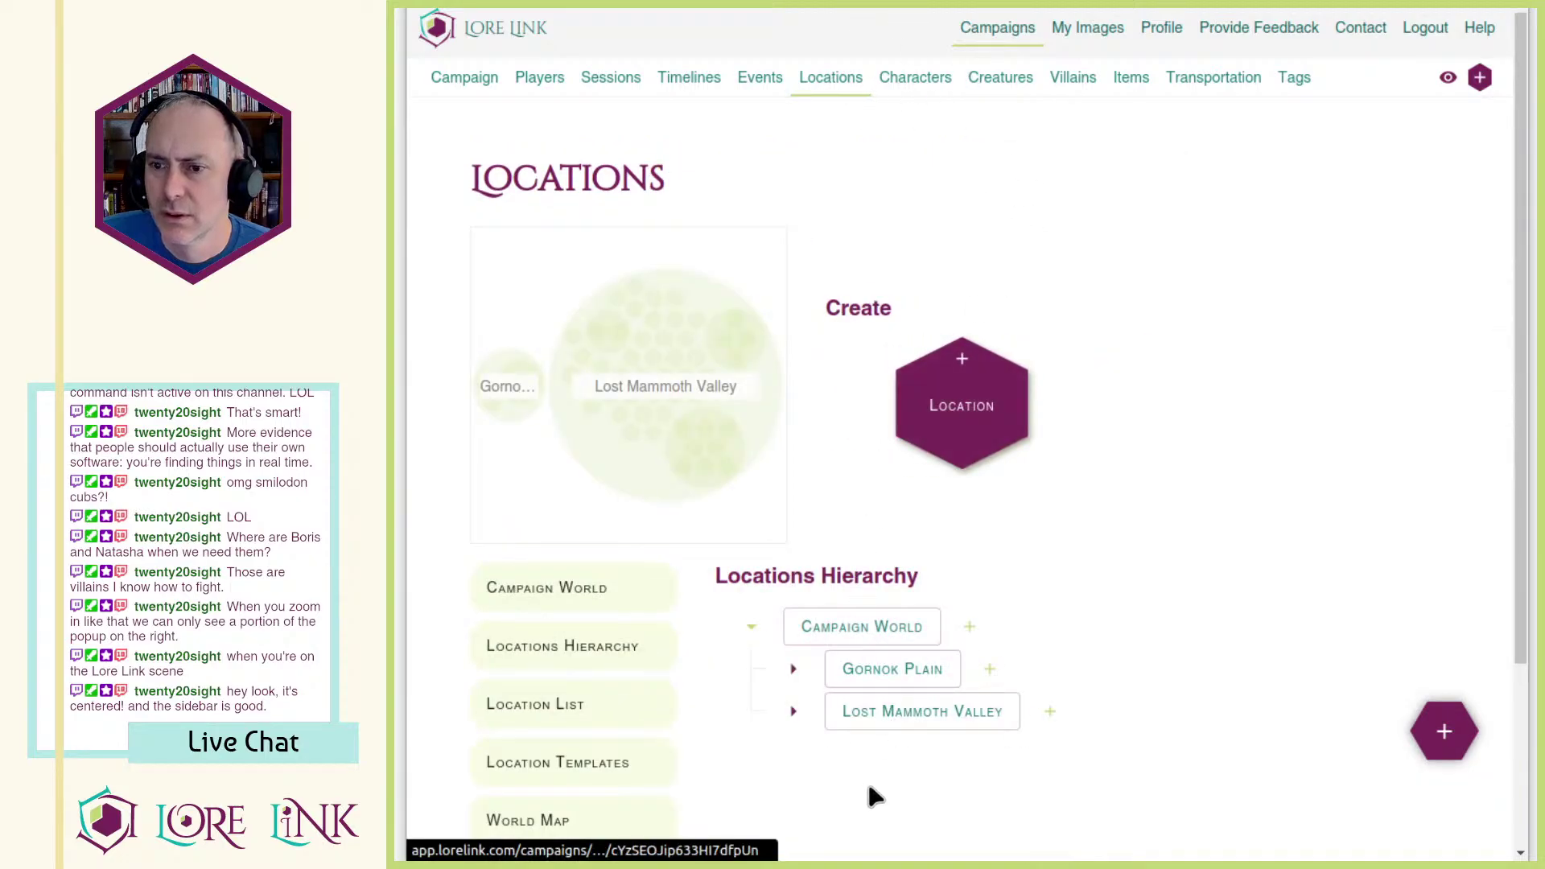
{"action": "left_click", "coordinate": [1050, 712]}
{"action": "left_click", "coordinate": [1086, 185]}
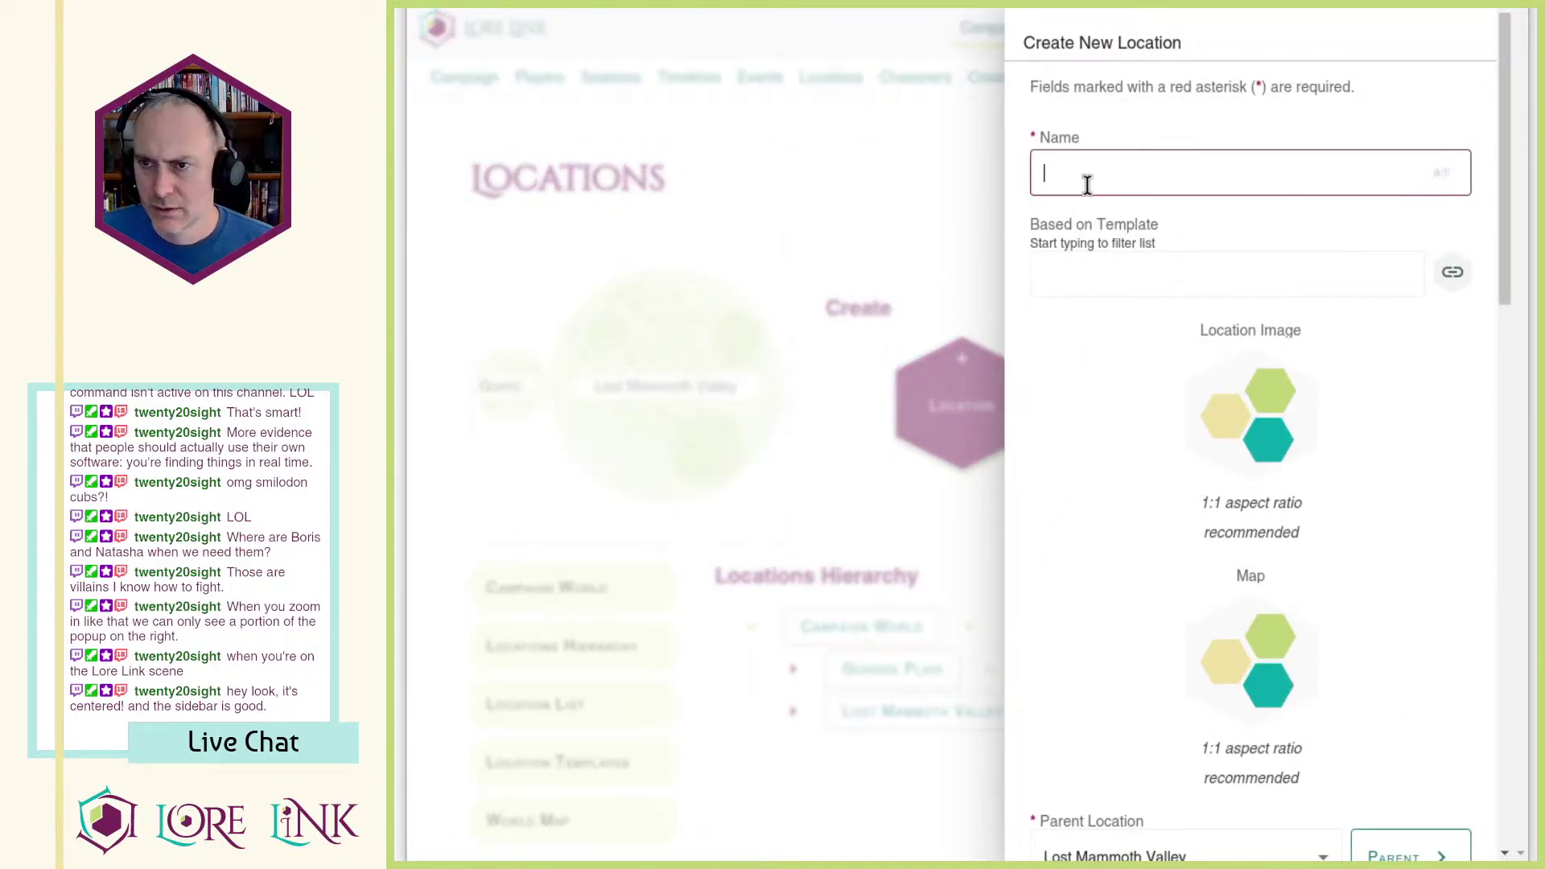
{"action": "type", "text": "B36 -"}
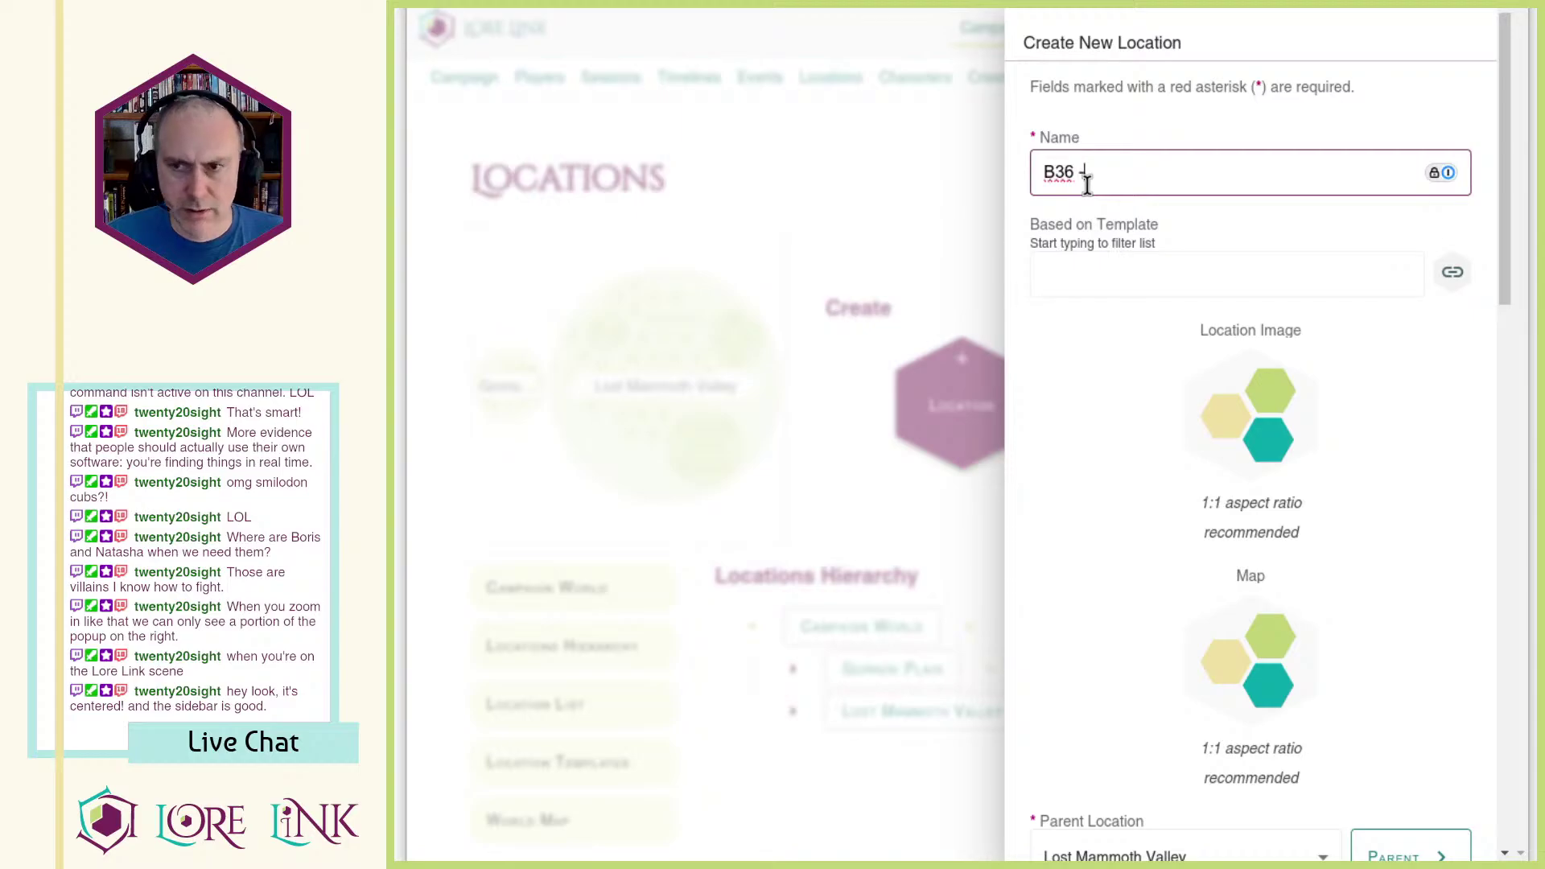
{"action": "key", "text": "Left"}
{"action": "key", "text": "Left"}
{"action": "key", "text": "BackSpace"}
{"action": "type", "text": "7"}
{"action": "key", "text": "End"}
Step: Complete the new location's name as "B37 - Venexus Shrine"
{"action": "key", "text": "alt+Tab"}
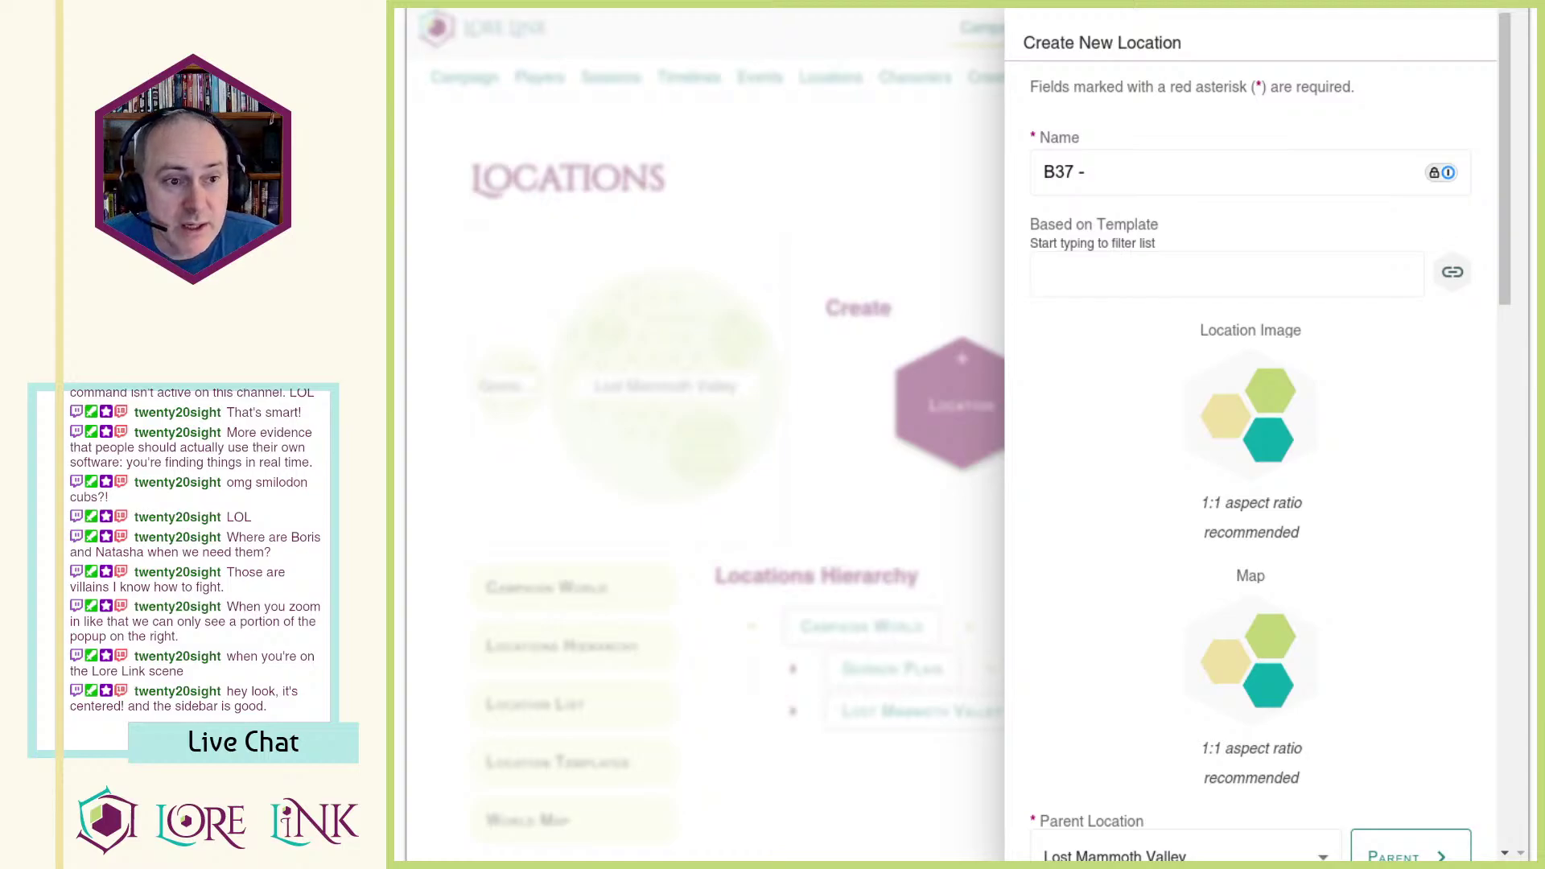
{"action": "left_click", "coordinate": [1203, 168]}
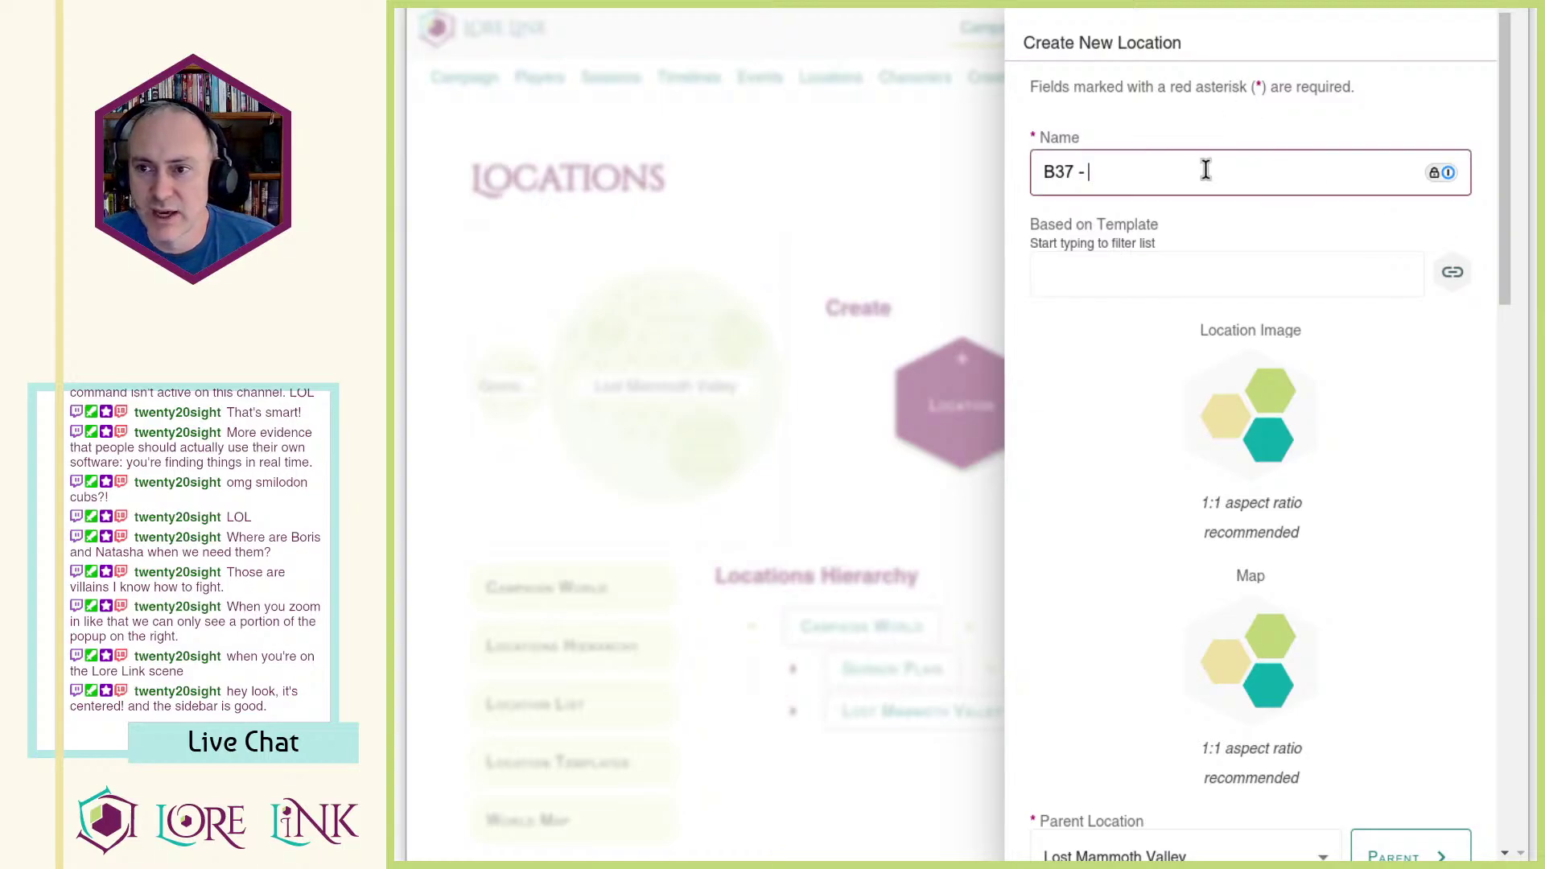
{"action": "type", "text": "Venexus"}
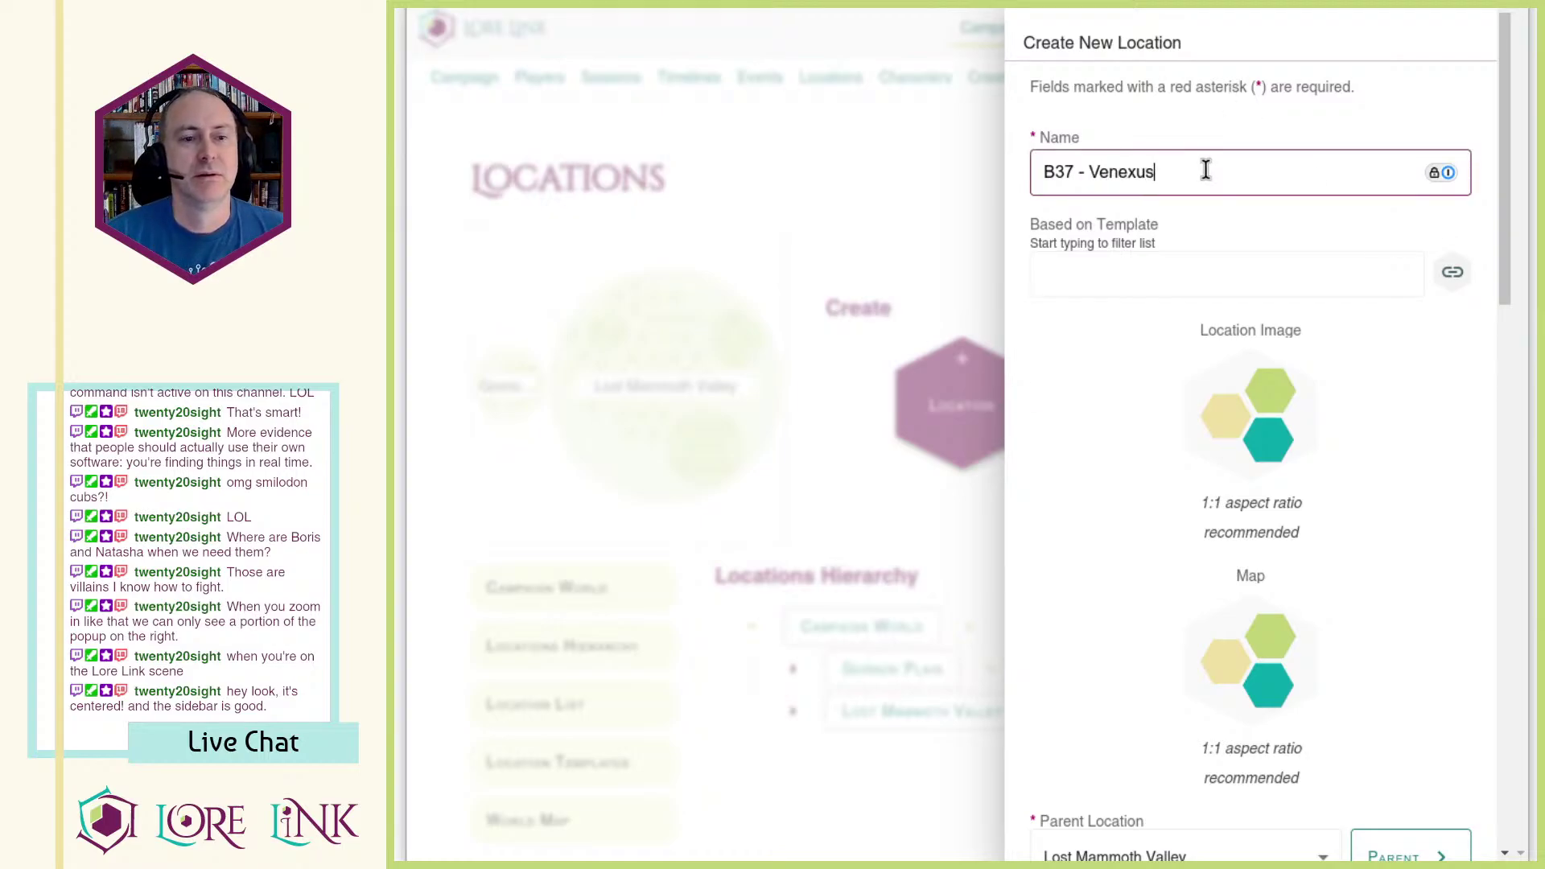
{"action": "type", "text": " Shrine"}
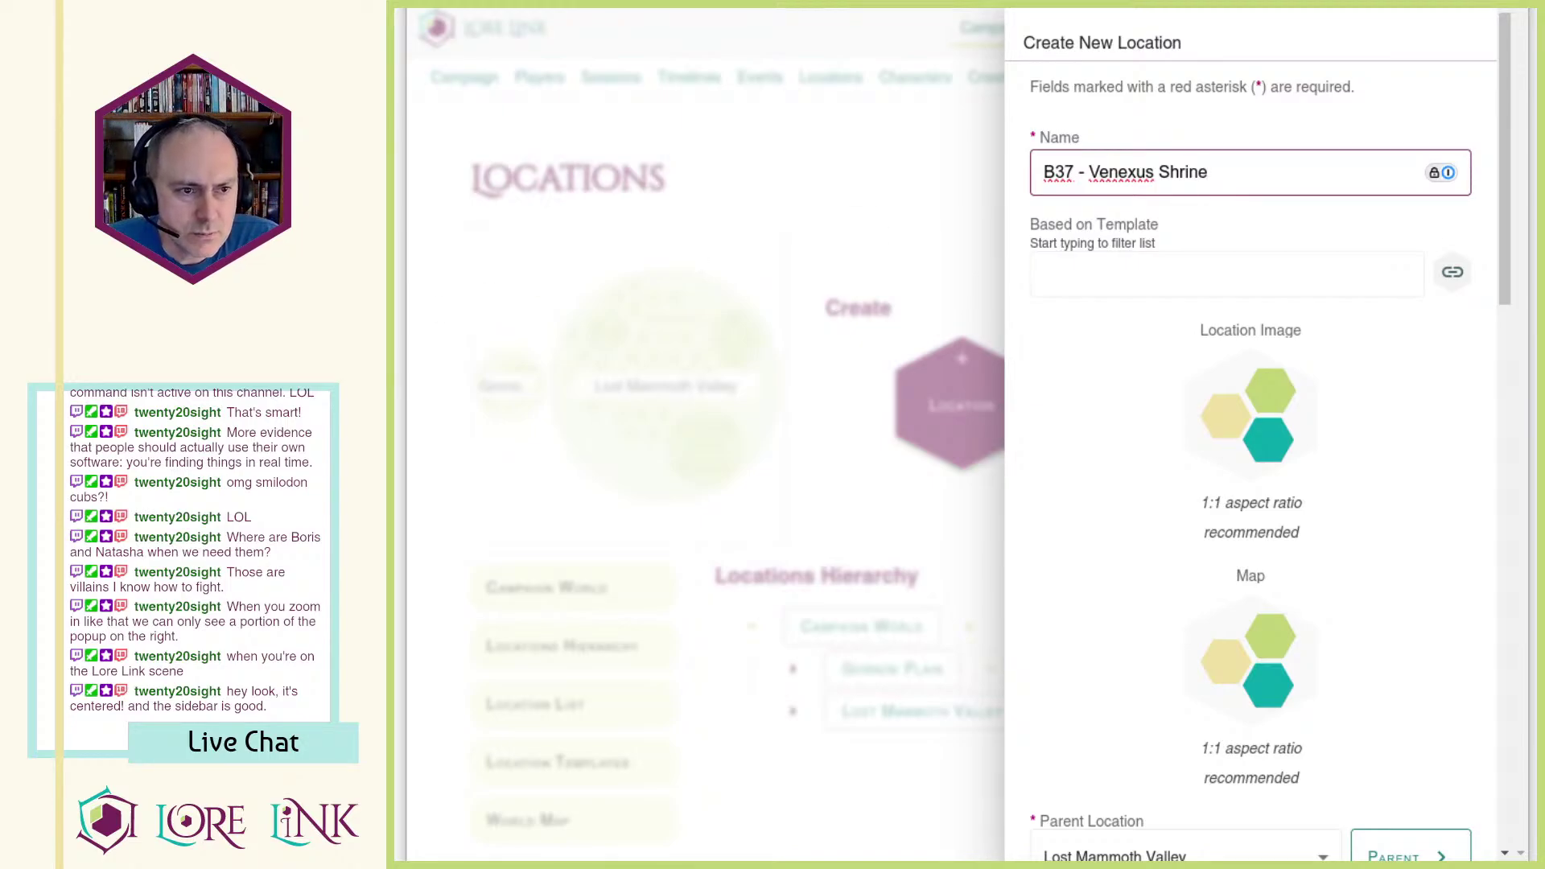
Step: Enter "Terrain: Plains" in bold as the Read Aloud text of the new location
{"action": "key", "text": "alt+Tab"}
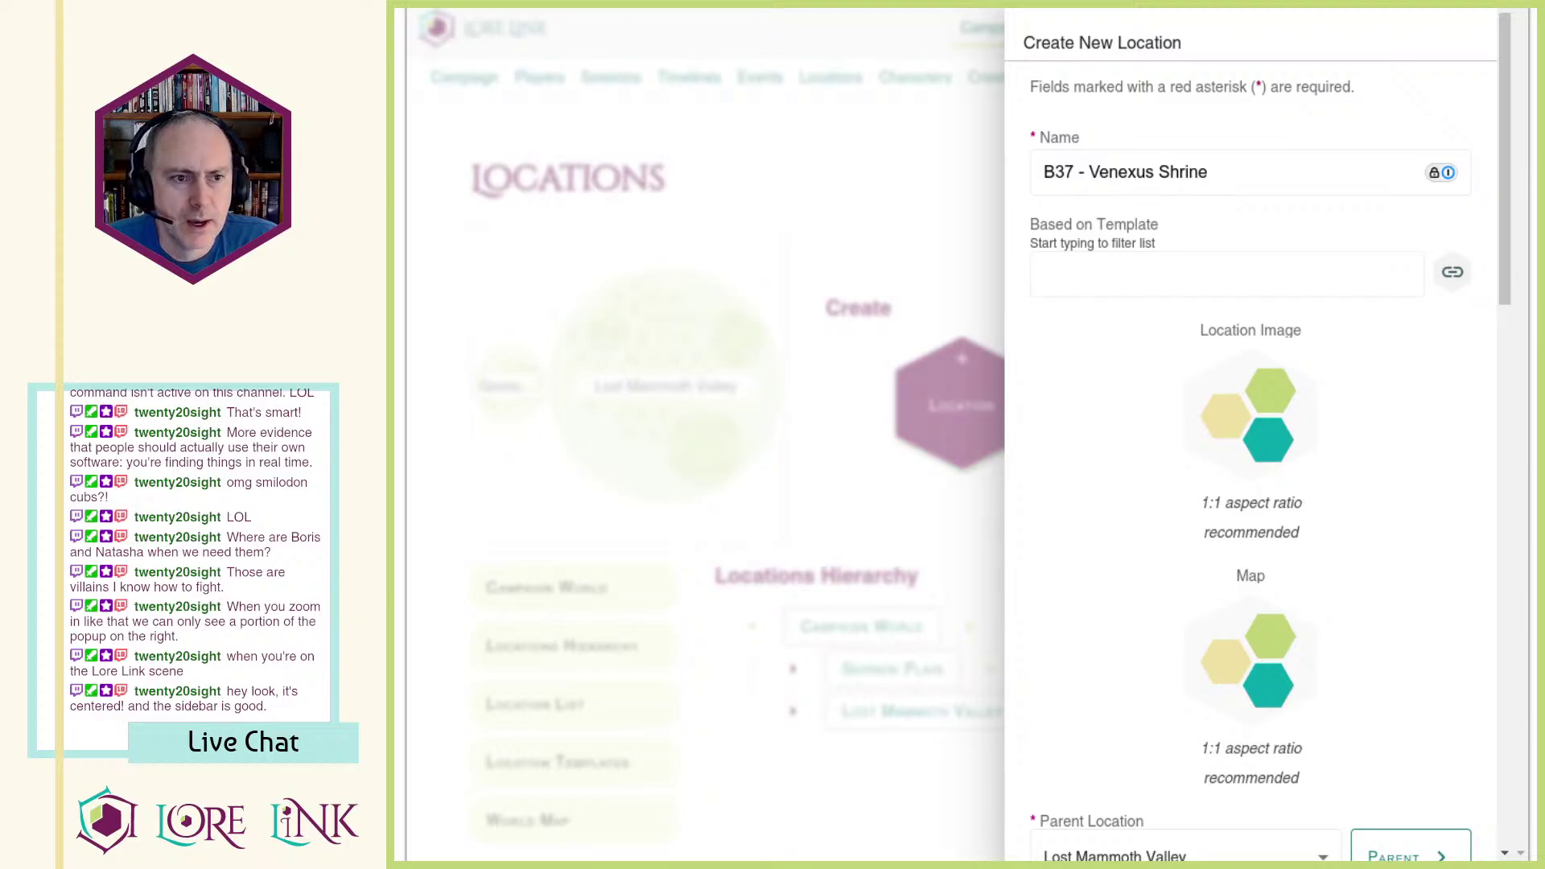
{"action": "scroll", "coordinate": [1195, 346], "scroll_direction": "down", "scroll_amount": 8}
{"action": "left_click", "coordinate": [1207, 282]}
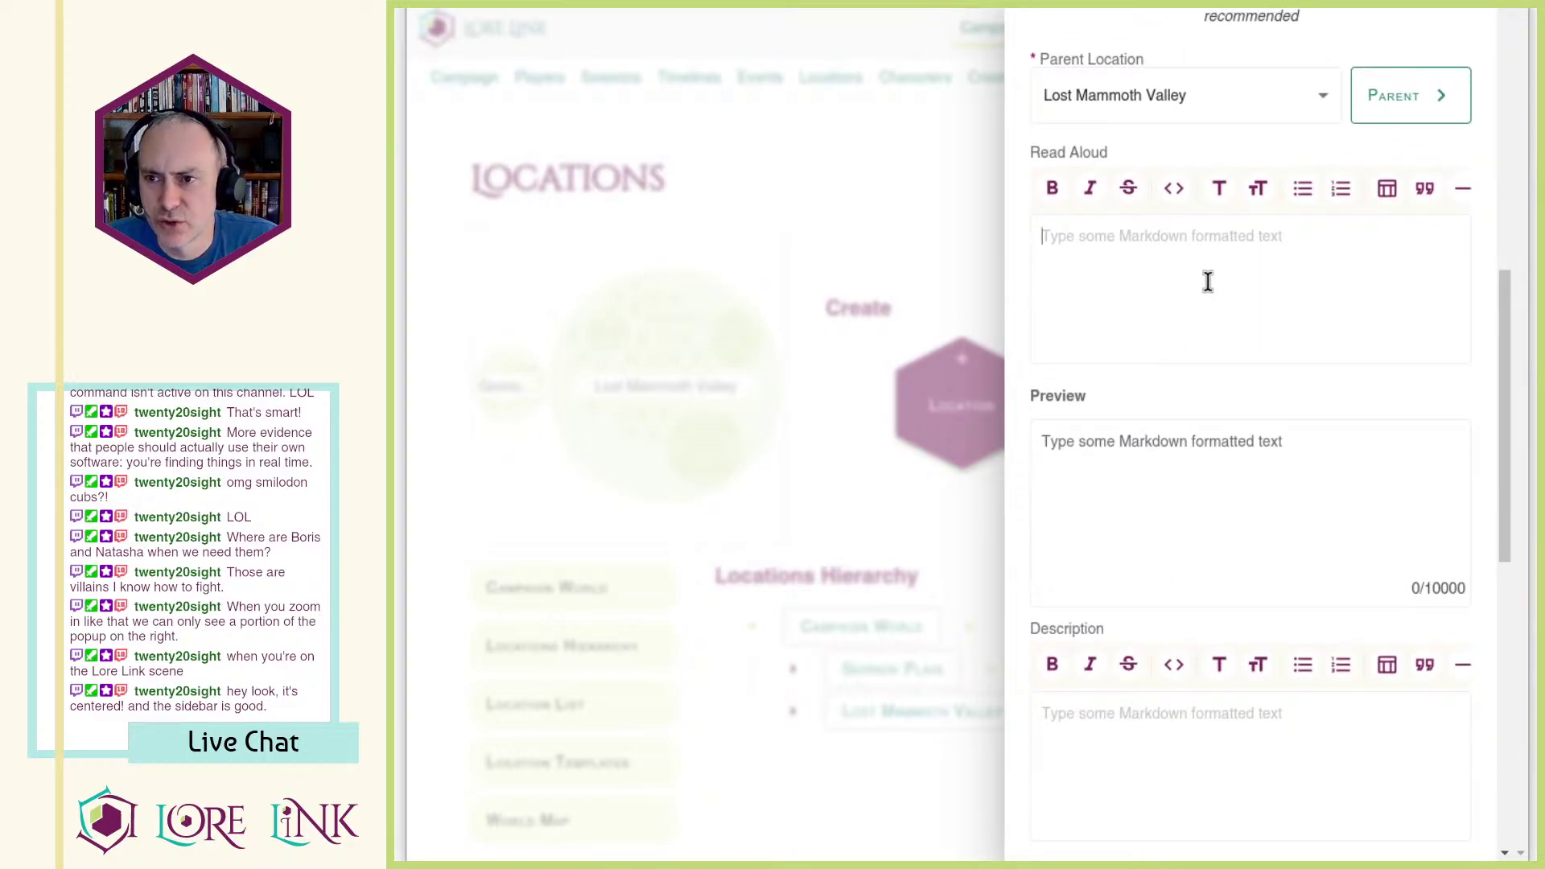
{"action": "type", "text": "Terrain: Plains"}
{"action": "key", "text": "ctrl+a"}
{"action": "key", "text": "ctrl+b"}
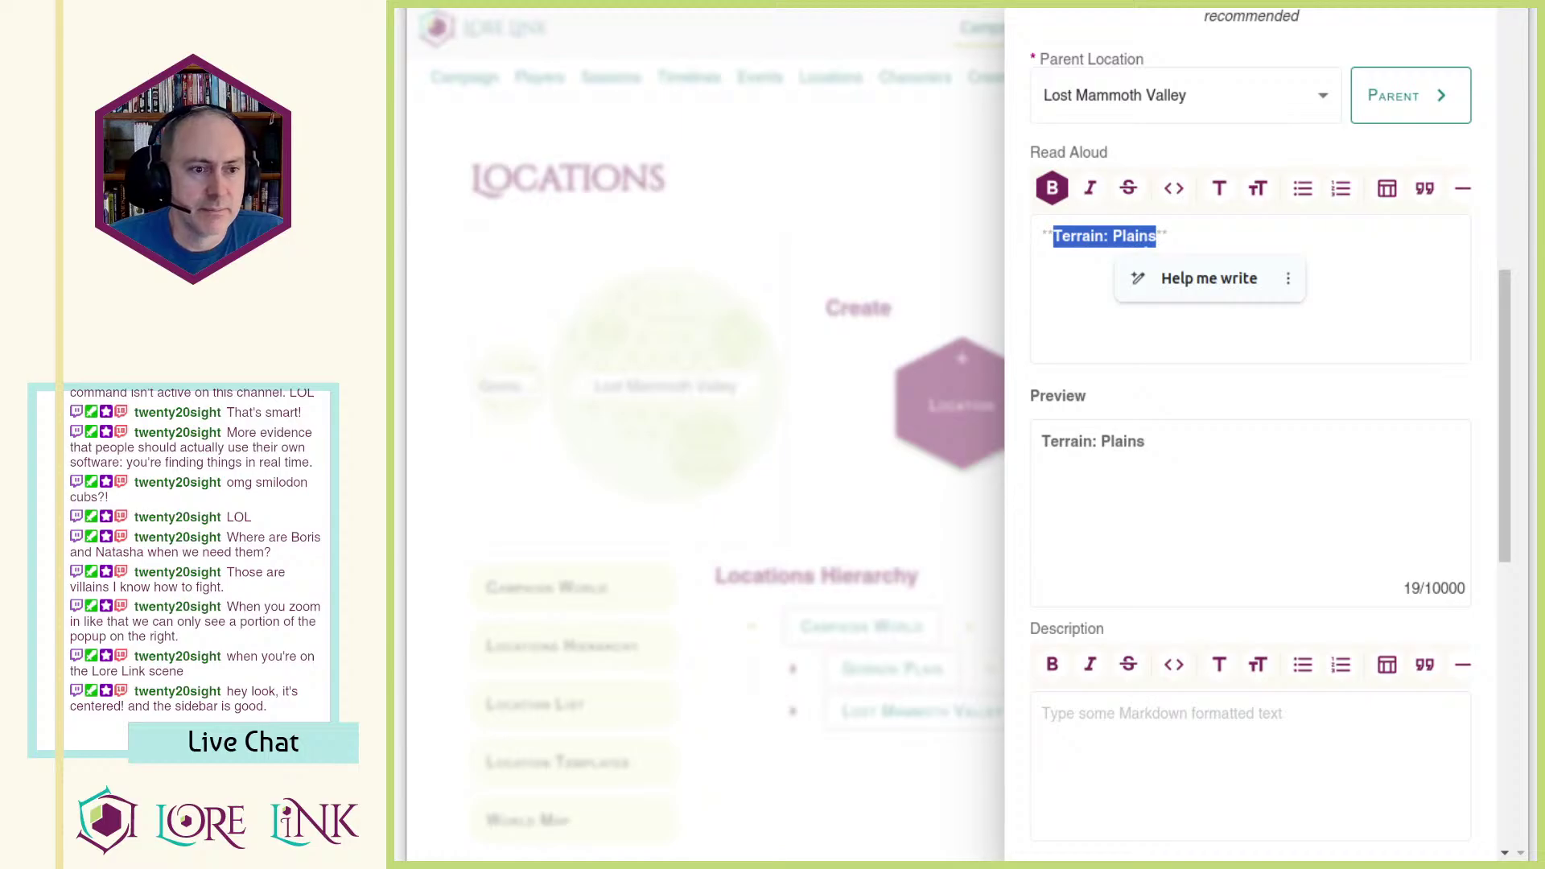
Step: Copy the shrine's source text into the Description: the ivory statue and Creatures passage, then a separate passage with Aftermath and Treasure
{"action": "key", "text": "alt+Tab"}
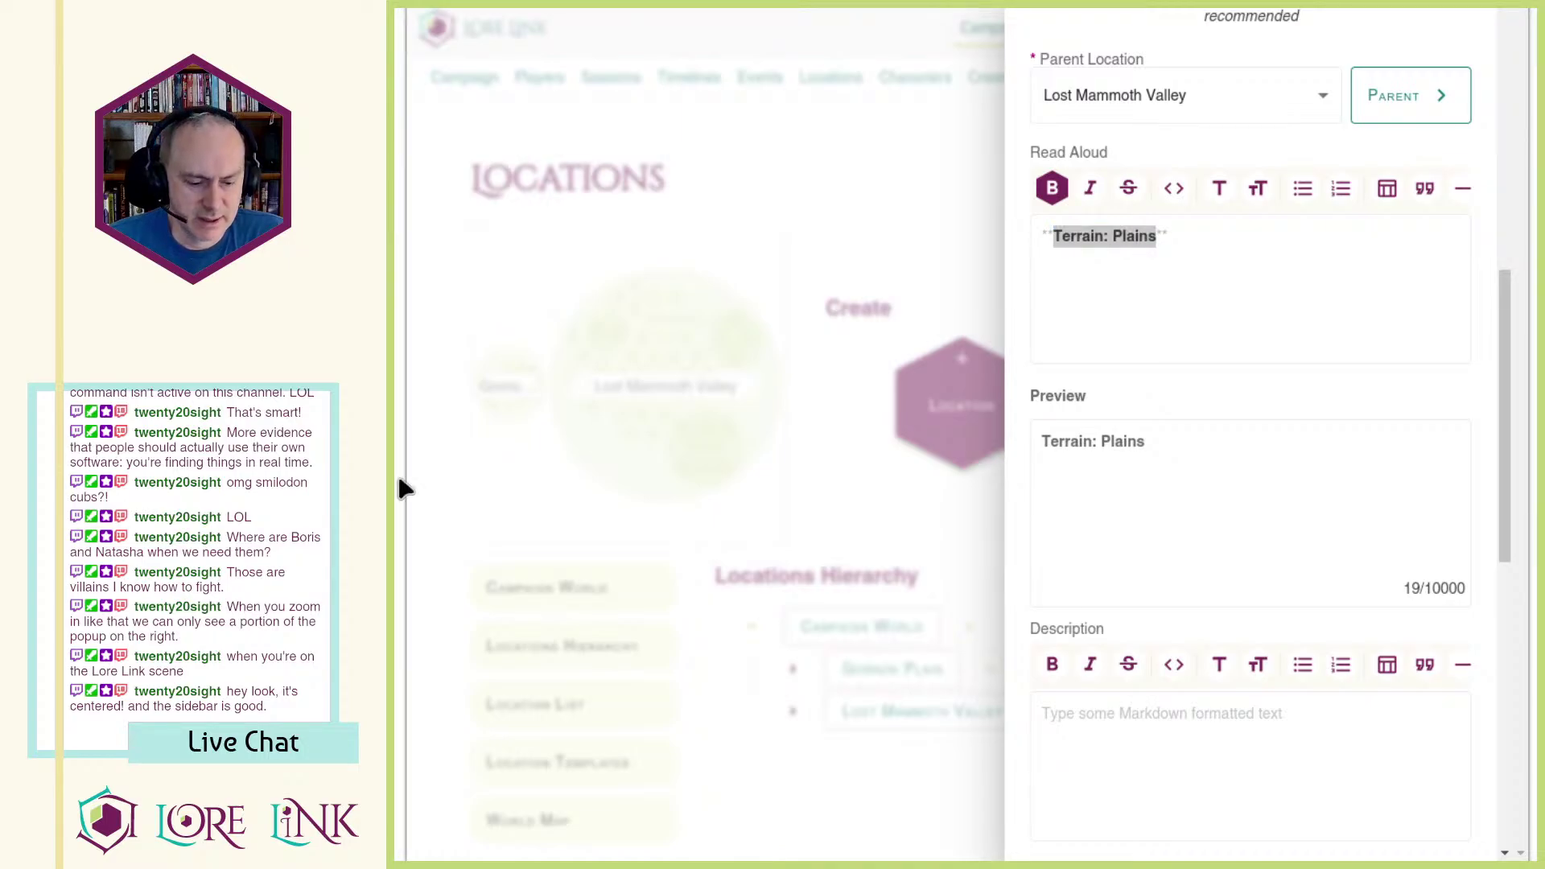
{"action": "scroll", "coordinate": [1151, 459], "scroll_direction": "down", "scroll_amount": 5}
{"action": "left_click", "coordinate": [1137, 370]}
{"action": "type", "text": "A massive ivory statue of Venexus clutching a burning lamp towers over the surrounding fields. Locals are forced to place offerings in a large bowl at the statue's base every month, as well as each time they pass by. Creatures: If a character removes an offering or leaves without making an offering, the statue attacks."}
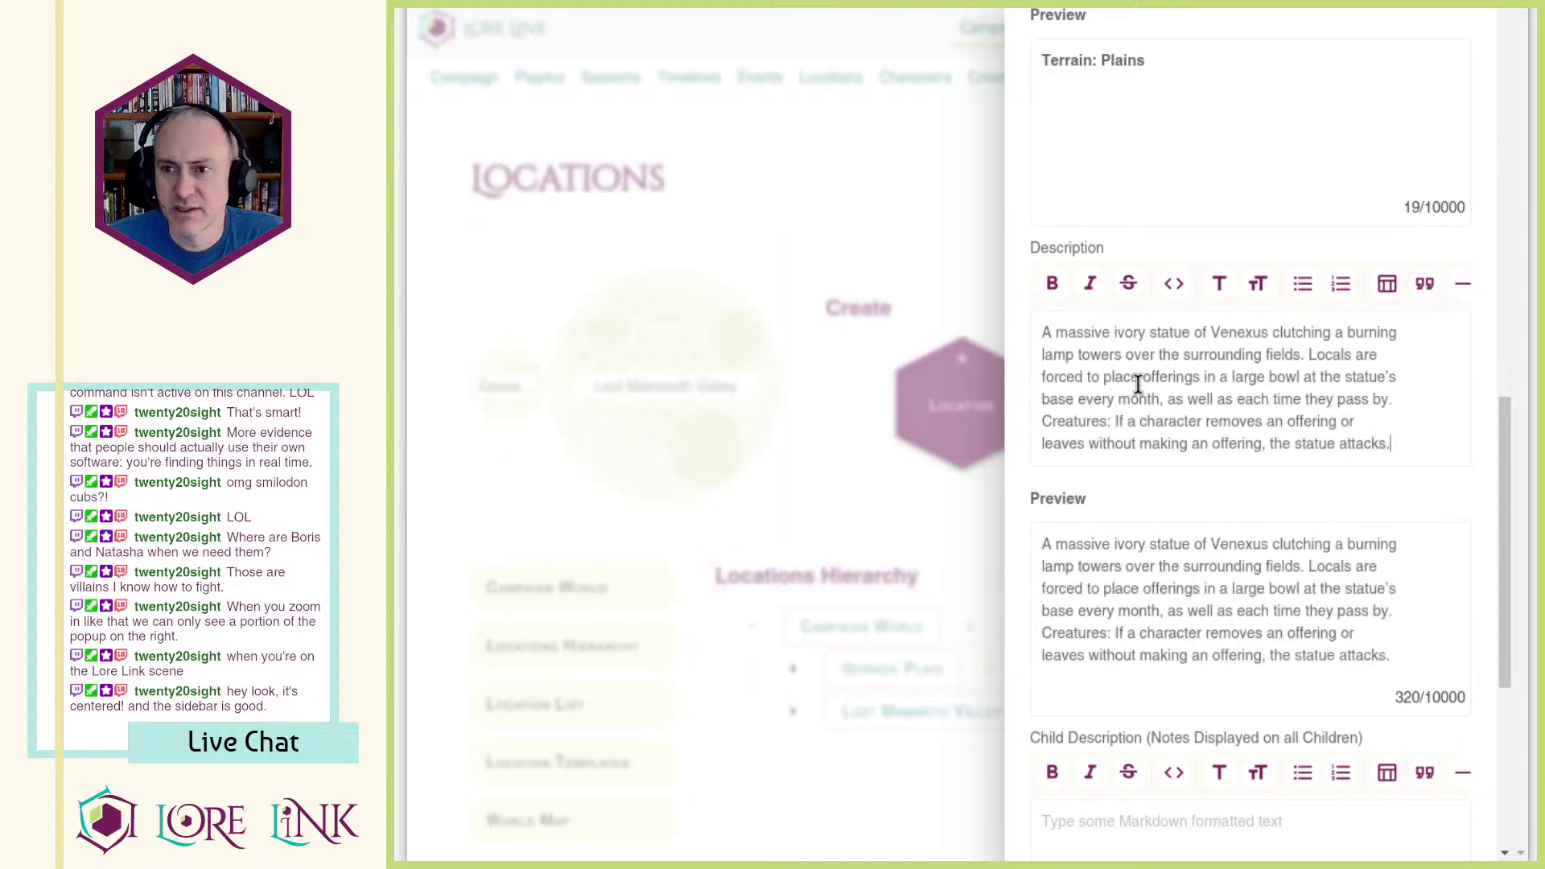
{"action": "key", "text": "Return"}
{"action": "key", "text": "Return"}
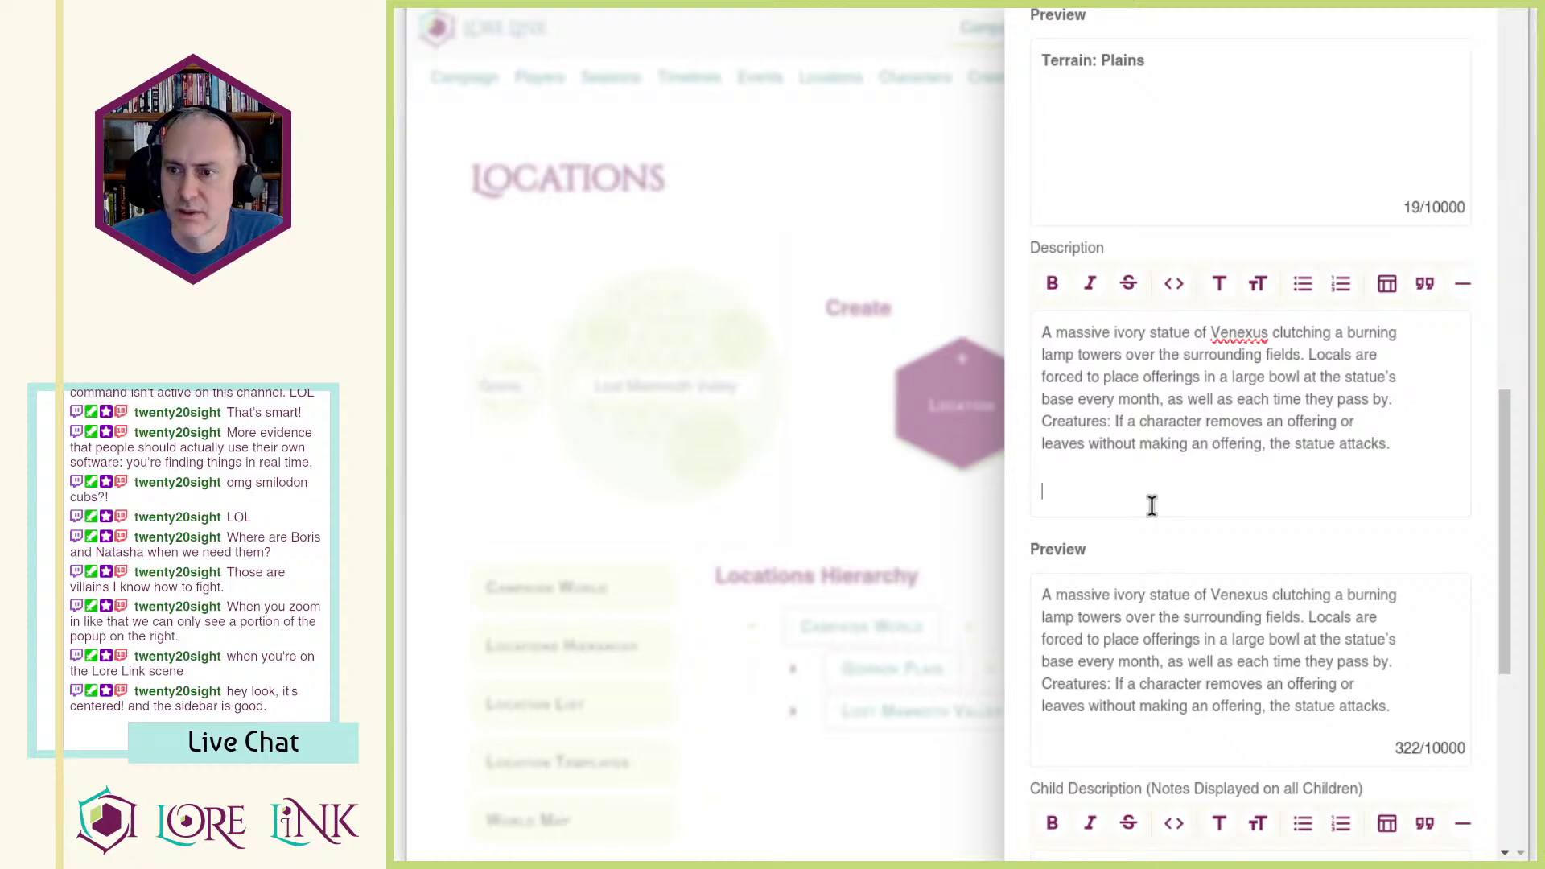
{"action": "type", "text": "Aftermath: Hours after the statue is defeated, Venexus arrives and rages over its destruction, breathing ice and slinging fire. Treasure: The offering bowl contains a tourmaline sphere aeon stone, an ivory mask carved in the likeness of a mammoth and worth 10 gp, a crystal flower worth 10 gp, three bladders of lagofir oil (which is oil, with a DC 8 flat check for the oil to ignite successfully when it hits, rather than a DC 10 flat check), and 80 gp of coins, pelts, and polished stones."}
Step: Split the Treasure text into its own paragraph and make the "Aftermath:" label bold in the Description
{"action": "left_click", "coordinate": [1311, 532]}
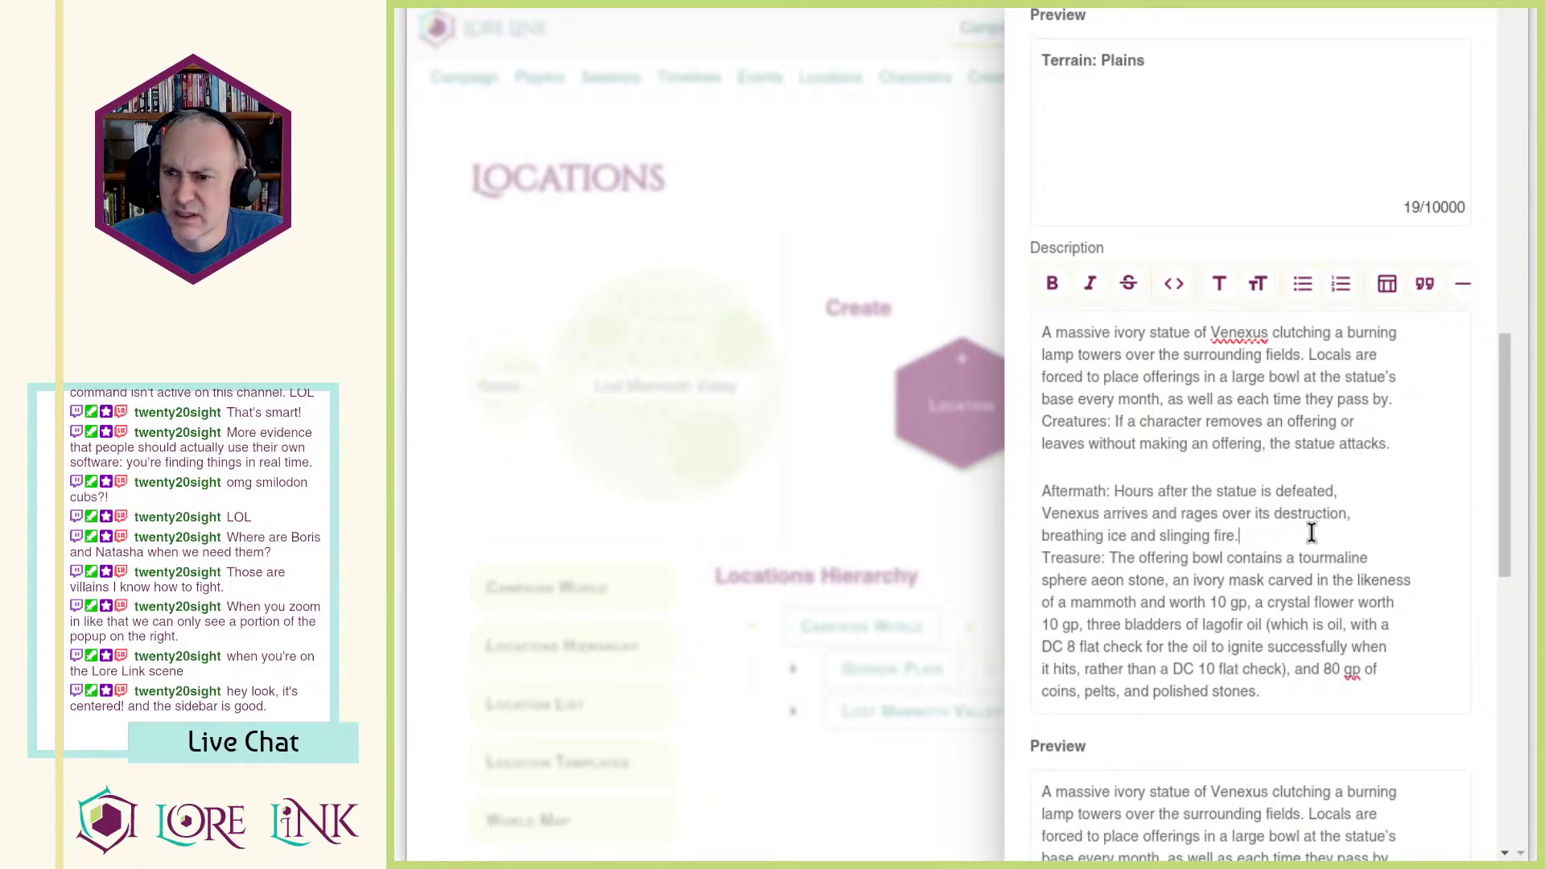
{"action": "key", "text": "Return"}
{"action": "key", "text": "Up"}
{"action": "key", "text": "Up"}
{"action": "key", "text": "Up"}
{"action": "key", "text": "Home"}
{"action": "key", "text": "ctrl+shift+Right"}
{"action": "key", "text": "shift+Right"}
{"action": "key", "text": "ctrl+b"}
Step: Make the "Treasure:" label bold in the Description
{"action": "key", "text": "Down"}
{"action": "key", "text": "Down"}
{"action": "key", "text": "Down"}
{"action": "key", "text": "Down"}
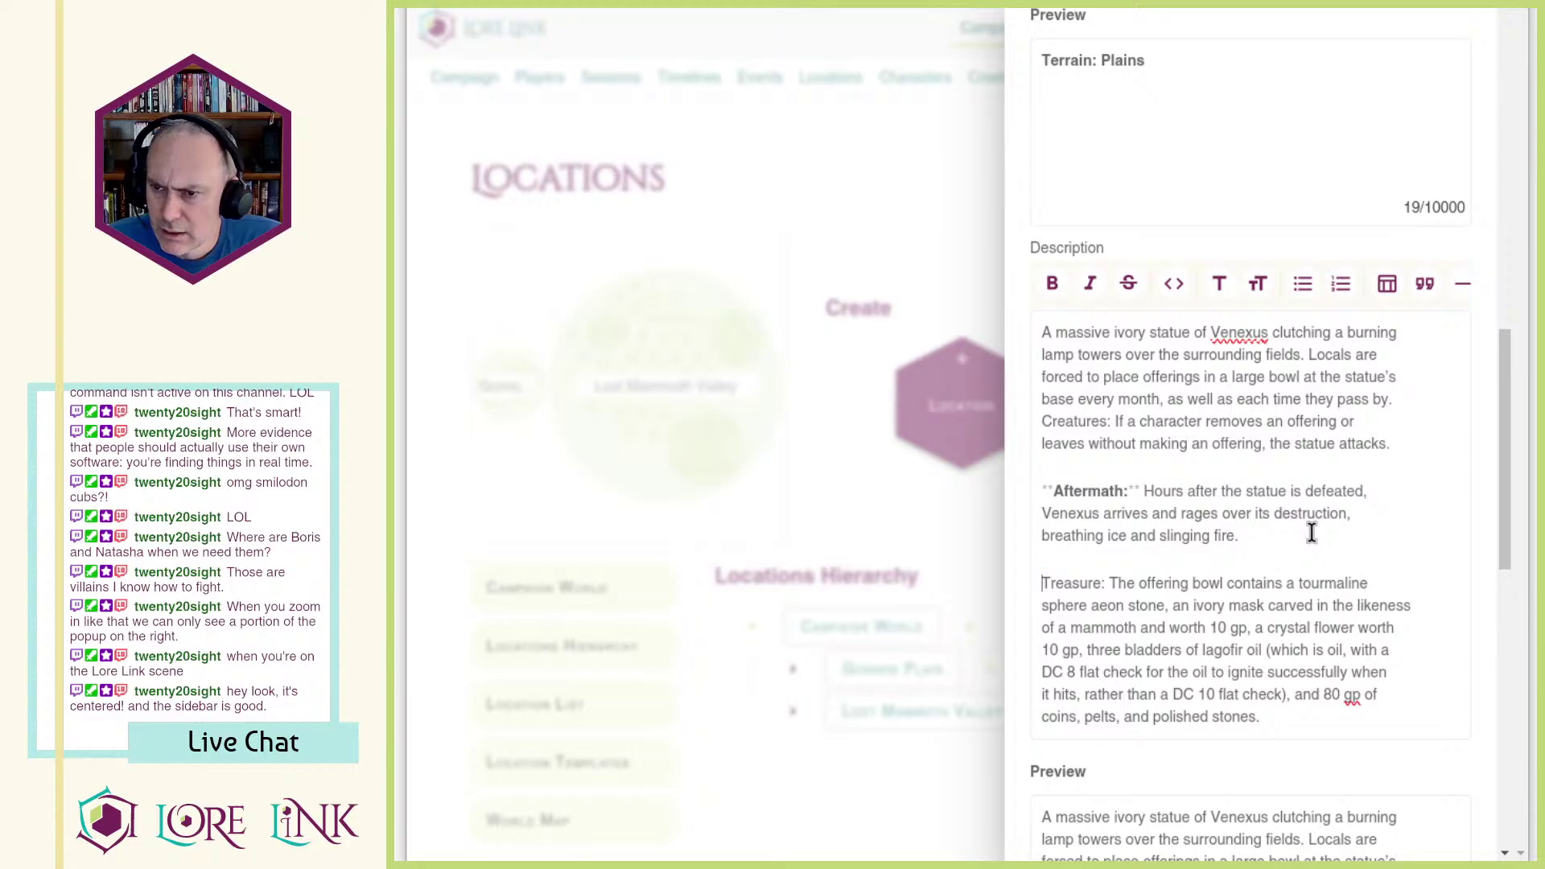
{"action": "key", "text": "ctrl+shift+Right"}
{"action": "key", "text": "shift+Right"}
{"action": "key", "text": "ctrl+b"}
{"action": "key", "text": "End"}
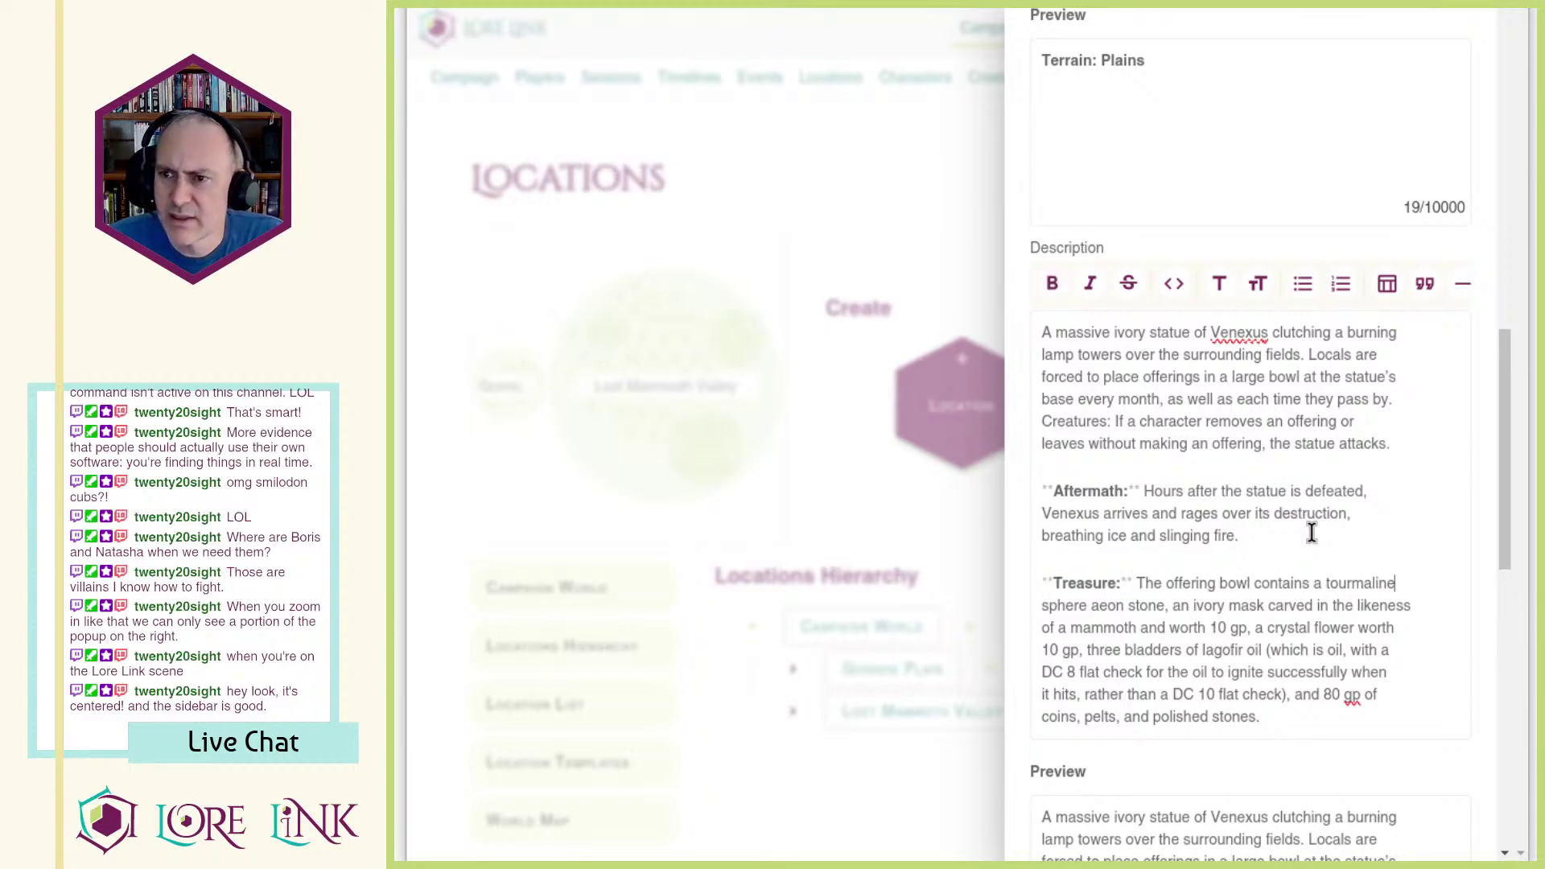
Step: Insert the lines "GIANT ANIMATED STATUE", "CREATURE 7", "Pathfinder Bestiary 21" and "Initiative Perception +13" above the Aftermath paragraph
{"action": "left_click", "coordinate": [1174, 461]}
{"action": "key", "text": "Return"}
{"action": "key", "text": "Return"}
{"action": "type", "text": "GIANT ANIMATED STATUE CREATURE 7 Pathfinder Bestiary 21 Initiative Perception +13"}
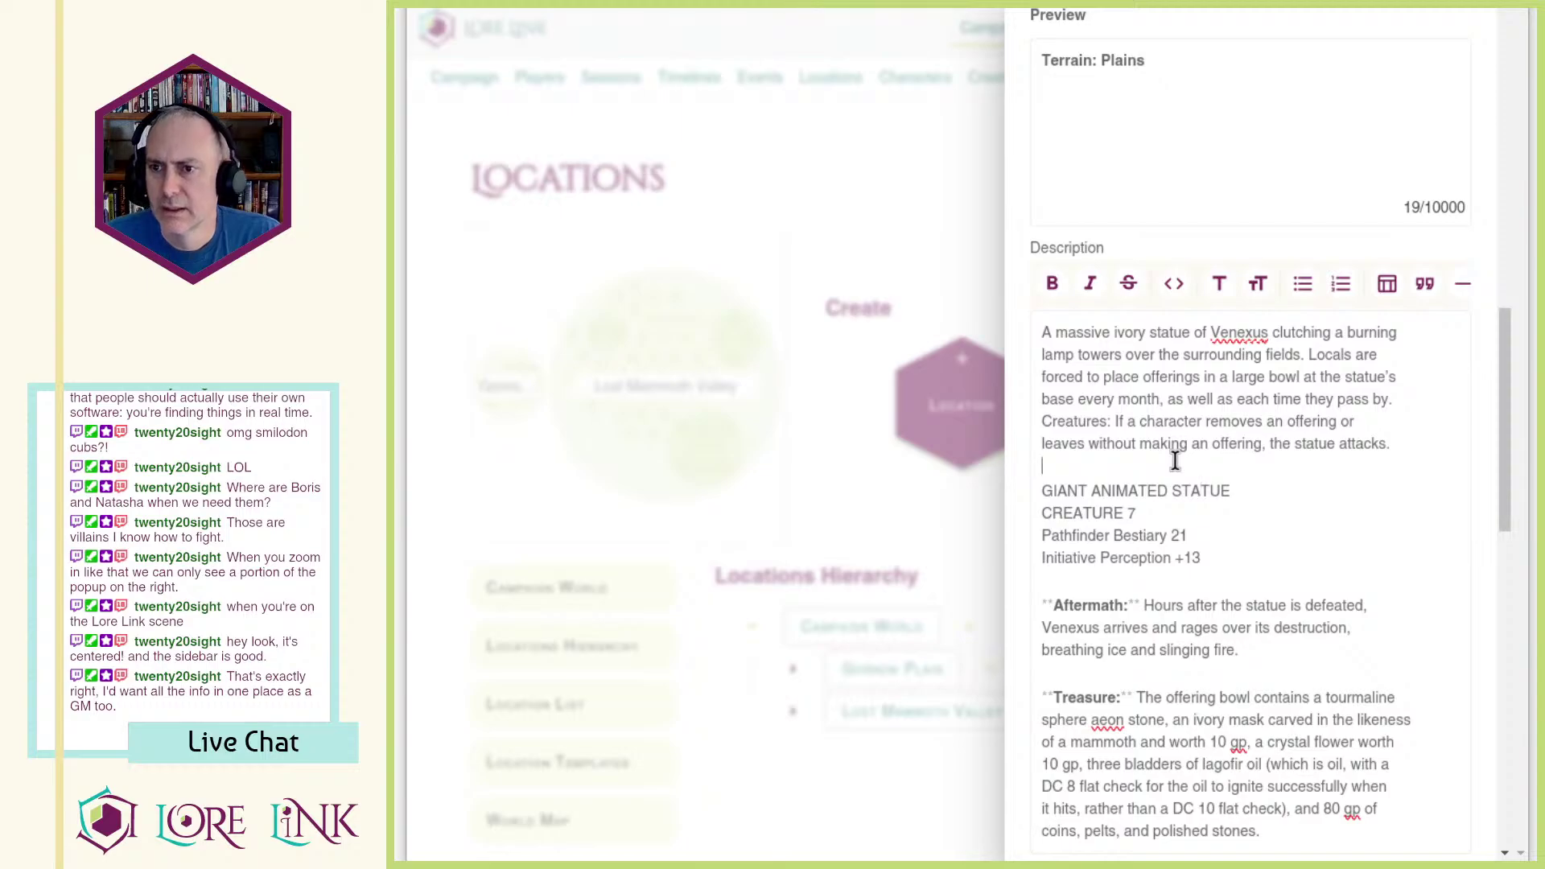
Step: Replace the creature's uppercase name, level and Bestiary lines with "Giant Animated Statue (Creature 7)", keeping the Initiative line
{"action": "left_click", "coordinate": [1175, 460]}
{"action": "key", "text": "Return"}
{"action": "type", "text": "Giant Animated Statue"}
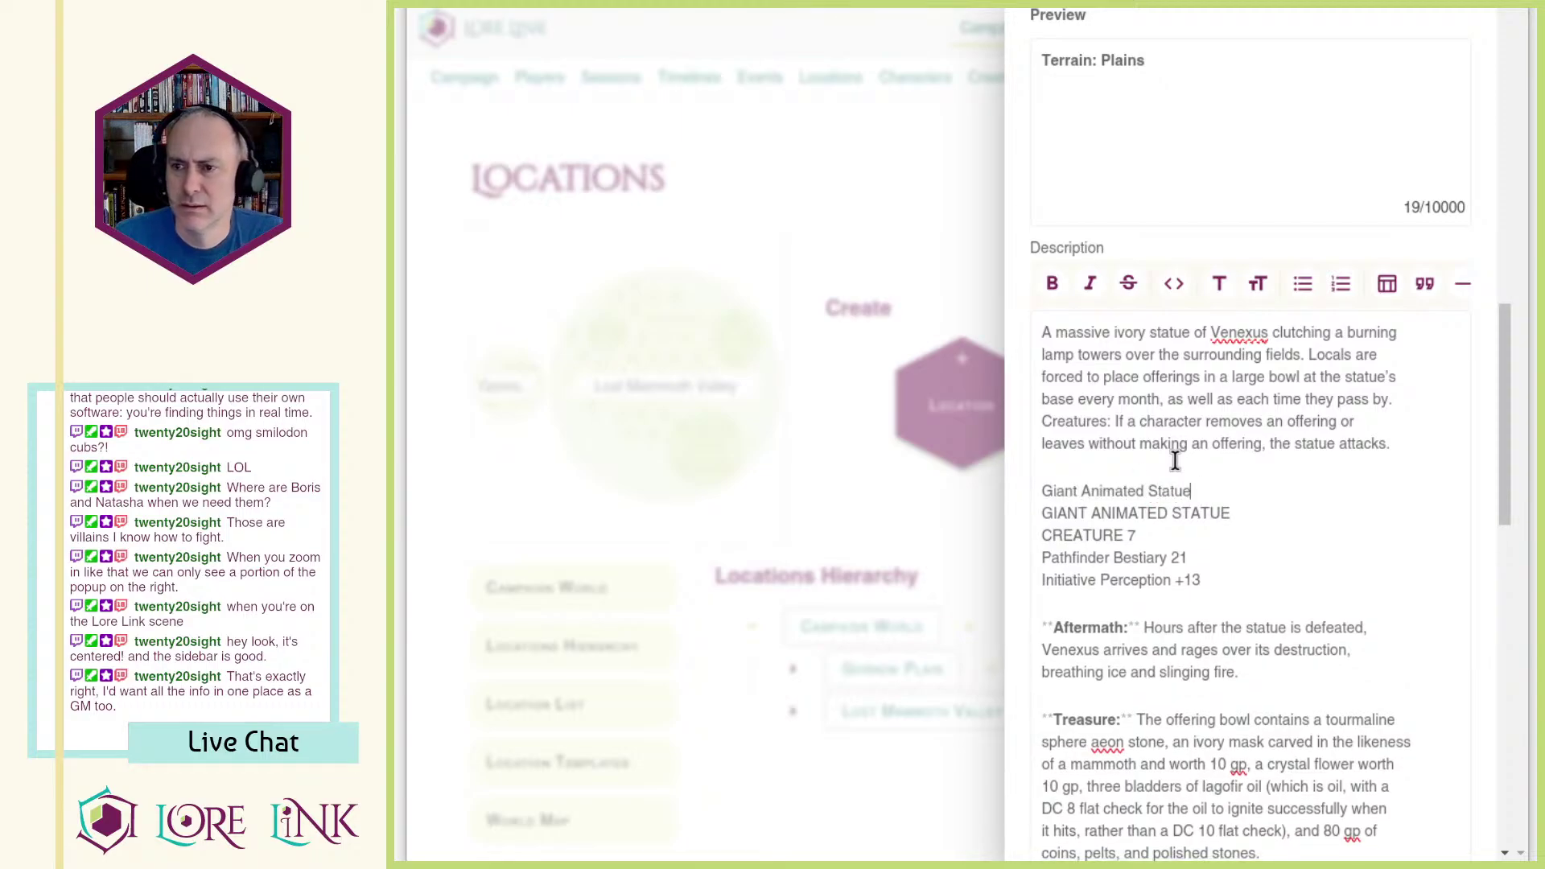
{"action": "key", "text": "Right"}
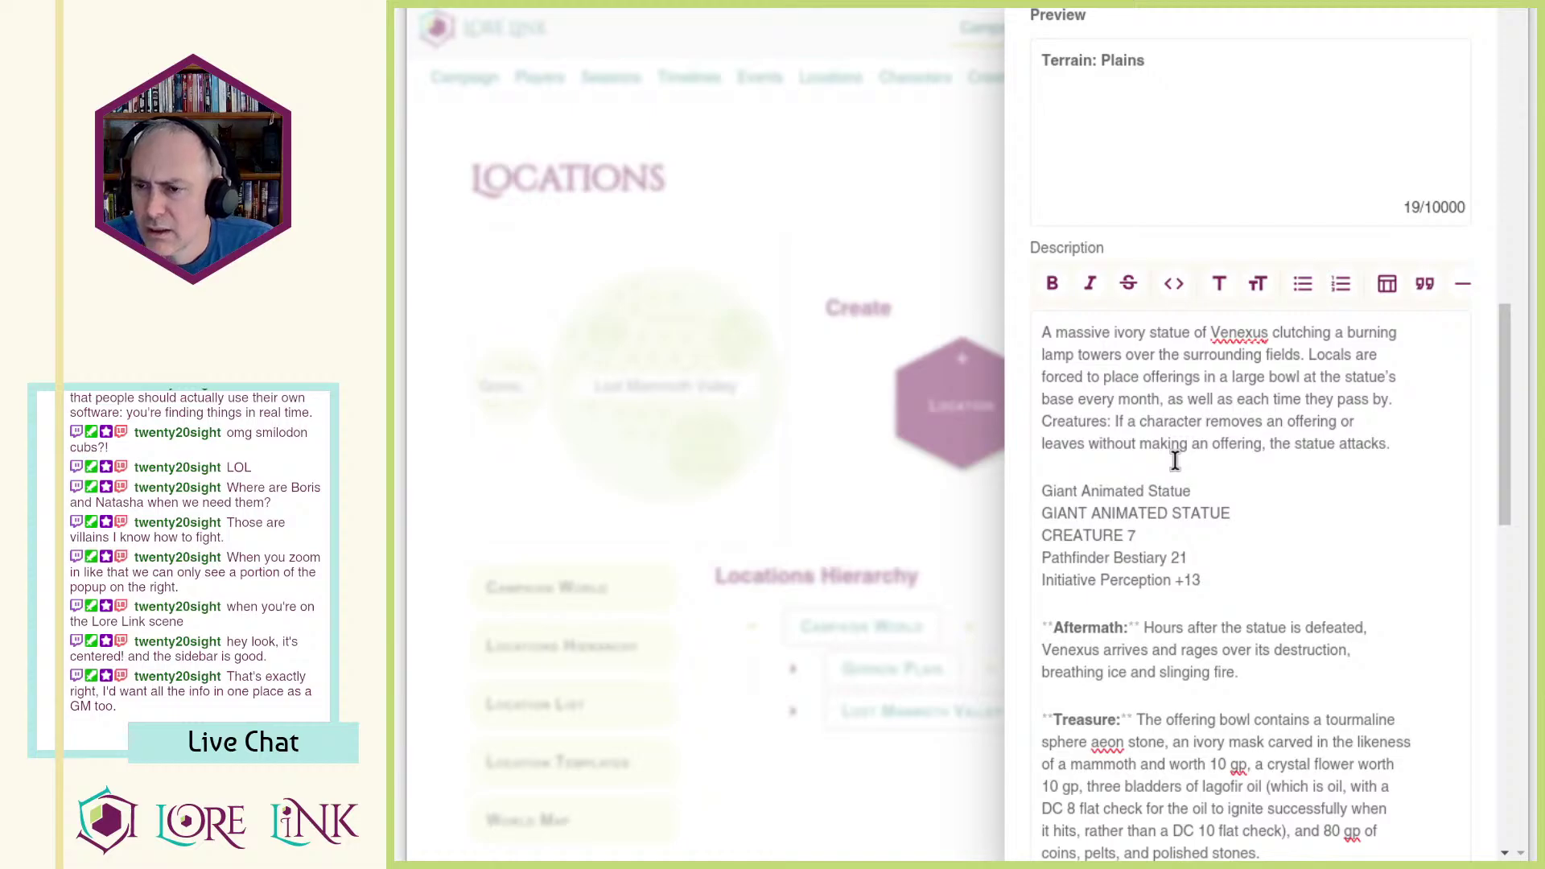
{"action": "key", "text": "End"}
{"action": "type", "text": "(Cr"}
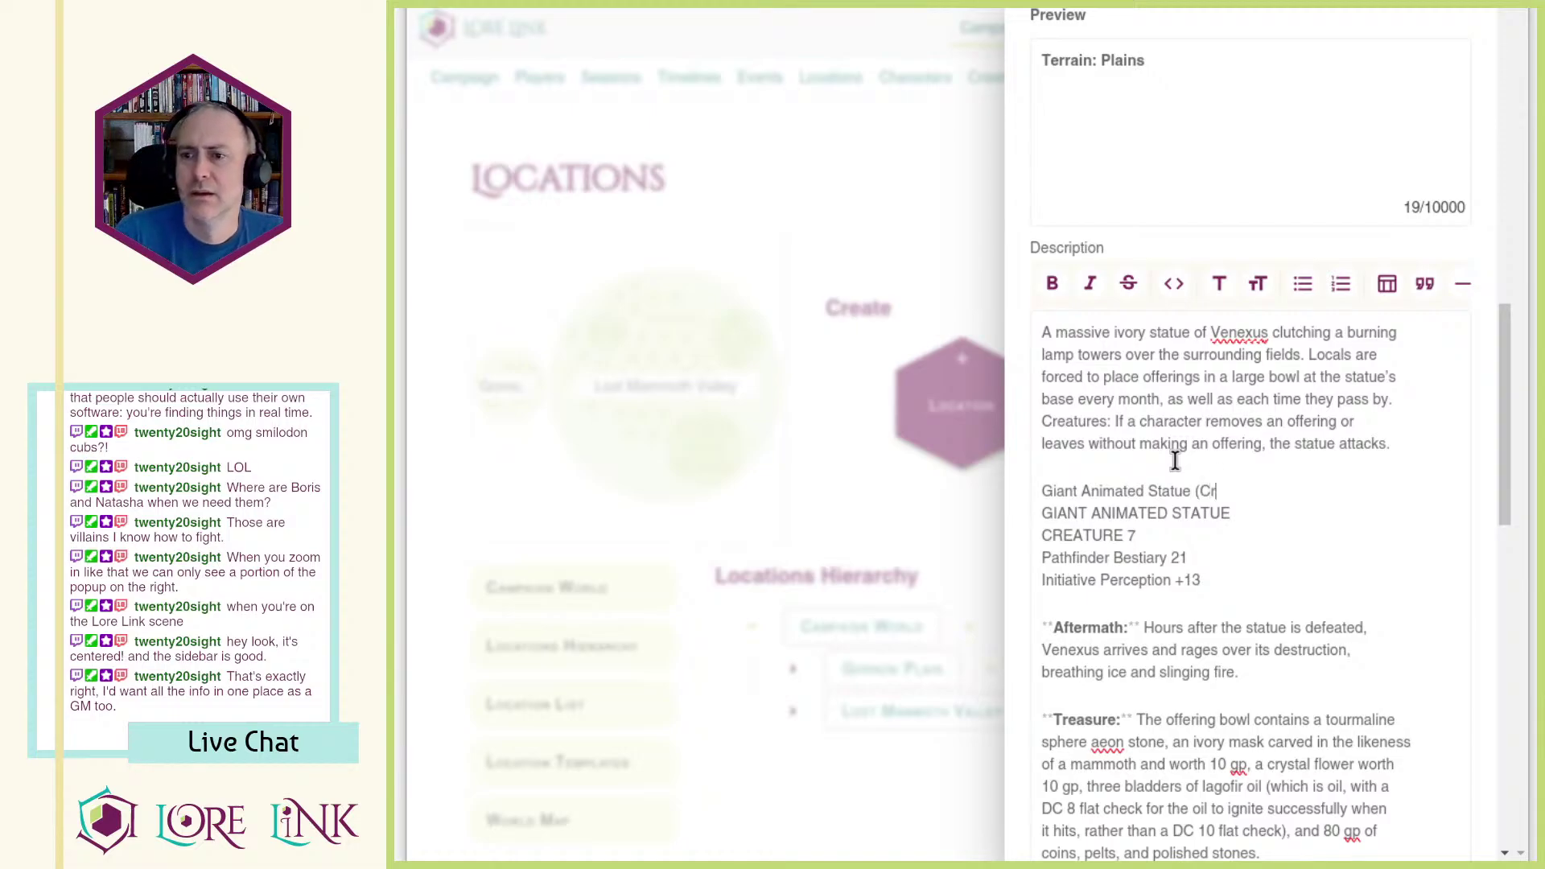
{"action": "type", "text": "eature 7)"}
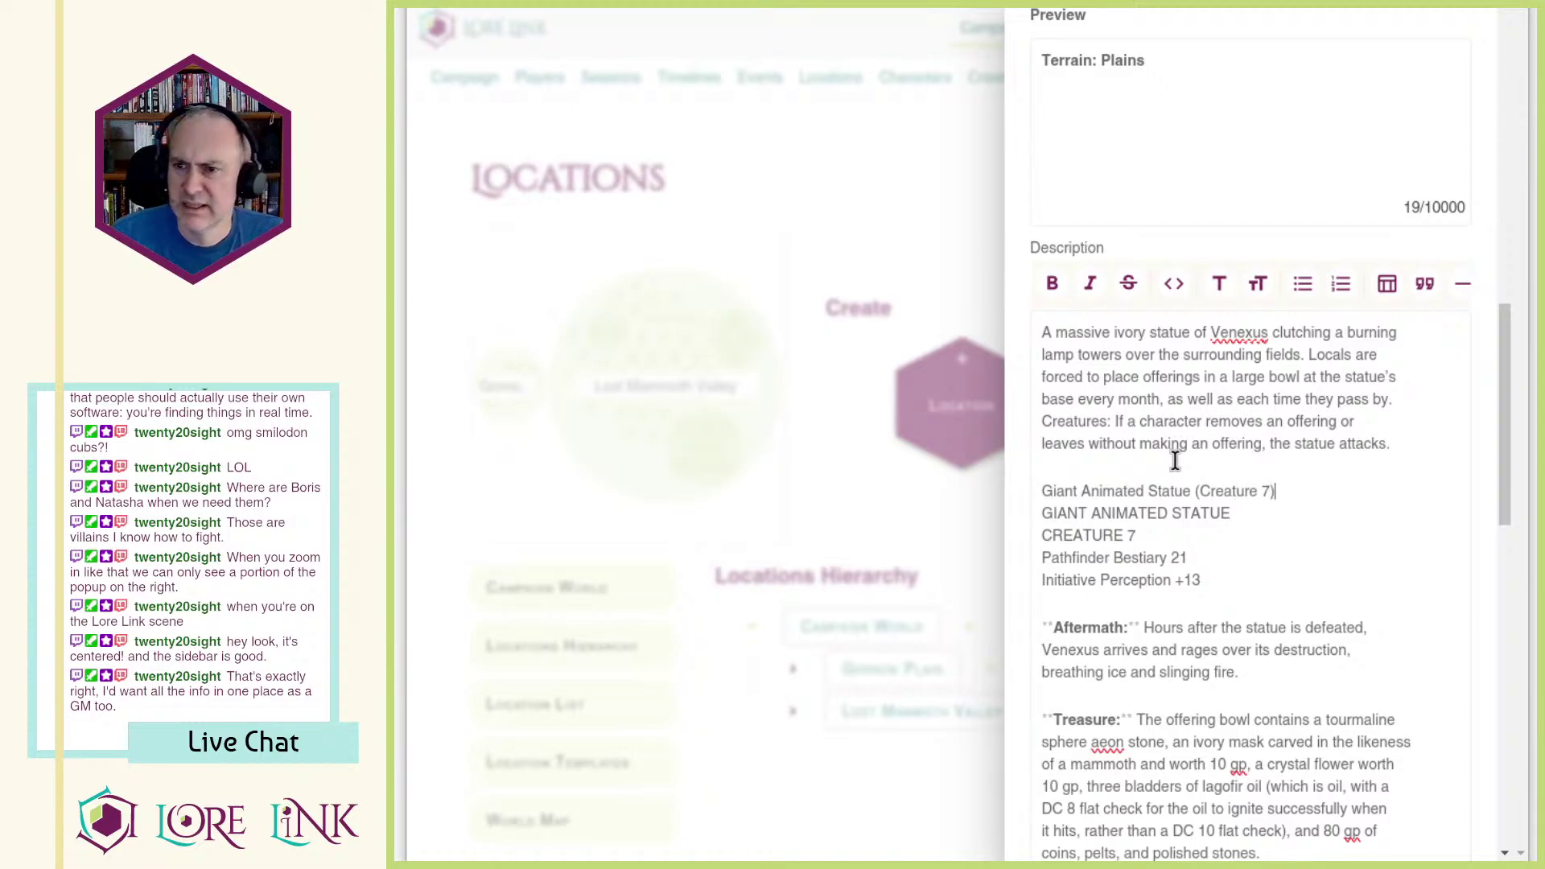
{"action": "key", "text": "Right"}
{"action": "key", "text": "shift+Down"}
{"action": "key", "text": "shift+Down"}
{"action": "key", "text": "shift+Down"}
{"action": "key", "text": "Delete"}
{"action": "key", "text": "Up"}
{"action": "key", "text": "ctrl+shift+Right"}
{"action": "key", "text": "ctrl+shift+Right"}
{"action": "key", "text": "ctrl+shift+Right"}
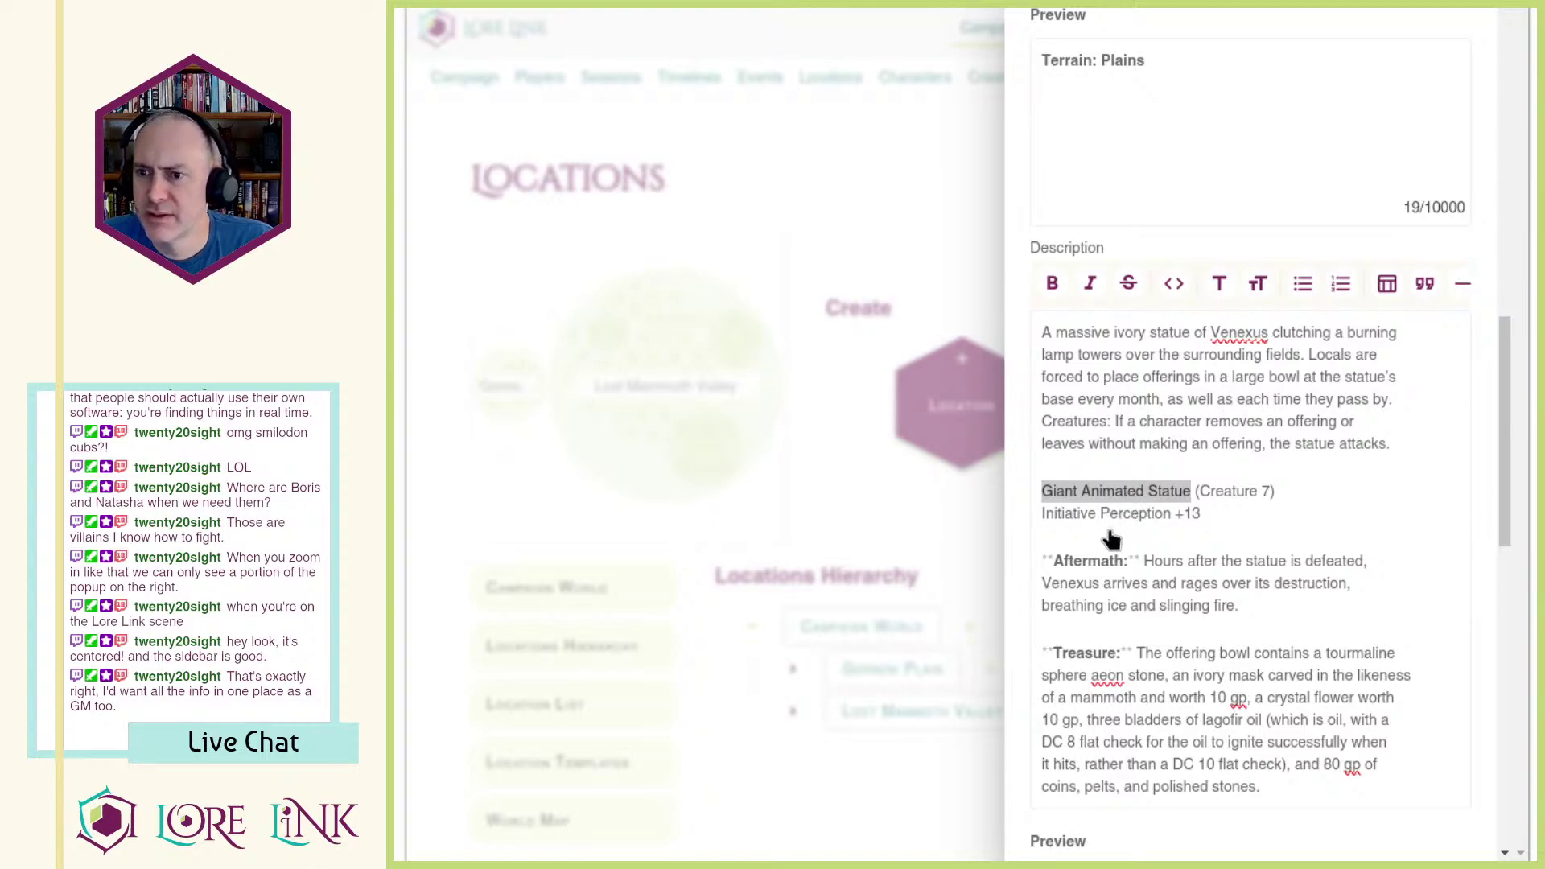
{"action": "left_click", "coordinate": [1098, 494]}
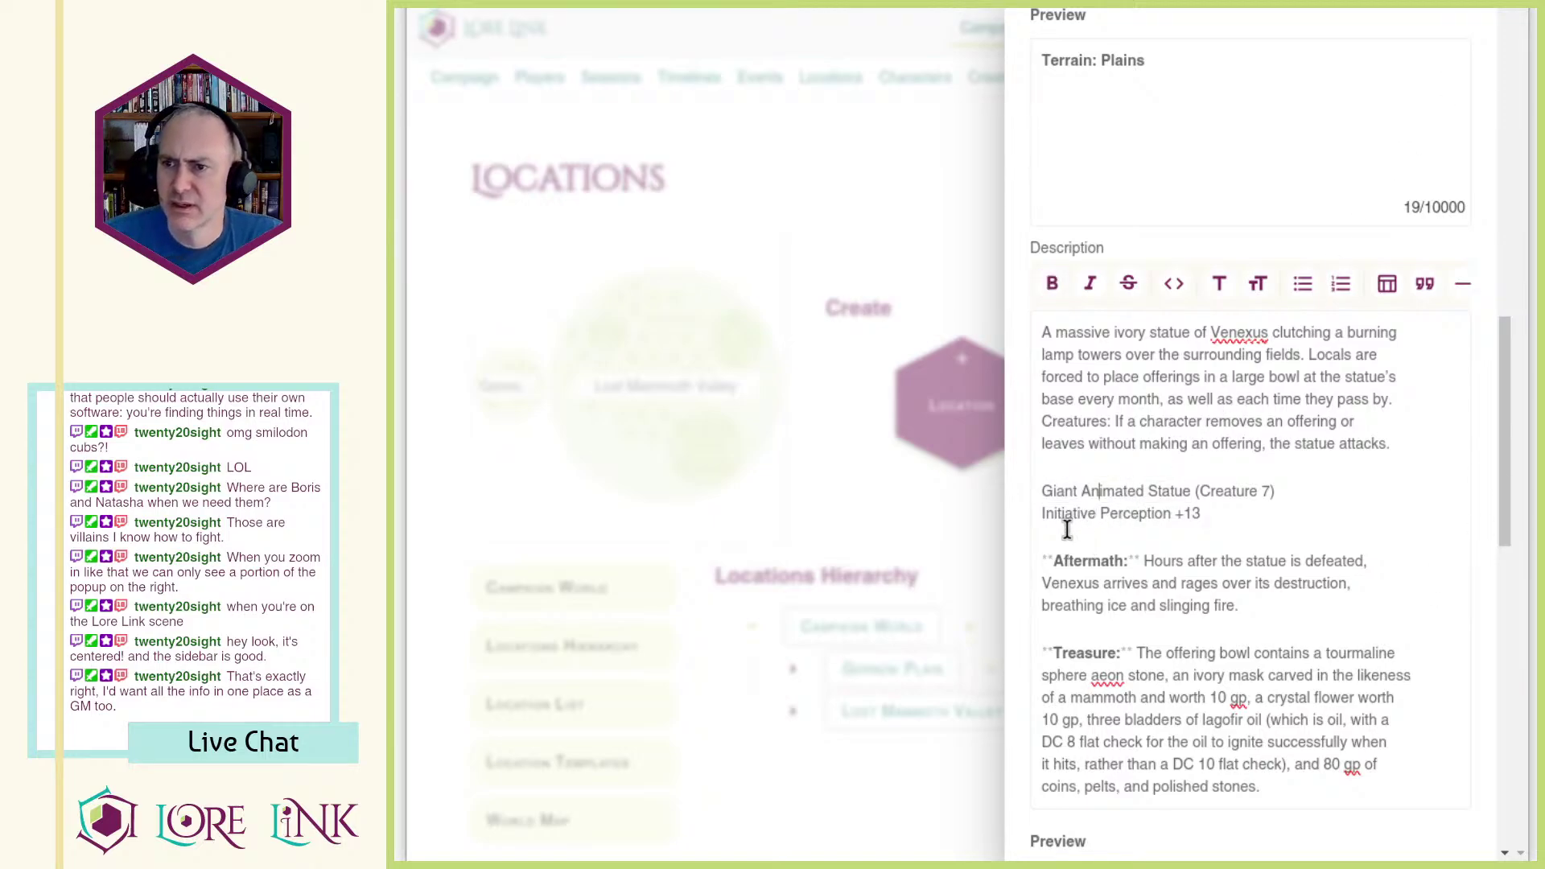
{"action": "type", "text": "["}
{"action": "key", "text": "ctrl+Right"}
{"action": "key", "text": "ctrl+Right"}
{"action": "key", "text": "ctrl+Right"}
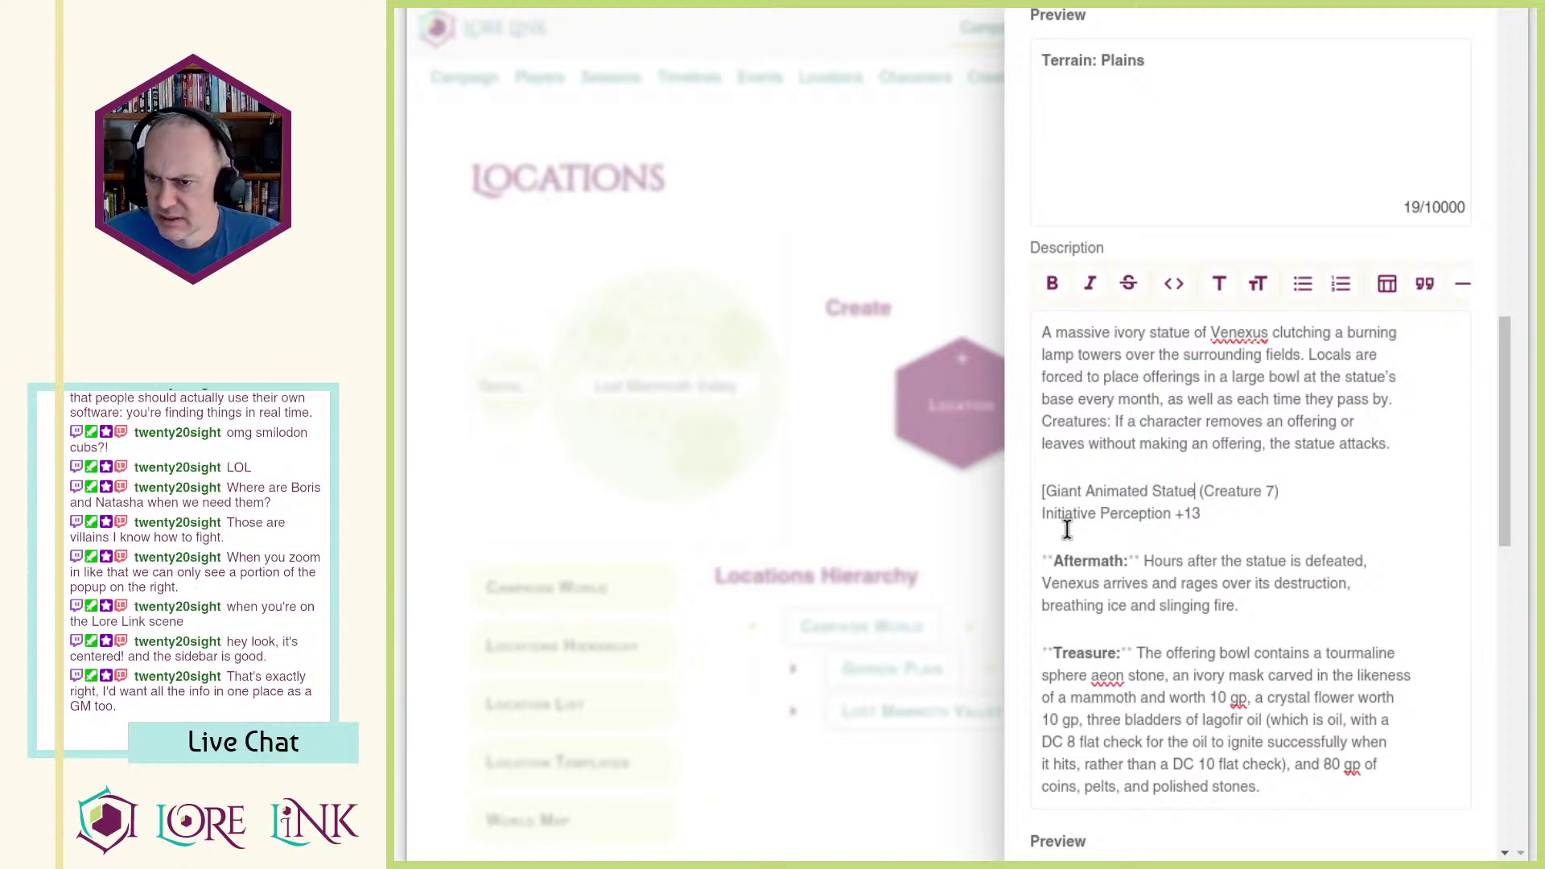
{"action": "type", "text": "]("}
{"action": "type", "text": "https://2e.aonprd.com/Monsters.aspx?ID=2821"}
{"action": "type", "text": ")"}
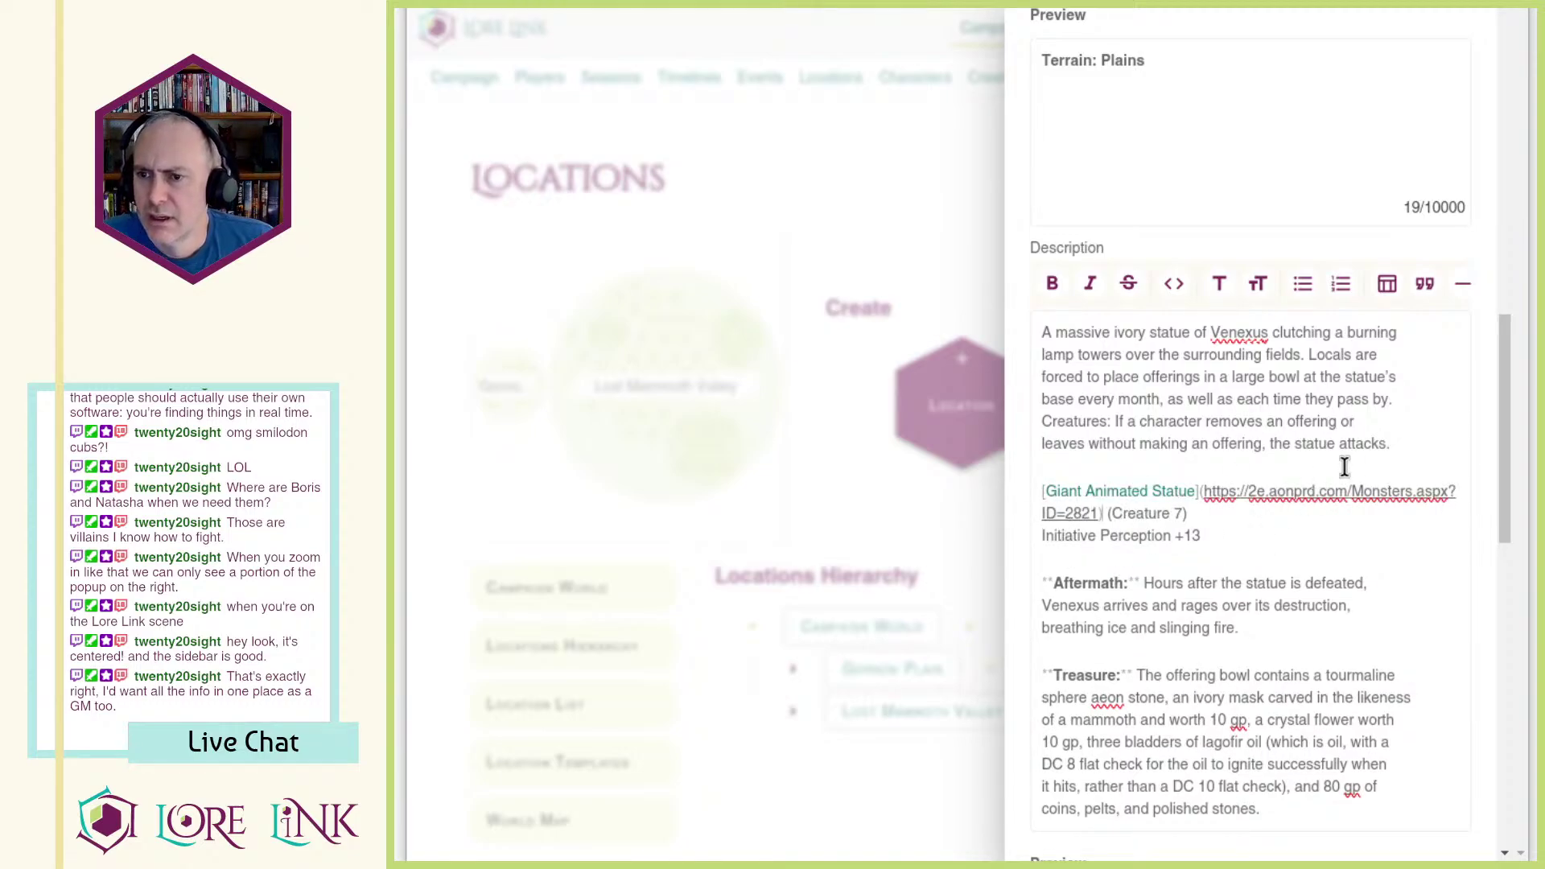
Step: Save the new B37 - Venexus Shrine location
{"action": "scroll", "coordinate": [1346, 467], "scroll_direction": "down", "scroll_amount": 10}
{"action": "scroll", "coordinate": [1360, 506], "scroll_direction": "down", "scroll_amount": 5}
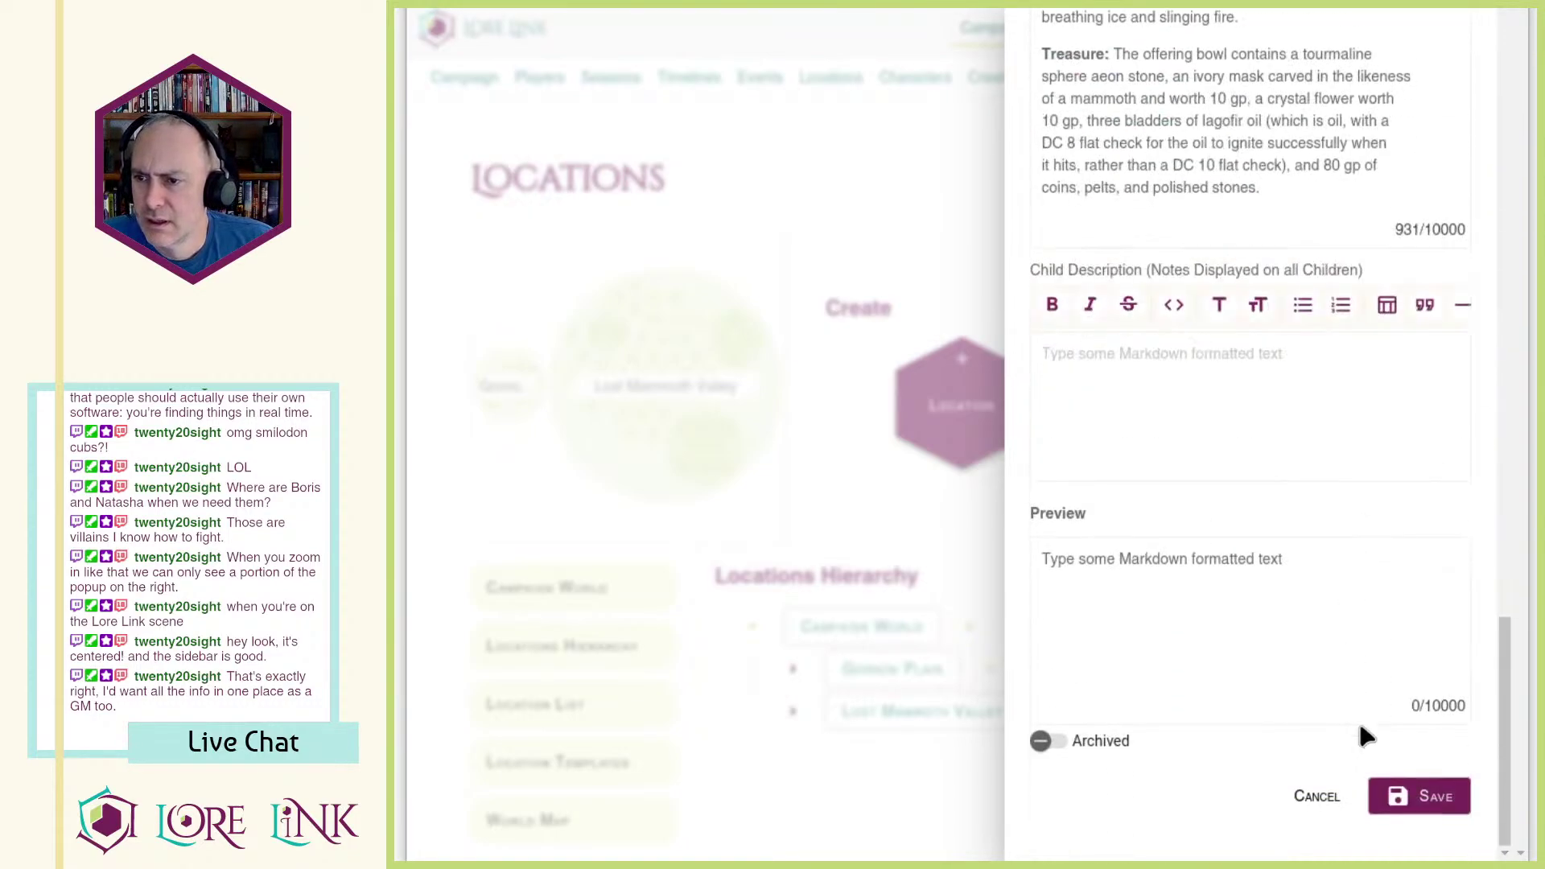
{"action": "left_click", "coordinate": [1405, 813]}
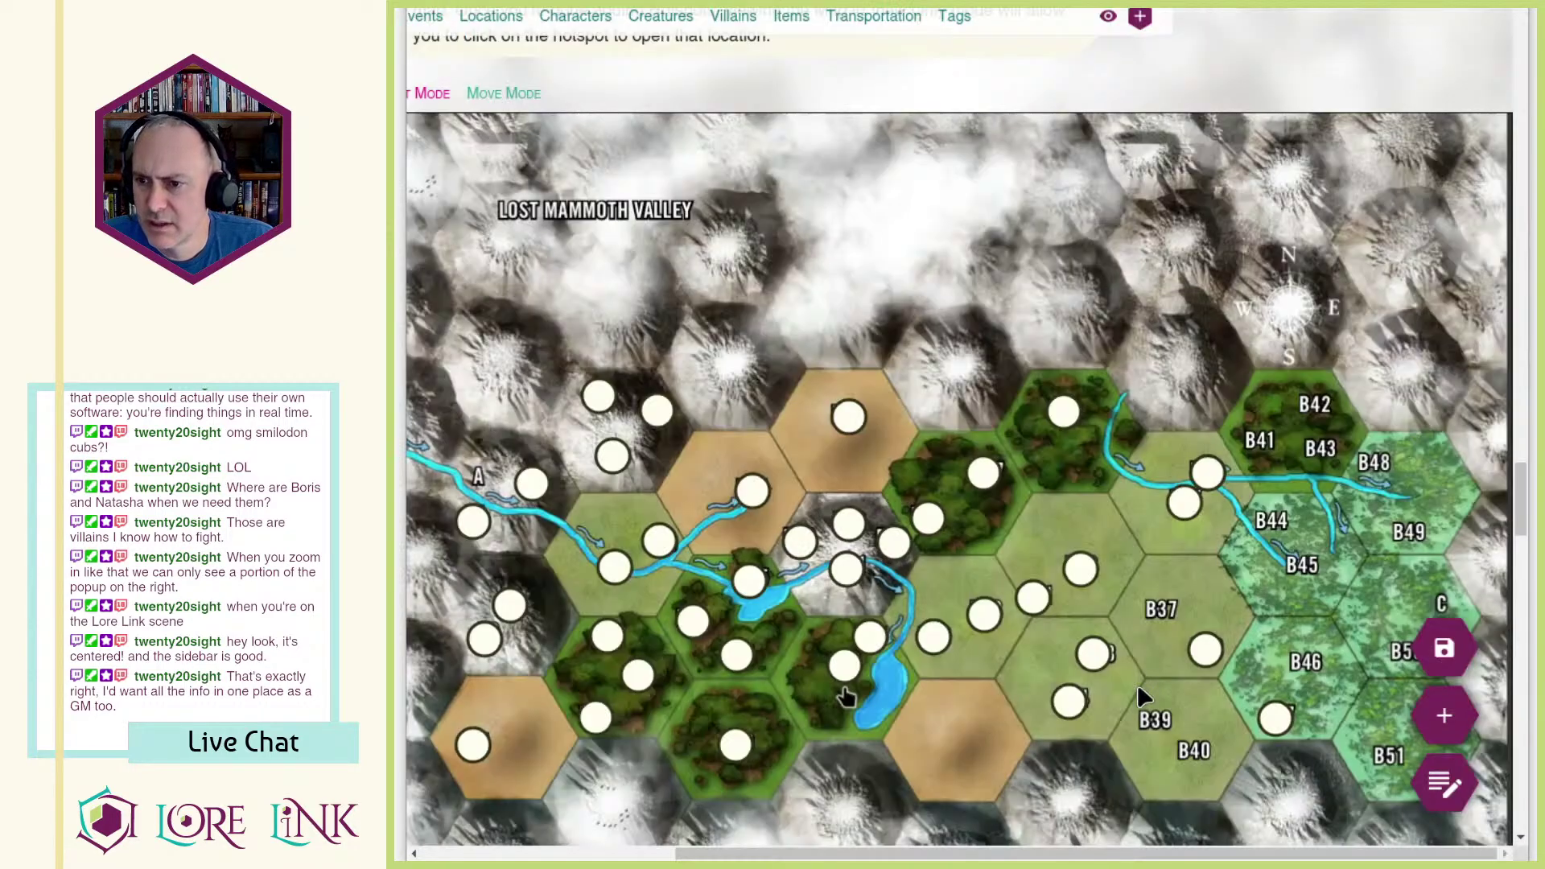
Step: Add a hotspot for B37 - Venexus Shrine over the B37 label on the Lost Mammoth Valley map
{"action": "left_click", "coordinate": [1164, 602]}
{"action": "left_click", "coordinate": [1064, 443]}
{"action": "type", "text": "b37"}
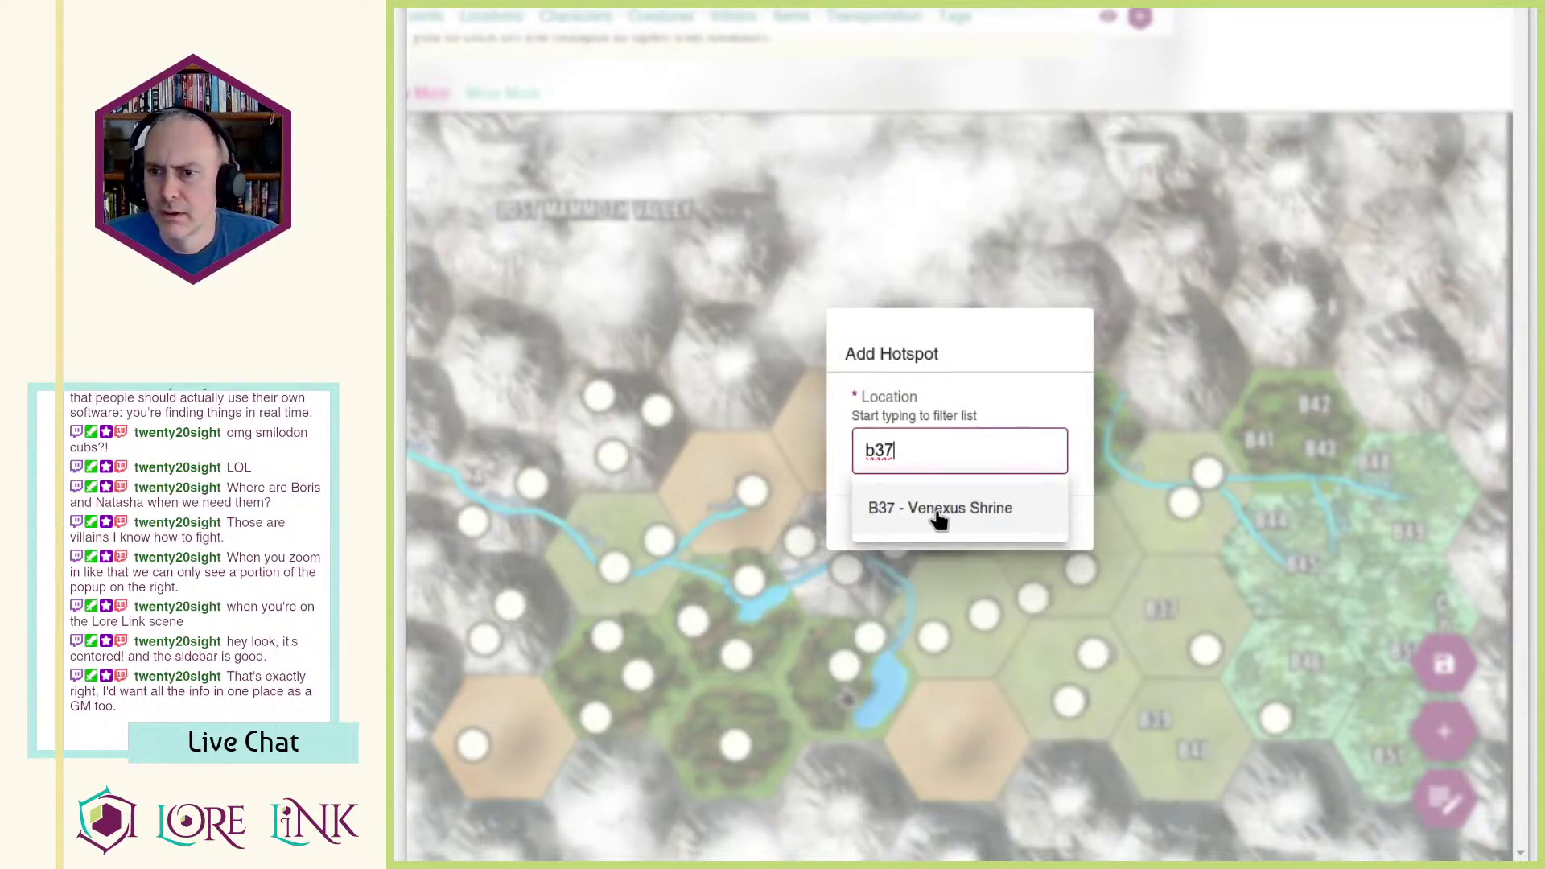
{"action": "left_click", "coordinate": [938, 515]}
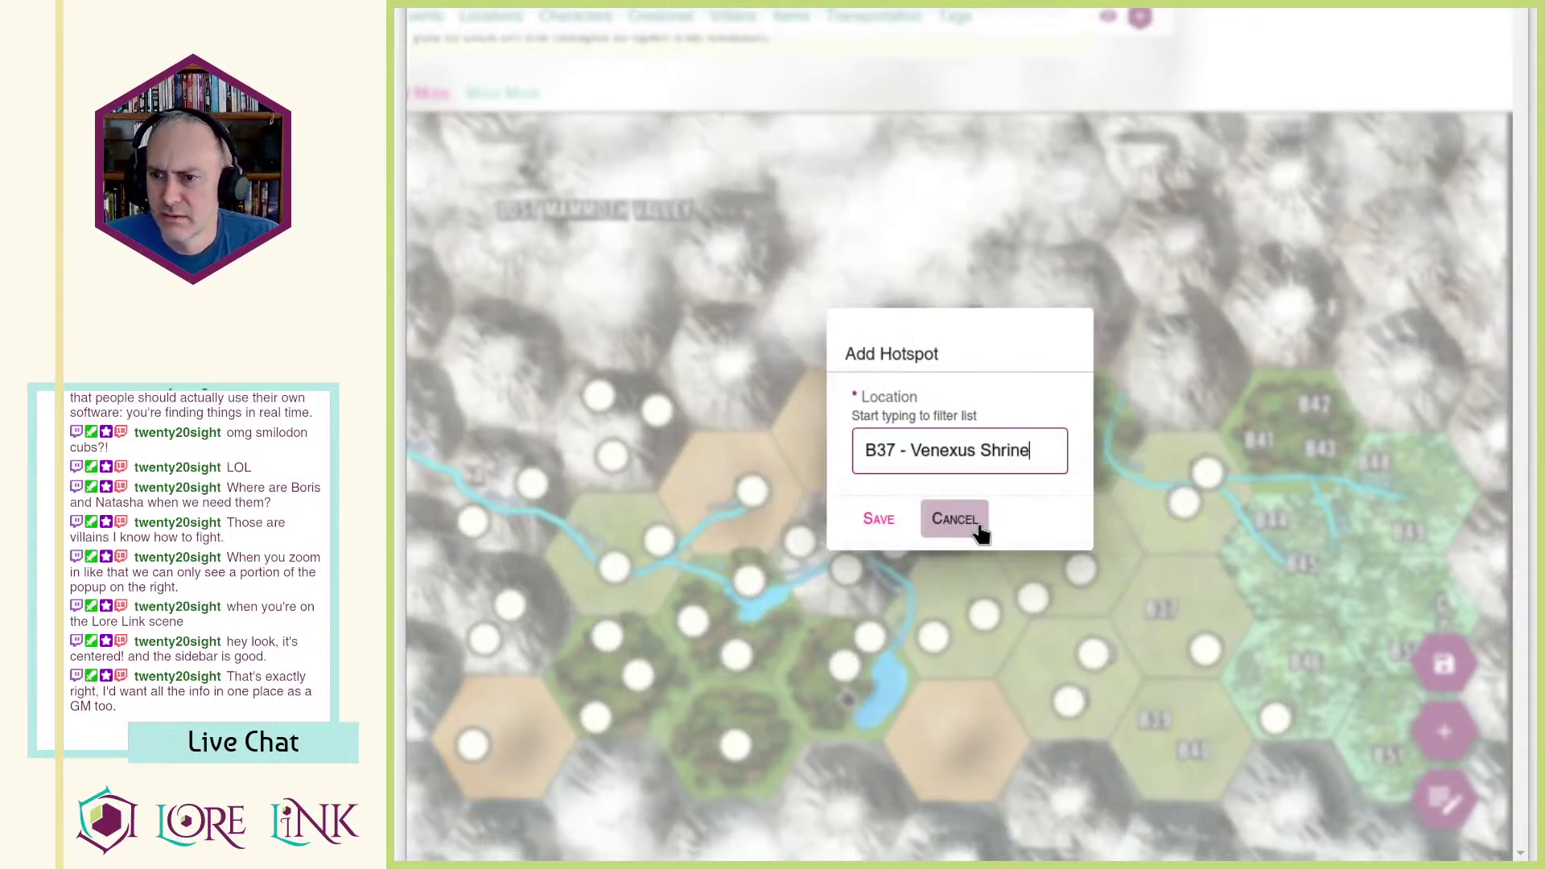
{"action": "left_click", "coordinate": [880, 523]}
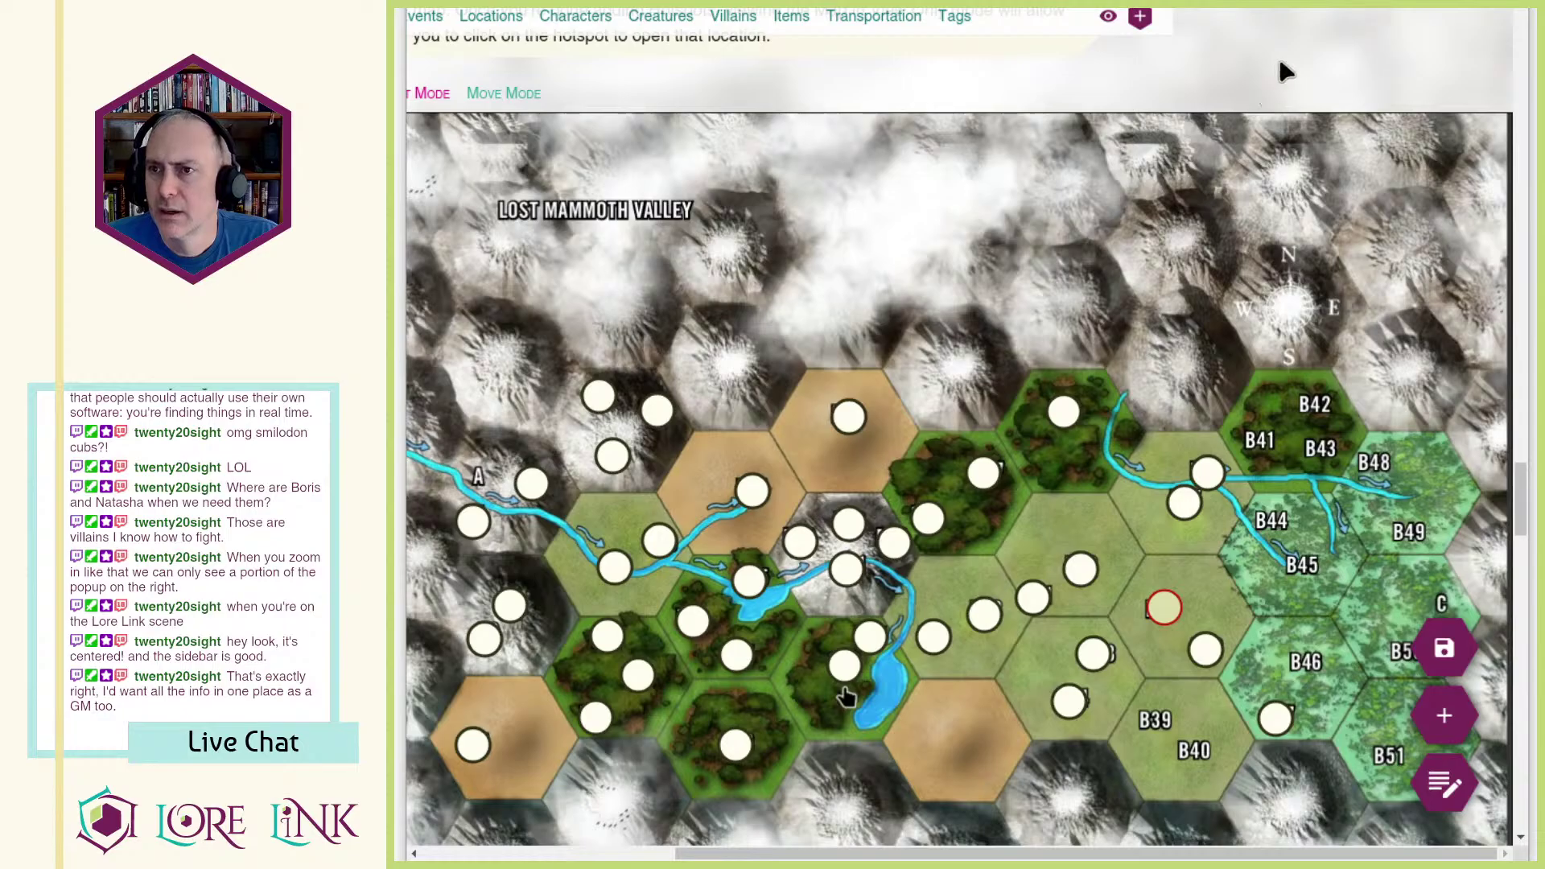
Step: Switch Lost Mammoth Valley to view mode and open B37 - Venexus Shrine from its map hotspot
{"action": "scroll", "coordinate": [1304, 206], "scroll_direction": "up", "scroll_amount": 8}
{"action": "left_click", "coordinate": [1109, 18]}
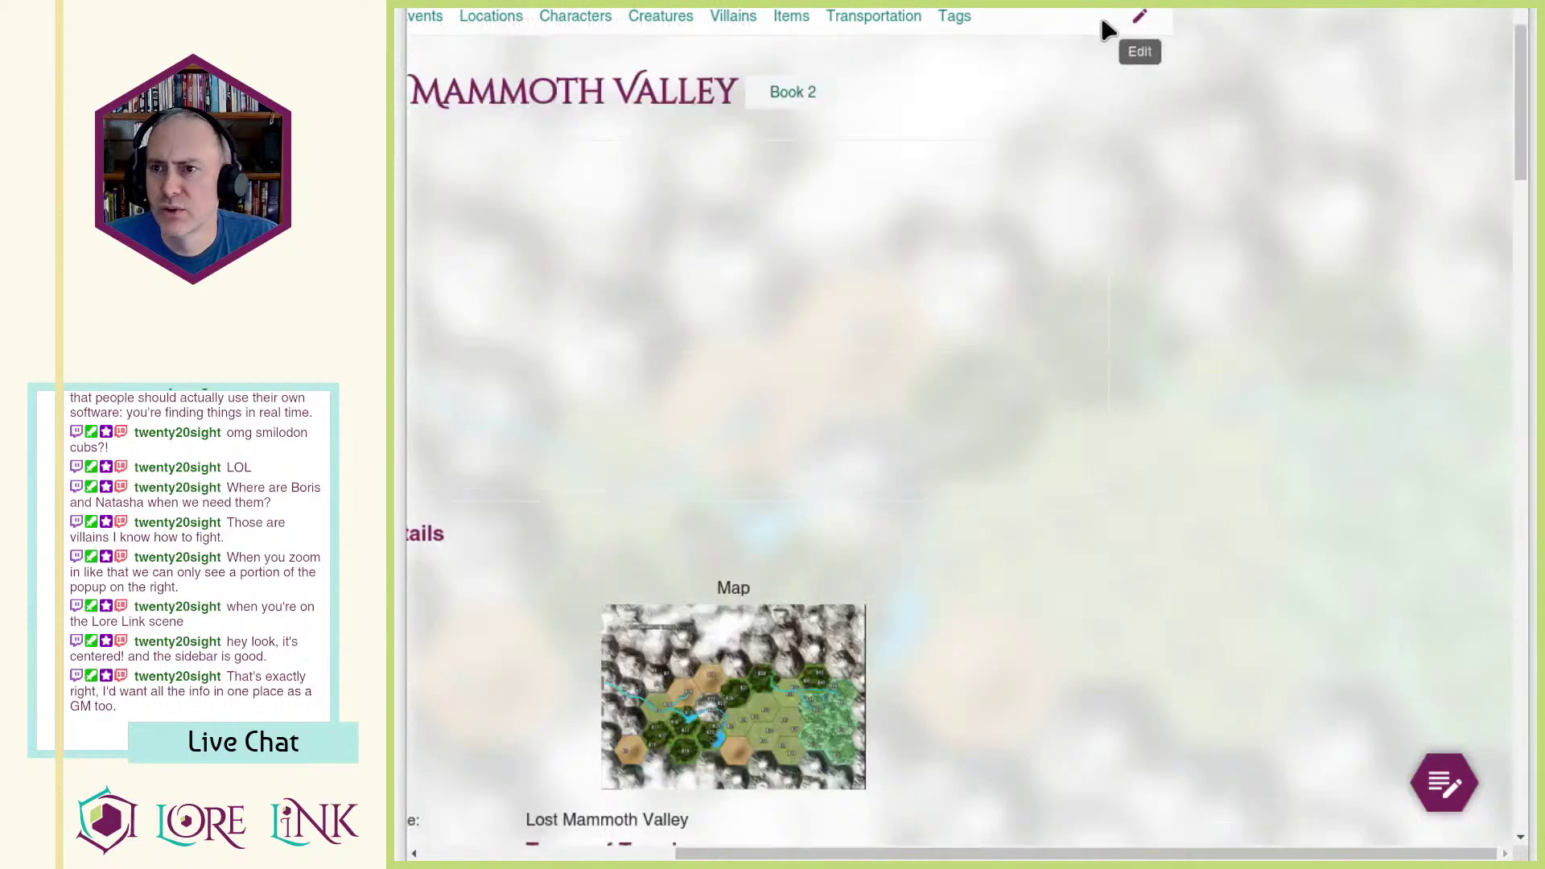
{"action": "scroll", "coordinate": [1126, 402], "scroll_direction": "down", "scroll_amount": 15}
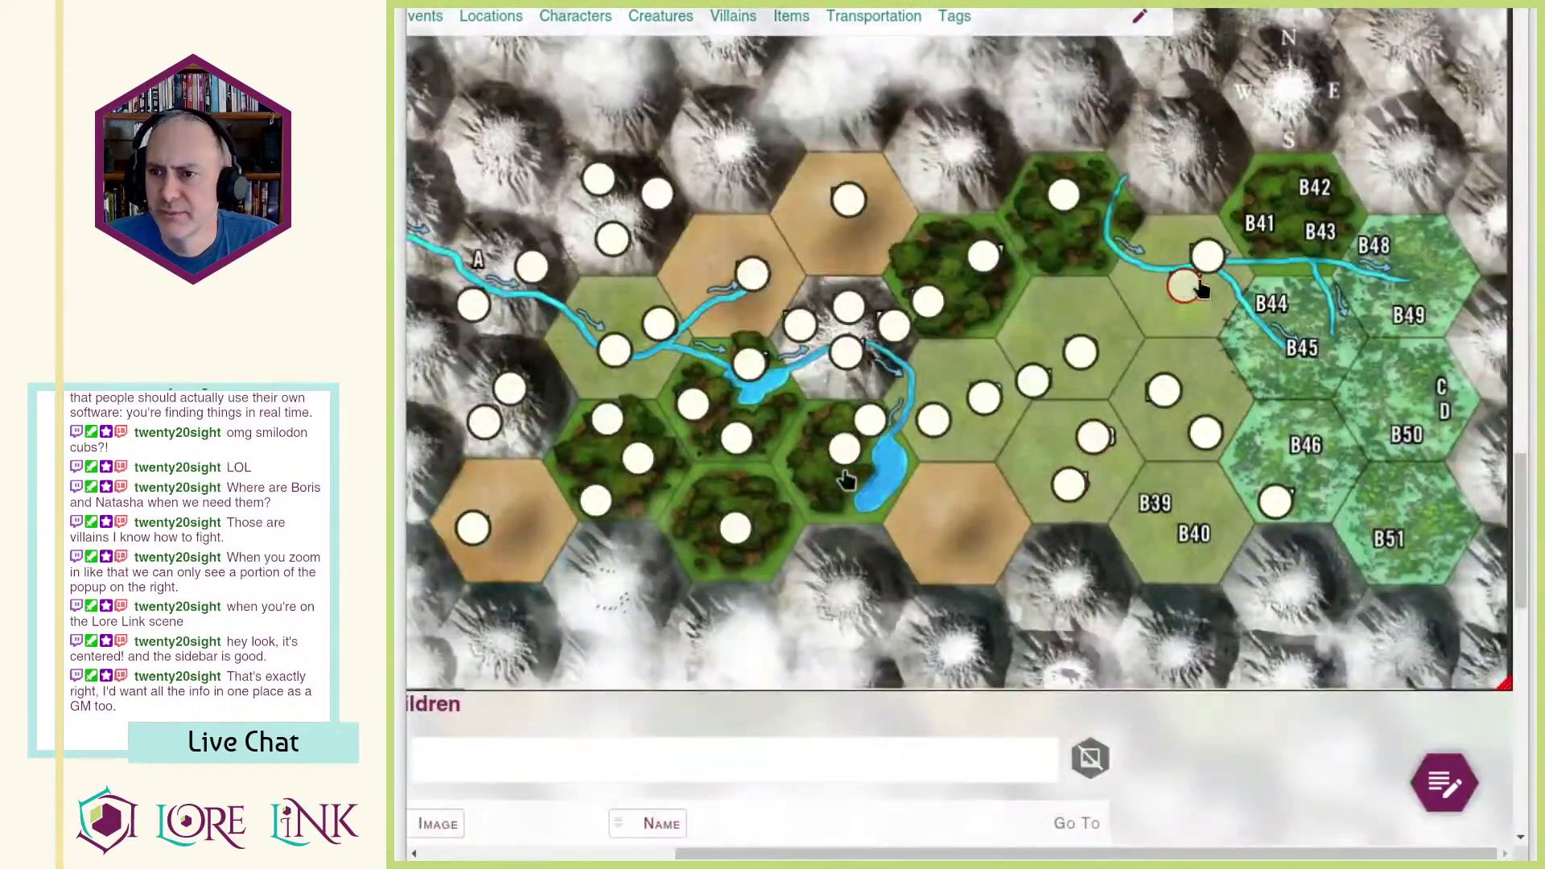
{"action": "left_click", "coordinate": [1166, 393]}
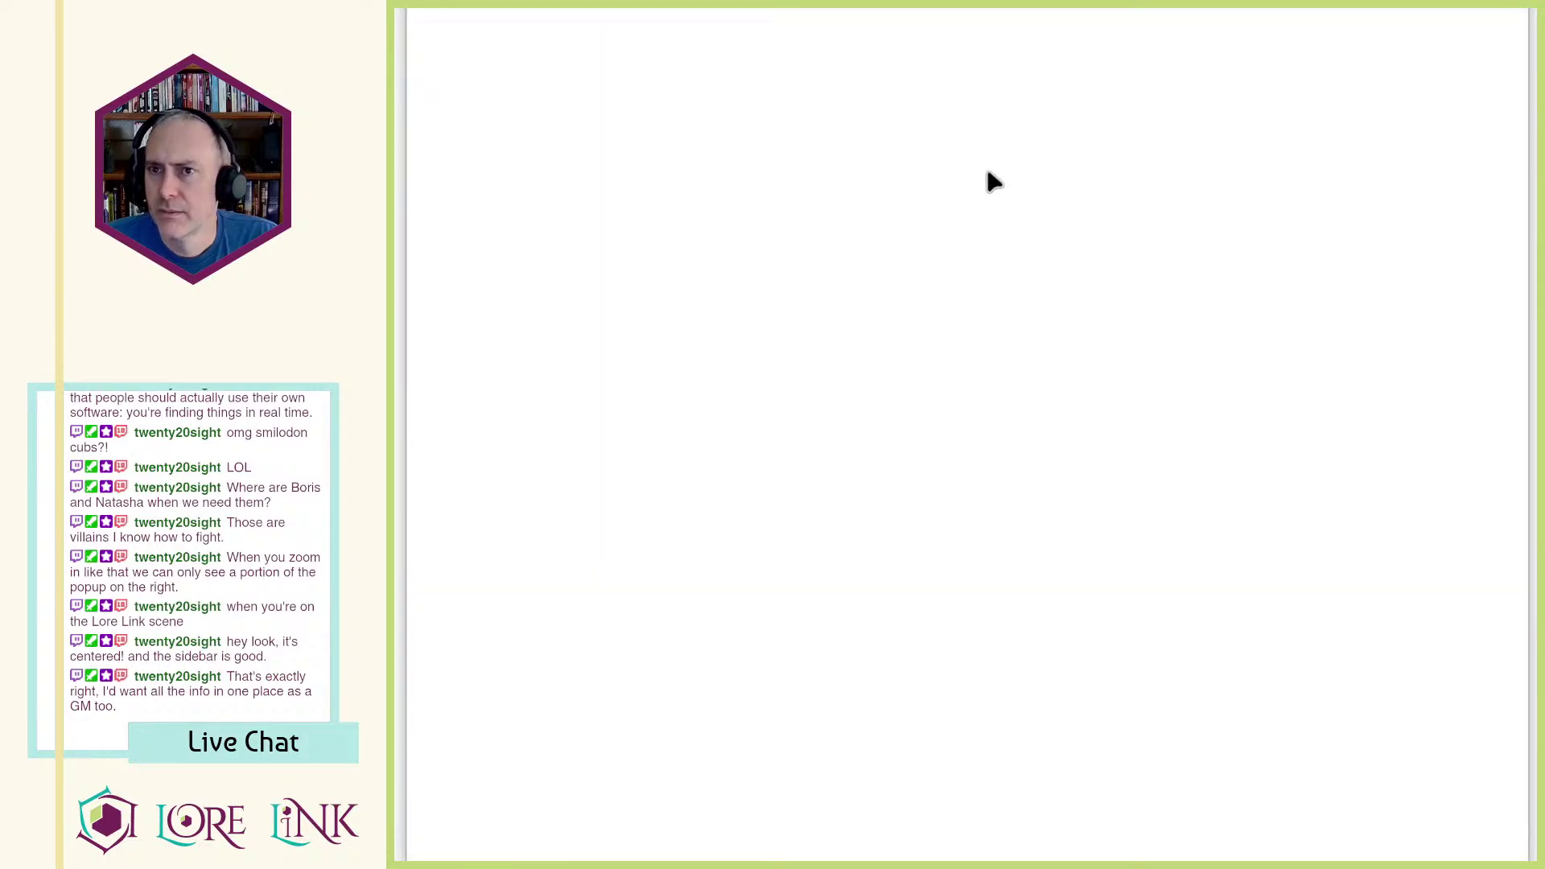
Step: Read through the B37 - Venexus Shrine details, checking the Description's statue, Creatures, Aftermath and Treasure passages
{"action": "scroll", "coordinate": [1228, 379], "scroll_direction": "down", "scroll_amount": 5}
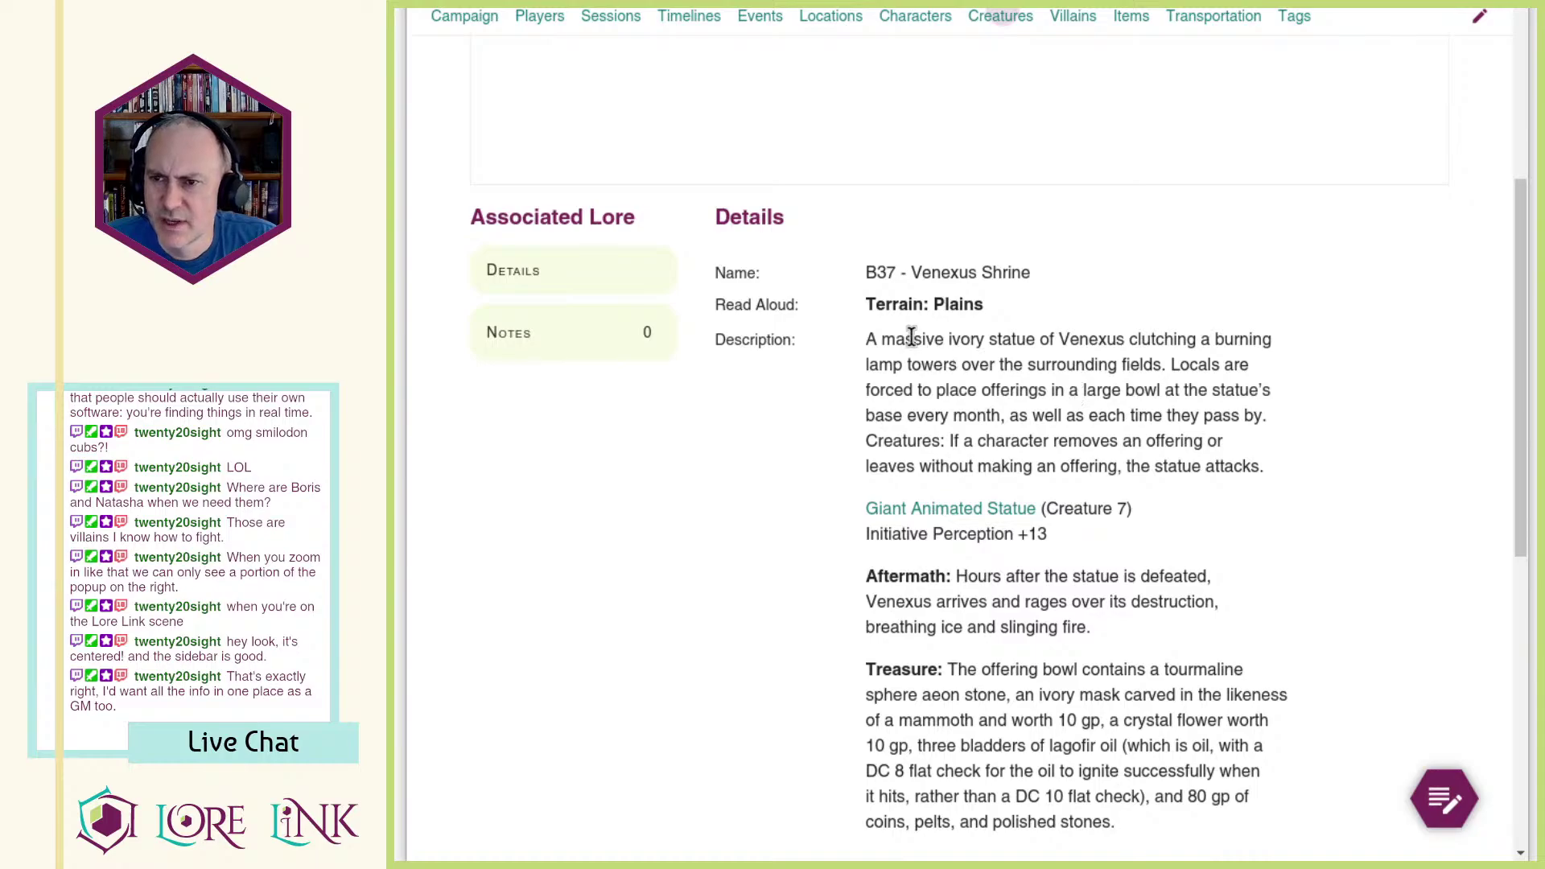
{"action": "left_click_drag", "start_coordinate": [883, 340], "coordinate": [1291, 483]}
{"action": "left_click", "coordinate": [1292, 483]}
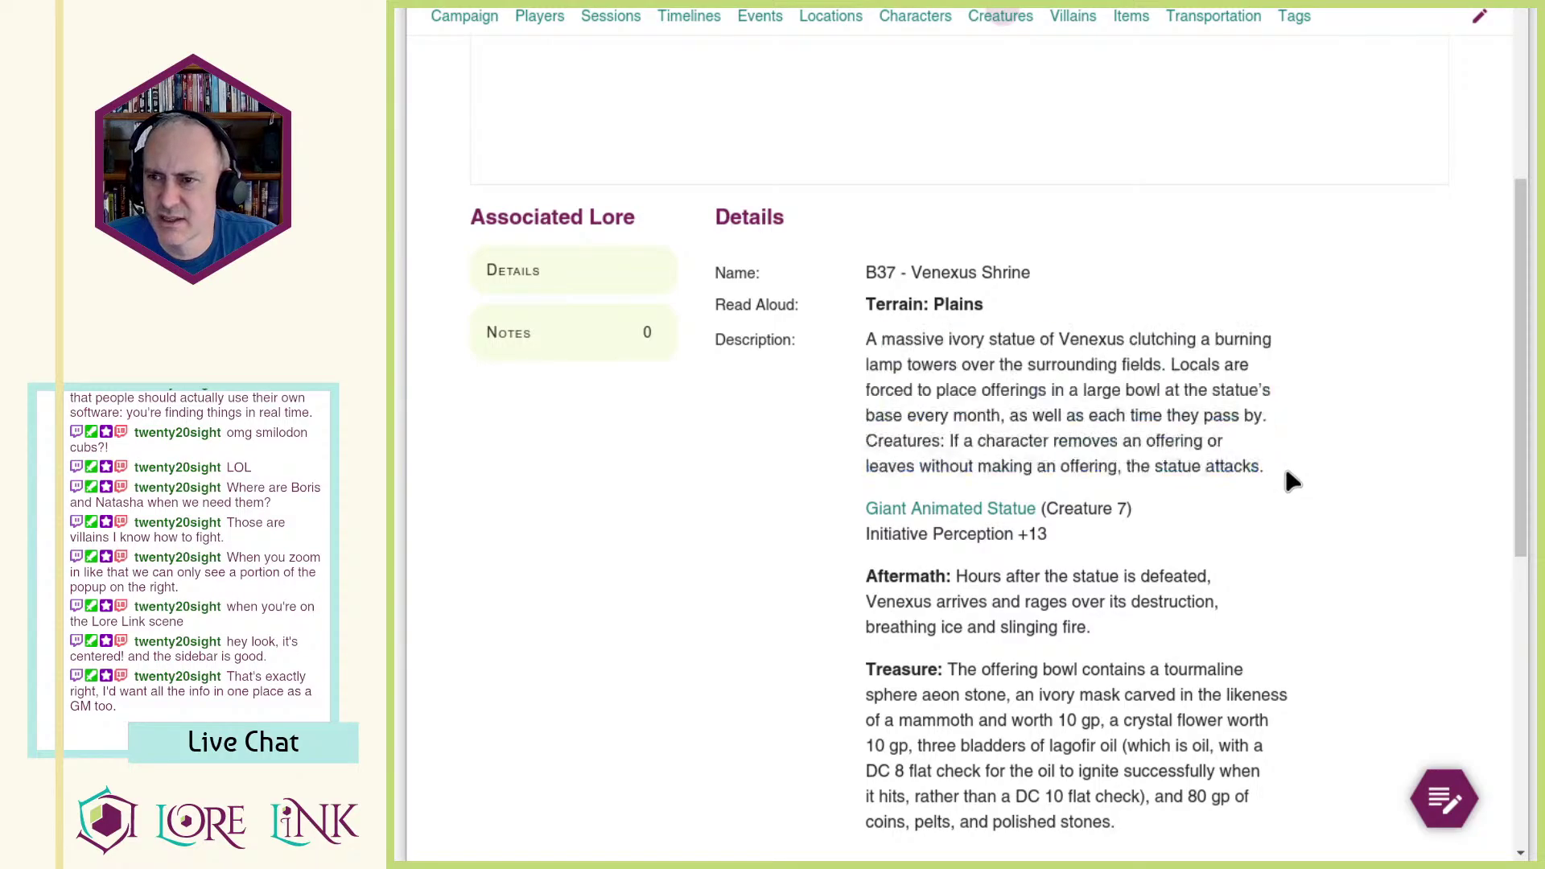
{"action": "left_click_drag", "start_coordinate": [893, 340], "coordinate": [1338, 486]}
{"action": "left_click", "coordinate": [1324, 486]}
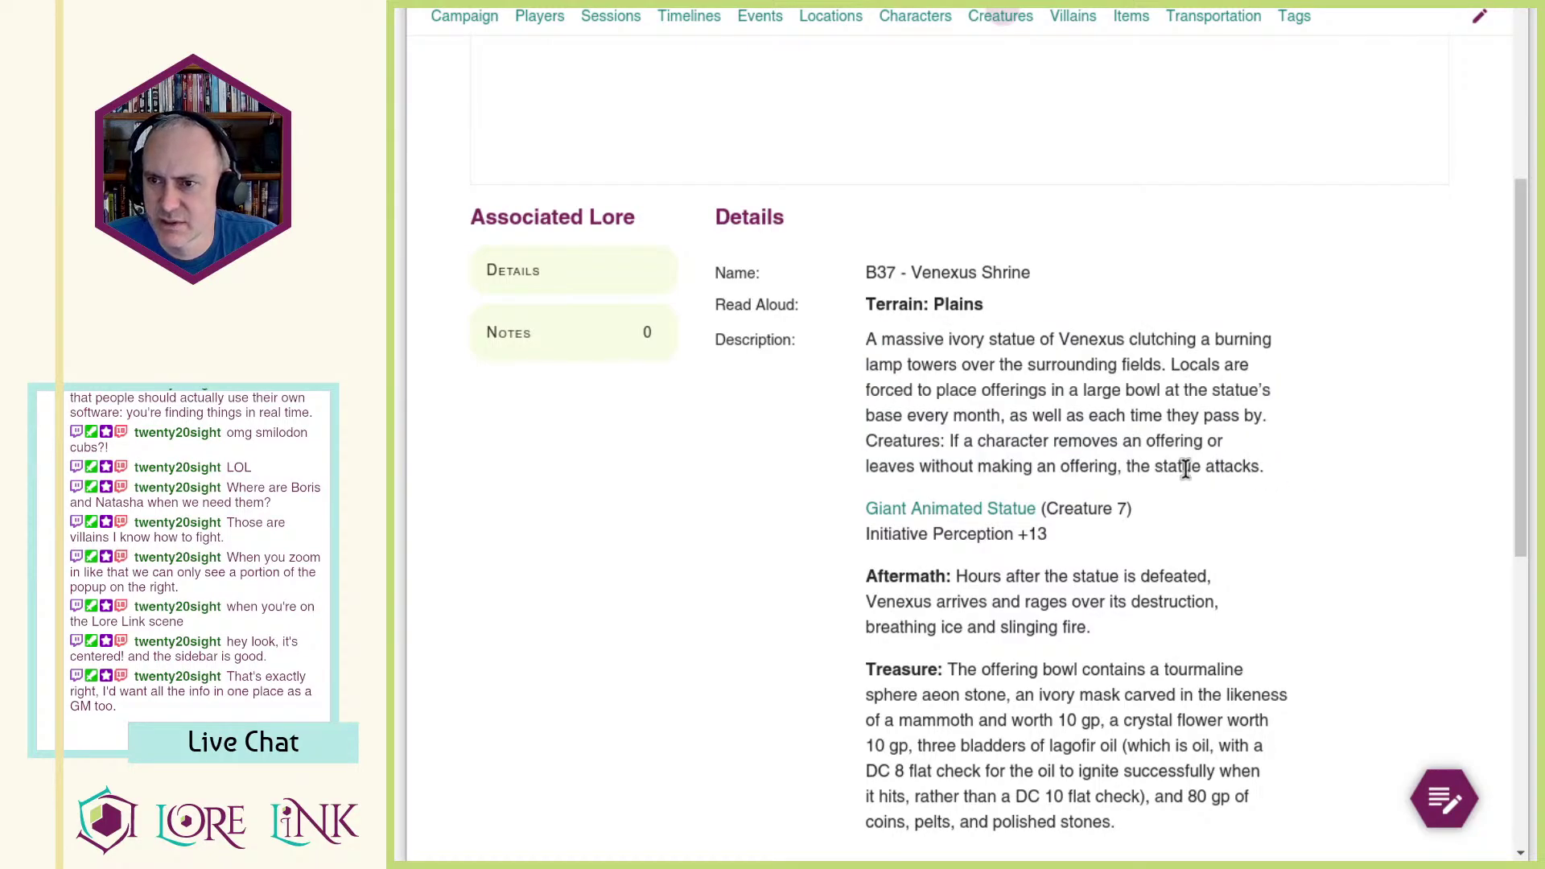
{"action": "left_click_drag", "start_coordinate": [933, 366], "coordinate": [1316, 465]}
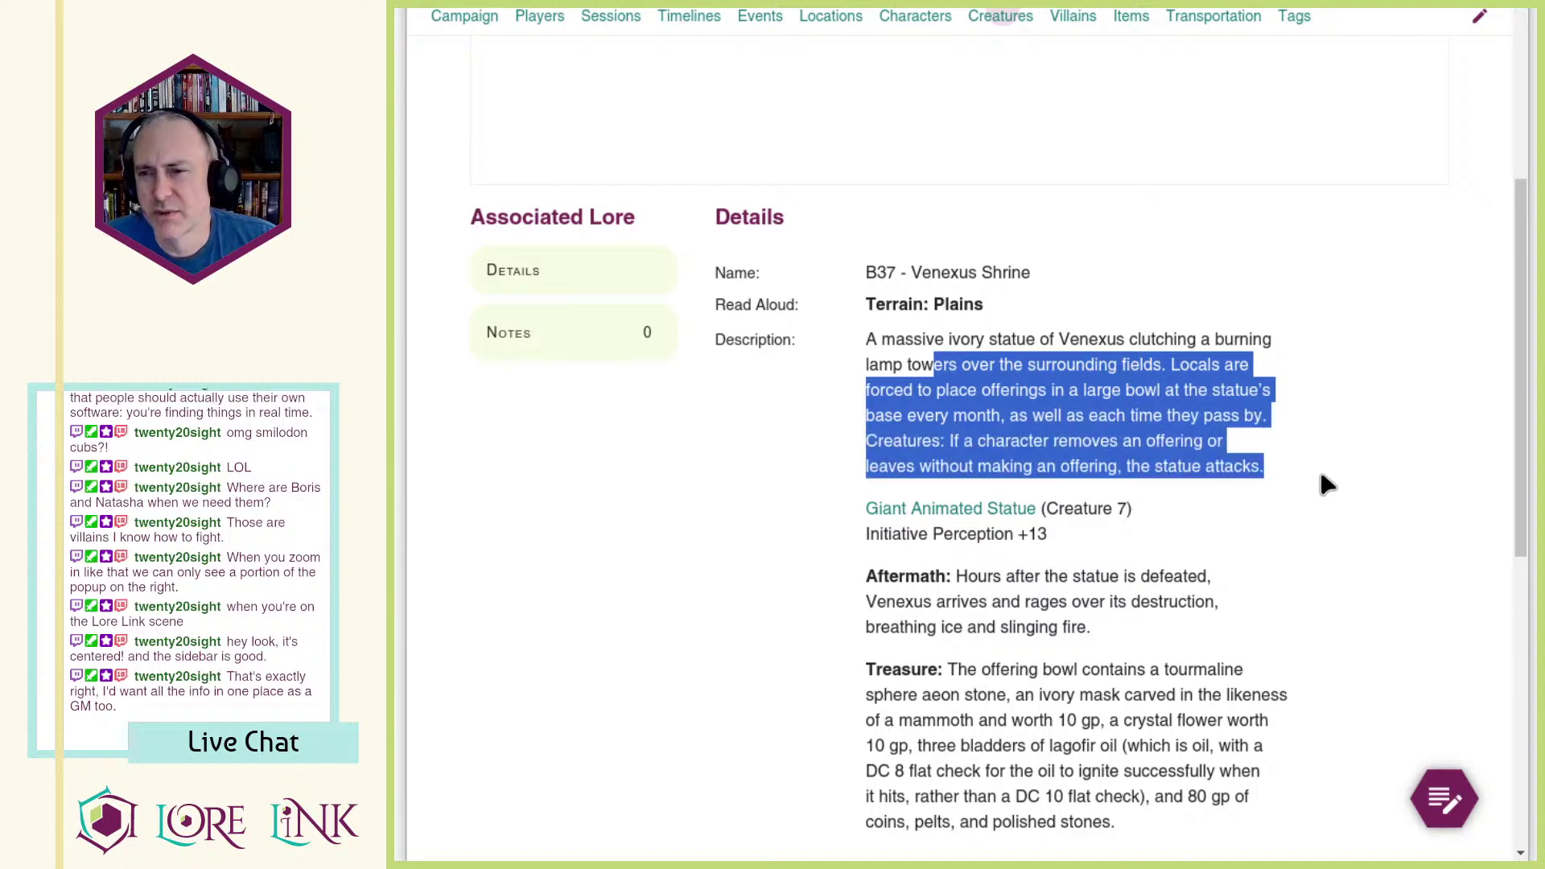
{"action": "left_click", "coordinate": [1311, 466]}
{"action": "left_click_drag", "start_coordinate": [1074, 369], "coordinate": [1259, 469]}
{"action": "left_click", "coordinate": [1261, 469]}
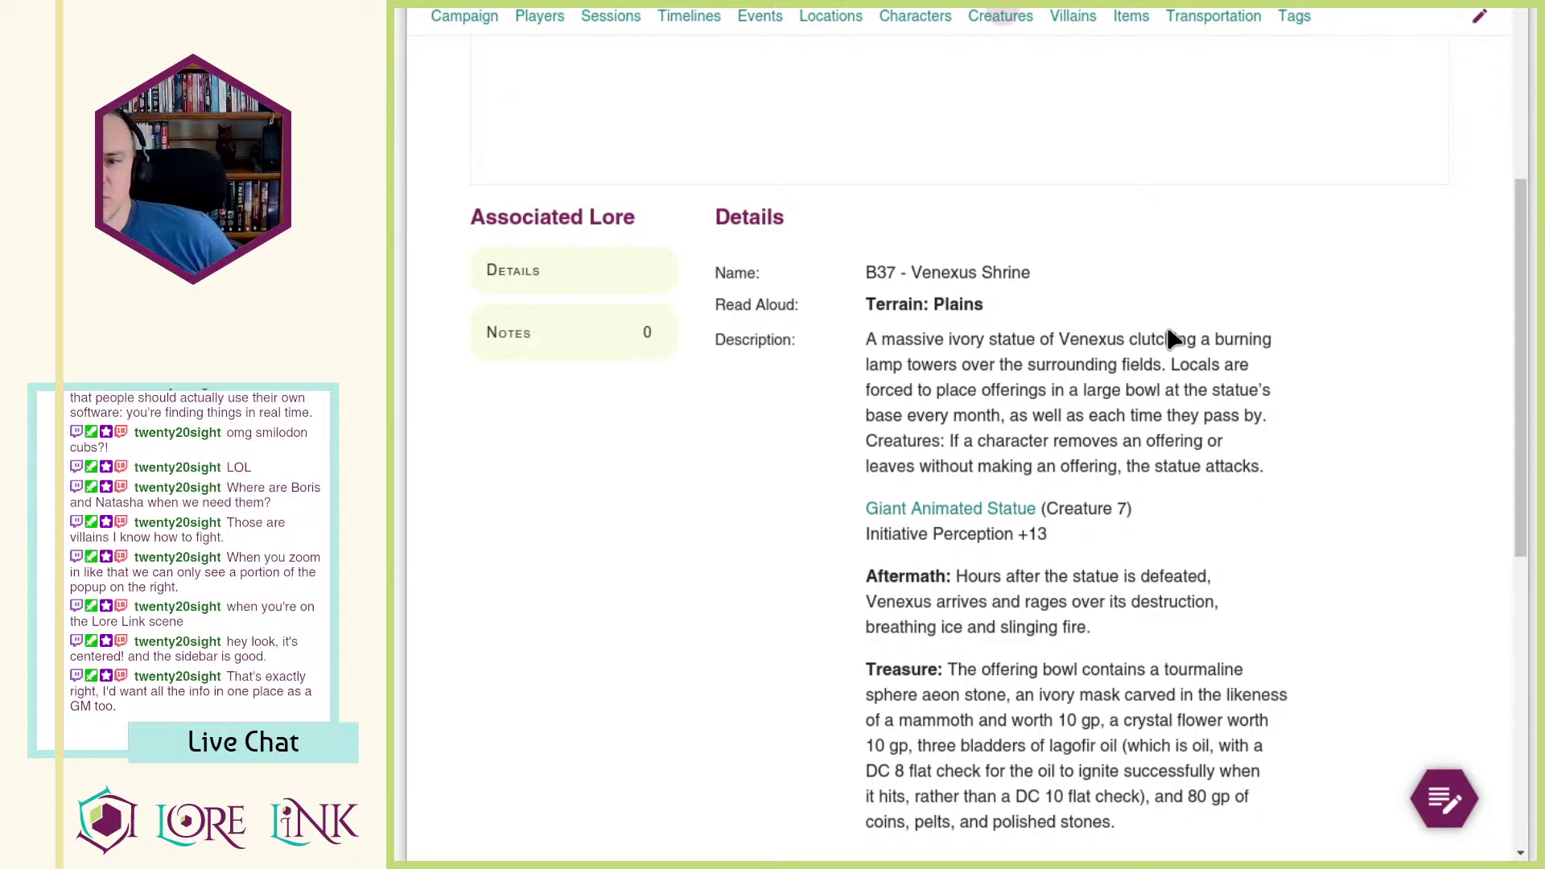
{"action": "scroll", "coordinate": [1173, 338], "scroll_direction": "down", "scroll_amount": 3}
{"action": "scroll", "coordinate": [1046, 211], "scroll_direction": "up", "scroll_amount": 2}
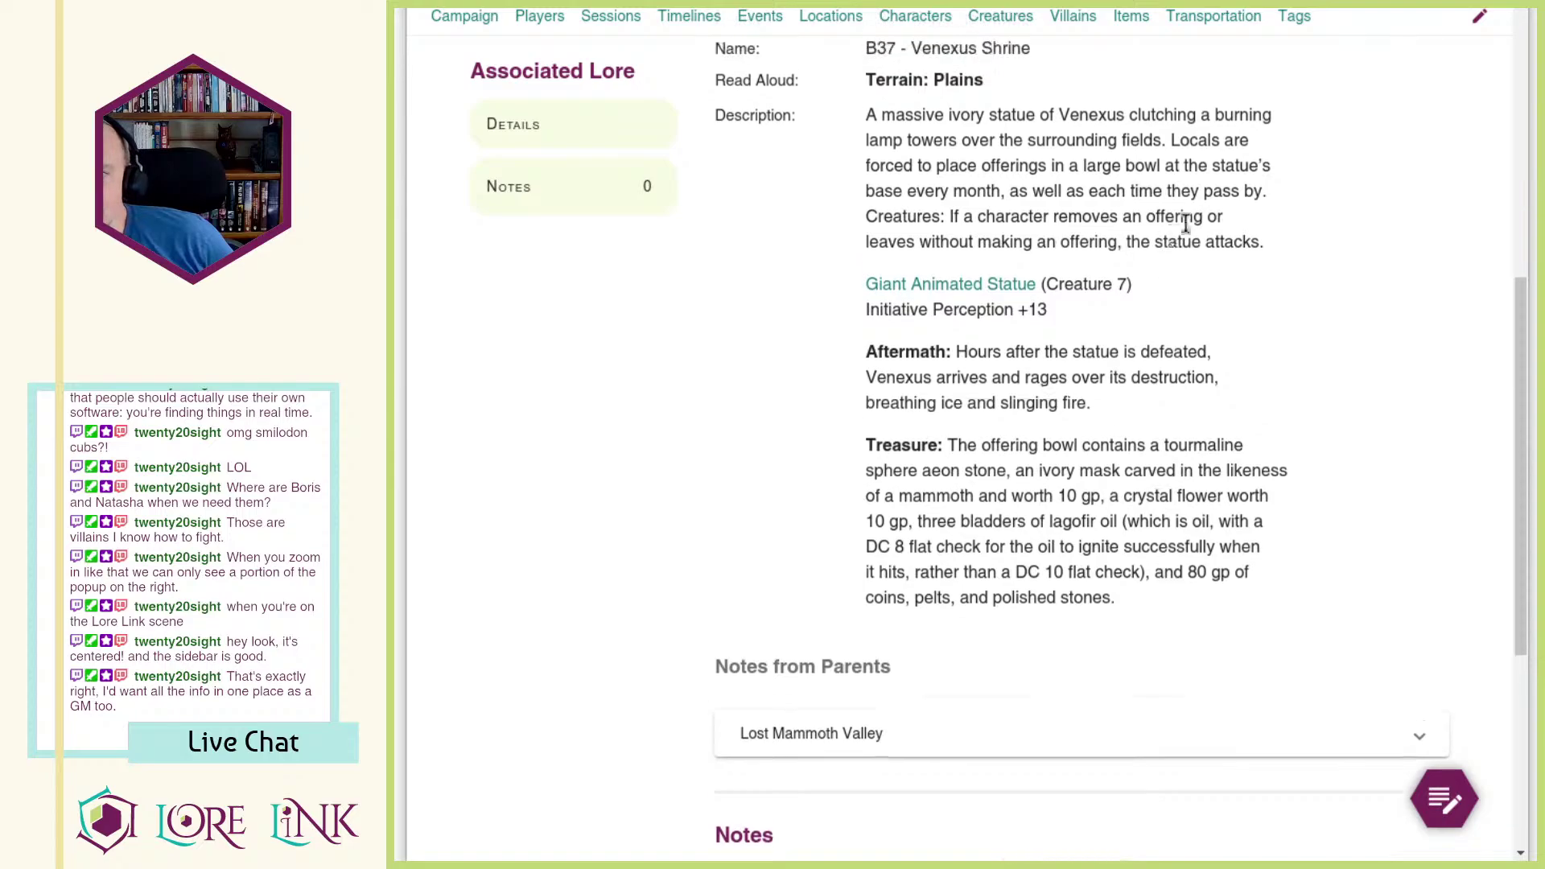
Step: Edit the B37 - Venexus Shrine Description so the Creatures passage starts its own paragraph with a bold "Creatures:" label, and save the location
{"action": "left_click", "coordinate": [1481, 18]}
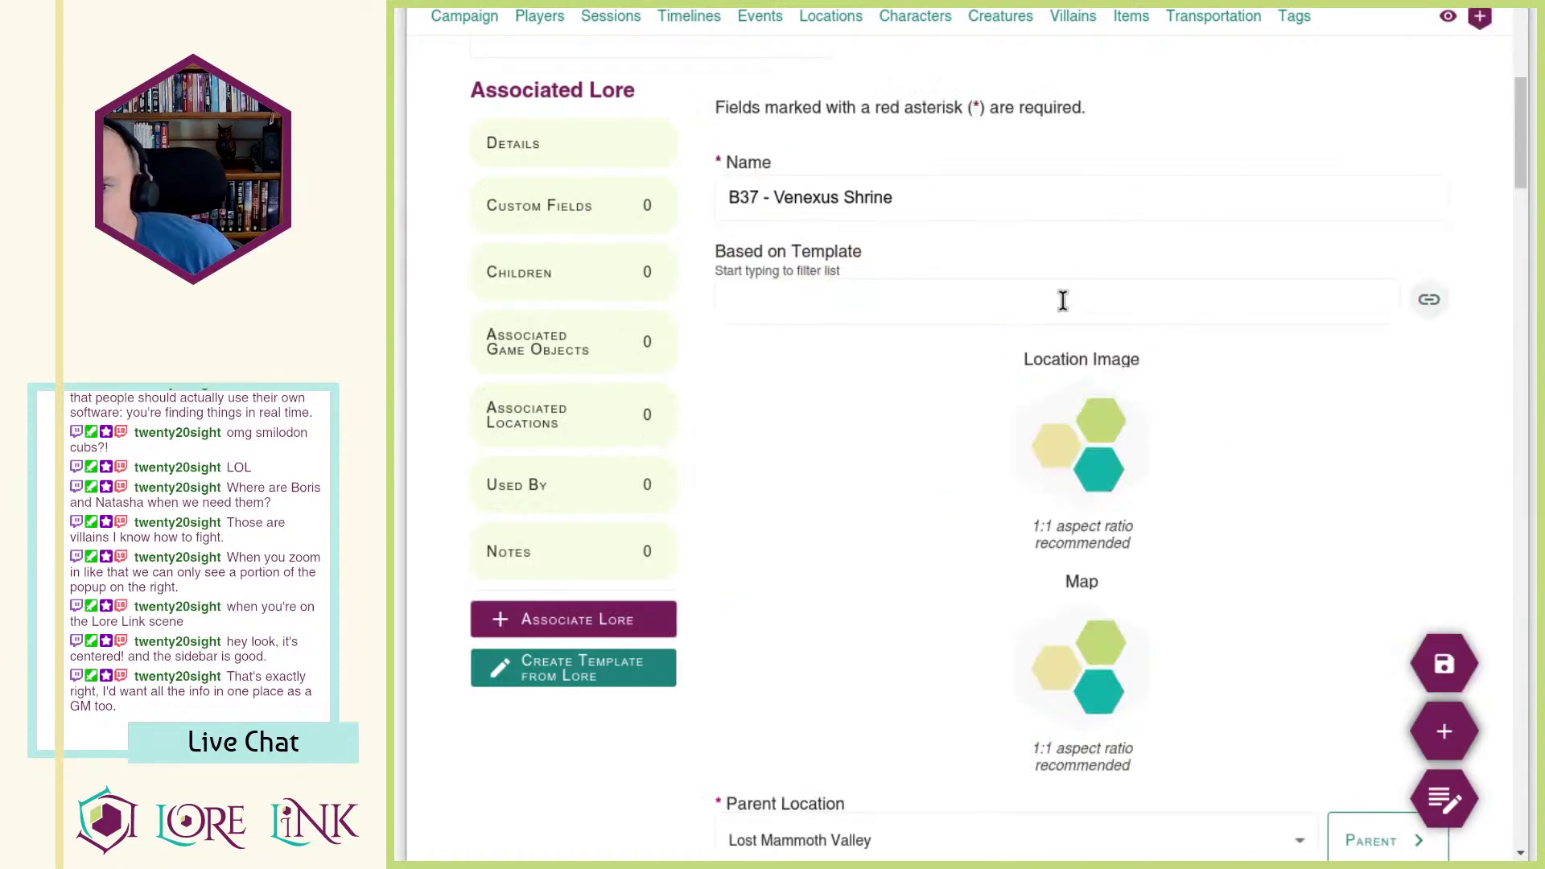
{"action": "scroll", "coordinate": [1001, 403], "scroll_direction": "down", "scroll_amount": 10}
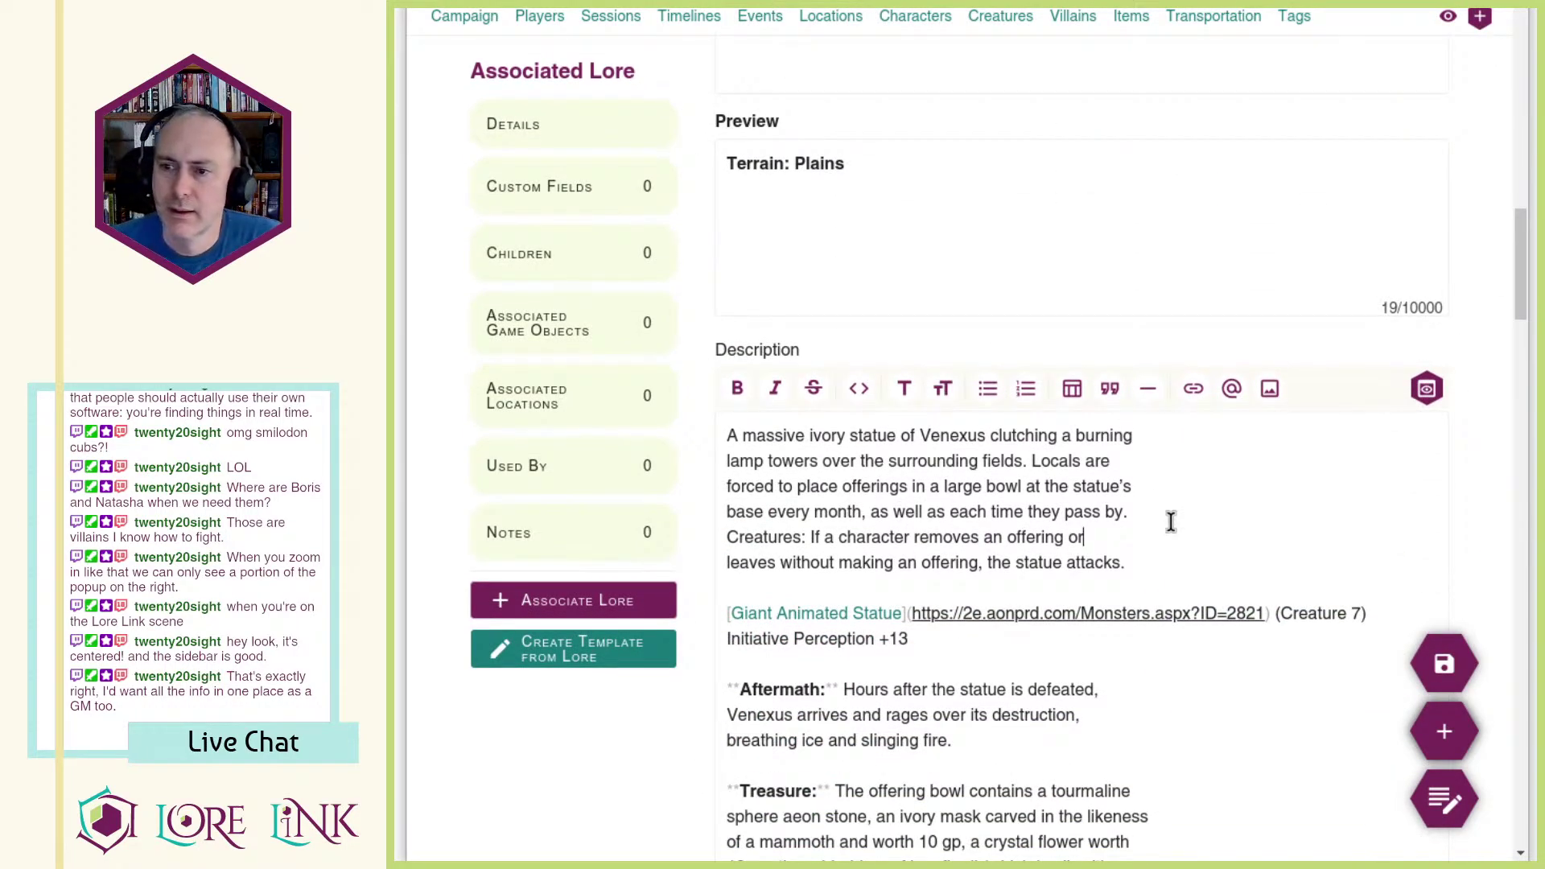
{"action": "left_click", "coordinate": [1171, 520]}
{"action": "key", "text": "Return"}
{"action": "key", "text": "ctrl+shift+Right"}
{"action": "key", "text": "shift+Right"}
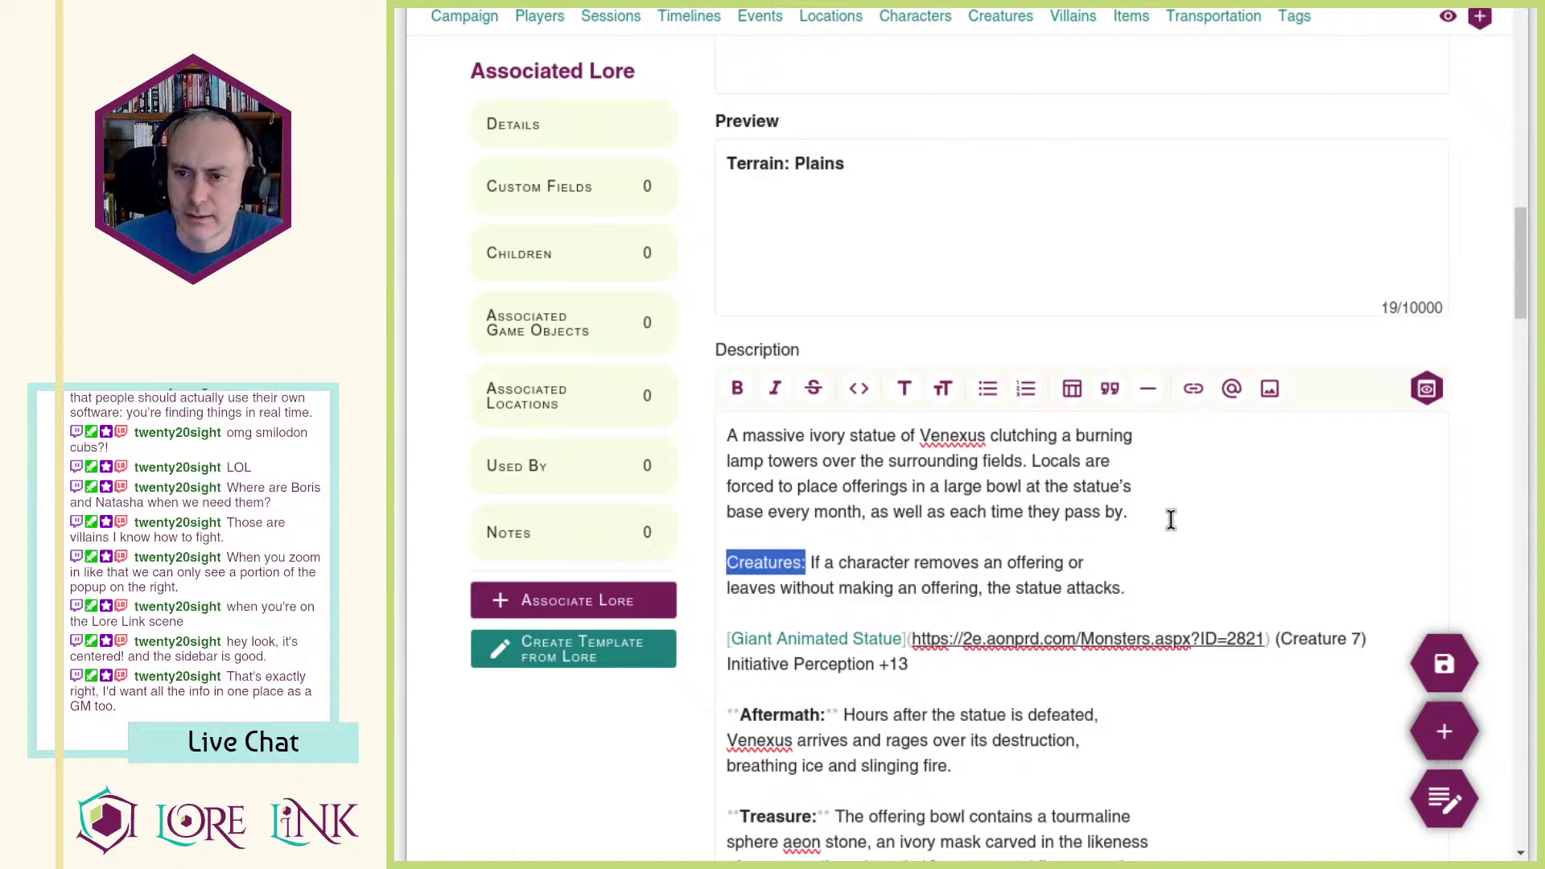
{"action": "key", "text": "ctrl+b"}
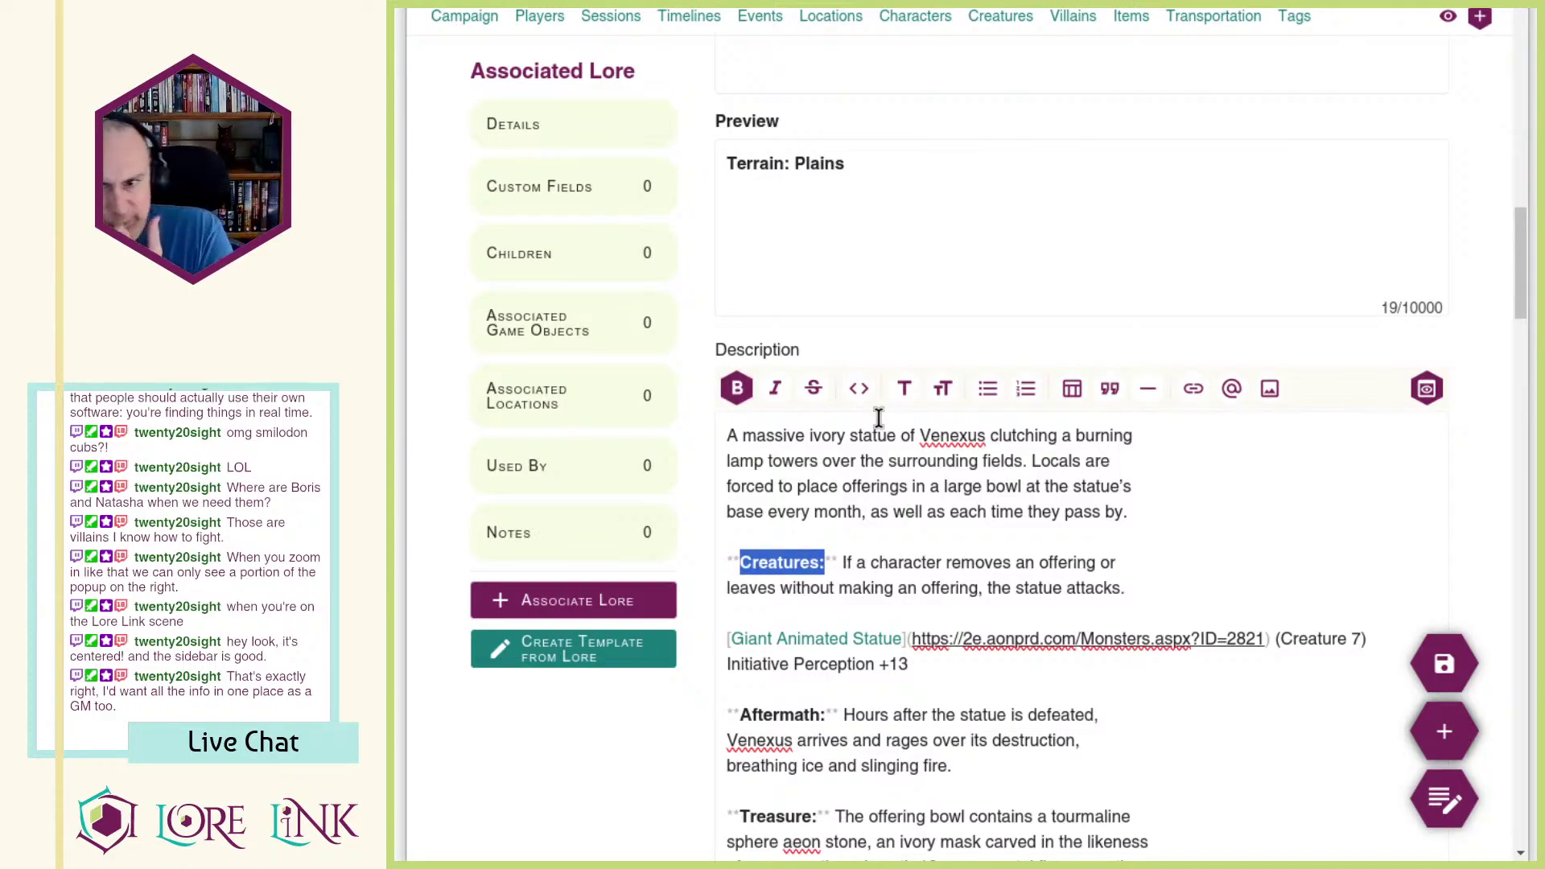
{"action": "scroll", "coordinate": [888, 417], "scroll_direction": "down", "scroll_amount": 3}
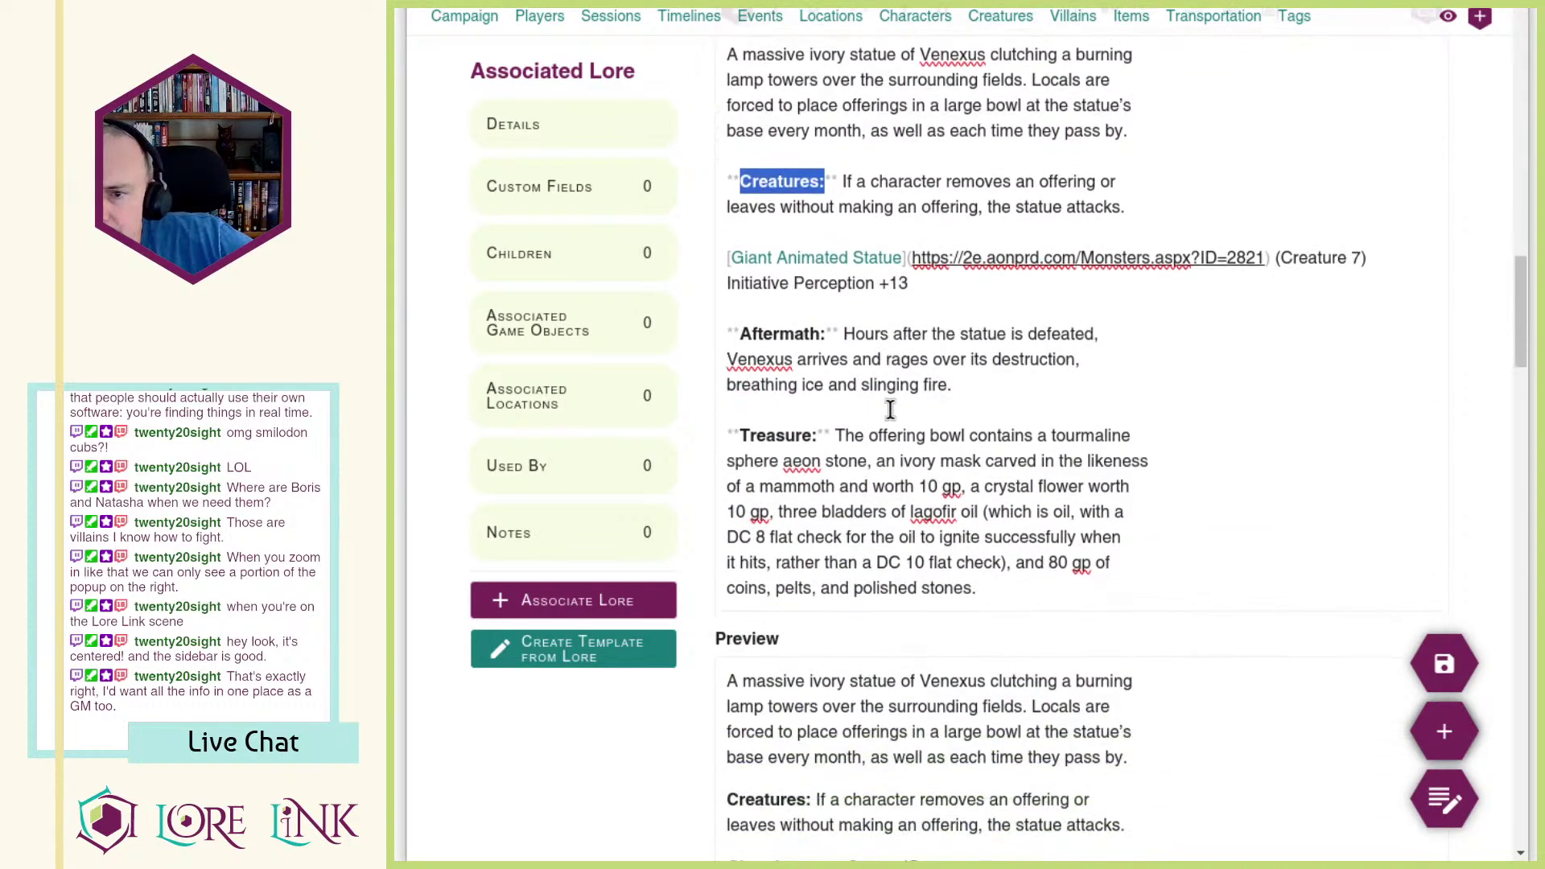
{"action": "scroll", "coordinate": [901, 450], "scroll_direction": "down", "scroll_amount": 3}
{"action": "left_click", "coordinate": [1462, 683]}
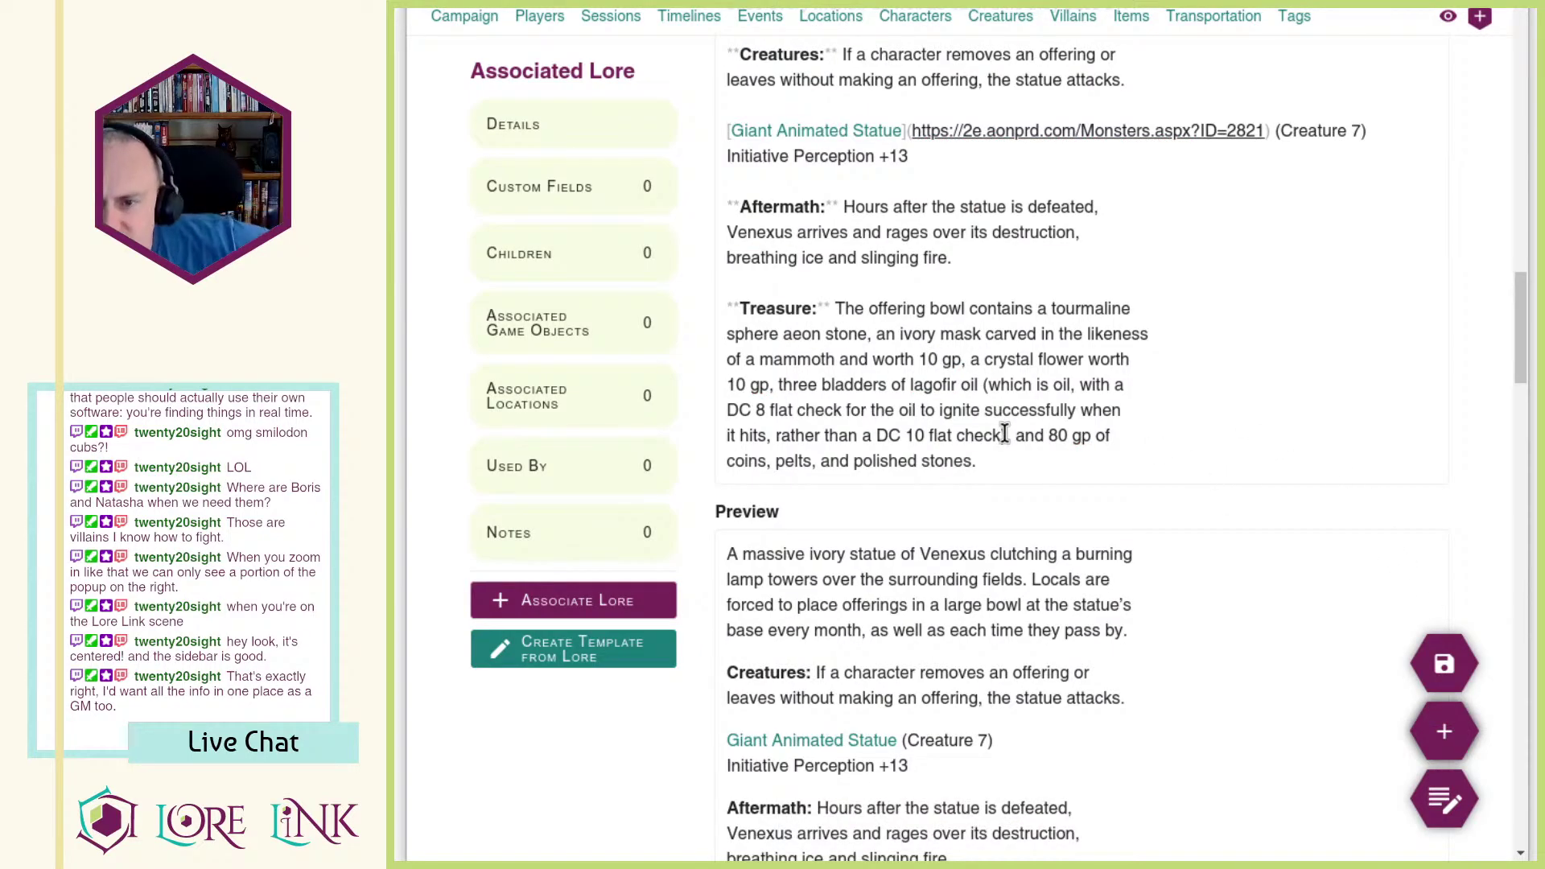
{"action": "scroll", "coordinate": [1006, 438], "scroll_direction": "up", "scroll_amount": 8}
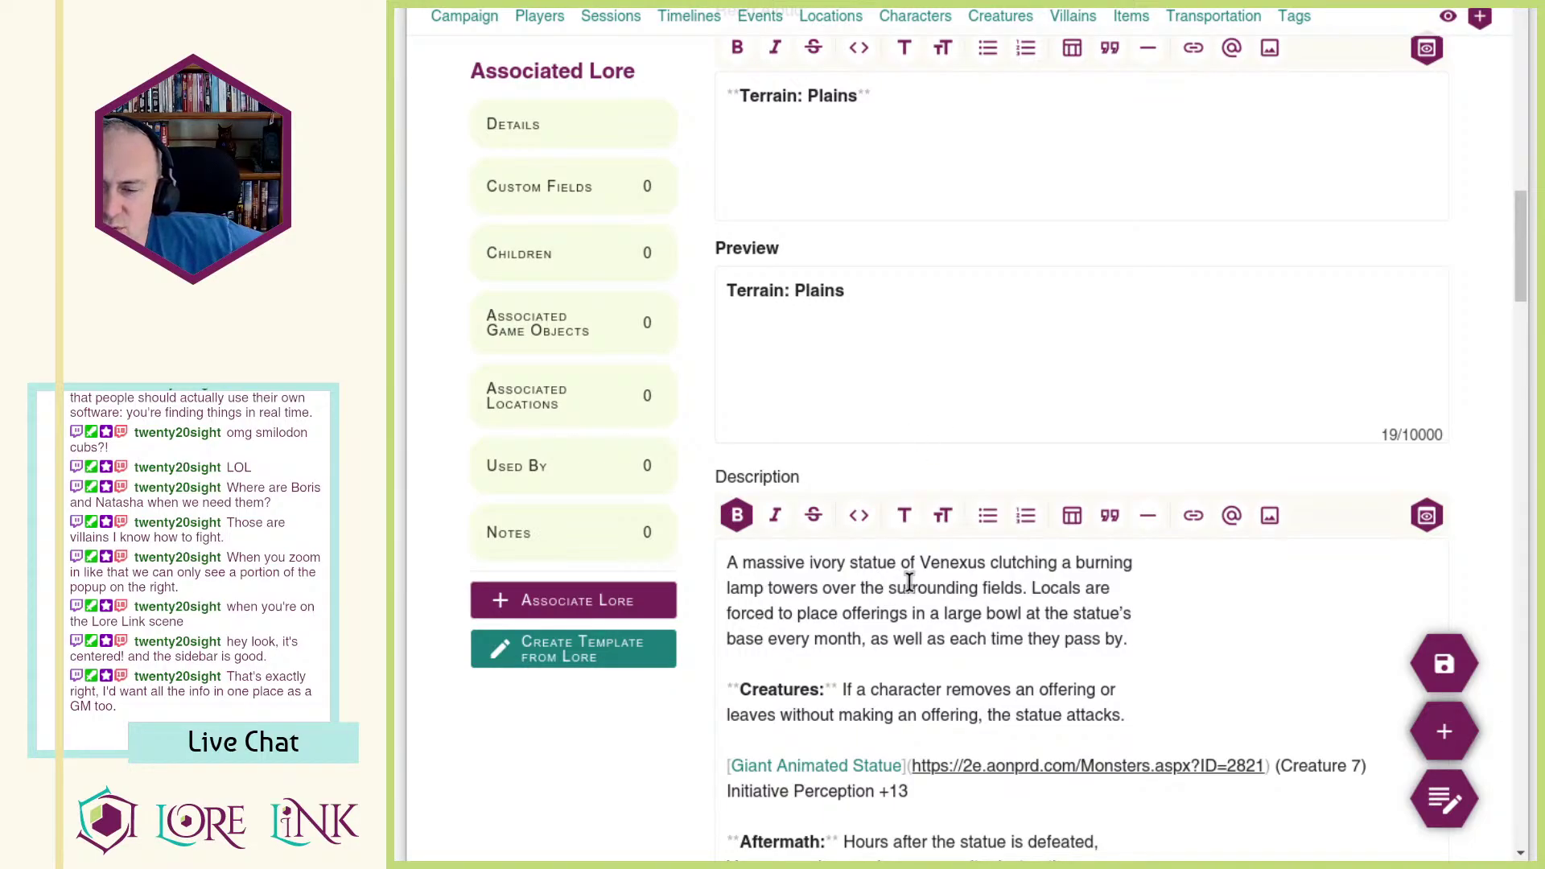
{"action": "scroll", "coordinate": [908, 583], "scroll_direction": "down", "scroll_amount": 15}
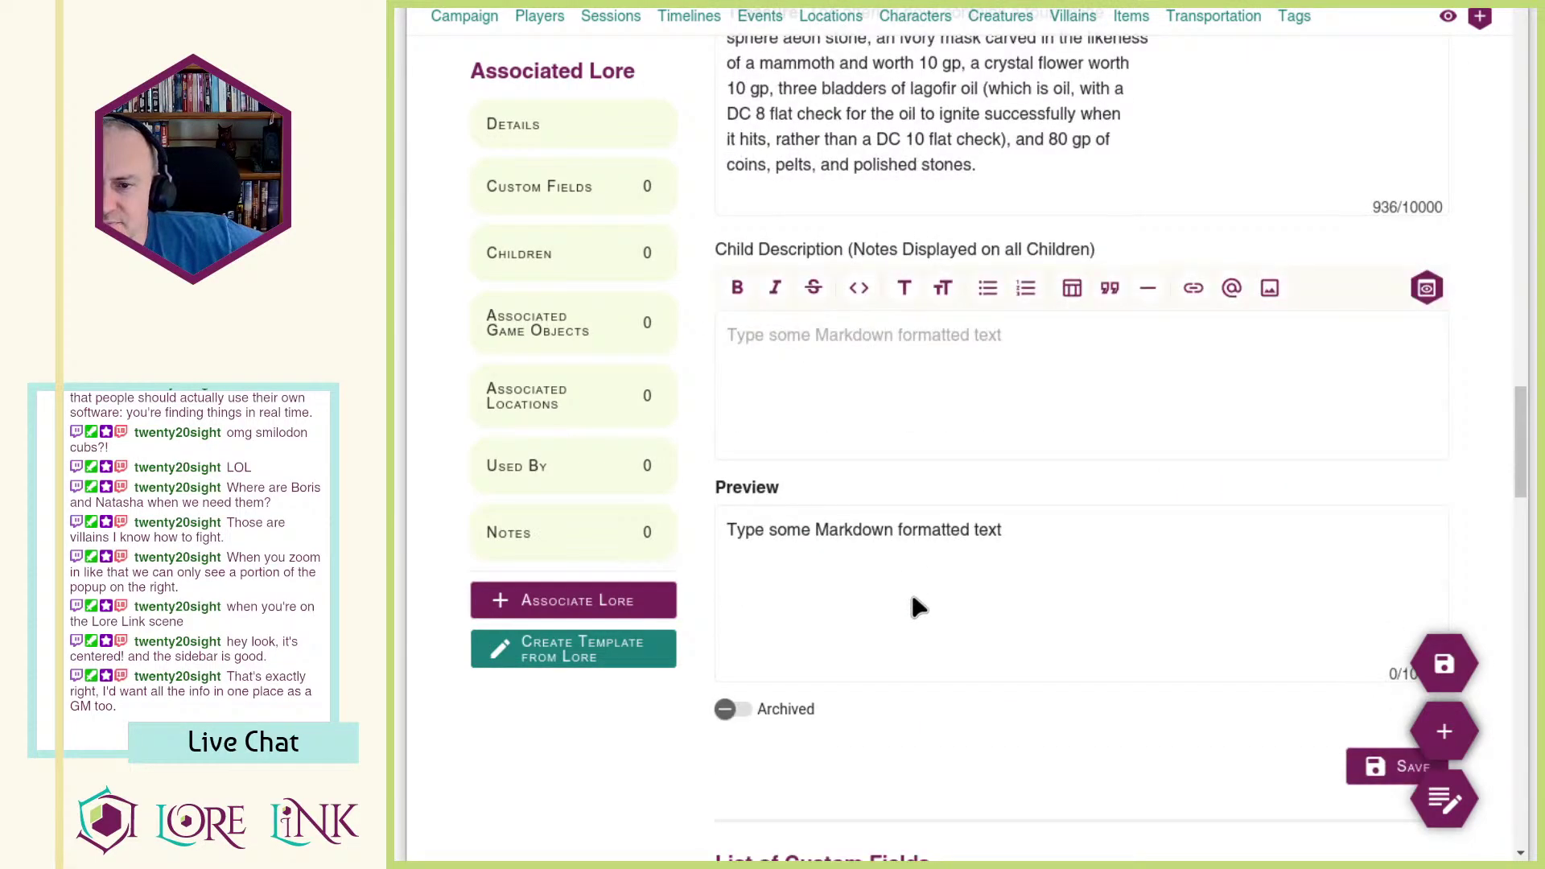
{"action": "scroll", "coordinate": [910, 584], "scroll_direction": "up", "scroll_amount": 20}
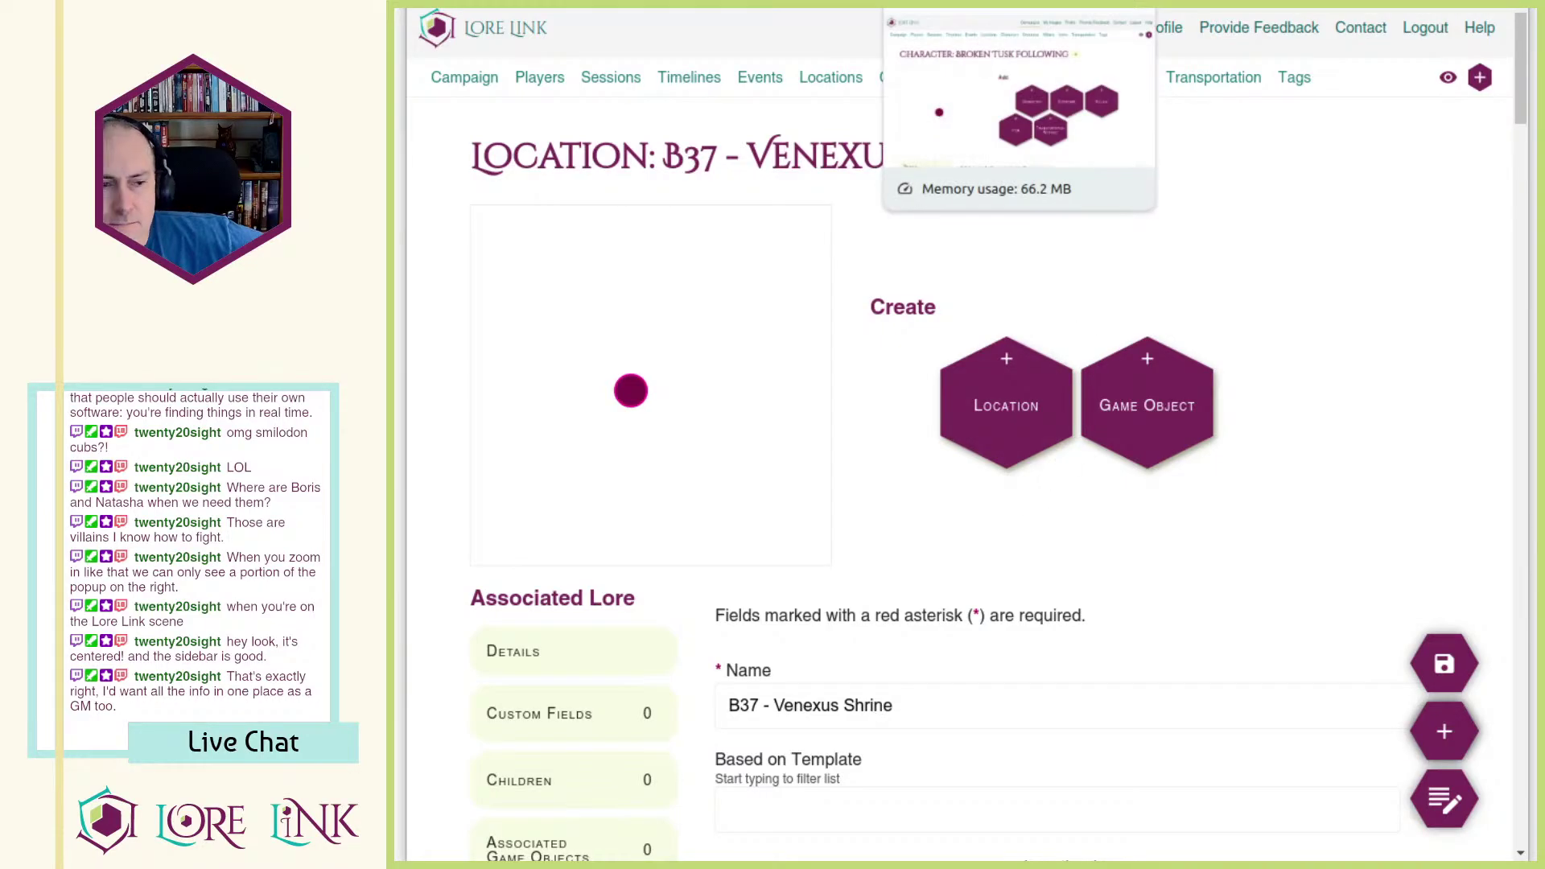
Step: Switch to the Session 23 page, open the campaign's session list and check the Session 22 and Session 23 entries
{"action": "scroll", "coordinate": [1070, 252], "scroll_direction": "down", "scroll_amount": 15}
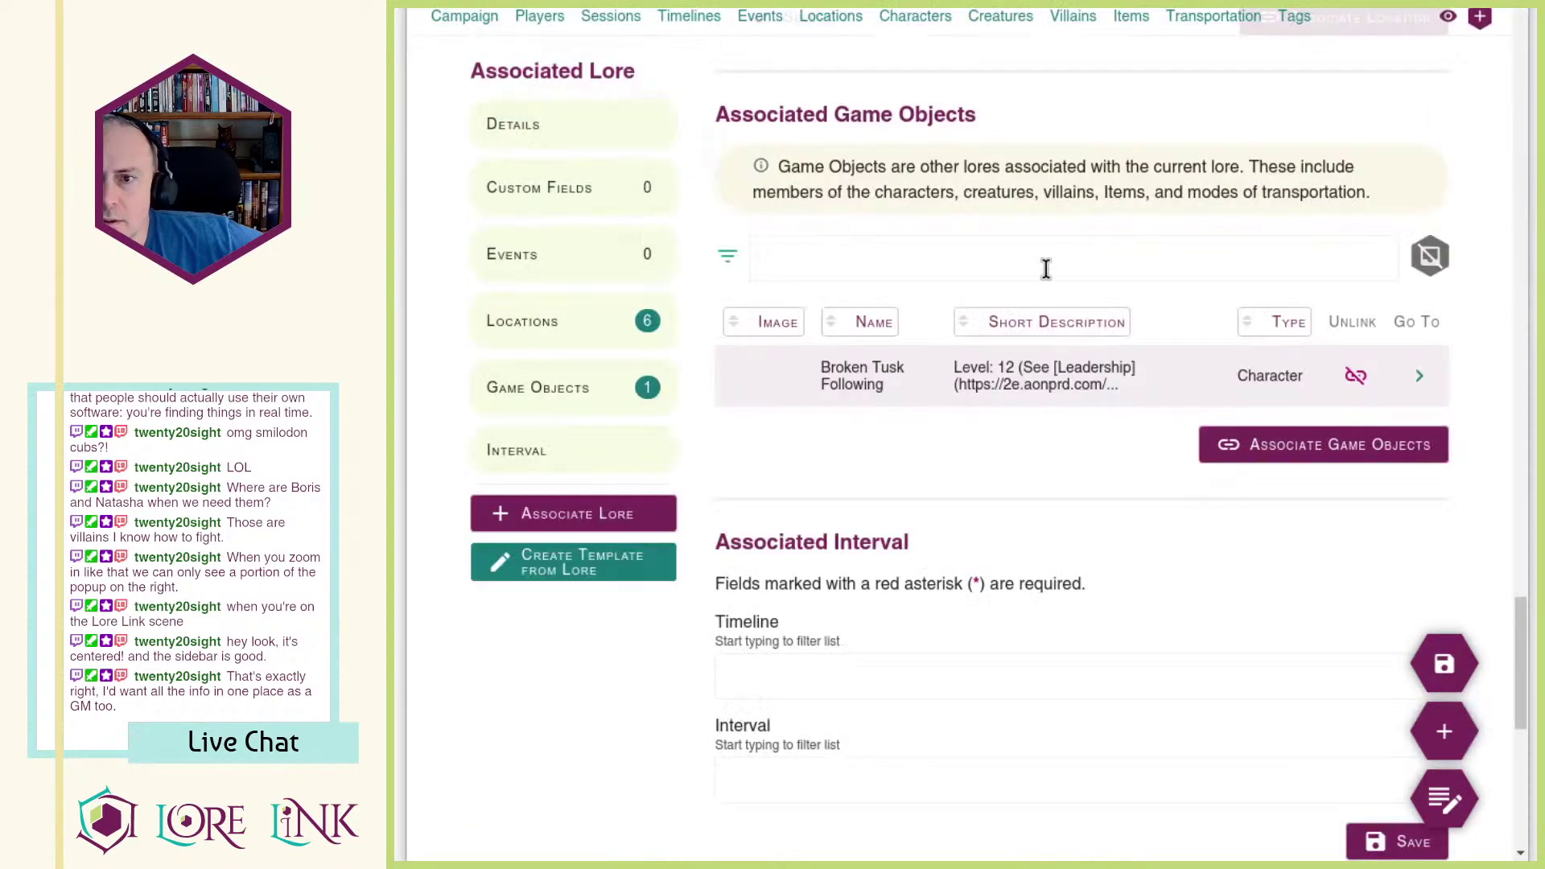
{"action": "scroll", "coordinate": [1070, 252], "scroll_direction": "up", "scroll_amount": 8}
{"action": "left_click", "coordinate": [609, 17]}
{"action": "scroll", "coordinate": [1340, 290], "scroll_direction": "down", "scroll_amount": 3}
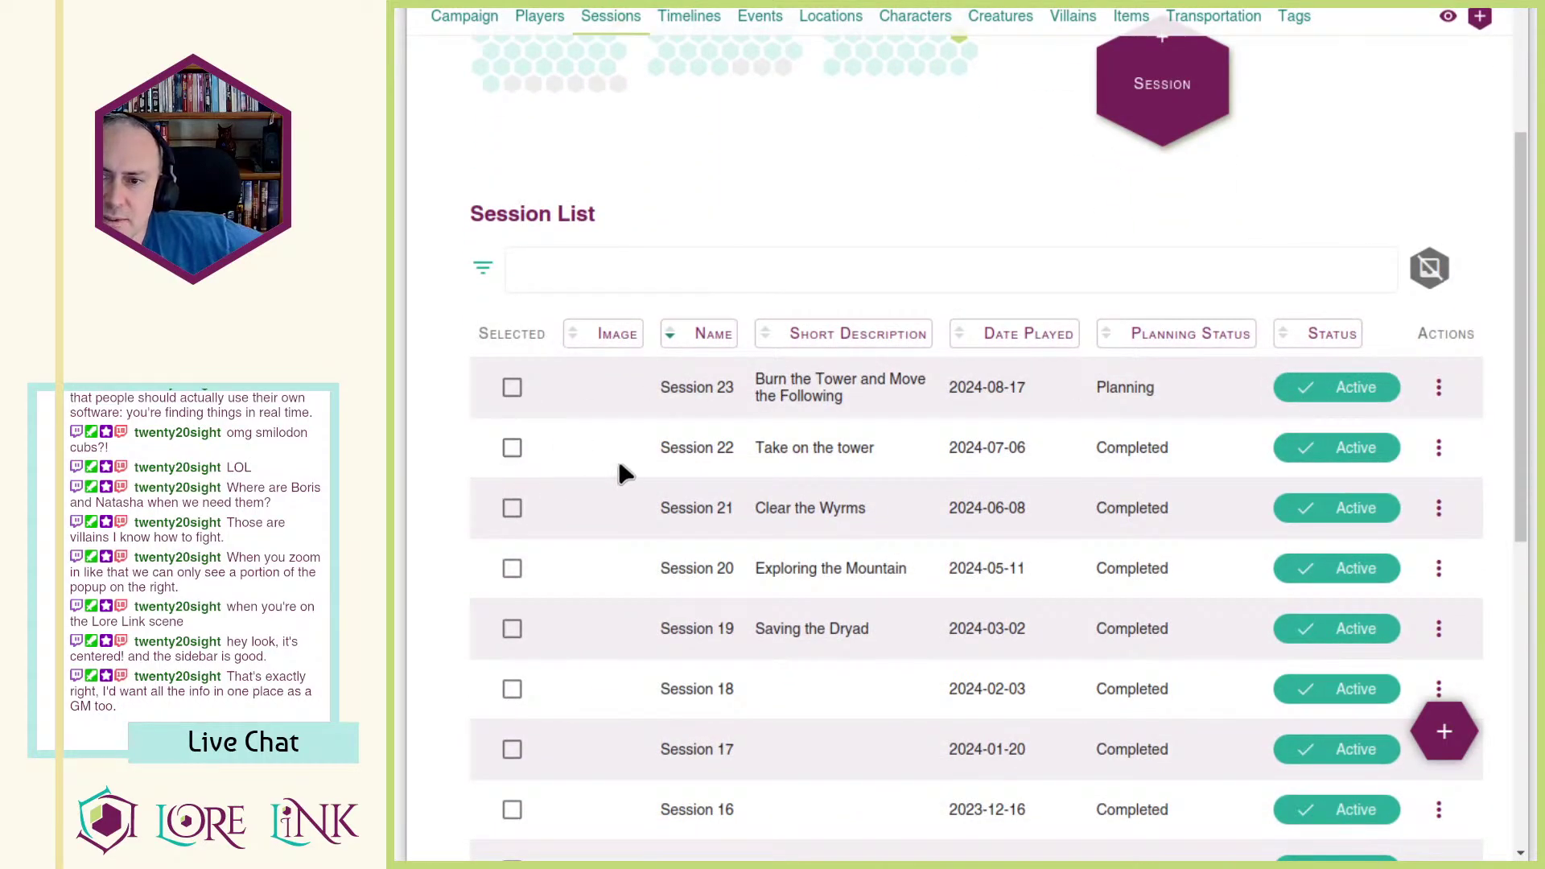
{"action": "left_click_drag", "start_coordinate": [697, 448], "coordinate": [1066, 456]}
{"action": "left_click_drag", "start_coordinate": [1172, 443], "coordinate": [994, 443]}
{"action": "left_click", "coordinate": [945, 446]}
{"action": "left_click_drag", "start_coordinate": [682, 382], "coordinate": [1073, 385]}
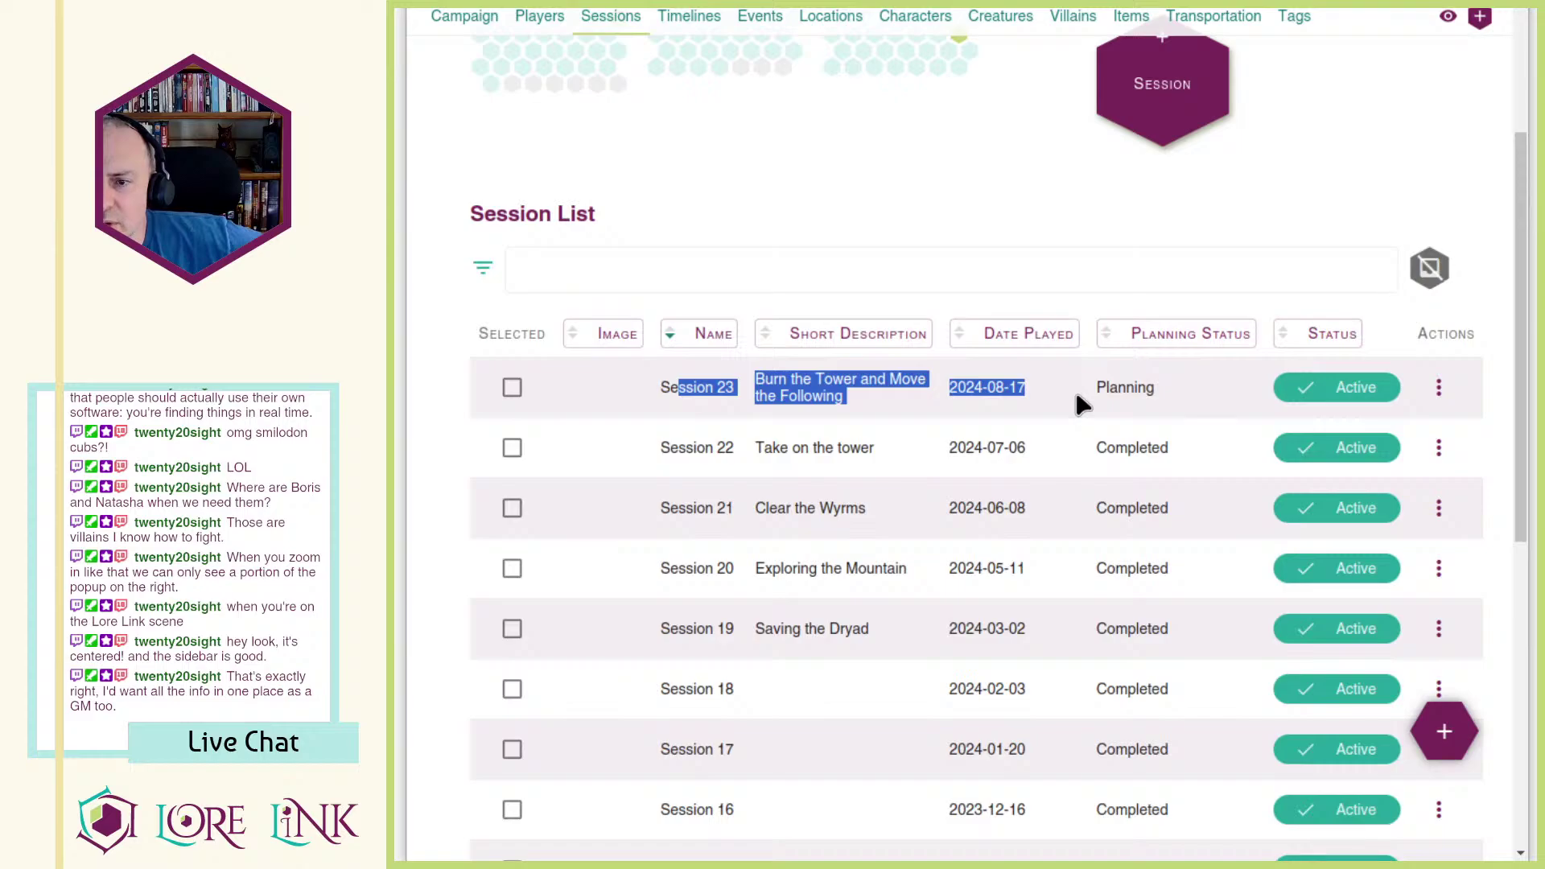
{"action": "left_click", "coordinate": [1073, 385]}
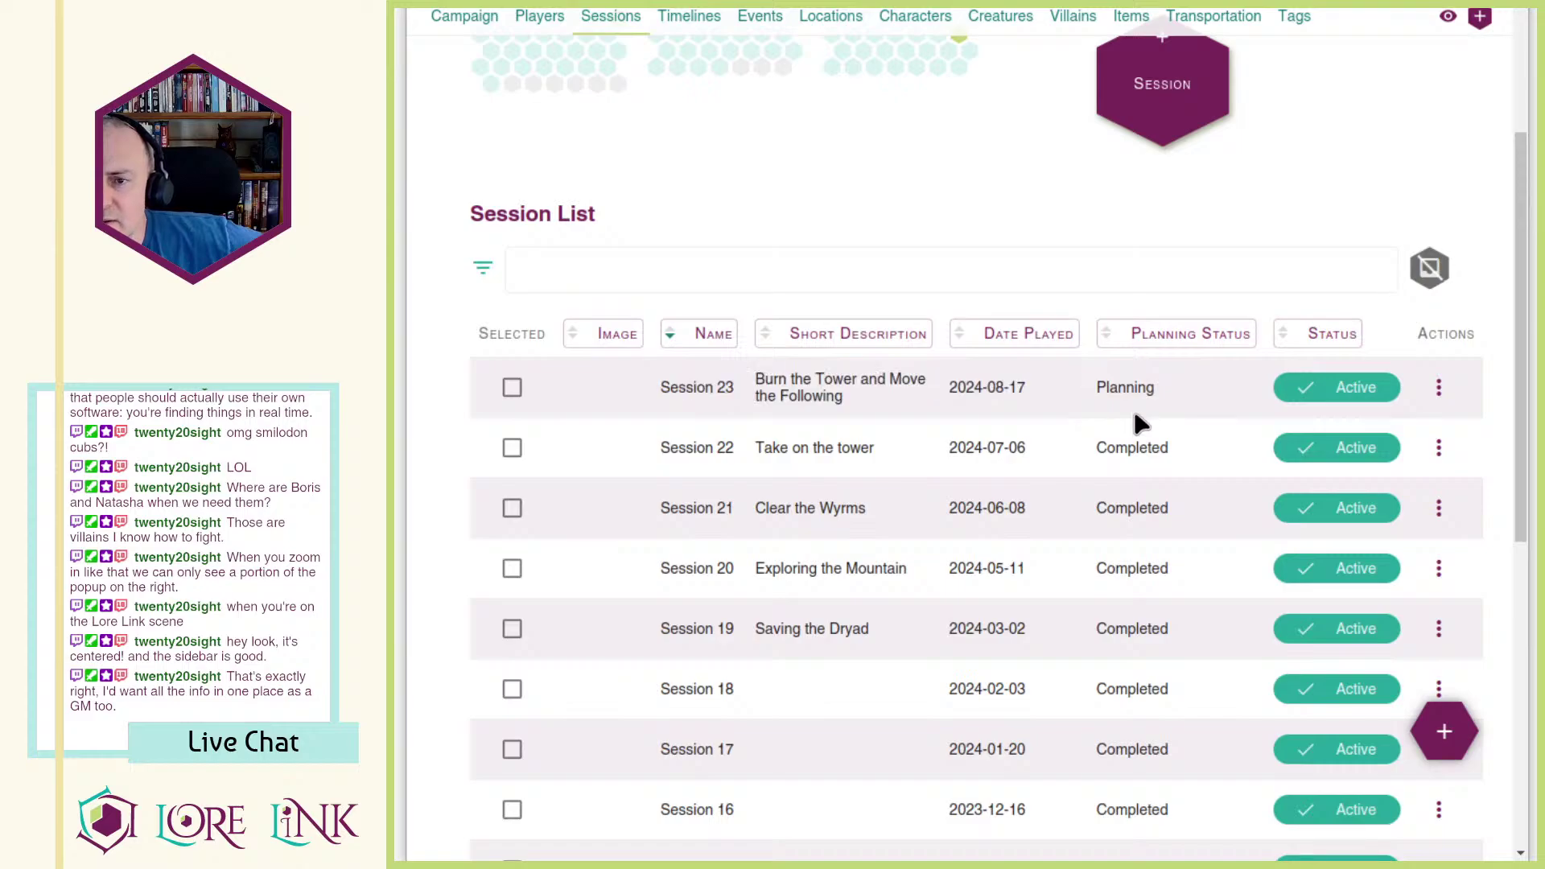
Step: Open Session 23 from the session list and mark its associated location B32 - The Ashen Tower as completed
{"action": "left_click", "coordinate": [1439, 387]}
{"action": "left_click", "coordinate": [1417, 434]}
{"action": "scroll", "coordinate": [890, 386], "scroll_direction": "down", "scroll_amount": 15}
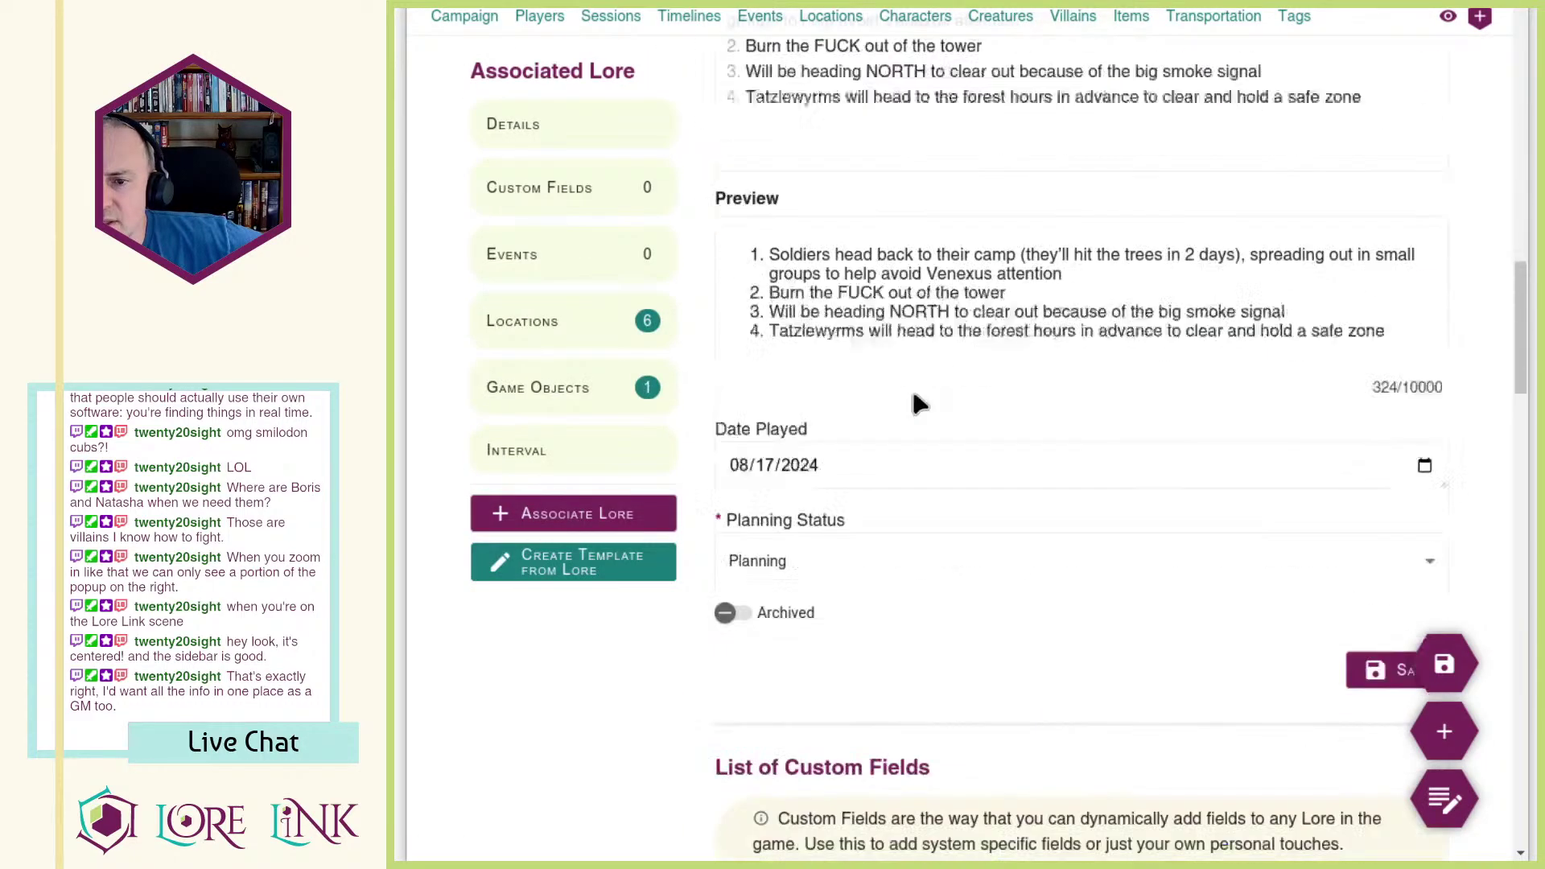
{"action": "scroll", "coordinate": [879, 321], "scroll_direction": "down", "scroll_amount": 18}
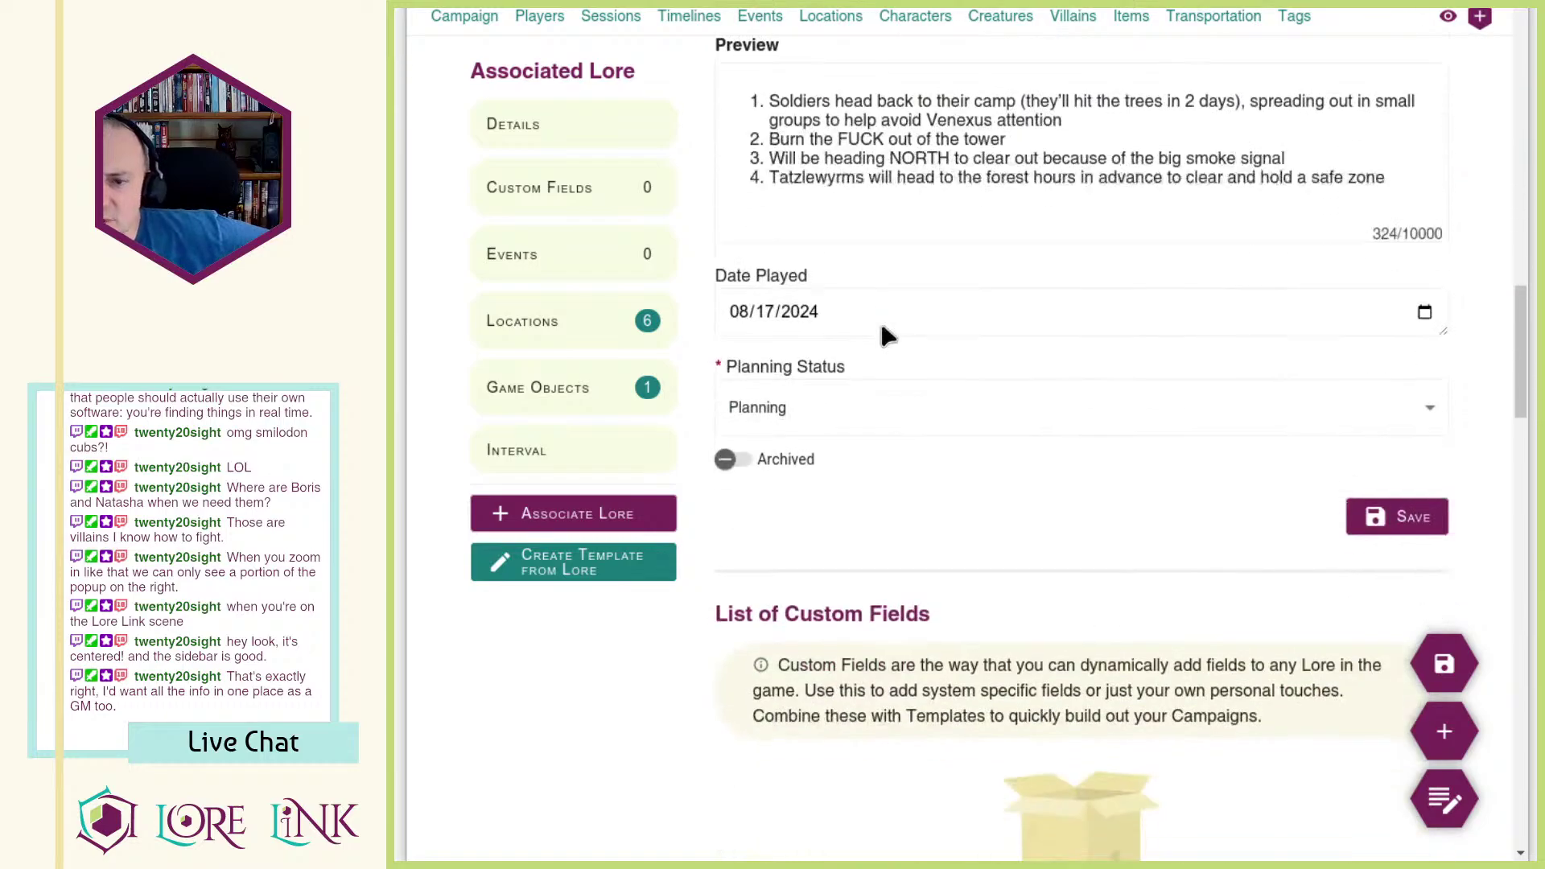
{"action": "scroll", "coordinate": [877, 317], "scroll_direction": "down", "scroll_amount": 6}
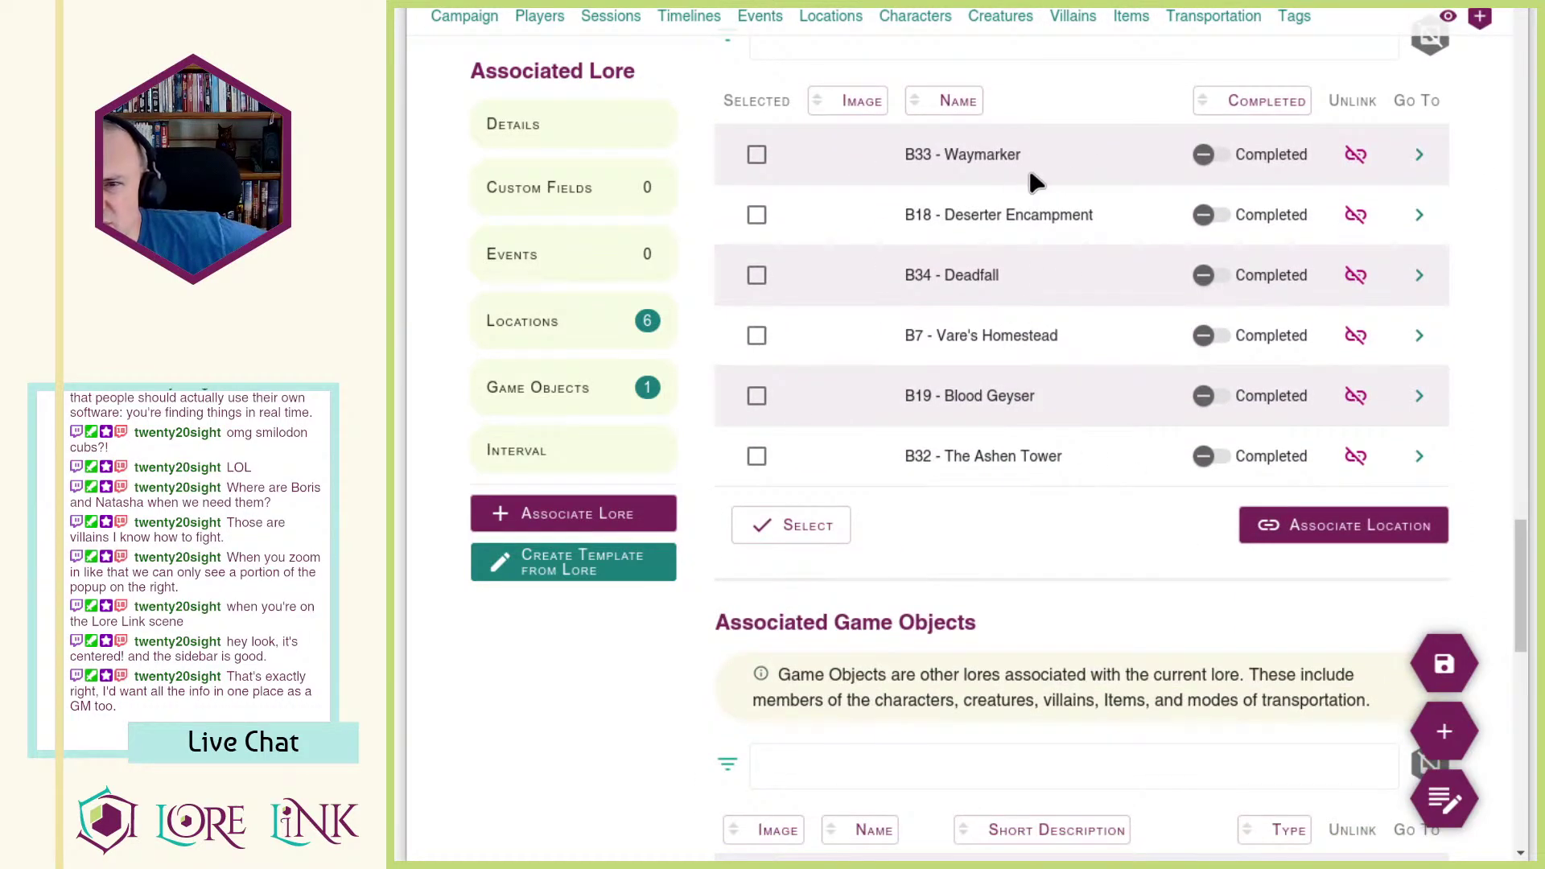
{"action": "left_click", "coordinate": [1209, 456]}
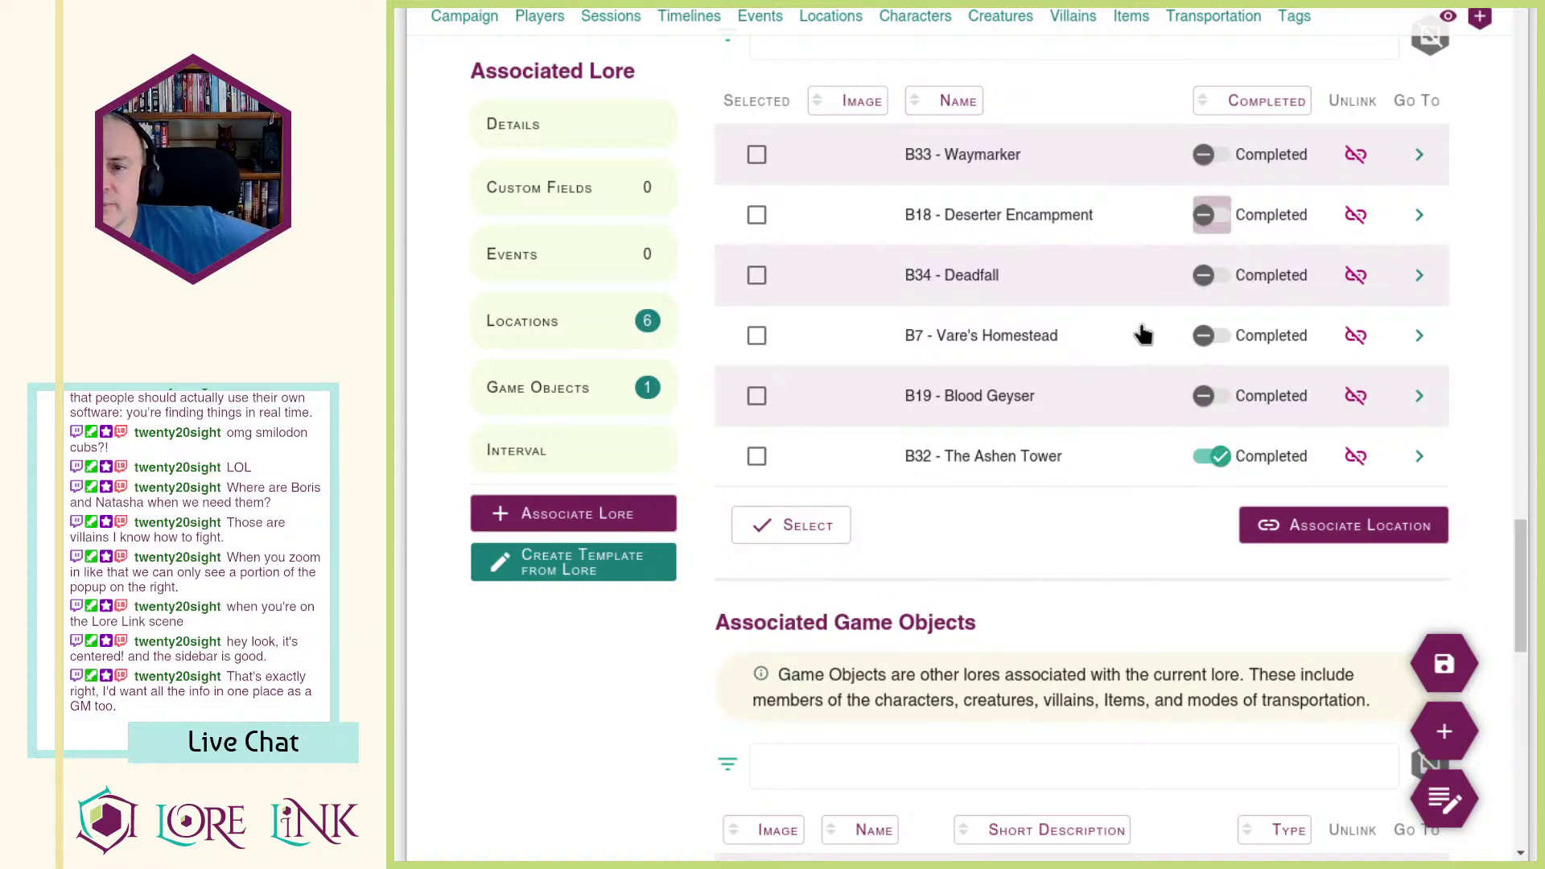
Step: Review Session 23's associated locations, game objects, interval and notes, including the linked Broken Tusk Following character
{"action": "scroll", "coordinate": [1135, 563], "scroll_direction": "down", "scroll_amount": 5}
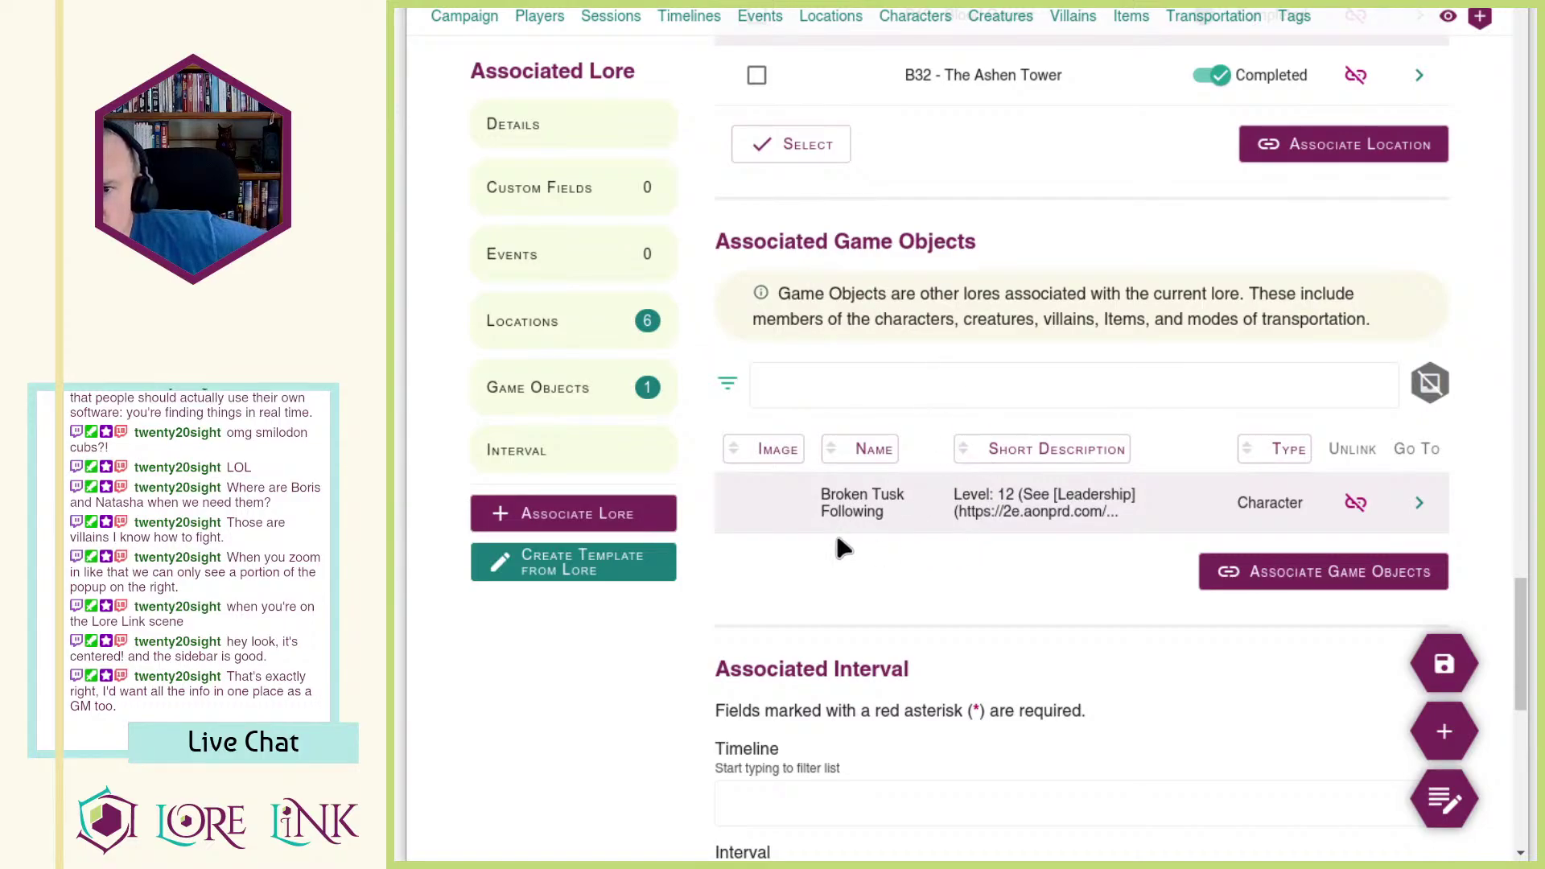
{"action": "left_click_drag", "start_coordinate": [814, 494], "coordinate": [895, 515]}
{"action": "left_click", "coordinate": [895, 515]}
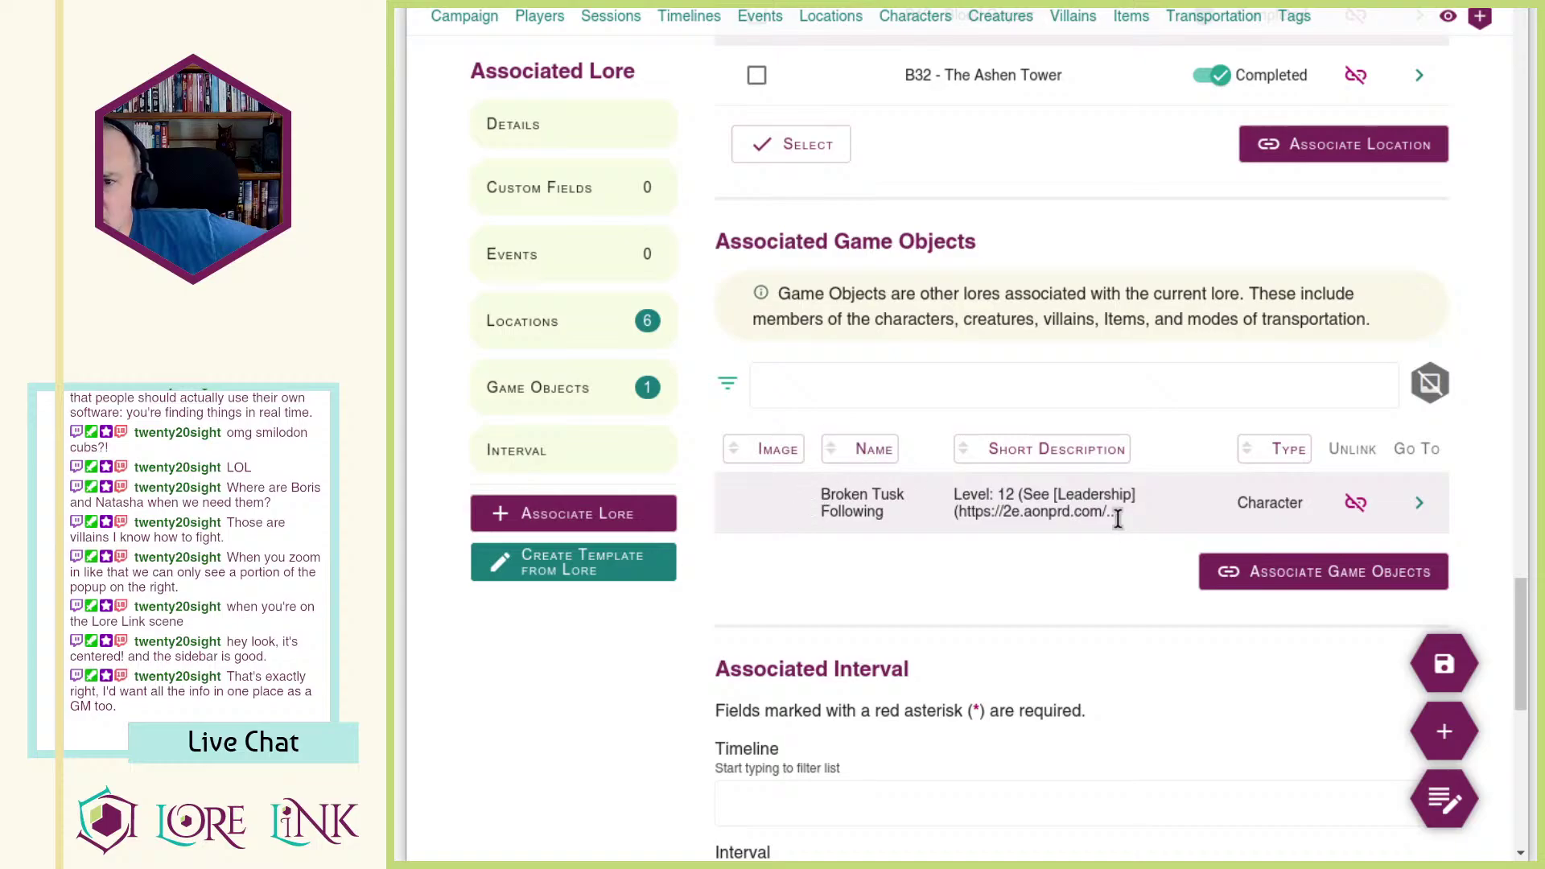
{"action": "left_click_drag", "start_coordinate": [821, 515], "coordinate": [887, 520]}
{"action": "left_click", "coordinate": [888, 521]}
{"action": "scroll", "coordinate": [1191, 507], "scroll_direction": "down", "scroll_amount": 2}
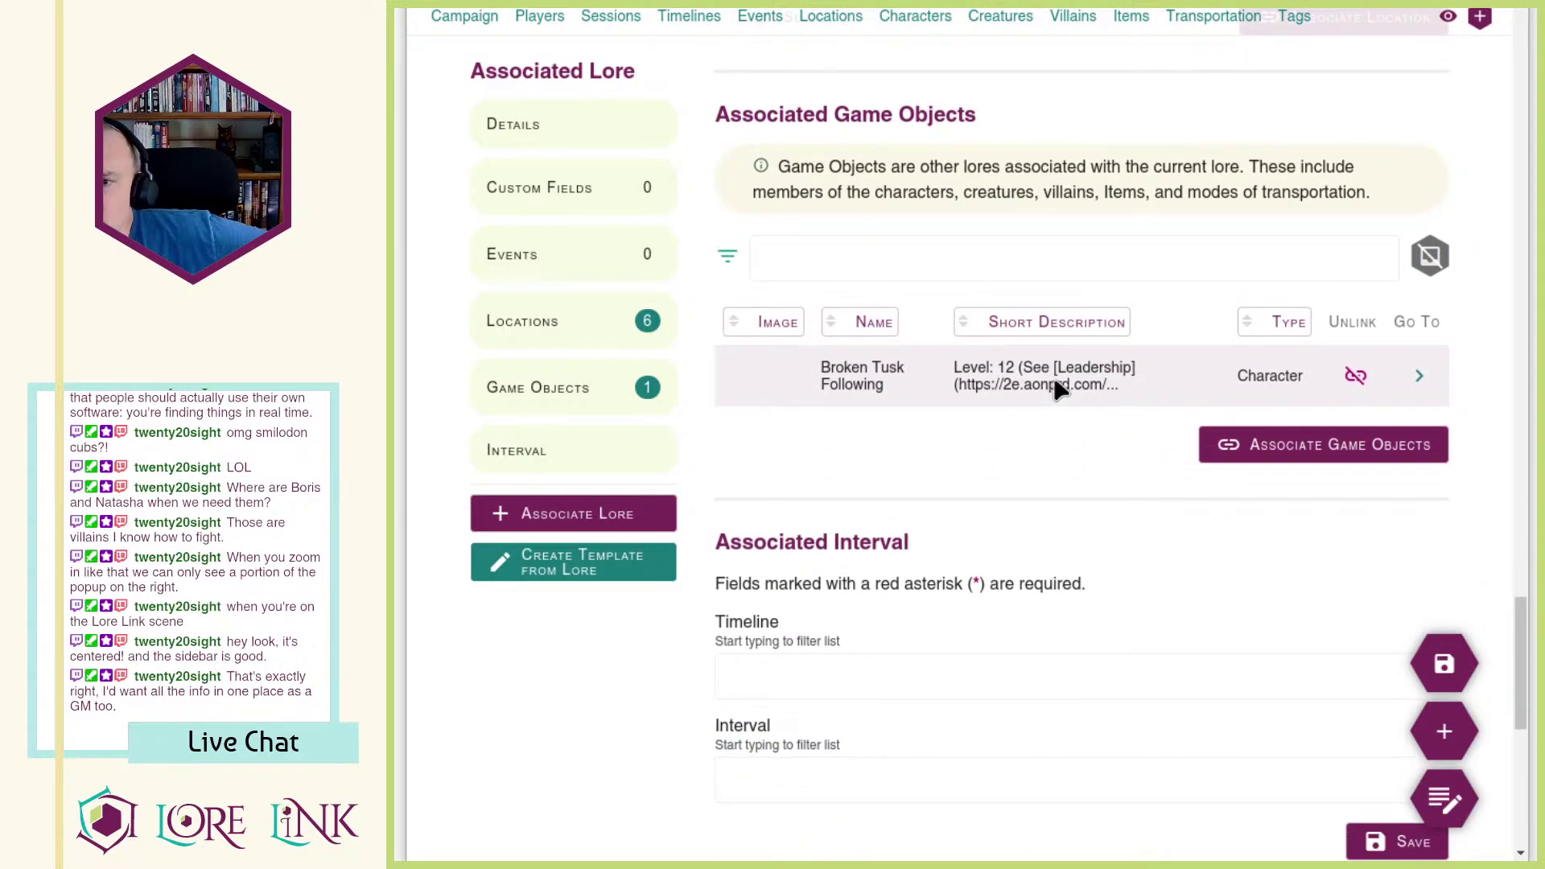
{"action": "scroll", "coordinate": [990, 402], "scroll_direction": "down", "scroll_amount": 6}
{"action": "scroll", "coordinate": [991, 423], "scroll_direction": "up", "scroll_amount": 10}
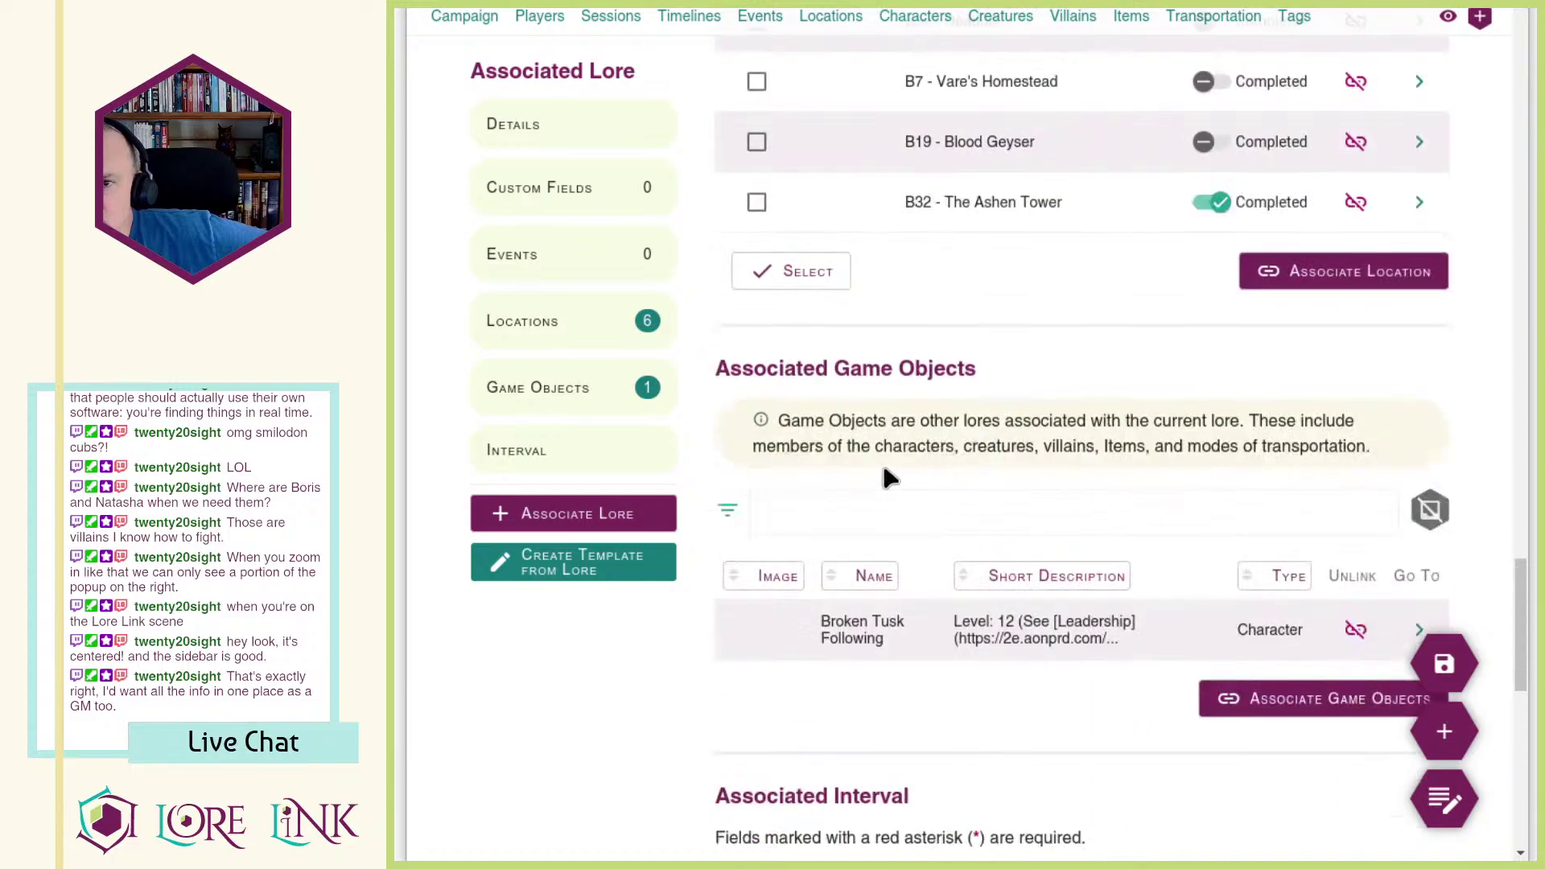
{"action": "scroll", "coordinate": [1006, 627], "scroll_direction": "up", "scroll_amount": 8}
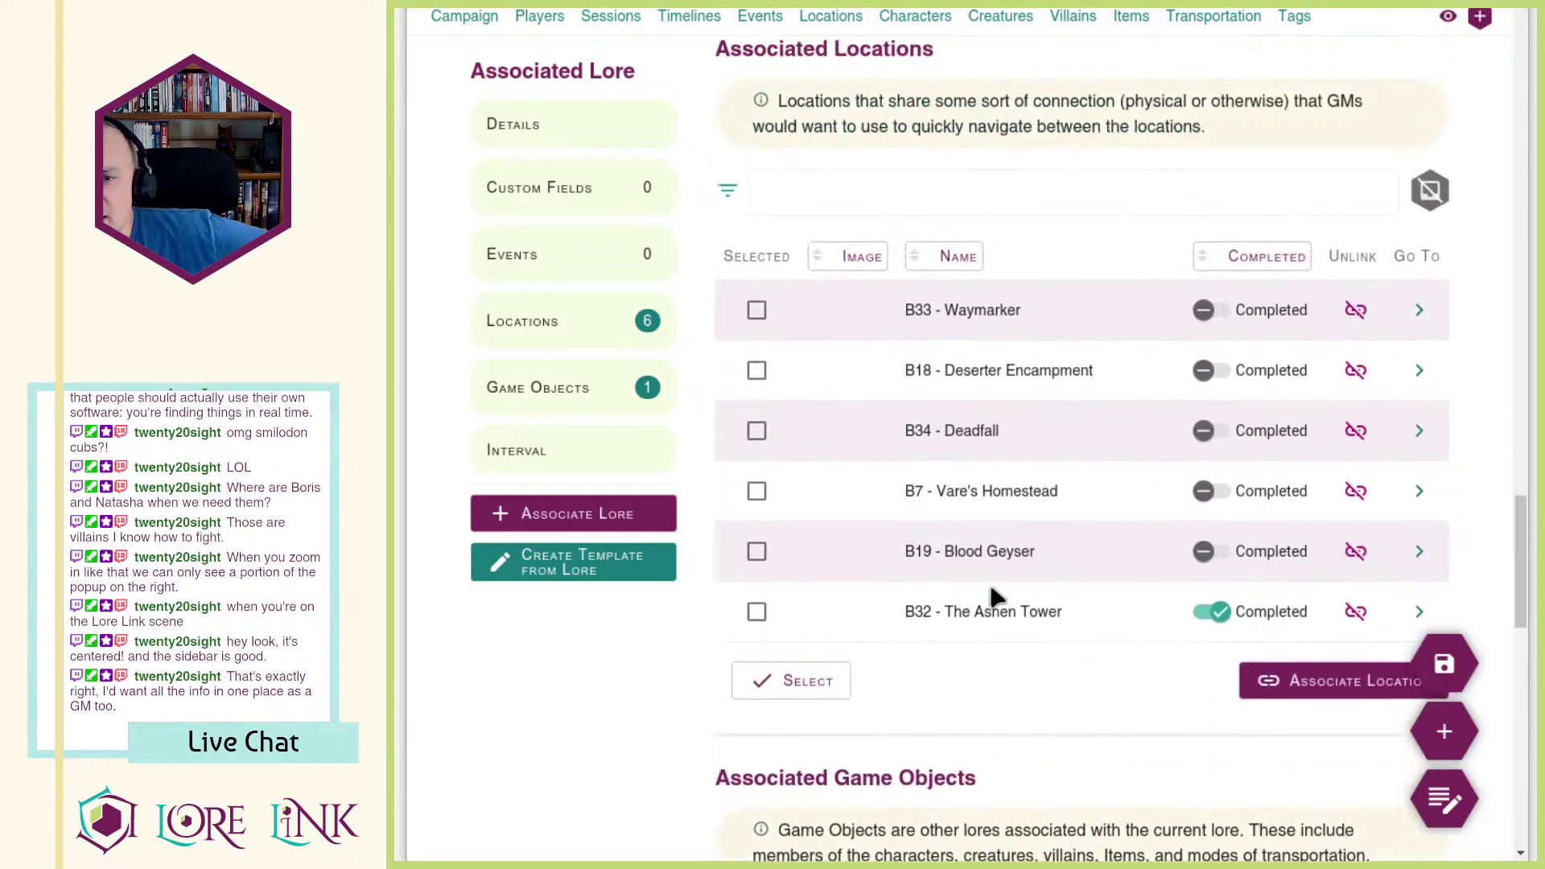
{"action": "scroll", "coordinate": [1066, 404], "scroll_direction": "down", "scroll_amount": 12}
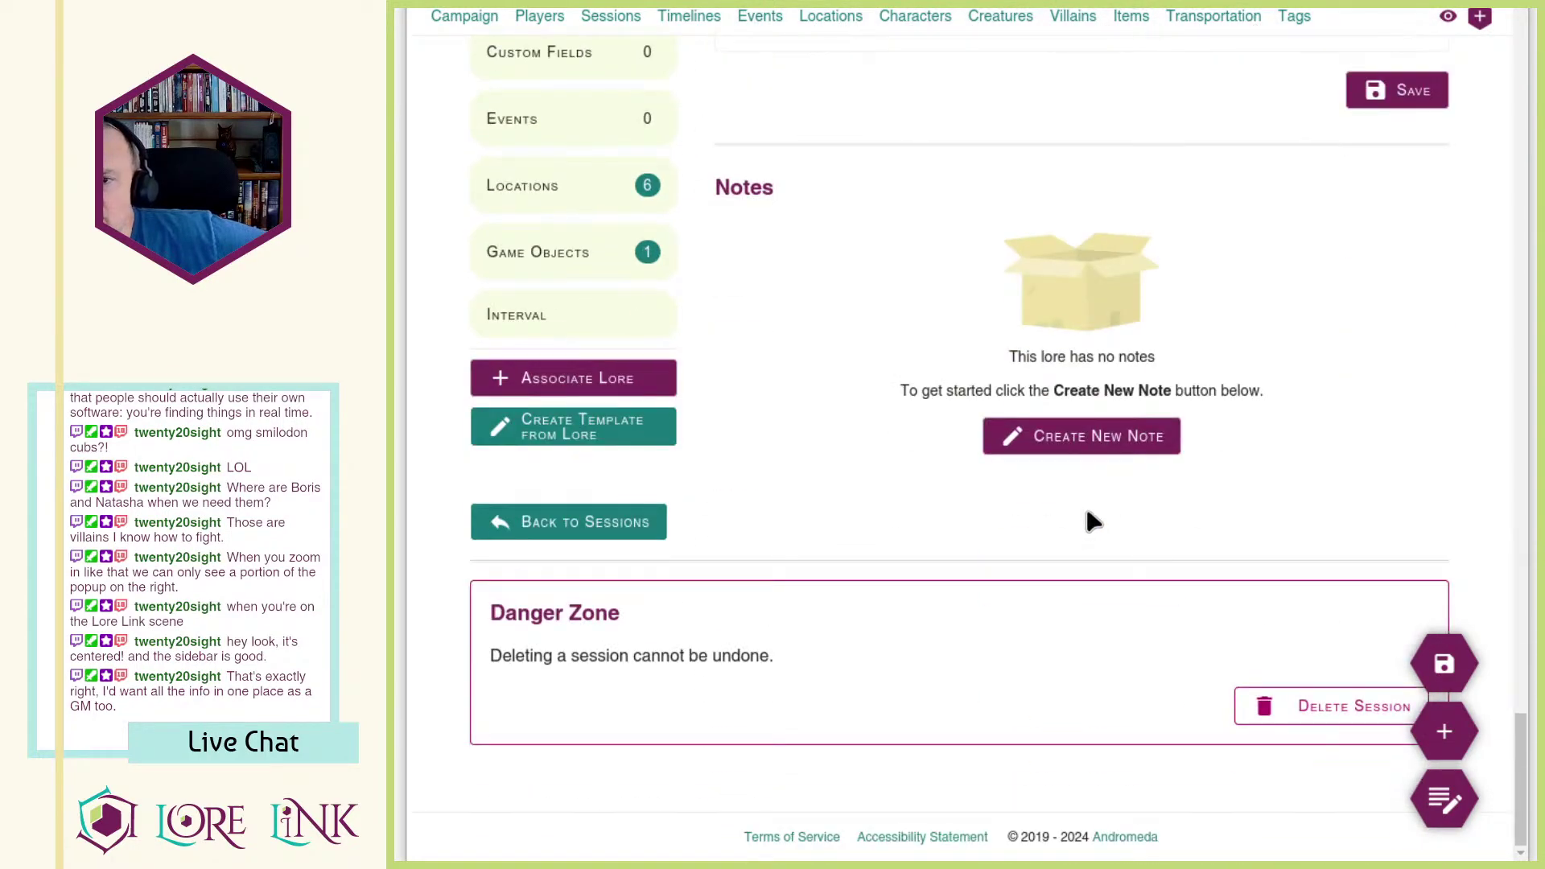
{"action": "scroll", "coordinate": [1090, 522], "scroll_direction": "up", "scroll_amount": 14}
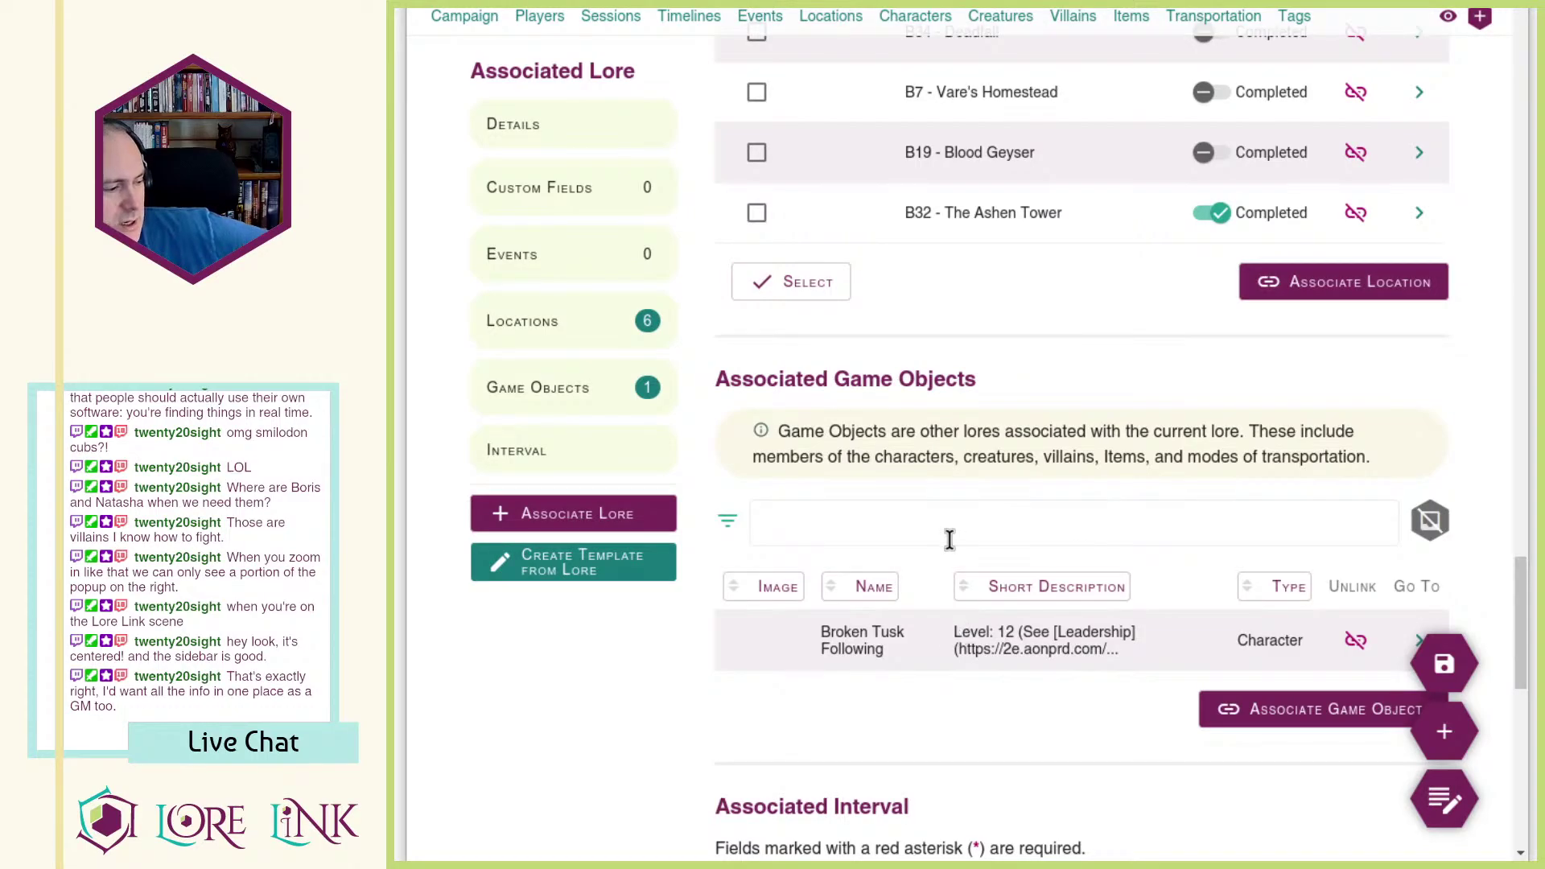
{"action": "scroll", "coordinate": [1368, 486], "scroll_direction": "down", "scroll_amount": 5}
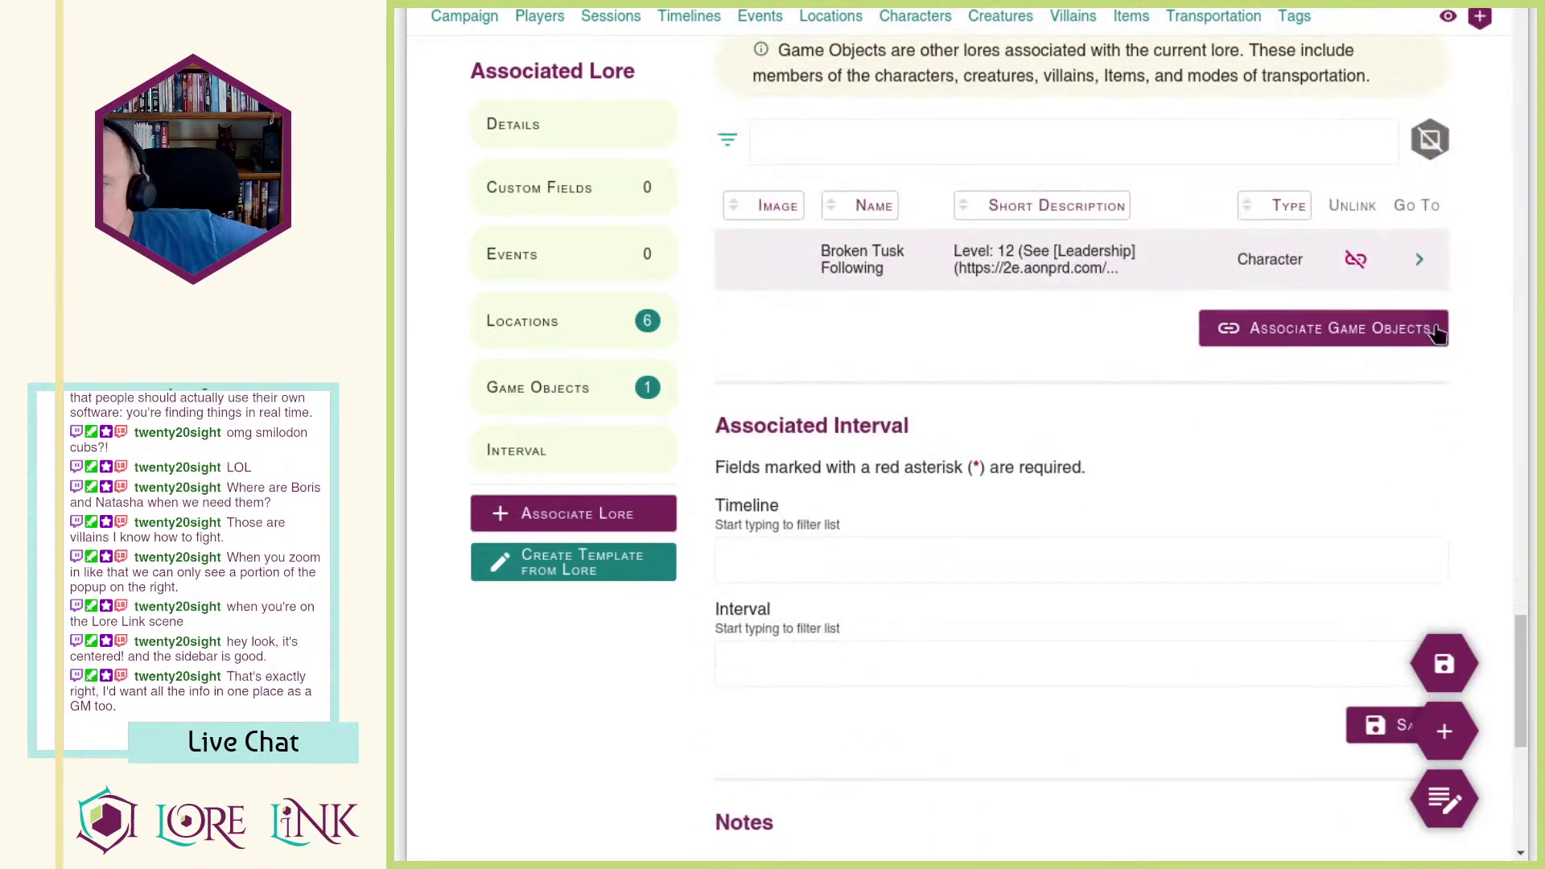
Step: Open Broken Tusk Following from Session 23 and examine its Mammoth Lords, Lieutenants, Following and Leadership sections
{"action": "left_click", "coordinate": [1421, 258]}
{"action": "scroll", "coordinate": [1200, 354], "scroll_direction": "down", "scroll_amount": 20}
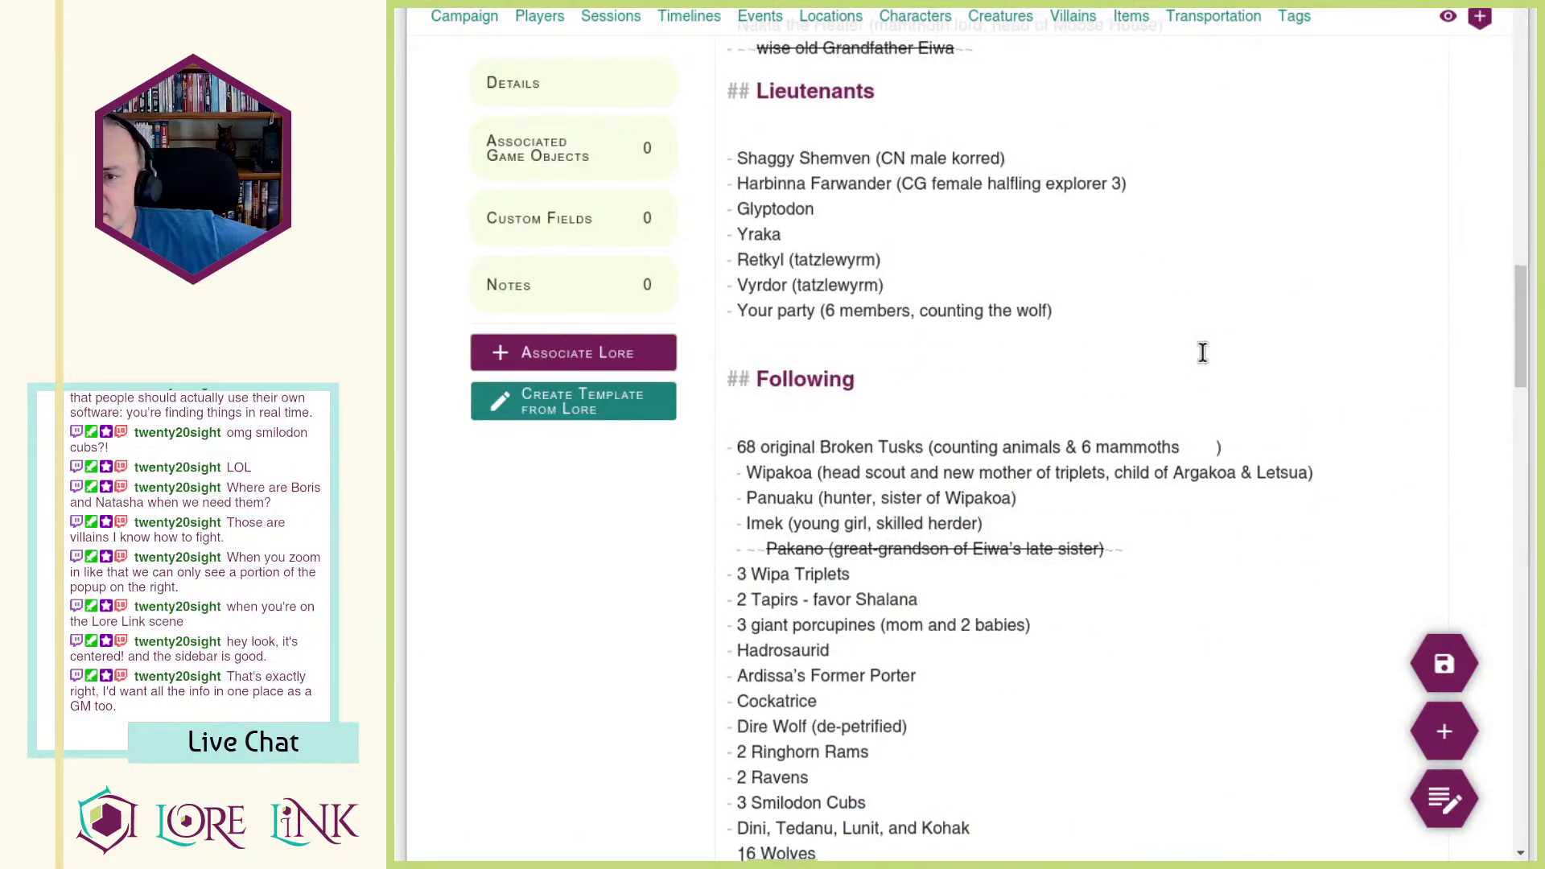
{"action": "scroll", "coordinate": [1198, 354], "scroll_direction": "down", "scroll_amount": 20}
{"action": "scroll", "coordinate": [1199, 362], "scroll_direction": "up", "scroll_amount": 17}
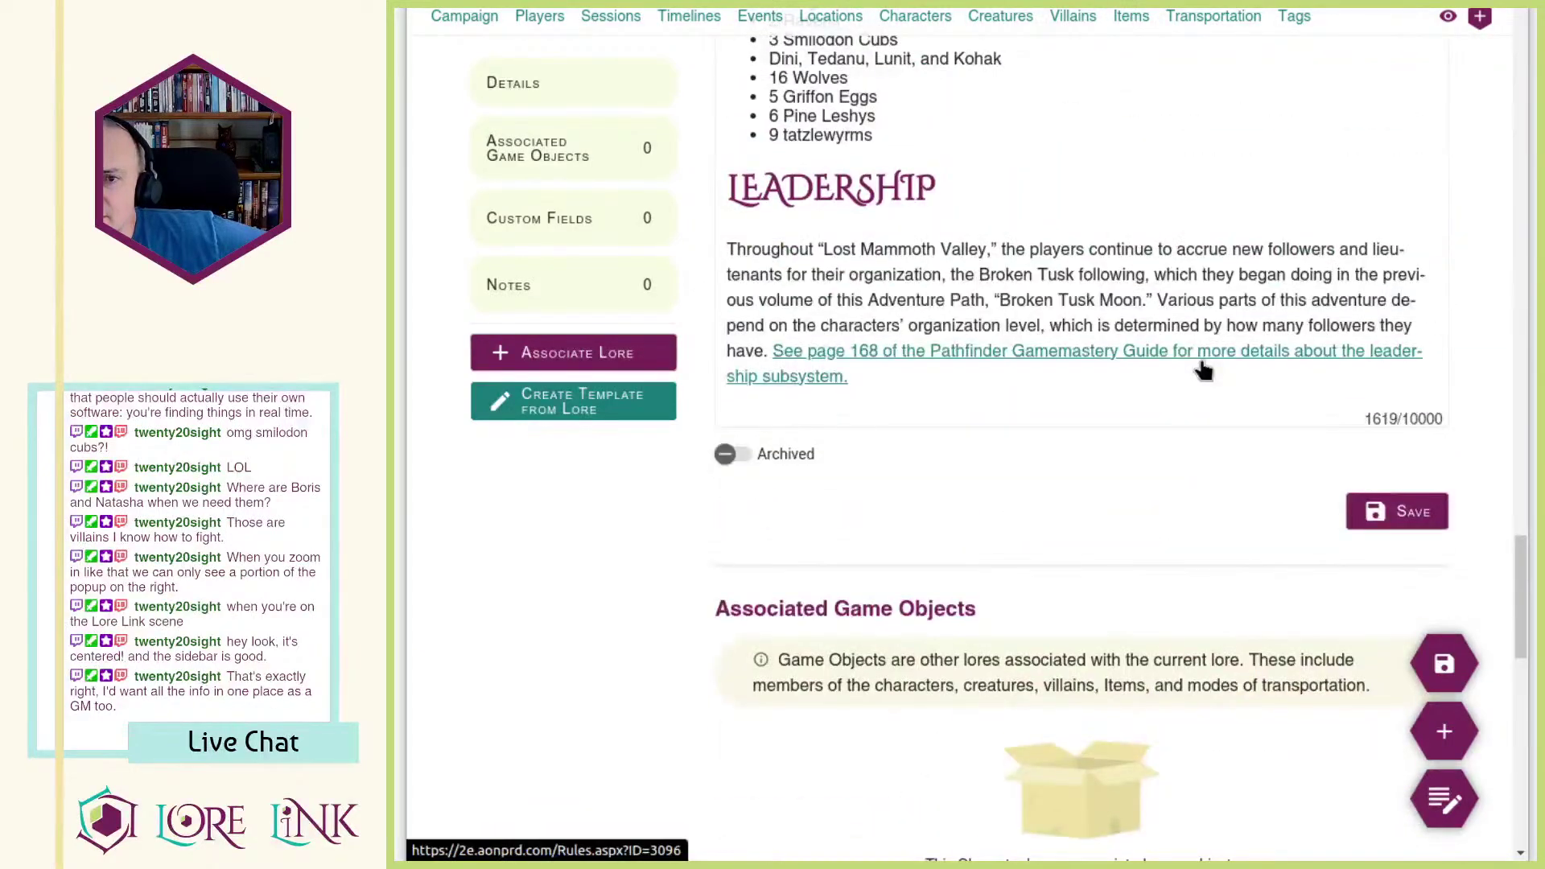
{"action": "scroll", "coordinate": [1202, 369], "scroll_direction": "up", "scroll_amount": 8}
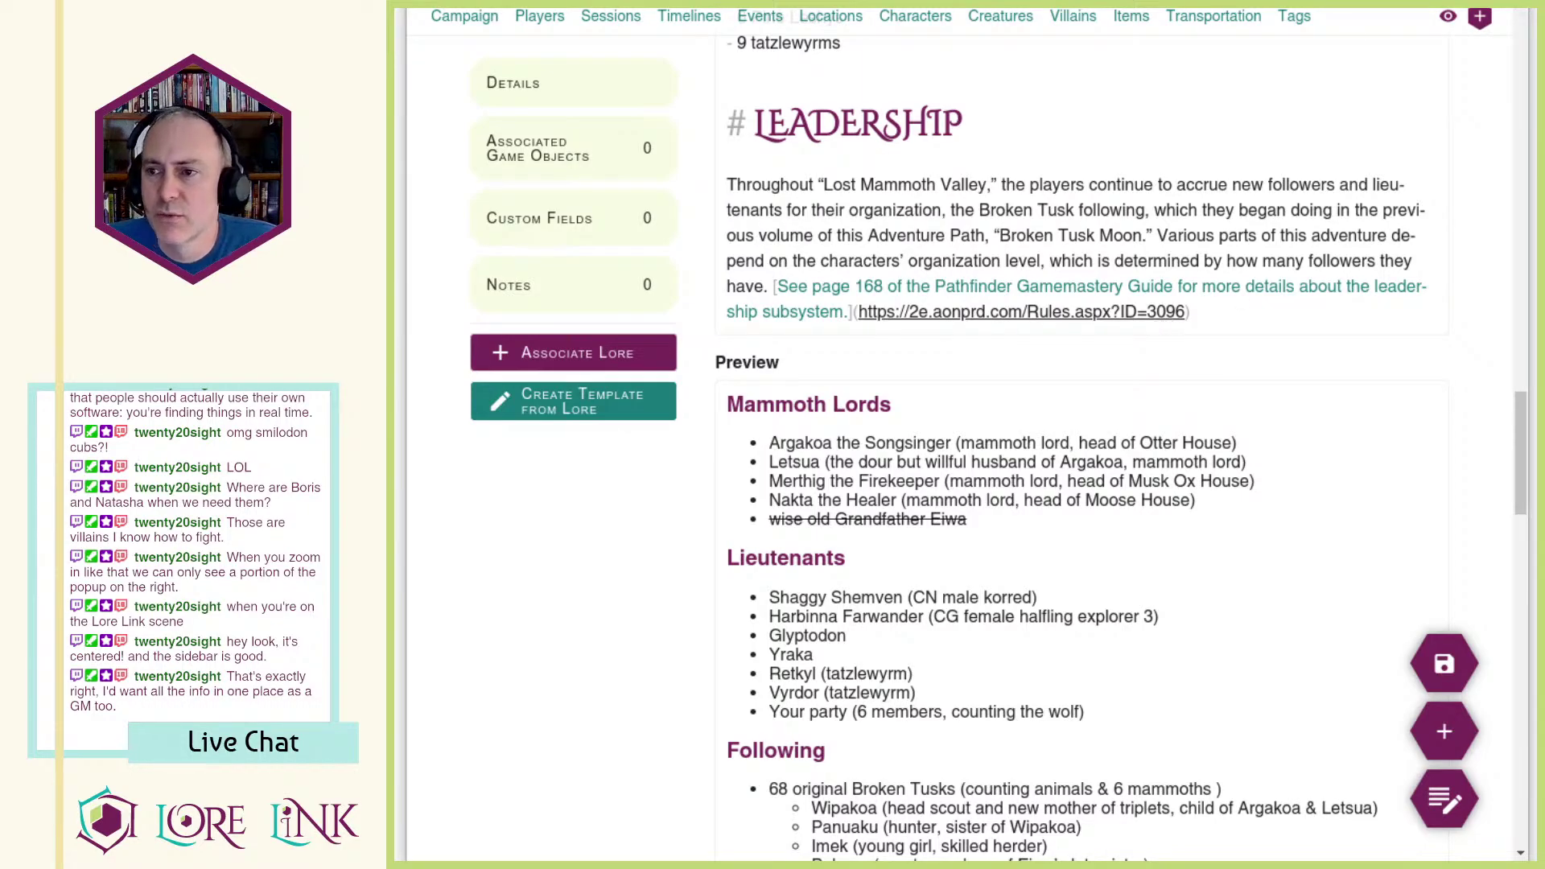
{"action": "scroll", "coordinate": [1159, 321], "scroll_direction": "down", "scroll_amount": 5}
{"action": "scroll", "coordinate": [1027, 334], "scroll_direction": "up", "scroll_amount": 20}
{"action": "scroll", "coordinate": [1028, 334], "scroll_direction": "up", "scroll_amount": 2}
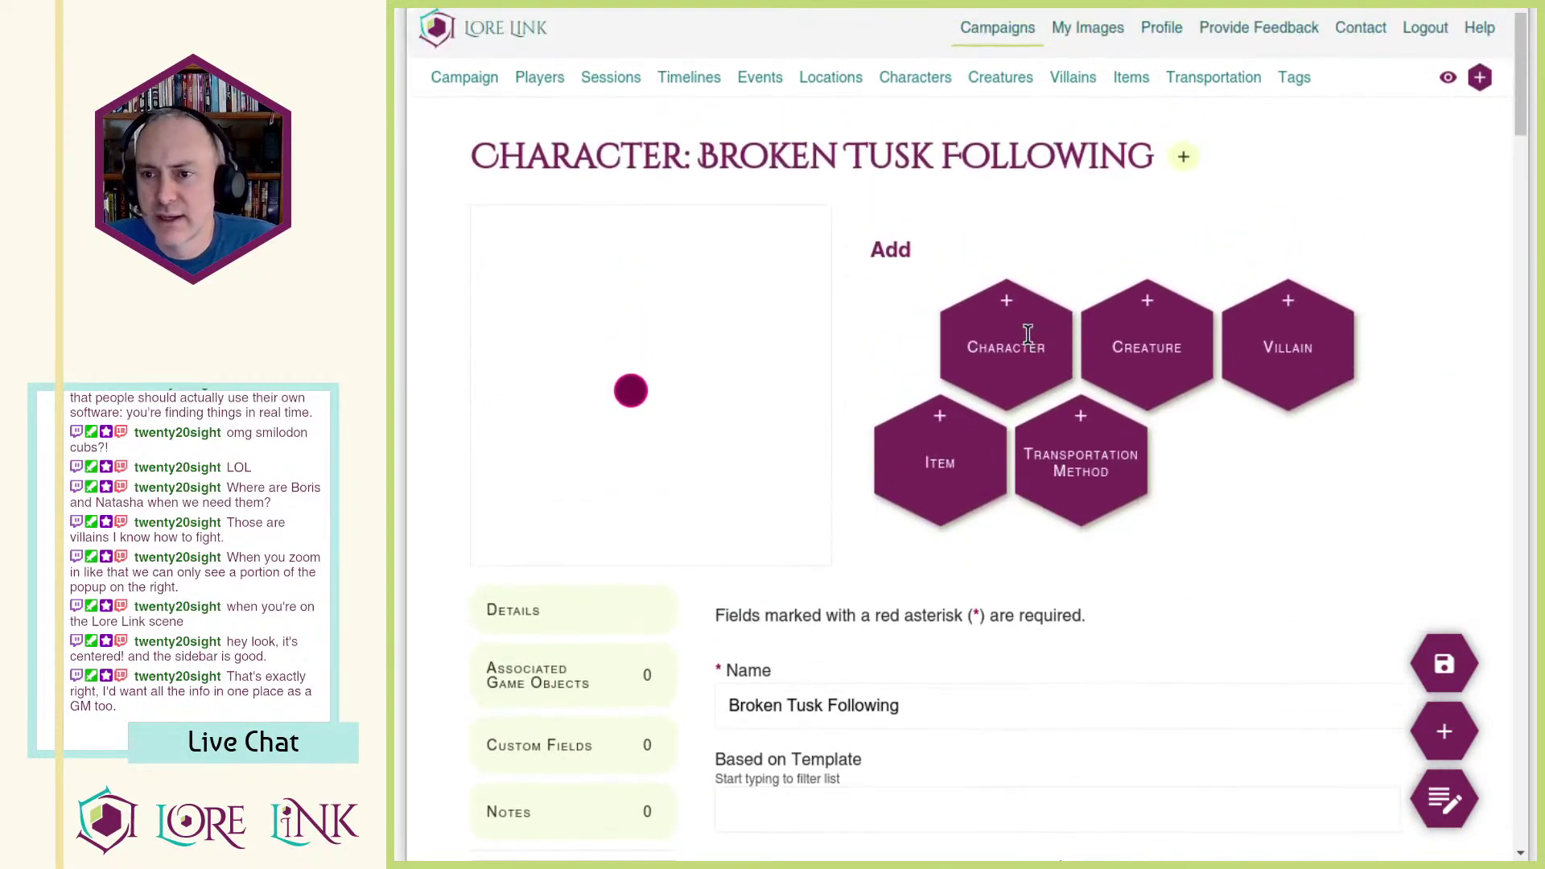
{"action": "scroll", "coordinate": [952, 249], "scroll_direction": "down", "scroll_amount": 3}
{"action": "scroll", "coordinate": [833, 247], "scroll_direction": "up", "scroll_amount": 3}
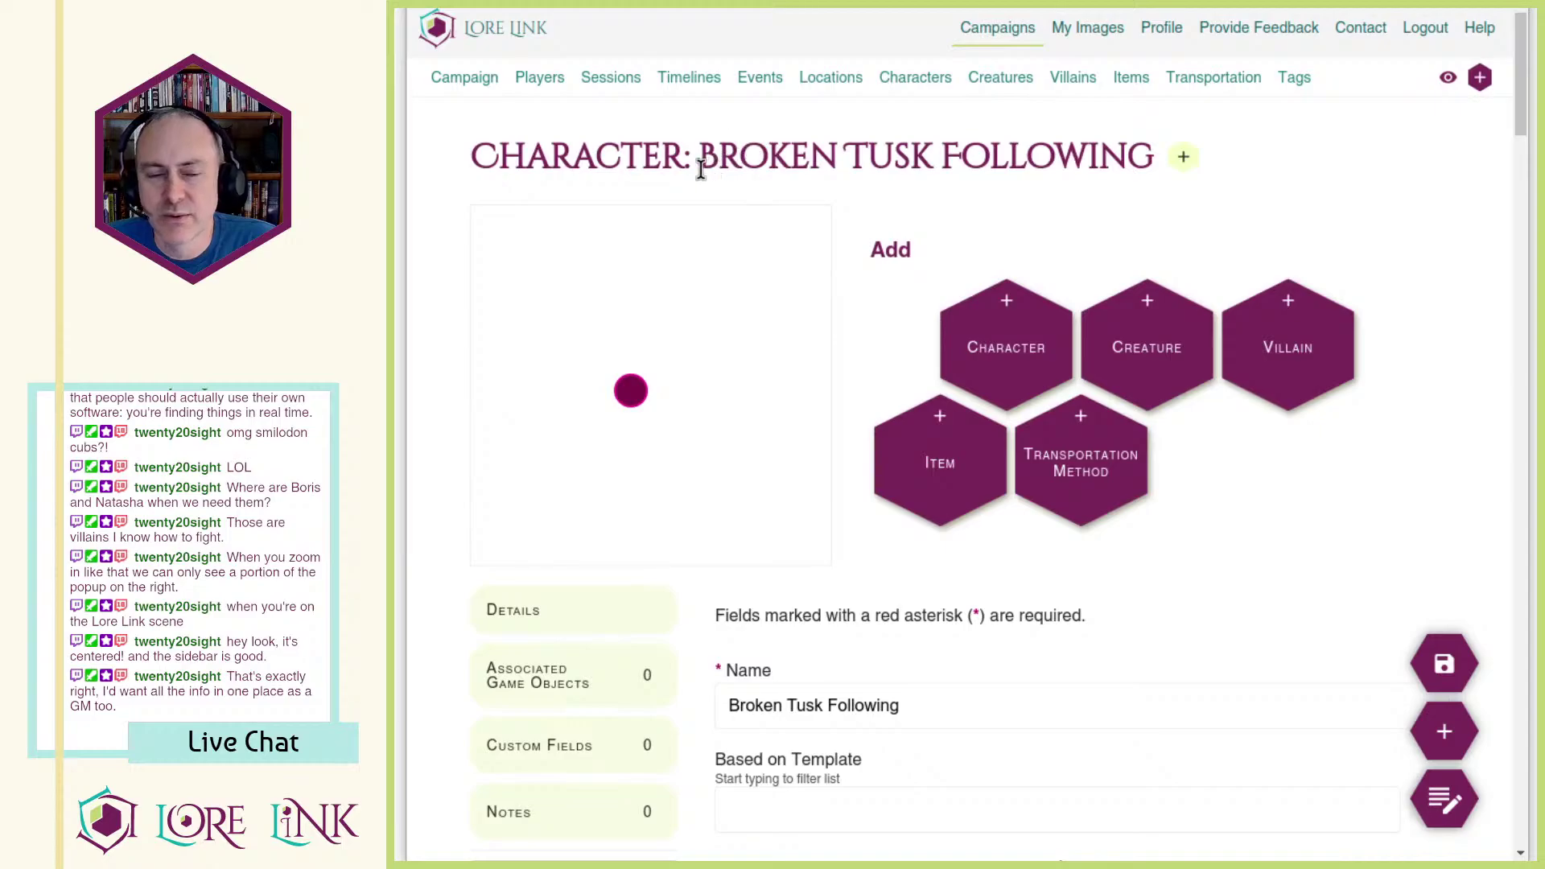